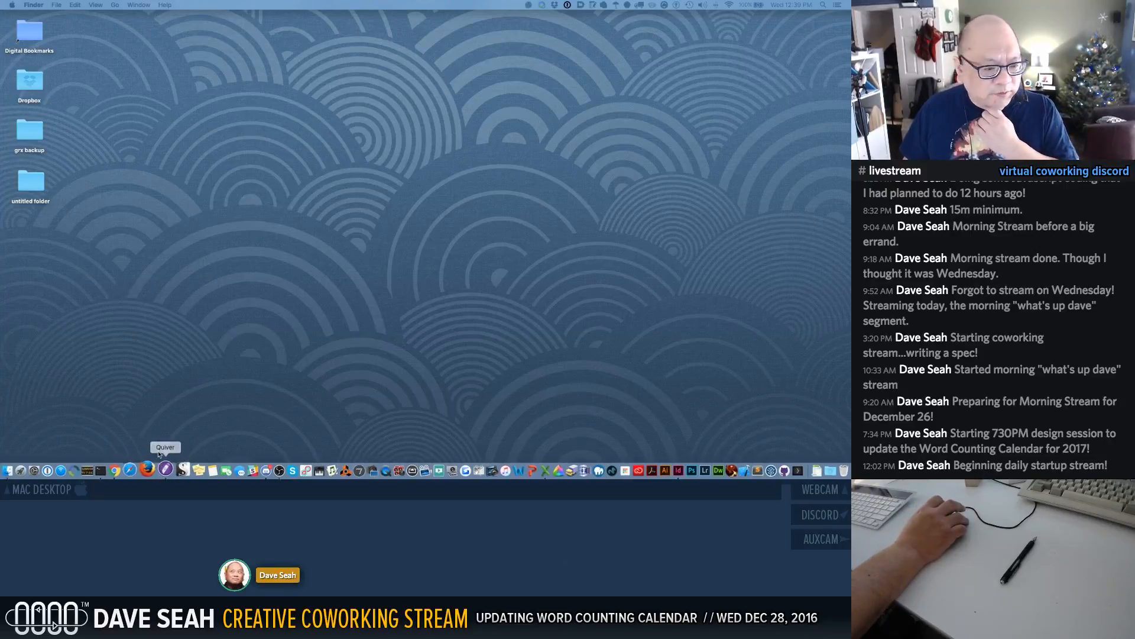
# Switch to the InDesign word tracking calendar layout on Desktop 3
pyautogui.hotkey('ctrl', 'Up')
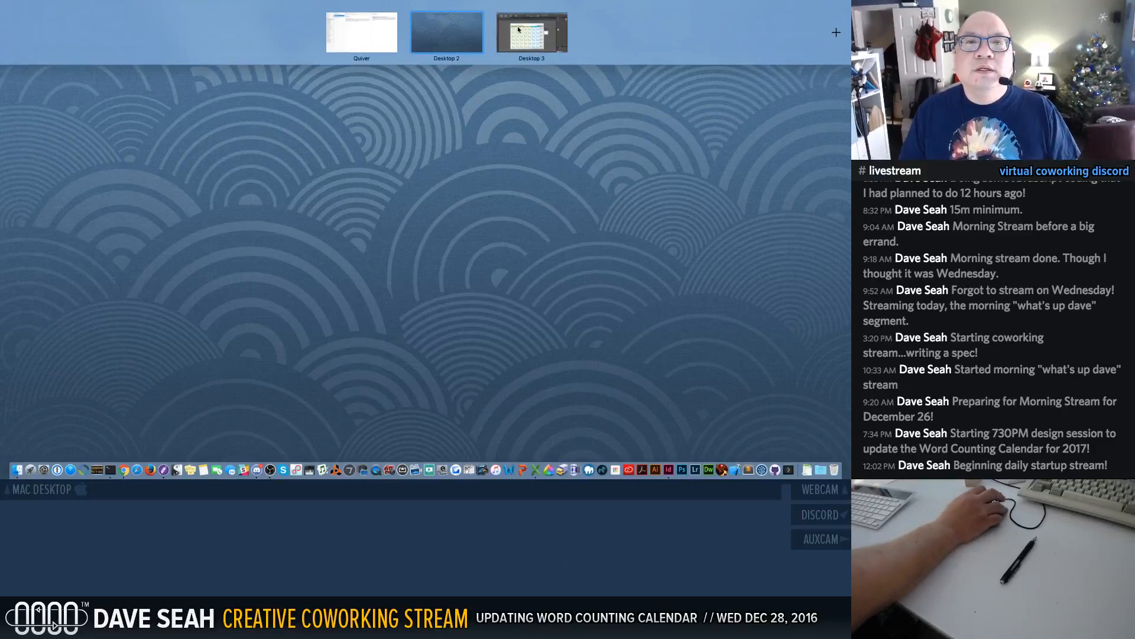
pyautogui.click(515, 31)
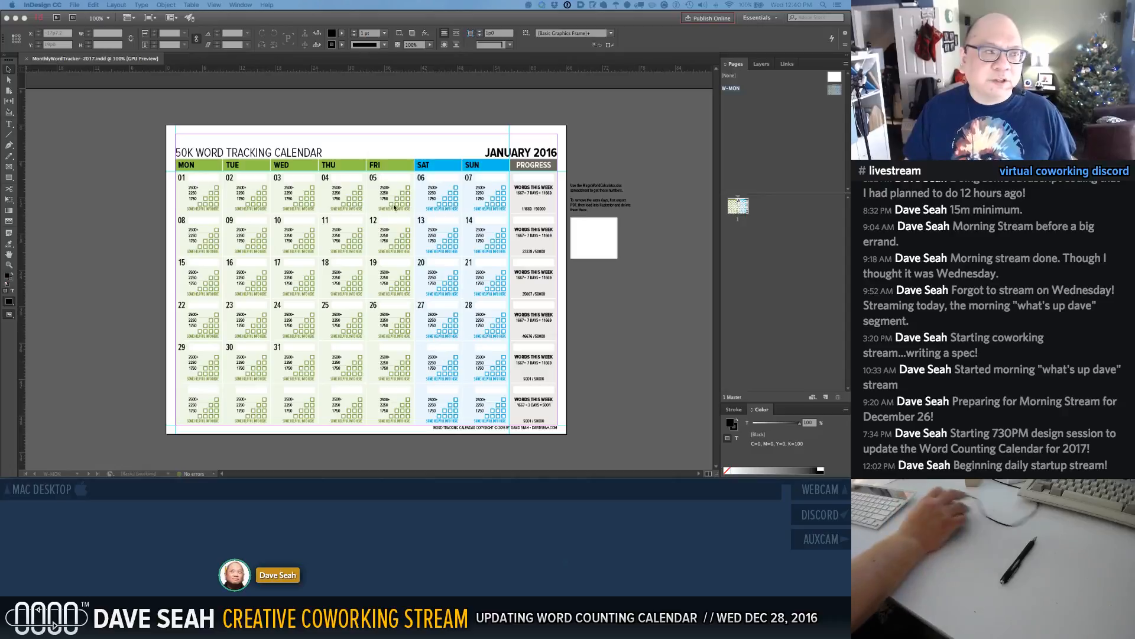
pyautogui.rightClick(550, 209)
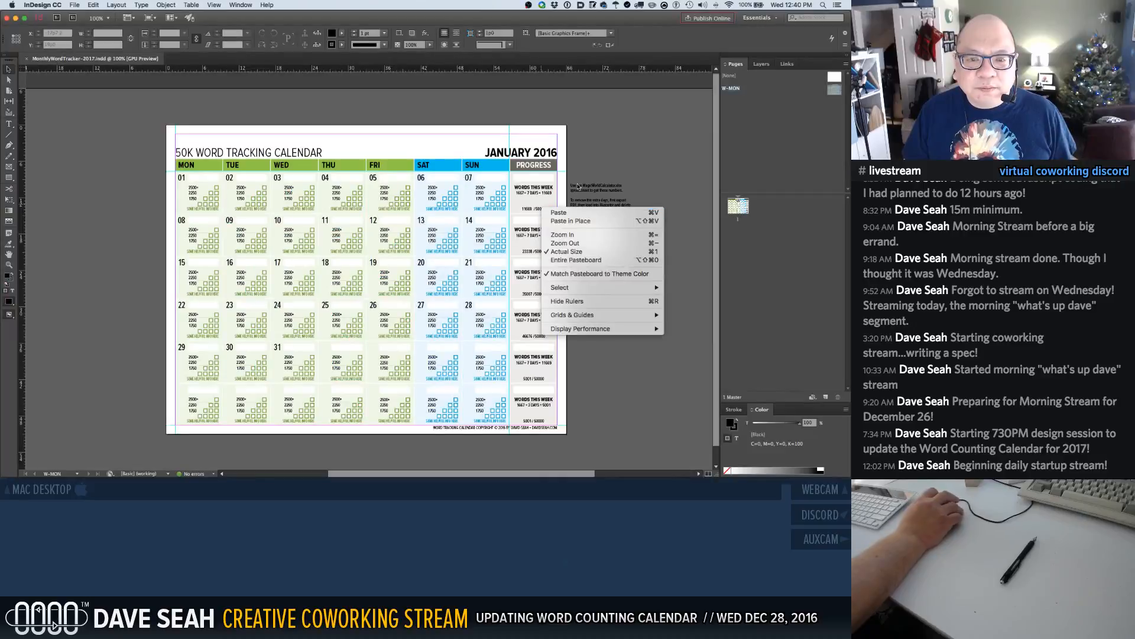
pyautogui.click(579, 187)
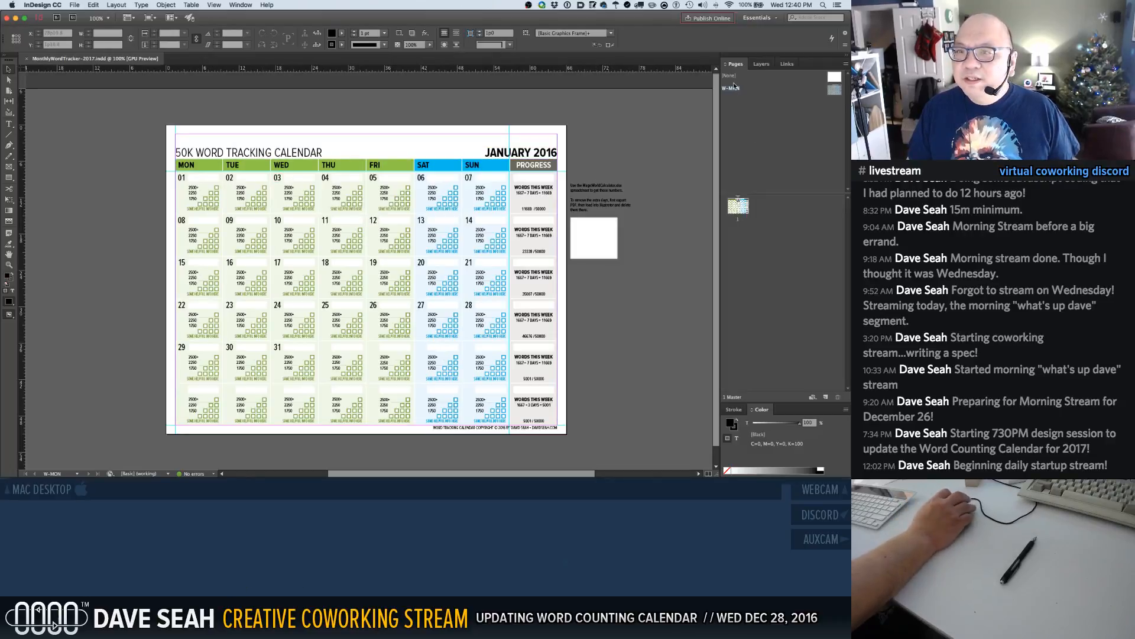
# Duplicate the W-MON master spread and give the copy the prefix W and the name TUE
pyautogui.rightClick(745, 92)
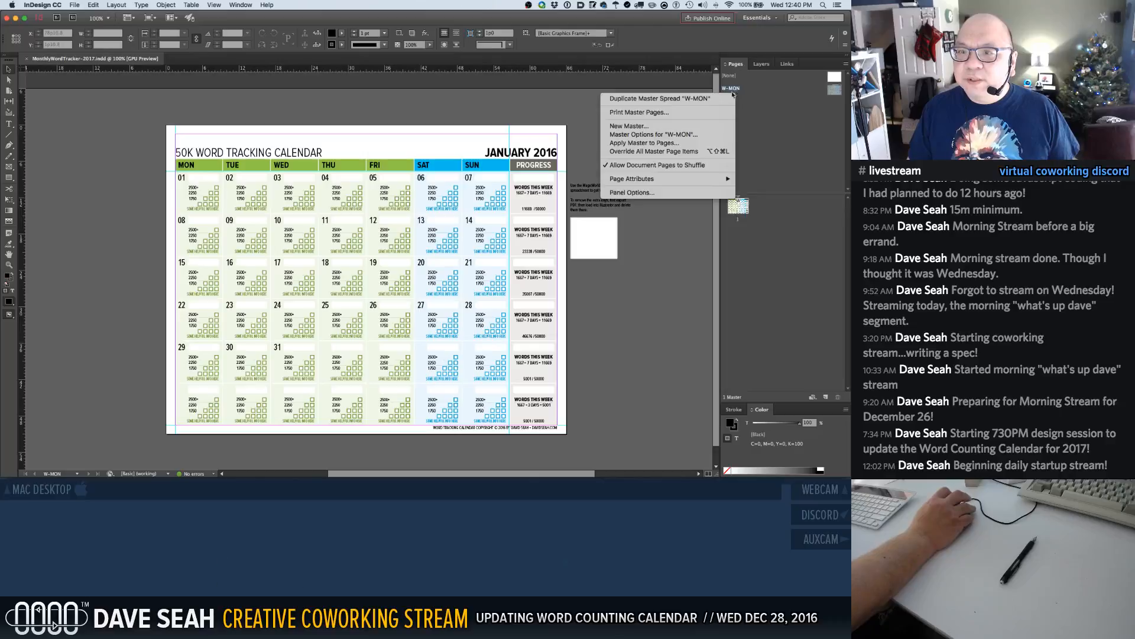
pyautogui.click(695, 100)
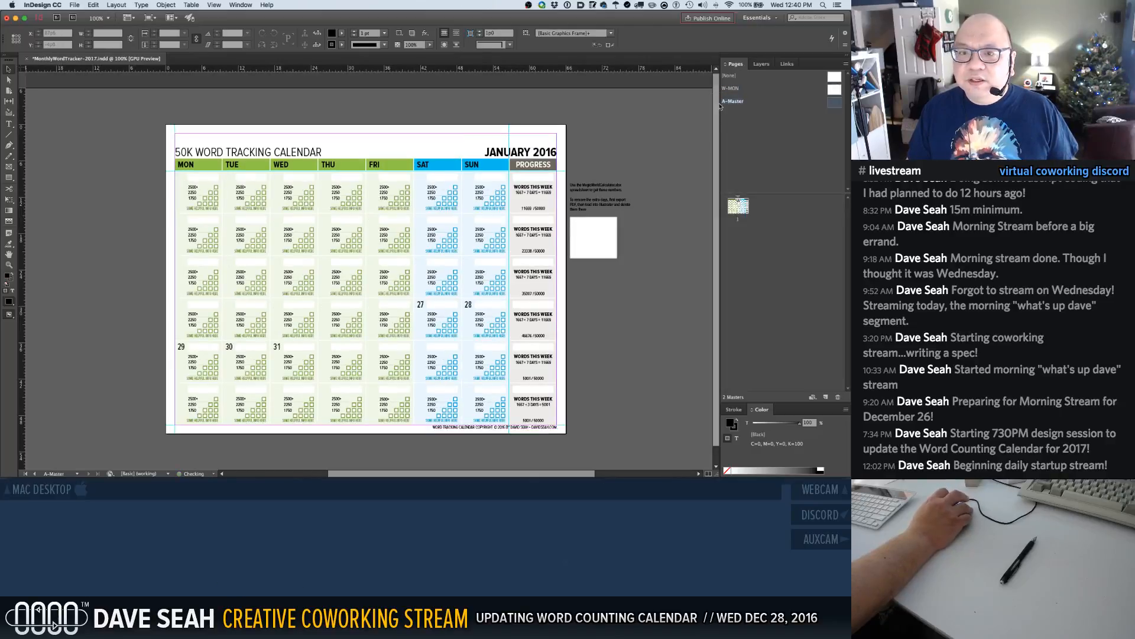
pyautogui.rightClick(731, 103)
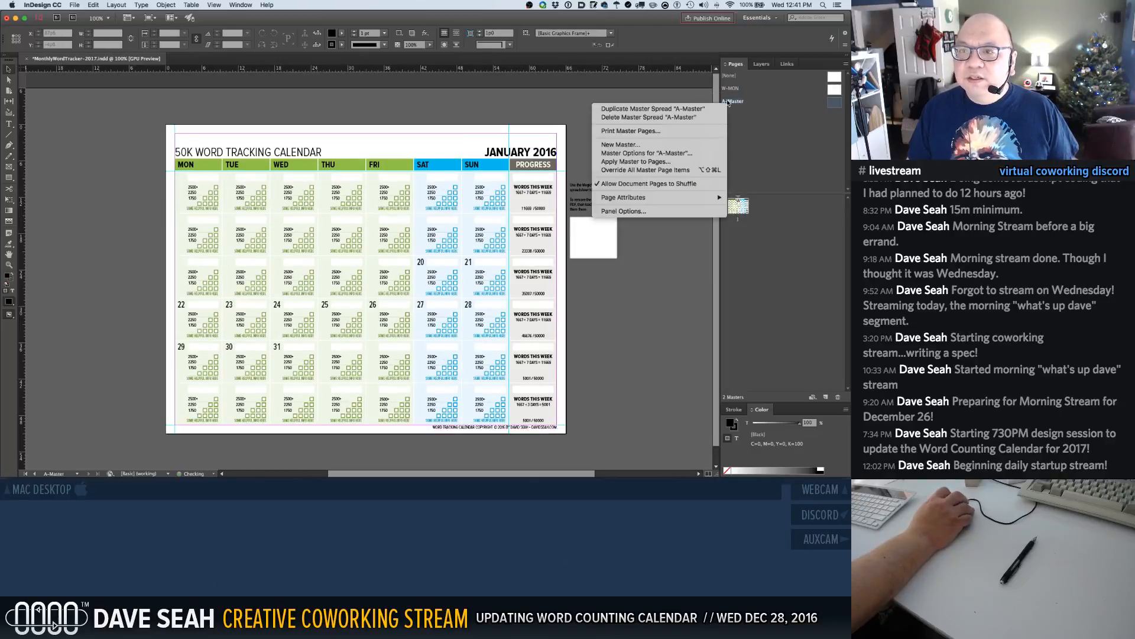
pyautogui.click(655, 155)
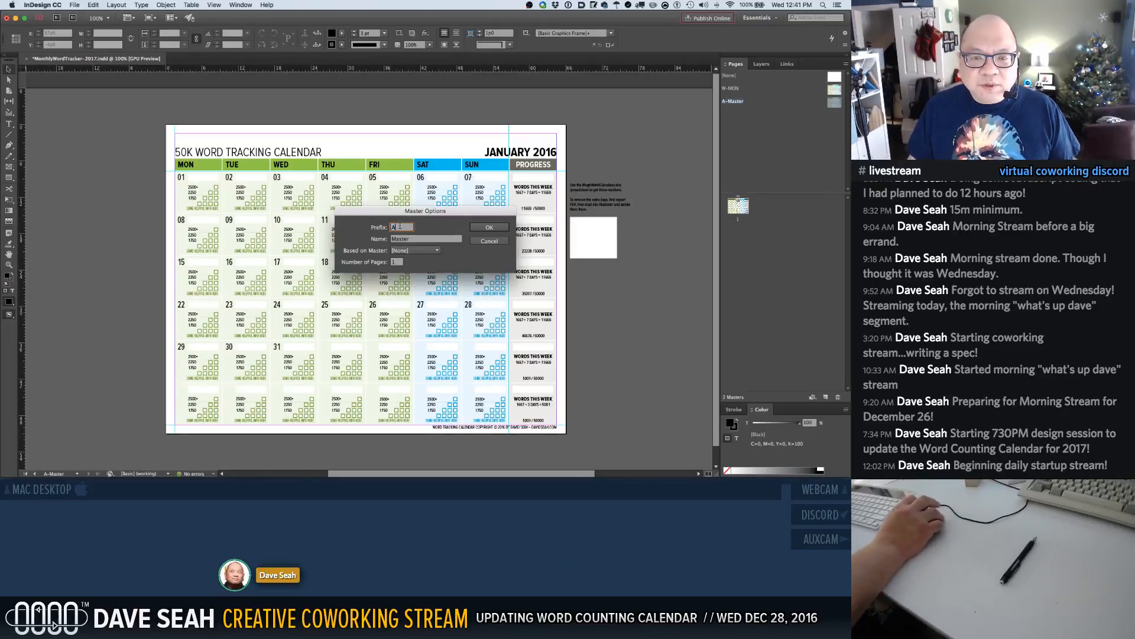
pyautogui.write('W')
pyautogui.press('Tab')
pyautogui.write('TUE')
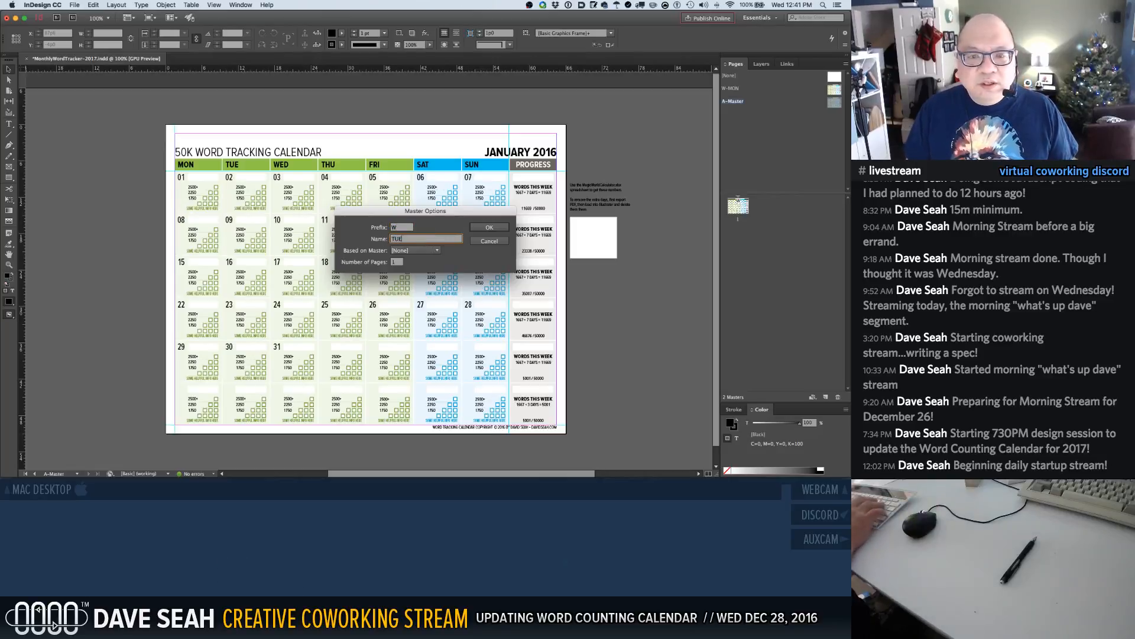
pyautogui.click(482, 229)
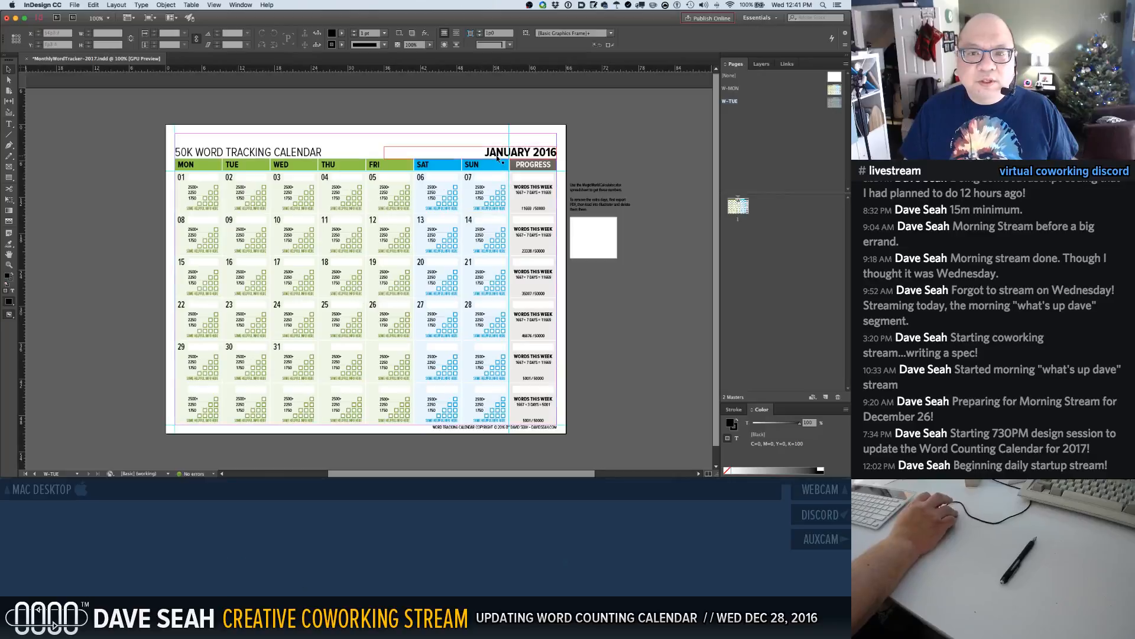
pyautogui.click(183, 178)
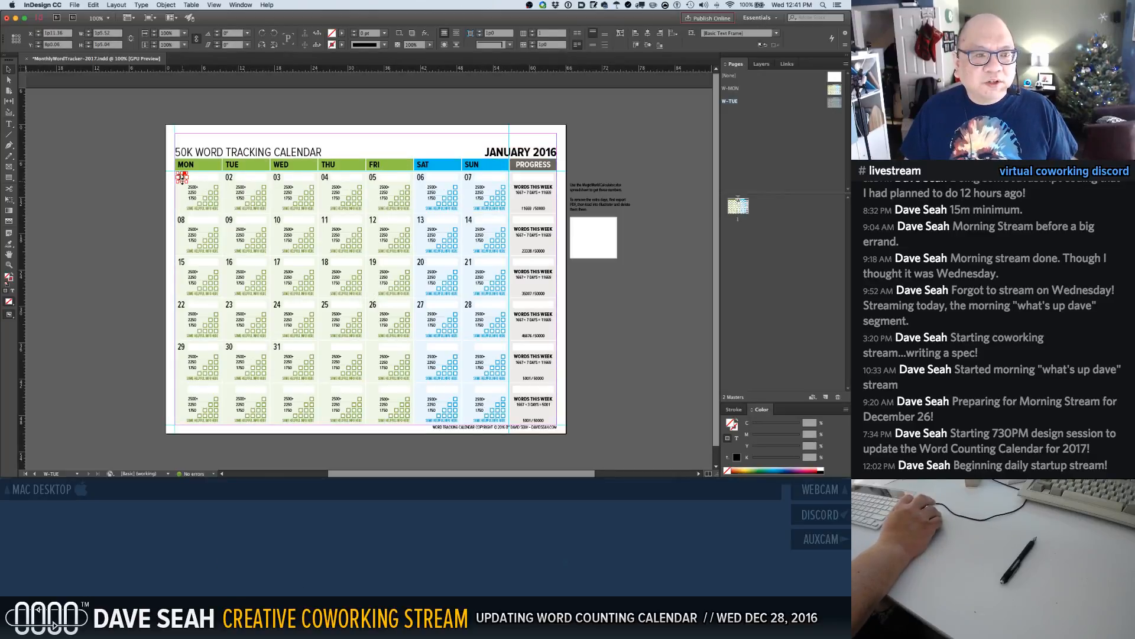
pyautogui.click(363, 289)
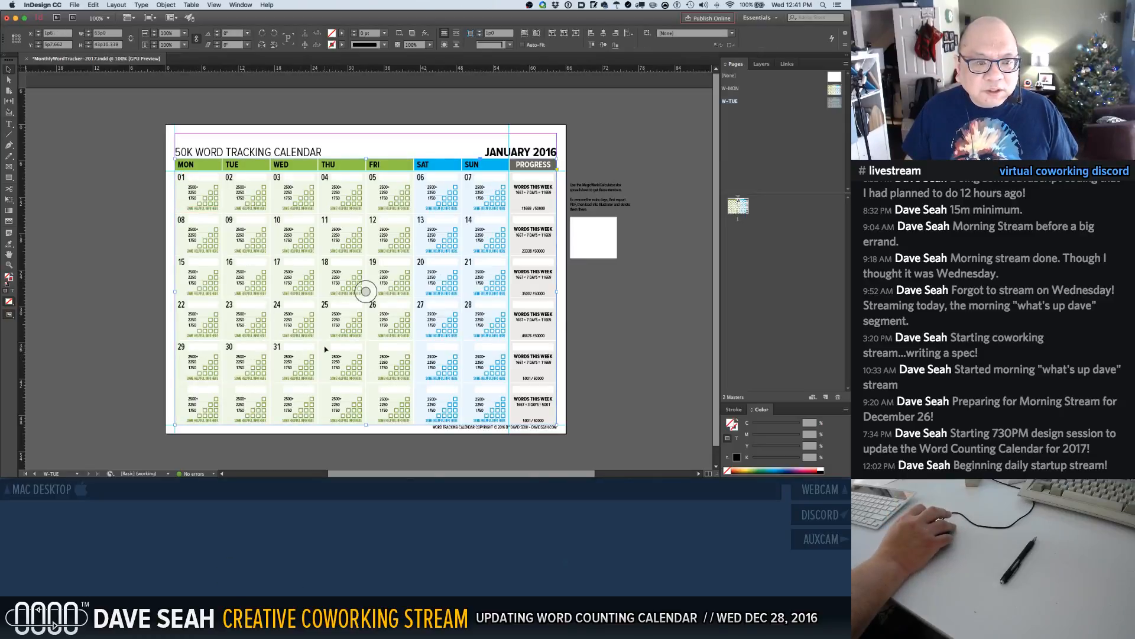
pyautogui.click(113, 319)
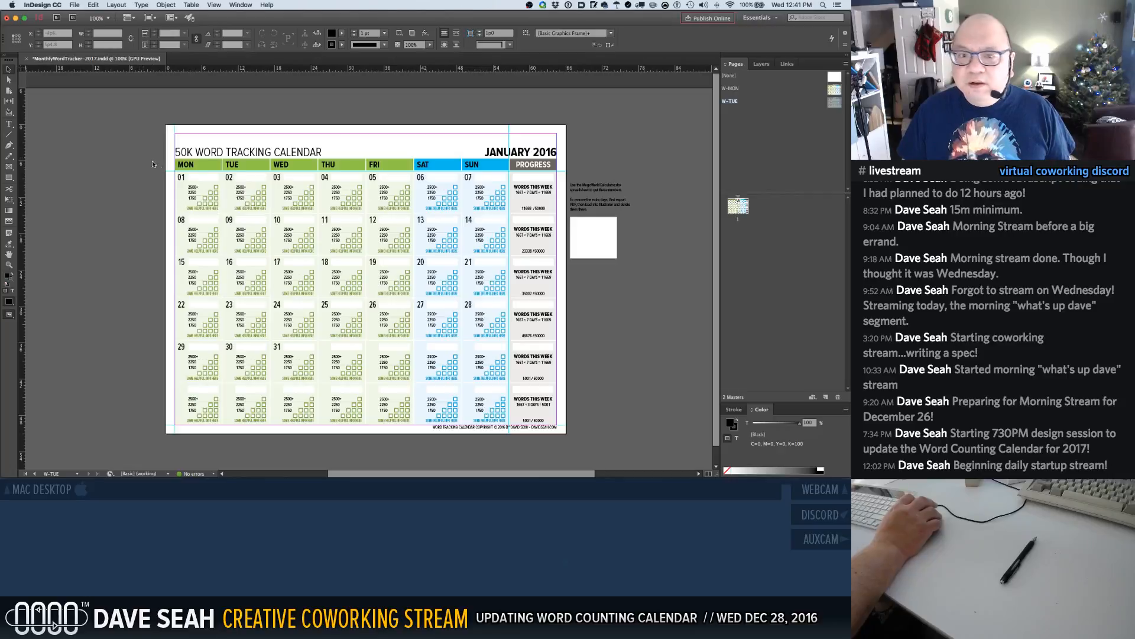
# Copy the day numbers 25 to 28 straight down into the empty Thursday to Sunday cells of the fifth calendar row
pyautogui.click(276, 348)
pyautogui.click(324, 310)
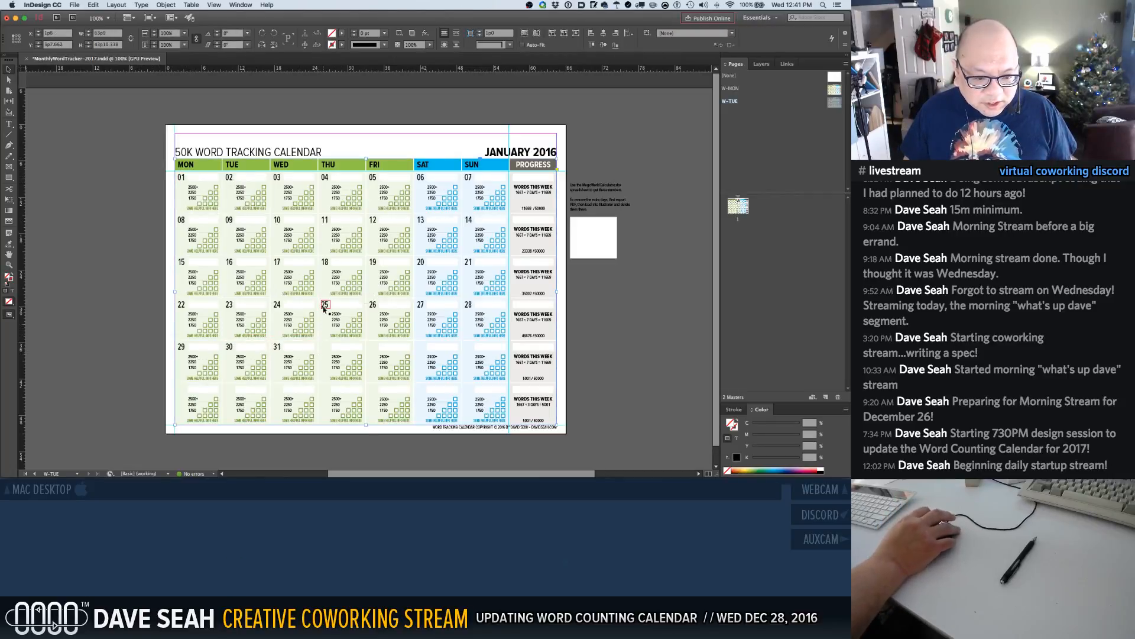
pyautogui.keyDown('shift'); pyautogui.click(373, 305); pyautogui.keyUp('shift')
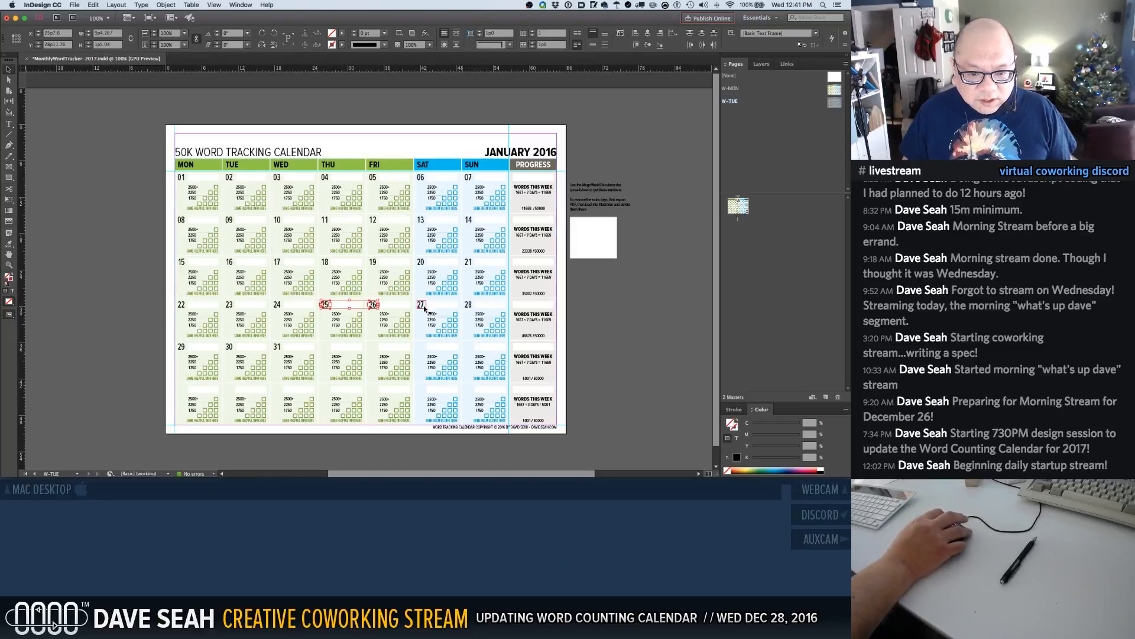
pyautogui.keyDown('shift'); pyautogui.click(469, 305); pyautogui.keyUp('shift')
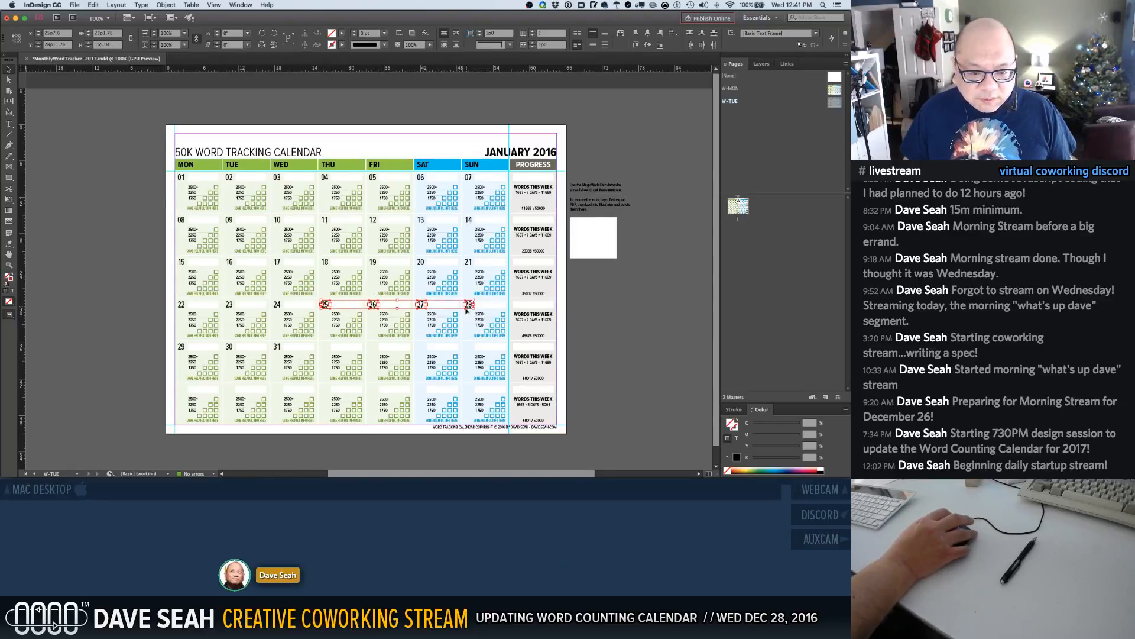
pyautogui.press('z')
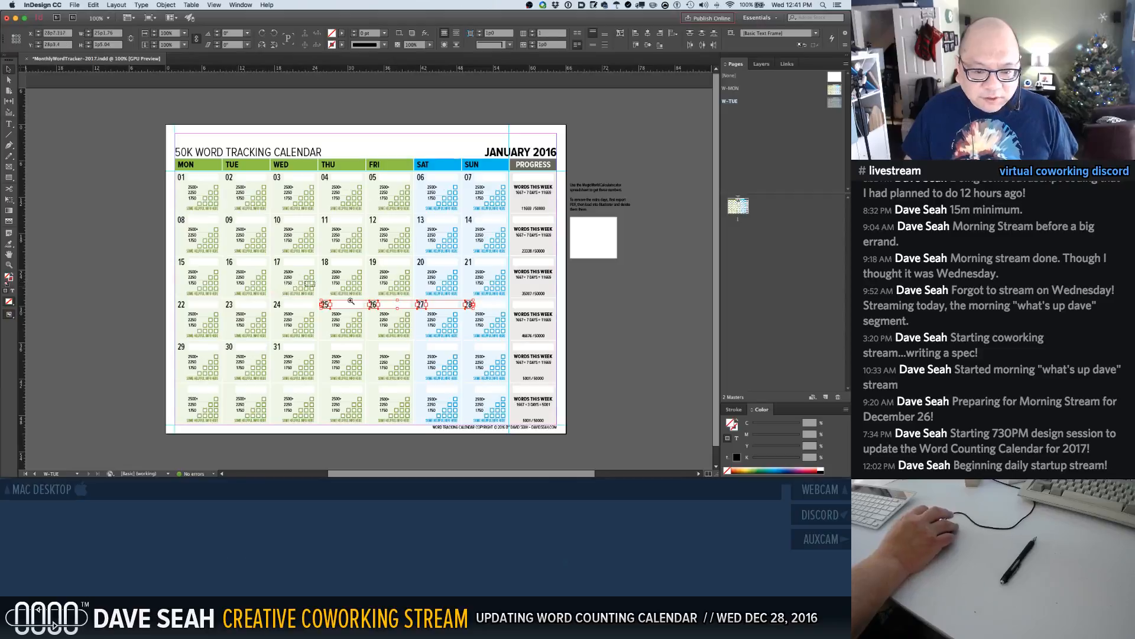
pyautogui.moveTo(306, 282); pyautogui.dragTo(499, 366)
pyautogui.moveTo(251, 298); pyautogui.dragTo(389, 228)
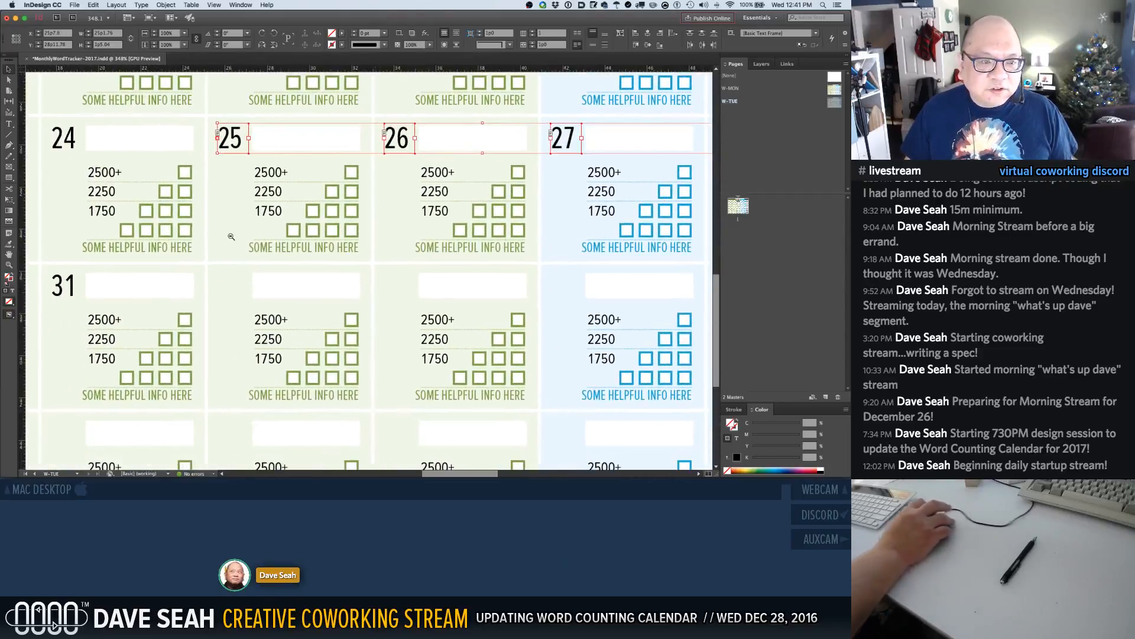
pyautogui.keyDown('alt'); pyautogui.click(227, 238); pyautogui.keyUp('alt')
pyautogui.keyDown('alt'); pyautogui.click(227, 237); pyautogui.keyUp('alt')
pyautogui.moveTo(218, 254); pyautogui.dragTo(207, 156)
pyautogui.moveTo(452, 138); pyautogui.dragTo(451, 225)
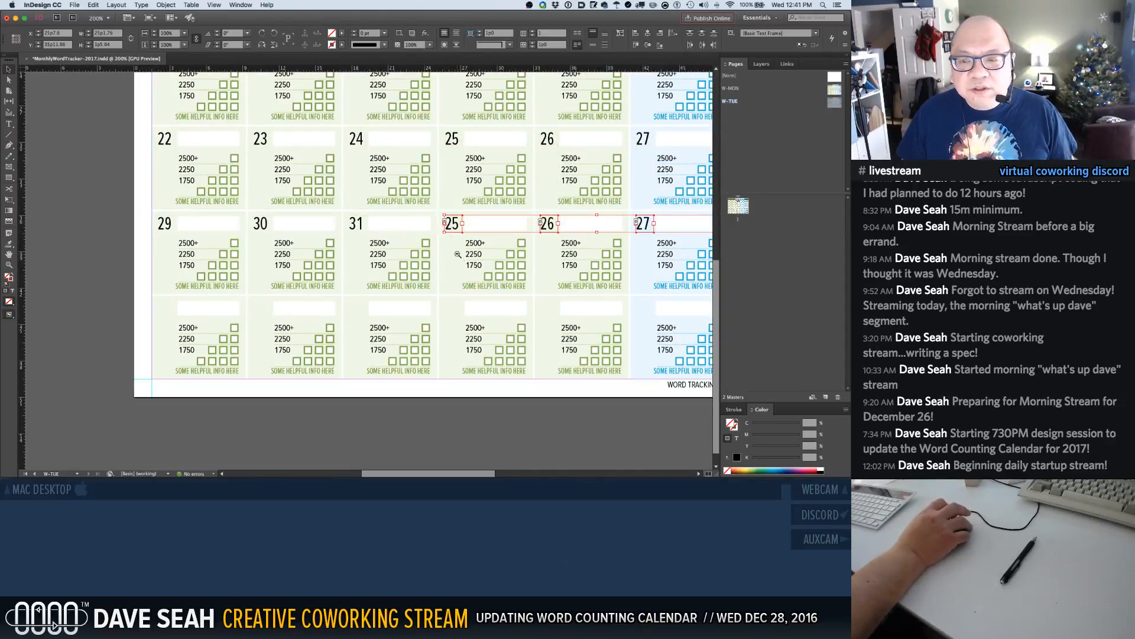
# Copy all seven day numbers of the fifth calendar row straight down into the empty sixth row
pyautogui.keyDown('alt'); pyautogui.keyDown('super'); pyautogui.click(457, 254); pyautogui.keyUp('super'); pyautogui.keyUp('alt')
pyautogui.keyDown('alt'); pyautogui.keyDown('super'); pyautogui.click(457, 254); pyautogui.keyUp('super'); pyautogui.keyUp('alt')
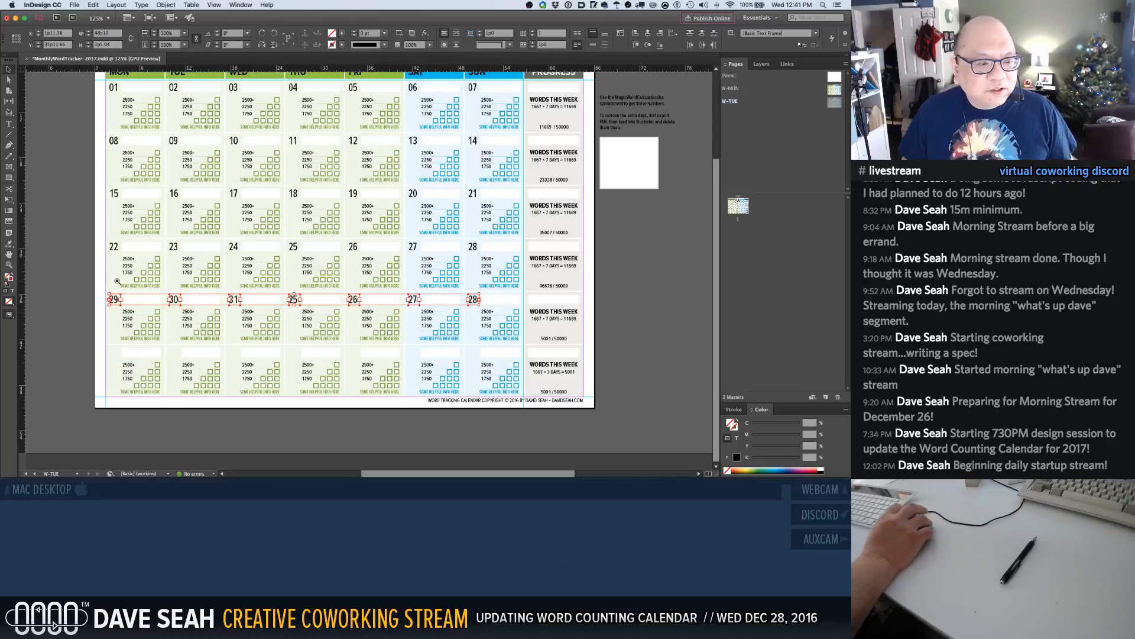
pyautogui.moveTo(104, 280); pyautogui.dragTo(199, 368)
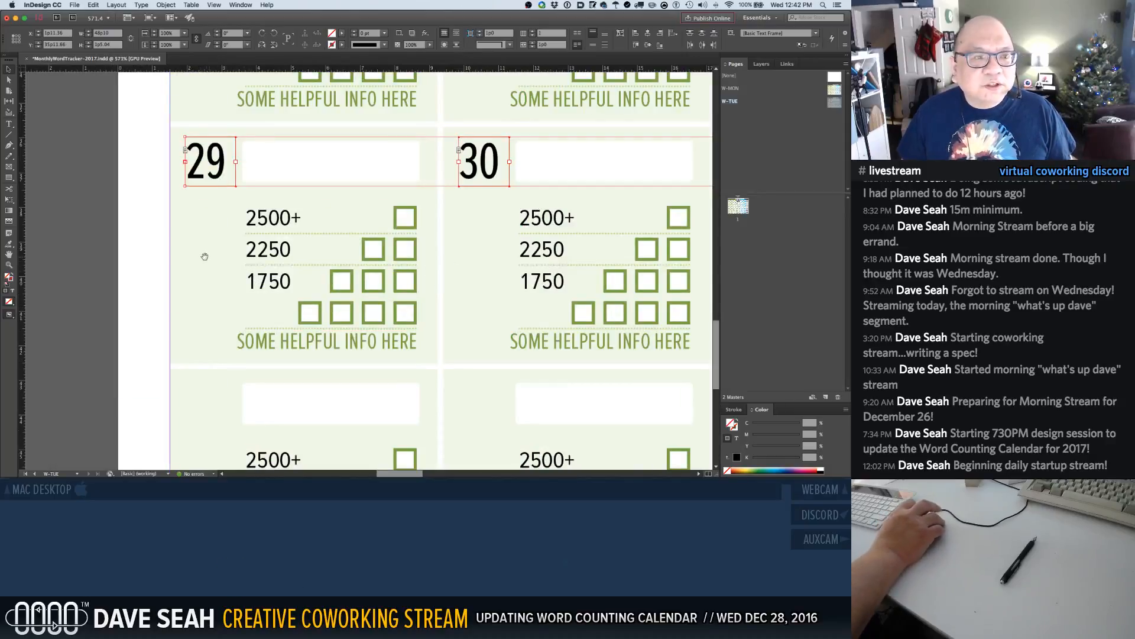
pyautogui.moveTo(202, 253); pyautogui.dragTo(248, 178)
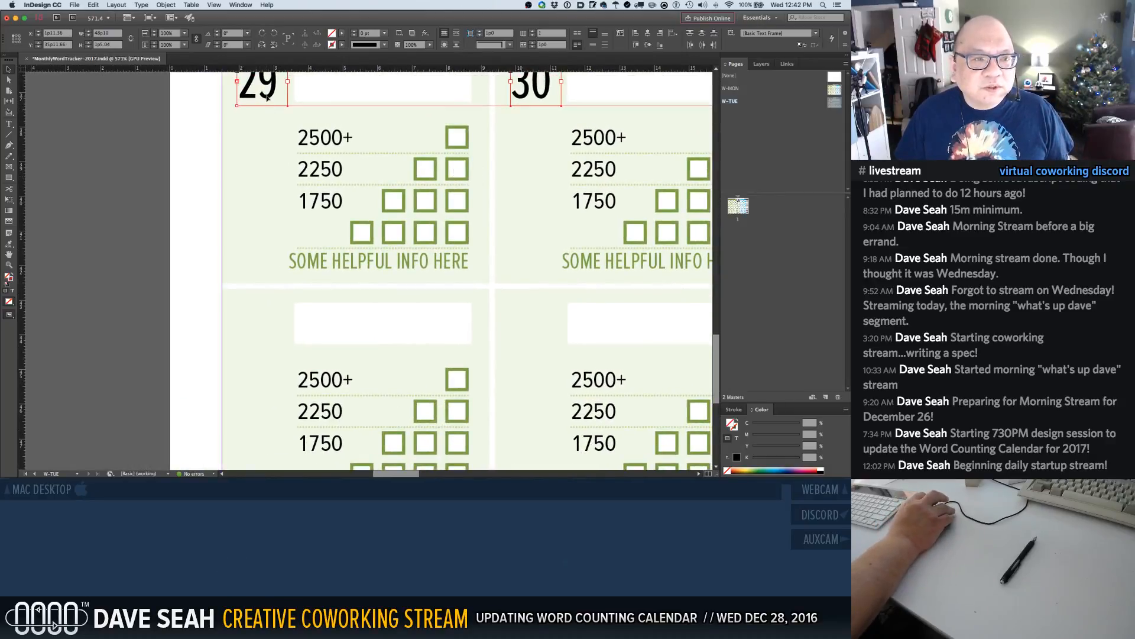
pyautogui.moveTo(267, 97); pyautogui.dragTo(267, 337)
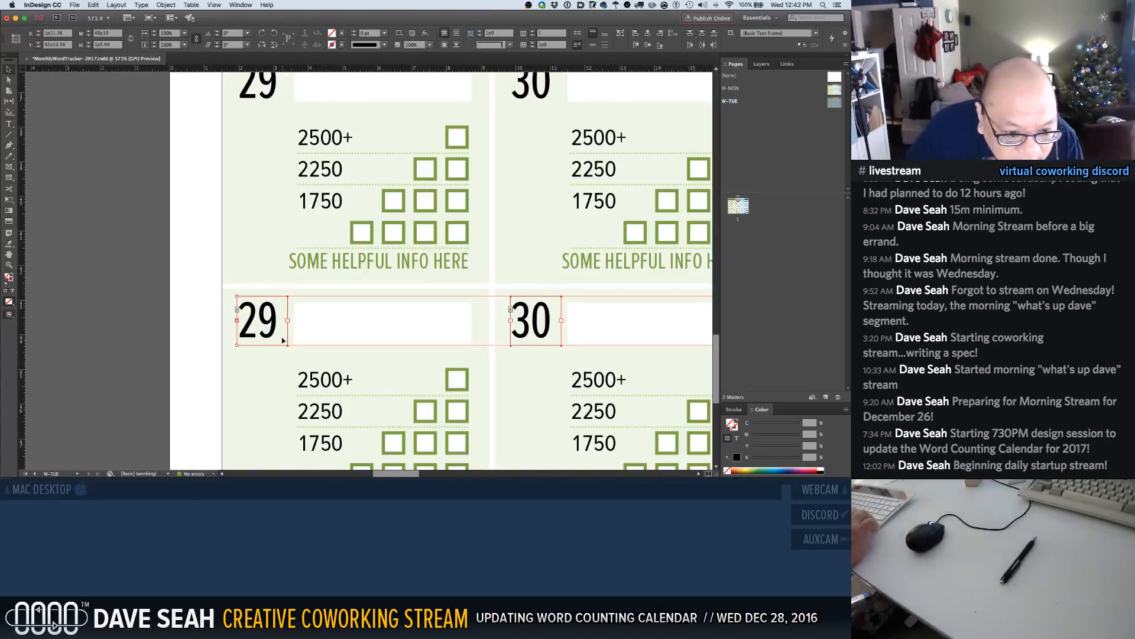
# Nudge the sixth row's day numbers vertically to align with their white boxes as in the row above
pyautogui.press('Down')
pyautogui.press('Down')
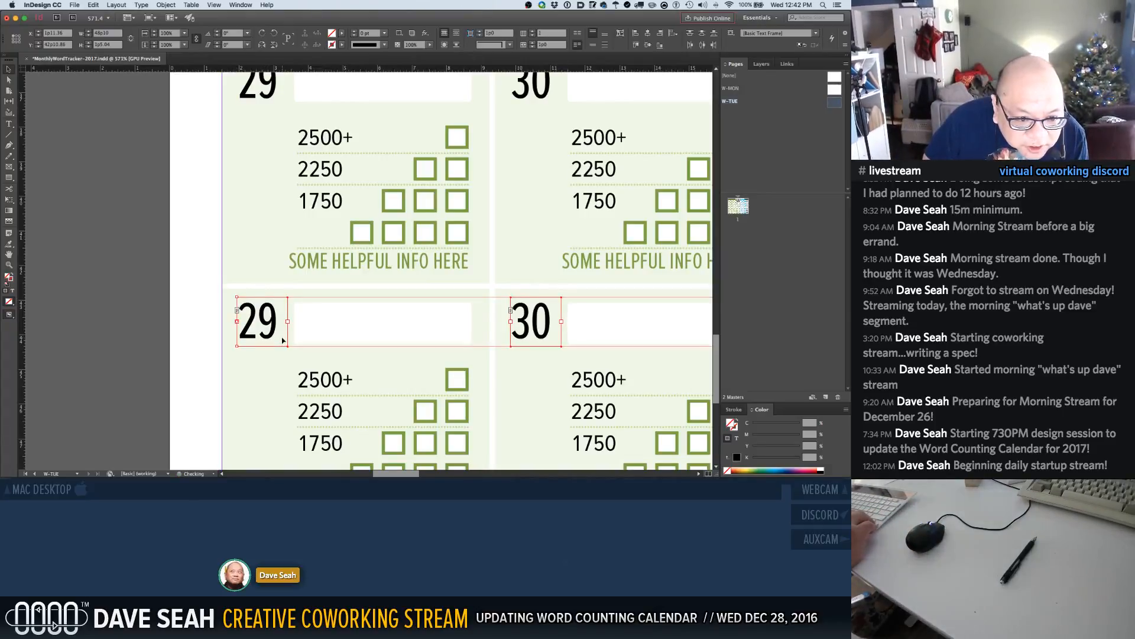
pyautogui.press('Down')
pyautogui.press('Down')
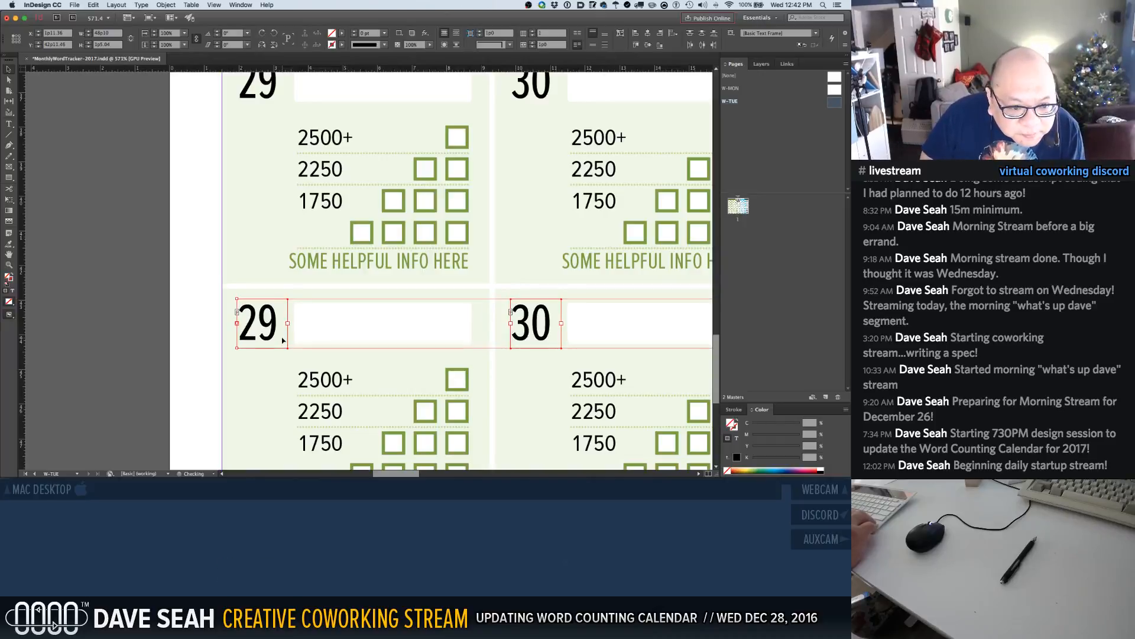
pyautogui.press('Down')
pyautogui.press('Down')
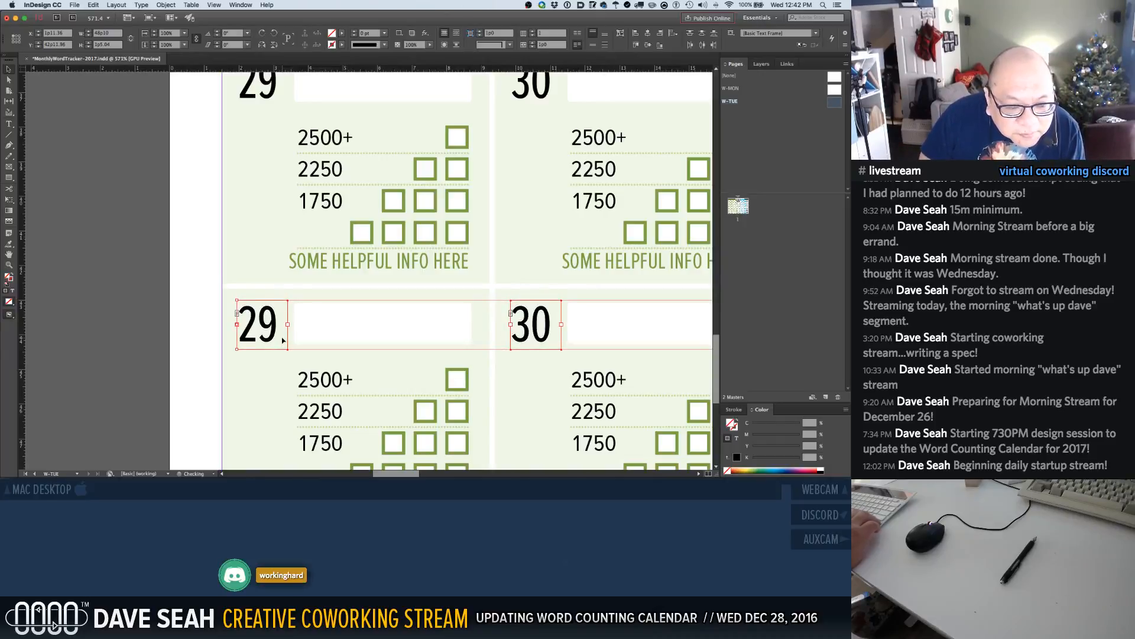
pyautogui.press('Up')
pyautogui.press('Up')
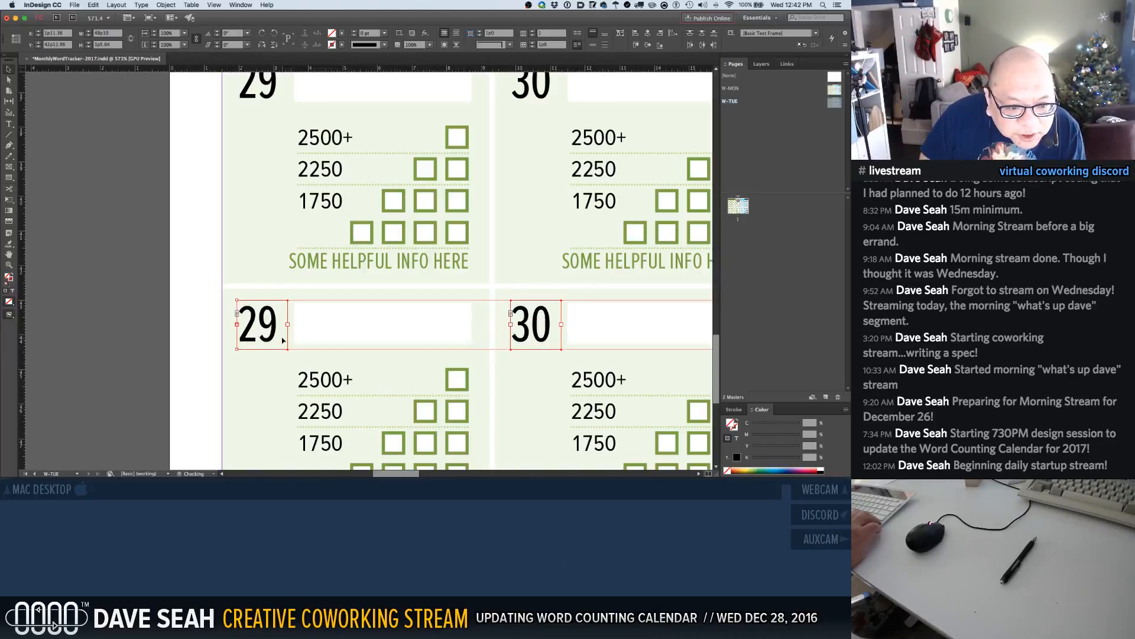
pyautogui.scroll(1, 261, 179)
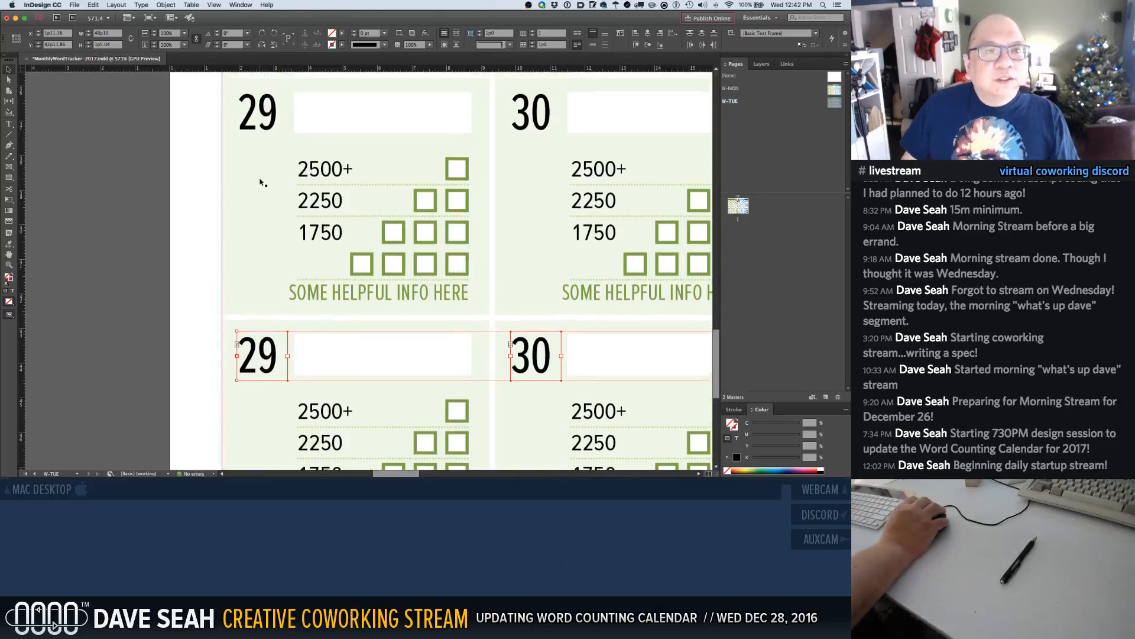
pyautogui.scroll(-2, 262, 181)
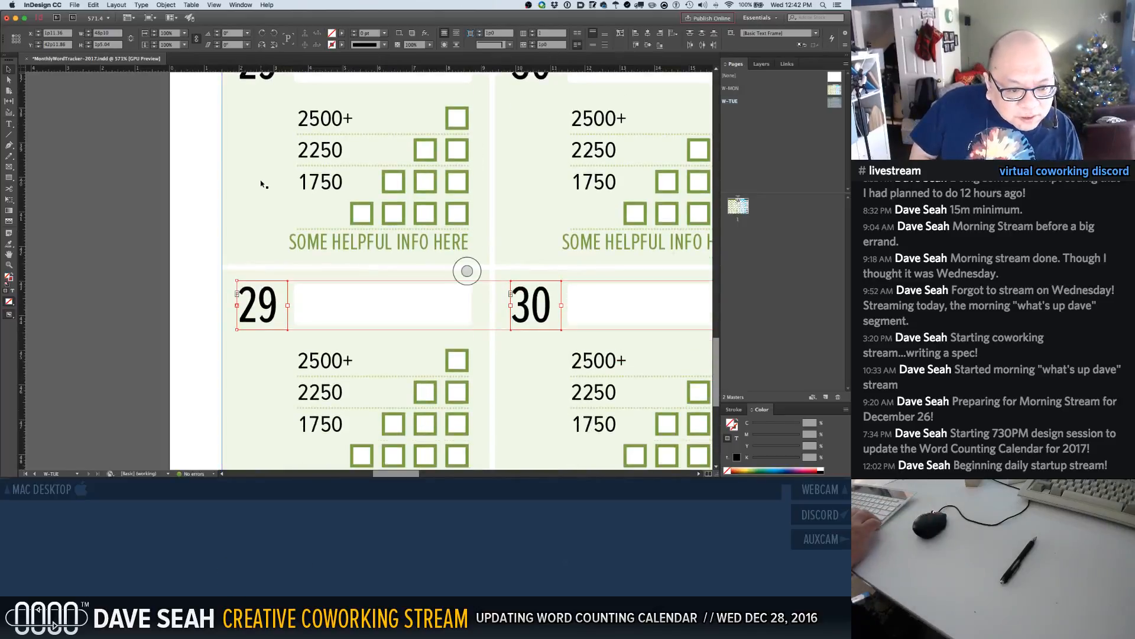
pyautogui.press('Up')
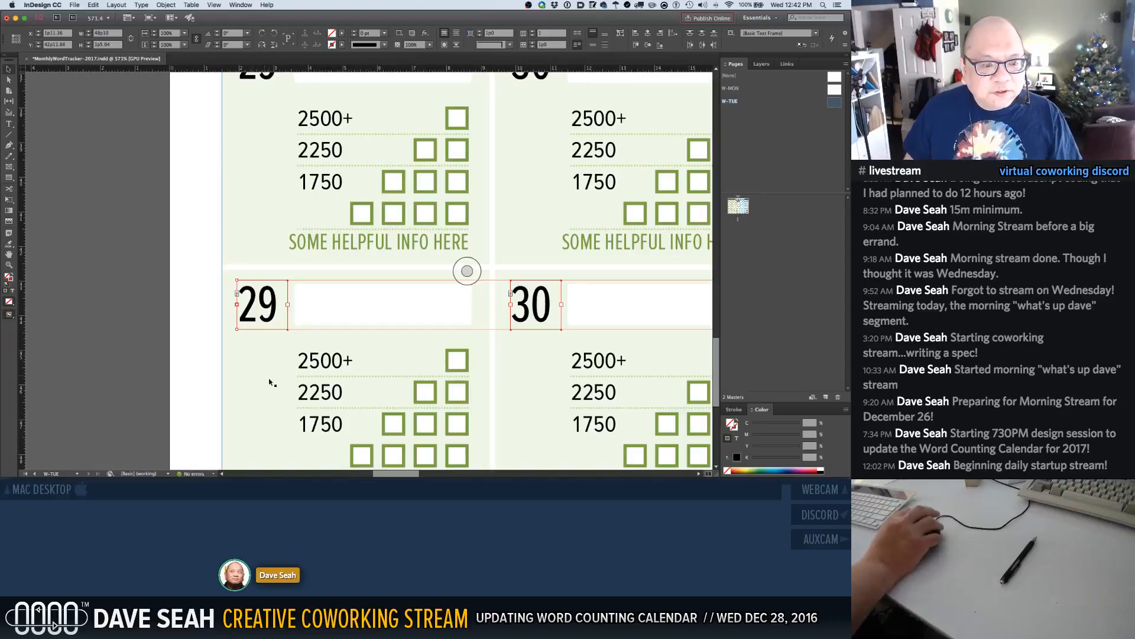
# Rename the W-TUE master spread with the prefix A and the name MASTER
pyautogui.press('super+1')
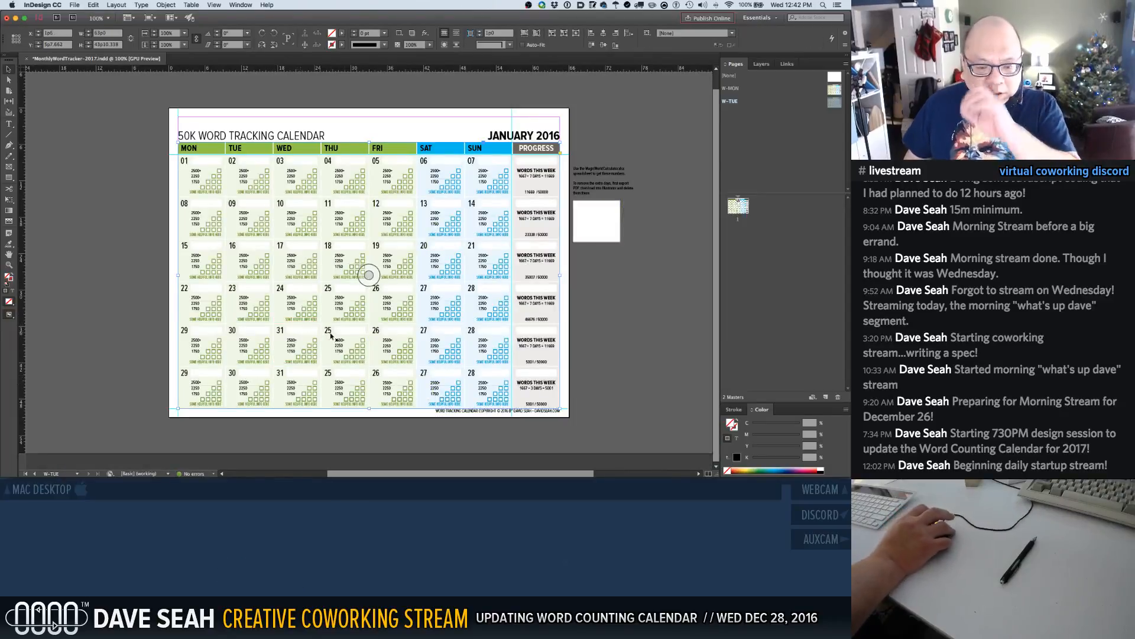
pyautogui.rightClick(733, 104)
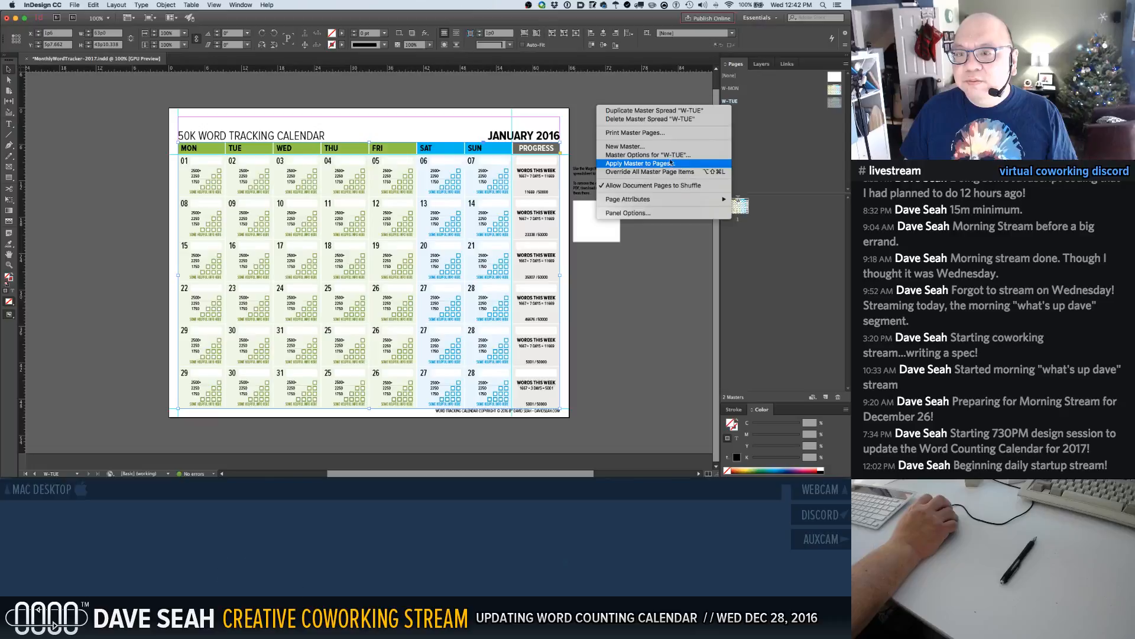
pyautogui.click(648, 155)
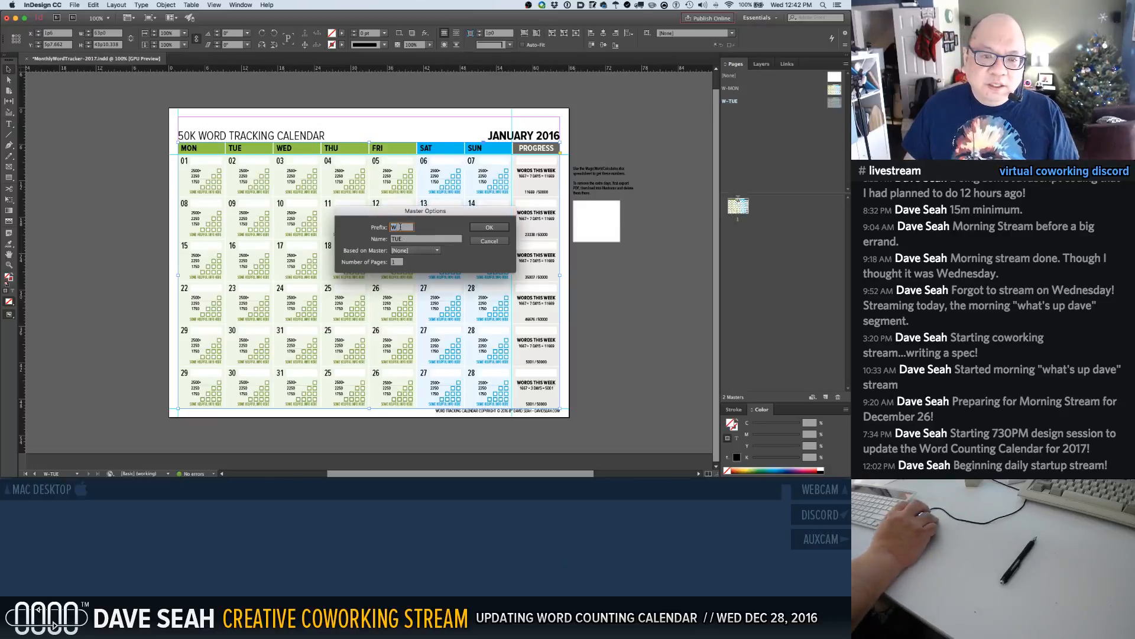
pyautogui.write('A')
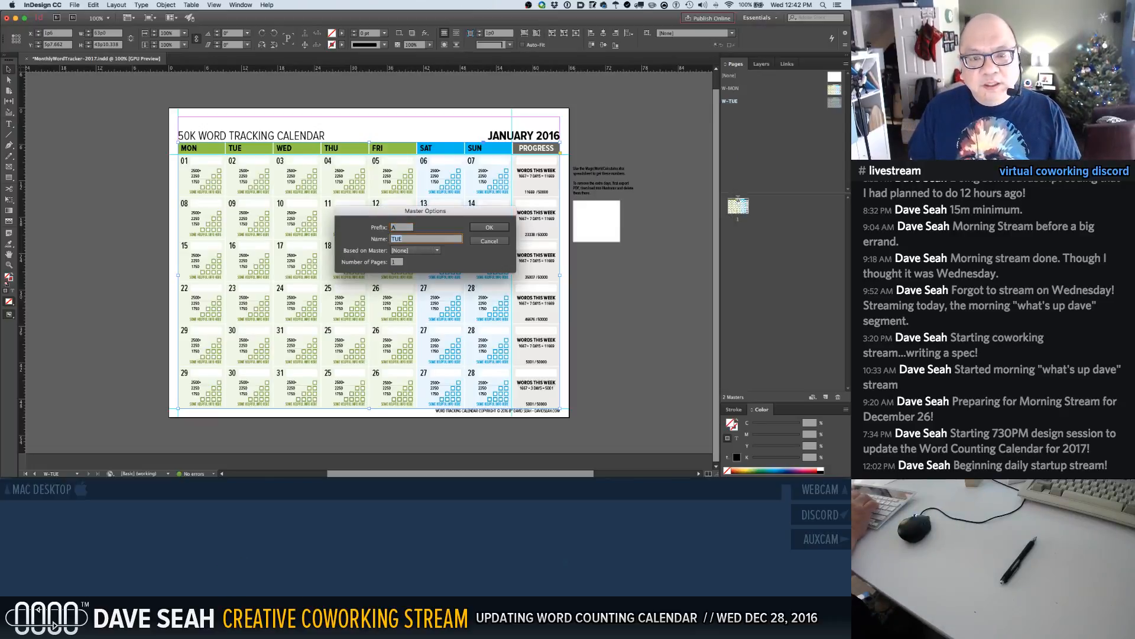
pyautogui.write('MASTER')
pyautogui.press('Return')
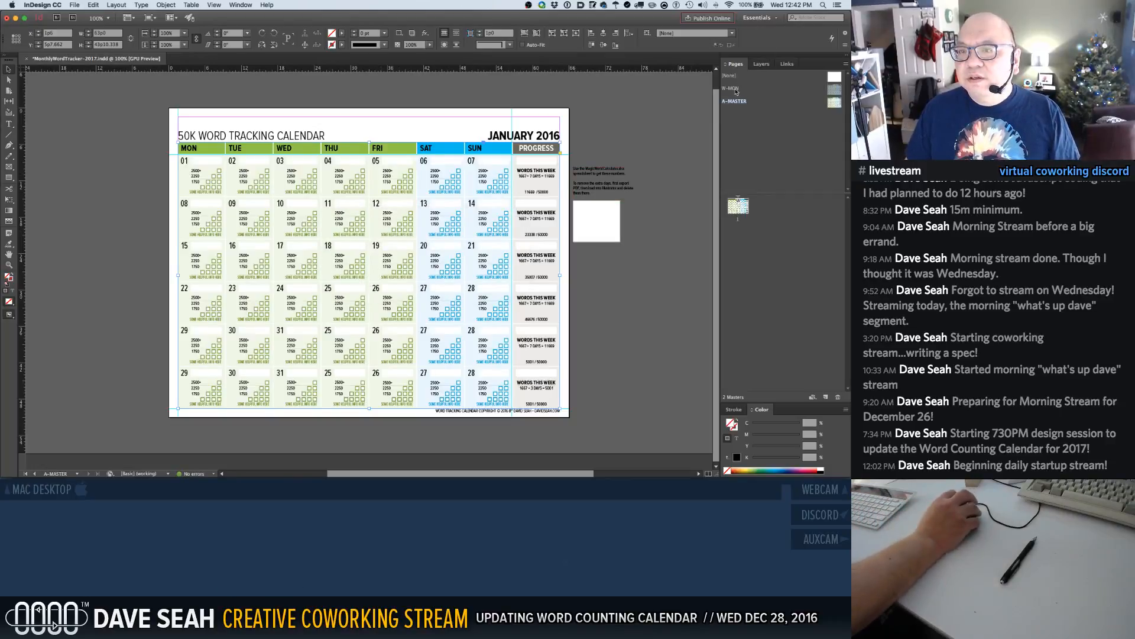
# Place the A-MASTER master spread above W-MON in the master list and duplicate A-MASTER
pyautogui.doubleClick(834, 92)
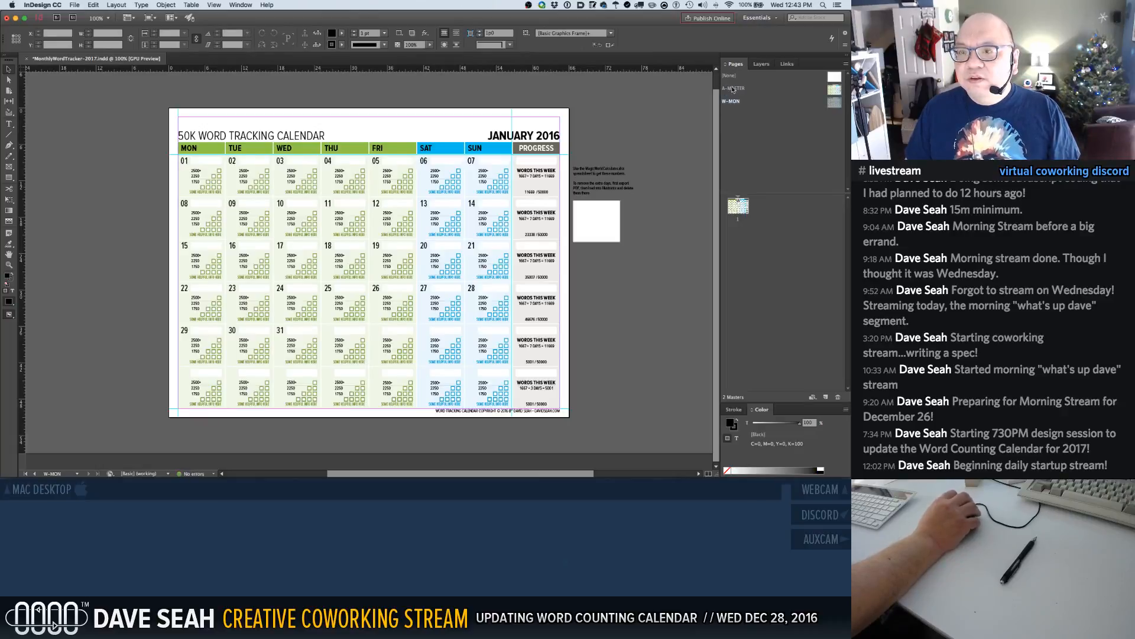
pyautogui.rightClick(736, 90)
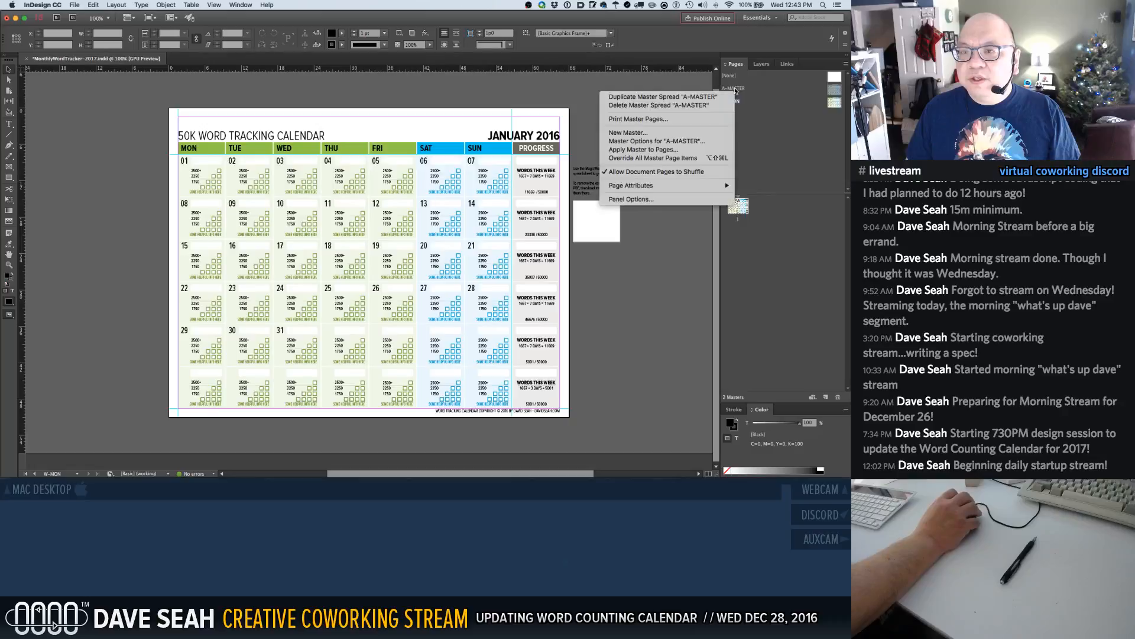
pyautogui.click(676, 97)
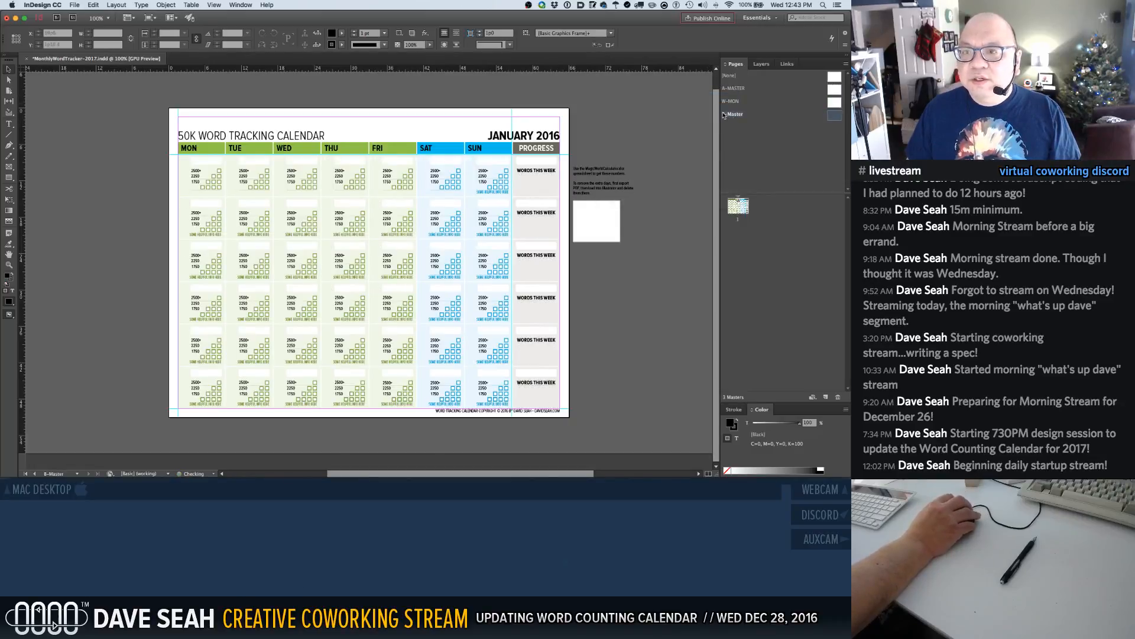
# Rename the duplicated B-Master spread with the prefix W and the name TUE
pyautogui.rightClick(725, 115)
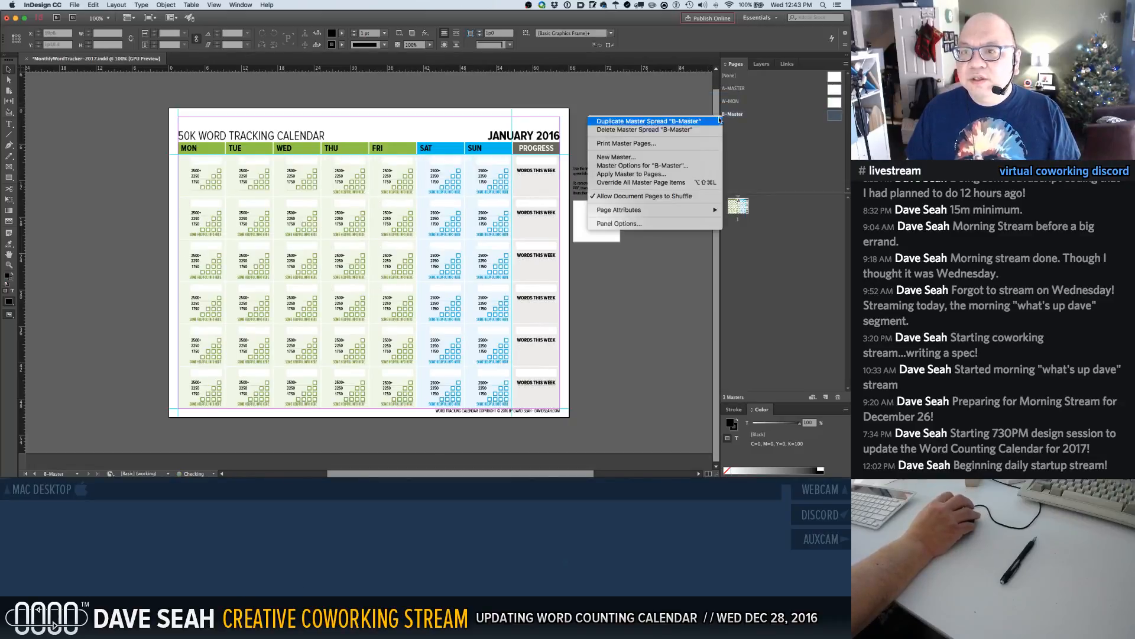
pyautogui.click(647, 168)
pyautogui.write('W')
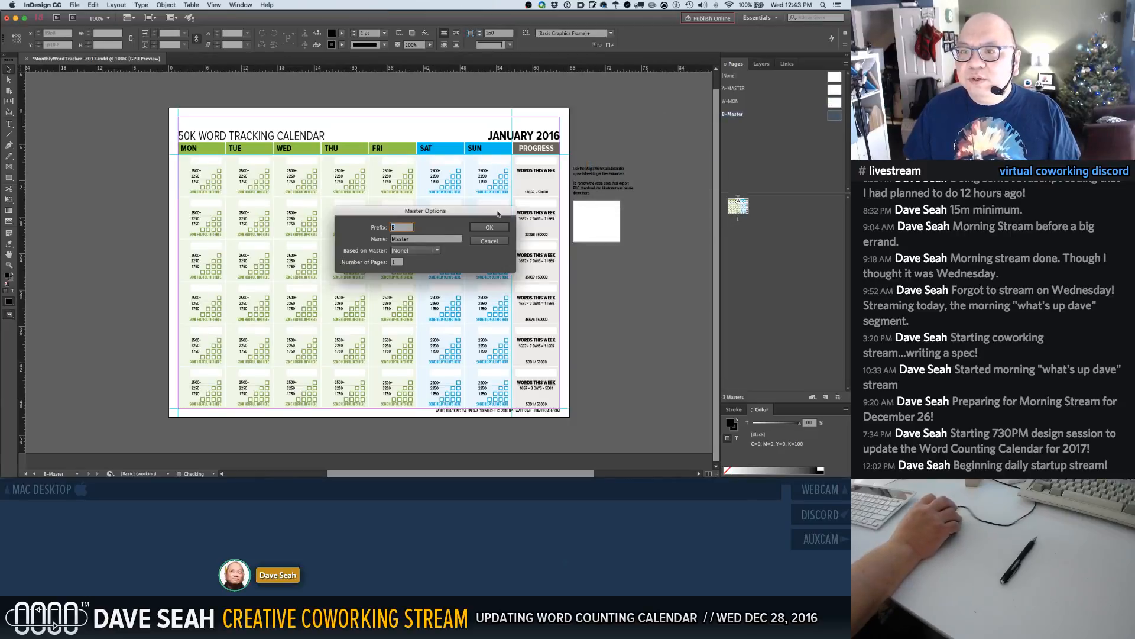
pyautogui.press('Tab')
pyautogui.write('TUE')
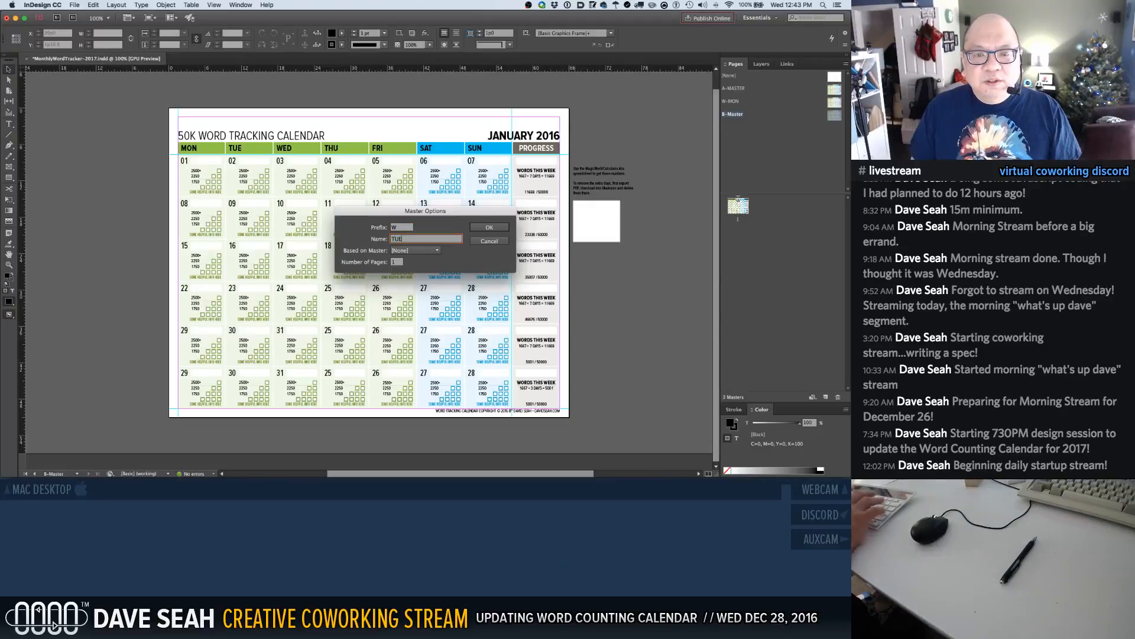
pyautogui.press('Return')
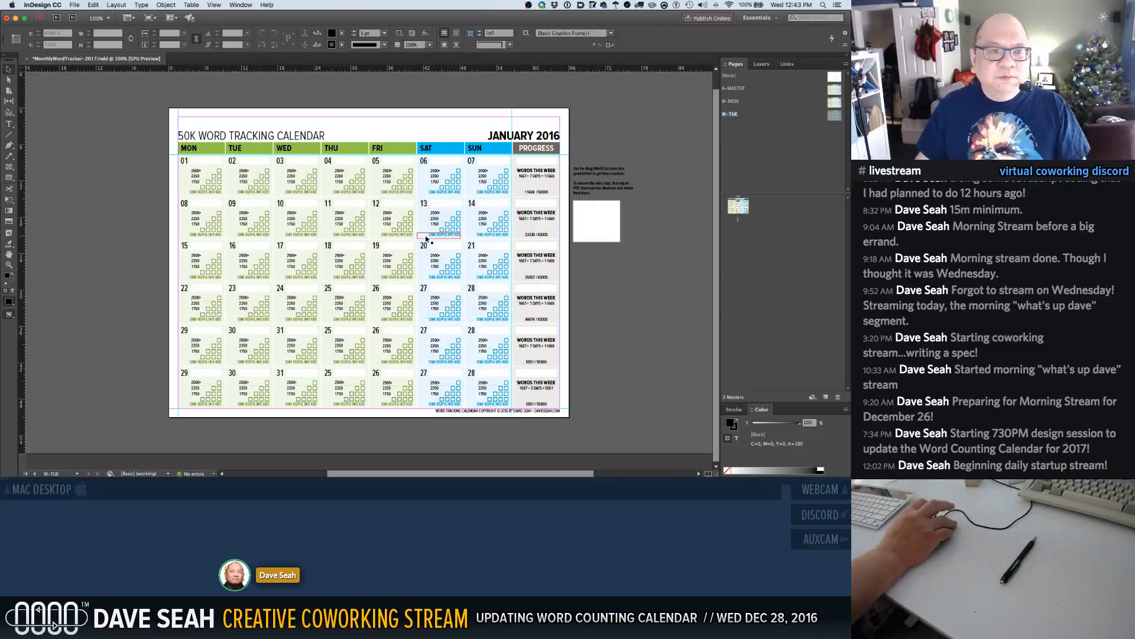
# Delete Monday's day number in the first calendar row of W-TUE and renumber Tuesday to Sunday as 01 to 06
pyautogui.click(186, 161)
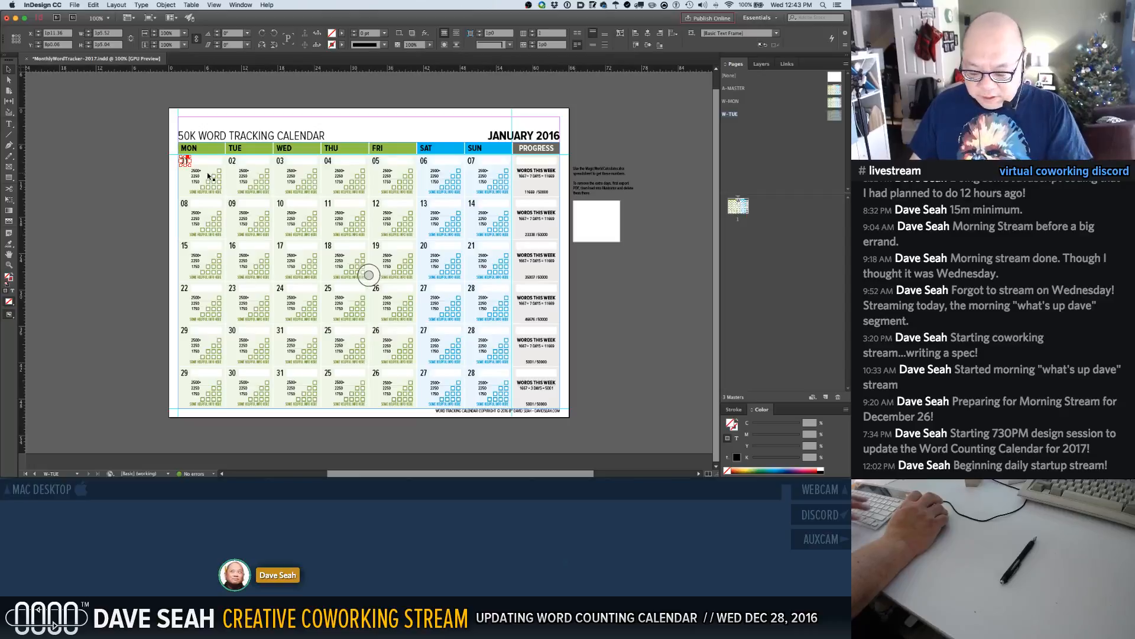
pyautogui.press('BackSpace')
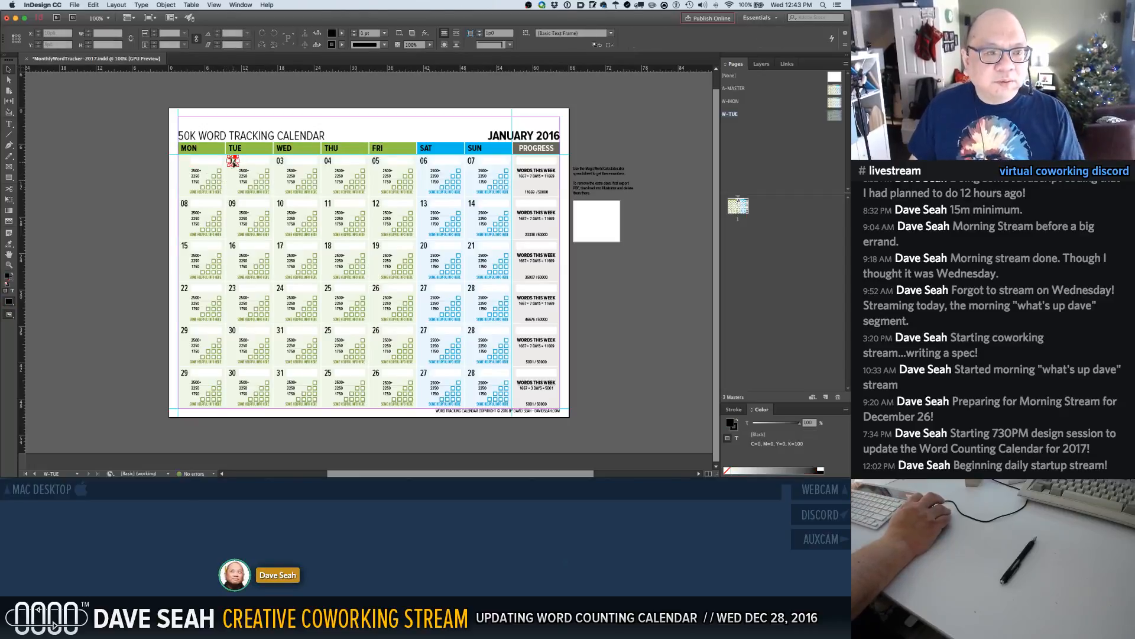
pyautogui.click(233, 163)
pyautogui.doubleClick(234, 163)
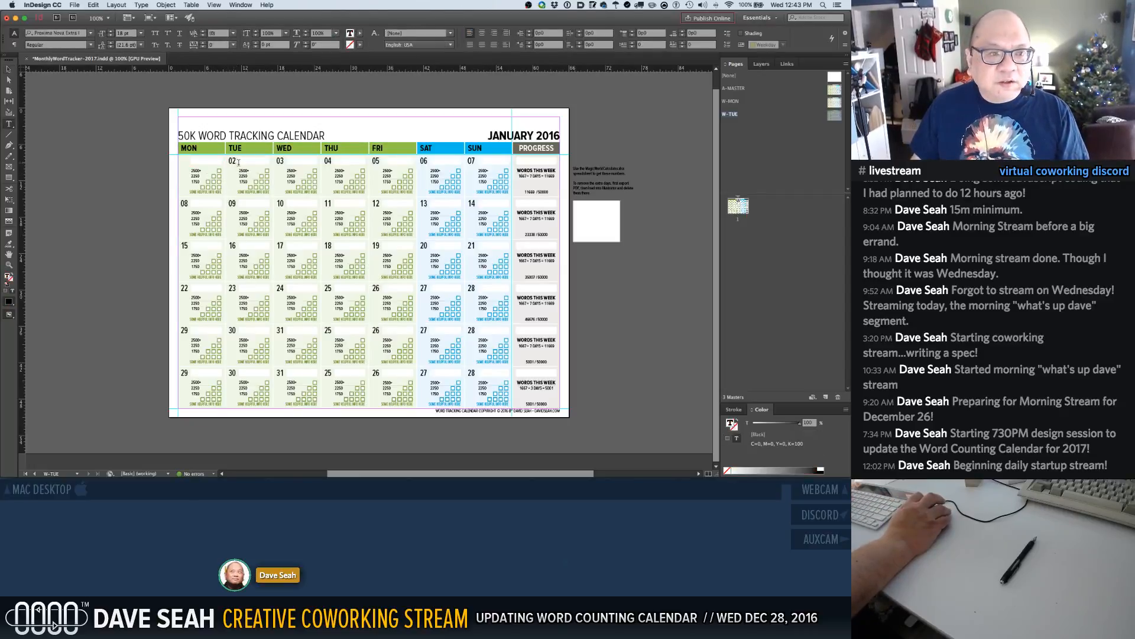
pyautogui.write('01')
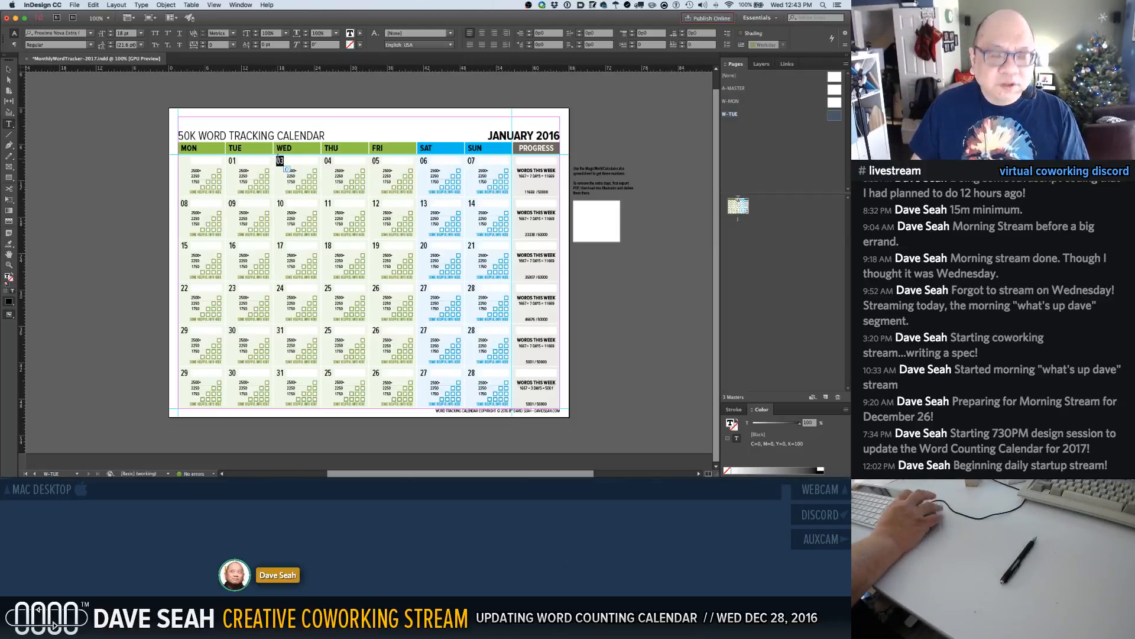
pyautogui.write('02')
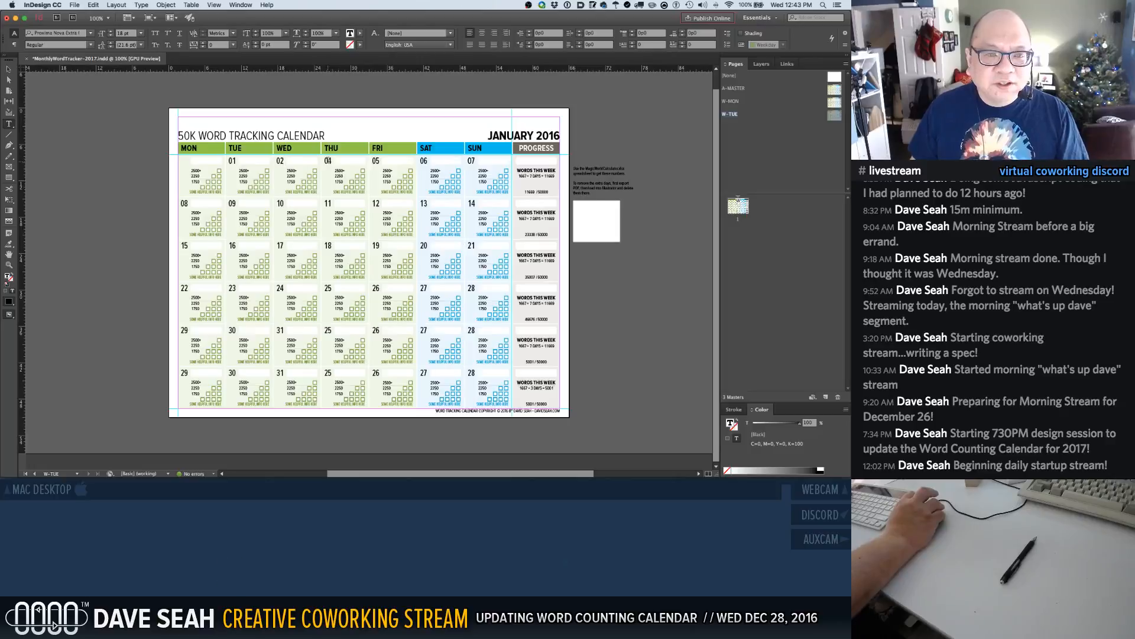
pyautogui.write('03')
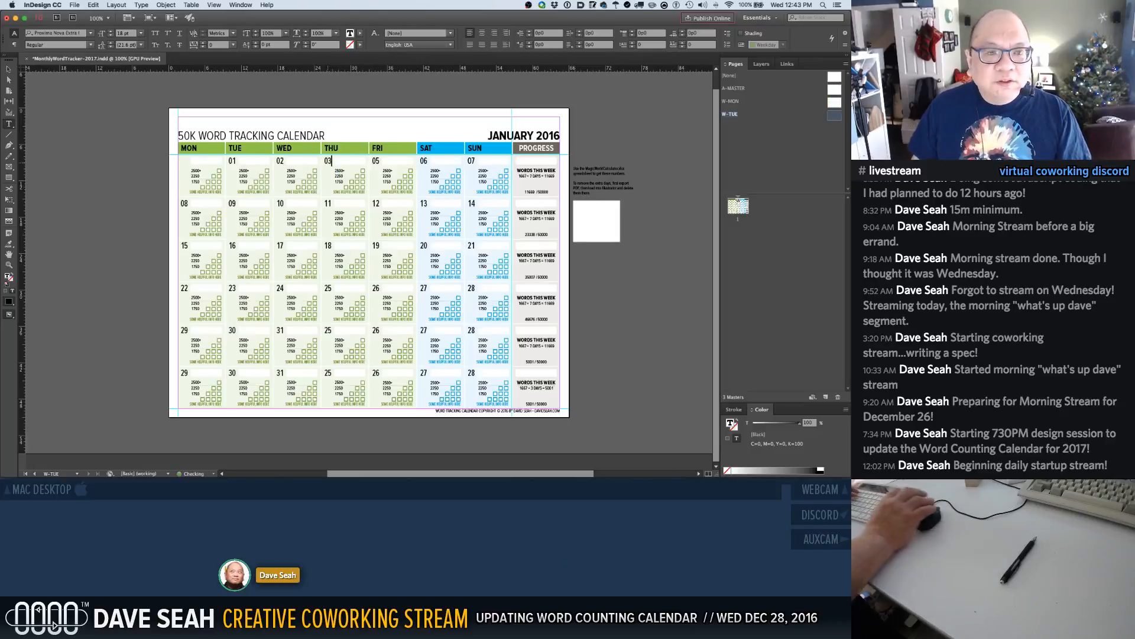
pyautogui.doubleClick(376, 160)
pyautogui.write('04')
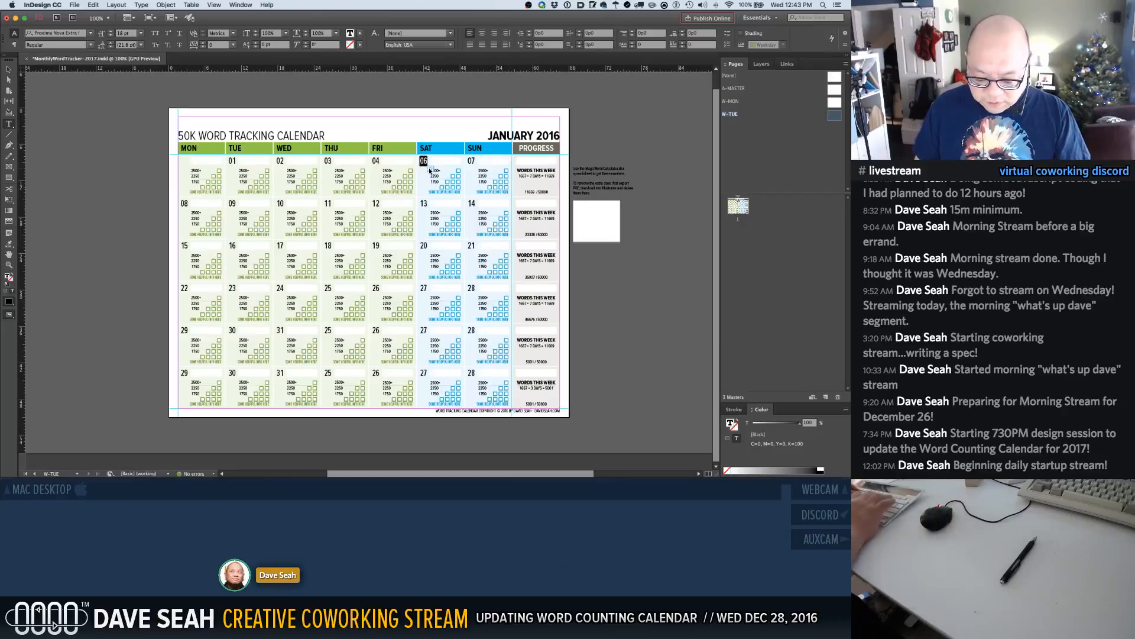
pyautogui.write('05')
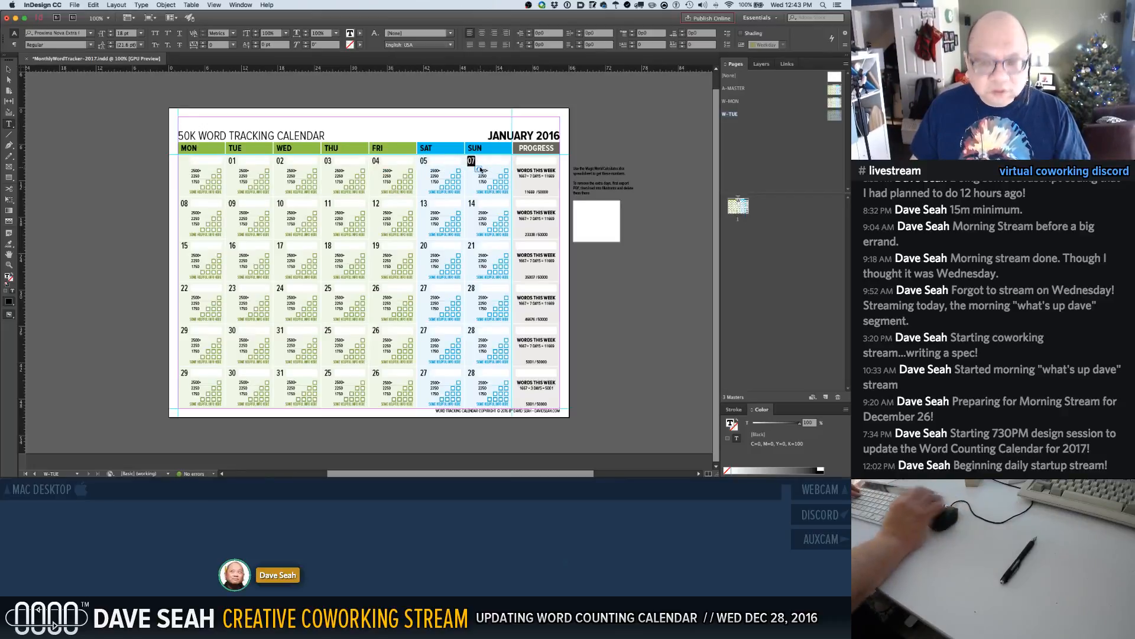
pyautogui.write('06')
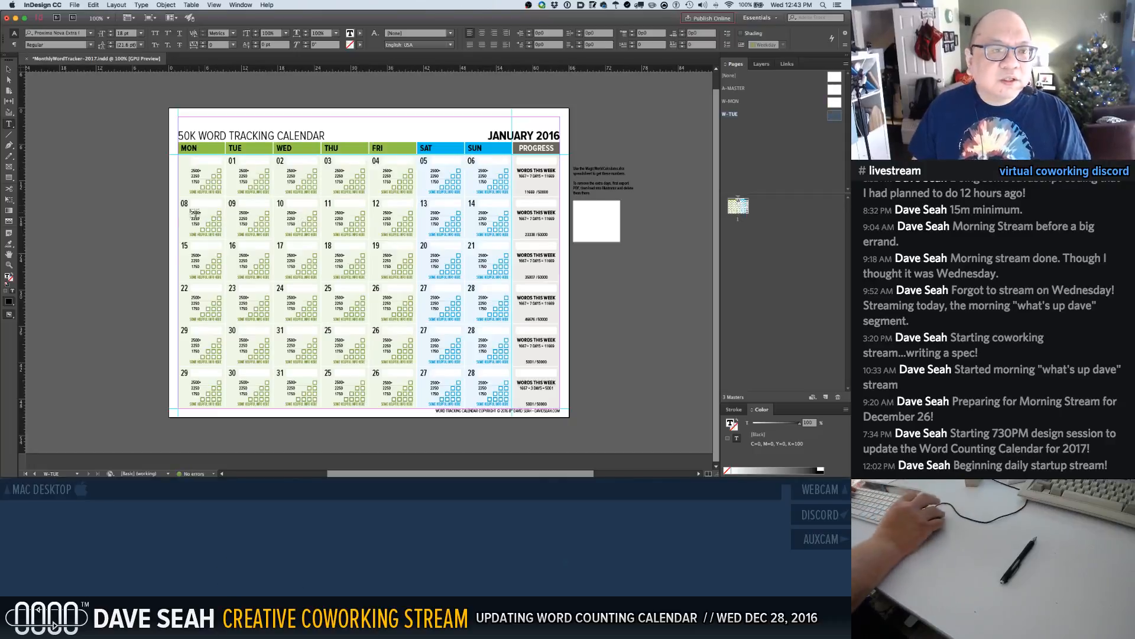
# Renumber the second calendar row of W-TUE from Monday to Sunday as 07 to 13
pyautogui.write('07')
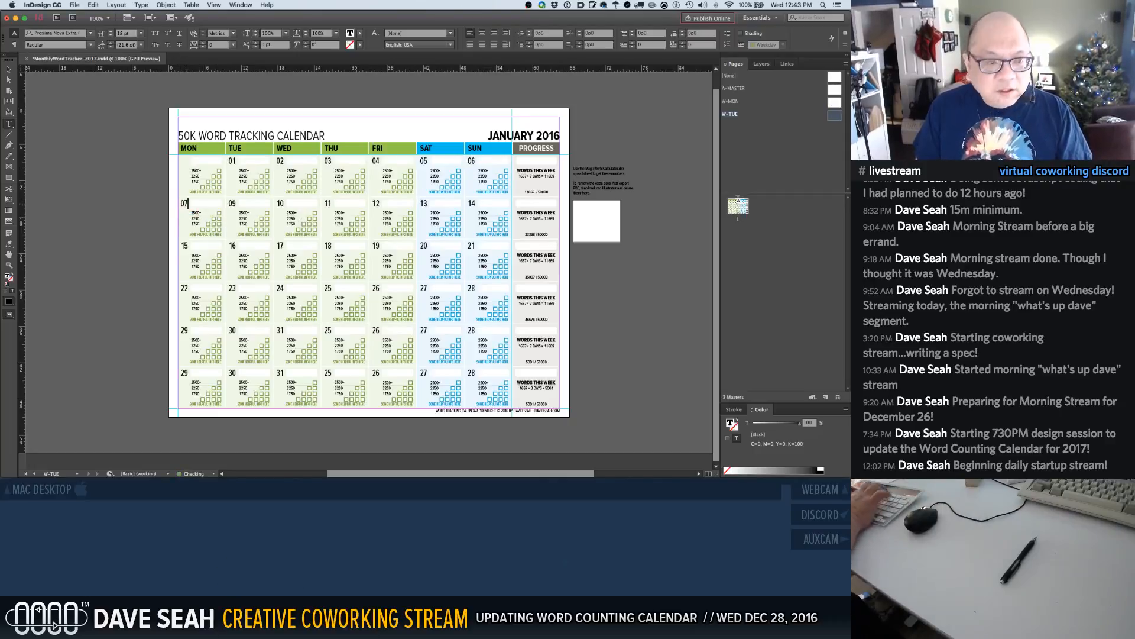
pyautogui.doubleClick(231, 203)
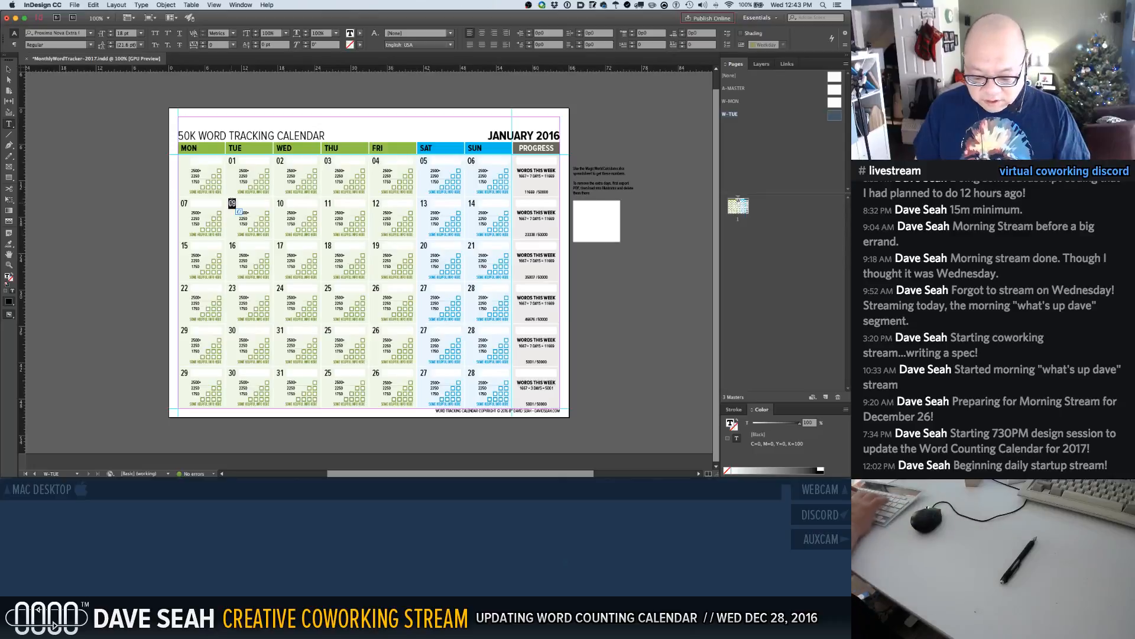
pyautogui.write('08')
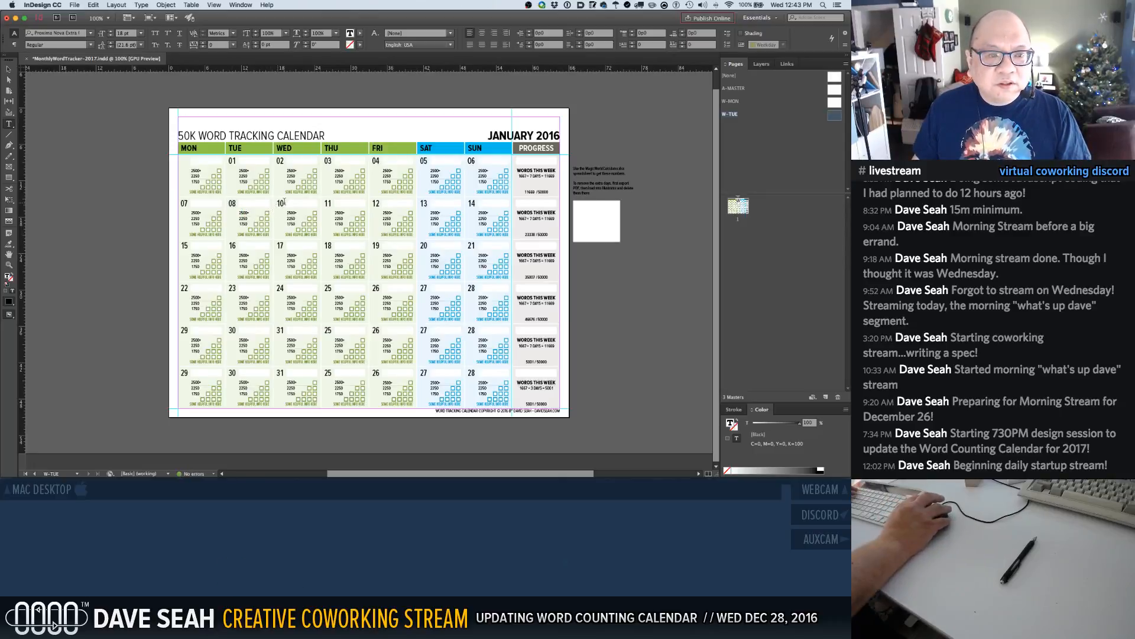
pyautogui.doubleClick(279, 202)
pyautogui.write('09')
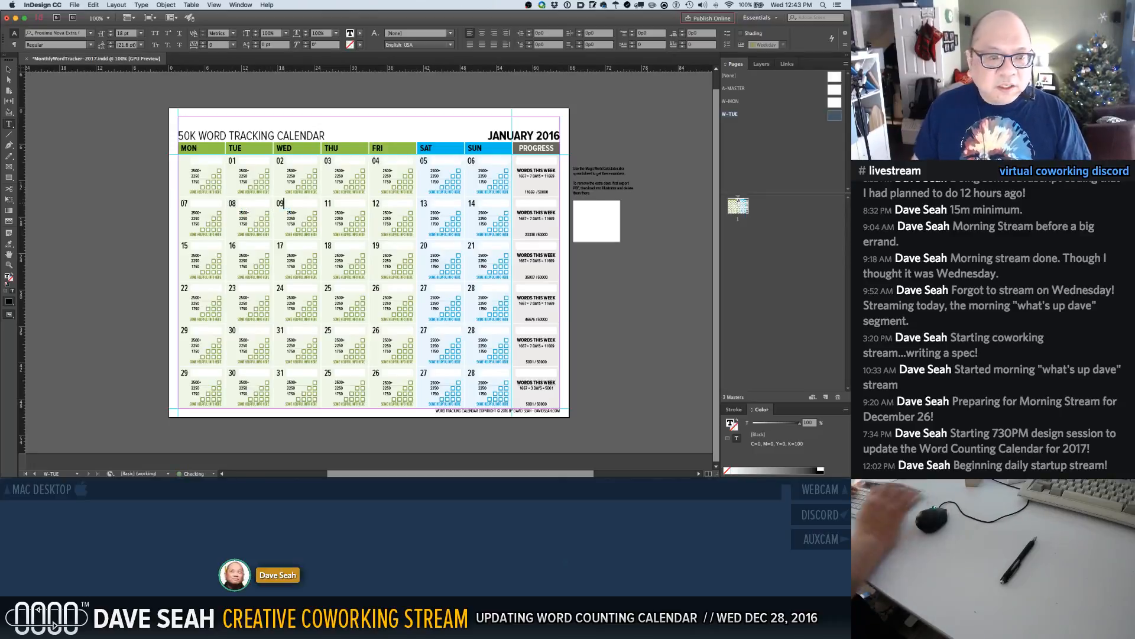
pyautogui.doubleClick(327, 203)
pyautogui.write('10')
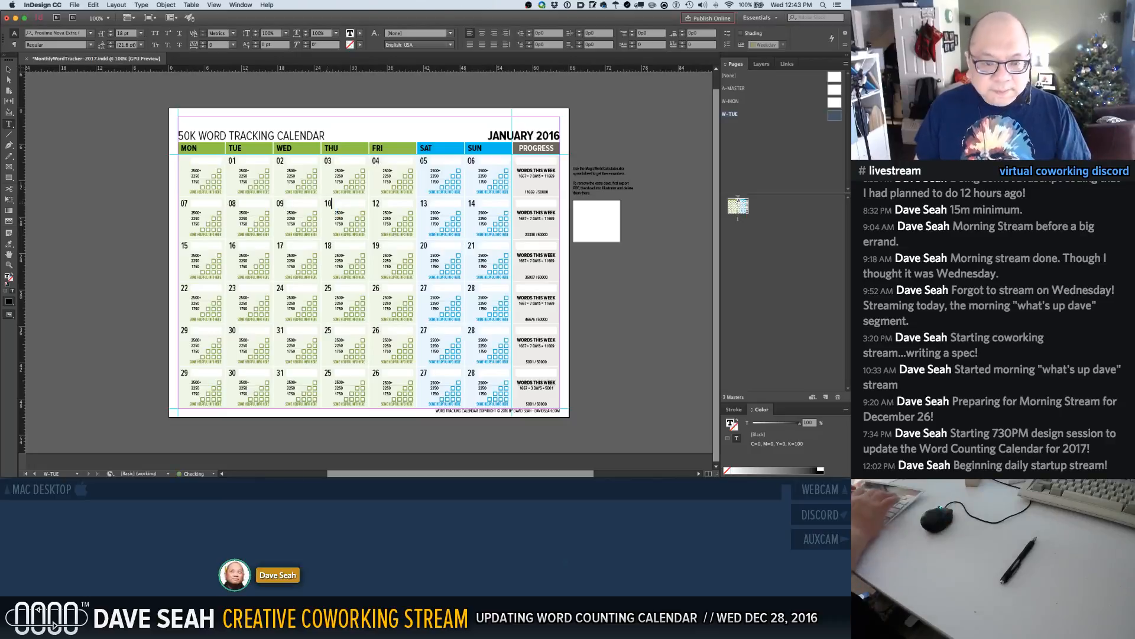
pyautogui.doubleClick(376, 203)
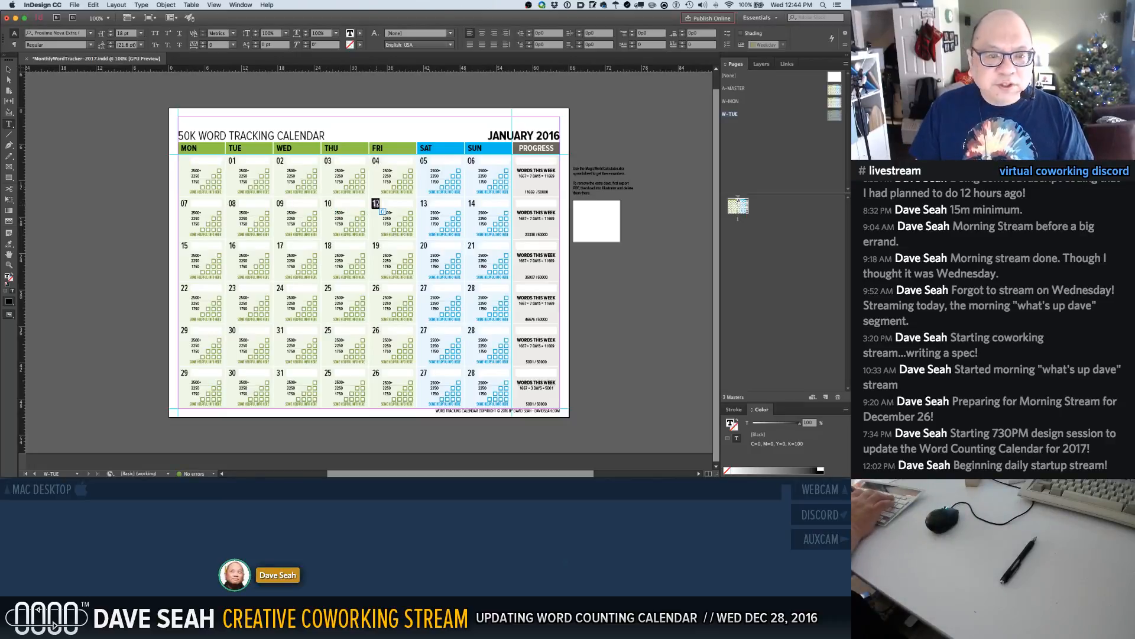
pyautogui.write('11')
pyautogui.doubleClick(424, 203)
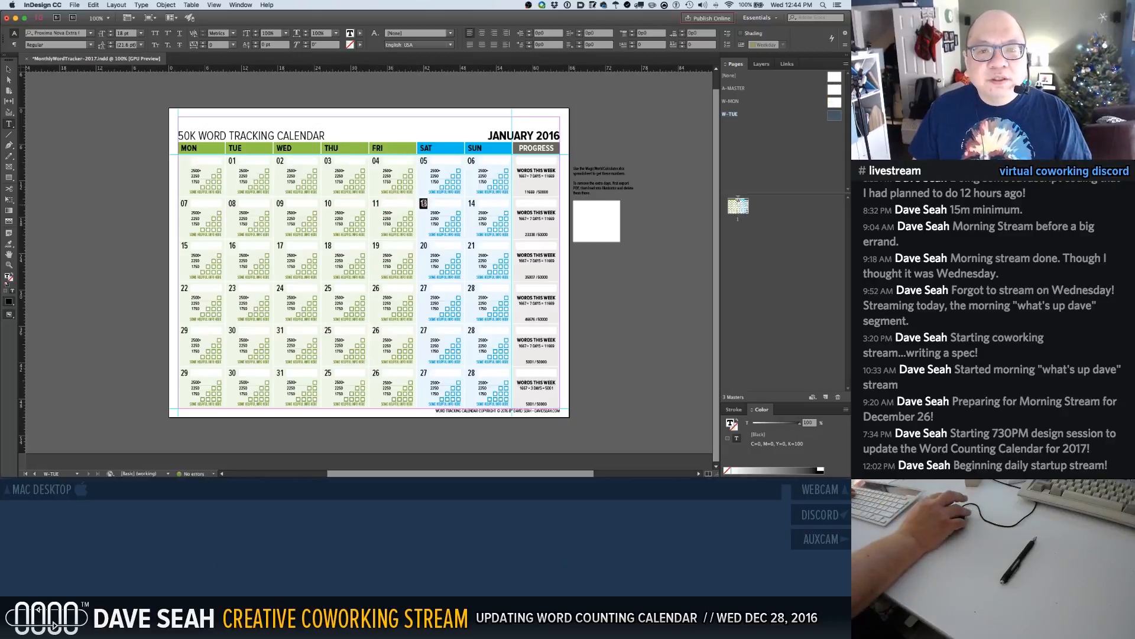
pyautogui.write('12')
pyautogui.doubleClick(471, 203)
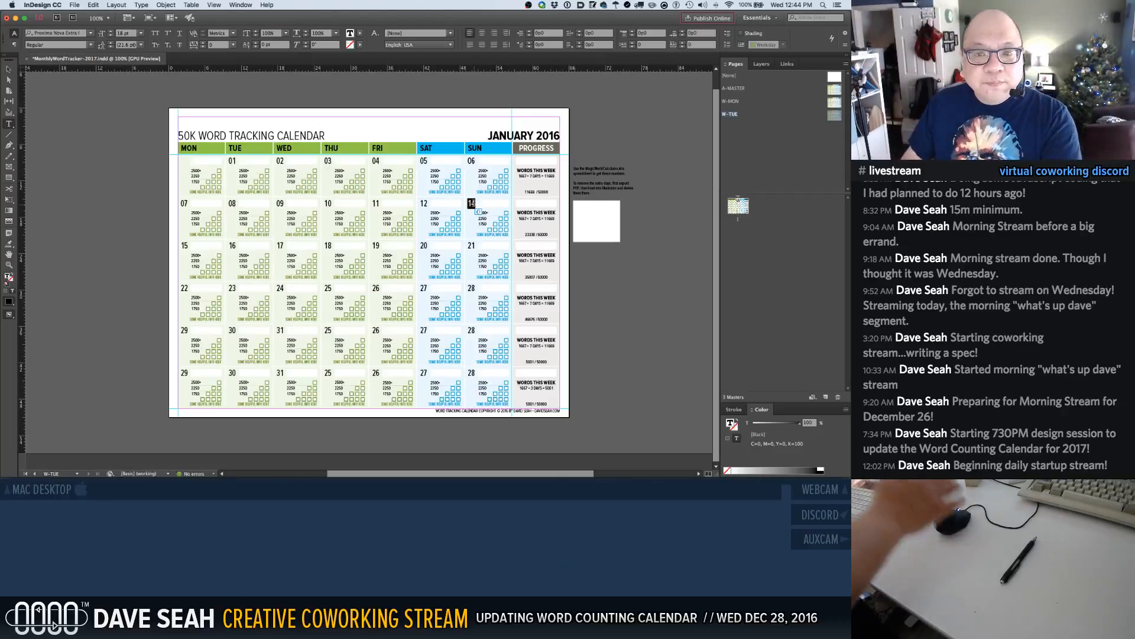
pyautogui.write('13')
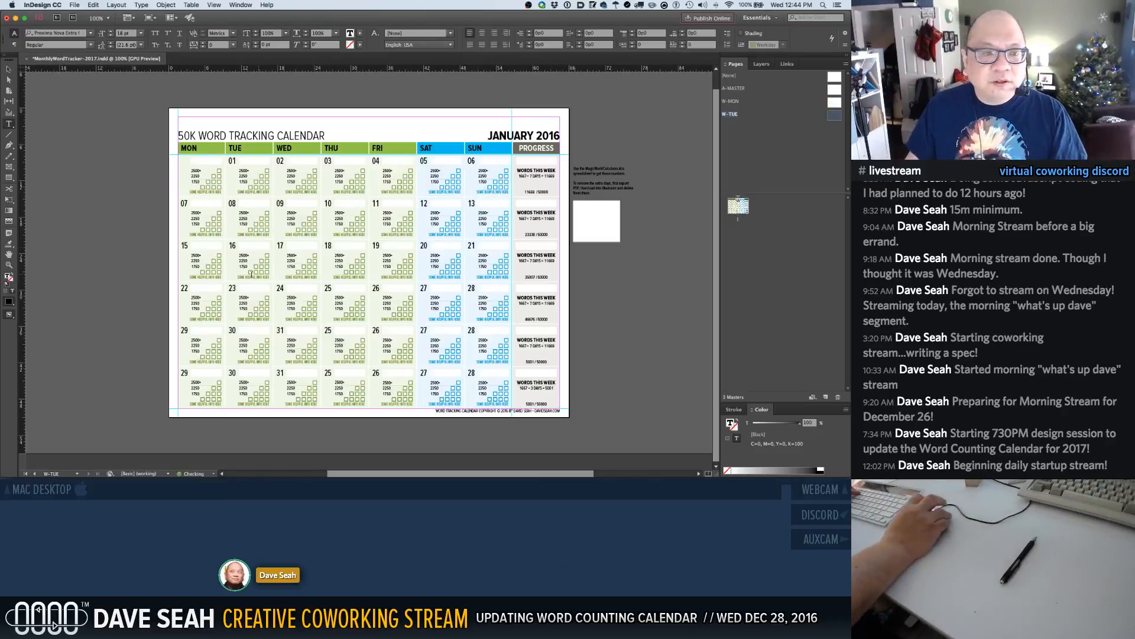
# Renumber the third calendar row of W-TUE from Monday to Sunday as 14 to 20
pyautogui.doubleClick(184, 246)
pyautogui.write('14')
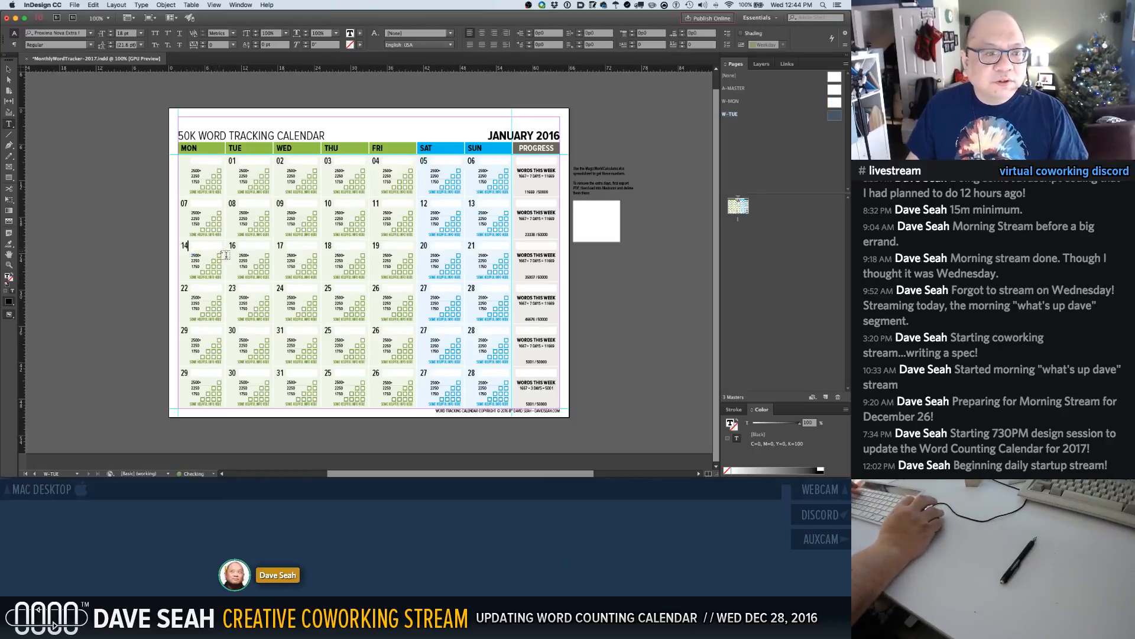
pyautogui.click(231, 246)
pyautogui.write('15')
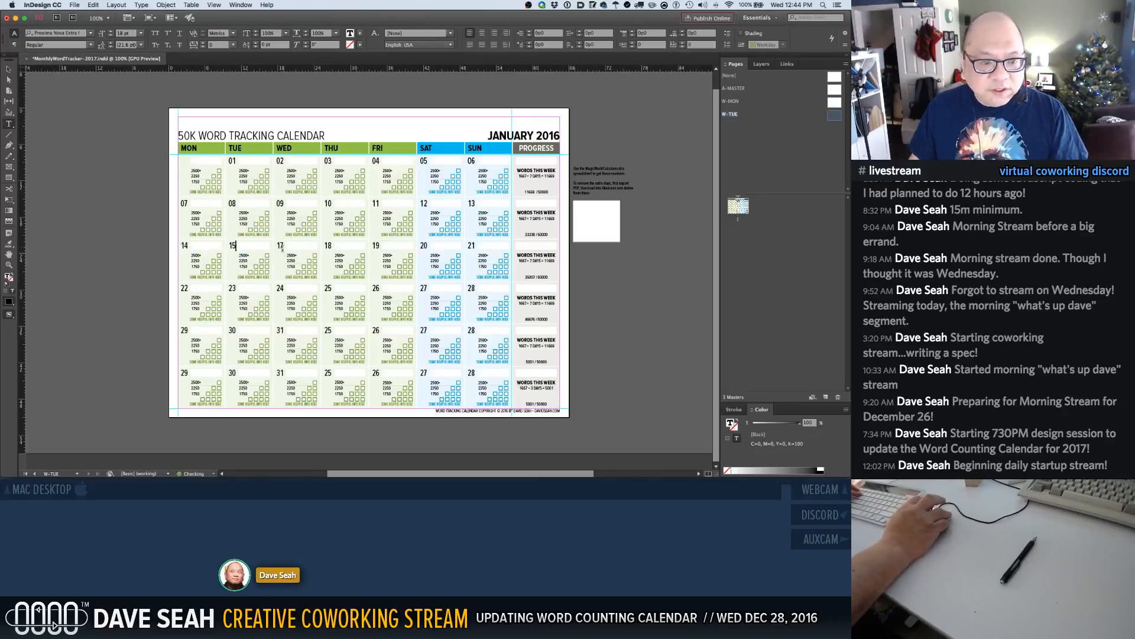
pyautogui.write('1')
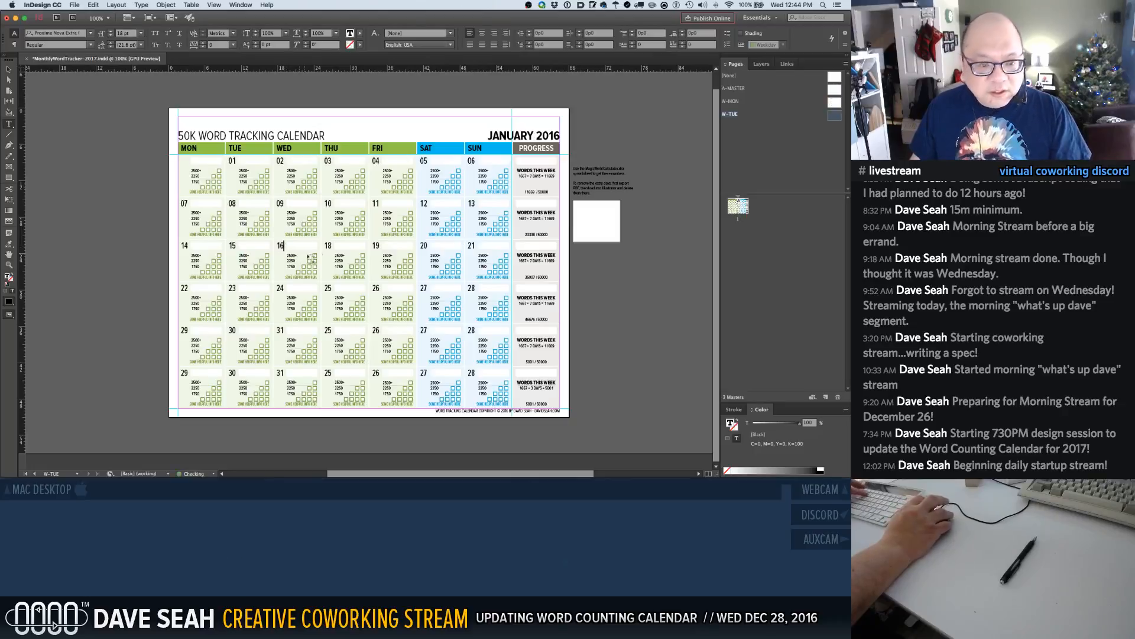
pyautogui.write('7')
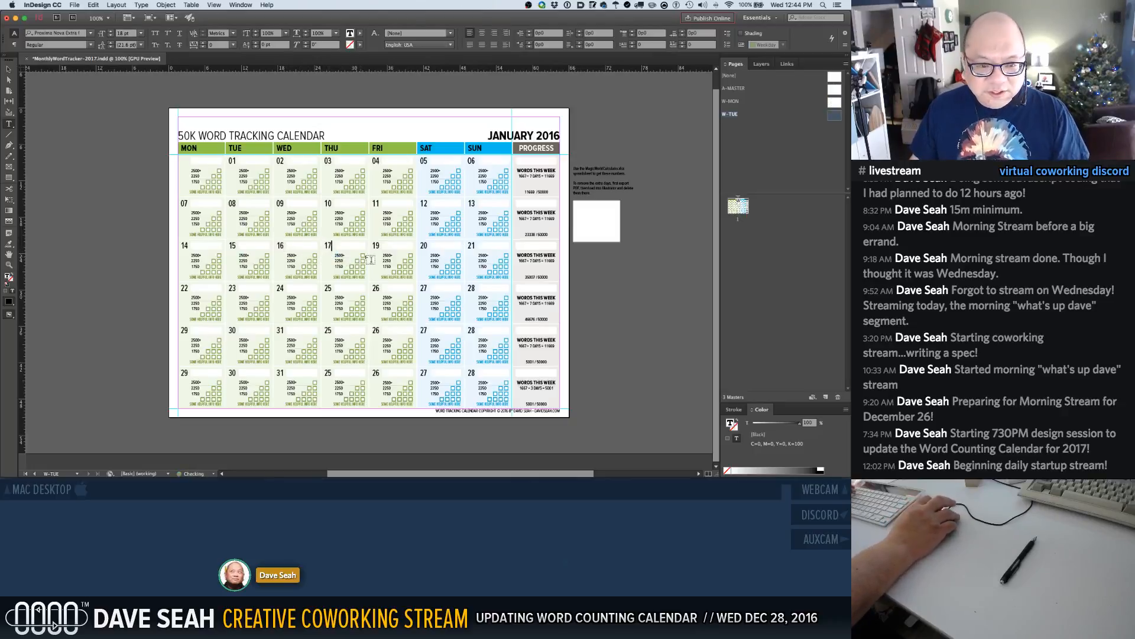
pyautogui.write('1')
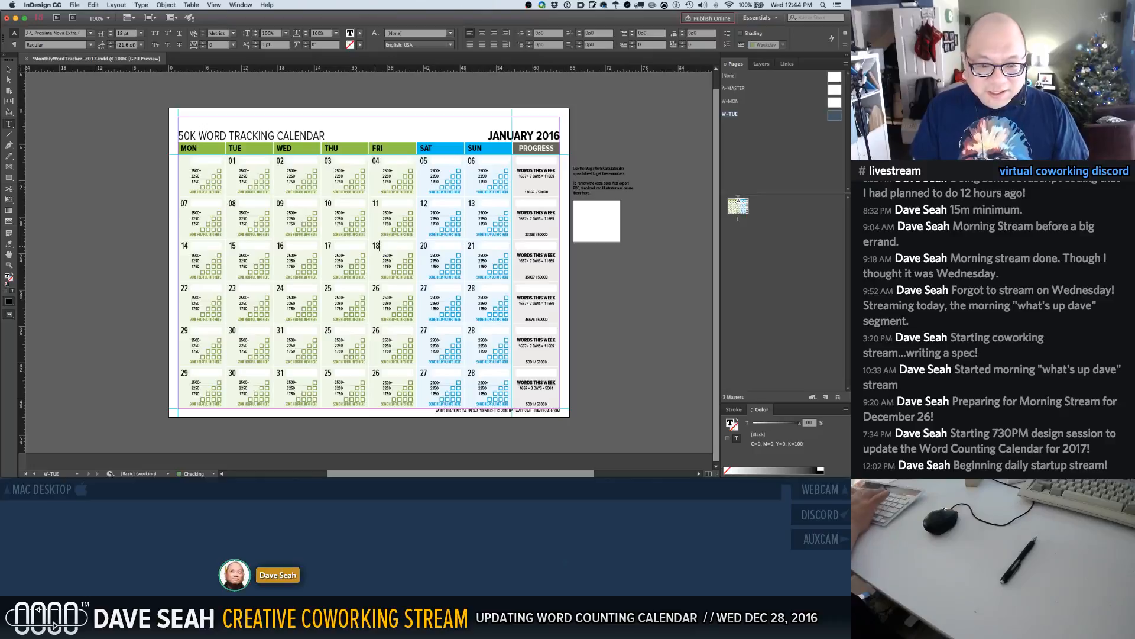
pyautogui.press('Tab')
pyautogui.write('19')
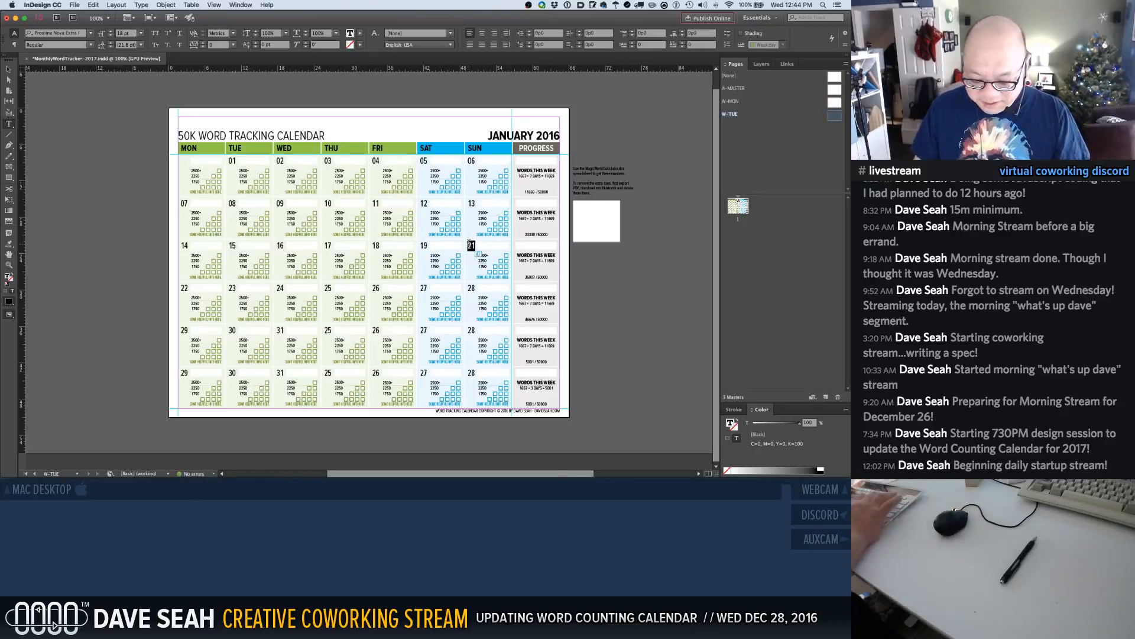
pyautogui.write('20')
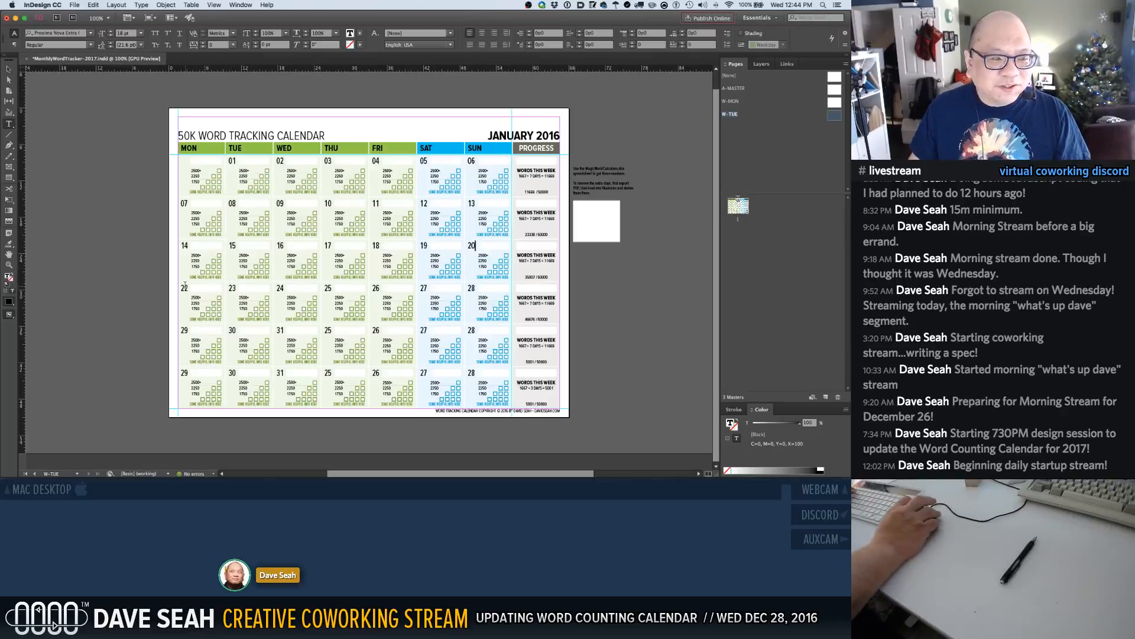
# Renumber the fourth calendar row of W-TUE from Monday to Sunday as 21 to 27
pyautogui.write('21')
pyautogui.doubleClick(233, 288)
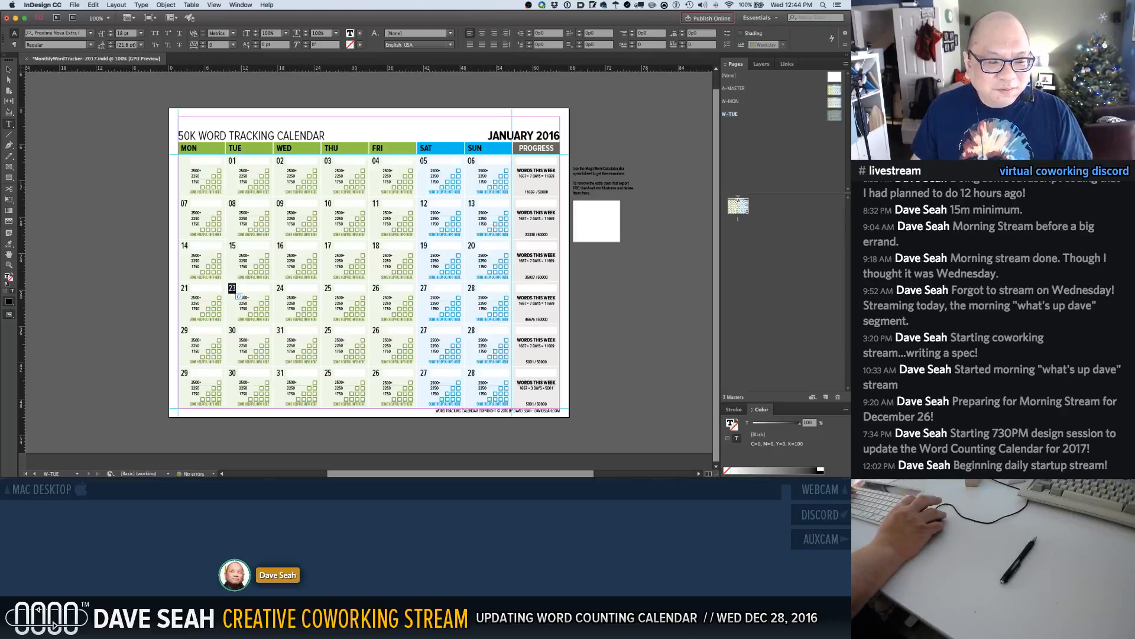
pyautogui.write('22')
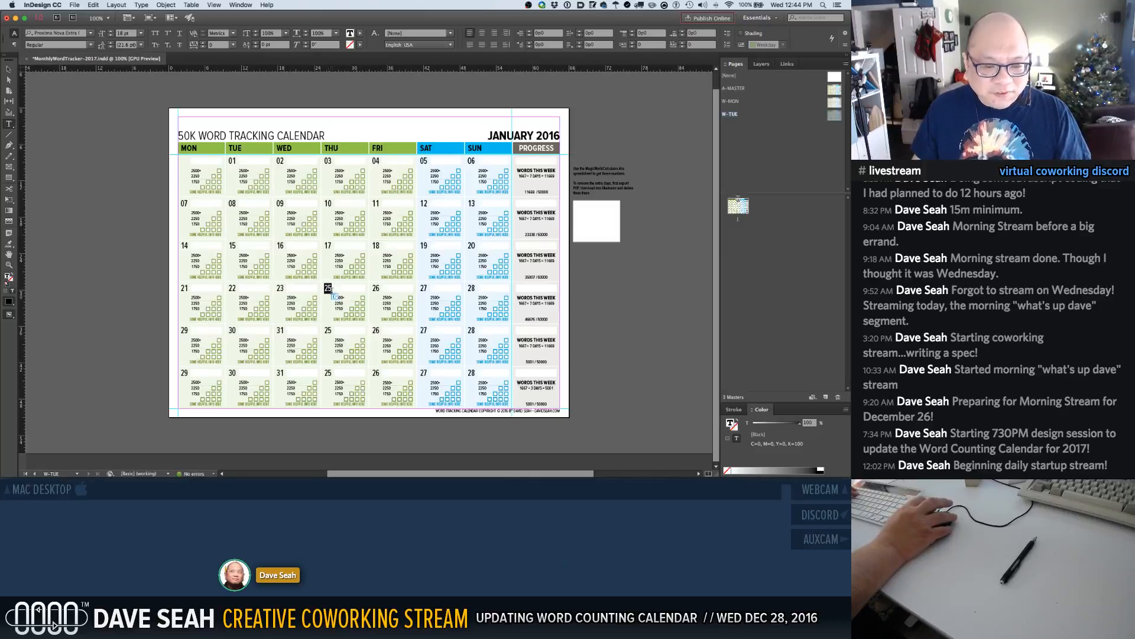
pyautogui.write('24')
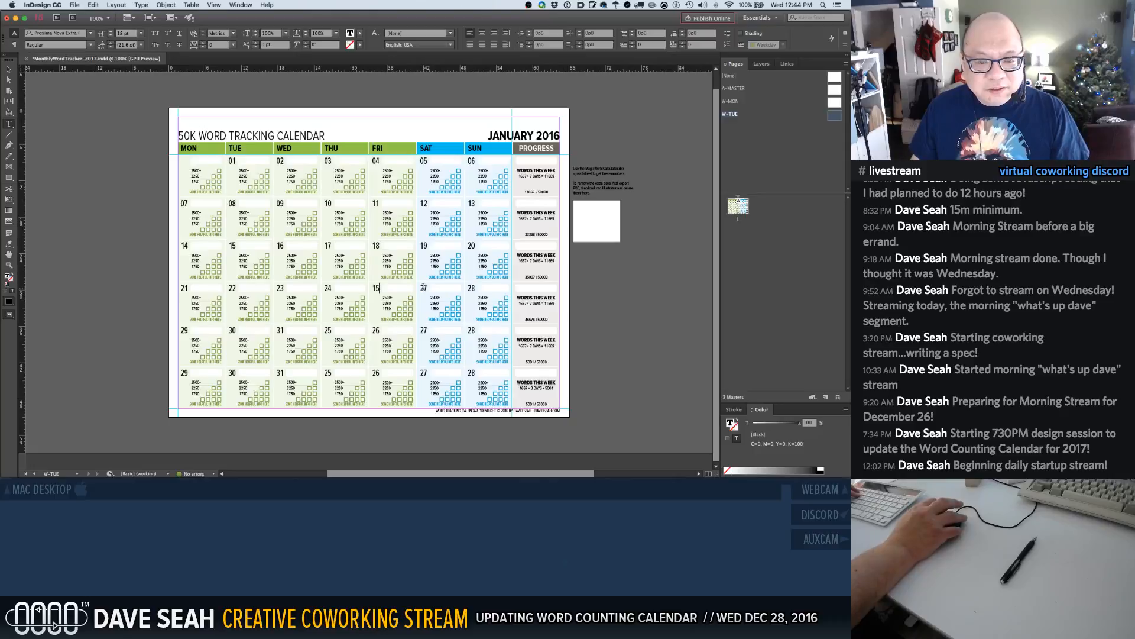
pyautogui.doubleClick(378, 292)
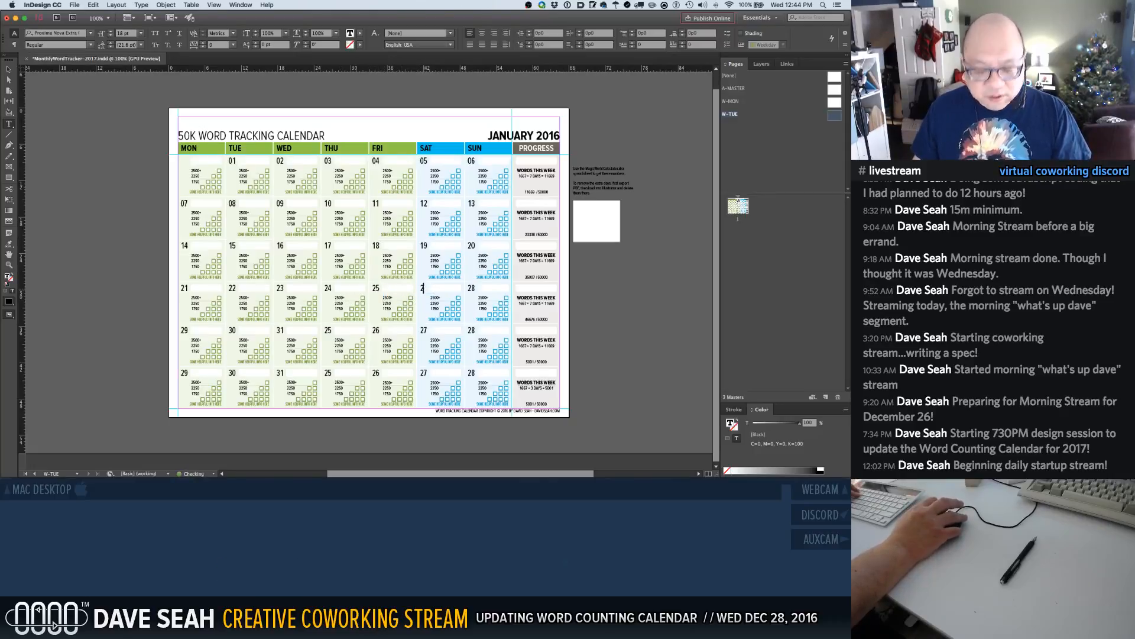
pyautogui.doubleClick(471, 288)
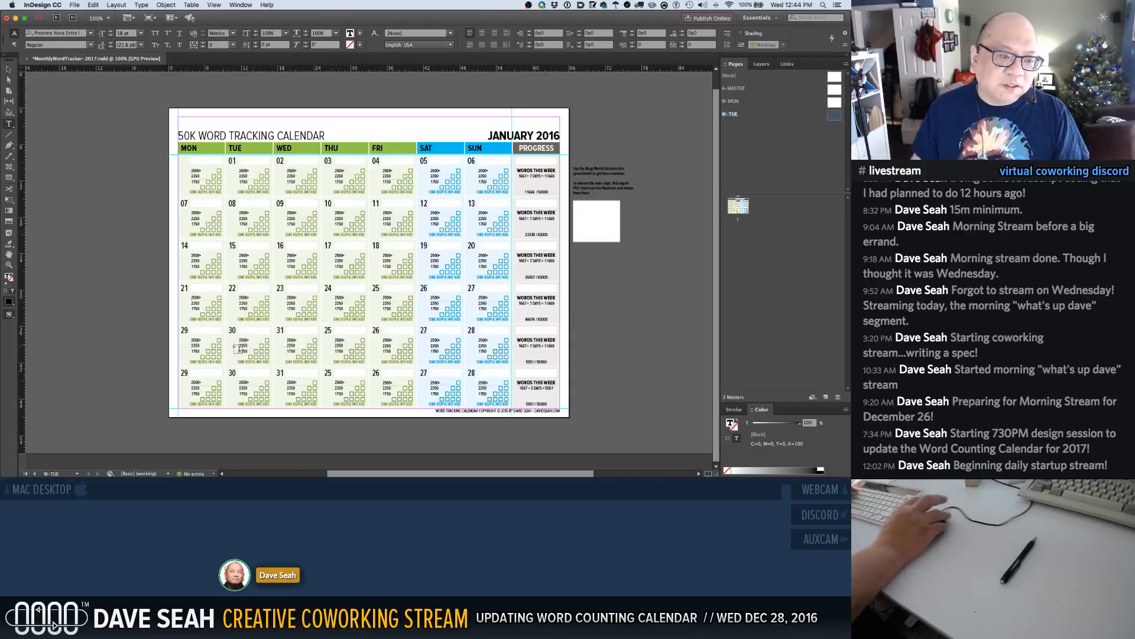
pyautogui.write('27')
# Renumber Monday to Thursday in the fifth calendar row of W-TUE as 28 to 31
pyautogui.doubleClick(184, 330)
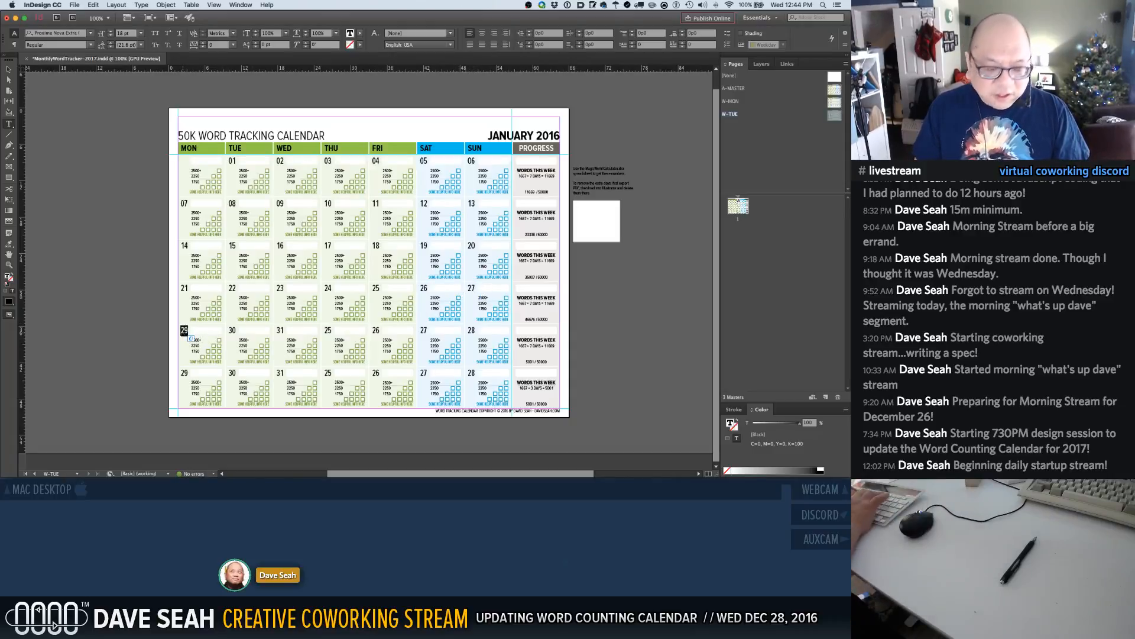
pyautogui.write('28 ')
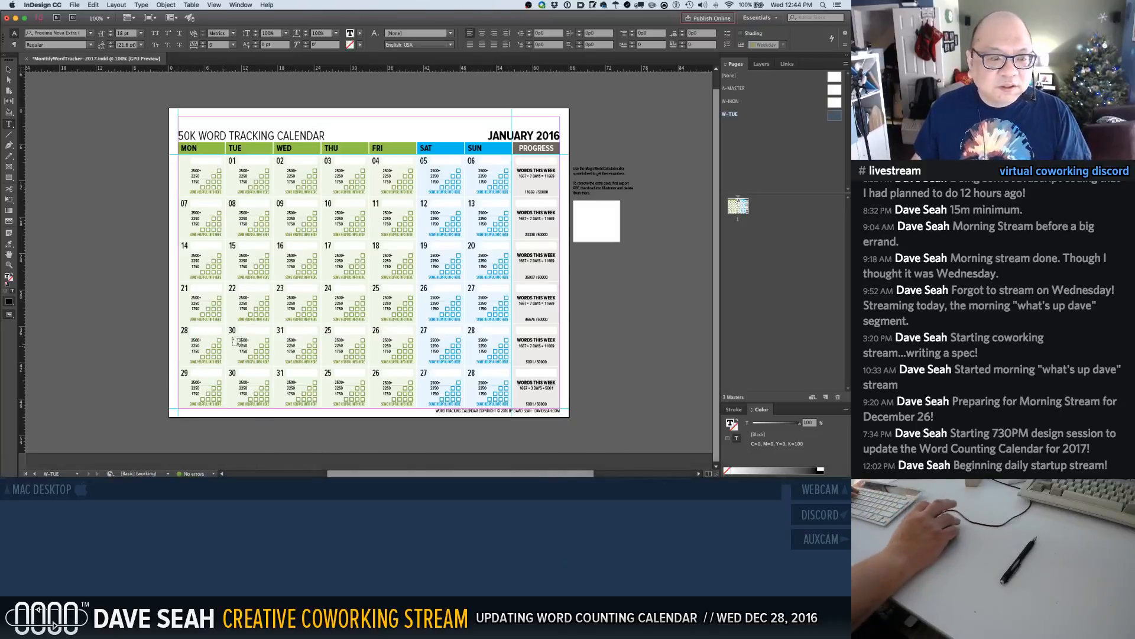
pyautogui.write('29')
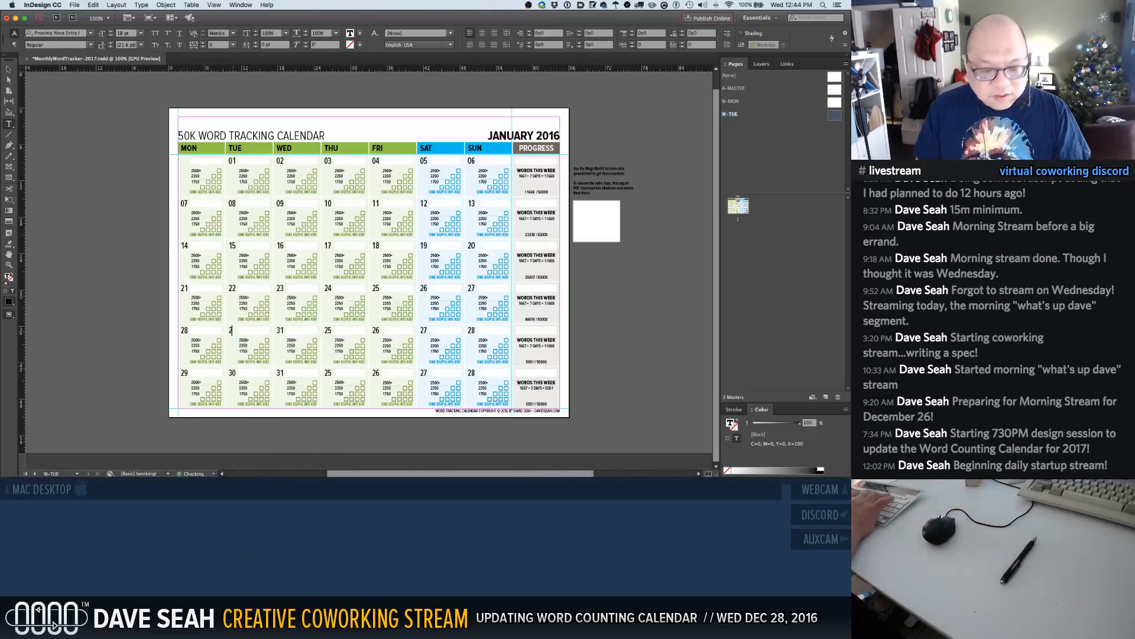
pyautogui.doubleClick(279, 330)
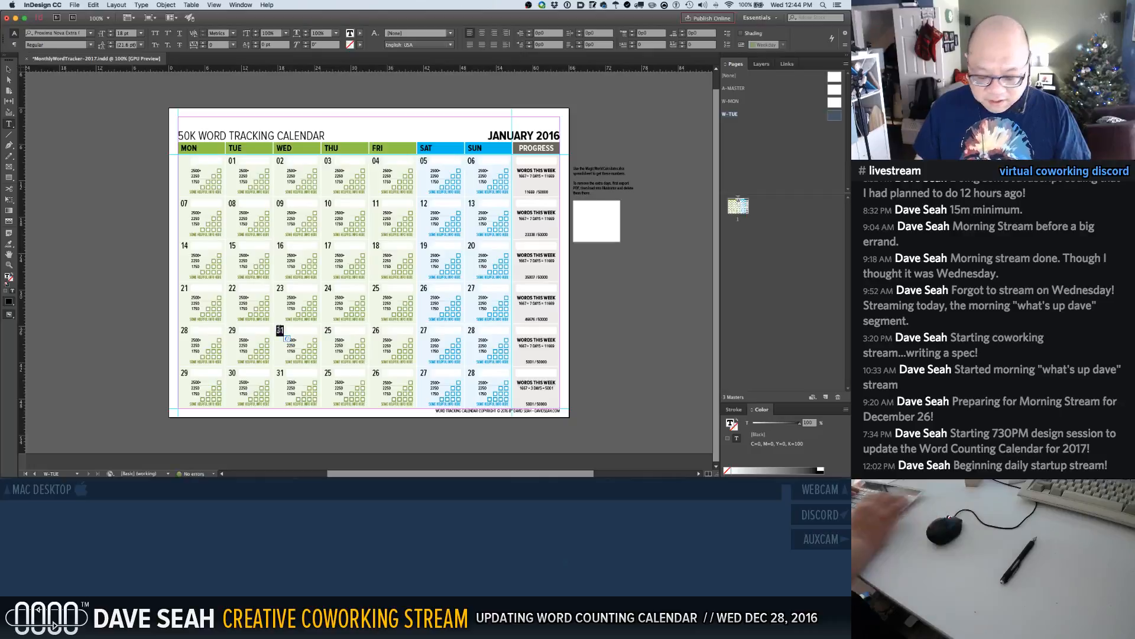
pyautogui.write('30')
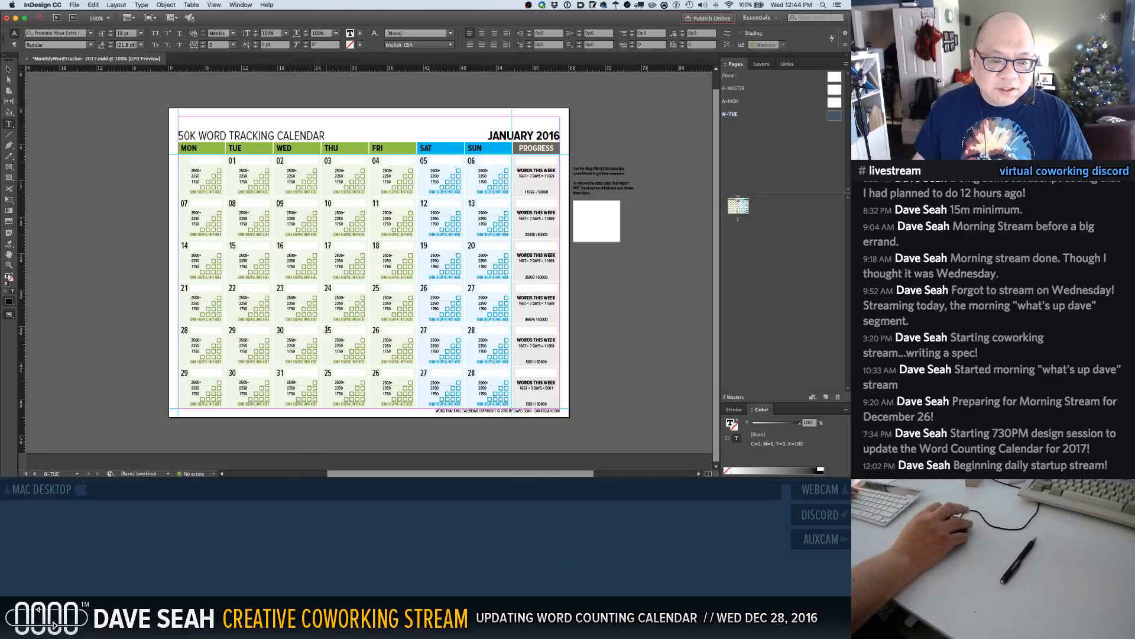
pyautogui.write('31')
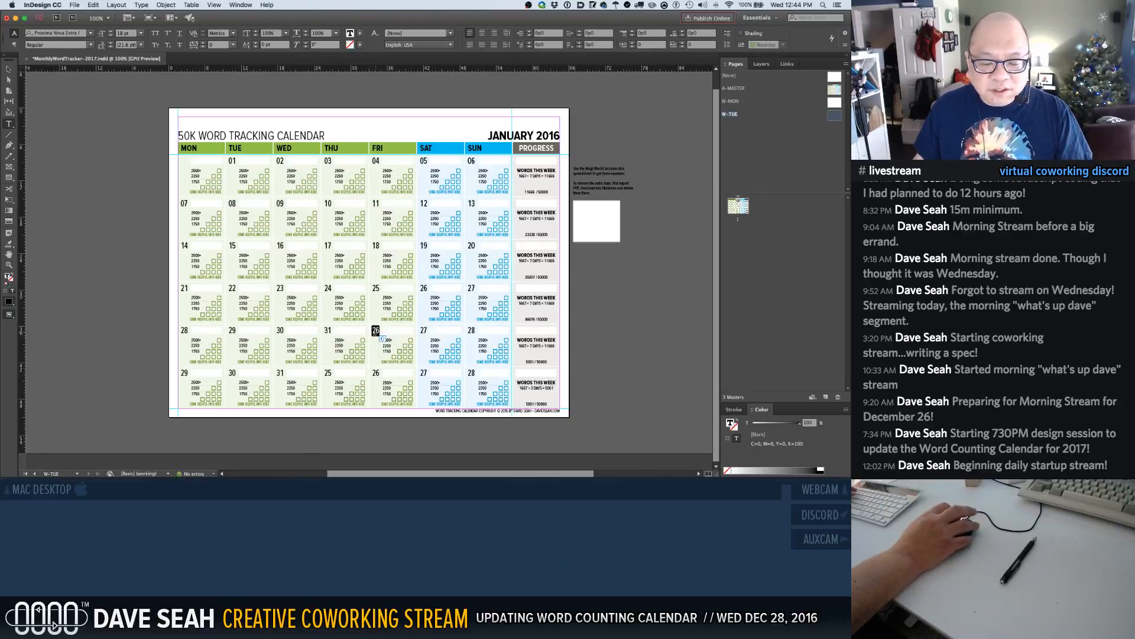
pyautogui.click(622, 341)
pyautogui.press('v')
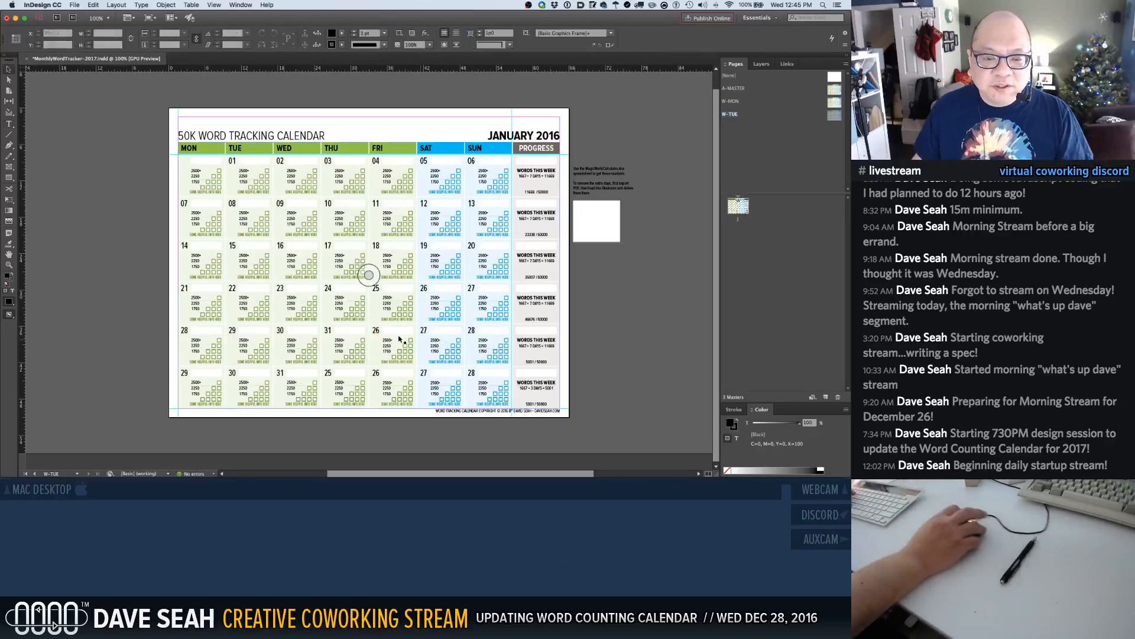
pyautogui.click(376, 330)
pyautogui.keyDown('shift'); pyautogui.click(424, 334); pyautogui.keyUp('shift')
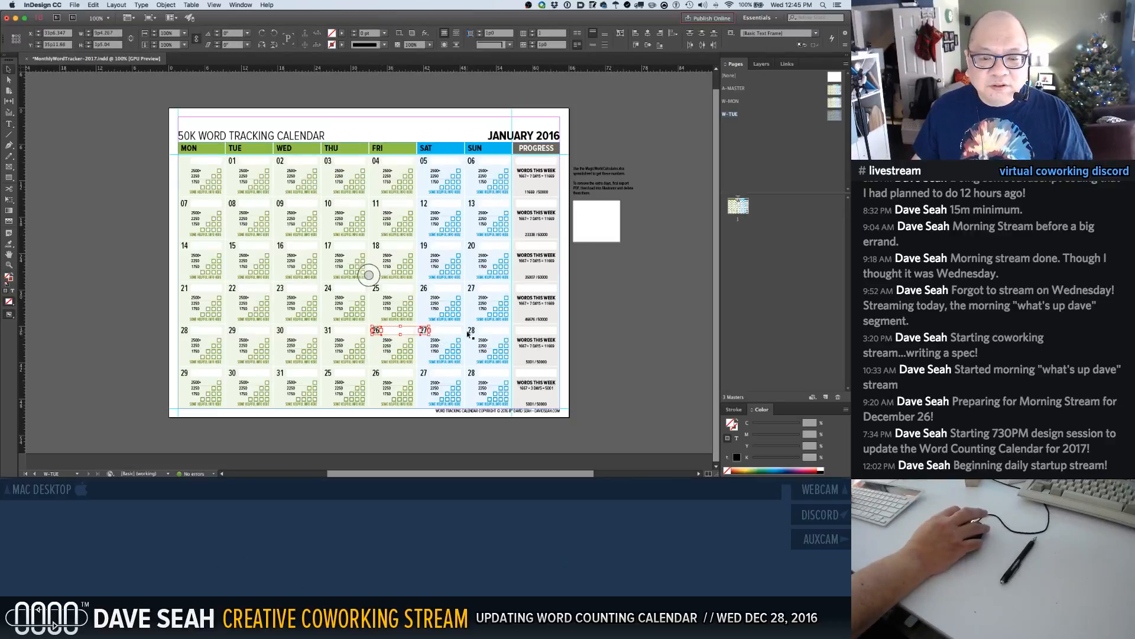
pyautogui.keyDown('shift'); pyautogui.click(471, 332); pyautogui.keyUp('shift')
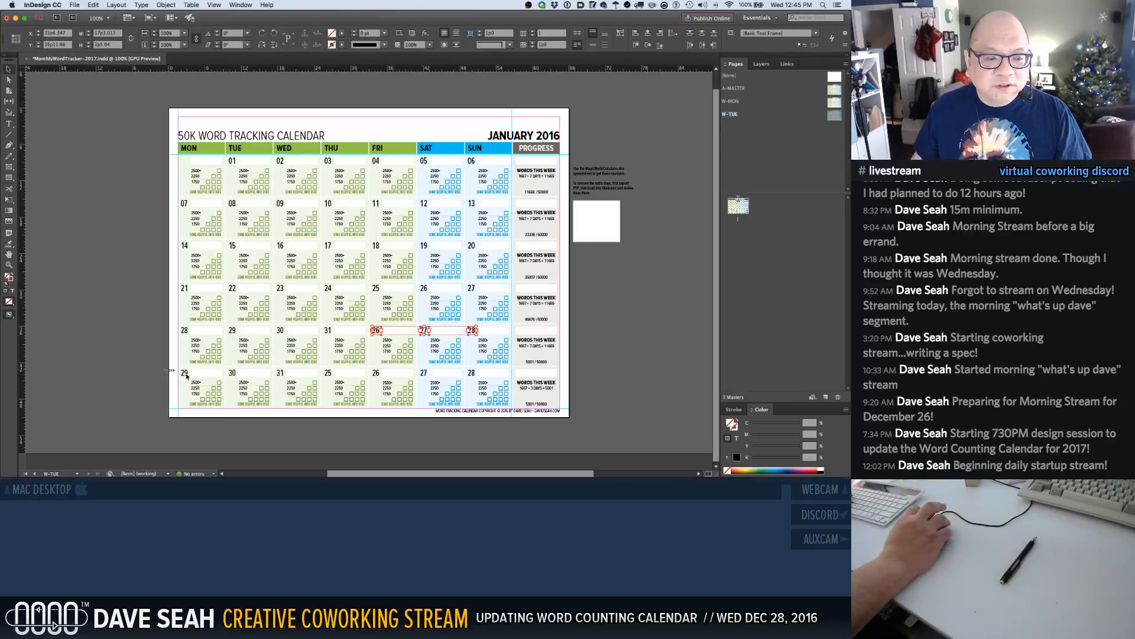
pyautogui.moveTo(171, 370); pyautogui.dragTo(494, 381)
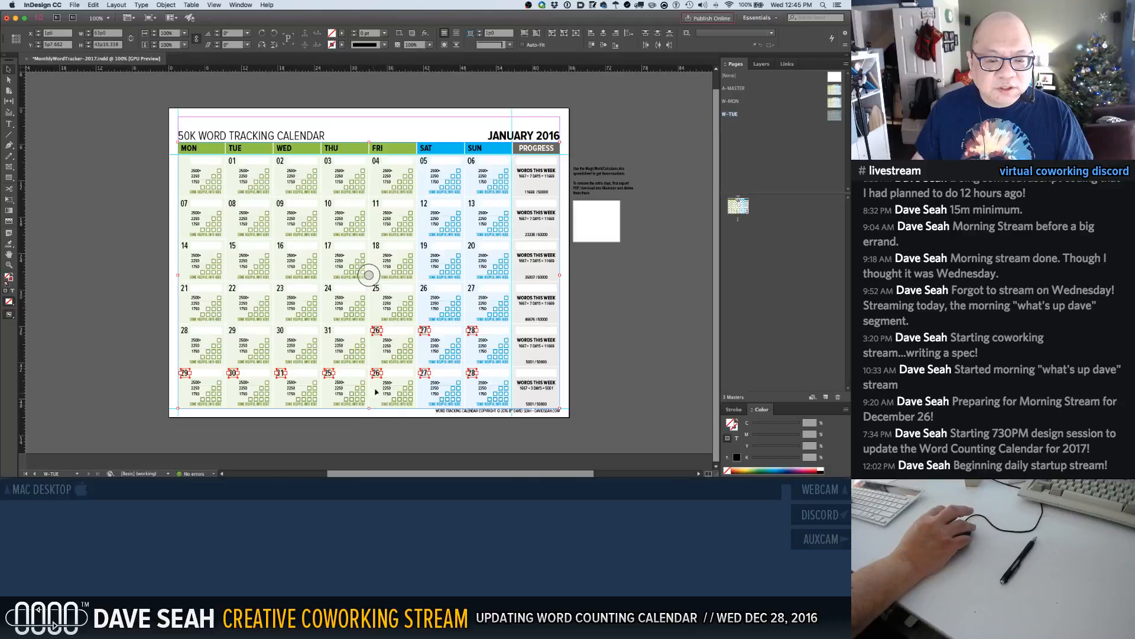
pyautogui.click(151, 200)
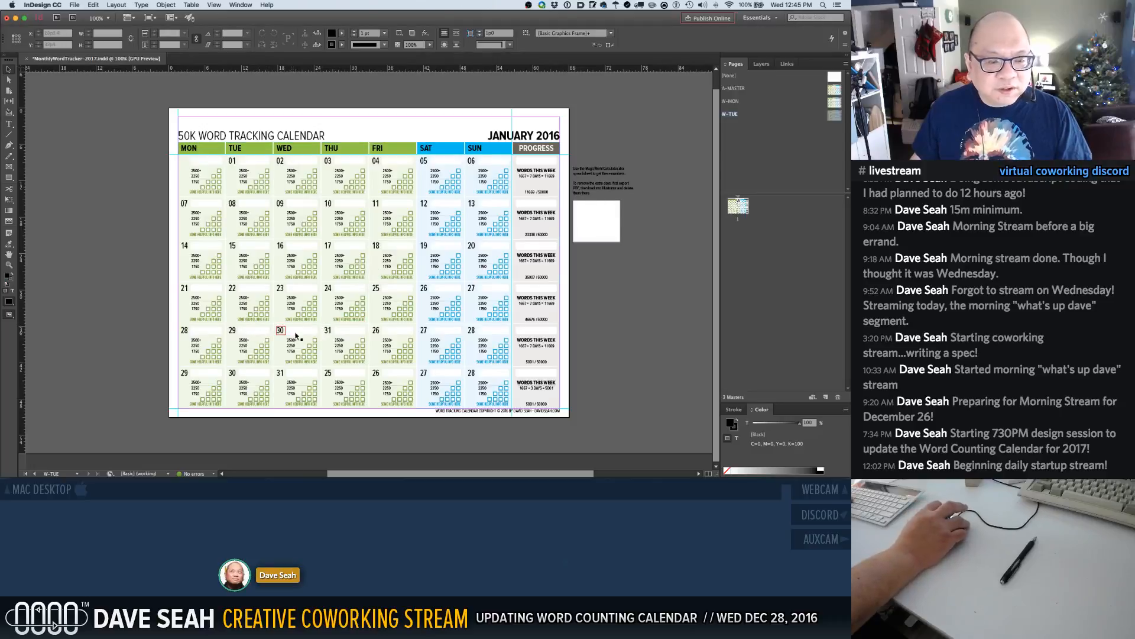
# Delete the leftover Friday, Saturday and Sunday day numbers in the fifth calendar row of W-TUE
pyautogui.click(375, 334)
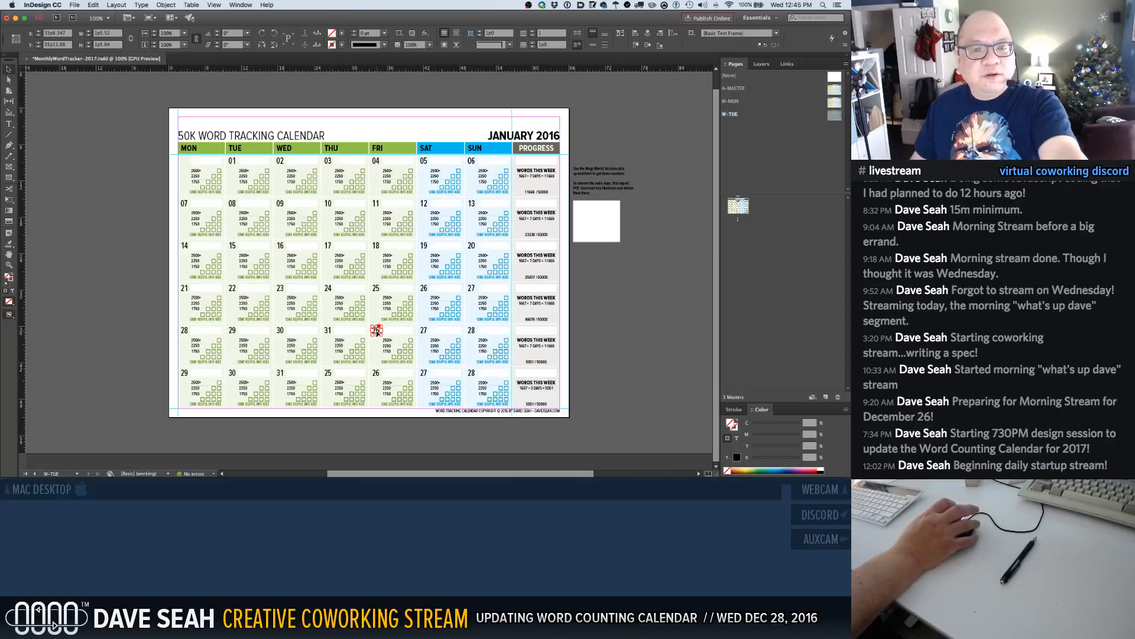
pyautogui.keyDown('shift'); pyautogui.click(423, 330); pyautogui.keyUp('shift')
pyautogui.keyDown('shift'); pyautogui.click(472, 335); pyautogui.keyUp('shift')
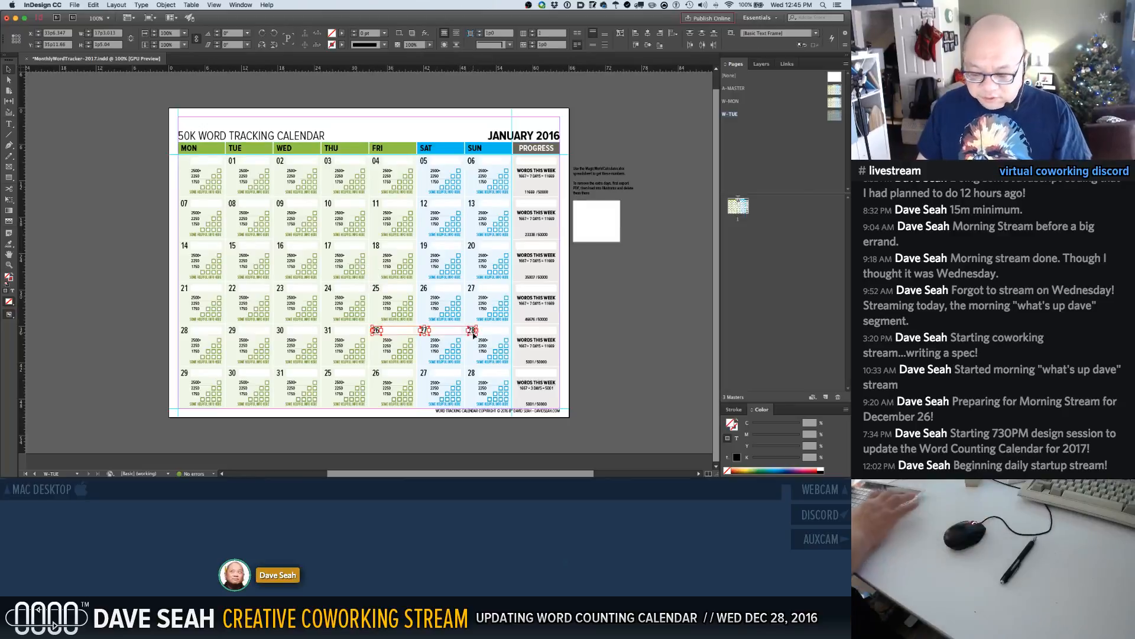
pyautogui.press('Delete')
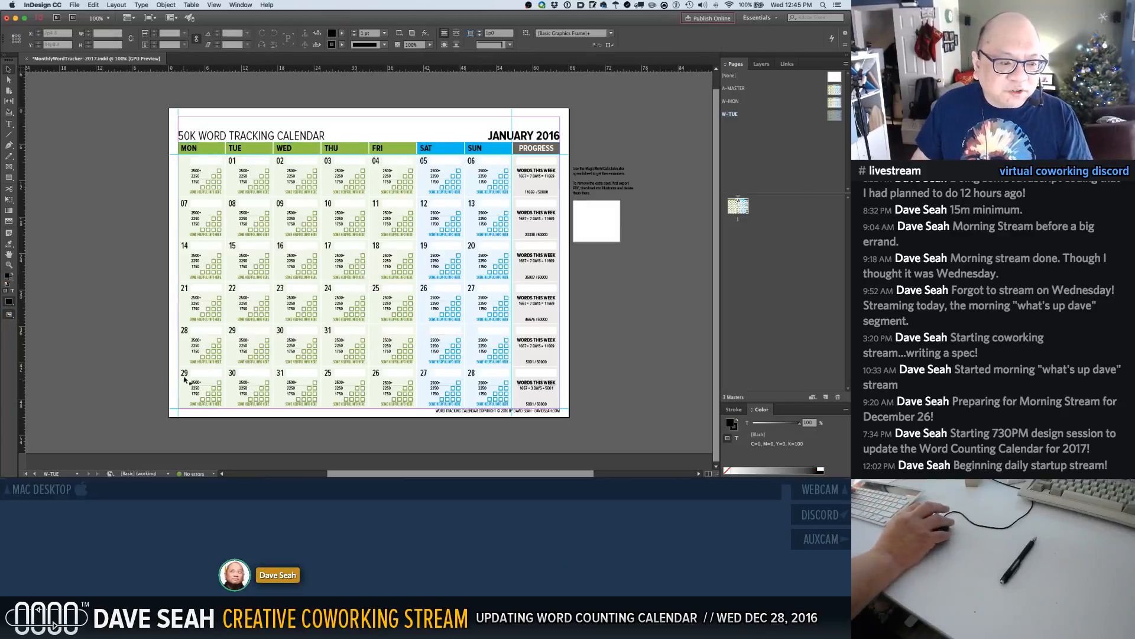
# Delete every day number from Monday to Sunday in the sixth calendar row of W-TUE and save the document
pyautogui.click(185, 371)
pyautogui.press('Delete')
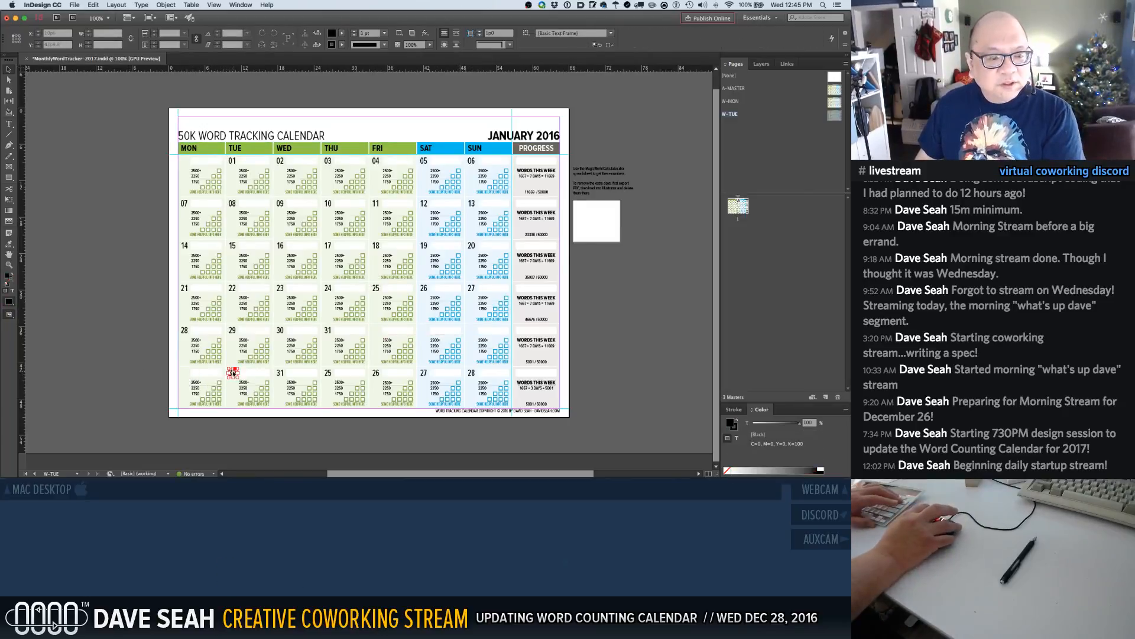
pyautogui.press('Delete')
pyautogui.click(280, 372)
pyautogui.press('Delete')
pyautogui.click(329, 373)
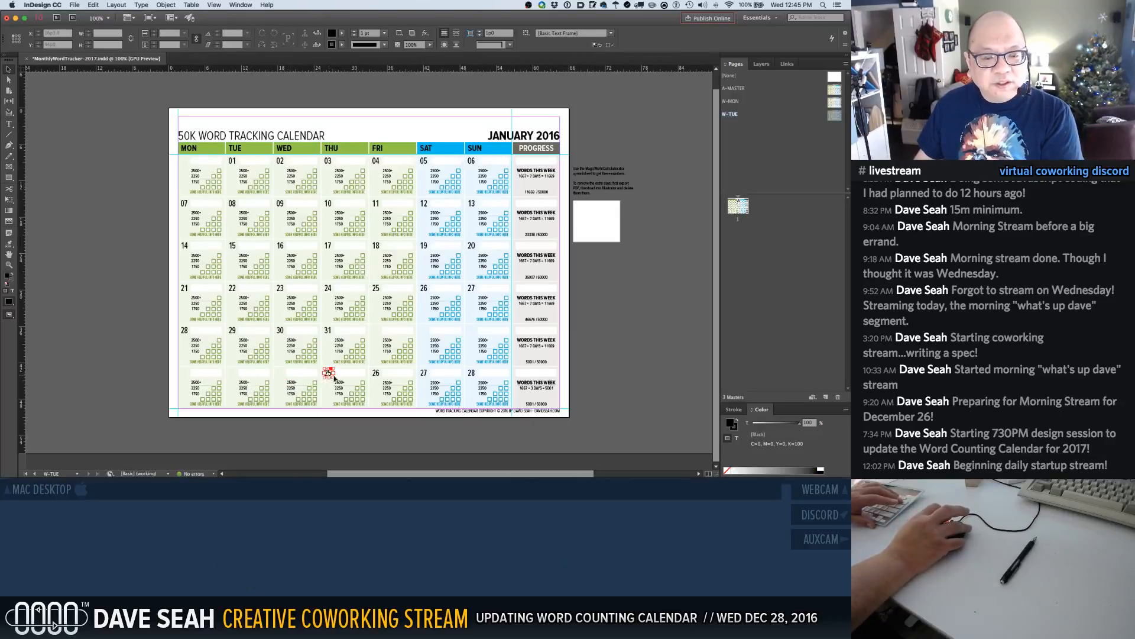
pyautogui.press('Delete')
pyautogui.click(379, 376)
pyautogui.press('Delete')
pyautogui.click(425, 374)
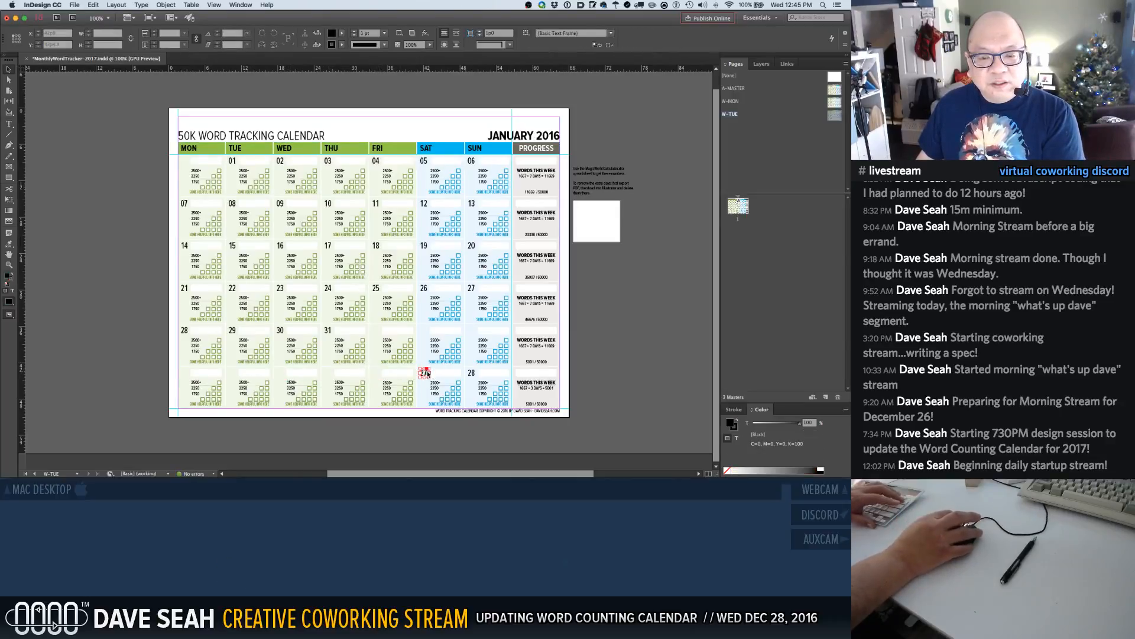
pyautogui.press('Delete')
pyautogui.click(475, 375)
pyautogui.press('Delete')
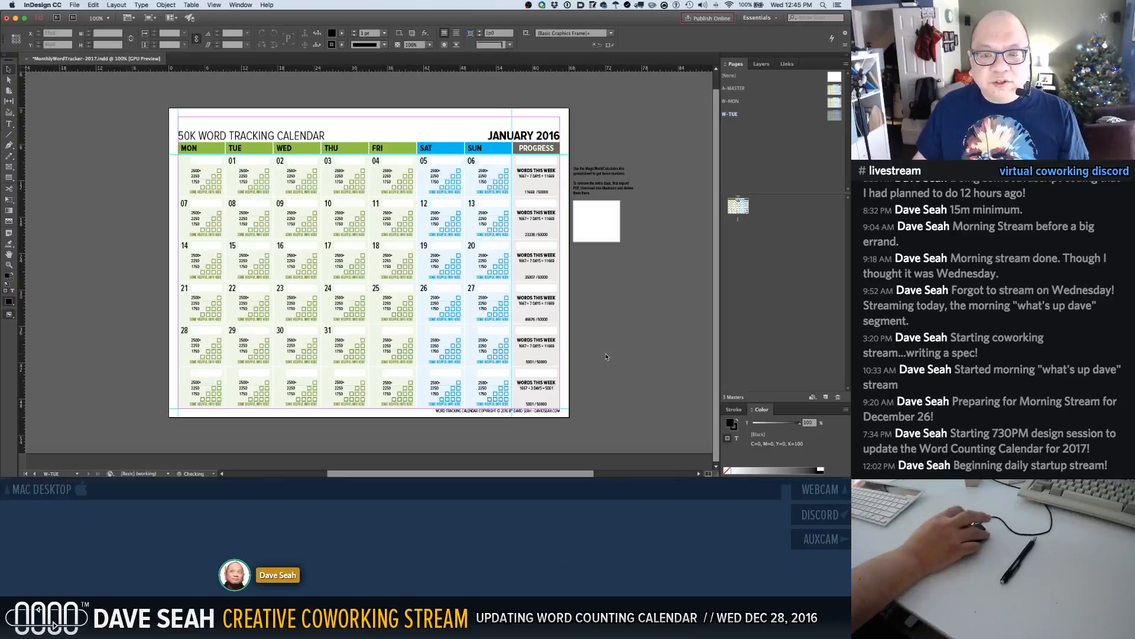
pyautogui.press('super+s')
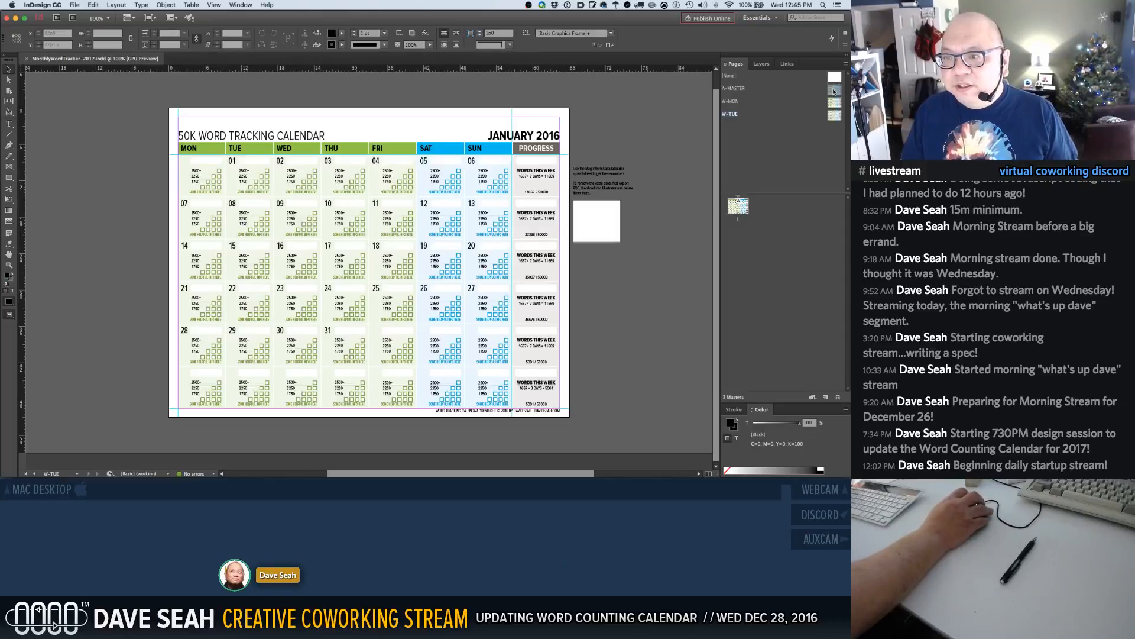
# Duplicate the A-MASTER spread and rename the copy with the prefix W and the name WED
pyautogui.rightClick(834, 92)
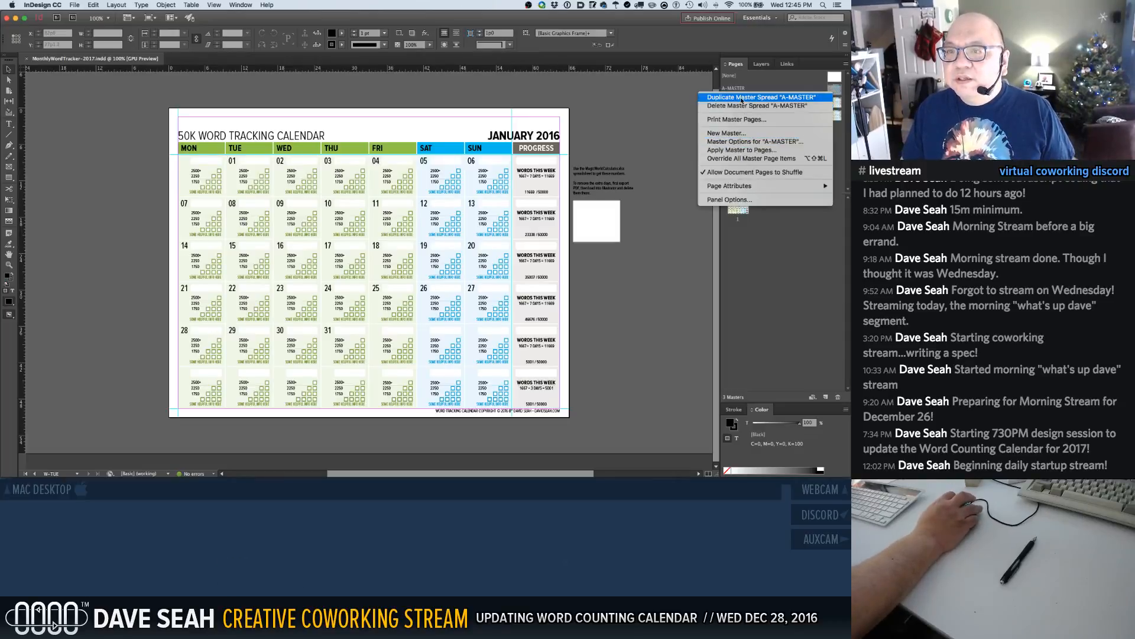
pyautogui.press('Escape')
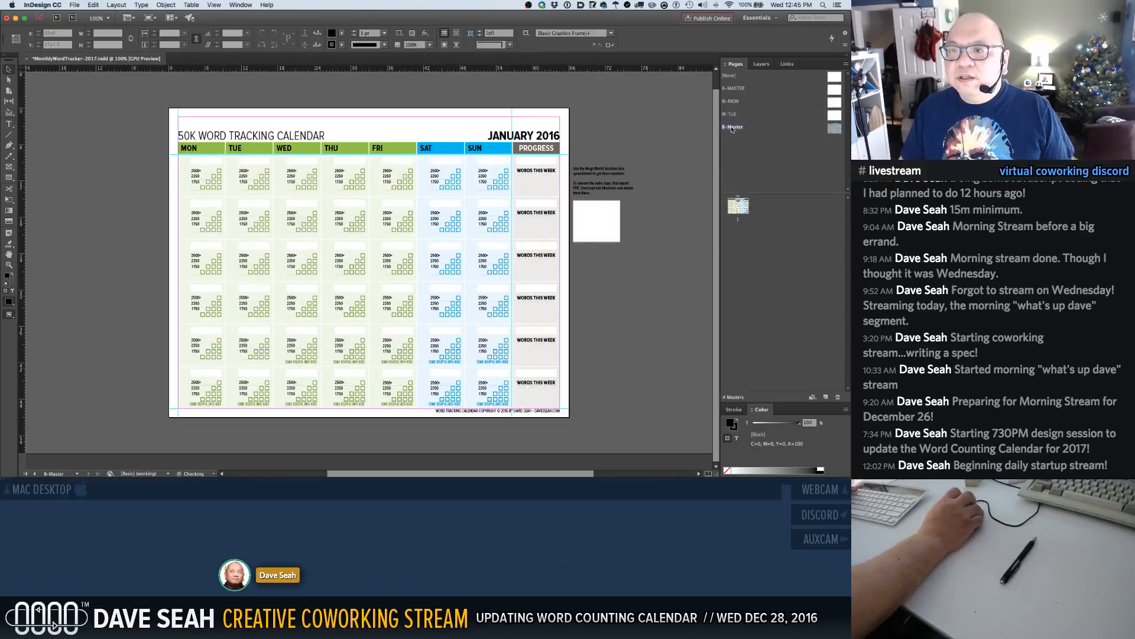
pyautogui.rightClick(731, 128)
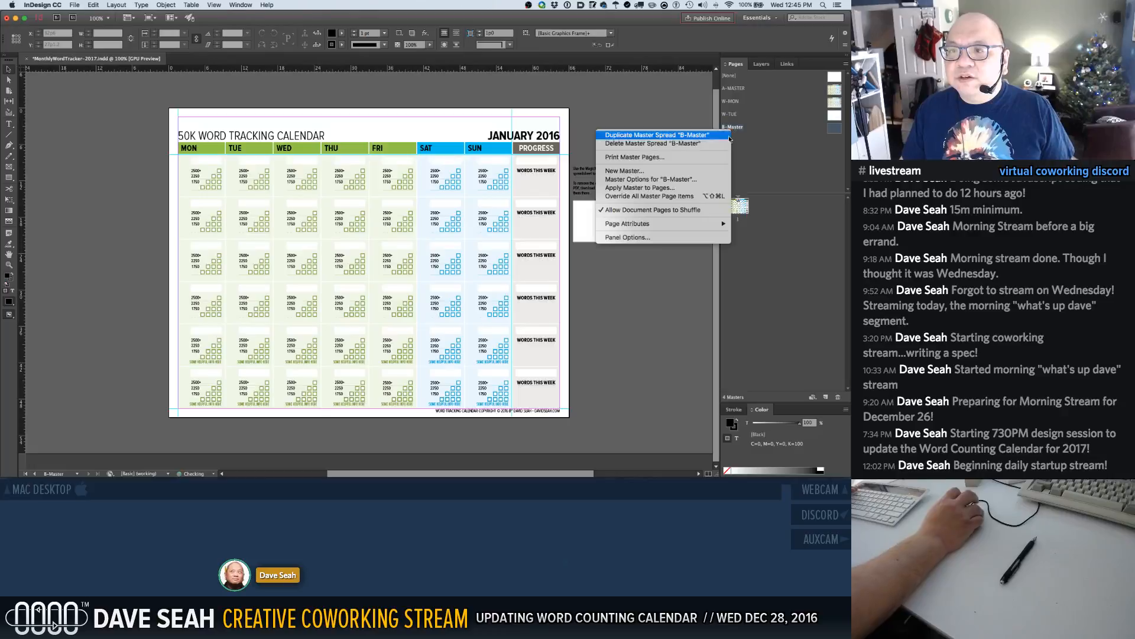
pyautogui.click(650, 179)
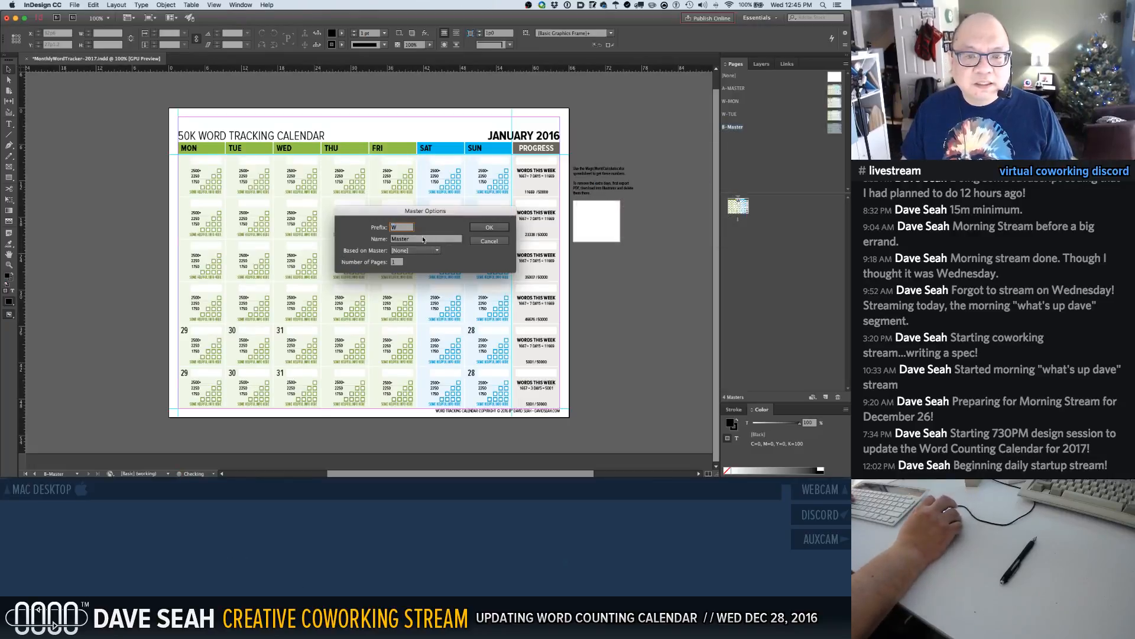
pyautogui.write('W')
pyautogui.press('Tab')
pyautogui.write('WE')
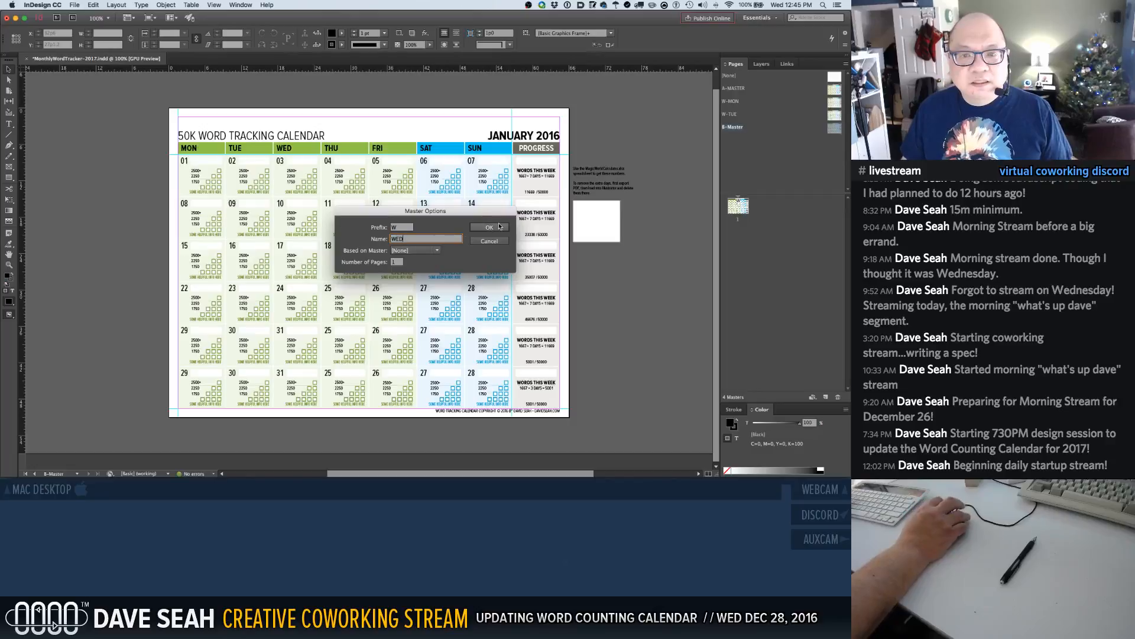
pyautogui.click(499, 227)
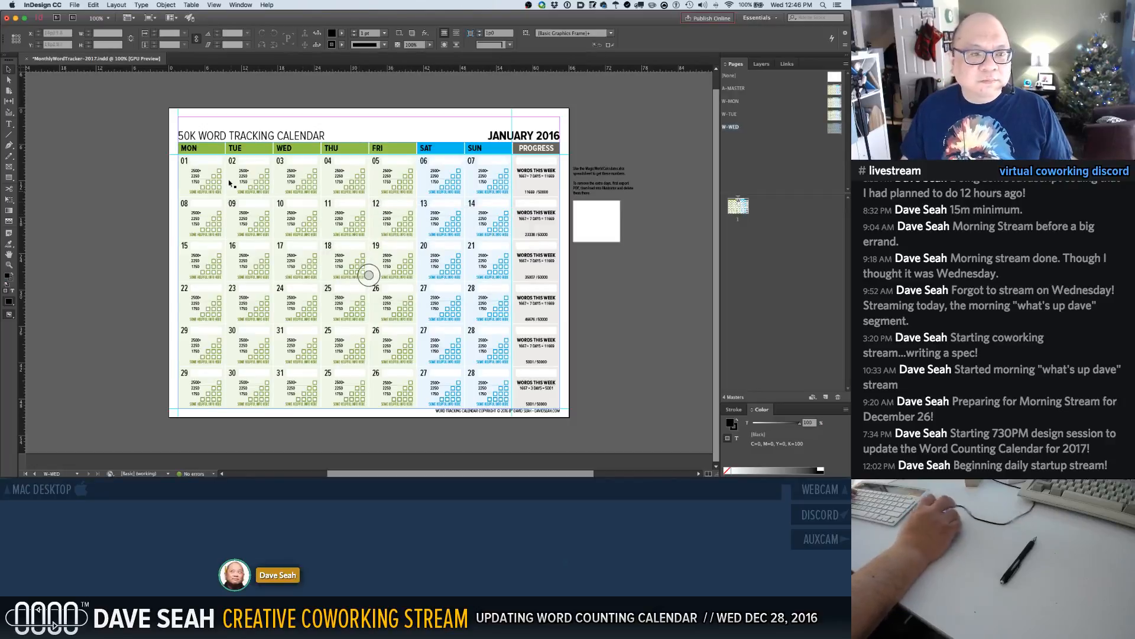
# Delete the Monday and Tuesday day numbers in the first calendar row of W-WED and renumber Wednesday as 01
pyautogui.click(185, 162)
pyautogui.press('Delete')
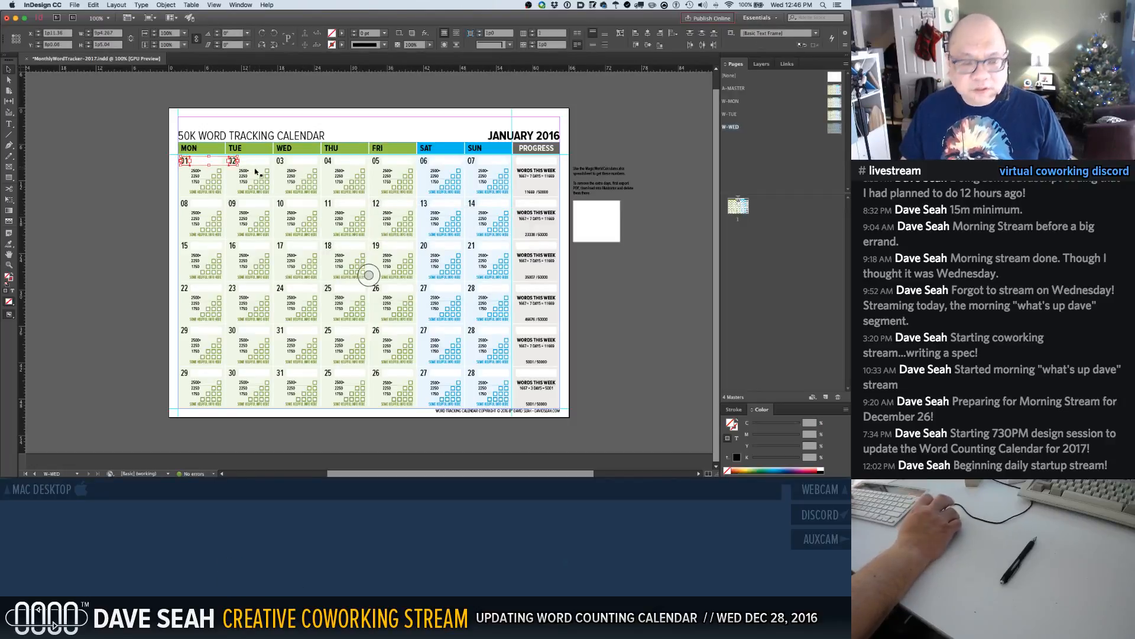
pyautogui.click(281, 162)
pyautogui.click(282, 163)
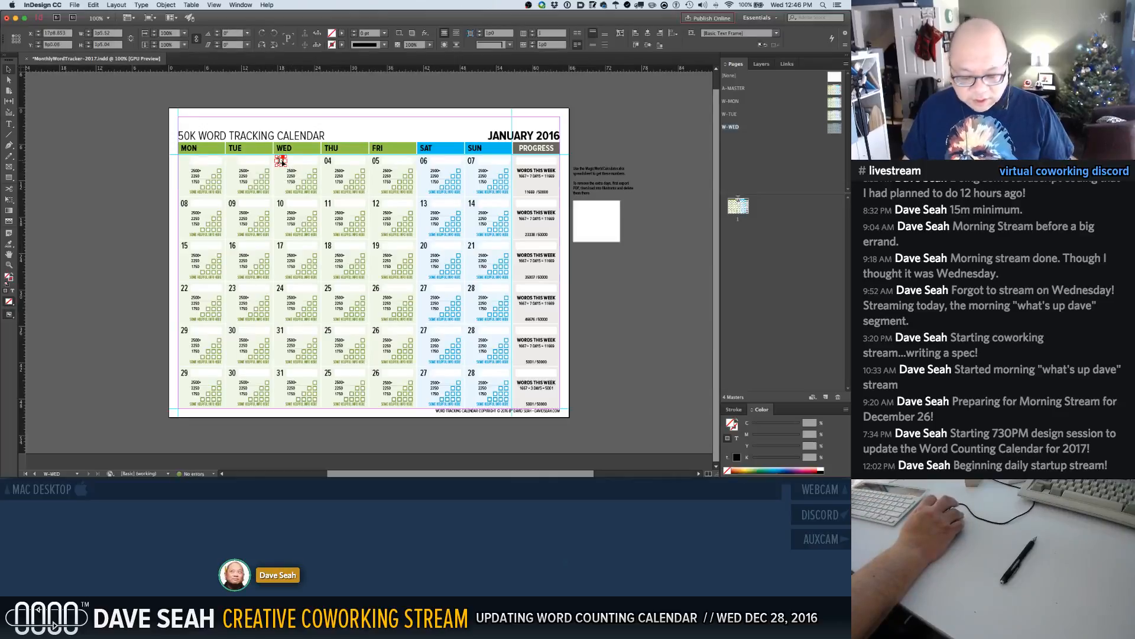
pyautogui.doubleClick(282, 162)
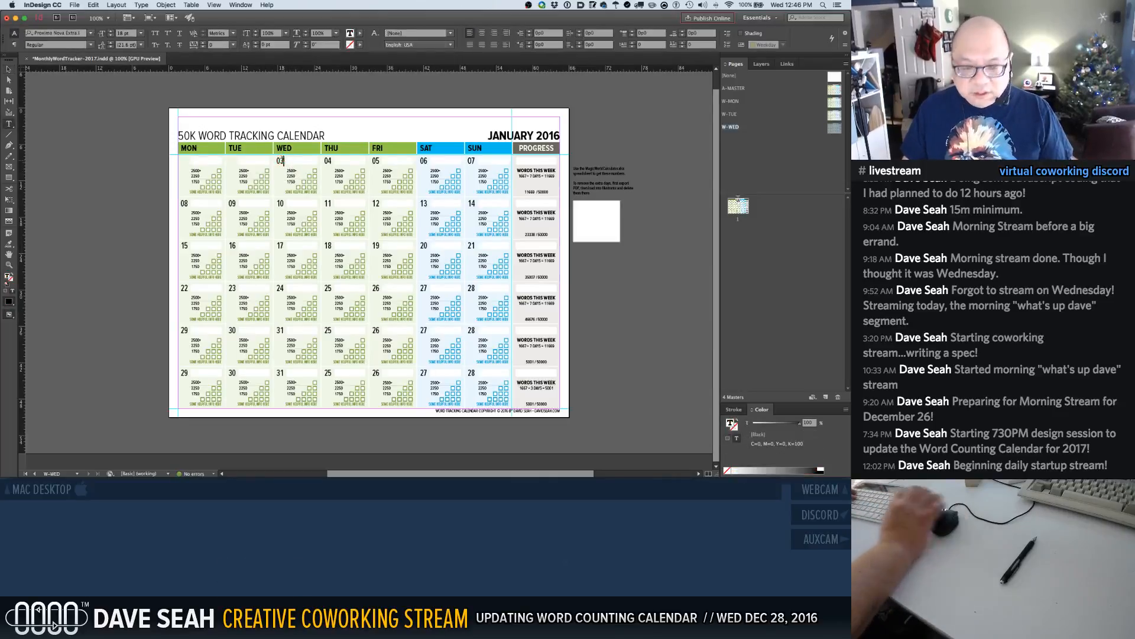
pyautogui.write('01')
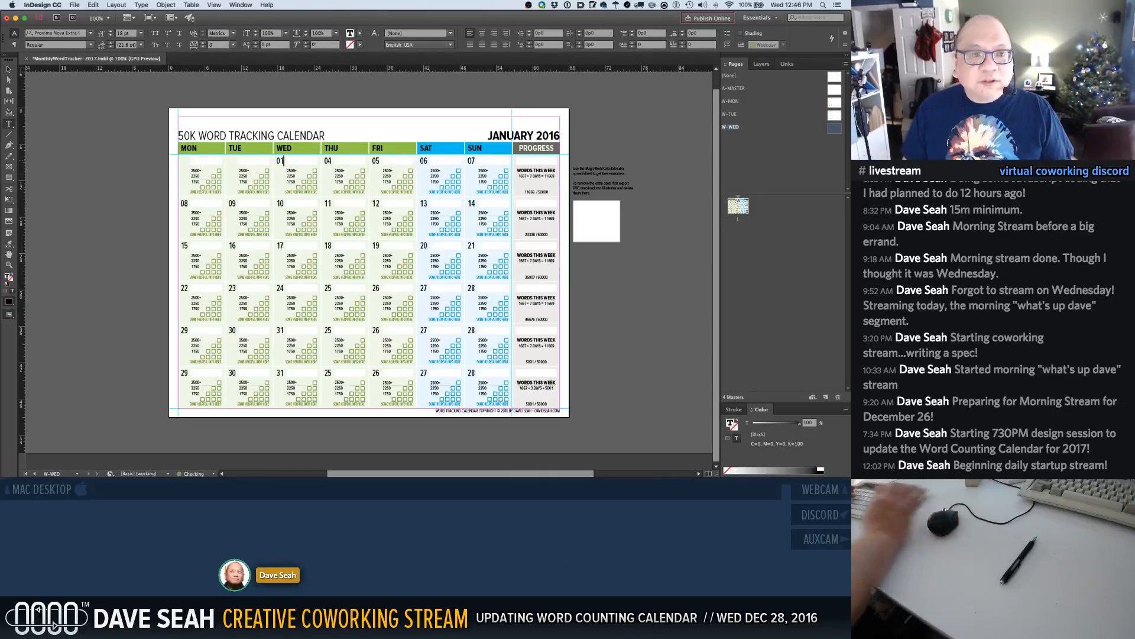
# Renumber Thursday to Sunday in the first calendar row of W-WED as 02 to 05
pyautogui.doubleClick(329, 160)
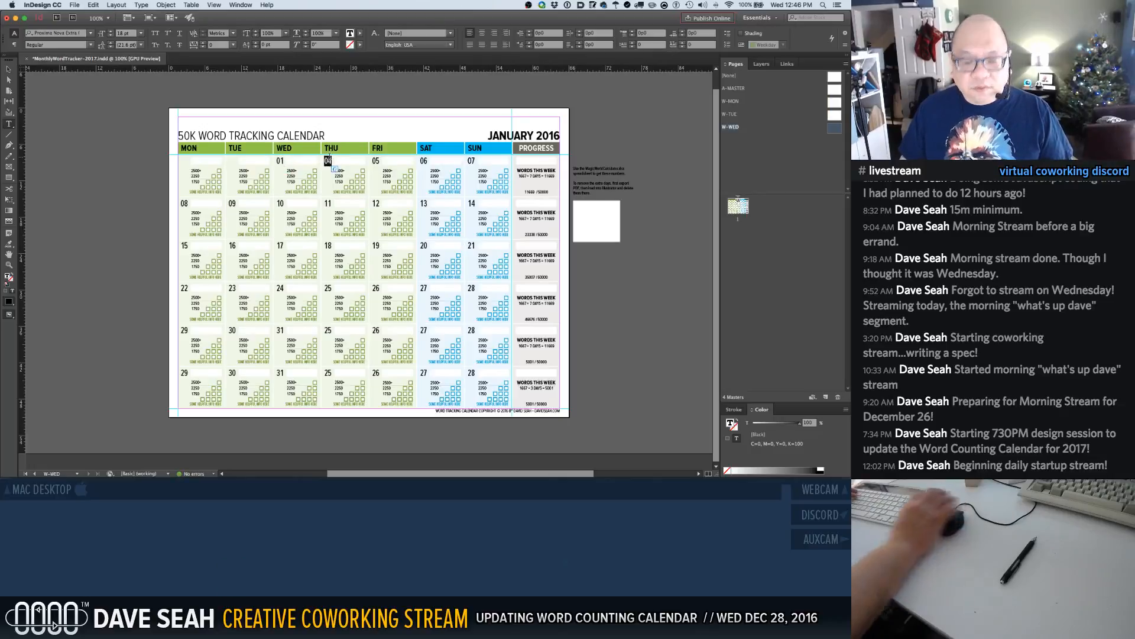
pyautogui.write('02')
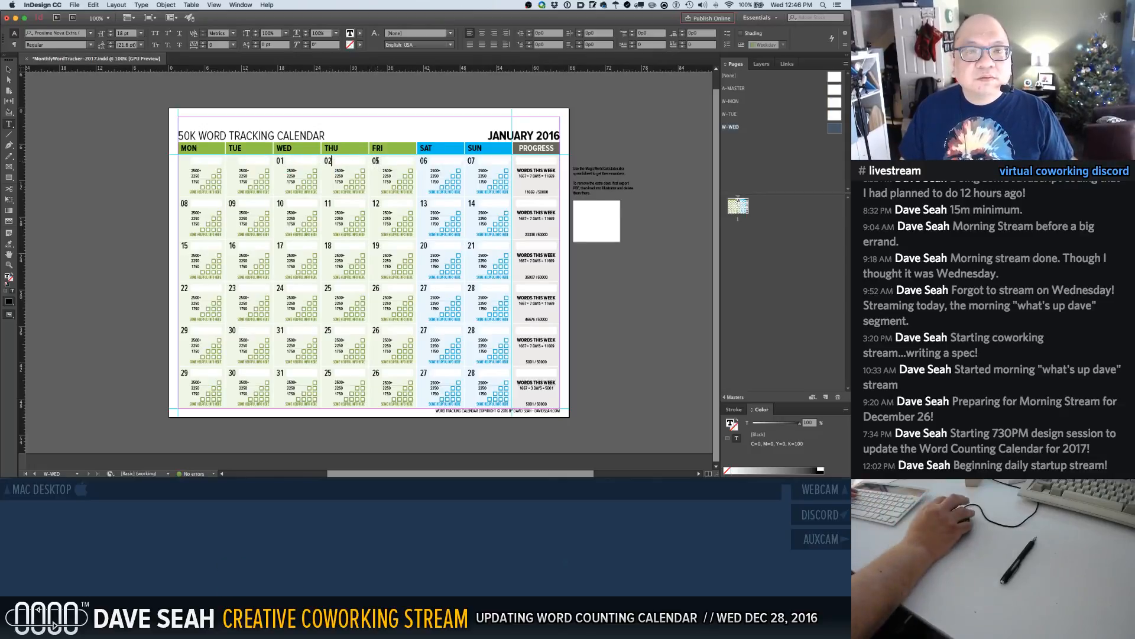
pyautogui.write('0')
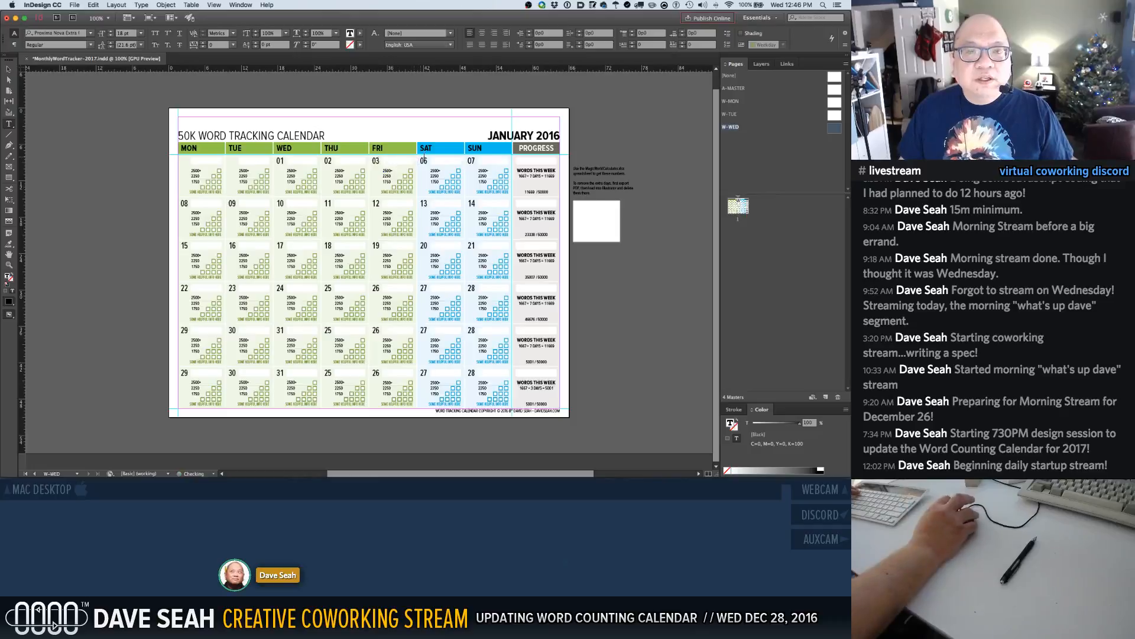
pyautogui.doubleClick(423, 157)
pyautogui.write('04 ')
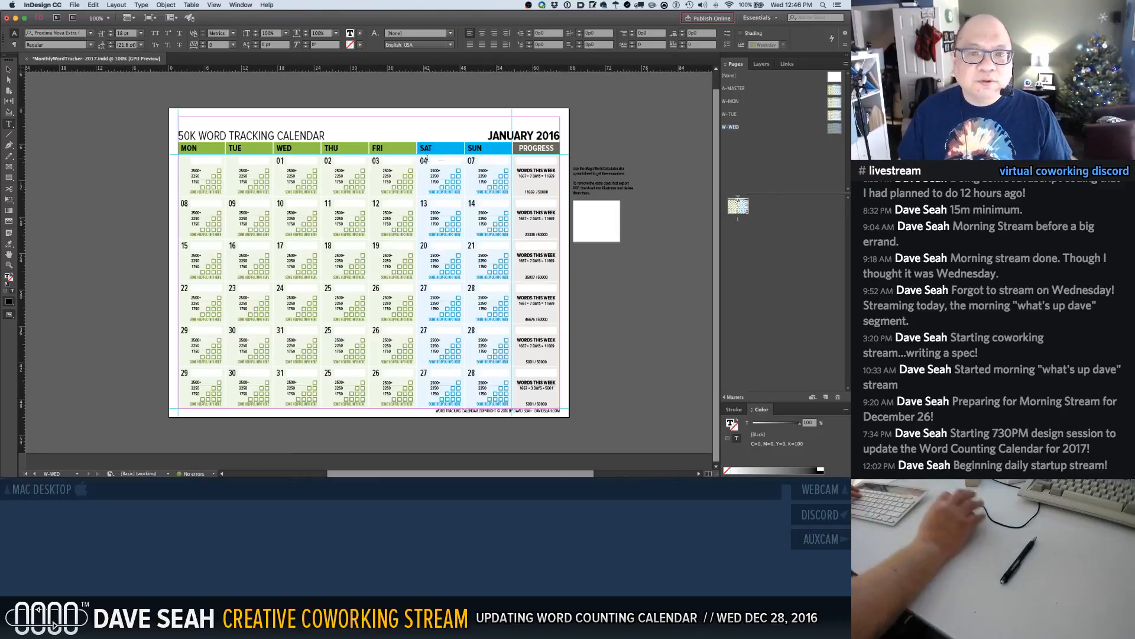
pyautogui.write('05')
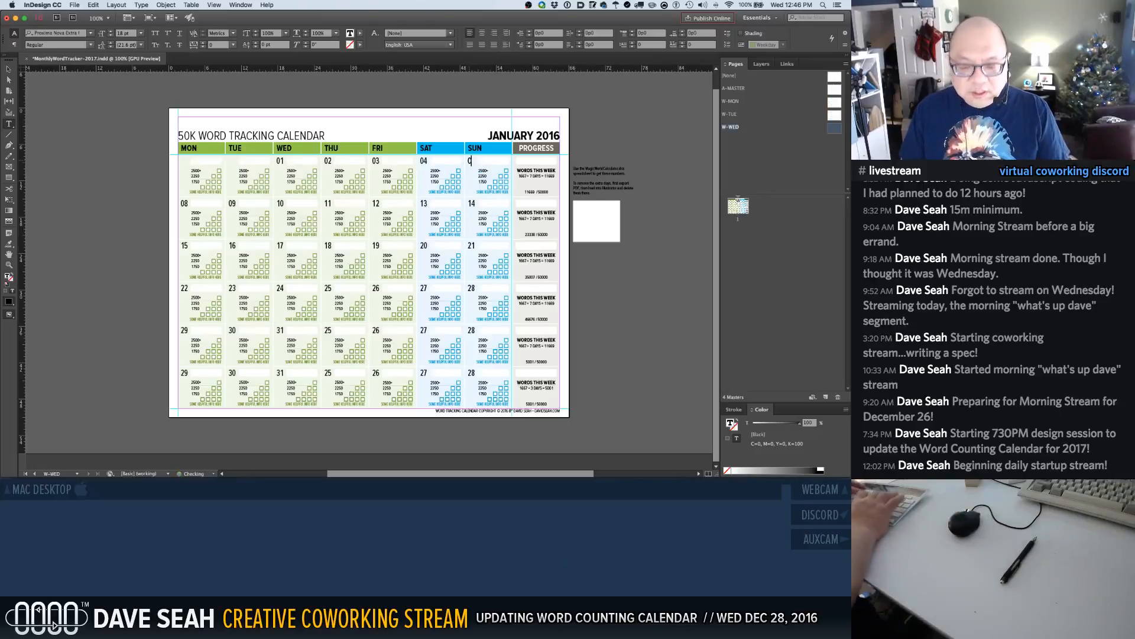
# Renumber Monday to Sunday in the second calendar row of W-WED as 06 to 12
pyautogui.doubleClick(182, 203)
pyautogui.write('06 ')
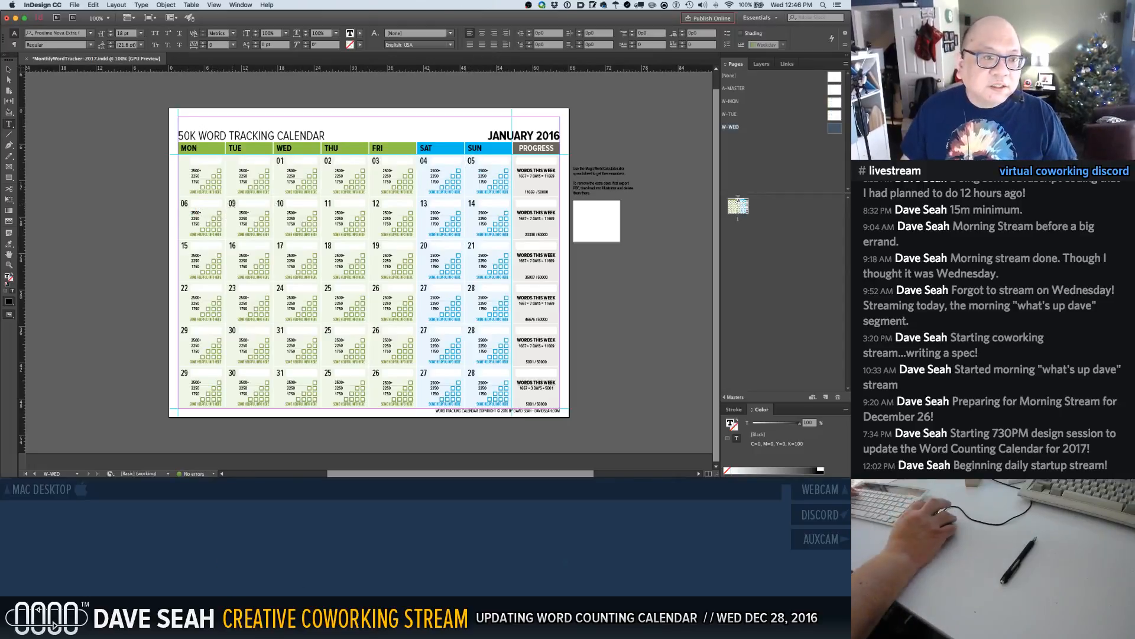
pyautogui.write('07 ')
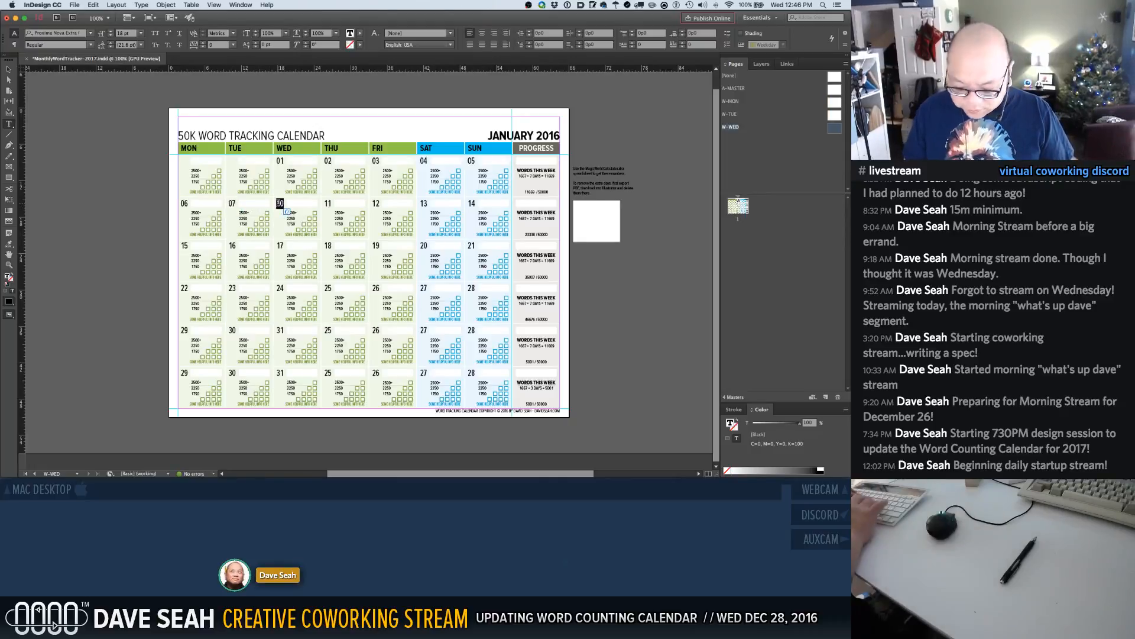
pyautogui.write('08')
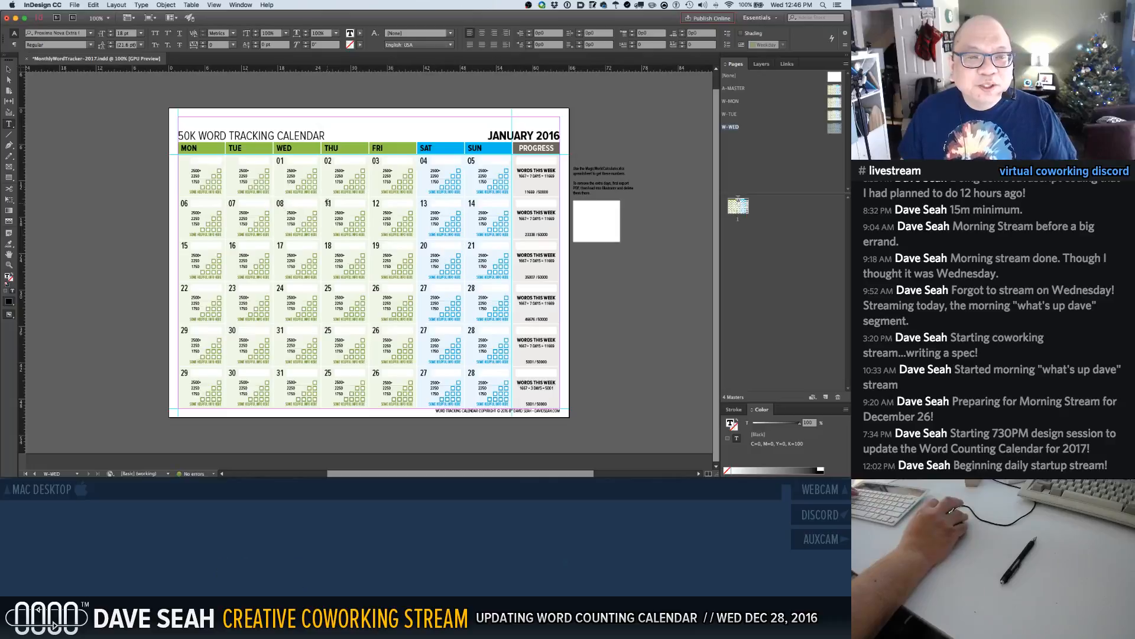
pyautogui.doubleClick(328, 203)
pyautogui.write('09')
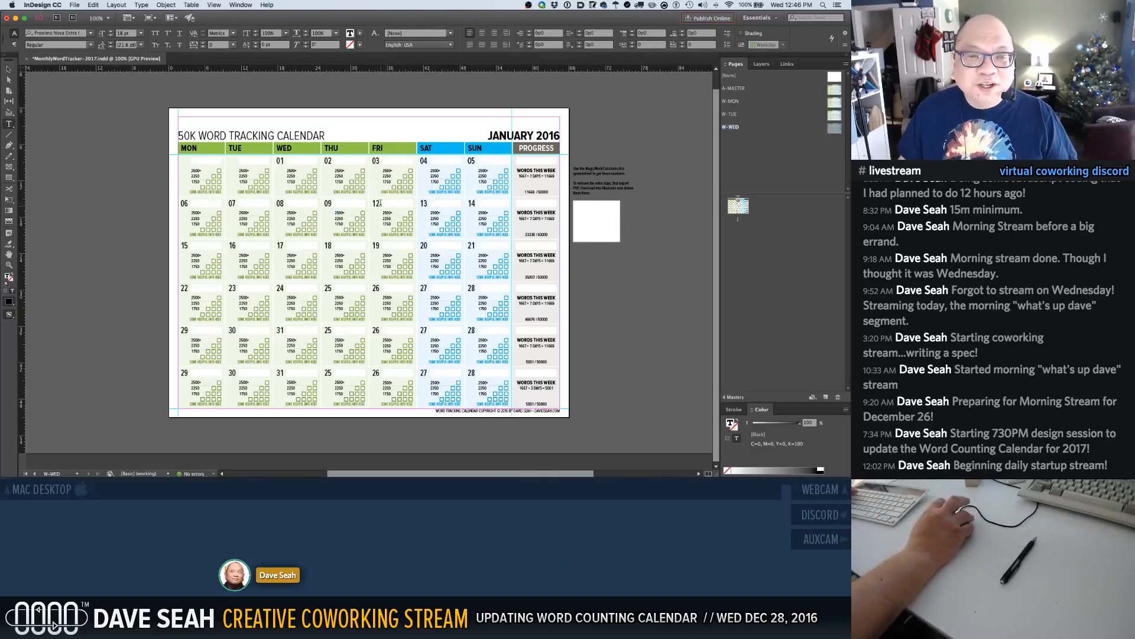
pyautogui.write('10')
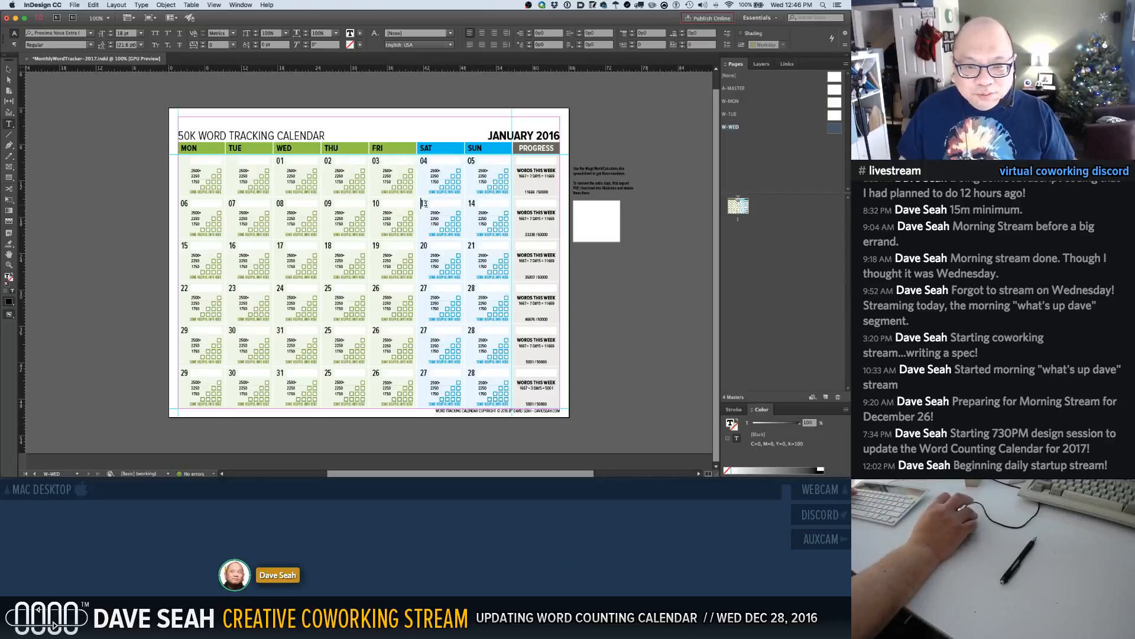
pyautogui.write('11')
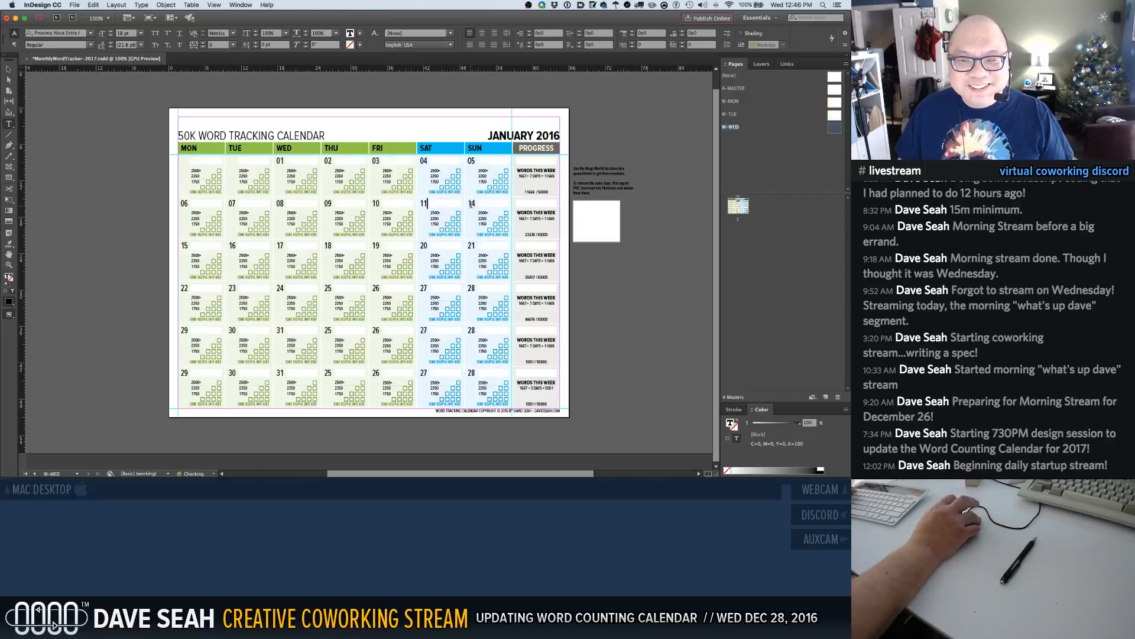
pyautogui.write('12')
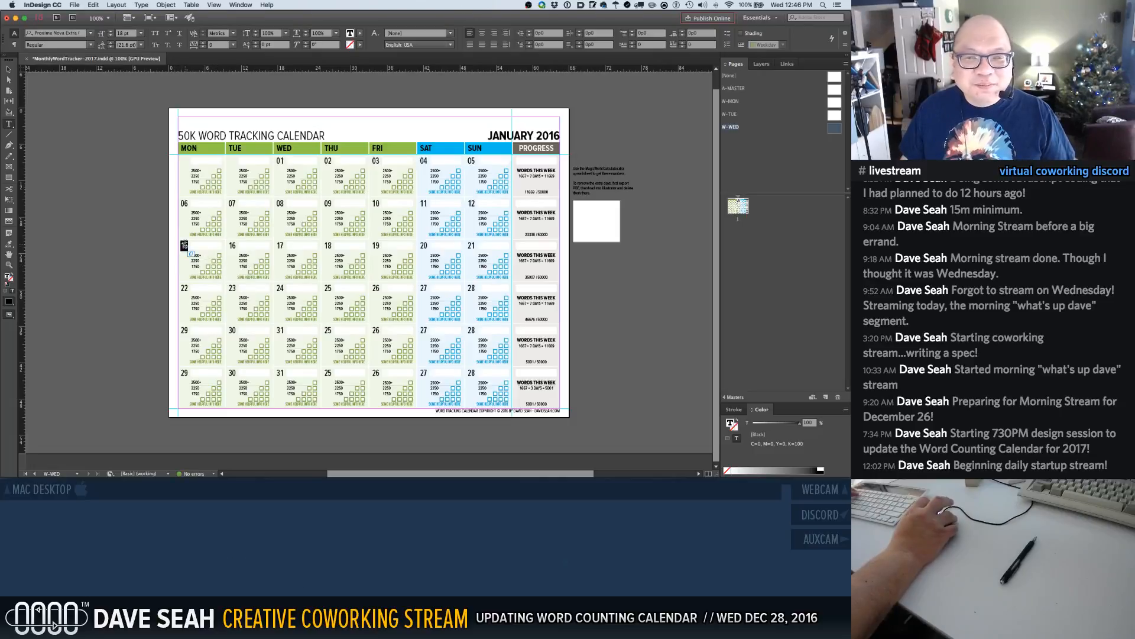
# Renumber Monday to Sunday in the third calendar row of W-WED as 13 to 19
pyautogui.write('1')
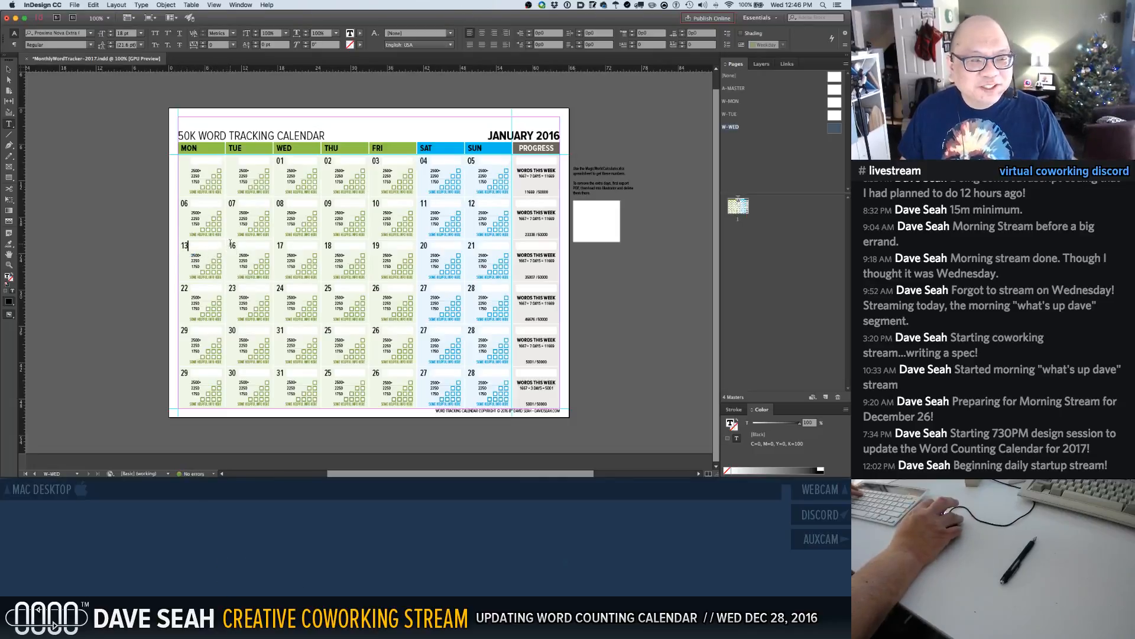
pyautogui.doubleClick(232, 245)
pyautogui.write('14')
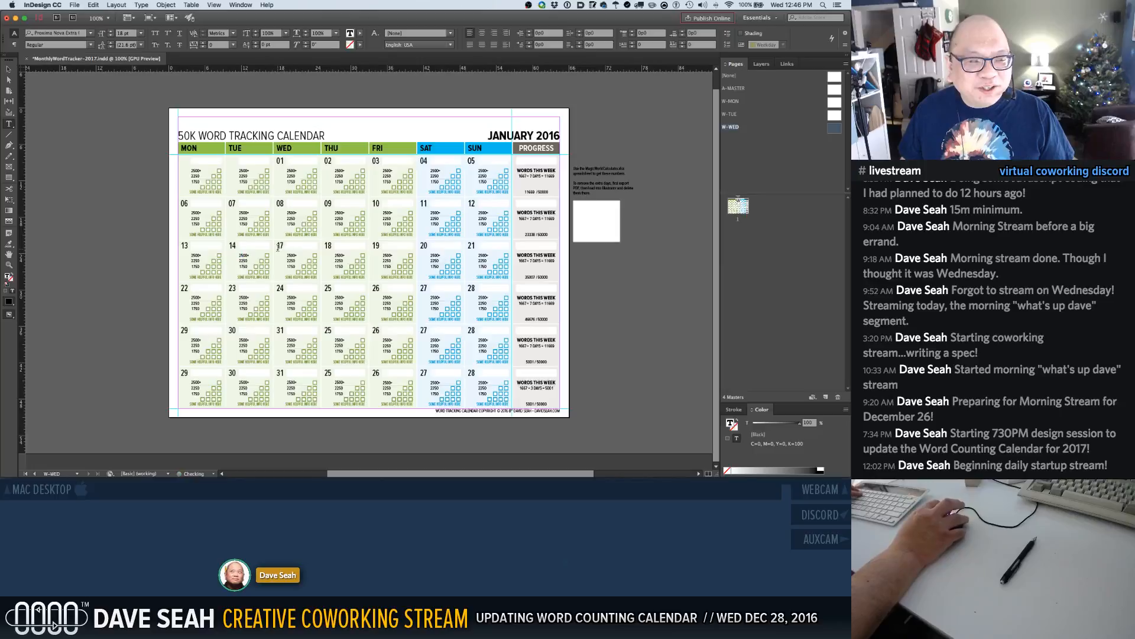
pyautogui.doubleClick(280, 246)
pyautogui.write('15')
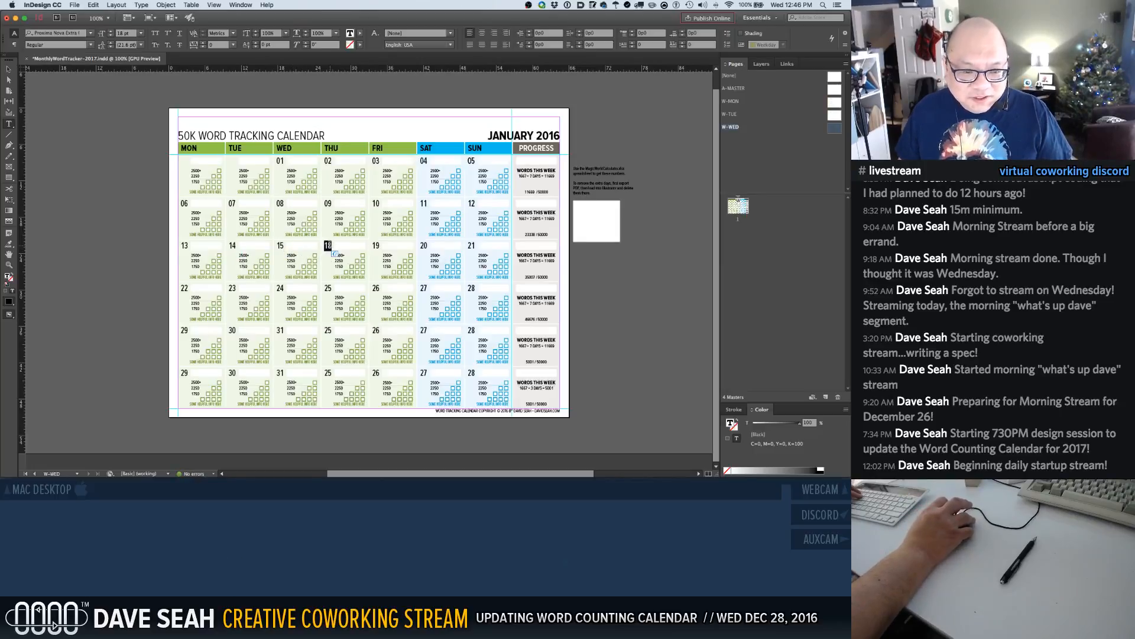
pyautogui.write('16')
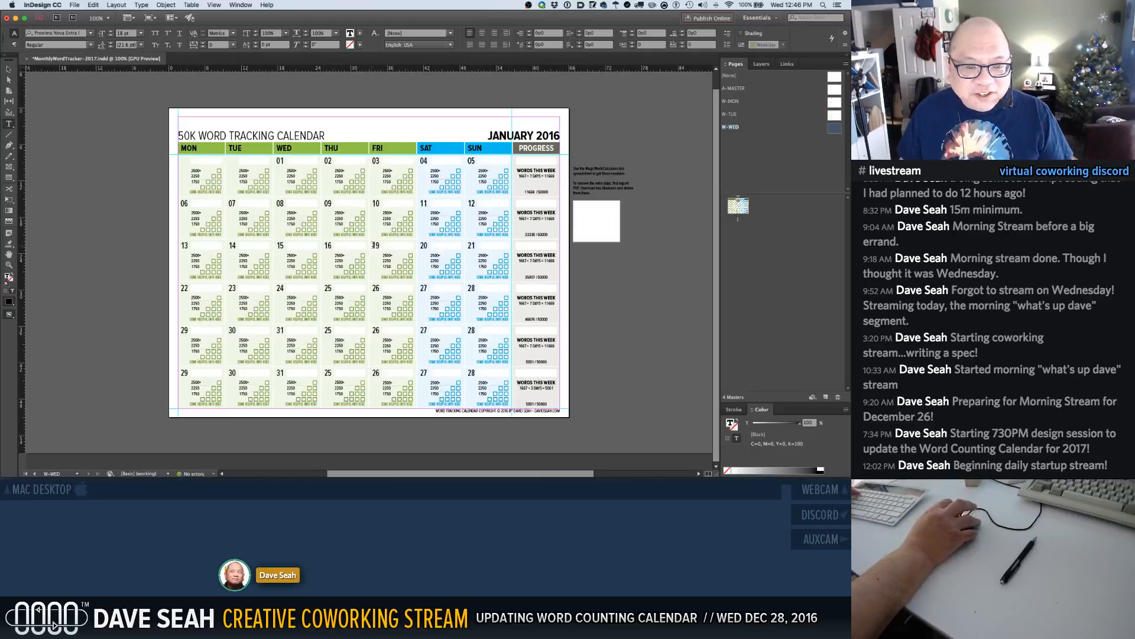
pyautogui.write('1')
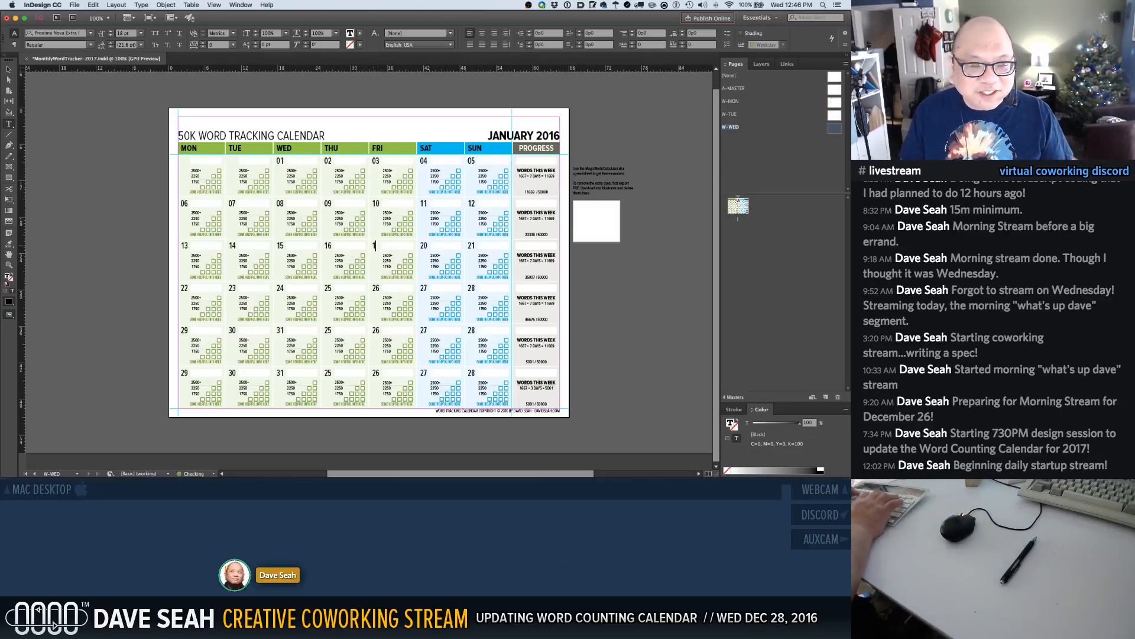
pyautogui.write('7')
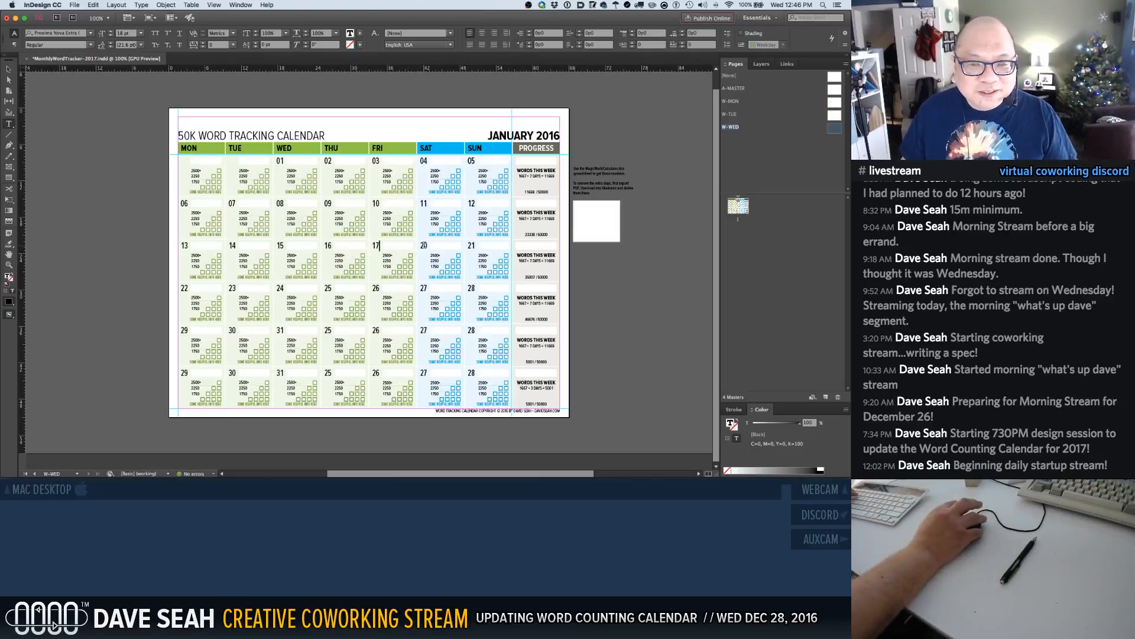
pyautogui.doubleClick(424, 245)
pyautogui.write('18 ')
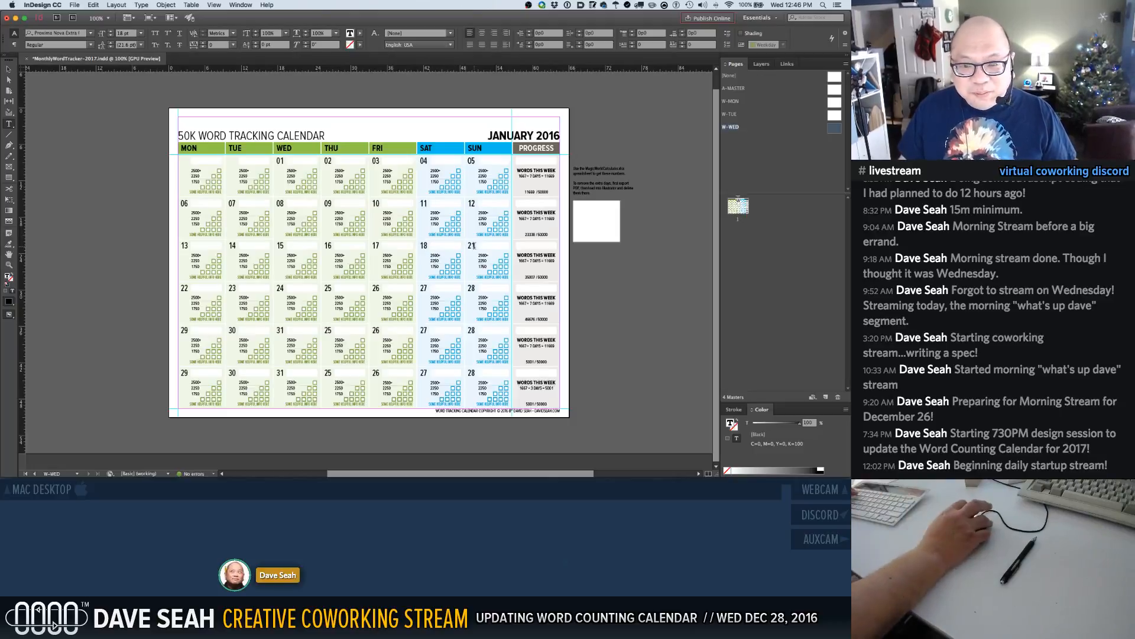
pyautogui.write('19')
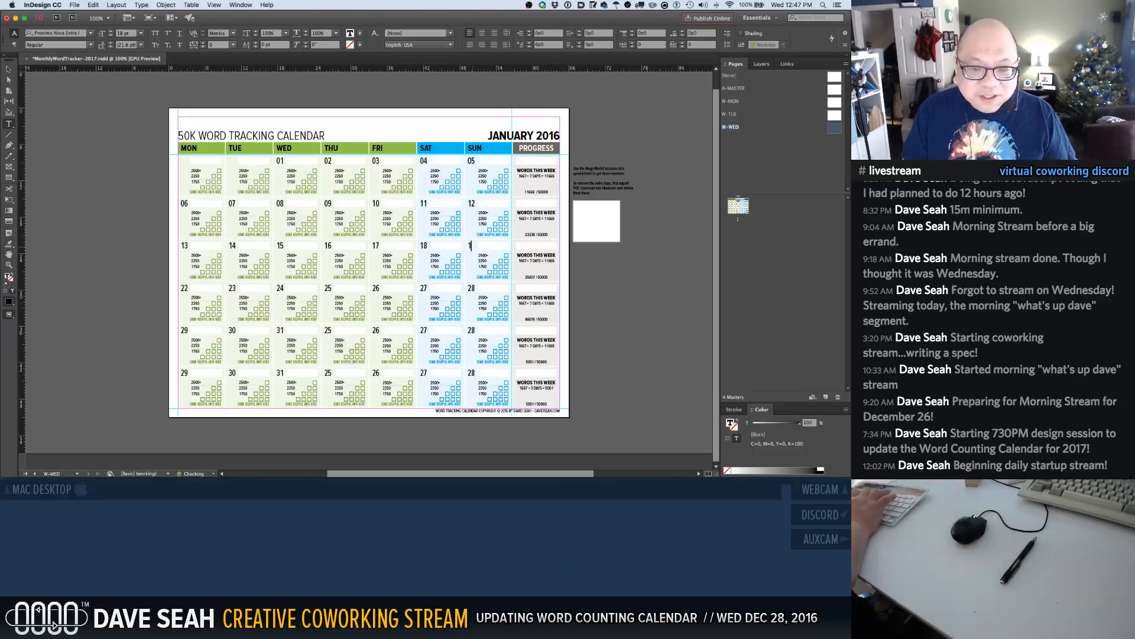
# Renumber Monday to Sunday in the fourth calendar row of W-WED as 20 to 26
pyautogui.doubleClick(184, 288)
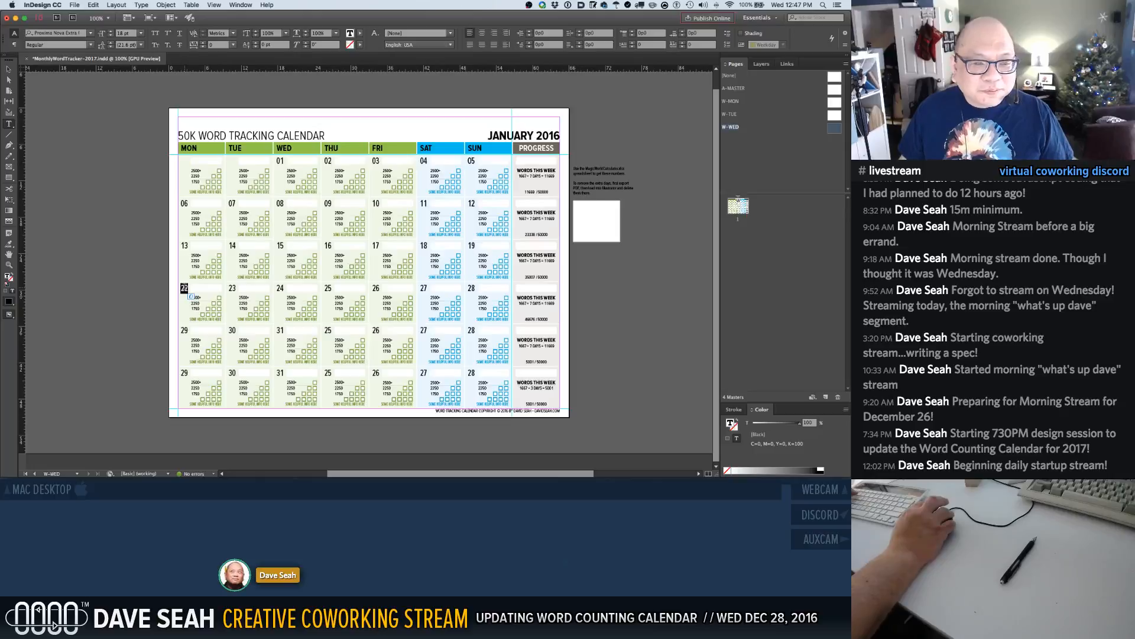
pyautogui.write('20')
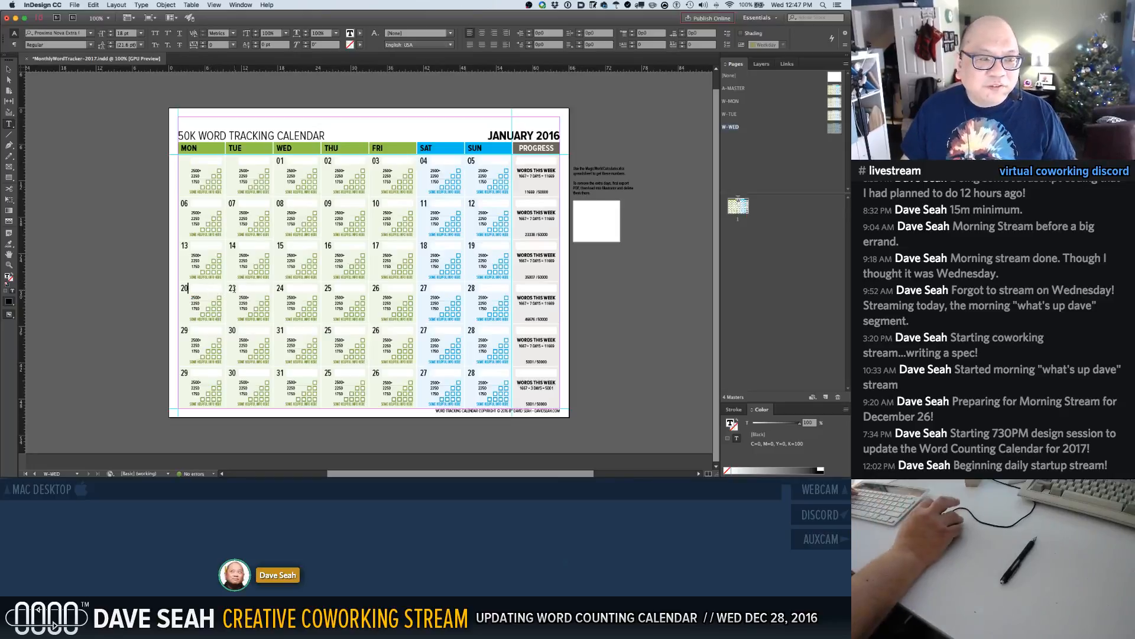
pyautogui.write('21')
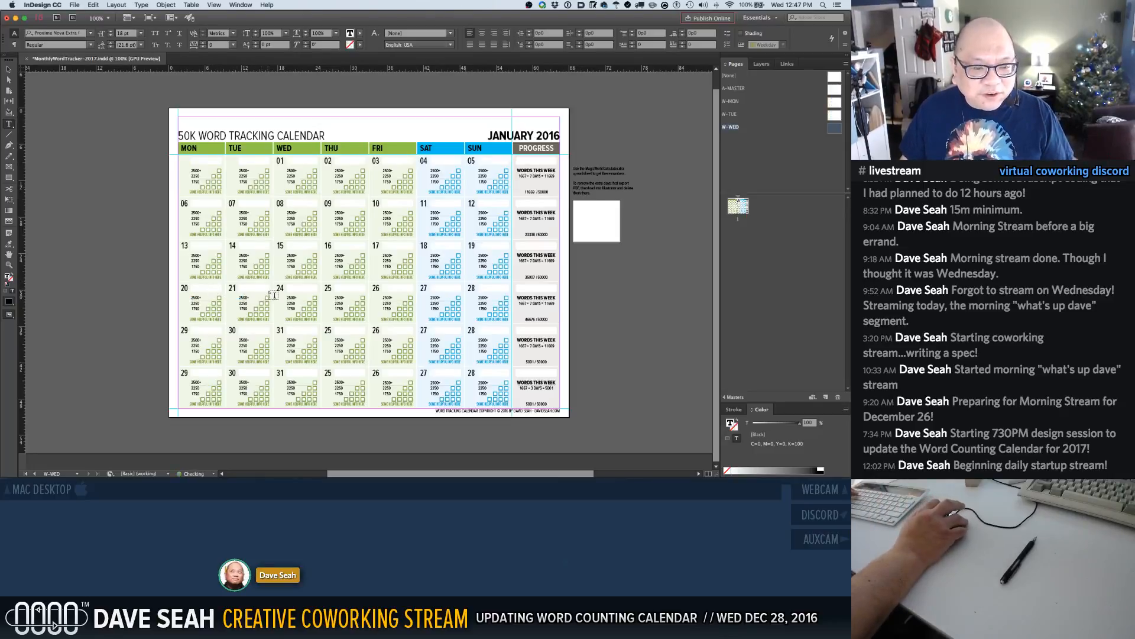
pyautogui.doubleClick(279, 288)
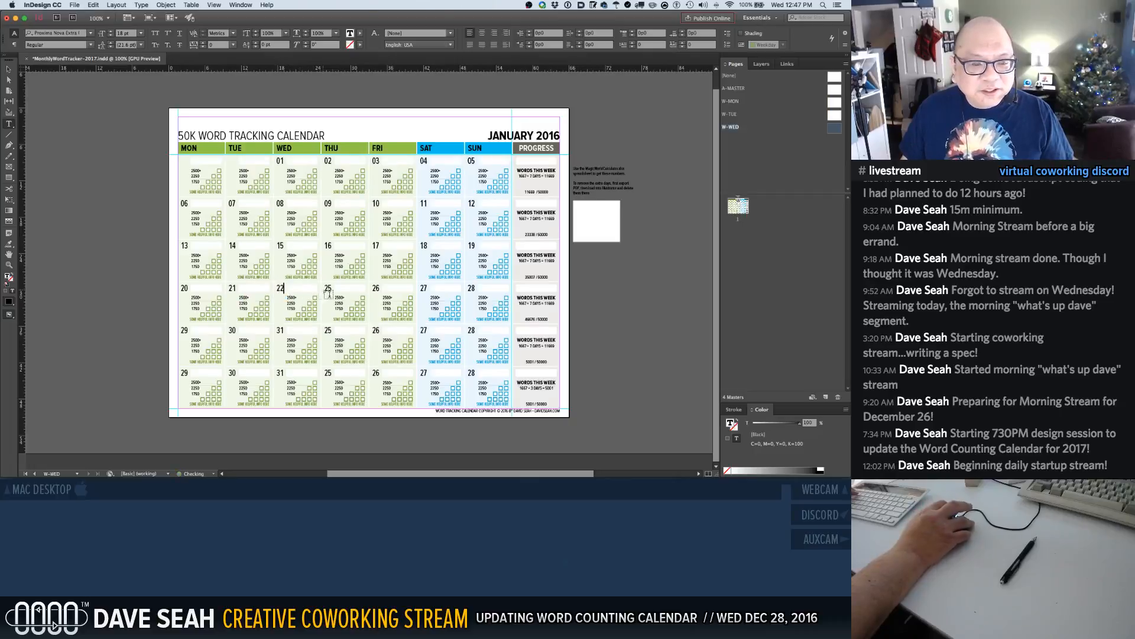
pyautogui.doubleClick(376, 288)
pyautogui.write('24')
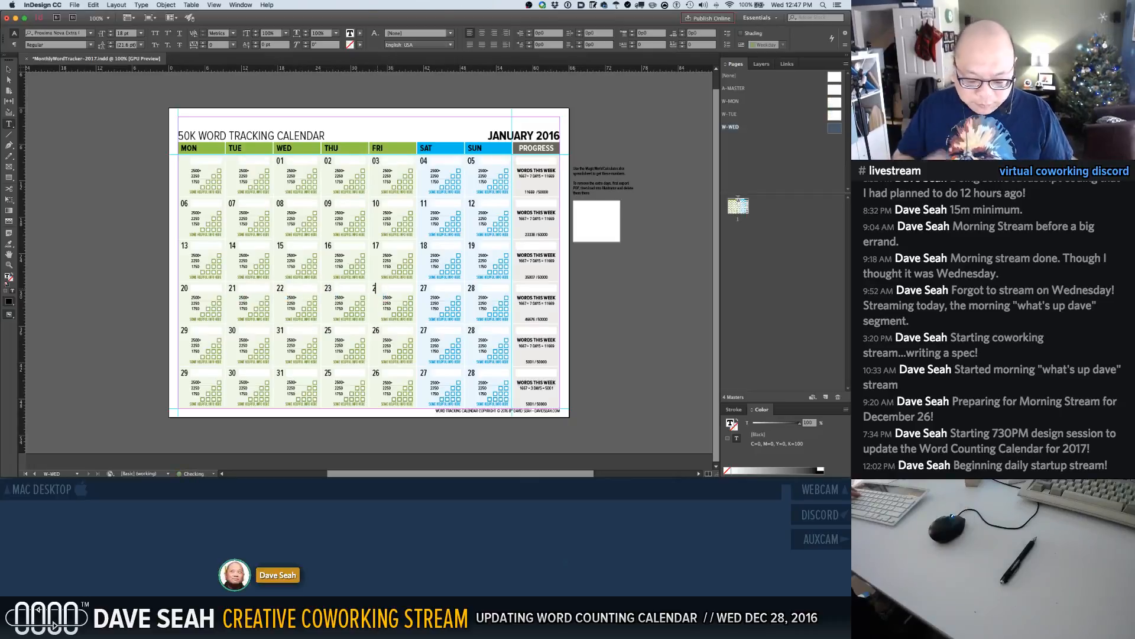
pyautogui.doubleClick(424, 288)
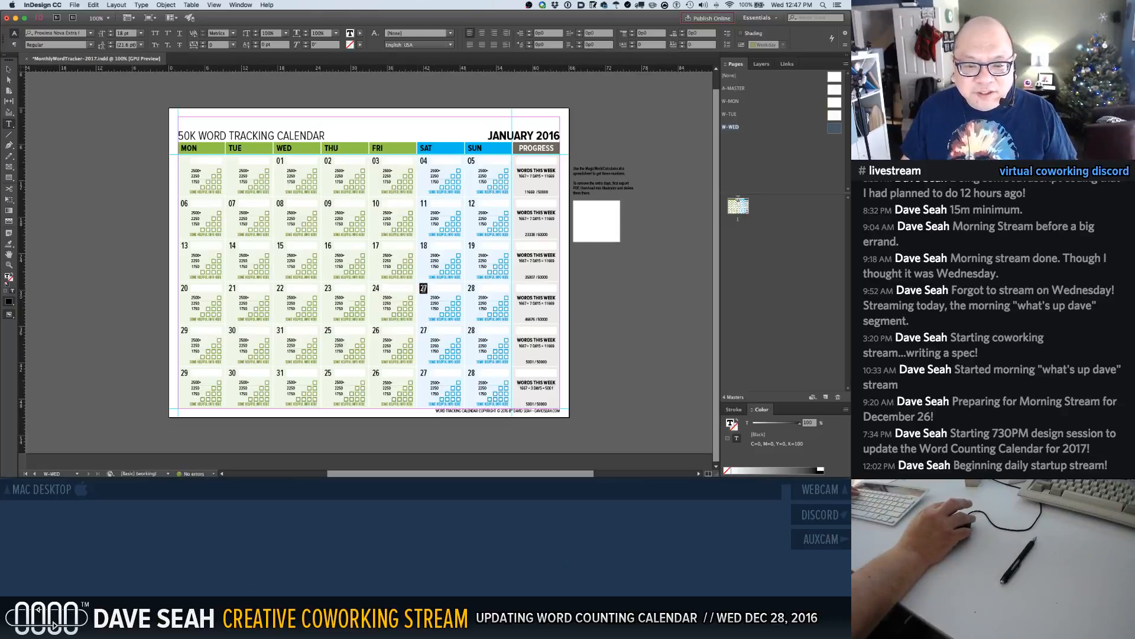
pyautogui.write('25')
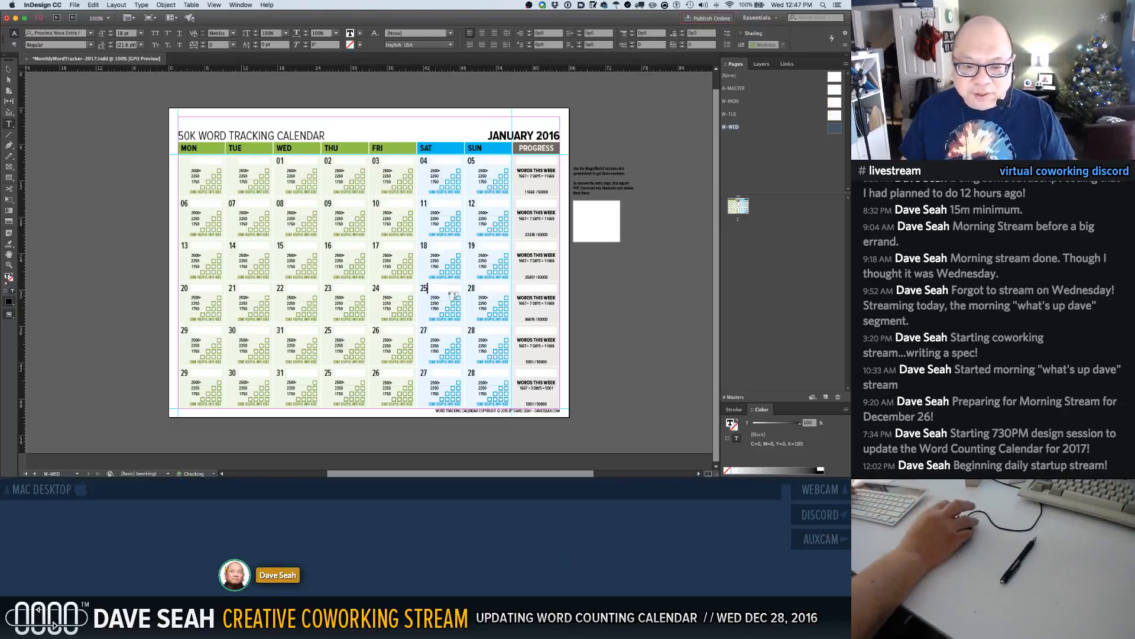
pyautogui.write('2')
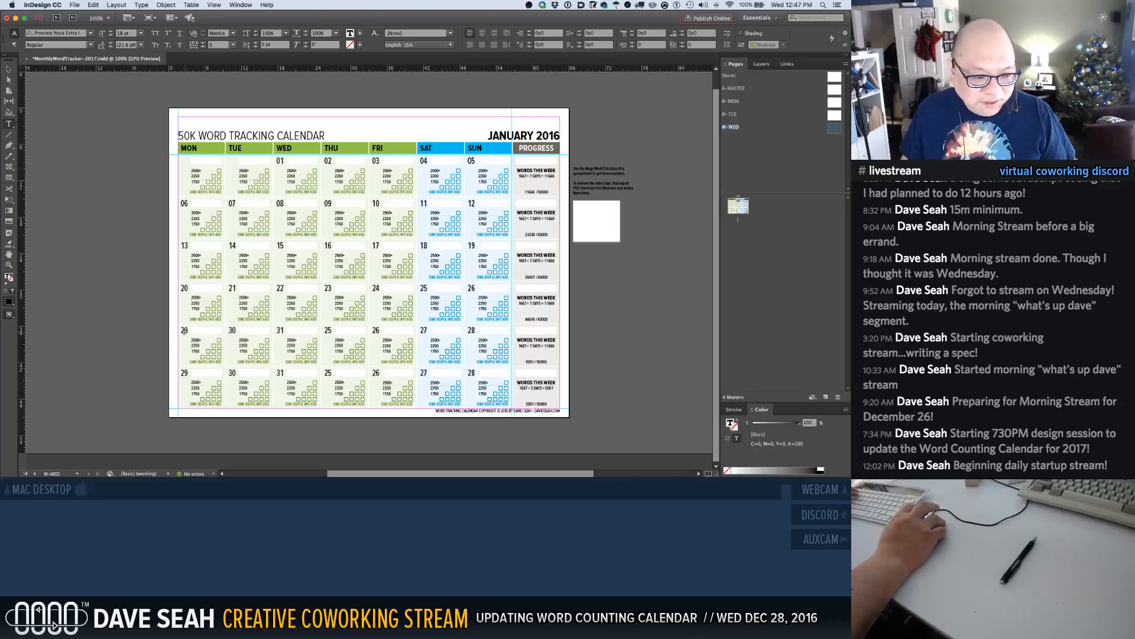
# Renumber Monday to Friday in the fifth calendar row of W-WED as 27 to 31
pyautogui.write('27')
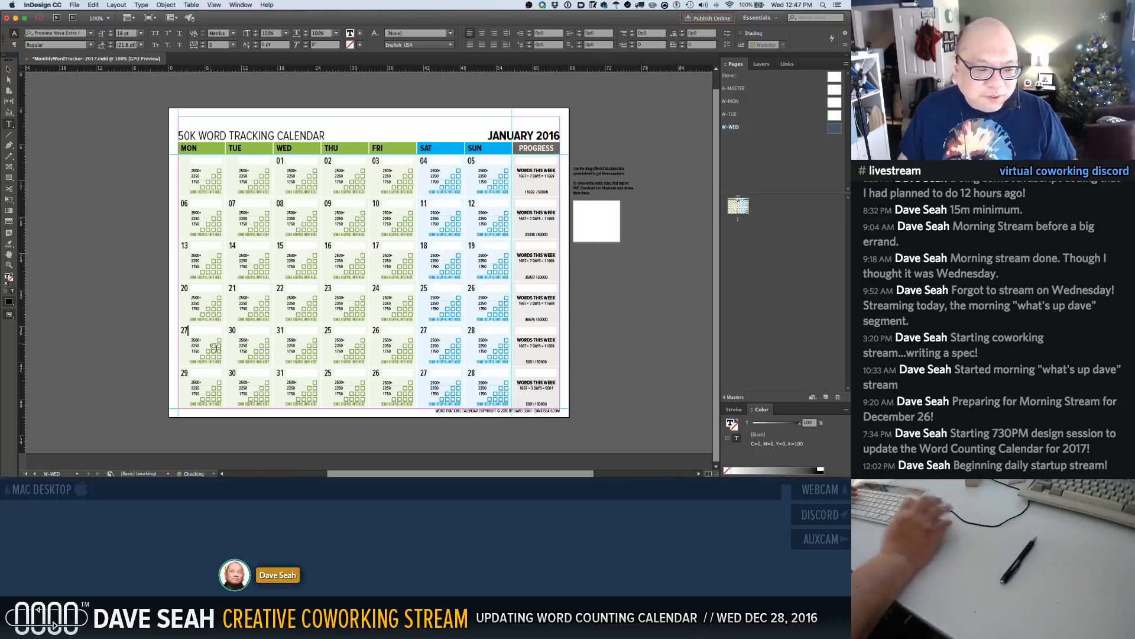
pyautogui.doubleClick(233, 329)
pyautogui.write('28')
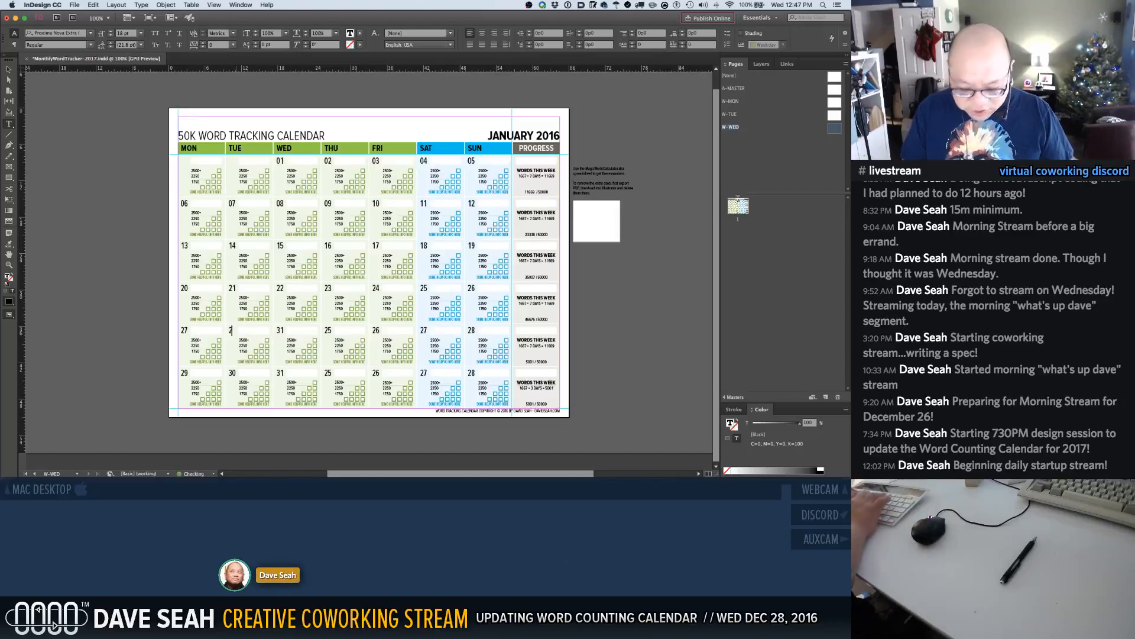
pyautogui.doubleClick(278, 330)
pyautogui.write('29')
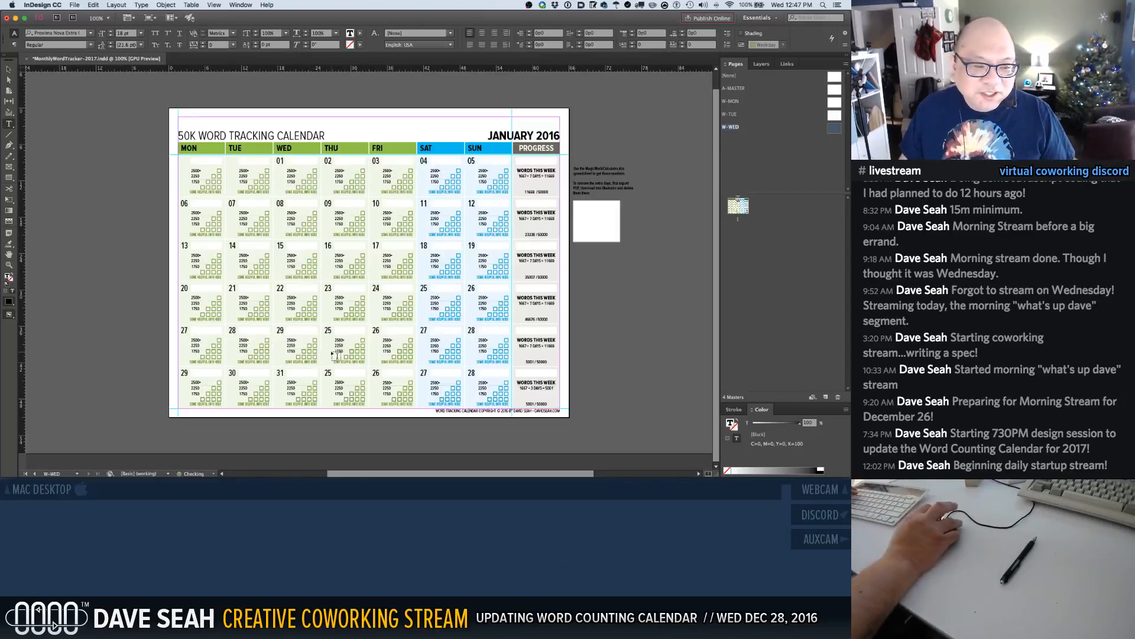
pyautogui.write('30')
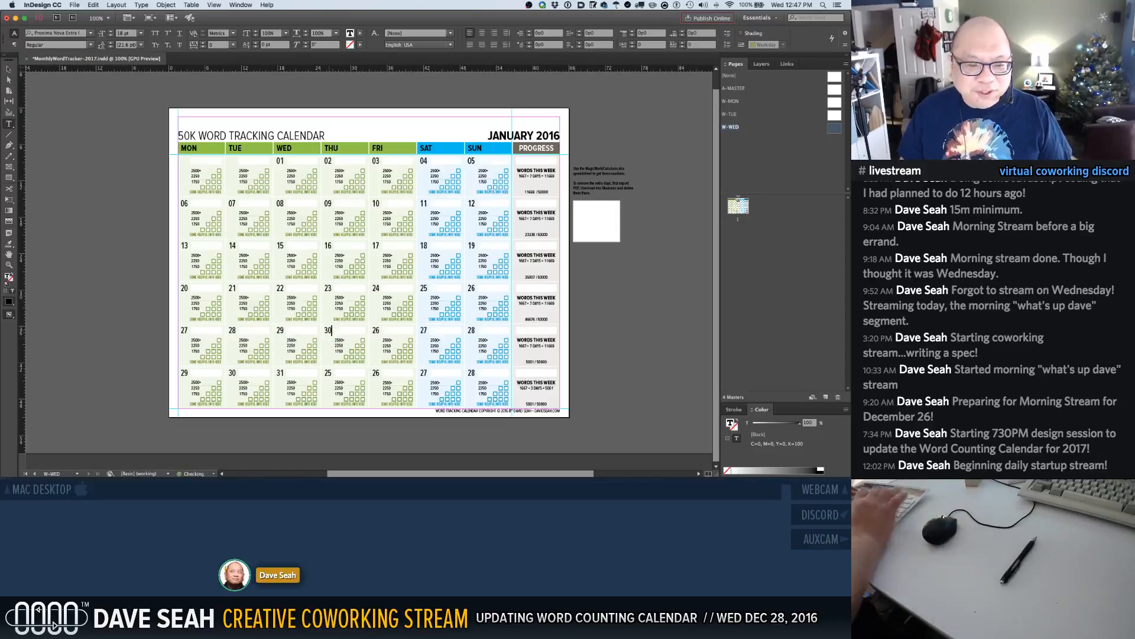
pyautogui.doubleClick(376, 330)
pyautogui.write('31')
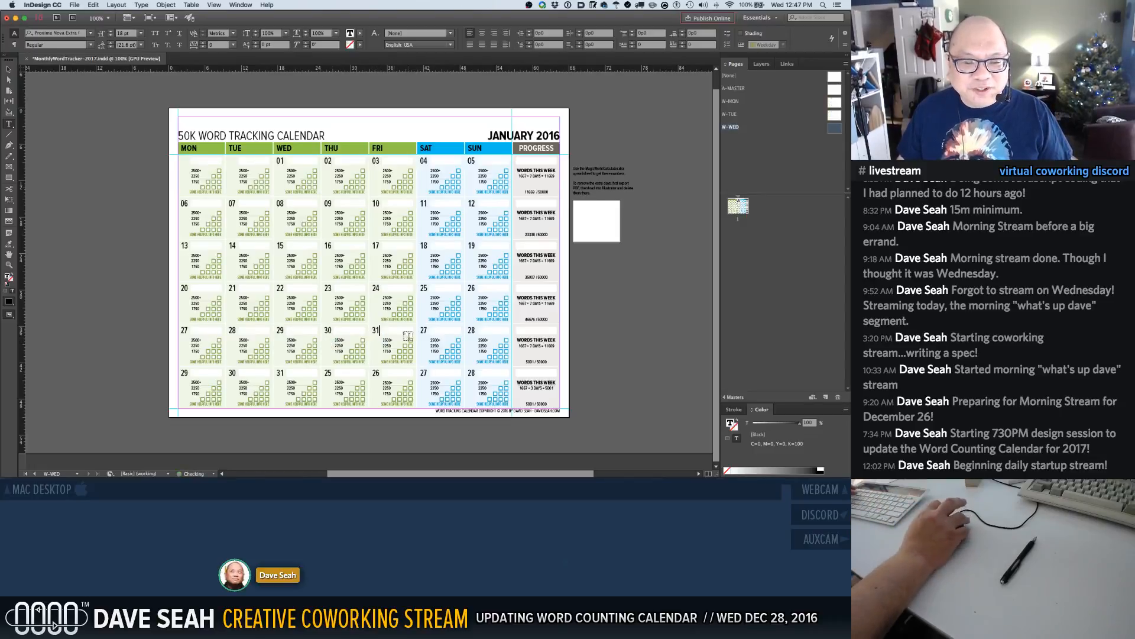
pyautogui.keyDown('super'); pyautogui.click(605, 341); pyautogui.keyUp('super')
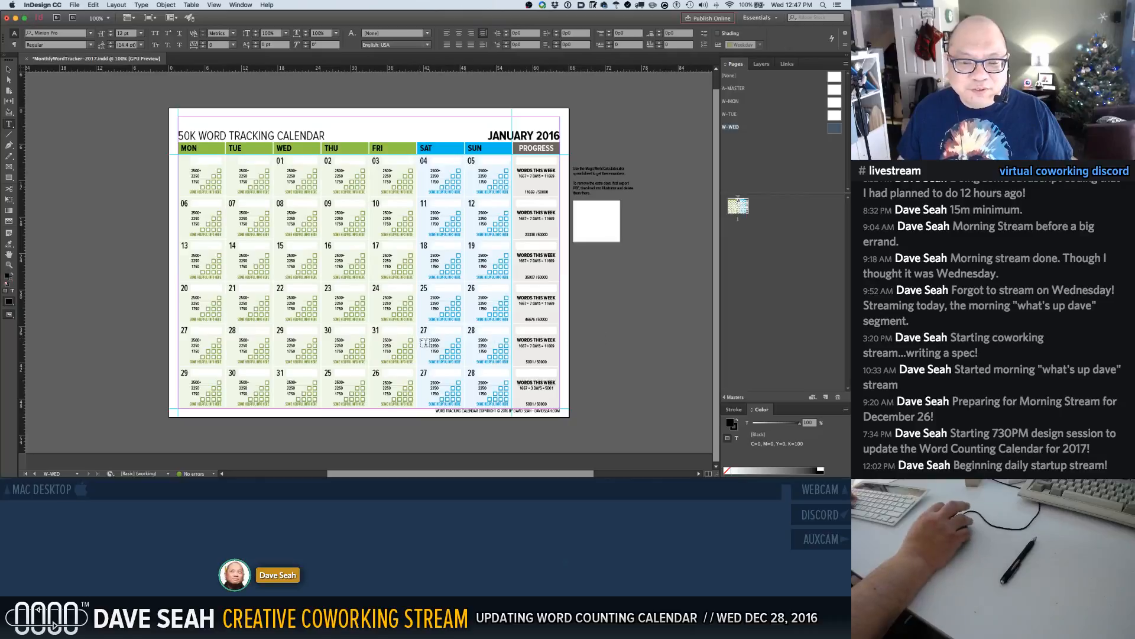
# Delete the leftover Saturday and Sunday date numbers in the fifth row and all those in the sixth row, and save the document
pyautogui.press('a')
pyautogui.click(425, 331)
pyautogui.press('v')
pyautogui.click(606, 349)
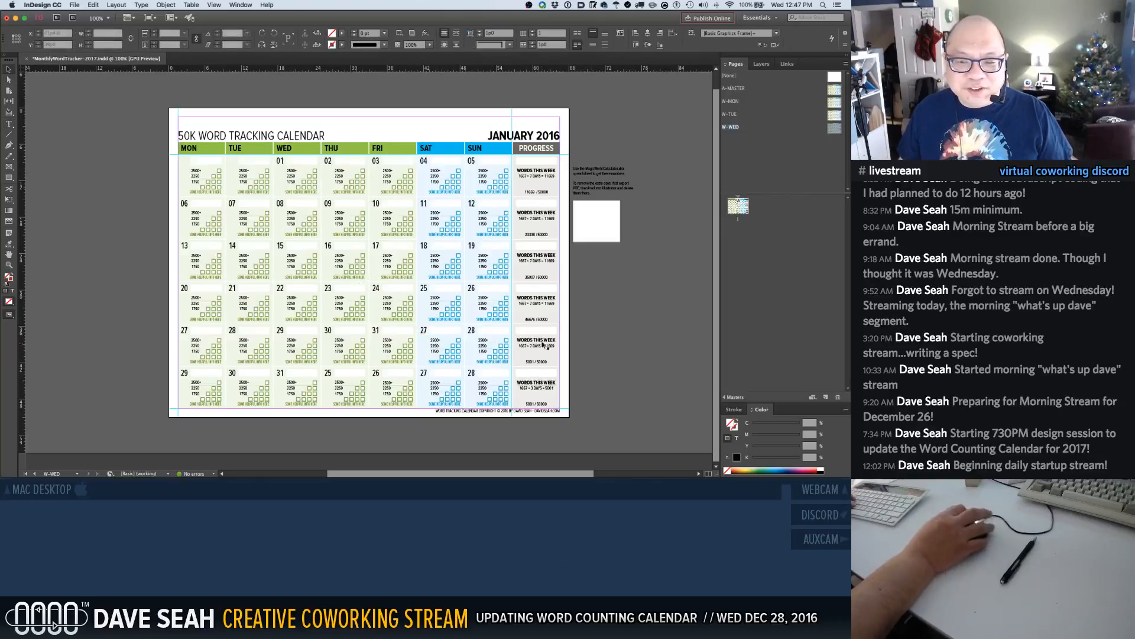
pyautogui.click(428, 332)
pyautogui.keyDown('shift'); pyautogui.click(471, 330); pyautogui.keyUp('shift')
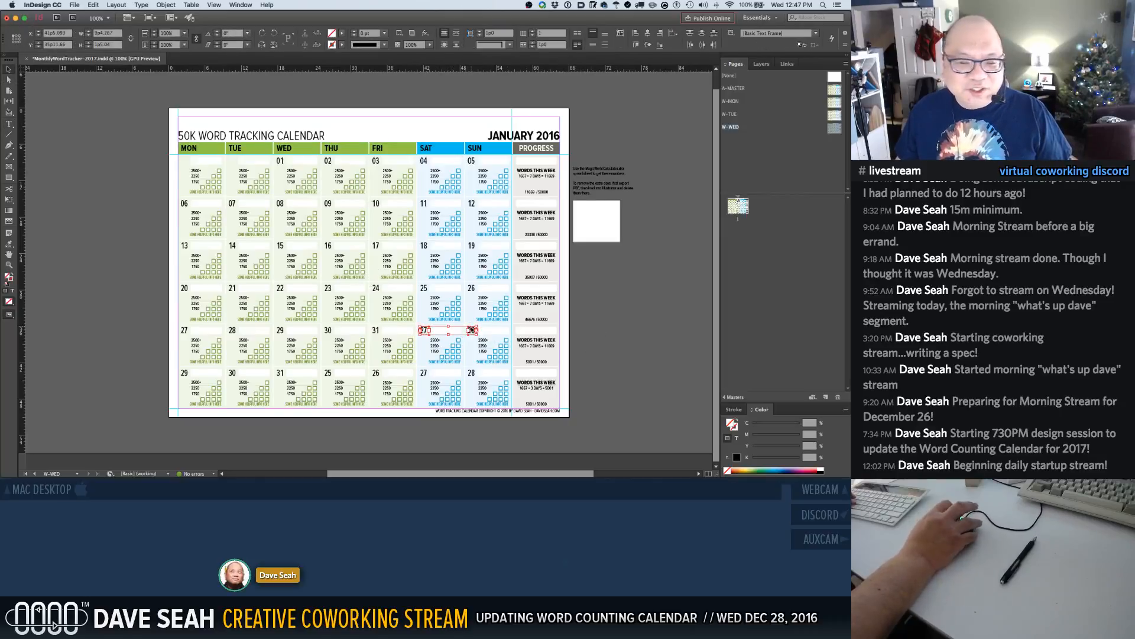
pyautogui.keyDown('shift'); pyautogui.click(185, 374); pyautogui.keyUp('shift')
pyautogui.keyDown('shift'); pyautogui.click(233, 374); pyautogui.keyUp('shift')
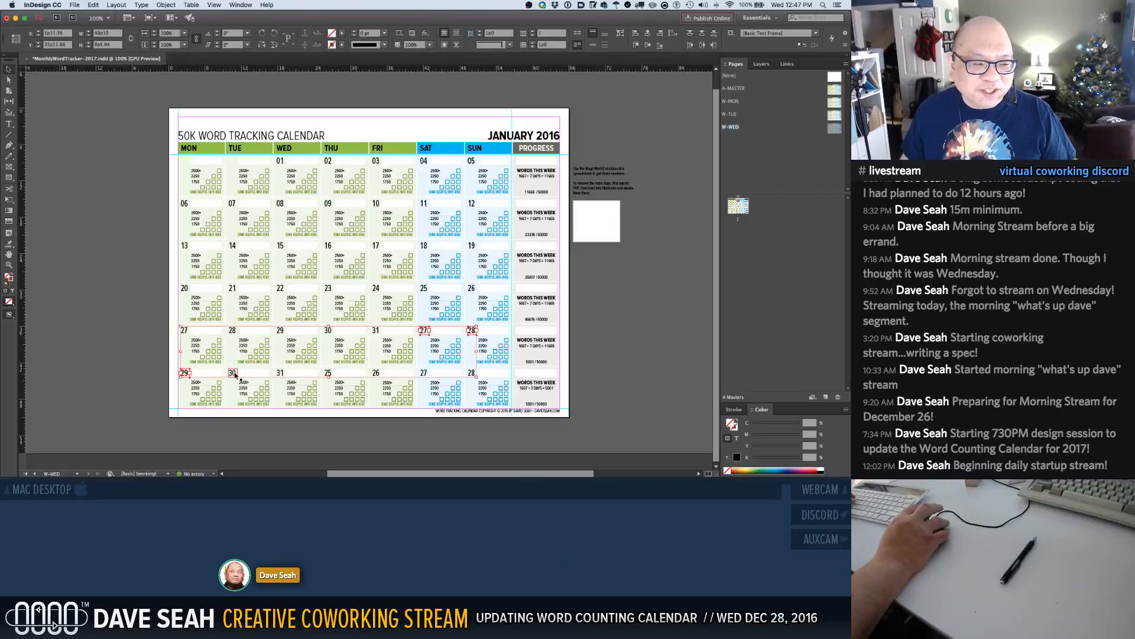
pyautogui.keyDown('shift'); pyautogui.click(282, 374); pyautogui.keyUp('shift')
pyautogui.keyDown('shift'); pyautogui.click(328, 373); pyautogui.keyUp('shift')
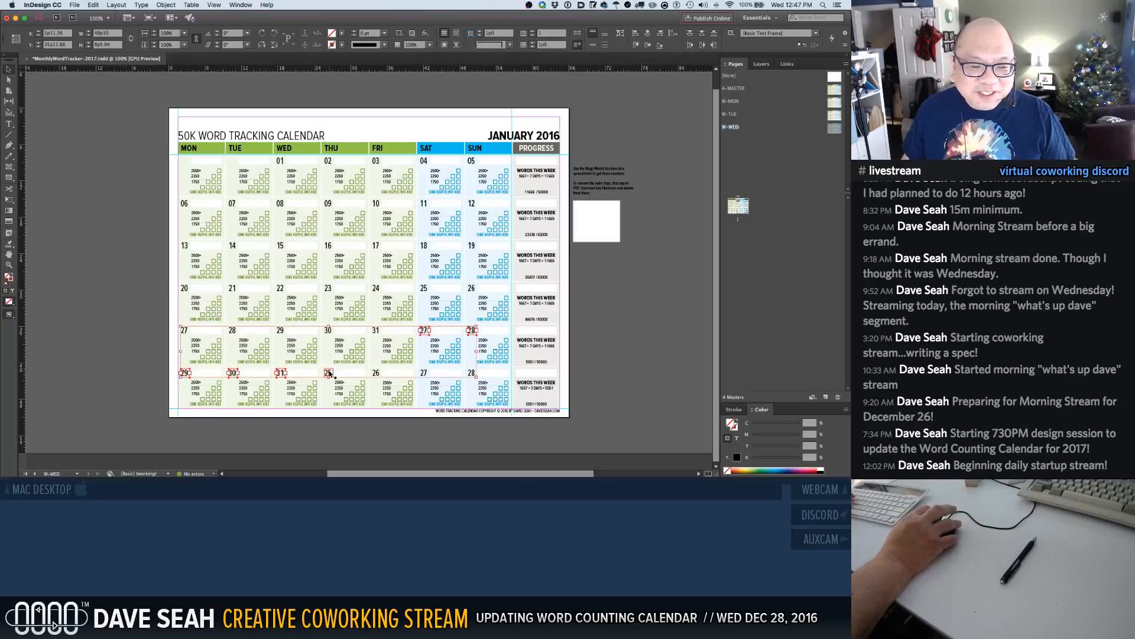
pyautogui.keyDown('shift'); pyautogui.click(376, 374); pyautogui.keyUp('shift')
pyautogui.keyDown('shift'); pyautogui.click(424, 374); pyautogui.keyUp('shift')
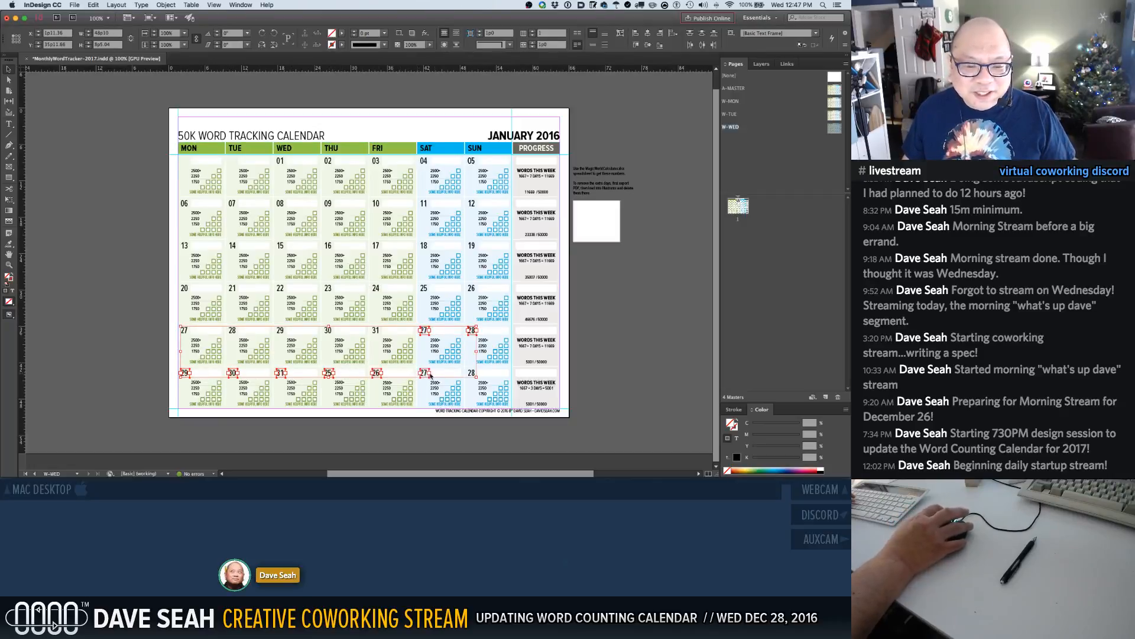
pyautogui.keyDown('shift'); pyautogui.click(471, 375); pyautogui.keyUp('shift')
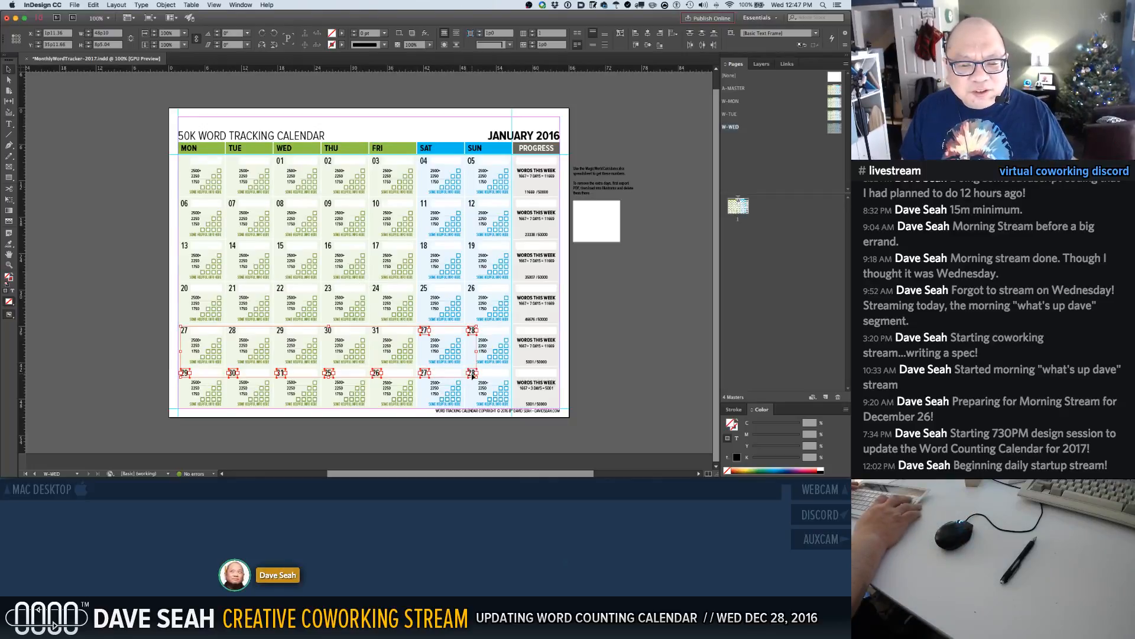
pyautogui.press('Delete')
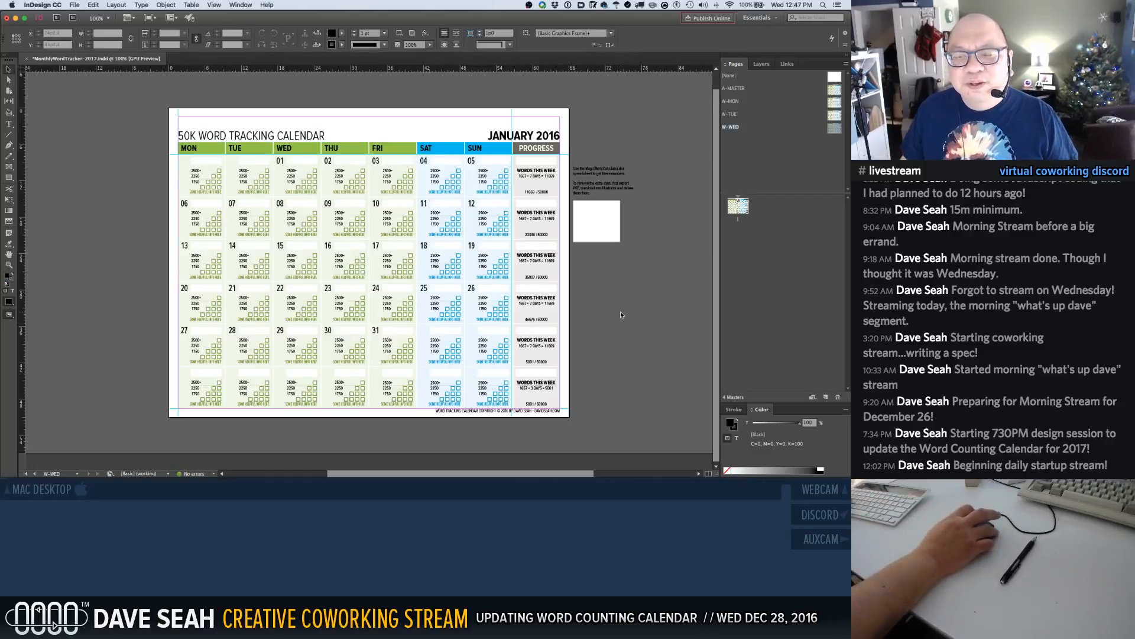
pyautogui.press('super+s')
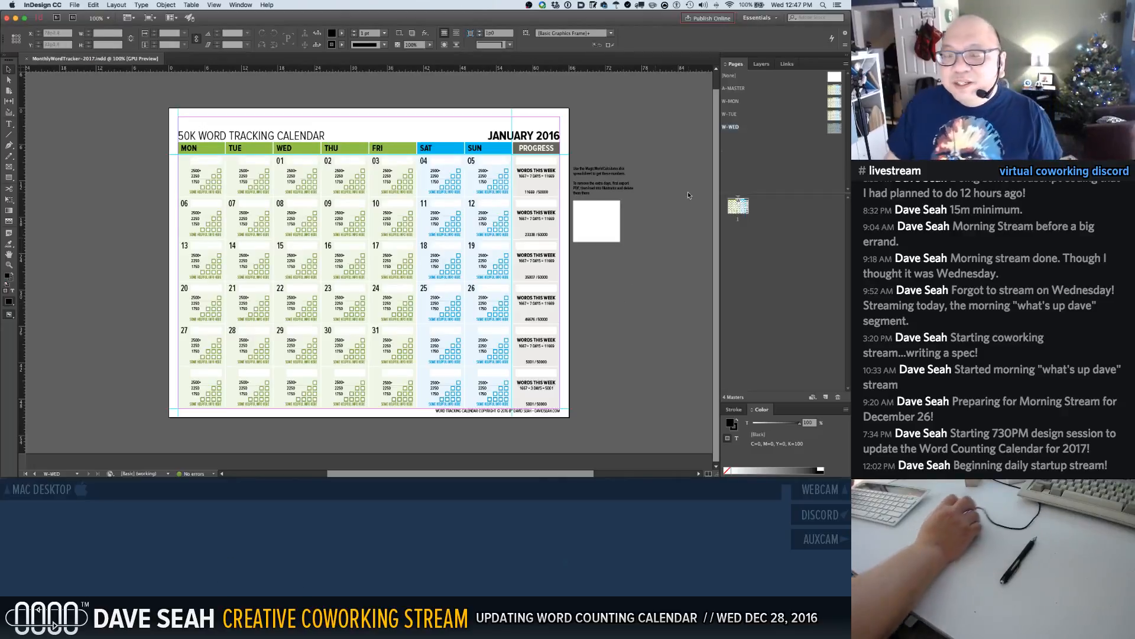
# Try to rename the A-MASTER spread with the prefix W and the name THU
pyautogui.rightClick(834, 90)
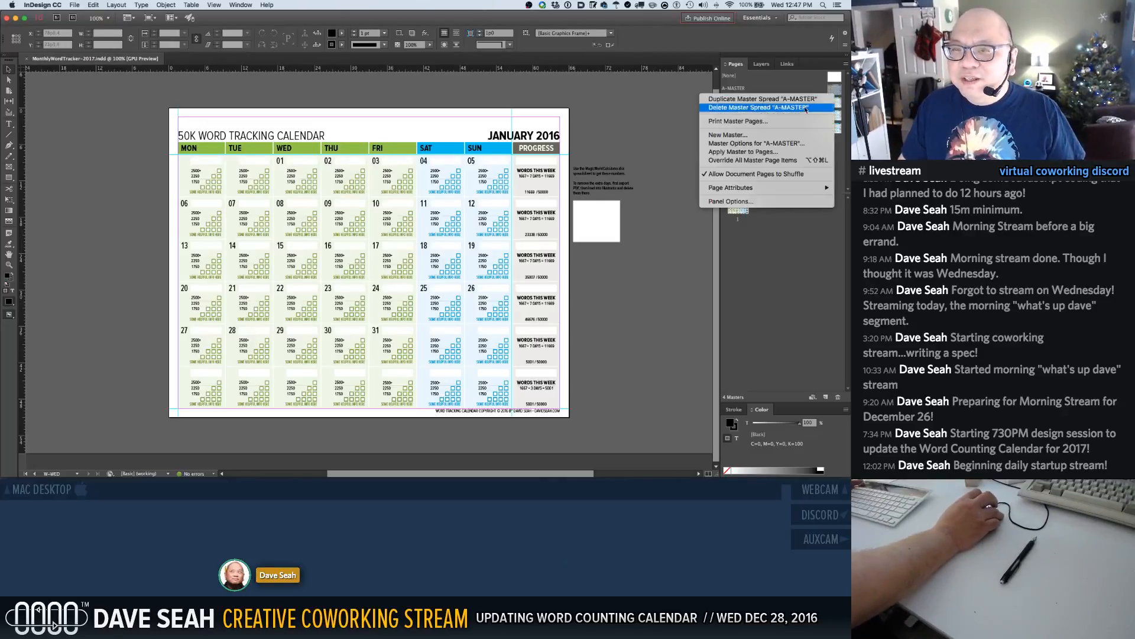
pyautogui.click(746, 143)
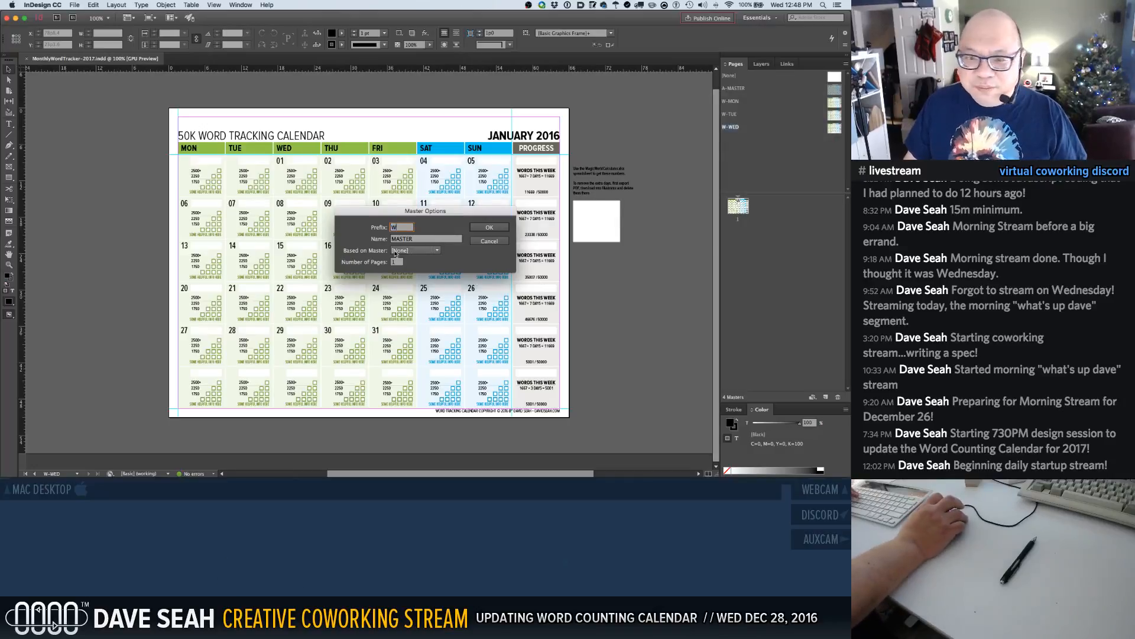
pyautogui.press('Tab')
pyautogui.write('THU')
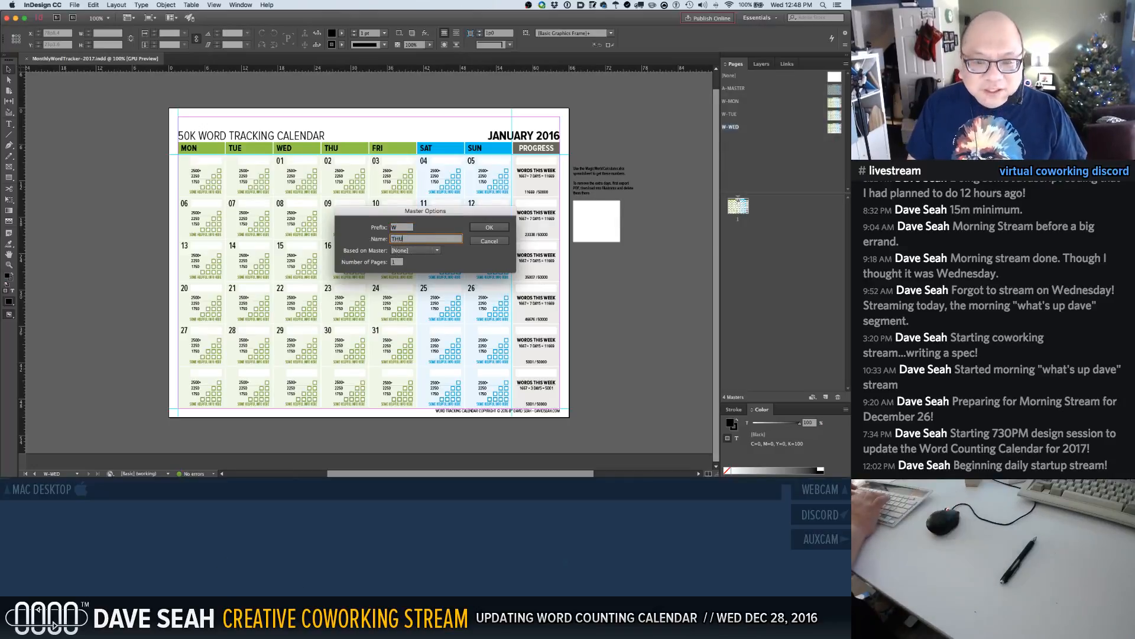
pyautogui.click(494, 228)
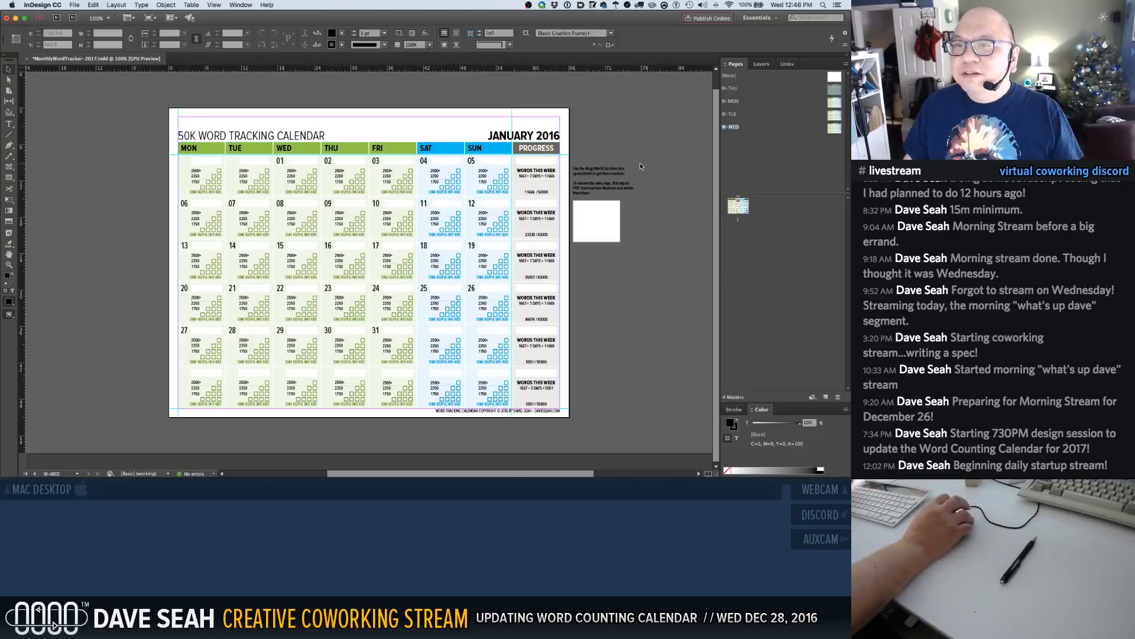
# Duplicate the A-MASTER master spread
pyautogui.rightClick(731, 91)
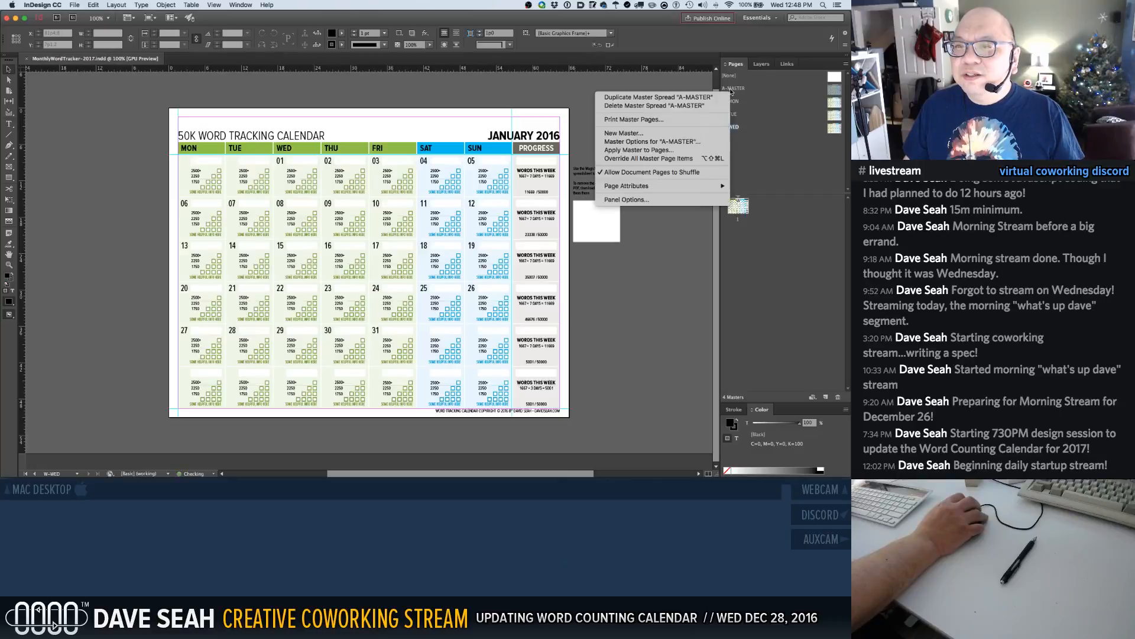
pyautogui.click(667, 100)
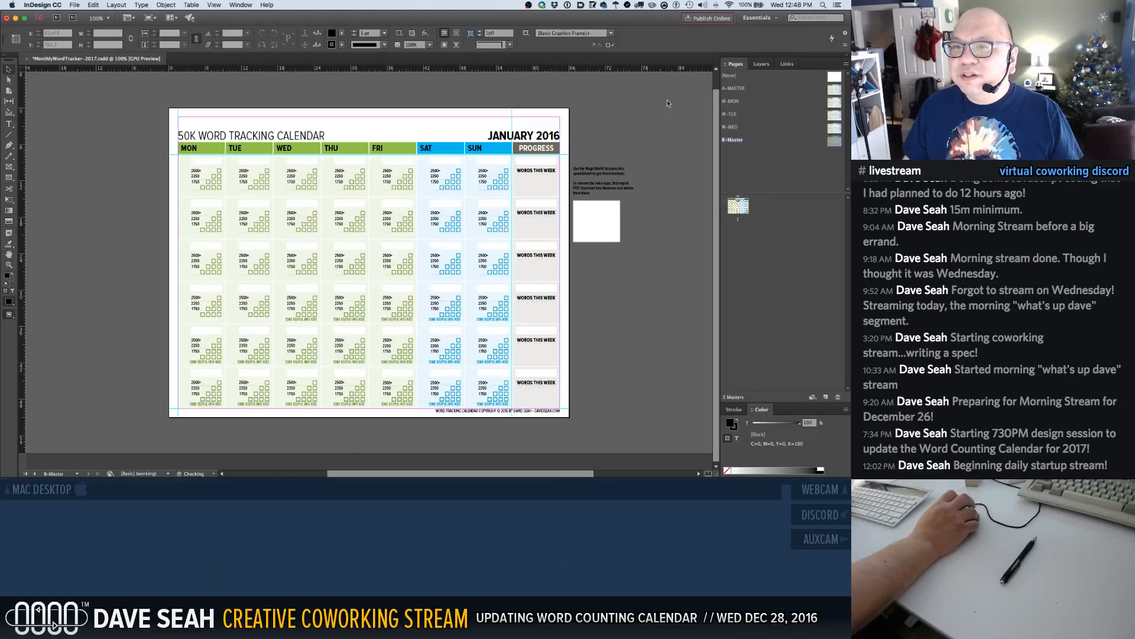
pyautogui.rightClick(748, 90)
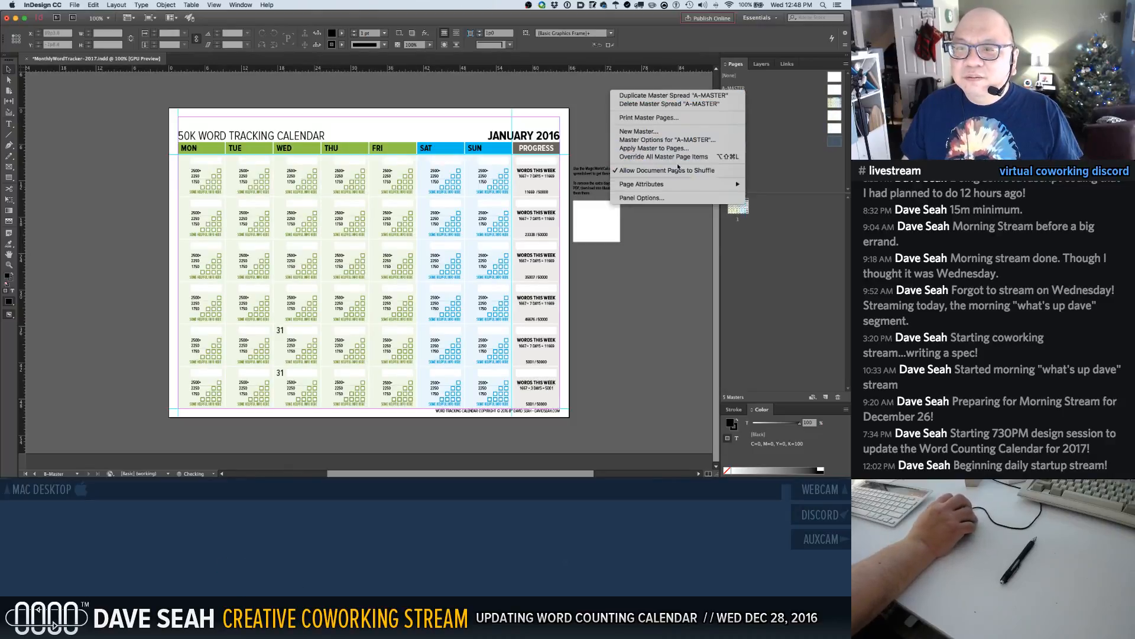
pyautogui.click(672, 140)
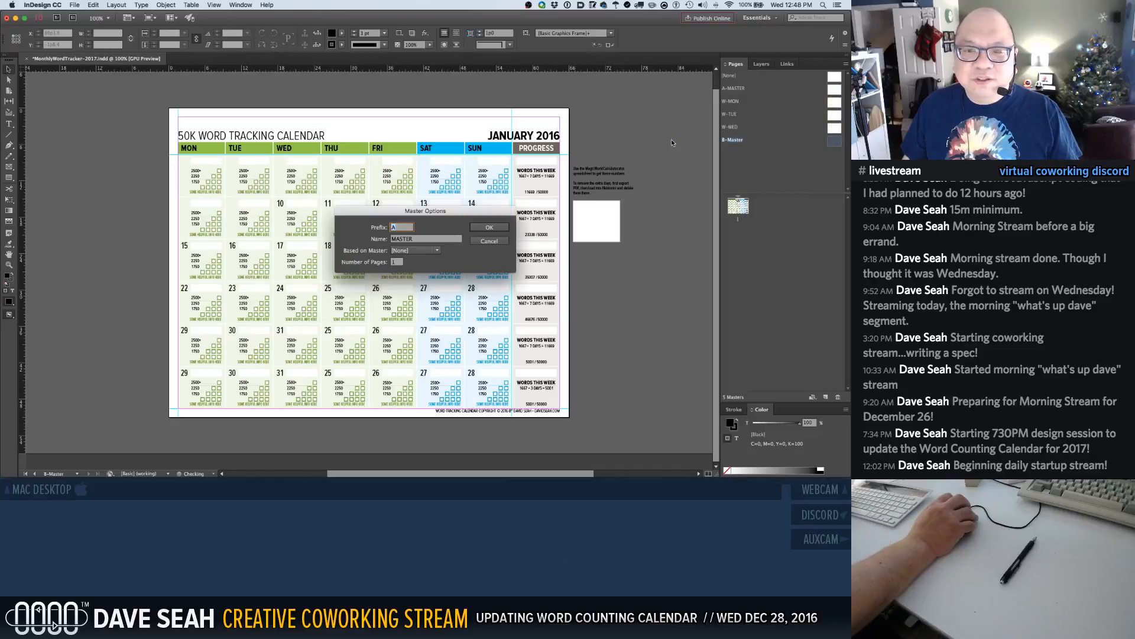
pyautogui.click(501, 242)
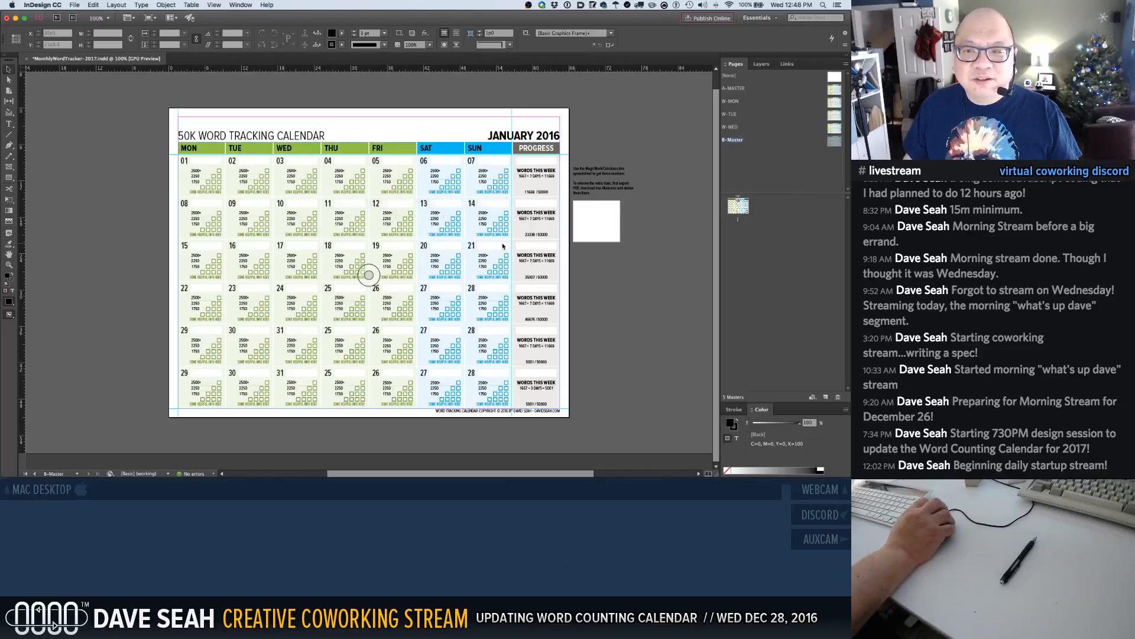
# Rename the duplicated B-Master spread with the prefix W and the name THU
pyautogui.rightClick(733, 143)
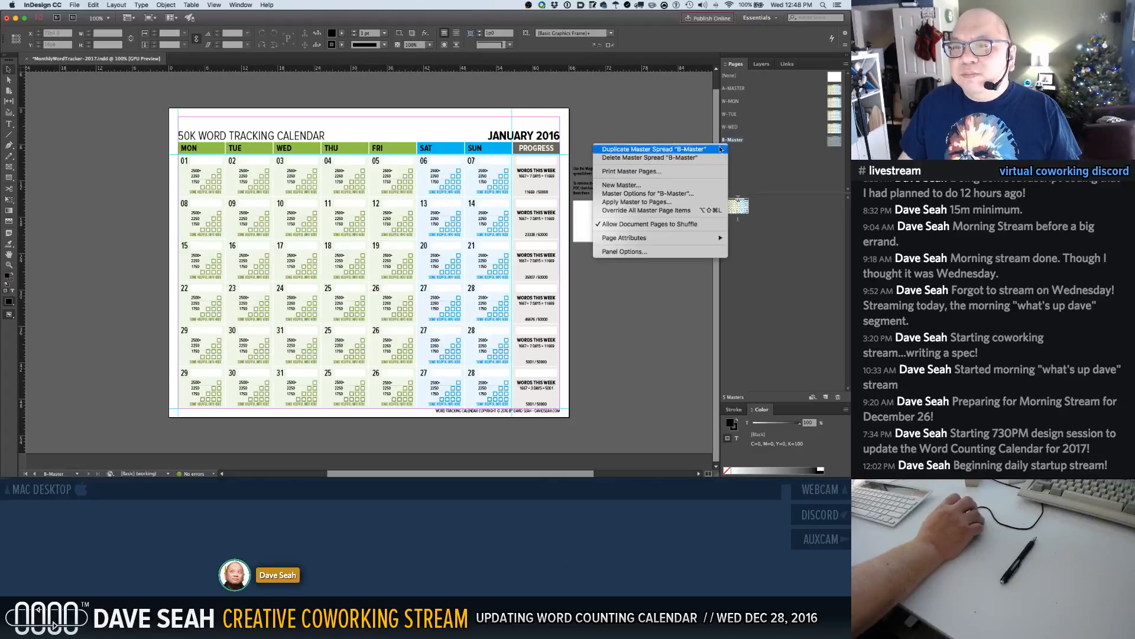
pyautogui.click(658, 194)
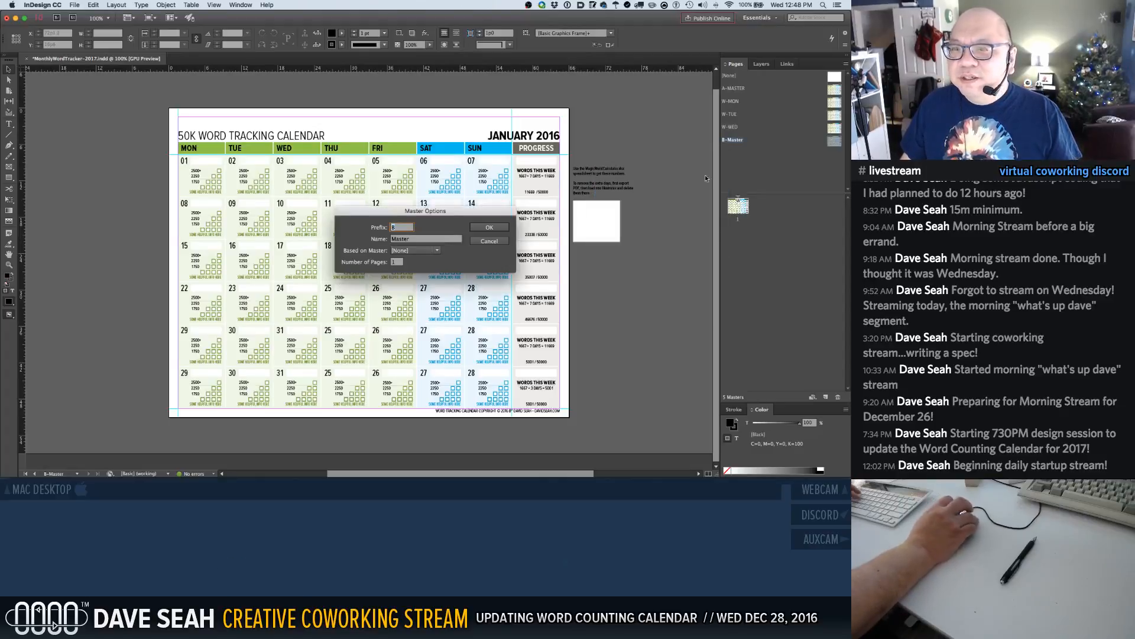
pyautogui.write('W')
pyautogui.press('Tab')
pyautogui.write('T')
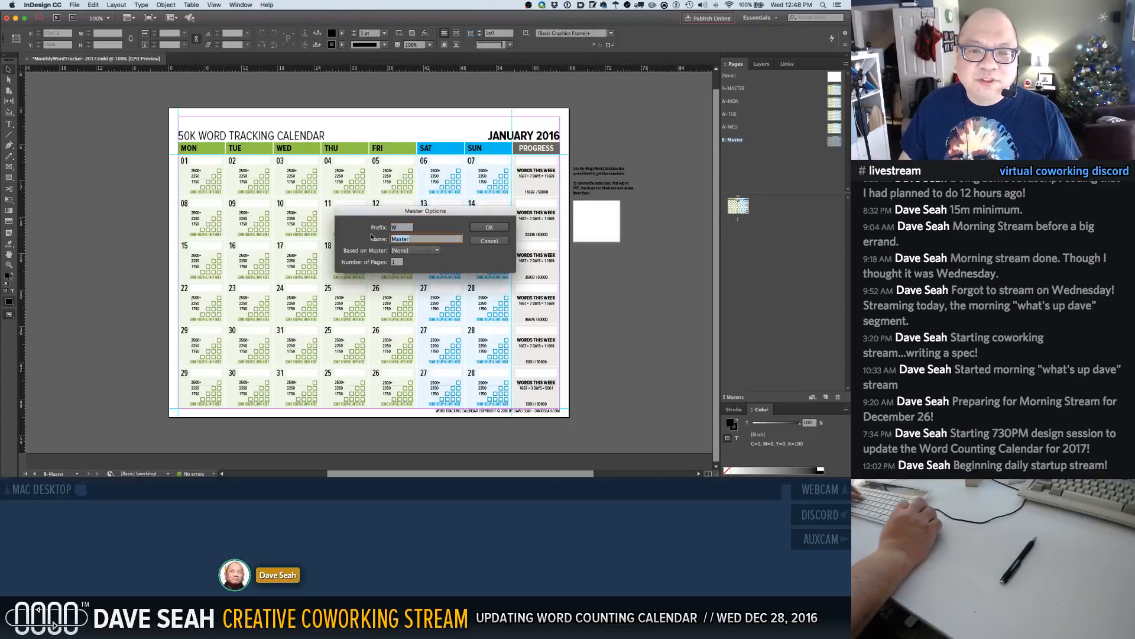
pyautogui.write('HU')
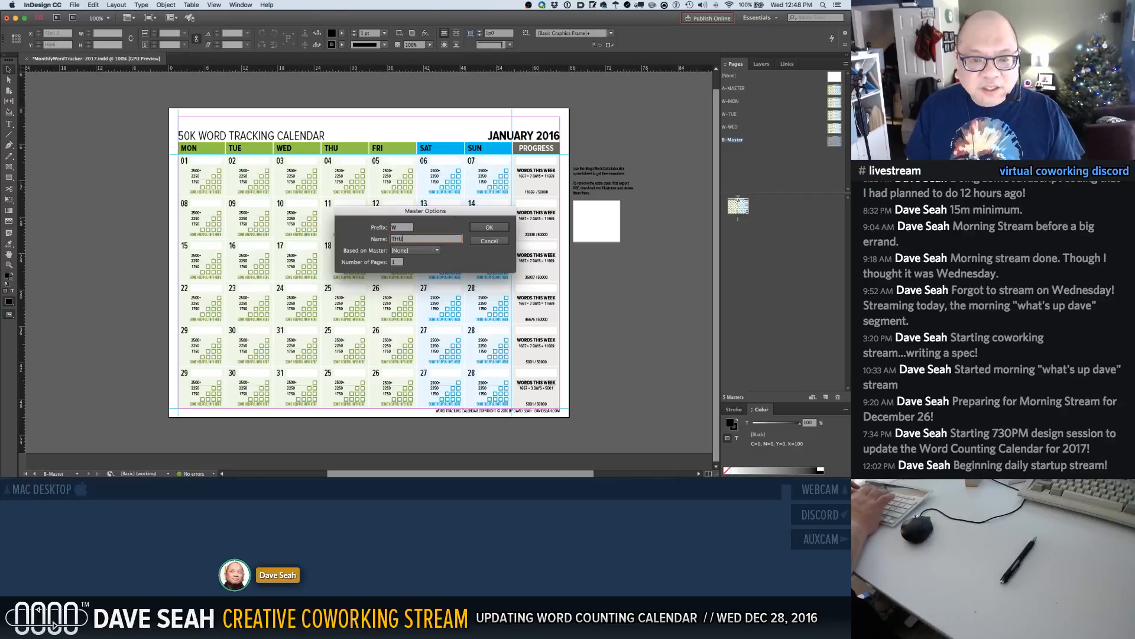
pyautogui.click(499, 229)
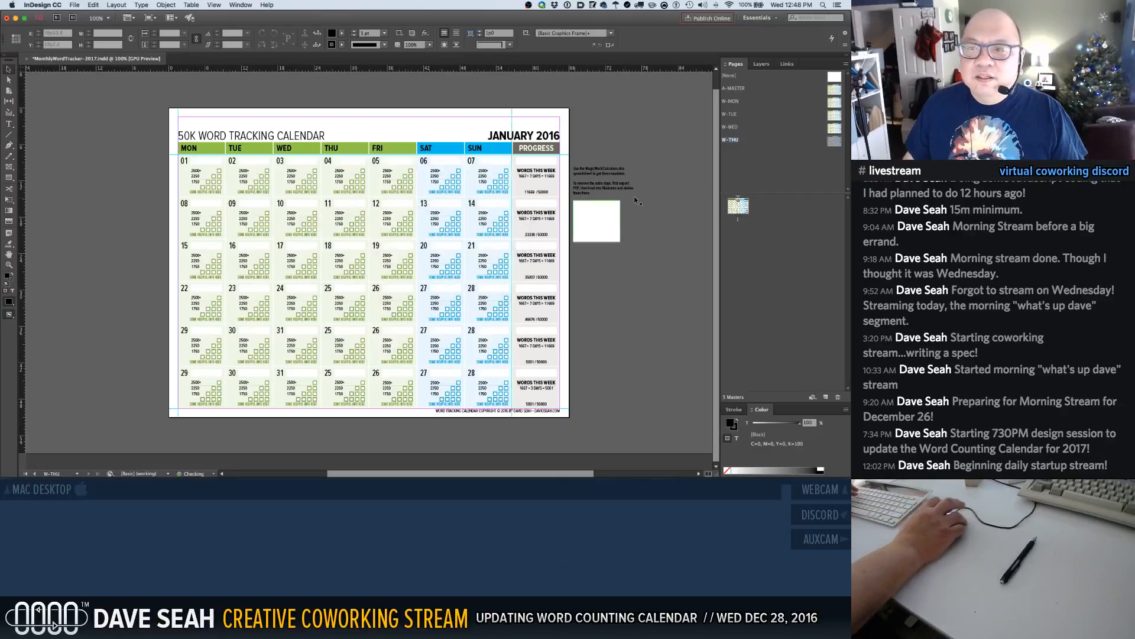
# Delete the Monday to Wednesday date numbers in the first calendar row of W-THU, comparing it with the earlier weekday masters
pyautogui.doubleClick(738, 128)
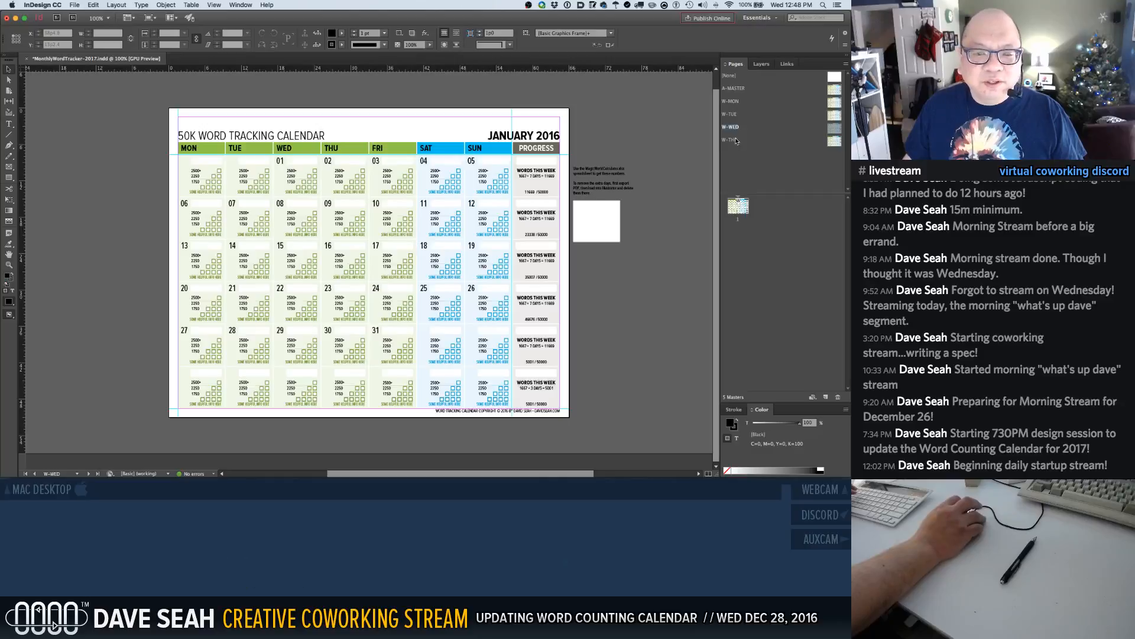
pyautogui.doubleClick(734, 140)
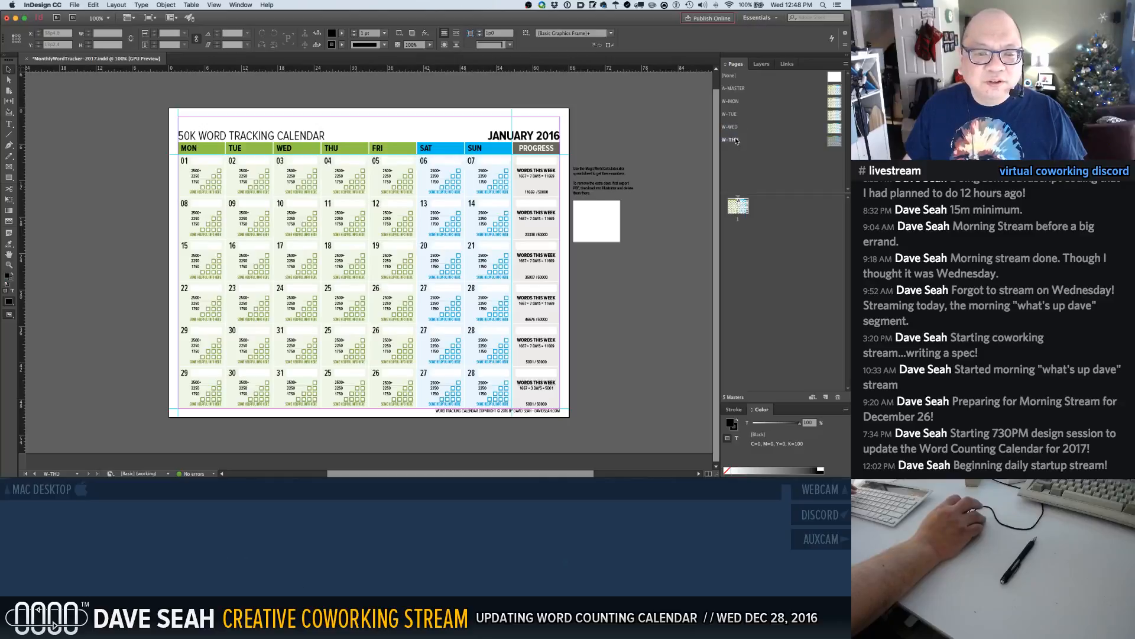
pyautogui.click(184, 160)
pyautogui.keyDown('shift'); pyautogui.click(233, 161); pyautogui.keyUp('shift')
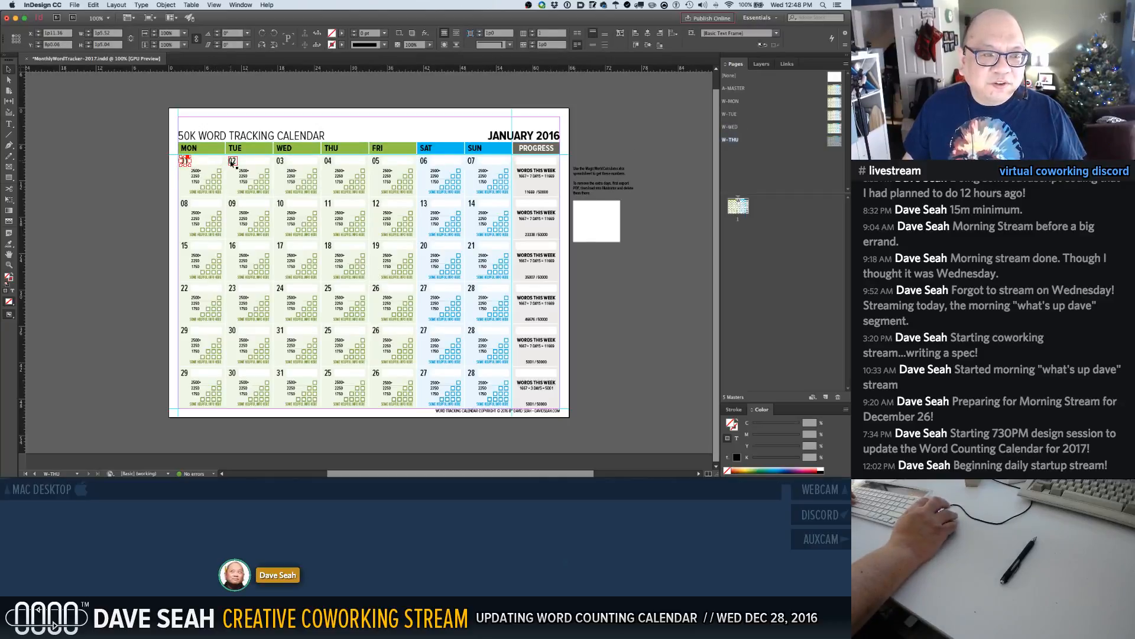
pyautogui.keyDown('shift'); pyautogui.click(280, 162); pyautogui.keyUp('shift')
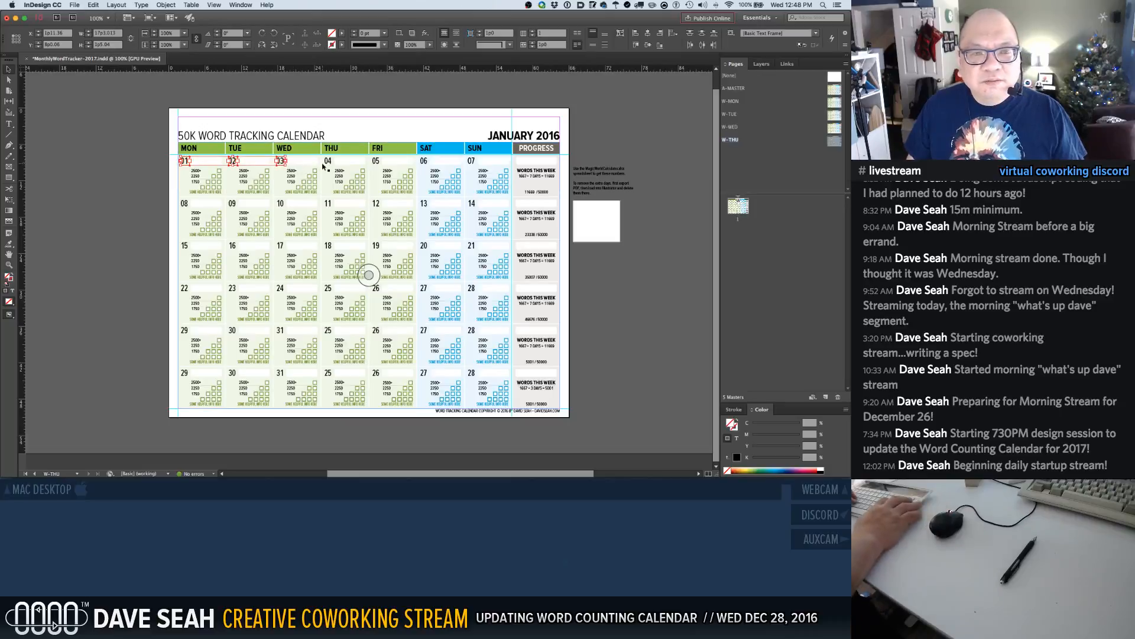
pyautogui.press('Delete')
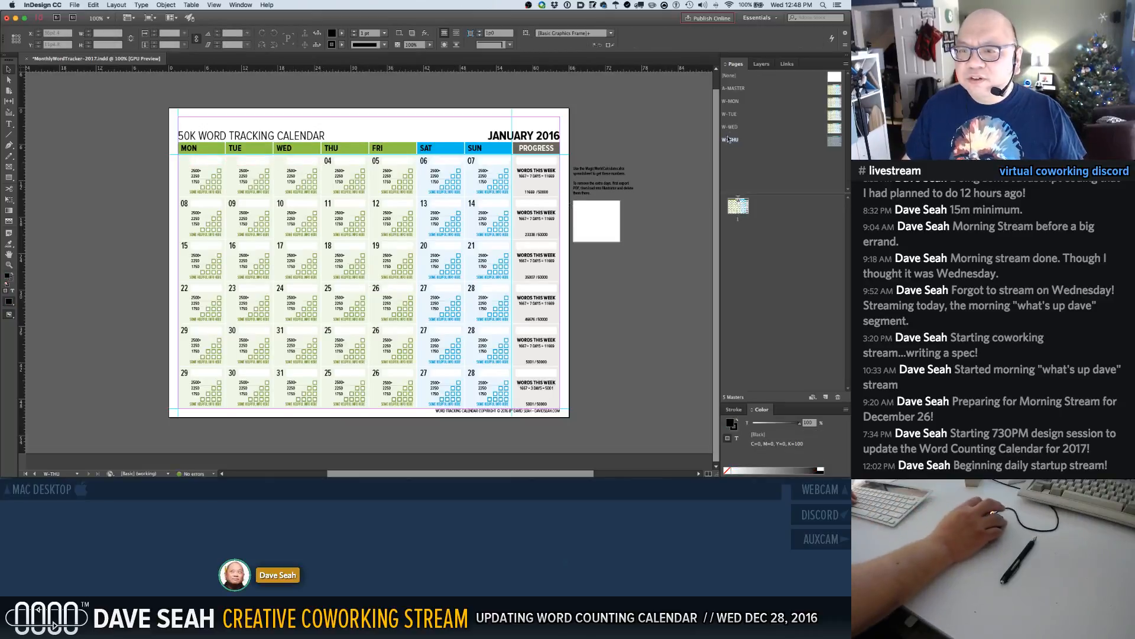
pyautogui.doubleClick(730, 128)
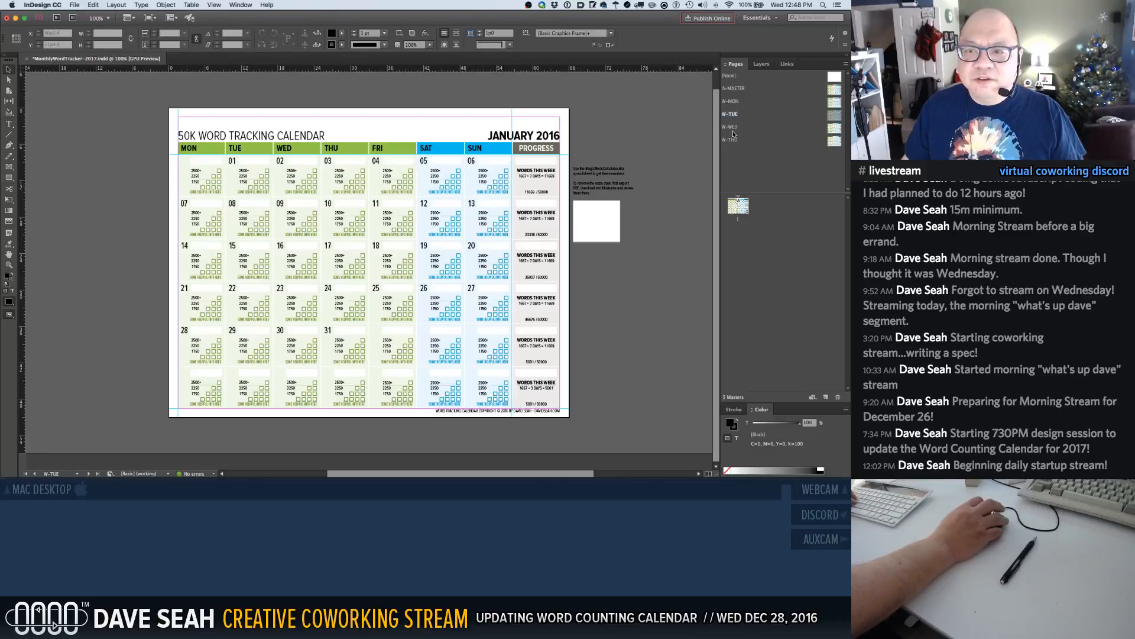
pyautogui.doubleClick(732, 138)
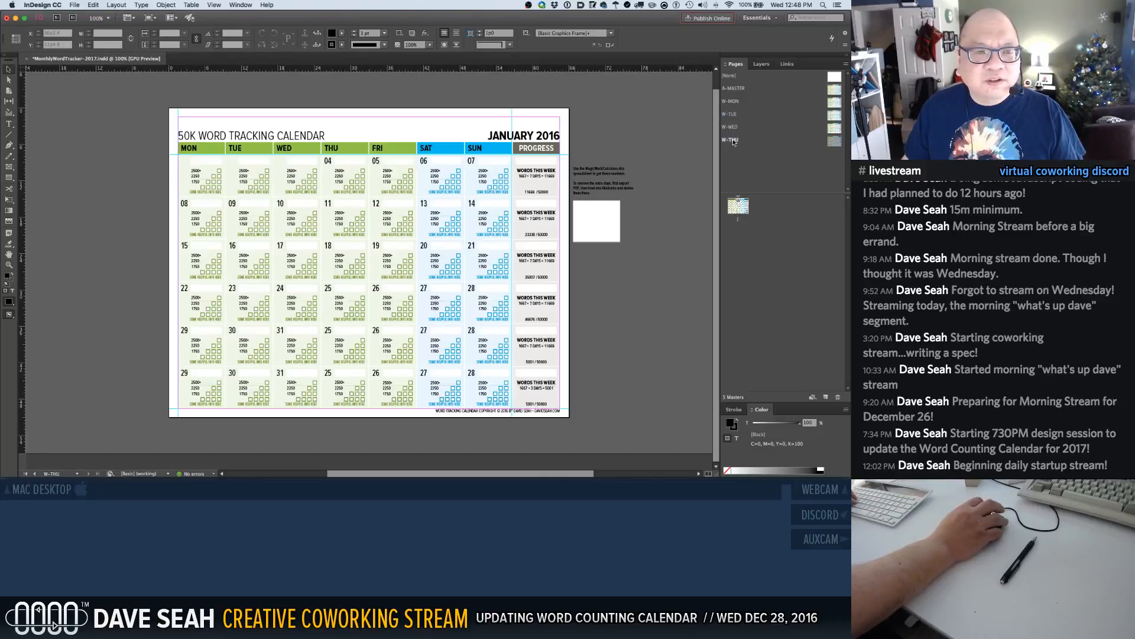
# Renumber the first calendar row of W-THU from 01 on Thursday to 04 on Sunday
pyautogui.doubleClick(328, 161)
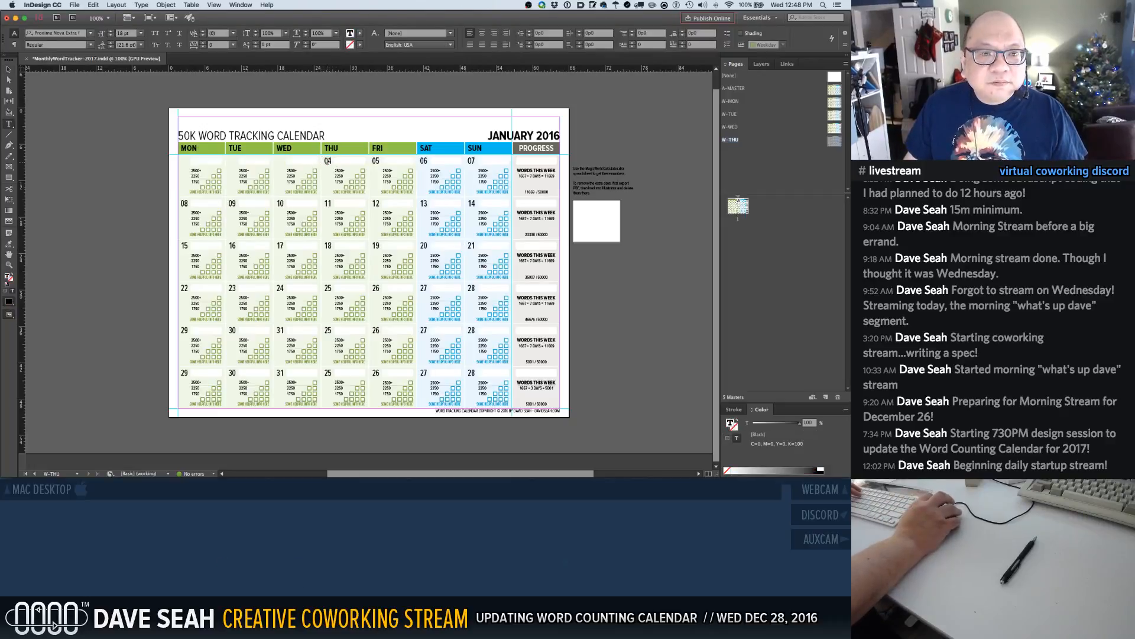
pyautogui.write('01')
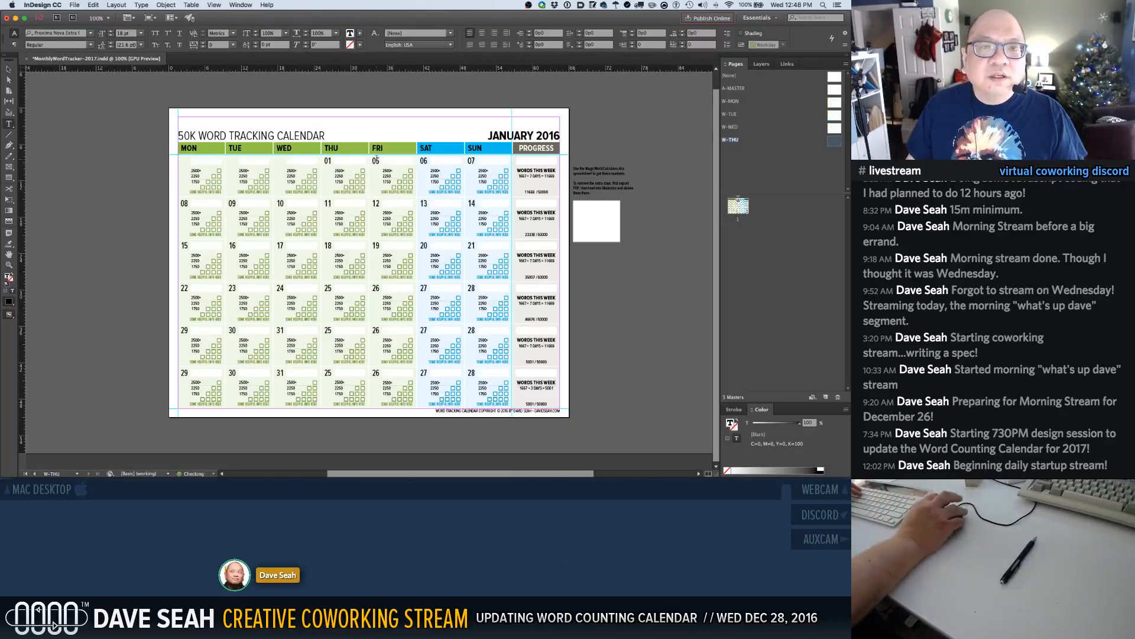
pyautogui.doubleClick(376, 161)
pyautogui.write('02')
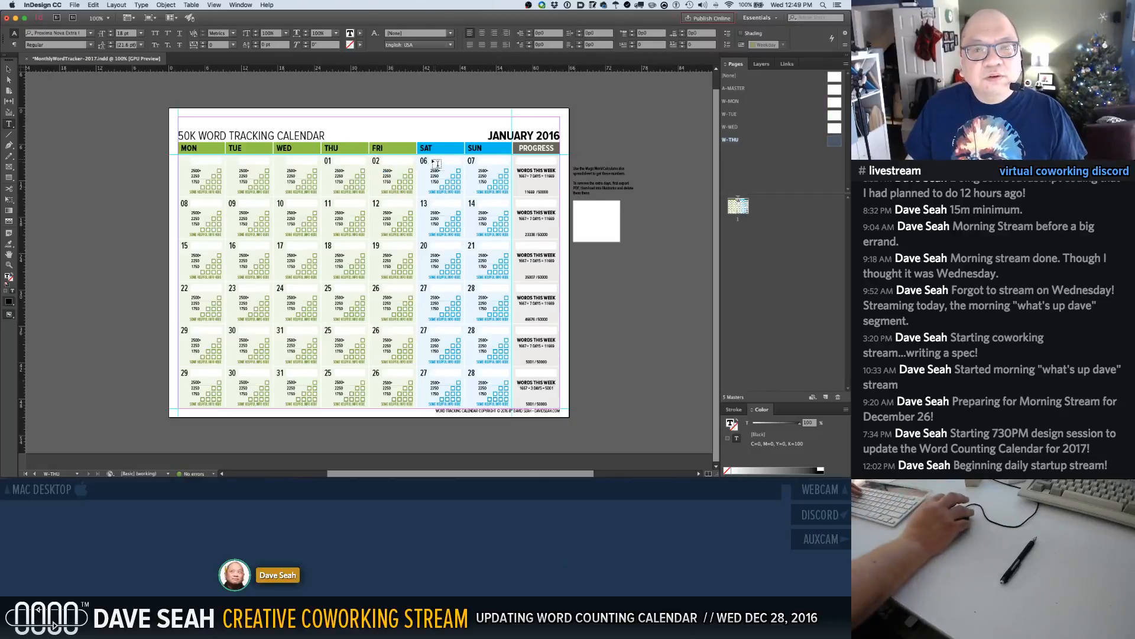
pyautogui.doubleClick(424, 160)
pyautogui.write('03')
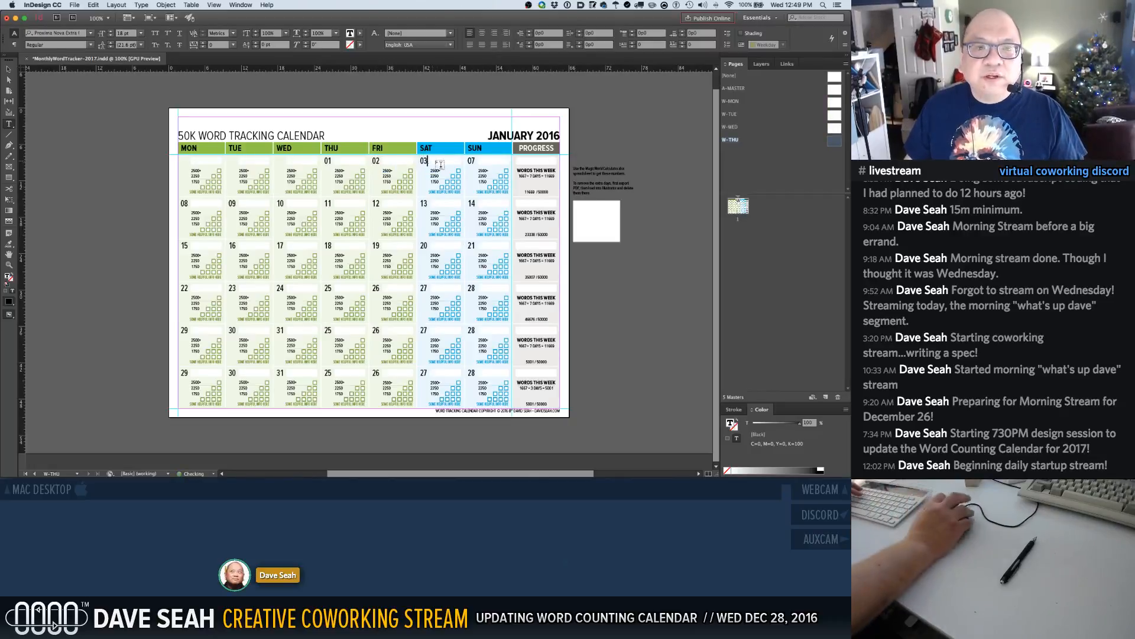
pyautogui.doubleClick(471, 160)
pyautogui.write('04')
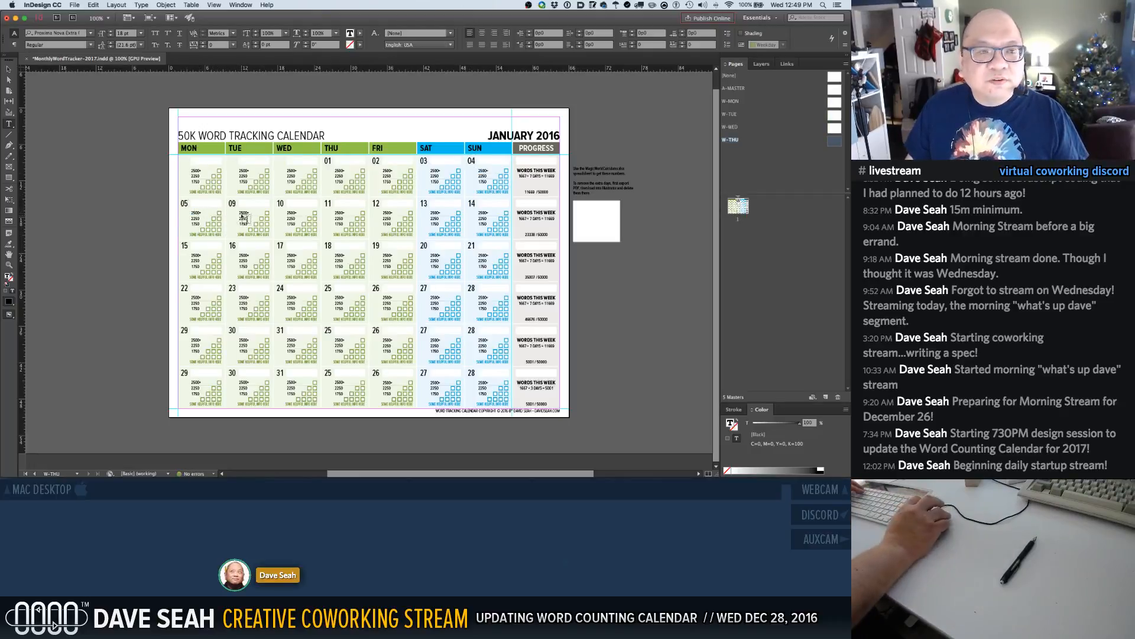
# Renumber the second calendar row of W-THU from 05 on Monday to 11 on Sunday
pyautogui.write('06')
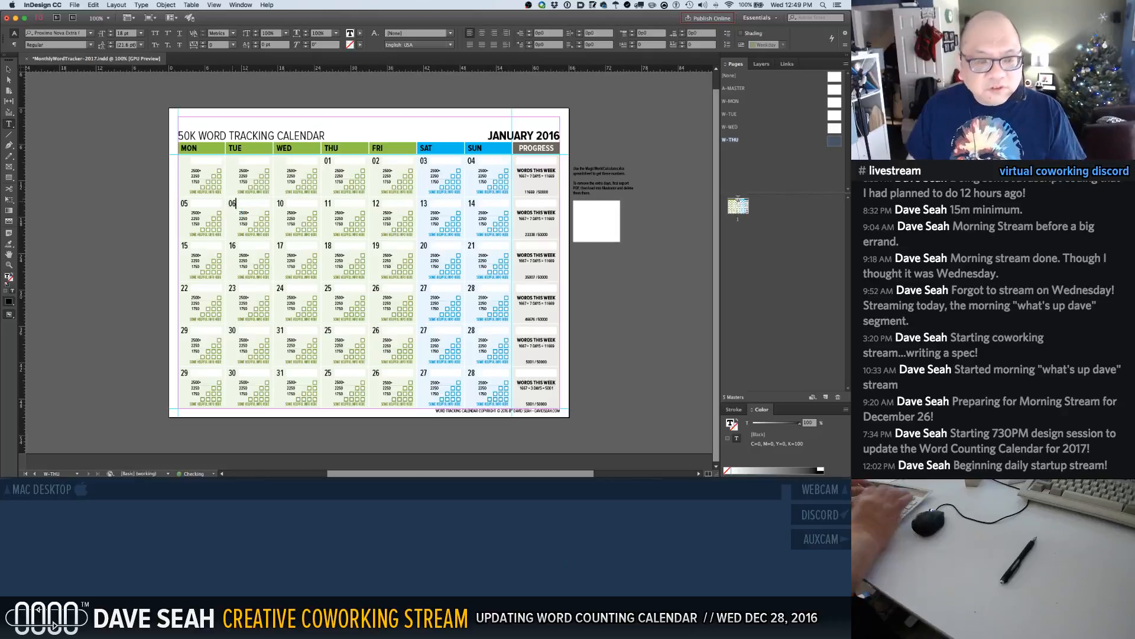
pyautogui.doubleClick(280, 203)
pyautogui.write('07')
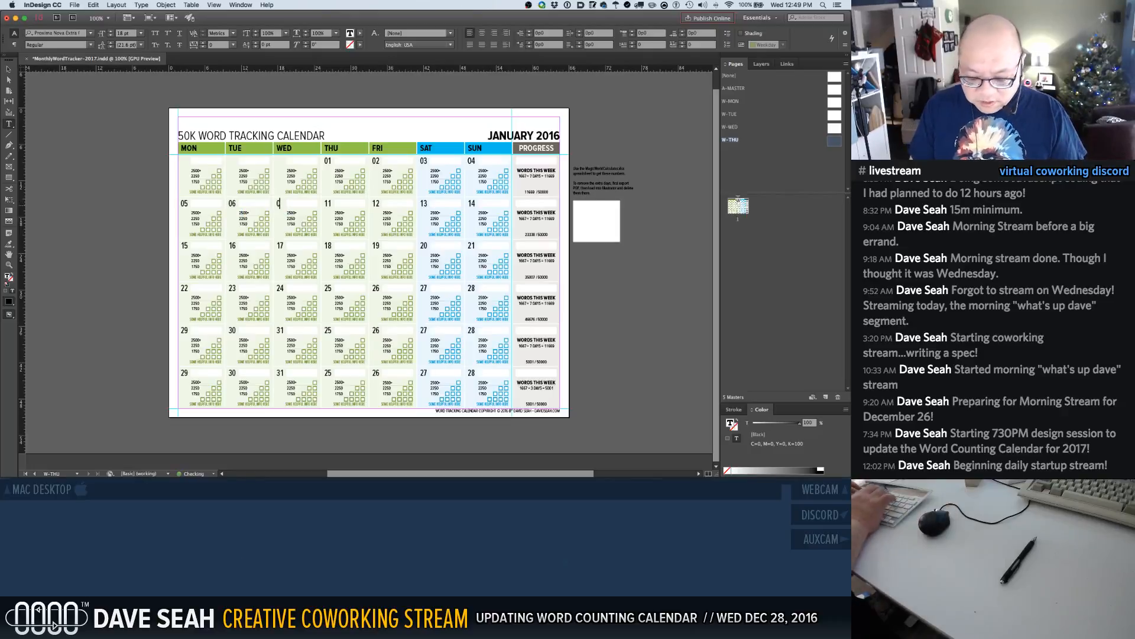
pyautogui.doubleClick(326, 204)
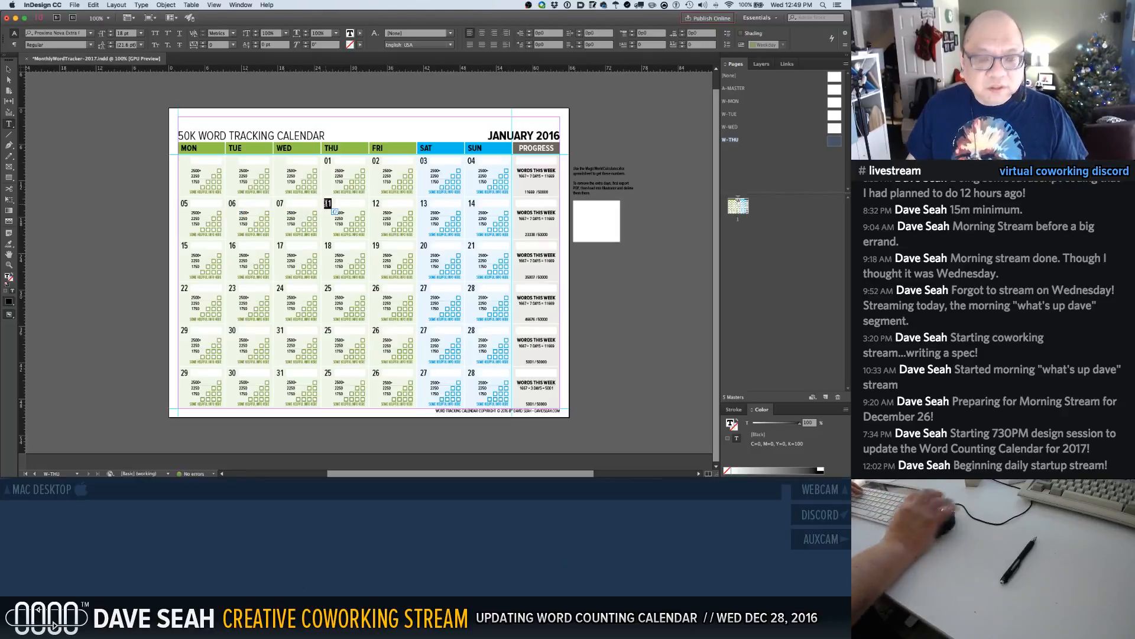
pyautogui.write('08')
pyautogui.doubleClick(376, 203)
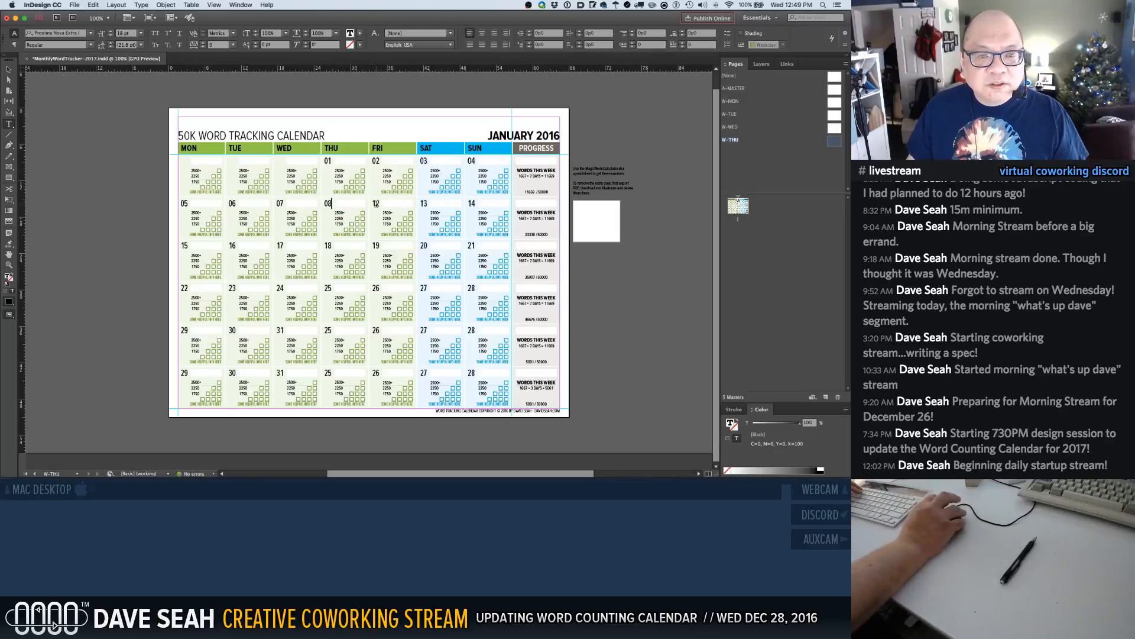
pyautogui.write('09')
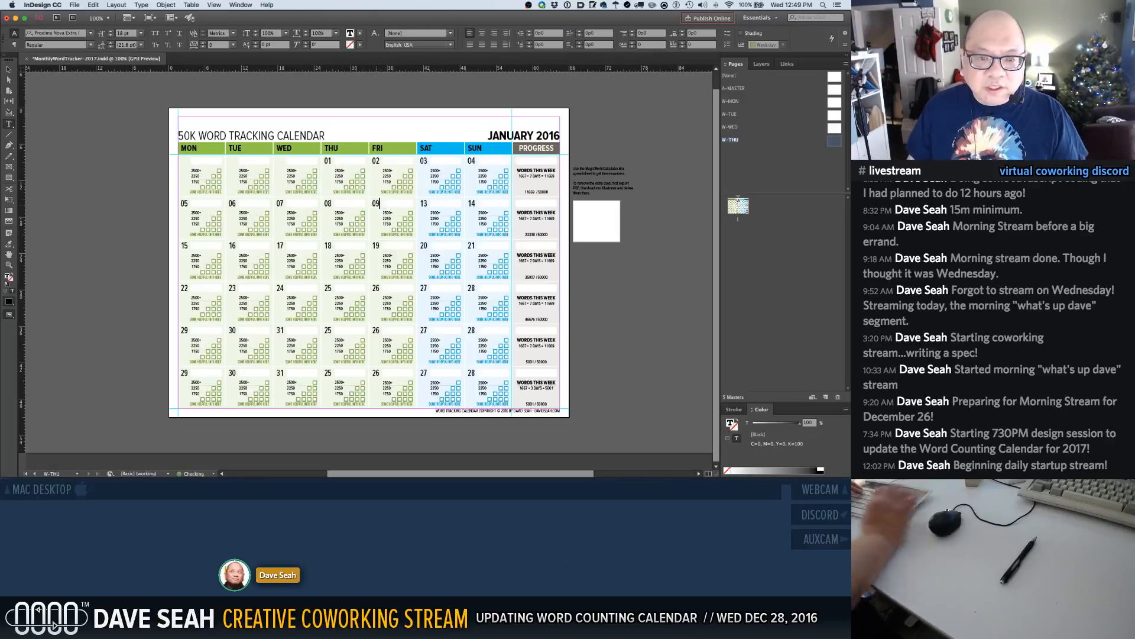
pyautogui.doubleClick(423, 204)
pyautogui.write('10')
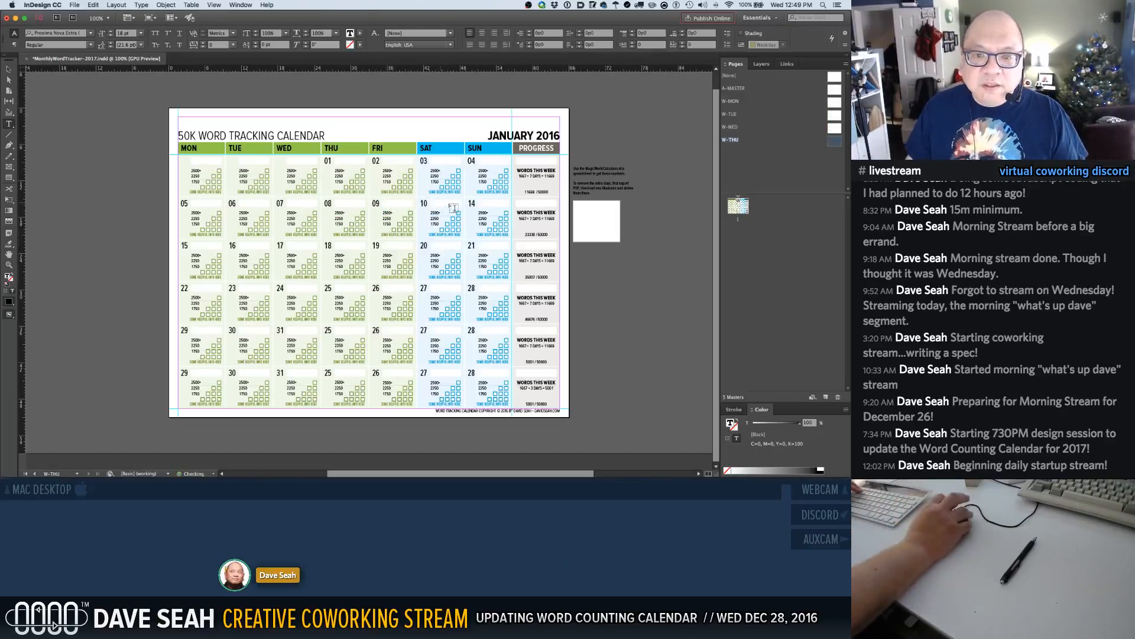
pyautogui.doubleClick(472, 204)
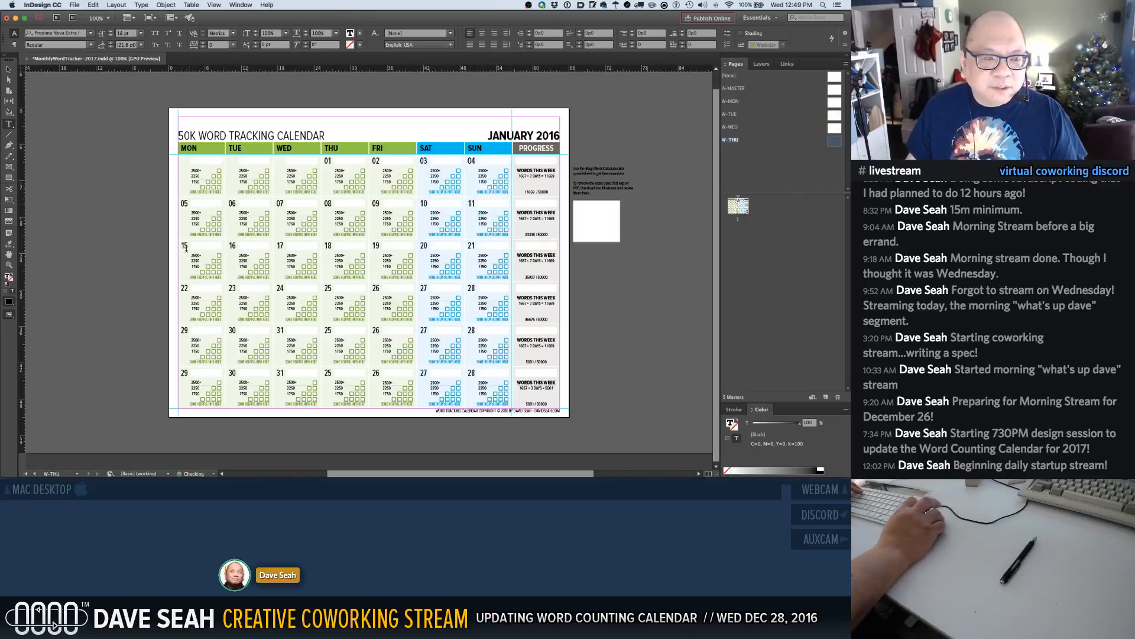
# Renumber the third calendar row of W-THU from 12 on Monday to 18 on Sunday
pyautogui.write('12')
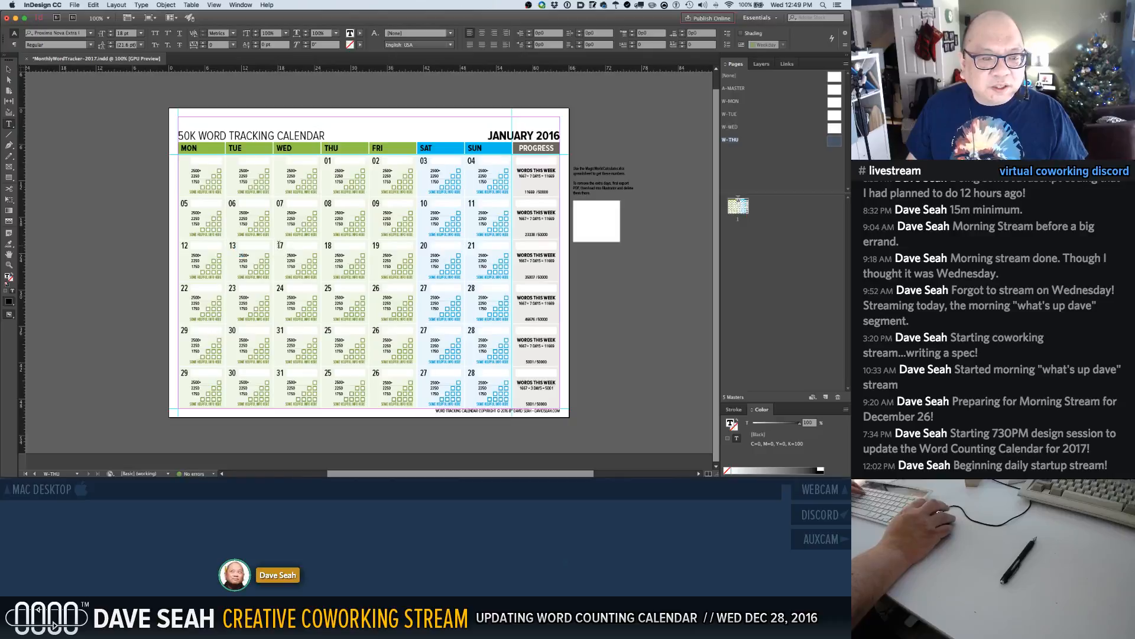
pyautogui.doubleClick(327, 246)
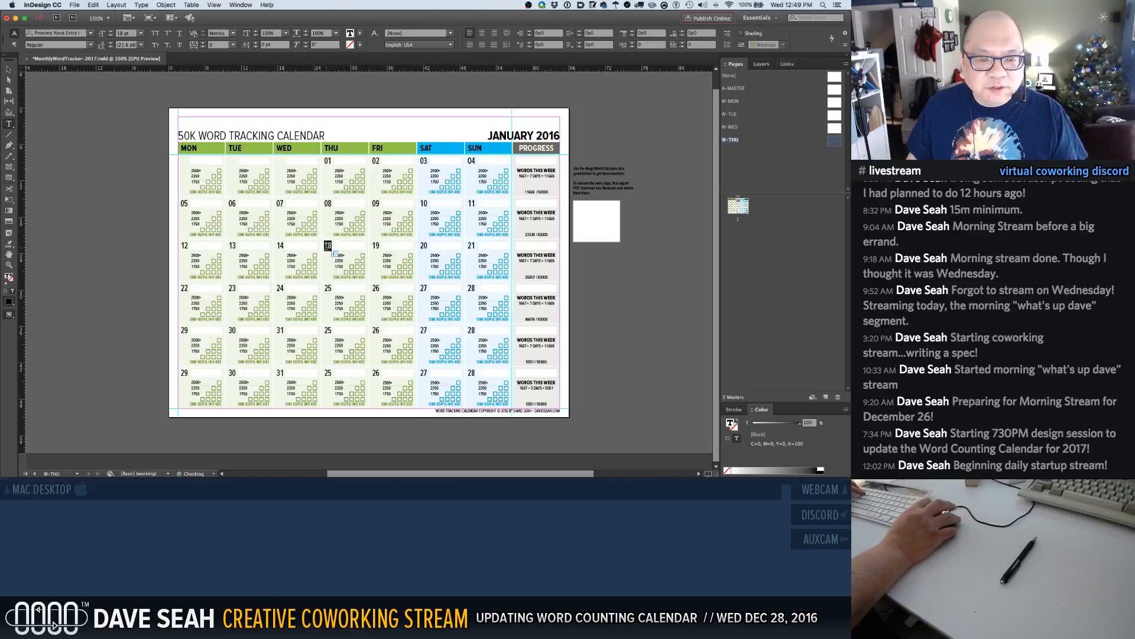
pyautogui.write('15')
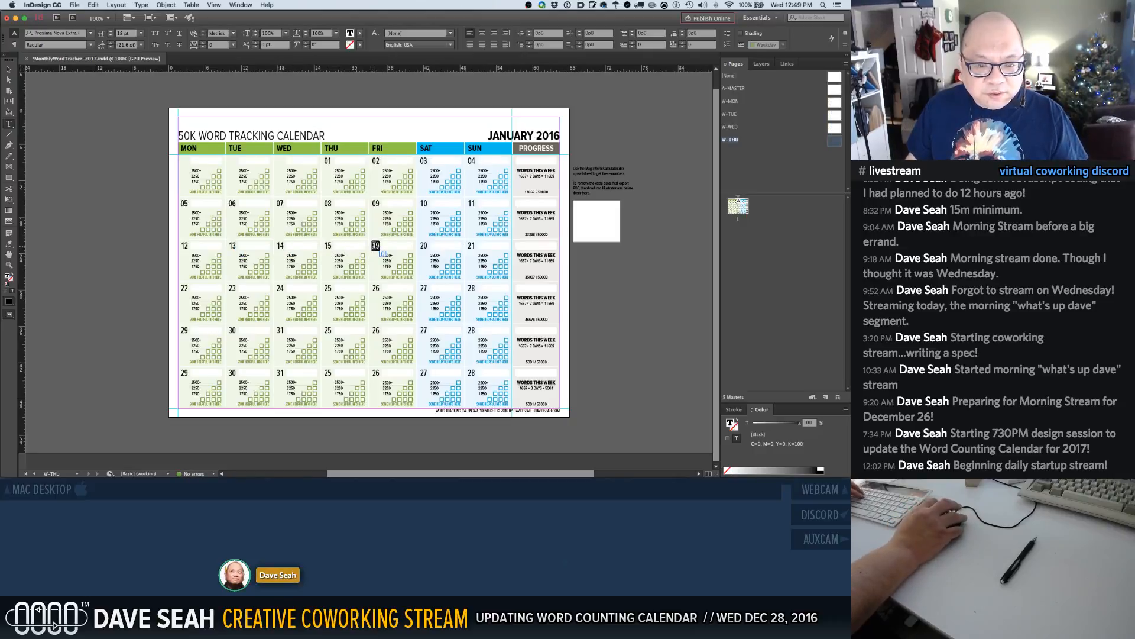
pyautogui.write('1')
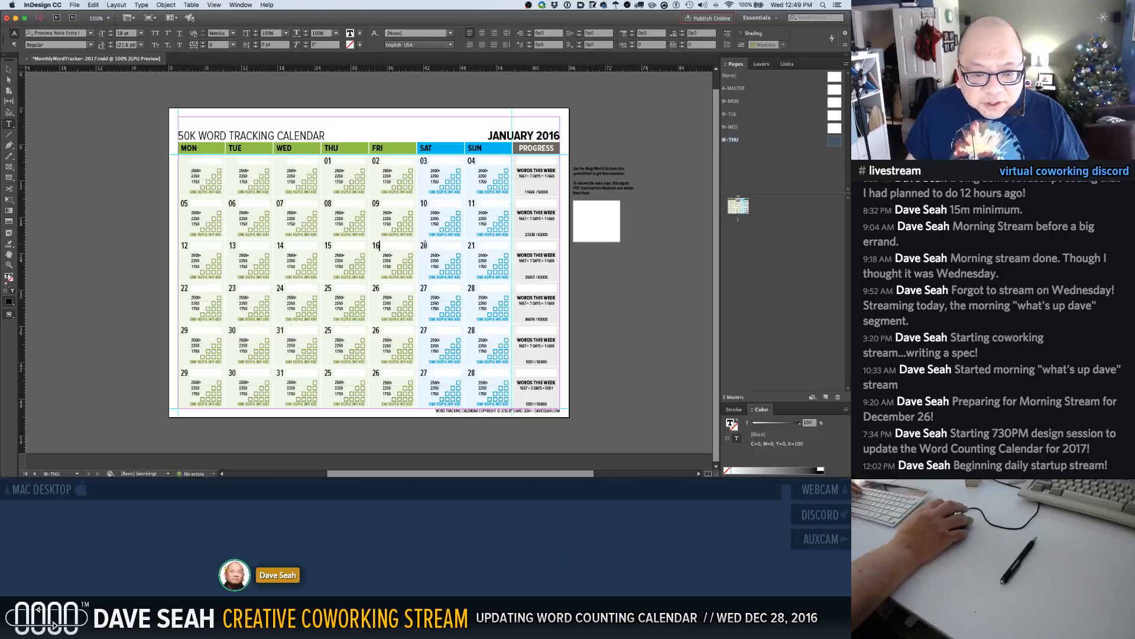
pyautogui.write('1')
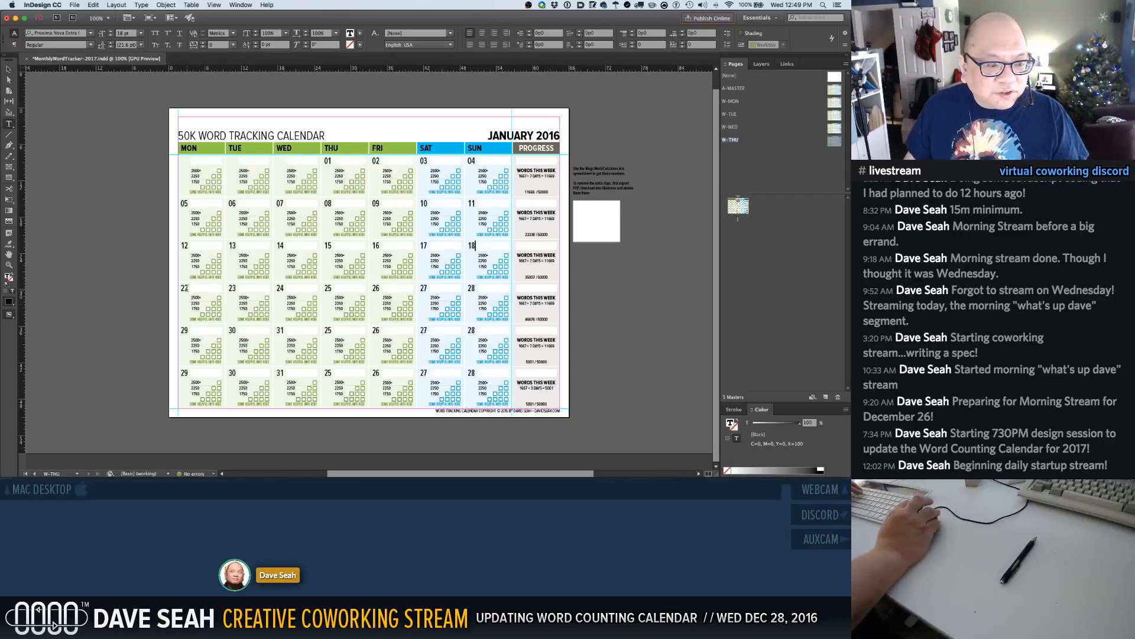
# Renumber the fourth calendar row of W-THU from 19 on Monday to 25 on Sunday
pyautogui.write('19')
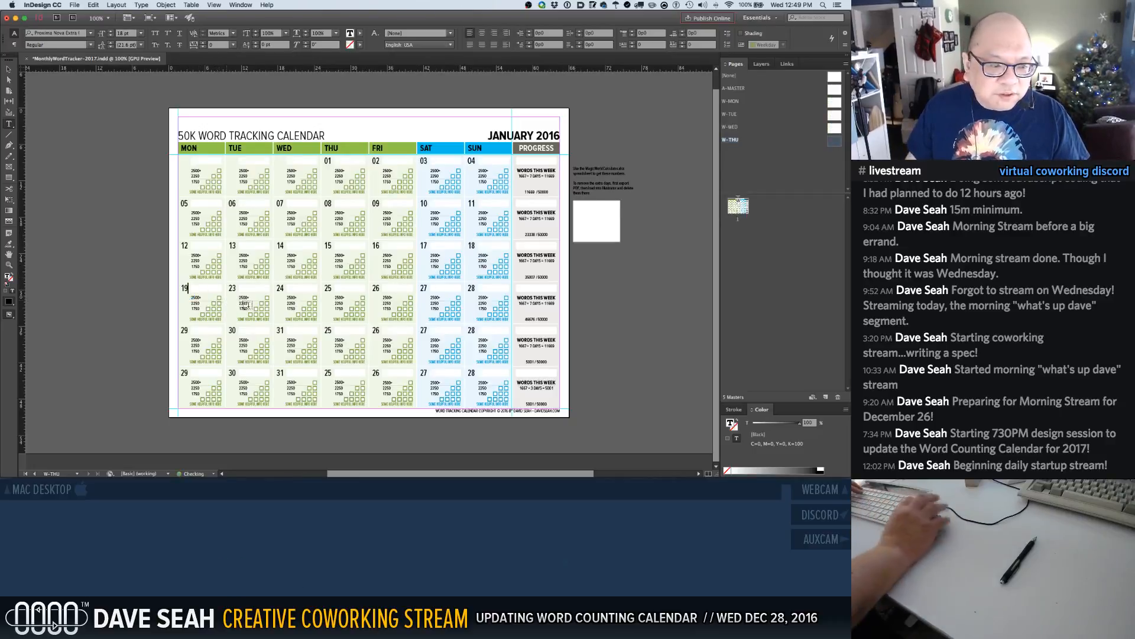
pyautogui.write('20')
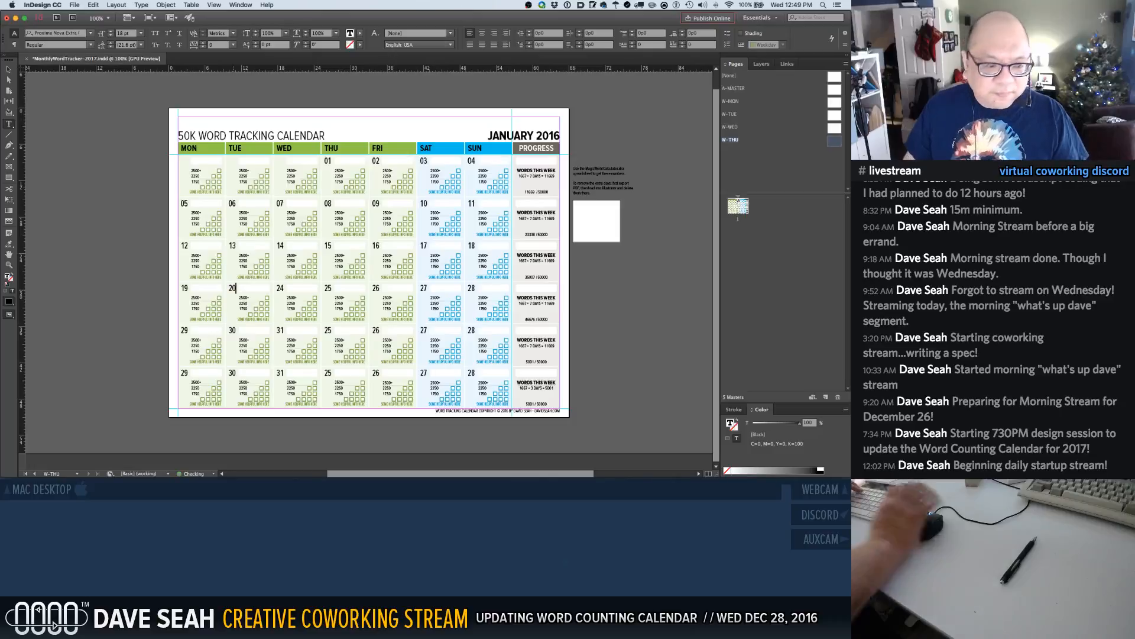
pyautogui.doubleClick(279, 287)
pyautogui.write('21')
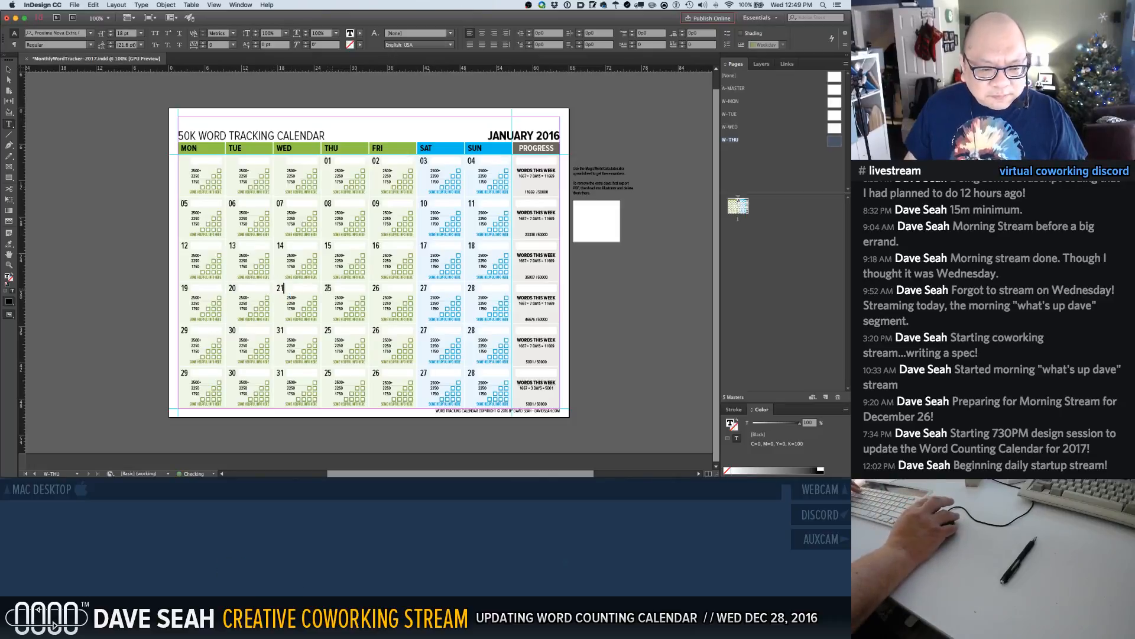
pyautogui.write('22')
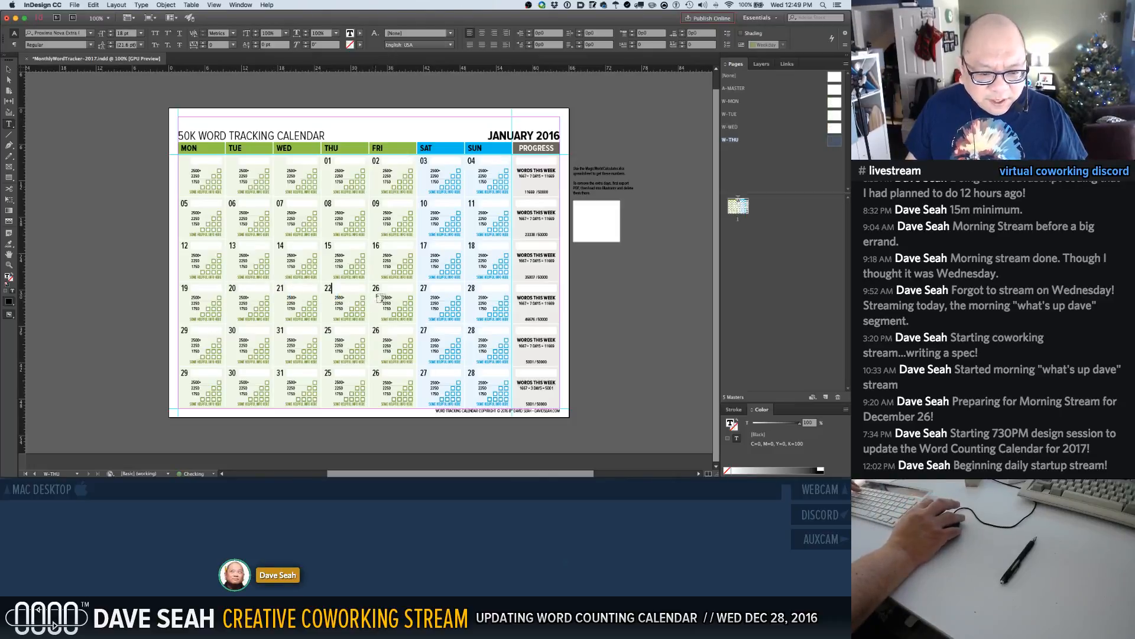
pyautogui.write('23')
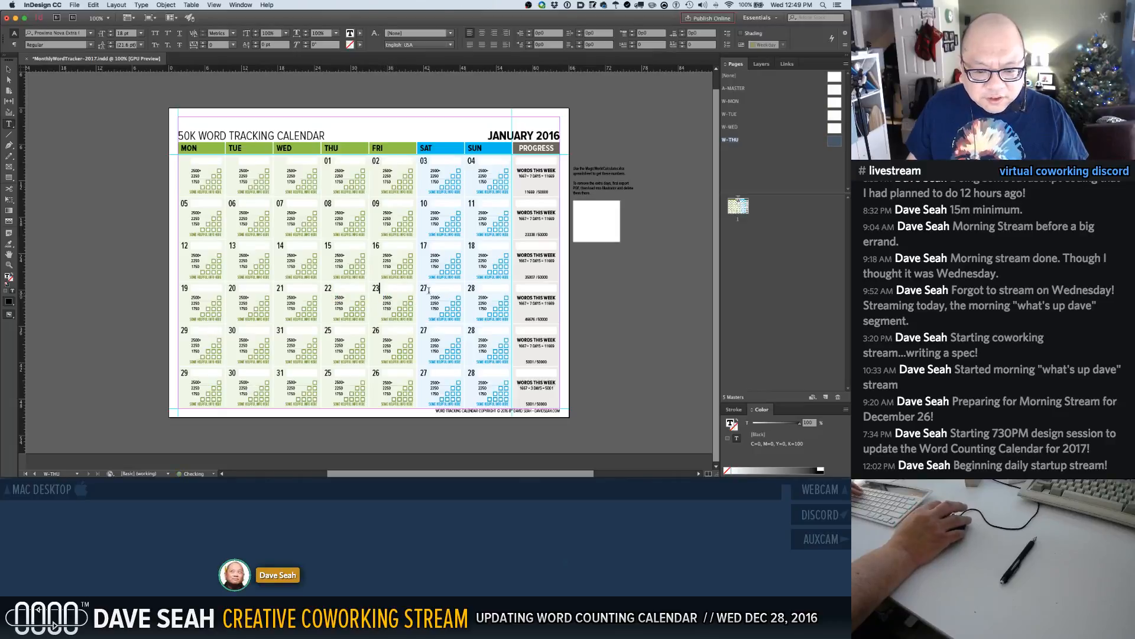
pyautogui.write('2')
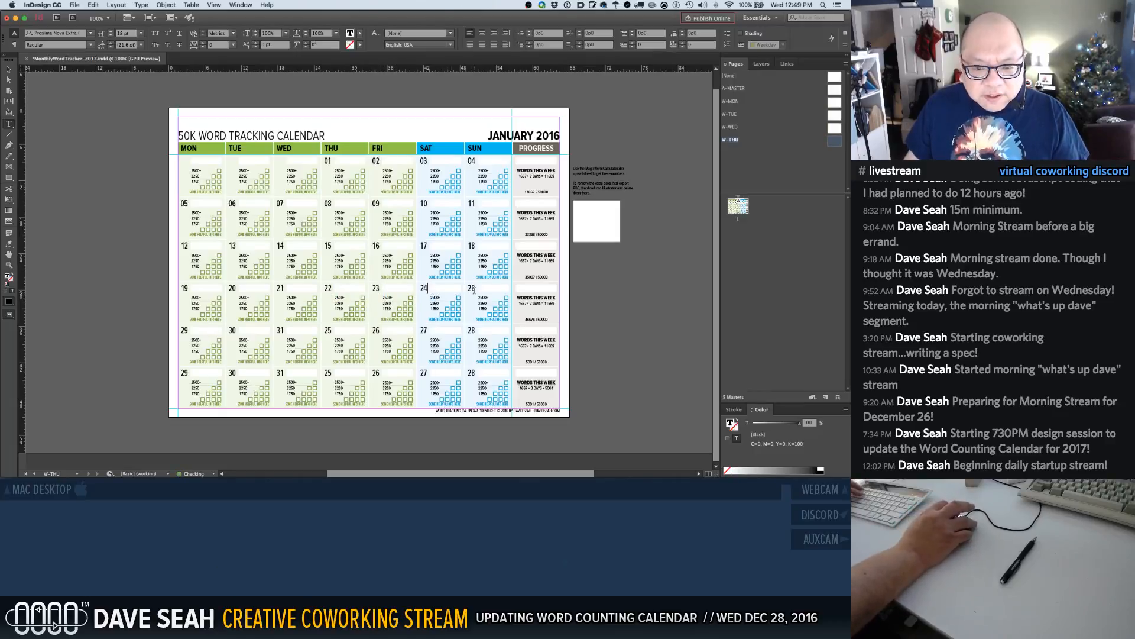
pyautogui.write('25')
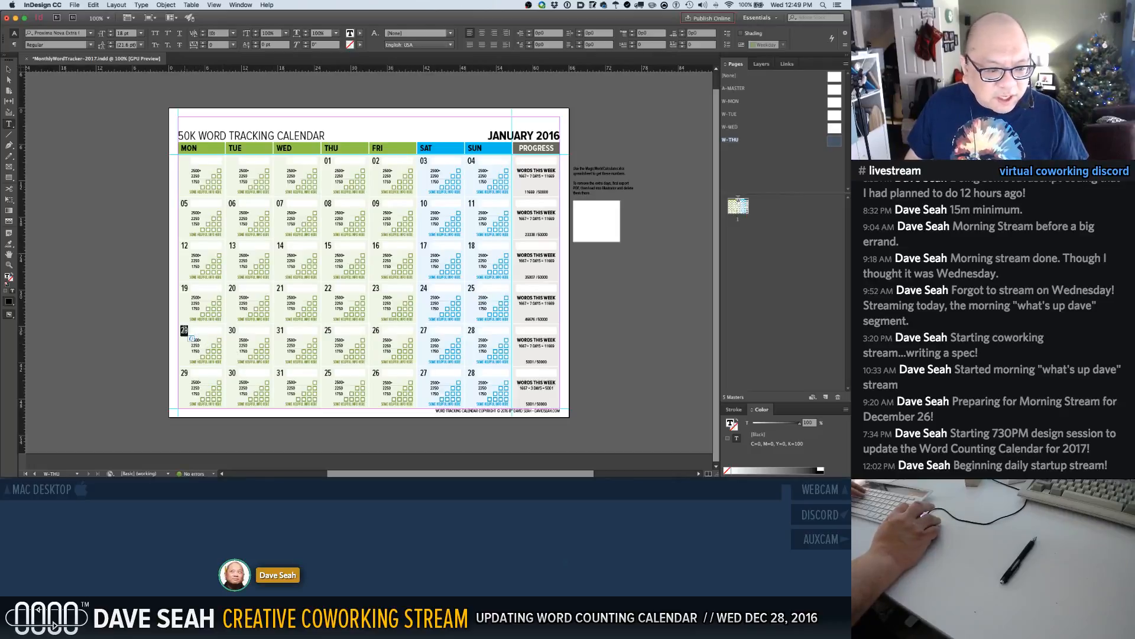
# Renumber the fifth calendar row of W-THU from 26 on Monday to 31 on Saturday
pyautogui.write('26')
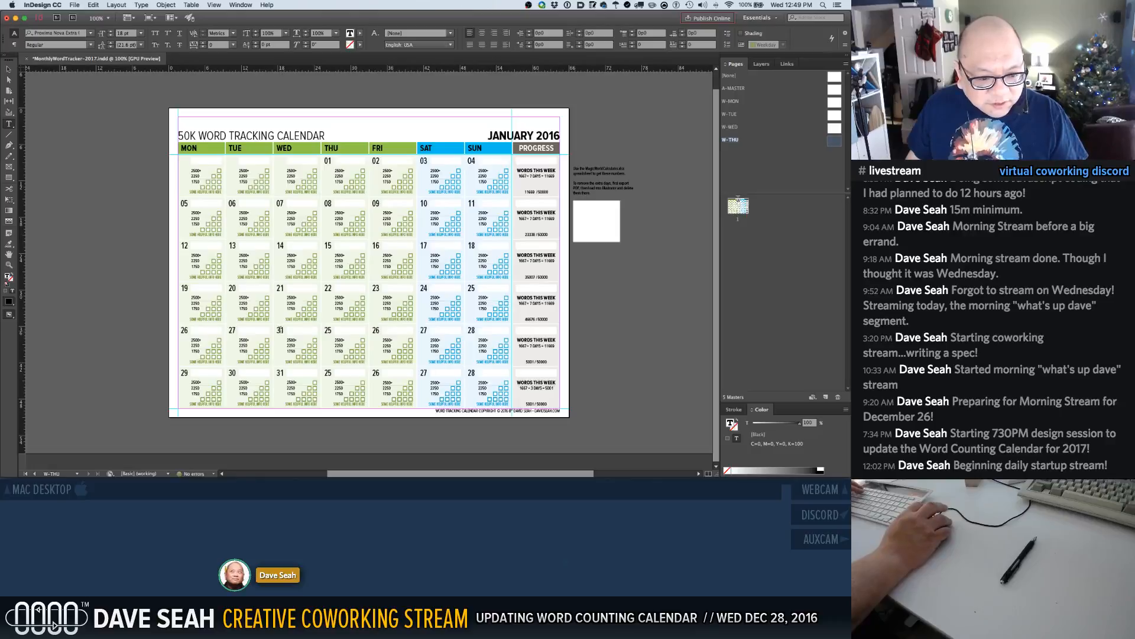
pyautogui.press('Tab')
pyautogui.write('28')
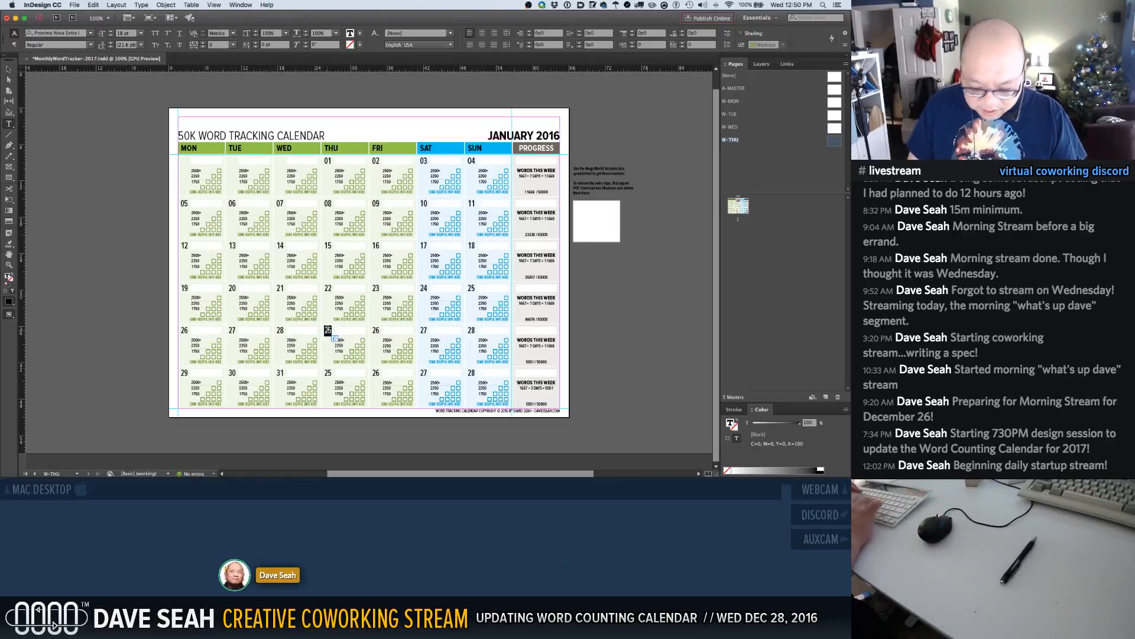
pyautogui.write('29')
pyautogui.doubleClick(376, 330)
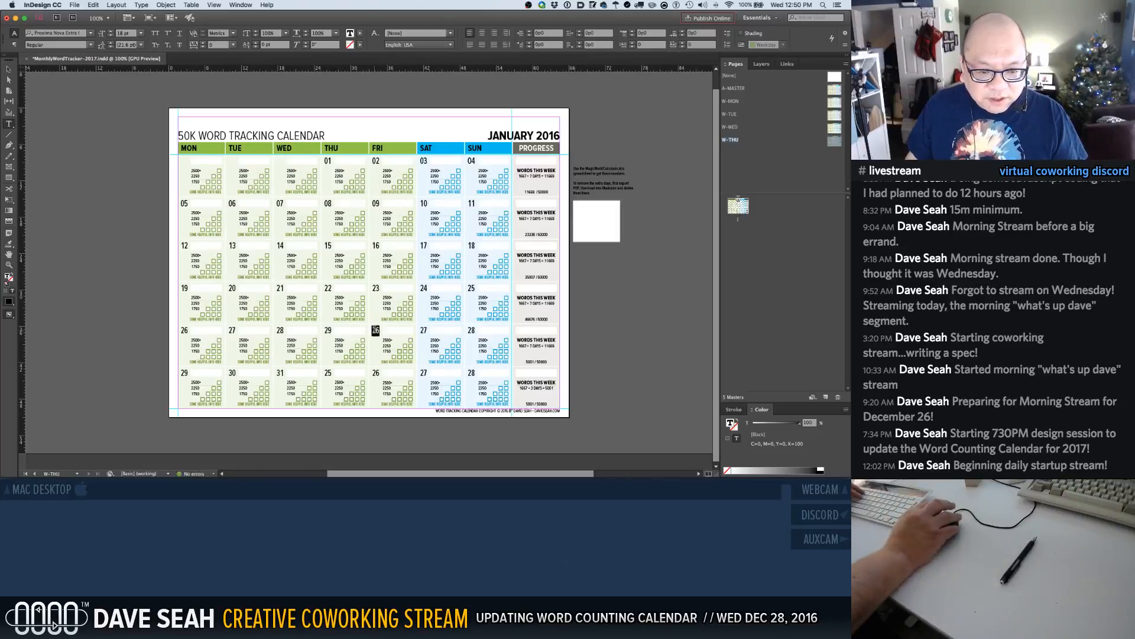
pyautogui.write('30')
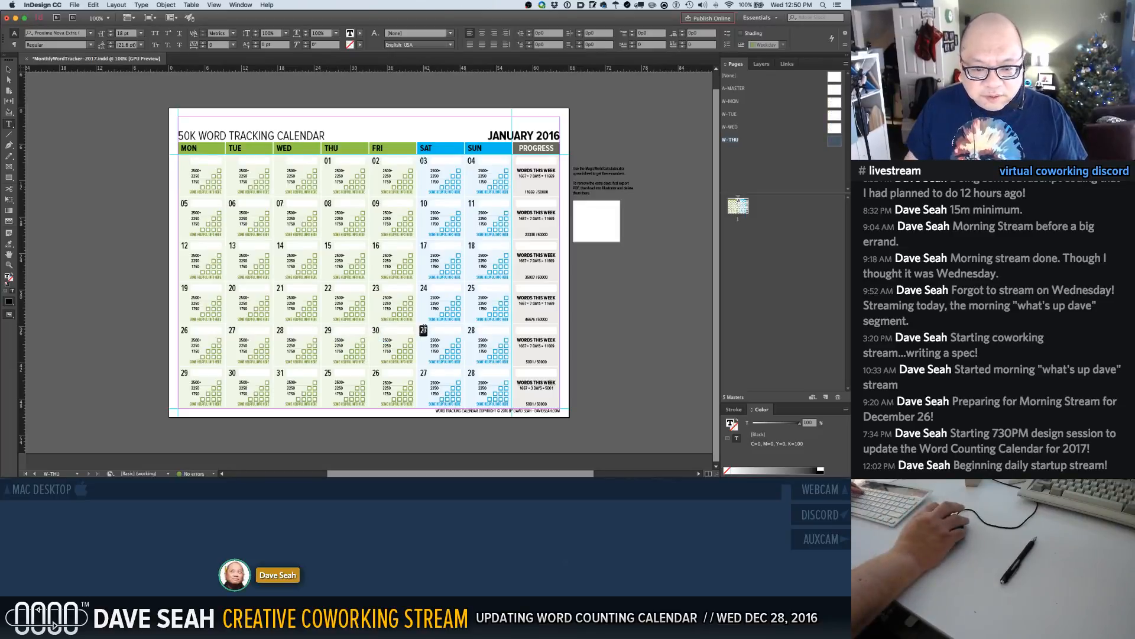
pyautogui.write('31')
pyautogui.click(629, 336)
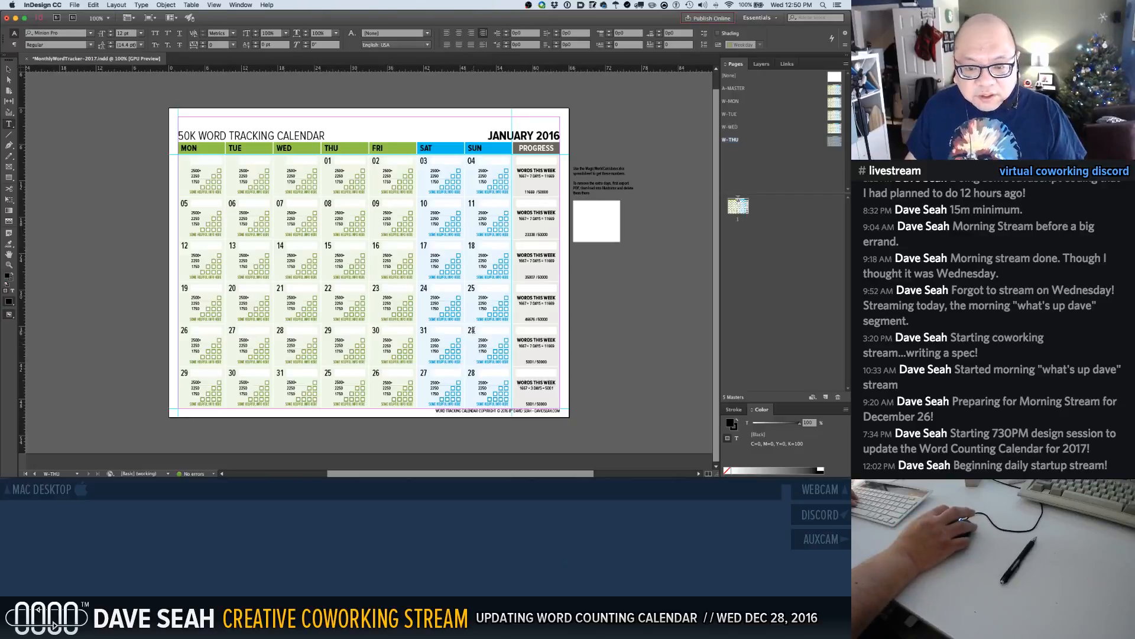
# Delete the fifth row's Sunday date number and all date numbers in the sixth row, and save the document
pyautogui.press('a')
pyautogui.click(474, 333)
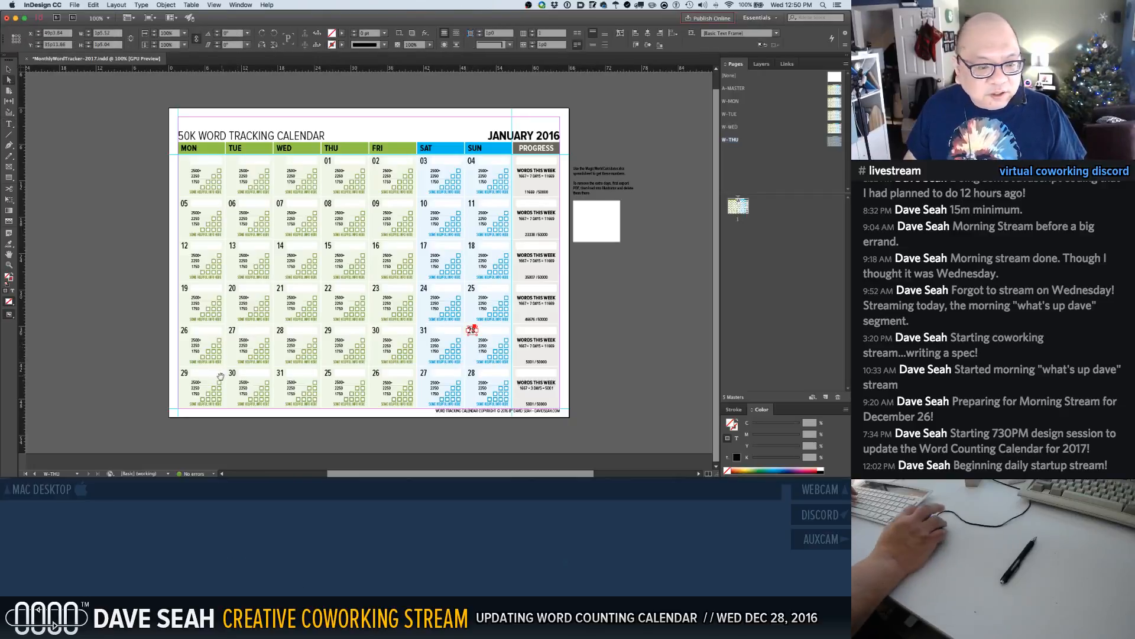
pyautogui.keyDown('shift'); pyautogui.click(185, 374); pyautogui.keyUp('shift')
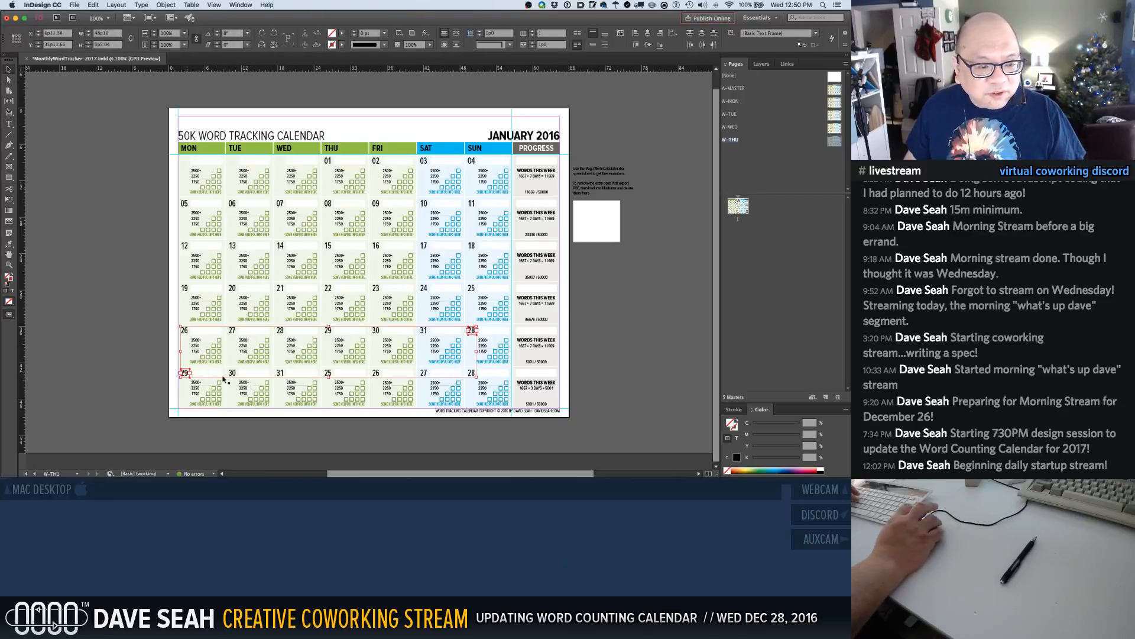
pyautogui.keyDown('shift'); pyautogui.click(280, 375); pyautogui.keyUp('shift')
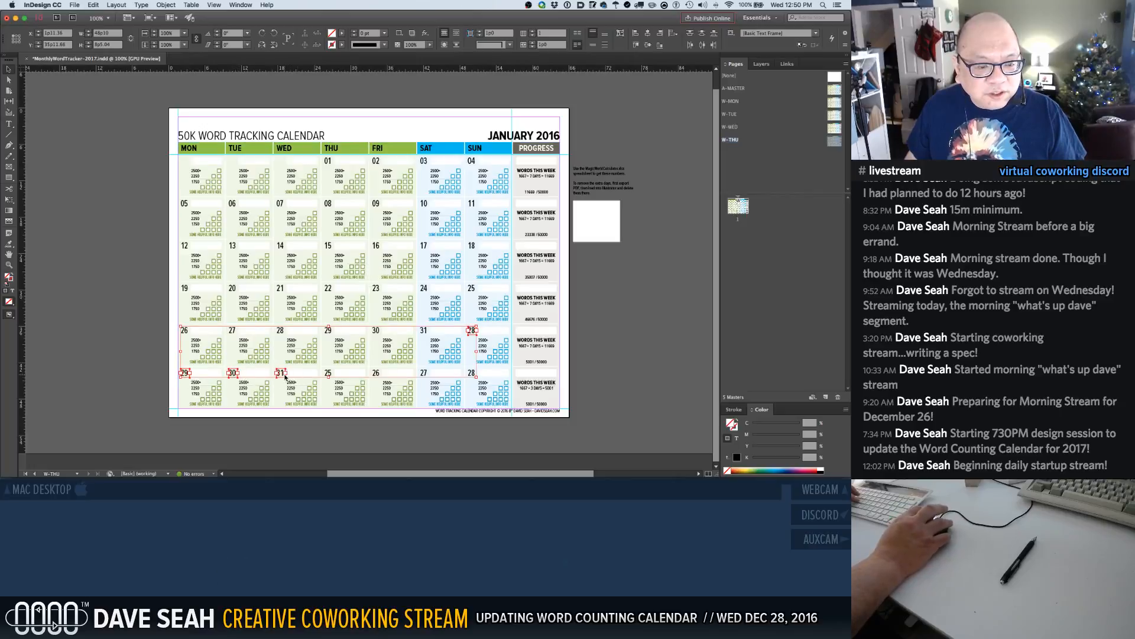
pyautogui.keyDown('shift'); pyautogui.click(329, 374); pyautogui.keyUp('shift')
pyautogui.keyDown('shift'); pyautogui.click(376, 375); pyautogui.keyUp('shift')
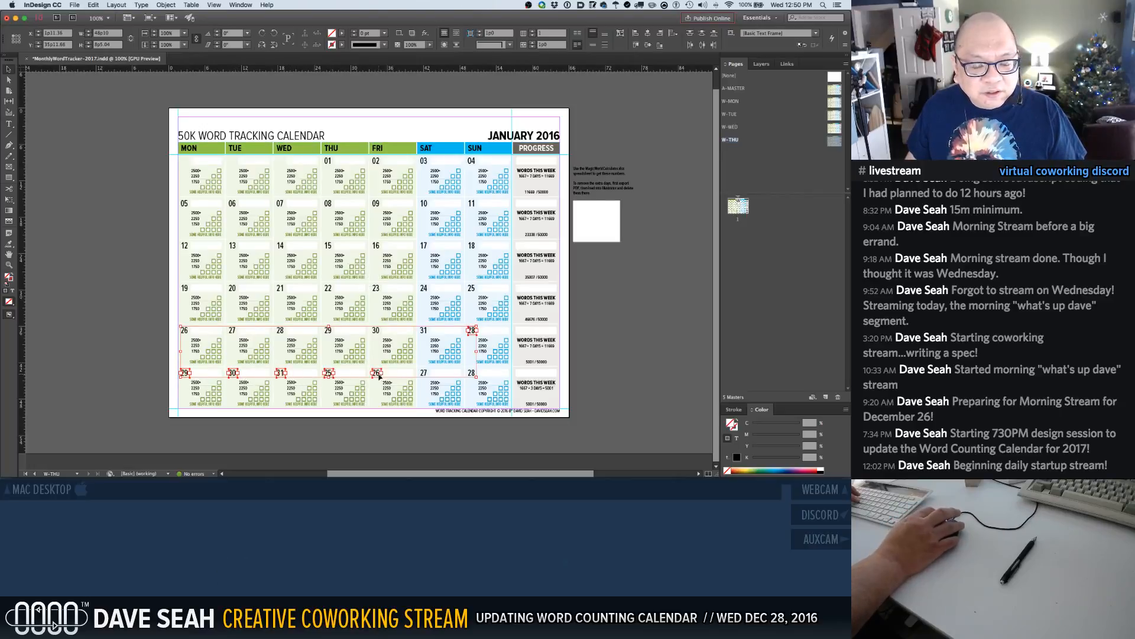
pyautogui.keyDown('shift'); pyautogui.click(424, 374); pyautogui.keyUp('shift')
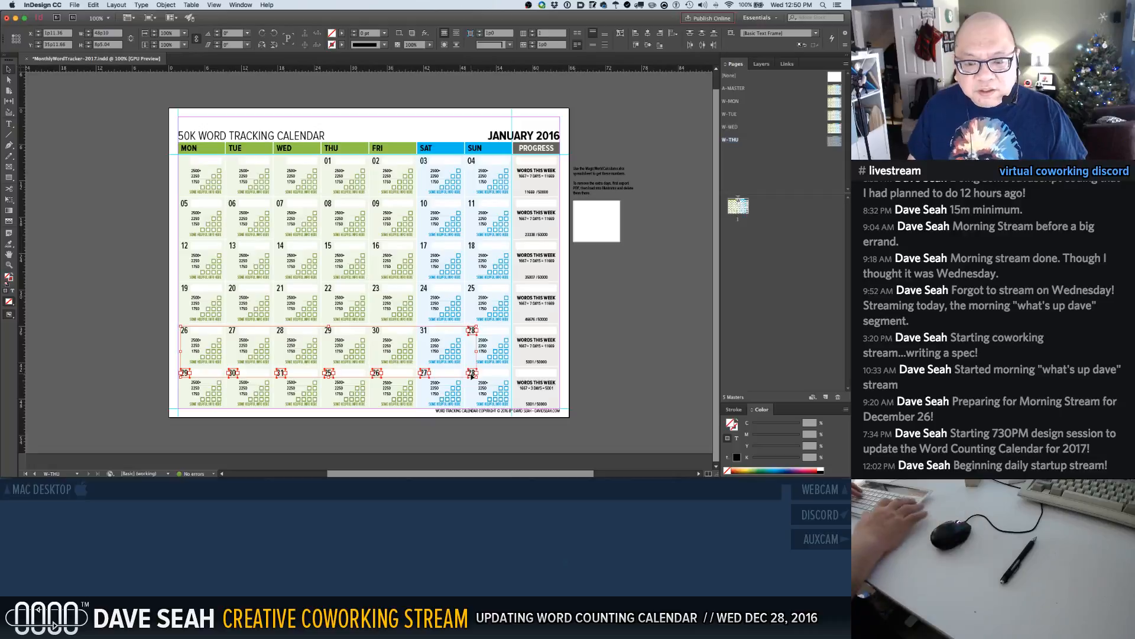
pyautogui.press('Delete')
pyautogui.press('super+s')
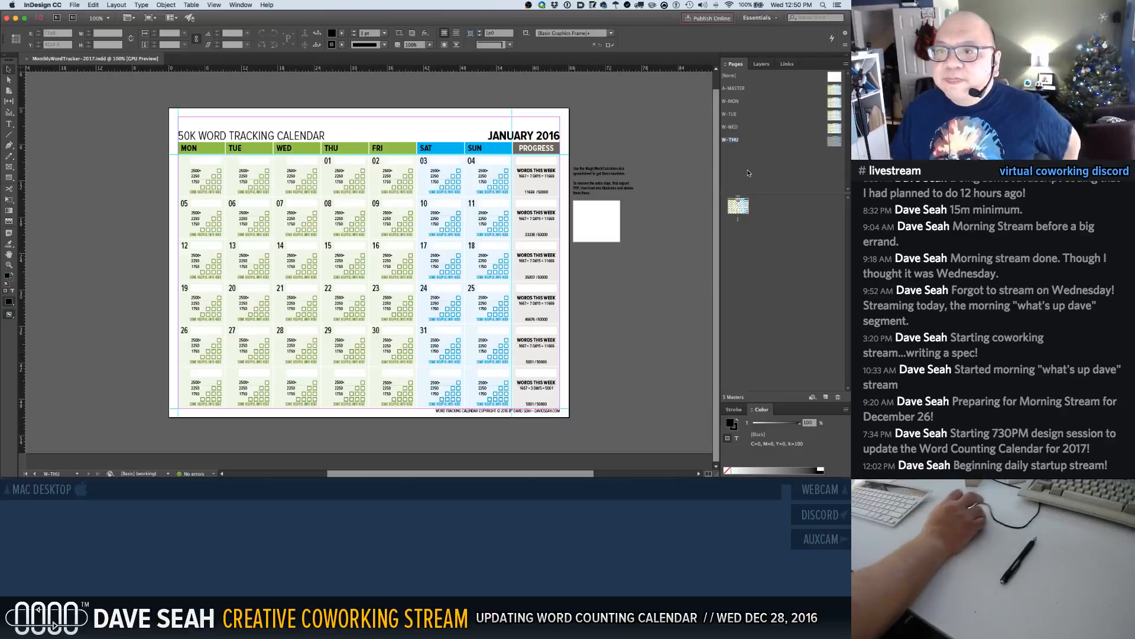
# Duplicate the A-MASTER master spread as the base for the Friday-start calendar
pyautogui.click(733, 90)
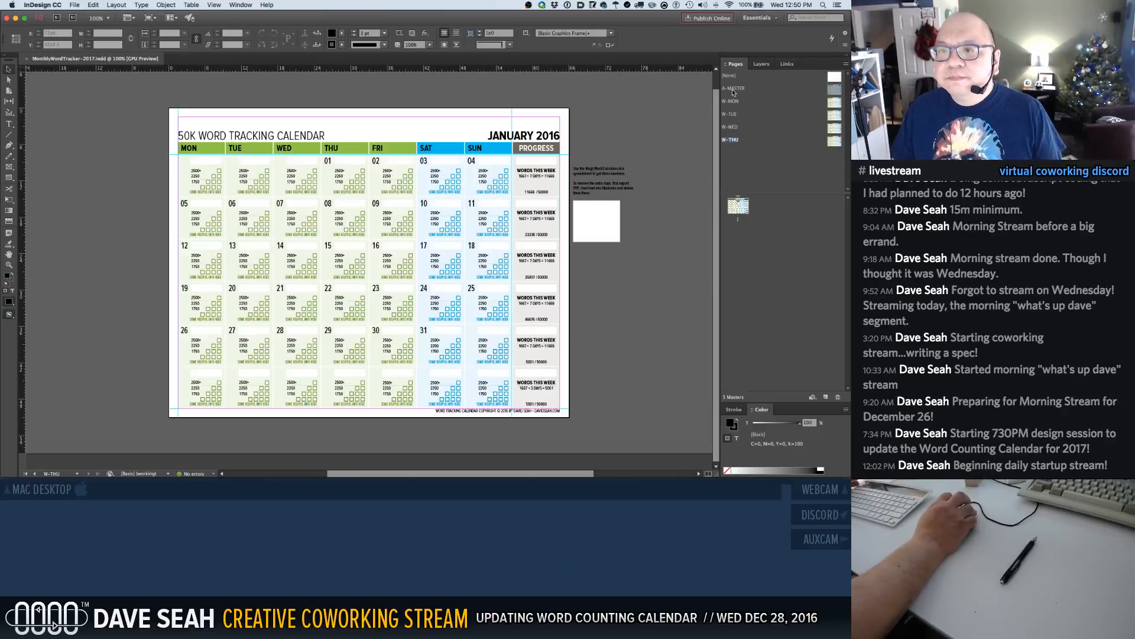
pyautogui.rightClick(738, 90)
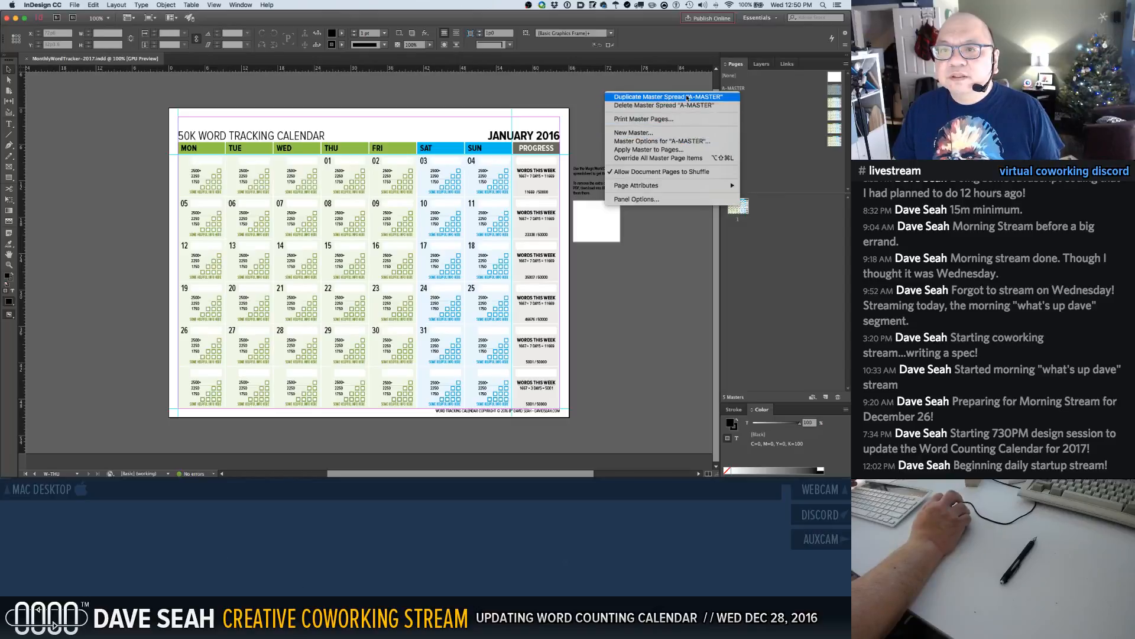
pyautogui.click(687, 97)
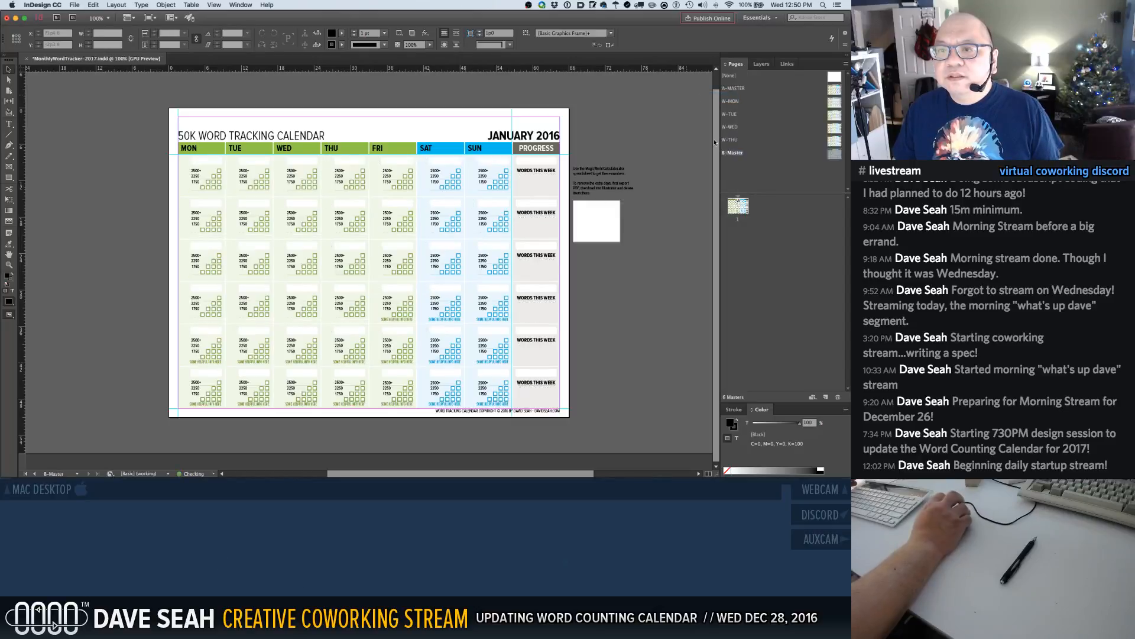
# Set the duplicated master spread's prefix to W and its name to FRI
pyautogui.rightClick(733, 155)
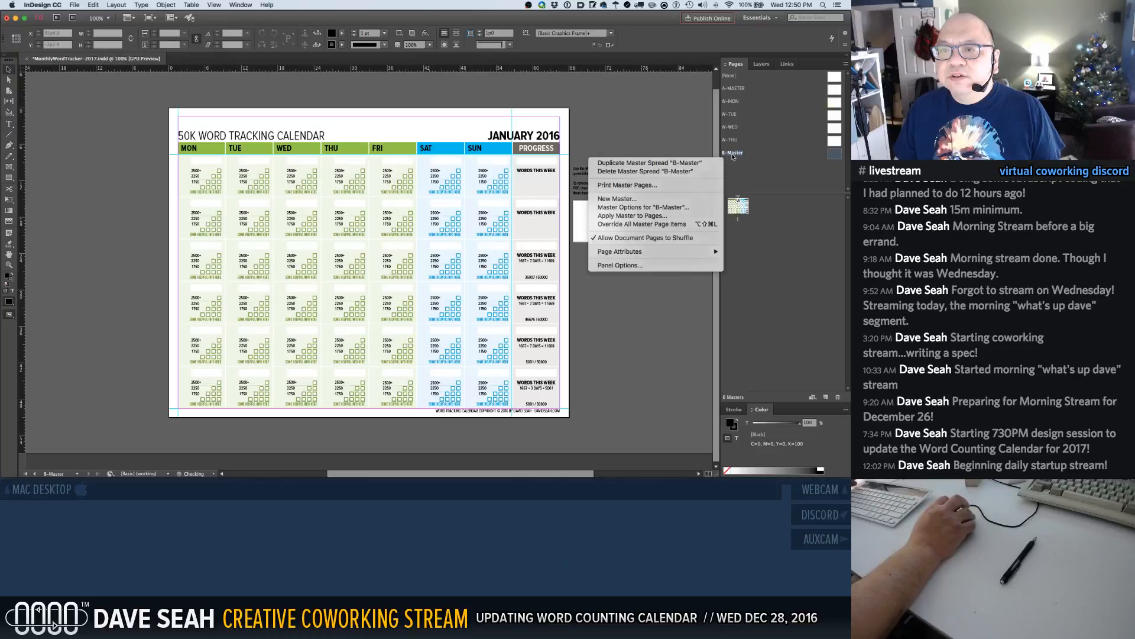
pyautogui.click(685, 211)
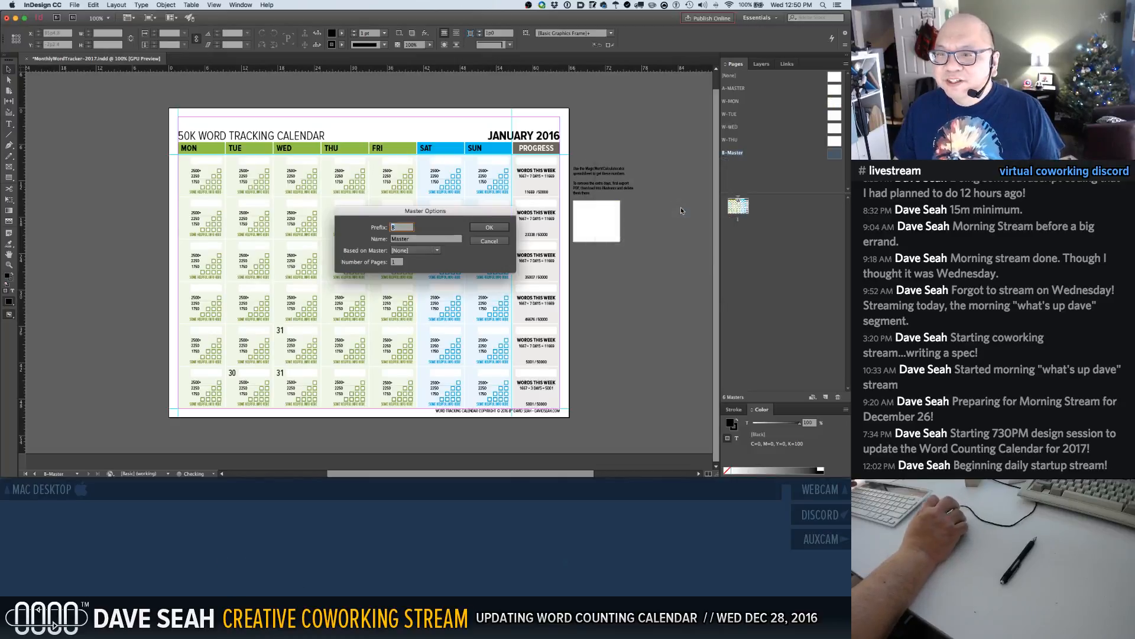
pyautogui.write('W')
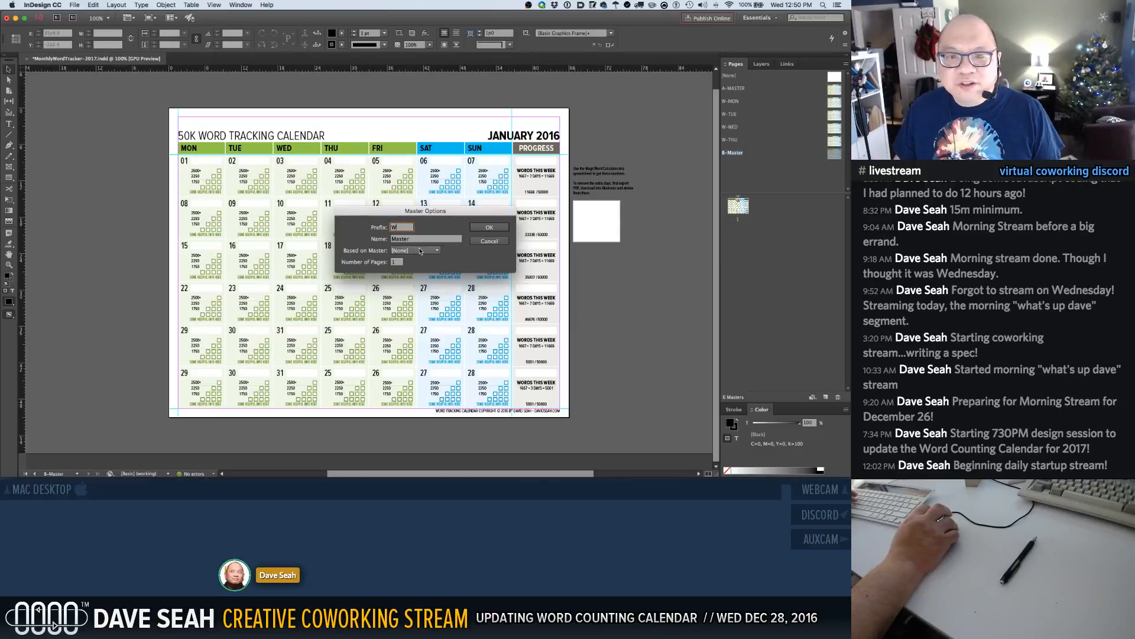
pyautogui.press('Tab')
pyautogui.write('FRI')
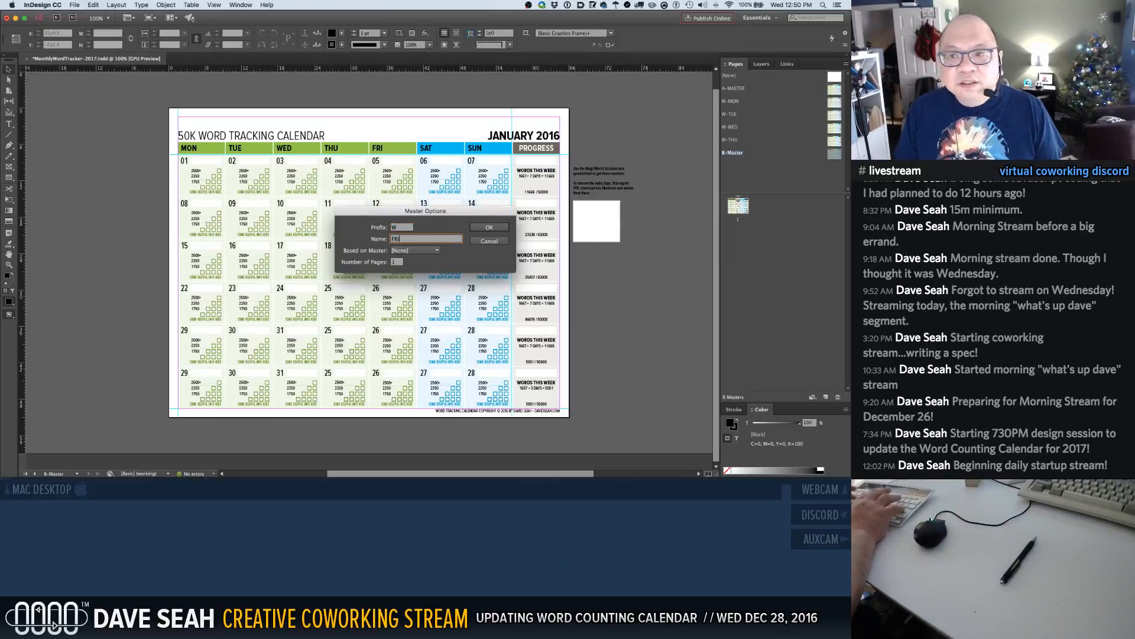
pyautogui.press('Return')
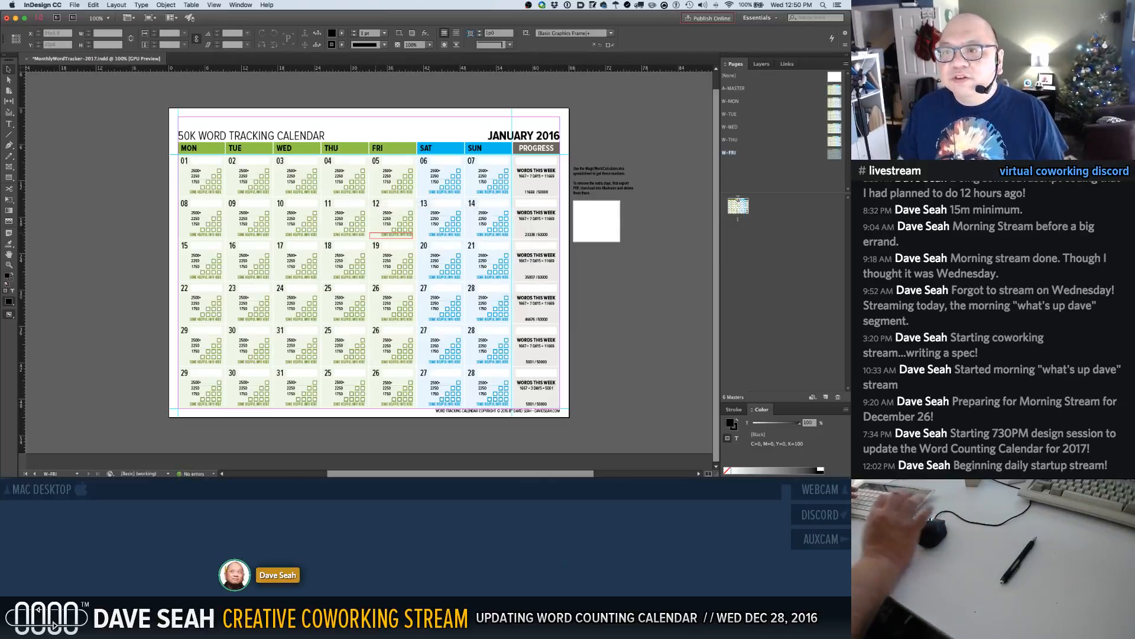
# Delete the Monday through Thursday date numbers in the first calendar row of W-FRI
pyautogui.click(185, 161)
pyautogui.keyDown('shift'); pyautogui.click(232, 164); pyautogui.keyUp('shift')
pyautogui.keyDown('shift'); pyautogui.click(281, 161); pyautogui.keyUp('shift')
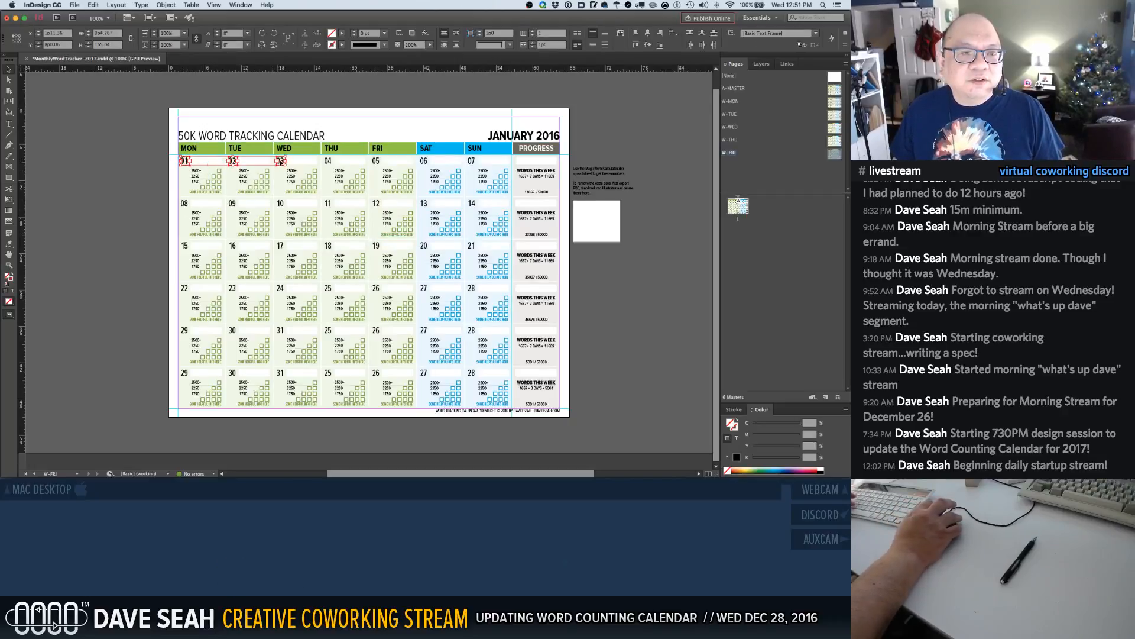
pyautogui.keyDown('shift'); pyautogui.click(329, 163); pyautogui.keyUp('shift')
pyautogui.press('Delete')
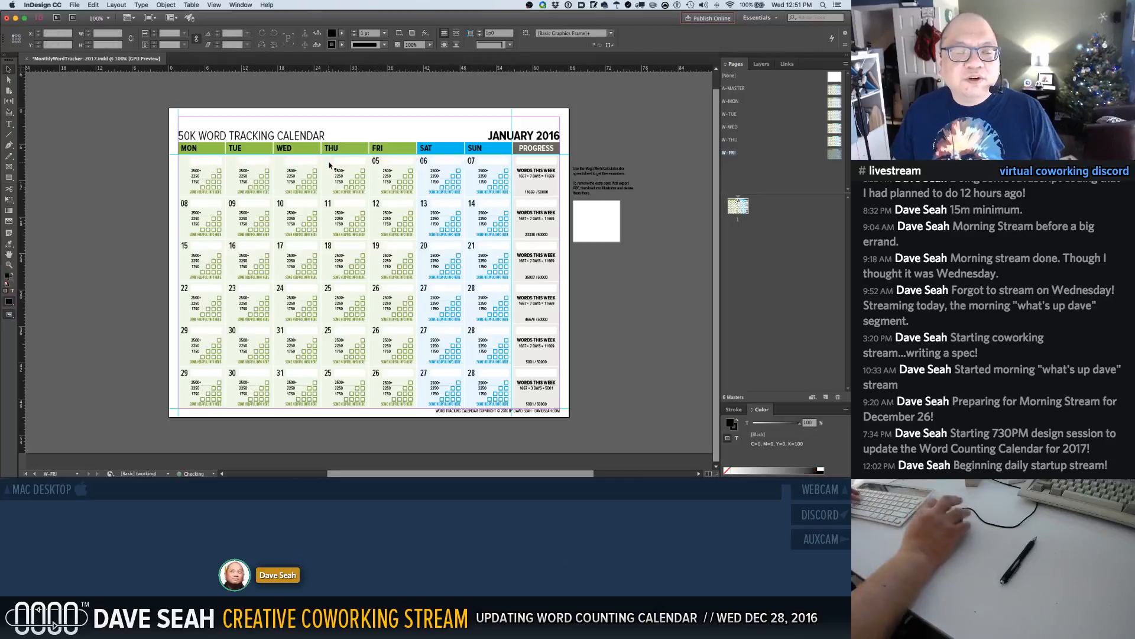
# Renumber the first calendar row of W-FRI from 01 on Friday to 03 on Sunday
pyautogui.click(378, 162)
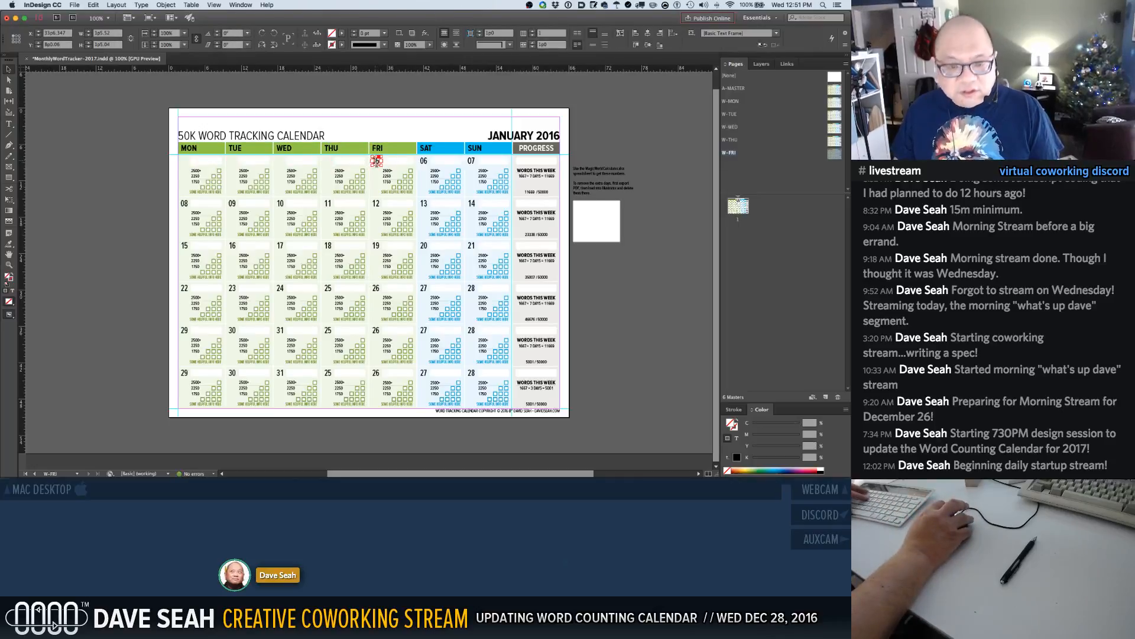
pyautogui.doubleClick(376, 161)
pyautogui.doubleClick(376, 161)
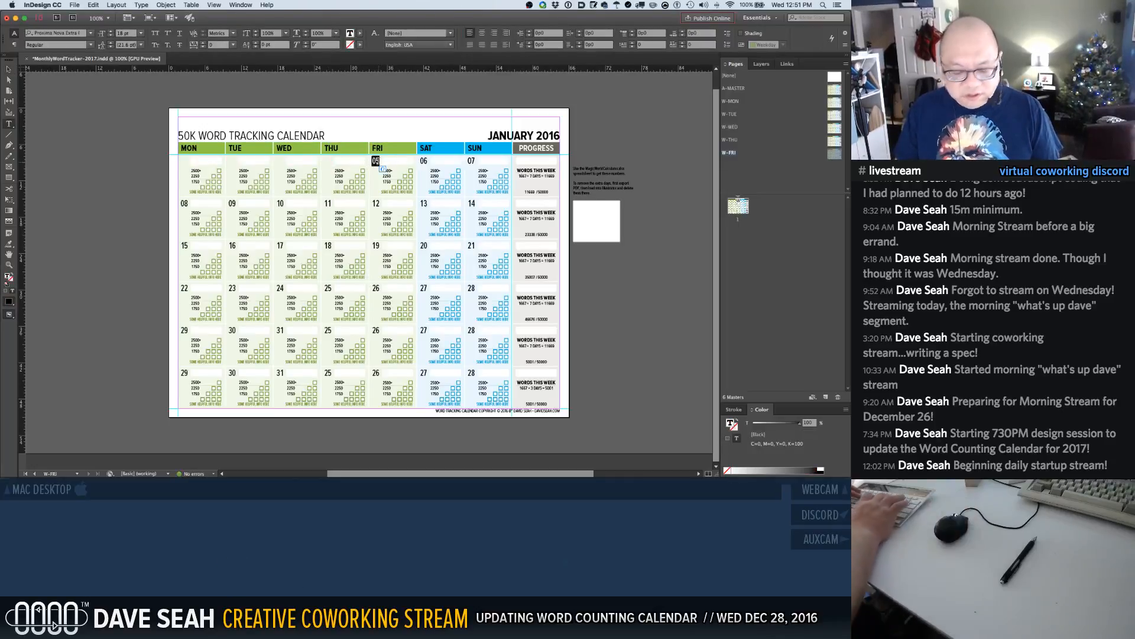
pyautogui.write('01')
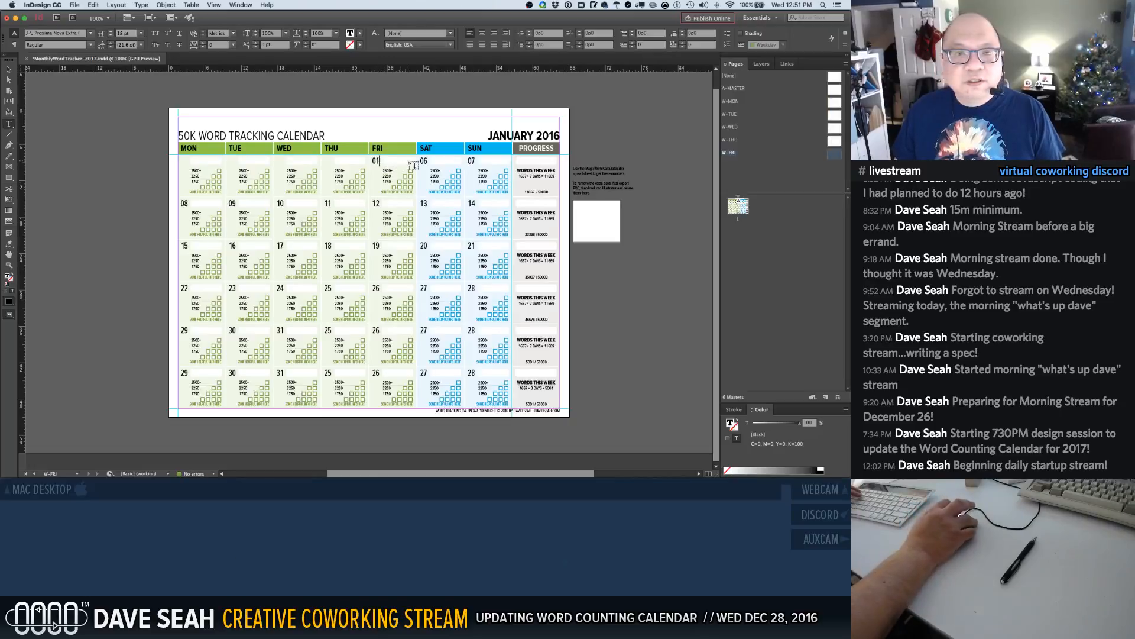
pyautogui.doubleClick(423, 160)
pyautogui.write('02')
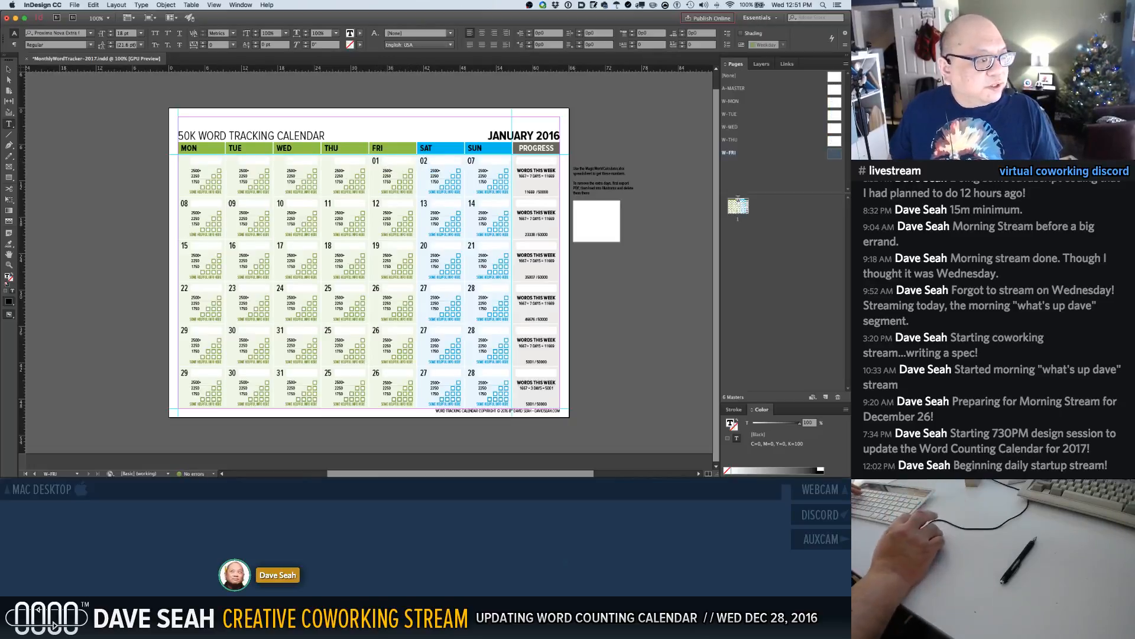
pyautogui.click(471, 159)
pyautogui.write('03')
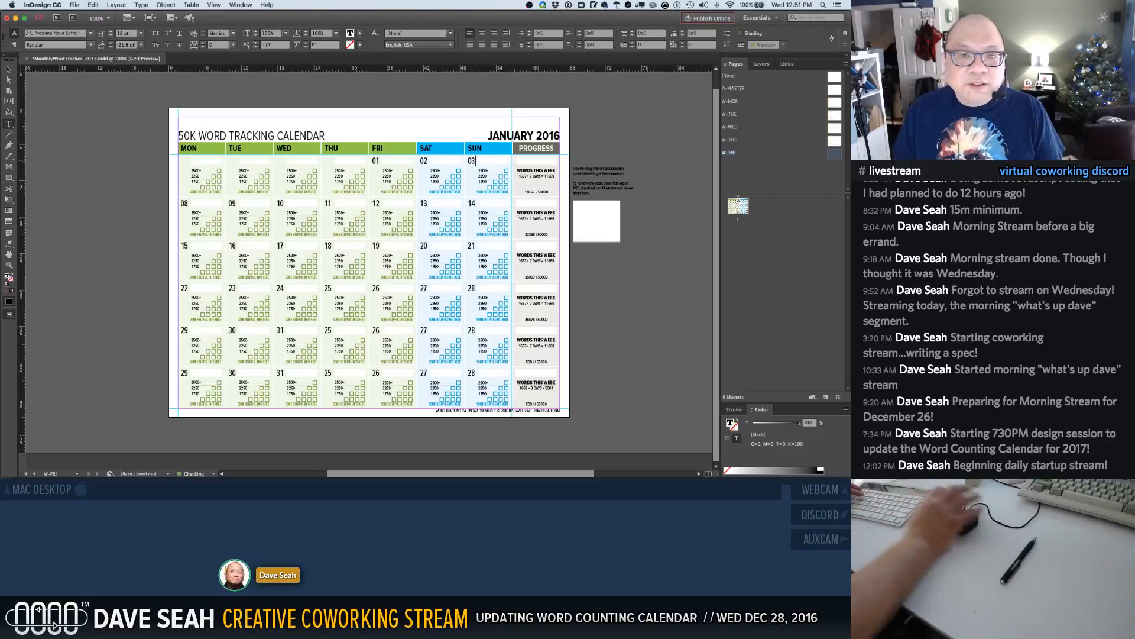
# Renumber the second calendar row of W-FRI from 04 on Monday to 10 on Sunday
pyautogui.write('0')
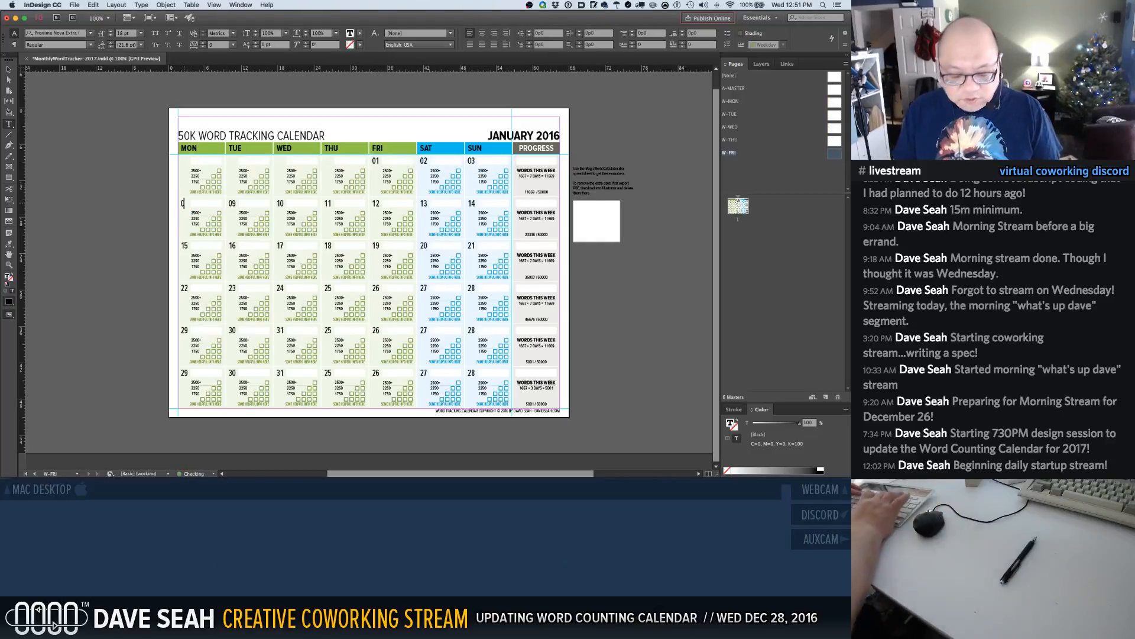
pyautogui.write('4')
pyautogui.doubleClick(232, 203)
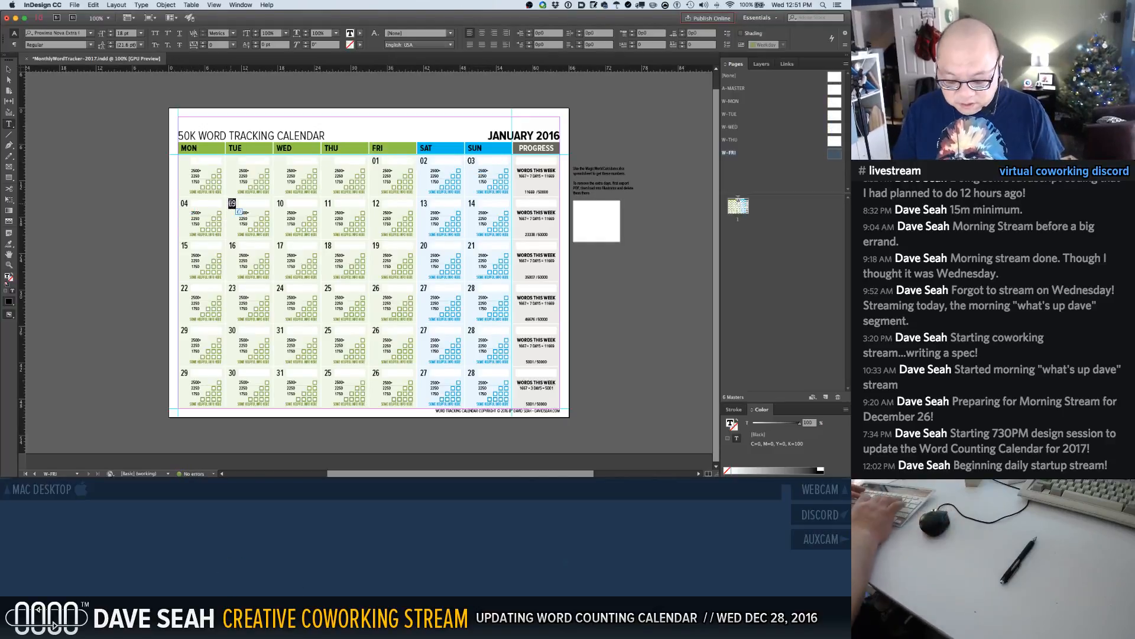
pyautogui.doubleClick(281, 204)
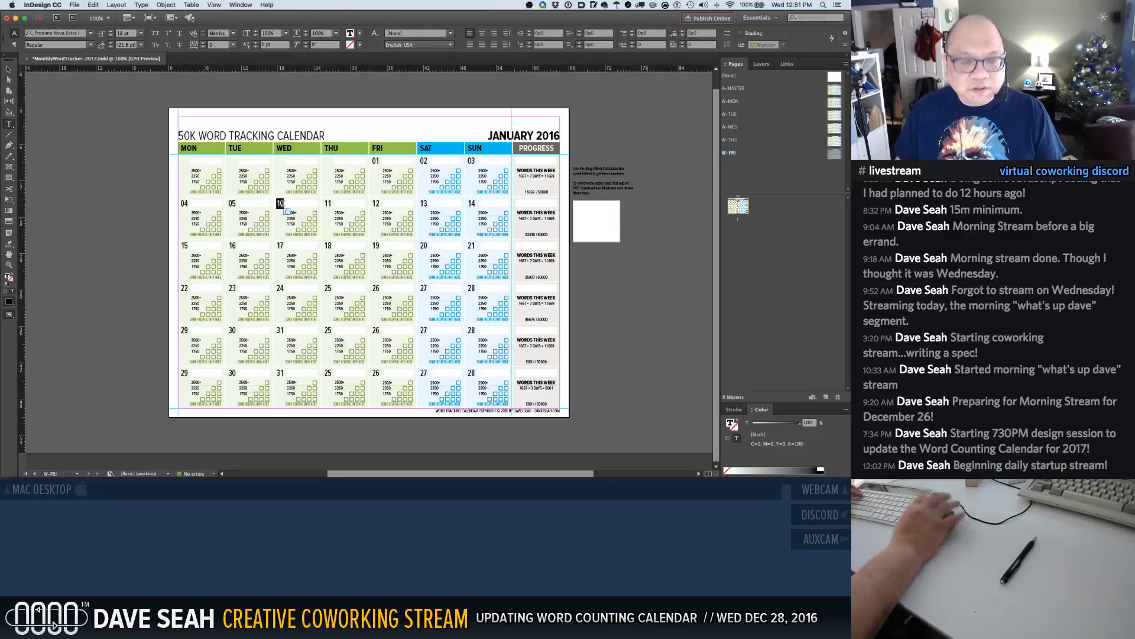
pyautogui.write('06')
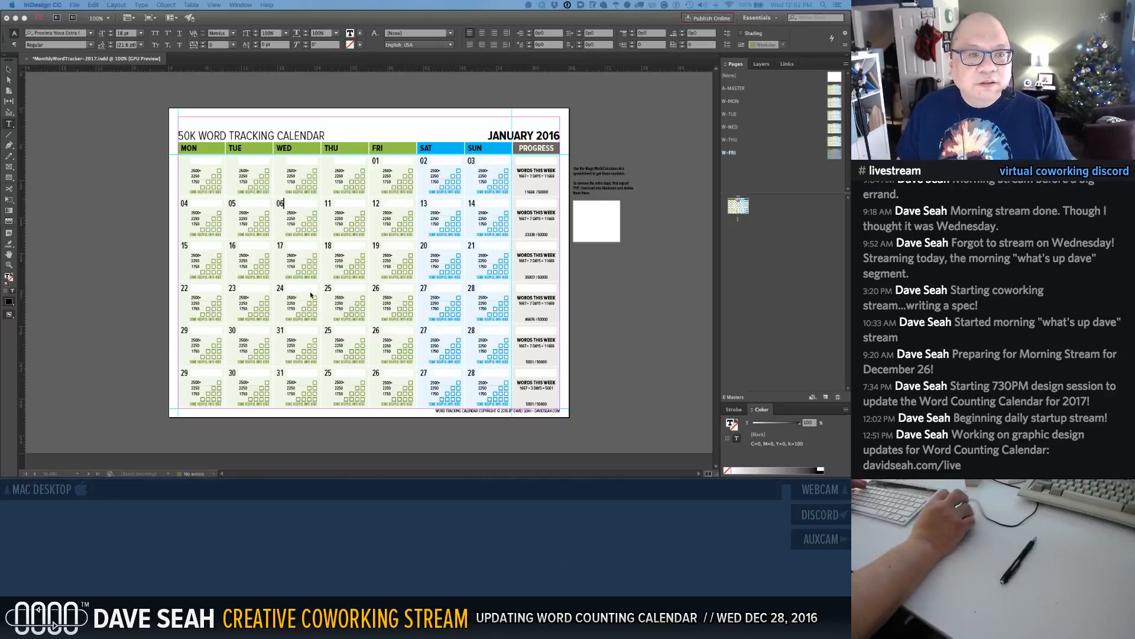
pyautogui.click(328, 203)
pyautogui.doubleClick(328, 203)
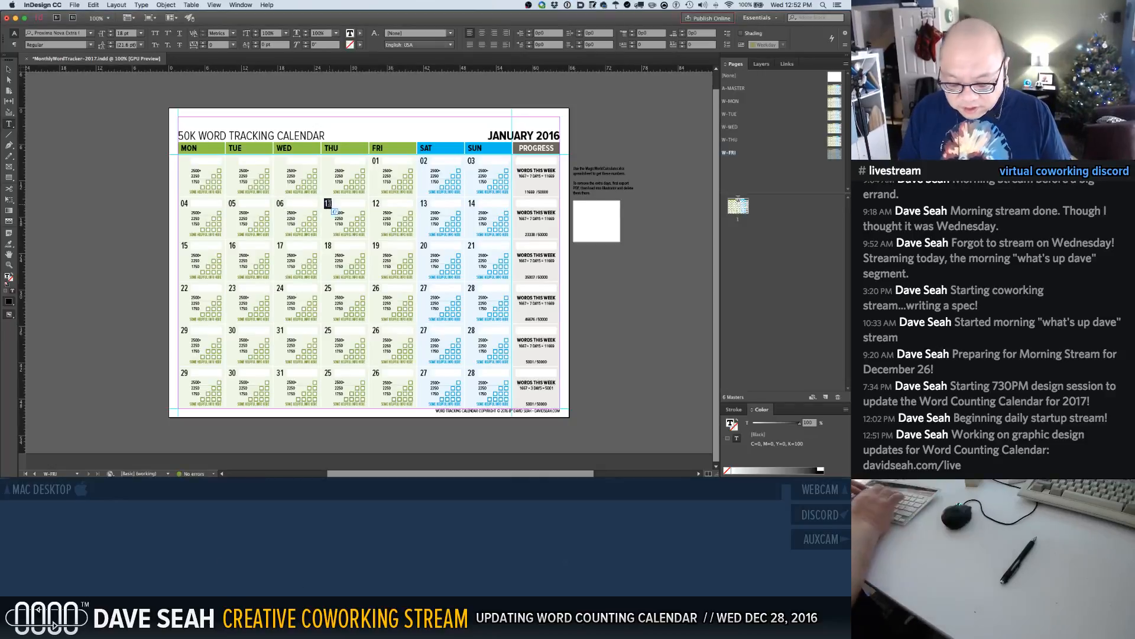
pyautogui.write('07')
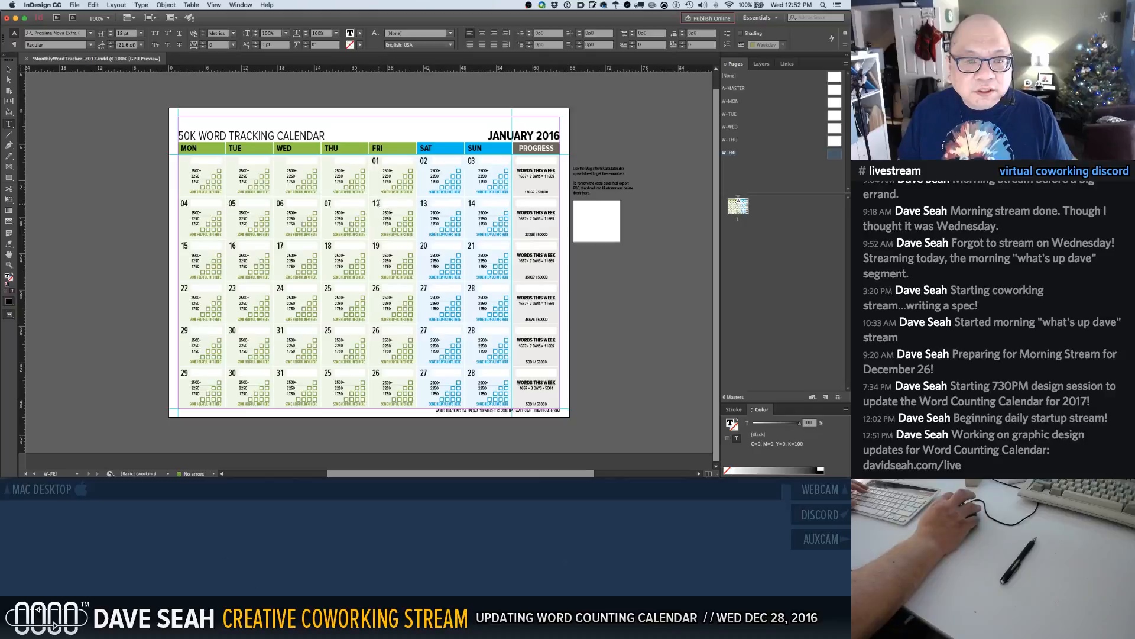
pyautogui.doubleClick(381, 208)
pyautogui.write('08')
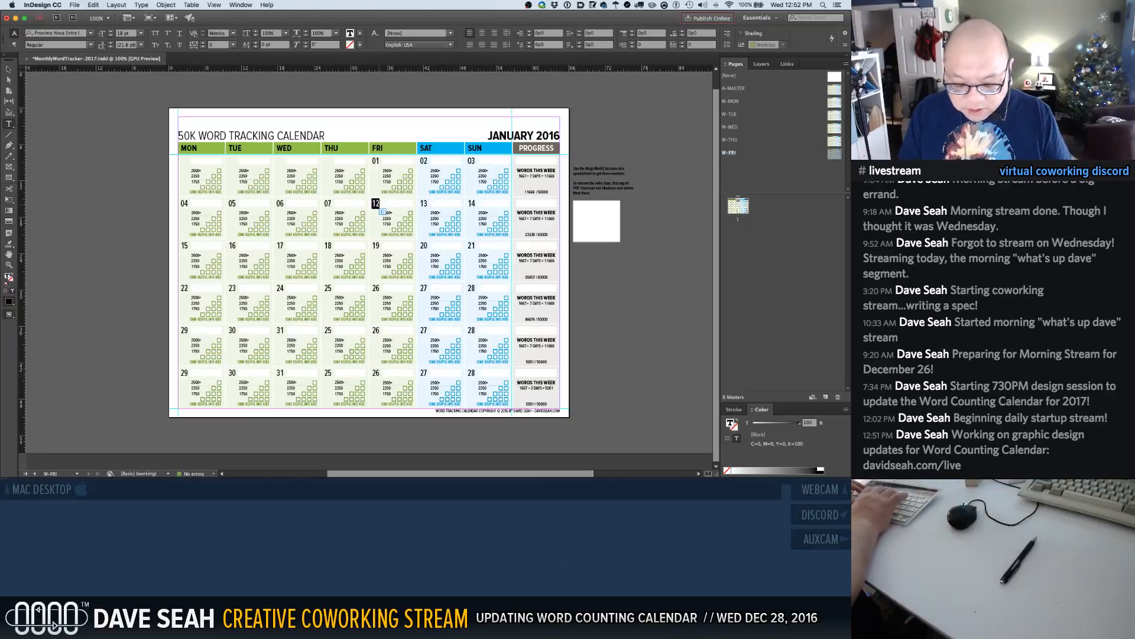
pyautogui.doubleClick(423, 204)
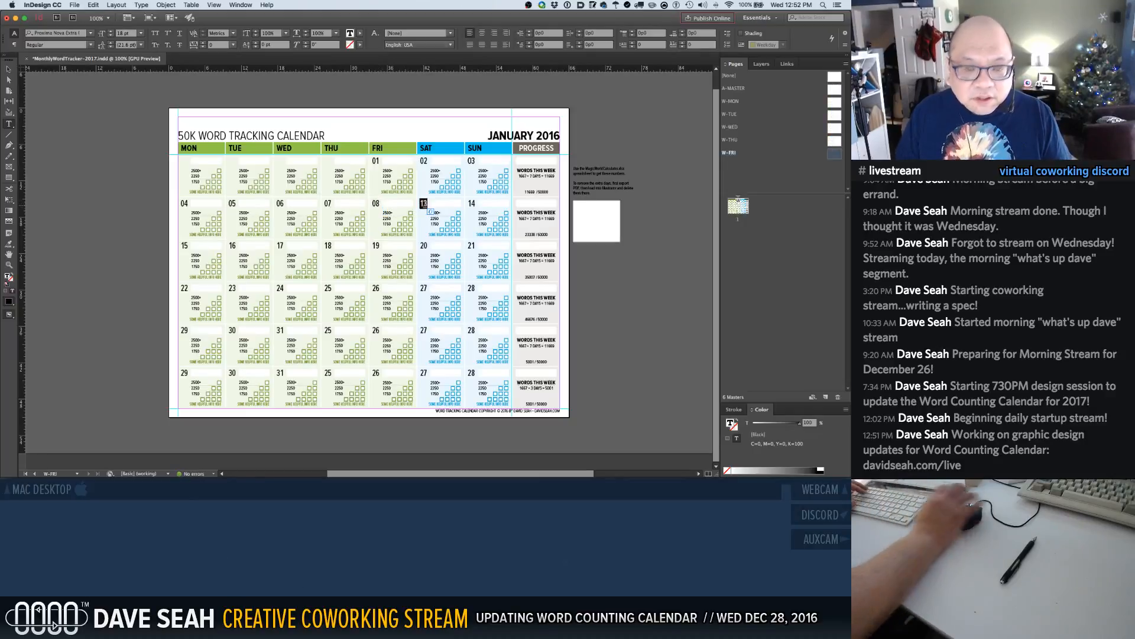
pyautogui.write('09')
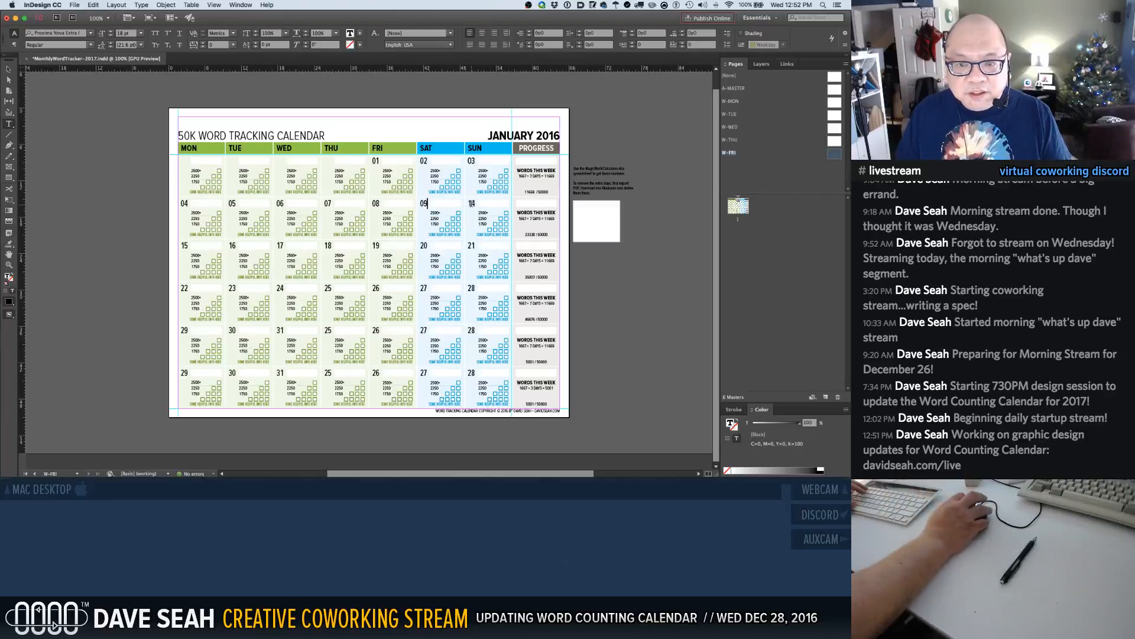
pyautogui.doubleClick(471, 204)
pyautogui.write('10')
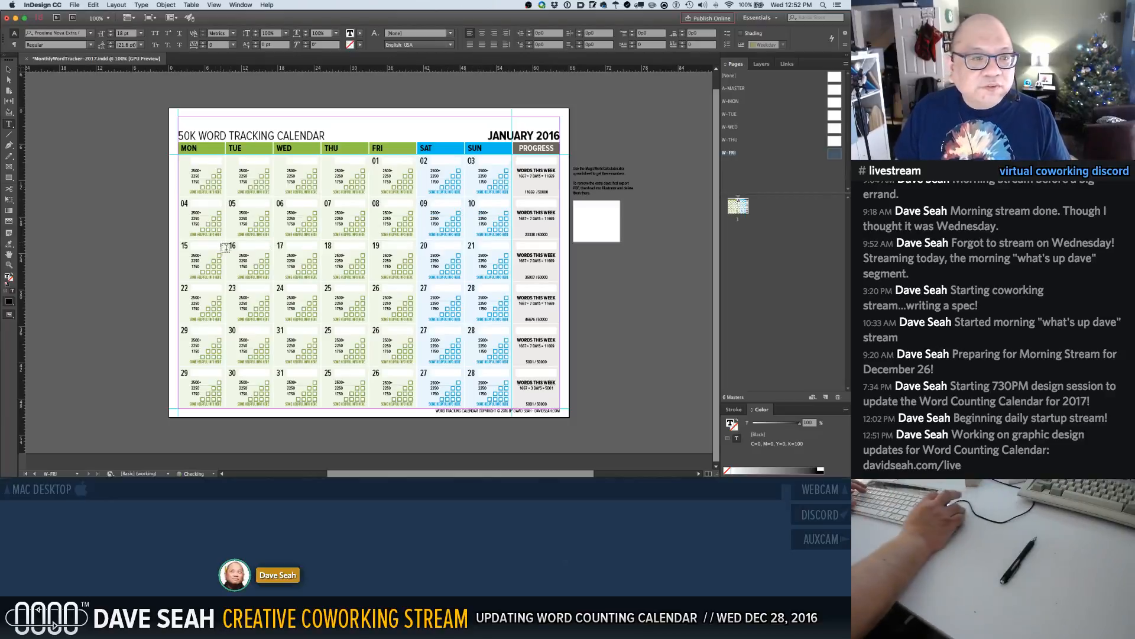
# Renumber the third calendar row of W-FRI from 11 on Monday to 17 on Sunday
pyautogui.doubleClick(184, 245)
pyautogui.write('1')
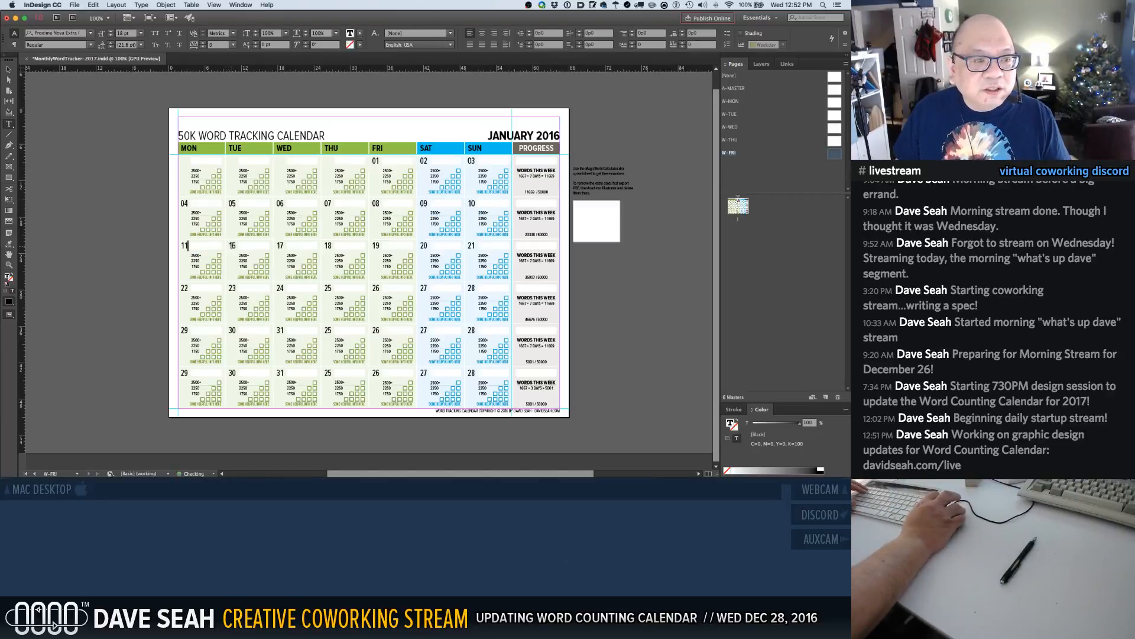
pyautogui.doubleClick(279, 246)
pyautogui.write('13')
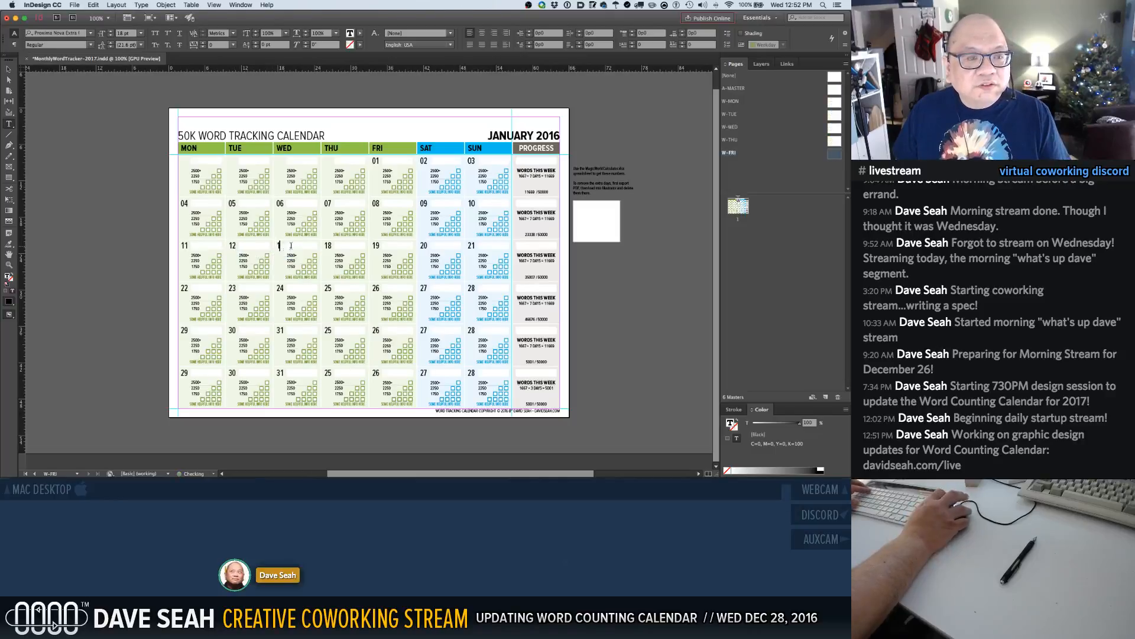
pyautogui.doubleClick(328, 245)
pyautogui.write('14')
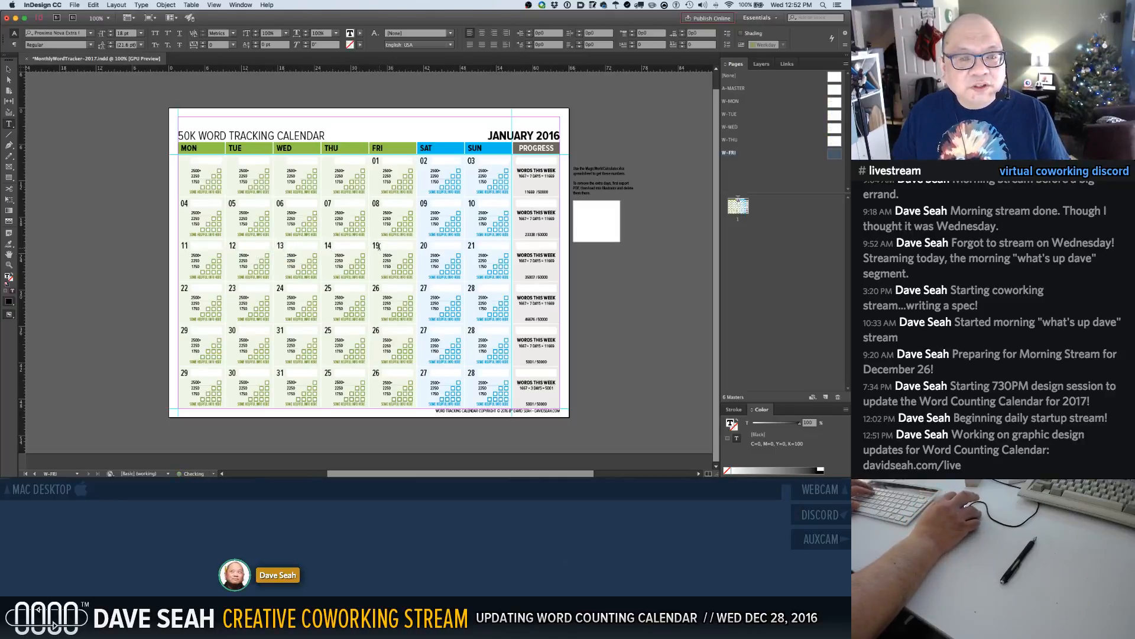
pyautogui.write('15')
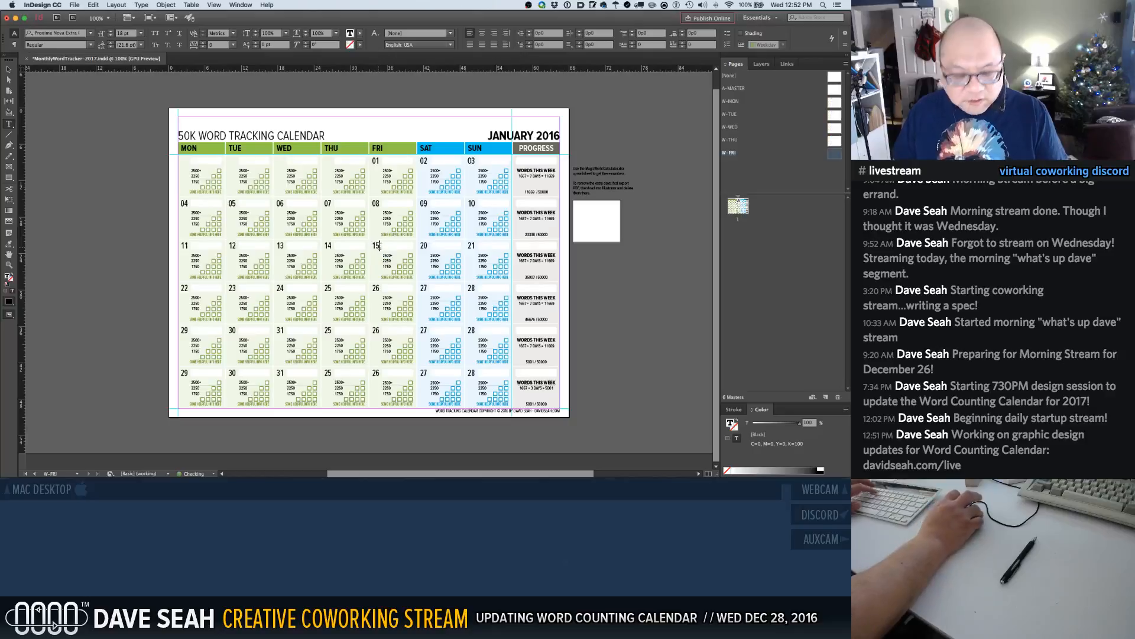
pyautogui.doubleClick(422, 245)
pyautogui.write('16')
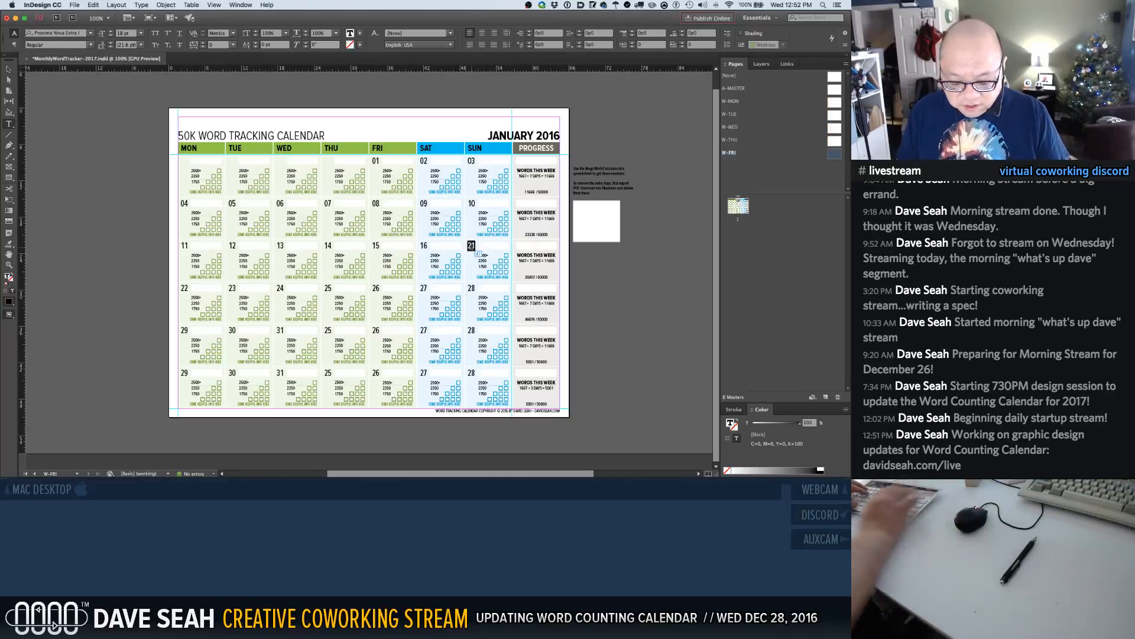
pyautogui.write('17')
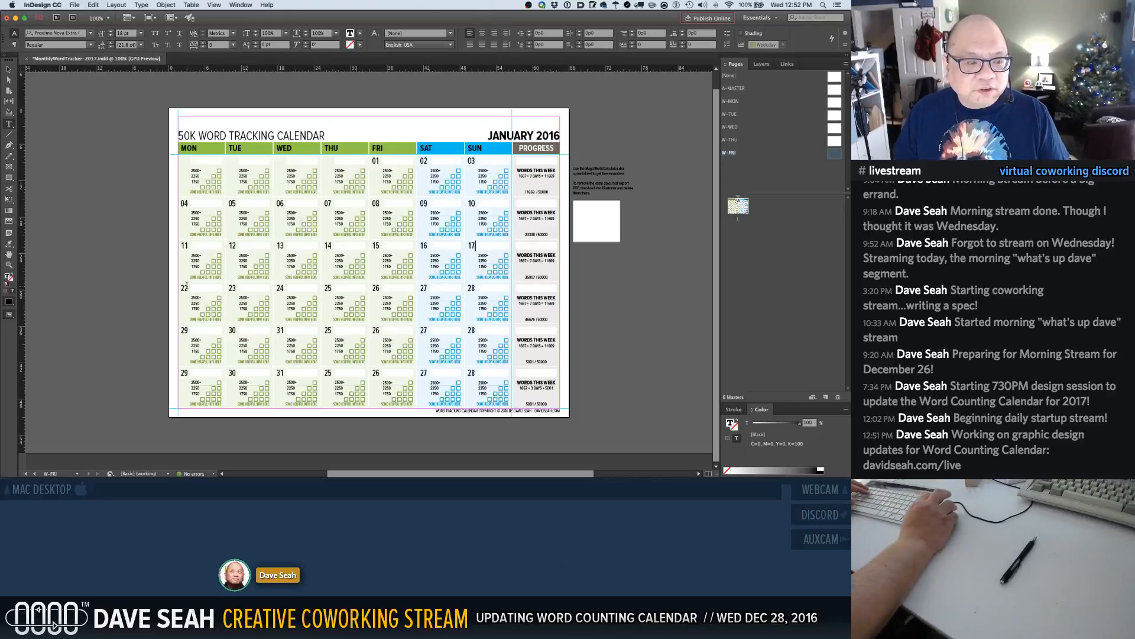
# Renumber the fourth calendar row of W-FRI from 18 on Monday to 24 on Sunday
pyautogui.write('18')
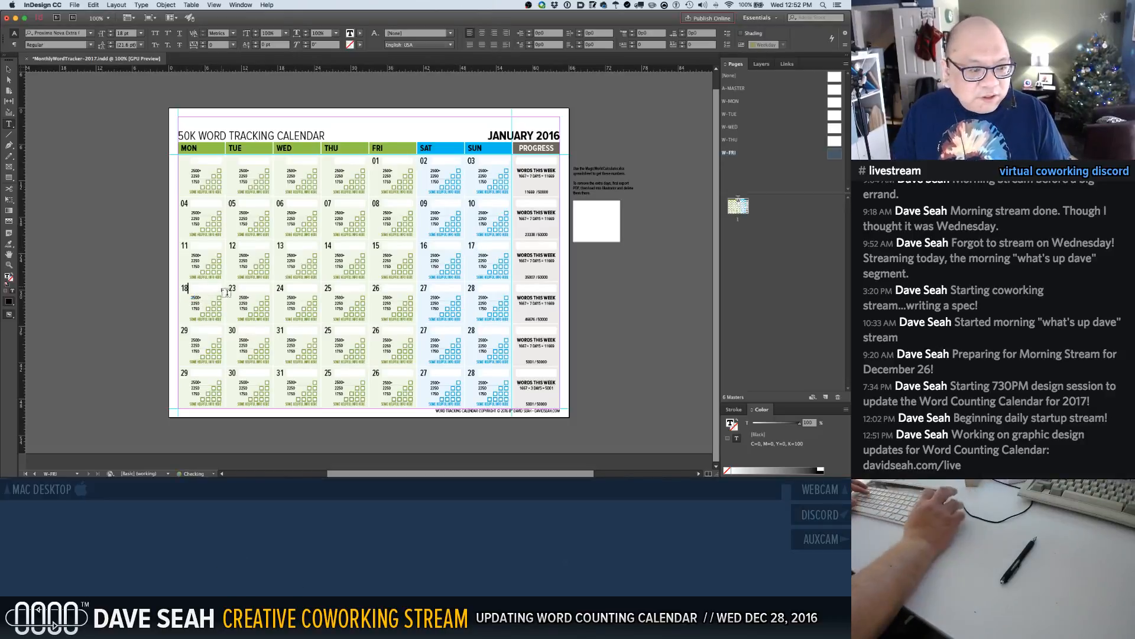
pyautogui.doubleClick(230, 288)
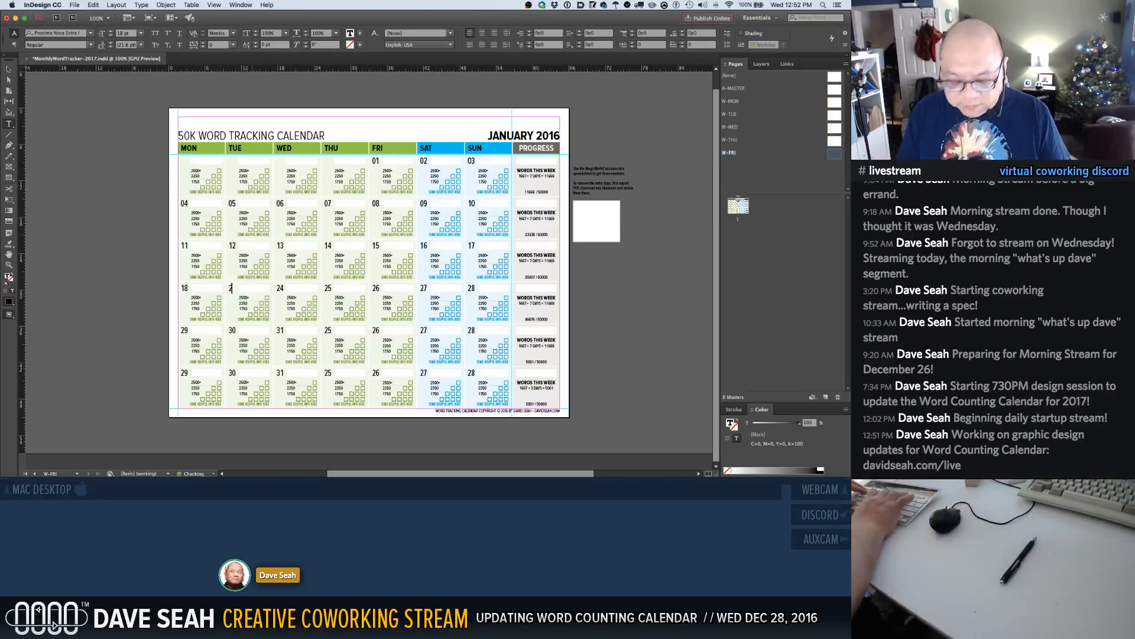
pyautogui.write('29')
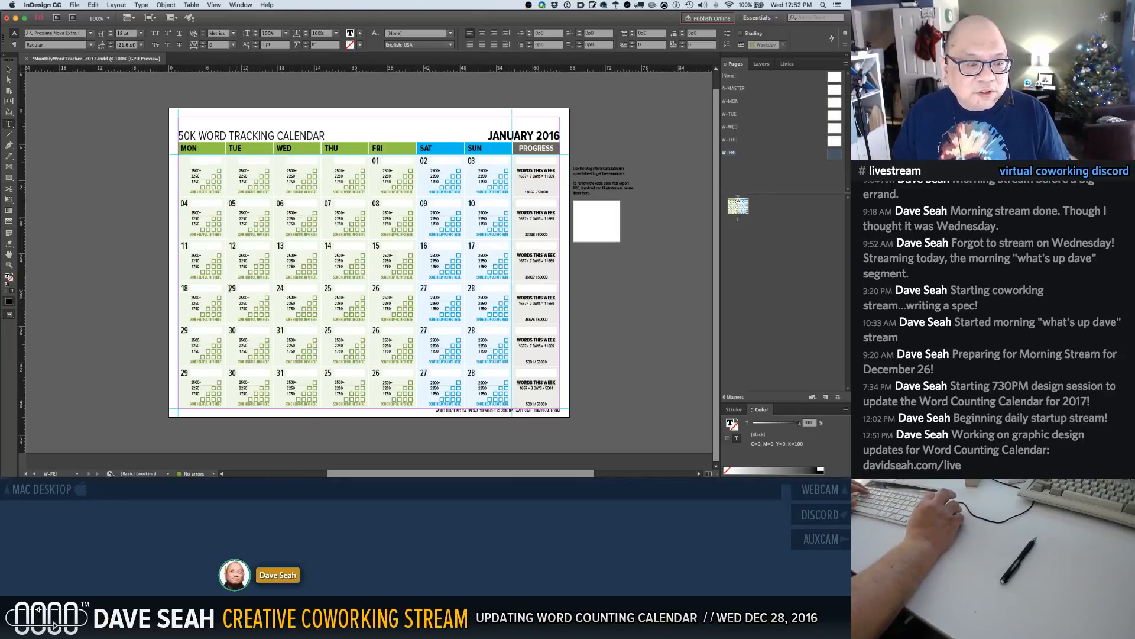
pyautogui.doubleClick(232, 288)
pyautogui.write('19')
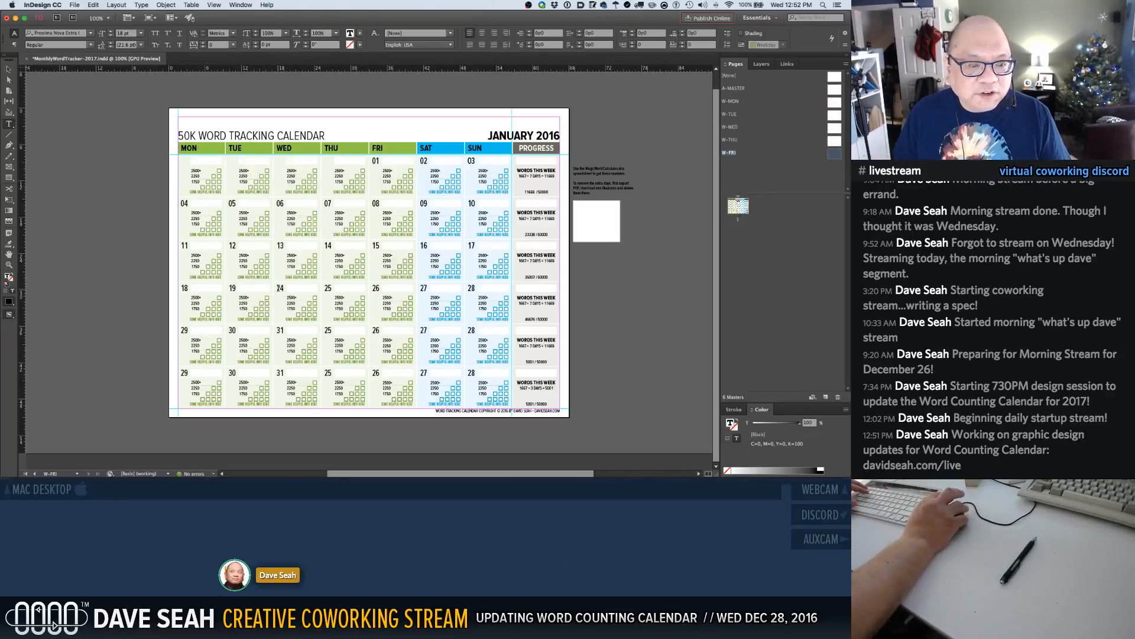
pyautogui.write('20')
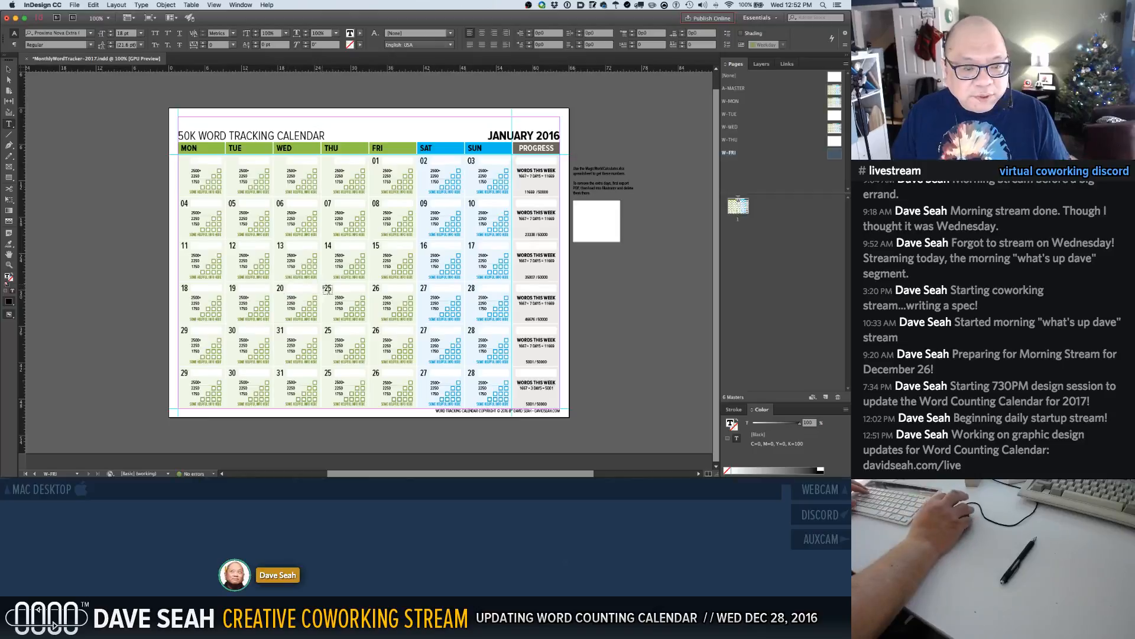
pyautogui.doubleClick(328, 288)
pyautogui.write('21 ')
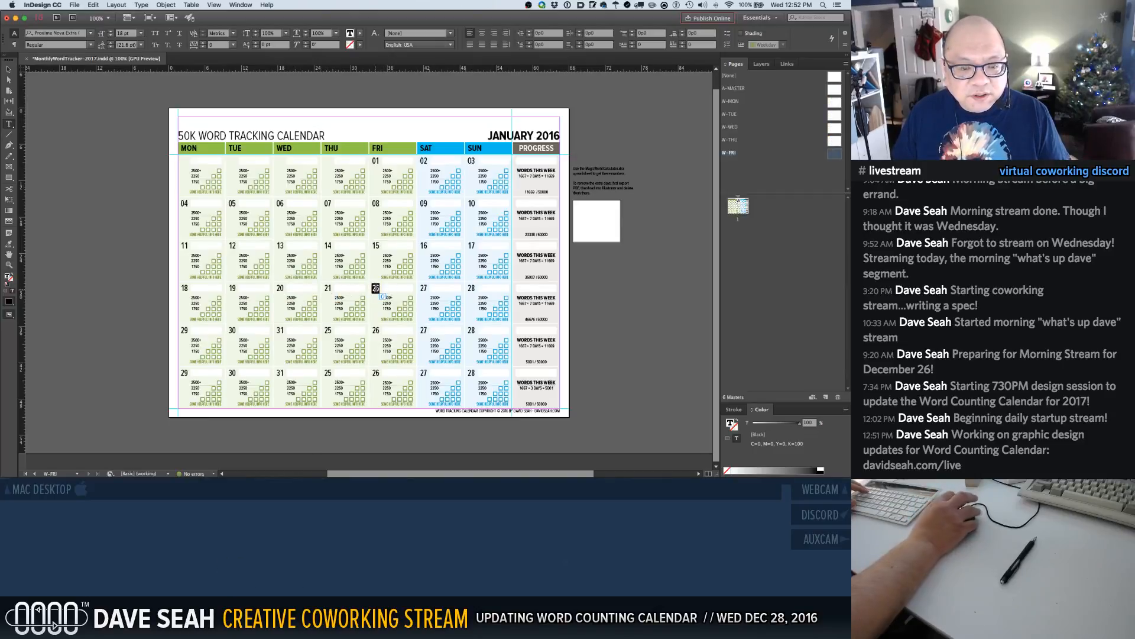
pyautogui.write('22')
pyautogui.doubleClick(423, 288)
pyautogui.write('23')
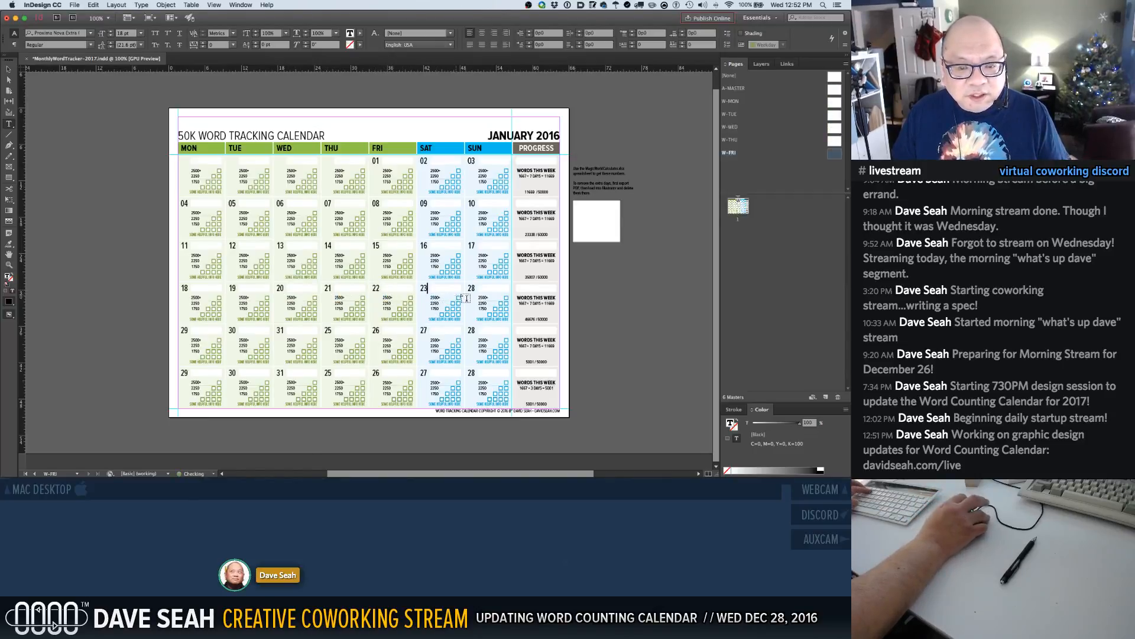
pyautogui.write('24')
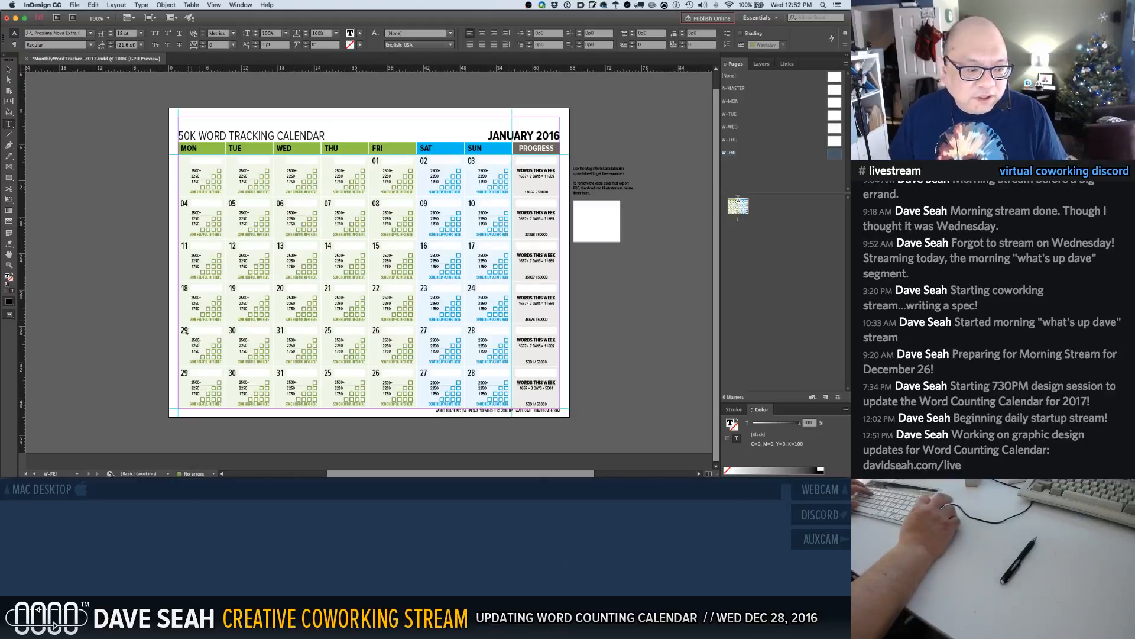
# Renumber the fifth calendar row of W-FRI from 25 on Monday to 31 on Sunday
pyautogui.doubleClick(184, 330)
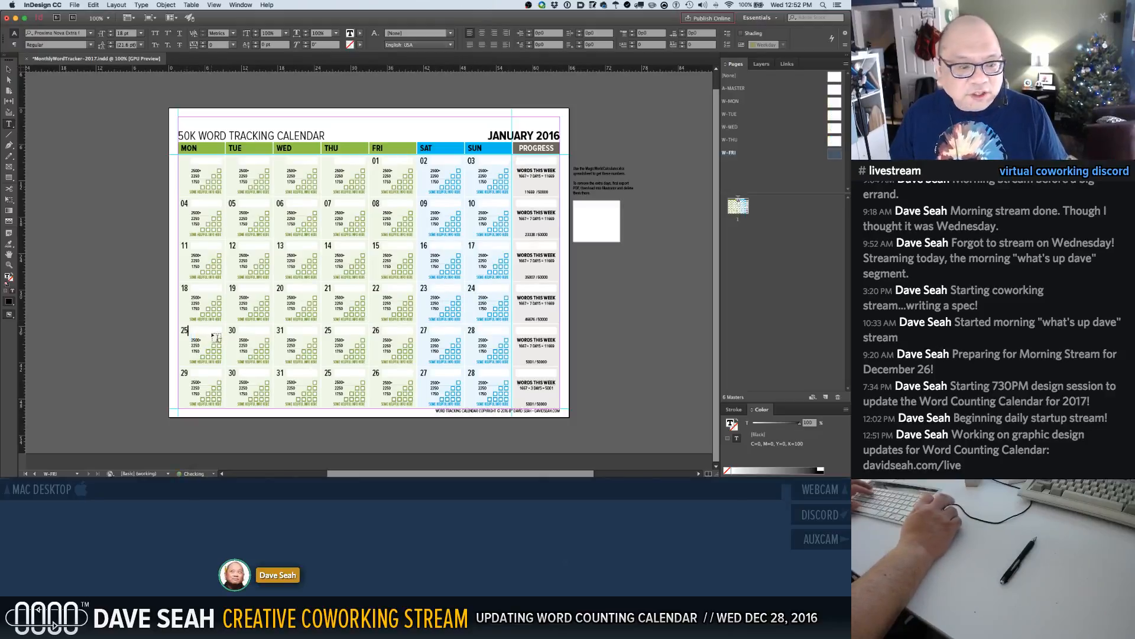
pyautogui.doubleClick(231, 330)
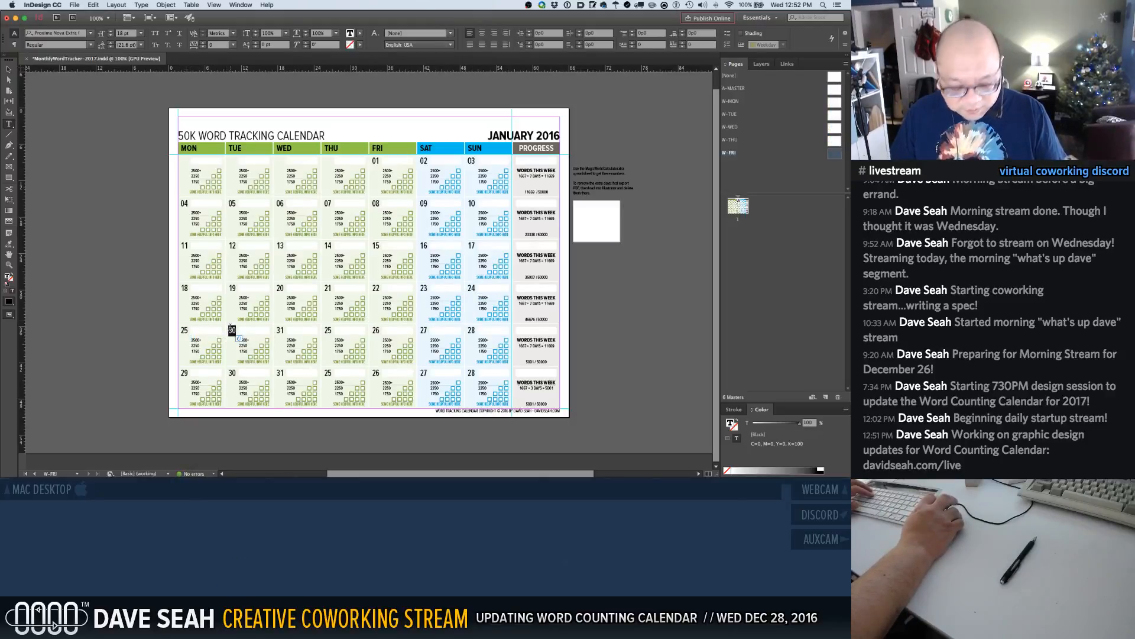
pyautogui.write('26')
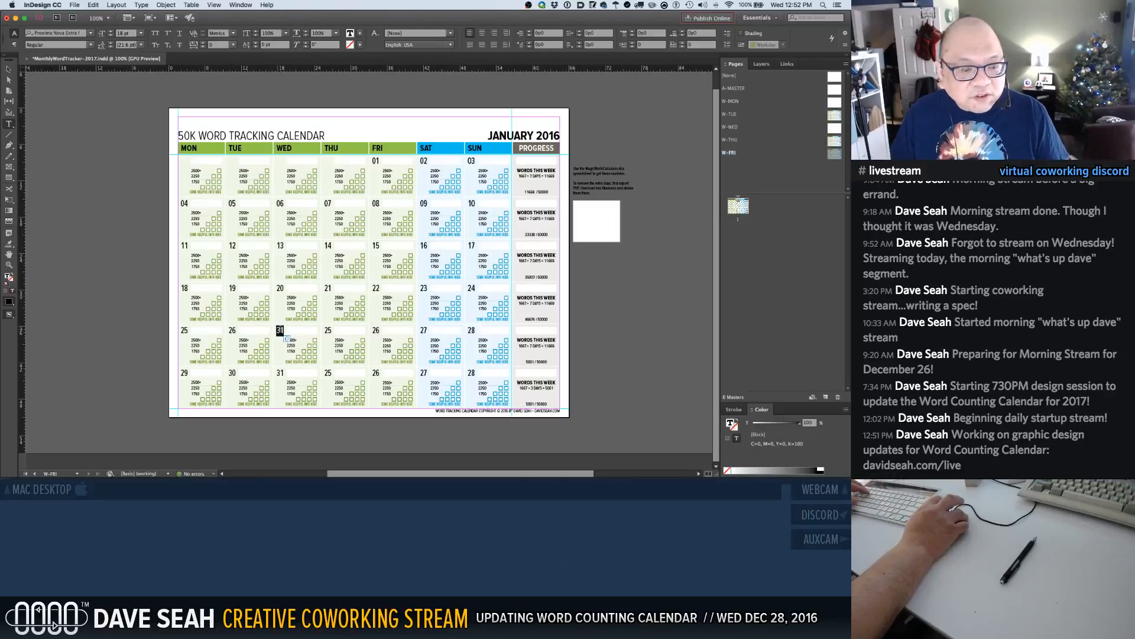
pyautogui.write('27')
pyautogui.doubleClick(329, 331)
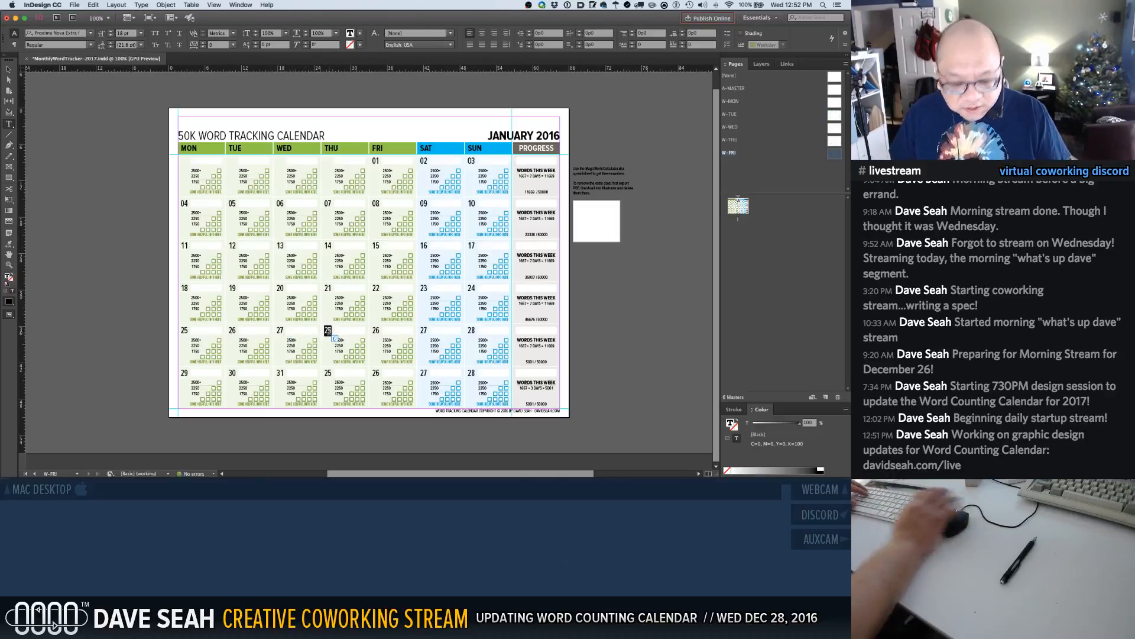
pyautogui.write('28')
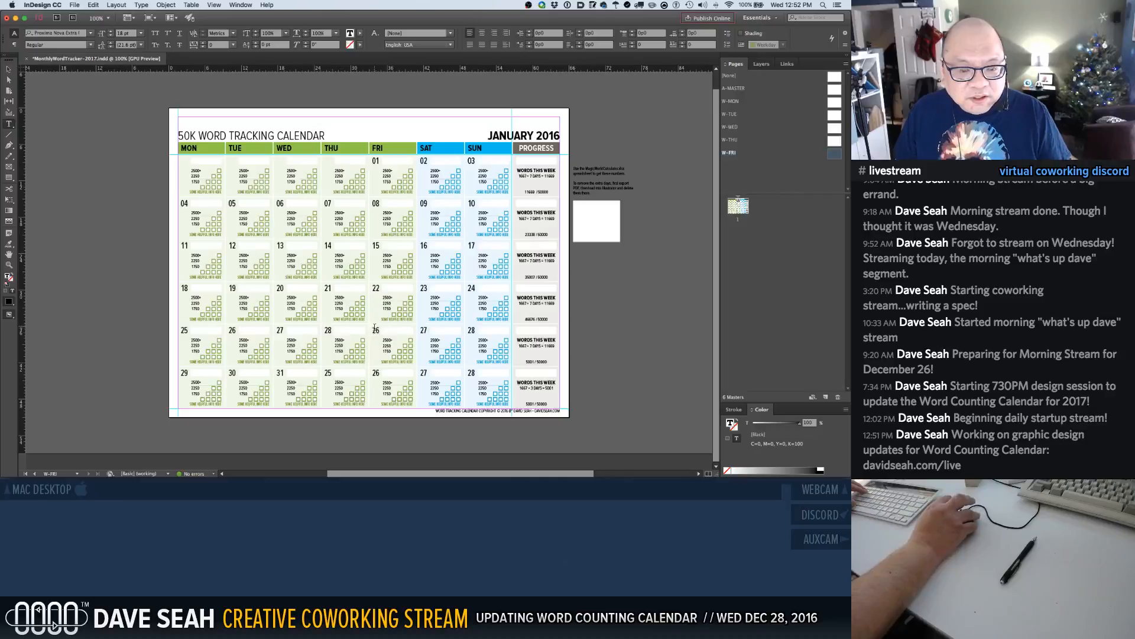
pyautogui.doubleClick(375, 329)
pyautogui.write('29')
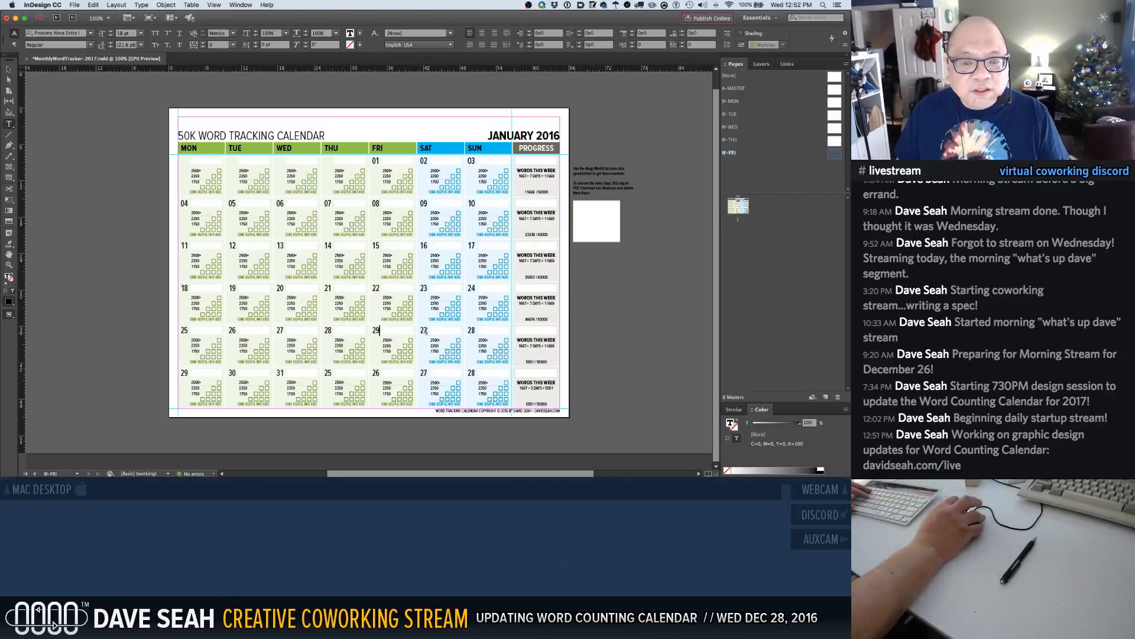
pyautogui.write('30')
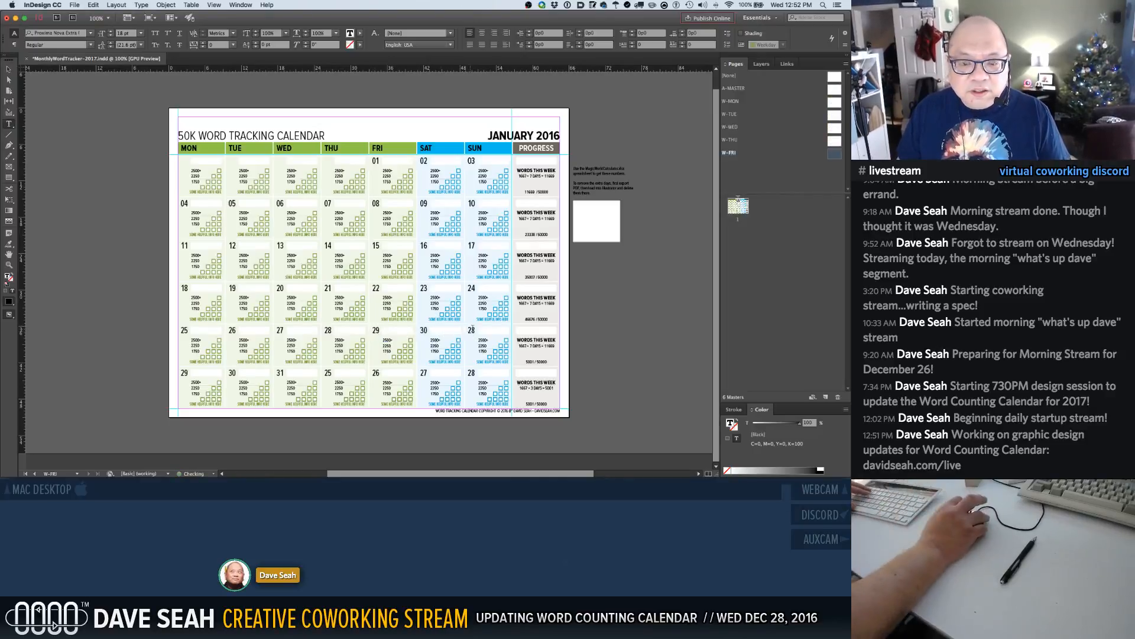
pyautogui.click(617, 341)
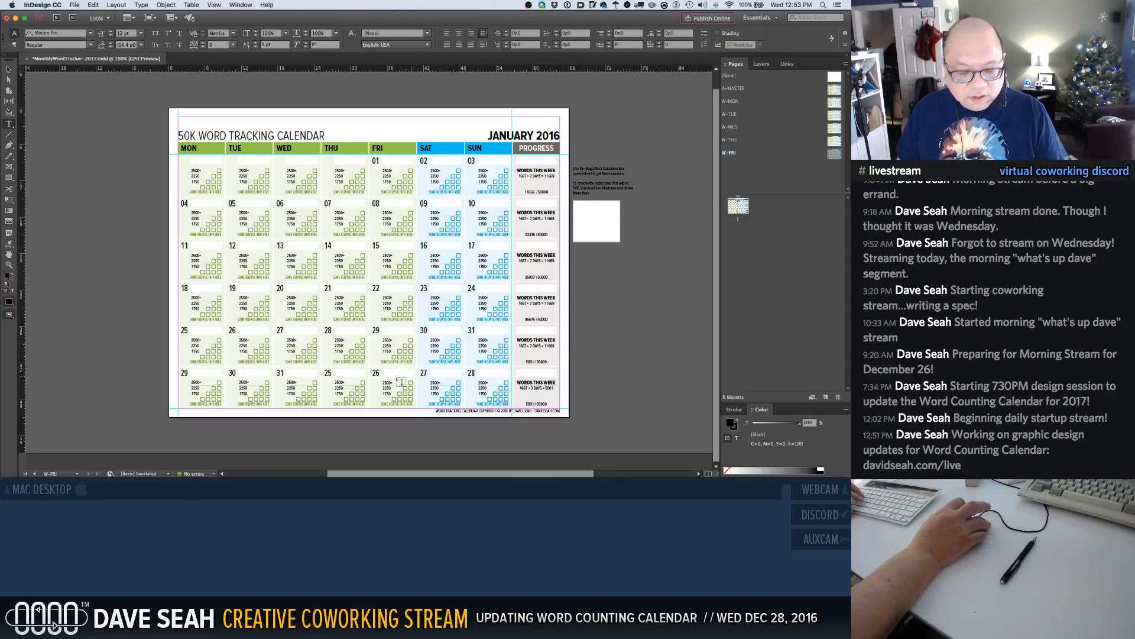
# Delete all seven date numbers in the sixth calendar row of W-FRI and save the document
pyautogui.press('v')
pyautogui.click(186, 374)
pyautogui.keyDown('shift'); pyautogui.click(231, 377); pyautogui.keyUp('shift')
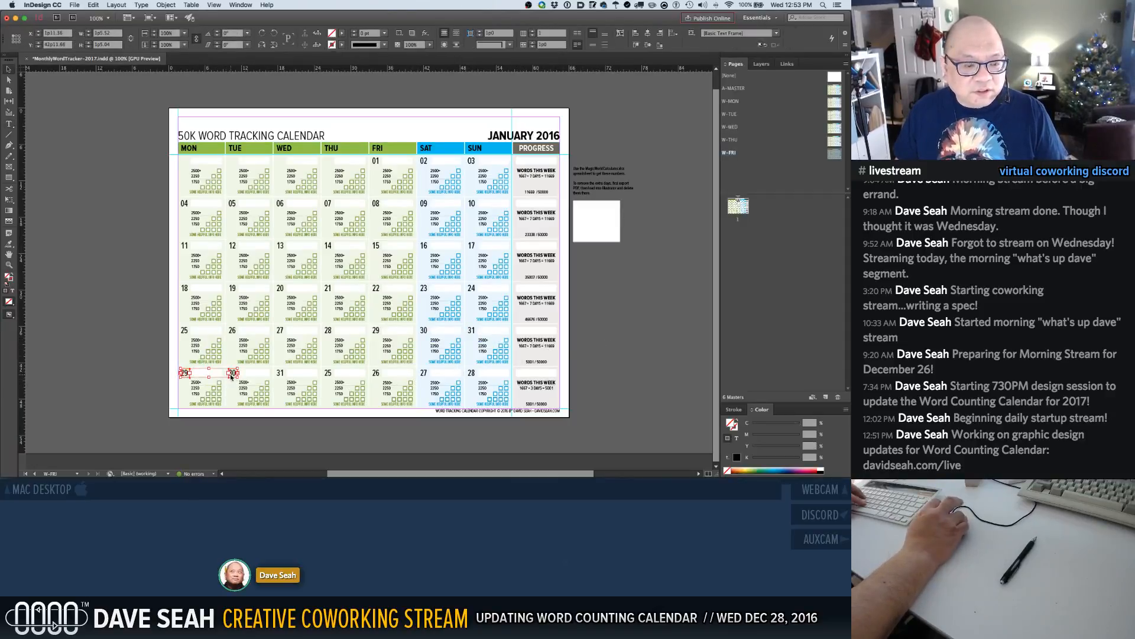
pyautogui.keyDown('shift'); pyautogui.click(280, 374); pyautogui.keyUp('shift')
pyautogui.keyDown('shift'); pyautogui.click(329, 375); pyautogui.keyUp('shift')
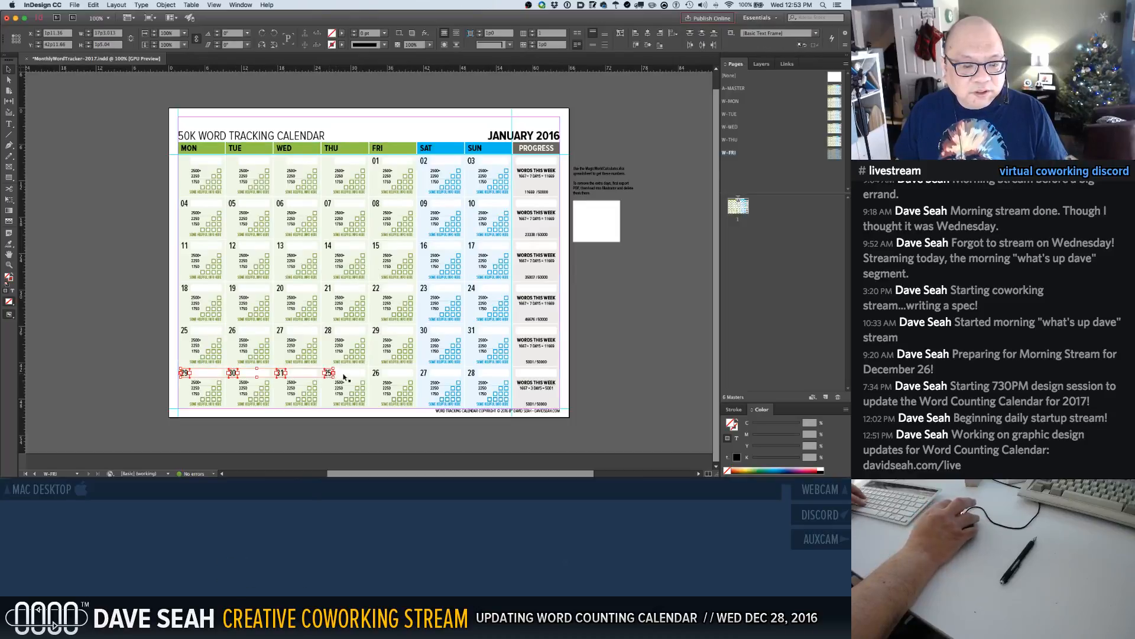
pyautogui.keyDown('shift'); pyautogui.click(376, 373); pyautogui.keyUp('shift')
pyautogui.keyDown('shift'); pyautogui.click(424, 374); pyautogui.keyUp('shift')
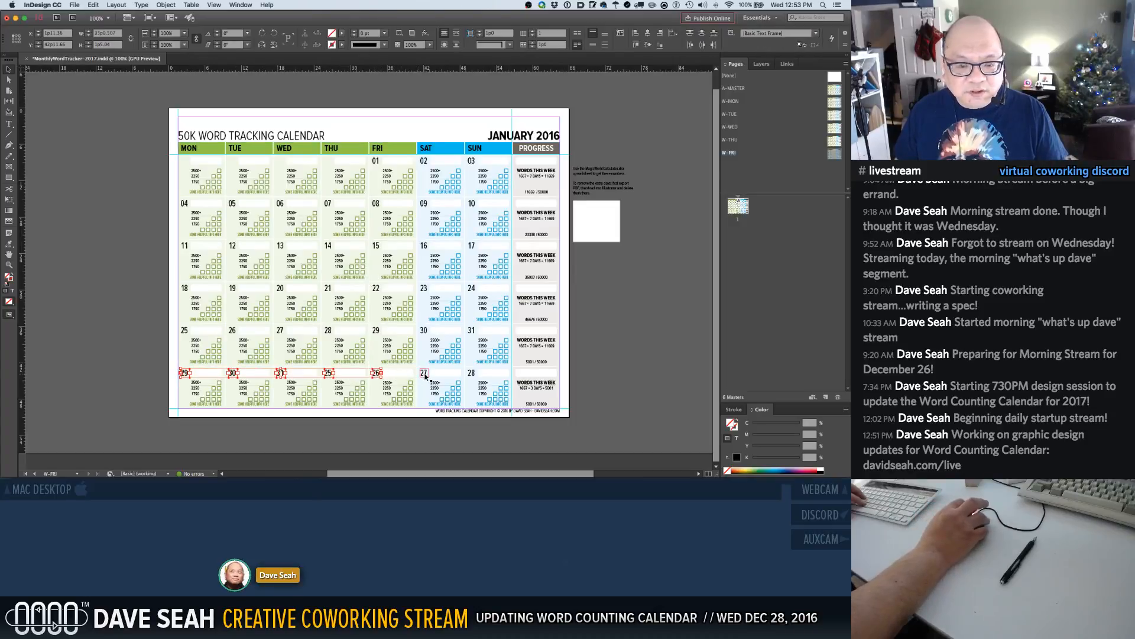
pyautogui.keyDown('shift'); pyautogui.click(472, 375); pyautogui.keyUp('shift')
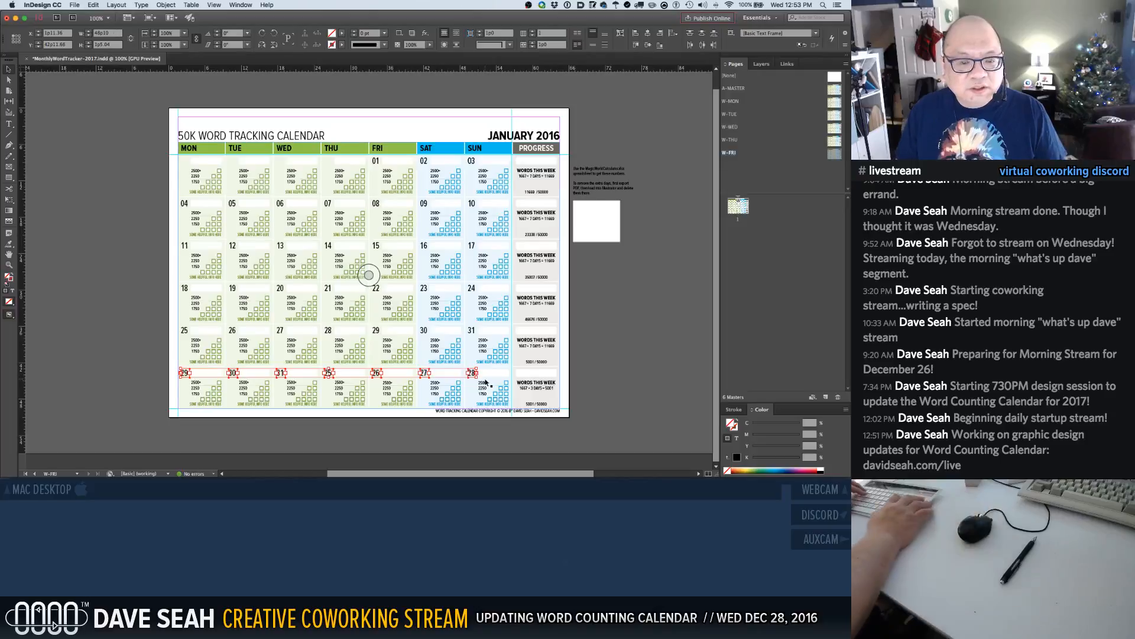
pyautogui.press('Delete')
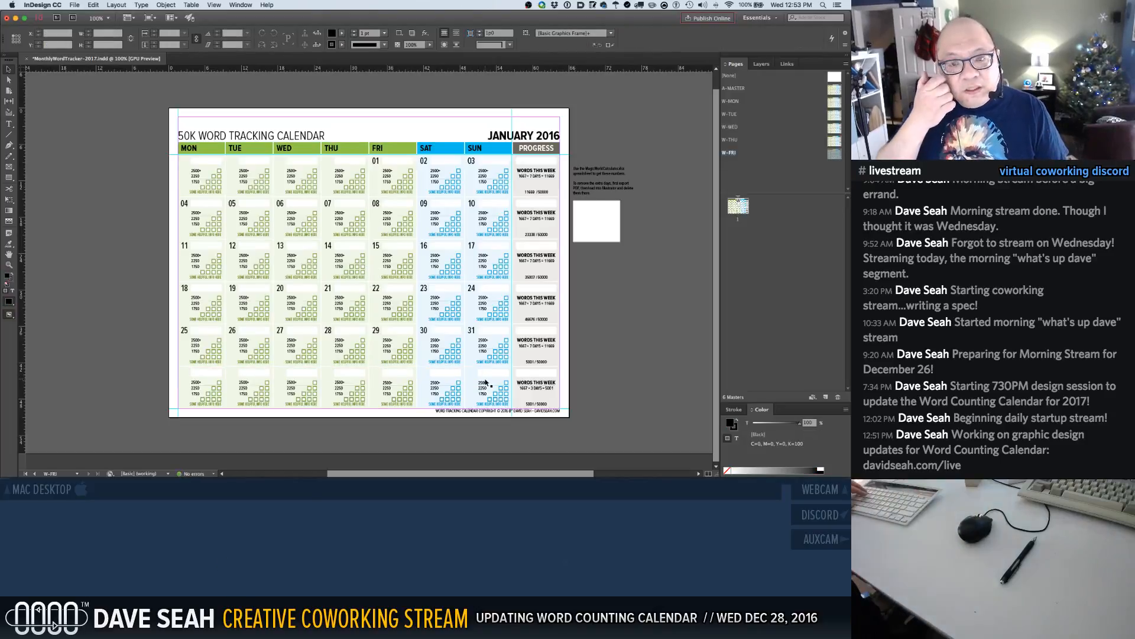
pyautogui.press('super+s')
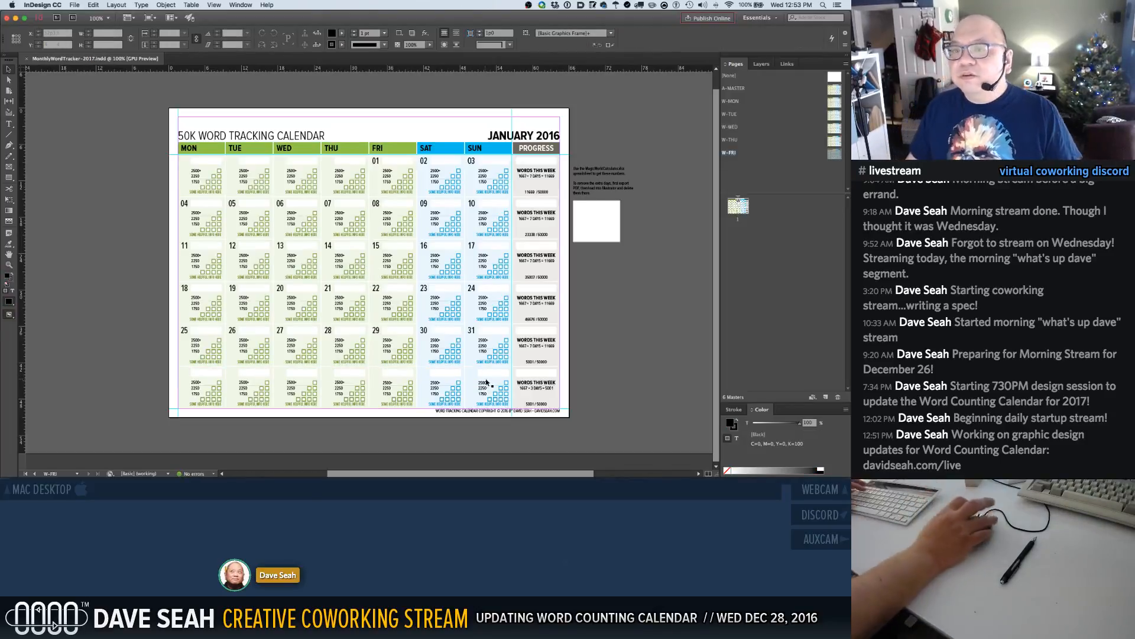
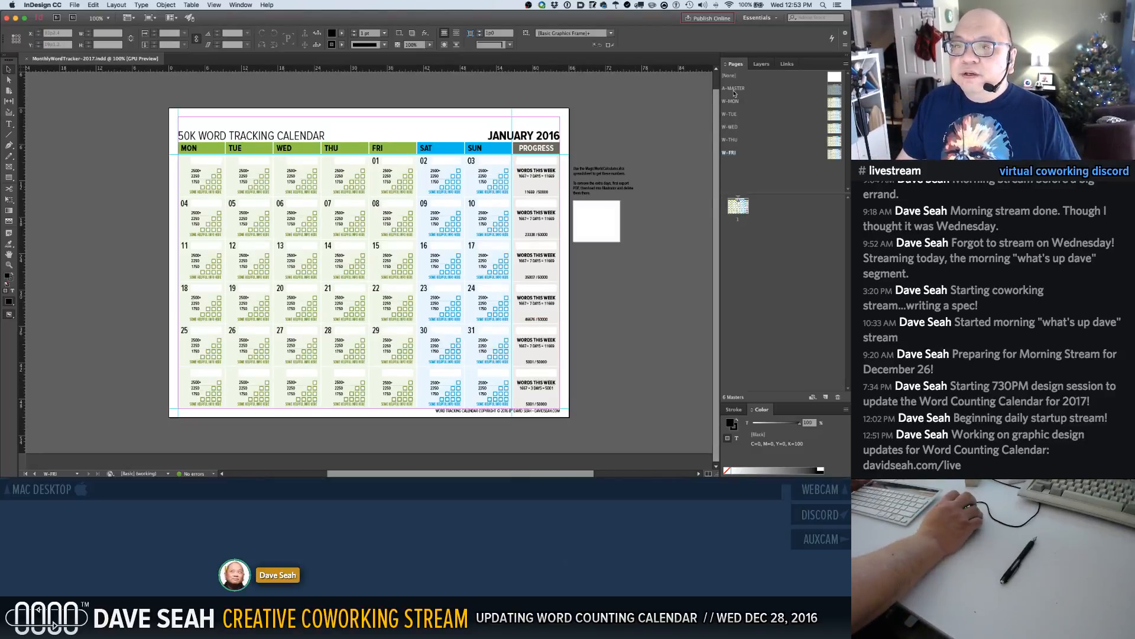
# Duplicate the A-MASTER master spread and rename the copy with prefix W and name SAT
pyautogui.rightClick(733, 92)
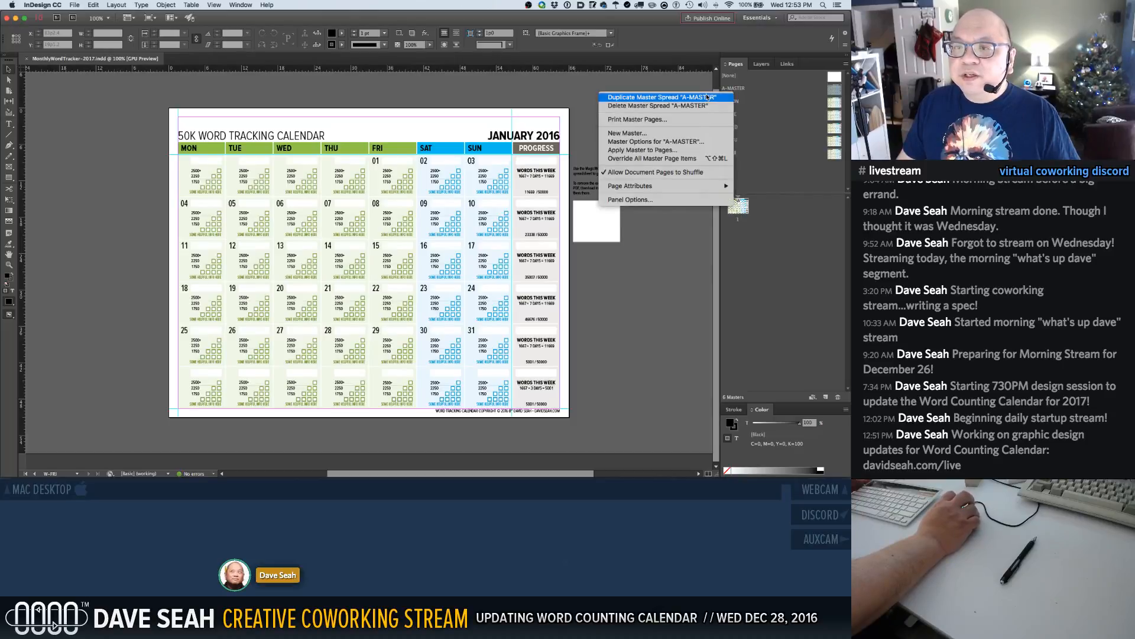
pyautogui.click(707, 97)
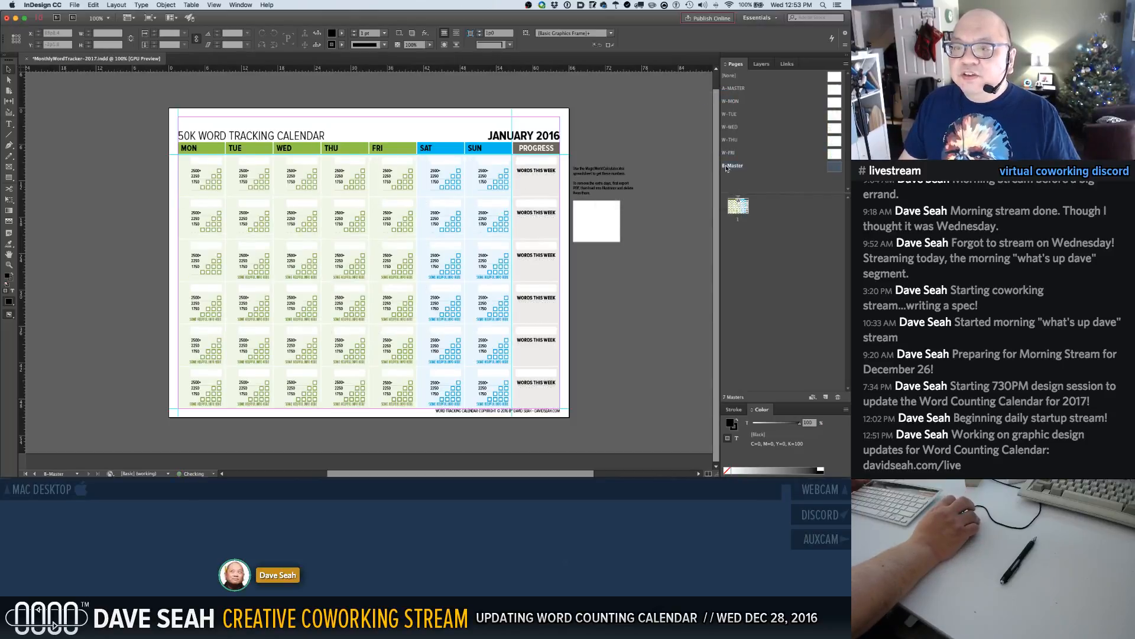
pyautogui.rightClick(727, 169)
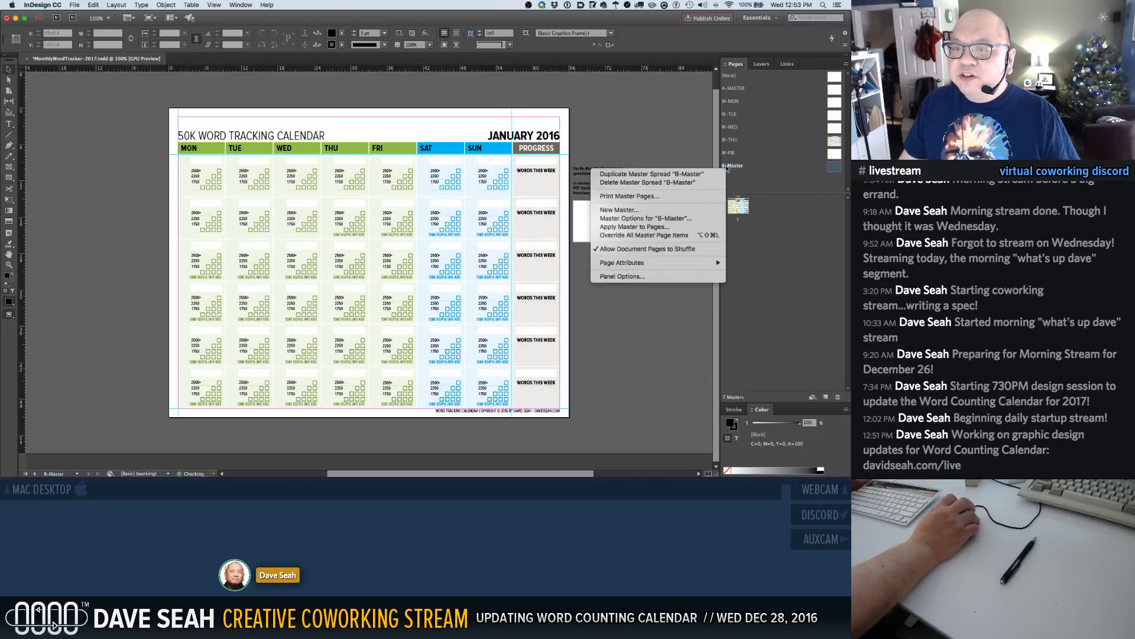
pyautogui.click(674, 221)
pyautogui.write('W')
pyautogui.press('Tab')
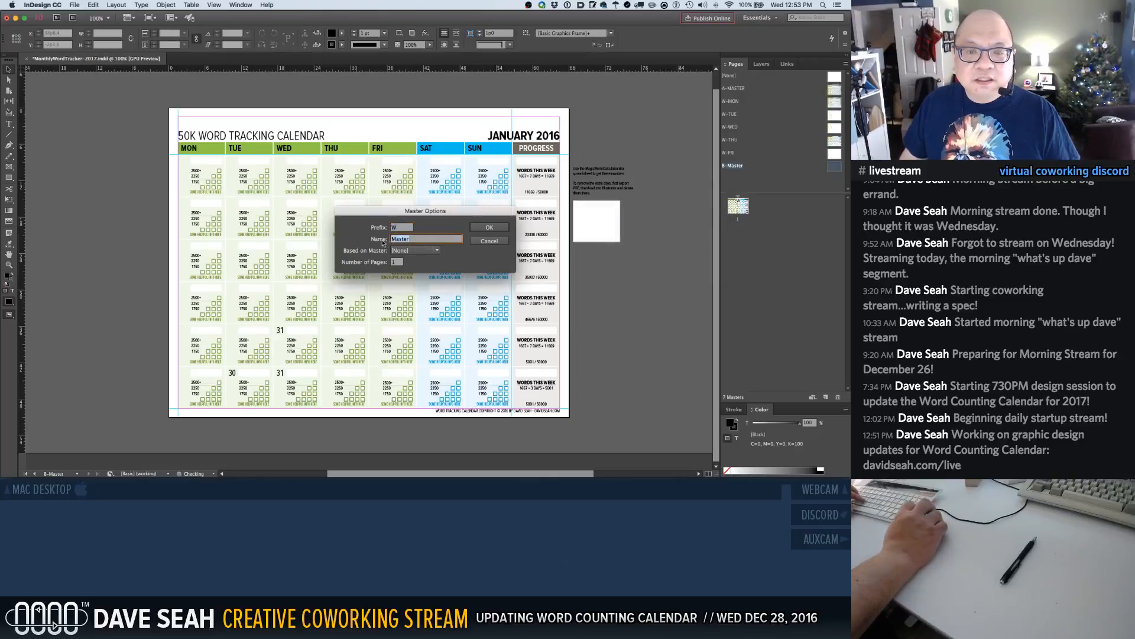
pyautogui.write('SAT')
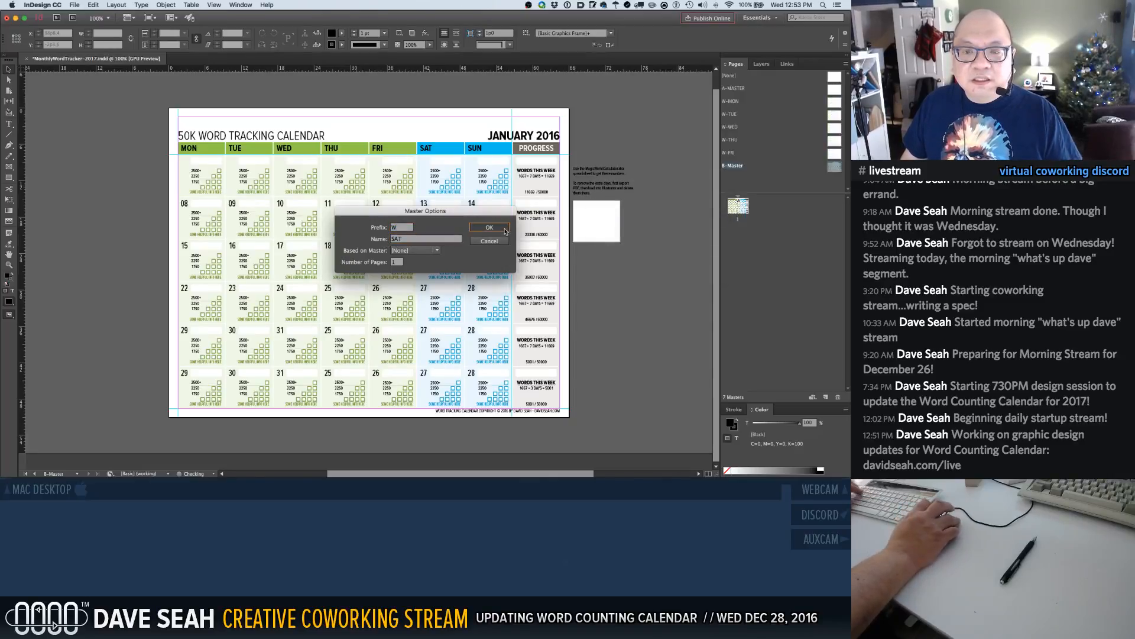
pyautogui.click(505, 229)
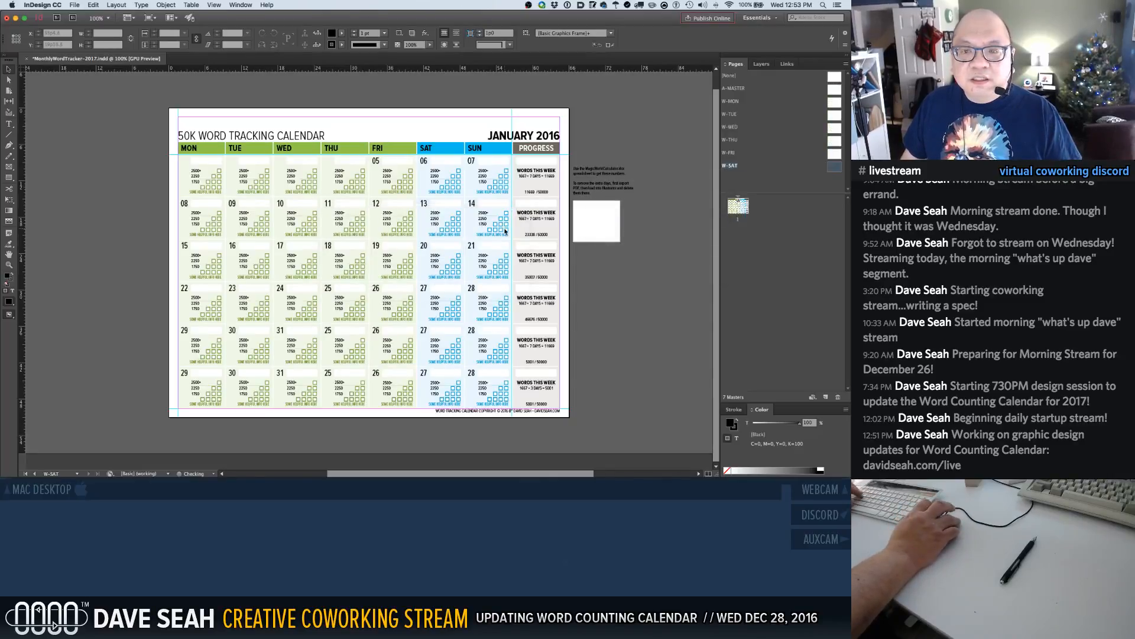
# Delete the Monday through Friday date numbers in the first calendar row of W-SAT
pyautogui.doubleClick(731, 155)
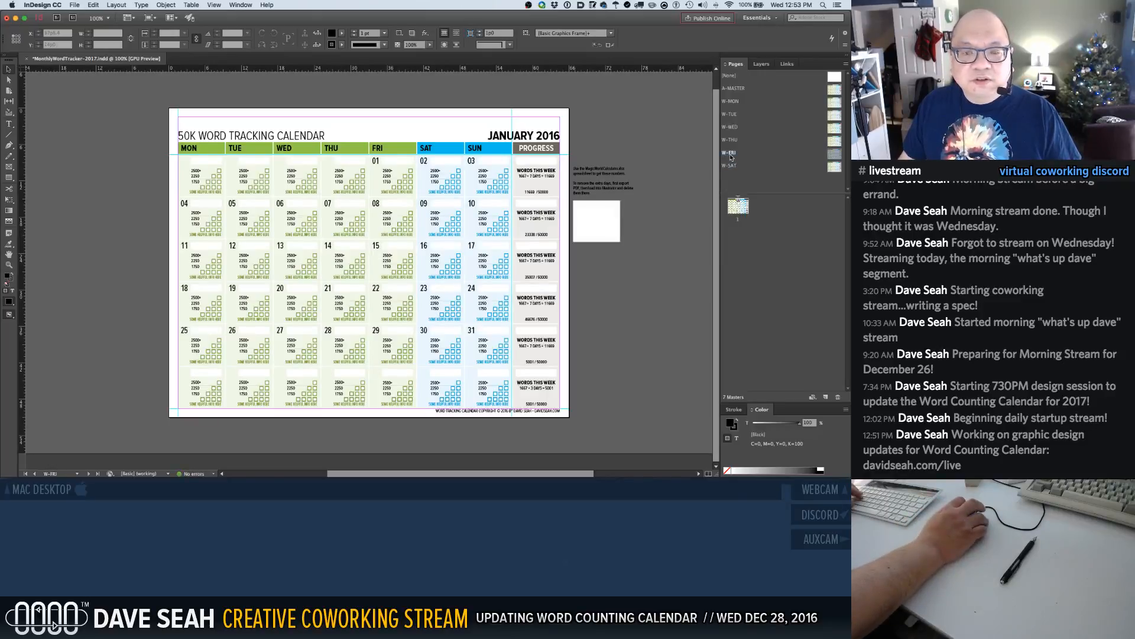
pyautogui.doubleClick(730, 165)
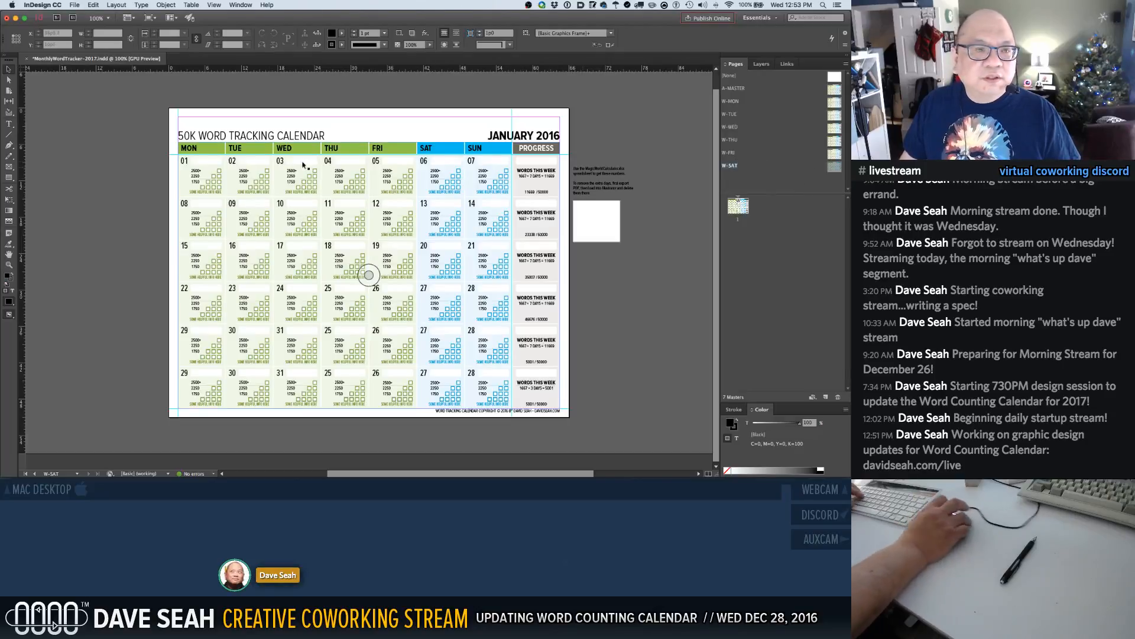
pyautogui.click(184, 161)
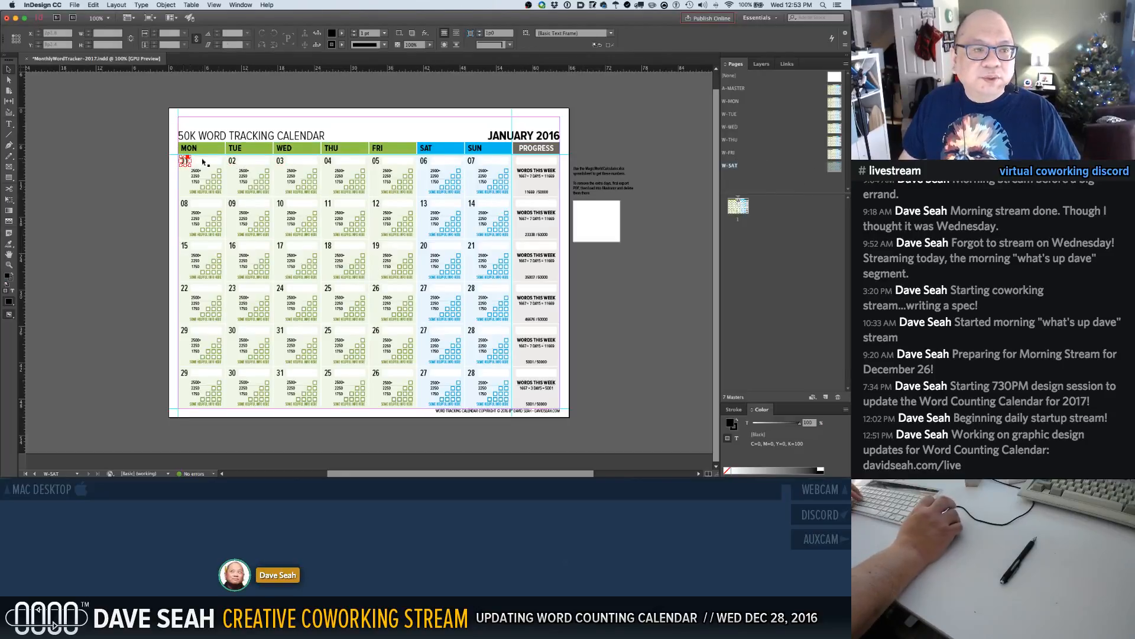
pyautogui.keyDown('shift'); pyautogui.click(232, 161); pyautogui.keyUp('shift')
pyautogui.keyDown('shift'); pyautogui.click(281, 160); pyautogui.keyUp('shift')
pyautogui.keyDown('shift'); pyautogui.click(328, 161); pyautogui.keyUp('shift')
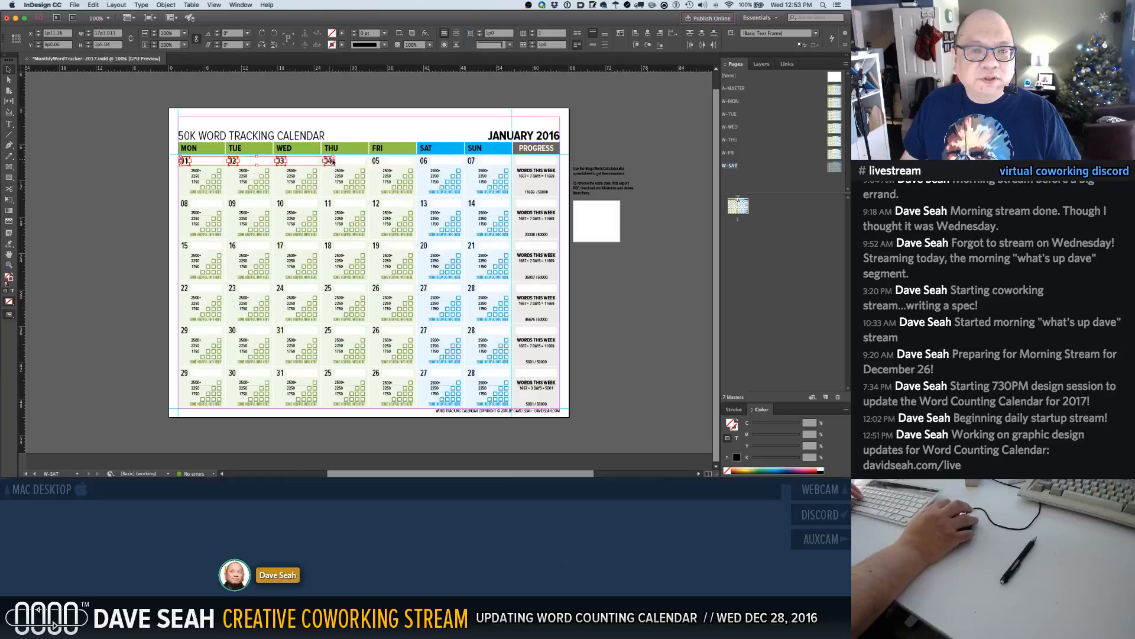
pyautogui.keyDown('shift'); pyautogui.click(376, 161); pyautogui.keyUp('shift')
pyautogui.press('Delete')
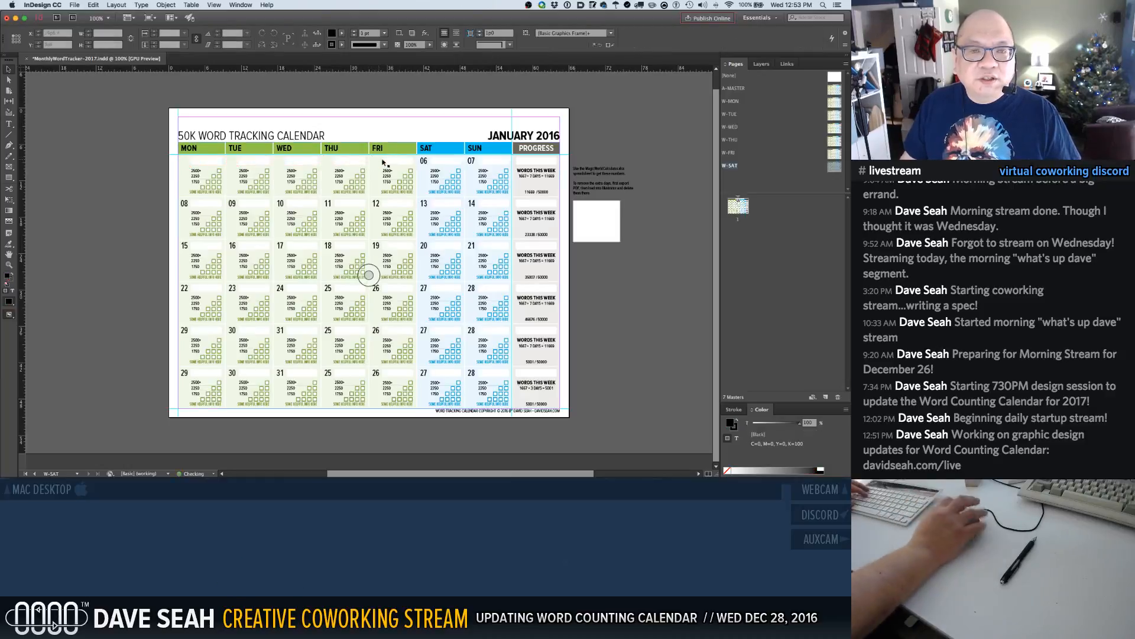
# Set the Saturday and Sunday date numbers in the first calendar row of W-SAT to 01 and 02
pyautogui.press('t')
pyautogui.click(424, 160)
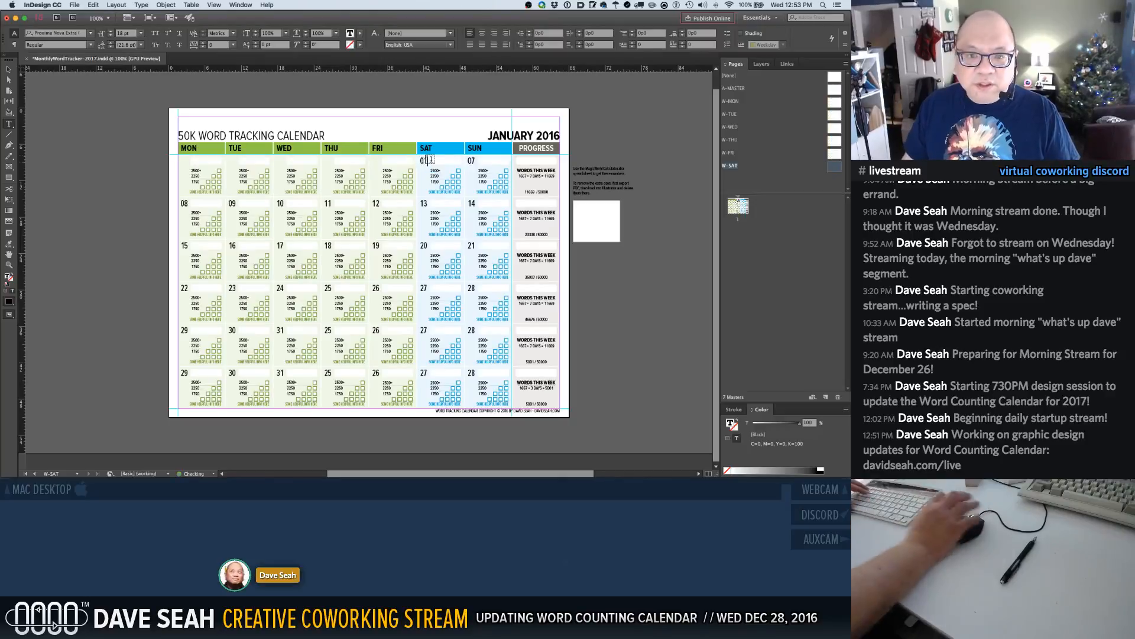
pyautogui.write('01')
pyautogui.doubleClick(472, 161)
pyautogui.write('02')
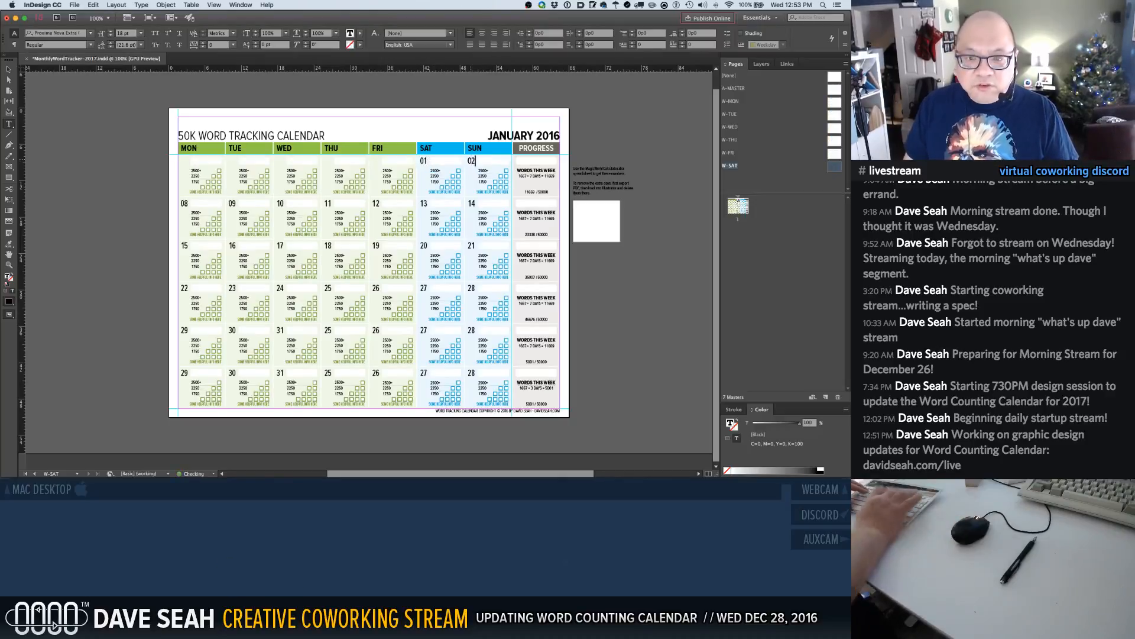
# Renumber Monday through Thursday in the second calendar row of W-SAT from 03 to 06
pyautogui.doubleClick(184, 204)
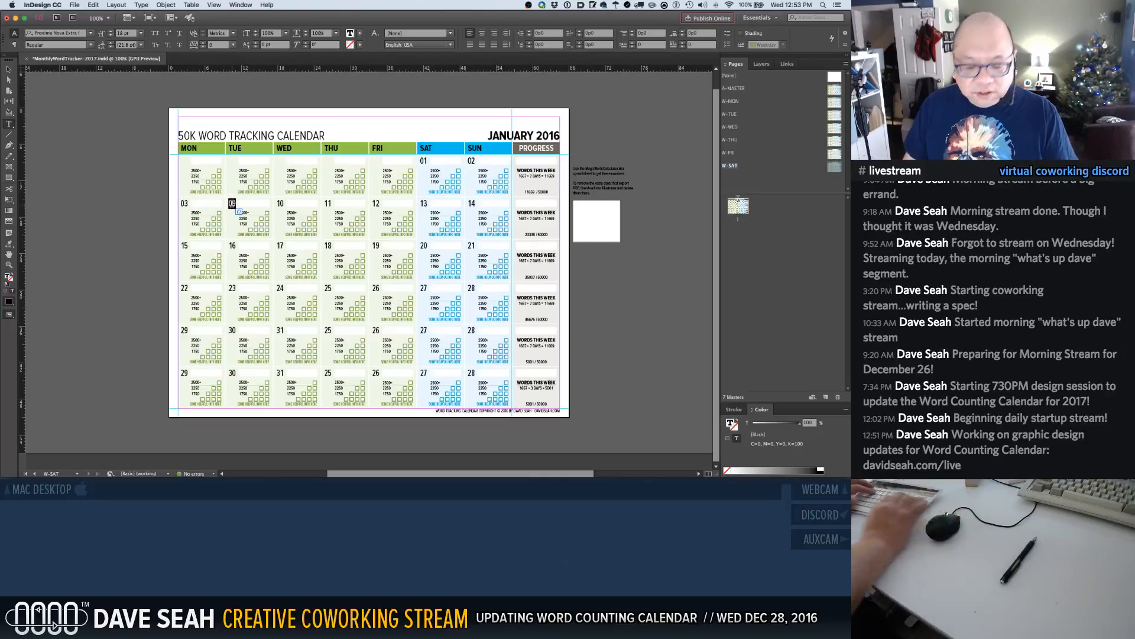
pyautogui.doubleClick(232, 203)
pyautogui.write('04')
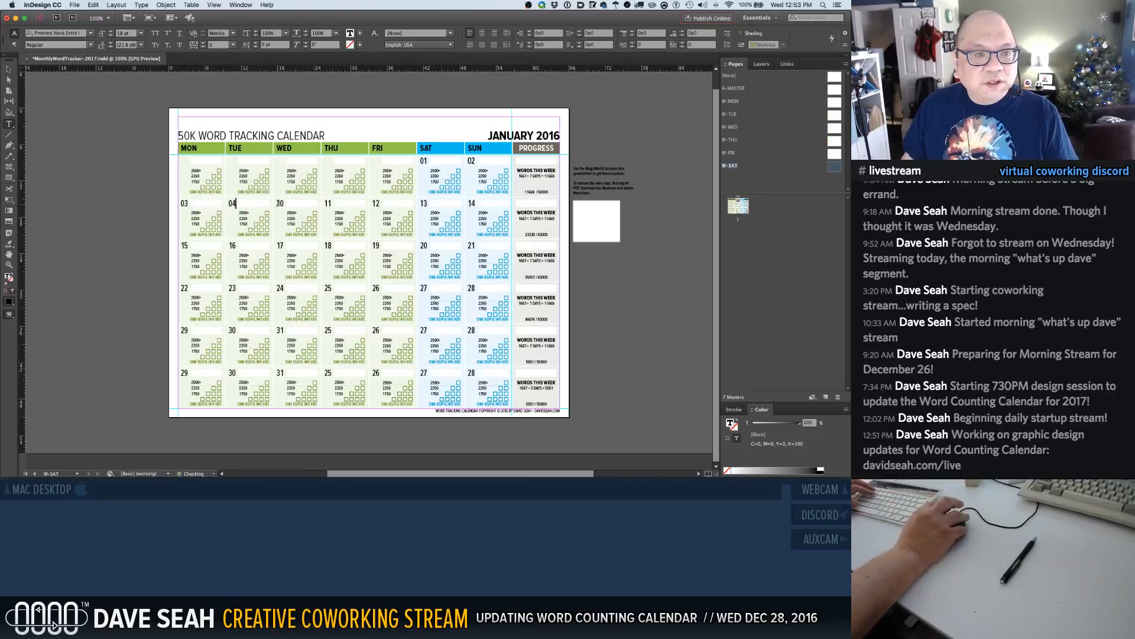
pyautogui.write('05')
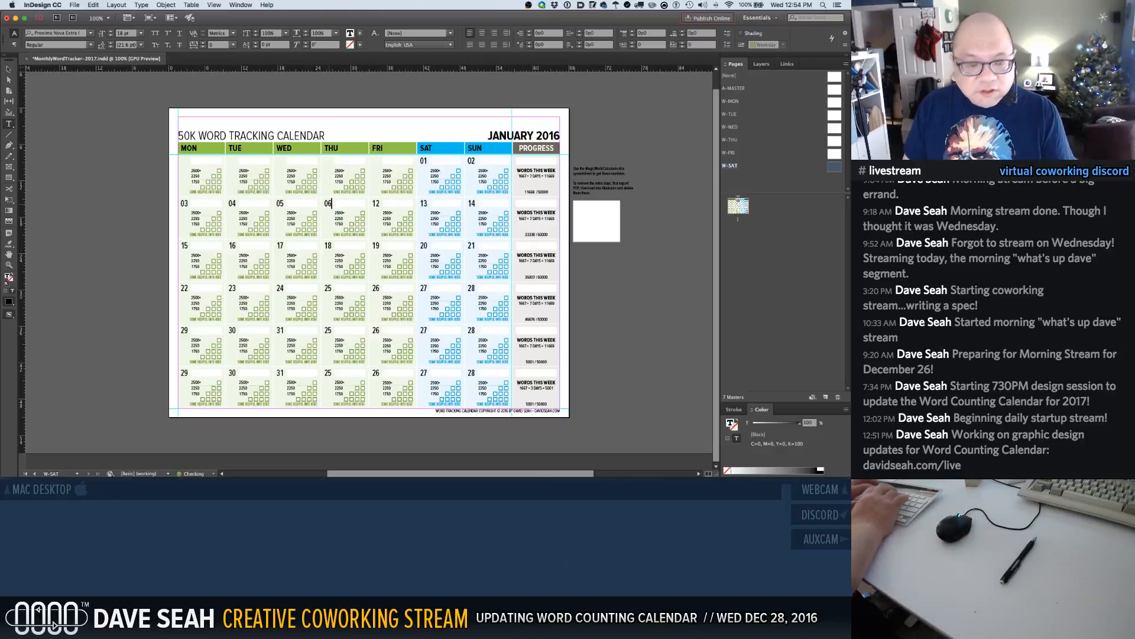
pyautogui.write('07')
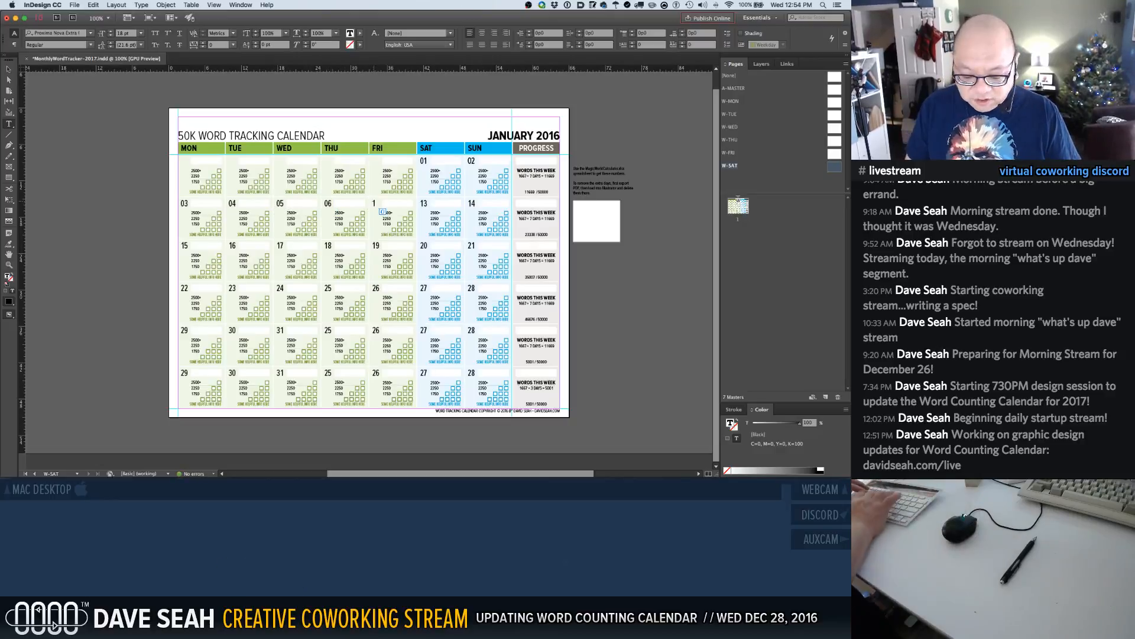
pyautogui.doubleClick(424, 203)
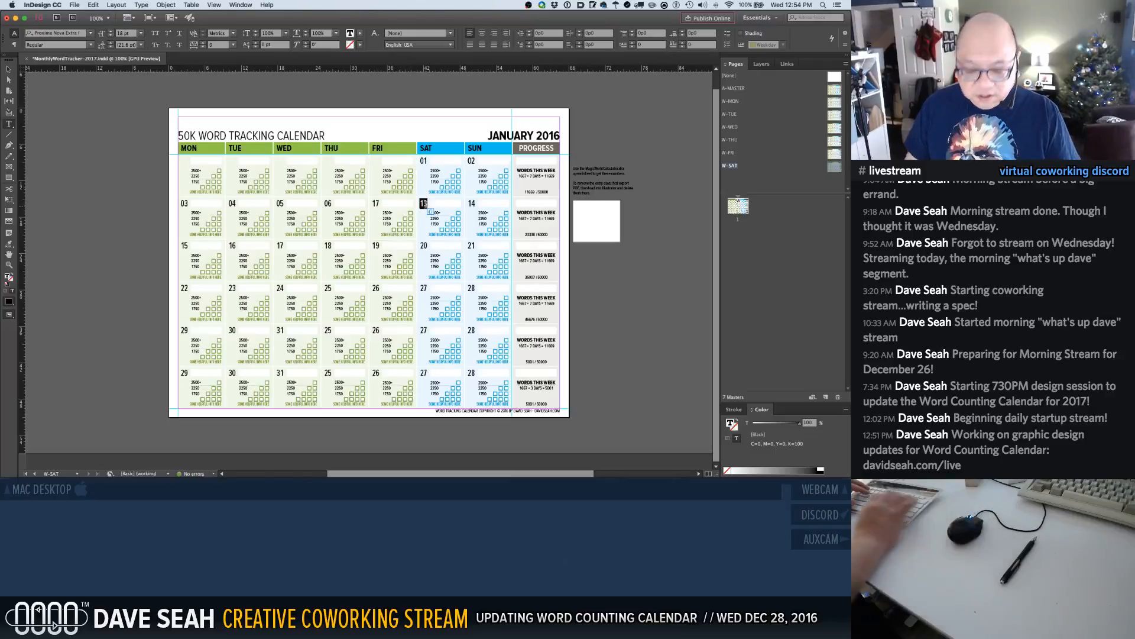
pyautogui.write('18')
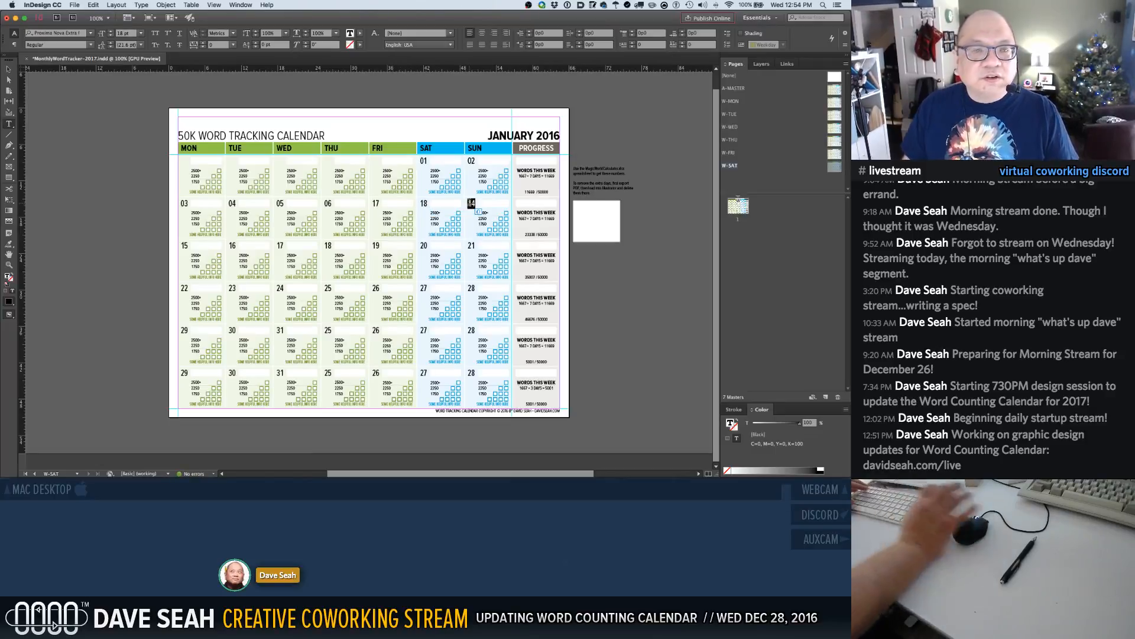
# Set the Friday, Saturday and Sunday date numbers in the second calendar row of W-SAT to 07, 08 and 09
pyautogui.doubleClick(375, 203)
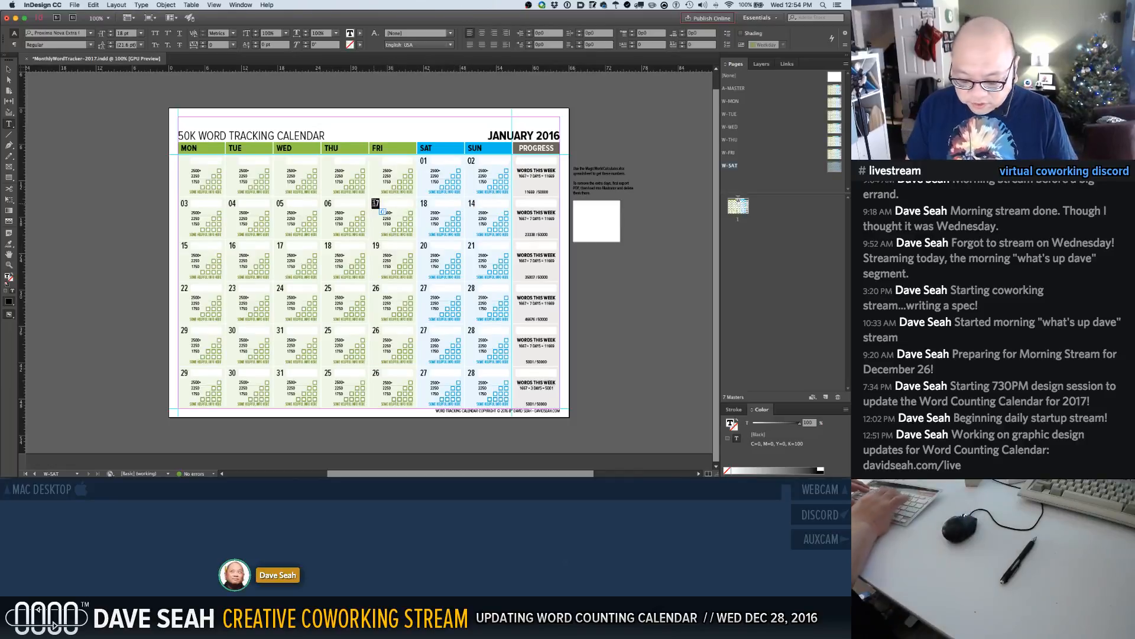
pyautogui.write('07')
pyautogui.doubleClick(424, 203)
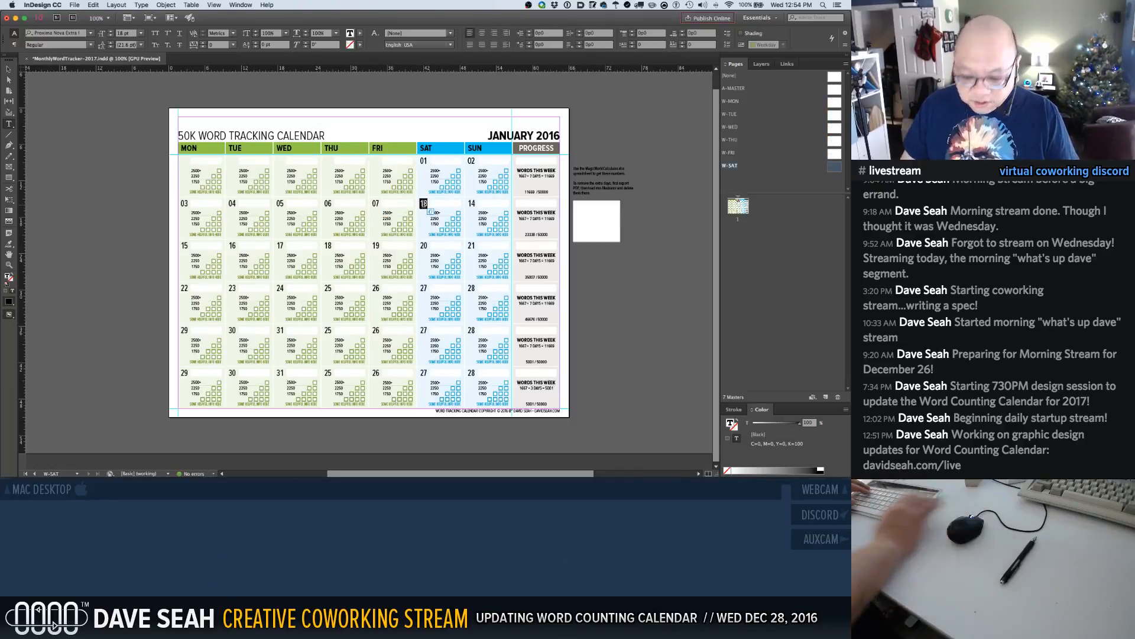
pyautogui.write('08')
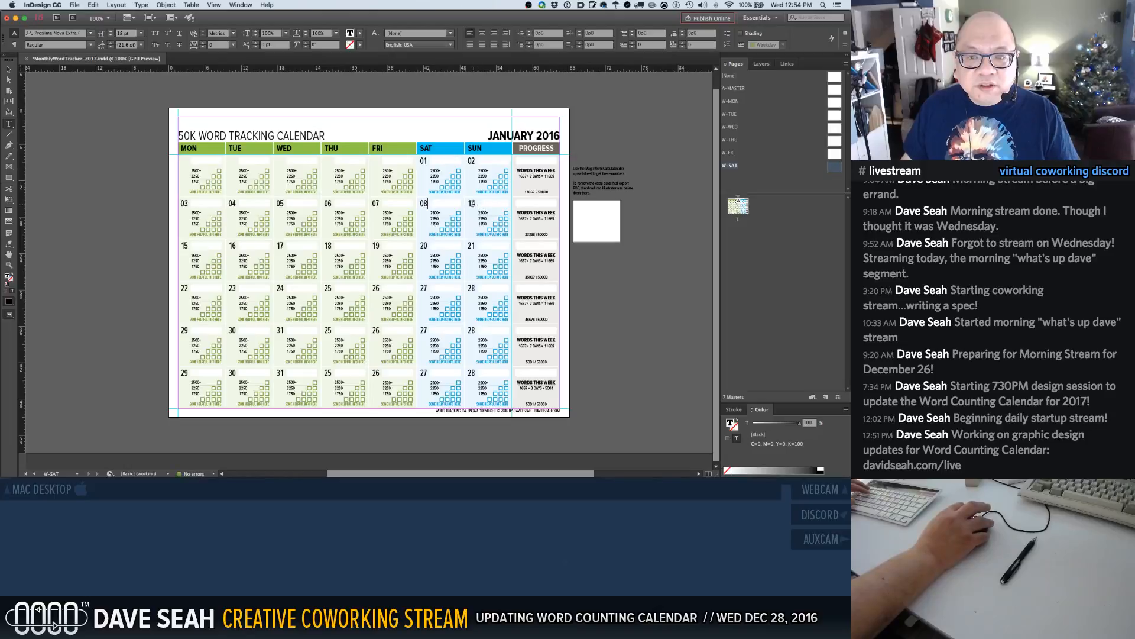
pyautogui.write('09')
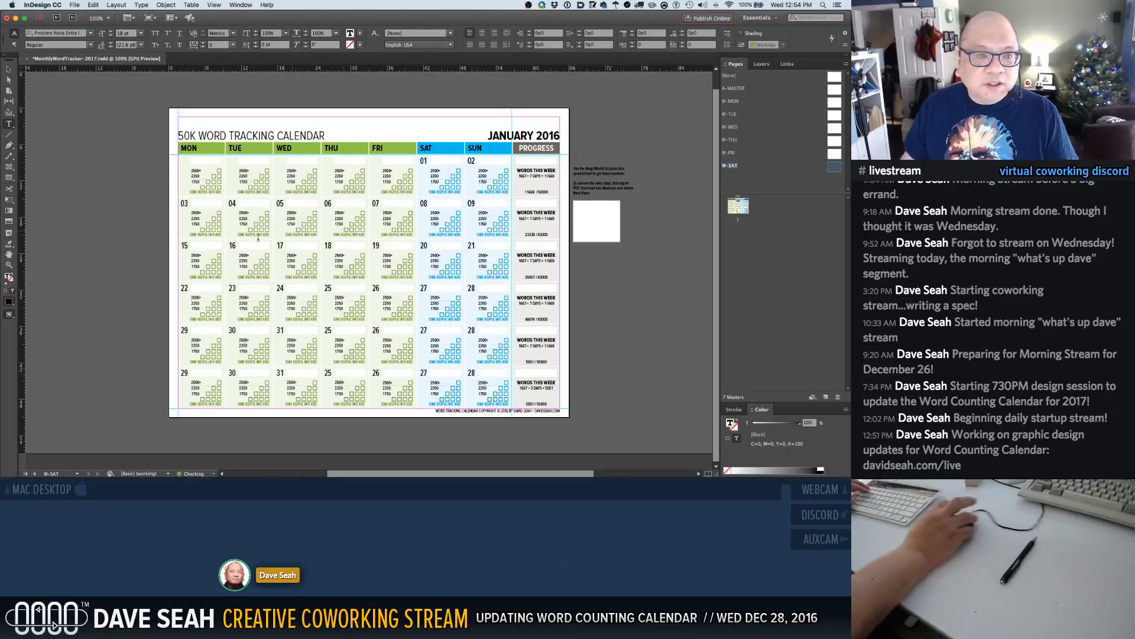
# Renumber the third calendar row of W-SAT from 10 on Monday to 16 on Sunday
pyautogui.doubleClick(184, 245)
pyautogui.write('10')
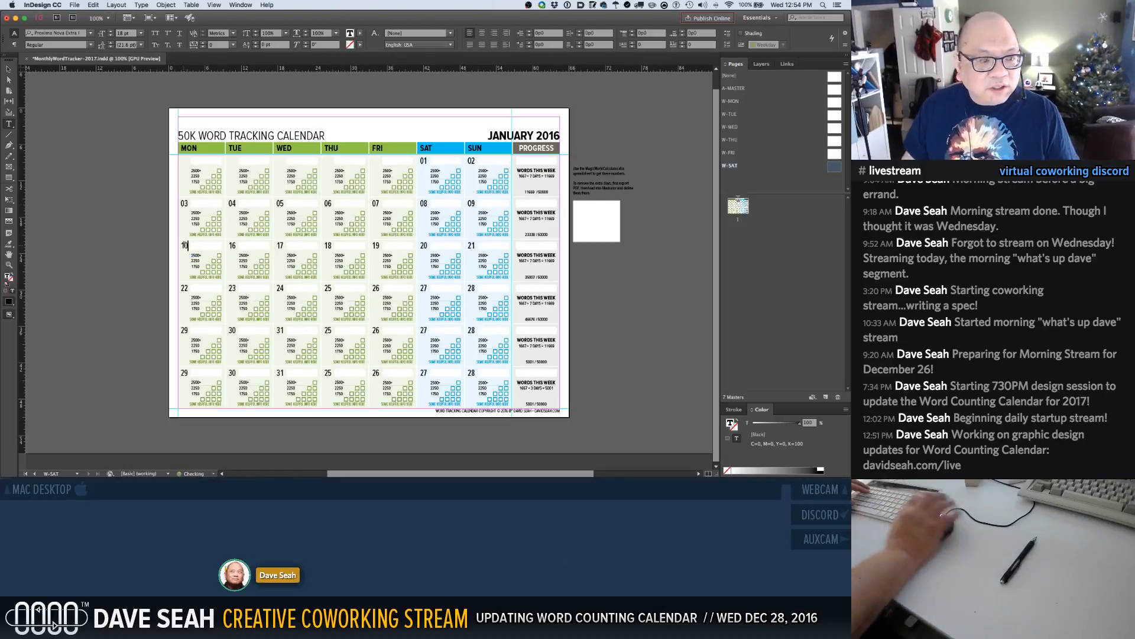
pyautogui.doubleClick(230, 246)
pyautogui.write('11')
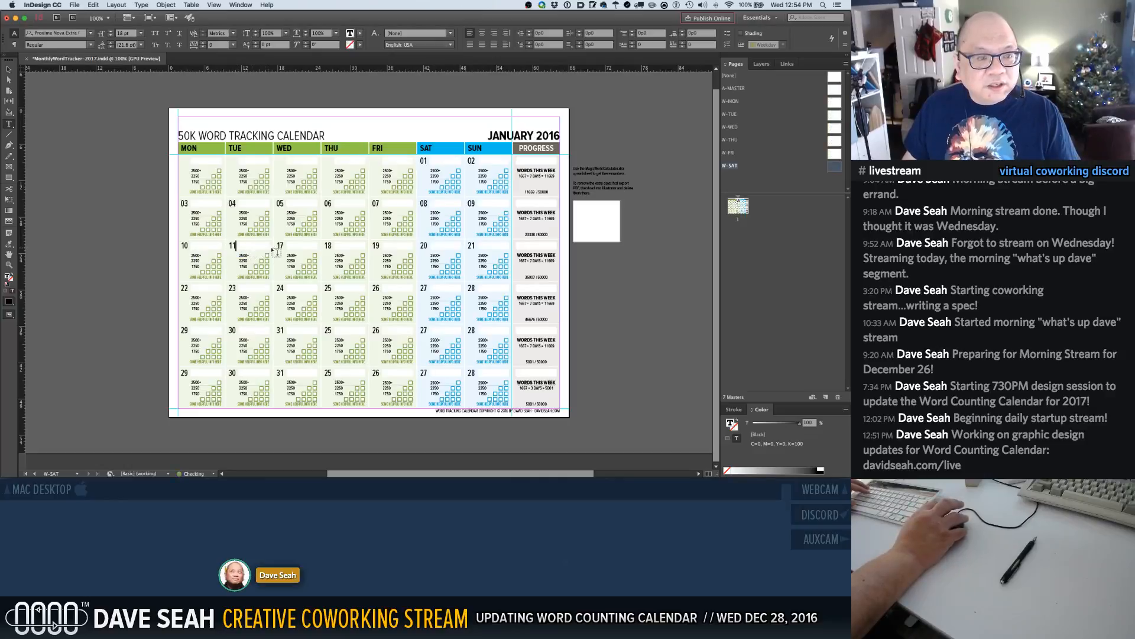
pyautogui.doubleClick(280, 245)
pyautogui.write('12')
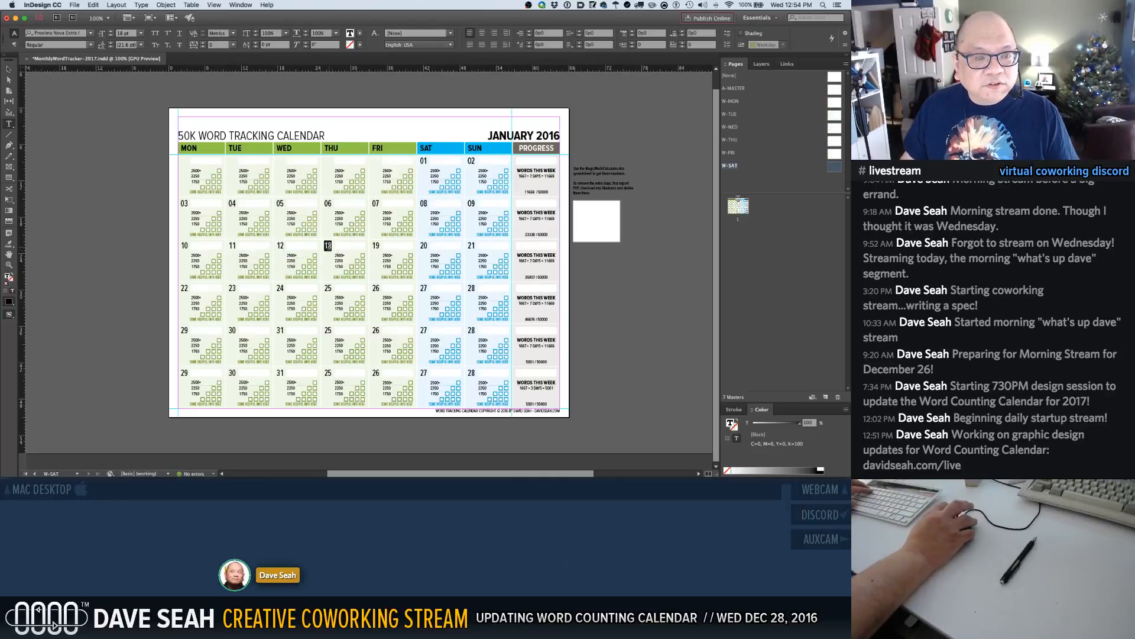
pyautogui.write('13')
pyautogui.doubleClick(376, 245)
pyautogui.write('14')
pyautogui.doubleClick(423, 246)
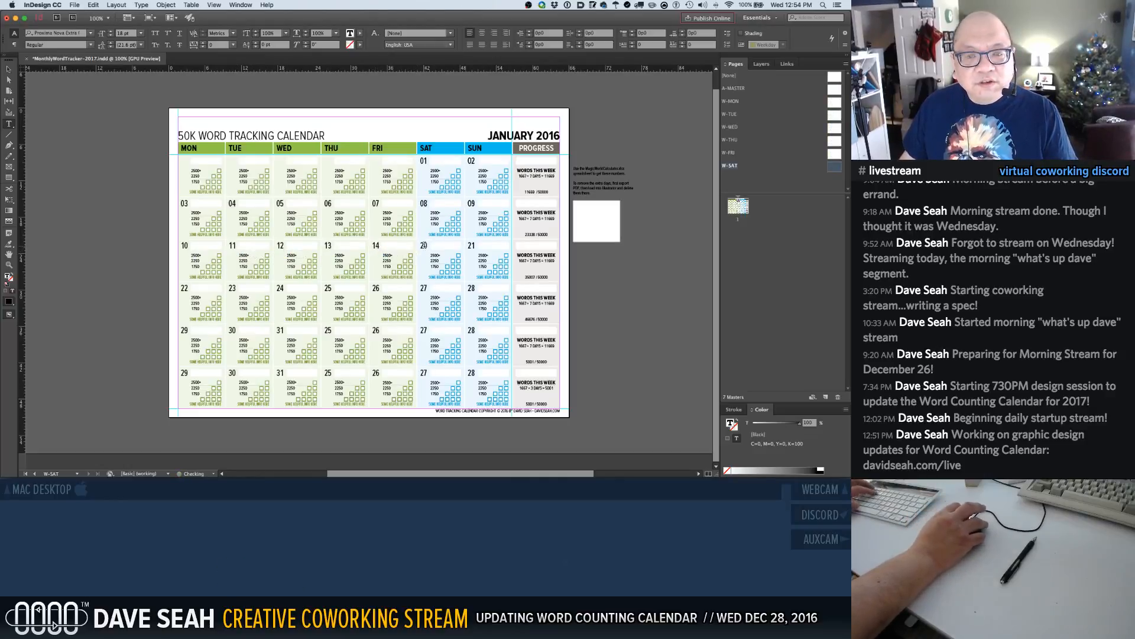
pyautogui.write('15')
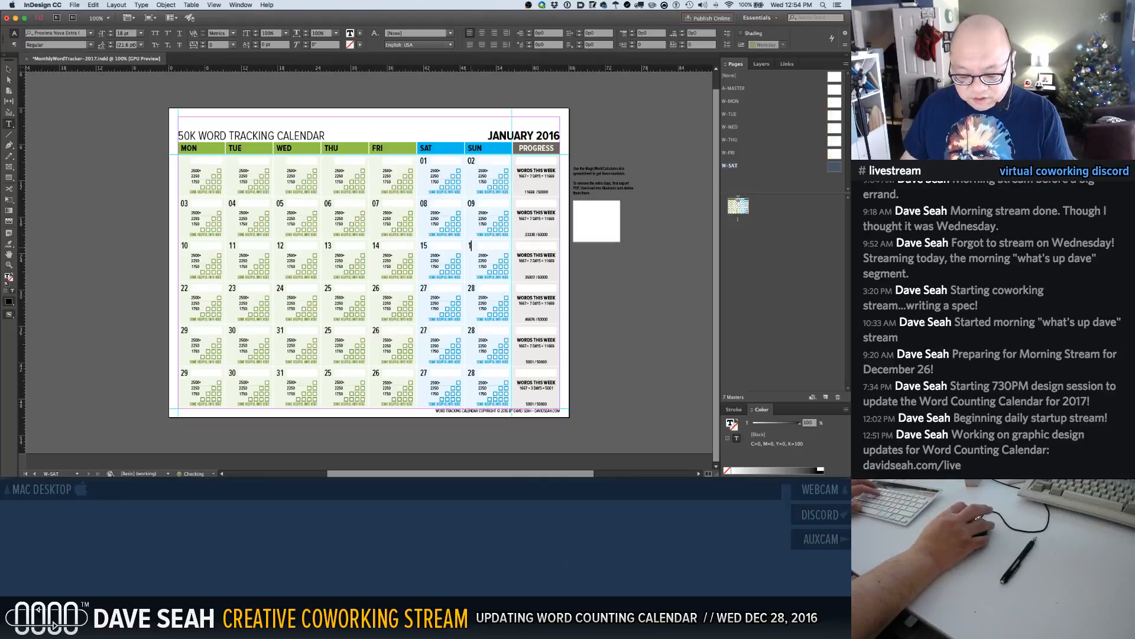
pyautogui.write('16')
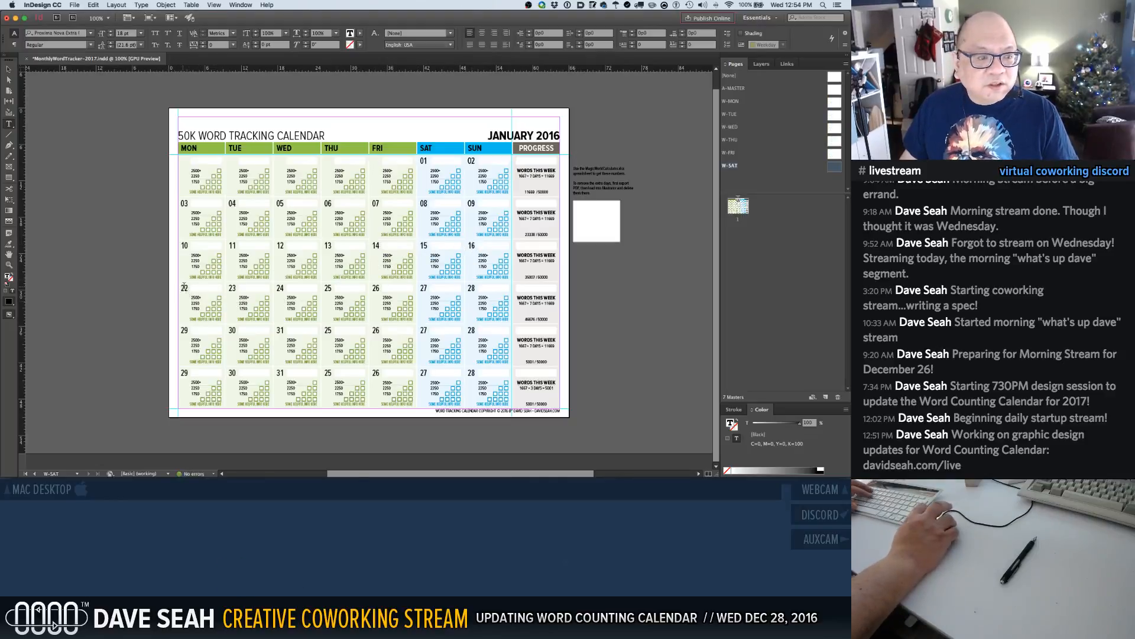
# Renumber the fourth calendar row of W-SAT from 17 on Monday to 23 on Sunday
pyautogui.write('17')
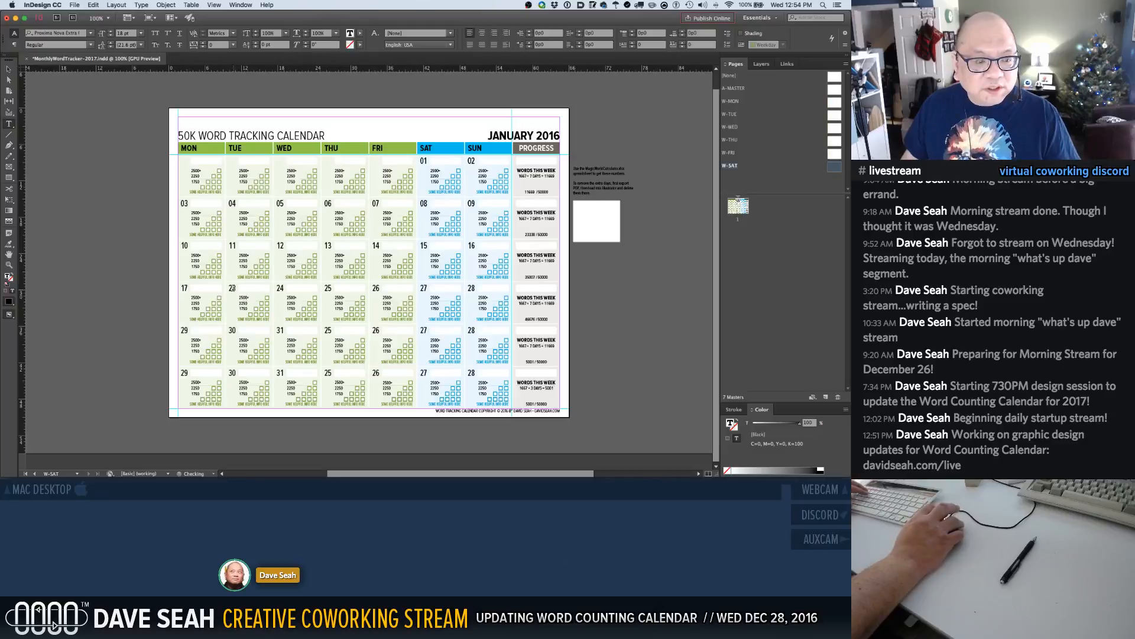
pyautogui.doubleClick(232, 288)
pyautogui.write('18')
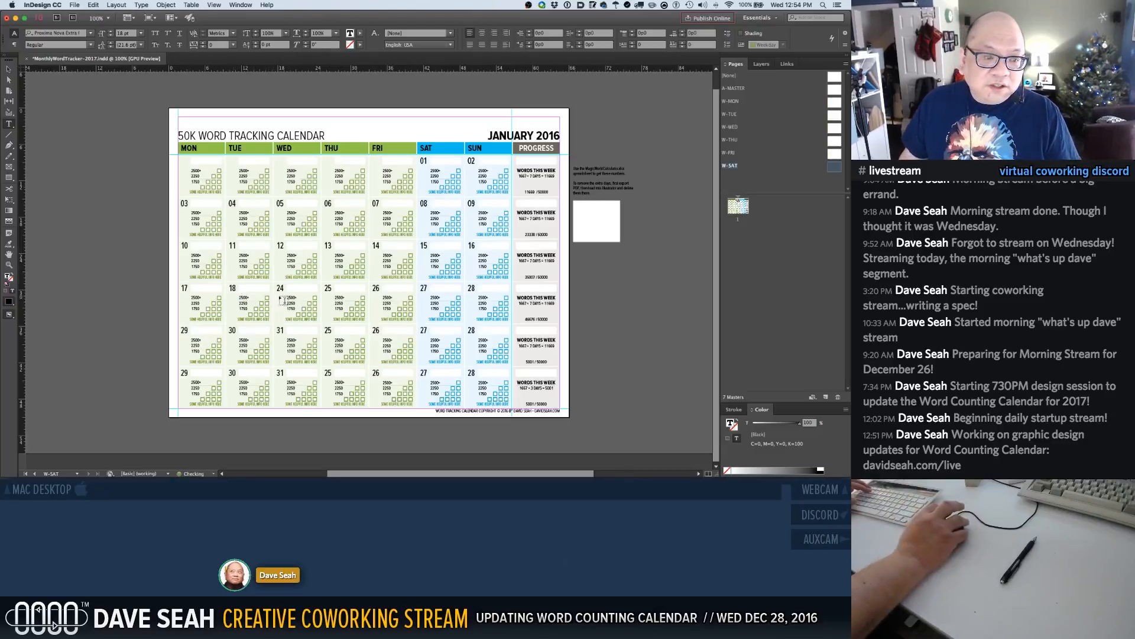
pyautogui.doubleClick(280, 288)
pyautogui.write('19')
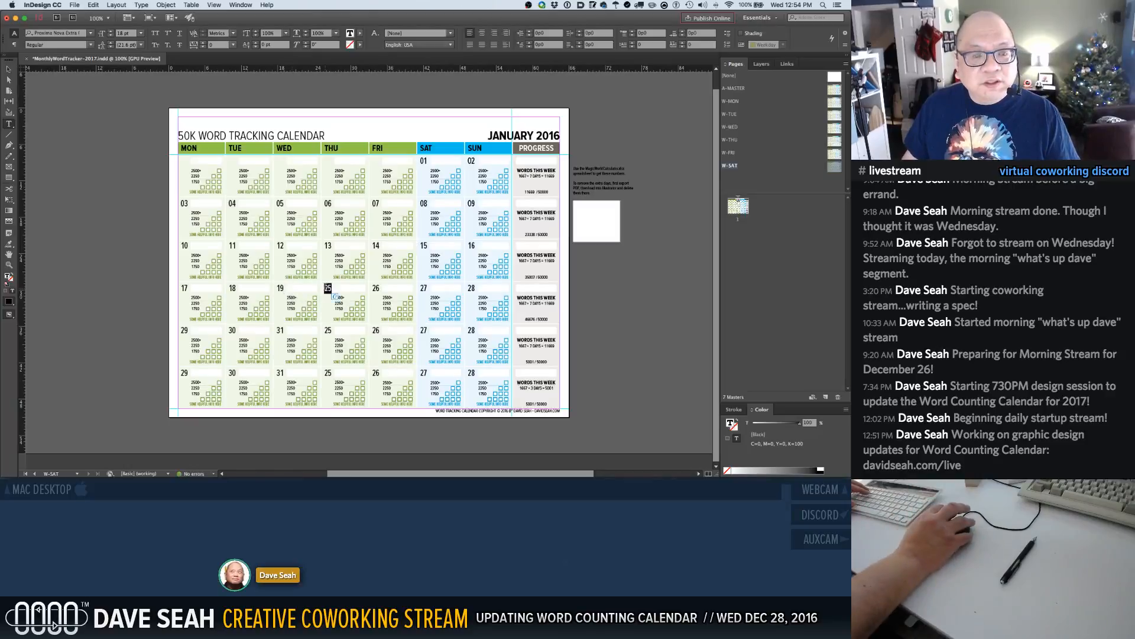
pyautogui.write('20')
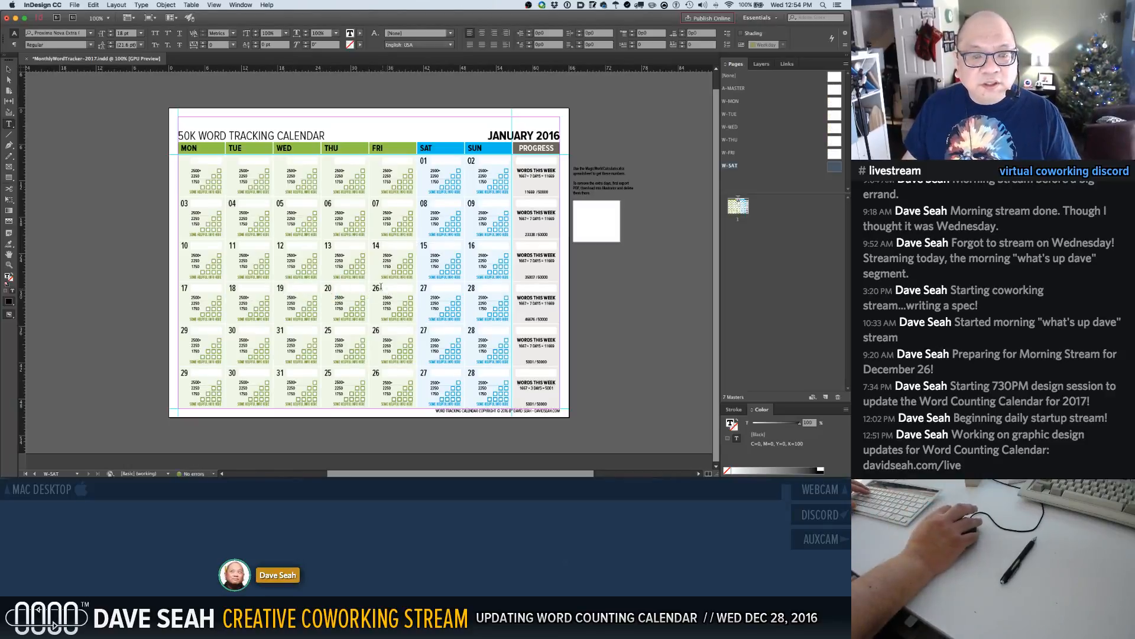
pyautogui.doubleClick(375, 288)
pyautogui.write('21 ')
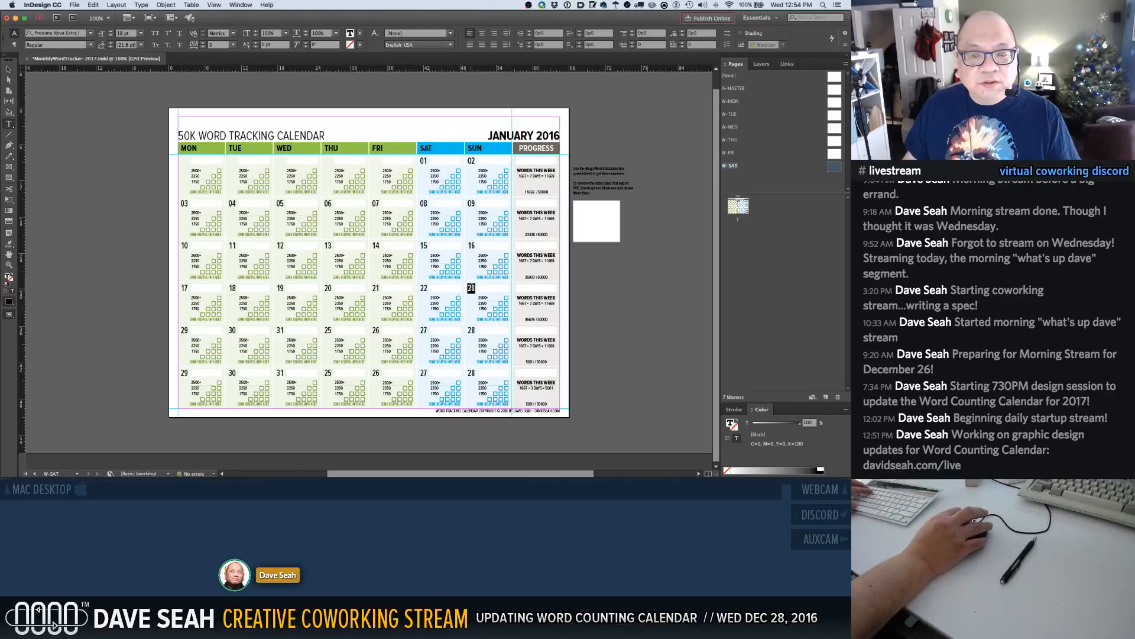
pyautogui.write('22 23')
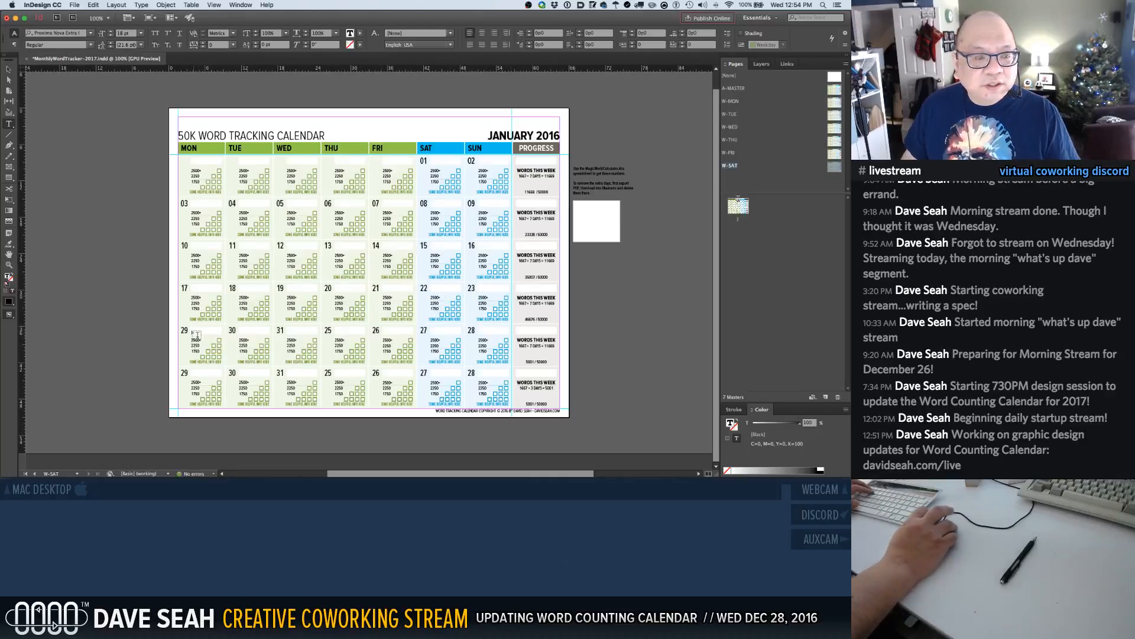
# Renumber the fifth calendar row of W-SAT from 24 on Monday to 30 on Sunday, and set the sixth row's Monday to 31
pyautogui.doubleClick(184, 330)
pyautogui.write('24')
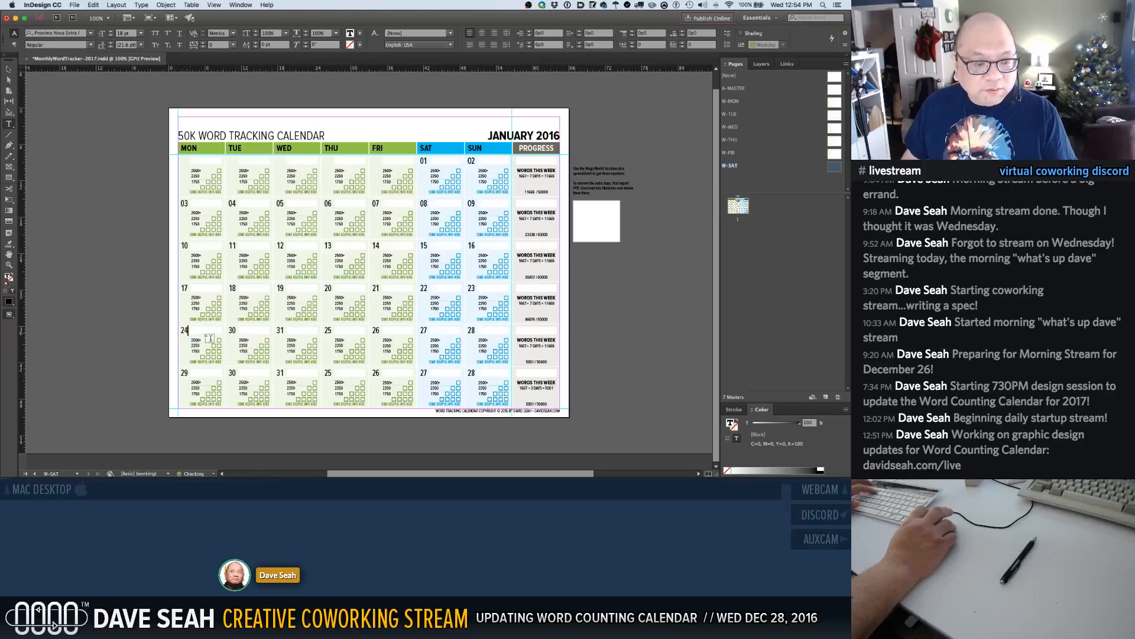
pyautogui.doubleClick(231, 330)
pyautogui.write('2')
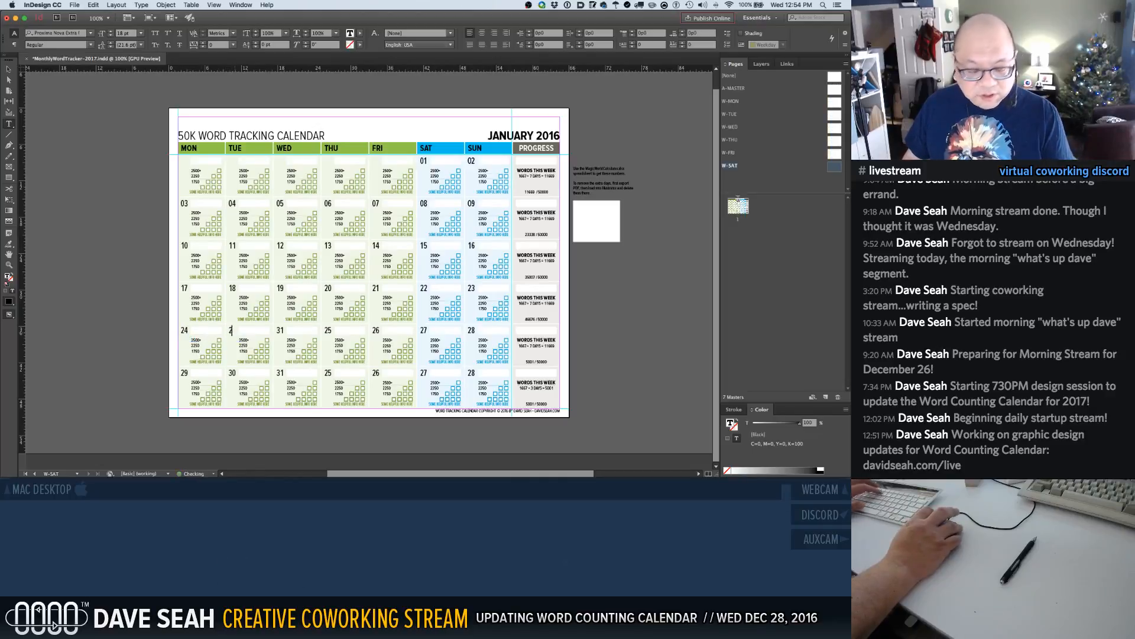
pyautogui.write('5')
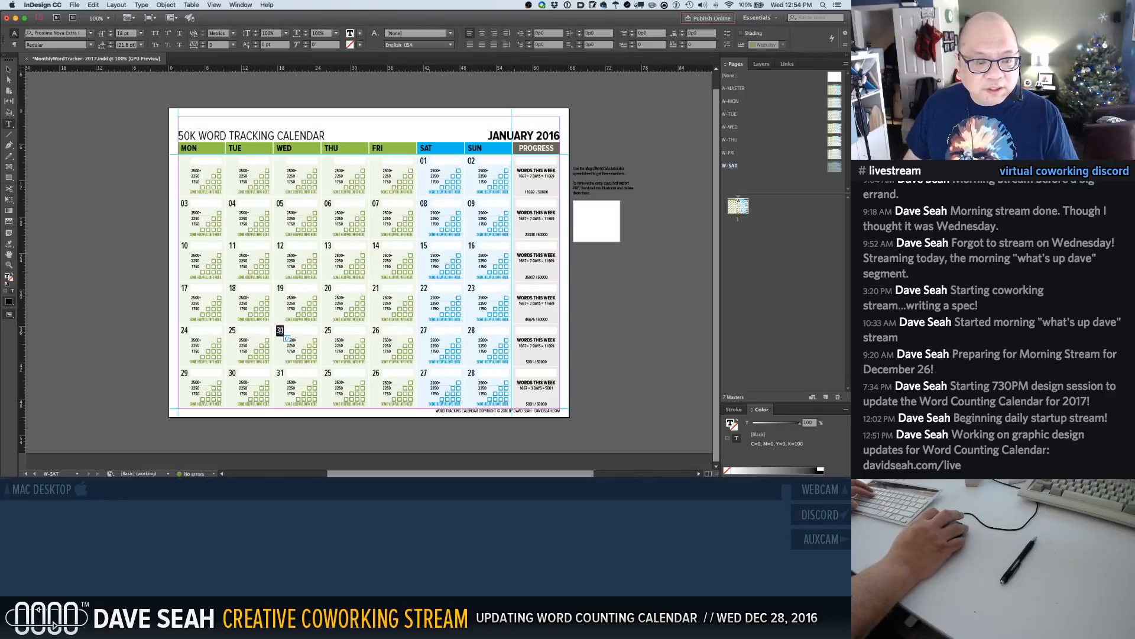
pyautogui.write('26')
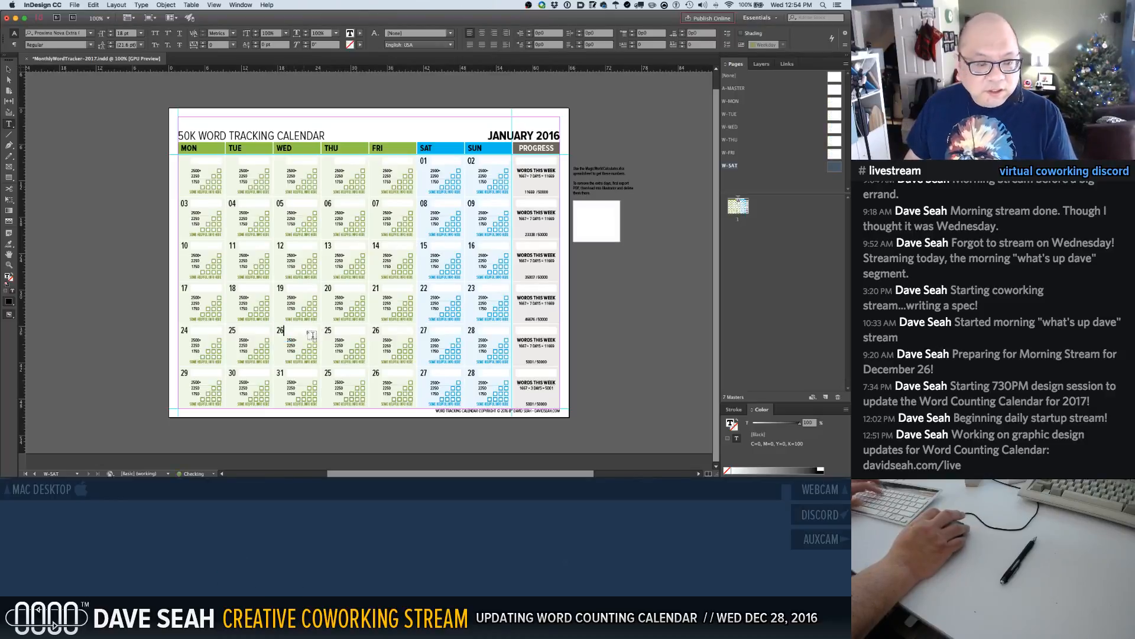
pyautogui.write('2')
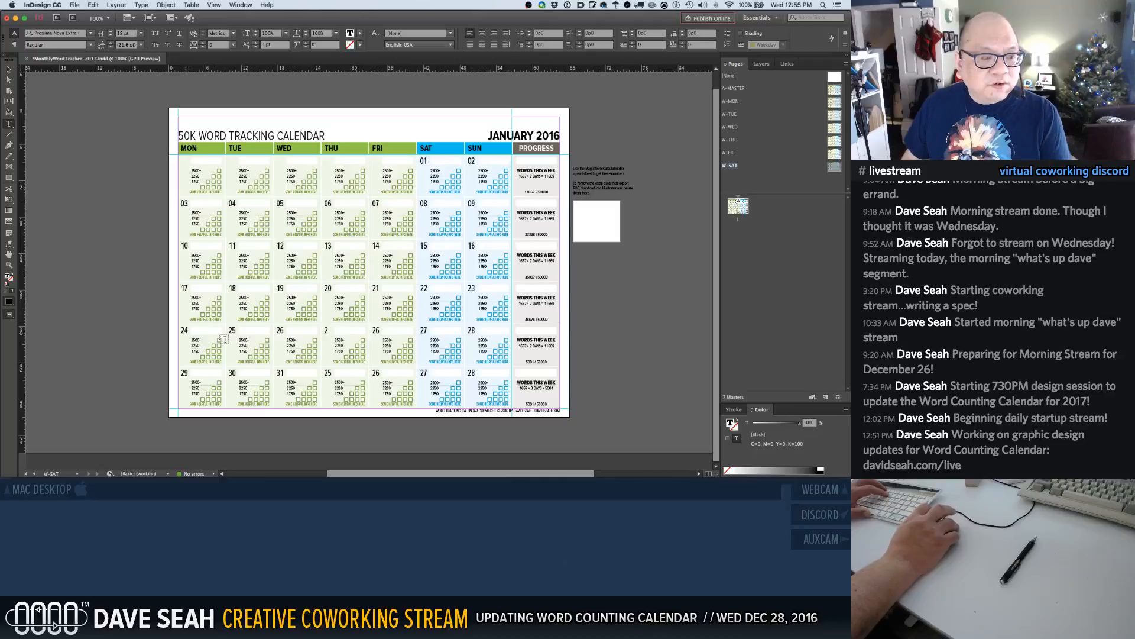
pyautogui.write('7')
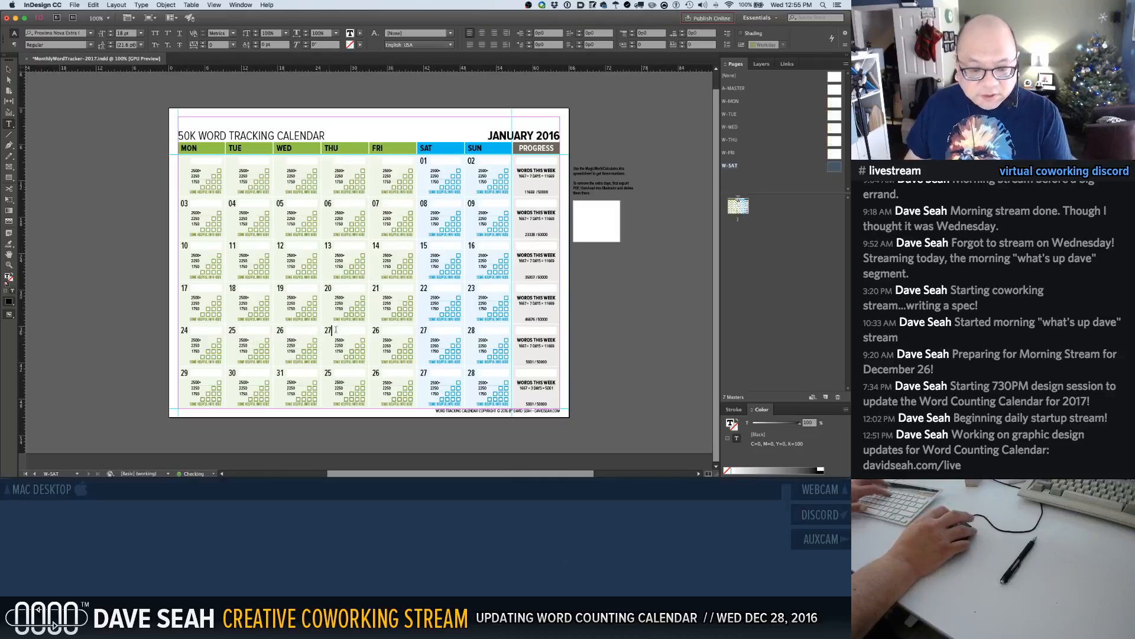
pyautogui.write('28')
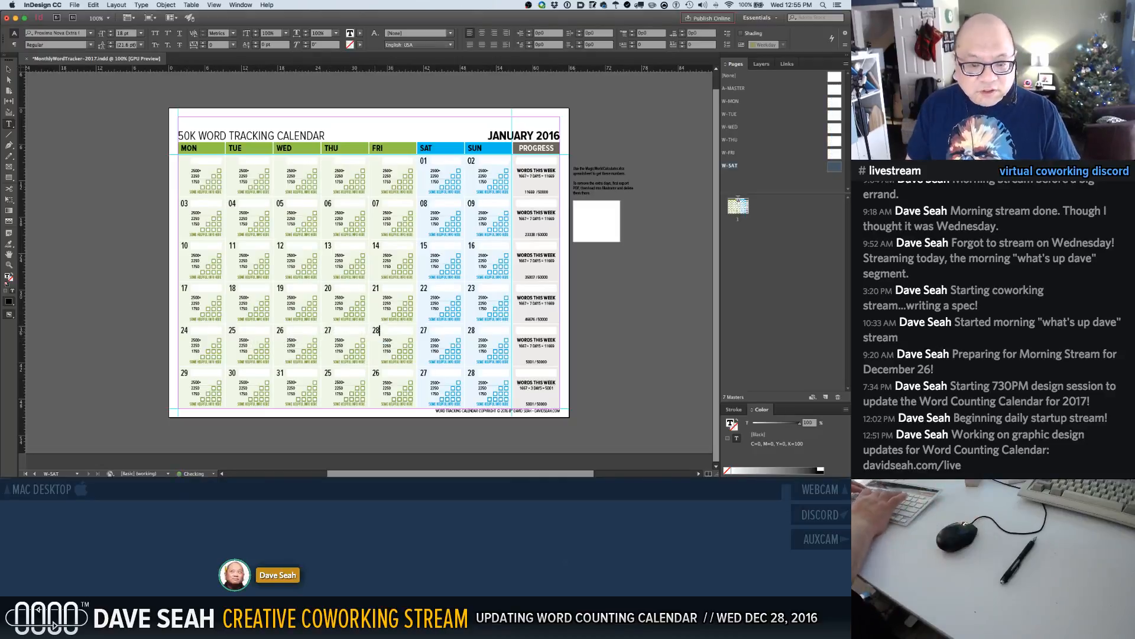
pyautogui.write('29')
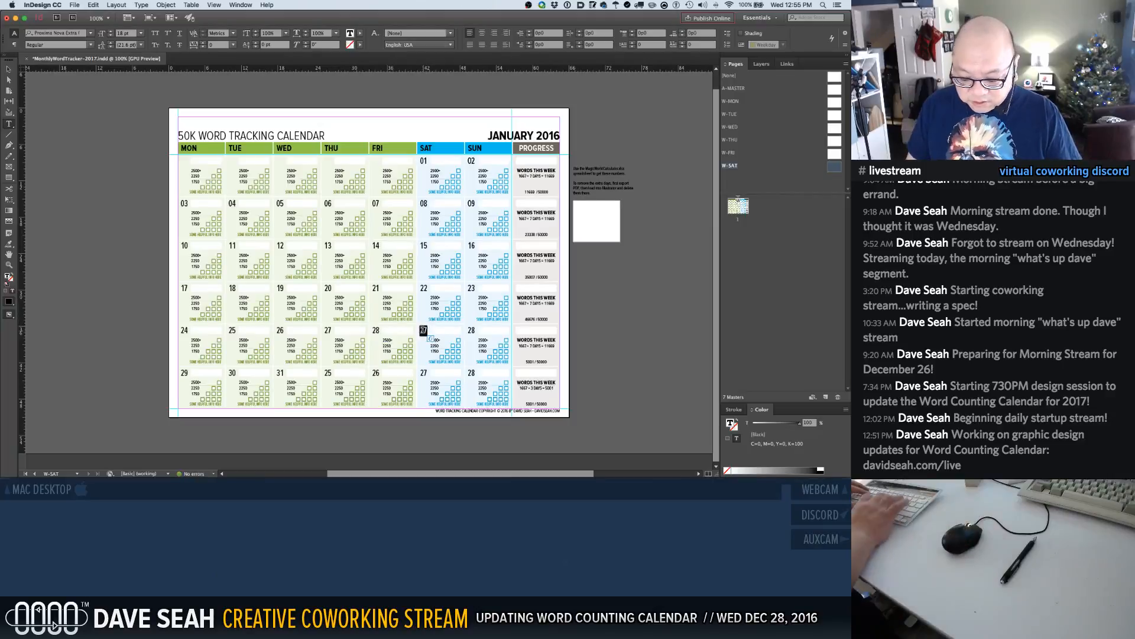
pyautogui.doubleClick(471, 329)
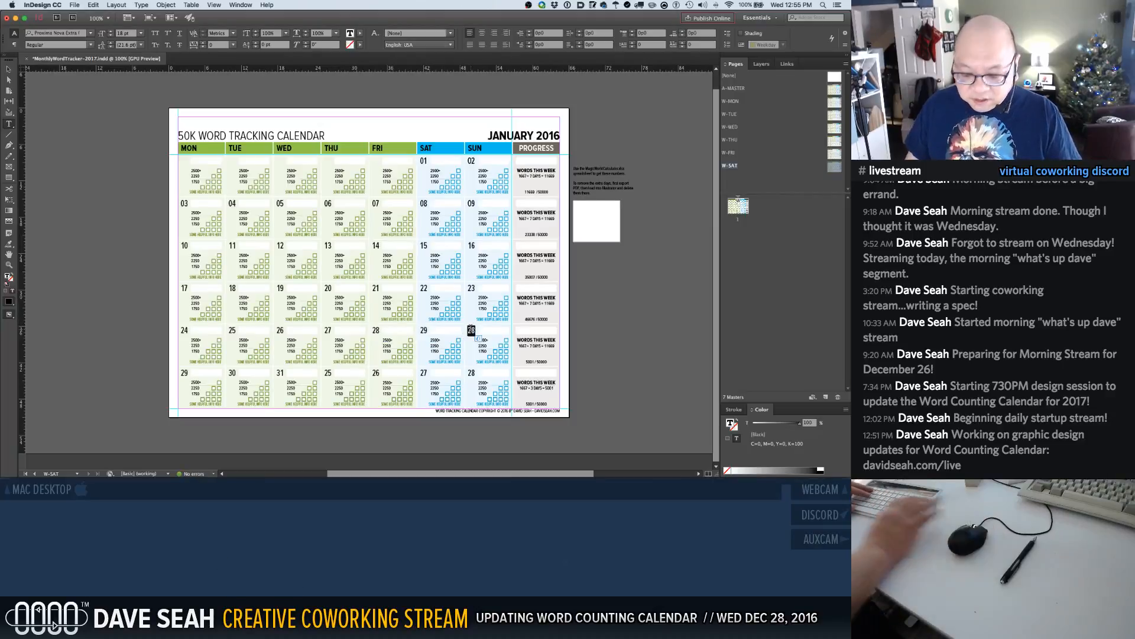
pyautogui.write('30')
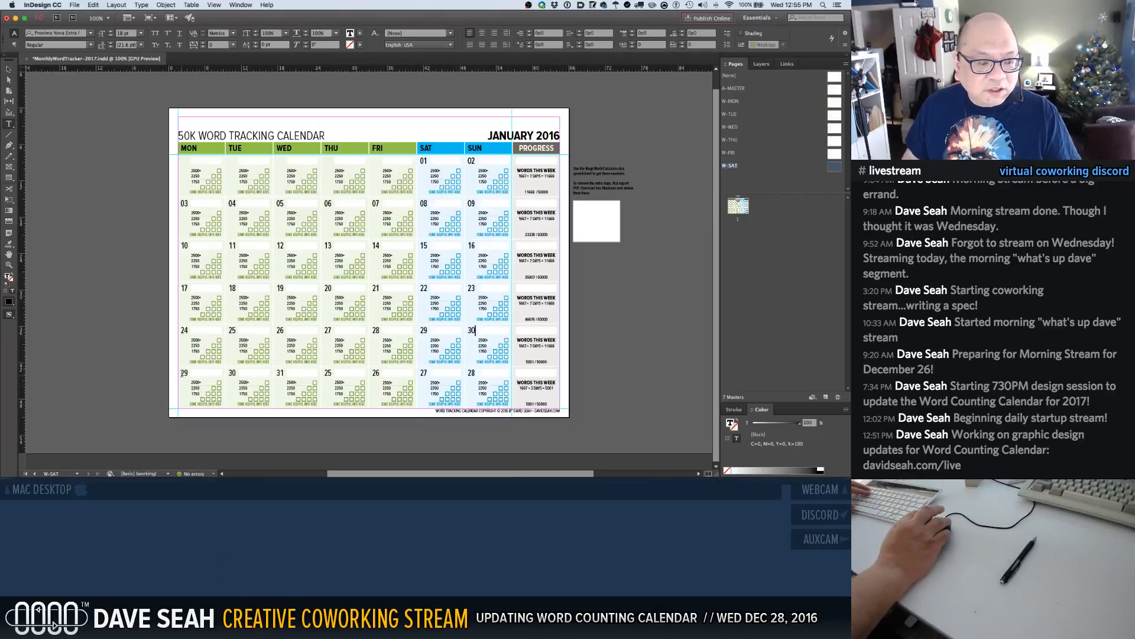
pyautogui.doubleClick(184, 373)
pyautogui.write('31')
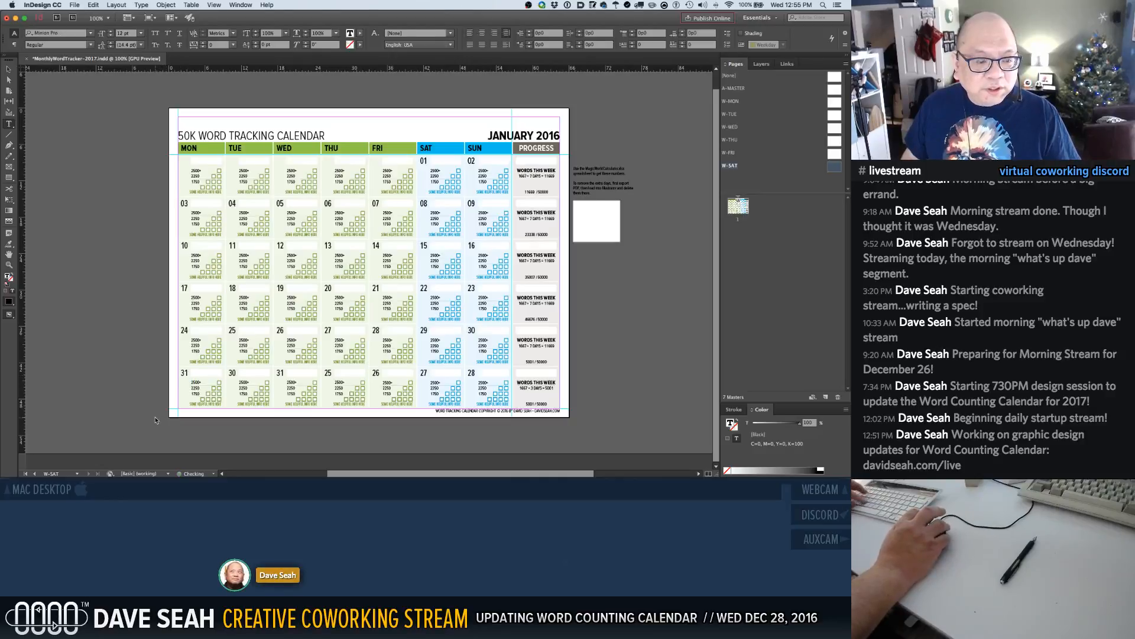
# Delete the leftover Tuesday to Sunday date numbers from the sixth calendar row of W-SAT
pyautogui.press('Escape')
pyautogui.click(233, 373)
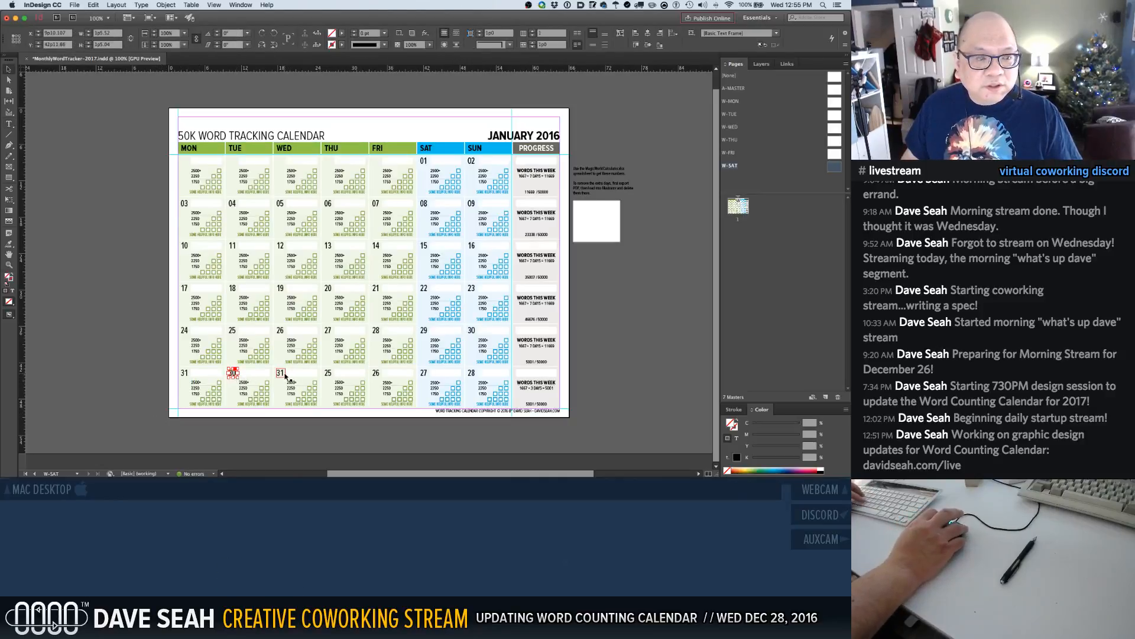
pyautogui.keyDown('shift'); pyautogui.click(283, 375); pyautogui.keyUp('shift')
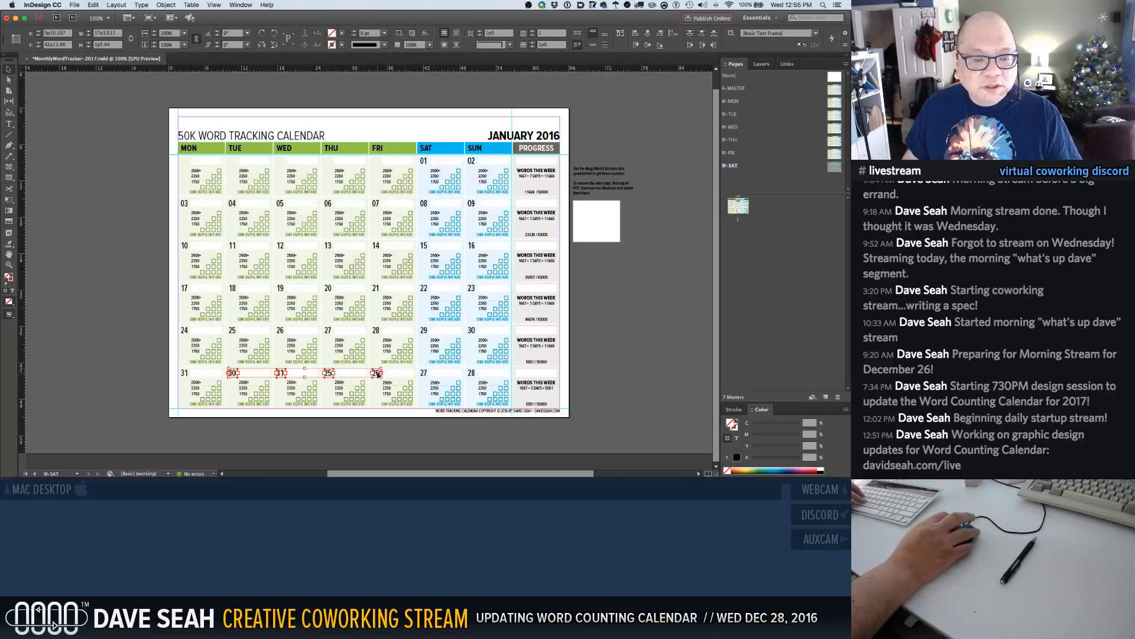
pyautogui.keyDown('shift'); pyautogui.click(424, 374); pyautogui.keyUp('shift')
pyautogui.keyDown('shift'); pyautogui.click(471, 373); pyautogui.keyUp('shift')
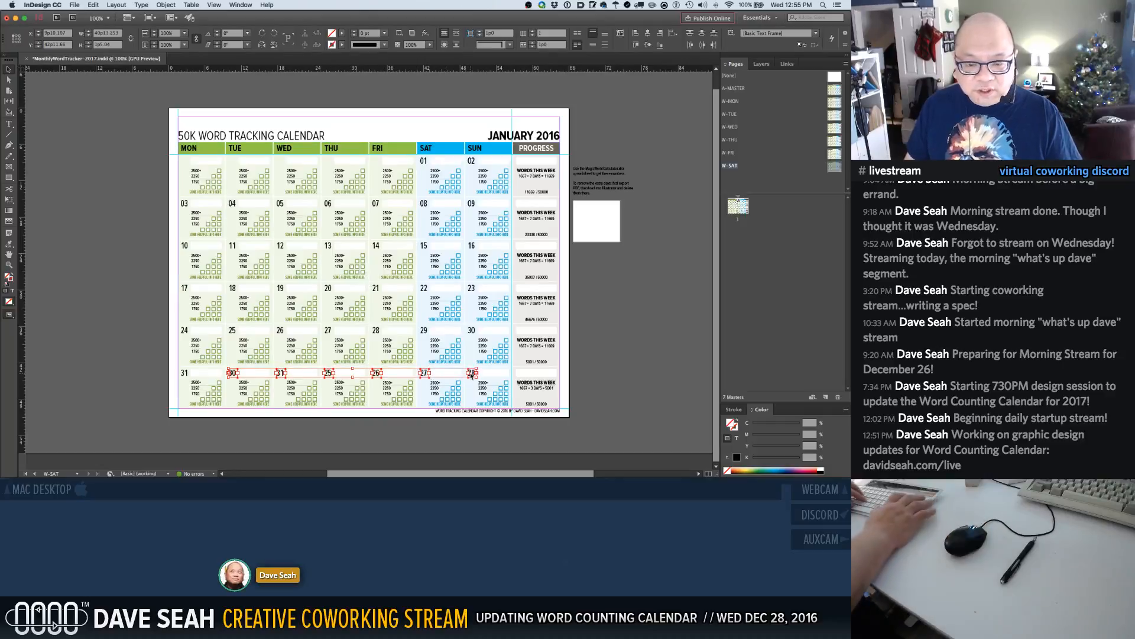
pyautogui.press('Delete')
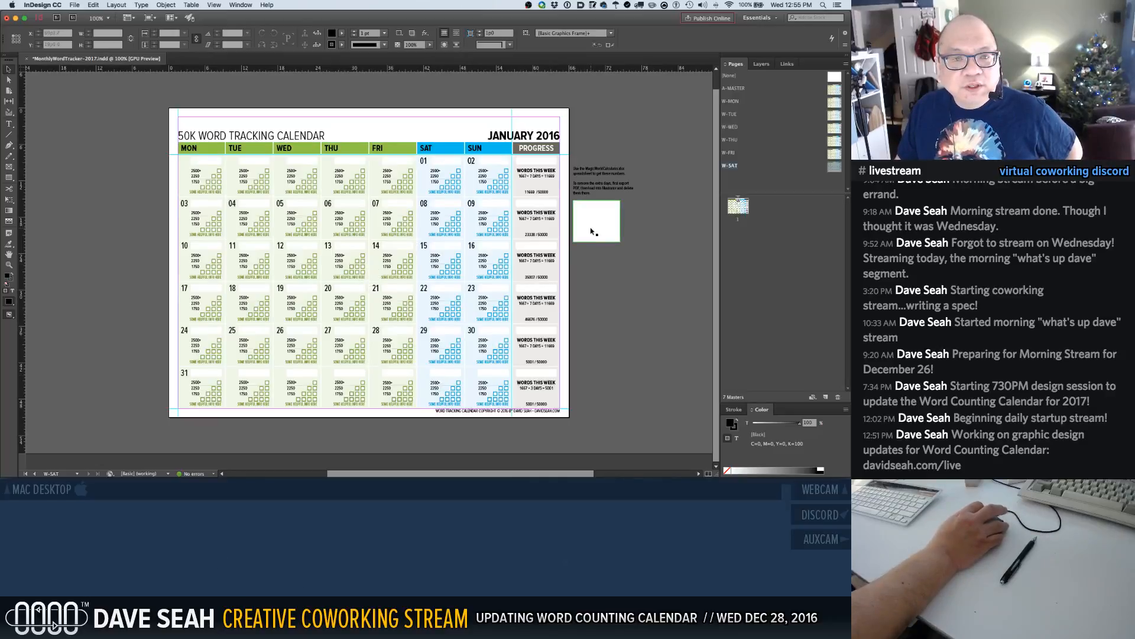
pyautogui.click(397, 182)
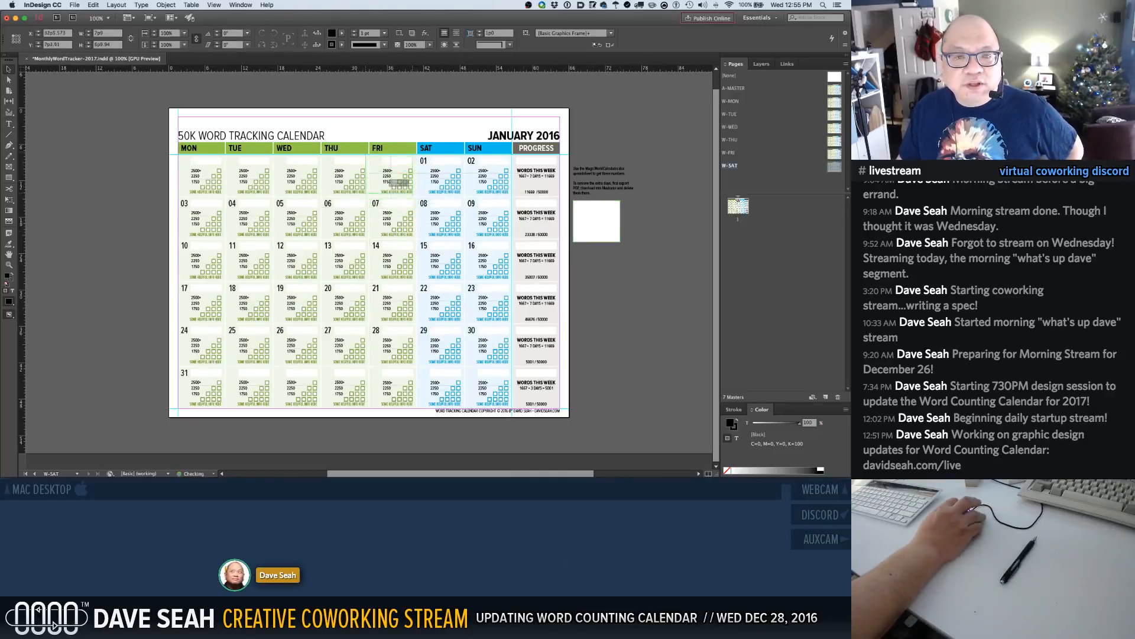
pyautogui.moveTo(392, 186)
pyautogui.mouseDown()
pyautogui.moveTo(405, 185)
pyautogui.moveTo(389, 184)
pyautogui.mouseUp()
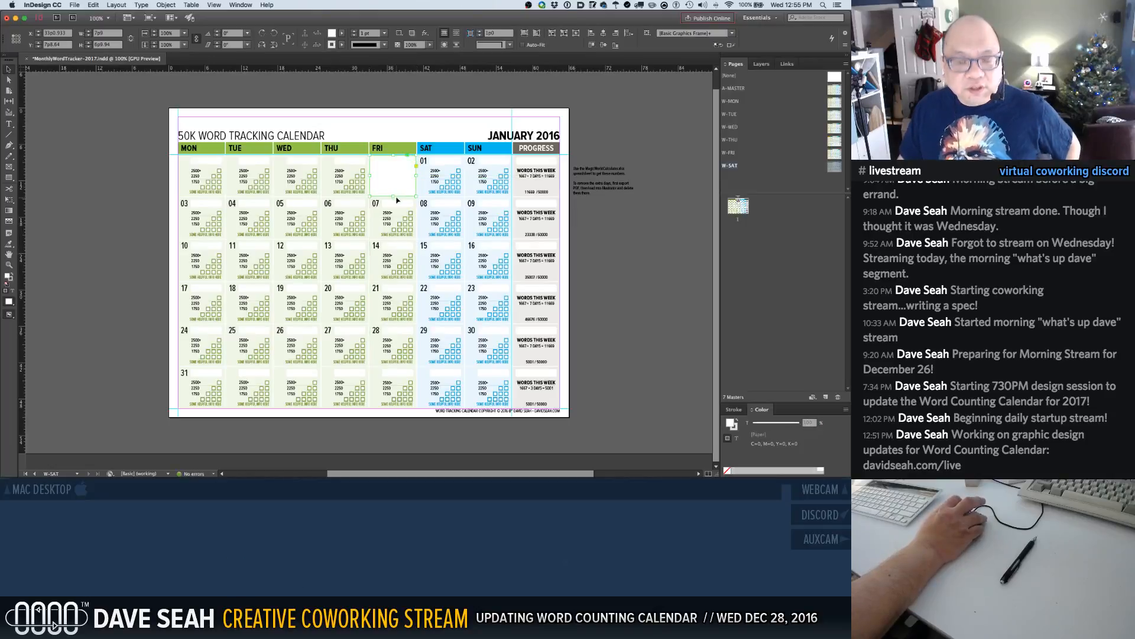
pyautogui.press('super+z')
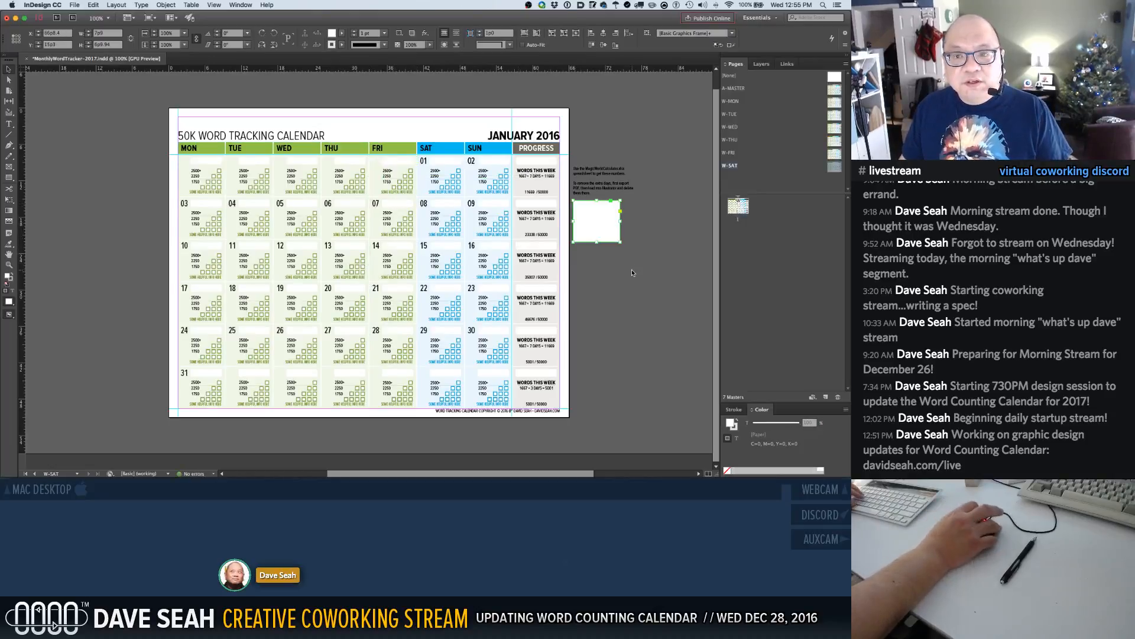
pyautogui.click(632, 272)
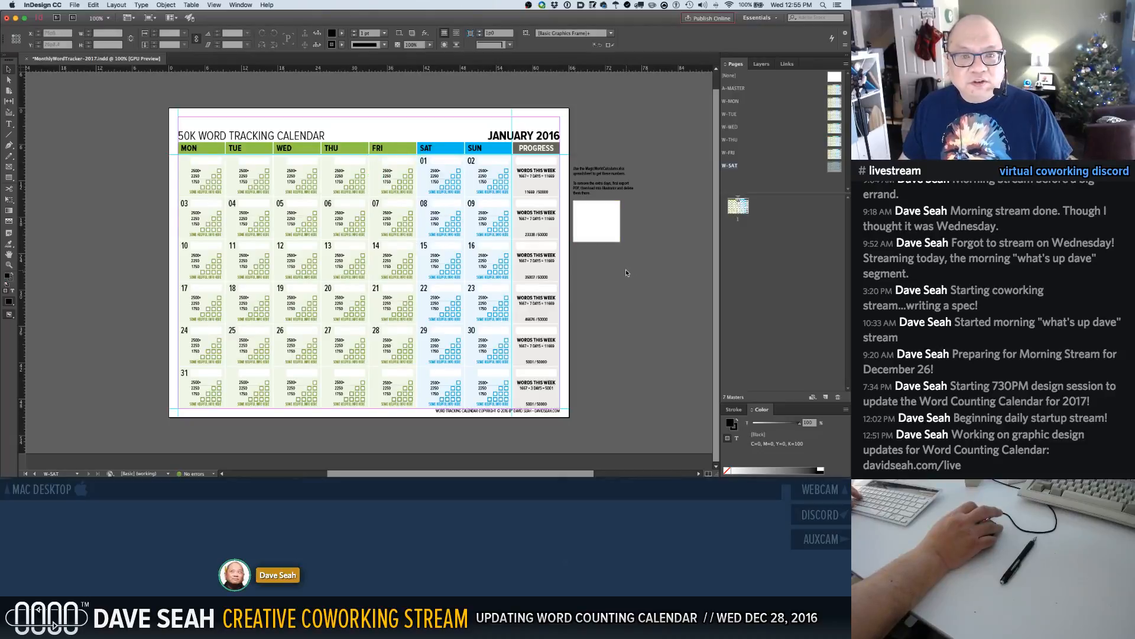
# Save the document and duplicate the A-MASTER spread
pyautogui.press('super+s')
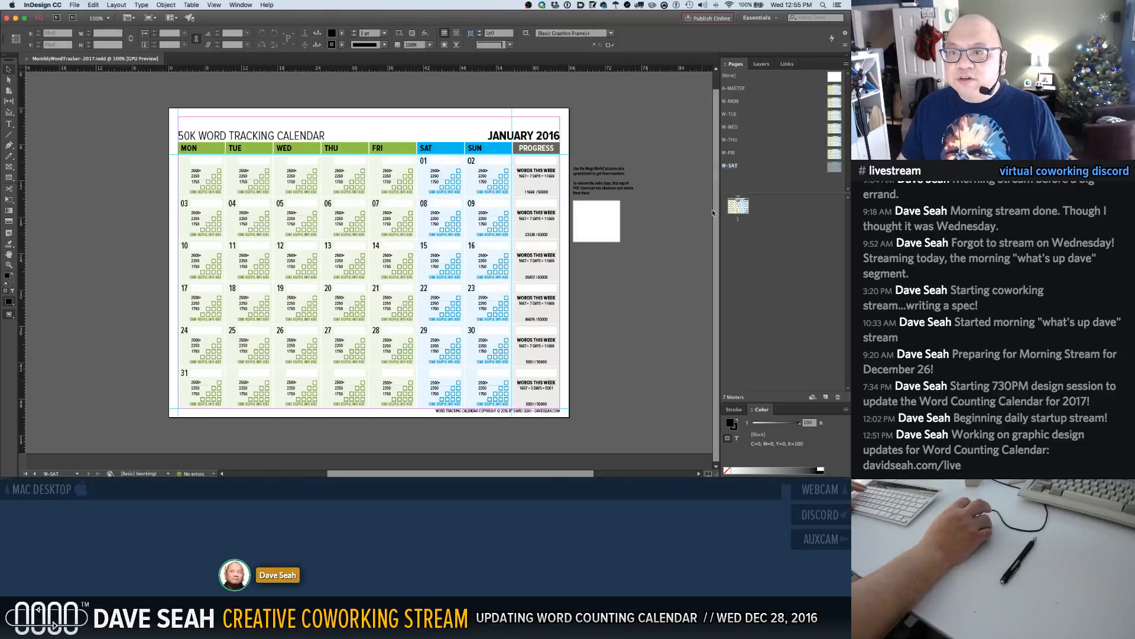
pyautogui.click(731, 90)
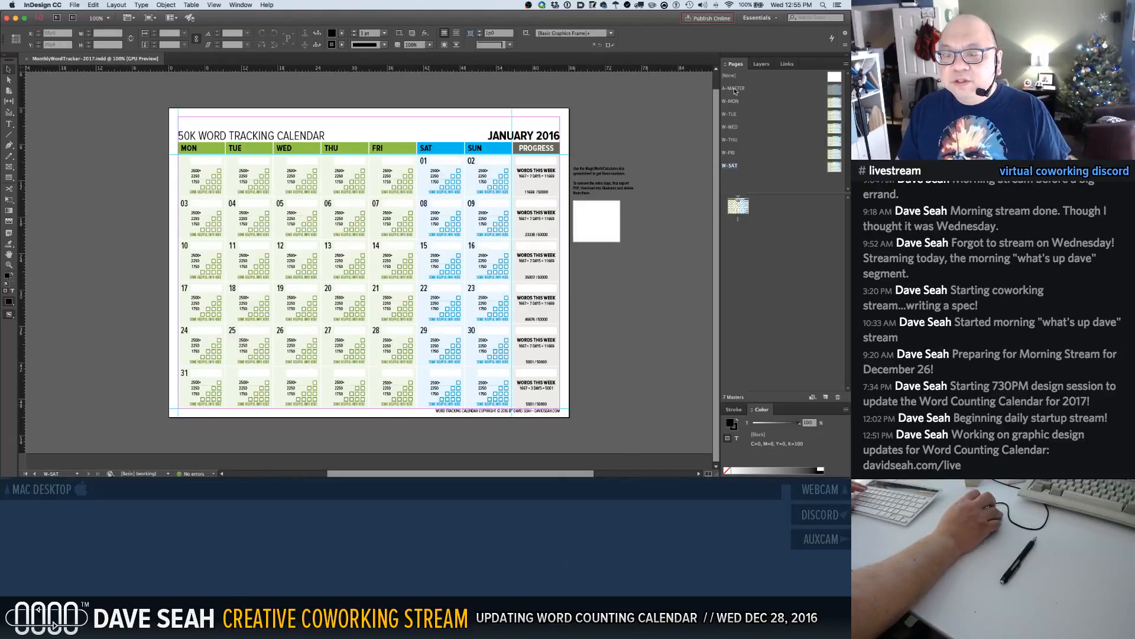
pyautogui.rightClick(735, 90)
pyautogui.press('Escape')
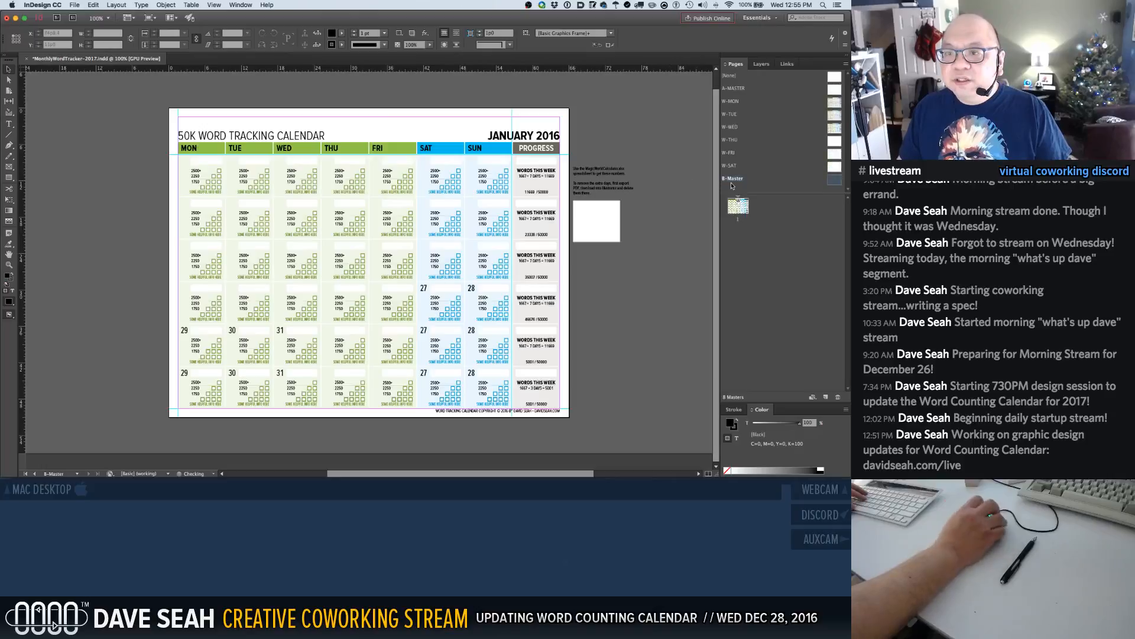
# Set the duplicated B-Master spread's prefix to W and its name to SUN, and save the document
pyautogui.rightClick(731, 181)
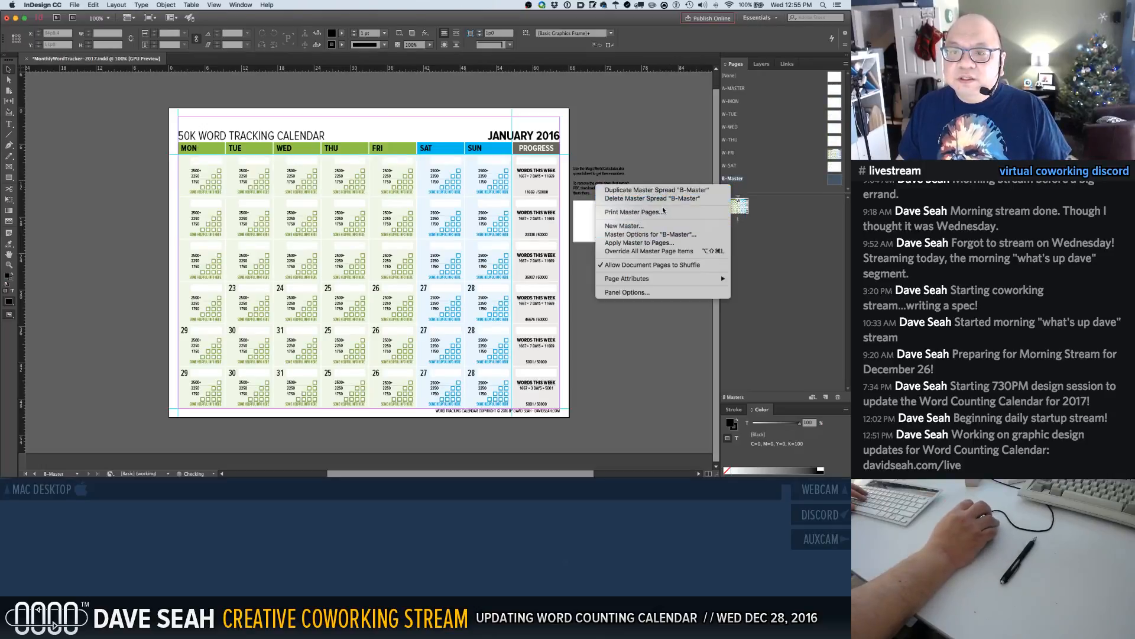
pyautogui.click(647, 234)
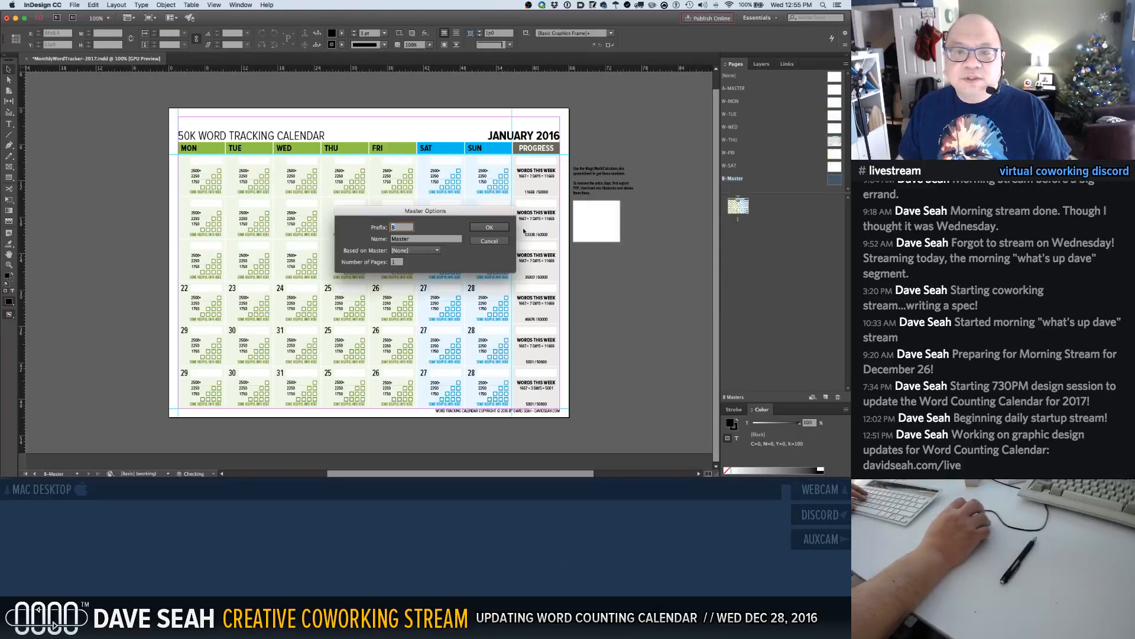
pyautogui.write('W')
pyautogui.press('Tab')
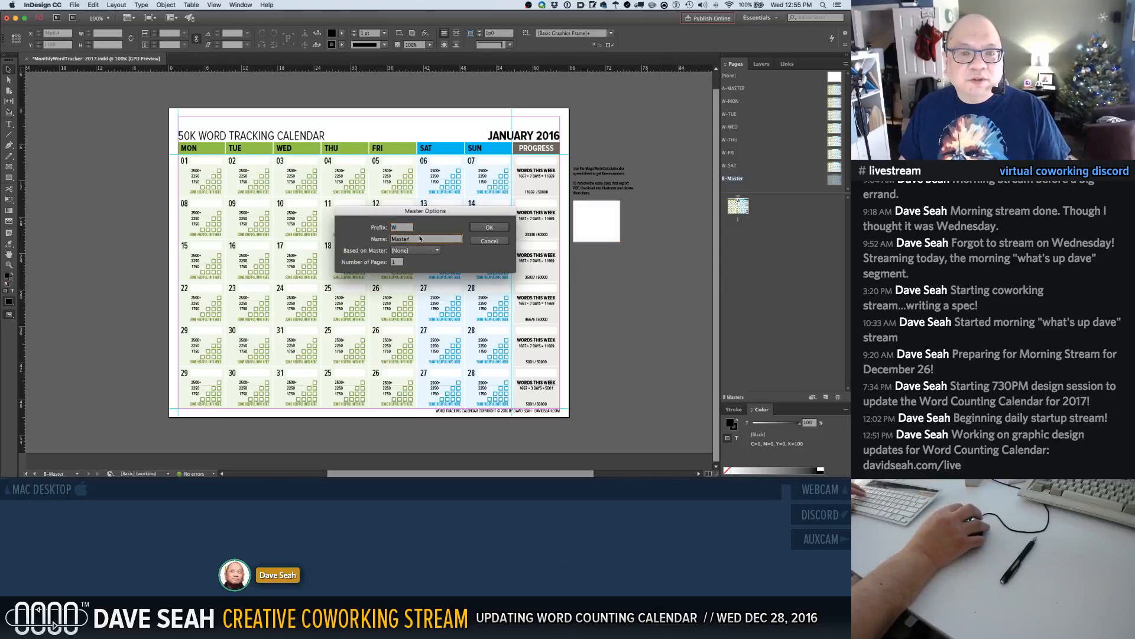
pyautogui.write('SUN')
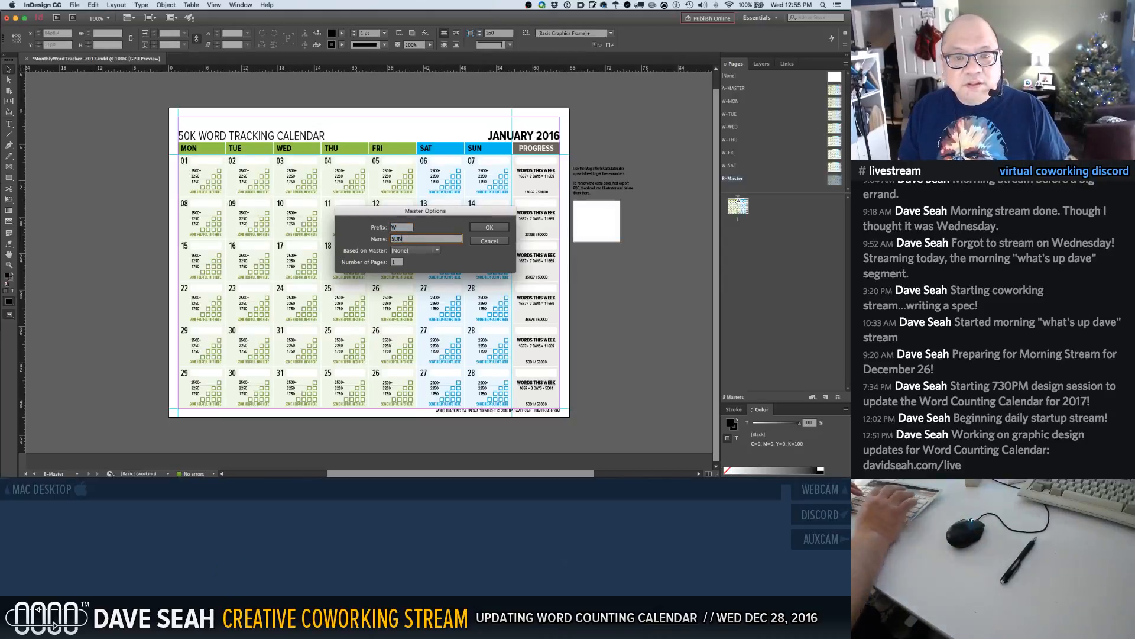
pyautogui.press('Return')
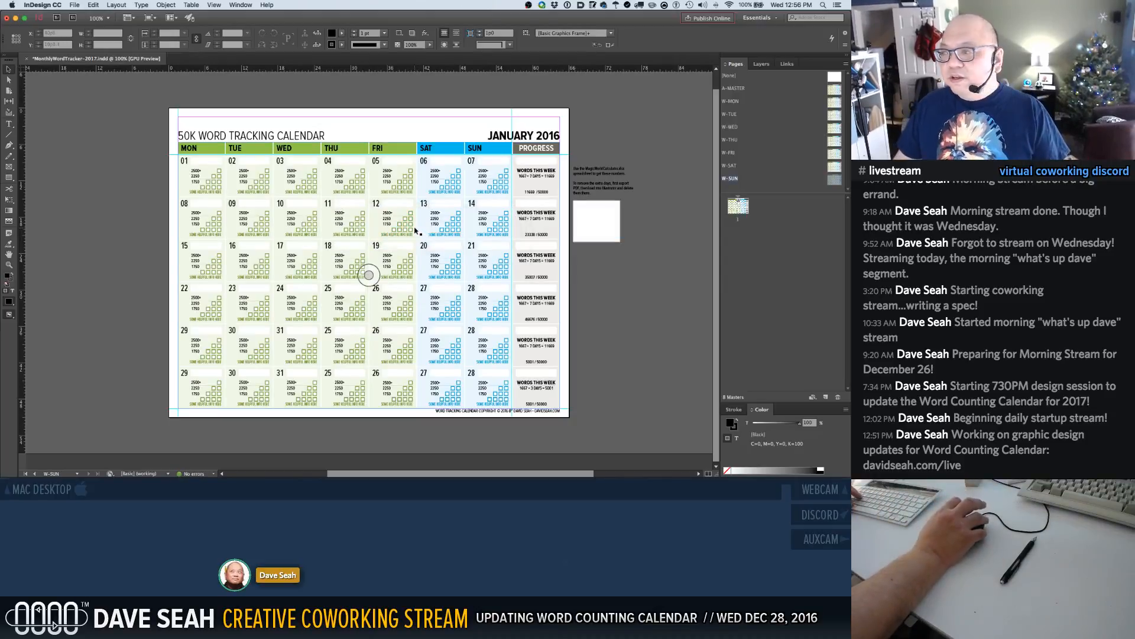
pyautogui.press('super+s')
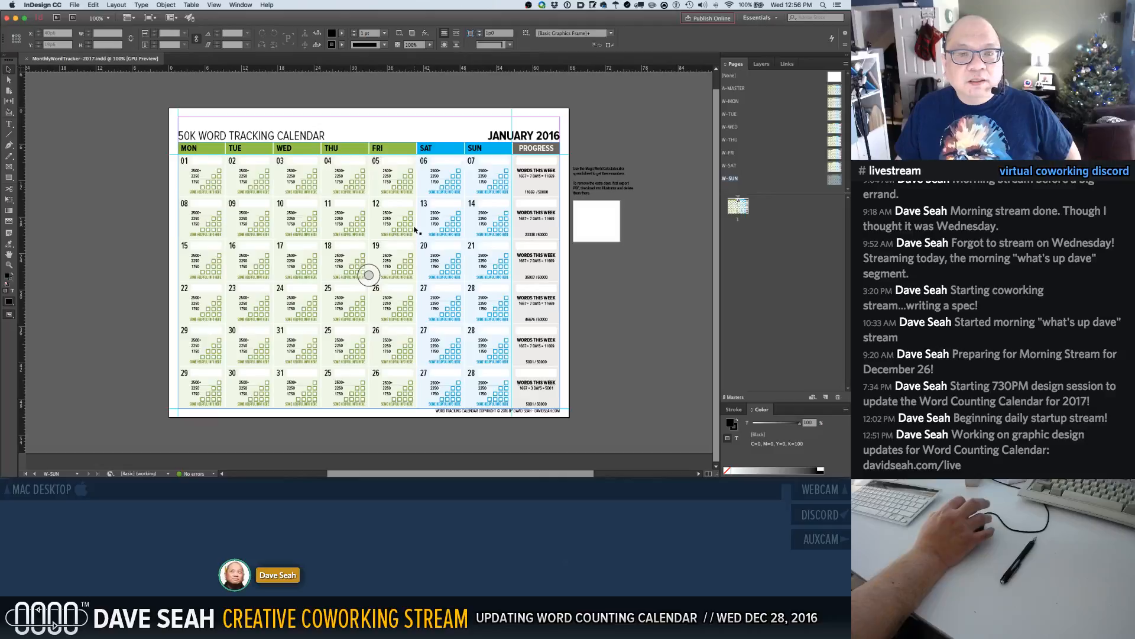
# Delete the Monday to Saturday date numbers in the first calendar row of W-SUN and set Sunday to 01
pyautogui.click(185, 161)
pyautogui.keyDown('shift'); pyautogui.click(232, 161); pyautogui.keyUp('shift')
pyautogui.keyDown('shift'); pyautogui.click(280, 162); pyautogui.keyUp('shift')
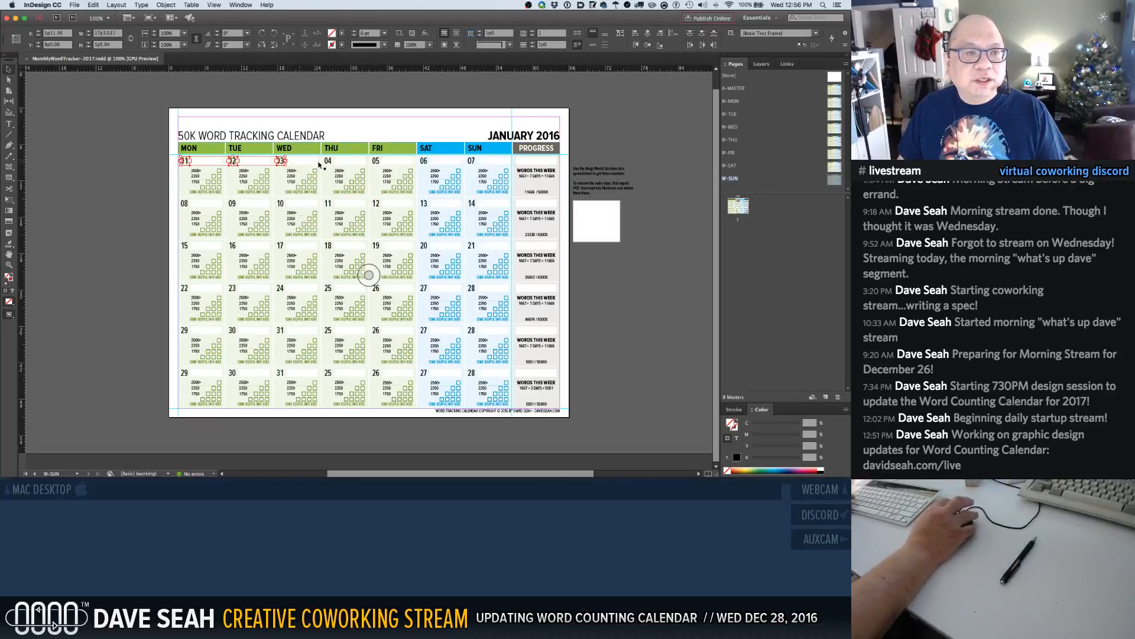
pyautogui.keyDown('shift'); pyautogui.click(328, 161); pyautogui.keyUp('shift')
pyautogui.keyDown('shift'); pyautogui.click(376, 161); pyautogui.keyUp('shift')
pyautogui.keyDown('shift'); pyautogui.click(424, 161); pyautogui.keyUp('shift')
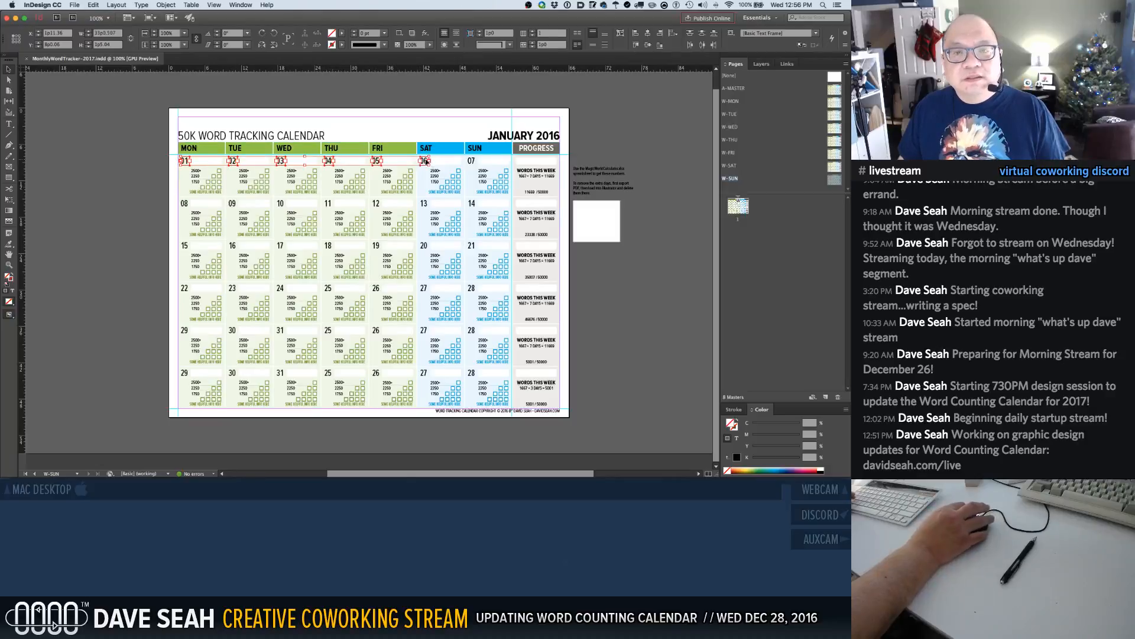
pyautogui.press('Delete')
pyautogui.doubleClick(472, 163)
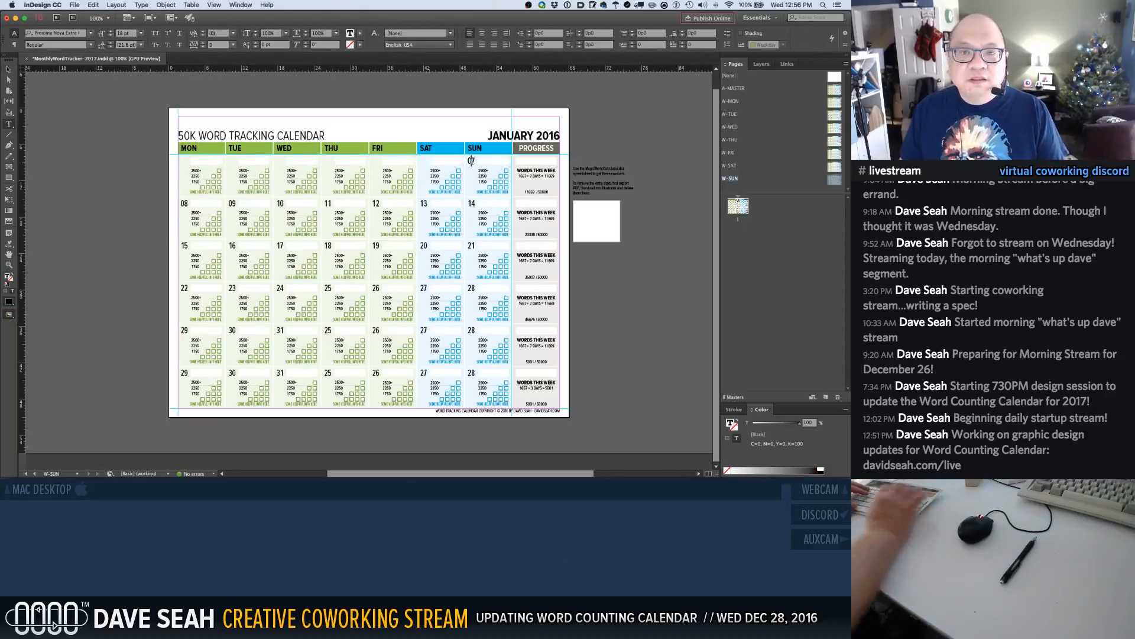
pyautogui.write('01')
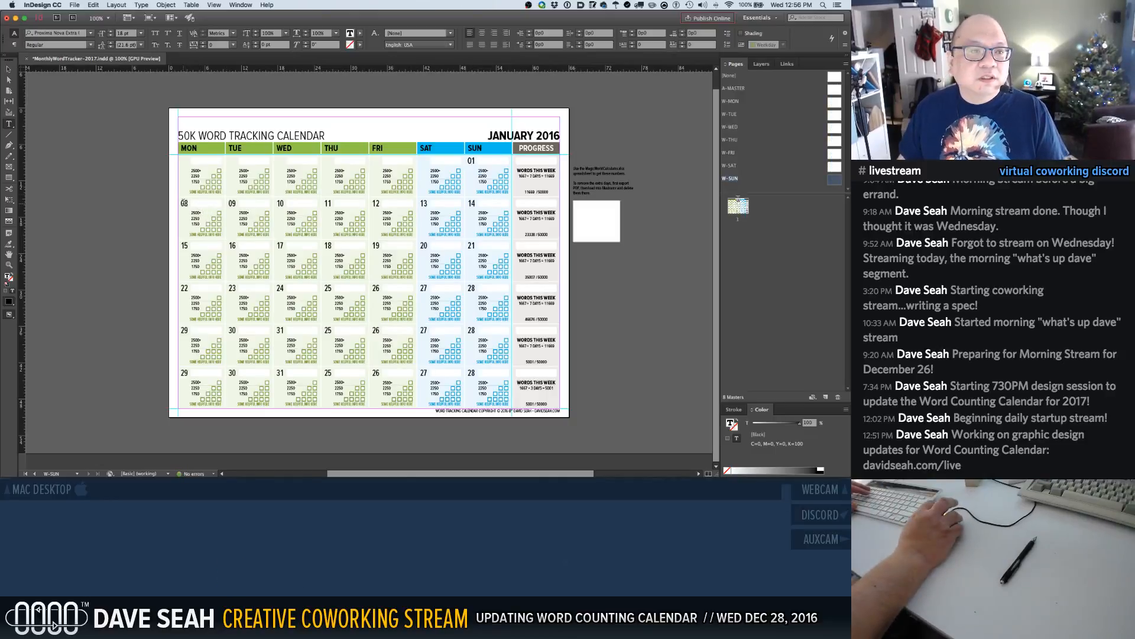
# Renumber the second calendar row of W-SUN from 02 on Monday to 08 on Sunday
pyautogui.doubleClick(190, 208)
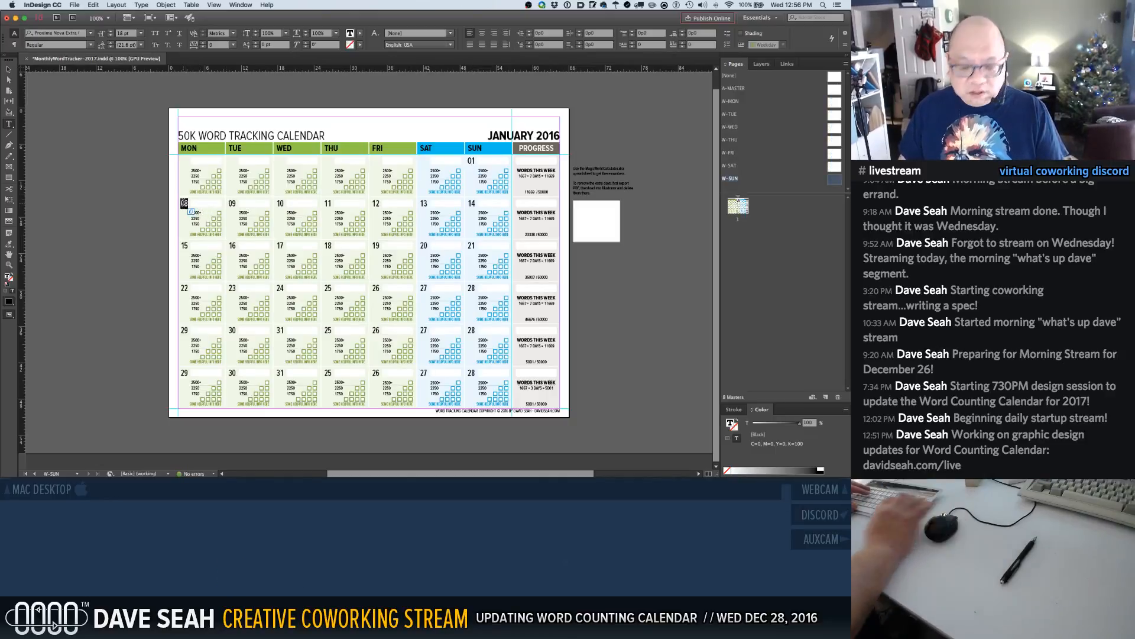
pyautogui.doubleClick(232, 203)
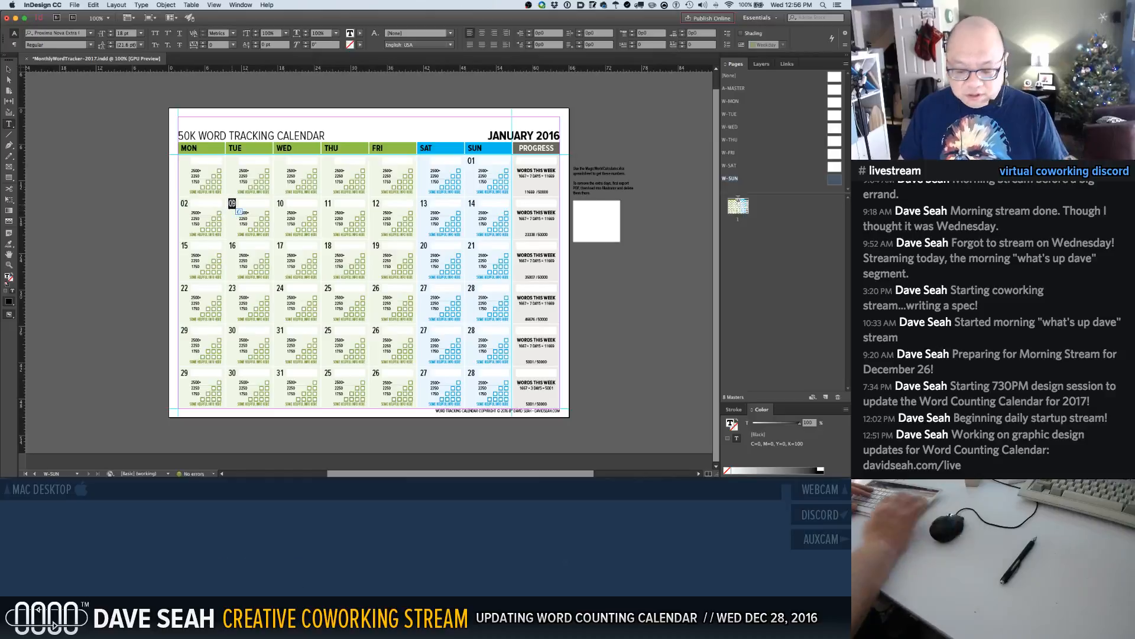
pyautogui.doubleClick(281, 203)
pyautogui.write('04 ')
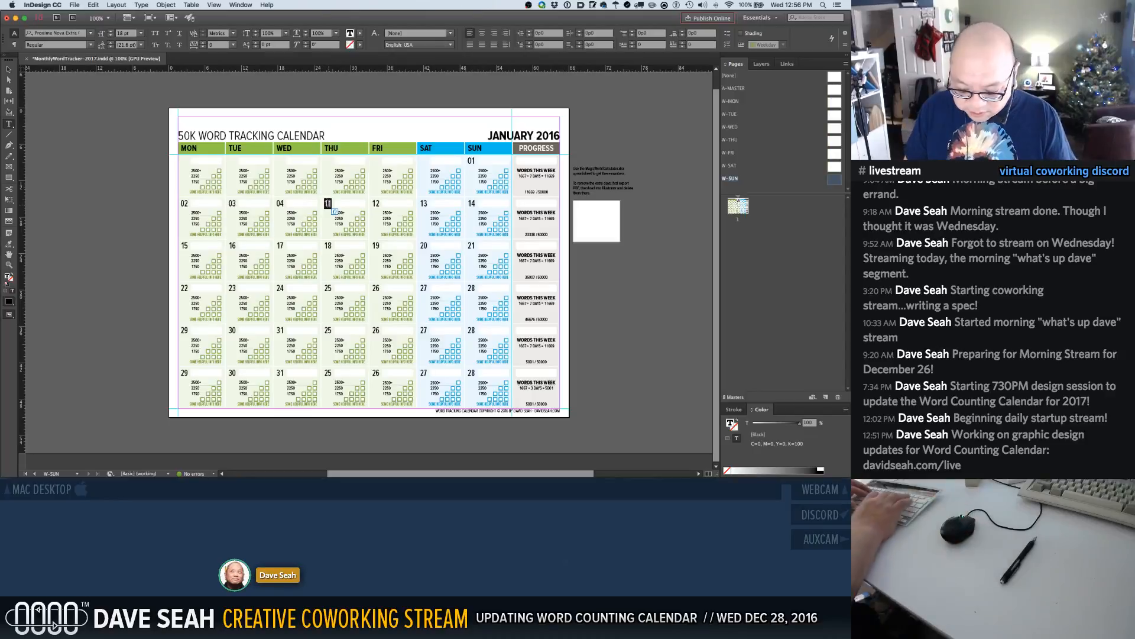
pyautogui.write('05')
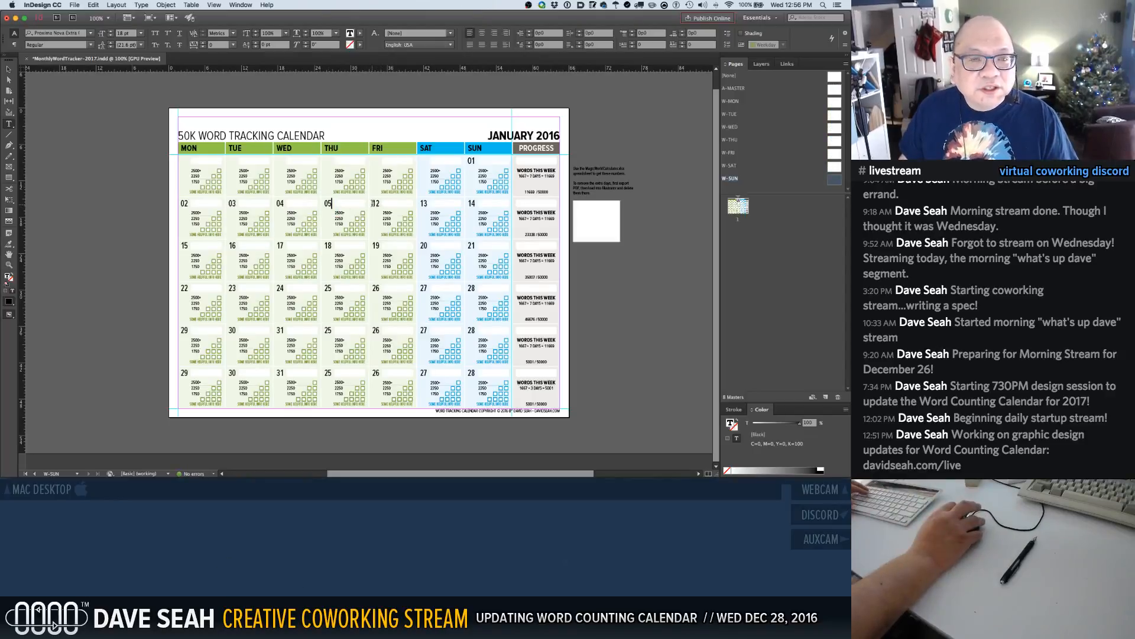
pyautogui.doubleClick(377, 204)
pyautogui.write('06')
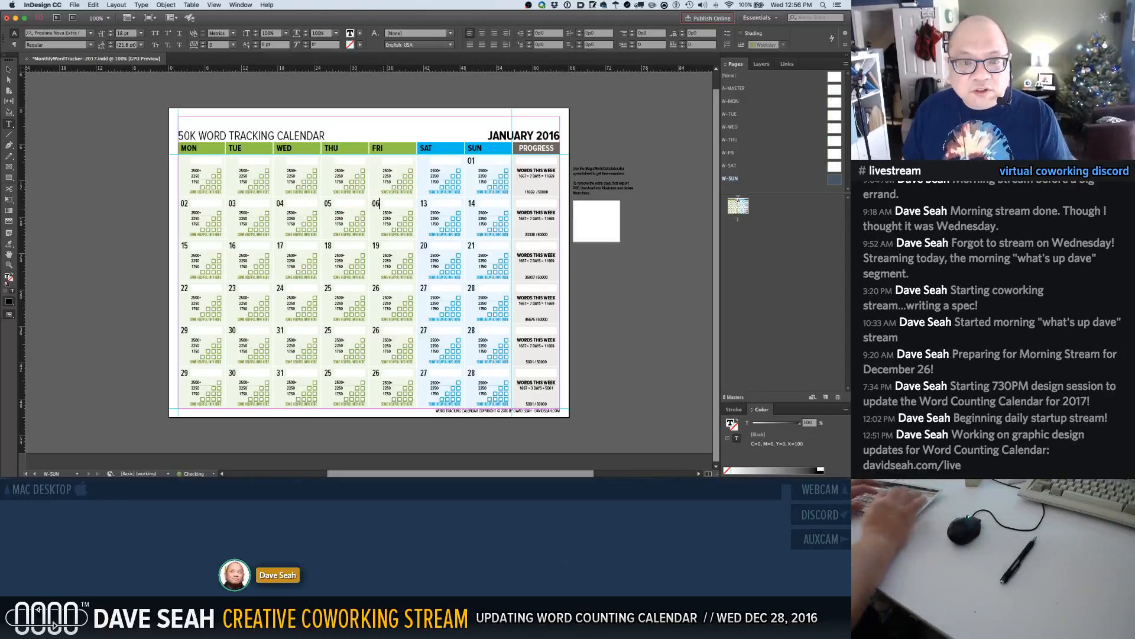
pyautogui.doubleClick(424, 203)
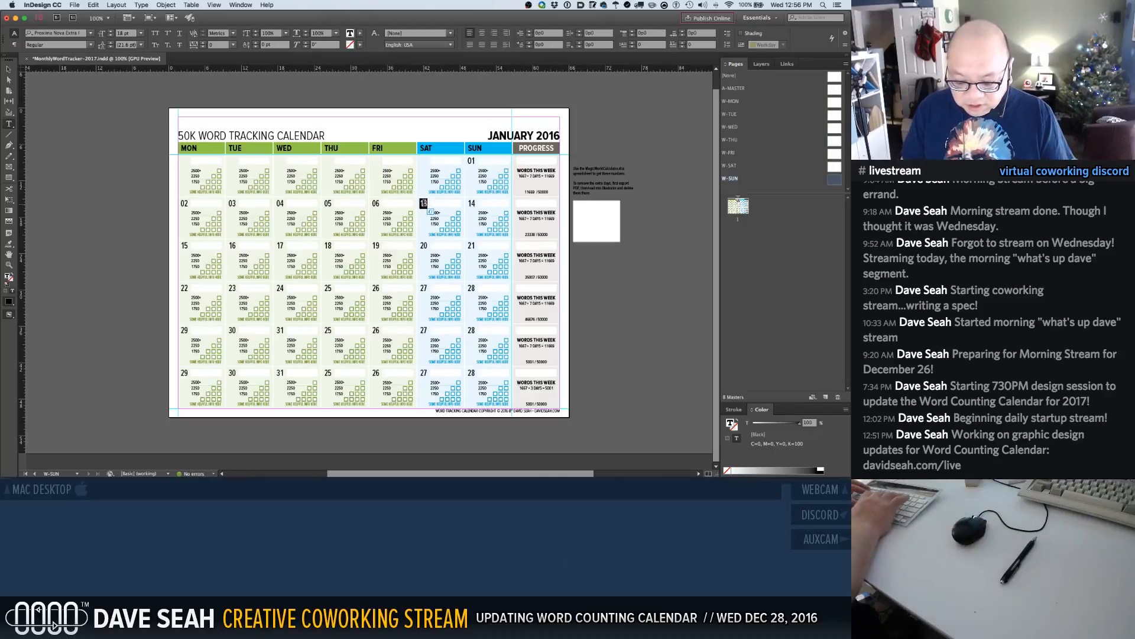
pyautogui.write('07')
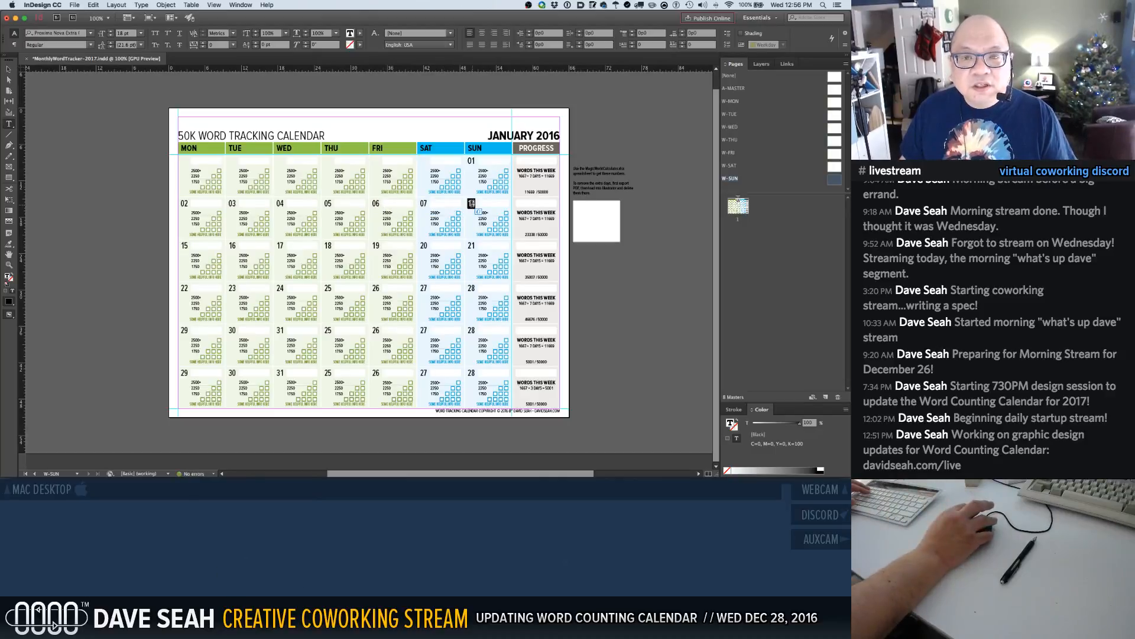
pyautogui.write('08')
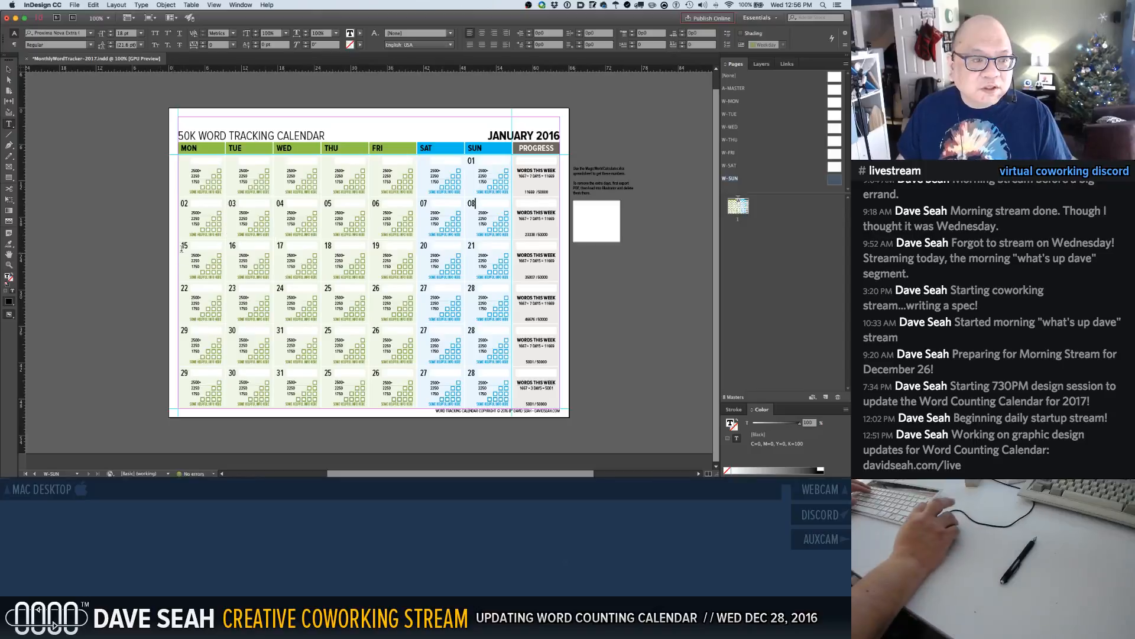
# Renumber the third calendar row of W-SUN from 09 on Monday to 15 on Sunday
pyautogui.doubleClick(184, 245)
pyautogui.write('09')
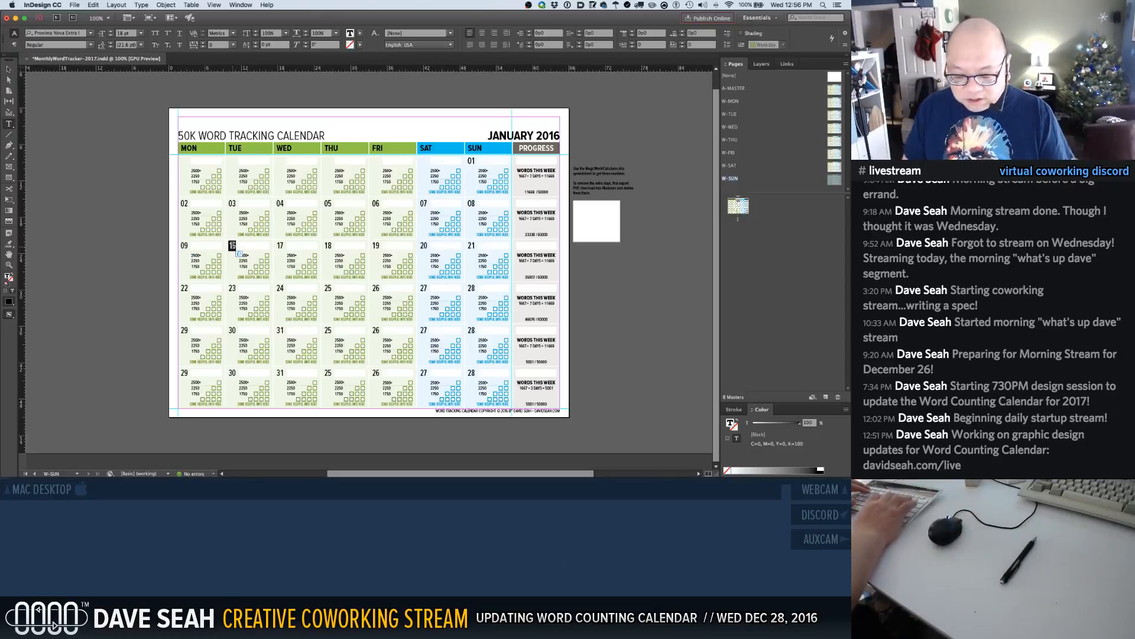
pyautogui.write('10')
pyautogui.write('1')
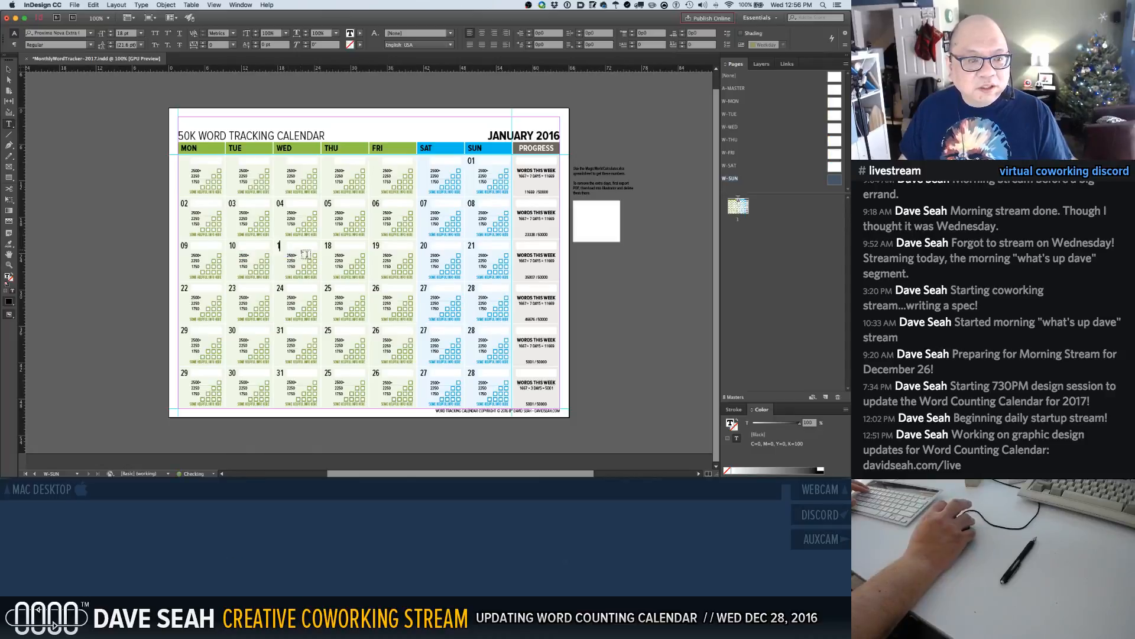
pyautogui.write('1')
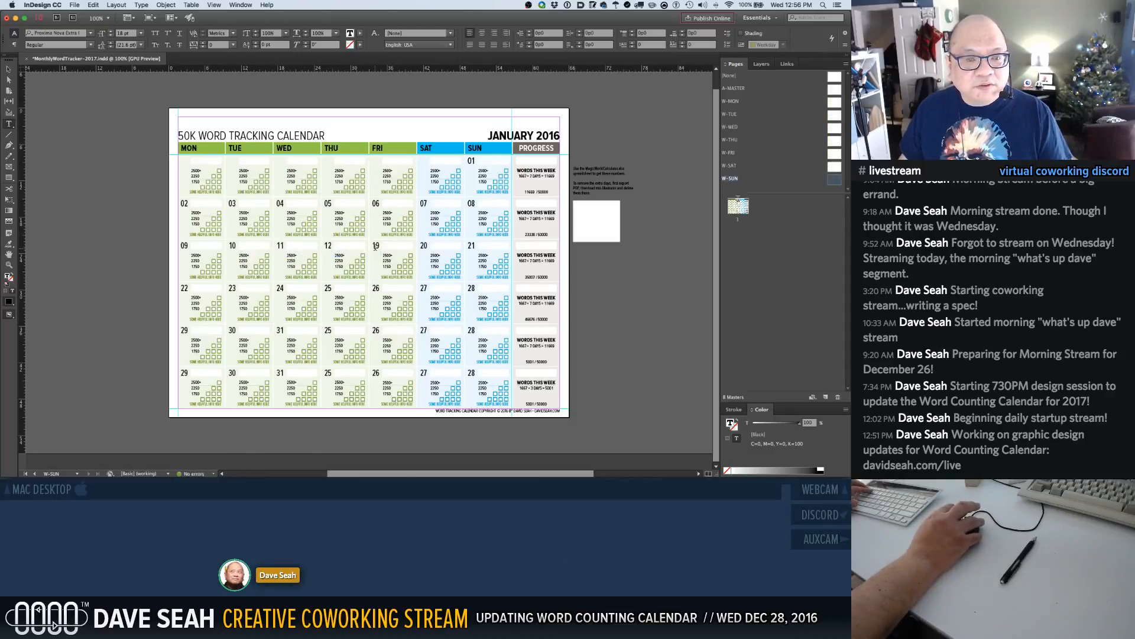
pyautogui.doubleClick(375, 248)
pyautogui.write('13')
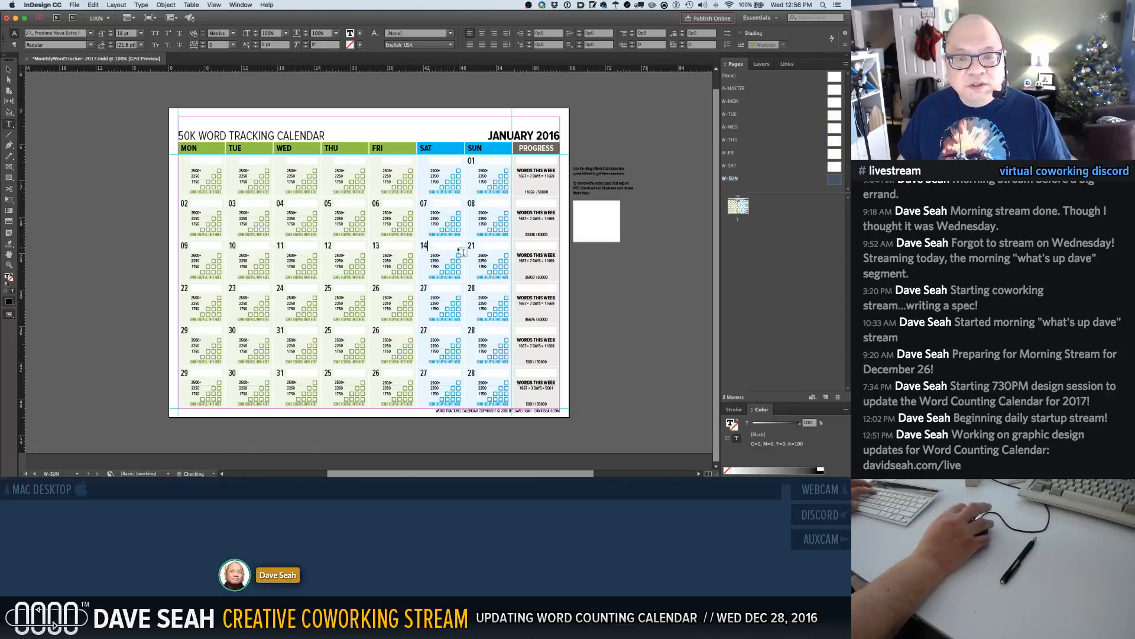
pyautogui.doubleClick(472, 246)
pyautogui.write('15')
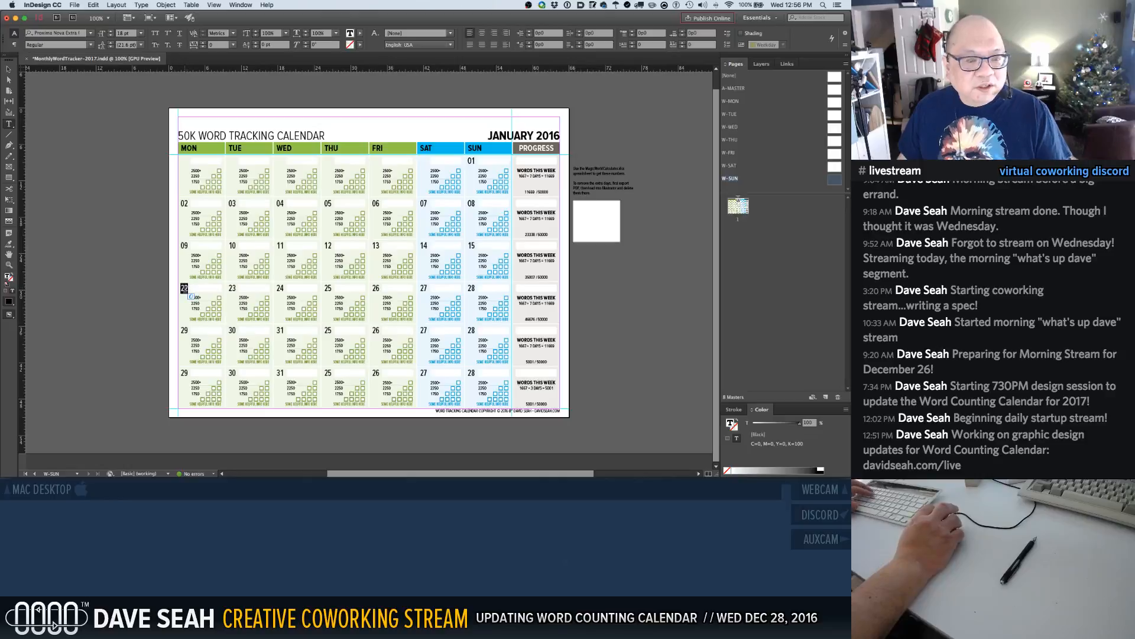
# Renumber the fourth calendar row of W-SUN from 16 on Monday to 22 on Sunday
pyautogui.write('16')
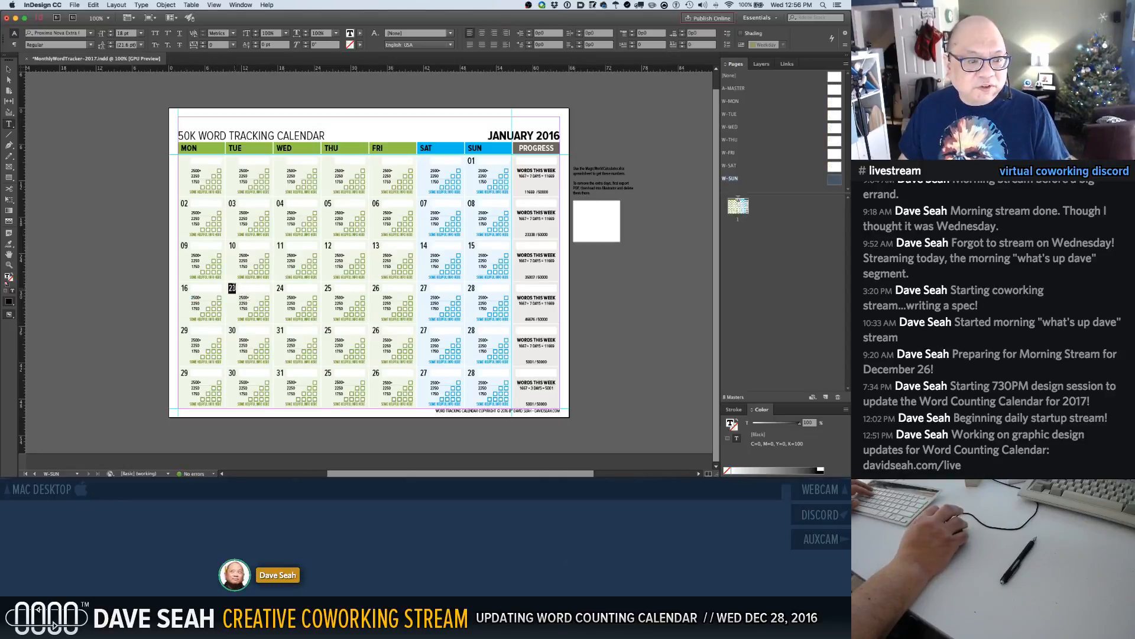
pyautogui.write('17')
pyautogui.doubleClick(280, 288)
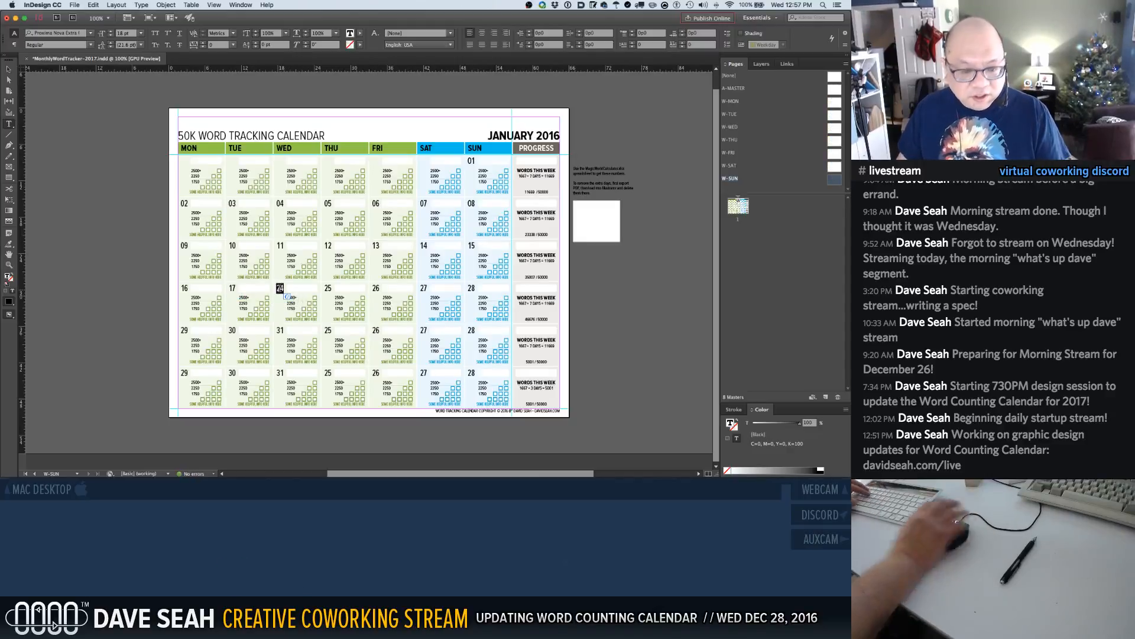
pyautogui.write('18')
pyautogui.doubleClick(328, 289)
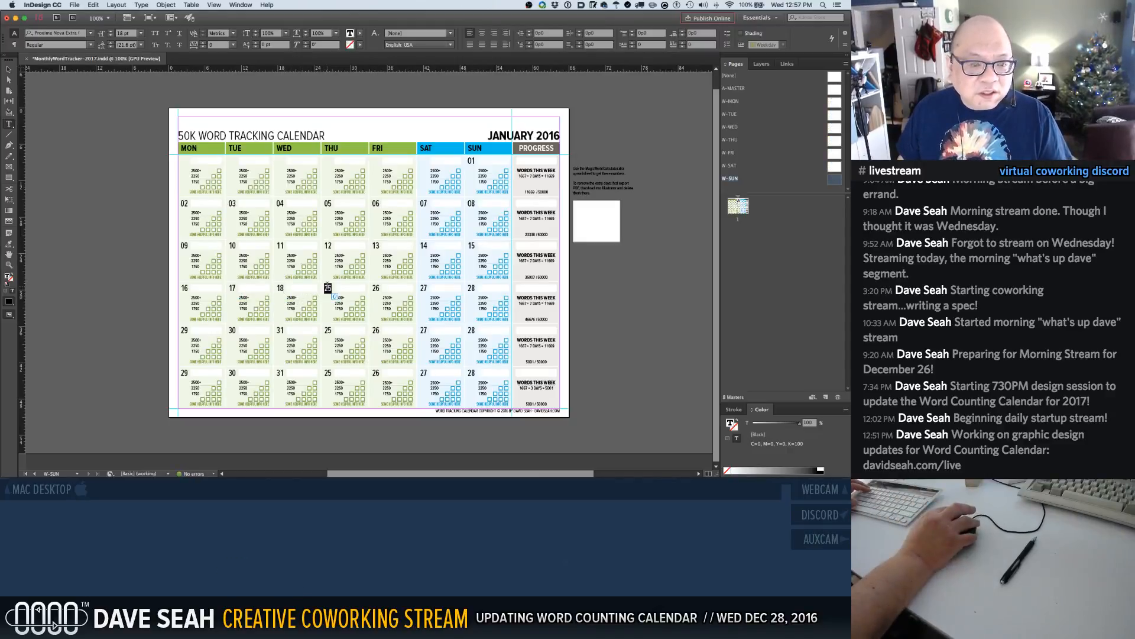
pyautogui.write('19')
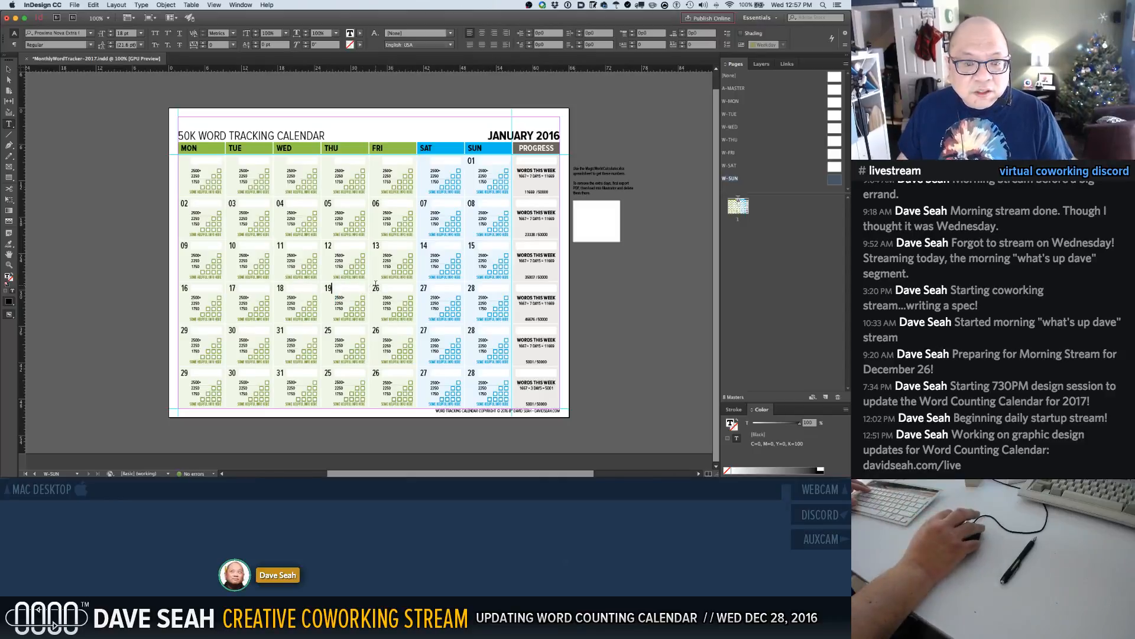
pyautogui.doubleClick(376, 288)
pyautogui.write('20')
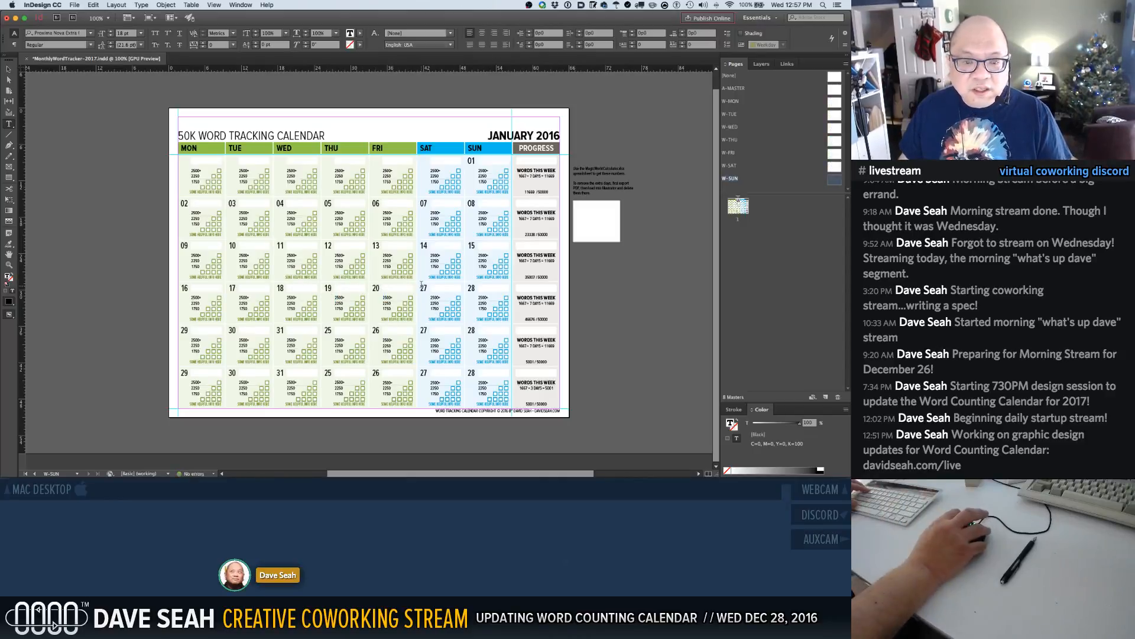
pyautogui.doubleClick(423, 288)
pyautogui.write('21')
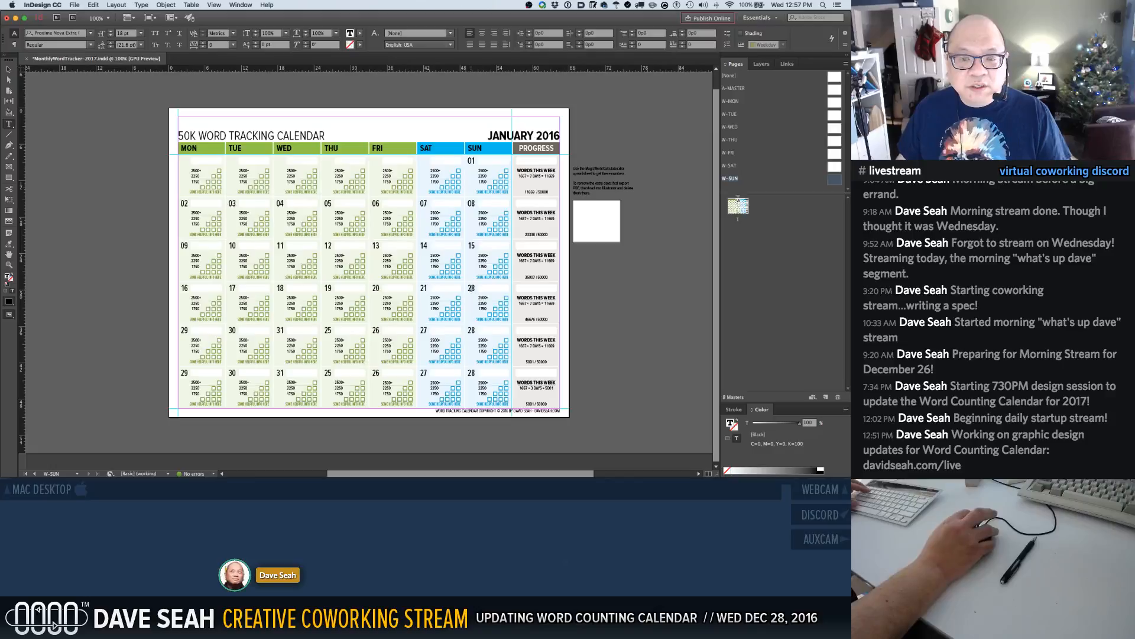
pyautogui.doubleClick(471, 288)
pyautogui.write('22')
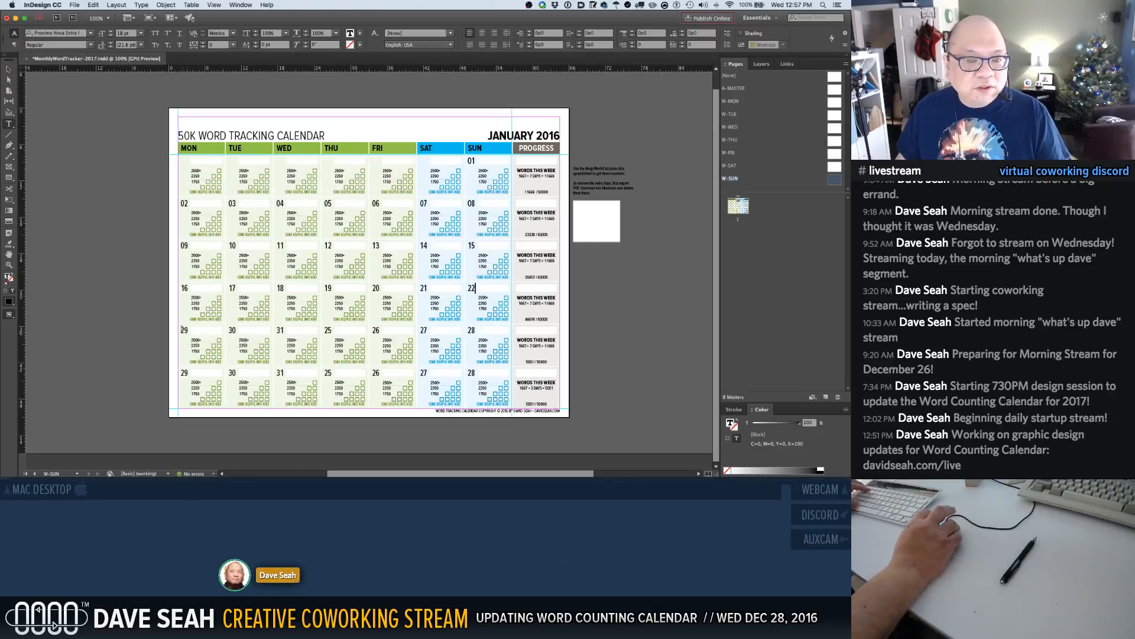
# Renumber the fifth calendar row of W-SUN from 23 on Monday to 29 on Sunday
pyautogui.doubleClick(184, 330)
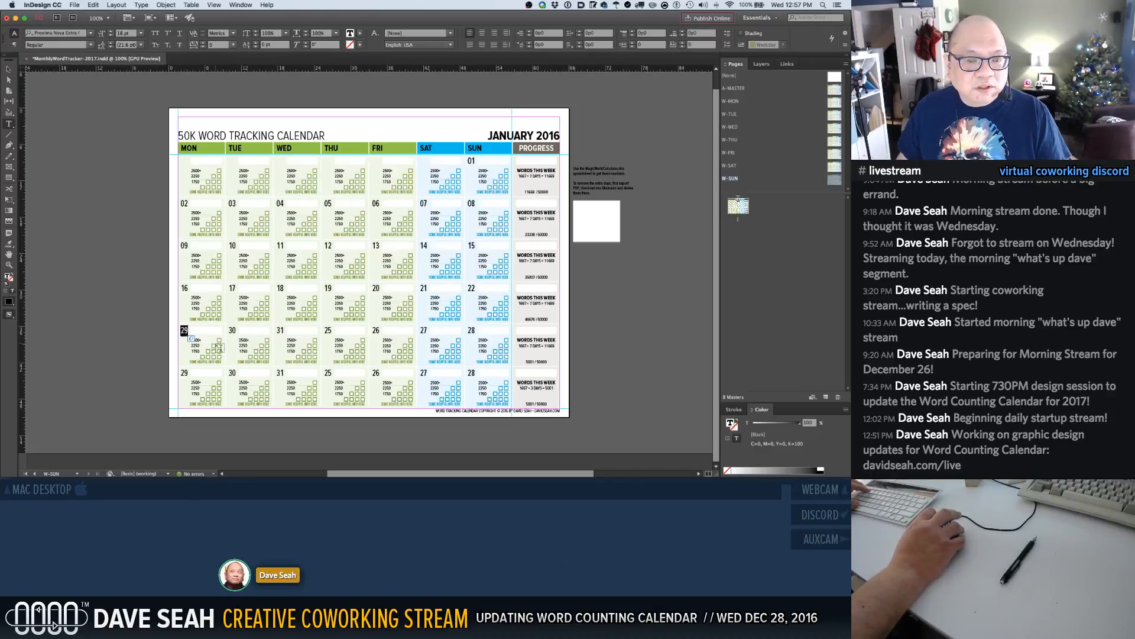
pyautogui.write('23')
pyautogui.doubleClick(232, 329)
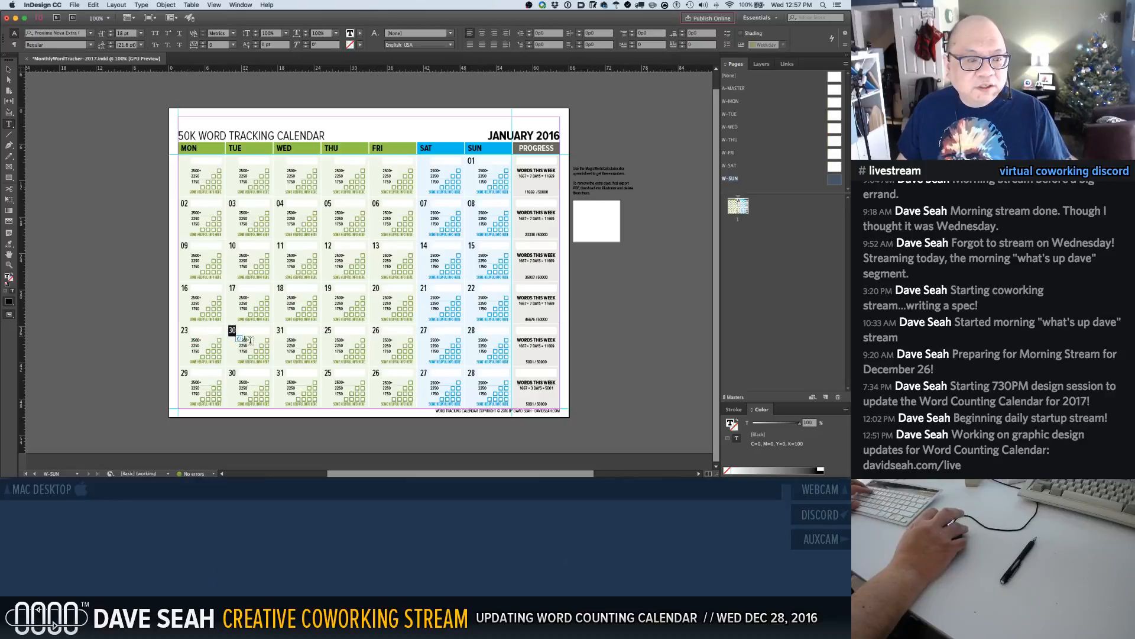
pyautogui.write('24')
pyautogui.doubleClick(279, 330)
pyautogui.write('25')
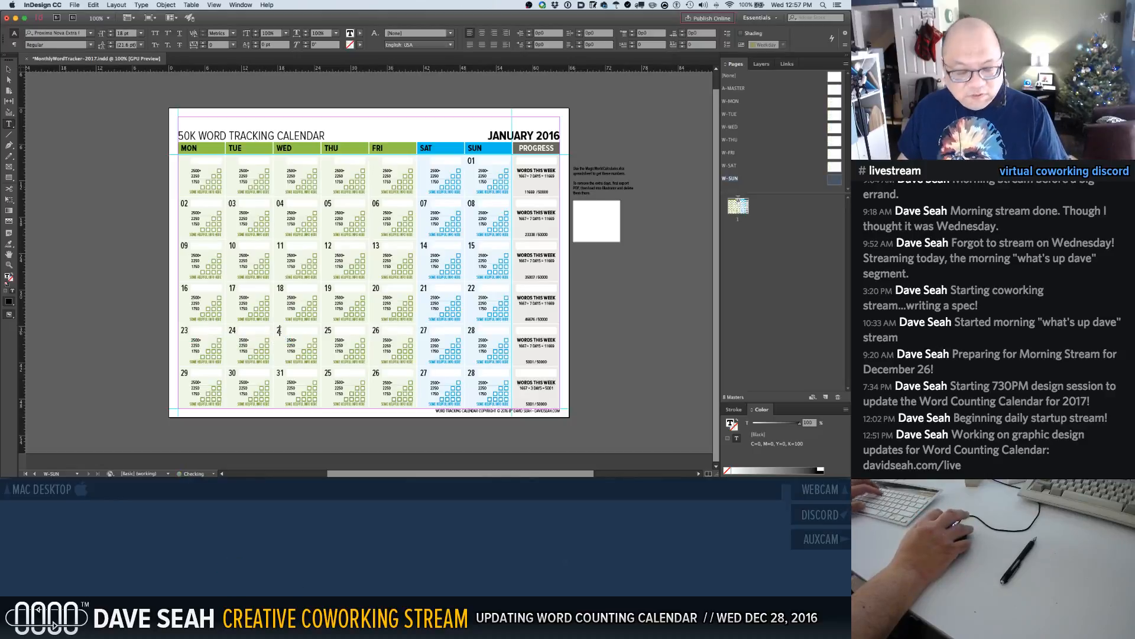
pyautogui.doubleClick(334, 339)
pyautogui.write('2')
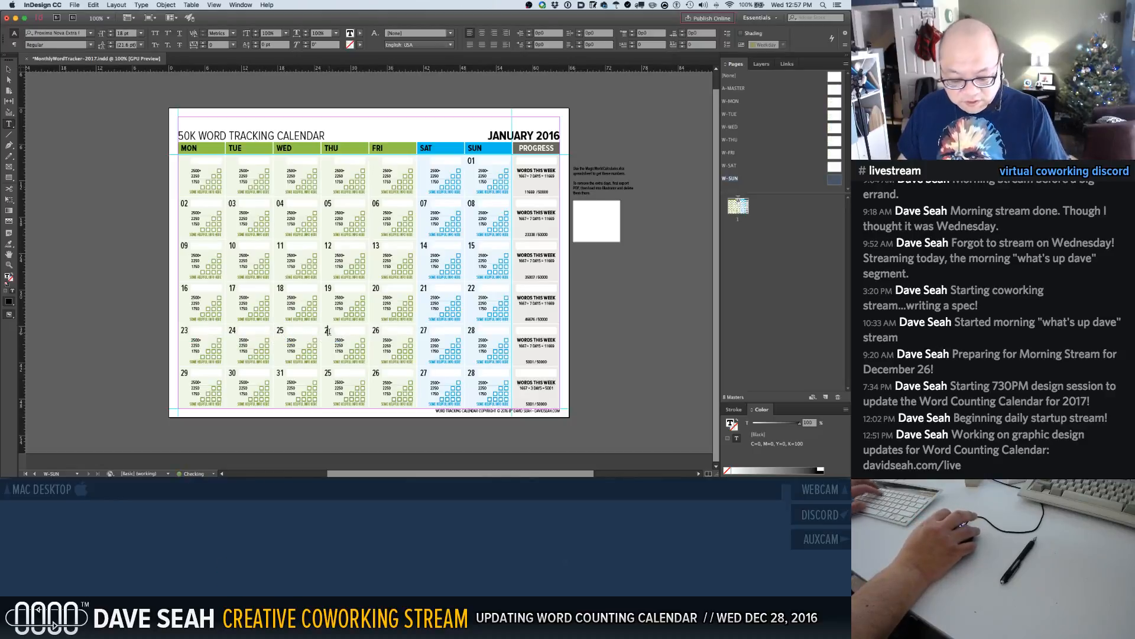
pyautogui.write('6')
pyautogui.write('2')
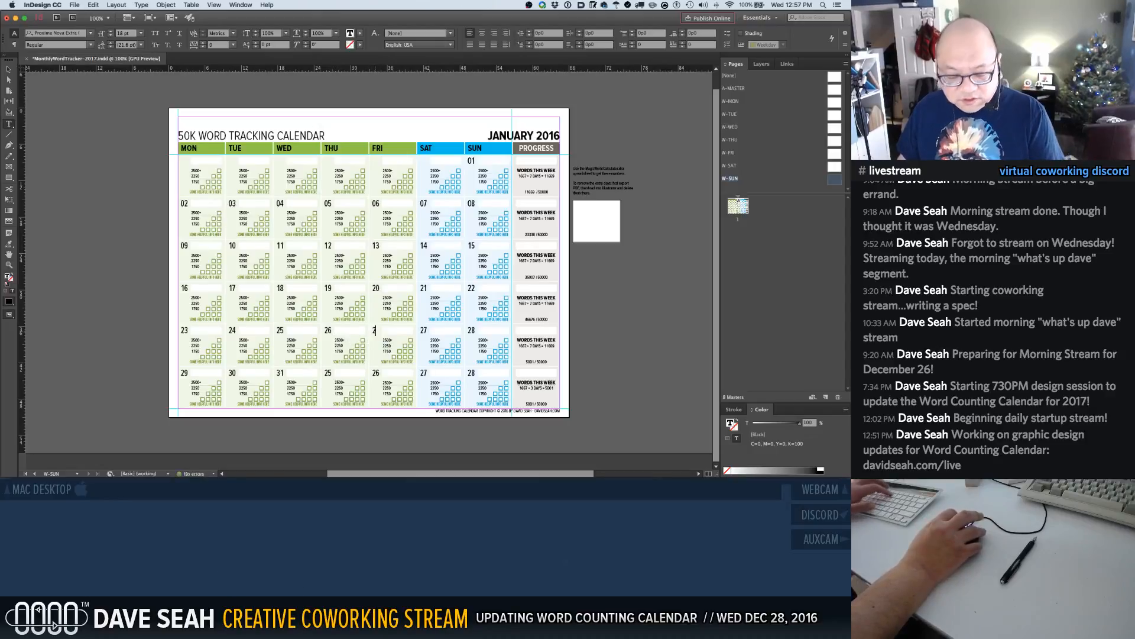
pyautogui.write('7')
pyautogui.write('28')
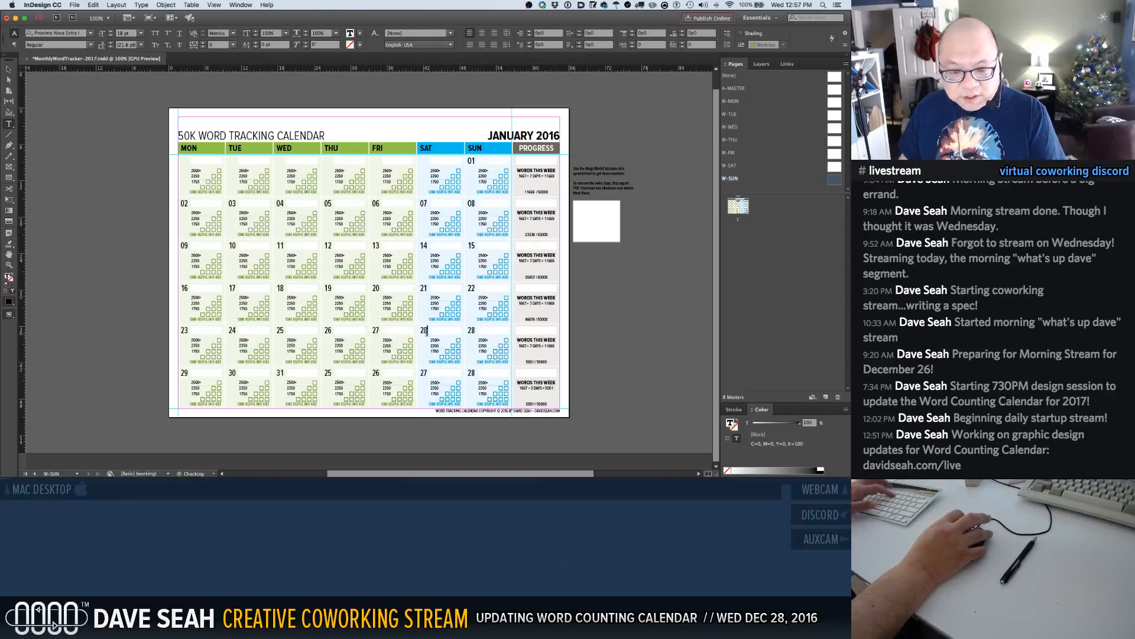
pyautogui.doubleClick(473, 333)
pyautogui.write('29')
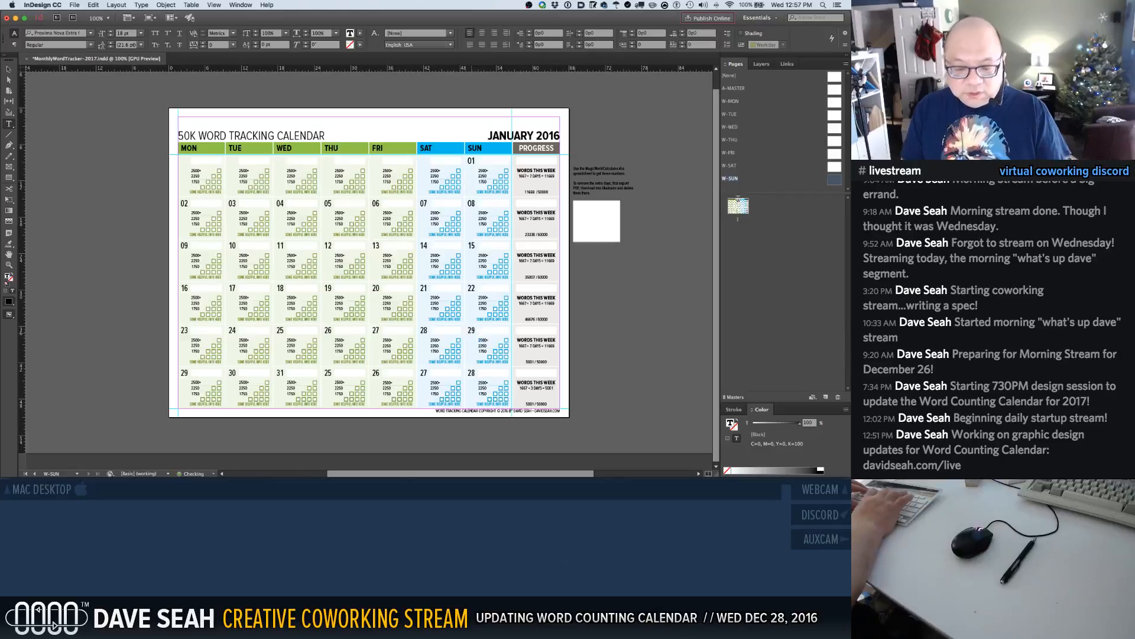
# Set Monday to 30 and Tuesday to 31 in the sixth calendar row of W-SUN
pyautogui.doubleClick(185, 372)
pyautogui.write('30')
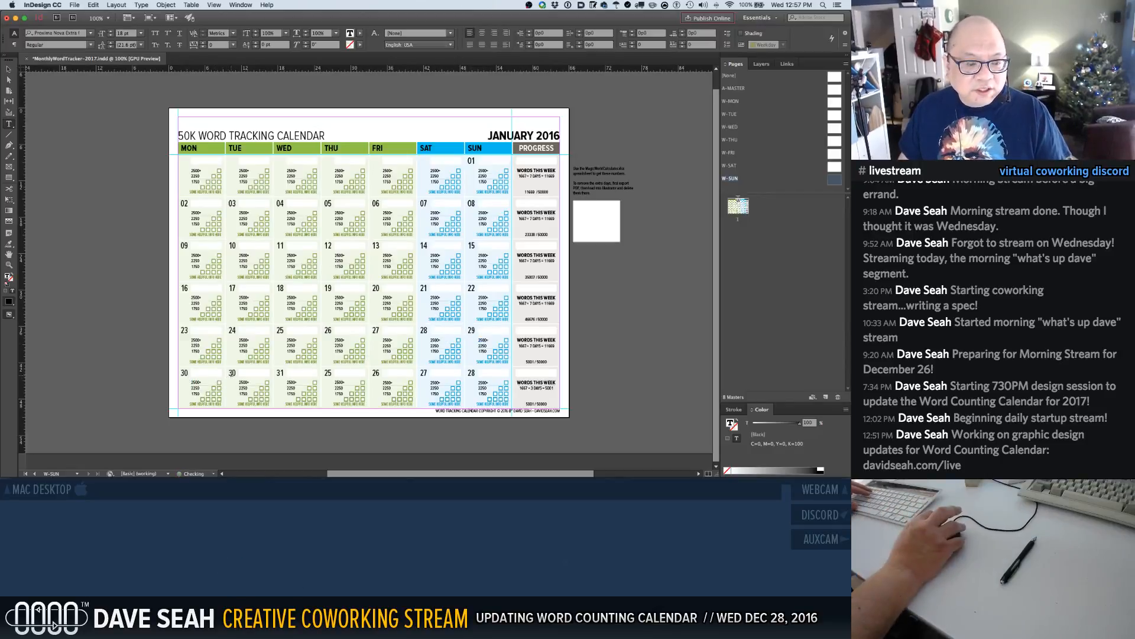
pyautogui.write('31')
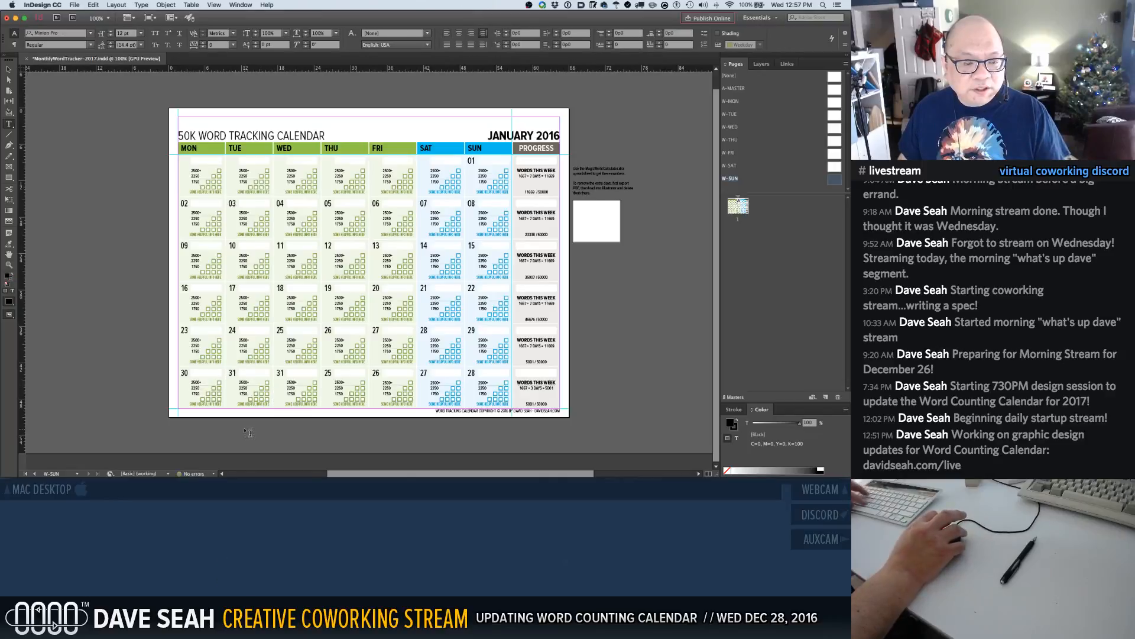
pyautogui.press('Escape')
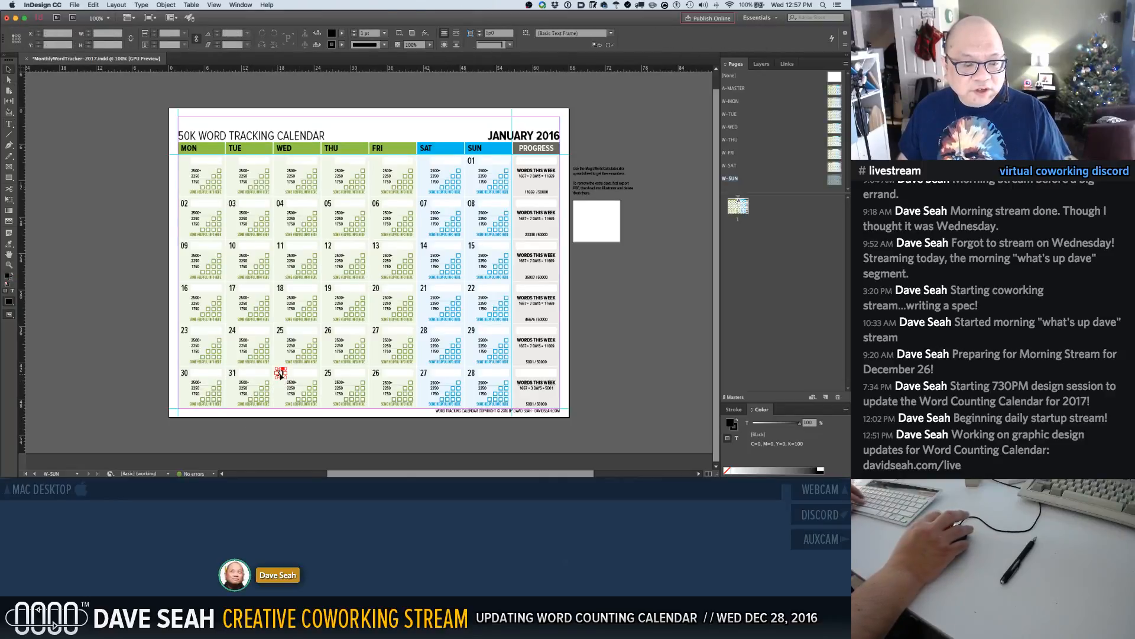
pyautogui.click(281, 374)
pyautogui.keyDown('shift'); pyautogui.click(330, 373); pyautogui.keyUp('shift')
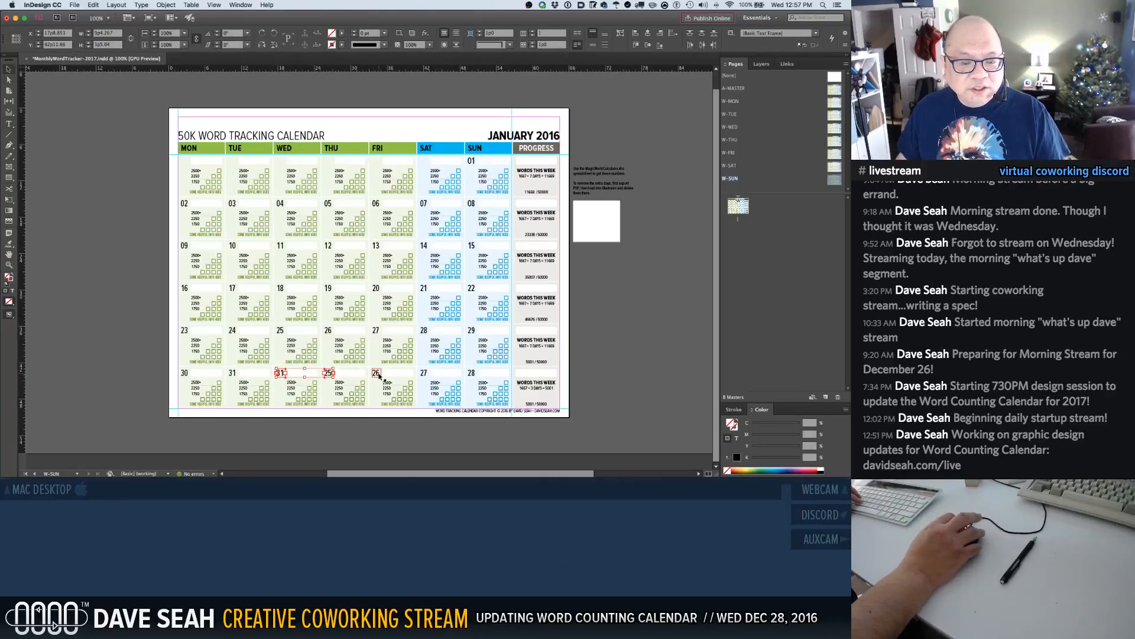
pyautogui.keyDown('shift'); pyautogui.click(377, 374); pyautogui.keyUp('shift')
pyautogui.keyDown('shift'); pyautogui.click(424, 374); pyautogui.keyUp('shift')
pyautogui.keyDown('shift'); pyautogui.click(472, 373); pyautogui.keyUp('shift')
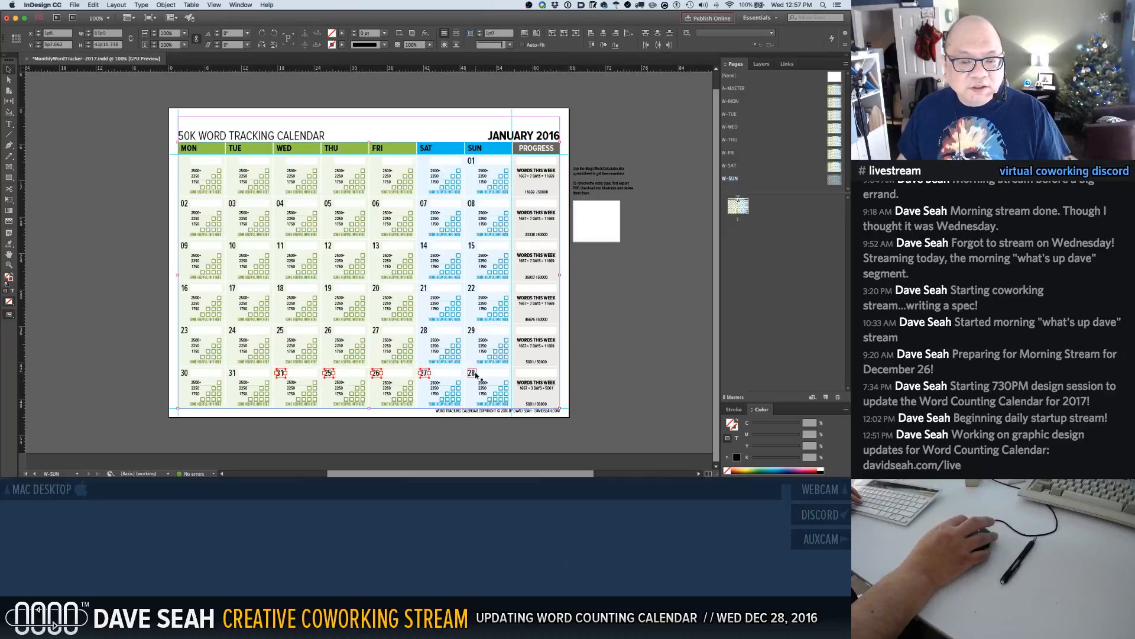
pyautogui.click(468, 434)
# Delete the Thursday to Sunday date numbers in the sixth calendar row of W-SUN
pyautogui.click(472, 374)
pyautogui.keyDown('shift'); pyautogui.click(425, 374); pyautogui.keyUp('shift')
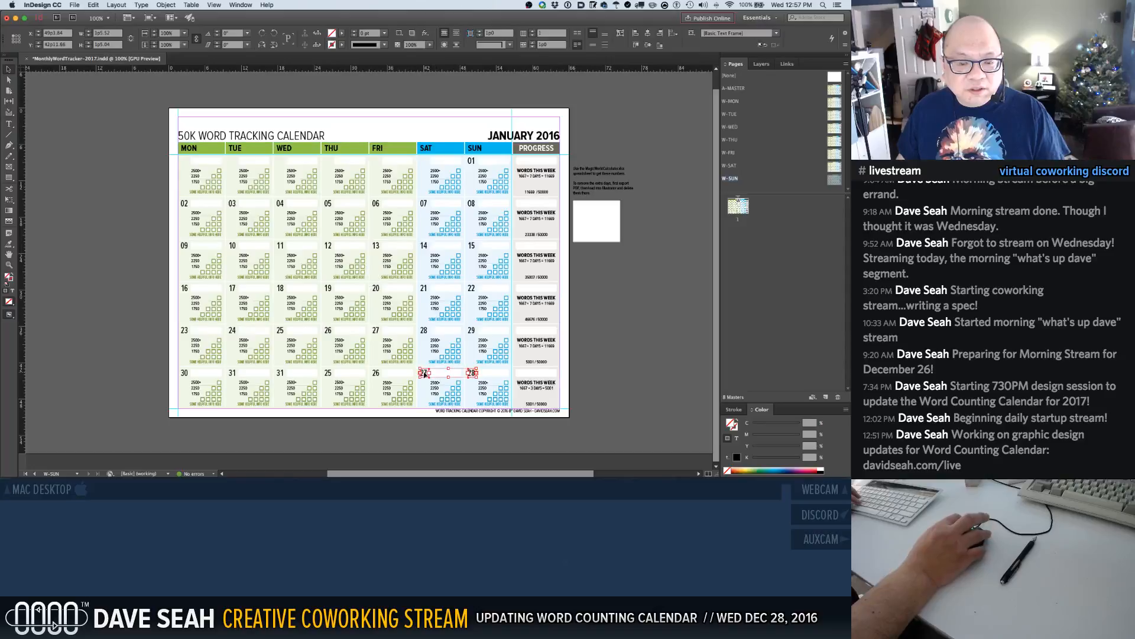
pyautogui.keyDown('shift'); pyautogui.click(376, 374); pyautogui.keyUp('shift')
pyautogui.keyDown('shift'); pyautogui.click(328, 373); pyautogui.keyUp('shift')
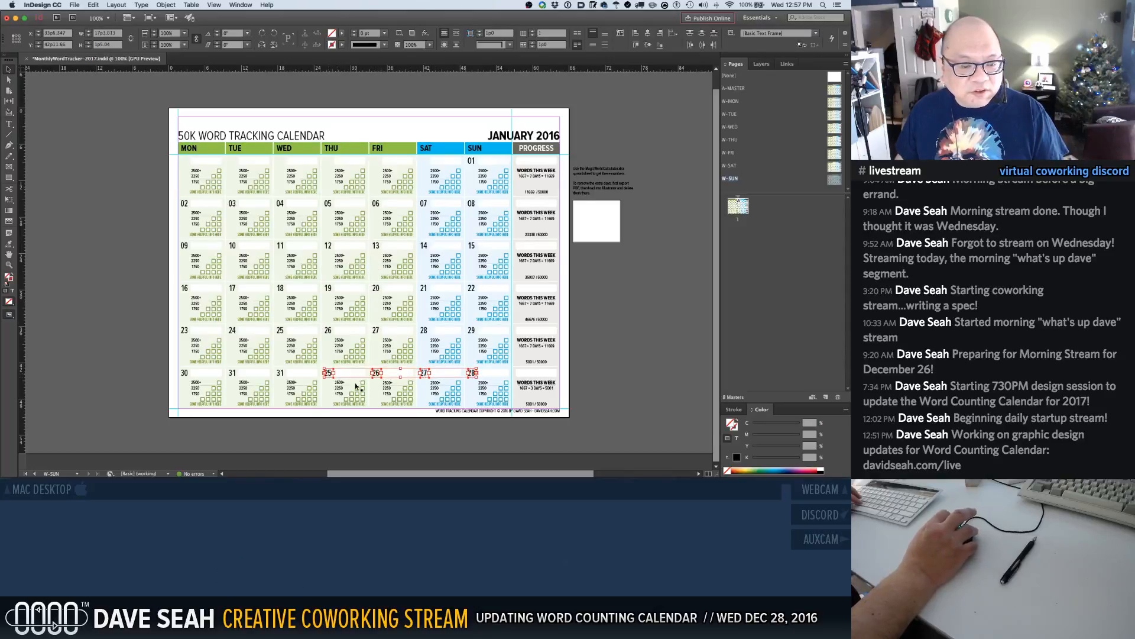
pyautogui.press('Delete')
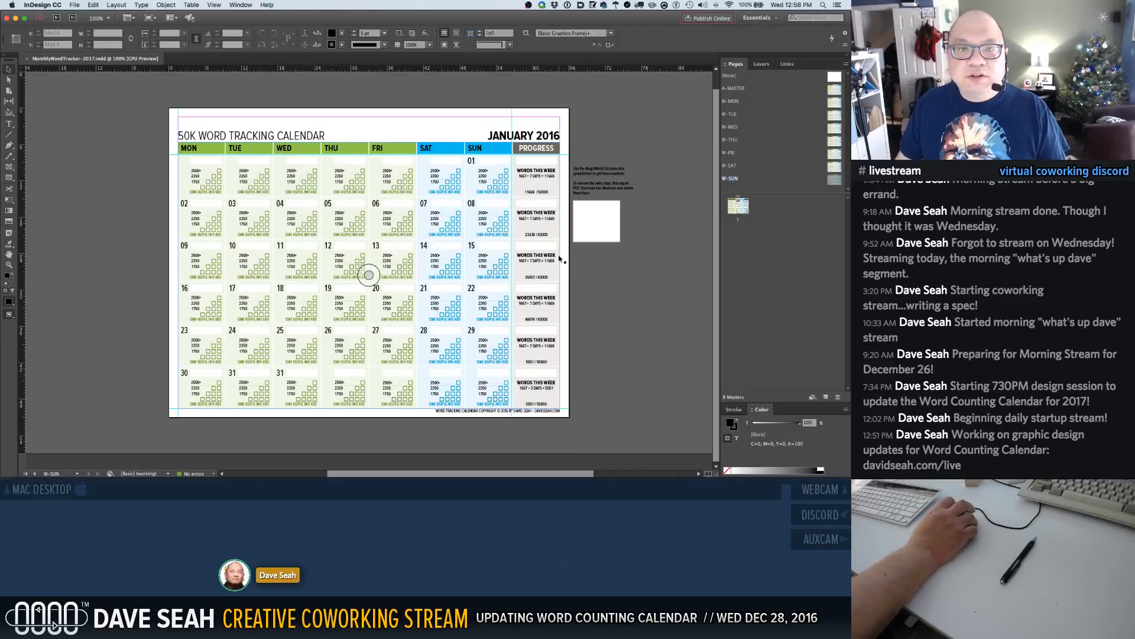
# Switch to Chrome and search Google for "time and date caledar"
pyautogui.hotkey('ctrl', 'Left')
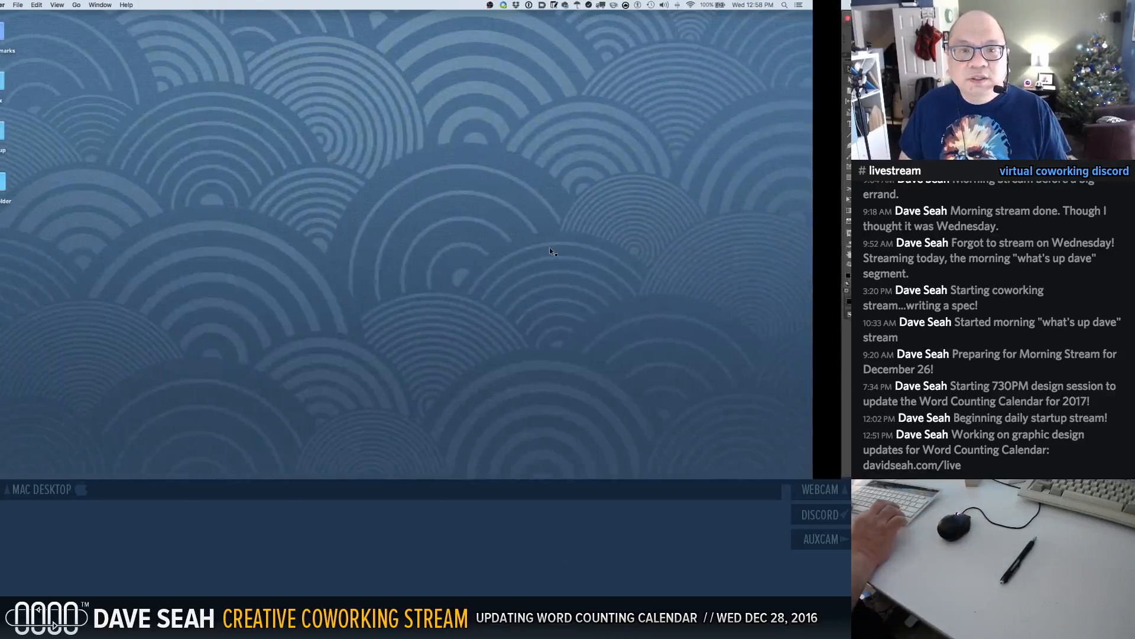
pyautogui.moveTo(190, 477)
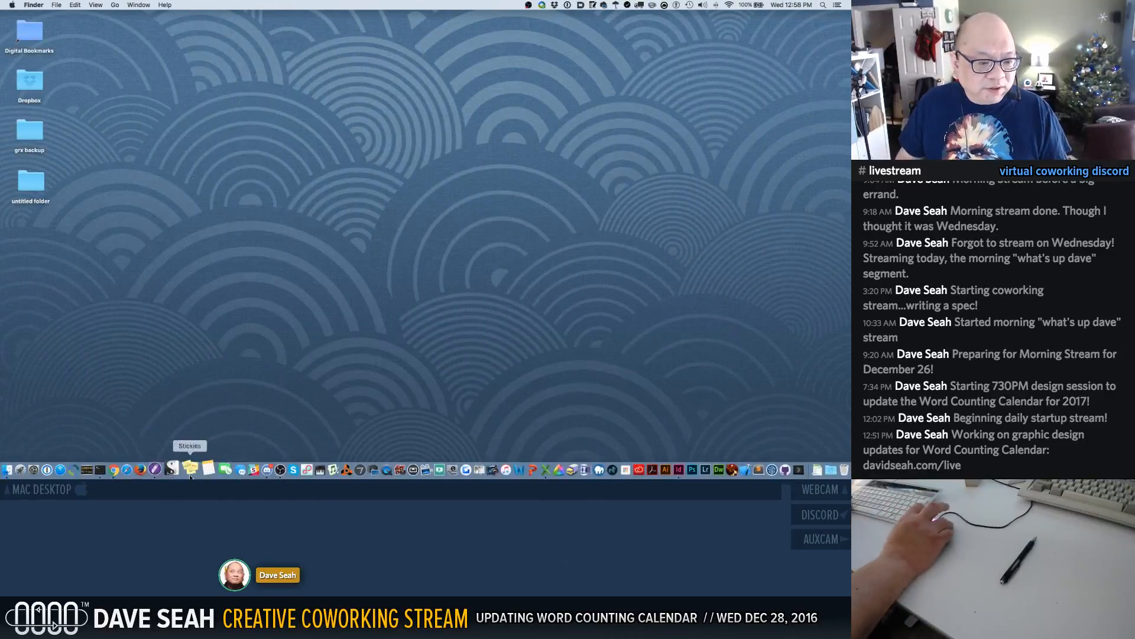
pyautogui.click(114, 469)
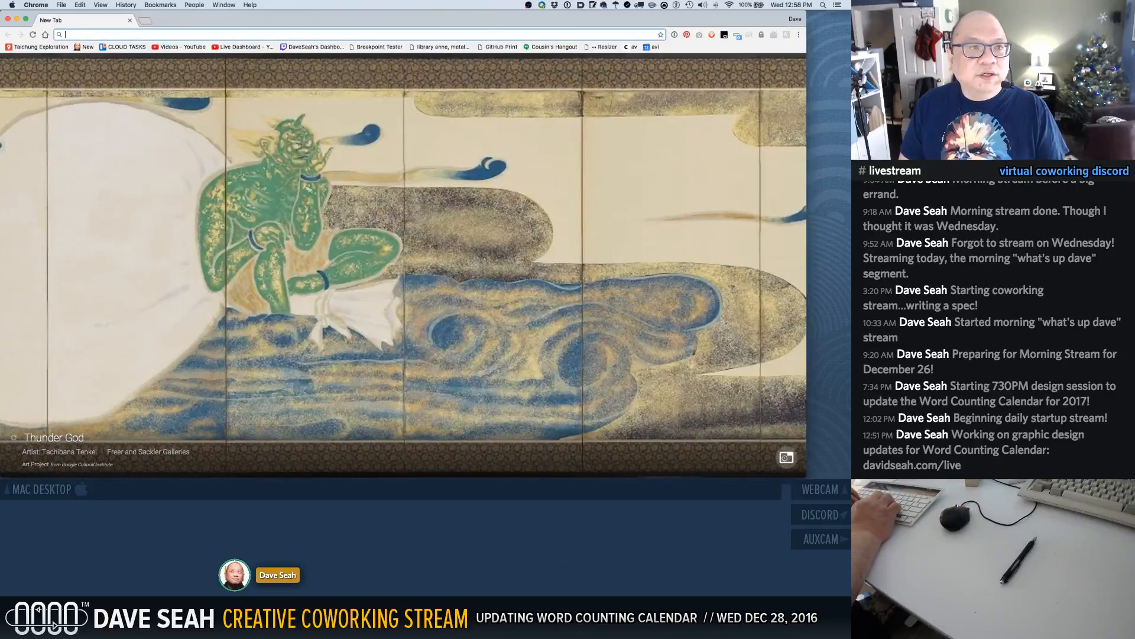
pyautogui.write('ti')
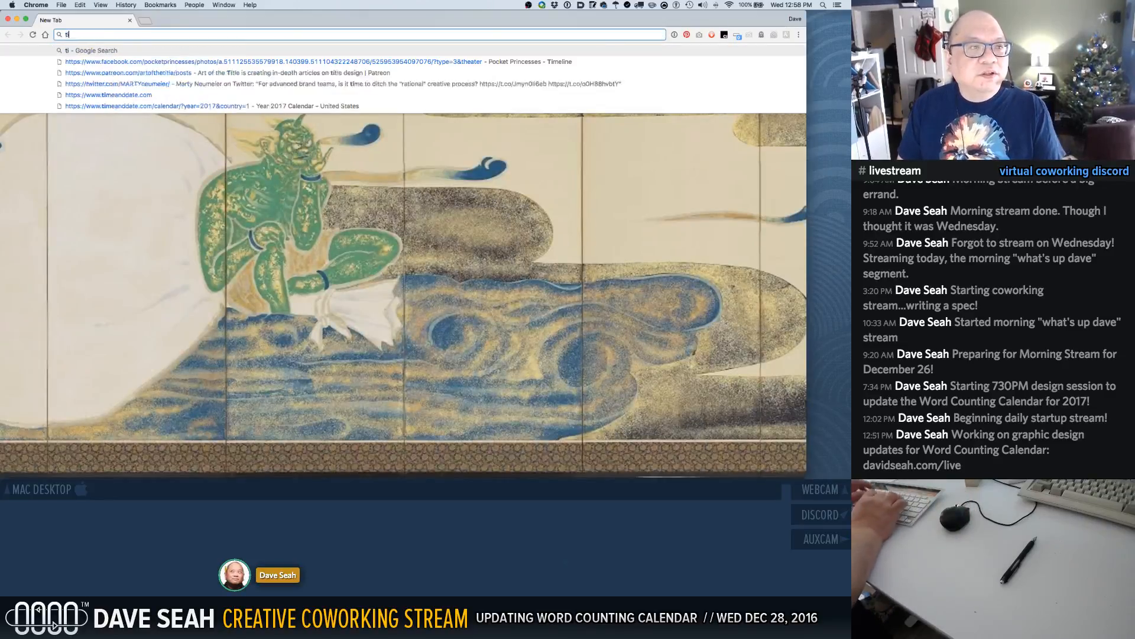
pyautogui.write('me and date cal')
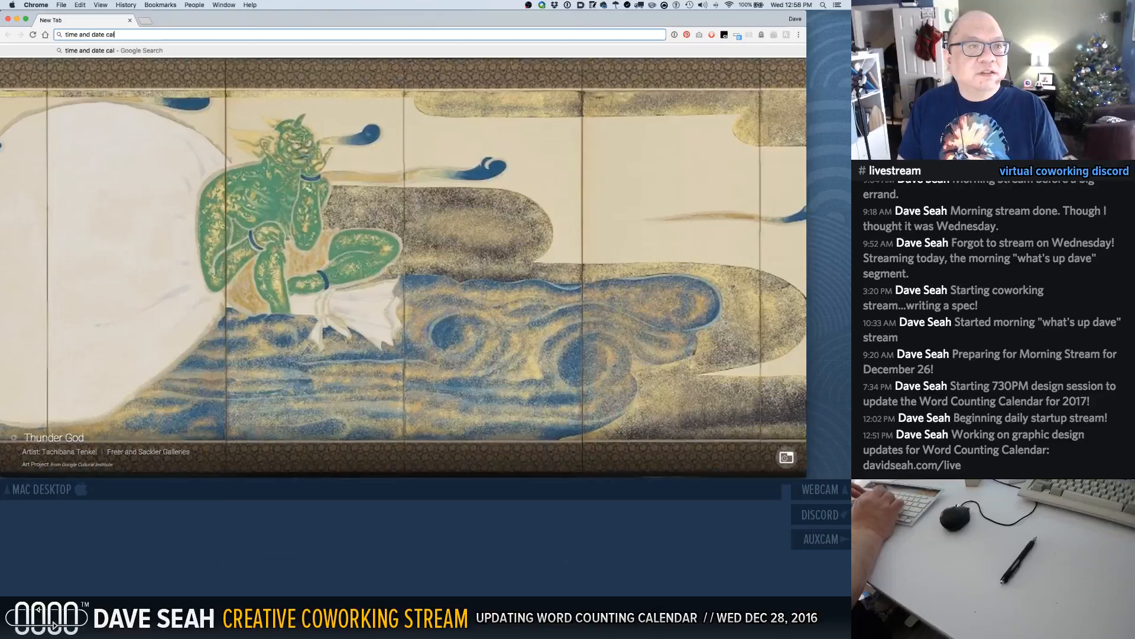
pyautogui.write('egar')
pyautogui.press('Return')
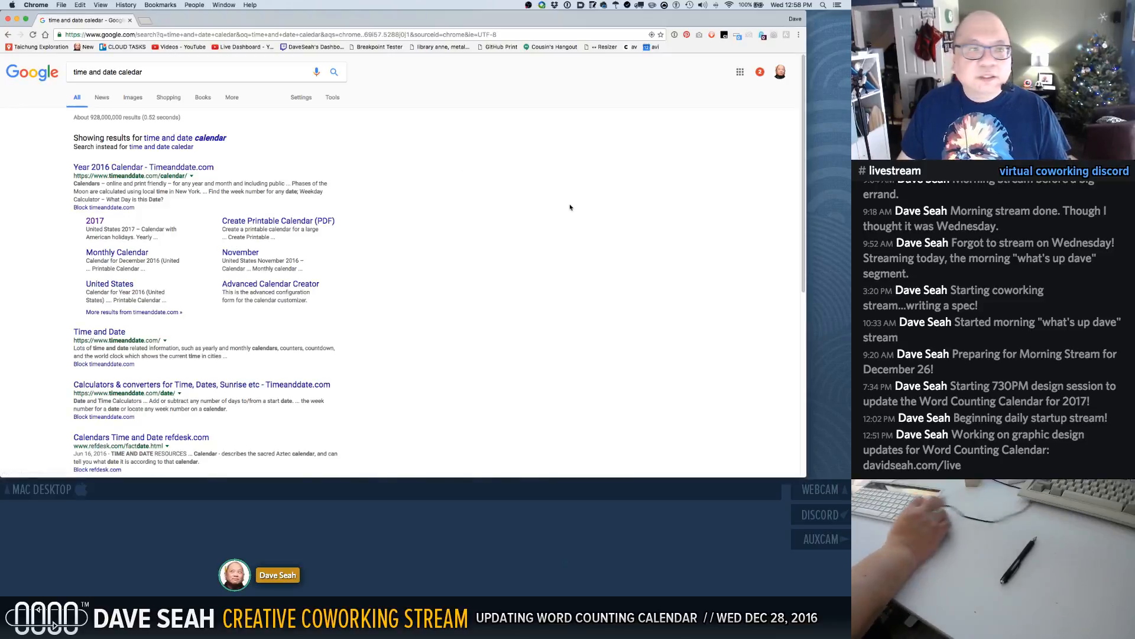
# Open the 2017 United States calendar on timeanddate.com, examine the starting weekday of each month, and close the browser window
pyautogui.click(178, 170)
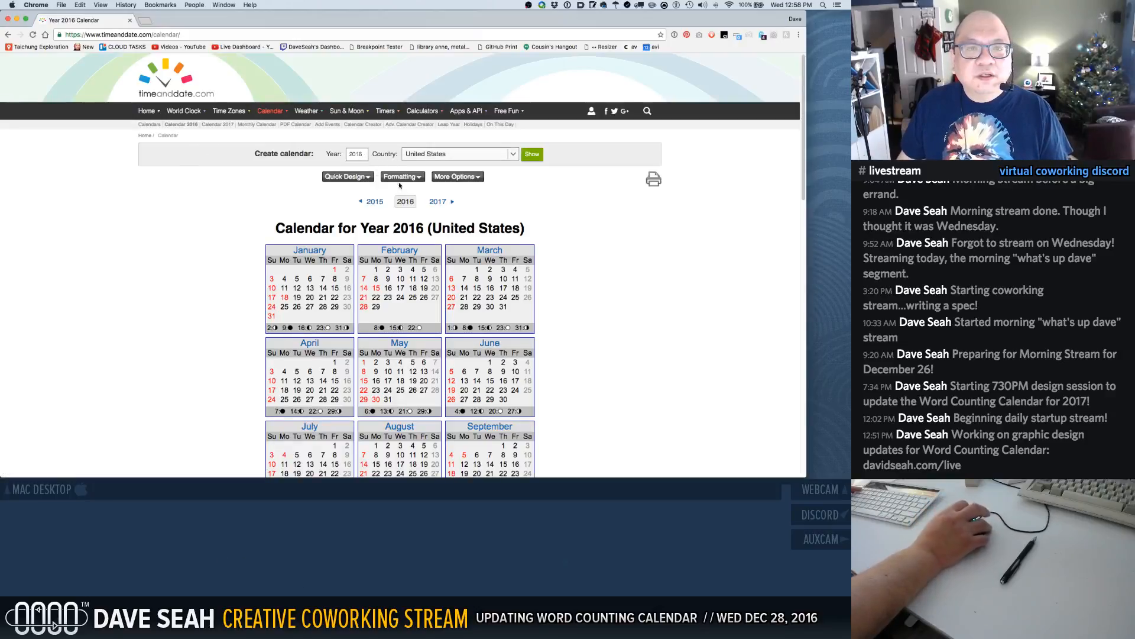
pyautogui.click(437, 201)
pyautogui.scroll(-3, 331, 196)
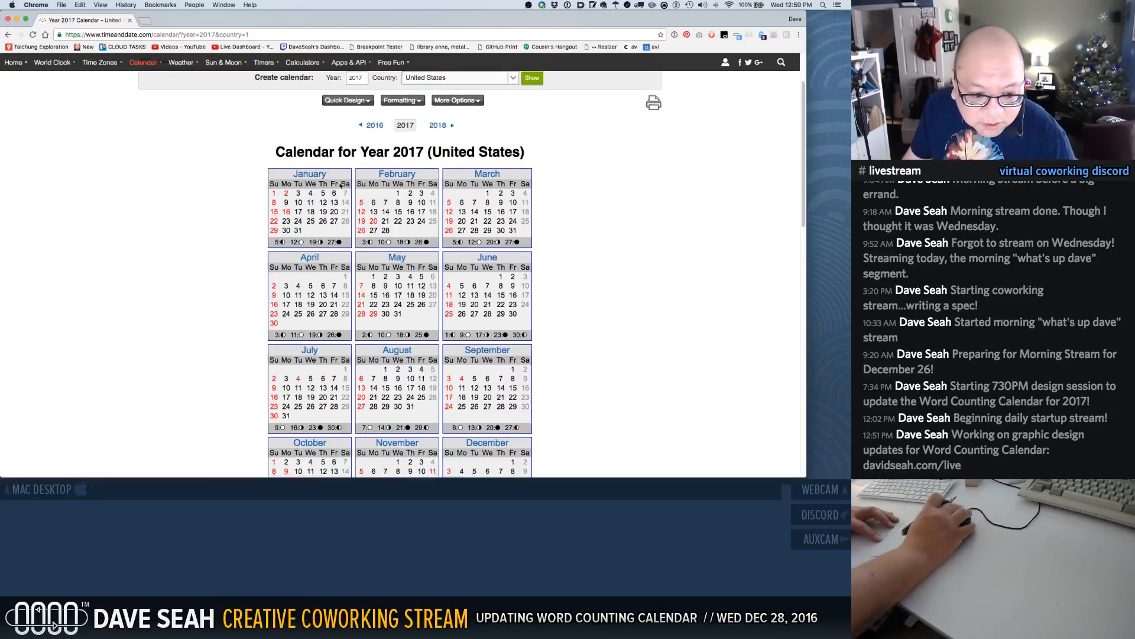
pyautogui.scroll(-3, 329, 191)
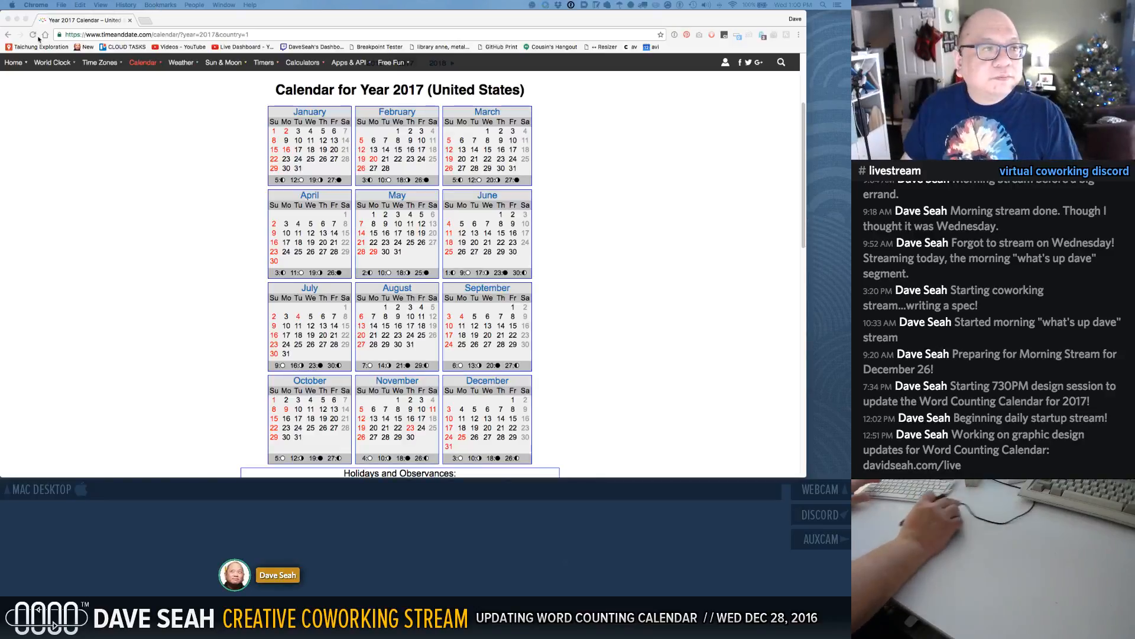
pyautogui.click(8, 20)
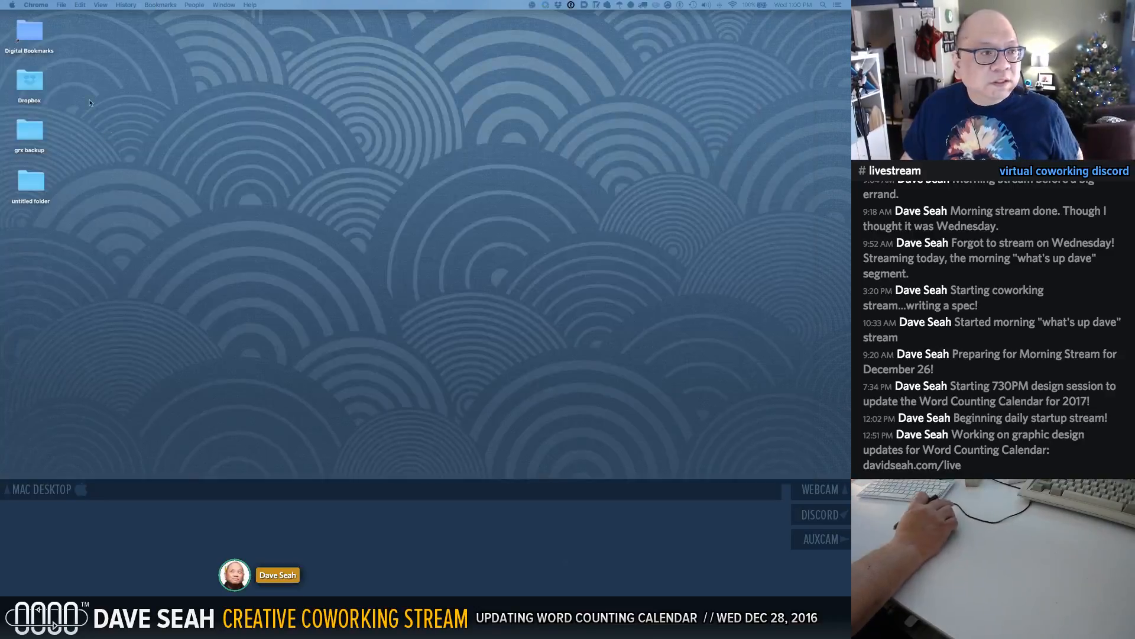
# Switch back to InDesign and add a document page based on the W-SUN master after page 1
pyautogui.hotkey('ctrl', 'Up')
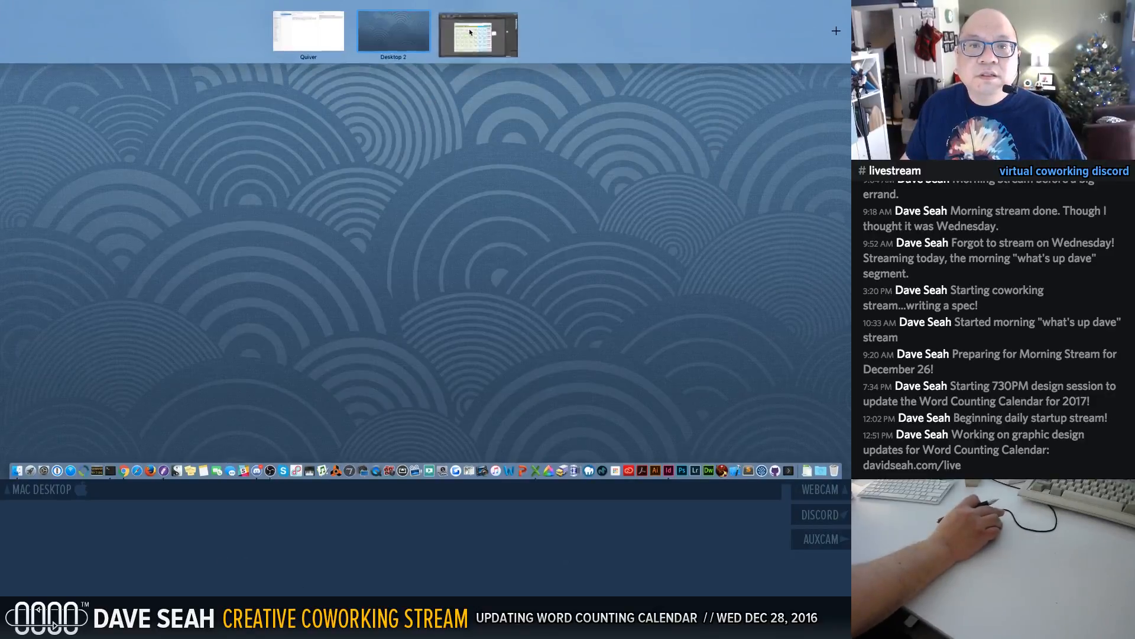
pyautogui.click(482, 33)
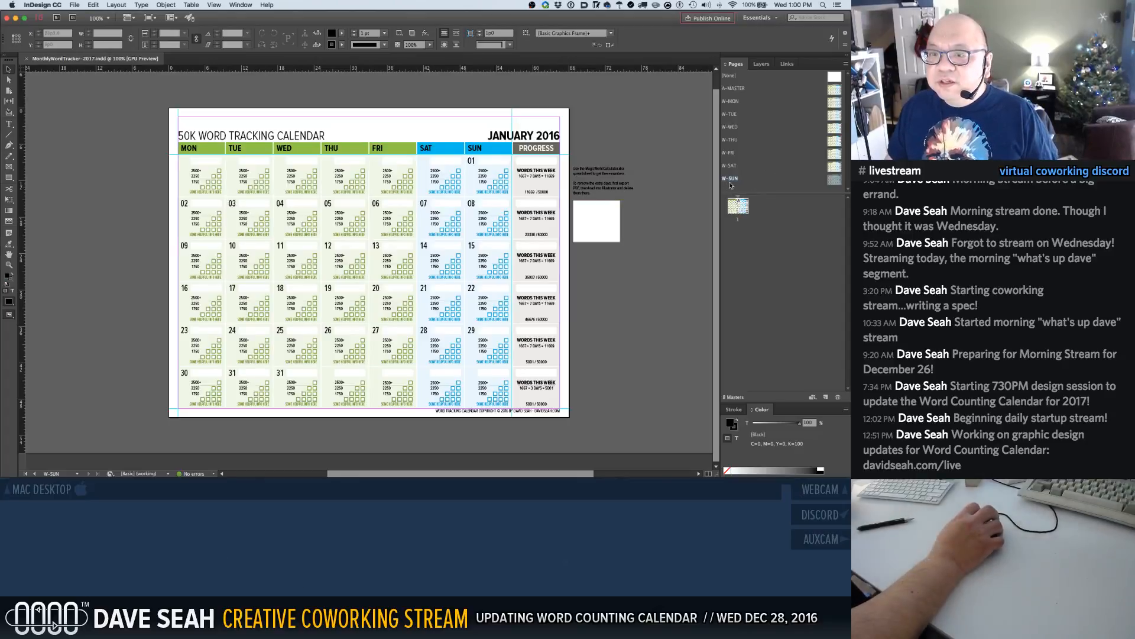
pyautogui.moveTo(730, 179); pyautogui.dragTo(743, 229)
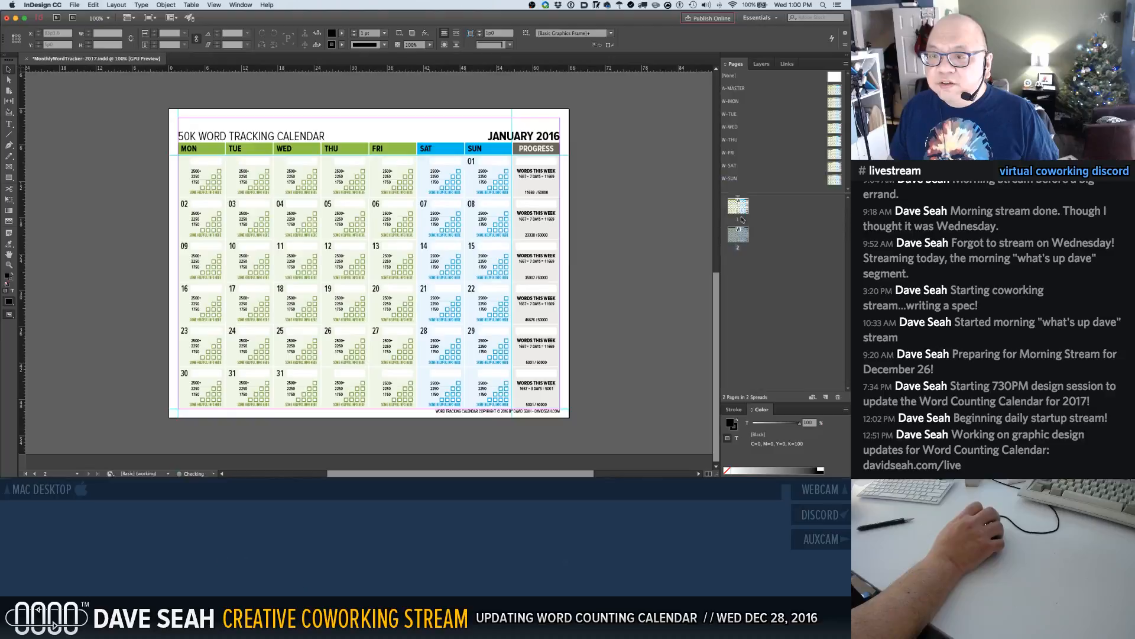
# Delete the original first document spread and display the page based on the W-SUN master
pyautogui.rightClick(742, 214)
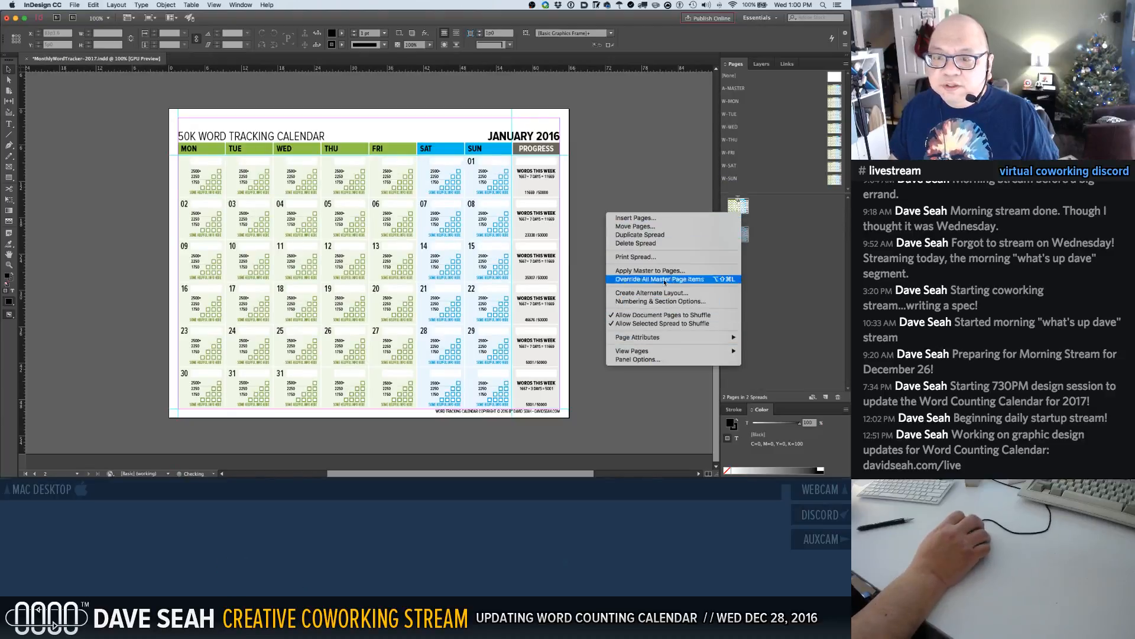
pyautogui.click(662, 243)
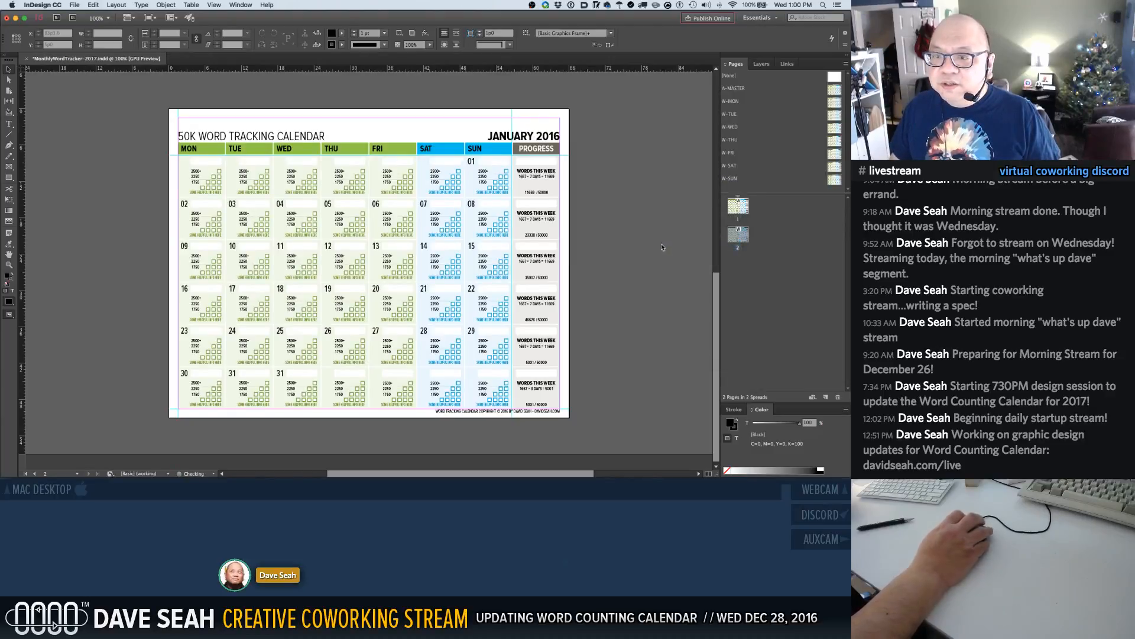
pyautogui.doubleClick(739, 208)
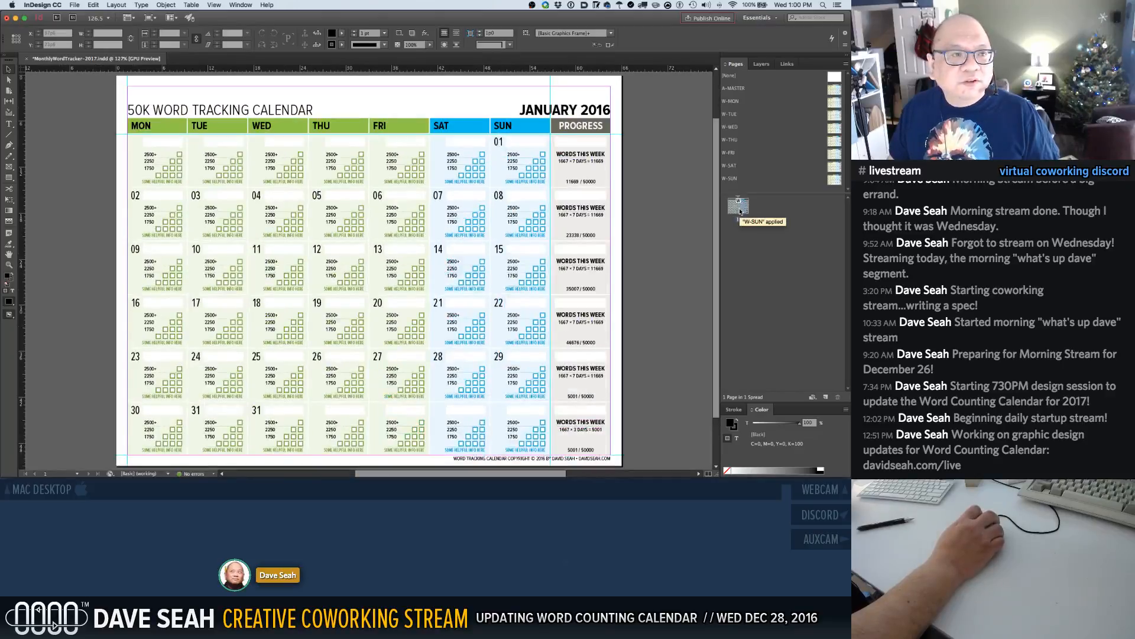
pyautogui.scroll(-3, 695, 222)
pyautogui.scroll(6, 695, 221)
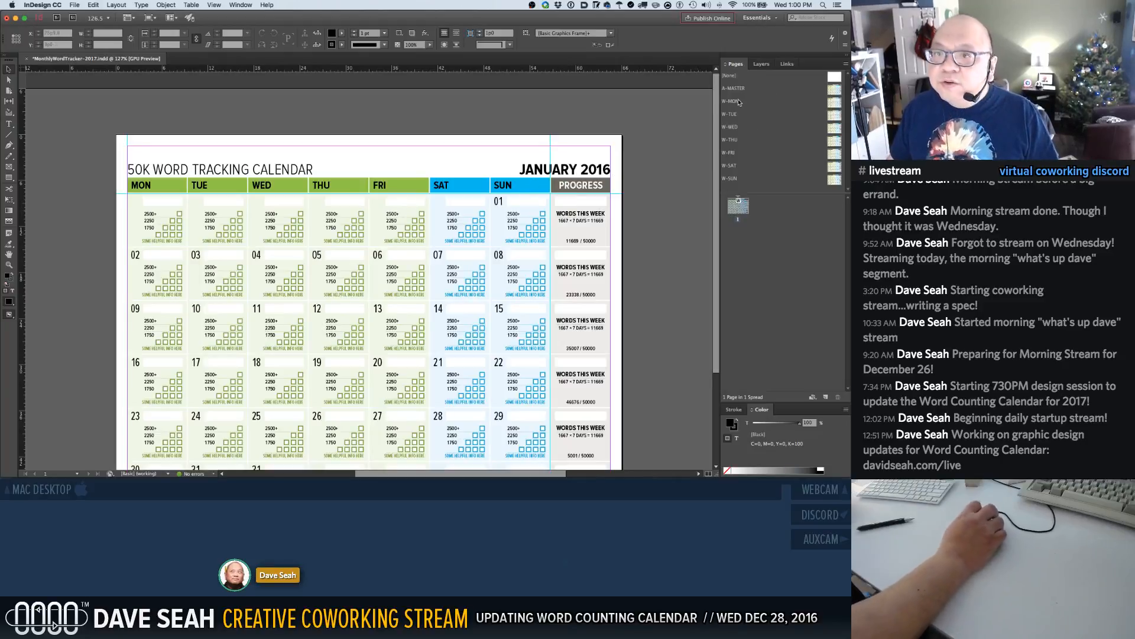
# Add two document pages based on the W-WED master after page 1, for February and March
pyautogui.click(729, 129)
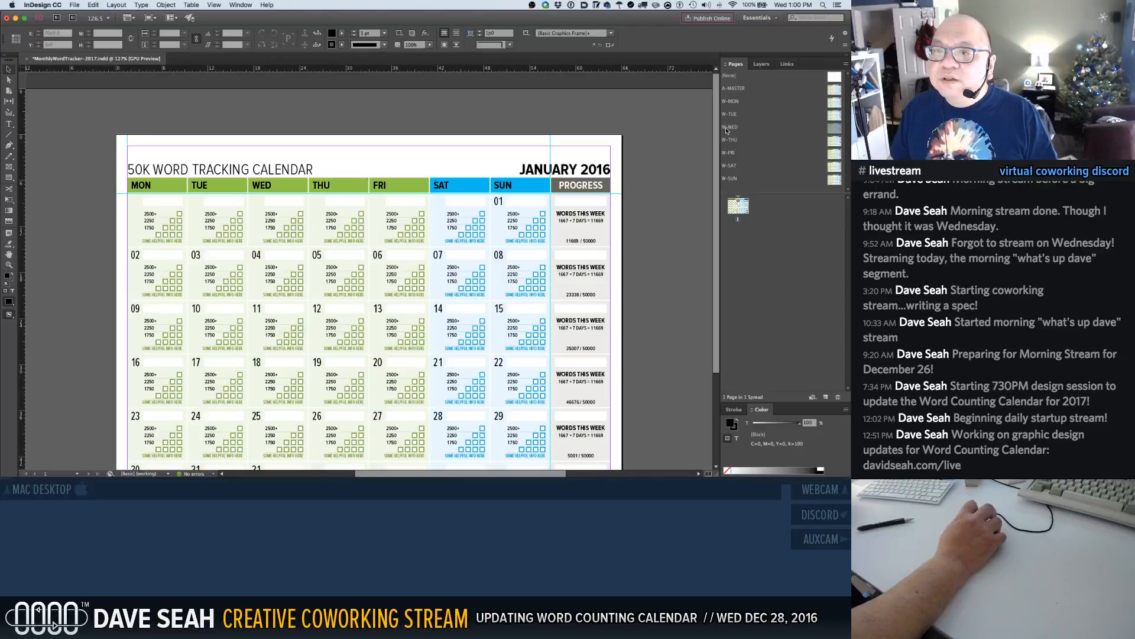
pyautogui.moveTo(726, 131); pyautogui.dragTo(737, 241)
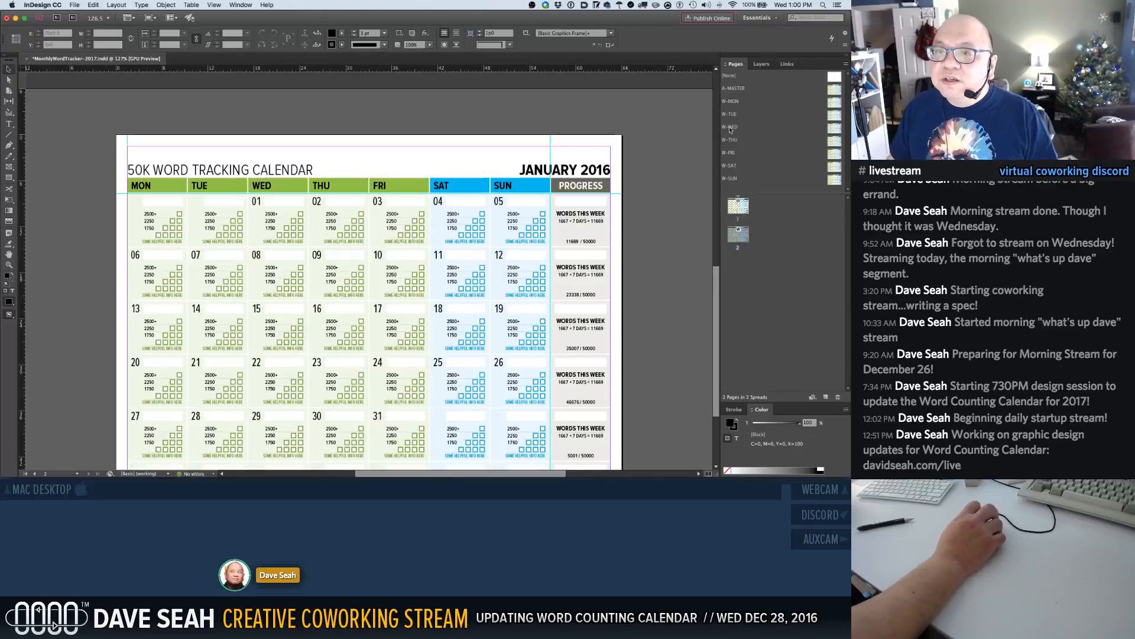
pyautogui.click(737, 275)
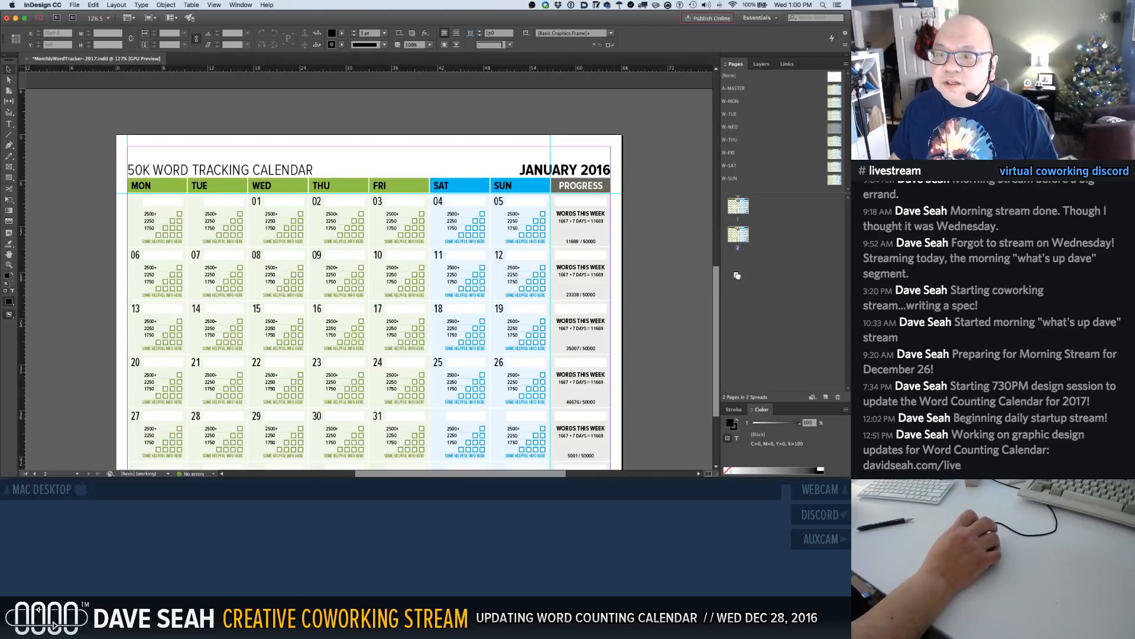
pyautogui.moveTo(737, 276); pyautogui.dragTo(737, 277)
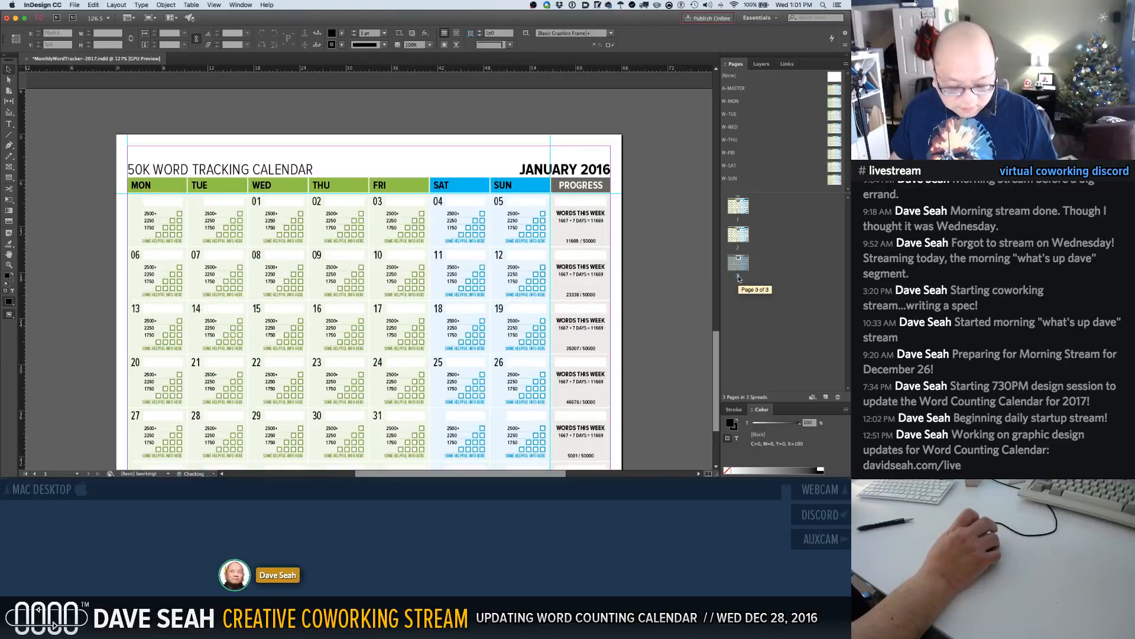
# Add pages 4 to 7 at the end of the document, based on the W-SAT, W-MON, W-THU and W-SAT masters in that order
pyautogui.moveTo(734, 165); pyautogui.dragTo(737, 291)
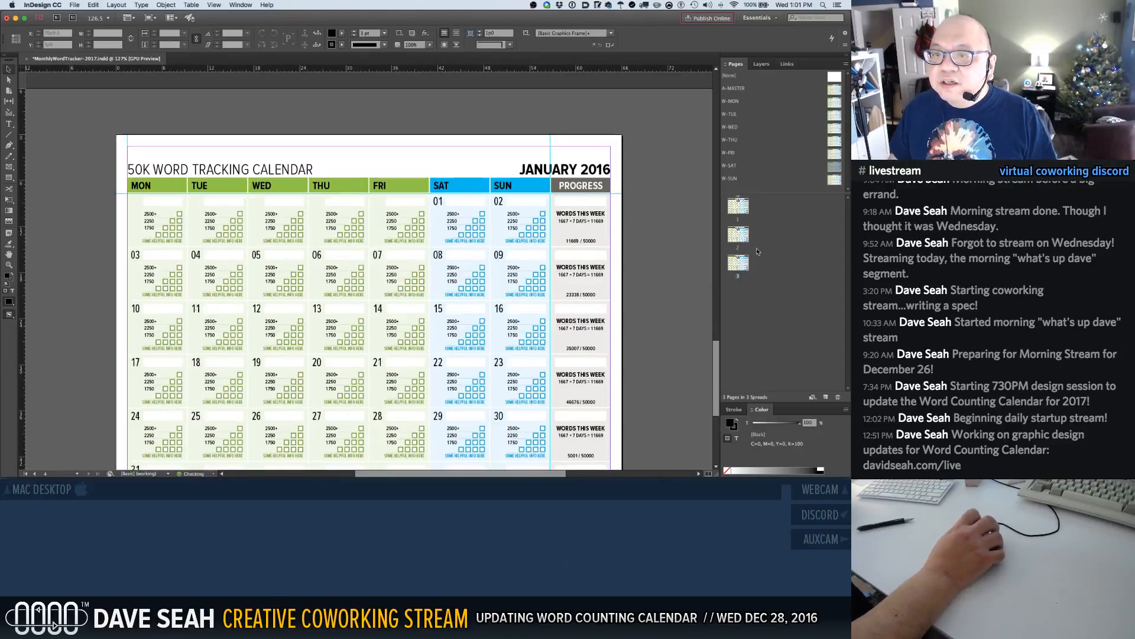
pyautogui.moveTo(734, 106); pyautogui.dragTo(746, 322)
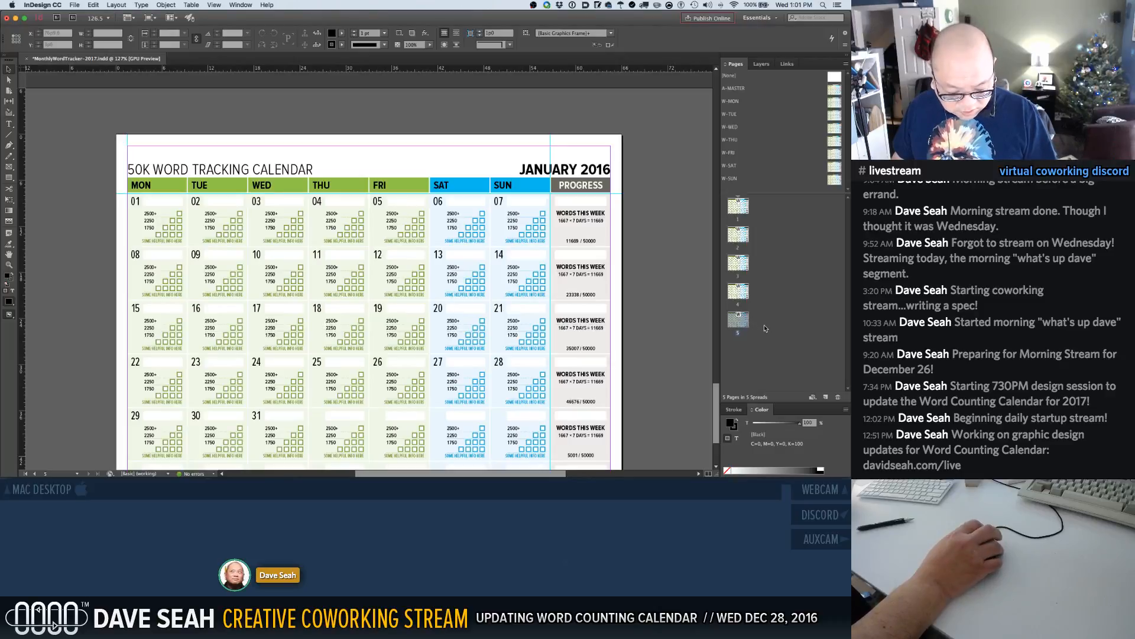
pyautogui.moveTo(733, 142); pyautogui.dragTo(747, 357)
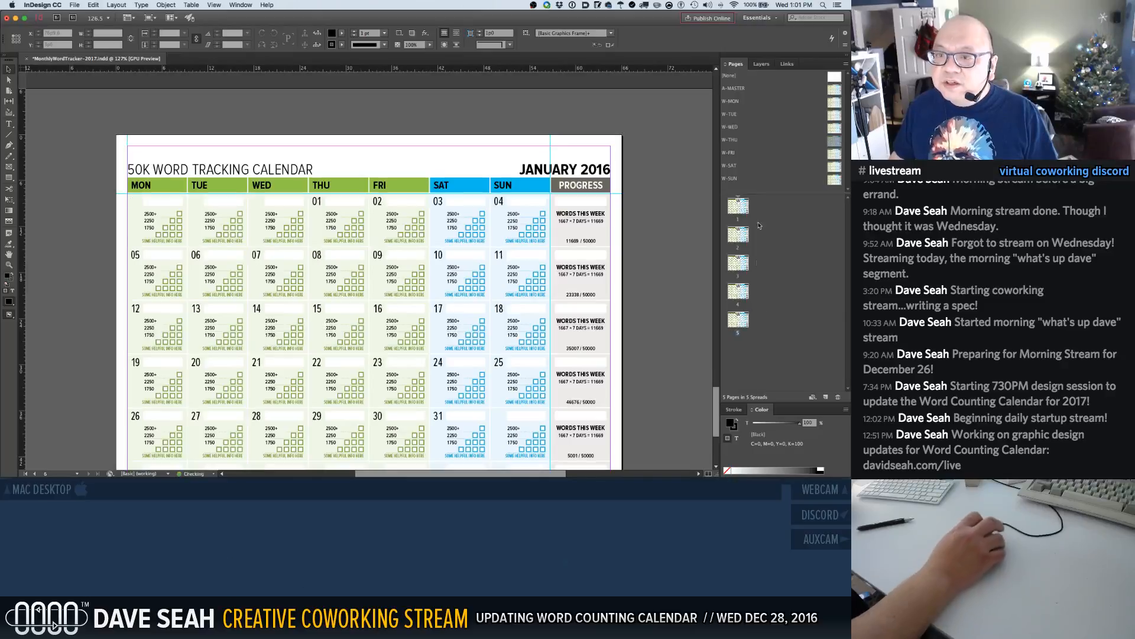
pyautogui.click(731, 167)
pyautogui.moveTo(731, 168); pyautogui.dragTo(742, 376)
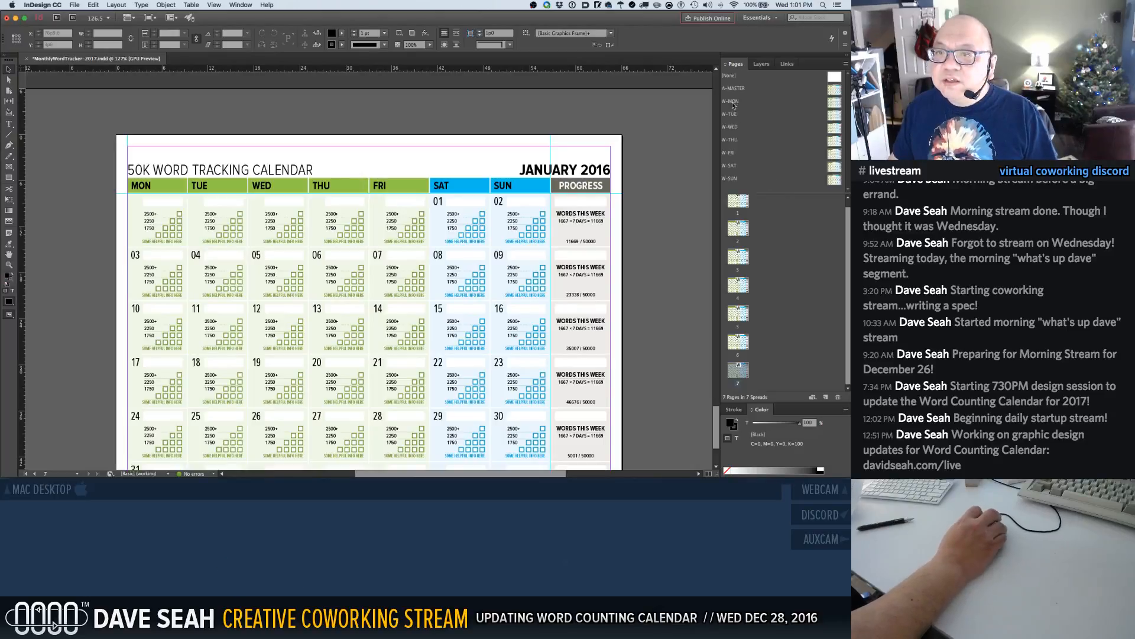
# Add pages 8 to 12 at the document's end, based on the W-TUE, W-FRI, W-SUN, W-WED and W-FRI masters in that order
pyautogui.moveTo(733, 116); pyautogui.dragTo(741, 392)
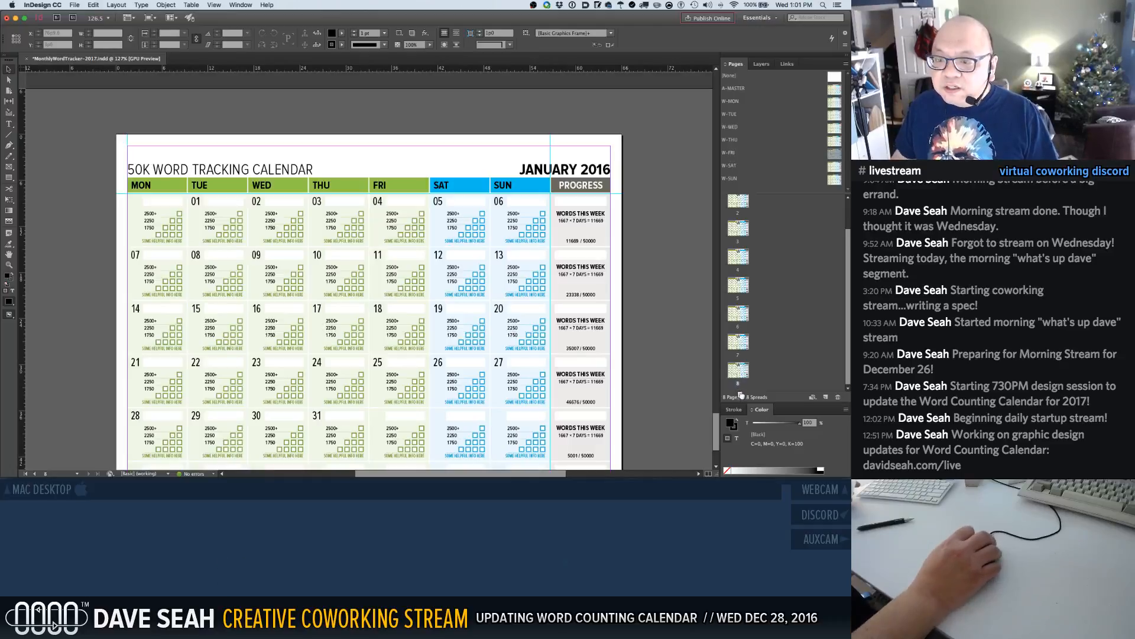
pyautogui.moveTo(747, 391); pyautogui.dragTo(755, 386)
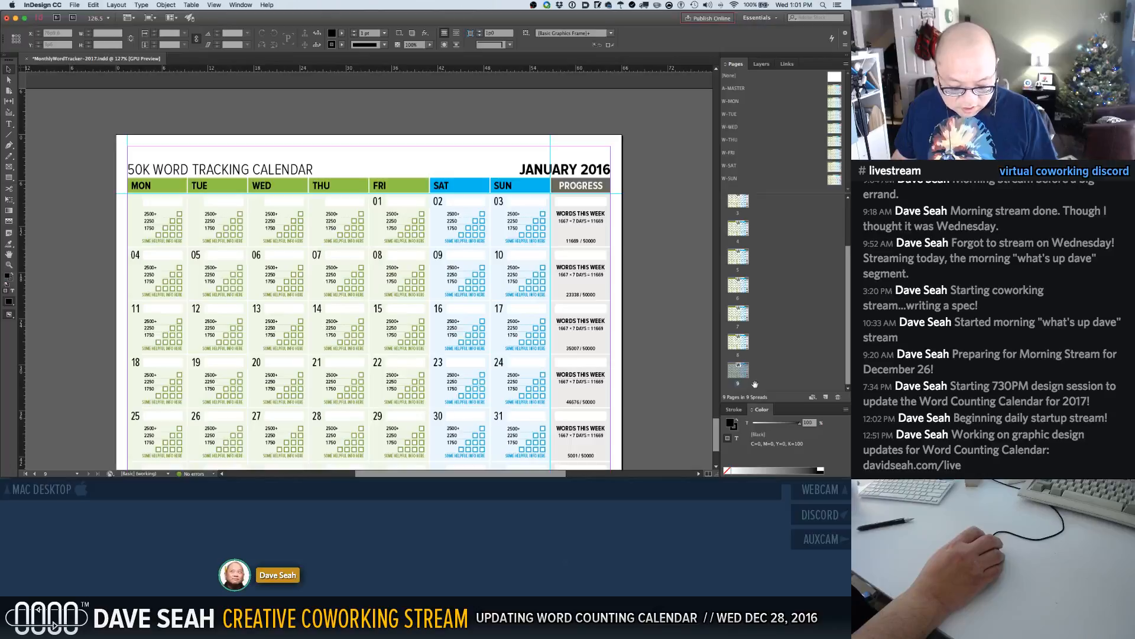
pyautogui.moveTo(730, 180); pyautogui.dragTo(754, 392)
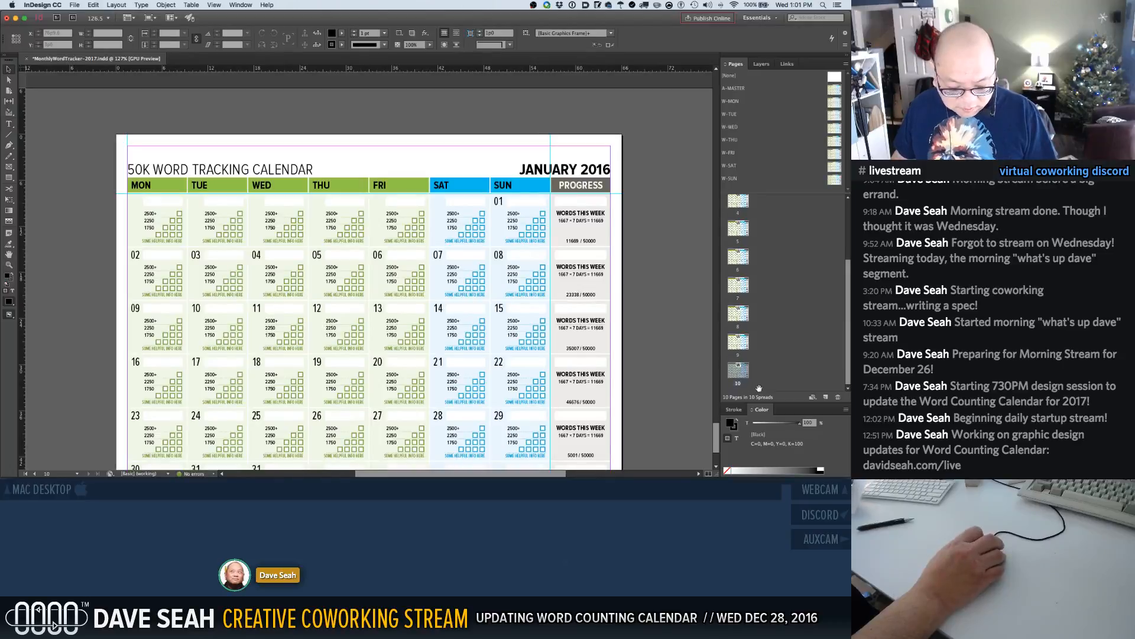
pyautogui.moveTo(733, 127); pyautogui.dragTo(751, 392)
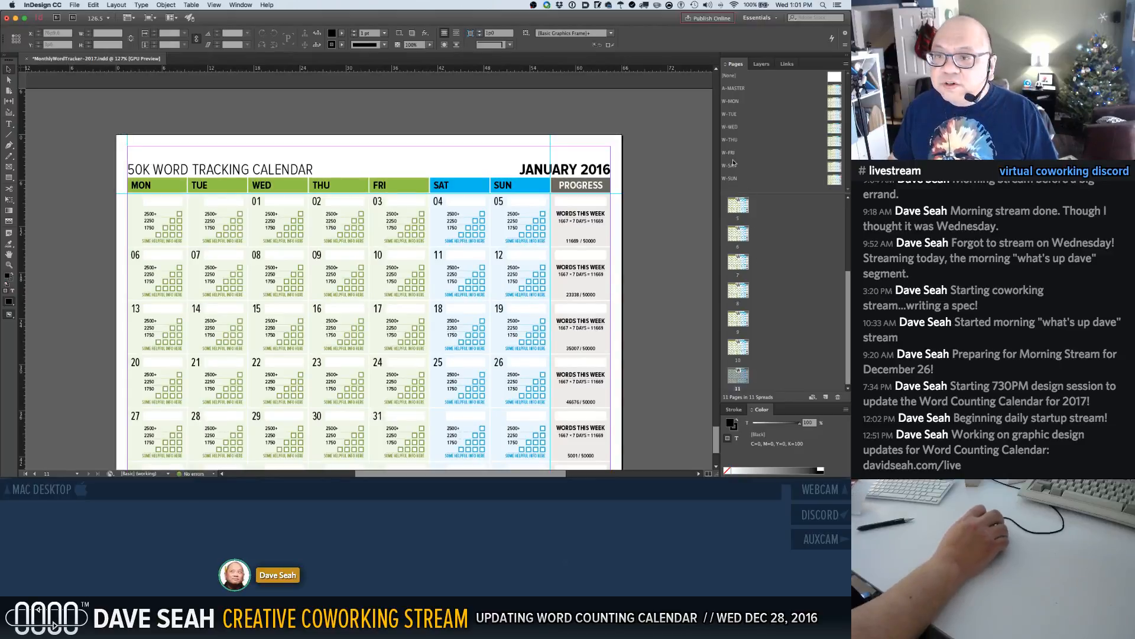
pyautogui.moveTo(730, 155); pyautogui.dragTo(756, 391)
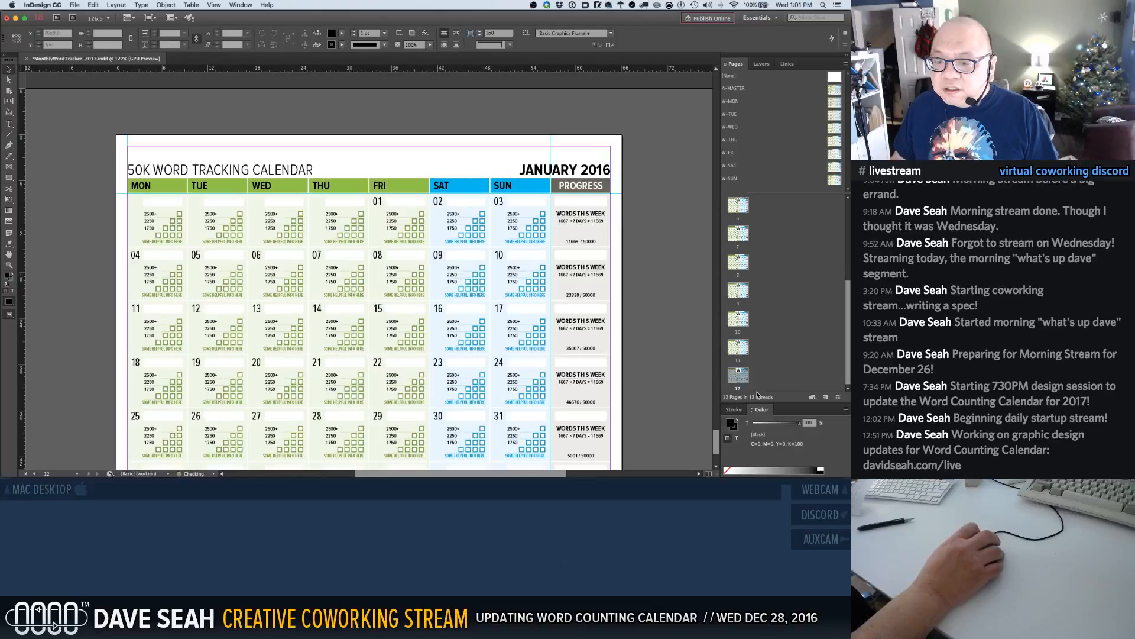
# Enlarge the document page list over the masters area, and display pages 1 and 2
pyautogui.scroll(5, 757, 380)
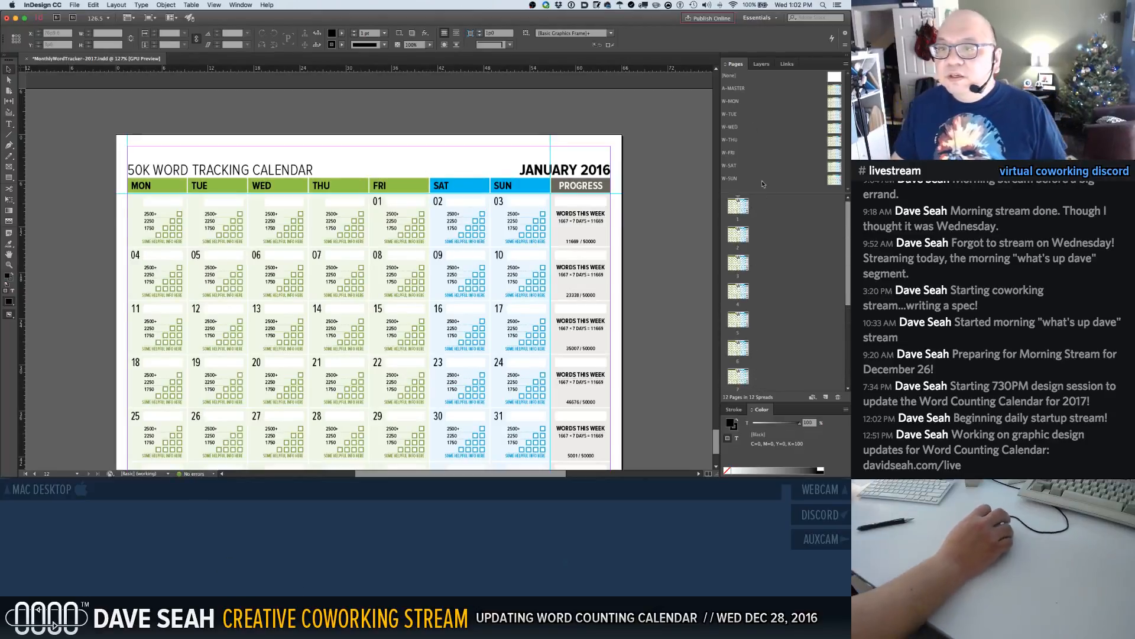
pyautogui.moveTo(772, 195); pyautogui.dragTo(763, 63)
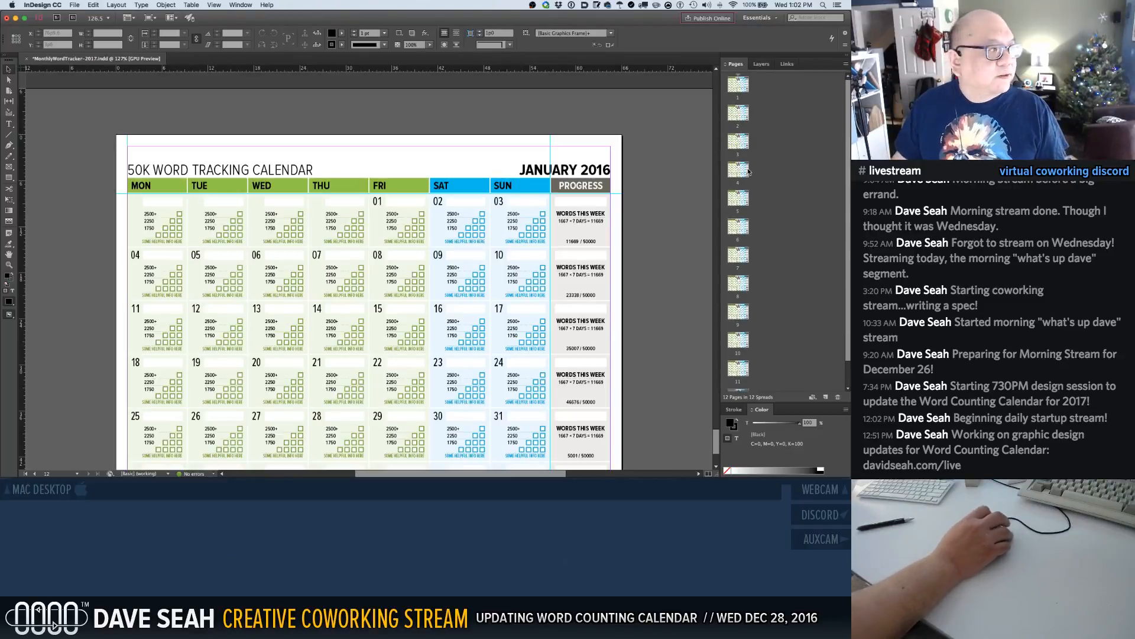
pyautogui.doubleClick(738, 84)
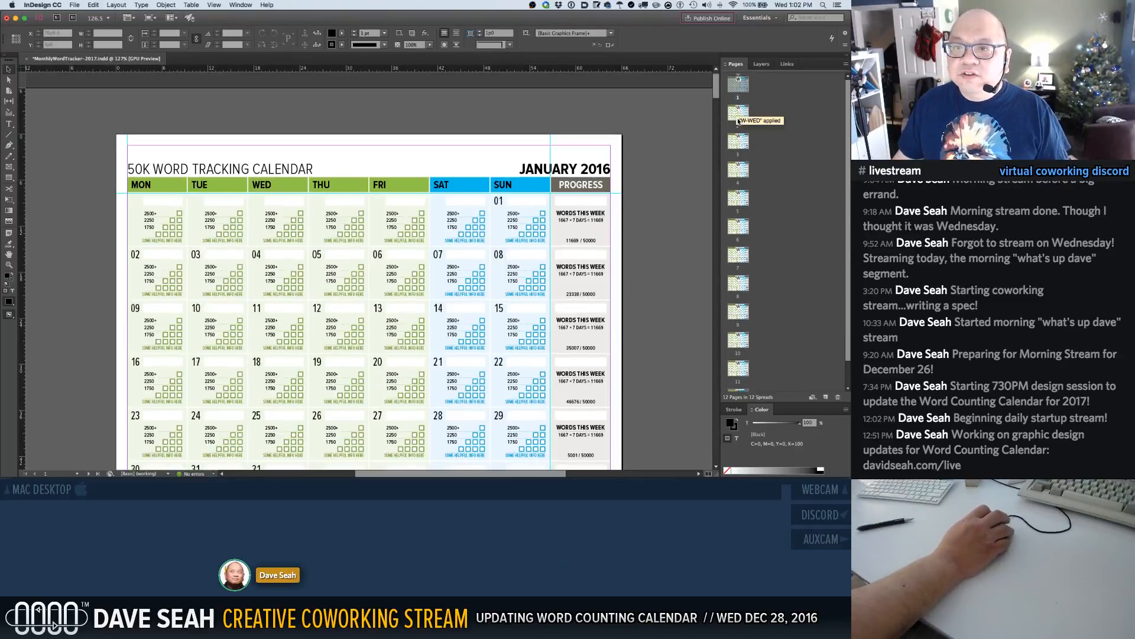
pyautogui.click(738, 119)
pyautogui.doubleClick(738, 116)
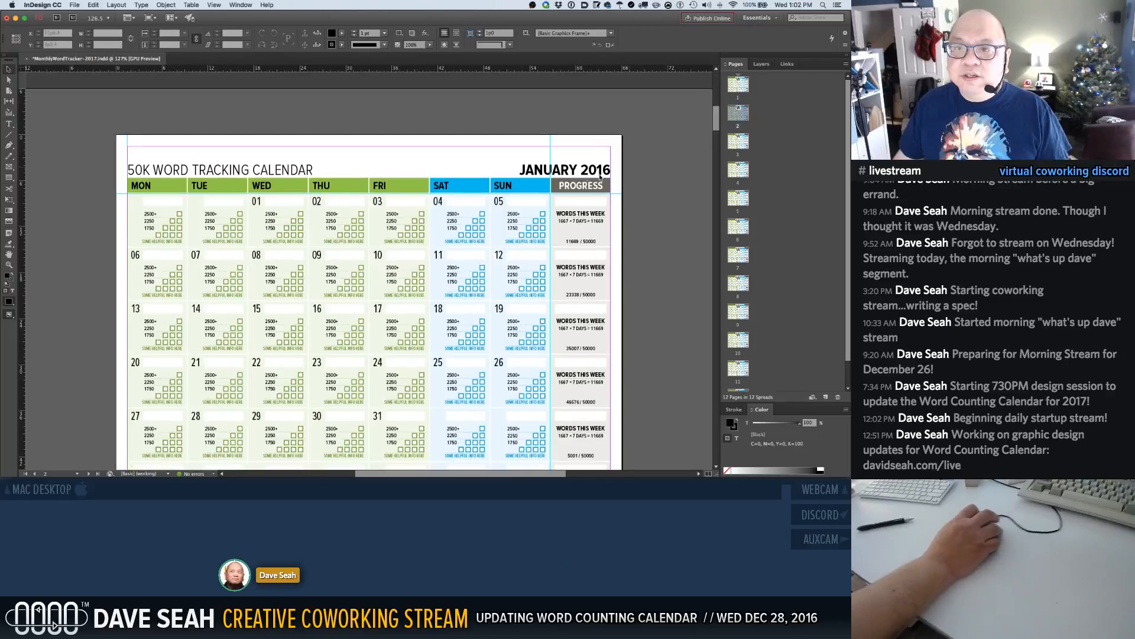
pyautogui.click(552, 169)
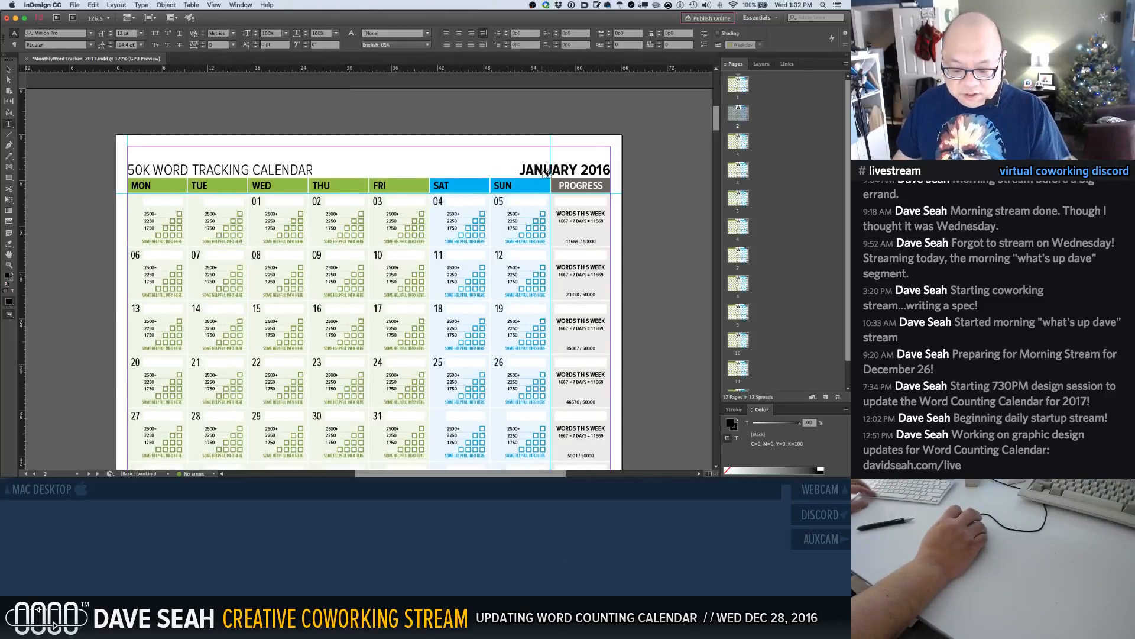
pyautogui.click(542, 171)
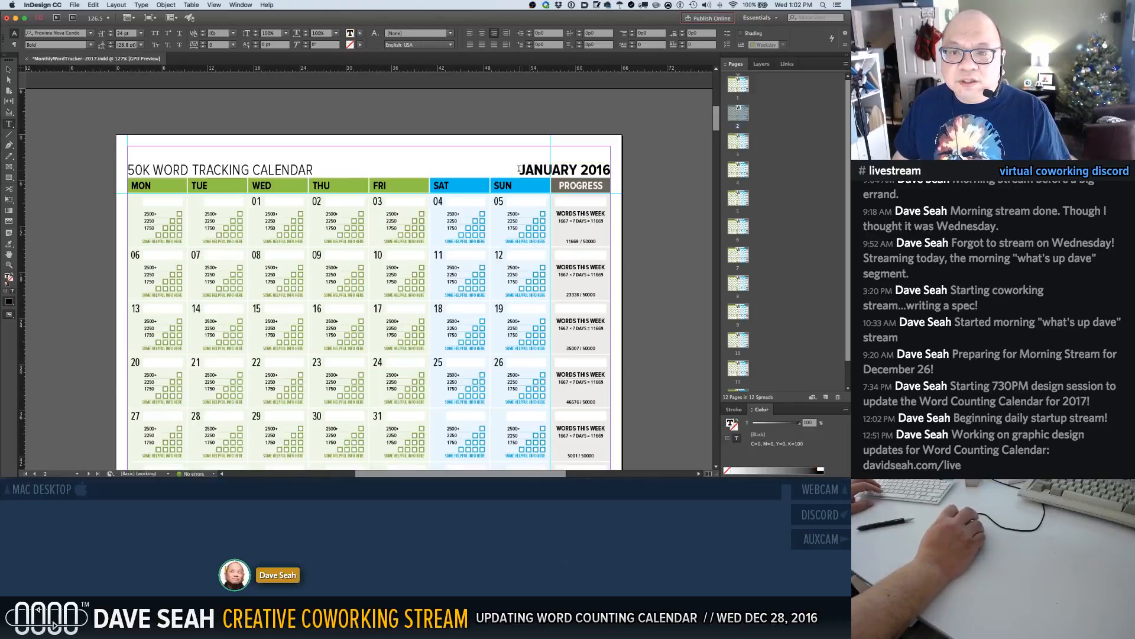
pyautogui.moveTo(520, 171); pyautogui.dragTo(580, 172)
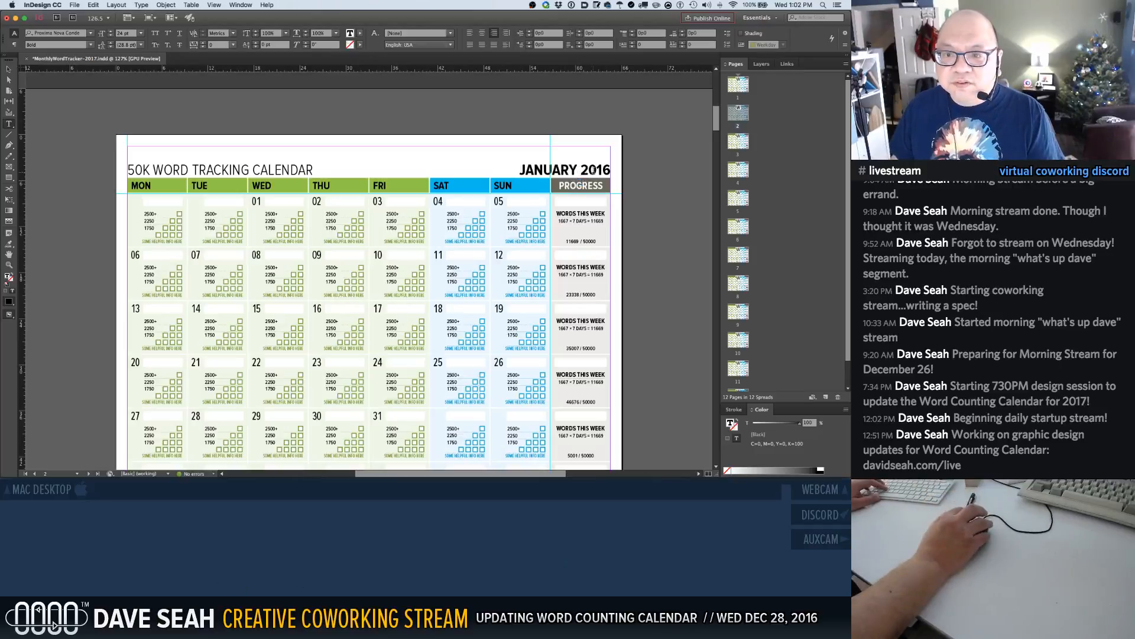
pyautogui.doubleClick(594, 170)
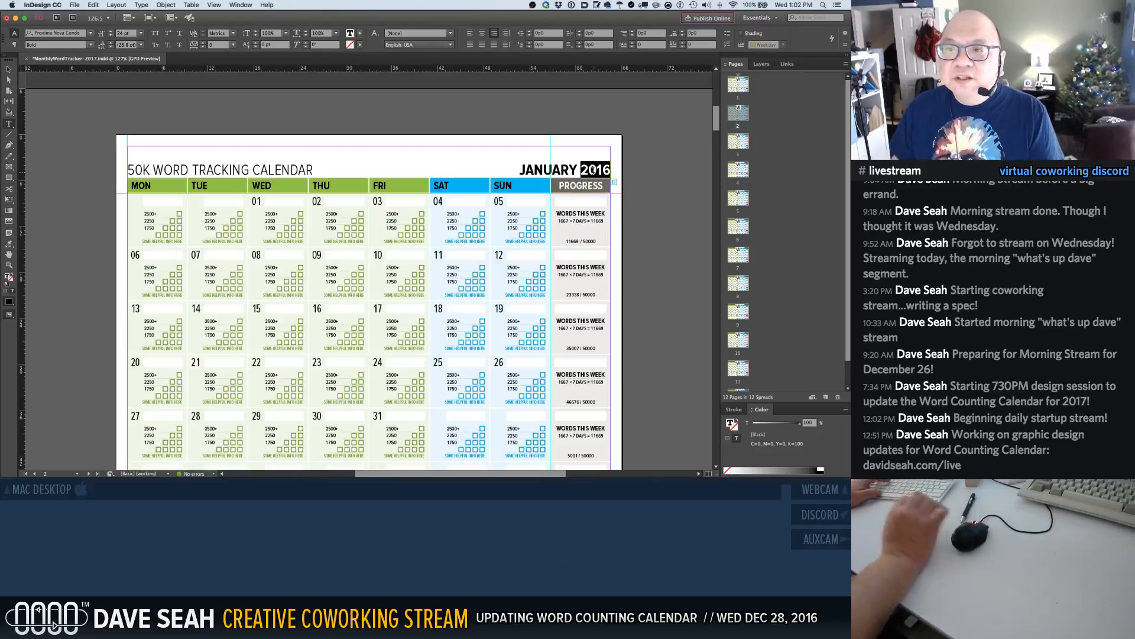
pyautogui.press('Escape')
pyautogui.click(700, 126)
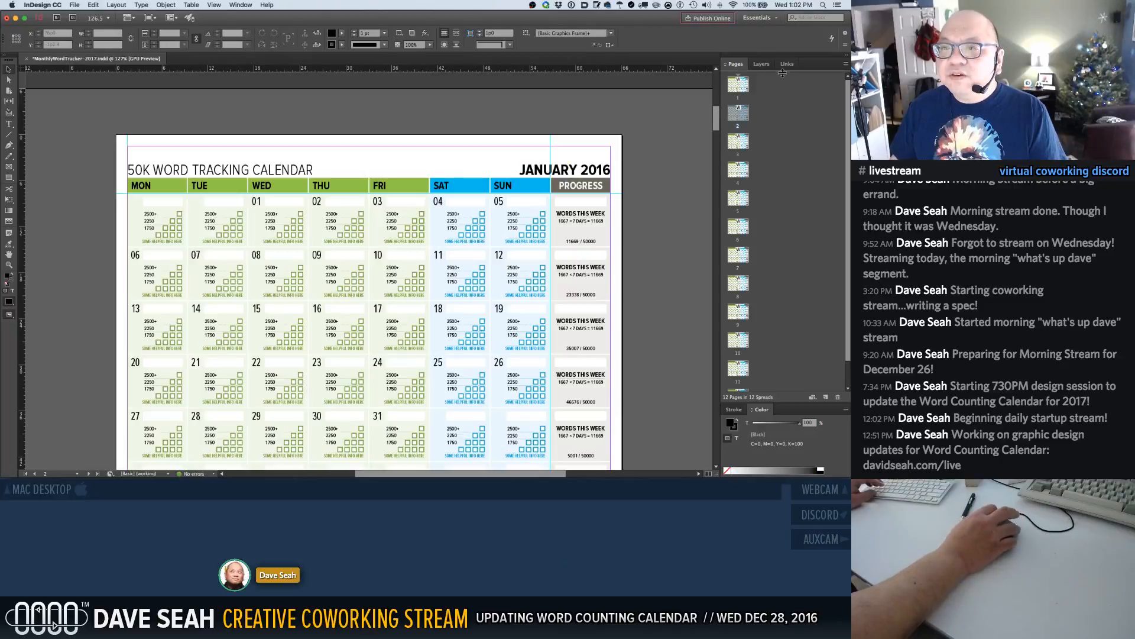
# Reveal the document's master pages and set the W-MON master to be based on A-MASTER
pyautogui.moveTo(783, 73); pyautogui.dragTo(783, 258)
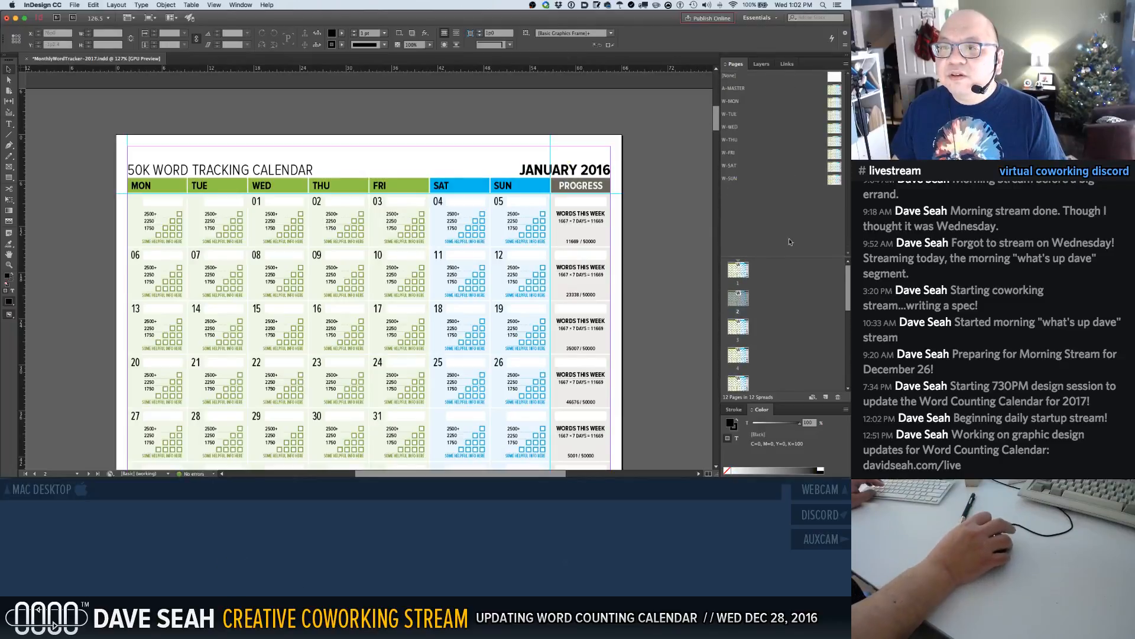
pyautogui.rightClick(737, 103)
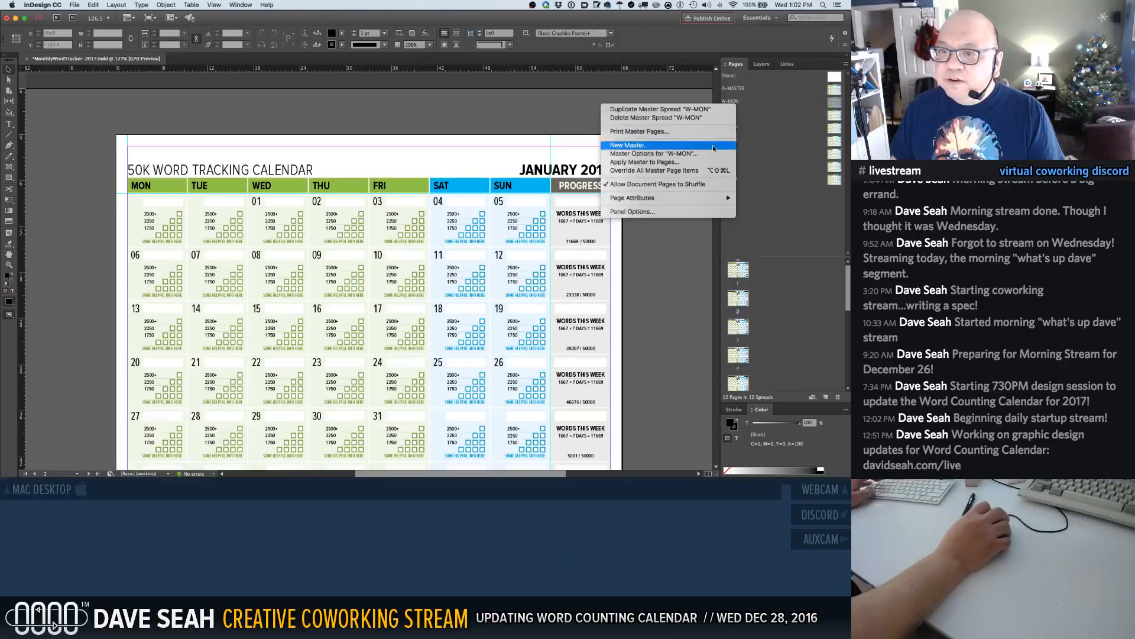
pyautogui.click(690, 156)
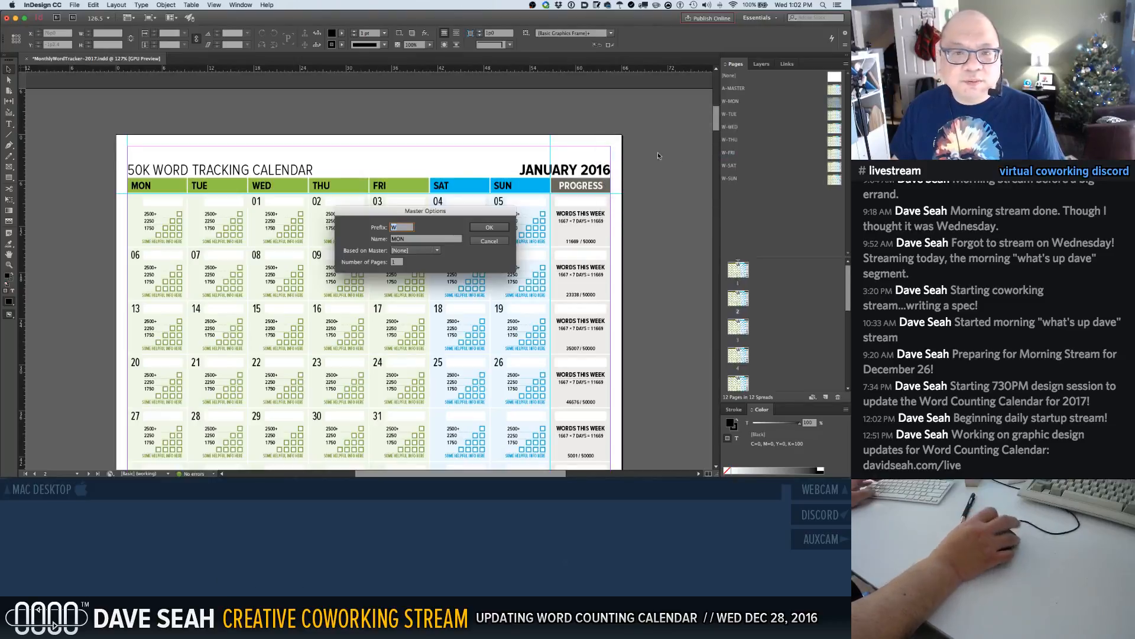
pyautogui.click(425, 249)
pyautogui.click(413, 268)
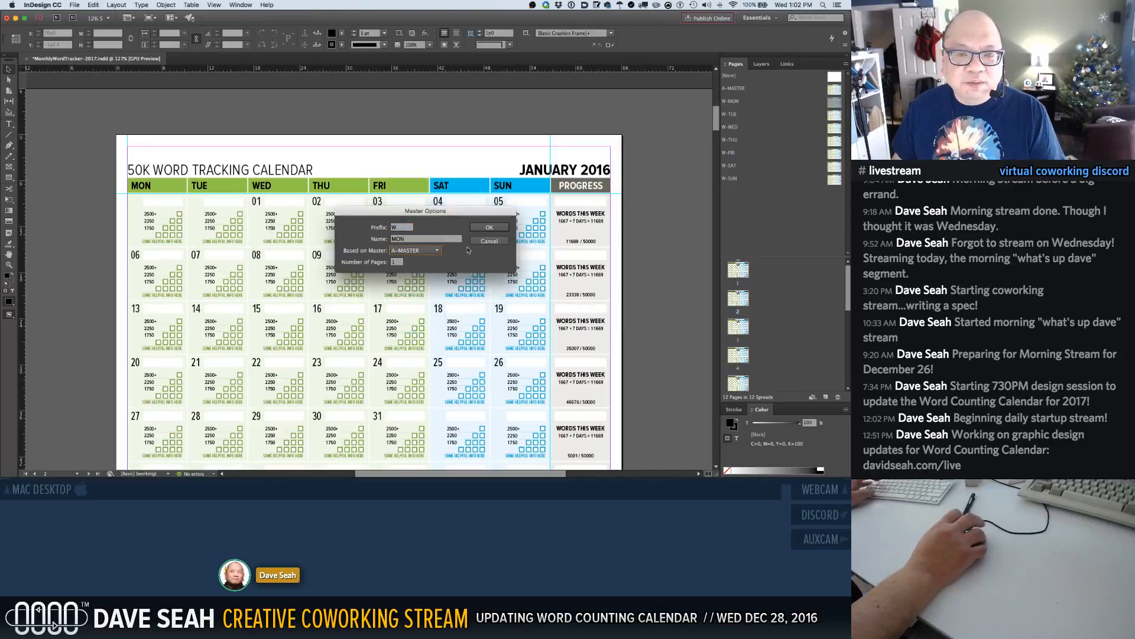
pyautogui.click(489, 227)
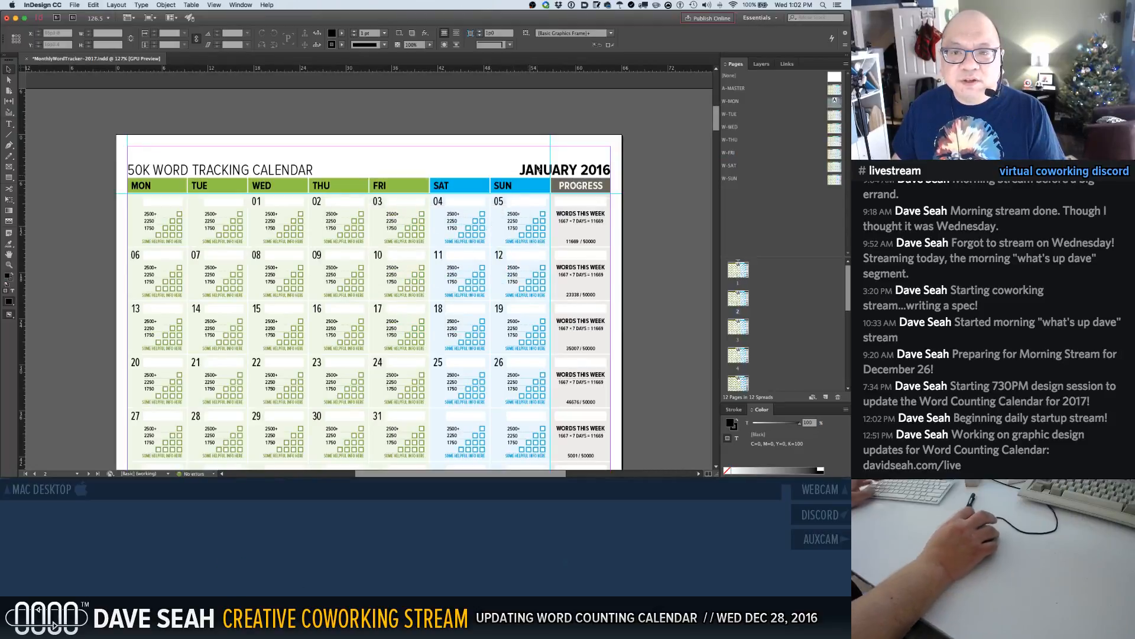
# Try to select the month heading on the page, and undo W-MON's base master change
pyautogui.moveTo(540, 173); pyautogui.dragTo(512, 142)
pyautogui.click(540, 170)
pyautogui.press('super+z')
pyautogui.click(512, 142)
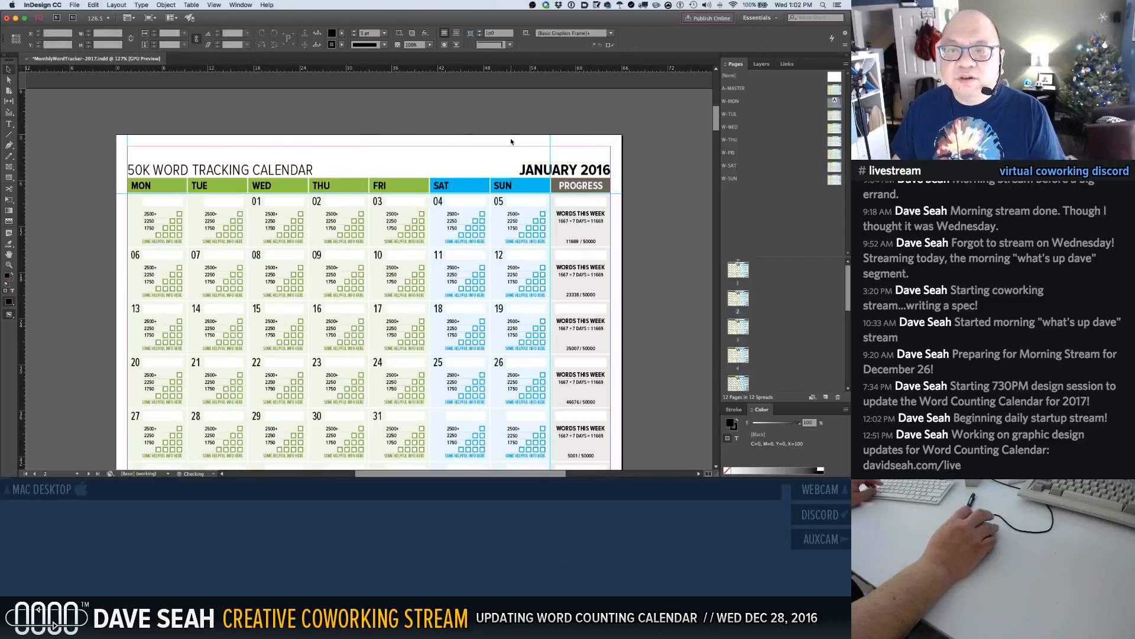
# Set A-MASTER as the base master for W-MON
pyautogui.rightClick(731, 102)
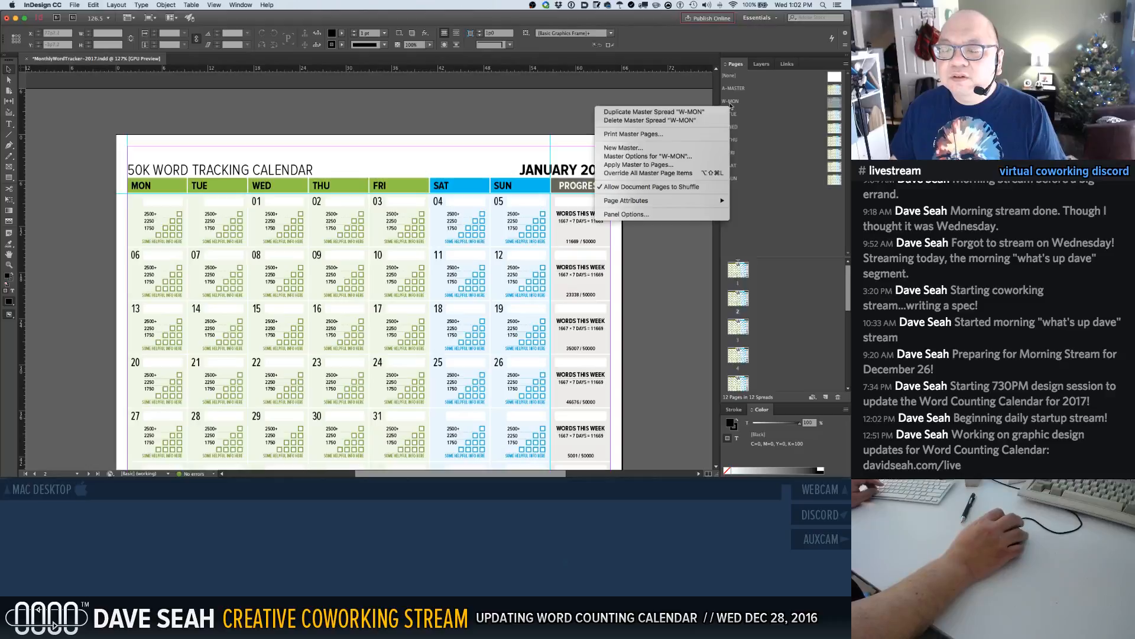
pyautogui.click(639, 157)
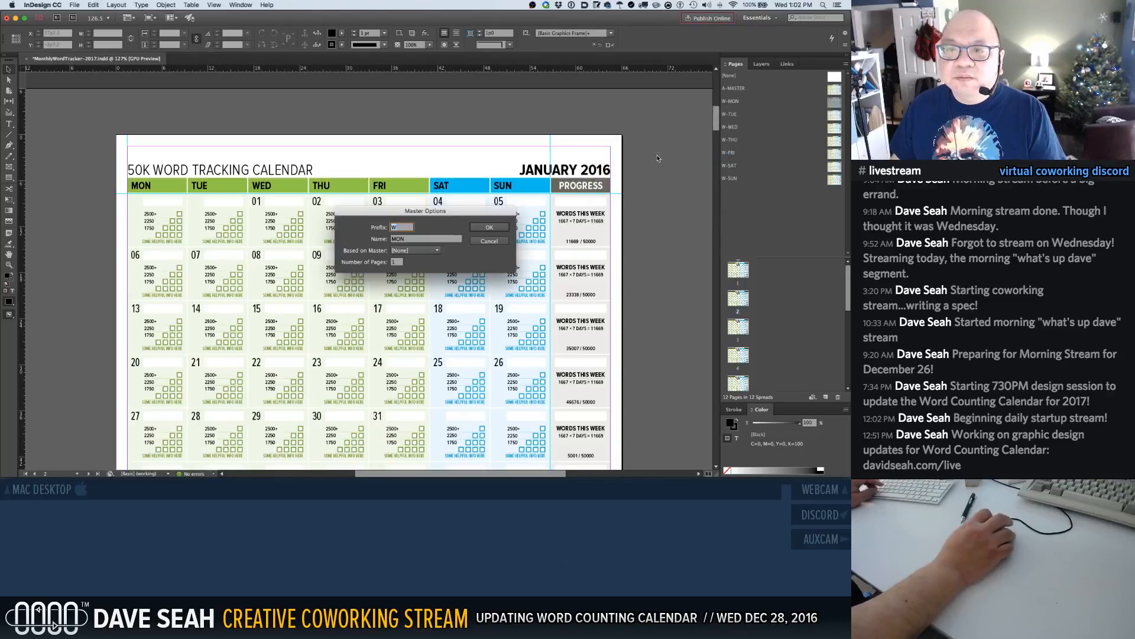
pyautogui.click(420, 250)
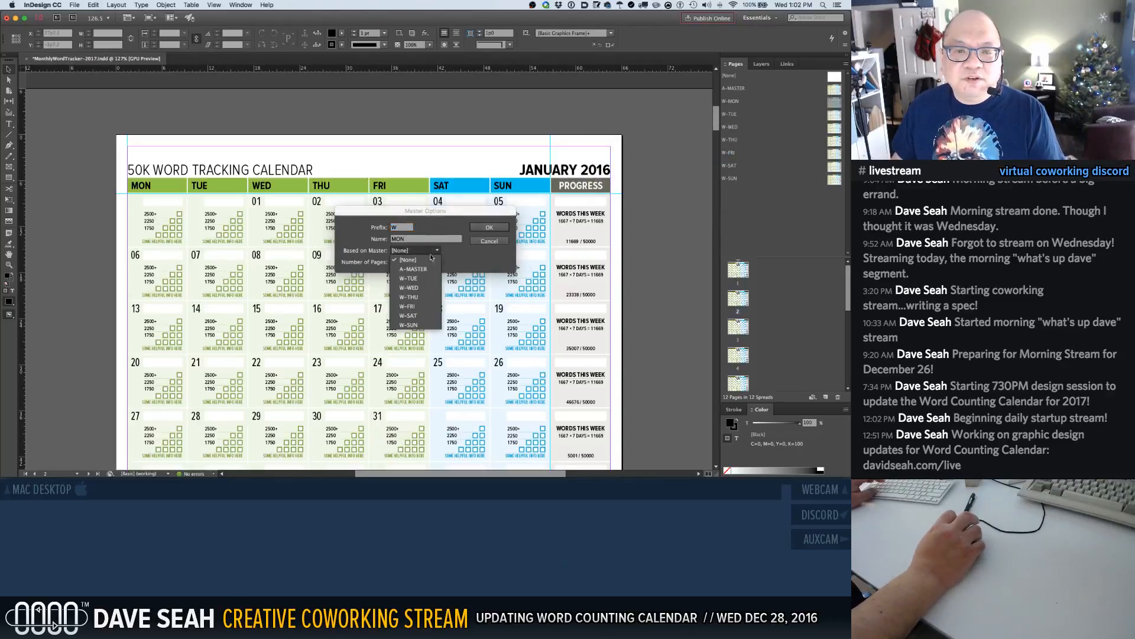
pyautogui.click(415, 270)
pyautogui.click(491, 228)
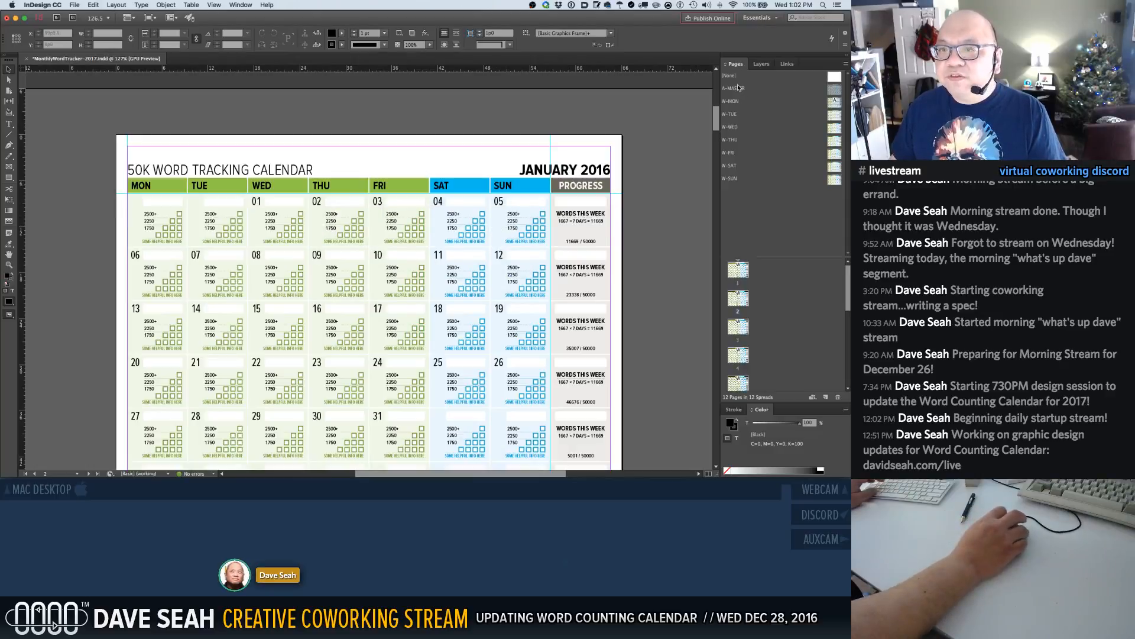
# Set A-MASTER as the base master for W-TUE
pyautogui.rightClick(733, 117)
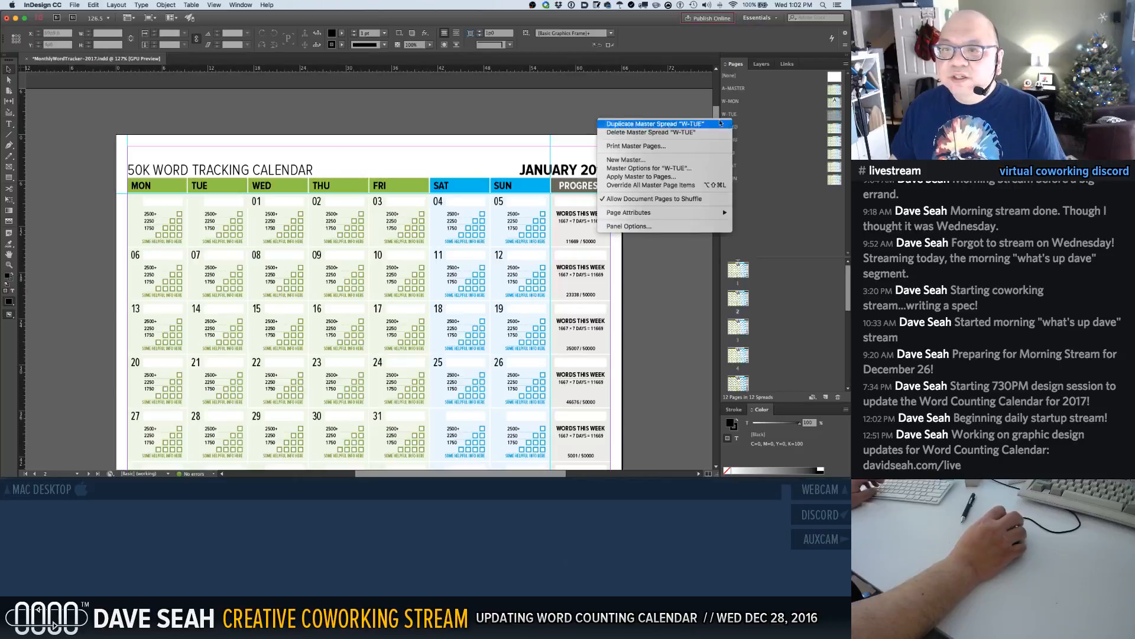
pyautogui.click(674, 169)
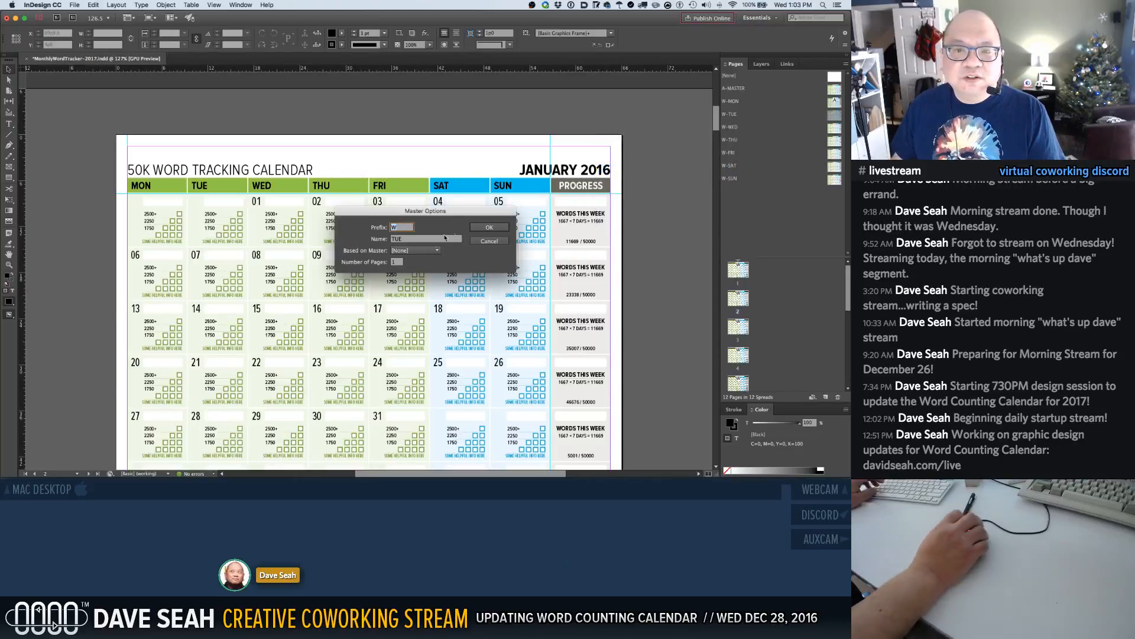
pyautogui.click(424, 250)
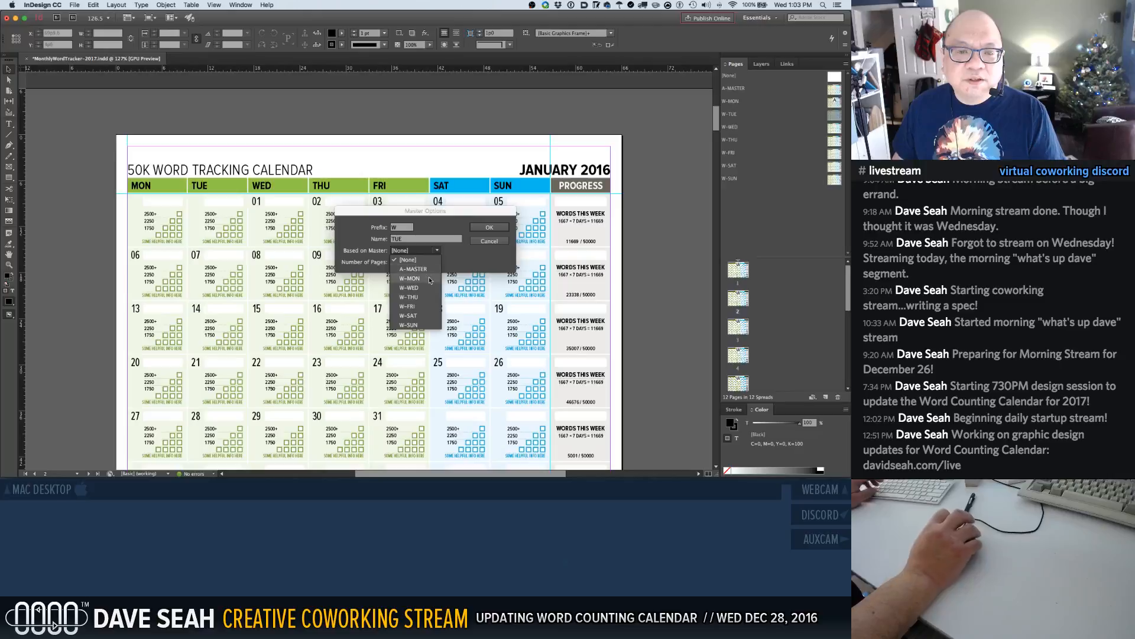
pyautogui.click(427, 269)
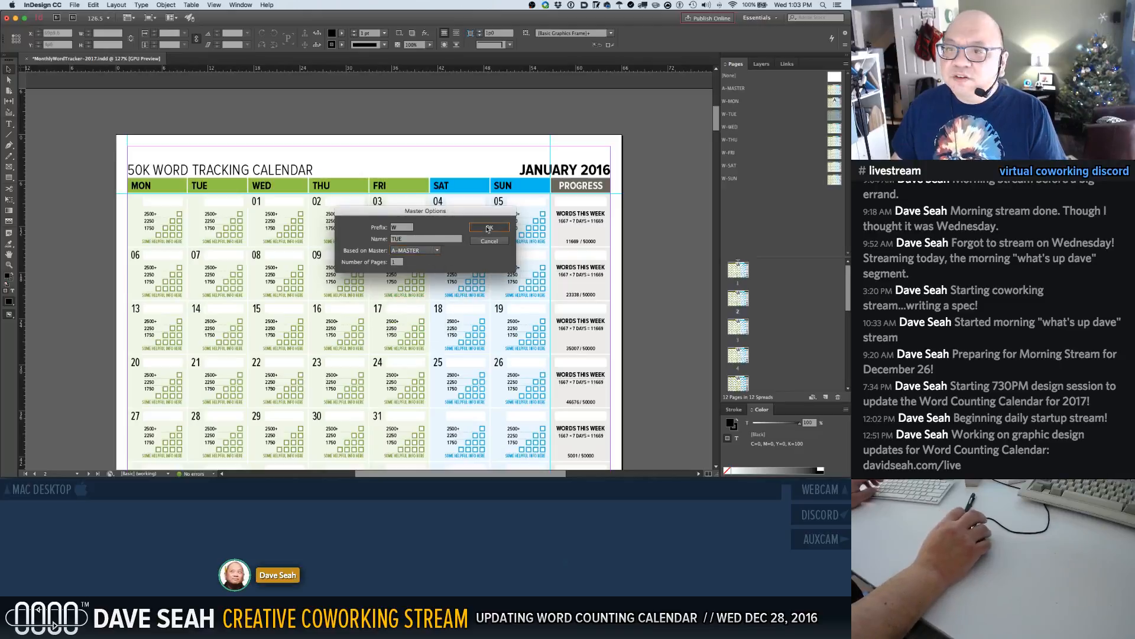
pyautogui.click(489, 229)
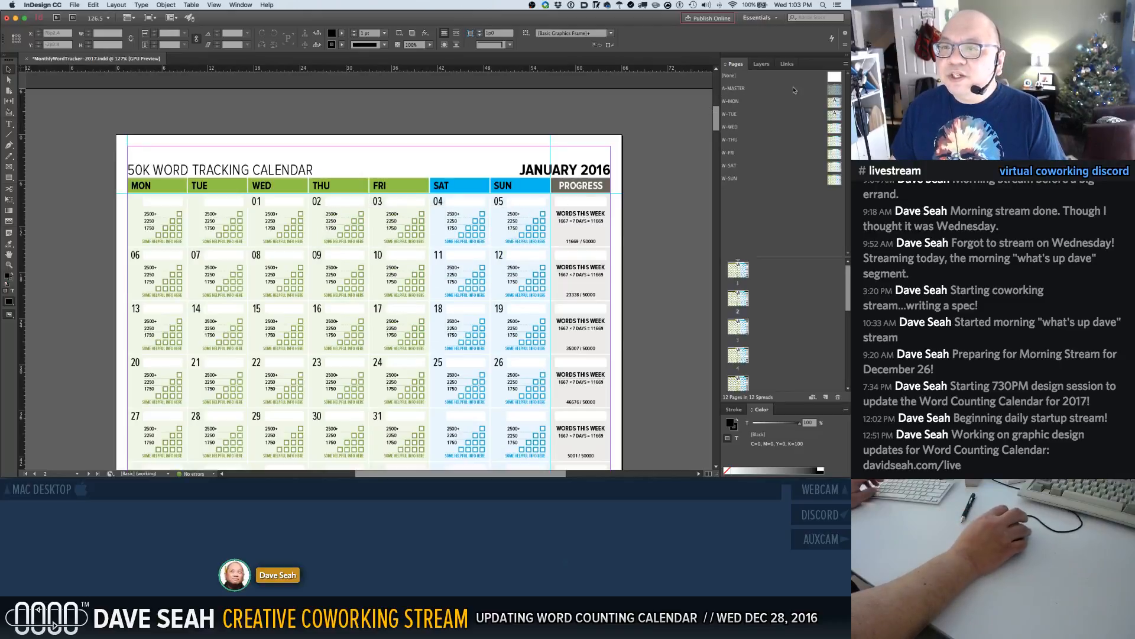
# On the A-MASTER page, change the year in the month heading to read JANUARY 2017
pyautogui.doubleClick(834, 89)
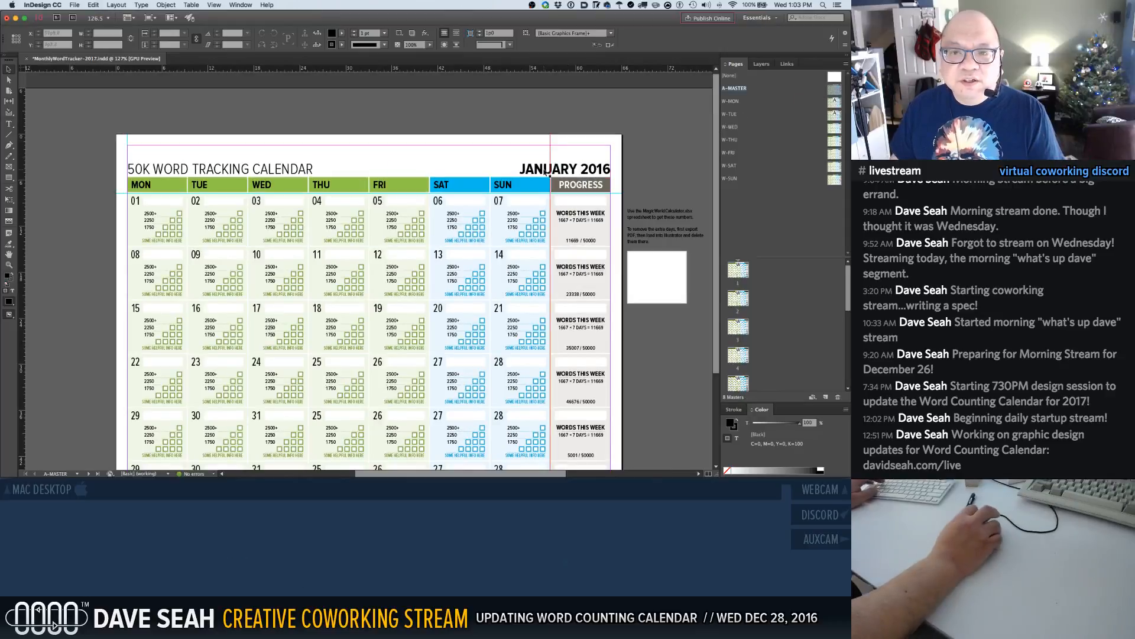
pyautogui.click(566, 173)
pyautogui.doubleClick(583, 172)
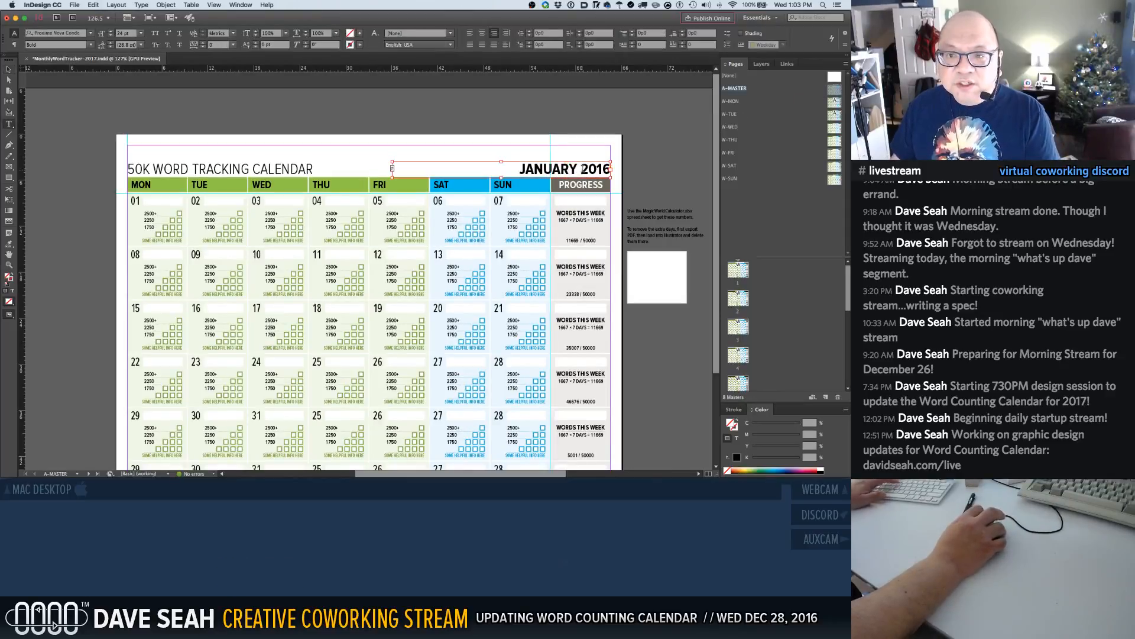
pyautogui.press('BackSpace')
pyautogui.press('BackSpace')
pyautogui.write('17')
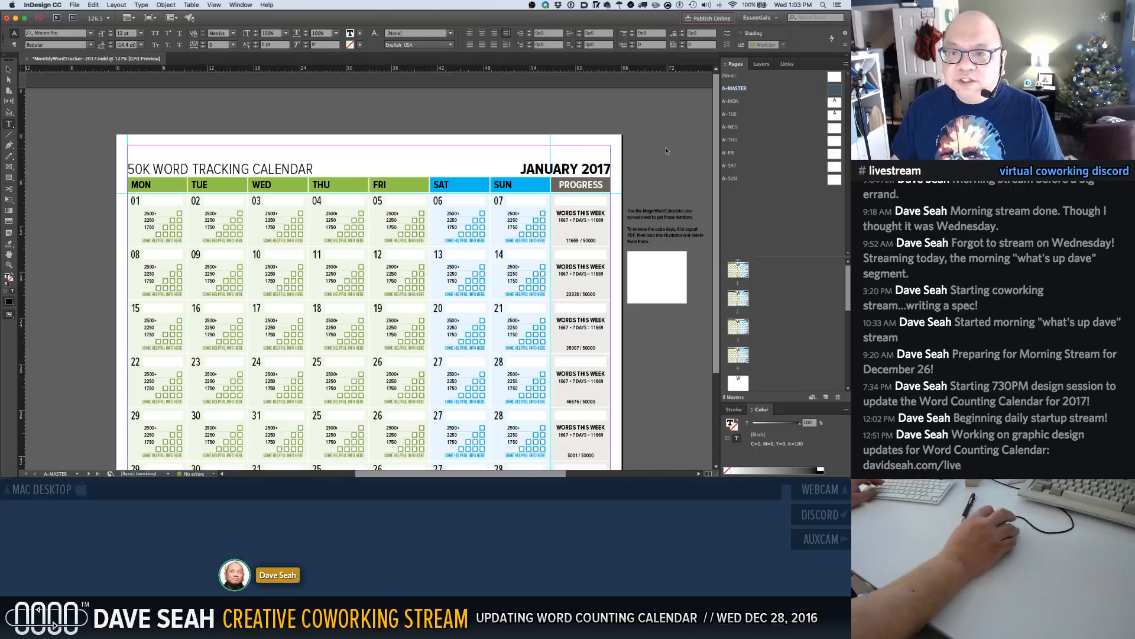
# Check the month heading on W-MON, and undo the year edit and W-TUE's base master change
pyautogui.doubleClick(736, 102)
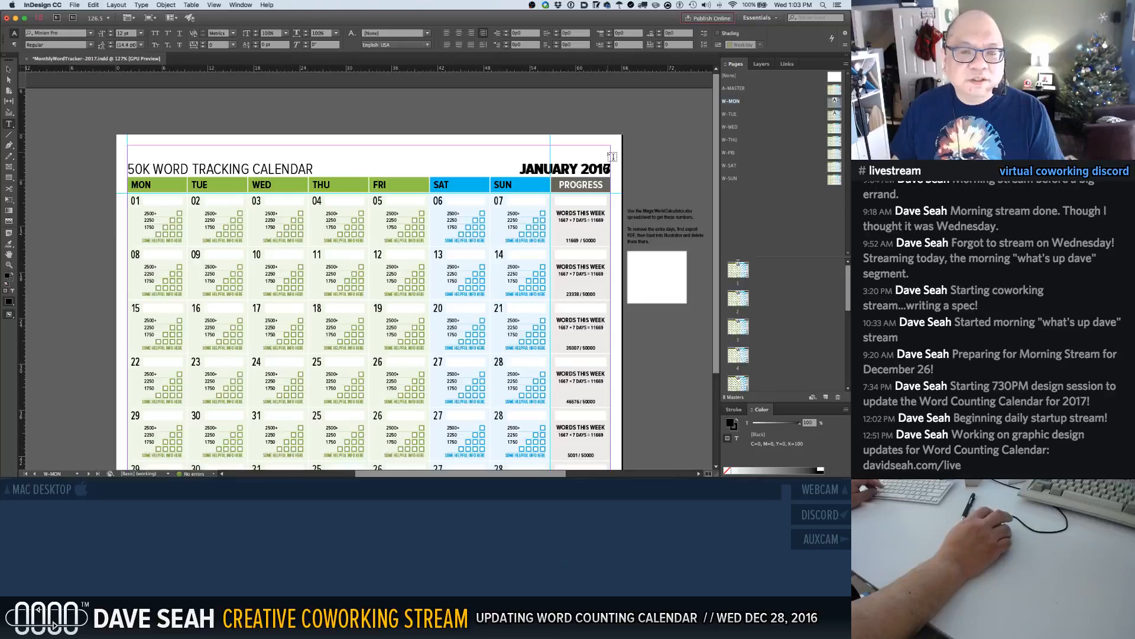
pyautogui.press('super+z')
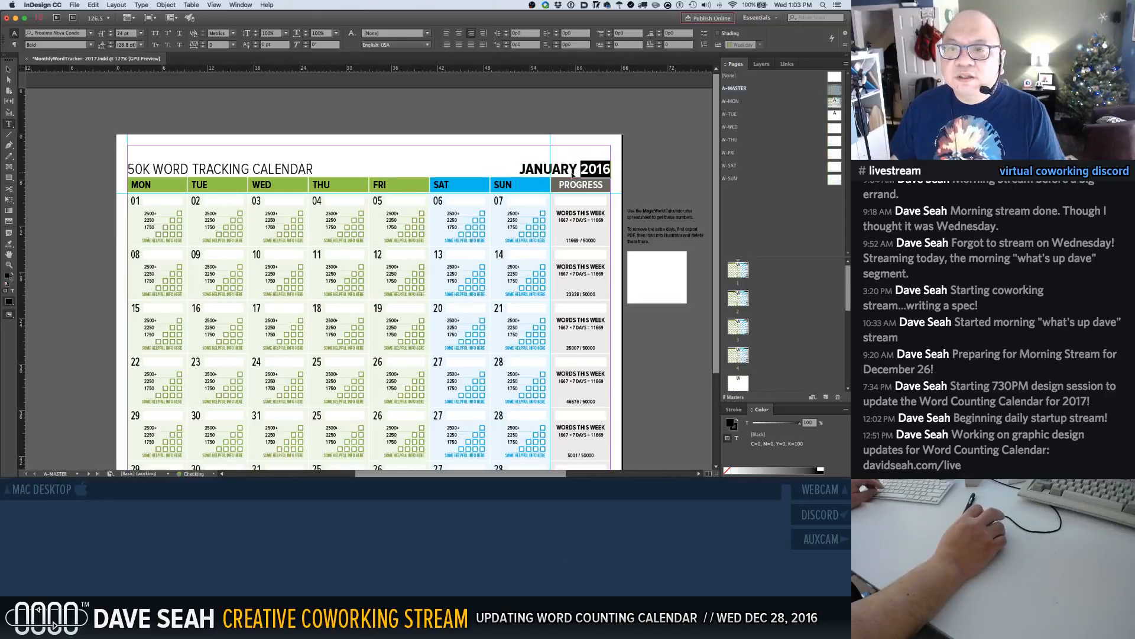
pyautogui.press('super+z')
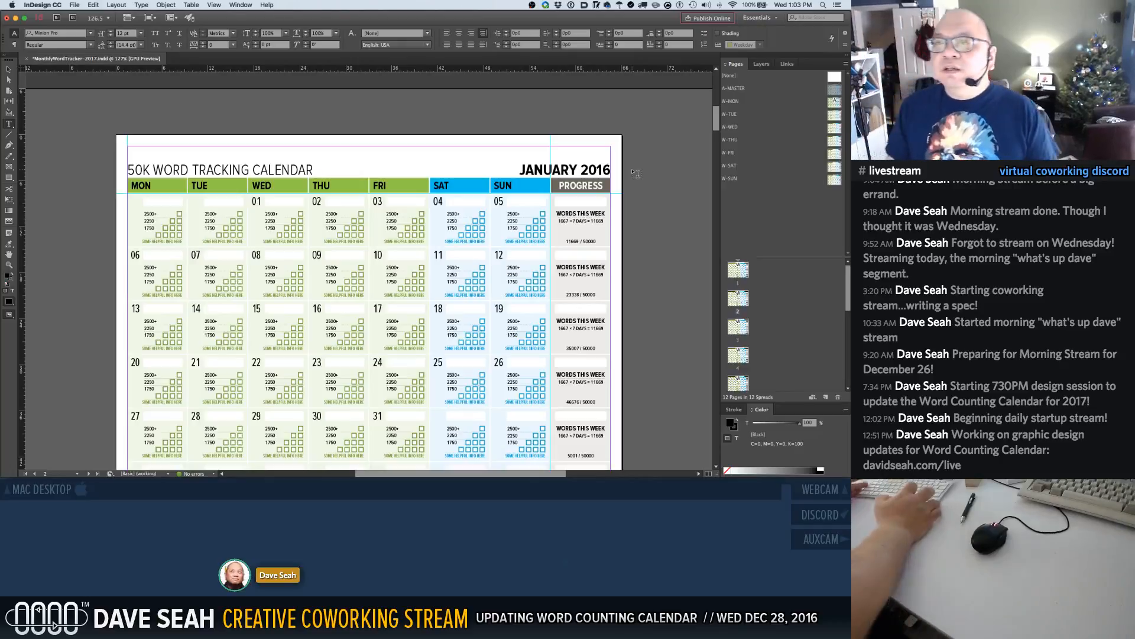
# Open A-MASTER and replace the year in its month heading with 2017
pyautogui.doubleClick(730, 88)
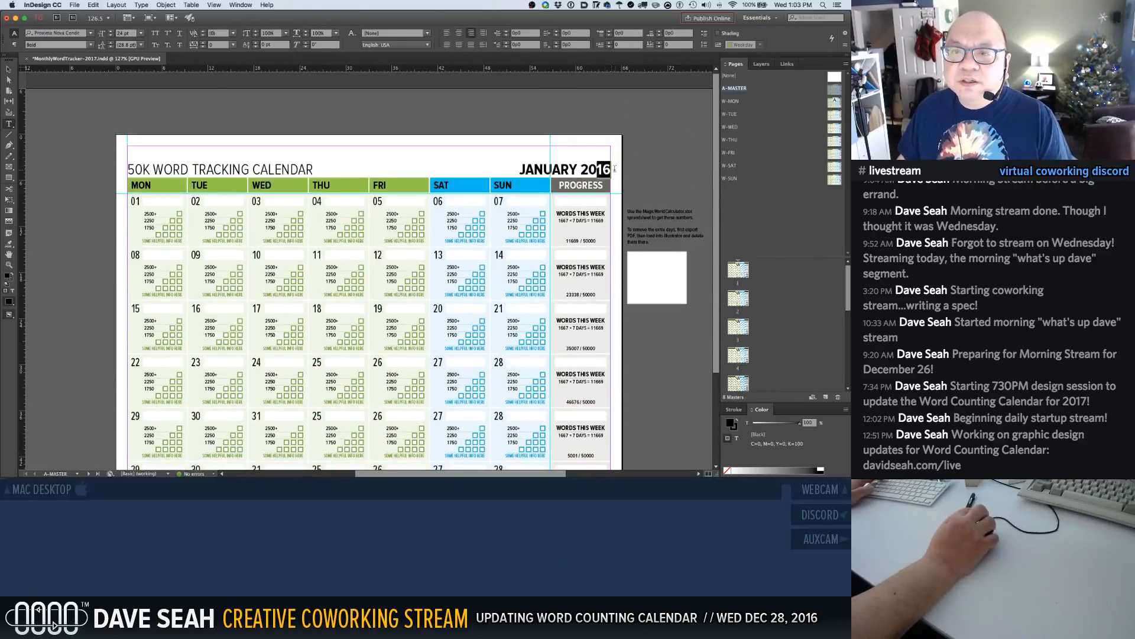
pyautogui.click(615, 169)
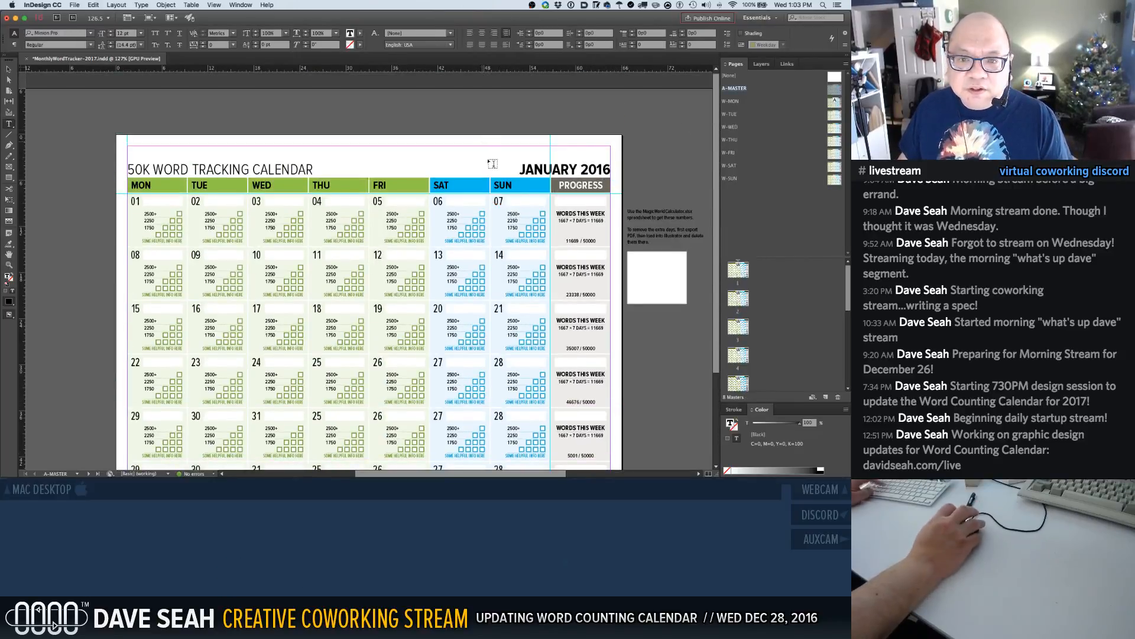
pyautogui.press('v')
pyautogui.click(500, 200)
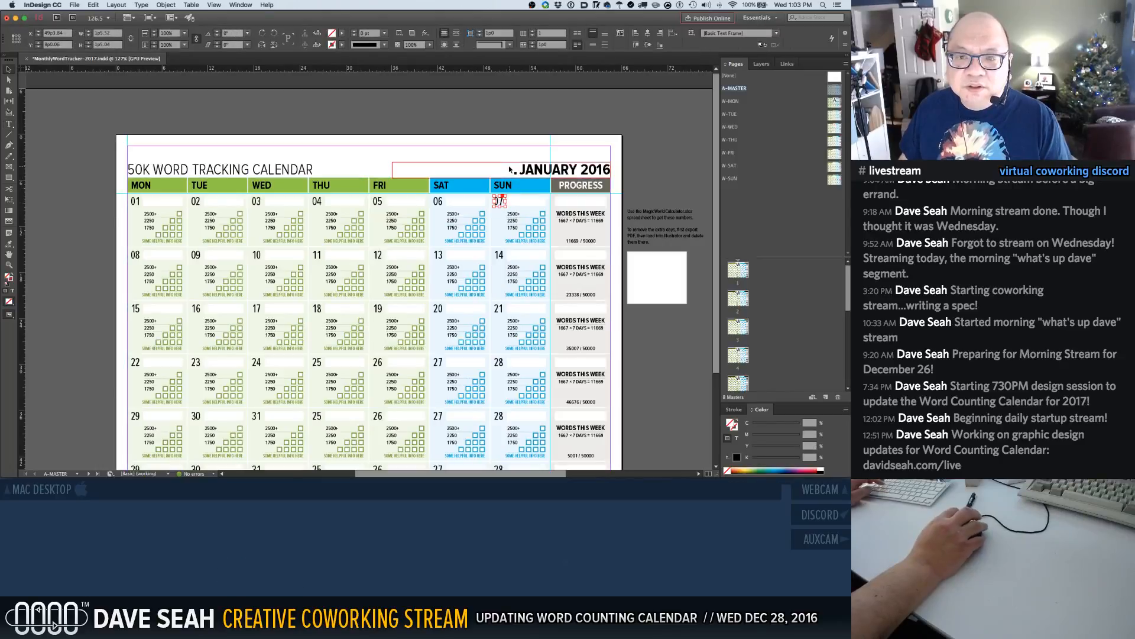
pyautogui.click(550, 173)
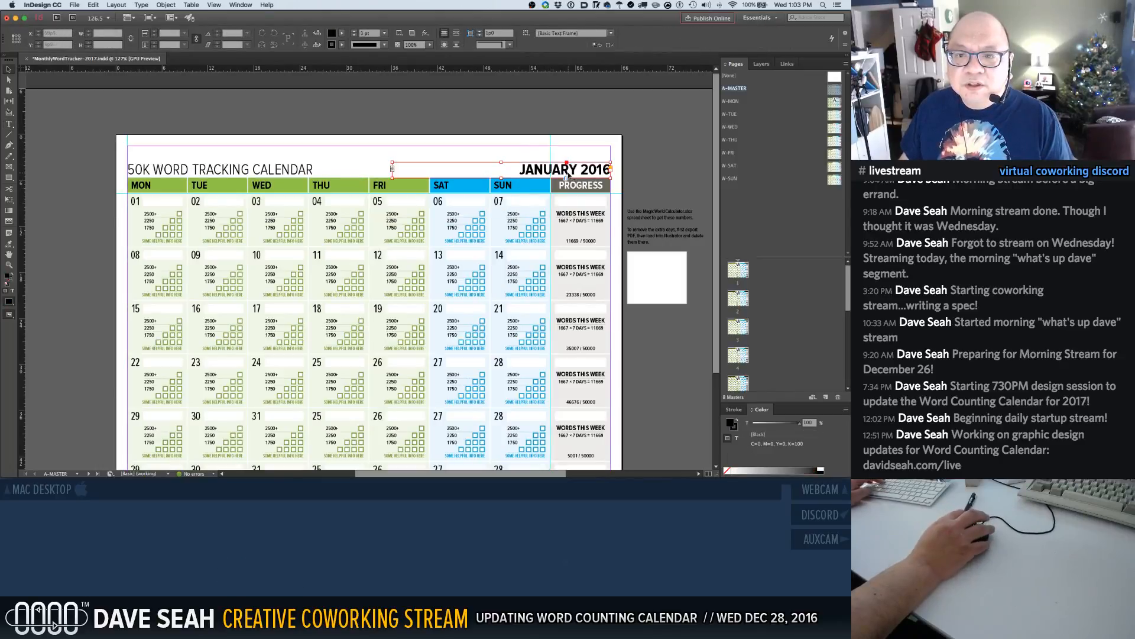
pyautogui.doubleClick(588, 169)
pyautogui.doubleClick(588, 170)
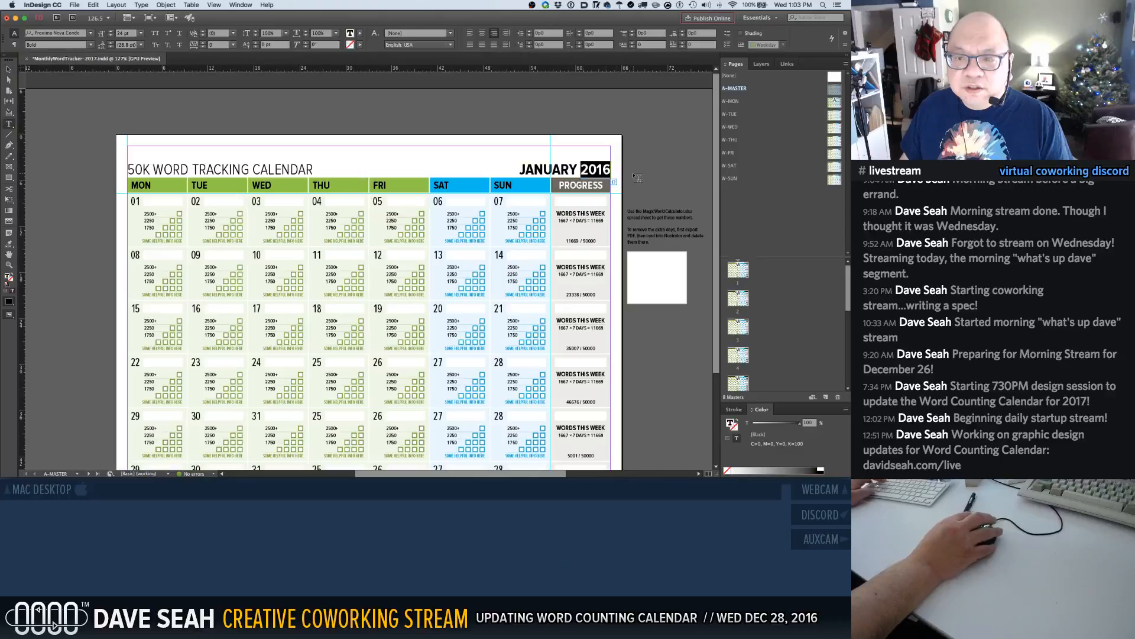
pyautogui.write('2017')
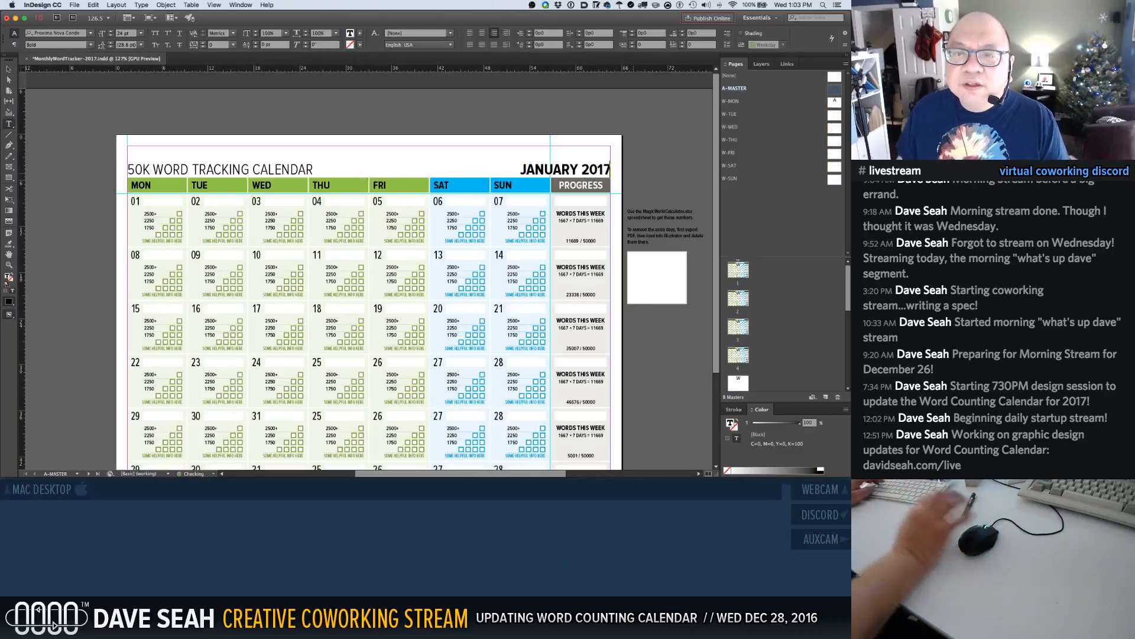
pyautogui.click(647, 128)
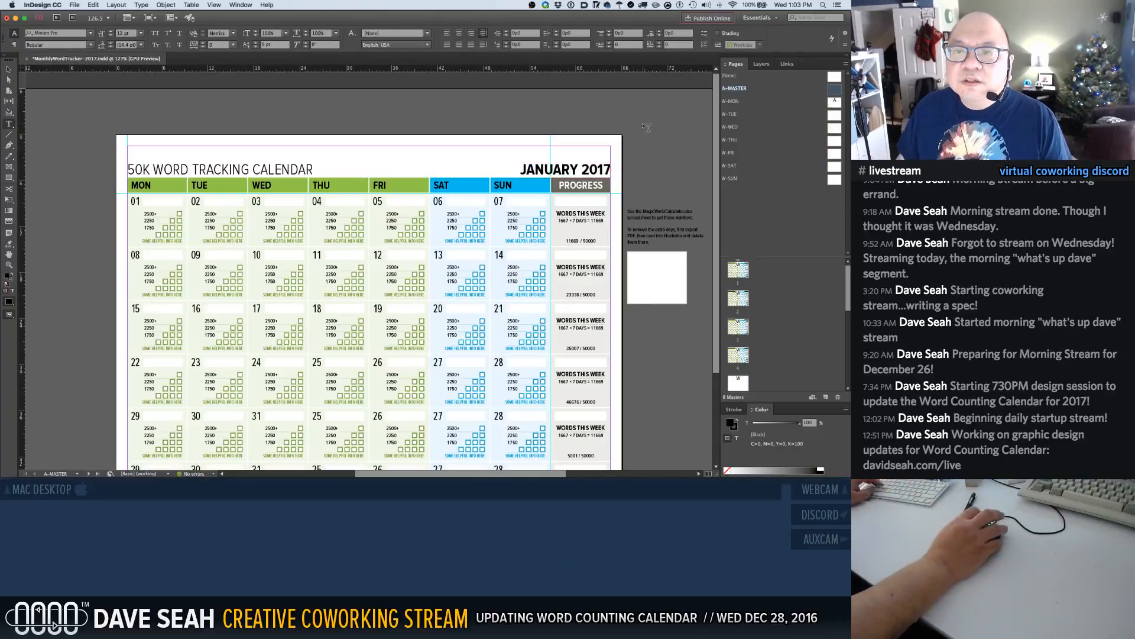
# Compare the month headings on the W-MON and A-MASTER pages, examining the year text
pyautogui.doubleClick(736, 104)
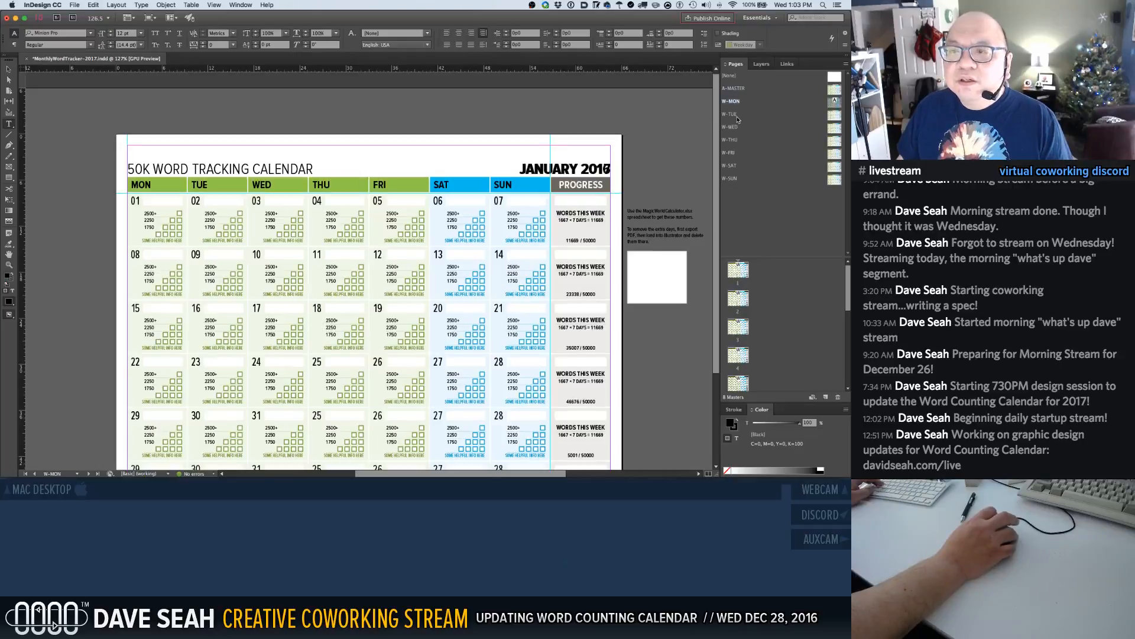
pyautogui.doubleClick(734, 88)
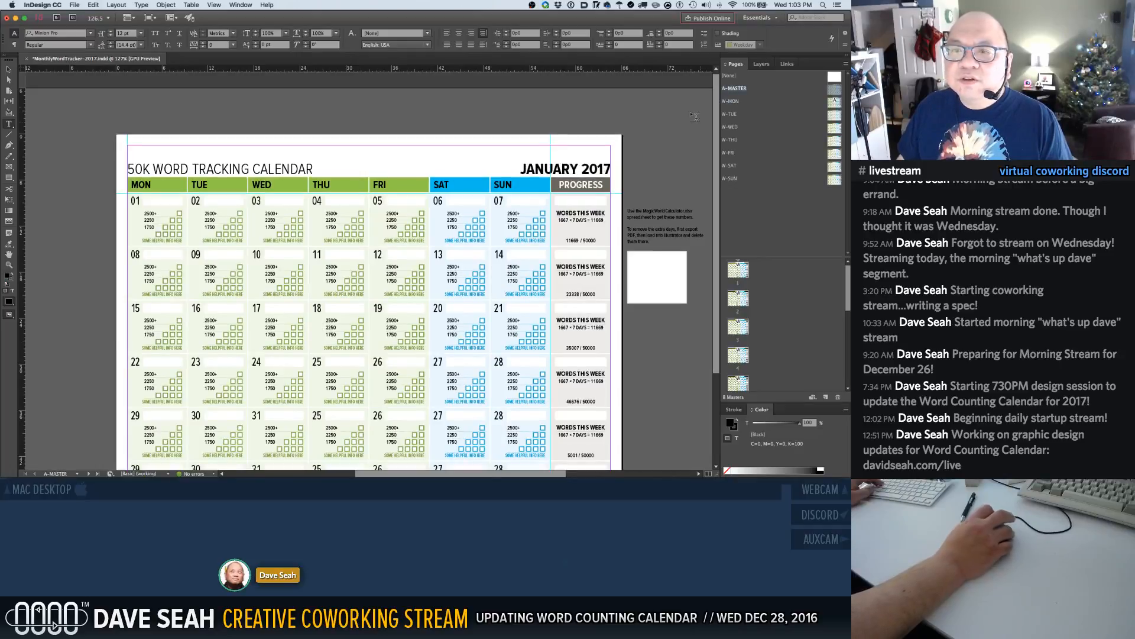
pyautogui.click(580, 170)
pyautogui.moveTo(581, 170); pyautogui.dragTo(629, 173)
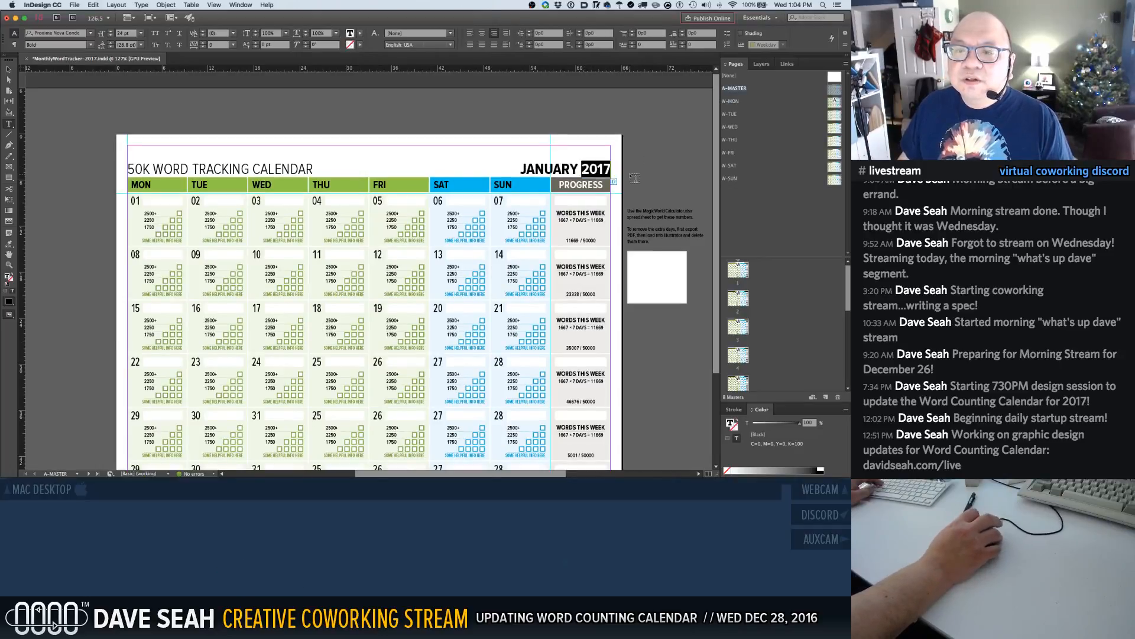
pyautogui.click(651, 155)
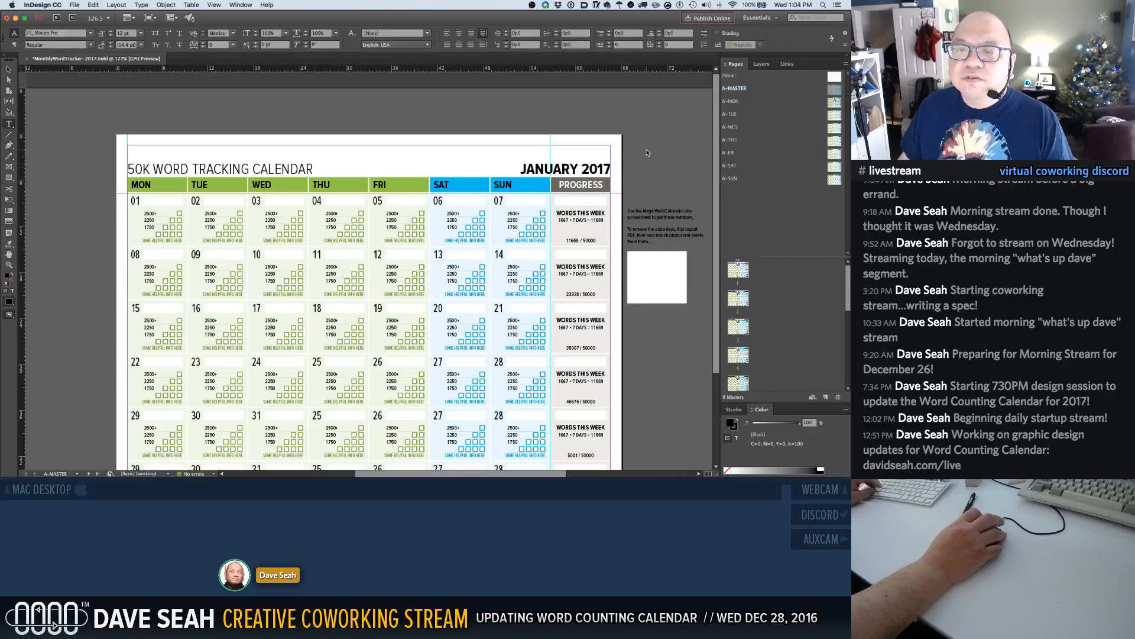
# Undo the A-MASTER year edit and the W-MON base master change, keeping all 12 document pages
pyautogui.press('super+z')
pyautogui.press('super+z')
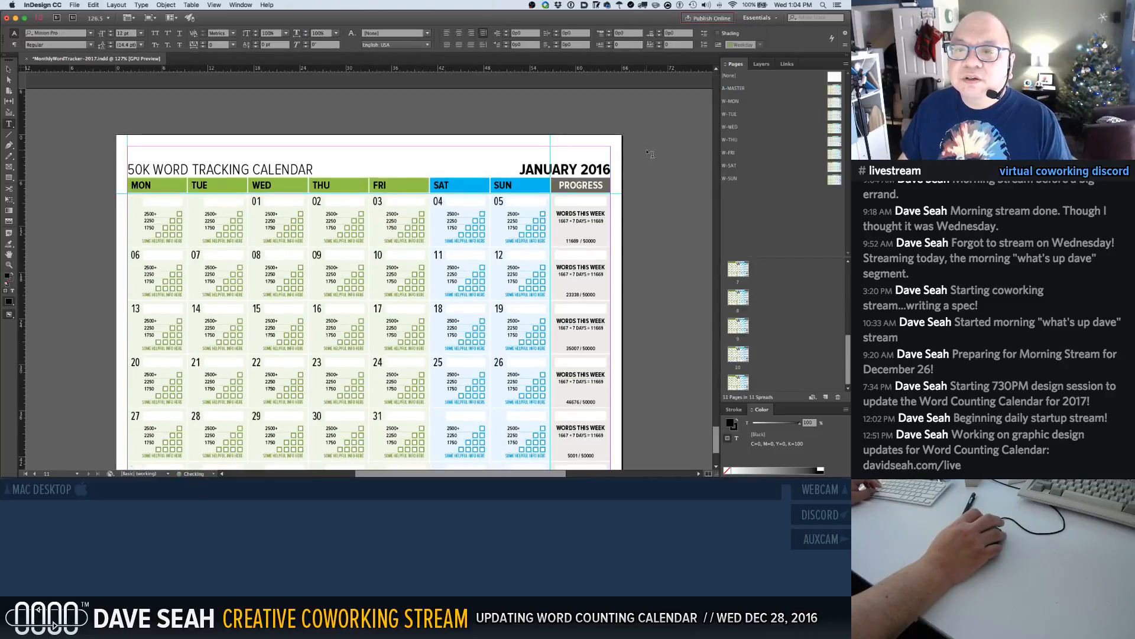
pyautogui.press('super+z')
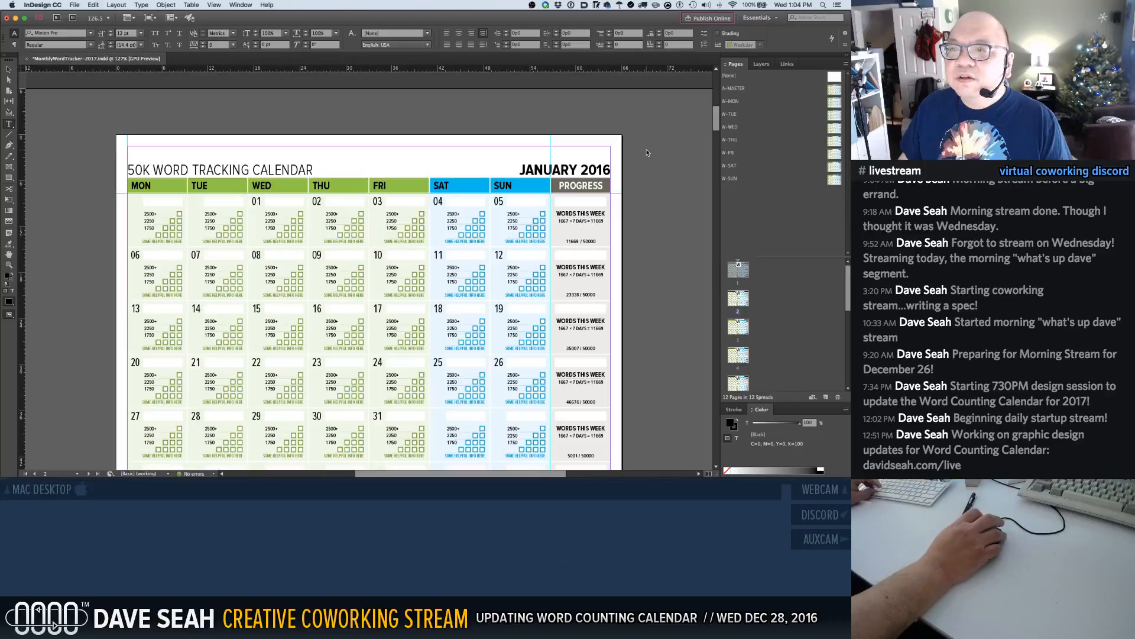
pyautogui.press('super+shift+z')
pyautogui.press('super+z')
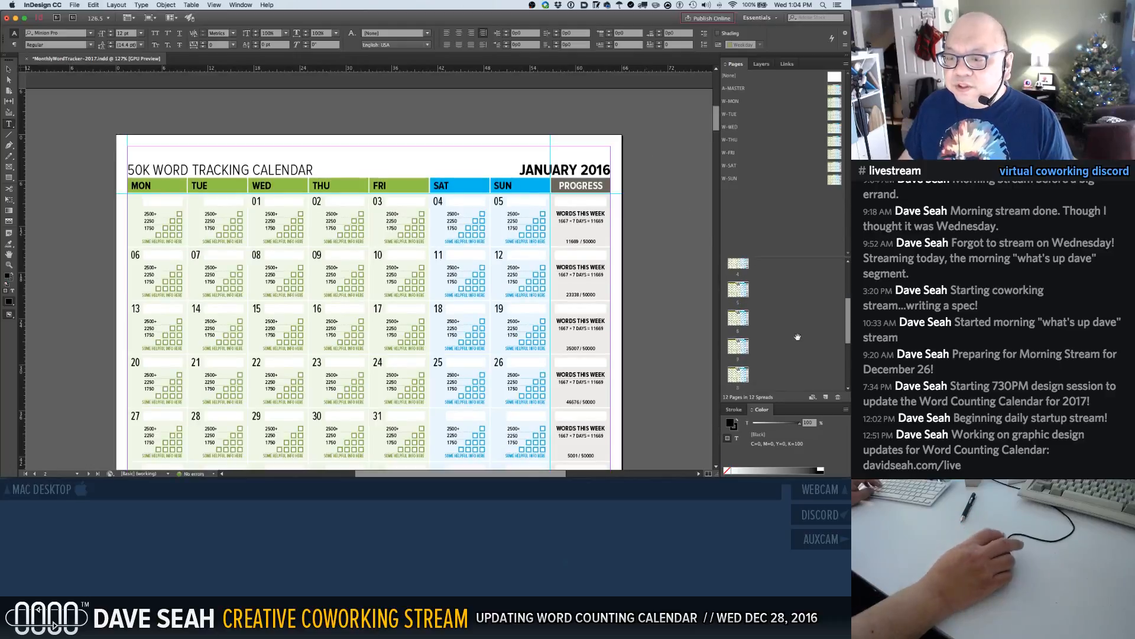
# Open the W-MON master and change the year in its month heading to 2017
pyautogui.scroll(5, 806, 328)
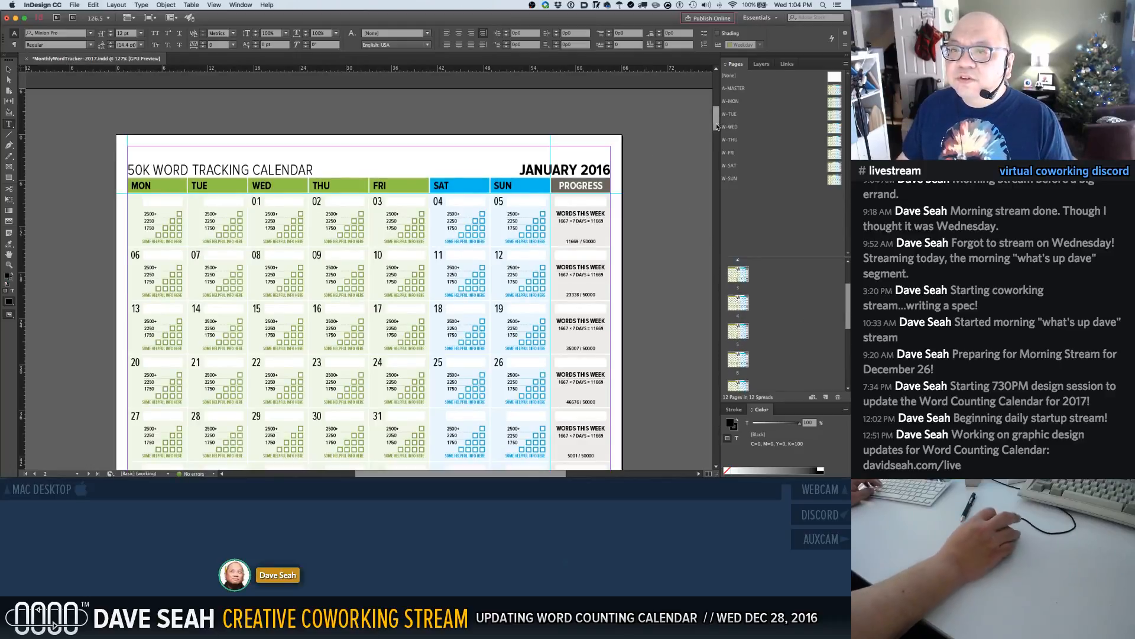
pyautogui.moveTo(788, 258); pyautogui.dragTo(794, 191)
pyautogui.doubleClick(739, 100)
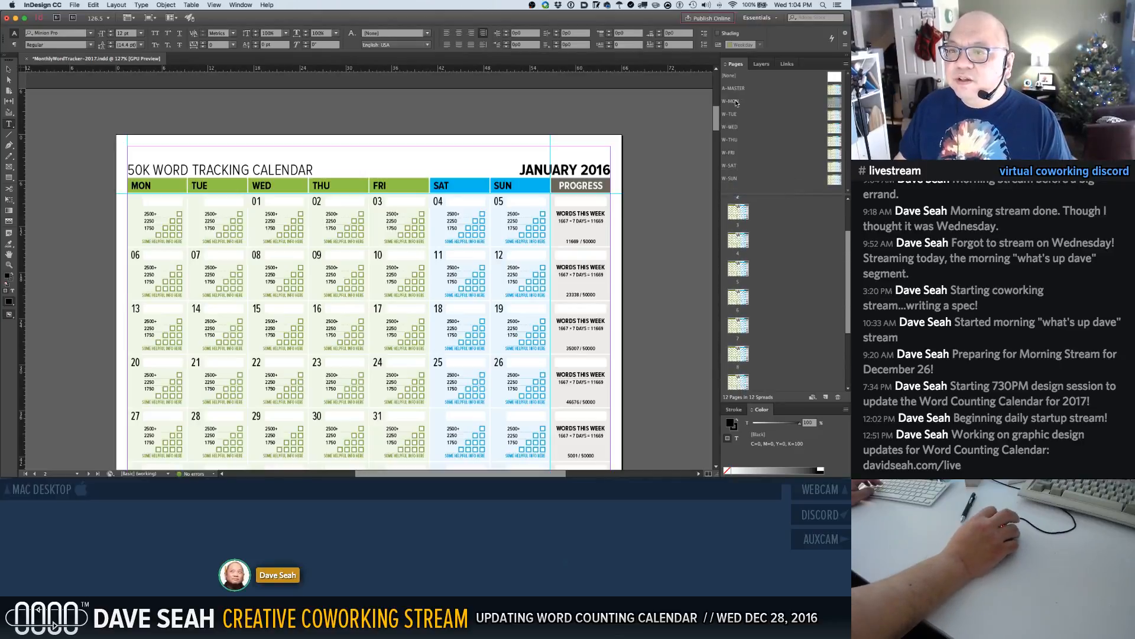
pyautogui.scroll(4, 580, 152)
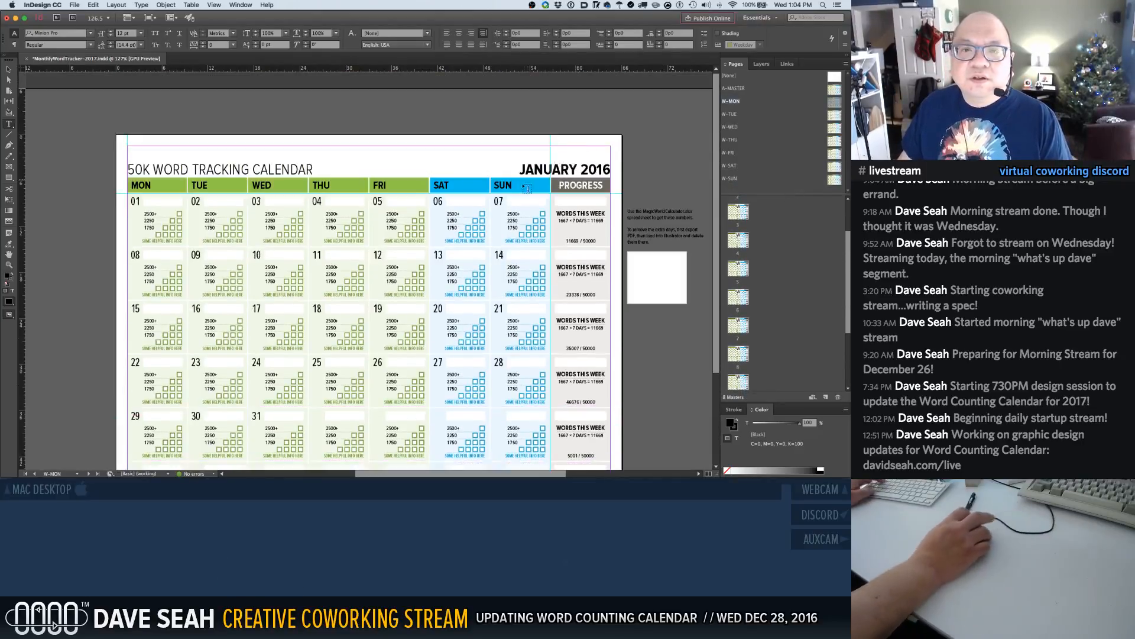
pyautogui.moveTo(596, 169); pyautogui.dragTo(612, 169)
pyautogui.write('17')
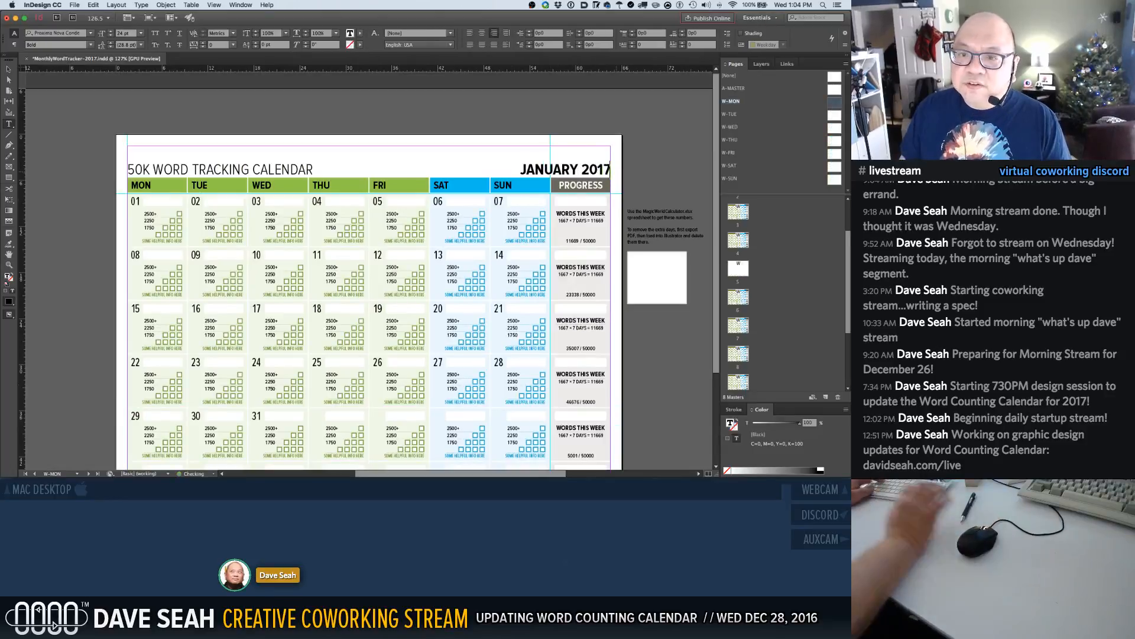
pyautogui.click(651, 173)
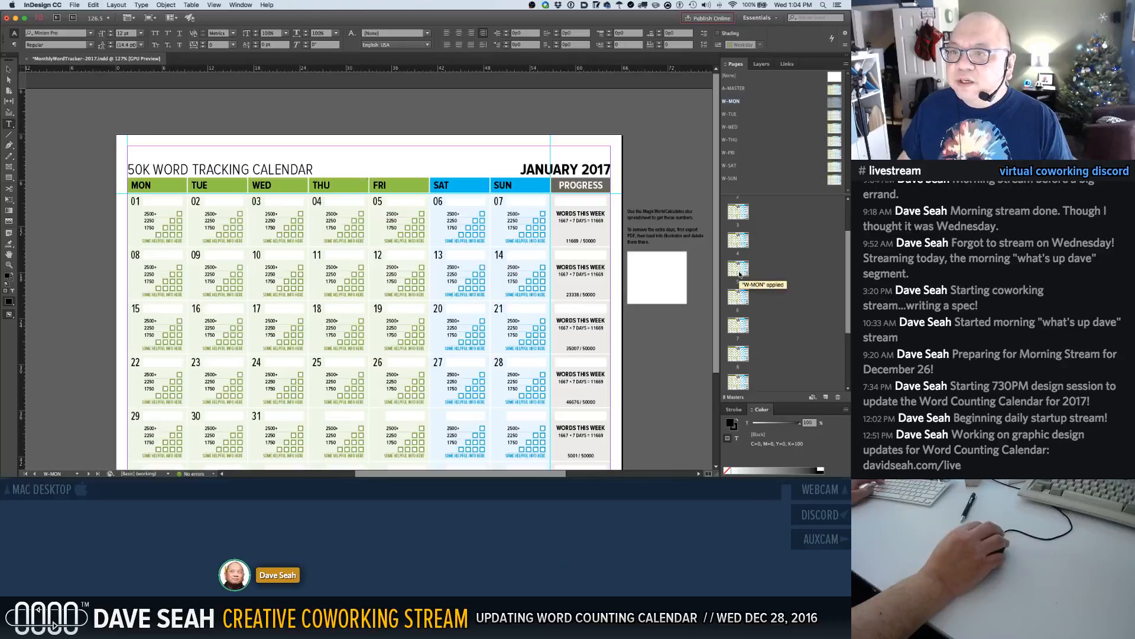
# Compare the month headings on document pages 5 and 4
pyautogui.moveTo(744, 270); pyautogui.dragTo(744, 271)
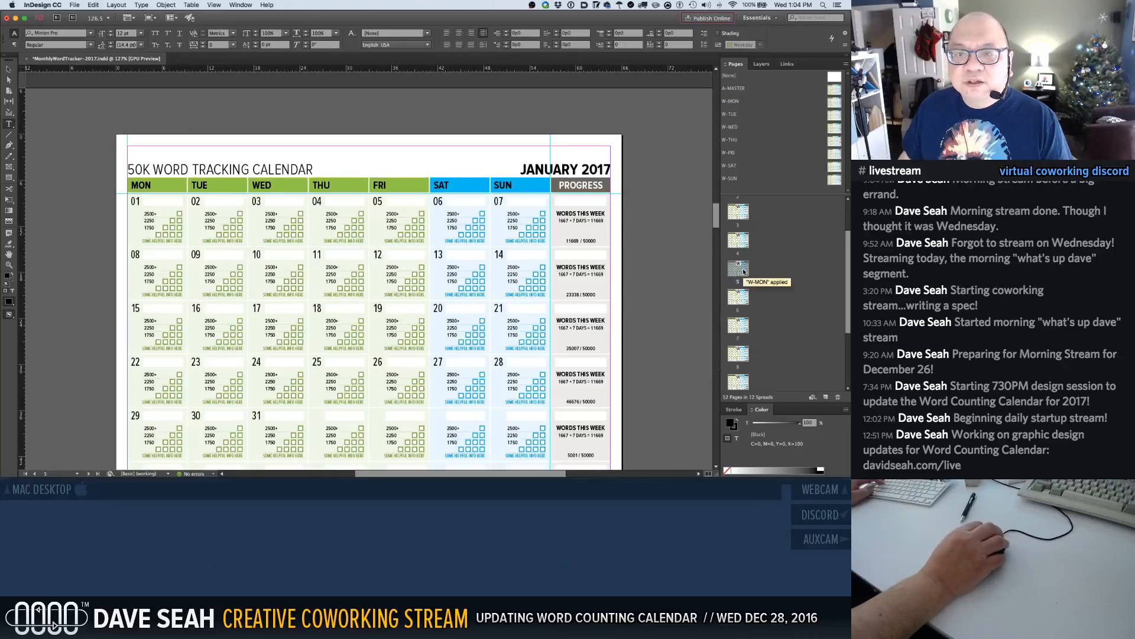
pyautogui.doubleClick(739, 243)
pyautogui.scroll(2, 740, 249)
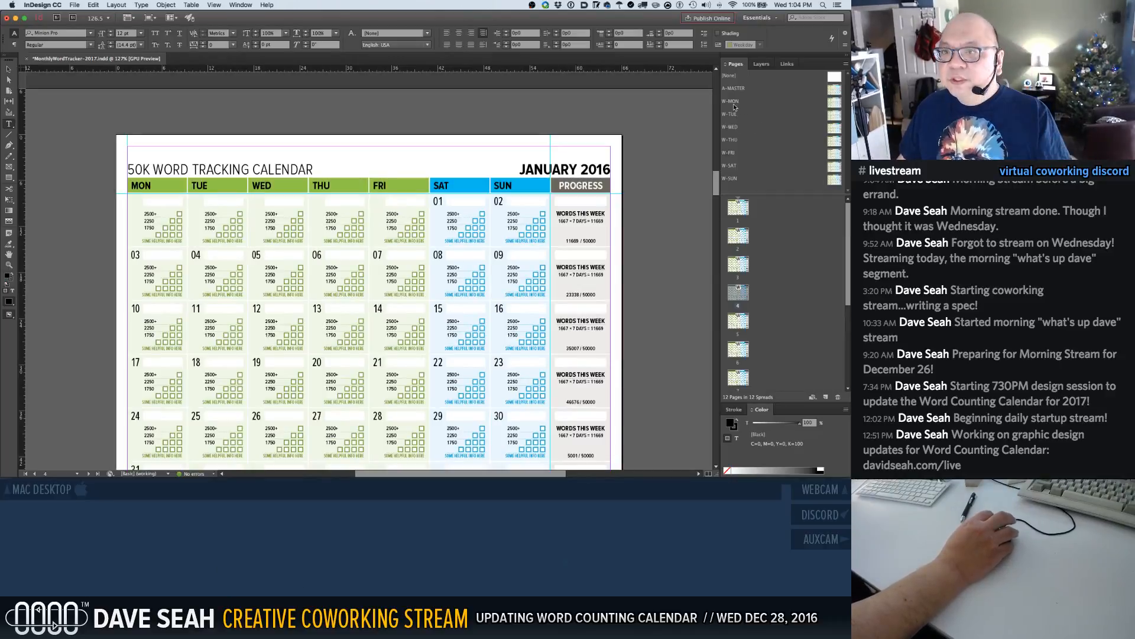
# On the W-MON master, replace the month name in the heading with the placeholder MONTH
pyautogui.doubleClick(833, 105)
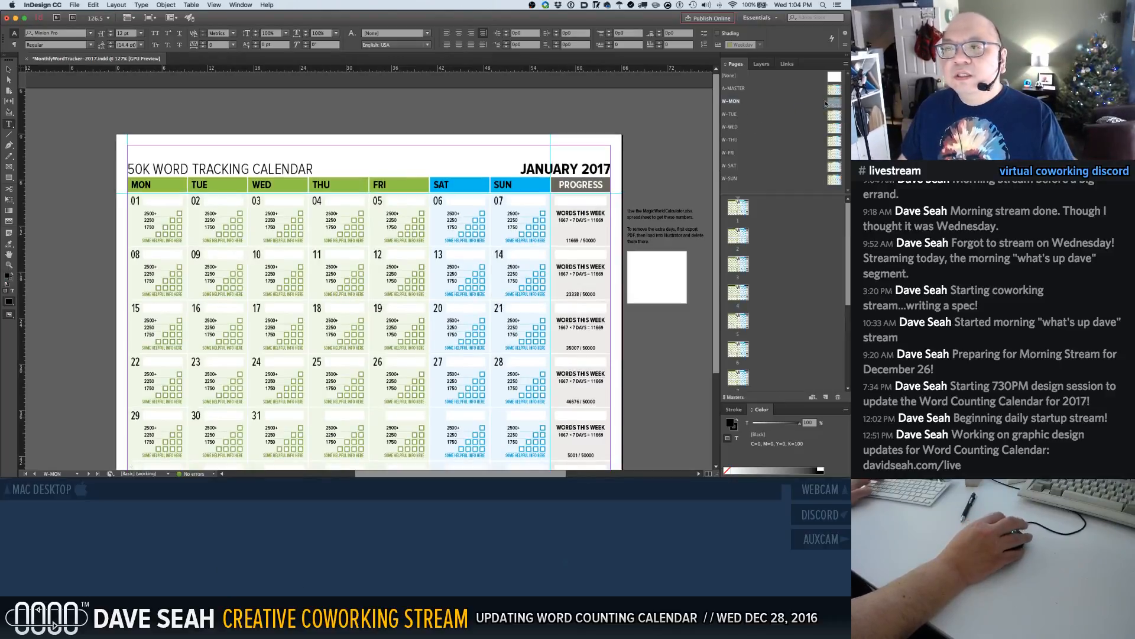
pyautogui.click(545, 170)
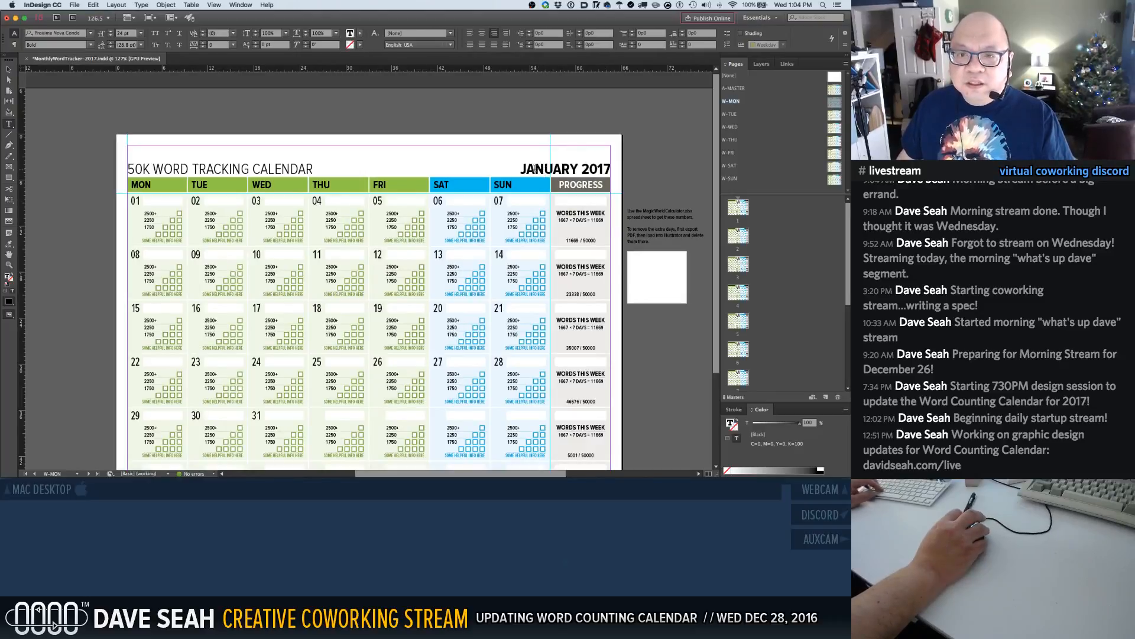
pyautogui.doubleClick(534, 169)
pyautogui.write('MO')
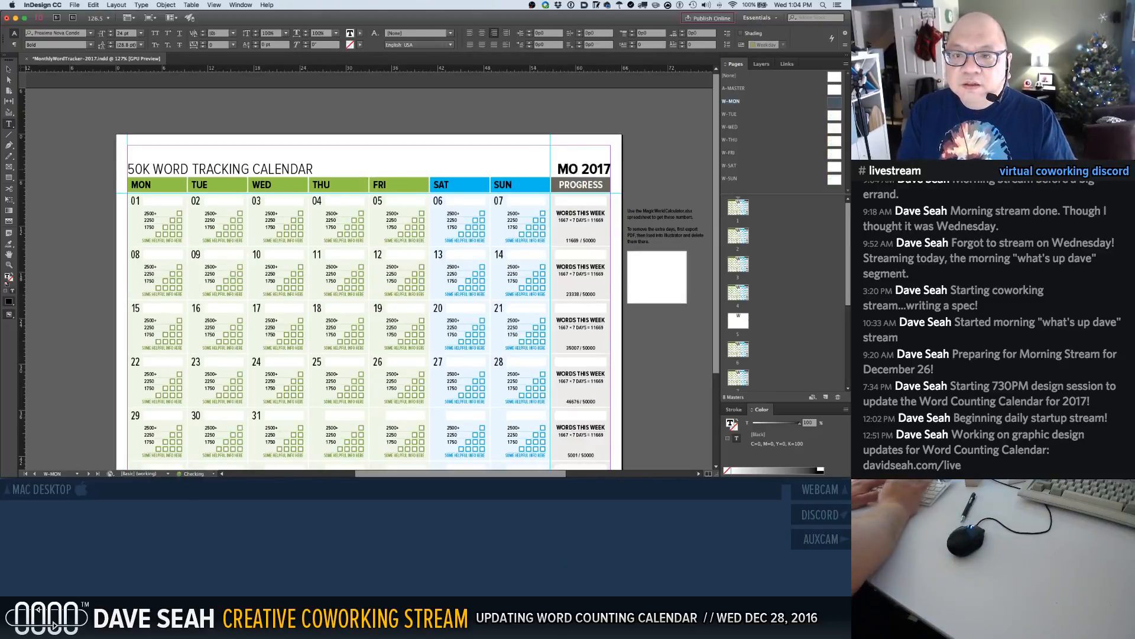
pyautogui.write('NTH')
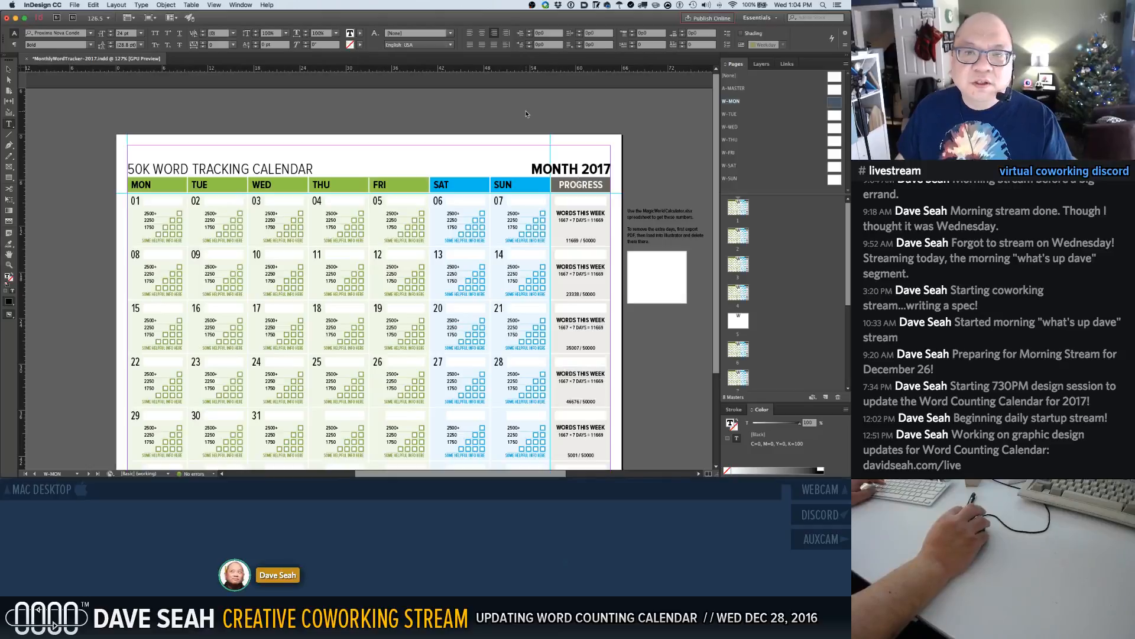
pyautogui.click(527, 113)
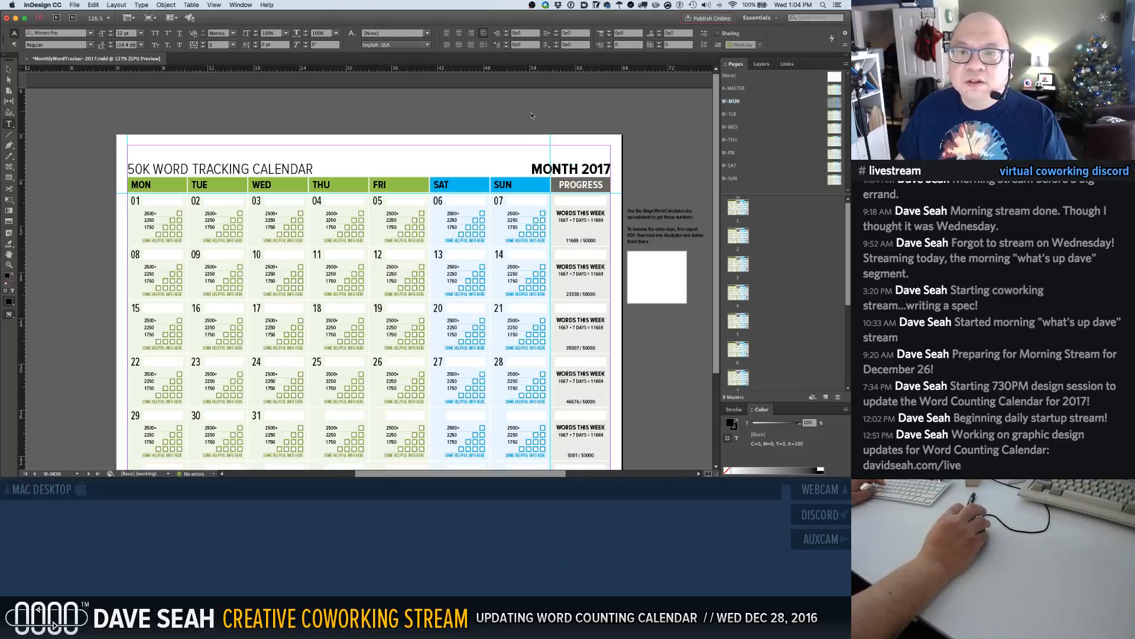
# Open the W-TUE master and replace its whole month heading with MONTH 2017
pyautogui.doubleClick(733, 115)
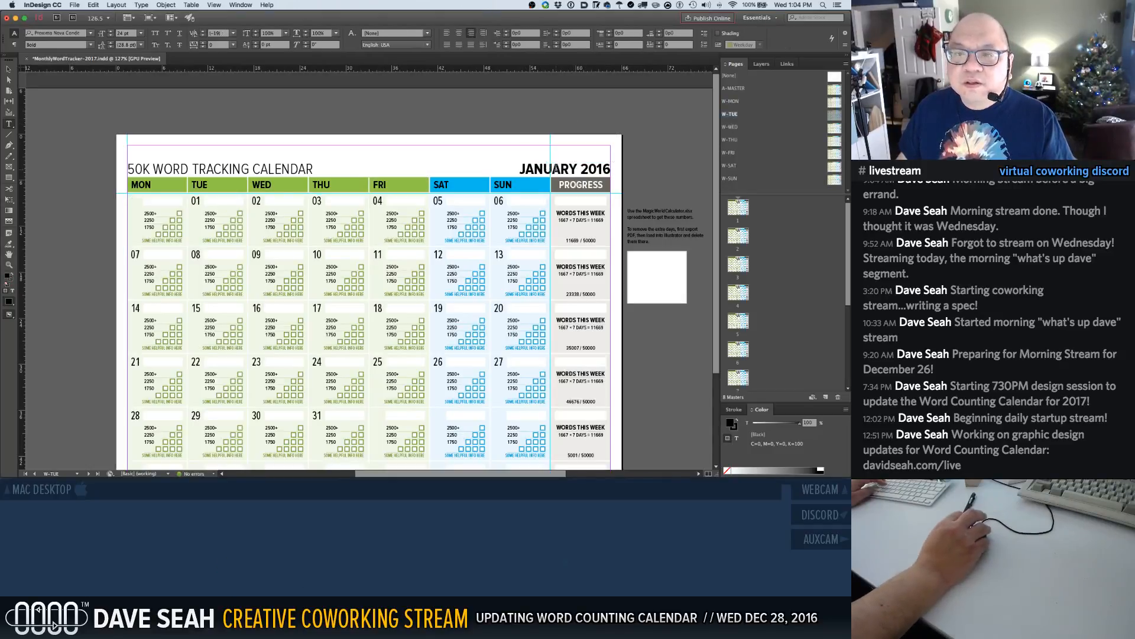
pyautogui.click(556, 170)
pyautogui.press('super+a')
pyautogui.write('MONT')
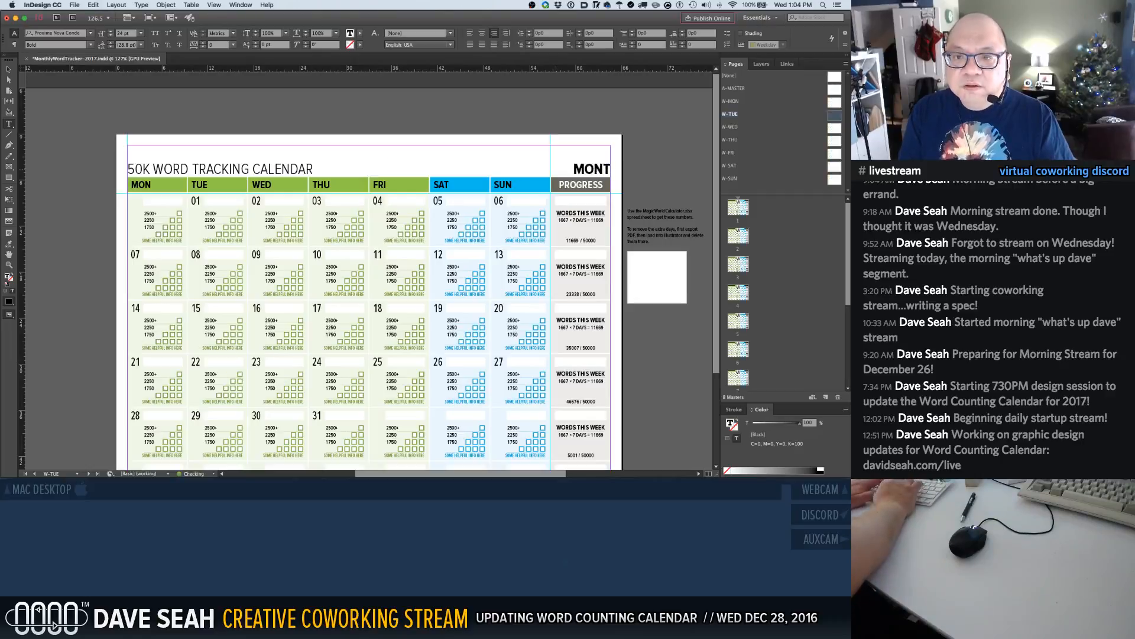
pyautogui.write('H 2016')
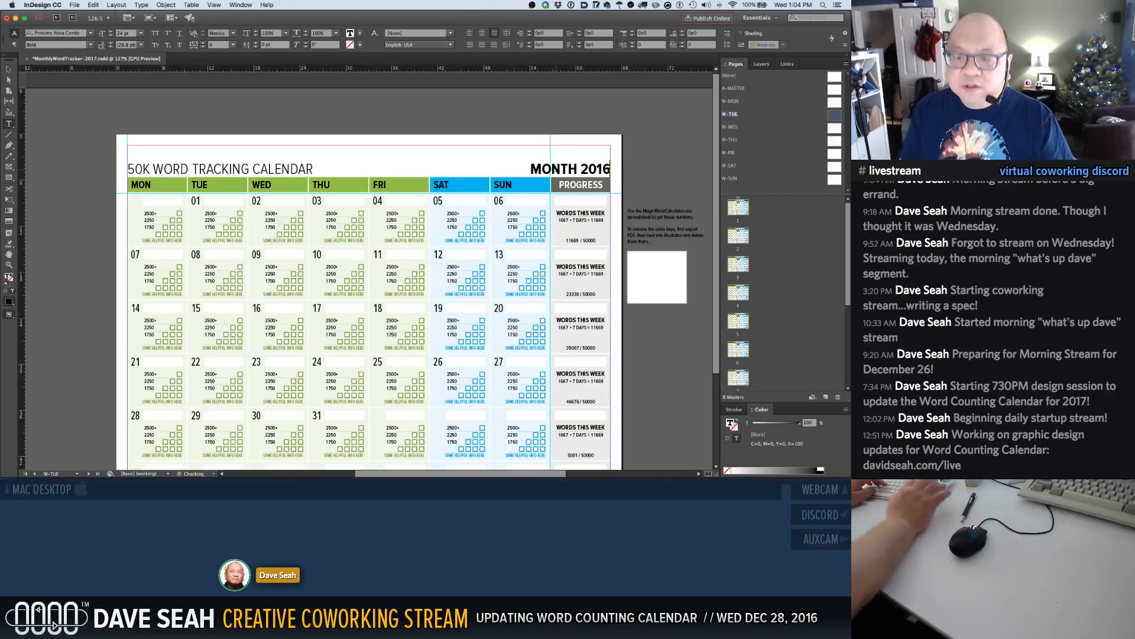
pyautogui.press('BackSpace')
pyautogui.write('7')
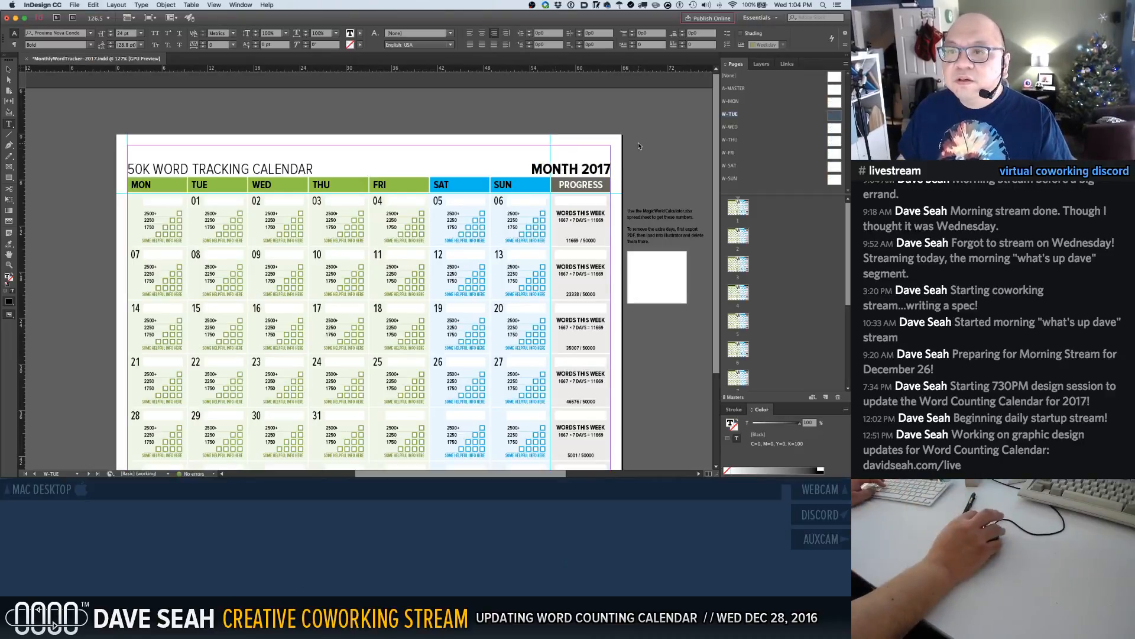
pyautogui.click(638, 142)
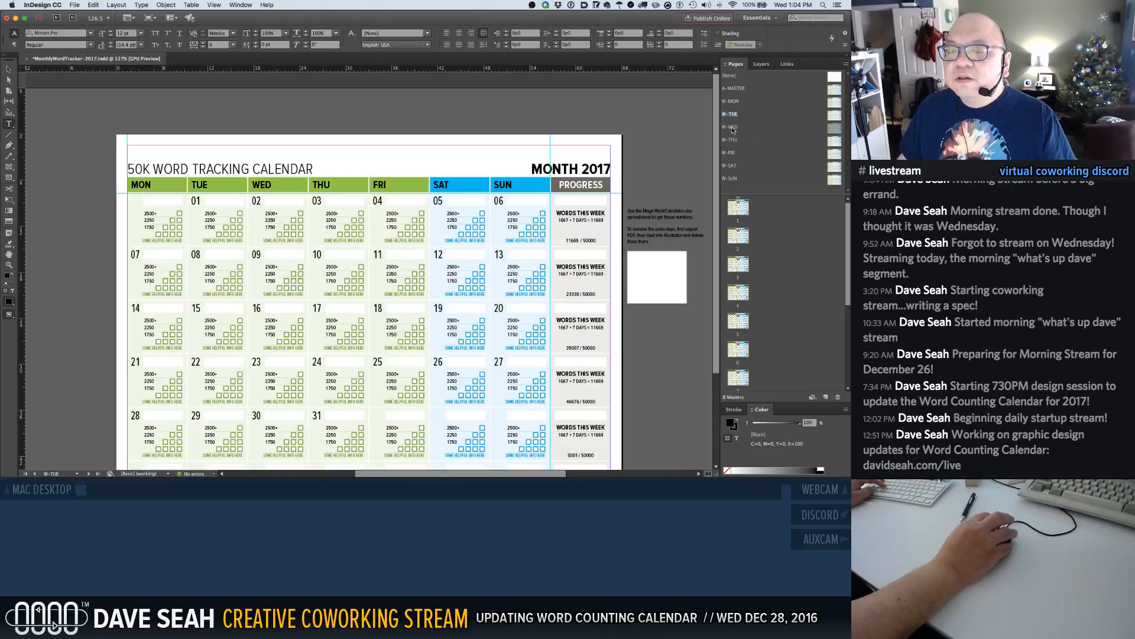
# Replace the month heading on the W-WED master with MONTH 2017 and copy the new heading text
pyautogui.doubleClick(732, 128)
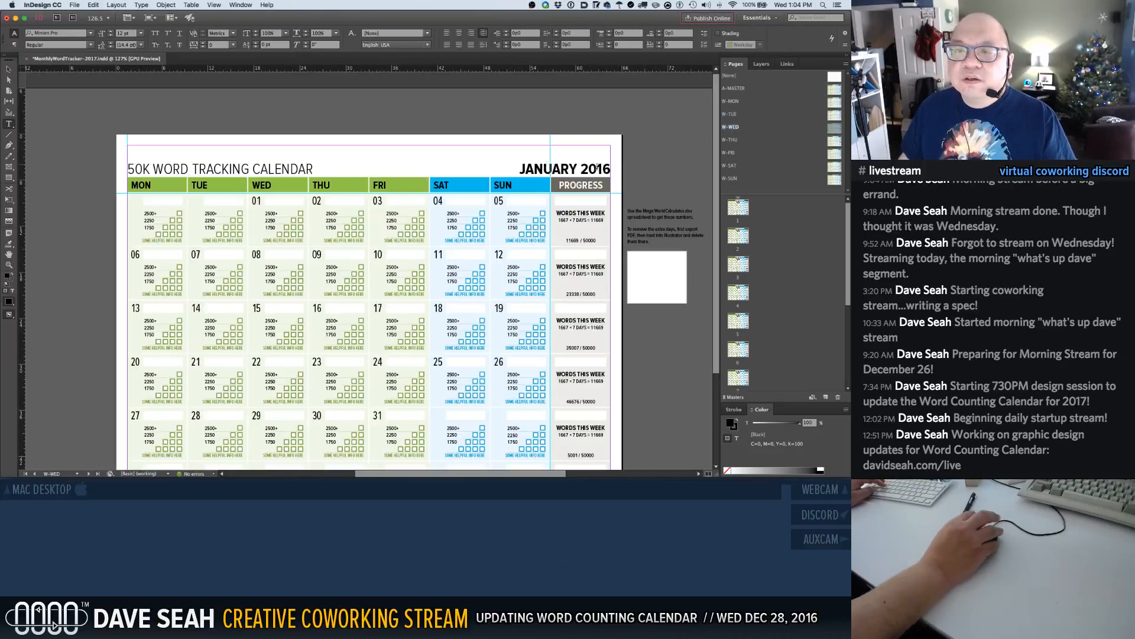
pyautogui.click(561, 169)
pyautogui.tripleClick(561, 169)
pyautogui.write('MO')
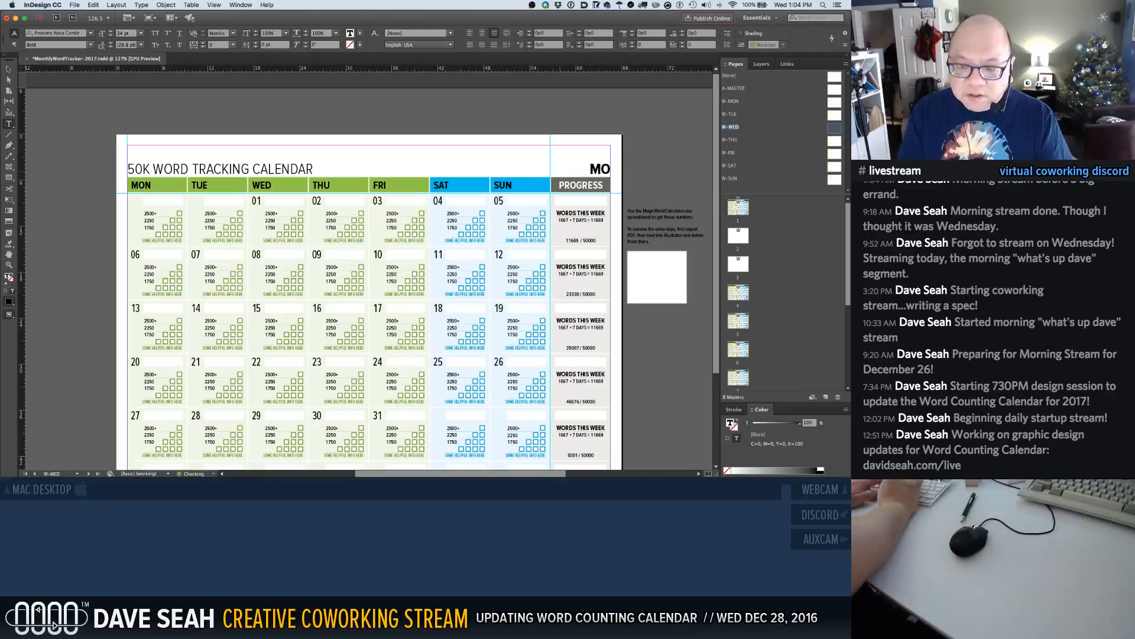
pyautogui.write('NTH')
pyautogui.press('BackSpace')
pyautogui.press('BackSpace')
pyautogui.write('NTH 2017')
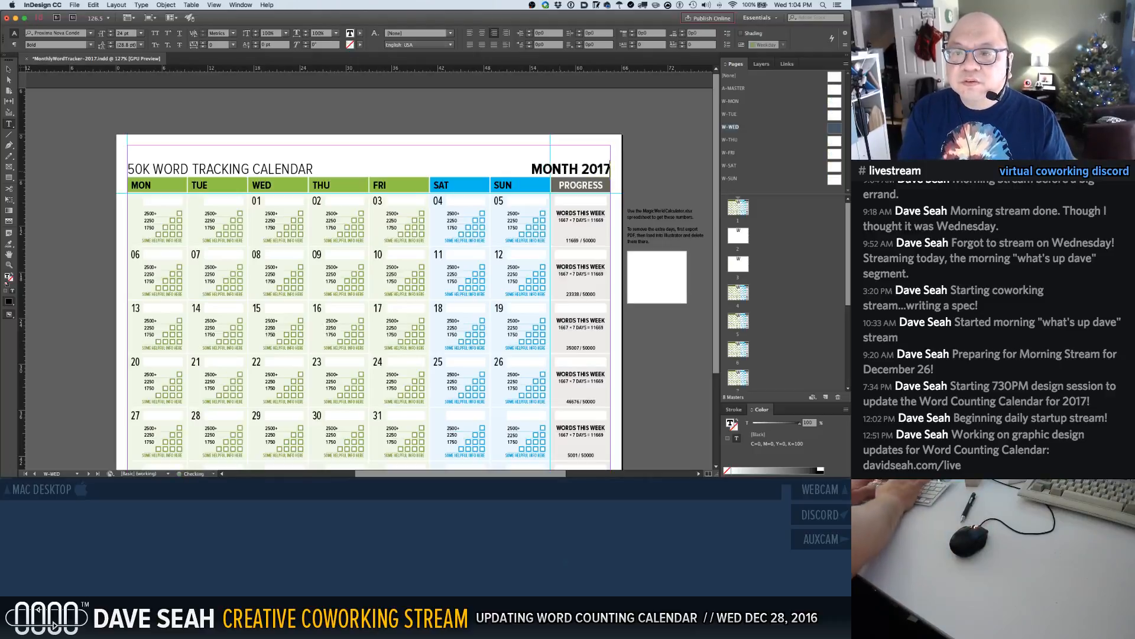
pyautogui.press('super+a')
pyautogui.press('super+c')
pyautogui.keyDown('super'); pyautogui.click(652, 155); pyautogui.keyUp('super')
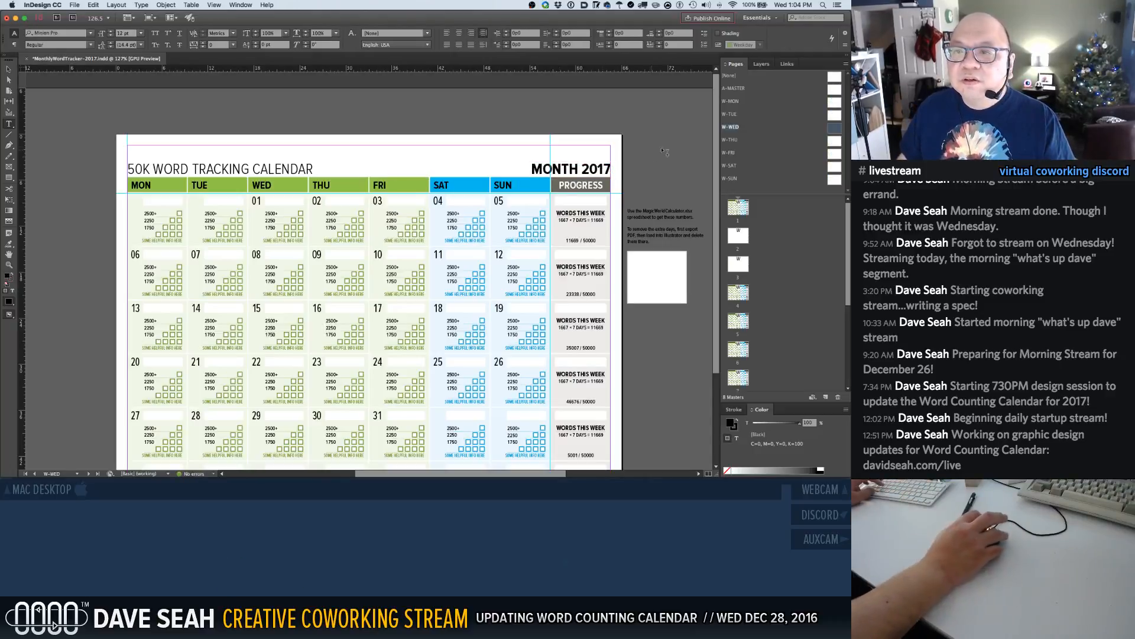
# Replace the month heading on the W-THU master with the copied MONTH 2017 text
pyautogui.doubleClick(752, 142)
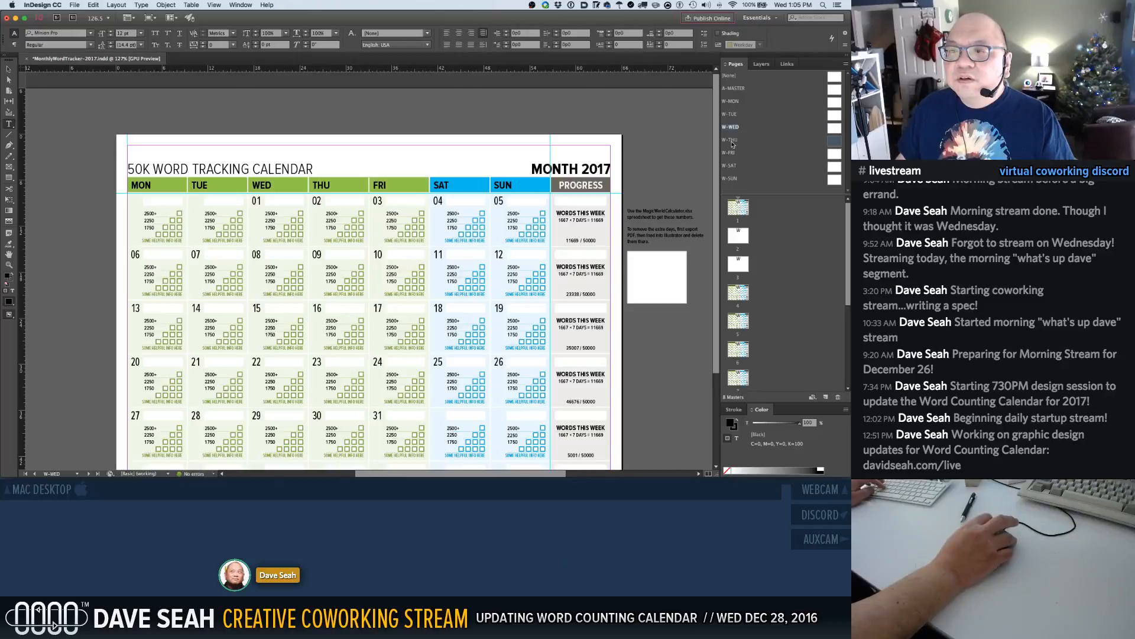
pyautogui.click(566, 171)
pyautogui.tripleClick(568, 169)
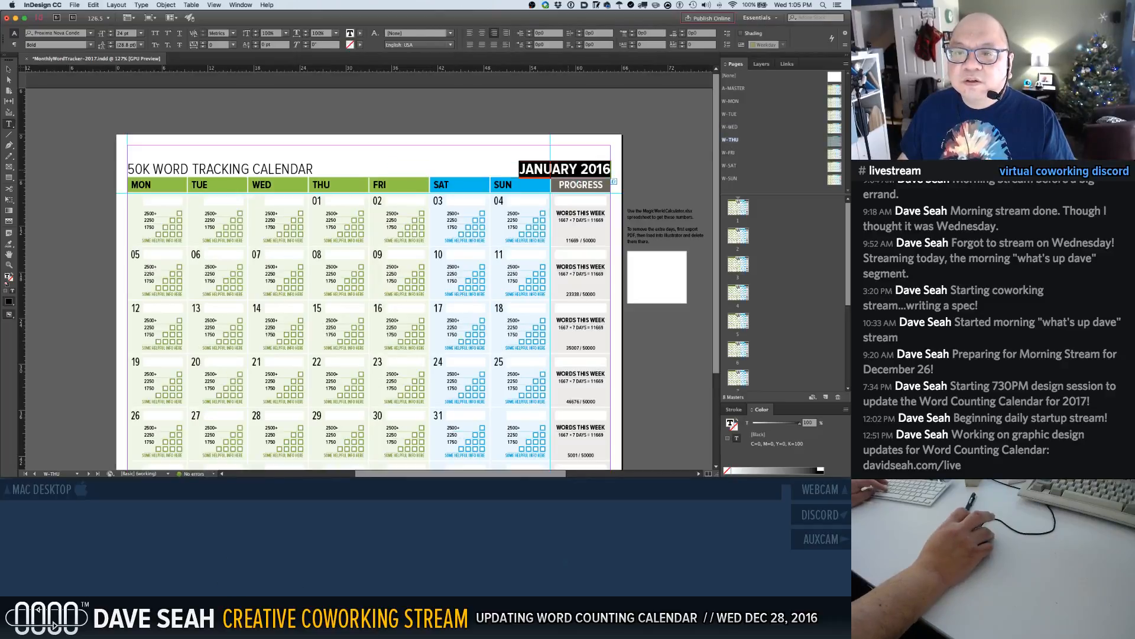
pyautogui.press('super+v')
pyautogui.keyDown('super'); pyautogui.click(650, 175); pyautogui.keyUp('super')
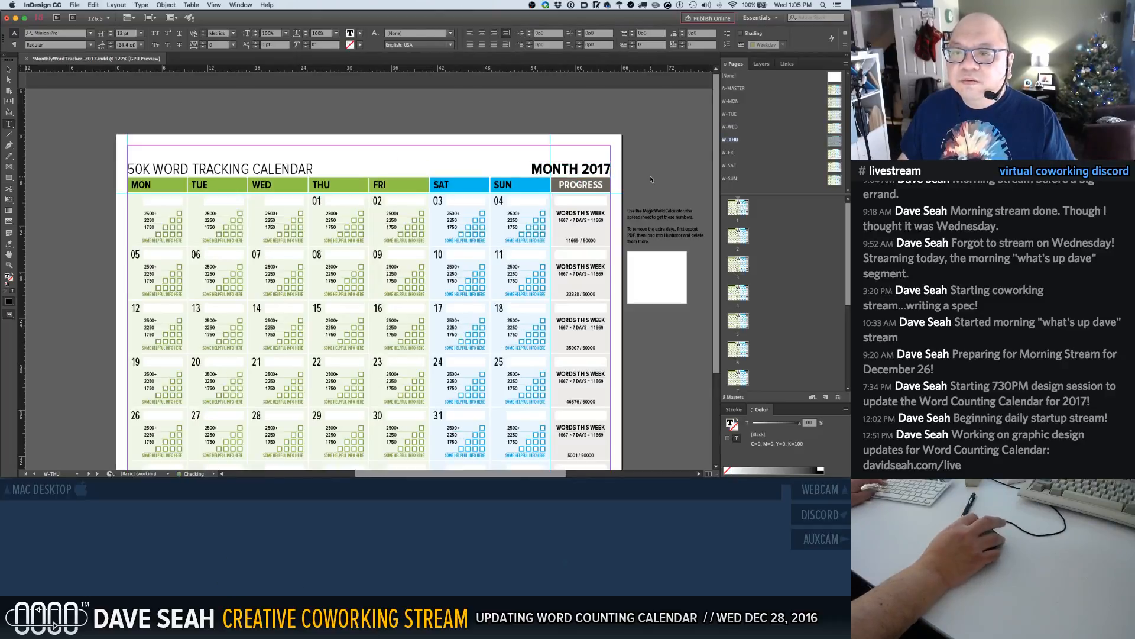
# Paste the copied MONTH 2017 text over the month heading on the W-FRI master
pyautogui.doubleClick(734, 155)
pyautogui.click(602, 169)
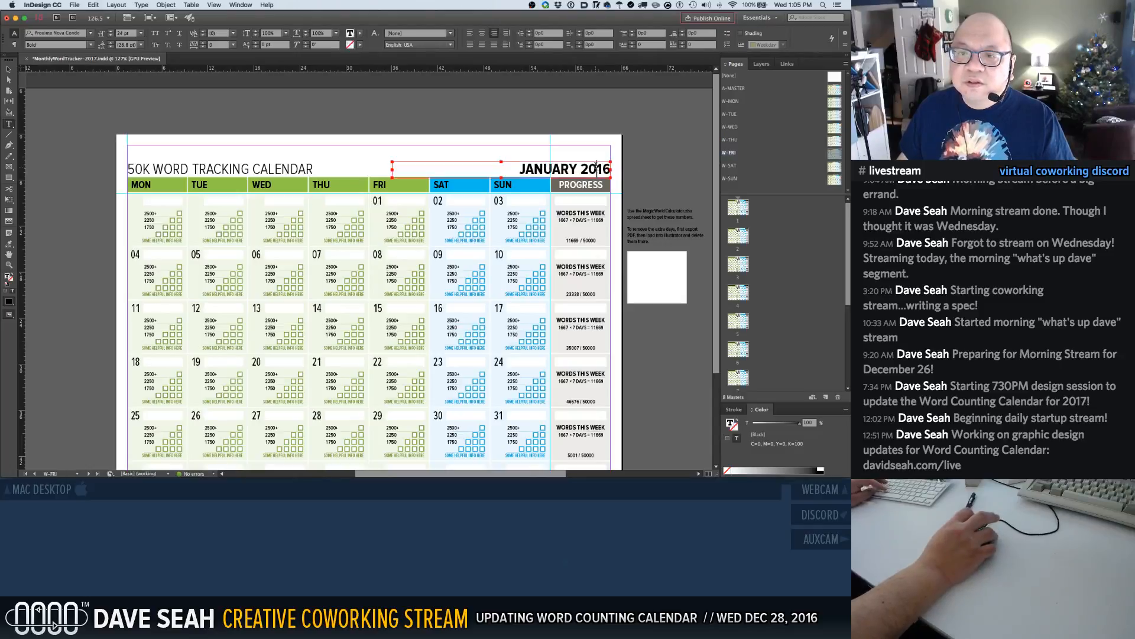
pyautogui.press('super+a')
pyautogui.press('super+v')
pyautogui.keyDown('super'); pyautogui.click(622, 171); pyautogui.keyUp('super')
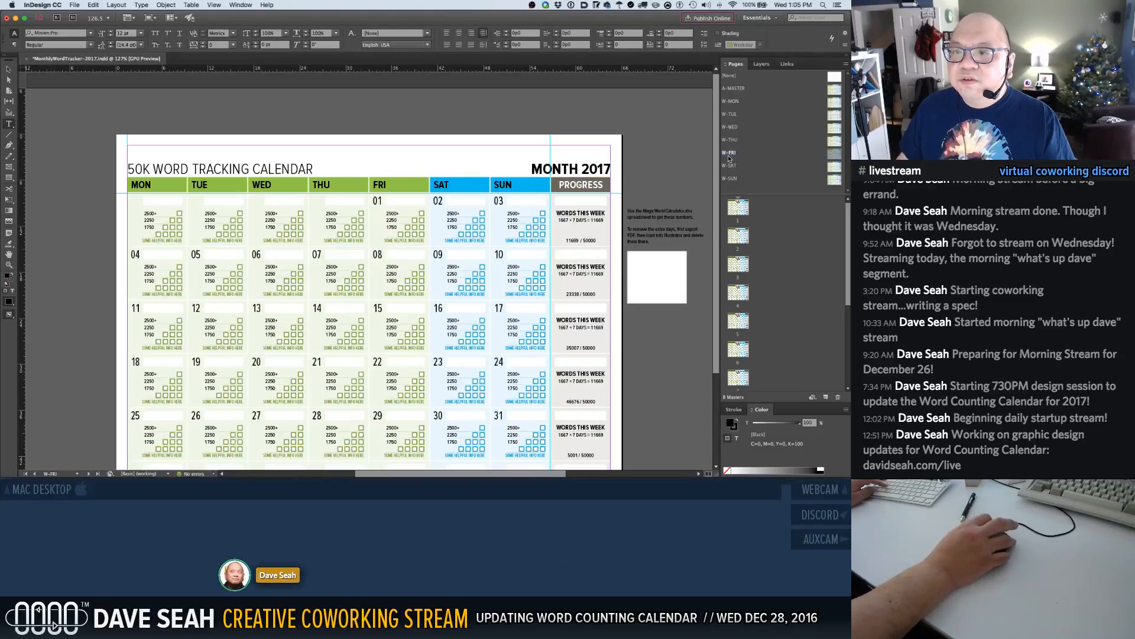
# Paste the copied MONTH 2017 text over the month heading on the W-SAT master
pyautogui.doubleClick(730, 166)
pyautogui.click(602, 169)
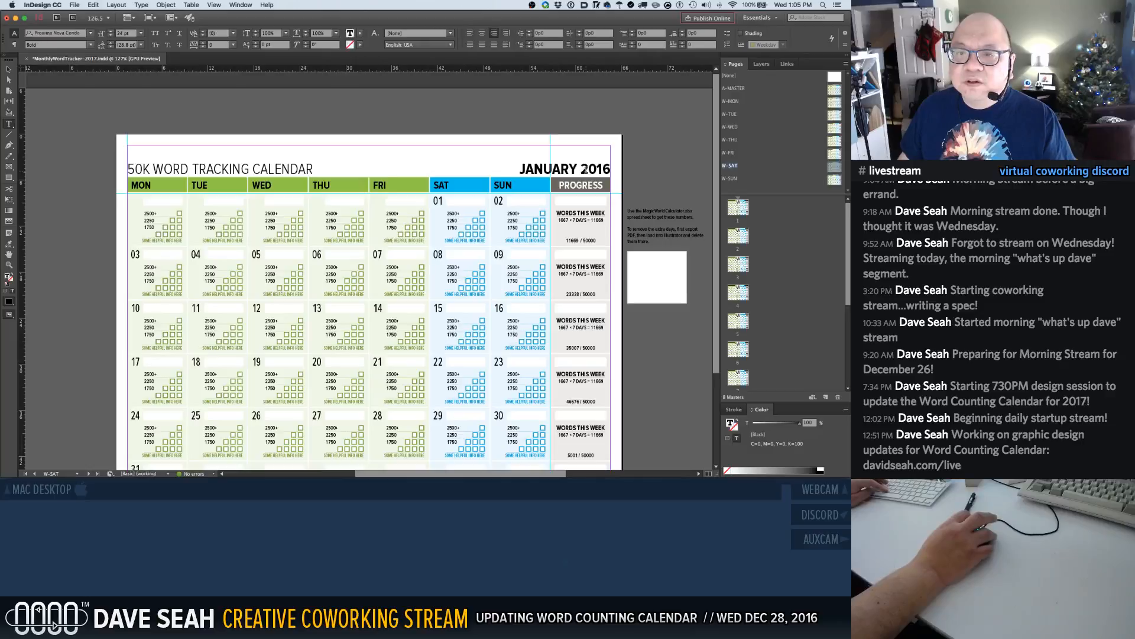
pyautogui.press('super+a')
pyautogui.press('super+v')
pyautogui.keyDown('super'); pyautogui.click(665, 179); pyautogui.keyUp('super')
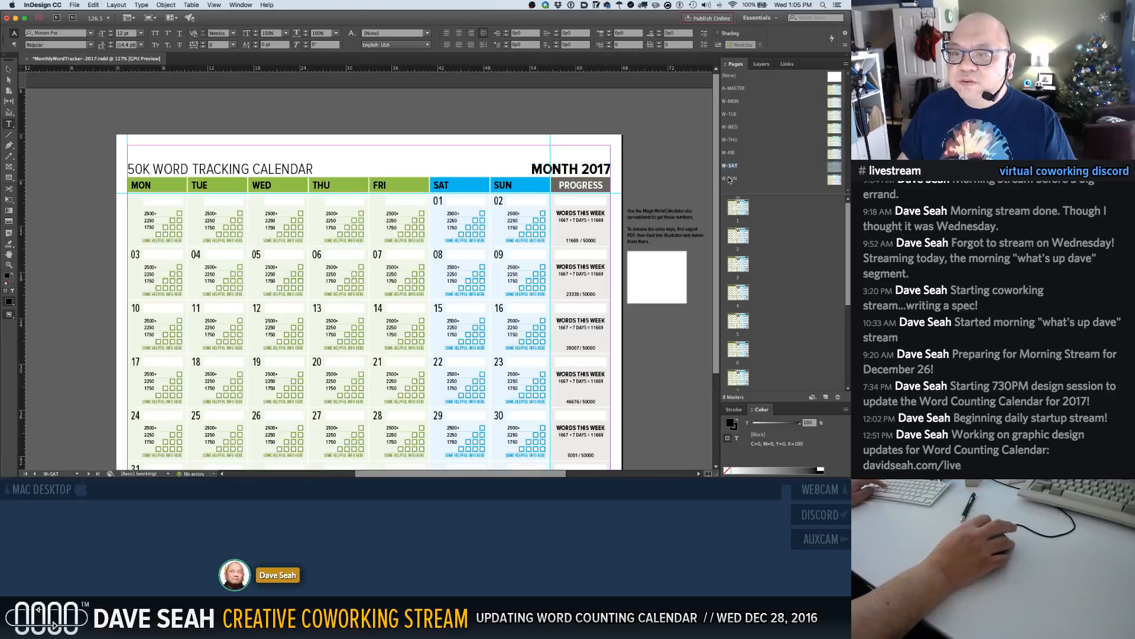
# Replace the W-SUN master's month heading with the copied MONTH 2017 text and save the document
pyautogui.doubleClick(730, 179)
pyautogui.click(602, 169)
pyautogui.press('super+a')
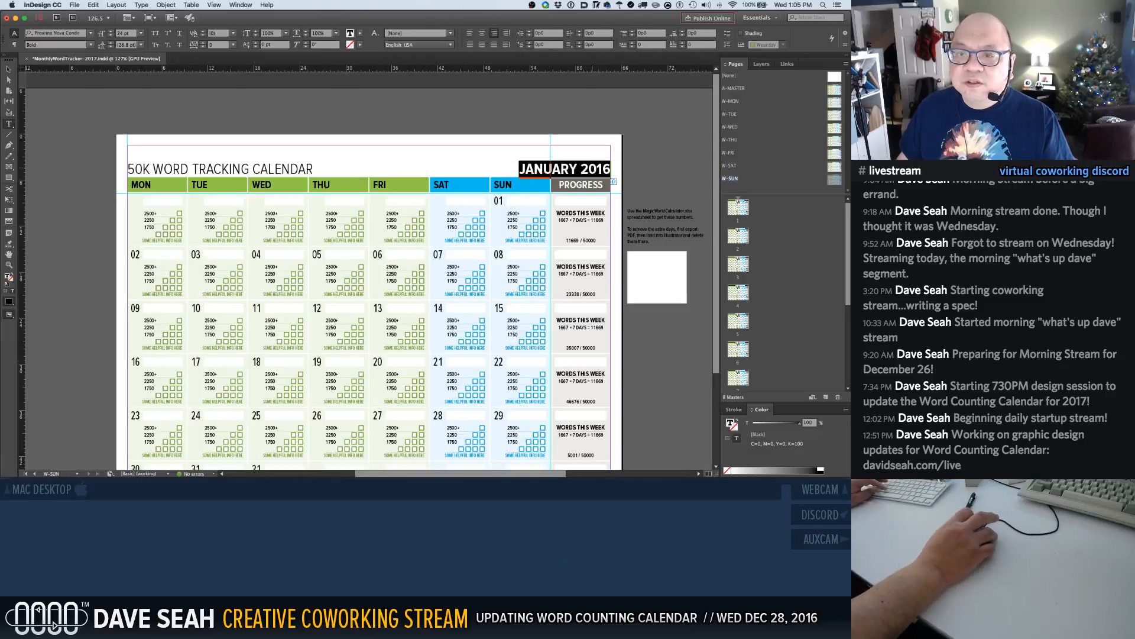
pyautogui.press('super+v')
pyautogui.keyDown('super'); pyautogui.click(645, 176); pyautogui.keyUp('super')
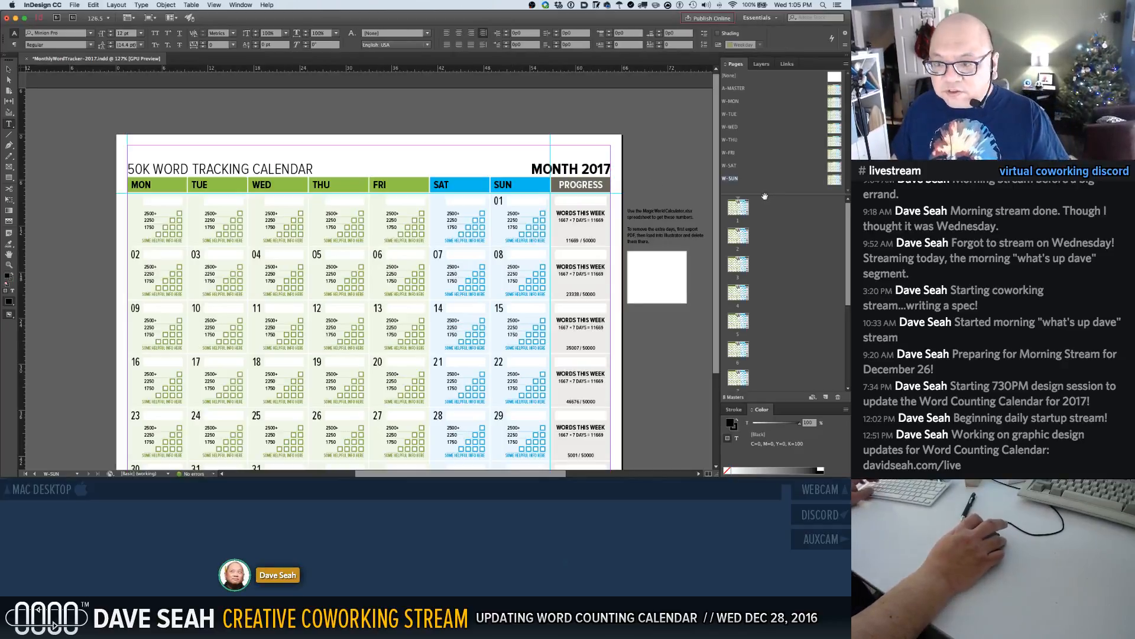
pyautogui.press('super+s')
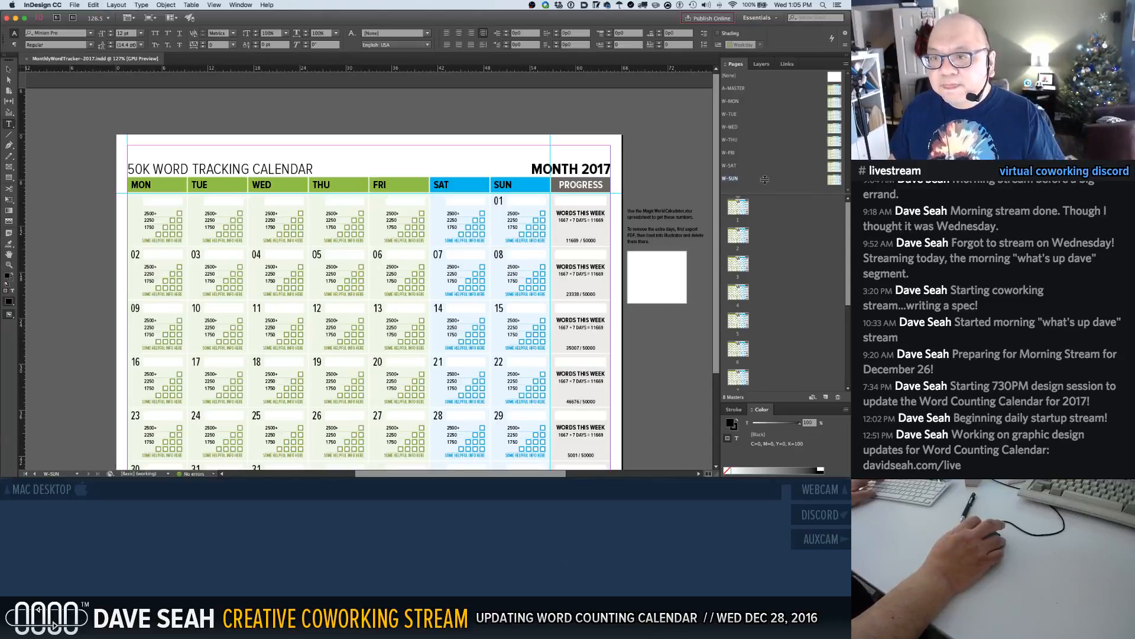
# Enlarge the document pages list and check the month headings and date layouts on pages 1, 2, 6 and 8
pyautogui.moveTo(766, 195); pyautogui.dragTo(766, 87)
pyautogui.doubleClick(739, 99)
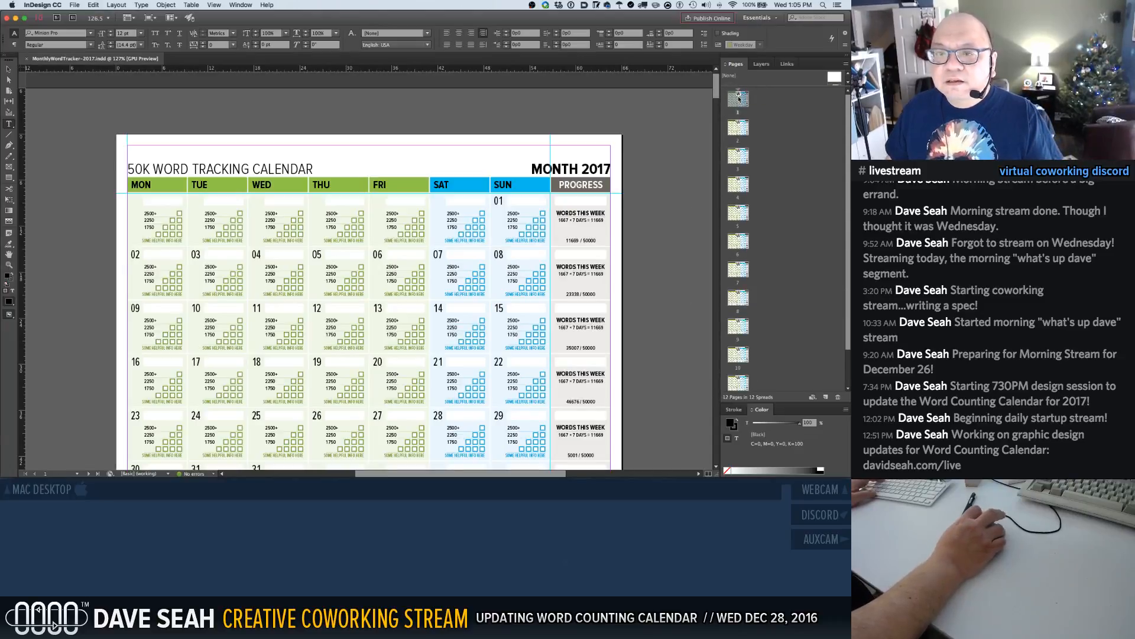
pyautogui.doubleClick(743, 133)
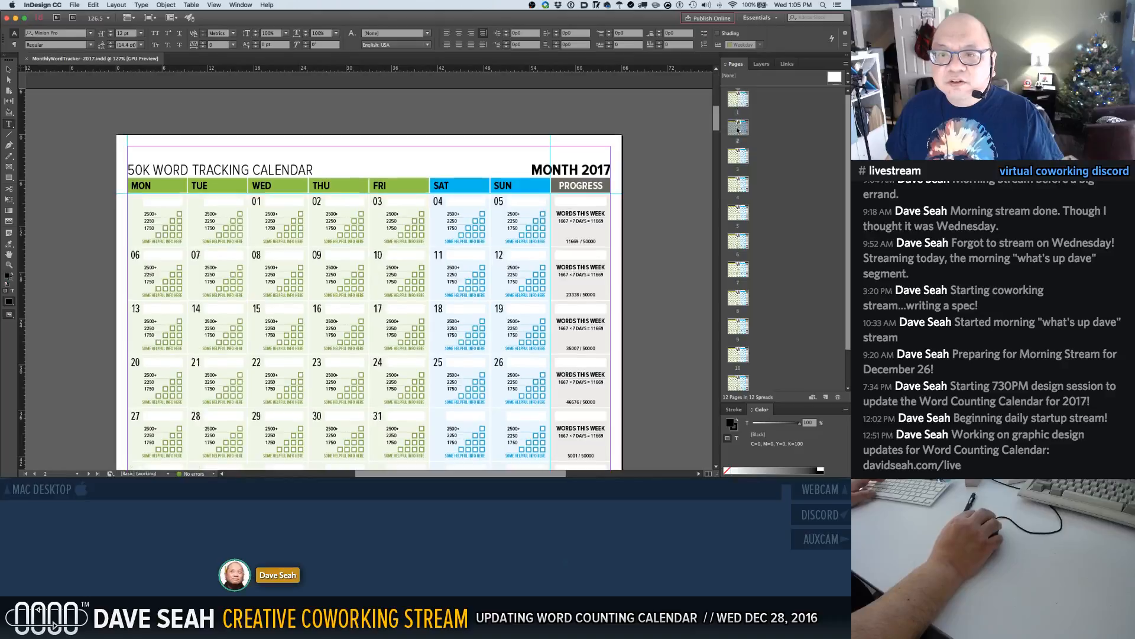
pyautogui.doubleClick(737, 241)
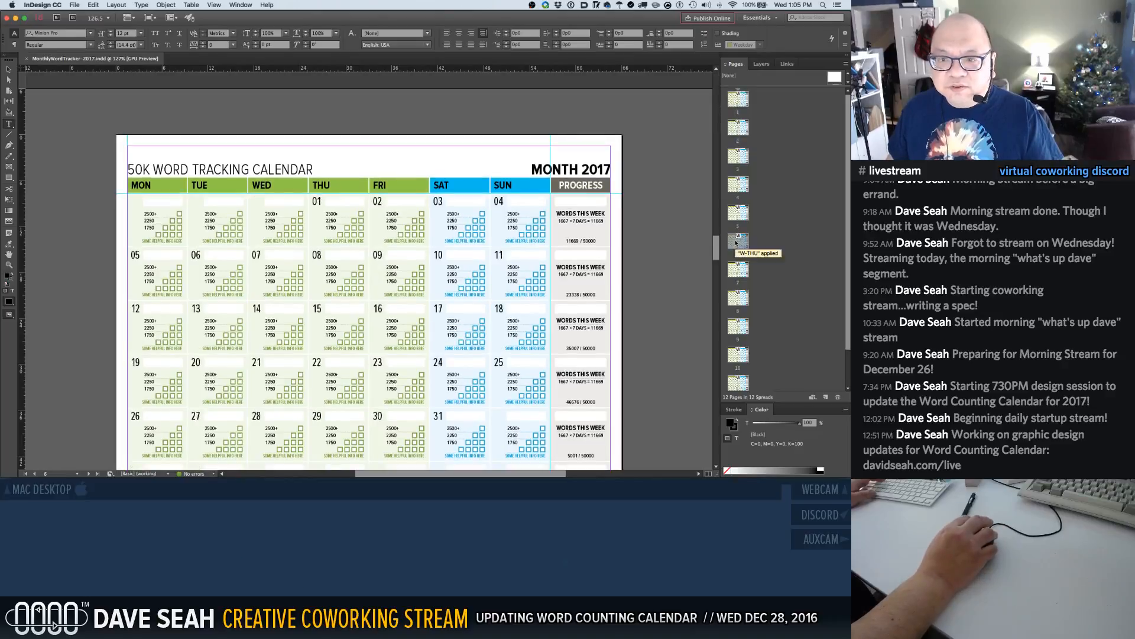
pyautogui.doubleClick(736, 299)
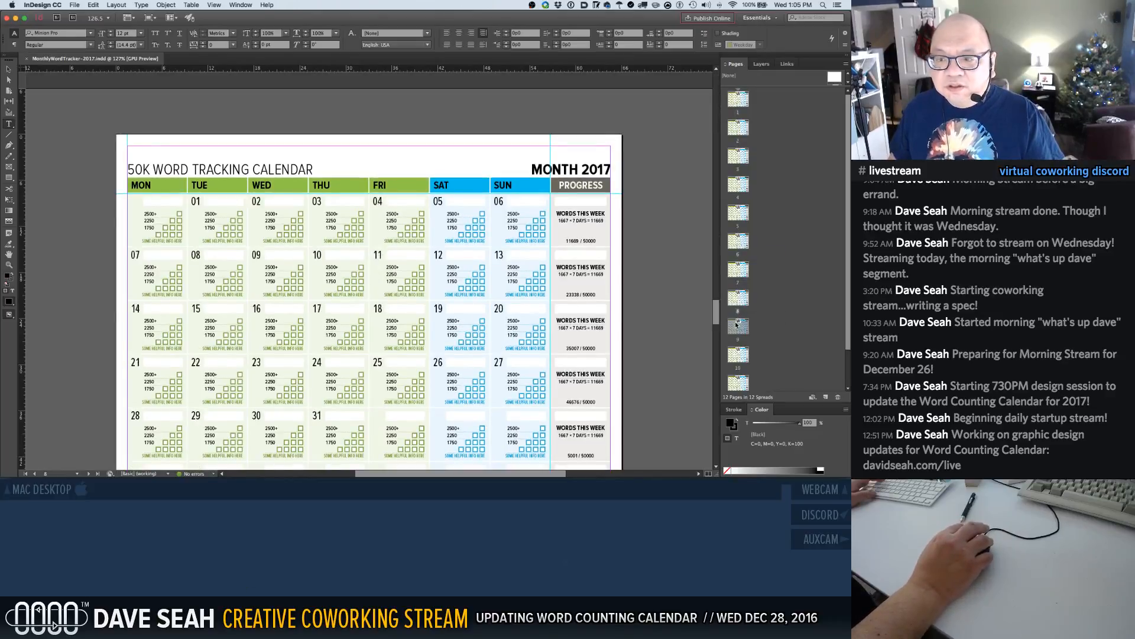
# Check the month headings and date layouts on pages 9 and 10
pyautogui.doubleClick(737, 324)
pyautogui.doubleClick(738, 354)
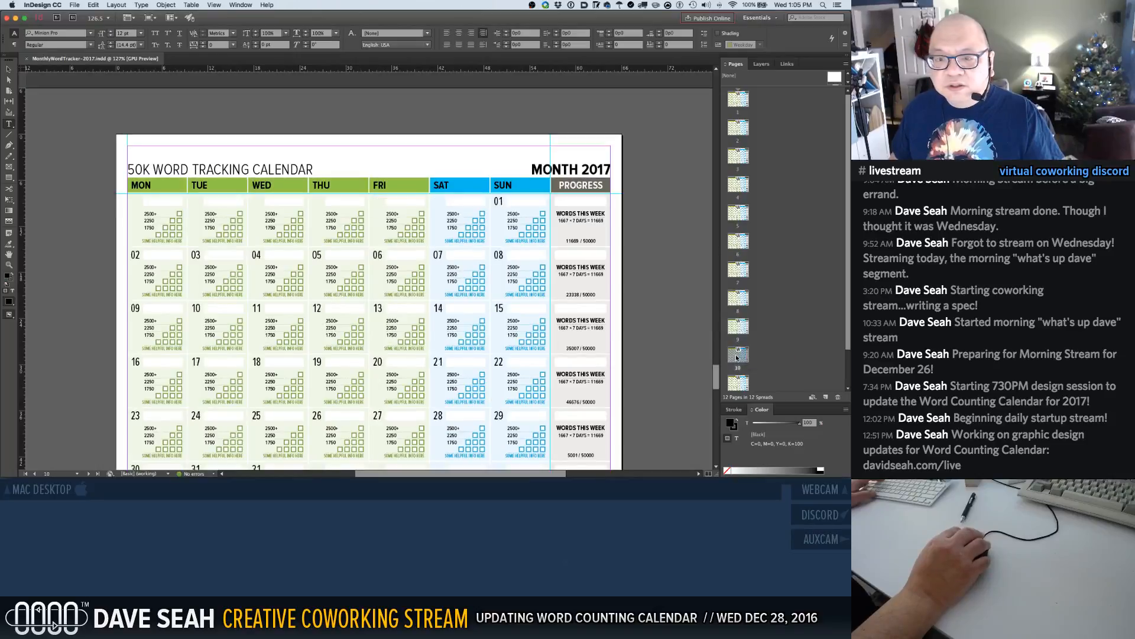
pyautogui.scroll(-2, 736, 357)
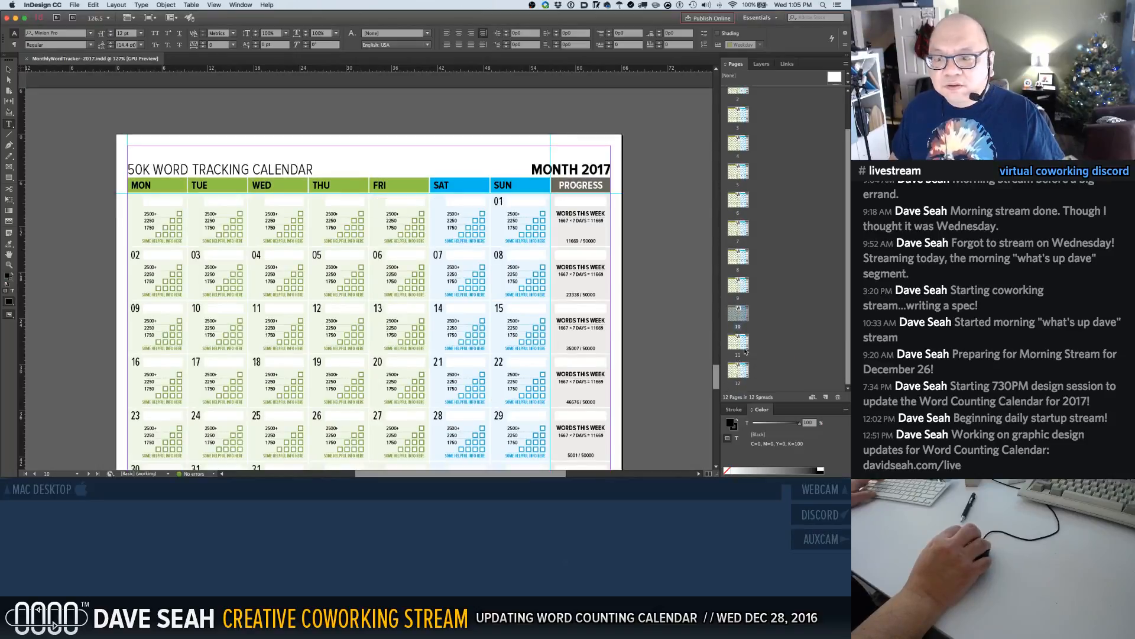
pyautogui.scroll(2, 745, 351)
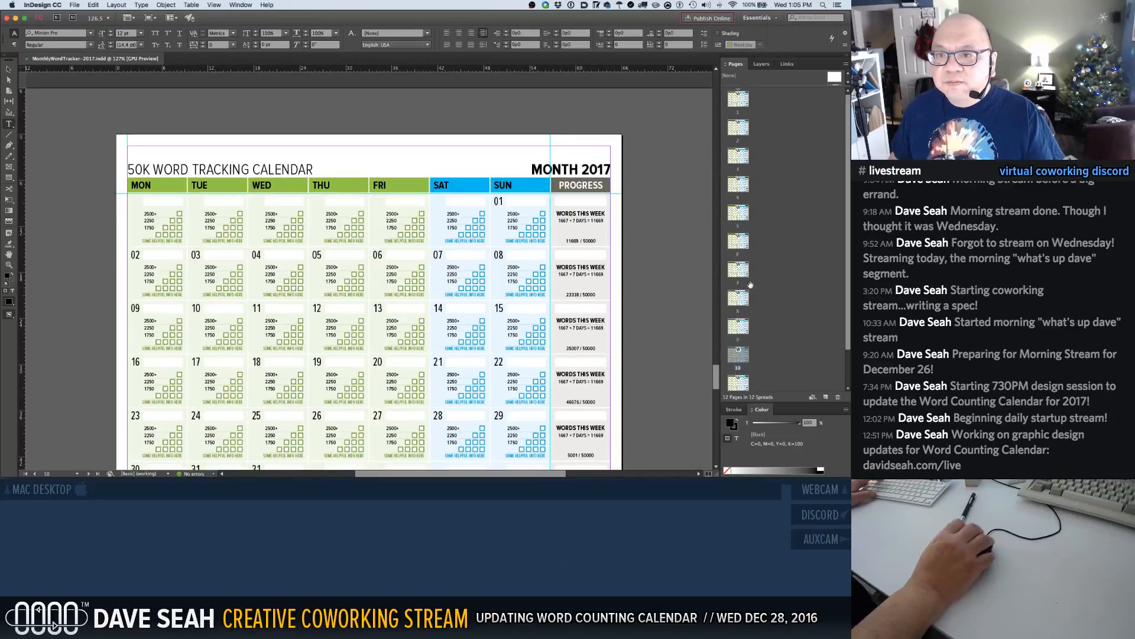
# Override the master month heading on page 1 and change it to JANUARY 2017
pyautogui.doubleClick(739, 100)
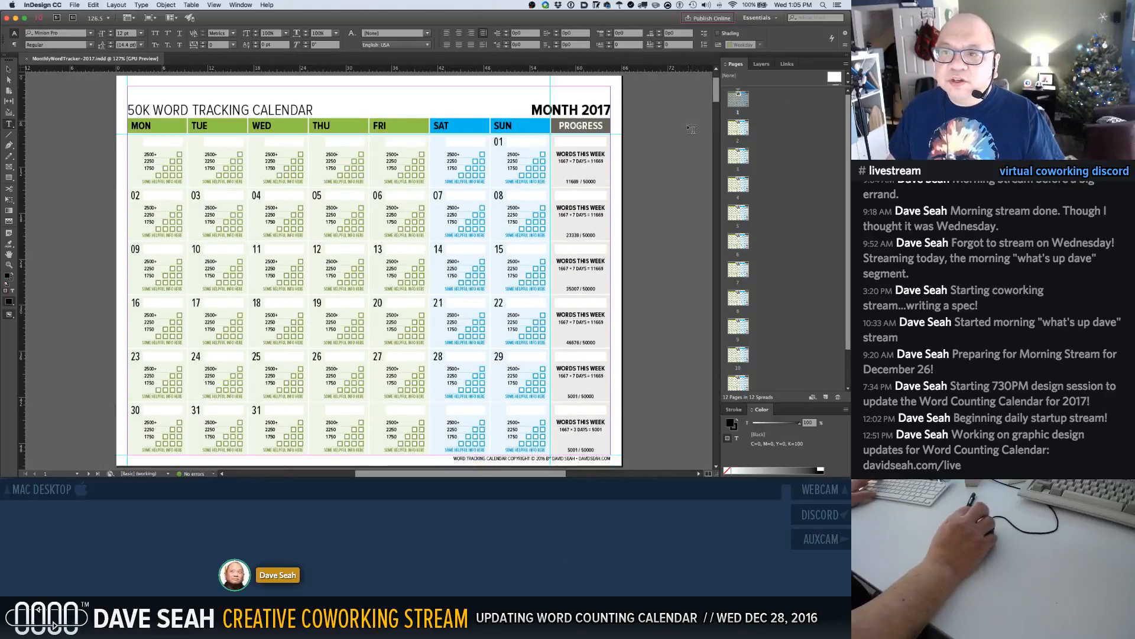
pyautogui.scroll(2, 692, 129)
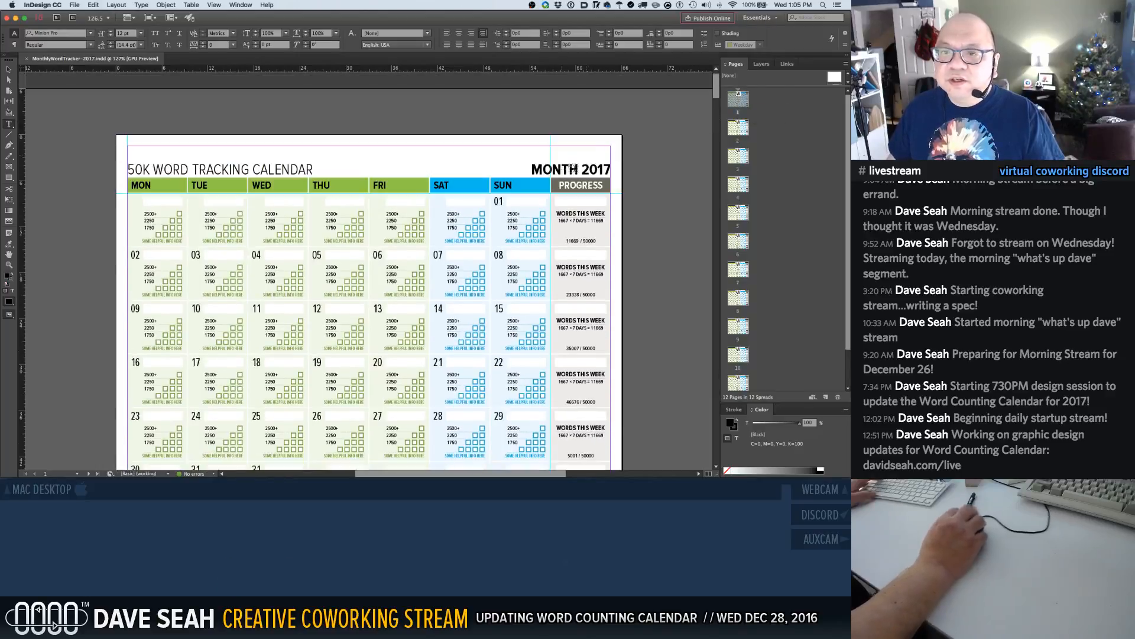
pyautogui.click(540, 170)
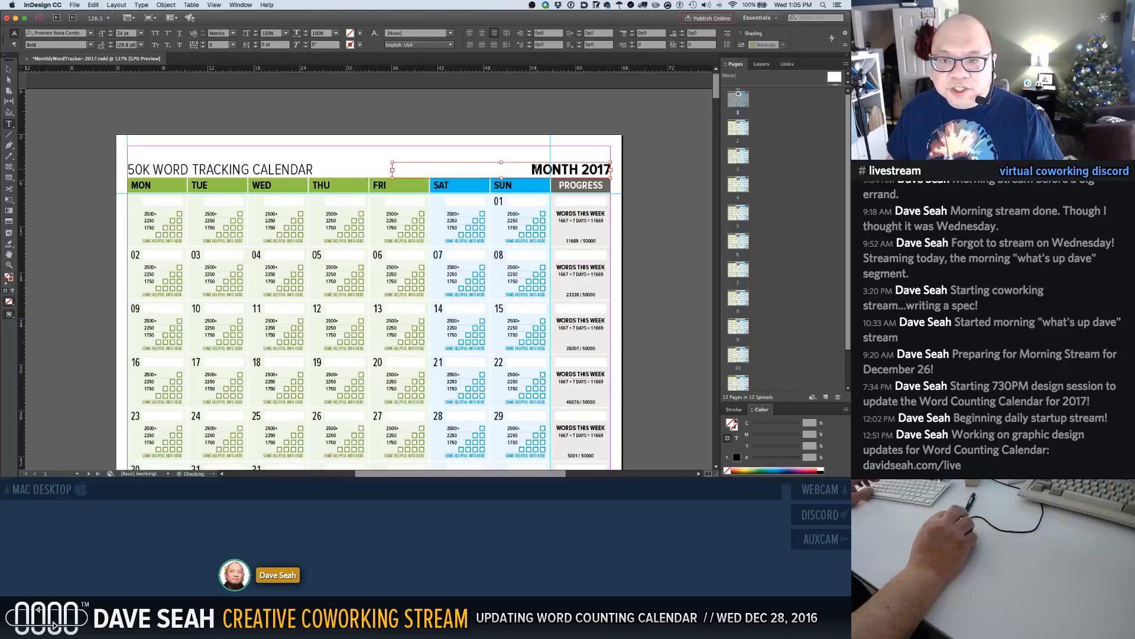
pyautogui.doubleClick(535, 169)
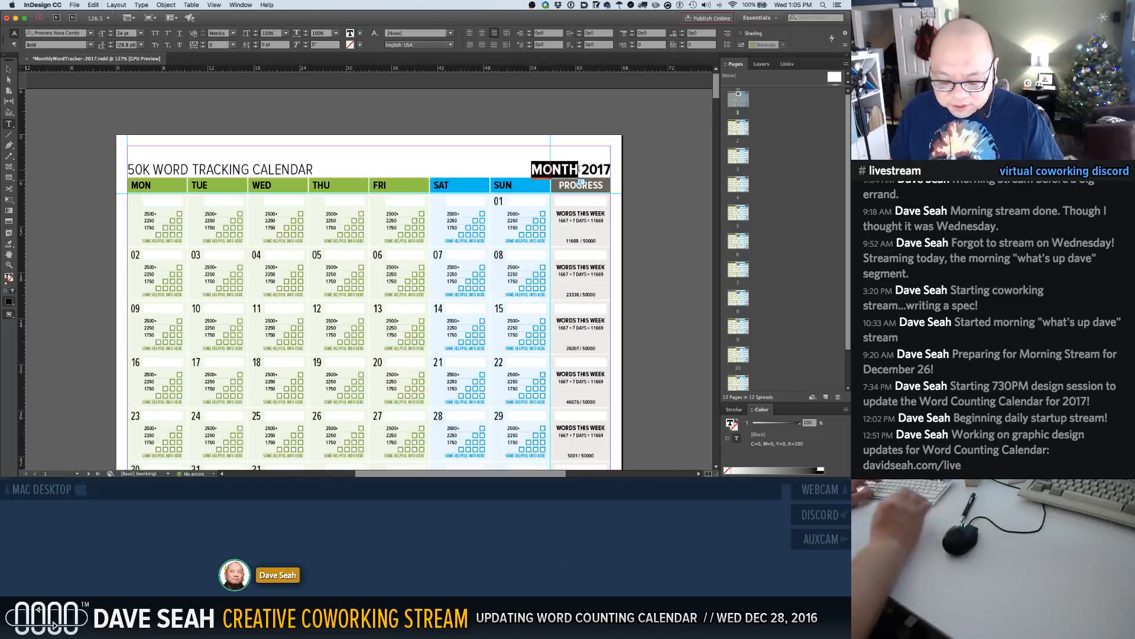
pyautogui.write('JAN')
pyautogui.press('BackSpace')
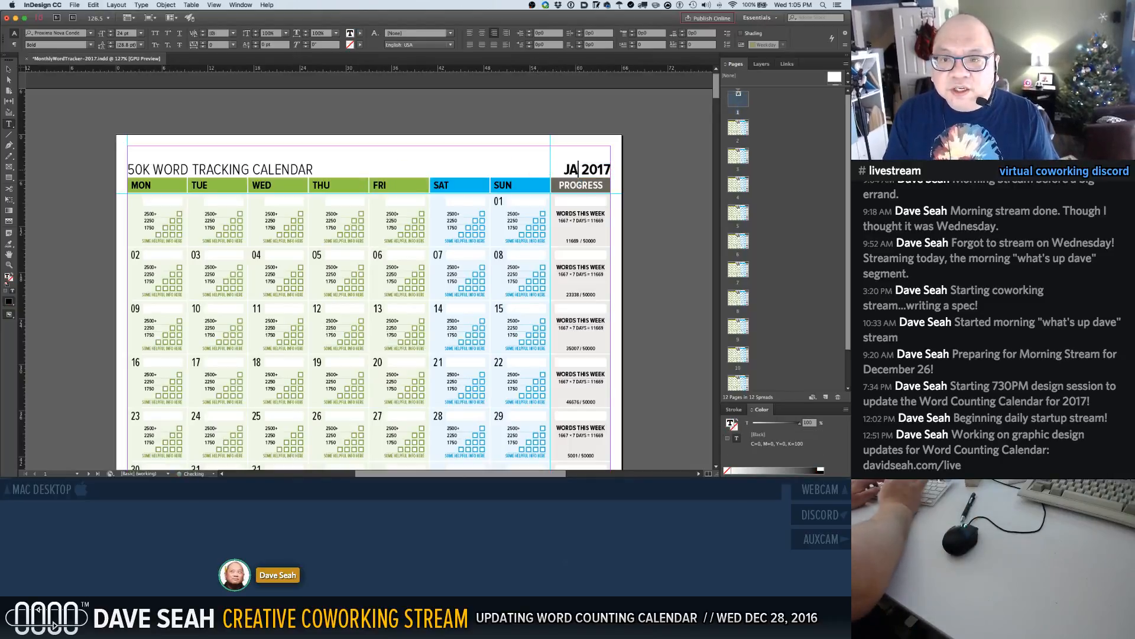
pyautogui.write('NAURY')
pyautogui.press('BackSpace')
pyautogui.press('BackSpace')
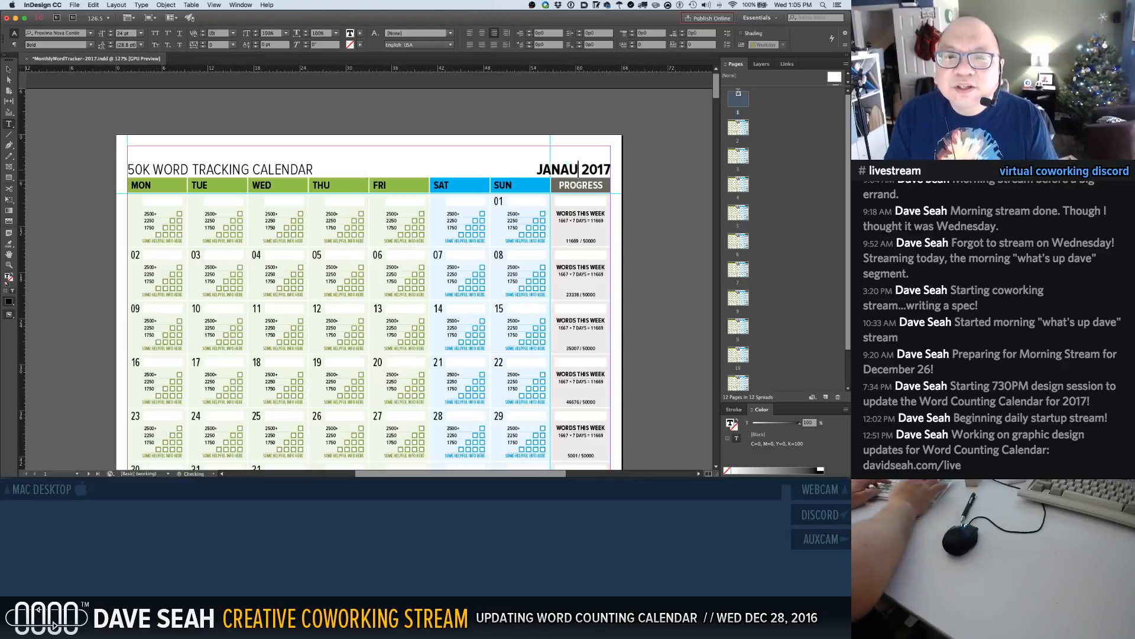
pyautogui.press('BackSpace')
pyautogui.press('BackSpace')
pyautogui.write('UARY')
pyautogui.press('BackSpace')
pyautogui.press('BackSpace')
pyautogui.press('BackSpace')
pyautogui.press('BackSpace')
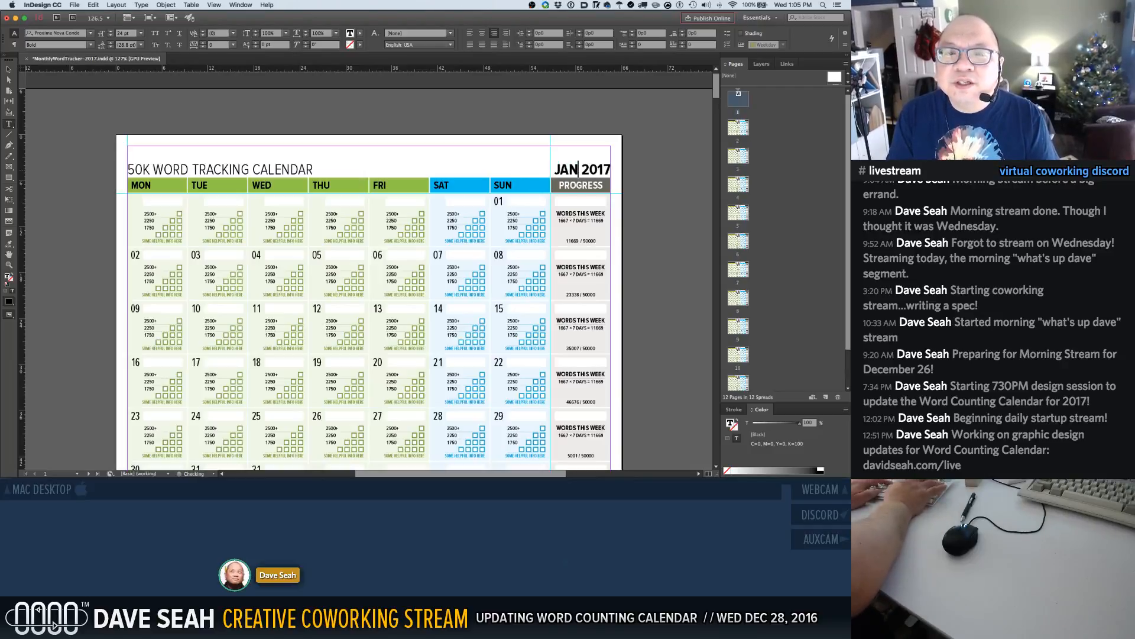
pyautogui.write('UARY')
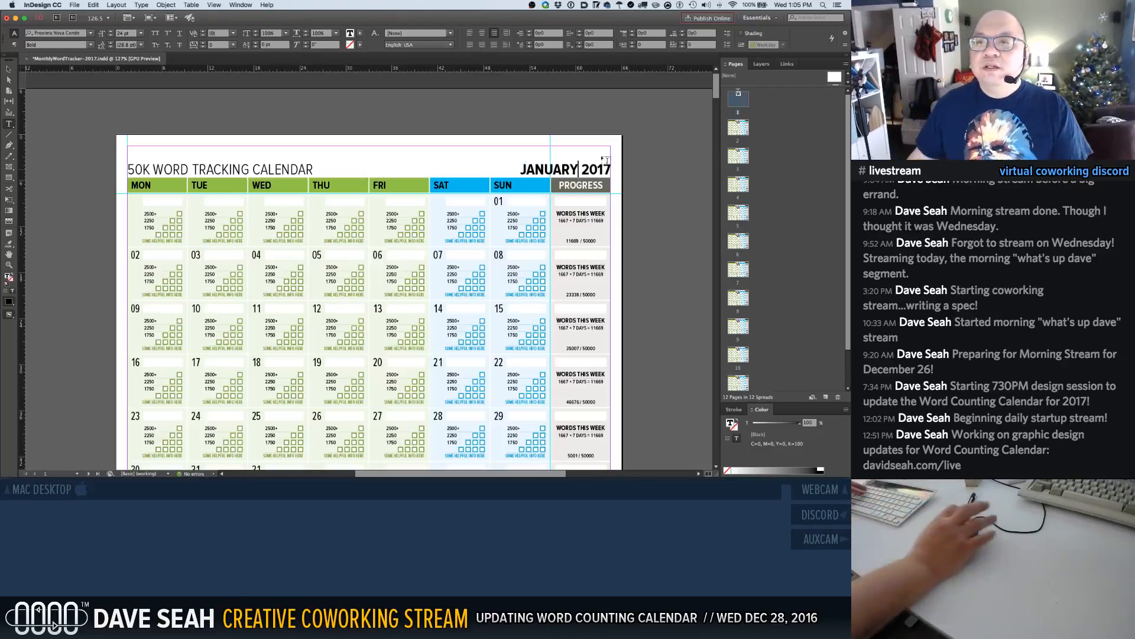
pyautogui.click(648, 161)
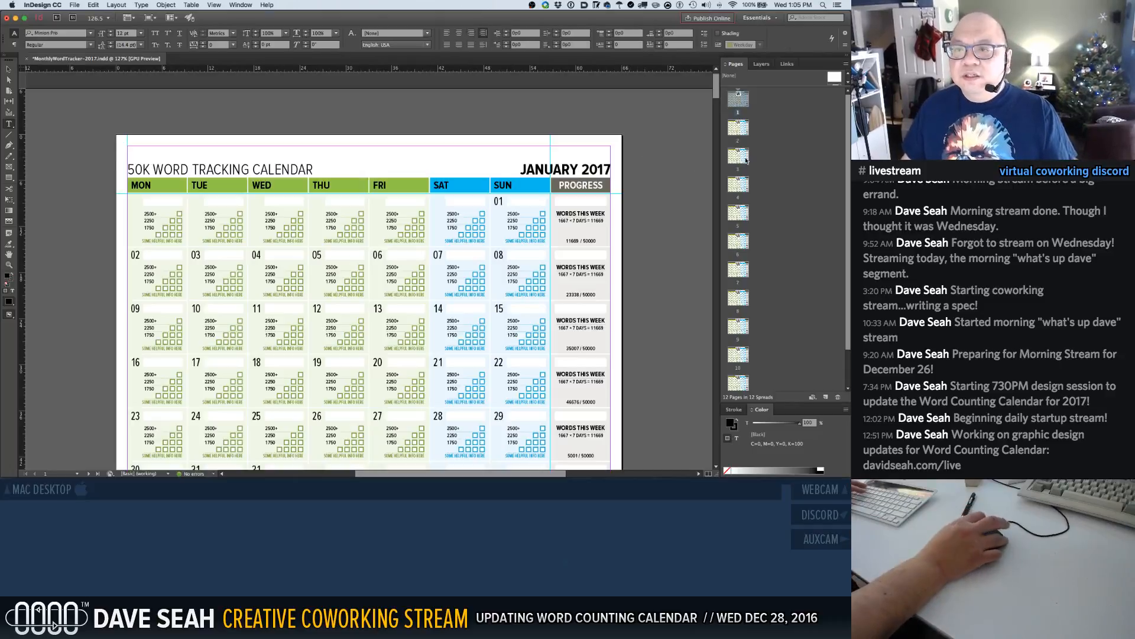
# Override the month heading on page 2 and replace its MONTH placeholder with FEBRUARY
pyautogui.doubleClick(738, 127)
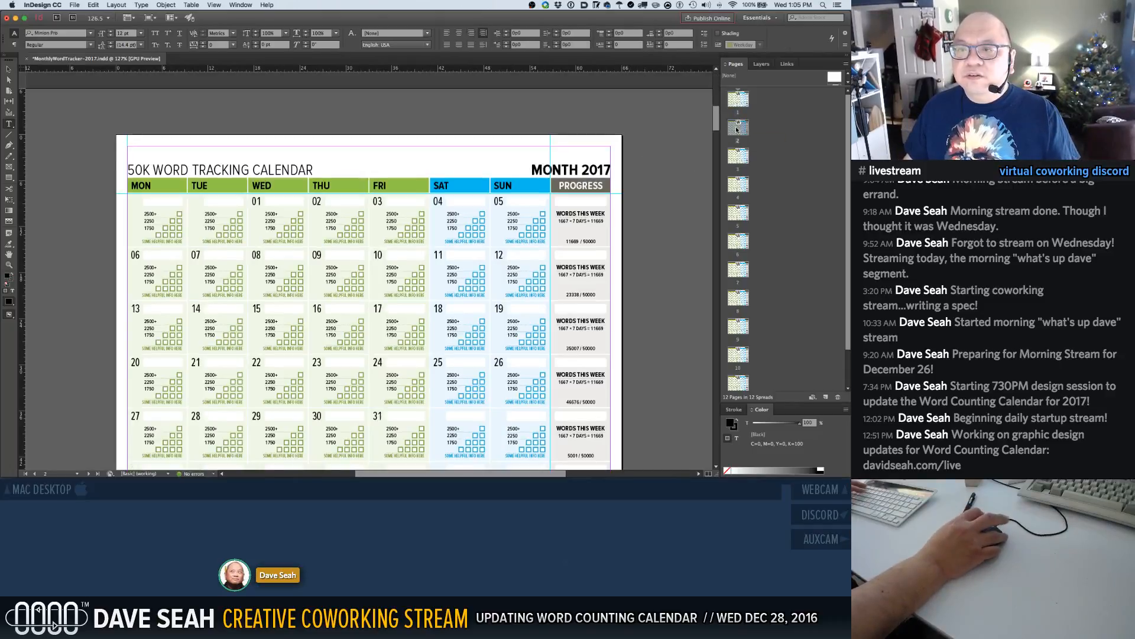
pyautogui.click(563, 171)
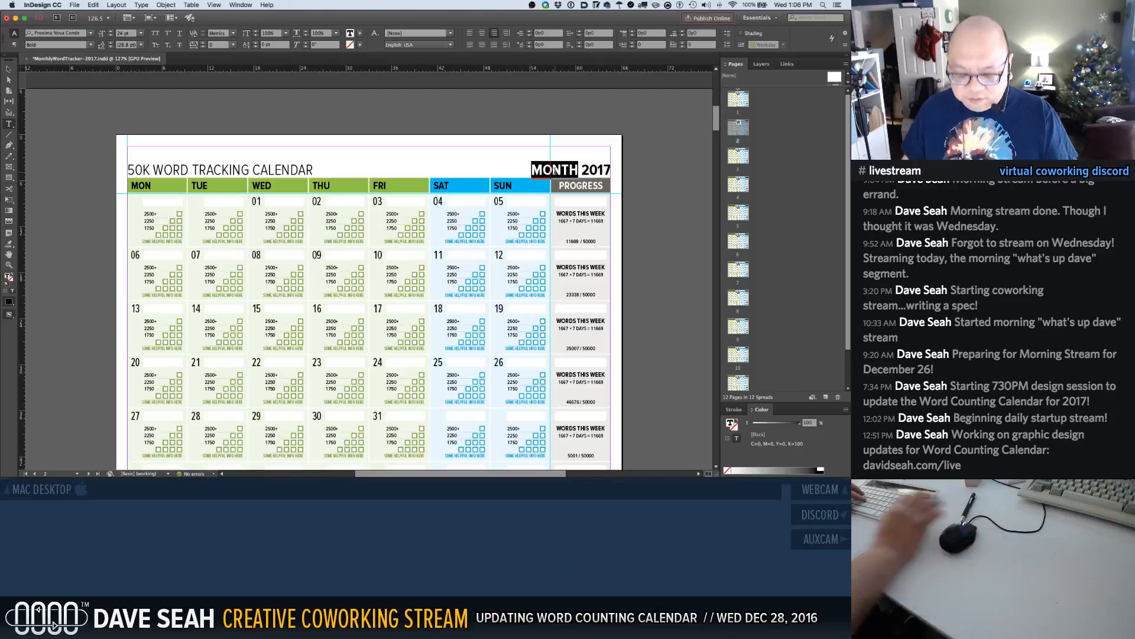
pyautogui.write('FEBRUARY')
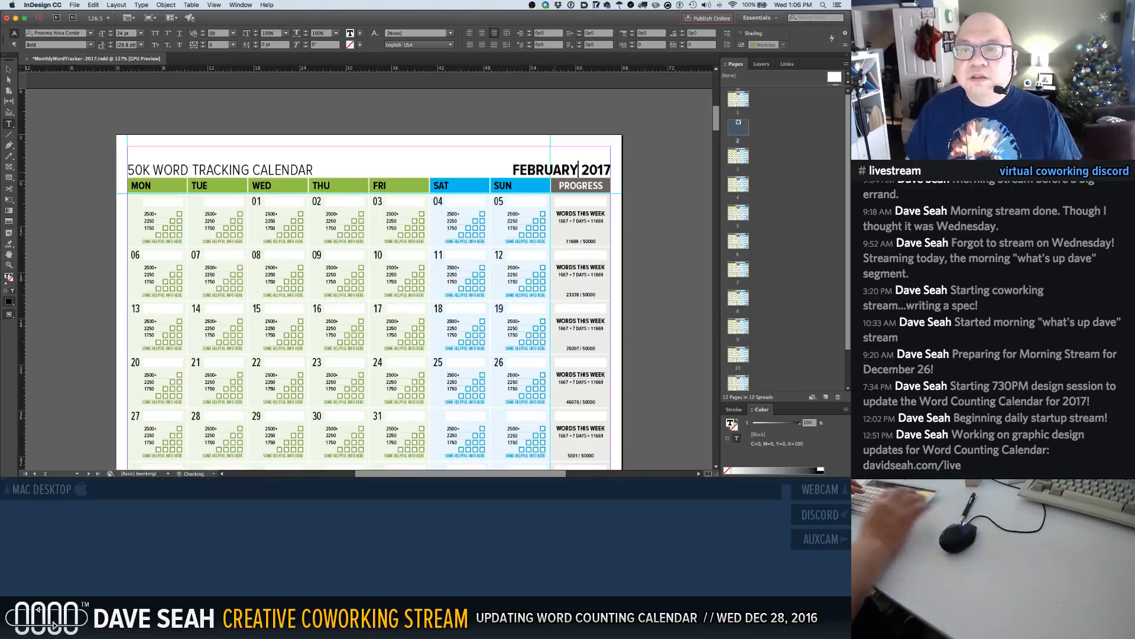
# Override the month heading on page 3 and replace its MONTH placeholder with MARCH
pyautogui.doubleClick(733, 159)
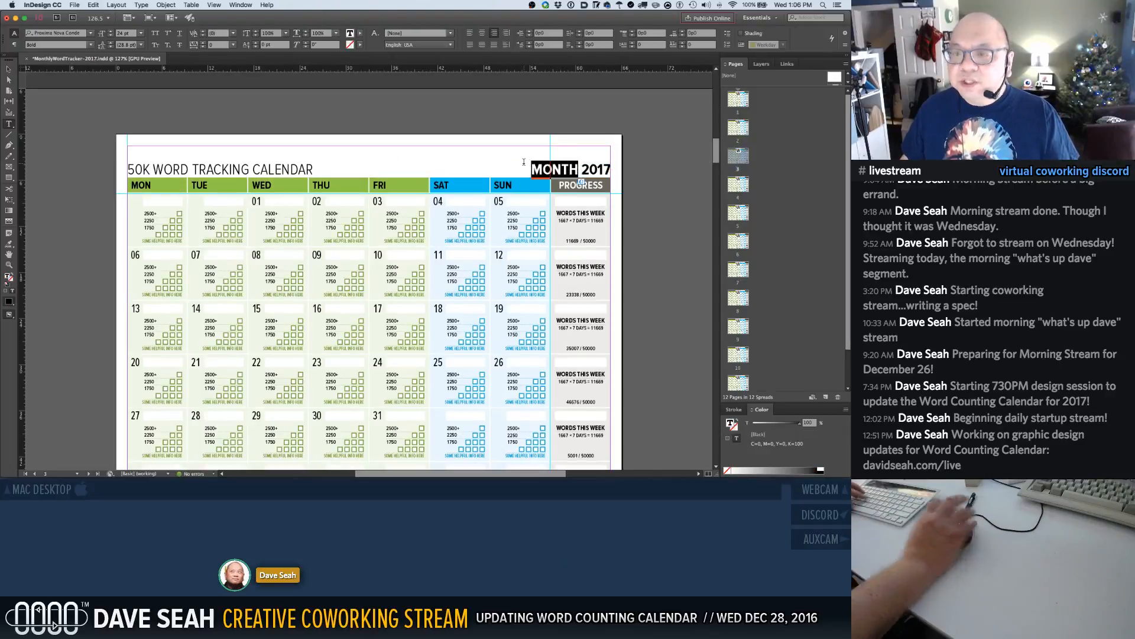
pyautogui.write('MARCH')
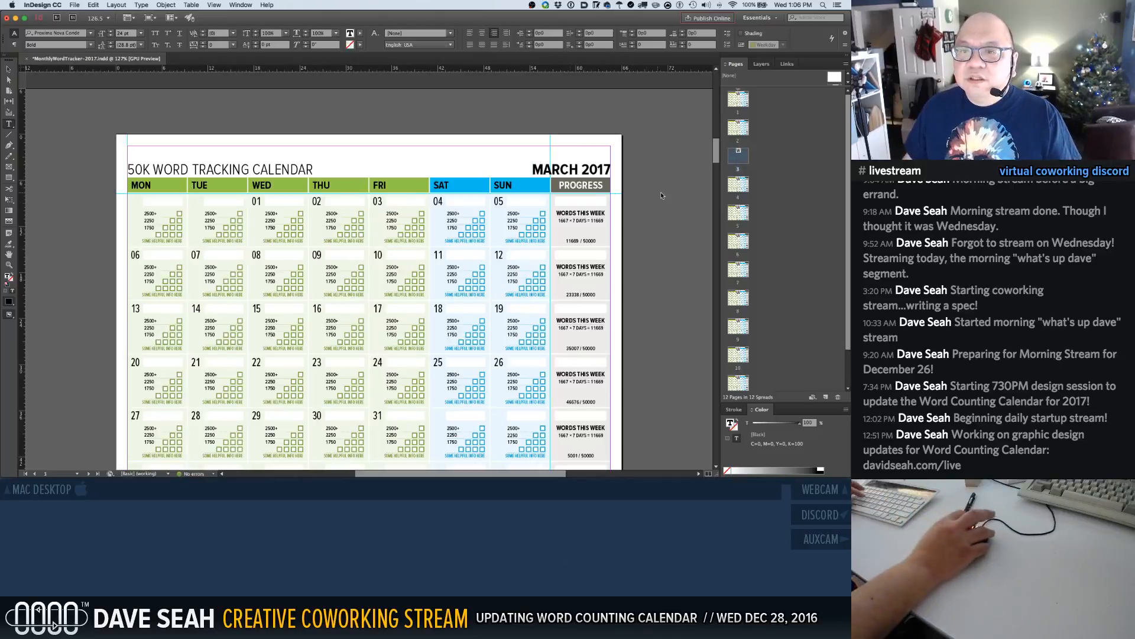
pyautogui.click(661, 192)
# Override the month heading on page 4 and make it read APRIL 2017
pyautogui.doubleClick(734, 187)
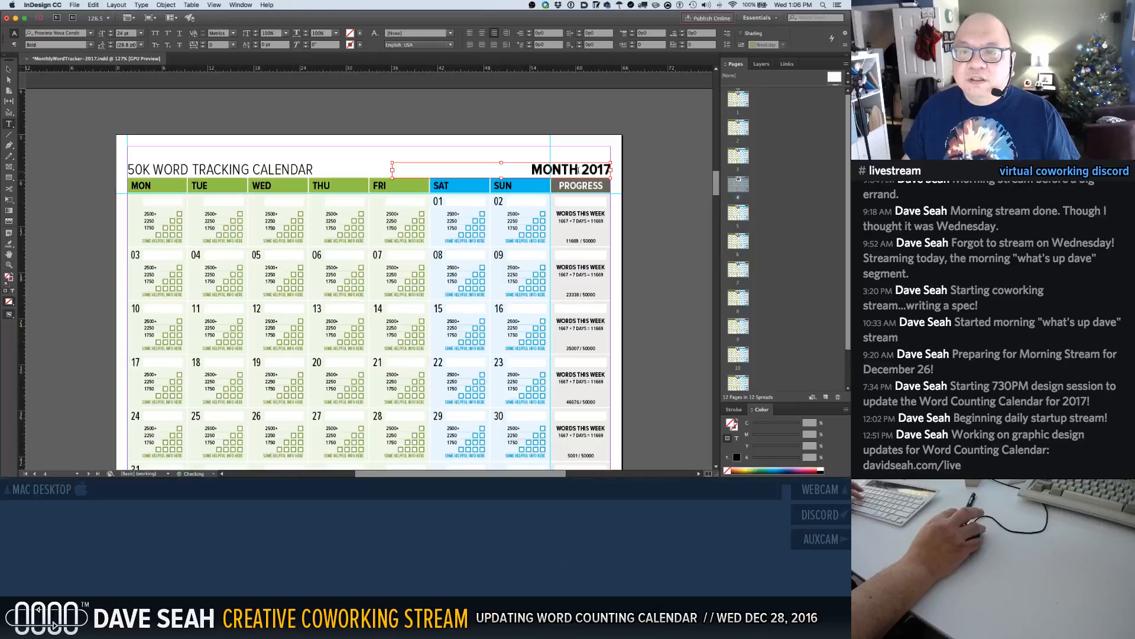
pyautogui.moveTo(578, 170); pyautogui.dragTo(531, 170)
pyautogui.write('APRIL')
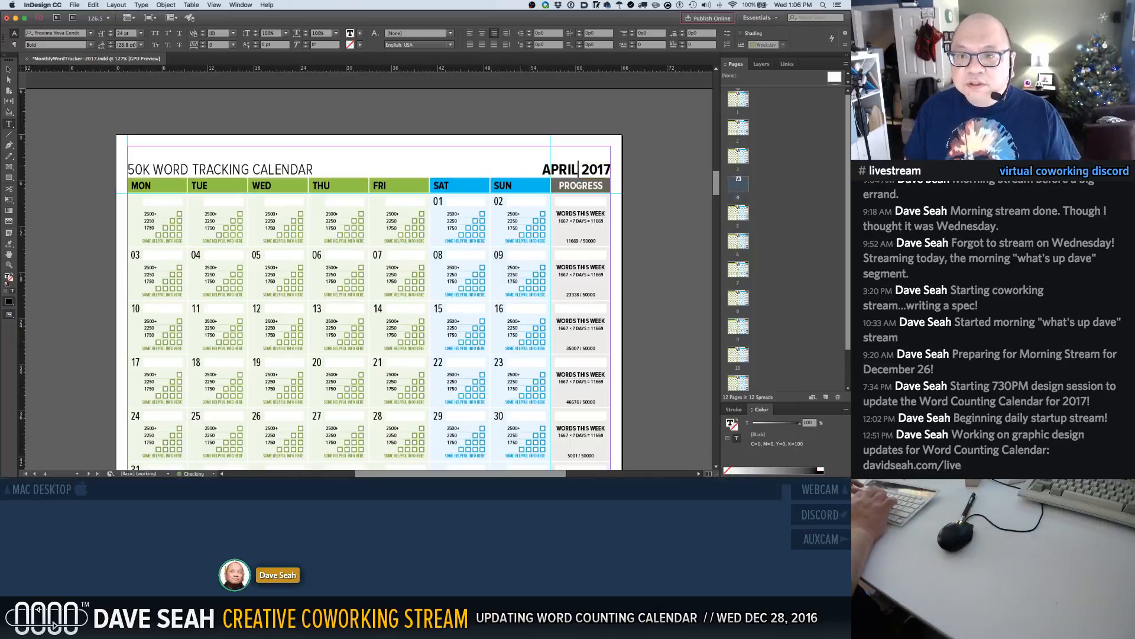
pyautogui.click(524, 119)
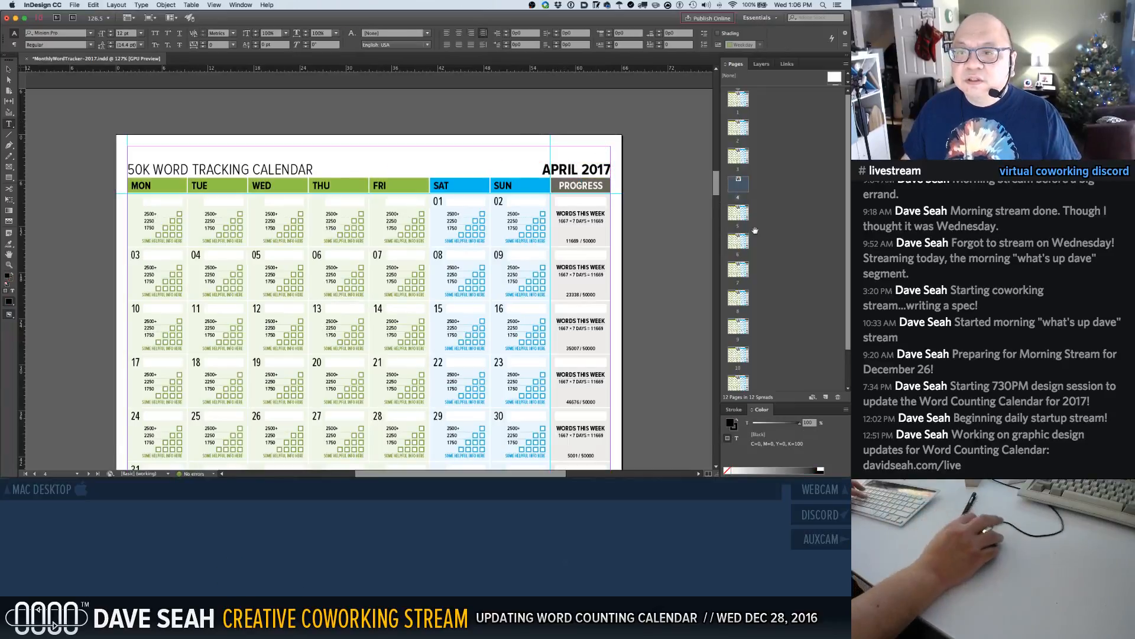
# Override the month heading on page 5 and replace the word MONTH with MAY
pyautogui.doubleClick(739, 214)
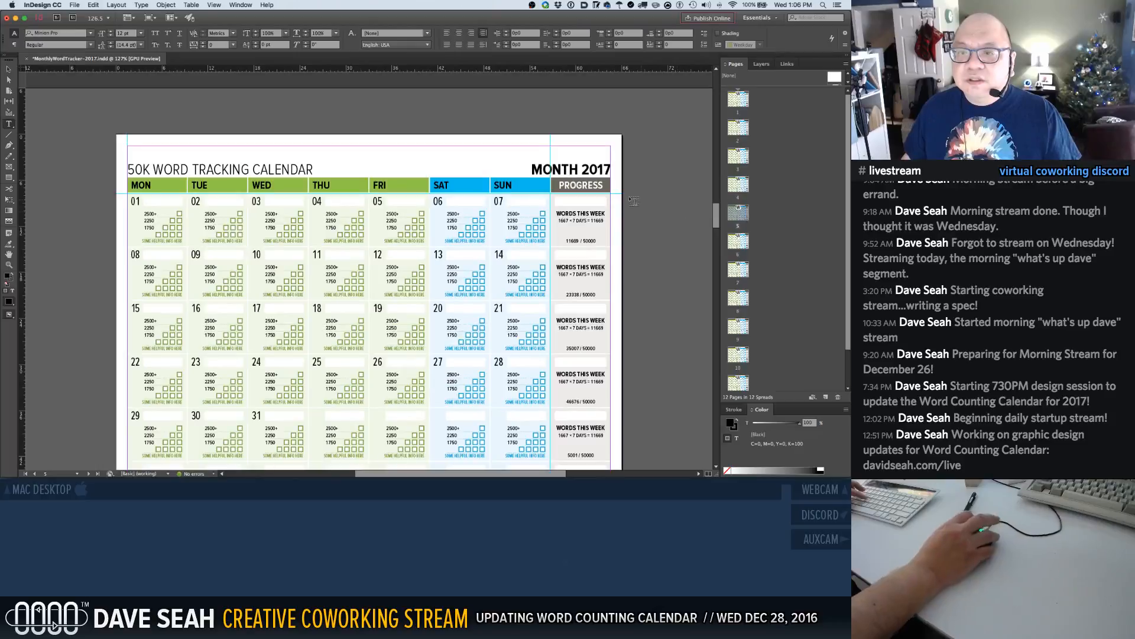
pyautogui.doubleClick(575, 170)
pyautogui.write('MAY')
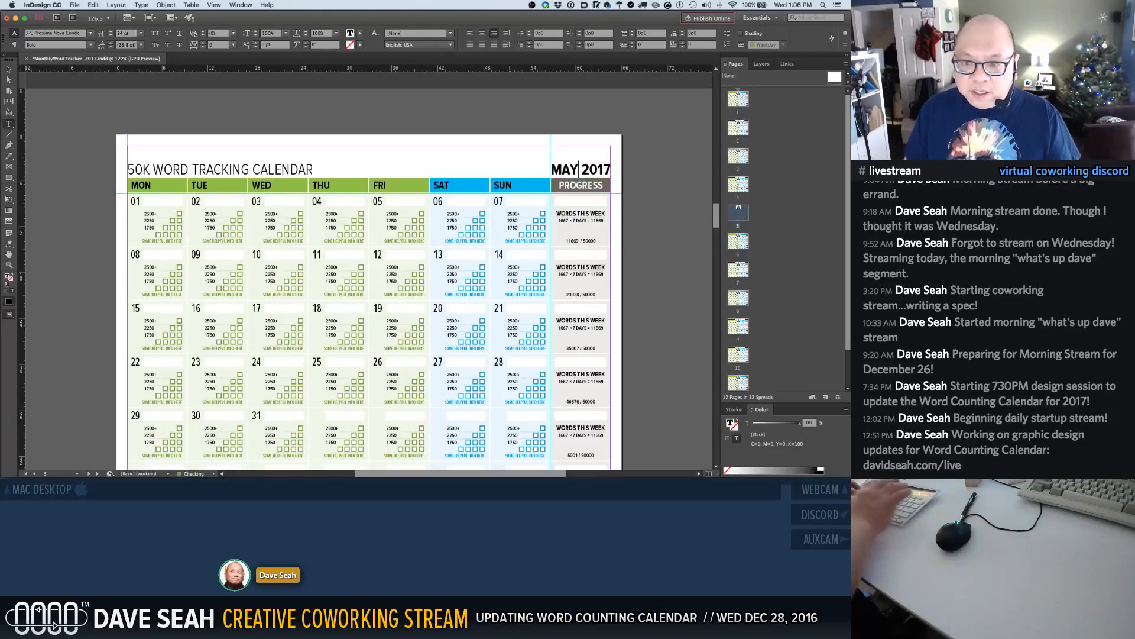
pyautogui.click(661, 230)
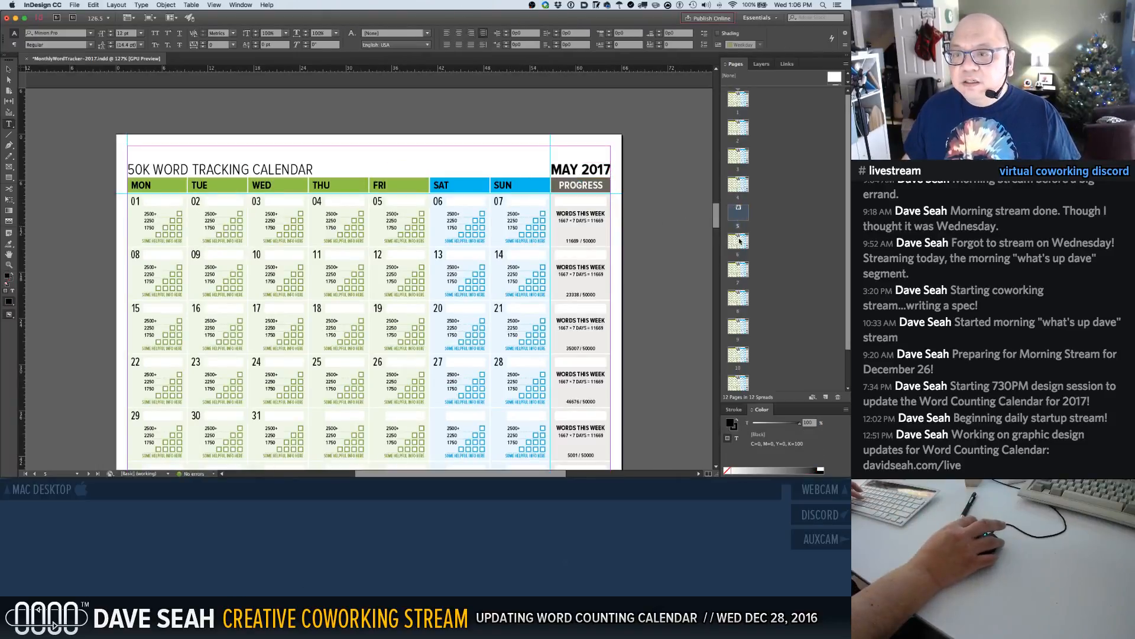
# Unlock the master month heading on page 6 and change it to JUNE 2017
pyautogui.doubleClick(732, 240)
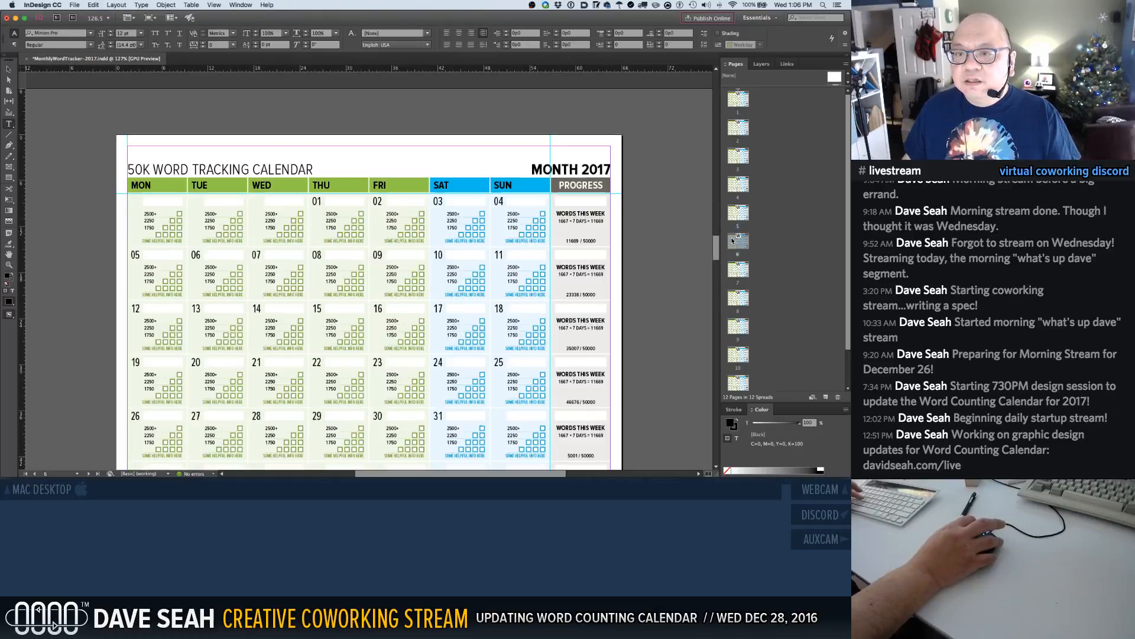
pyautogui.keyDown('shift'); pyautogui.keyDown('super'); pyautogui.click(574, 173); pyautogui.keyUp('super'); pyautogui.keyUp('shift')
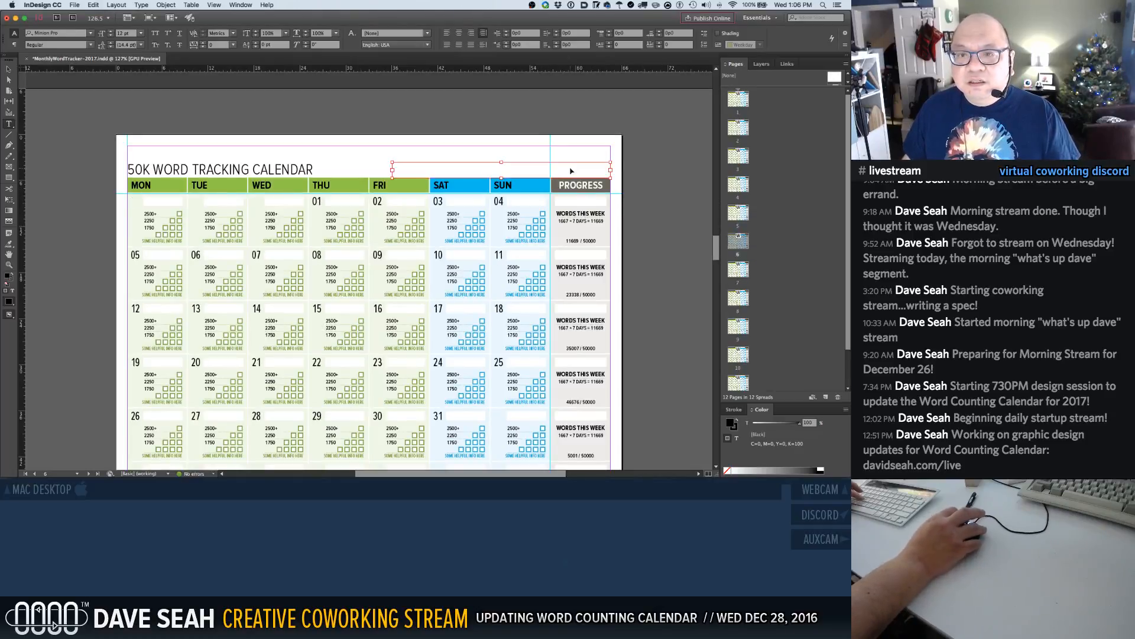
pyautogui.moveTo(579, 170); pyautogui.dragTo(491, 163)
pyautogui.write('JUNE 2017')
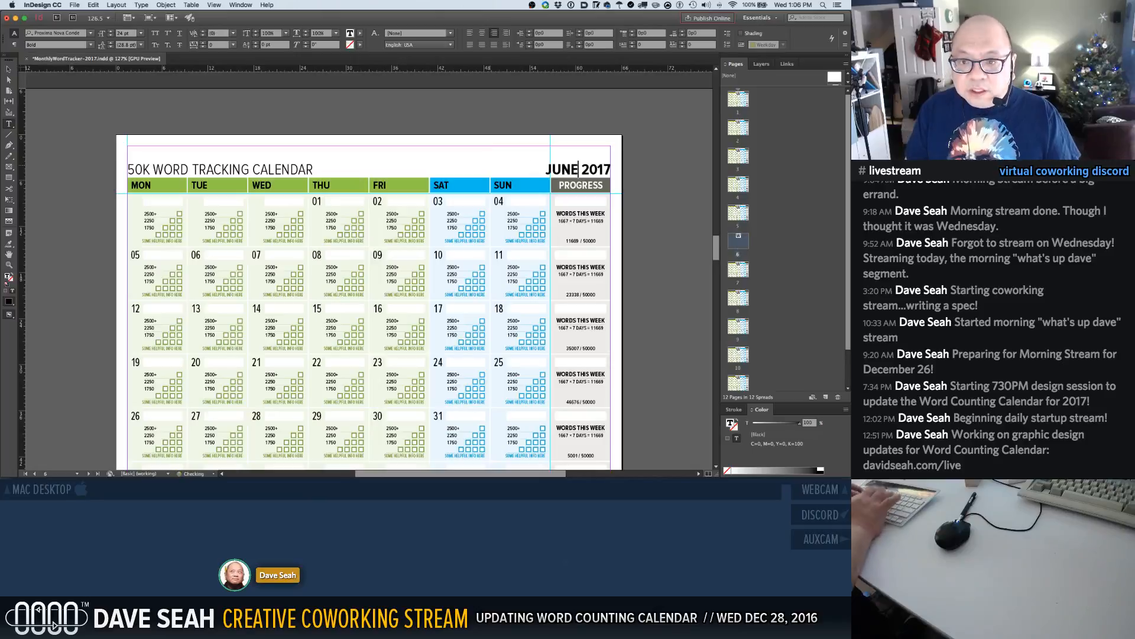
pyautogui.click(496, 118)
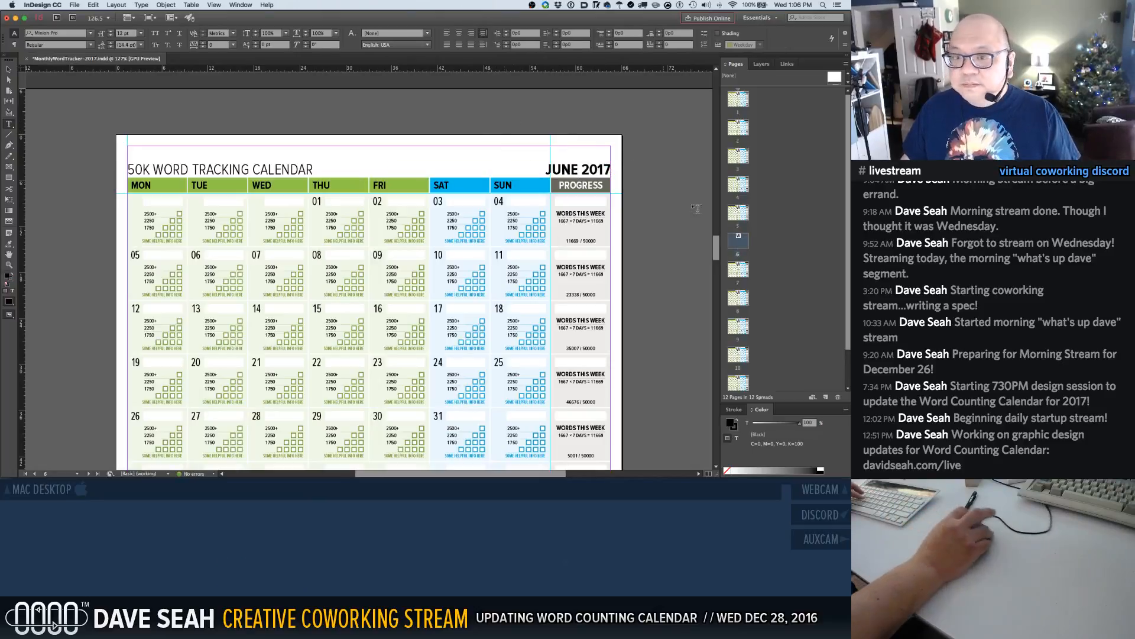
# Go to page 7, override its master month heading and change it to JULY 2017
pyautogui.hotkey('shift', 'pagedown')
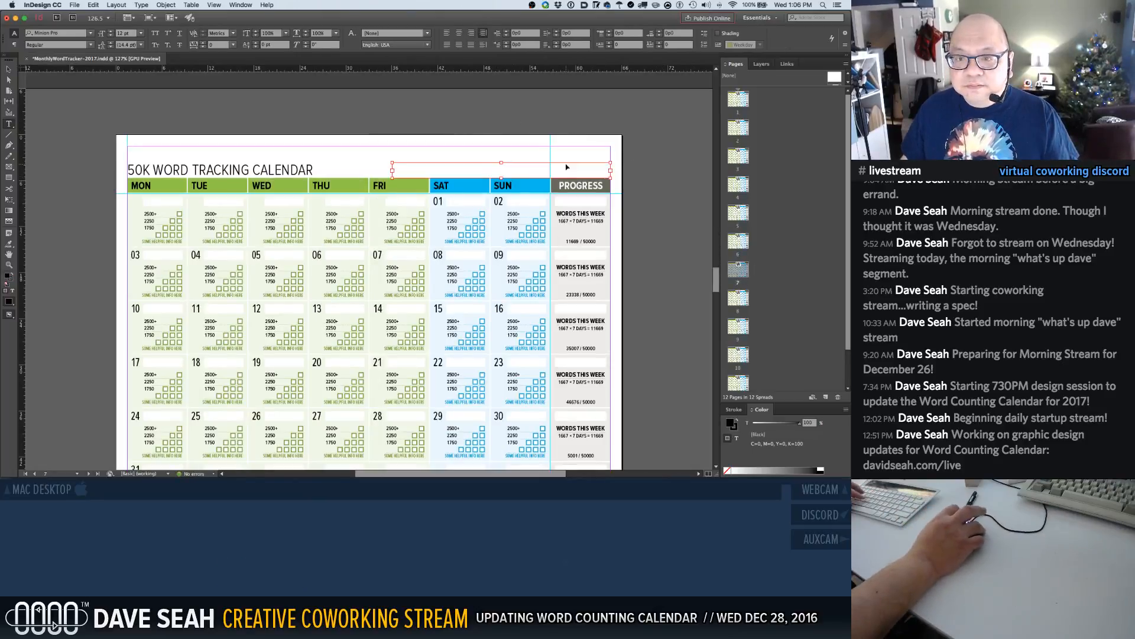
pyautogui.keyDown('shift'); pyautogui.keyDown('super'); pyautogui.click(585, 172); pyautogui.keyUp('super'); pyautogui.keyUp('shift')
pyautogui.moveTo(579, 171); pyautogui.dragTo(488, 160)
pyautogui.write('JULY 2017')
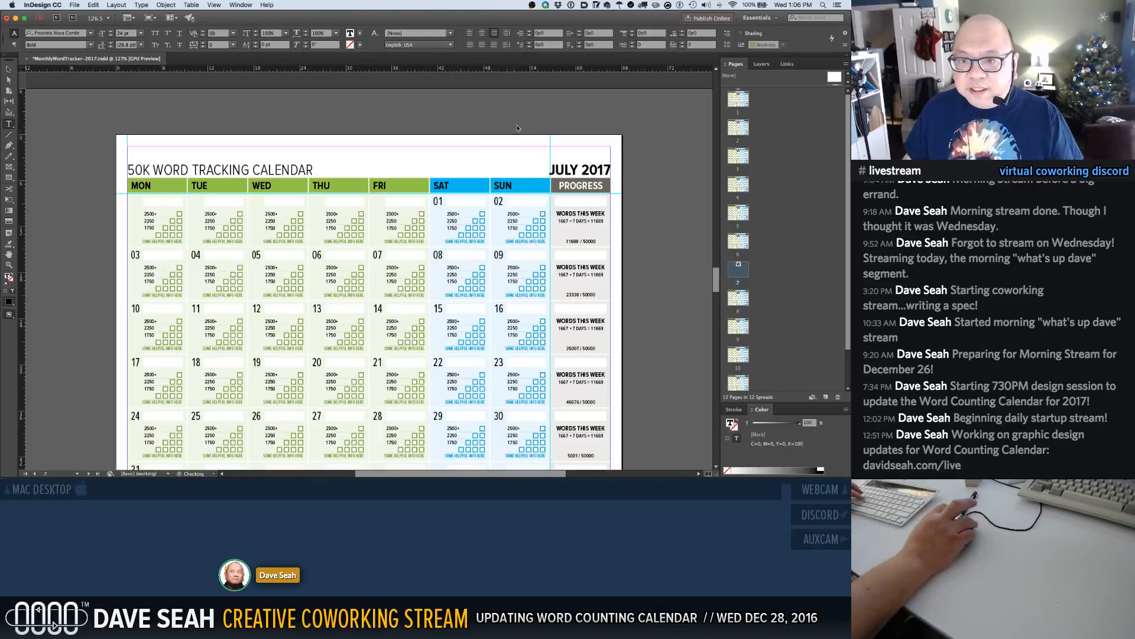
pyautogui.click(514, 120)
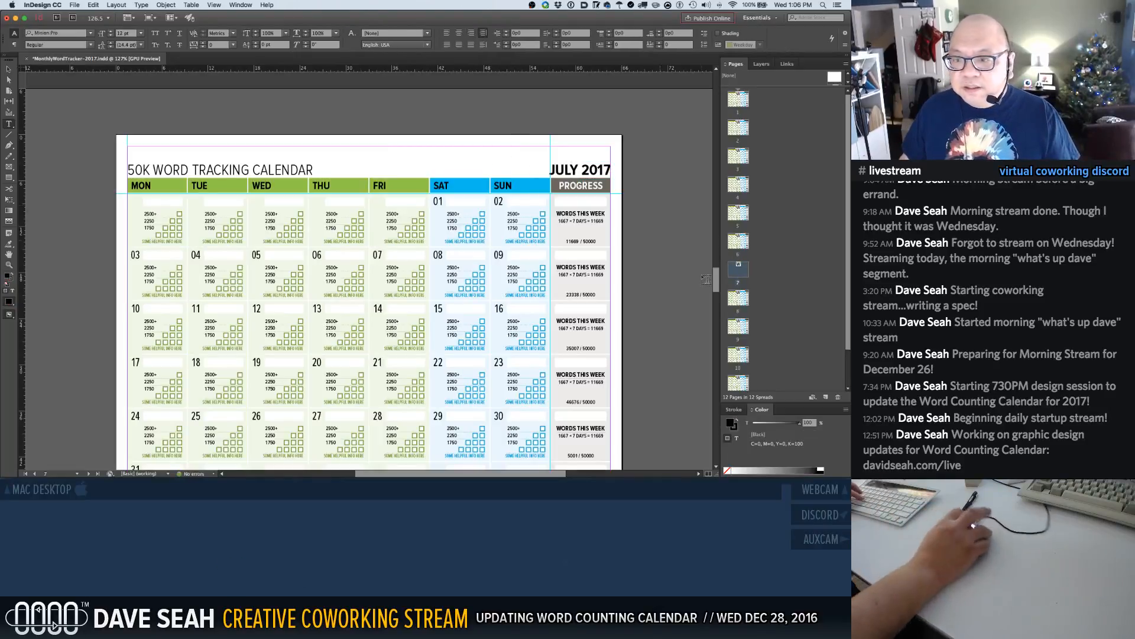
# Go to page 8, override its master month heading and replace MONTH with AUGUST
pyautogui.hotkey('shift', 'pagedown')
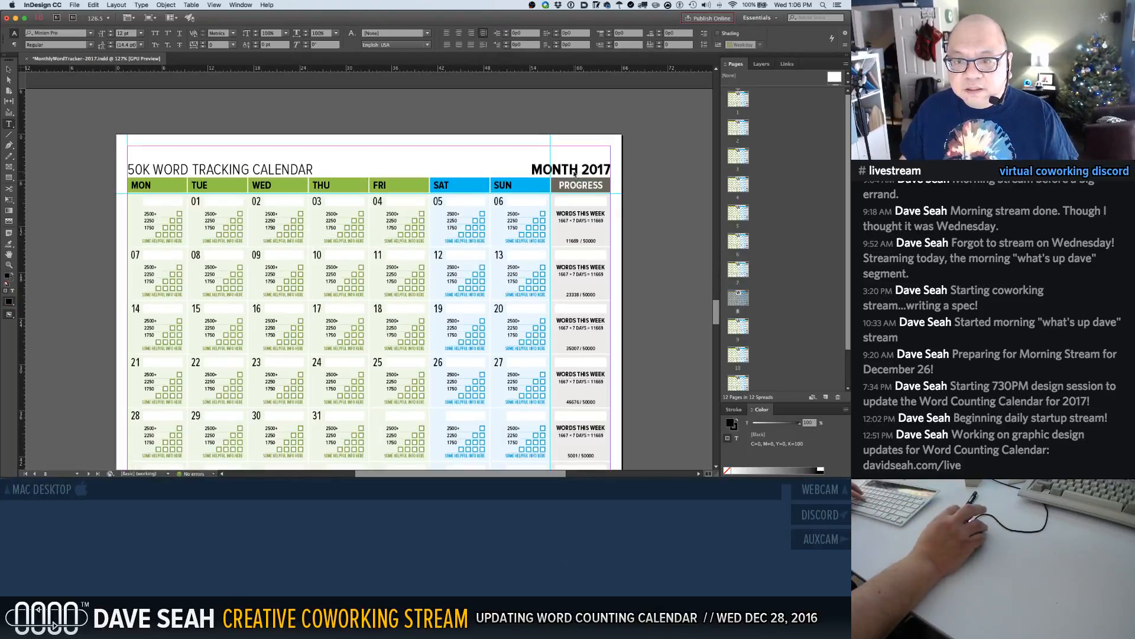
pyautogui.keyDown('shift'); pyautogui.keyDown('super'); pyautogui.click(575, 172); pyautogui.keyUp('super'); pyautogui.keyUp('shift')
pyautogui.moveTo(578, 171); pyautogui.dragTo(531, 168)
pyautogui.write('A')
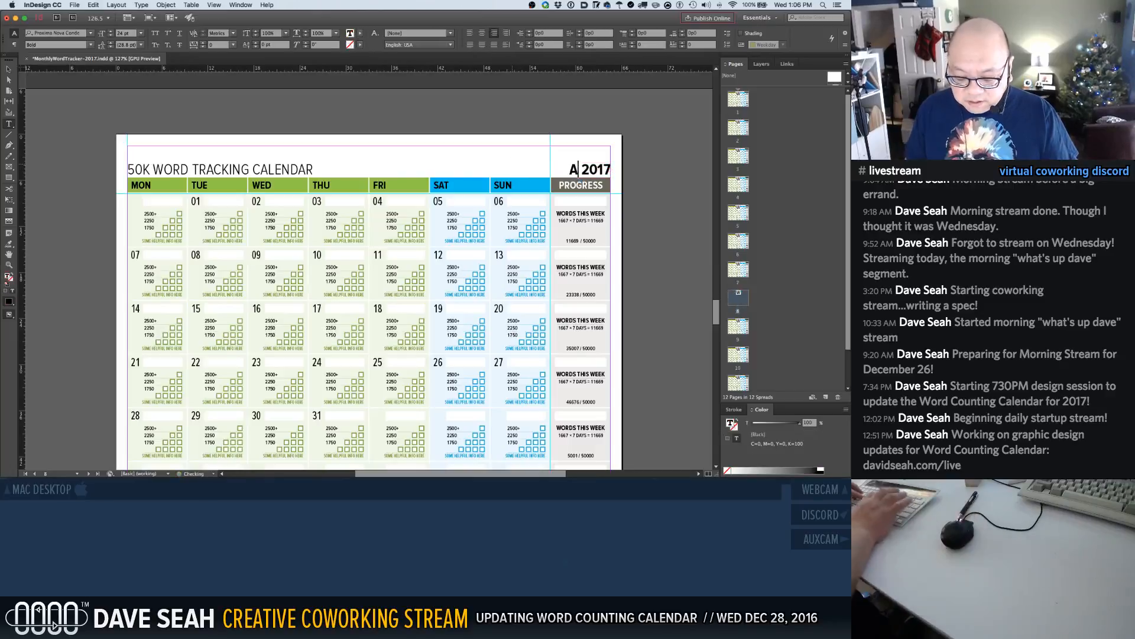
pyautogui.write('UGUST')
pyautogui.click(678, 228)
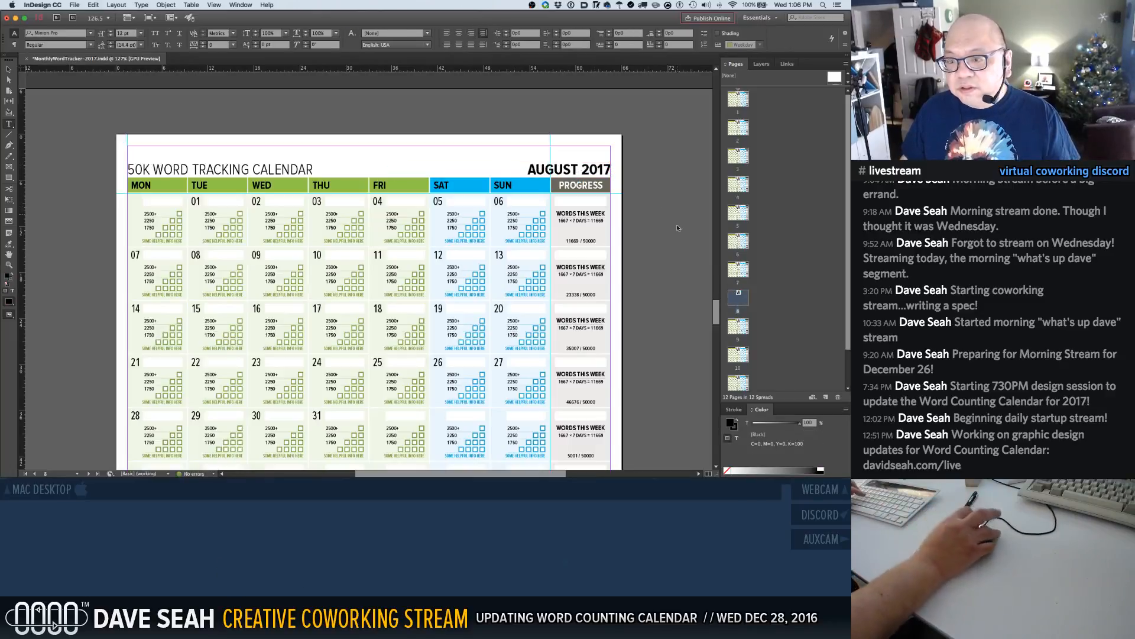
# Go to page 9, override its master month heading and replace MONTH with SEPTEMBER
pyautogui.doubleClick(738, 327)
pyautogui.keyDown('shift'); pyautogui.keyDown('super'); pyautogui.click(571, 172); pyautogui.keyUp('super'); pyautogui.keyUp('shift')
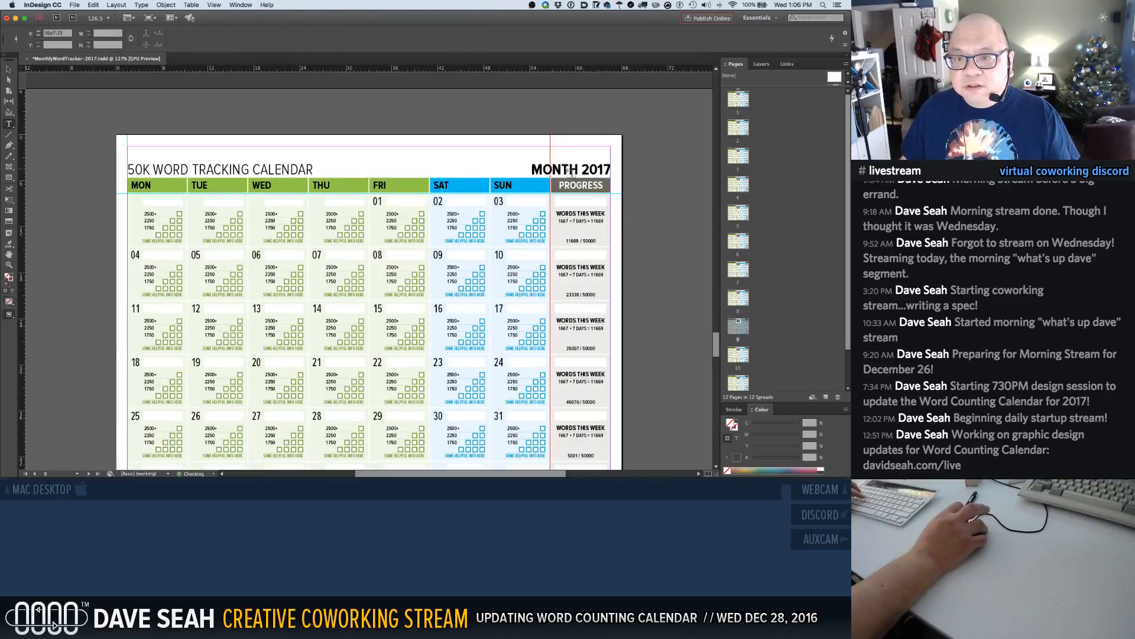
pyautogui.click(582, 172)
pyautogui.keyDown('shift'); pyautogui.keyDown('super'); pyautogui.click(584, 172); pyautogui.keyUp('super'); pyautogui.keyUp('shift')
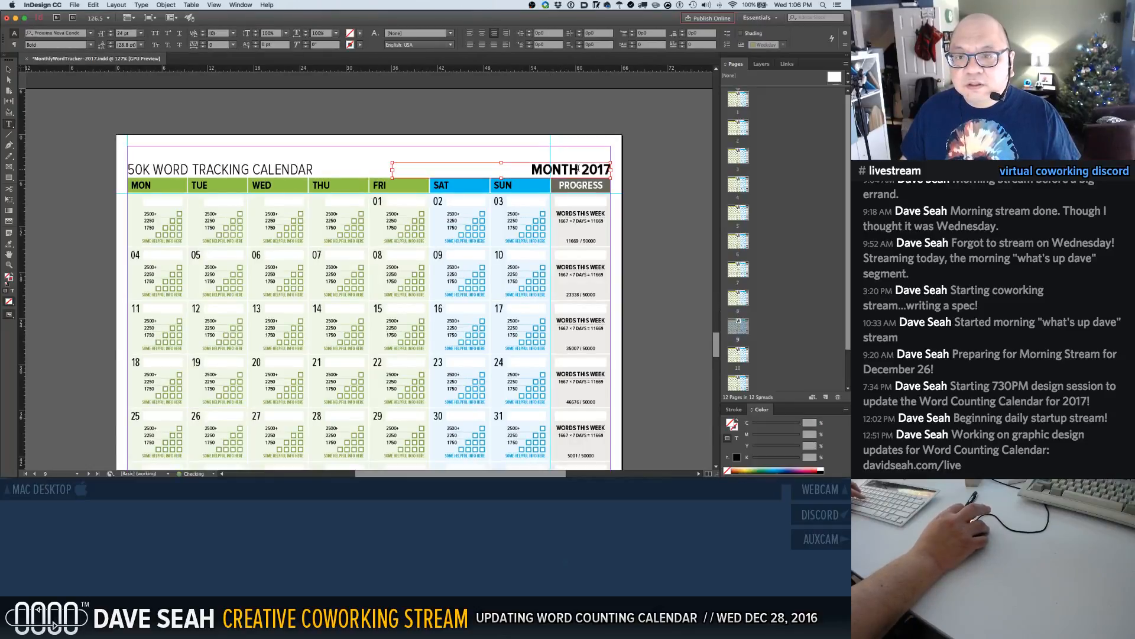
pyautogui.moveTo(579, 171); pyautogui.dragTo(500, 163)
pyautogui.write('SEPTMEBER')
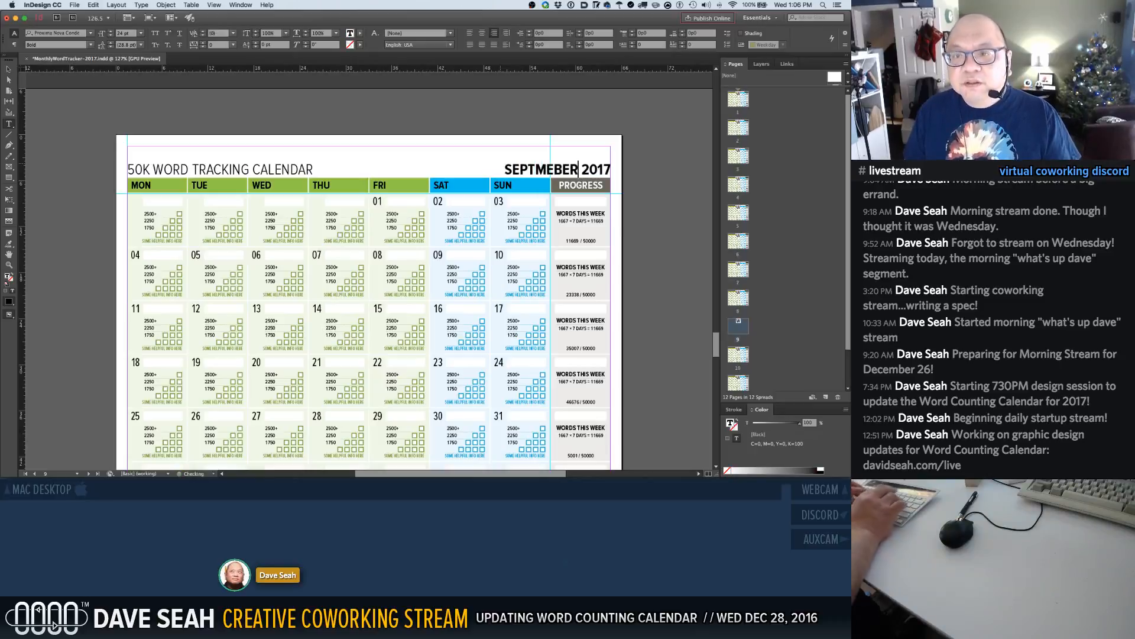
pyautogui.press('BackSpace')
pyautogui.press('BackSpace')
pyautogui.press('BackSpace')
pyautogui.press('BackSpace')
pyautogui.press('BackSpace')
pyautogui.write('EMBER')
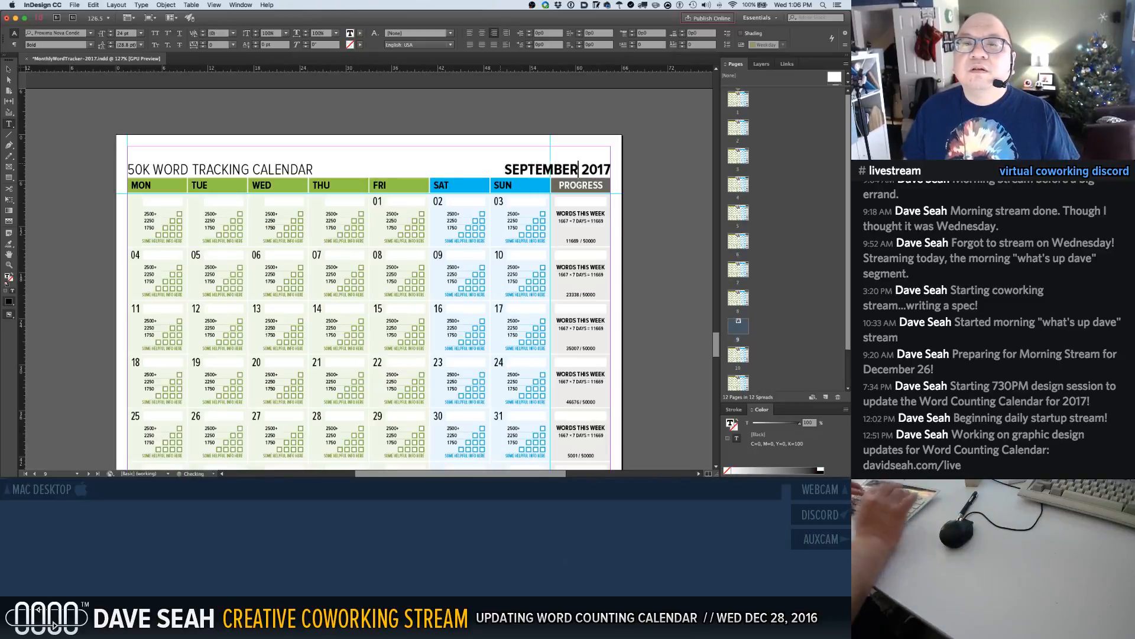
pyautogui.press('super+shift+a')
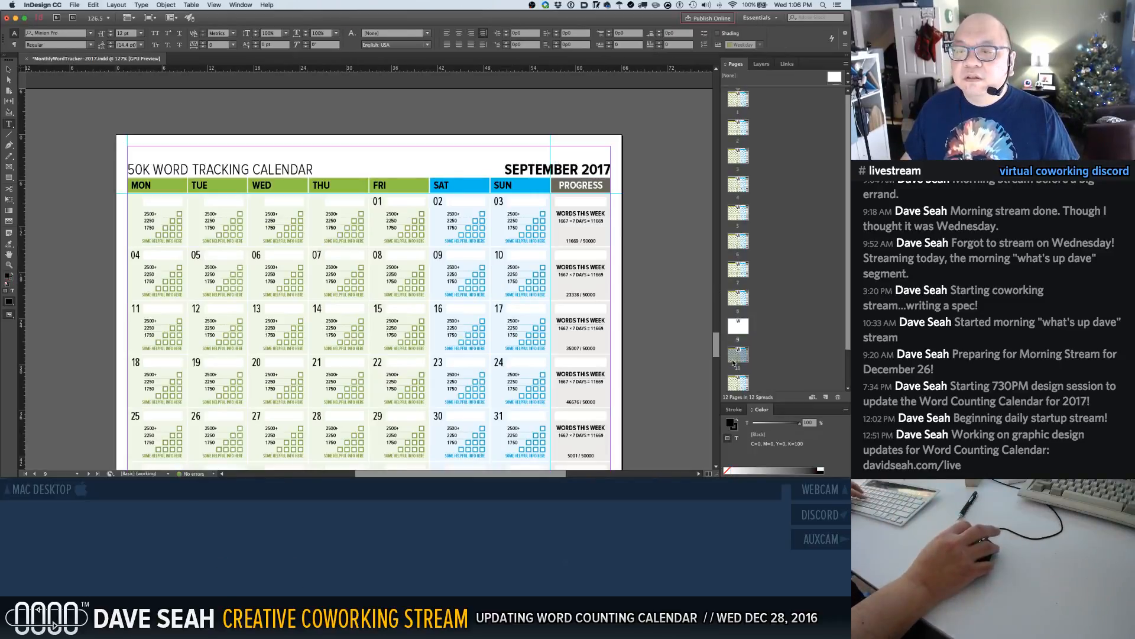
# Override the master month heading on page 10 and change it to OCTOBER 2017
pyautogui.doubleClick(735, 356)
pyautogui.keyDown('shift'); pyautogui.keyDown('super'); pyautogui.click(574, 170); pyautogui.keyUp('super'); pyautogui.keyUp('shift')
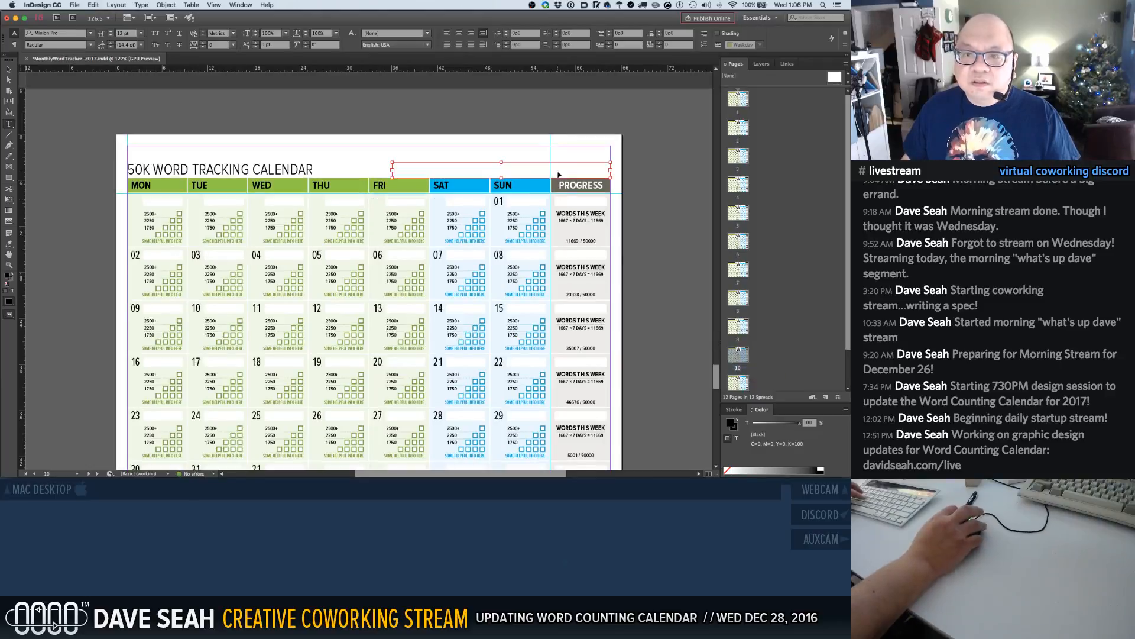
pyautogui.doubleClick(575, 170)
pyautogui.write('OCTO')
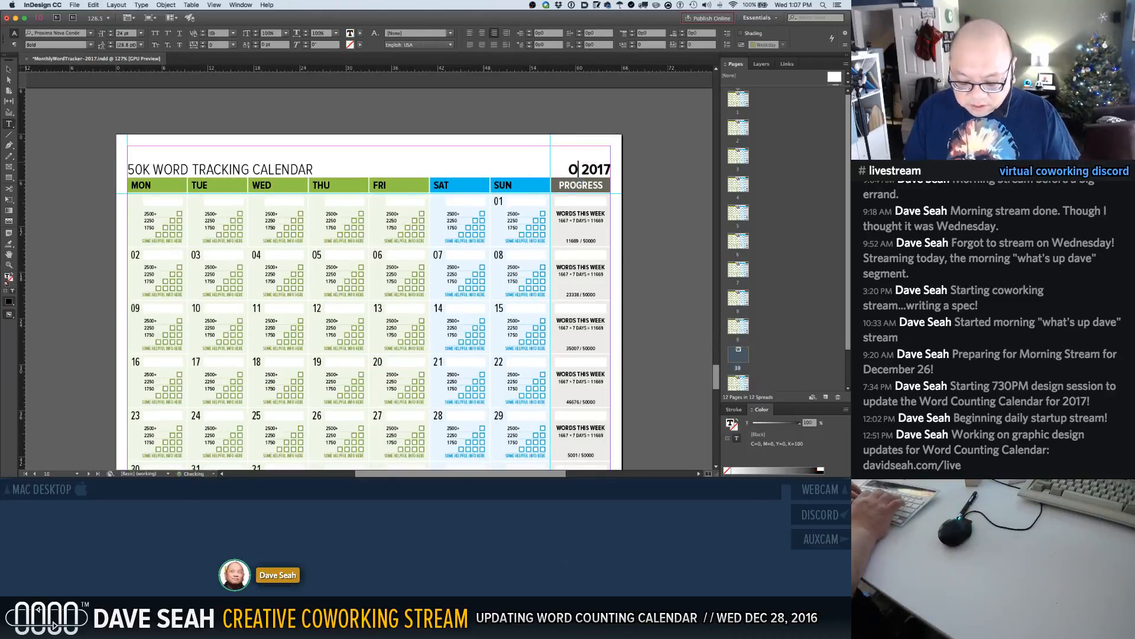
pyautogui.write('BER')
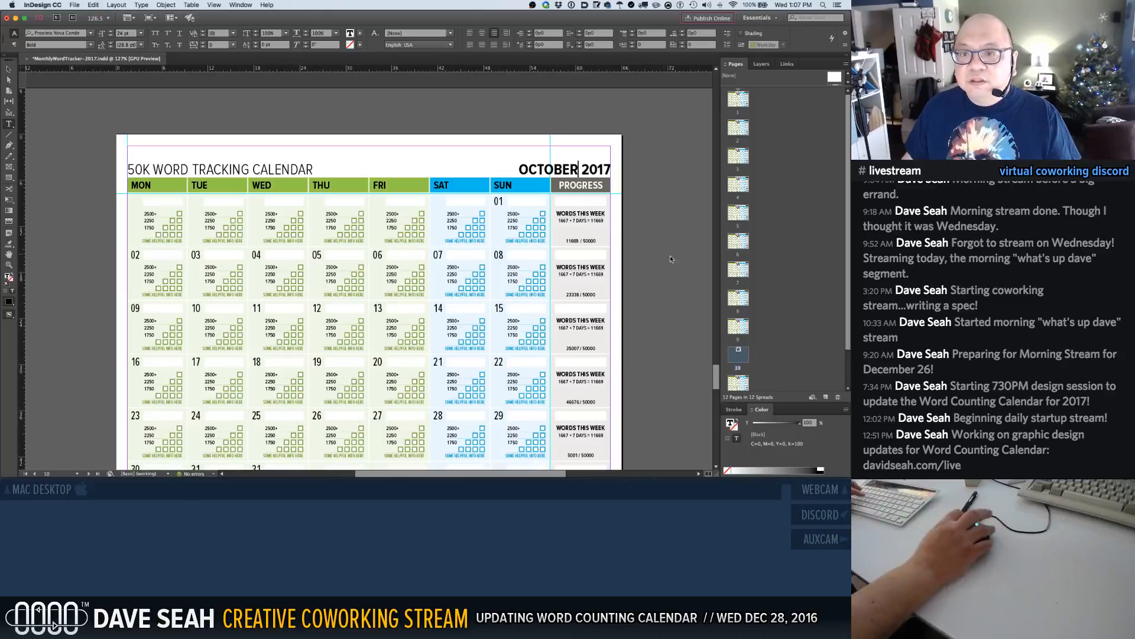
# Unlock the month heading on page 11 from its master and change it to NOVEMBER 2017
pyautogui.scroll(-2, 738, 266)
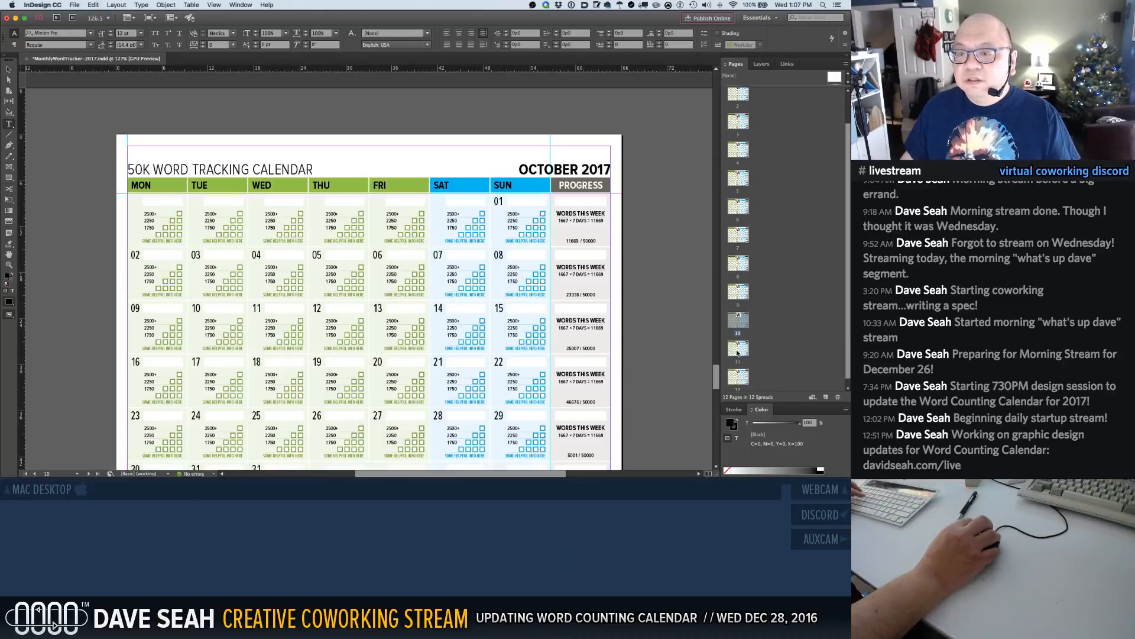
pyautogui.doubleClick(737, 353)
pyautogui.click(579, 169)
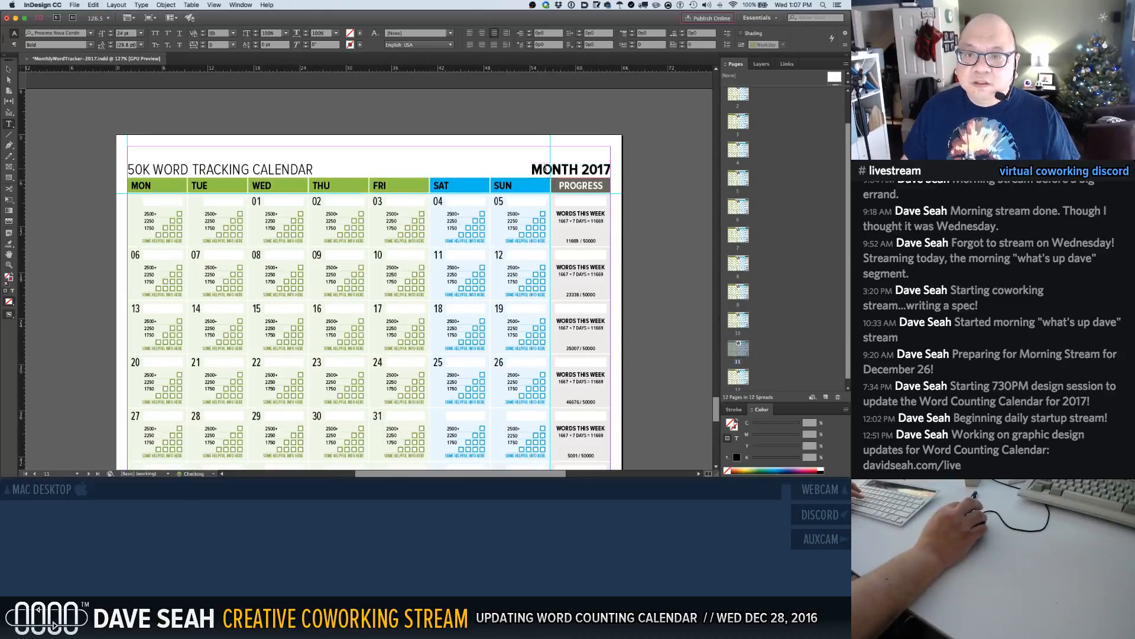
pyautogui.doubleClick(579, 169)
pyautogui.write('NOB')
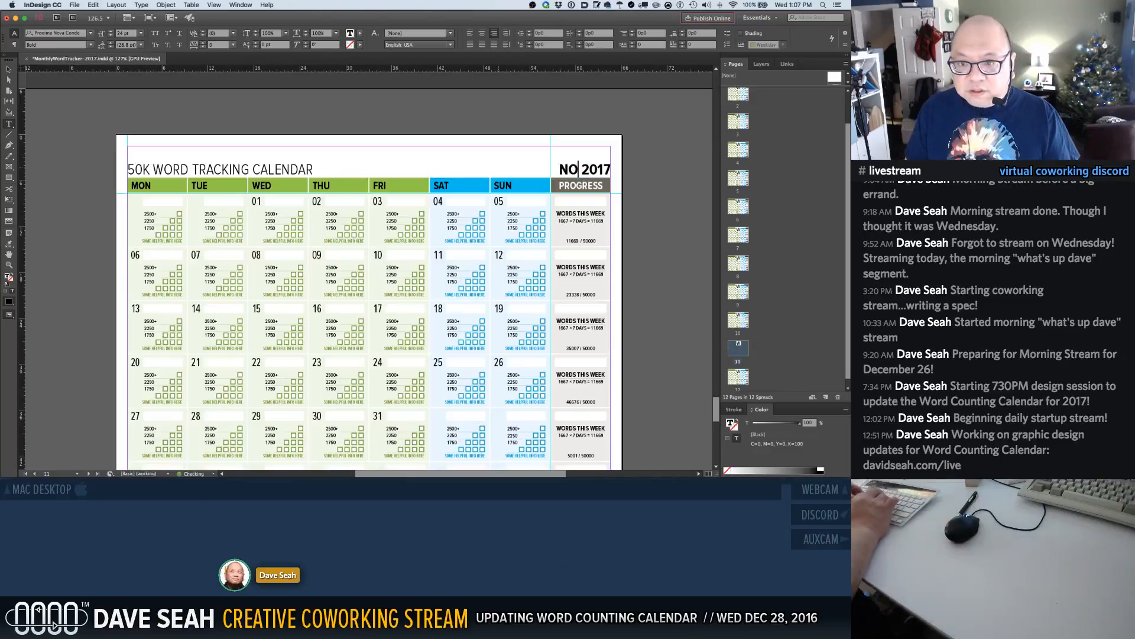
pyautogui.write('BER')
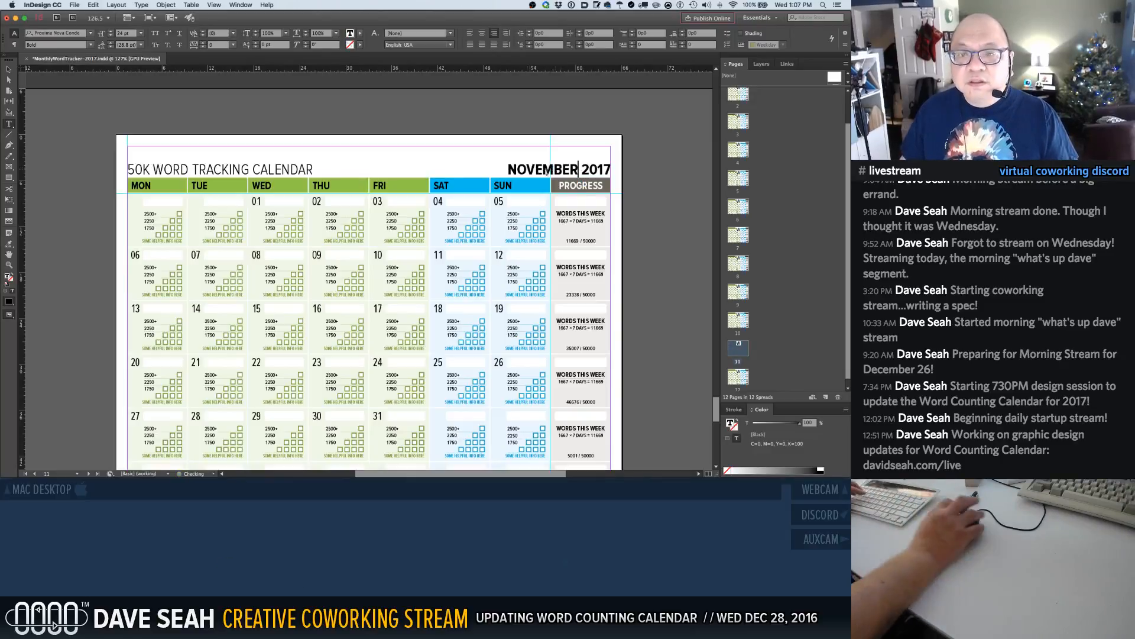
pyautogui.click(712, 270)
# Open page 12, override its master month heading and replace MONTH with DECEMBER
pyautogui.scroll(-1, 731, 371)
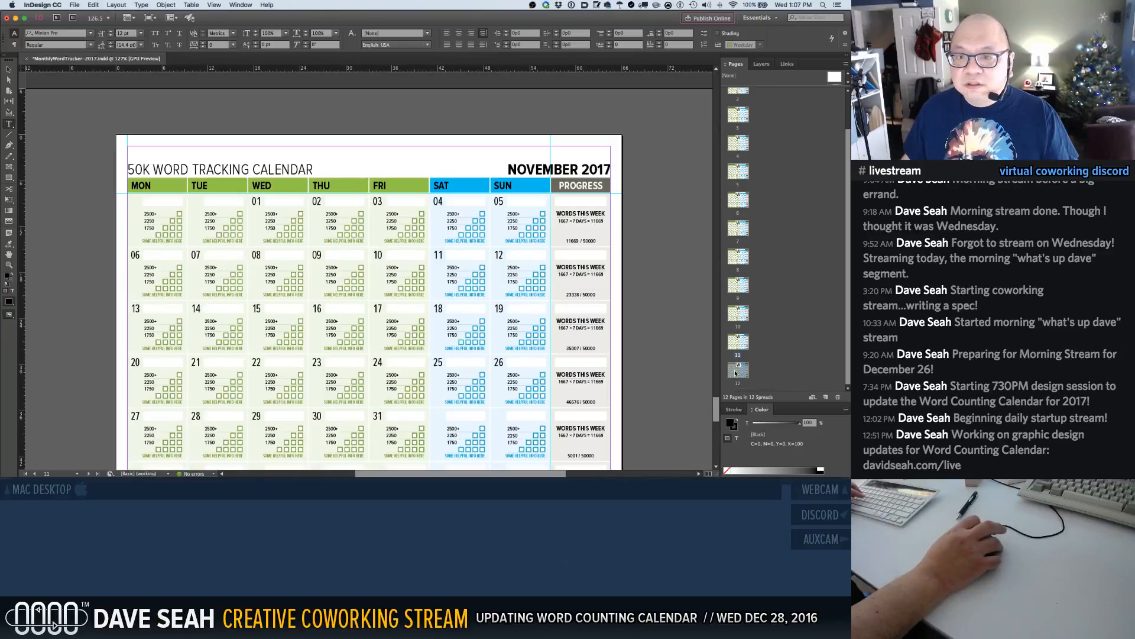
pyautogui.doubleClick(737, 370)
pyautogui.click(578, 168)
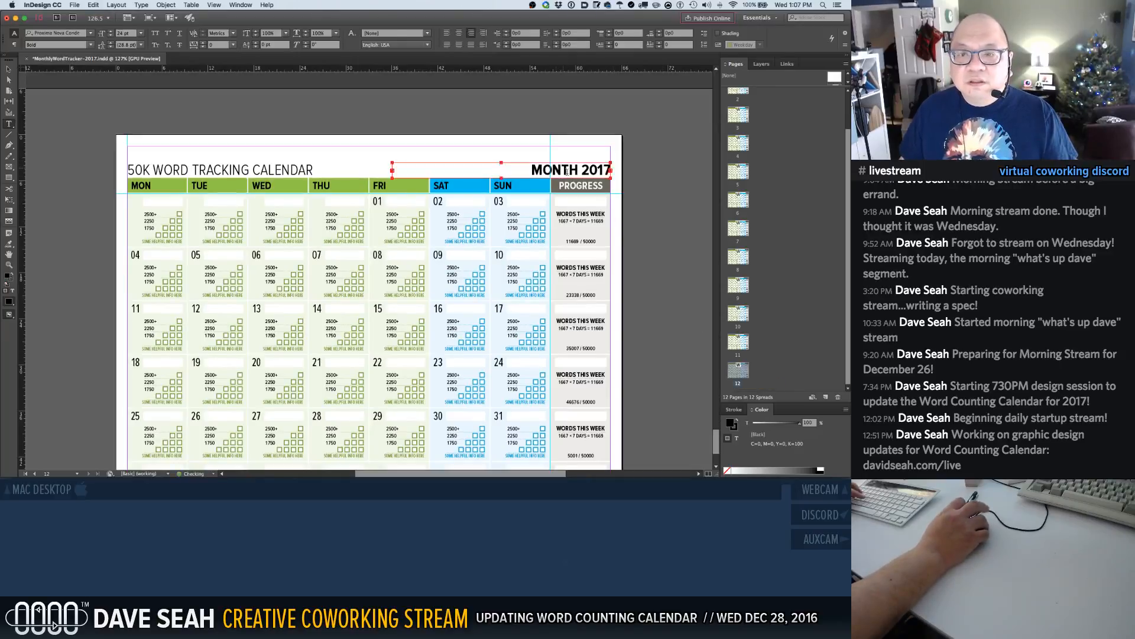
pyautogui.doubleClick(578, 169)
pyautogui.write('DECEMBER')
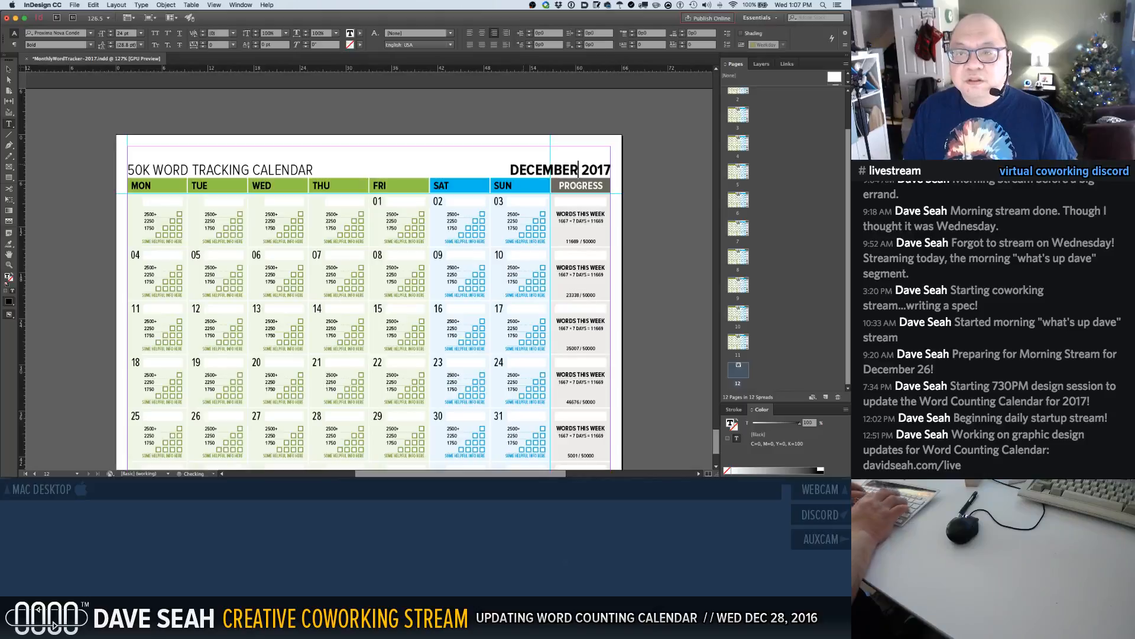
pyautogui.keyDown('super'); pyautogui.click(539, 134); pyautogui.keyUp('super')
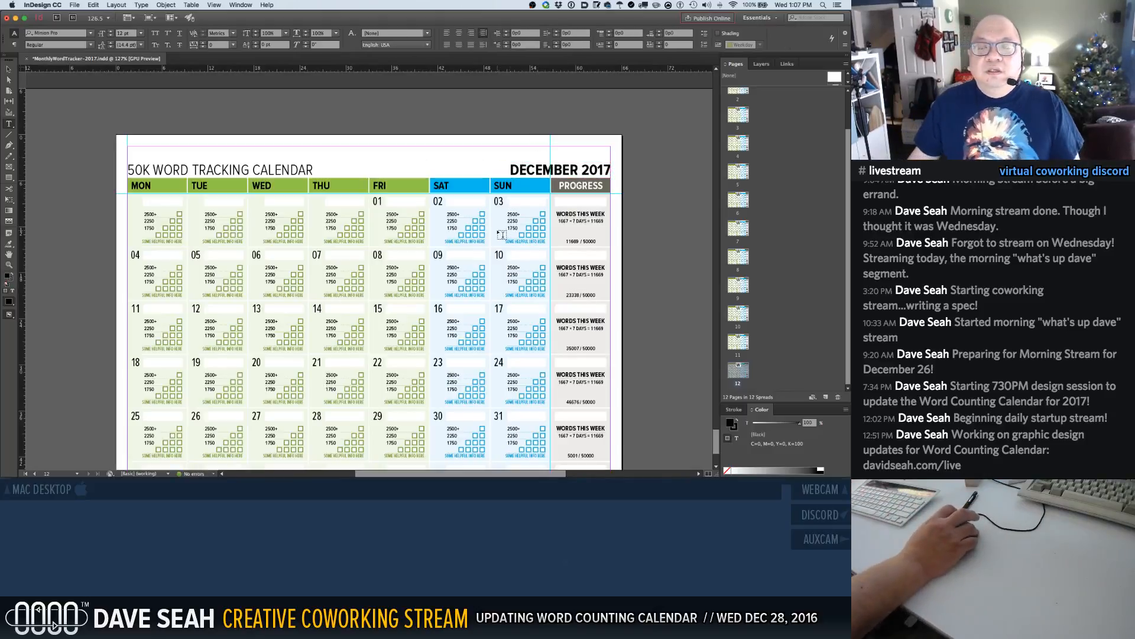
# Return to the January page, narrow the document window and set the view to 75% so the whole page fits
pyautogui.scroll(2, 742, 121)
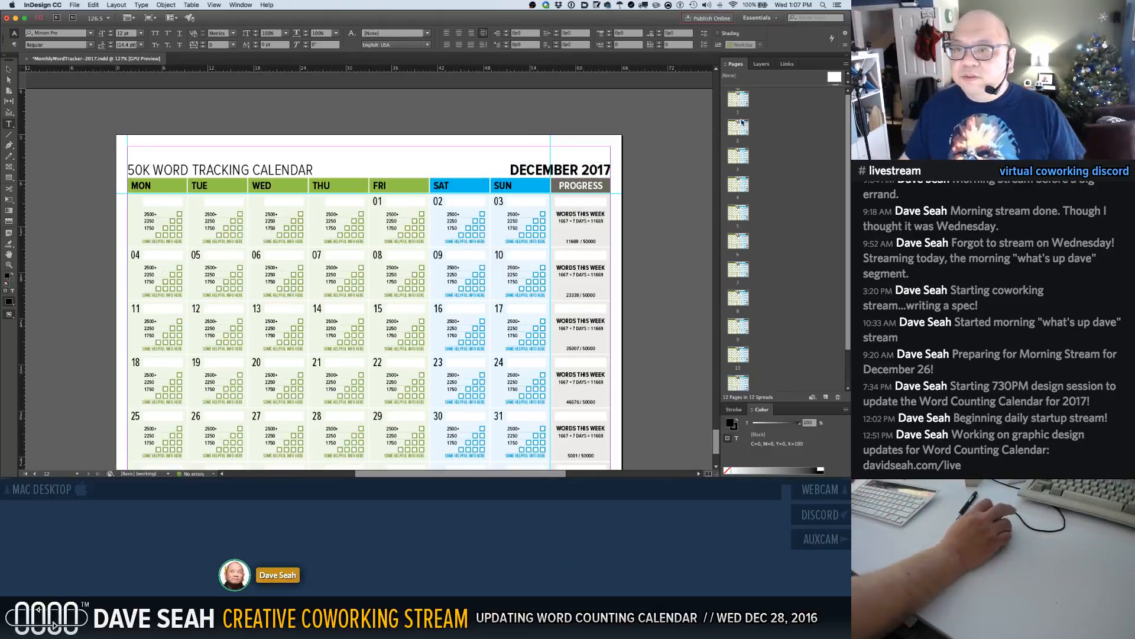
pyautogui.doubleClick(738, 113)
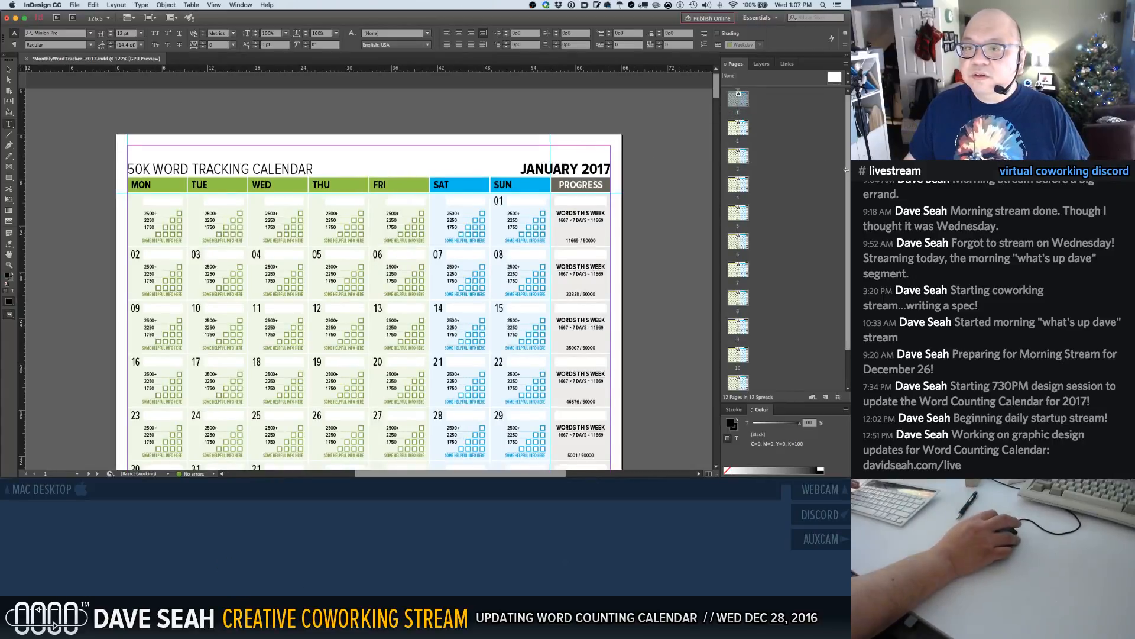
pyautogui.moveTo(849, 169); pyautogui.dragTo(520, 170)
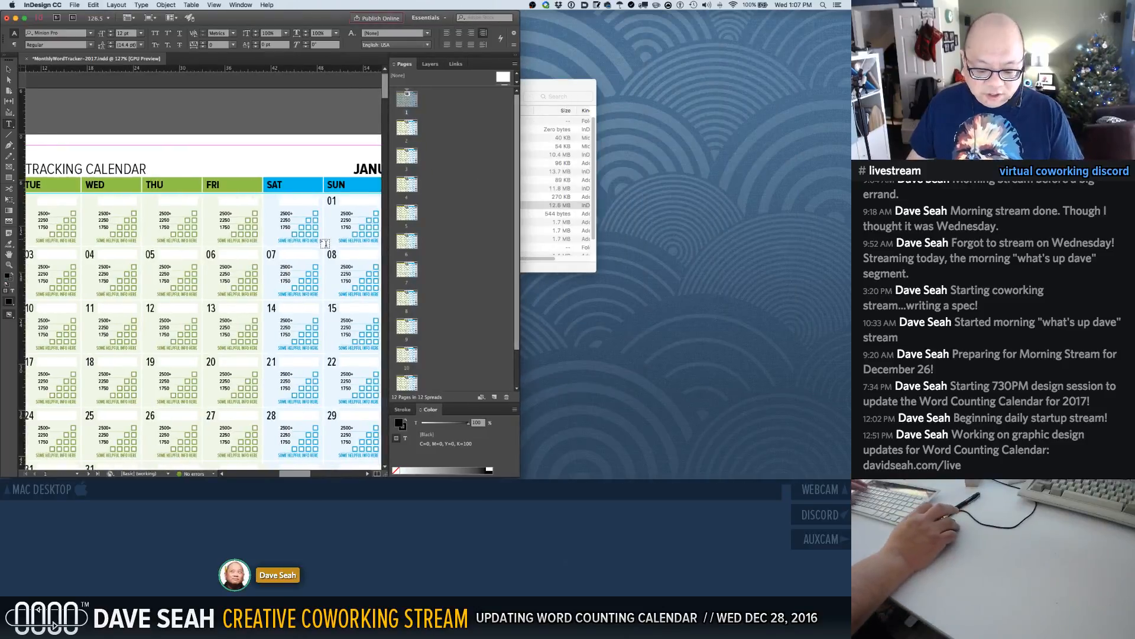
pyautogui.press('super+1')
pyautogui.press('super+minus')
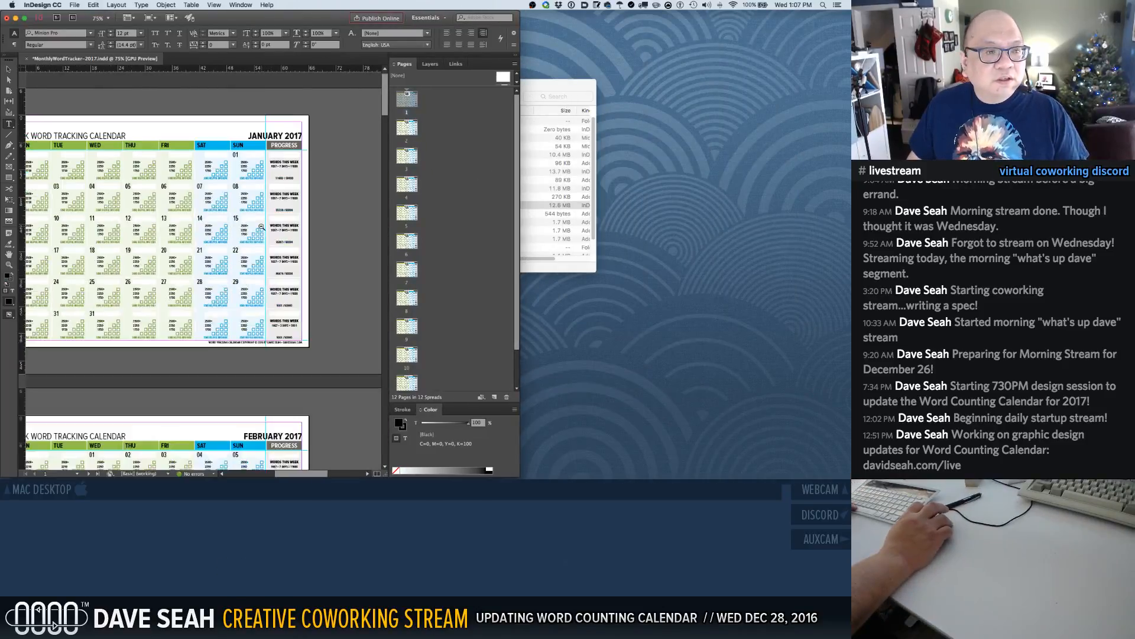
pyautogui.press('super+minus')
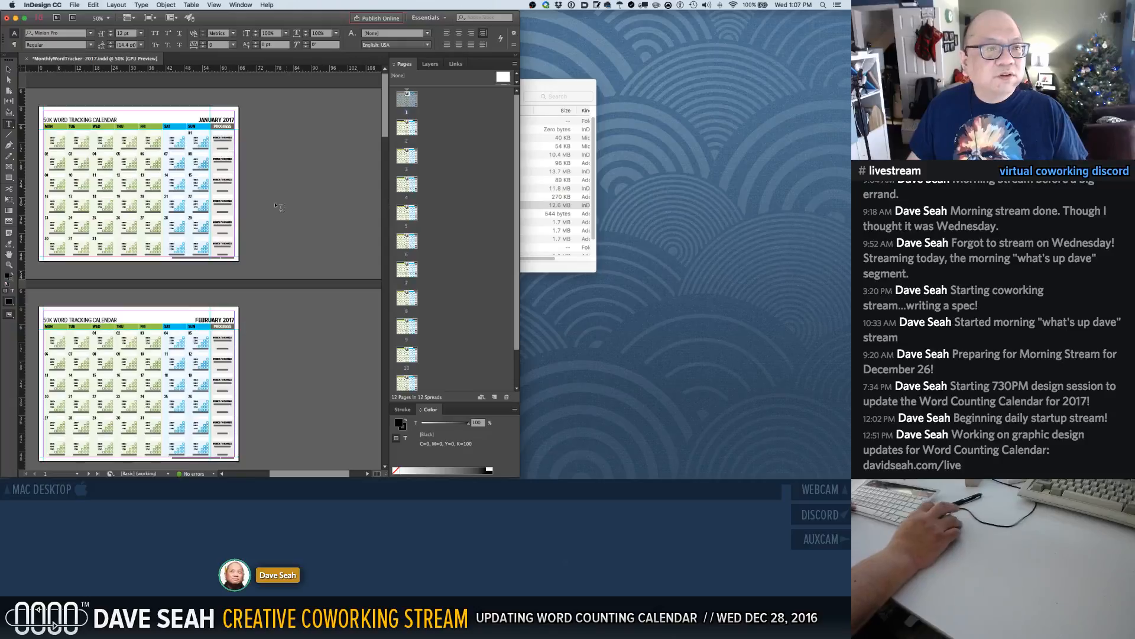
pyautogui.press('super+equal')
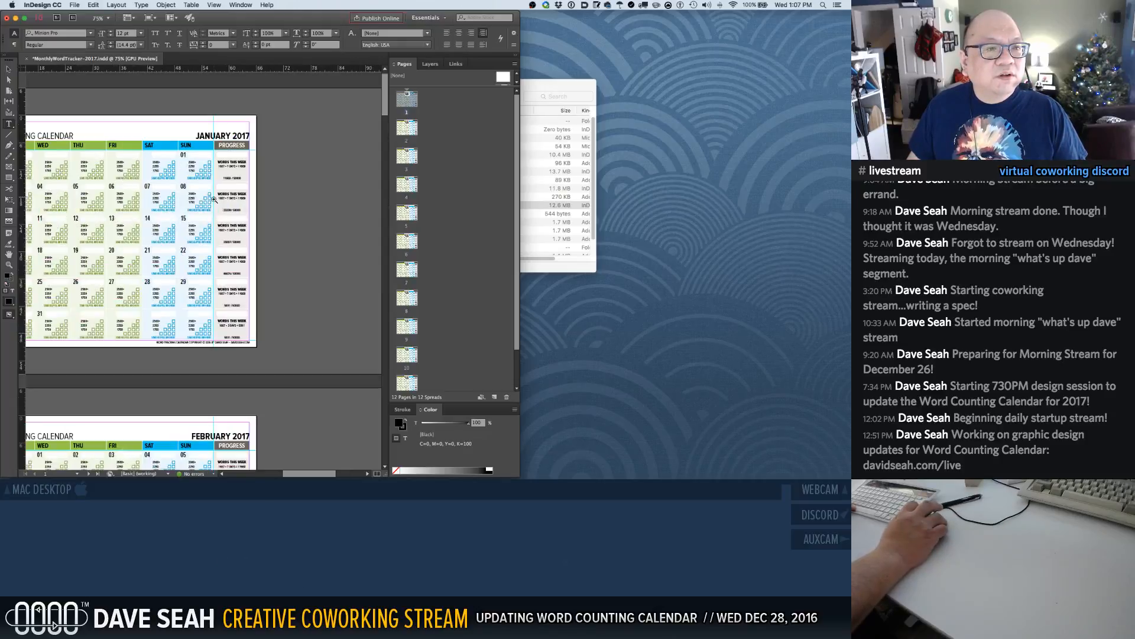
pyautogui.hscroll(-5, 260, 286)
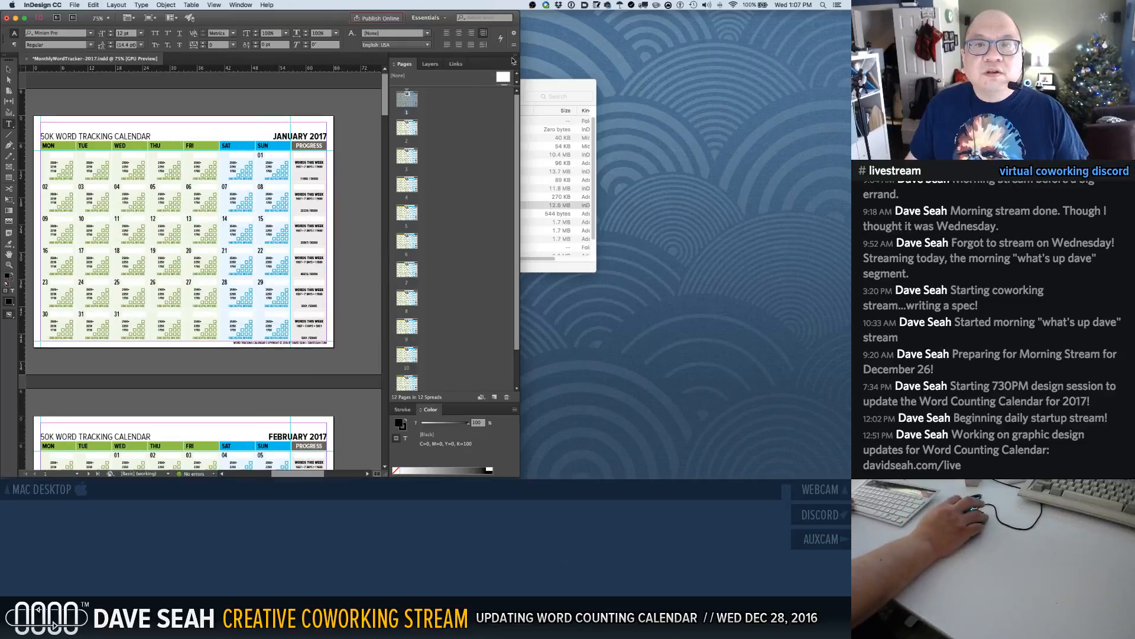
# Collapse the panel dock to its labels and narrow the window further to about half the screen width
pyautogui.click(513, 61)
pyautogui.moveTo(519, 77); pyautogui.dragTo(443, 79)
pyautogui.hscroll(-2, 301, 102)
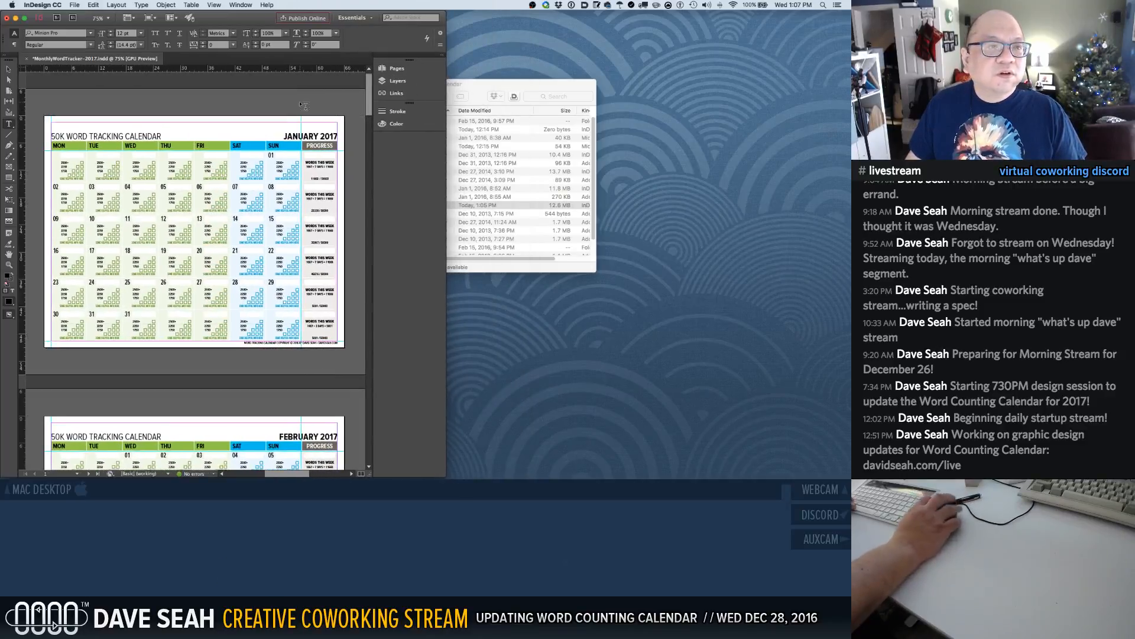
# Switch to Chrome and resize its window to fill the free space beside the calendar document
pyautogui.moveTo(338, 476)
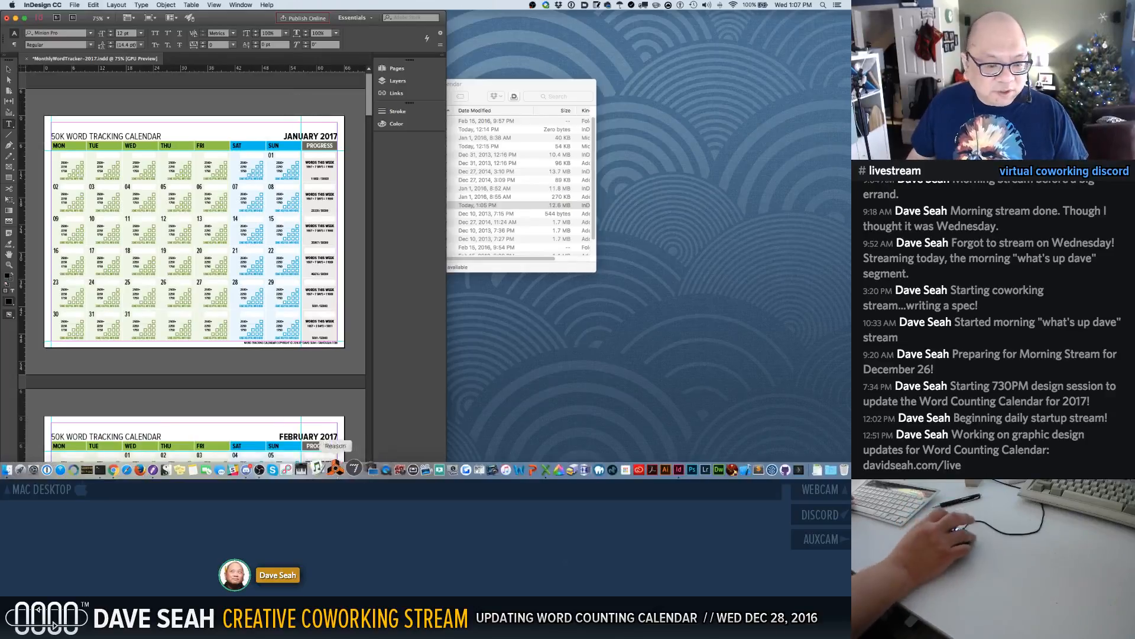
pyautogui.click(126, 472)
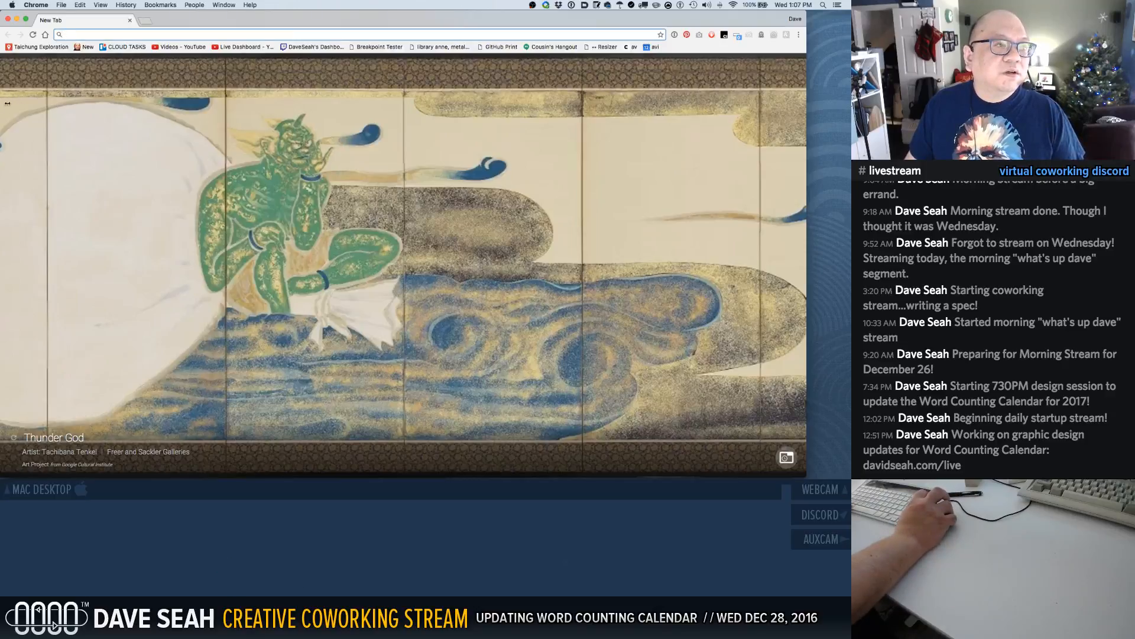
pyautogui.moveTo(7, 104)
pyautogui.mouseDown()
pyautogui.moveTo(451, 131)
pyautogui.moveTo(440, 131)
pyautogui.mouseUp()
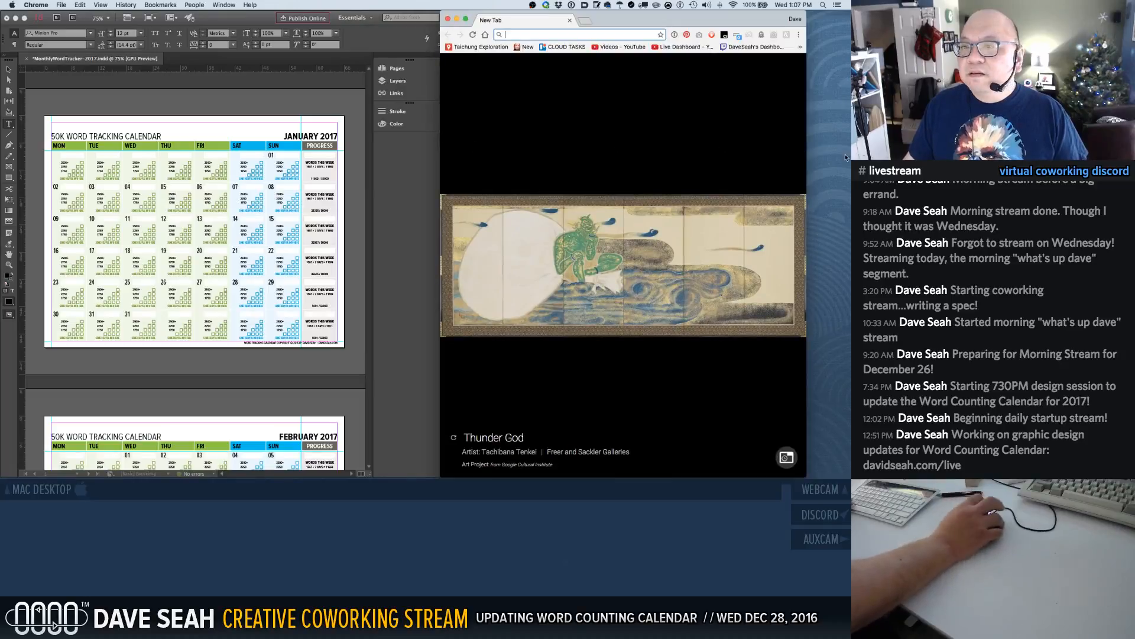
pyautogui.click(808, 158)
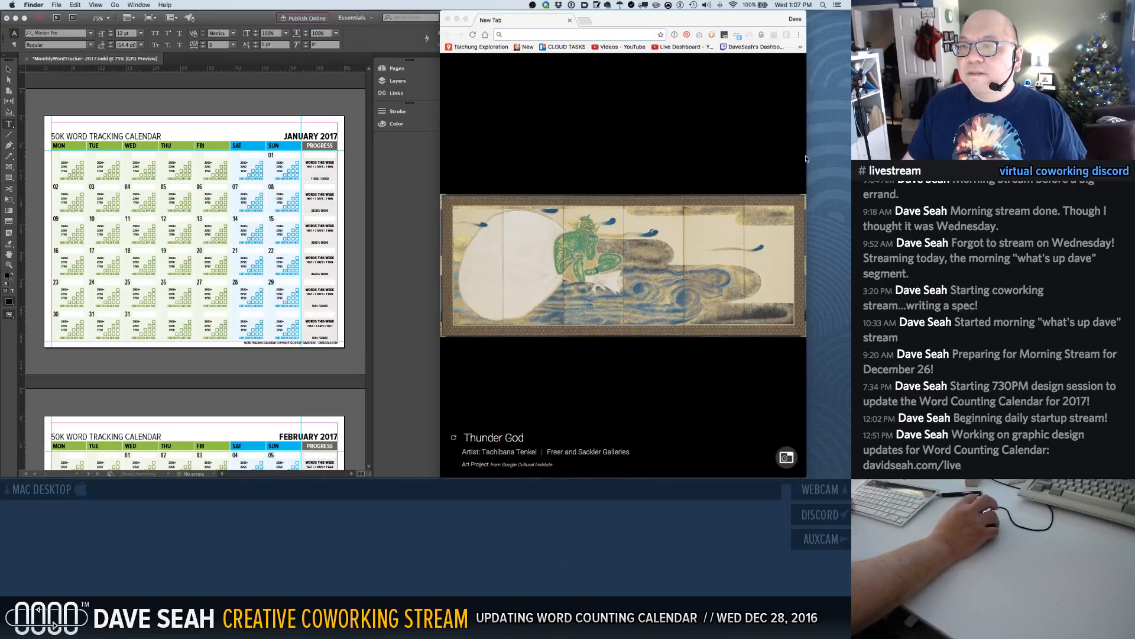
pyautogui.moveTo(807, 157); pyautogui.dragTo(852, 158)
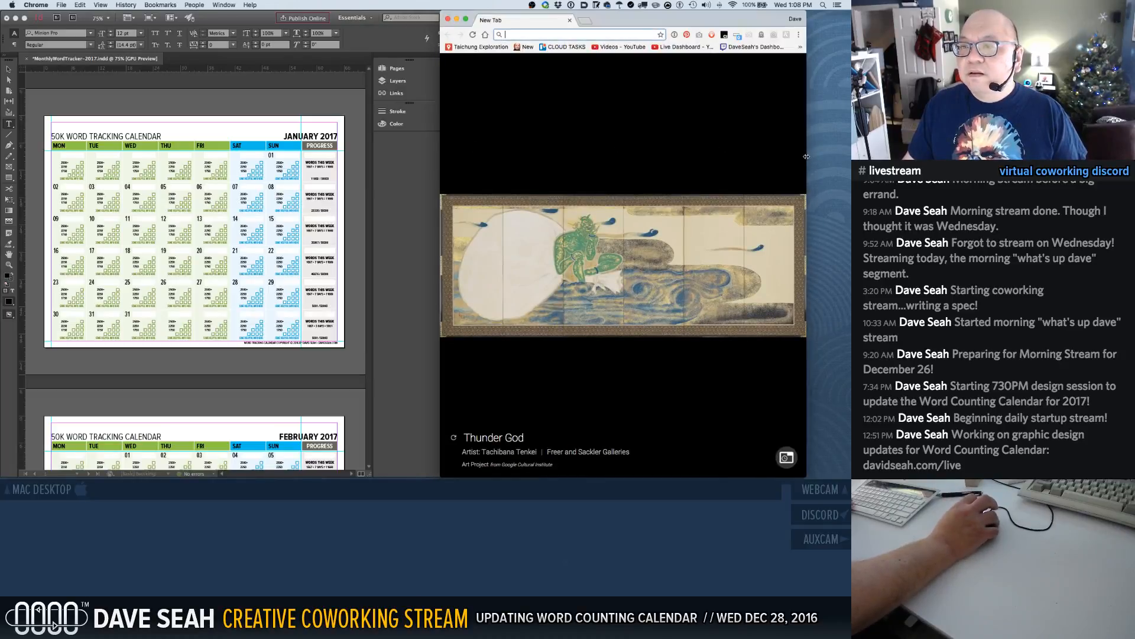
# Search Google for "calendar 2017"
pyautogui.click(548, 32)
pyautogui.write('calendary')
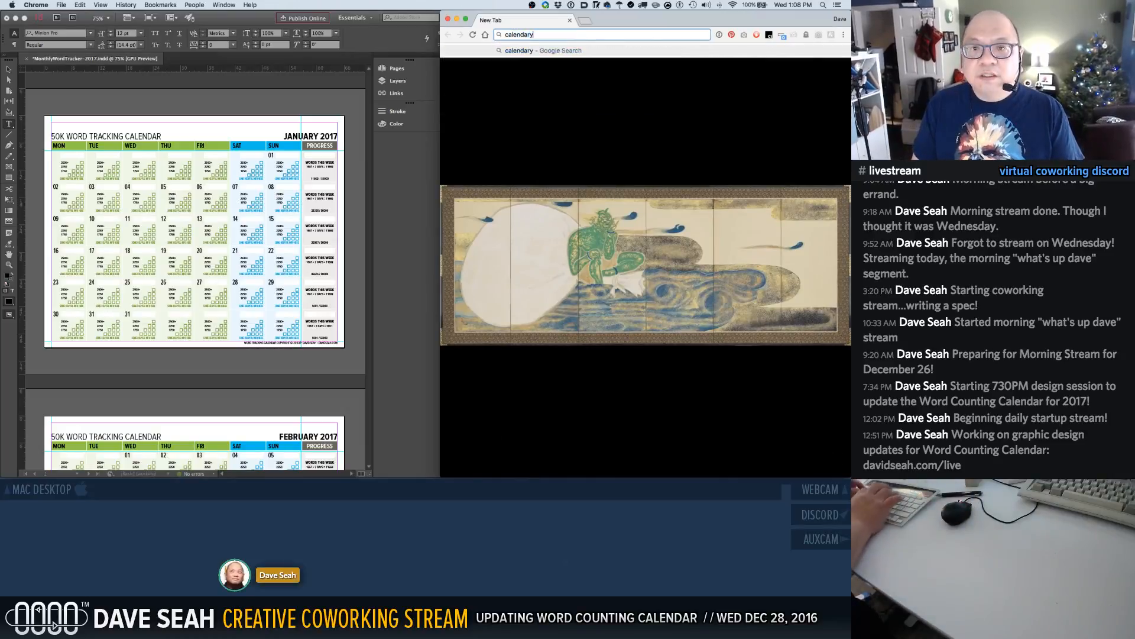
pyautogui.press('BackSpace')
pyautogui.write('2017')
pyautogui.press('Return')
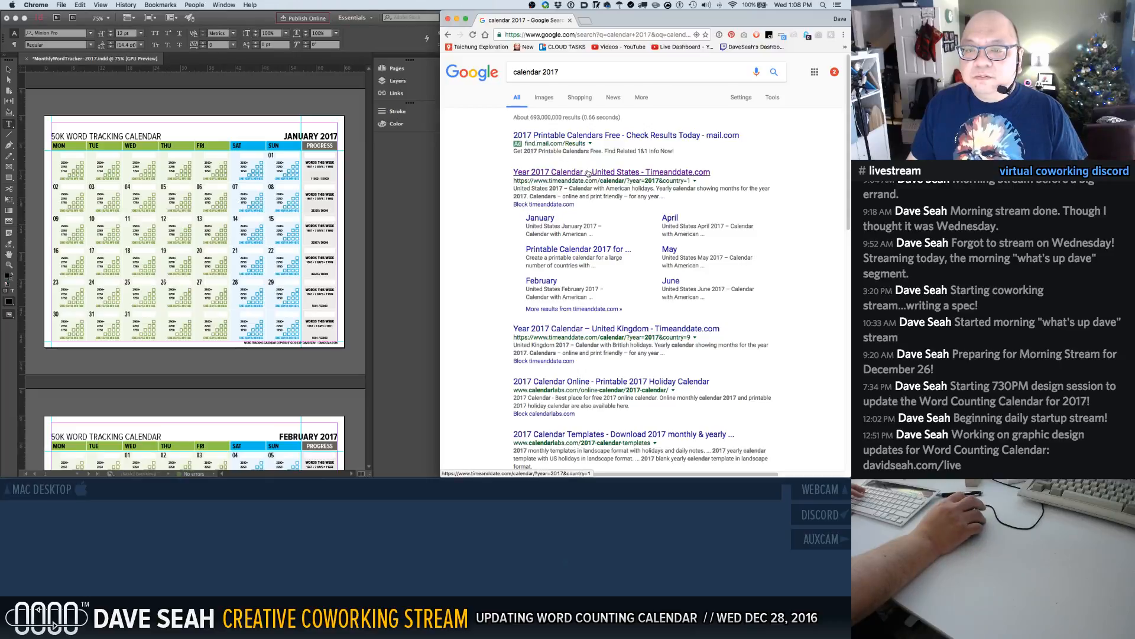
# Refine the search to "calendar 2017 week starting monday" and open the calendarlabs.com 2017 online calendar down to its calendar options
pyautogui.click(621, 72)
pyautogui.write('week')
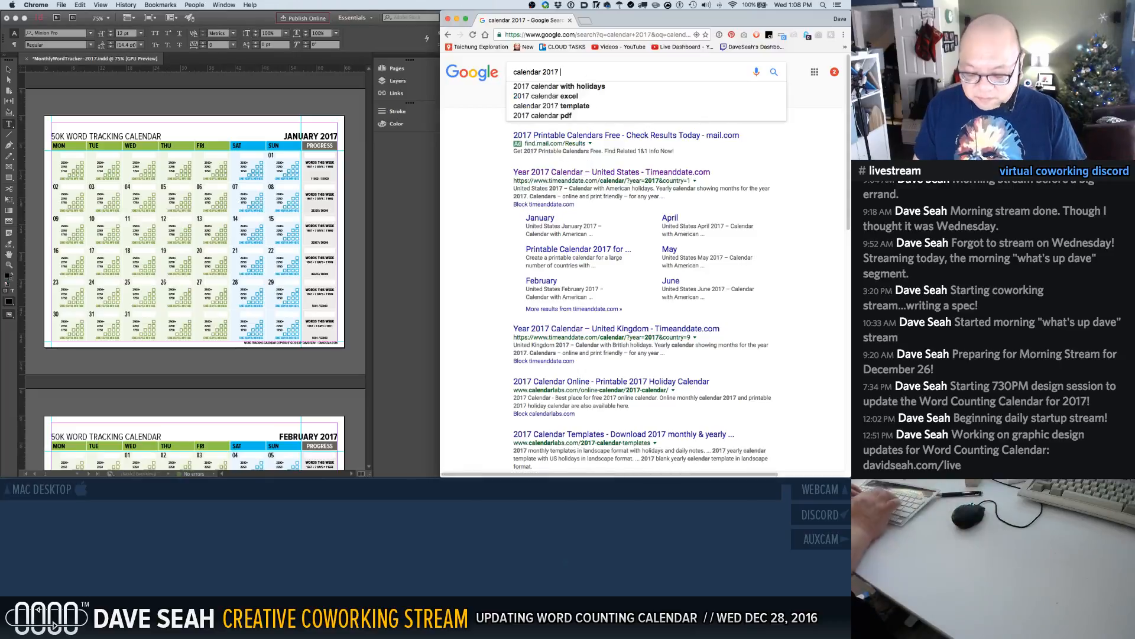
pyautogui.write(' starting monday')
pyautogui.press('Return')
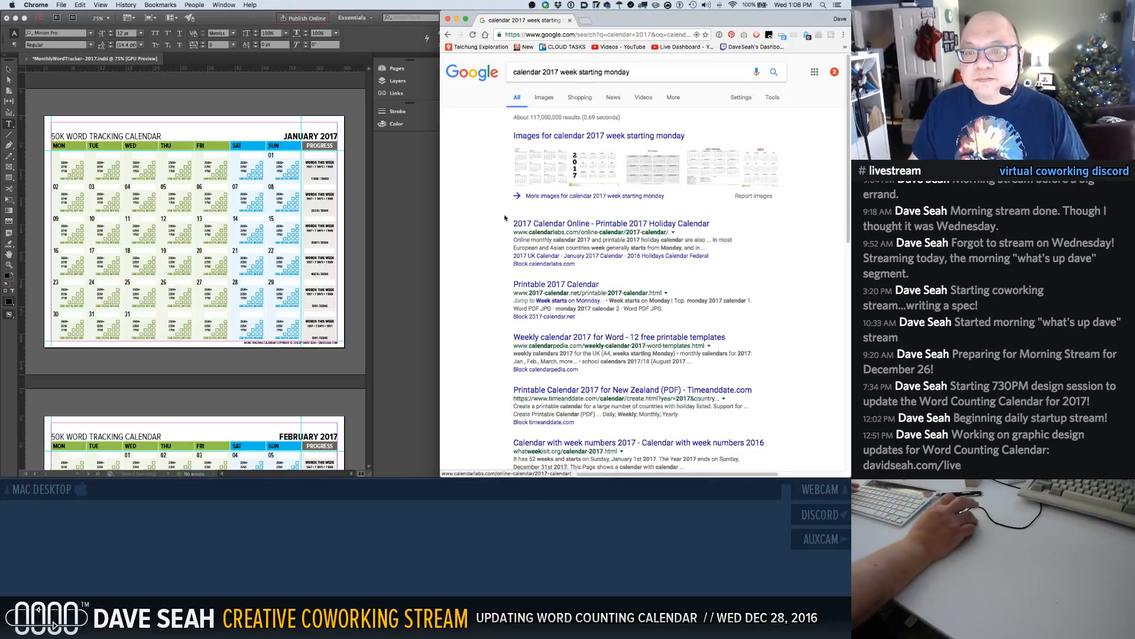
pyautogui.click(531, 224)
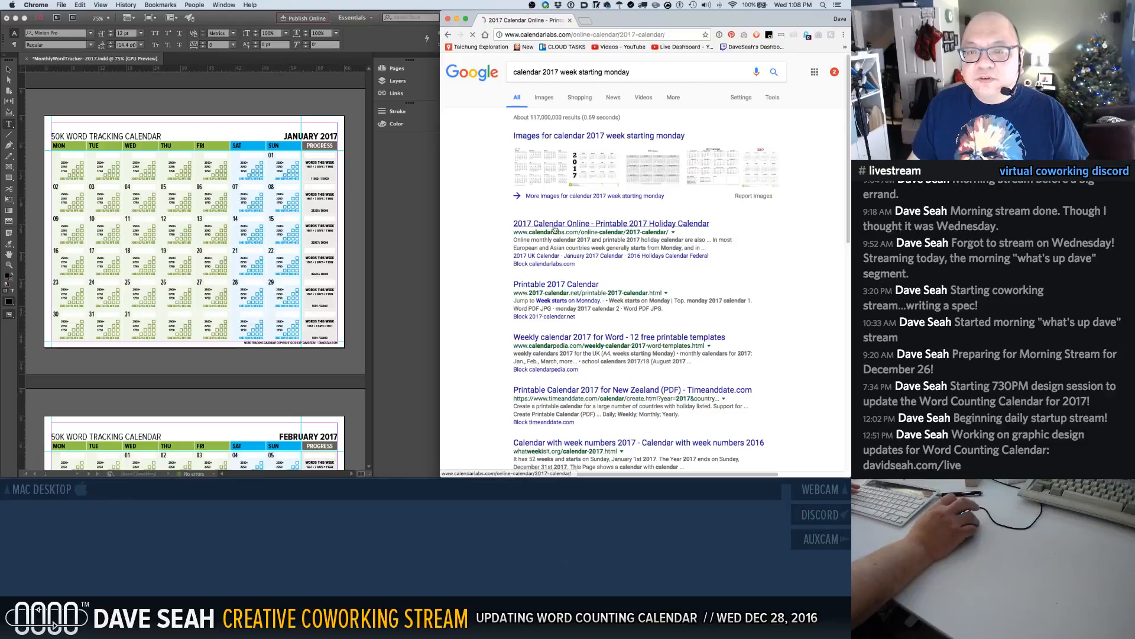
pyautogui.scroll(-1, 523, 225)
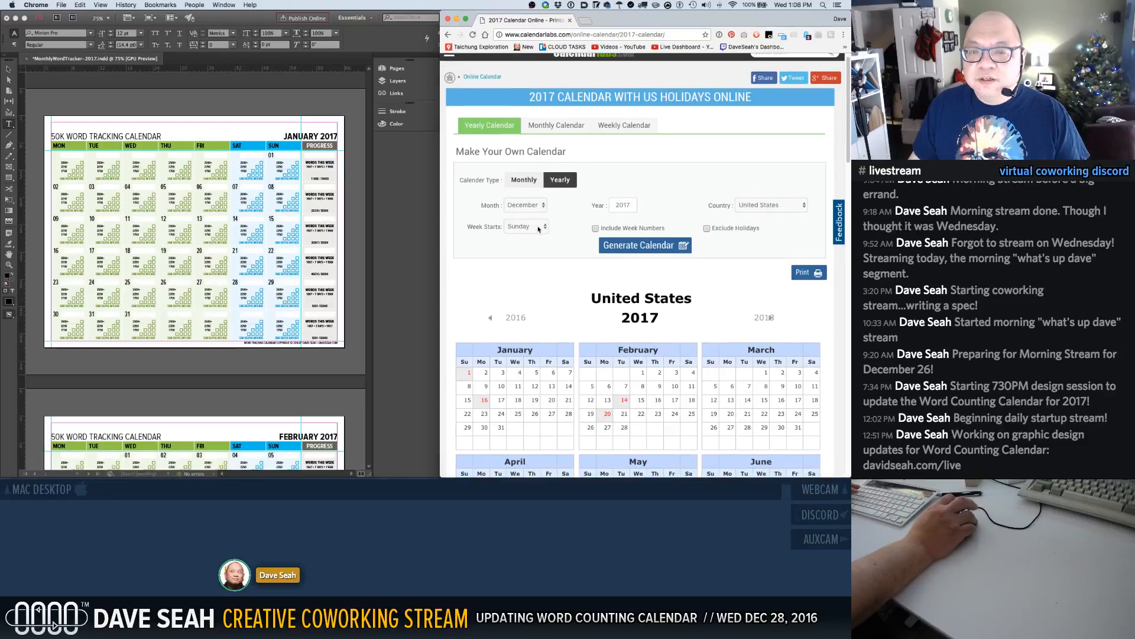
# Set the online calendar's week start to Monday and generate the 2017 yearly calendar
pyautogui.click(539, 227)
pyautogui.click(534, 238)
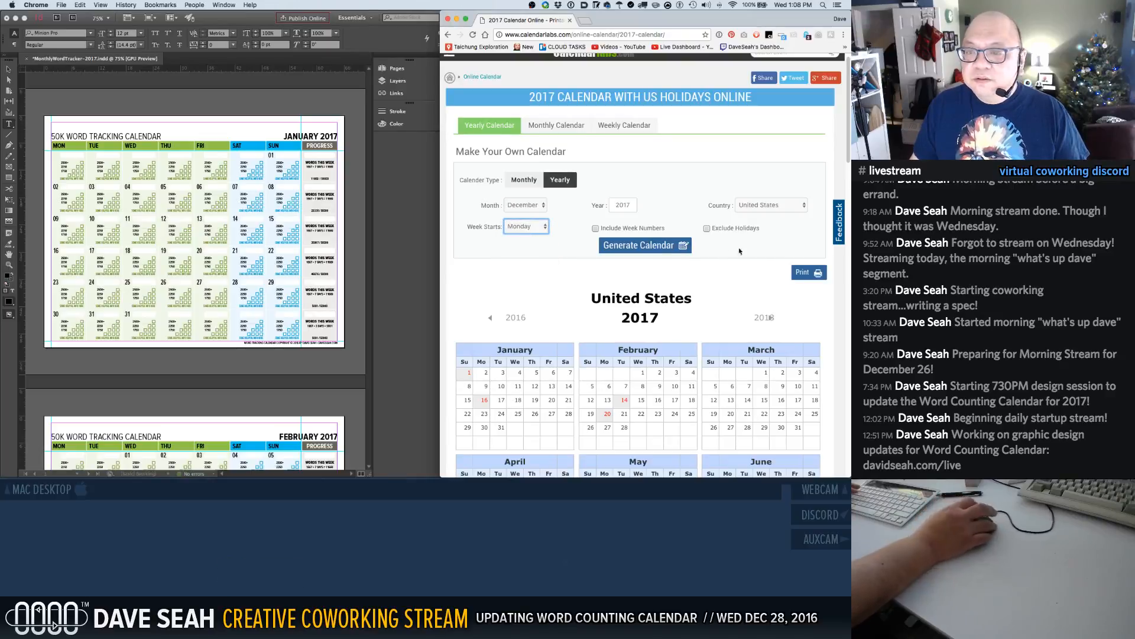
pyautogui.click(645, 248)
pyautogui.scroll(-2, 567, 261)
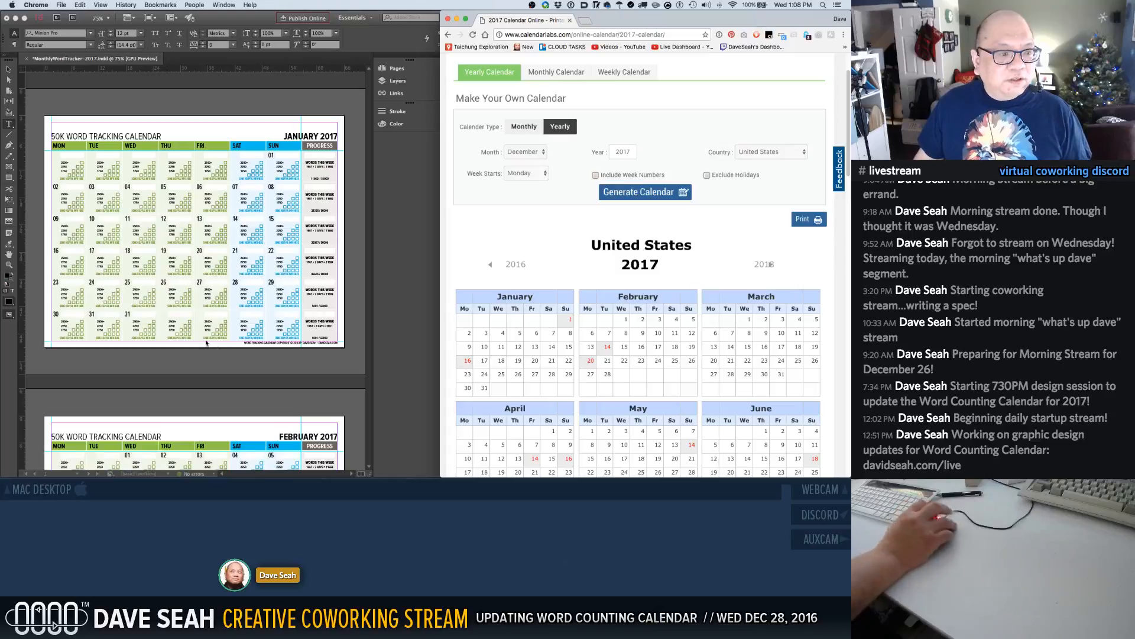
# In InDesign, list all master pages, open the W-SUN master and delete the duplicate 31 under Wednesday
pyautogui.click(130, 319)
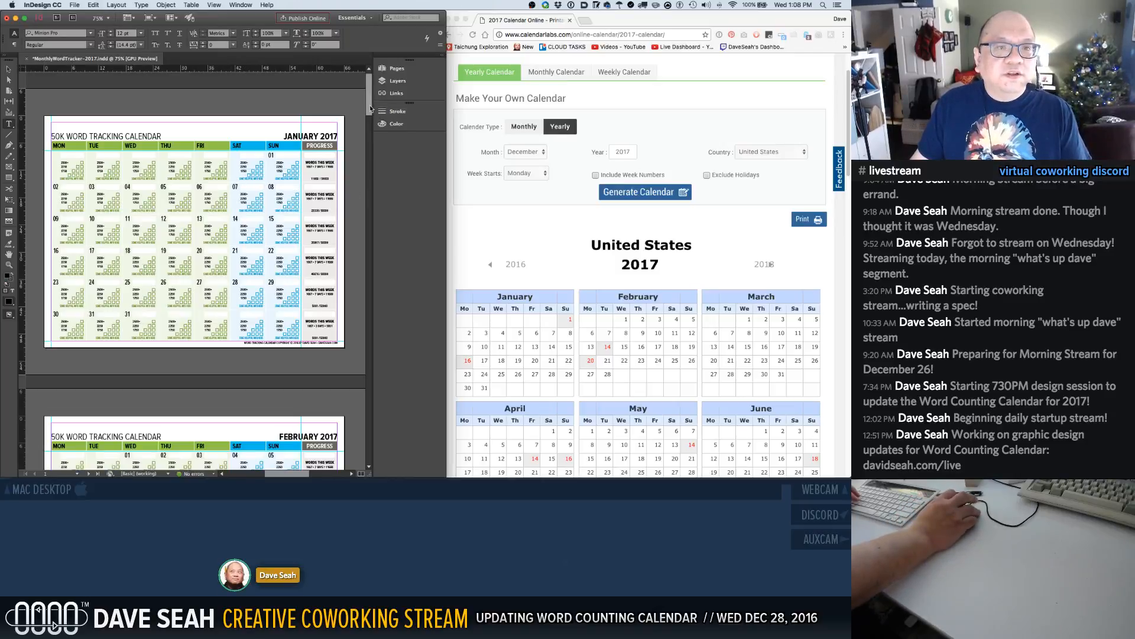
pyautogui.click(394, 71)
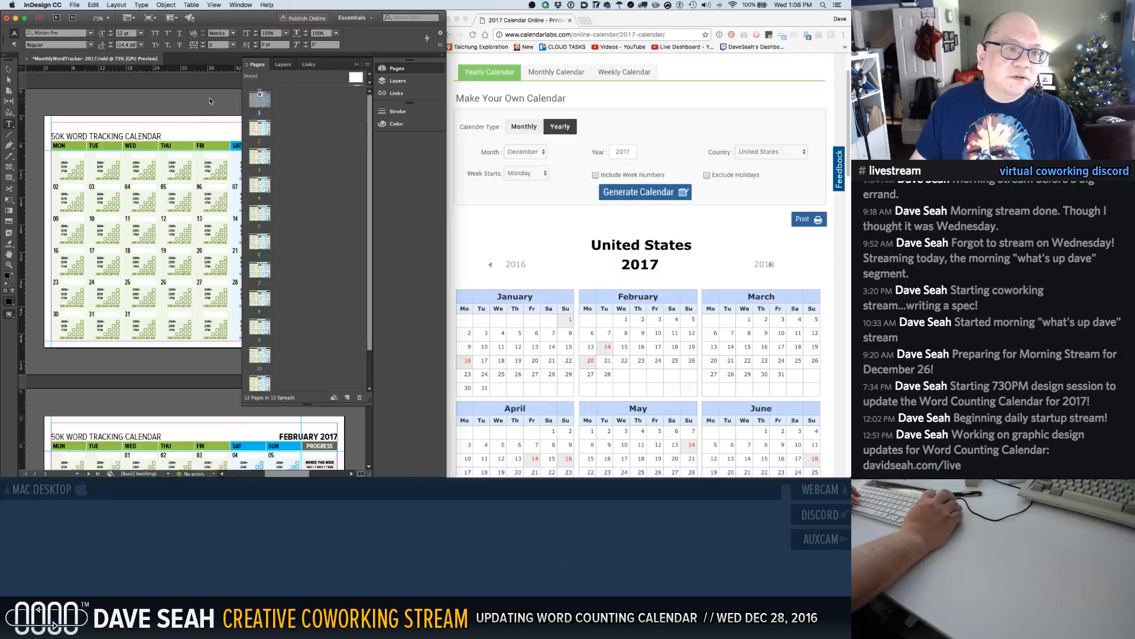
pyautogui.click(264, 67)
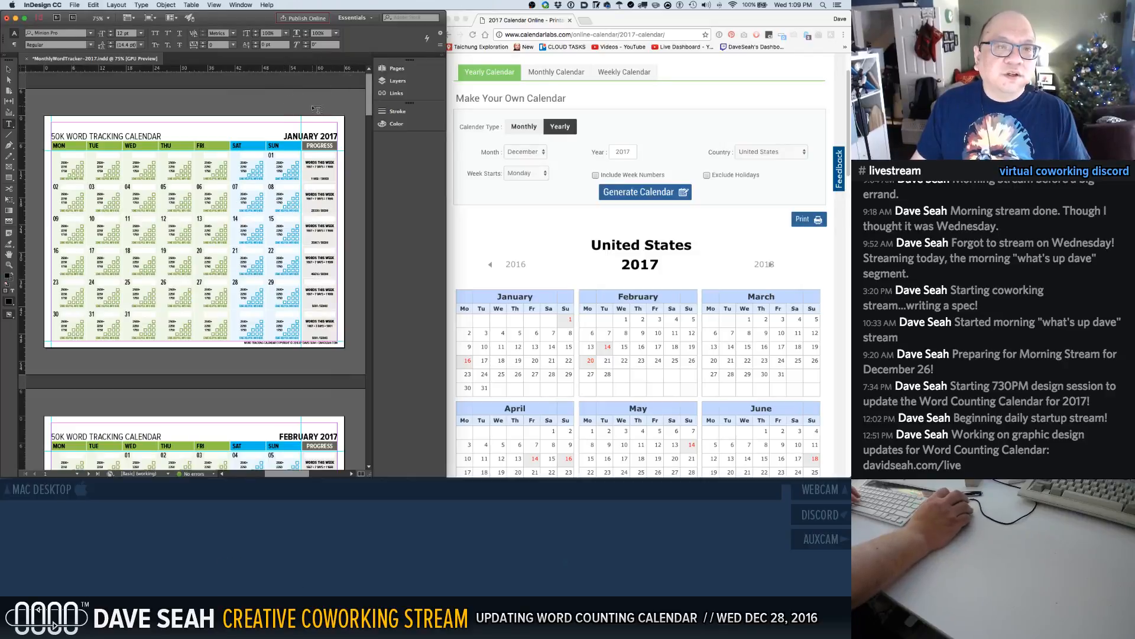
pyautogui.click(398, 71)
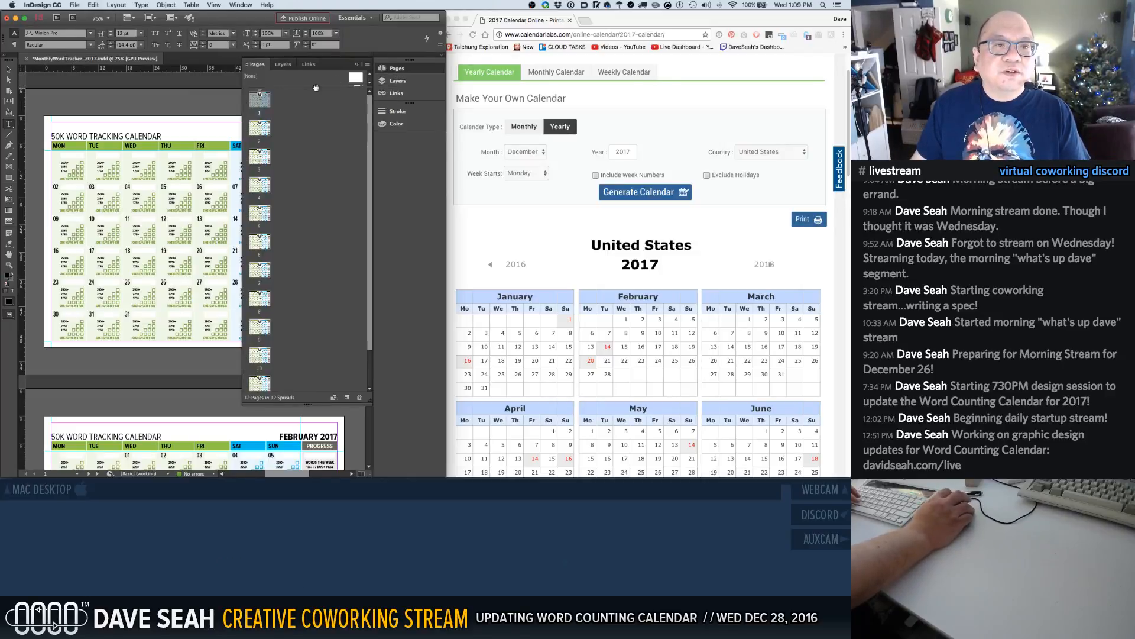
pyautogui.moveTo(317, 88); pyautogui.dragTo(319, 201)
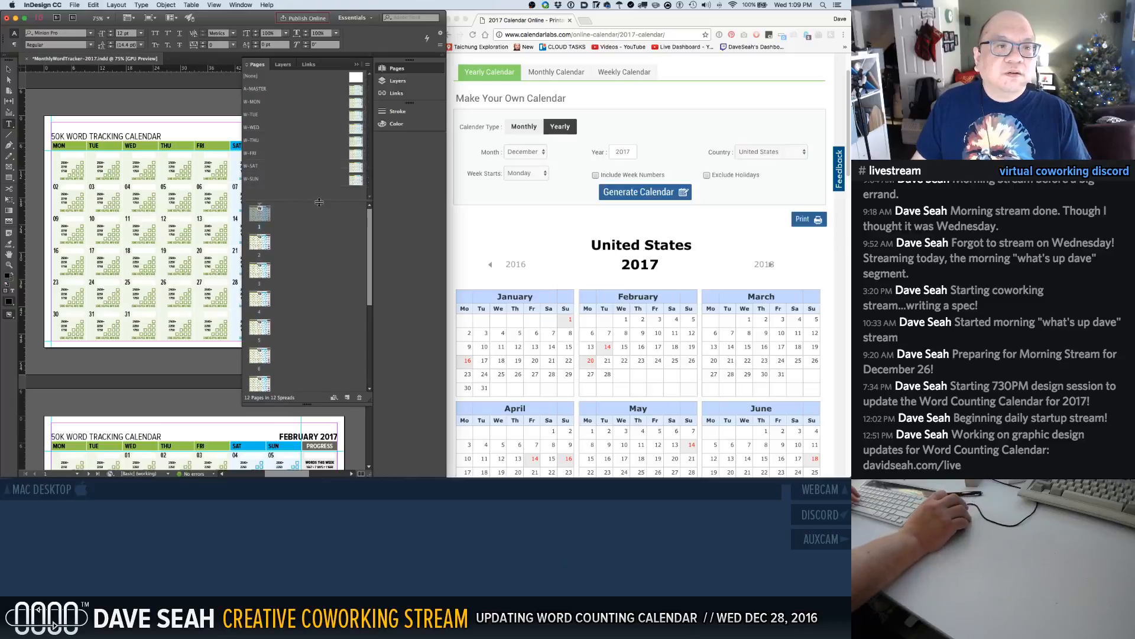
pyautogui.doubleClick(355, 184)
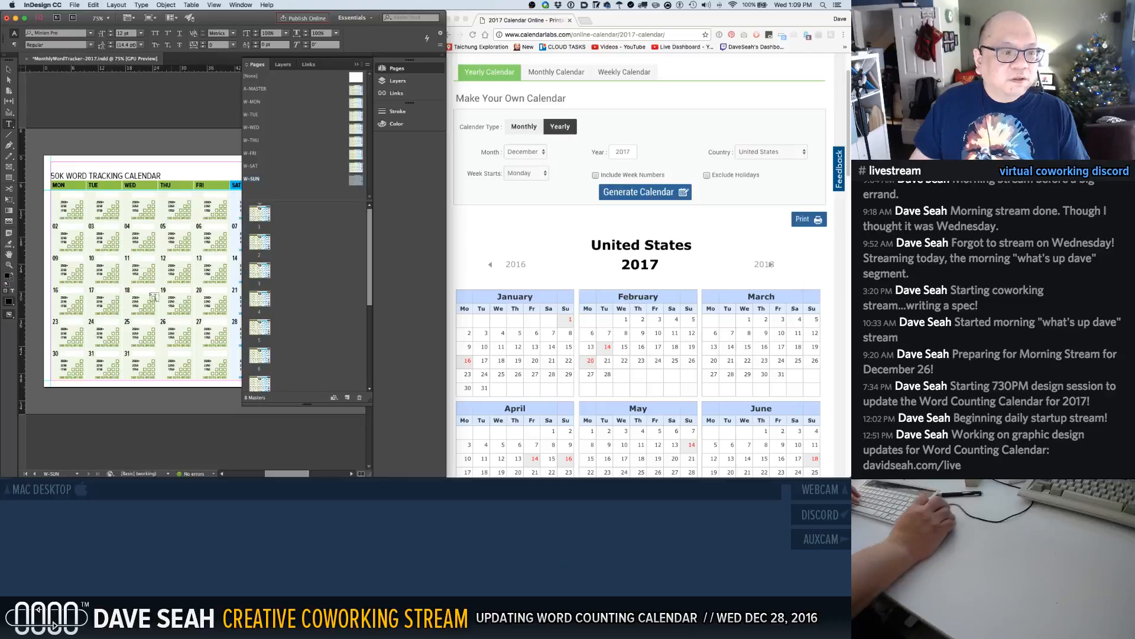
pyautogui.press('a')
pyautogui.click(127, 354)
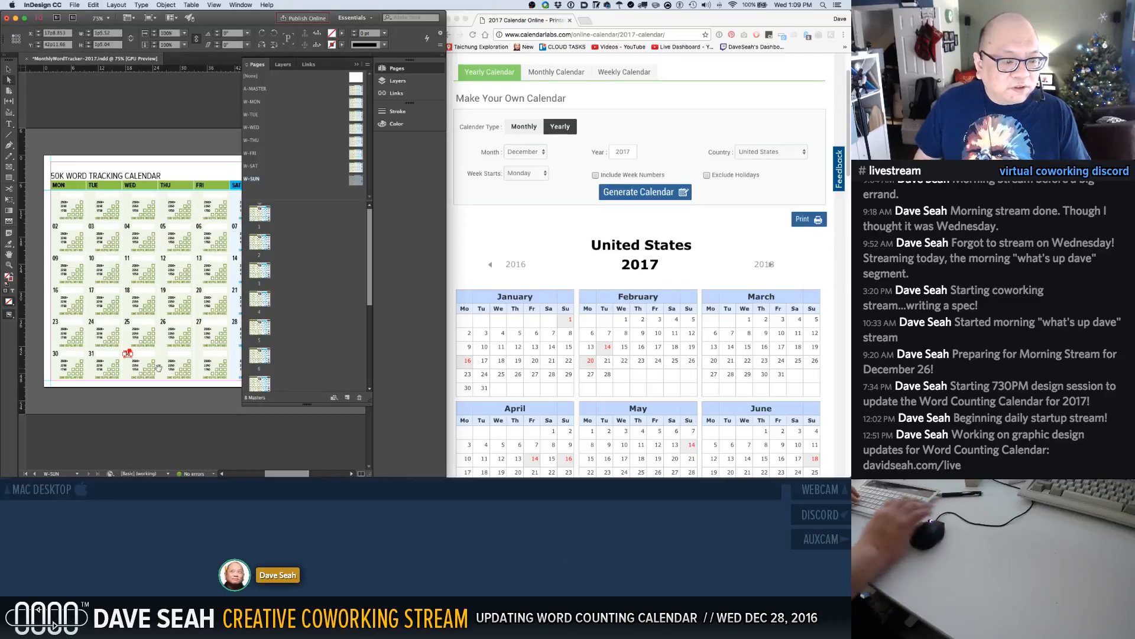
pyautogui.press('Delete')
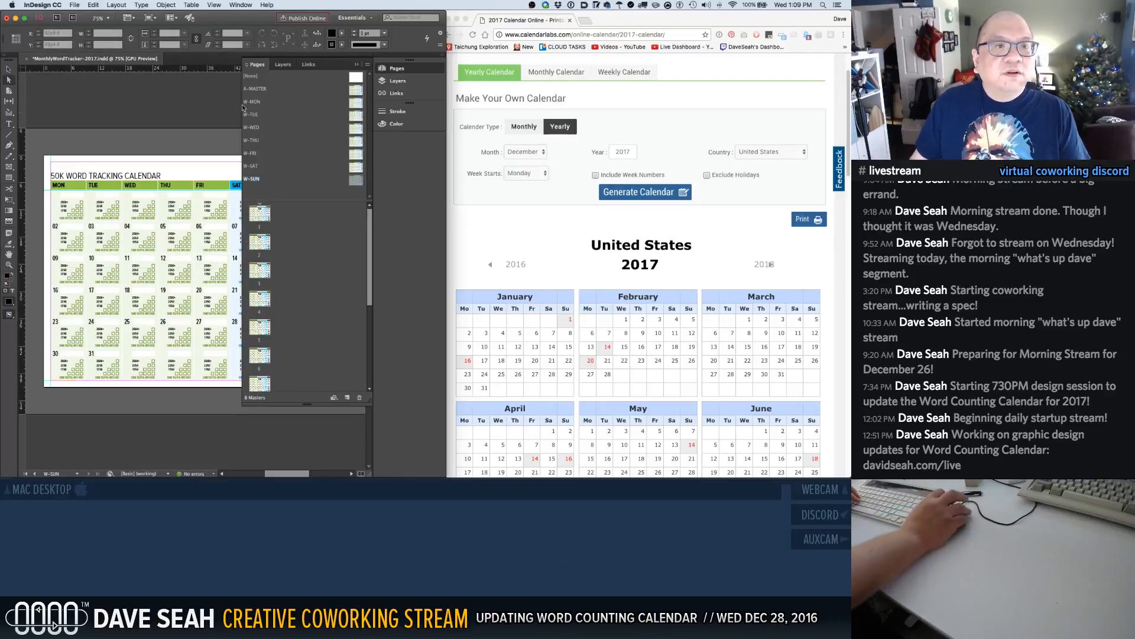
# Return to the January 2017 page and compare its dates with the online calendar's January
pyautogui.click(356, 65)
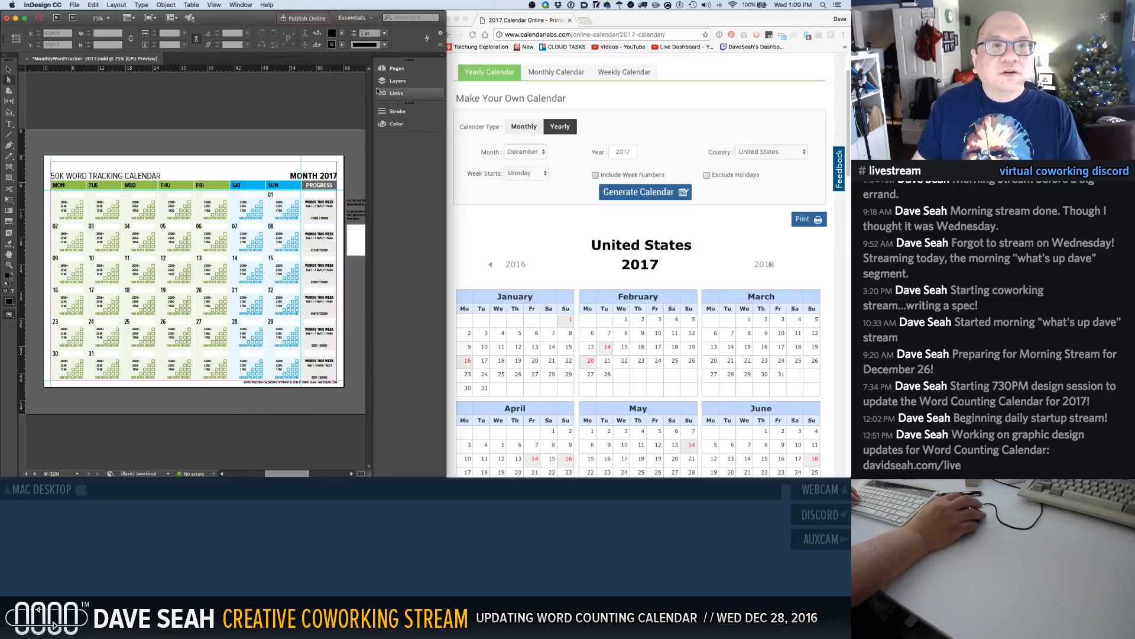
pyautogui.click(395, 69)
pyautogui.doubleClick(257, 214)
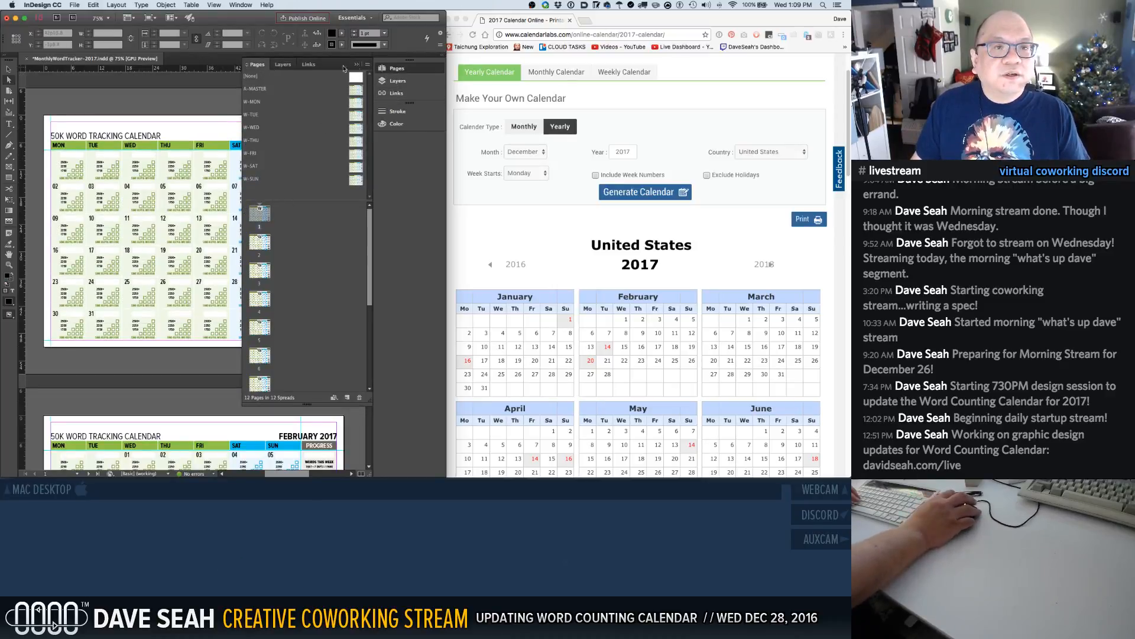
pyautogui.click(258, 65)
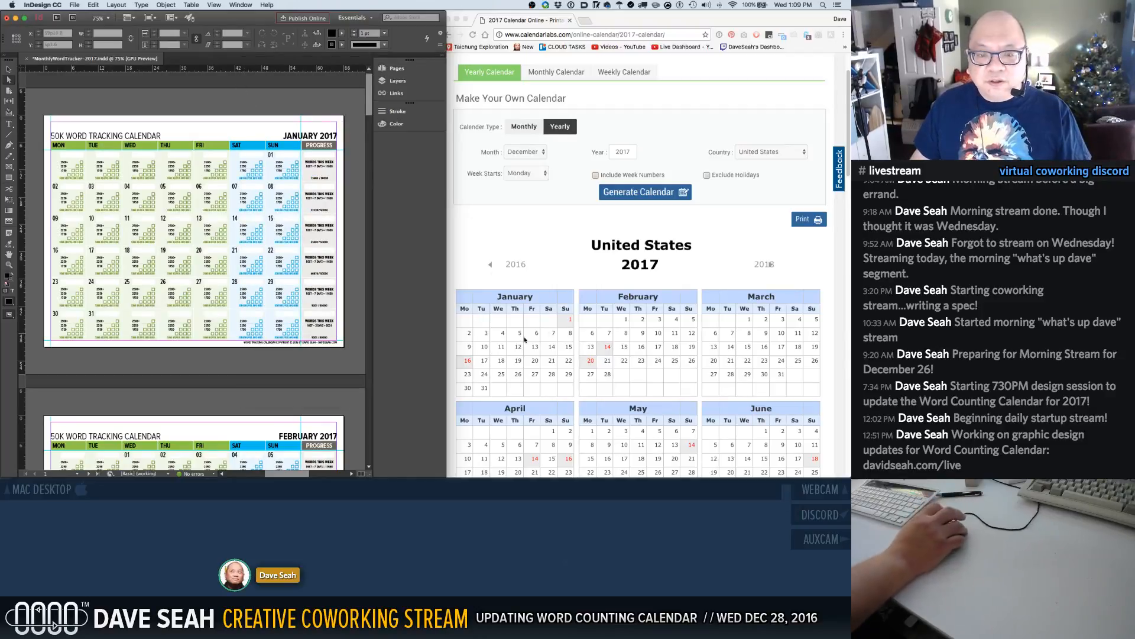
pyautogui.scroll(-5, 543, 325)
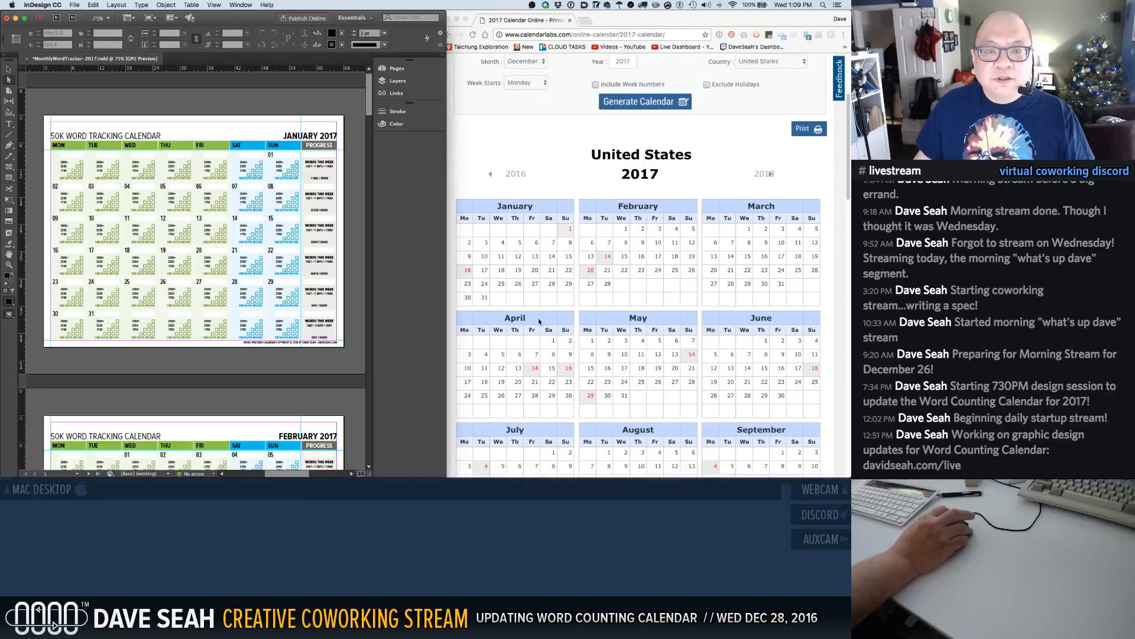
pyautogui.scroll(-2, 538, 321)
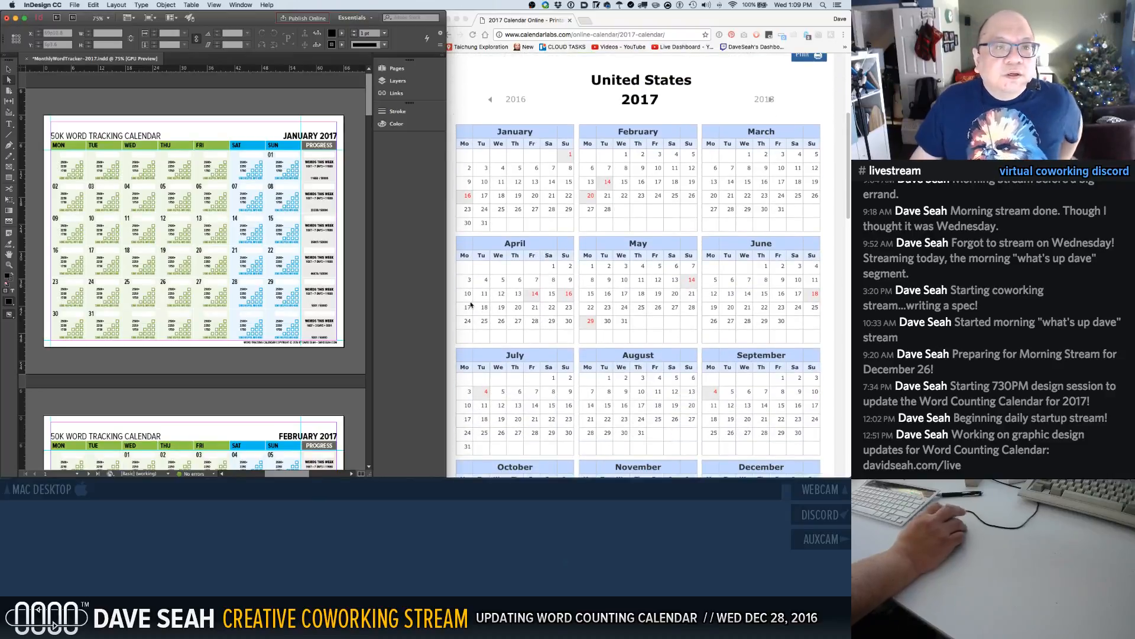
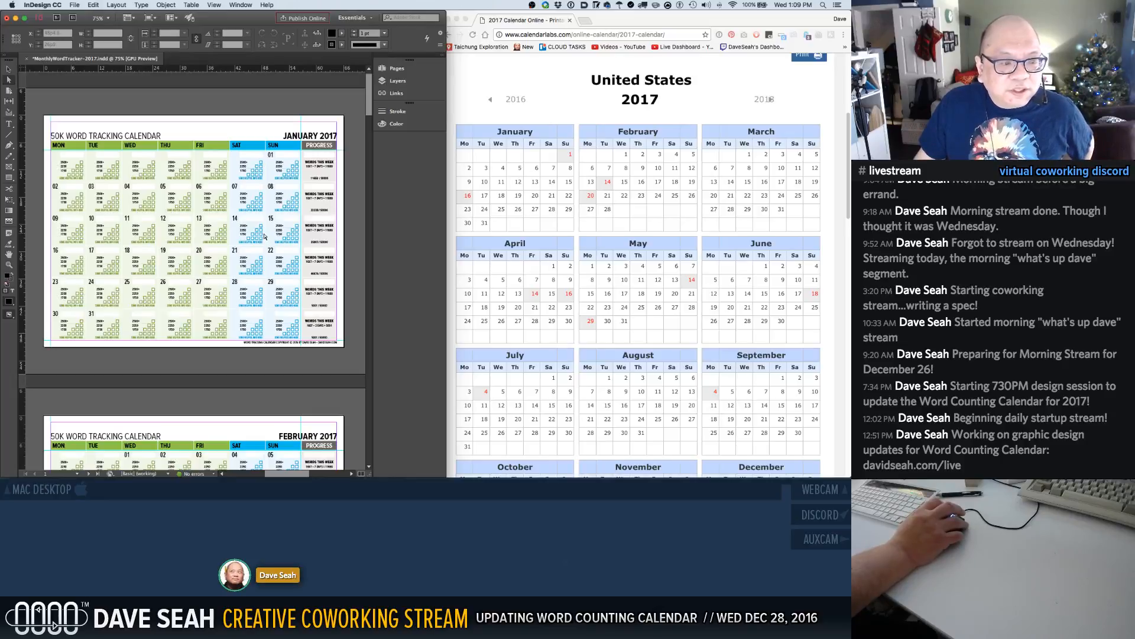
# Delete the dates 29, 30 and 31 from the February 2017 page
pyautogui.scroll(-5, 264, 237)
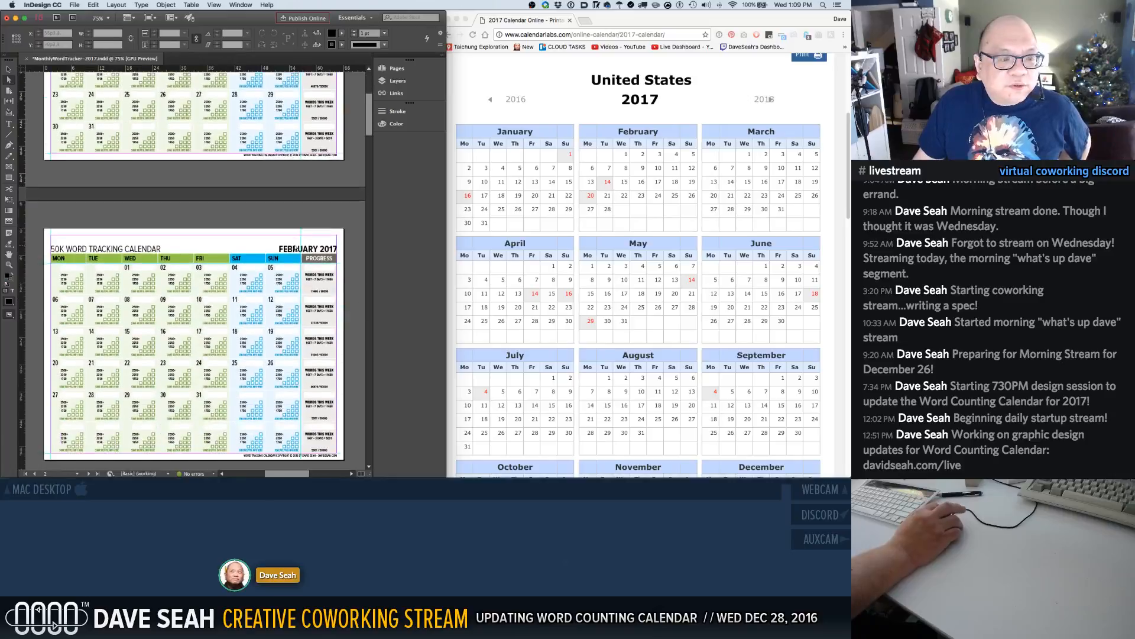
pyautogui.scroll(-1, 296, 248)
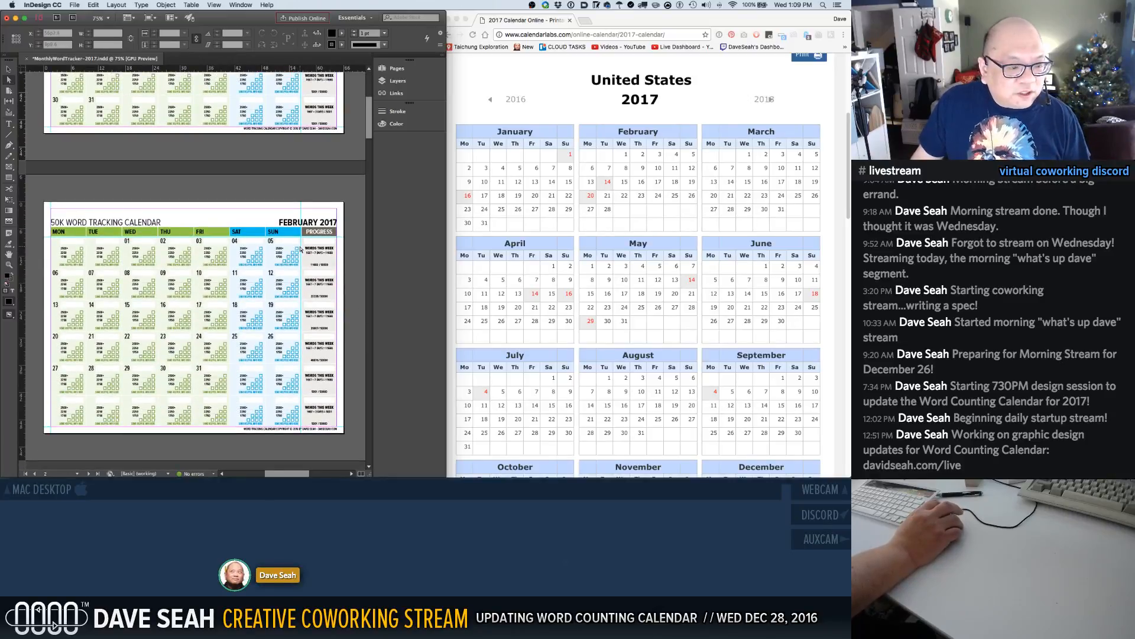
pyautogui.click(126, 369)
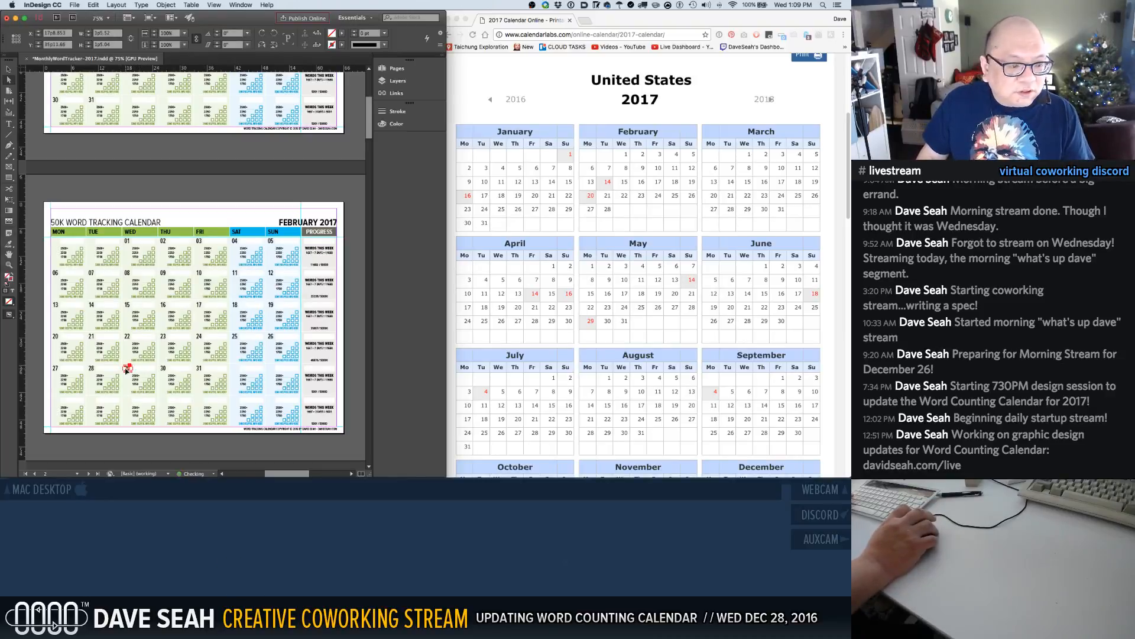
pyautogui.keyDown('shift'); pyautogui.click(164, 369); pyautogui.keyUp('shift')
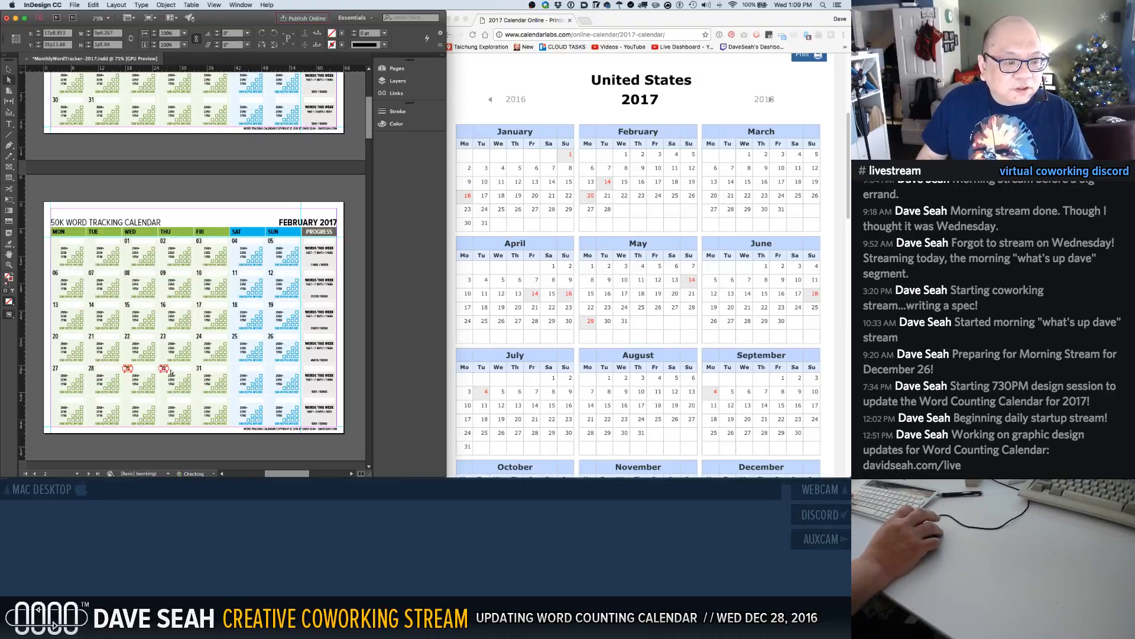
pyautogui.keyDown('shift'); pyautogui.click(200, 369); pyautogui.keyUp('shift')
pyautogui.press('Delete')
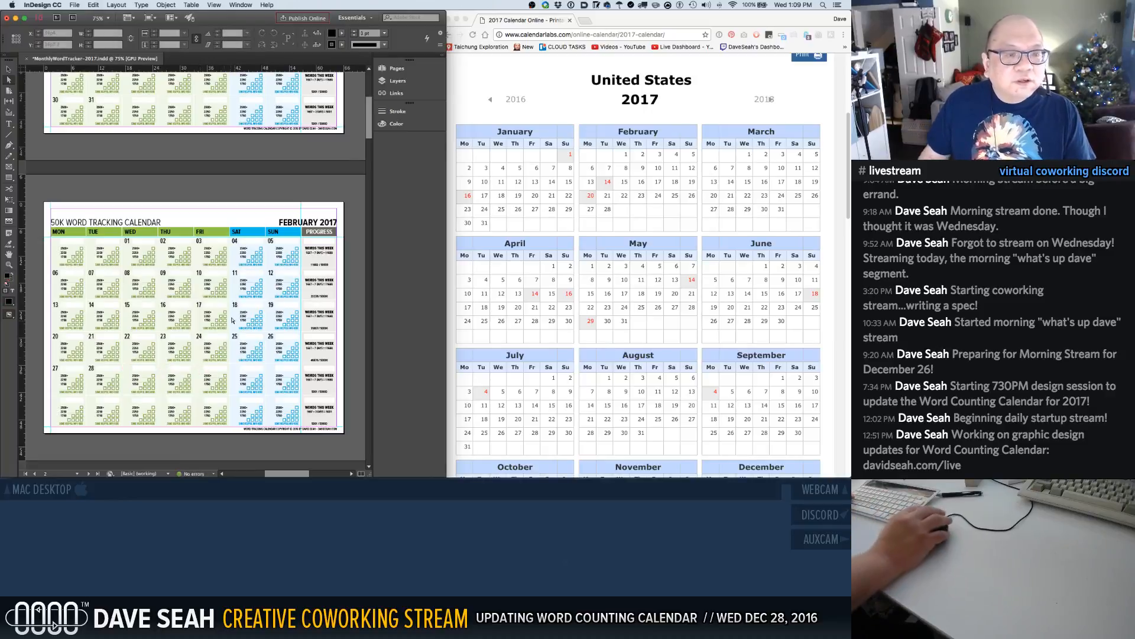
# Check the March 2017 page's dates, and delete the 31 from the April 2017 page
pyautogui.scroll(-5, 232, 320)
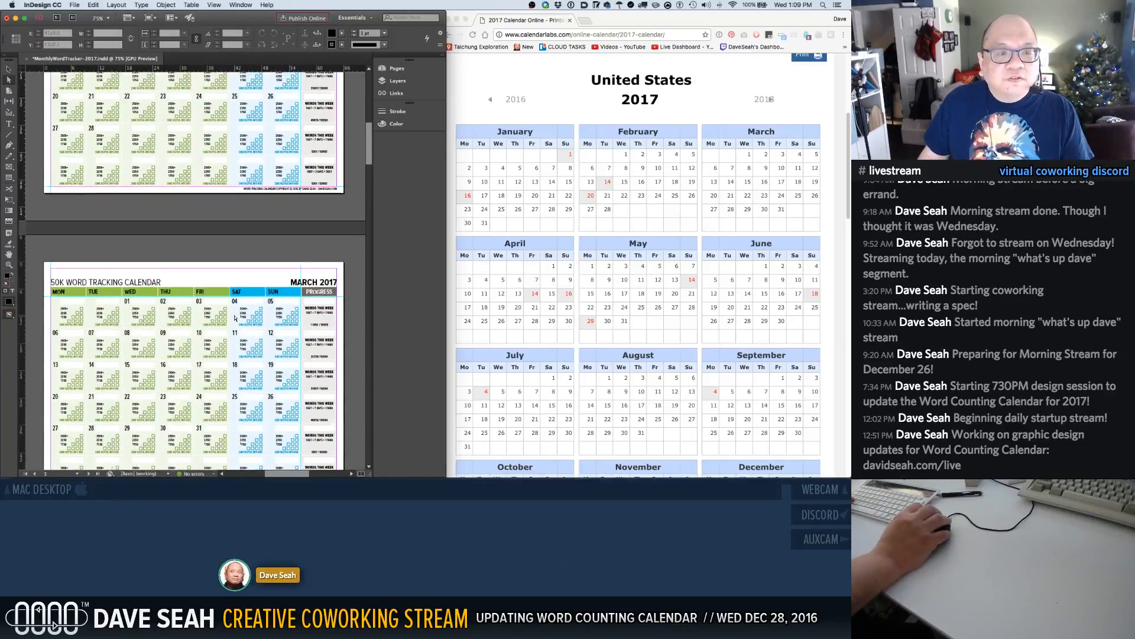
pyautogui.scroll(-2, 234, 318)
pyautogui.scroll(7, 235, 319)
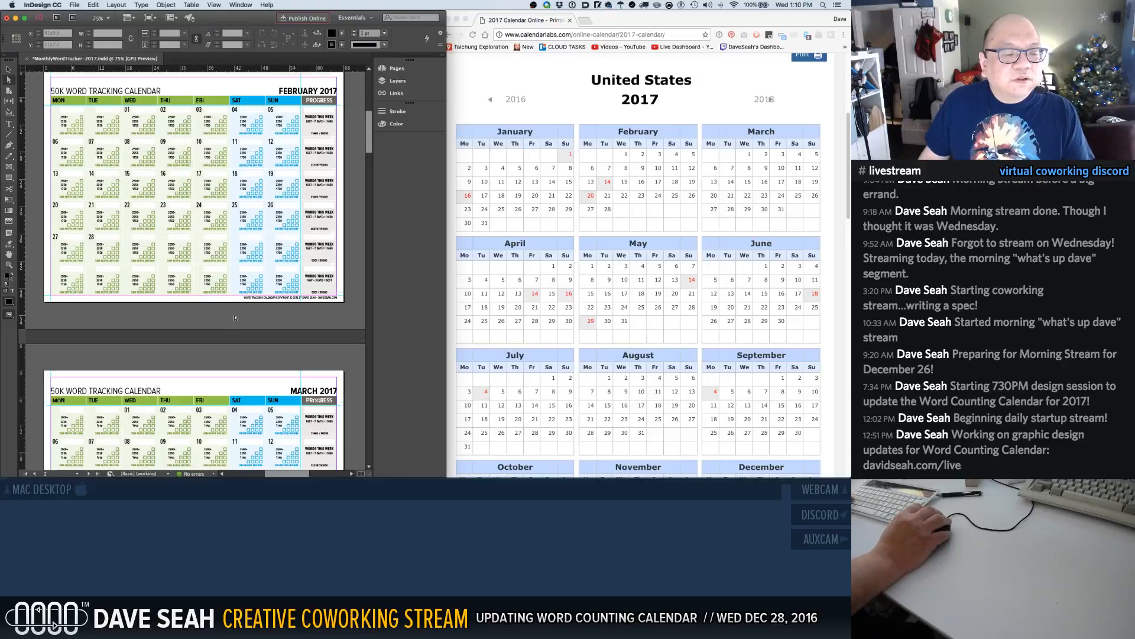
pyautogui.scroll(-10, 235, 319)
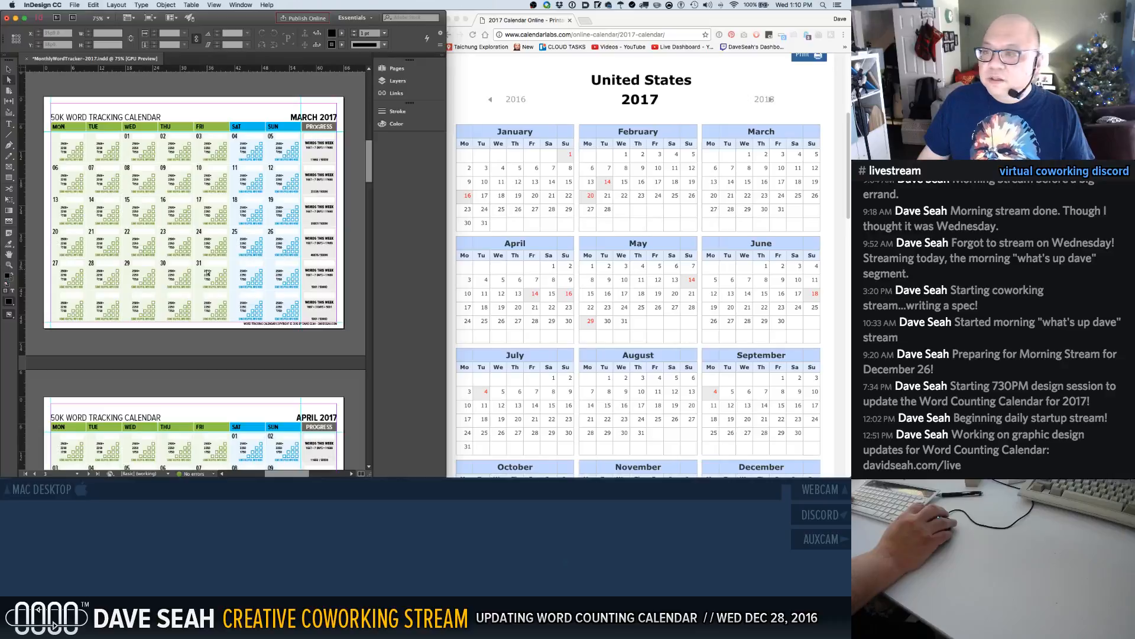
pyautogui.scroll(-5, 211, 288)
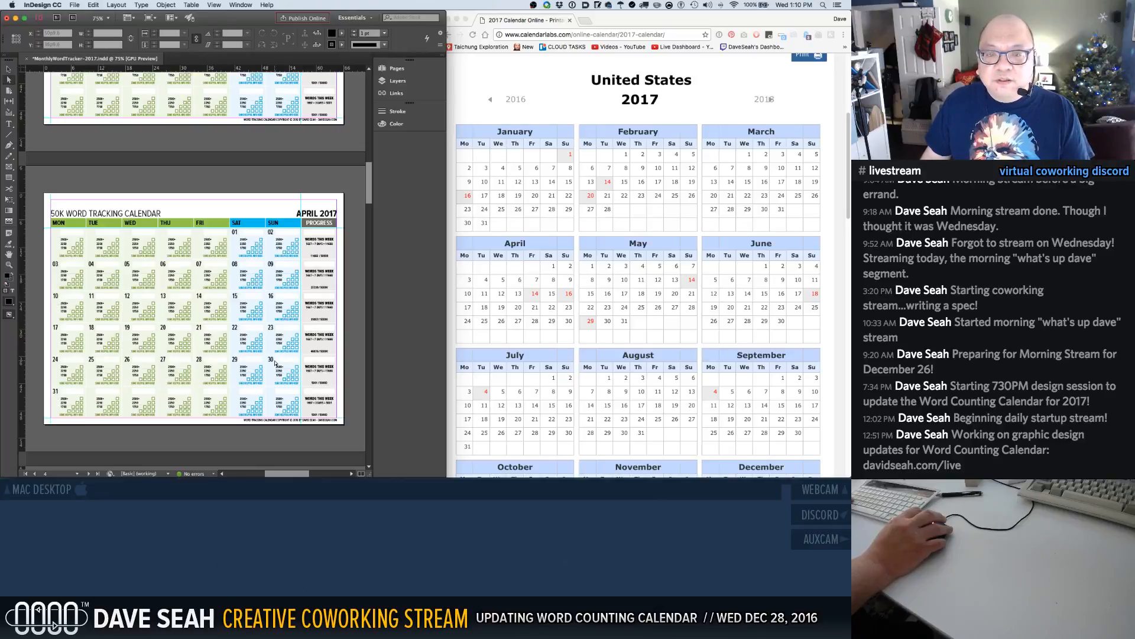
pyautogui.click(55, 391)
pyautogui.press('Delete')
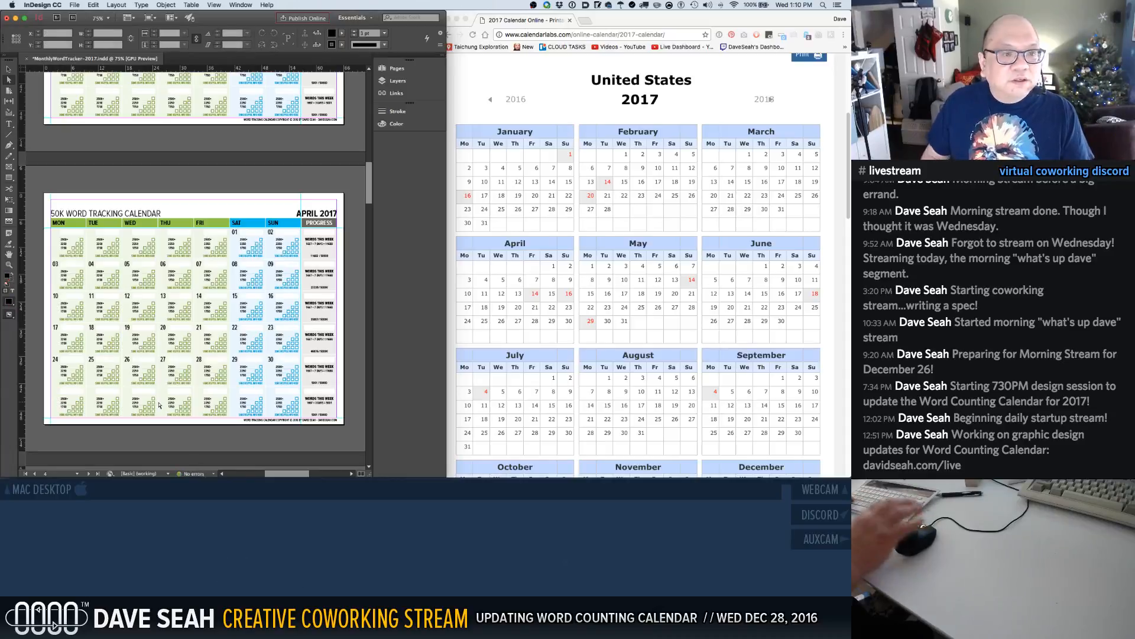
# Check the May 2017 page's dates, and delete the 31 from the June 2017 page
pyautogui.scroll(-8, 262, 339)
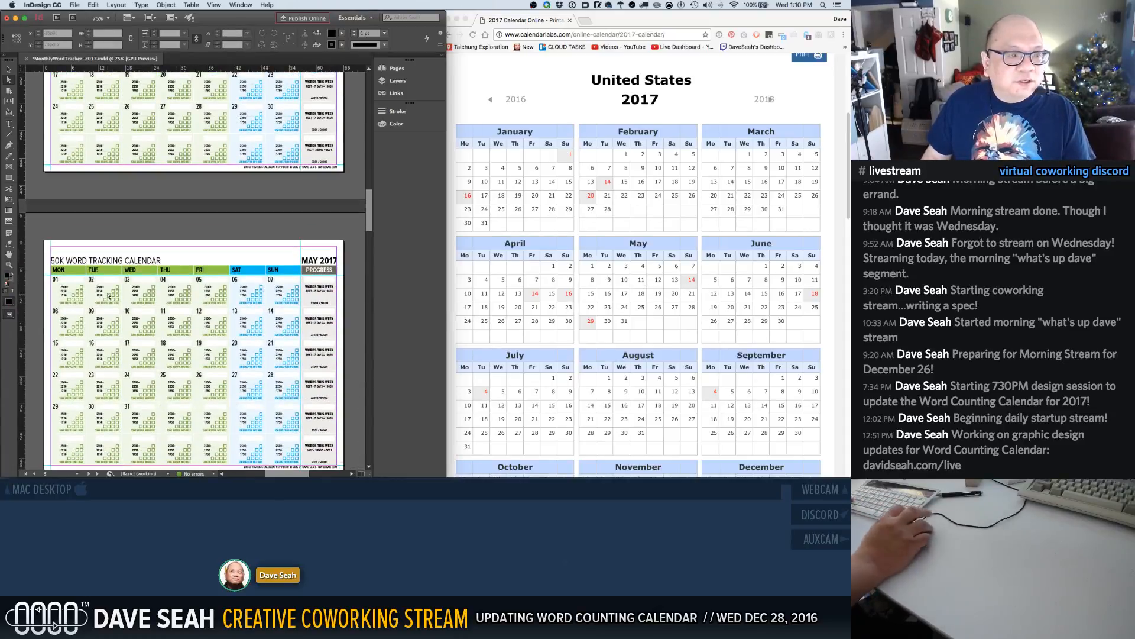
pyautogui.scroll(-1, 118, 305)
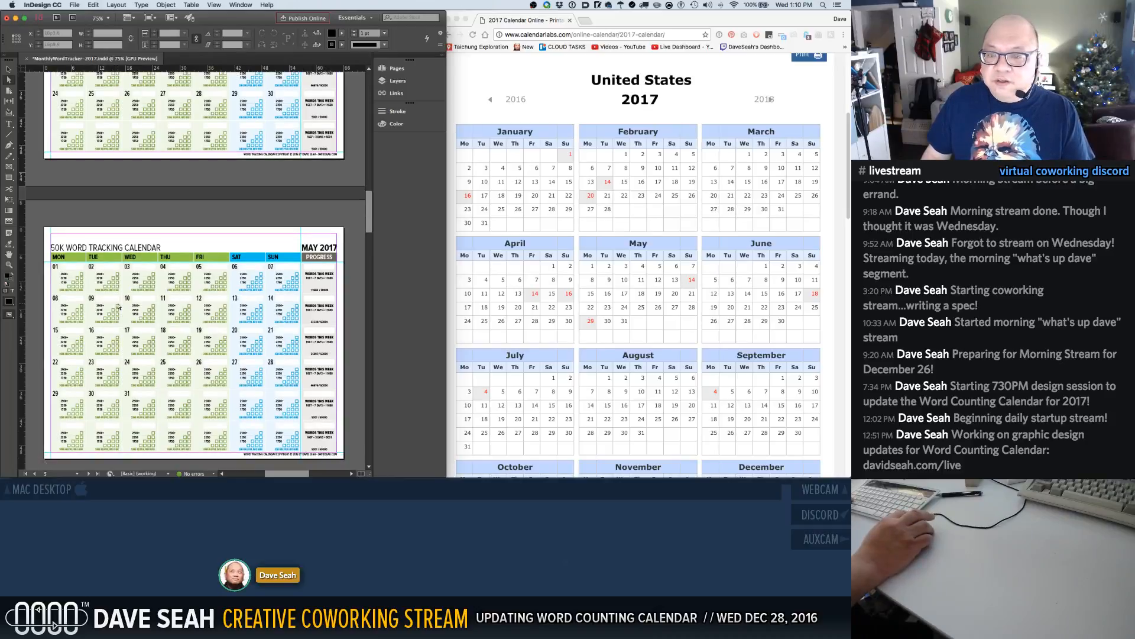
pyautogui.scroll(-1, 120, 308)
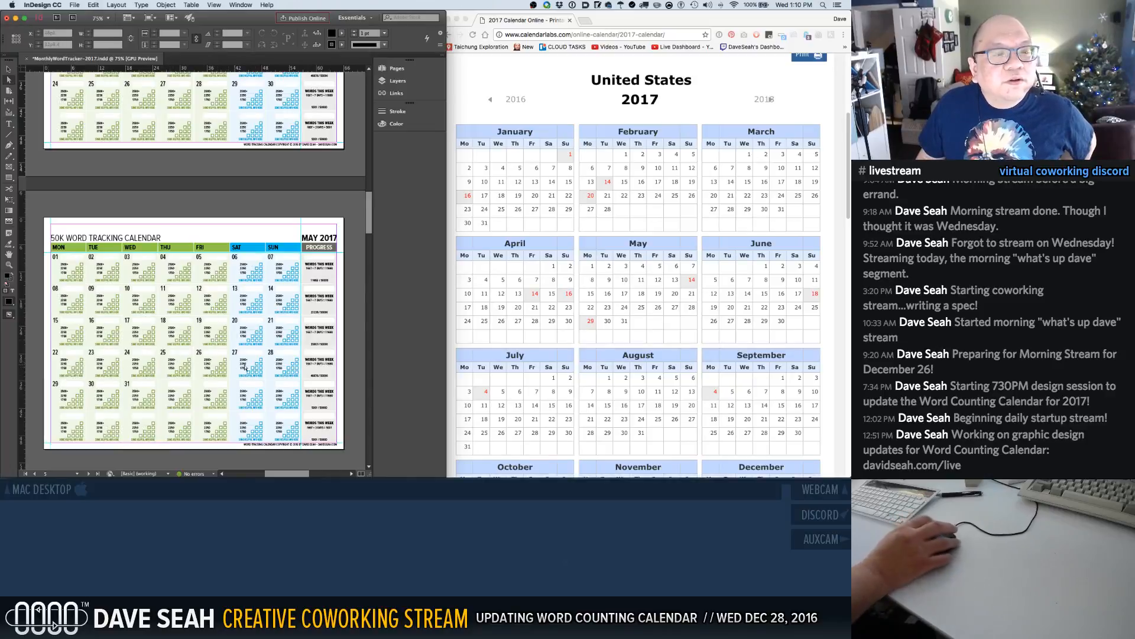
pyautogui.scroll(-8, 178, 355)
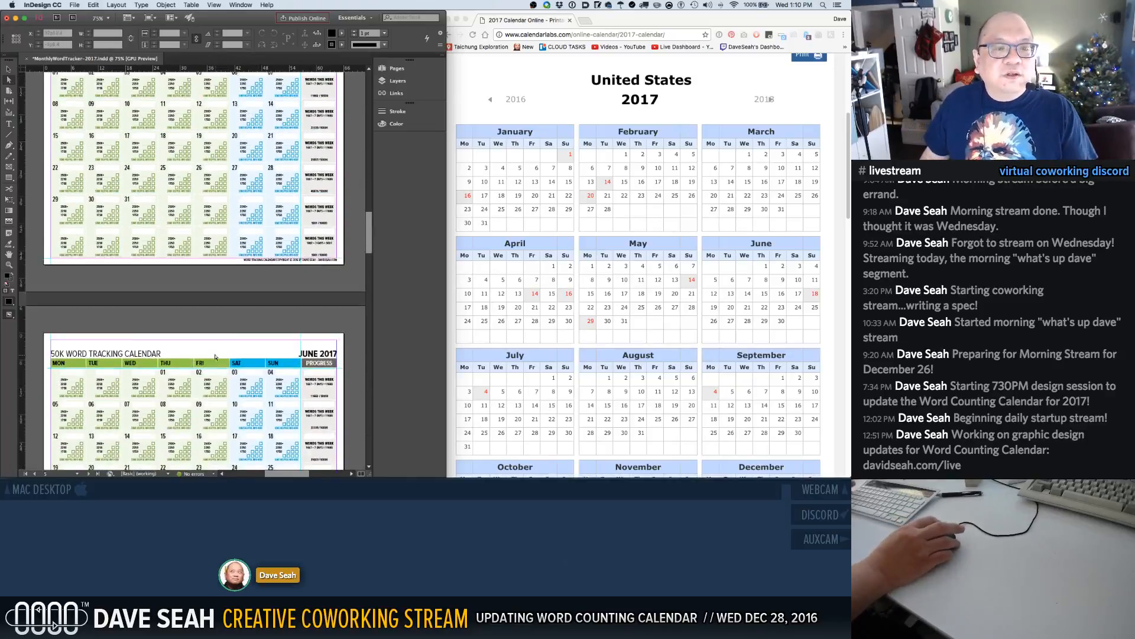
pyautogui.scroll(-1, 255, 338)
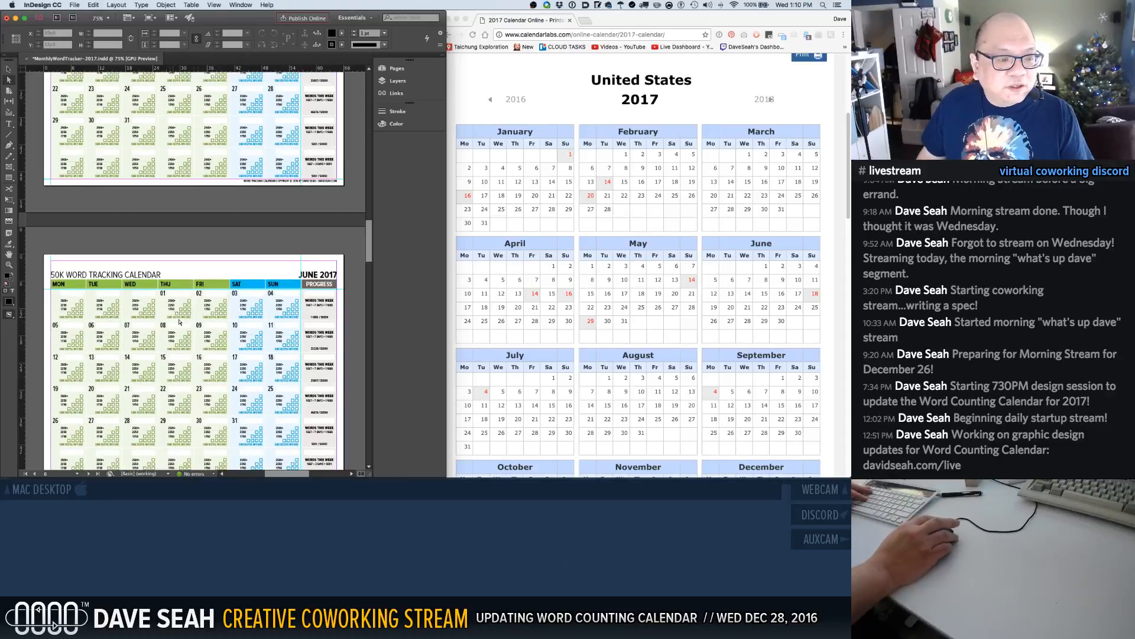
pyautogui.scroll(-1, 180, 322)
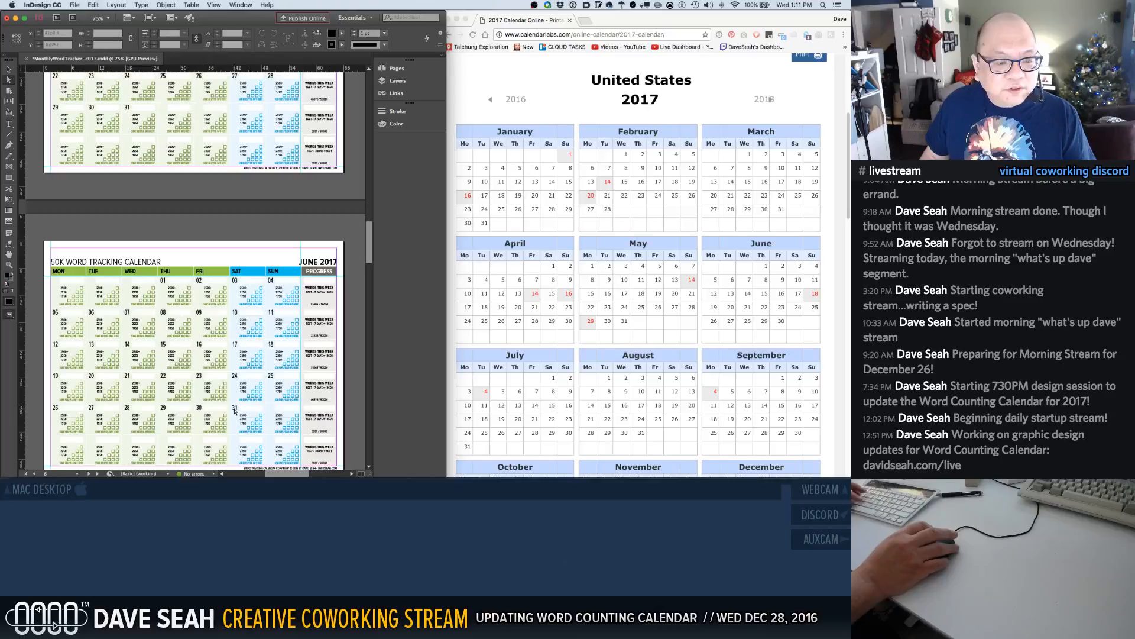
pyautogui.click(235, 408)
pyautogui.press('Delete')
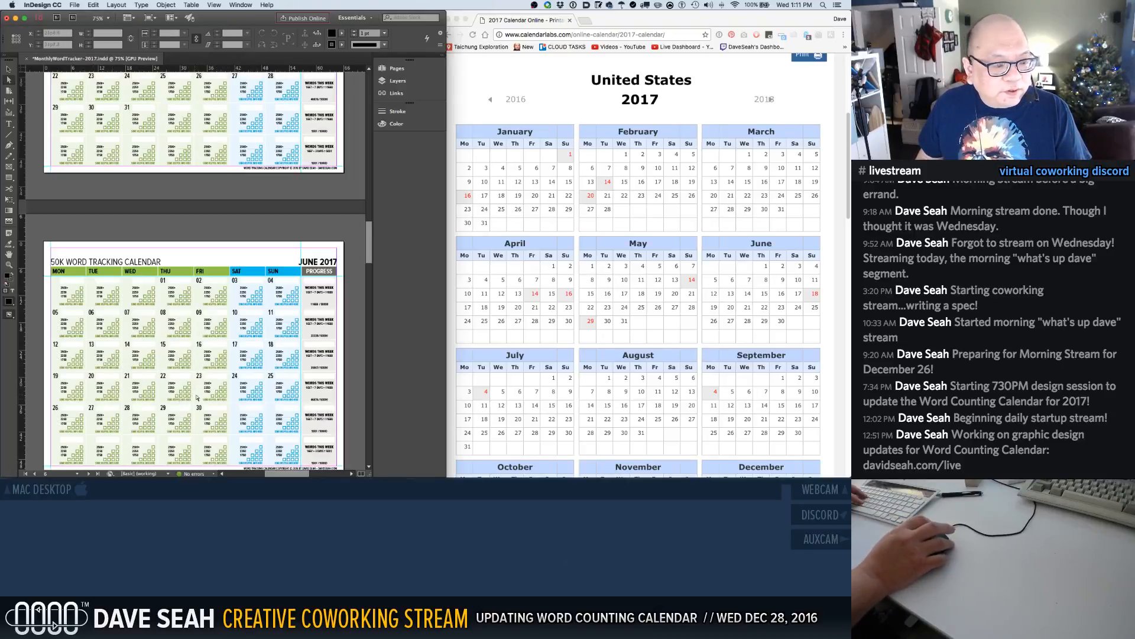
# Compare the dates on the July and August 2017 pages with the same months in the online calendar
pyautogui.scroll(-10, 198, 398)
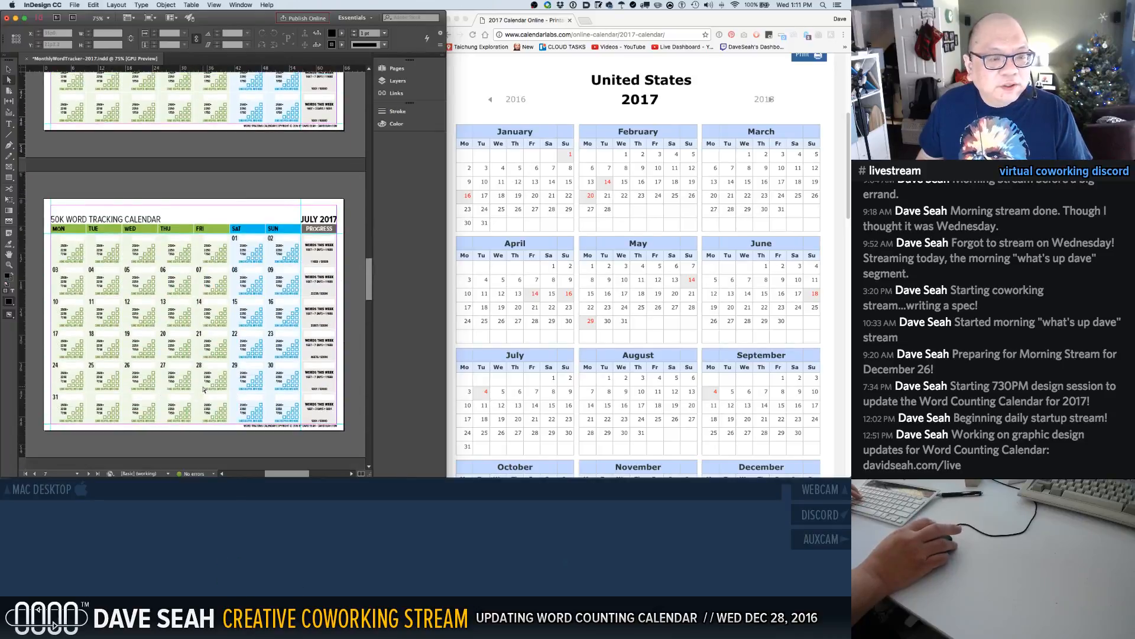
pyautogui.scroll(-3, 566, 295)
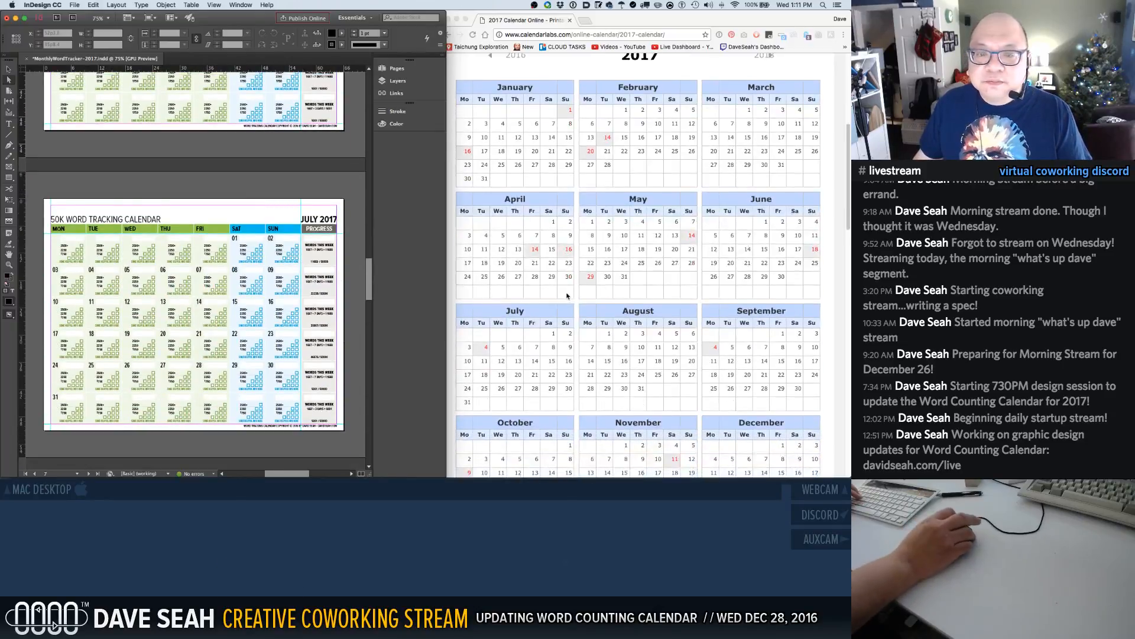
pyautogui.scroll(-2, 567, 295)
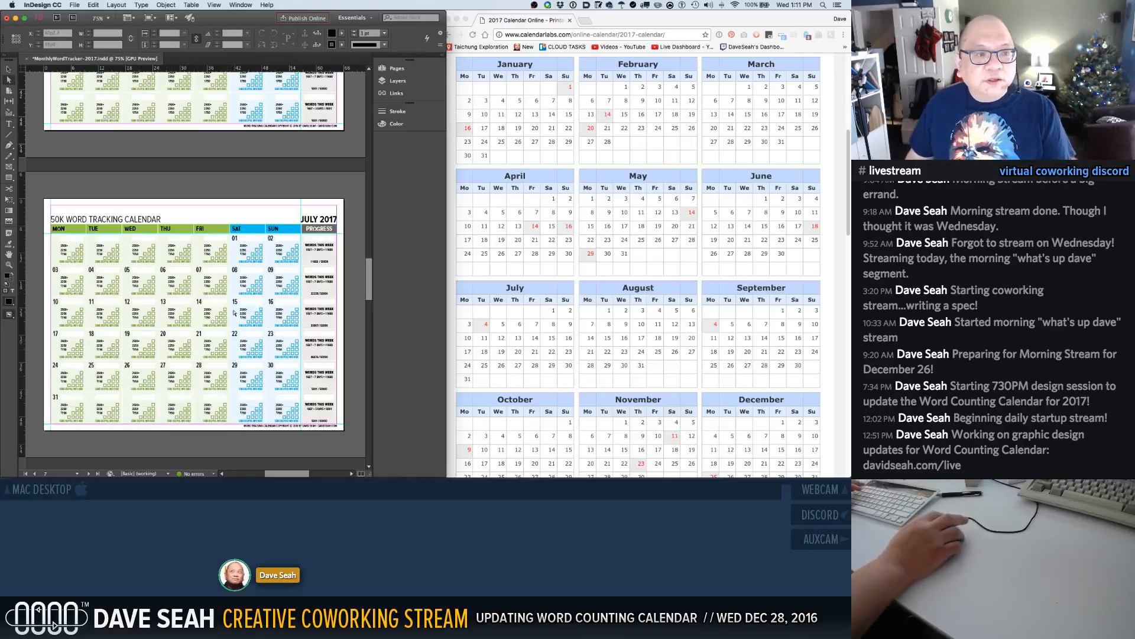
pyautogui.scroll(-8, 215, 391)
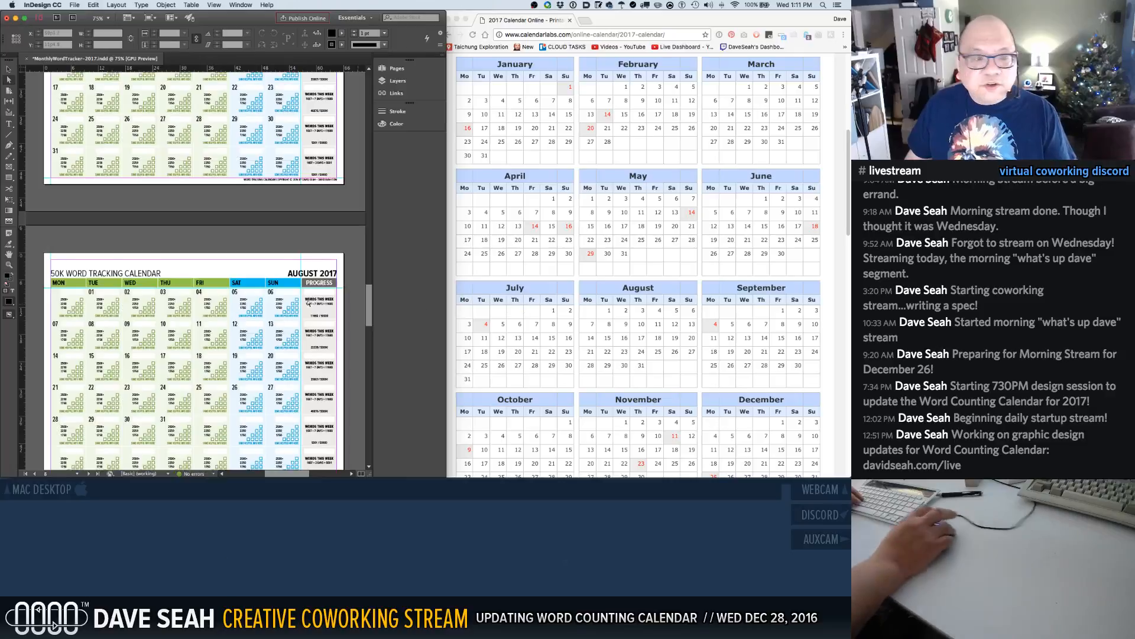
pyautogui.scroll(-3, 97, 304)
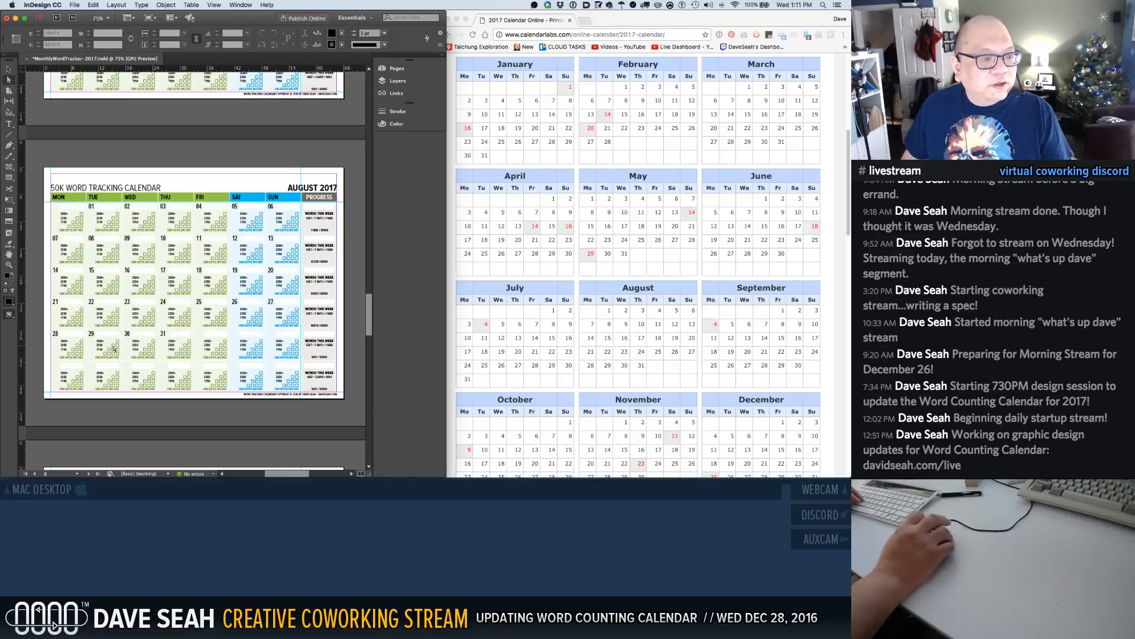
pyautogui.scroll(2, 114, 349)
pyautogui.scroll(-2, 179, 243)
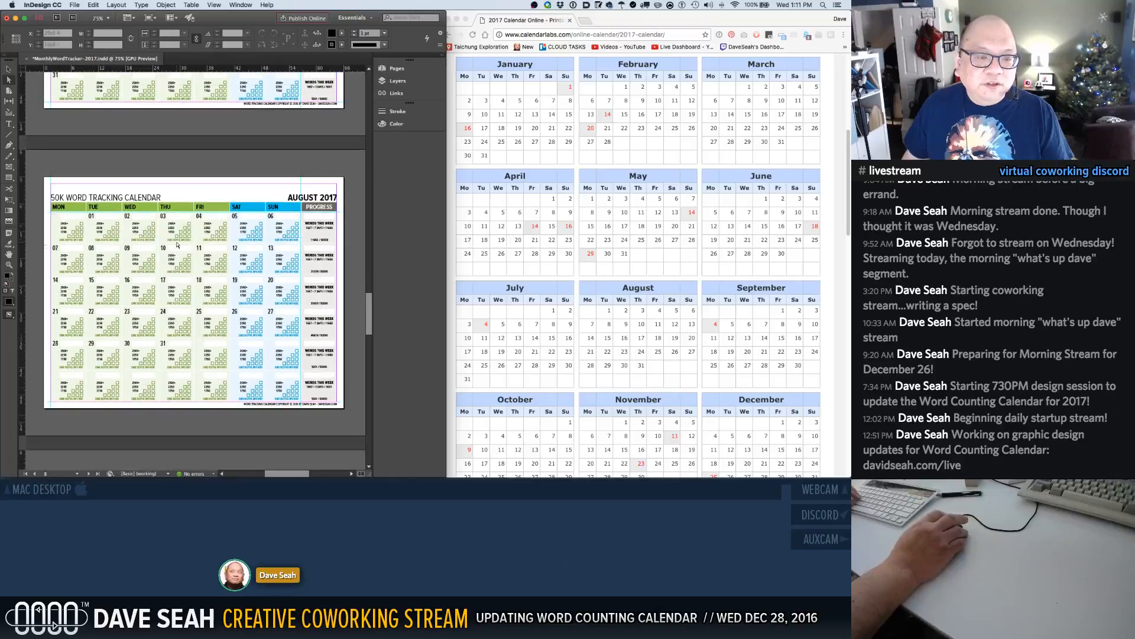
pyautogui.scroll(-2, 172, 254)
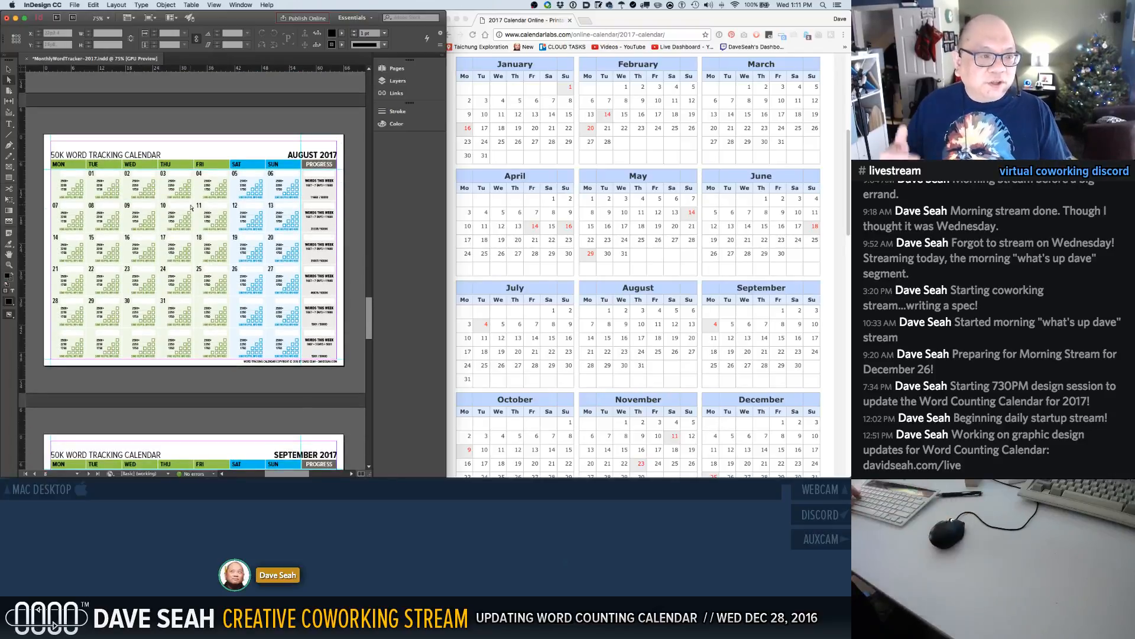
pyautogui.scroll(-4, 199, 205)
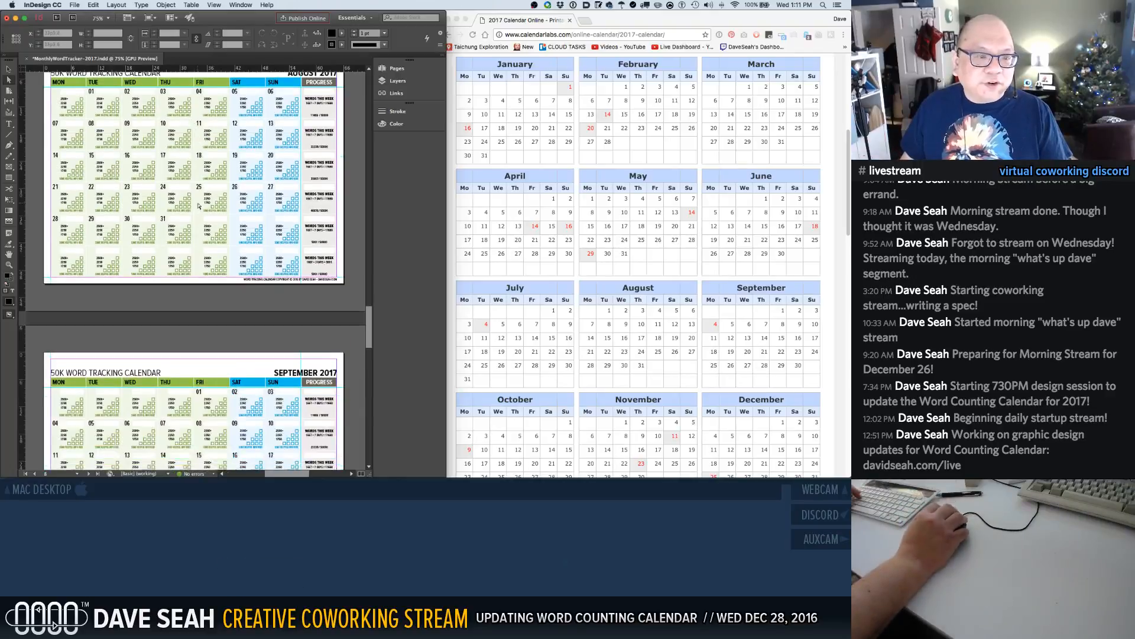
pyautogui.scroll(-7, 198, 206)
pyautogui.scroll(5, 199, 207)
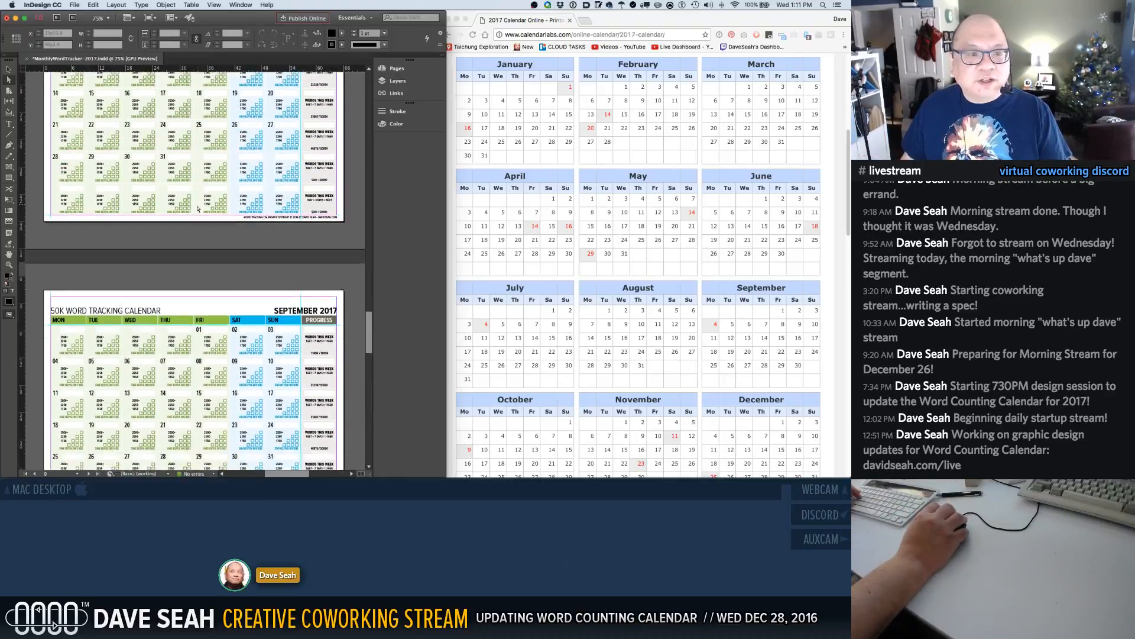
pyautogui.scroll(-7, 198, 209)
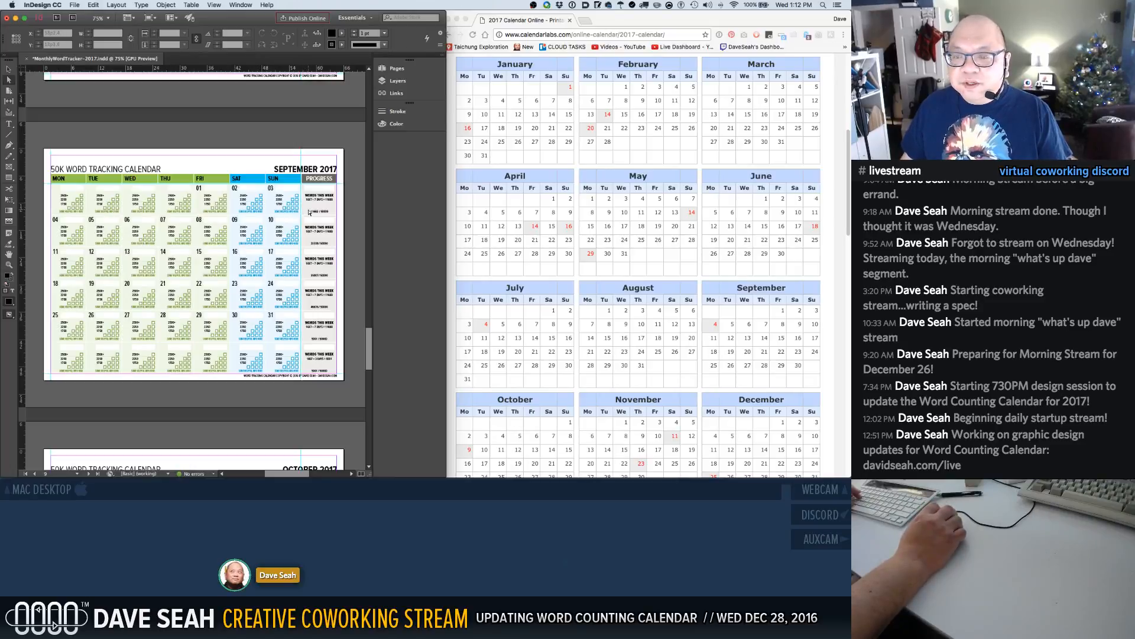
pyautogui.scroll(5, 308, 210)
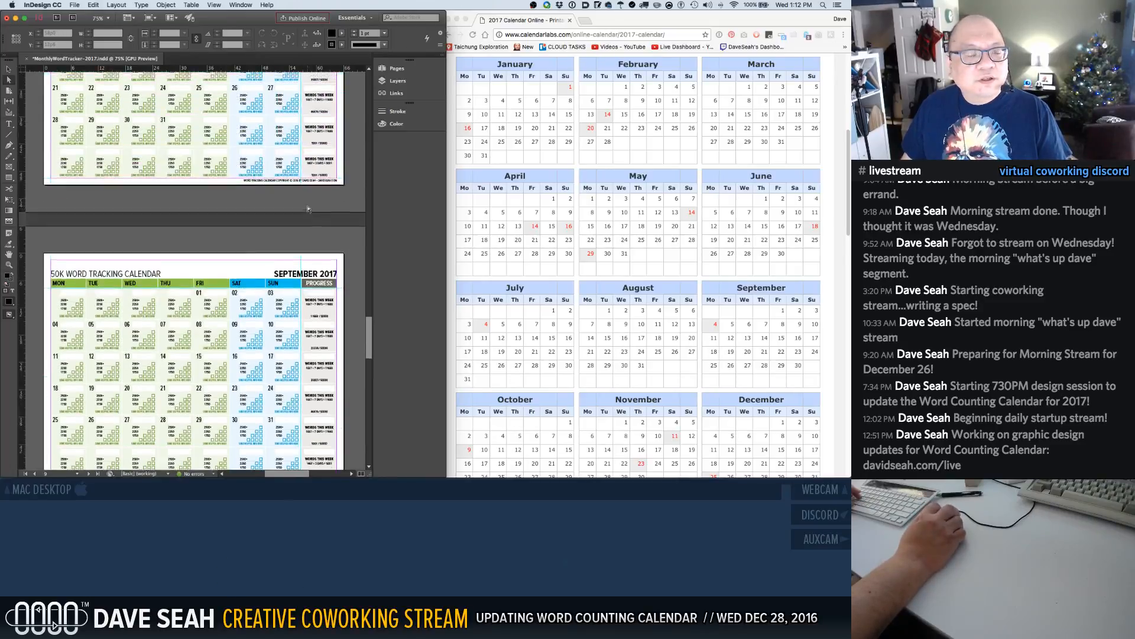
pyautogui.scroll(5, 307, 209)
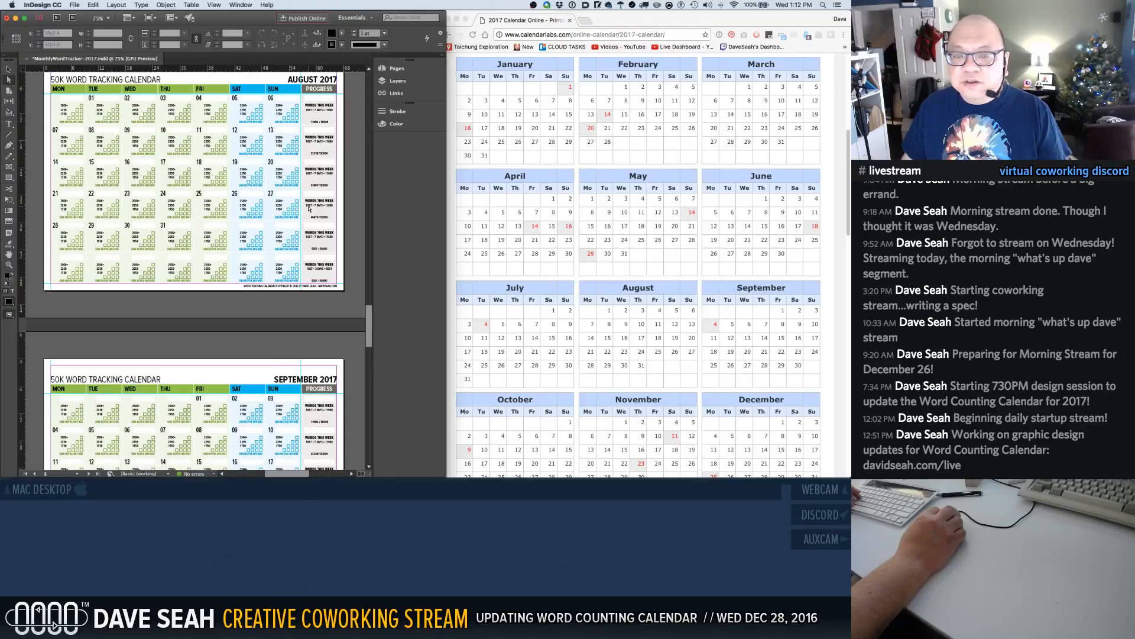
# Delete the 31 from the September 2017 page and save the document
pyautogui.scroll(-6, 308, 208)
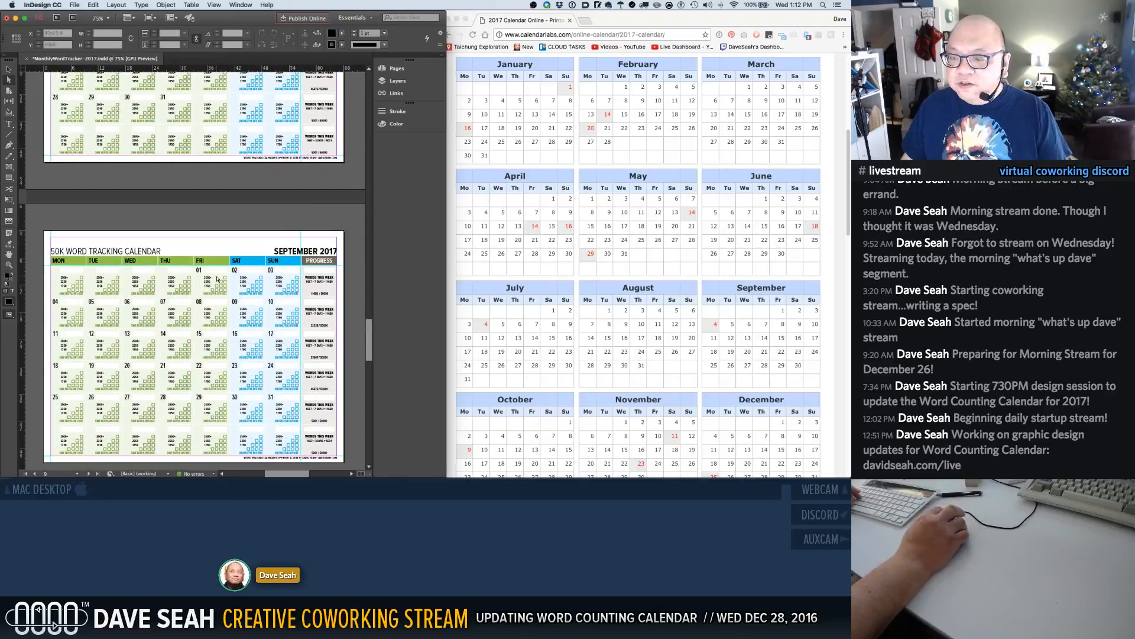
pyautogui.scroll(-1, 219, 279)
pyautogui.scroll(-2, 218, 279)
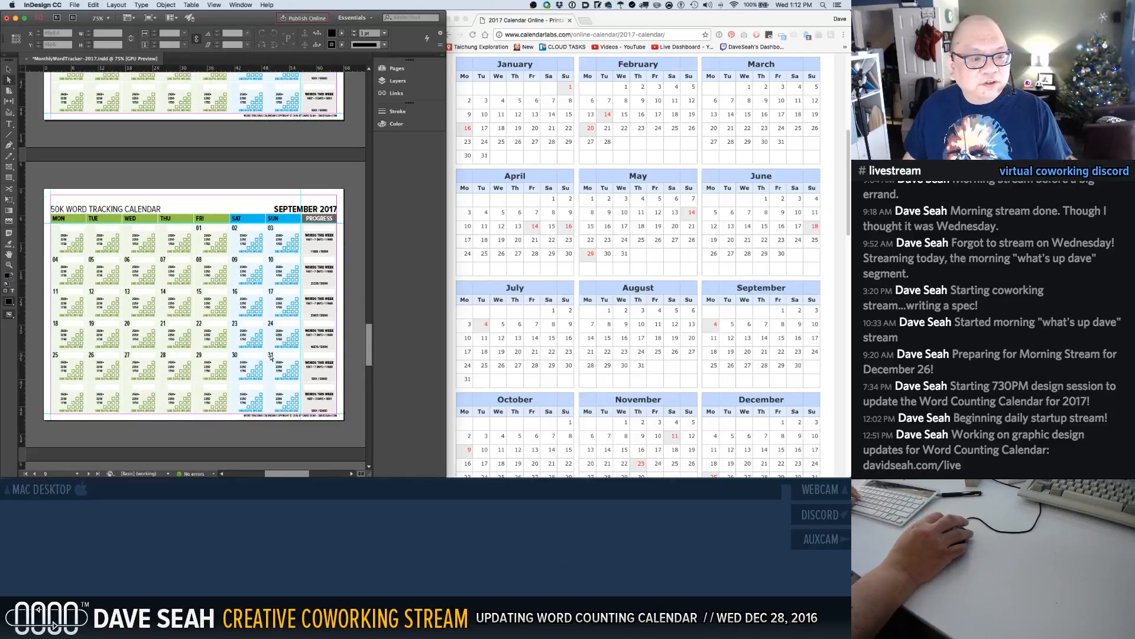
pyautogui.click(272, 356)
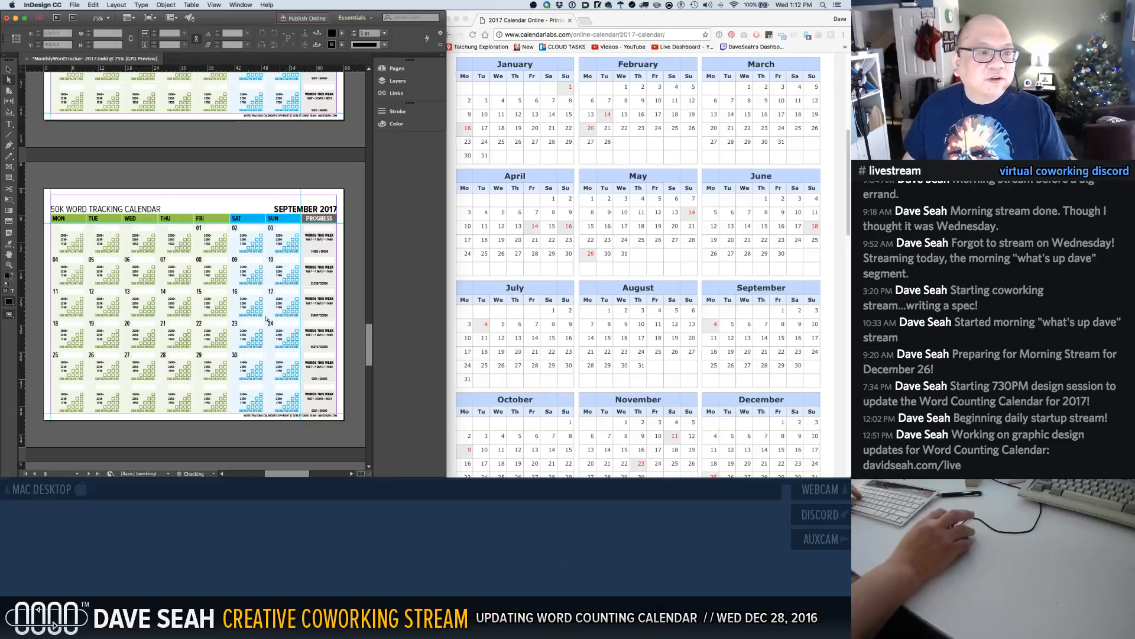
pyautogui.click(223, 177)
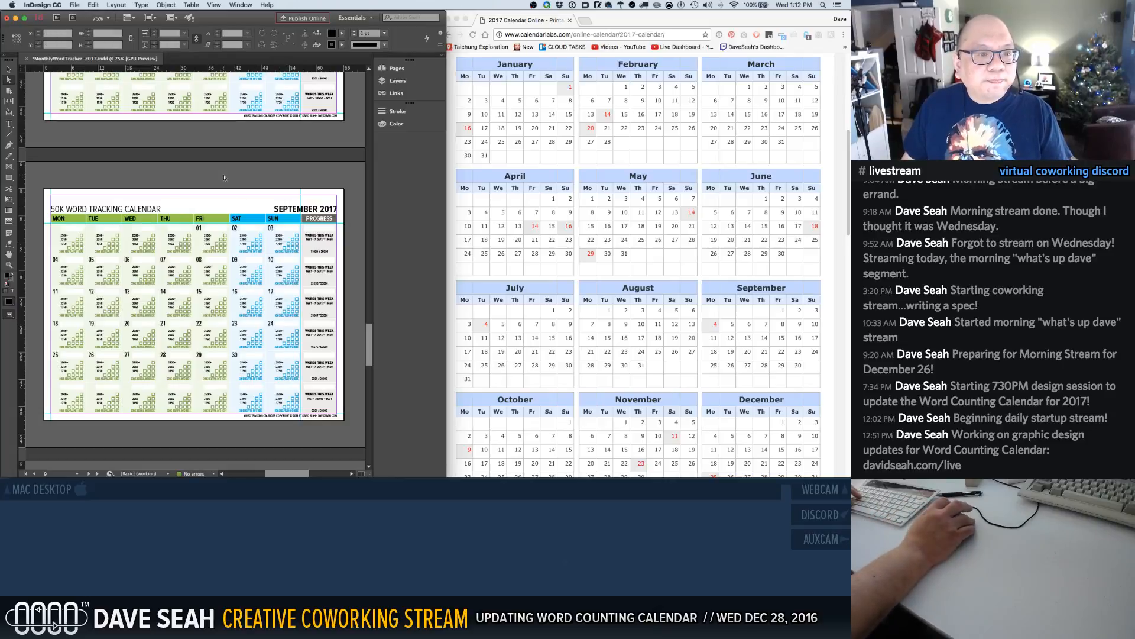
pyautogui.press('super+s')
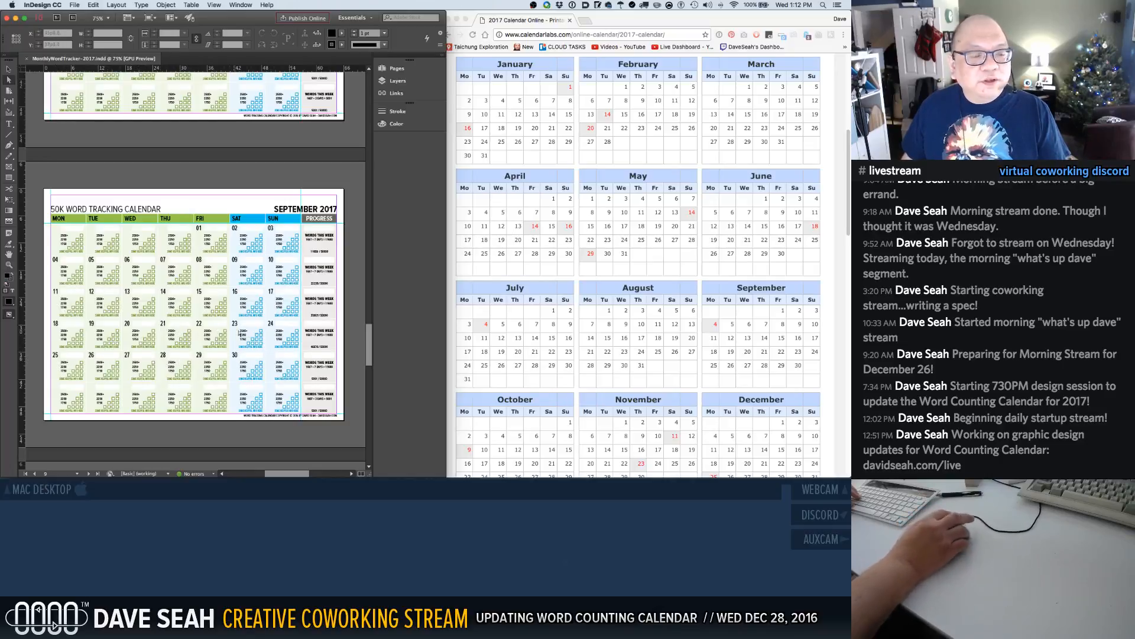
# Check the October 2017 page's dates against the online calendar, and delete the 31 from the November 2017 page
pyautogui.scroll(-10, 225, 365)
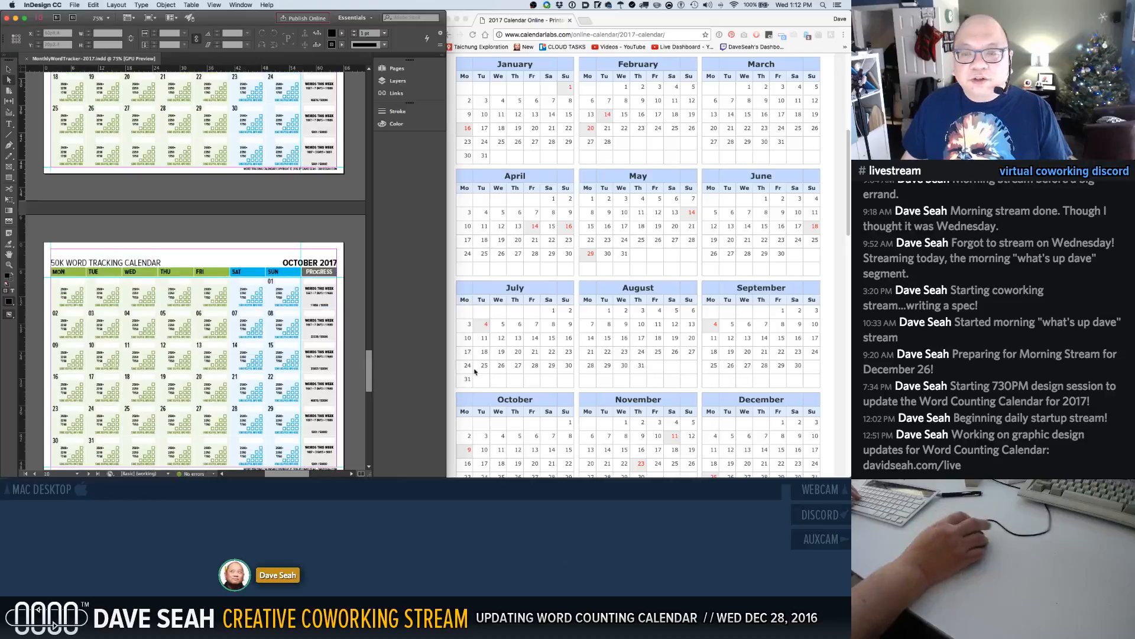
pyautogui.scroll(-5, 581, 346)
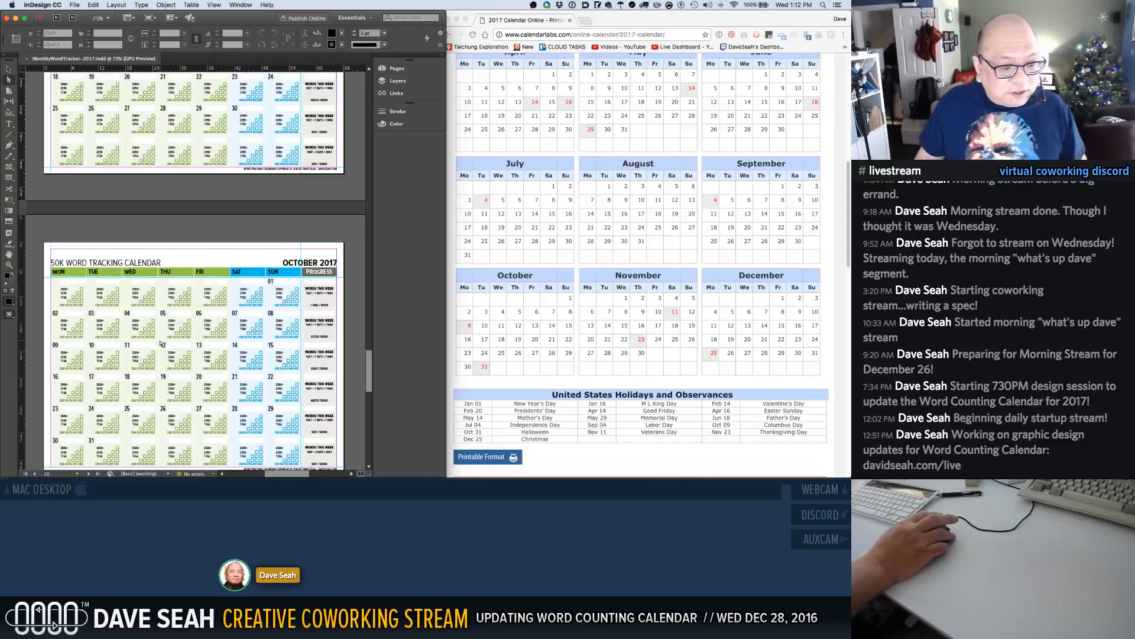
pyautogui.scroll(-10, 297, 324)
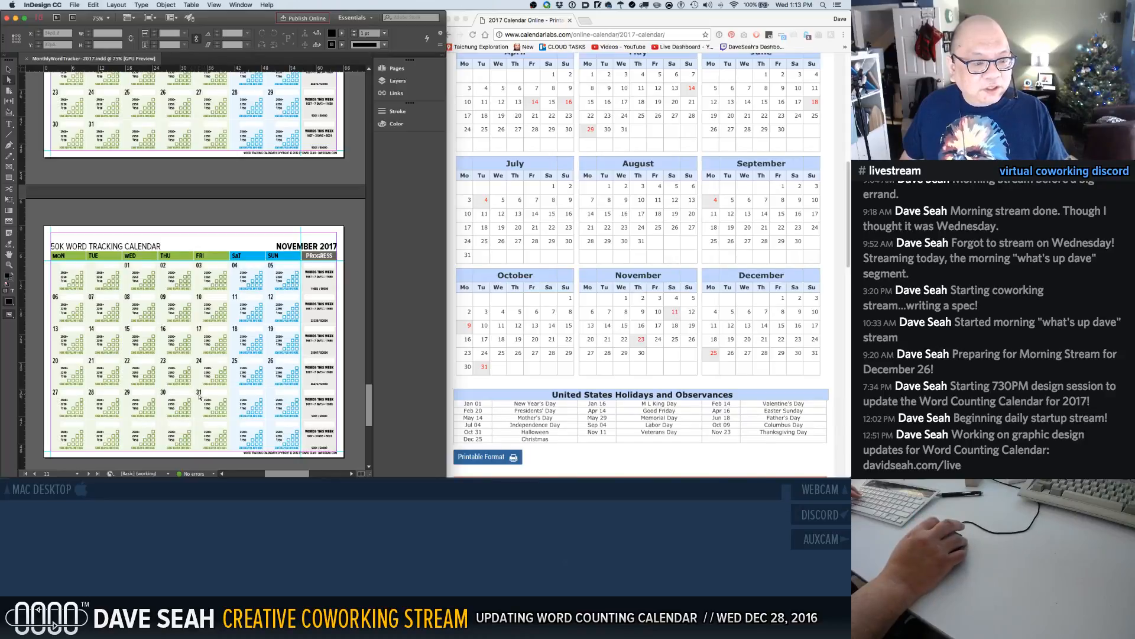
pyautogui.press('Delete')
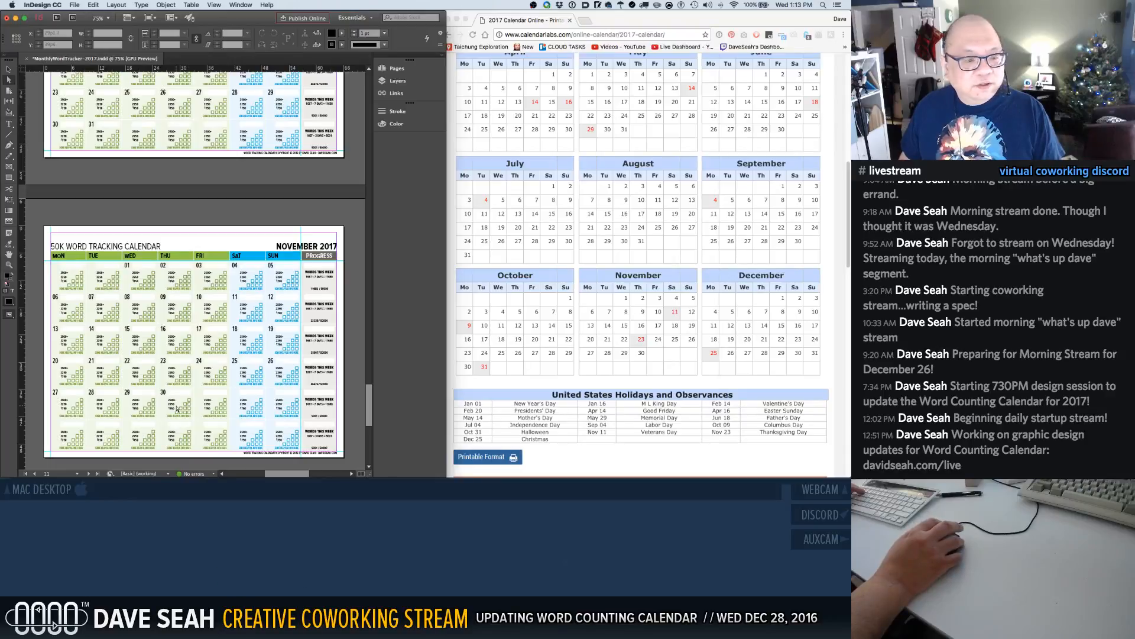
# Check the December 2017 page's dates against the online calendar and save the document
pyautogui.scroll(-10, 331, 367)
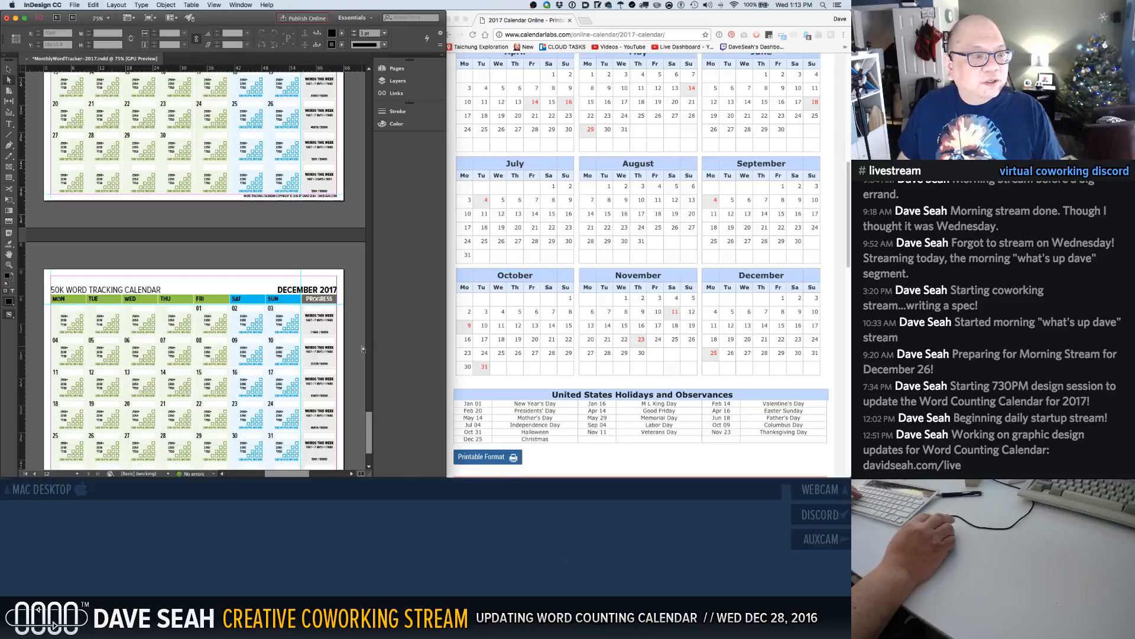
pyautogui.scroll(-2, 363, 349)
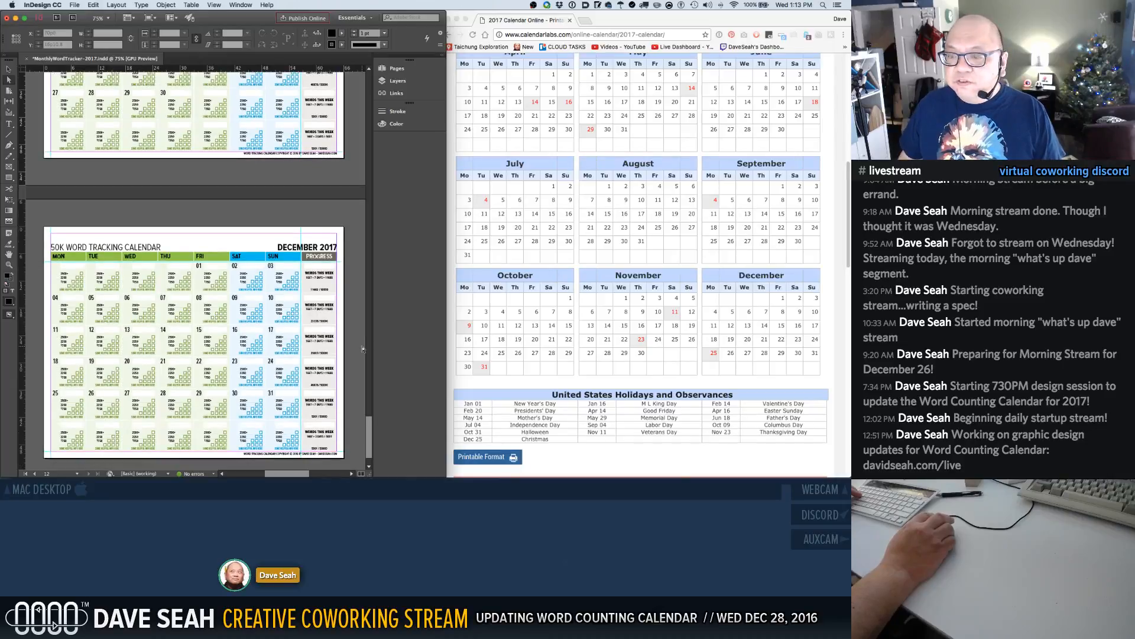
pyautogui.scroll(-1, 295, 342)
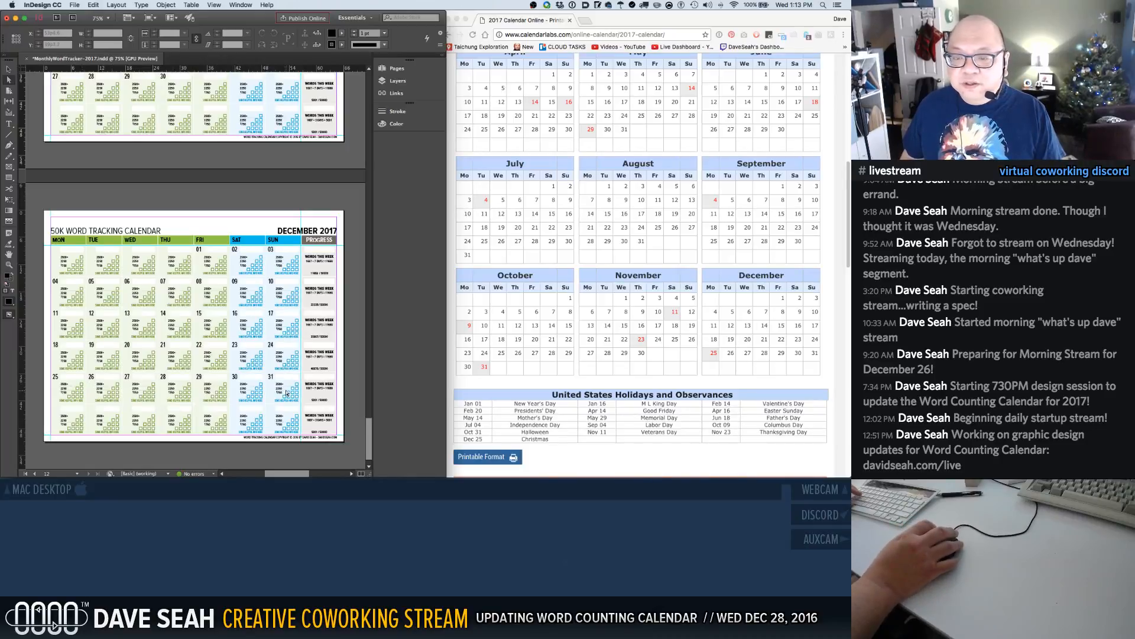
pyautogui.press('super+s')
pyautogui.scroll(-1, 197, 343)
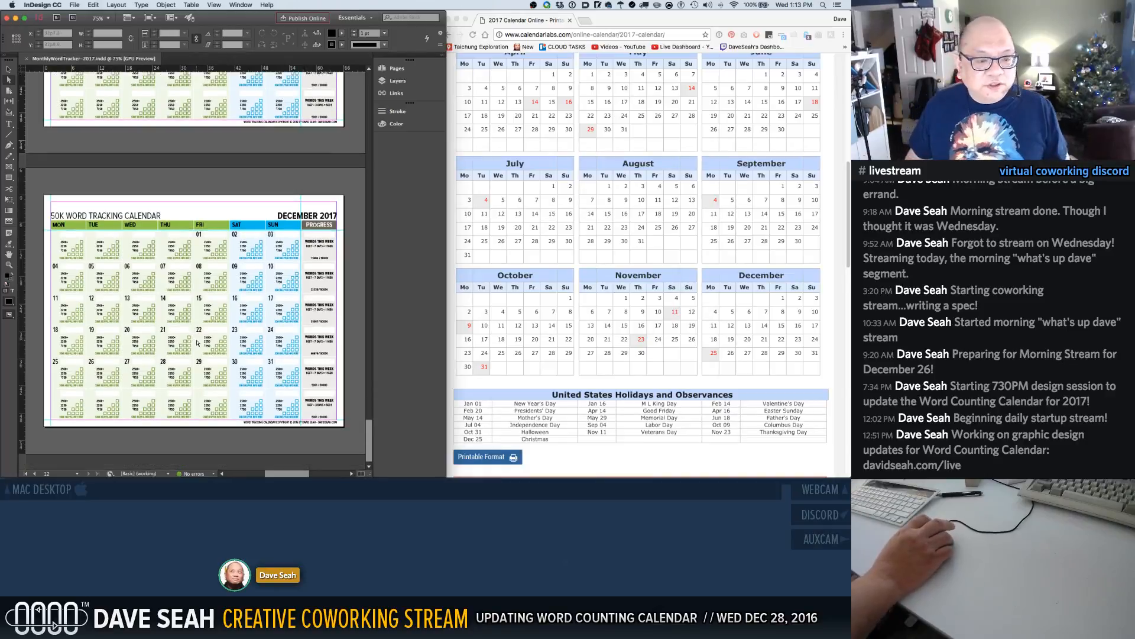
# Review the month pages from the start of the year through December 2017 to examine their dates and headings
pyautogui.scroll(20, 197, 343)
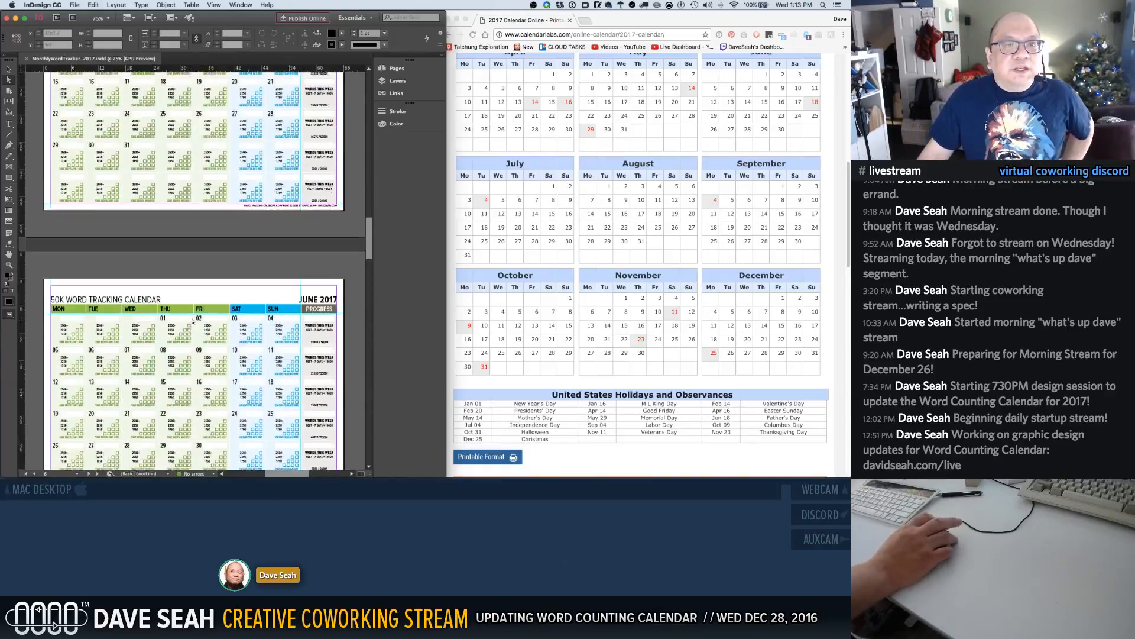
pyautogui.scroll(20, 192, 321)
pyautogui.scroll(-8, 222, 310)
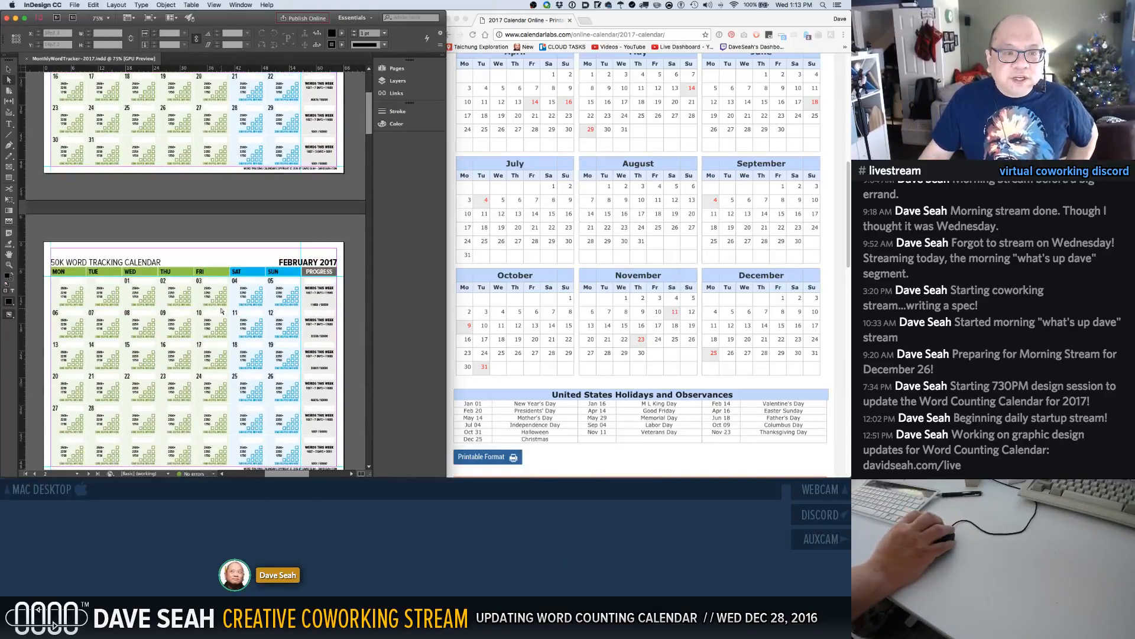
pyautogui.scroll(-10, 221, 309)
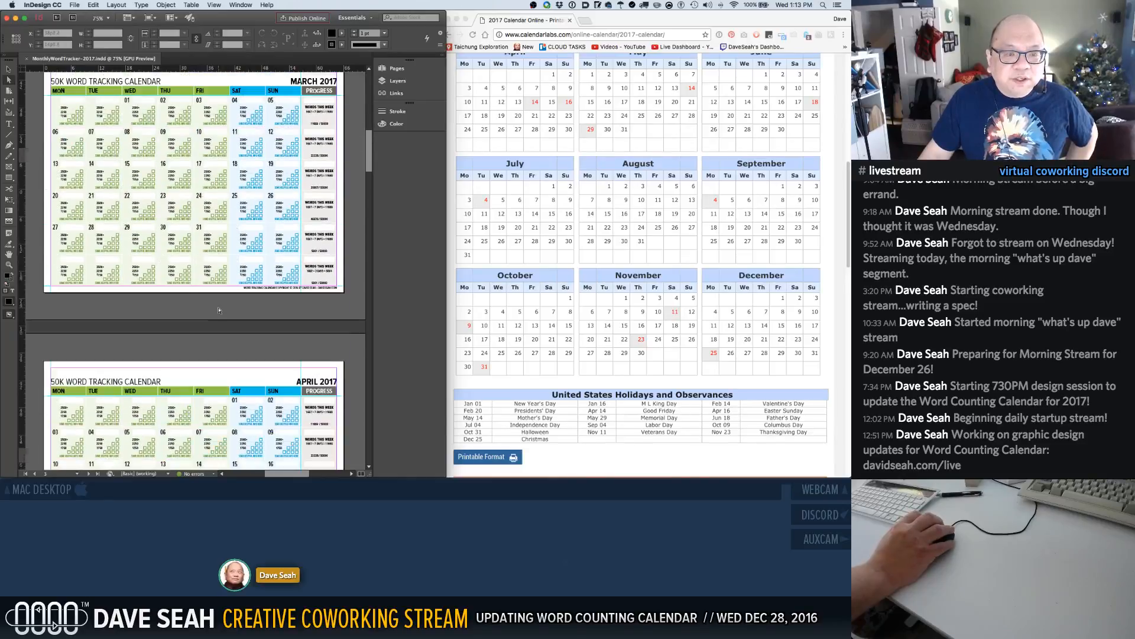
pyautogui.scroll(-15, 217, 310)
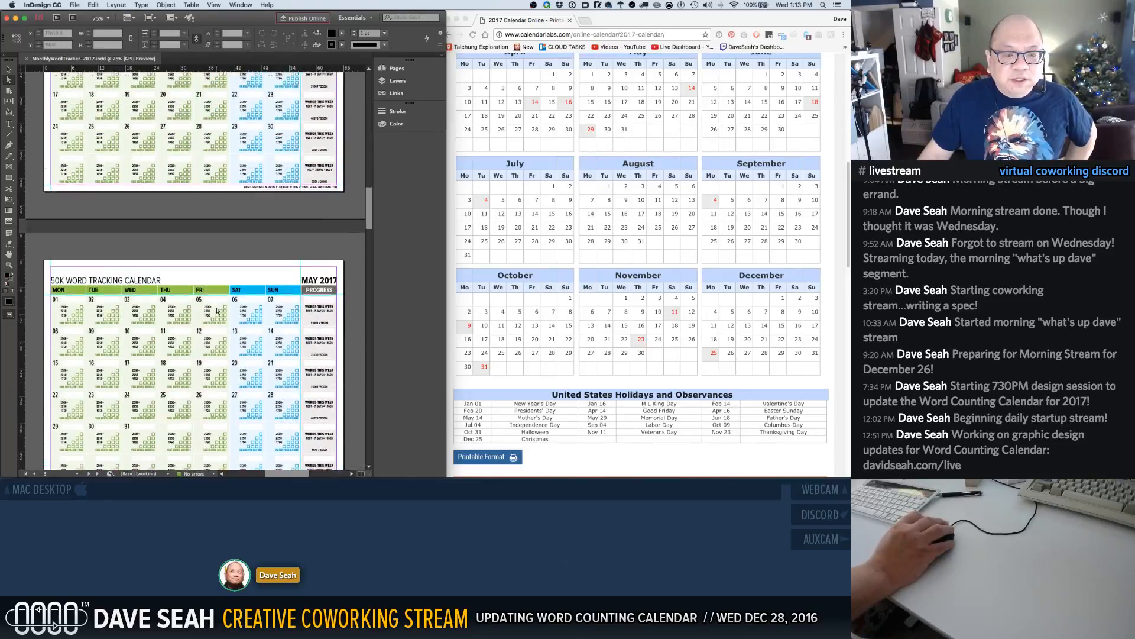
pyautogui.scroll(-8, 217, 310)
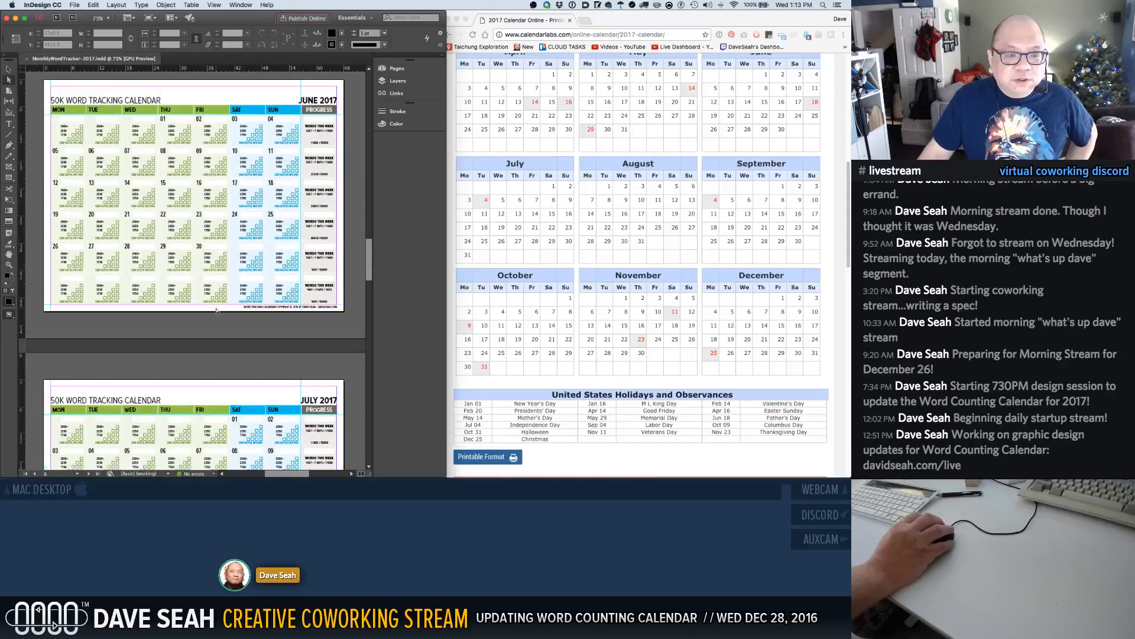
pyautogui.scroll(-15, 215, 310)
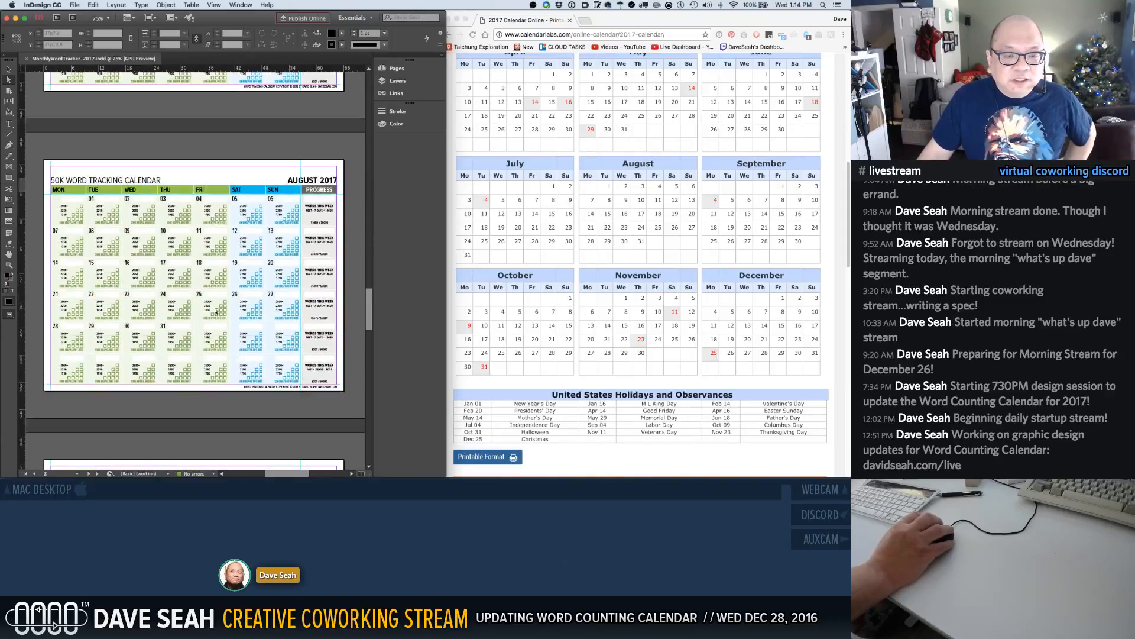
pyautogui.scroll(-5, 215, 310)
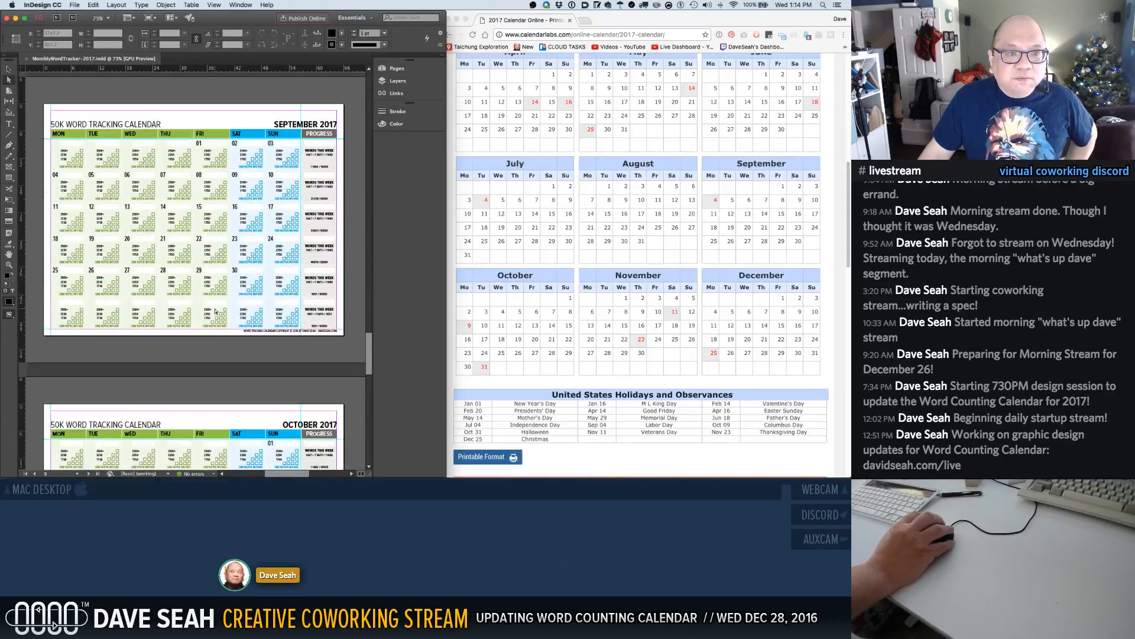
pyautogui.scroll(-4, 216, 310)
pyautogui.scroll(-9, 215, 312)
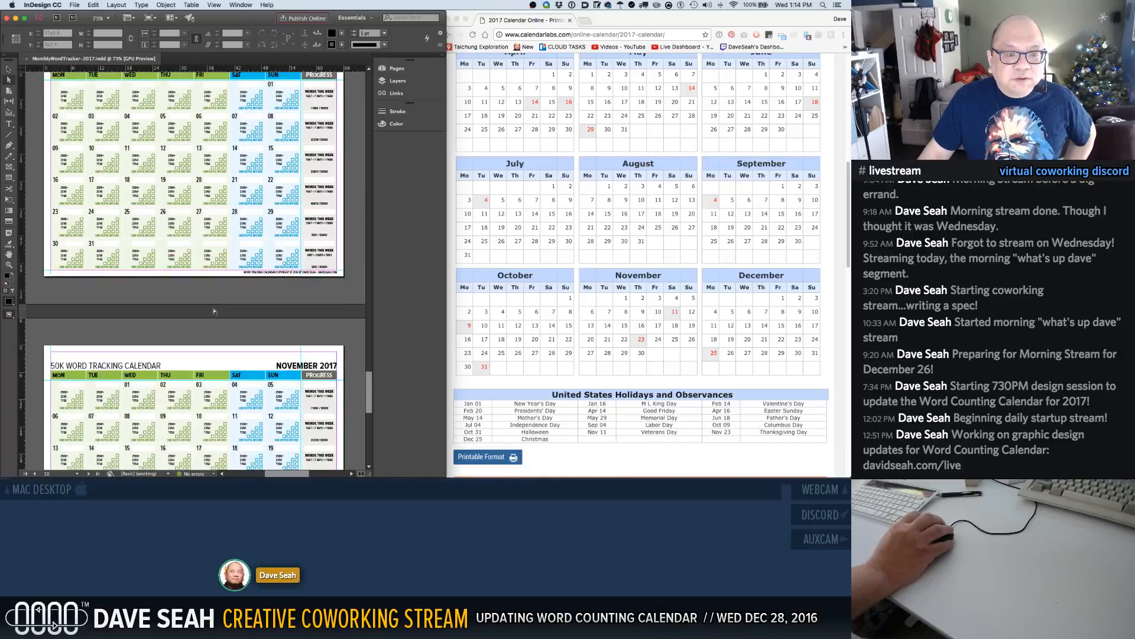
pyautogui.scroll(-9, 214, 311)
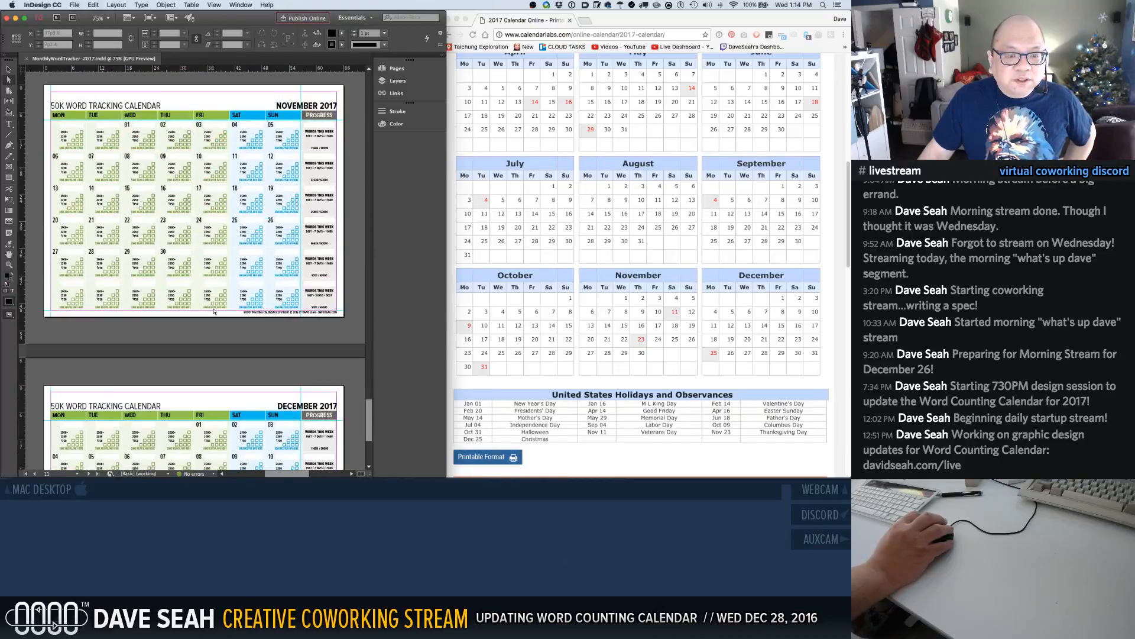
pyautogui.scroll(20, 214, 311)
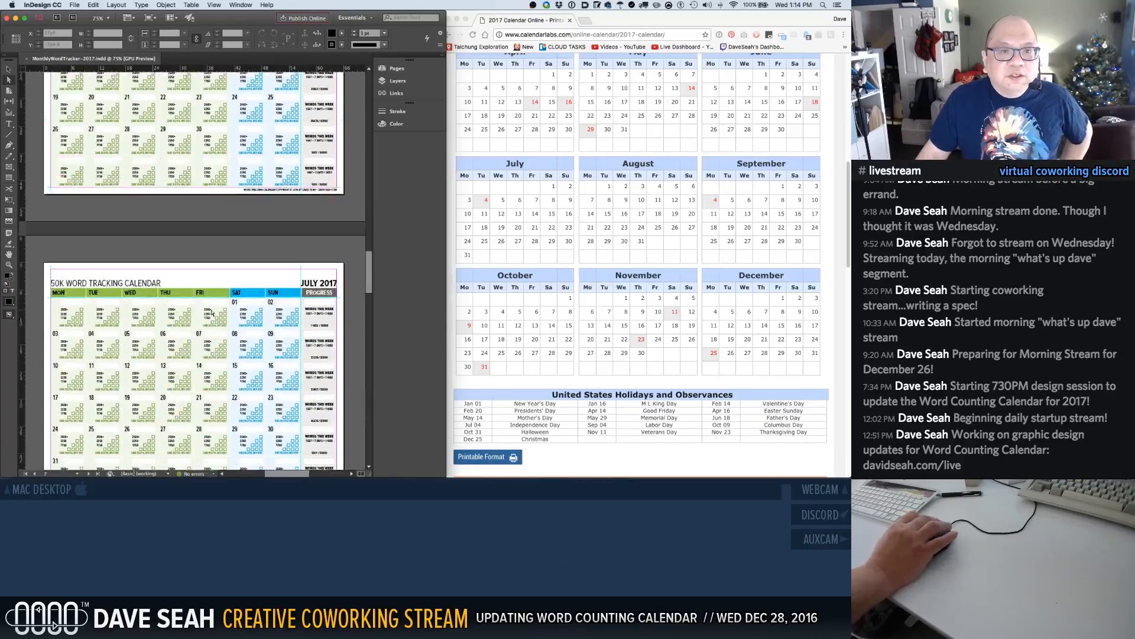
# Return to the January 2017 page and enlarge the view around its weekend and progress columns
pyautogui.scroll(12, 210, 312)
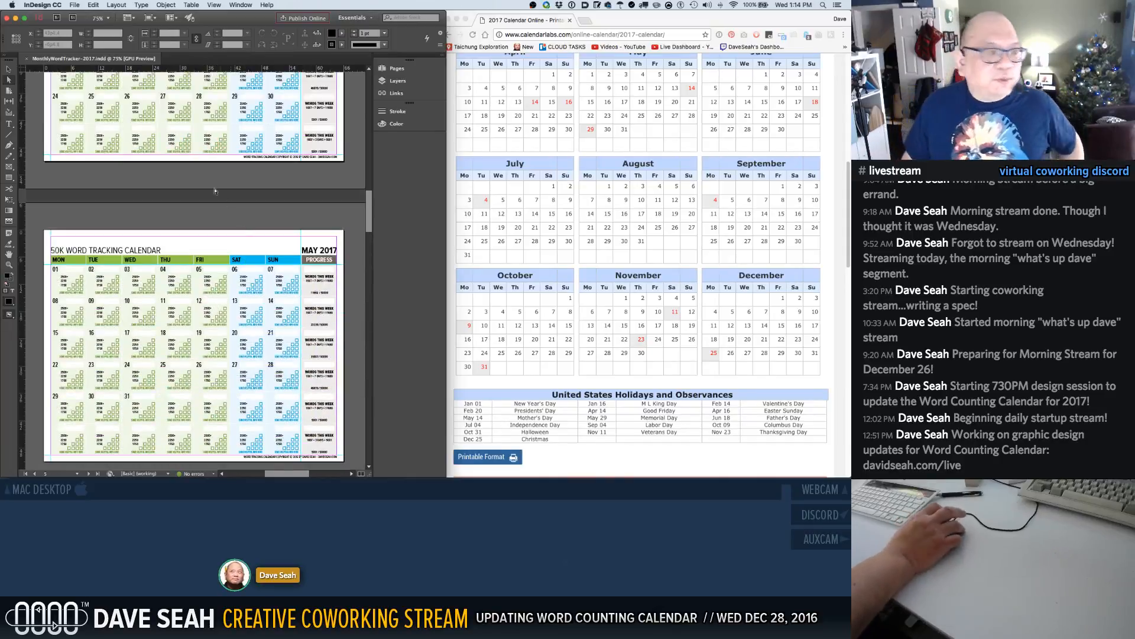
pyautogui.scroll(3, 131, 203)
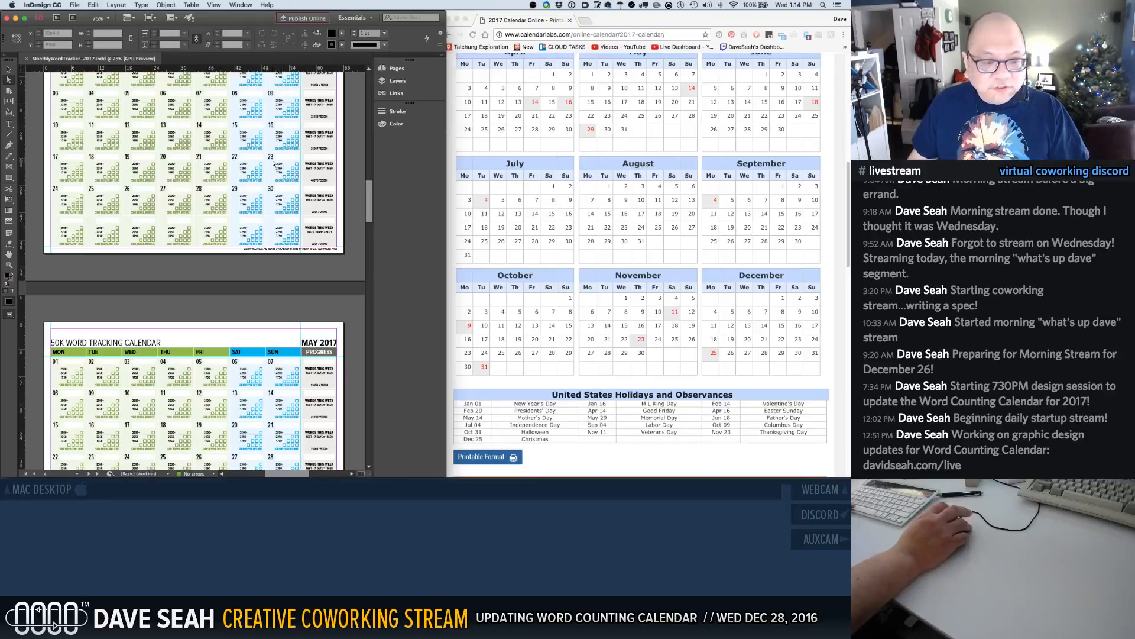
pyautogui.click(307, 168)
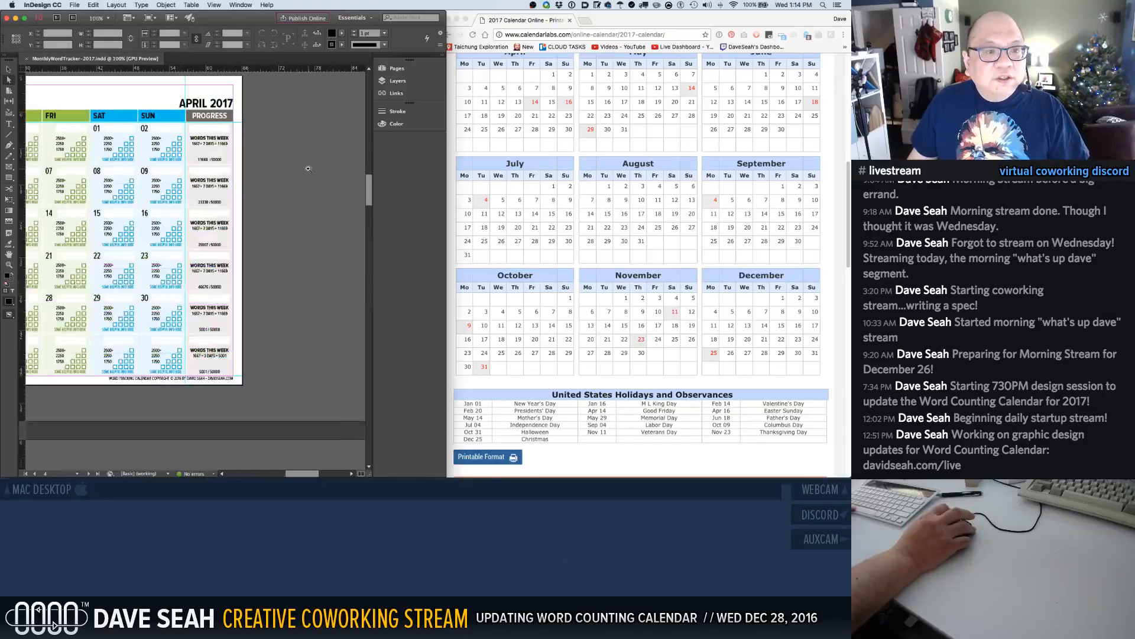
pyautogui.scroll(15, 255, 180)
pyautogui.click(257, 173)
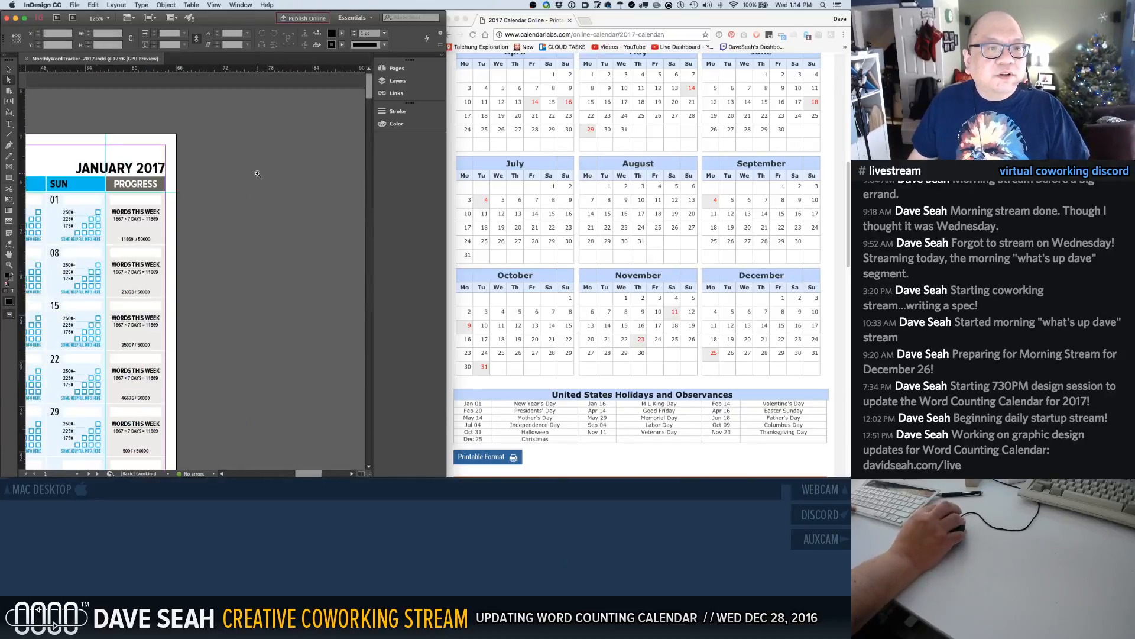
pyautogui.moveTo(227, 174); pyautogui.dragTo(350, 113)
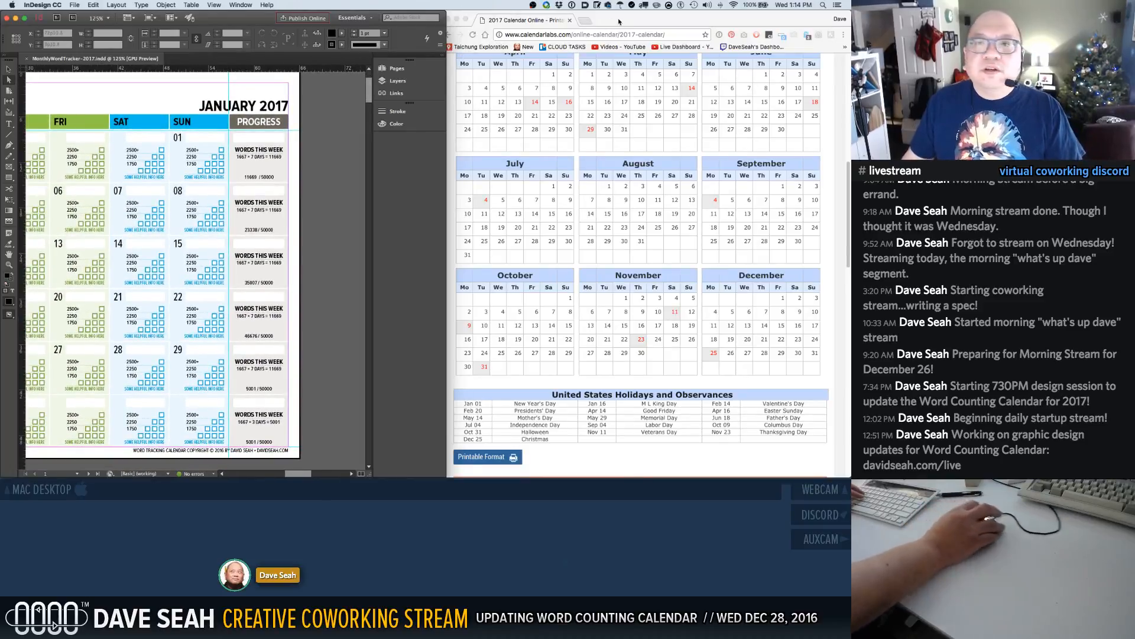
# Switch from the online calendar to the MagicWordCalculator.xlsx spreadsheet in Excel and resize its window to fit beside the InDesign calendar
pyautogui.click(453, 29)
pyautogui.click(447, 20)
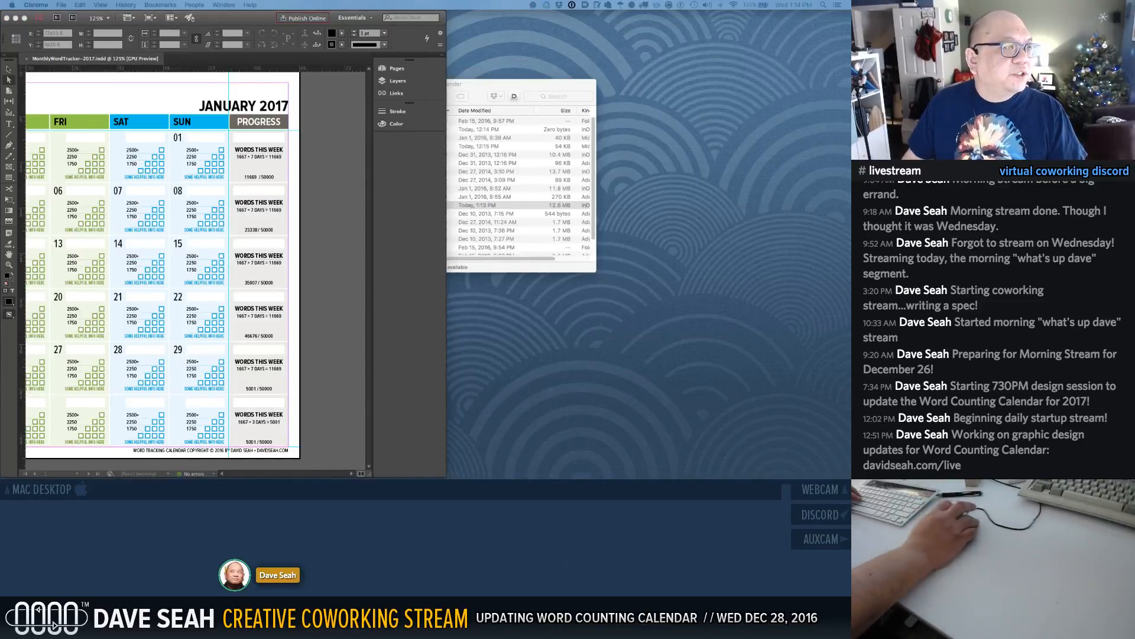
pyautogui.moveTo(0, 113); pyautogui.dragTo(648, 22)
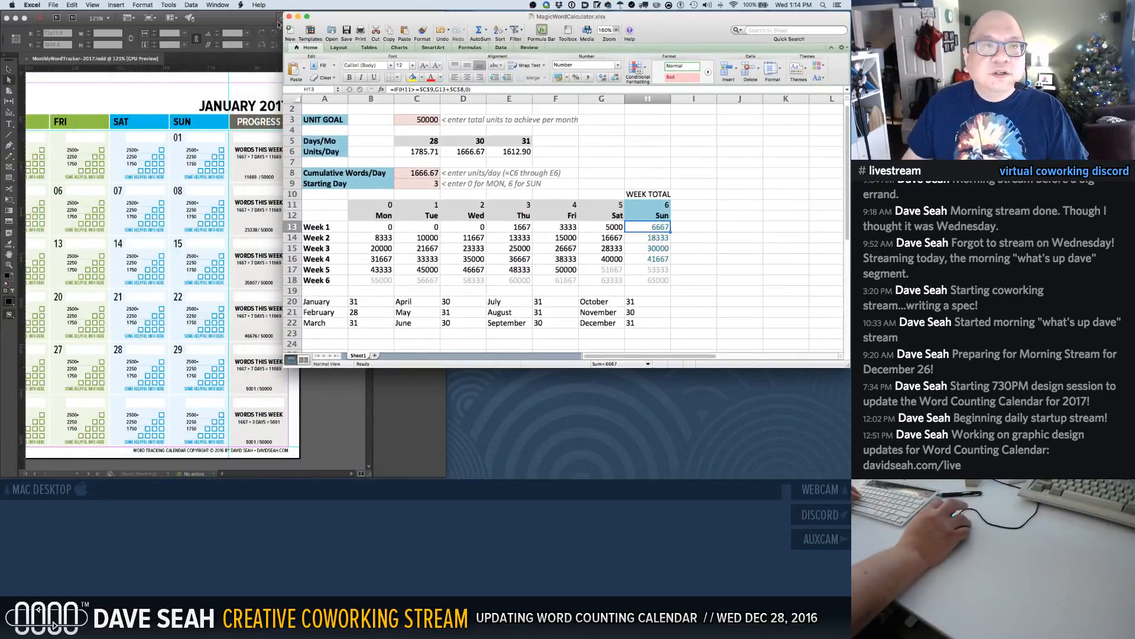
pyautogui.moveTo(282, 12); pyautogui.dragTo(399, 12)
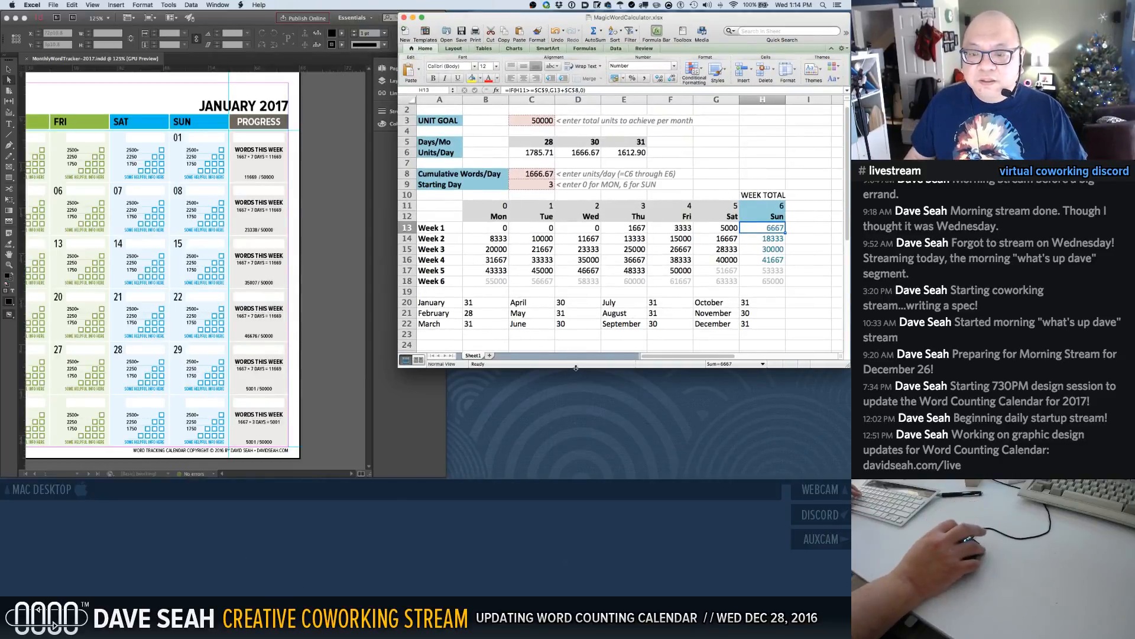
pyautogui.moveTo(576, 368); pyautogui.dragTo(572, 473)
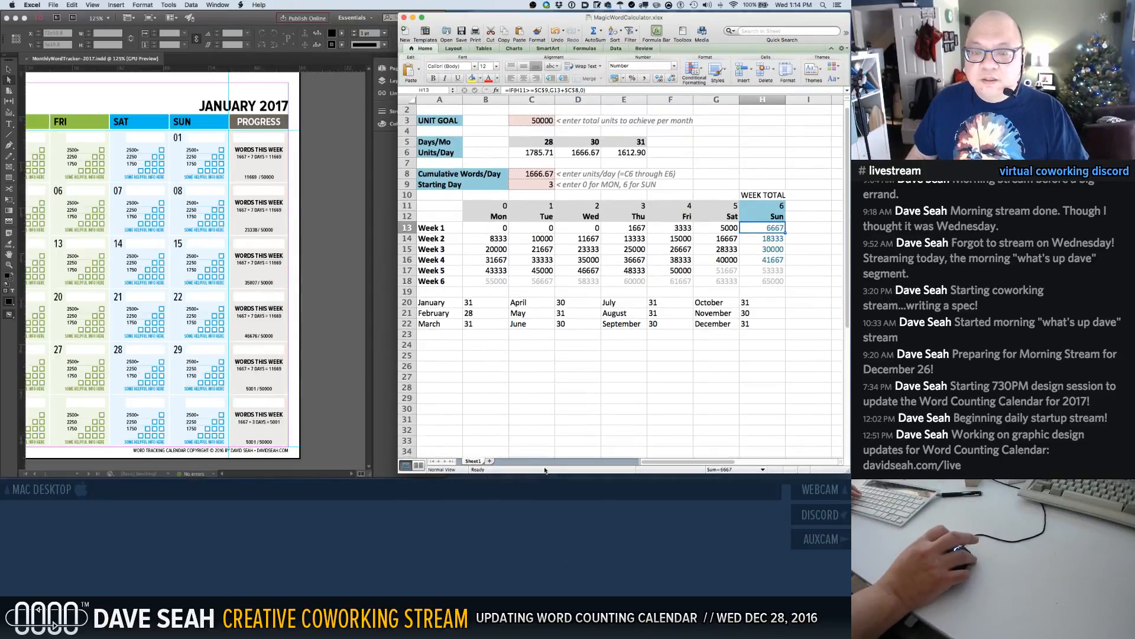
pyautogui.moveTo(397, 375); pyautogui.dragTo(445, 378)
# Configure the word calculator for January by setting Cumulative Words/Day to =E6 and Starting Day to 6
pyautogui.click(414, 374)
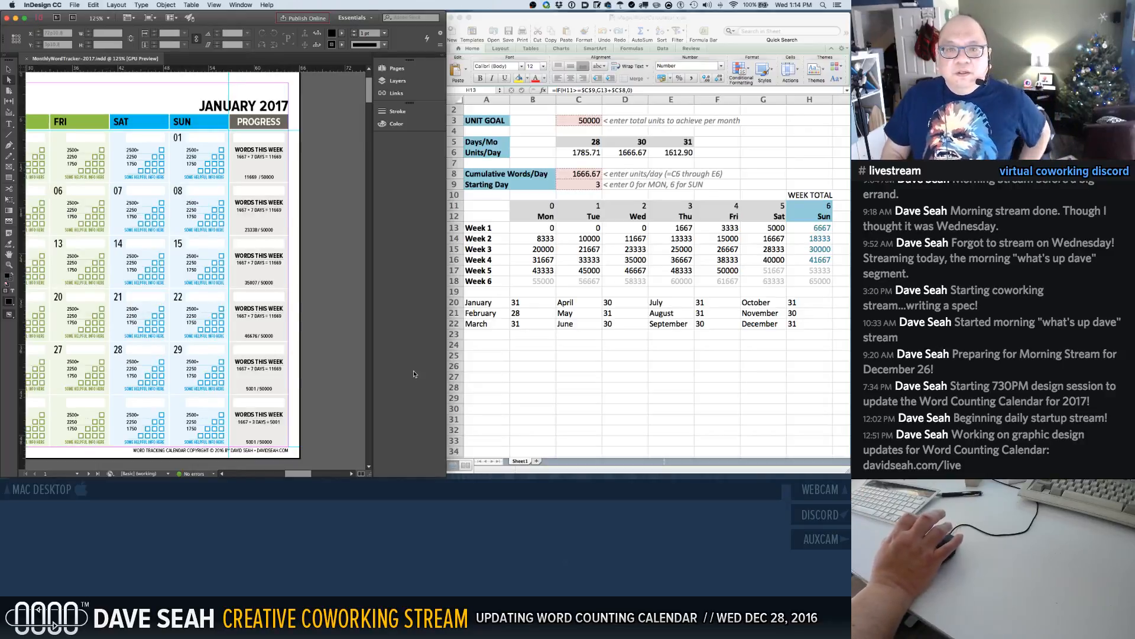
pyautogui.scroll(3, 294, 147)
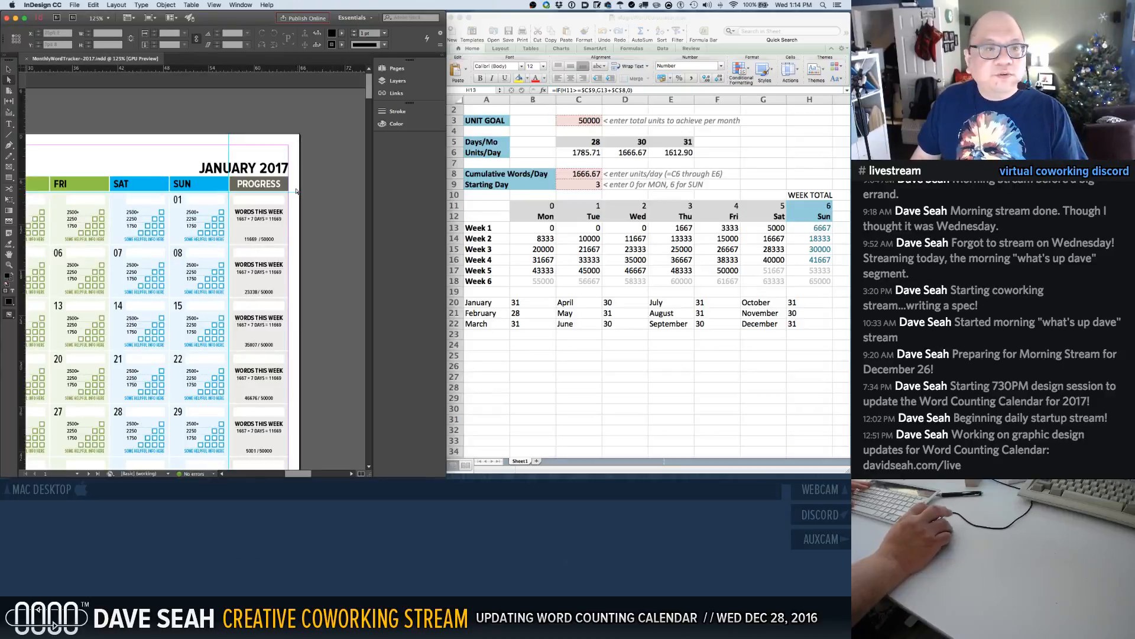
pyautogui.click(593, 184)
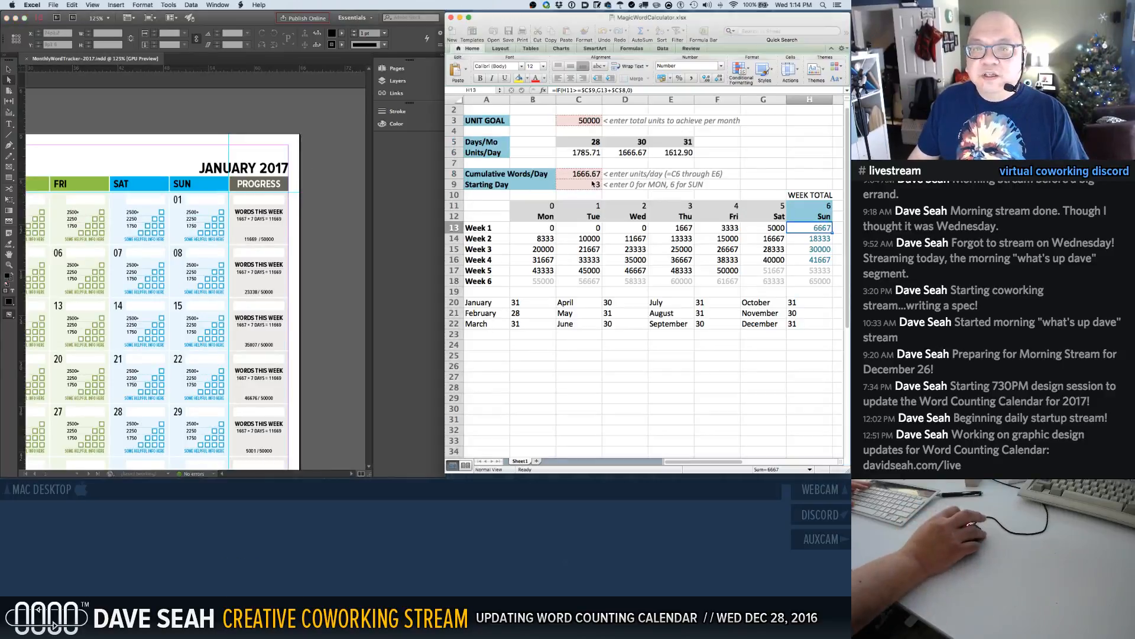
pyautogui.click(594, 184)
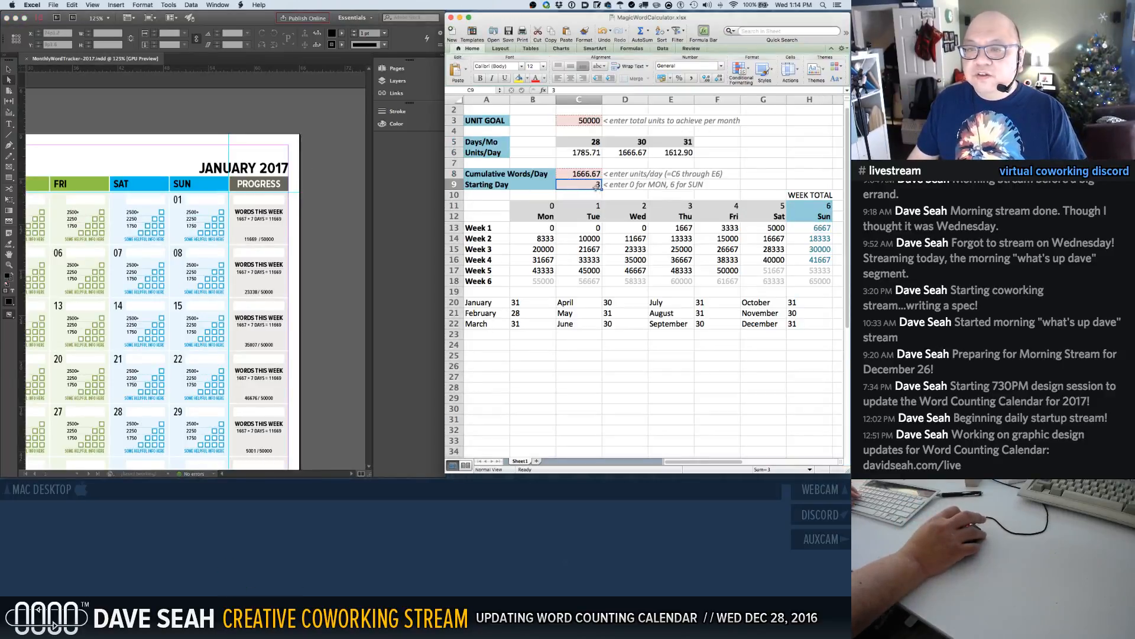
pyautogui.doubleClick(596, 185)
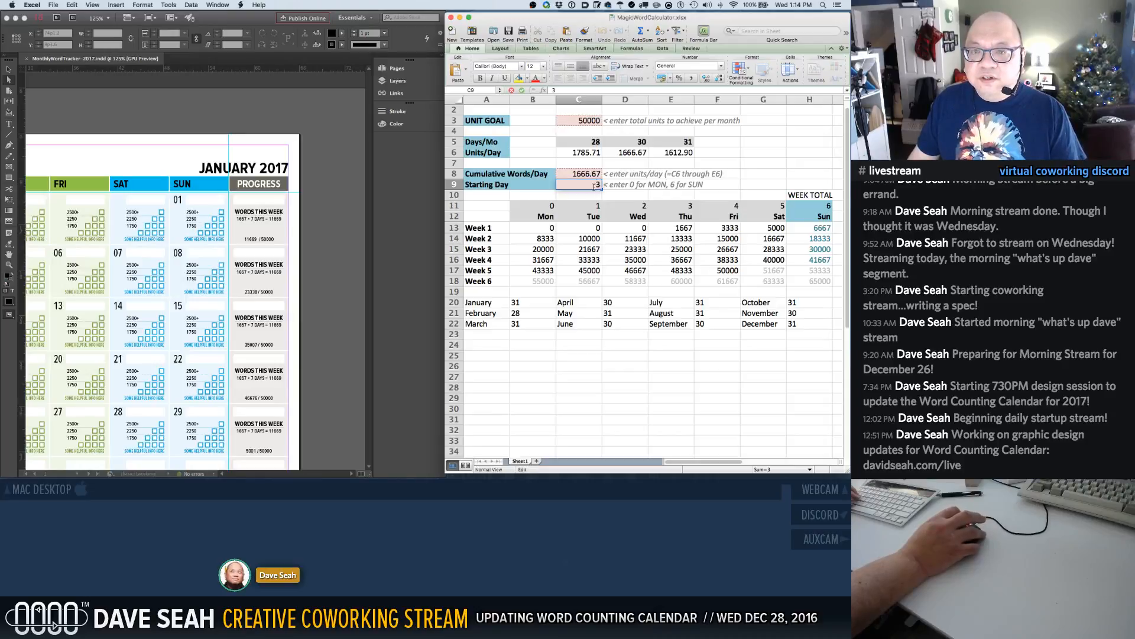
pyautogui.click(586, 177)
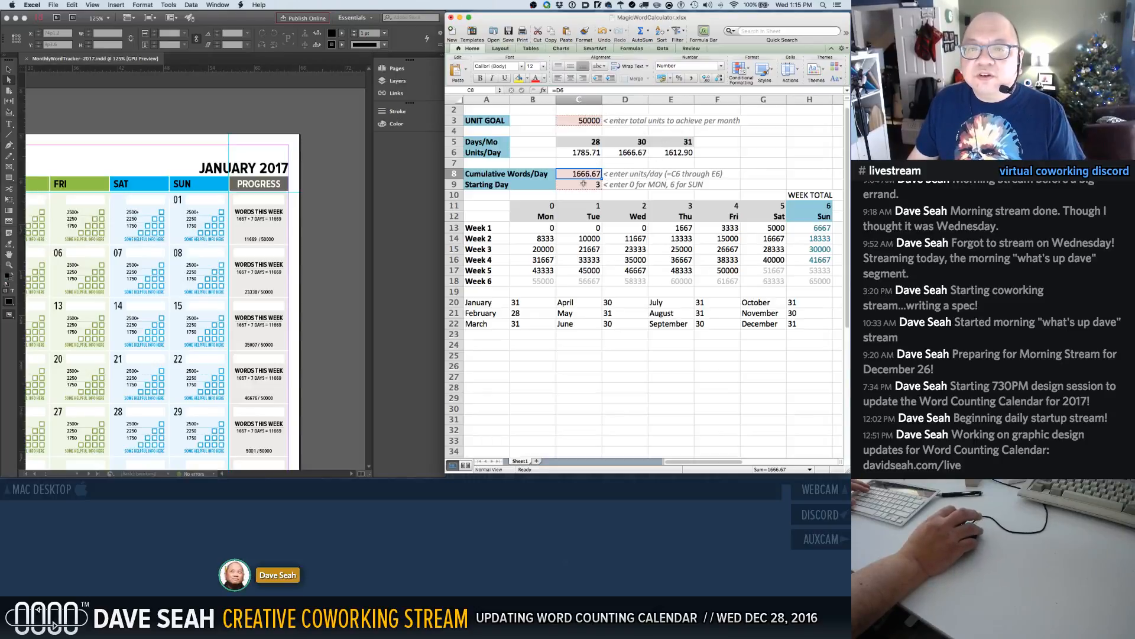
pyautogui.write('=')
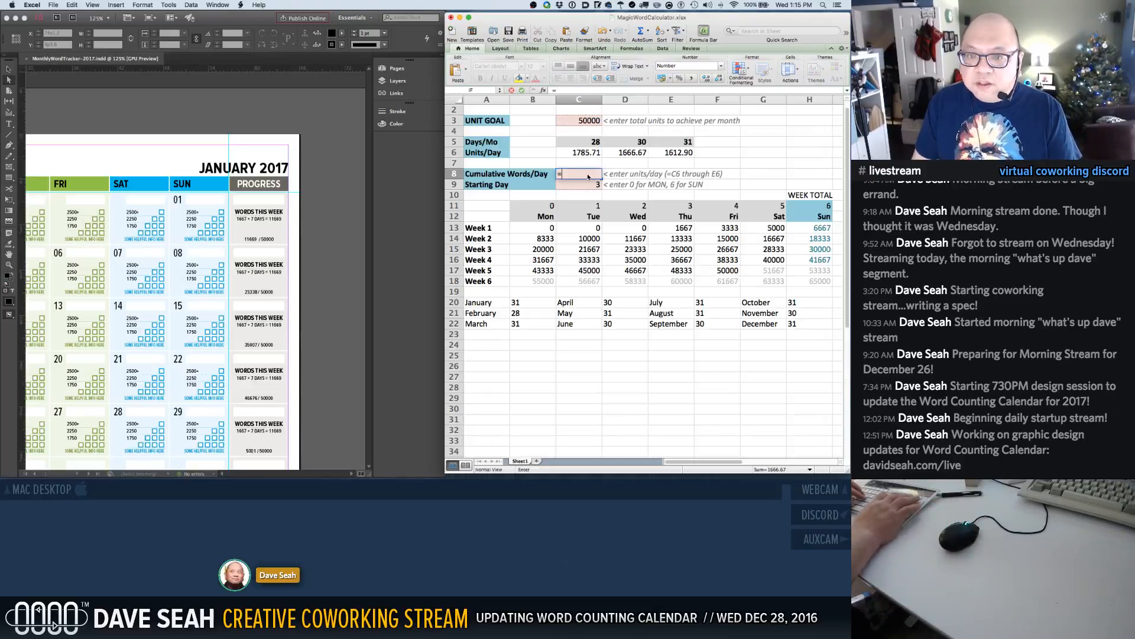
pyautogui.write('E6')
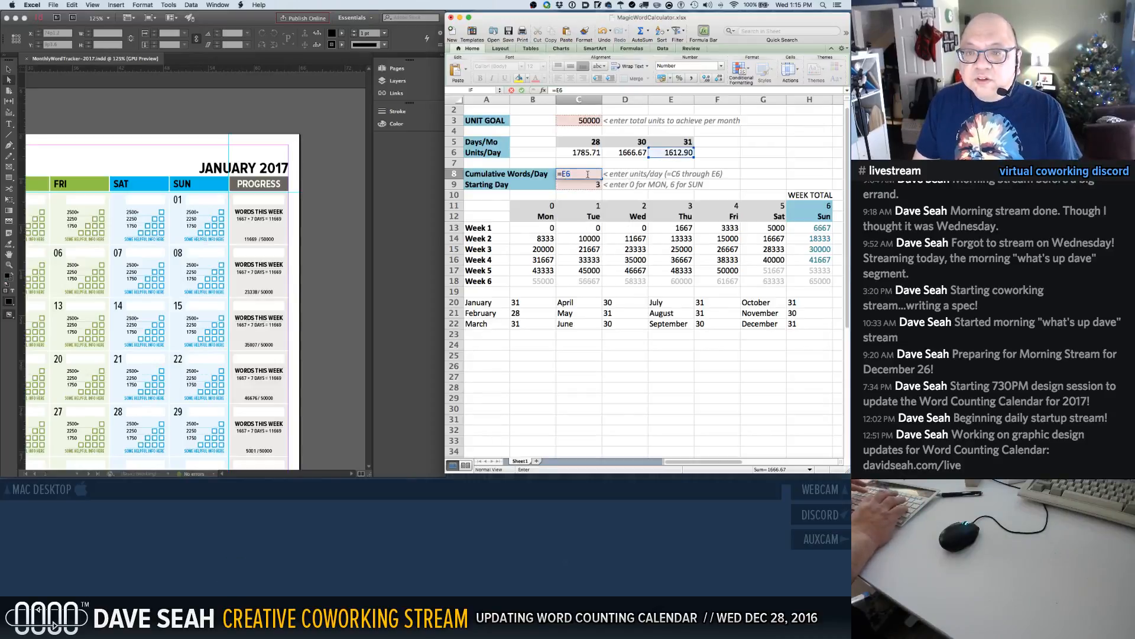
pyautogui.press('Return')
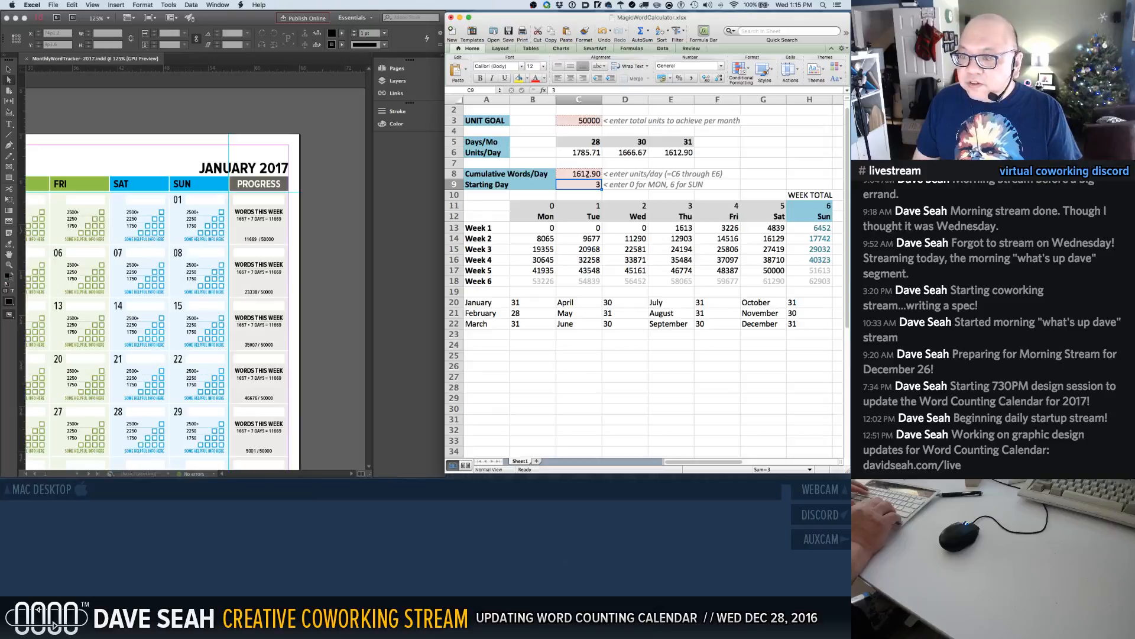
pyautogui.write('6')
pyautogui.press('Return')
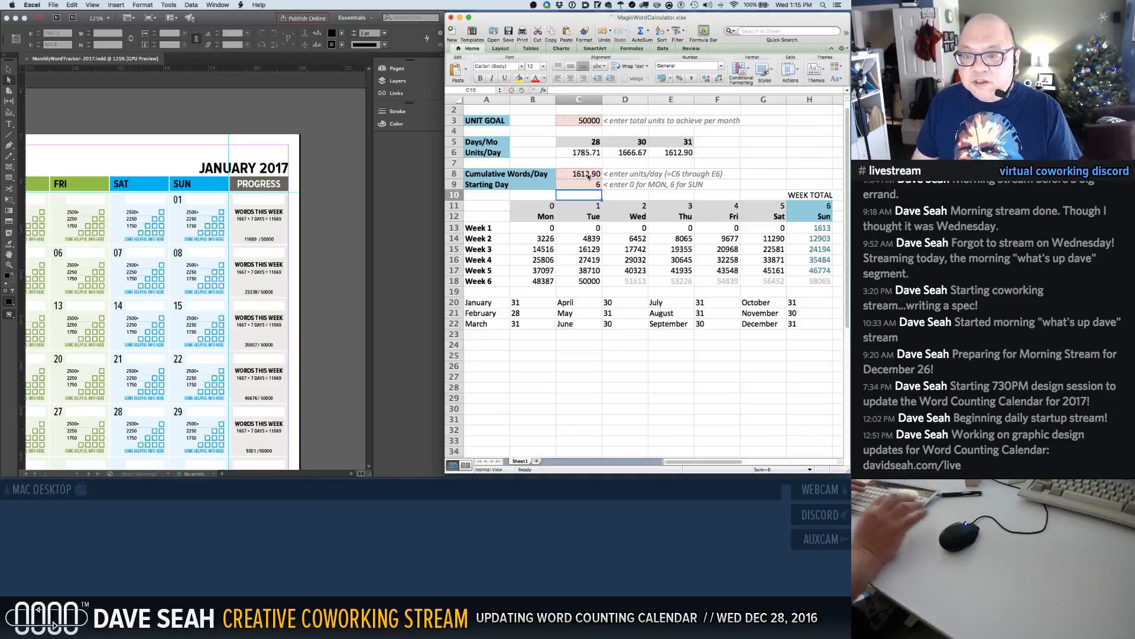
# Change the first January 2017 week's progress formula in InDesign to 1613 × 1 DAY = 1613
pyautogui.click(269, 223)
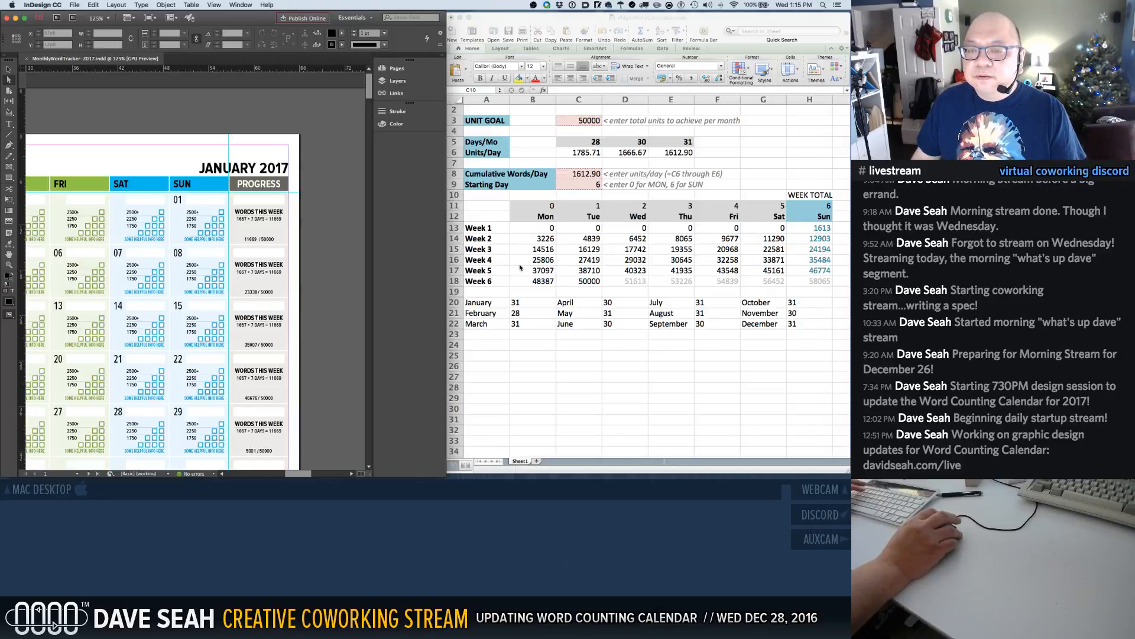
pyautogui.scroll(1, 520, 268)
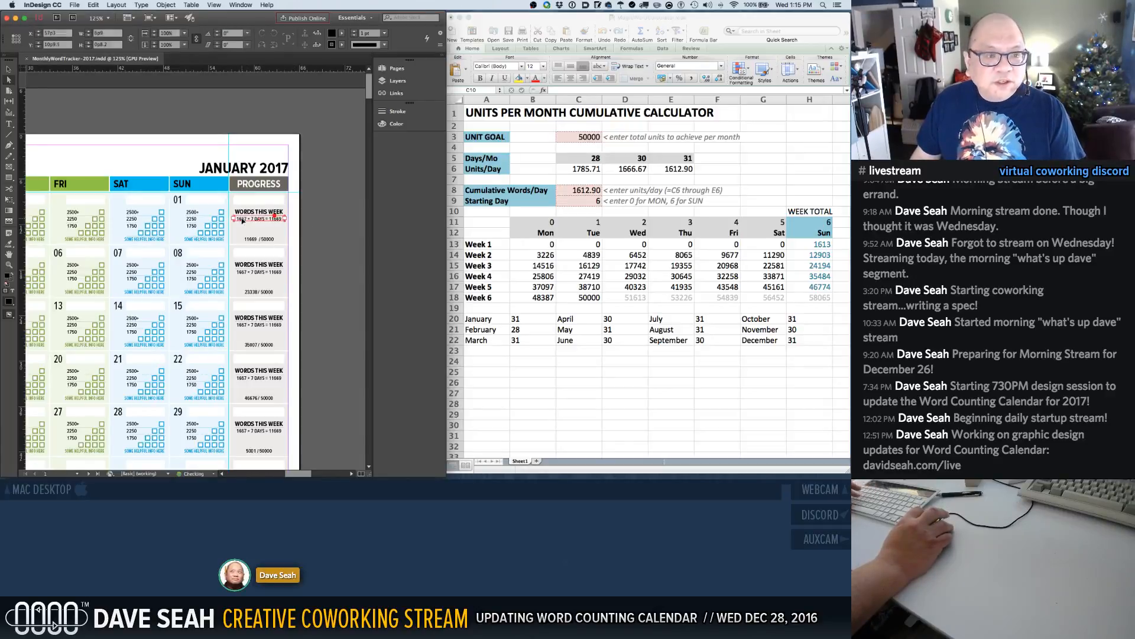
pyautogui.doubleClick(244, 219)
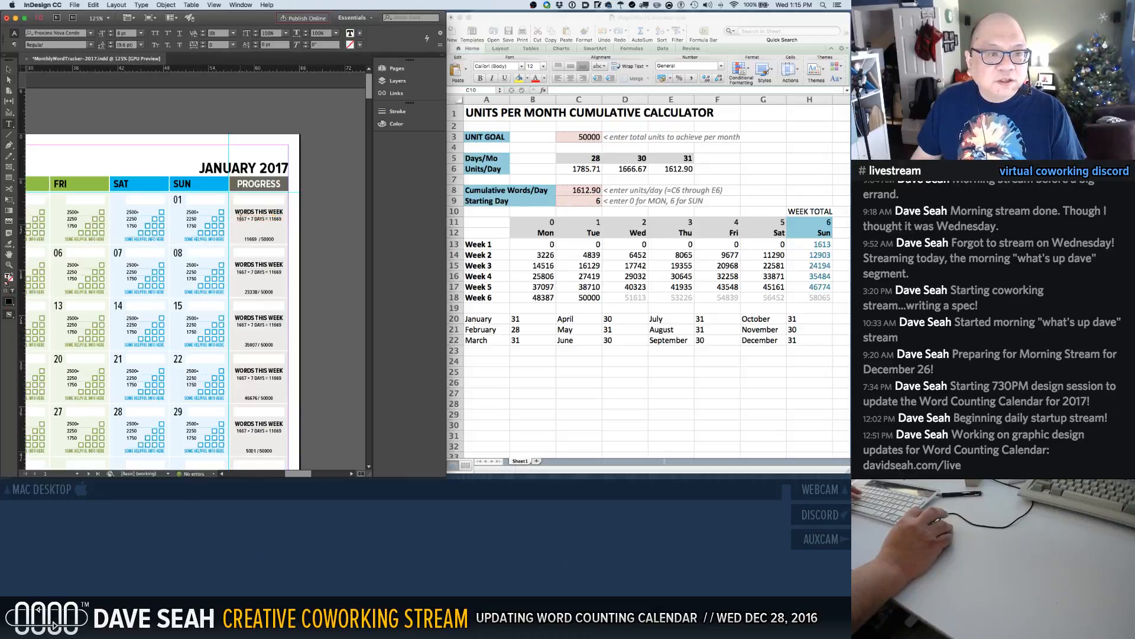
pyautogui.doubleClick(243, 219)
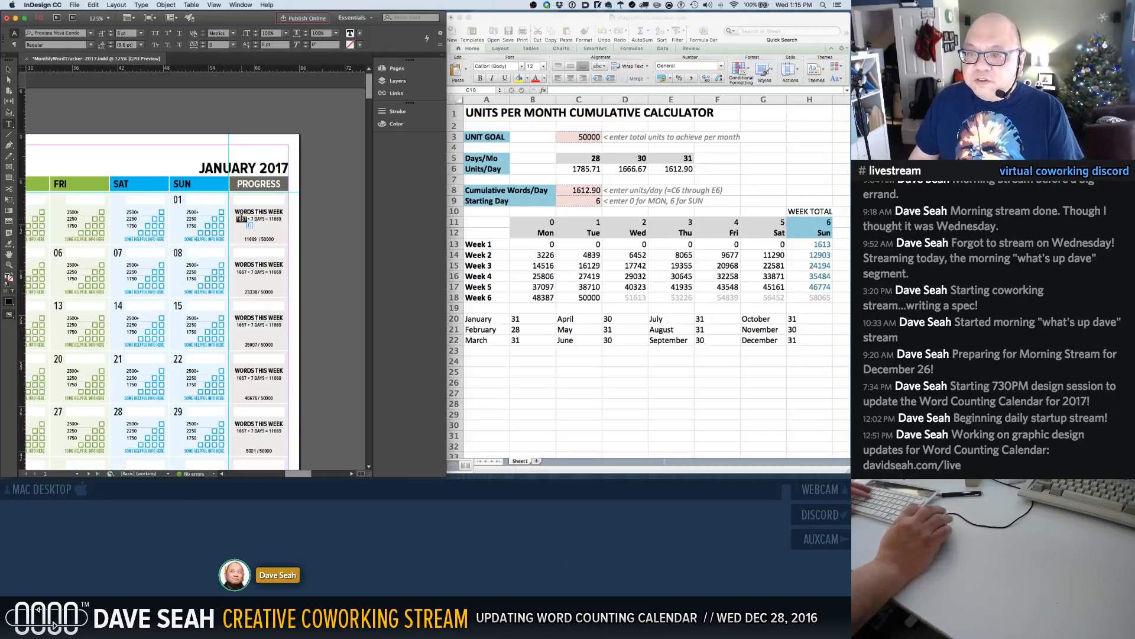
pyautogui.write('1613')
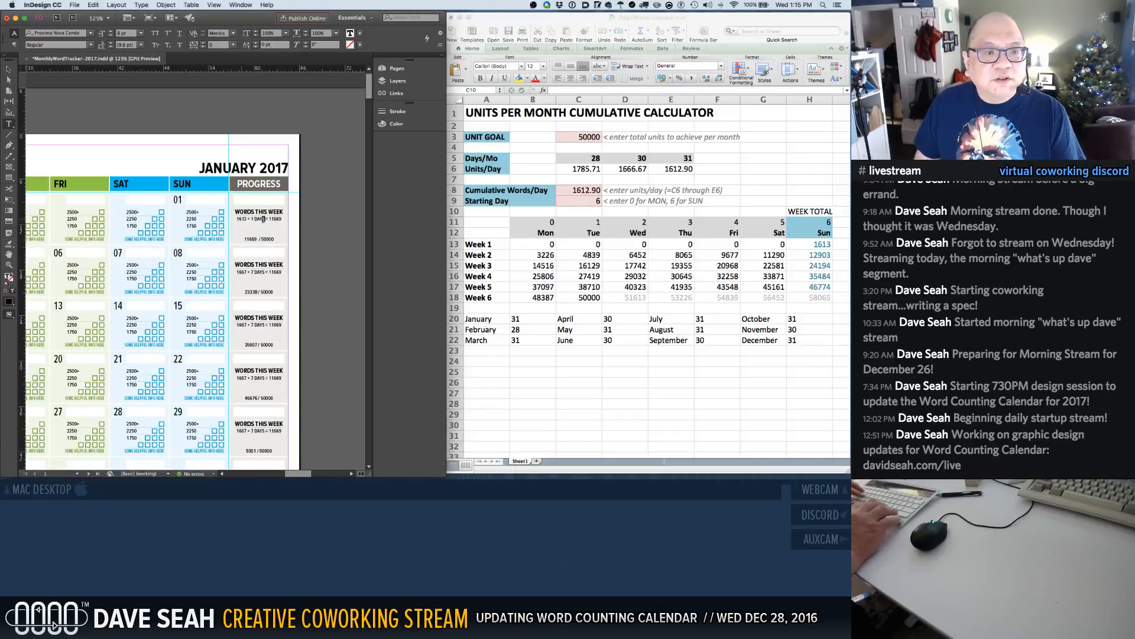
pyautogui.click(267, 219)
pyautogui.press('BackSpace')
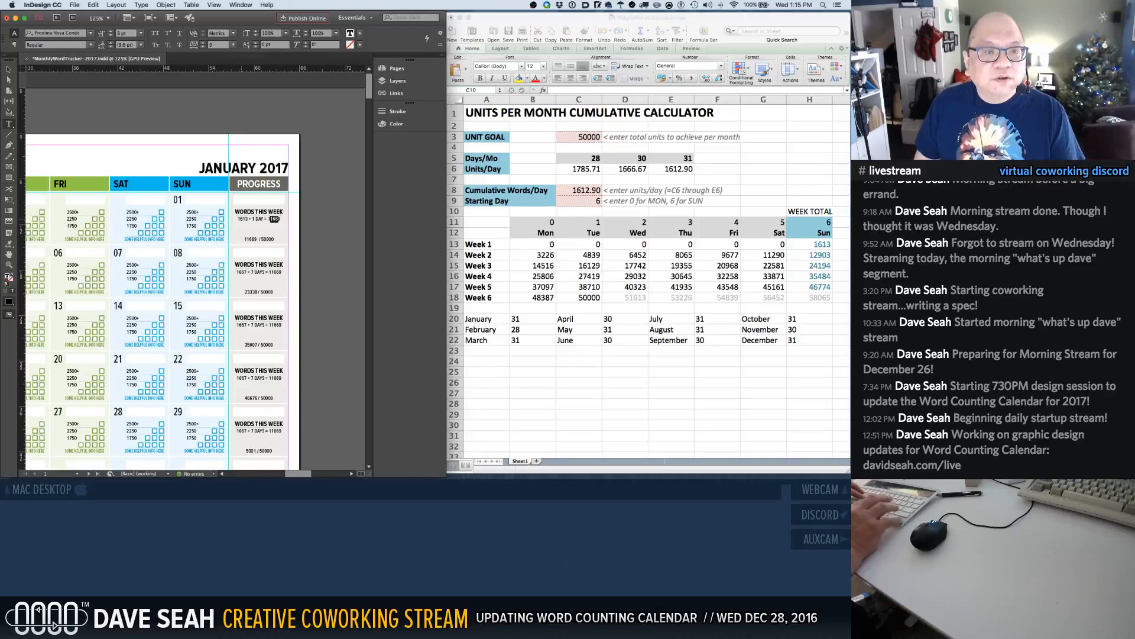
pyautogui.write('1613')
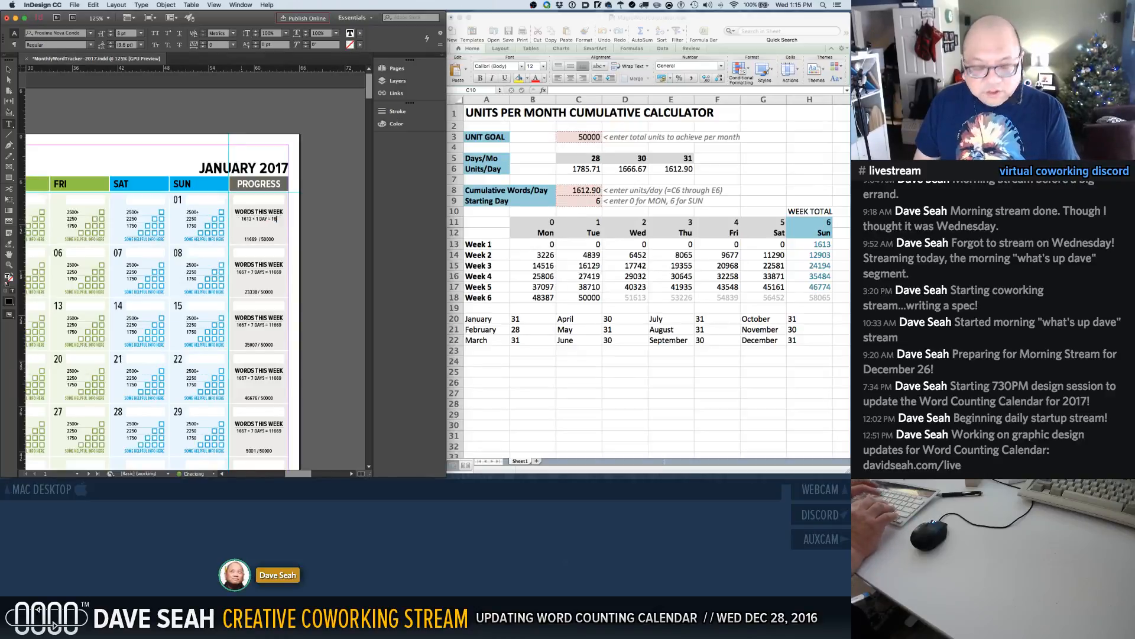
pyautogui.keyDown('super'); pyautogui.click(327, 235); pyautogui.keyUp('super')
# Set the cumulative word total for the first January 2017 week to 1613 out of 50000
pyautogui.click(251, 241)
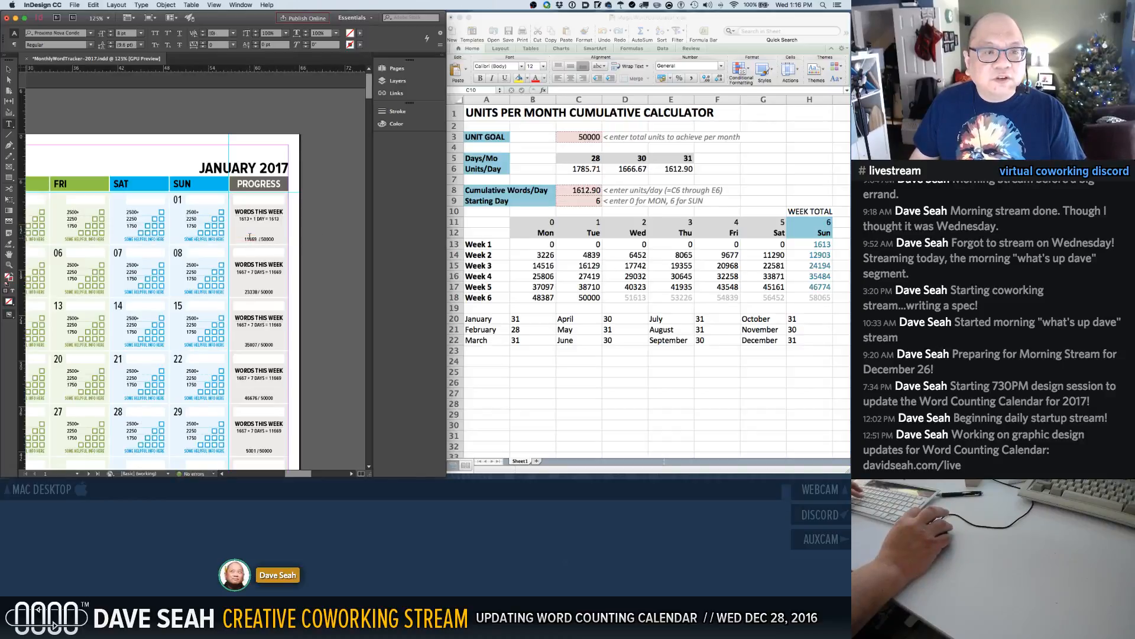
pyautogui.doubleClick(249, 240)
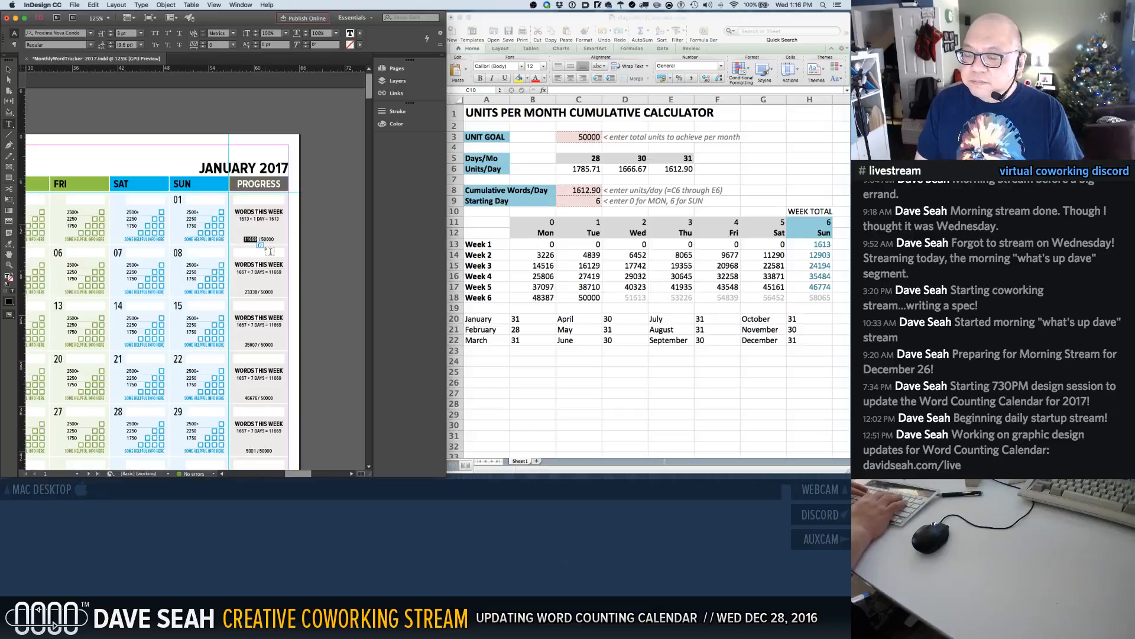
pyautogui.write('13')
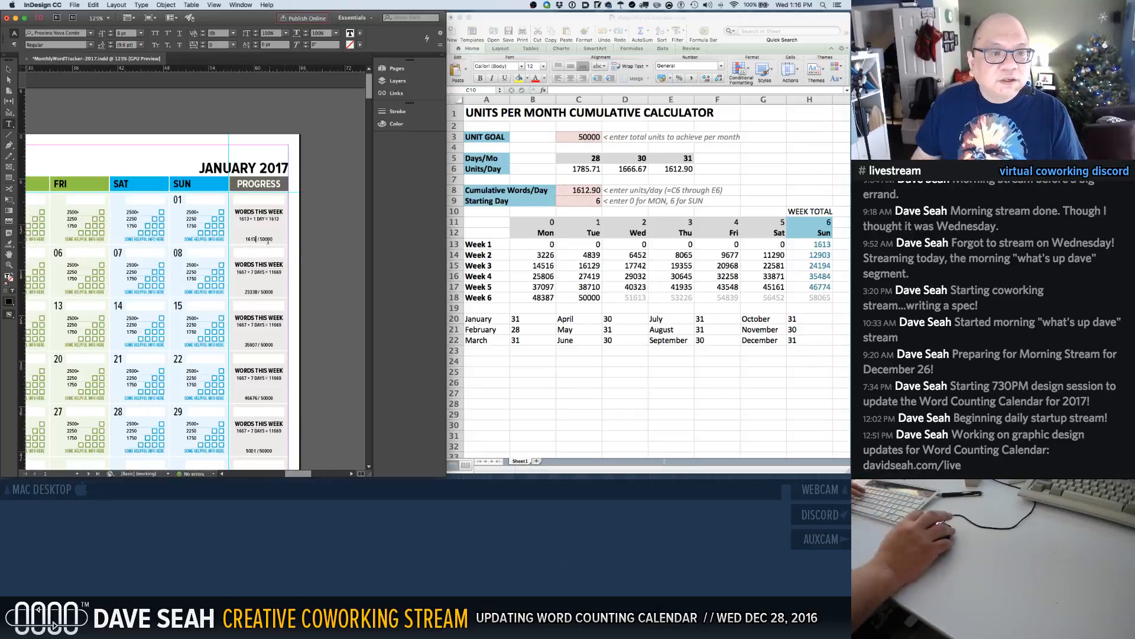
pyautogui.hotkey('shift', 'Right')
pyautogui.press('super+shift+a')
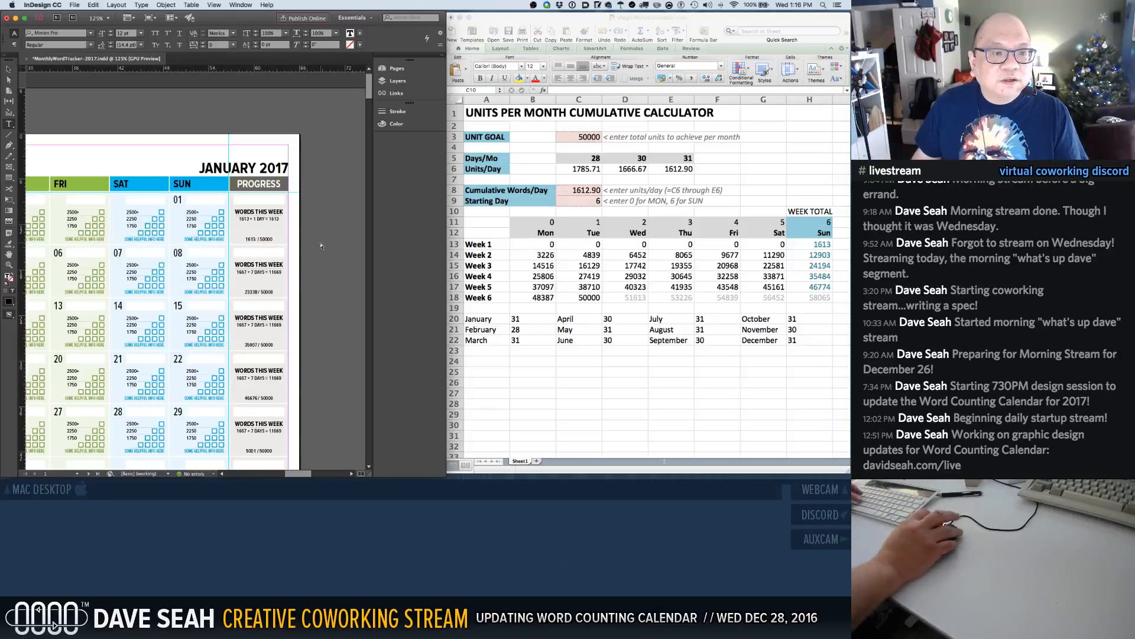
# Change the daily word count in the second January 2017 week's progress formula to 1613
pyautogui.click(242, 273)
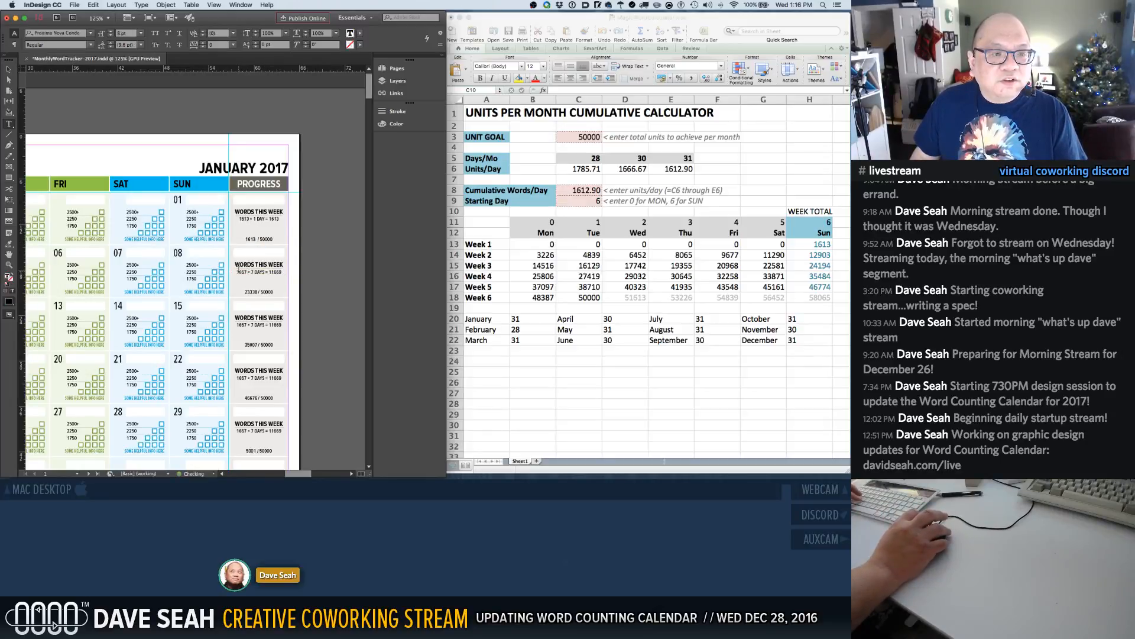
pyautogui.write('1613')
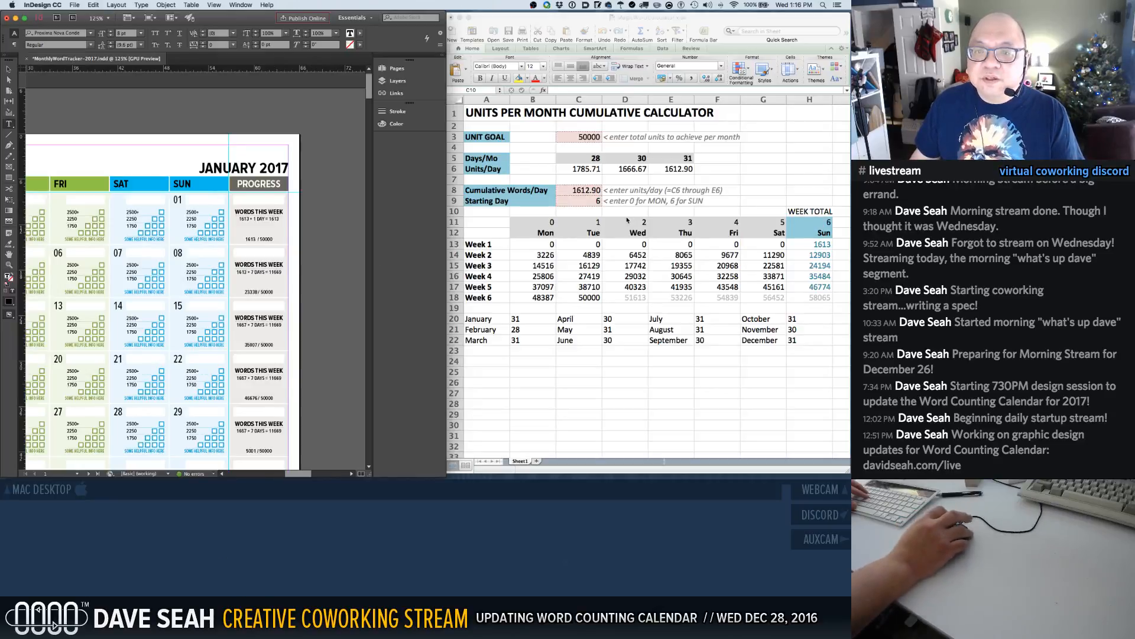
# Switch to the word calculator spreadsheet in Excel and enter the labels "1 day" in A24 and "2 day" in A25
pyautogui.scroll(-3, 627, 220)
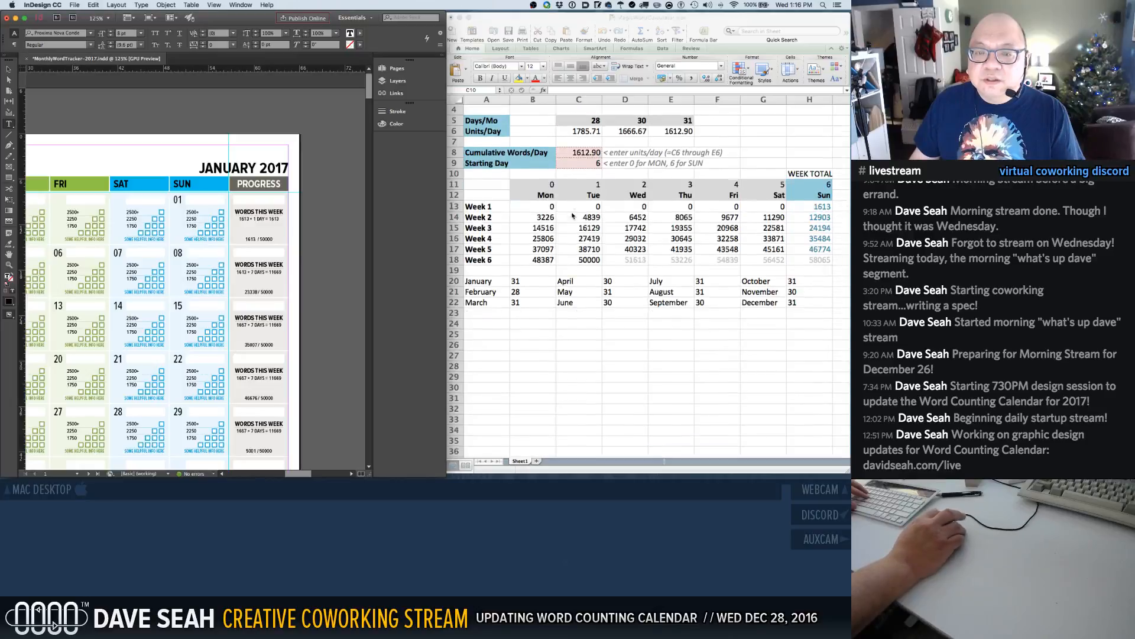
pyautogui.scroll(3, 572, 217)
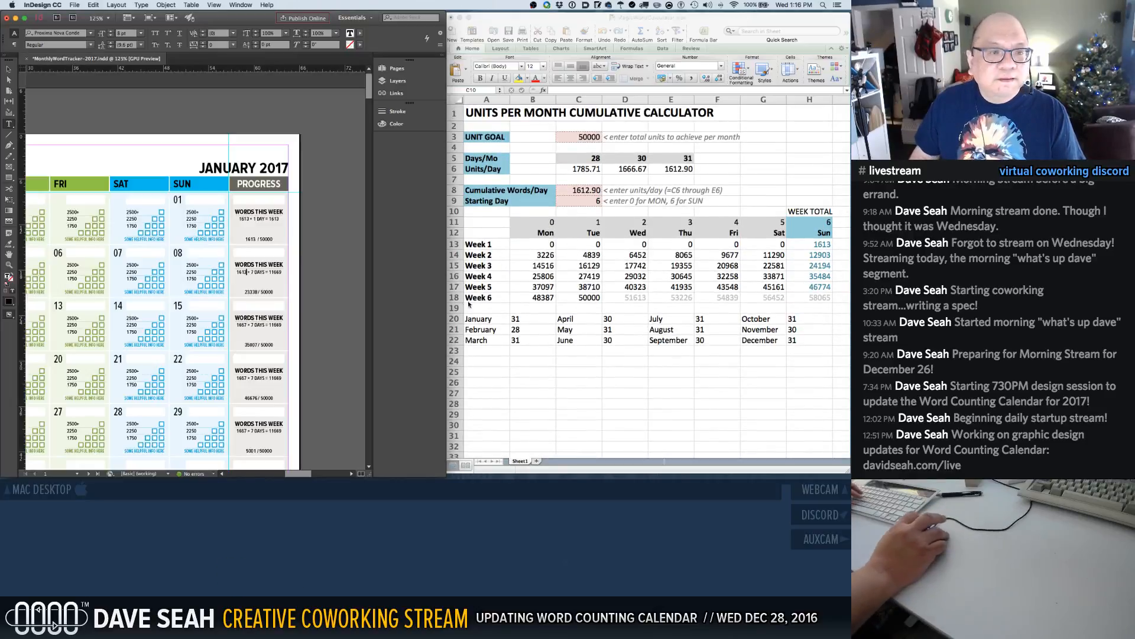
pyautogui.click(475, 365)
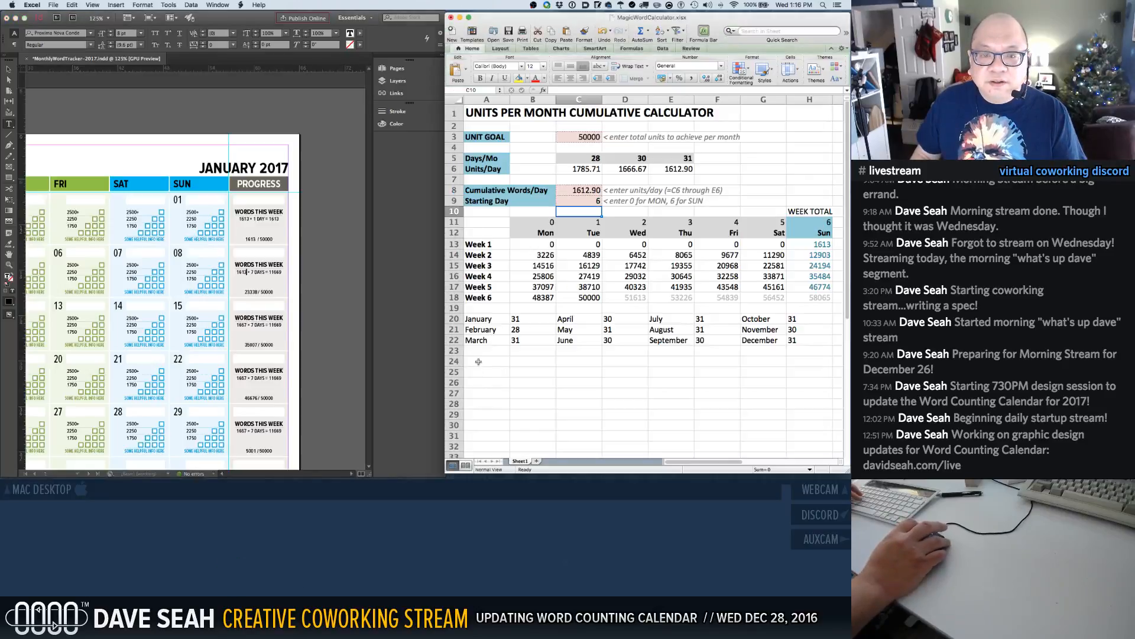
pyautogui.click(476, 365)
pyautogui.write('1')
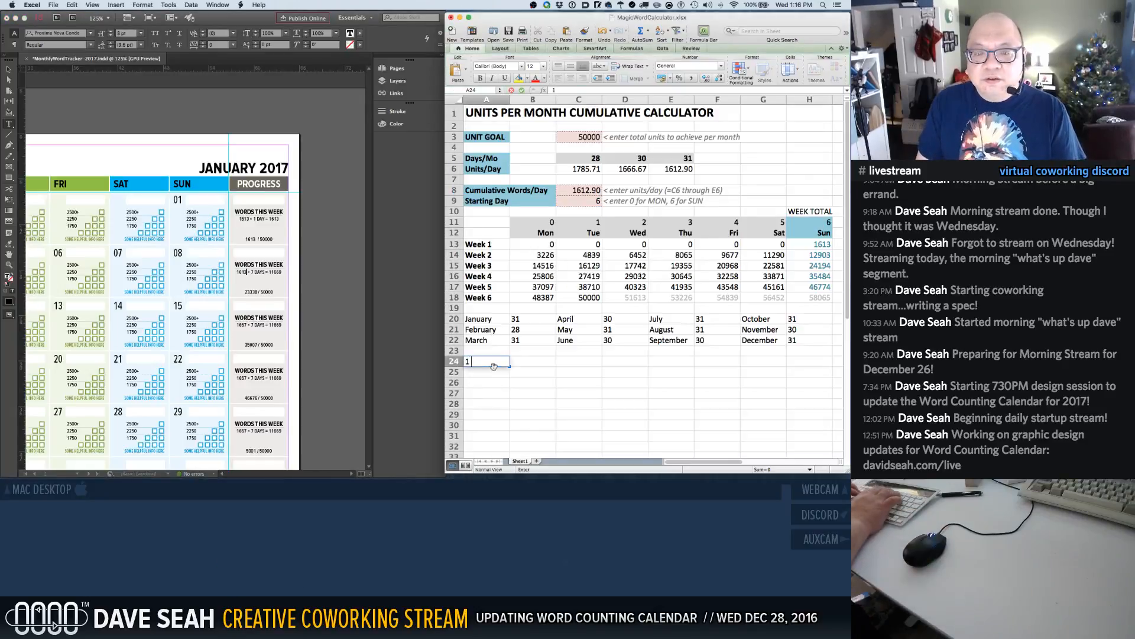
pyautogui.write('d')
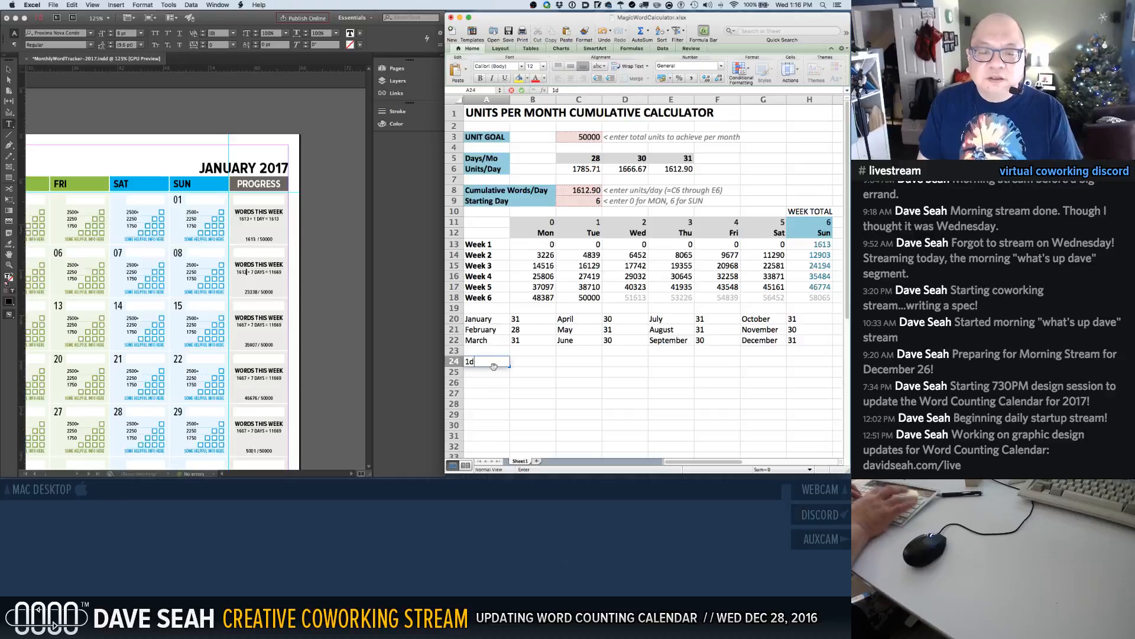
pyautogui.press('BackSpace')
pyautogui.write('dat')
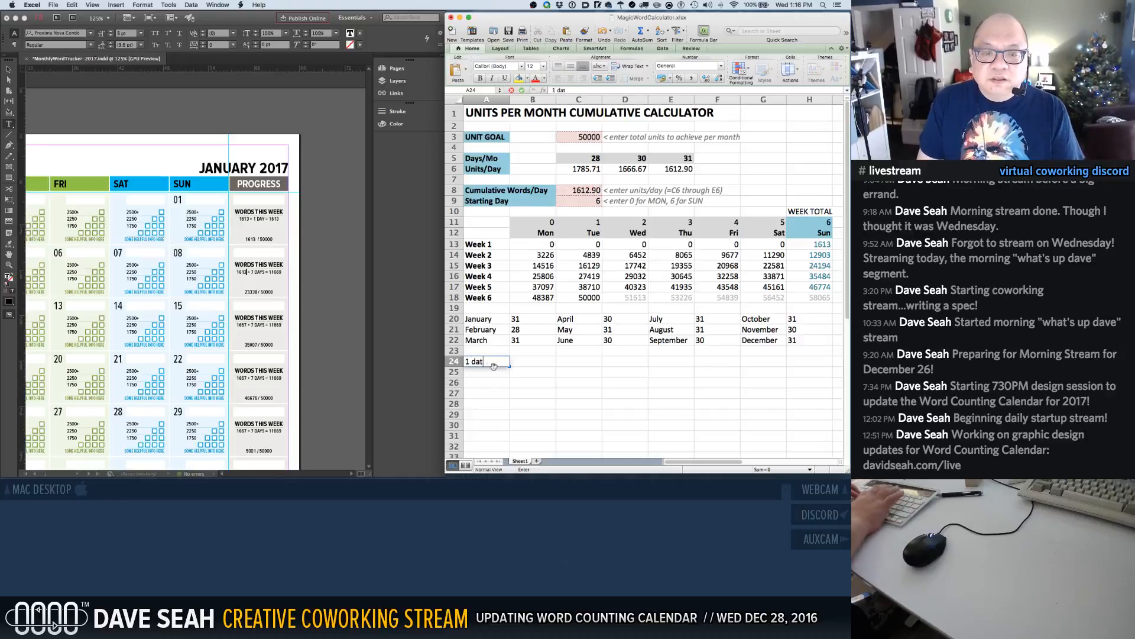
pyautogui.press('BackSpace')
pyautogui.write('y')
pyautogui.press('Return')
pyautogui.write('2 day')
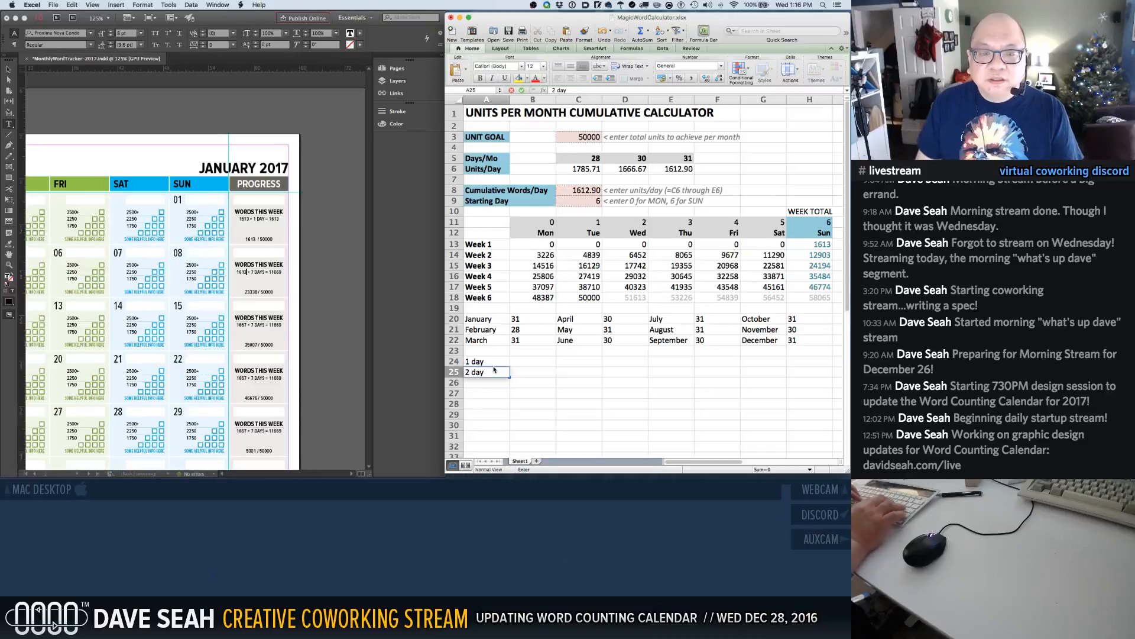
# Move the two day labels from A24:A25 to C24:C25
pyautogui.press('Up')
pyautogui.hotkey('shift', 'Down')
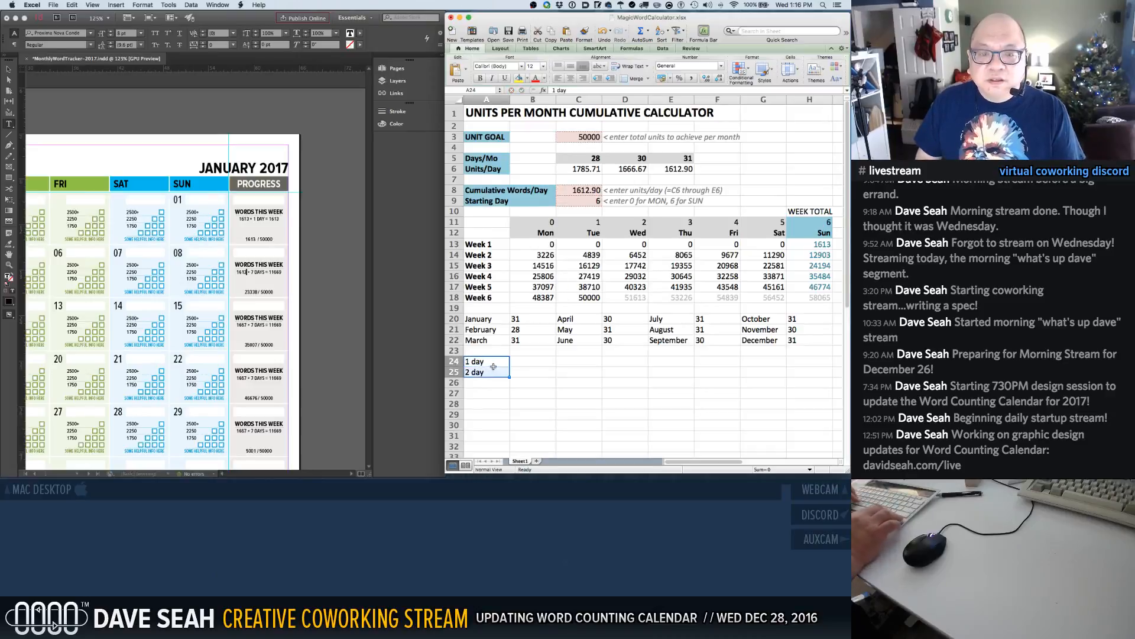
pyautogui.press('super+x')
pyautogui.press('Right')
pyautogui.press('super+v')
pyautogui.press('Left')
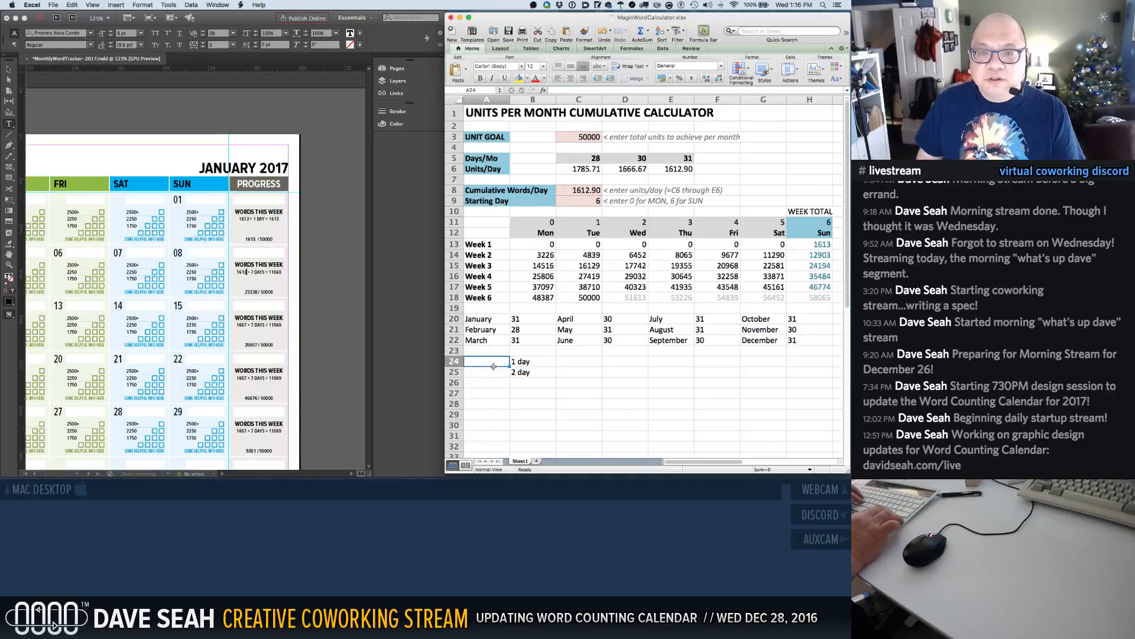
pyautogui.press('Right')
pyautogui.hotkey('shift', 'Down')
pyautogui.press('super+x')
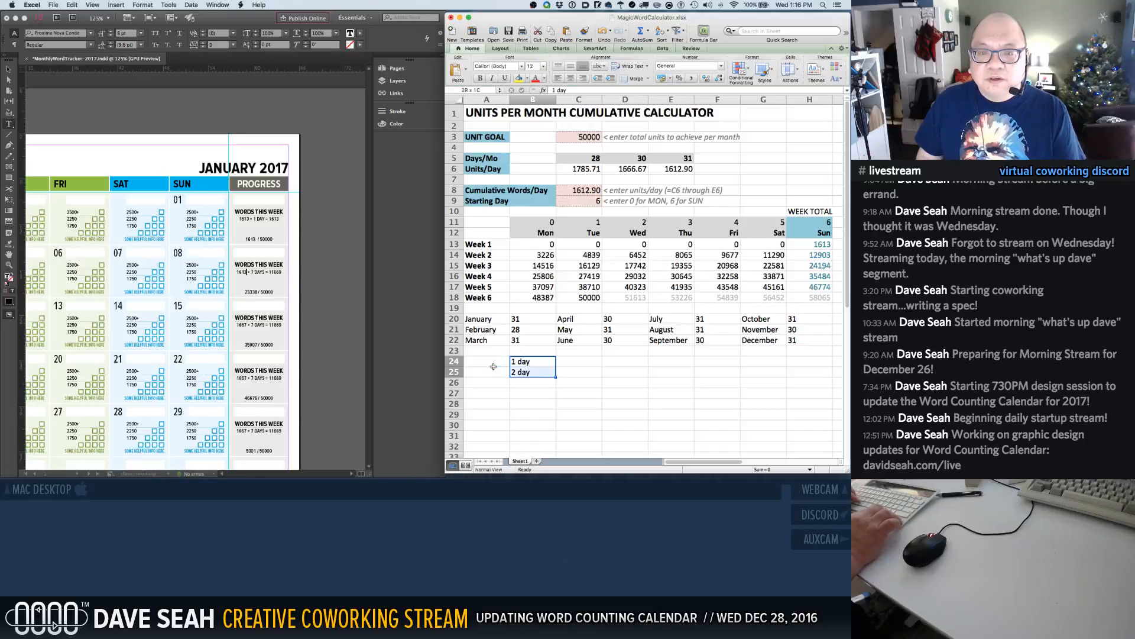
pyautogui.press('Right')
pyautogui.press('super+v')
pyautogui.press('Left')
pyautogui.press('Left')
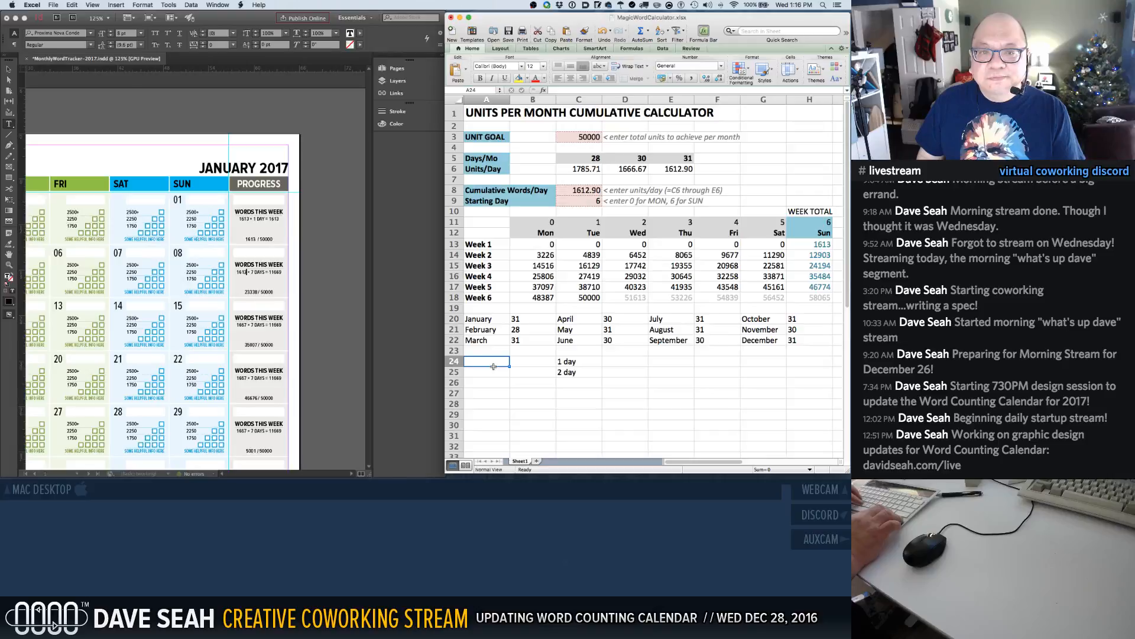
pyautogui.write('CO')
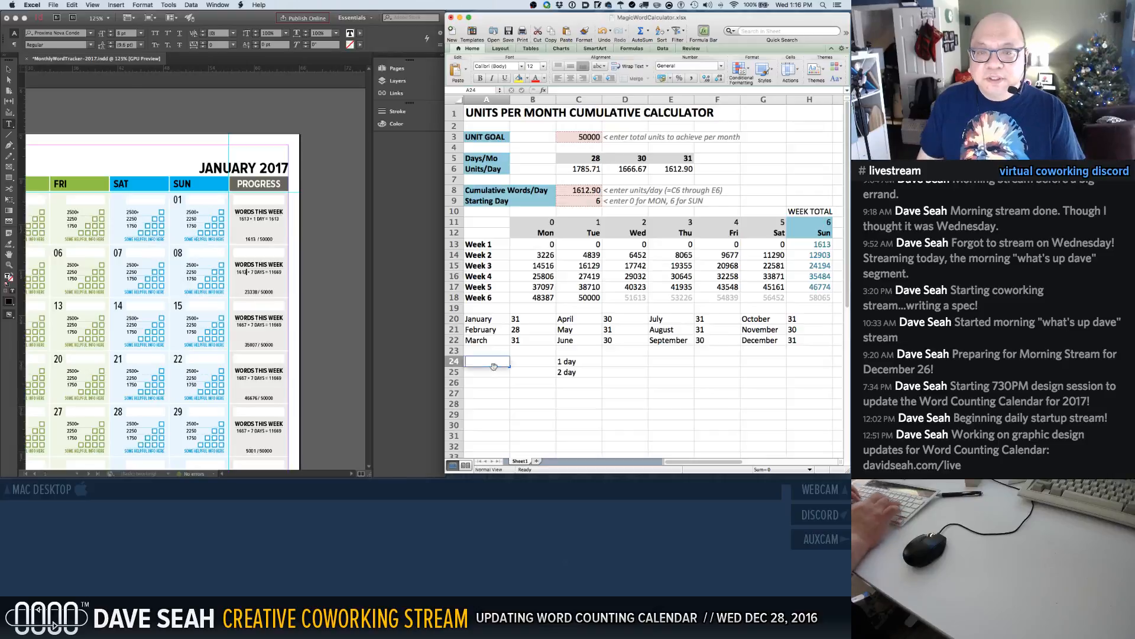
pyautogui.write('unted')
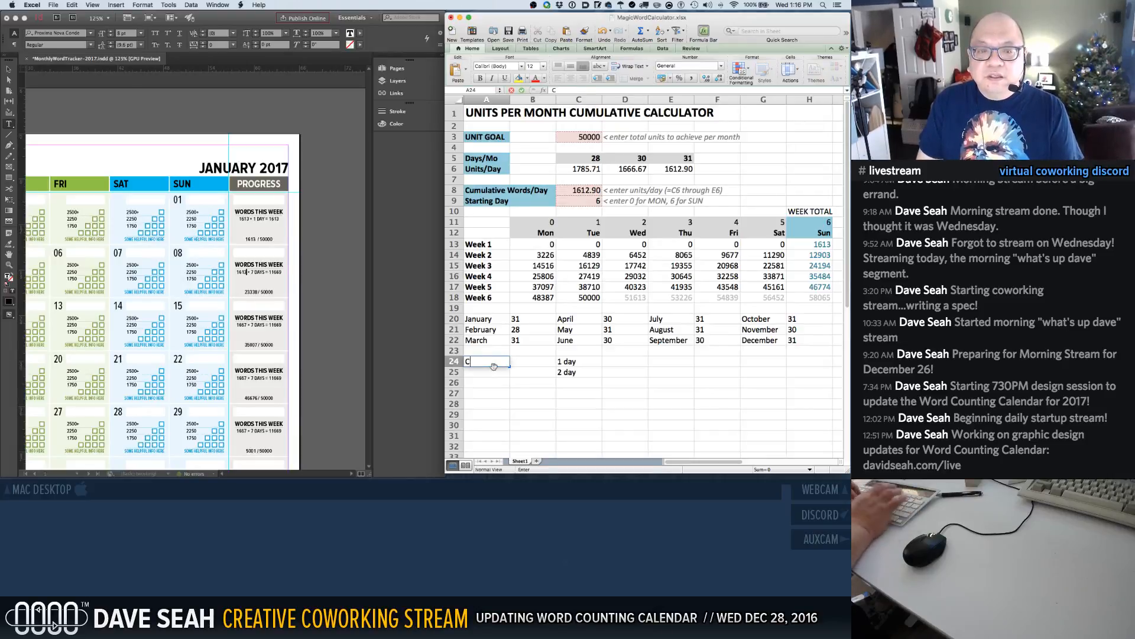
pyautogui.press('BackSpace')
pyautogui.press('BackSpace')
pyautogui.press('BackSpace')
pyautogui.press('BackSpace')
pyautogui.press('BackSpace')
pyautogui.press('BackSpace')
pyautogui.press('BackSpace')
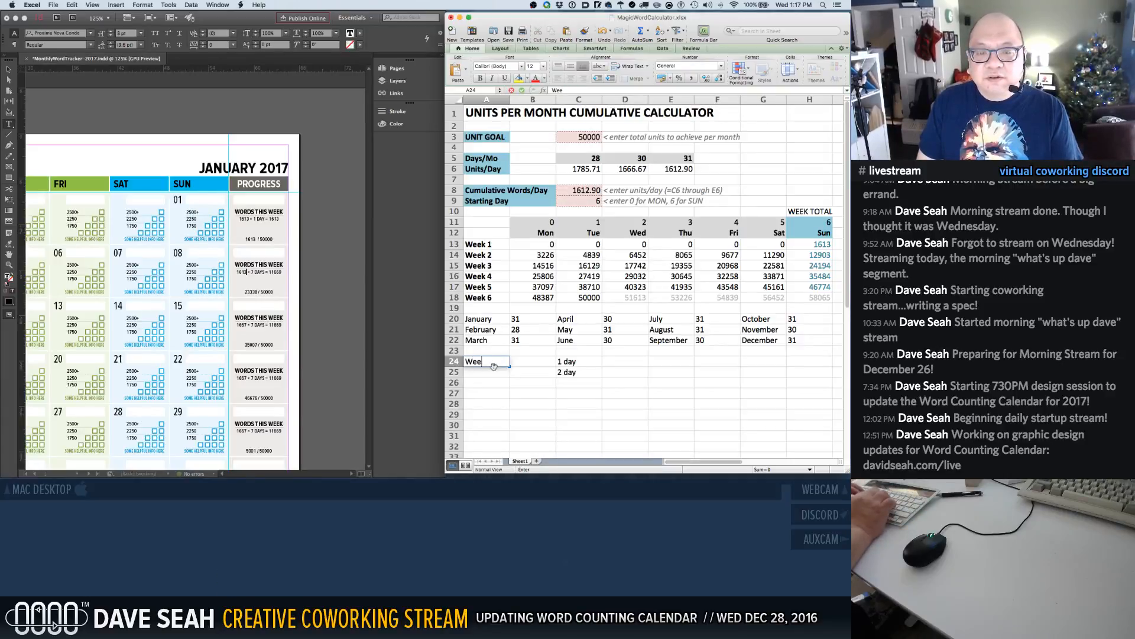
# Enter the heading "Week Counts" in A24 and format A24:B24 with a light blue fill and bold text
pyautogui.write('Week Counts')
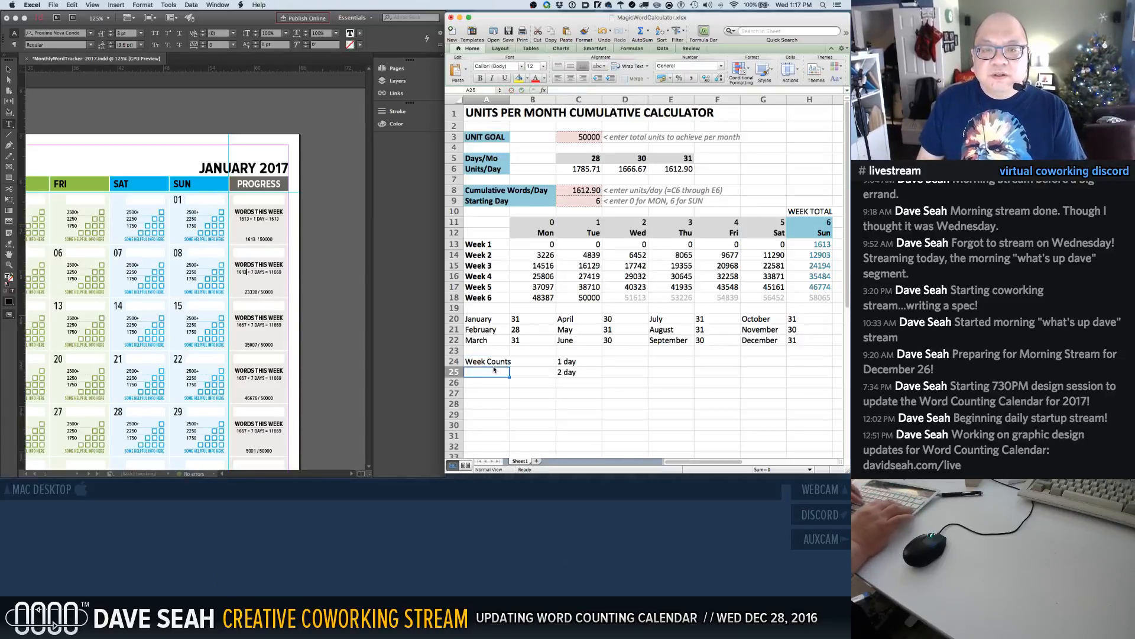
pyautogui.press('Return')
pyautogui.hotkey('shift', 'Right')
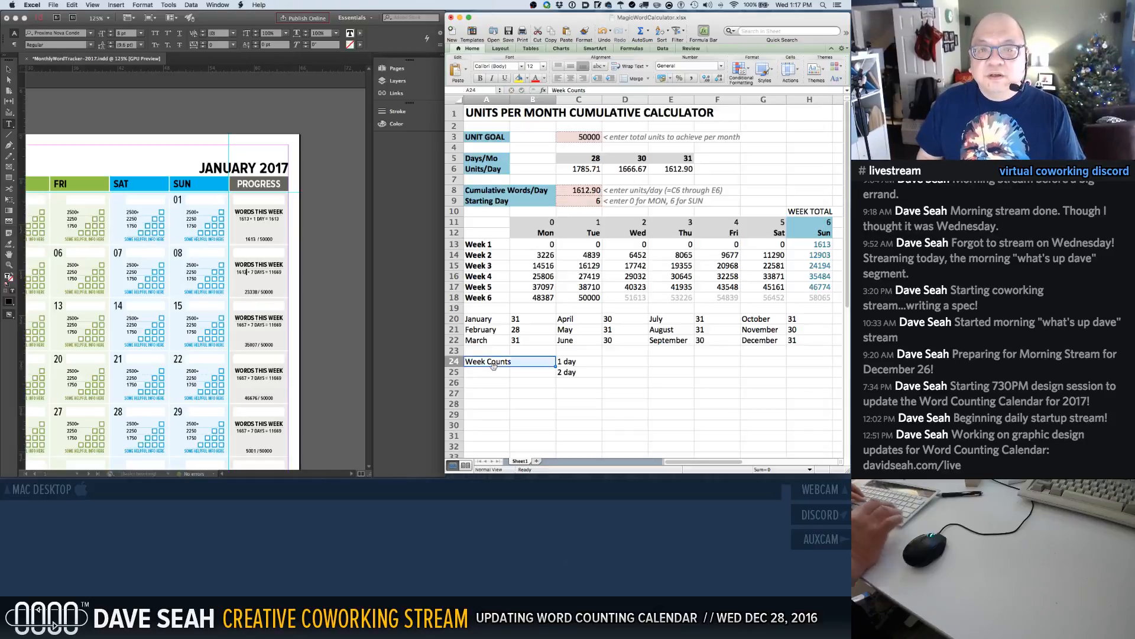
pyautogui.click(527, 79)
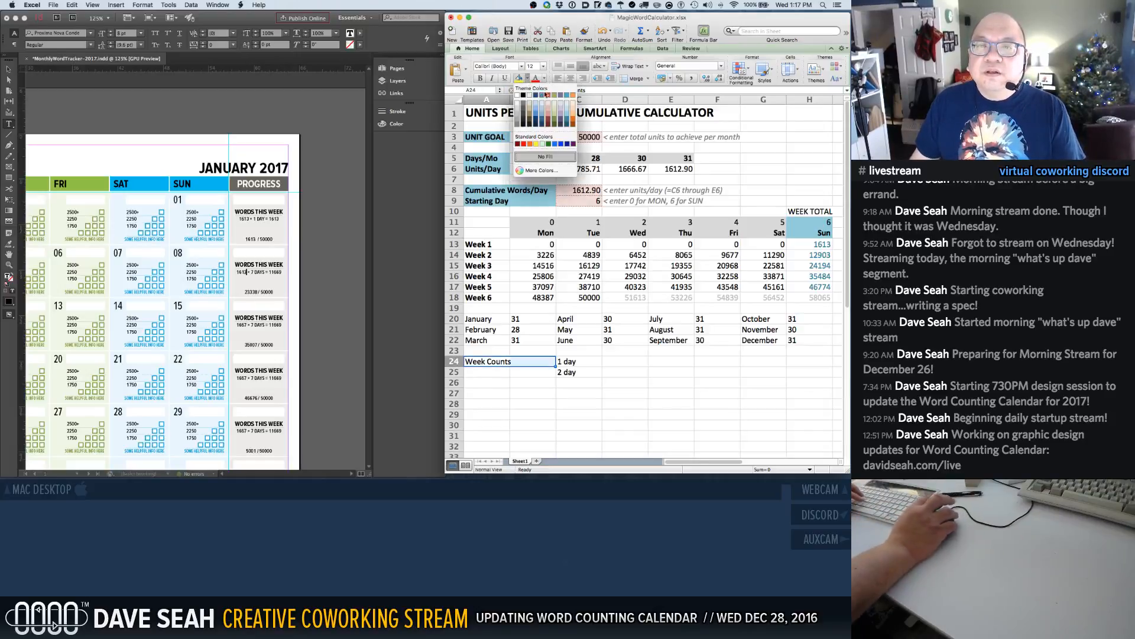
pyautogui.click(565, 116)
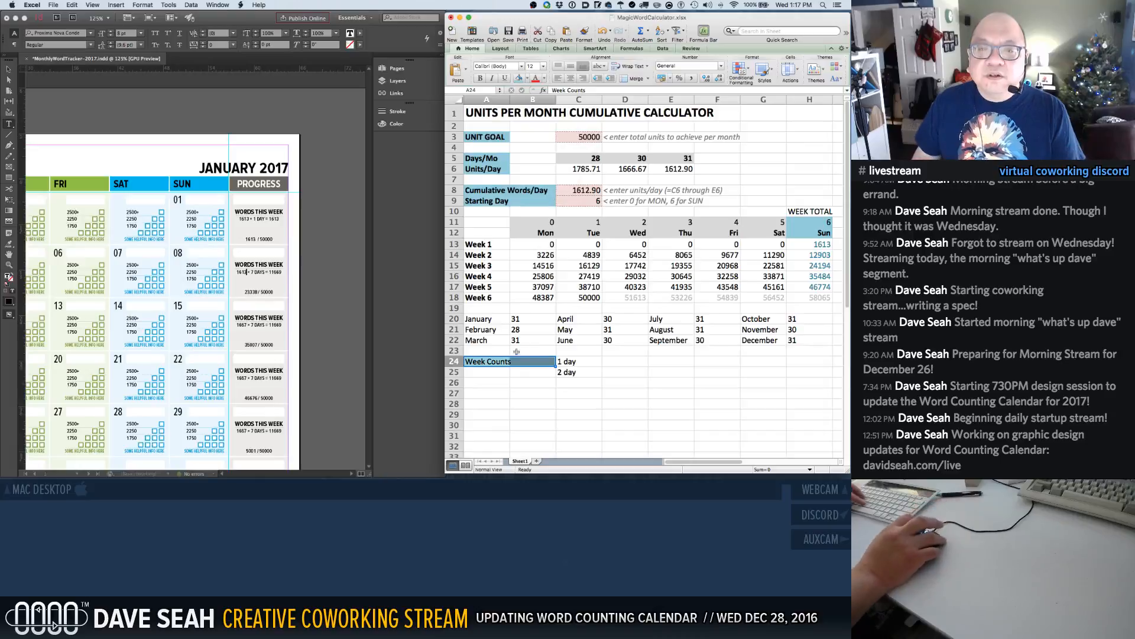
pyautogui.press('super+b')
pyautogui.click(533, 383)
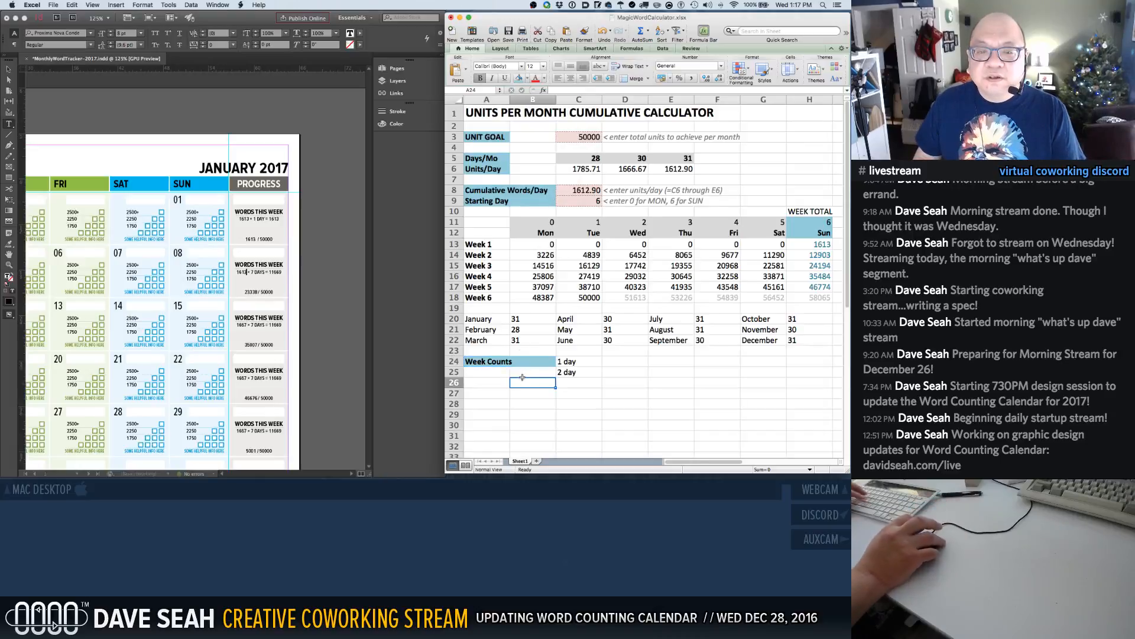
# Correct the label in C25 to "2 days"
pyautogui.click(570, 361)
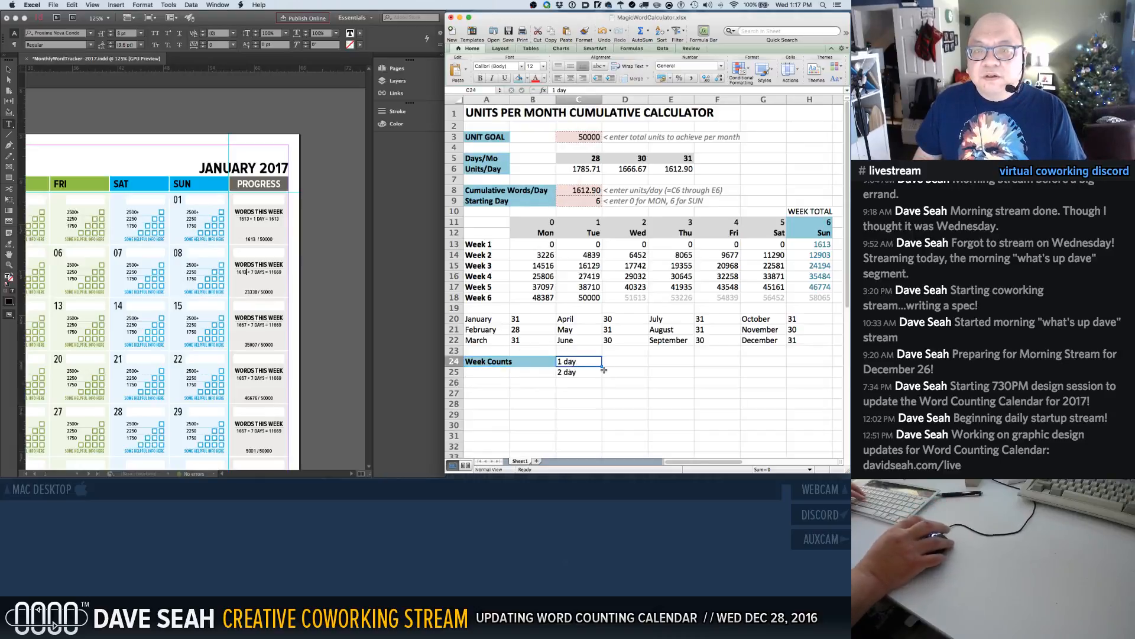
pyautogui.click(570, 372)
pyautogui.doubleClick(572, 374)
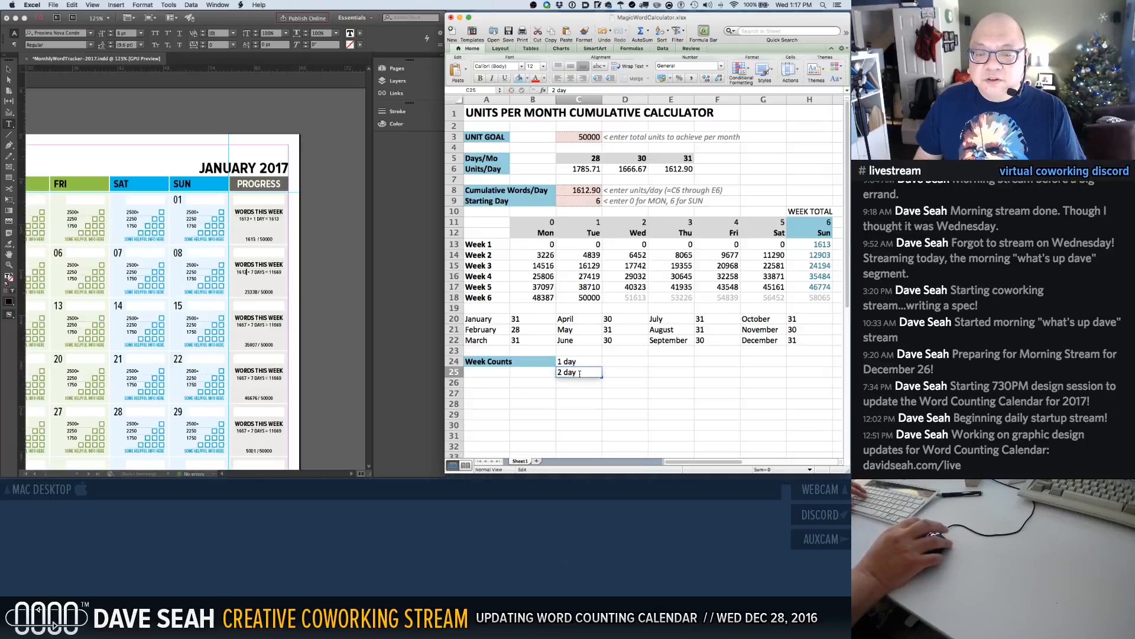
pyautogui.write('3')
pyautogui.press('BackSpace')
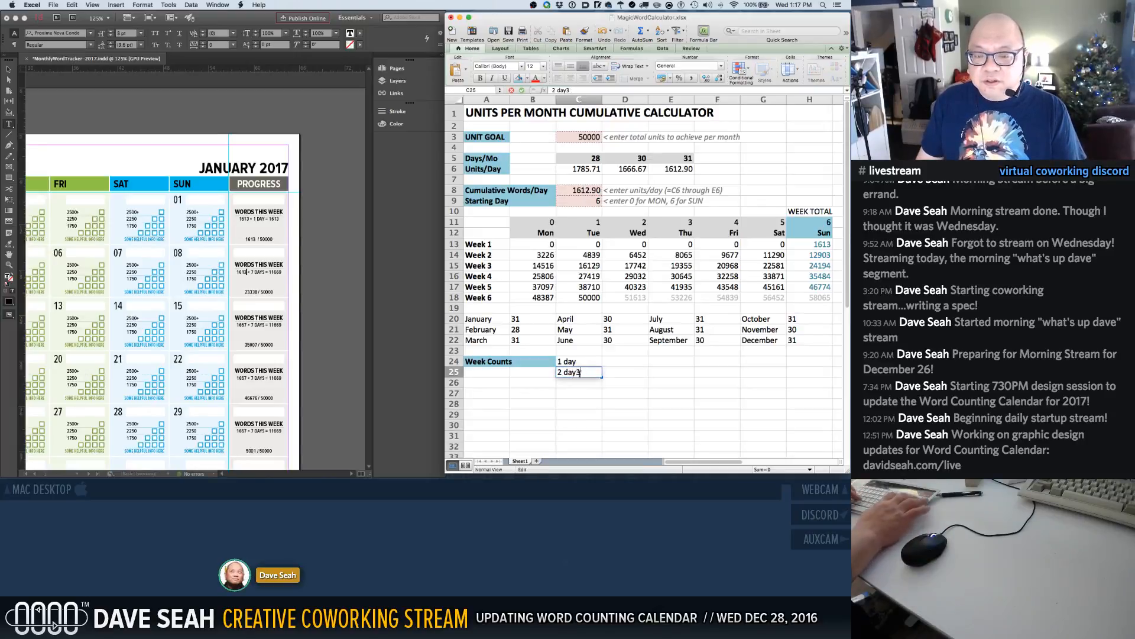
pyautogui.write('s')
pyautogui.press('Return')
# Continue the day labels in C26:C30 with "3 days", "4 days", "5 days", "6 days" and "7 days"
pyautogui.click(580, 373)
pyautogui.hotkey('ctrl', 'c')
pyautogui.press('Down')
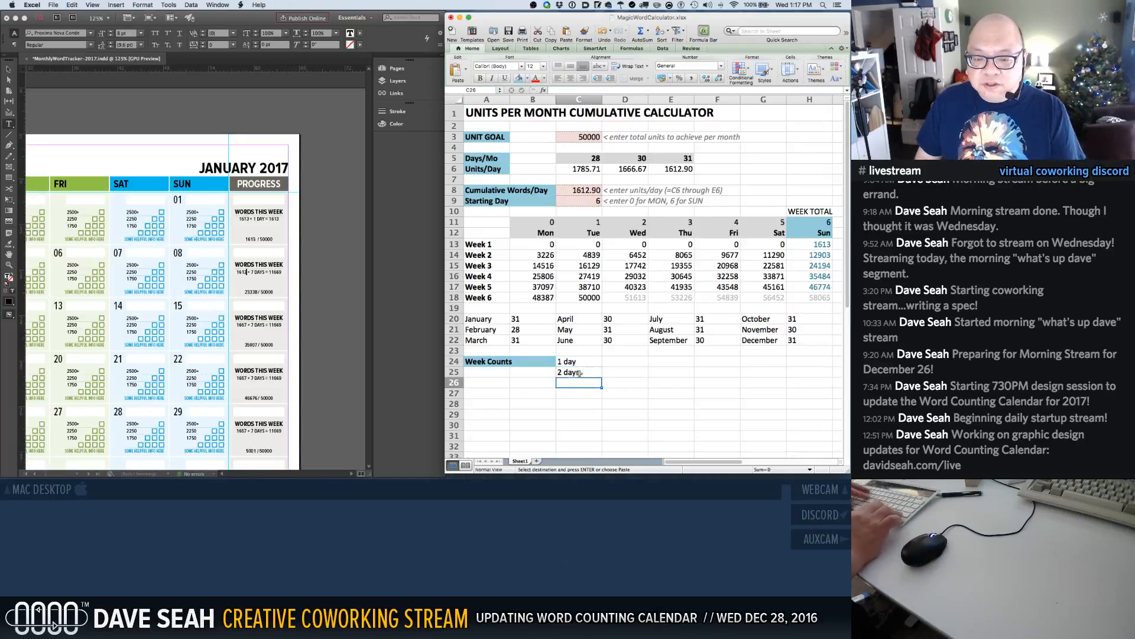
pyautogui.write('3 days')
pyautogui.press('Return')
pyautogui.write('4 days')
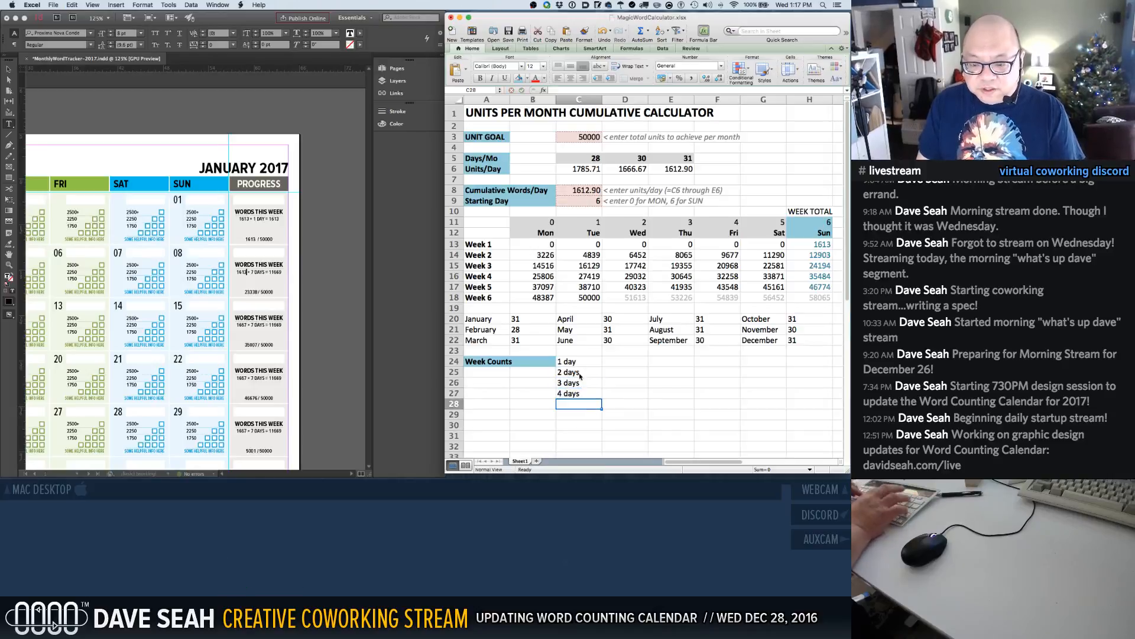
pyautogui.press('Return')
pyautogui.write('5 days')
pyautogui.press('Return')
pyautogui.write('6')
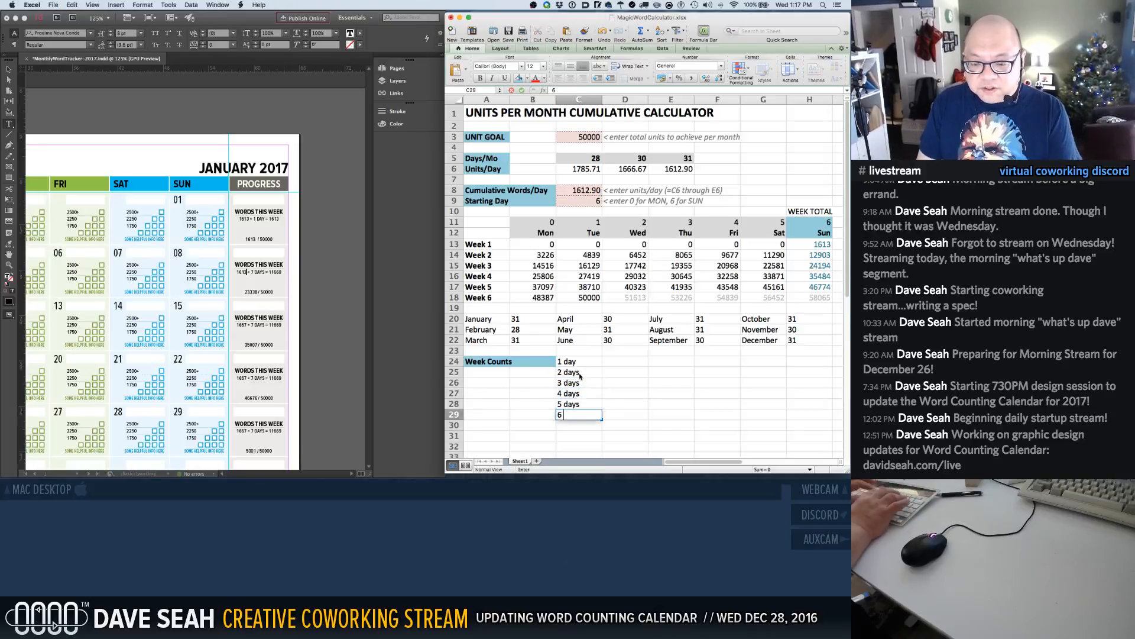
pyautogui.write(' days')
pyautogui.press('Return')
pyautogui.write('7')
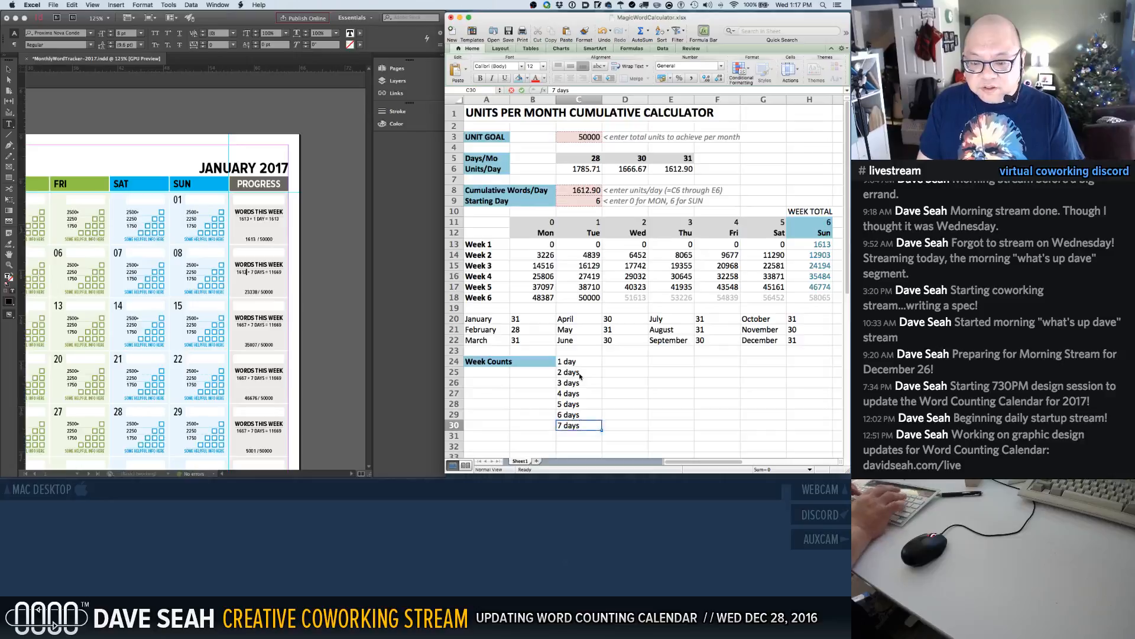
pyautogui.write(' days')
pyautogui.press('Return')
# Enter the formula =C8 in D24 as the word count for the 1 day label
pyautogui.press('Up')
pyautogui.press('Up')
pyautogui.press('Up')
pyautogui.press('Up')
pyautogui.press('Up')
pyautogui.press('Up')
pyautogui.press('Up')
pyautogui.press('Right')
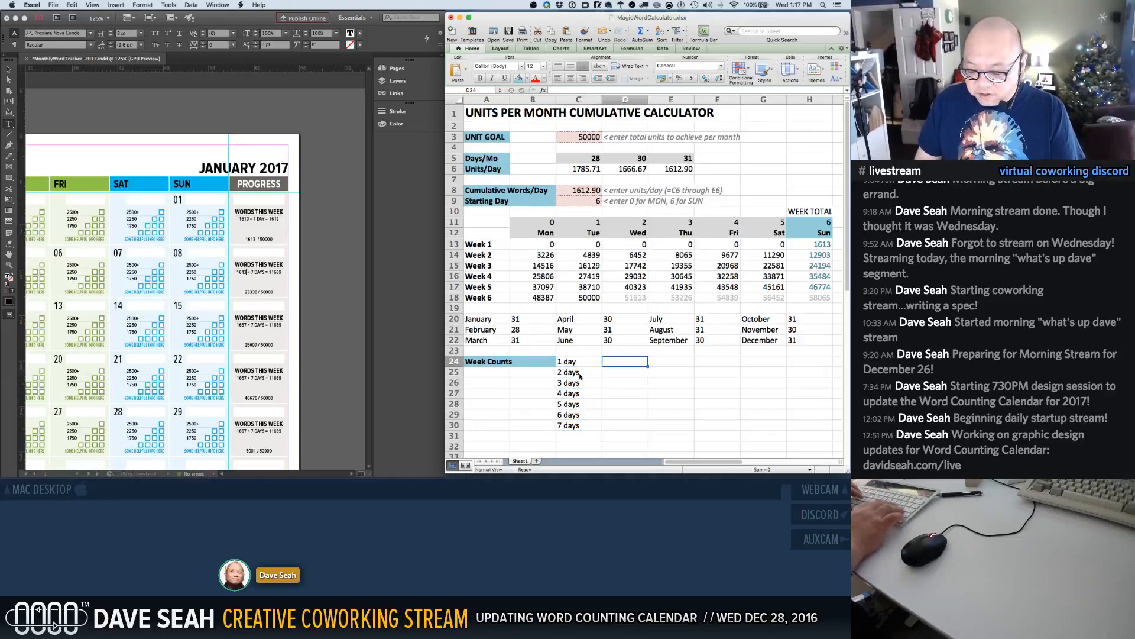
pyautogui.write('=')
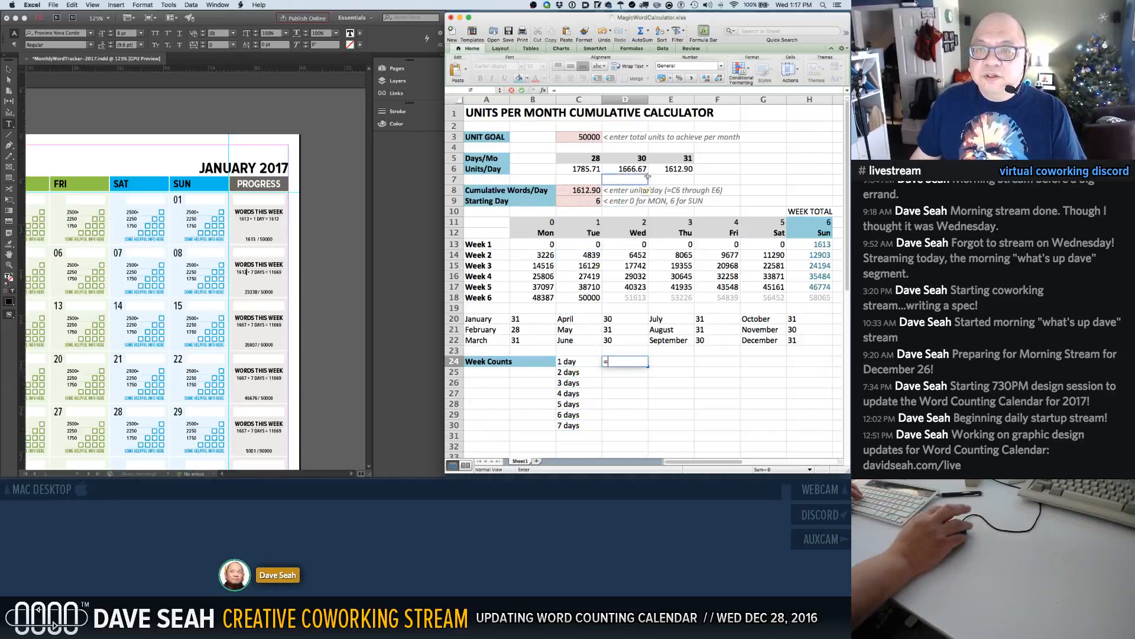
pyautogui.click(583, 190)
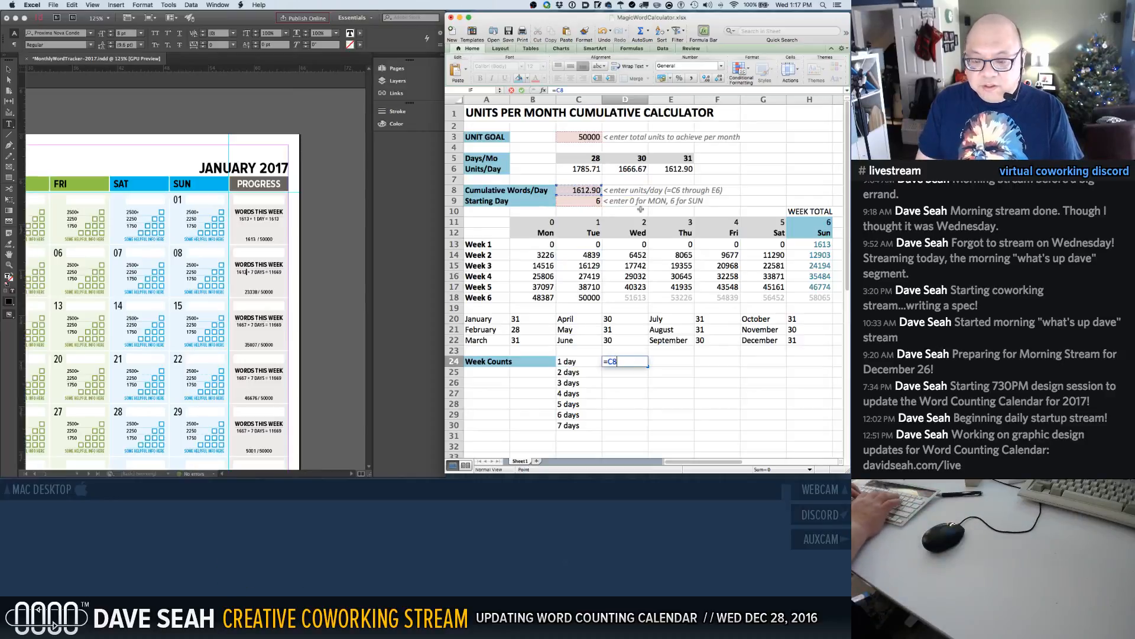
pyautogui.press('Return')
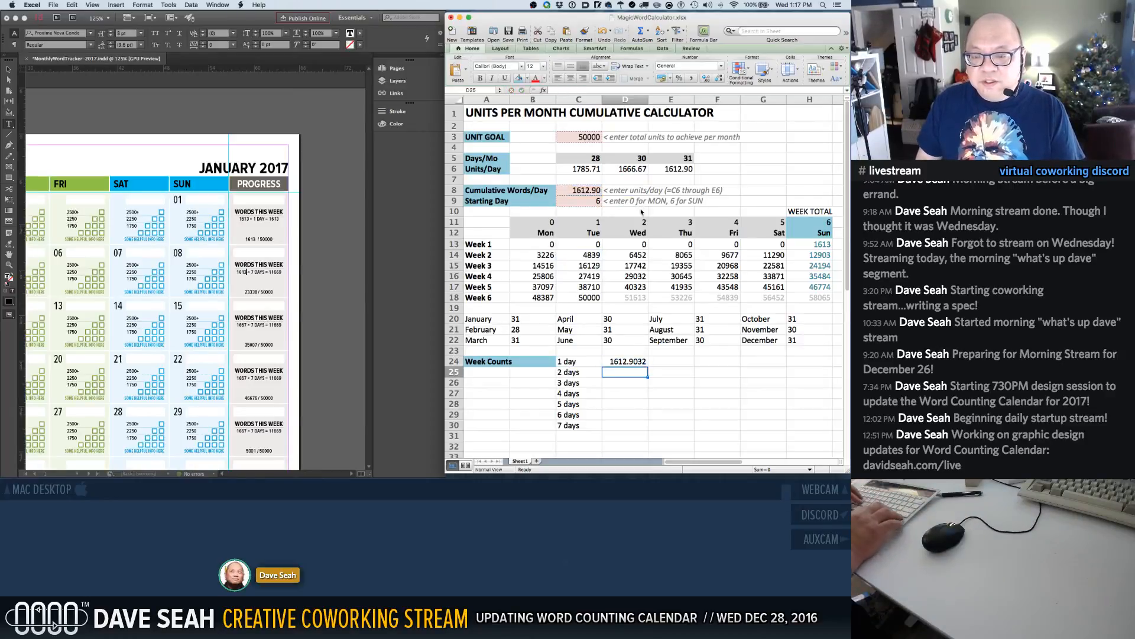
# Enter the formula =C8*2 in D25 as the word count for 2 days
pyautogui.write('=')
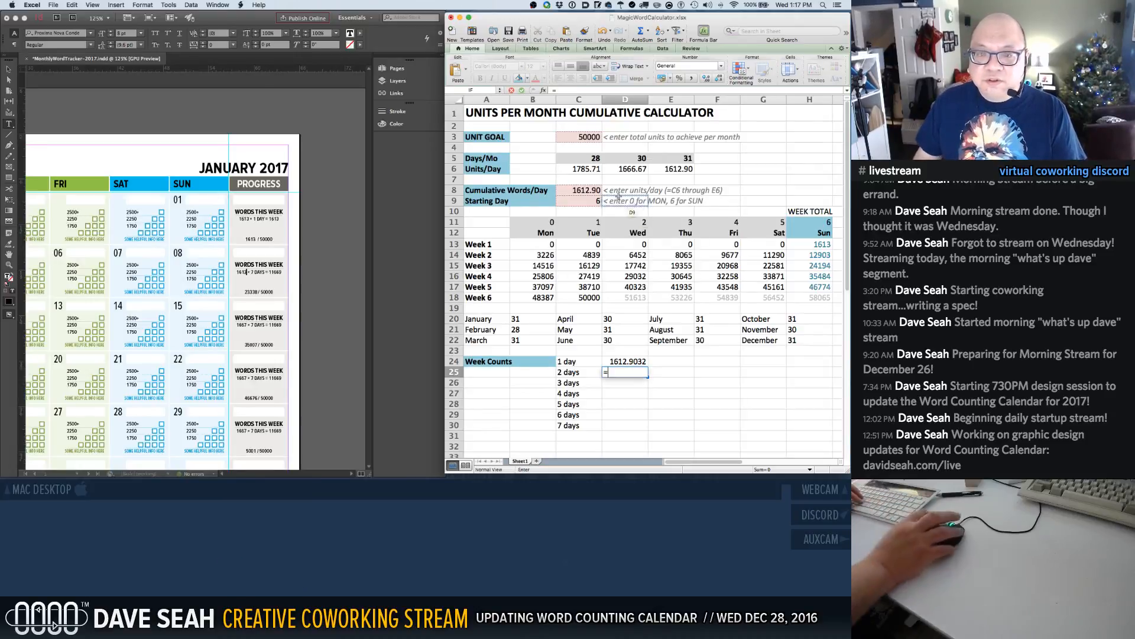
pyautogui.click(576, 193)
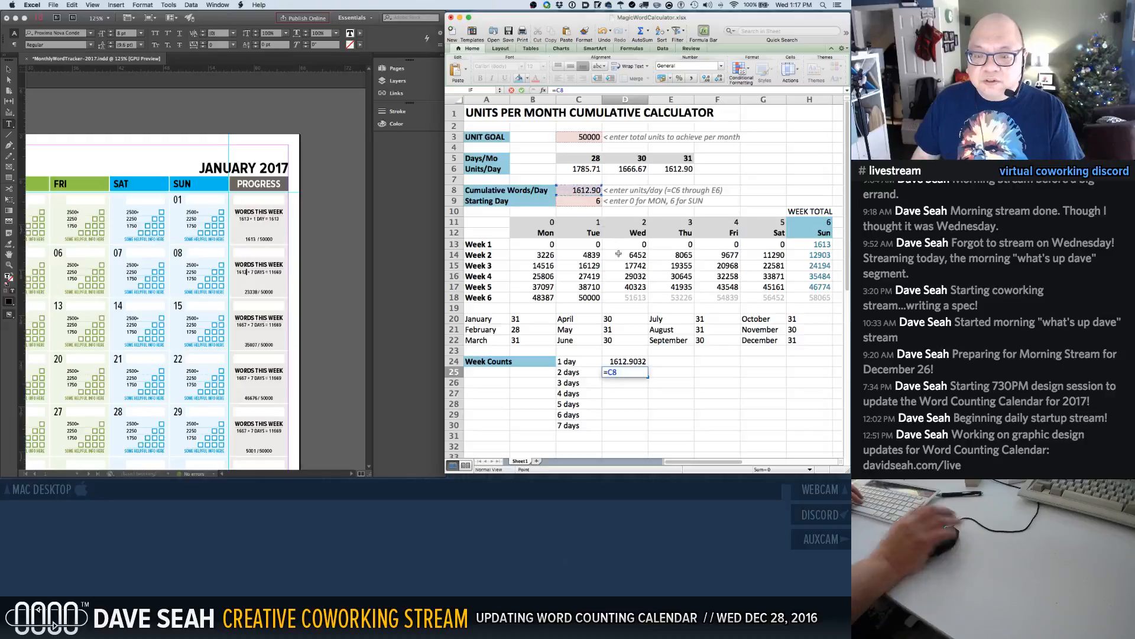
pyautogui.hotkey('shift', 'Left')
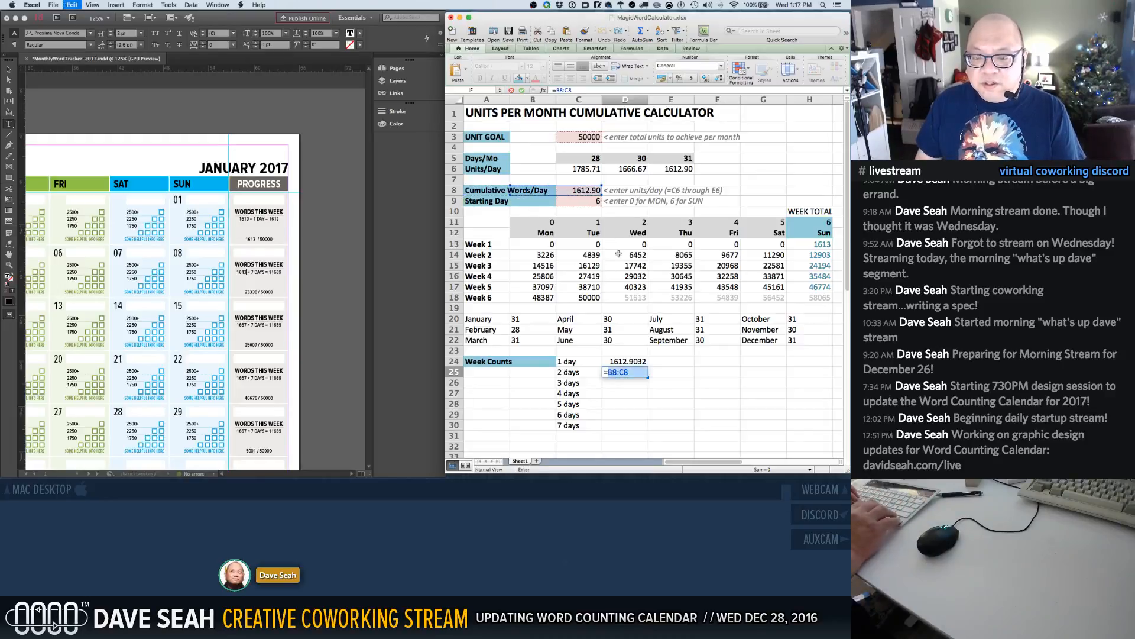
pyautogui.write('C8*')
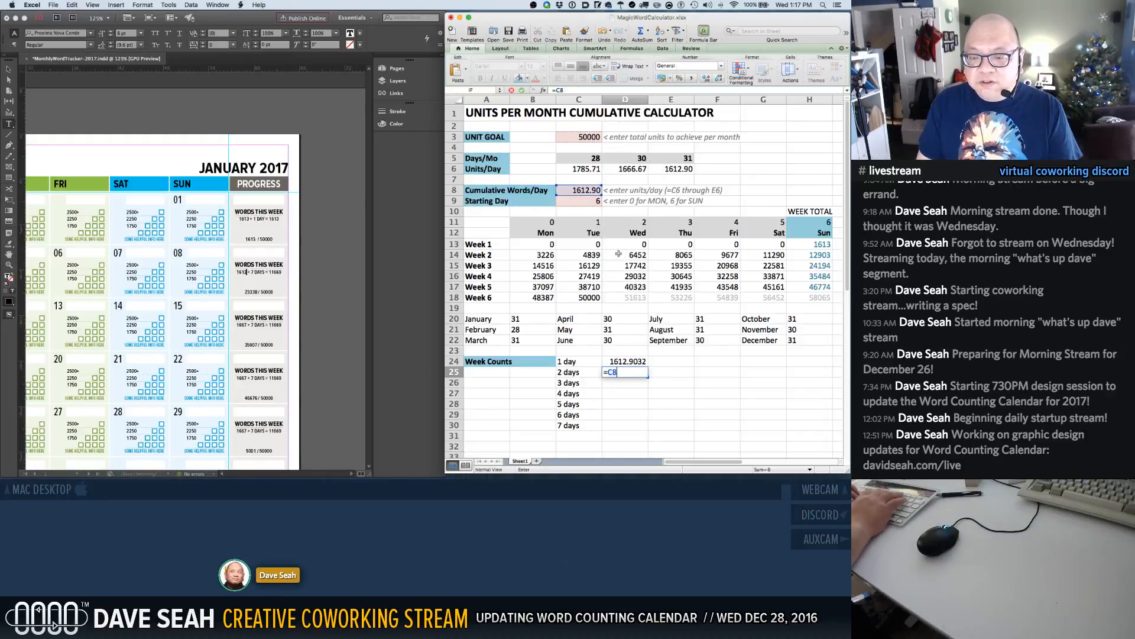
pyautogui.write('2')
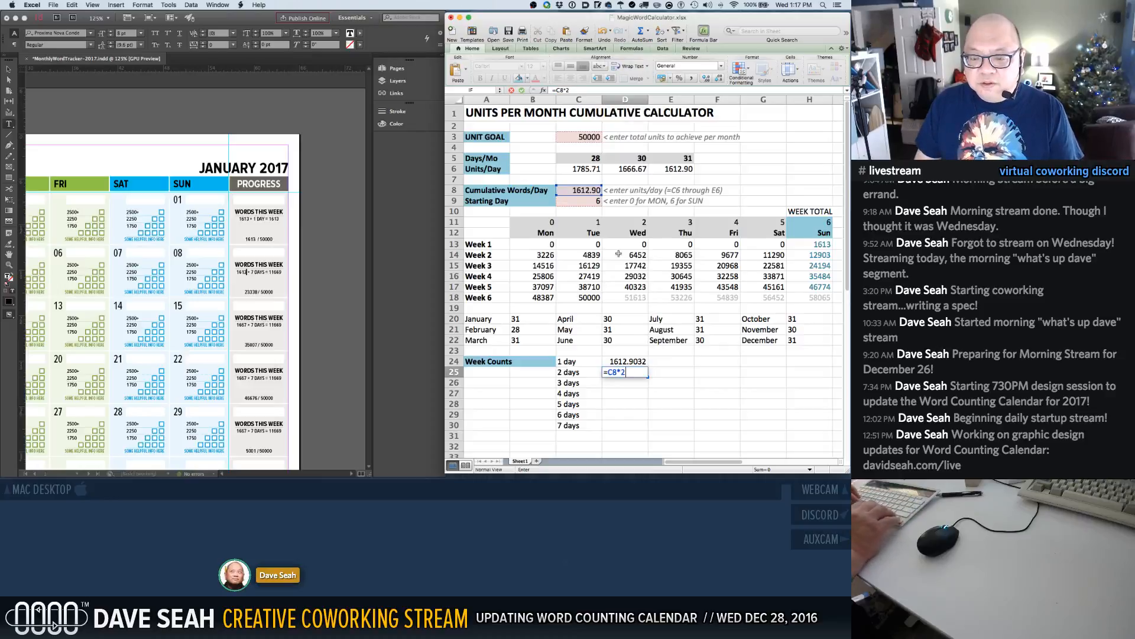
pyautogui.press('super+a')
pyautogui.click(619, 298)
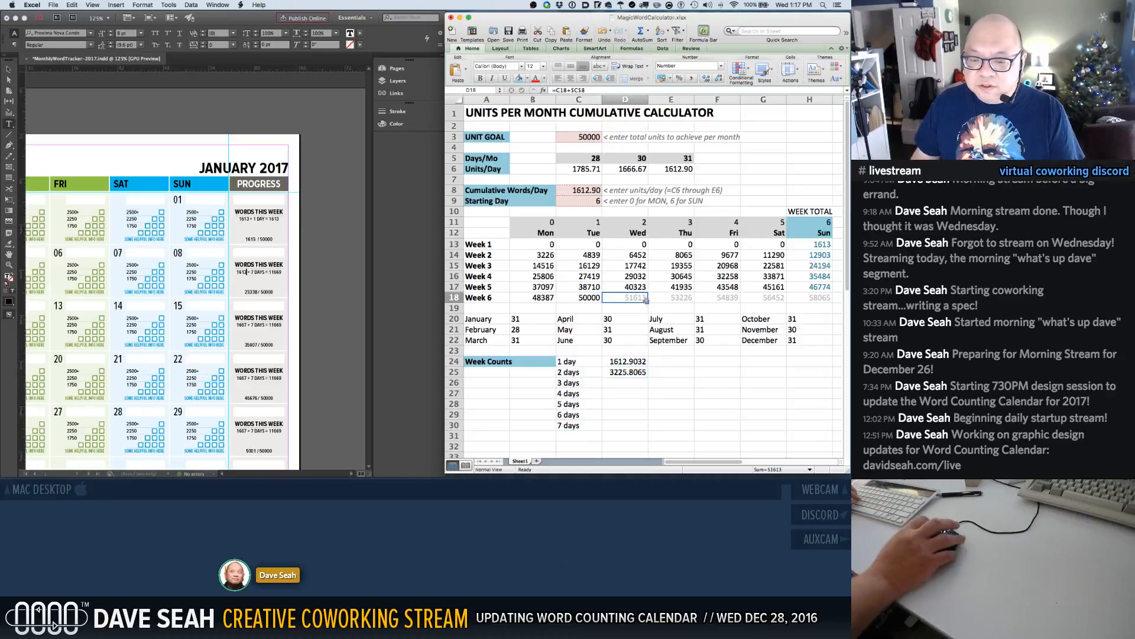
# Fill in the word counts for 3, 4 and 5 days with =C8*3 in D26, =C8*4 in D27 and =C8*5 in D28
pyautogui.click(619, 373)
pyautogui.click(619, 382)
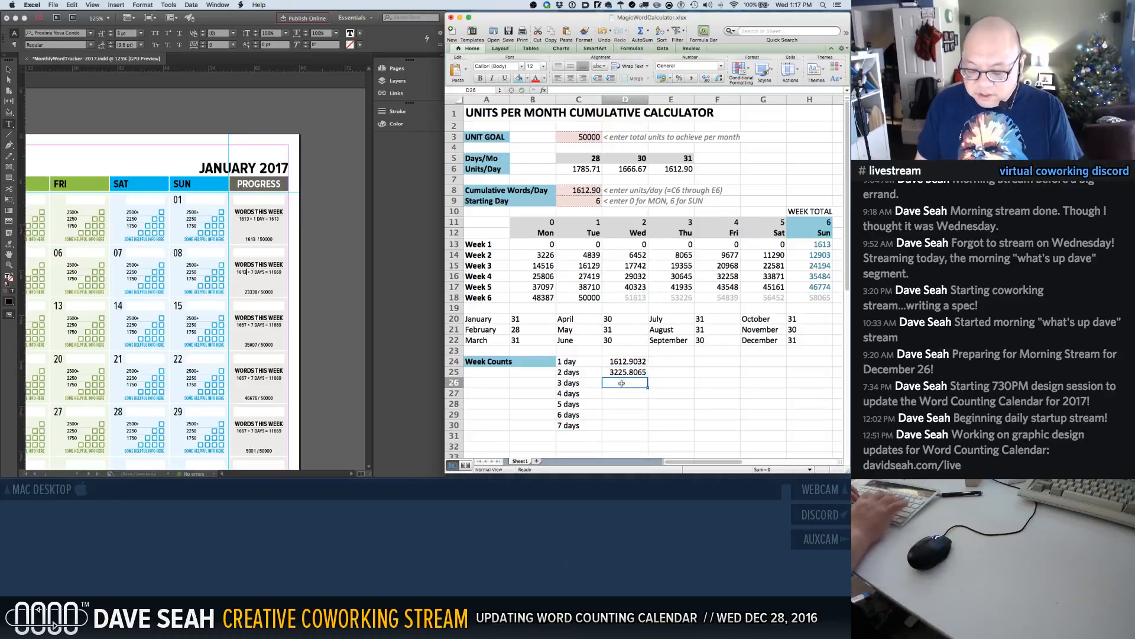
pyautogui.write('=CEILING8*3')
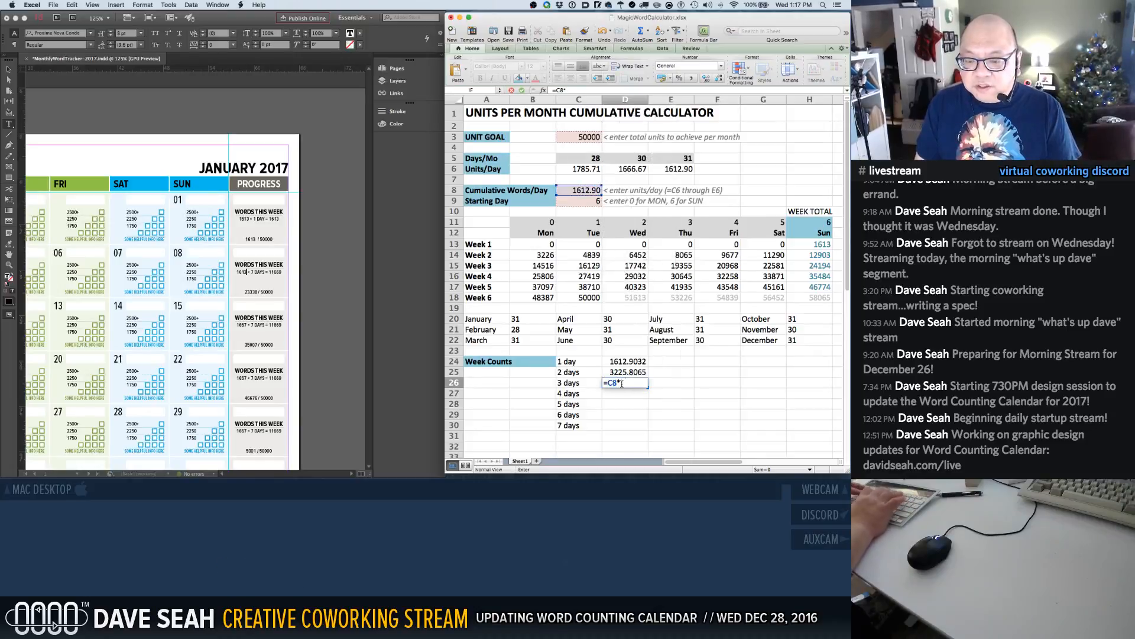
pyautogui.press('Return')
pyautogui.write('=C8*4')
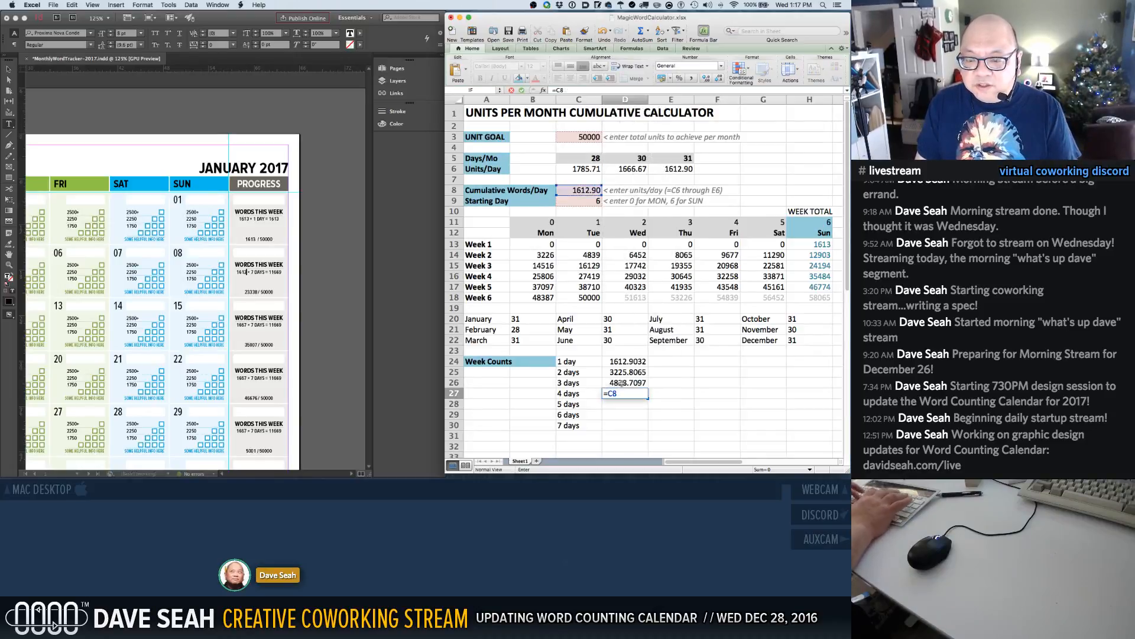
pyautogui.press('Return')
pyautogui.write('=C8*')
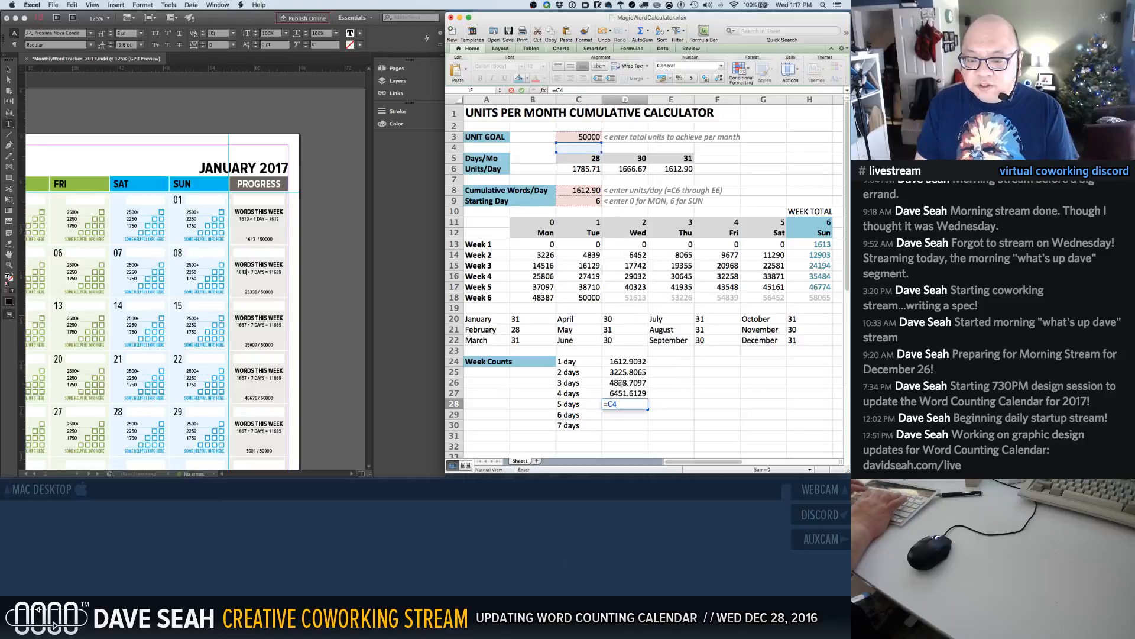
pyautogui.write('5')
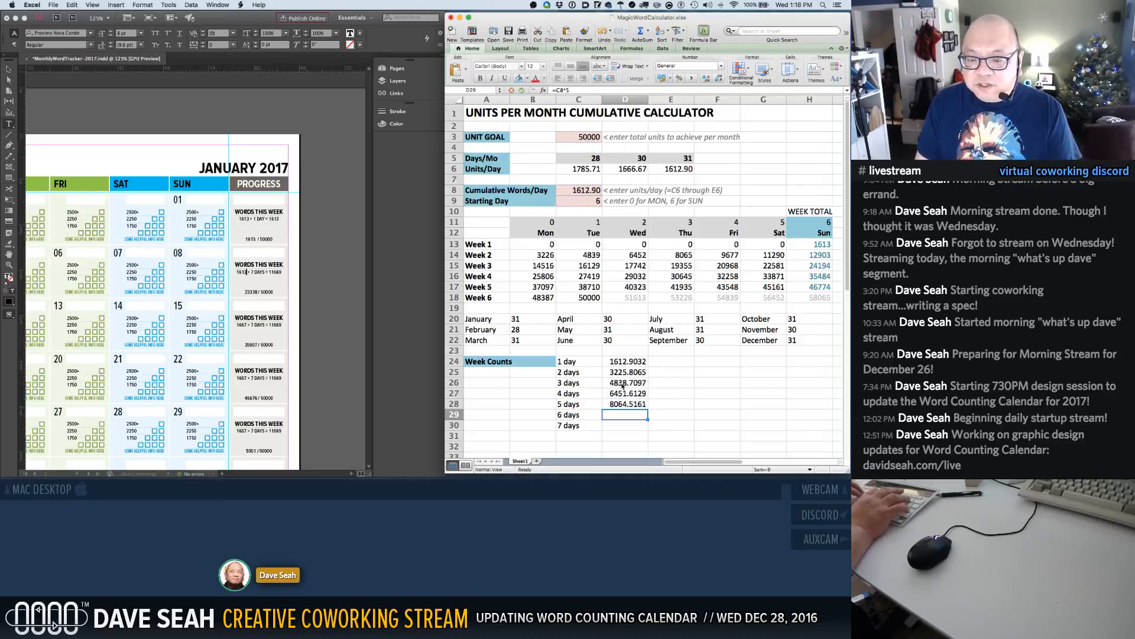
pyautogui.press('Return')
# Complete the week counts for 6 and 7 days with =C8*6 in D29 and =C8*7 in D30
pyautogui.write('=C&')
pyautogui.press('BackSpace')
pyautogui.write('7')
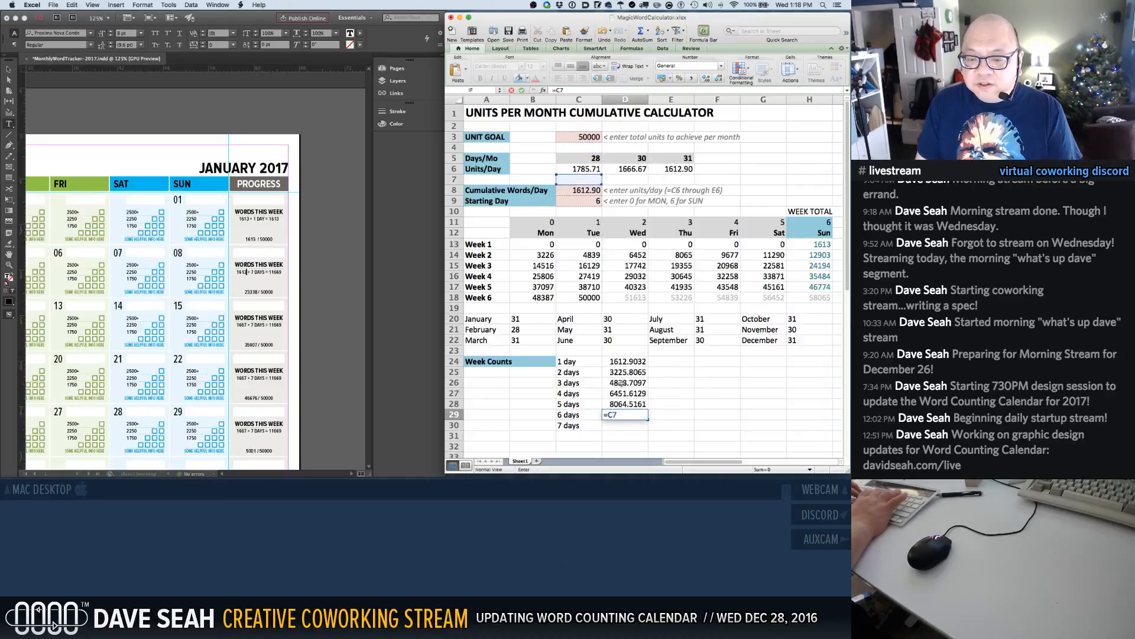
pyautogui.press('BackSpace')
pyautogui.write('7')
pyautogui.press('BackSpace')
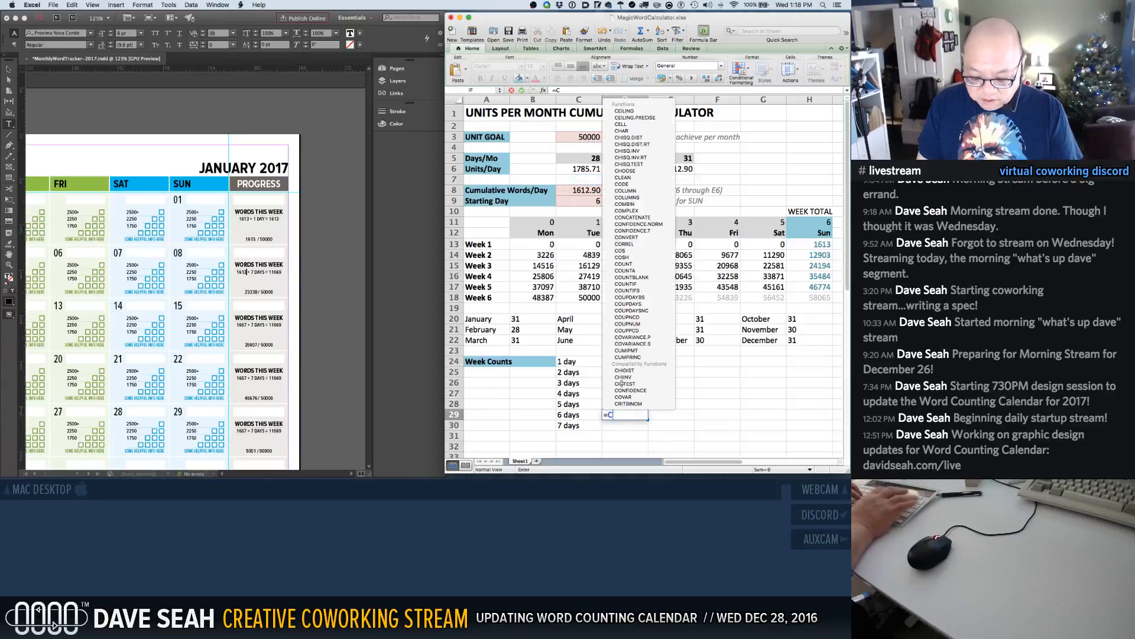
pyautogui.write('8*6')
pyautogui.press('Return')
pyautogui.write('=C7')
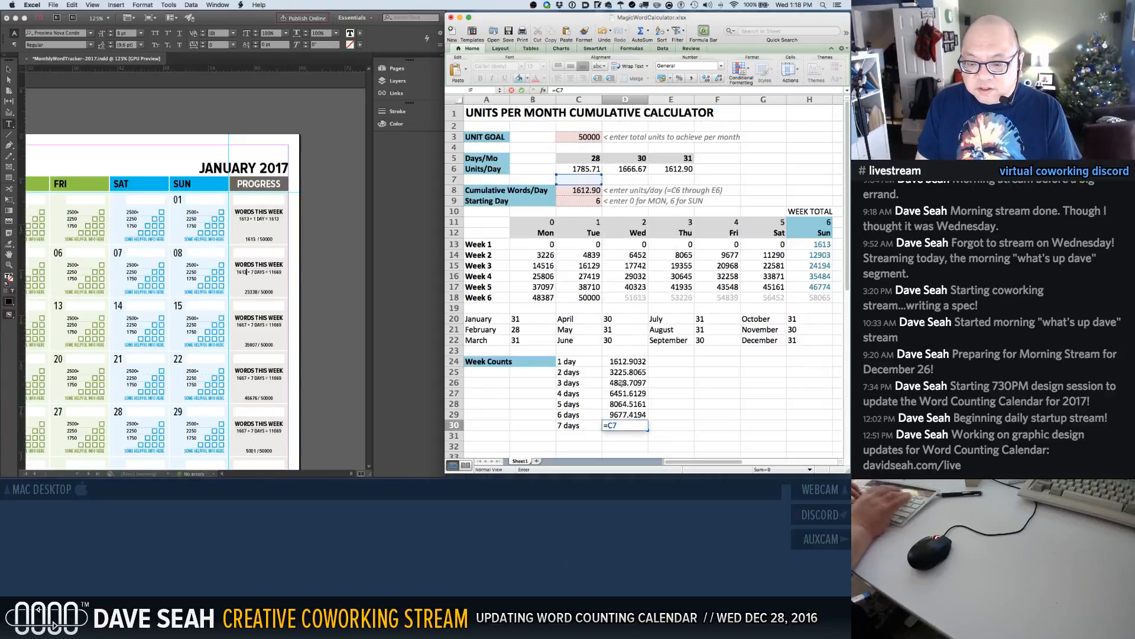
pyautogui.press('BackSpace')
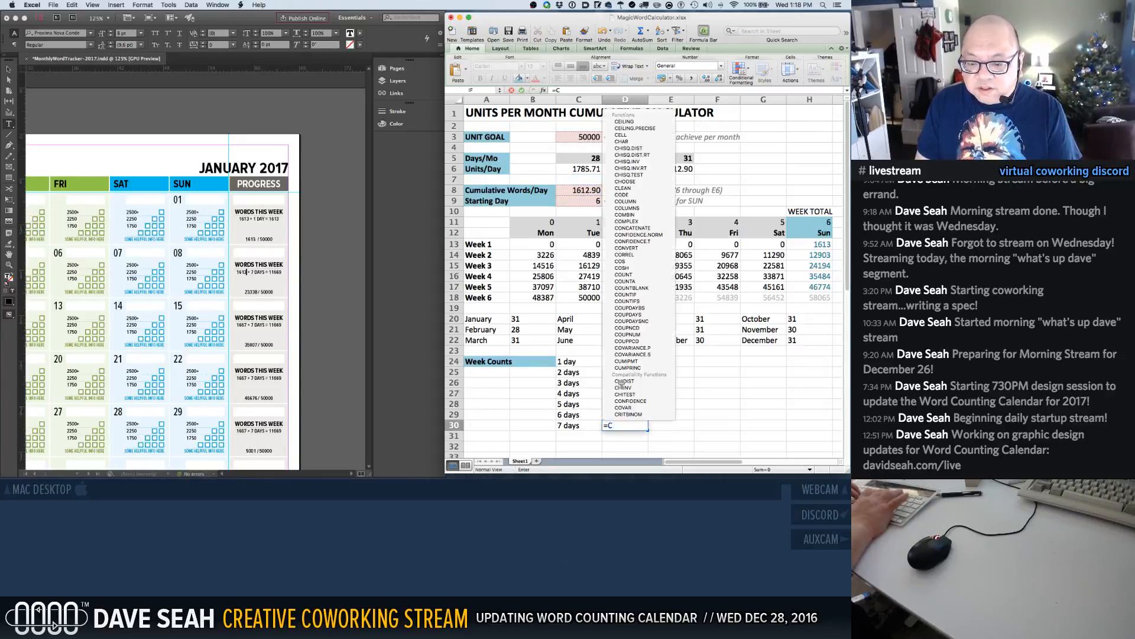
pyautogui.write('8*7')
pyautogui.press('Return')
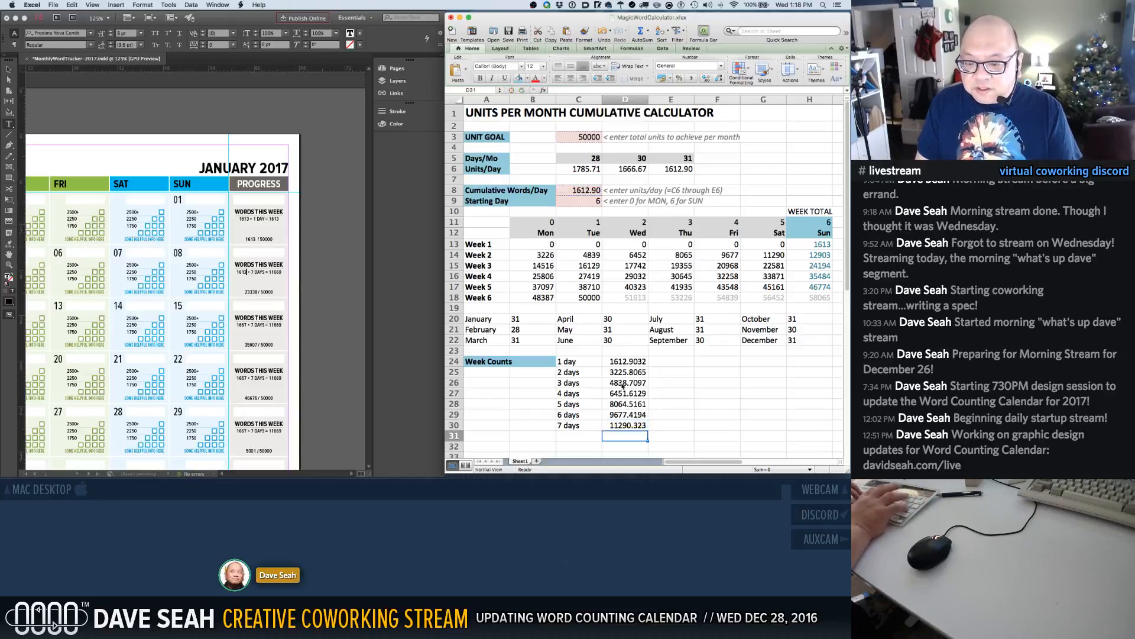
# Format the week counts in D24:D30 as numbers with 0 decimal places
pyautogui.hotkey('shift', 'Up')
pyautogui.hotkey('shift', 'Up')
pyautogui.hotkey('shift', 'Up')
pyautogui.hotkey('shift', 'Up')
pyautogui.hotkey('shift', 'Up')
pyautogui.hotkey('shift', 'Up')
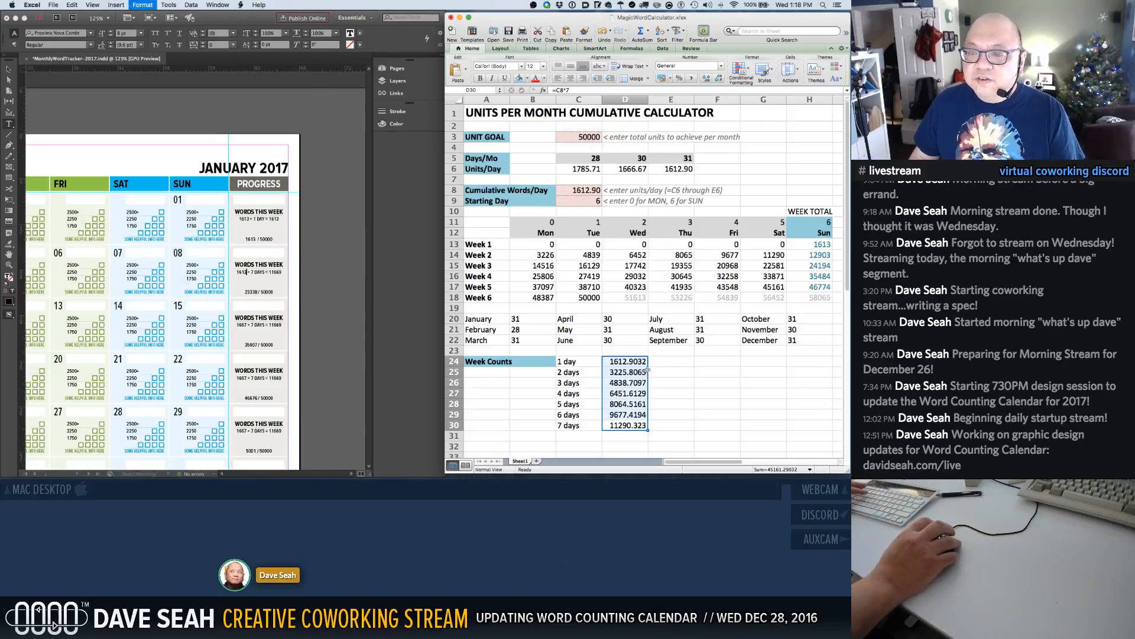
pyautogui.press('super+1')
pyautogui.click(343, 130)
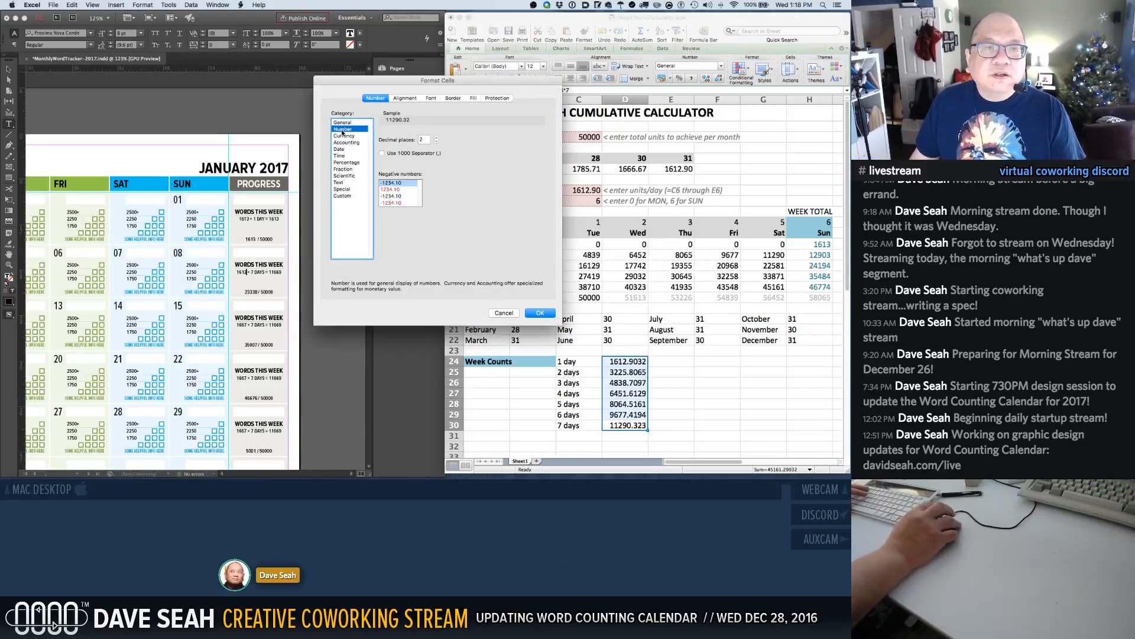
pyautogui.press('Tab')
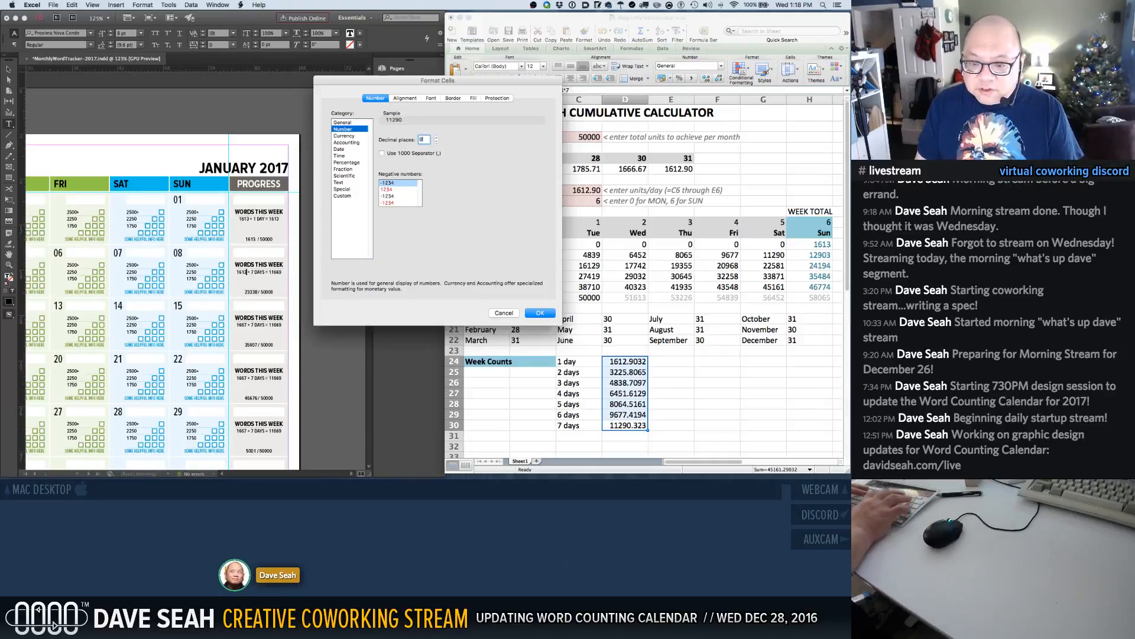
pyautogui.press('Return')
pyautogui.click(650, 370)
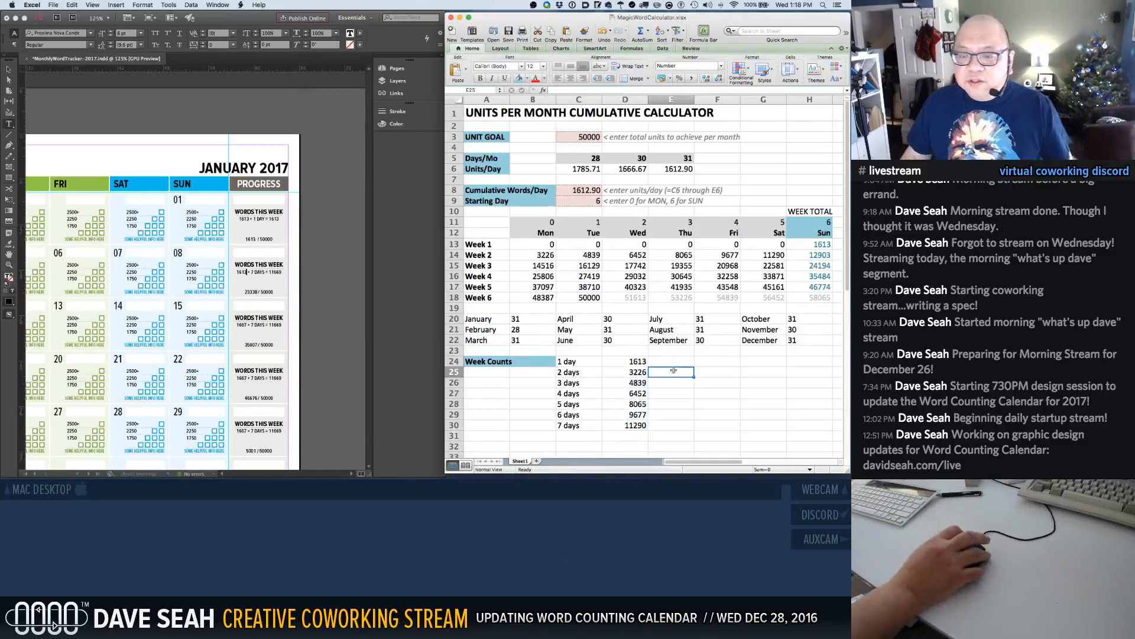
# Check the formulas behind the week counts in D24:D30
pyautogui.click(641, 371)
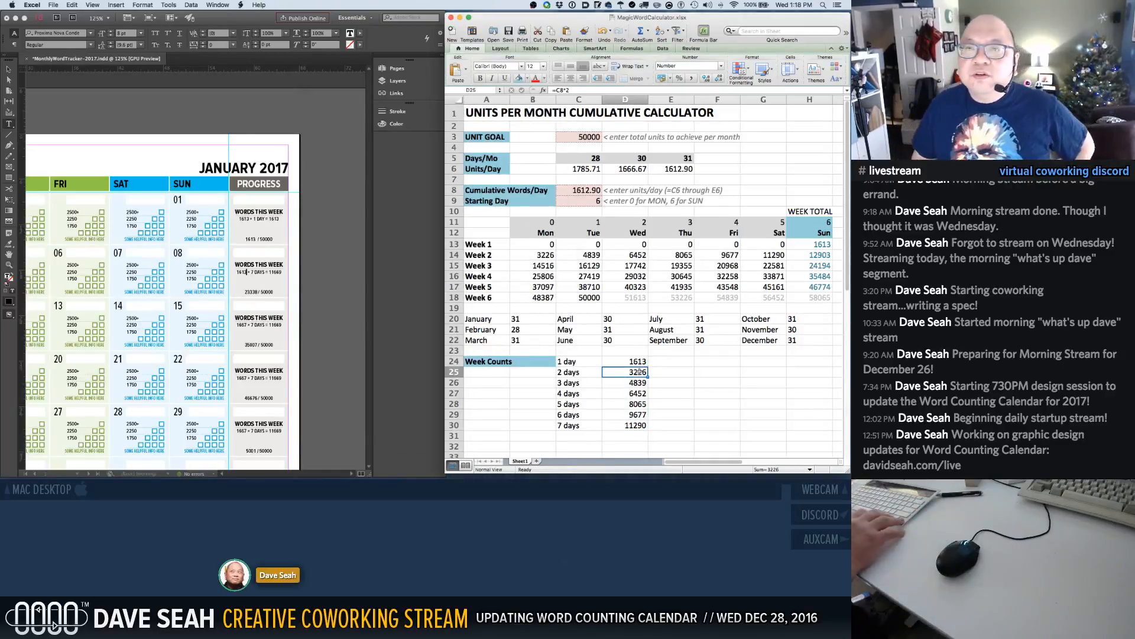
pyautogui.press('Down')
pyautogui.press('Down')
pyautogui.press('Down')
pyautogui.press('Down')
pyautogui.press('Down')
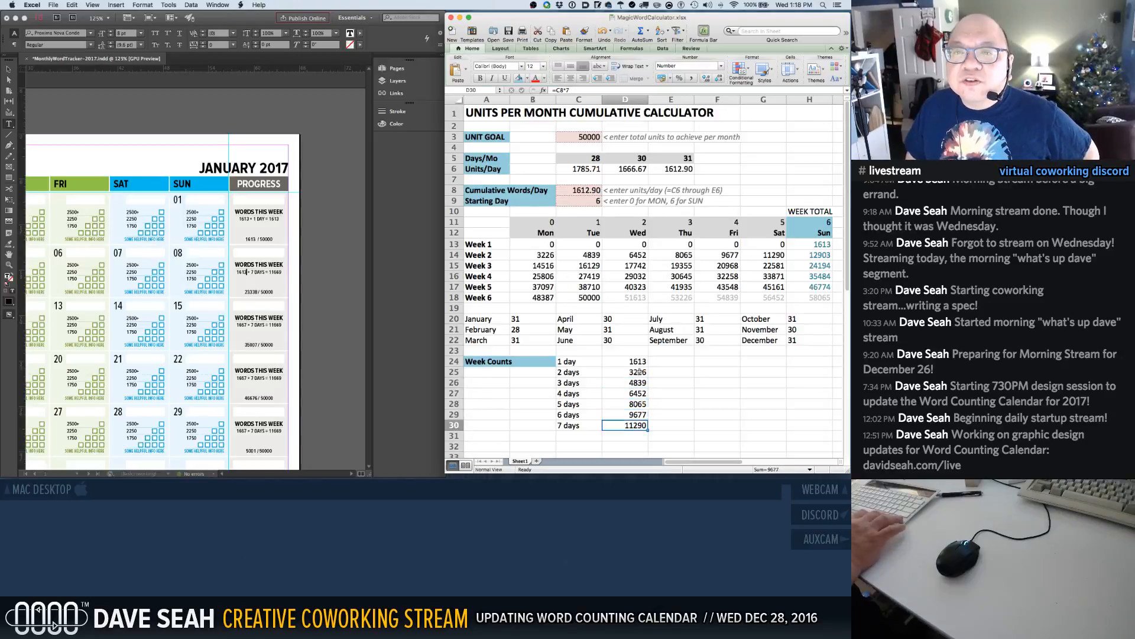
pyautogui.press('Up')
pyautogui.press('Up')
pyautogui.press('Up')
pyautogui.press('Up')
pyautogui.press('Up')
pyautogui.press('Up')
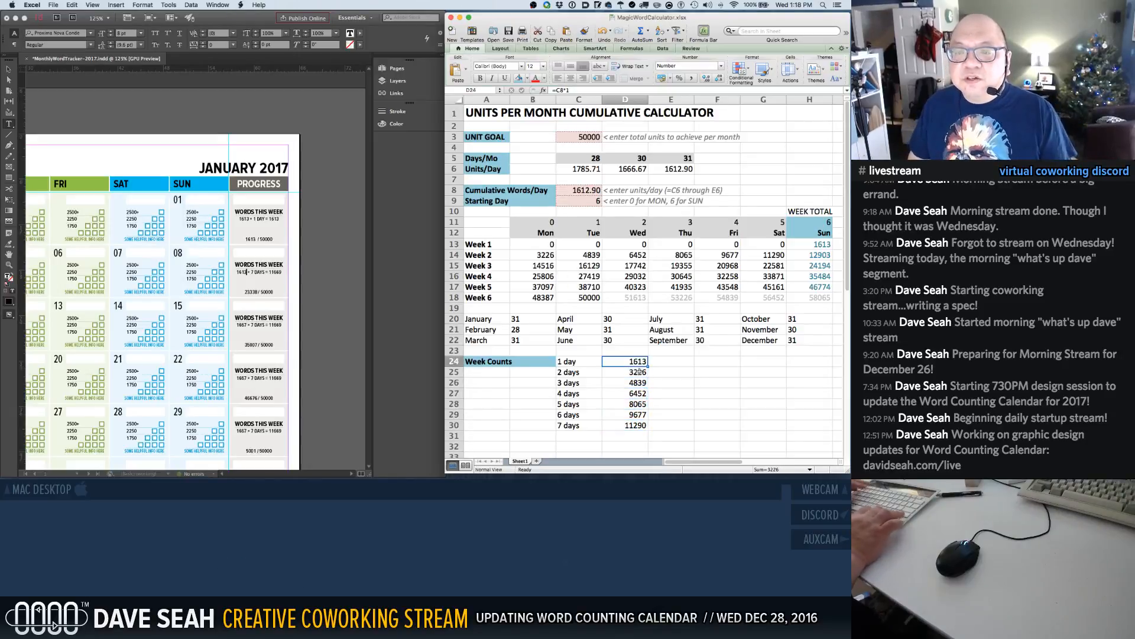
# Make the day labels in C24:C30 bold
pyautogui.press('Left')
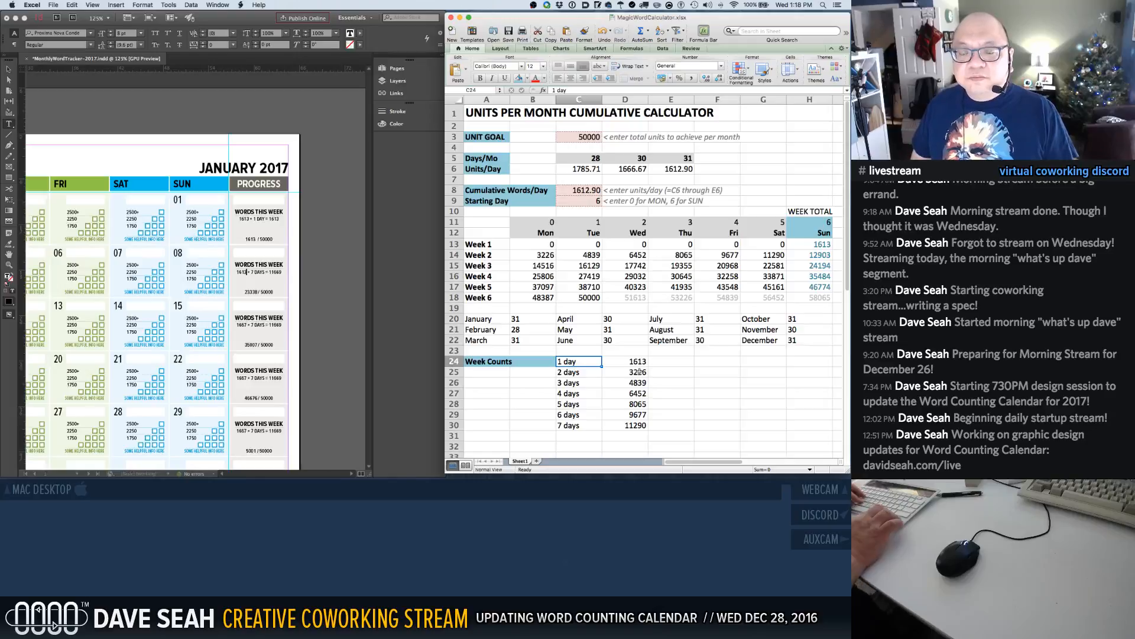
pyautogui.hotkey('shift', 'Down')
pyautogui.hotkey('shift', 'Down')
pyautogui.hotkey('shift', 'Down')
pyautogui.hotkey('shift', 'Down')
pyautogui.hotkey('shift', 'Down')
pyautogui.hotkey('shift', 'Down')
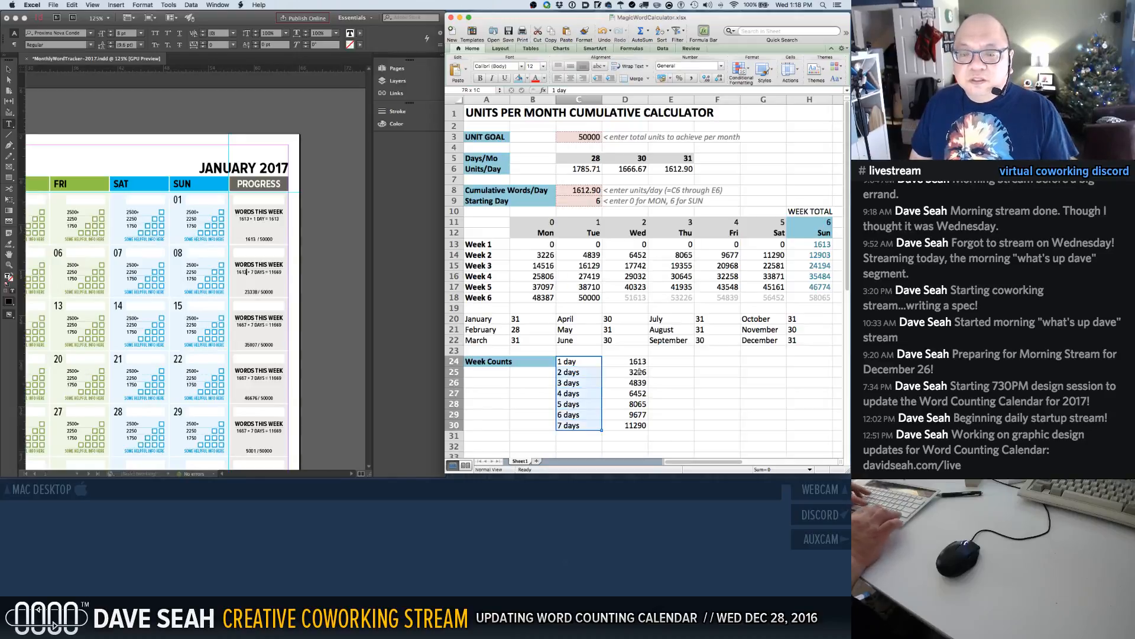
pyautogui.press('super+b')
pyautogui.press('Down')
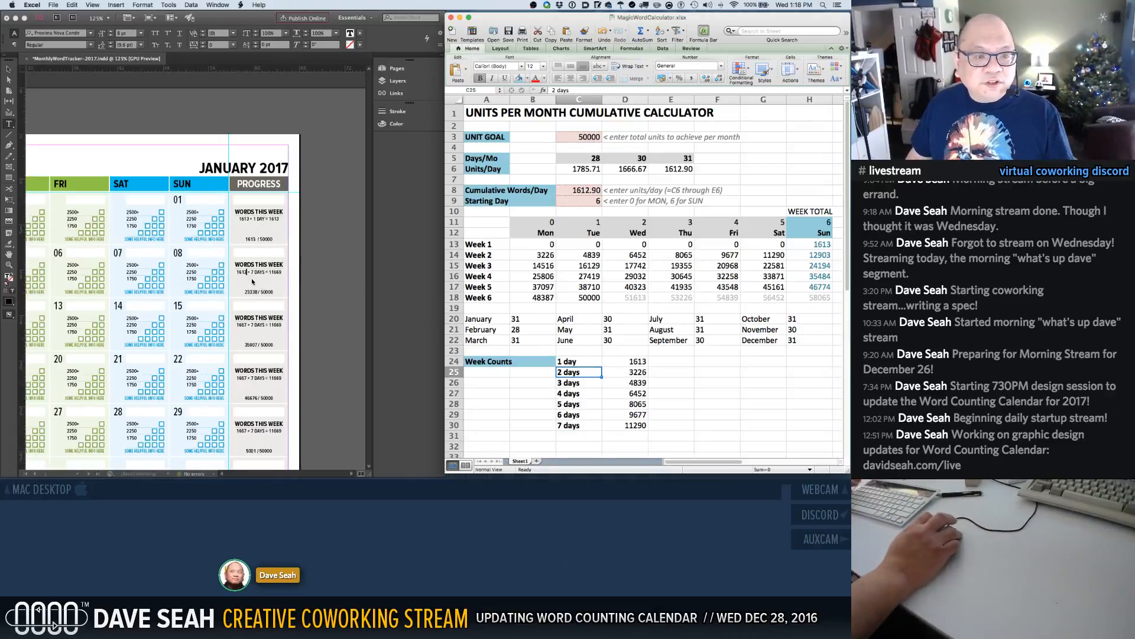
# Look up the 7 days count in D30, switch to InDesign and set the second January week's 7-day total to 11290
pyautogui.click(605, 426)
pyautogui.write('=C8*7')
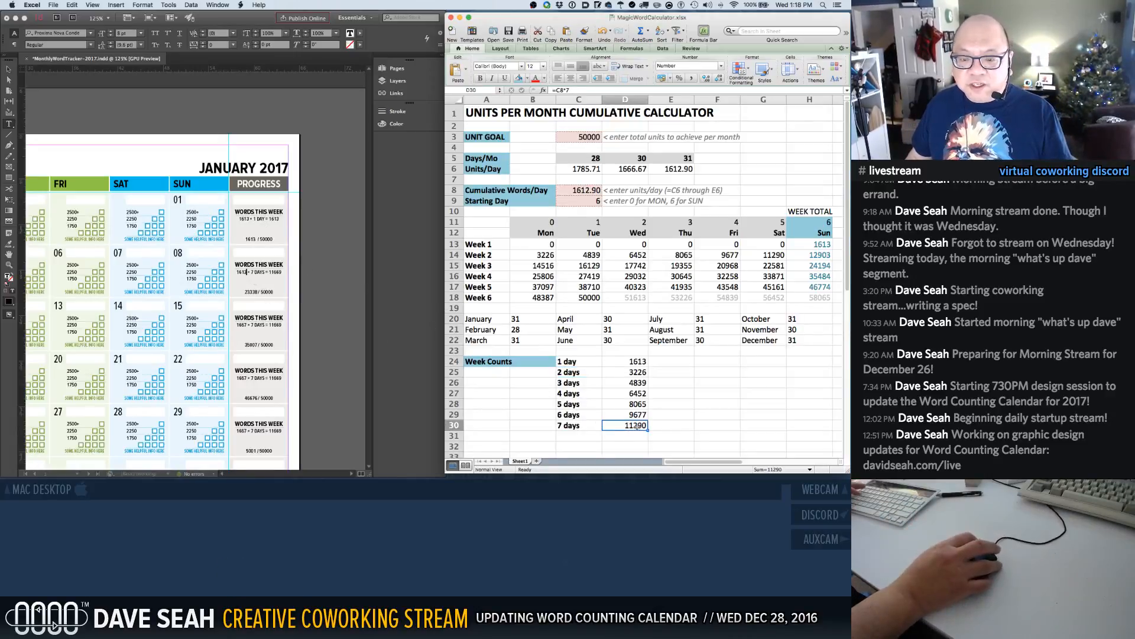
pyautogui.press('Return')
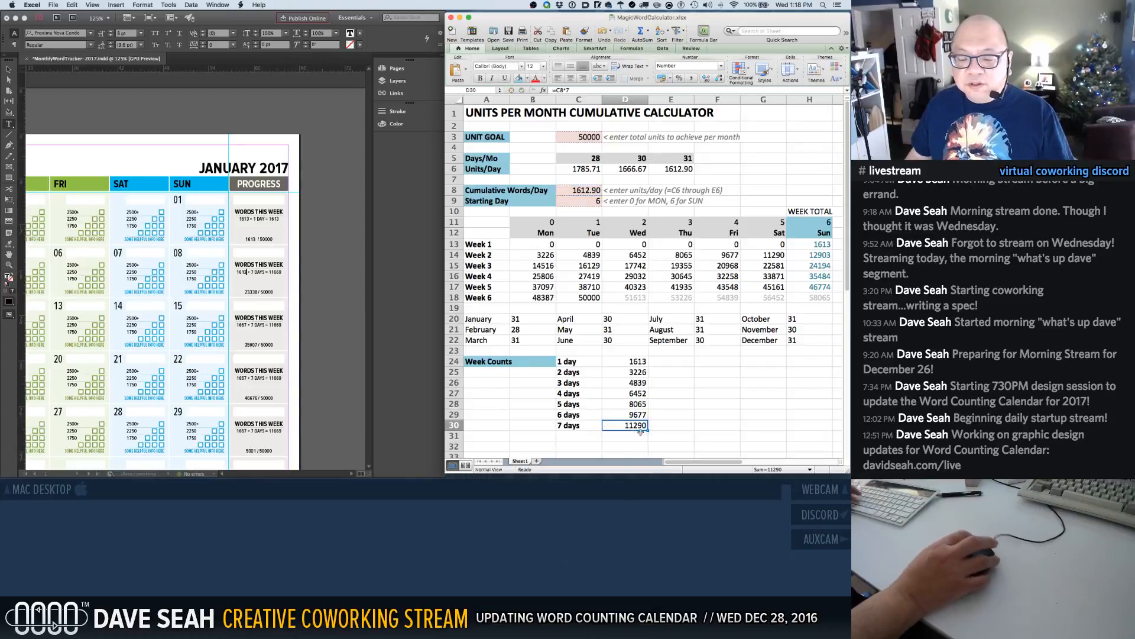
pyautogui.click(628, 444)
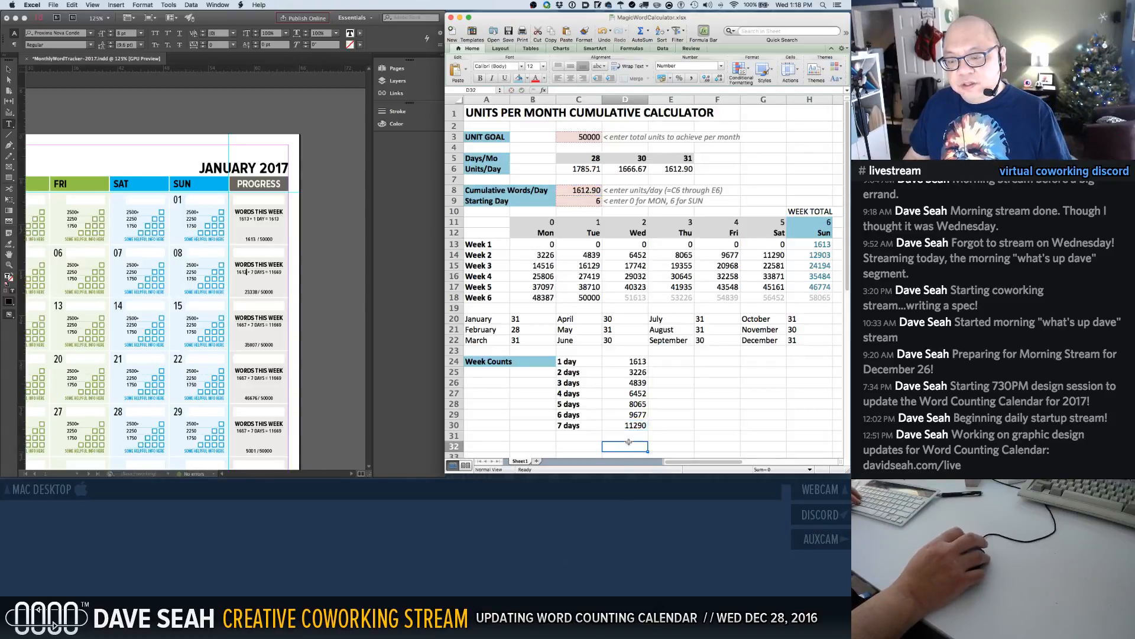
pyautogui.click(629, 428)
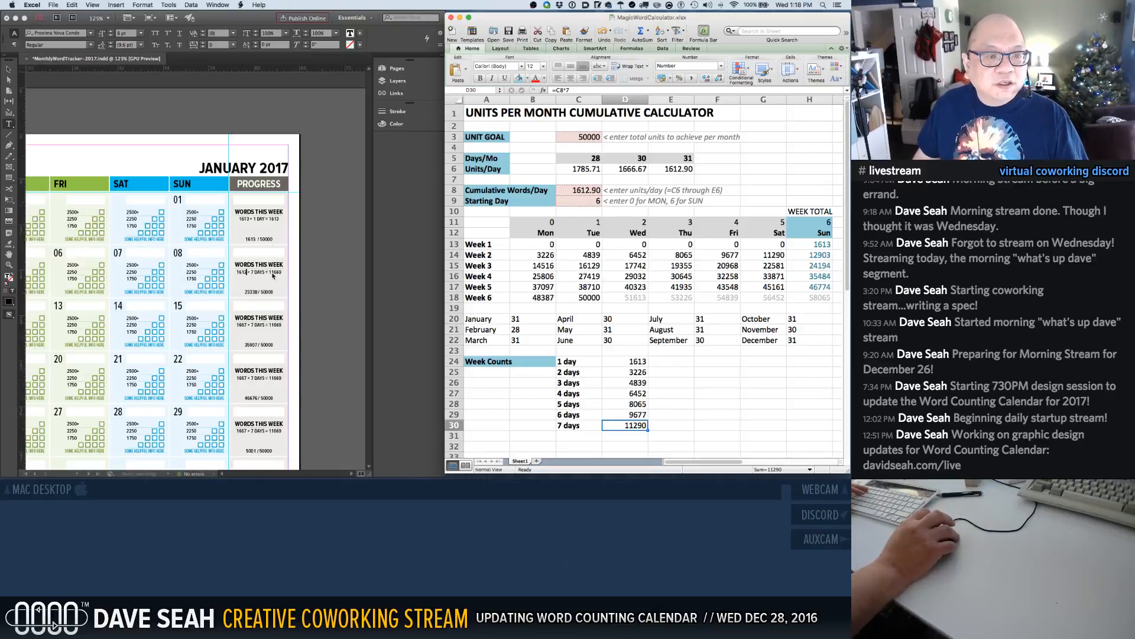
pyautogui.click(272, 274)
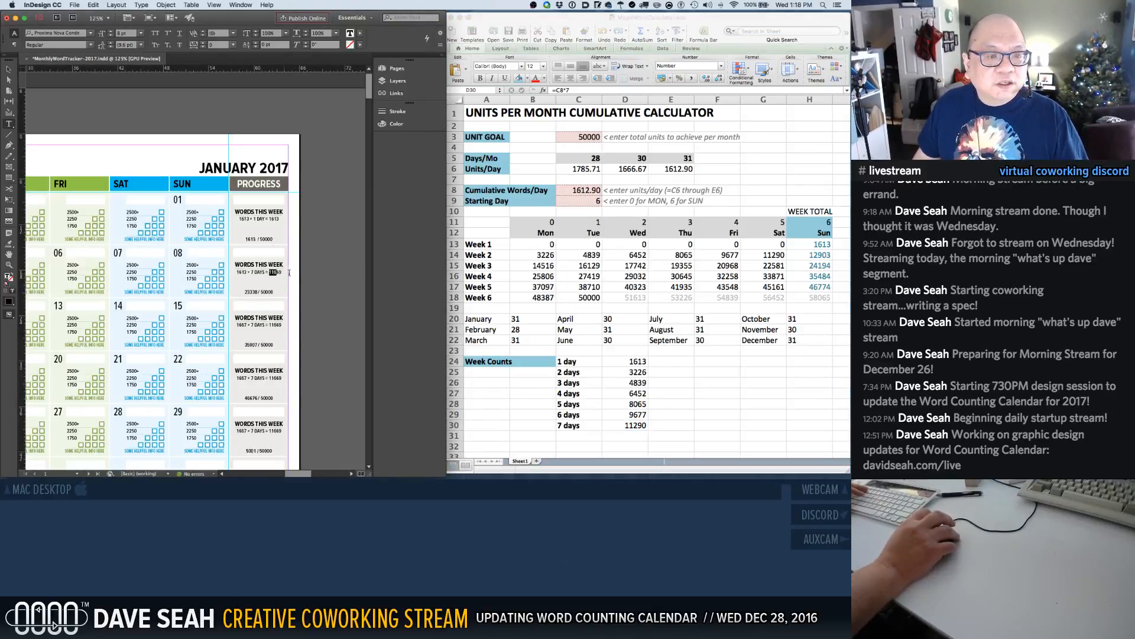
pyautogui.write('112')
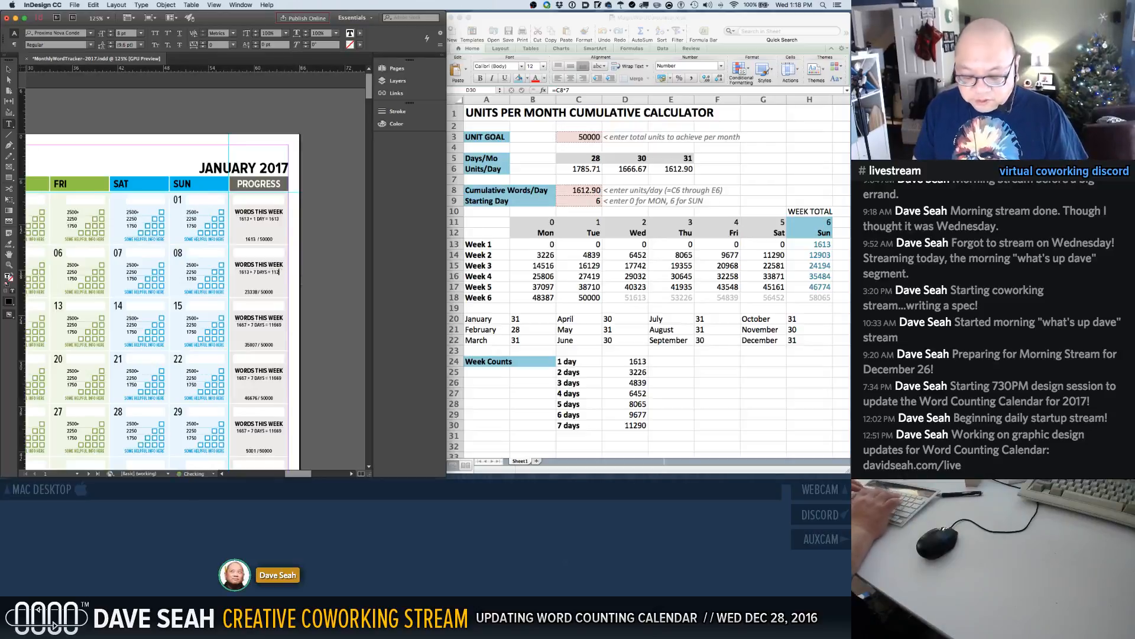
pyautogui.write('90')
# Copy the second January week's line "1613 × 7 DAYS = 11290" and replace the third week's calculation line with it
pyautogui.hotkey('shift', 'Home')
pyautogui.press('super+c')
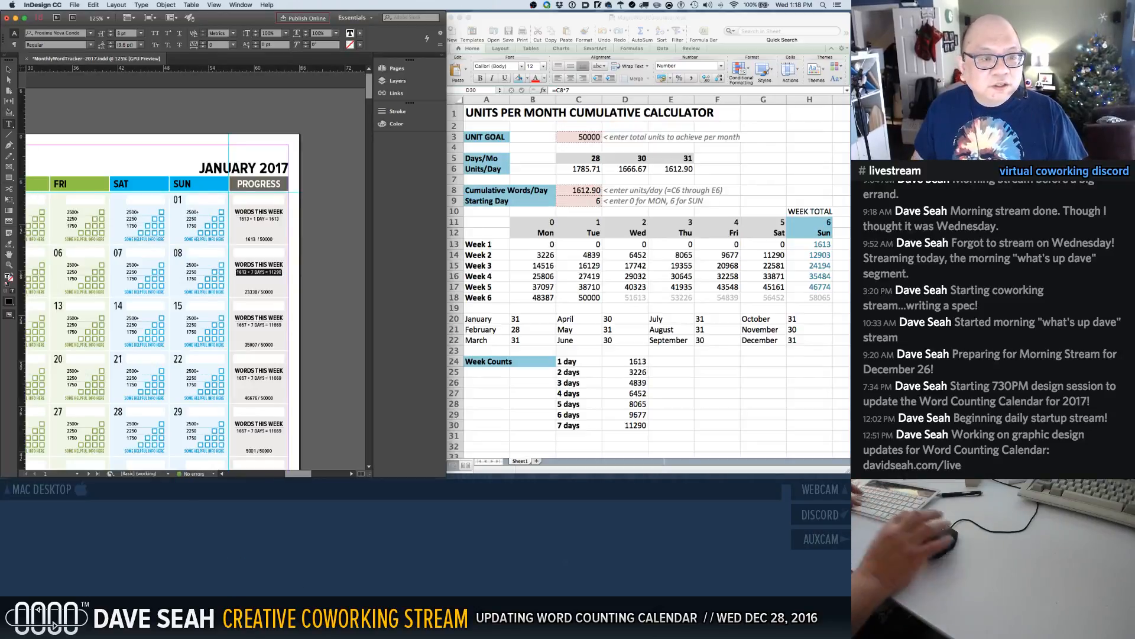
pyautogui.press('super+shift+a')
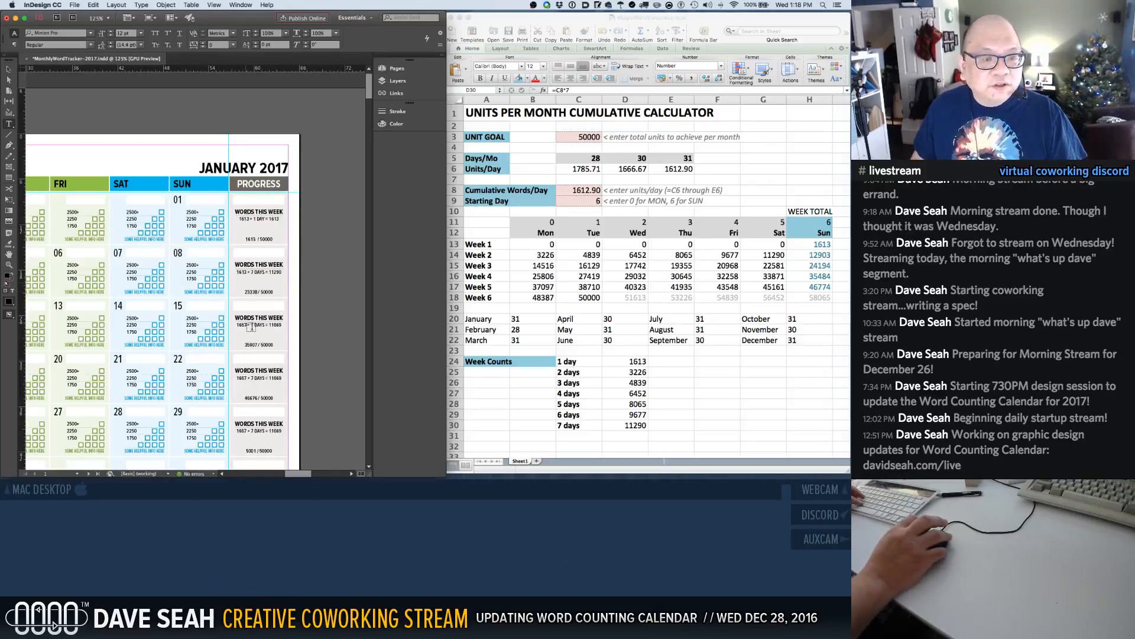
pyautogui.click(247, 325)
pyautogui.tripleClick(244, 324)
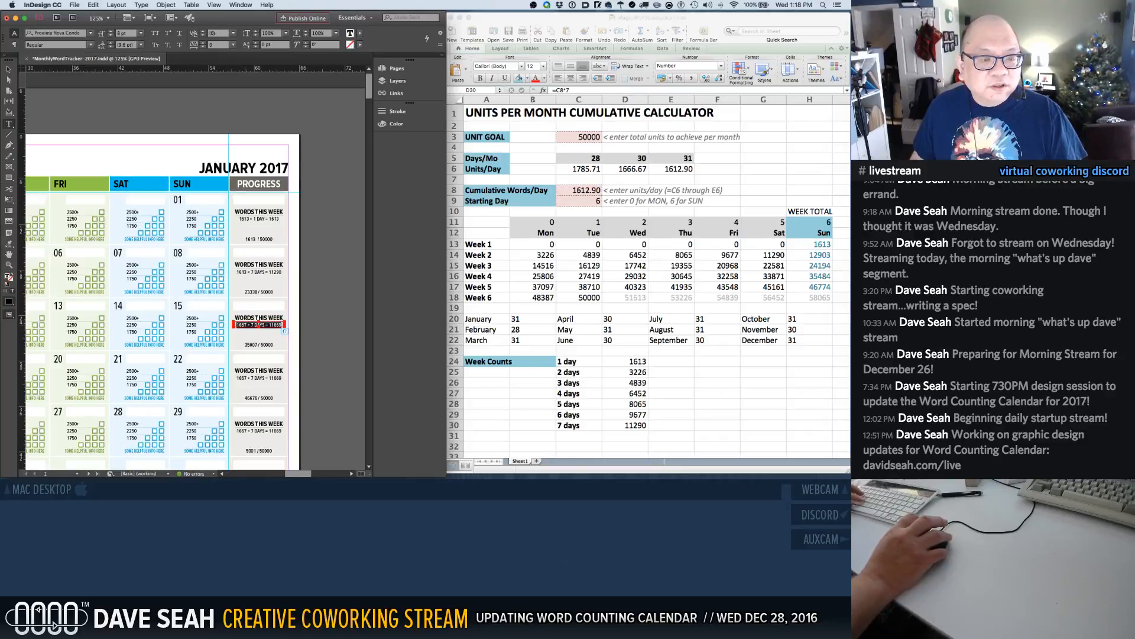
pyautogui.press('super+v')
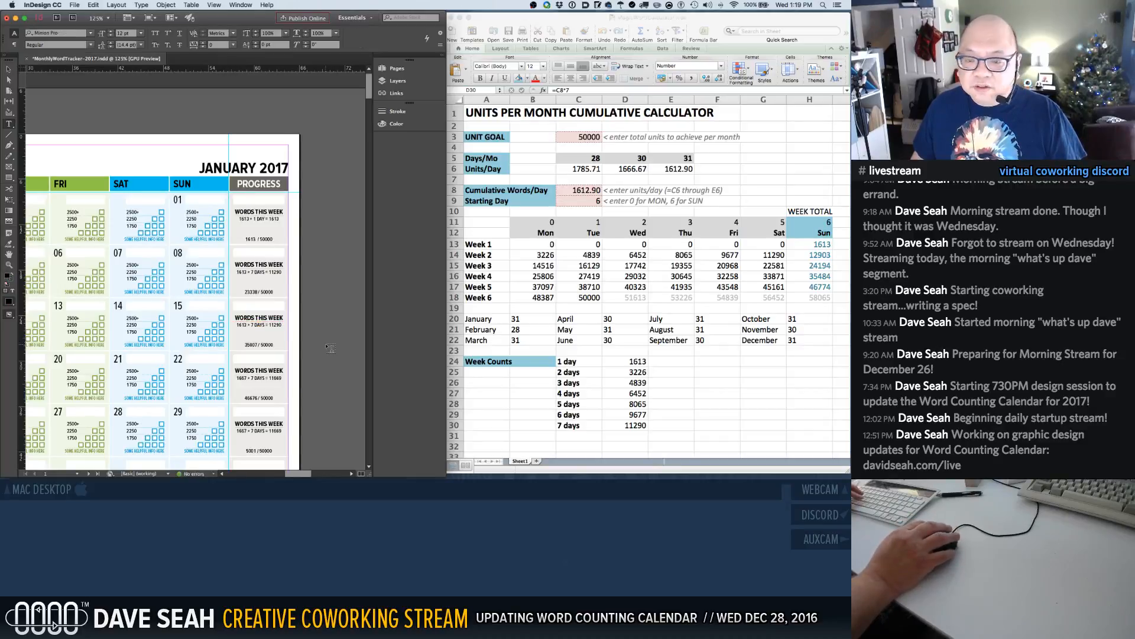
# Replace the fourth and fifth January weeks' calculation lines with the copied "1613 × 7 DAYS = 11290" line
pyautogui.scroll(-5, 331, 349)
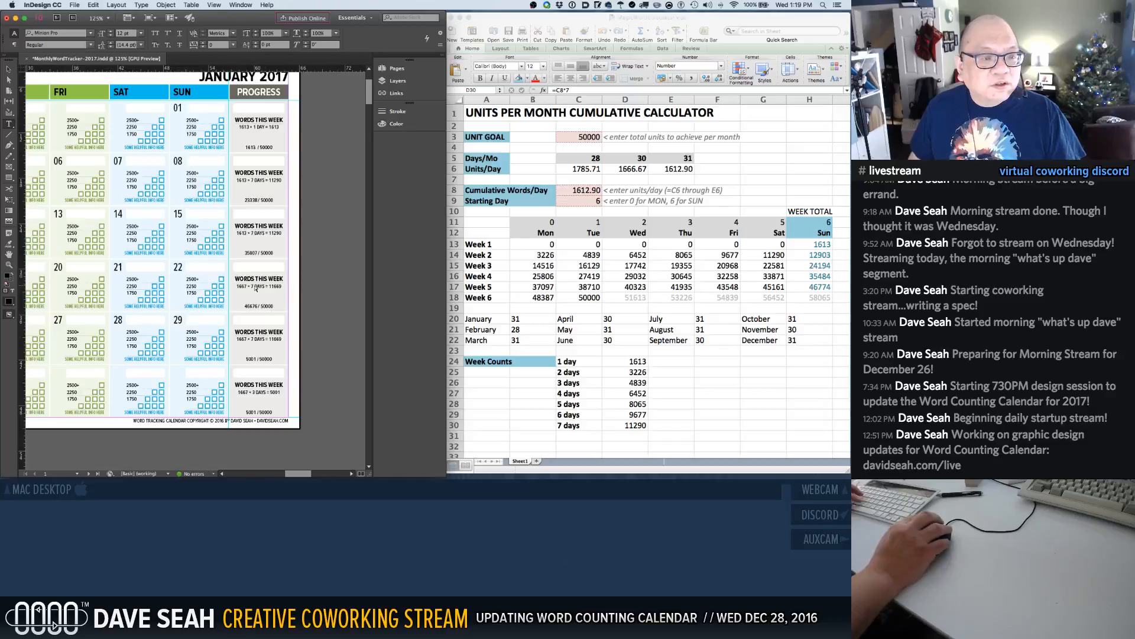
pyautogui.click(256, 289)
pyautogui.tripleClick(255, 289)
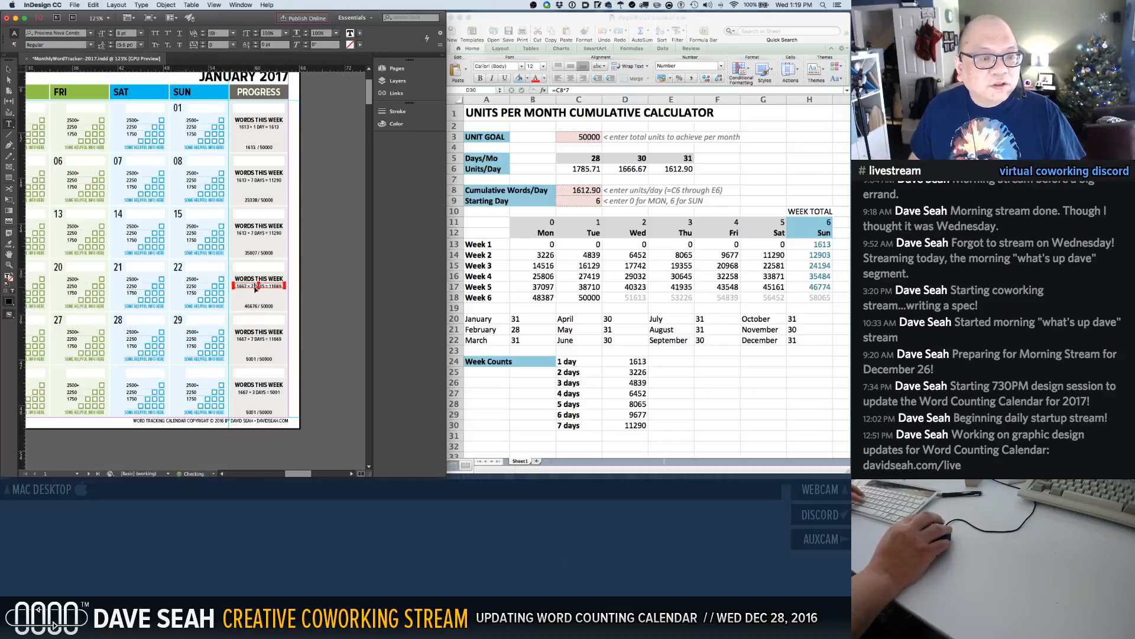
pyautogui.press('super+v')
pyautogui.click(321, 304)
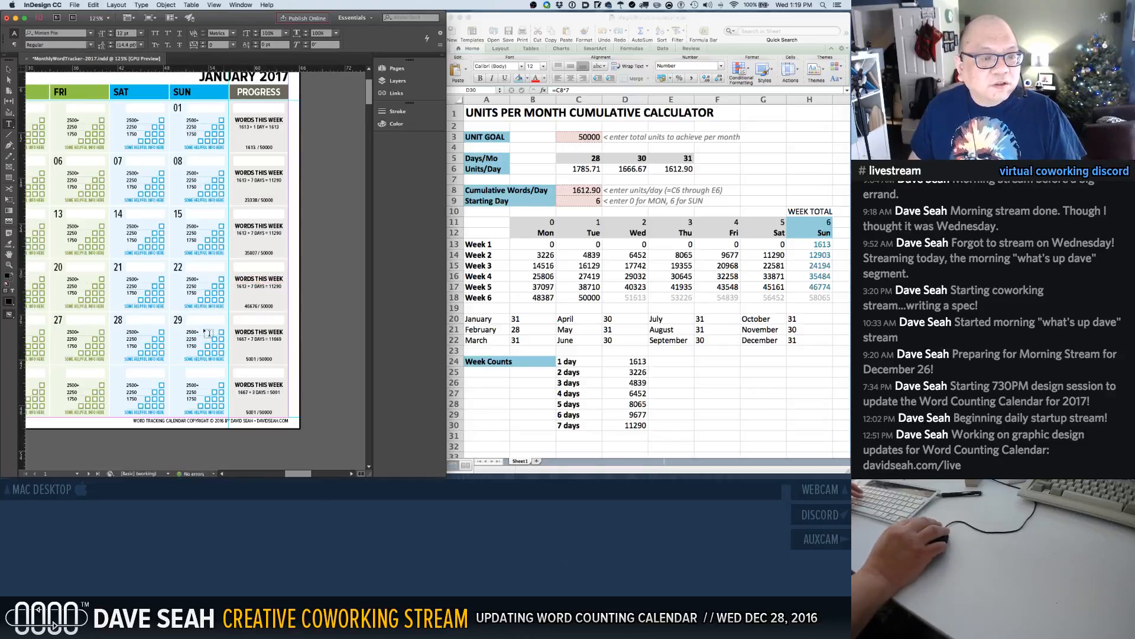
pyautogui.click(249, 341)
pyautogui.tripleClick(249, 341)
pyautogui.press('super+v')
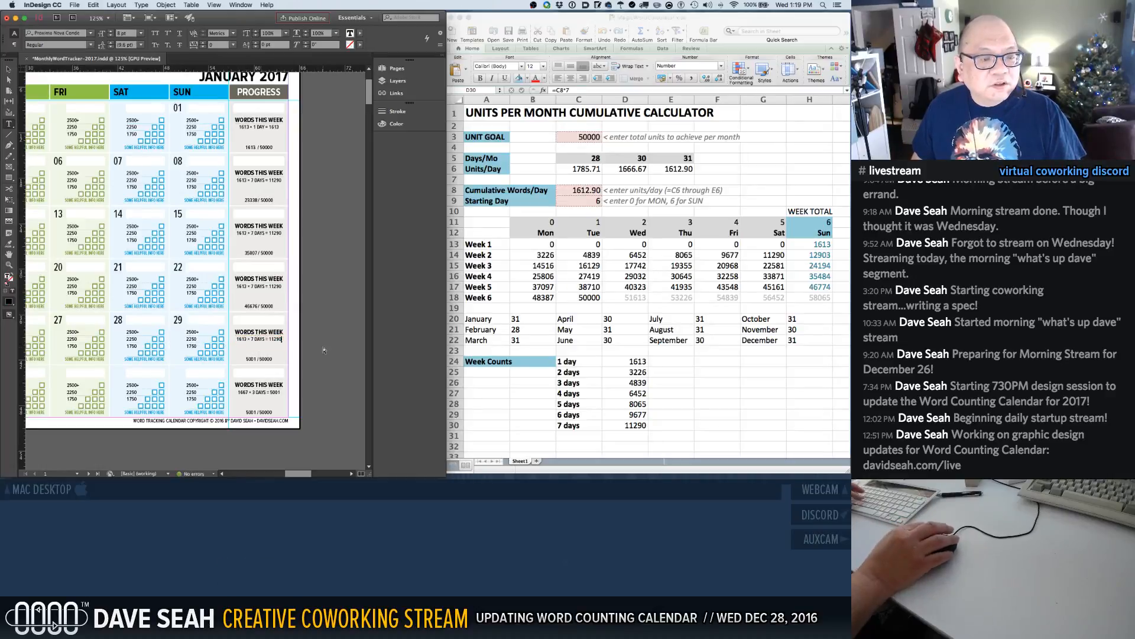
# In the last January week's calculation line, set the daily word count to 1613 and the number of days to 2
pyautogui.keyDown('super'); pyautogui.click(323, 350); pyautogui.keyUp('super')
pyautogui.keyDown('alt'); pyautogui.keyDown('super'); pyautogui.click(168, 337); pyautogui.keyUp('super'); pyautogui.keyUp('alt')
pyautogui.scroll(-3, 148, 334)
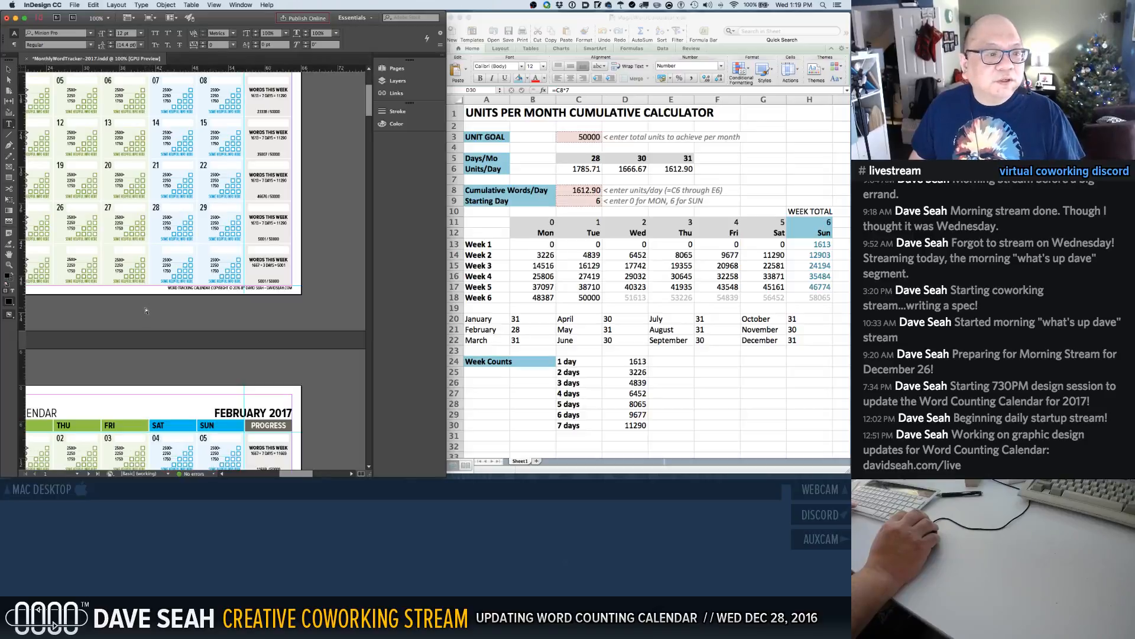
pyautogui.scroll(-2, 176, 310)
pyautogui.hscroll(-2, 176, 310)
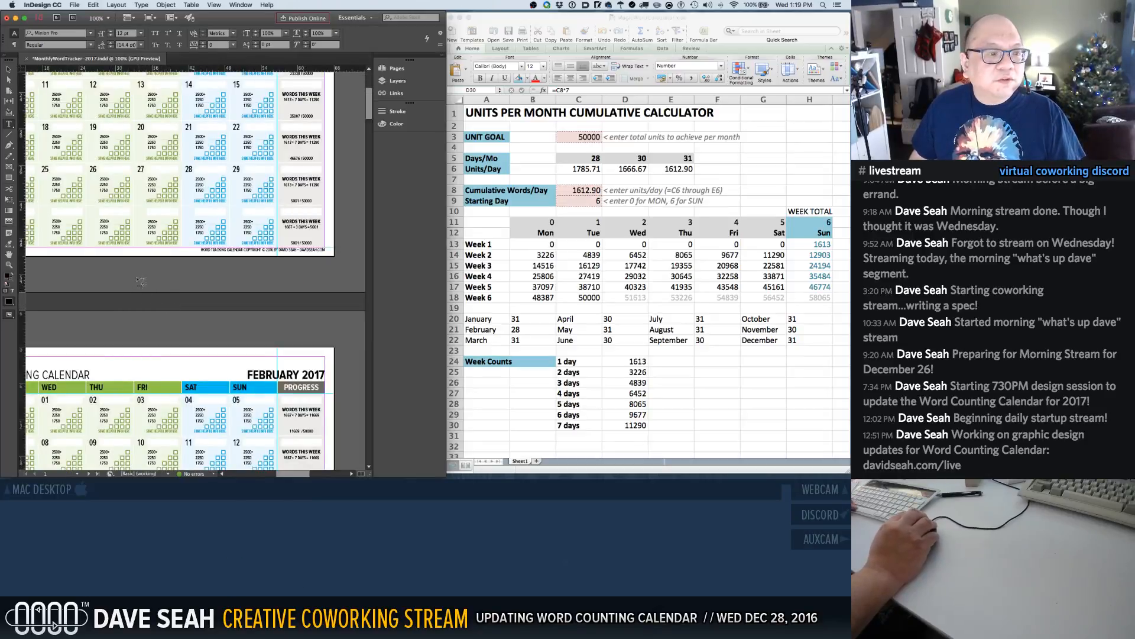
pyautogui.moveTo(299, 474); pyautogui.dragTo(294, 474)
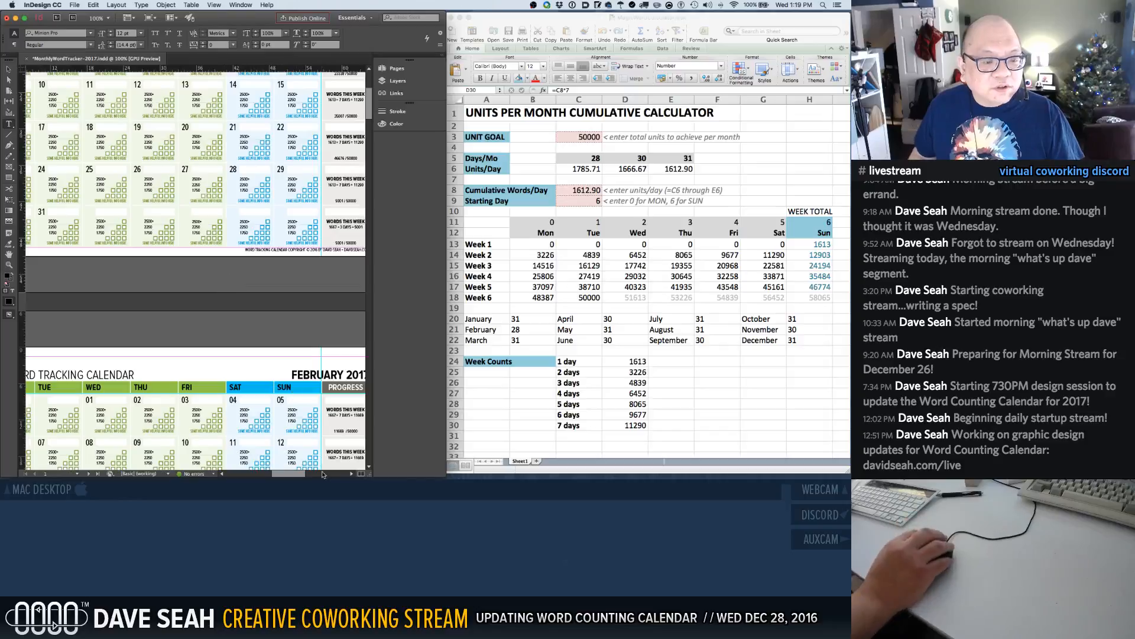
pyautogui.moveTo(297, 473)
pyautogui.mouseDown()
pyautogui.moveTo(283, 473)
pyautogui.moveTo(309, 473)
pyautogui.mouseUp()
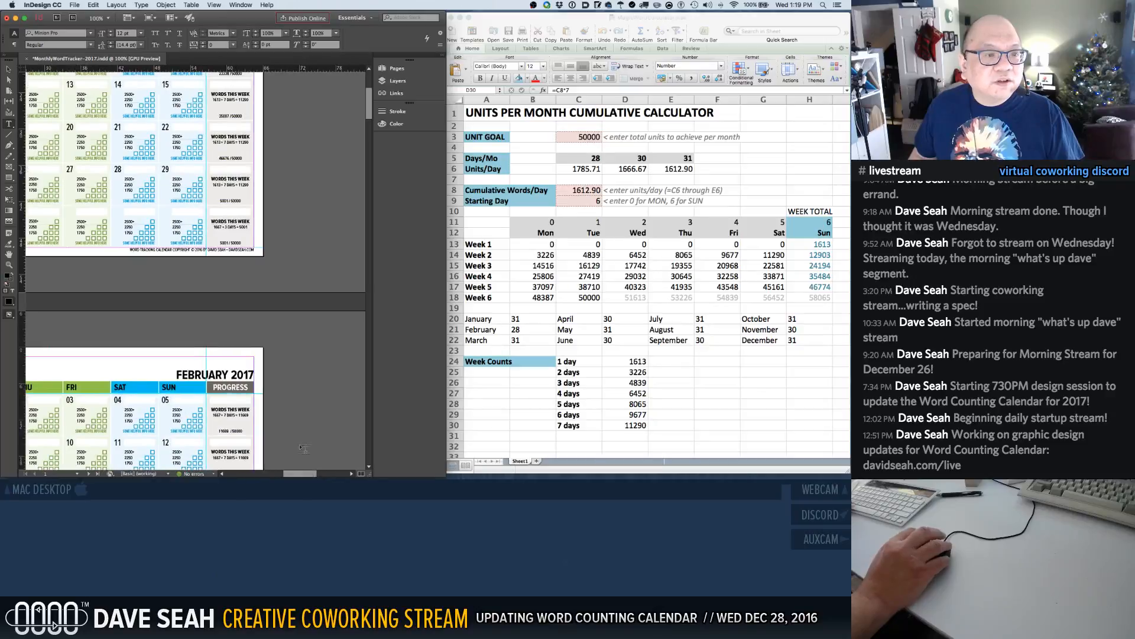
pyautogui.tripleClick(222, 228)
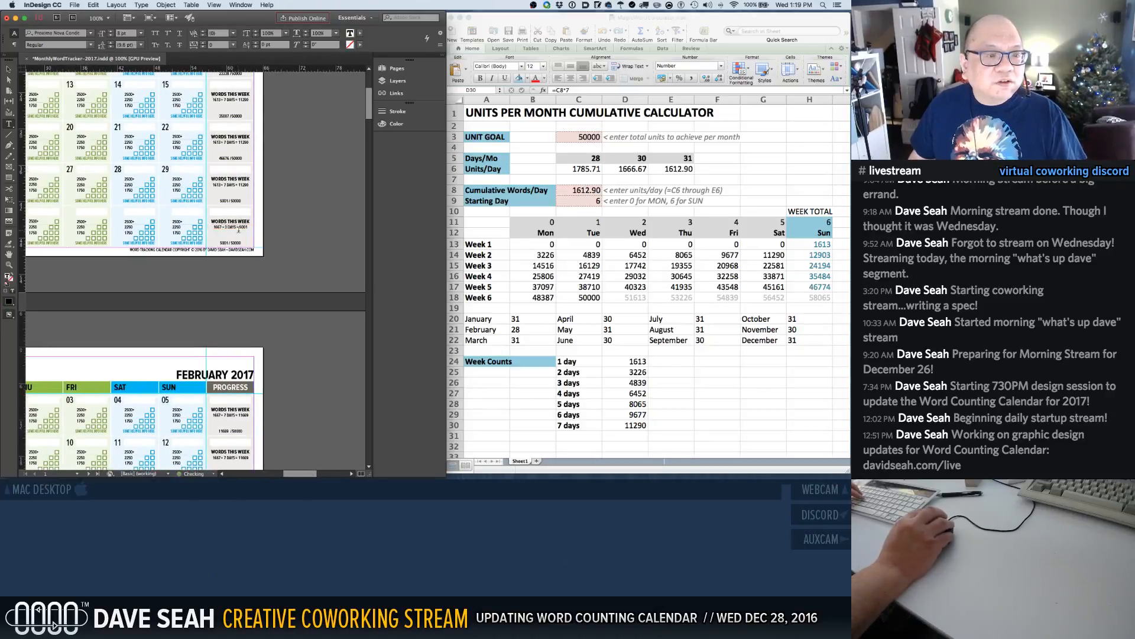
pyautogui.write('1613')
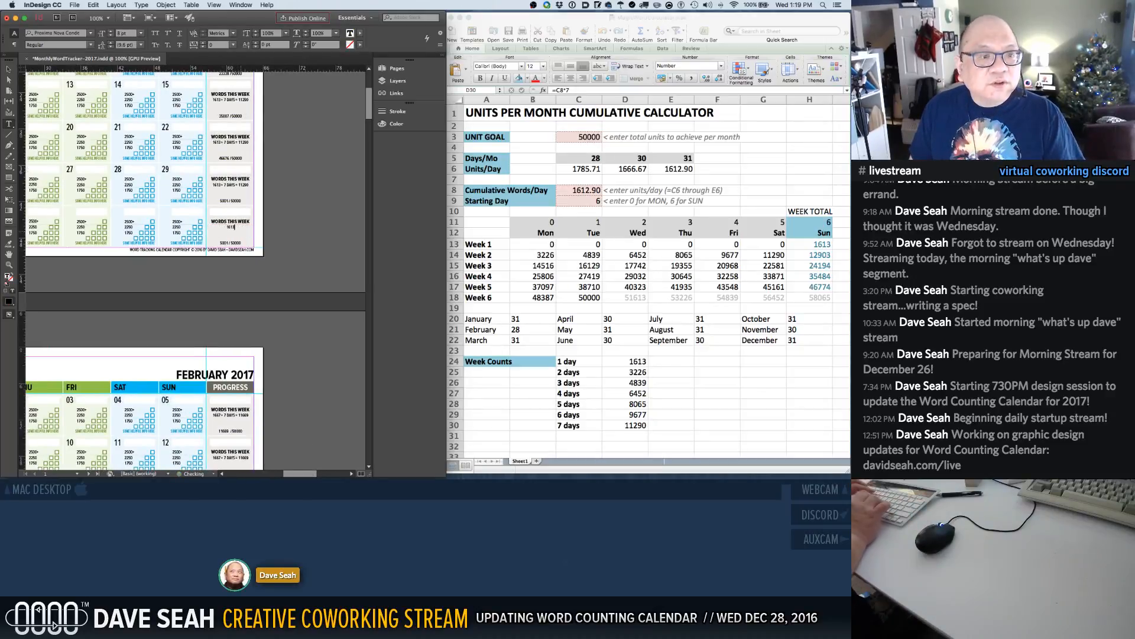
pyautogui.press('super+z')
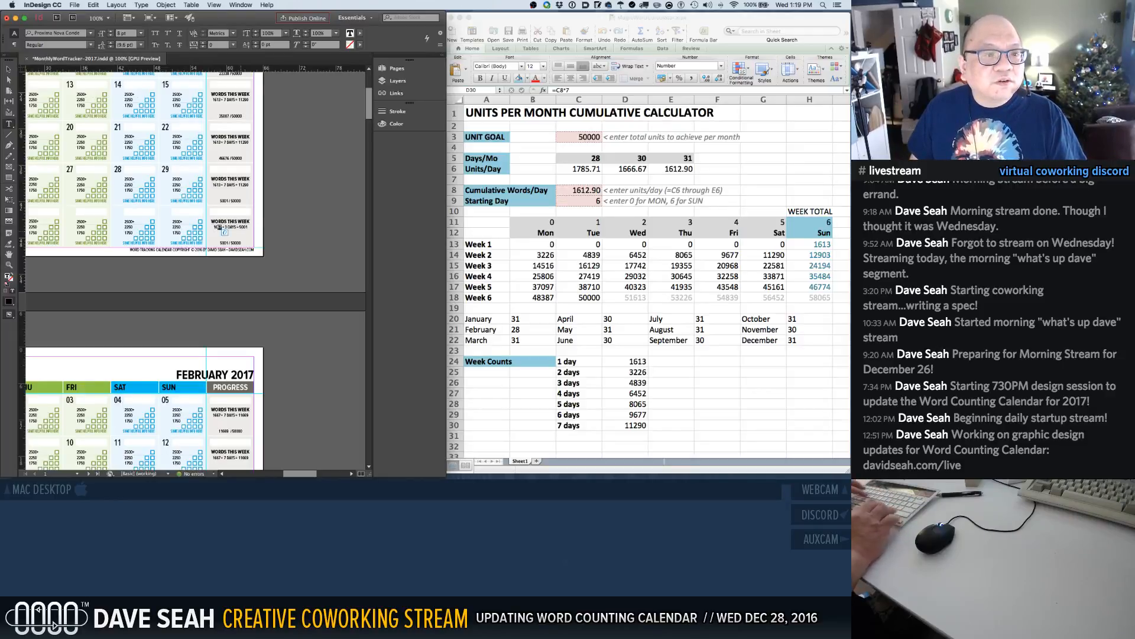
pyautogui.write('13')
pyautogui.press('Right')
pyautogui.press('Right')
pyautogui.press('Right')
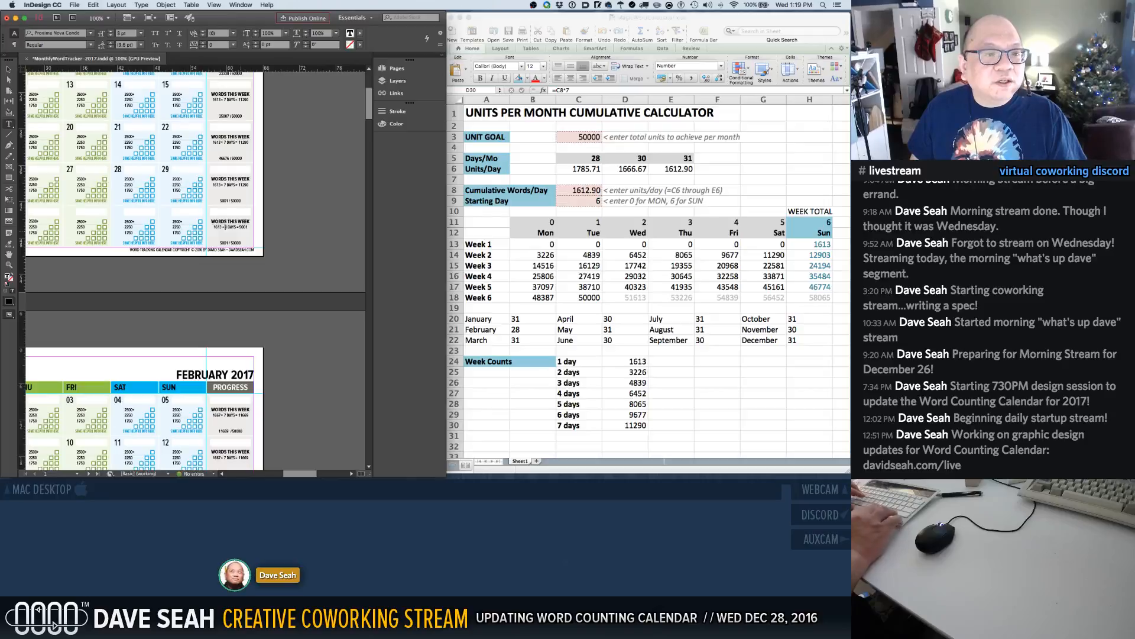
pyautogui.hotkey('shift', 'Right')
pyautogui.write('7')
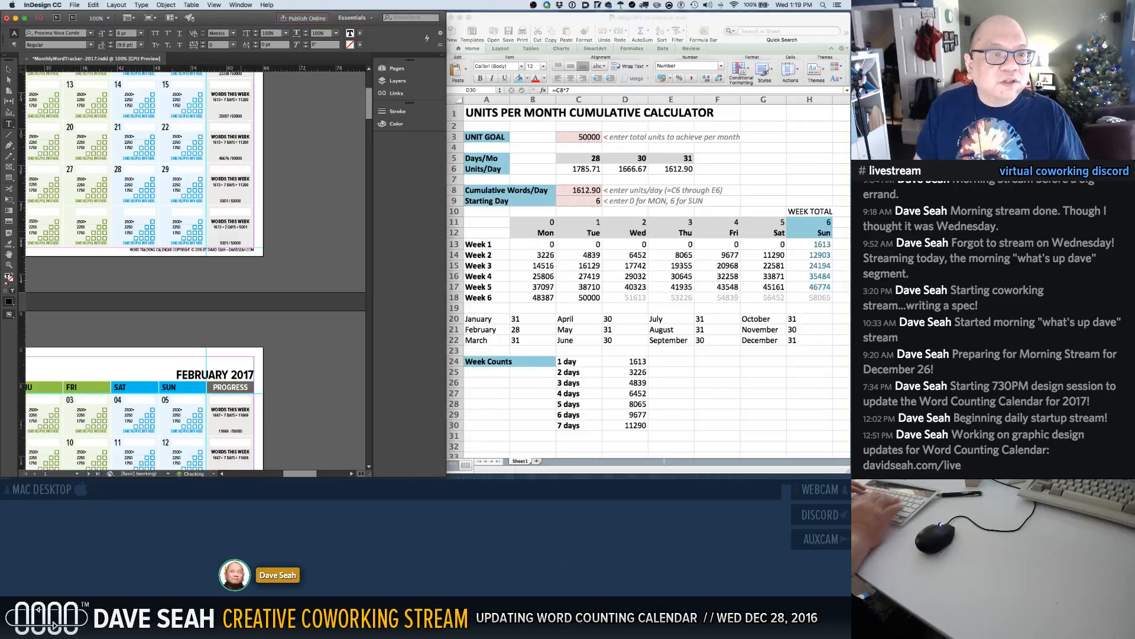
# Set the last January week's 2-day total to 3226
pyautogui.press('Right')
pyautogui.press('Right')
pyautogui.press('Right')
pyautogui.press('Right')
pyautogui.hotkey('shift', 'Right')
pyautogui.hotkey('shift', 'Right')
pyautogui.hotkey('shift', 'Right')
pyautogui.hotkey('shift', 'Right')
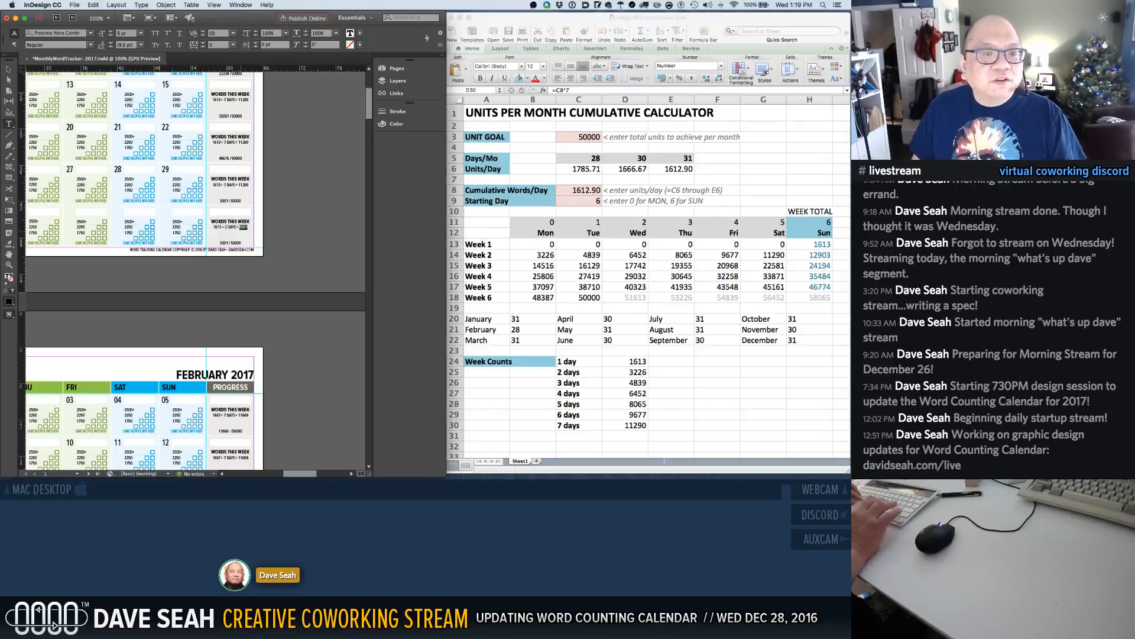
pyautogui.write('3226')
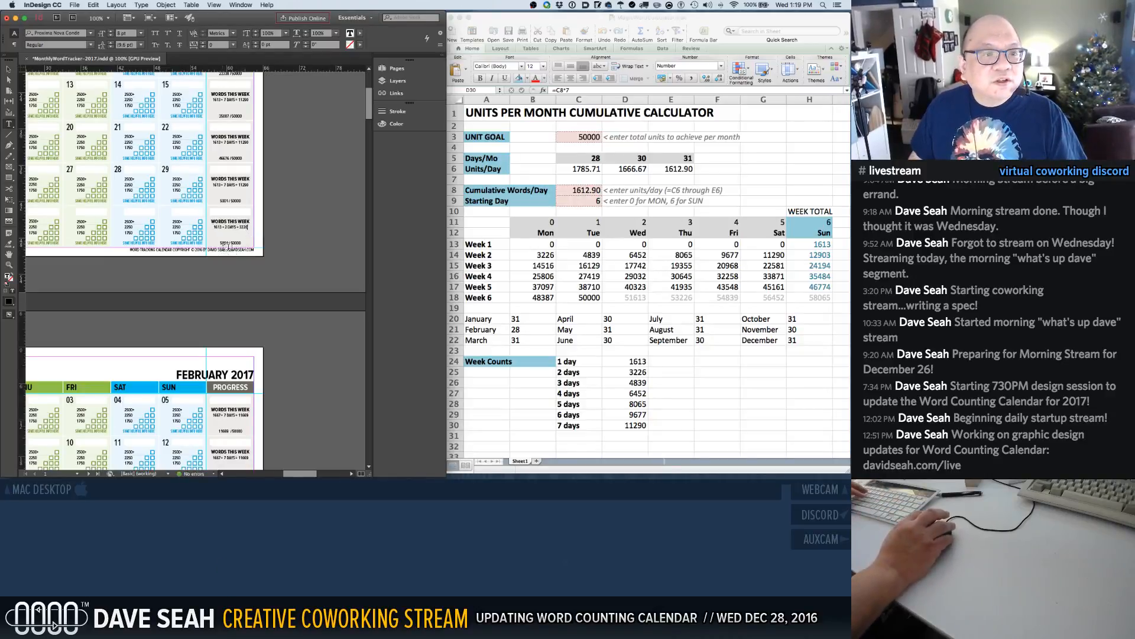
# Set the second January week's cumulative word count, ahead of the 50000 goal, to 12903
pyautogui.click(275, 244)
pyautogui.scroll(2, 275, 243)
pyautogui.scroll(3, 275, 244)
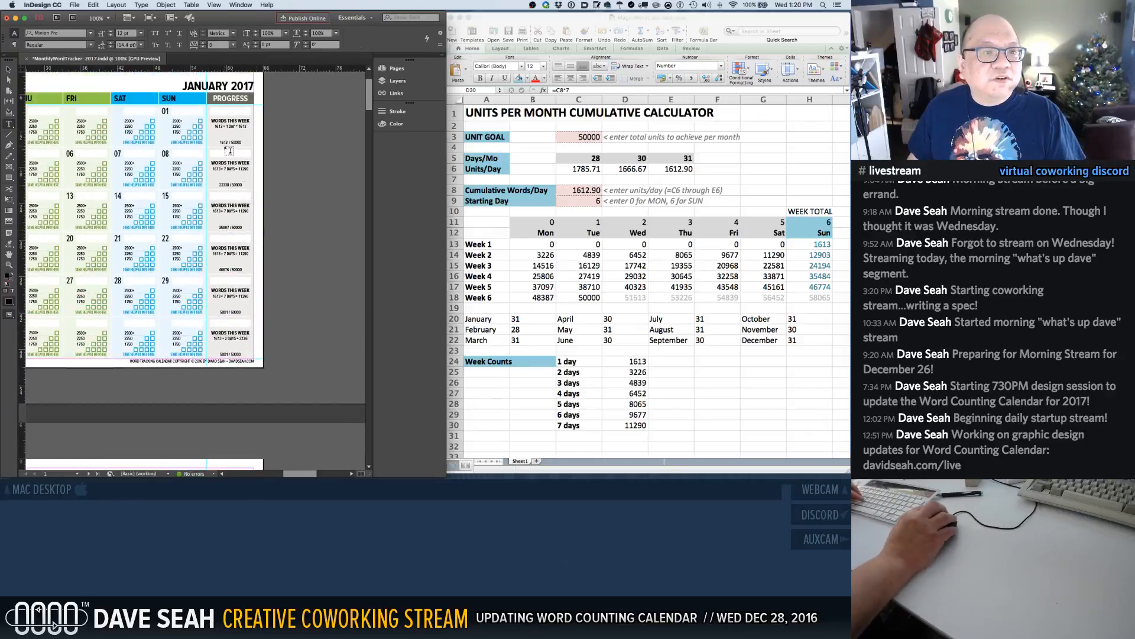
pyautogui.click(225, 184)
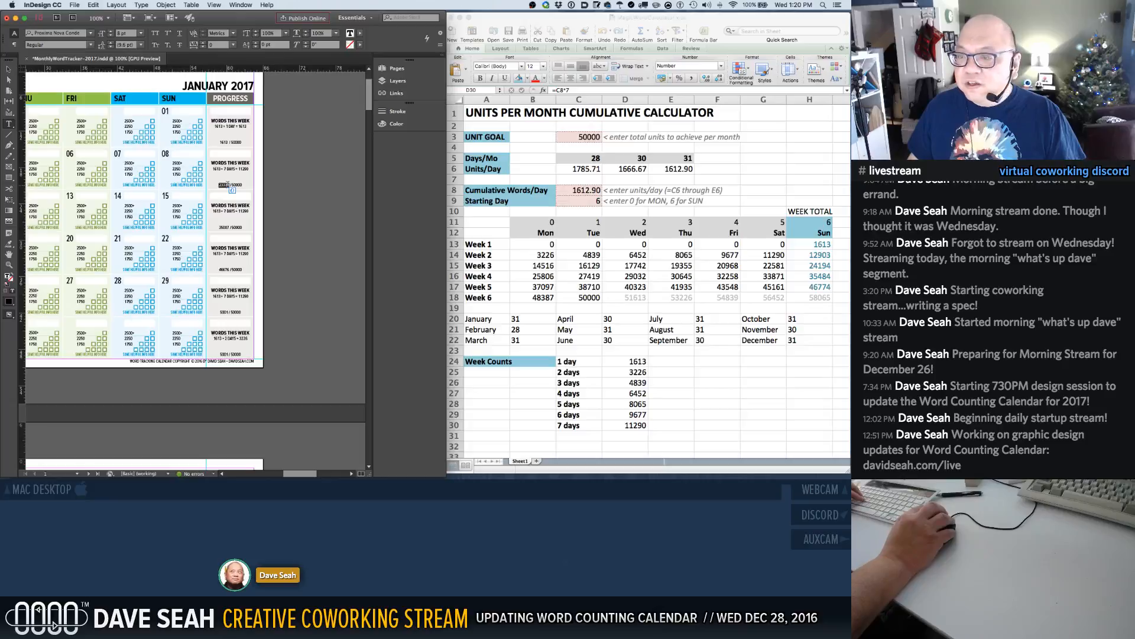
pyautogui.write('1290')
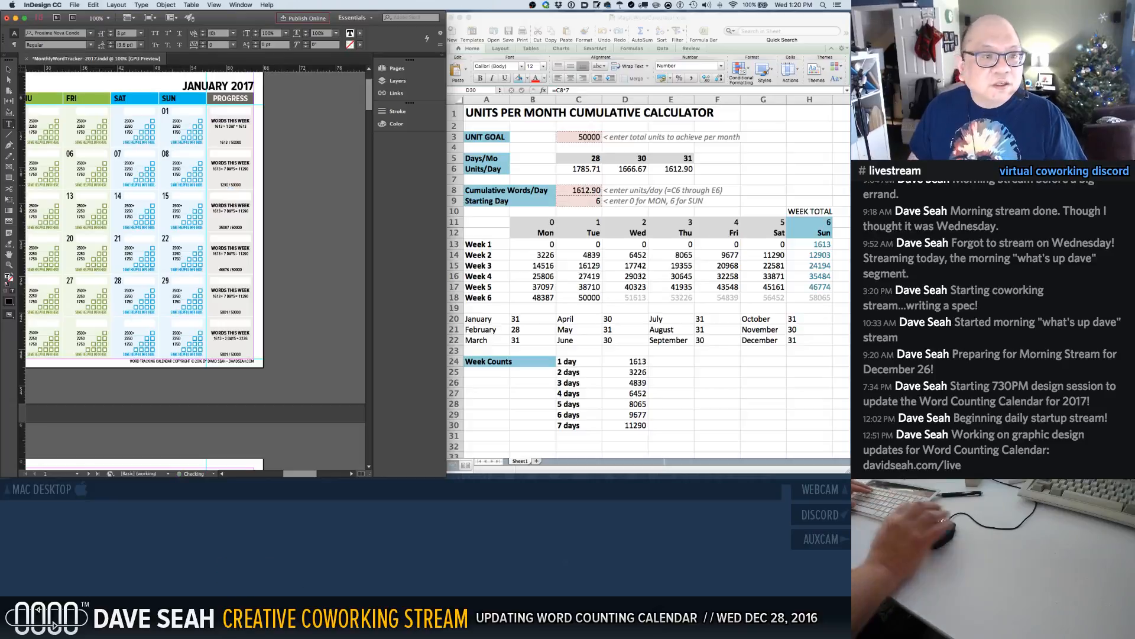
pyautogui.write('3')
pyautogui.press('Escape')
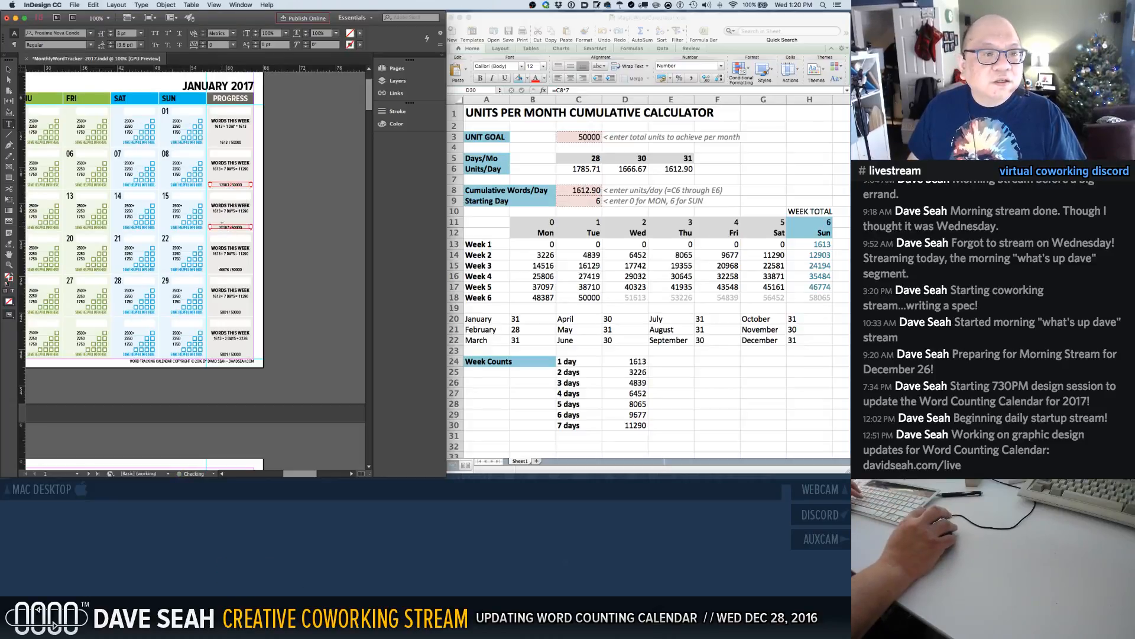
# Set the cumulative word counts to 24194 for the third January week and 35484 for the fourth
pyautogui.click(223, 225)
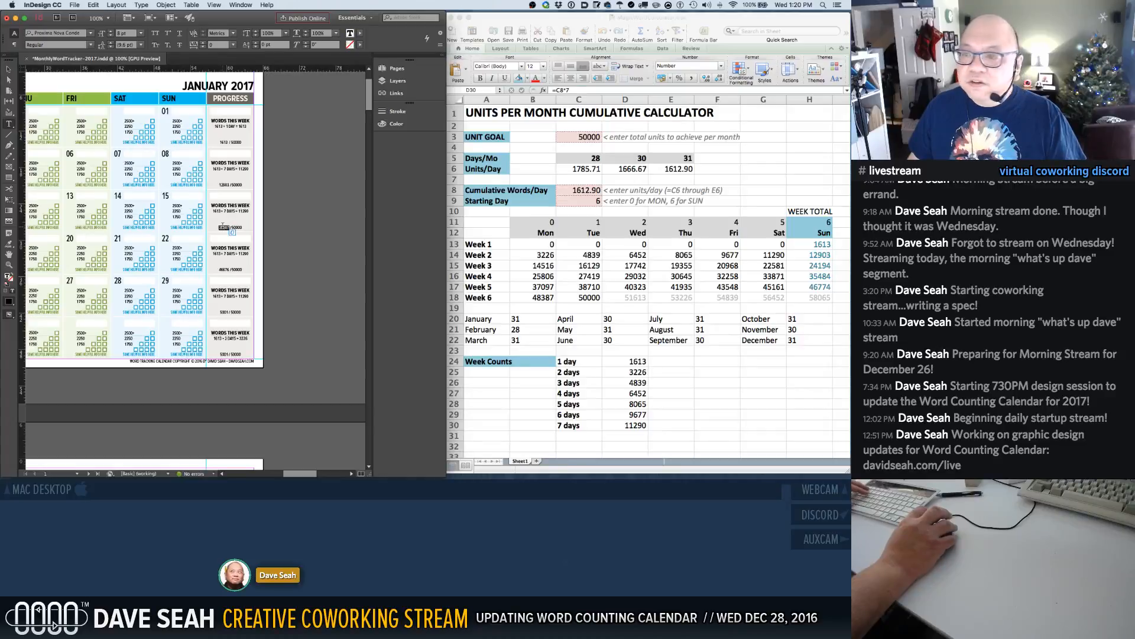
pyautogui.press('BackSpace')
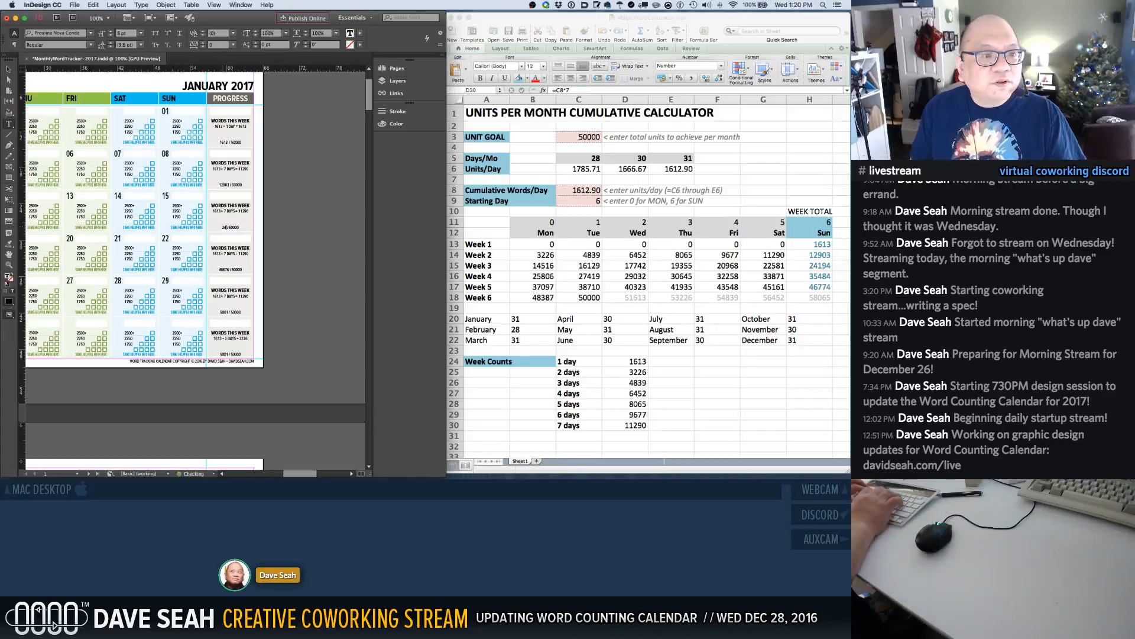
pyautogui.write('2419')
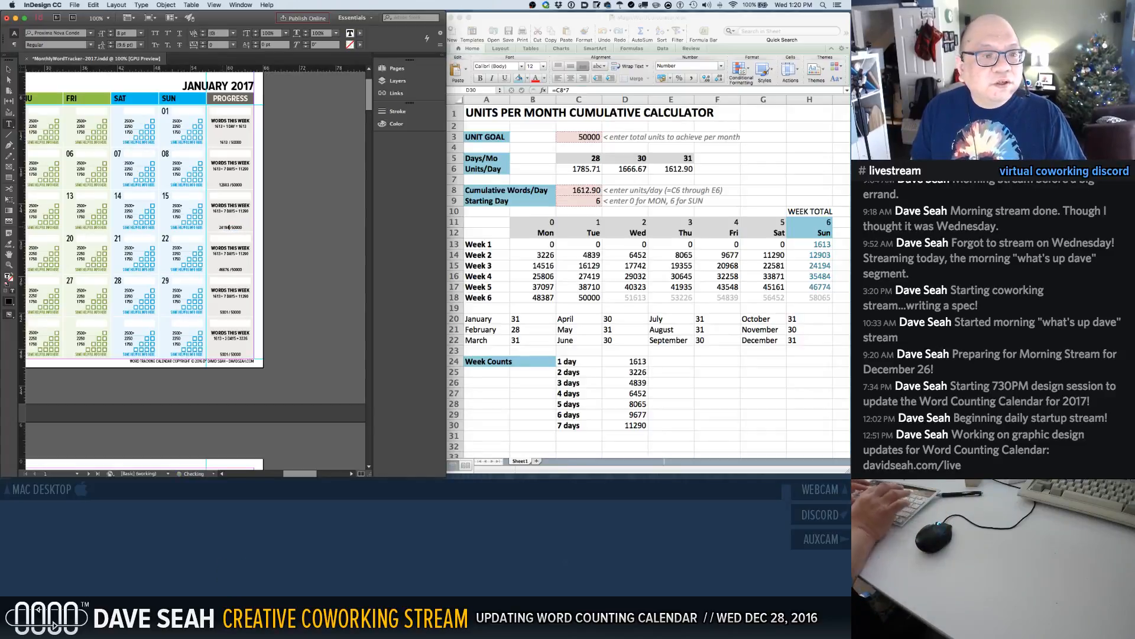
pyautogui.write('4')
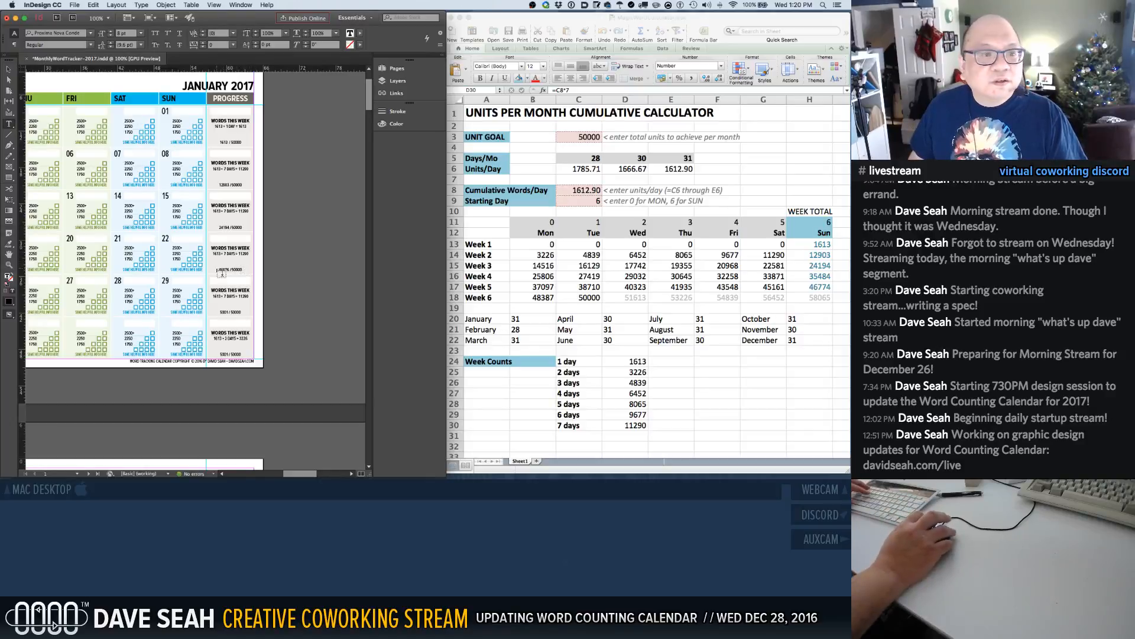
pyautogui.doubleClick(224, 270)
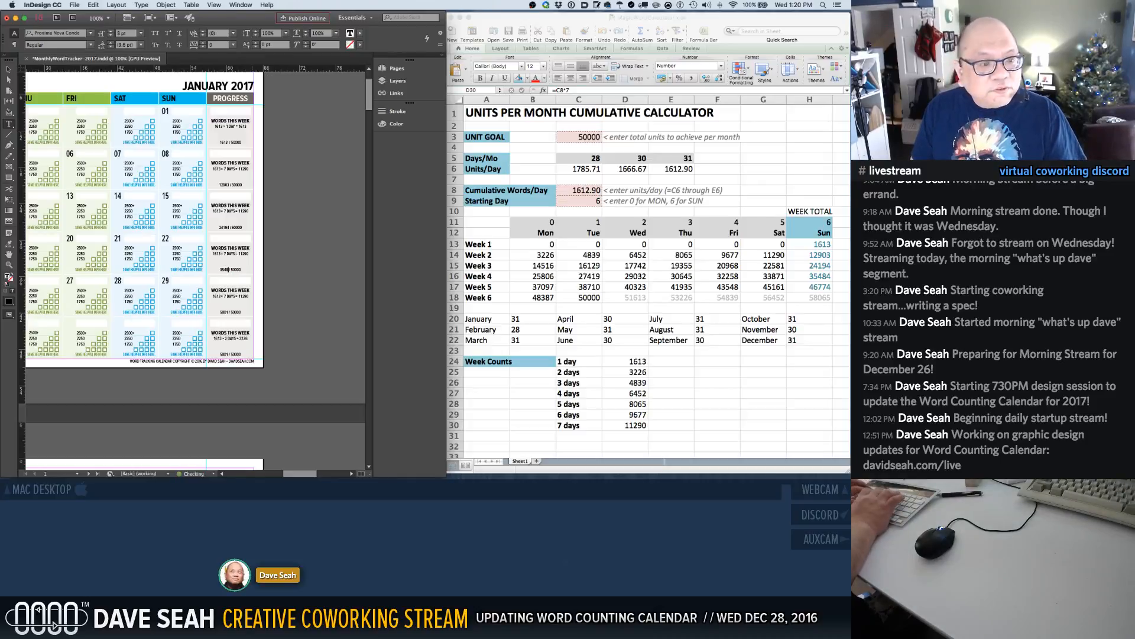
pyautogui.write('4')
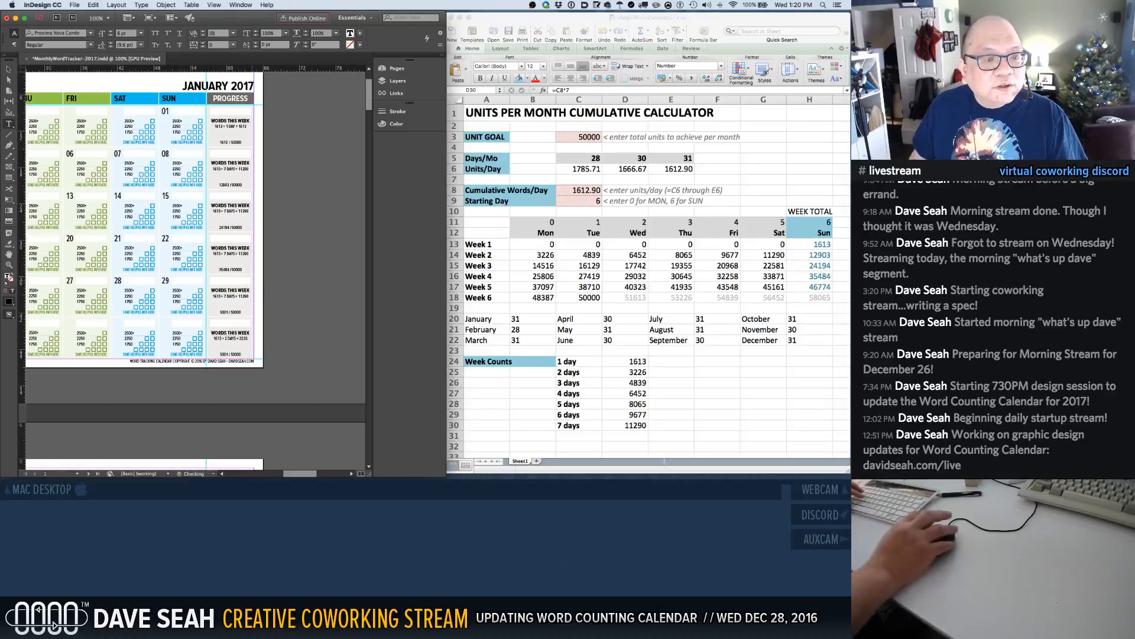
pyautogui.press('Escape')
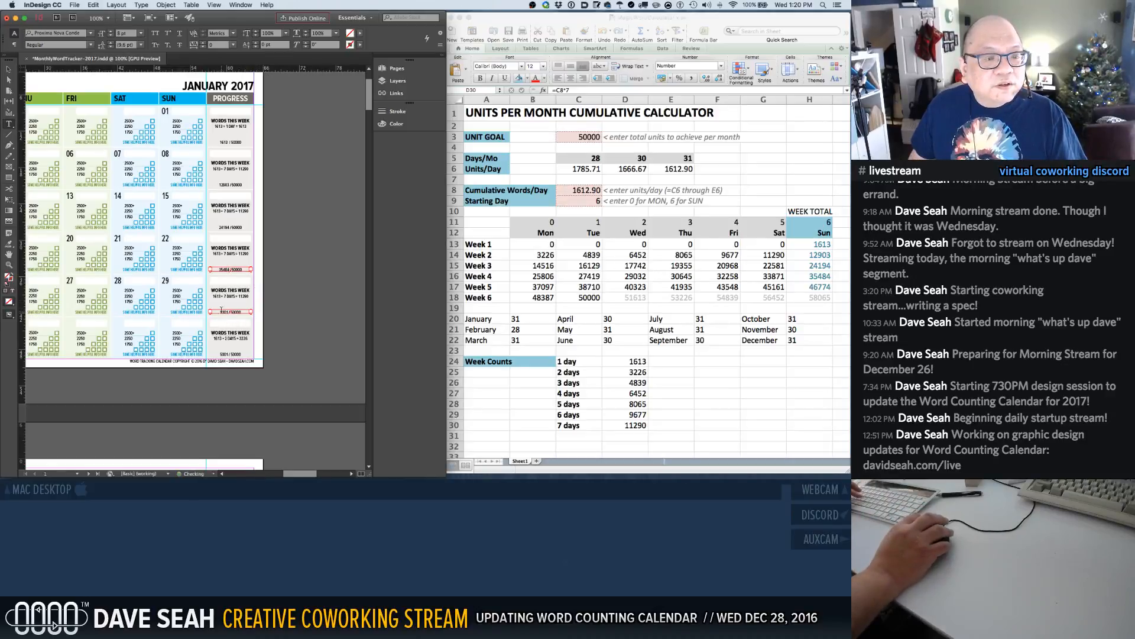
# Set the fifth January week's cumulative word count to 46774
pyautogui.doubleClick(221, 310)
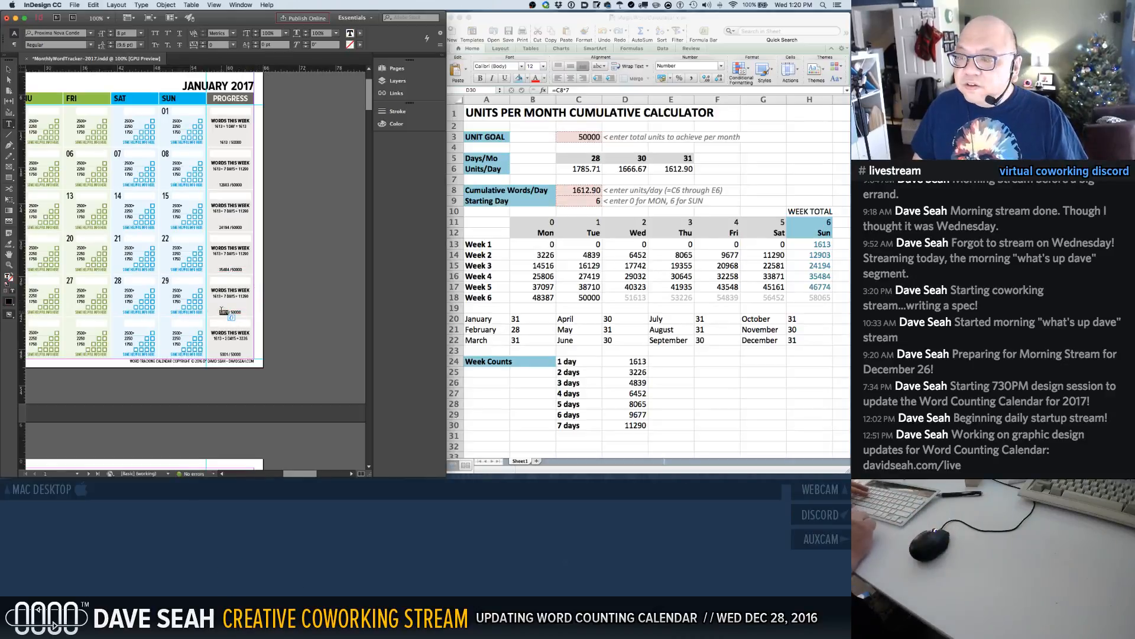
pyautogui.write('4677')
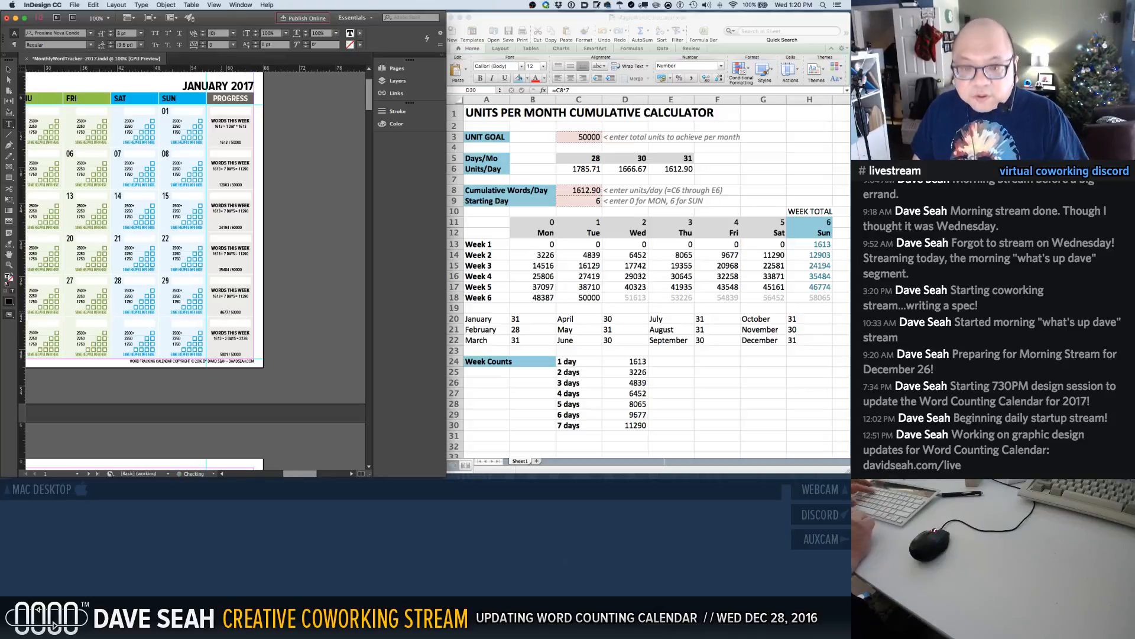
pyautogui.write('4')
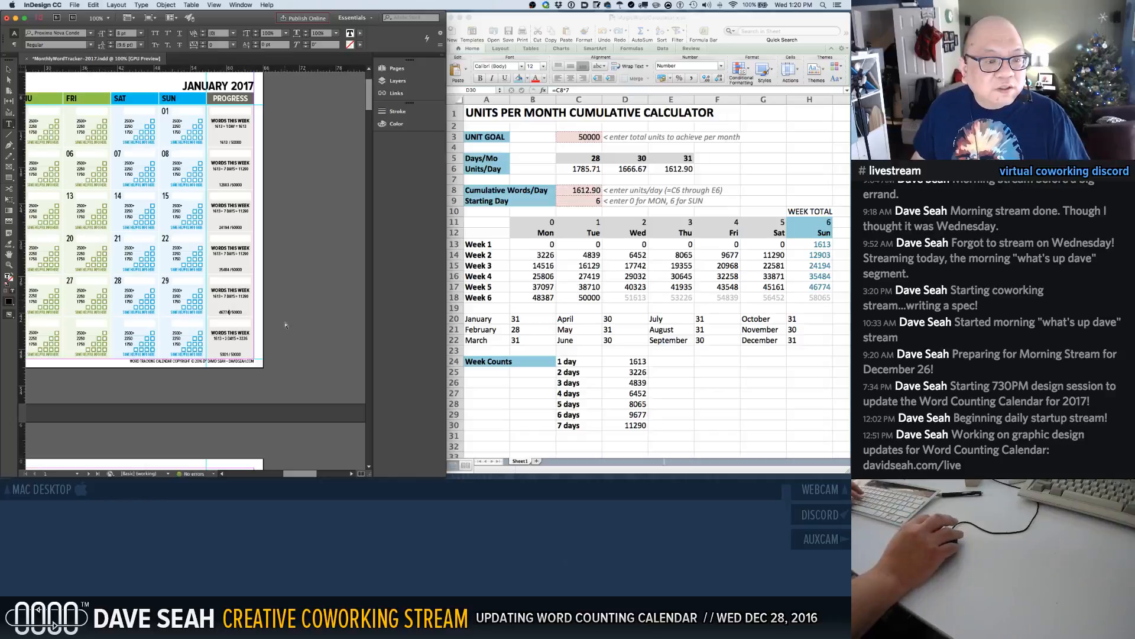
pyautogui.click(272, 325)
pyautogui.press('super+minus')
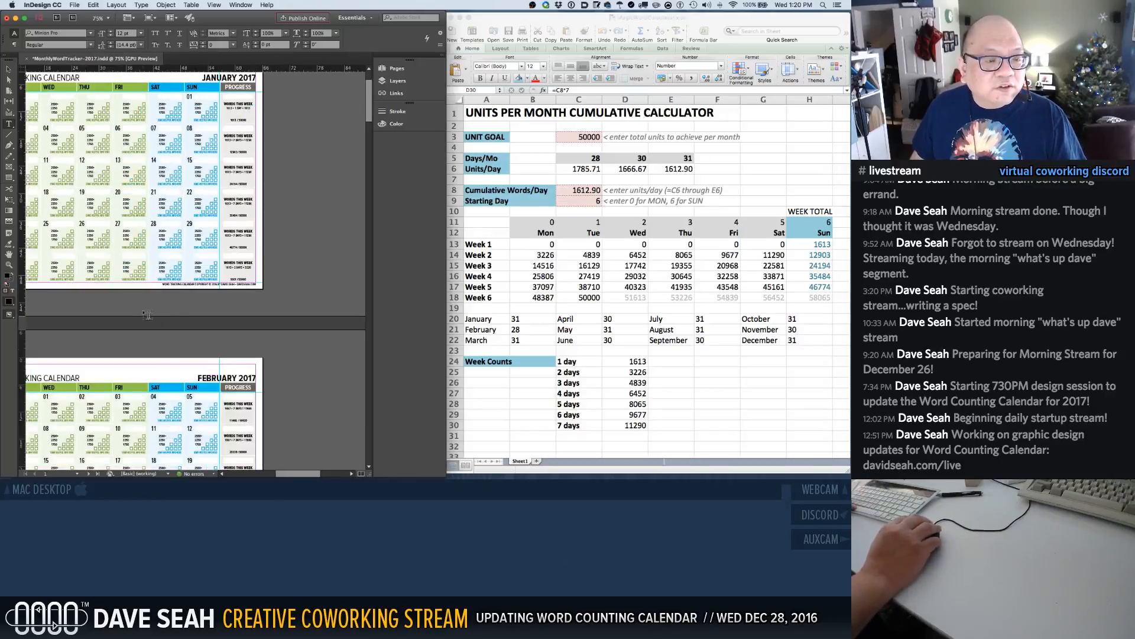
pyautogui.moveTo(119, 319); pyautogui.dragTo(234, 323)
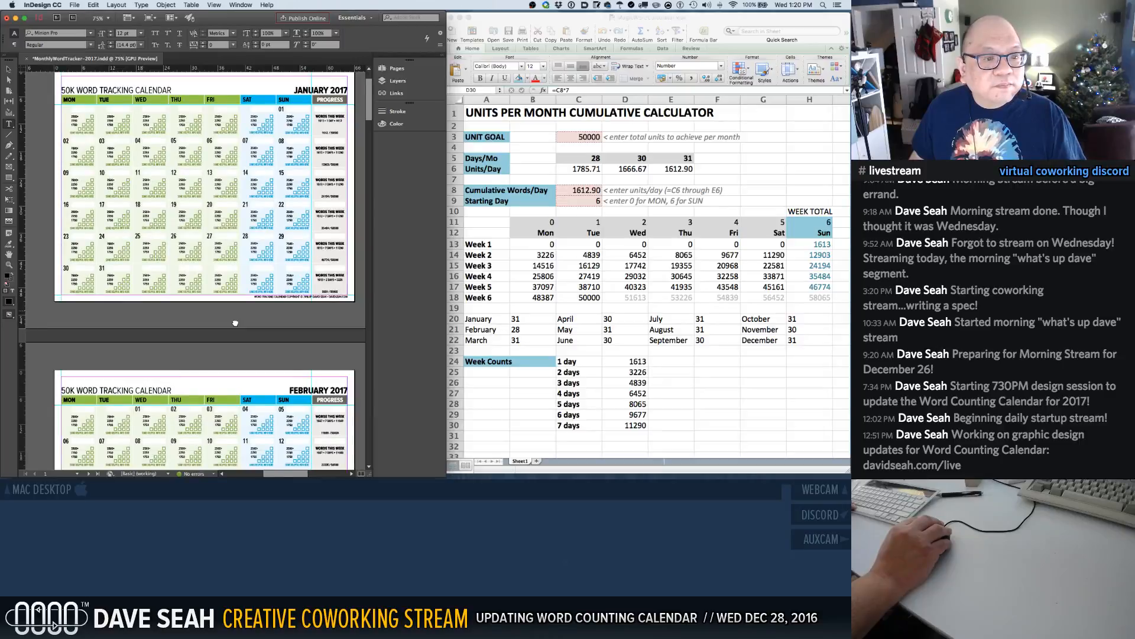
# Collapse the side panels to icons and display the February 2017 calendar page at 100% zoom
pyautogui.scroll(-8, 249, 324)
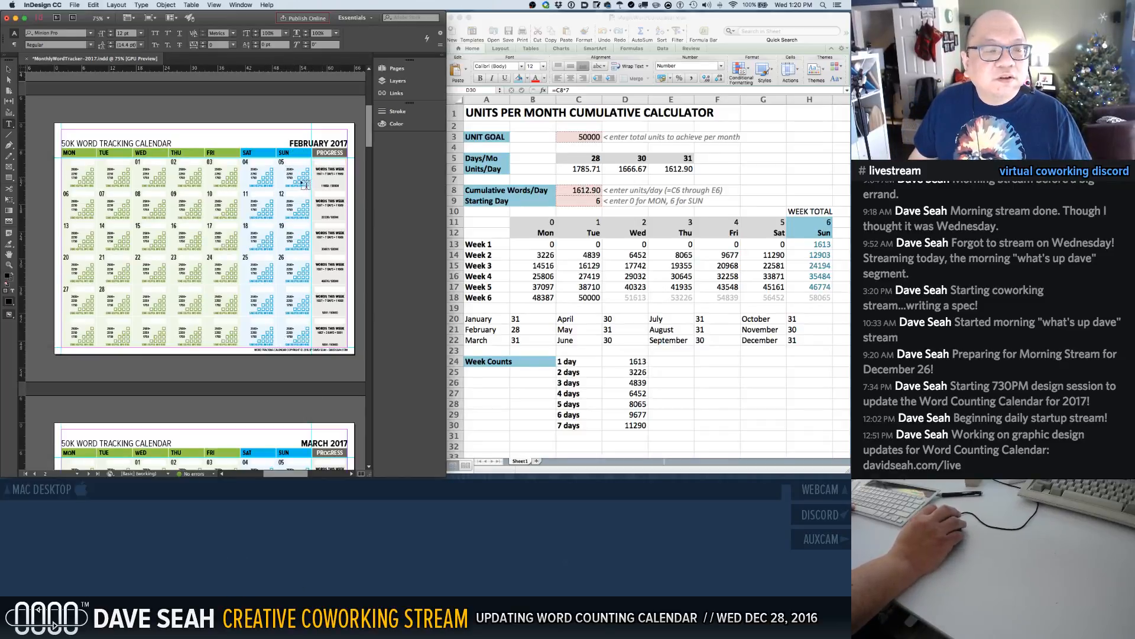
pyautogui.click(442, 57)
pyautogui.click(443, 56)
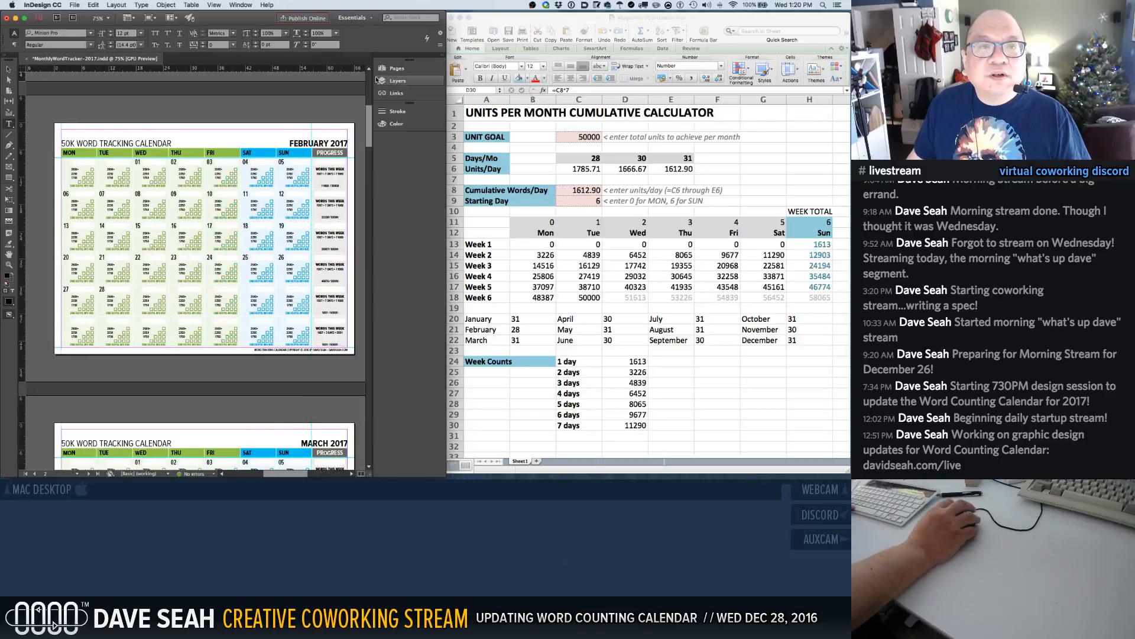
pyautogui.moveTo(372, 98); pyautogui.dragTo(445, 112)
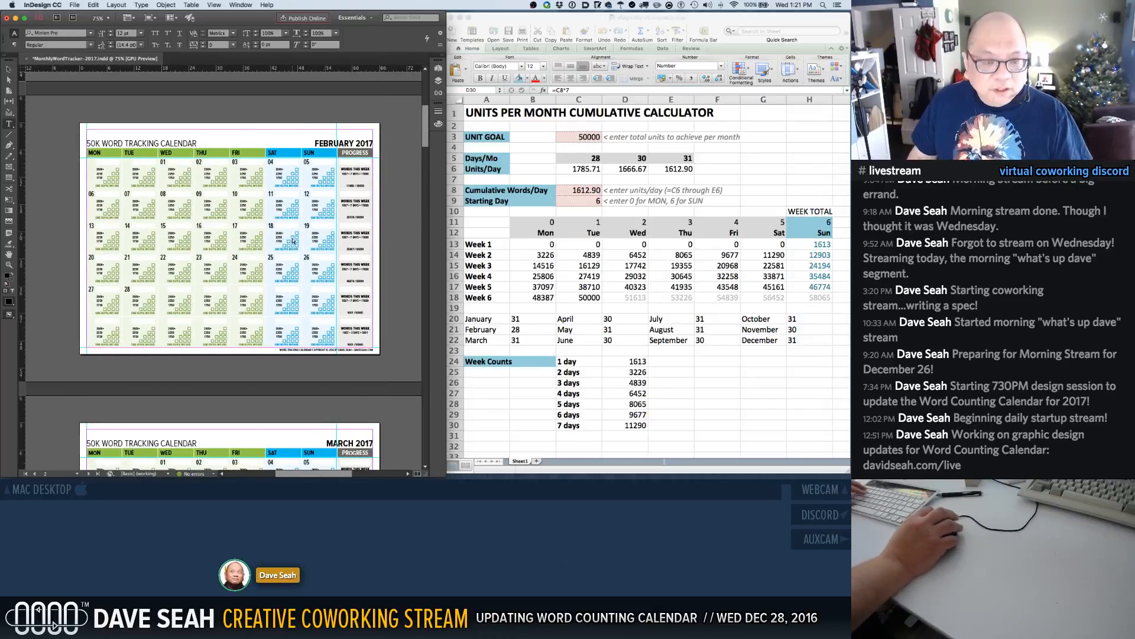
pyautogui.press('super+1')
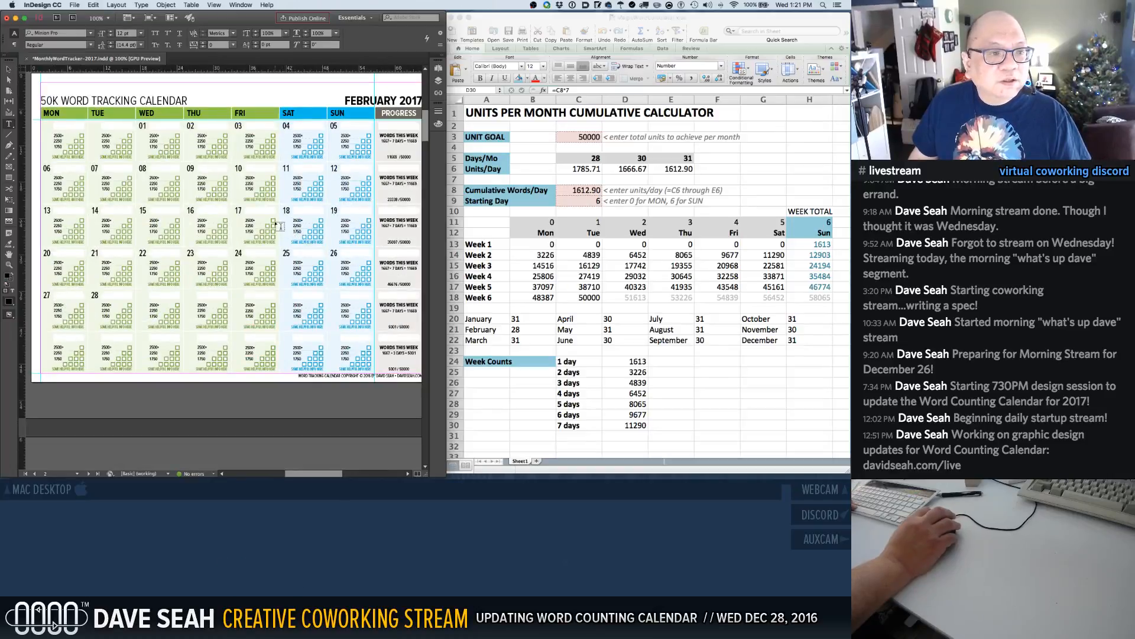
pyautogui.moveTo(306, 476); pyautogui.dragTo(307, 477)
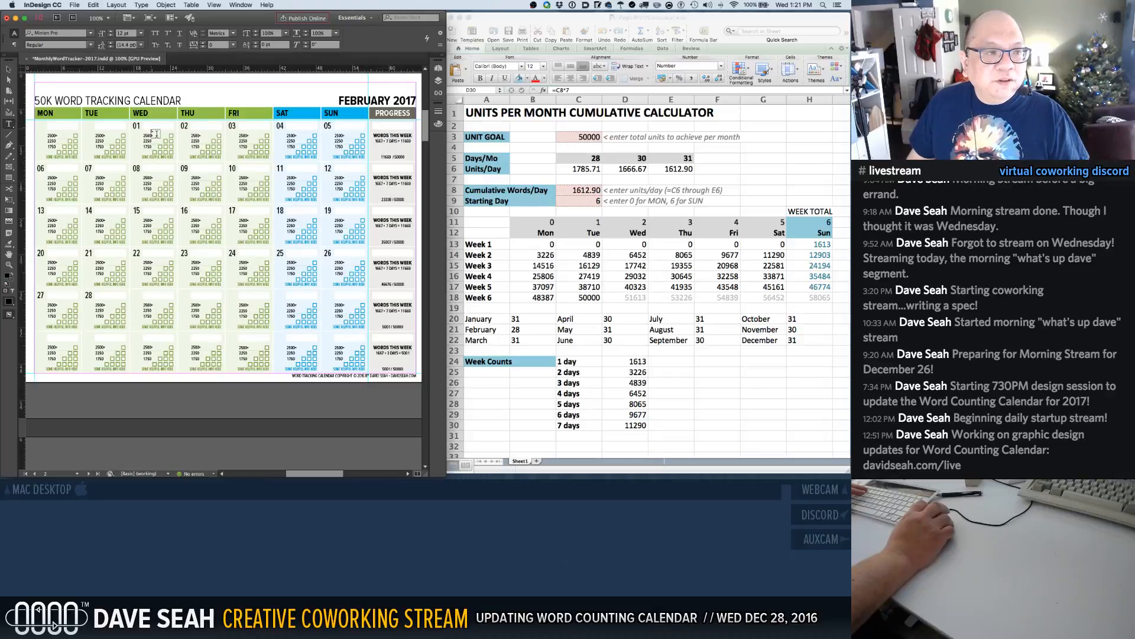
# In the Excel calculator, set Cumulative Words/Day to the 28-day month rate with the formula =C6
pyautogui.click(592, 190)
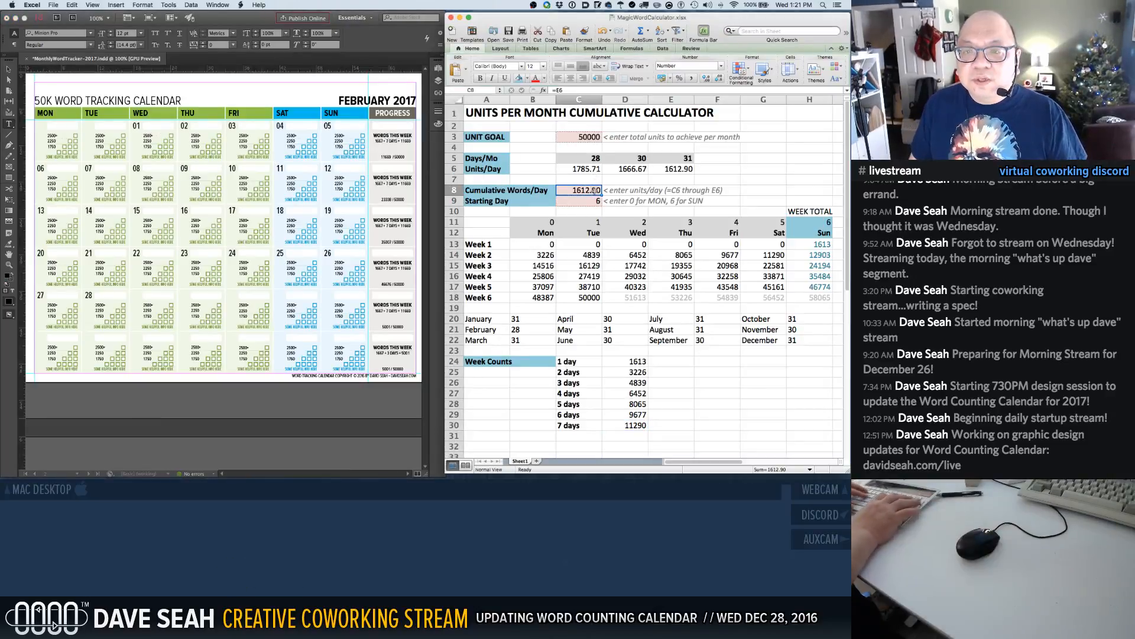
pyautogui.write('=')
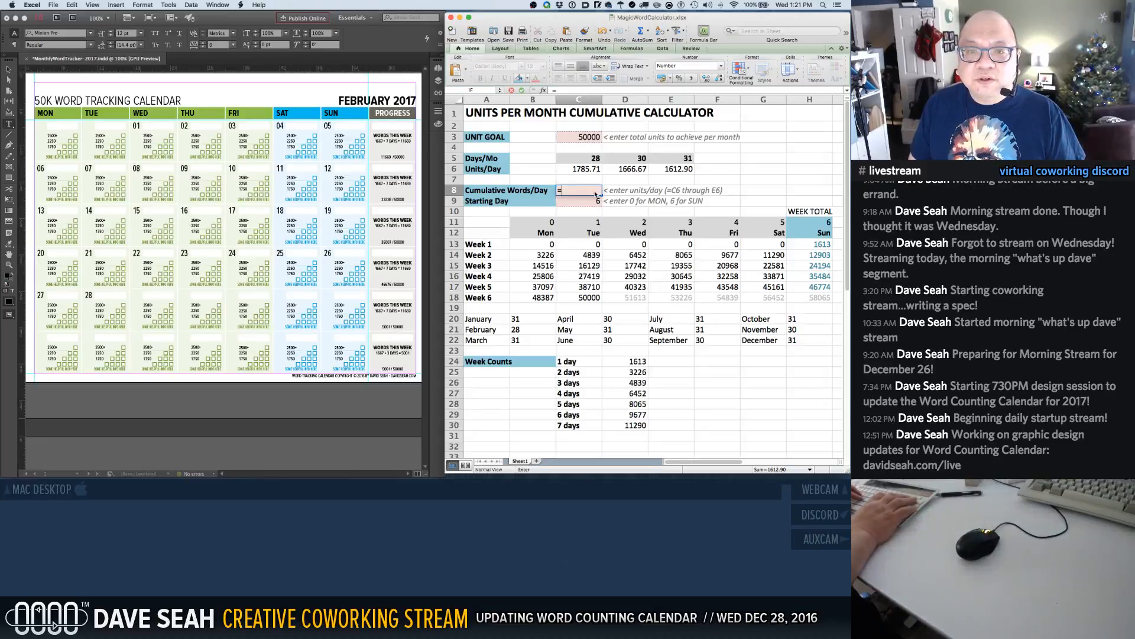
pyautogui.write('C6')
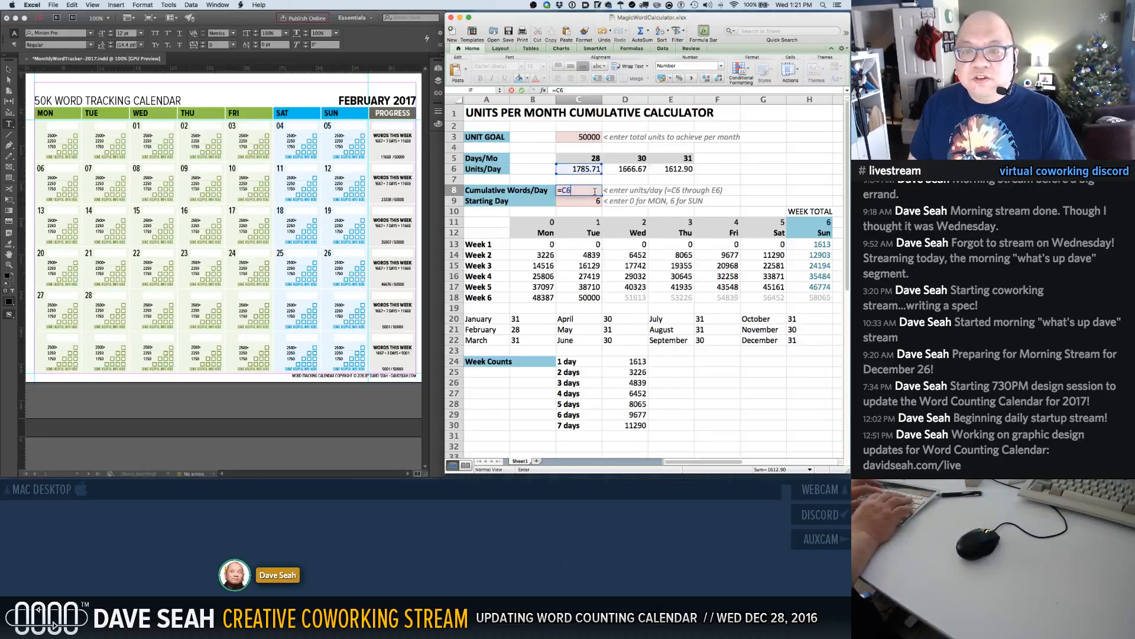
pyautogui.press('Return')
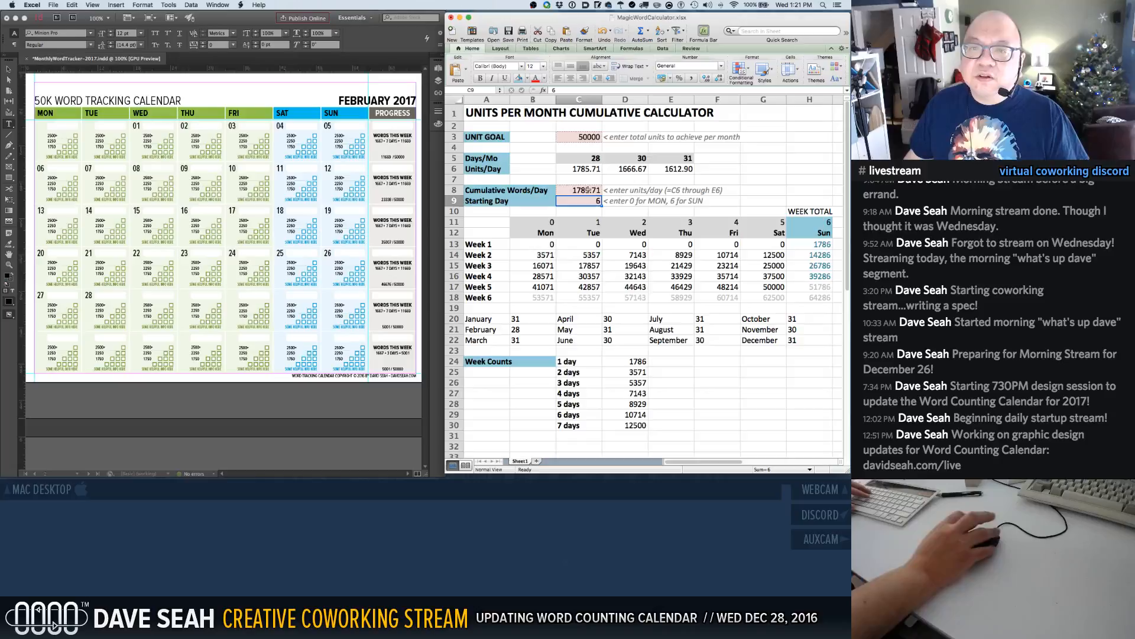
pyautogui.doubleClick(596, 158)
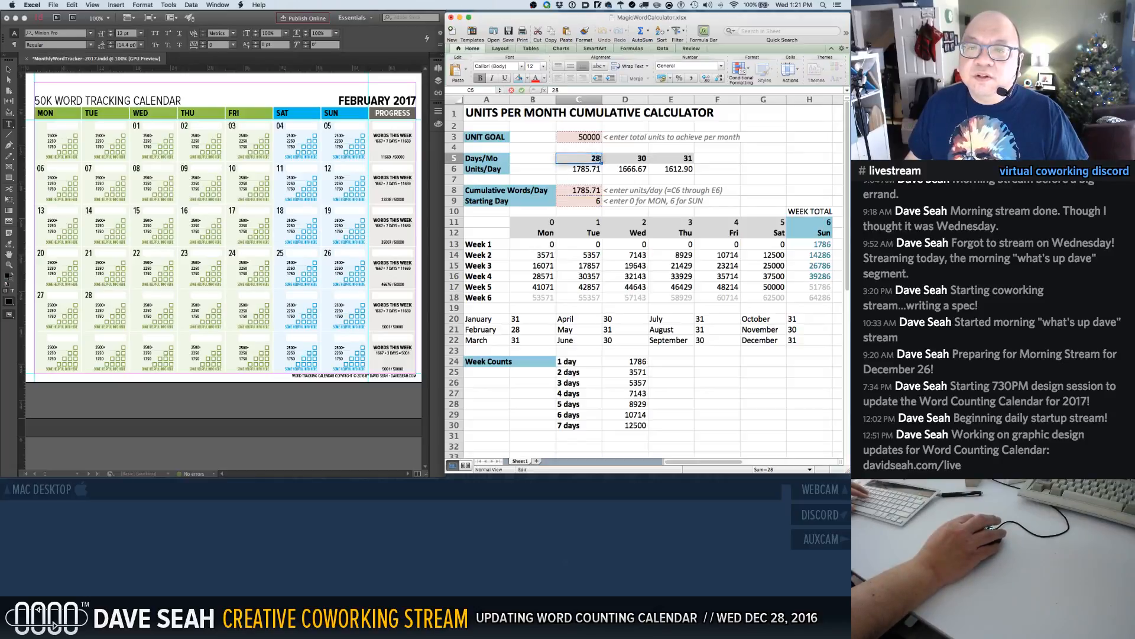
pyautogui.write('(C6)')
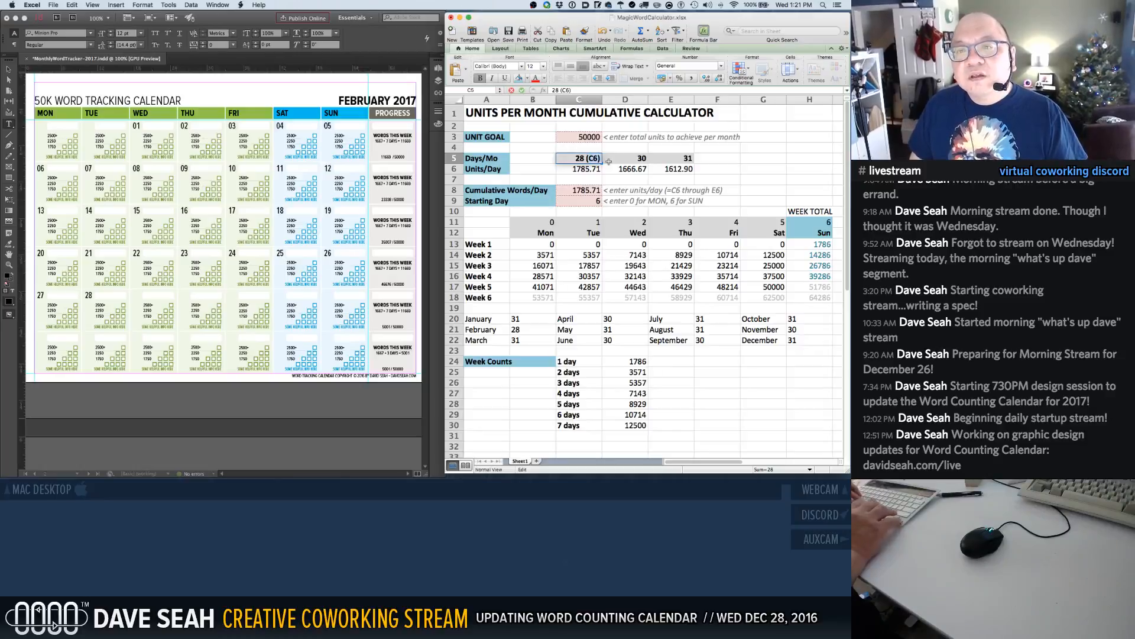
pyautogui.click(642, 159)
pyautogui.press('super+z')
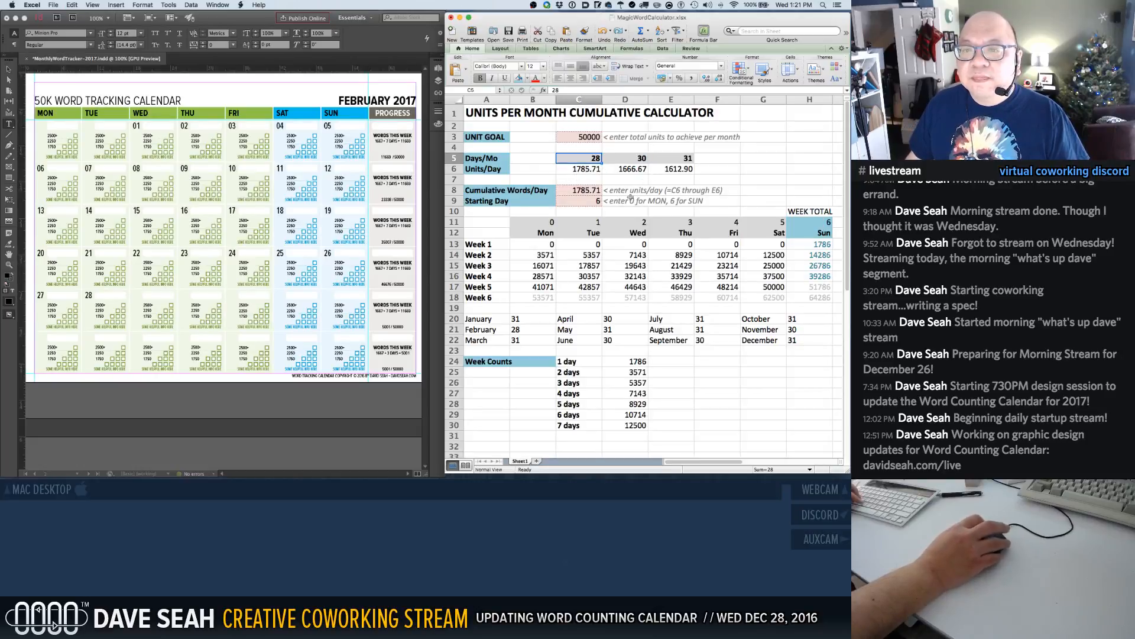
# Replace the hint beside Cumulative Words/Day in cell D8 with the cell references "< C6 D6 E6"
pyautogui.click(608, 190)
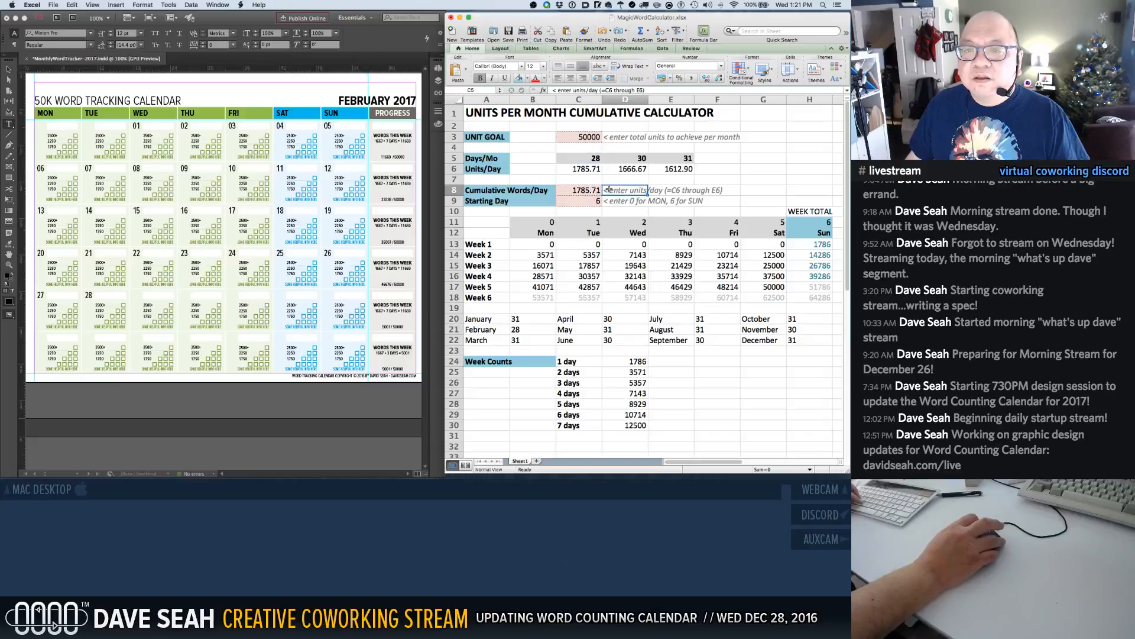
pyautogui.write('< C6')
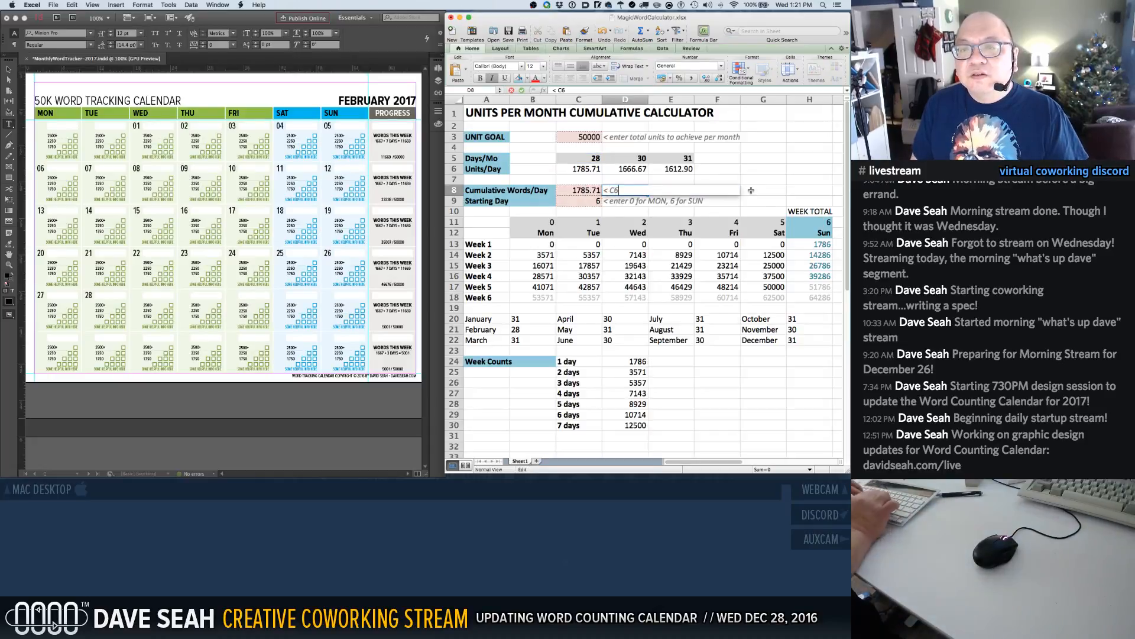
pyautogui.write(' C')
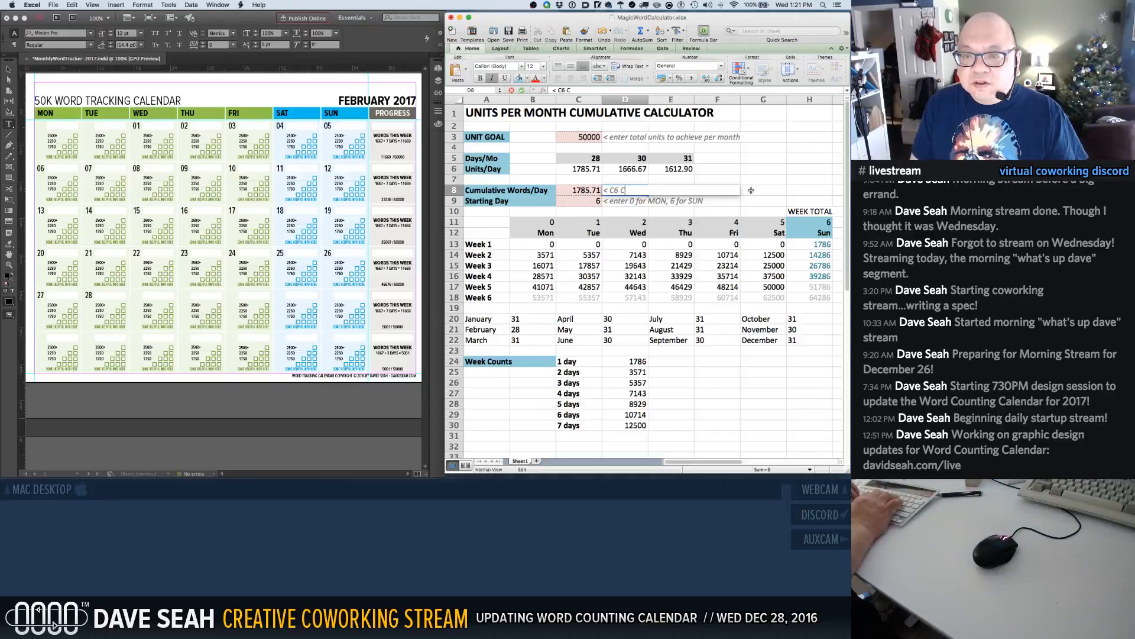
pyautogui.write('7 C')
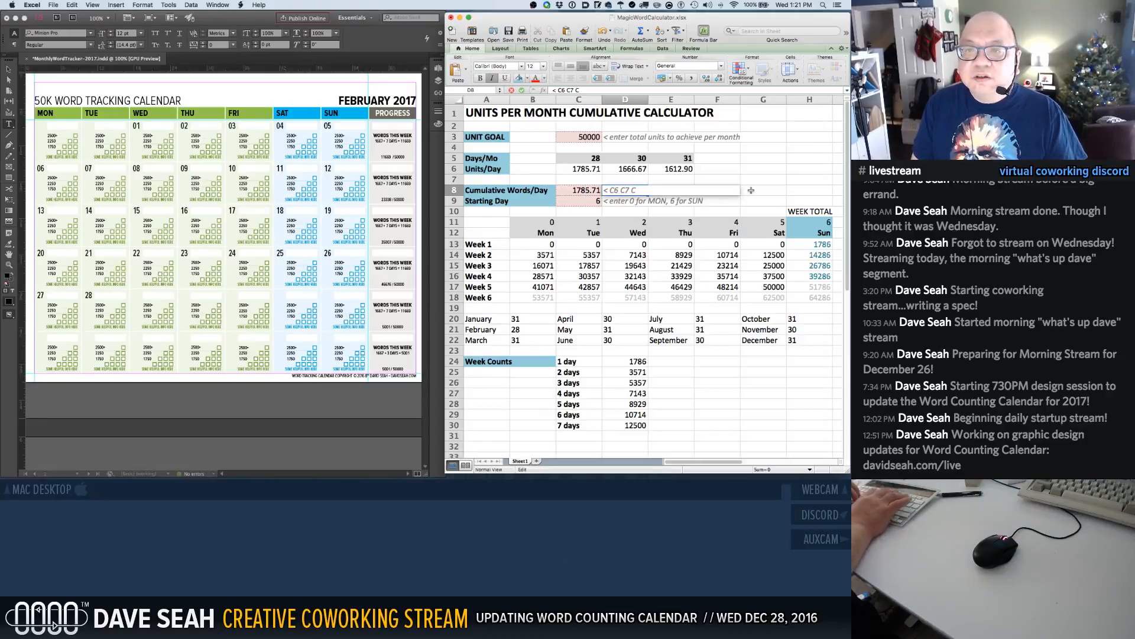
pyautogui.press('BackSpace')
pyautogui.press('BackSpace')
pyautogui.press('BackSpace')
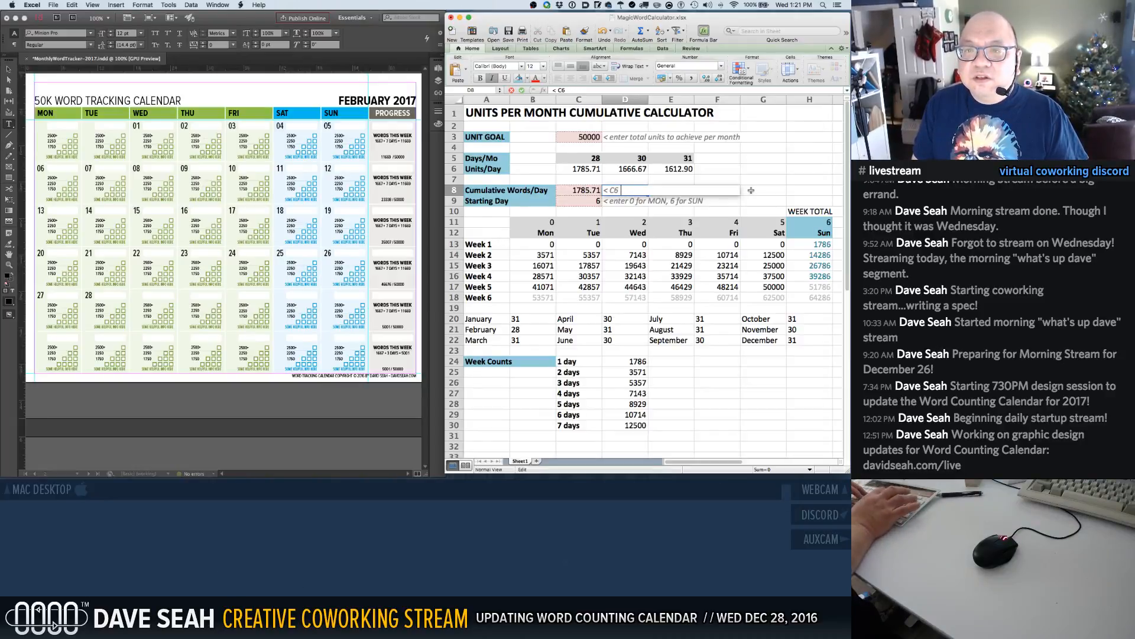
pyautogui.write('E6')
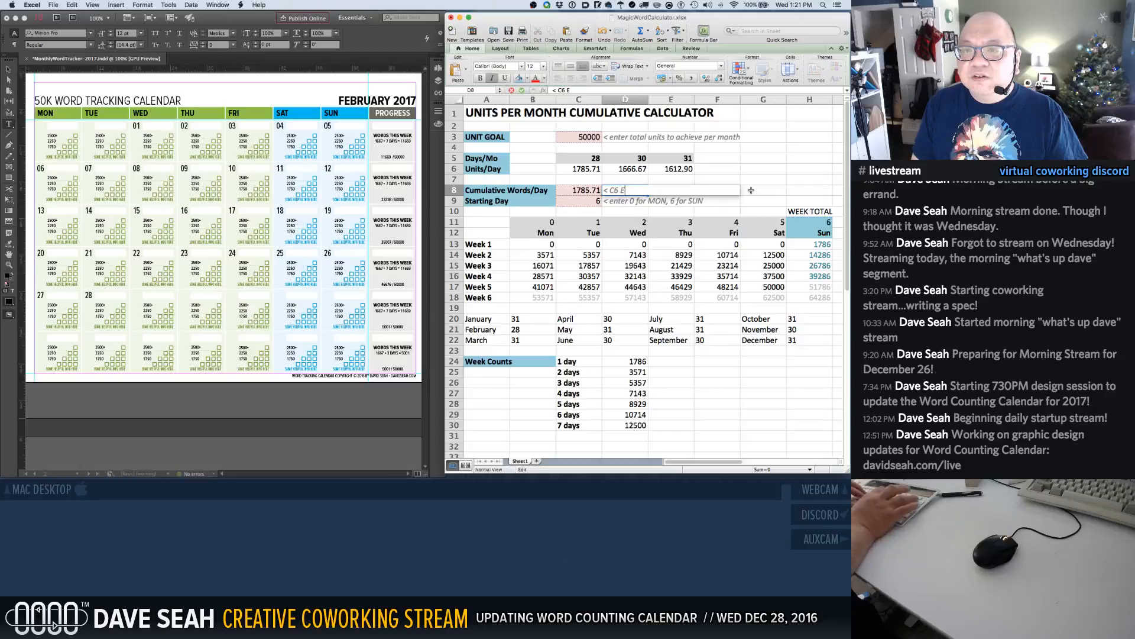
pyautogui.press('BackSpace')
pyautogui.press('BackSpace')
pyautogui.write('D6 E6')
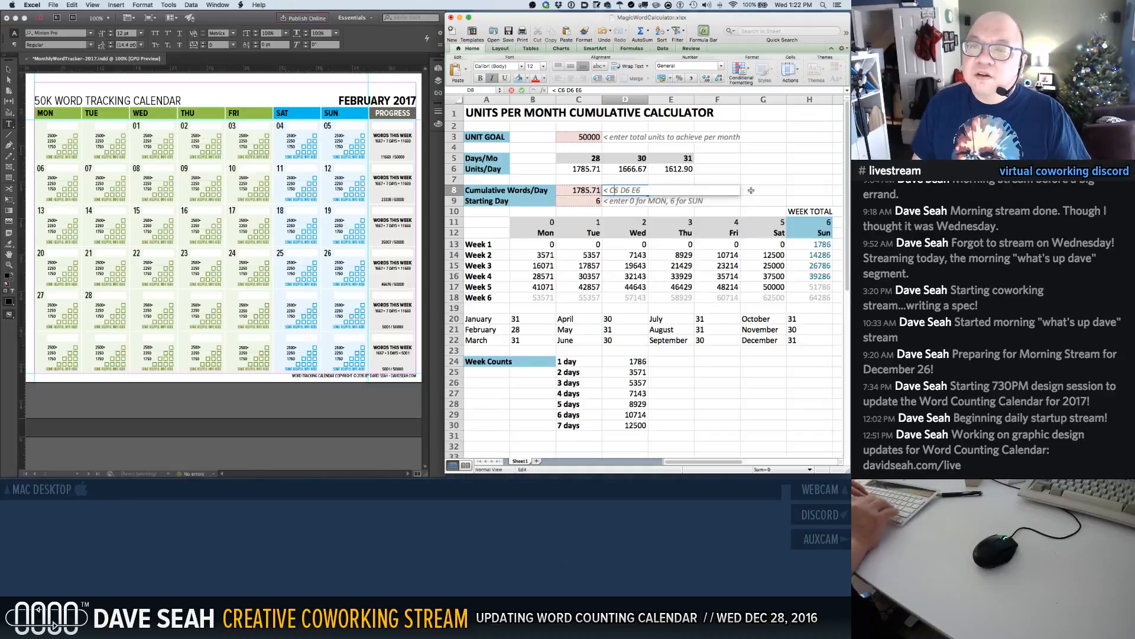
# Expand the hint in cell D8 to read "< enter =C6, D6, or E6"
pyautogui.press('Left')
pyautogui.press('Left')
pyautogui.write('enter ')
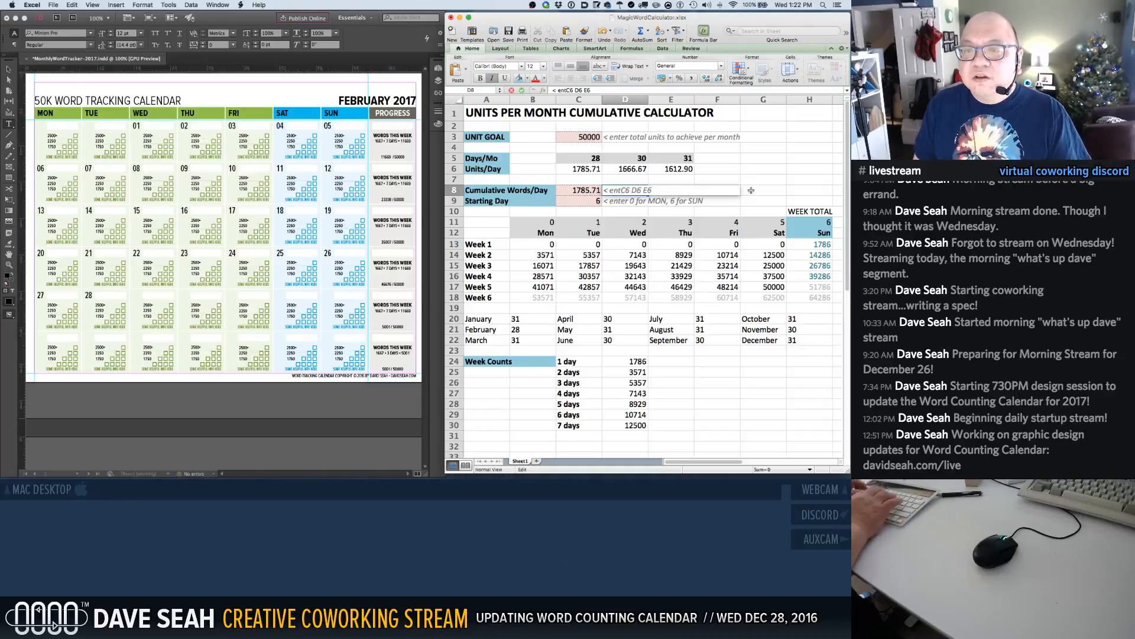
pyautogui.write('=C6')
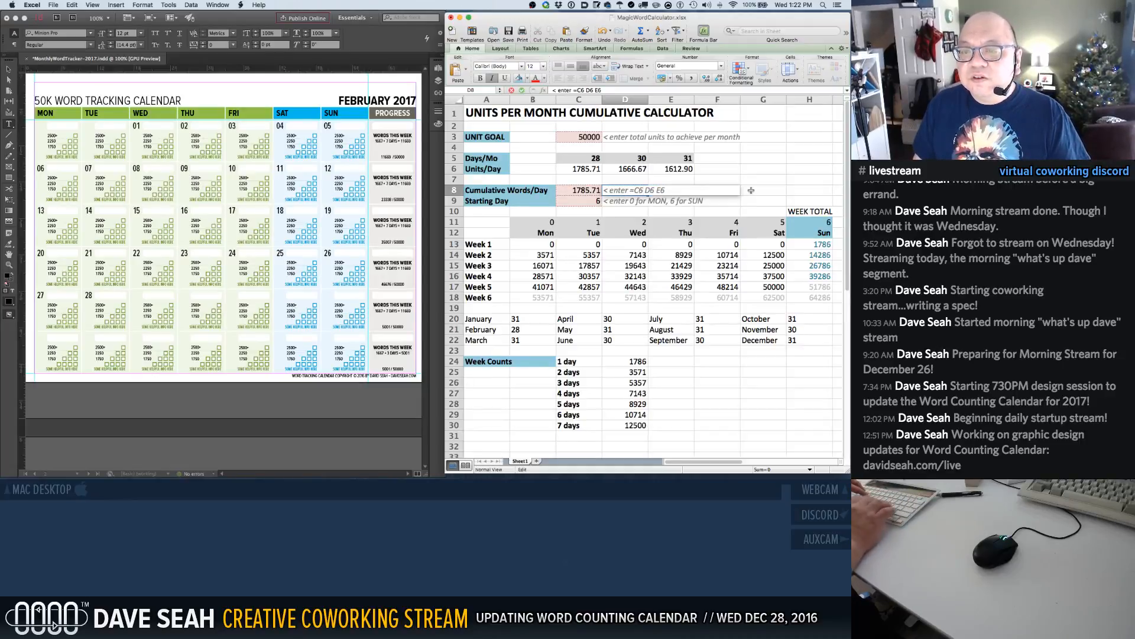
pyautogui.write(',')
pyautogui.press('Right')
pyautogui.press('Right')
pyautogui.press('Right')
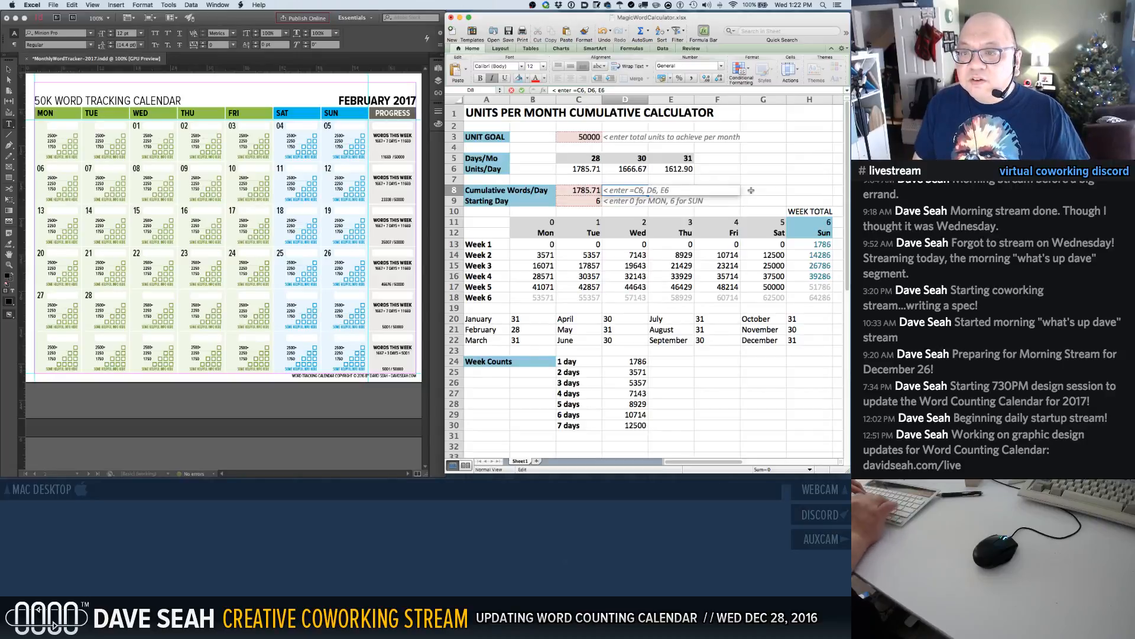
pyautogui.write(', or')
pyautogui.press('Return')
# Re-enter =C6 as Cumulative Words/Day and set the Starting Day to 2 for February's Wednesday start
pyautogui.press('Up')
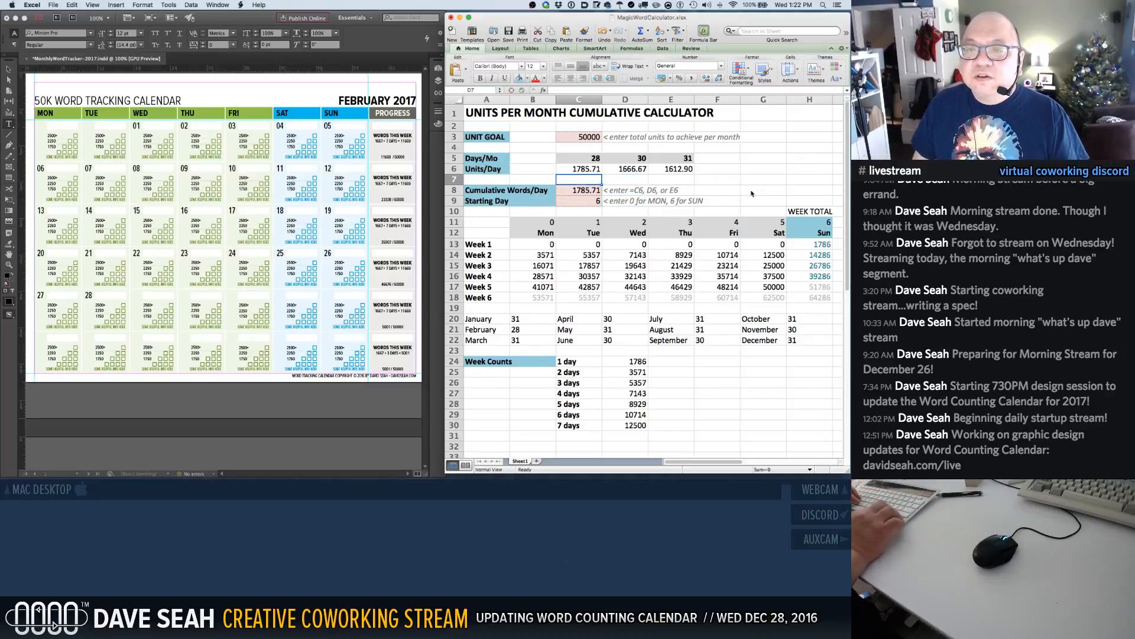
pyautogui.press('Left')
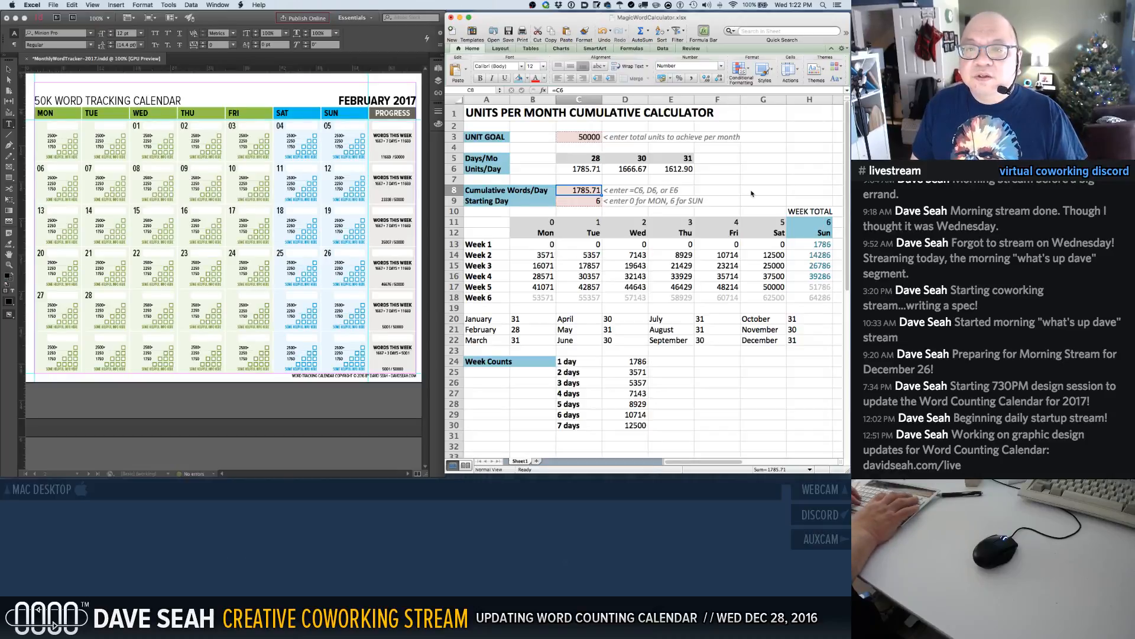
pyautogui.write('=c6')
pyautogui.press('Return')
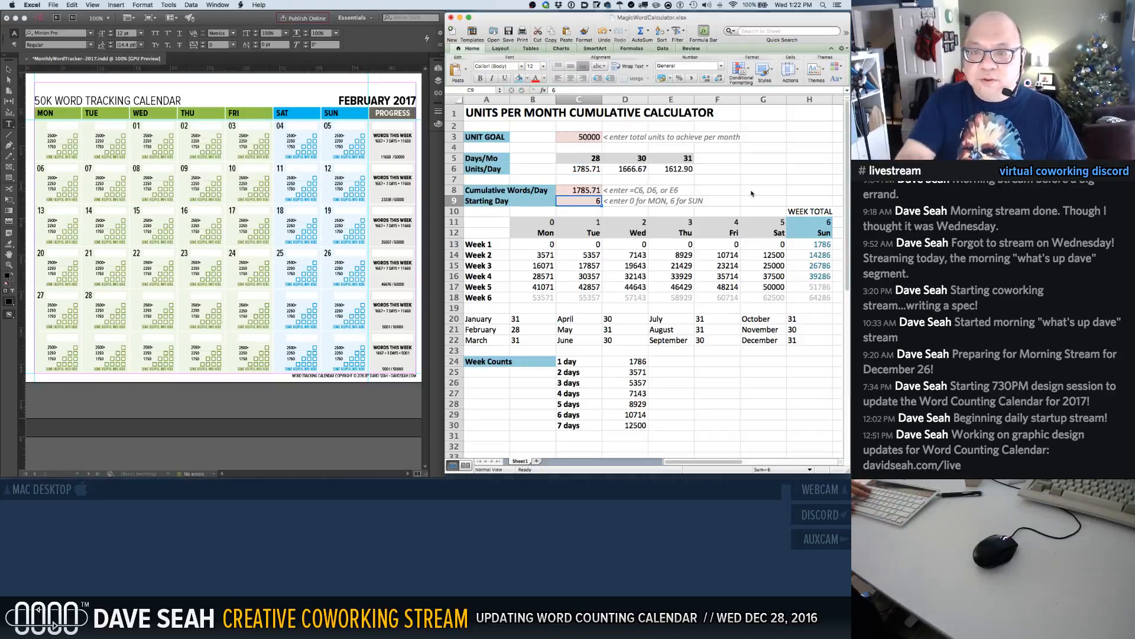
pyautogui.write('2')
pyautogui.press('Return')
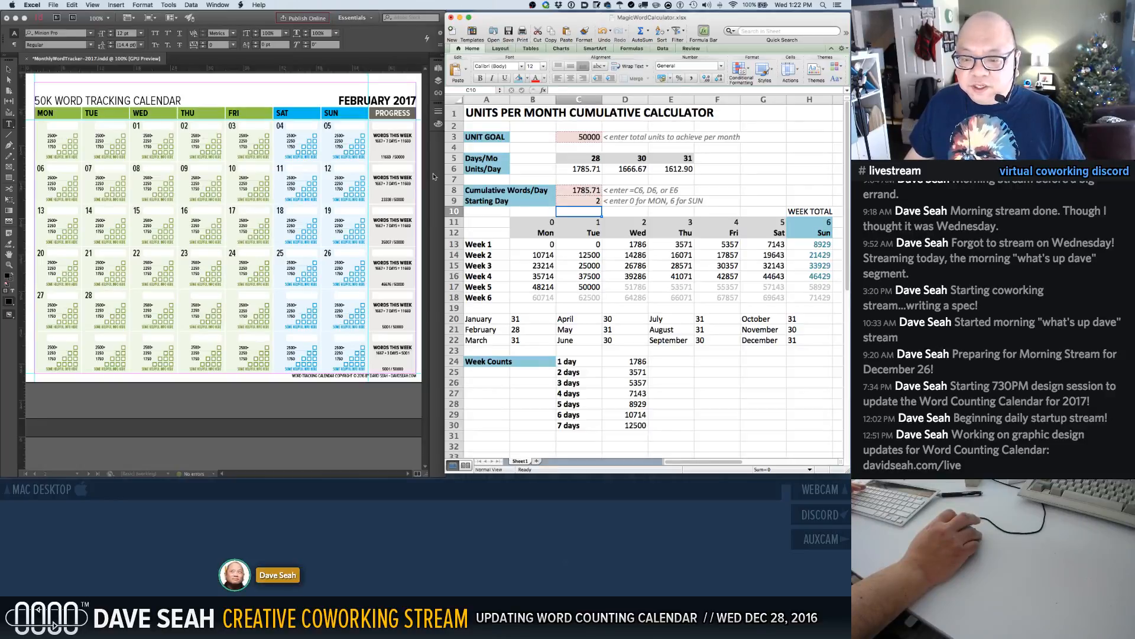
# In the InDesign calendar, change the first February week's progress calculation to 1786 words per day over 5 days
pyautogui.click(385, 144)
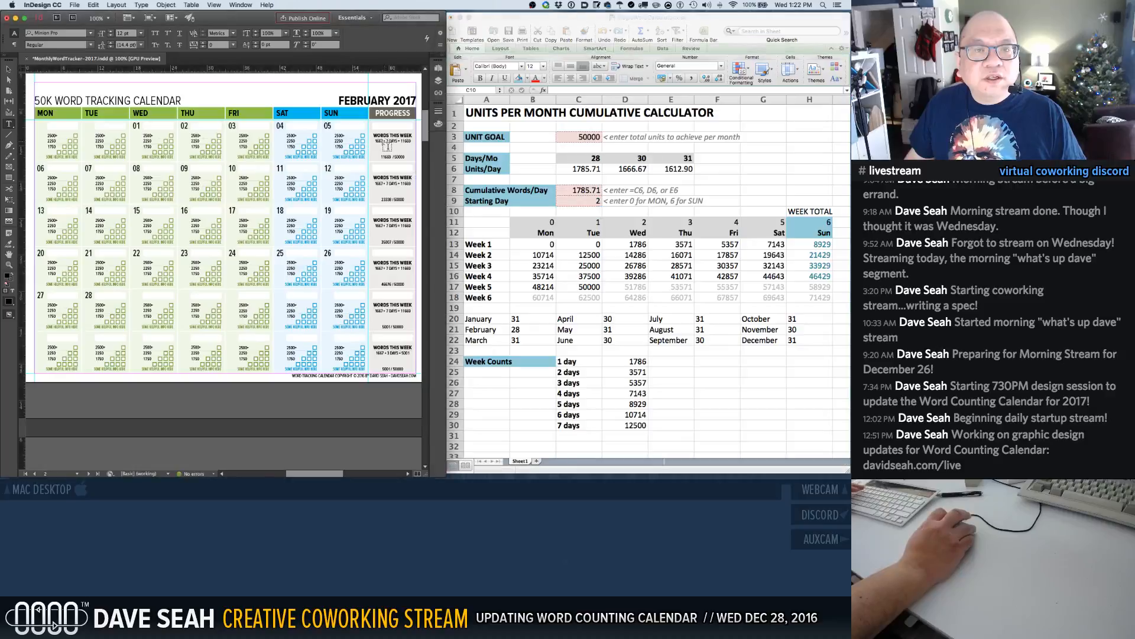
pyautogui.click(383, 142)
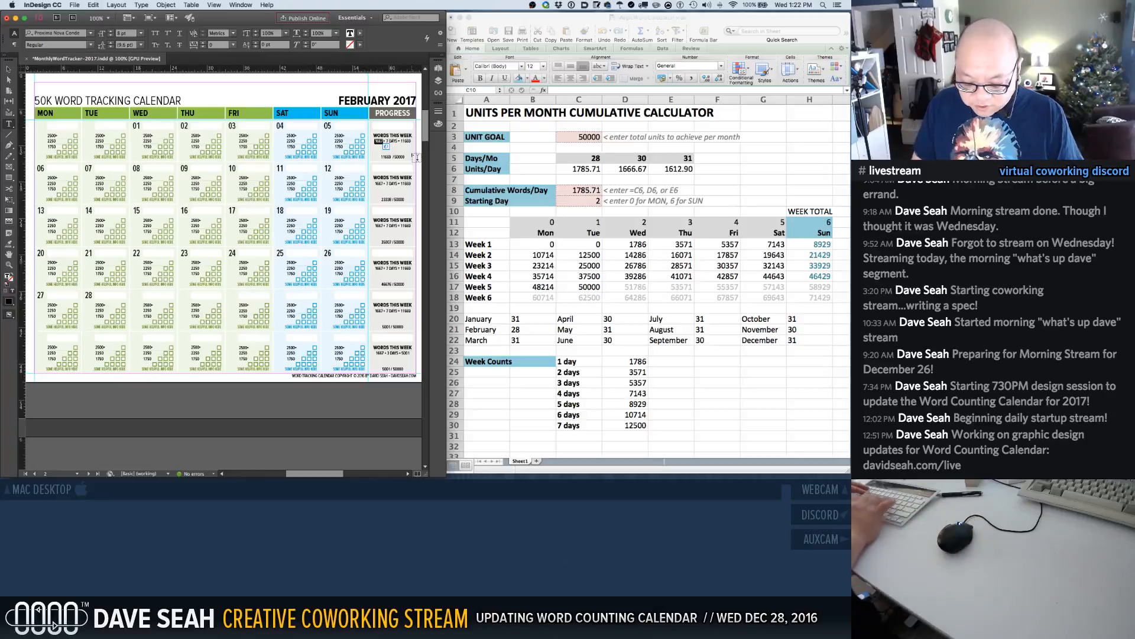
pyautogui.write('1786')
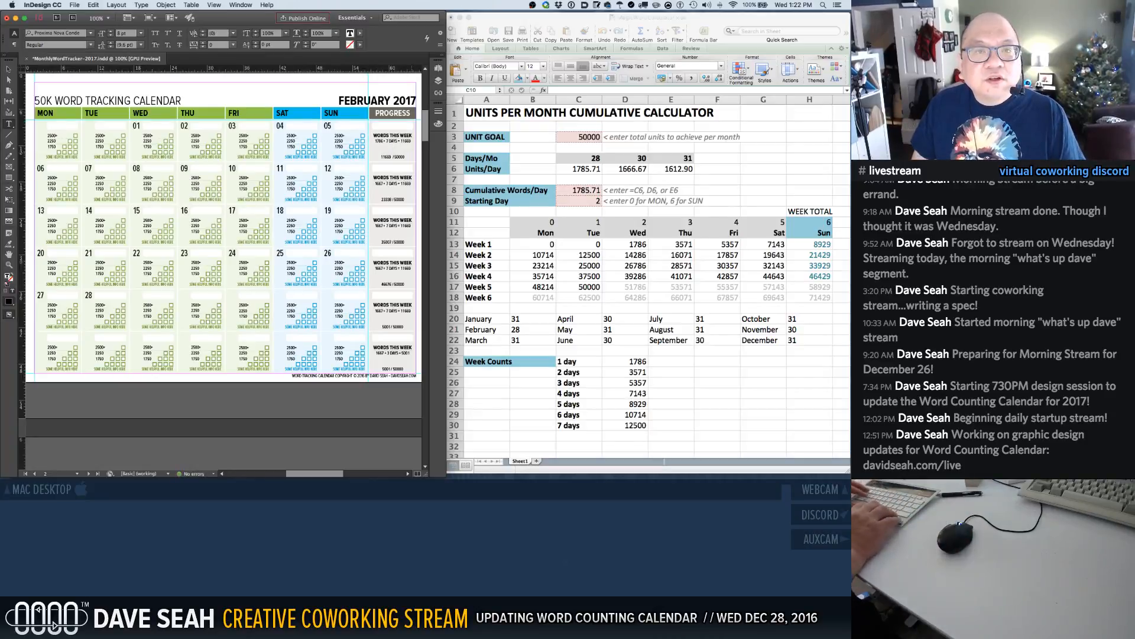
pyautogui.press('Right')
pyautogui.press('Right')
pyautogui.press('Right')
pyautogui.hotkey('shift', 'Right')
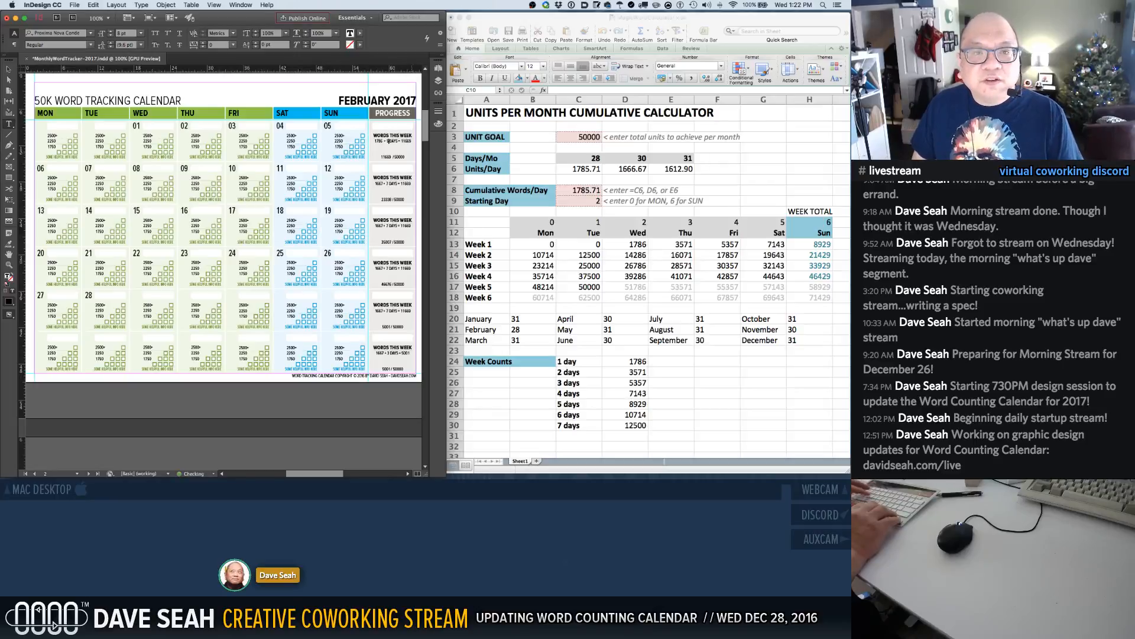
pyautogui.press('Right')
pyautogui.press('Right')
pyautogui.press('Right')
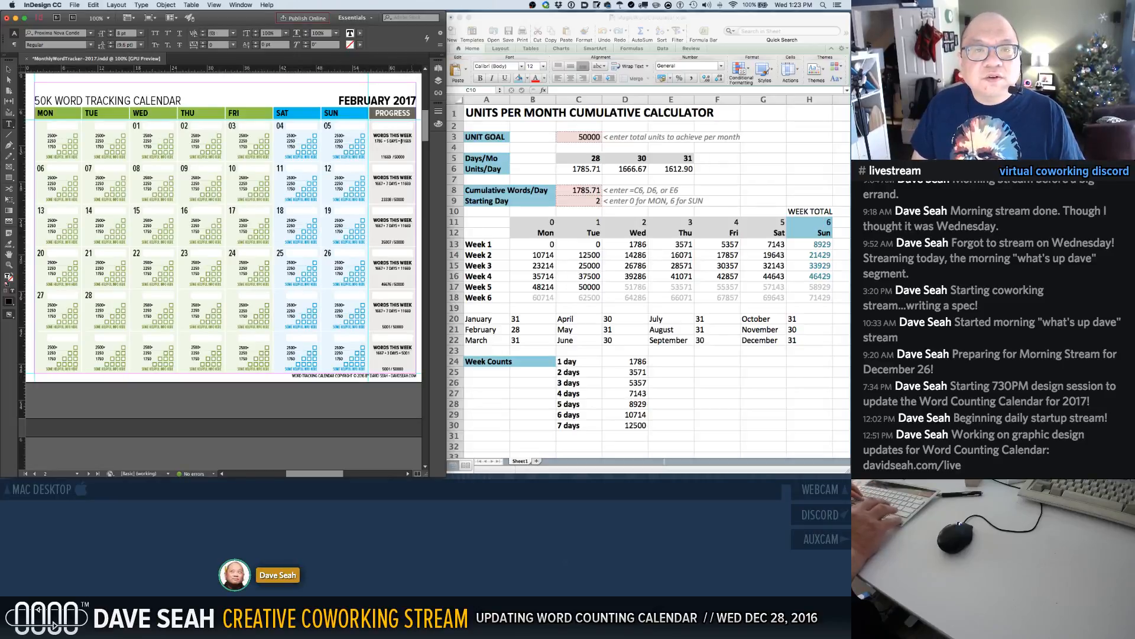
# Set both the first February week's 5-day total and its cumulative word count to 8929
pyautogui.hotkey('shift', 'End')
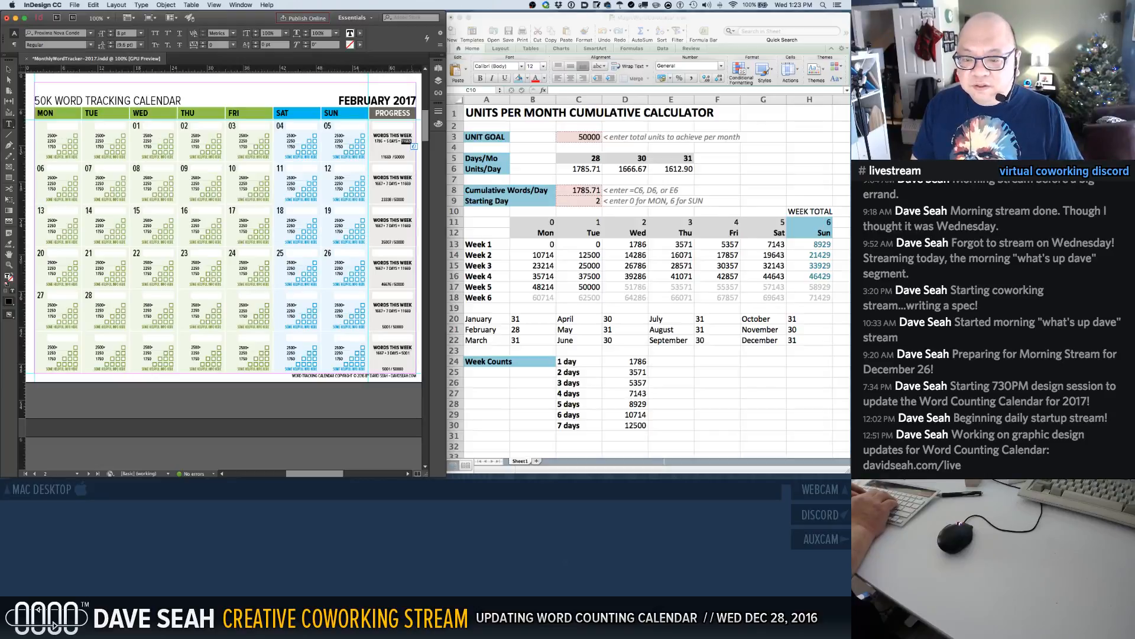
pyautogui.write('8929')
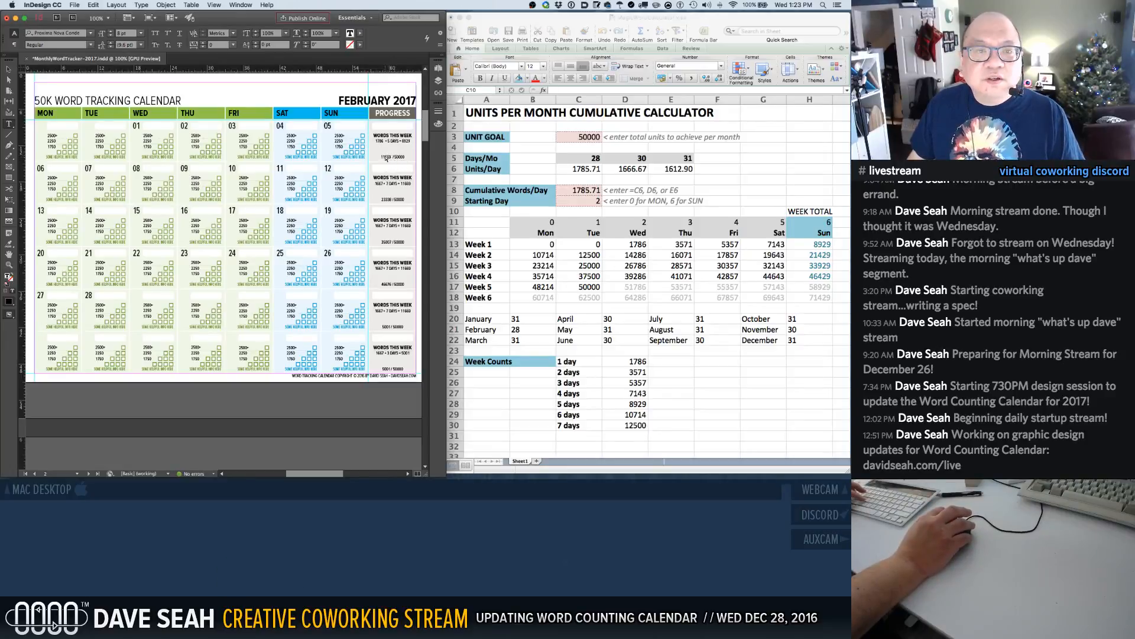
pyautogui.doubleClick(386, 157)
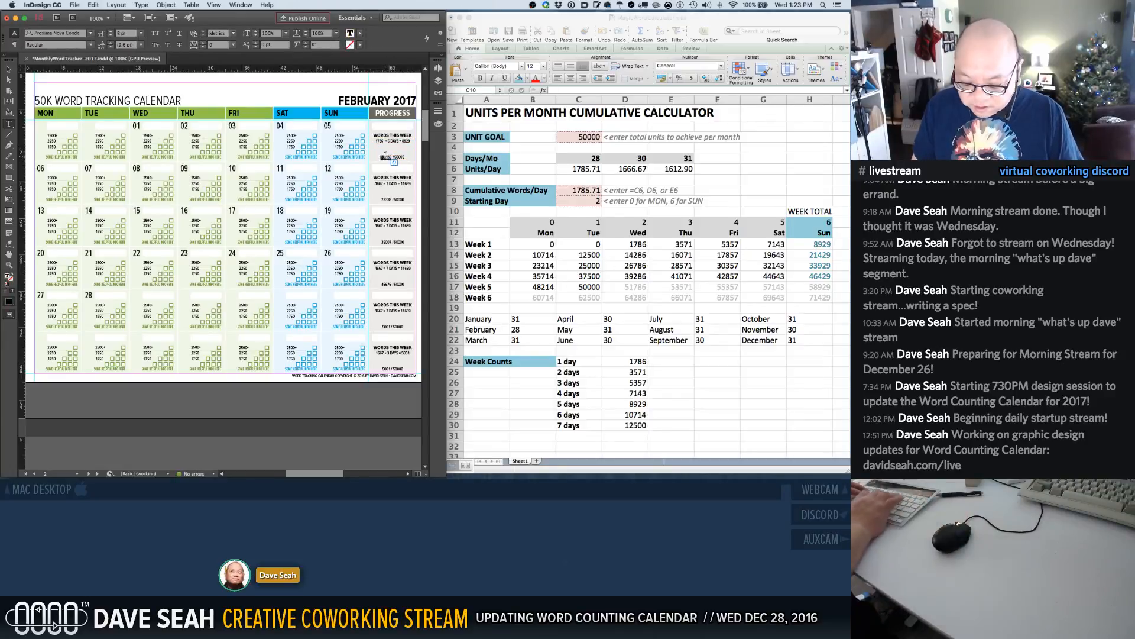
pyautogui.write('8929')
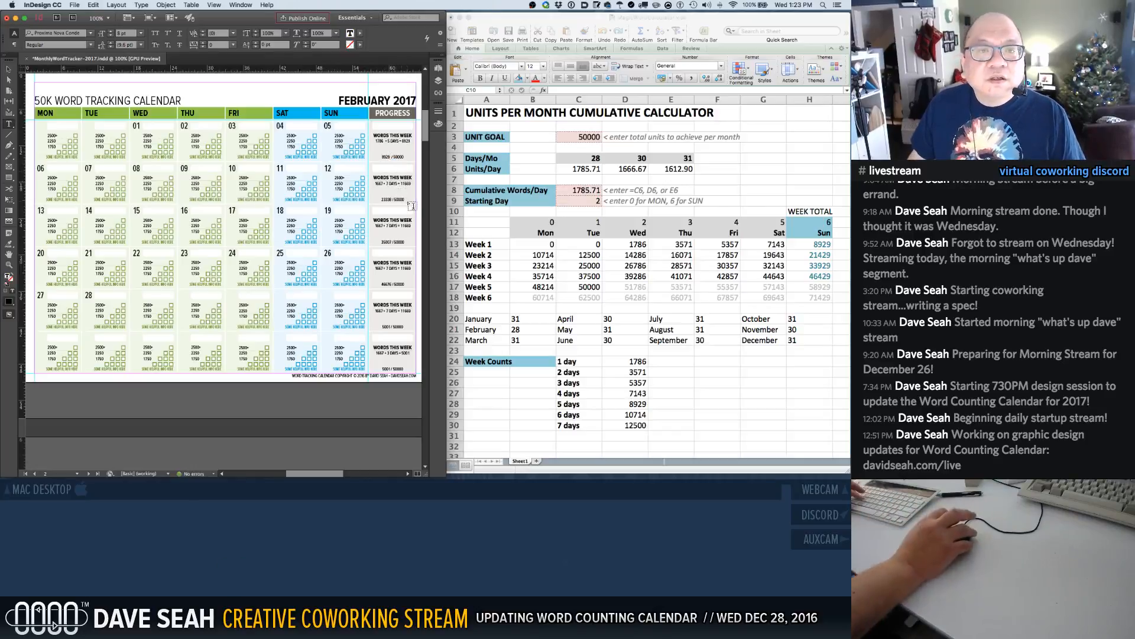
# On the March page, override the second and third weeks' cumulative word-count frames and set them to 21429 and 33929
pyautogui.click(423, 188)
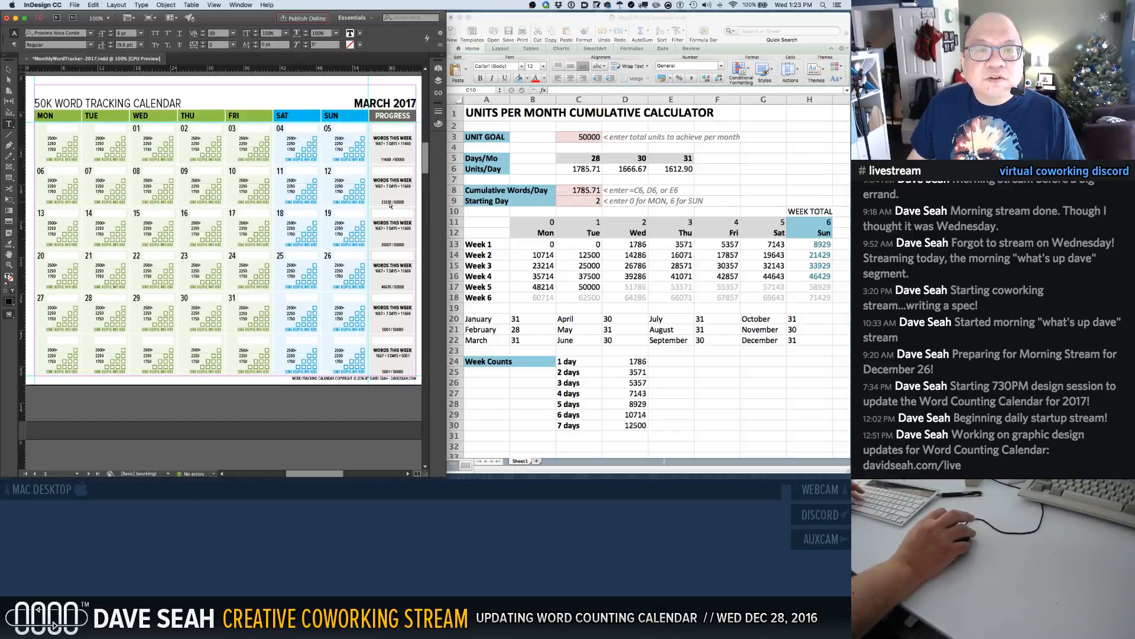
pyautogui.keyDown('shift'); pyautogui.keyDown('super'); pyautogui.click(389, 204); pyautogui.keyUp('super'); pyautogui.keyUp('shift')
pyautogui.click(385, 201)
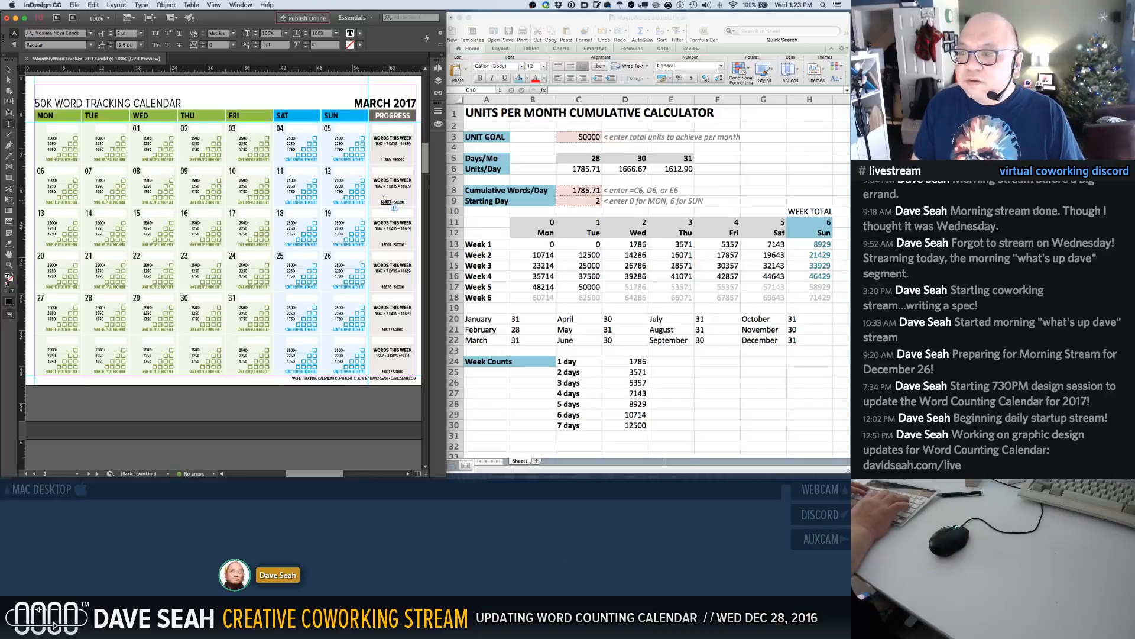
pyautogui.write('29')
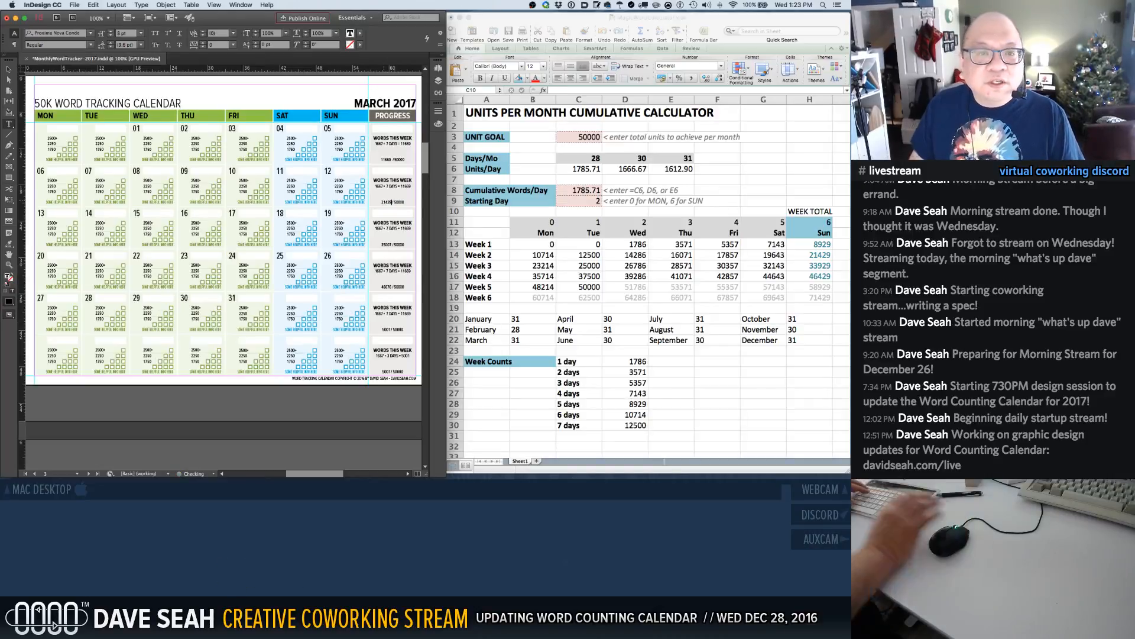
pyautogui.keyDown('shift'); pyautogui.keyDown('super'); pyautogui.click(383, 243); pyautogui.keyUp('super'); pyautogui.keyUp('shift')
pyautogui.doubleClick(384, 244)
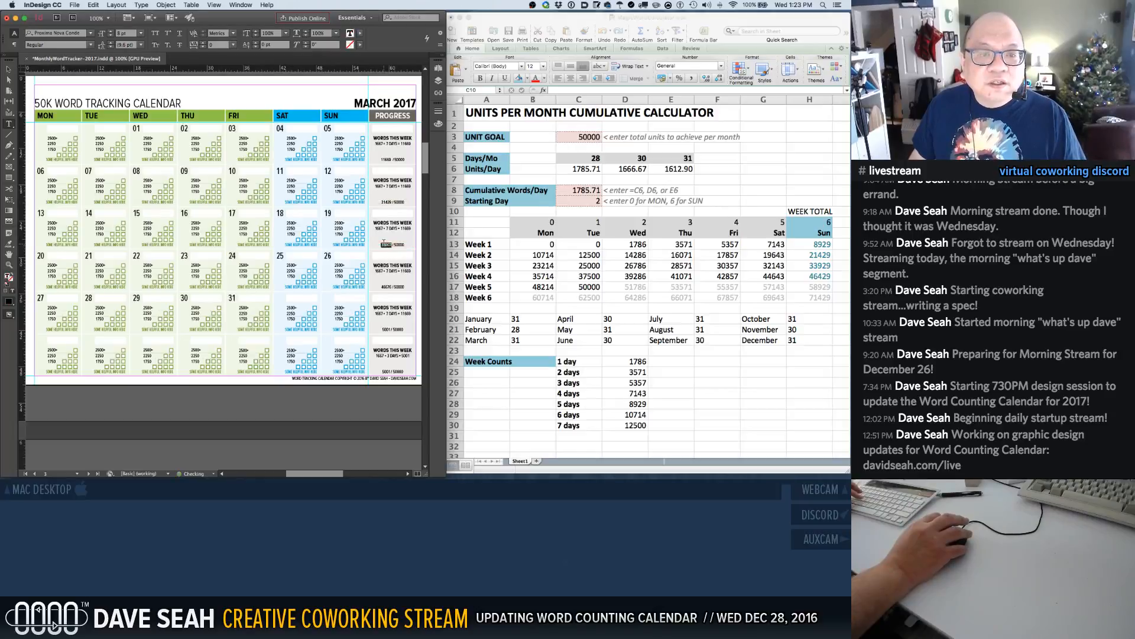
pyautogui.write('33929')
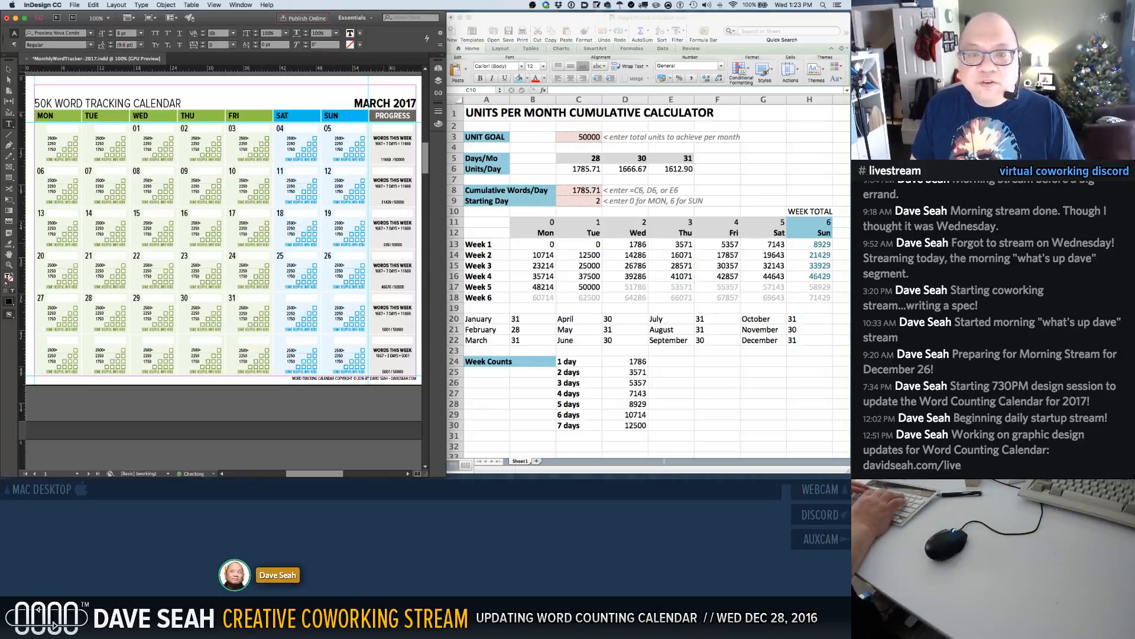
# Set the fourth and fifth March weeks' cumulative word counts to 46429 and 50000
pyautogui.keyDown('shift'); pyautogui.keyDown('super'); pyautogui.click(385, 287); pyautogui.keyUp('super'); pyautogui.keyUp('shift')
pyautogui.doubleClick(384, 287)
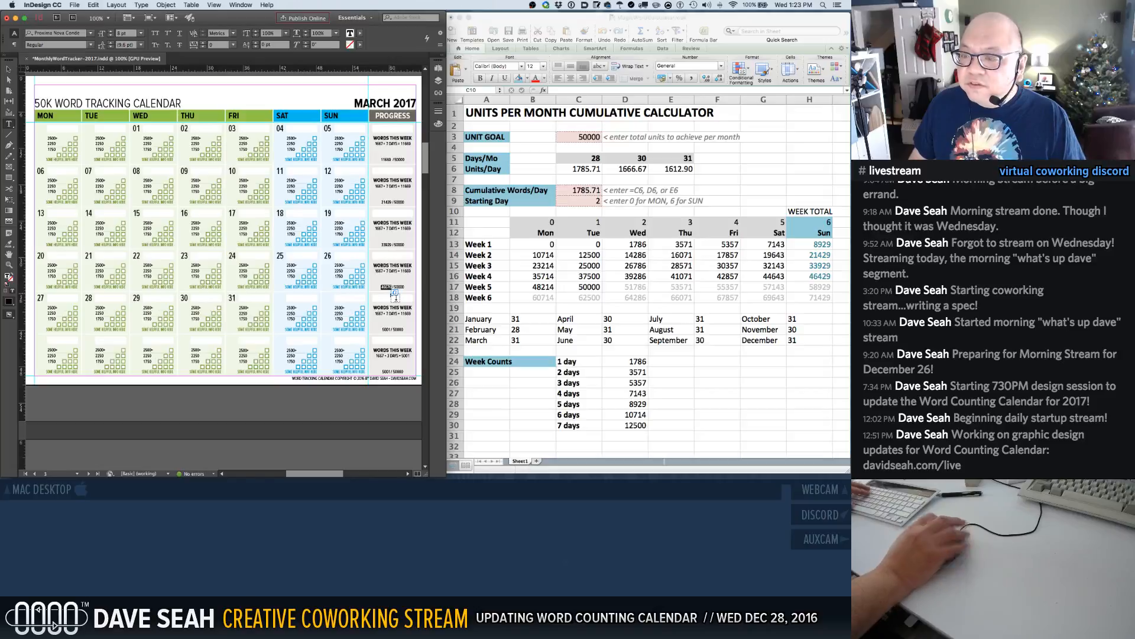
pyautogui.write('464')
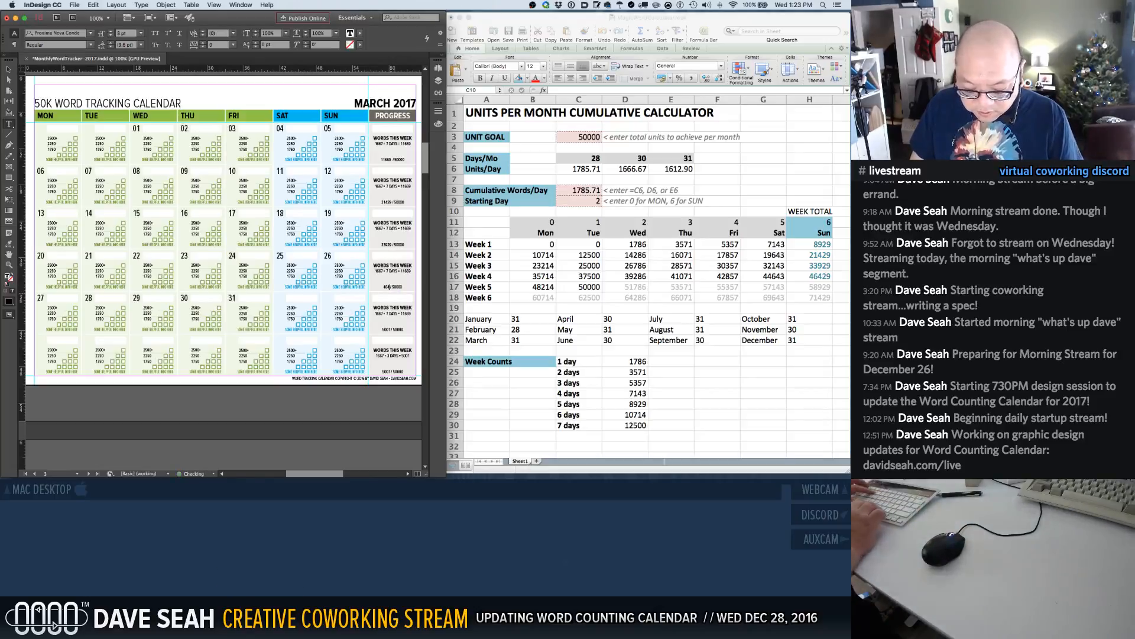
pyautogui.write('29')
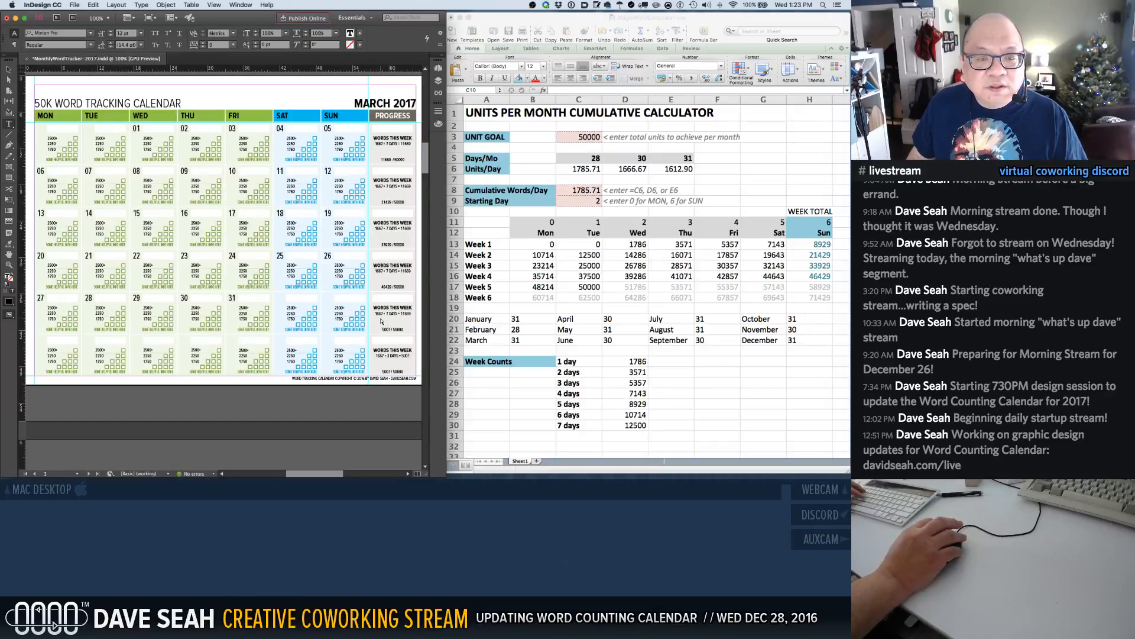
pyautogui.click(385, 328)
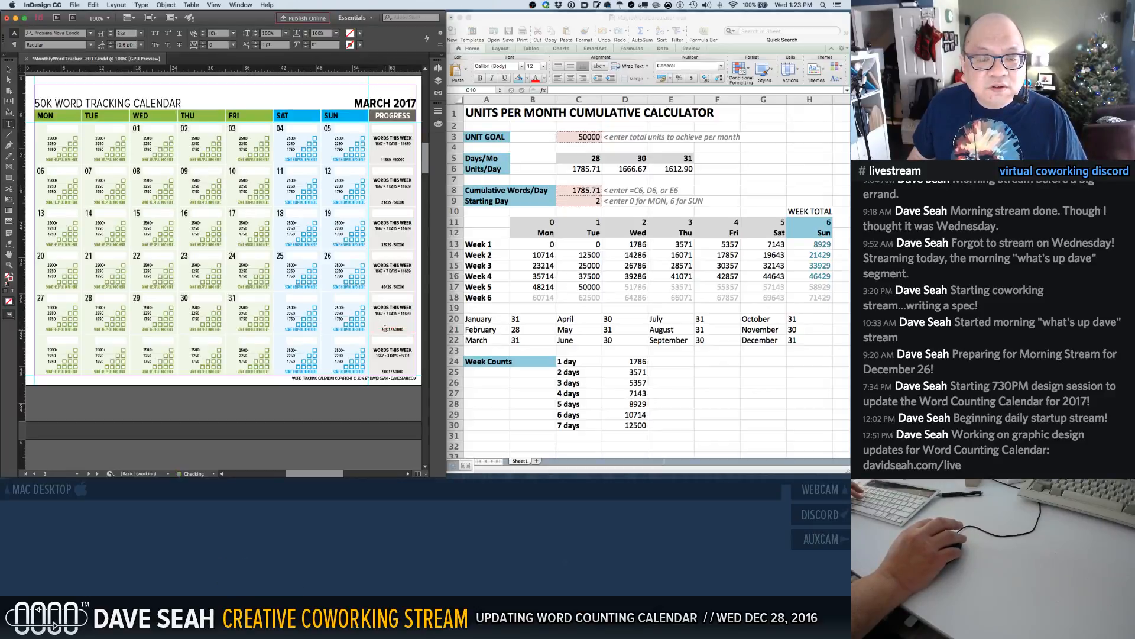
pyautogui.doubleClick(385, 328)
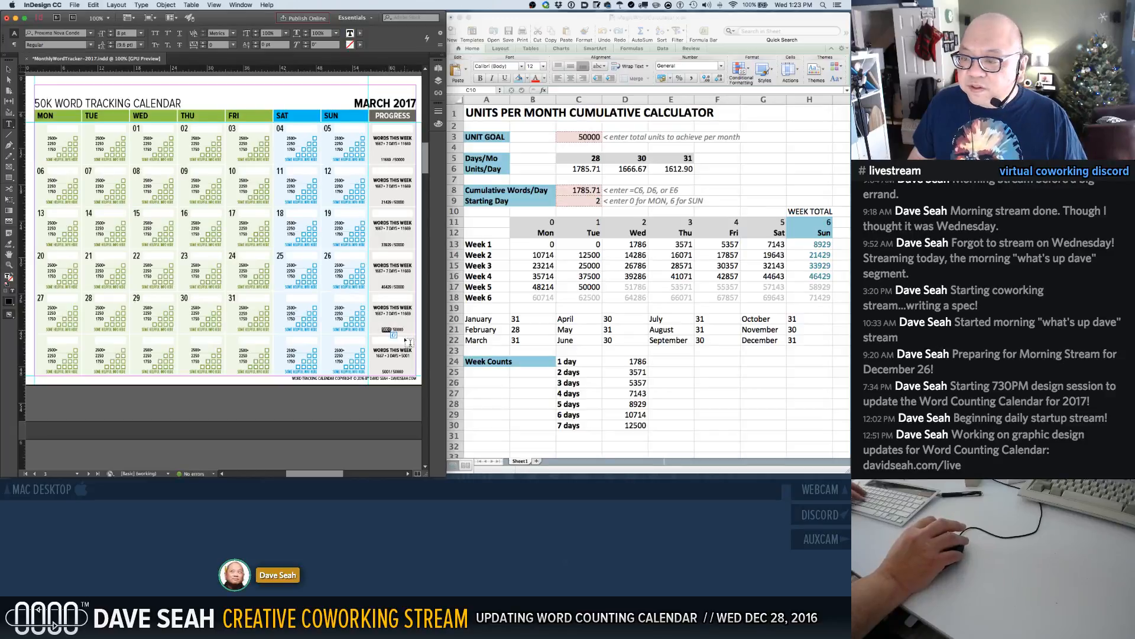
pyautogui.write('50000')
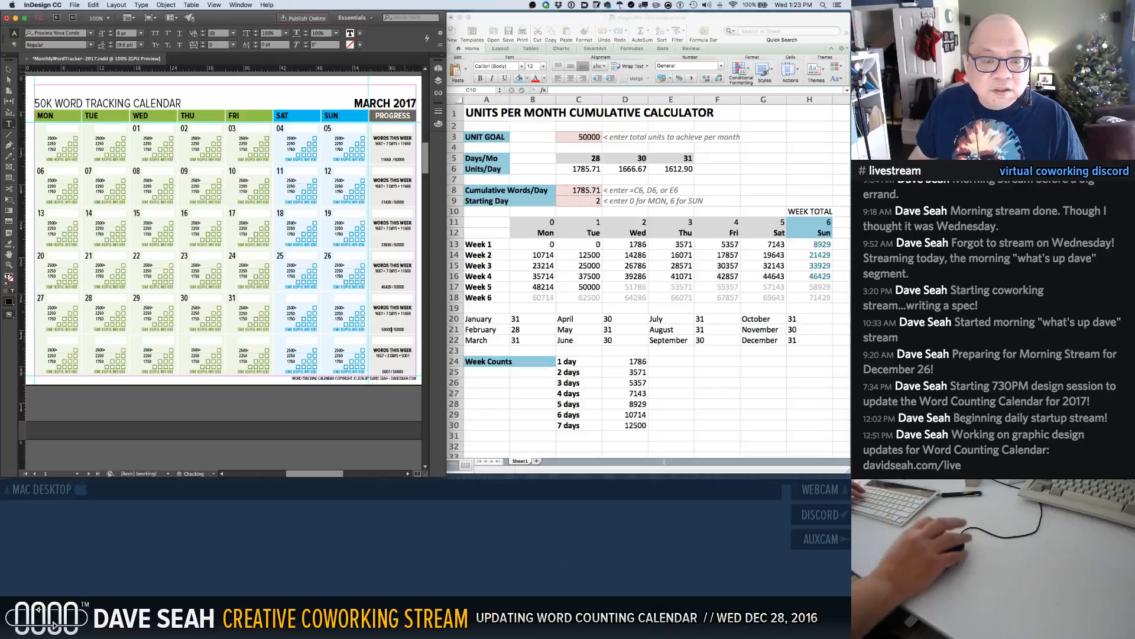
pyautogui.scroll(-10, 382, 184)
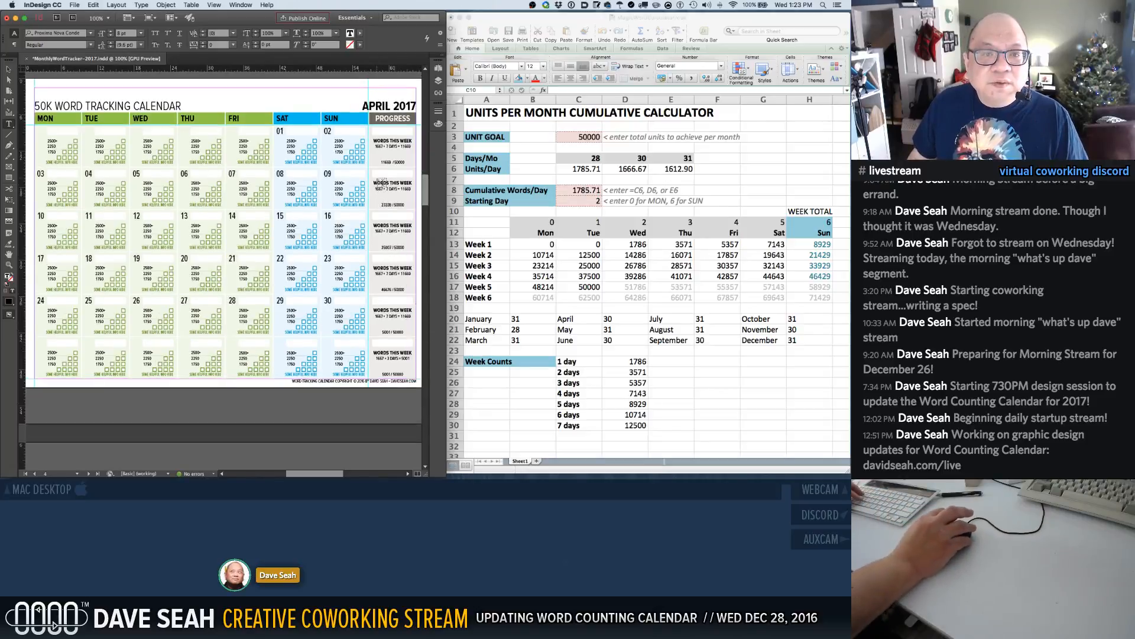
pyautogui.click(384, 193)
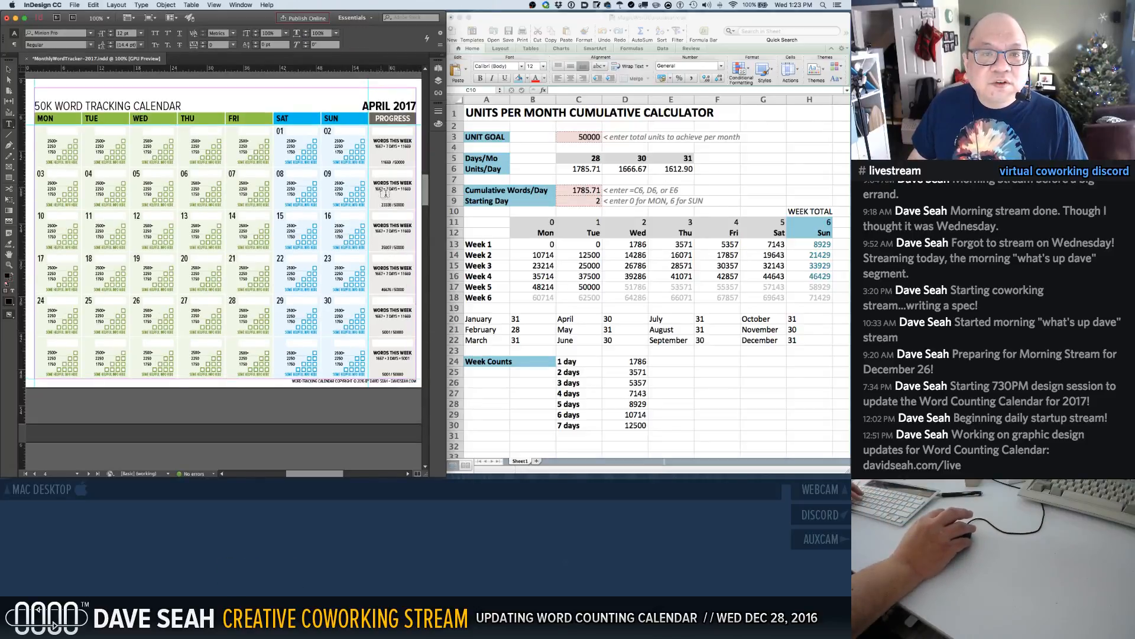
pyautogui.click(379, 148)
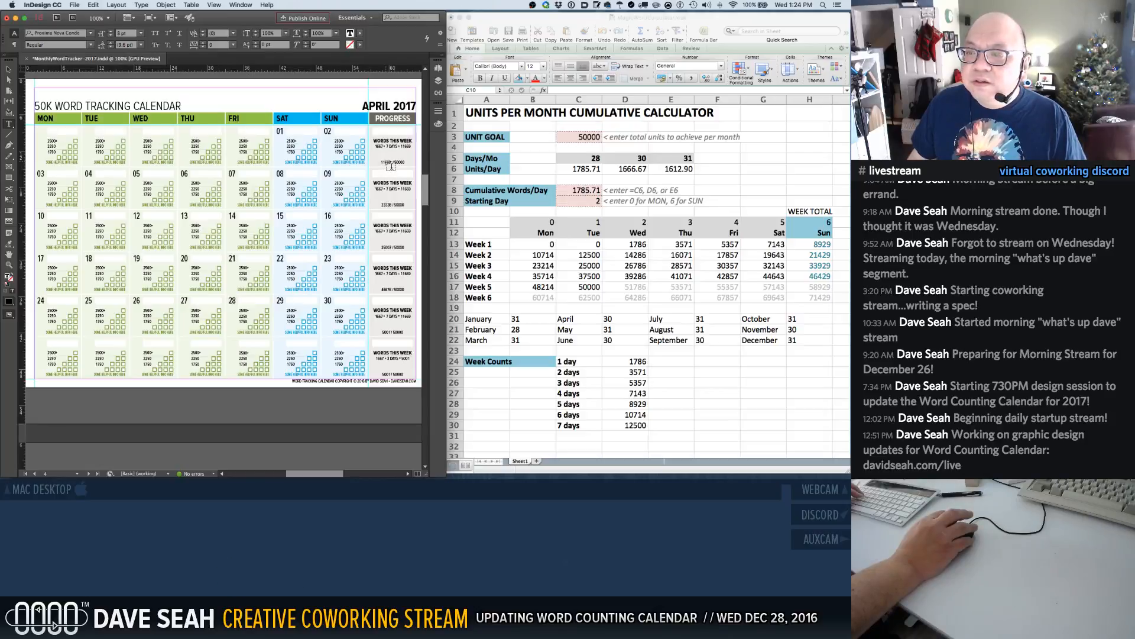
pyautogui.scroll(4, 391, 167)
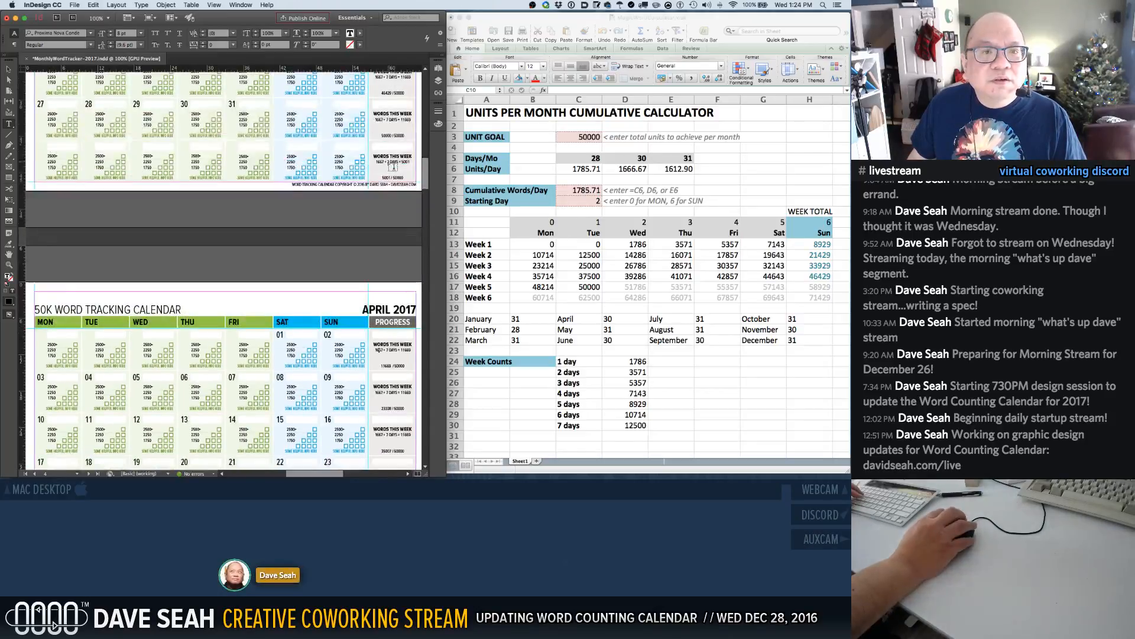
pyautogui.scroll(-3, 393, 167)
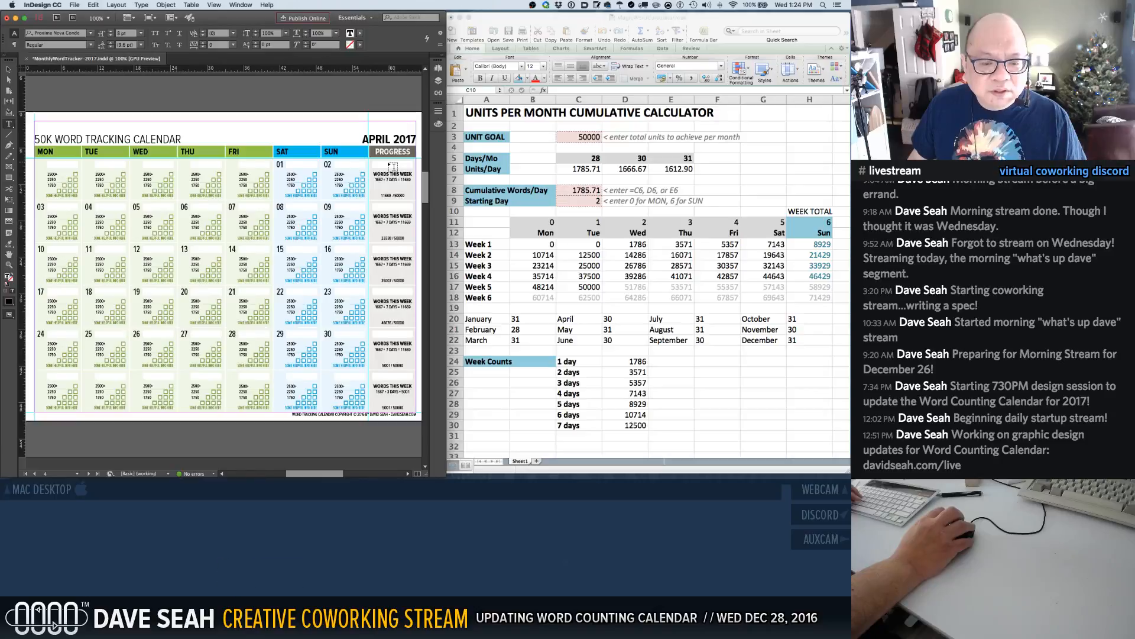
pyautogui.scroll(10, 393, 166)
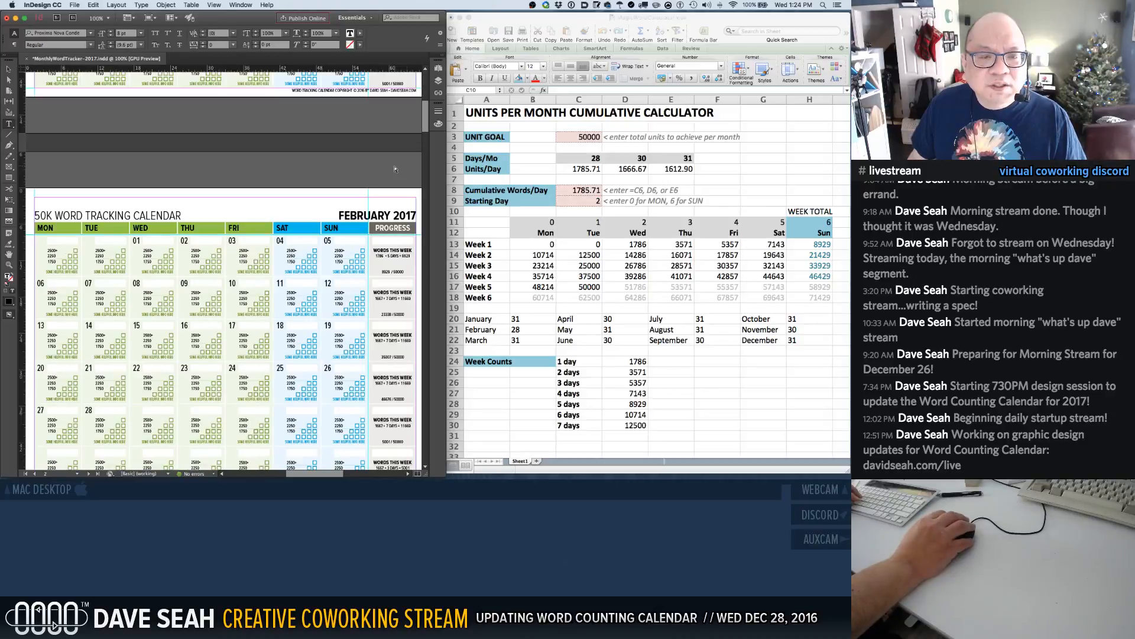
# Re-enter 50000 as the fifth March week's cumulative word count
pyautogui.hotkey('shift', 'pagedown')
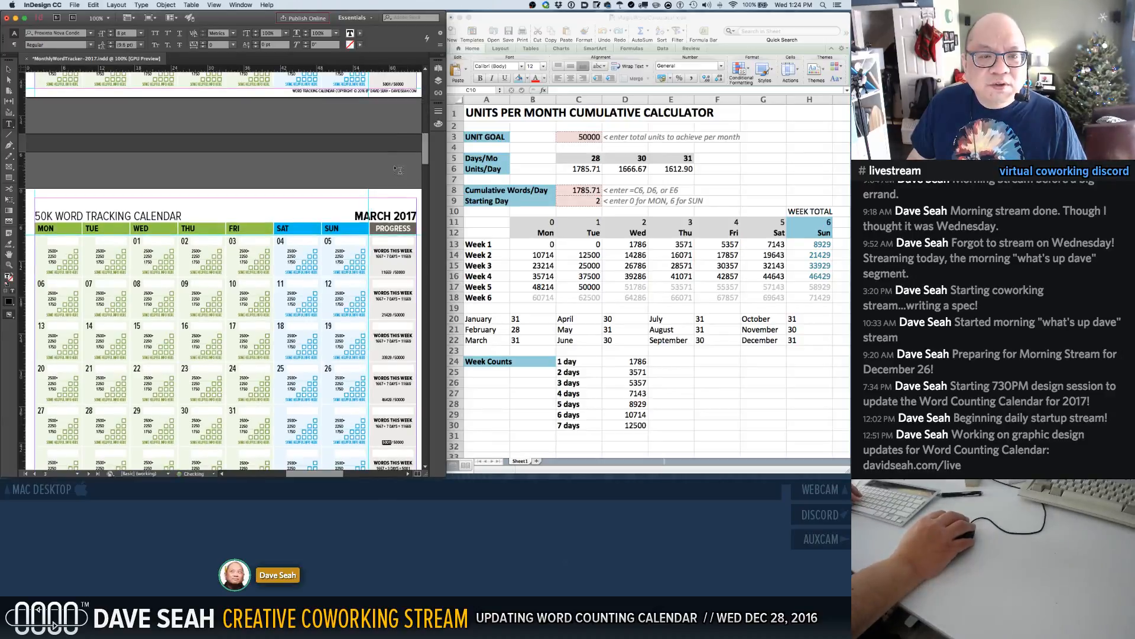
pyautogui.write('50000')
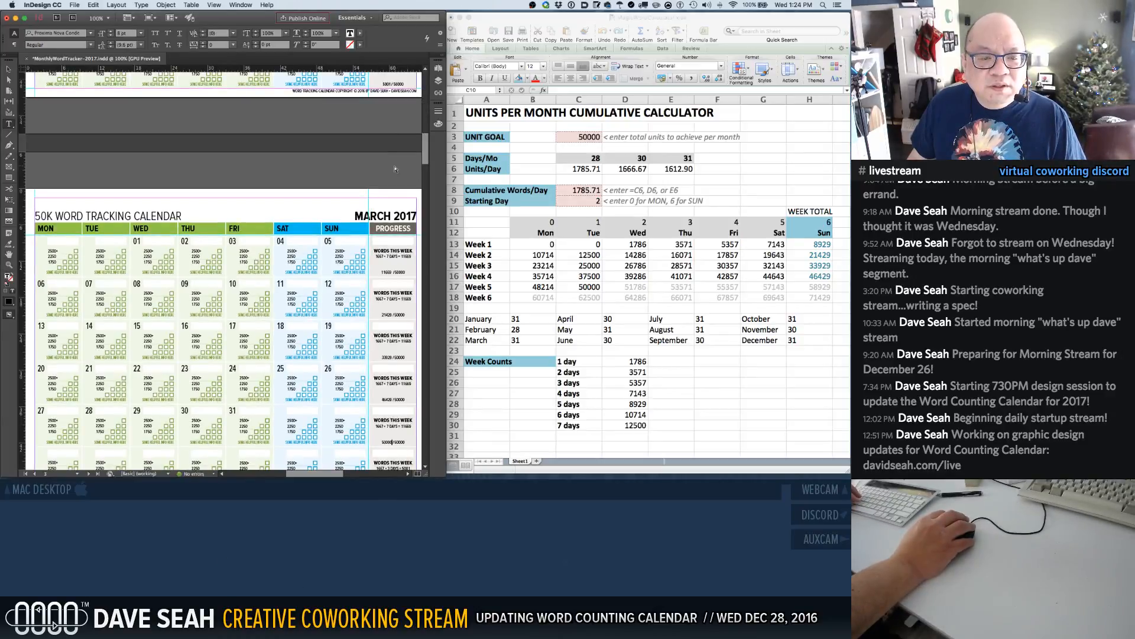
# On the February page, override the master-page cumulative word-count frames of the second, third and fourth weeks for editing
pyautogui.scroll(5, 388, 269)
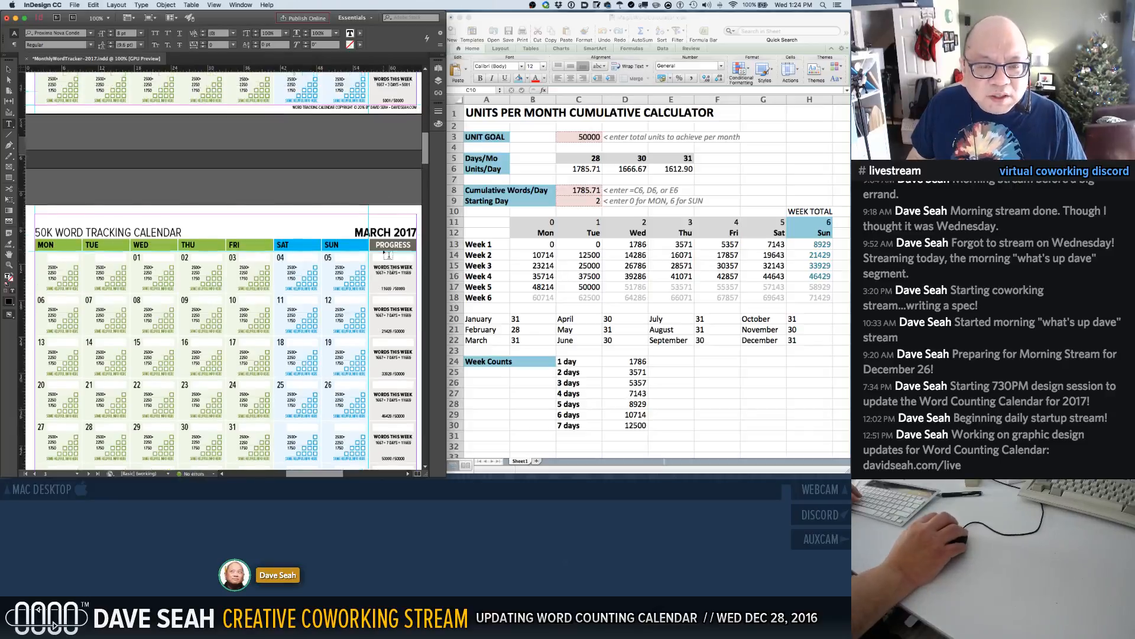
pyautogui.scroll(5, 388, 254)
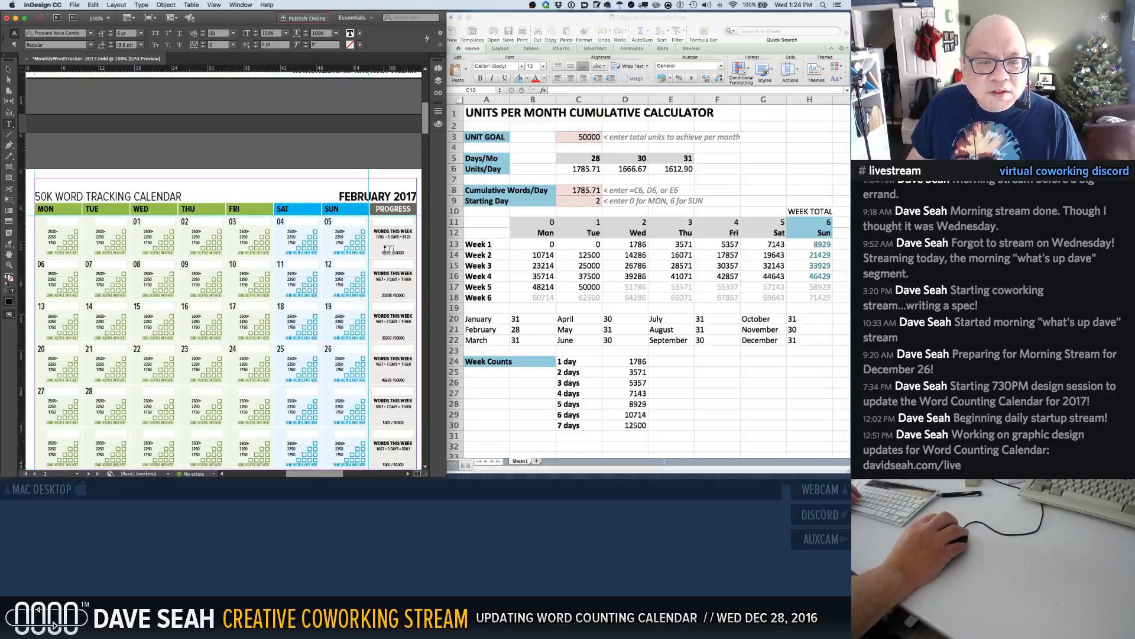
pyautogui.click(387, 299)
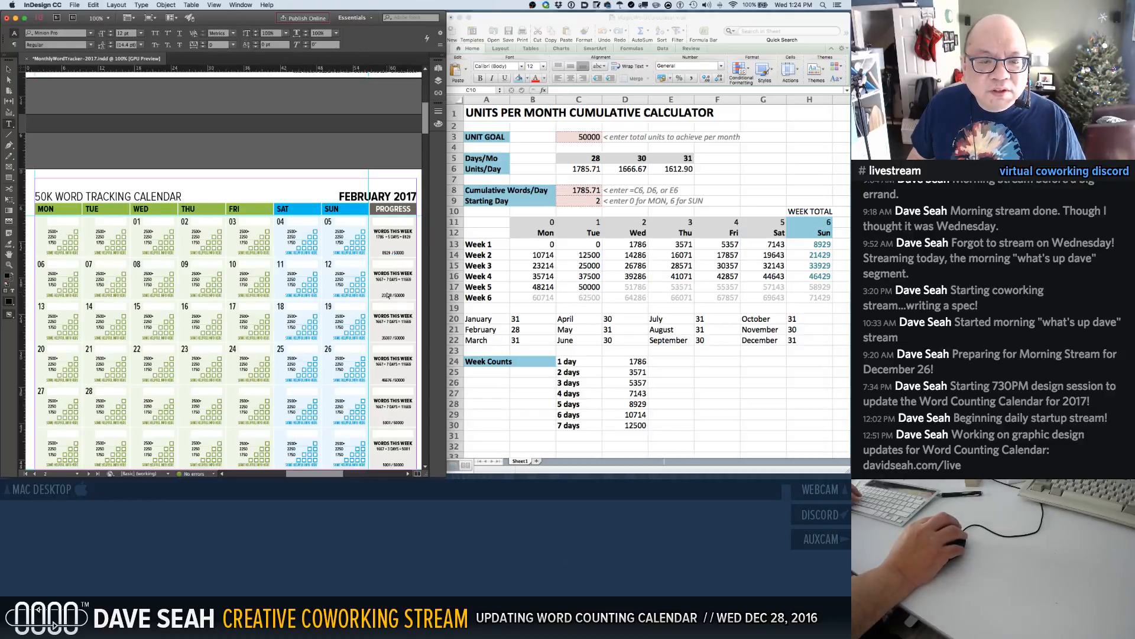
pyautogui.click(388, 296)
pyautogui.keyDown('shift'); pyautogui.keyDown('super'); pyautogui.click(389, 340); pyautogui.keyUp('super'); pyautogui.keyUp('shift')
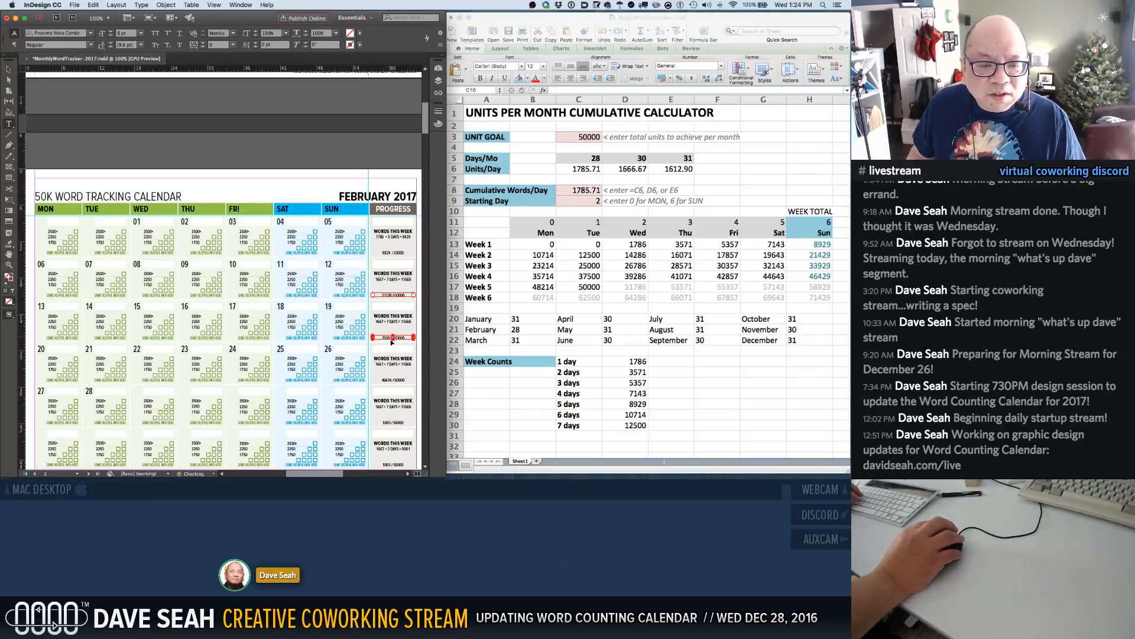
pyautogui.keyDown('shift'); pyautogui.keyDown('super'); pyautogui.click(390, 382); pyautogui.keyUp('super'); pyautogui.keyUp('shift')
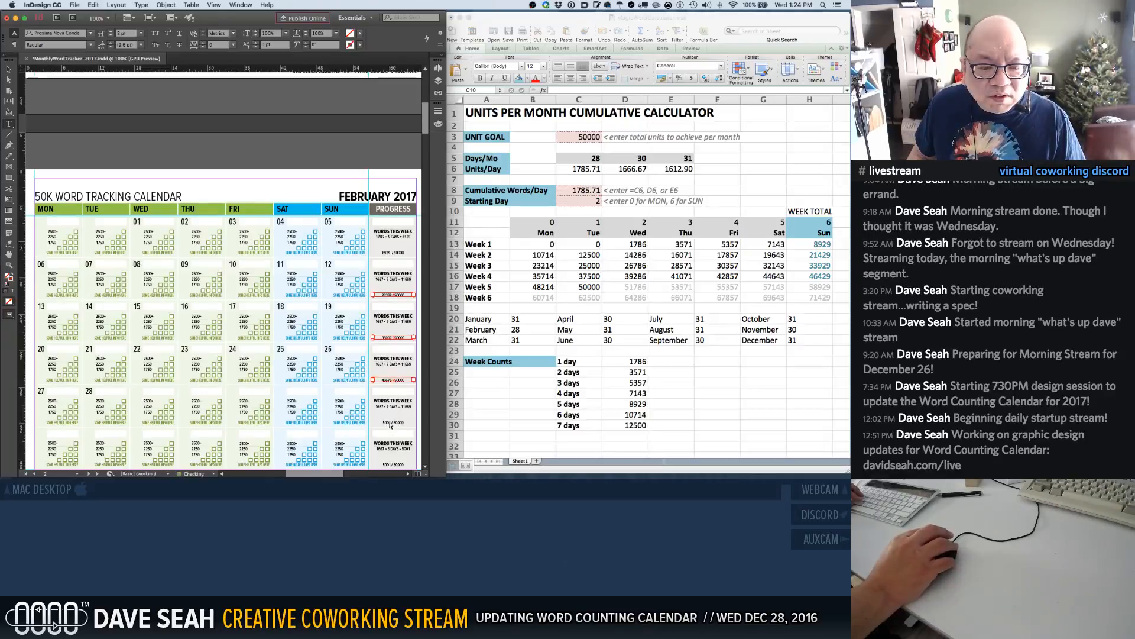
# Override the master-page frames for the weekly calculations and cumulative totals in February's PROGRESS column to make them editable
pyautogui.scroll(-2, 389, 420)
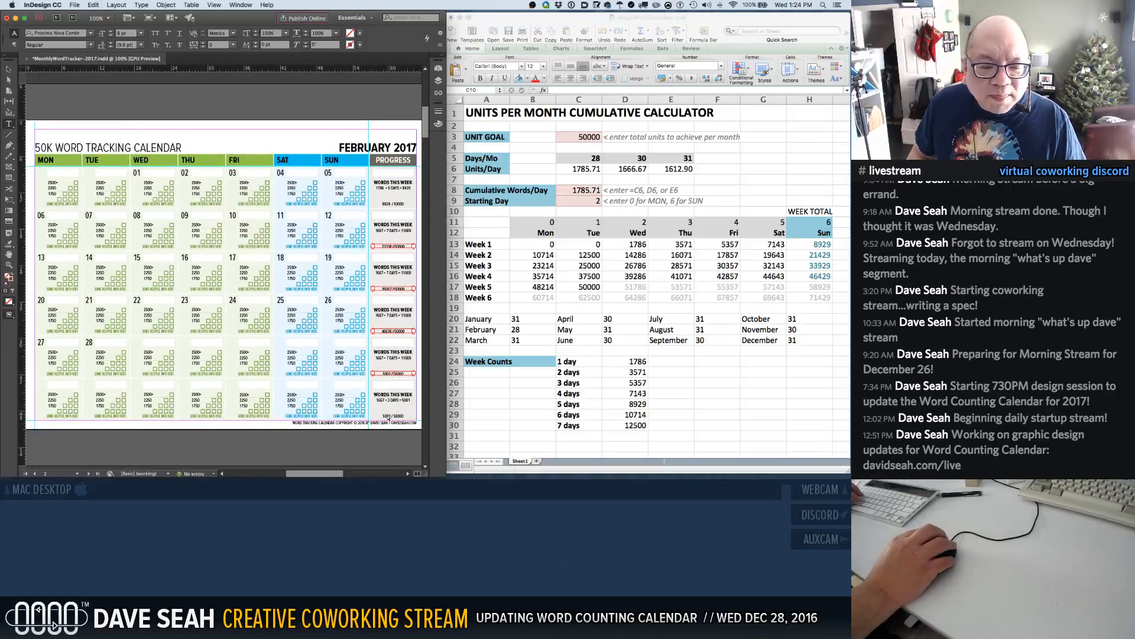
pyautogui.keyDown('shift'); pyautogui.keyDown('super'); pyautogui.click(389, 417); pyautogui.keyUp('super'); pyautogui.keyUp('shift')
pyautogui.keyDown('shift'); pyautogui.keyDown('super'); pyautogui.click(388, 204); pyautogui.keyUp('super'); pyautogui.keyUp('shift')
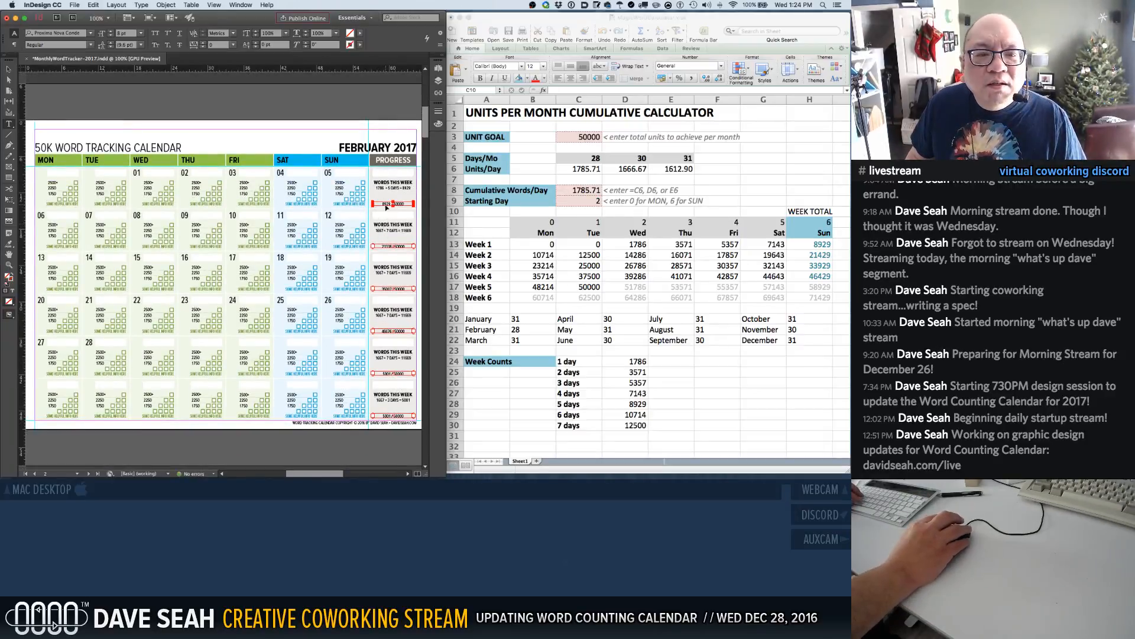
pyautogui.click(393, 230)
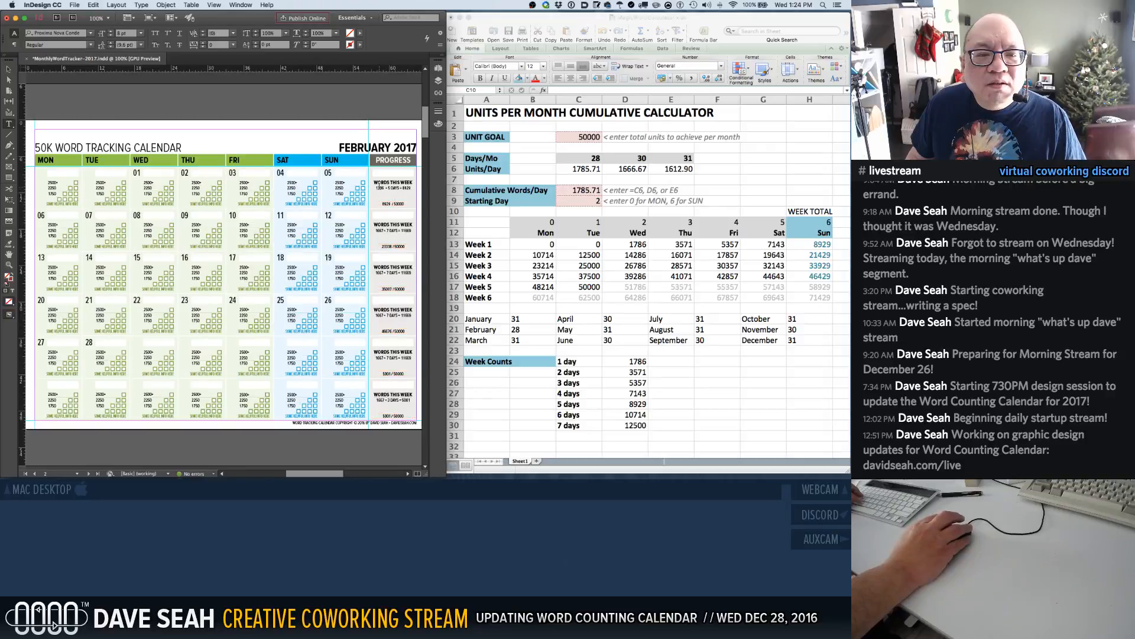
pyautogui.keyDown('shift'); pyautogui.keyDown('super'); pyautogui.click(389, 233); pyautogui.keyUp('super'); pyautogui.keyUp('shift')
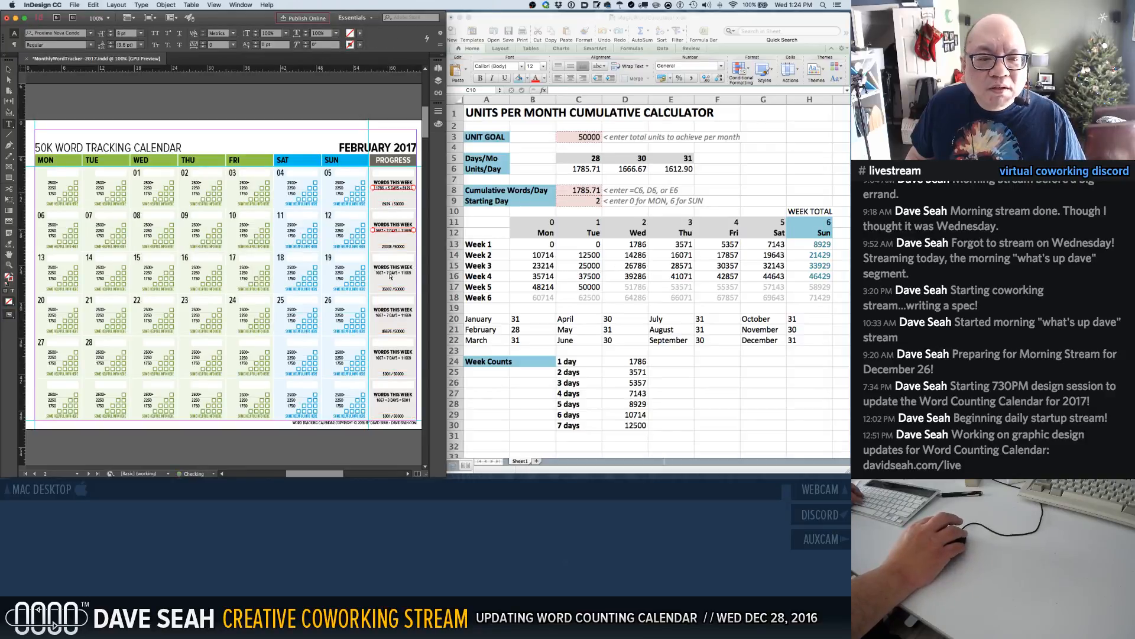
pyautogui.keyDown('shift'); pyautogui.keyDown('super'); pyautogui.click(391, 274); pyautogui.keyUp('super'); pyautogui.keyUp('shift')
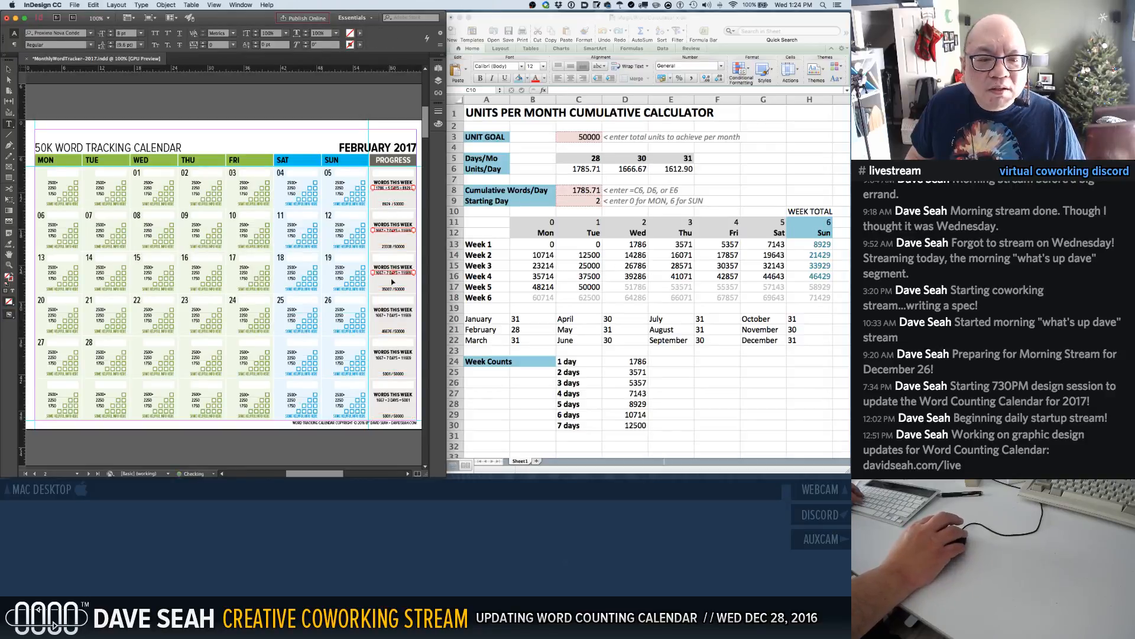
pyautogui.keyDown('shift'); pyautogui.keyDown('super'); pyautogui.click(390, 357); pyautogui.keyUp('super'); pyautogui.keyUp('shift')
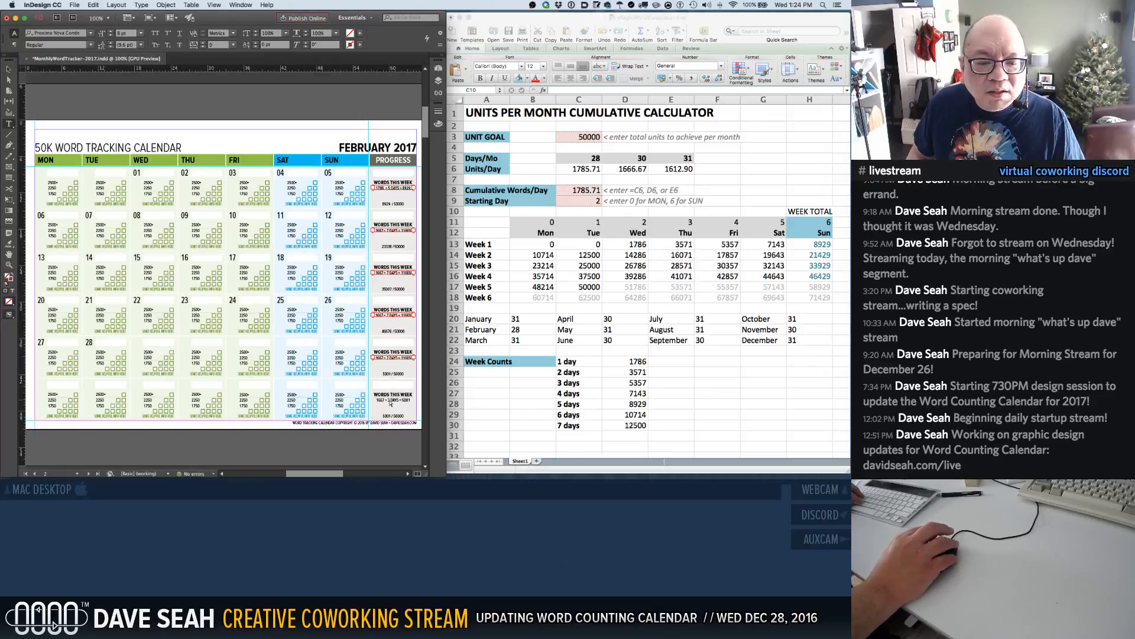
# Copy the 1786 words-per-day value from February's first week into the word calculations of weeks two to five
pyautogui.click(379, 188)
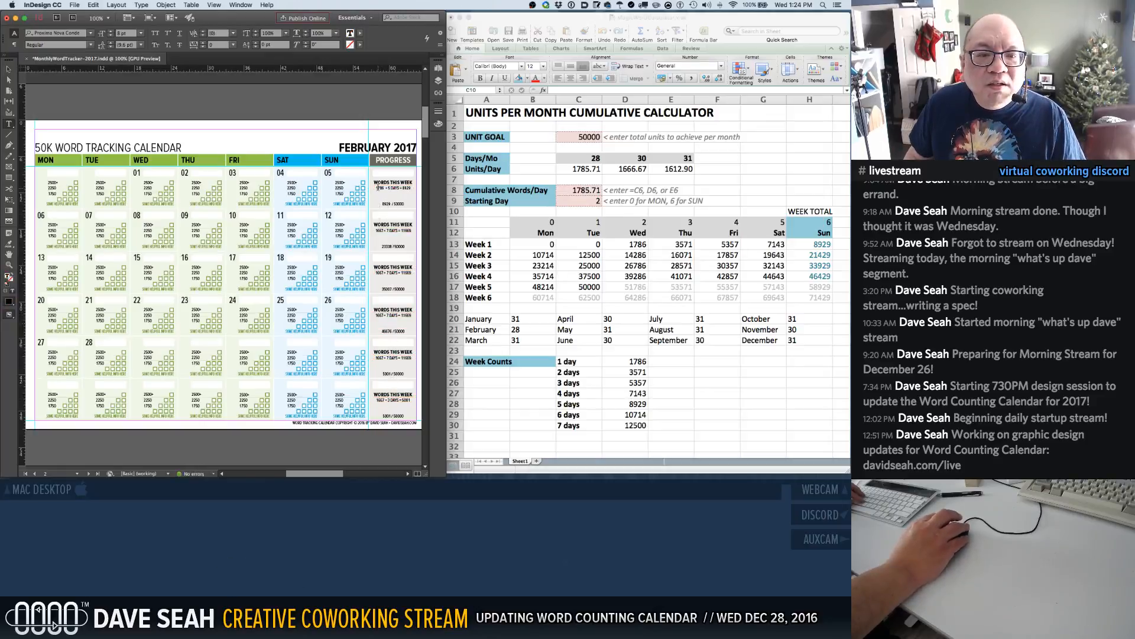
pyautogui.doubleClick(379, 187)
pyautogui.press('super+c')
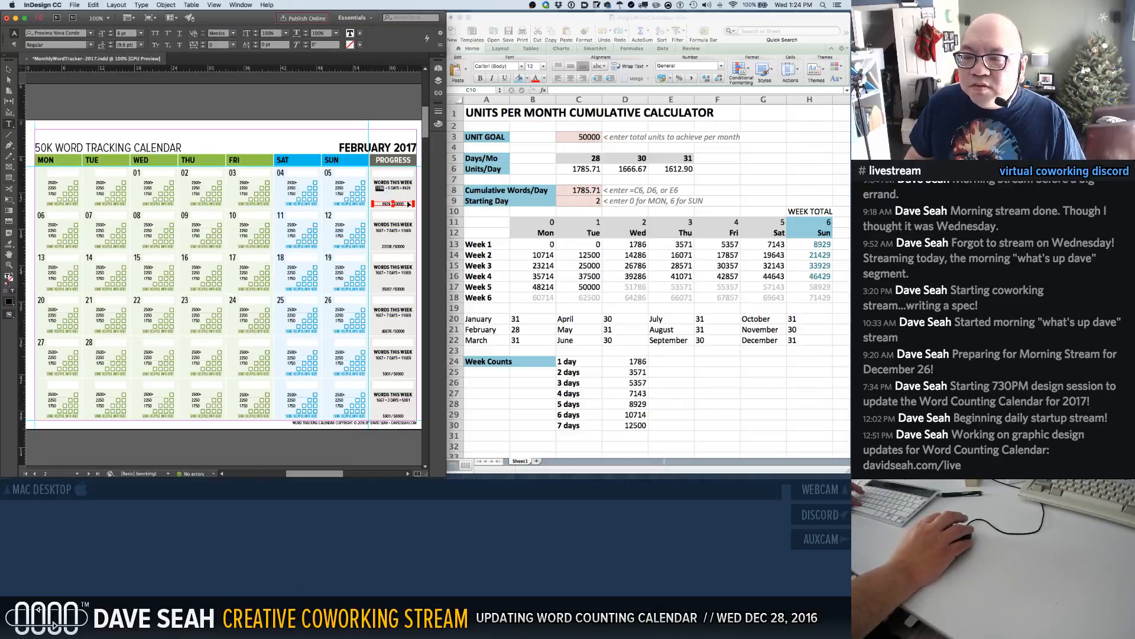
pyautogui.click(378, 230)
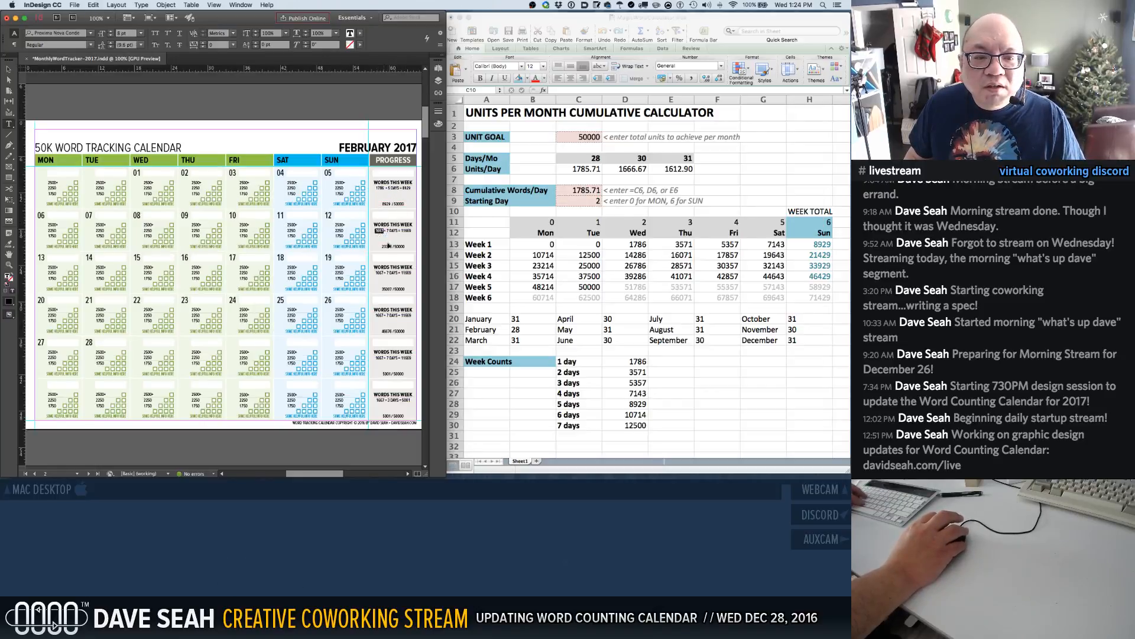
pyautogui.press('super+v')
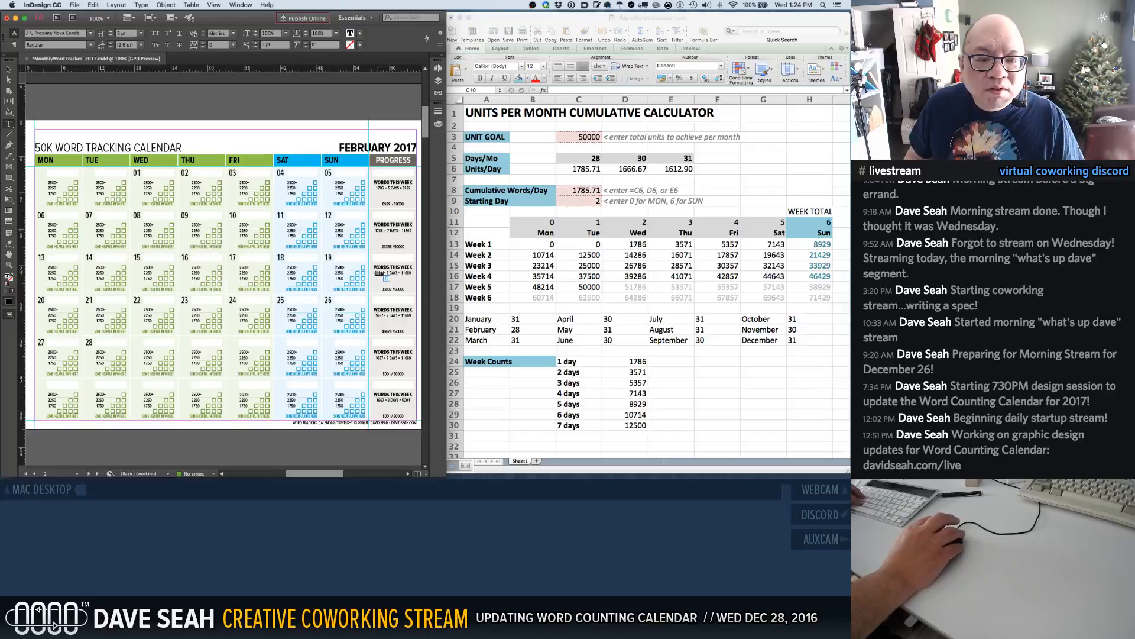
pyautogui.press('super+v')
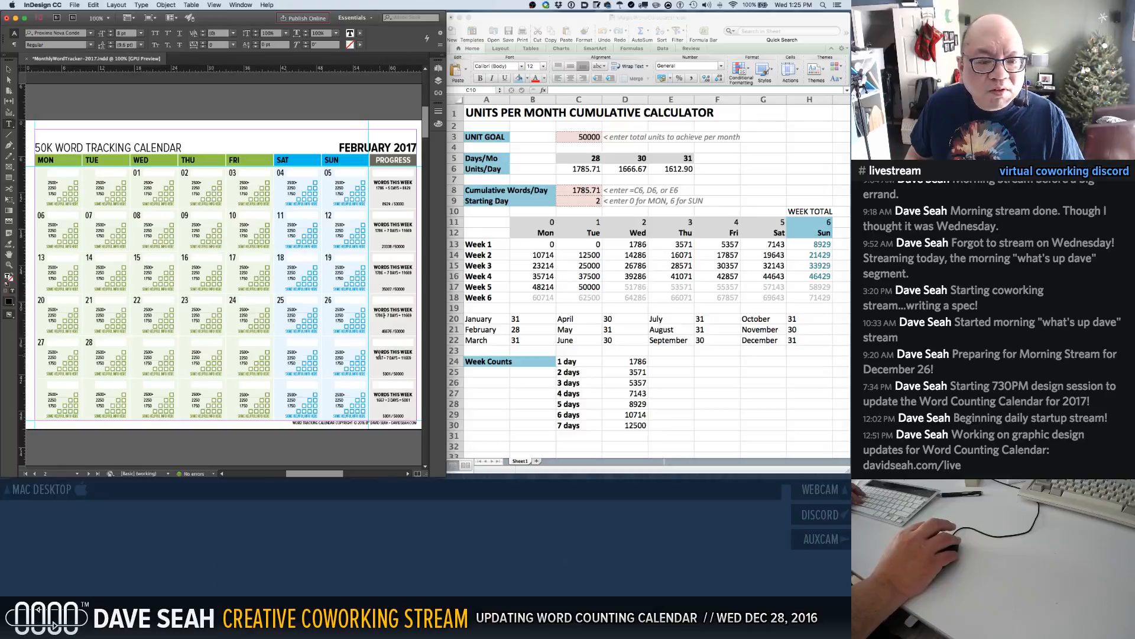
pyautogui.press('super+v')
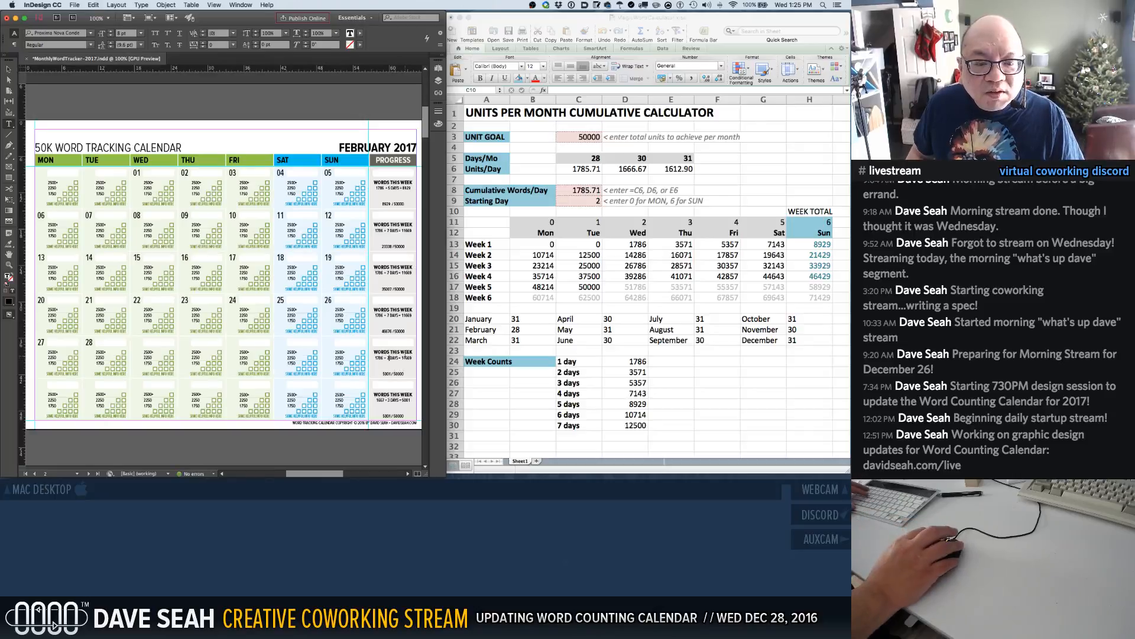
# Set the weekly word results in February's PROGRESS column to 3571 for week five and 12500 for weeks four, three and two
pyautogui.doubleClick(407, 357)
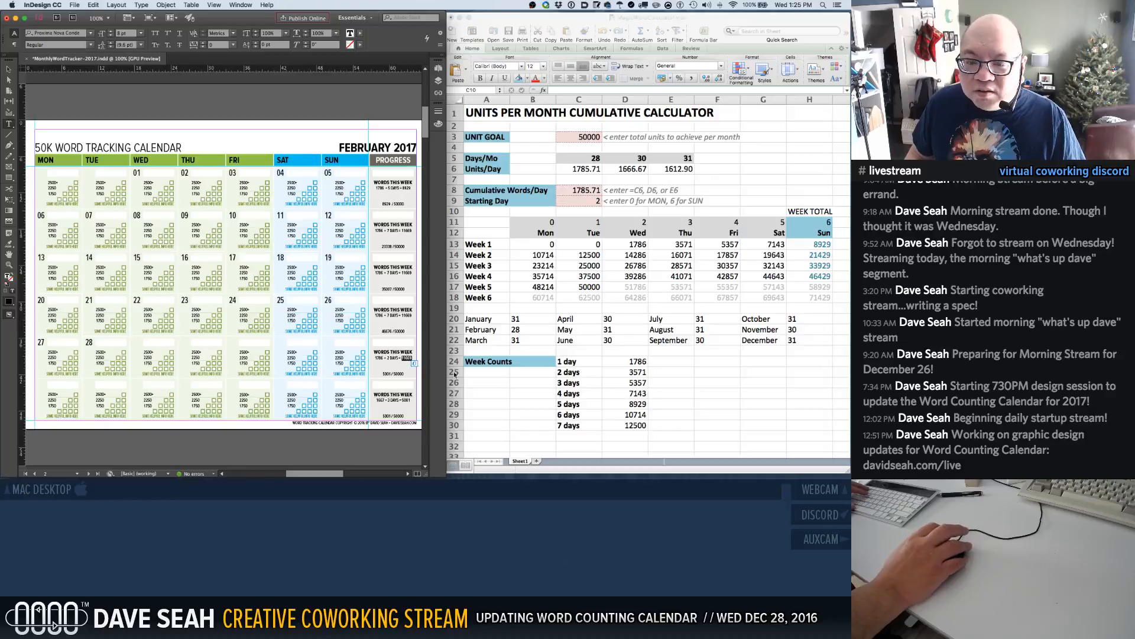
pyautogui.write('3')
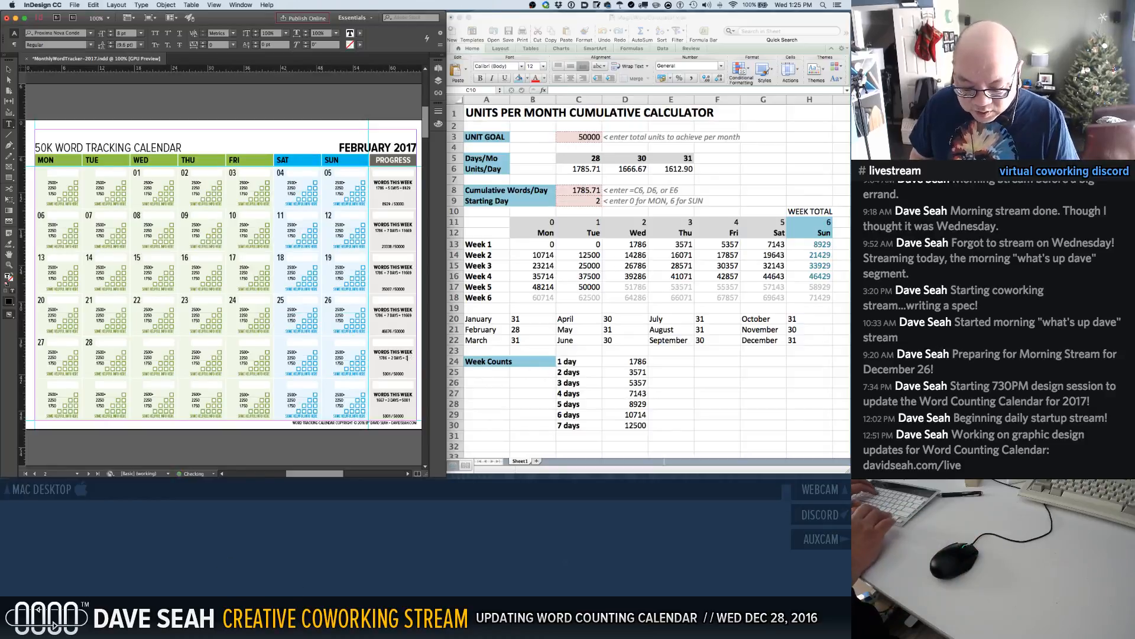
pyautogui.write('571')
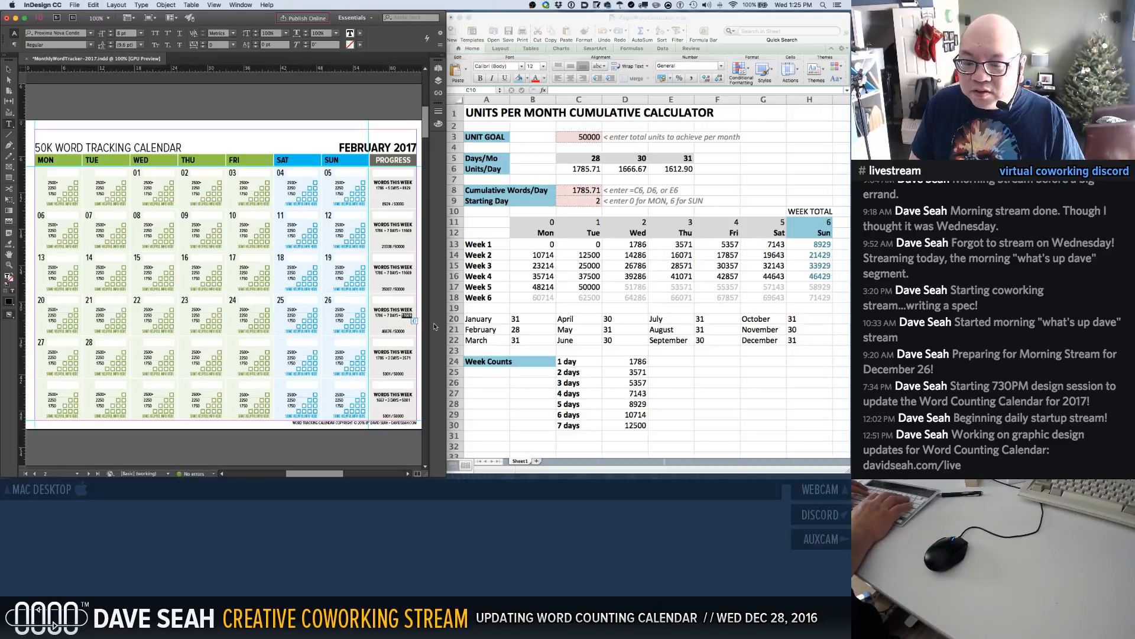
pyautogui.write('12500')
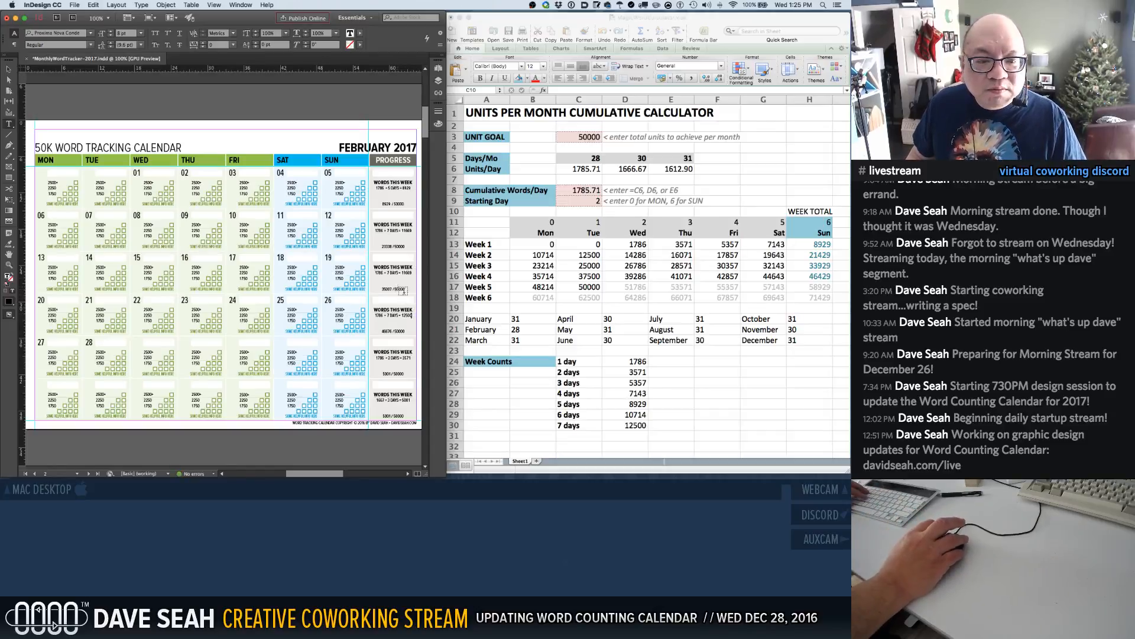
pyautogui.write('12500')
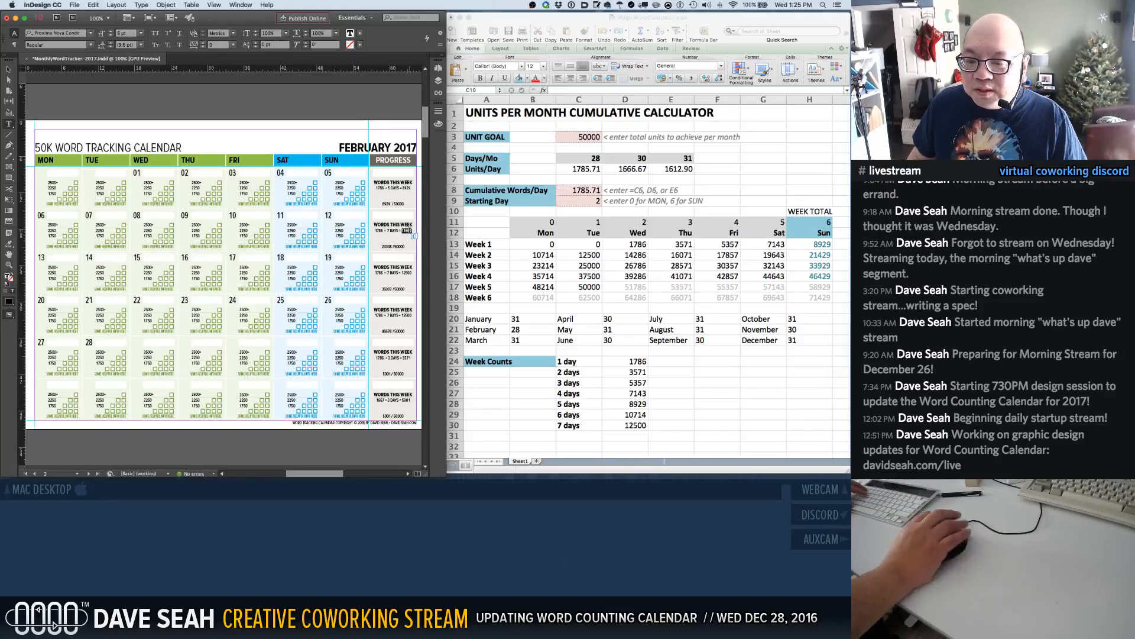
pyautogui.write('12500')
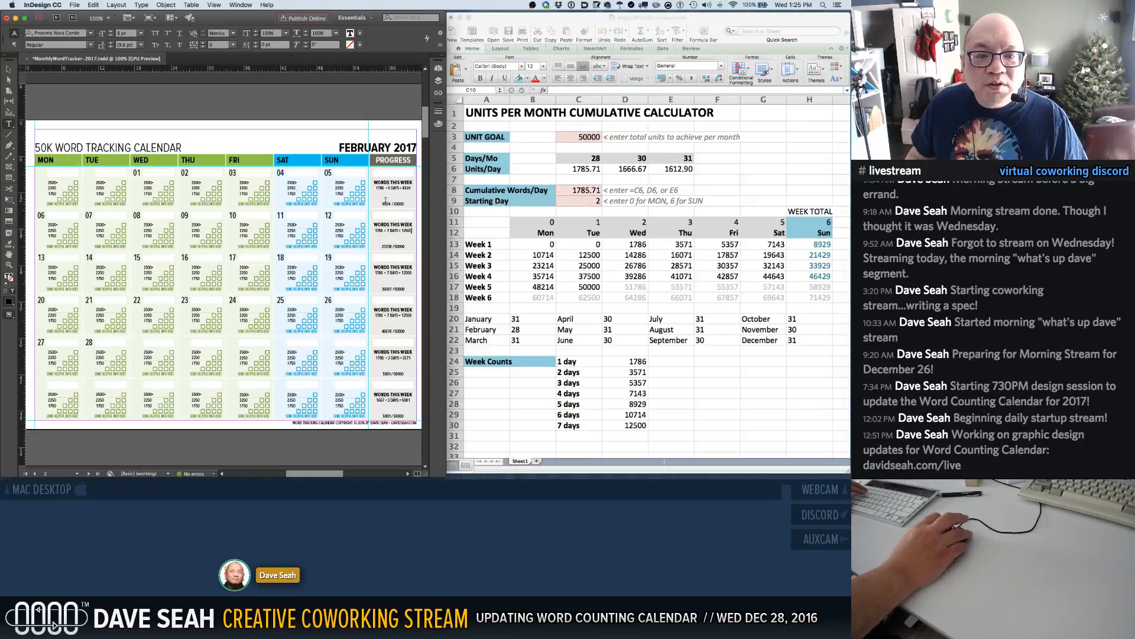
# Set February's cumulative totals for weeks two to five to 21429, 33929, 46429 and 50000
pyautogui.doubleClick(386, 246)
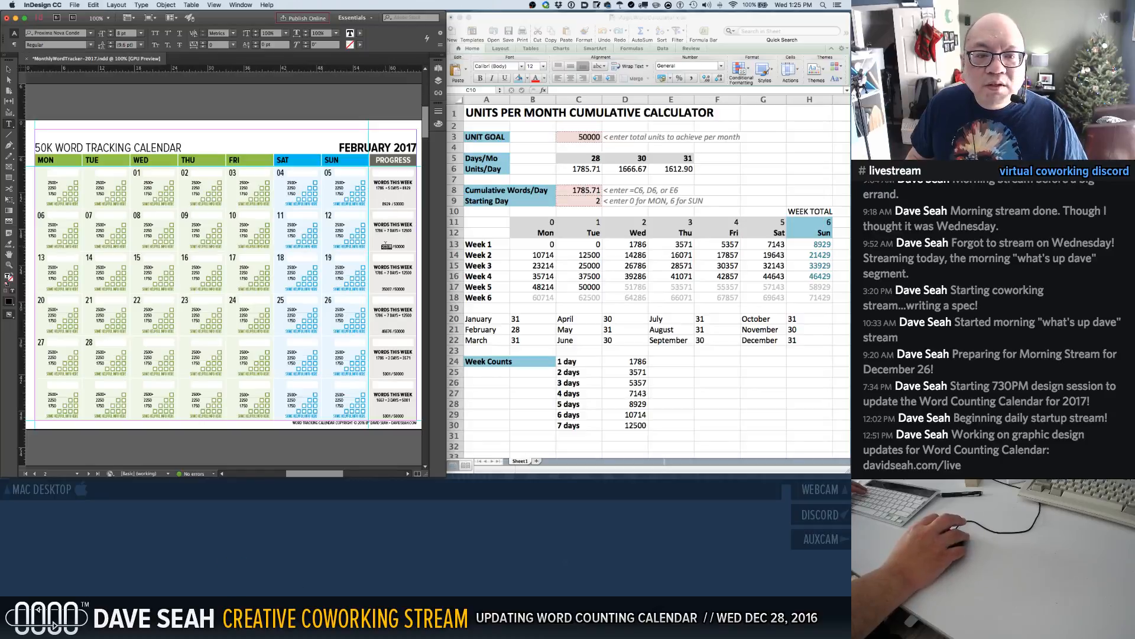
pyautogui.write('214')
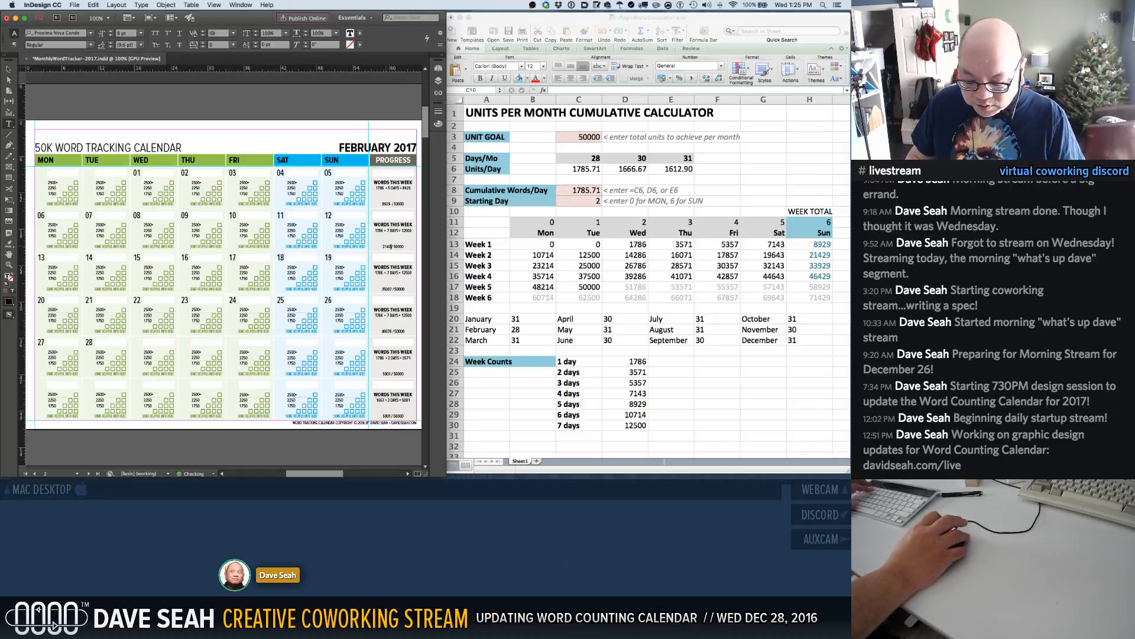
pyautogui.write('29')
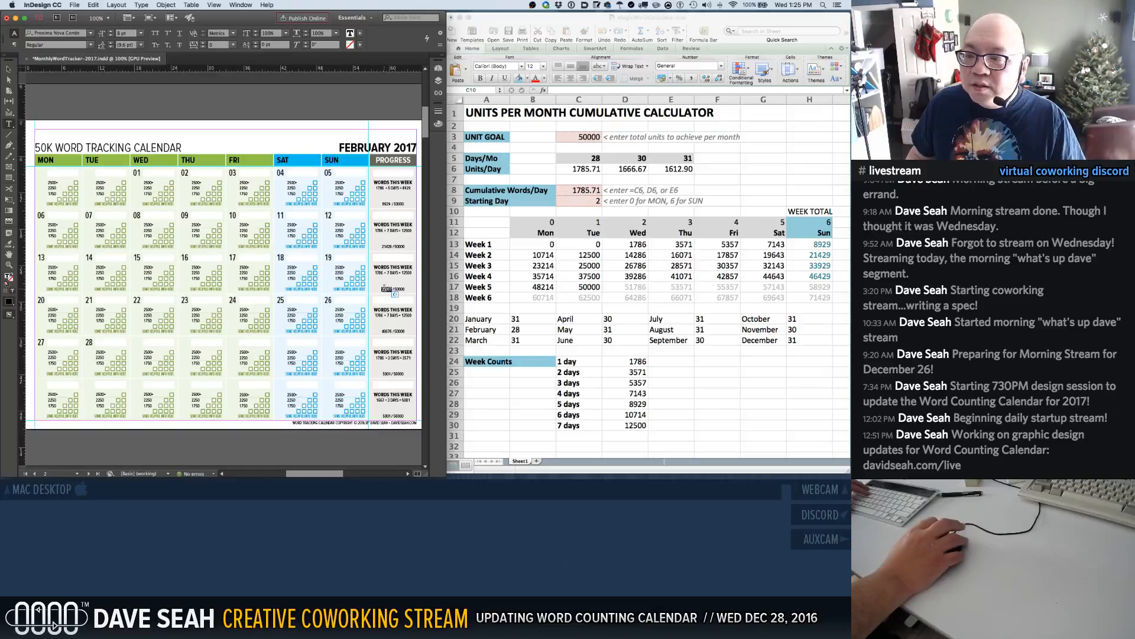
pyautogui.write('929')
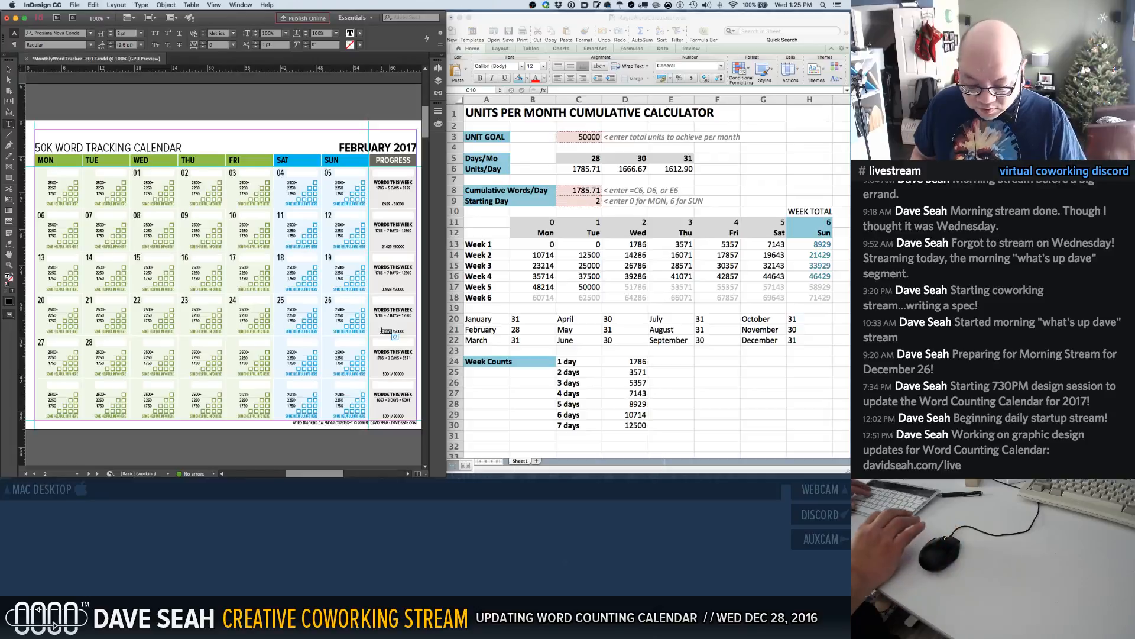
pyautogui.write('46429')
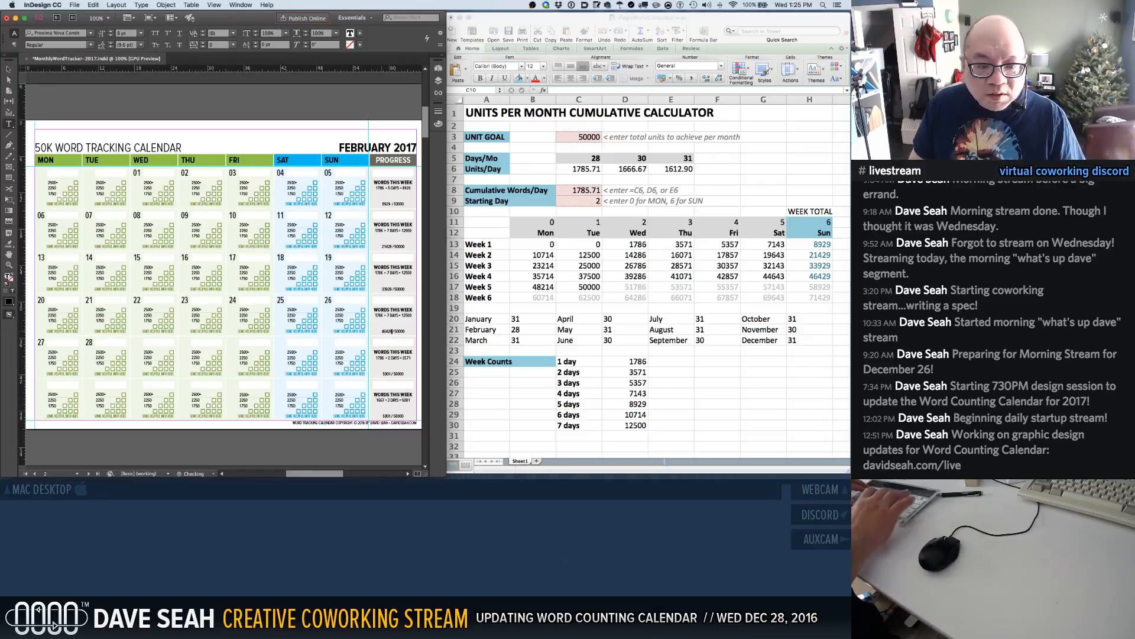
pyautogui.doubleClick(386, 373)
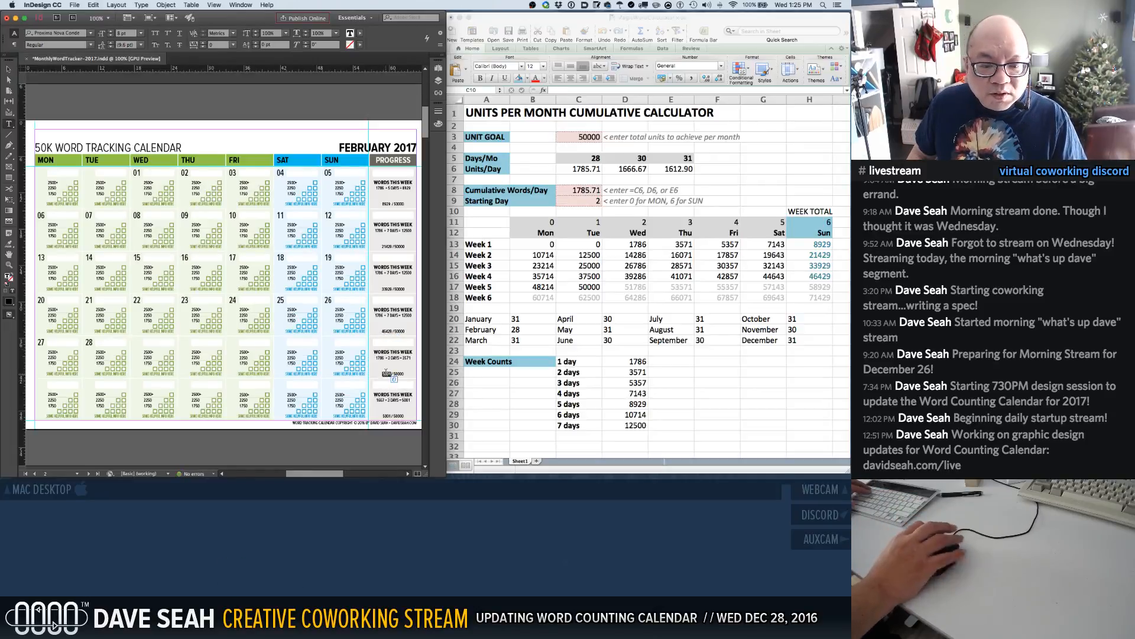
pyautogui.write('50000')
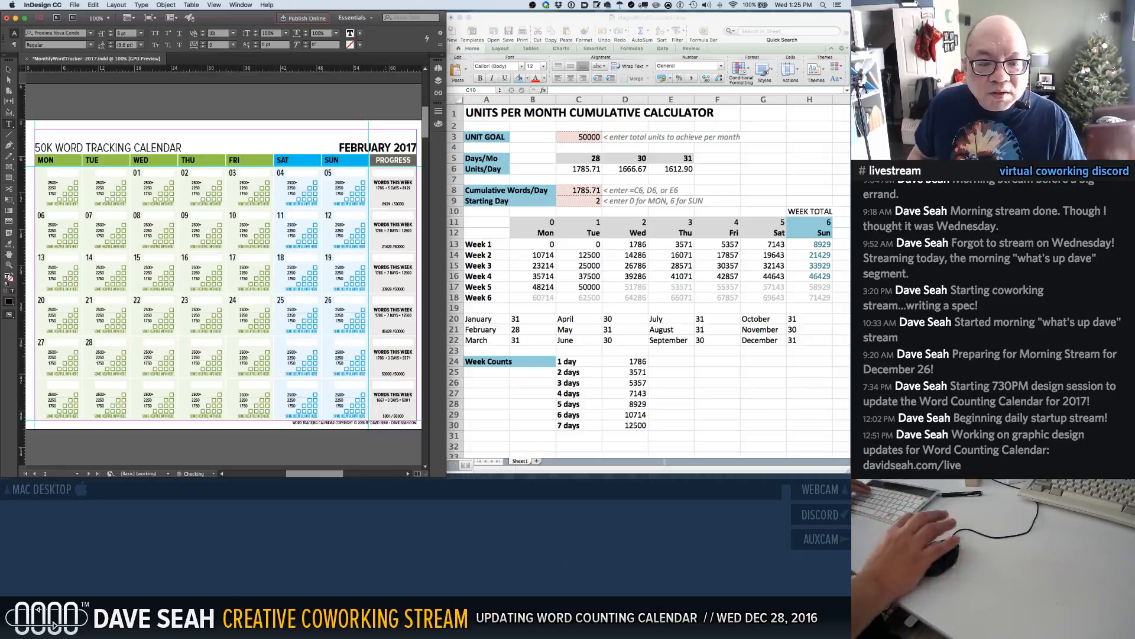
pyautogui.click(384, 438)
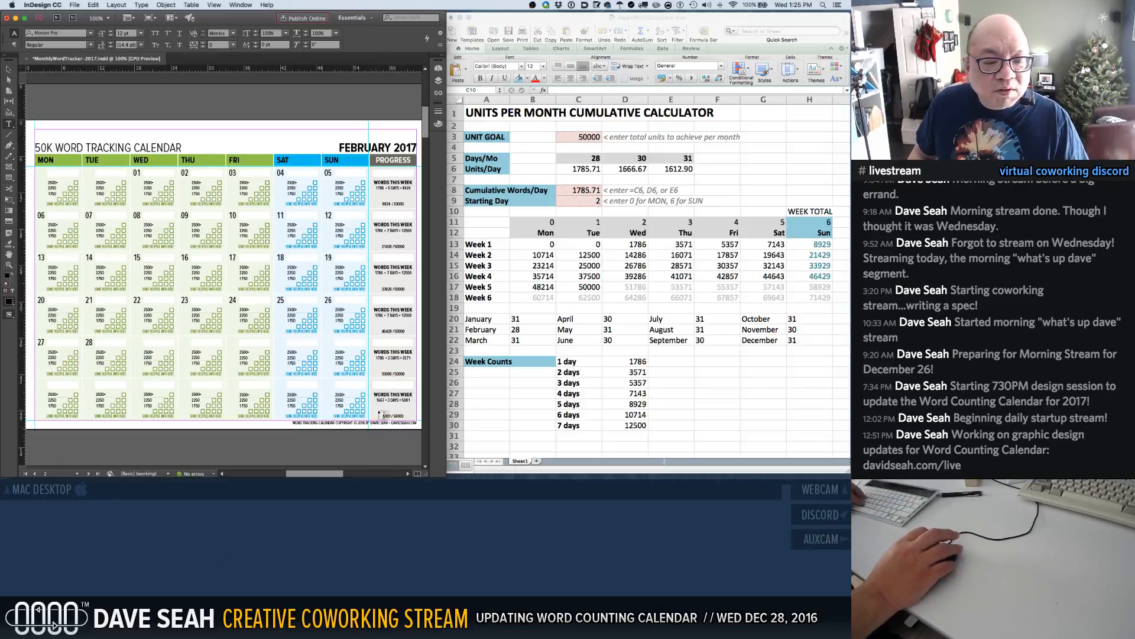
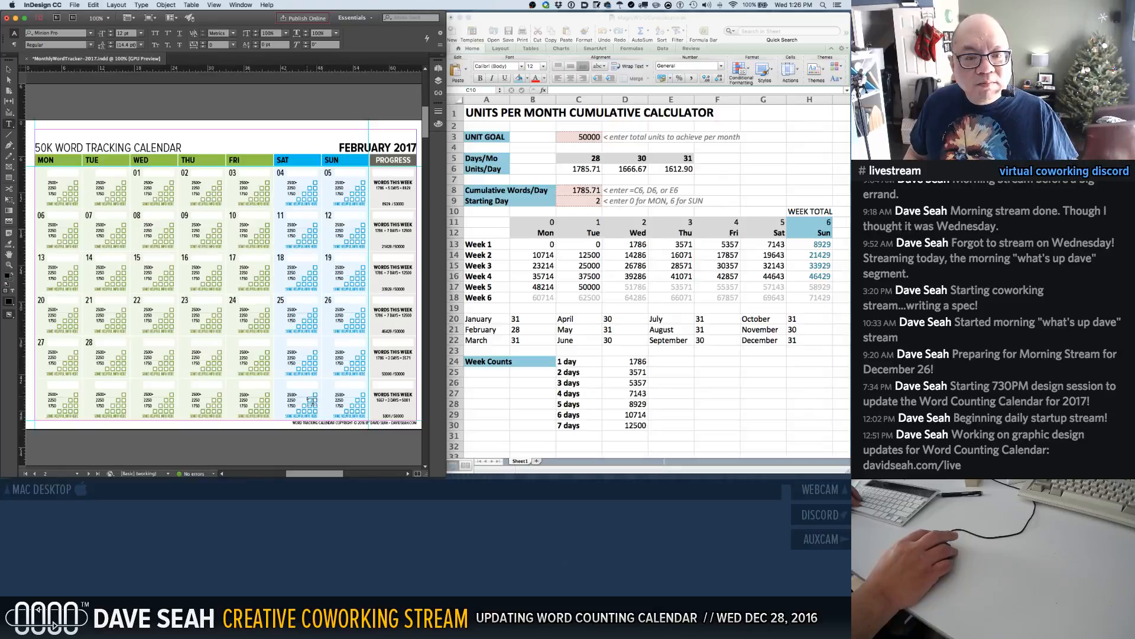
# Check the updated February 2017 calendar page and save the document
pyautogui.scroll(-5, 310, 401)
pyautogui.scroll(3, 311, 401)
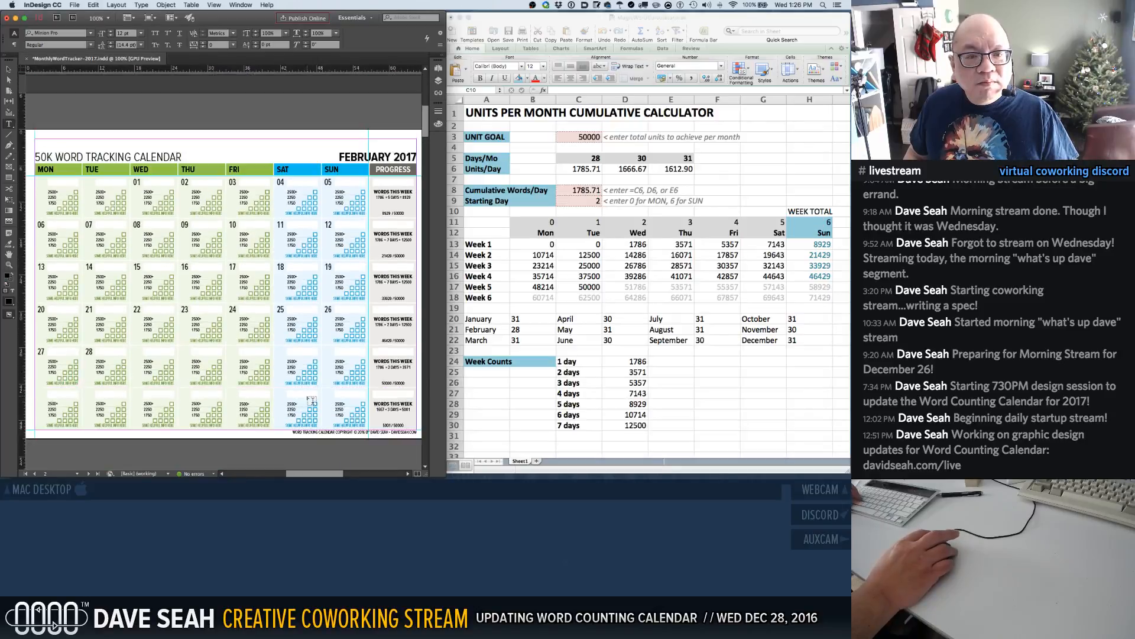
pyautogui.scroll(-2, 312, 400)
pyautogui.scroll(1, 311, 401)
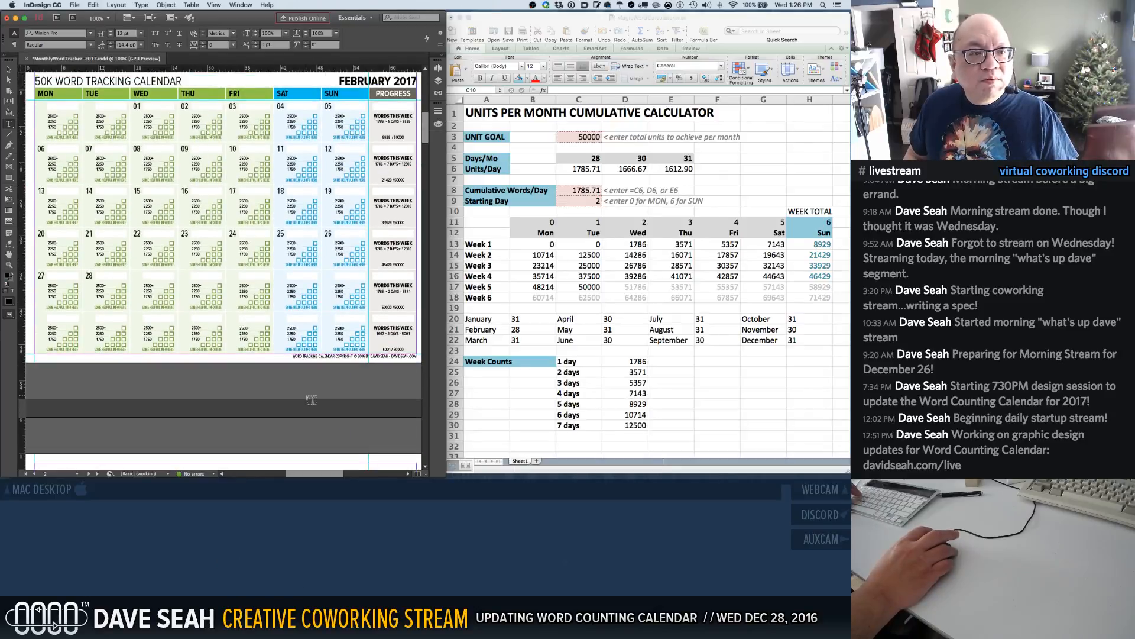
pyautogui.press('super+s')
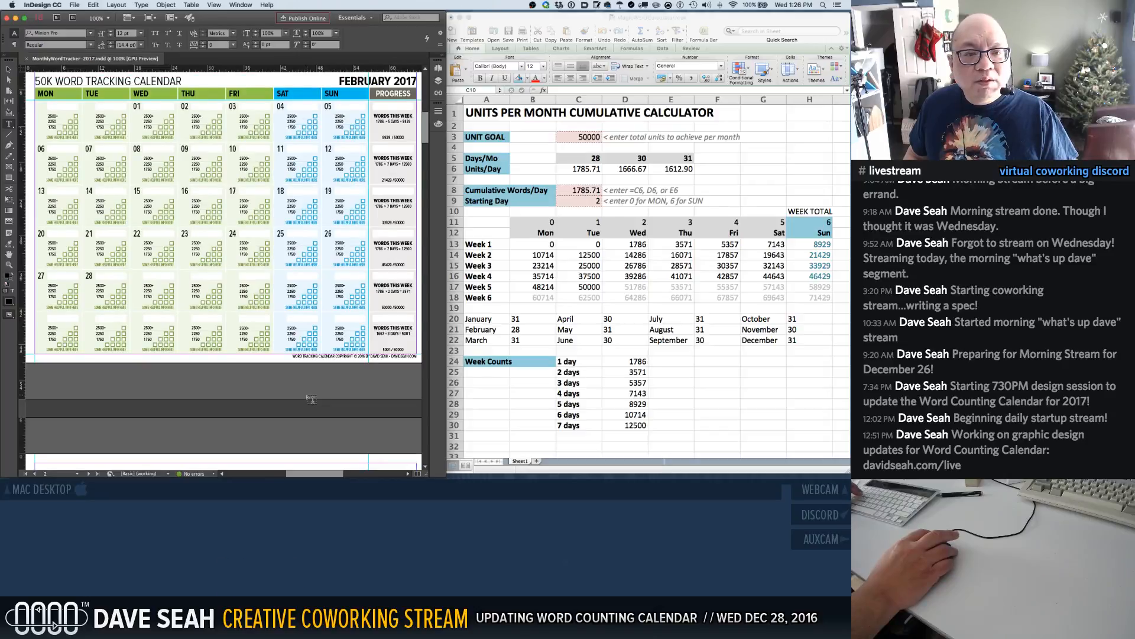
# Switch to the Excel calculator and set Cumulative Words/Day to =E6 for the 31-day month of March
pyautogui.scroll(-10, 311, 399)
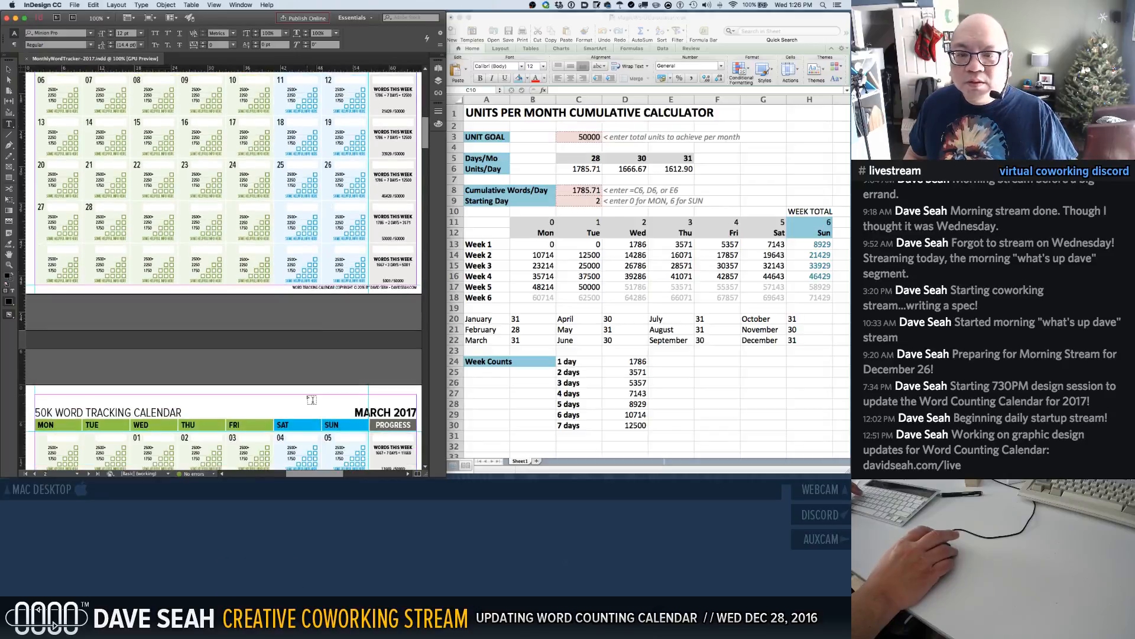
pyautogui.scroll(-1, 312, 400)
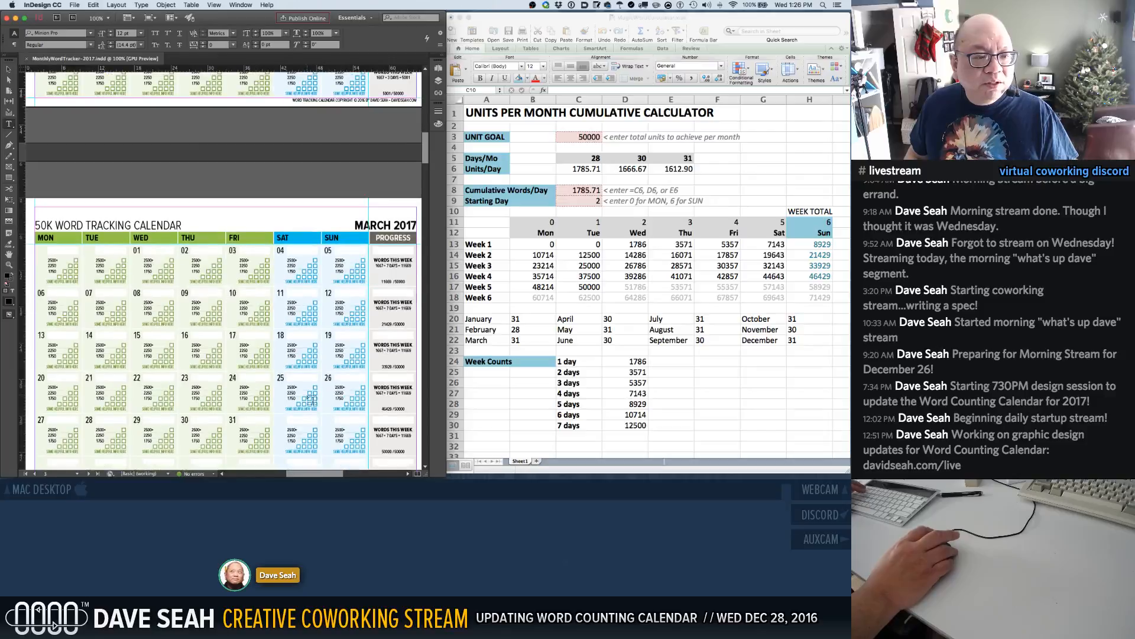
pyautogui.scroll(-1, 312, 396)
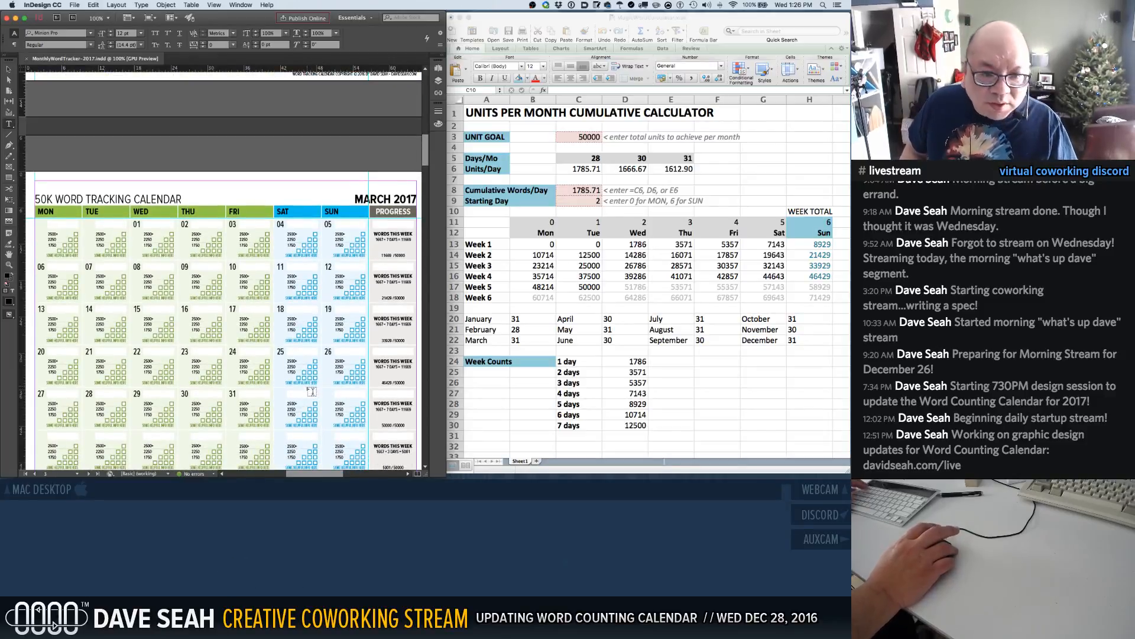
pyautogui.click(590, 204)
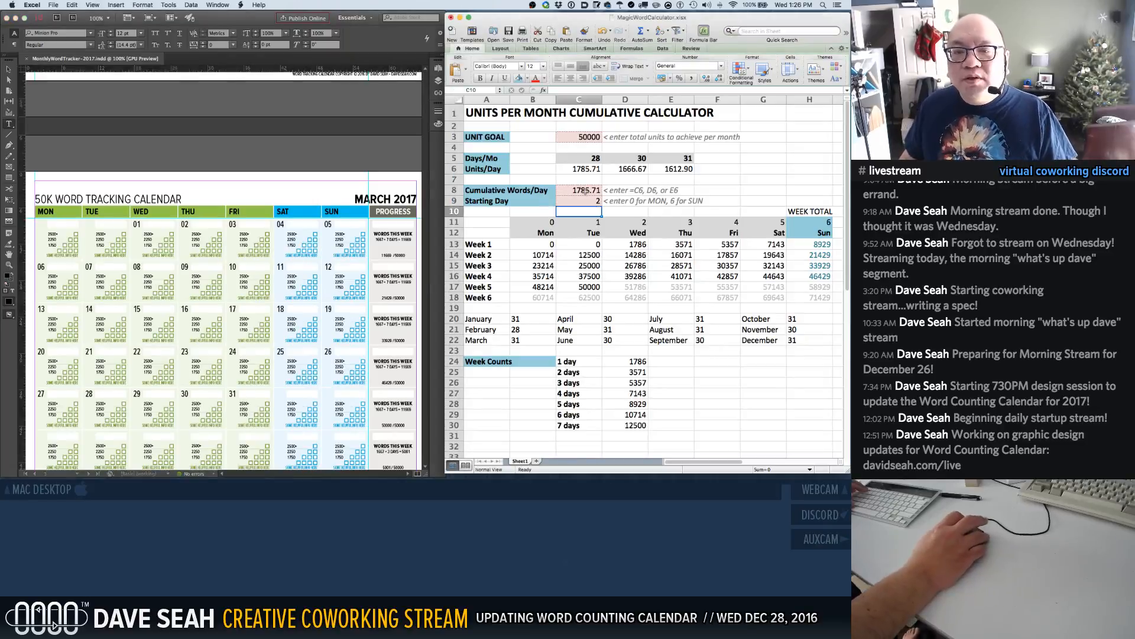
pyautogui.click(585, 190)
pyautogui.write('=')
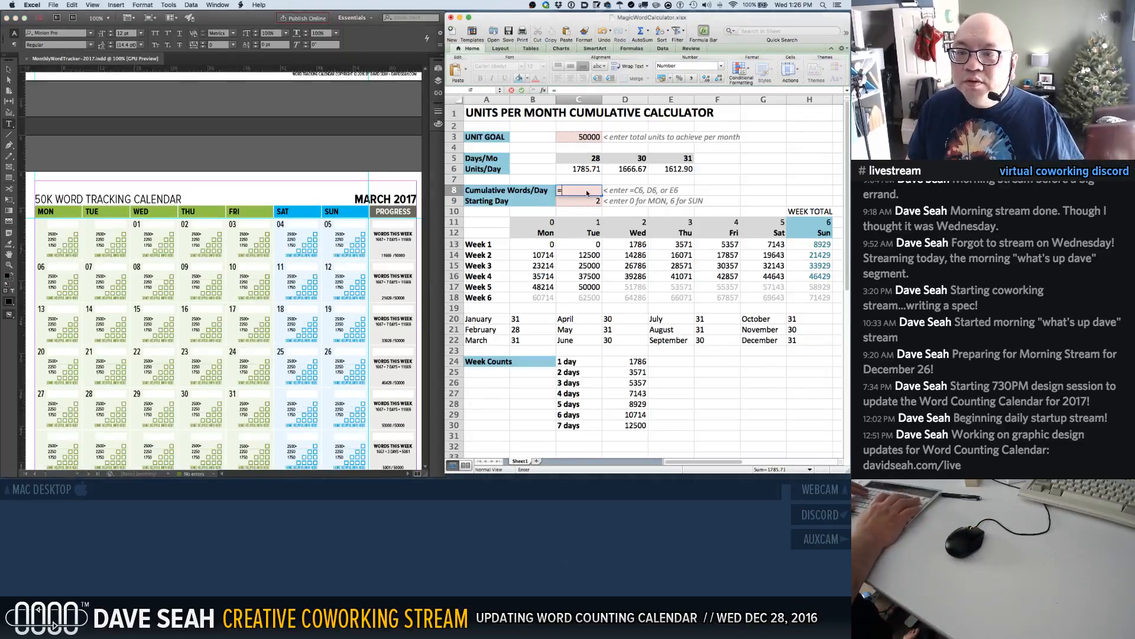
pyautogui.write('E6')
pyautogui.press('Return')
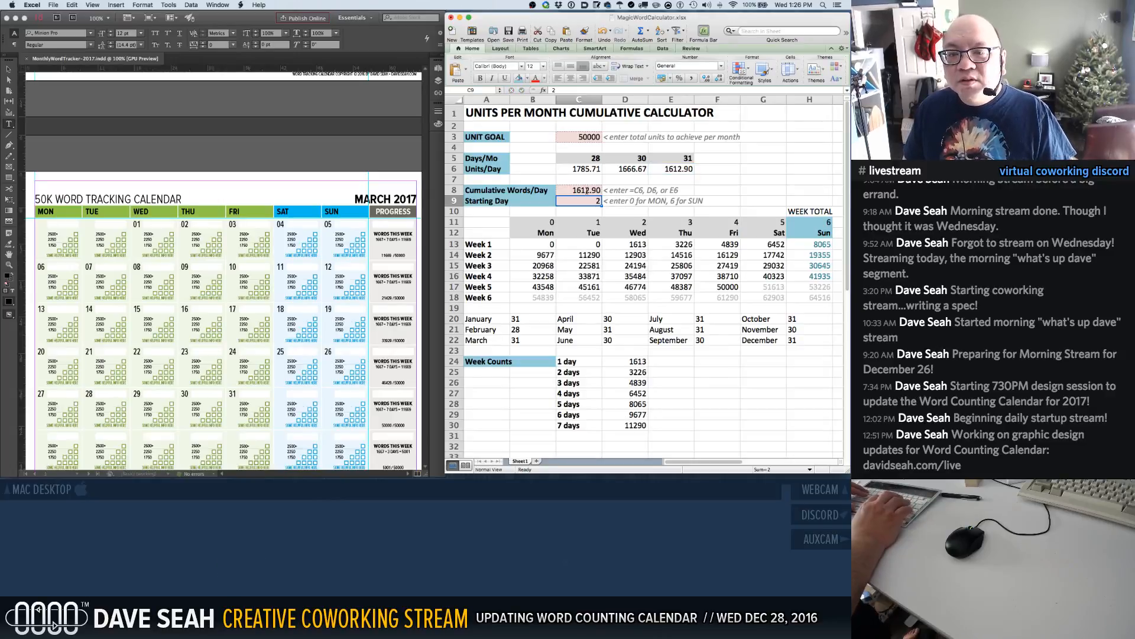
# Insert a row beneath Units/Day and label the 28-, 30- and 31-day columns C6, D6 and E6
pyautogui.rightClick(454, 180)
pyautogui.click(472, 223)
pyautogui.click(595, 170)
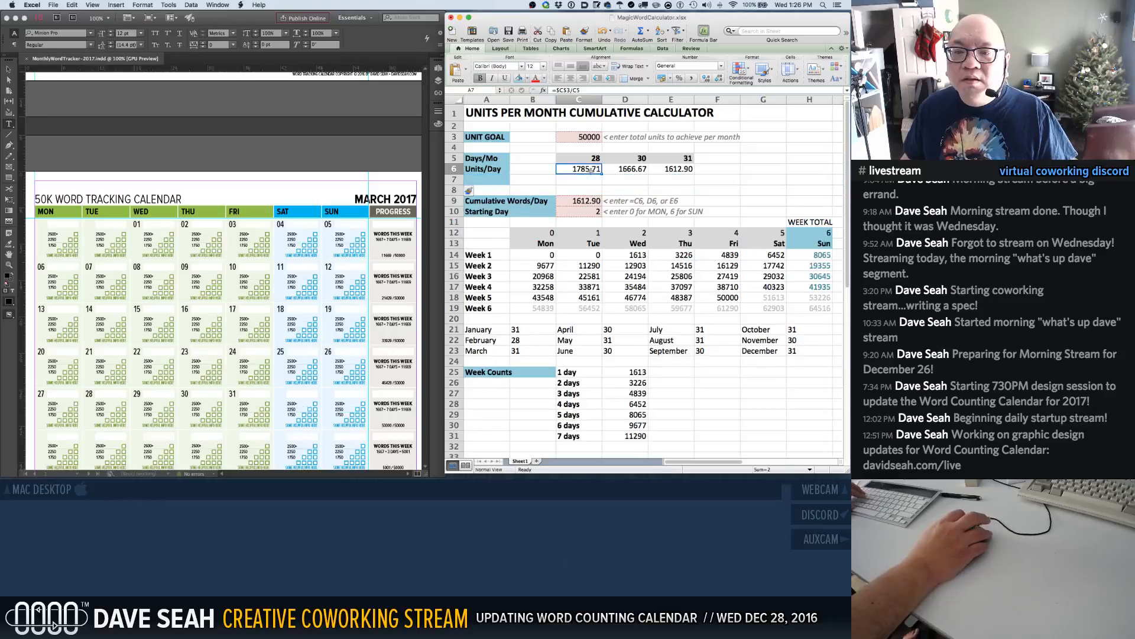
pyautogui.click(599, 179)
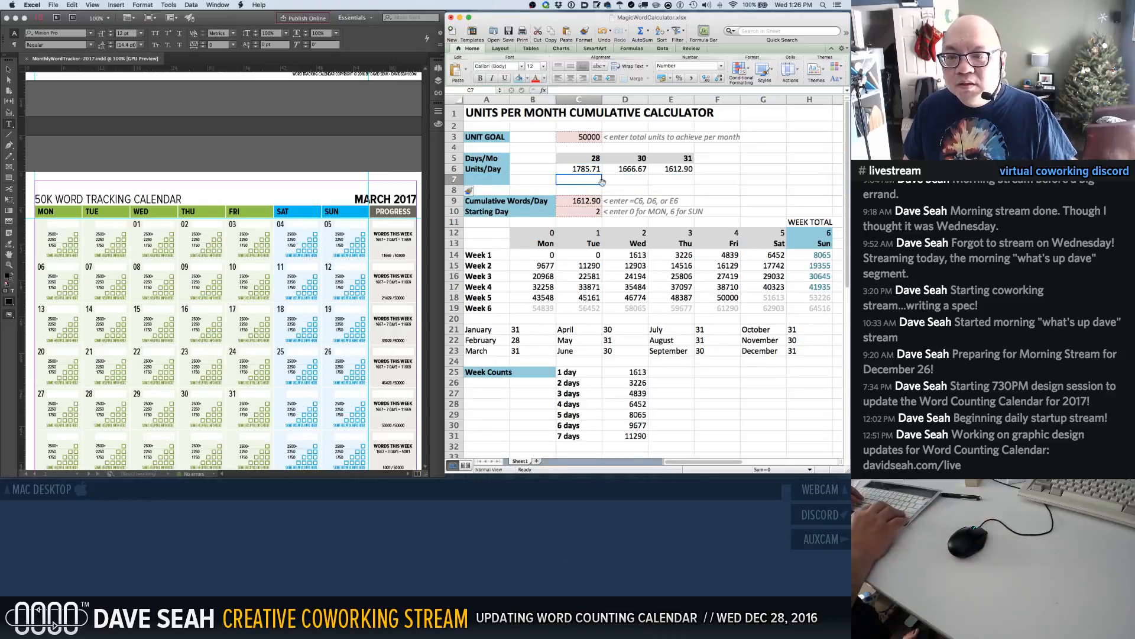
pyautogui.write('C6')
pyautogui.press('Tab')
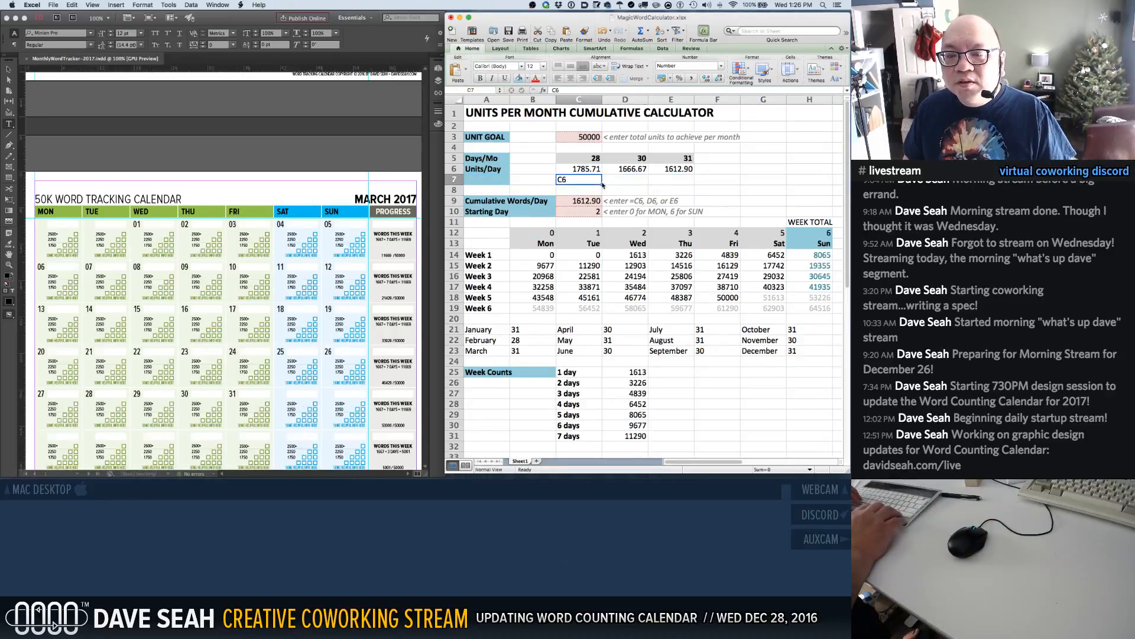
pyautogui.write('D6')
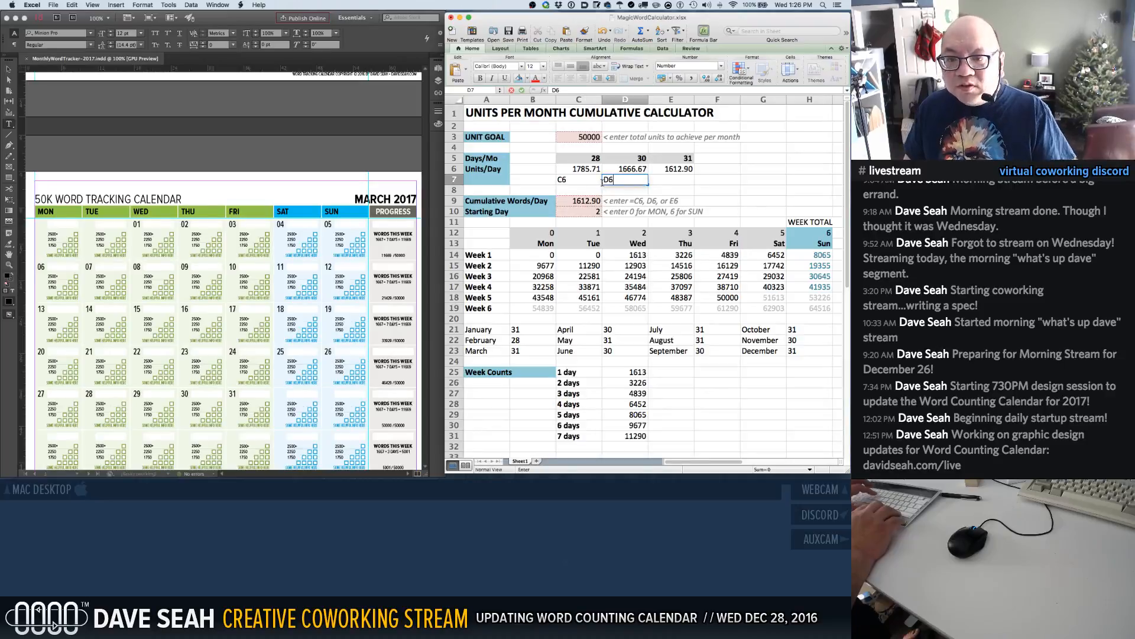
pyautogui.press('Tab')
pyautogui.write('E7')
pyautogui.press('BackSpace')
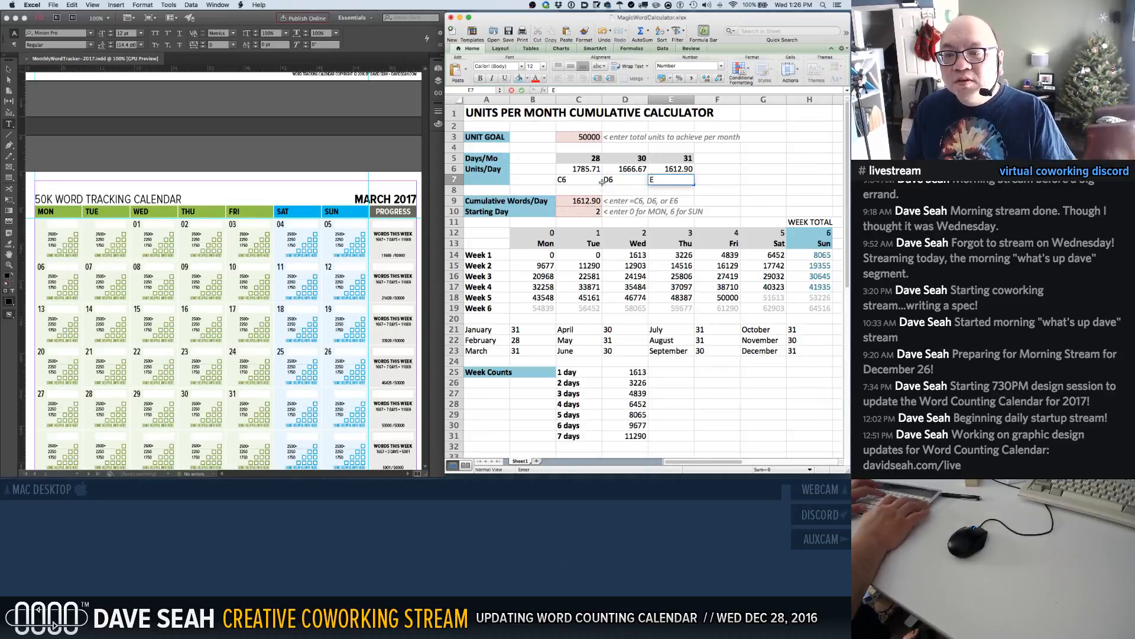
pyautogui.write('6')
# Right-align the C6, D6 and E6 labels and colour their text dark red
pyautogui.press('Left')
pyautogui.press('Left')
pyautogui.hotkey('shift', 'Right')
pyautogui.hotkey('shift', 'Right')
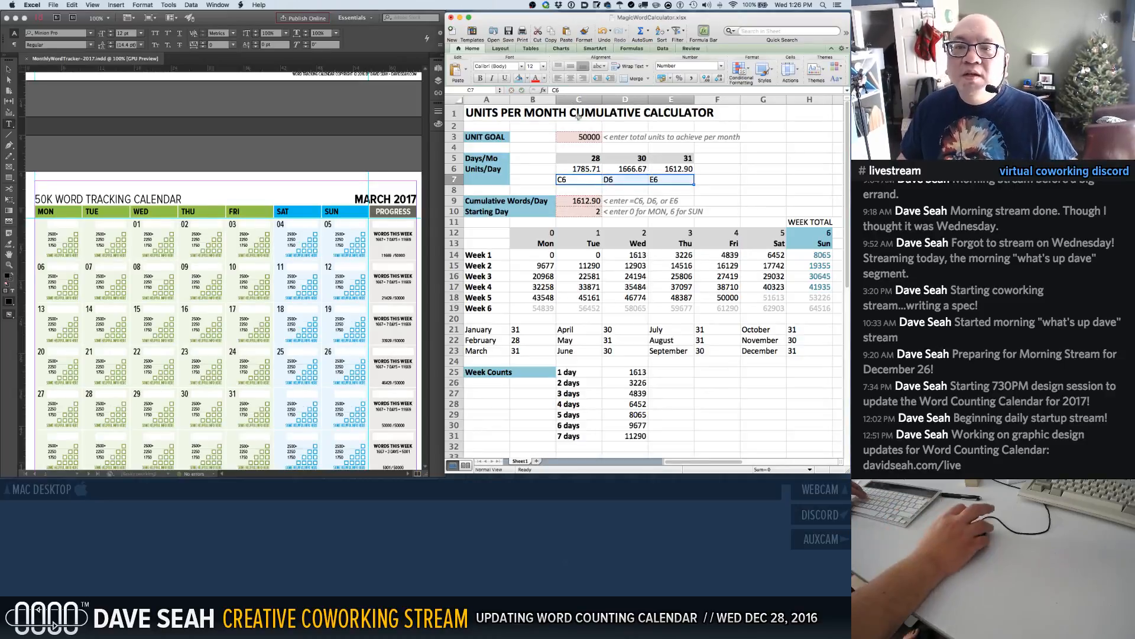
pyautogui.press('super+r')
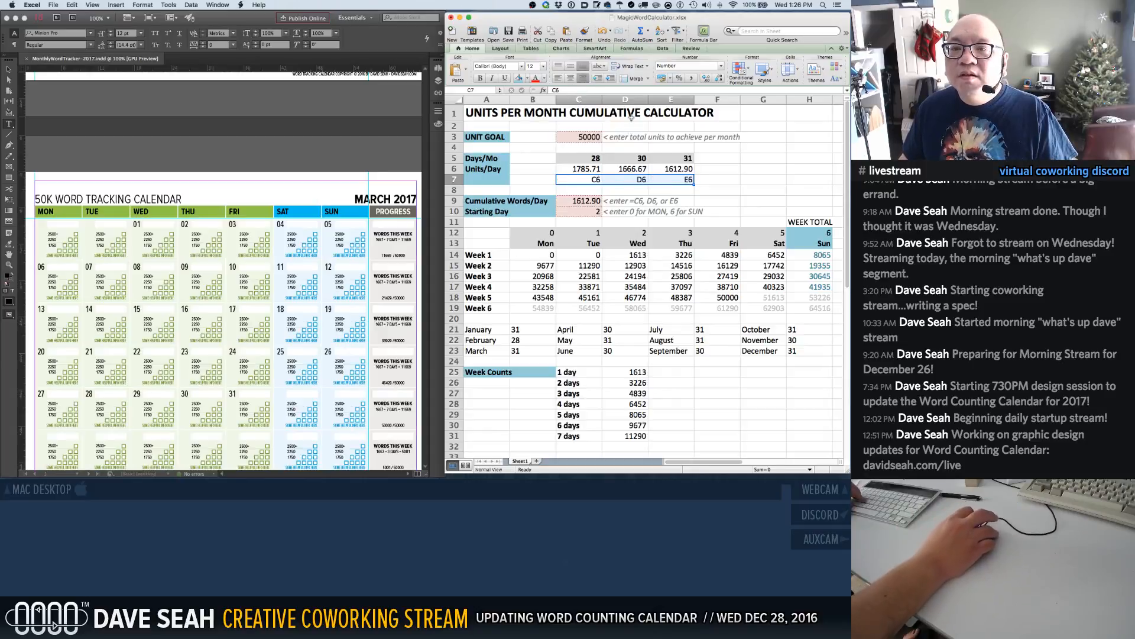
pyautogui.click(546, 79)
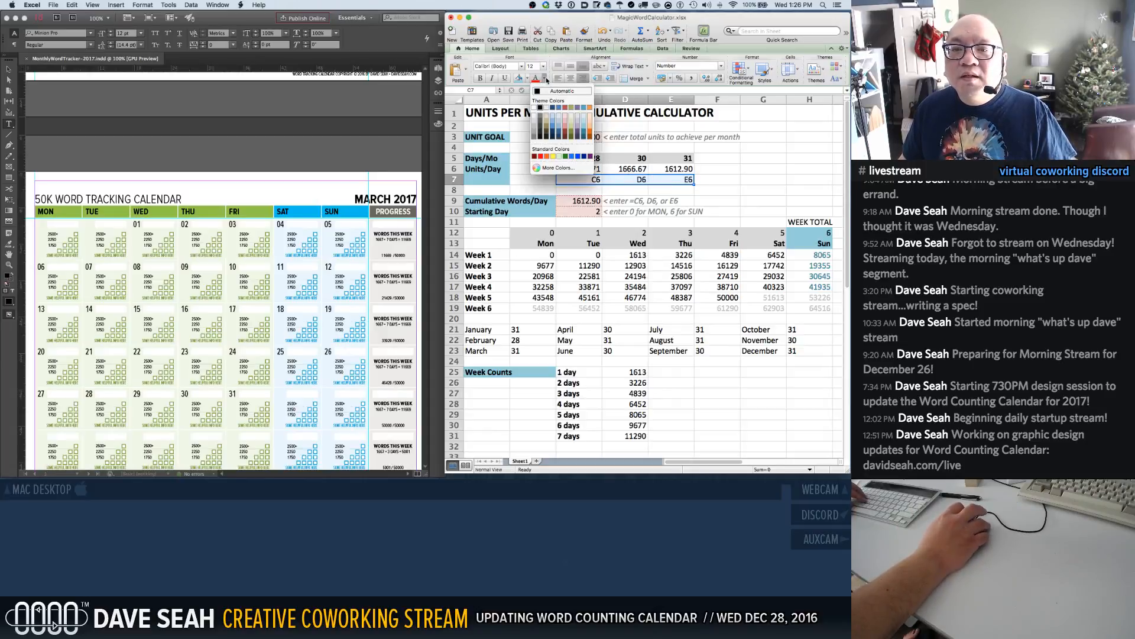
pyautogui.click(566, 133)
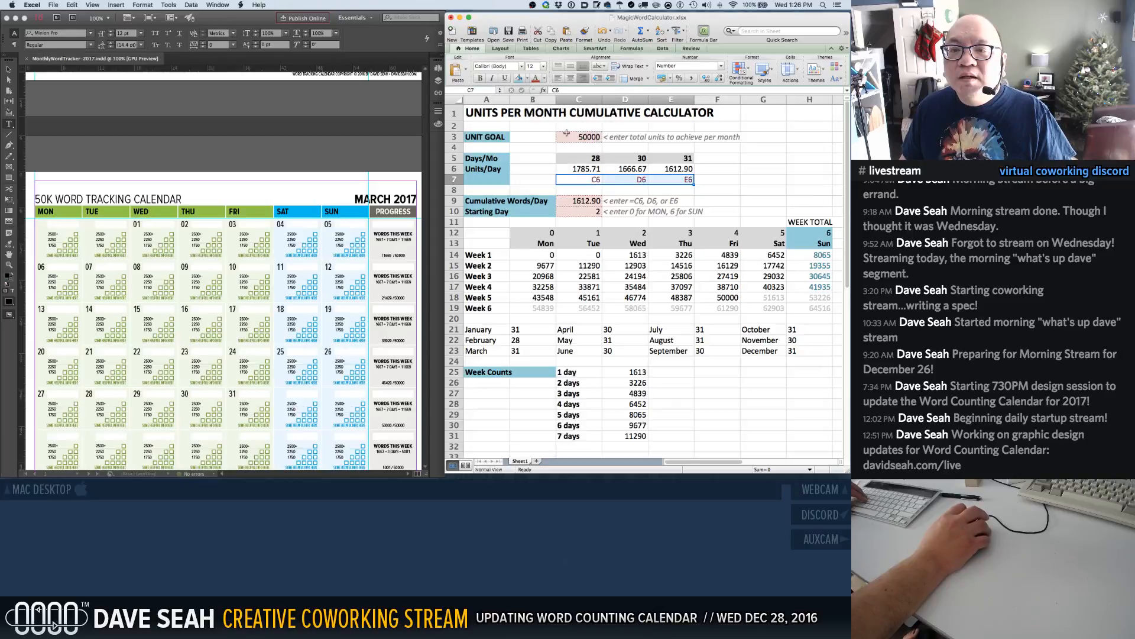
pyautogui.click(567, 133)
pyautogui.click(543, 127)
pyautogui.scroll(-3, 541, 195)
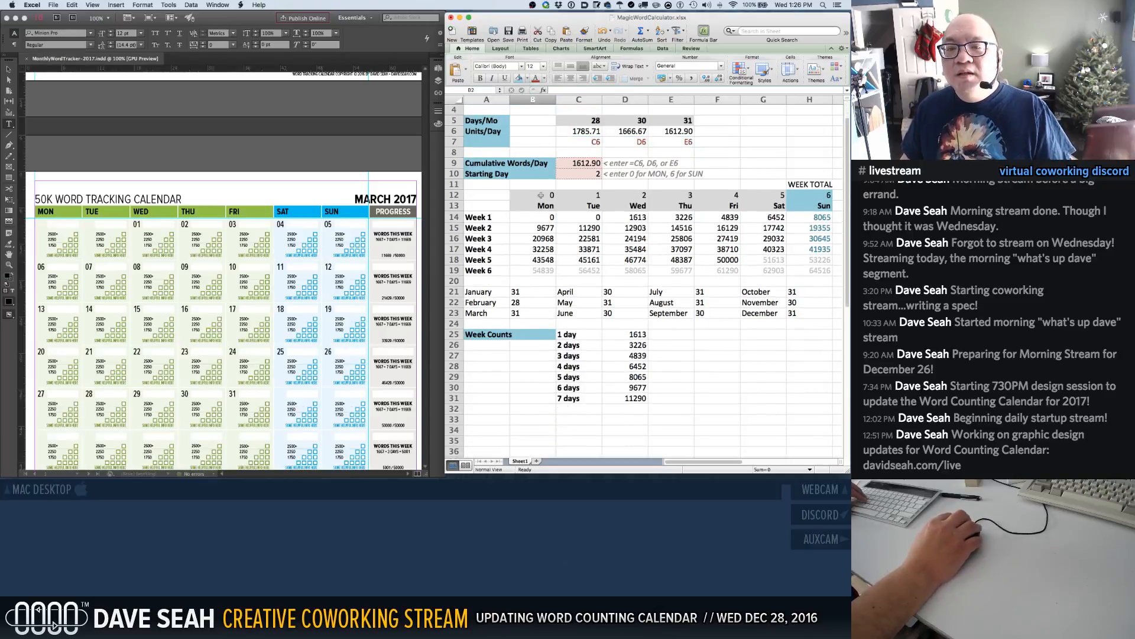
pyautogui.scroll(-1, 536, 187)
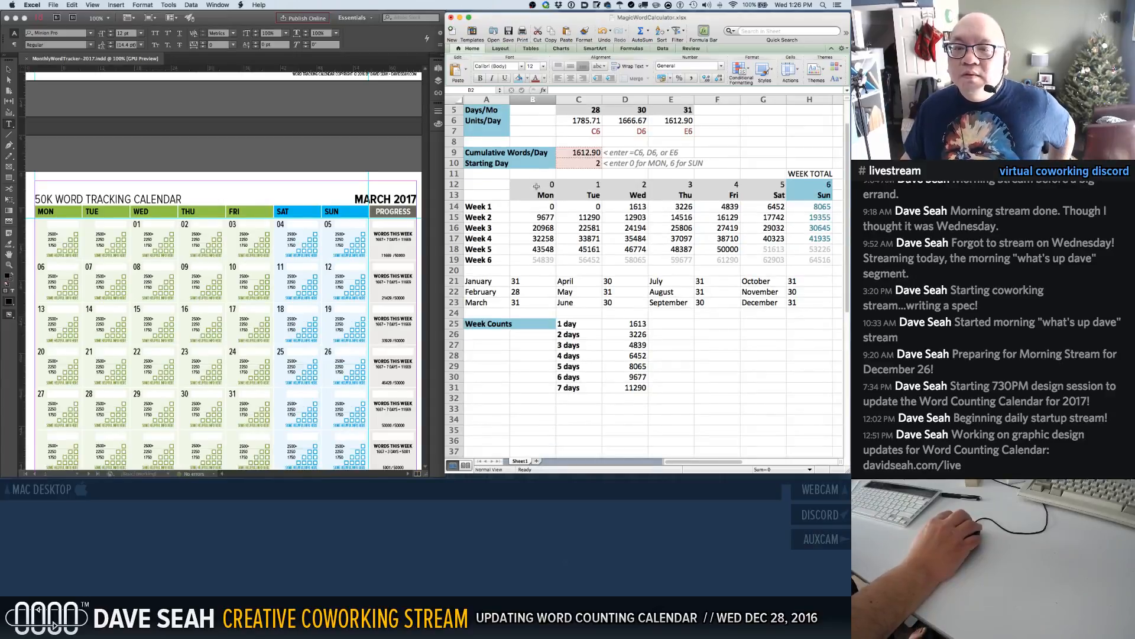
pyautogui.scroll(2, 536, 185)
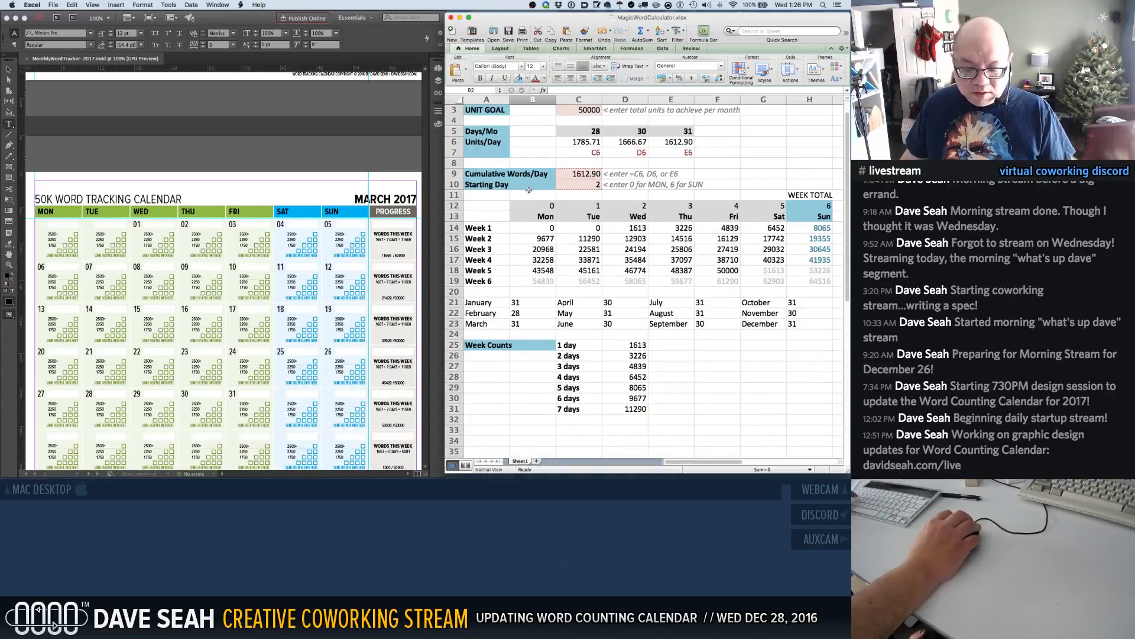
pyautogui.click(588, 184)
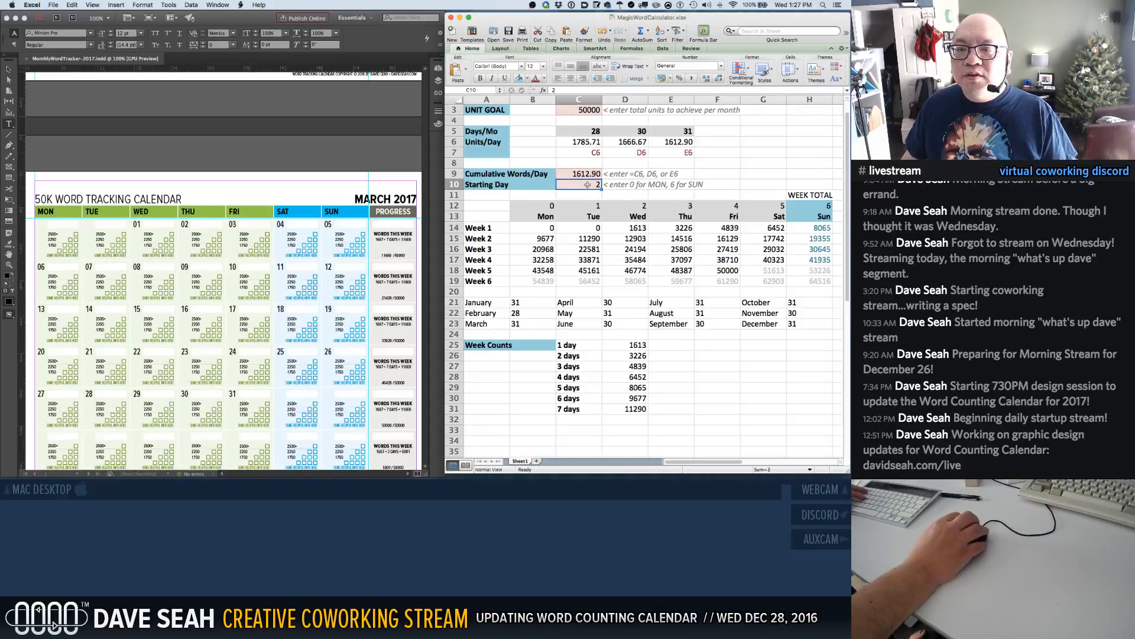
pyautogui.scroll(1, 588, 185)
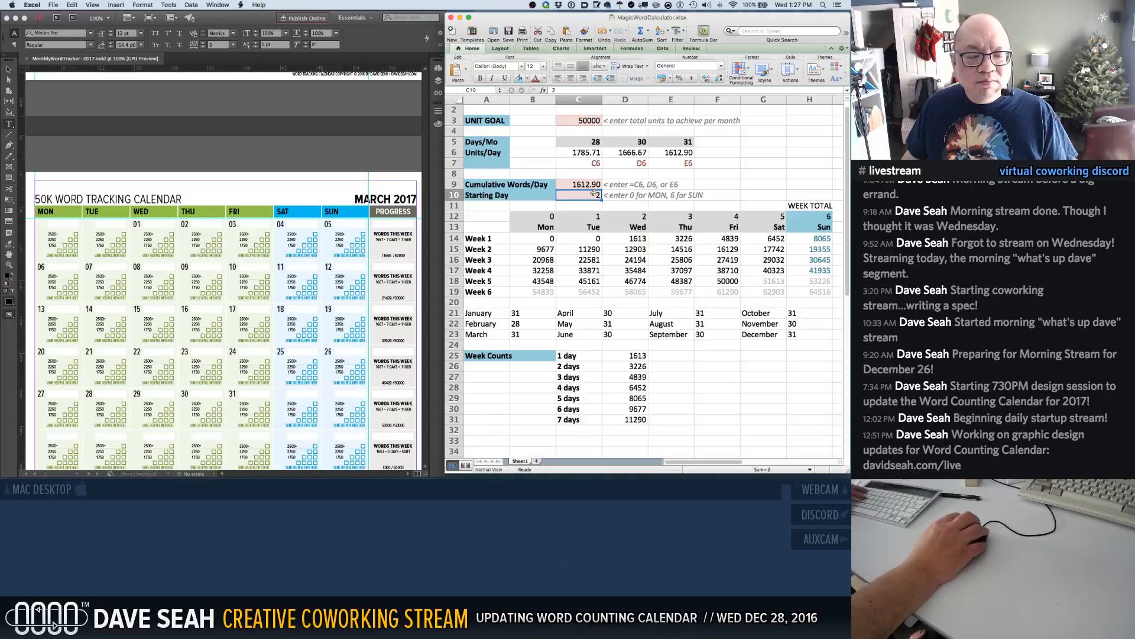
pyautogui.scroll(1, 594, 194)
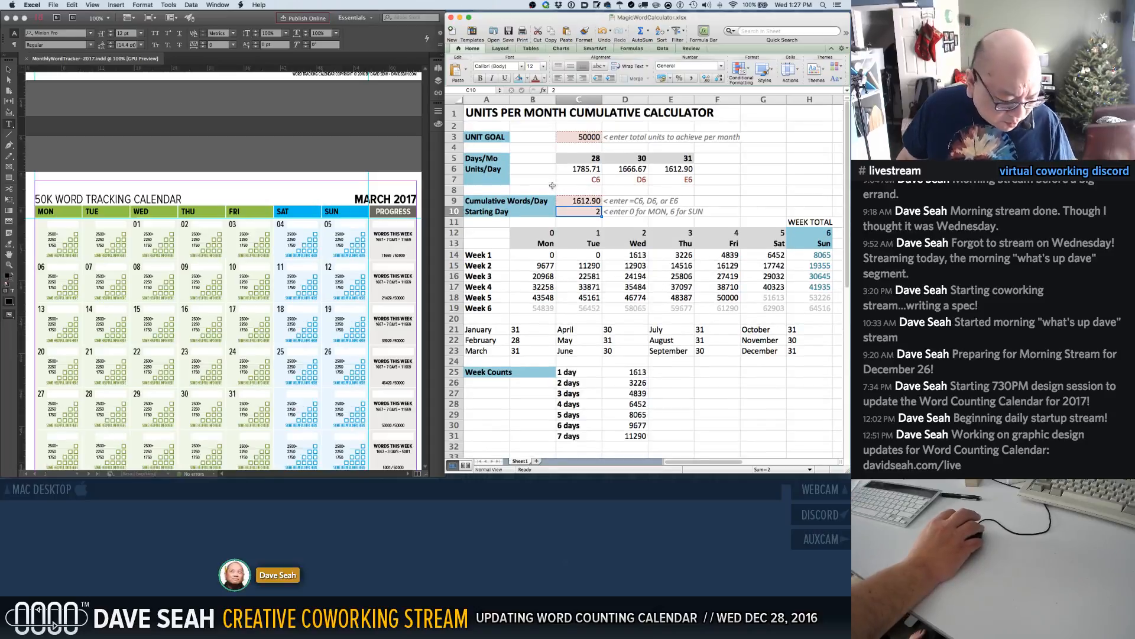
pyautogui.scroll(-1, 586, 188)
pyautogui.press('Up')
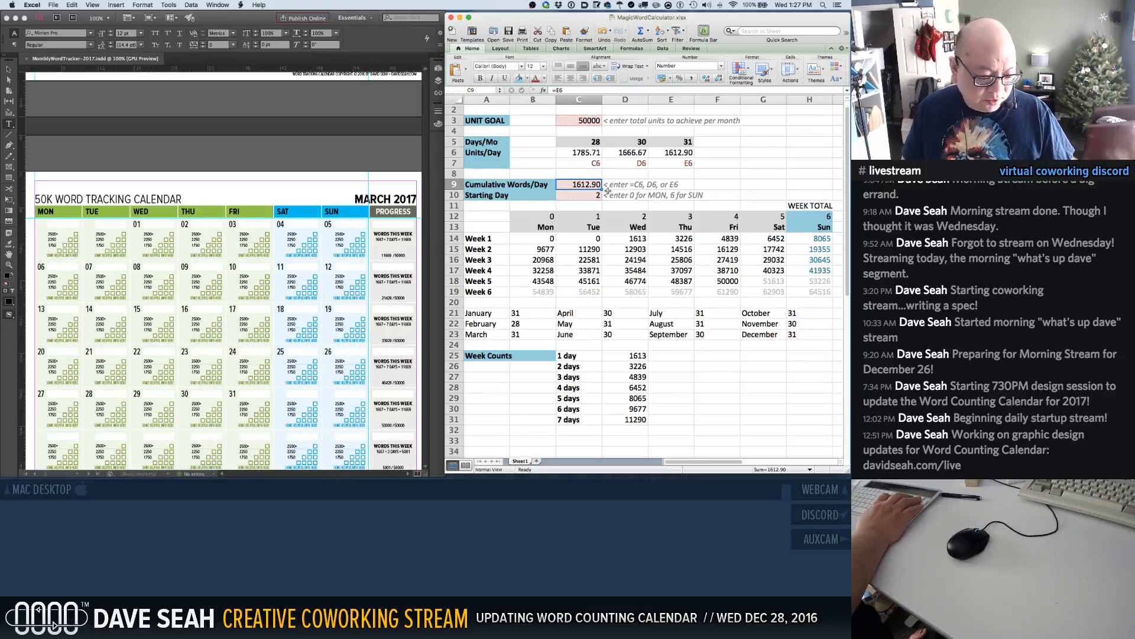
pyautogui.write('=EDATE')
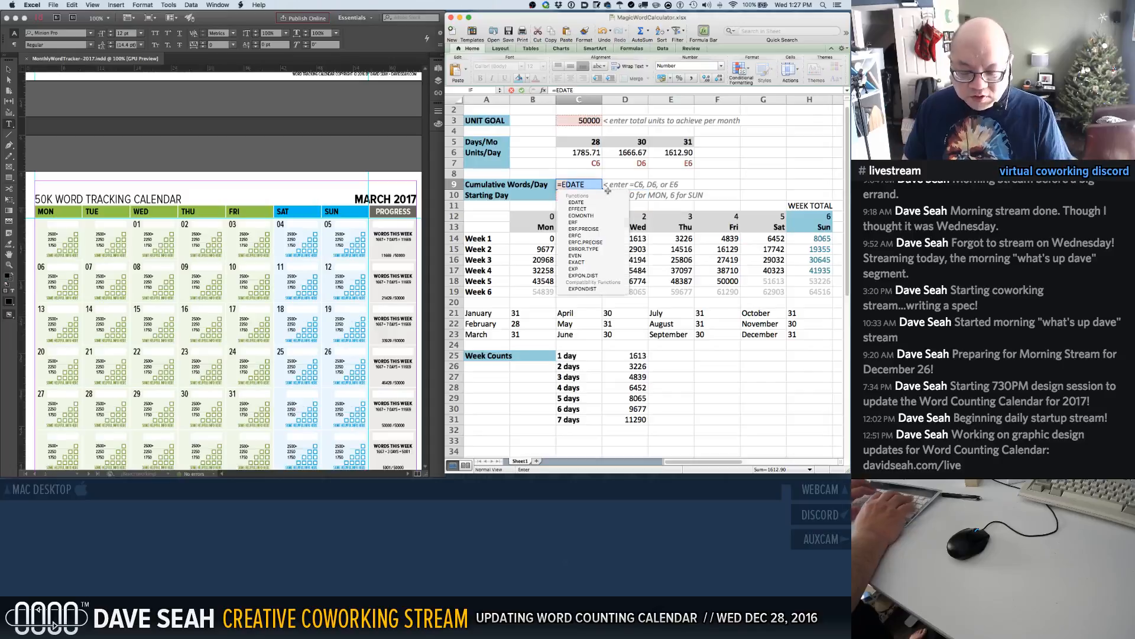
pyautogui.press('Escape')
pyautogui.press('Down')
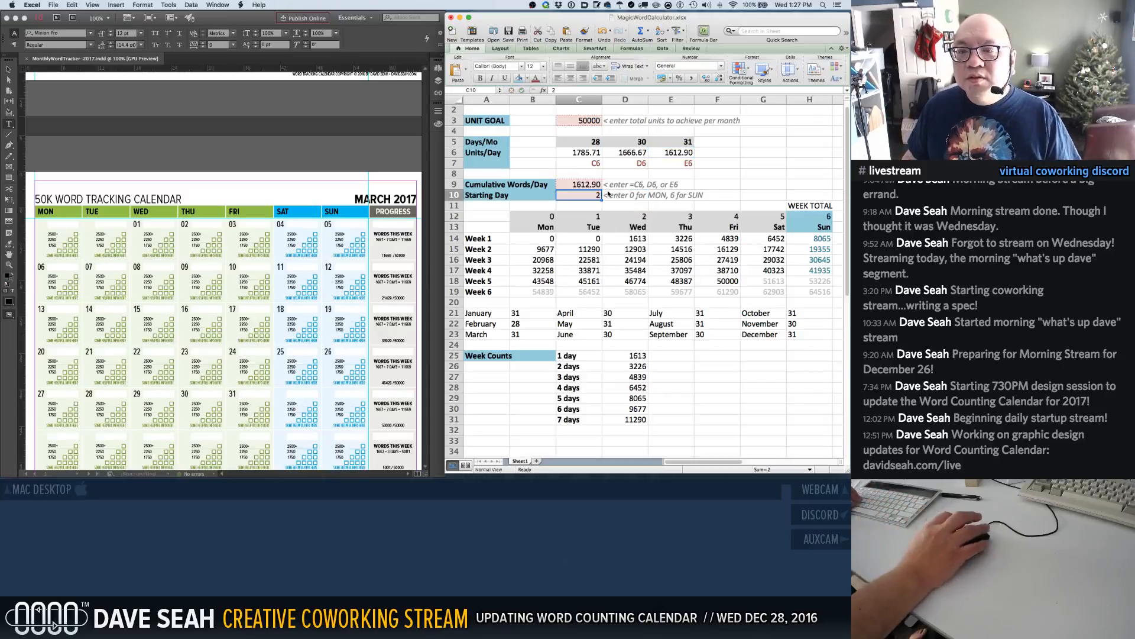
# Switch to InDesign and override the master text frames for the weekly calculations and cumulative totals in March 2017's PROGRESS column
pyautogui.click(377, 241)
pyautogui.keyDown('super'); pyautogui.click(380, 240); pyautogui.keyUp('super')
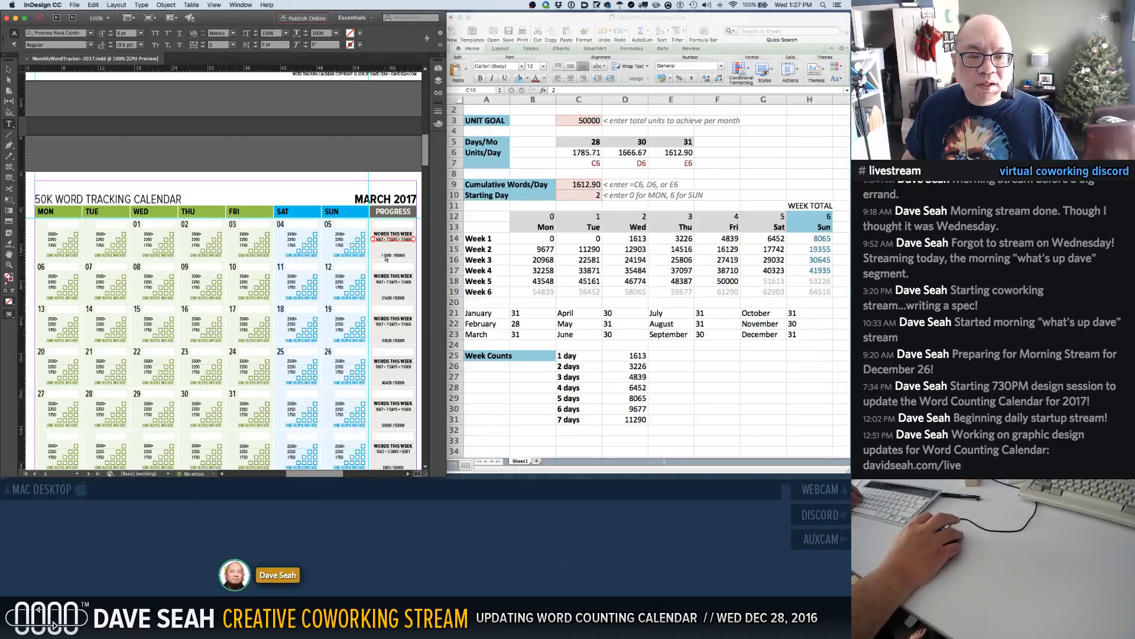
pyautogui.keyDown('shift'); pyautogui.keyDown('super'); pyautogui.click(390, 255); pyautogui.keyUp('super'); pyautogui.keyUp('shift')
pyautogui.keyDown('shift'); pyautogui.keyDown('super'); pyautogui.click(391, 298); pyautogui.keyUp('super'); pyautogui.keyUp('shift')
pyautogui.keyDown('shift'); pyautogui.keyDown('super'); pyautogui.click(388, 282); pyautogui.keyUp('super'); pyautogui.keyUp('shift')
pyautogui.keyDown('shift'); pyautogui.keyDown('super'); pyautogui.click(389, 297); pyautogui.keyUp('super'); pyautogui.keyUp('shift')
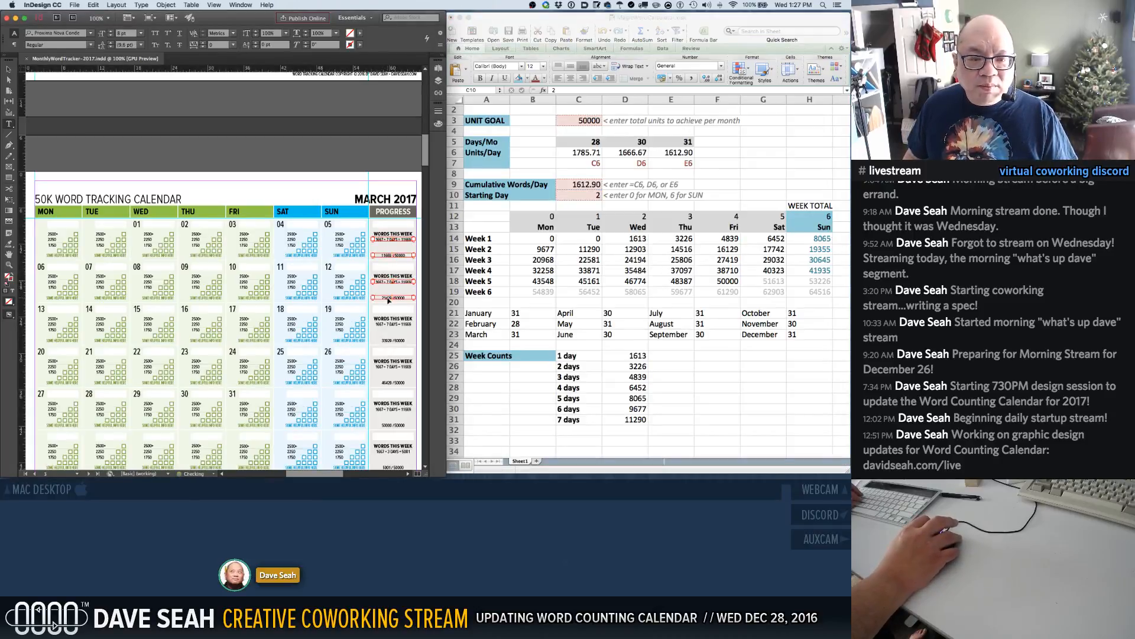
pyautogui.keyDown('shift'); pyautogui.keyDown('super'); pyautogui.click(389, 325); pyautogui.keyUp('super'); pyautogui.keyUp('shift')
pyautogui.keyDown('shift'); pyautogui.keyDown('super'); pyautogui.click(389, 340); pyautogui.keyUp('super'); pyautogui.keyUp('shift')
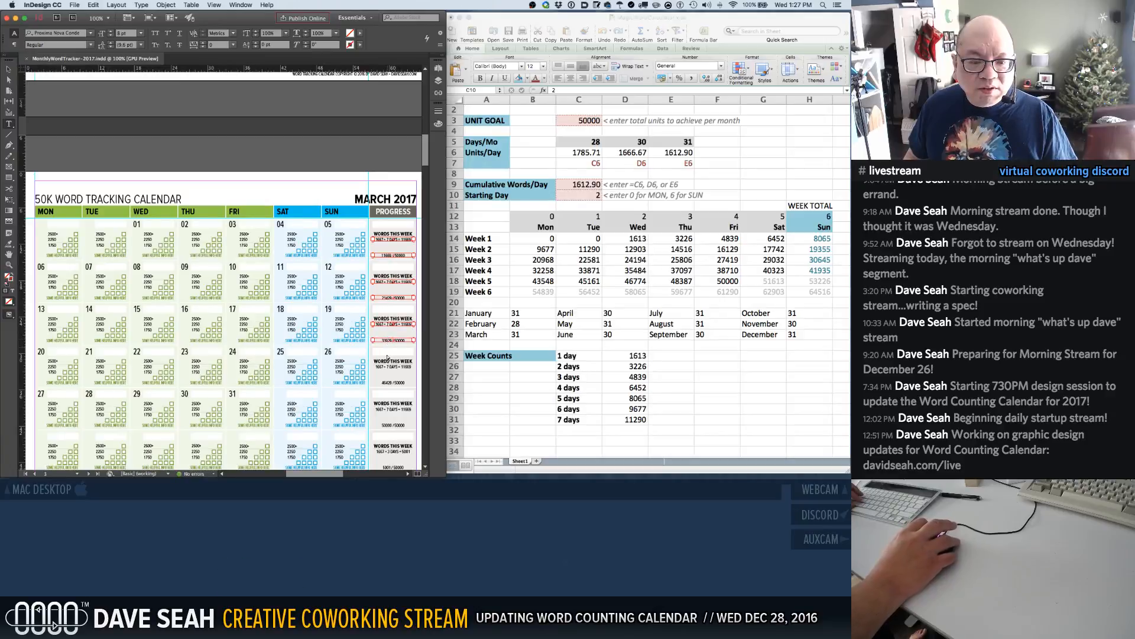
pyautogui.keyDown('shift'); pyautogui.keyDown('super'); pyautogui.click(388, 366); pyautogui.keyUp('super'); pyautogui.keyUp('shift')
pyautogui.keyDown('shift'); pyautogui.keyDown('super'); pyautogui.click(387, 382); pyautogui.keyUp('super'); pyautogui.keyUp('shift')
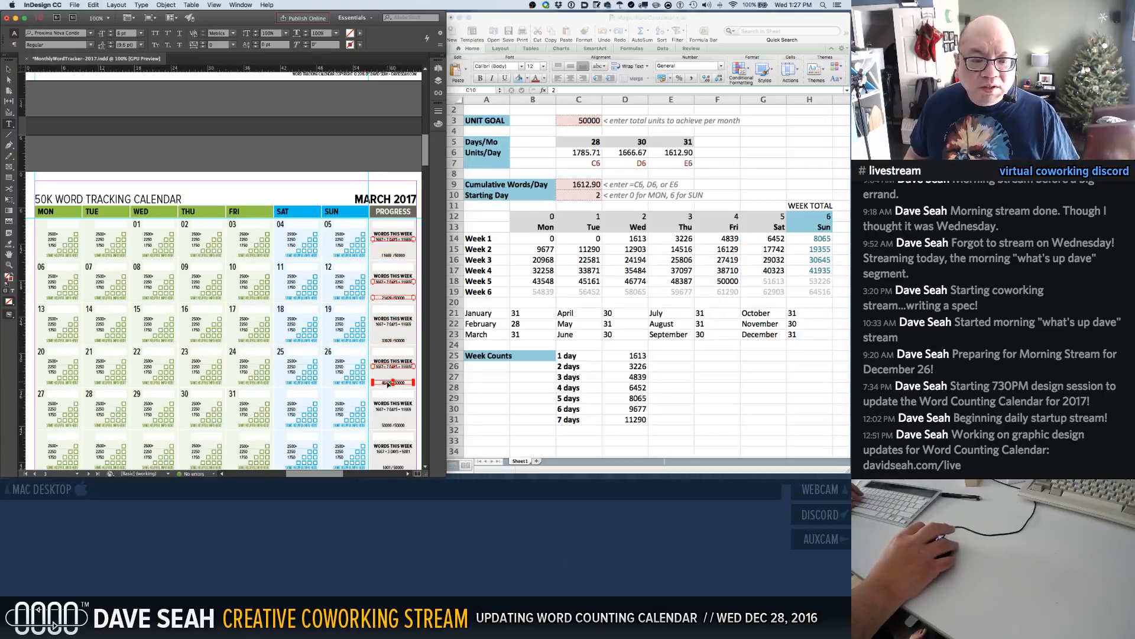
pyautogui.keyDown('shift'); pyautogui.keyDown('super'); pyautogui.click(388, 409); pyautogui.keyUp('super'); pyautogui.keyUp('shift')
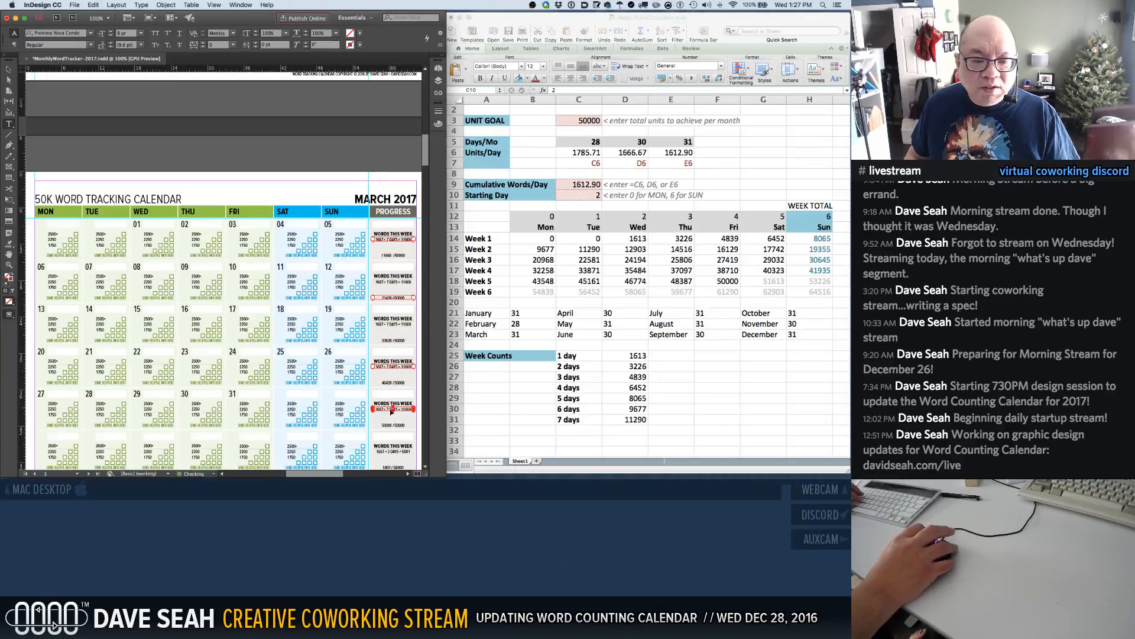
pyautogui.keyDown('shift'); pyautogui.keyDown('super'); pyautogui.click(385, 454); pyautogui.keyUp('super'); pyautogui.keyUp('shift')
pyautogui.scroll(-3, 386, 355)
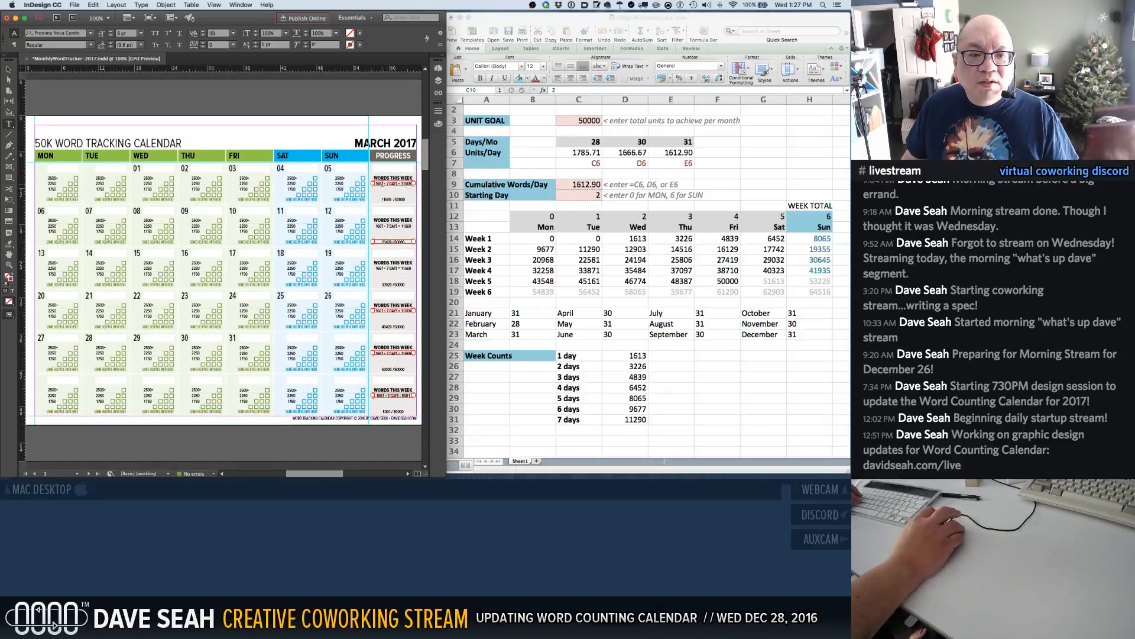
# Set the words-per-day value to 1613 in the weekly calculations of March's PROGRESS column
pyautogui.click(380, 184)
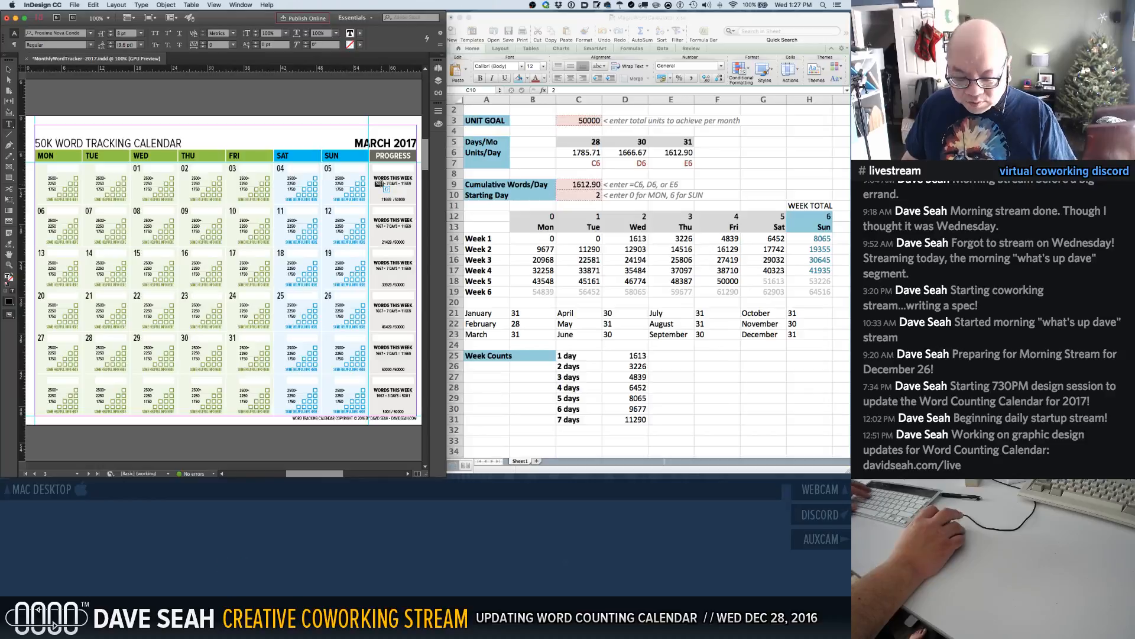
pyautogui.write('161')
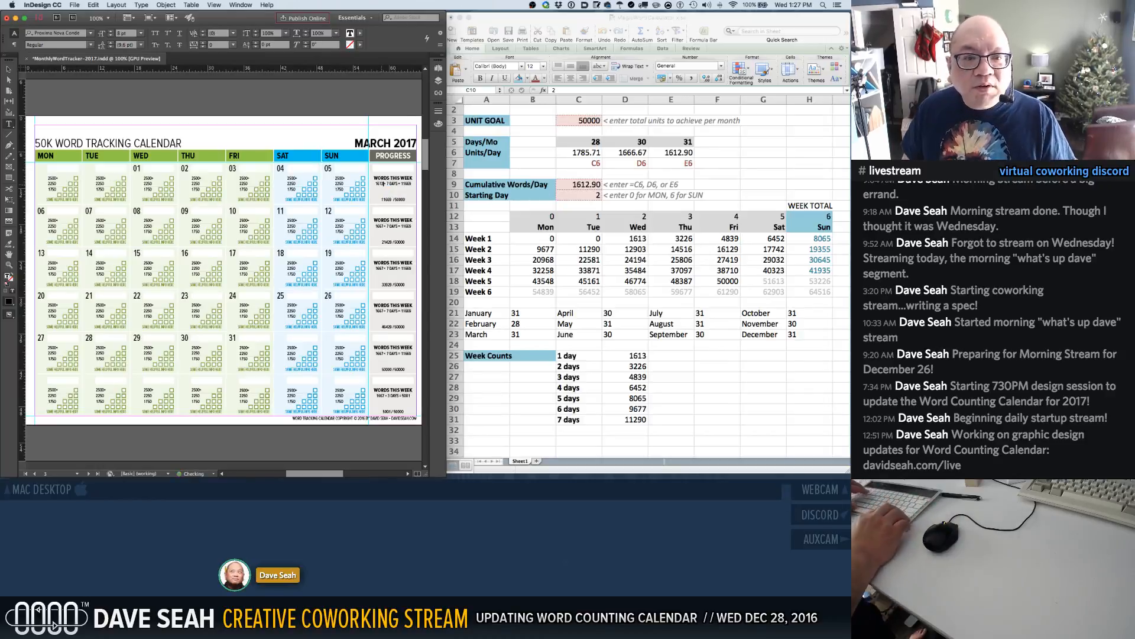
pyautogui.write('3')
pyautogui.hotkey('shift', 'Left')
pyautogui.hotkey('shift', 'Left')
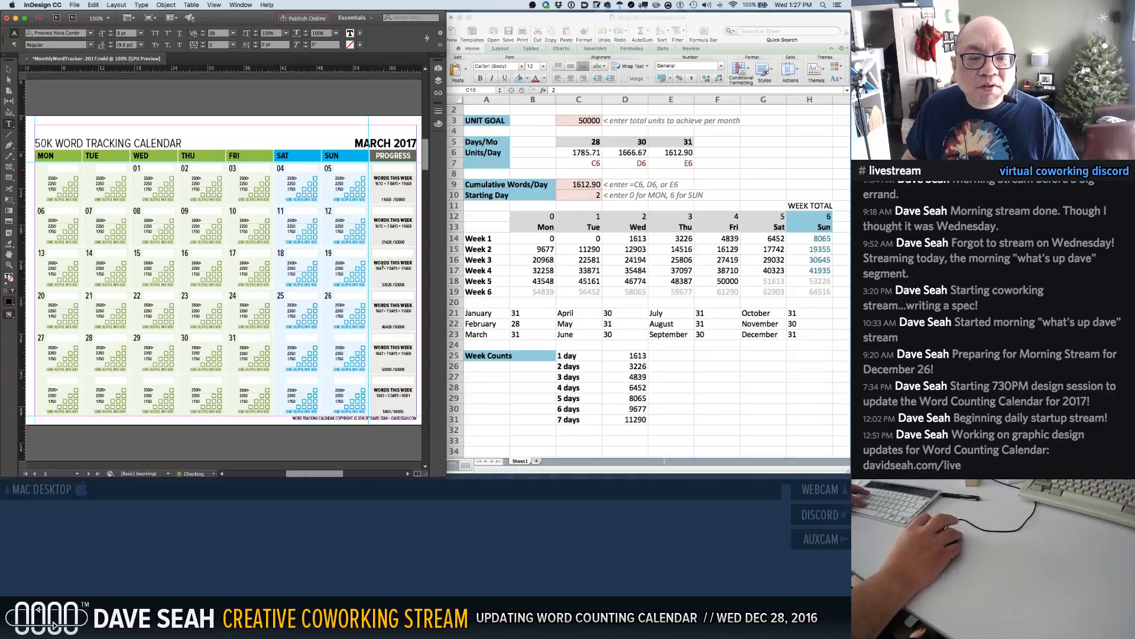
pyautogui.write('1613')
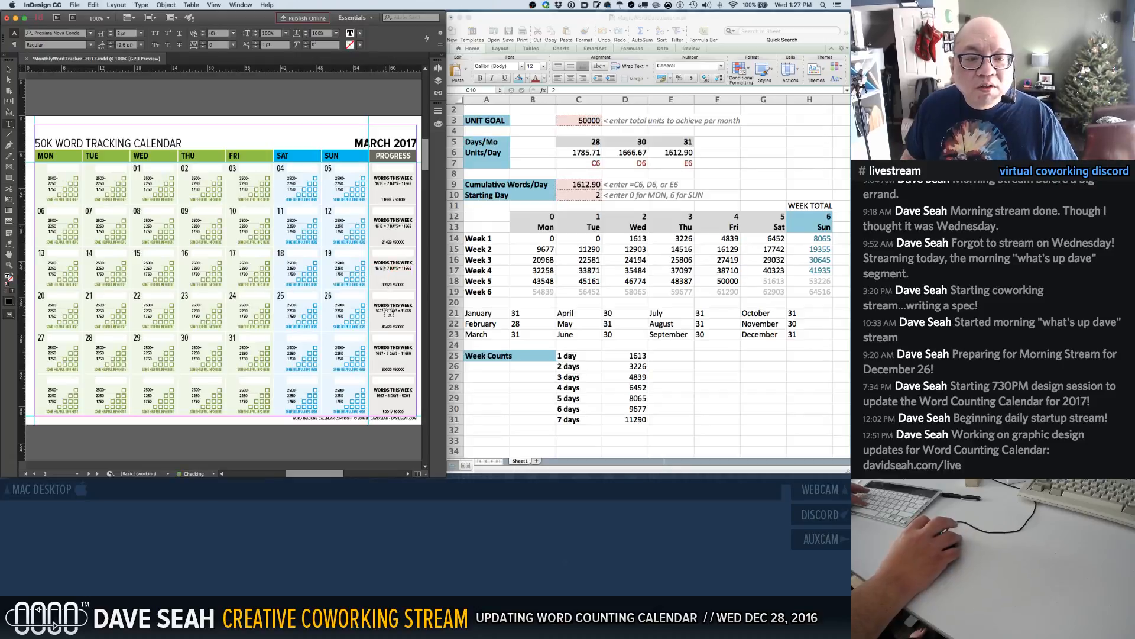
pyautogui.doubleClick(376, 310)
pyautogui.write('1613')
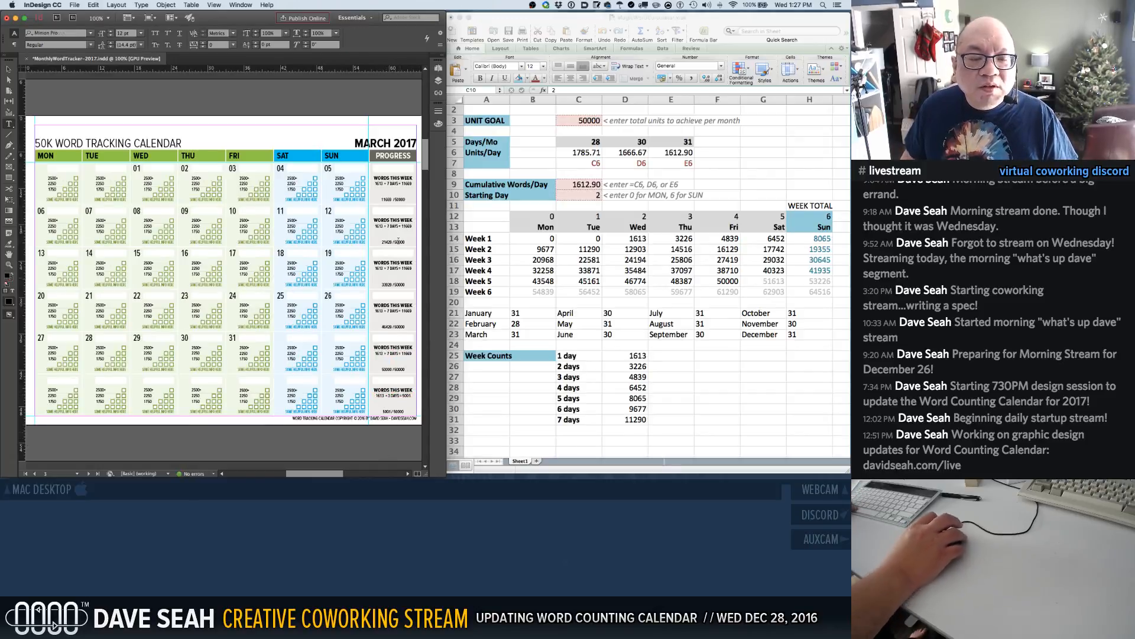
# Remove the extra space after 1613 in the first three weekly calculations of March's PROGRESS column
pyautogui.moveTo(377, 178); pyautogui.dragTo(411, 201)
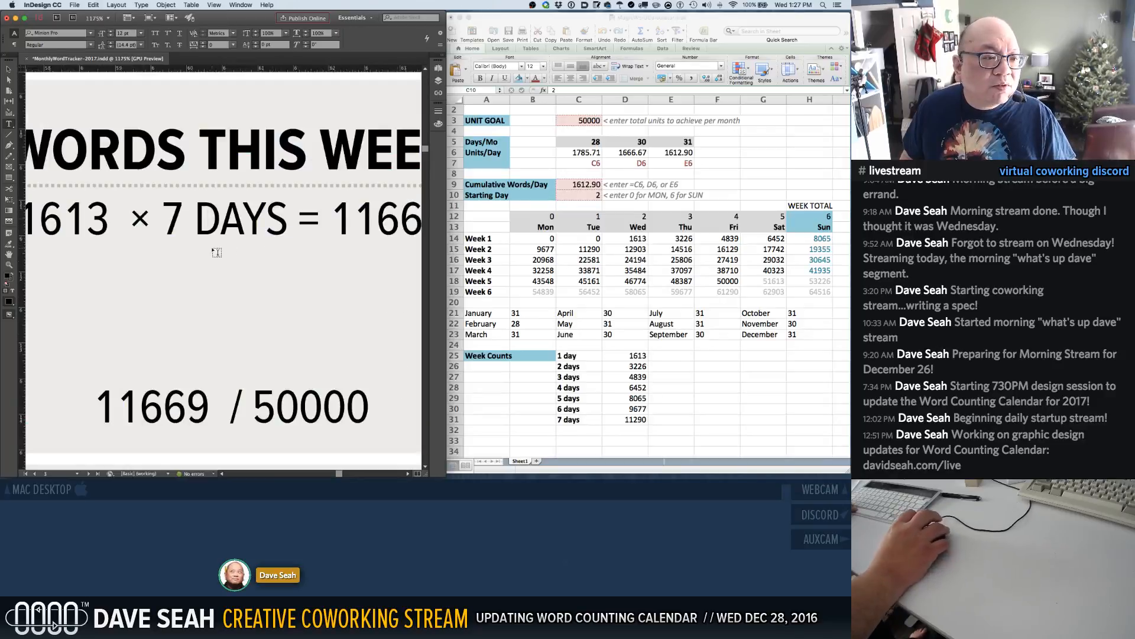
pyautogui.click(128, 222)
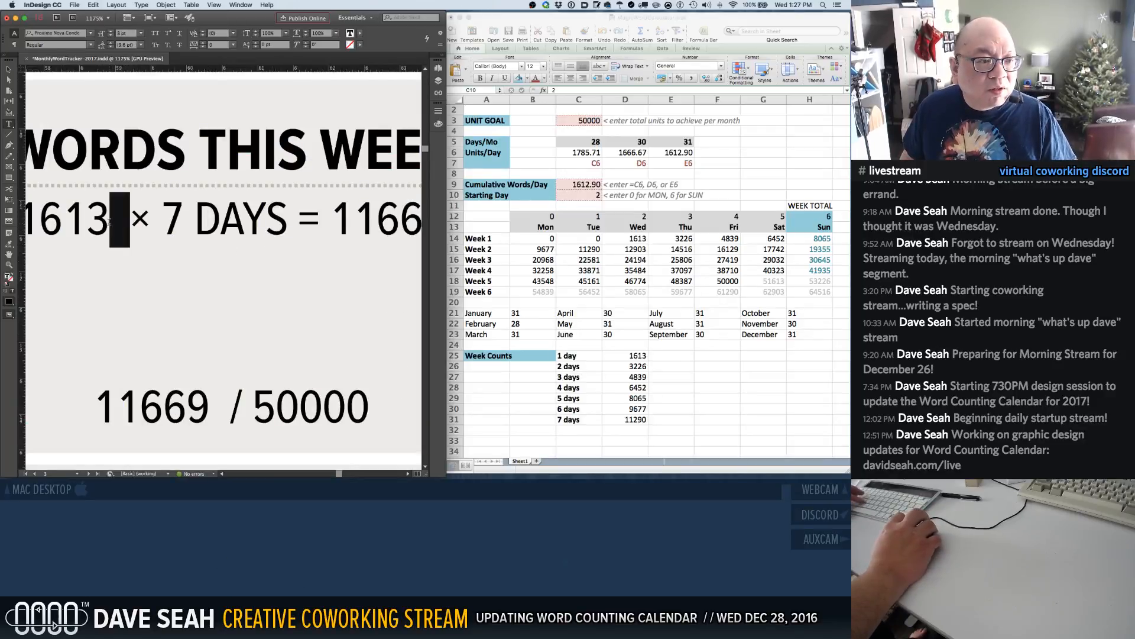
pyautogui.press('BackSpace')
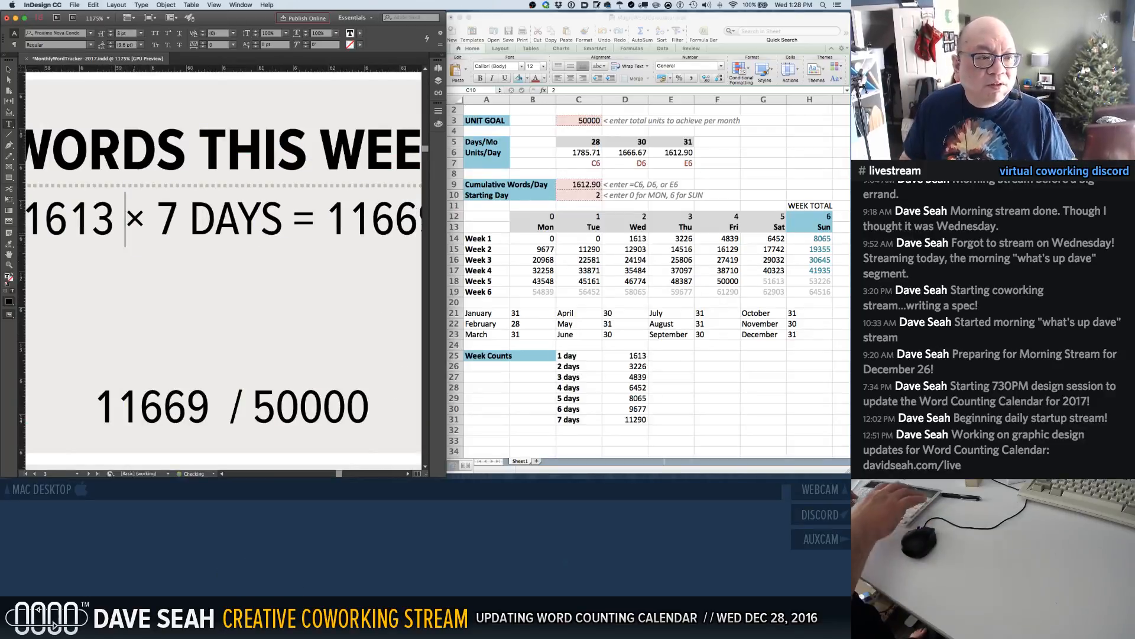
pyautogui.click(171, 286)
pyautogui.scroll(-10, 171, 287)
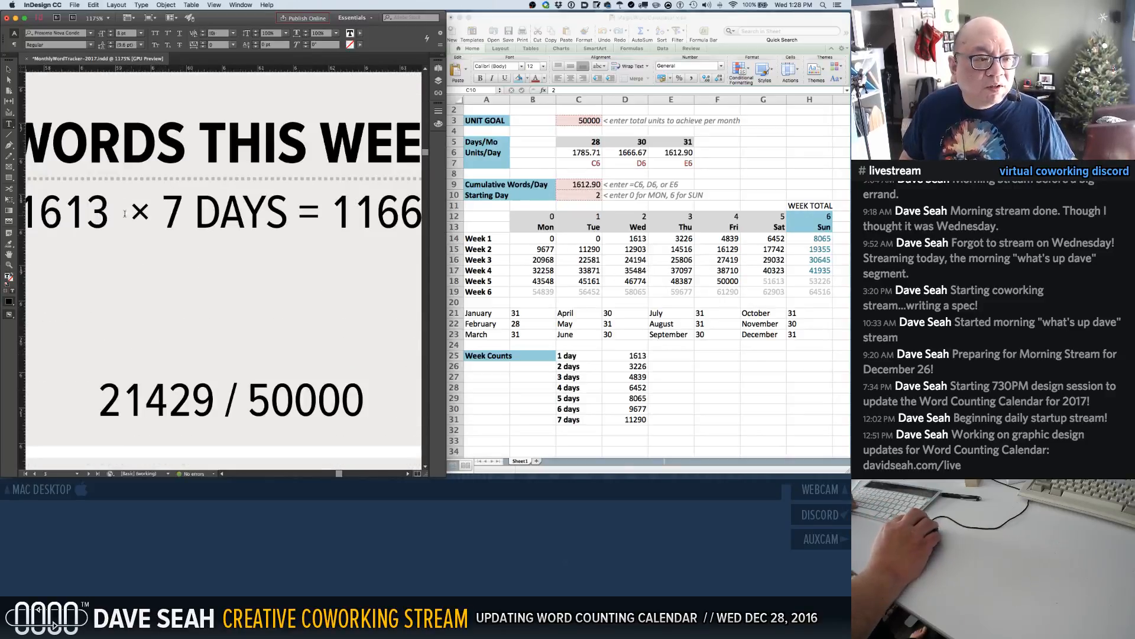
pyautogui.scroll(3, 171, 268)
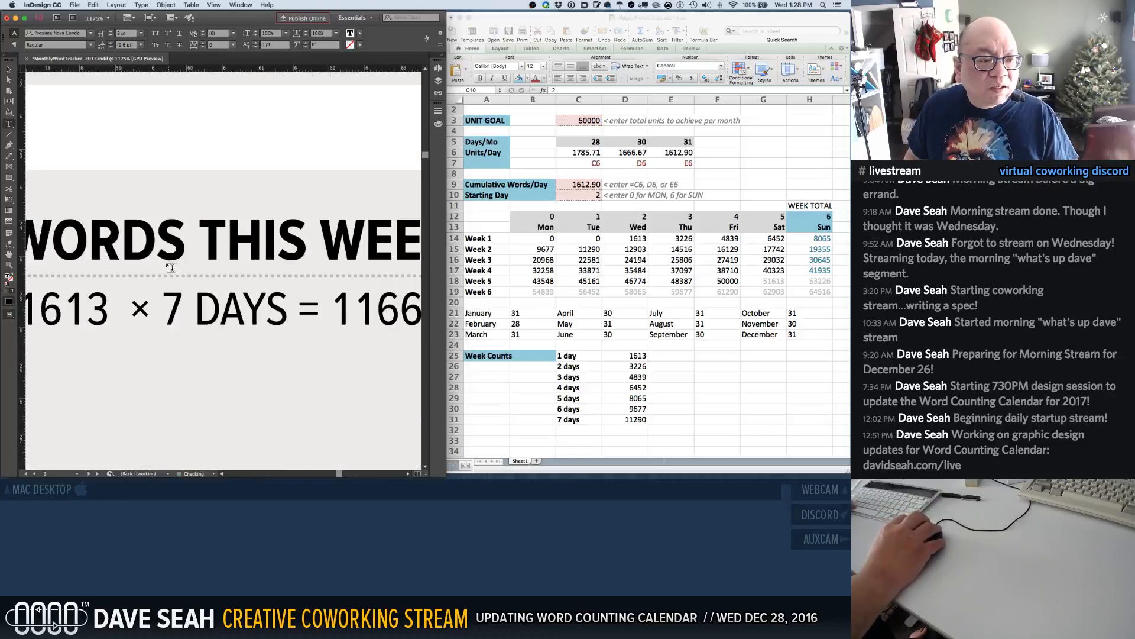
pyautogui.click(124, 311)
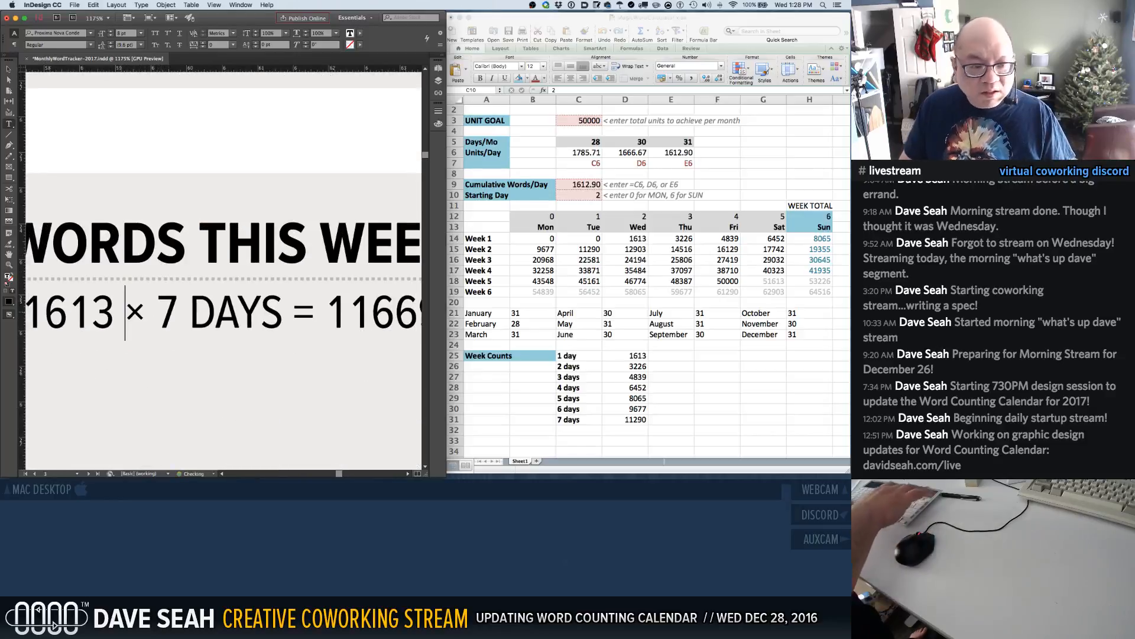
# Remove the extra space after 1613 in the last three weekly calculations of March's PROGRESS column
pyautogui.scroll(-7, 125, 322)
pyautogui.scroll(-7, 124, 325)
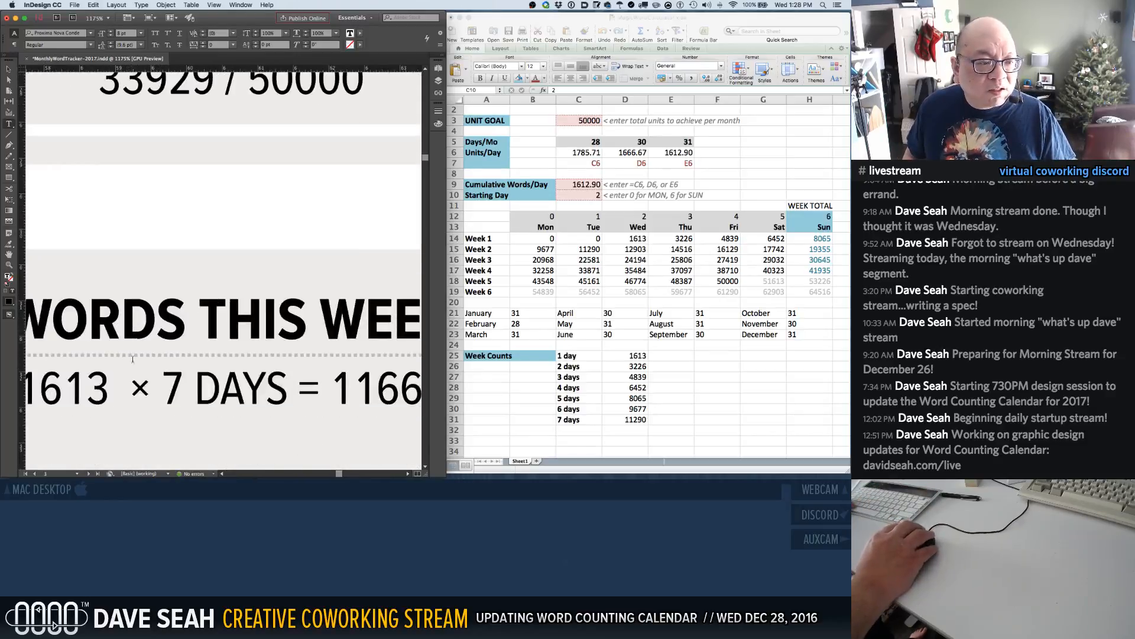
pyautogui.moveTo(124, 390); pyautogui.dragTo(133, 419)
pyautogui.press('BackSpace')
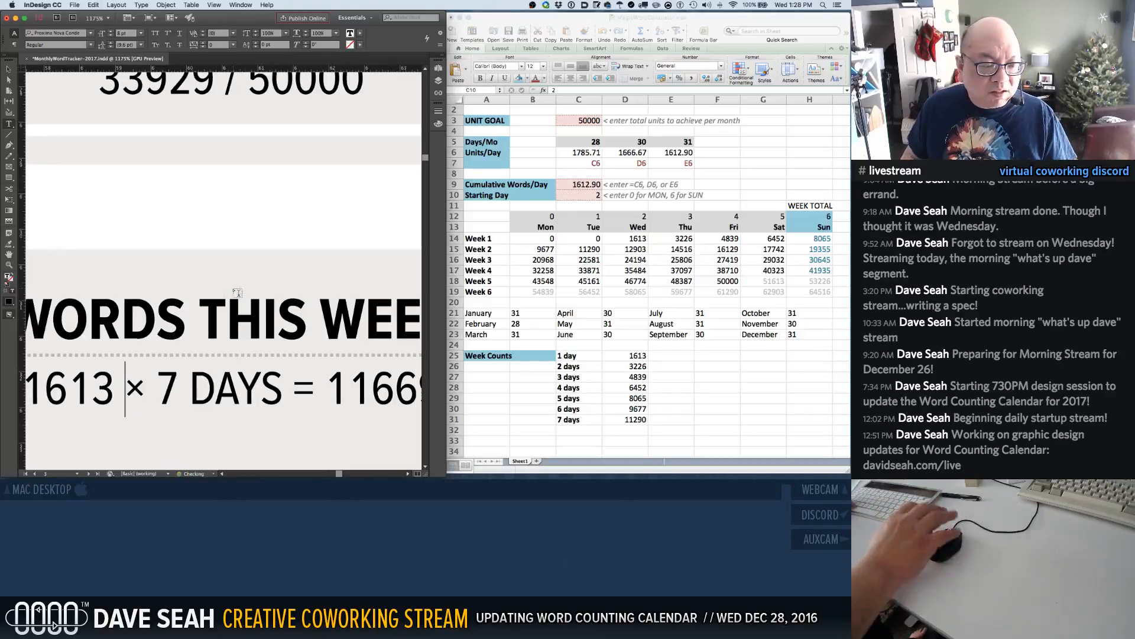
pyautogui.scroll(-3, 198, 289)
pyautogui.scroll(-16, 194, 288)
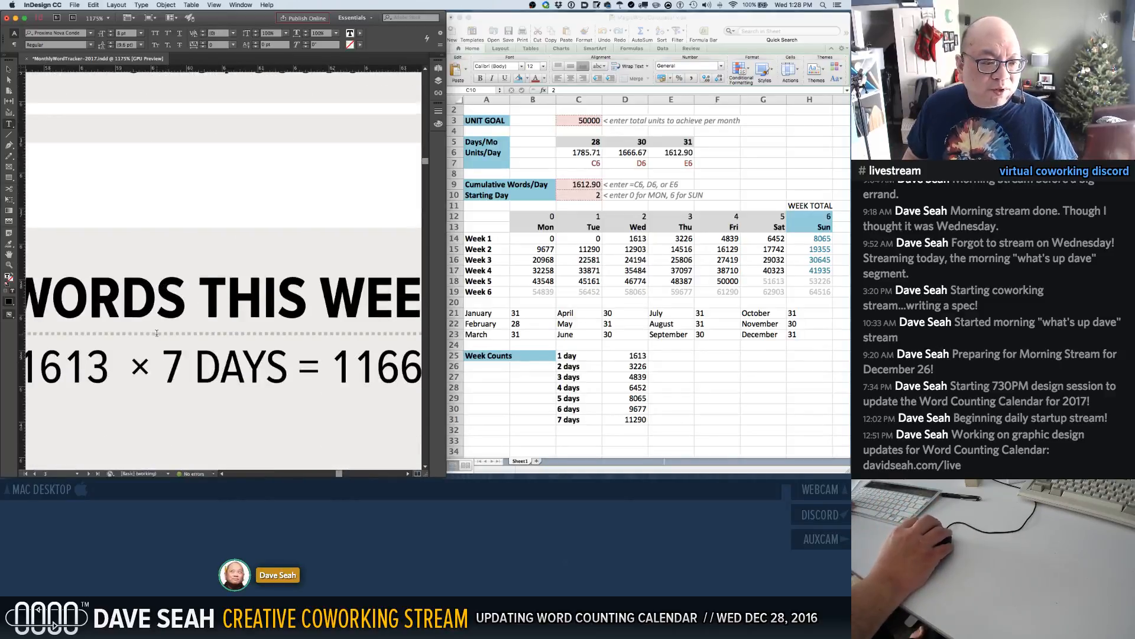
pyautogui.moveTo(130, 350); pyautogui.dragTo(133, 384)
pyautogui.press('BackSpace')
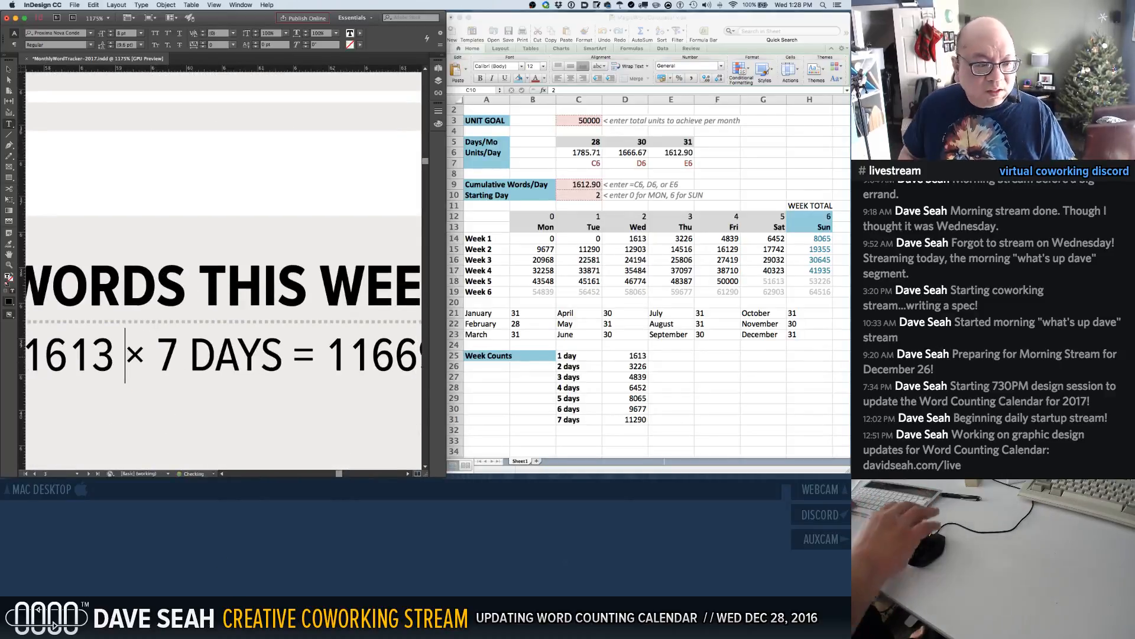
pyautogui.scroll(-7, 119, 367)
pyautogui.scroll(-6, 137, 363)
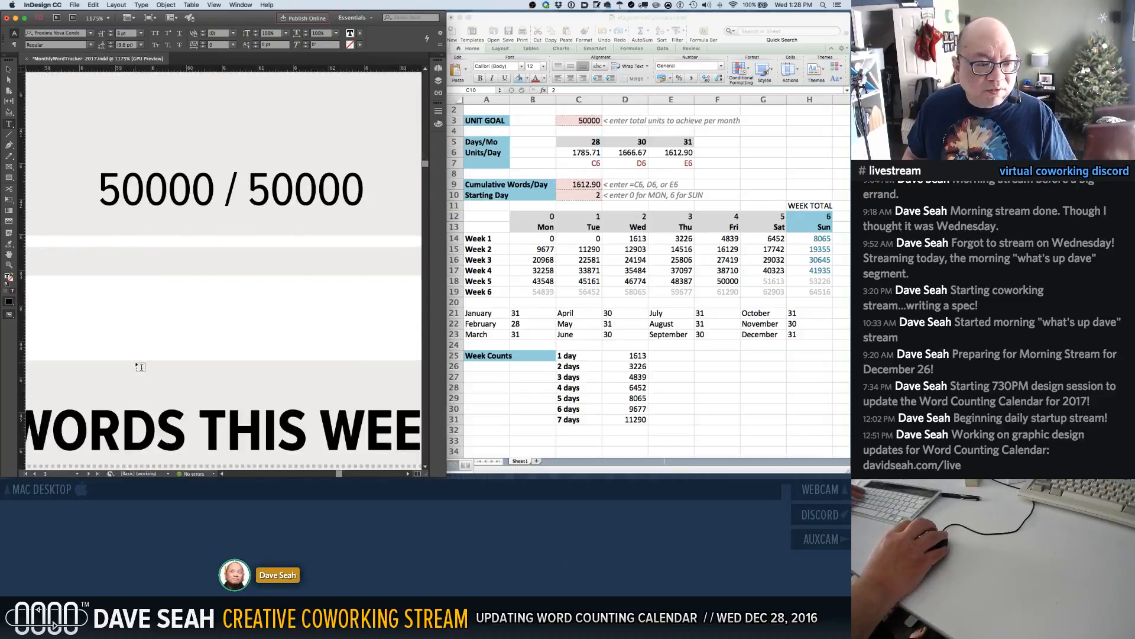
pyautogui.scroll(-8, 139, 364)
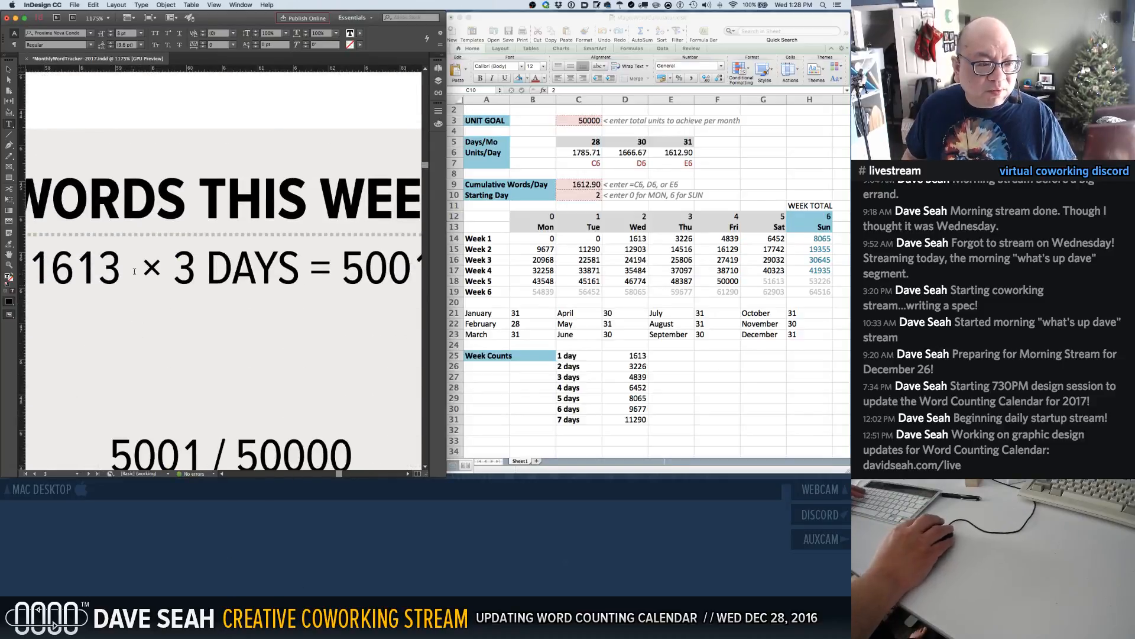
pyautogui.click(134, 272)
pyautogui.press('Delete')
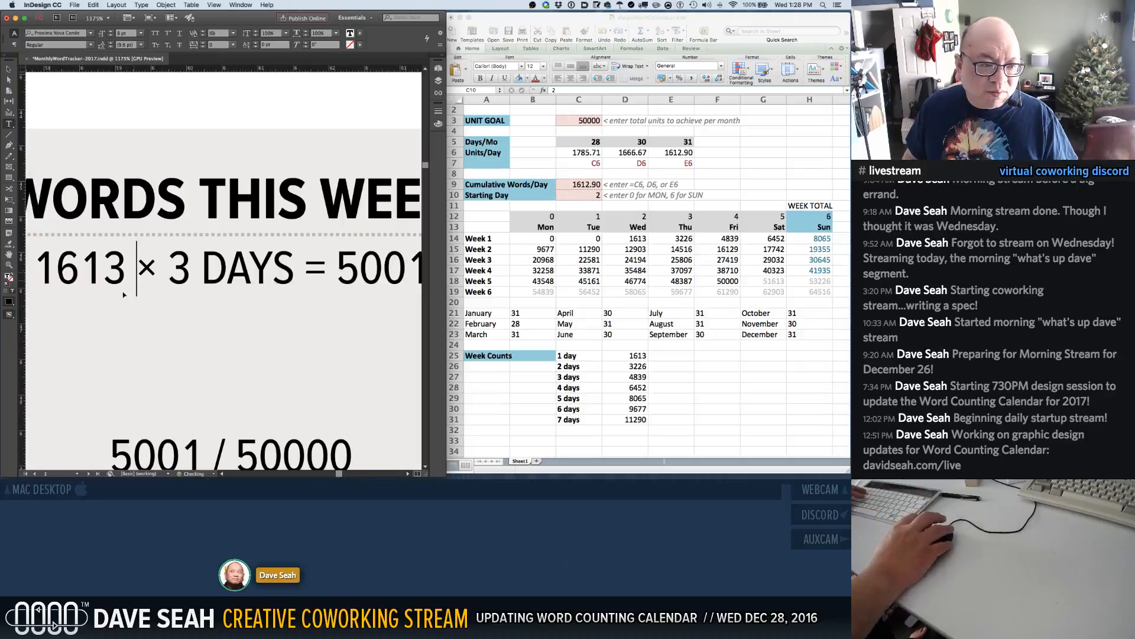
# Remove the extra space after 1786 in the first three weekly calculations of February 2017's PROGRESS column
pyautogui.press('super+1')
pyautogui.scroll(20, 160, 272)
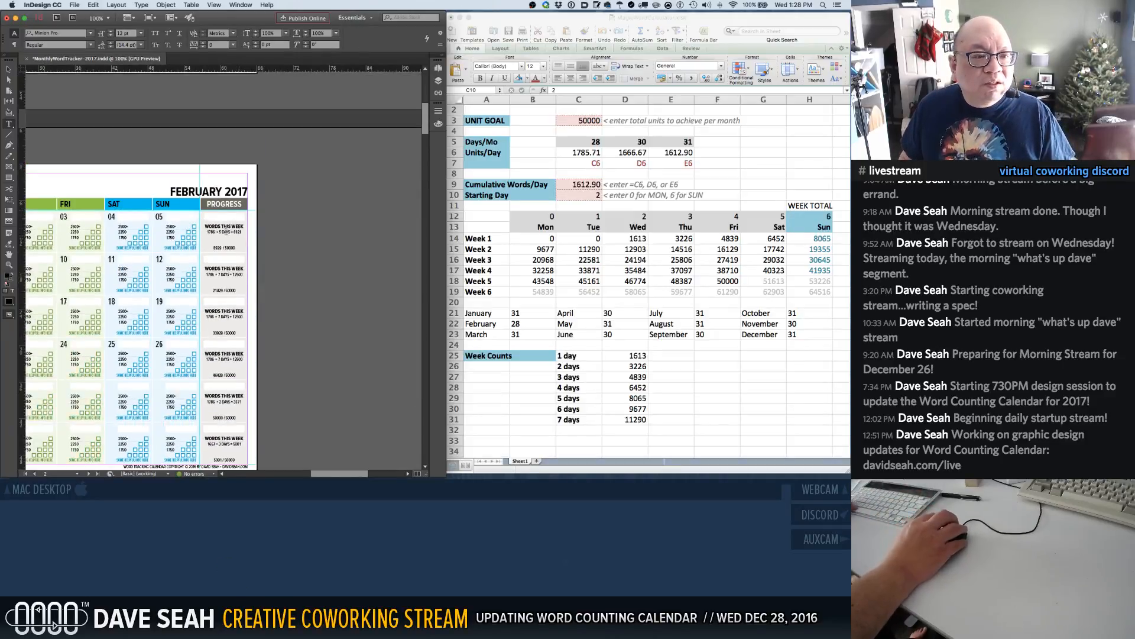
pyautogui.moveTo(193, 214); pyautogui.dragTo(247, 249)
pyautogui.click(183, 270)
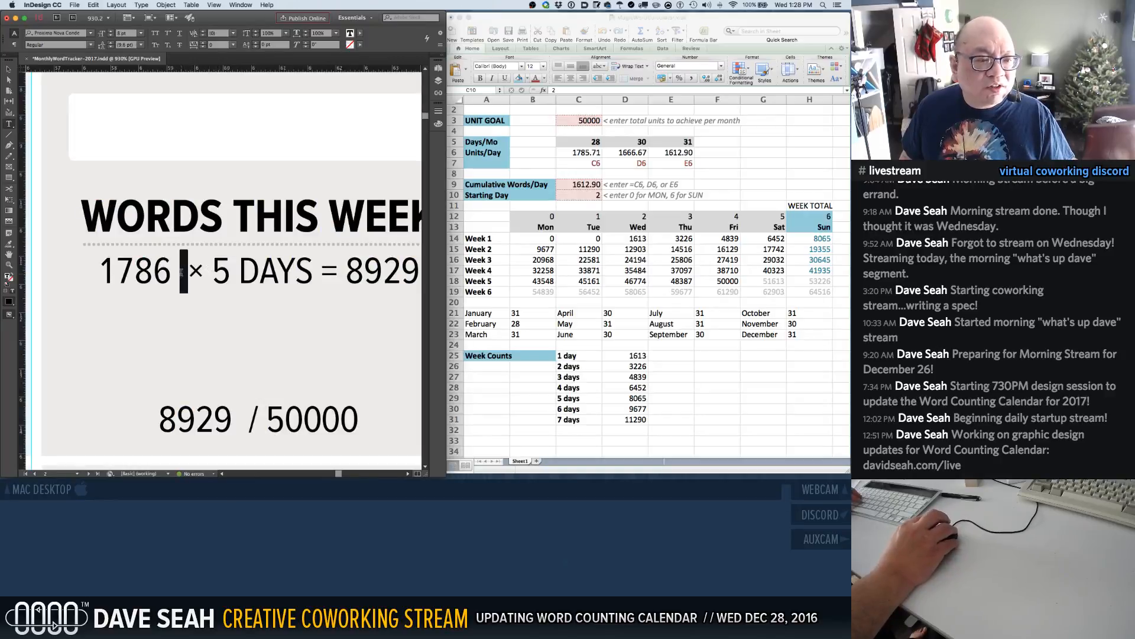
pyautogui.scroll(-5, 189, 293)
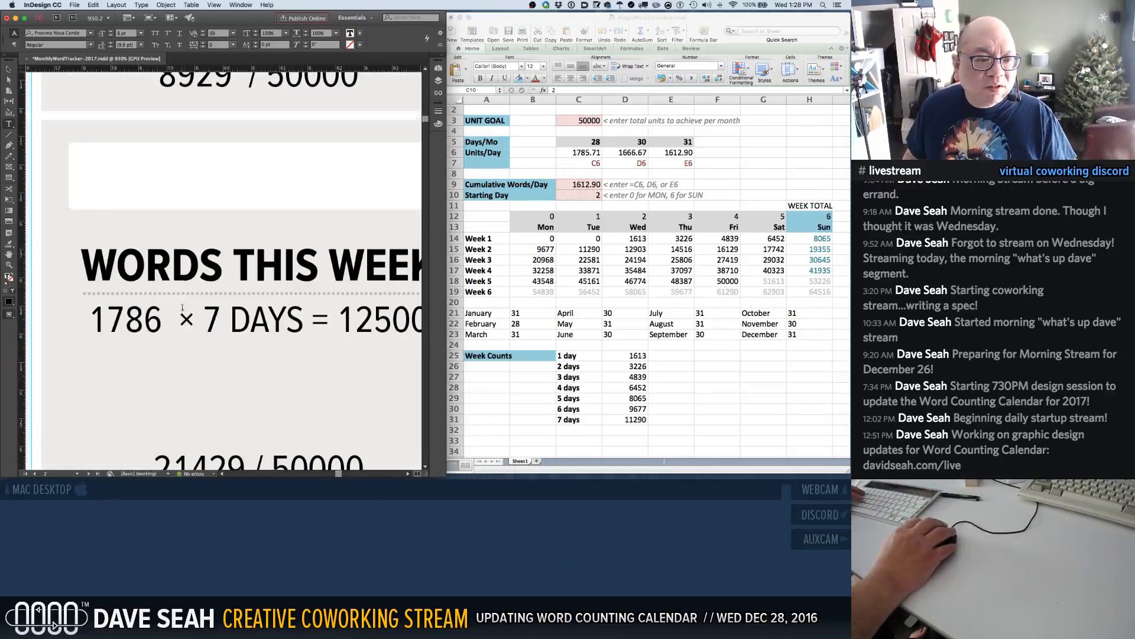
pyautogui.moveTo(180, 321)
pyautogui.mouseDown()
pyautogui.moveTo(162, 324)
pyautogui.moveTo(172, 325)
pyautogui.mouseUp()
pyautogui.press('BackSpace')
pyautogui.scroll(-5, 187, 329)
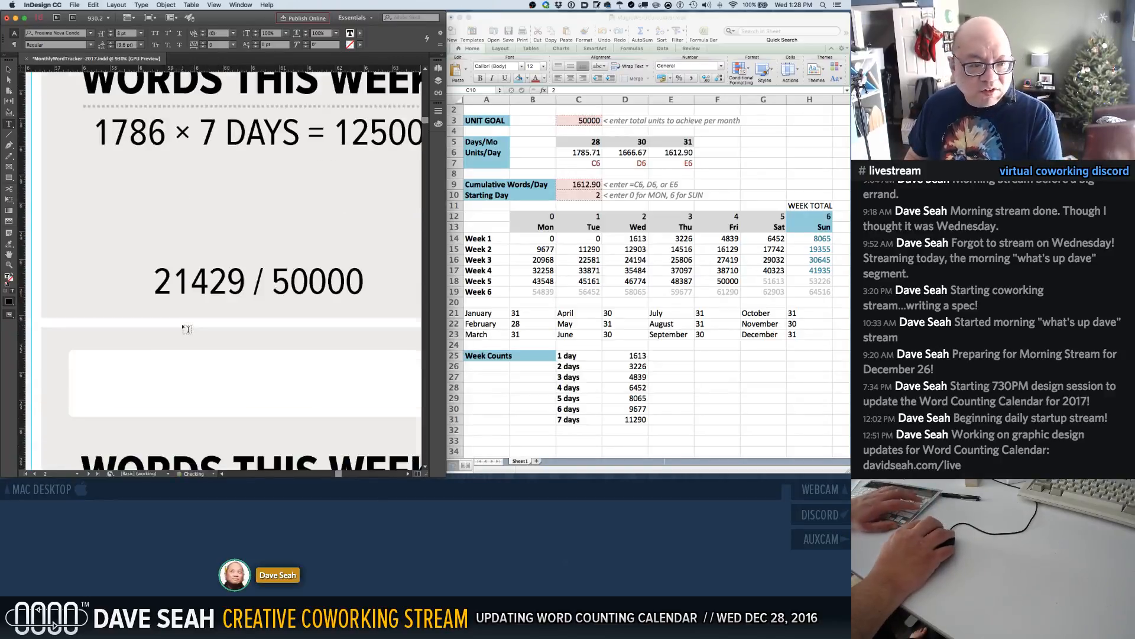
pyautogui.scroll(-5, 186, 327)
pyautogui.moveTo(181, 302); pyautogui.dragTo(174, 304)
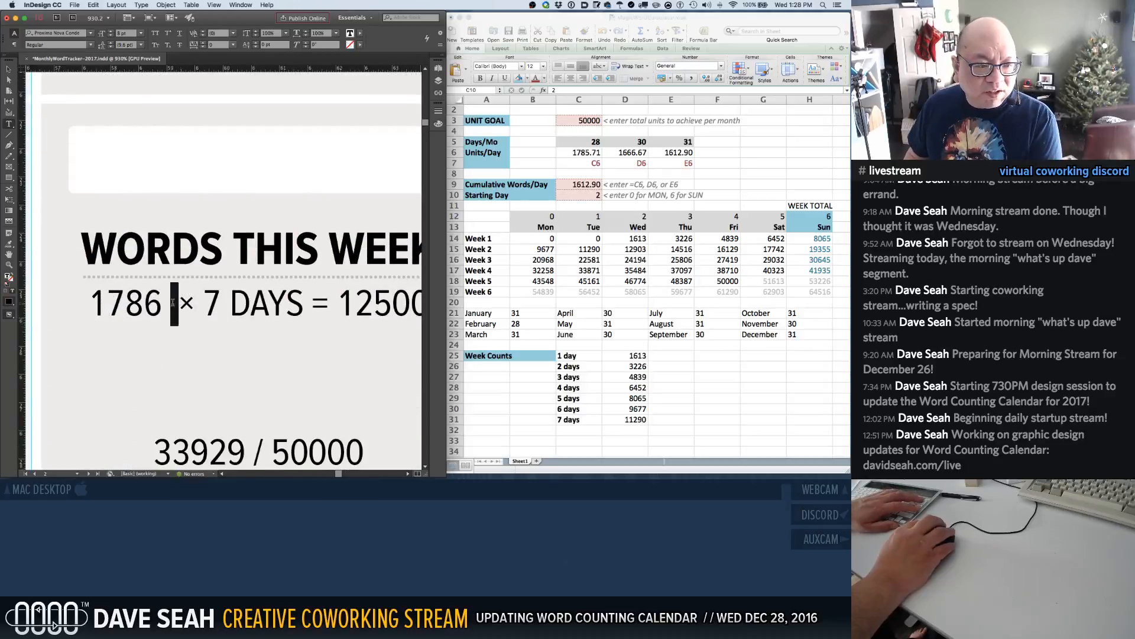
pyautogui.press('BackSpace')
# Tighten the space before the multiplication sign in February's last three weekly calculations
pyautogui.scroll(-1, 196, 342)
pyautogui.scroll(-5, 195, 340)
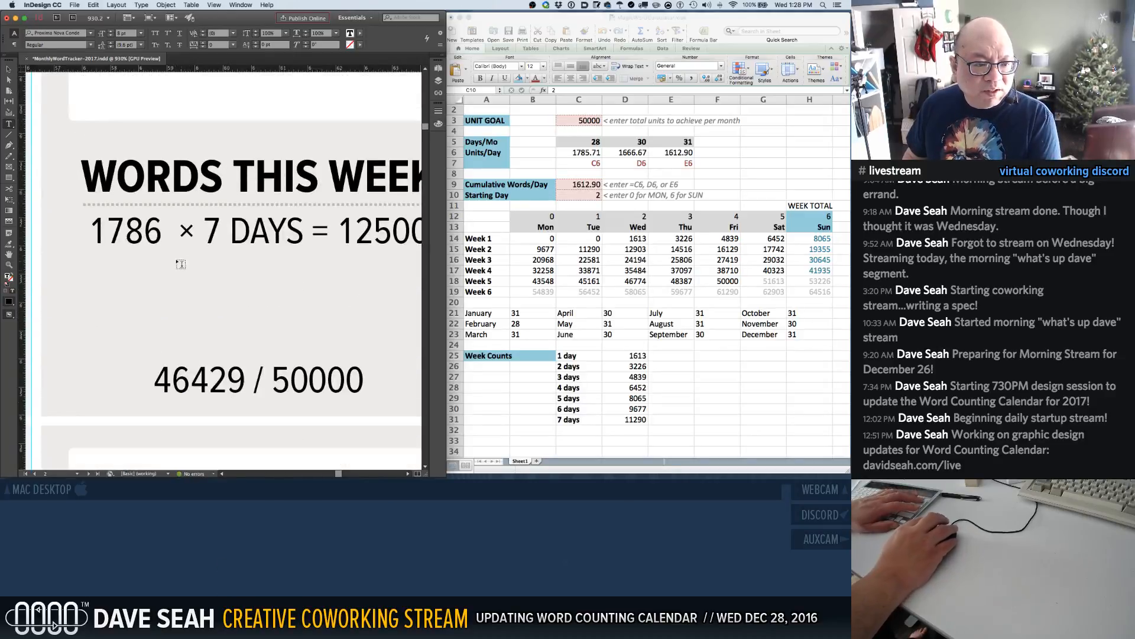
pyautogui.moveTo(172, 233); pyautogui.dragTo(163, 233)
pyautogui.press('BackSpace')
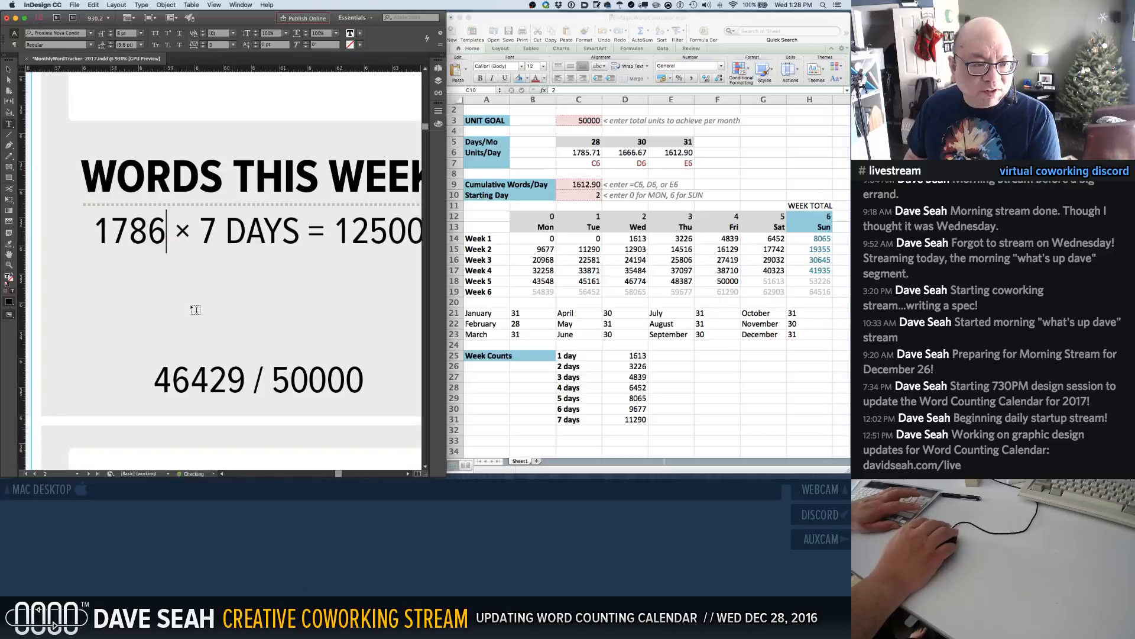
pyautogui.scroll(-3, 193, 309)
pyautogui.moveTo(187, 398); pyautogui.dragTo(179, 398)
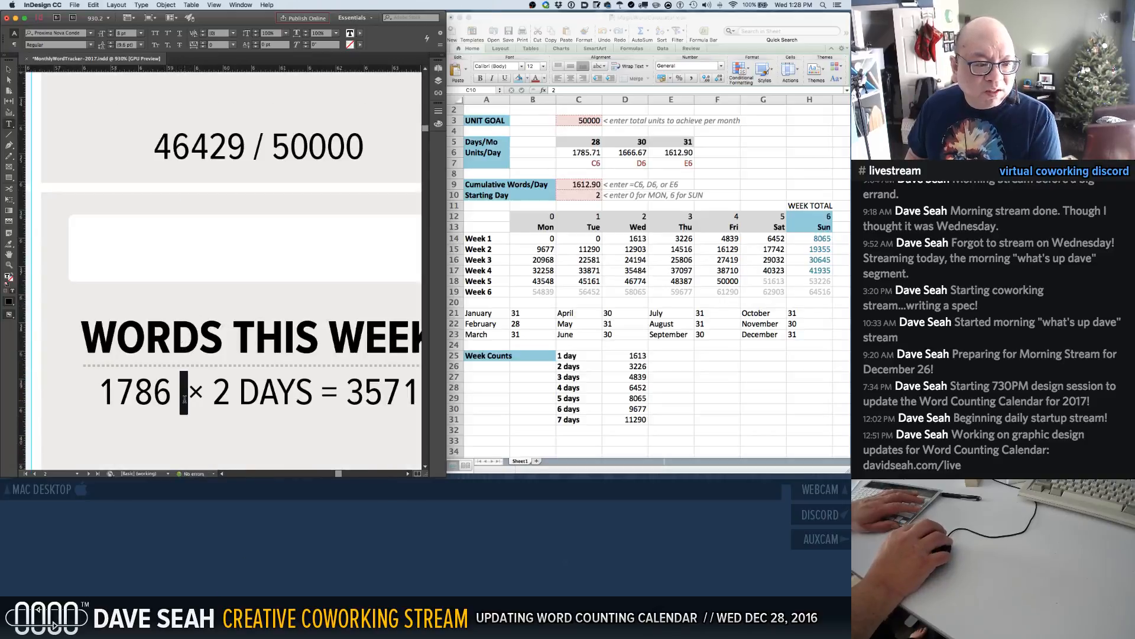
pyautogui.press('BackSpace')
pyautogui.scroll(-5, 189, 361)
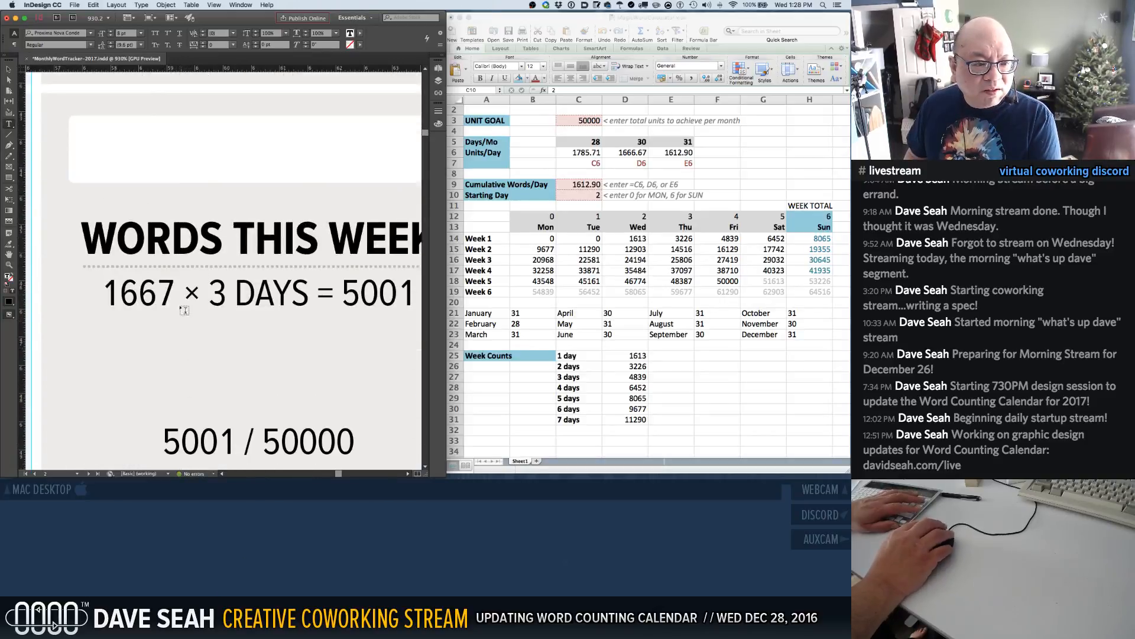
pyautogui.moveTo(177, 293); pyautogui.dragTo(184, 294)
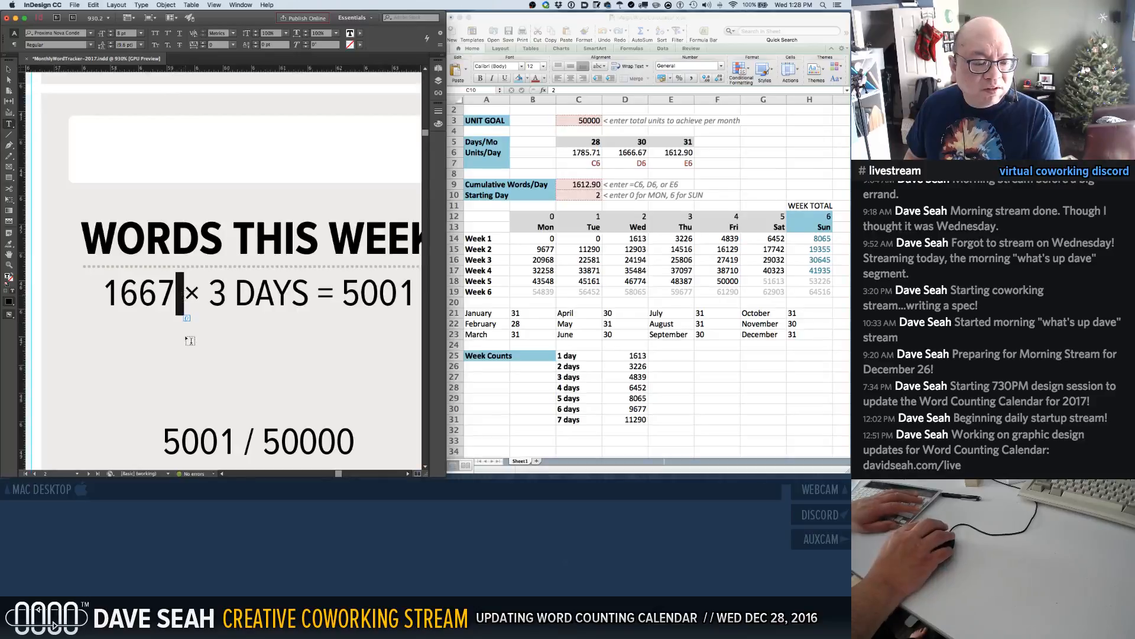
pyautogui.press('BackSpace')
# Set March's first weekly calculation to 5 days with a total of 8065, and the full-week totals below it to 11290
pyautogui.press('super+1')
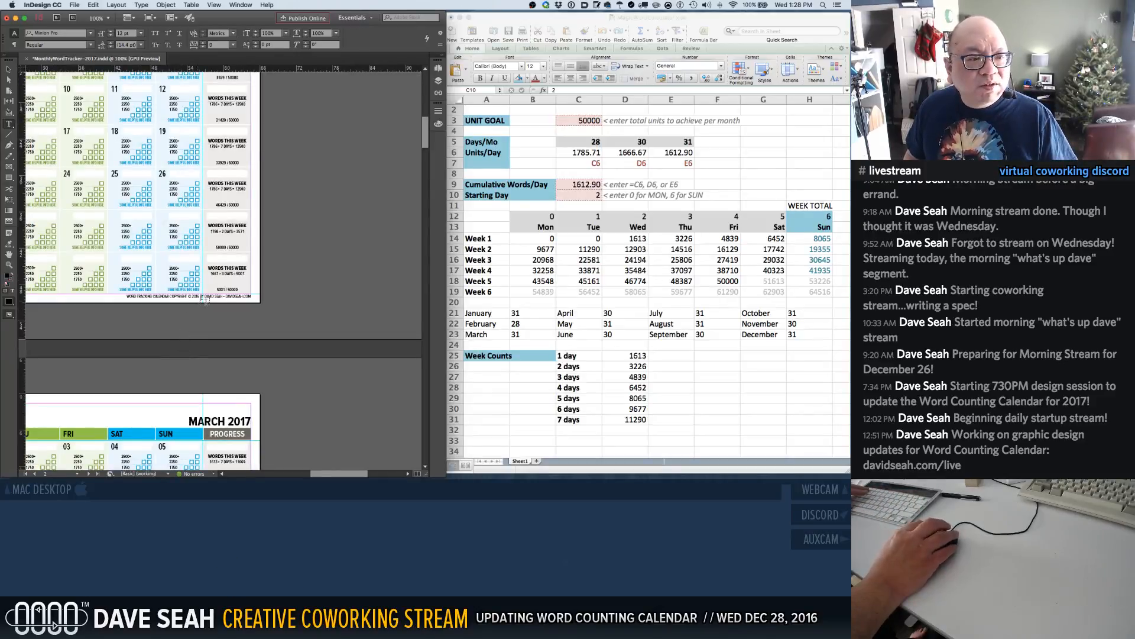
pyautogui.click(195, 319)
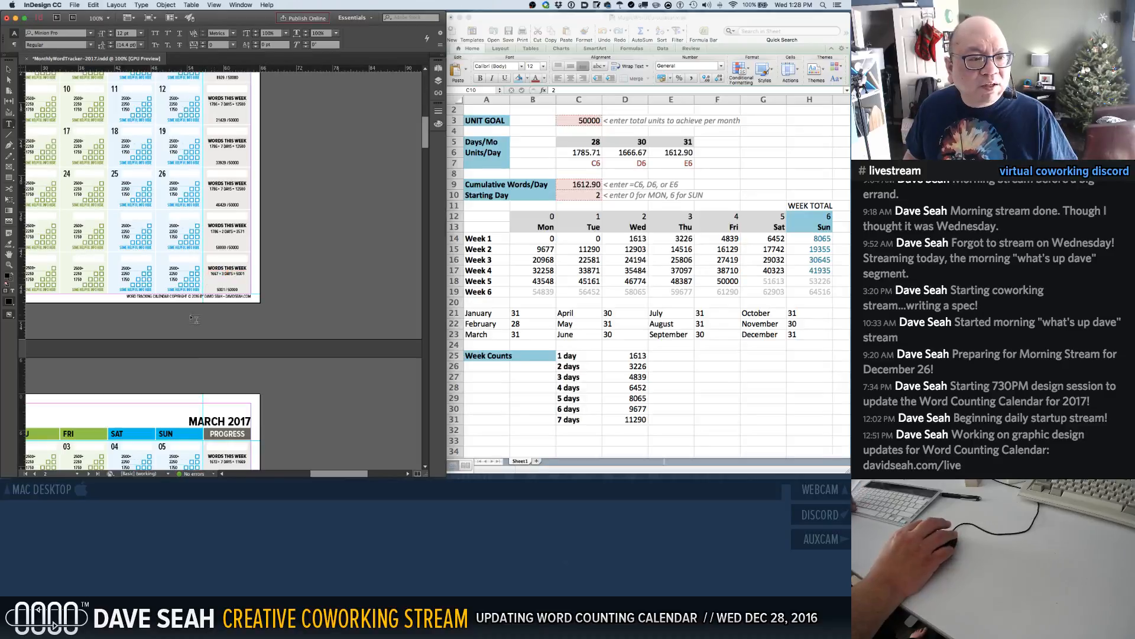
pyautogui.keyDown('alt'); pyautogui.click(231, 319); pyautogui.keyUp('alt')
pyautogui.moveTo(172, 310); pyautogui.dragTo(274, 126)
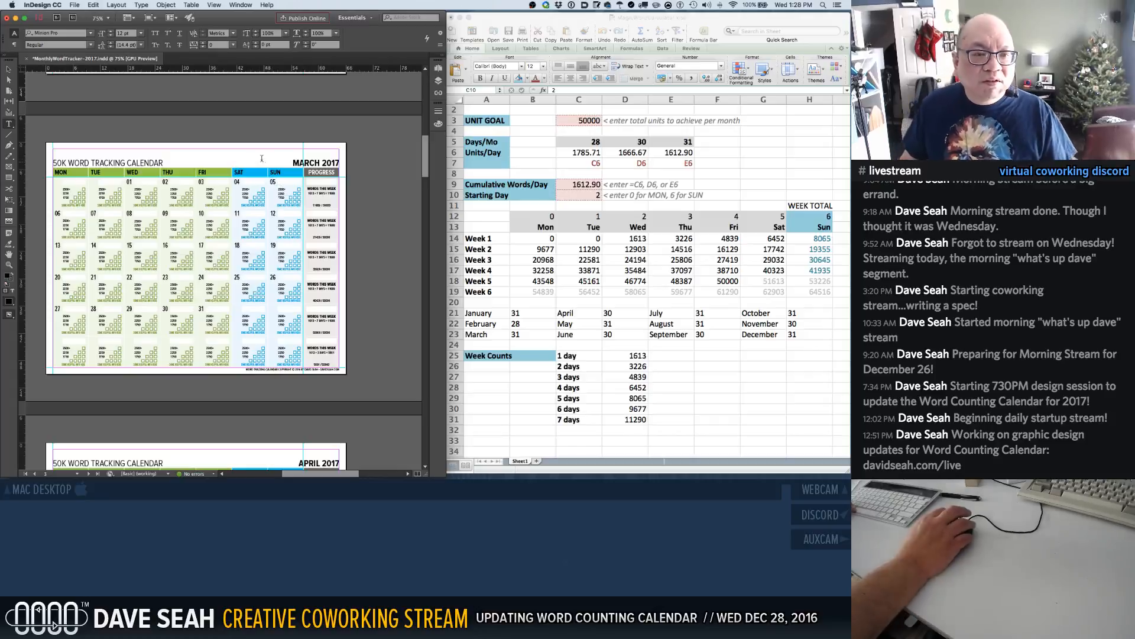
pyautogui.press('super+equal')
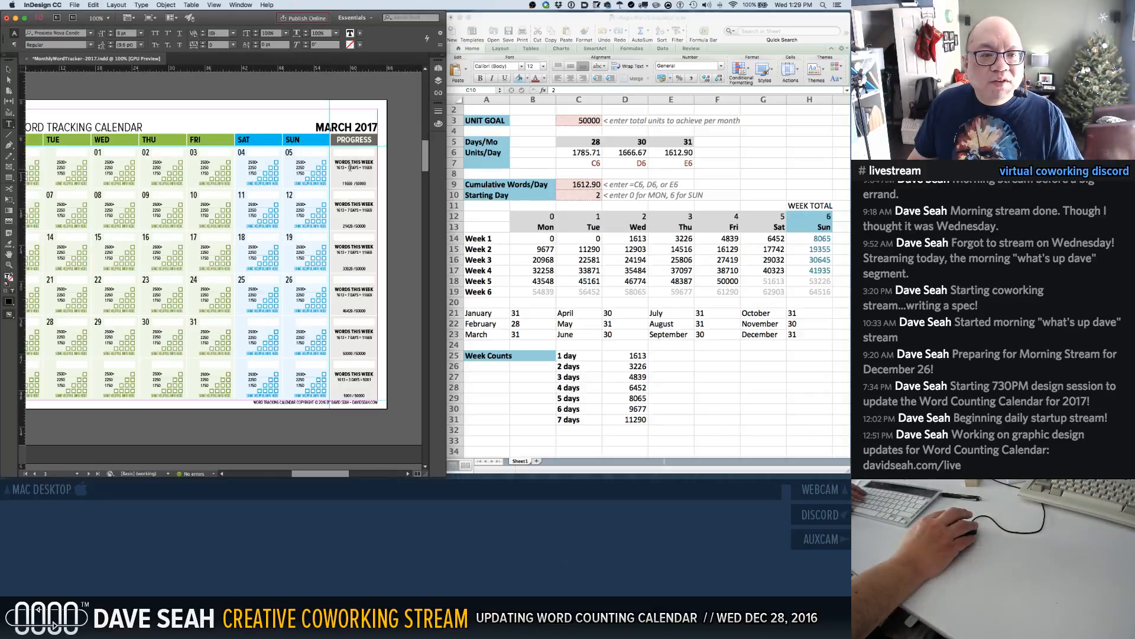
pyautogui.click(350, 168)
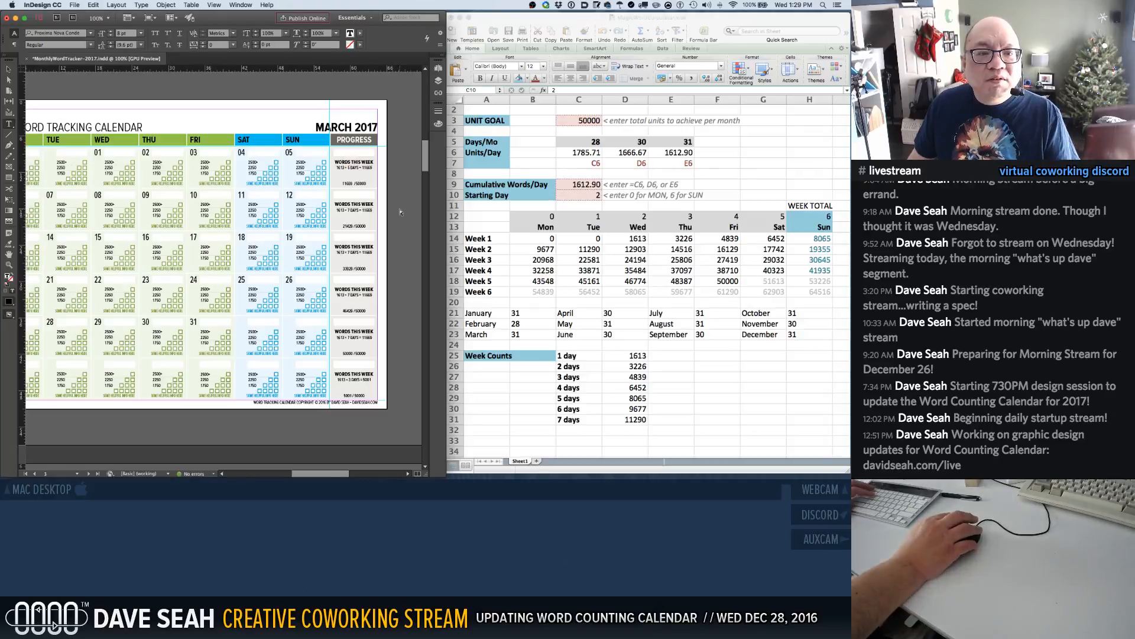
pyautogui.click(368, 167)
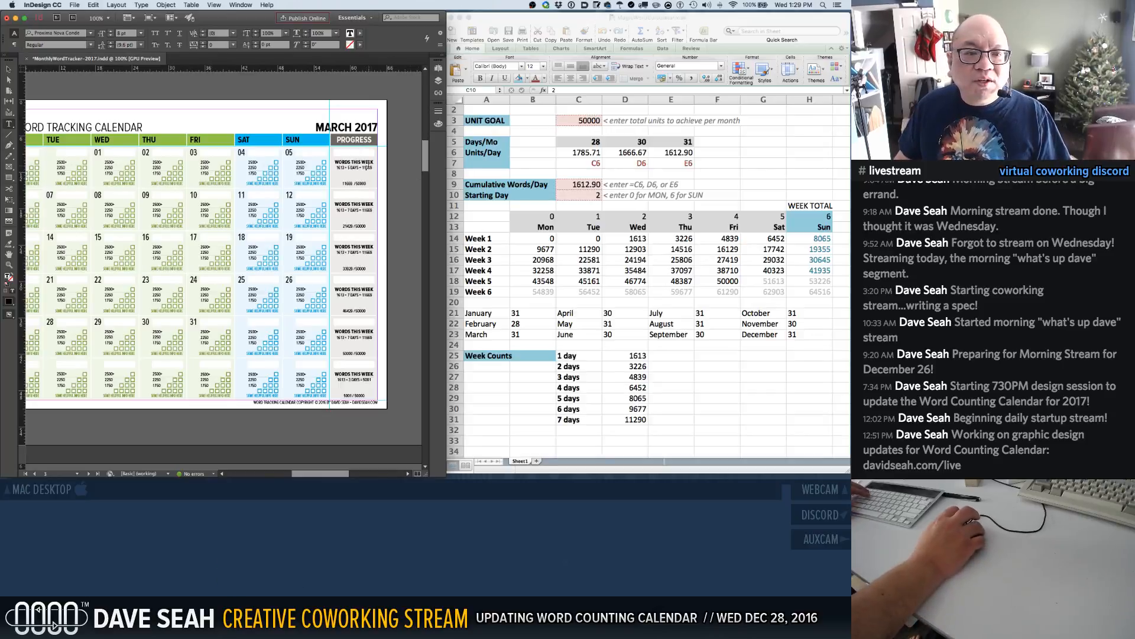
pyautogui.write('8065')
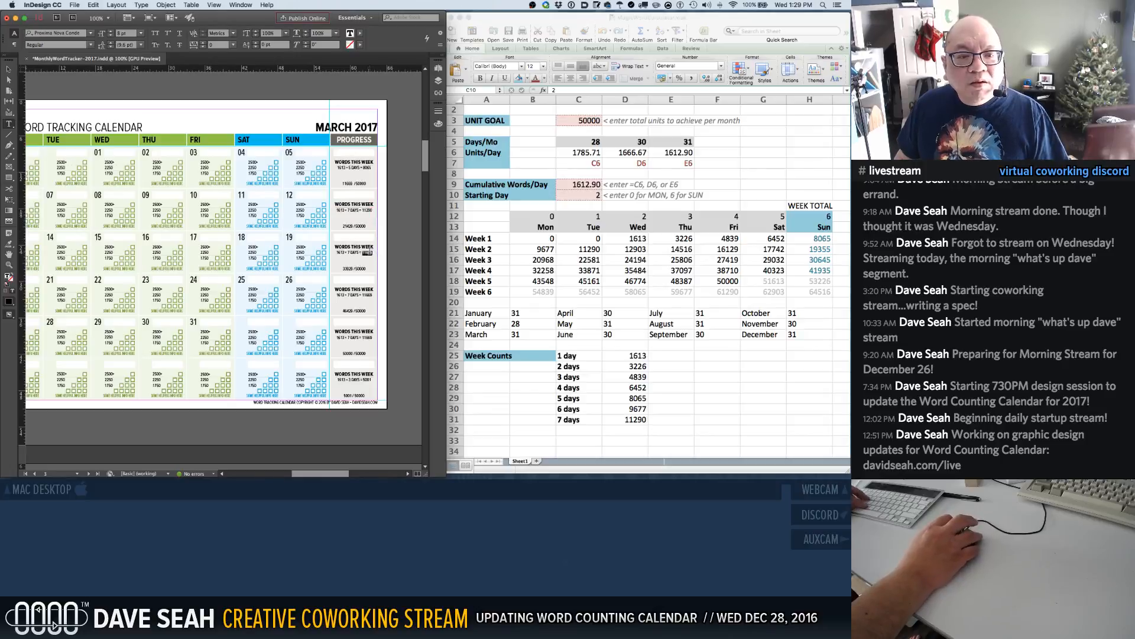
pyautogui.write('11290')
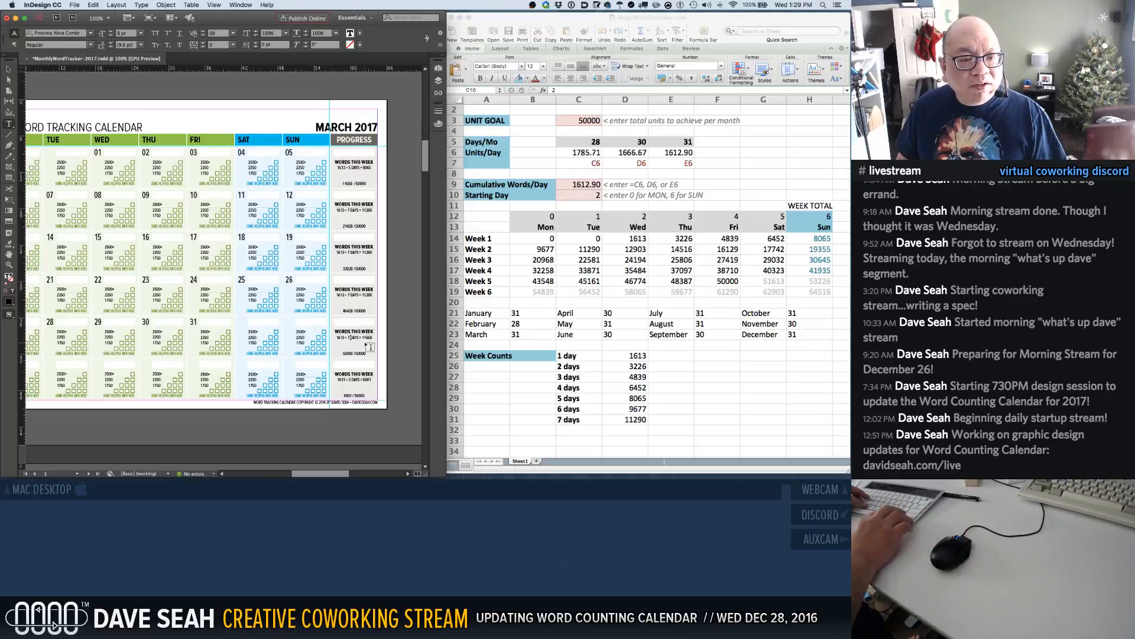
# Set March's fifth-week calculation in the PROGRESS column to 5 days with a total of 8065
pyautogui.press('Right')
pyautogui.hotkey('shift', 'Left')
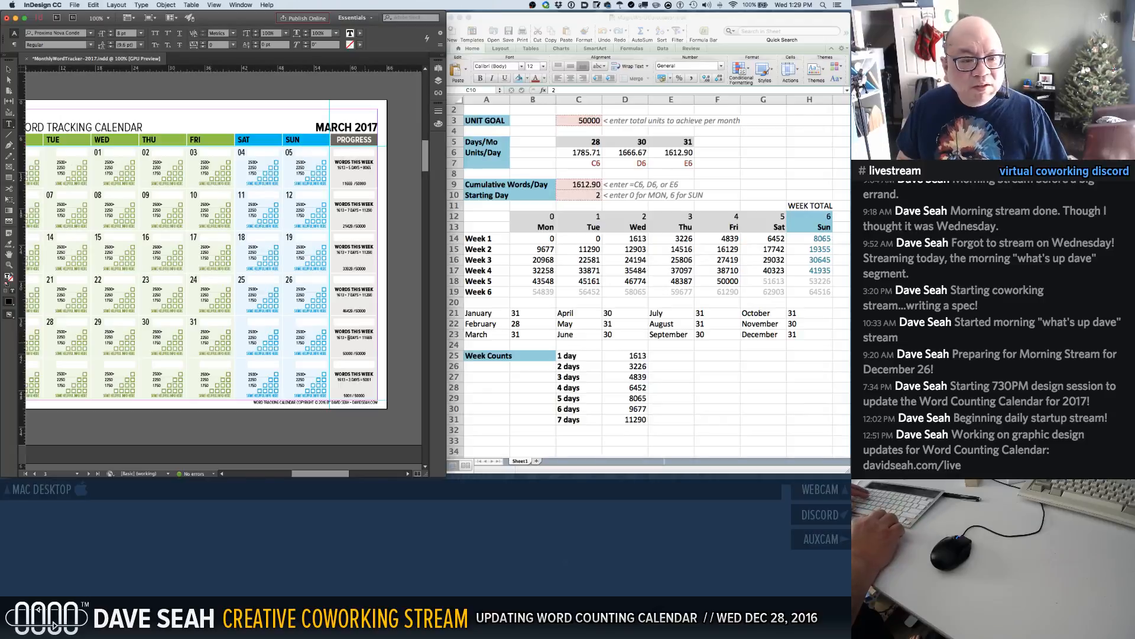
pyautogui.write('5')
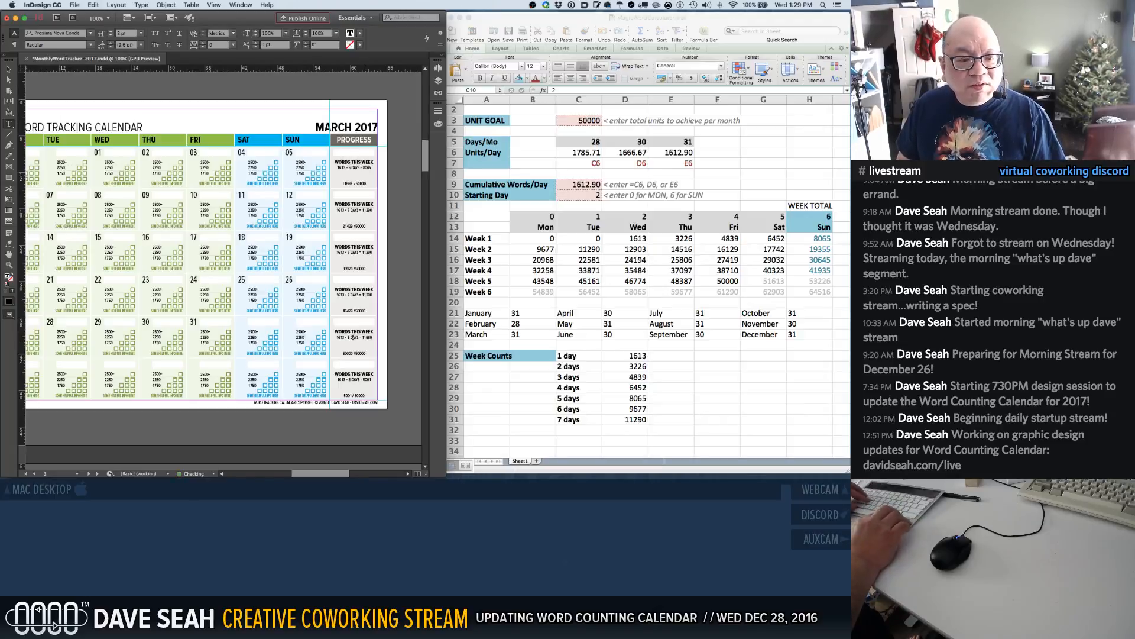
pyautogui.press('Right')
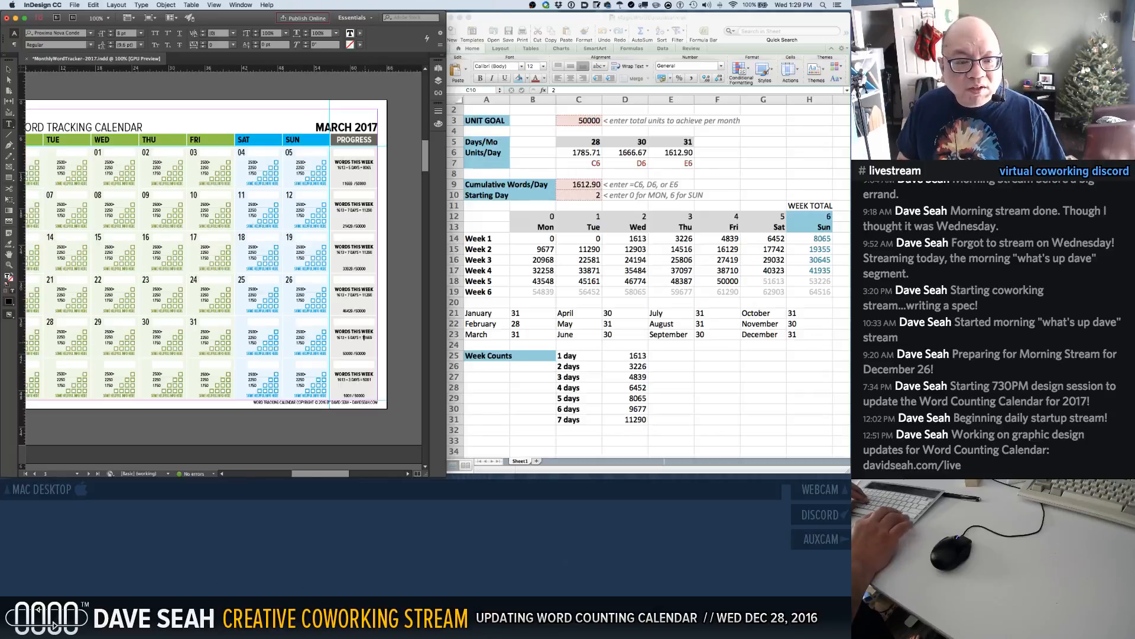
pyautogui.doubleClick(365, 337)
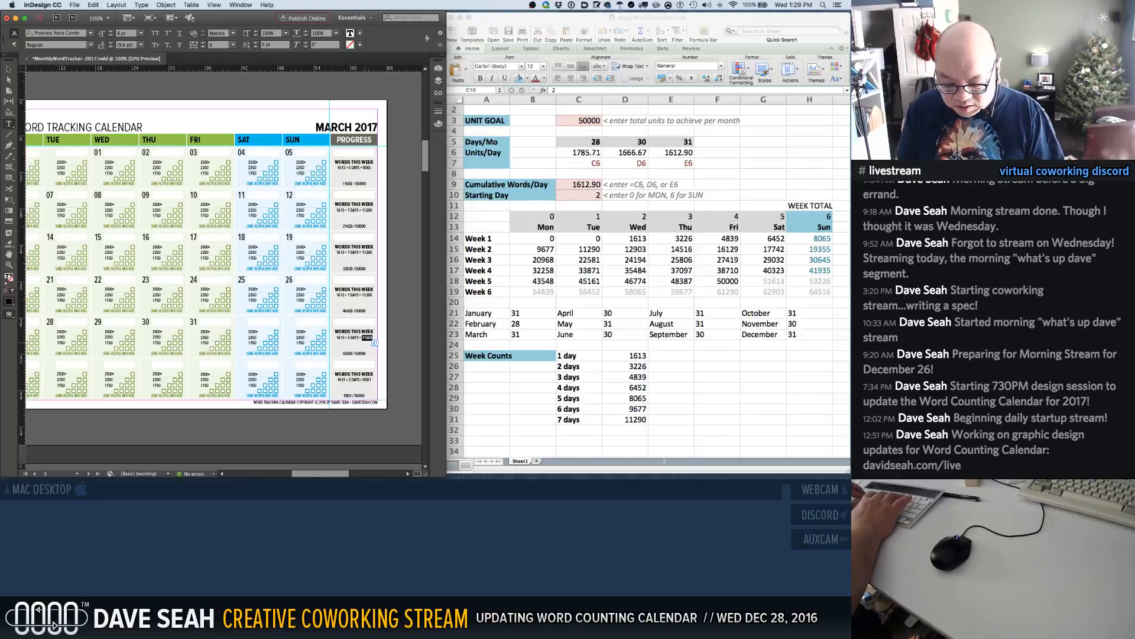
pyautogui.press('Right')
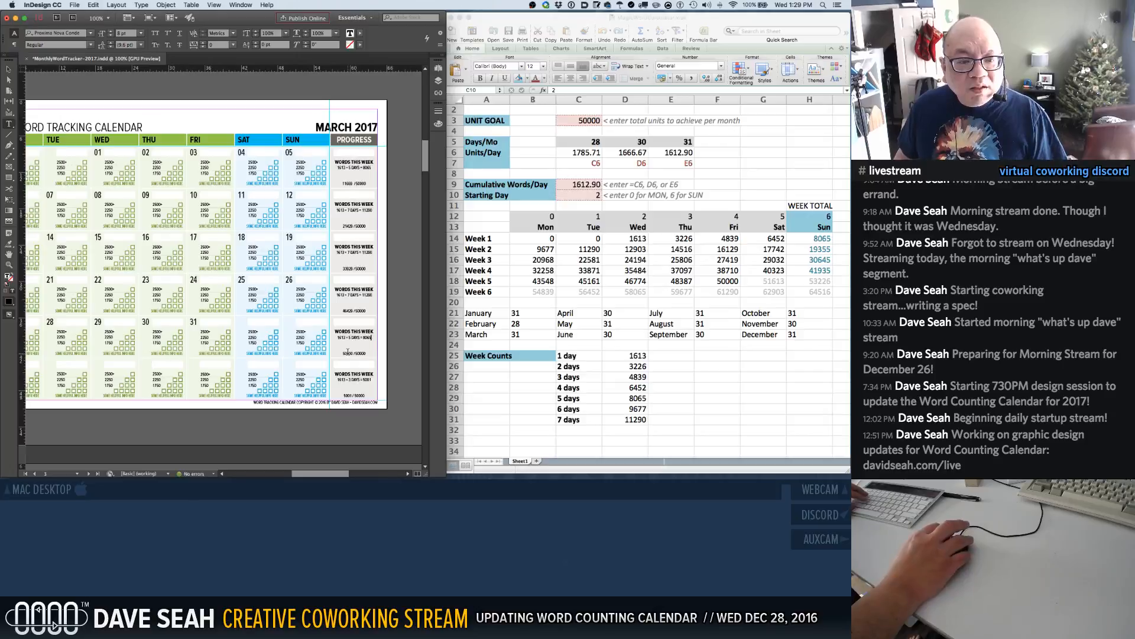
# Set March's cumulative totals for the first four weeks to 8065, 19355, 30645 and 41935
pyautogui.click(401, 358)
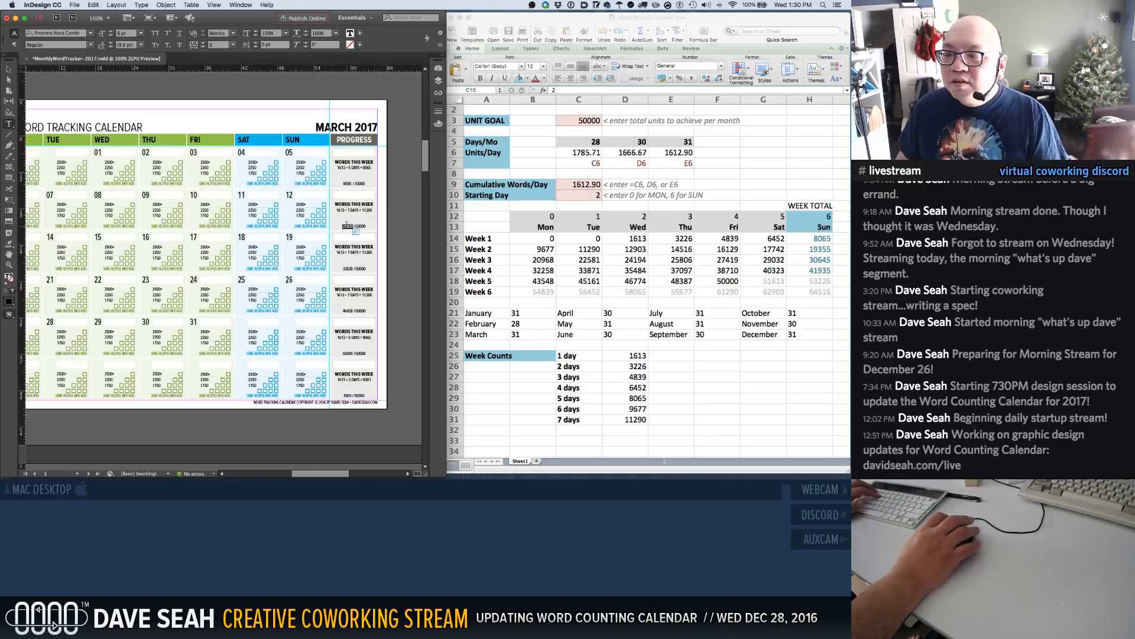
pyautogui.write('19355 ')
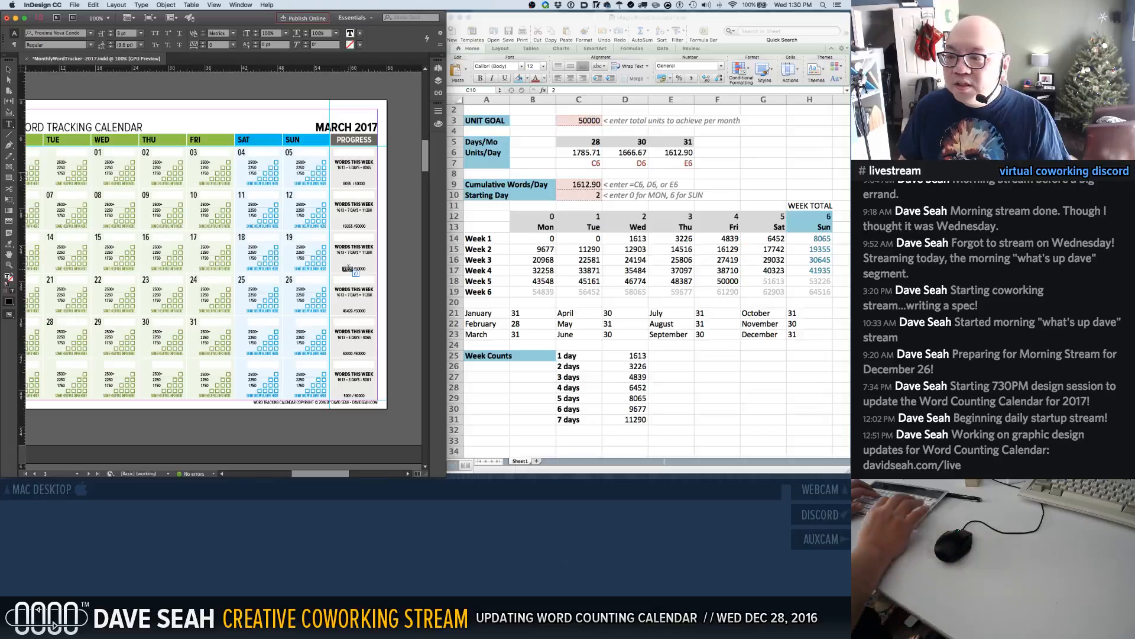
pyautogui.write('30645')
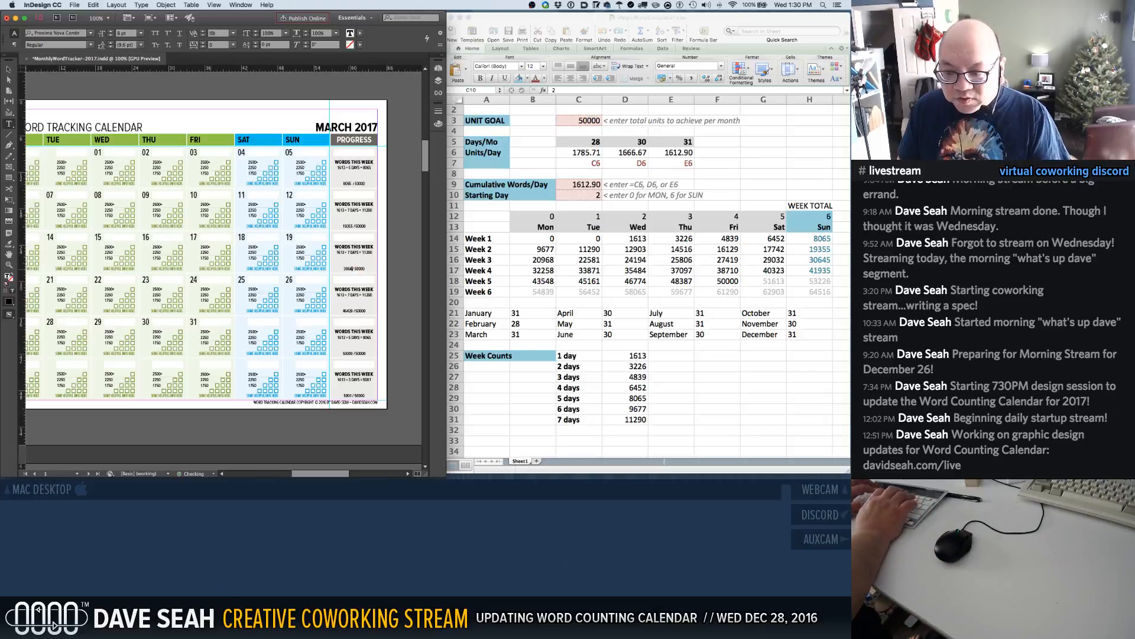
pyautogui.doubleClick(346, 309)
pyautogui.write('41935')
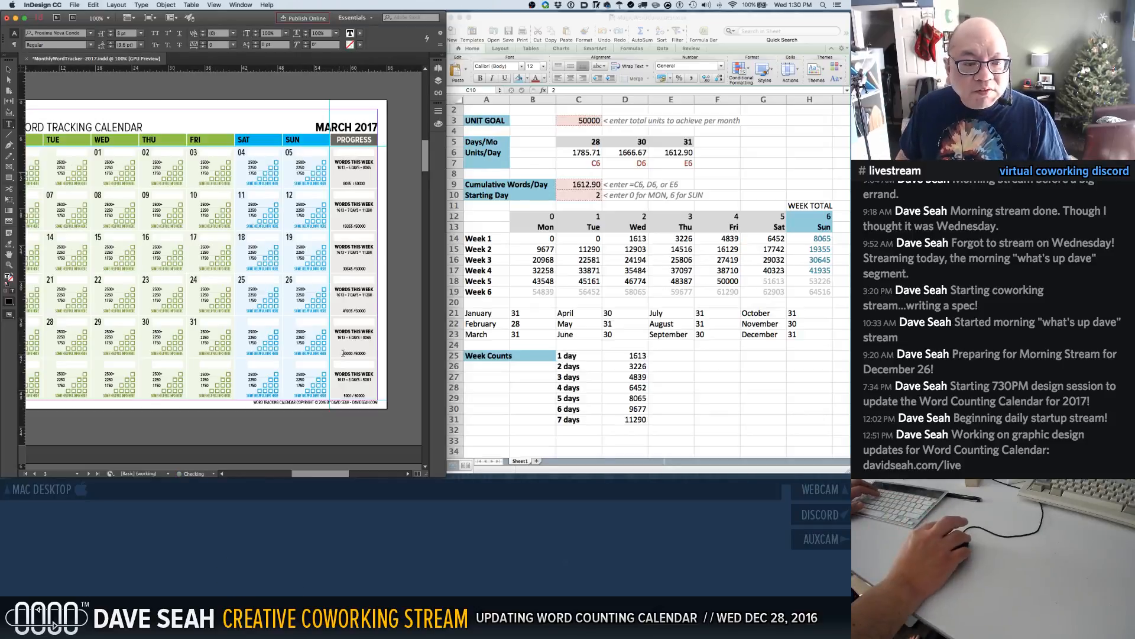
pyautogui.click(406, 367)
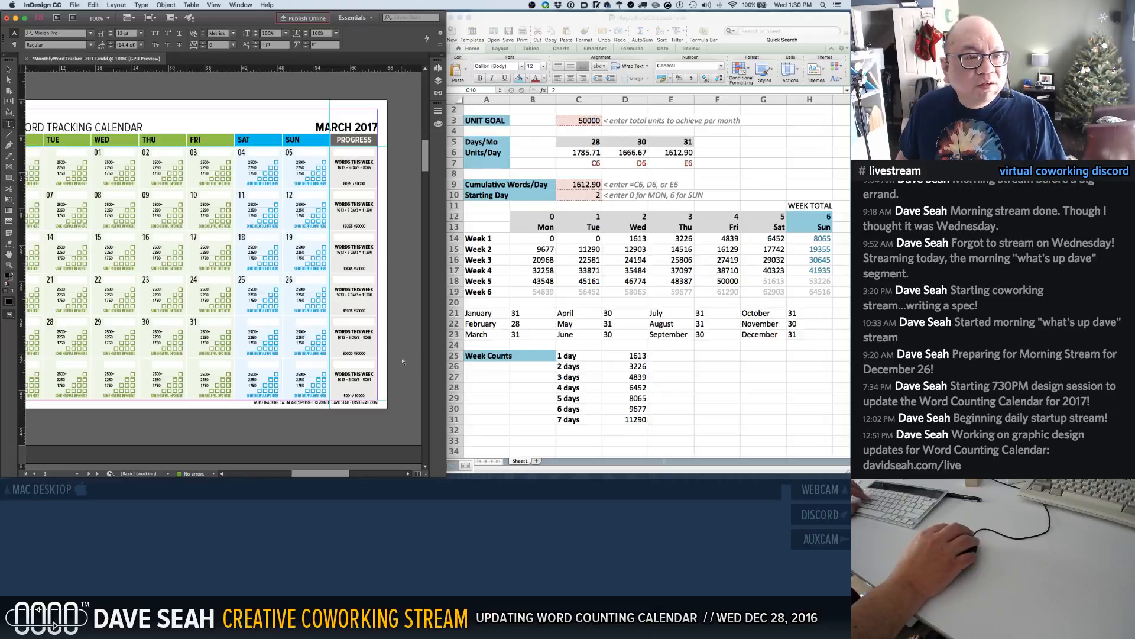
# Set up the Excel calculator for April 2017 with Cumulative Words/Day as =D6 and Starting Day as 5
pyautogui.scroll(-5, 401, 358)
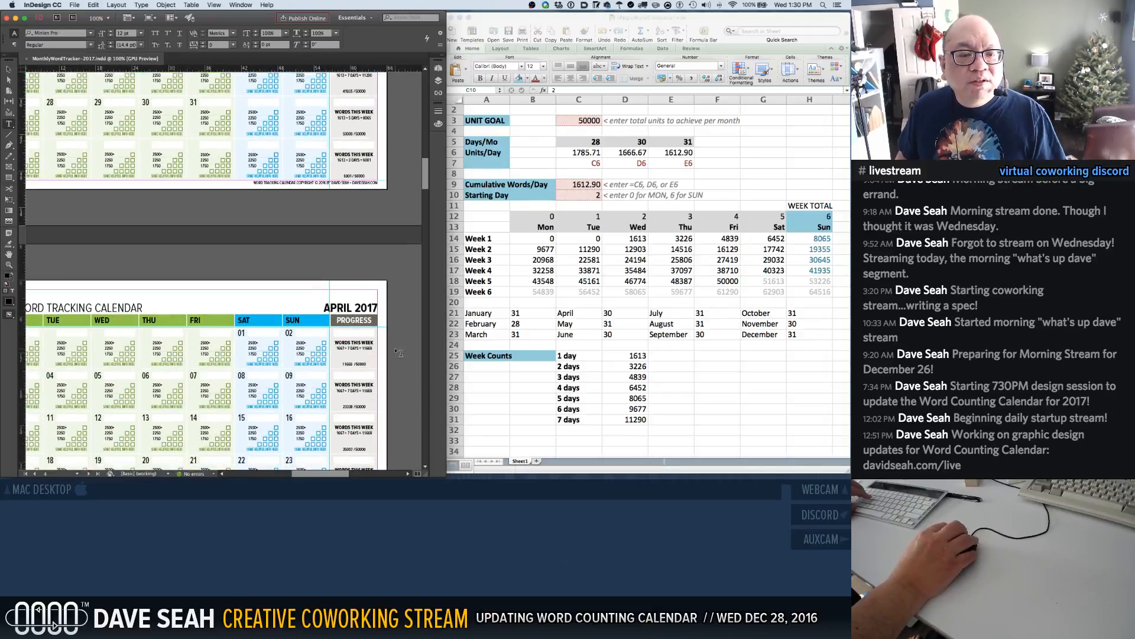
pyautogui.scroll(-2, 400, 353)
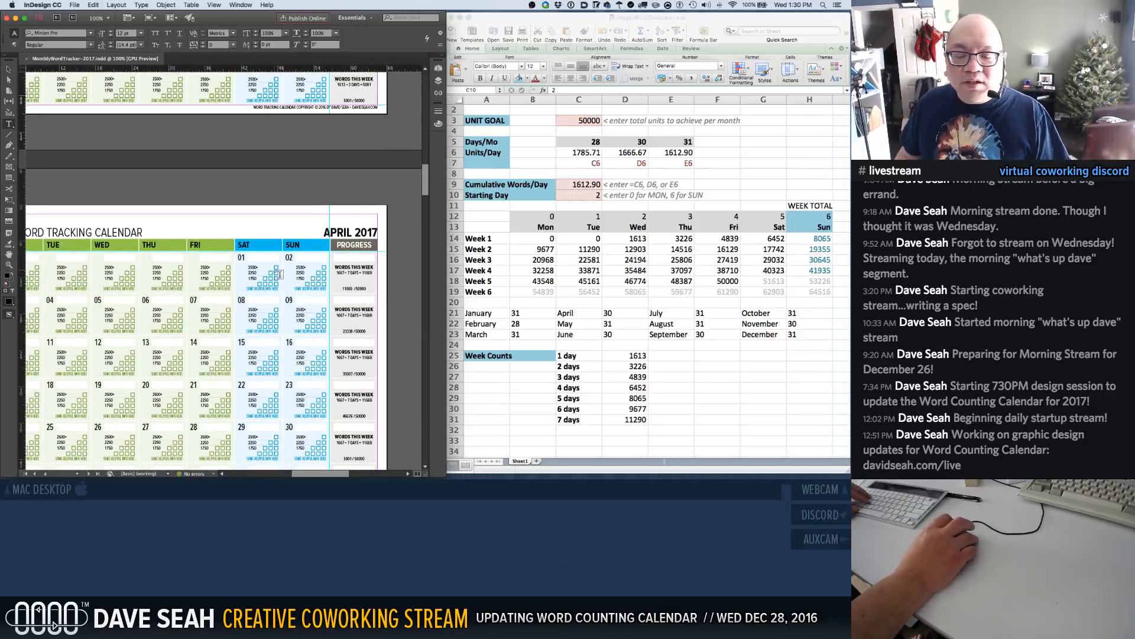
pyautogui.click(596, 196)
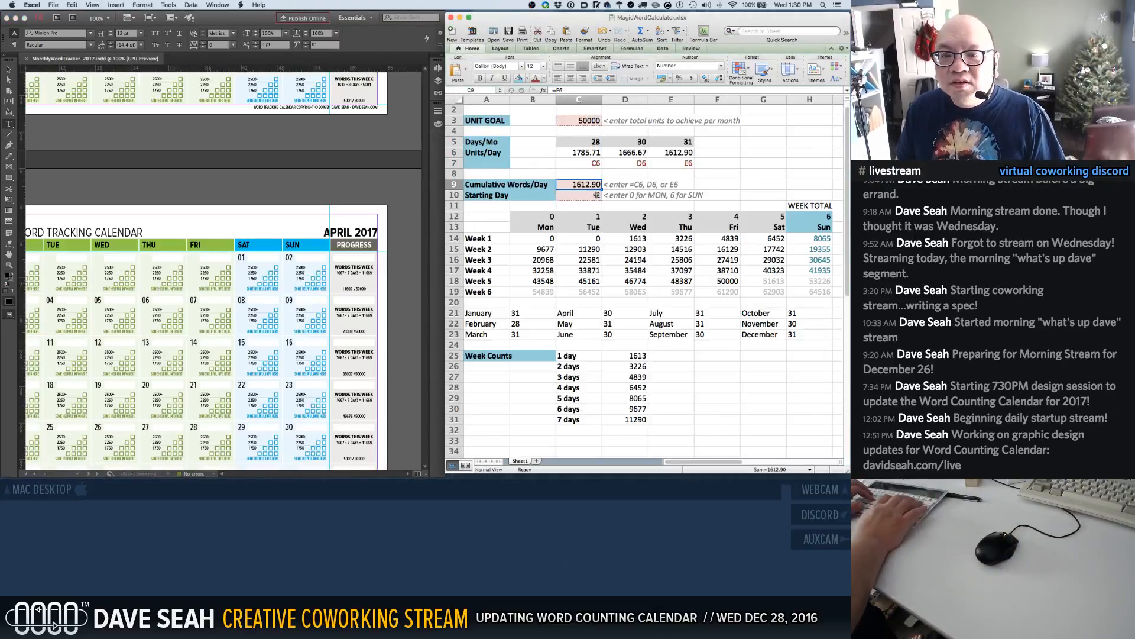
pyautogui.press('Up')
pyautogui.write('=DATE6')
pyautogui.press('Return')
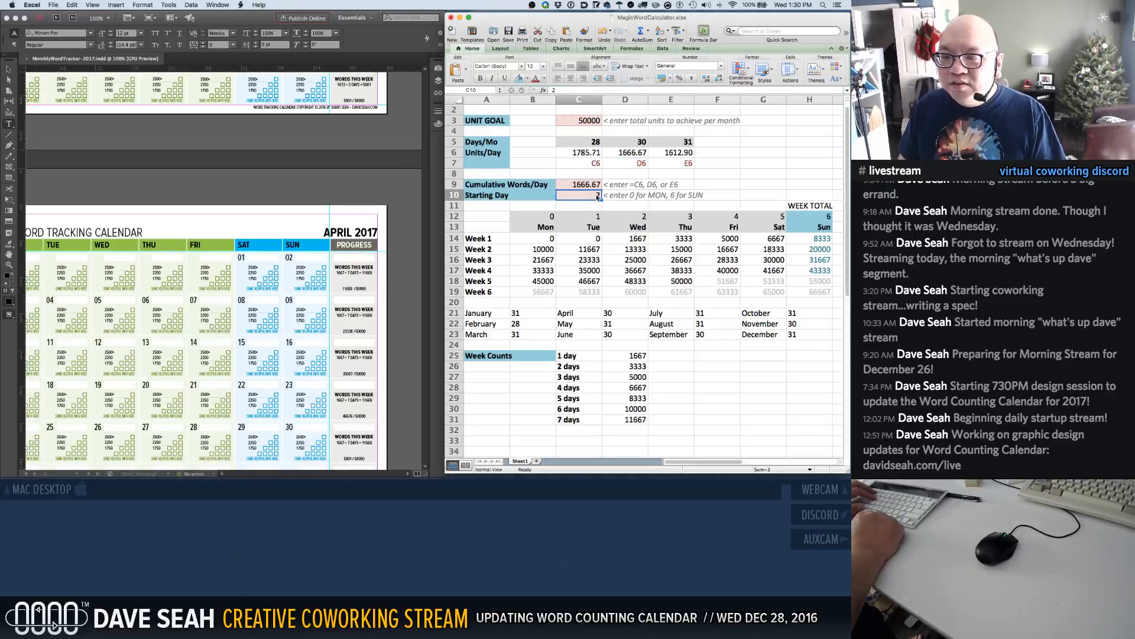
pyautogui.write('5')
pyautogui.press('Return')
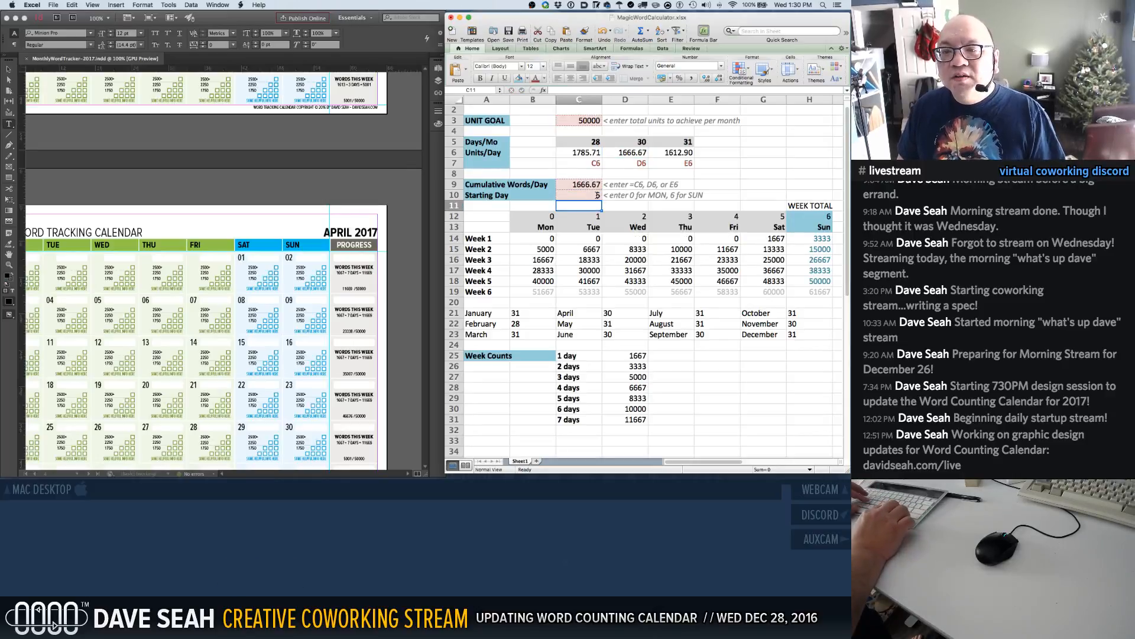
# Color the day index numbers 0 to 6 above the weekday names dark red
pyautogui.moveTo(533, 217); pyautogui.dragTo(819, 217)
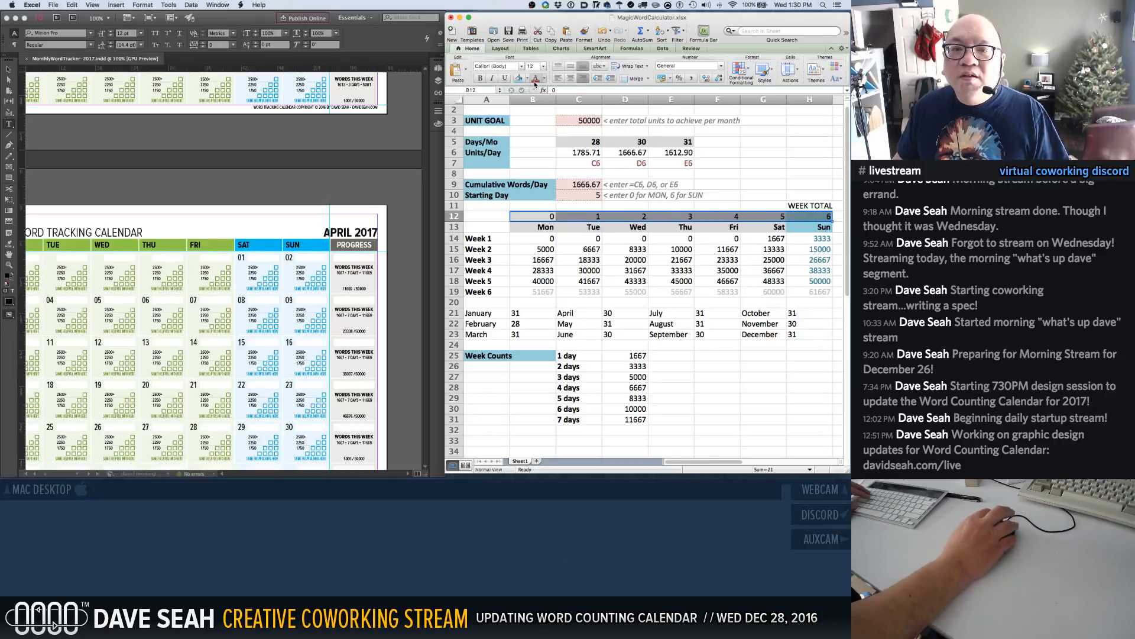
pyautogui.click(537, 163)
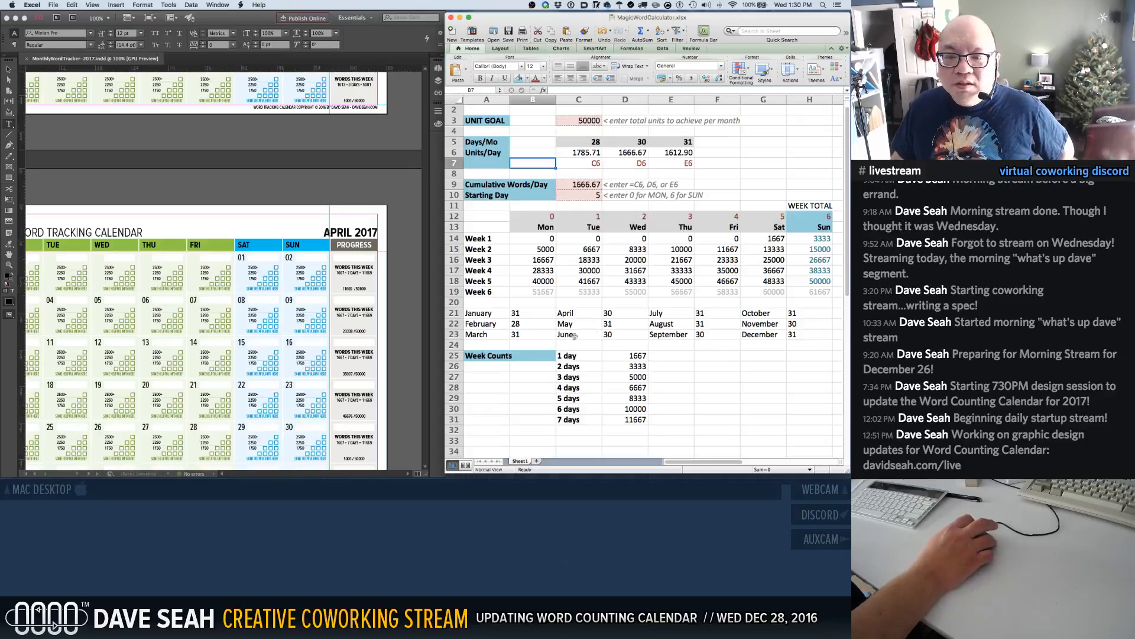
# Override April's master-page text frames in the PROGRESS column: calculations for the first five weeks and cumulative totals for the first four
pyautogui.click(346, 273)
pyautogui.click(346, 274)
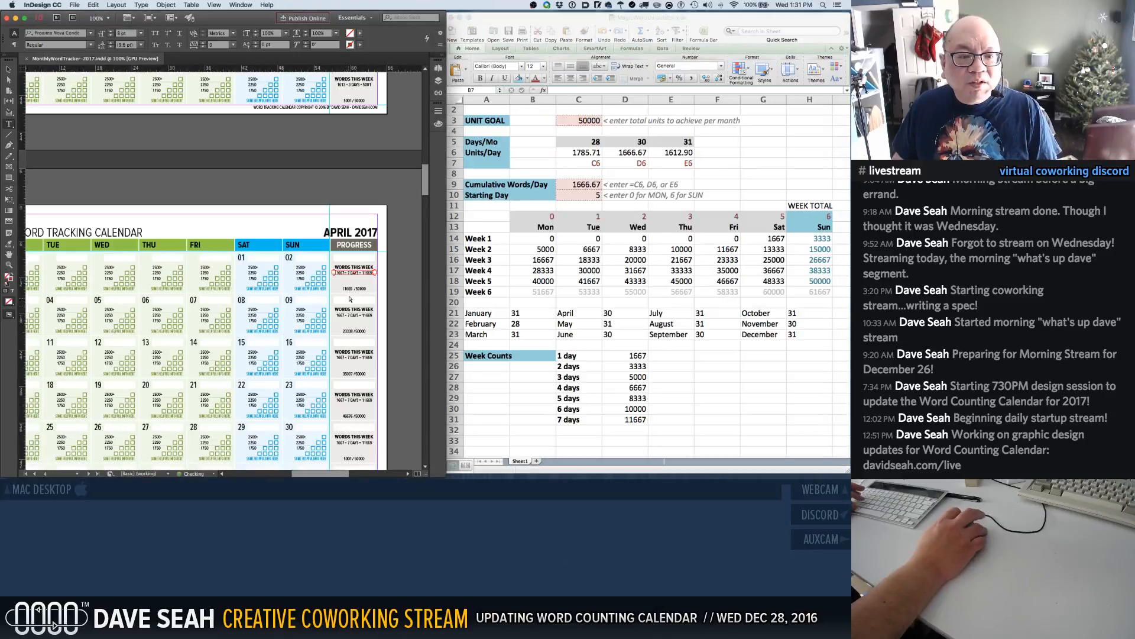
pyautogui.keyDown('shift'); pyautogui.keyDown('super'); pyautogui.click(356, 316); pyautogui.keyUp('super'); pyautogui.keyUp('shift')
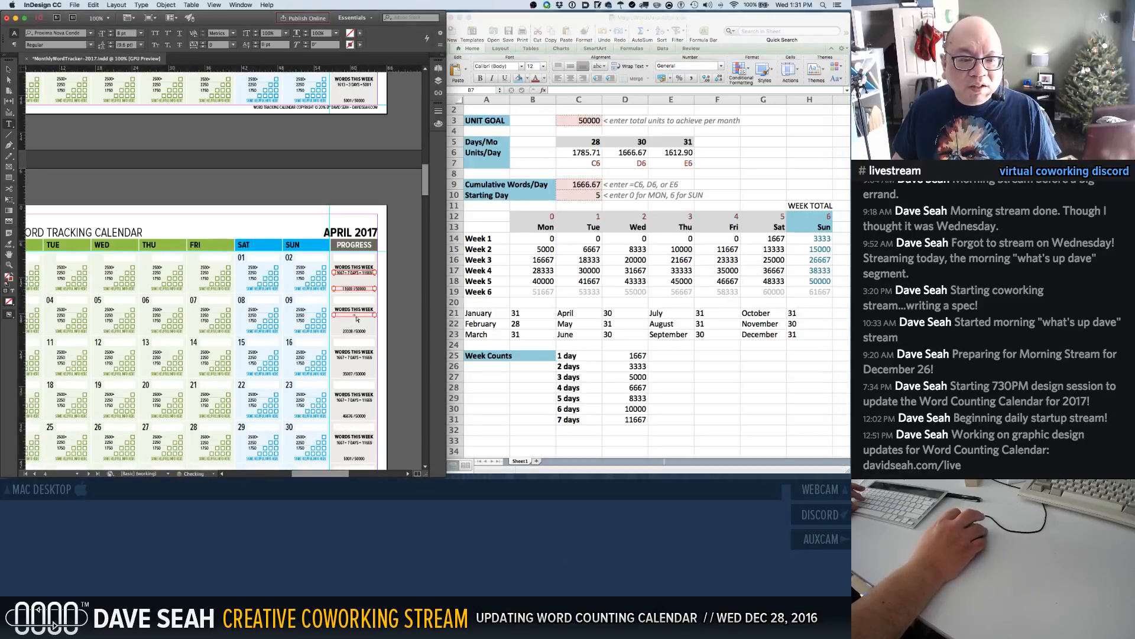
pyautogui.keyDown('shift'); pyautogui.keyDown('super'); pyautogui.click(356, 332); pyautogui.keyUp('super'); pyautogui.keyUp('shift')
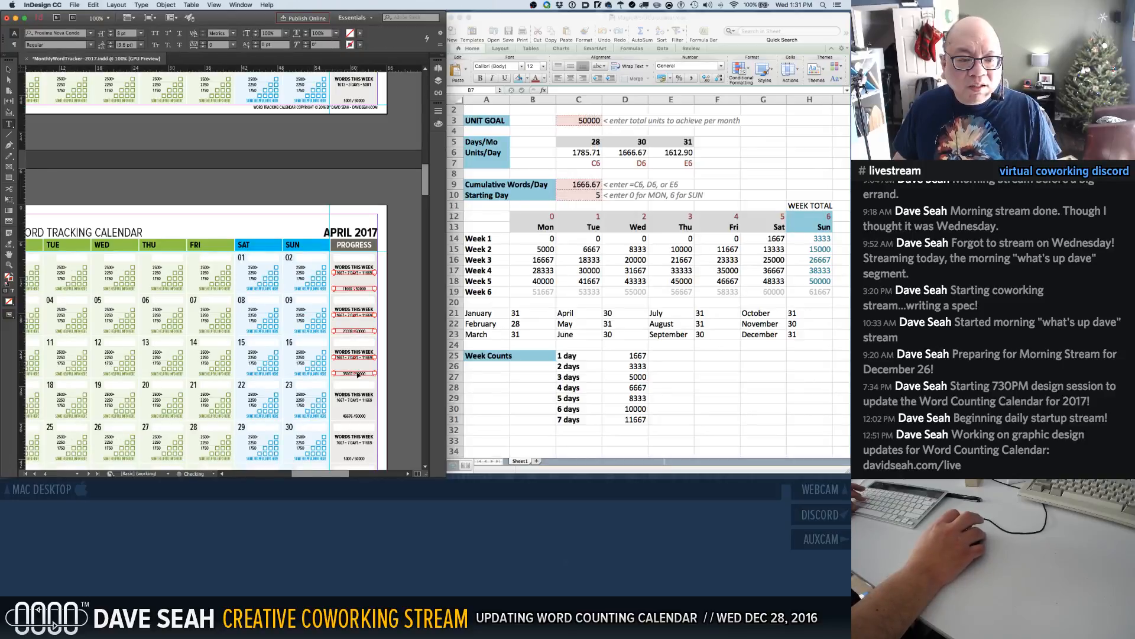
pyautogui.keyDown('shift'); pyautogui.keyDown('super'); pyautogui.click(353, 415); pyautogui.keyUp('super'); pyautogui.keyUp('shift')
pyautogui.scroll(-5, 354, 408)
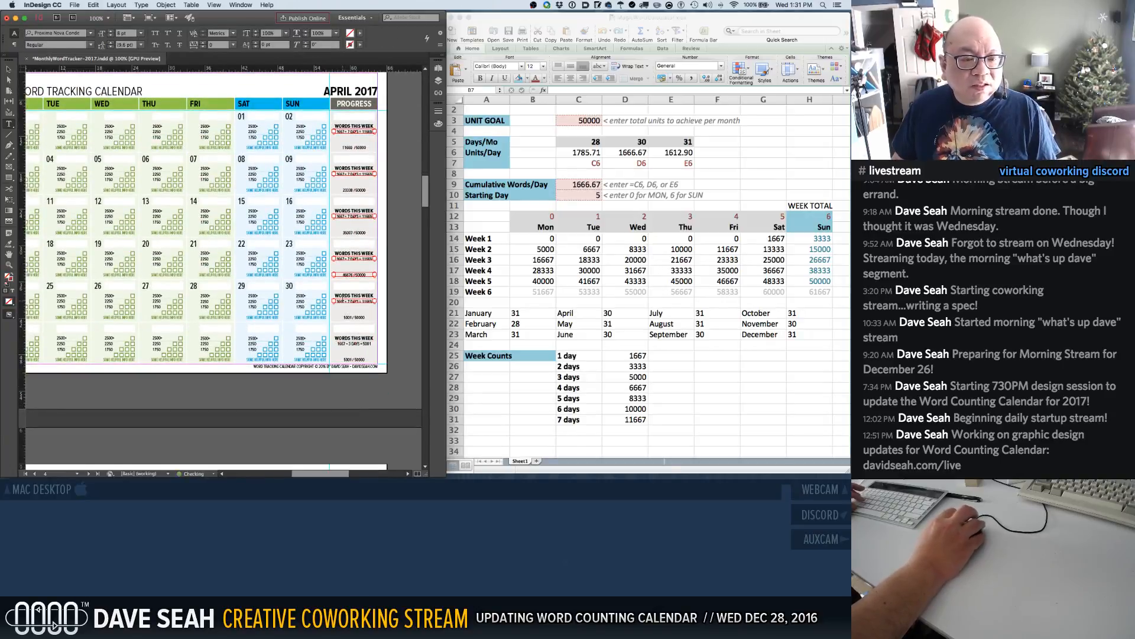
pyautogui.click(342, 300)
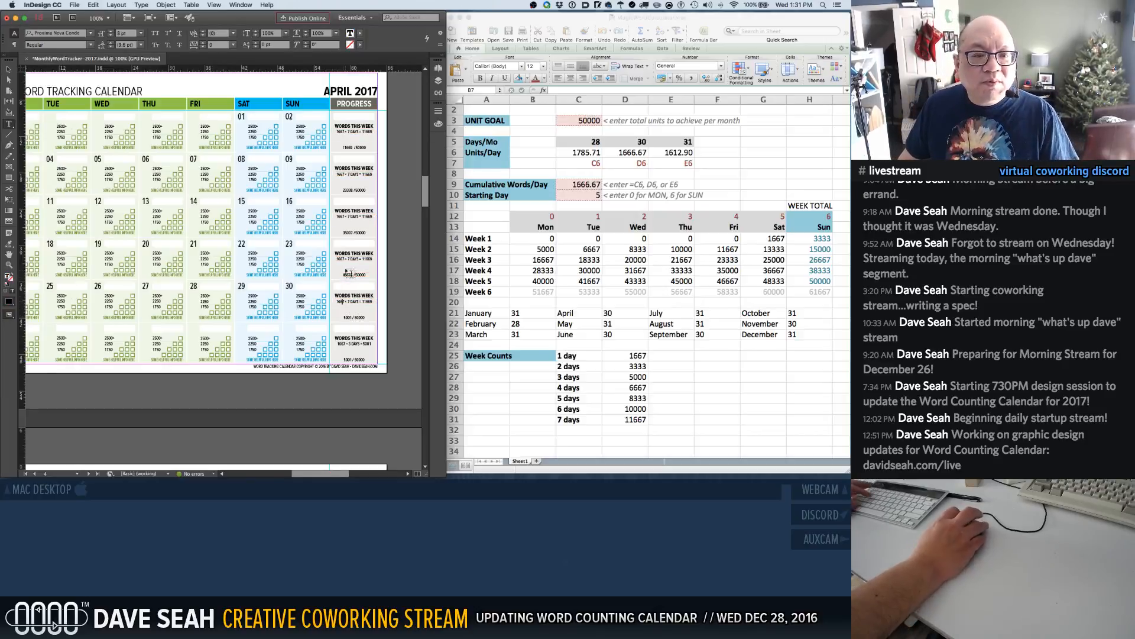
# Set April's first weekly calculation to 2 days with a total of 3333
pyautogui.click(349, 131)
pyautogui.press('BackSpace')
pyautogui.write('2')
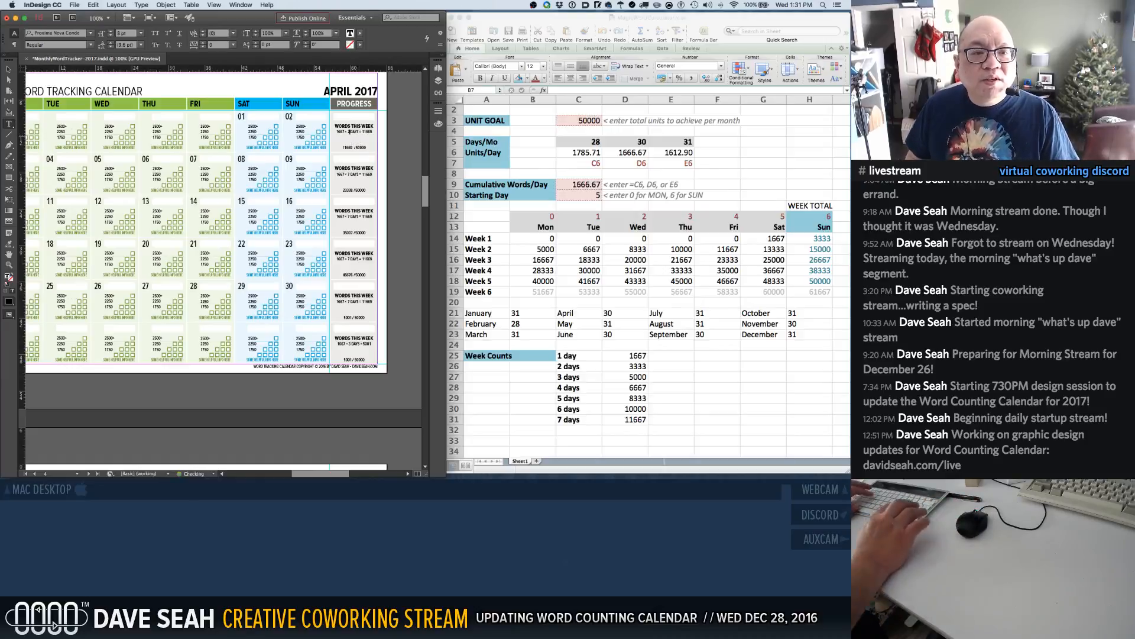
pyautogui.doubleClick(369, 131)
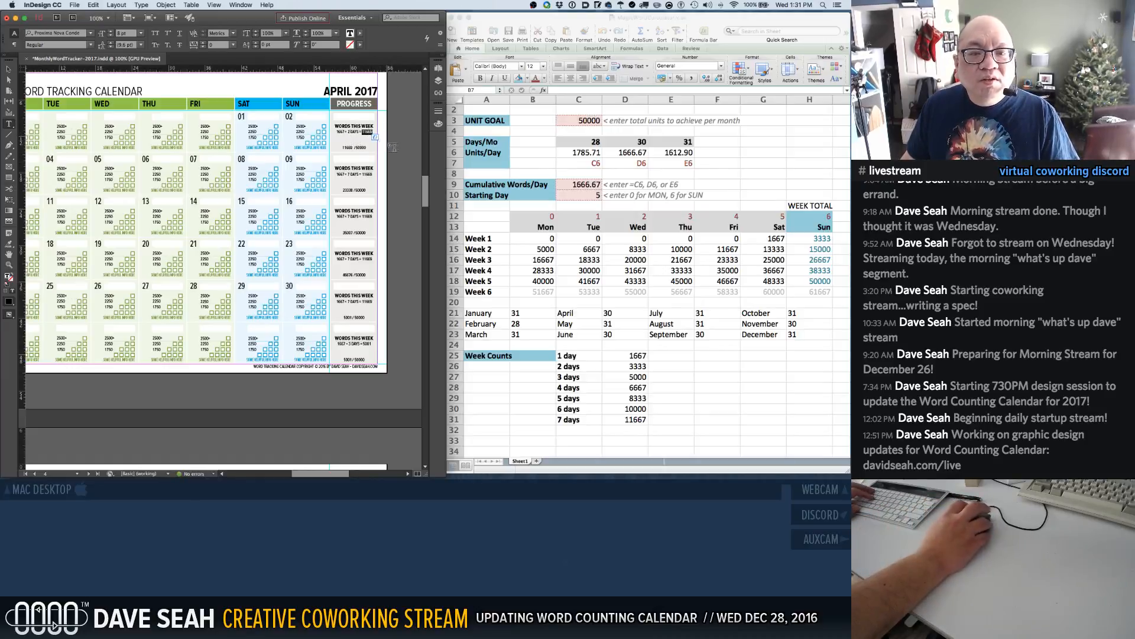
pyautogui.write('3333')
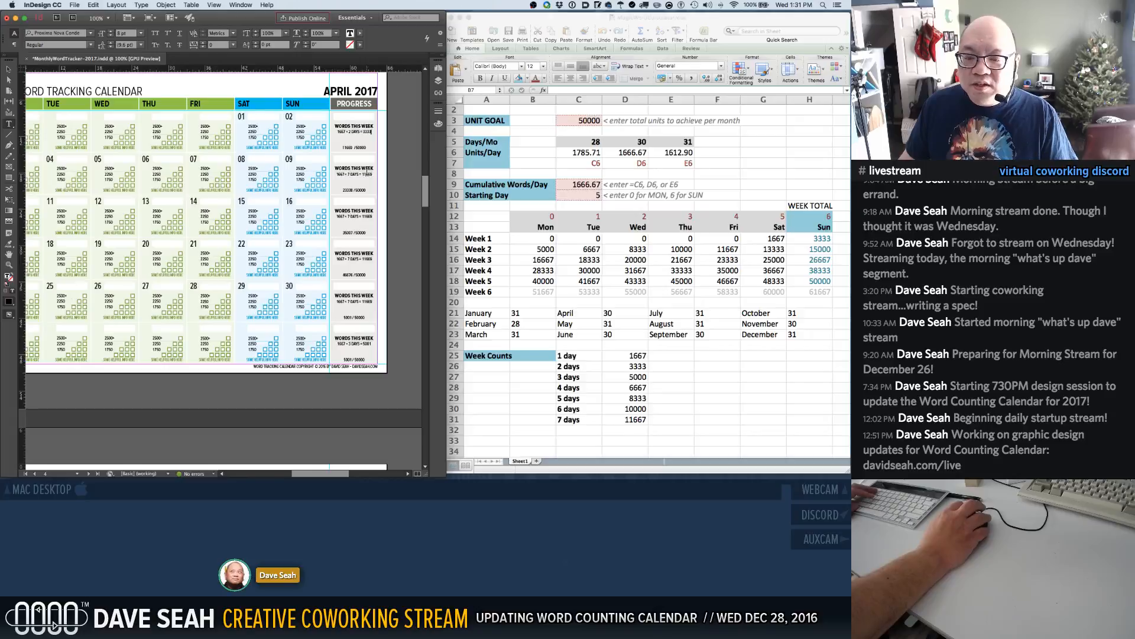
# Set the totals of April's 7-day weekly calculations, weeks two to five, to 11667
pyautogui.doubleClick(367, 174)
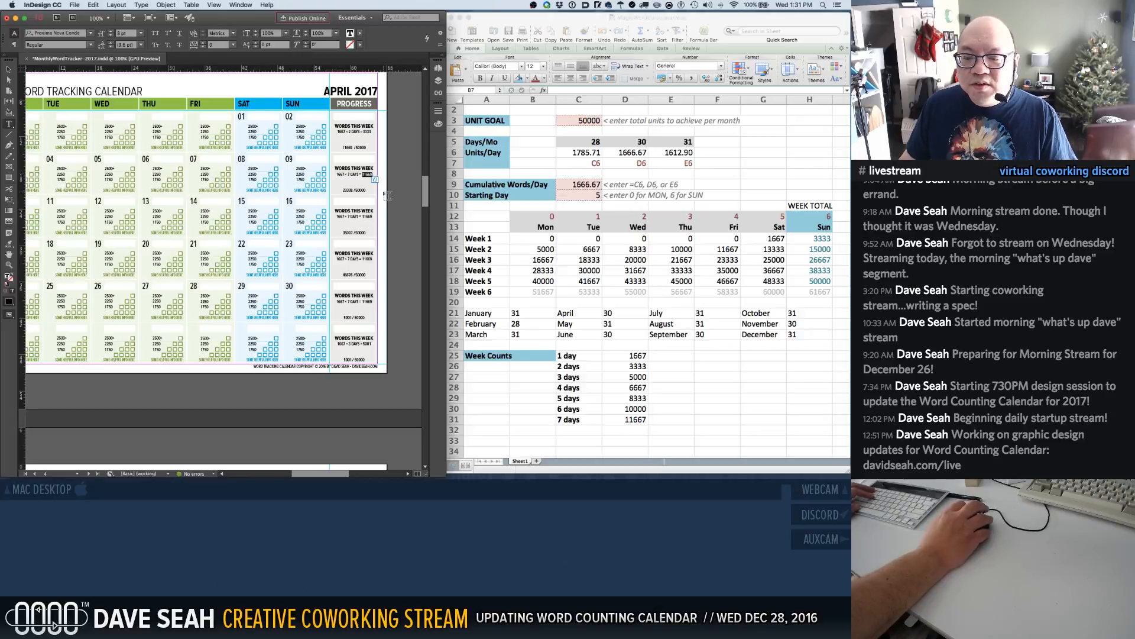
pyautogui.write('1166')
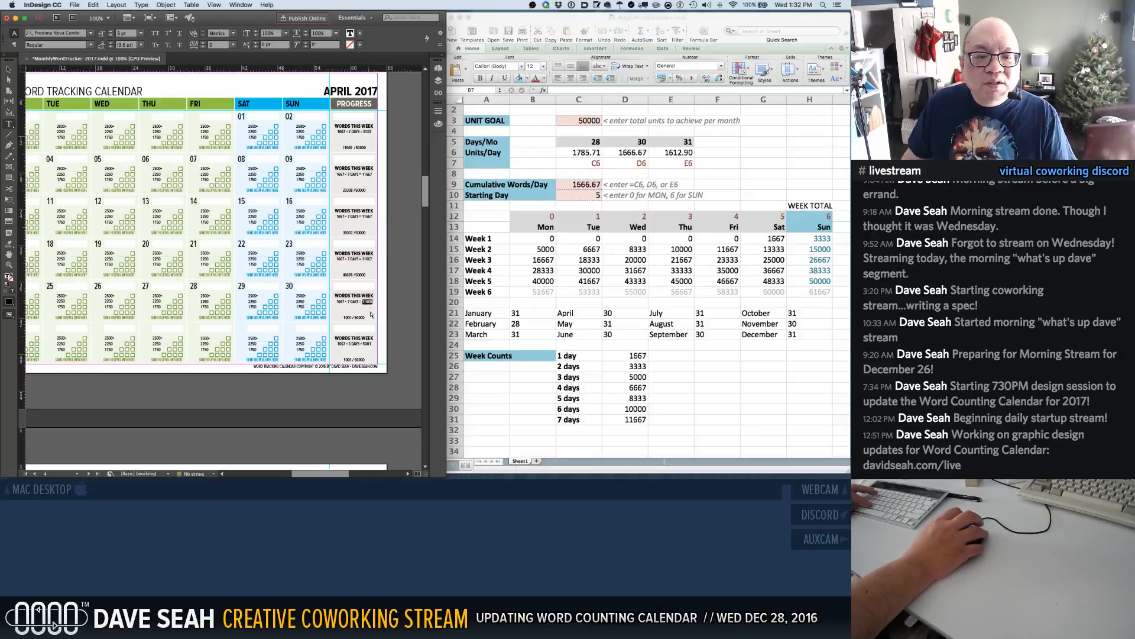
pyautogui.write('11667')
pyautogui.moveTo(380, 343); pyautogui.dragTo(367, 345)
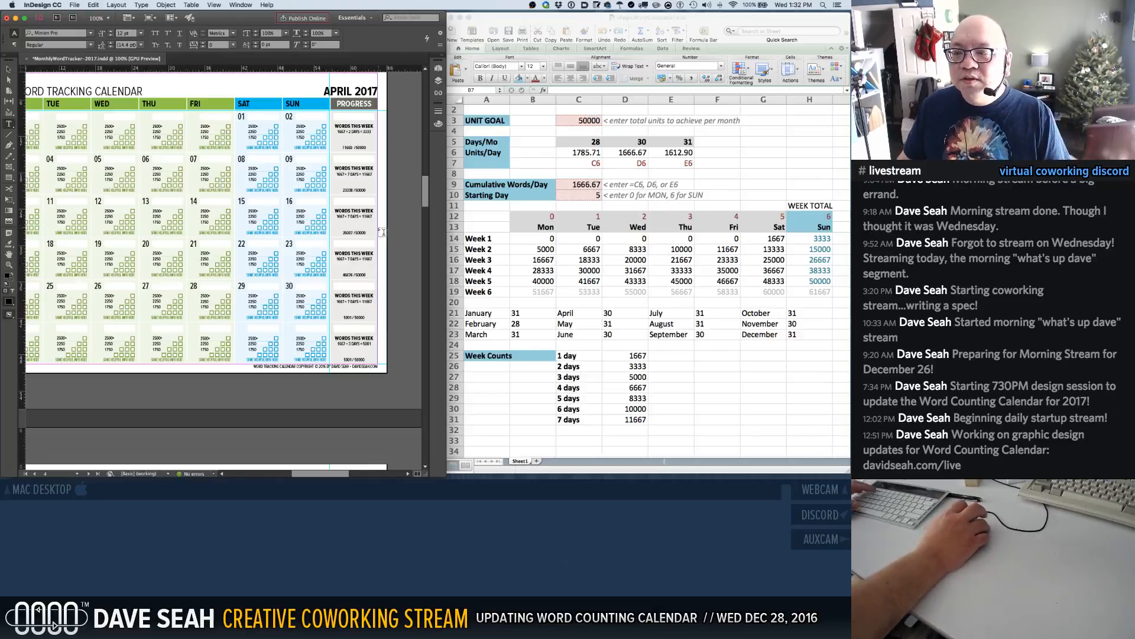
# Set April's cumulative totals for the first four weeks to 3333, 15000, 26667 and 38333
pyautogui.click(346, 147)
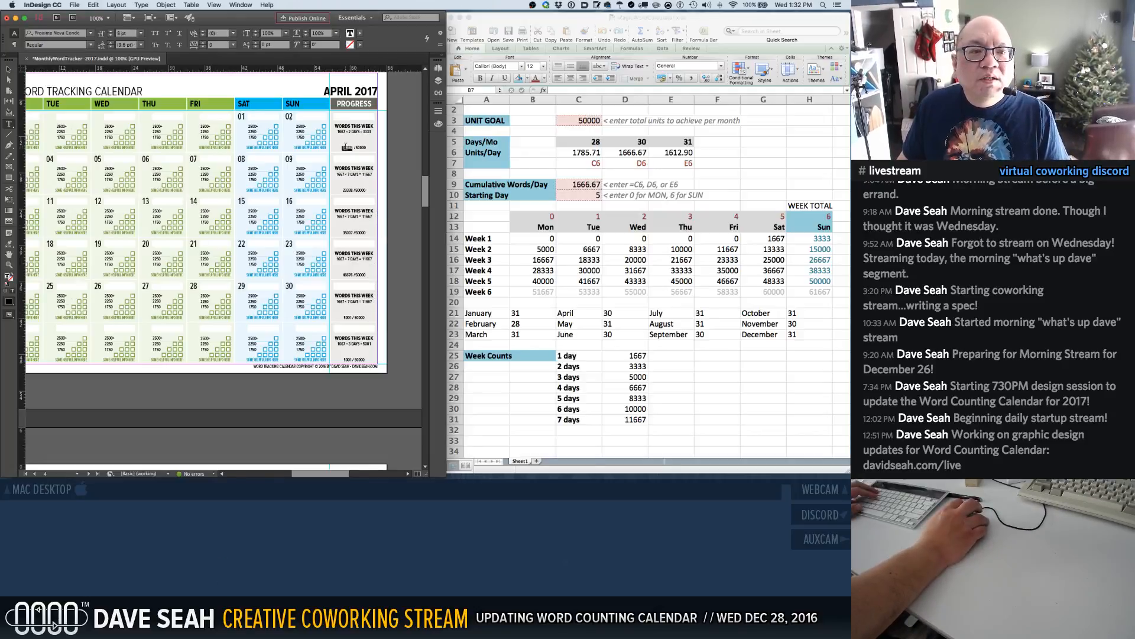
pyautogui.write('3333')
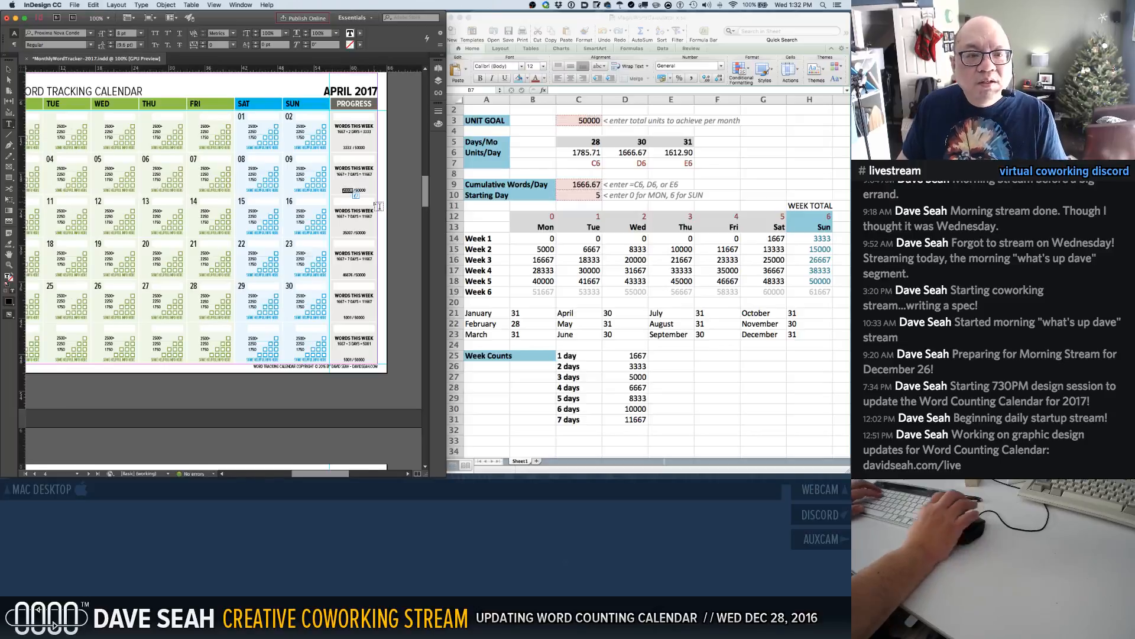
pyautogui.write('15000')
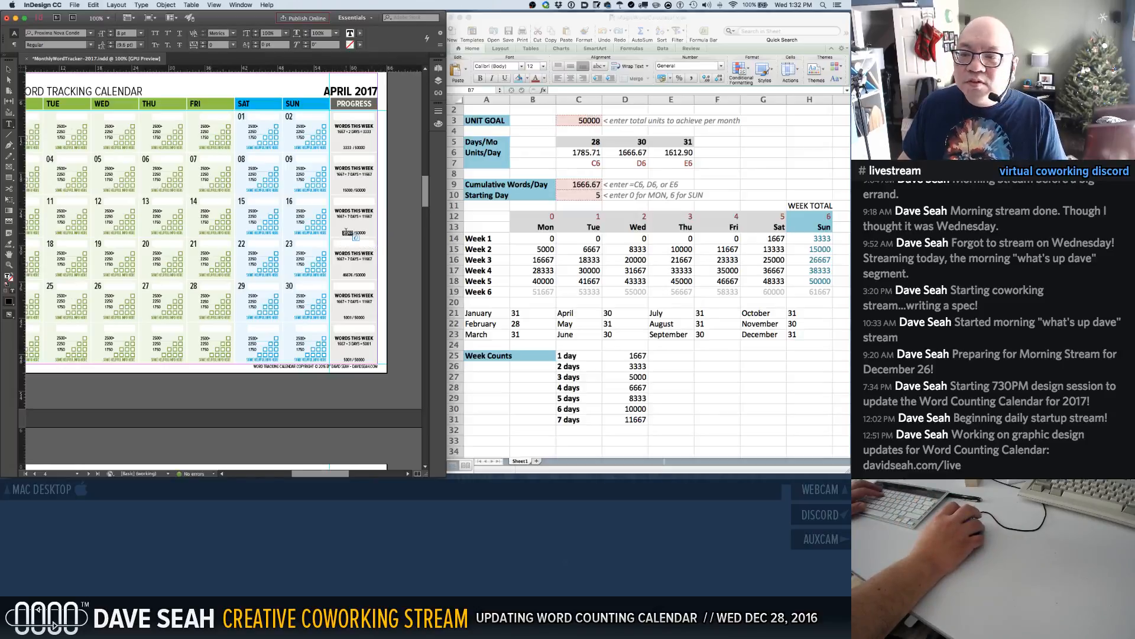
pyautogui.write('26667')
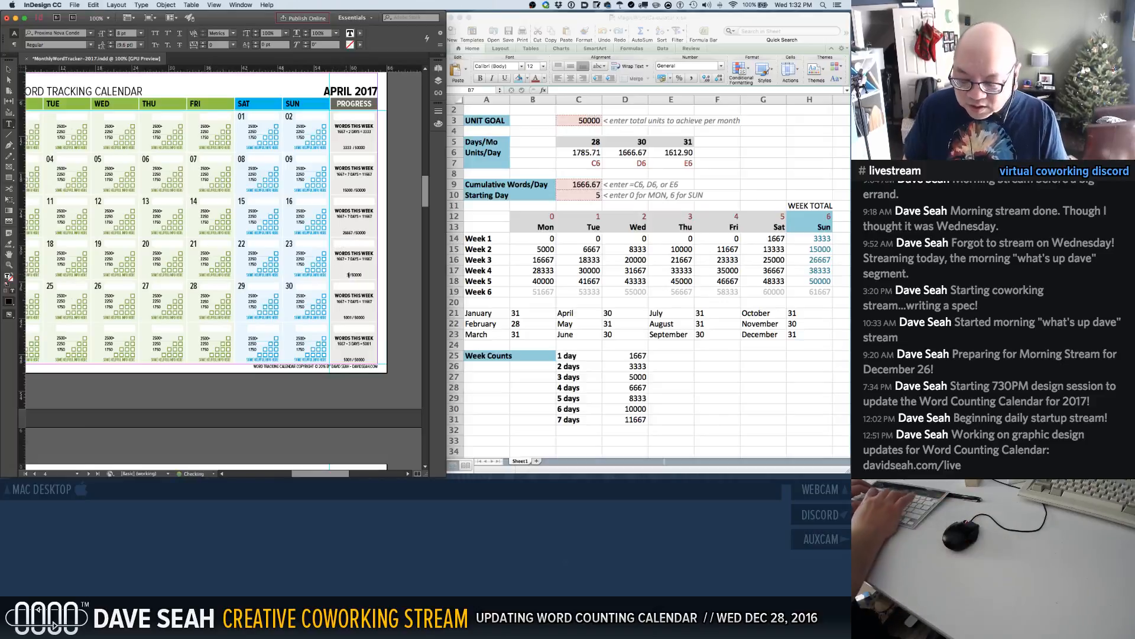
pyautogui.write('38333')
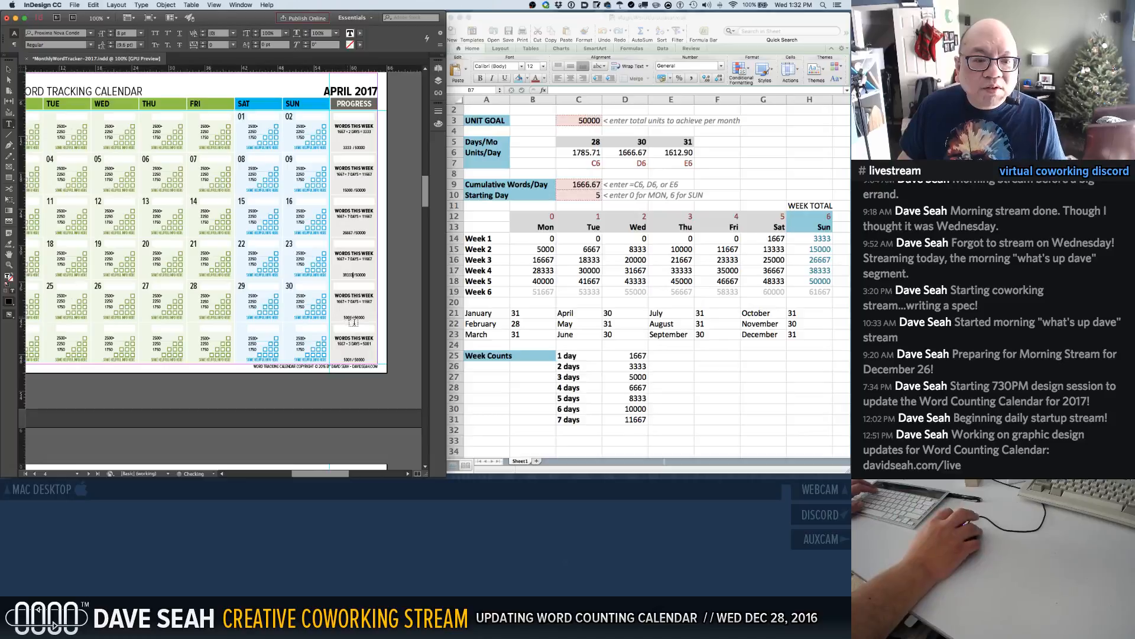
# Set April's fifth cumulative total to 50000 and save the calendar document
pyautogui.click(354, 320)
pyautogui.click(352, 320)
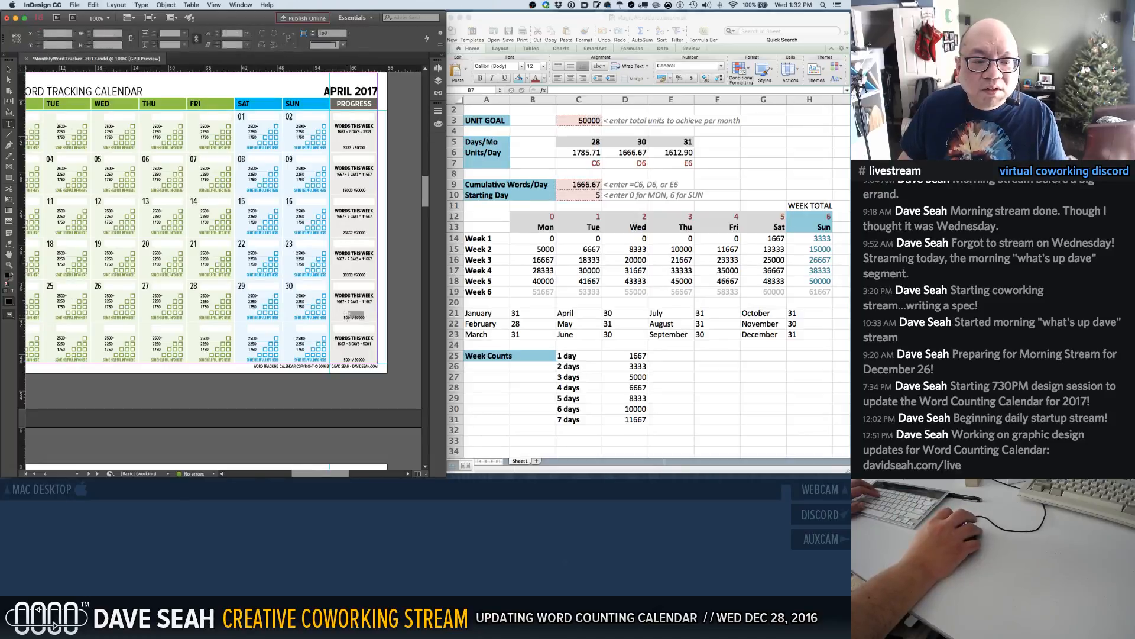
pyautogui.click(347, 317)
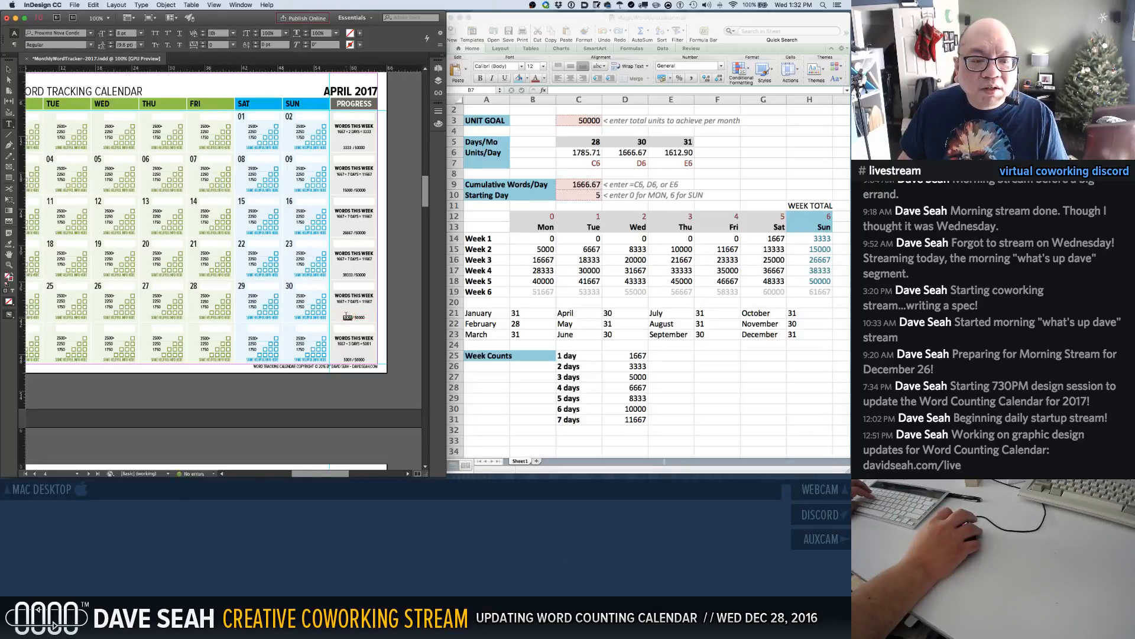
pyautogui.write('50000')
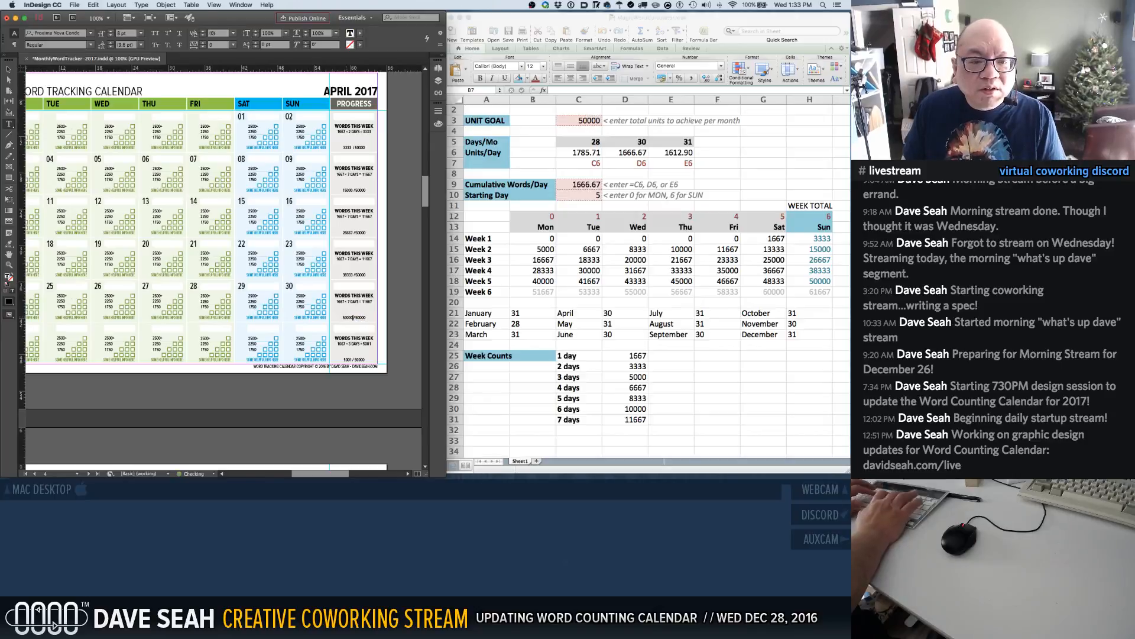
pyautogui.click(397, 333)
pyautogui.scroll(-5, 393, 337)
pyautogui.press('super+s')
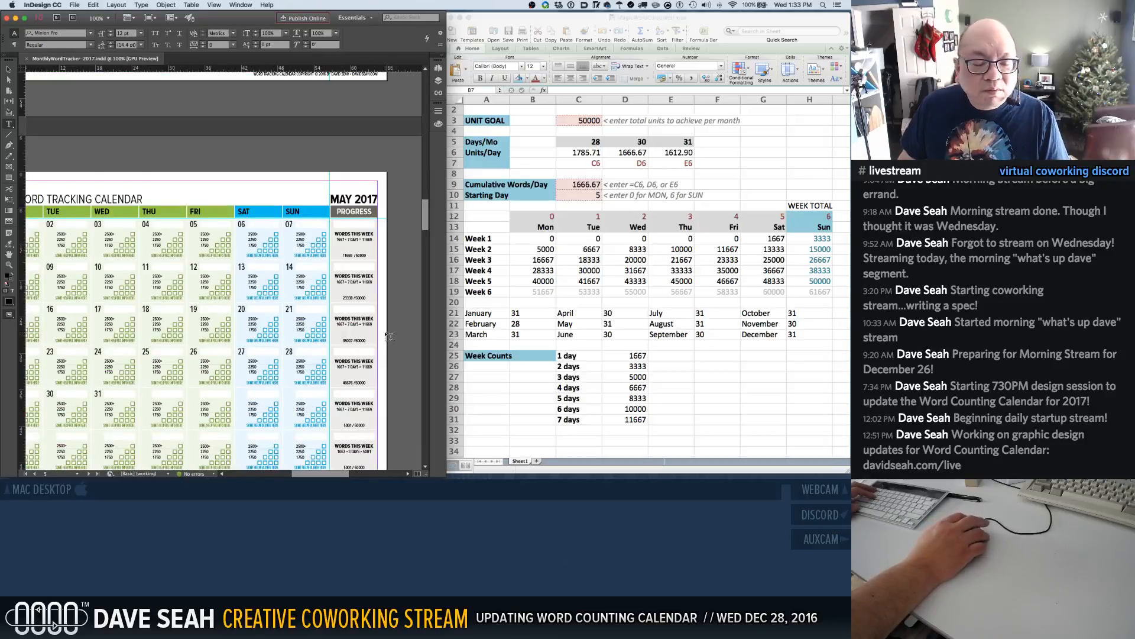
# Switch to the Excel calculator and set it up for May: Cumulative Words/Day to =E6 and Starting Day to 0
pyautogui.scroll(-1, 390, 337)
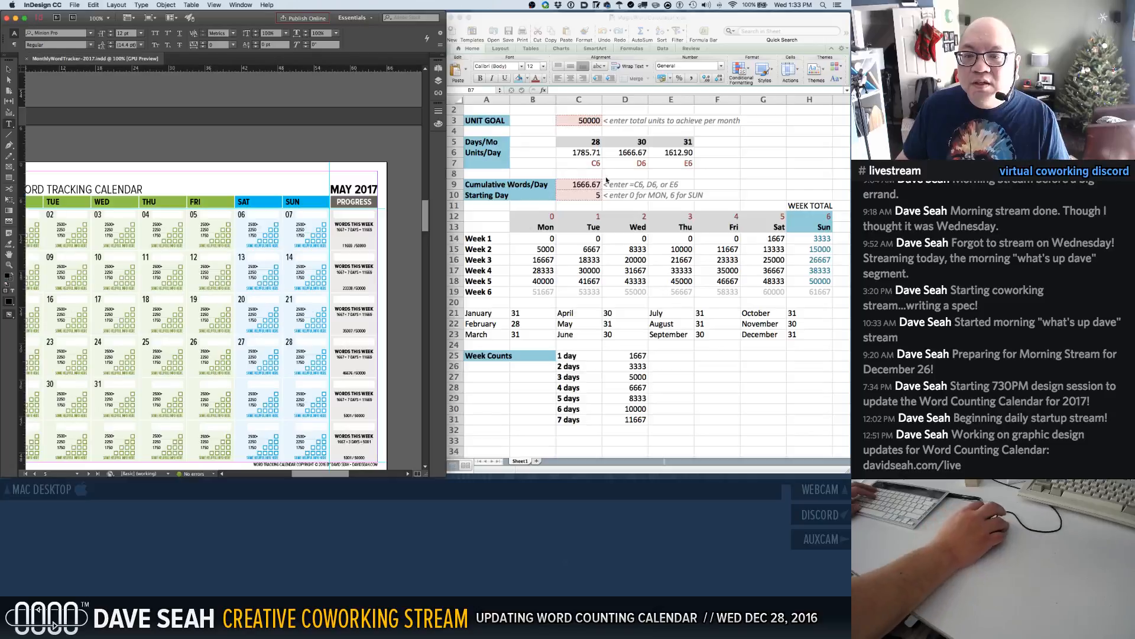
pyautogui.click(606, 180)
pyautogui.click(593, 185)
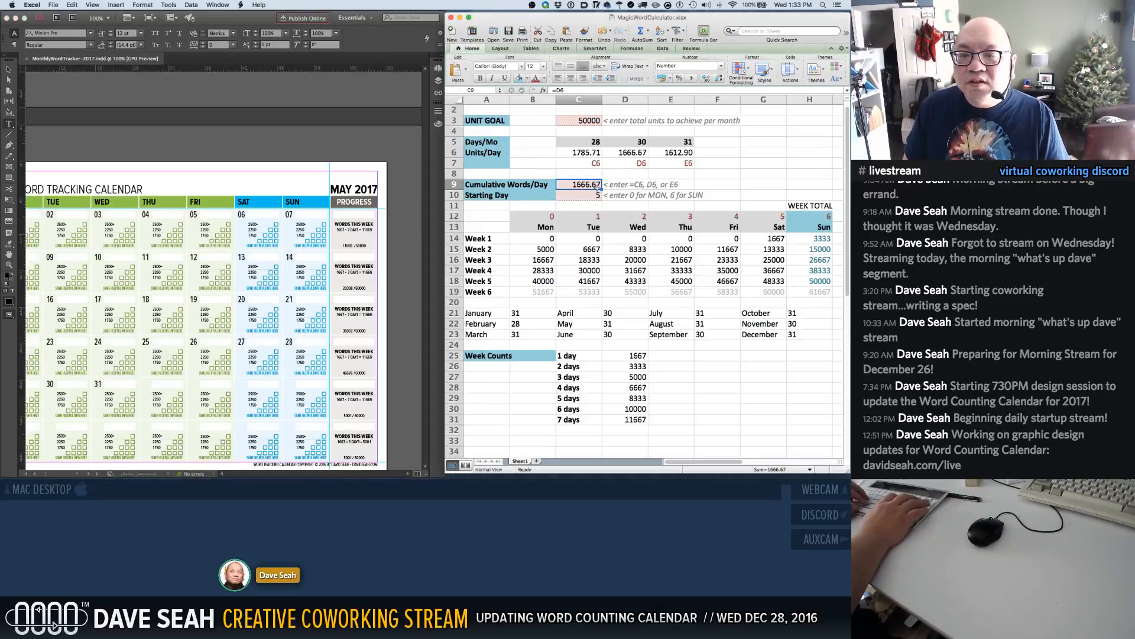
pyautogui.press('Down')
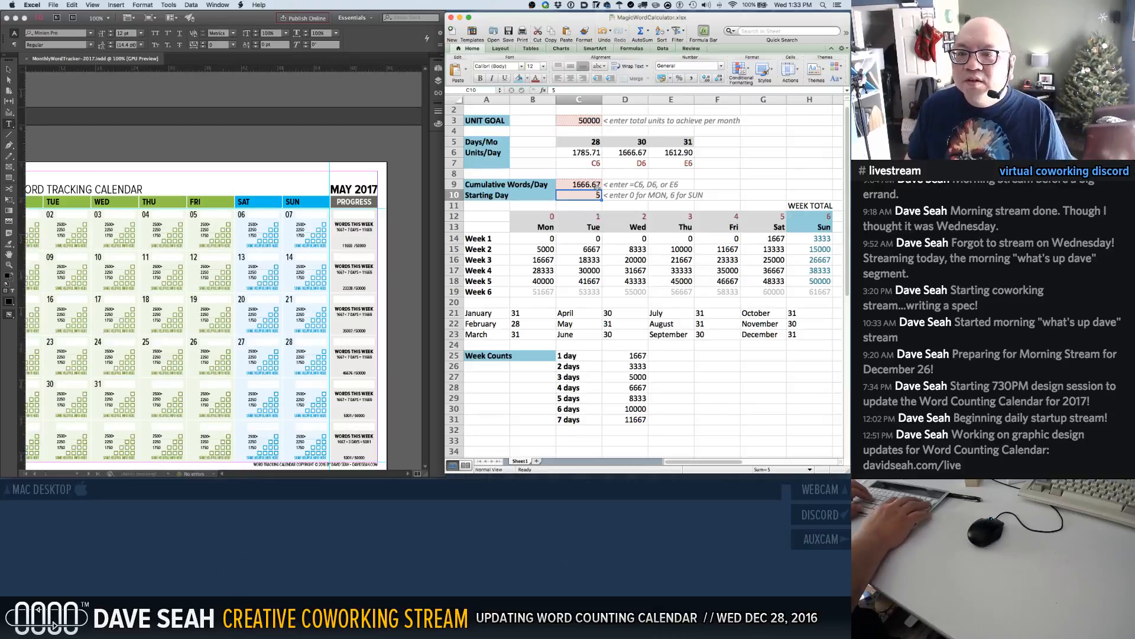
pyautogui.press('Up')
pyautogui.write('=E6')
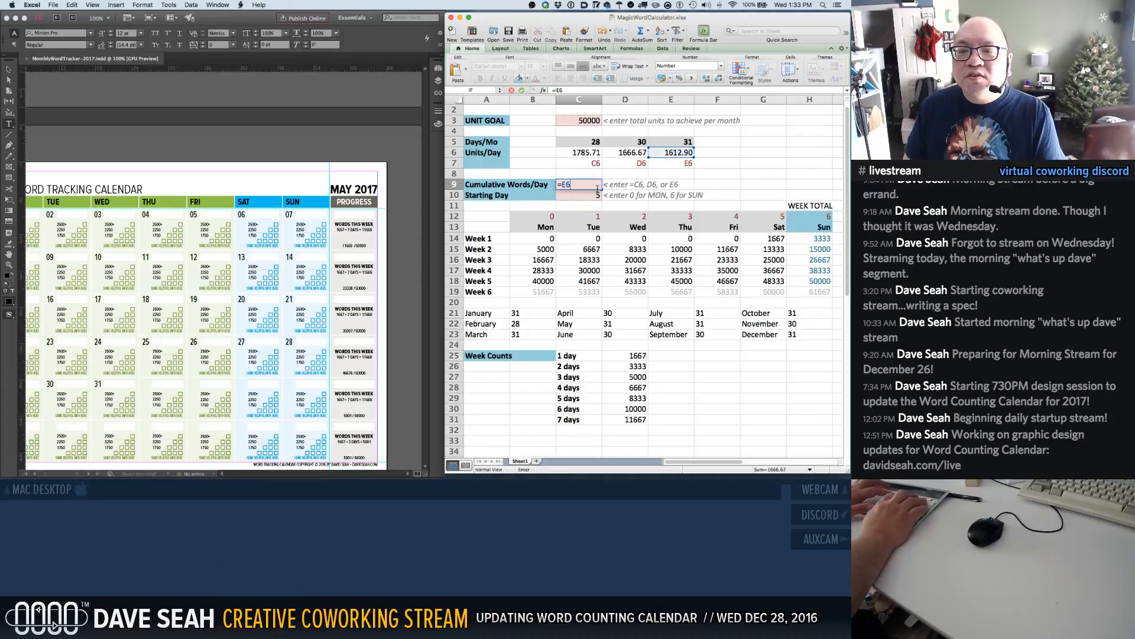
pyautogui.press('Return')
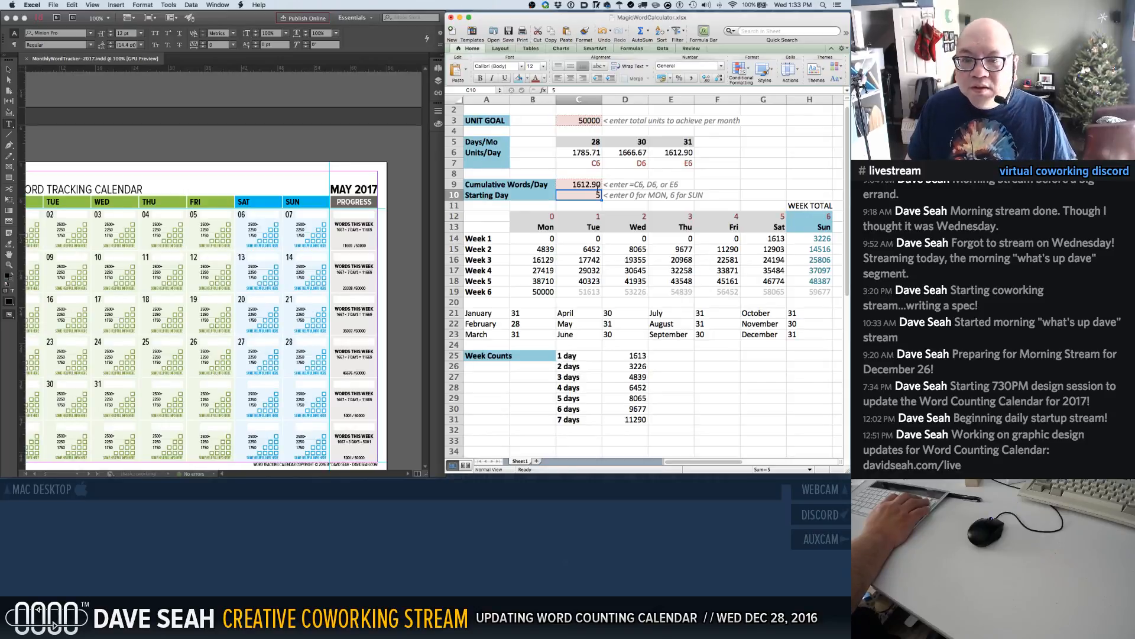
pyautogui.write('0')
pyautogui.press('Return')
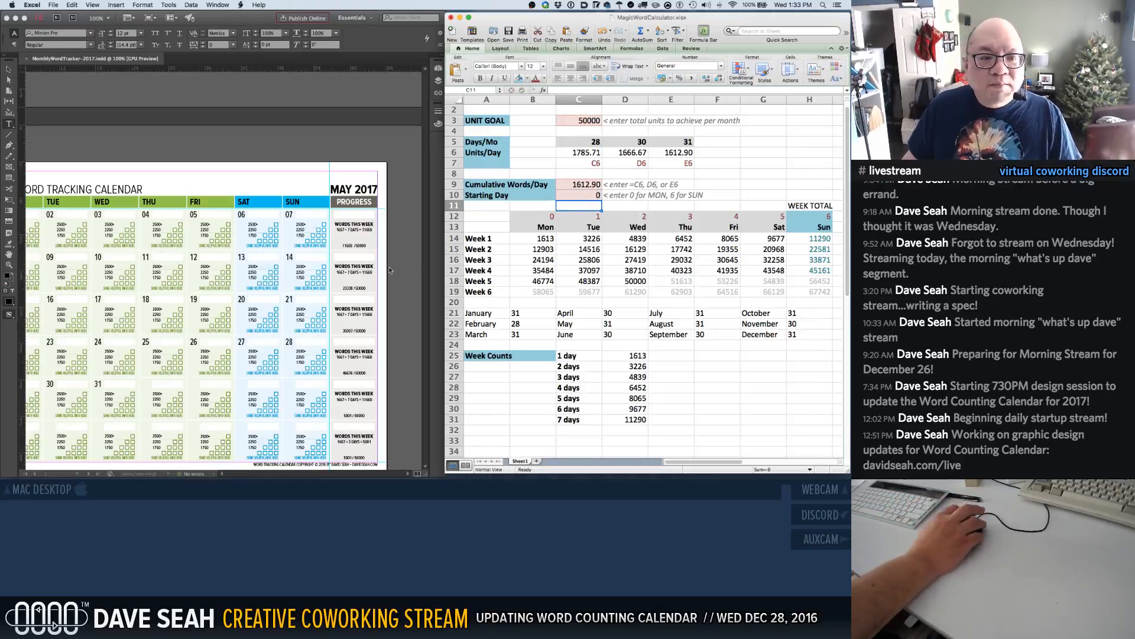
pyautogui.press('space')
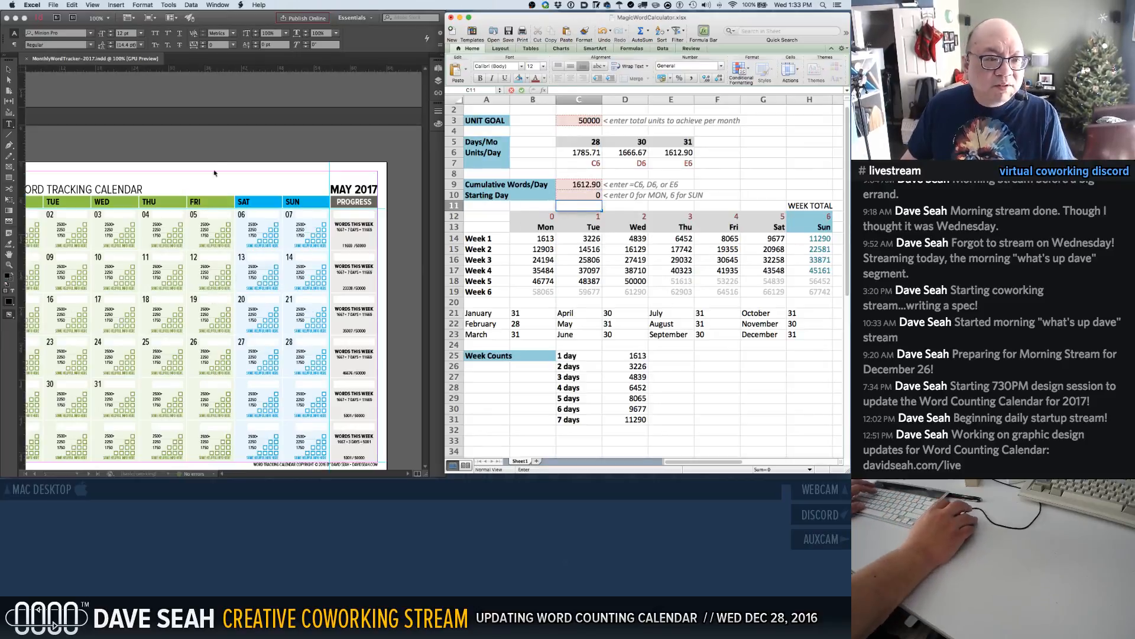
pyautogui.press('Escape')
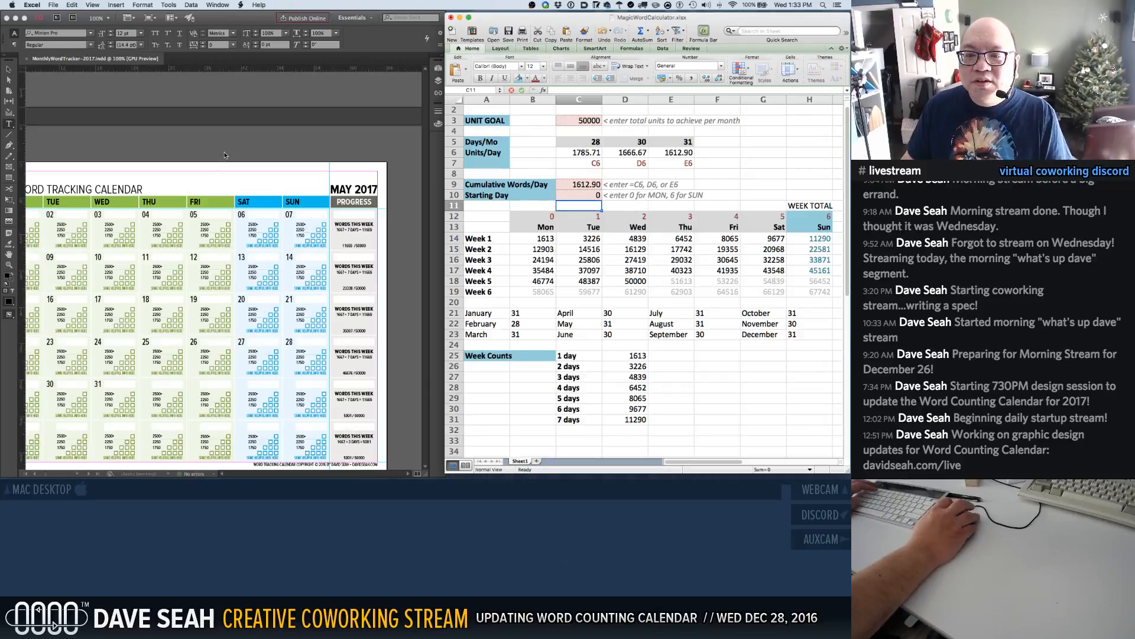
# Switch back to InDesign and override May's master-page calculation and cumulative total text frames in the PROGRESS column for the first five weeks
pyautogui.click(233, 143)
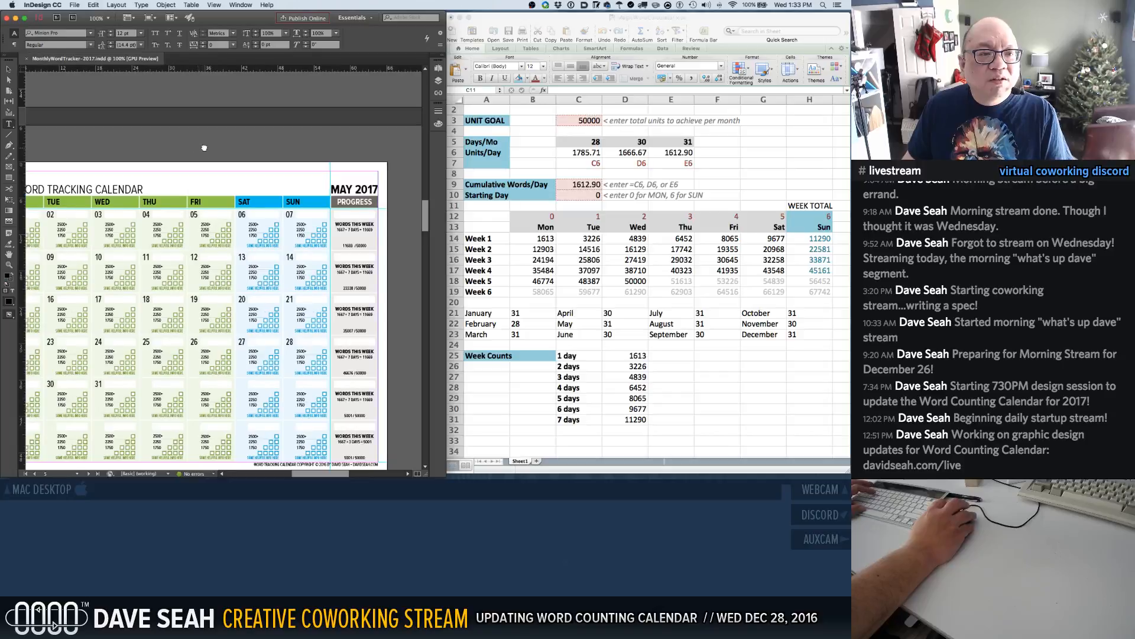
pyautogui.hscroll(-3, 207, 148)
pyautogui.hscroll(3, 214, 140)
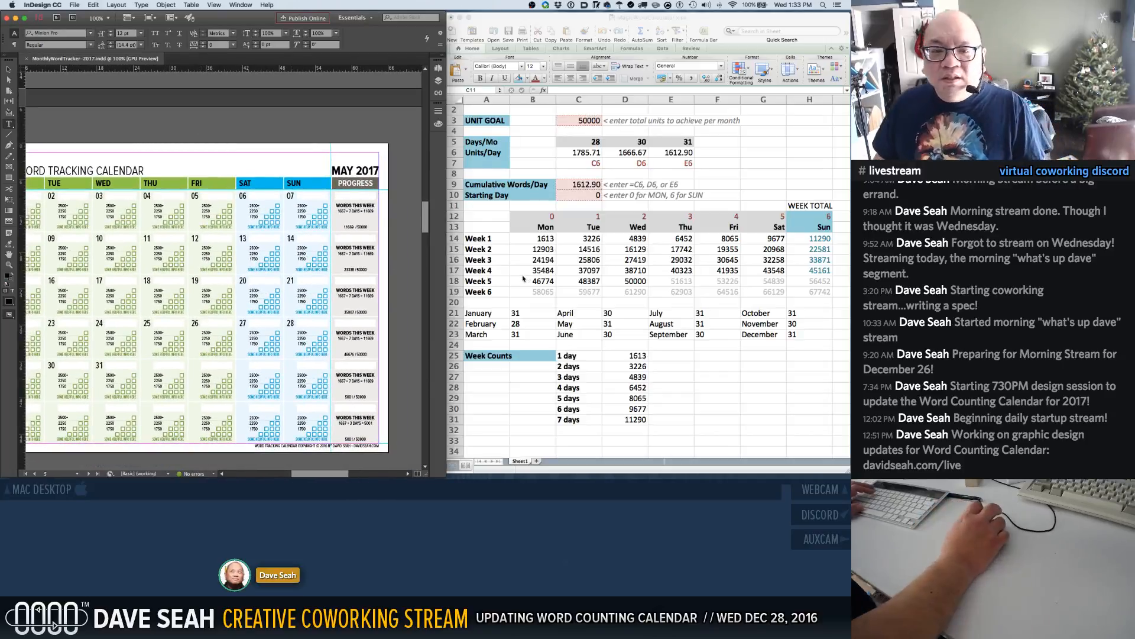
pyautogui.keyDown('shift'); pyautogui.keyDown('super'); pyautogui.click(350, 212); pyautogui.keyUp('super'); pyautogui.keyUp('shift')
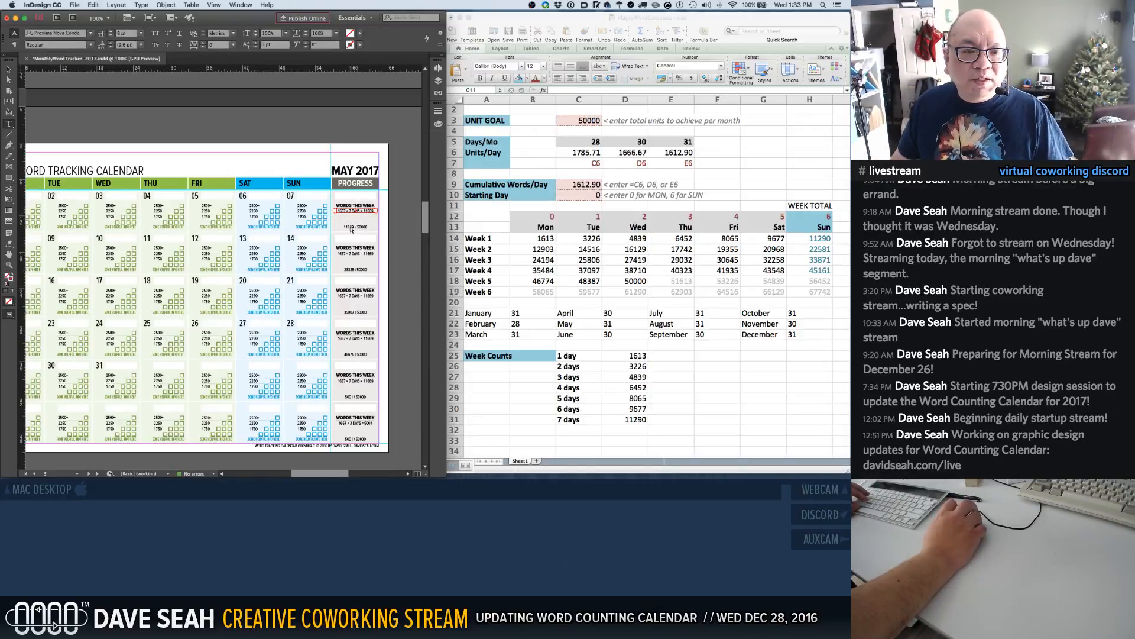
pyautogui.keyDown('shift'); pyautogui.keyDown('super'); pyautogui.click(357, 227); pyautogui.keyUp('super'); pyautogui.keyUp('shift')
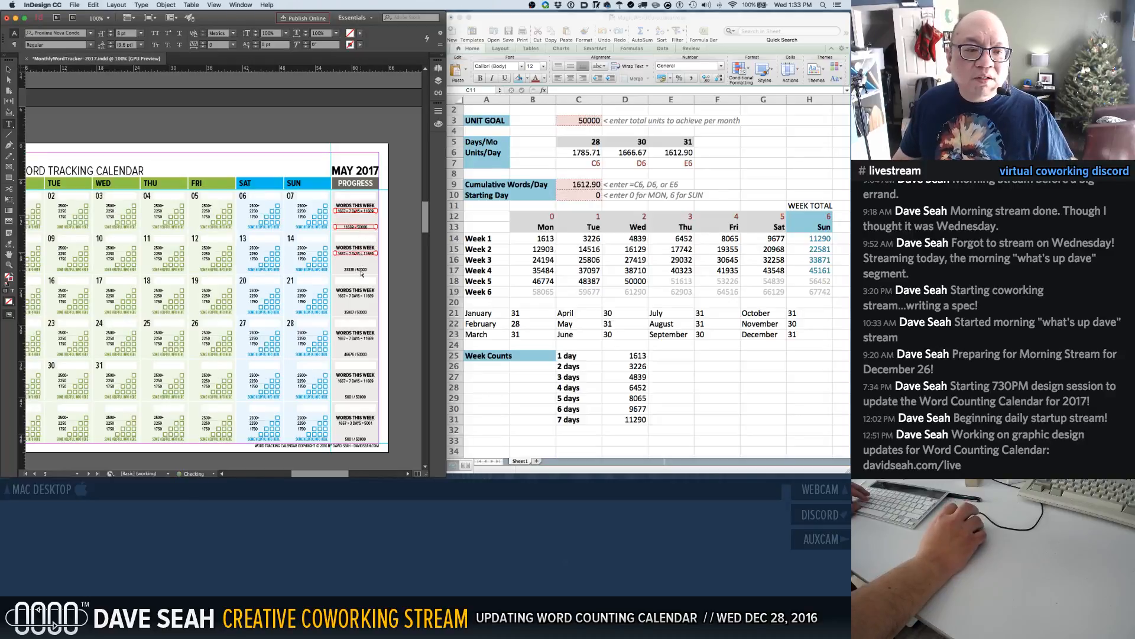
pyautogui.keyDown('shift'); pyautogui.keyDown('super'); pyautogui.click(360, 296); pyautogui.keyUp('super'); pyautogui.keyUp('shift')
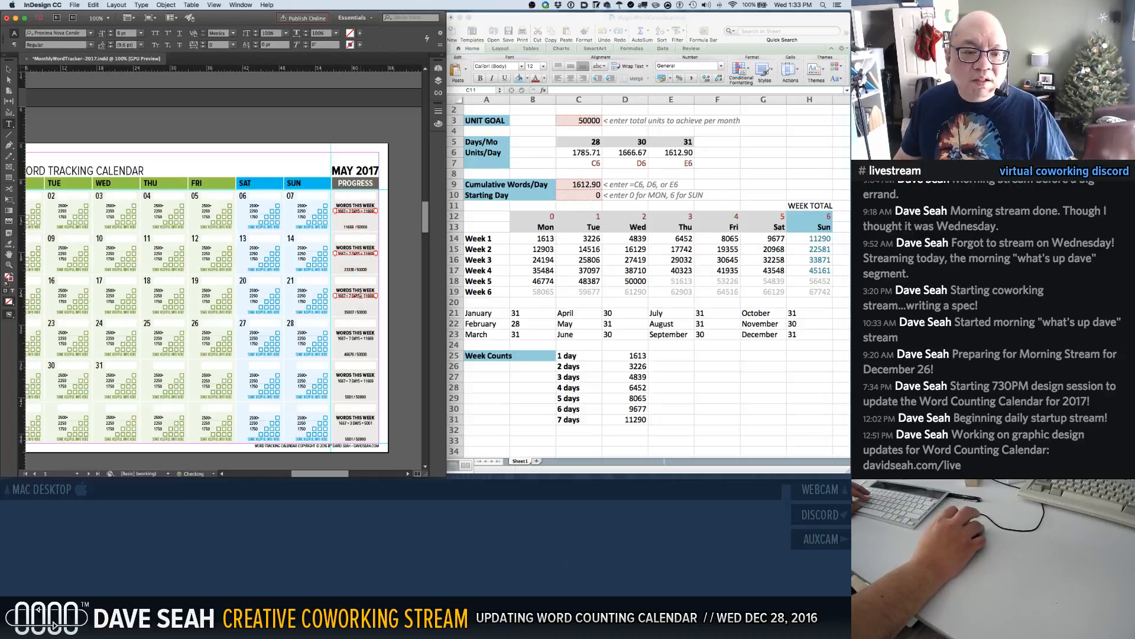
pyautogui.keyDown('shift'); pyautogui.keyDown('super'); pyautogui.click(363, 340); pyautogui.keyUp('super'); pyautogui.keyUp('shift')
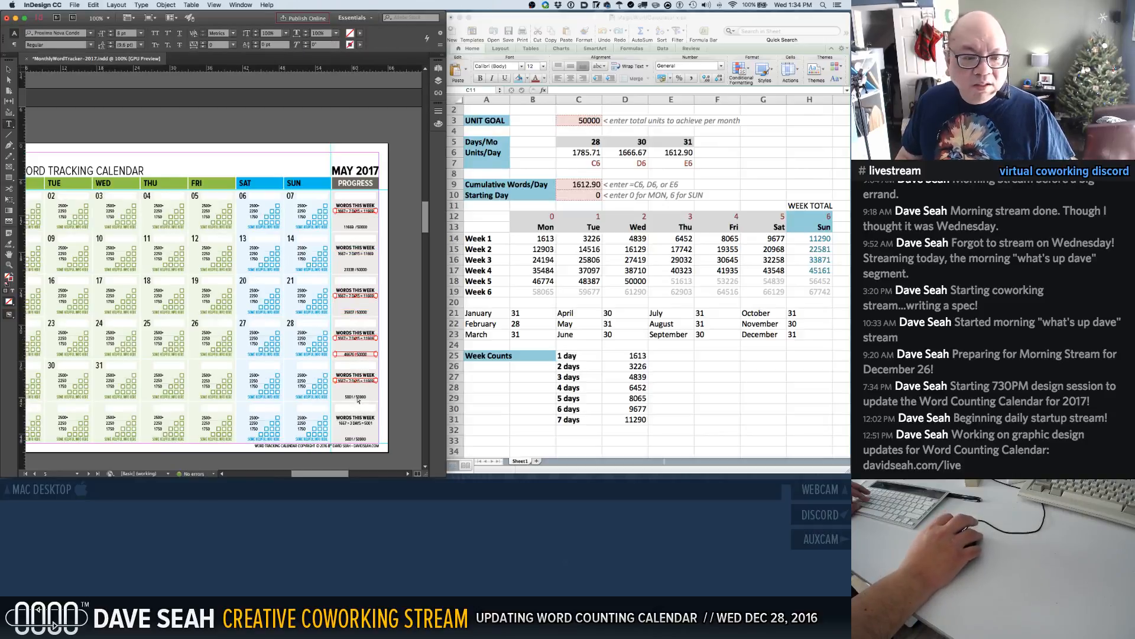
pyautogui.keyDown('shift'); pyautogui.keyDown('super'); pyautogui.click(358, 398); pyautogui.keyUp('super'); pyautogui.keyUp('shift')
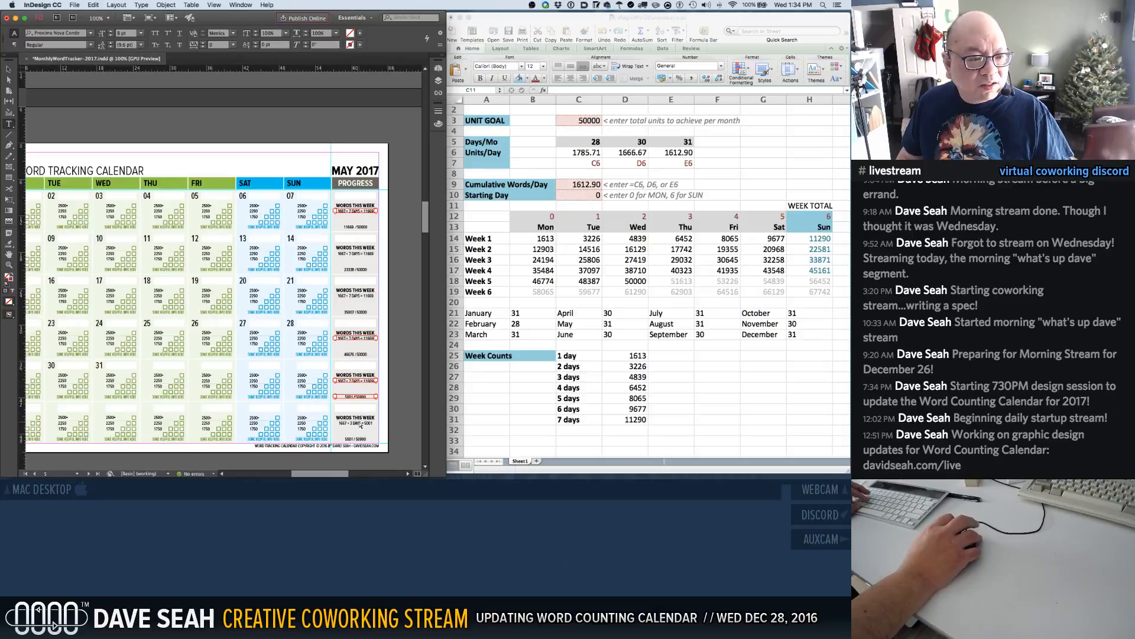
# Set May's first weekly calculation to 1613 words per day with a total of 11290
pyautogui.click(338, 210)
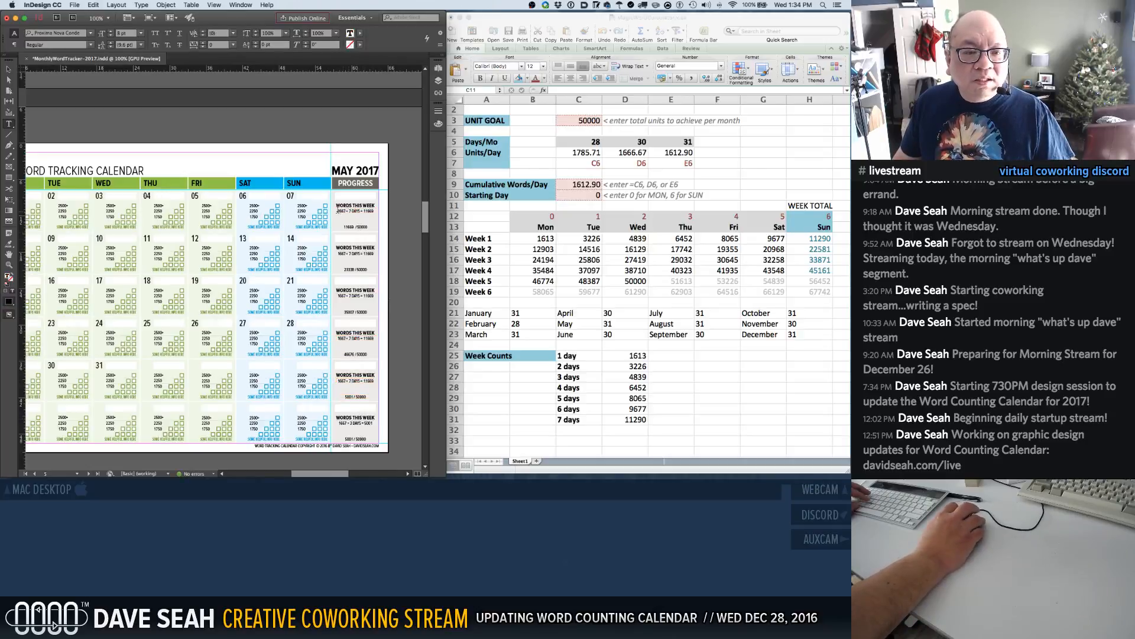
pyautogui.doubleClick(340, 210)
pyautogui.write('161')
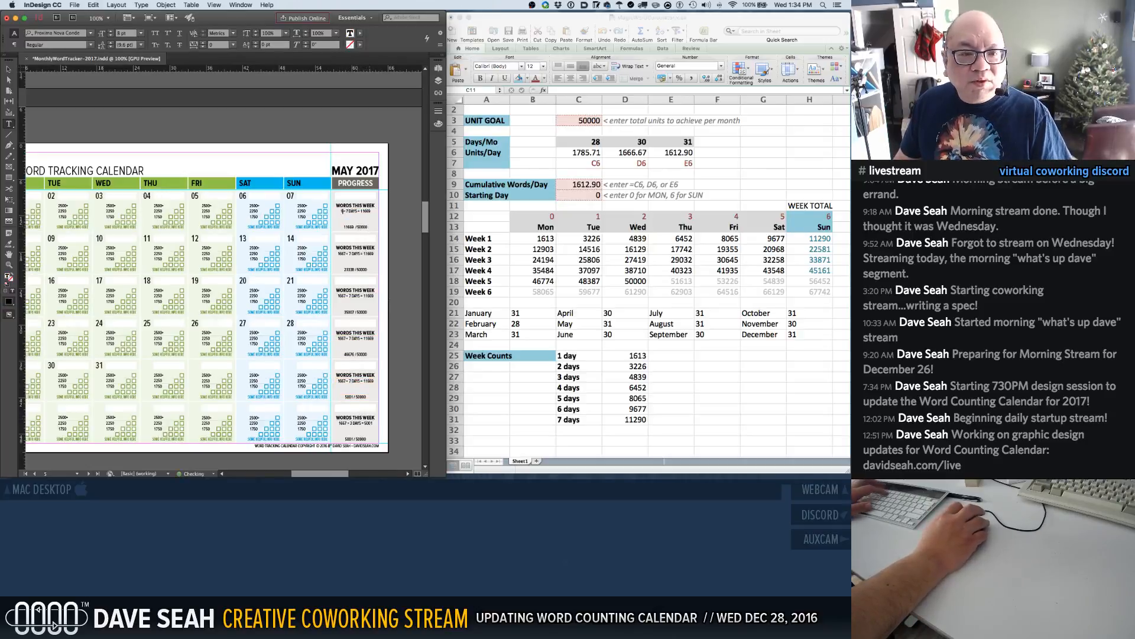
pyautogui.write('3')
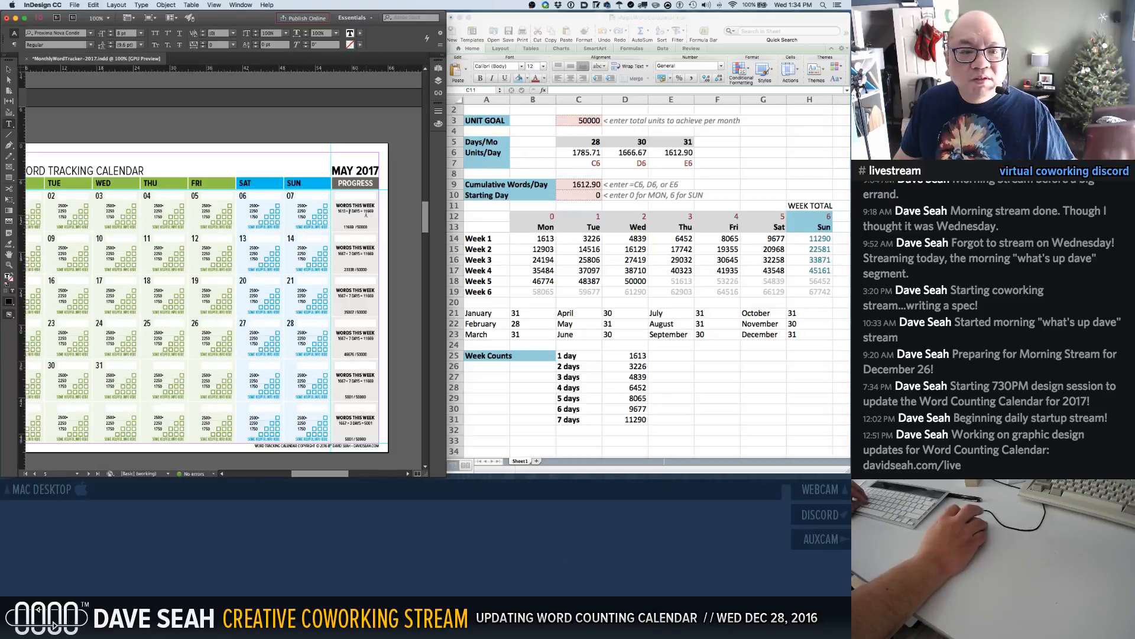
pyautogui.doubleClick(368, 210)
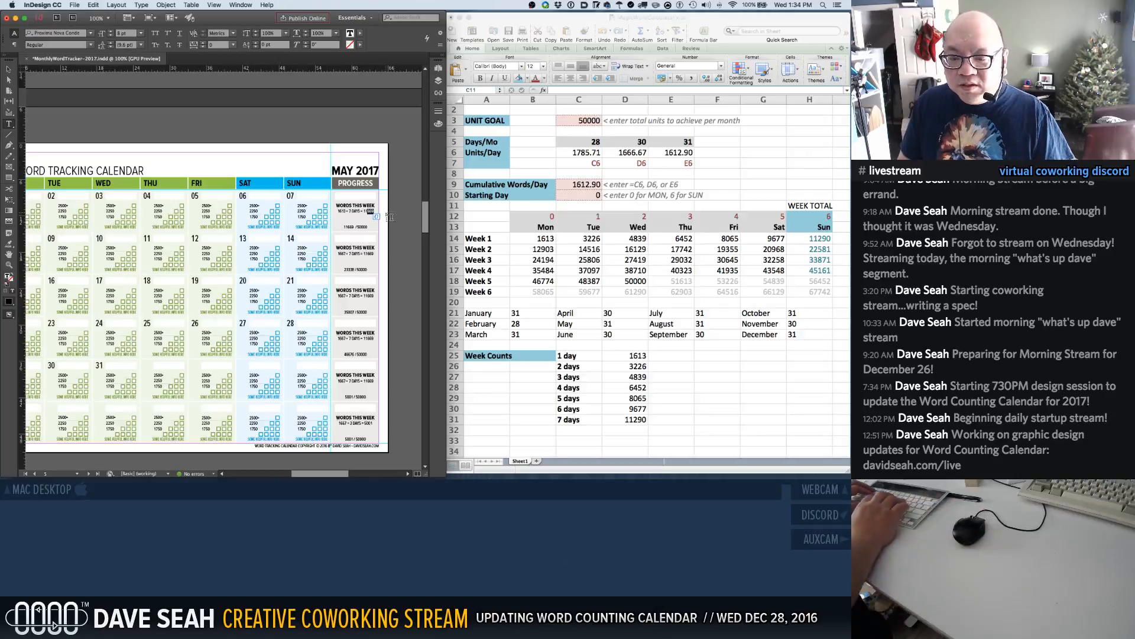
pyautogui.write('11290')
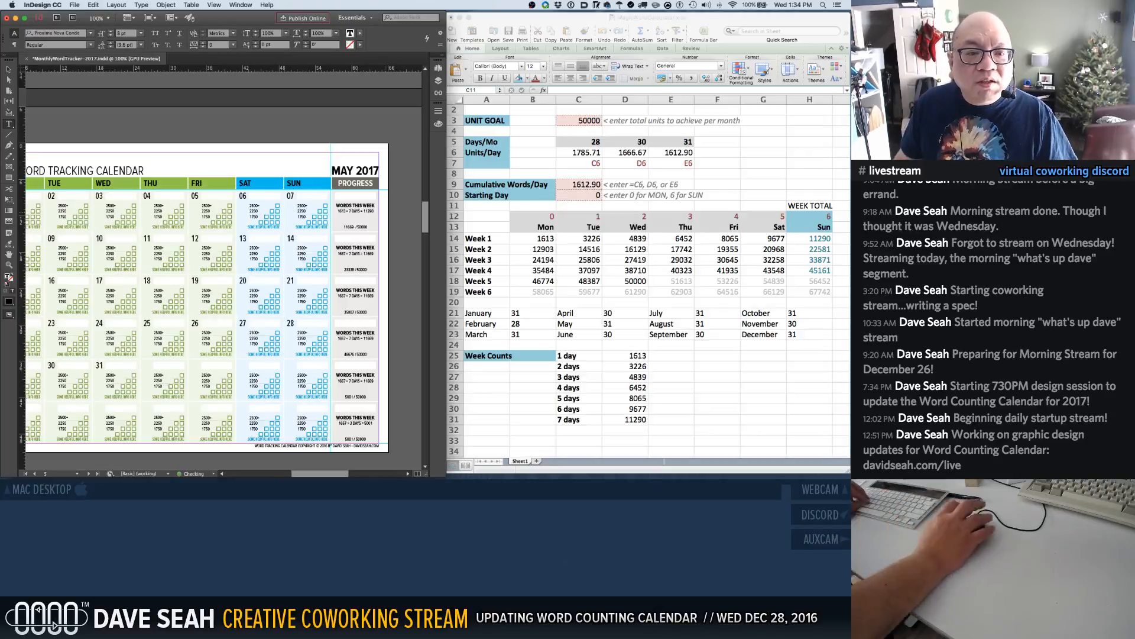
# Copy May's first weekly calculation over the calculations for weeks two, three and four
pyautogui.moveTo(334, 211); pyautogui.dragTo(375, 210)
pyautogui.press('cmd+c')
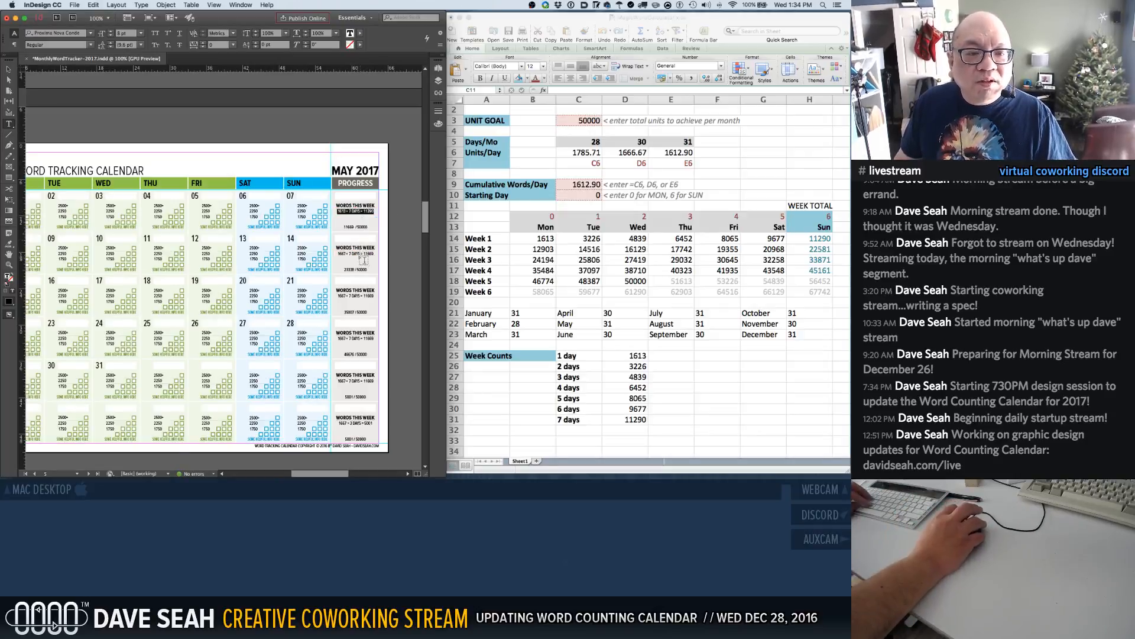
pyautogui.tripleClick(359, 253)
pyautogui.press('cmd+v')
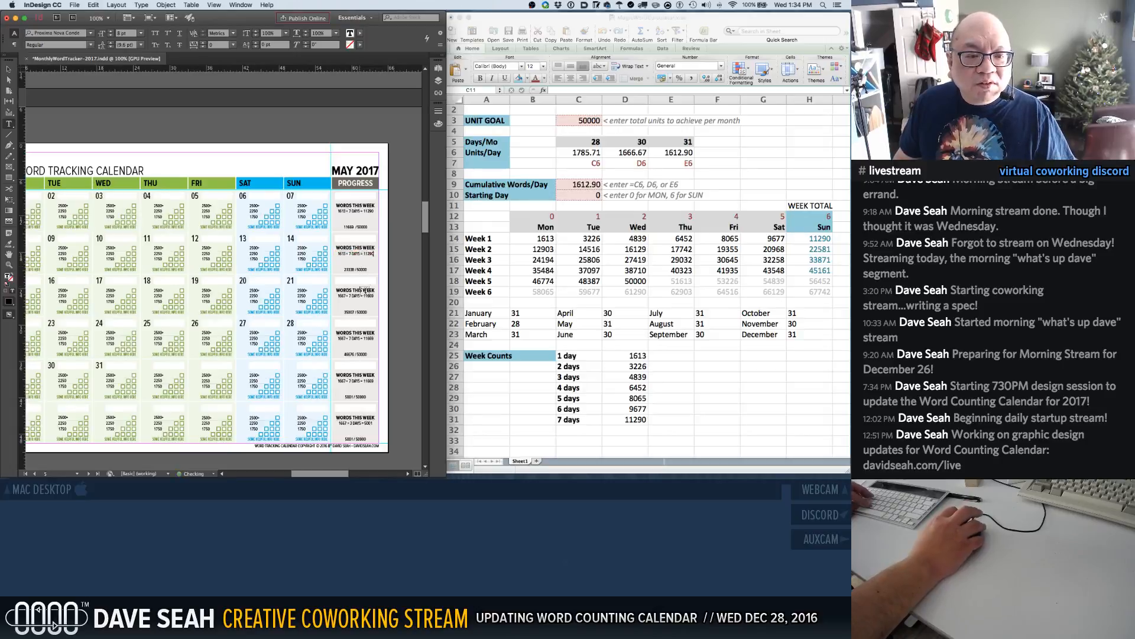
pyautogui.tripleClick(357, 296)
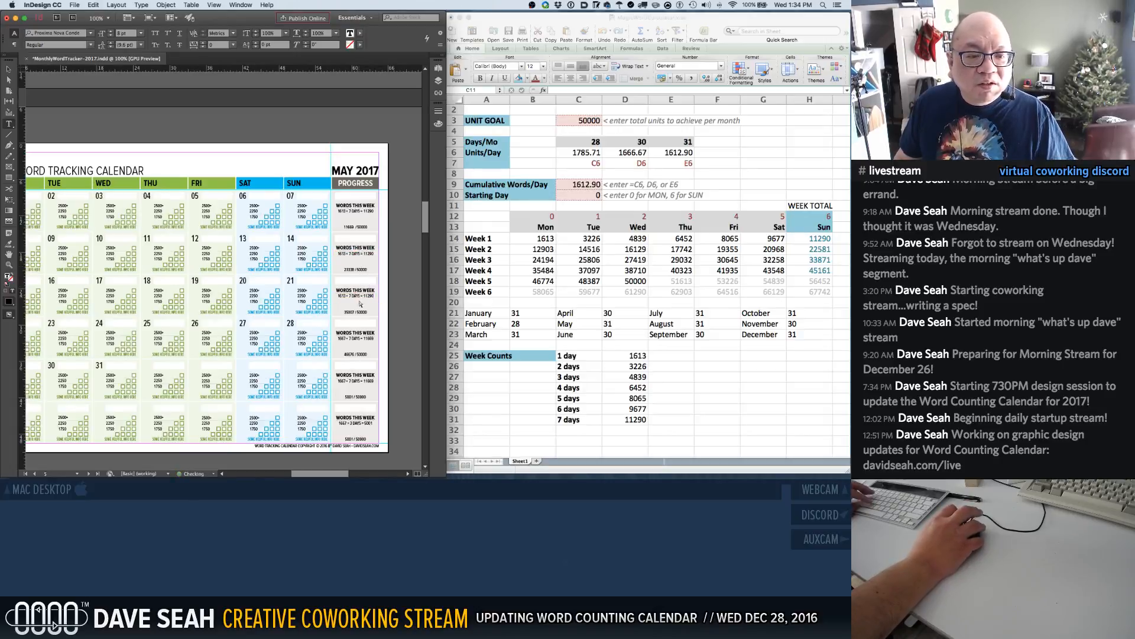
pyautogui.click(354, 345)
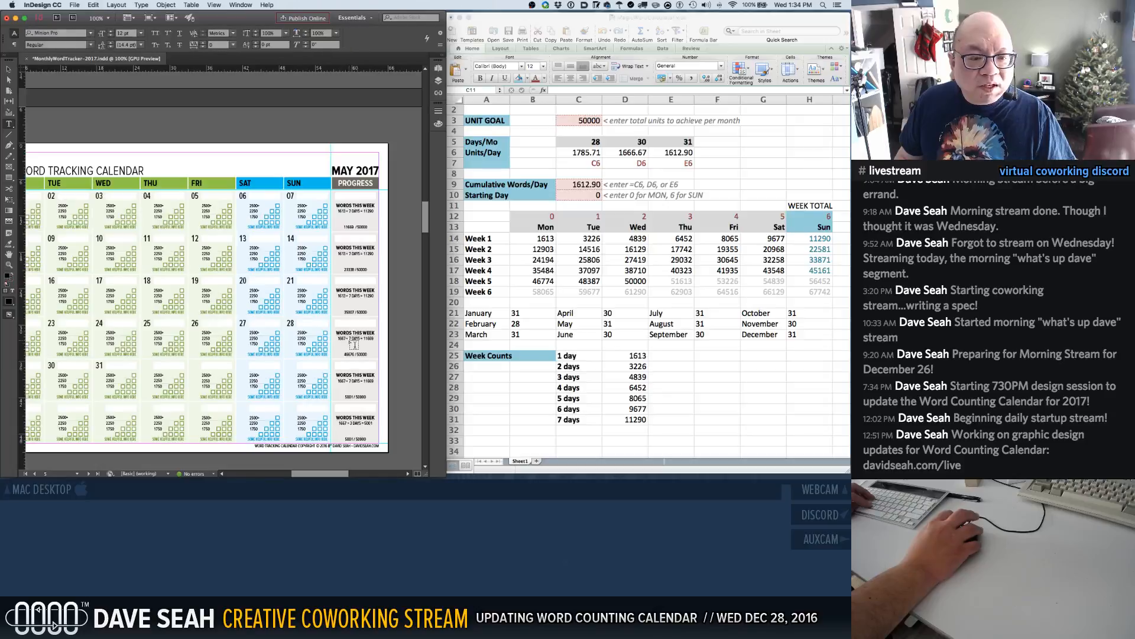
pyautogui.click(354, 339)
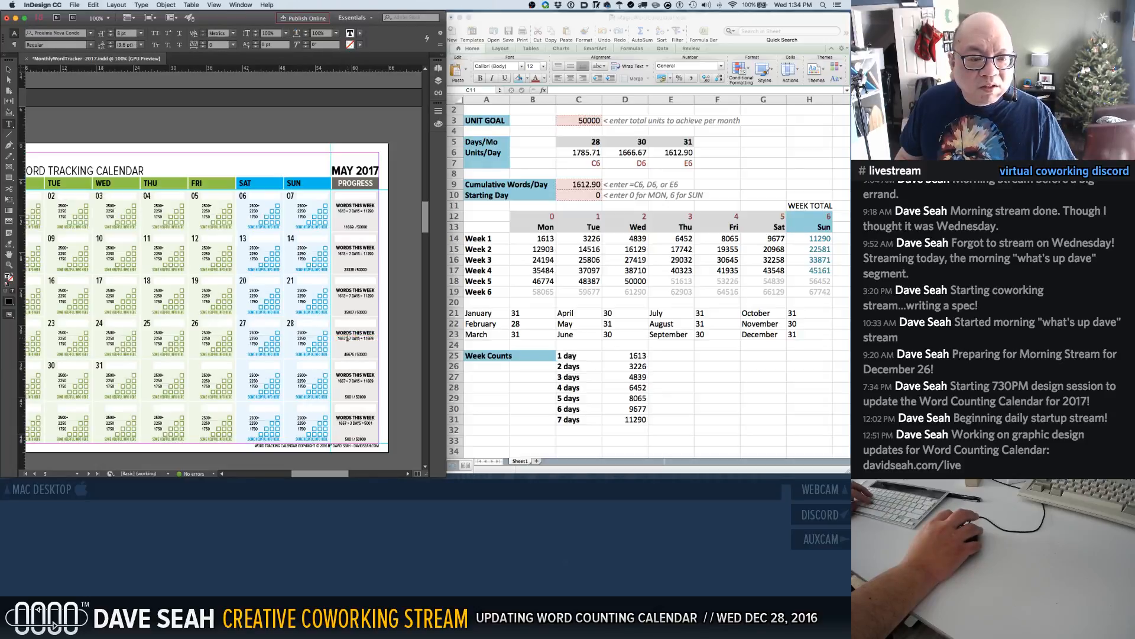
pyautogui.tripleClick(348, 339)
pyautogui.press('super+shift+a')
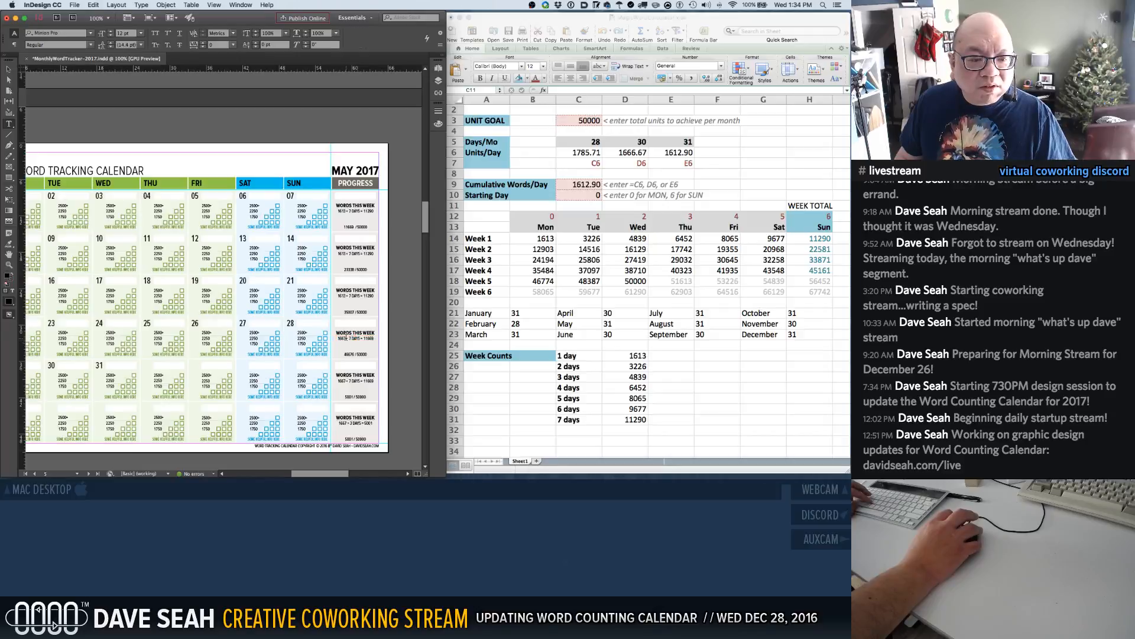
pyautogui.tripleClick(346, 337)
pyautogui.press('super+v')
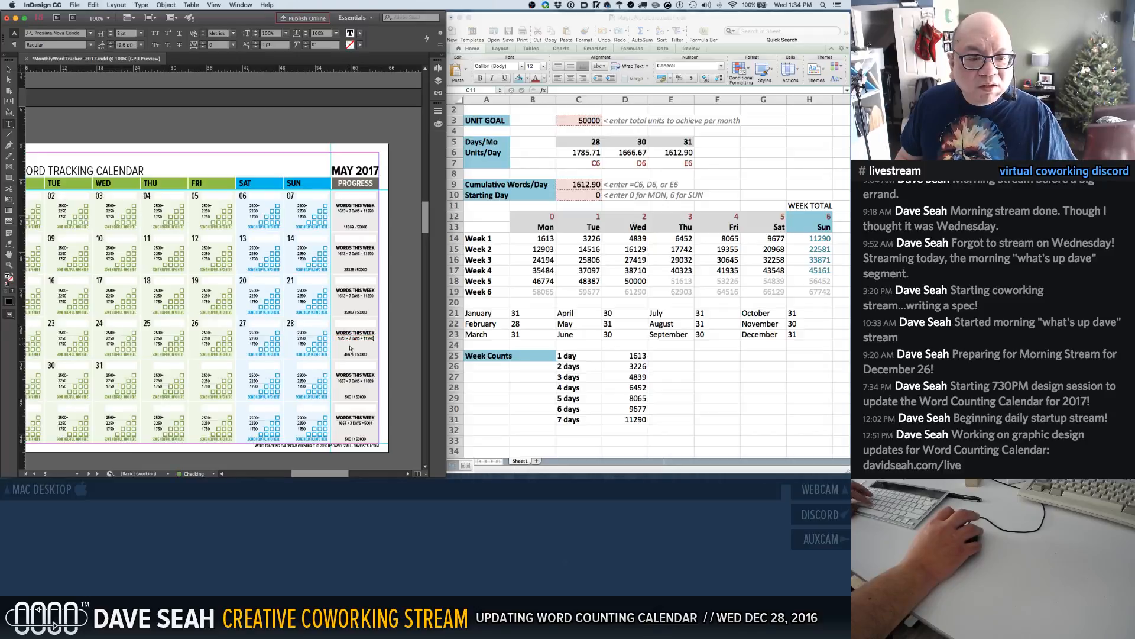
pyautogui.press('super+shift+a')
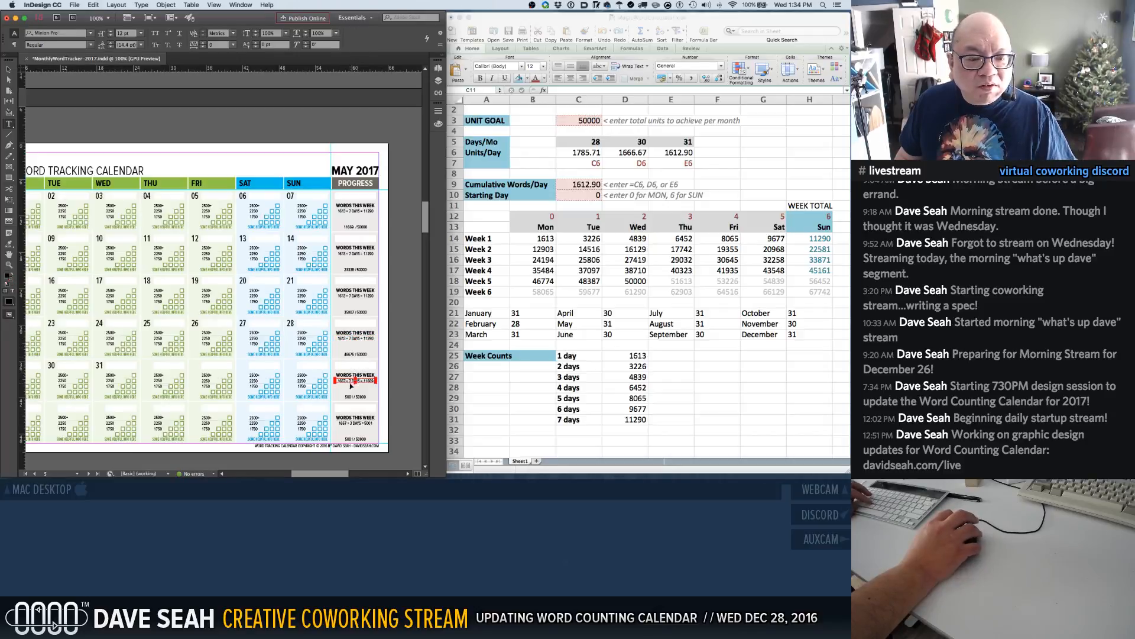
# Set the day count in May's fifth-week calculation in the PROGRESS column to 3
pyautogui.keyDown('super'); pyautogui.click(347, 382); pyautogui.keyUp('super')
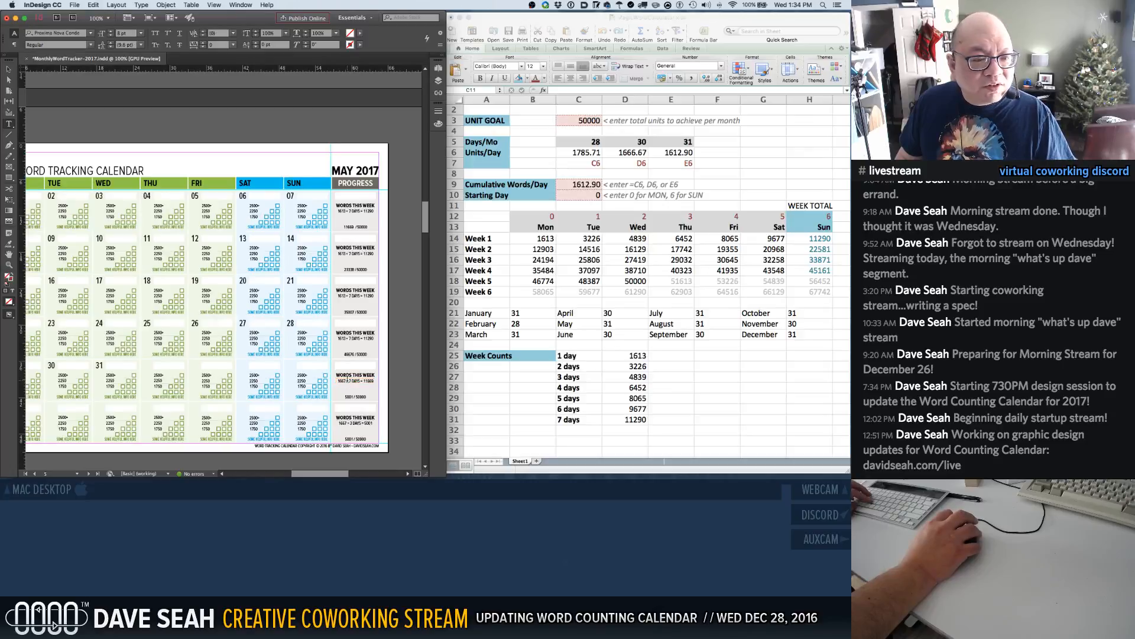
pyautogui.tripleClick(347, 380)
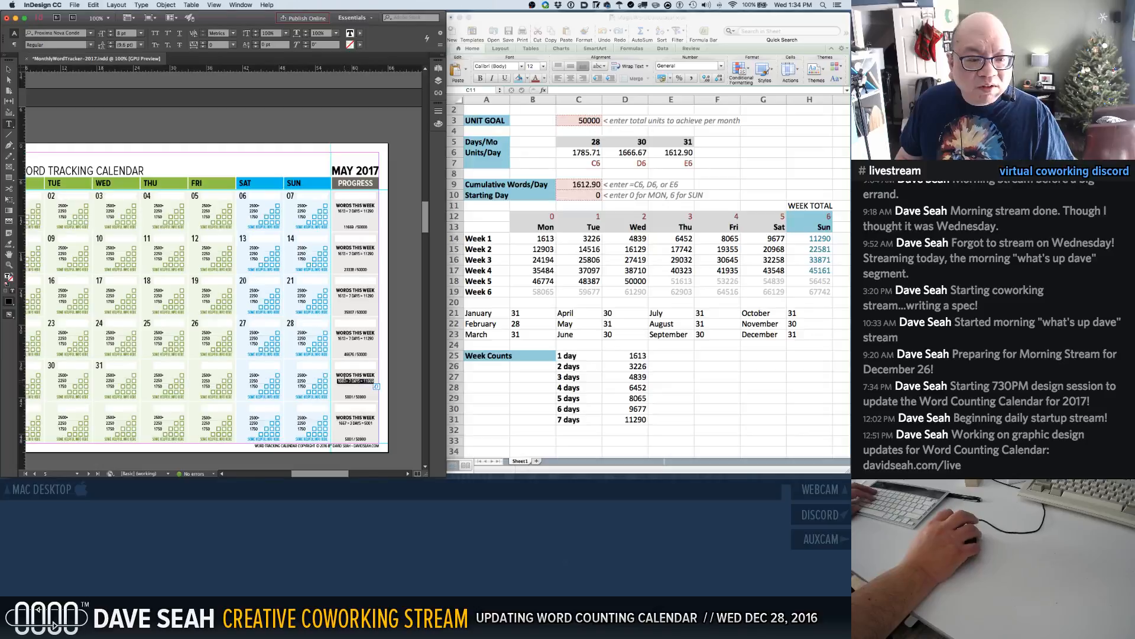
pyautogui.click(351, 382)
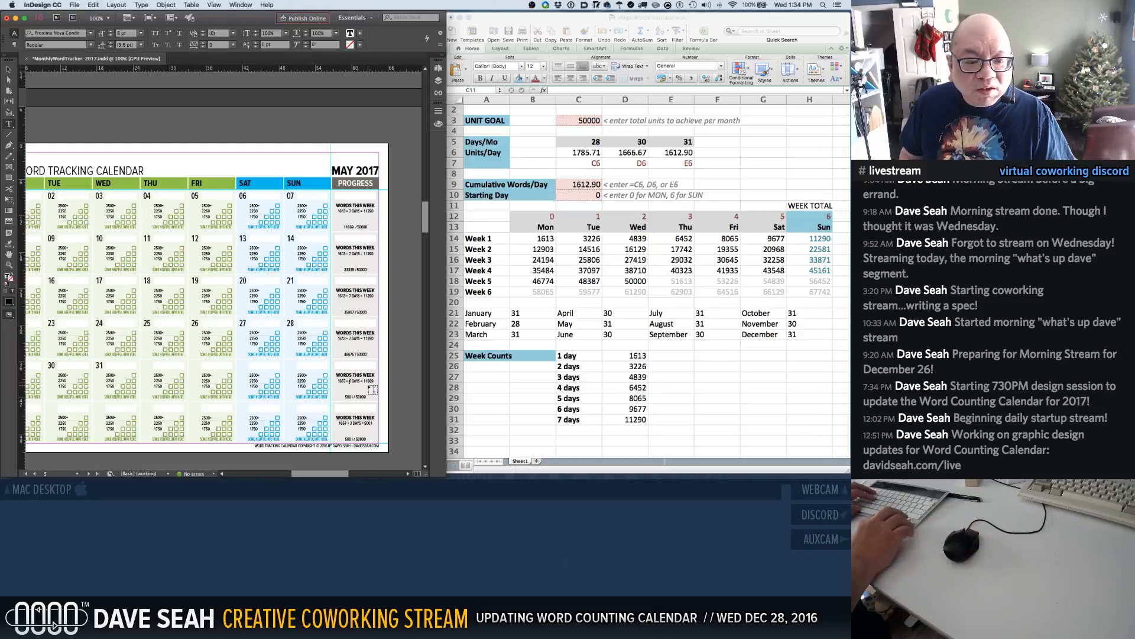
pyautogui.hotkey('shift', 'Left')
pyautogui.write('3')
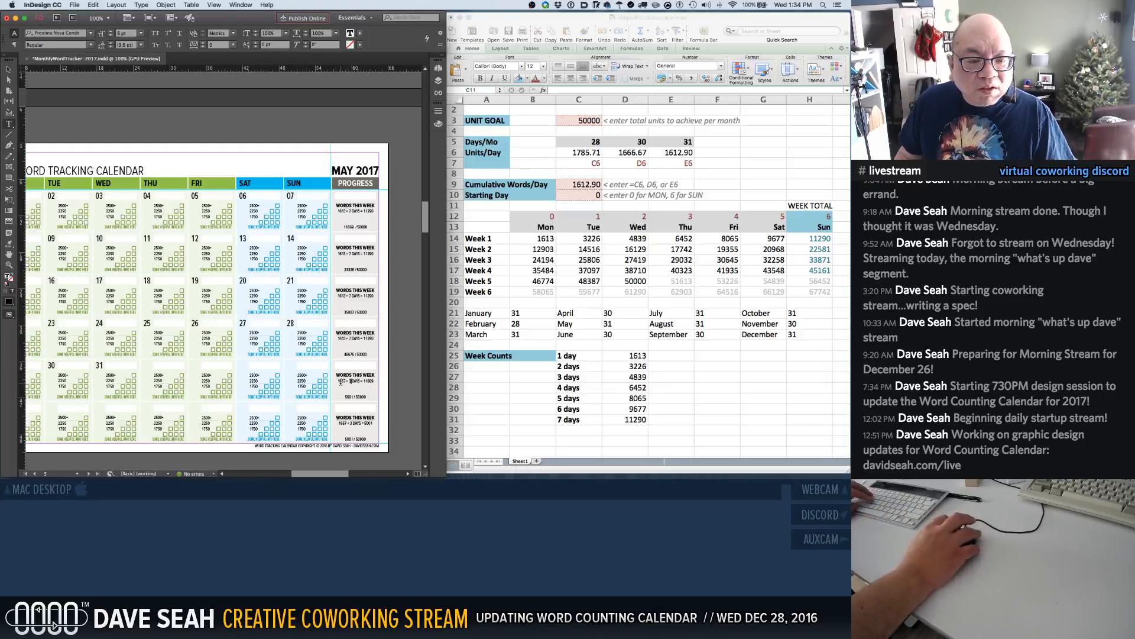
# Set May's fifth-week calculation to 1613 words per day with a total of 4839
pyautogui.write('13')
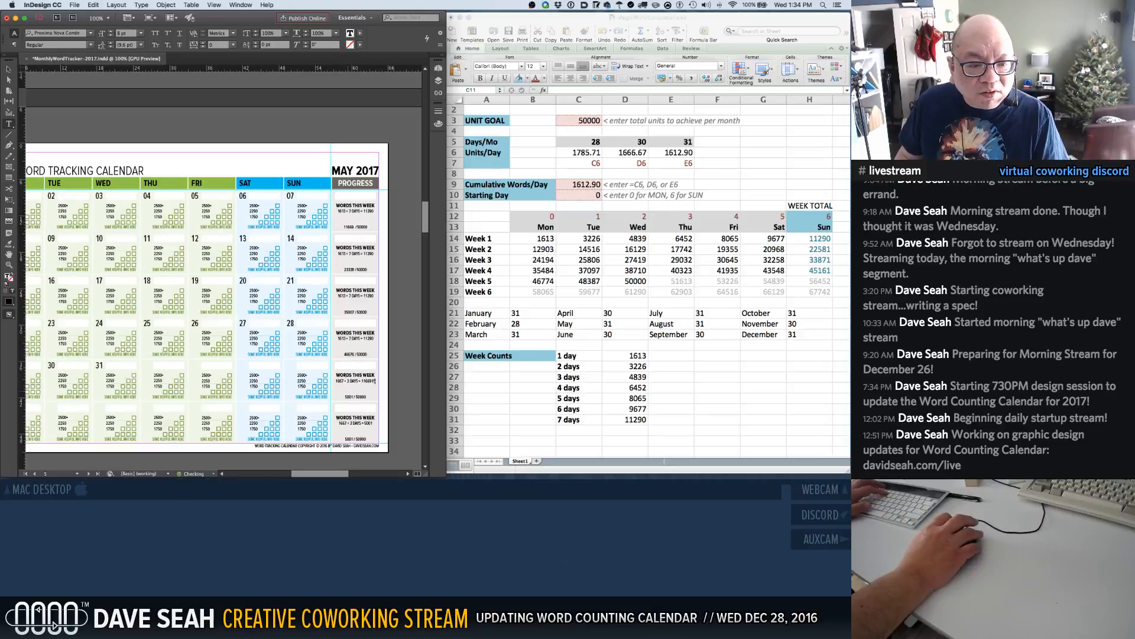
pyautogui.hotkey('shift', 'Home')
pyautogui.press('Left')
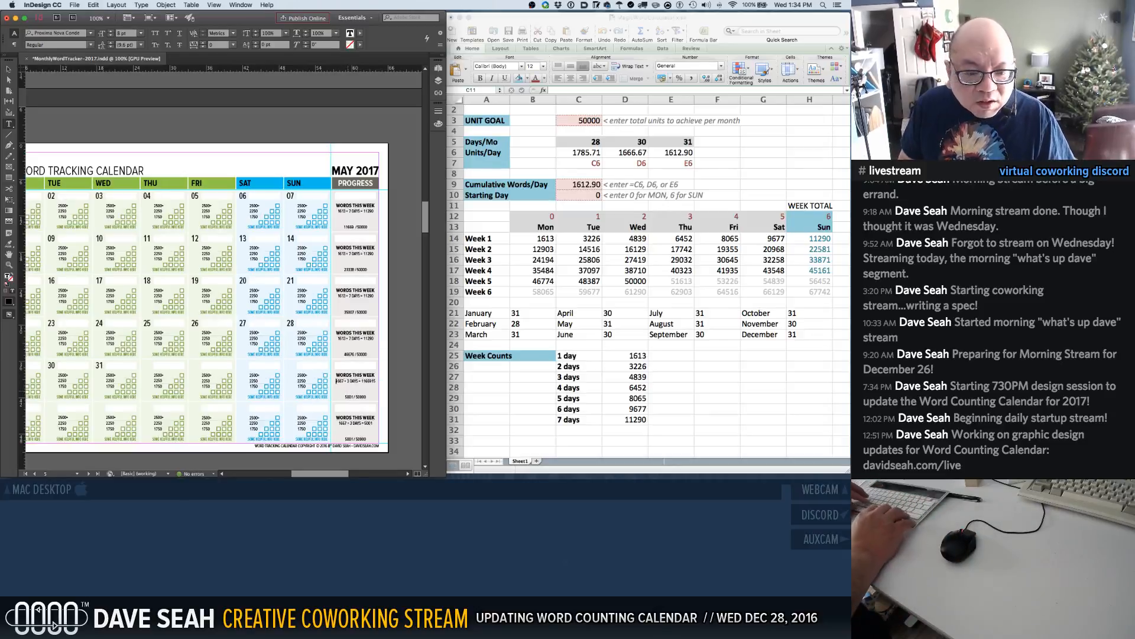
pyautogui.hotkey('shift', 'Right')
pyautogui.hotkey('shift', 'Right')
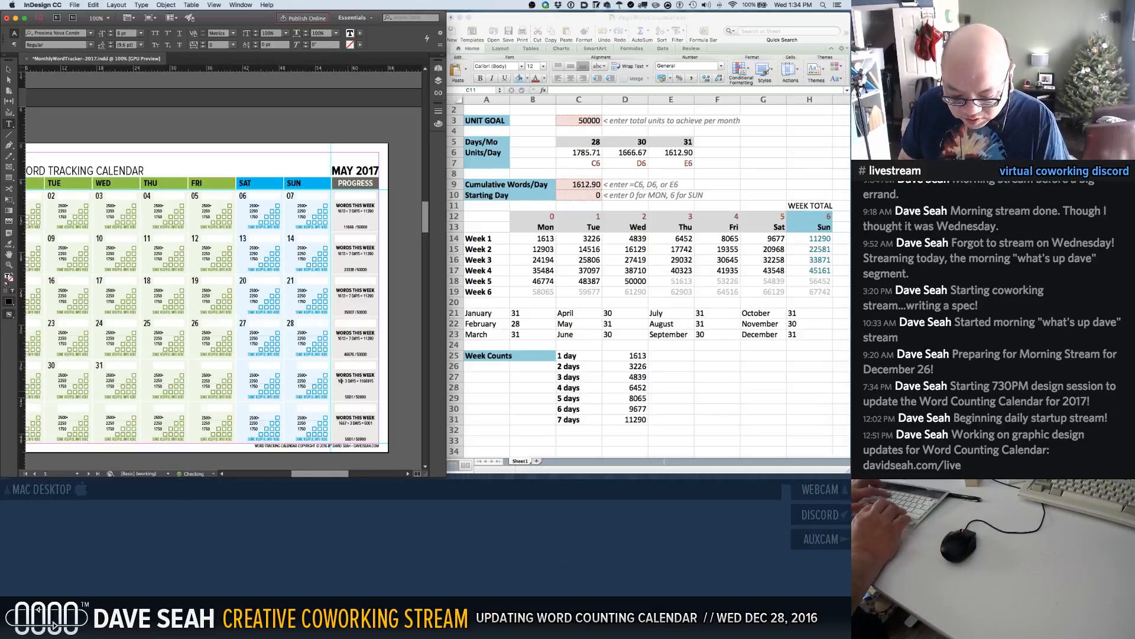
pyautogui.write('1613')
pyautogui.press('Right')
pyautogui.press('Right')
pyautogui.press('Right')
pyautogui.press('Right')
pyautogui.press('Right')
pyautogui.press('Right')
pyautogui.press('Right')
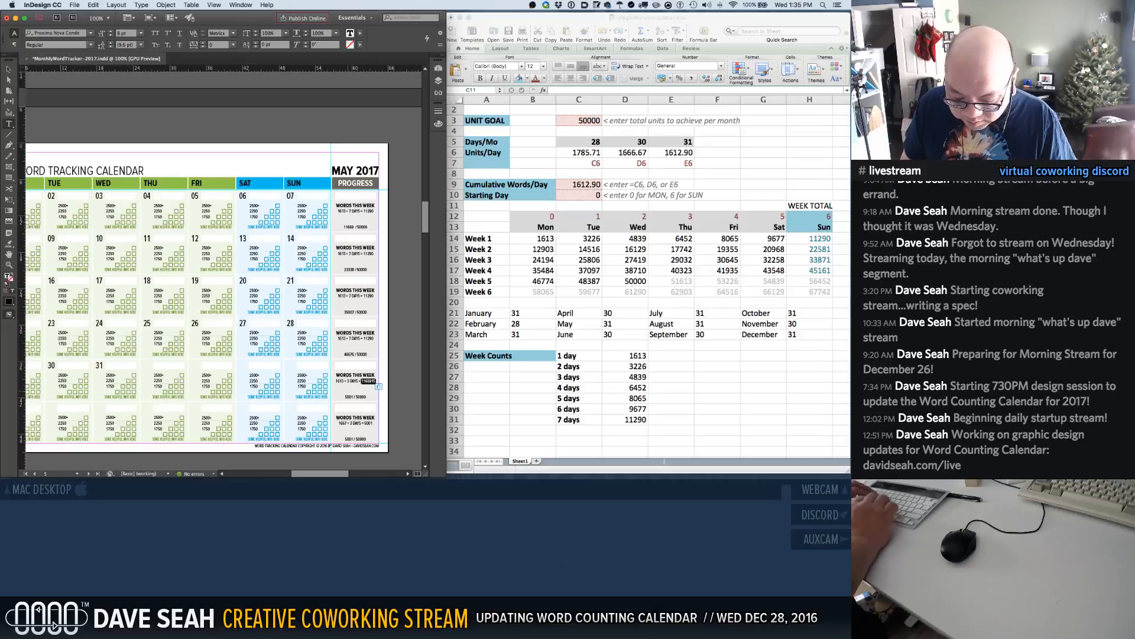
pyautogui.write('4839')
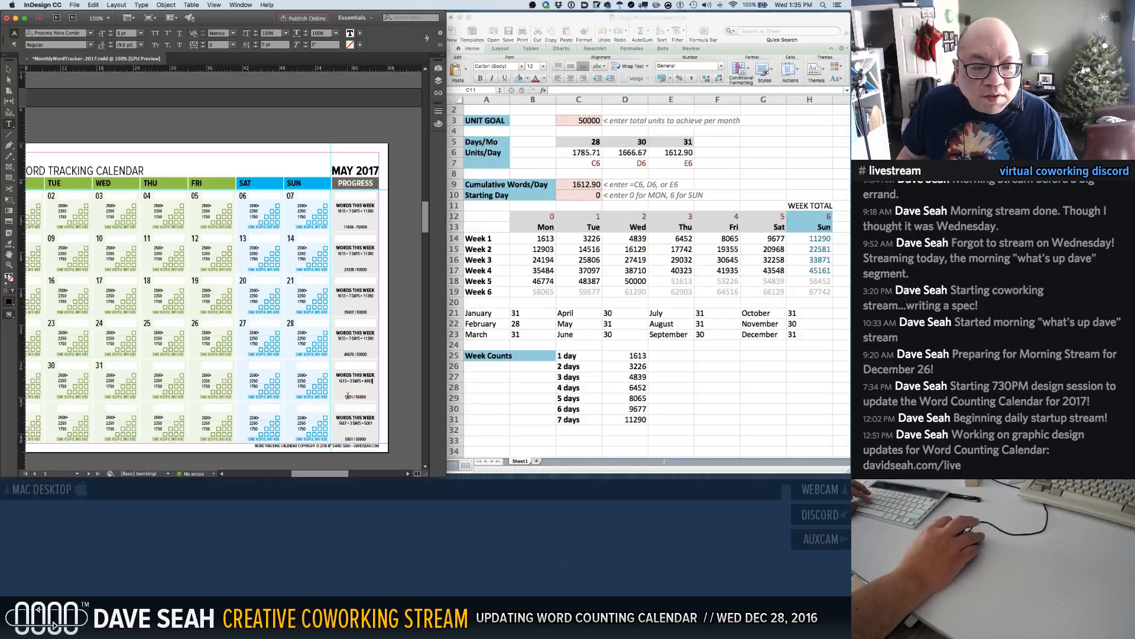
# Set May's cumulative totals for weeks one to five to 11290, 22581, 33871, 45161 and 50000
pyautogui.write('5')
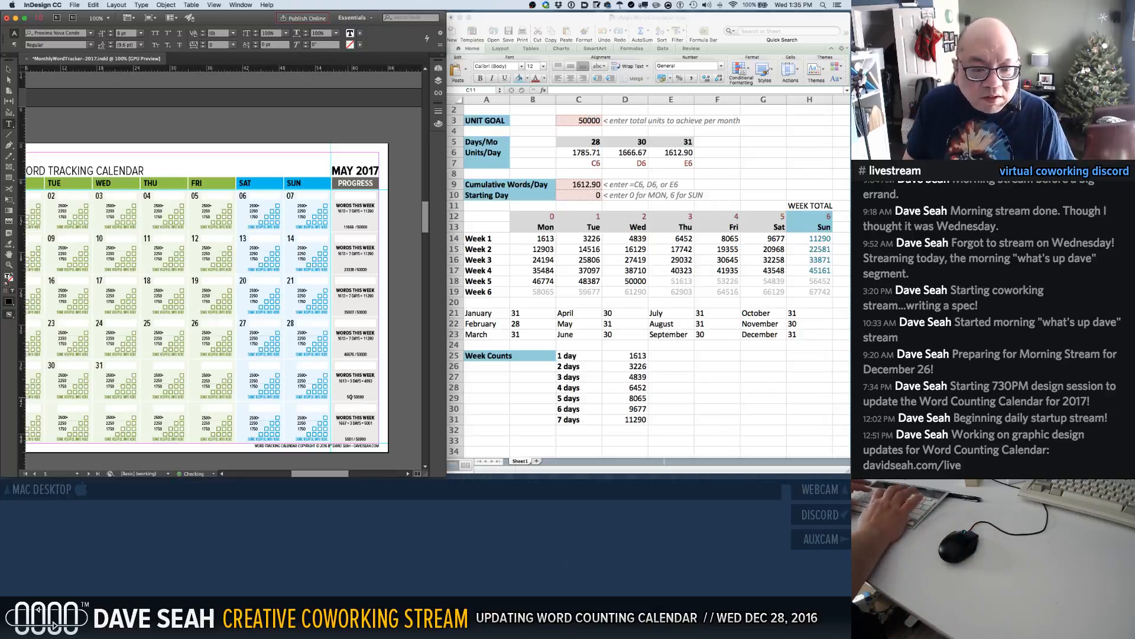
pyautogui.click(412, 376)
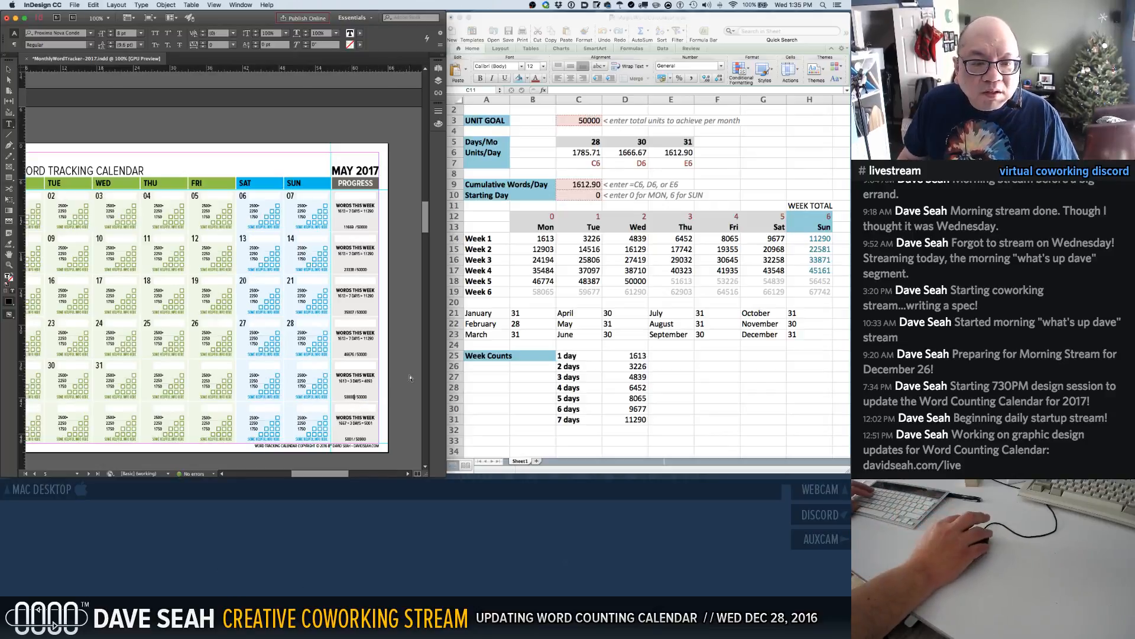
pyautogui.click(350, 227)
pyautogui.press('super+shift+a')
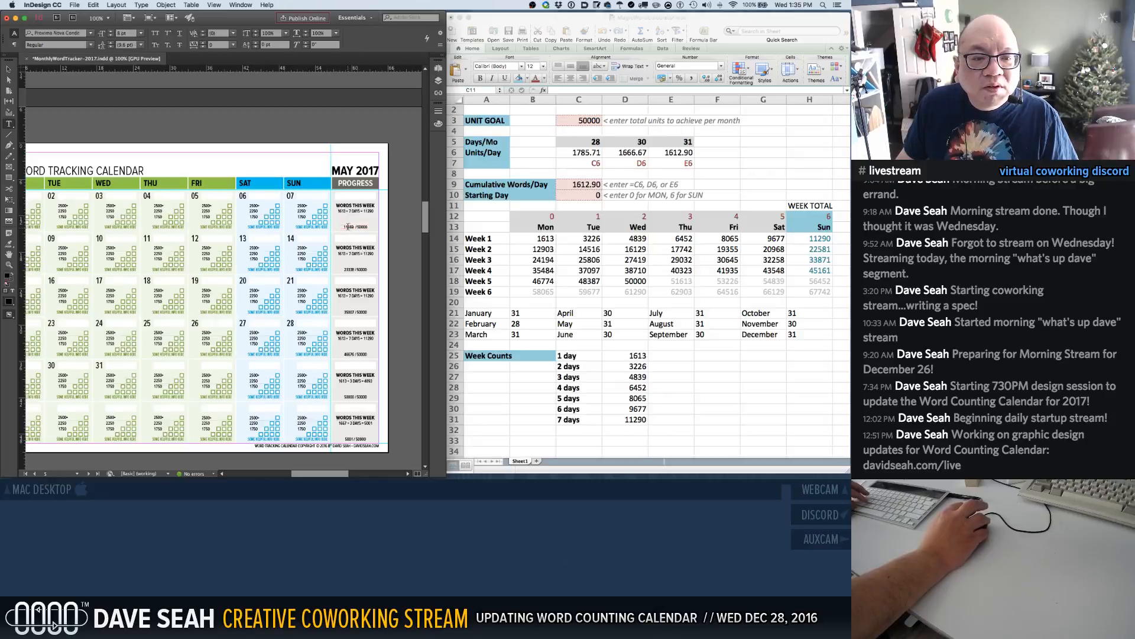
pyautogui.click(348, 227)
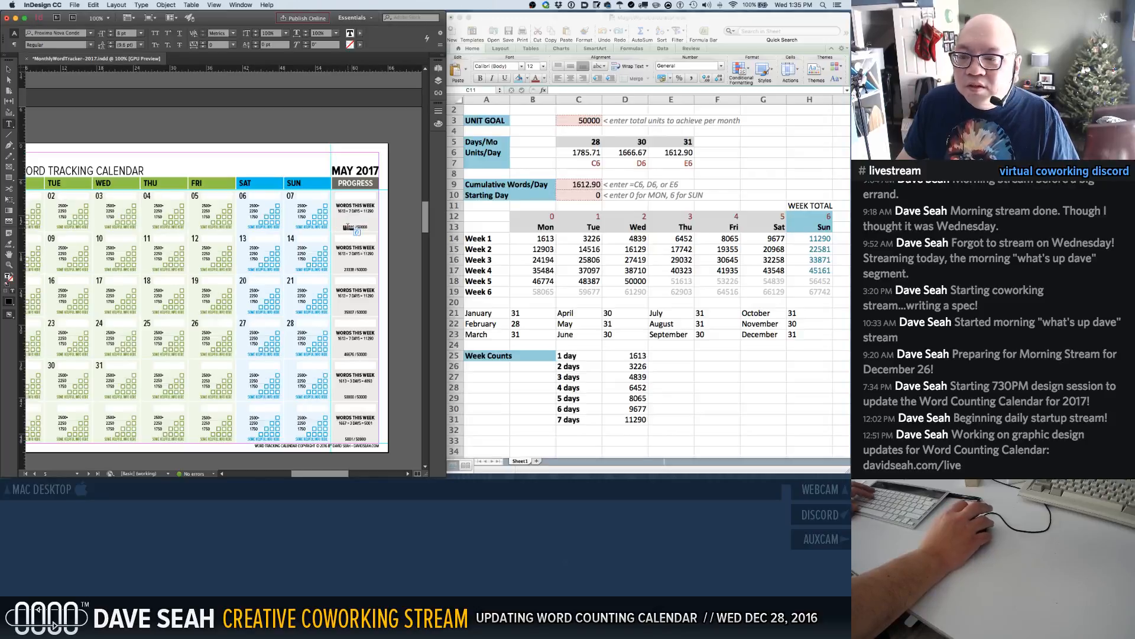
pyautogui.write('11 ')
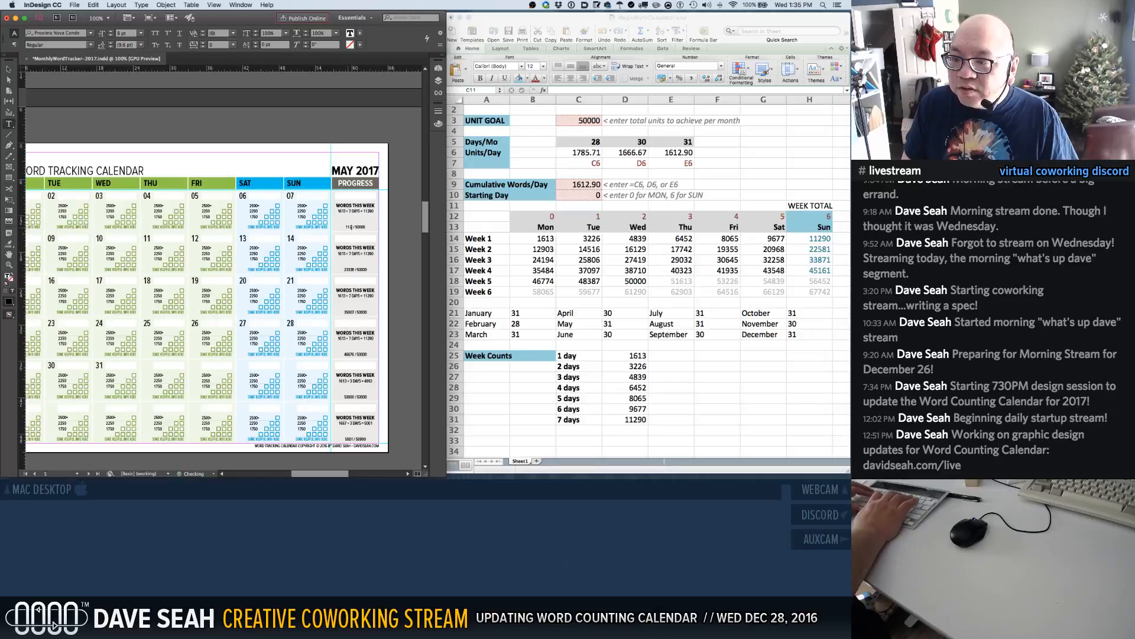
pyautogui.write('290')
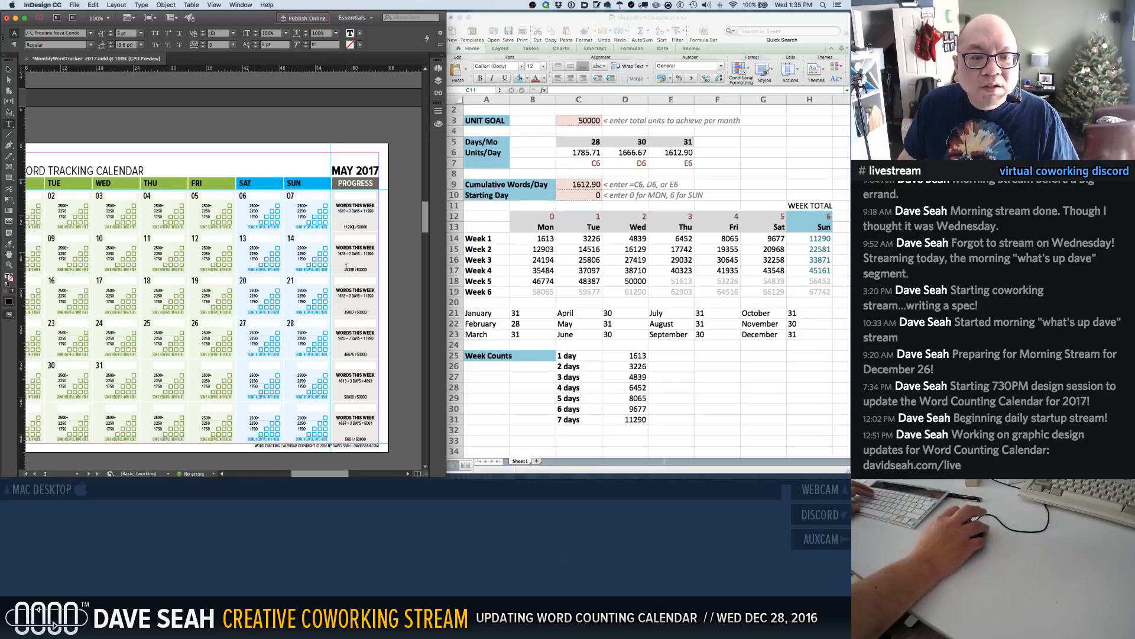
pyautogui.write('225')
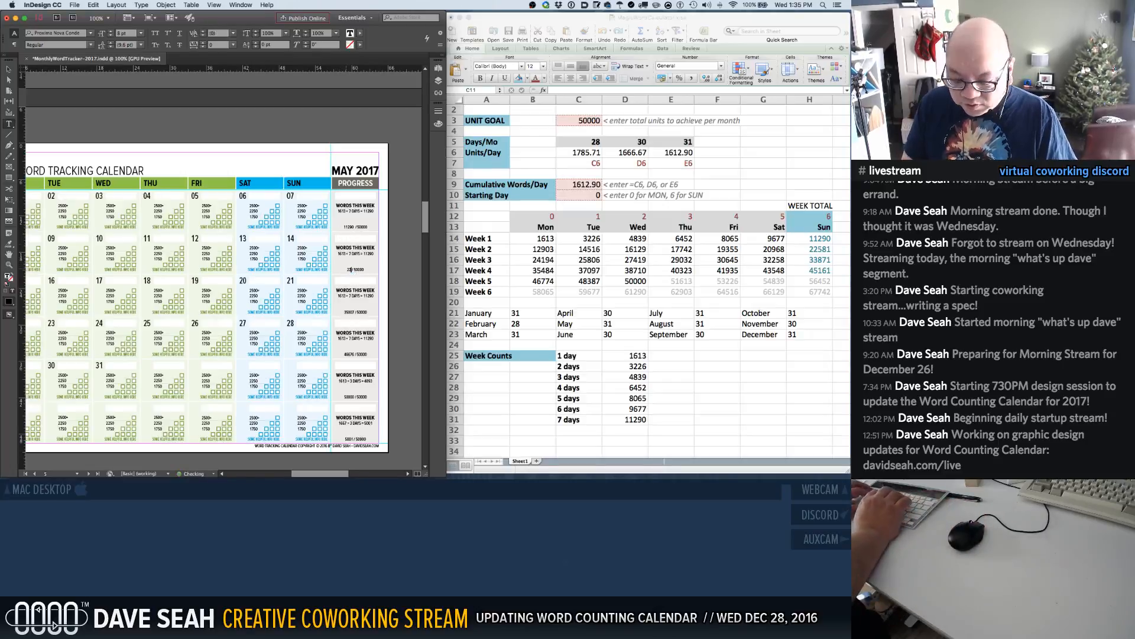
pyautogui.write('81')
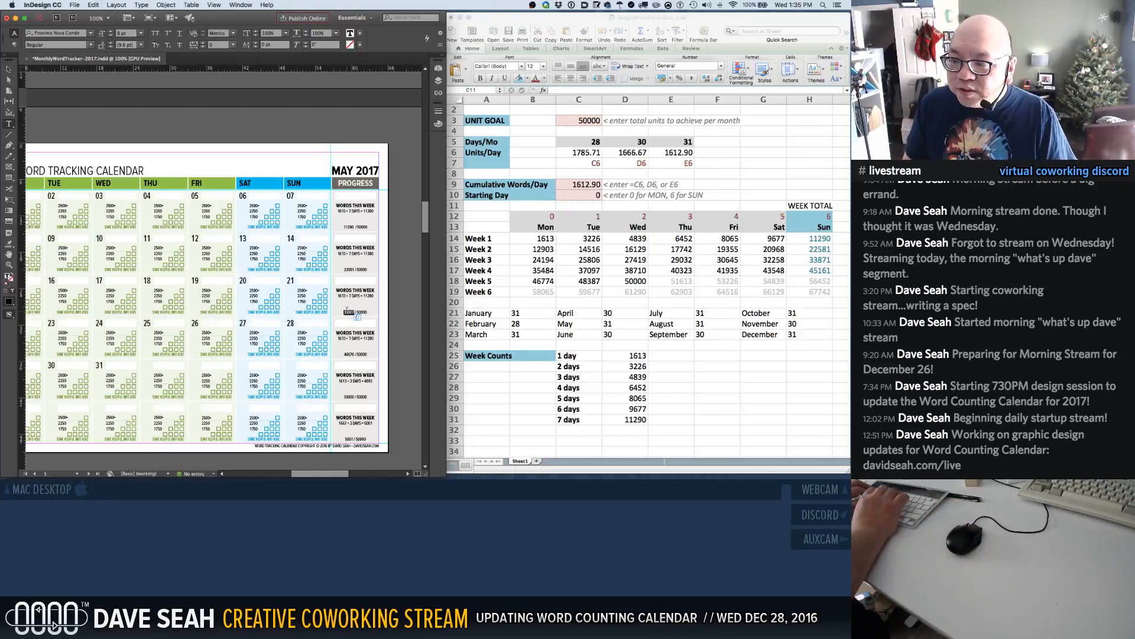
pyautogui.write('338')
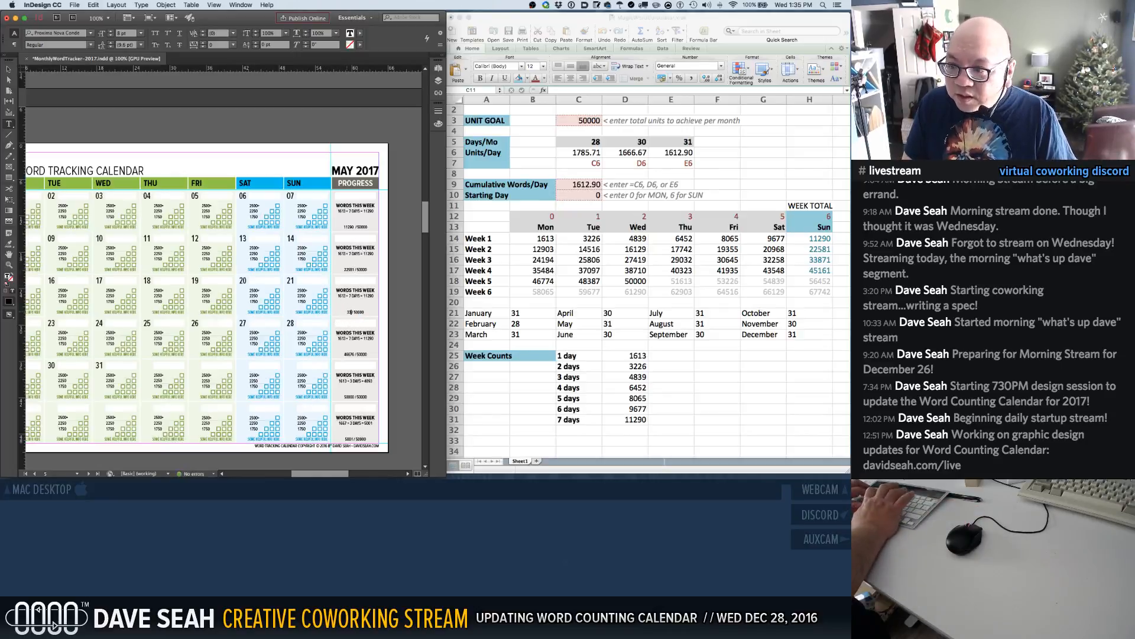
pyautogui.write('71')
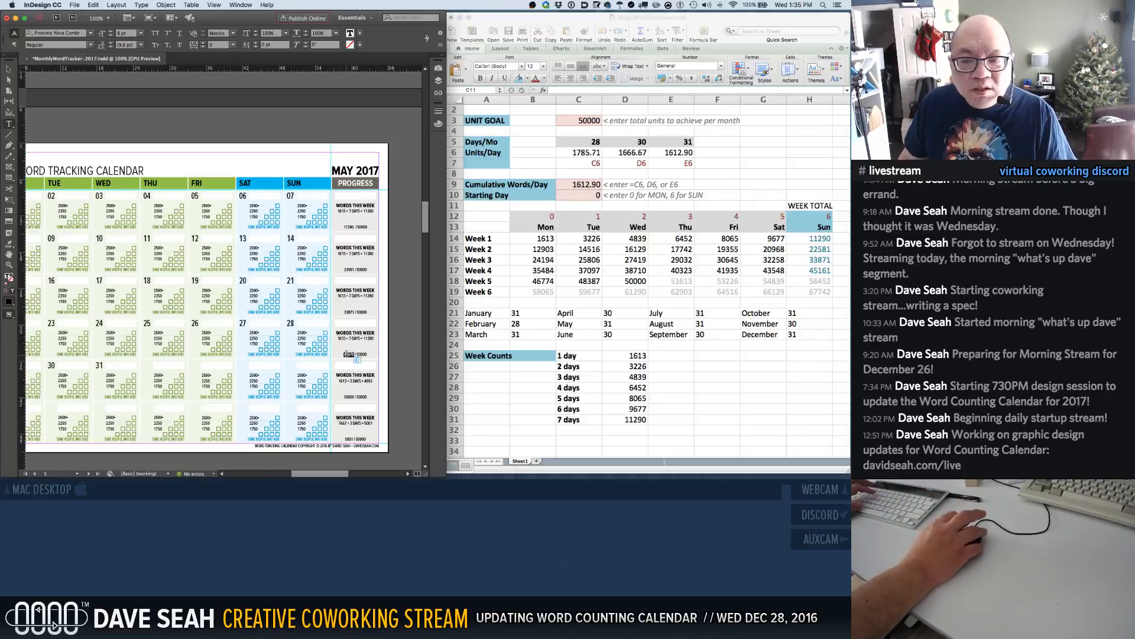
pyautogui.write('45')
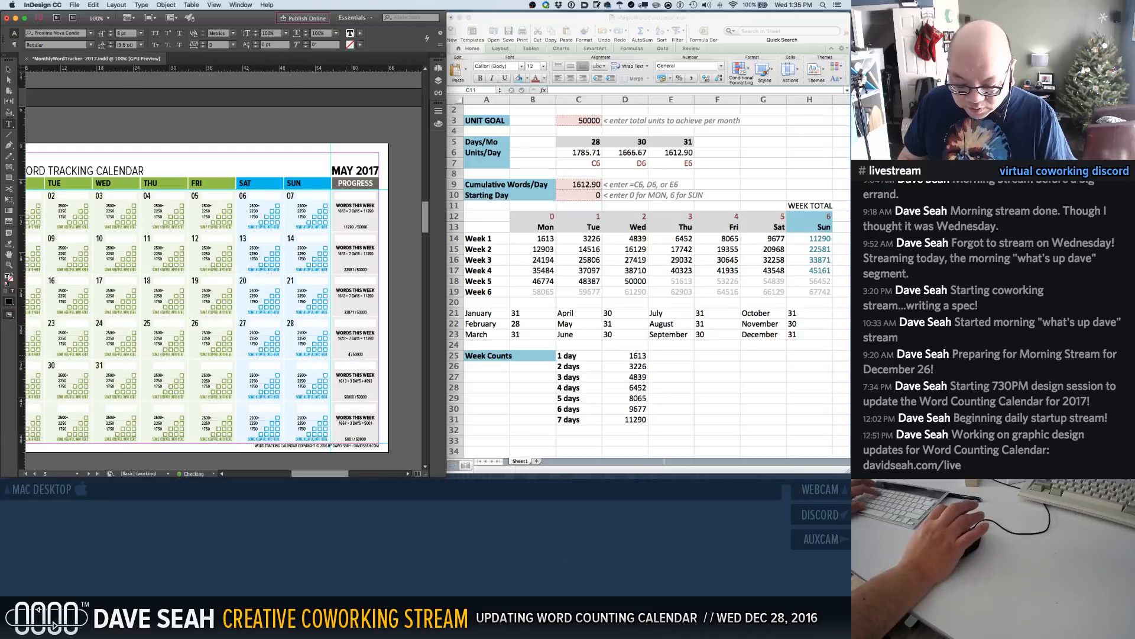
pyautogui.write('161')
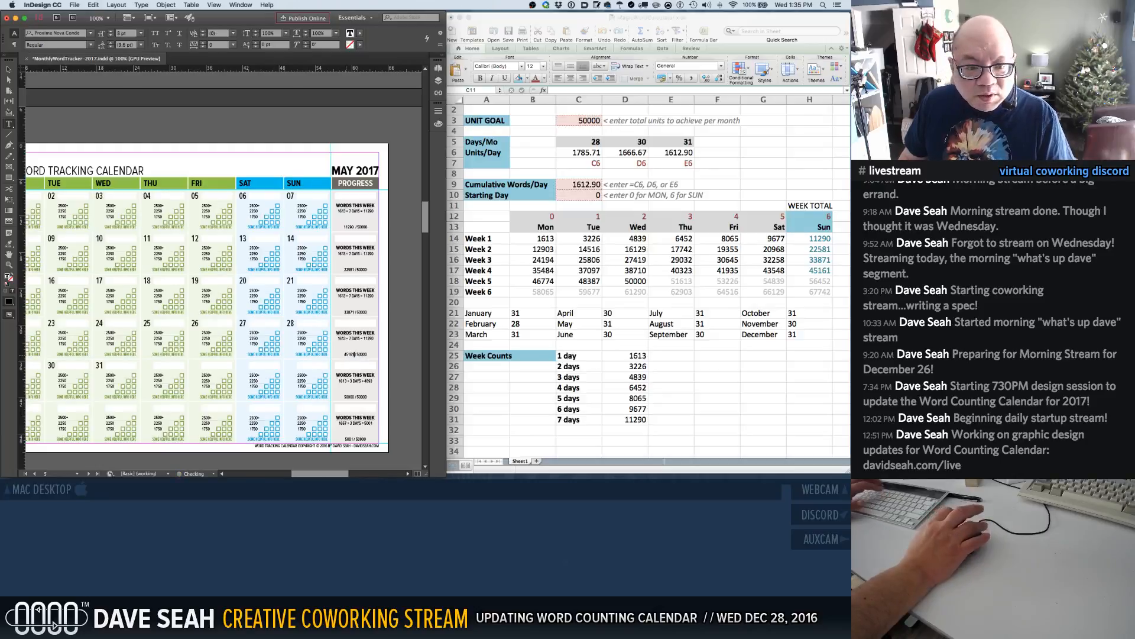
pyautogui.keyDown('super'); pyautogui.click(403, 396); pyautogui.keyUp('super')
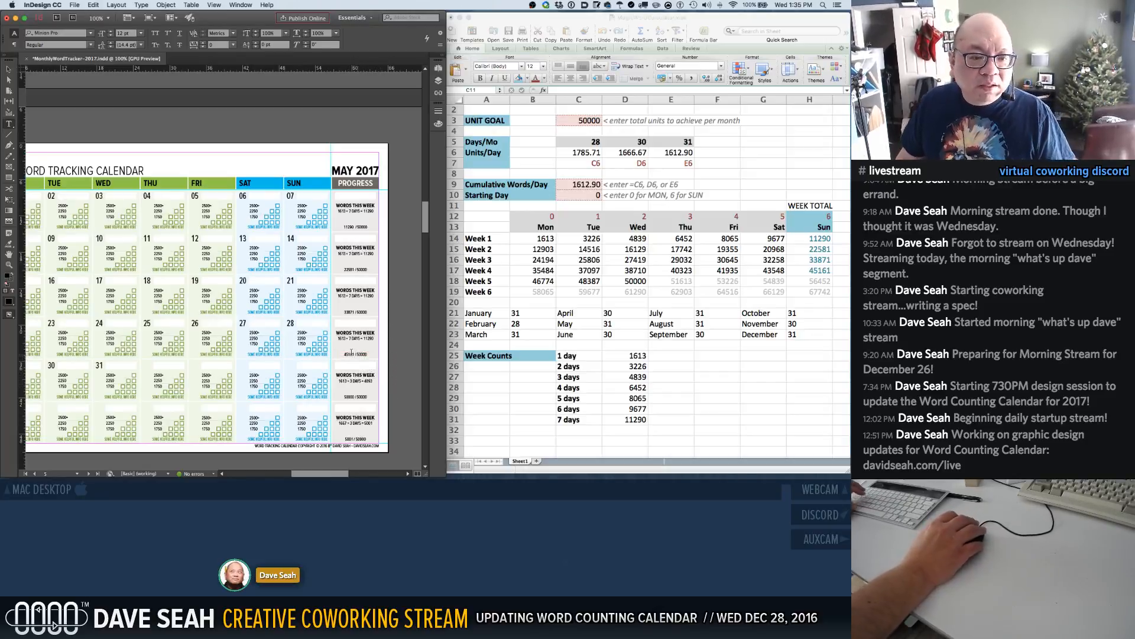
# On the June 2017 page, override the master-page weekly calculation frames in the PROGRESS column for the first five weeks
pyautogui.scroll(-5, 313, 357)
pyautogui.scroll(3, 305, 353)
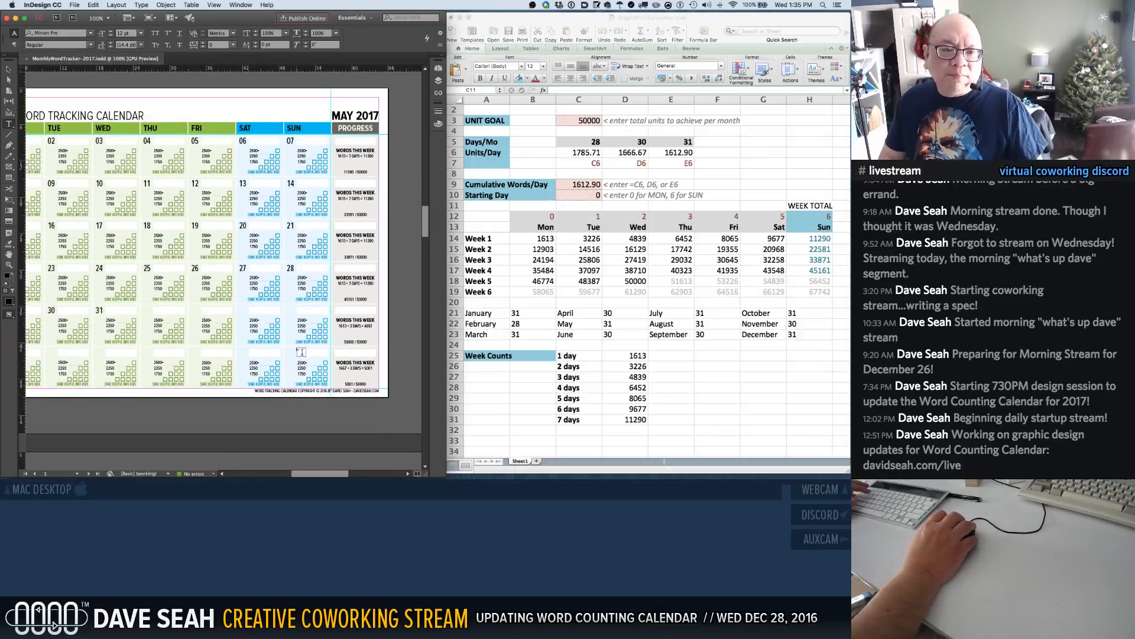
pyautogui.scroll(-7, 308, 348)
pyautogui.scroll(-3, 318, 343)
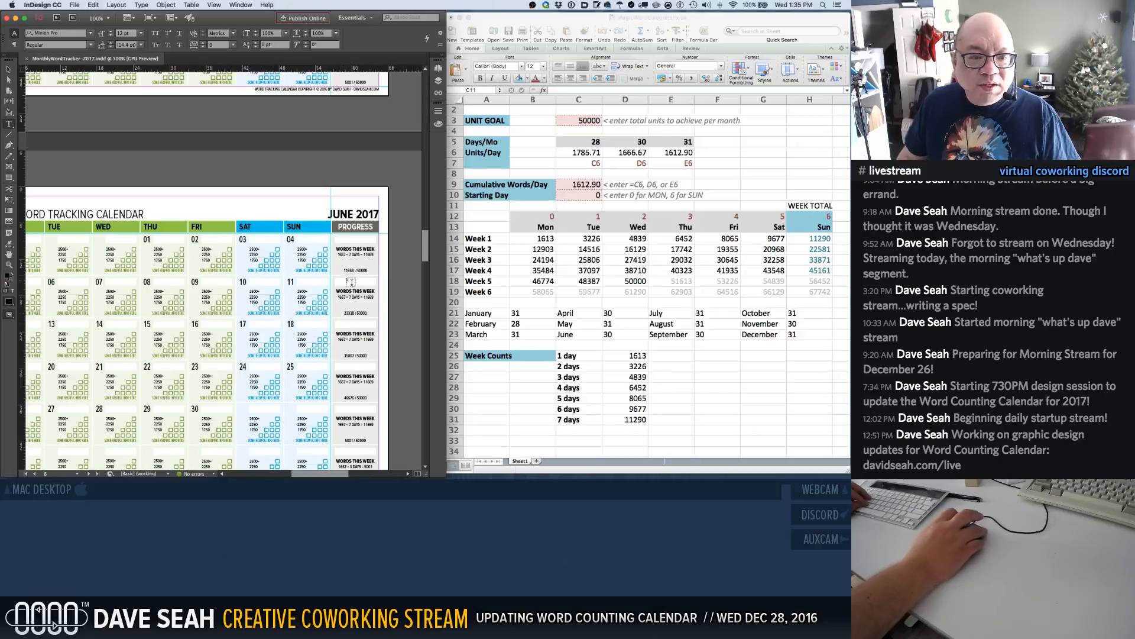
pyautogui.keyDown('shift'); pyautogui.keyDown('super'); pyautogui.click(349, 256); pyautogui.keyUp('super'); pyautogui.keyUp('shift')
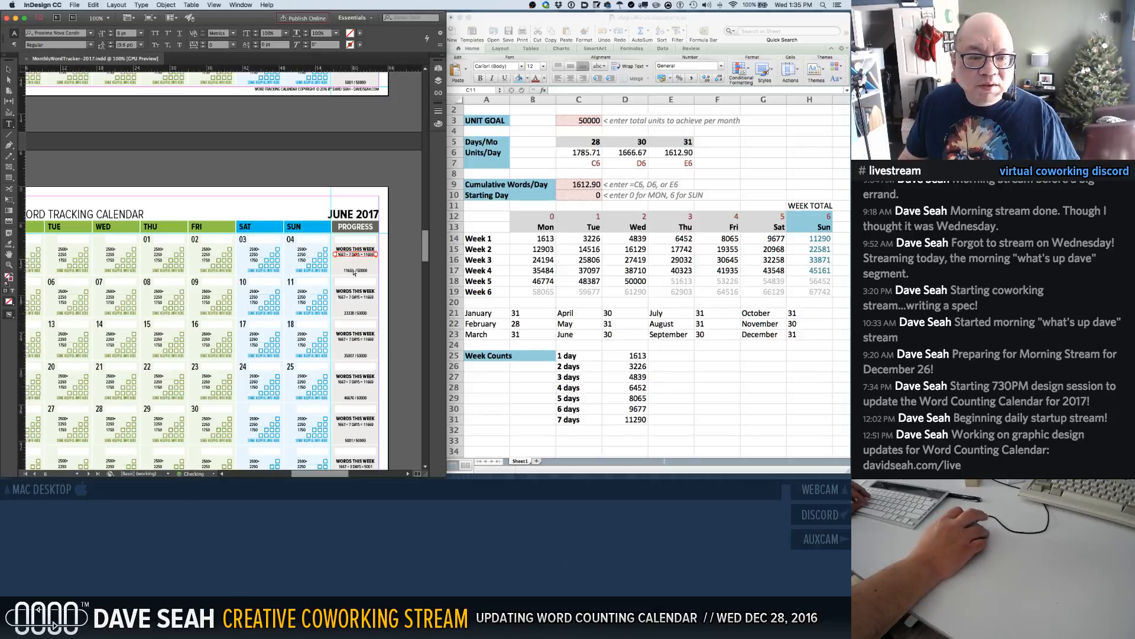
pyautogui.keyDown('shift'); pyautogui.keyDown('super'); pyautogui.click(353, 270); pyautogui.keyUp('super'); pyautogui.keyUp('shift')
pyautogui.keyDown('shift'); pyautogui.keyDown('super'); pyautogui.click(352, 297); pyautogui.keyUp('super'); pyautogui.keyUp('shift')
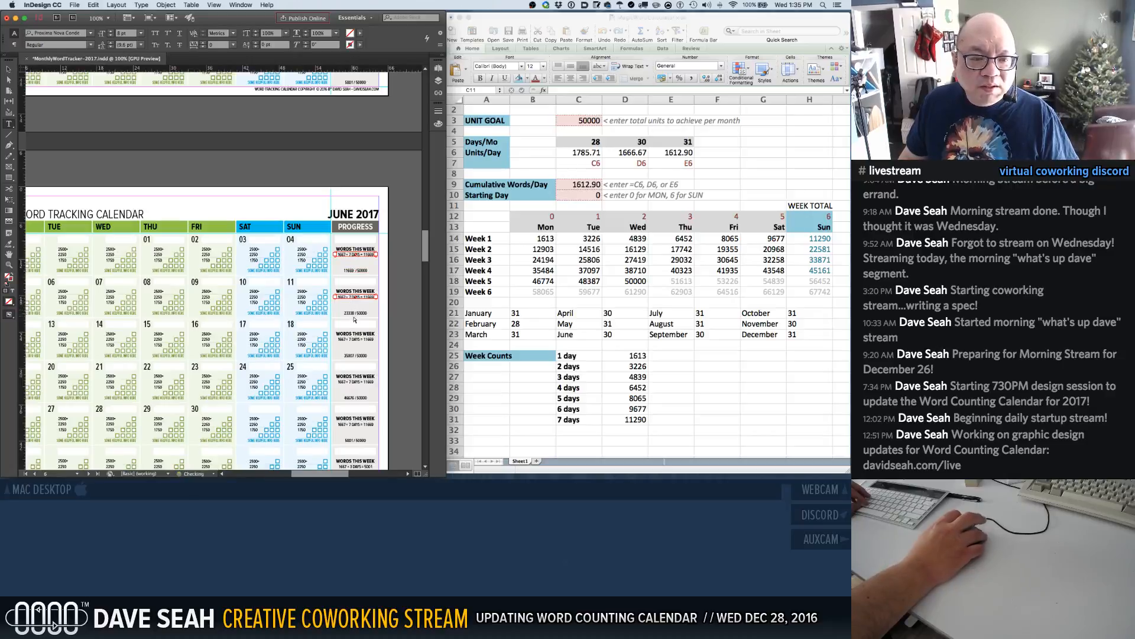
pyautogui.keyDown('shift'); pyautogui.keyDown('super'); pyautogui.click(351, 312); pyautogui.keyUp('super'); pyautogui.keyUp('shift')
pyautogui.keyDown('shift'); pyautogui.keyDown('super'); pyautogui.click(354, 339); pyautogui.keyUp('super'); pyautogui.keyUp('shift')
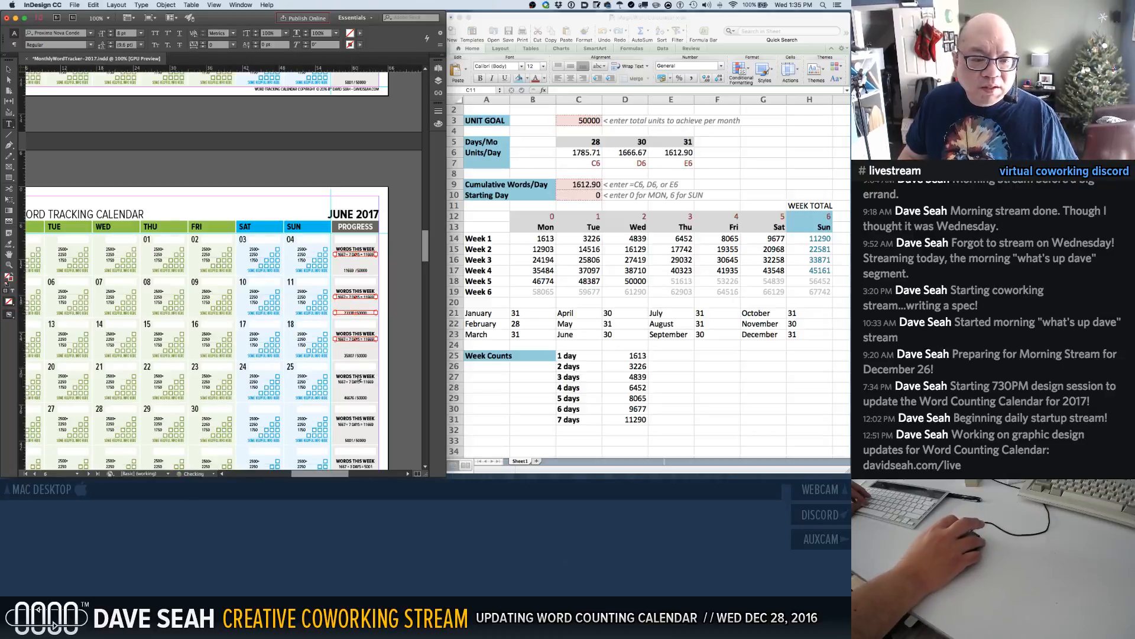
pyautogui.keyDown('shift'); pyautogui.keyDown('super'); pyautogui.click(356, 382); pyautogui.keyUp('super'); pyautogui.keyUp('shift')
pyautogui.keyDown('shift'); pyautogui.keyDown('super'); pyautogui.click(355, 427); pyautogui.keyUp('super'); pyautogui.keyUp('shift')
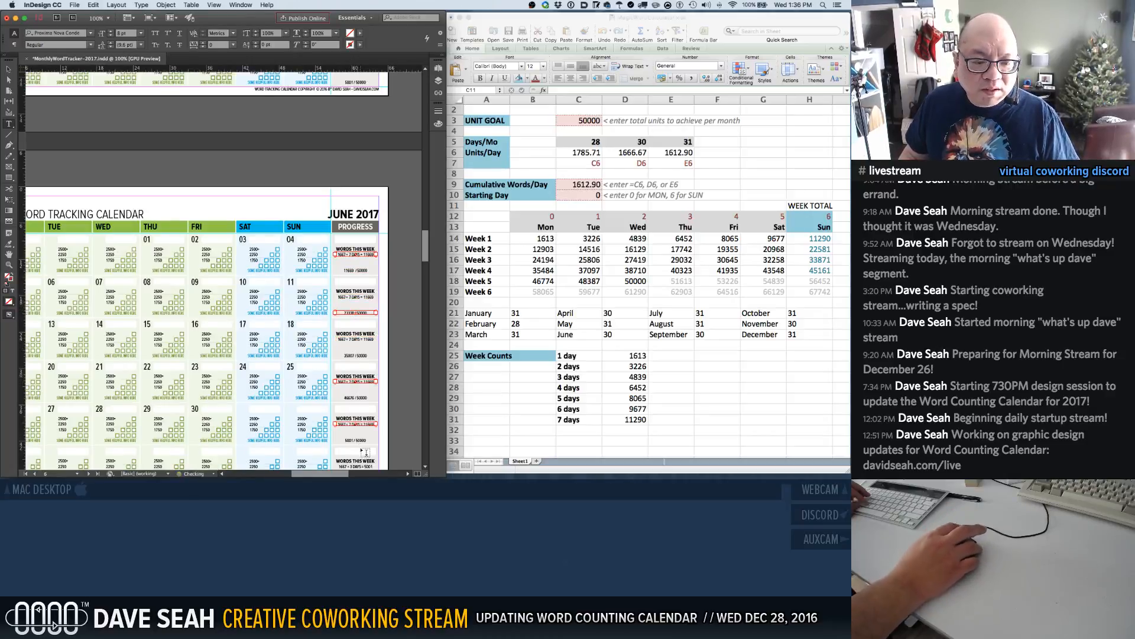
# Override June's sixth-week calculation frame and the remaining cumulative total frames in the PROGRESS column
pyautogui.scroll(-1, 361, 440)
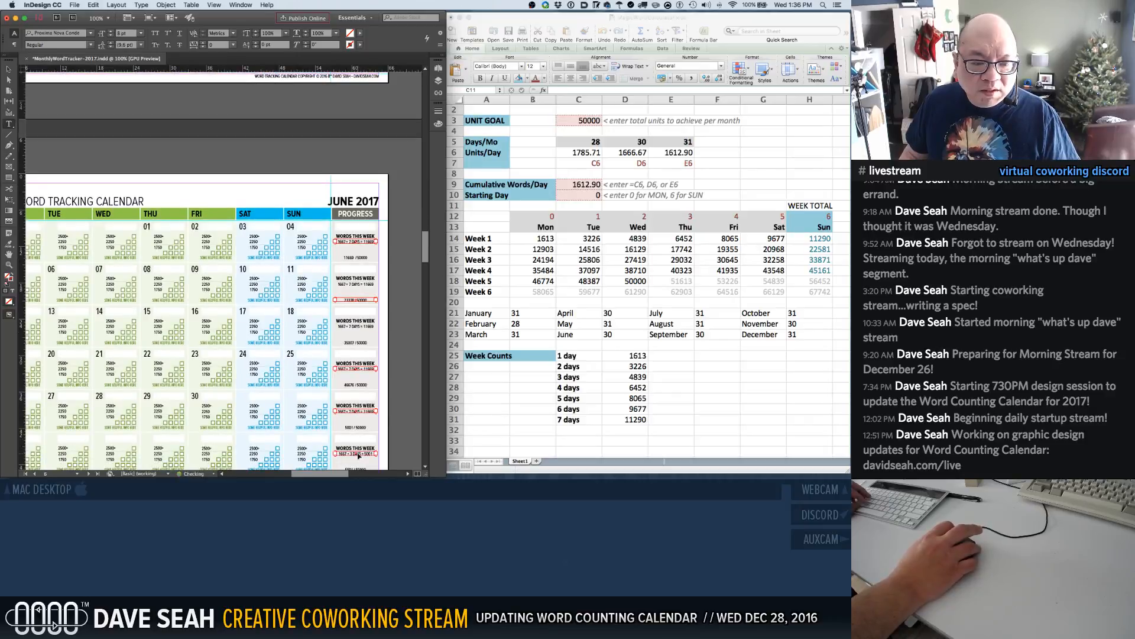
pyautogui.scroll(-5, 361, 455)
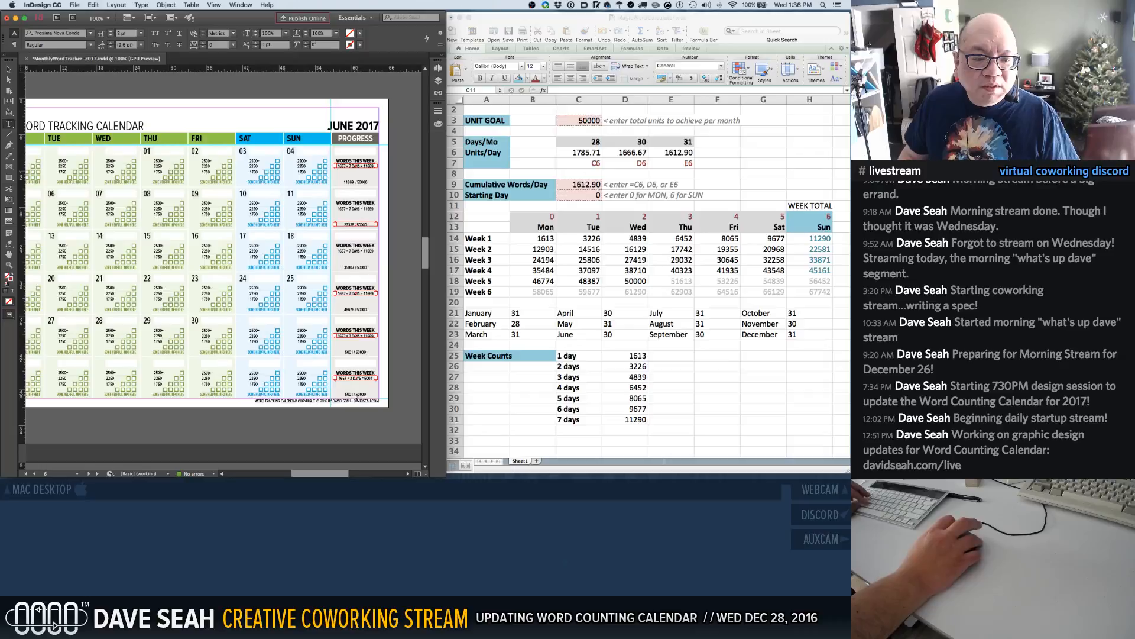
pyautogui.keyDown('shift'); pyautogui.keyDown('super'); pyautogui.click(358, 354); pyautogui.keyUp('super'); pyautogui.keyUp('shift')
pyautogui.keyDown('shift'); pyautogui.keyDown('super'); pyautogui.click(356, 311); pyautogui.keyUp('super'); pyautogui.keyUp('shift')
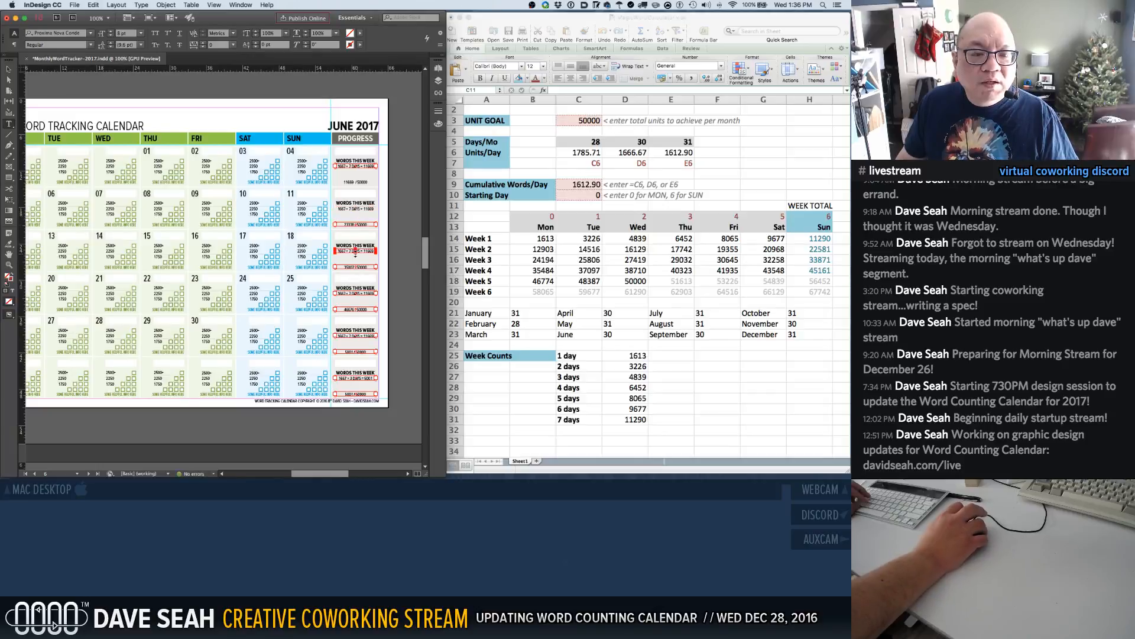
pyautogui.keyDown('shift'); pyautogui.keyDown('super'); pyautogui.click(356, 183); pyautogui.keyUp('super'); pyautogui.keyUp('shift')
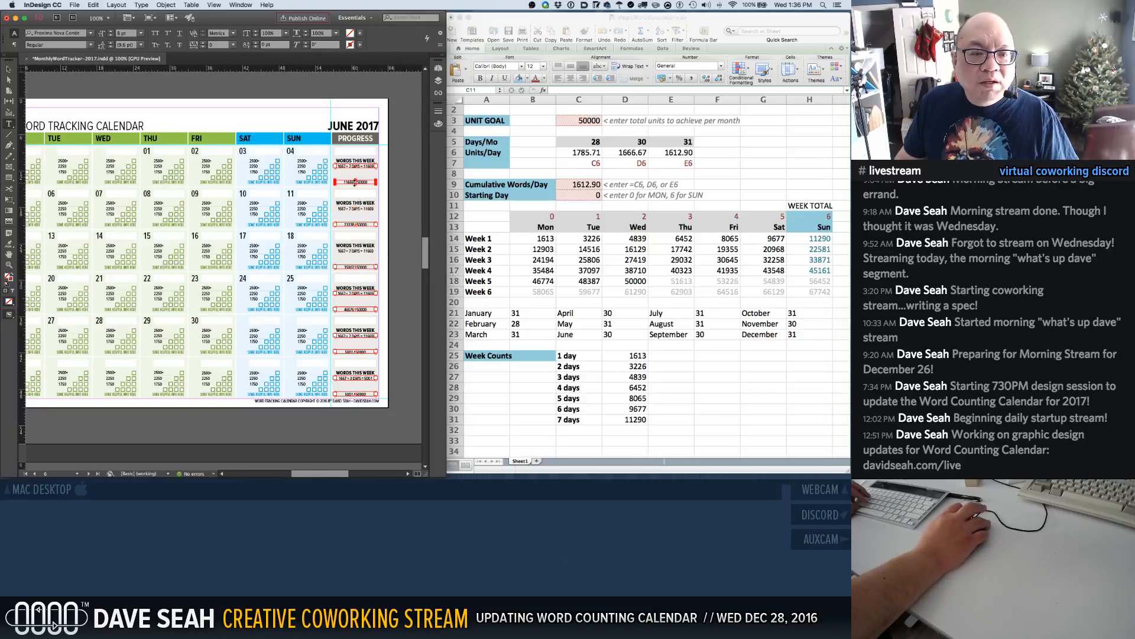
pyautogui.keyDown('shift'); pyautogui.keyDown('super'); pyautogui.click(355, 184); pyautogui.keyUp('super'); pyautogui.keyUp('shift')
pyautogui.keyDown('shift'); pyautogui.keyDown('super'); pyautogui.click(363, 251); pyautogui.keyUp('super'); pyautogui.keyUp('shift')
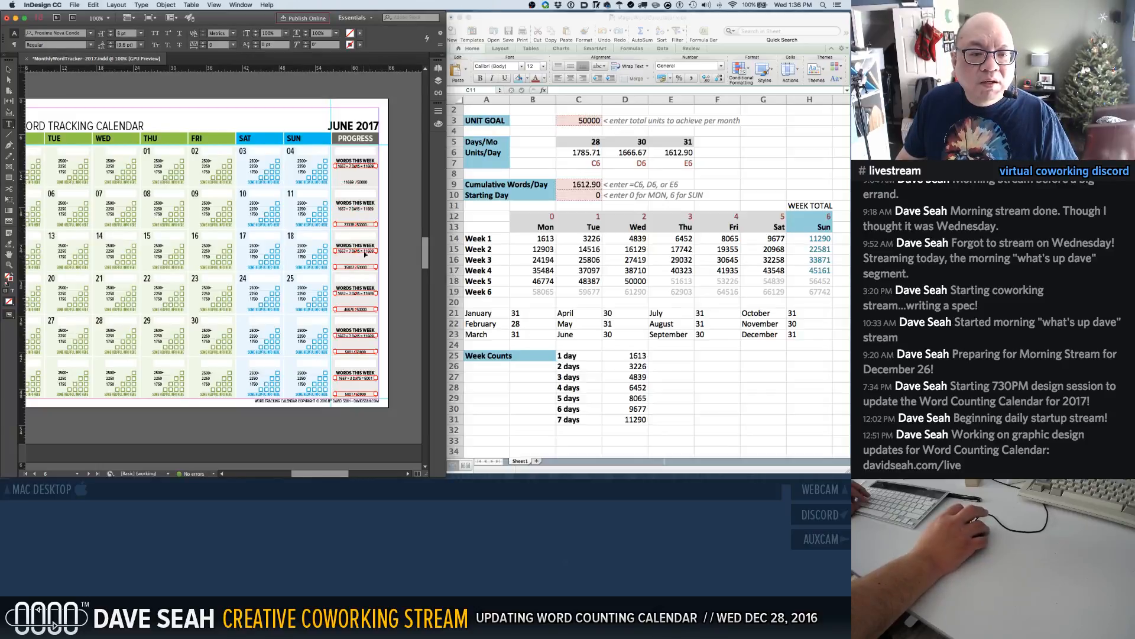
pyautogui.click(399, 258)
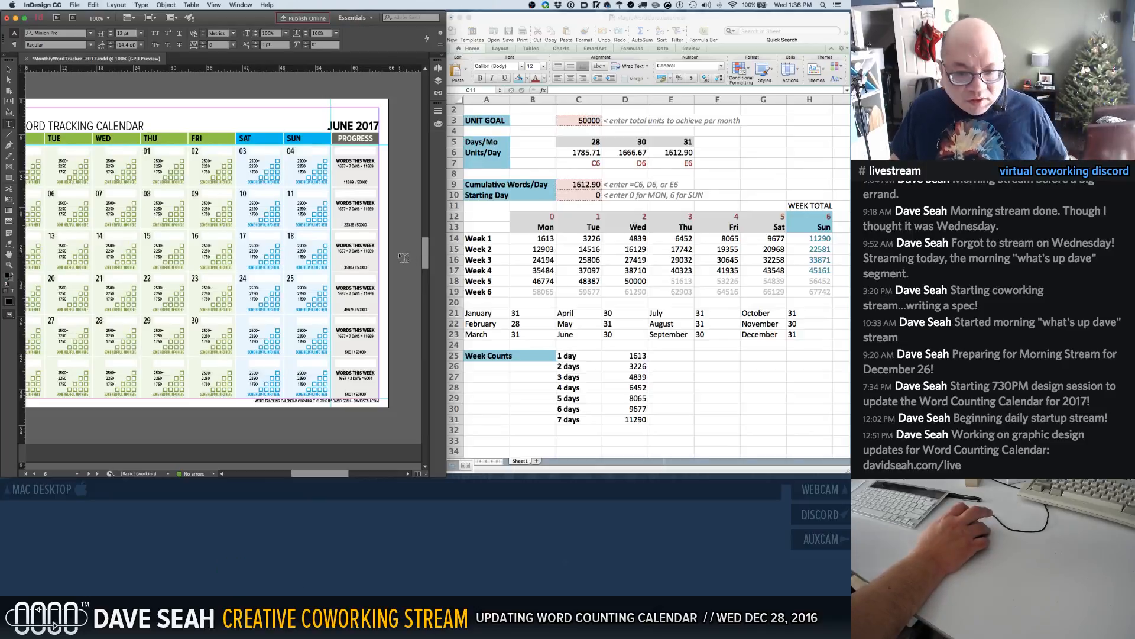
# In the Excel calculator, set Cumulative Words/Day to =D6 and Starting Day to 3
pyautogui.click(598, 187)
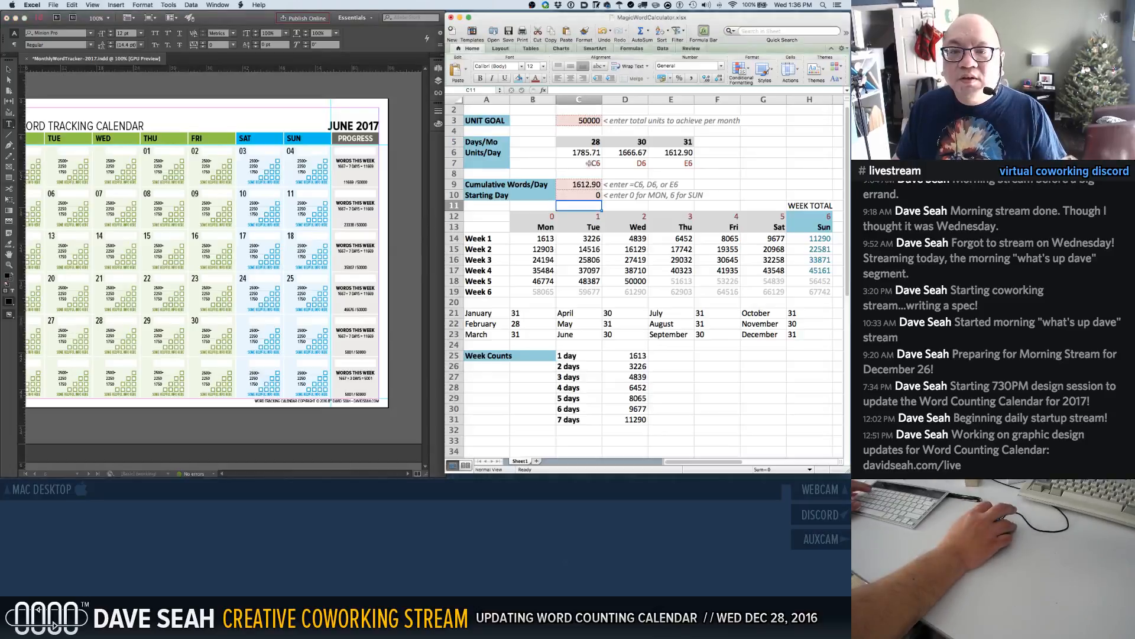
pyautogui.click(596, 186)
pyautogui.write('=')
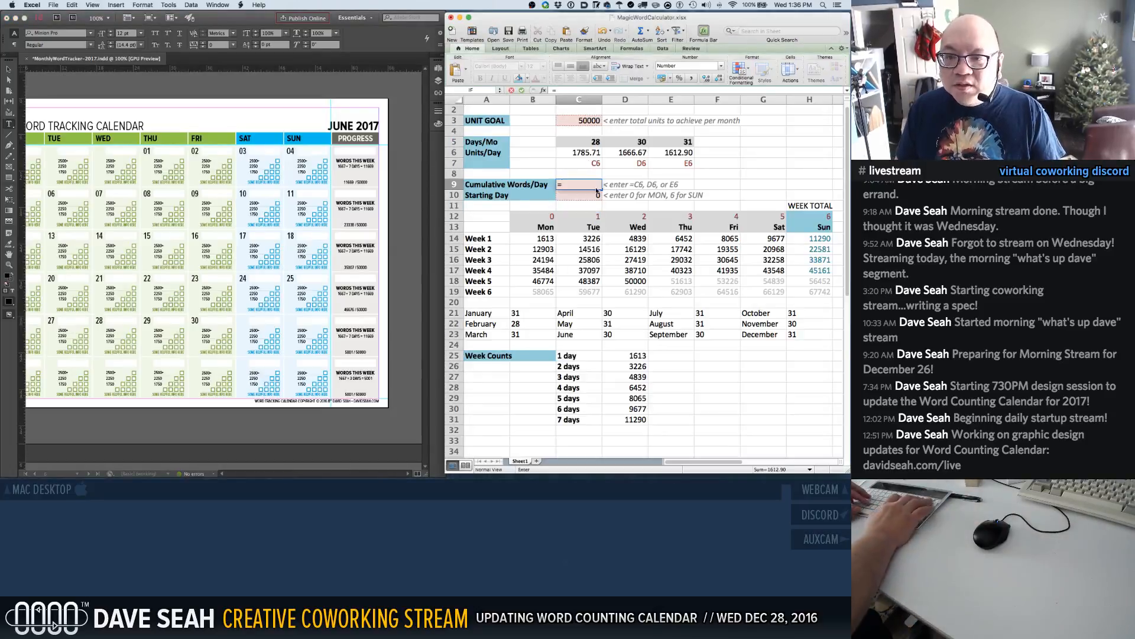
pyautogui.write('D6')
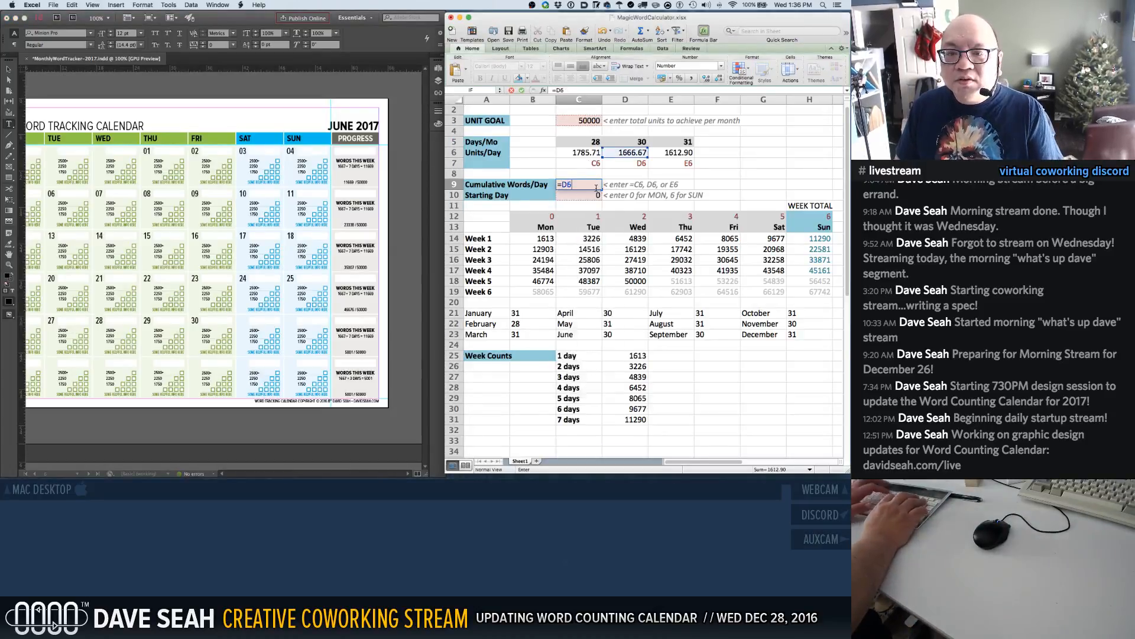
pyautogui.press('Return')
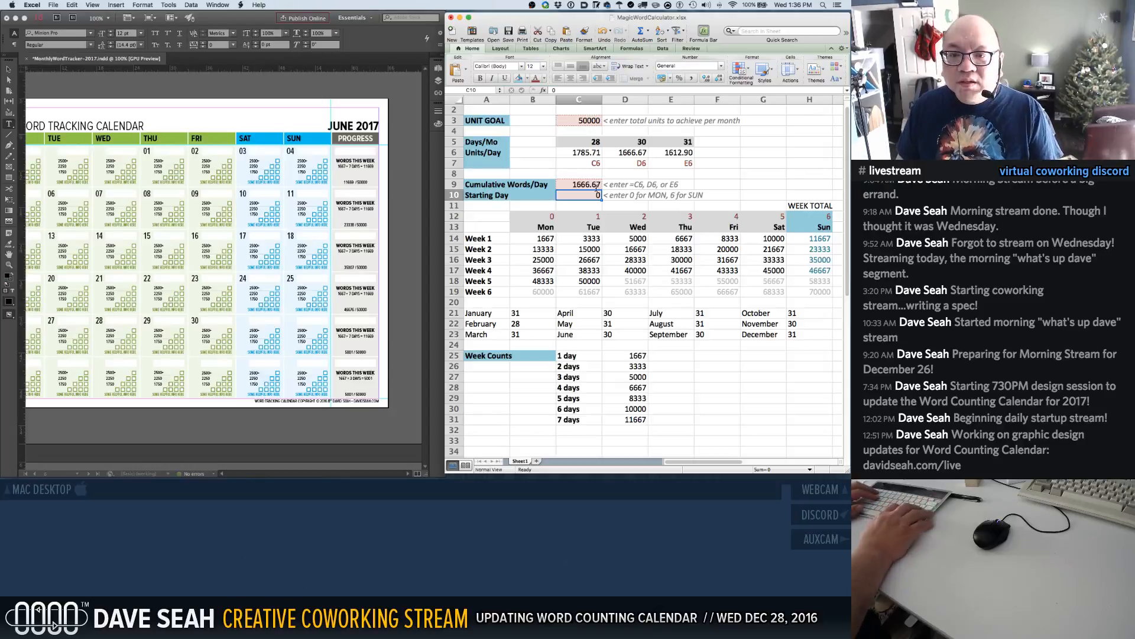
pyautogui.write('3')
pyautogui.press('Return')
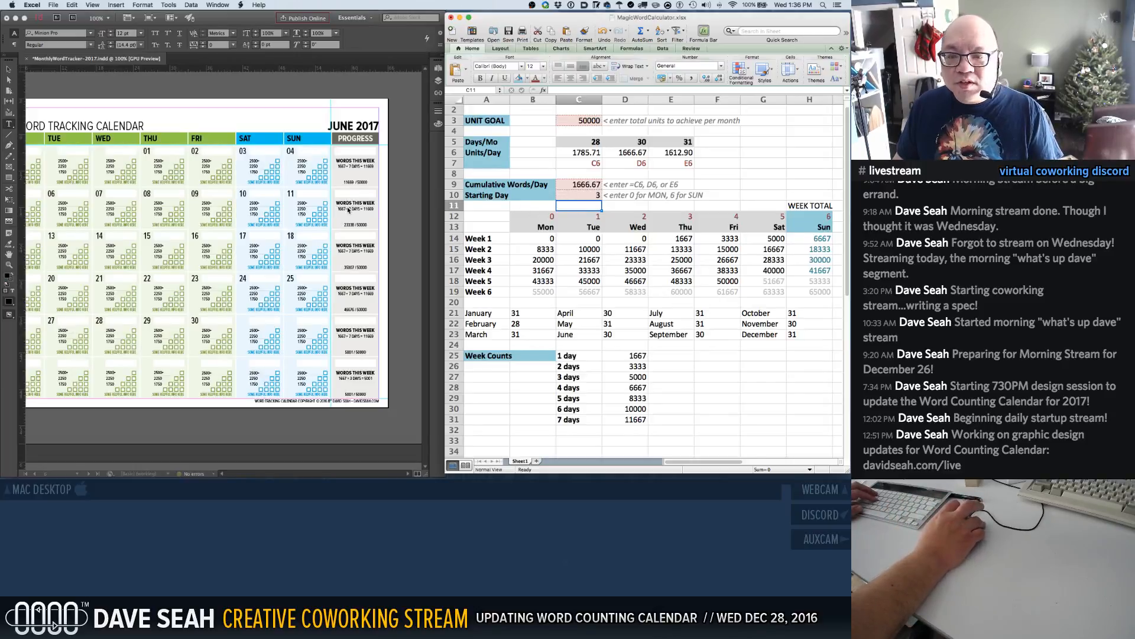
# On the InDesign June 2017 page, set the first-week calculation to 4 days with a total of 6667
pyautogui.click(349, 167)
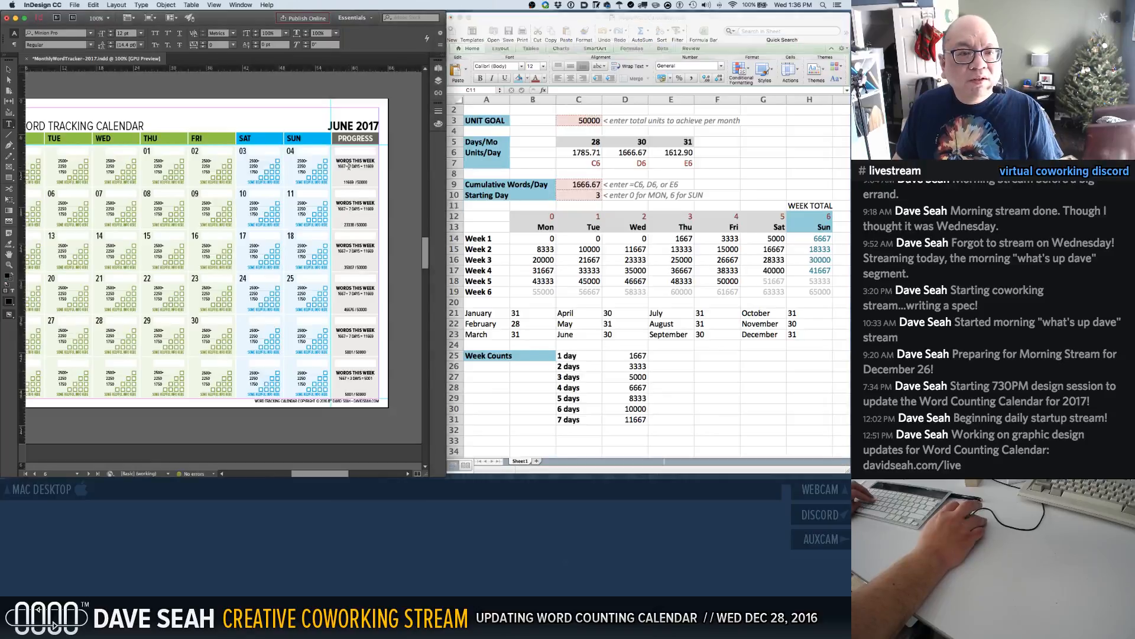
pyautogui.click(349, 167)
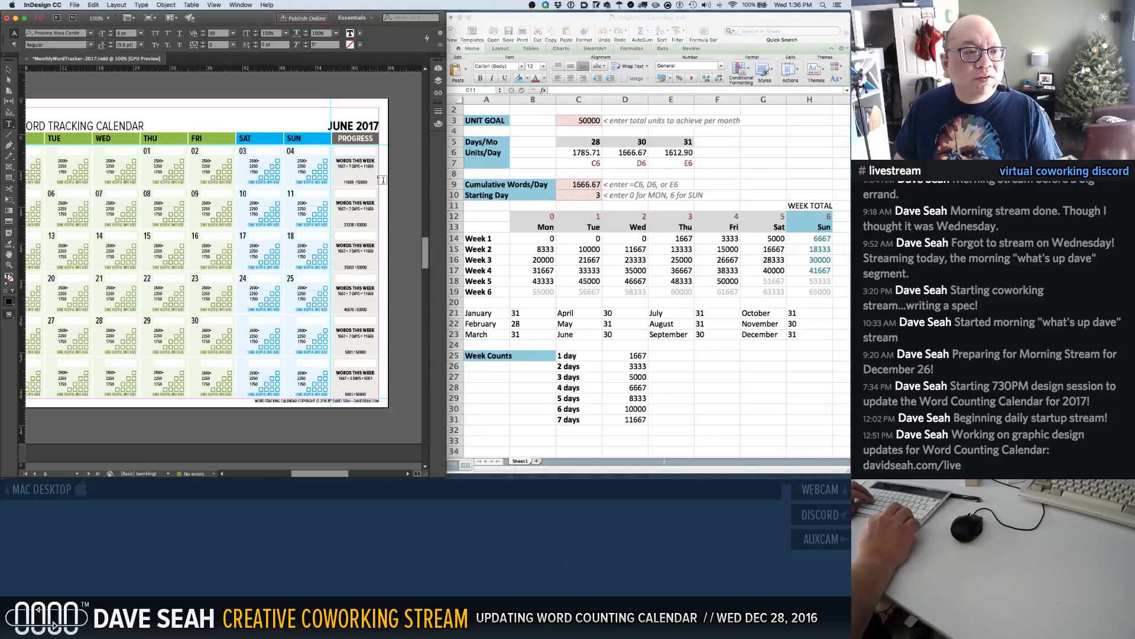
pyautogui.write('4')
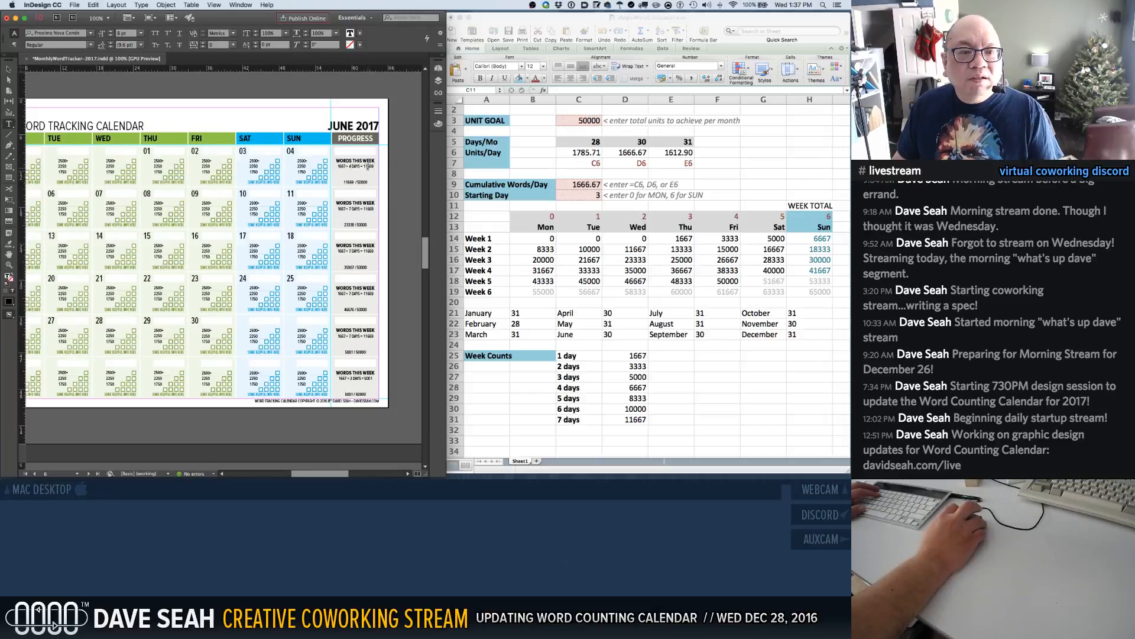
pyautogui.doubleClick(368, 166)
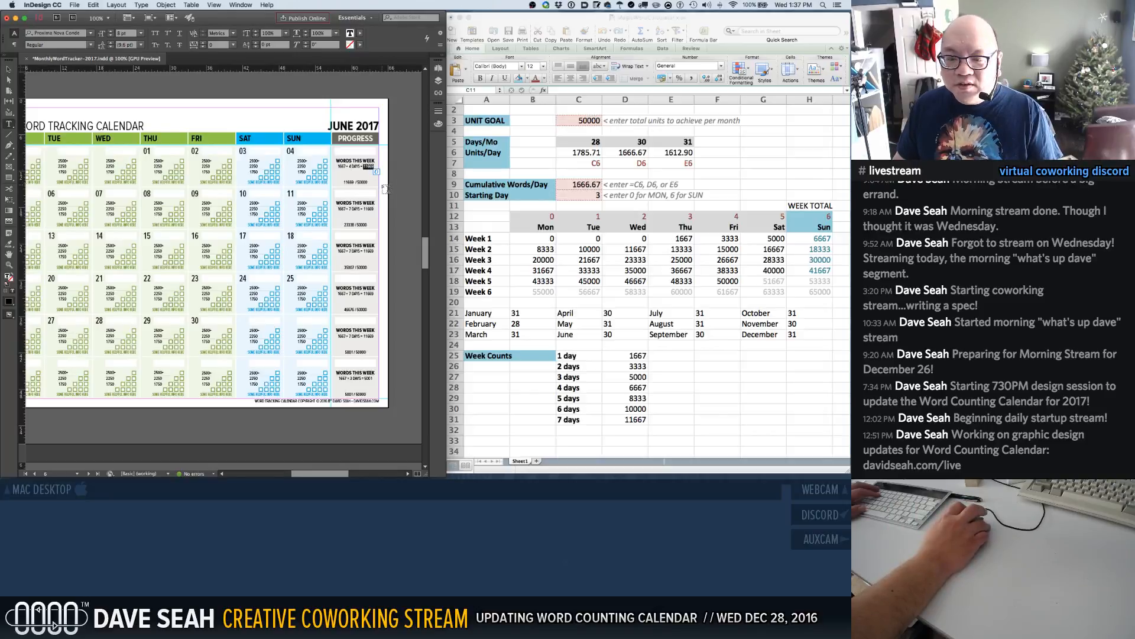
pyautogui.write('66')
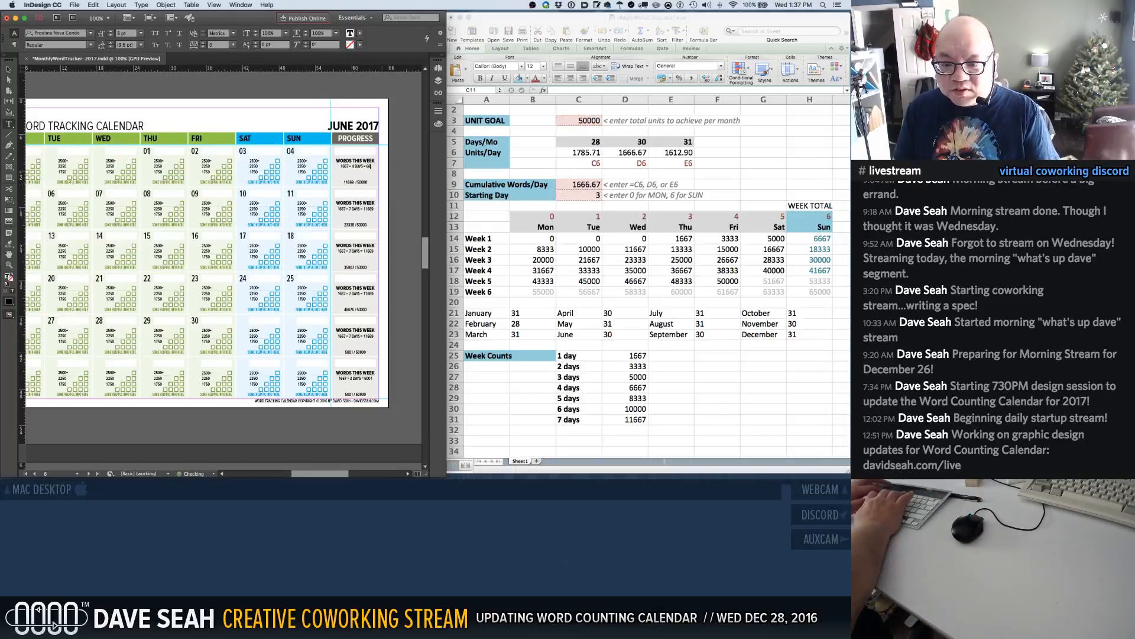
pyautogui.write('67')
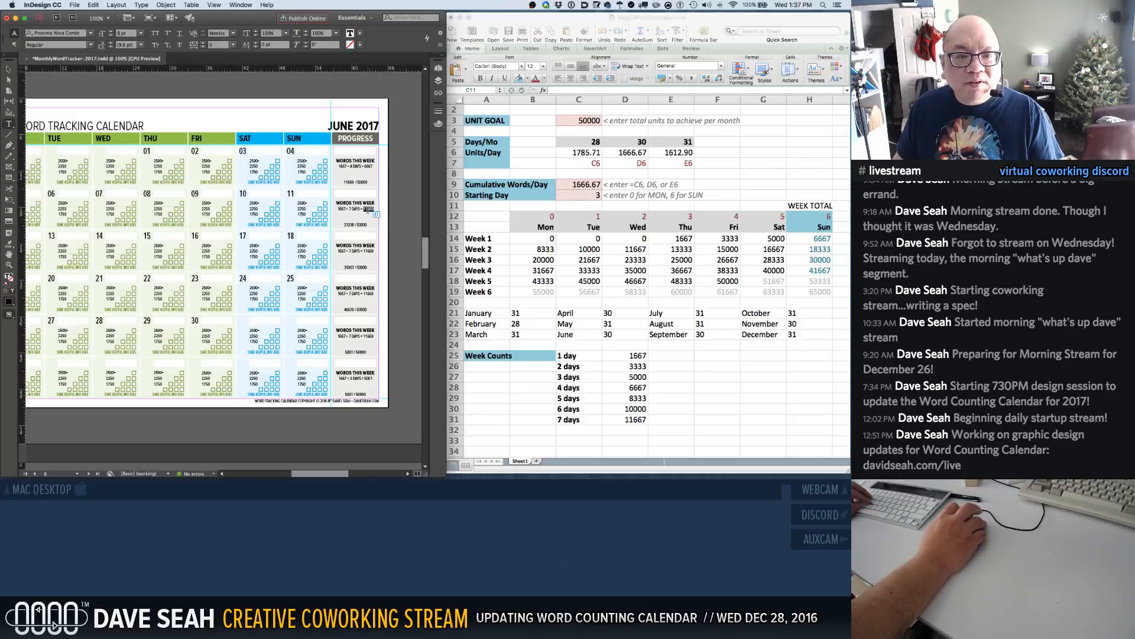
# Set June's calculations for weeks two, three and four to 1667 • 7 DAYS = 11667
pyautogui.write('1166')
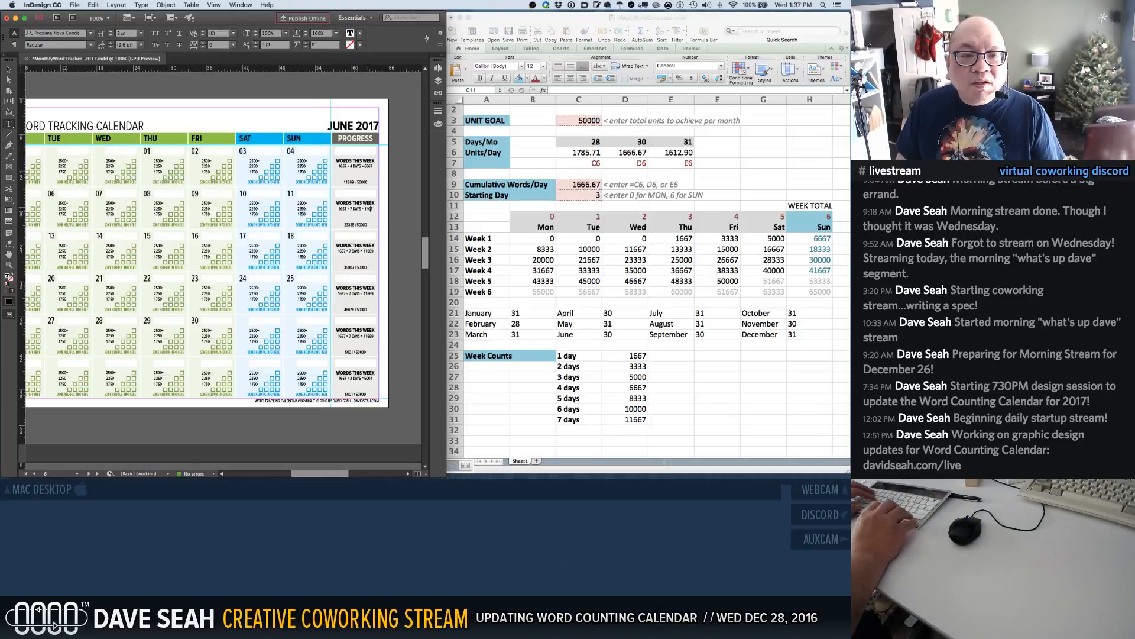
pyautogui.write('9')
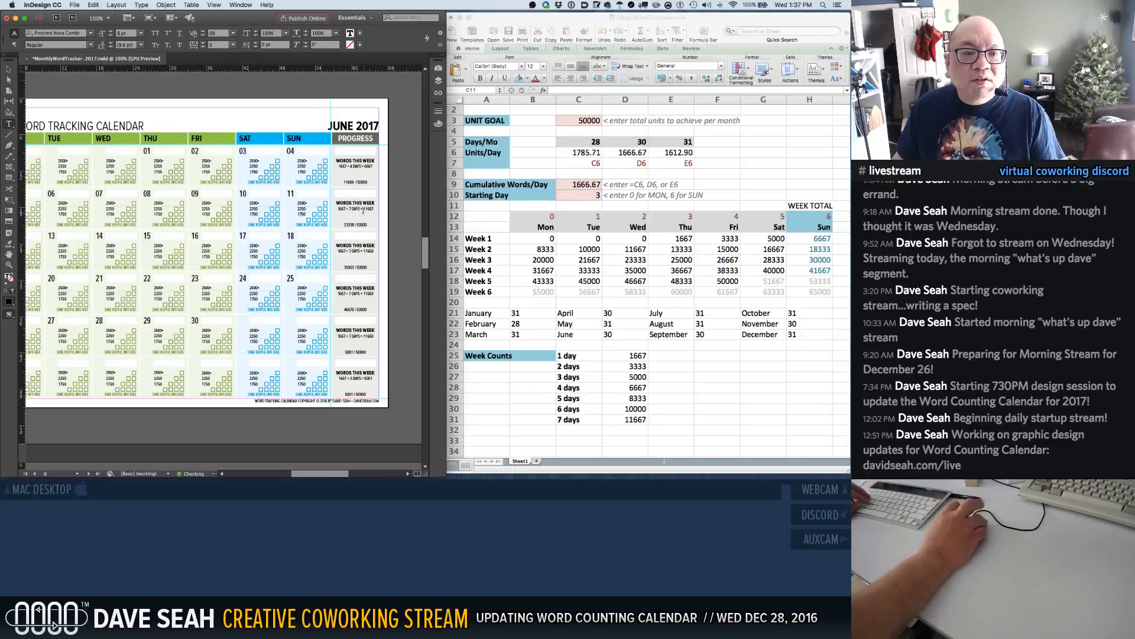
pyautogui.tripleClick(355, 209)
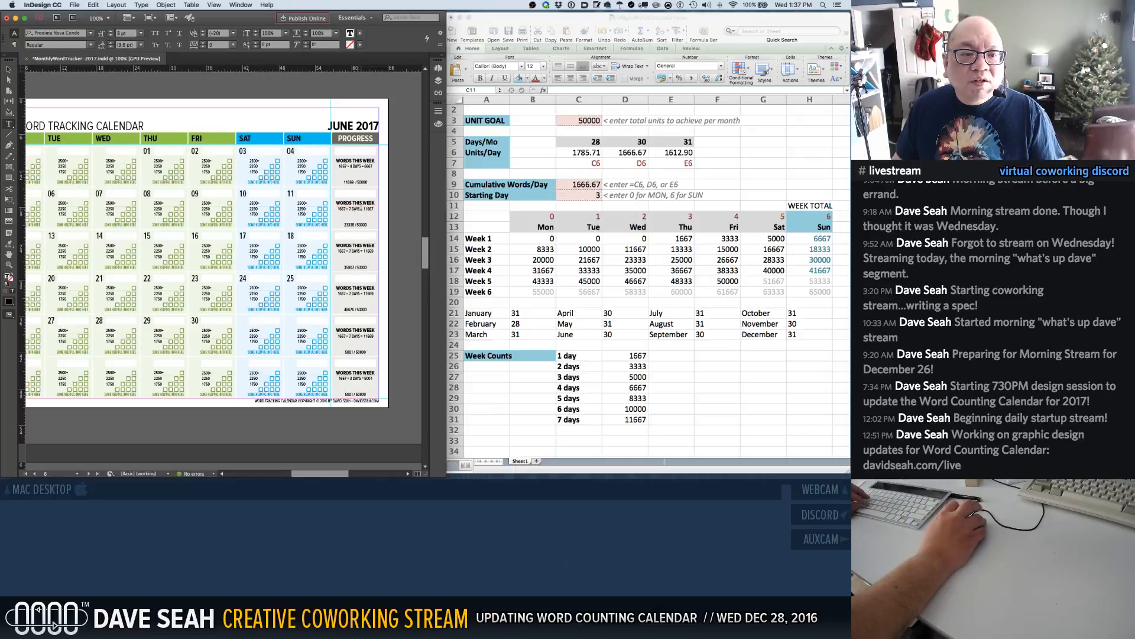
pyautogui.tripleClick(365, 210)
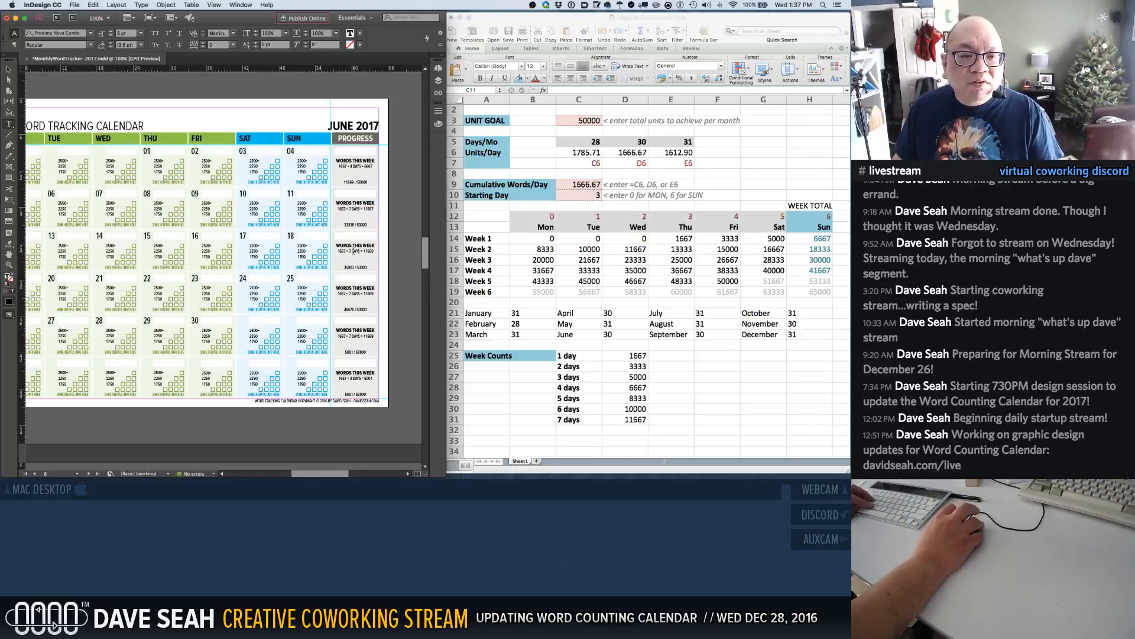
pyautogui.tripleClick(356, 252)
pyautogui.write('1667 • 7 DAYS = 11667')
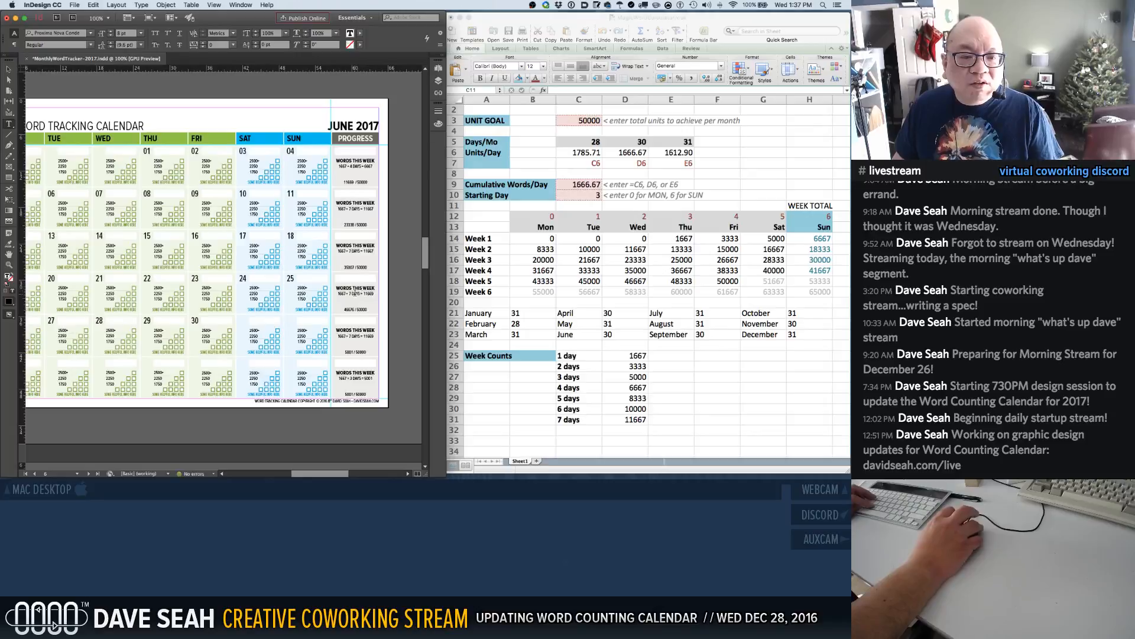
pyautogui.write('1667 • 7 DAYS = 11667')
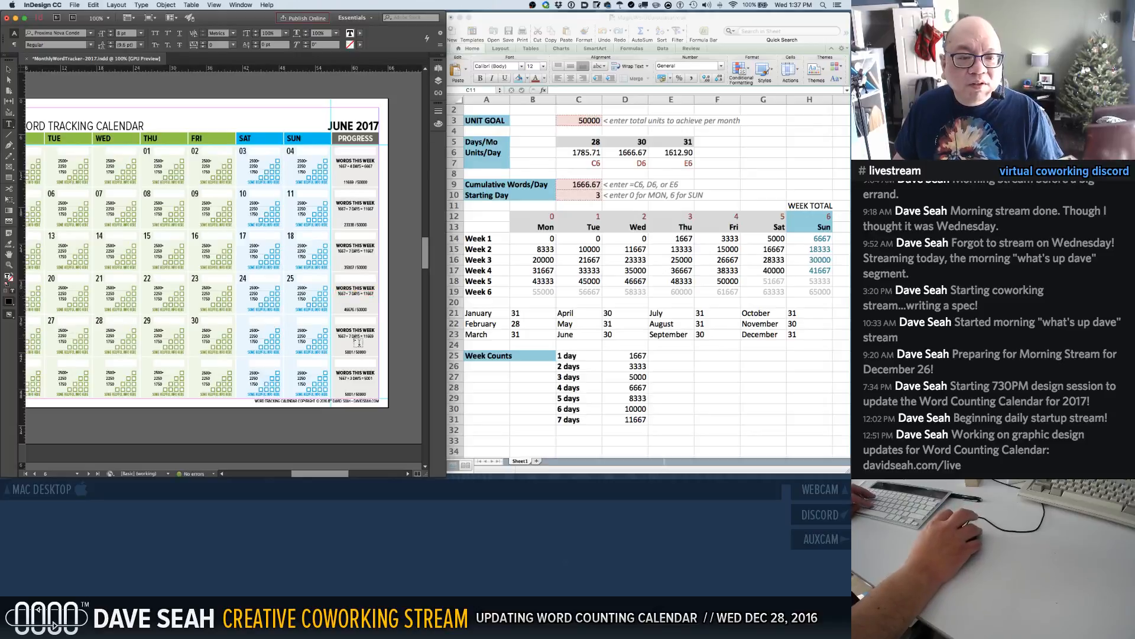
# Set June's fifth-week calculation to 1667 words per day for 5 days with a total of 8333
pyautogui.click(359, 343)
pyautogui.tripleClick(355, 336)
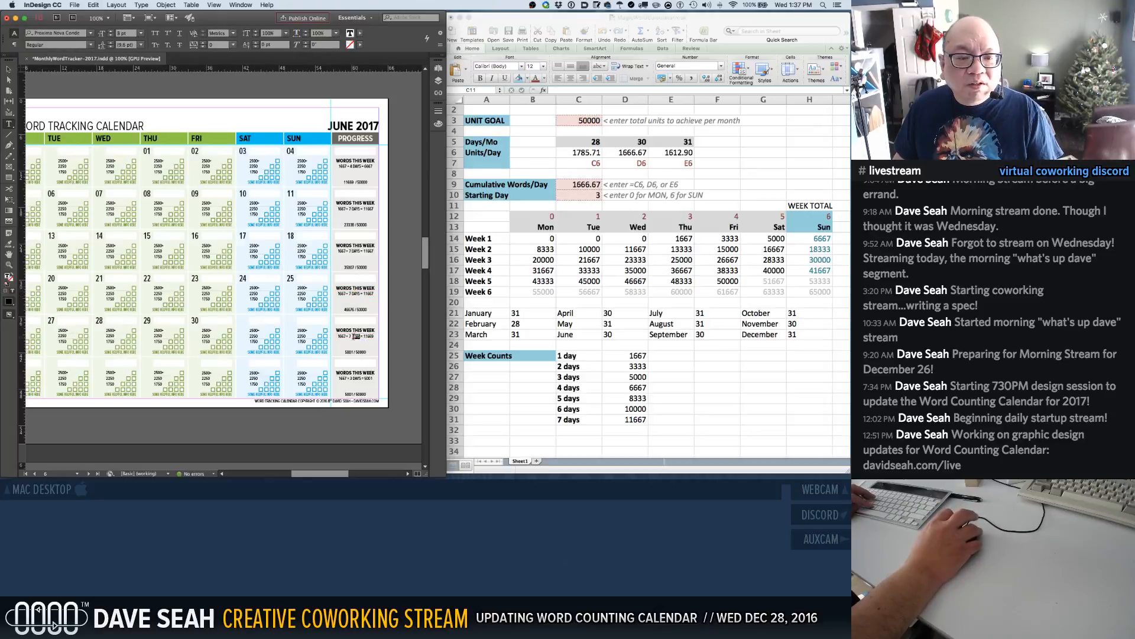
pyautogui.write('1667 • 7 DAYS = 11667')
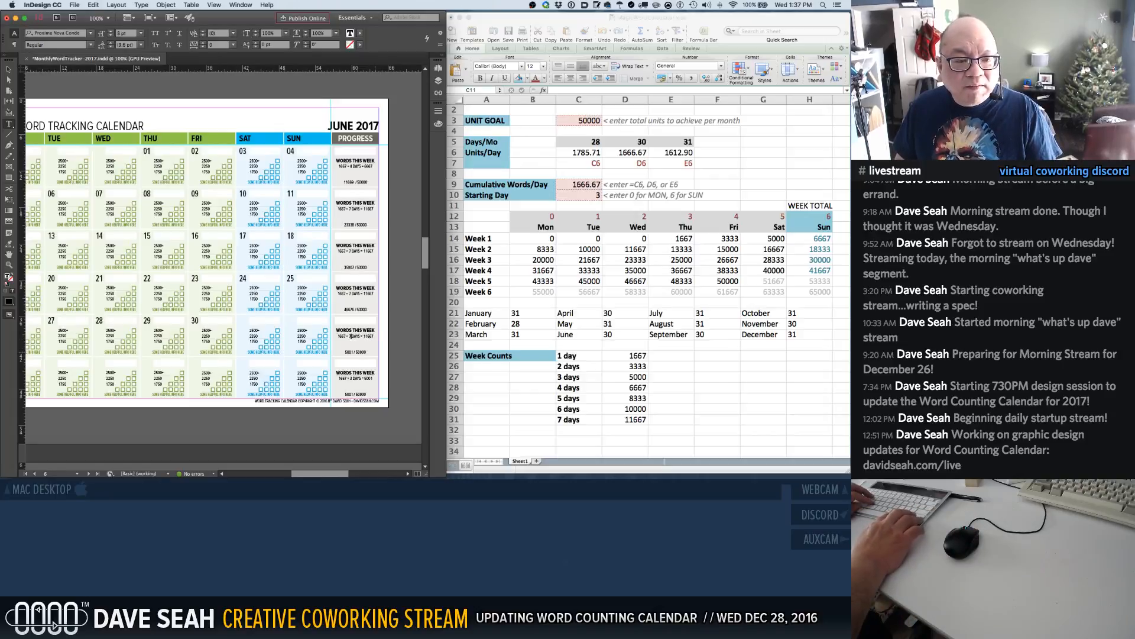
pyautogui.press('BackSpace')
pyautogui.write('5')
pyautogui.press('Right')
pyautogui.press('Right')
pyautogui.press('Right')
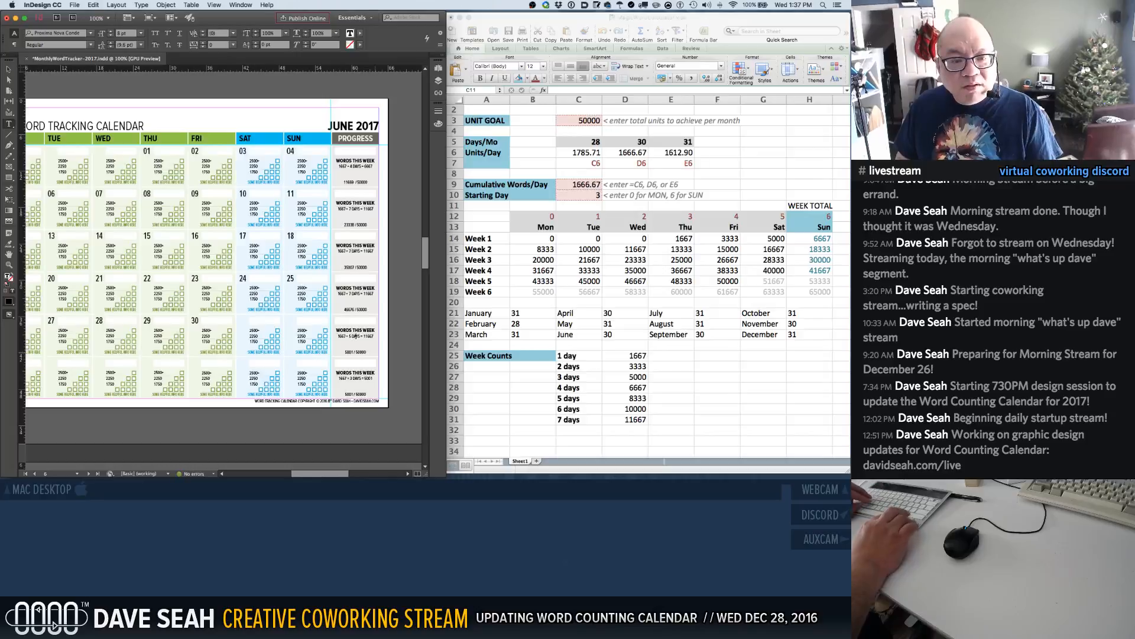
pyautogui.press('Right')
pyautogui.press('Right')
pyautogui.press('Right')
pyautogui.press('Right')
pyautogui.press('Right')
pyautogui.hotkey('shift', 'Right')
pyautogui.hotkey('shift', 'Right')
pyautogui.hotkey('shift', 'Right')
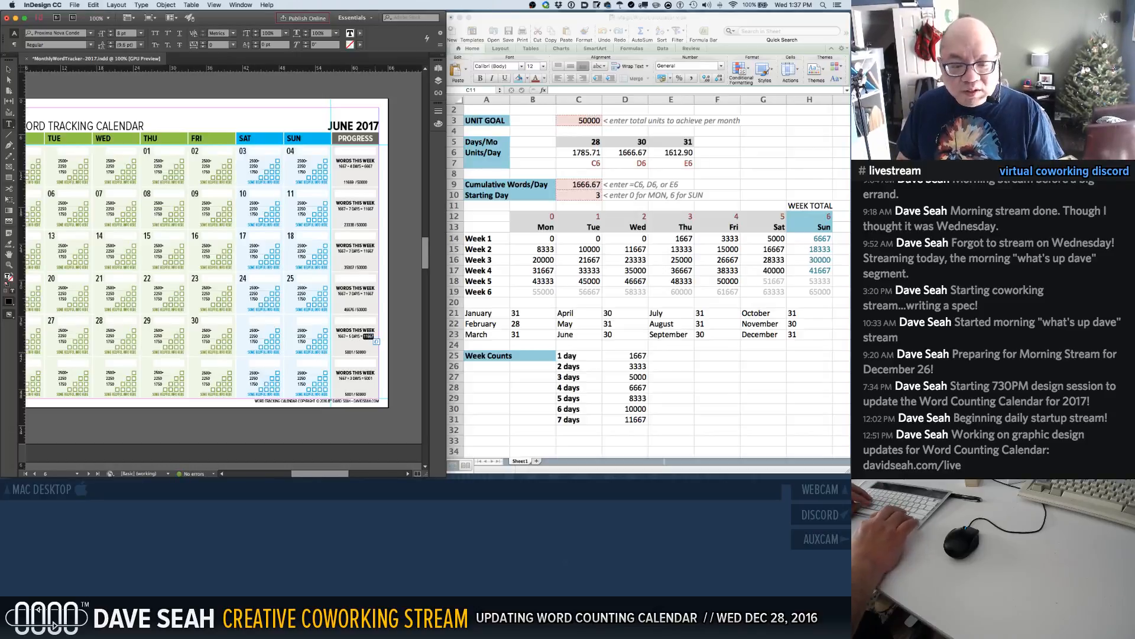
pyautogui.write('8333 ')
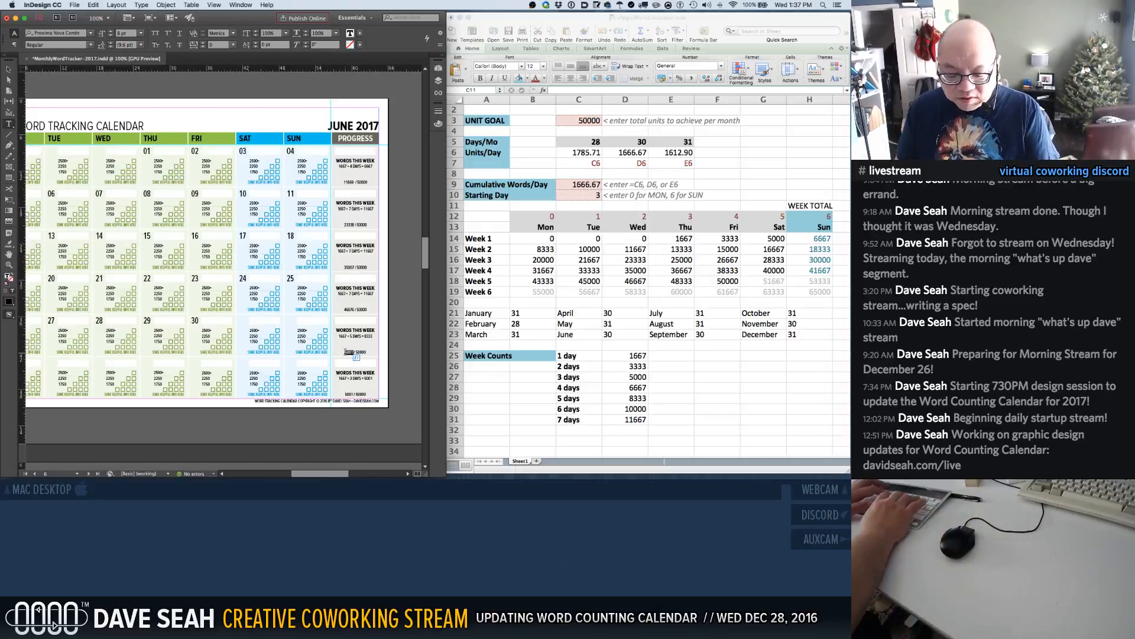
# Set June's cumulative totals for weeks one to five to 6667, 18333, 30000, 41667 and 50000
pyautogui.write('50000')
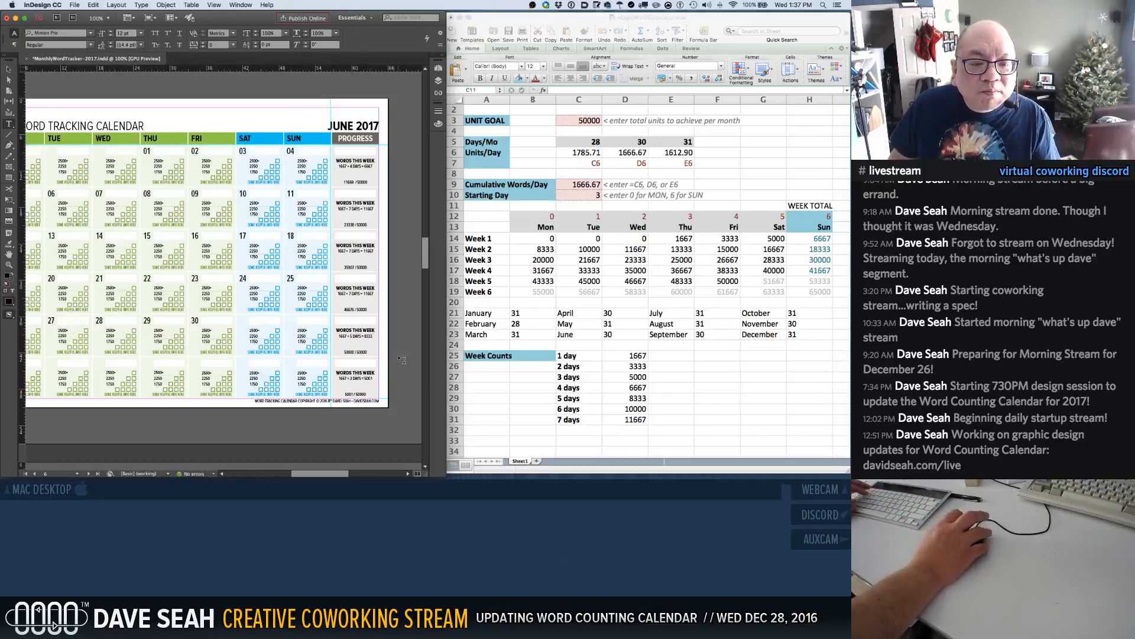
pyautogui.click(401, 359)
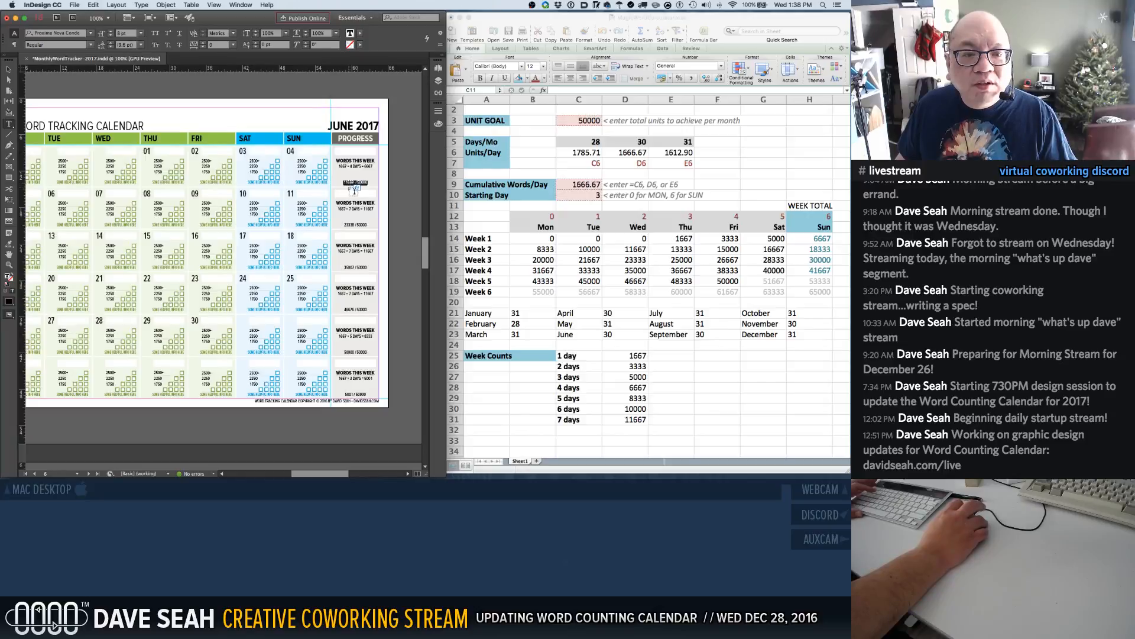
pyautogui.click(347, 182)
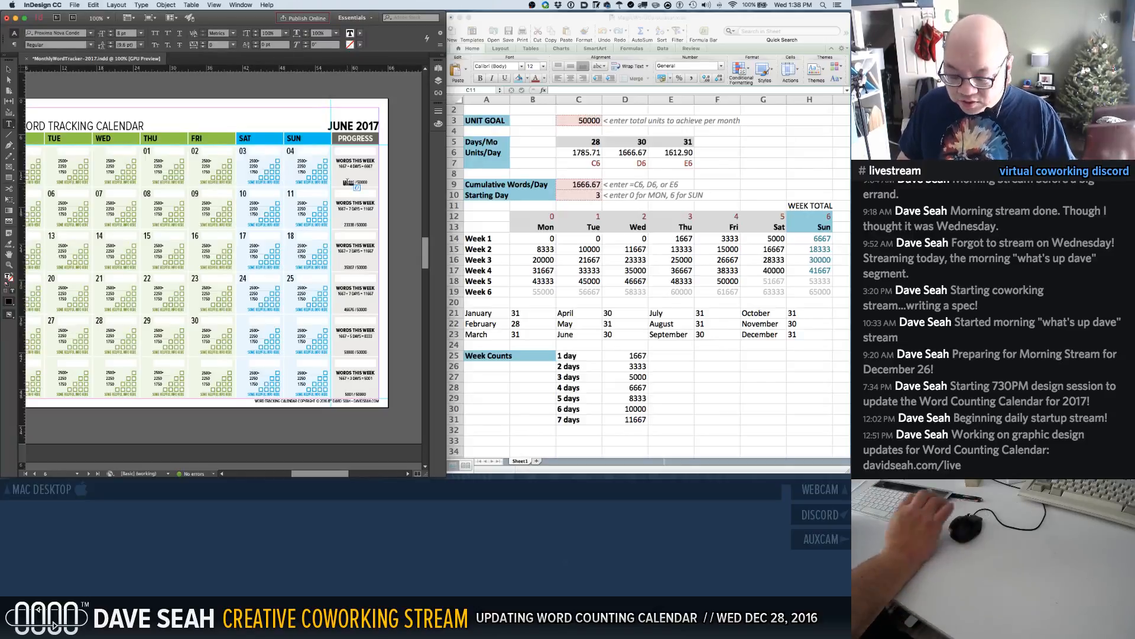
pyautogui.write('6667')
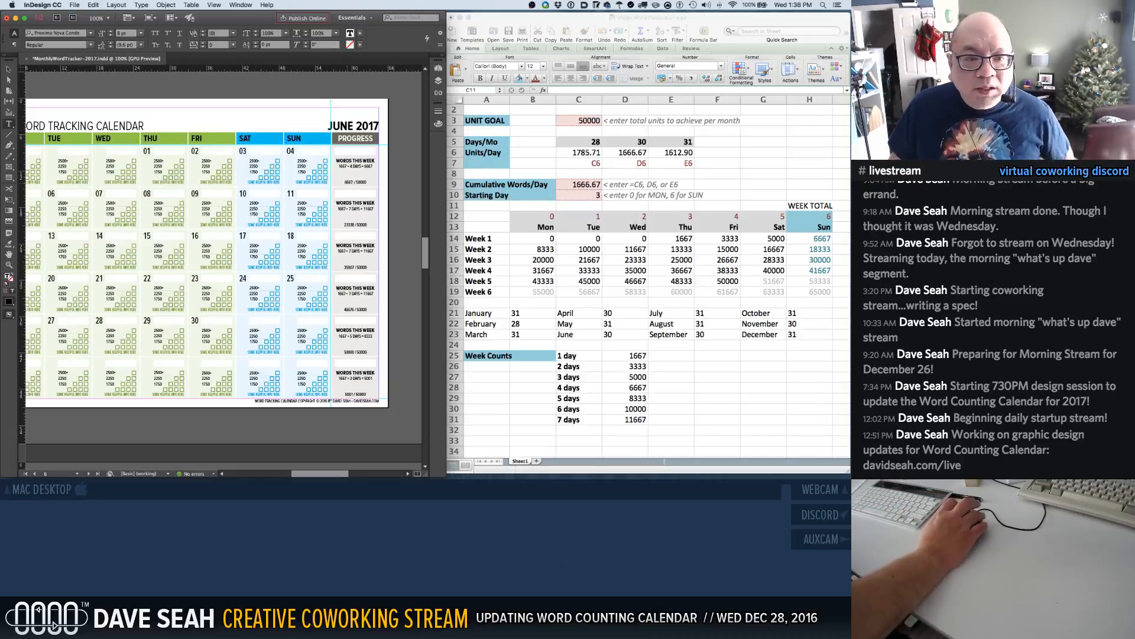
pyautogui.doubleClick(350, 225)
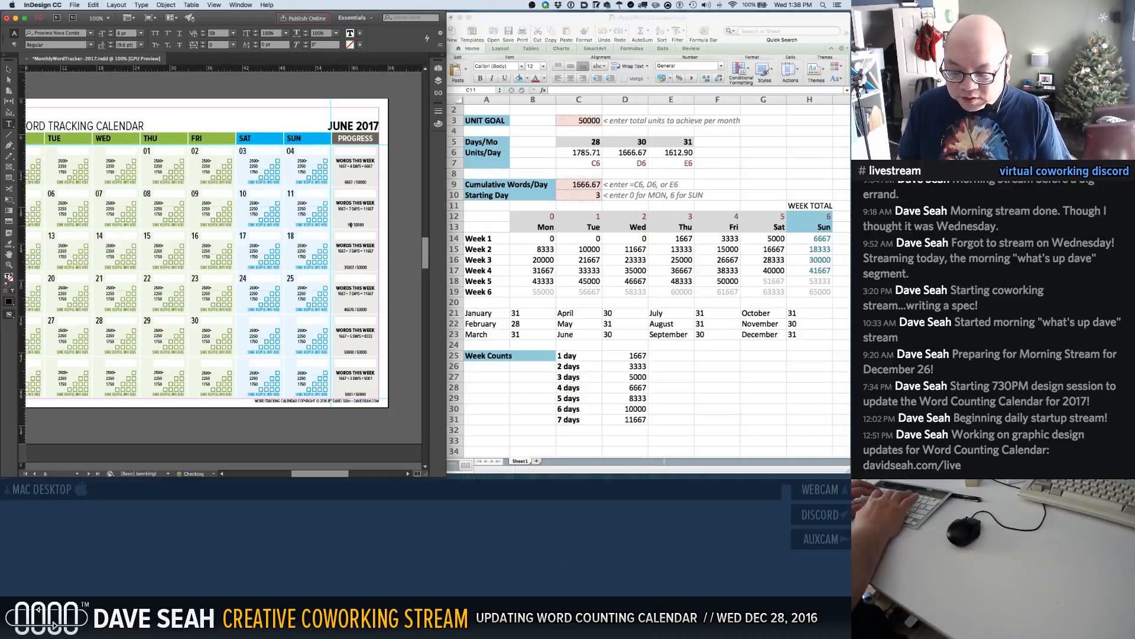
pyautogui.write('18333 ')
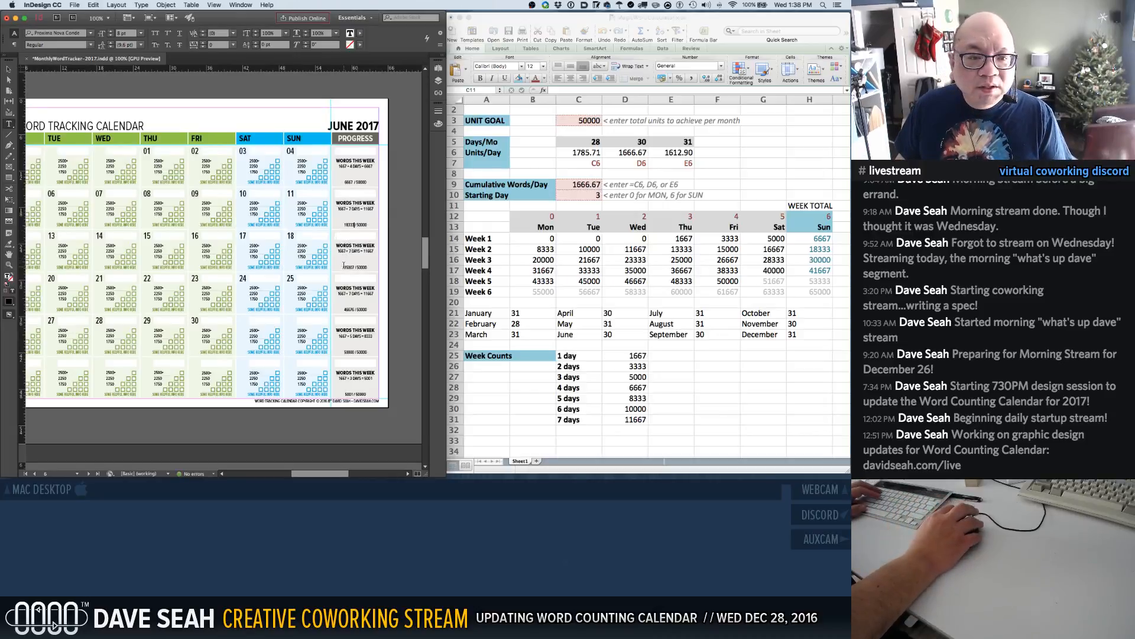
pyautogui.write('30000')
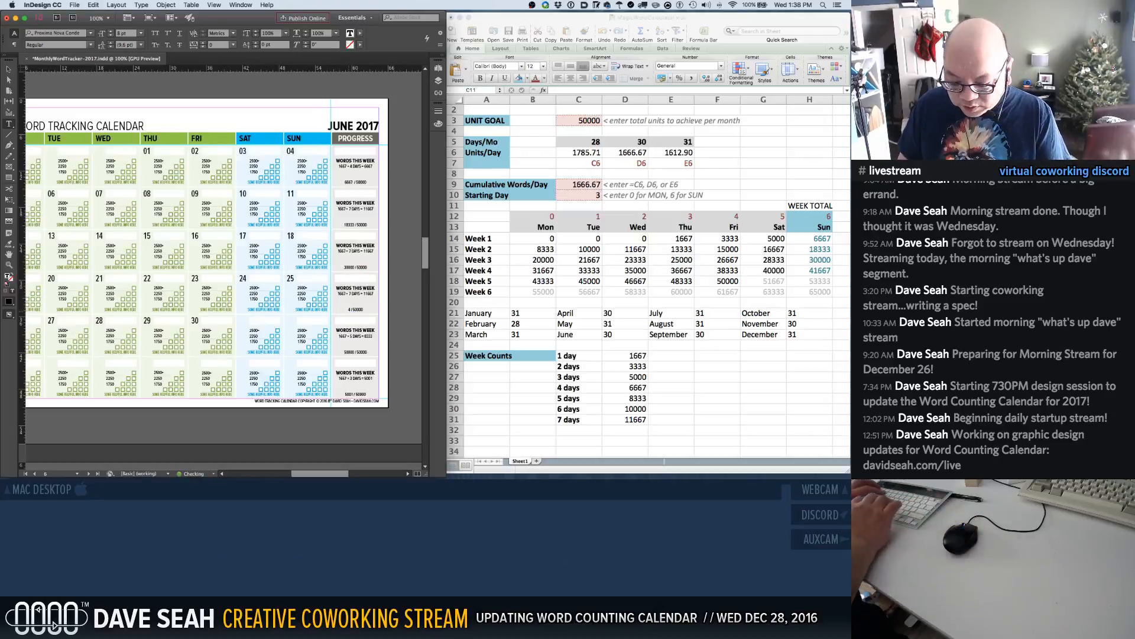
pyautogui.write('41667')
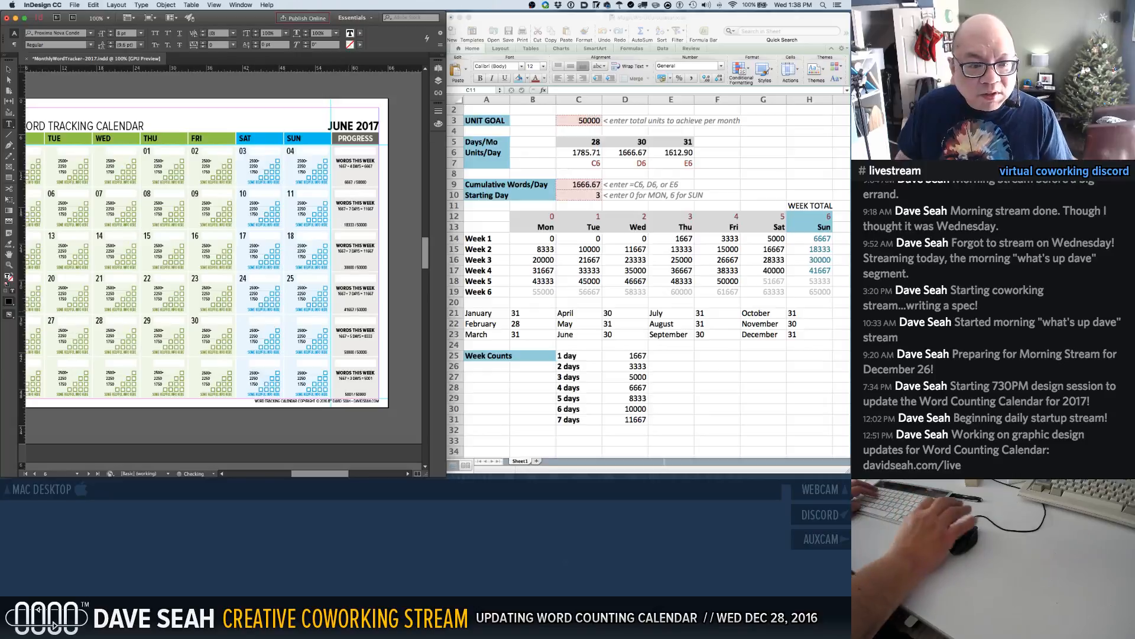
pyautogui.click(405, 351)
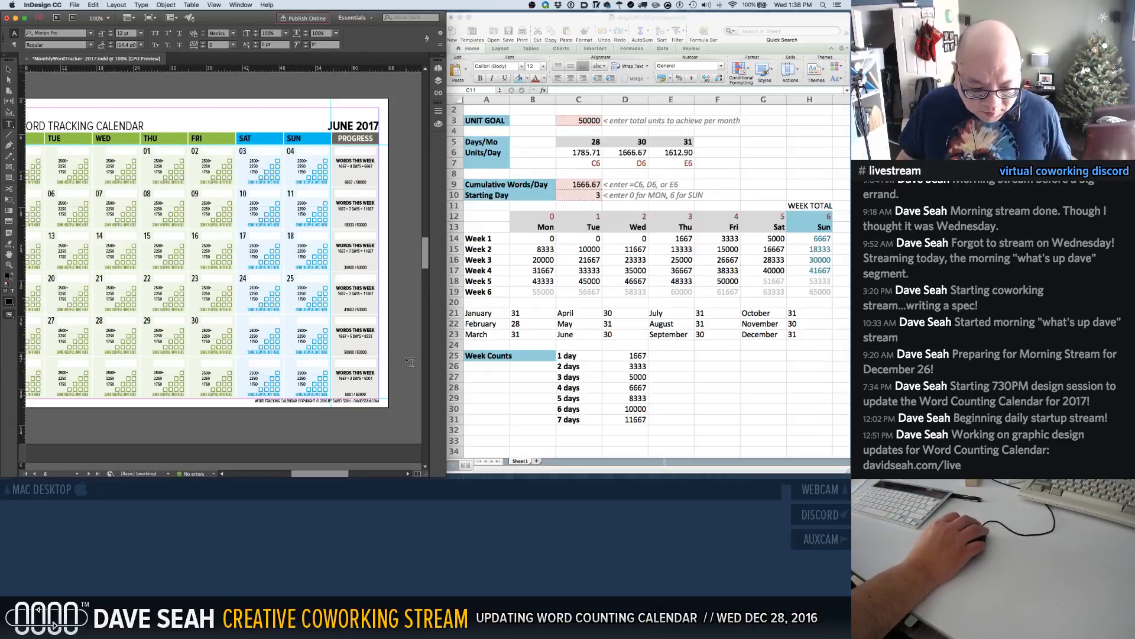
# On the July 2017 page, override the weekly calculation and cumulative total text frames in the Progress column for all six weeks
pyautogui.scroll(-5, 399, 355)
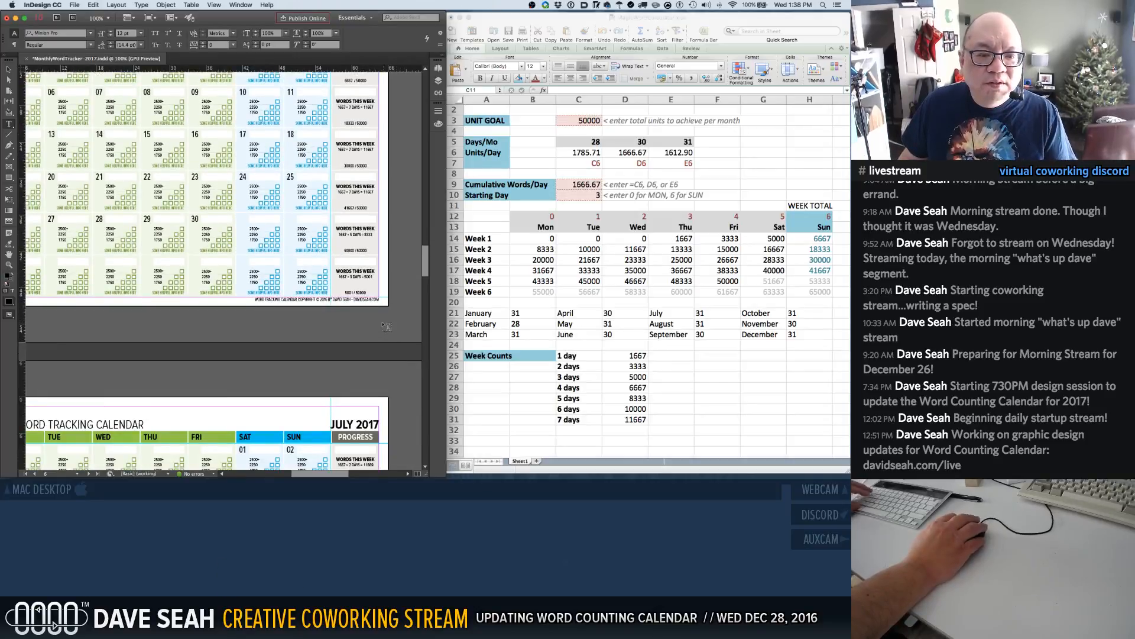
pyautogui.scroll(-10, 381, 313)
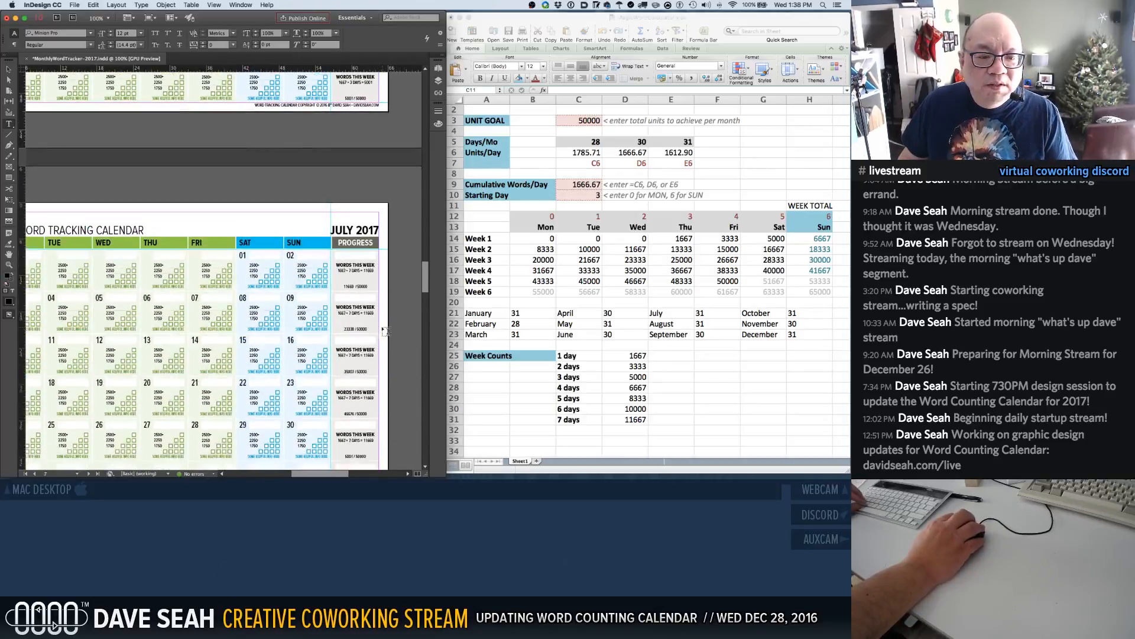
pyautogui.click(347, 272)
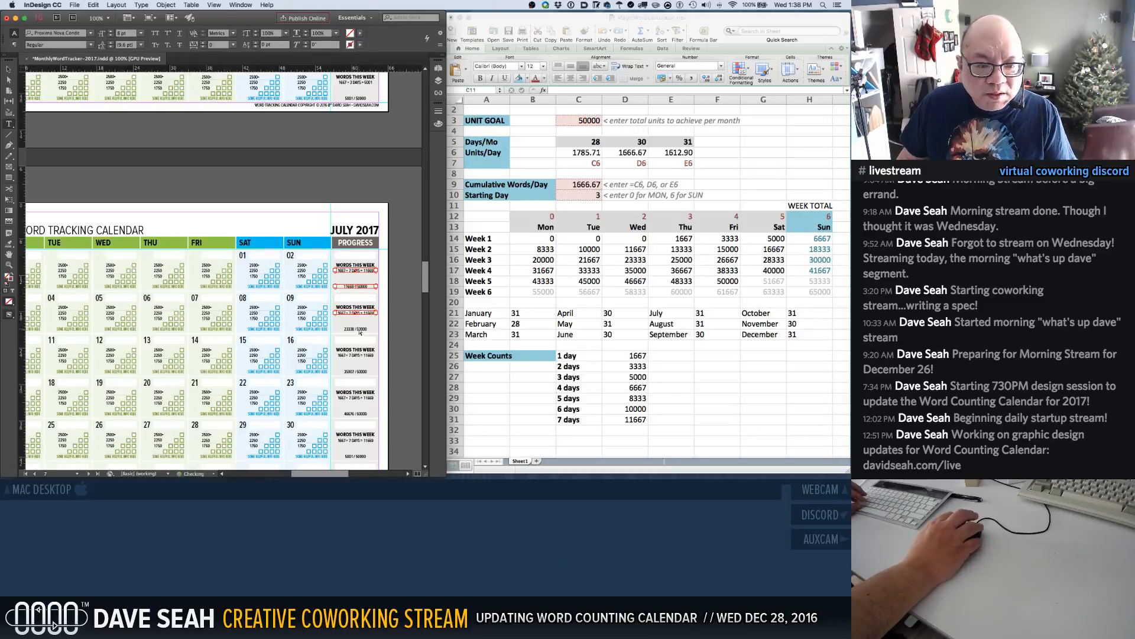
pyautogui.keyDown('shift'); pyautogui.click(358, 354); pyautogui.keyUp('shift')
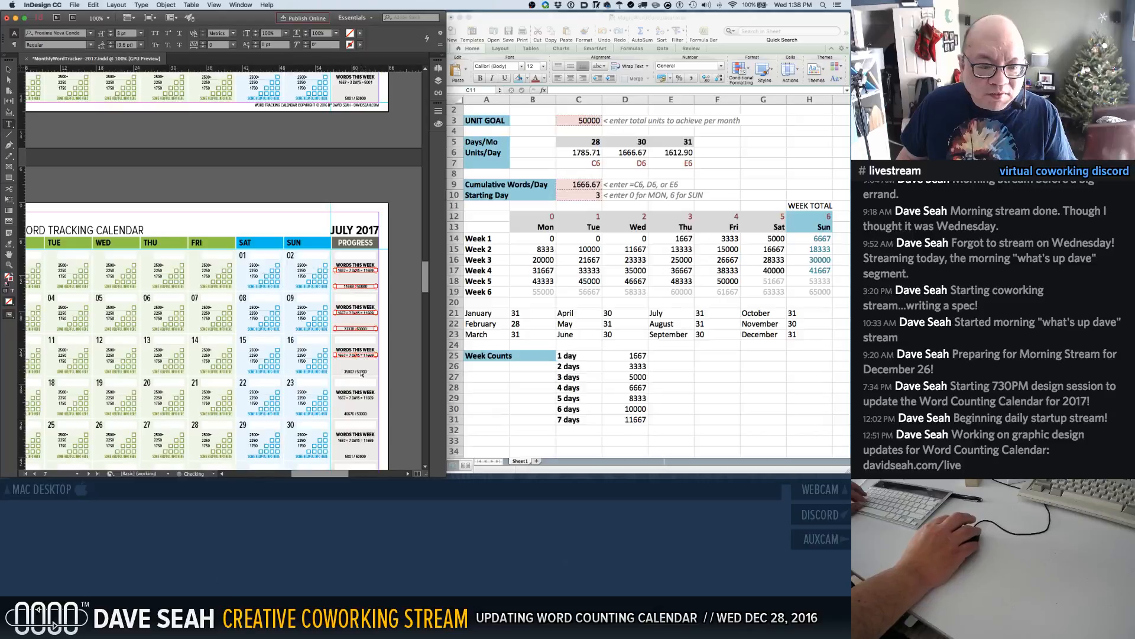
pyautogui.keyDown('shift'); pyautogui.click(361, 372); pyautogui.keyUp('shift')
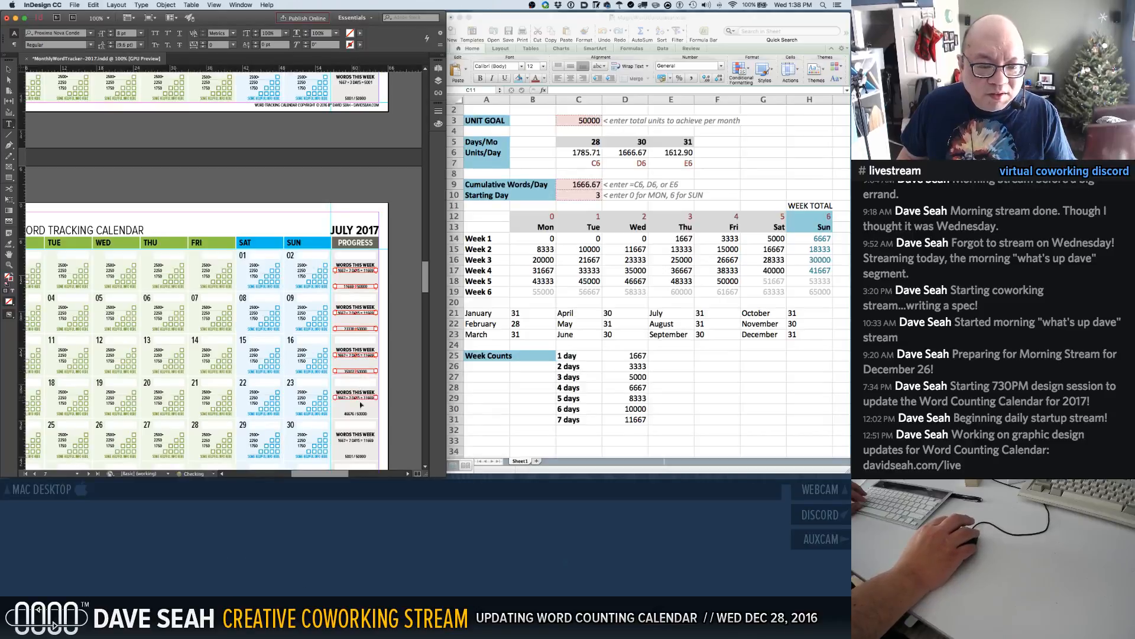
pyautogui.keyDown('shift'); pyautogui.click(360, 414); pyautogui.keyUp('shift')
pyautogui.scroll(-2, 357, 402)
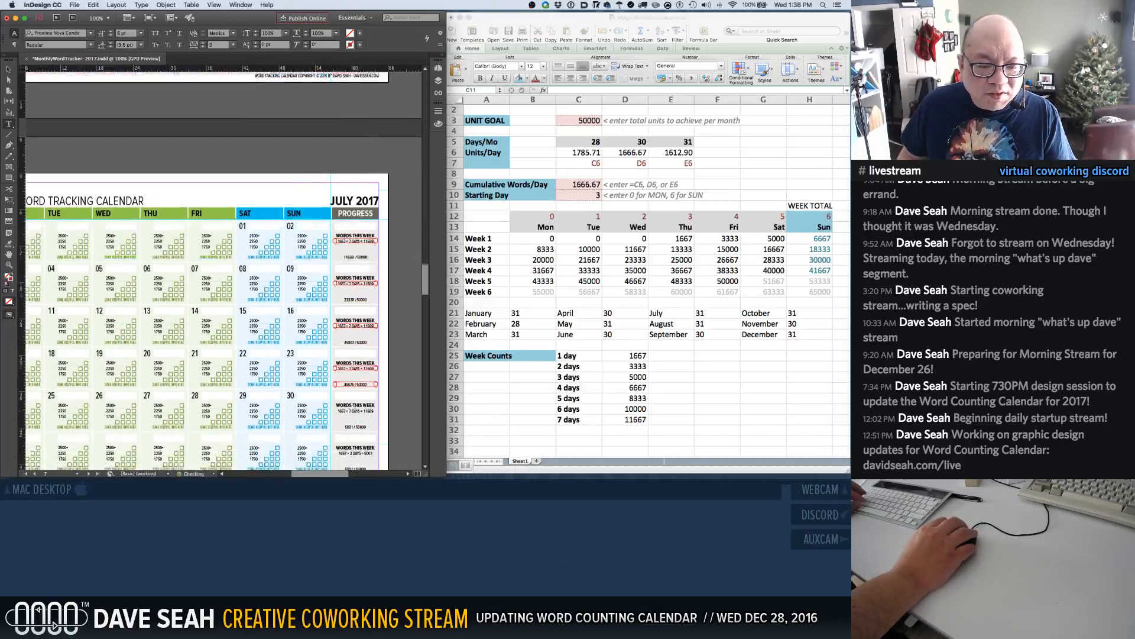
pyautogui.keyDown('shift'); pyautogui.click(353, 382); pyautogui.keyUp('shift')
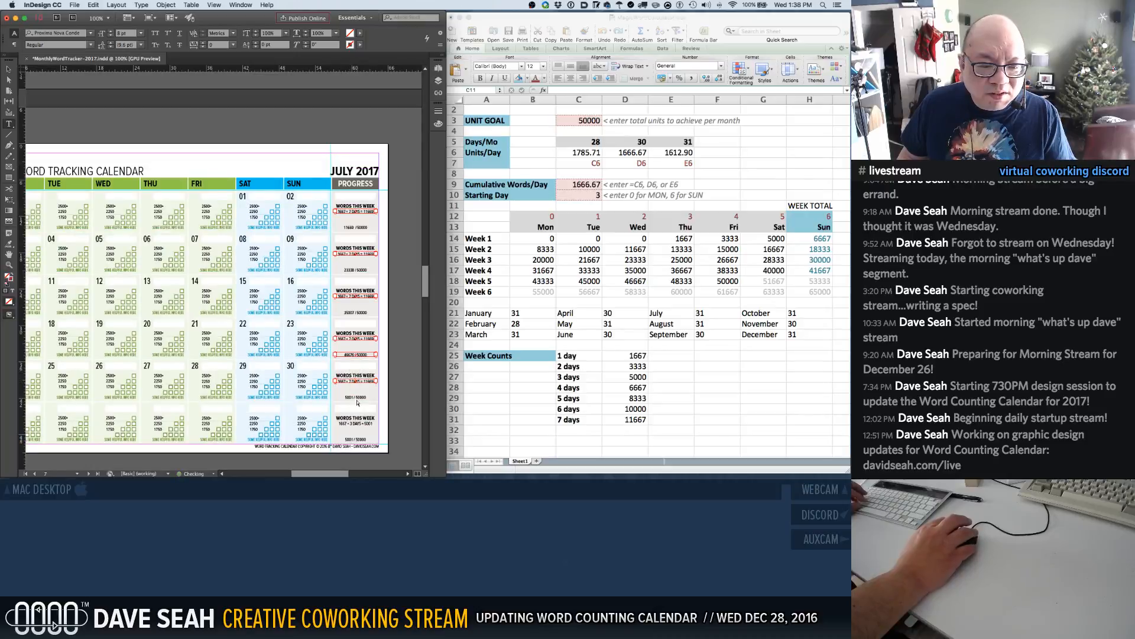
pyautogui.keyDown('shift'); pyautogui.click(356, 397); pyautogui.keyUp('shift')
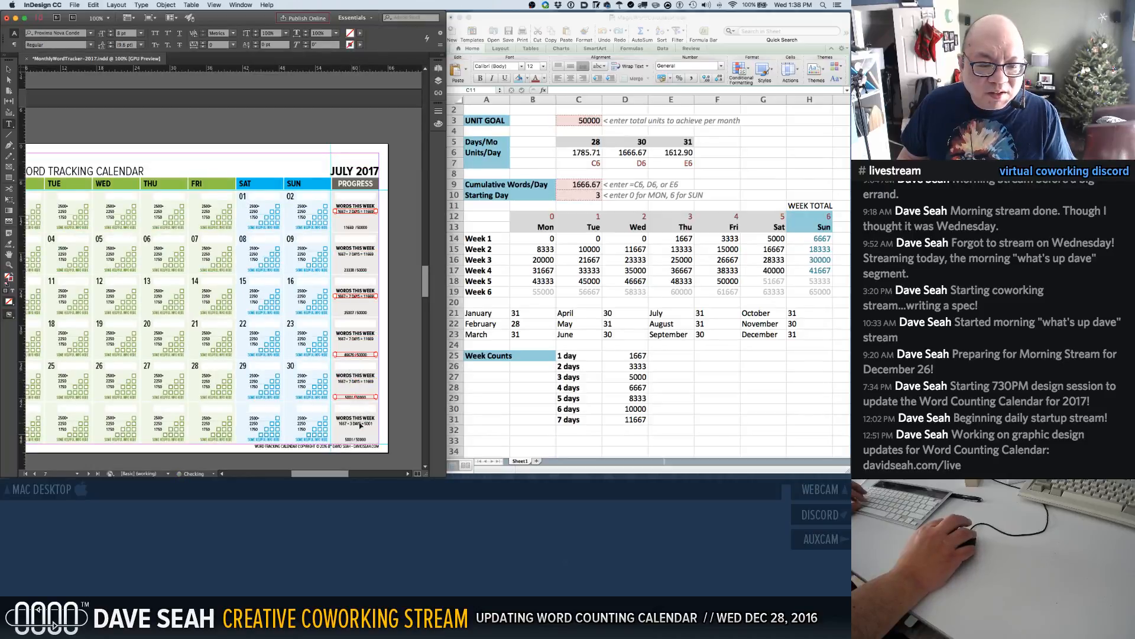
pyautogui.keyDown('shift'); pyautogui.click(362, 440); pyautogui.keyUp('shift')
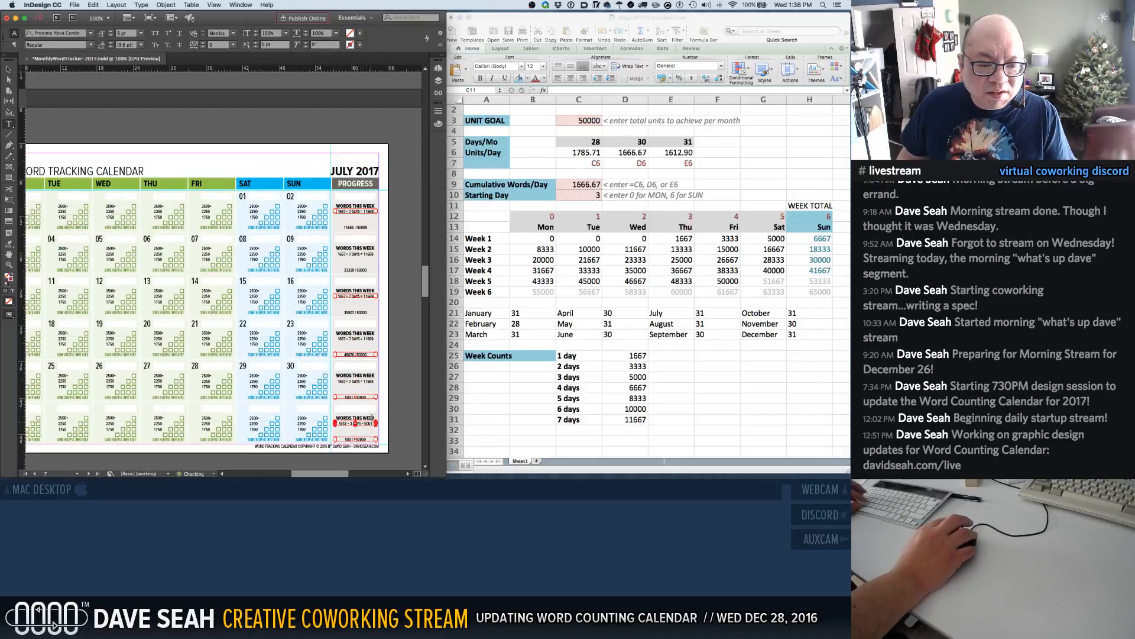
pyautogui.click(398, 273)
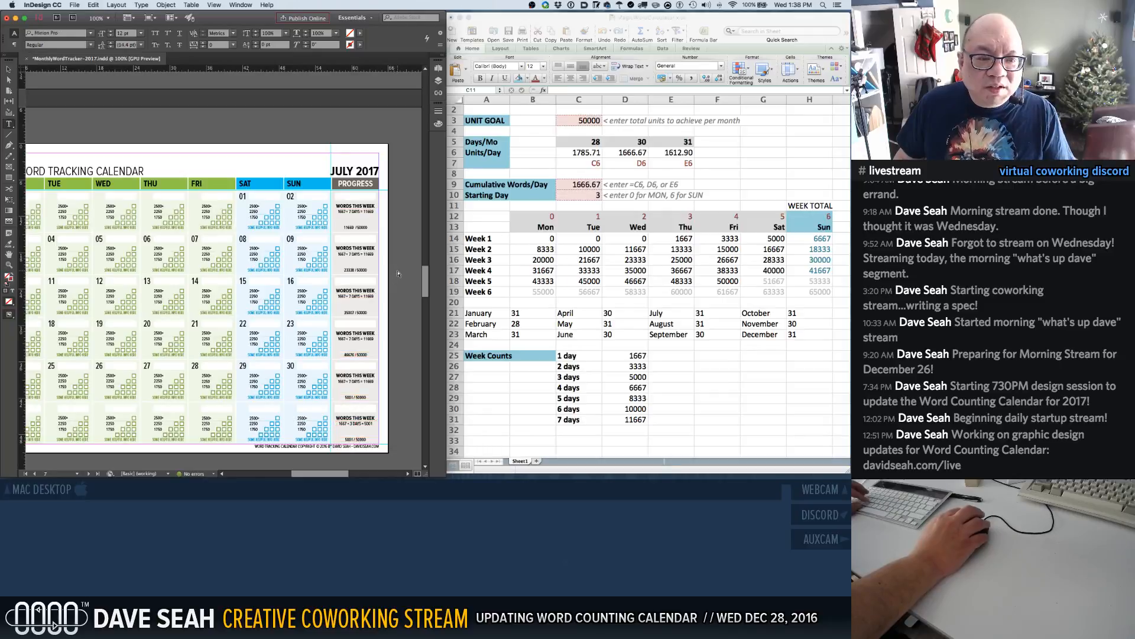
# Delete the extra space before the slash in July's first-week cumulative total
pyautogui.click(360, 230)
pyautogui.tripleClick(360, 228)
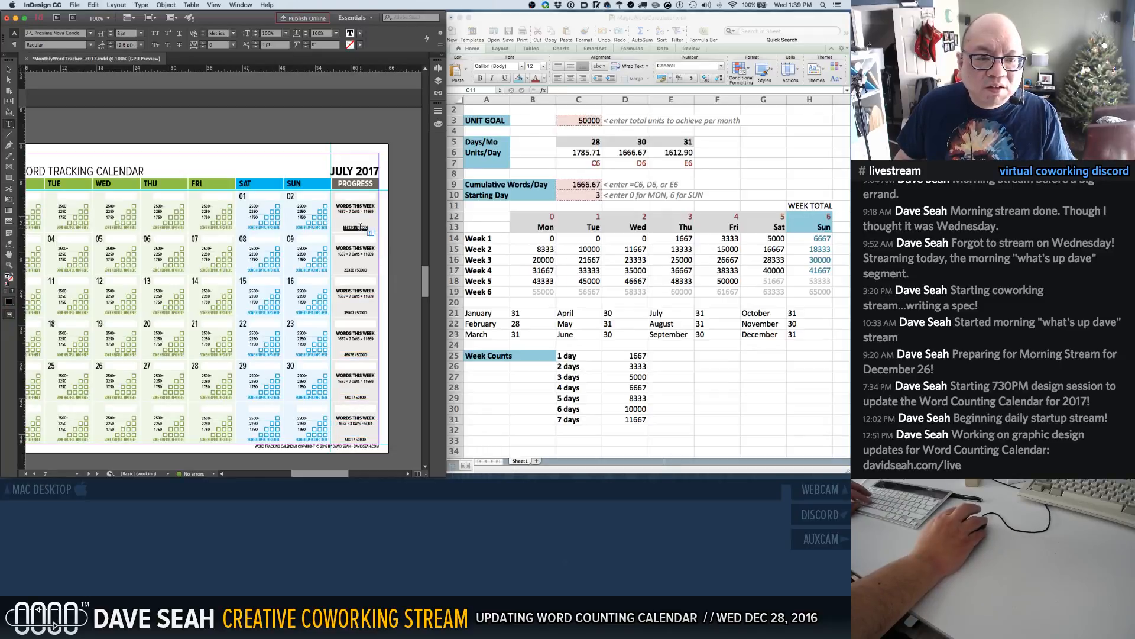
pyautogui.press('BackSpace')
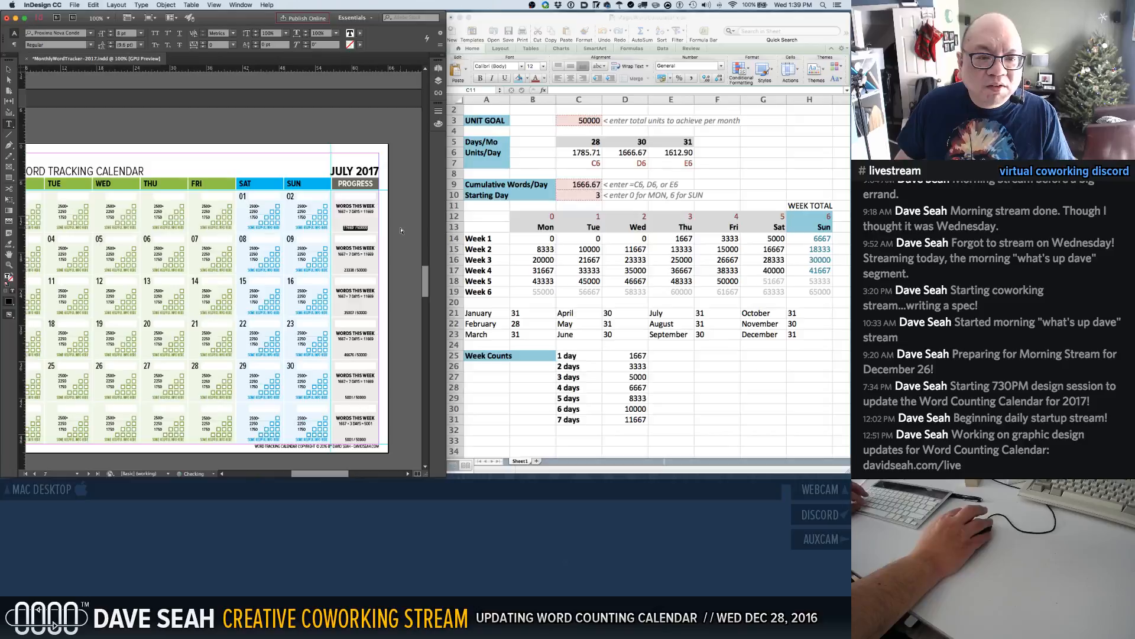
pyautogui.click(406, 231)
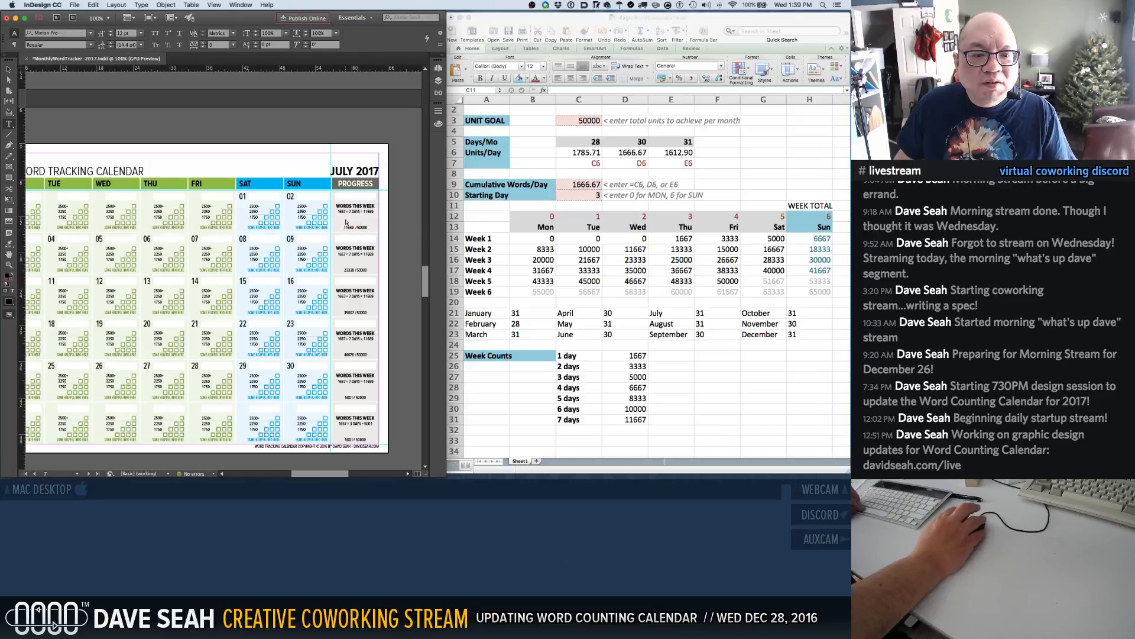
pyautogui.moveTo(346, 219); pyautogui.dragTo(371, 246)
pyautogui.click(173, 205)
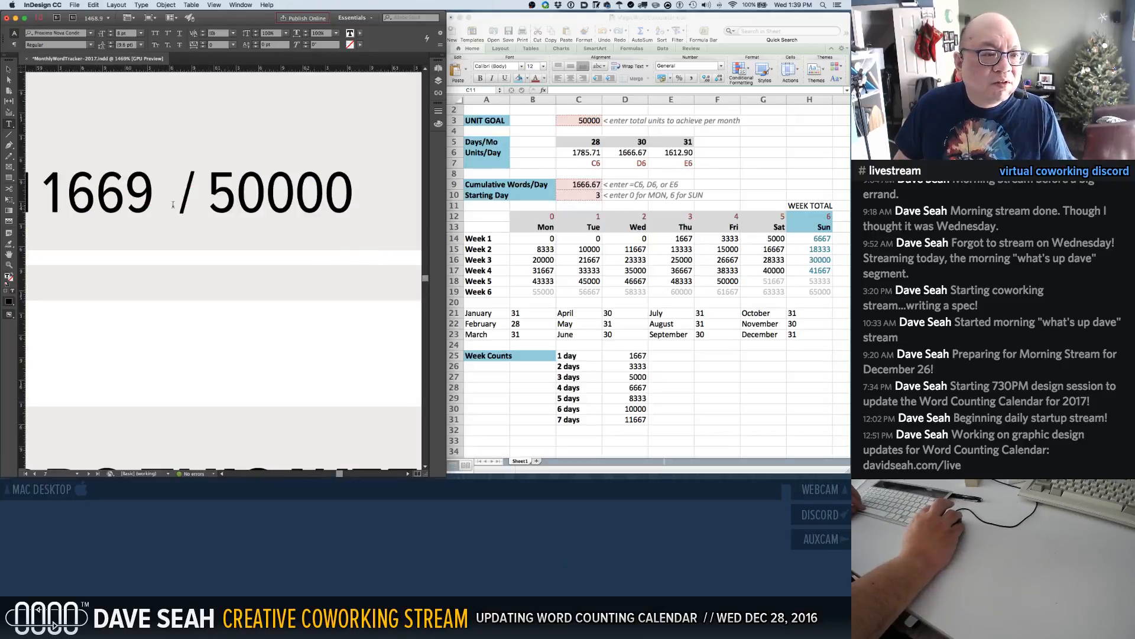
pyautogui.moveTo(173, 204); pyautogui.dragTo(189, 208)
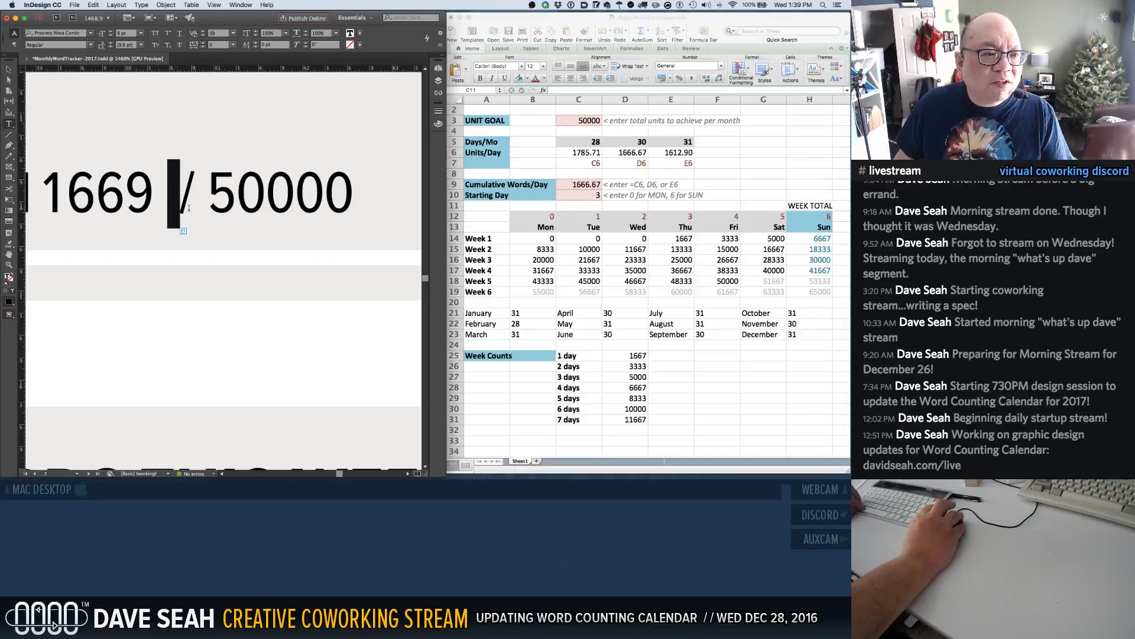
pyautogui.press('BackSpace')
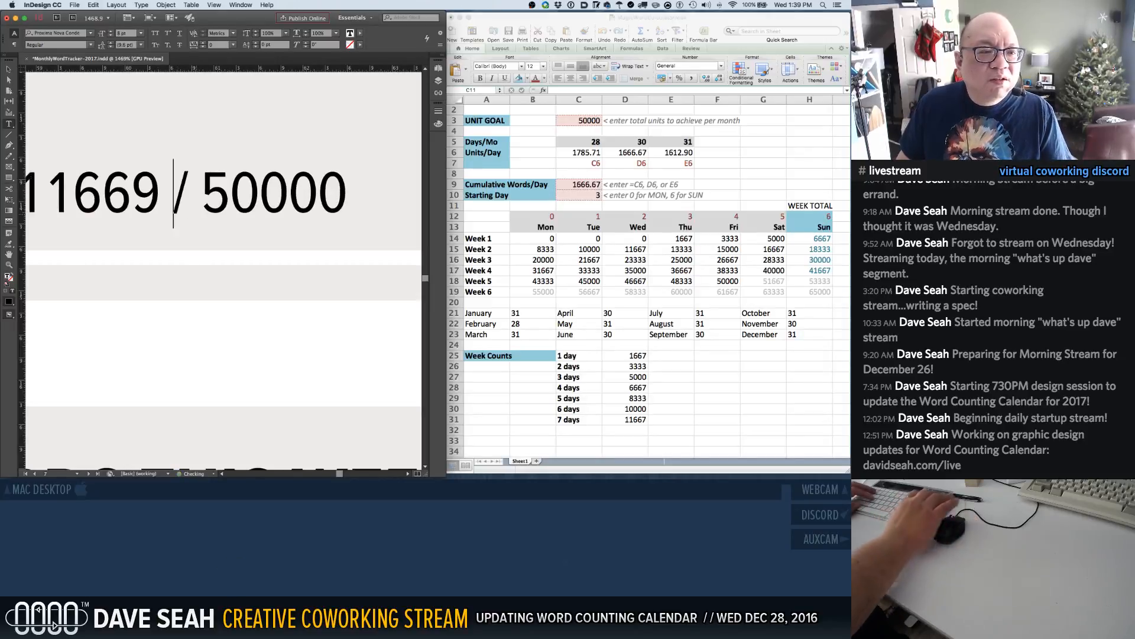
pyautogui.scroll(-5, 233, 264)
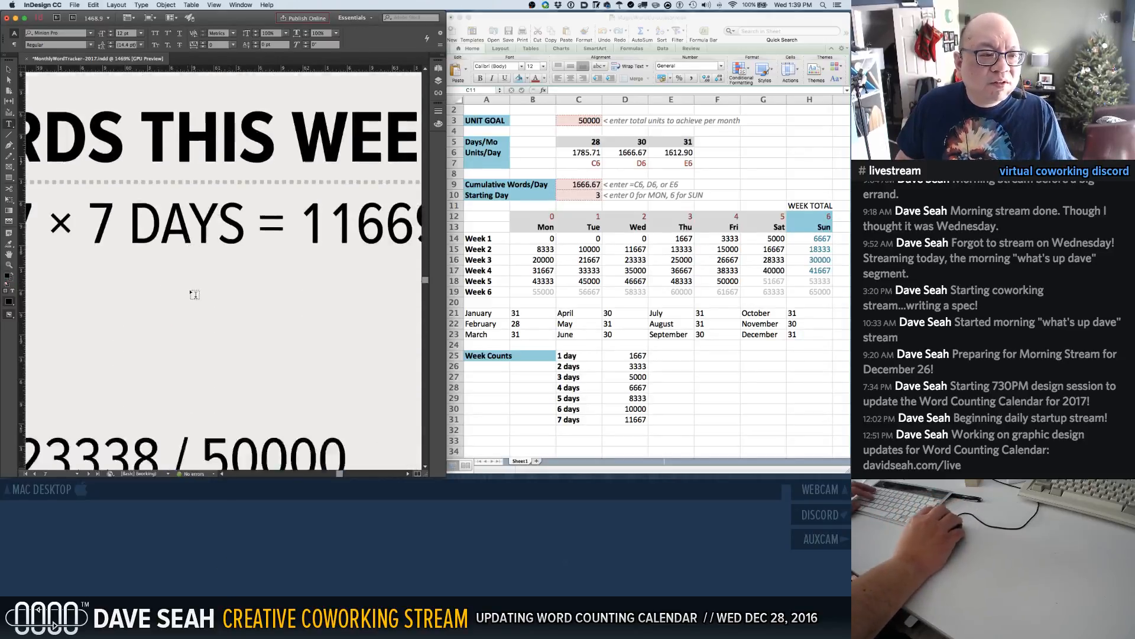
pyautogui.scroll(-2, 195, 295)
pyautogui.press('super+1')
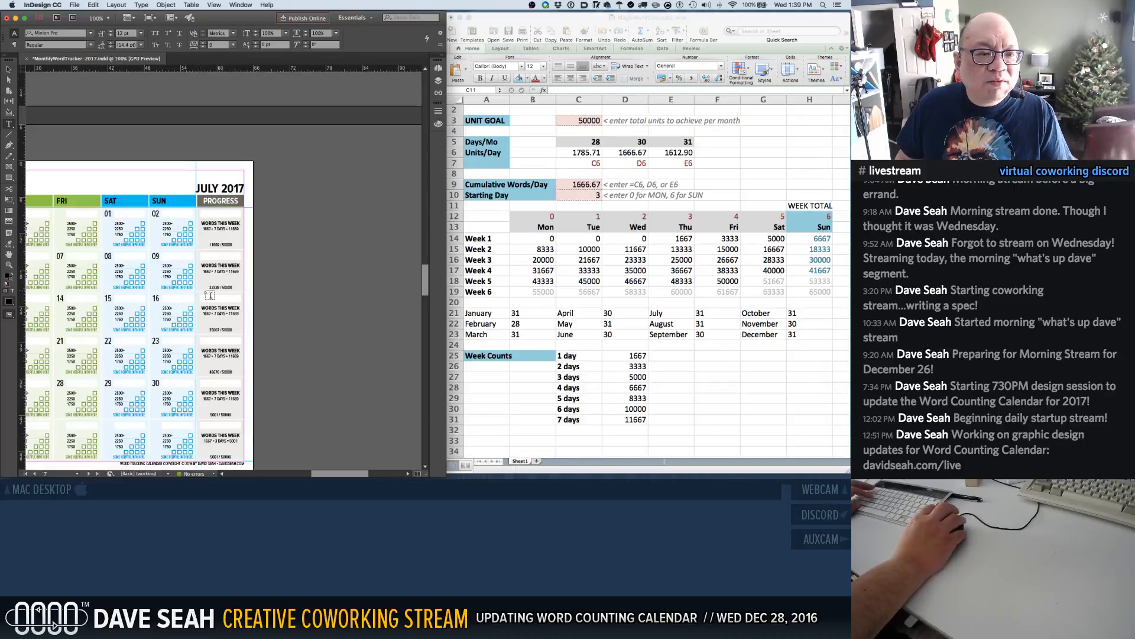
pyautogui.click(211, 242)
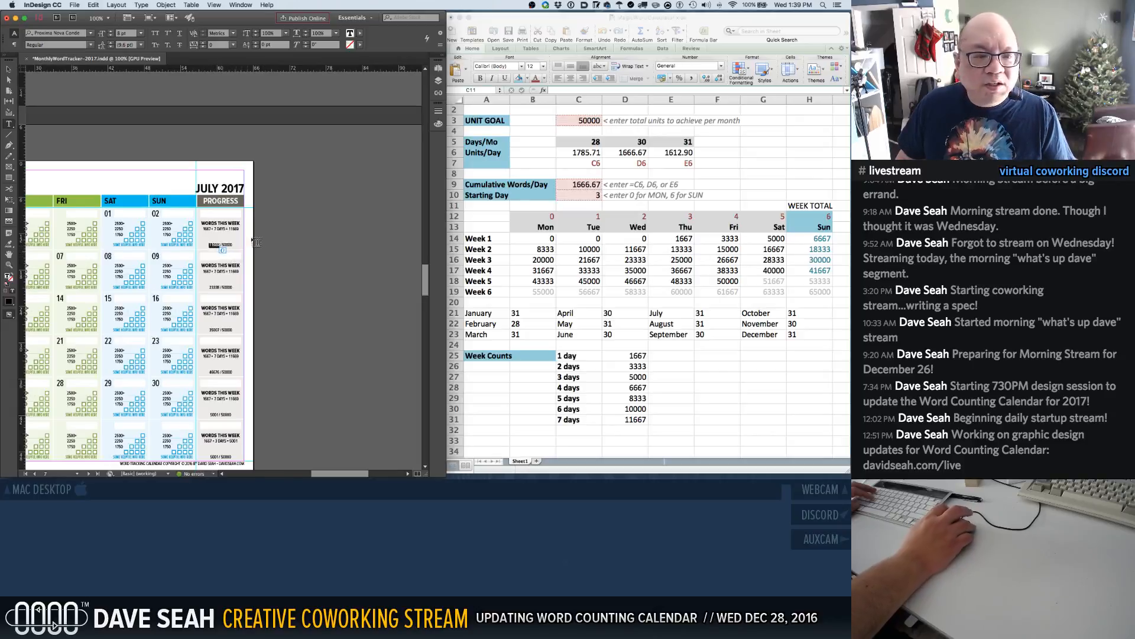
pyautogui.click(343, 231)
# In the Excel calculator, set the starting day to 5 and the cumulative words per day to the 31-day rate from E6
pyautogui.scroll(1, 343, 231)
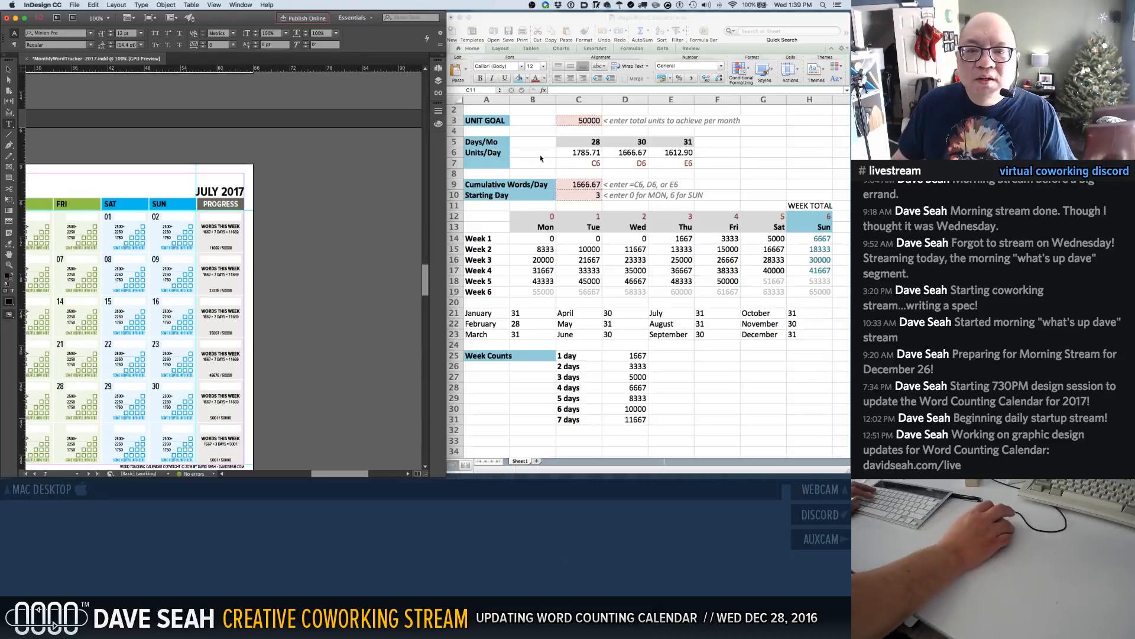
pyautogui.scroll(1, 550, 168)
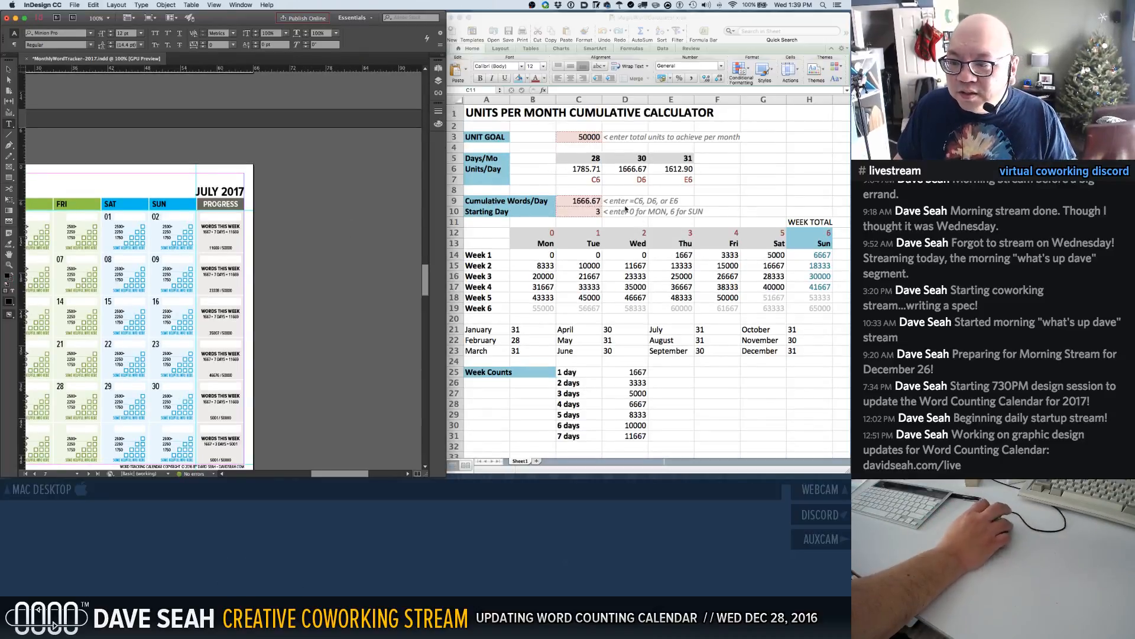
pyautogui.click(601, 212)
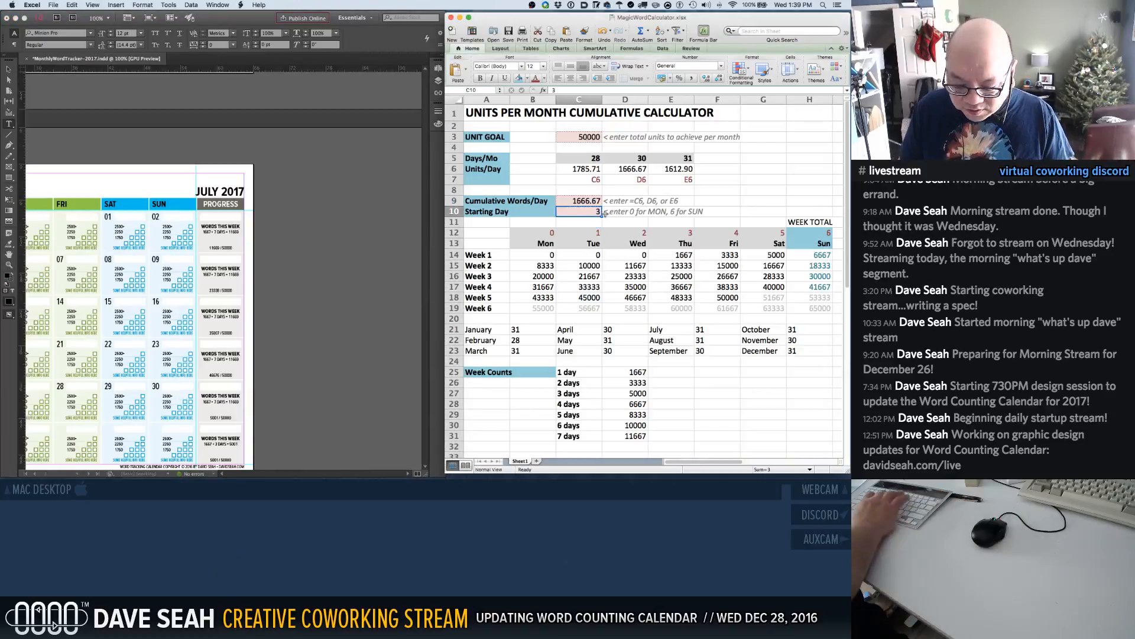
pyautogui.write('5')
pyautogui.press('Return')
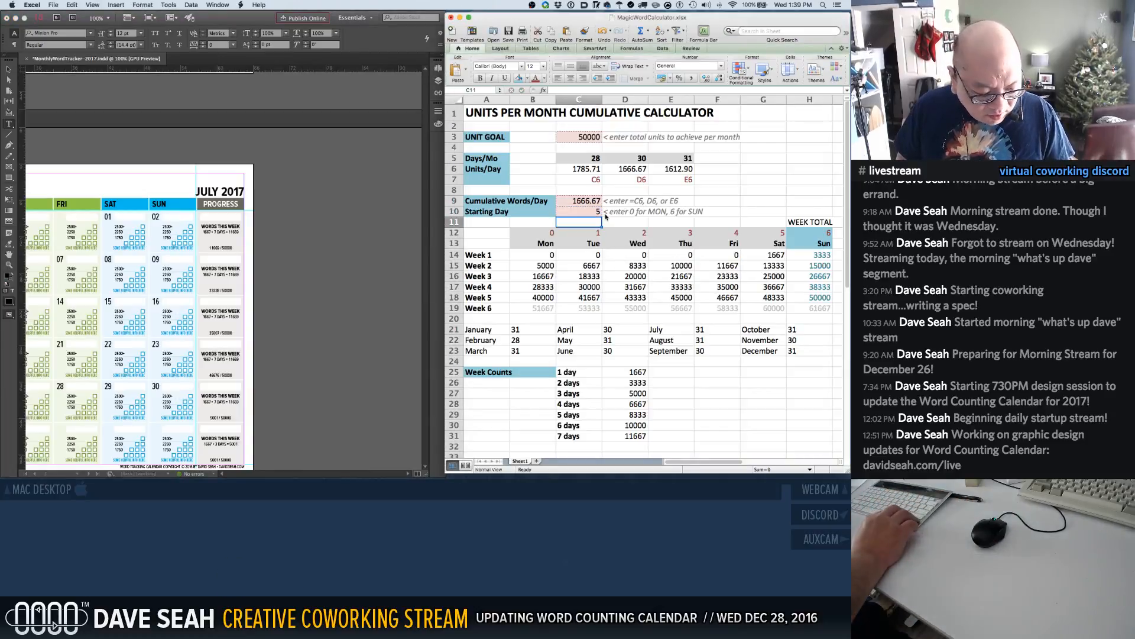
pyautogui.press('Up')
pyautogui.press('Up')
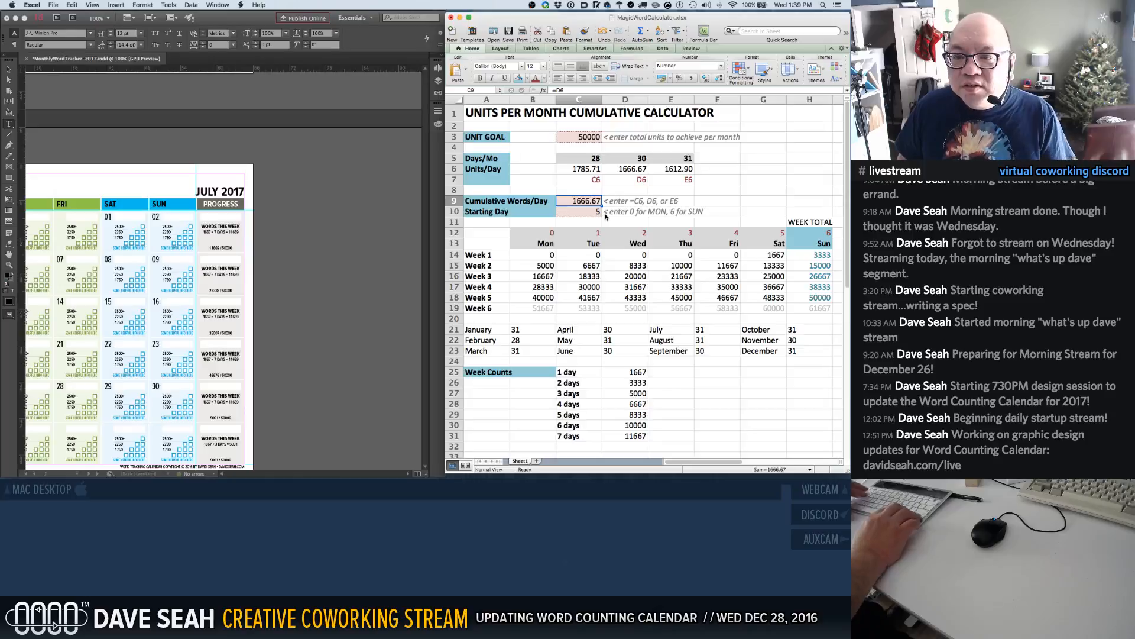
pyautogui.write('=E7')
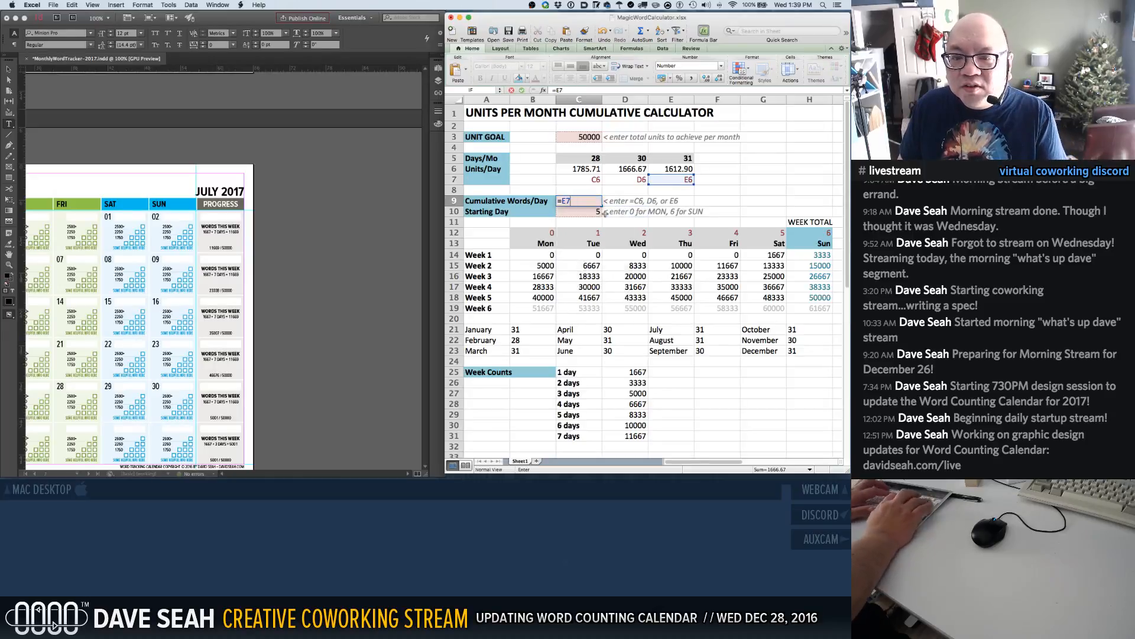
pyautogui.press('Return')
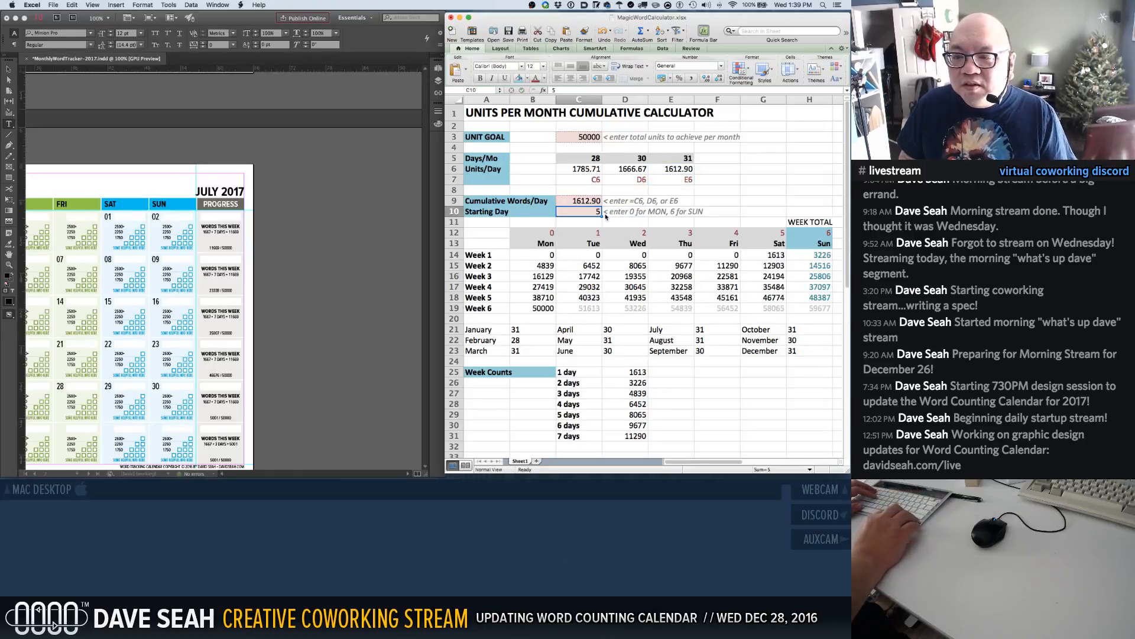
# Back in InDesign, set July's first-week calculation to 1613 words per day with a 7-day total of 11290
pyautogui.click(207, 232)
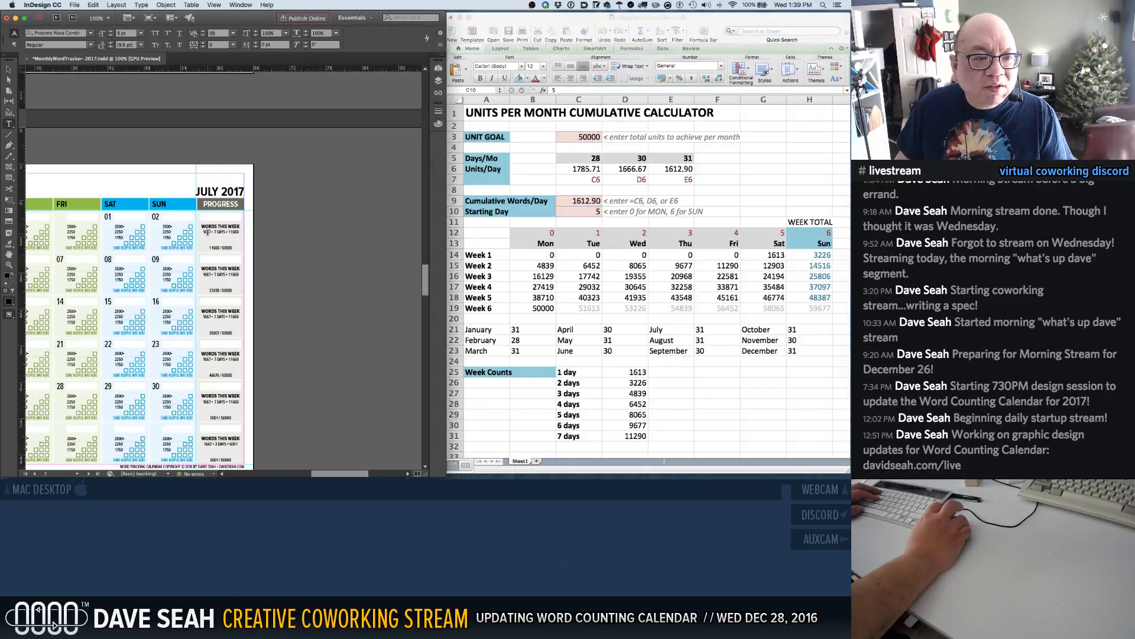
pyautogui.doubleClick(206, 231)
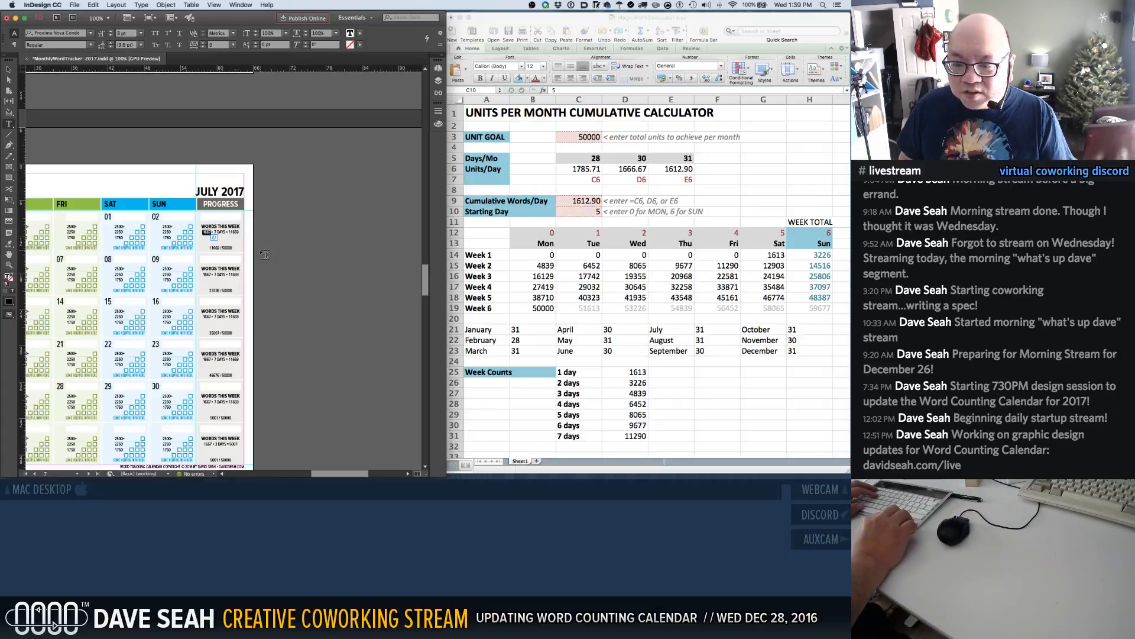
pyautogui.write('1613')
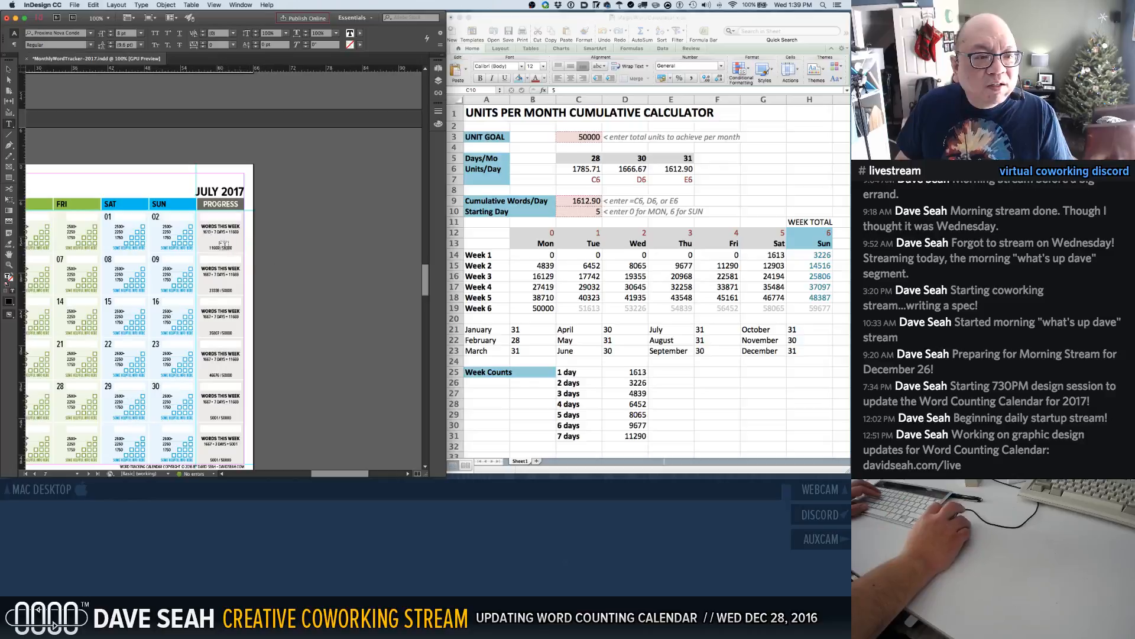
pyautogui.doubleClick(233, 232)
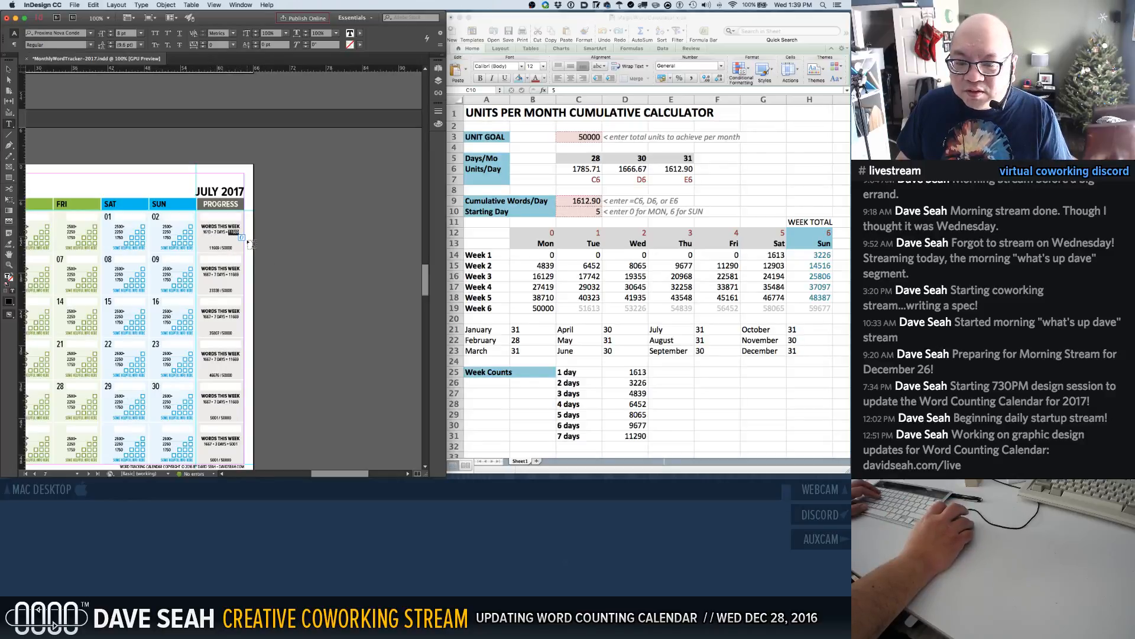
pyautogui.write('112')
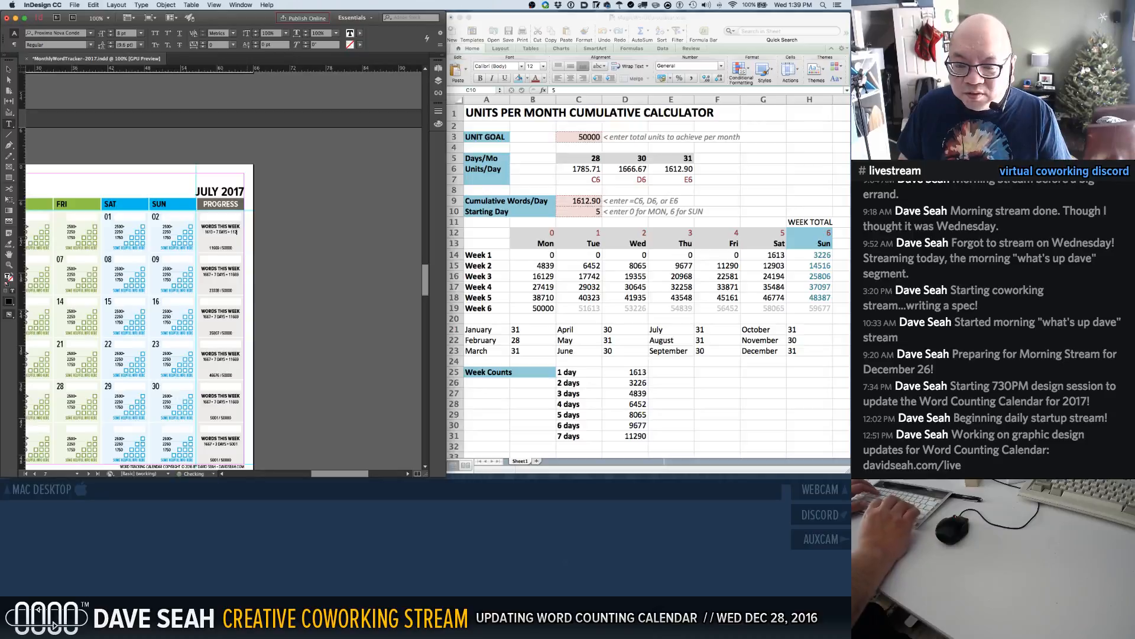
pyautogui.write('90')
# Copy July's first-week calculation line and paste it over the calculations for weeks two through five
pyautogui.press('super+a')
pyautogui.press('super+c')
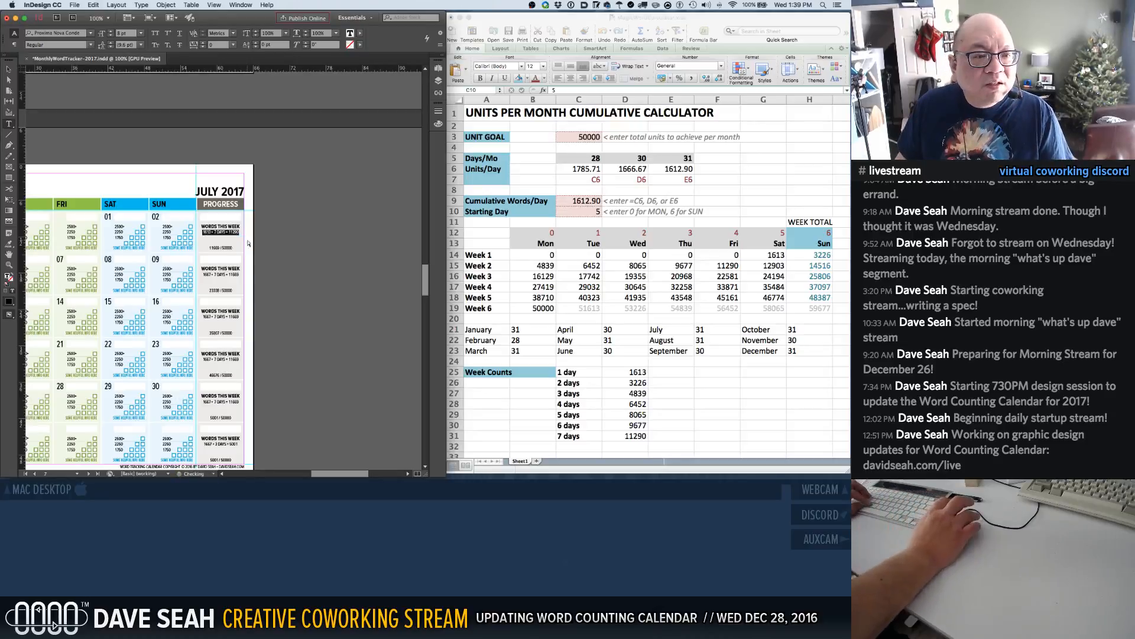
pyautogui.click(219, 275)
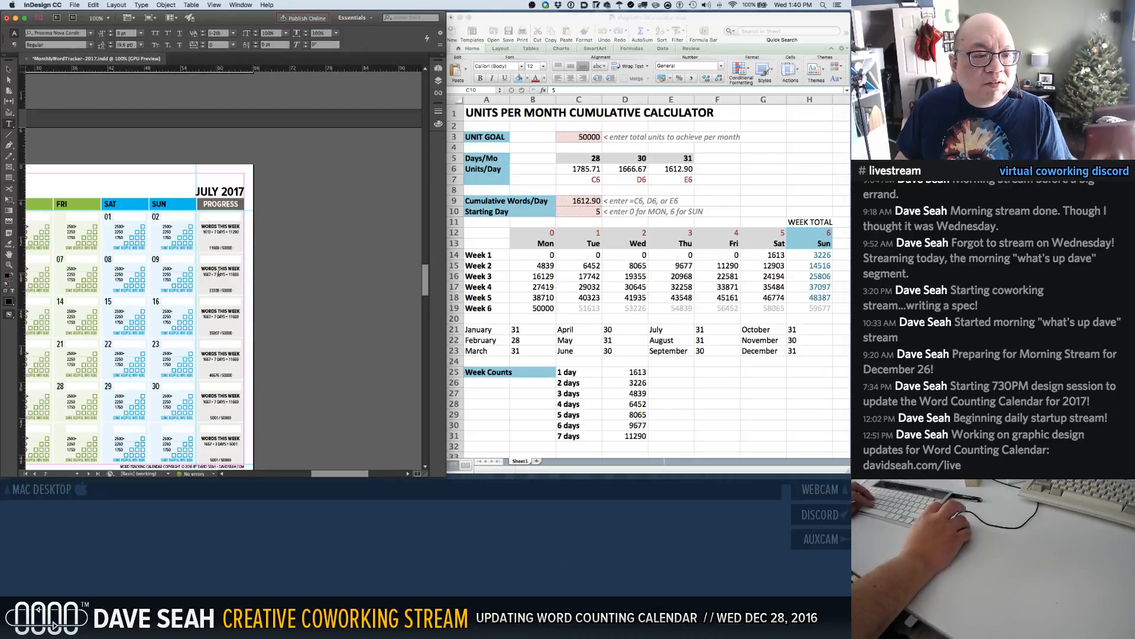
pyautogui.press('super+a')
pyautogui.press('super+v')
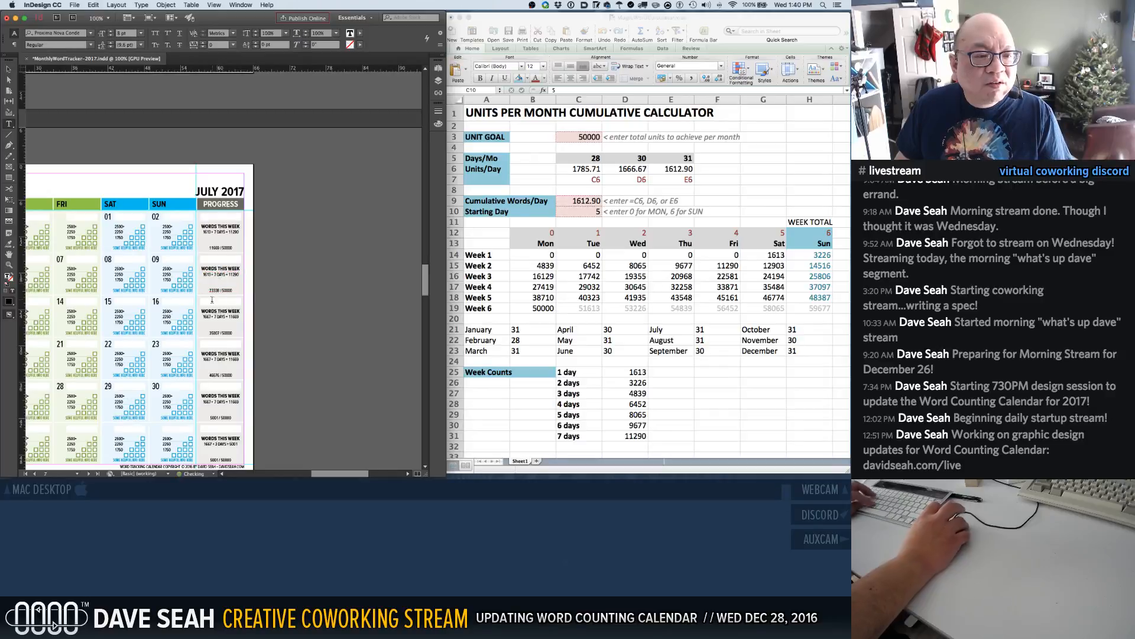
pyautogui.click(221, 318)
pyautogui.press('super+a')
pyautogui.press('super+v')
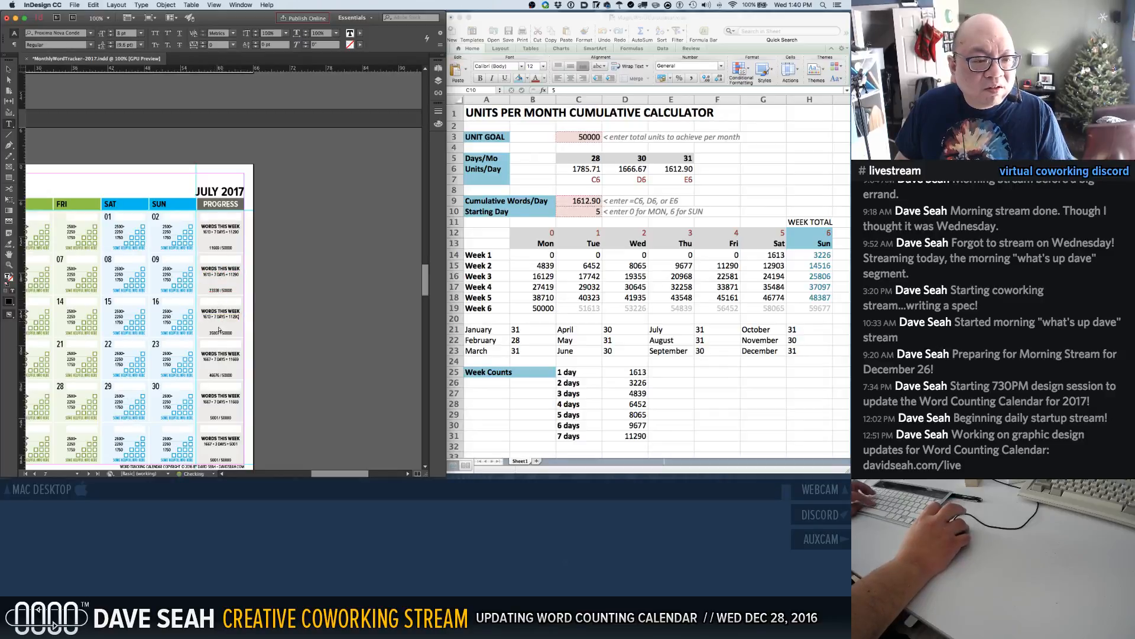
pyautogui.click(220, 359)
pyautogui.press('super+a')
pyautogui.press('super+v')
pyautogui.click(218, 401)
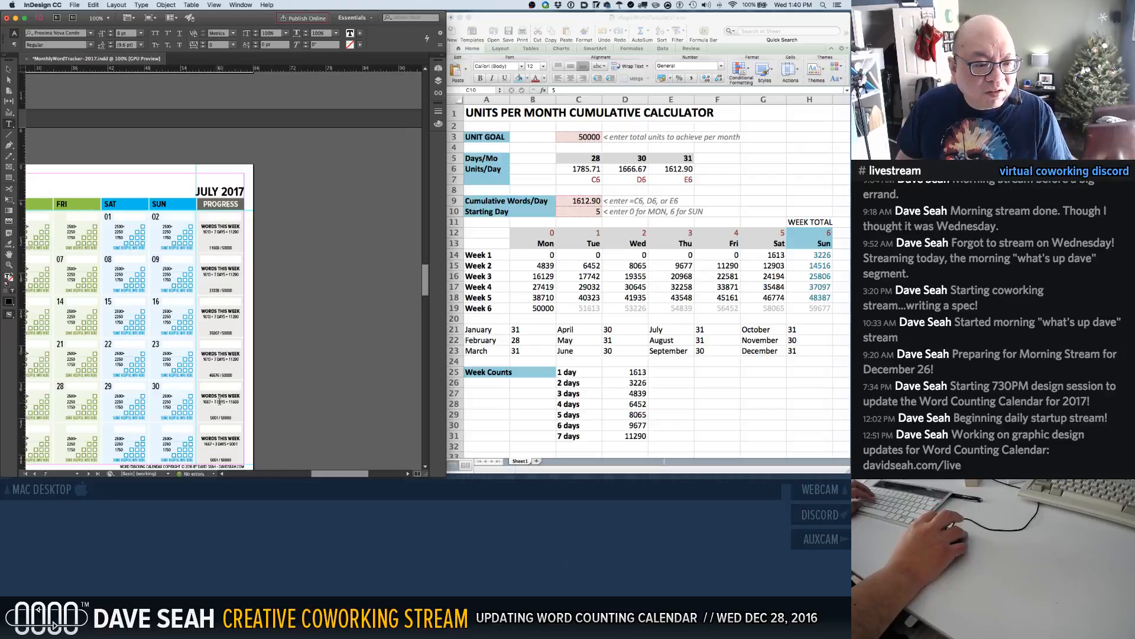
pyautogui.press('super+a')
pyautogui.press('super+v')
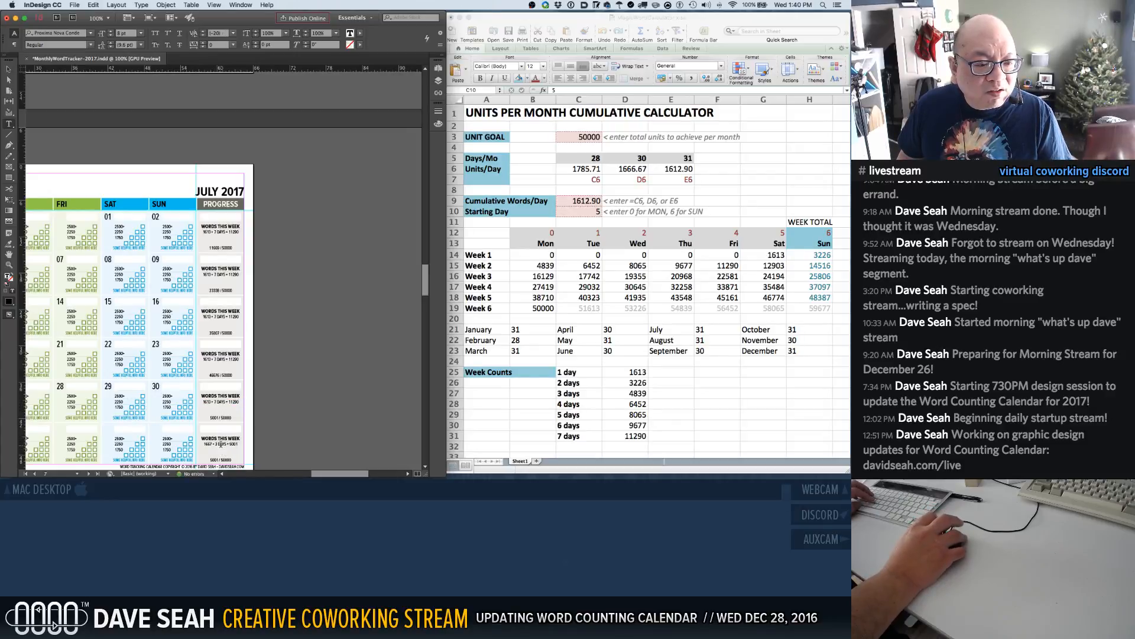
# Paste the same calculation into July's sixth week and set its weekly total to 1613
pyautogui.click(220, 444)
pyautogui.press('super+a')
pyautogui.press('super+v')
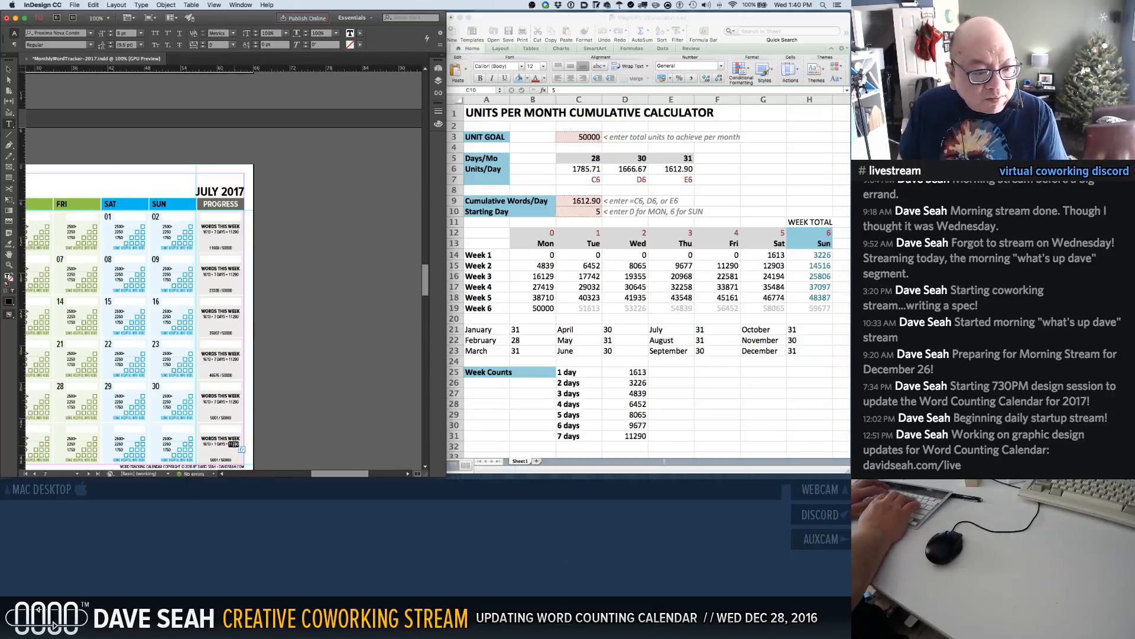
pyautogui.write('1613')
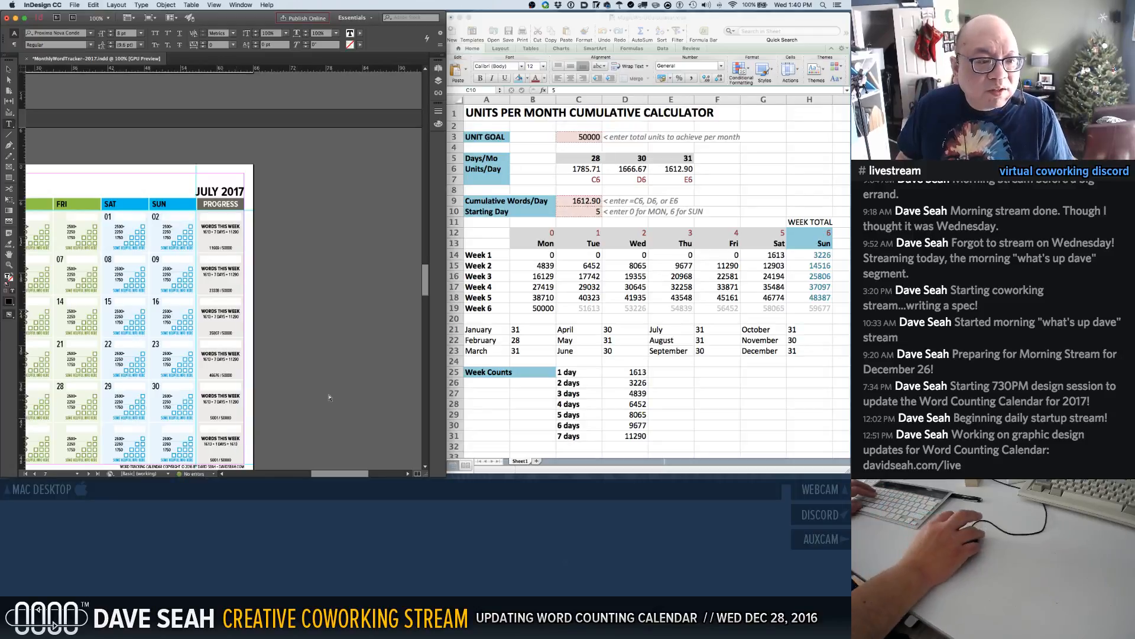
# Set July's first-week calculation to 2 days with a weekly total of 3226
pyautogui.click(217, 232)
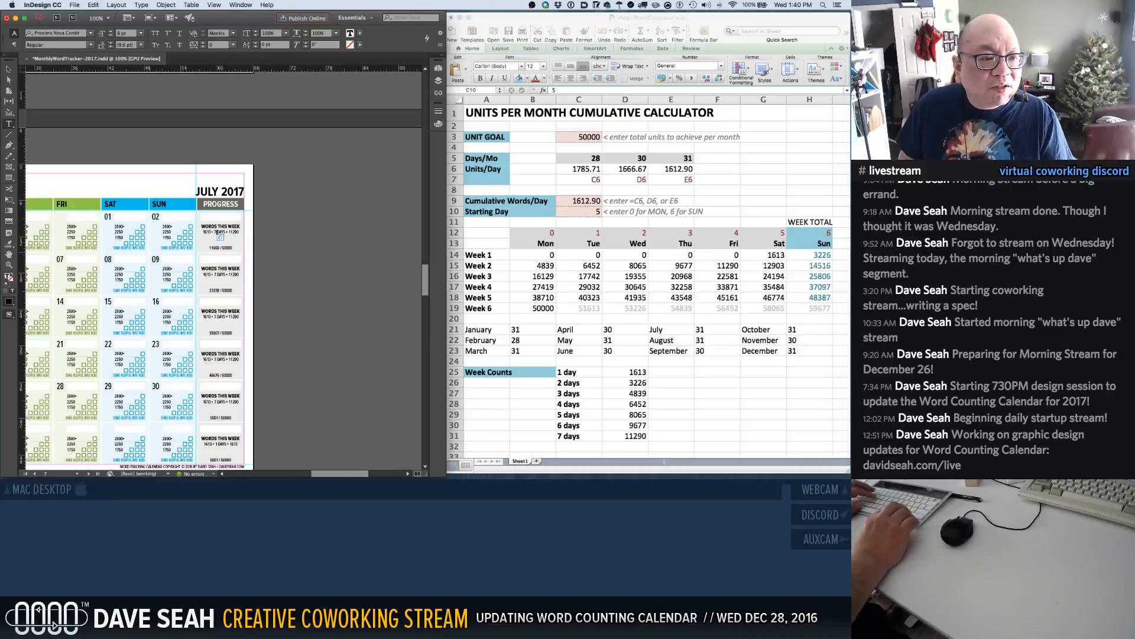
pyautogui.press('BackSpace')
pyautogui.write('2')
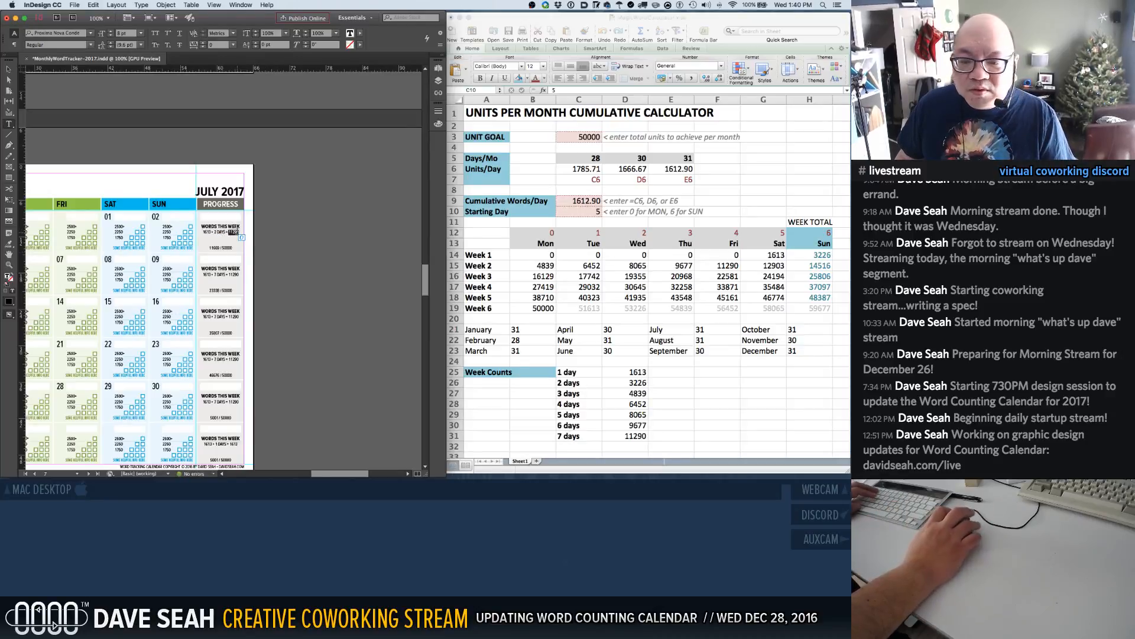
pyautogui.press('BackSpace')
pyautogui.write('32')
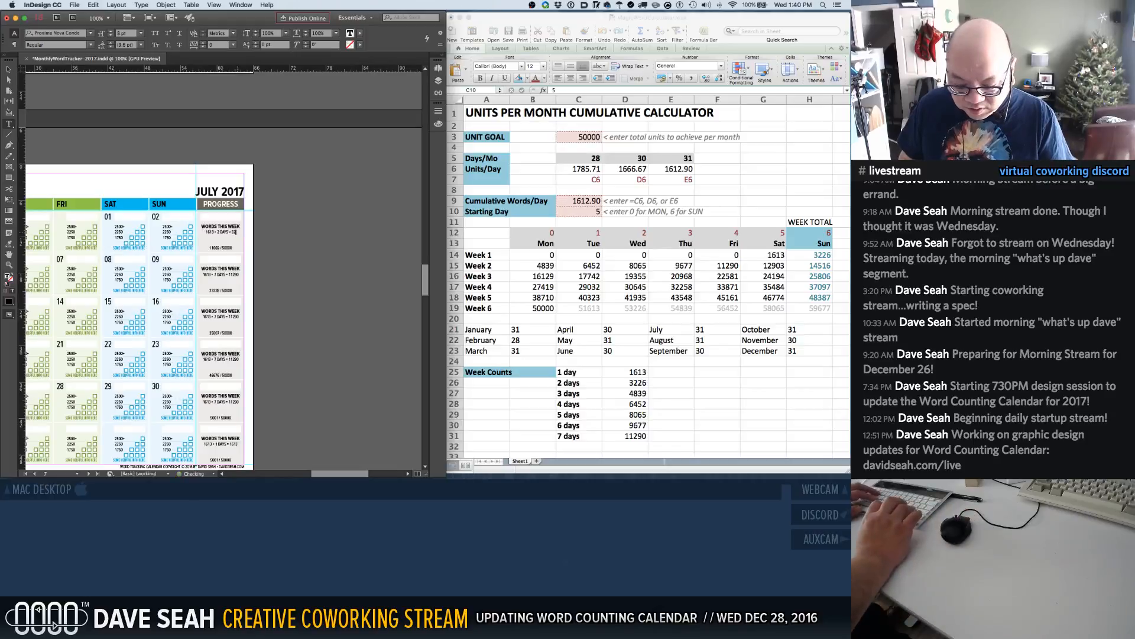
pyautogui.write('26')
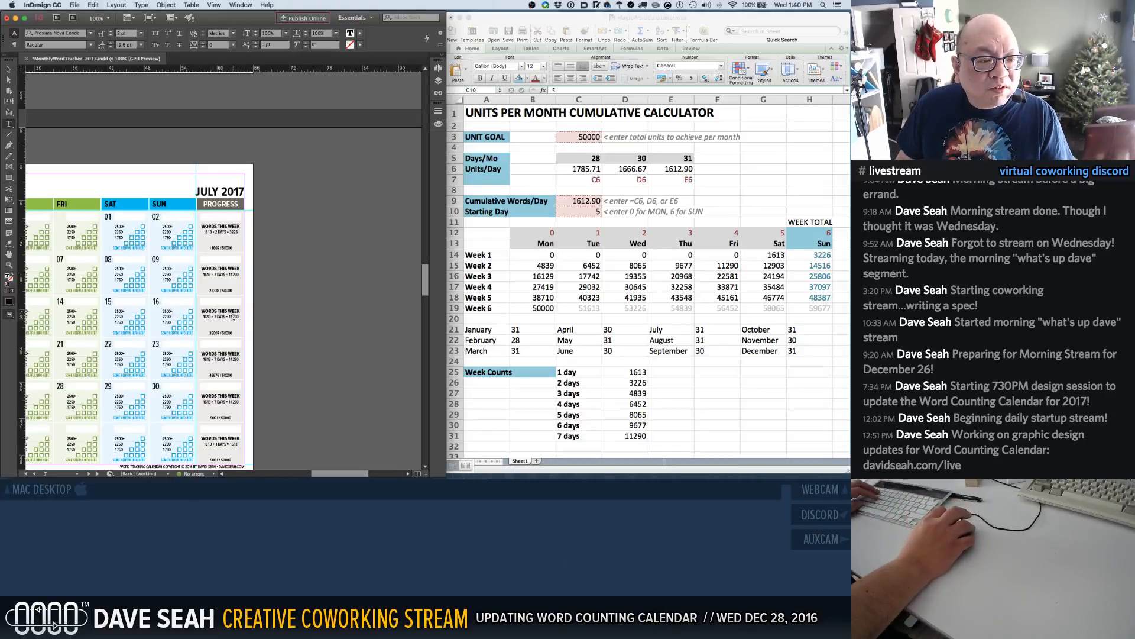
# In July's sixth week, change DAYS to the singular DAY and set the cumulative total to 50000
pyautogui.click(234, 317)
pyautogui.scroll(-1, 249, 330)
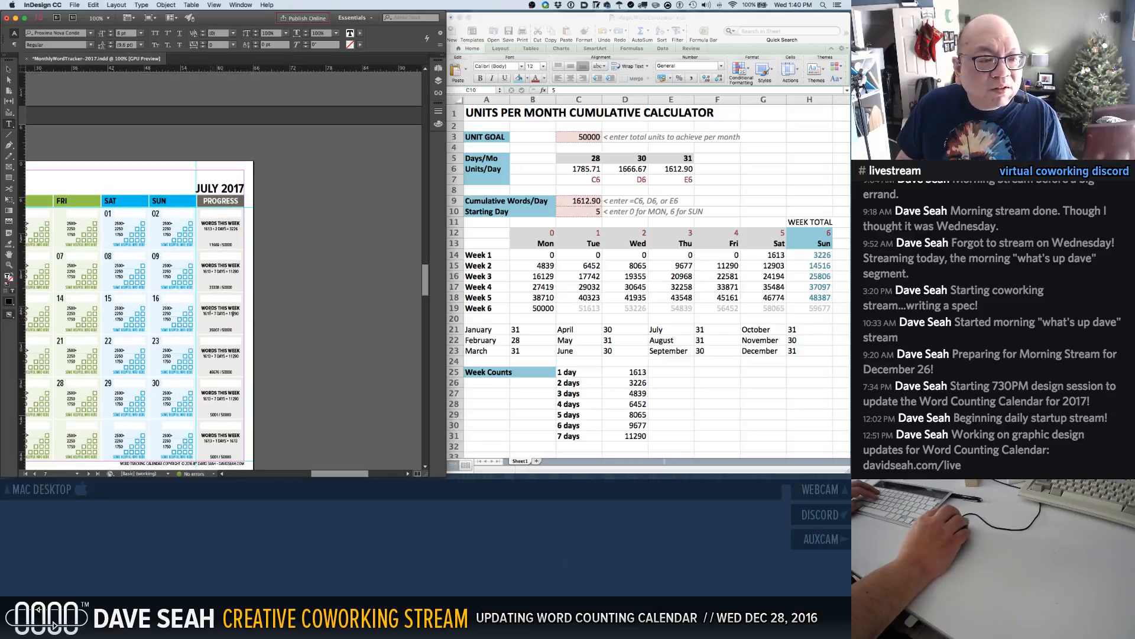
pyautogui.scroll(-5, 211, 326)
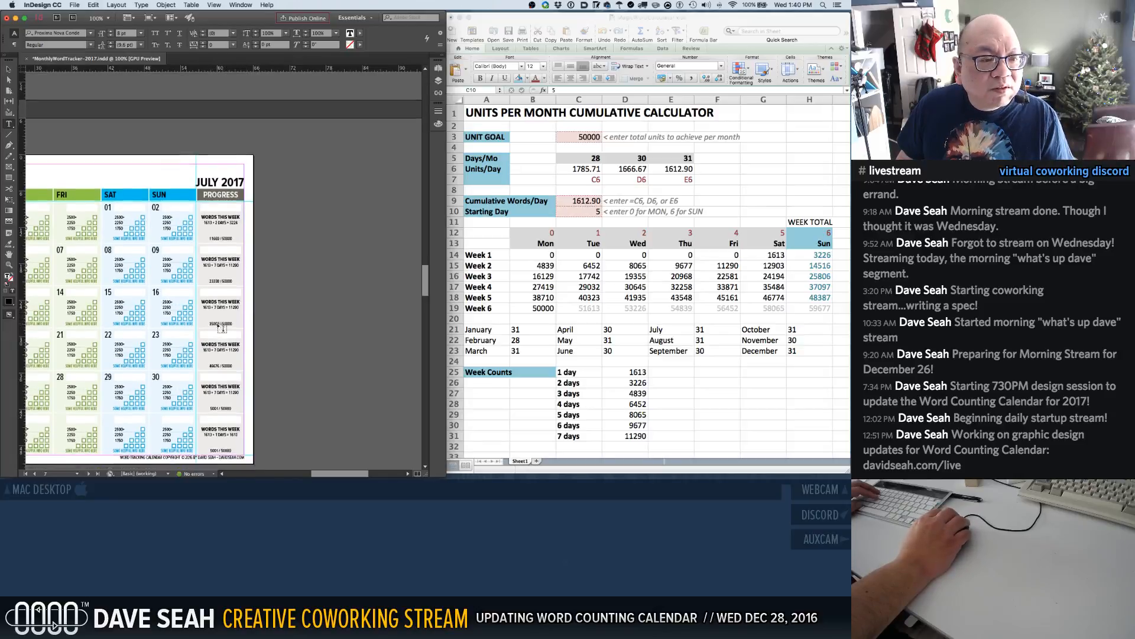
pyautogui.scroll(1, 222, 327)
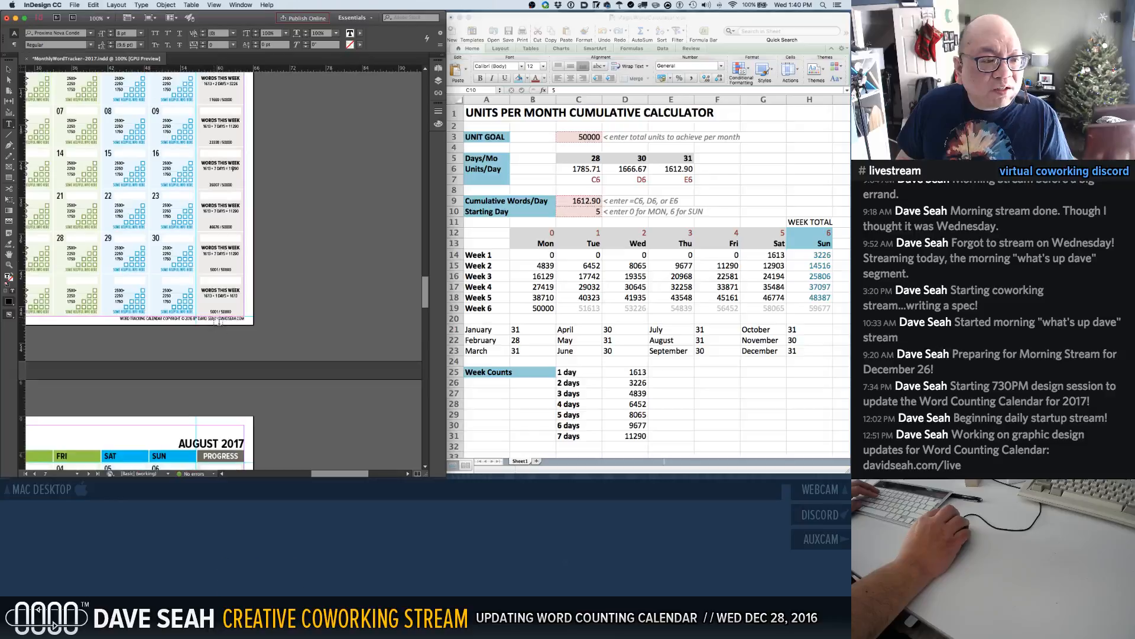
pyautogui.click(226, 295)
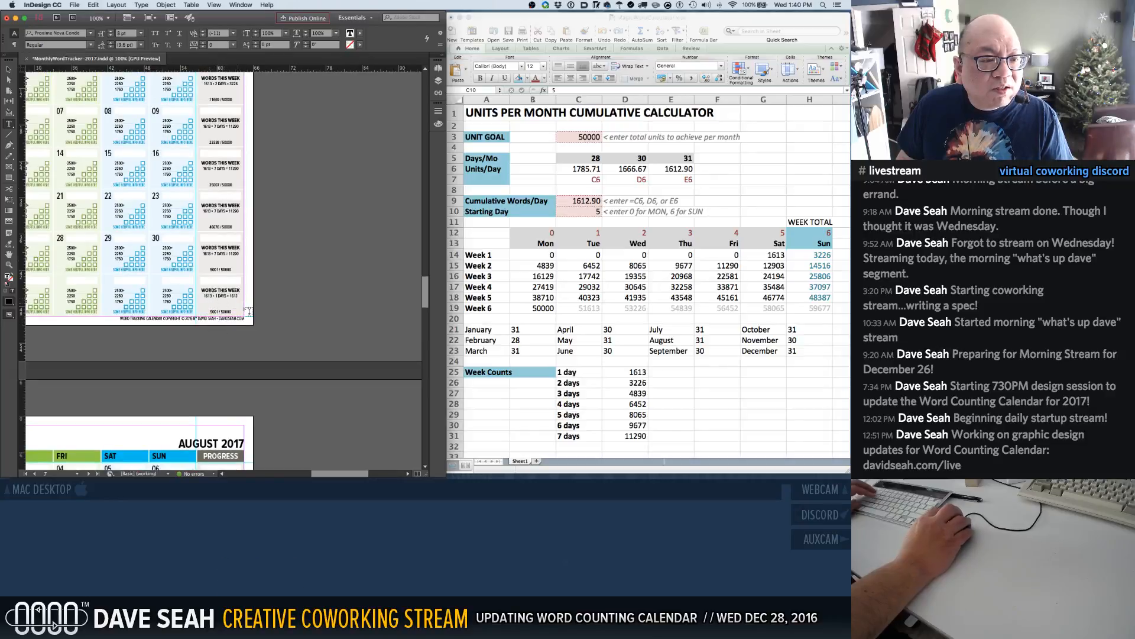
pyautogui.press('BackSpace')
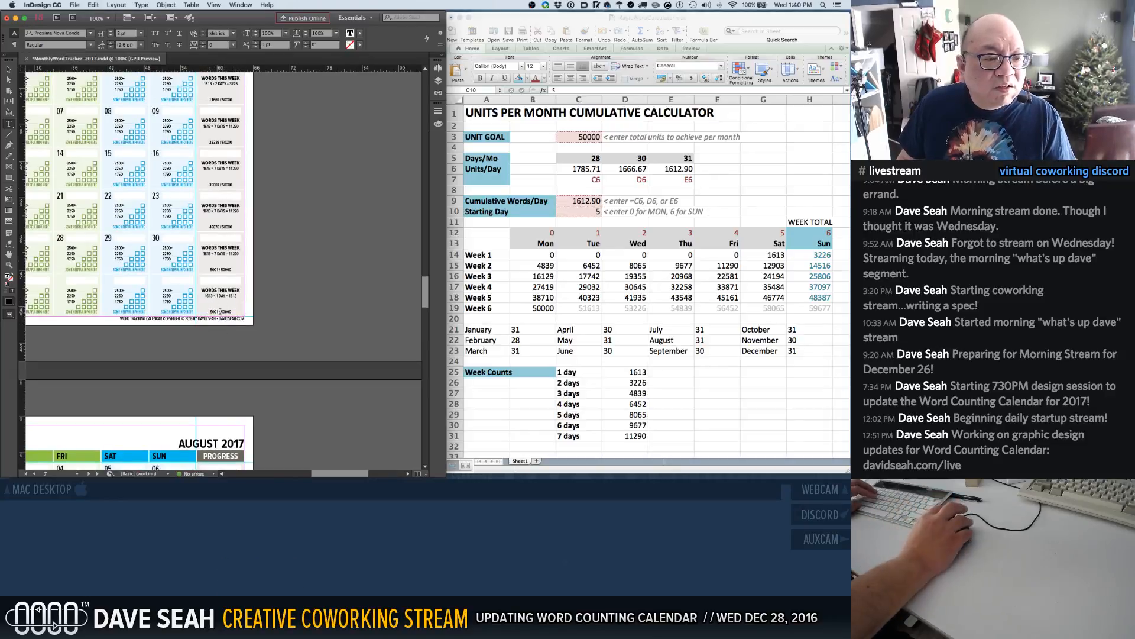
pyautogui.click(214, 311)
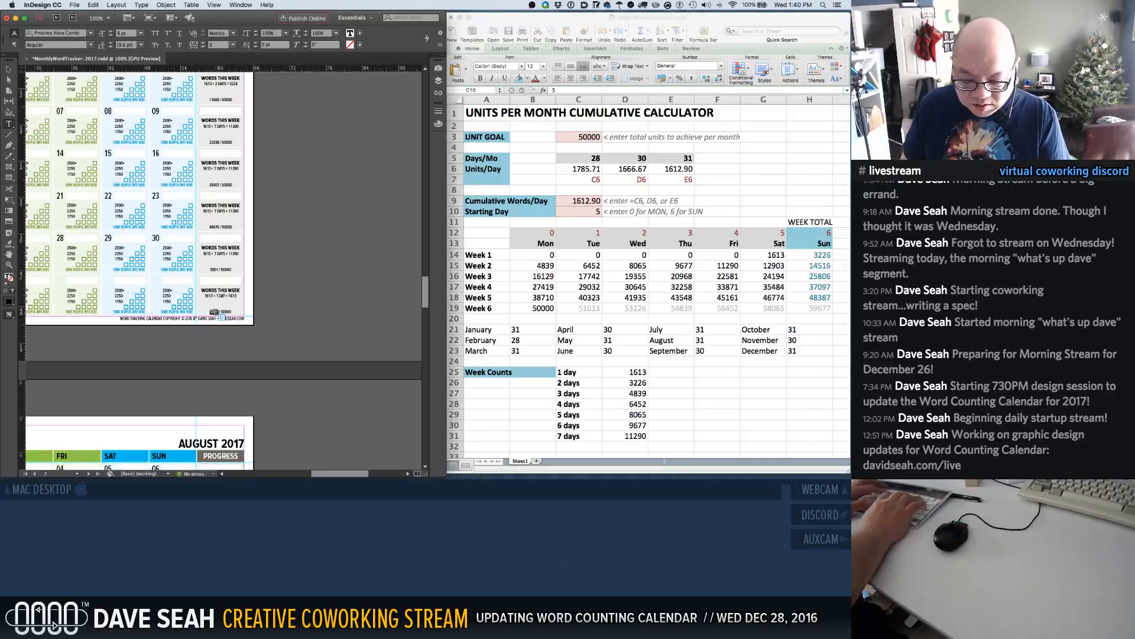
pyautogui.write('50000')
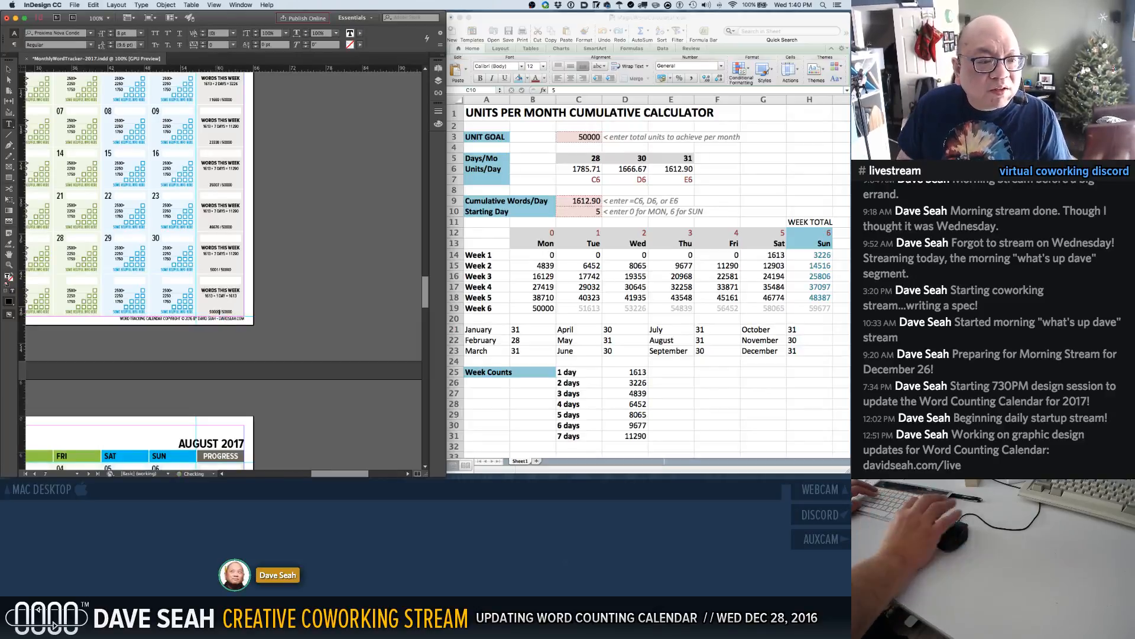
pyautogui.click(276, 302)
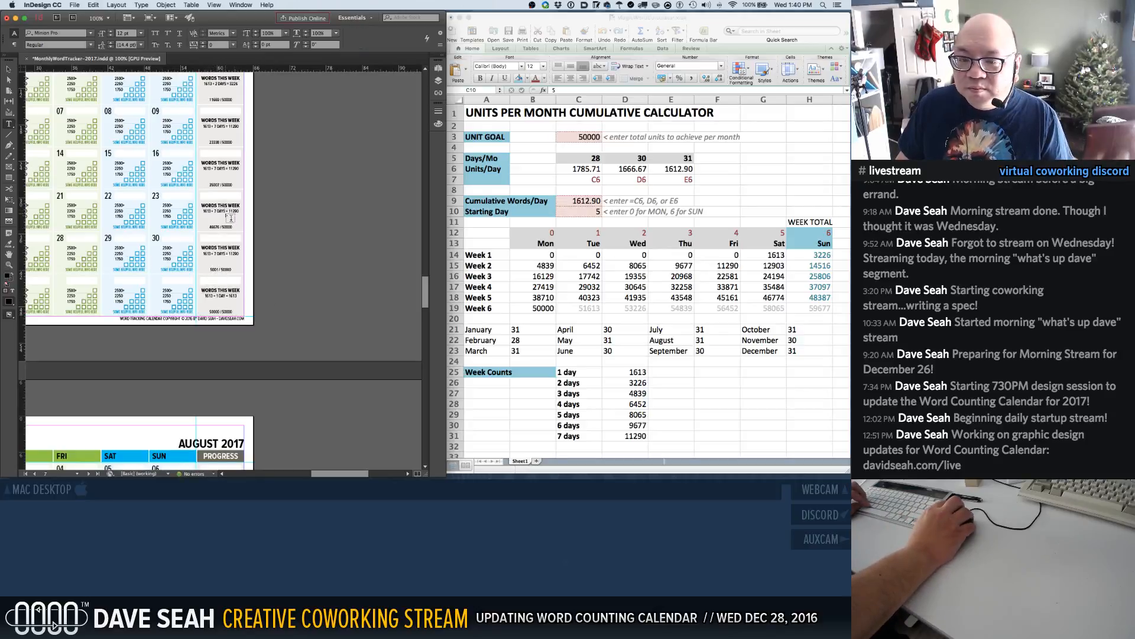
# Set July's cumulative totals for weeks one through five to 3226, 14516, 25806, 37097 and 48387
pyautogui.scroll(3, 230, 218)
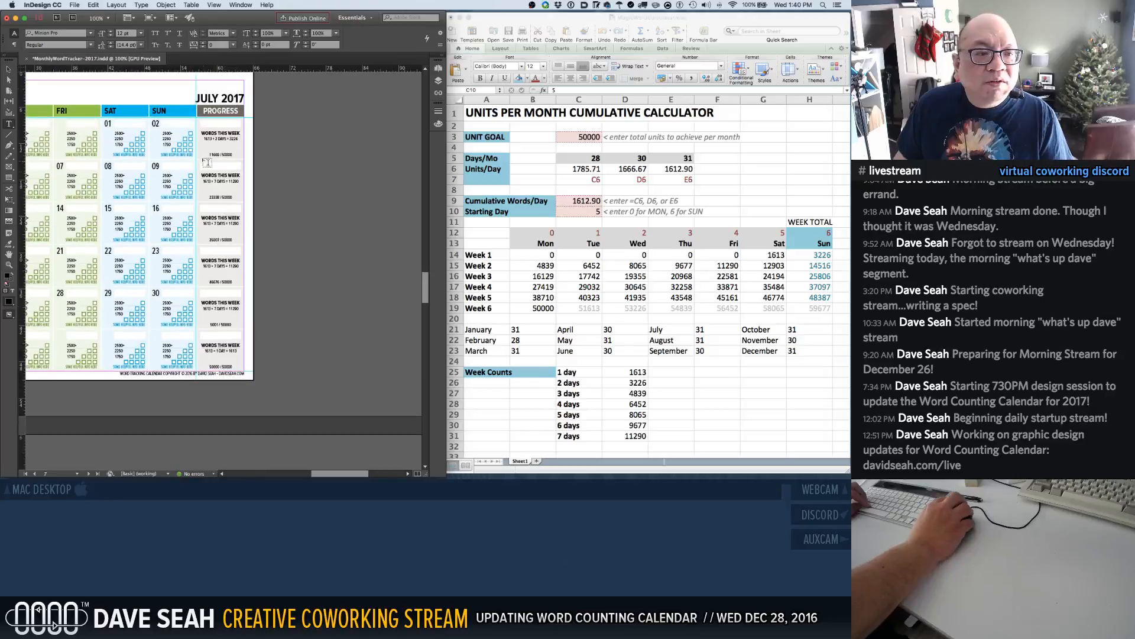
pyautogui.click(212, 155)
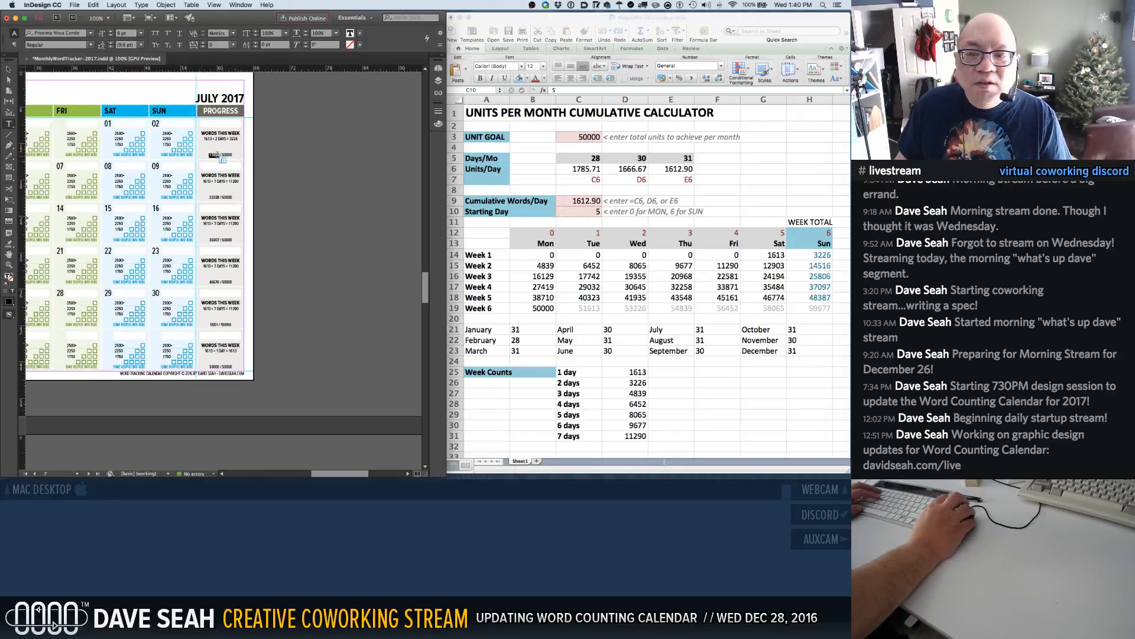
pyautogui.write('322')
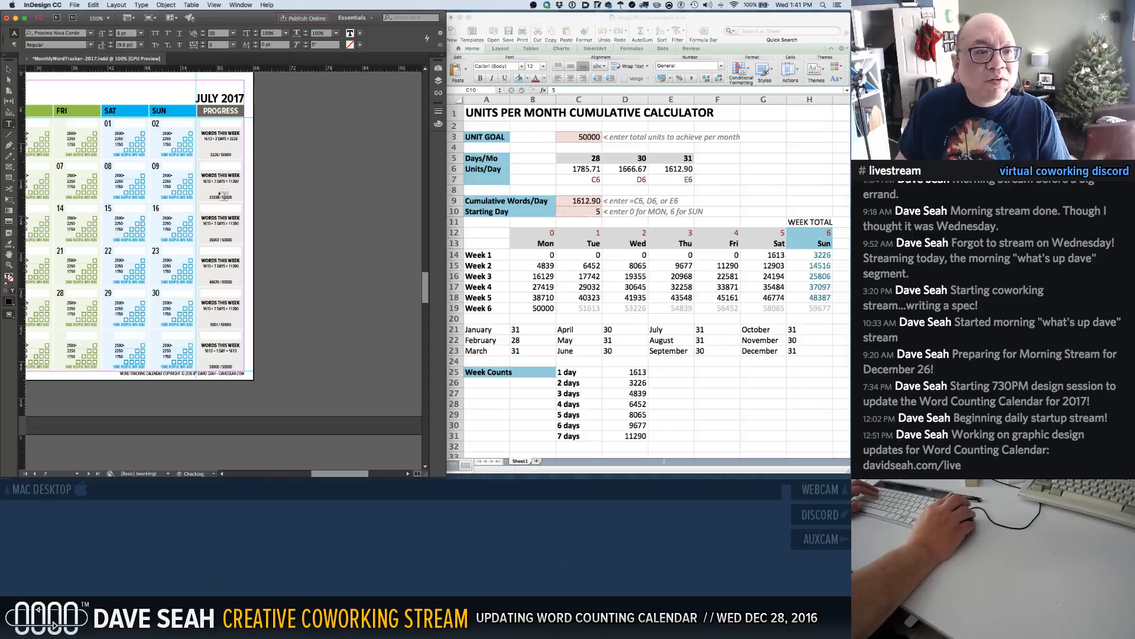
pyautogui.doubleClick(213, 196)
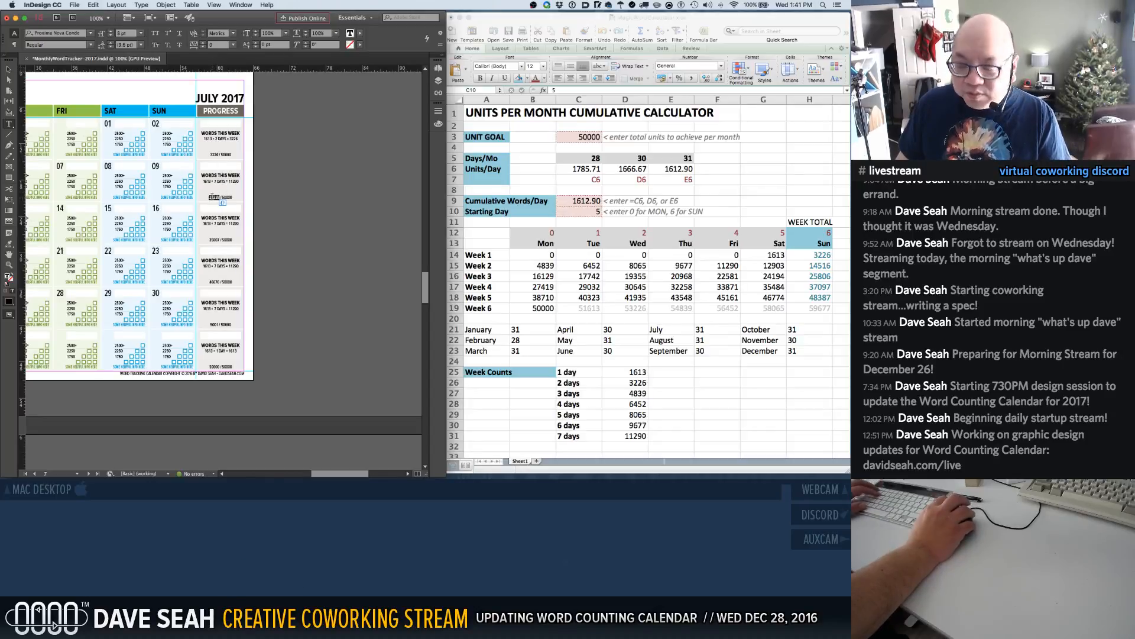
pyautogui.write('14516')
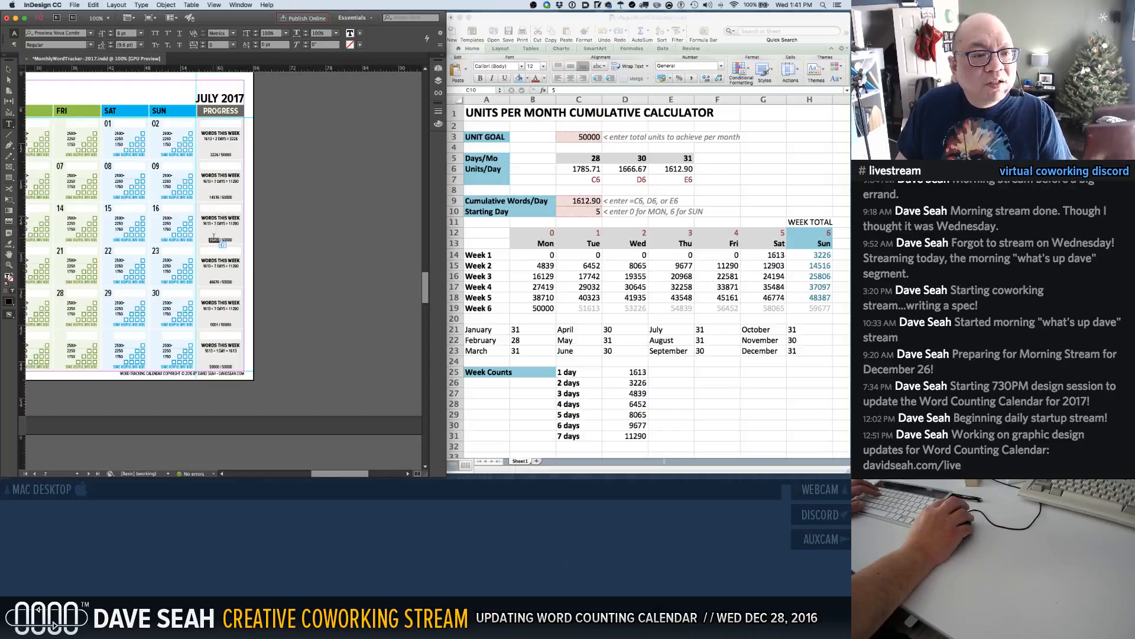
pyautogui.write('258')
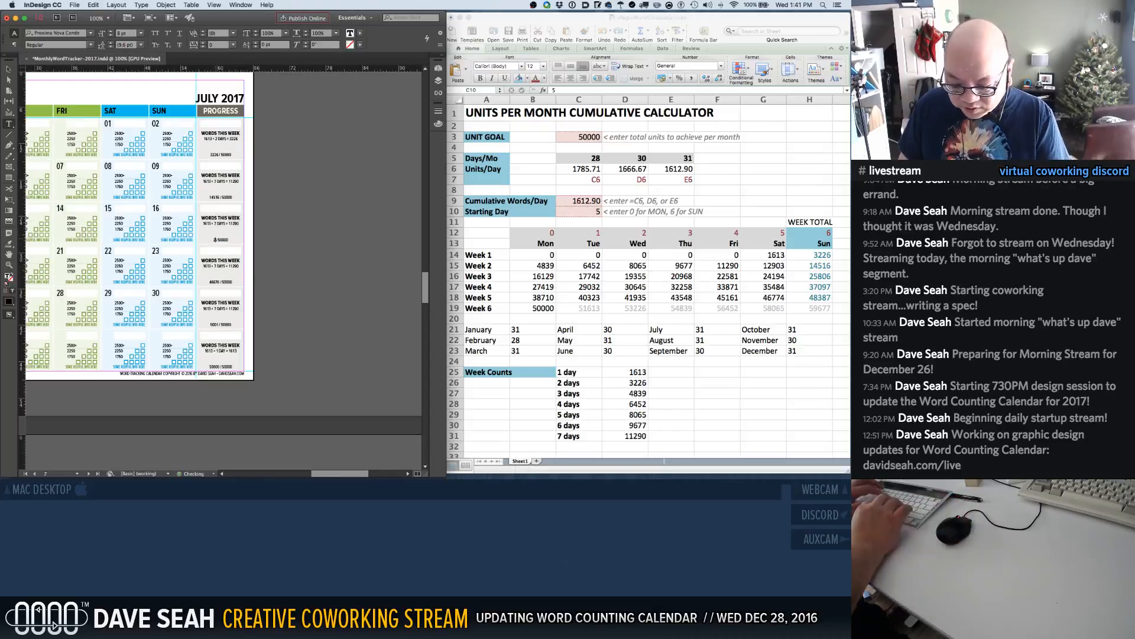
pyautogui.write('06')
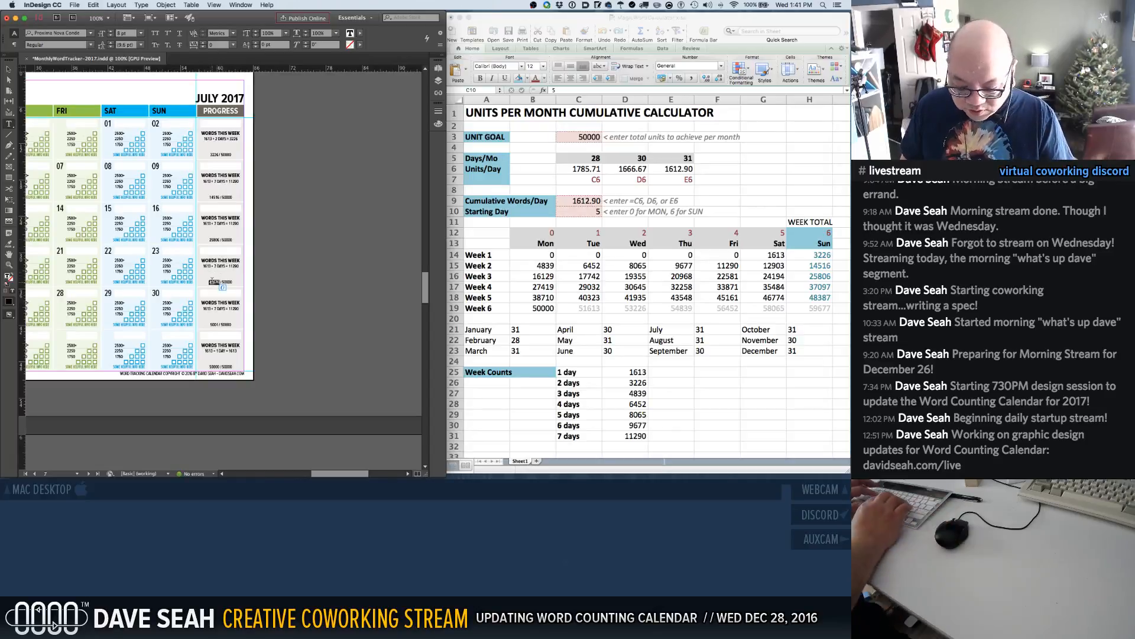
pyautogui.write('37097')
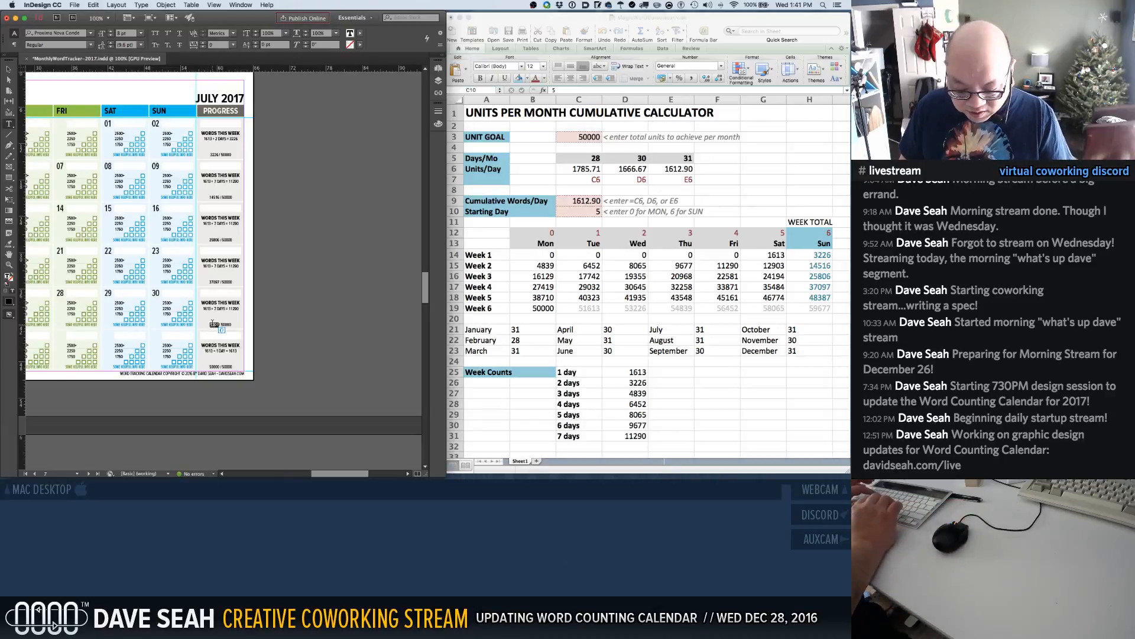
pyautogui.write('48387')
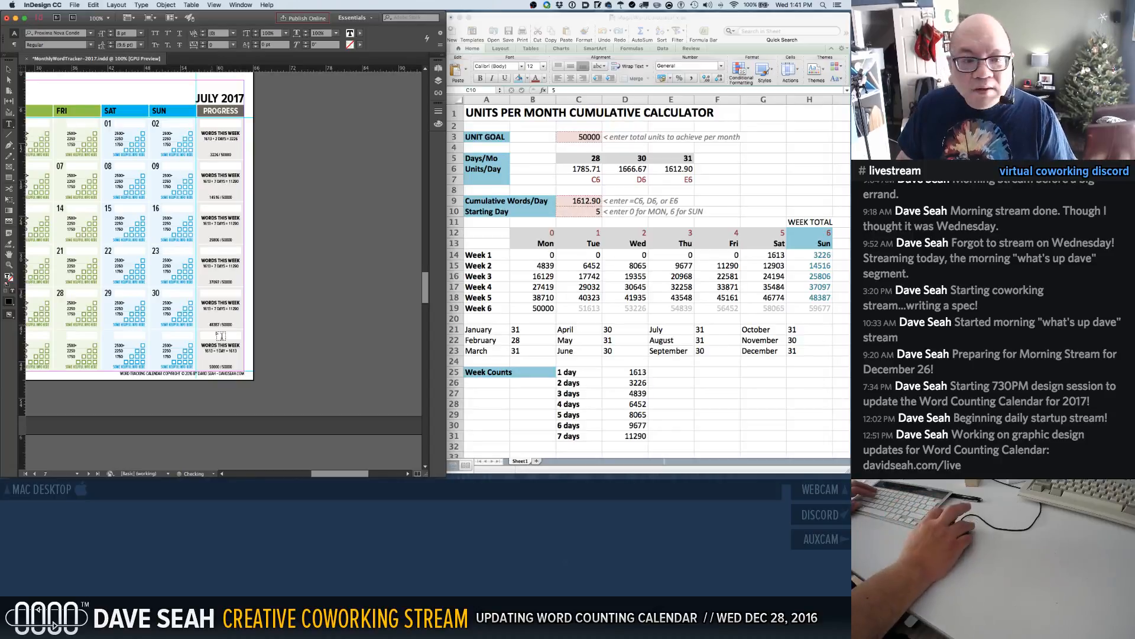
pyautogui.click(279, 357)
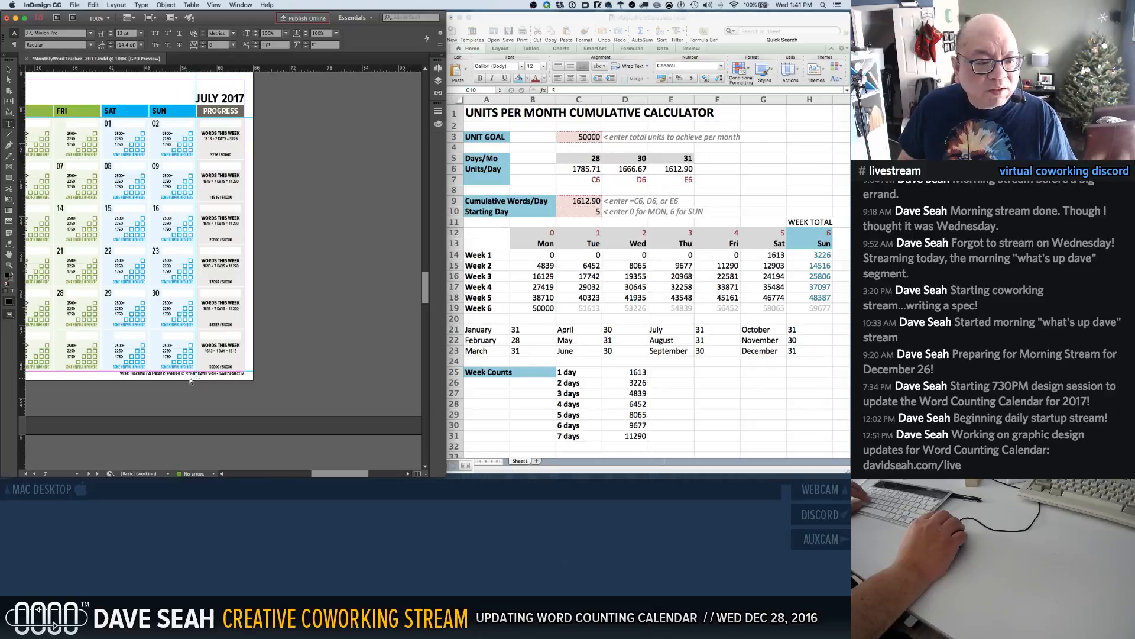
# Switch to the Excel calculator and set the starting day to 1 for the August 2017 page
pyautogui.scroll(-5, 190, 380)
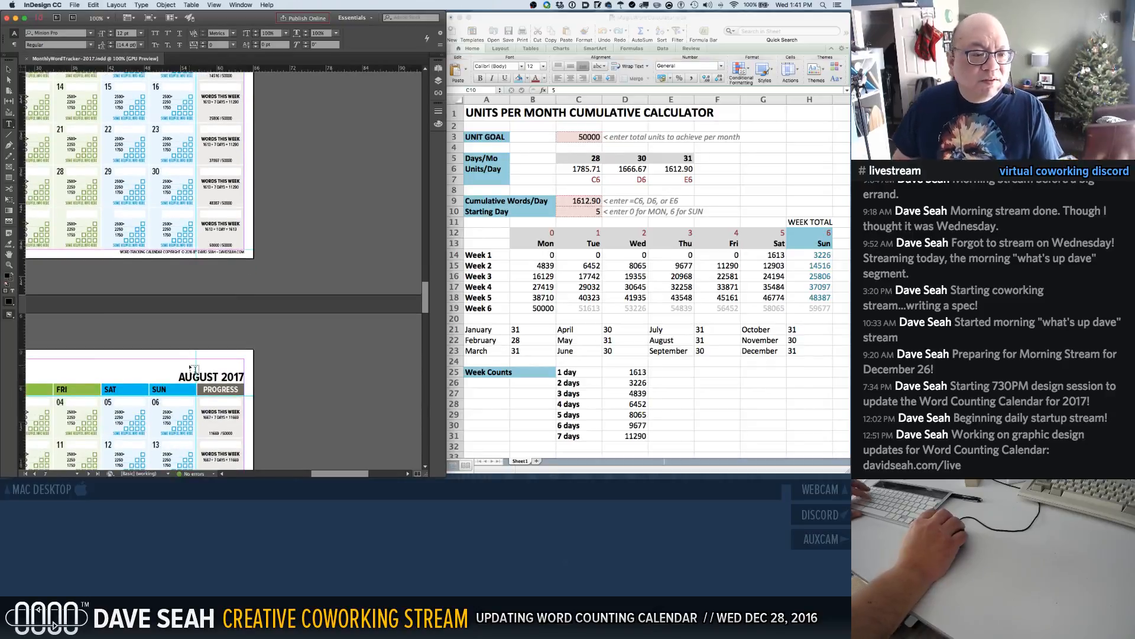
pyautogui.scroll(-5, 256, 315)
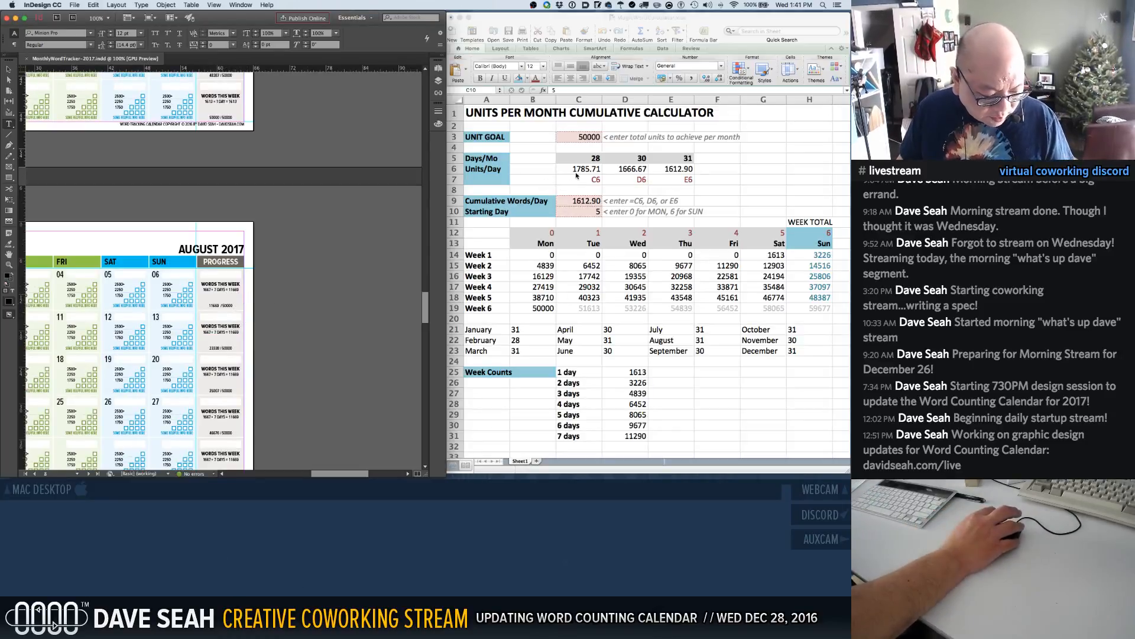
pyautogui.click(596, 182)
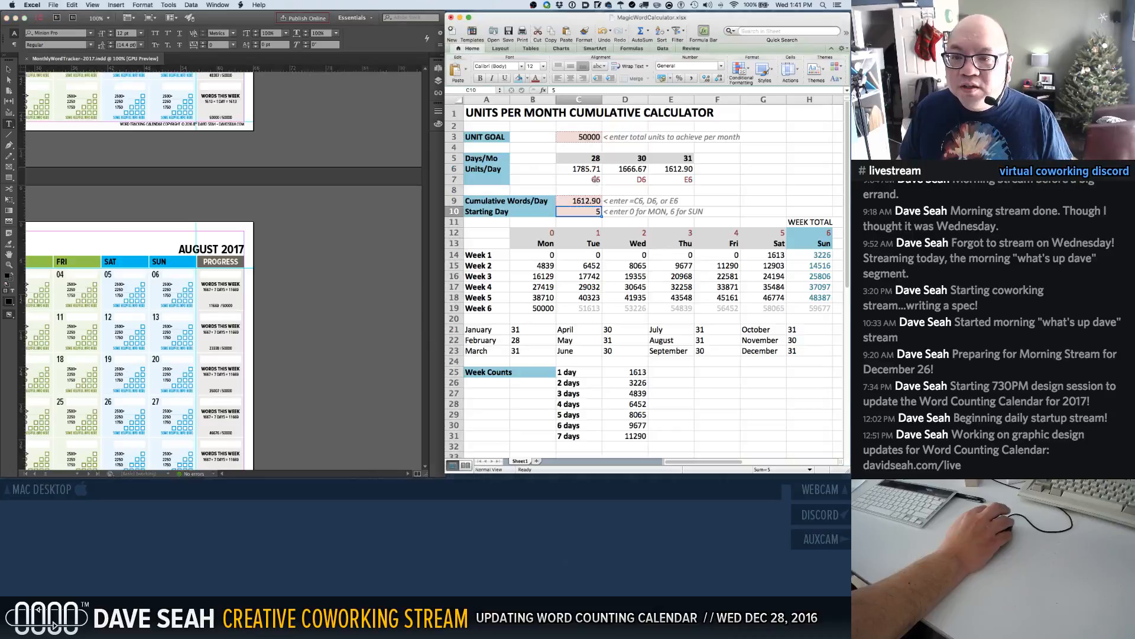
pyautogui.doubleClick(590, 214)
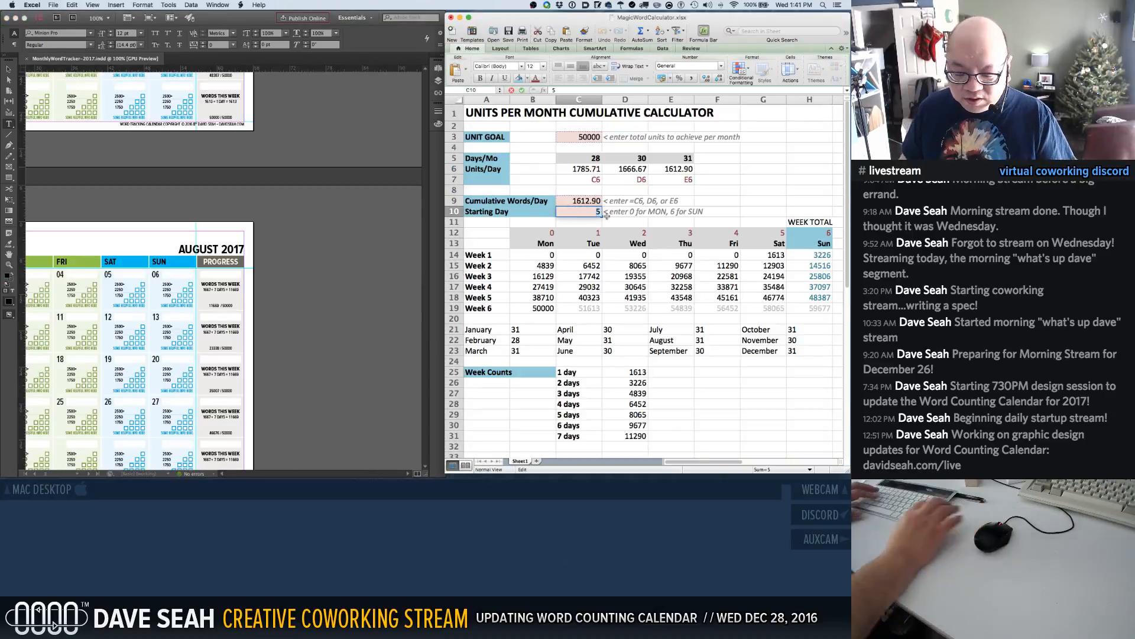
pyautogui.press('BackSpace')
pyautogui.write('1')
pyautogui.press('Return')
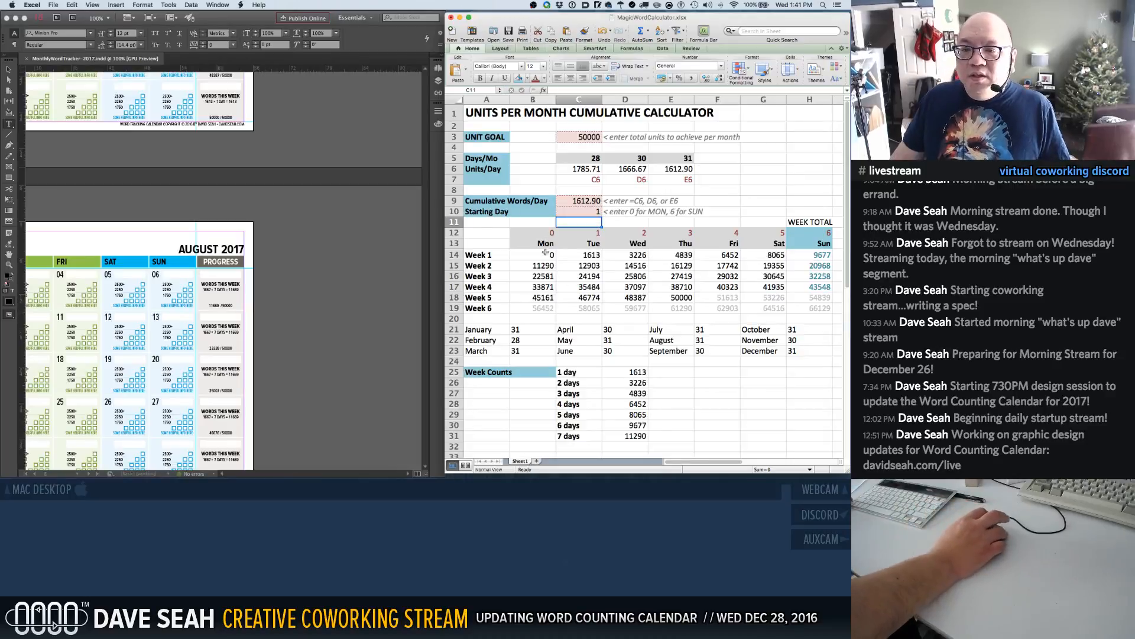
# Override the master-page weekly calculation and cumulative total text frames for all six weeks in August 2017's PROGRESS column
pyautogui.click(210, 293)
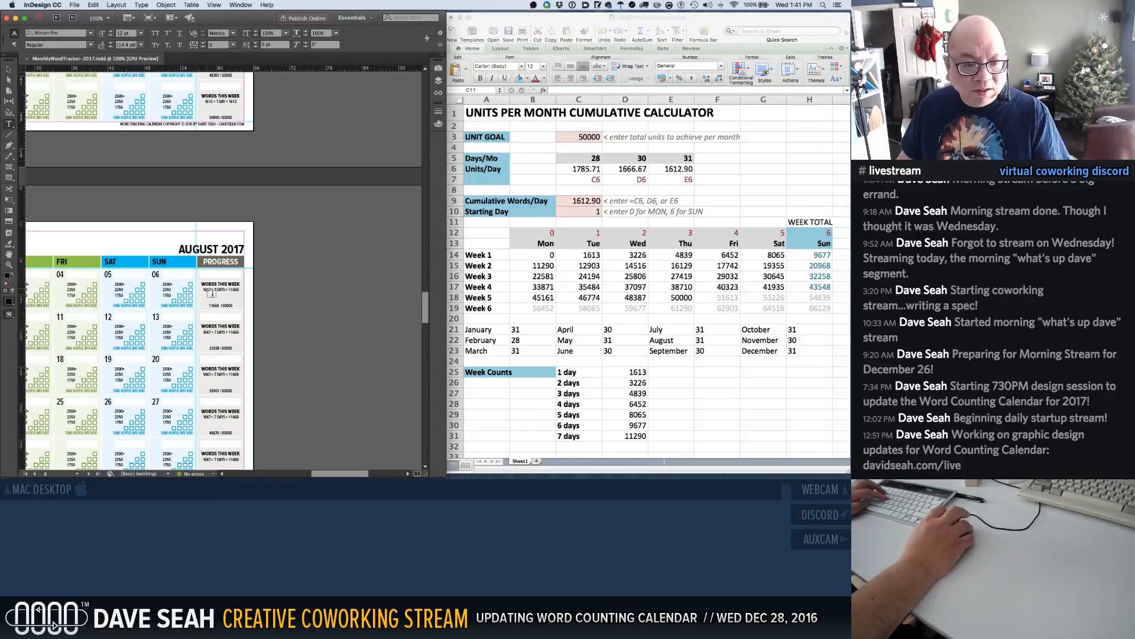
pyautogui.keyDown('shift'); pyautogui.keyDown('super'); pyautogui.click(211, 292); pyautogui.keyUp('super'); pyautogui.keyUp('shift')
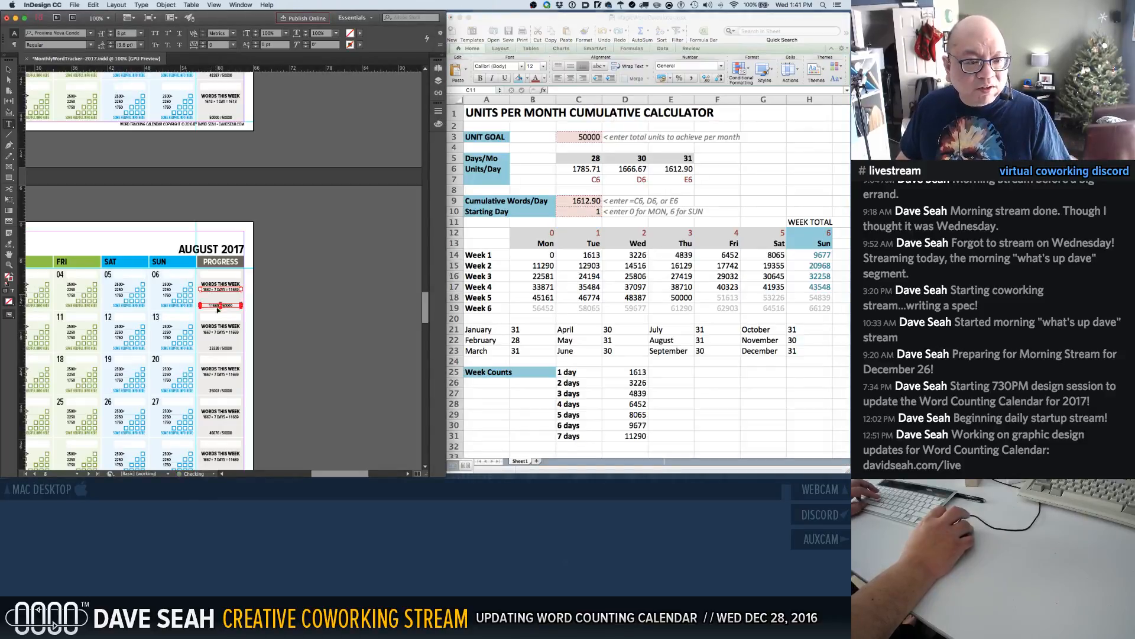
pyautogui.keyDown('shift'); pyautogui.keyDown('super'); pyautogui.click(223, 349); pyautogui.keyUp('super'); pyautogui.keyUp('shift')
pyautogui.keyDown('shift'); pyautogui.keyDown('super'); pyautogui.click(219, 374); pyautogui.keyUp('super'); pyautogui.keyUp('shift')
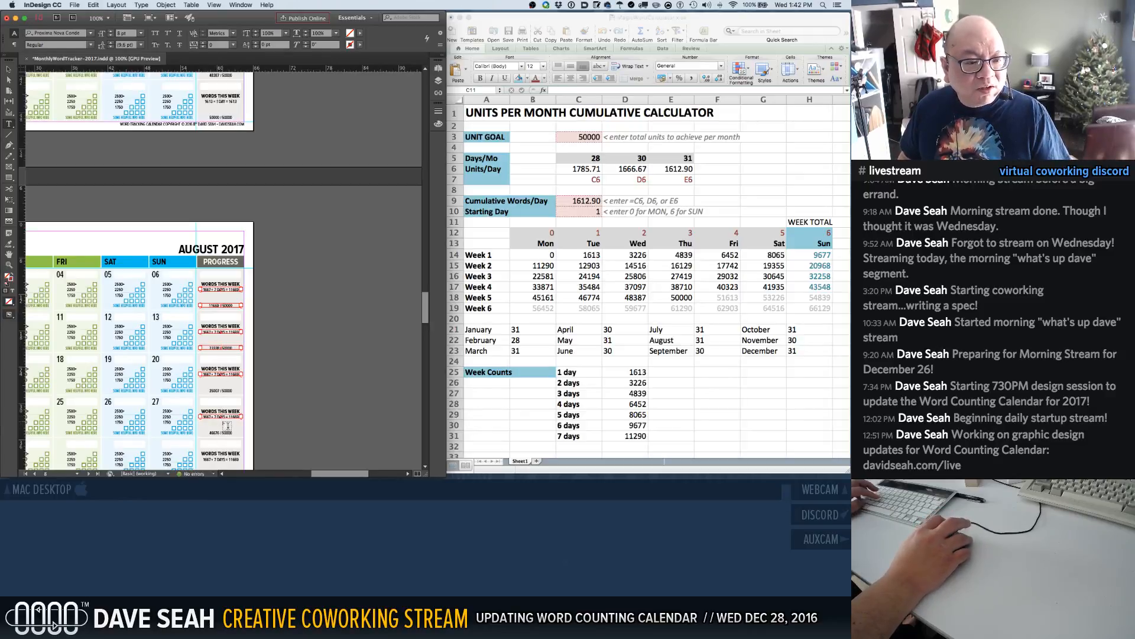
pyautogui.keyDown('shift'); pyautogui.keyDown('super'); pyautogui.click(224, 391); pyautogui.keyUp('super'); pyautogui.keyUp('shift')
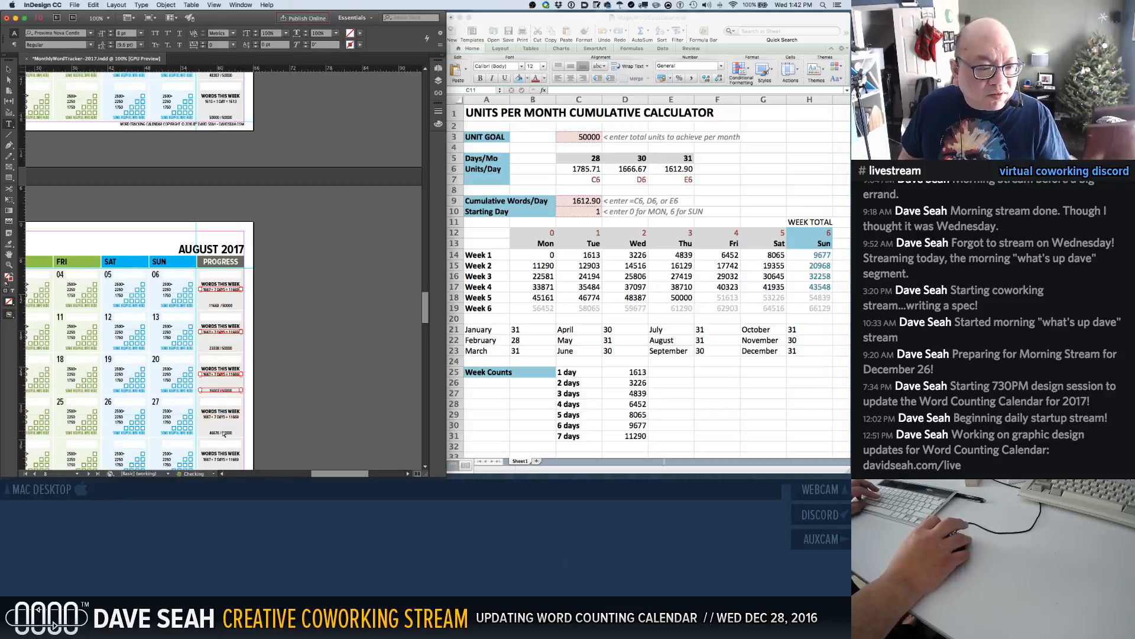
pyautogui.scroll(-3, 223, 434)
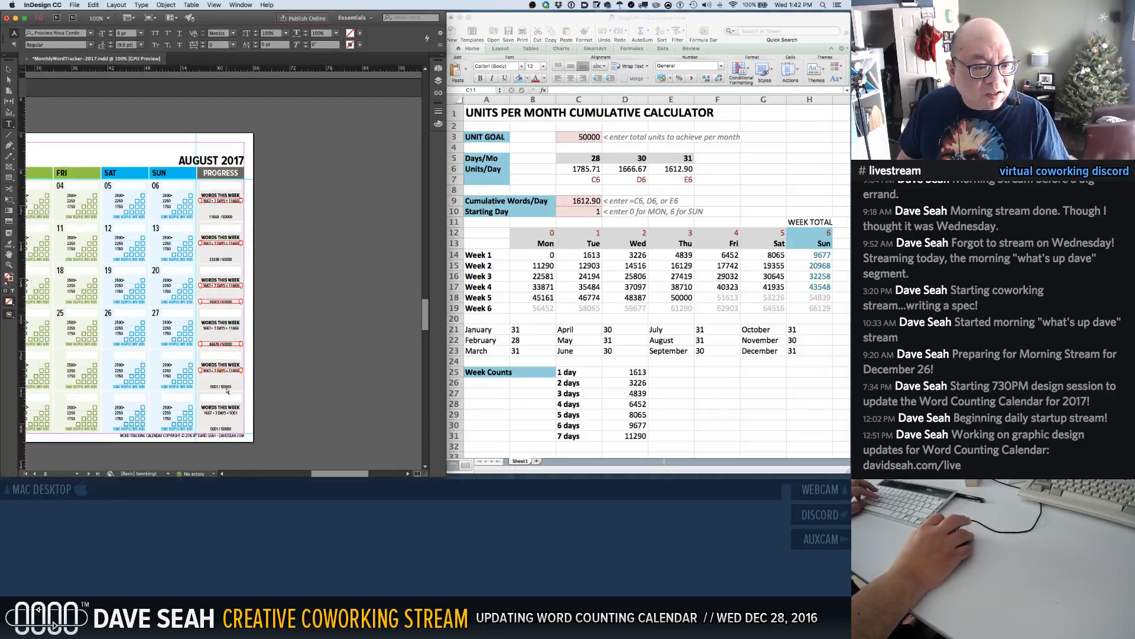
pyautogui.keyDown('shift'); pyautogui.keyDown('super'); pyautogui.click(226, 388); pyautogui.keyUp('super'); pyautogui.keyUp('shift')
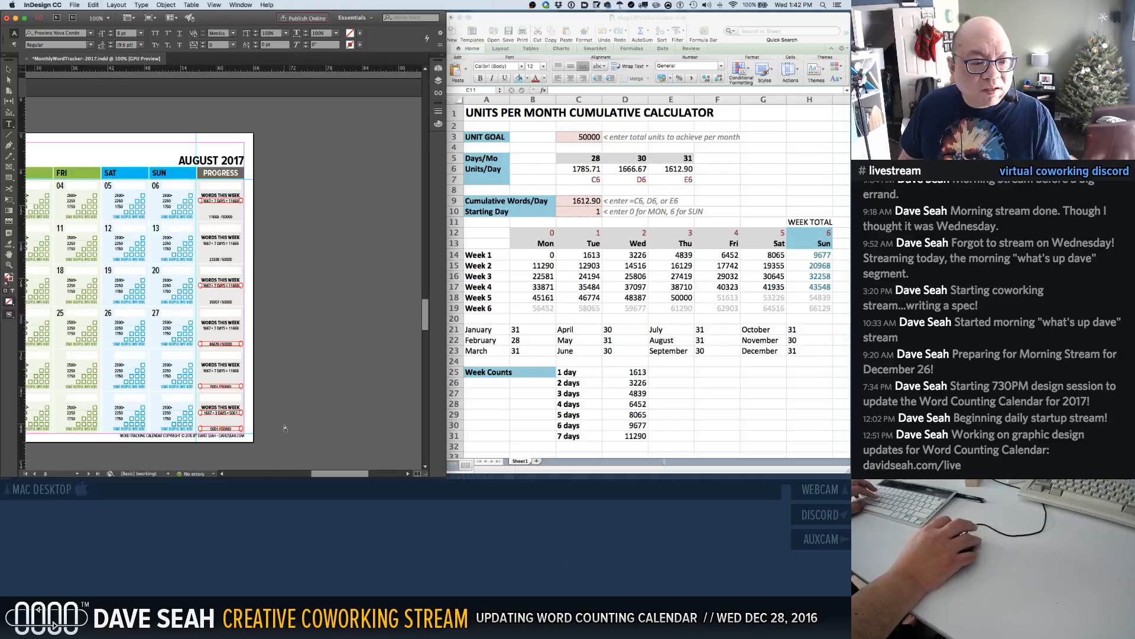
pyautogui.press('shift+super+a')
# Set August's second-week calculation to 1613 words per day over 7 days with a weekly total of 11290
pyautogui.moveTo(210, 342); pyautogui.dragTo(298, 350)
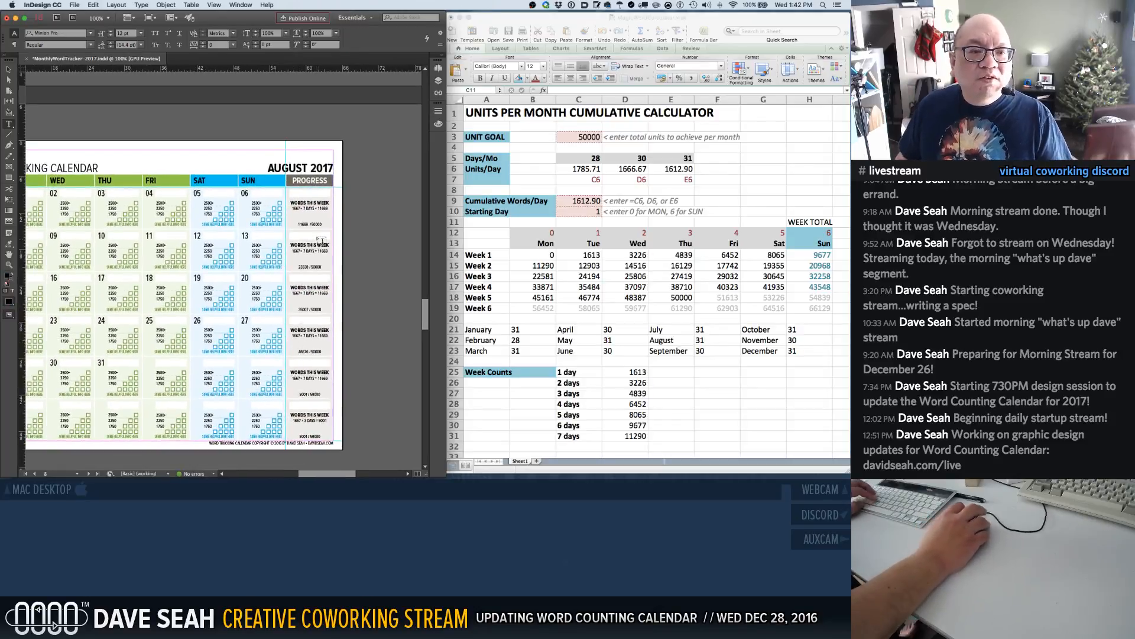
pyautogui.click(295, 208)
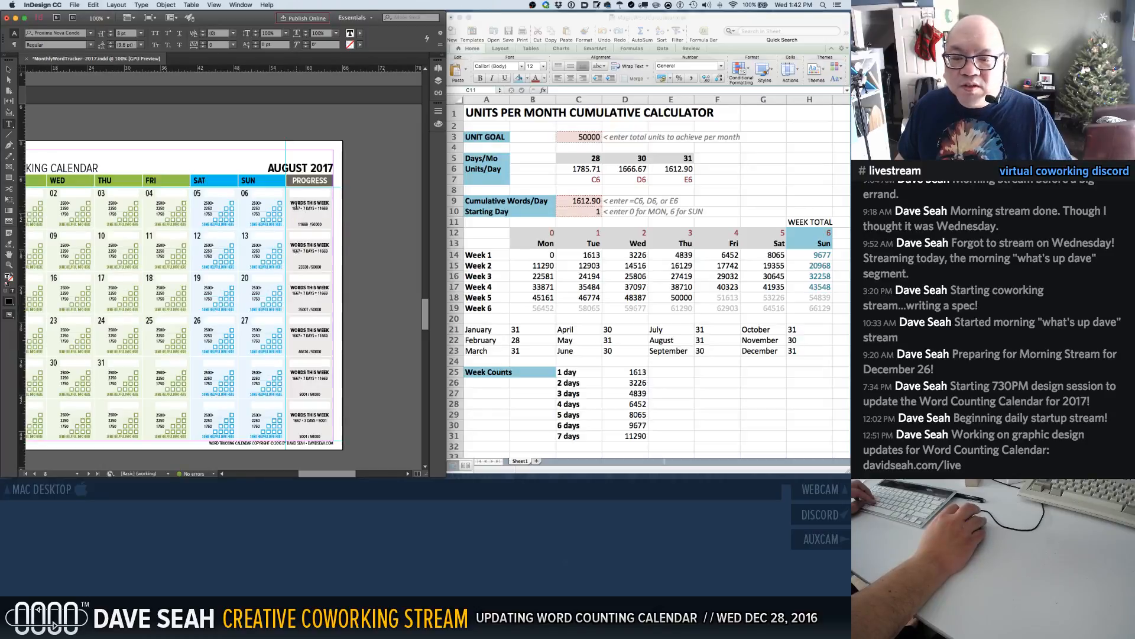
pyautogui.click(297, 251)
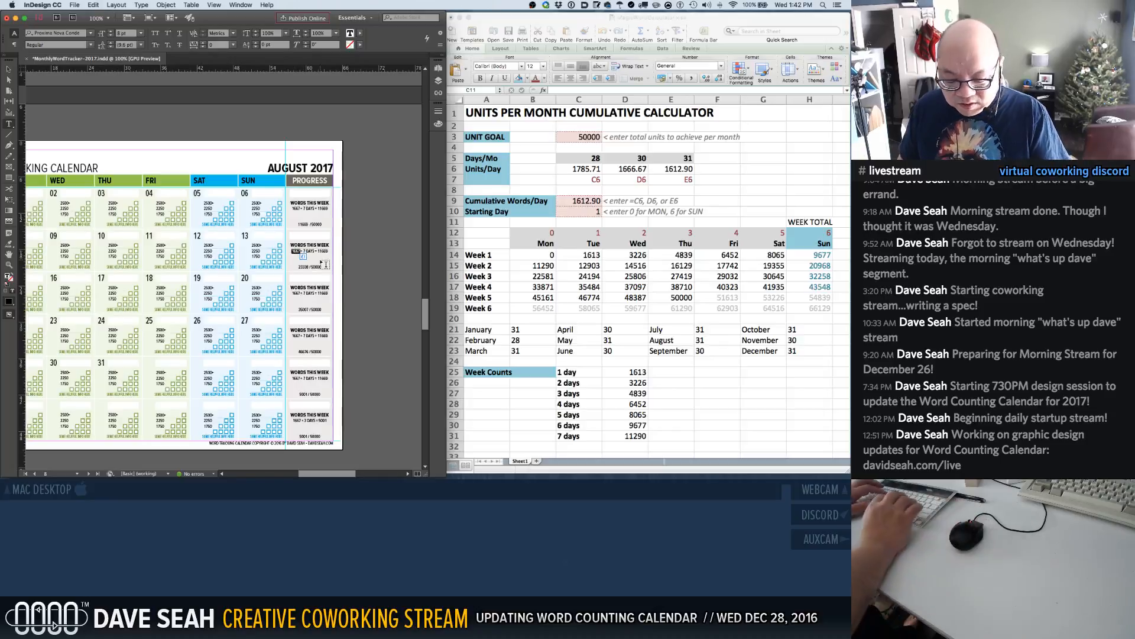
pyautogui.write('13')
pyautogui.press('Right')
pyautogui.press('Right')
pyautogui.press('Right')
pyautogui.press('Right')
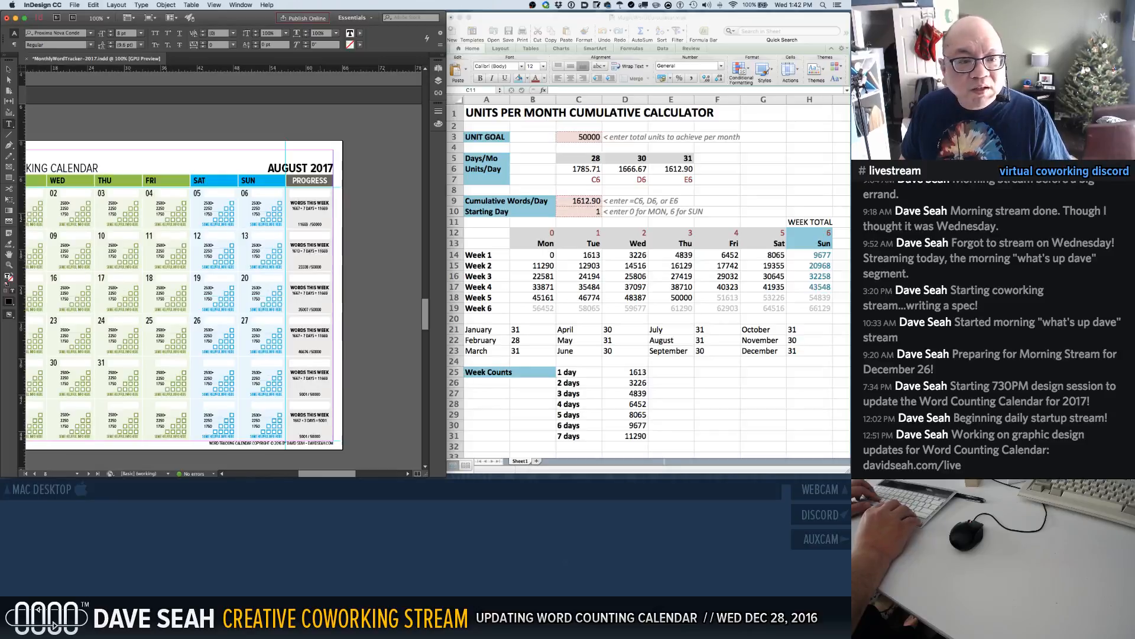
pyautogui.press('End')
pyautogui.press('BackSpace')
pyautogui.press('BackSpace')
pyautogui.press('BackSpace')
pyautogui.write('2')
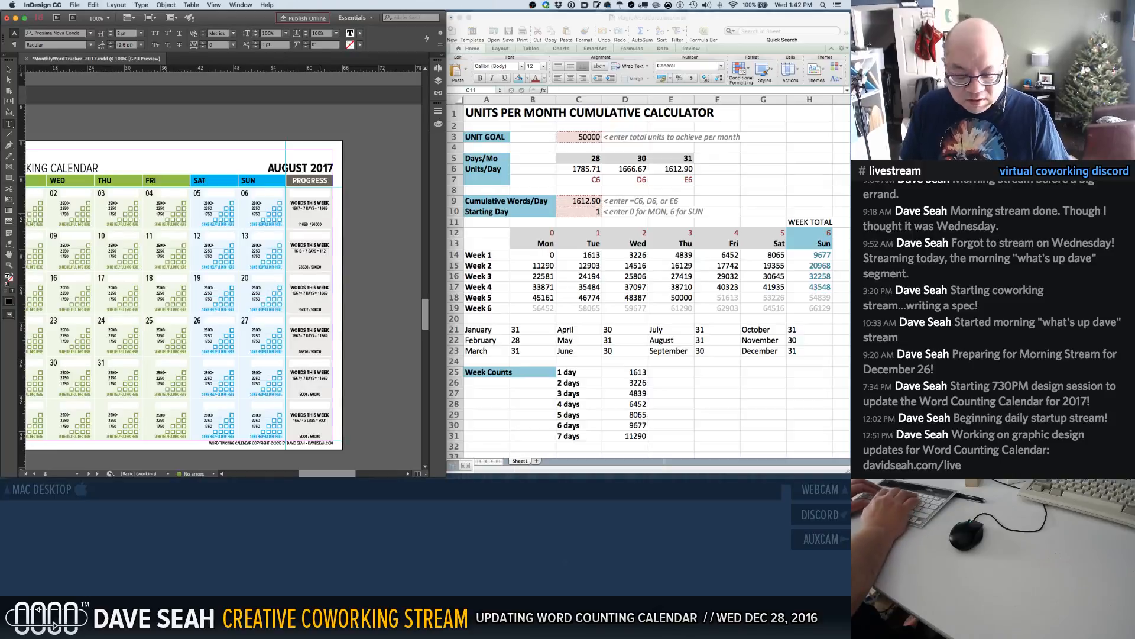
pyautogui.write('90')
# Copy August's second-week calculation line over the third week's calculation
pyautogui.tripleClick(318, 252)
pyautogui.hotkey('ctrl', 'c')
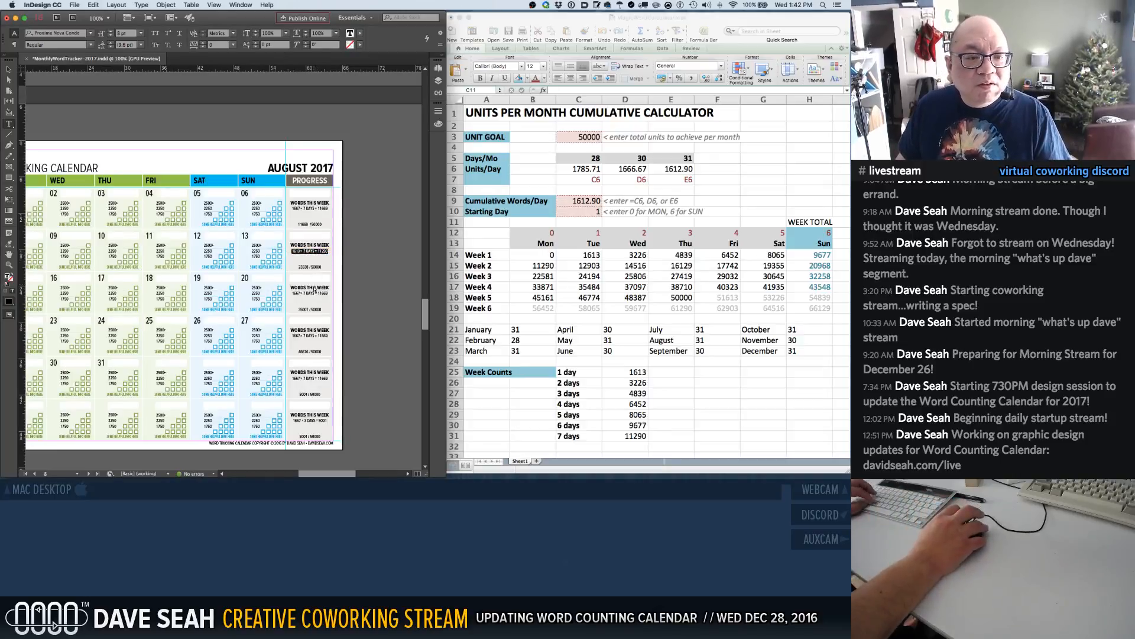
pyautogui.tripleClick(305, 293)
pyautogui.hotkey('ctrl', 'v')
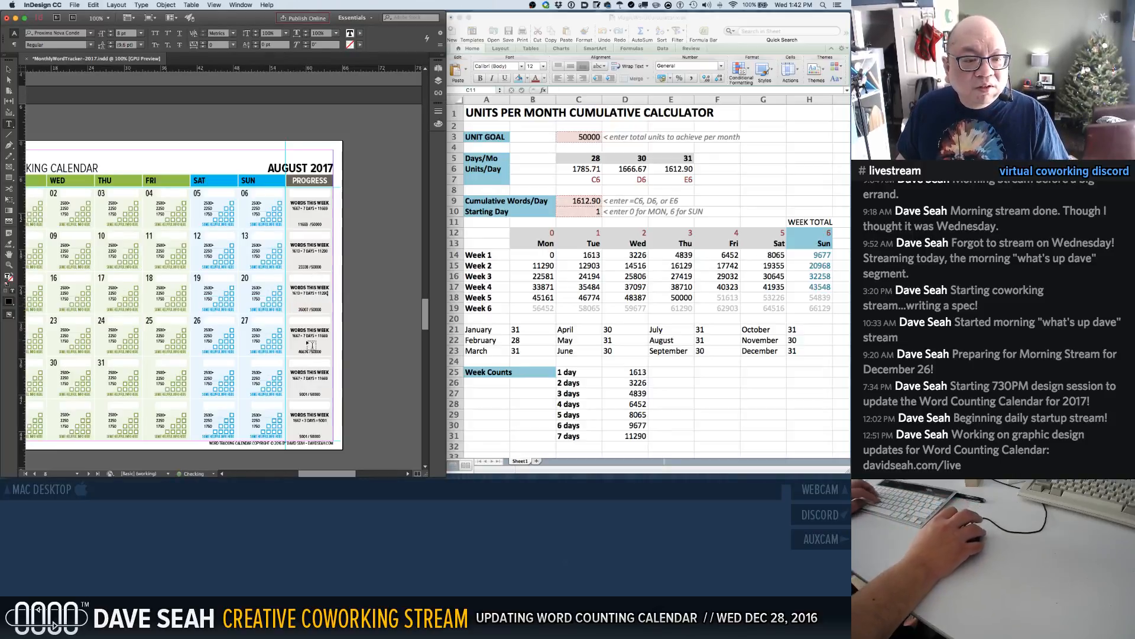
pyautogui.tripleClick(310, 336)
pyautogui.press('super+v')
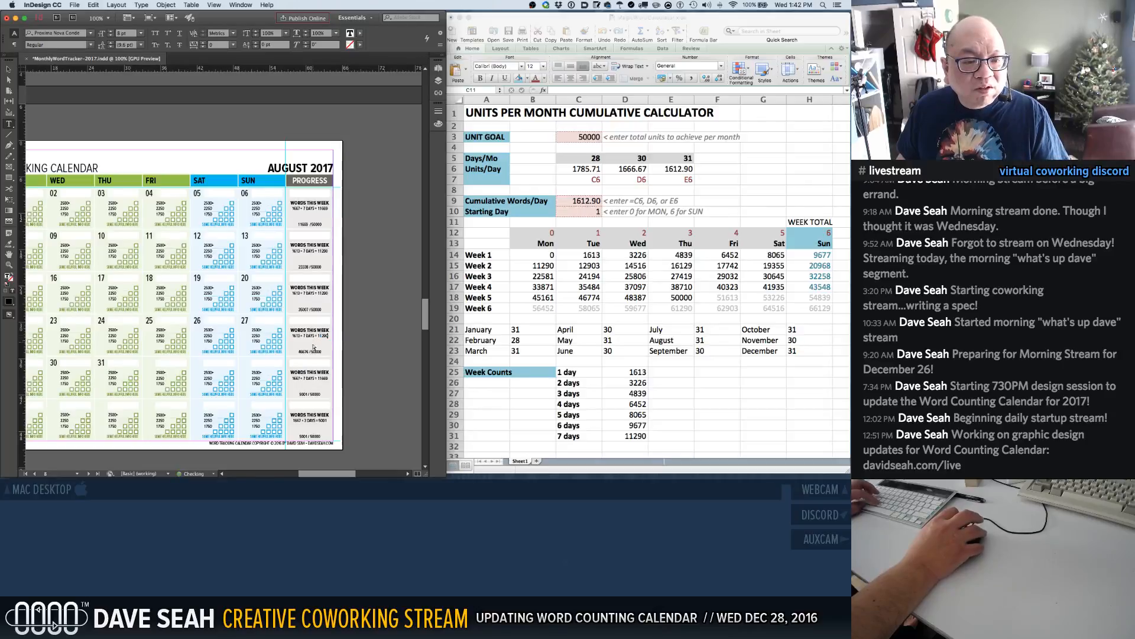
pyautogui.click(311, 388)
pyautogui.press('super+a')
pyautogui.press('super+v')
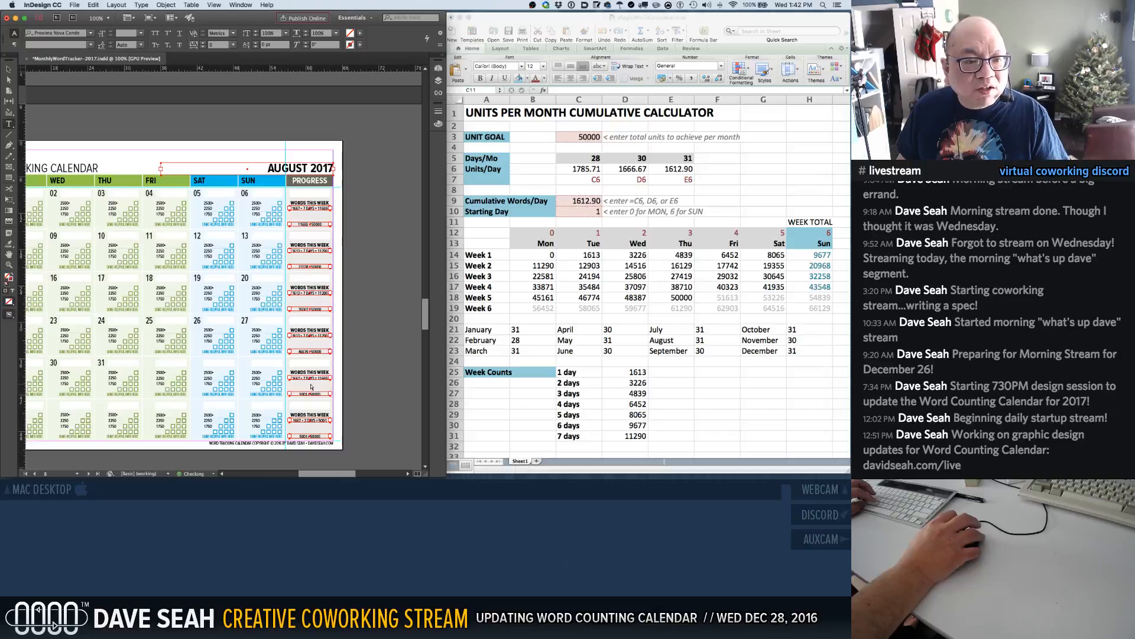
pyautogui.press('super+z')
pyautogui.press('super+z')
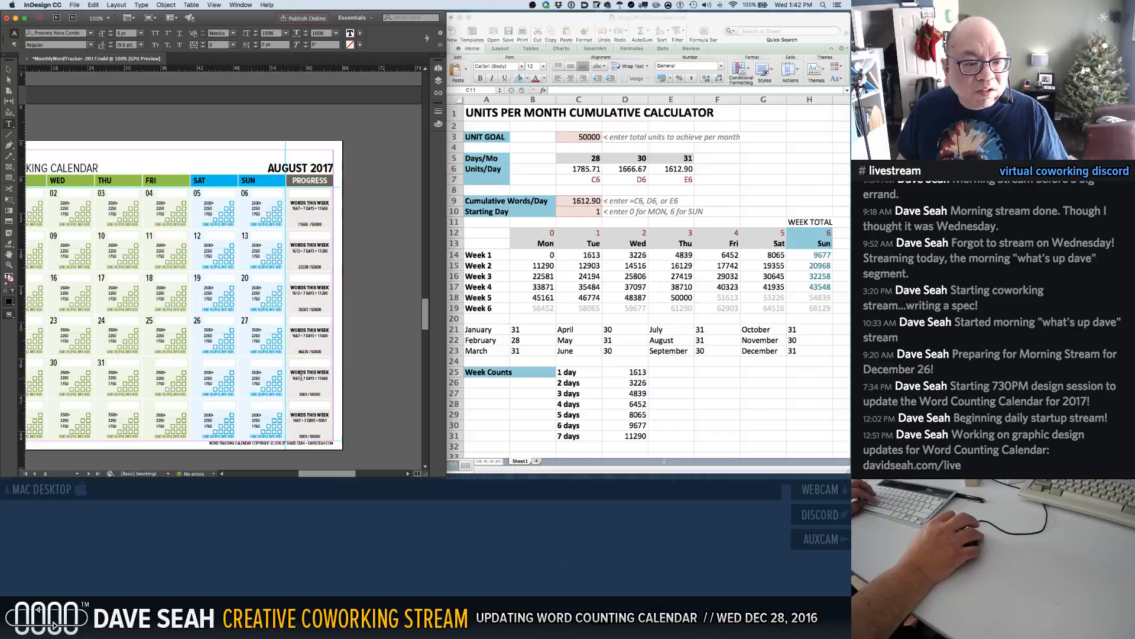
# Replace August's fifth-week and sixth-week calculations with the copied 1613-word, 7-day line totalling 11290
pyautogui.click(301, 377)
pyautogui.press('super+a')
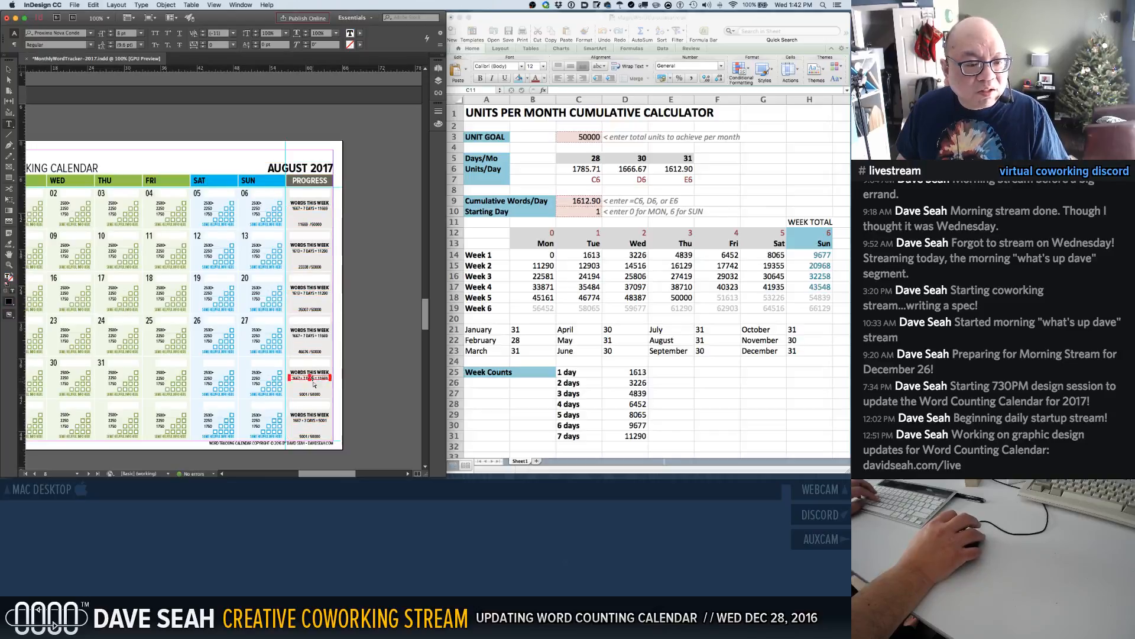
pyautogui.press('super+v')
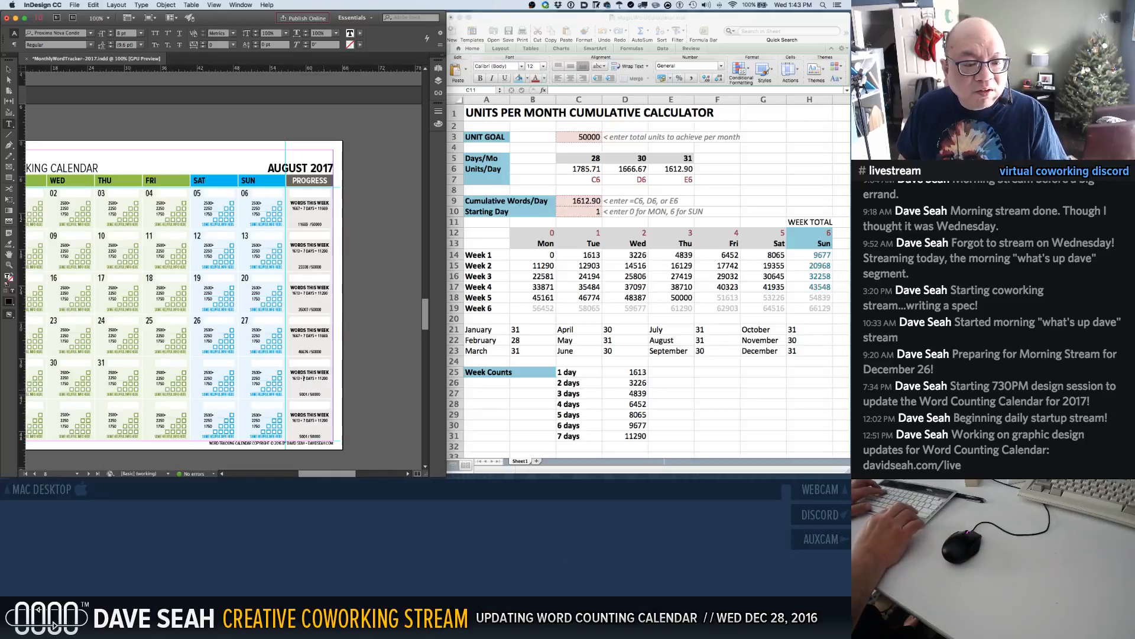
# Change August's fifth-week calculation to 4 days with a weekly total of 6452
pyautogui.write('4')
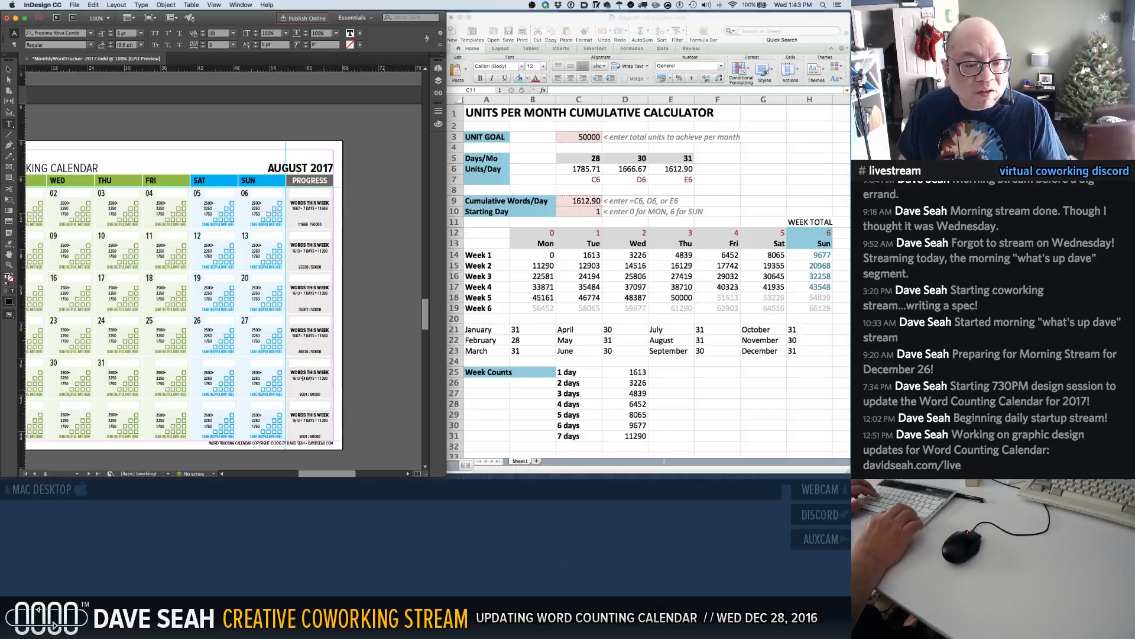
pyautogui.hotkey('shift', 'Left')
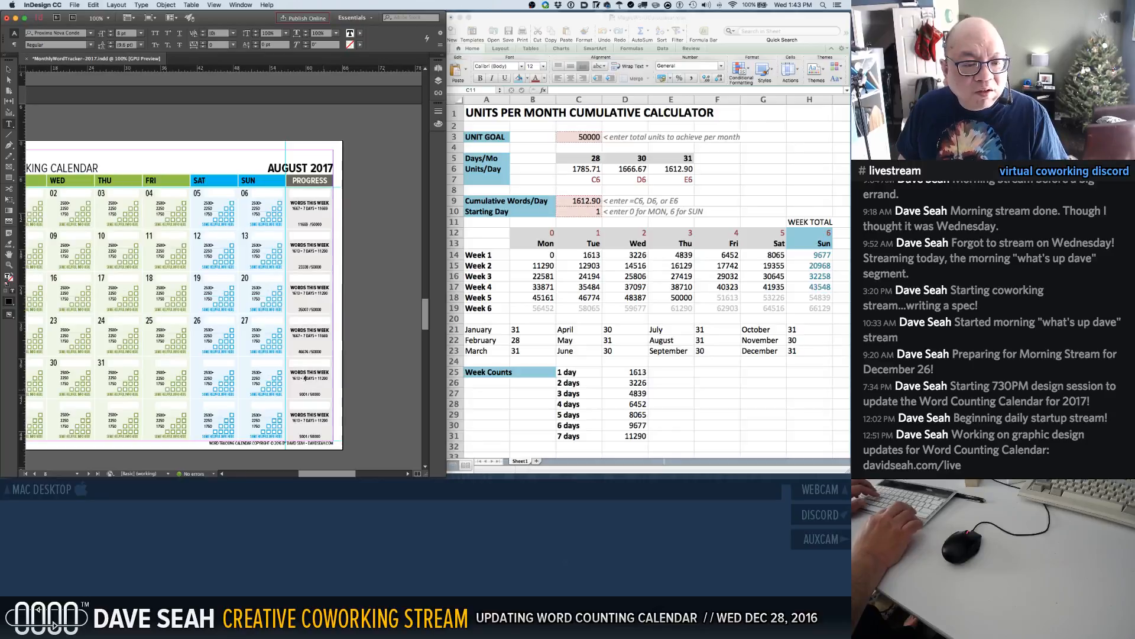
pyautogui.press('Right')
pyautogui.press('Right')
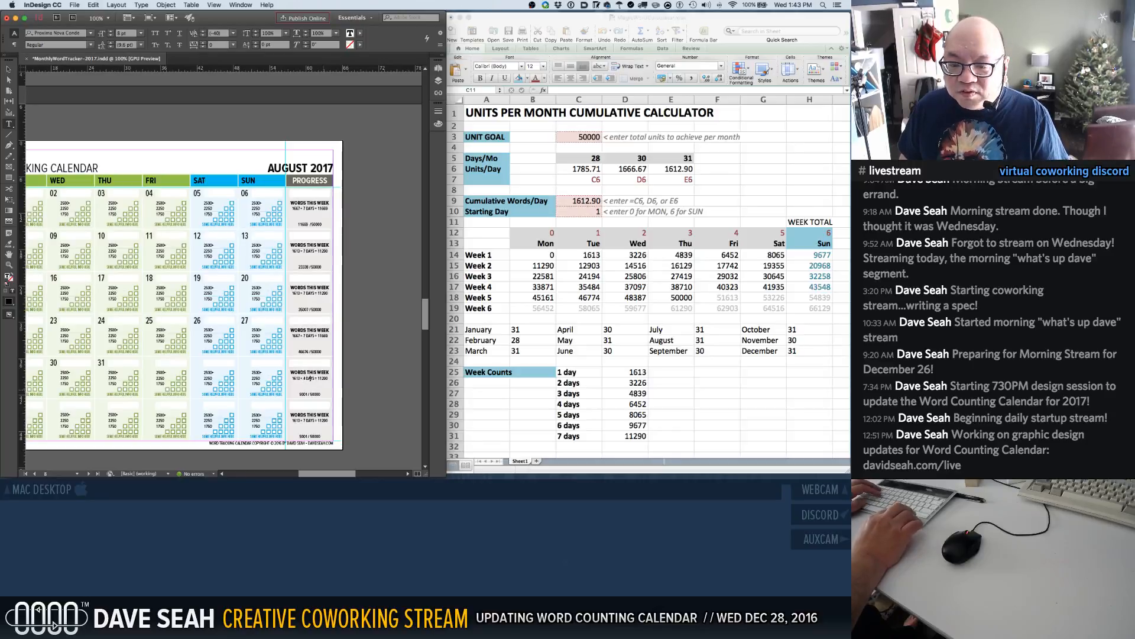
pyautogui.press('Right')
pyautogui.hotkey('shift', 'End')
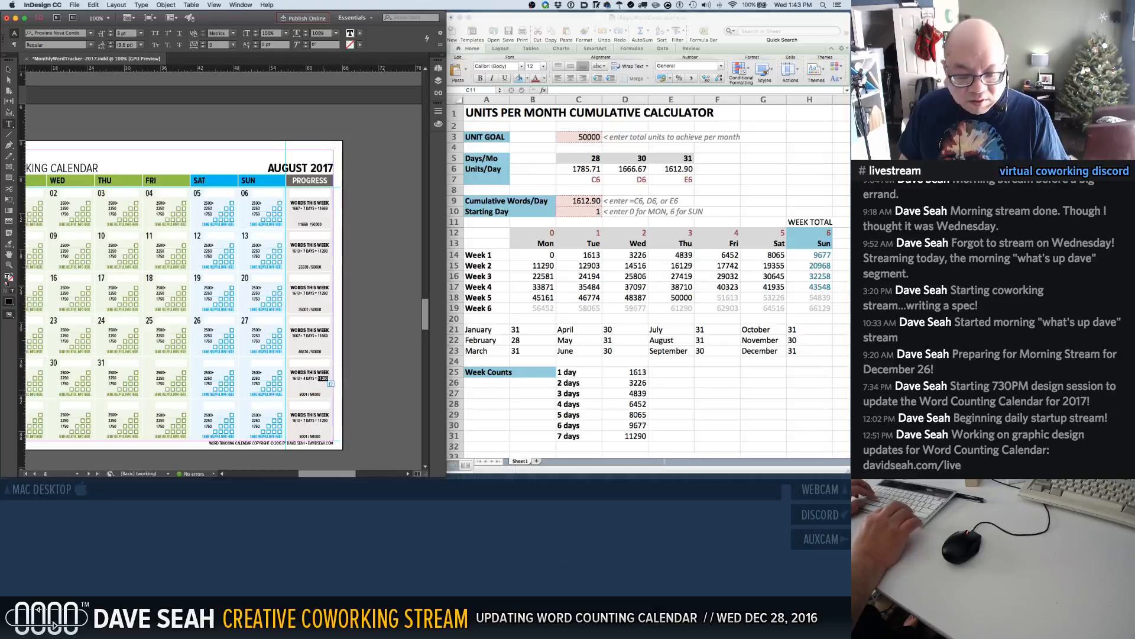
pyautogui.write('6452')
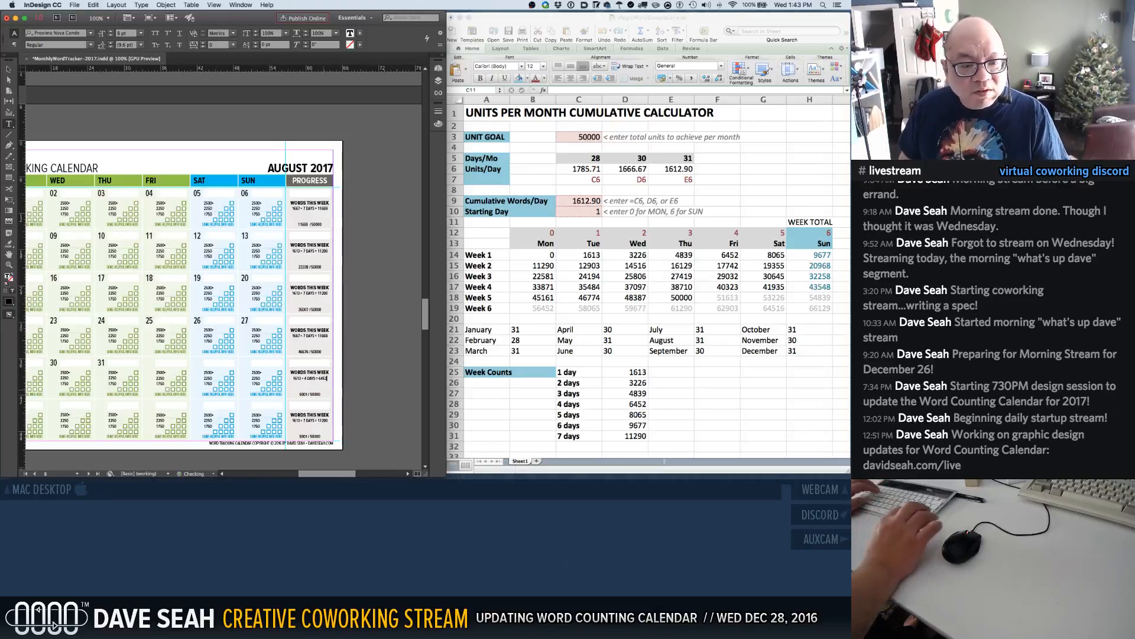
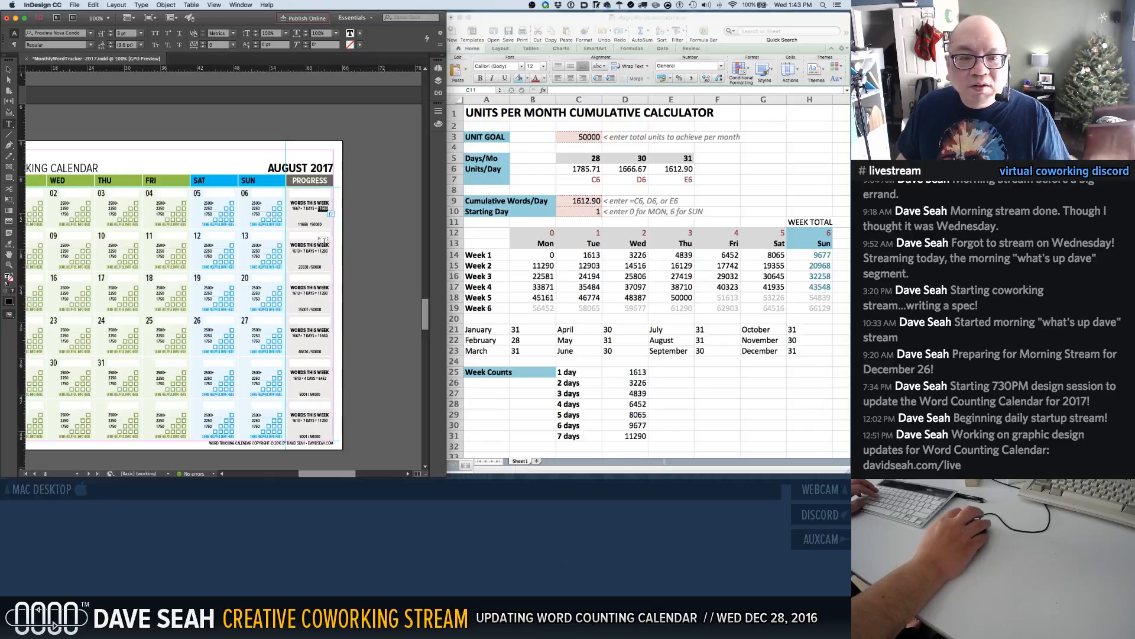
# Set August's first-week calculation to 6 days with a weekly total of 9677
pyautogui.click(323, 209)
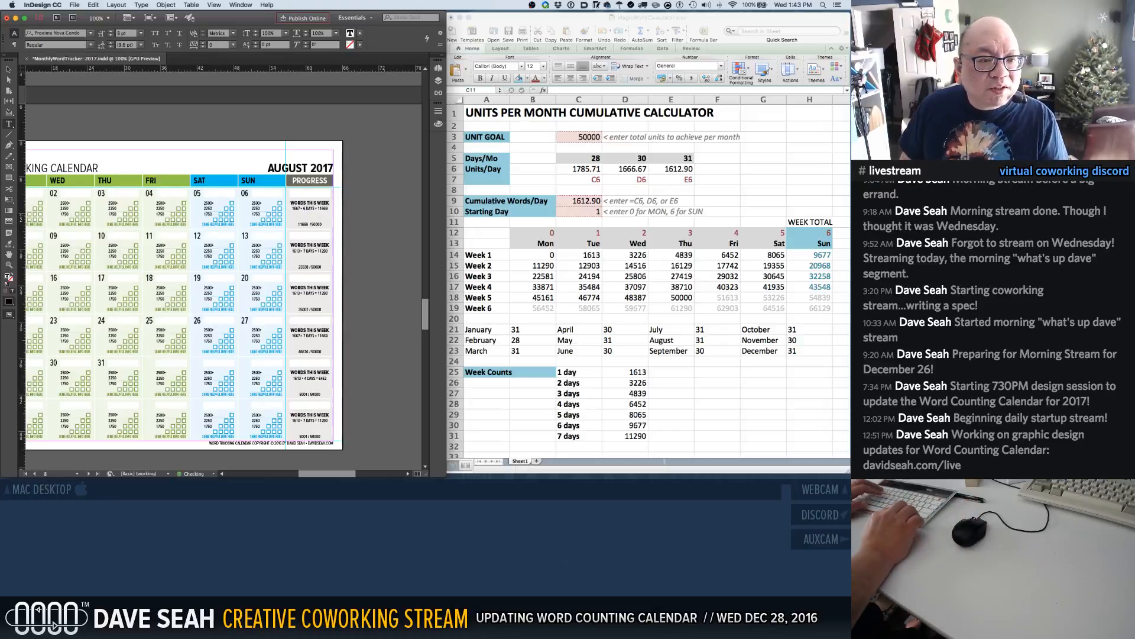
pyautogui.press('Right')
pyautogui.press('Right')
pyautogui.press('Right')
pyautogui.press('Right')
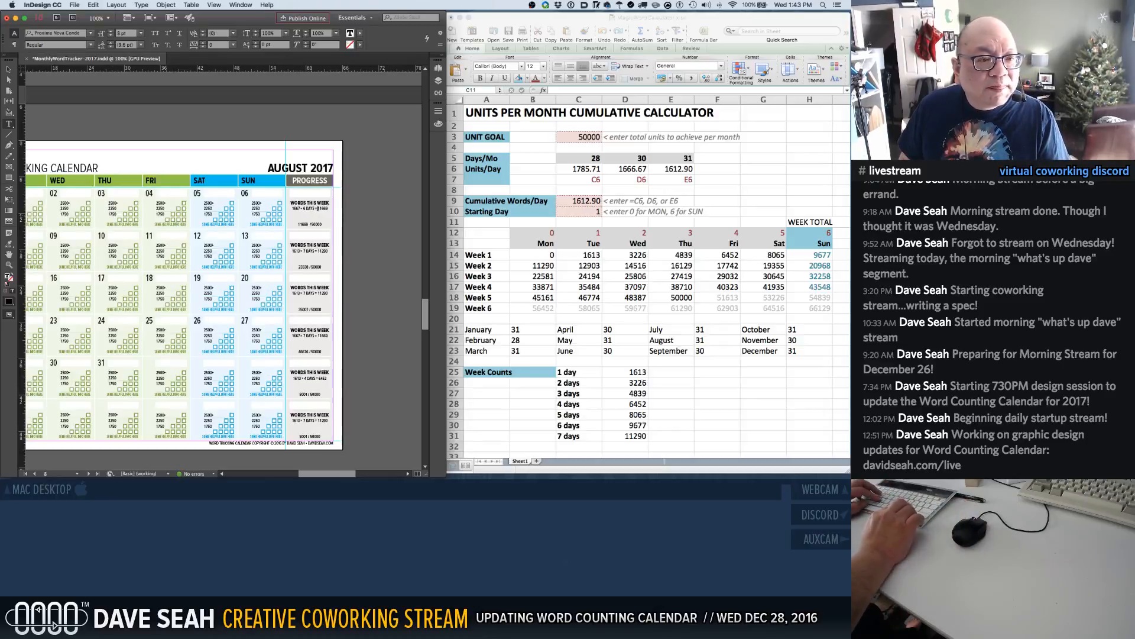
pyautogui.hotkey('shift', 'End')
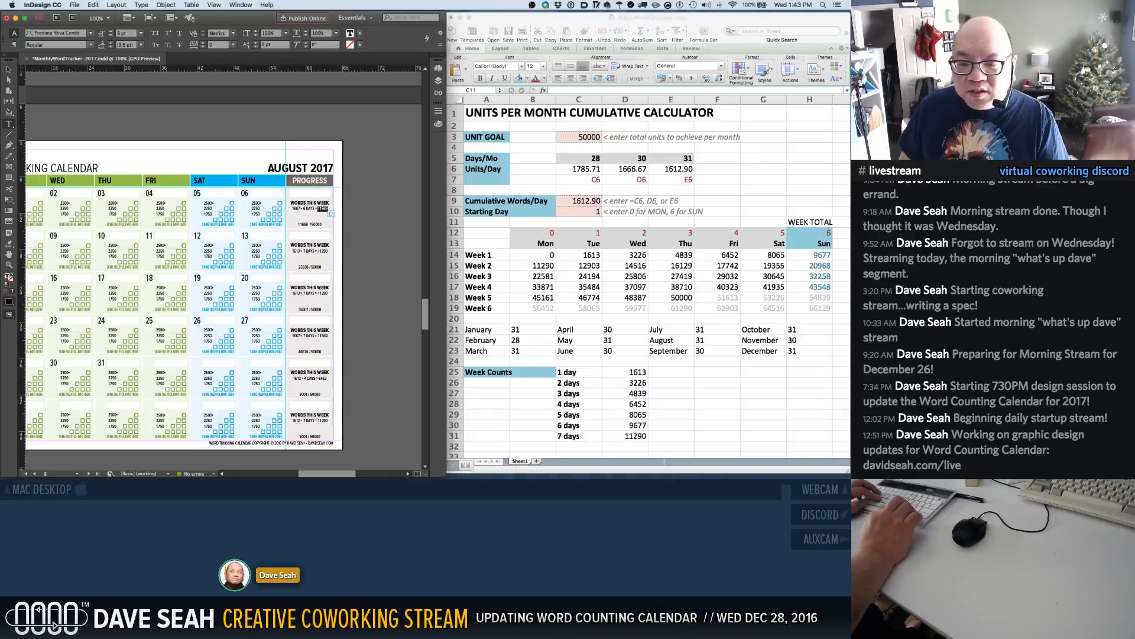
pyautogui.write('96')
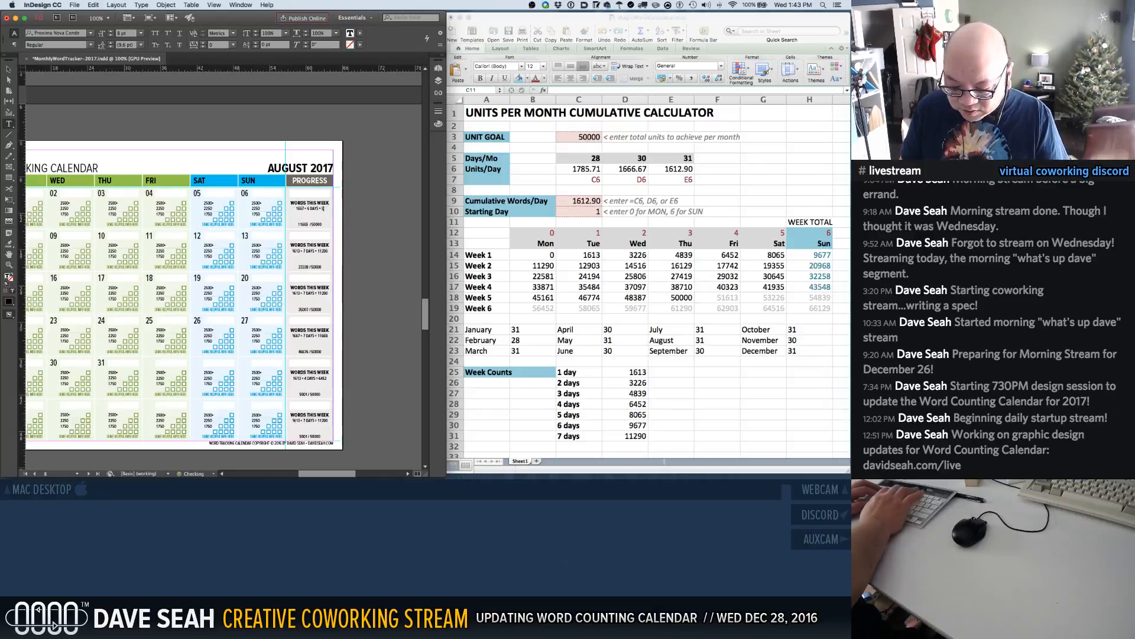
pyautogui.write('77')
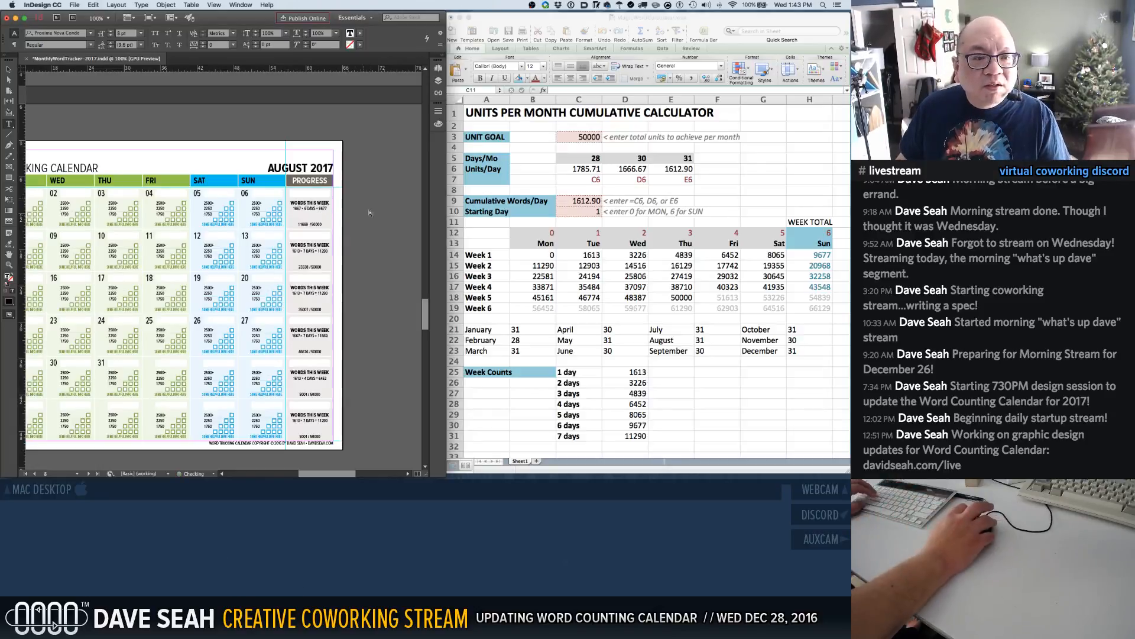
# Set August's first-week cumulative total to 9677 and its second-week cumulative total to 20968
pyautogui.click(358, 213)
pyautogui.hscroll(-5, 264, 244)
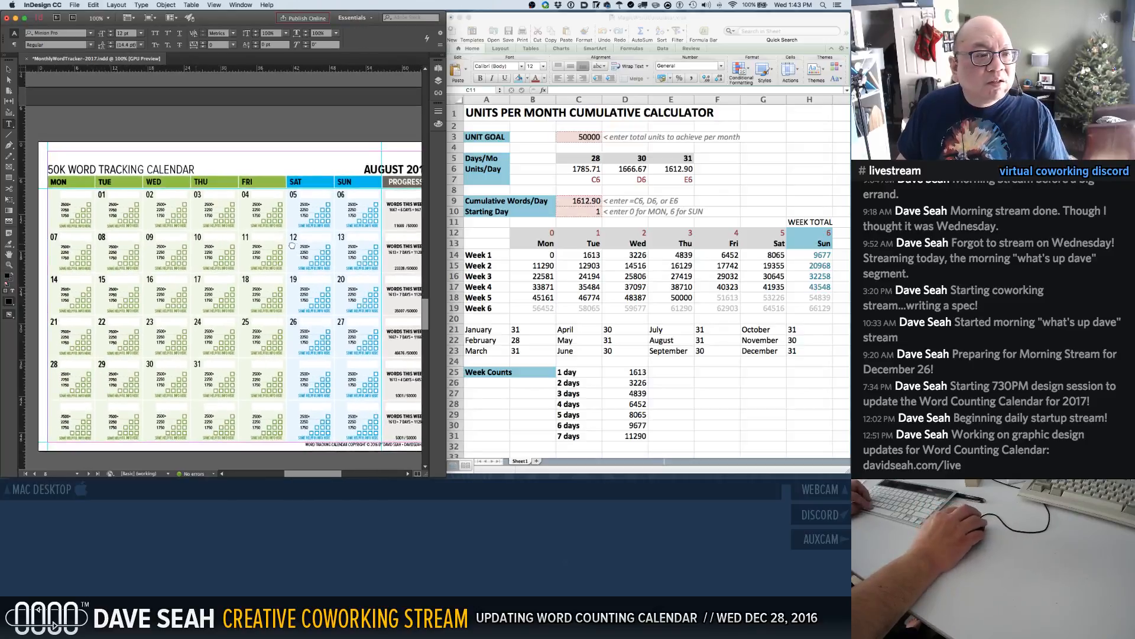
pyautogui.hscroll(3, 264, 244)
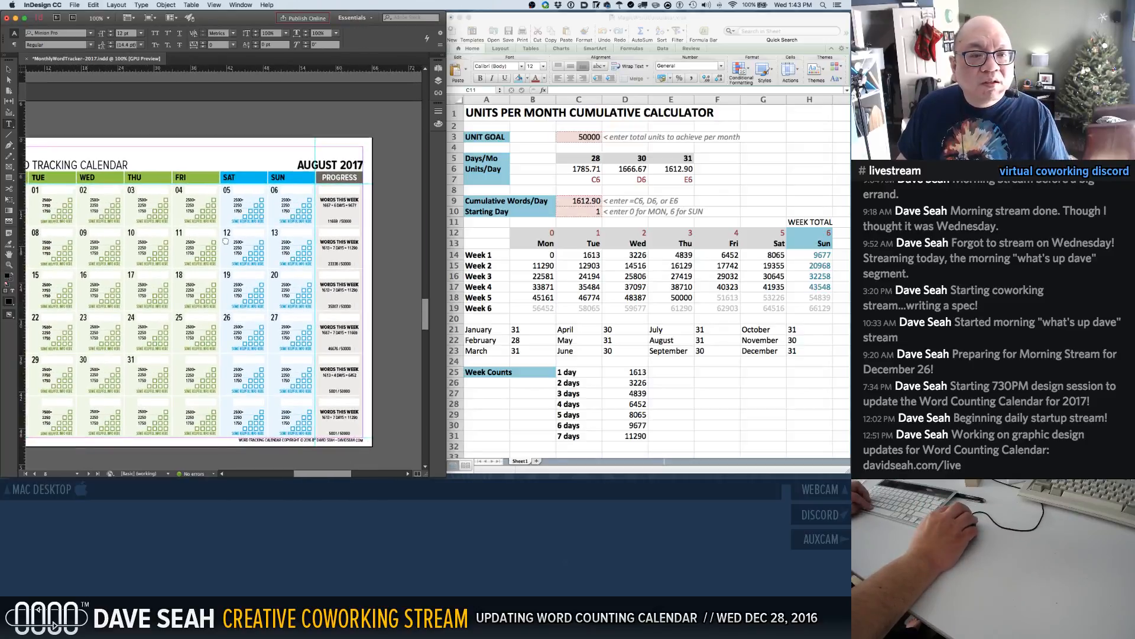
pyautogui.click(334, 220)
pyautogui.doubleClick(333, 221)
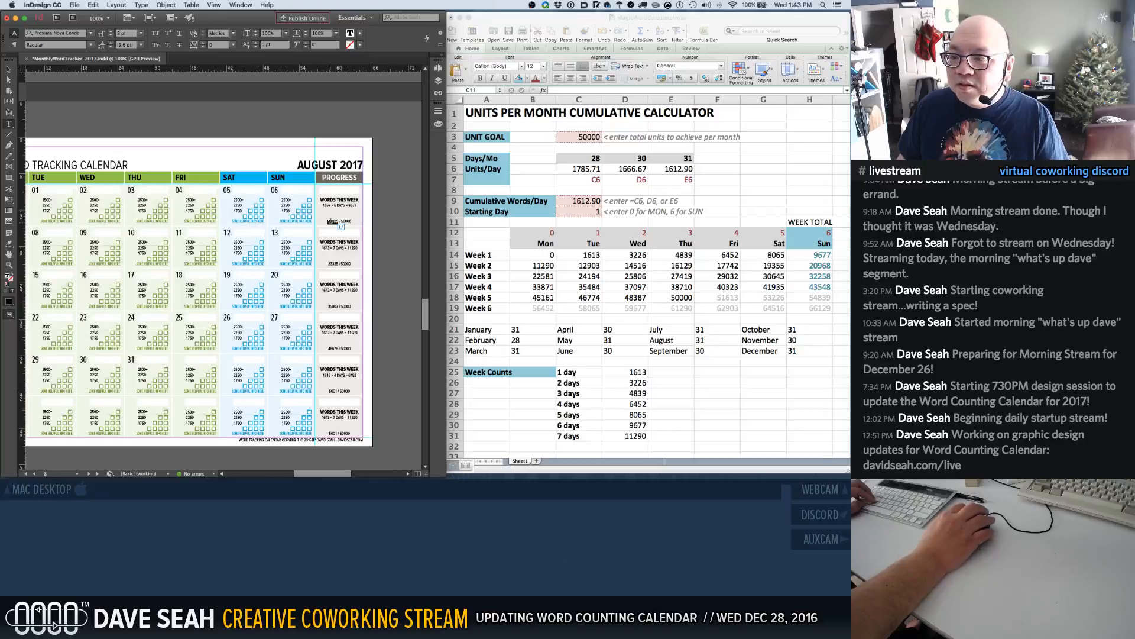
pyautogui.write('9677')
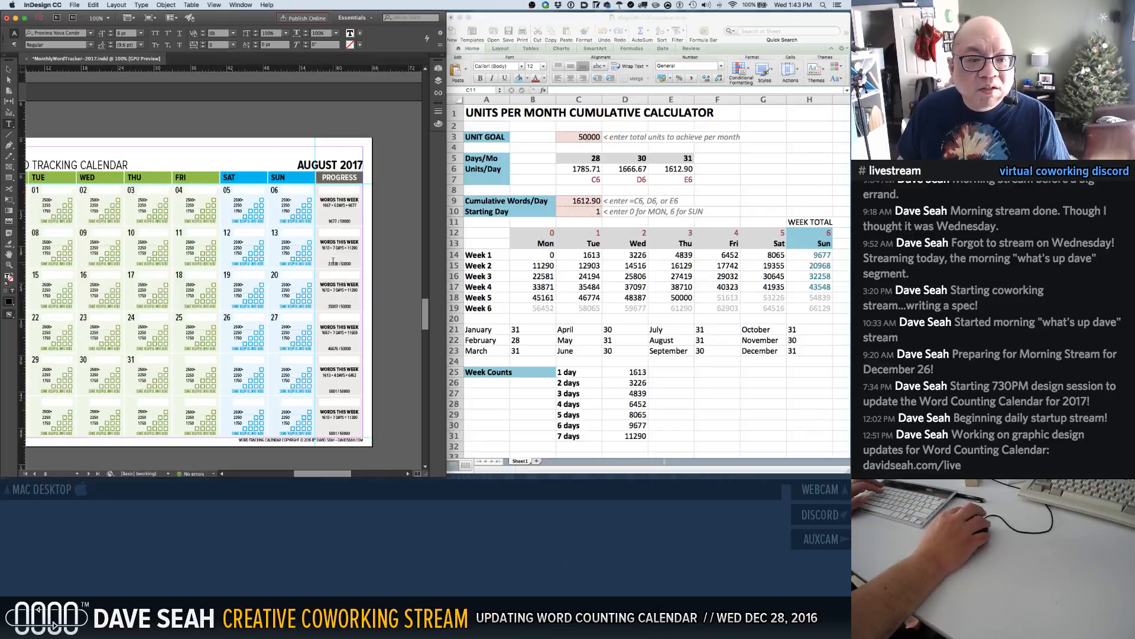
pyautogui.doubleClick(333, 263)
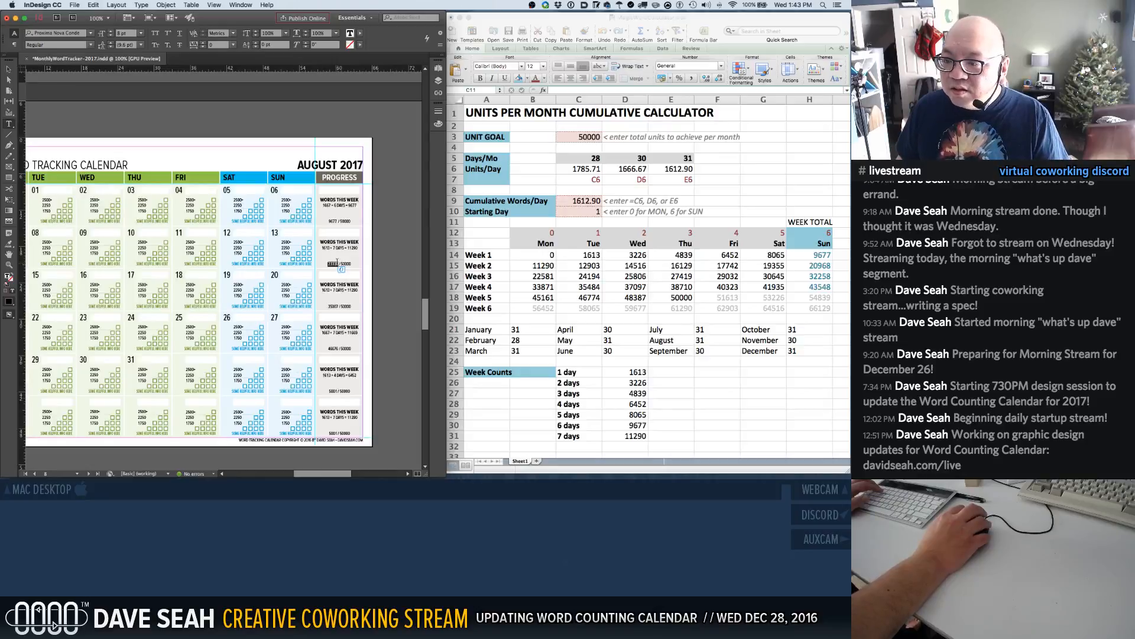
pyautogui.press('BackSpace')
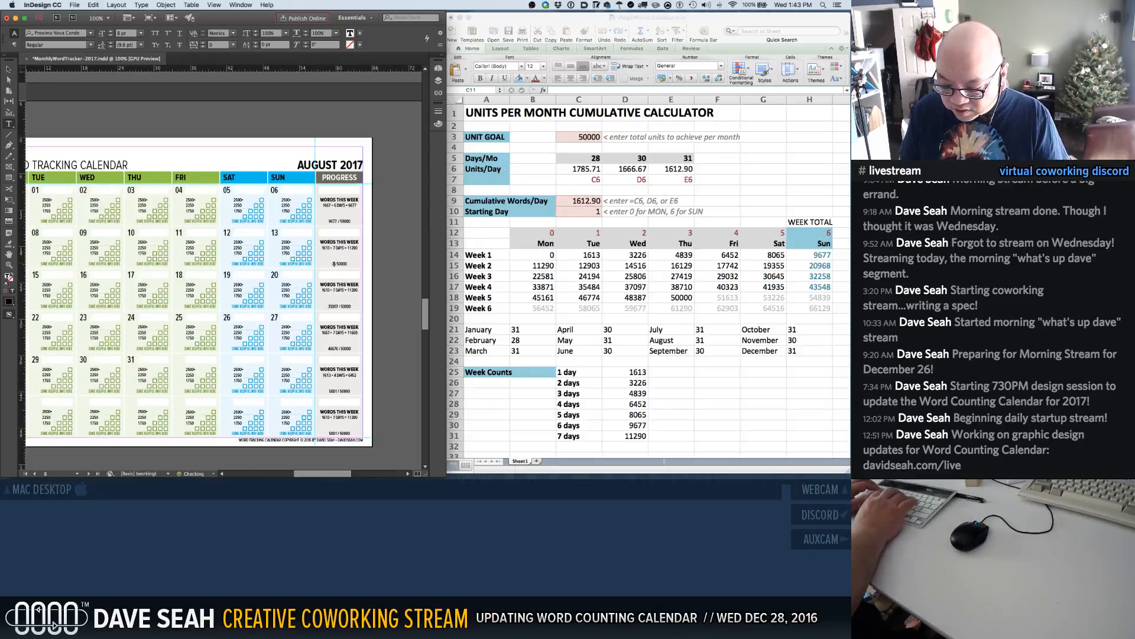
pyautogui.write('20968')
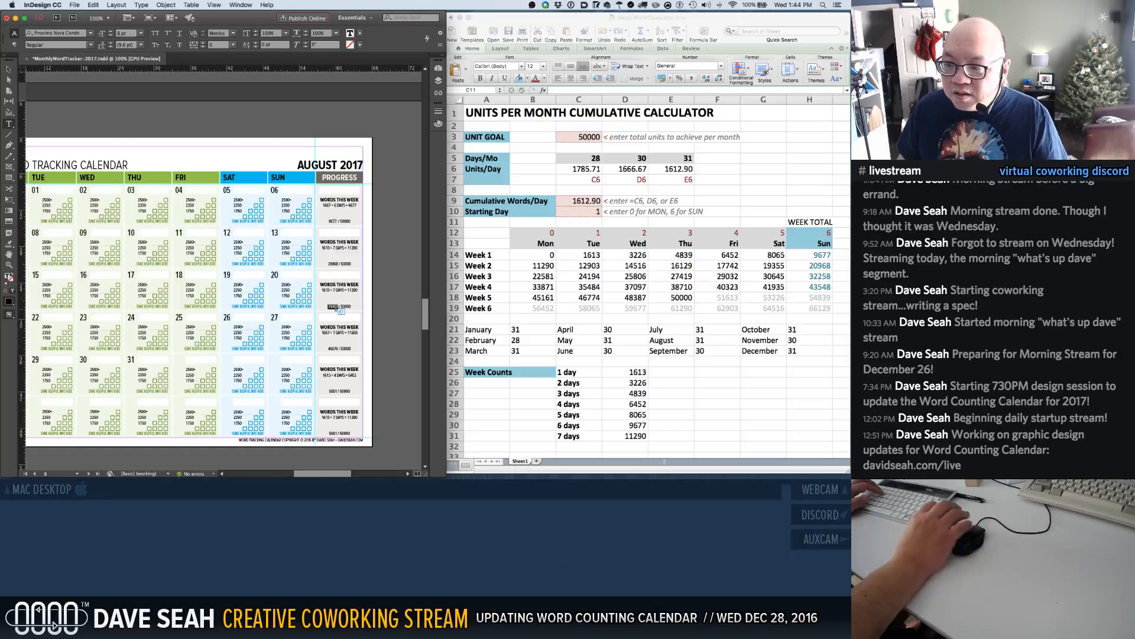
# Set August's cumulative totals to 32258 for week three, 43548 for week four and 50000 for week five
pyautogui.write('32258')
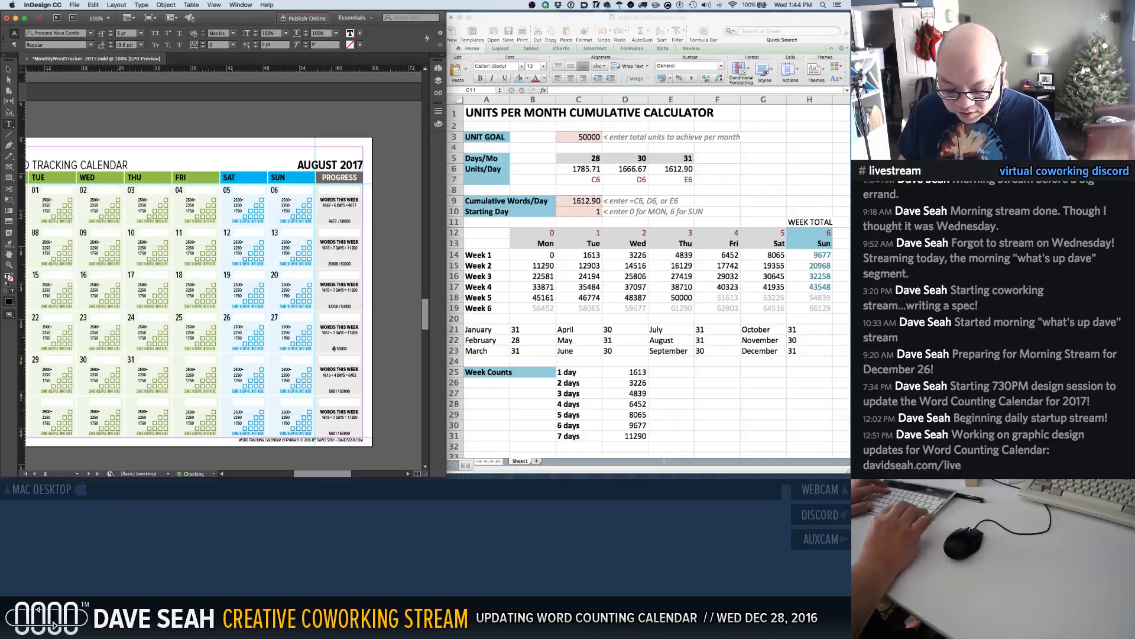
pyautogui.write('43')
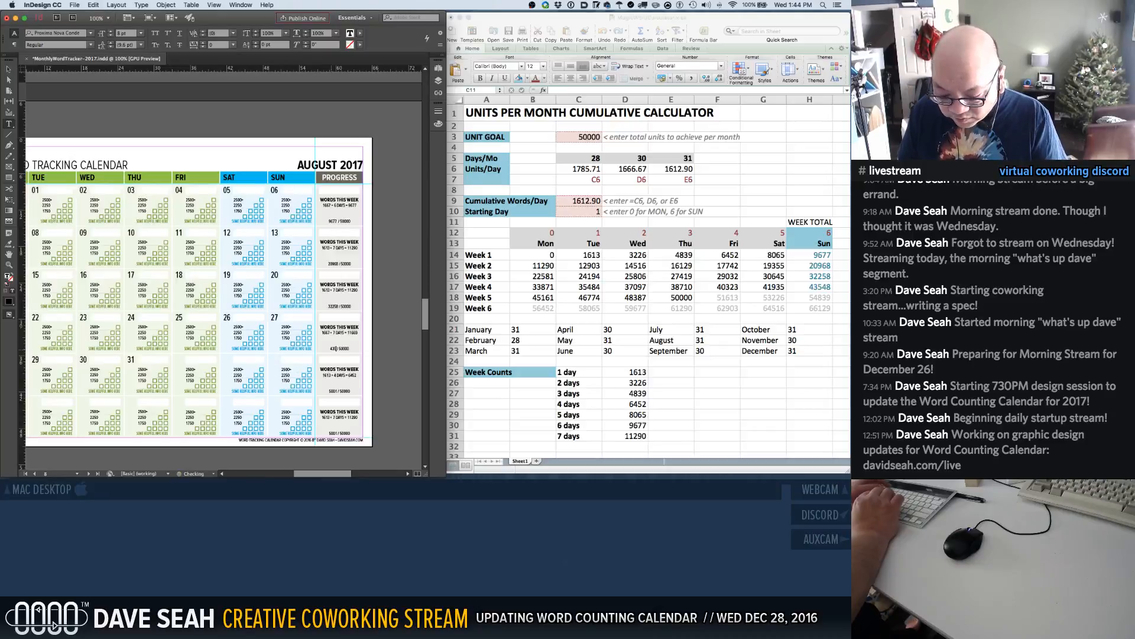
pyautogui.write('548')
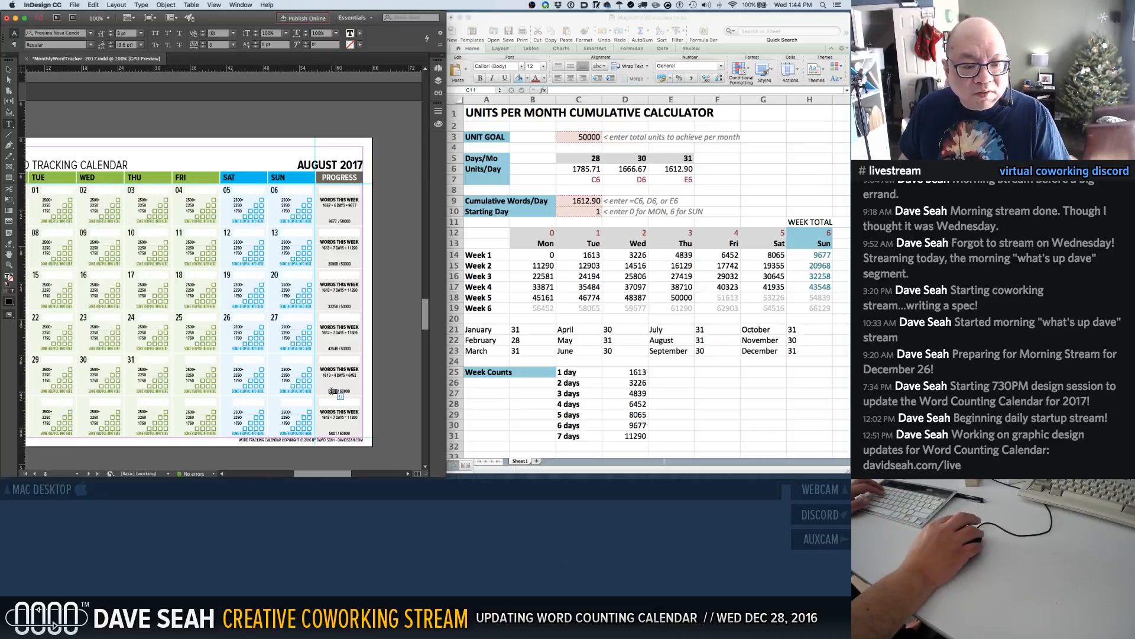
pyautogui.write('50000')
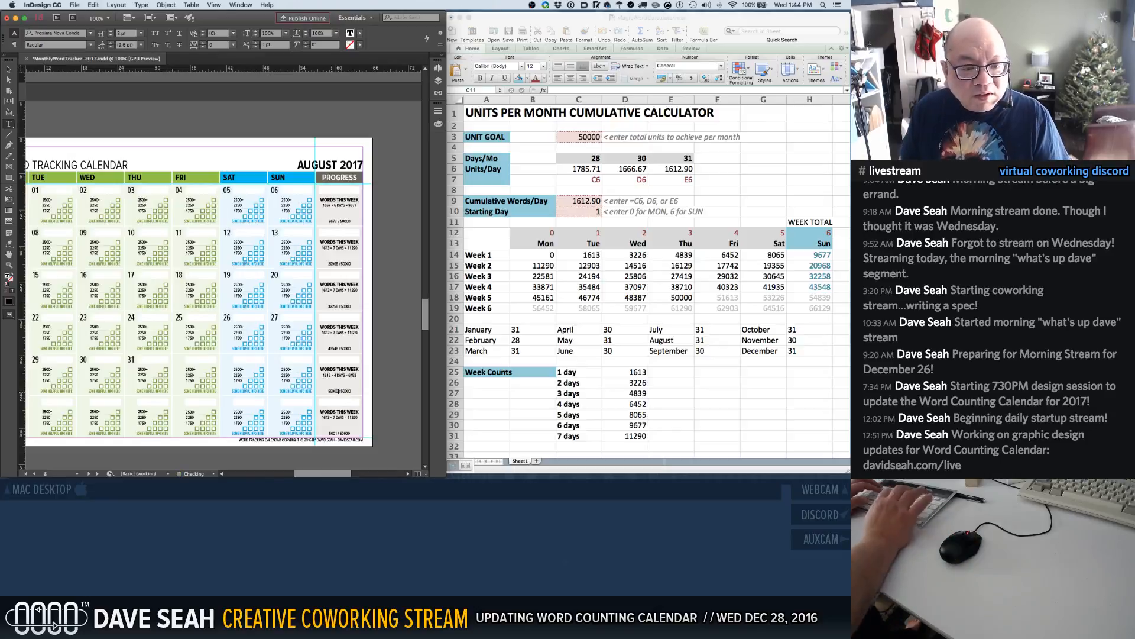
pyautogui.click(386, 389)
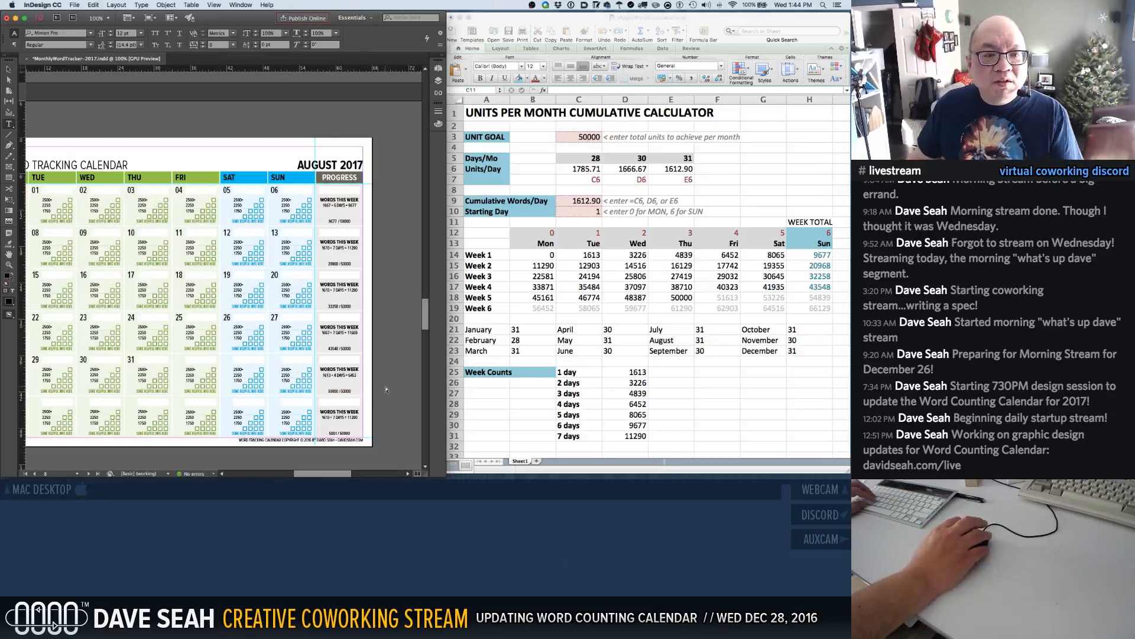
# Override the master-page text frames holding the calculations and cumulative totals for September's first four weeks
pyautogui.scroll(-10, 386, 389)
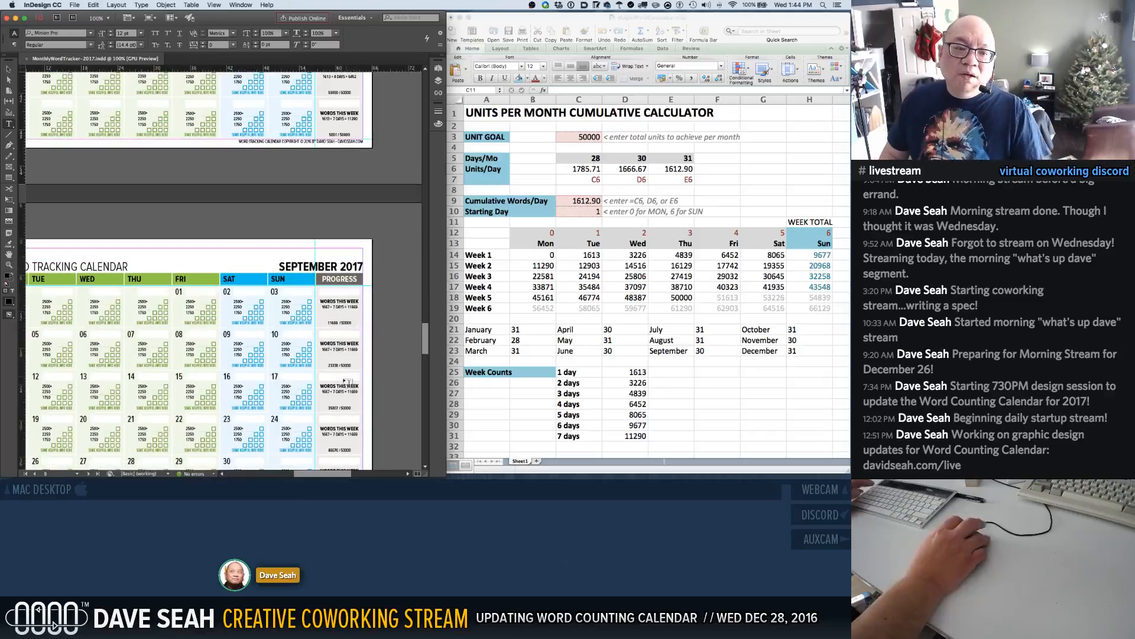
pyautogui.scroll(-3, 355, 355)
pyautogui.press('v')
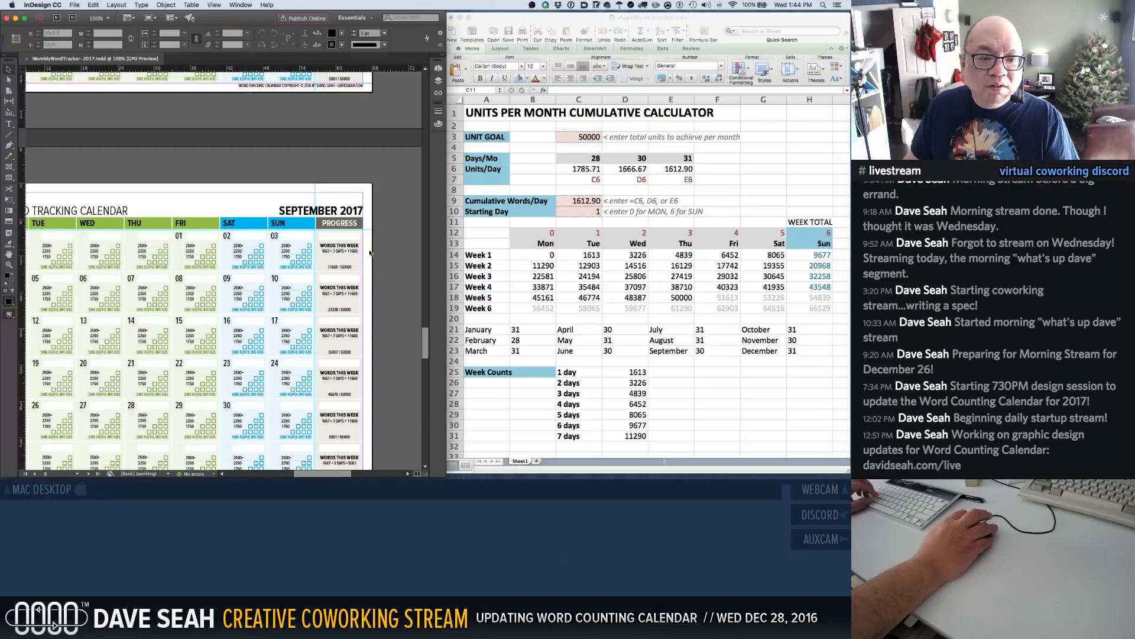
pyautogui.moveTo(370, 249); pyautogui.dragTo(343, 312)
pyautogui.click(396, 301)
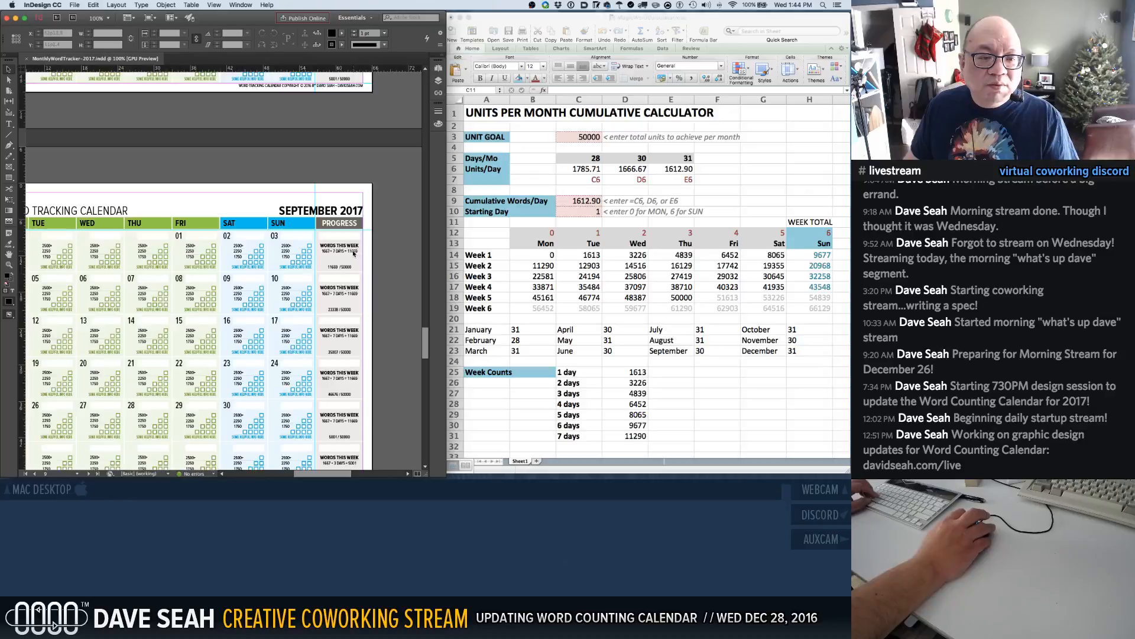
pyautogui.moveTo(354, 254); pyautogui.dragTo(350, 299)
pyautogui.keyDown('shift'); pyautogui.click(341, 310); pyautogui.keyUp('shift')
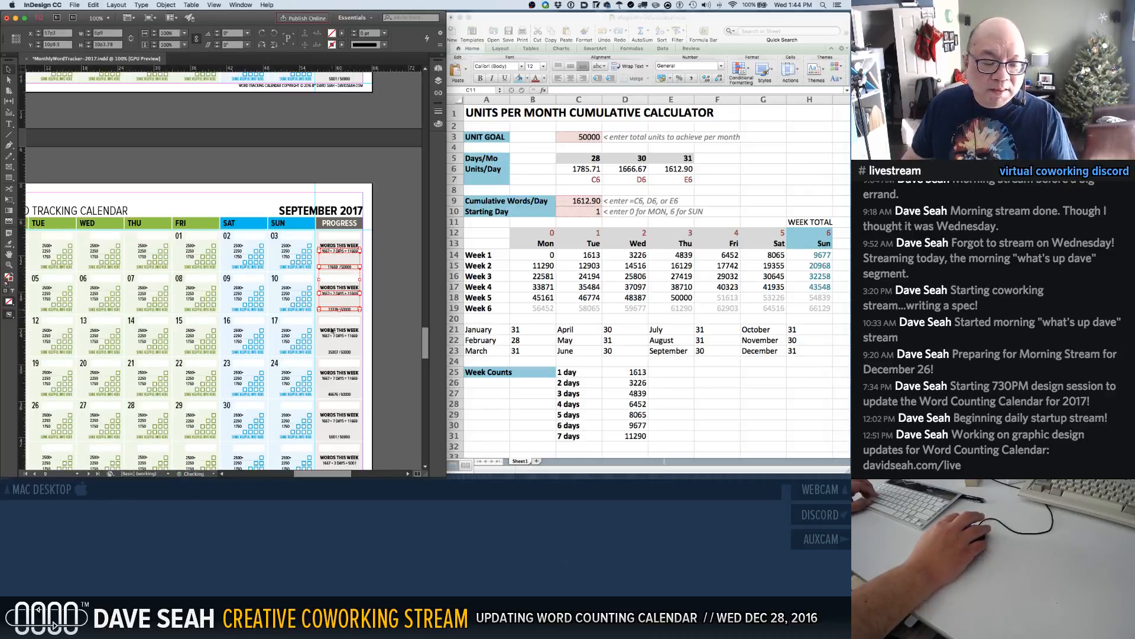
pyautogui.keyDown('shift'); pyautogui.click(335, 353); pyautogui.keyUp('shift')
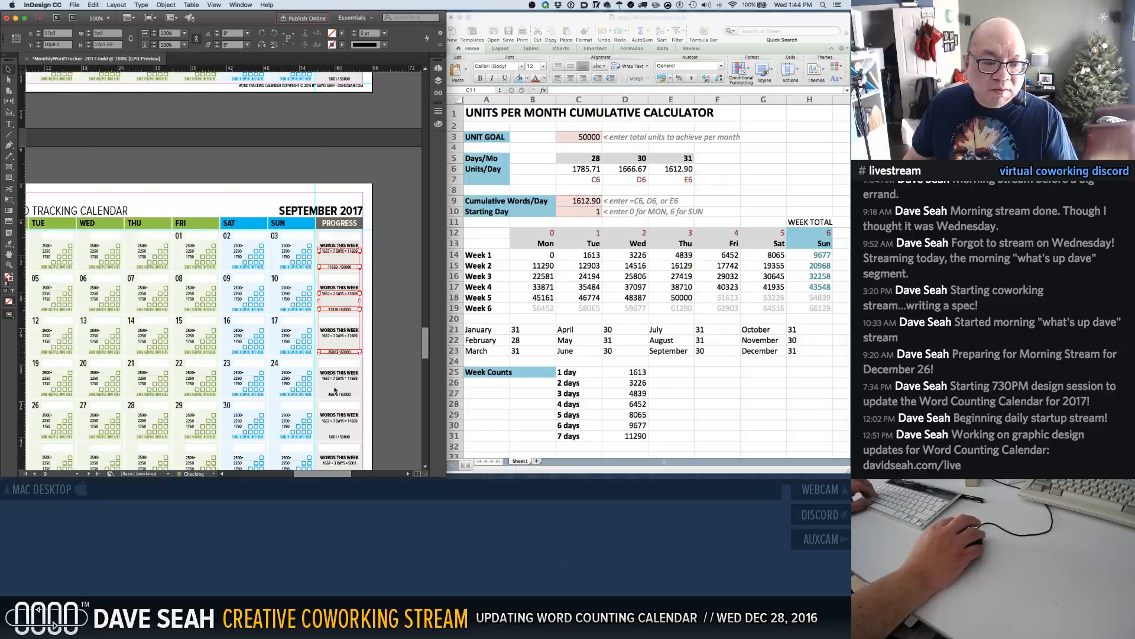
pyautogui.keyDown('shift'); pyautogui.click(336, 378); pyautogui.keyUp('shift')
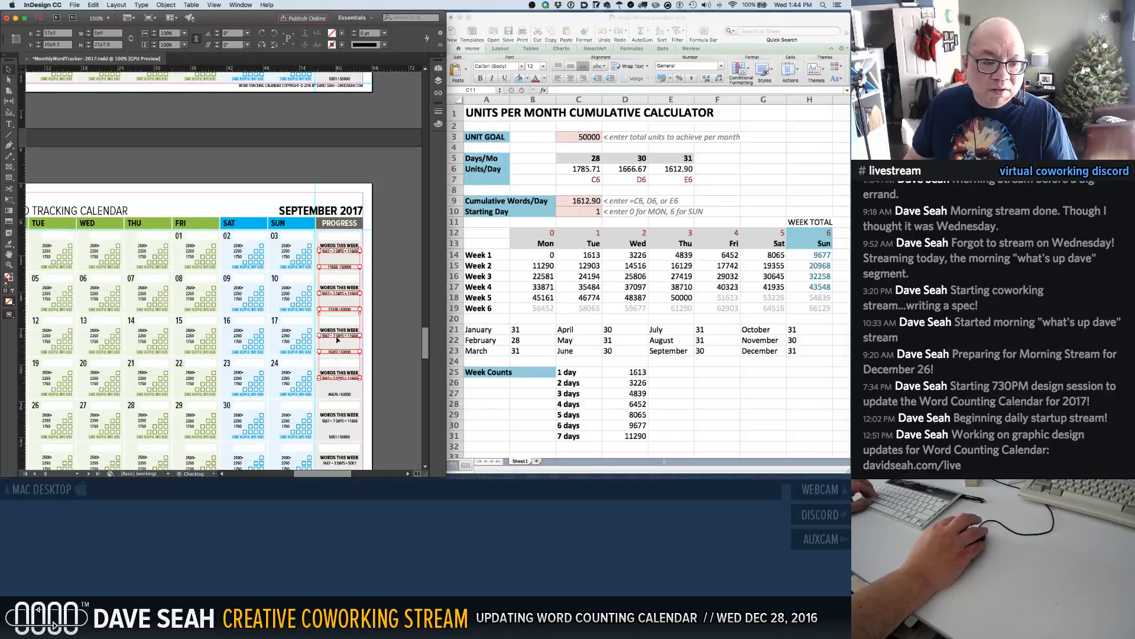
pyautogui.keyDown('shift'); pyautogui.click(338, 395); pyautogui.keyUp('shift')
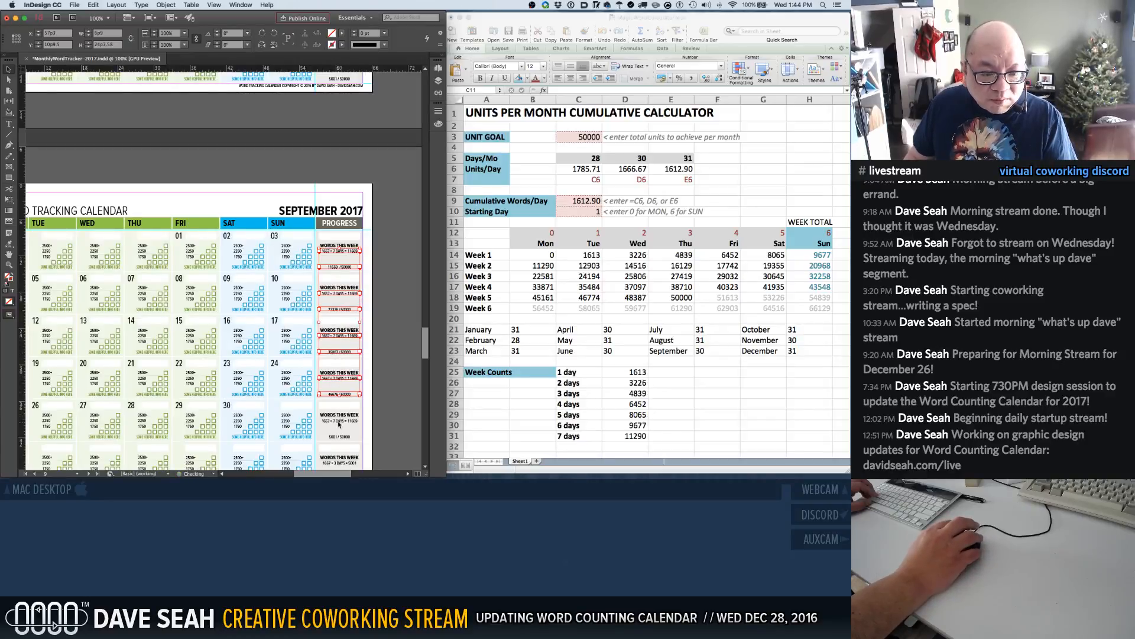
# Override the master-page calculation and cumulative-total text frames for September's fifth and sixth weeks, and deselect everything
pyautogui.keyDown('shift'); pyautogui.click(339, 421); pyautogui.keyUp('shift')
pyautogui.keyDown('shift'); pyautogui.click(341, 436); pyautogui.keyUp('shift')
pyautogui.scroll(-3, 341, 436)
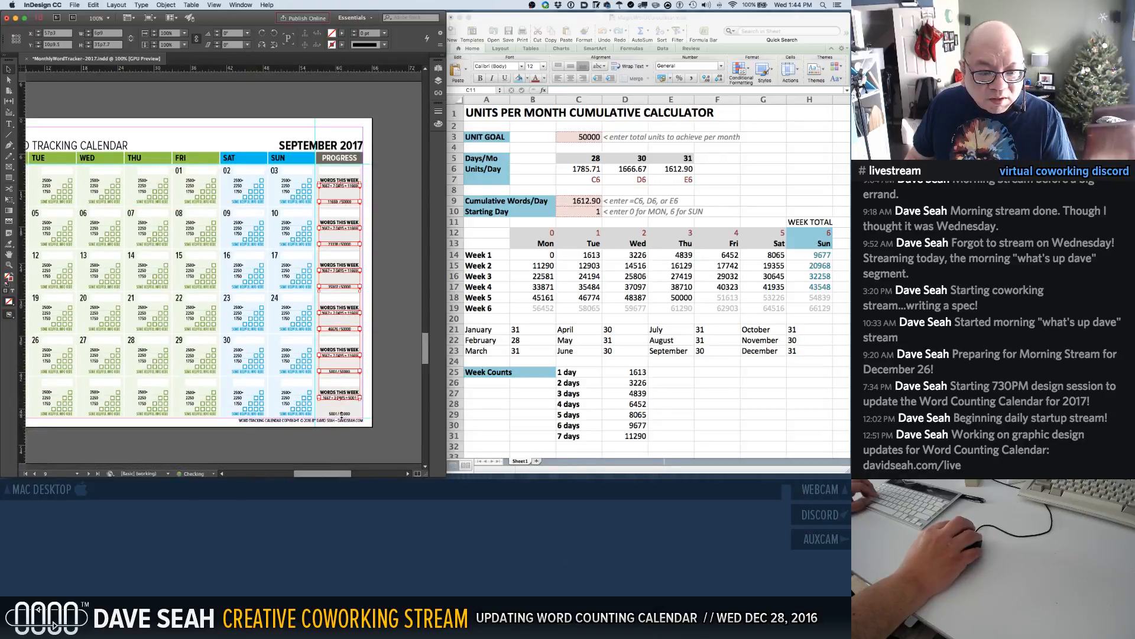
pyautogui.keyDown('shift'); pyautogui.click(341, 414); pyautogui.keyUp('shift')
pyautogui.click(382, 399)
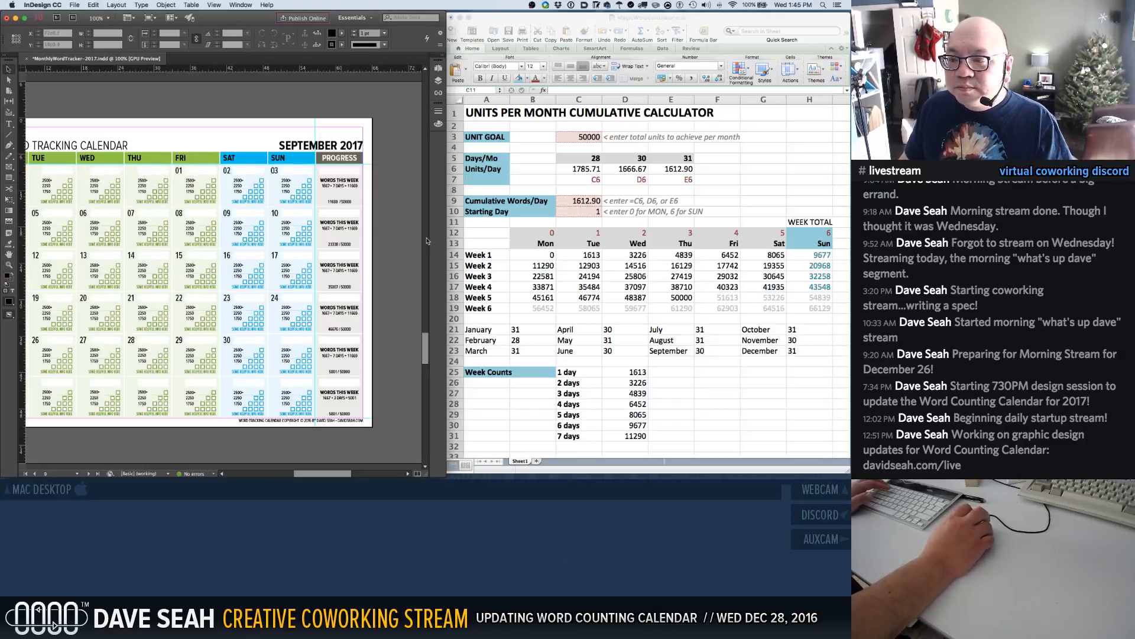
# In the Excel calculator, set the starting day to 4 and the cumulative words per day to =D6
pyautogui.click(590, 211)
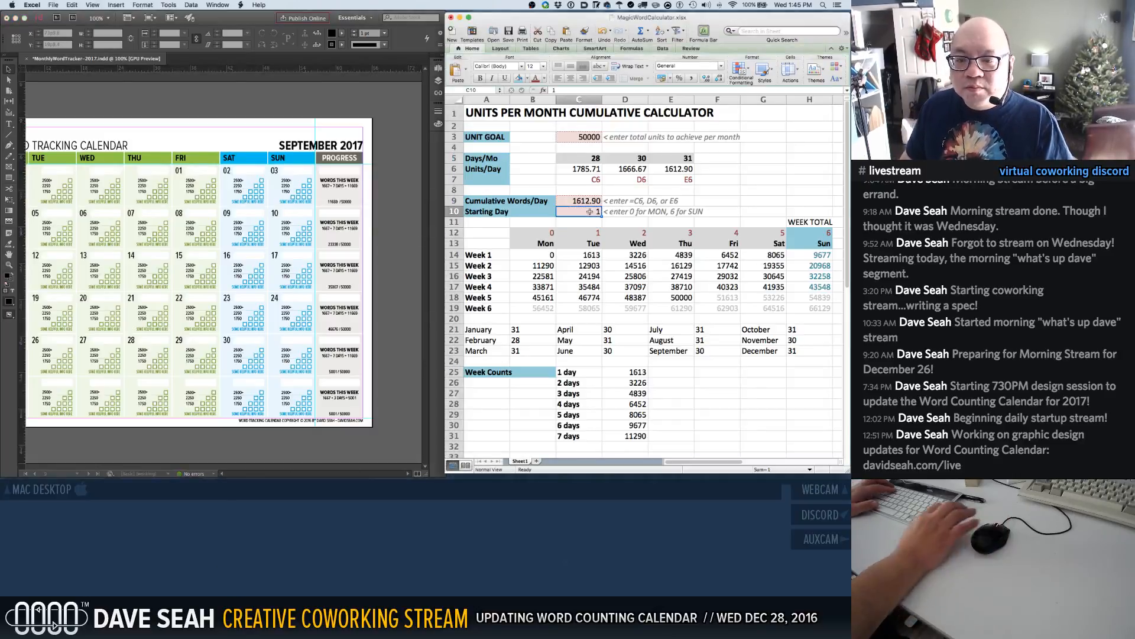
pyautogui.write('4')
pyautogui.press('Return')
pyautogui.press('Up')
pyautogui.press('Up')
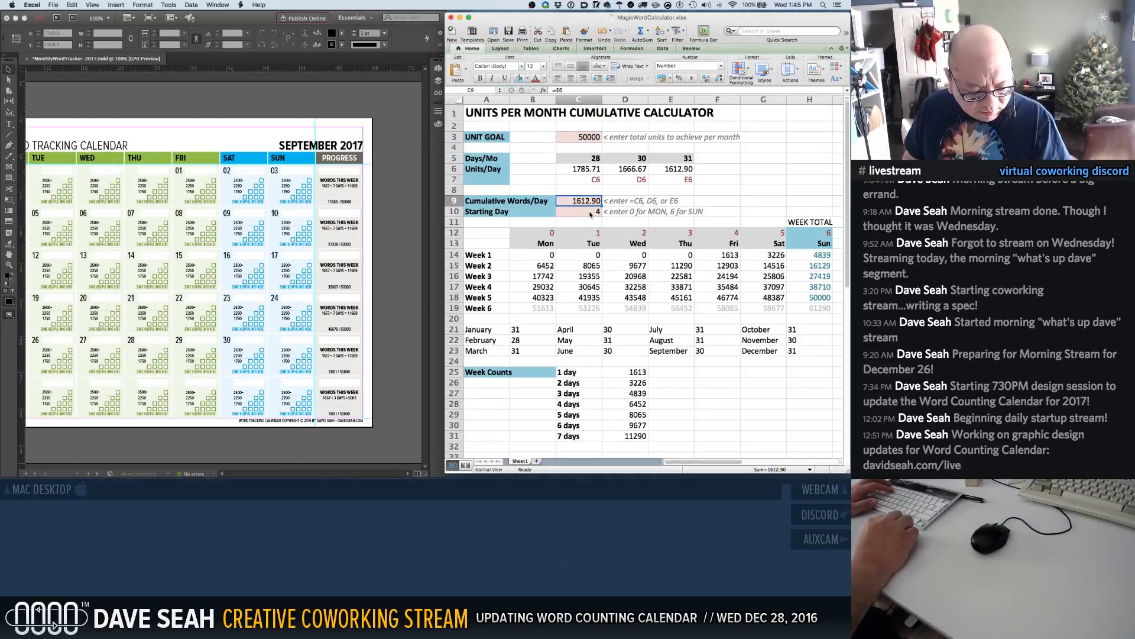
pyautogui.write('=')
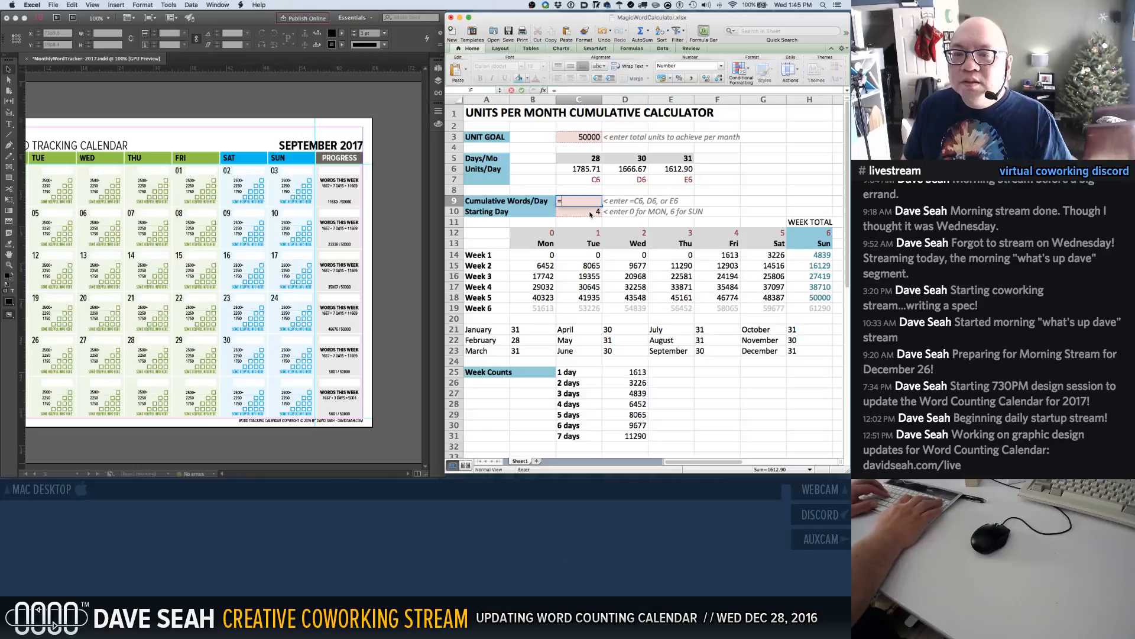
pyautogui.write('D6')
pyautogui.press('Return')
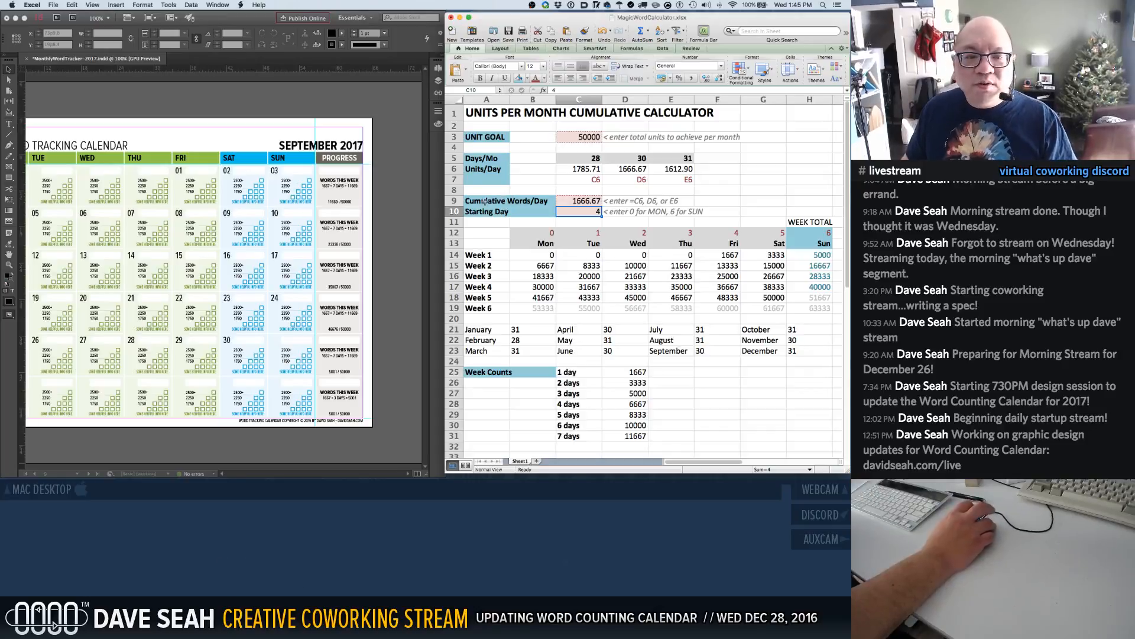
# Back in InDesign, set the weekly total in September's first-week calculation to 11667
pyautogui.click(354, 188)
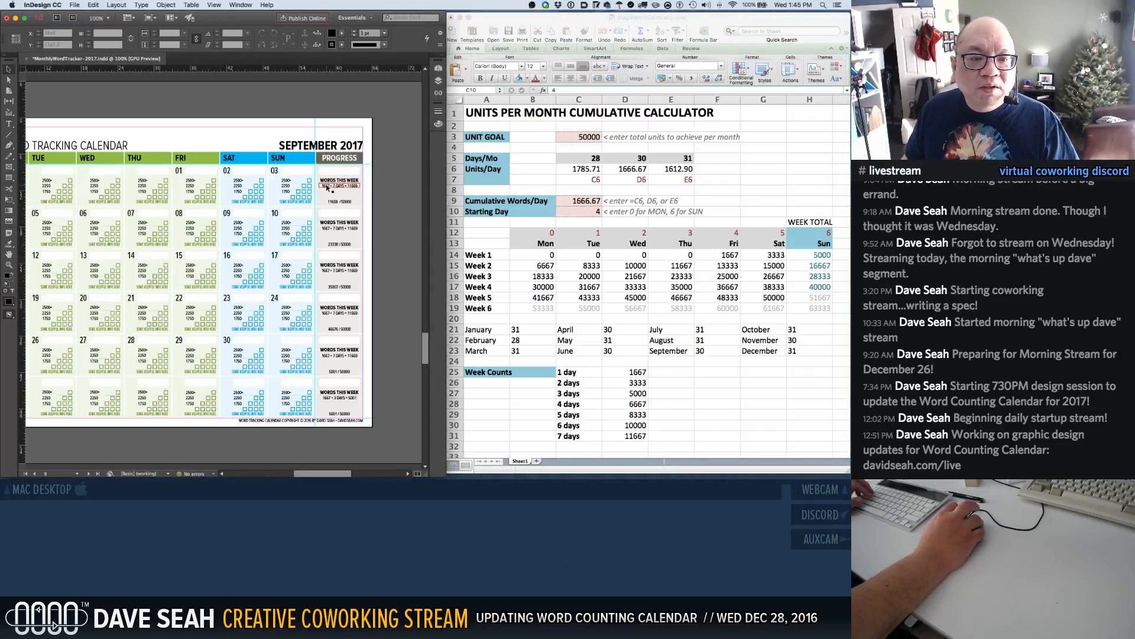
pyautogui.doubleClick(326, 187)
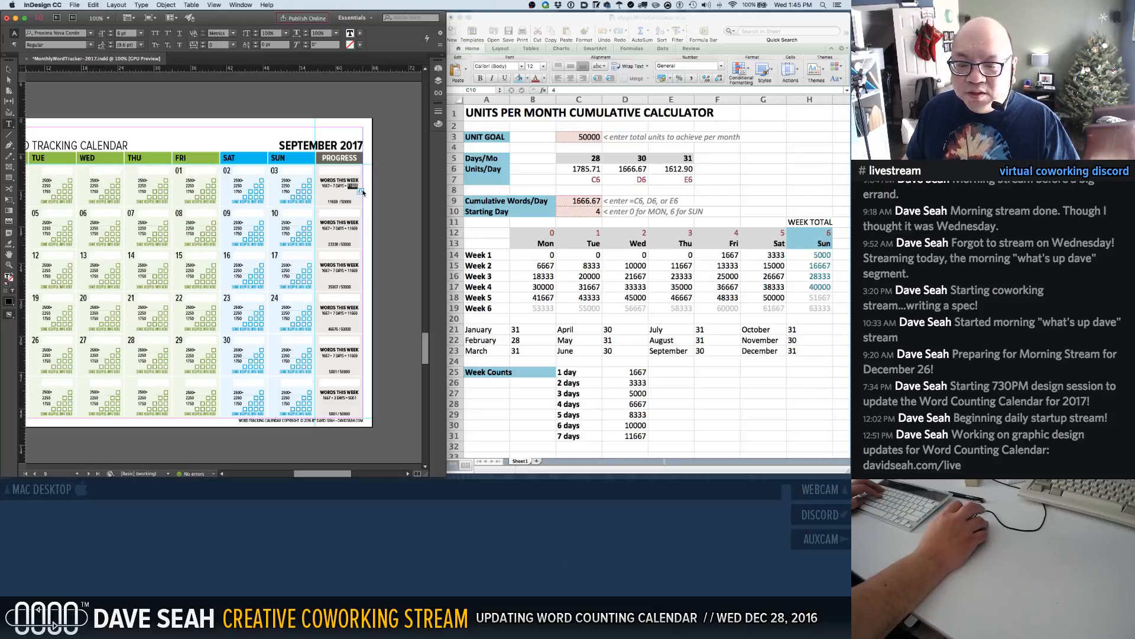
pyautogui.write('11667')
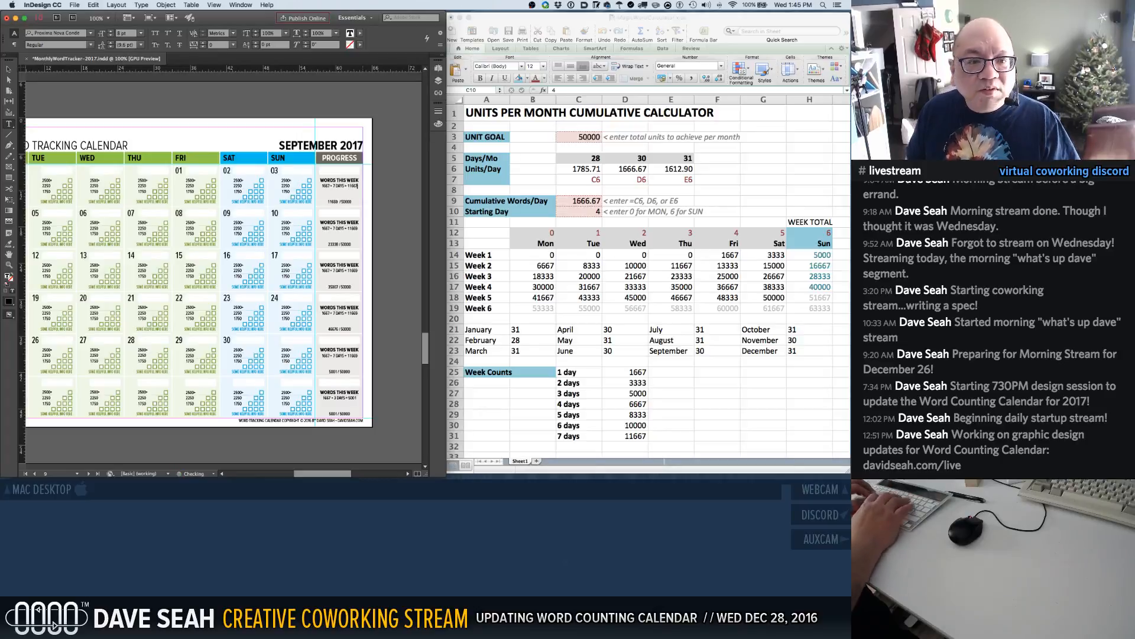
# Copy September's first-week calculation line over the calculations for weeks two through five
pyautogui.hotkey('shift', 'Home')
pyautogui.press('super+c')
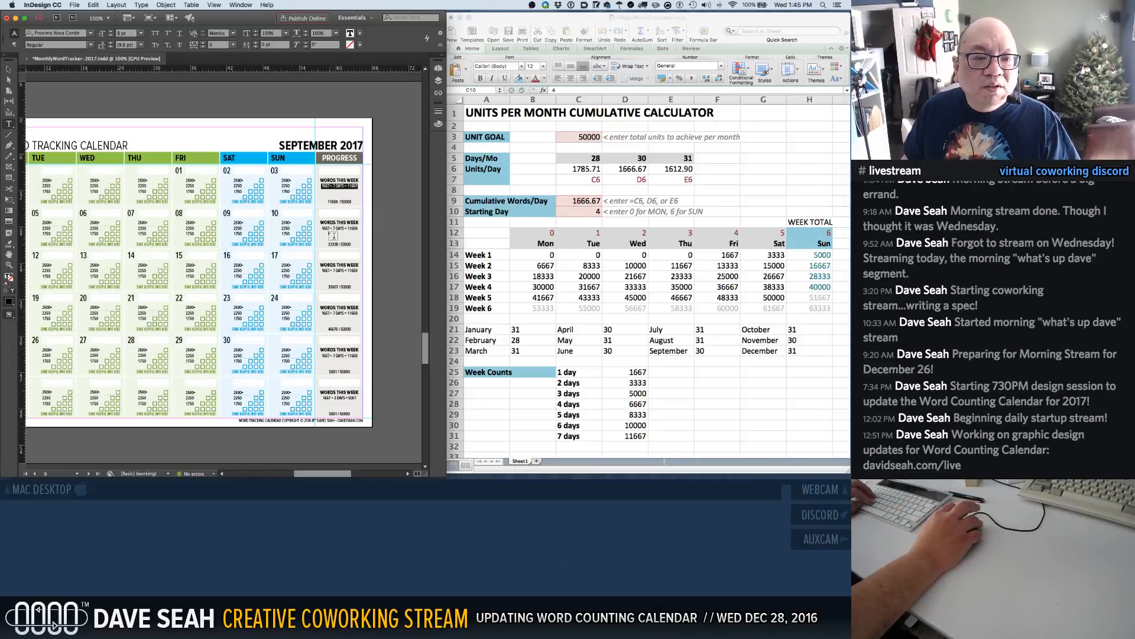
pyautogui.click(327, 228)
pyautogui.tripleClick(327, 228)
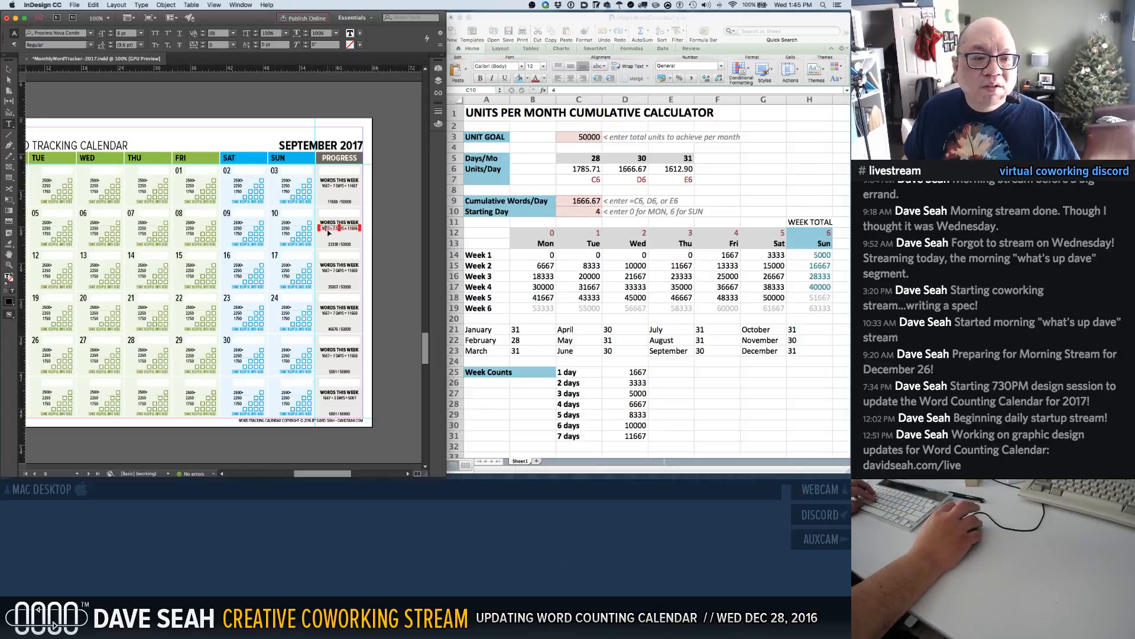
pyautogui.press('super+v')
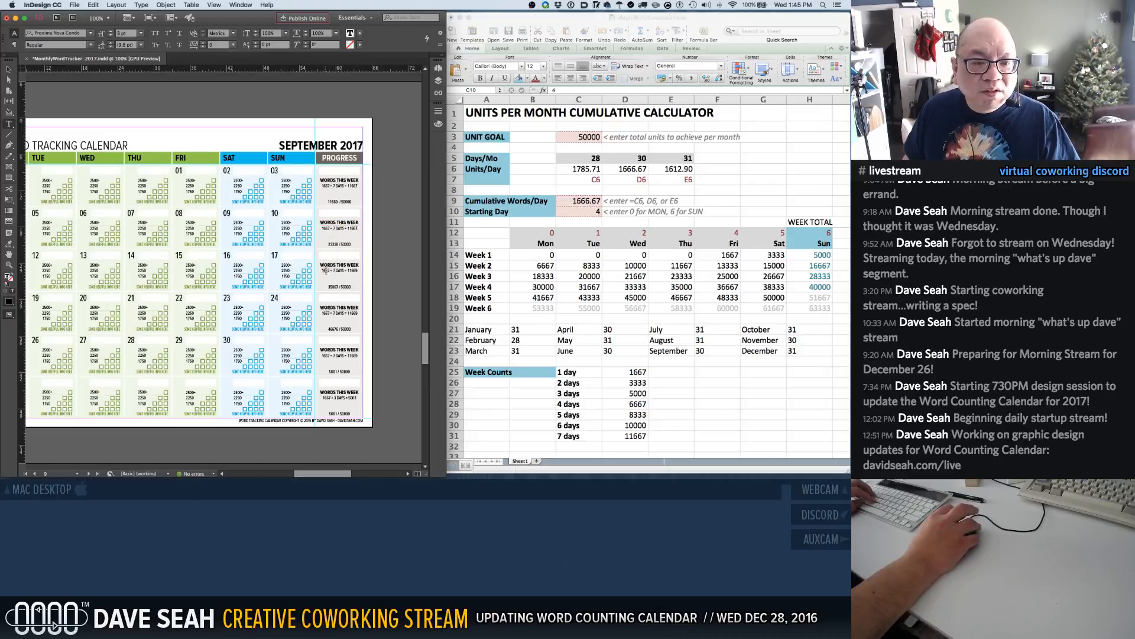
pyautogui.tripleClick(325, 270)
pyautogui.press('super+v')
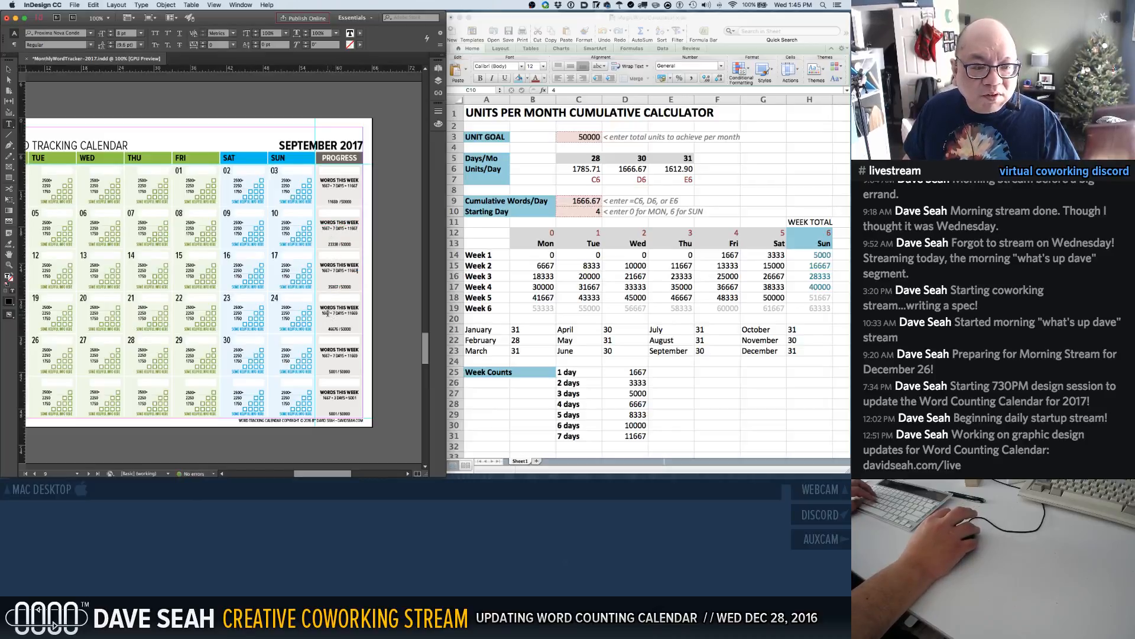
pyautogui.tripleClick(329, 312)
pyautogui.press('super+v')
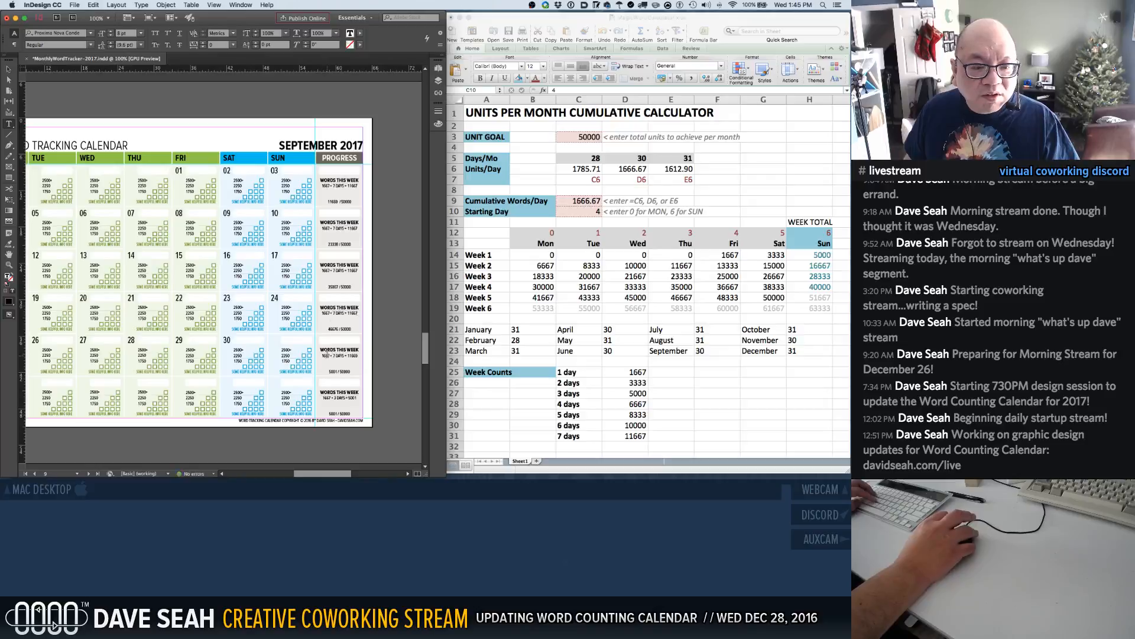
pyautogui.tripleClick(326, 354)
pyautogui.press('super+v')
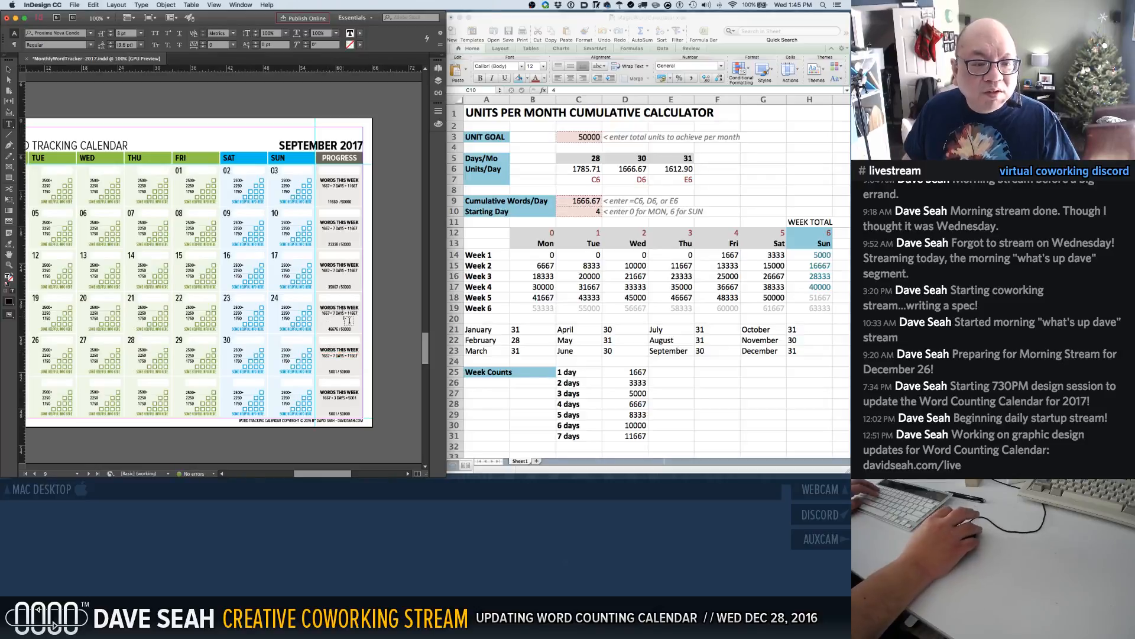
# Set September's fifth-week calculation to 6 days with a weekly total of 10000
pyautogui.click(355, 355)
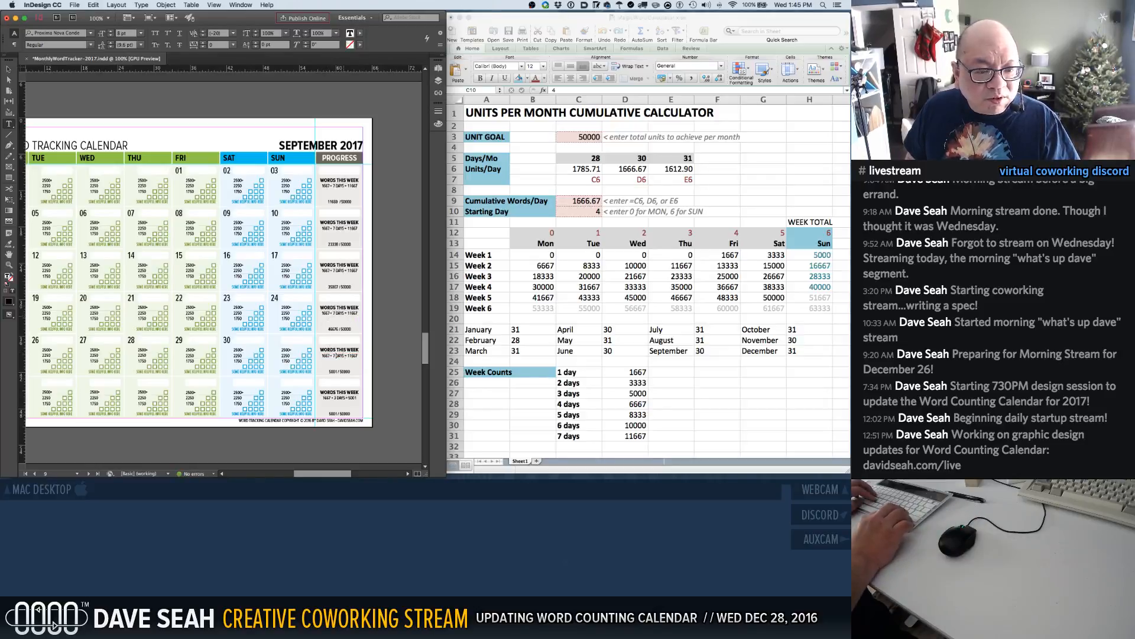
pyautogui.hotkey('shift', 'Left')
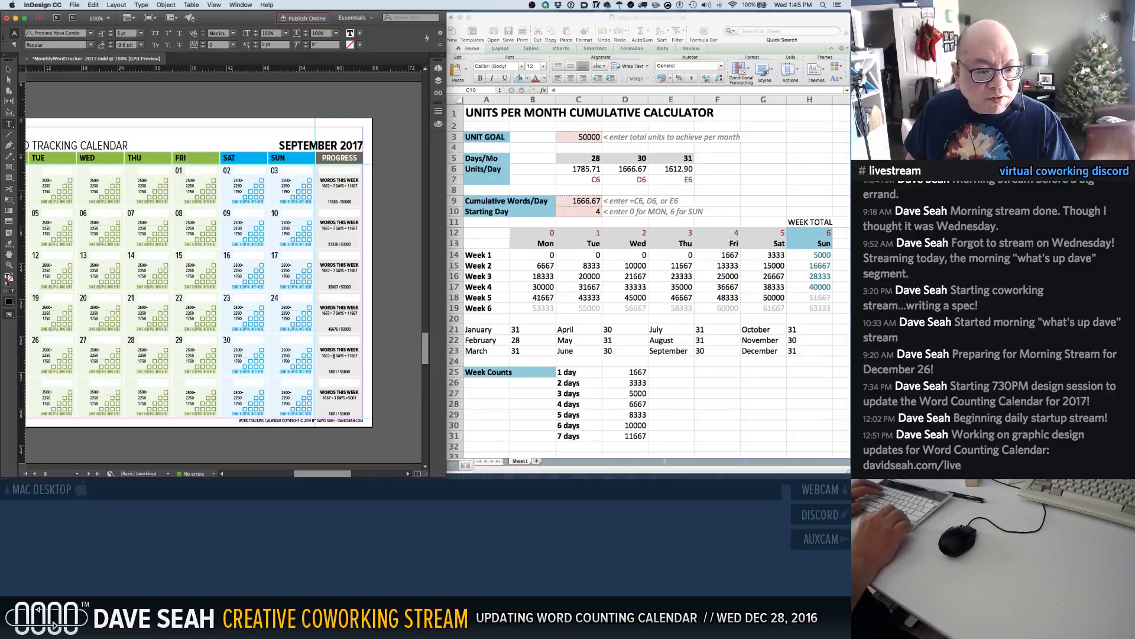
pyautogui.write('6')
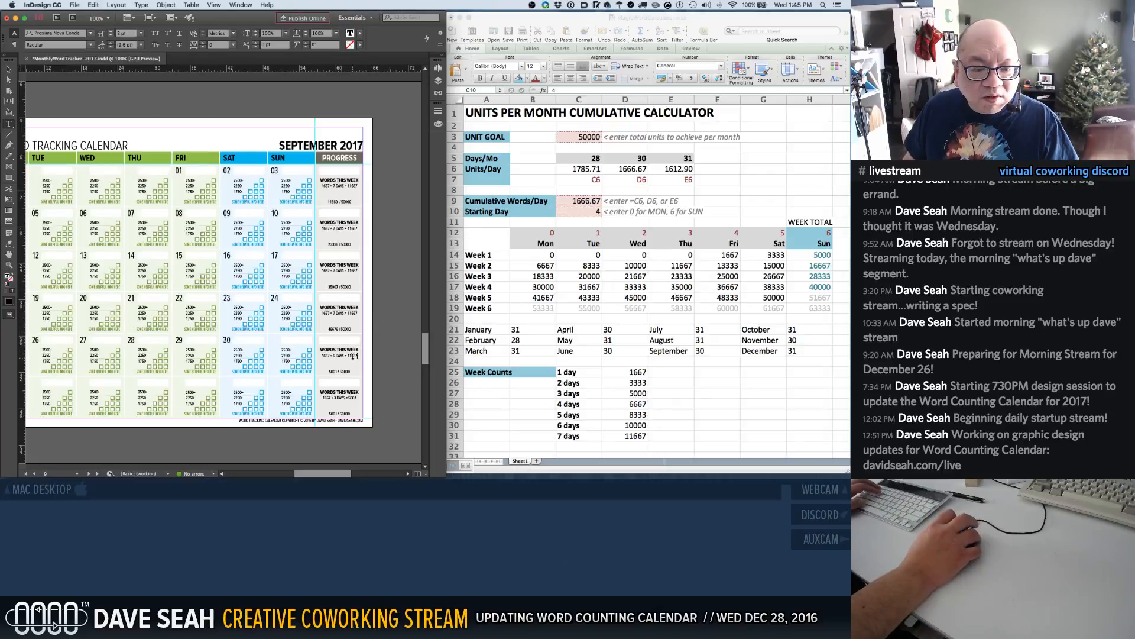
pyautogui.doubleClick(353, 354)
pyautogui.write('100')
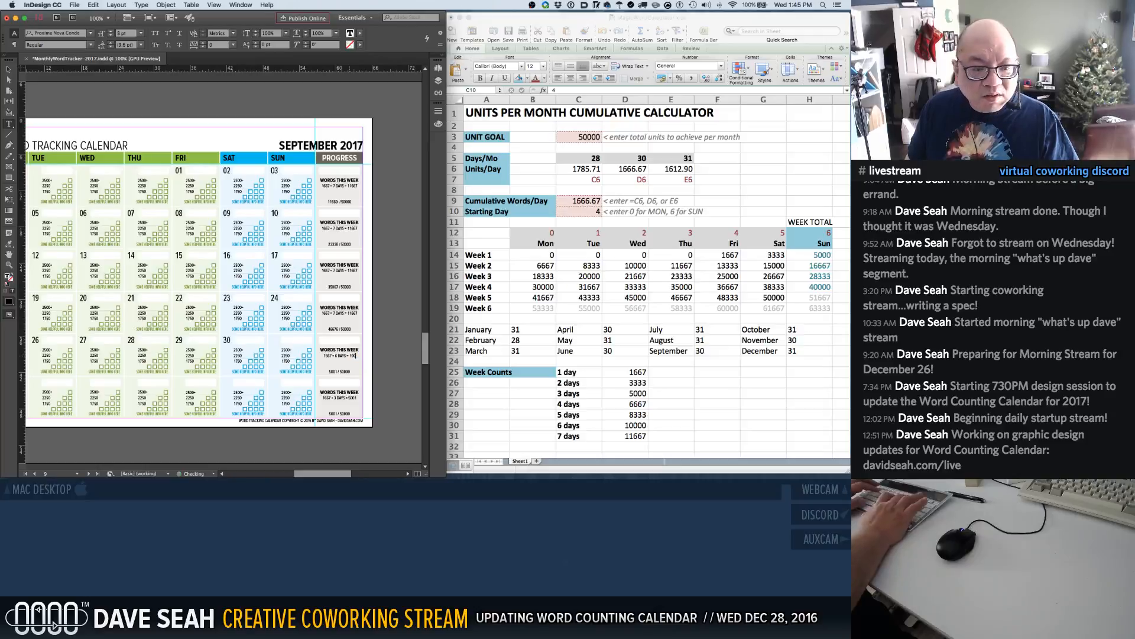
pyautogui.write('00')
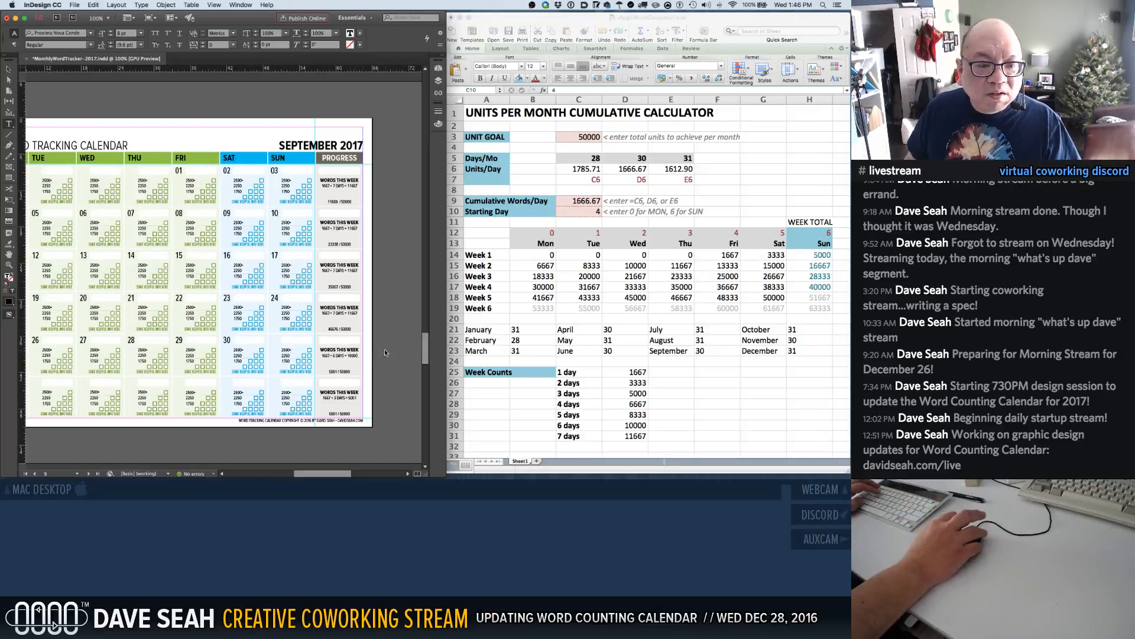
# Set September's first-week calculation to 3 days with a weekly total of 5000
pyautogui.doubleClick(353, 312)
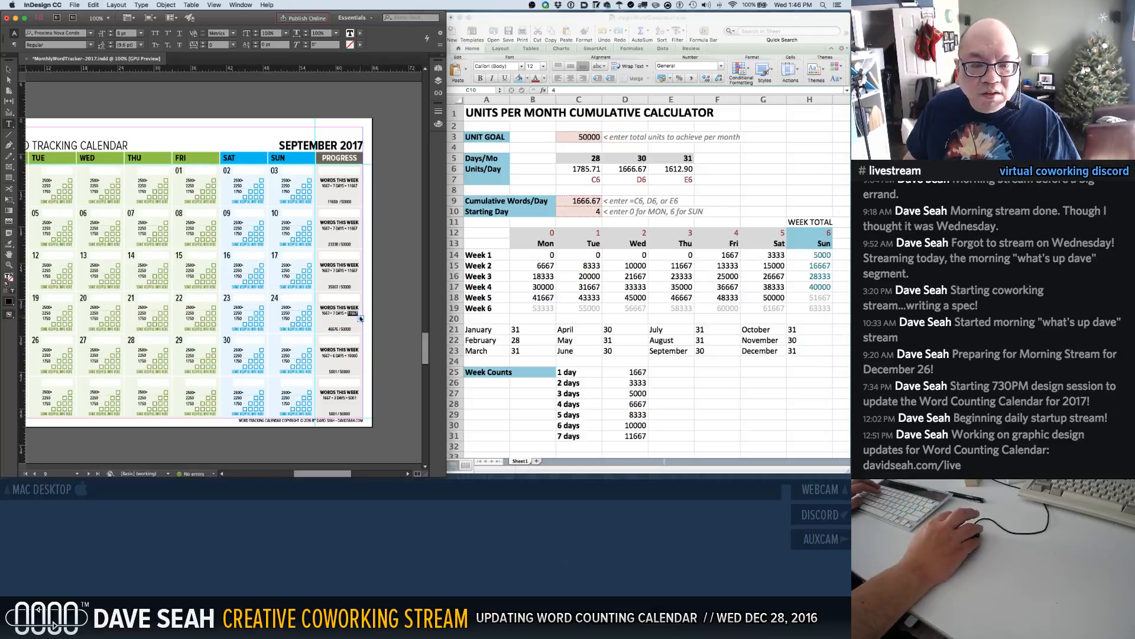
pyautogui.click(335, 185)
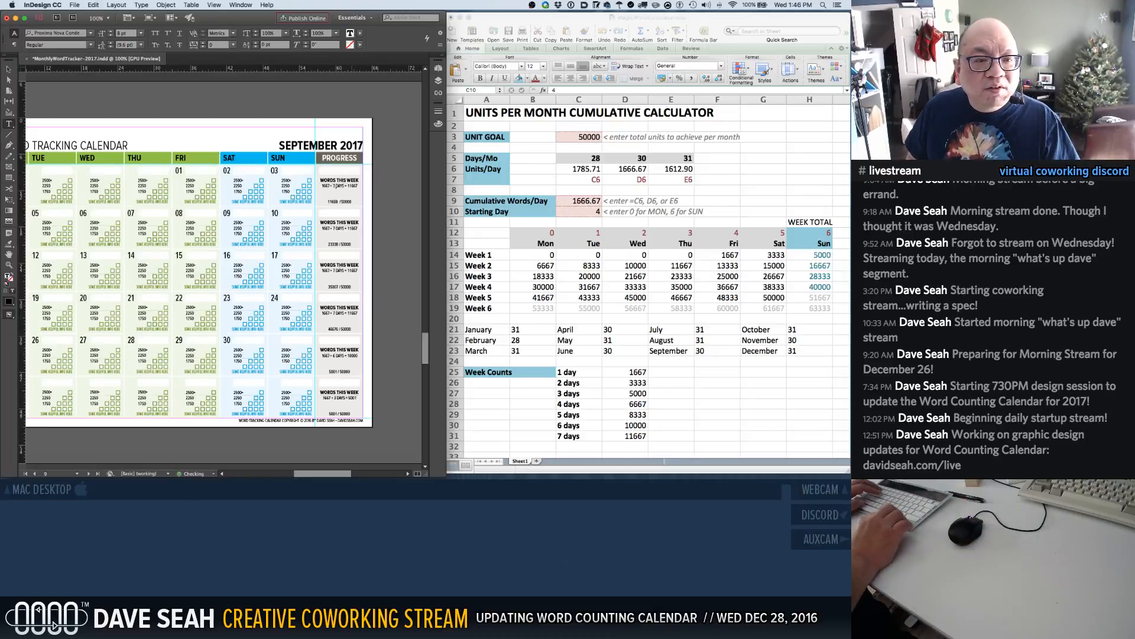
pyautogui.press('Right')
pyautogui.press('Right')
pyautogui.press('Right')
pyautogui.press('Right')
pyautogui.press('Right')
pyautogui.press('Right')
pyautogui.press('Right')
pyautogui.press('Right')
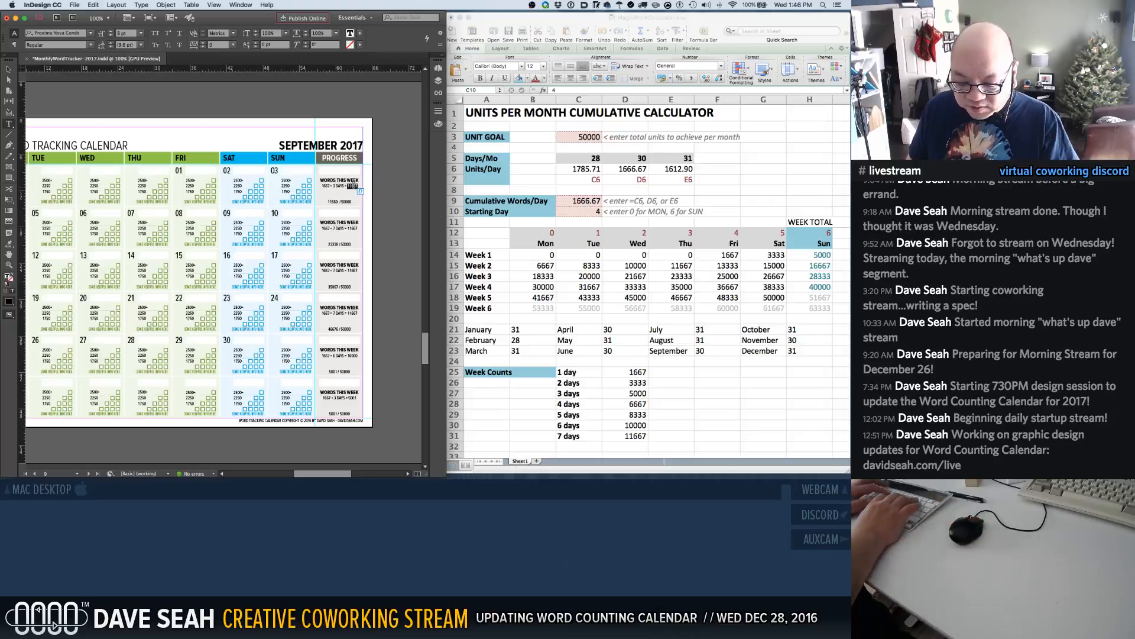
pyautogui.write('5000')
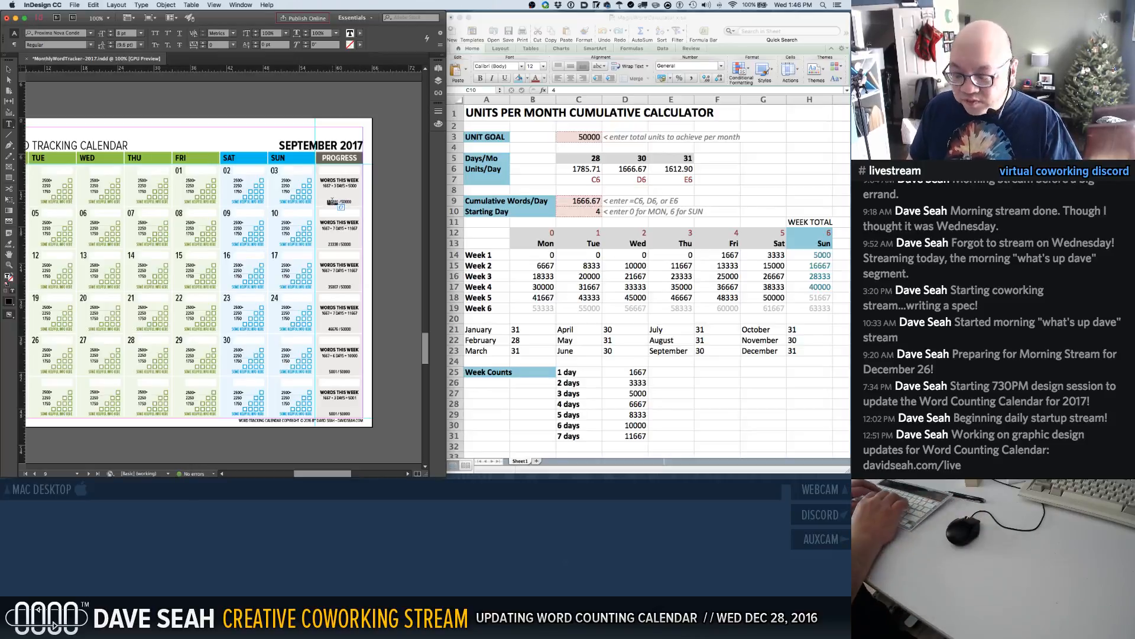
# Set September's cumulative totals for weeks one through five to 5000, 16667, 28333, 40000 and 50000, and save the document
pyautogui.write('5000')
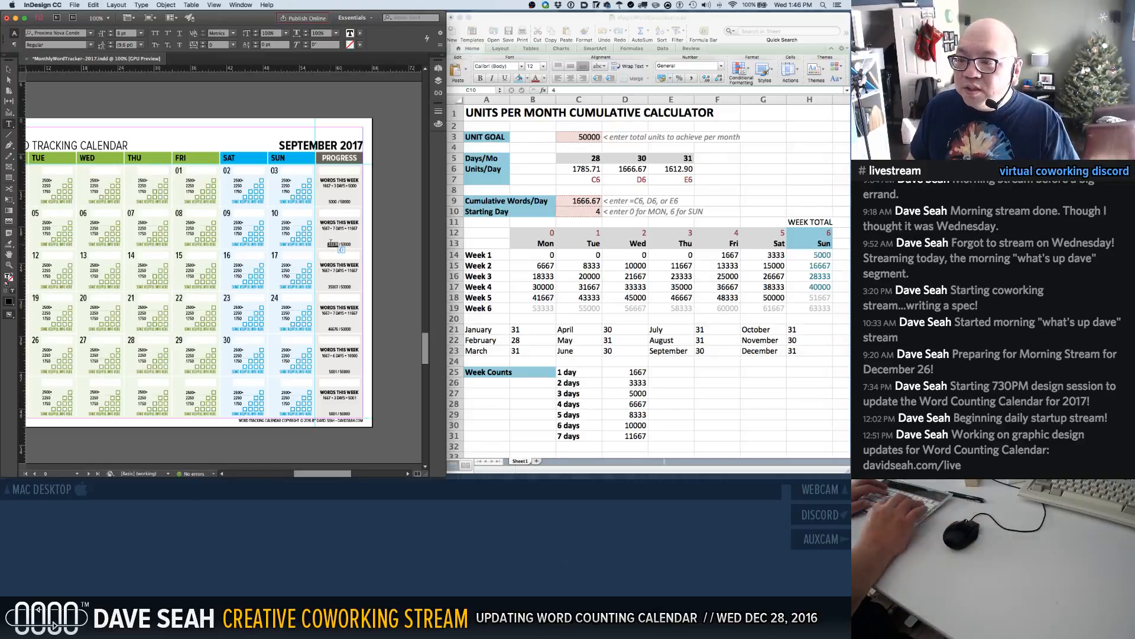
pyautogui.write('1')
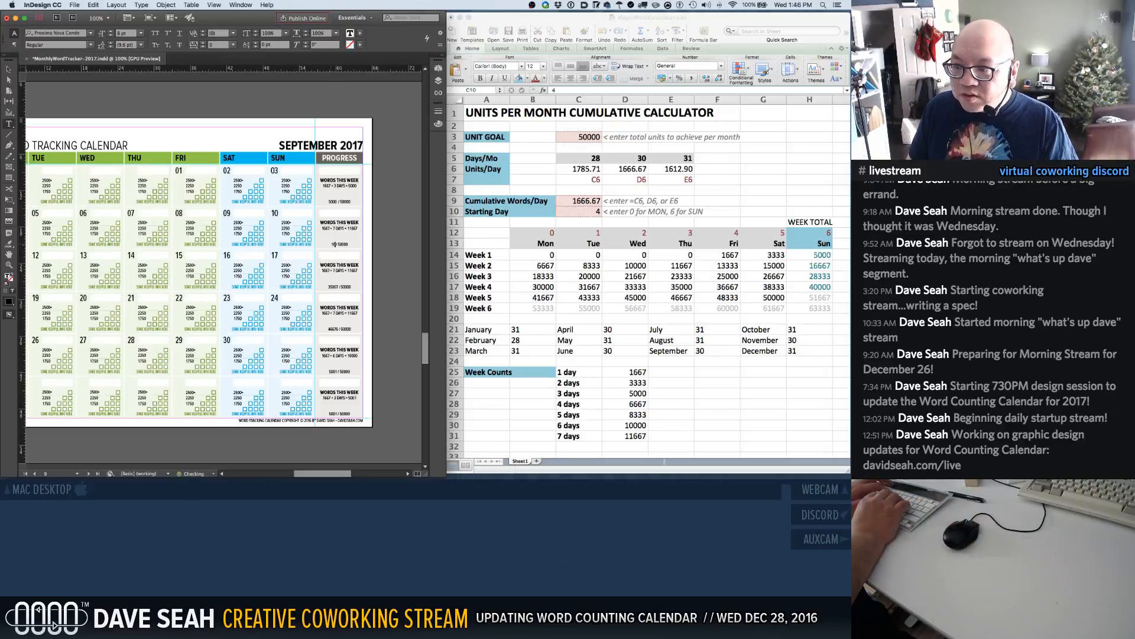
pyautogui.write('6667')
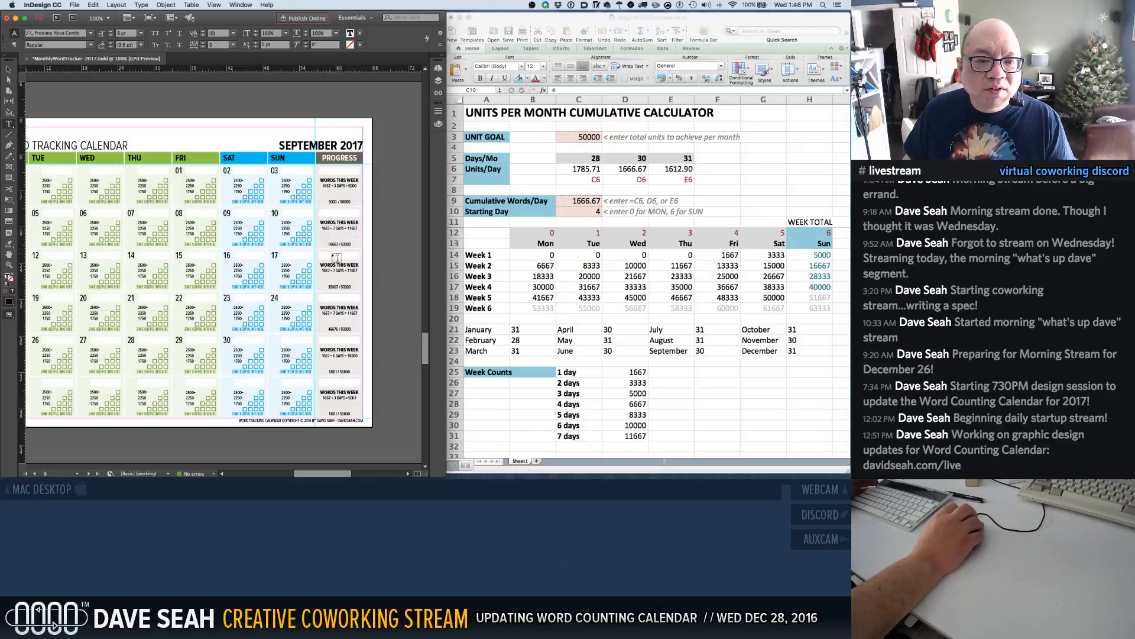
pyautogui.doubleClick(324, 270)
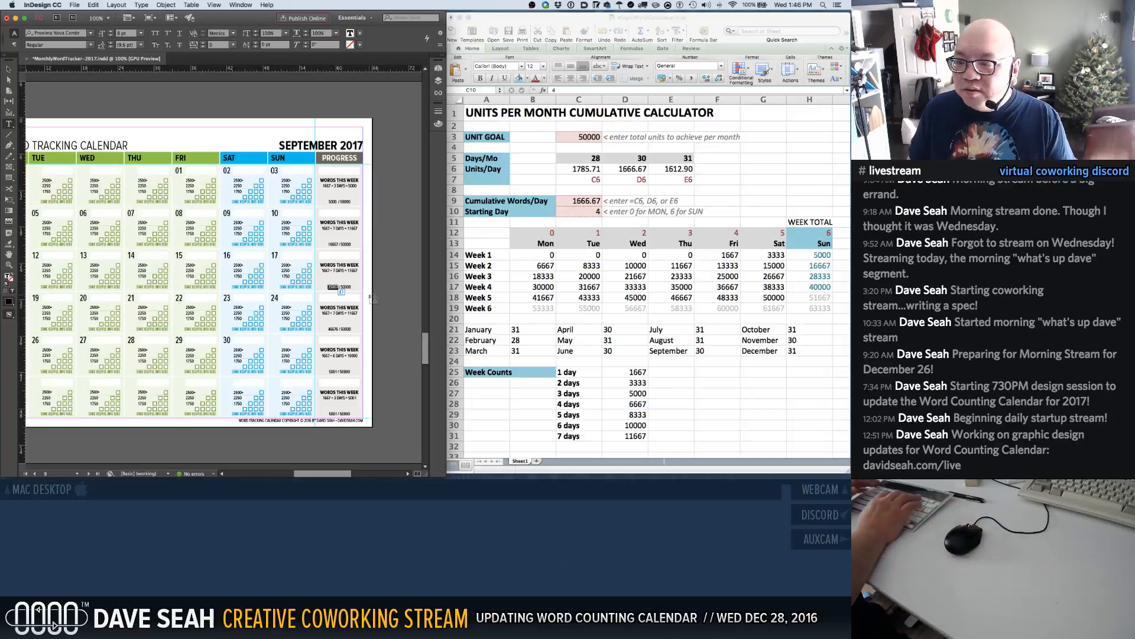
pyautogui.write('28333')
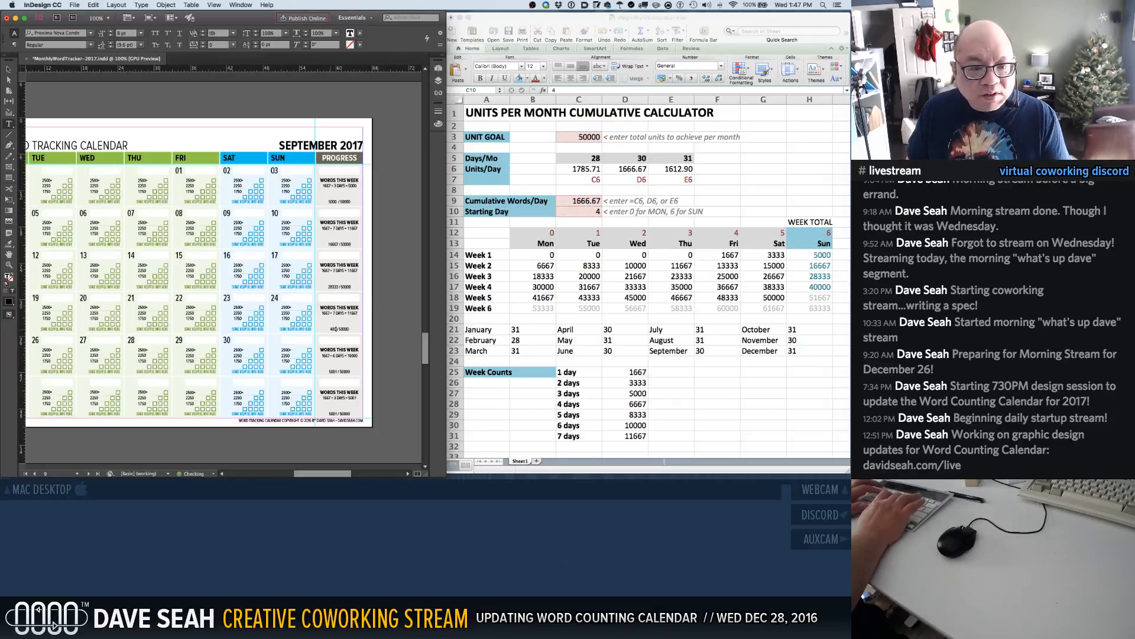
pyautogui.write('40000')
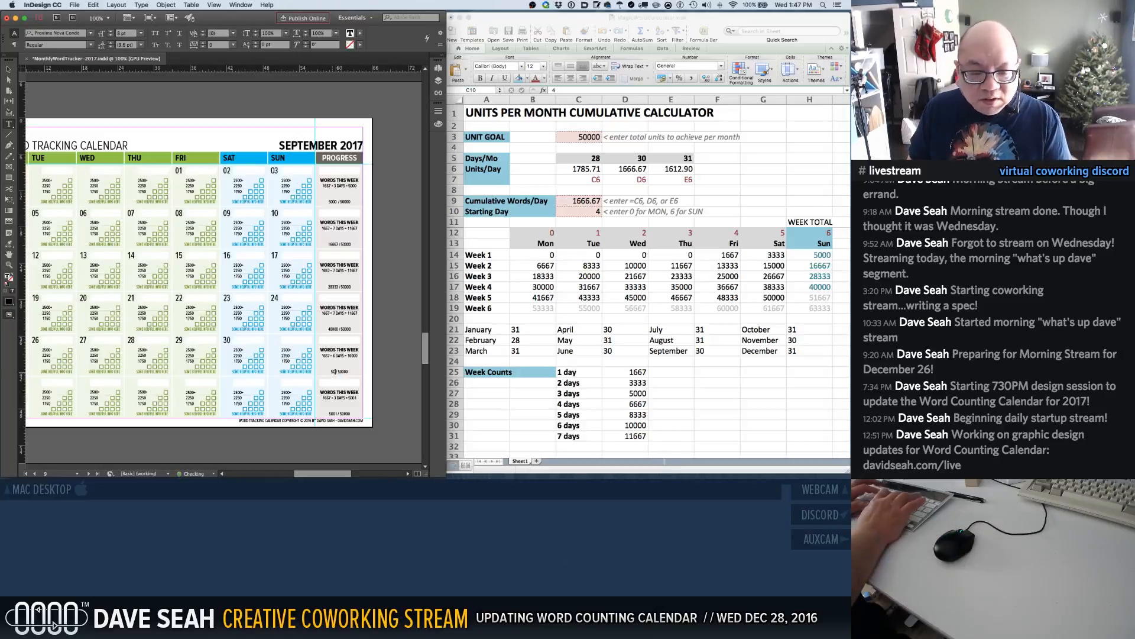
pyautogui.write('50000')
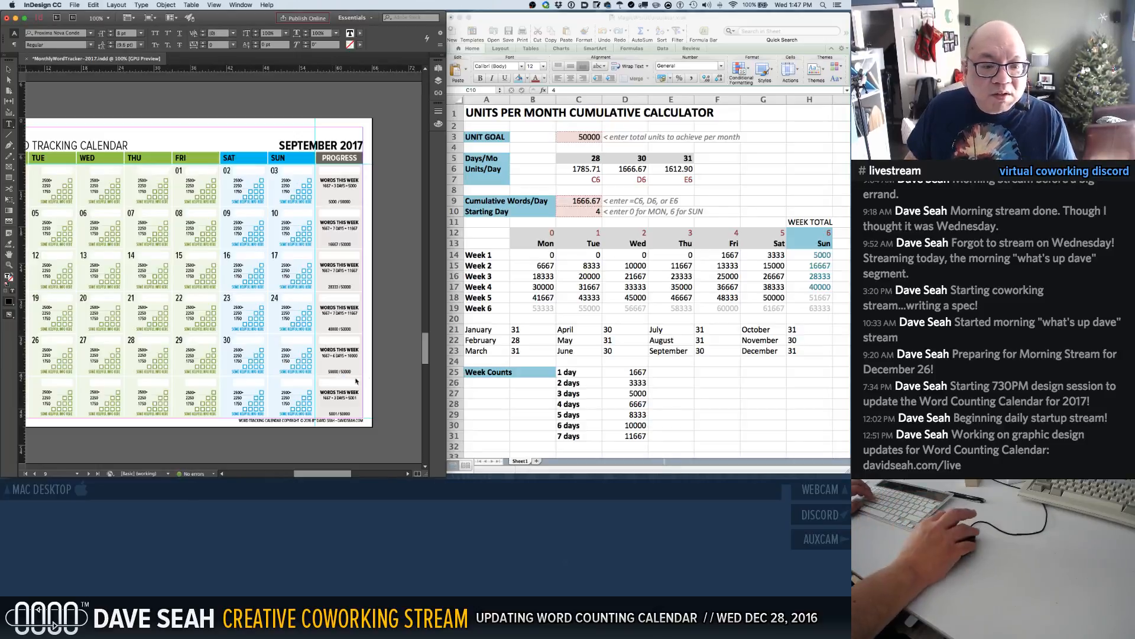
pyautogui.click(400, 384)
pyautogui.press('super+s')
# In the Excel calculator, set the cumulative words per day to =E6 and the starting day to 6 for October
pyautogui.scroll(-5, 394, 378)
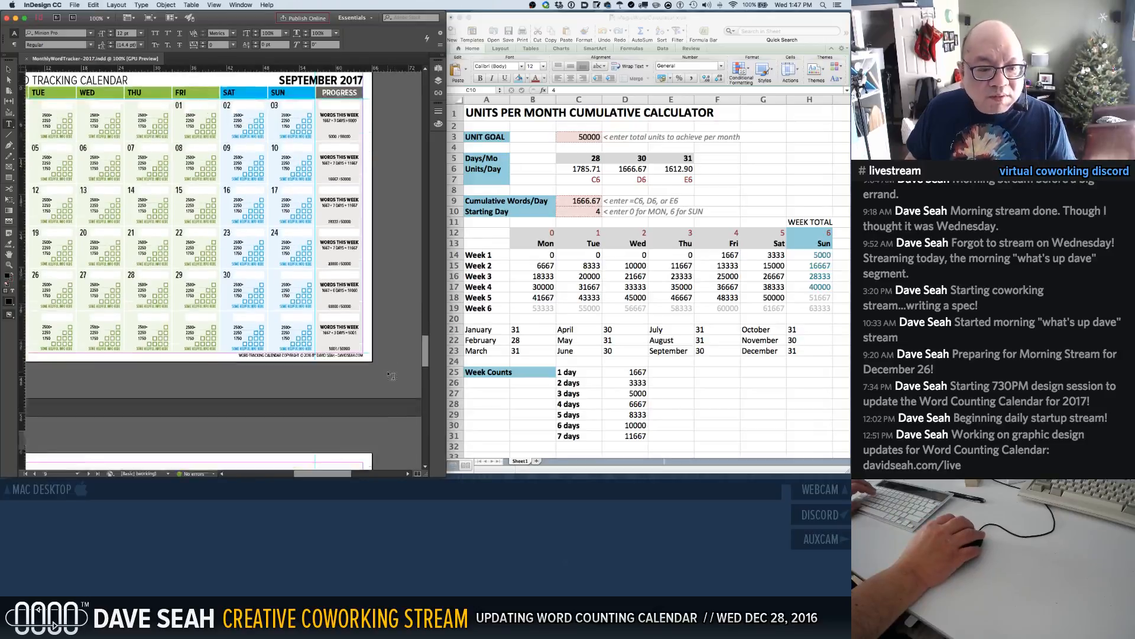
pyautogui.scroll(-3, 387, 376)
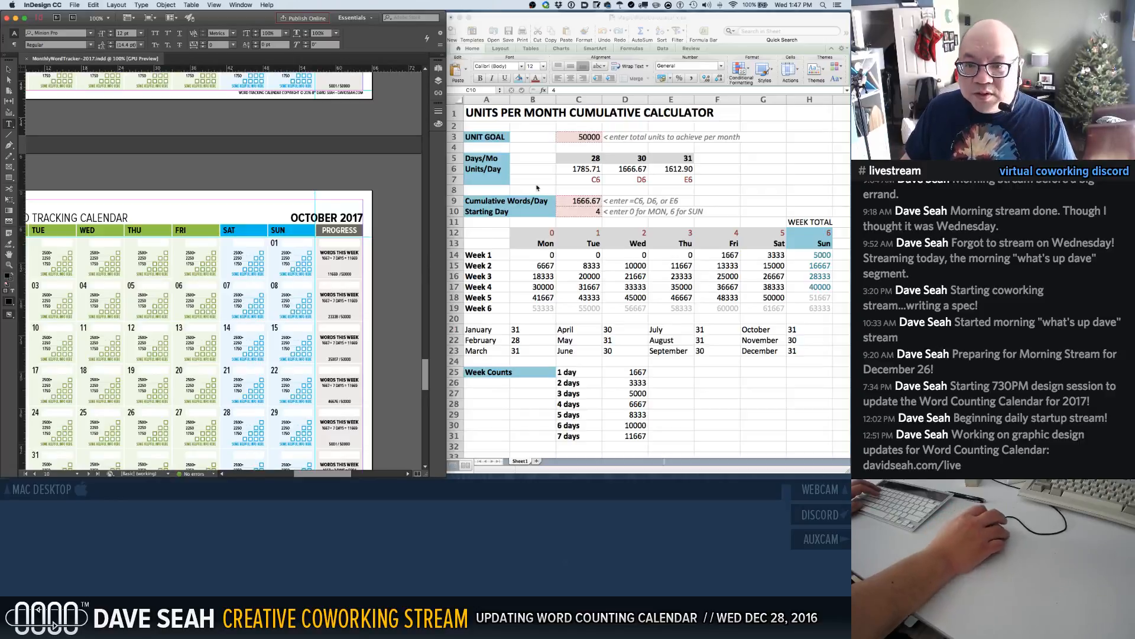
pyautogui.click(587, 201)
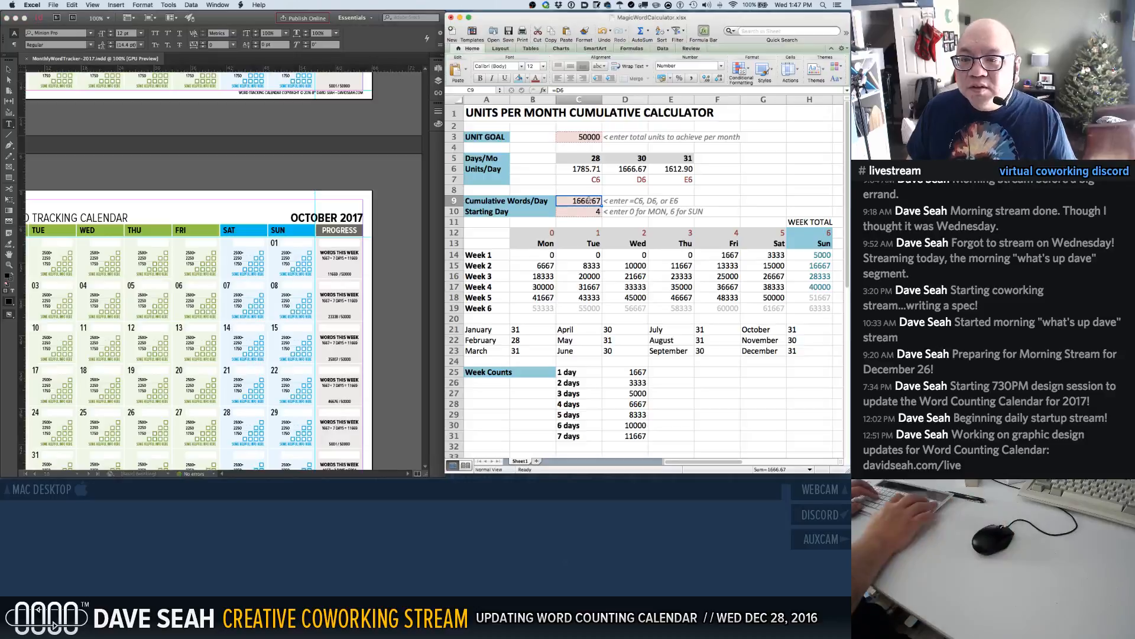
pyautogui.write('=E6')
pyautogui.press('Return')
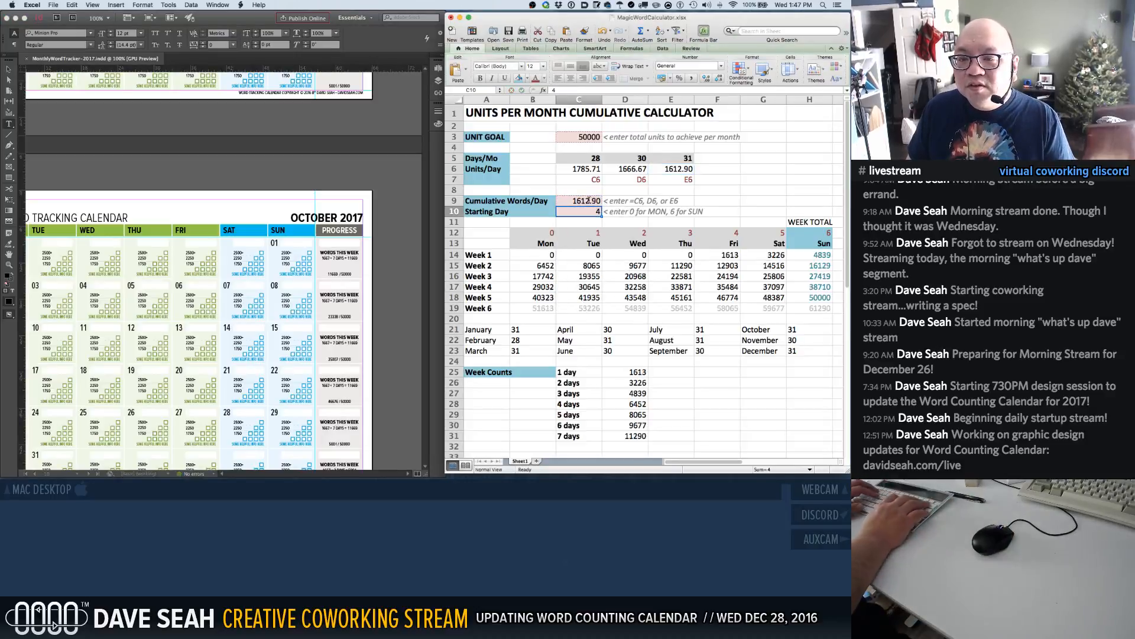
pyautogui.write('6')
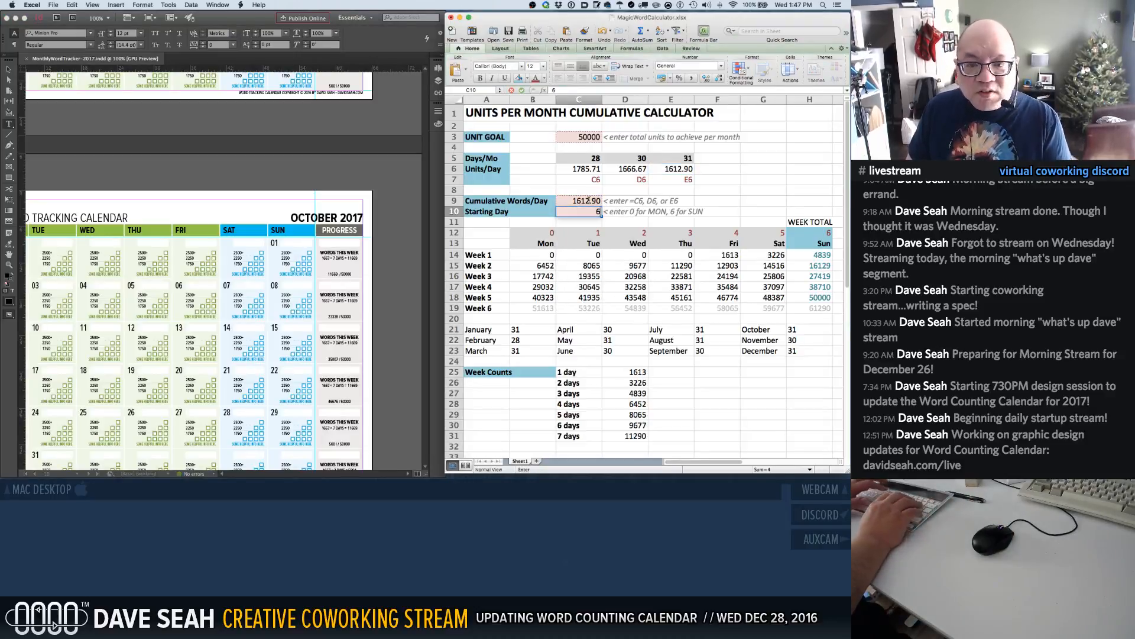
pyautogui.press('Return')
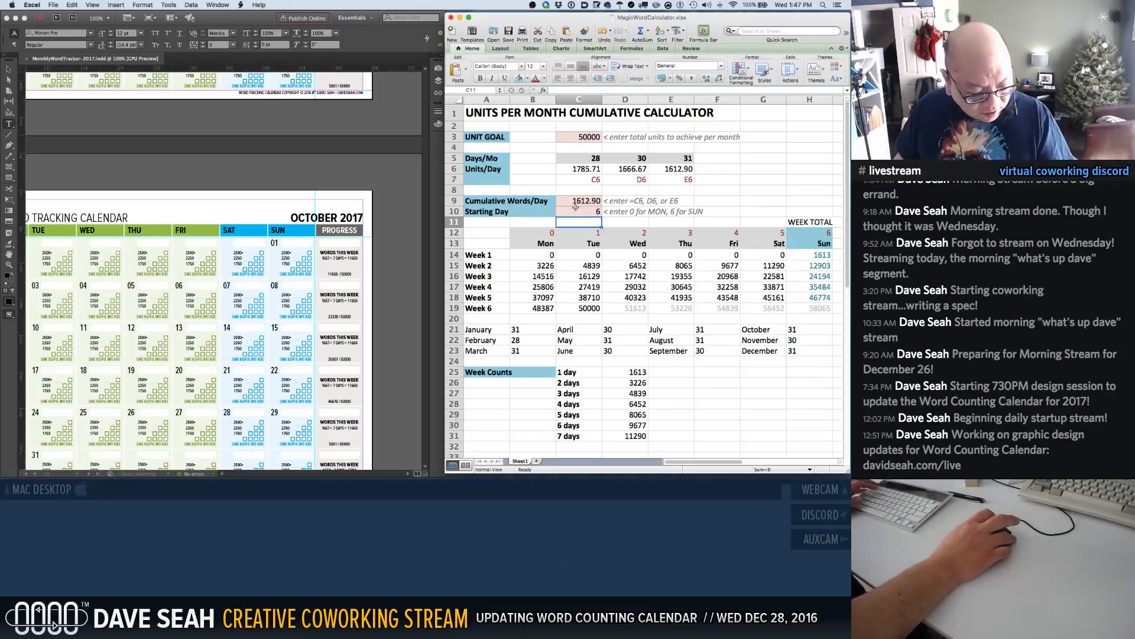
# Back in InDesign, override the master-page calculation and cumulative-total text frames for all six weeks of October
pyautogui.scroll(-1, 268, 347)
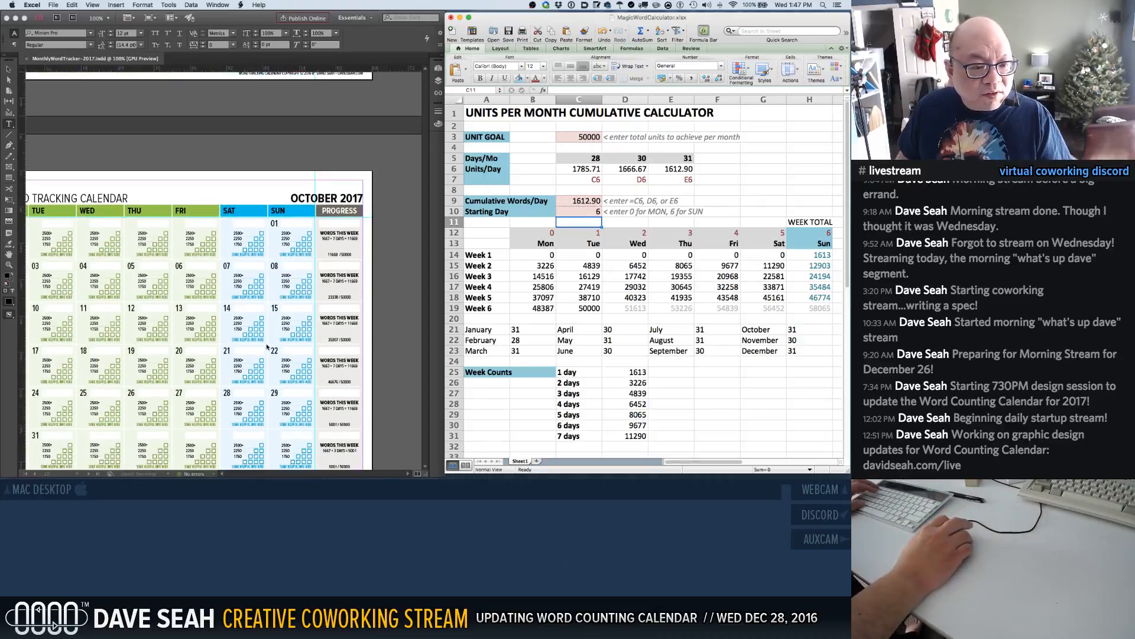
pyautogui.scroll(-2, 268, 347)
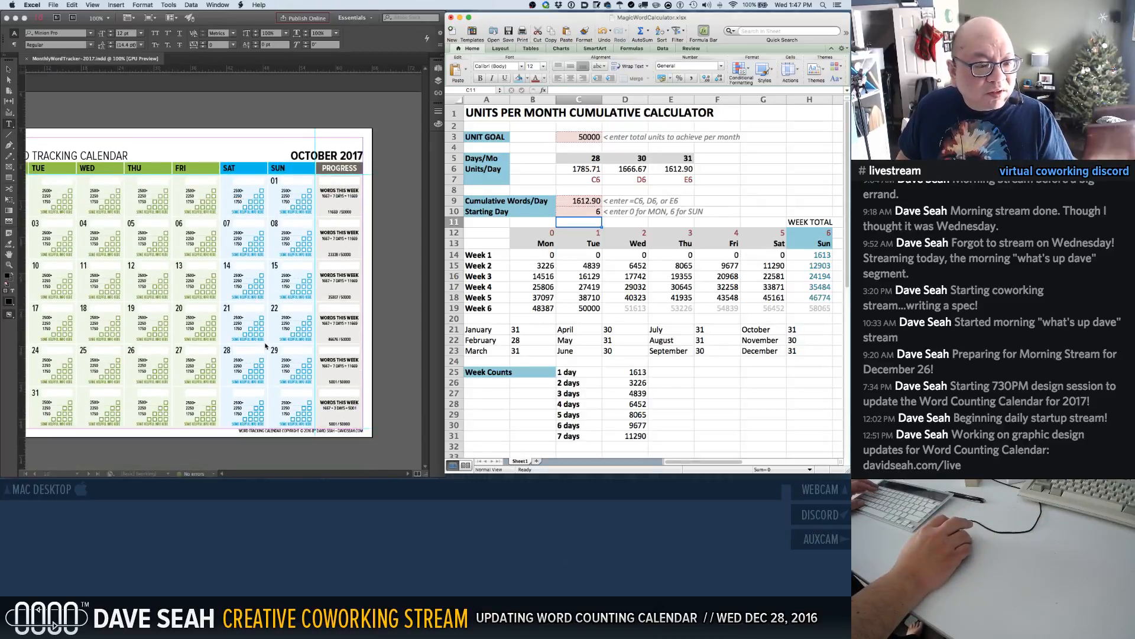
pyautogui.click(337, 202)
pyautogui.click(337, 195)
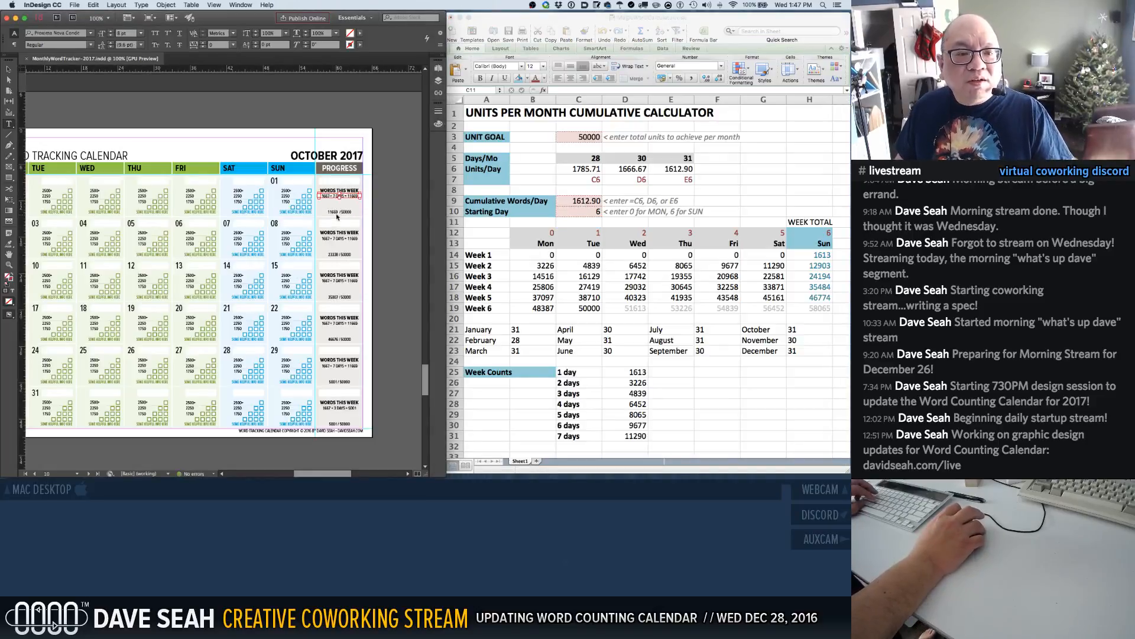
pyautogui.keyDown('shift'); pyautogui.click(334, 213); pyautogui.keyUp('shift')
pyautogui.keyDown('shift'); pyautogui.keyDown('super'); pyautogui.click(339, 239); pyautogui.keyUp('super'); pyautogui.keyUp('shift')
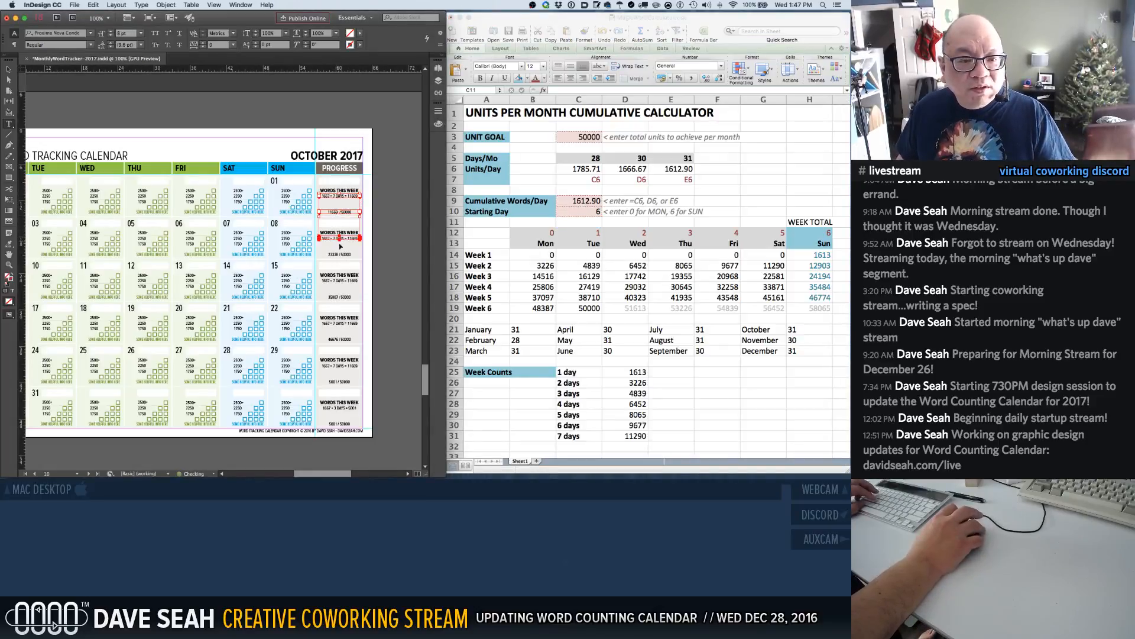
pyautogui.keyDown('shift'); pyautogui.keyDown('super'); pyautogui.click(341, 257); pyautogui.keyUp('super'); pyautogui.keyUp('shift')
pyautogui.keyDown('shift'); pyautogui.keyDown('super'); pyautogui.click(339, 281); pyautogui.keyUp('super'); pyautogui.keyUp('shift')
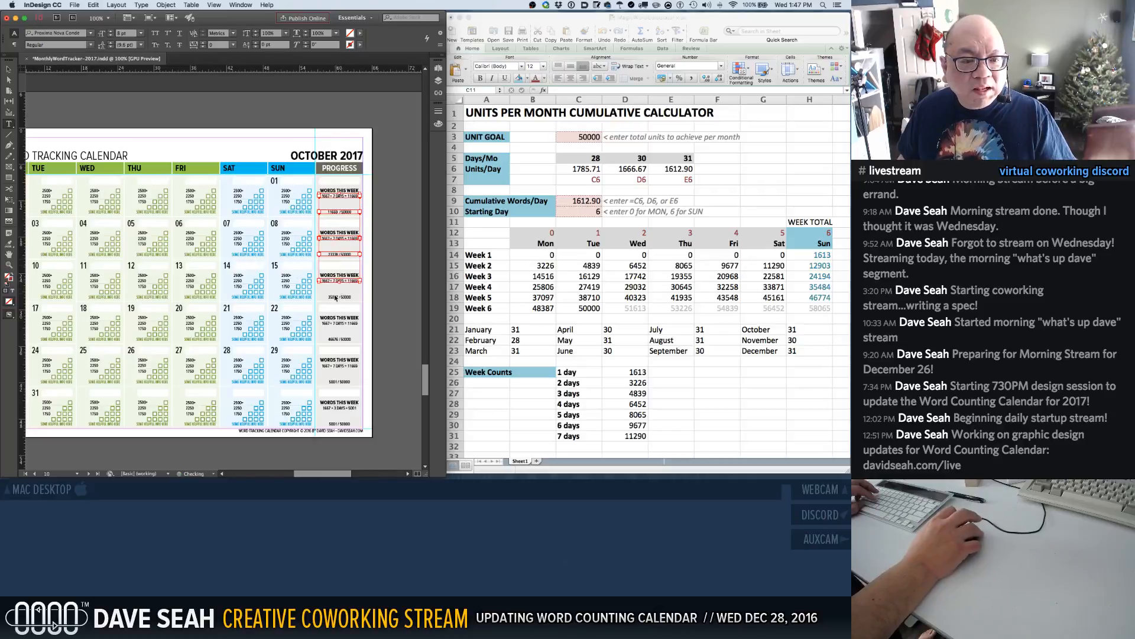
pyautogui.keyDown('shift'); pyautogui.keyDown('super'); pyautogui.click(337, 297); pyautogui.keyUp('super'); pyautogui.keyUp('shift')
pyautogui.keyDown('shift'); pyautogui.keyDown('super'); pyautogui.click(336, 323); pyautogui.keyUp('super'); pyautogui.keyUp('shift')
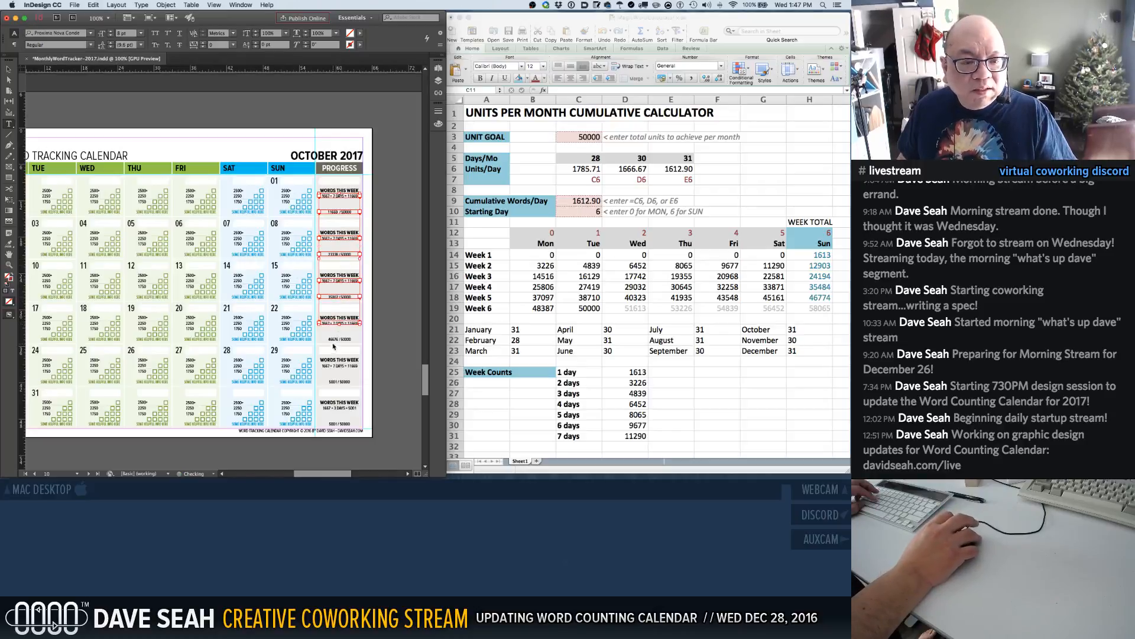
pyautogui.keyDown('shift'); pyautogui.keyDown('super'); pyautogui.click(339, 340); pyautogui.keyUp('super'); pyautogui.keyUp('shift')
pyautogui.keyDown('shift'); pyautogui.keyDown('super'); pyautogui.click(335, 367); pyautogui.keyUp('super'); pyautogui.keyUp('shift')
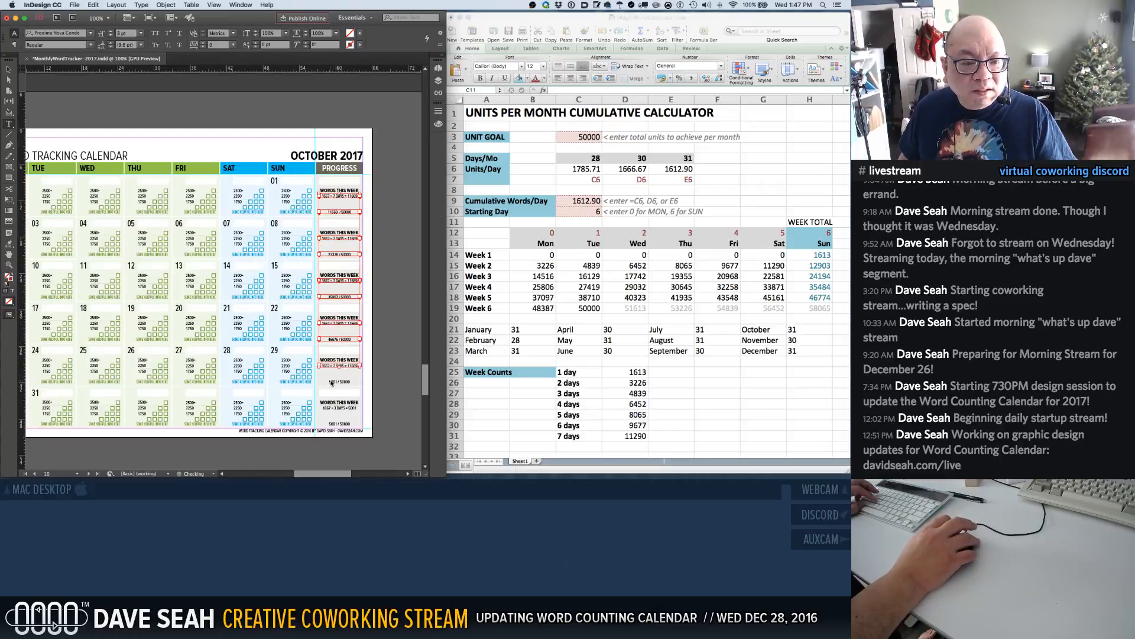
pyautogui.keyDown('shift'); pyautogui.keyDown('super'); pyautogui.click(339, 381); pyautogui.keyUp('super'); pyautogui.keyUp('shift')
pyautogui.keyDown('shift'); pyautogui.keyDown('super'); pyautogui.click(337, 408); pyautogui.keyUp('super'); pyautogui.keyUp('shift')
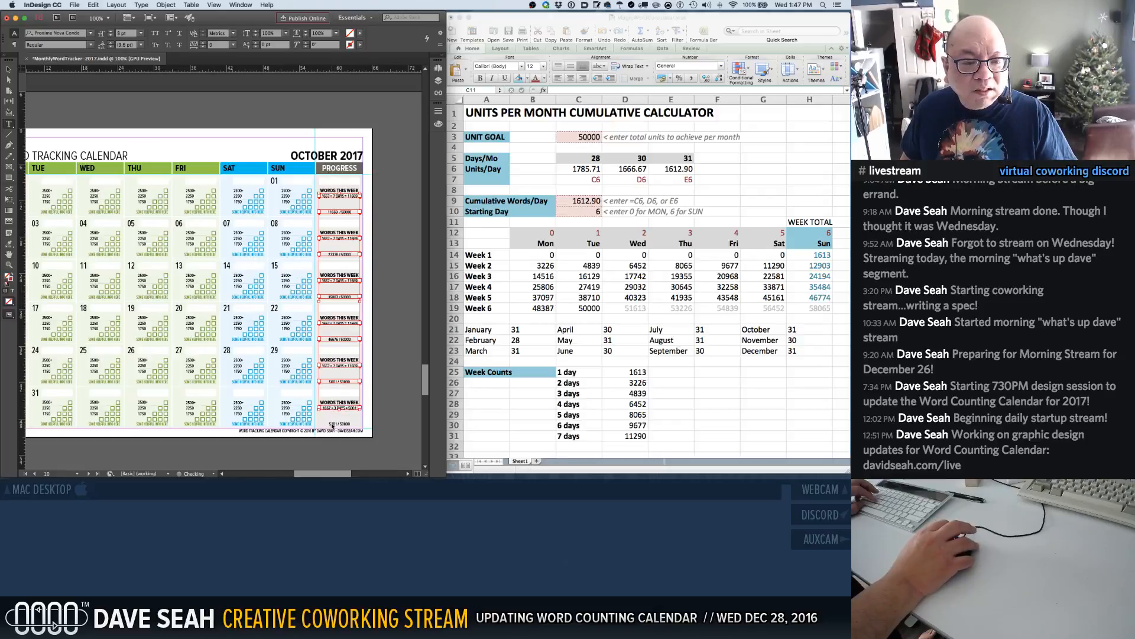
pyautogui.keyDown('shift'); pyautogui.keyDown('super'); pyautogui.click(332, 425); pyautogui.keyUp('super'); pyautogui.keyUp('shift')
# In October's first-week calculation, set the words per day to 1613 and the weekly total to 11290, and copy the line
pyautogui.click(328, 196)
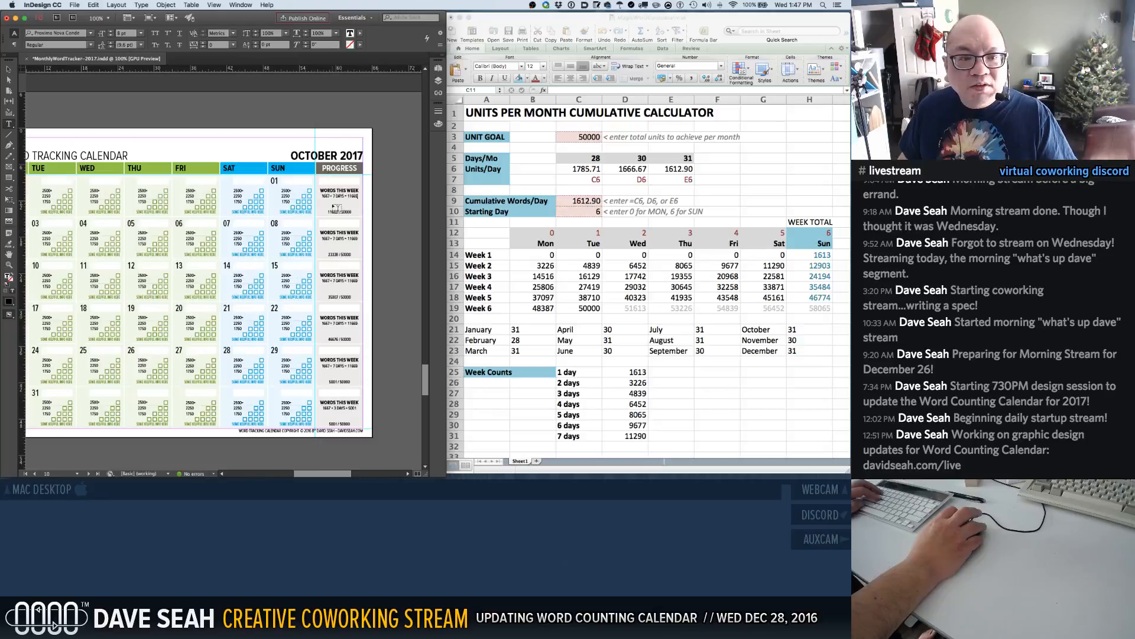
pyautogui.write('1613')
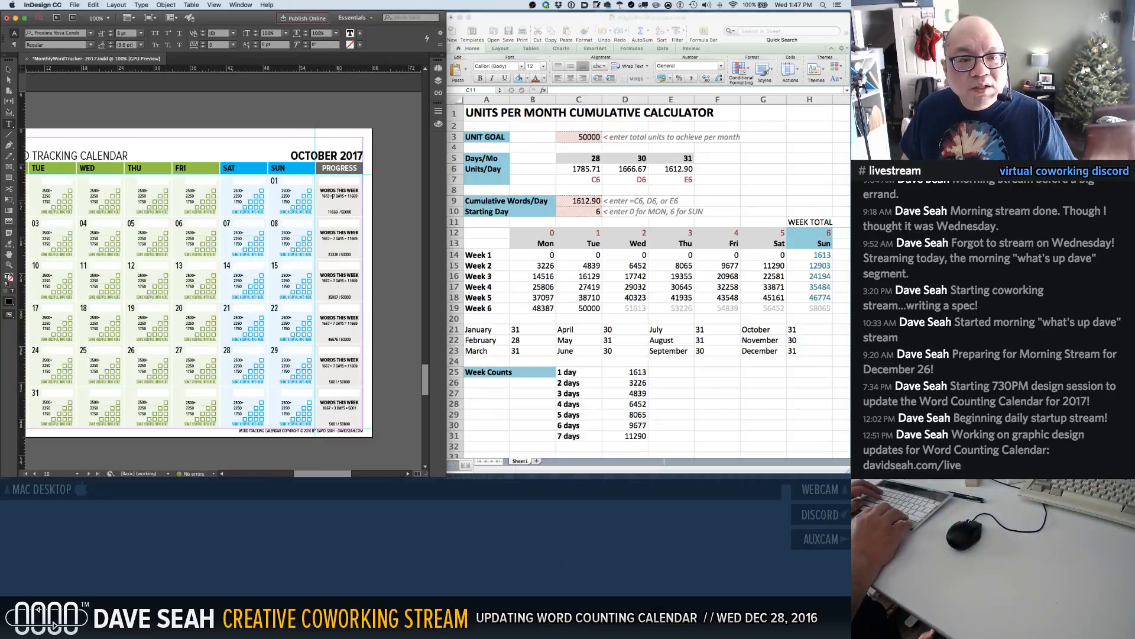
pyautogui.press('Right')
pyautogui.press('Right')
pyautogui.press('Right')
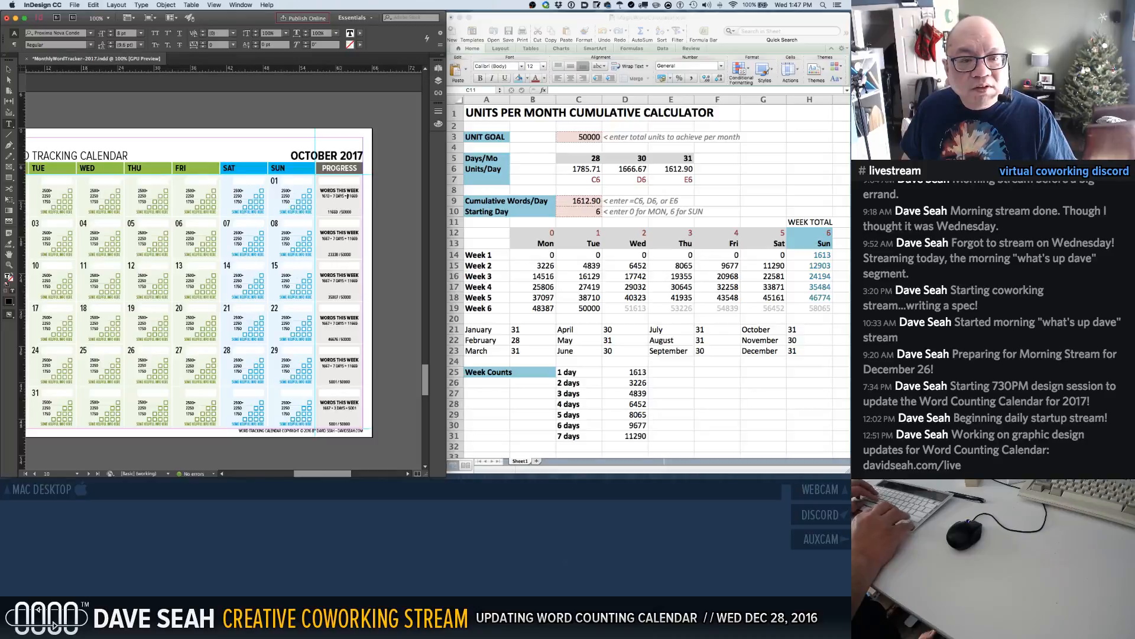
pyautogui.hotkey('shift', 'Right')
pyautogui.hotkey('shift', 'Right')
pyautogui.hotkey('shift', 'Right')
pyautogui.hotkey('shift', 'Right')
pyautogui.hotkey('shift', 'Right')
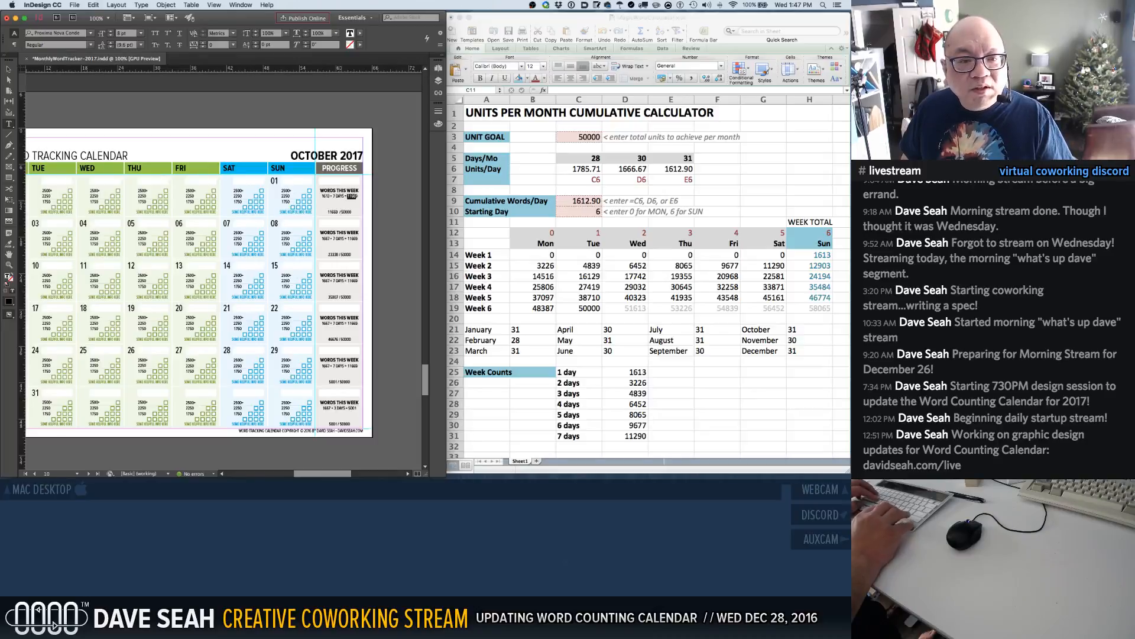
pyautogui.write('11290')
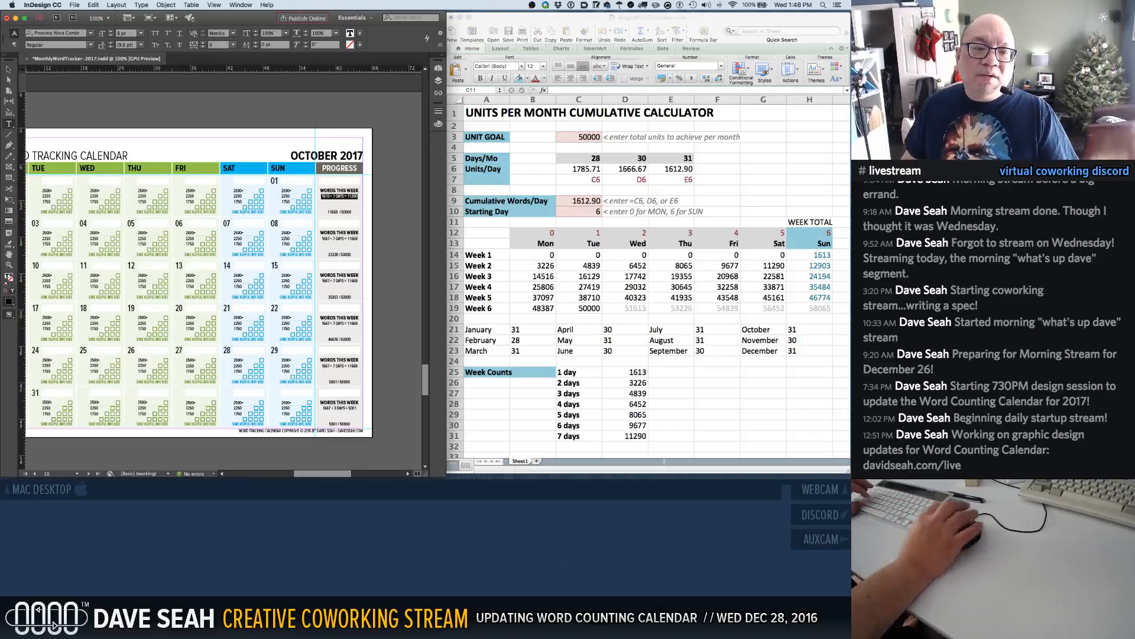
# Change October's first-week calculation to 1 day with a weekly total of 1613
pyautogui.click(335, 193)
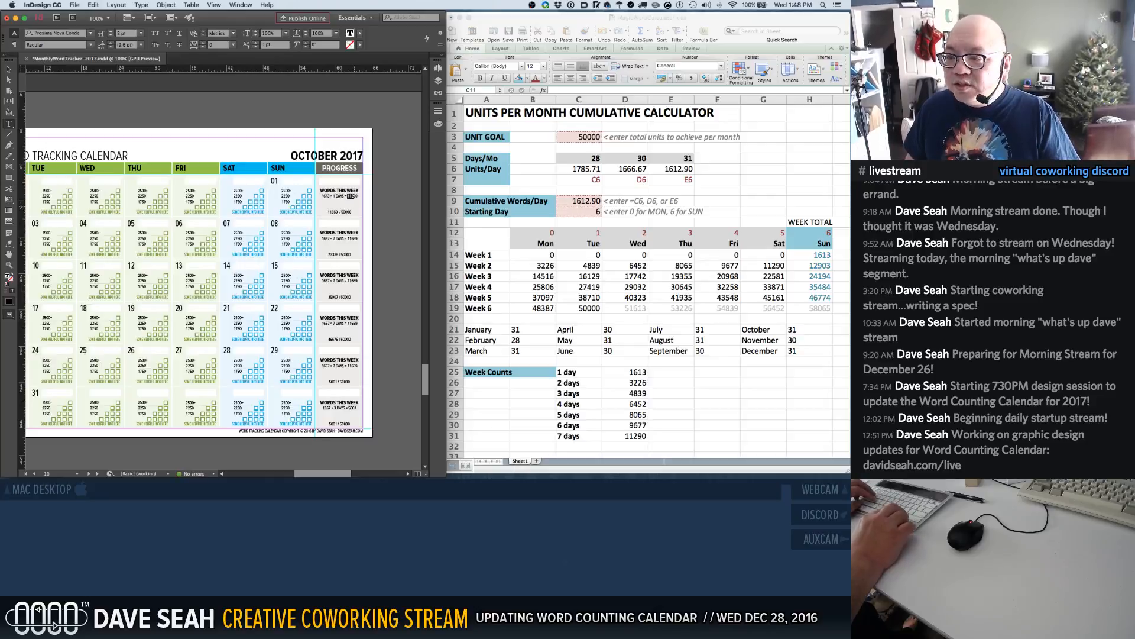
pyautogui.hotkey('shift', 'Right')
pyautogui.hotkey('shift', 'Right')
pyautogui.press('BackSpace')
pyautogui.write('161')
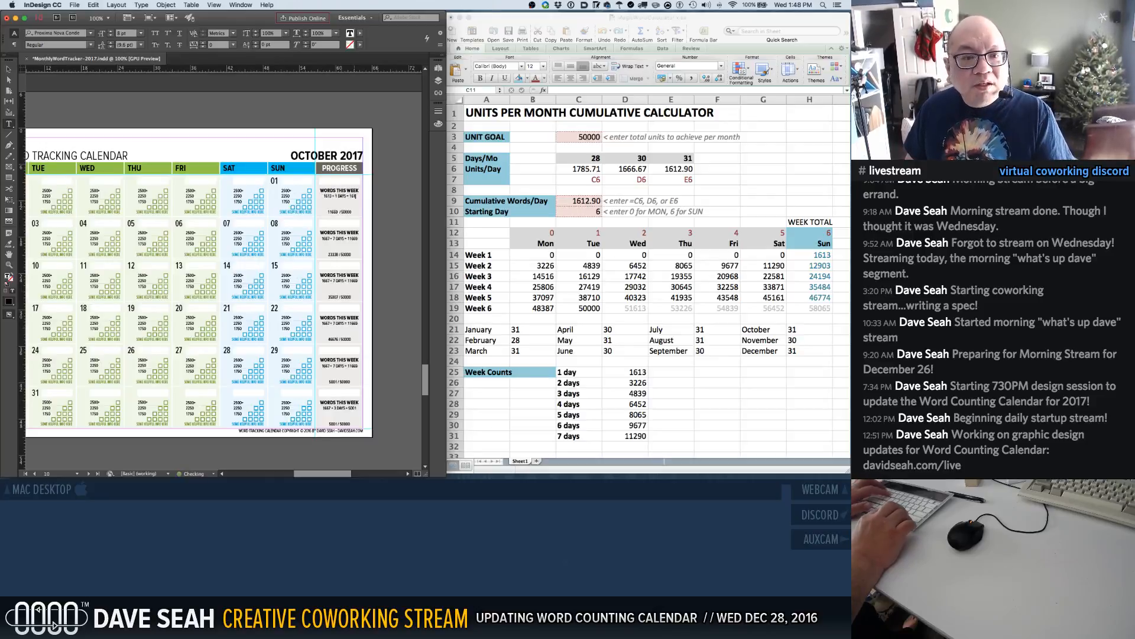
pyautogui.write('3')
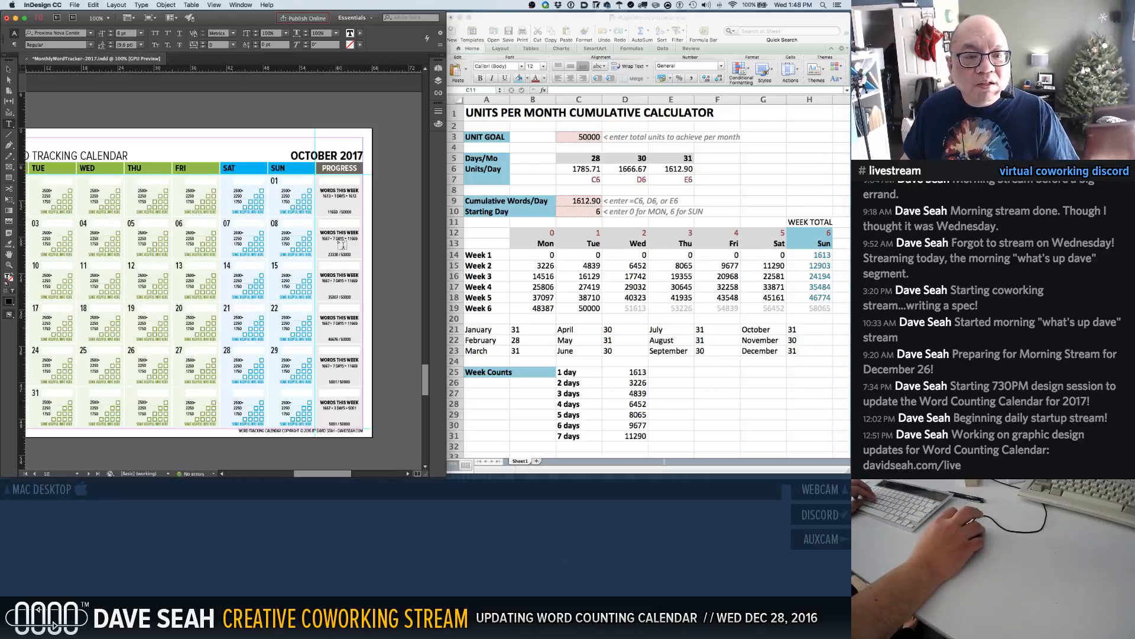
# Select the whole calculation line for October's second week
pyautogui.tripleClick(338, 238)
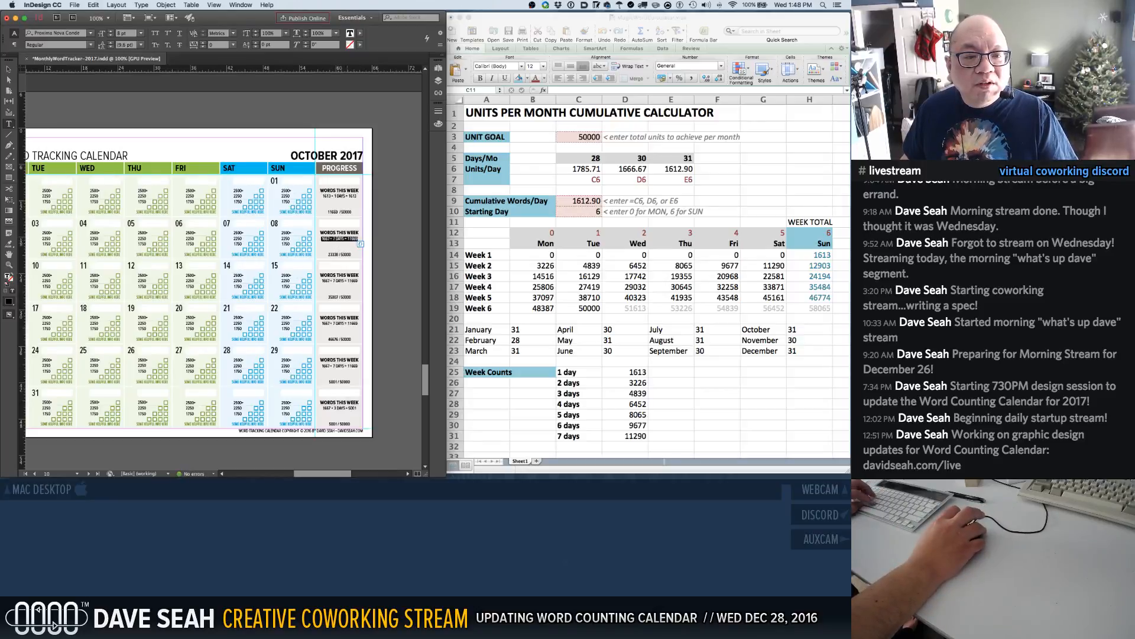
# Replace the words-this-week line with "1613 × 7 DAYS = 11290" in the second through sixth weeks of October 2017's Progress column
pyautogui.write('1613 × 7 DAYS = 11290')
pyautogui.tripleClick(339, 281)
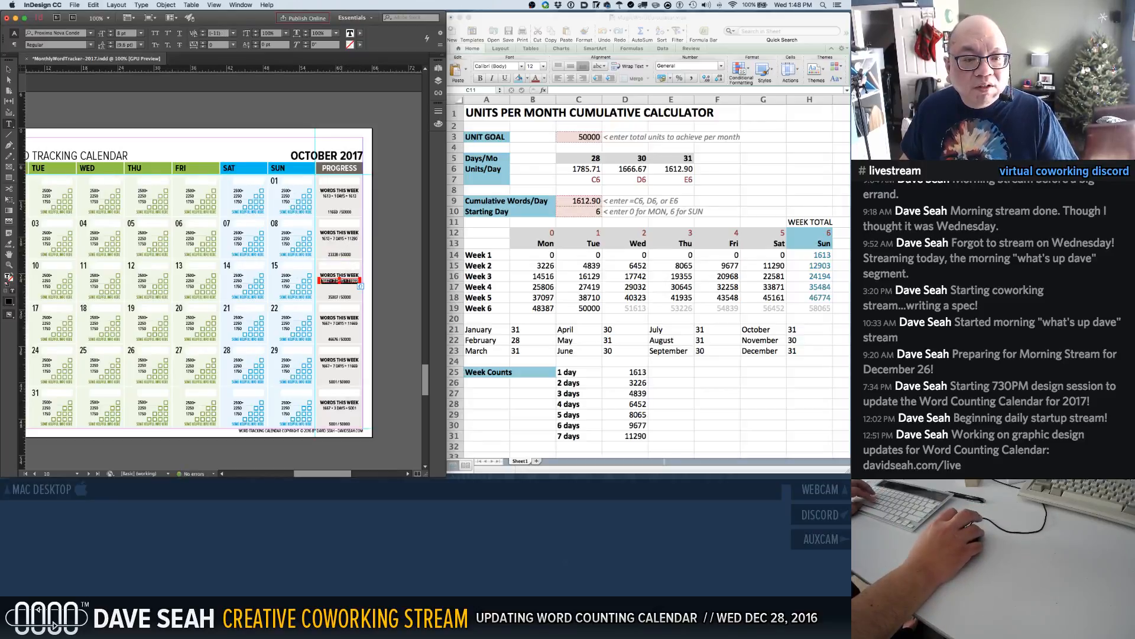
pyautogui.write('1613 × 7 DAYS = 11290')
pyautogui.tripleClick(339, 323)
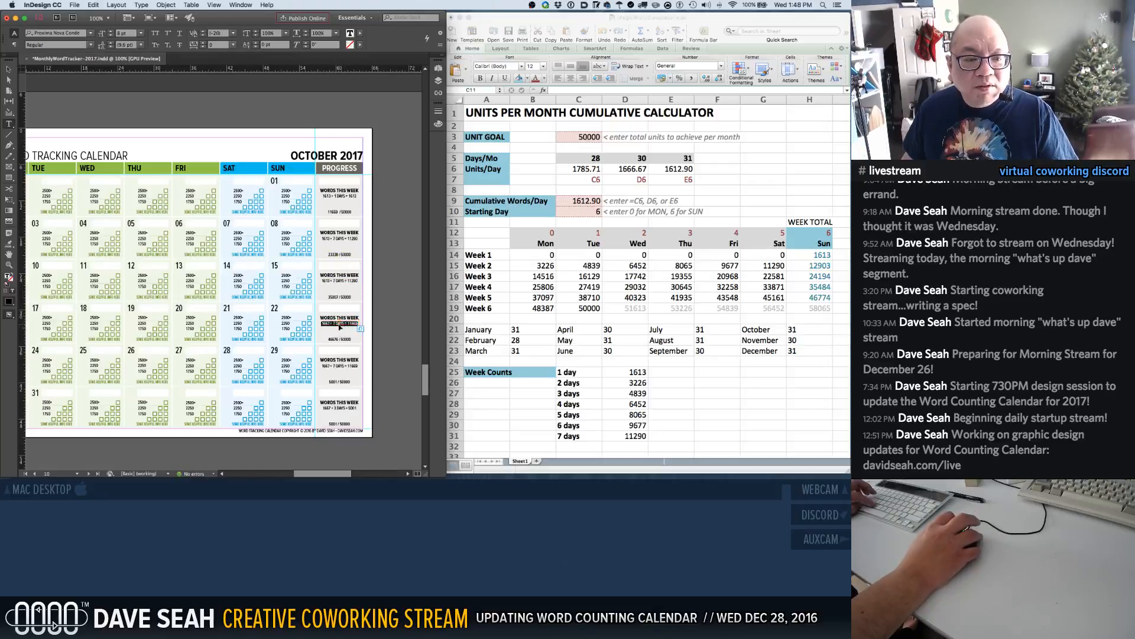
pyautogui.write('1613 × 7 DAYS = 11290')
pyautogui.tripleClick(339, 365)
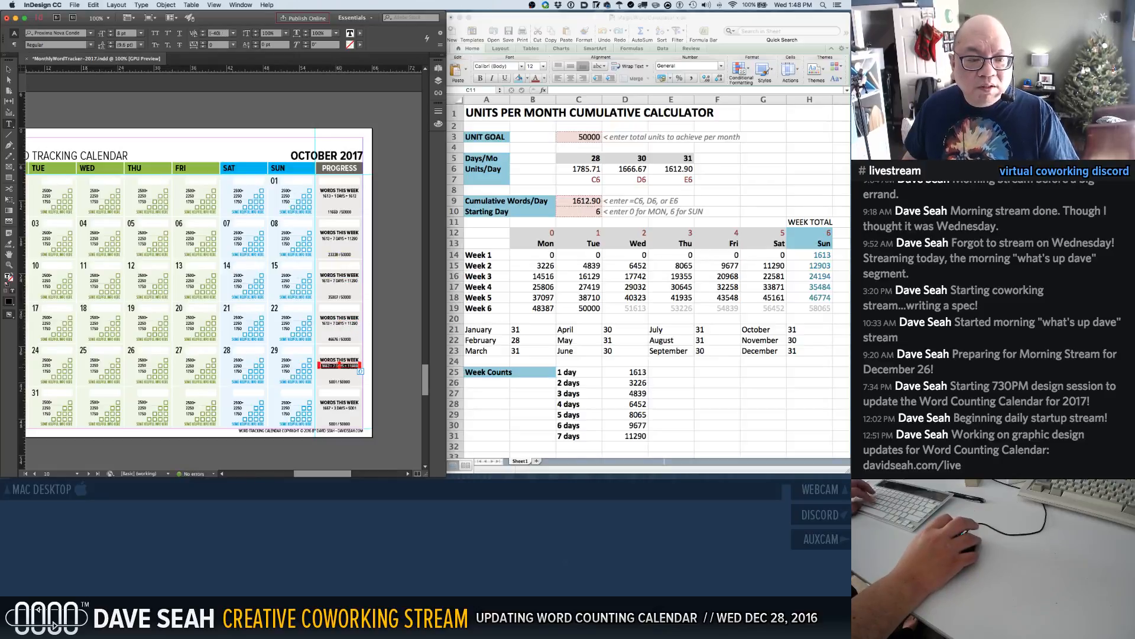
pyautogui.write('1613 × 7 DAYS = 11290')
pyautogui.click(351, 415)
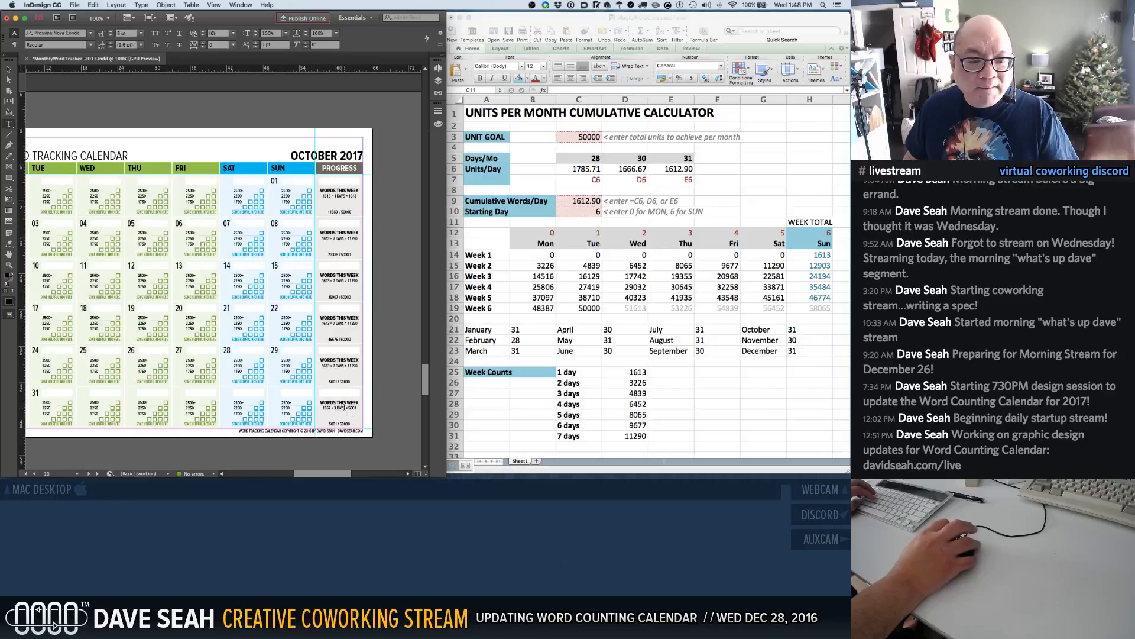
pyautogui.tripleClick(340, 408)
pyautogui.write('1613 × 7 DAYS = 11290')
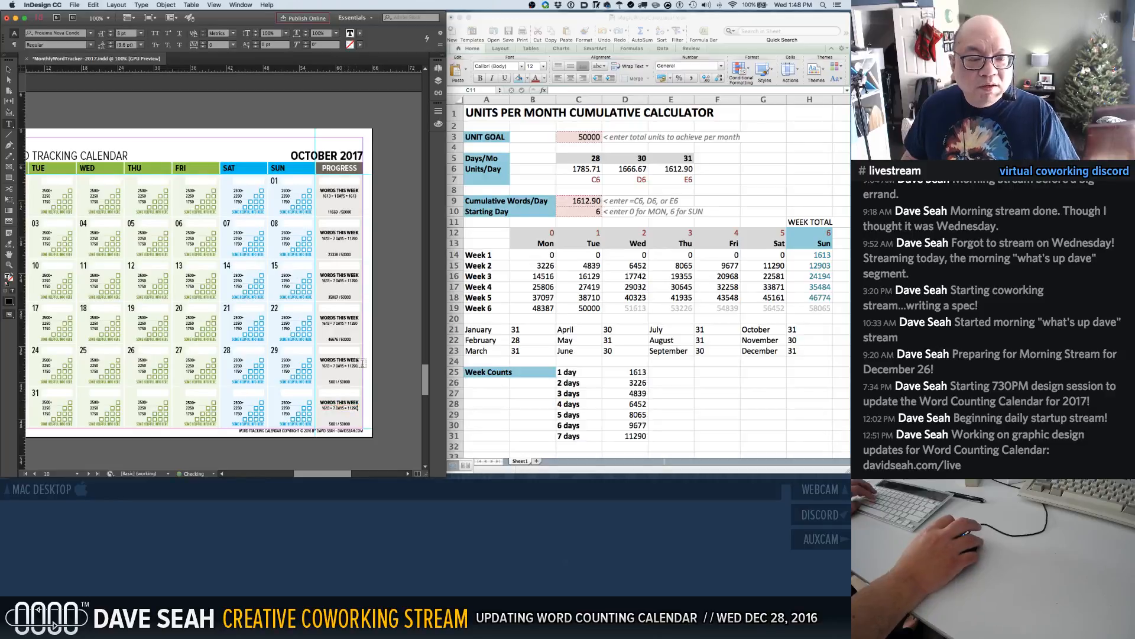
# Edit the words-this-week line of October's last week to read 2 DAYS = 3226
pyautogui.click(348, 408)
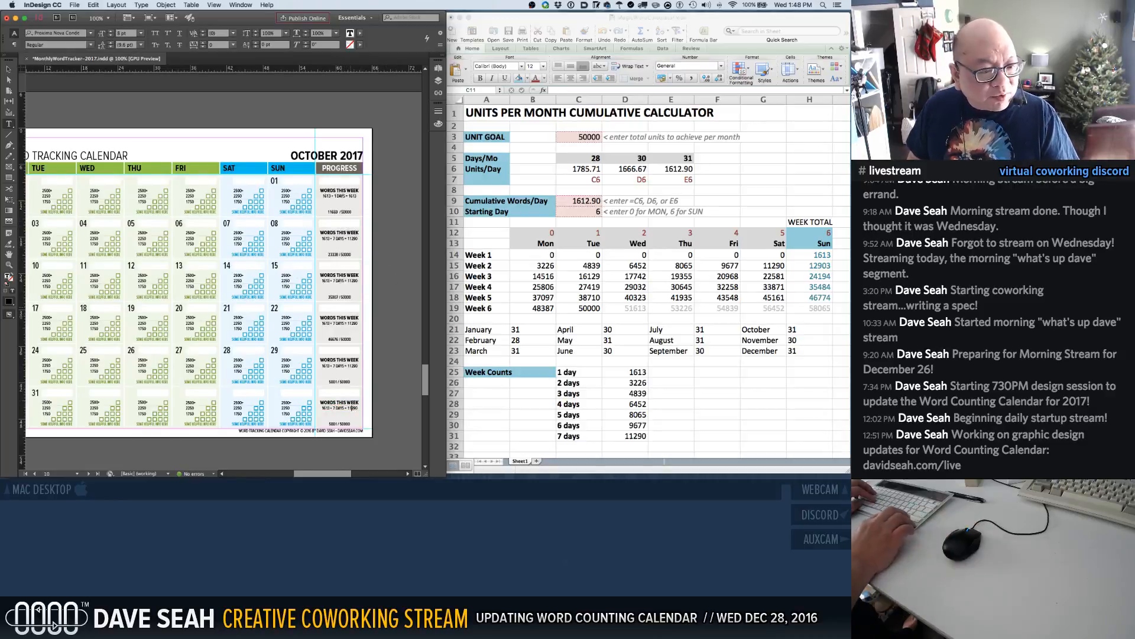
pyautogui.hotkey('alt', 'Left')
pyautogui.hotkey('alt', 'Left')
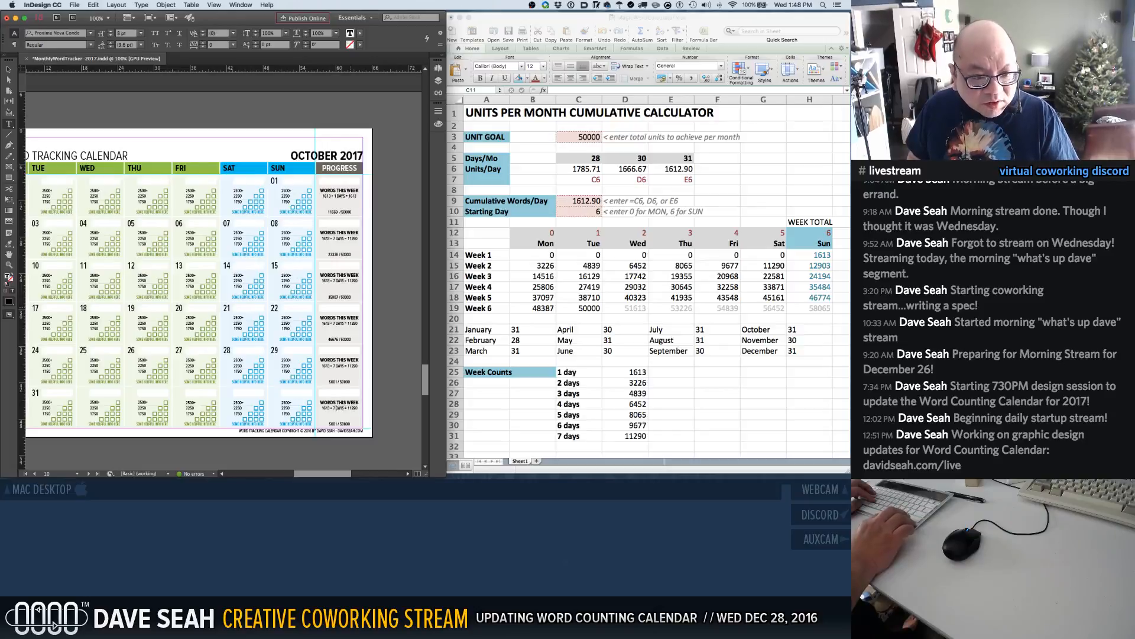
pyautogui.hotkey('shift', 'Left')
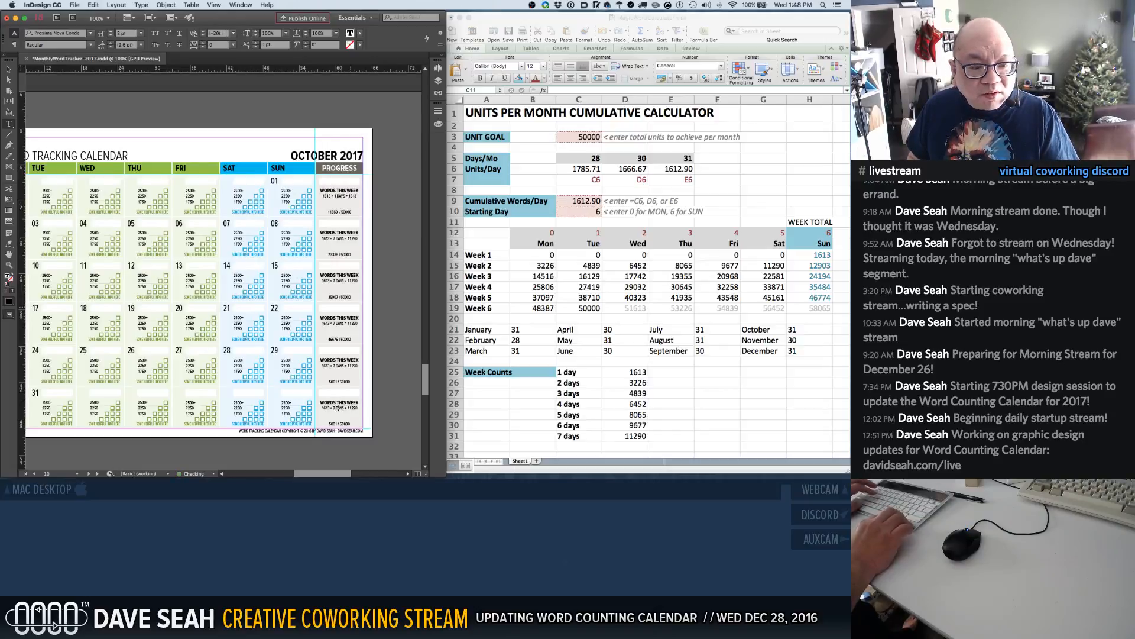
pyautogui.press('Right')
pyautogui.press('Right')
pyautogui.press('Right')
pyautogui.press('Right')
pyautogui.press('Right')
pyautogui.hotkey('shift', 'Right')
pyautogui.hotkey('shift', 'Right')
pyautogui.hotkey('shift', 'Right')
pyautogui.hotkey('shift', 'Right')
pyautogui.hotkey('shift', 'Right')
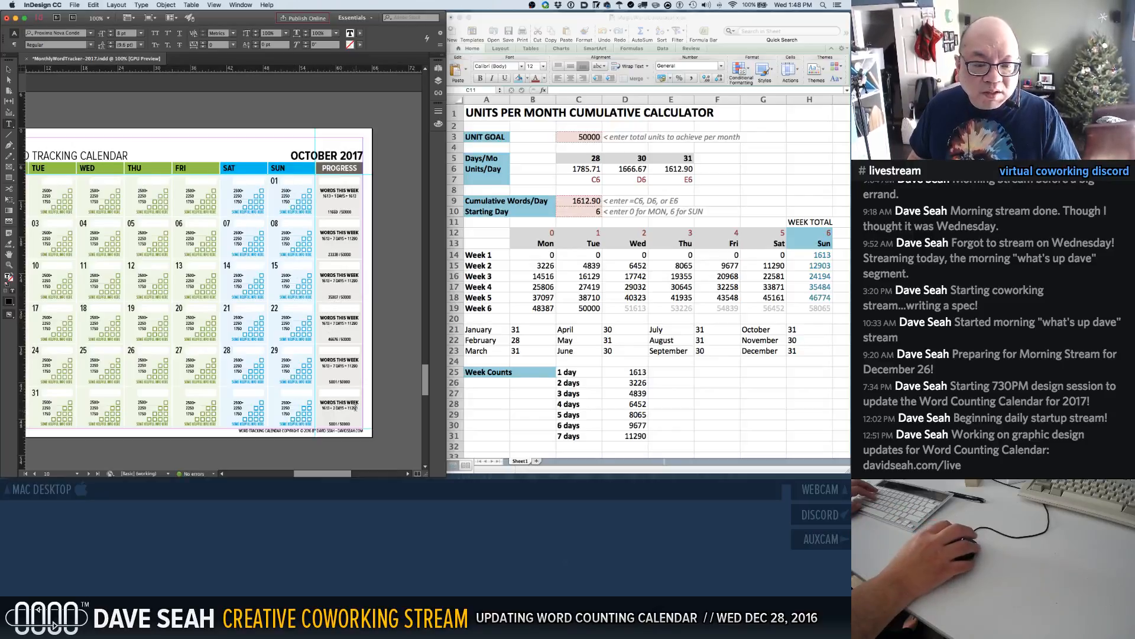
pyautogui.write('322')
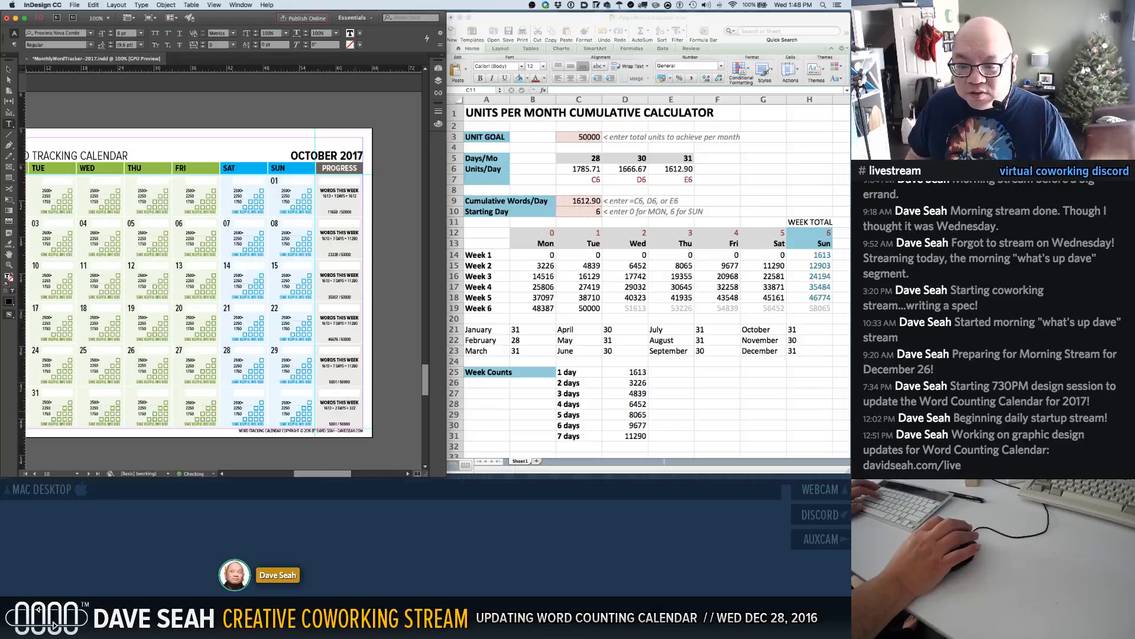
pyautogui.write('6')
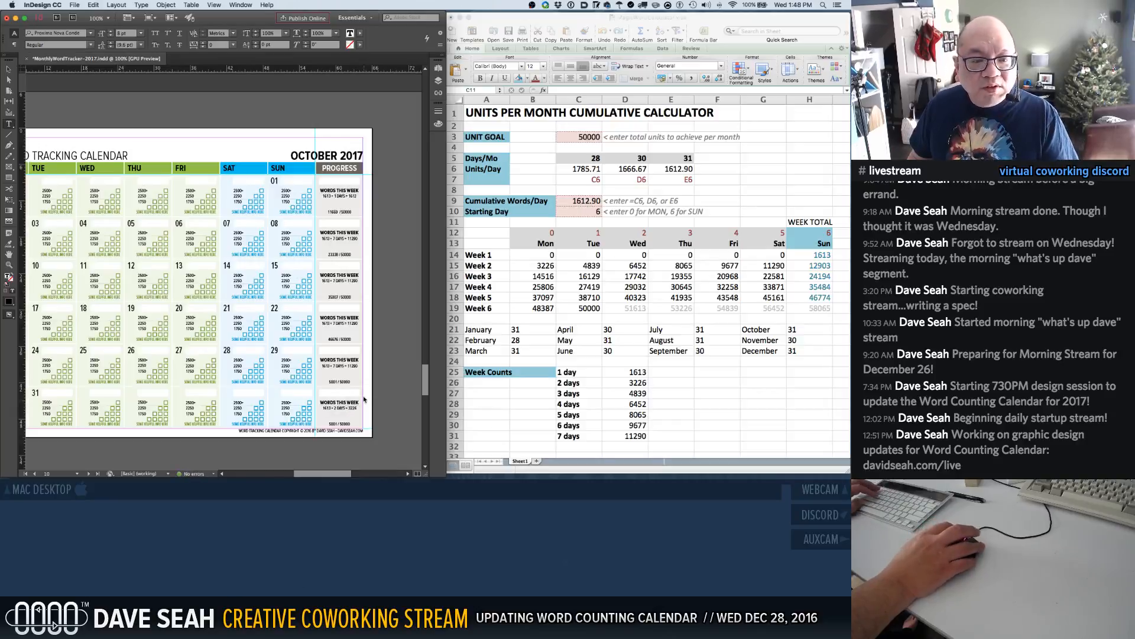
pyautogui.click(385, 386)
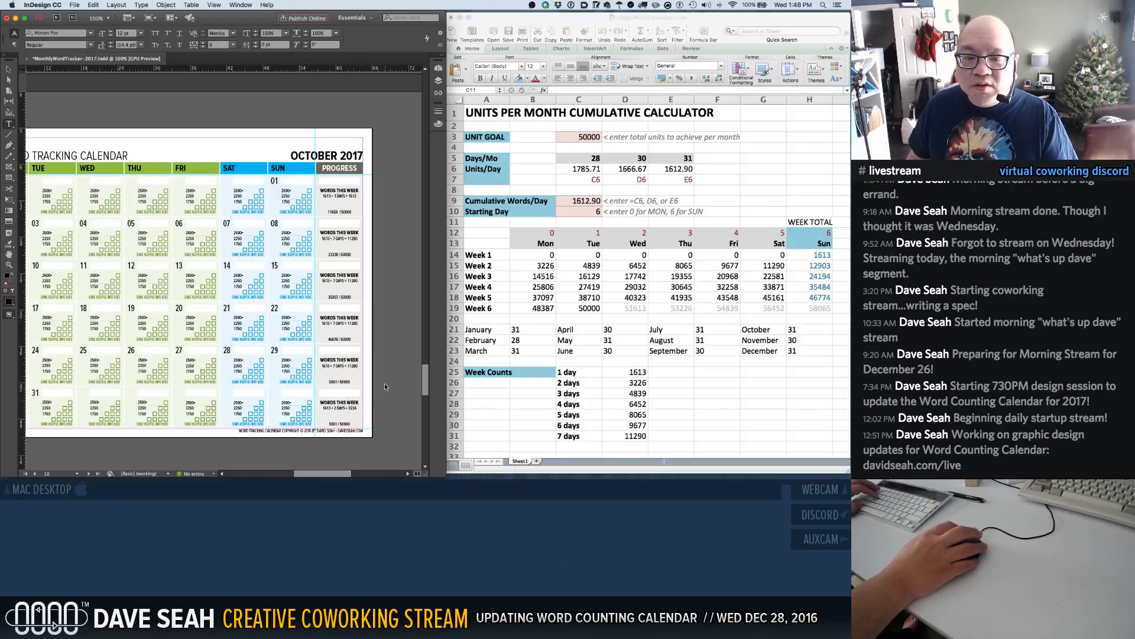
# Set the cumulative totals of October's first three weeks to 1613, 12903 and 24194 in the Progress column
pyautogui.click(345, 195)
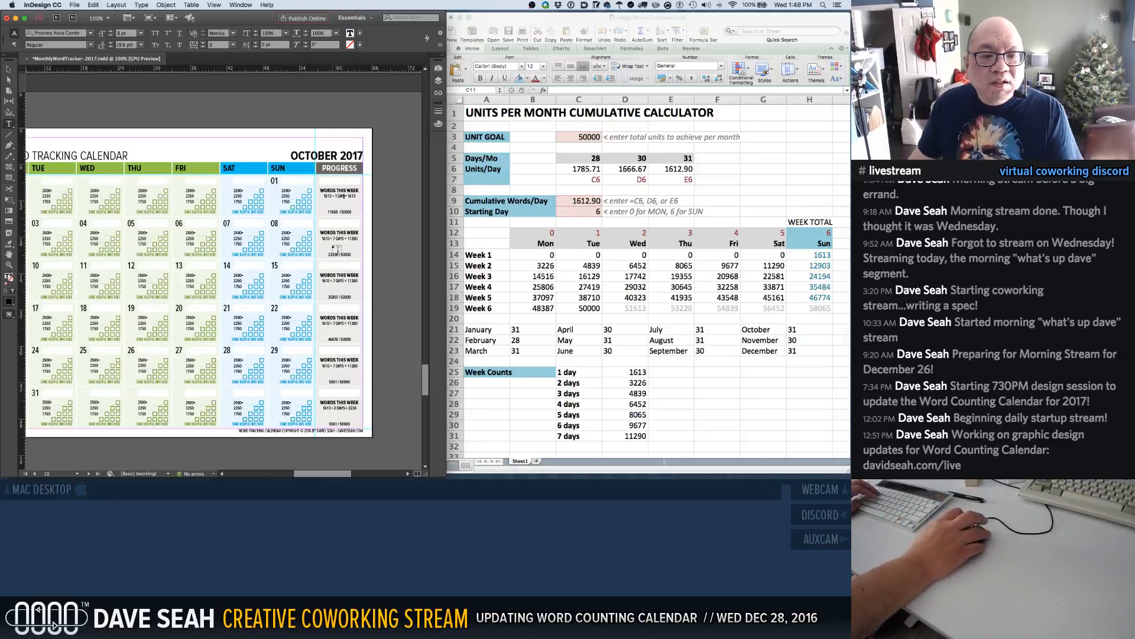
pyautogui.doubleClick(332, 211)
pyautogui.write('161')
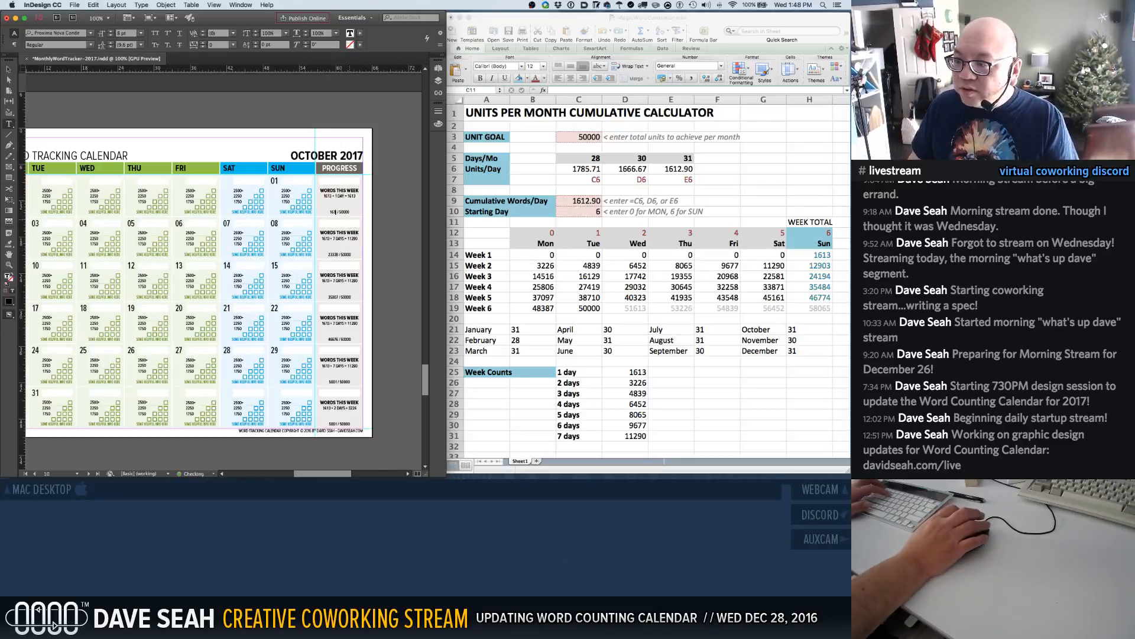
pyautogui.write('3')
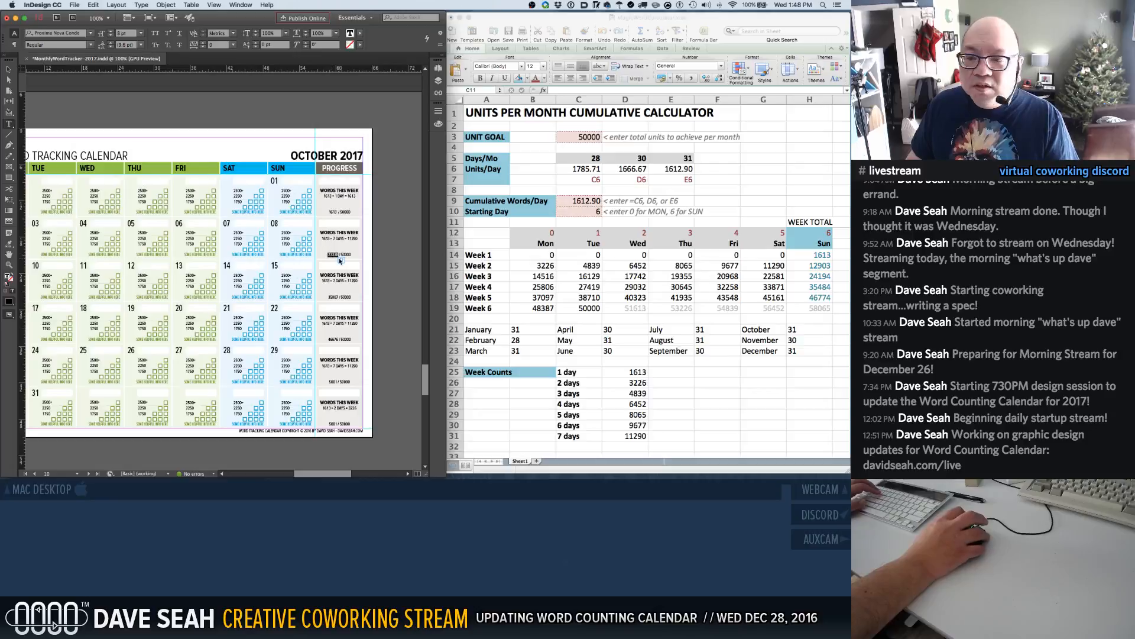
pyautogui.write('12903')
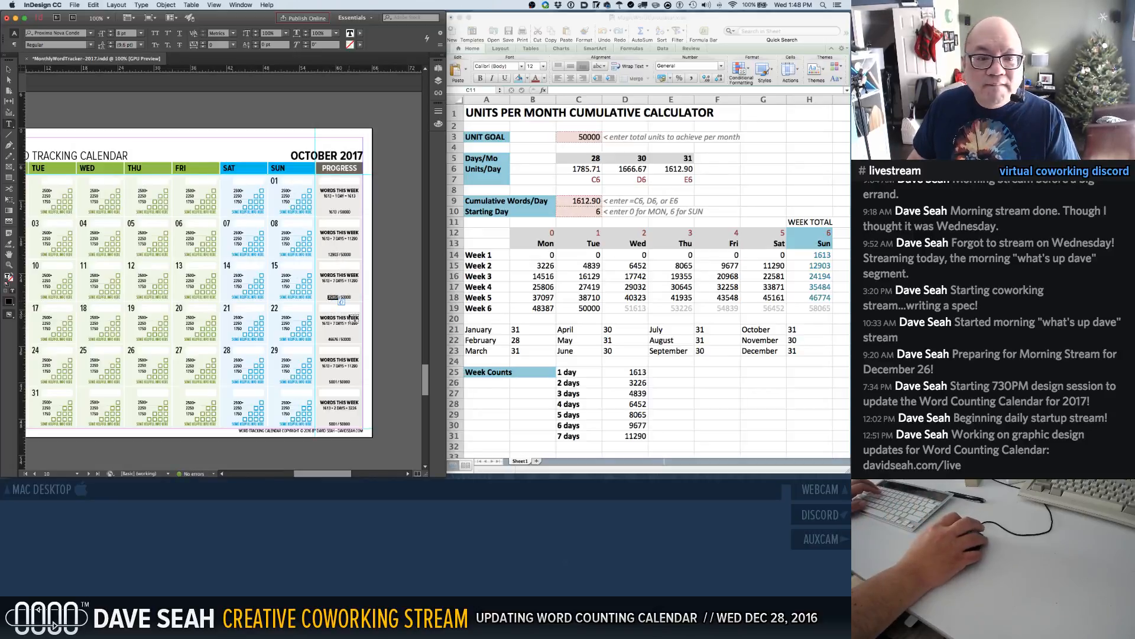
pyautogui.write('194 ')
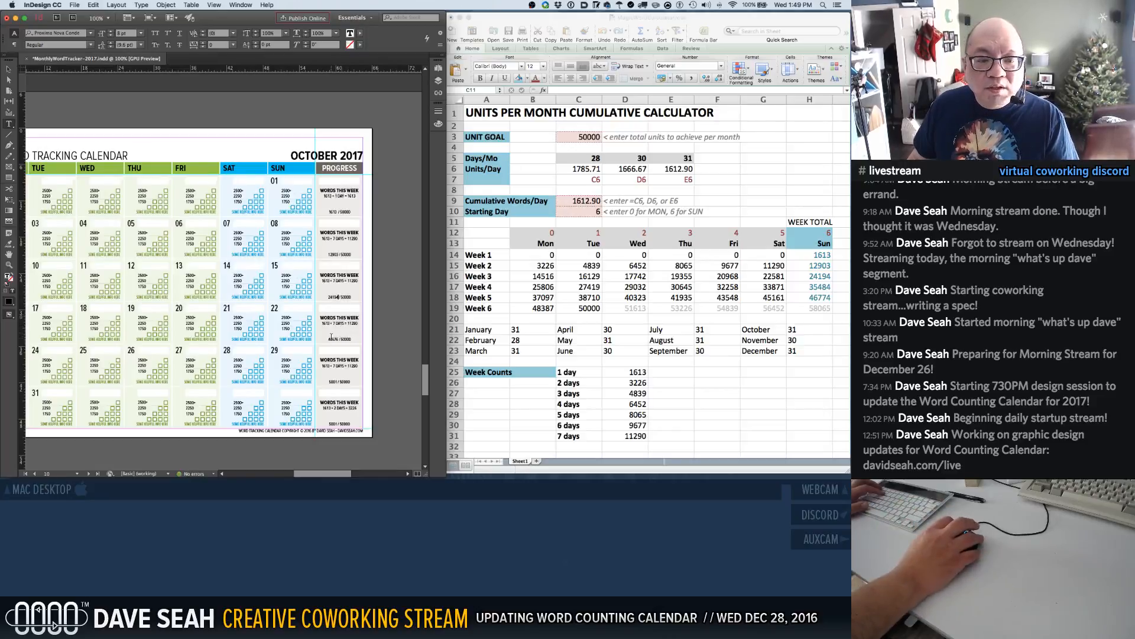
# Set the cumulative totals of October's last three weeks to 35484, 46774 and 50000, and save the document
pyautogui.write('3')
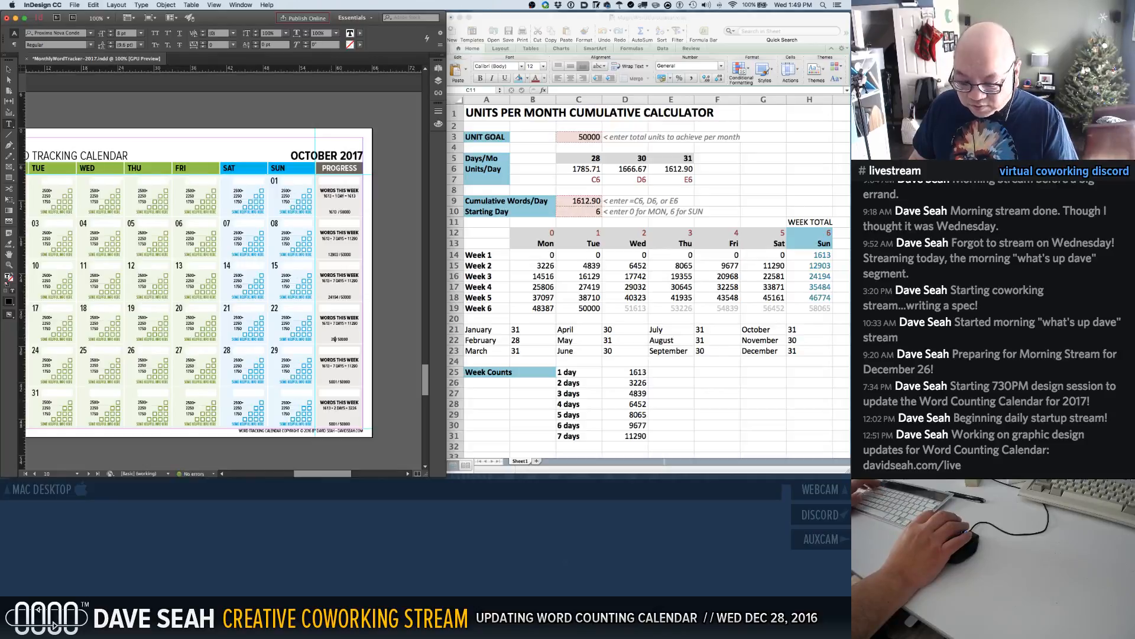
pyautogui.write('5484')
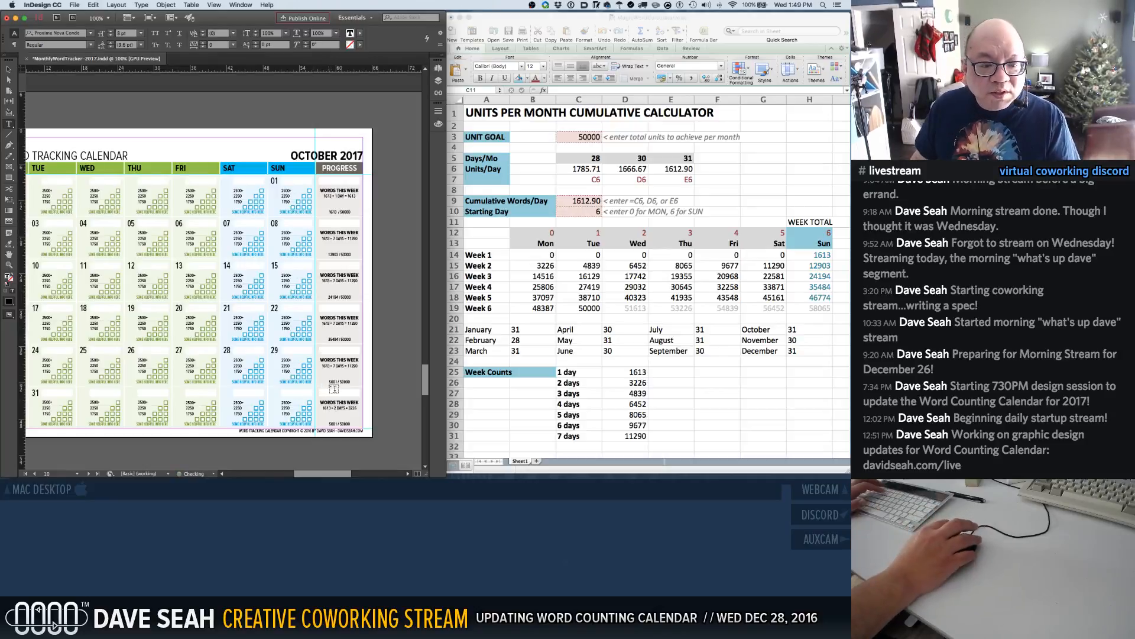
pyautogui.doubleClick(332, 382)
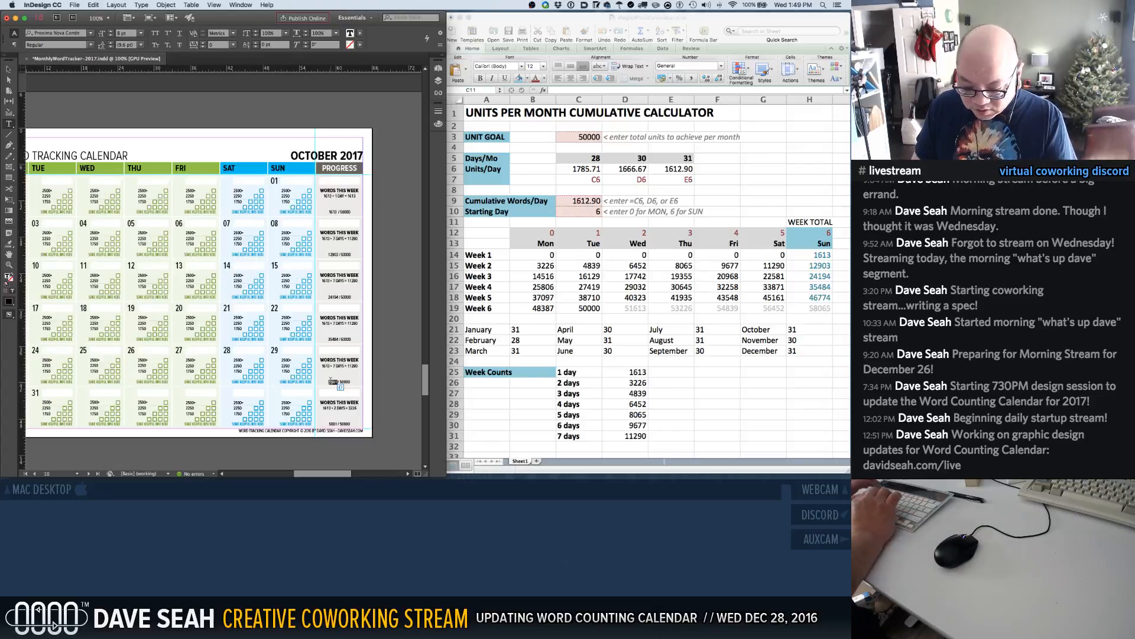
pyautogui.write('46774')
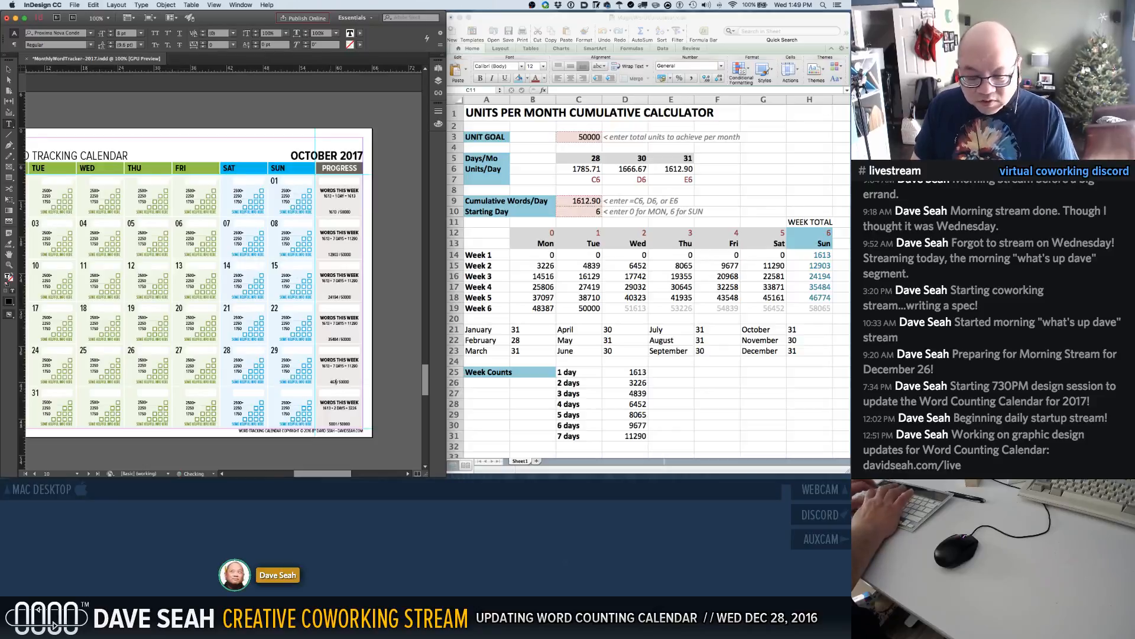
pyautogui.doubleClick(333, 423)
pyautogui.write('5')
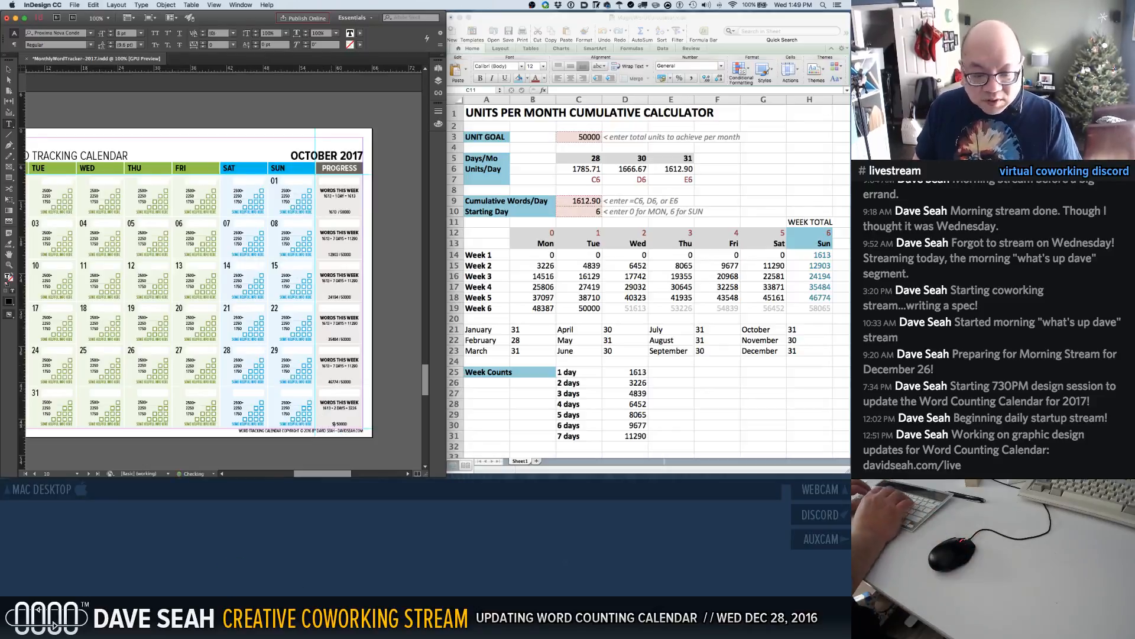
pyautogui.write('0000')
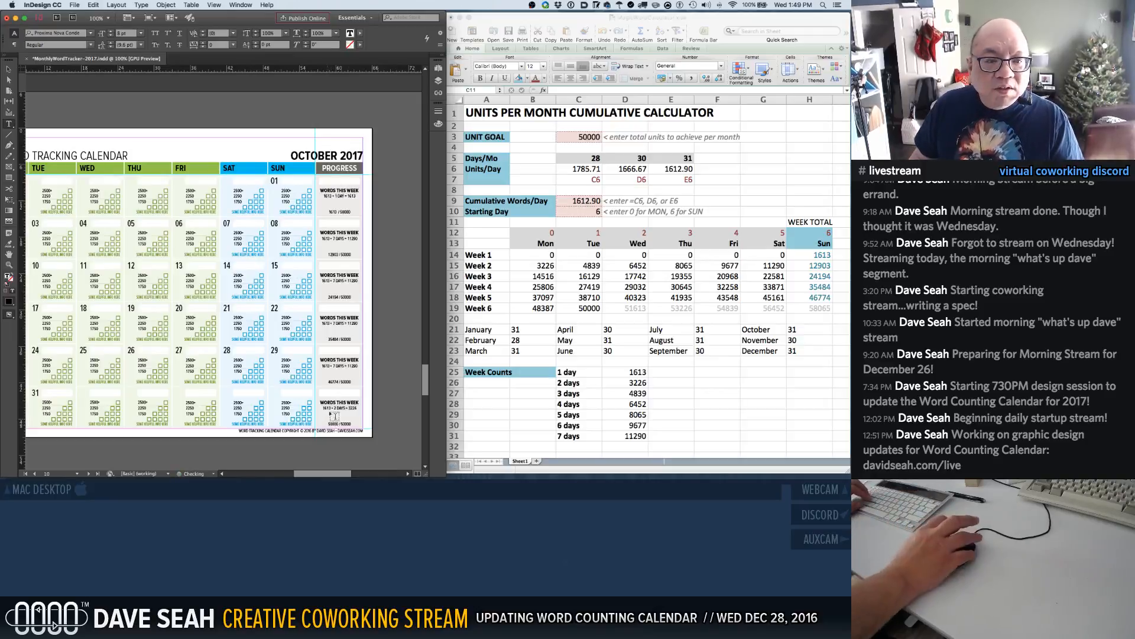
pyautogui.click(391, 406)
pyautogui.press('super+s')
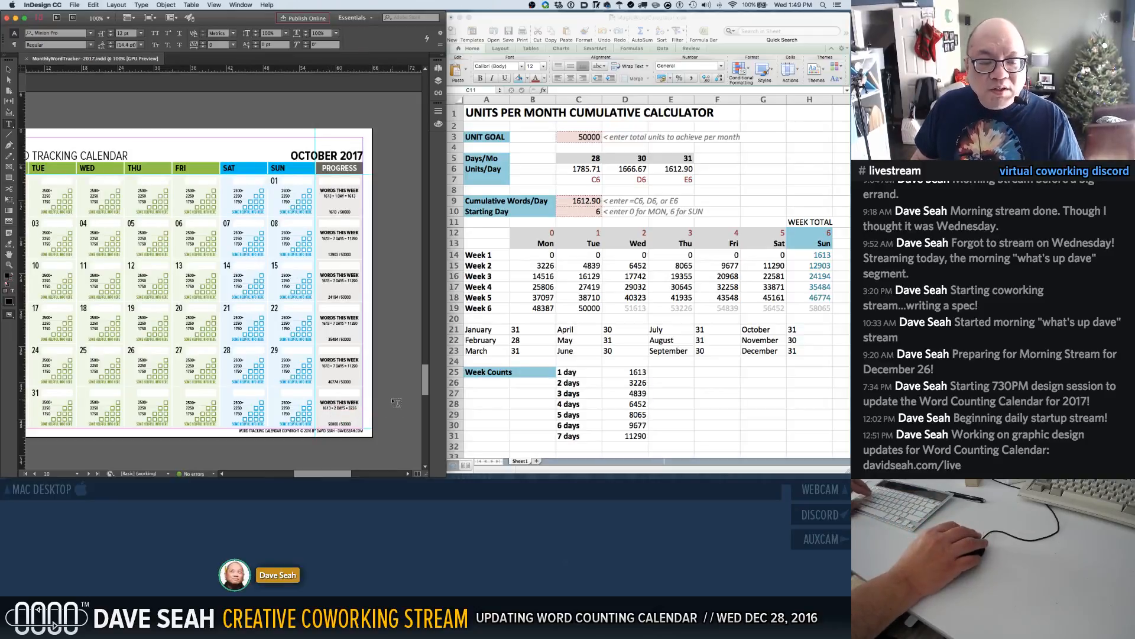
# Switch to the Excel calculator and set Cumulative Words/Day to =D6 and Starting Day to 2 for November 2017
pyautogui.scroll(-5, 393, 404)
pyautogui.scroll(-5, 395, 402)
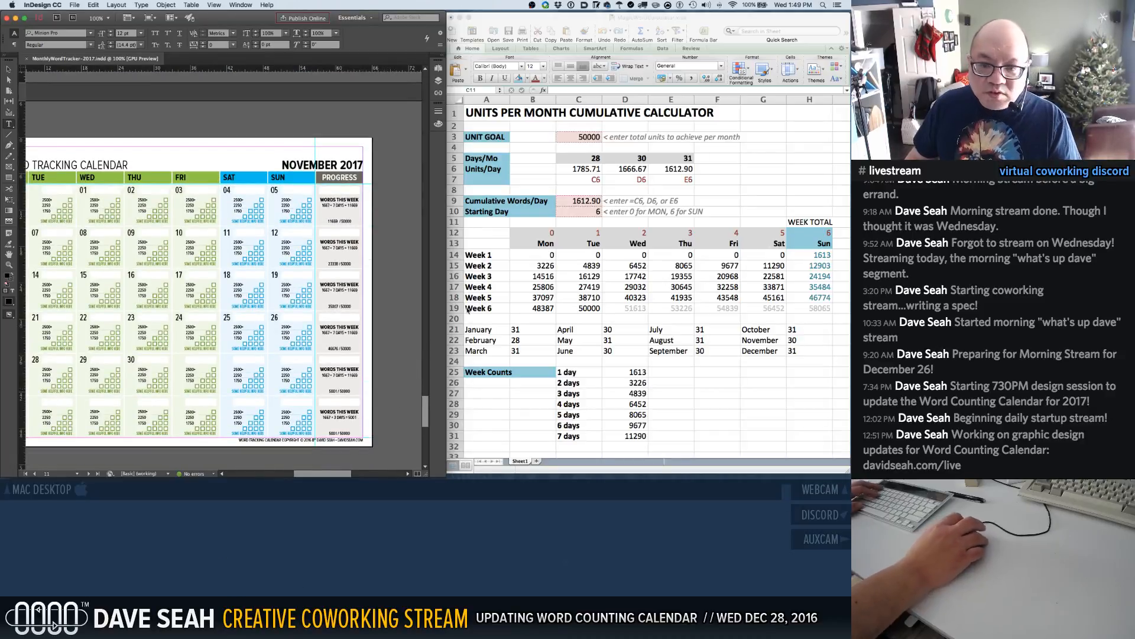
pyautogui.click(585, 202)
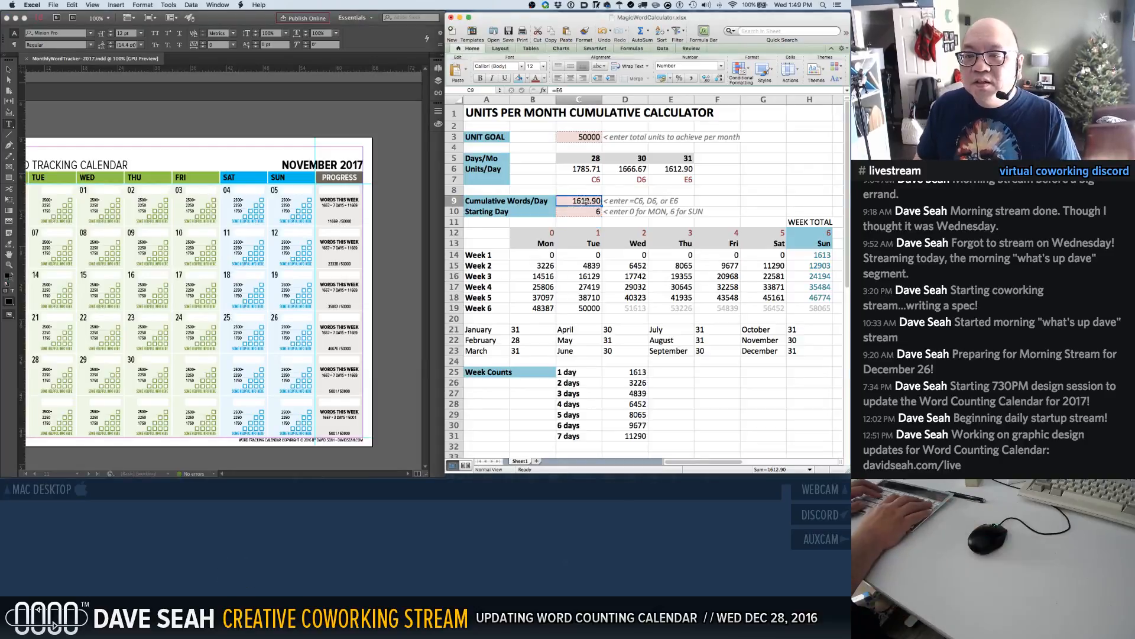
pyautogui.write('=D6')
pyautogui.press('Escape')
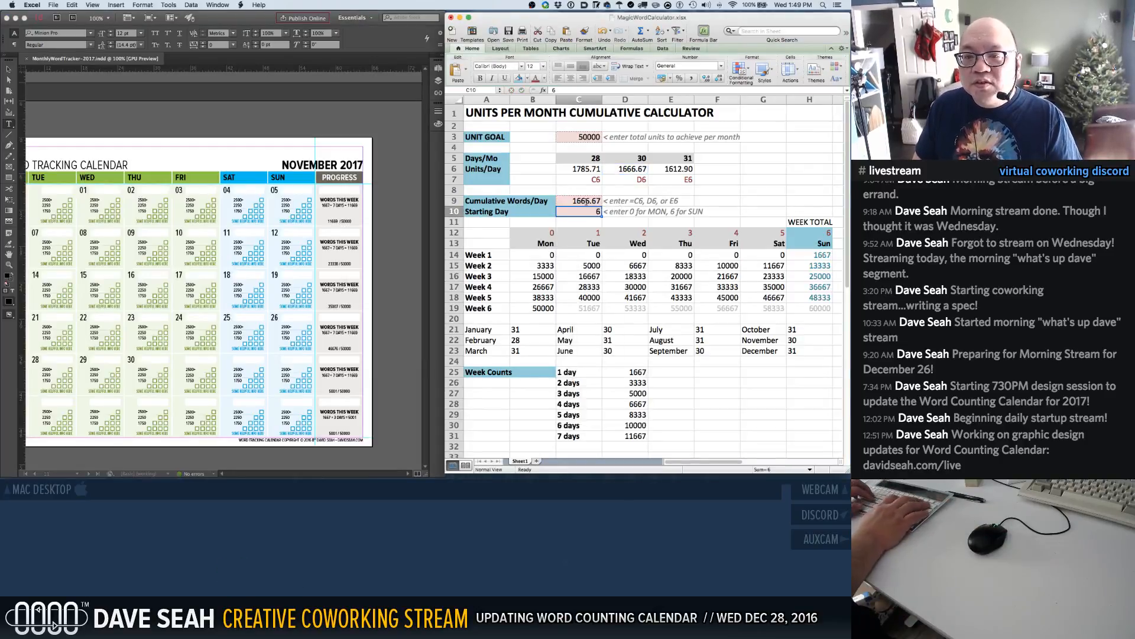
pyautogui.write('2')
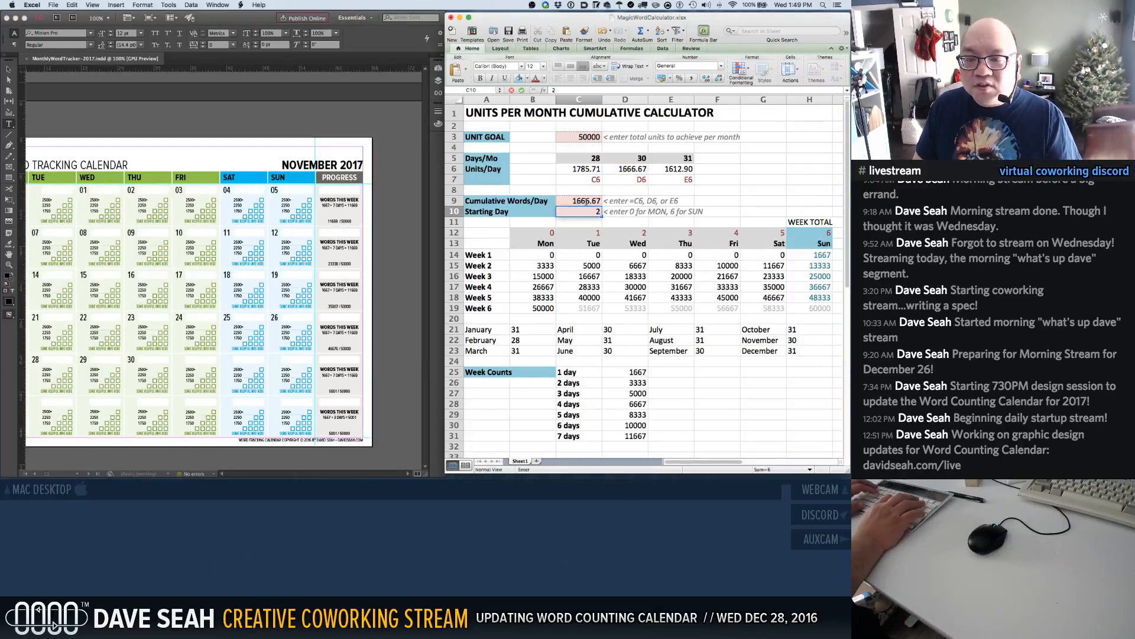
pyautogui.press('Return')
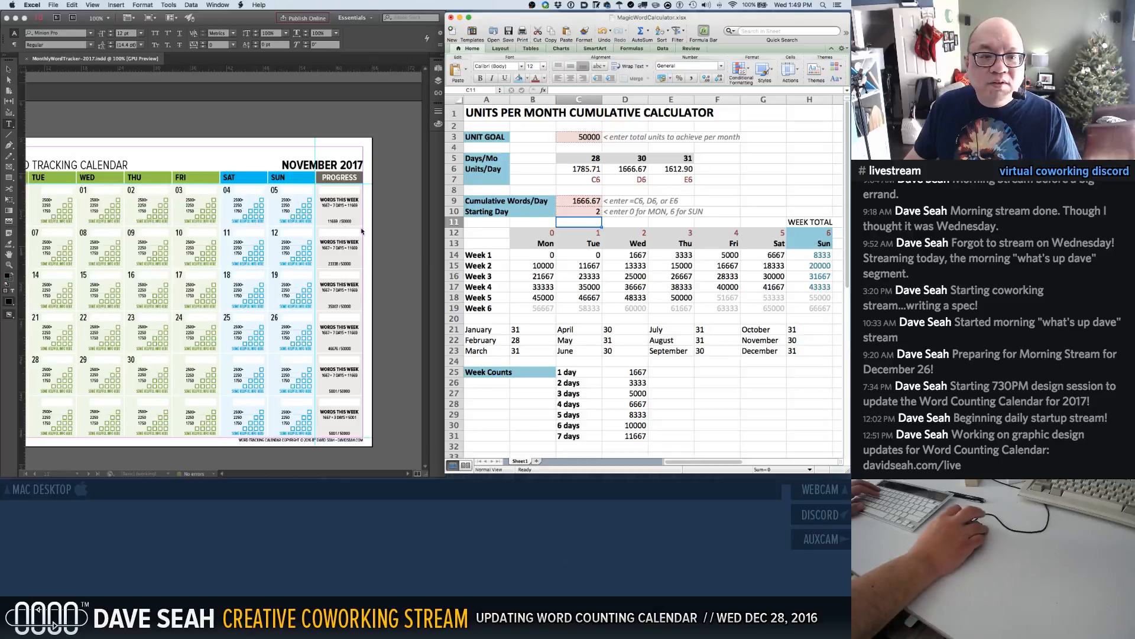
# Switch to the InDesign calendar and override the master text frames for weekly words and cumulative totals in November's first three weeks
pyautogui.click(340, 223)
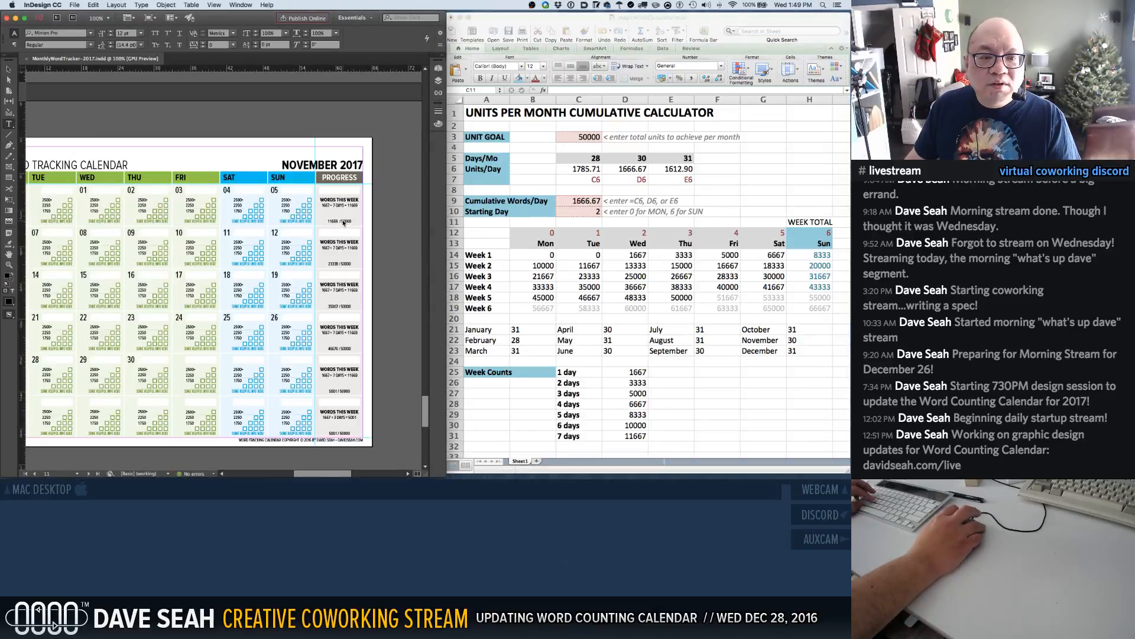
pyautogui.keyDown('super'); pyautogui.click(344, 223); pyautogui.keyUp('super')
pyautogui.keyDown('shift'); pyautogui.keyDown('super'); pyautogui.click(346, 207); pyautogui.keyUp('super'); pyautogui.keyUp('shift')
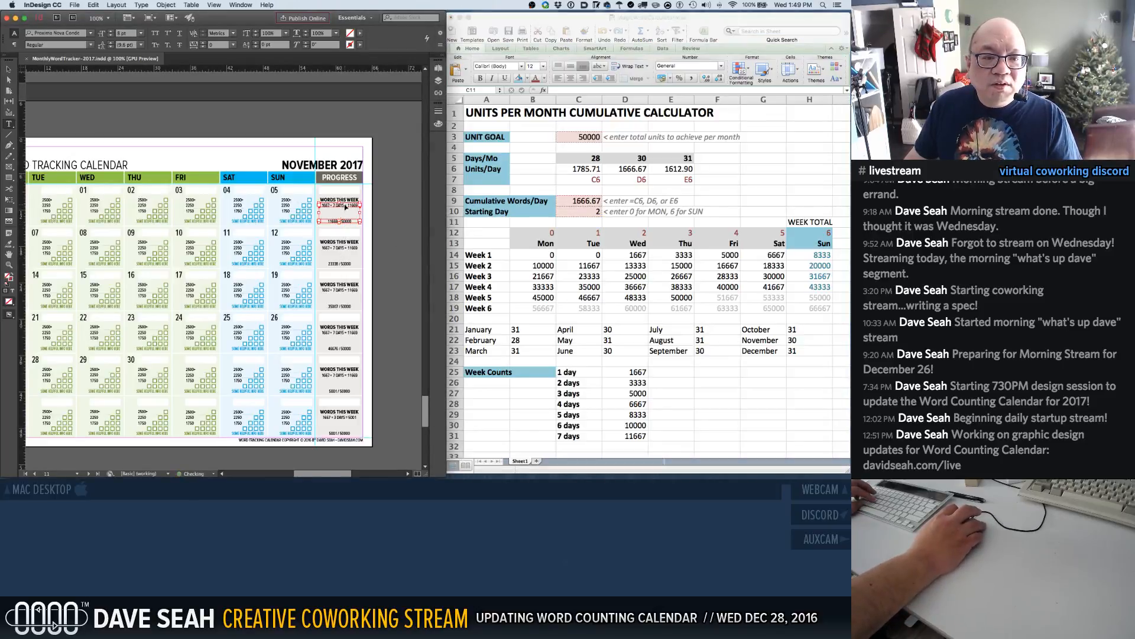
pyautogui.keyDown('shift'); pyautogui.keyDown('super'); pyautogui.click(343, 248); pyautogui.keyUp('super'); pyautogui.keyUp('shift')
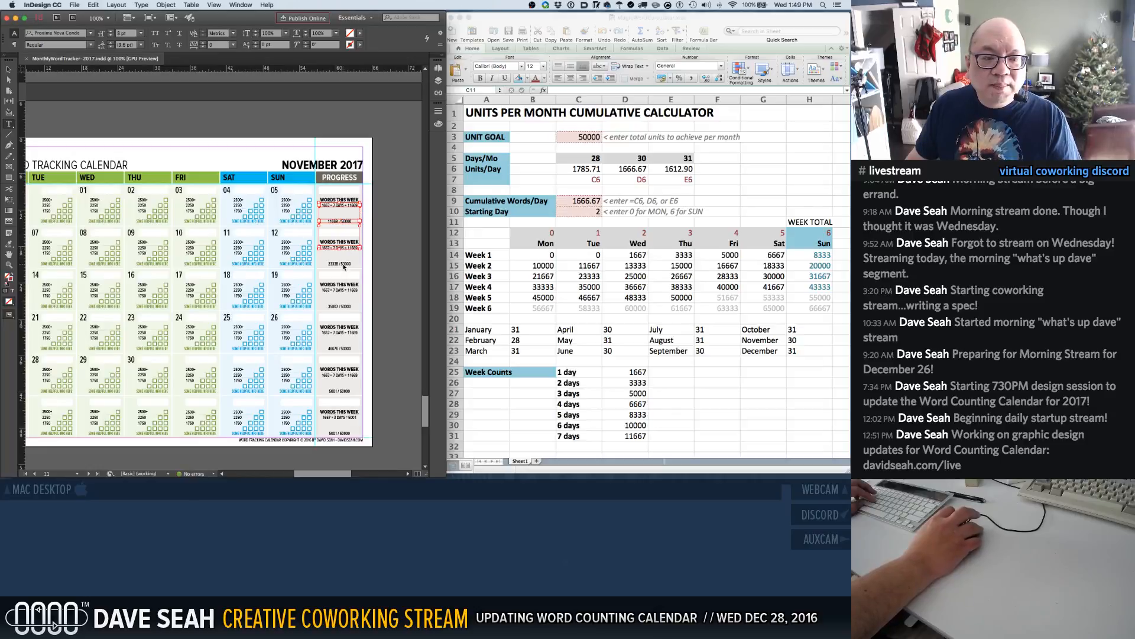
pyautogui.keyDown('shift'); pyautogui.keyDown('super'); pyautogui.click(343, 264); pyautogui.keyUp('super'); pyautogui.keyUp('shift')
pyautogui.keyDown('shift'); pyautogui.keyDown('super'); pyautogui.click(344, 291); pyautogui.keyUp('super'); pyautogui.keyUp('shift')
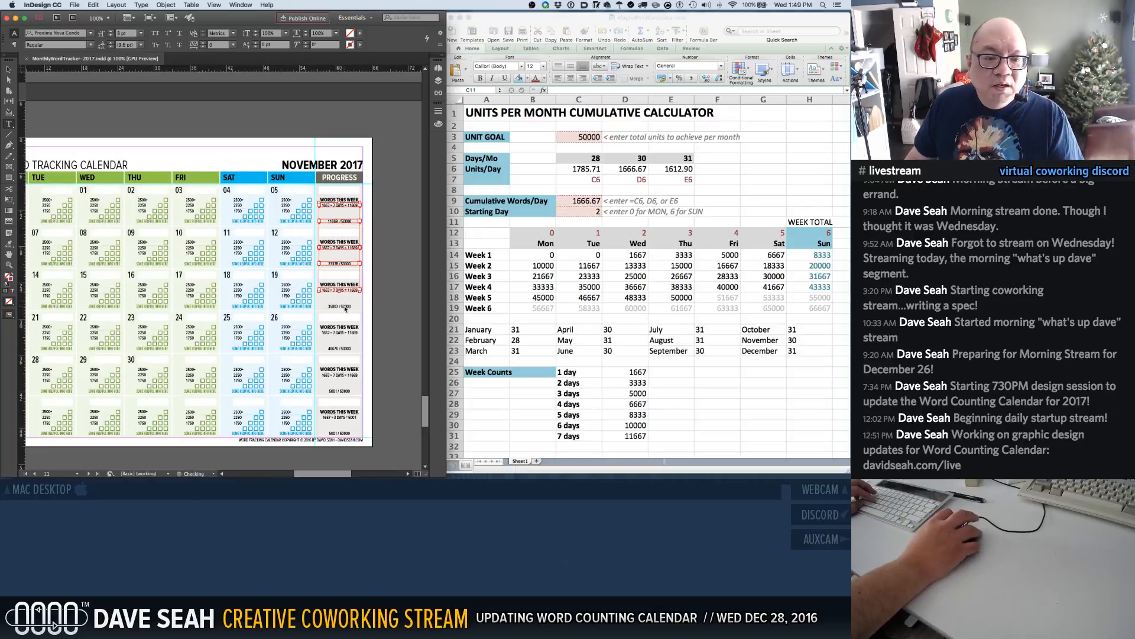
pyautogui.keyDown('shift'); pyautogui.keyDown('super'); pyautogui.click(346, 307); pyautogui.keyUp('super'); pyautogui.keyUp('shift')
# Override the master text frames in the Progress column for November's last three weeks and clear the selection
pyautogui.keyDown('shift'); pyautogui.keyDown('super'); pyautogui.click(342, 333); pyautogui.keyUp('super'); pyautogui.keyUp('shift')
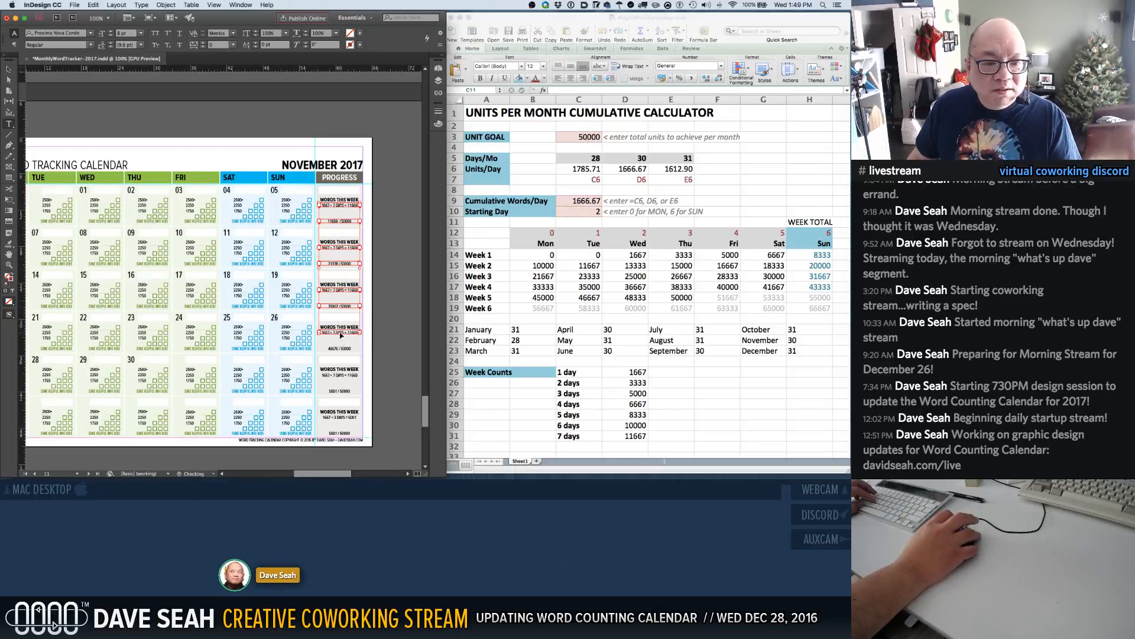
pyautogui.keyDown('shift'); pyautogui.keyDown('super'); pyautogui.click(342, 348); pyautogui.keyUp('super'); pyautogui.keyUp('shift')
pyautogui.keyDown('shift'); pyautogui.keyDown('super'); pyautogui.click(343, 376); pyautogui.keyUp('super'); pyautogui.keyUp('shift')
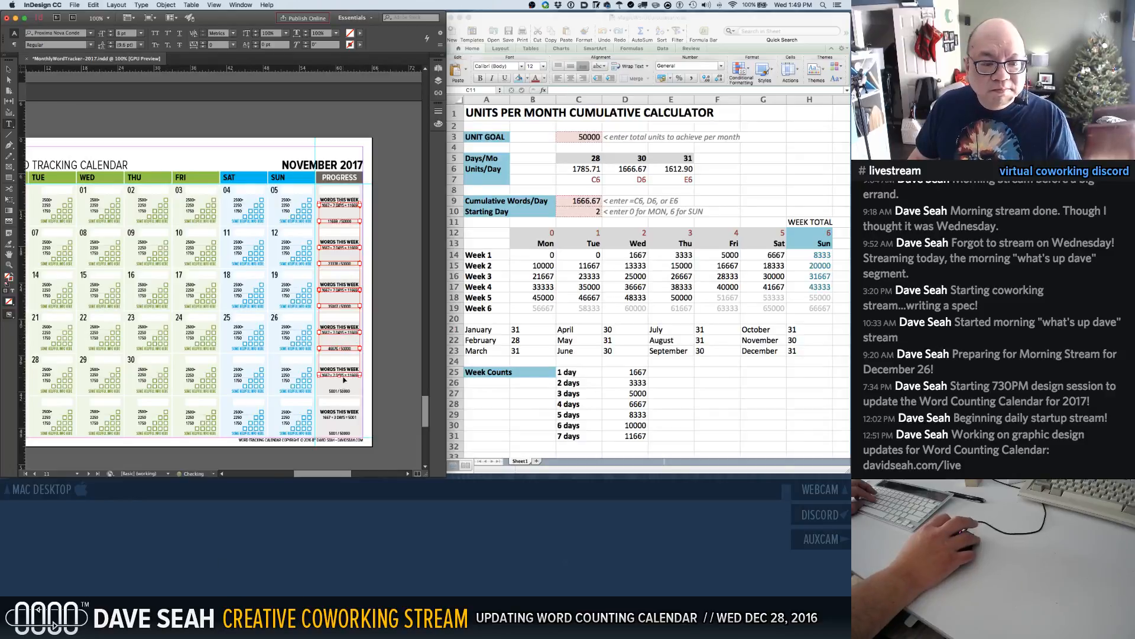
pyautogui.keyDown('shift'); pyautogui.keyDown('super'); pyautogui.click(342, 392); pyautogui.keyUp('super'); pyautogui.keyUp('shift')
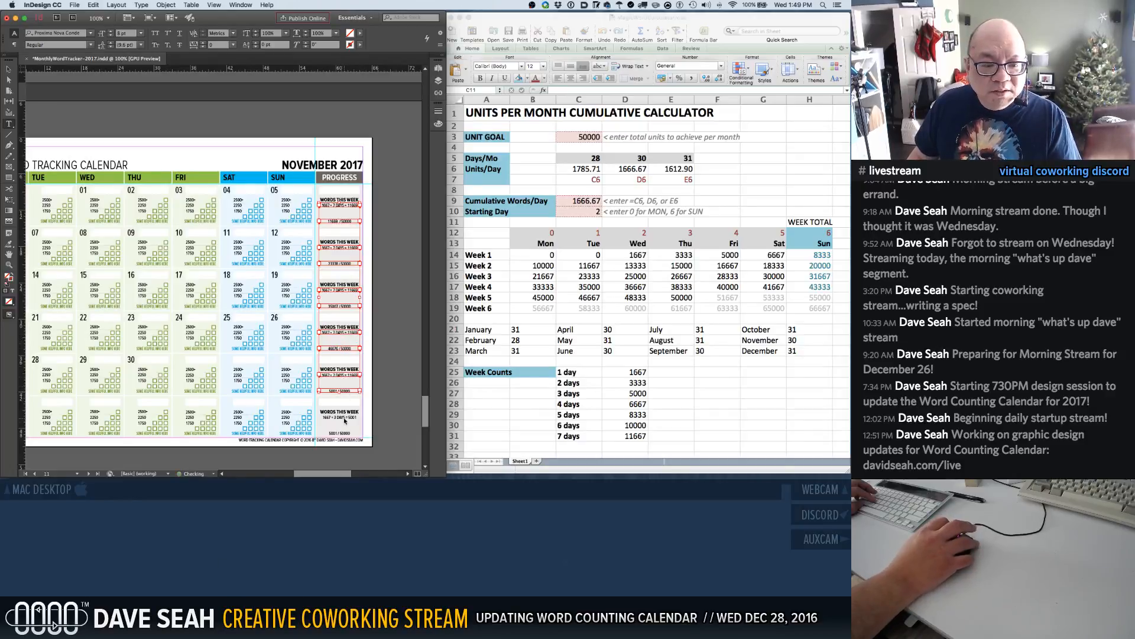
pyautogui.keyDown('shift'); pyautogui.keyDown('super'); pyautogui.click(345, 419); pyautogui.keyUp('super'); pyautogui.keyUp('shift')
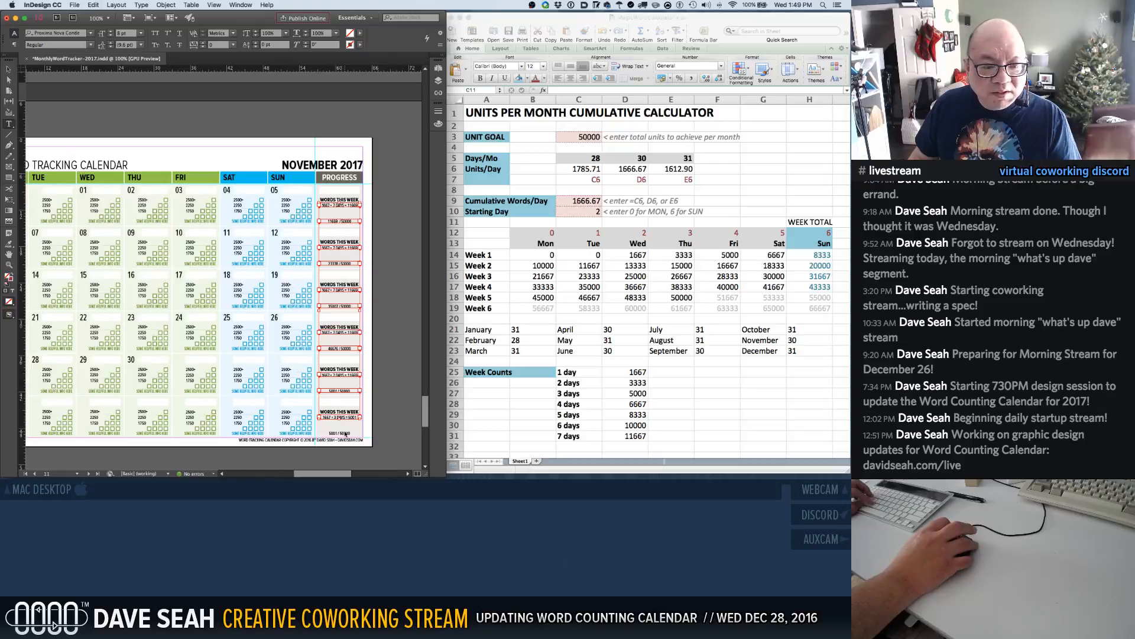
pyautogui.click(395, 389)
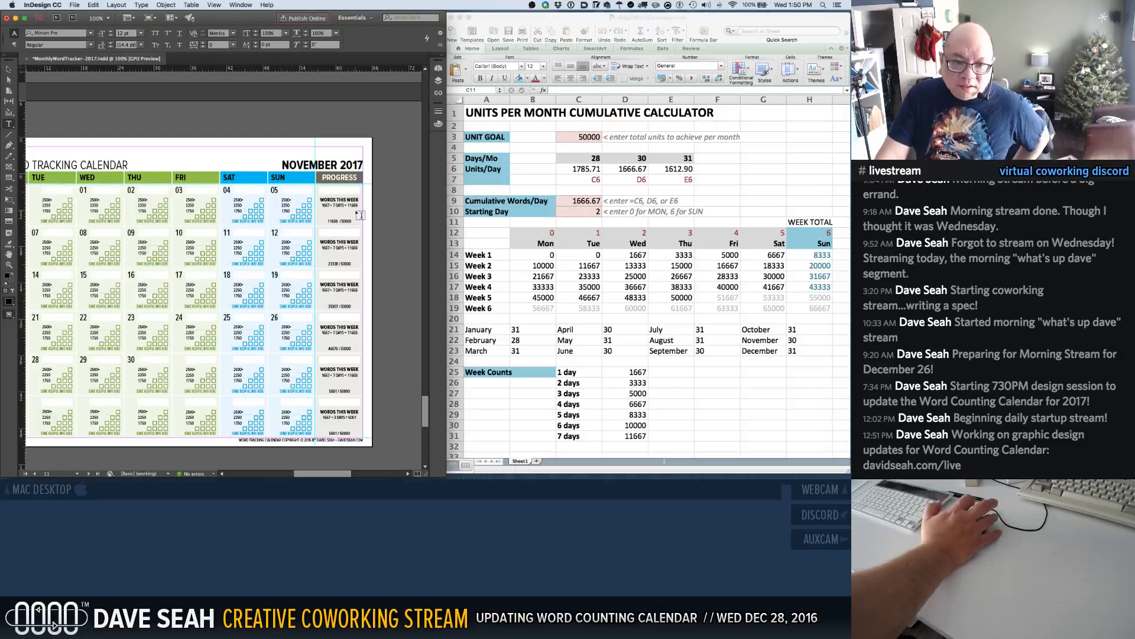
pyautogui.click(326, 206)
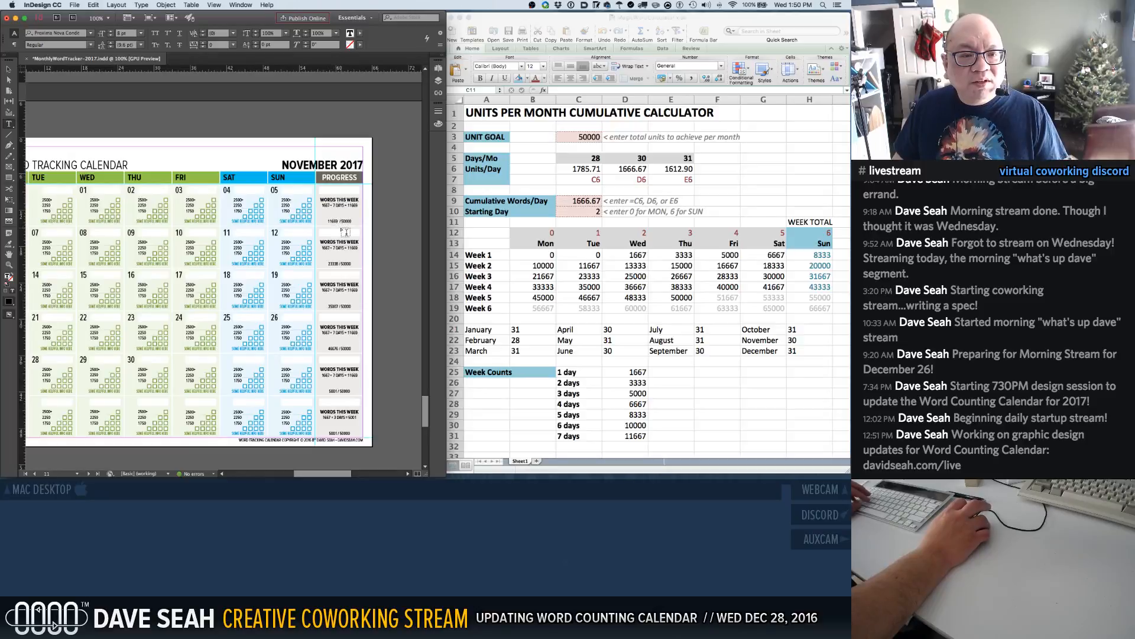
pyautogui.keyDown('super'); pyautogui.click(336, 206); pyautogui.keyUp('super')
pyautogui.keyDown('shift'); pyautogui.keyDown('super'); pyautogui.click(335, 222); pyautogui.keyUp('super'); pyautogui.keyUp('shift')
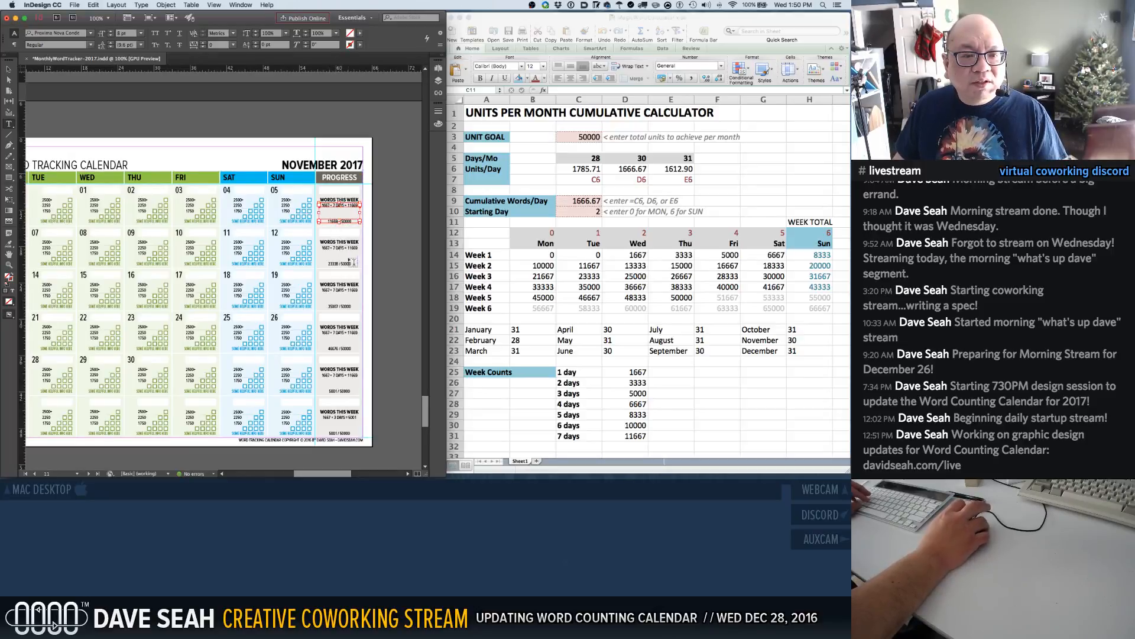
pyautogui.press('shift+super+a')
pyautogui.press('v')
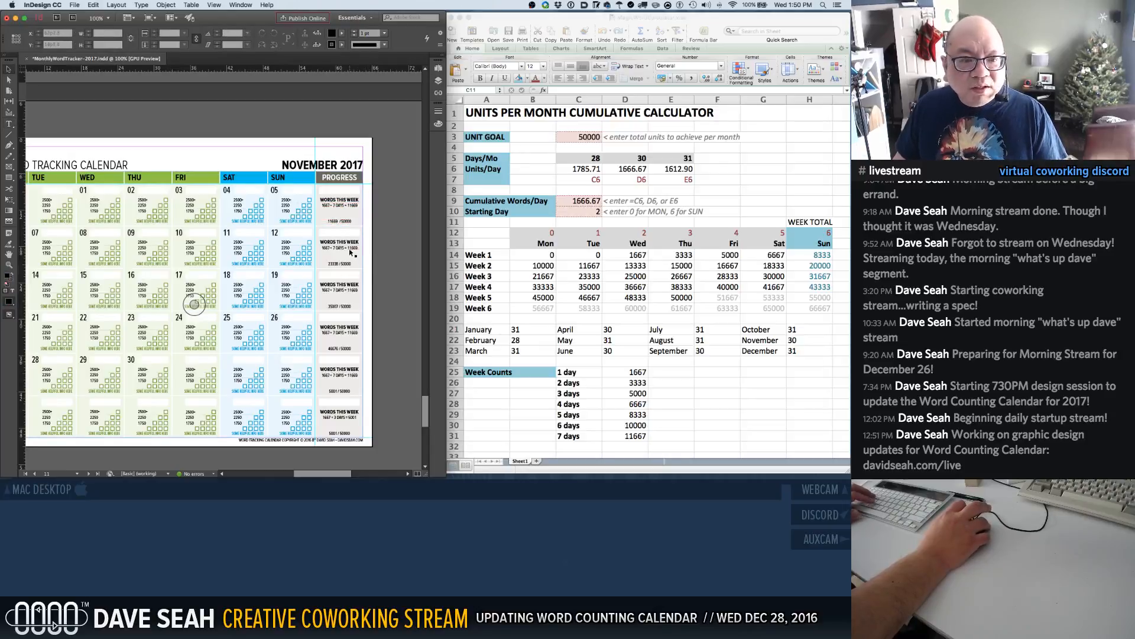
pyautogui.keyDown('super'); pyautogui.click(343, 263); pyautogui.keyUp('super')
pyautogui.keyDown('shift'); pyautogui.keyDown('super'); pyautogui.click(347, 290); pyautogui.keyUp('super'); pyautogui.keyUp('shift')
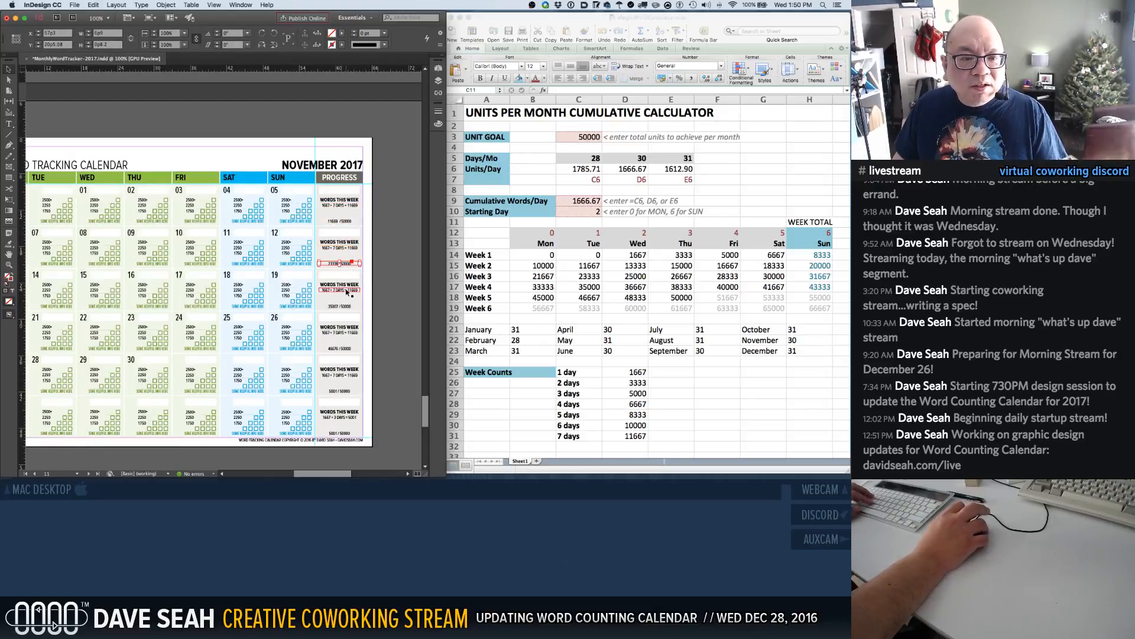
pyautogui.keyDown('super'); pyautogui.click(347, 332); pyautogui.keyUp('super')
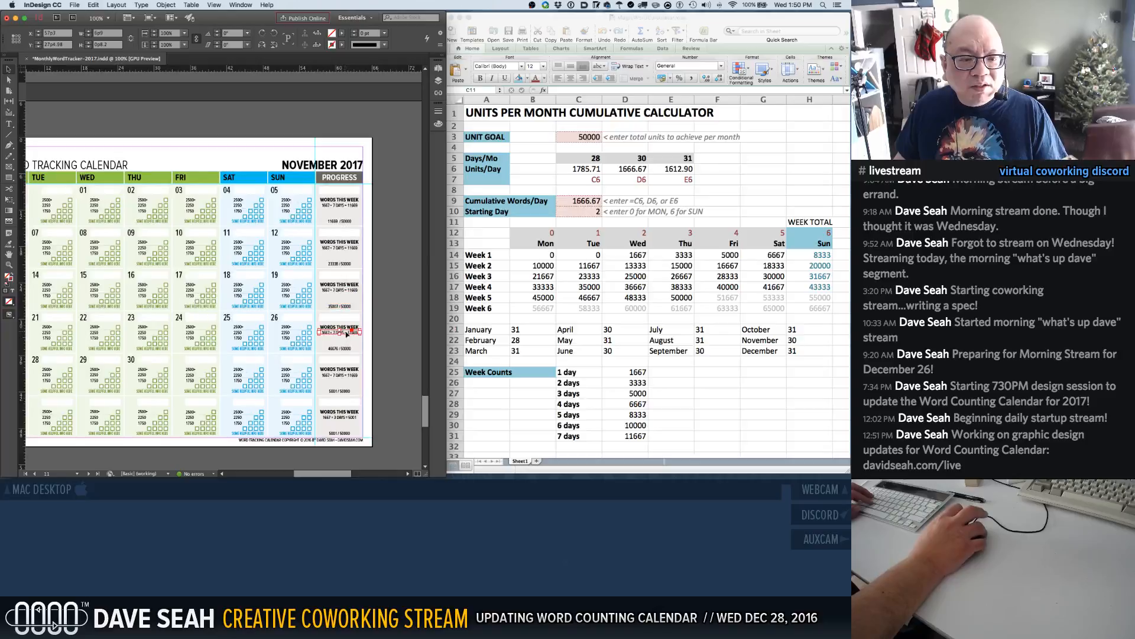
# Set the 7 DAYS result to 11667 in the words-this-week line of November's first week
pyautogui.keyDown('super'); pyautogui.click(327, 206); pyautogui.keyUp('super')
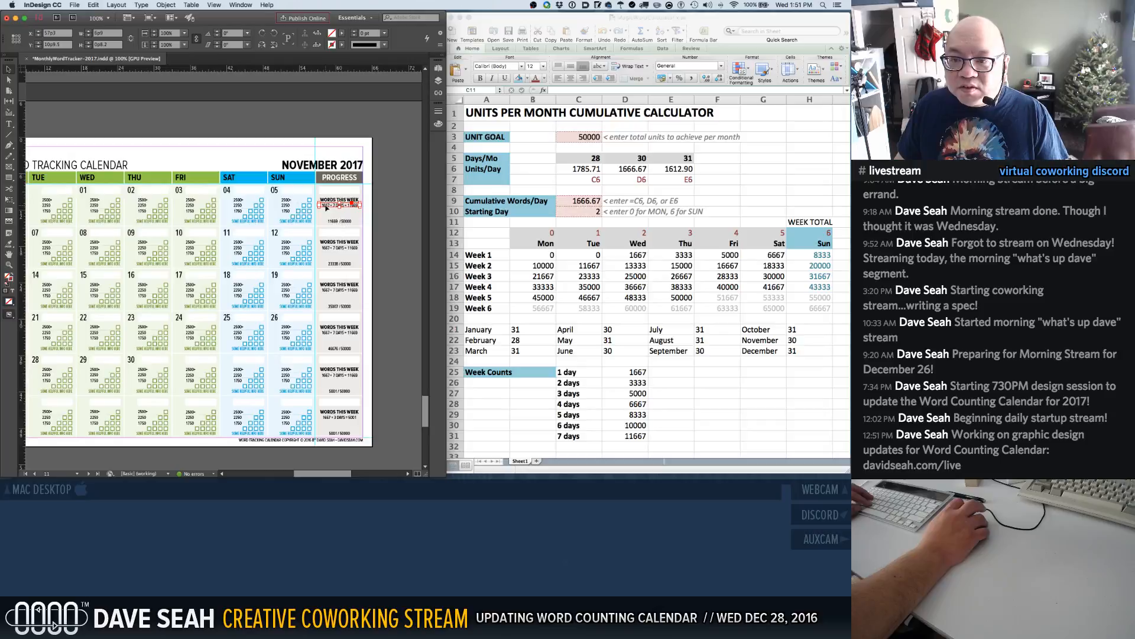
pyautogui.doubleClick(329, 206)
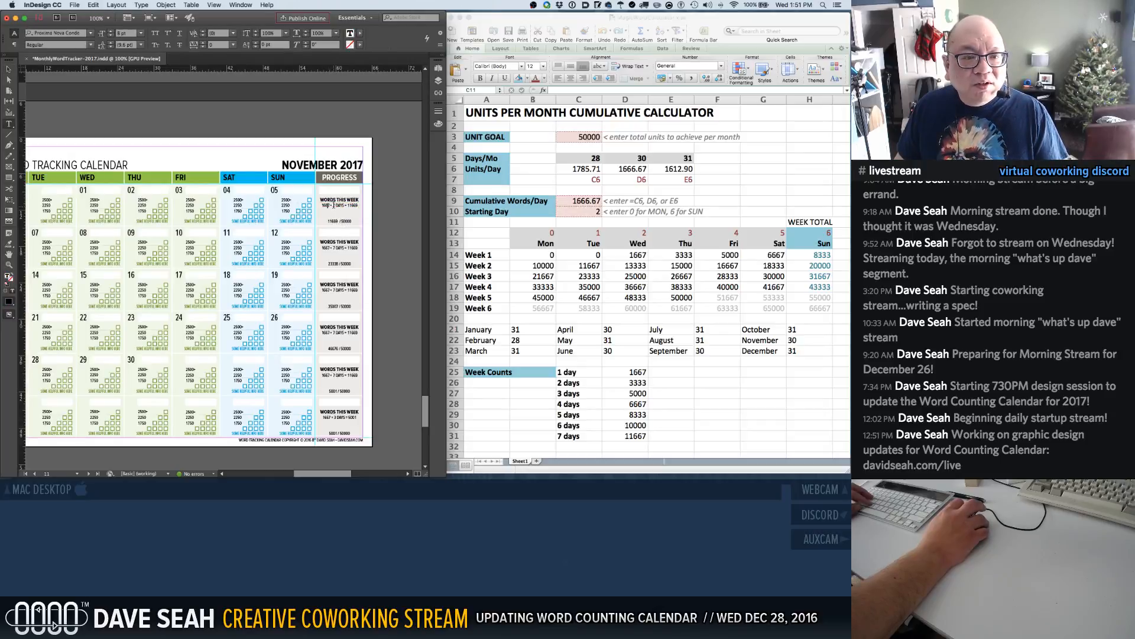
pyautogui.press('Right')
pyautogui.press('Right')
pyautogui.press('Right')
pyautogui.press('Right')
pyautogui.press('Right')
pyautogui.press('Right')
pyautogui.press('Right')
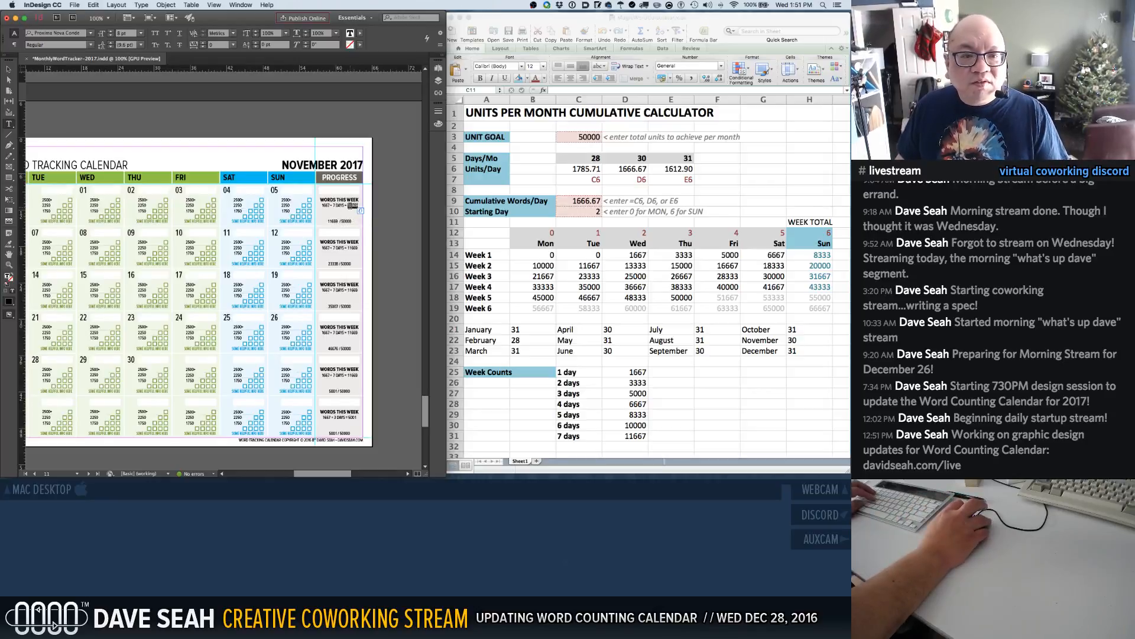
pyautogui.write('1167')
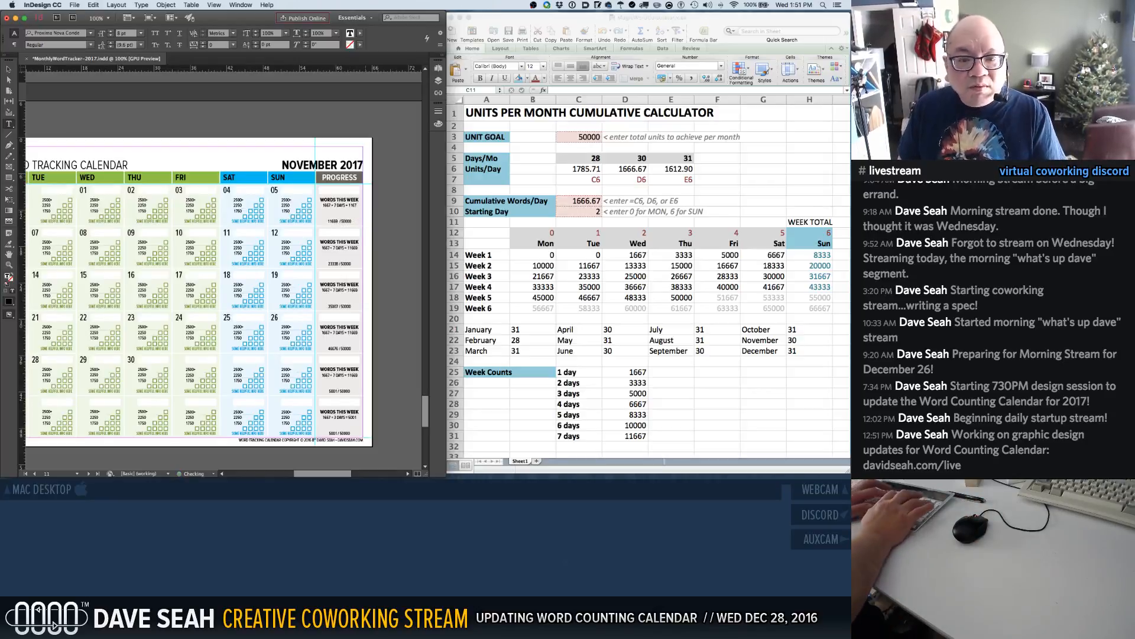
pyautogui.write('7')
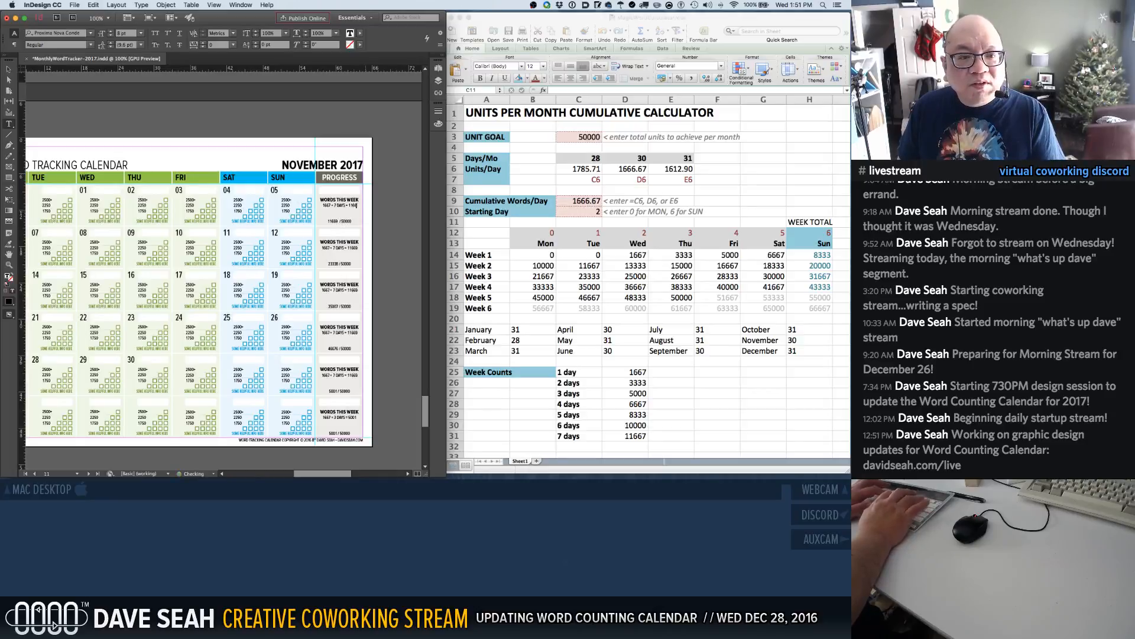
# Copy the first week's words-this-week line and paste it over the matching lines of November's second, third and fourth weeks
pyautogui.press('super+a')
pyautogui.press('super+c')
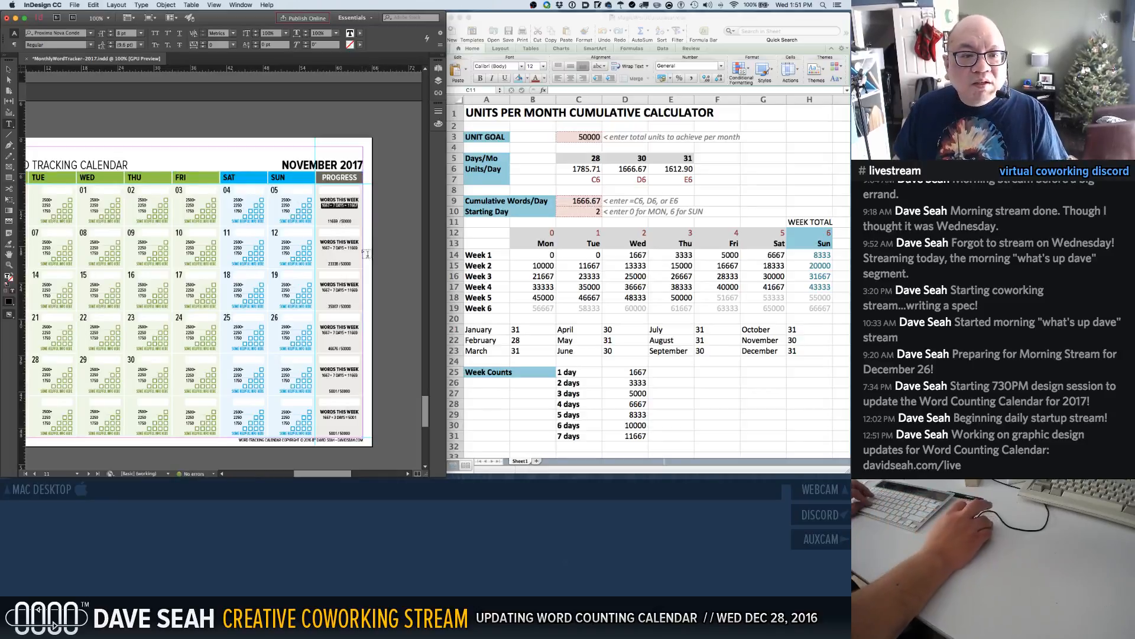
pyautogui.tripleClick(346, 251)
pyautogui.press('super+v')
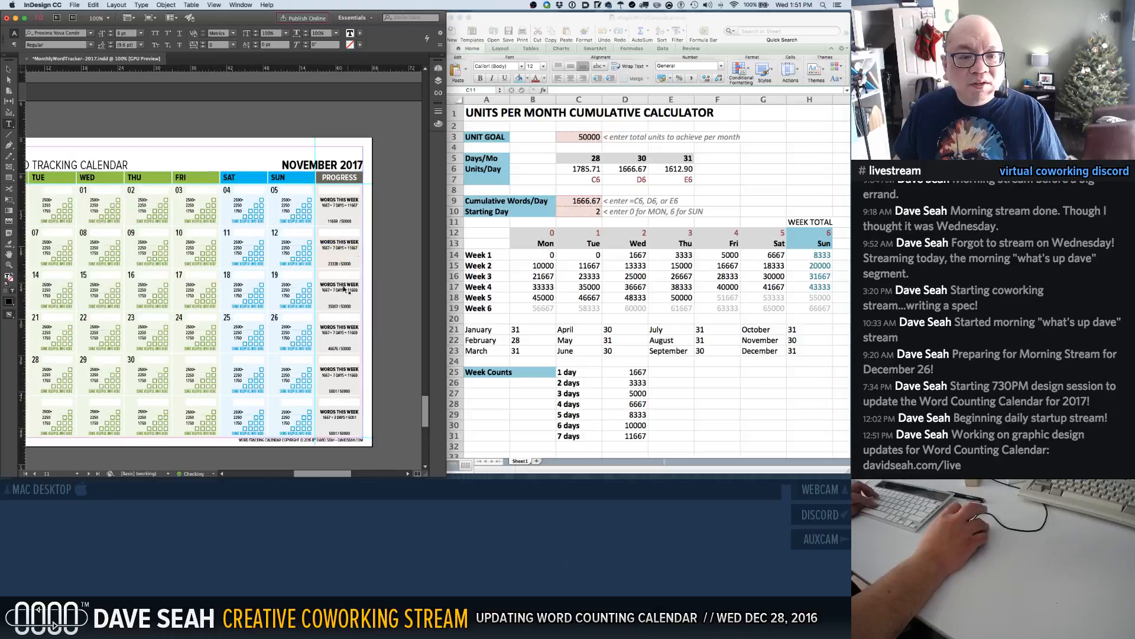
pyautogui.tripleClick(341, 290)
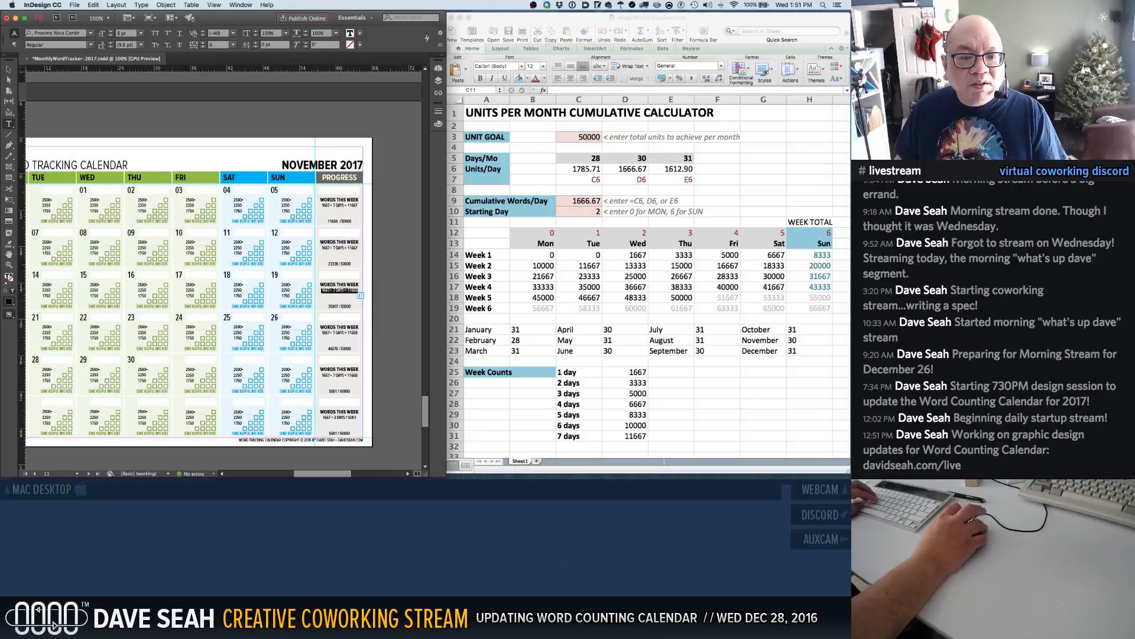
pyautogui.press('super+v')
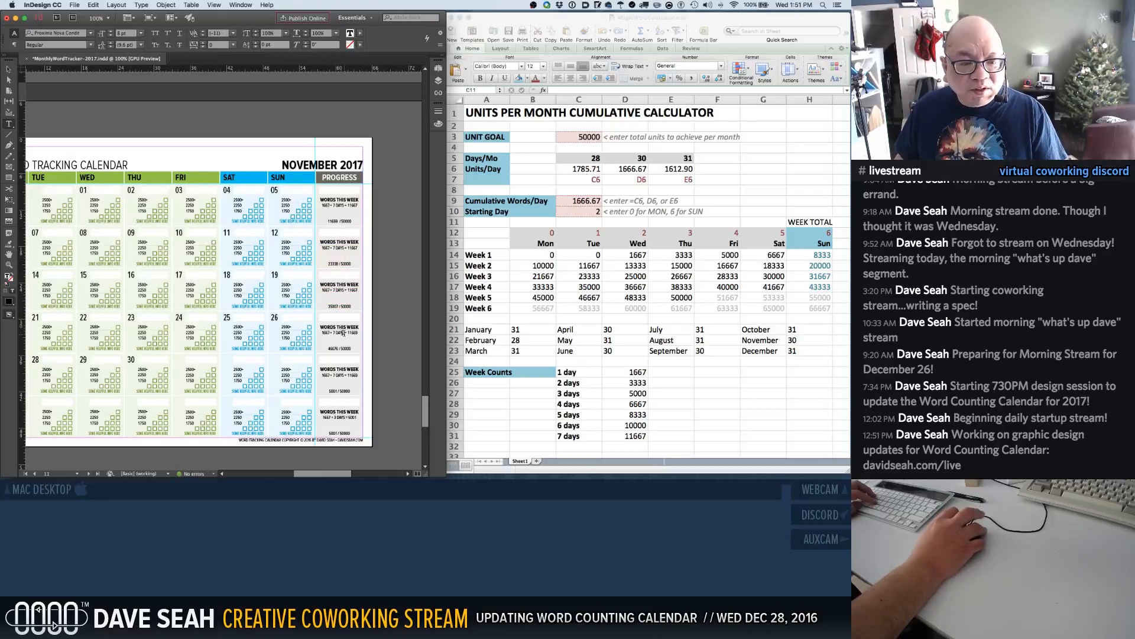
pyautogui.tripleClick(343, 333)
pyautogui.press('super+v')
# Replace the fifth week's words-this-week line with the copied text and edit it to read 4 DAYS = 6667
pyautogui.tripleClick(341, 377)
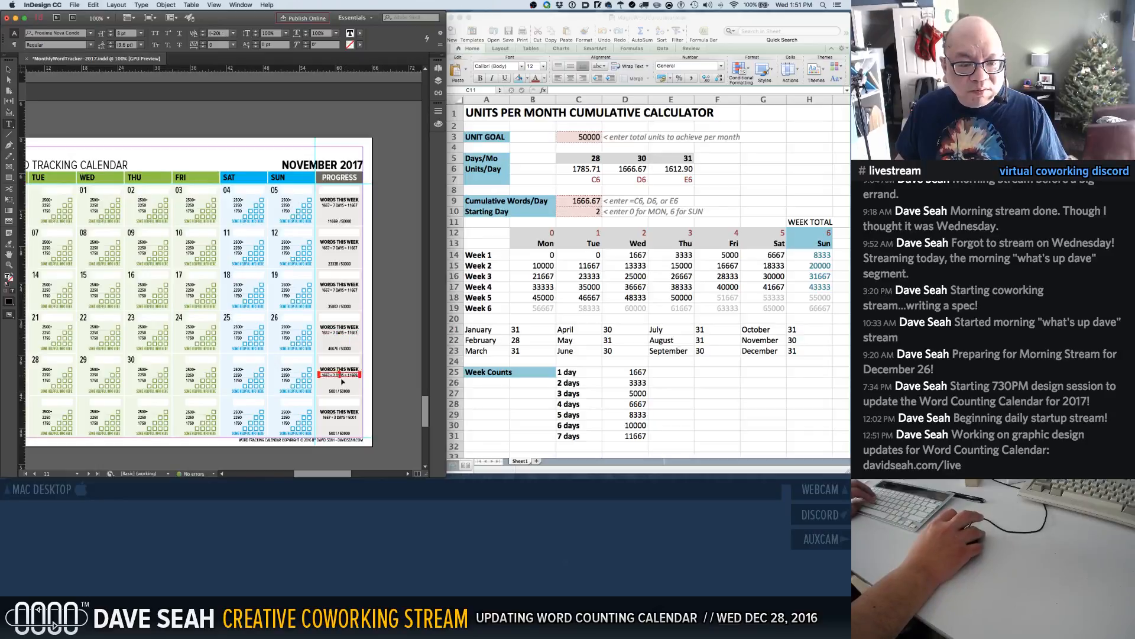
pyautogui.press('super+v')
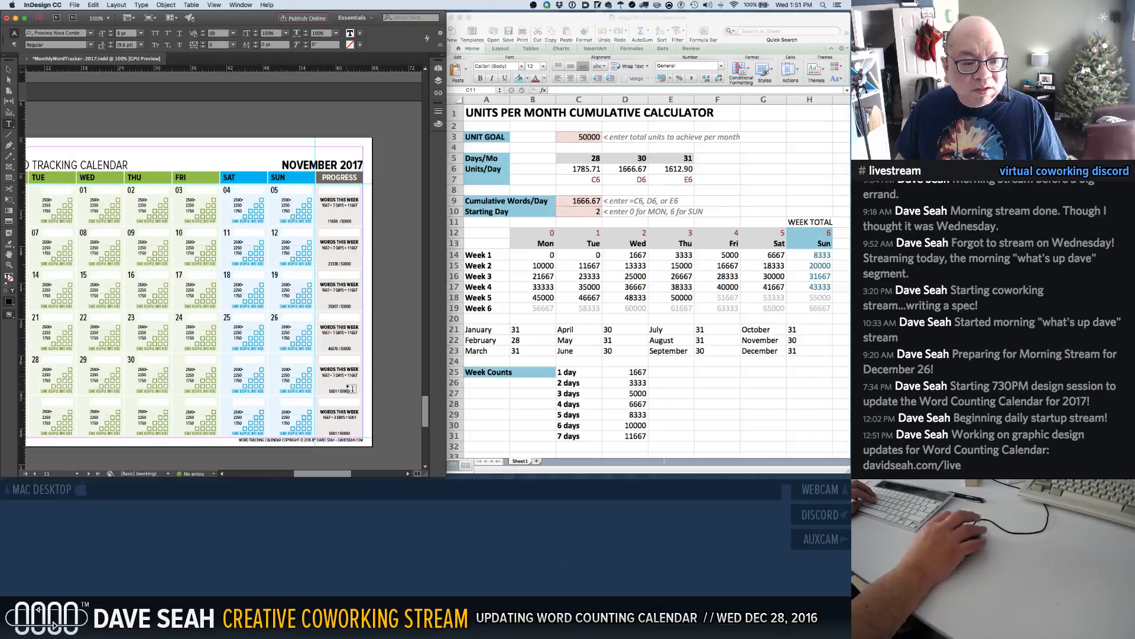
pyautogui.press('BackSpace')
pyautogui.write('4')
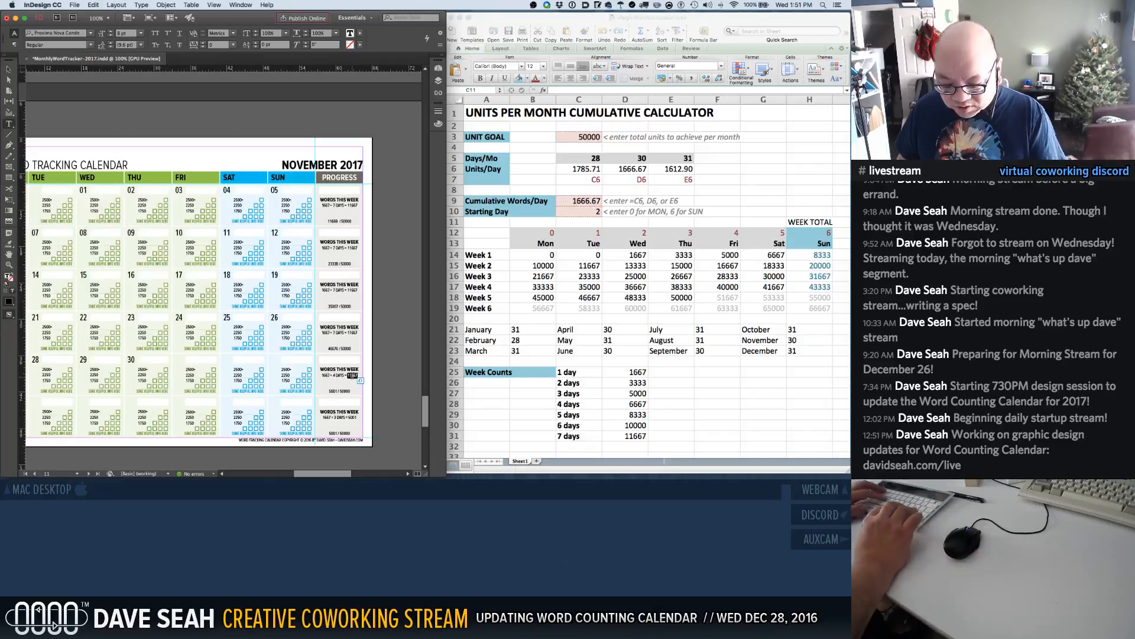
pyautogui.write('6667')
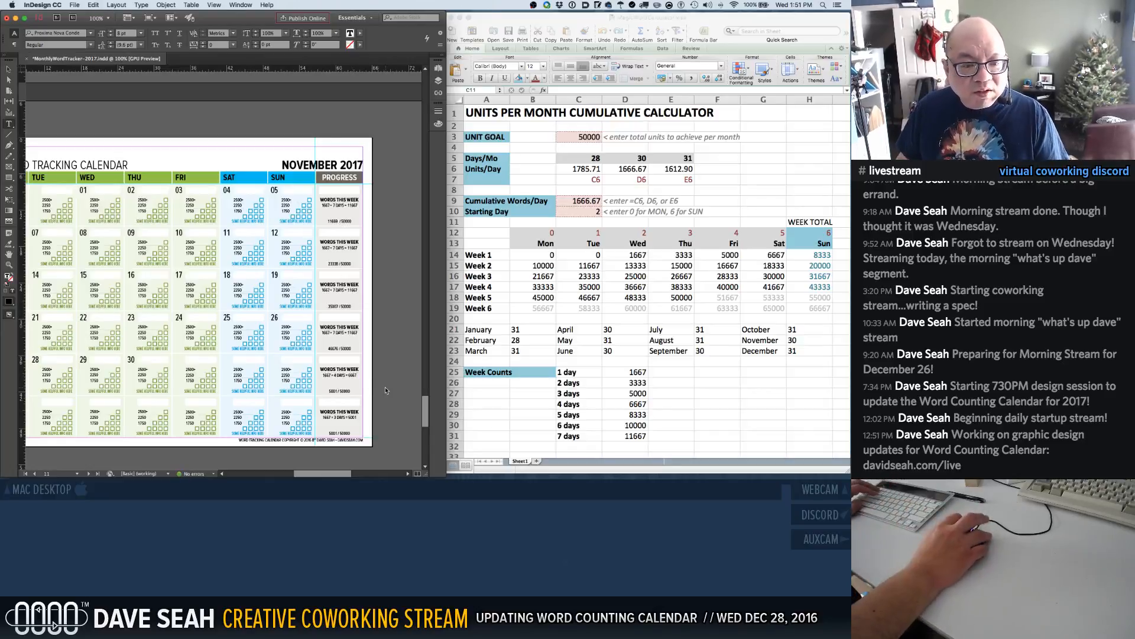
# Edit the words-this-week line of November's first week to read 5 DAYS = 8333
pyautogui.click(353, 216)
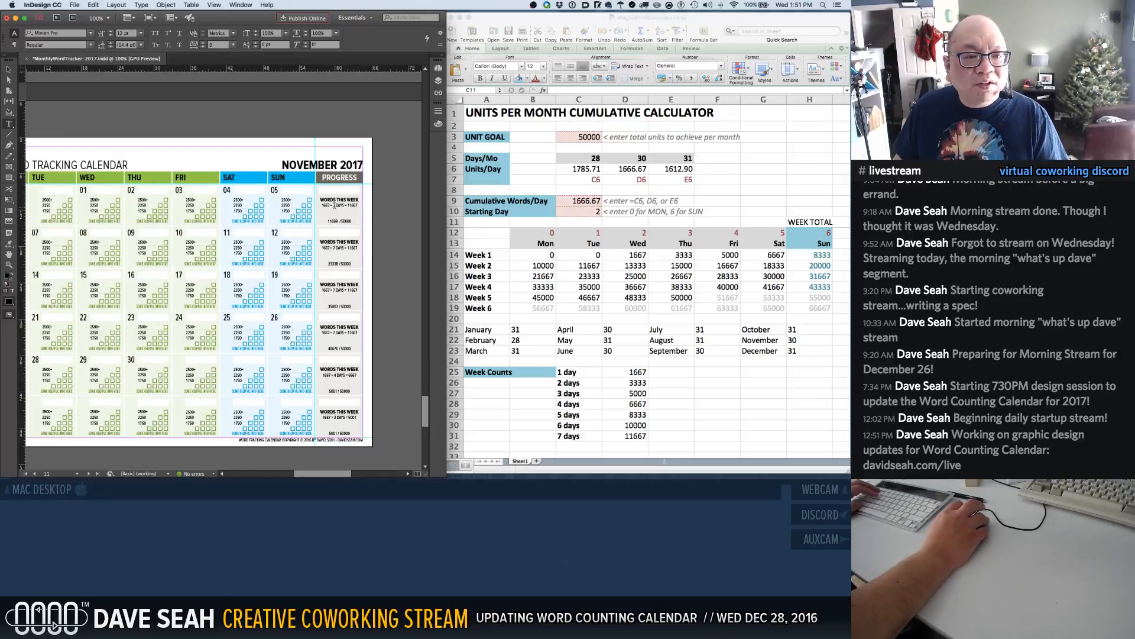
pyautogui.click(335, 205)
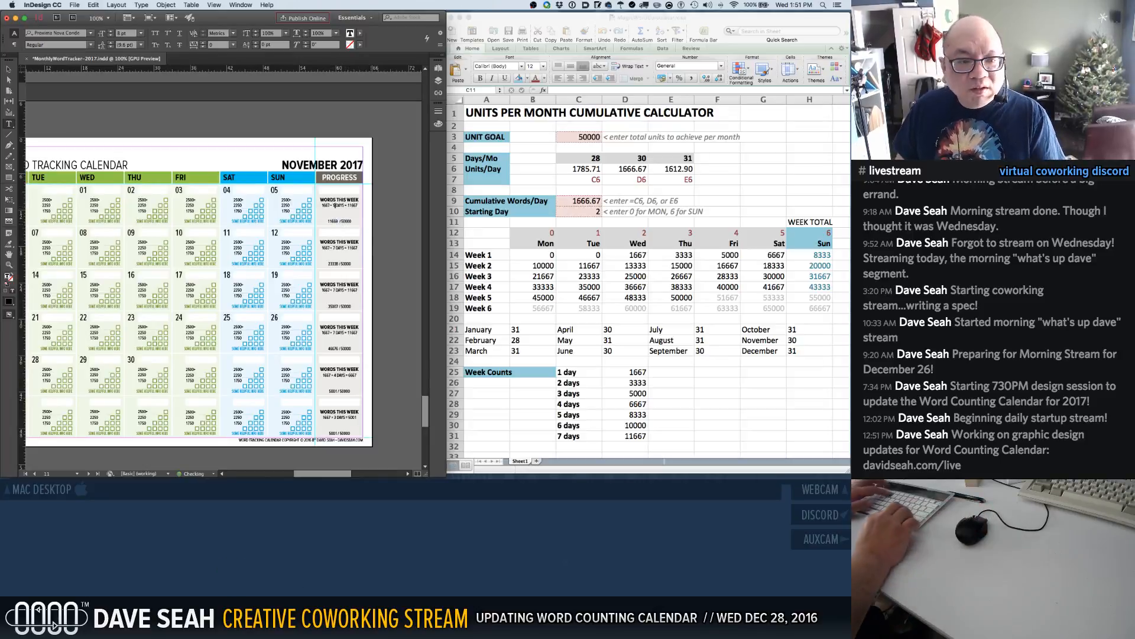
pyautogui.press('BackSpace')
pyautogui.write('5')
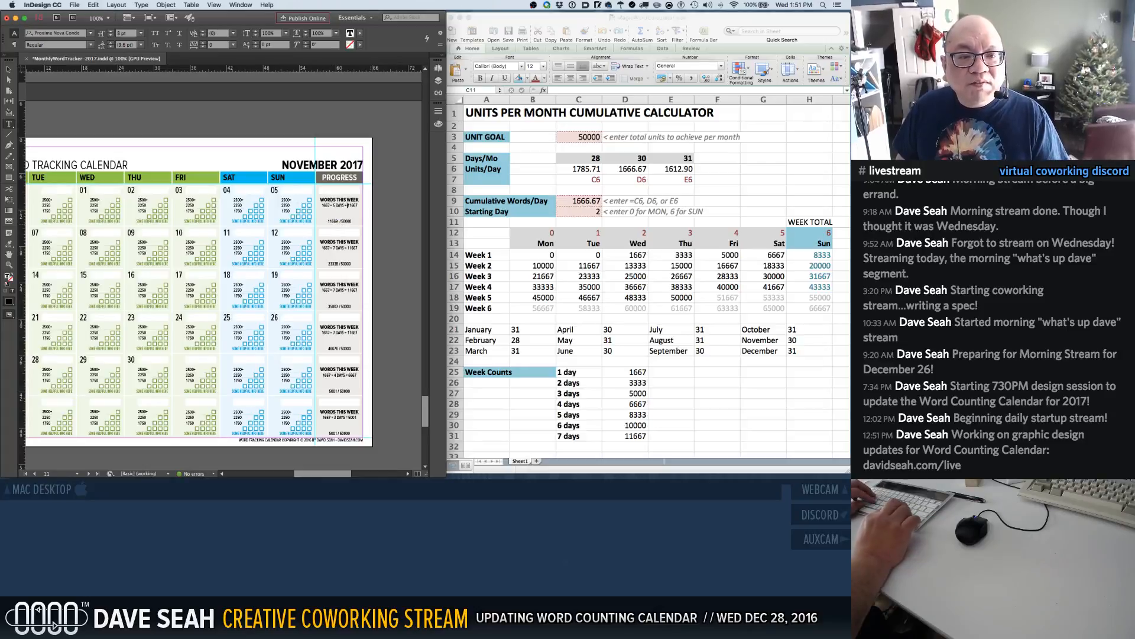
pyautogui.press('shift+super+Right')
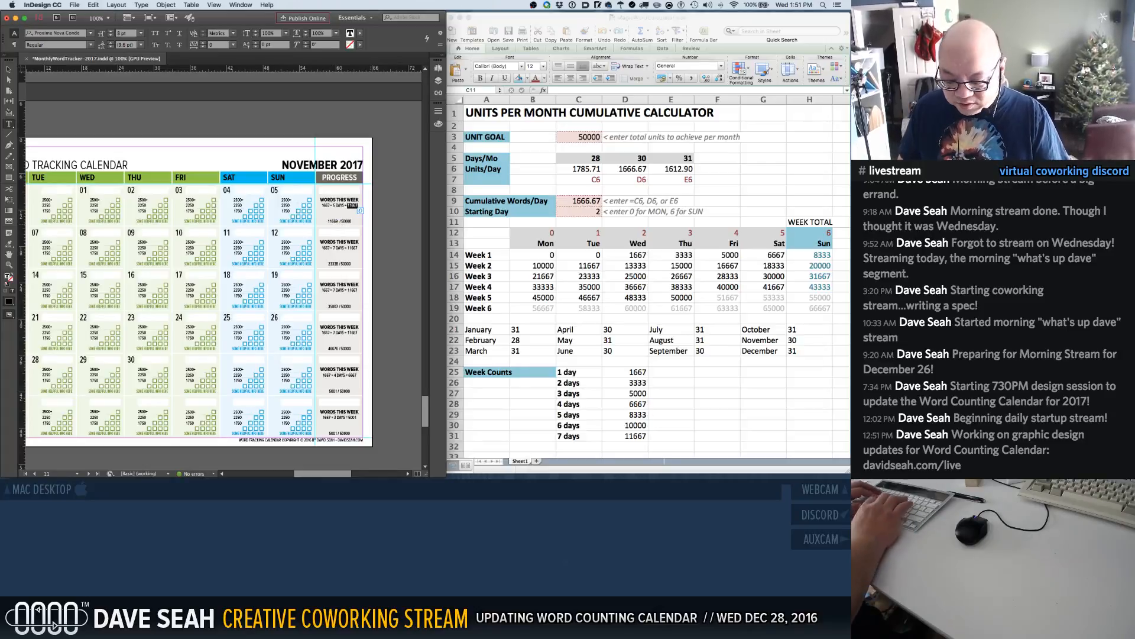
pyautogui.write('8333')
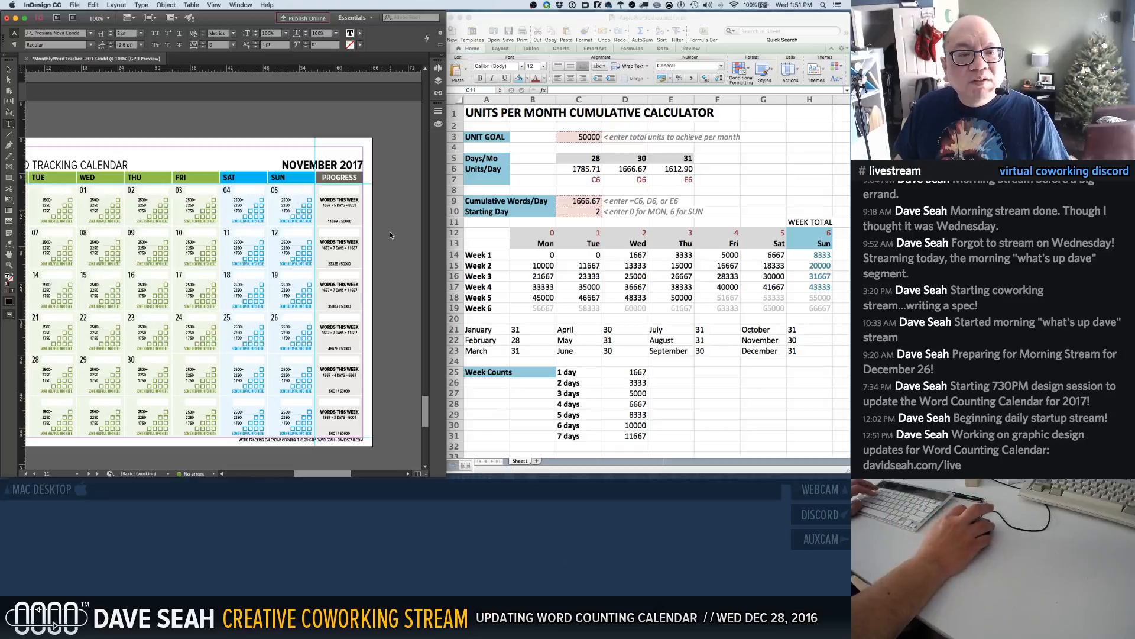
pyautogui.keyDown('super'); pyautogui.click(390, 235); pyautogui.keyUp('super')
# Set the cumulative totals of November's first two weeks to 8333 and 20000 in the Progress column
pyautogui.click(330, 220)
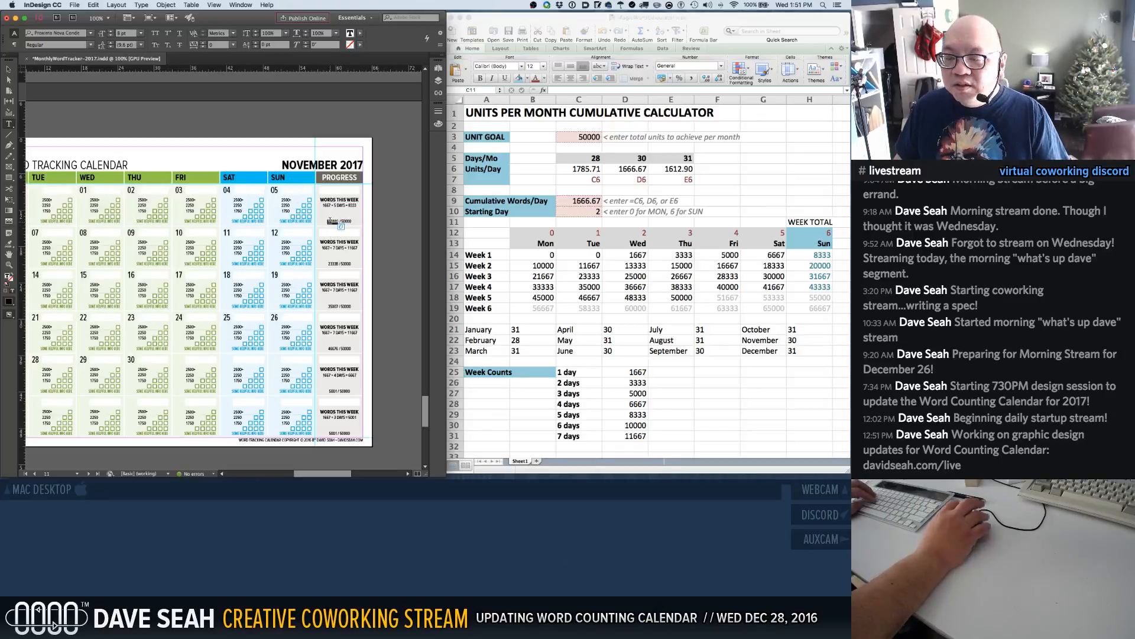
pyautogui.write('8333')
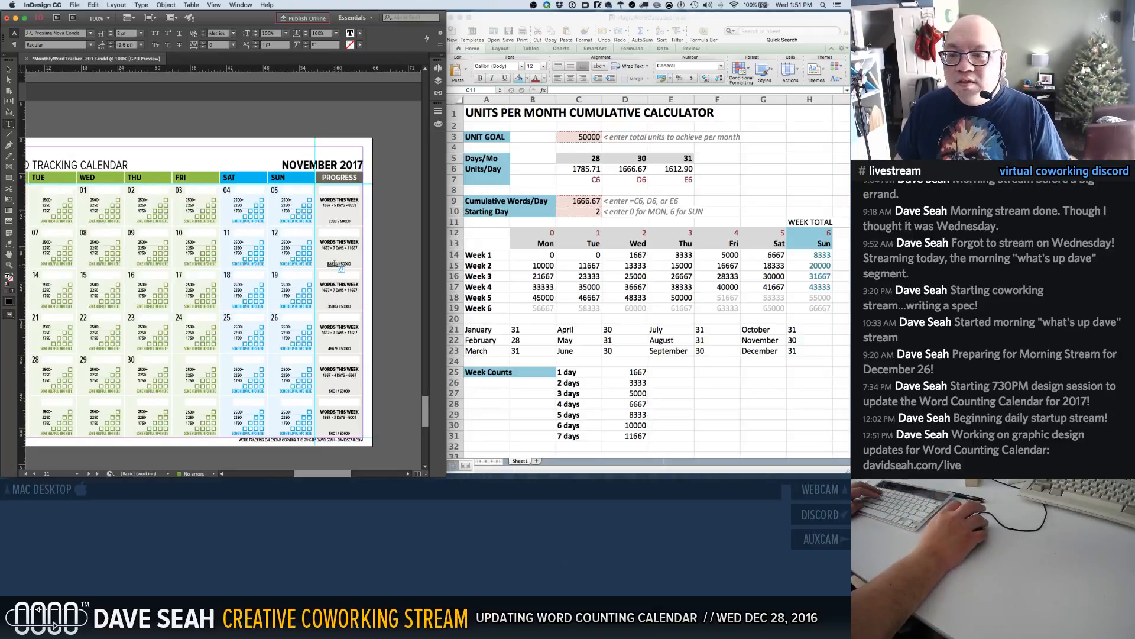
pyautogui.write('20000')
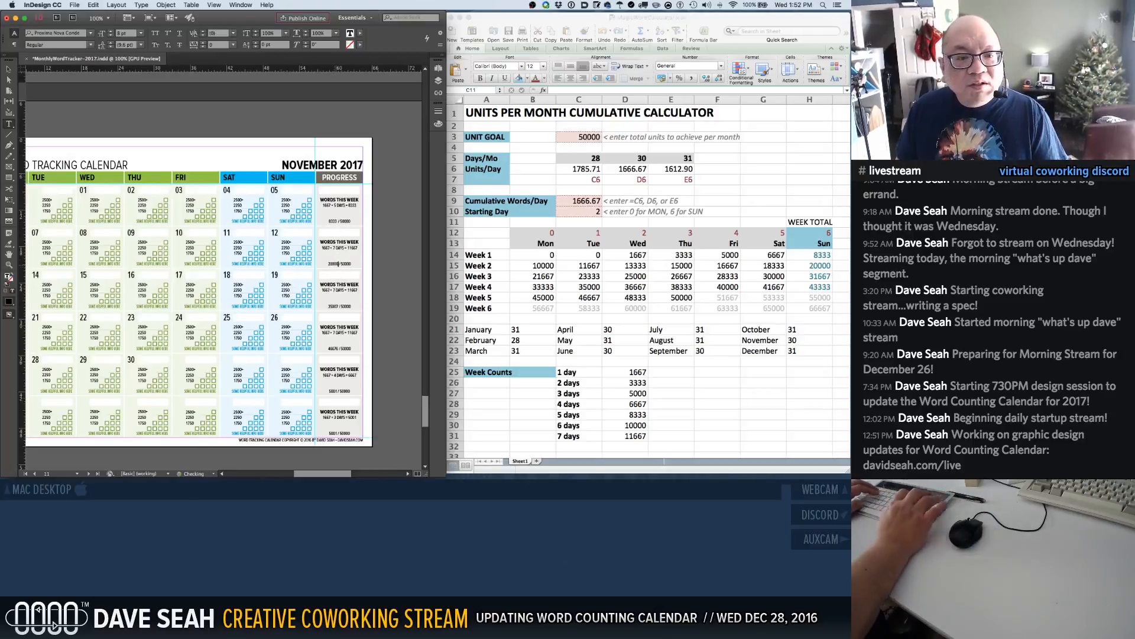
# Set the cumulative totals of November's third, fourth and fifth weeks to 31667, 43333 and 50000, and save the document
pyautogui.doubleClick(330, 307)
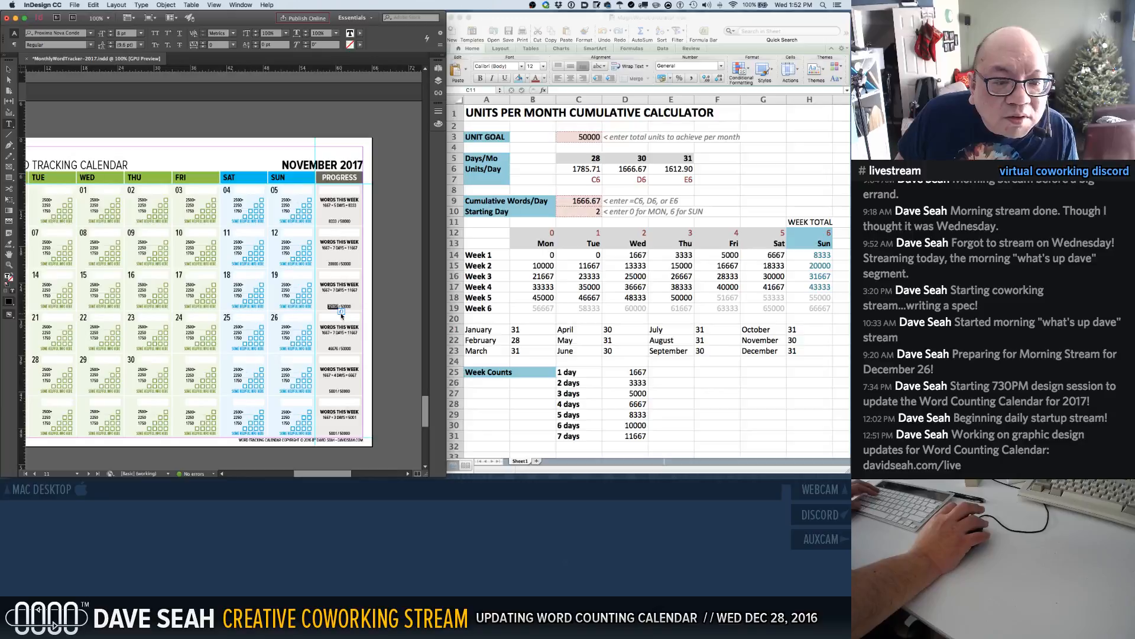
pyautogui.click(333, 263)
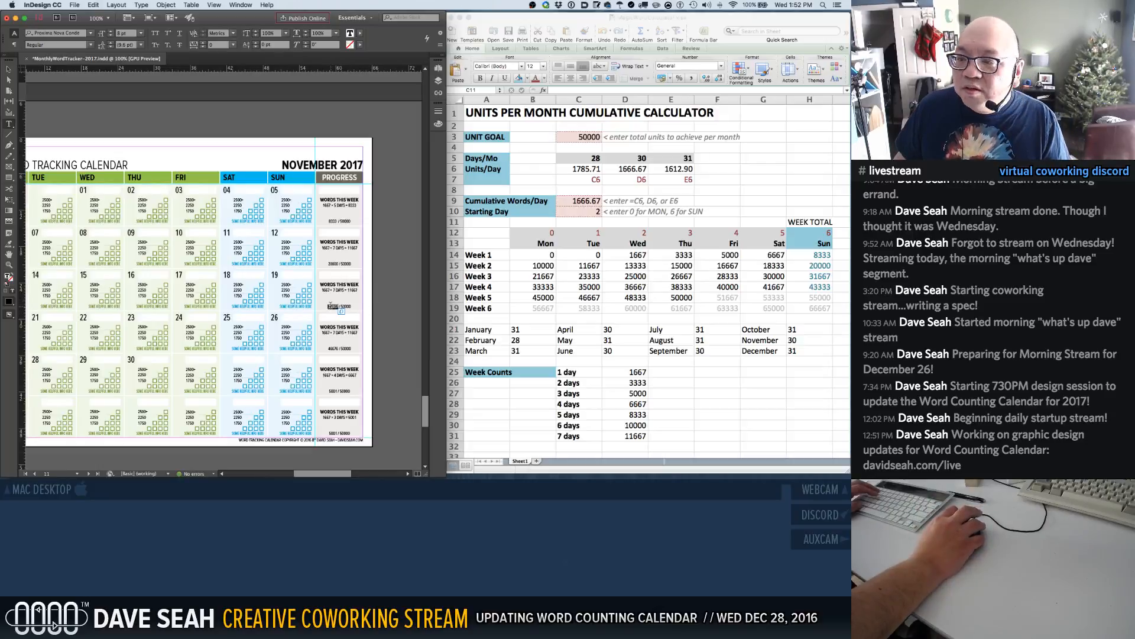
pyautogui.write('31667')
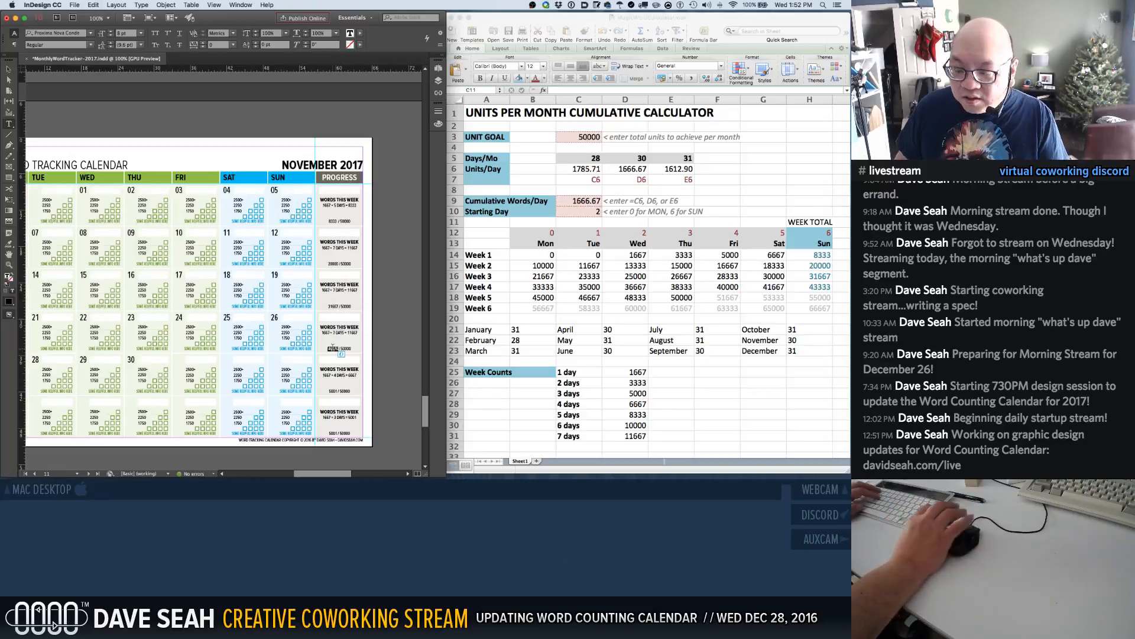
pyautogui.write('43333')
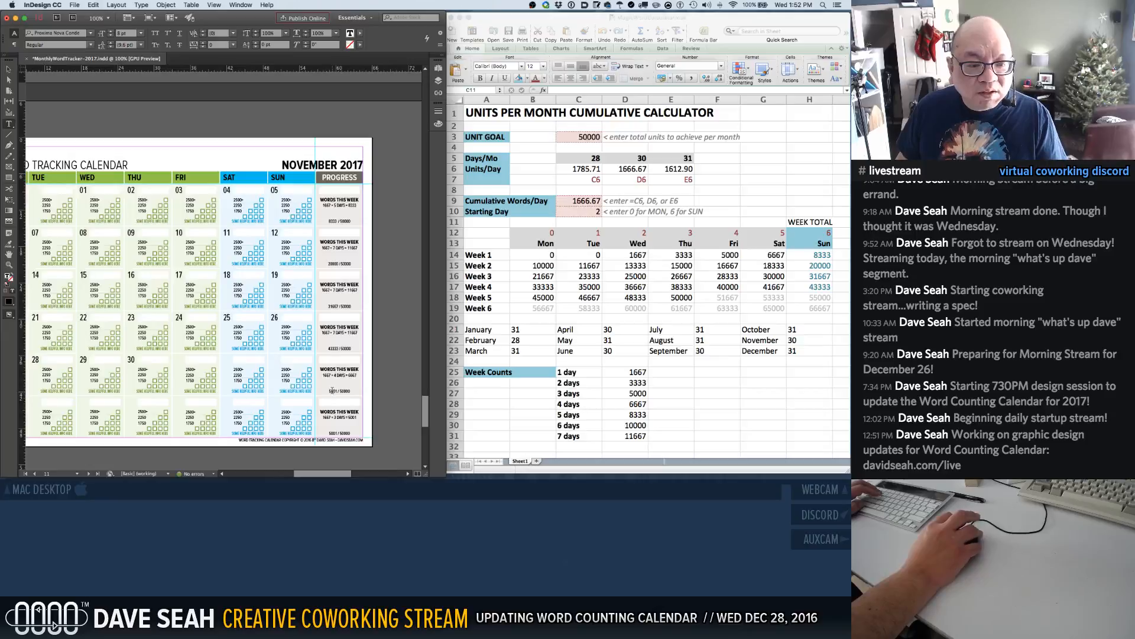
pyautogui.doubleClick(333, 390)
pyautogui.write('50000')
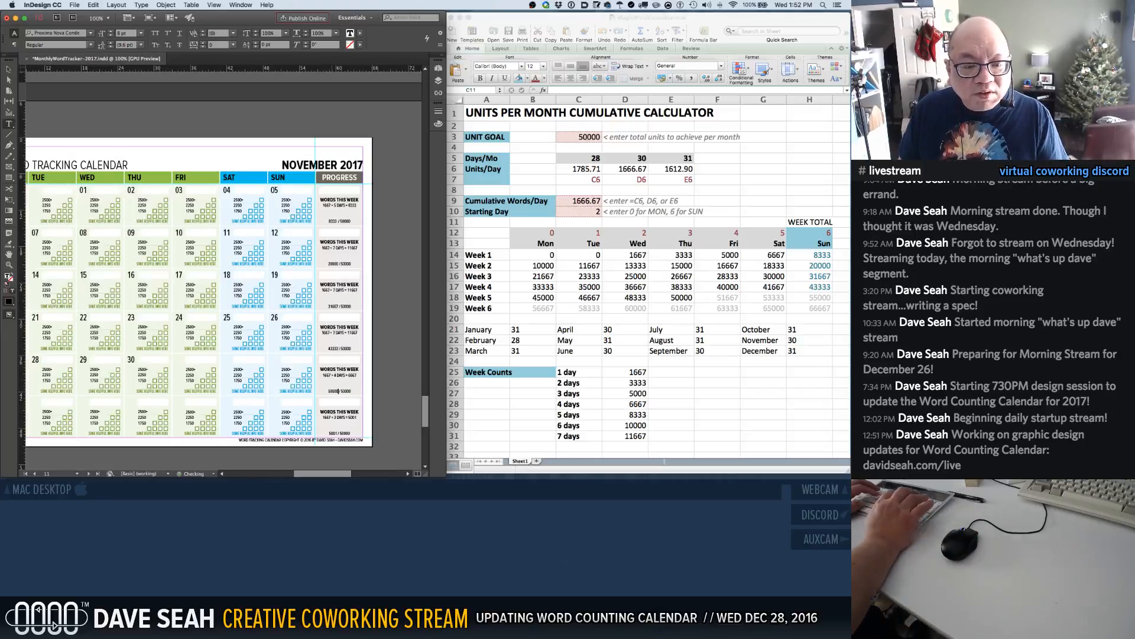
pyautogui.click(401, 400)
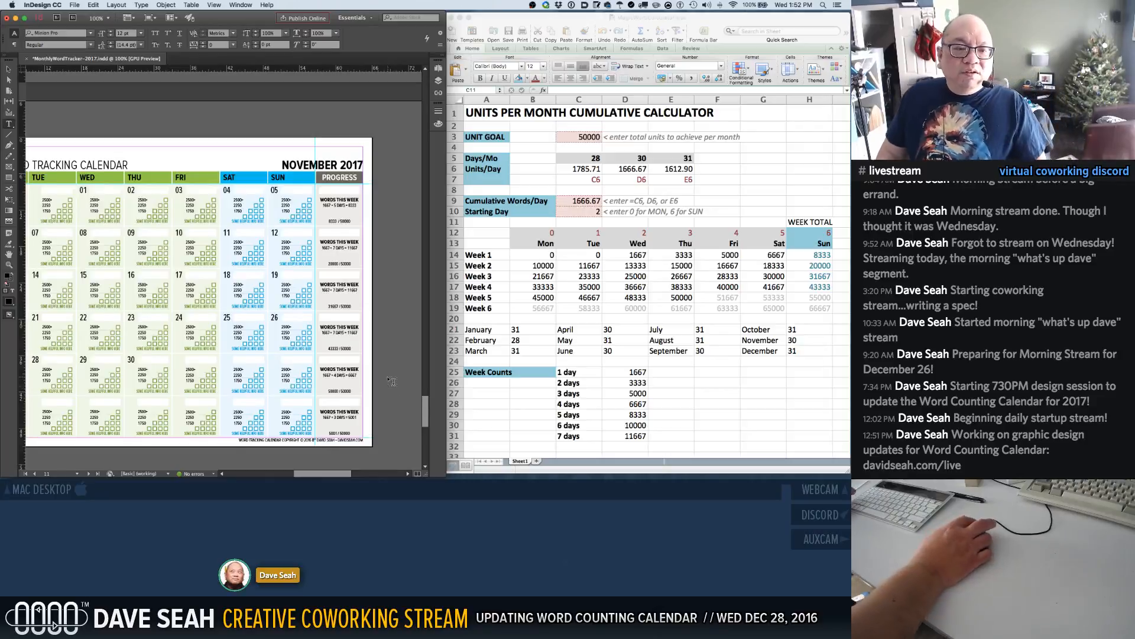
pyautogui.scroll(-10, 391, 382)
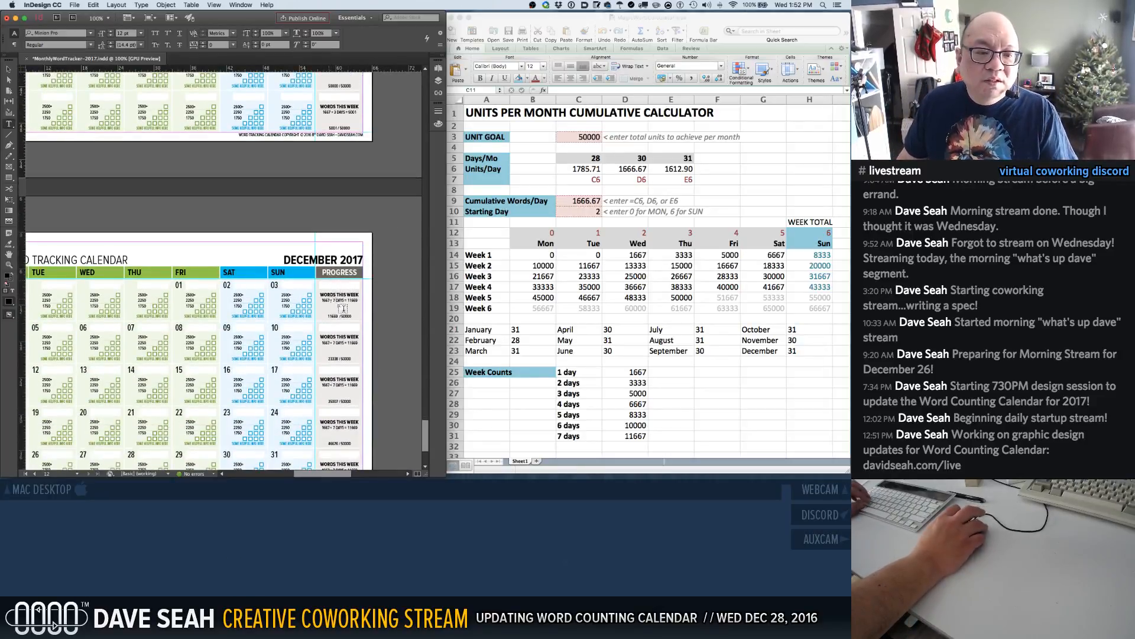
pyautogui.press('super+s')
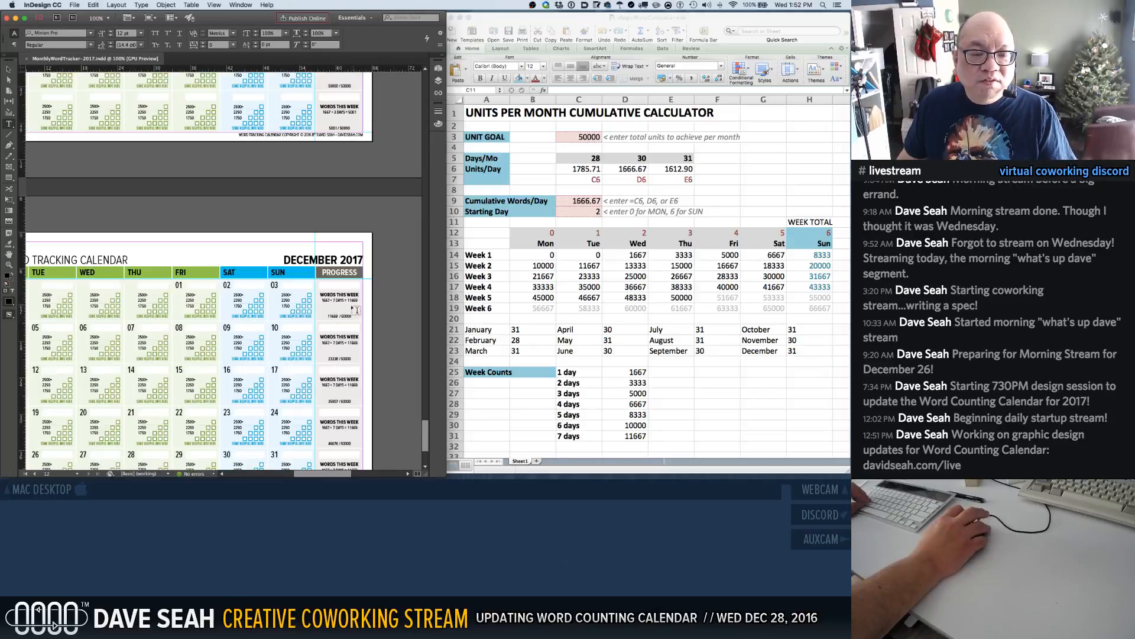
# Override the master text frames for the weekly counts and cumulative totals in the Progress column of December's five weeks
pyautogui.click(349, 303)
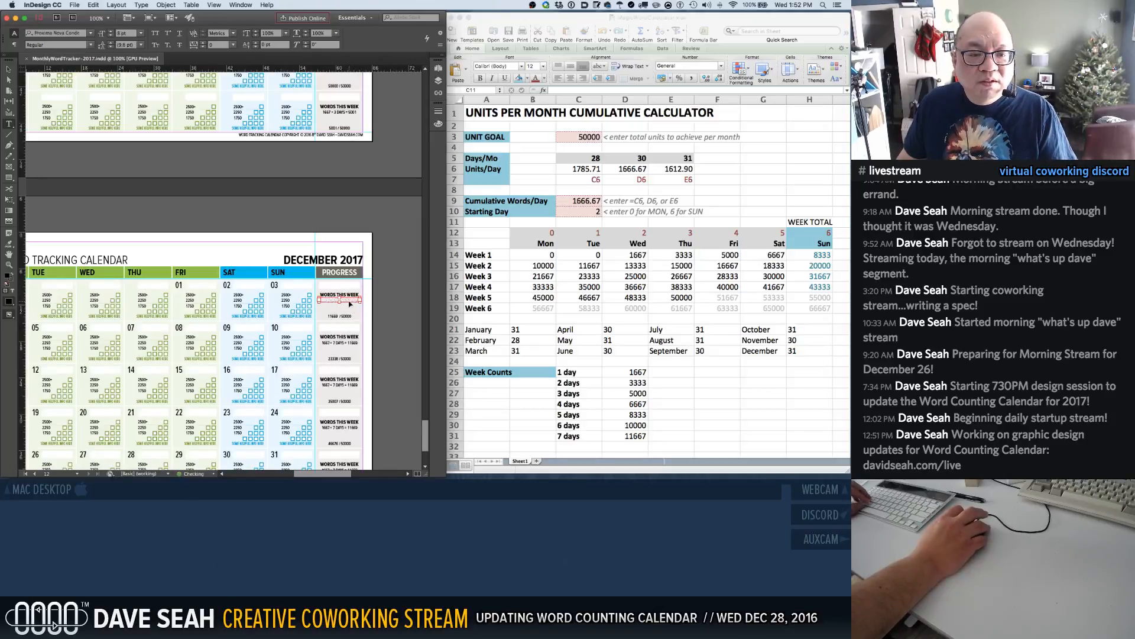
pyautogui.moveTo(346, 345); pyautogui.dragTo(340, 402)
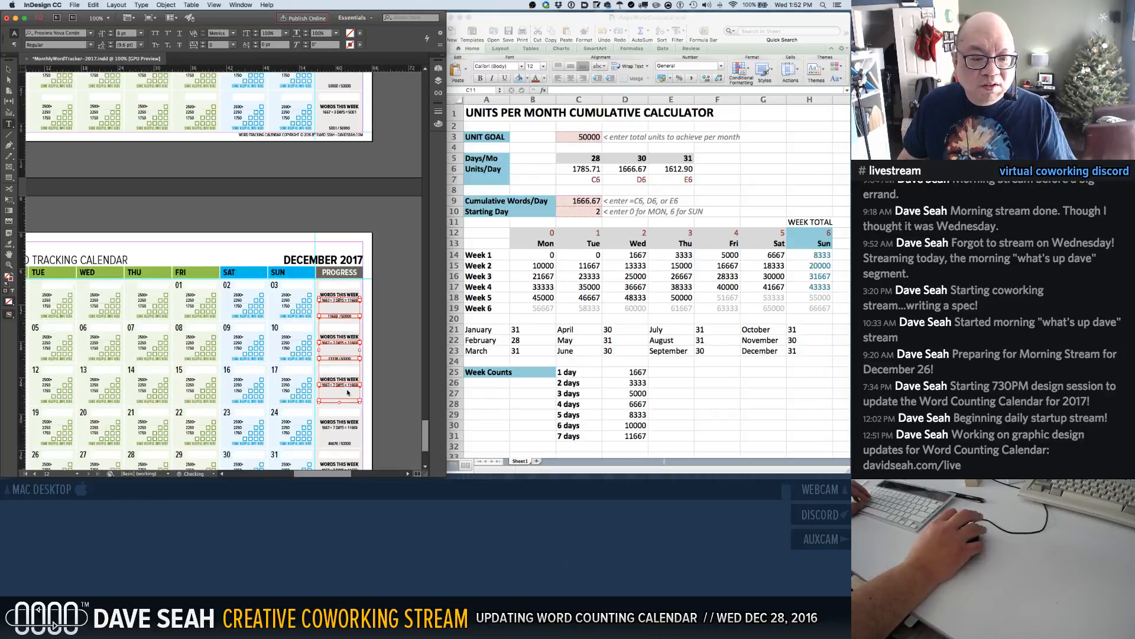
pyautogui.scroll(-3, 342, 378)
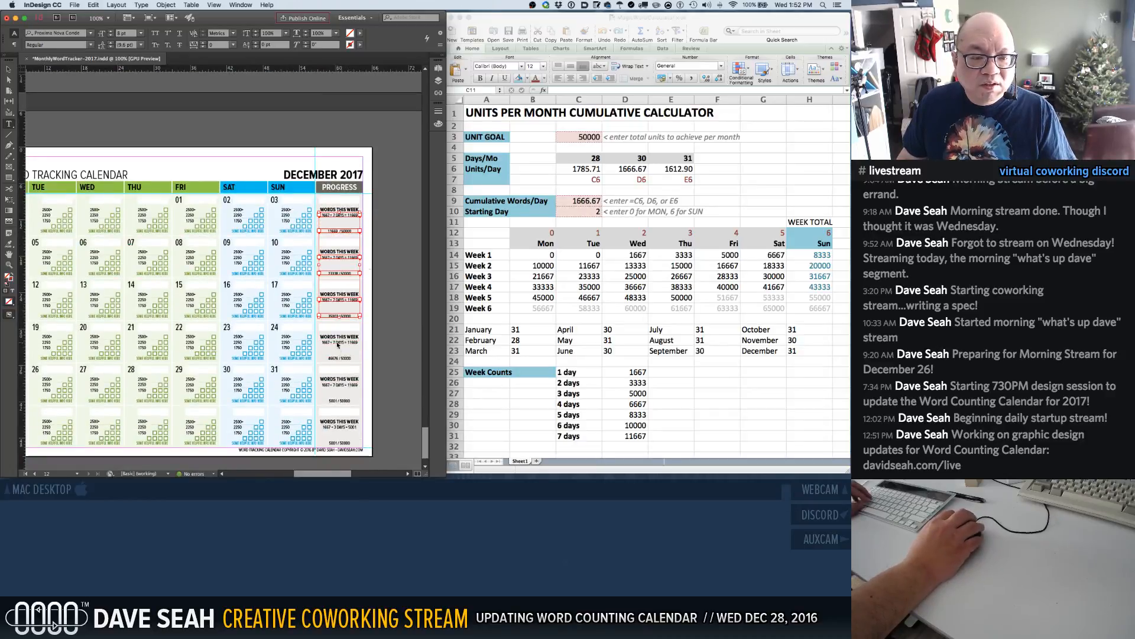
pyautogui.moveTo(338, 345); pyautogui.dragTo(339, 401)
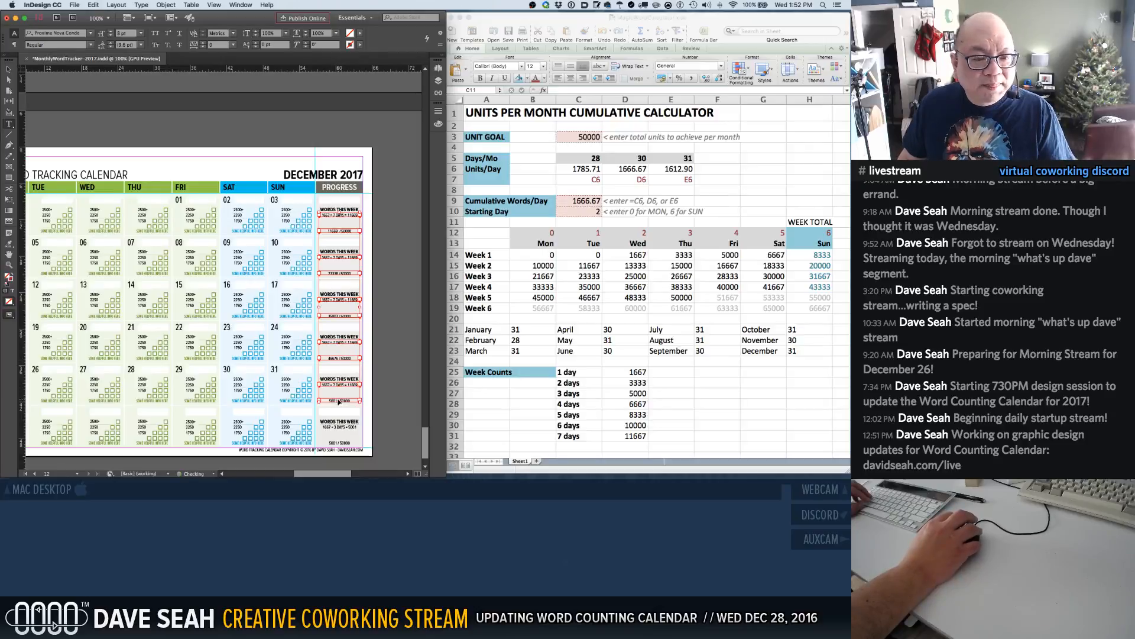
pyautogui.click(400, 381)
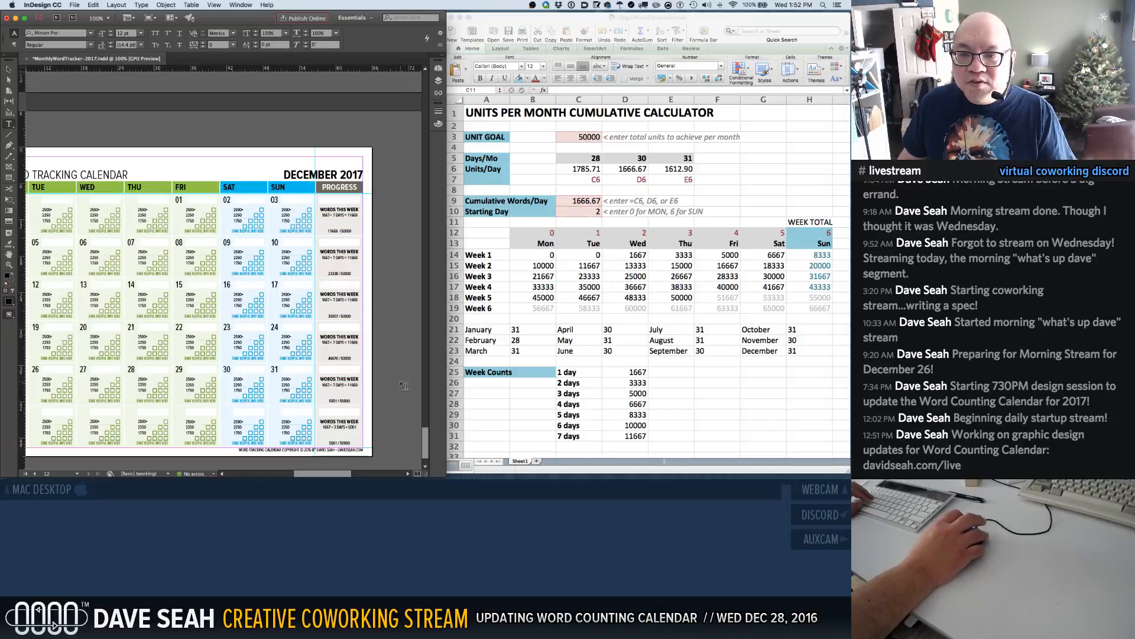
# Switch to the Excel calculator and set Cumulative Words/Day to =E6 and Starting Day to 4 for December
pyautogui.click(583, 201)
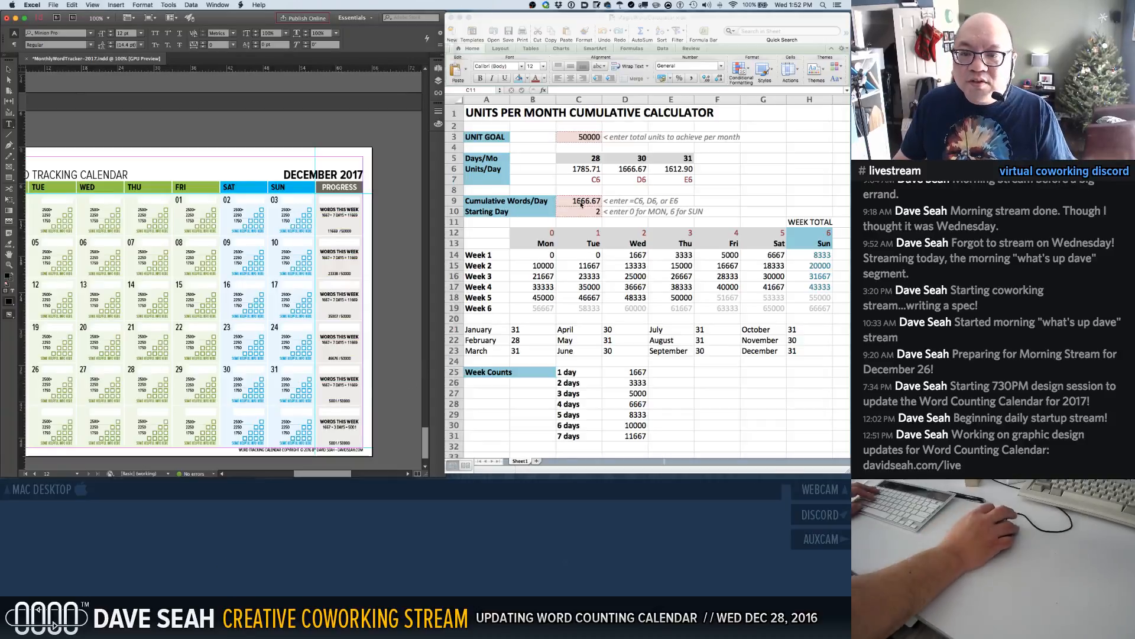
pyautogui.click(584, 201)
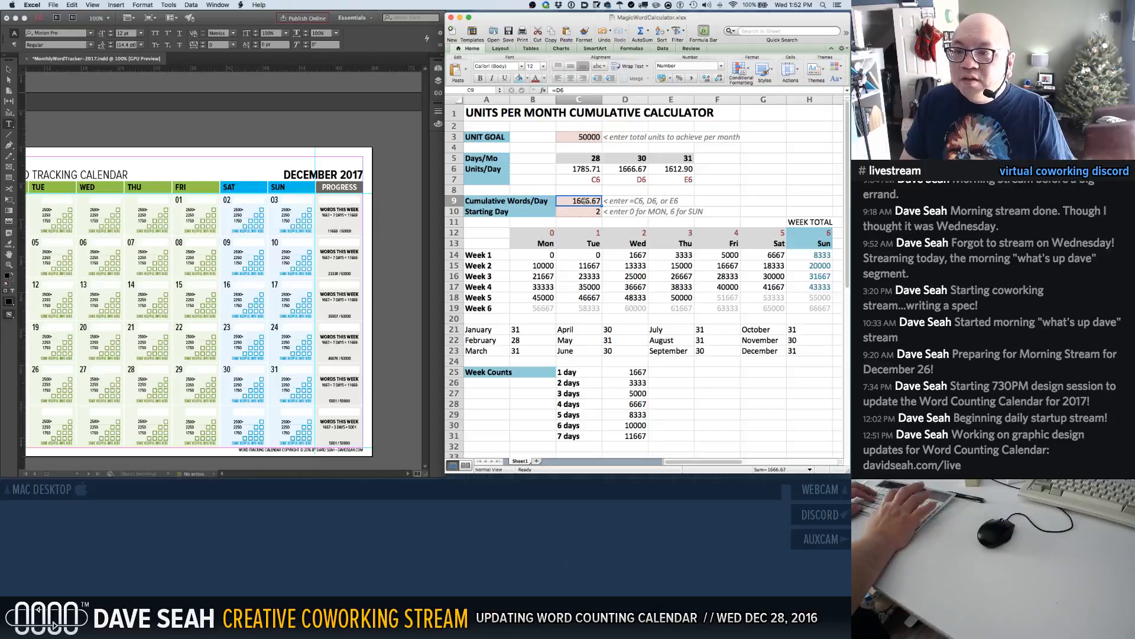
pyautogui.write('=')
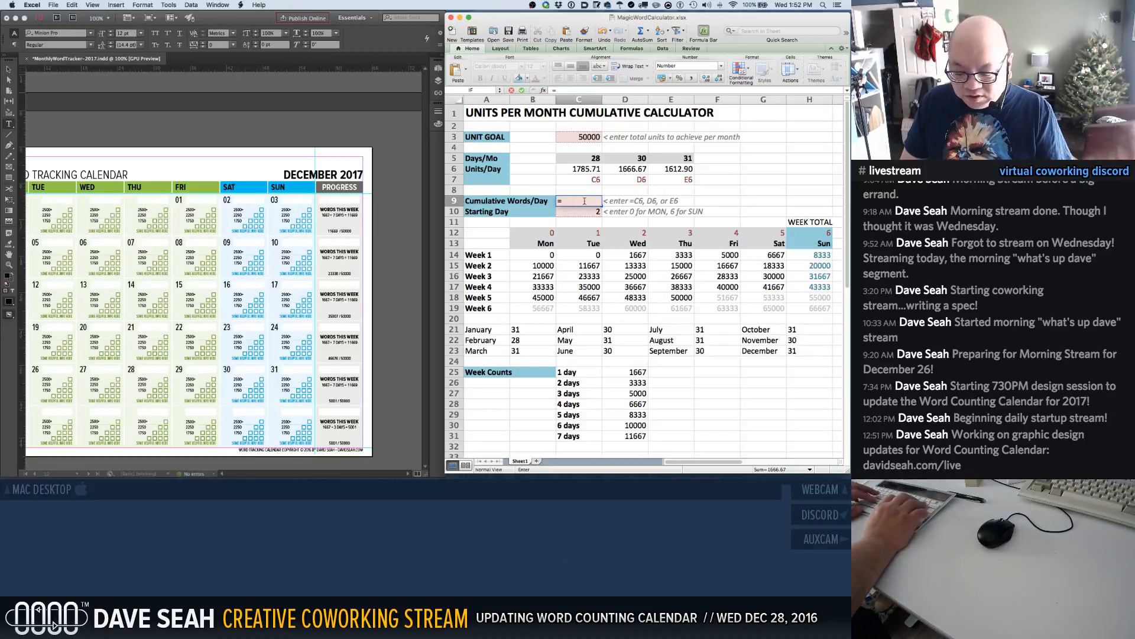
pyautogui.write('E6')
pyautogui.press('Return')
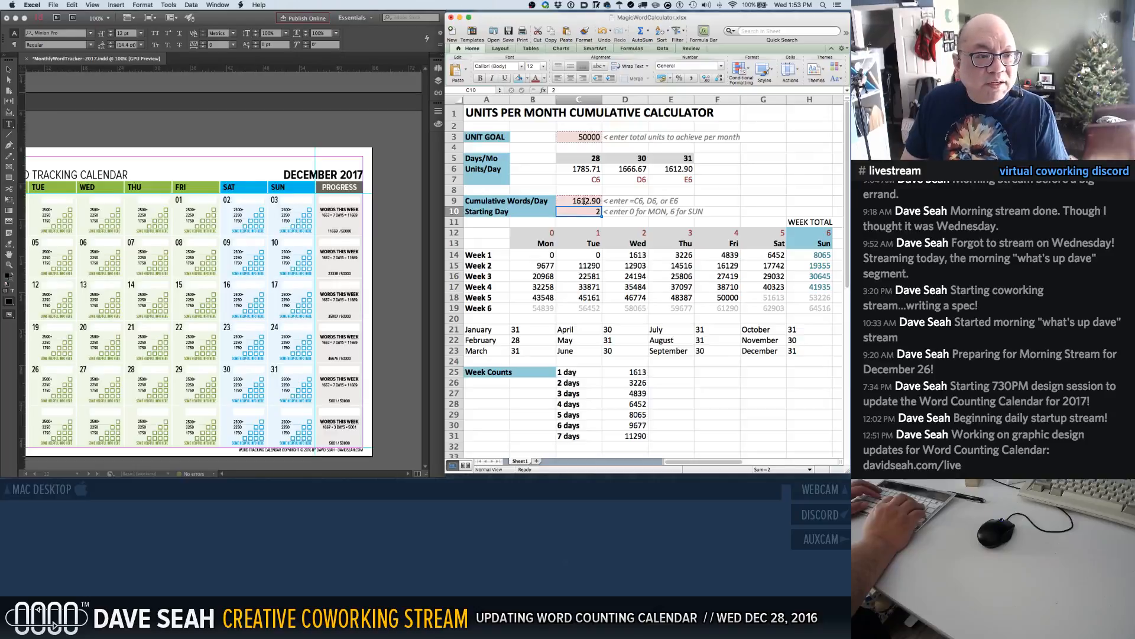
pyautogui.write('4')
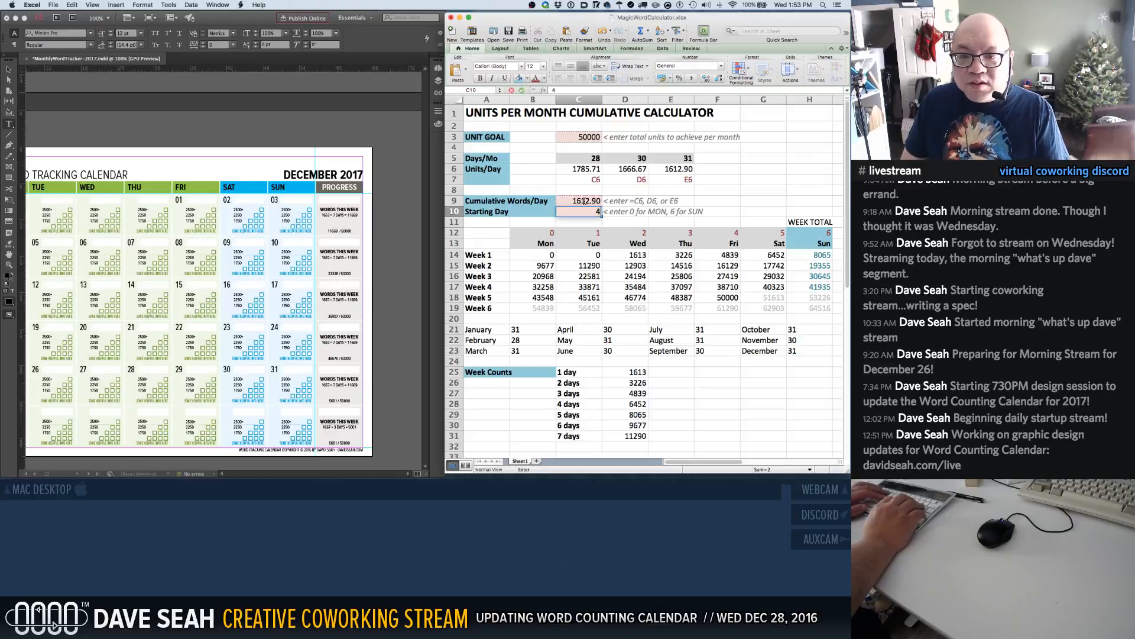
pyautogui.press('Return')
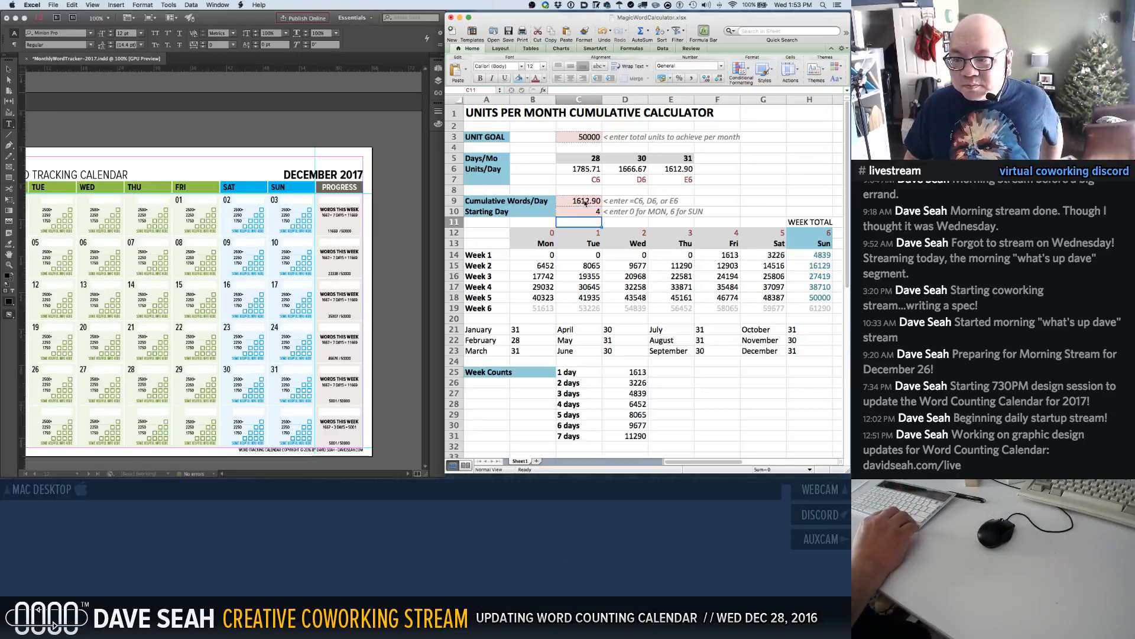
pyautogui.press('Down')
pyautogui.press('Down')
pyautogui.press('Down')
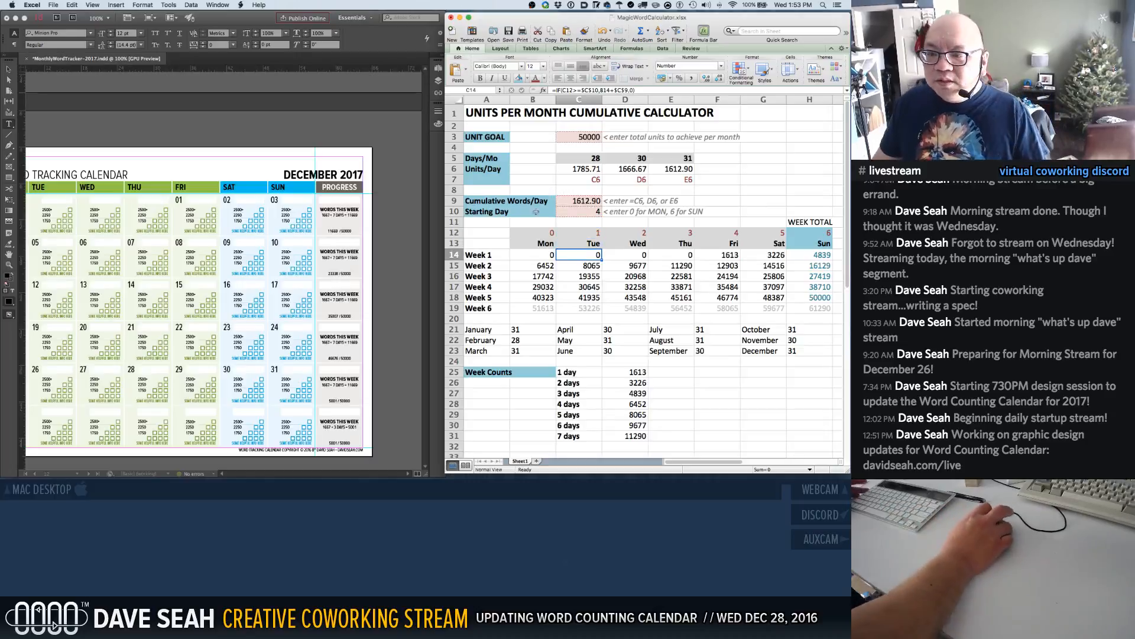
# Back in InDesign, edit the words-this-week line of December's first week to 1613 × 7 DAYS = 11290 and copy it
pyautogui.click(327, 215)
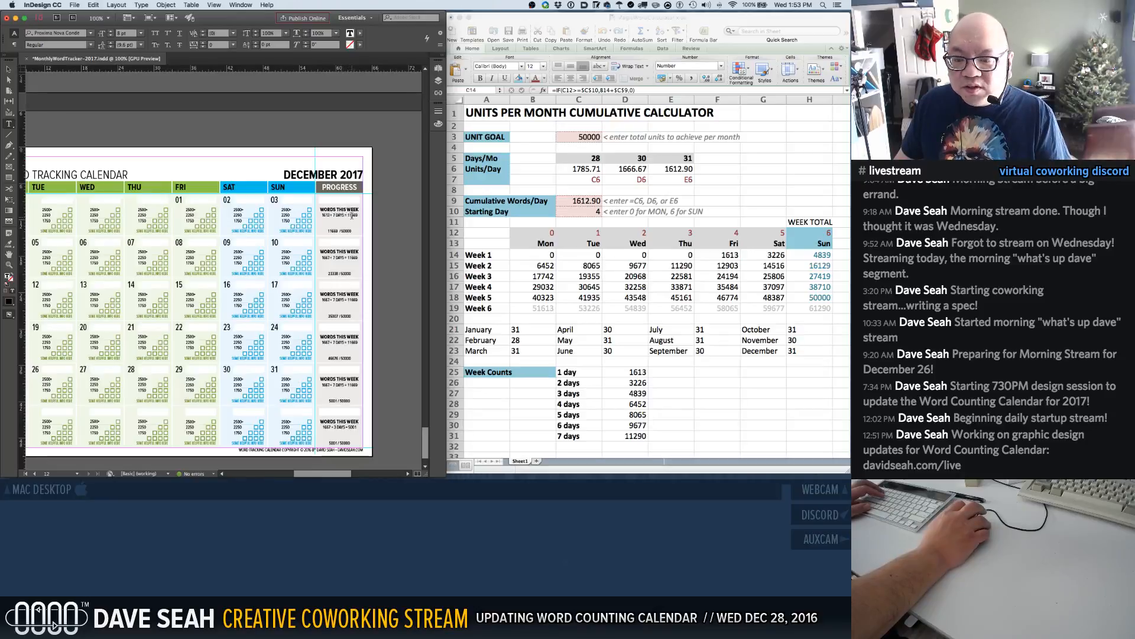
pyautogui.doubleClick(355, 216)
pyautogui.write('11290')
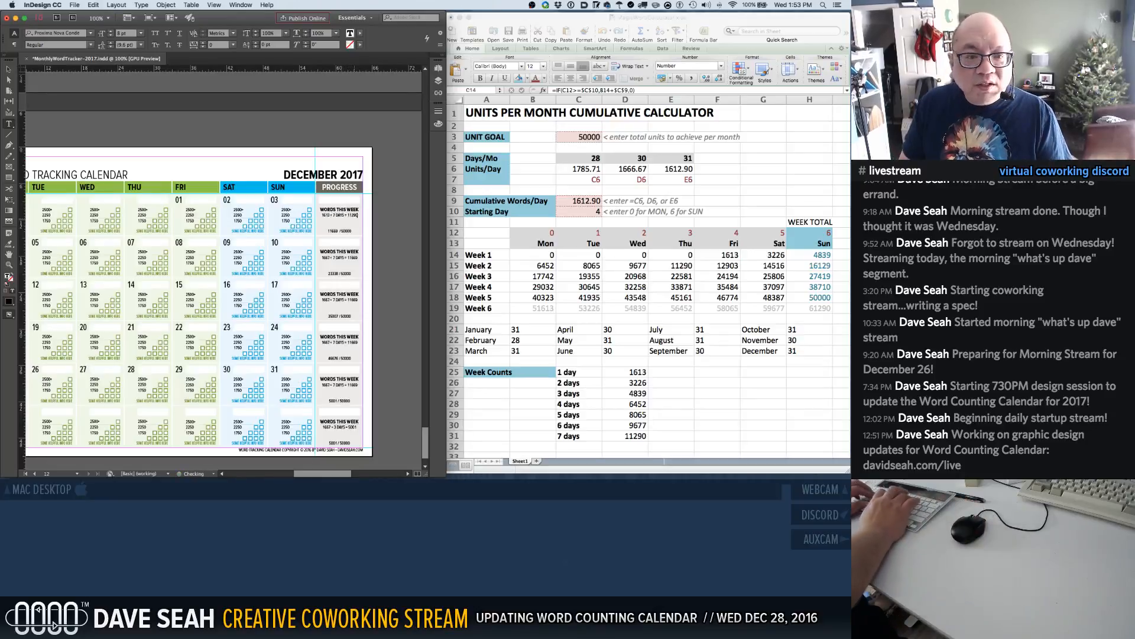
pyautogui.press('super+a')
pyautogui.press('super+c')
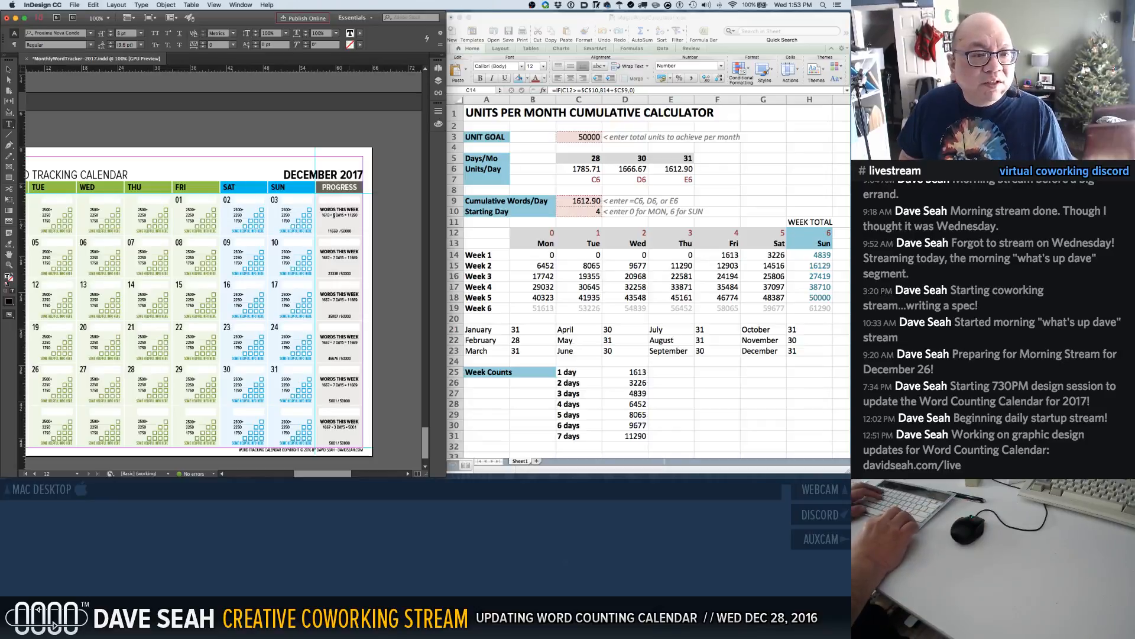
# Change the words-this-week line of December's first week to read 3 DAYS = 4839
pyautogui.write('3')
pyautogui.press('Right')
pyautogui.press('Right')
pyautogui.press('Right')
pyautogui.press('Right')
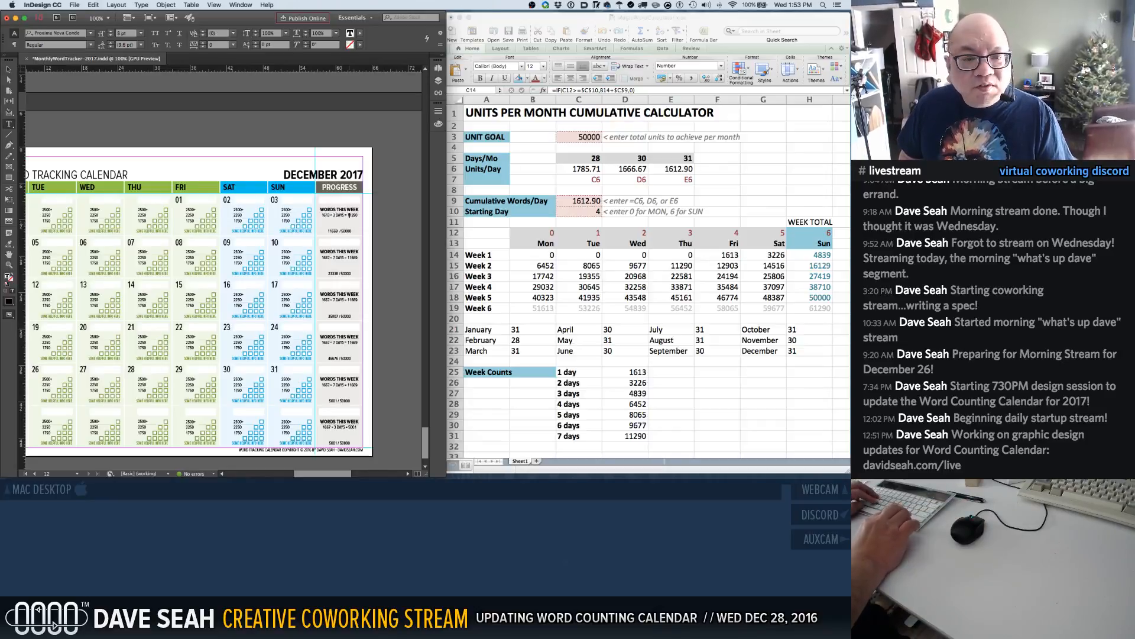
pyautogui.hotkey('shift', 'Right')
pyautogui.hotkey('shift', 'Right')
pyautogui.hotkey('shift', 'Right')
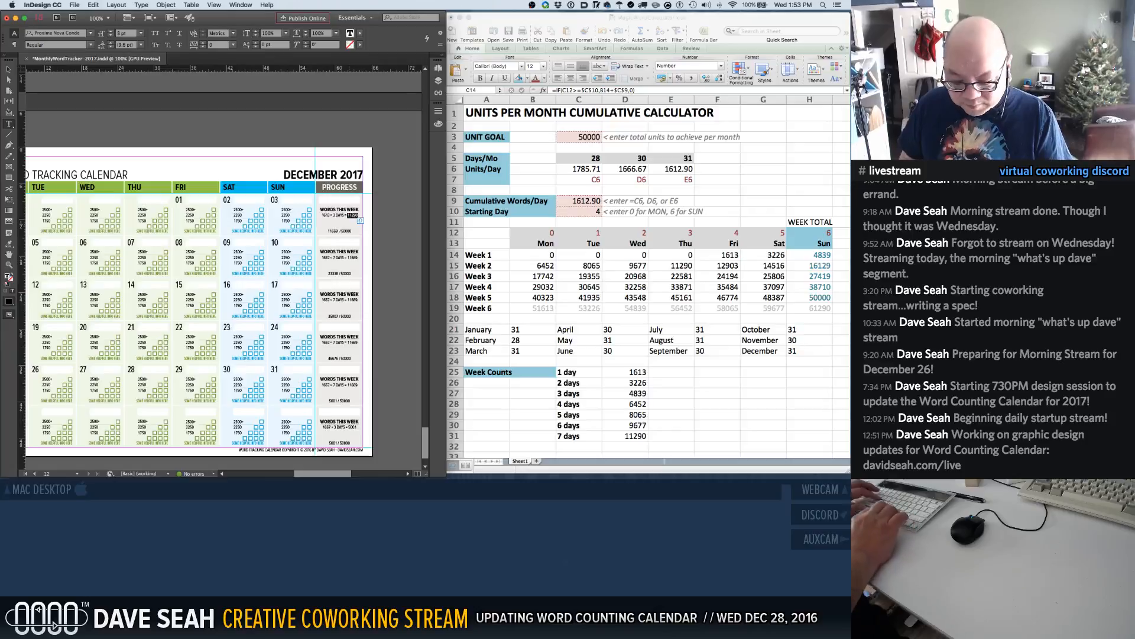
pyautogui.write('483')
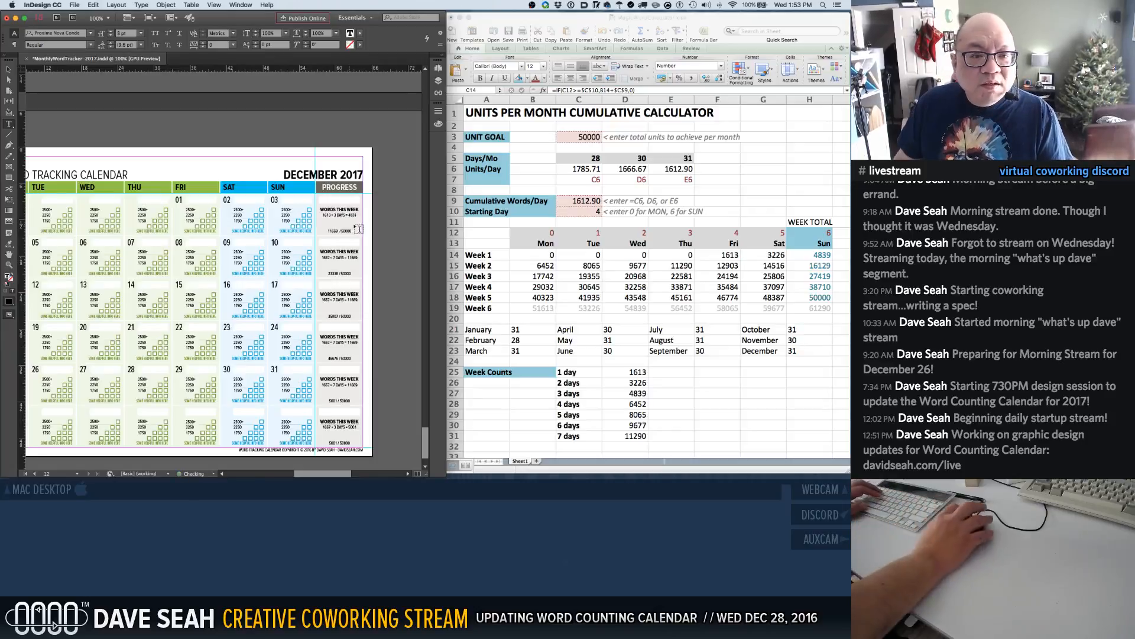
# Paste the copied seven-day line over the words-this-week lines of December's second, third, fourth and fifth weeks
pyautogui.tripleClick(332, 262)
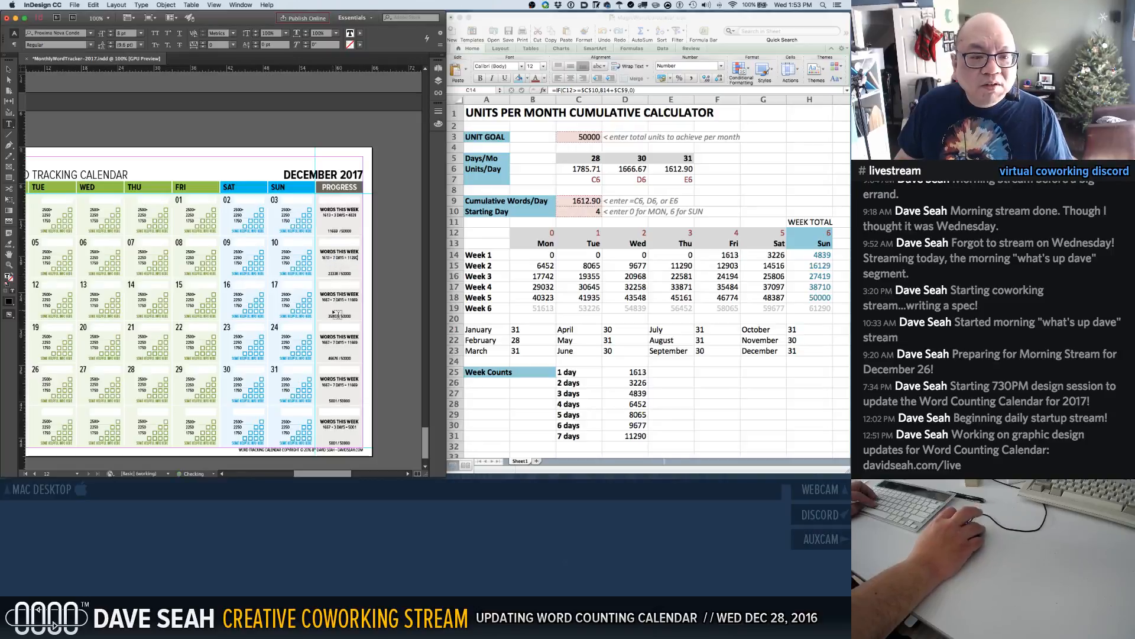
pyautogui.tripleClick(359, 301)
pyautogui.press('super+v')
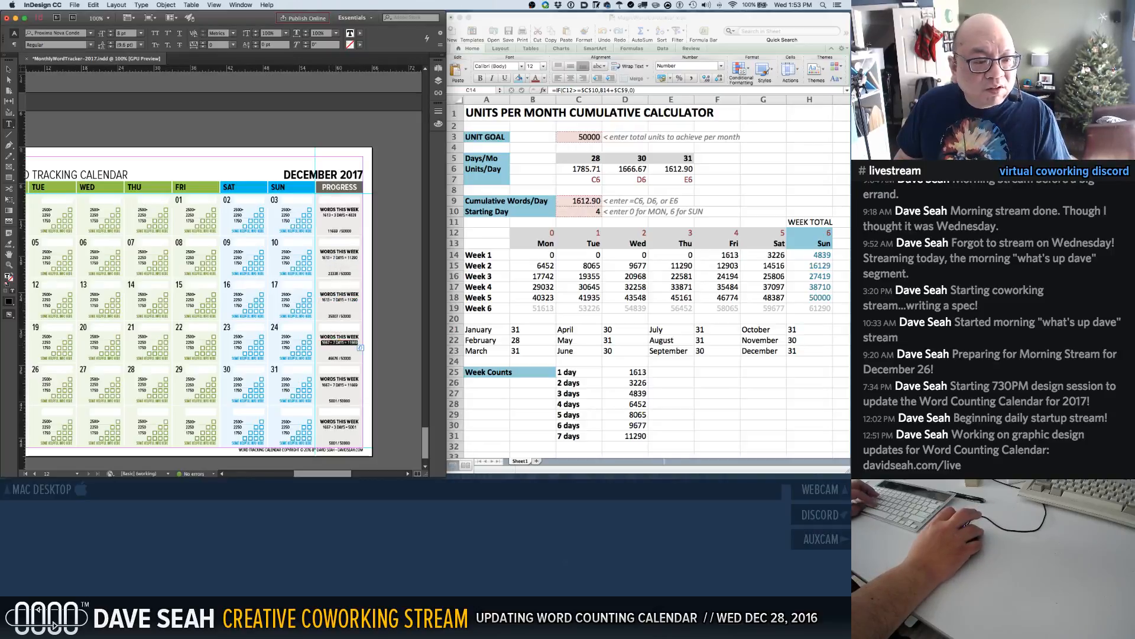
pyautogui.press('super+v')
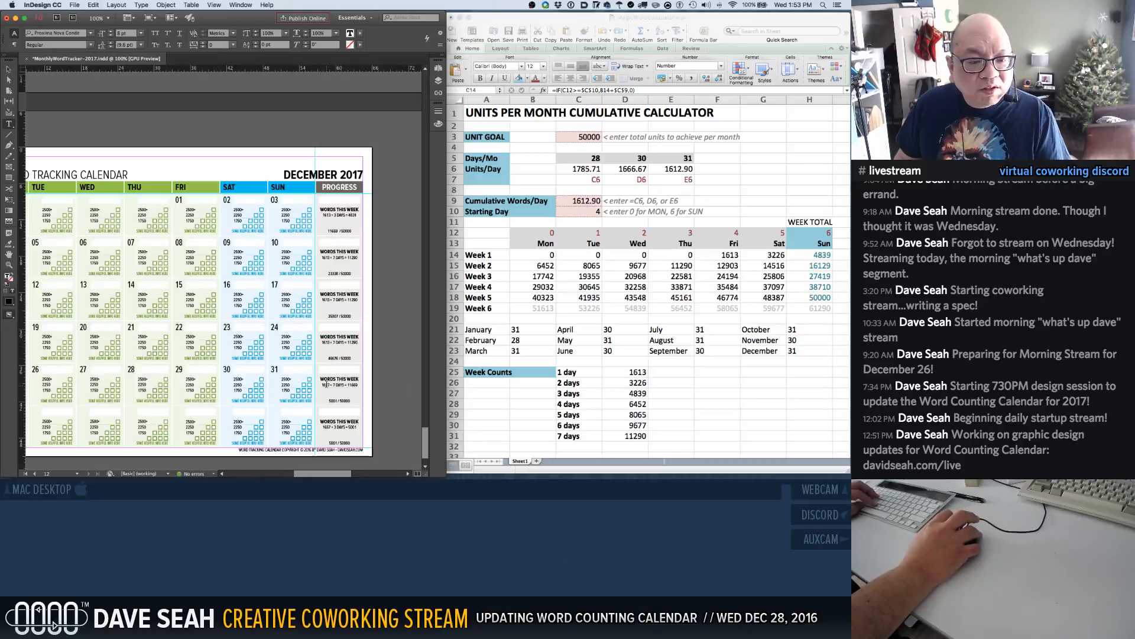
pyautogui.tripleClick(348, 385)
pyautogui.press('super+v')
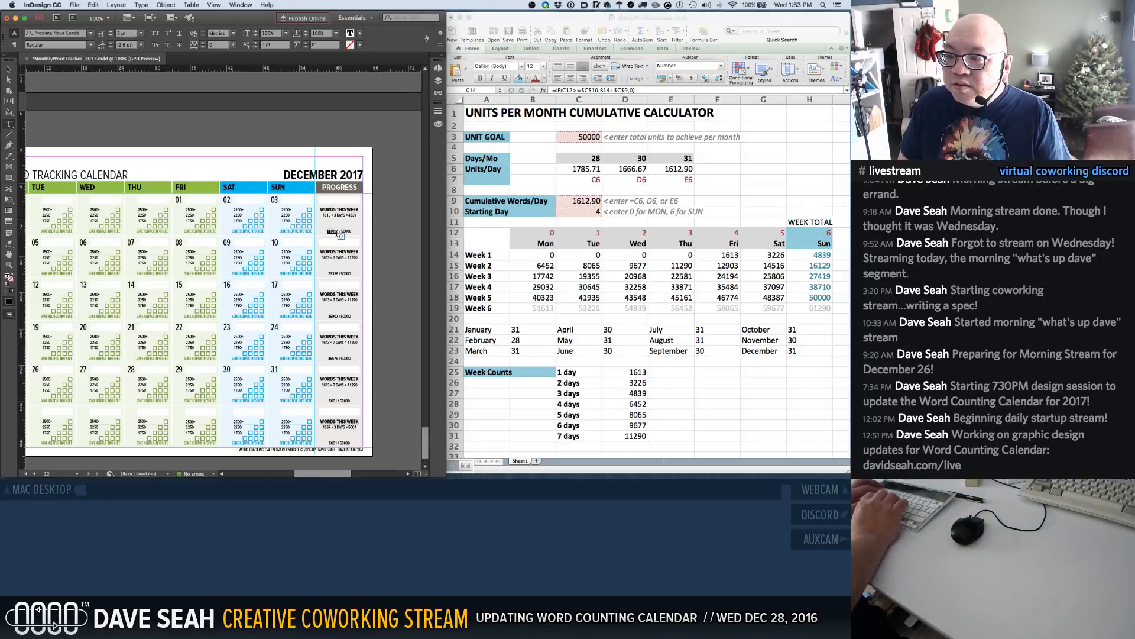
# Set the cumulative totals of December's five weeks to 4839, 16129, 27419, 38710 and 50000, and save the document
pyautogui.write('4839')
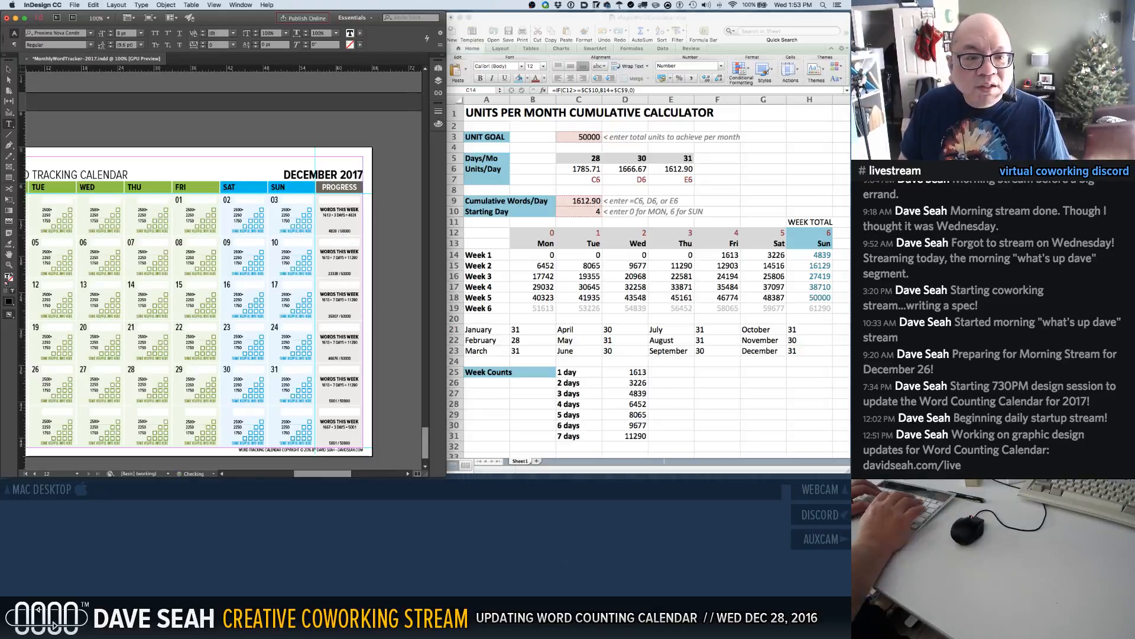
pyautogui.doubleClick(333, 274)
pyautogui.write('16129')
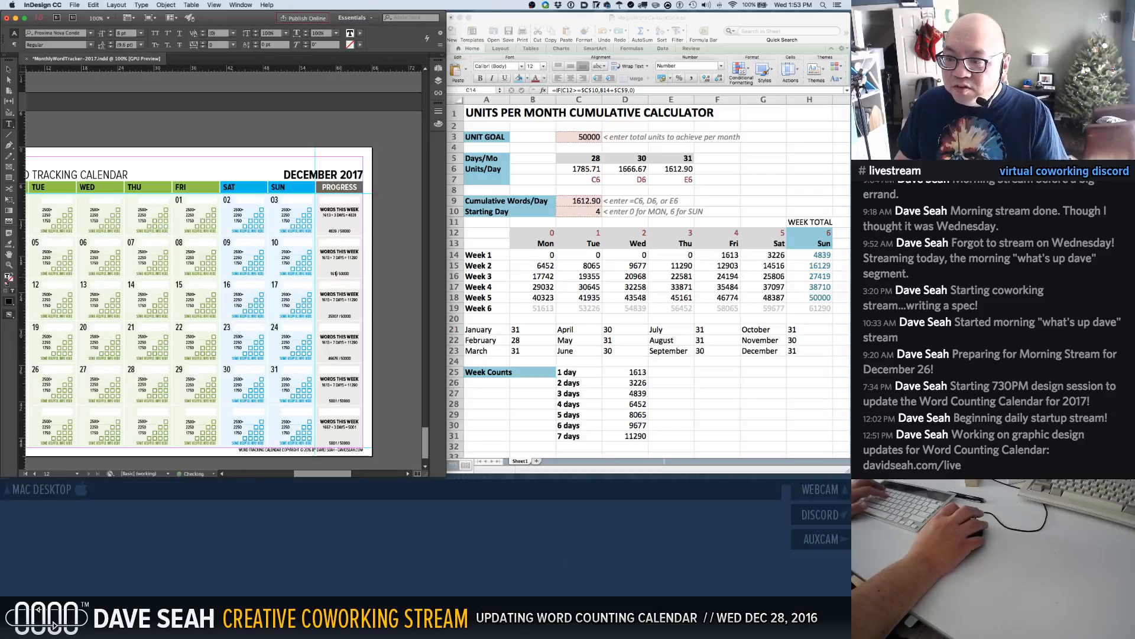
pyautogui.doubleClick(331, 315)
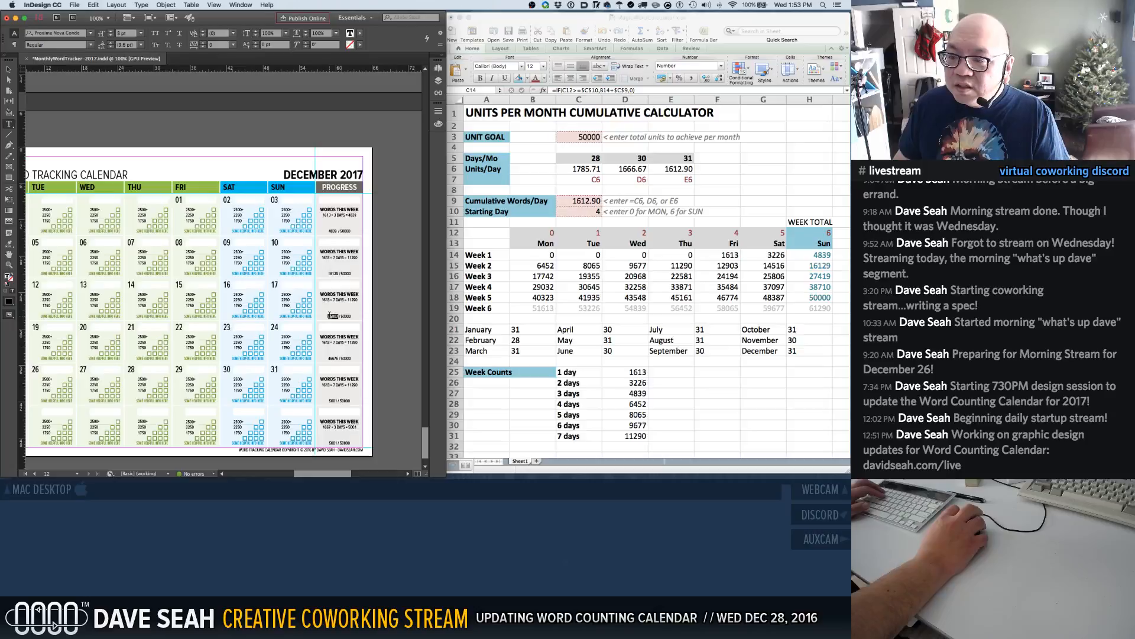
pyautogui.write('27419')
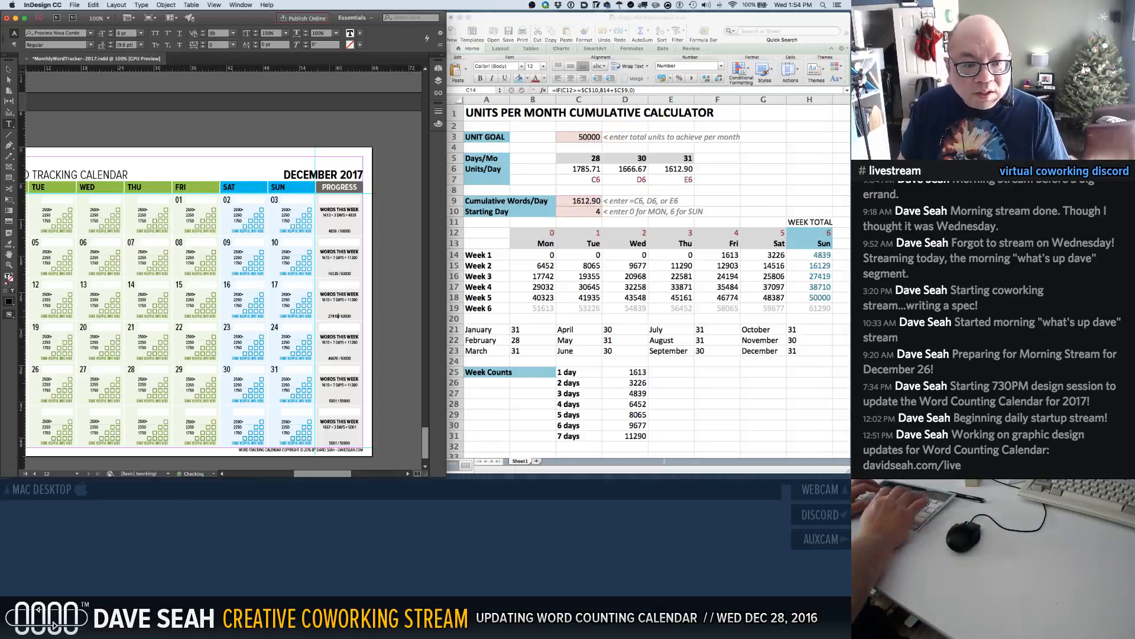
pyautogui.doubleClick(332, 358)
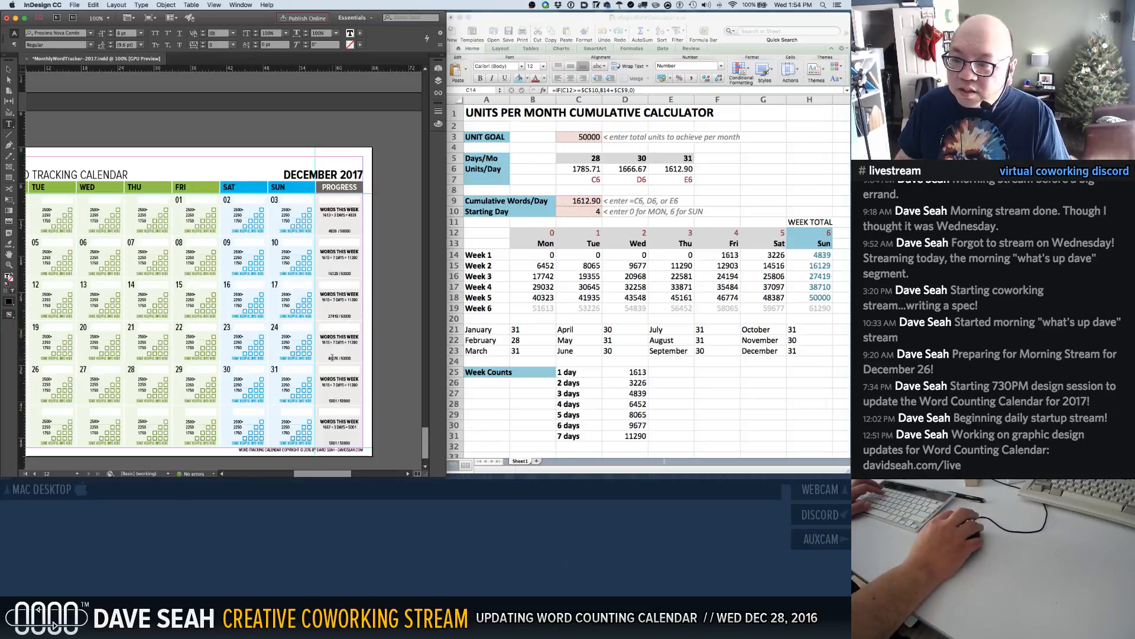
pyautogui.write('38710')
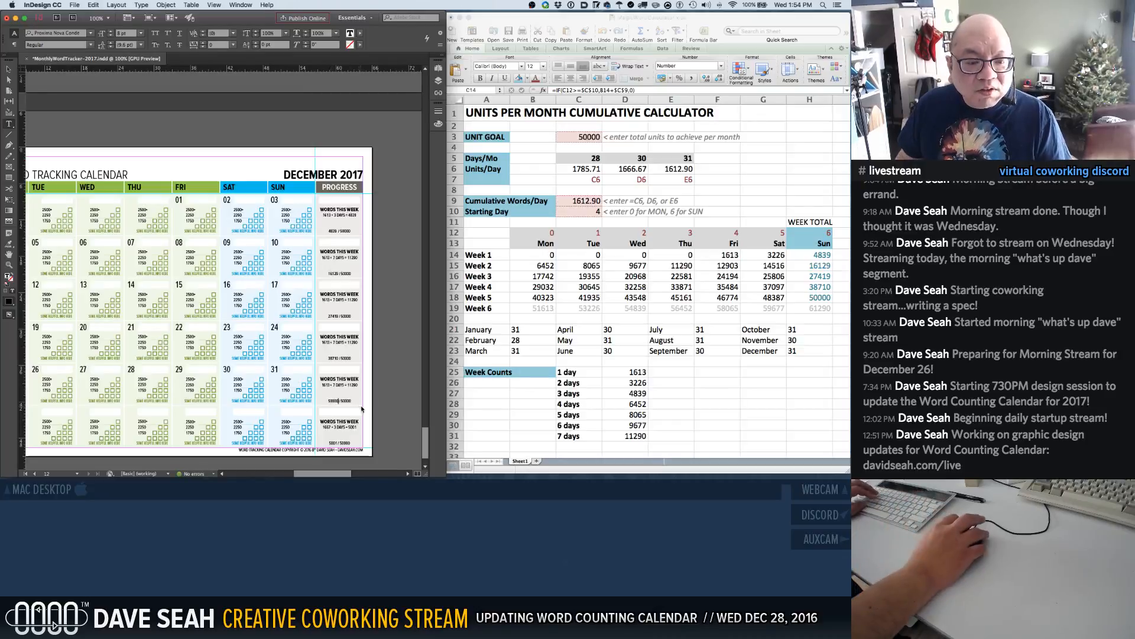
pyautogui.click(384, 408)
pyautogui.press('super+s')
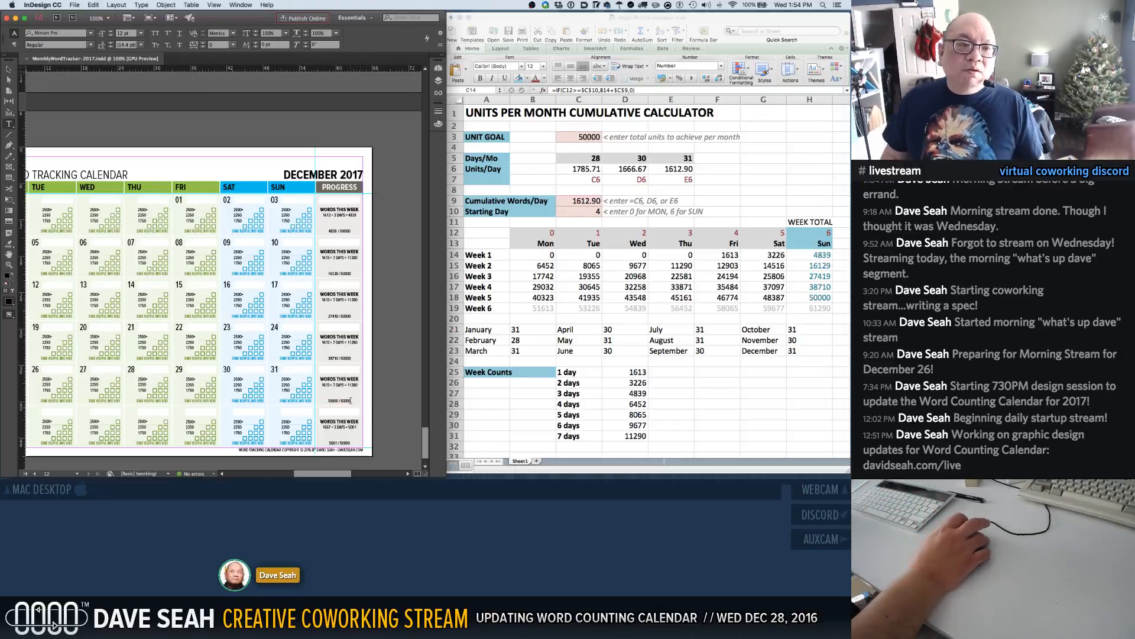
# Switch to Chrome and reopen the recently closed page "2017 Calendar Online - Printable 2017 Holiday Calendar"
pyautogui.scroll(15, 219, 224)
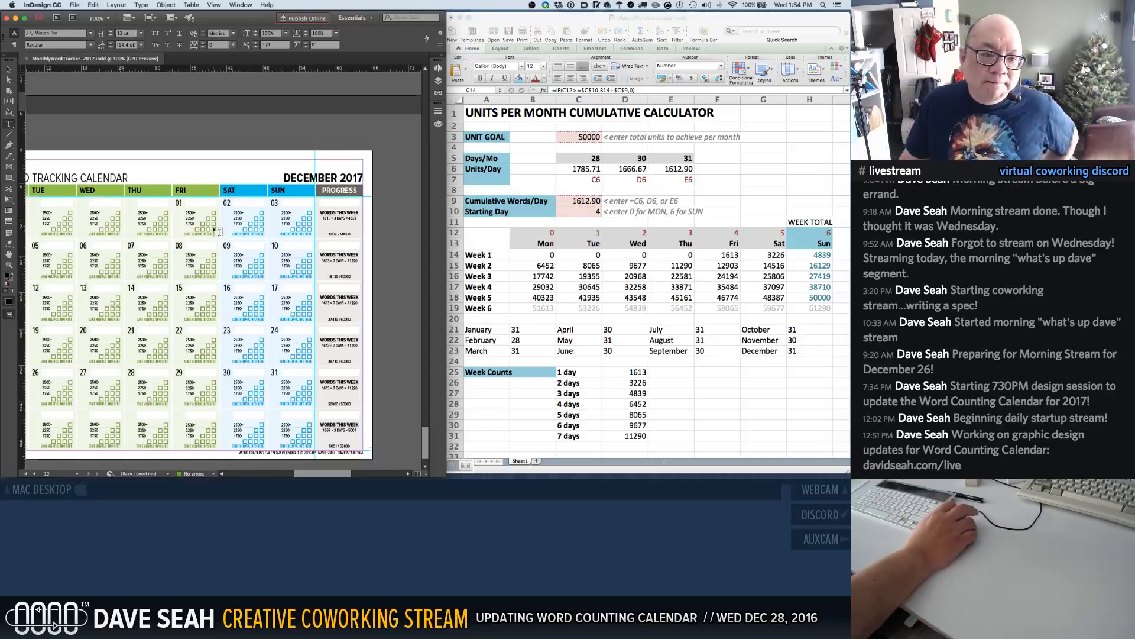
pyautogui.scroll(20, 219, 225)
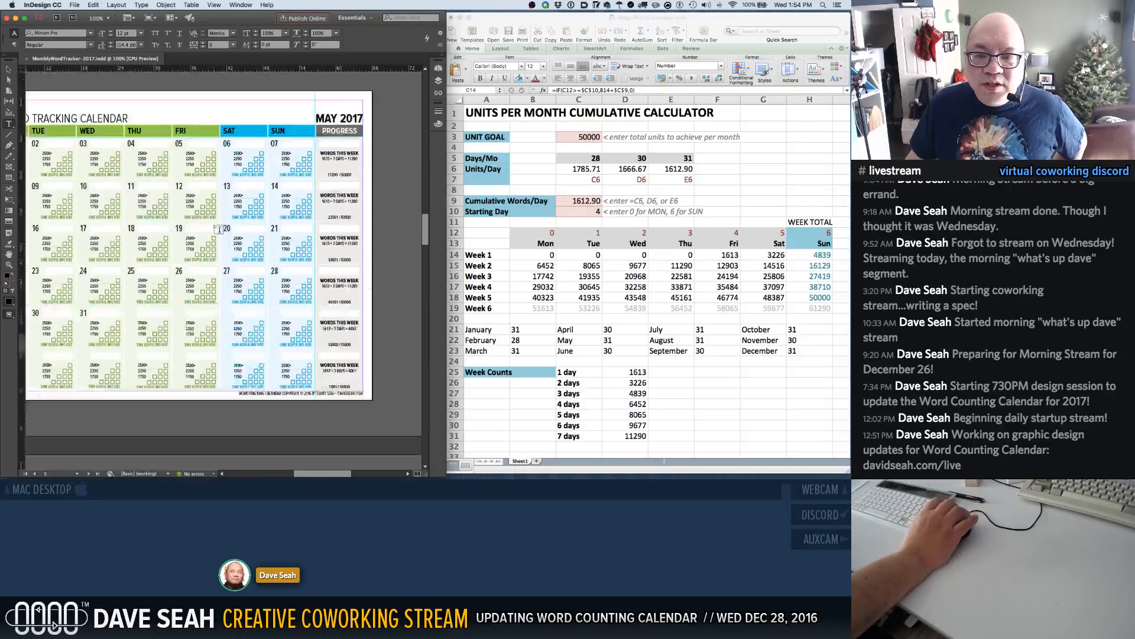
pyautogui.scroll(3, 218, 229)
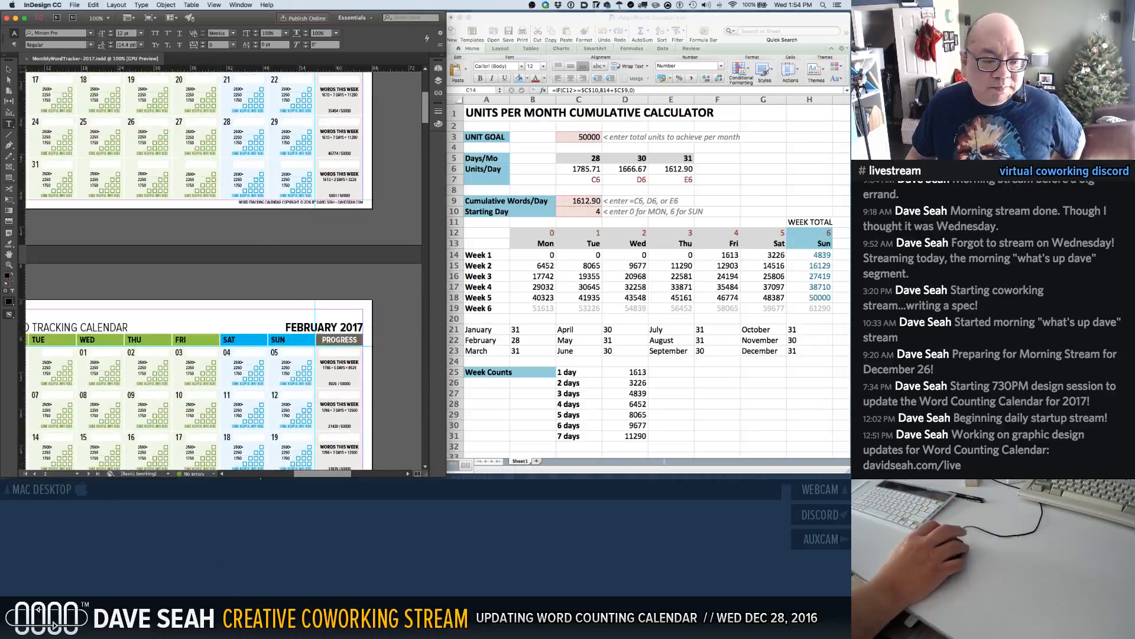
pyautogui.moveTo(228, 473)
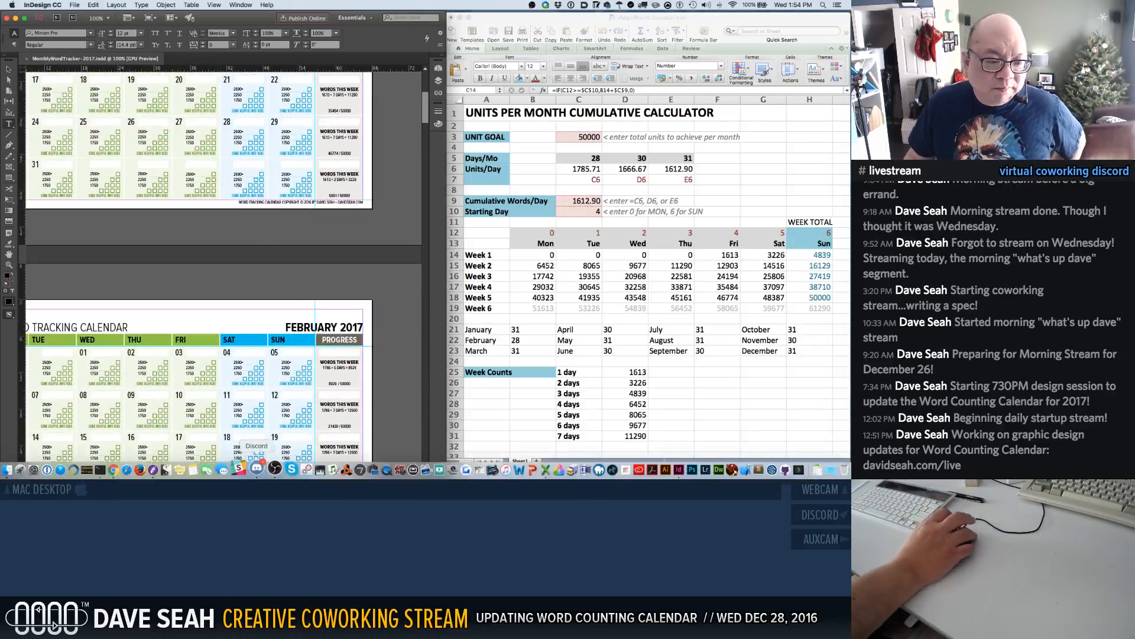
pyautogui.click(124, 469)
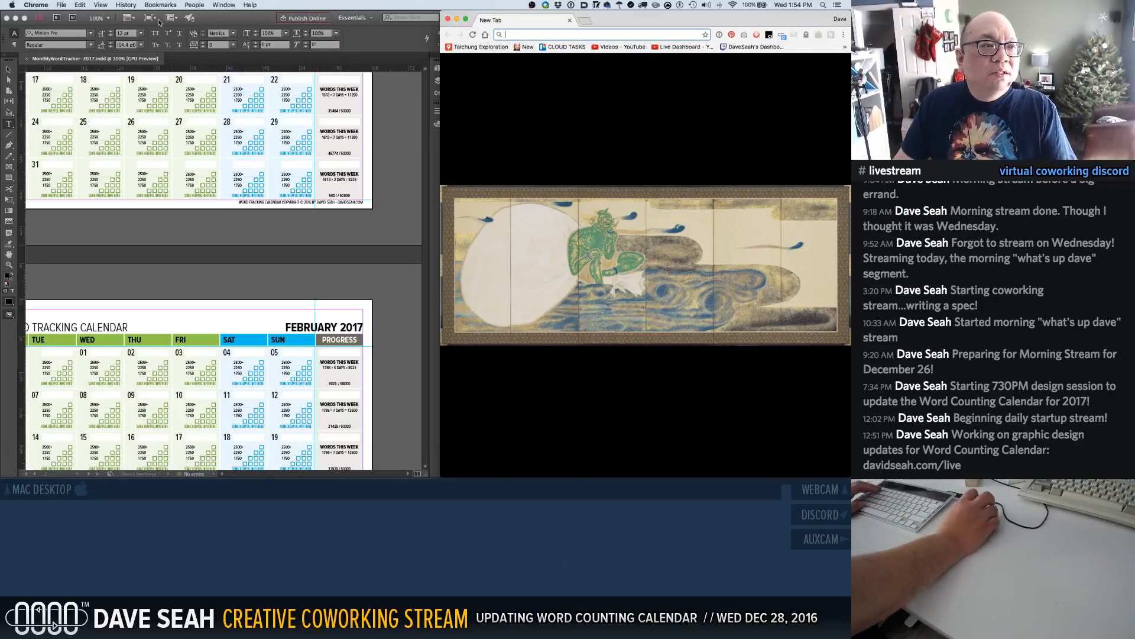
pyautogui.click(127, 5)
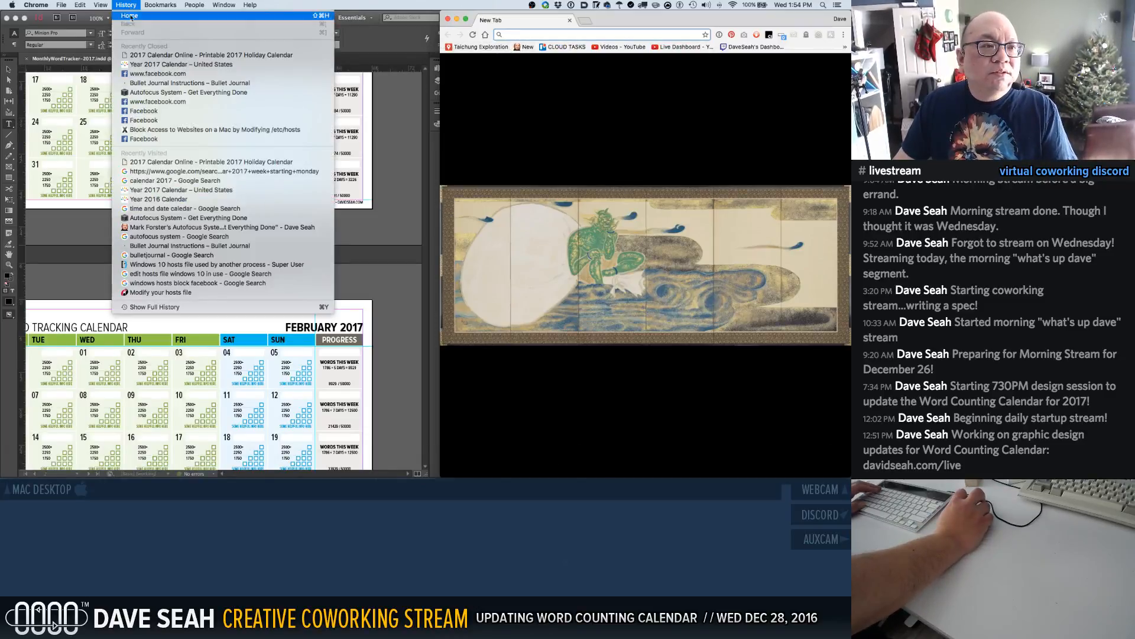
pyautogui.click(162, 55)
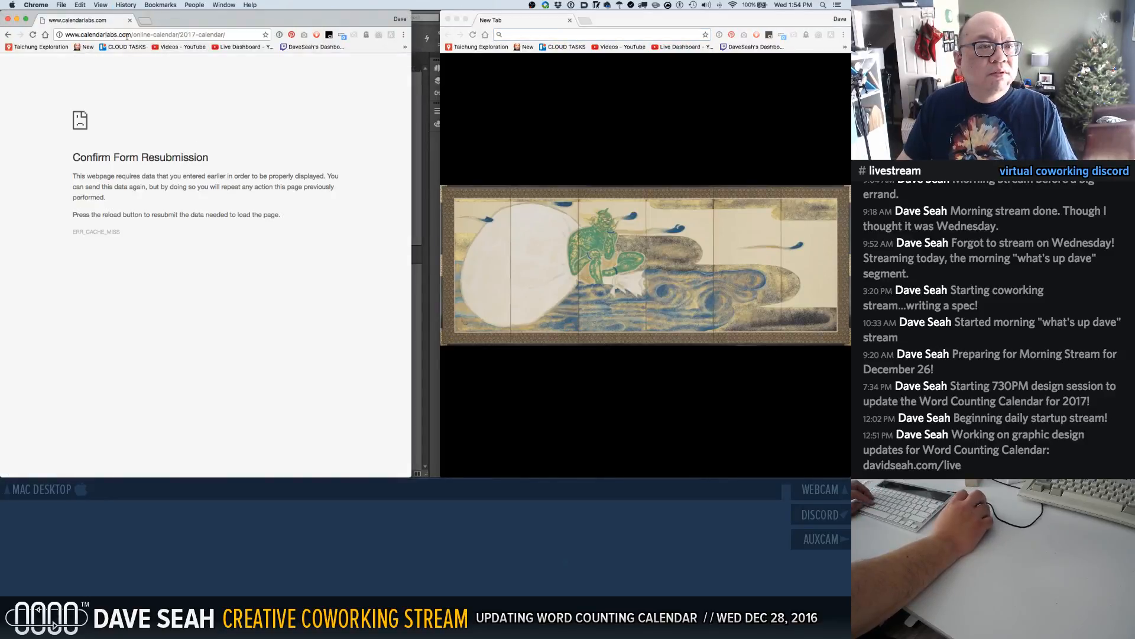
# Load the calendarlabs.com 2017 calendar address in the blank browser window and close the reopened window
pyautogui.click(224, 39)
pyautogui.press('super+c')
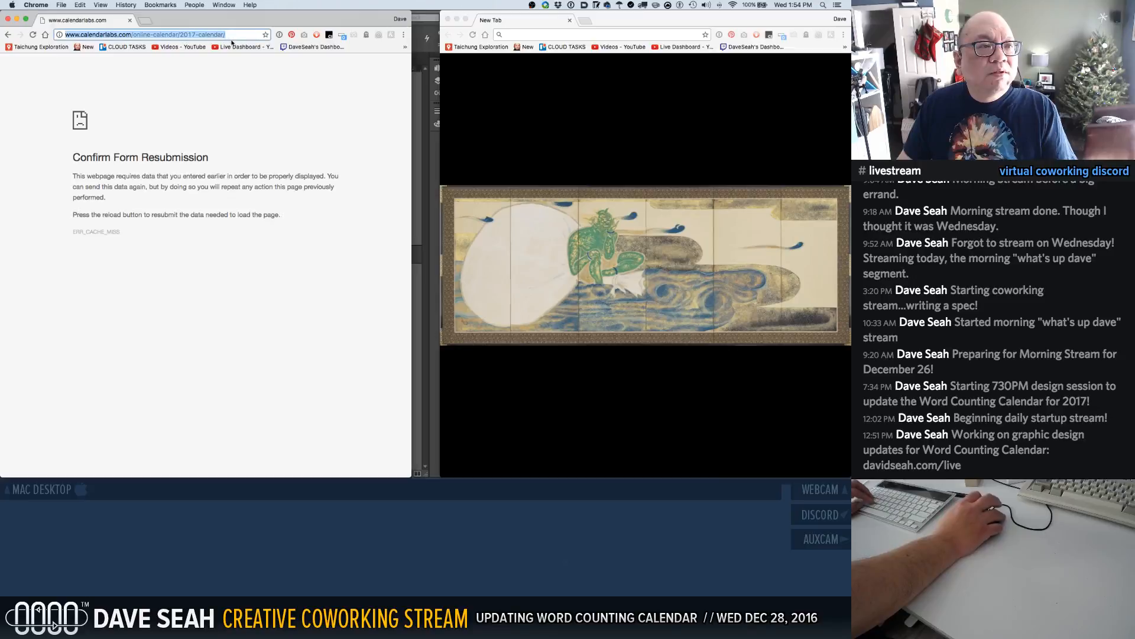
pyautogui.click(521, 42)
pyautogui.press('super+v')
pyautogui.press('Return')
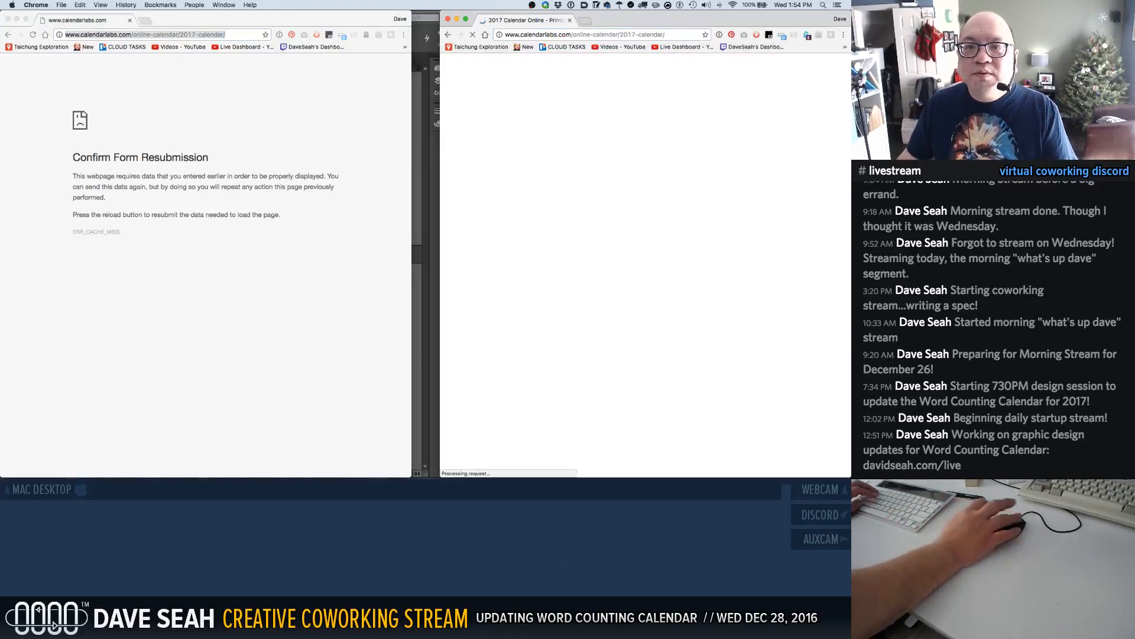
pyautogui.click(8, 19)
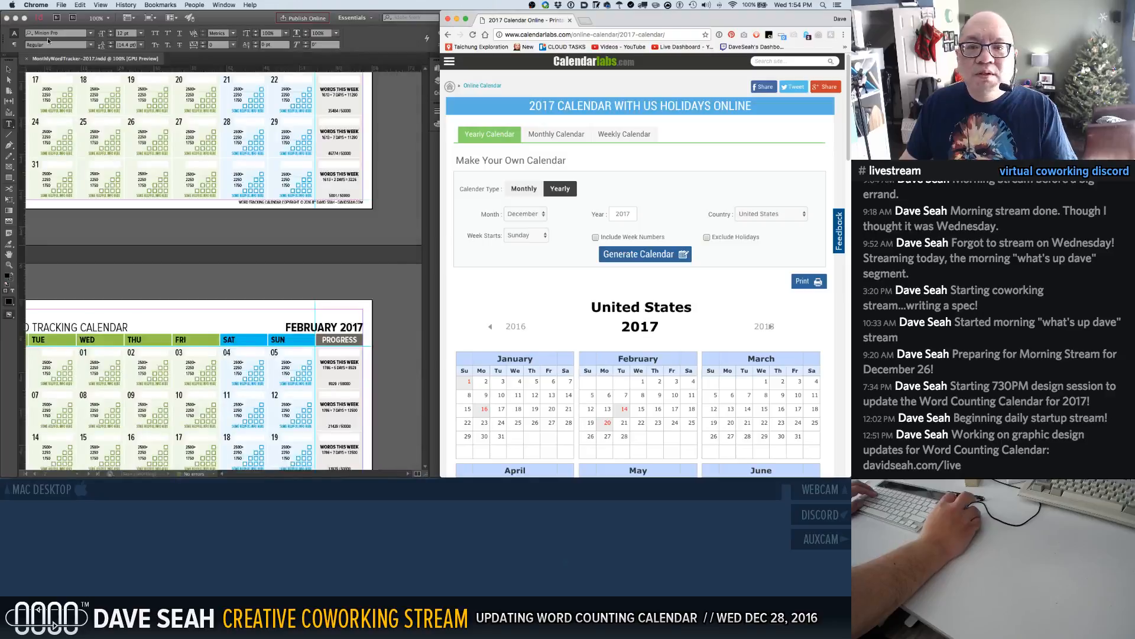
# Set the online 2017 calendar's weeks to start on Monday and generate the calendar
pyautogui.click(532, 235)
pyautogui.click(526, 244)
pyautogui.click(638, 255)
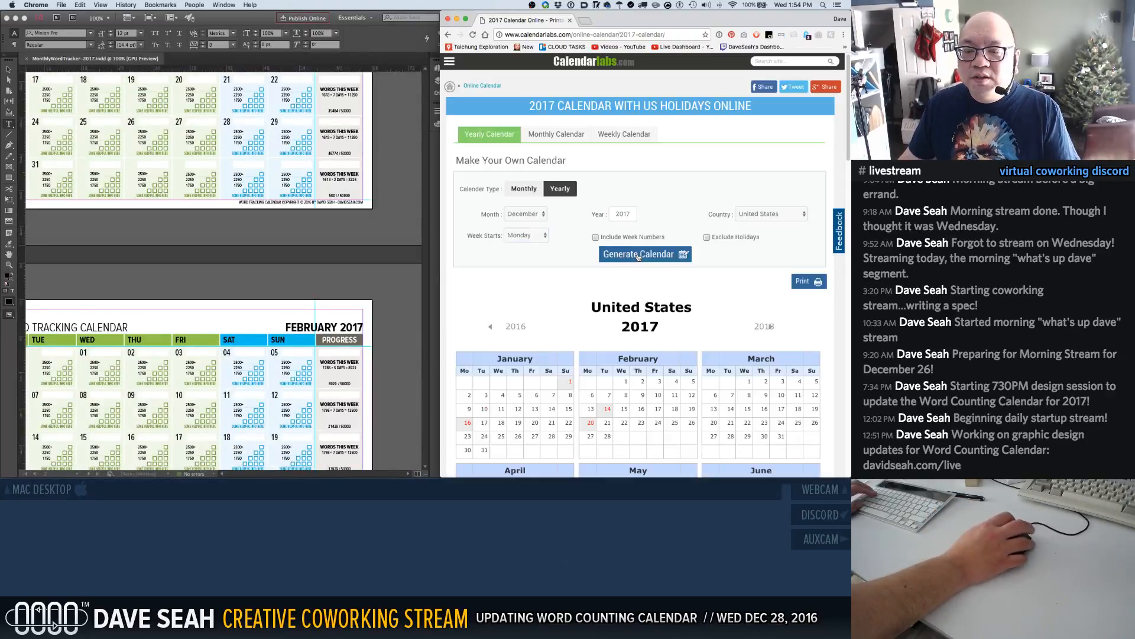
pyautogui.scroll(-3, 512, 262)
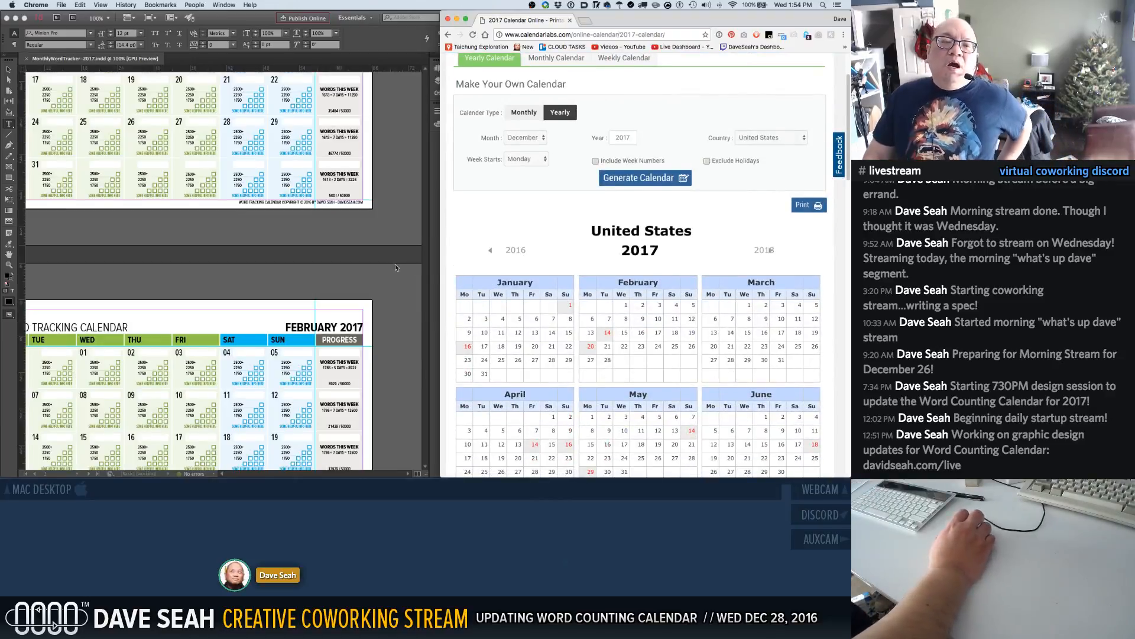
# Switch to InDesign and compare the January page's dates with the online calendar
pyautogui.scroll(5, 395, 264)
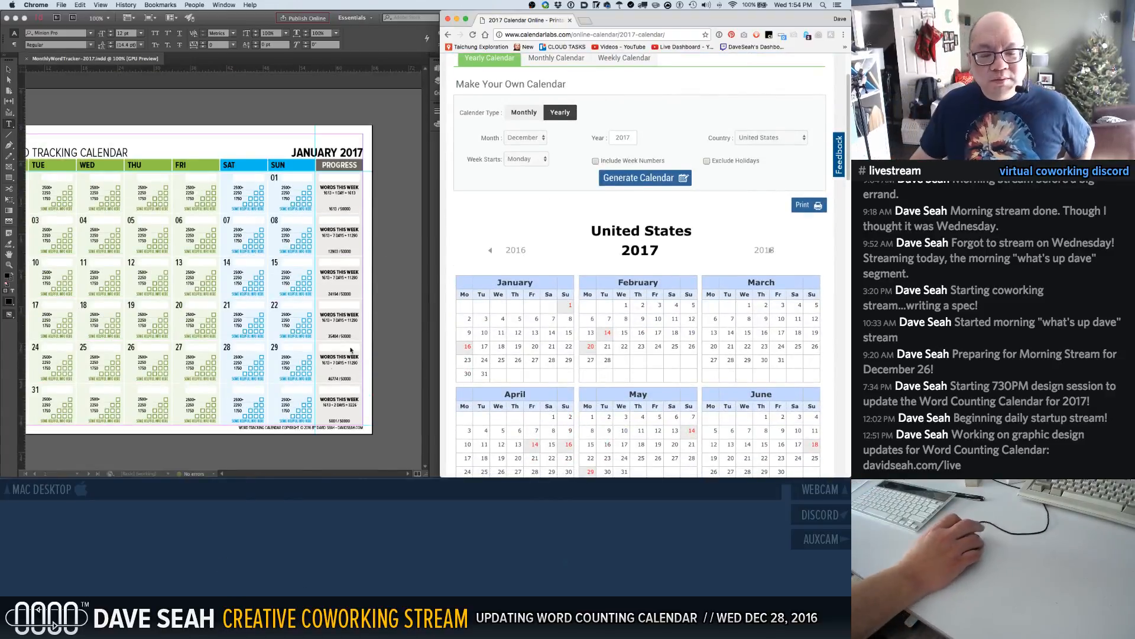
pyautogui.click(382, 340)
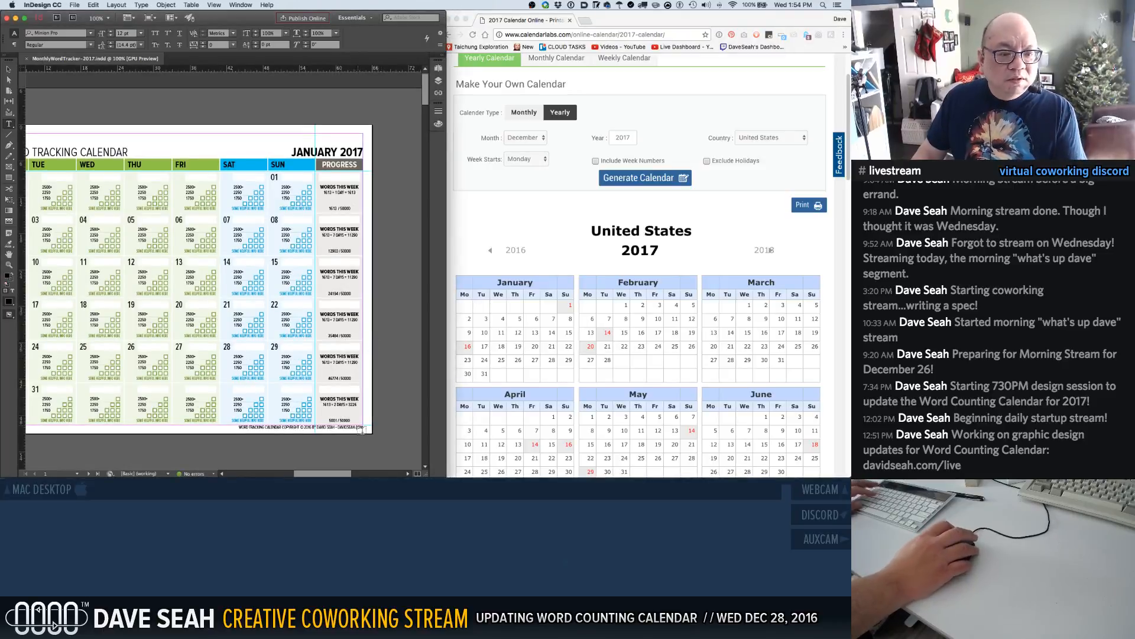
pyautogui.moveTo(324, 475); pyautogui.dragTo(318, 476)
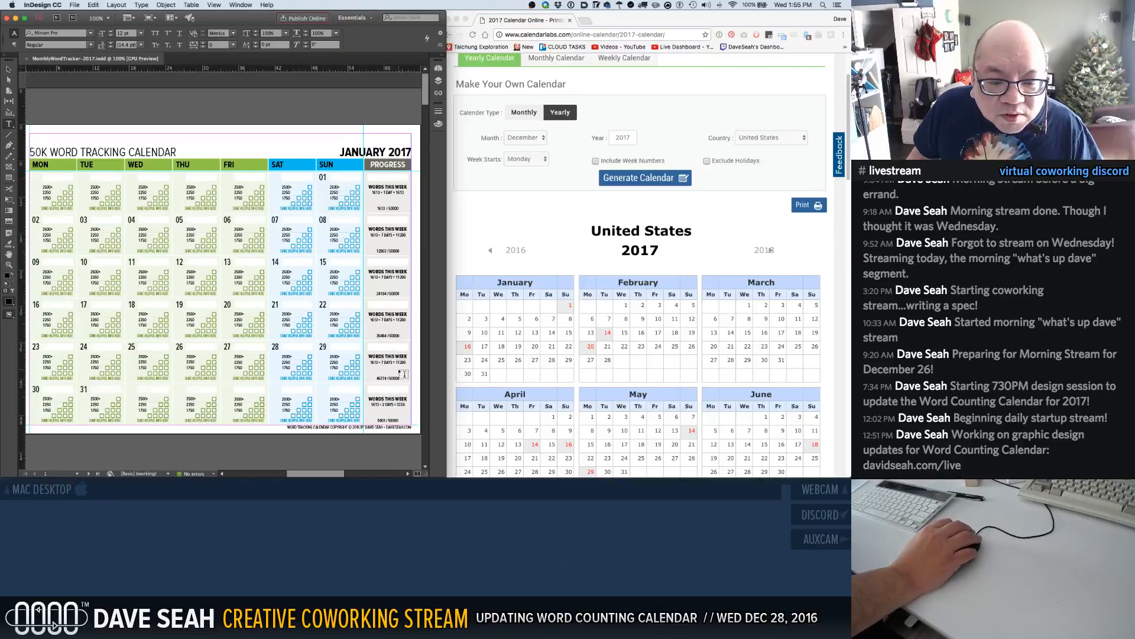
pyautogui.scroll(-1, 403, 374)
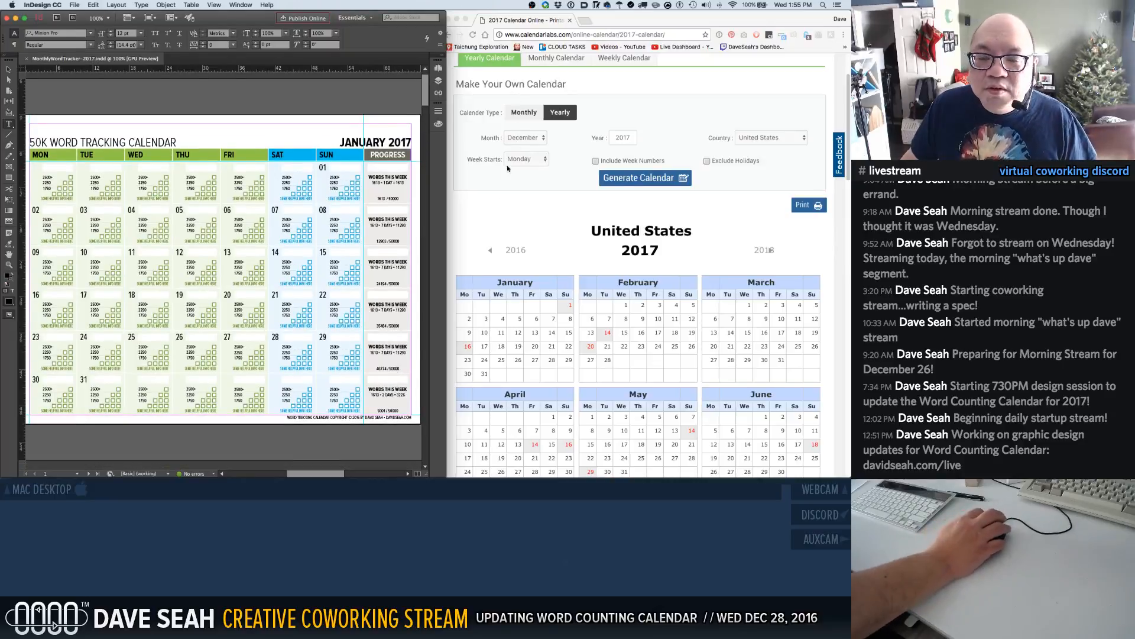
# Bring up the Excel calculator and review the dates and Progress columns of the January and February pages
pyautogui.hotkey('ctrl', 'Up')
pyautogui.click(684, 187)
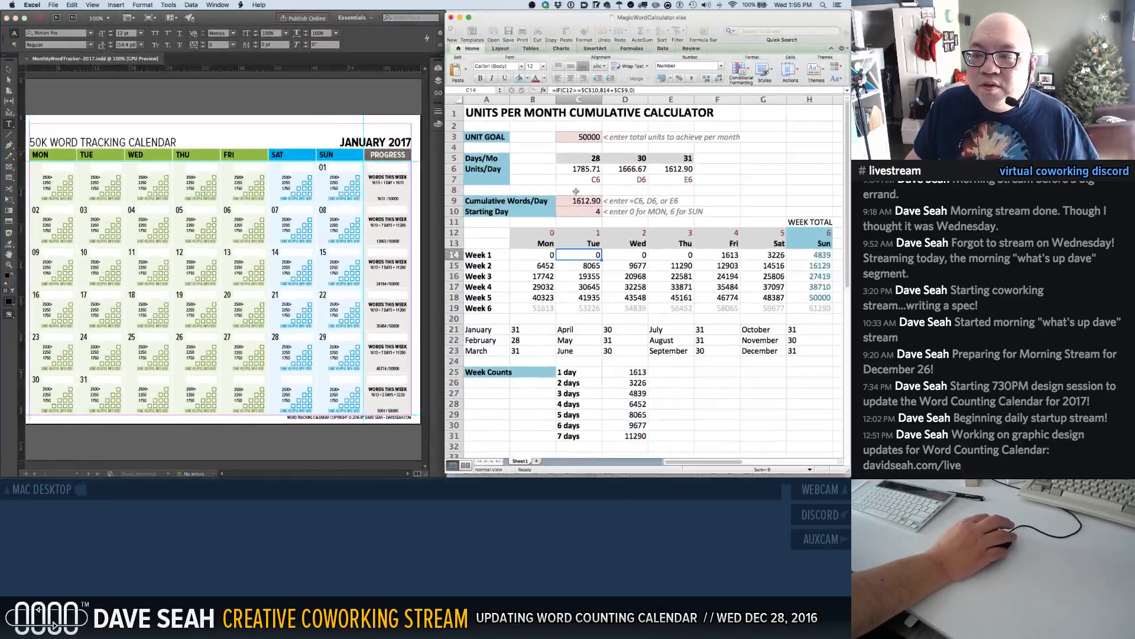
pyautogui.scroll(-2, 398, 297)
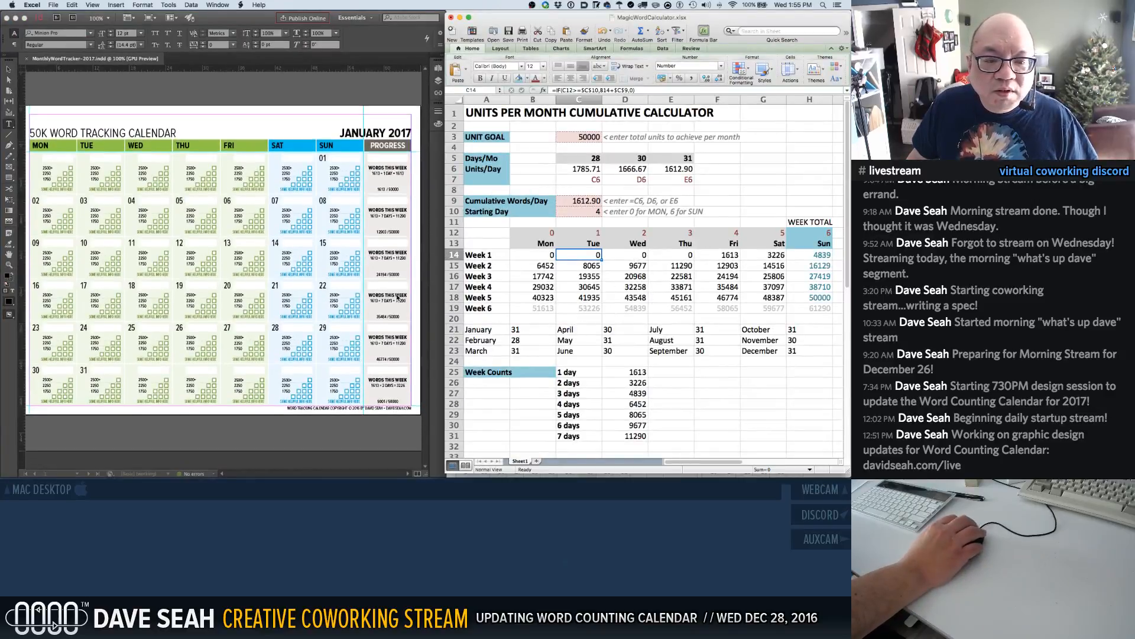
pyautogui.scroll(-1, 399, 299)
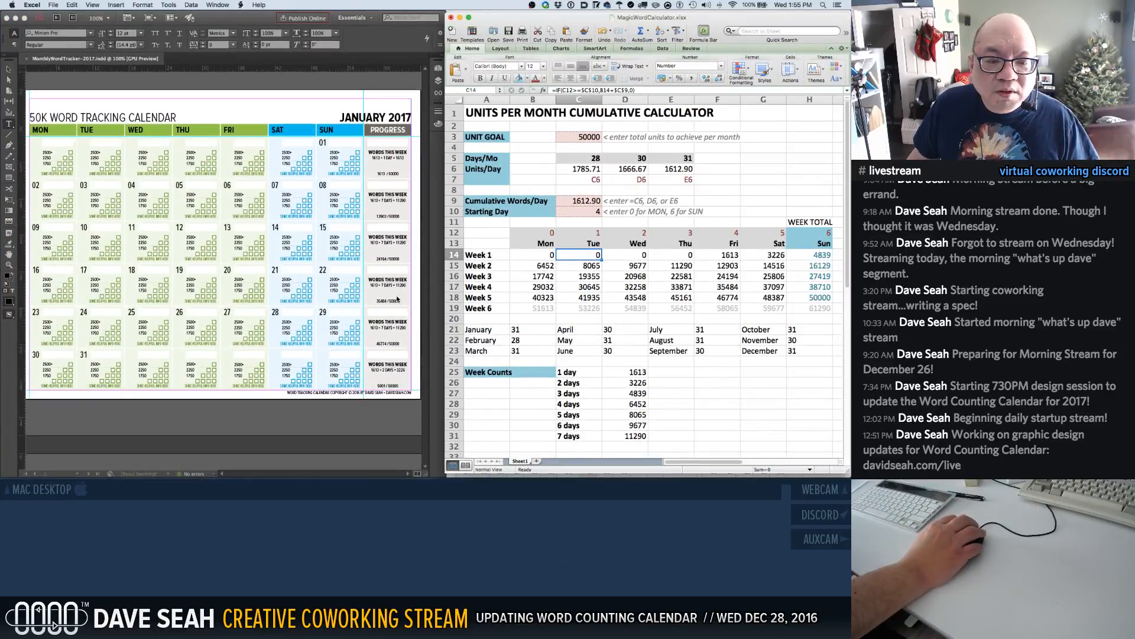
pyautogui.scroll(-2, 398, 299)
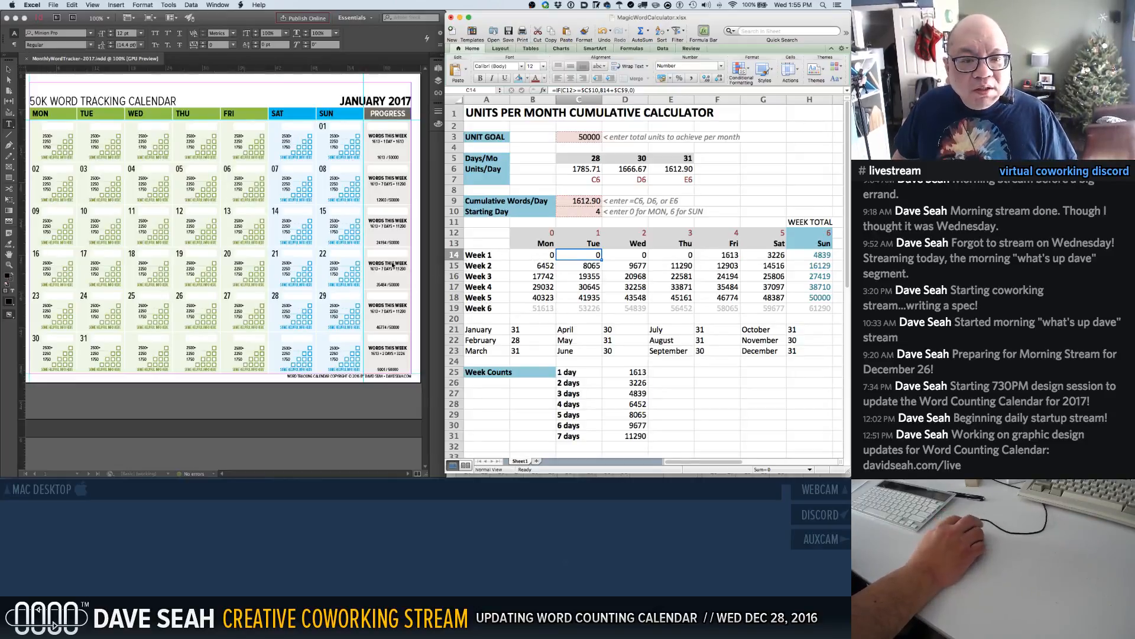
pyautogui.scroll(-2, 349, 257)
pyautogui.scroll(-10, 350, 258)
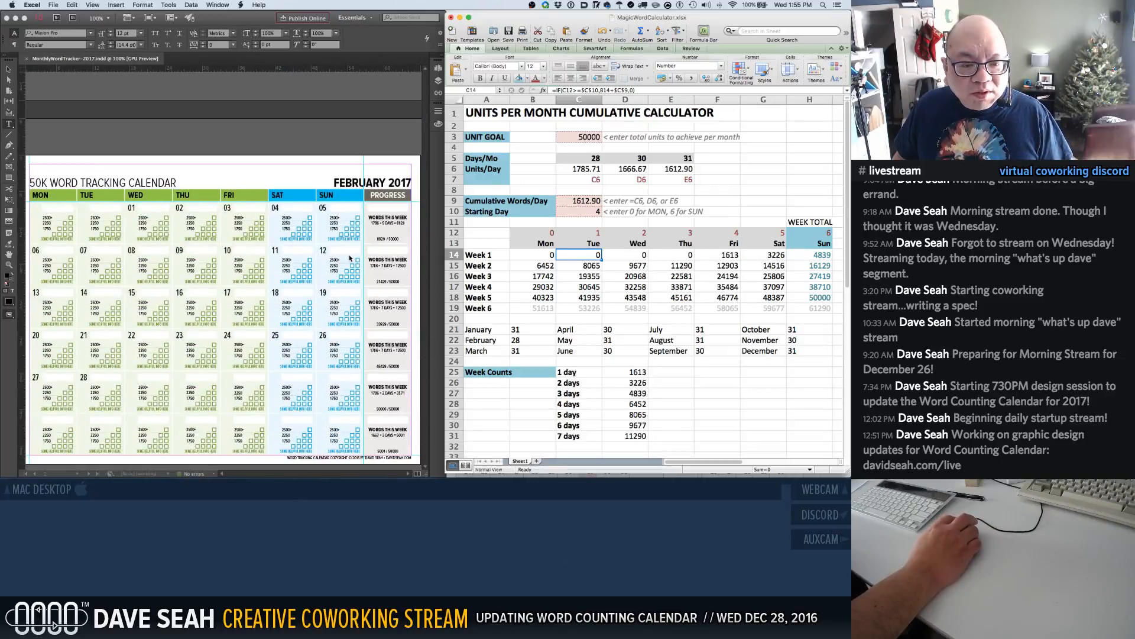
pyautogui.scroll(-1, 350, 257)
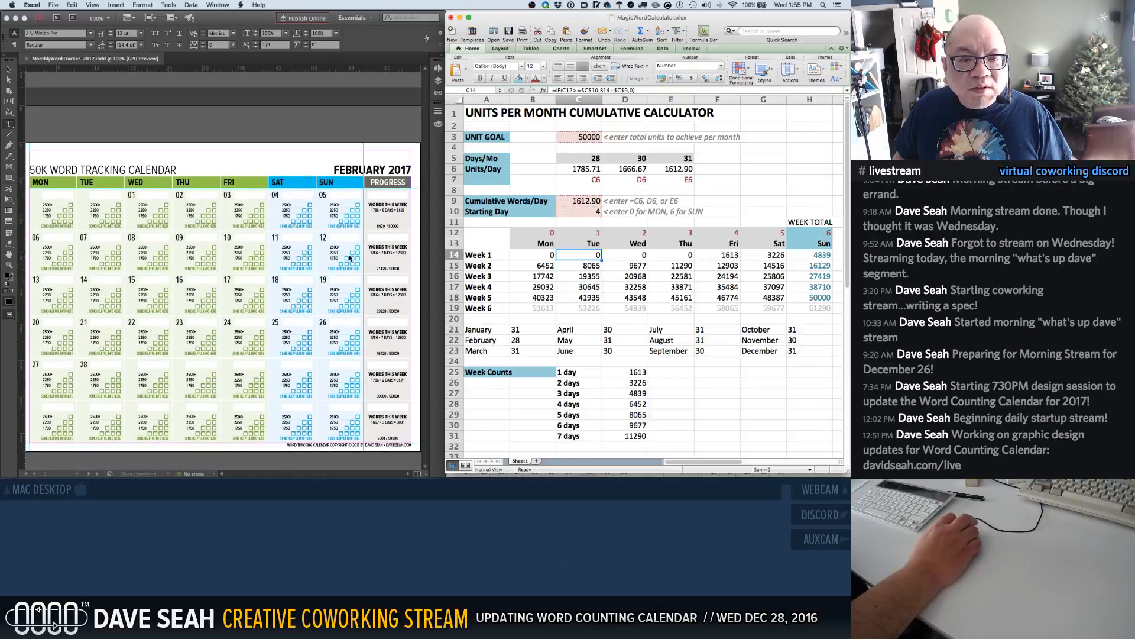
pyautogui.scroll(-15, 349, 258)
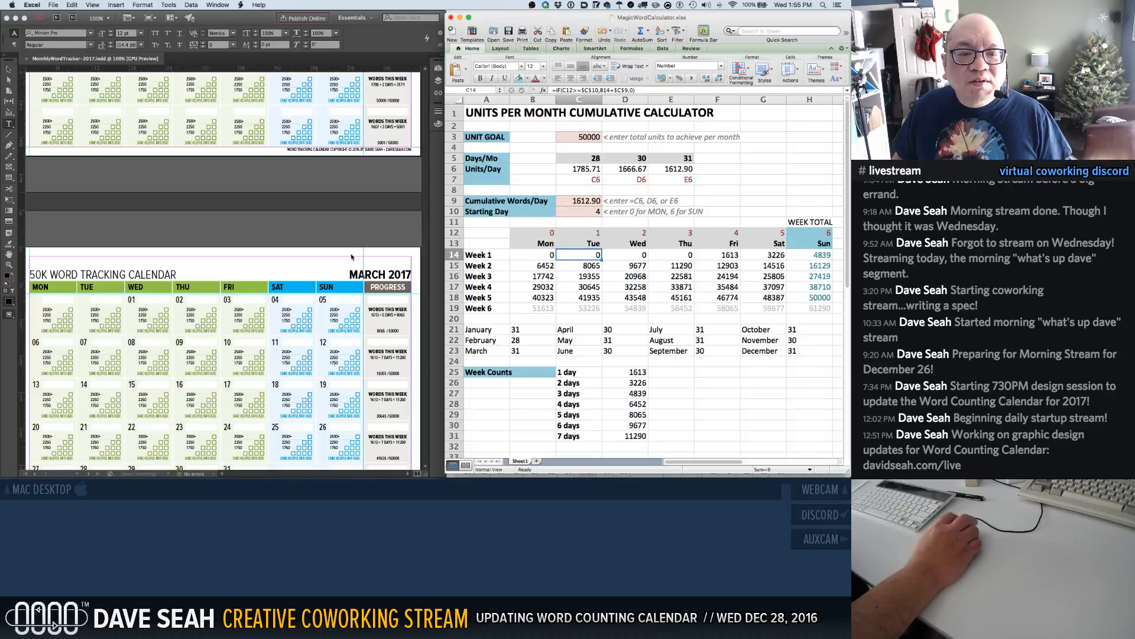
# Set the calculator's Starting Day to 2 and compare March's Progress column with the weekly totals
pyautogui.click(583, 179)
pyautogui.click(587, 211)
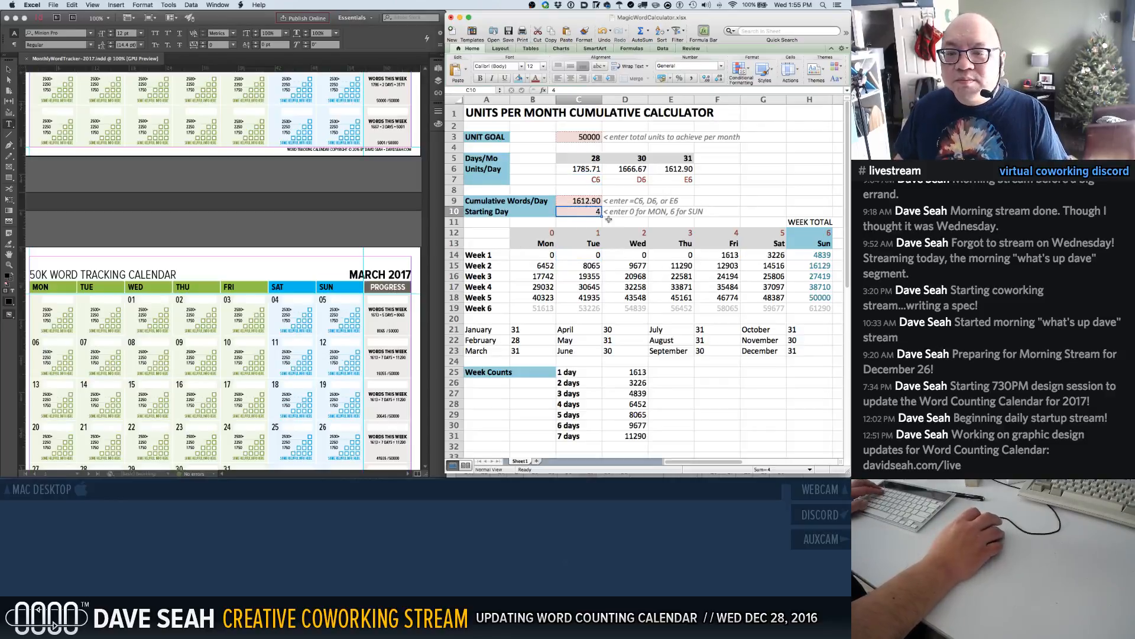
pyautogui.write('2')
pyautogui.press('Up')
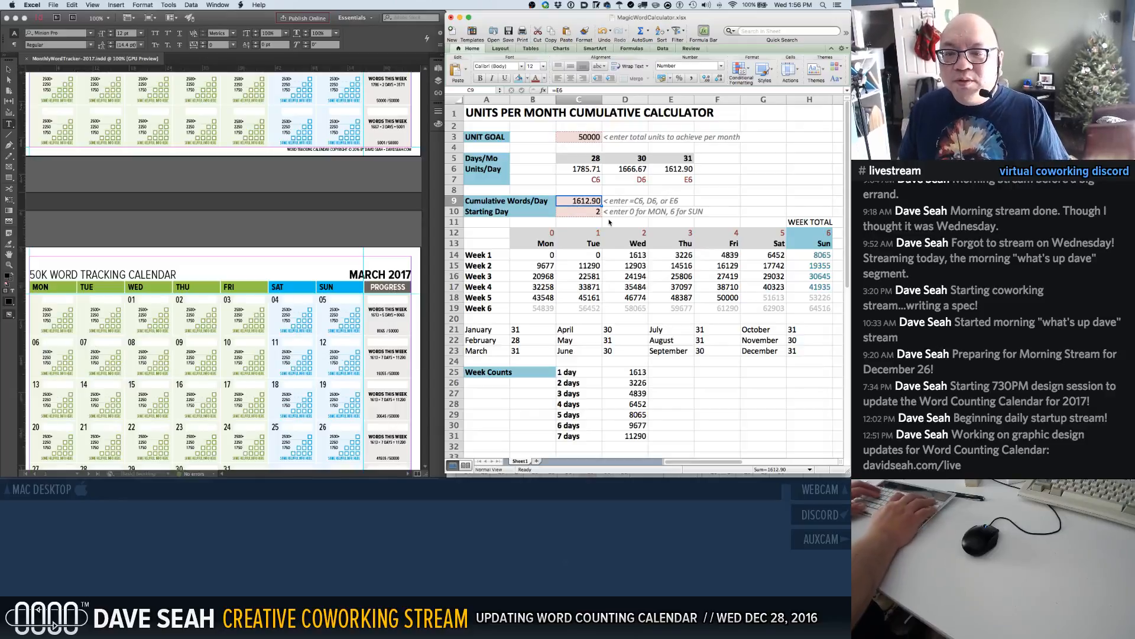
pyautogui.press('Down')
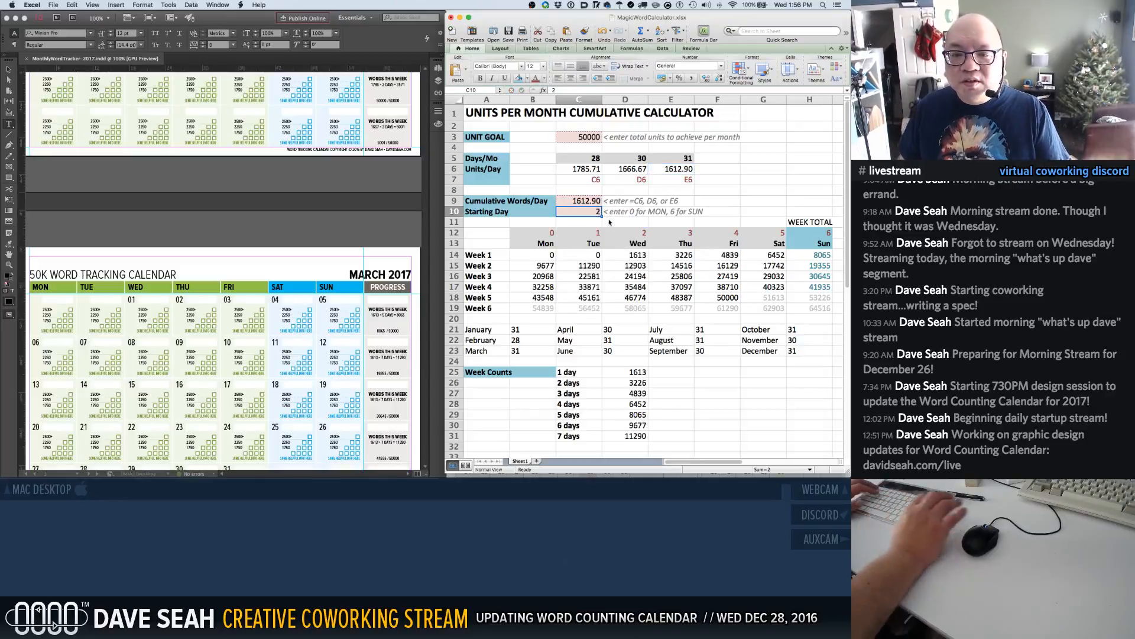
pyautogui.scroll(-1, 413, 322)
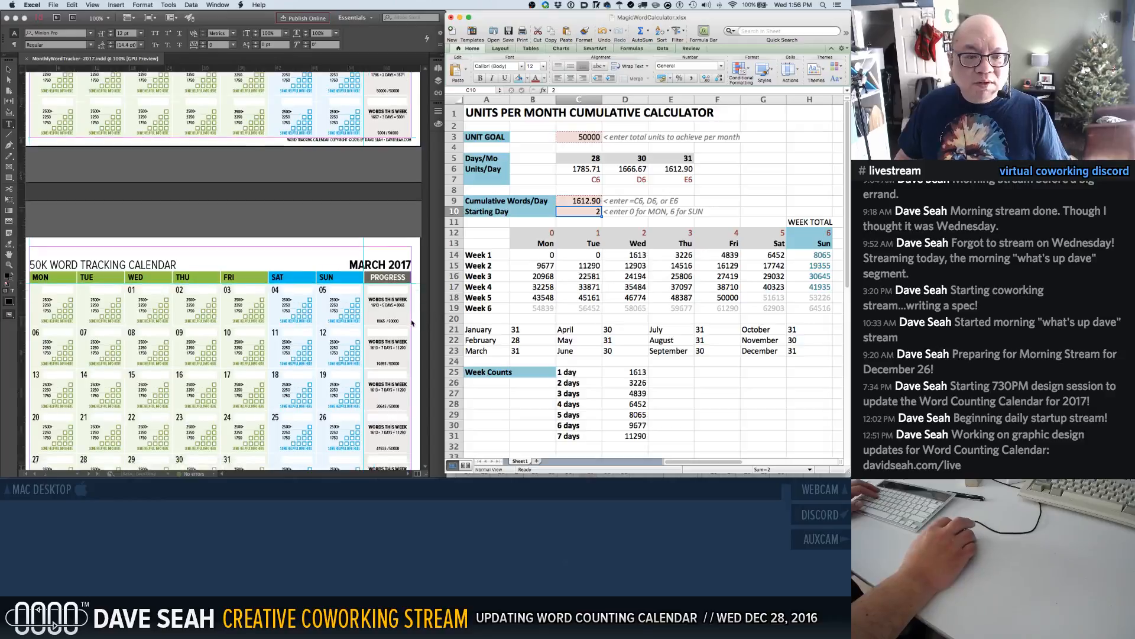
pyautogui.scroll(-4, 412, 323)
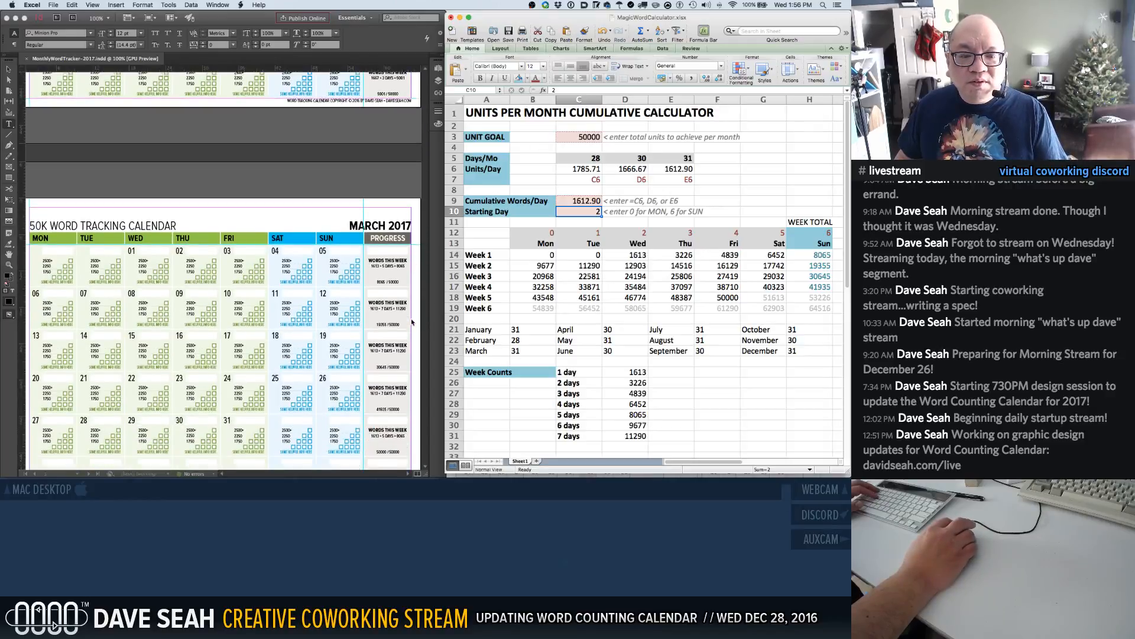
# Review the dates and Progress columns of the March, April and May 2017 pages beside the calculator
pyautogui.scroll(-8, 412, 323)
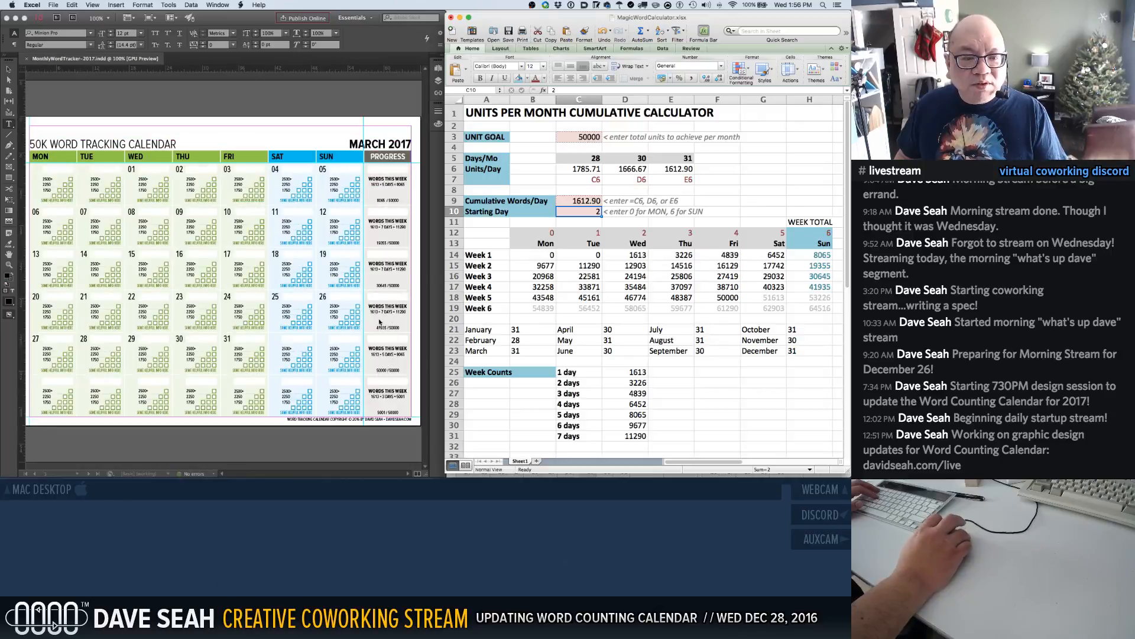
pyautogui.scroll(-6, 381, 267)
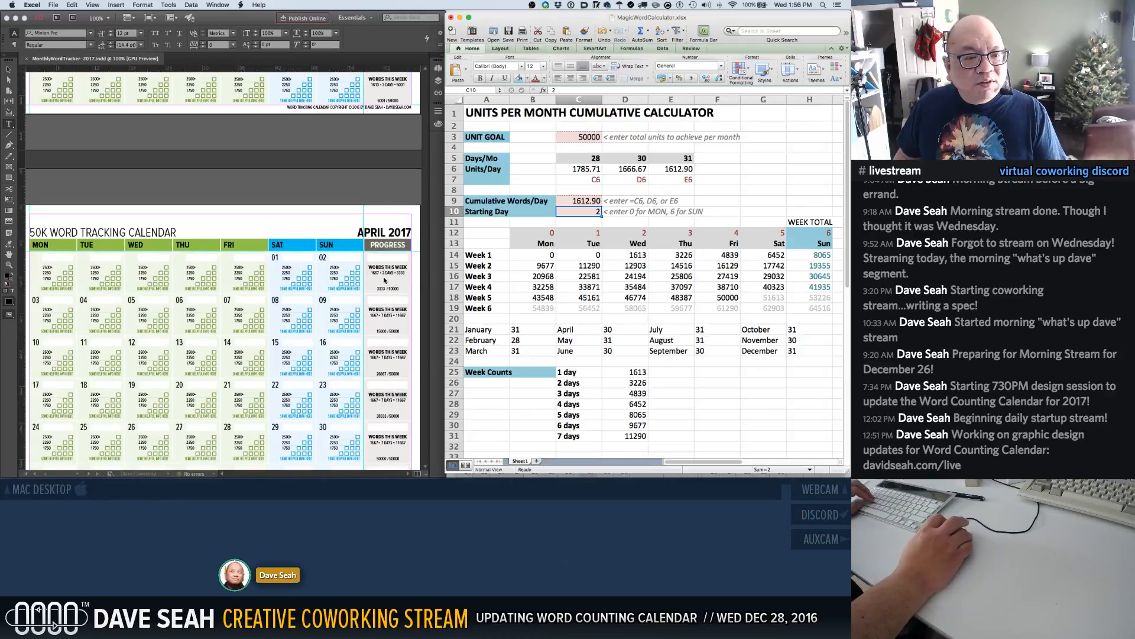
pyautogui.scroll(-2, 382, 320)
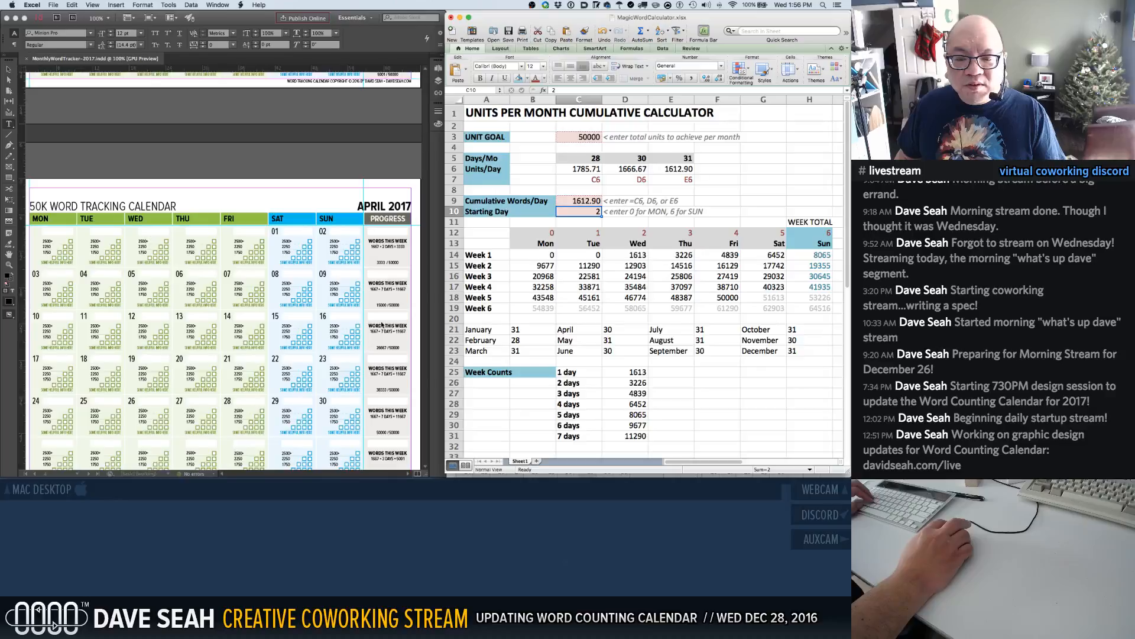
pyautogui.scroll(-1, 381, 324)
pyautogui.scroll(-2, 381, 324)
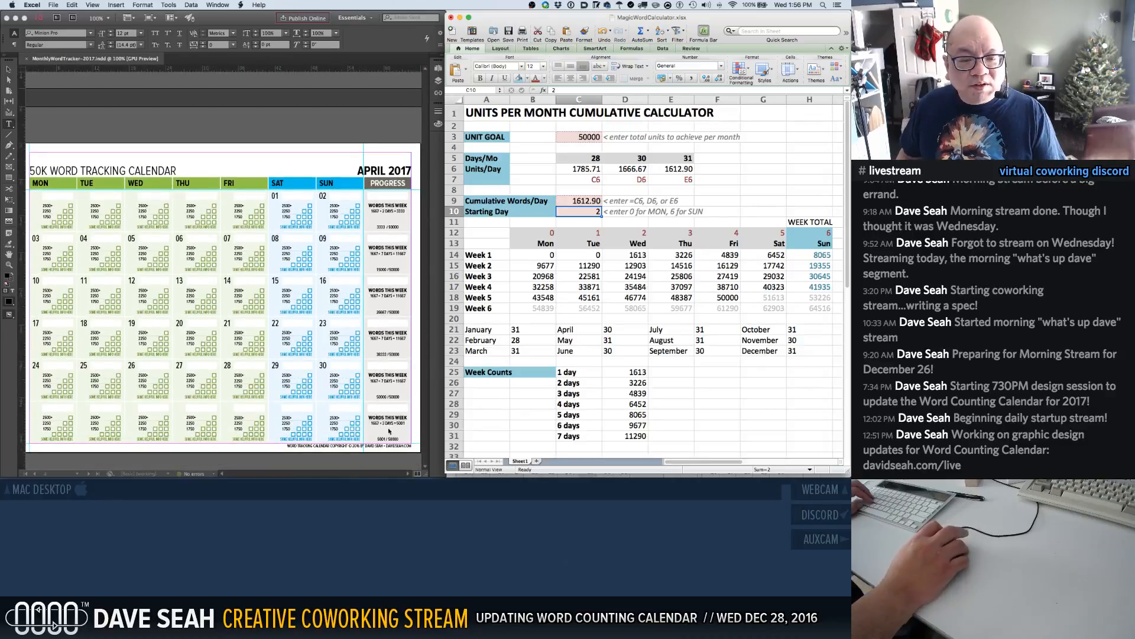
pyautogui.scroll(-10, 386, 354)
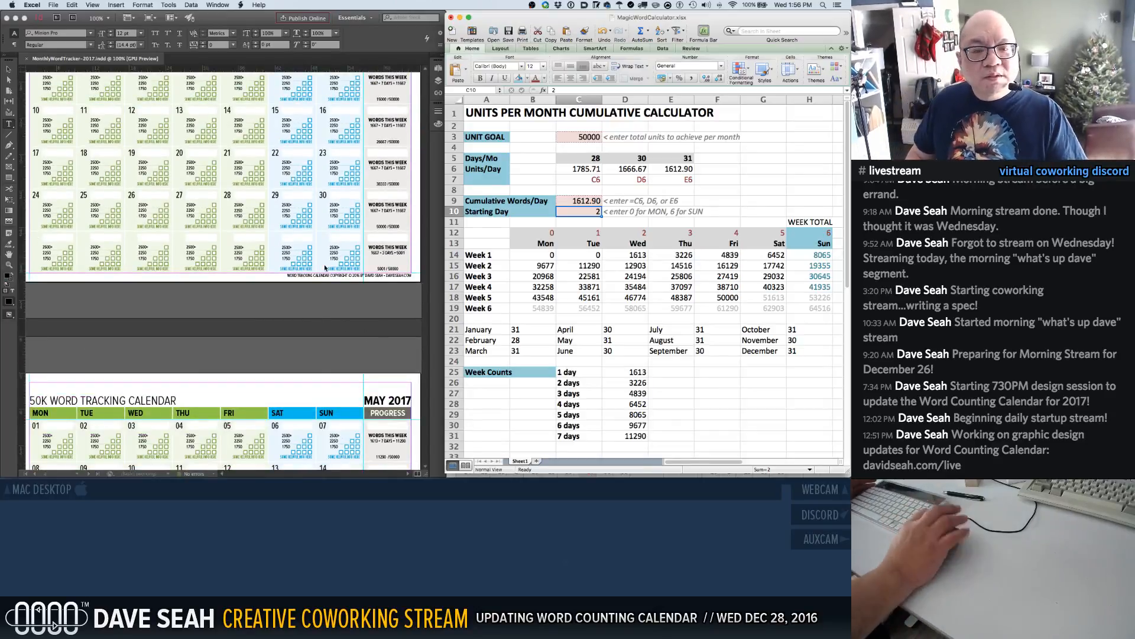
pyautogui.scroll(-8, 335, 280)
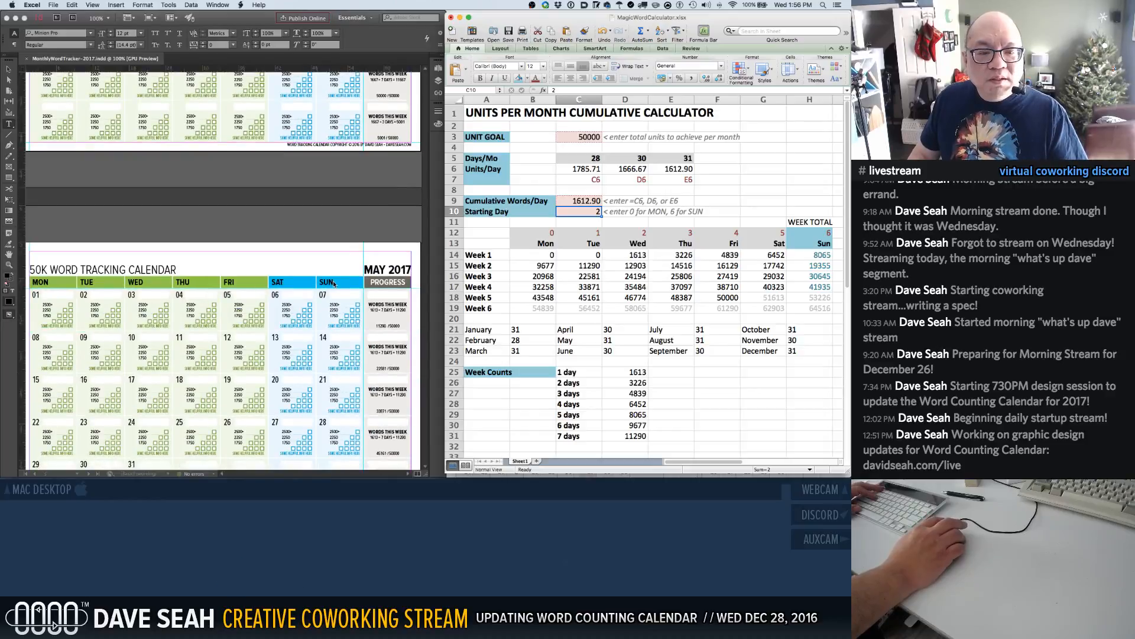
pyautogui.scroll(-2, 334, 283)
pyautogui.scroll(-1, 334, 284)
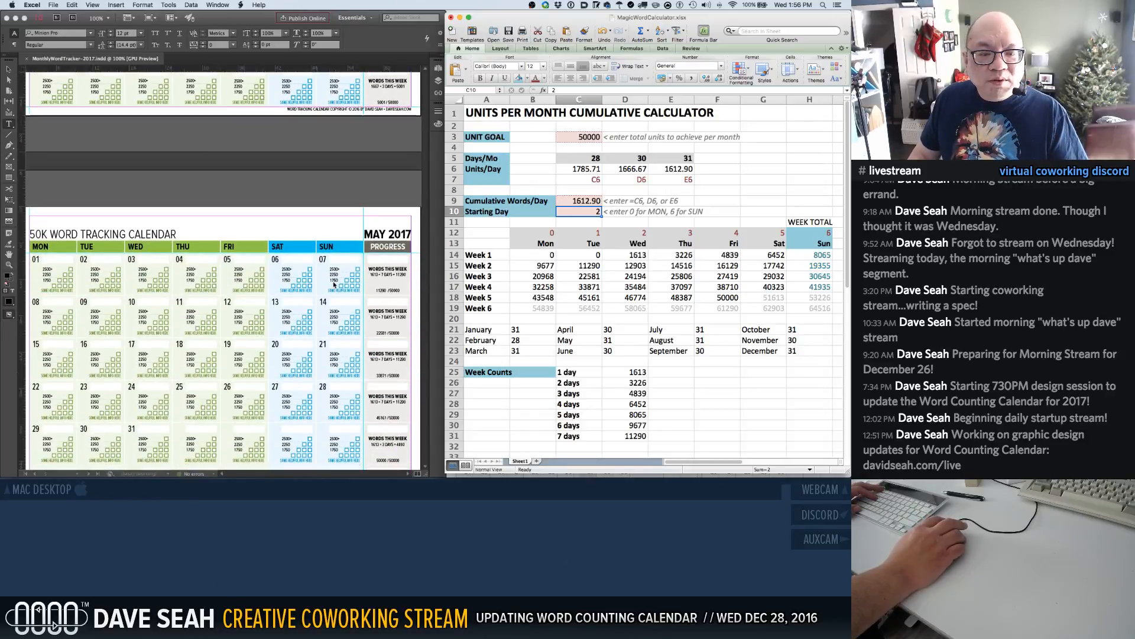
pyautogui.scroll(-2, 334, 285)
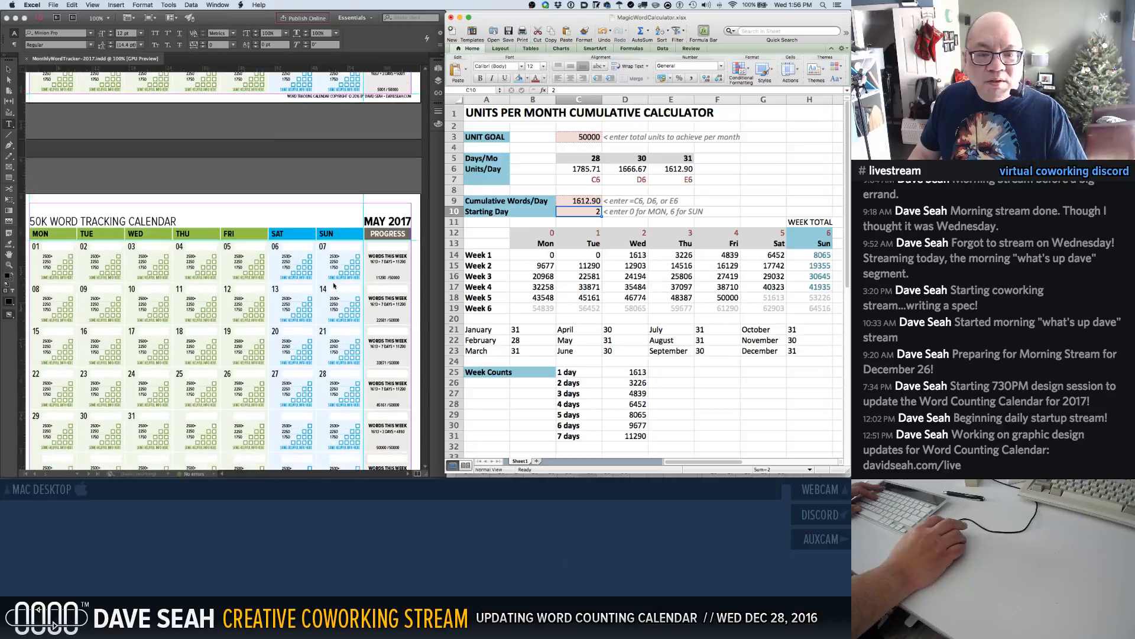
pyautogui.scroll(-2, 334, 284)
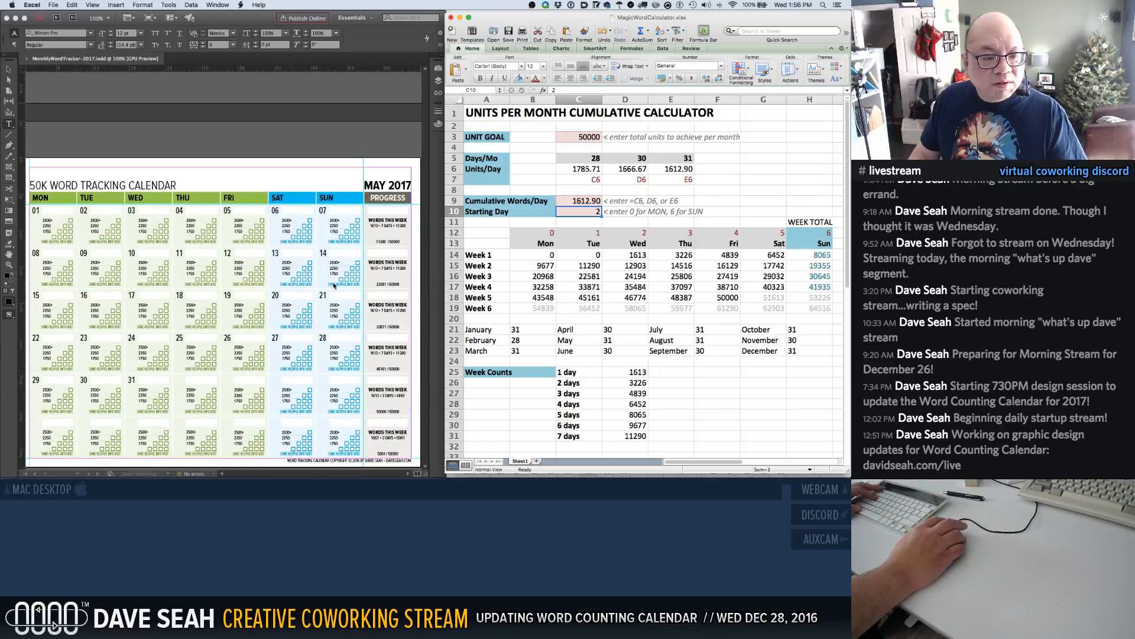
pyautogui.scroll(-1, 334, 285)
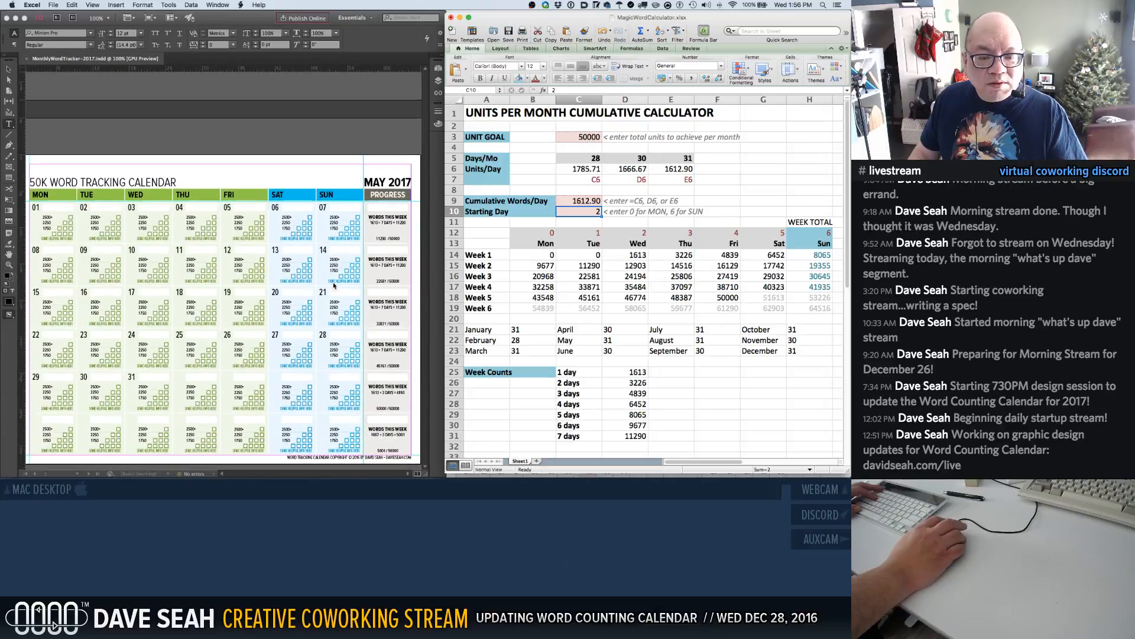
pyautogui.scroll(-10, 334, 285)
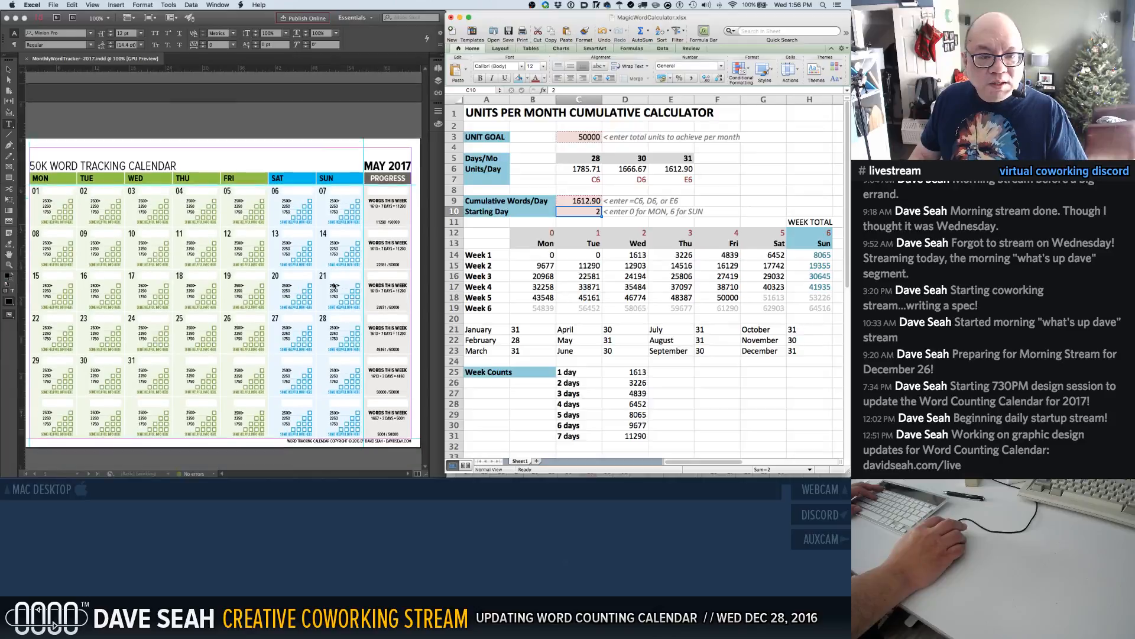
# Review the dates and Progress columns of the June and July 2017 pages against the words-per-day and weekly figures
pyautogui.scroll(-3, 334, 286)
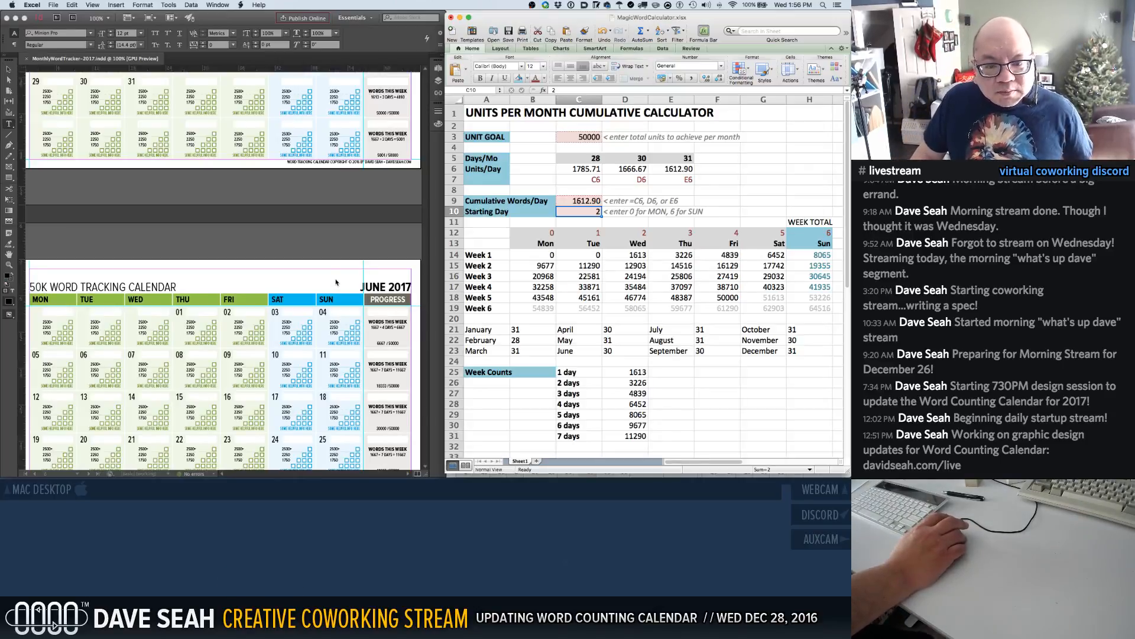
pyautogui.scroll(-1, 336, 282)
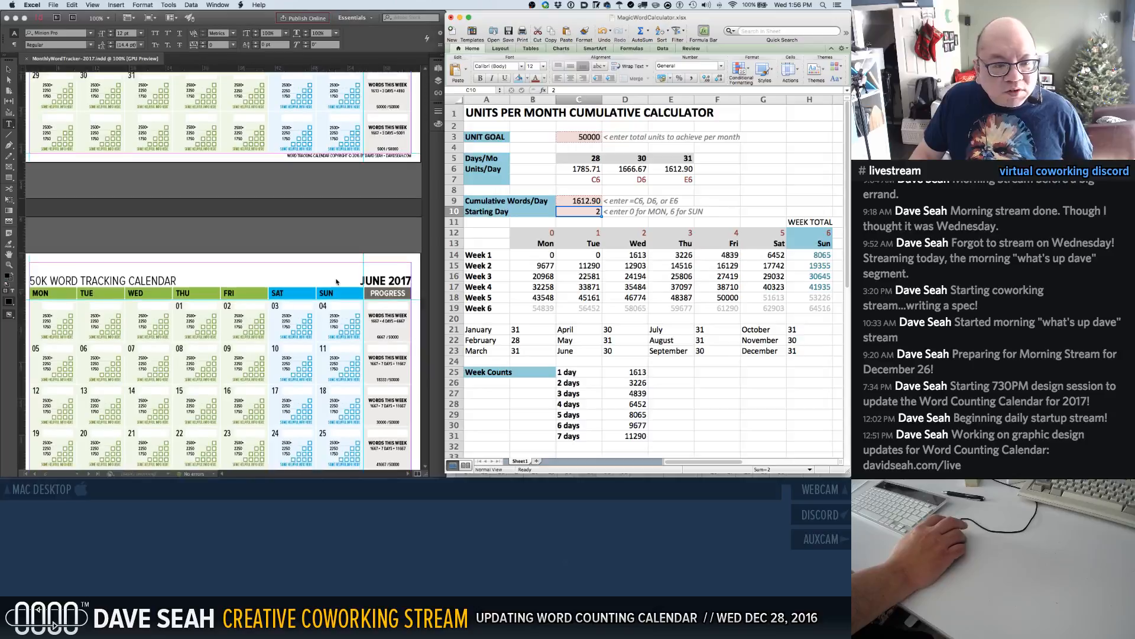
pyautogui.scroll(-5, 336, 282)
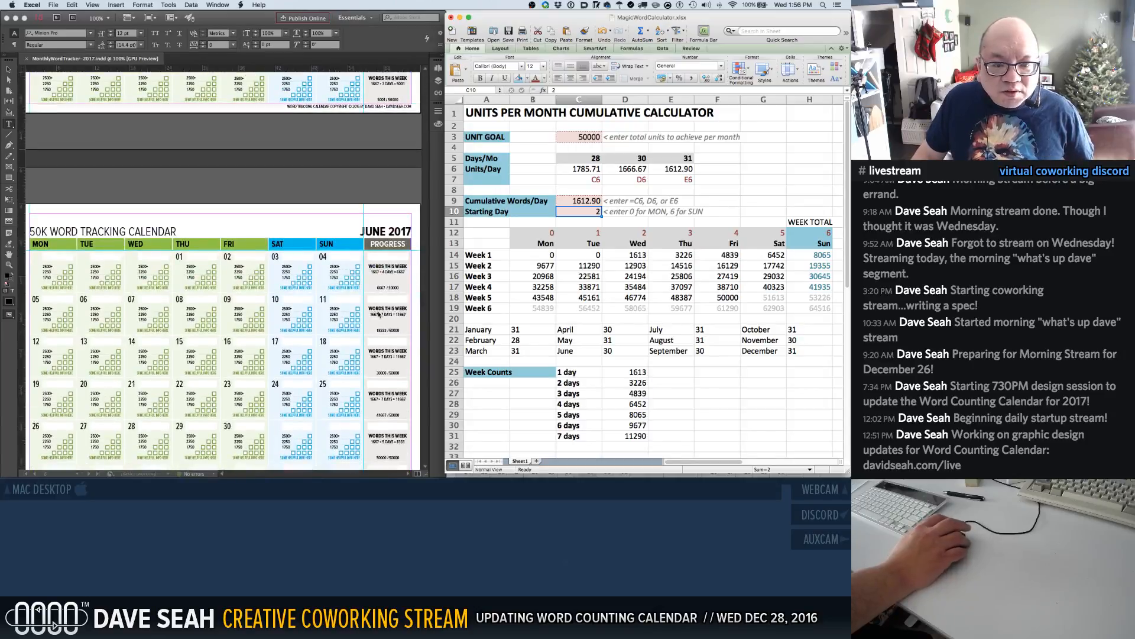
pyautogui.scroll(-5, 378, 319)
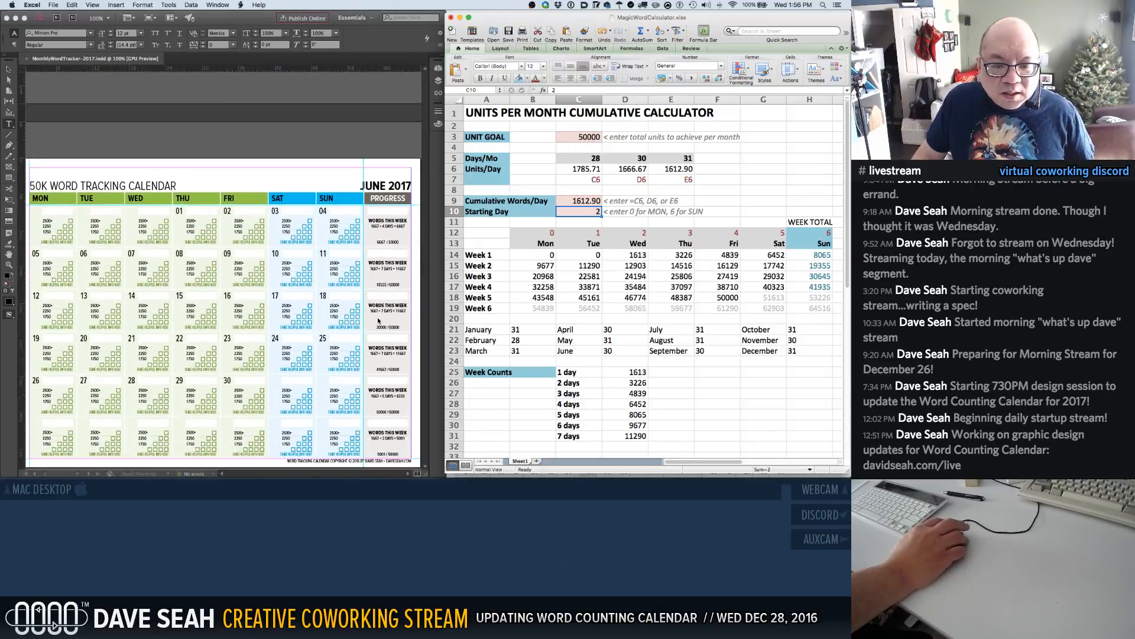
pyautogui.scroll(-3, 378, 320)
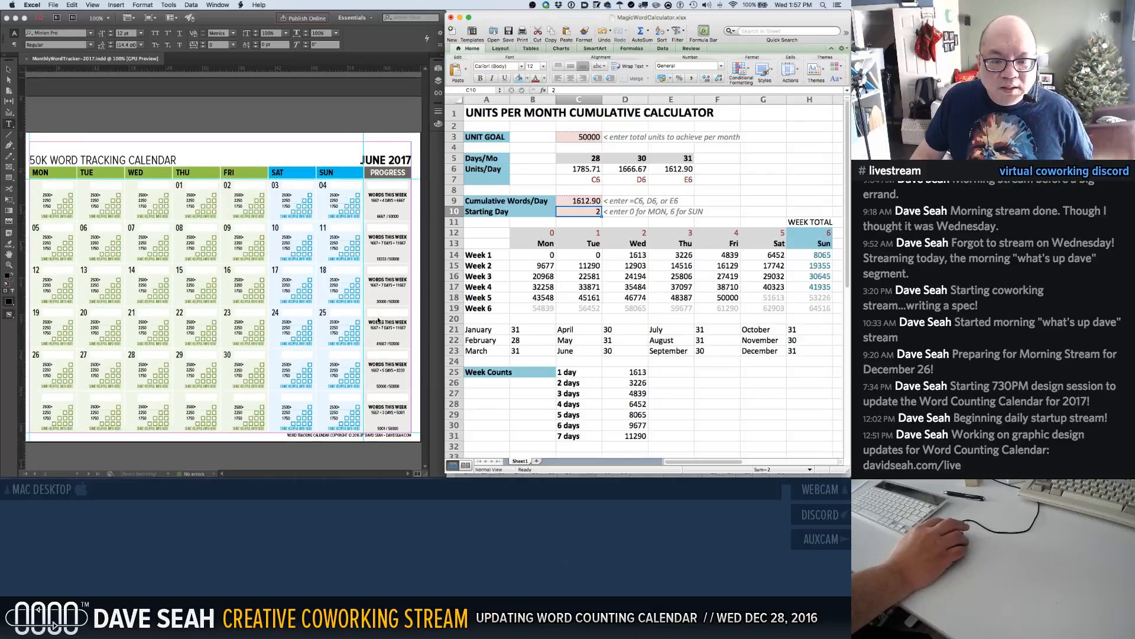
pyautogui.scroll(-15, 378, 321)
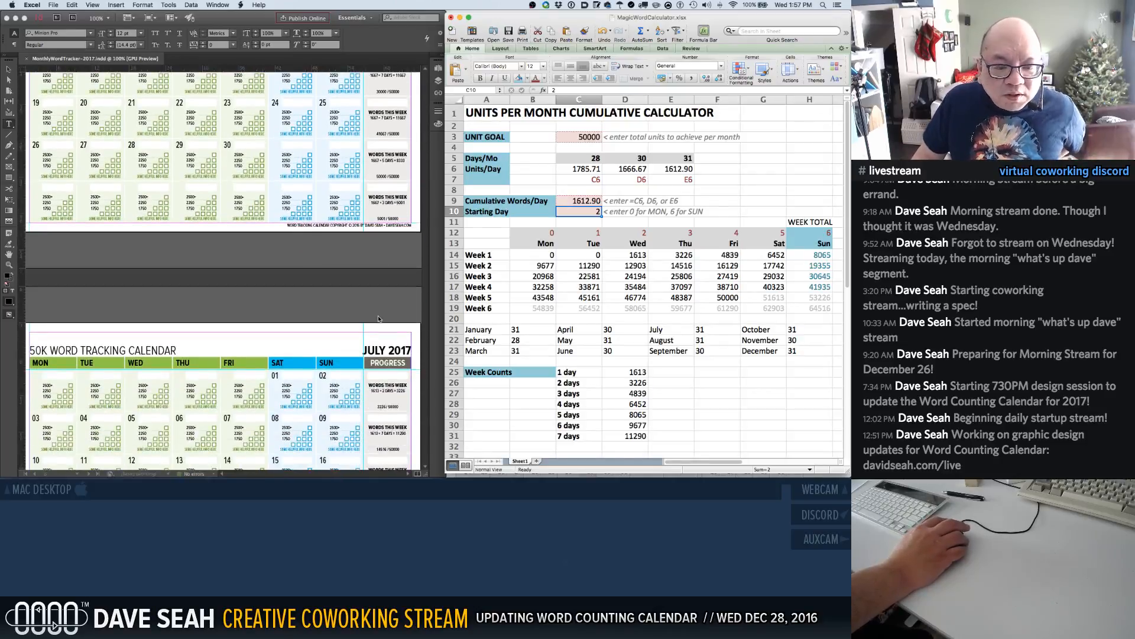
pyautogui.scroll(-1, 378, 319)
pyautogui.scroll(-3, 379, 319)
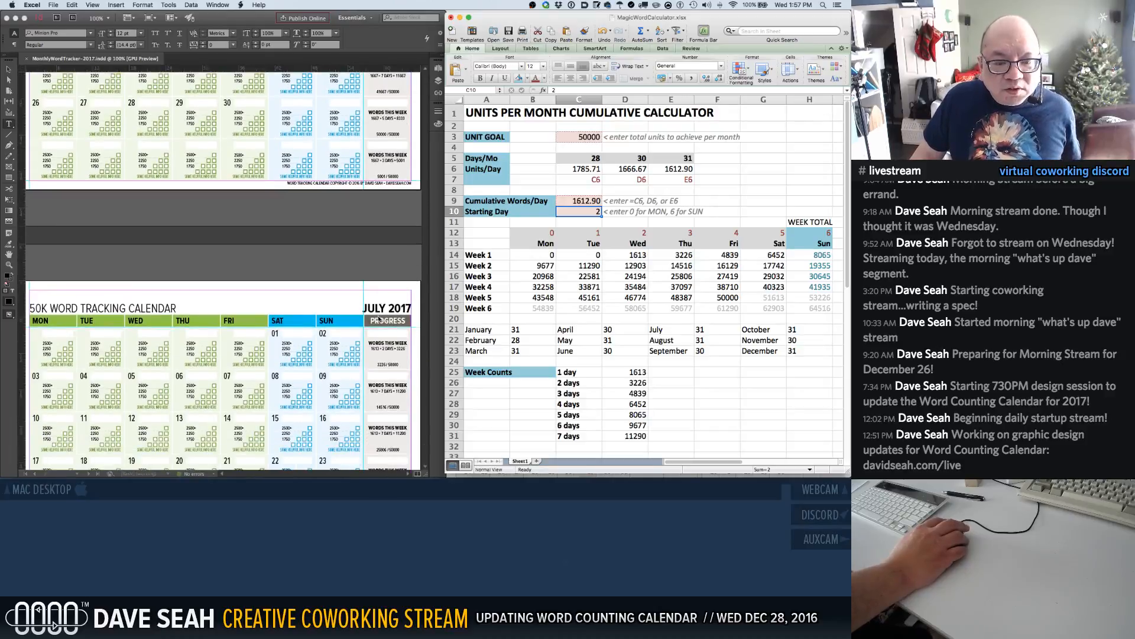
pyautogui.scroll(-4, 379, 319)
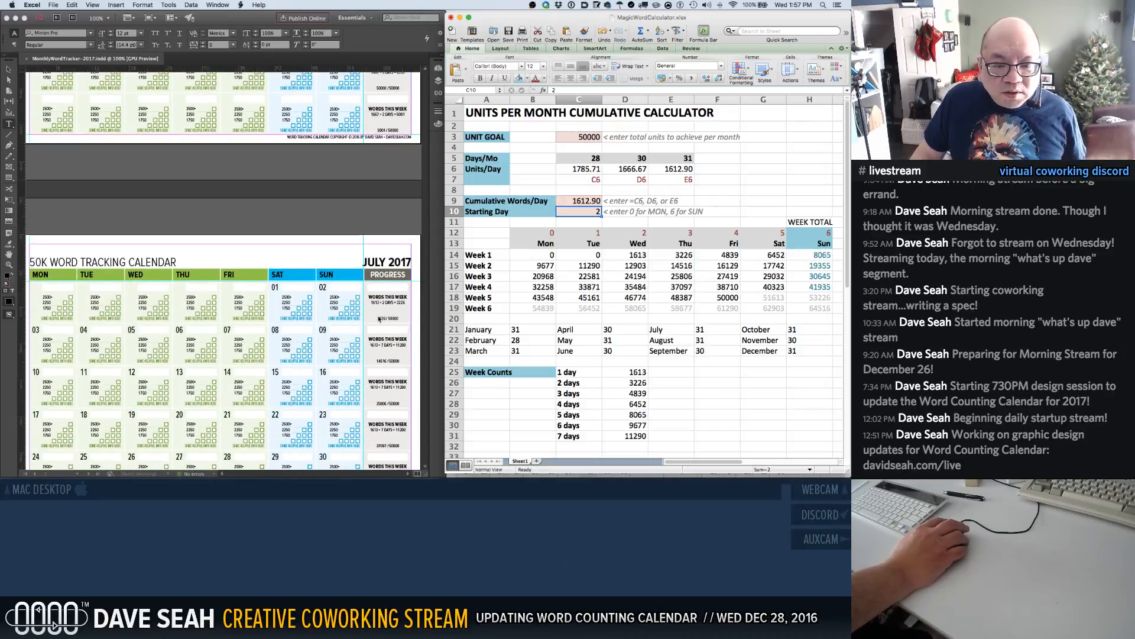
pyautogui.scroll(-4, 378, 320)
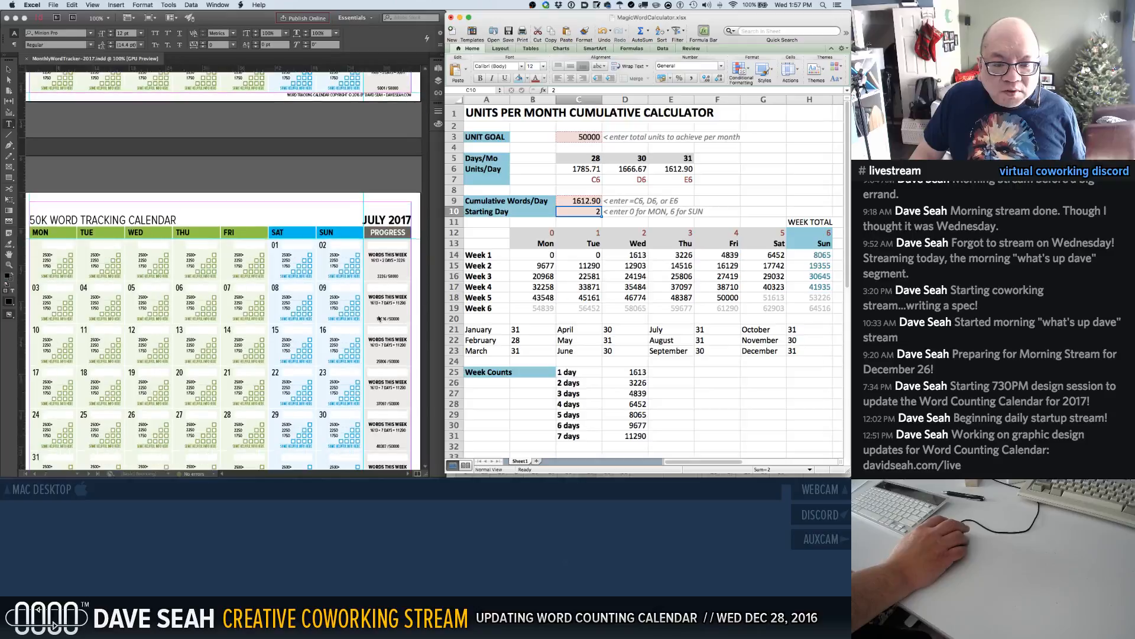
pyautogui.scroll(-4, 379, 320)
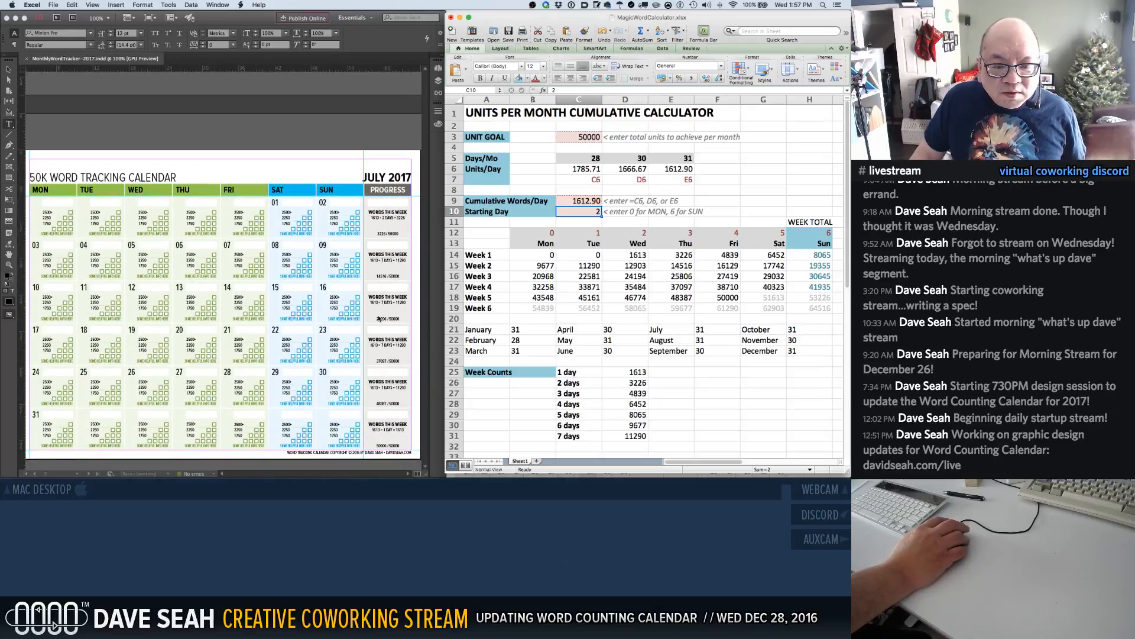
# Check the August 2017 page and, in InDesign, set the words-per-day figure in its first-week Progress cell to 1613
pyautogui.scroll(-20, 379, 318)
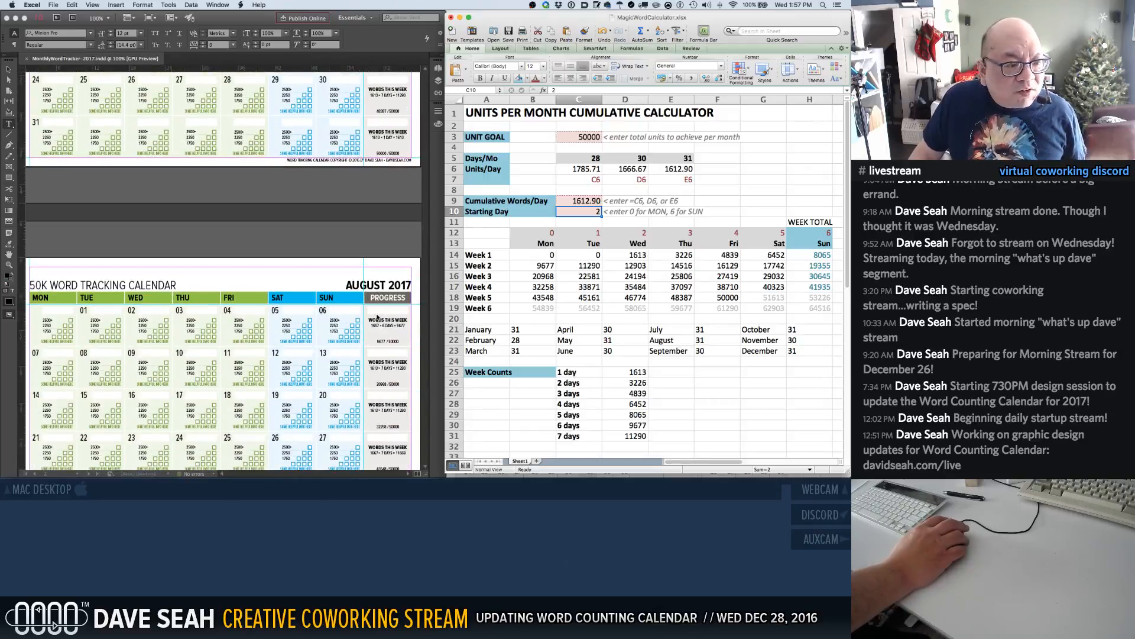
pyautogui.scroll(-1, 379, 319)
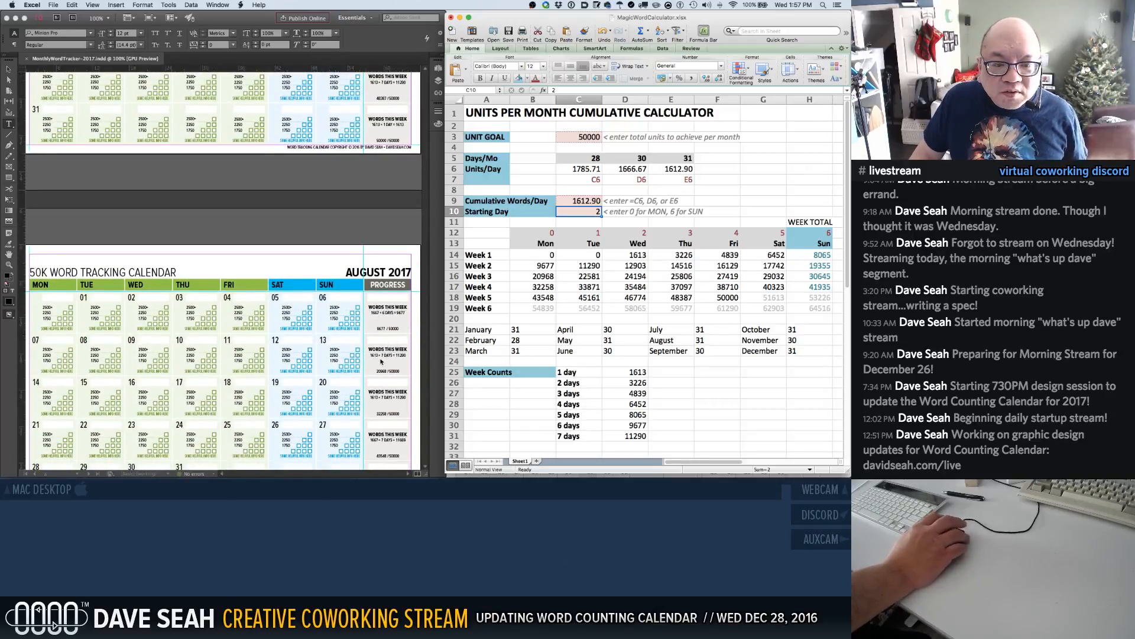
pyautogui.scroll(-1, 382, 362)
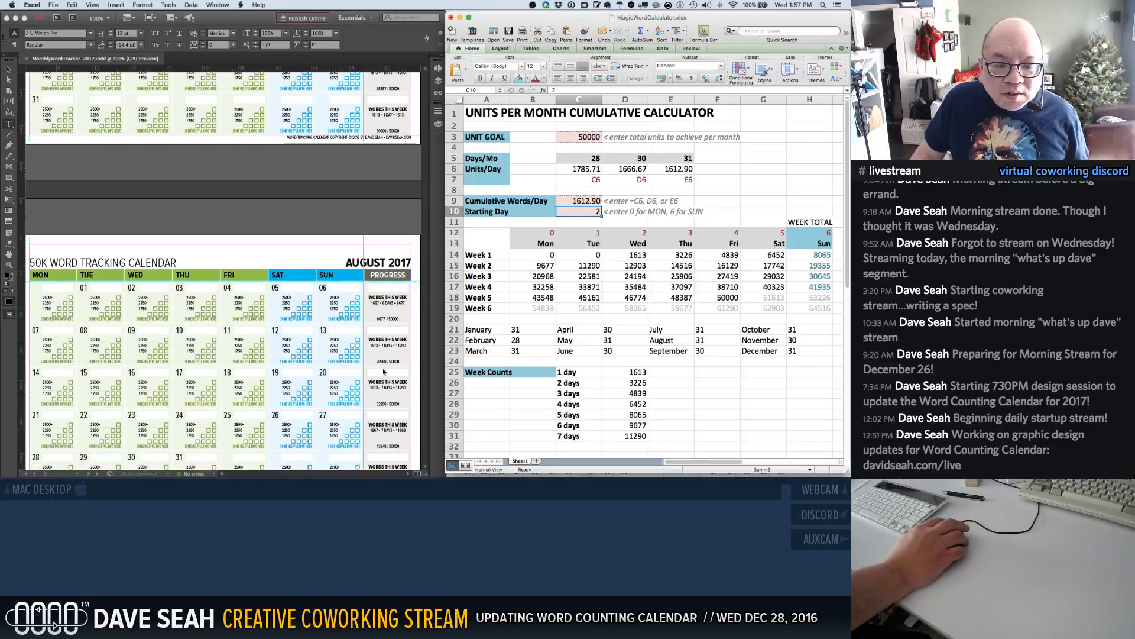
pyautogui.scroll(-5, 383, 372)
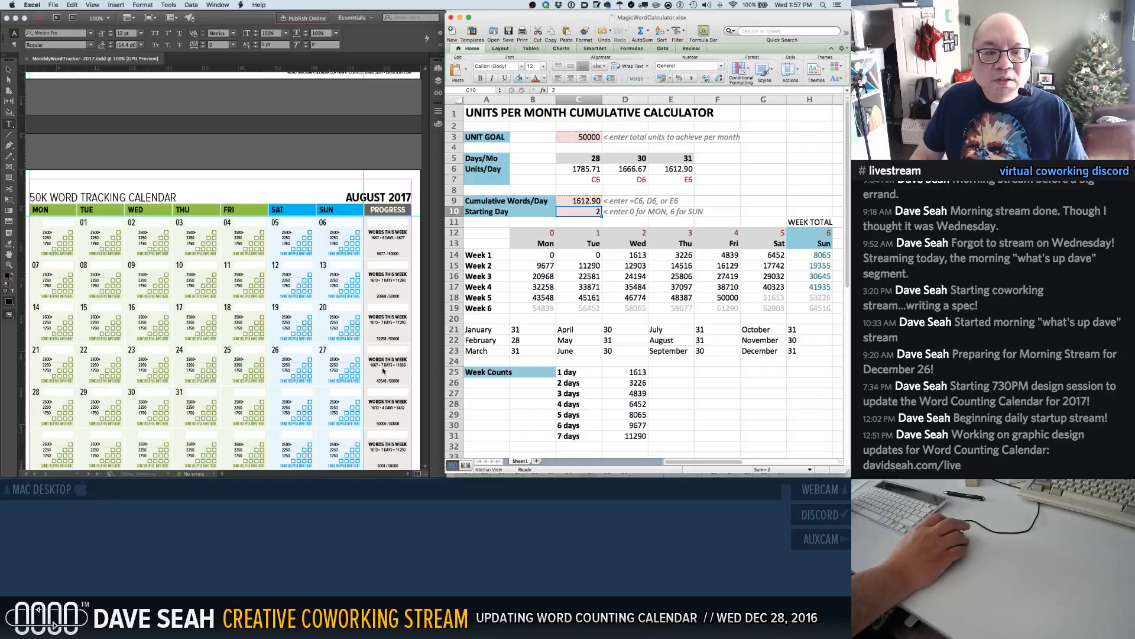
pyautogui.scroll(-6, 384, 371)
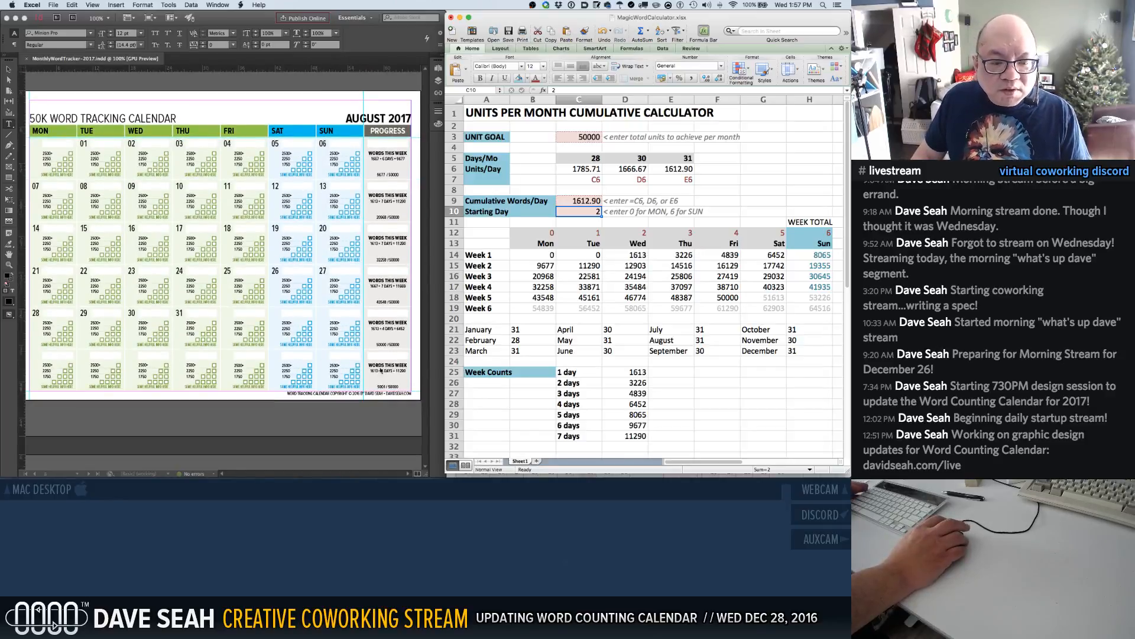
pyautogui.scroll(3, 381, 371)
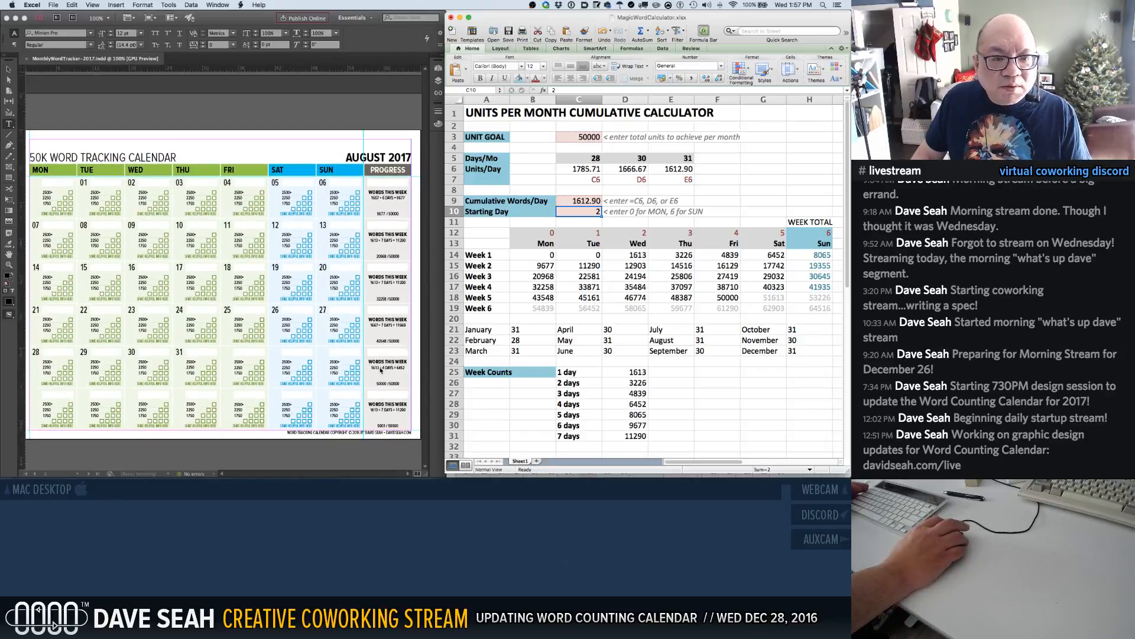
pyautogui.click(374, 196)
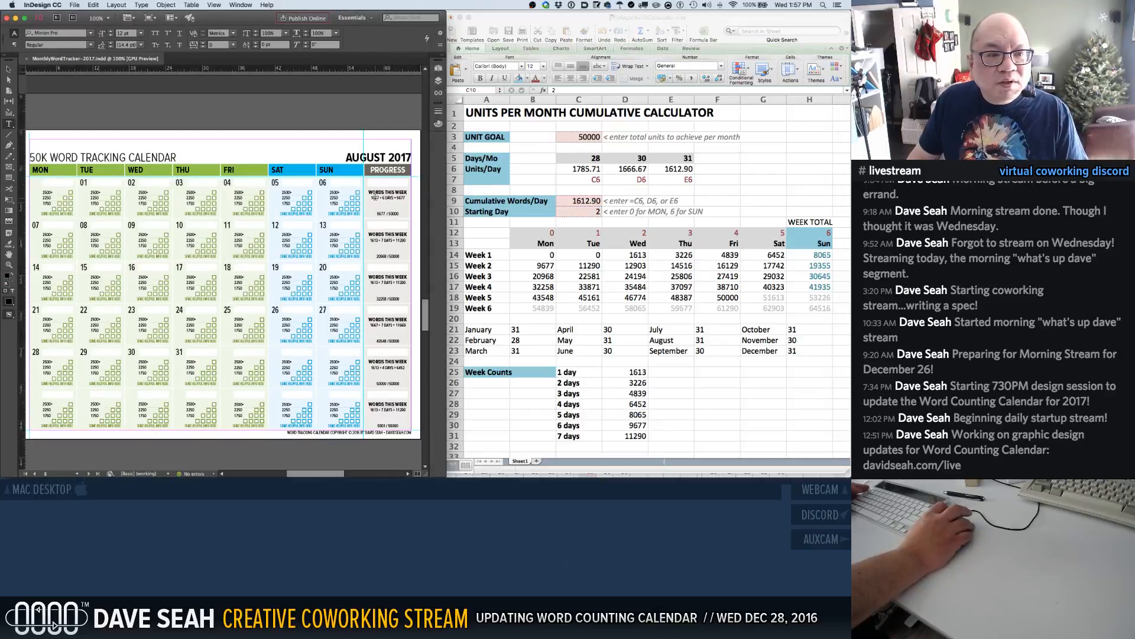
pyautogui.click(374, 197)
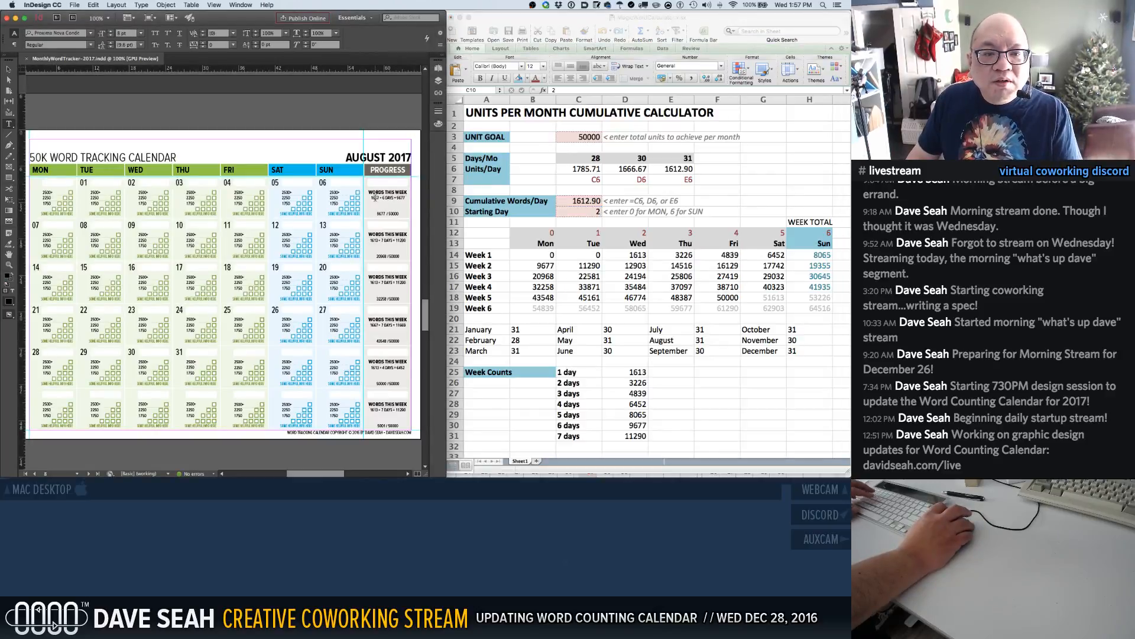
pyautogui.write('1613')
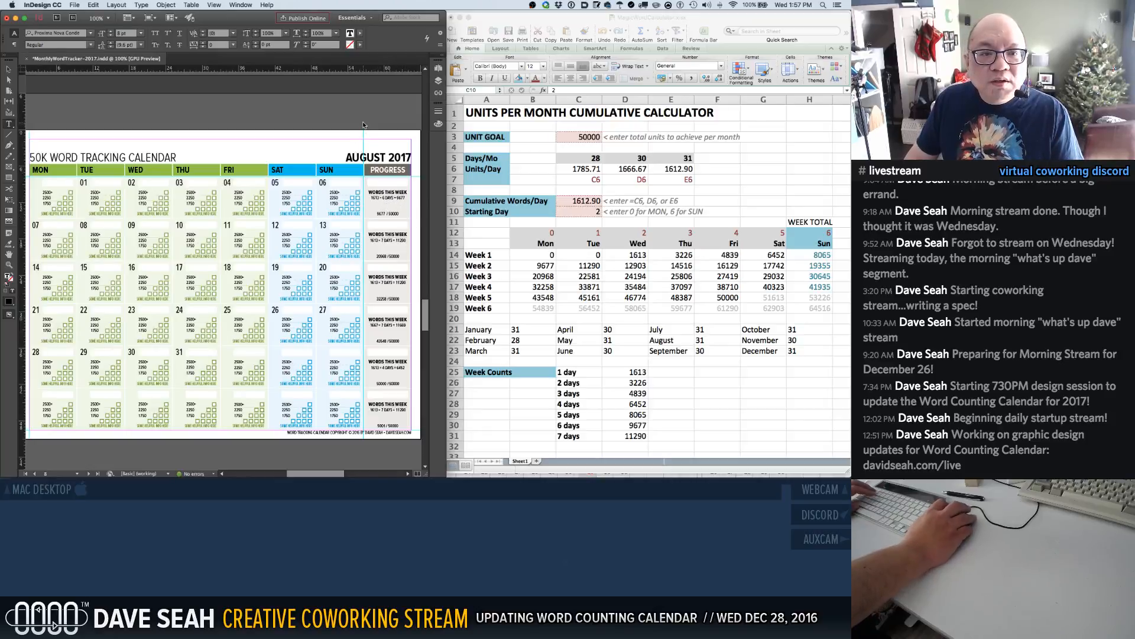
# Set the words-per-day figure in August's fourth-week Progress cell (21–27) to 1613 and save the document
pyautogui.click(380, 297)
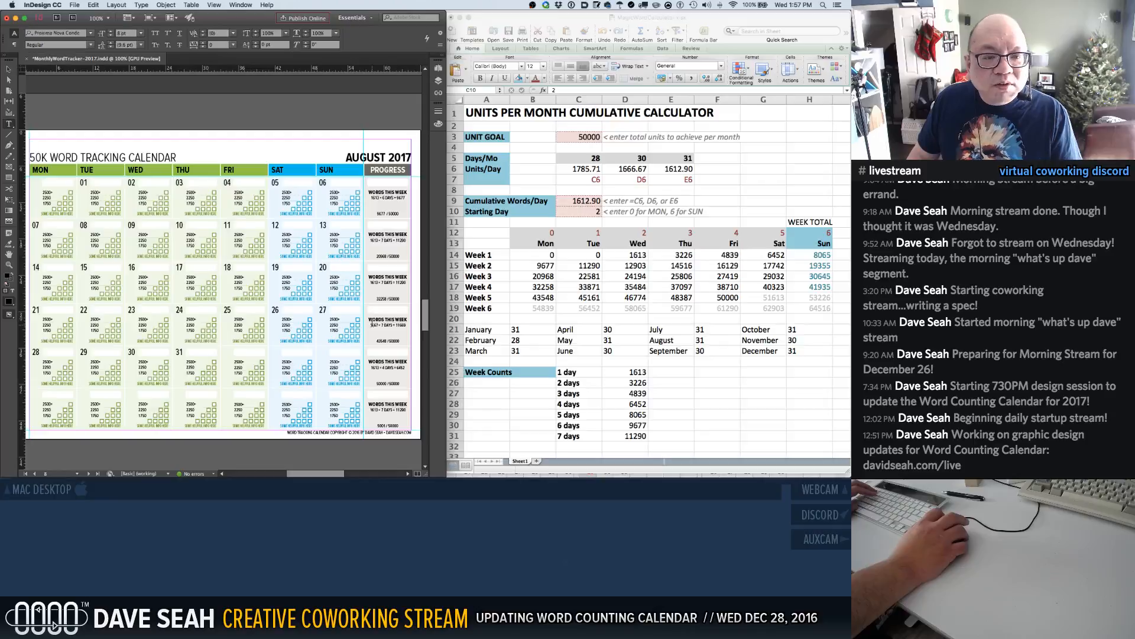
pyautogui.click(371, 323)
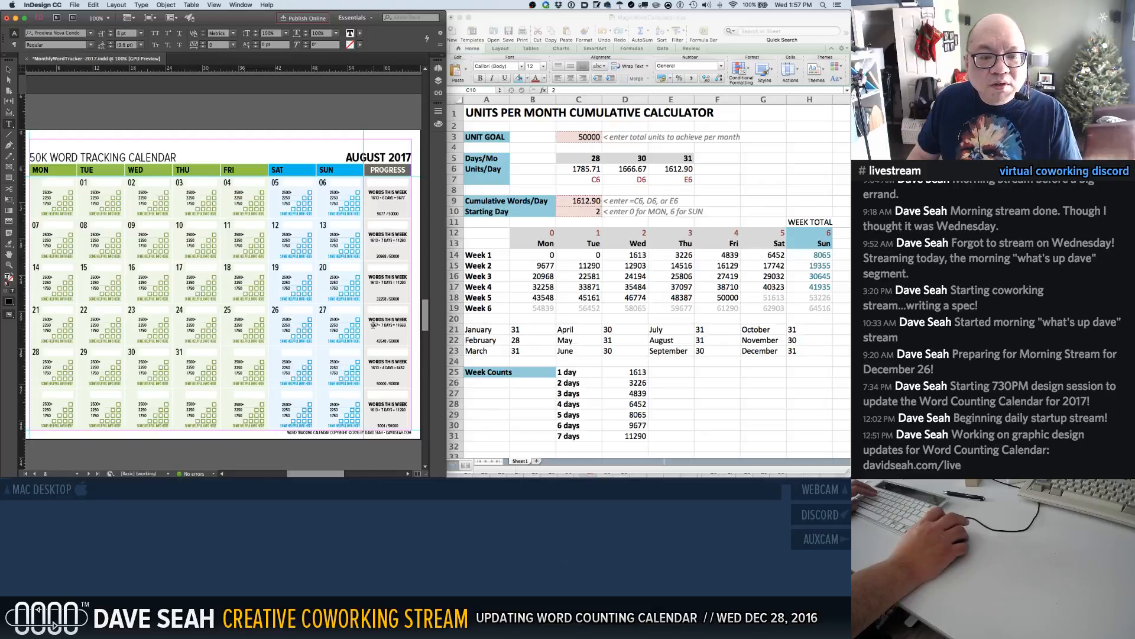
pyautogui.write('1613')
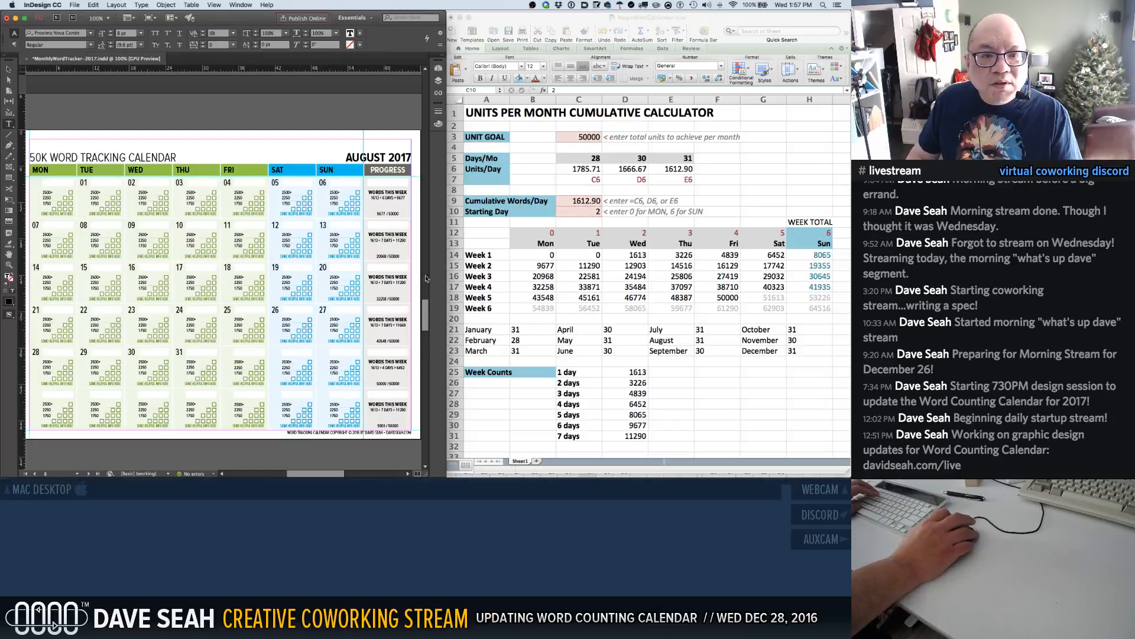
pyautogui.click(361, 115)
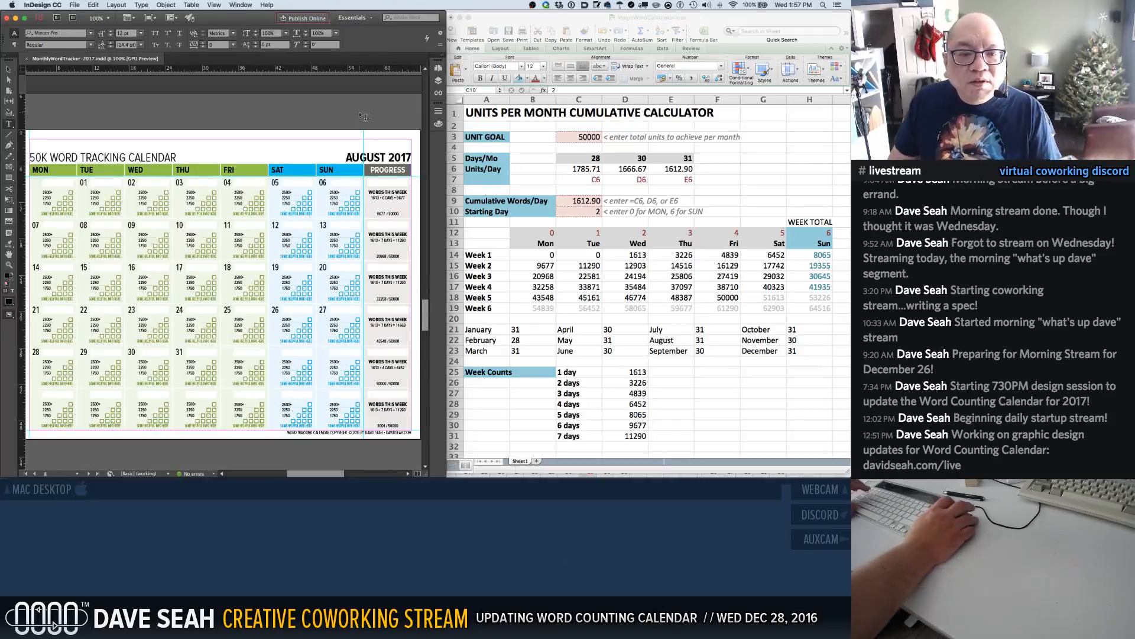
pyautogui.press('super+s')
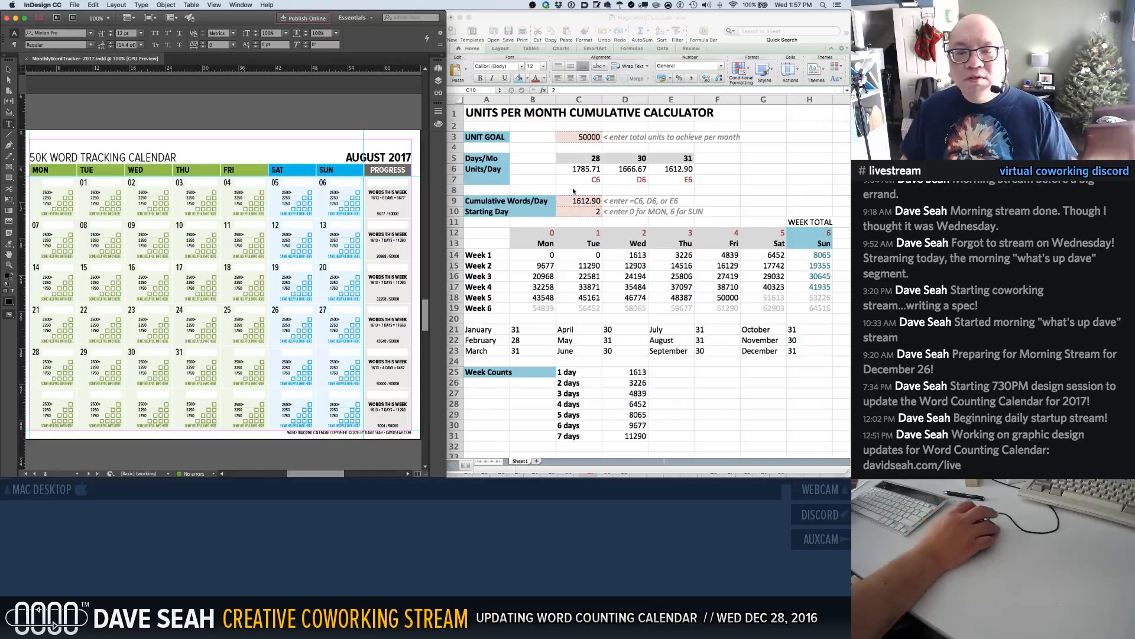
# In the Excel calculator, set the Starting Day to 1 for checking August 2017's weekly totals
pyautogui.click(596, 212)
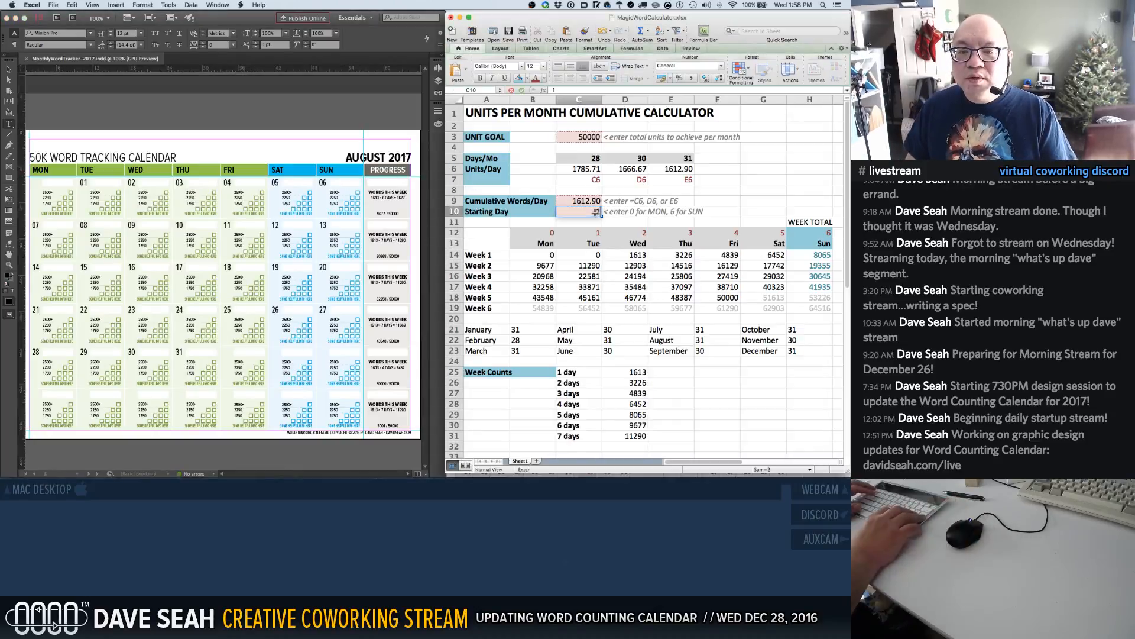
pyautogui.write('1')
pyautogui.press('Up')
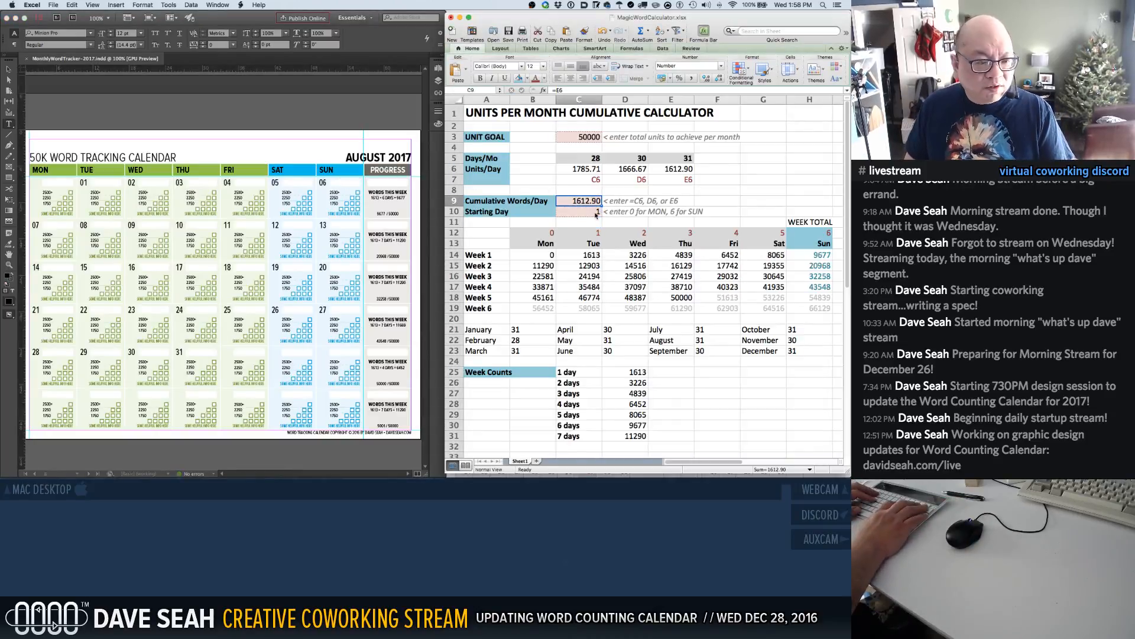
pyautogui.click(596, 215)
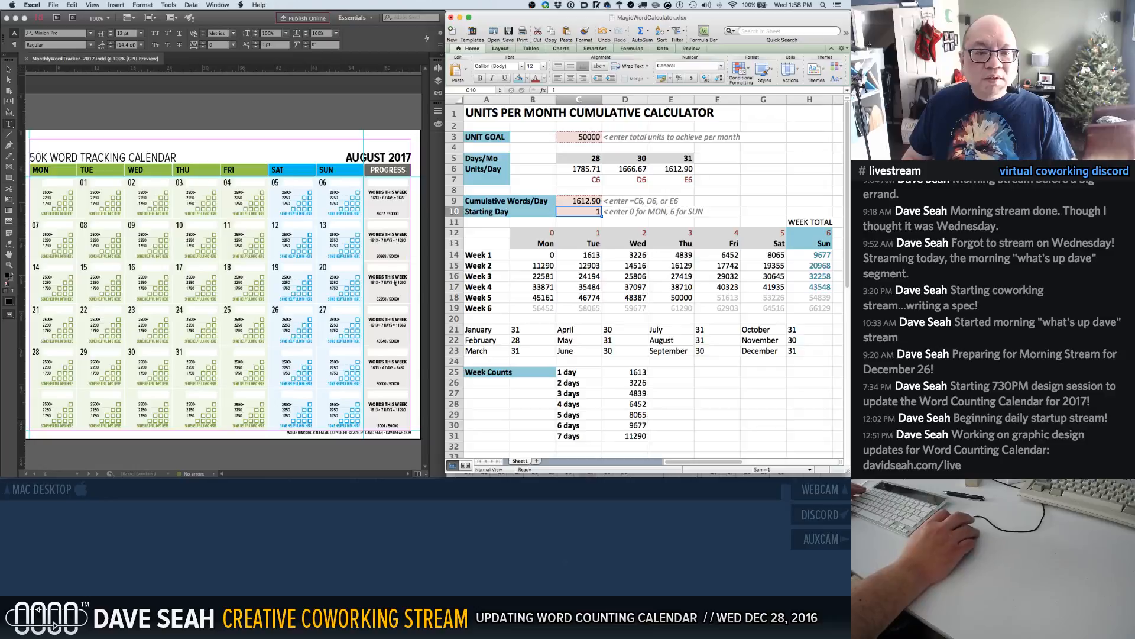
# For the September 2017 page, set the calculator's Starting Day to 4 and Cumulative Words/Day to =D6
pyautogui.scroll(-10, 389, 308)
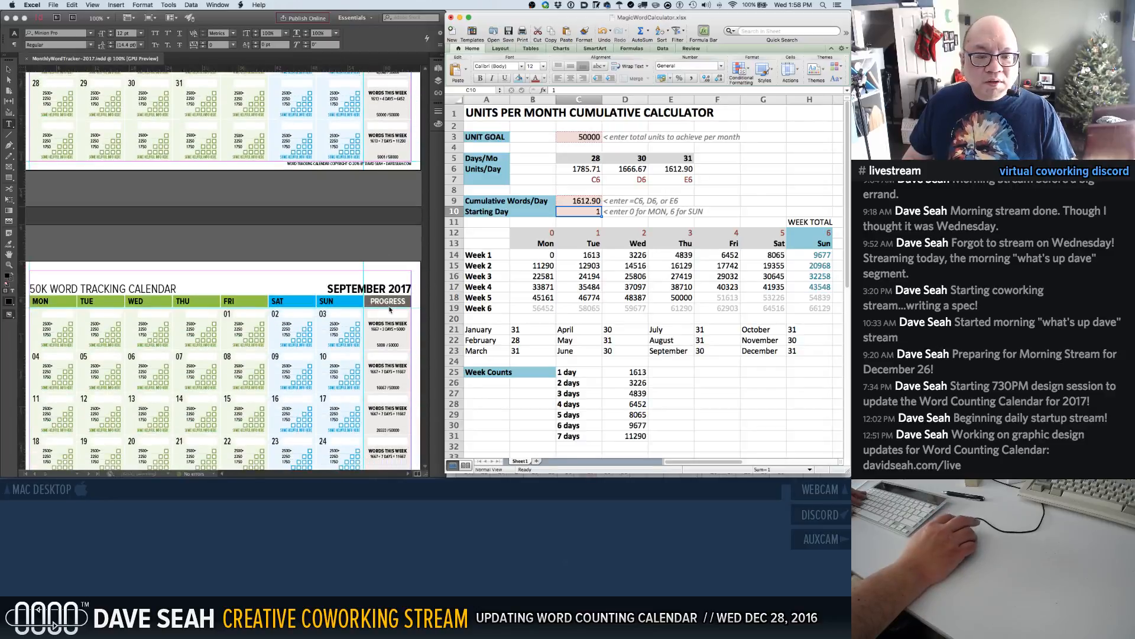
pyautogui.scroll(-3, 390, 309)
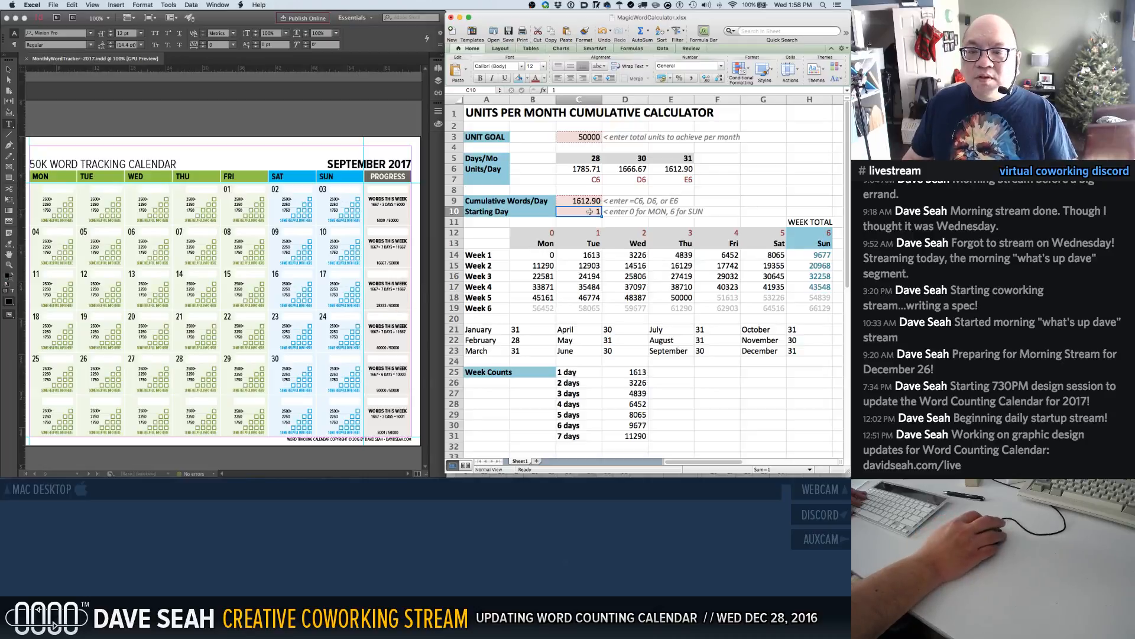
pyautogui.write('4')
pyautogui.press('Return')
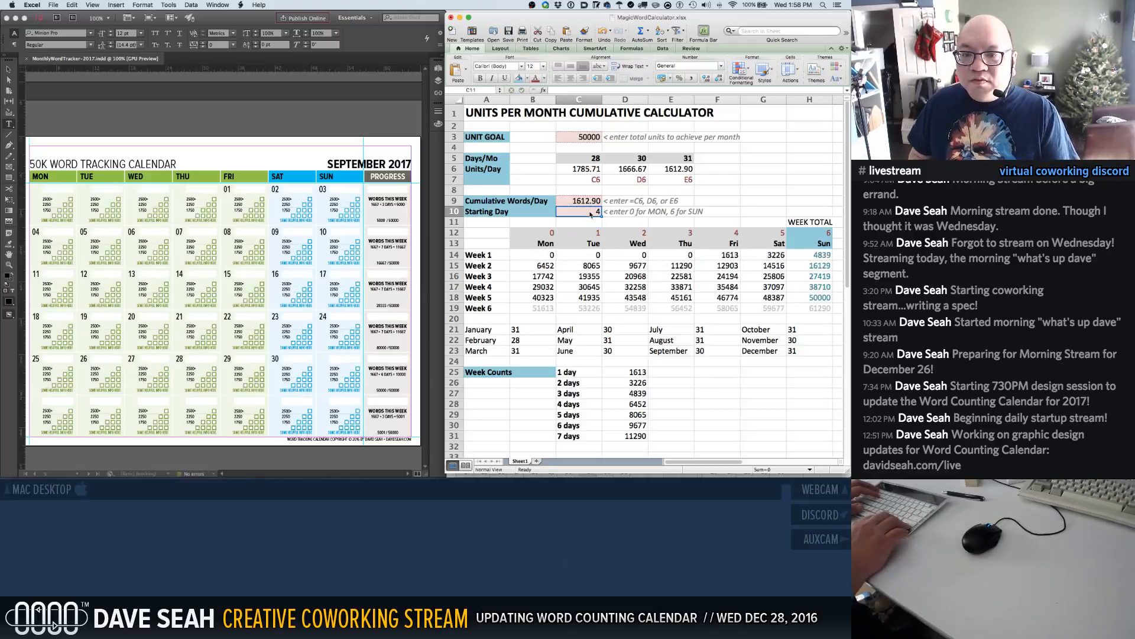
pyautogui.press('Up')
pyautogui.press('Up')
pyautogui.write('=D6')
pyautogui.press('Return')
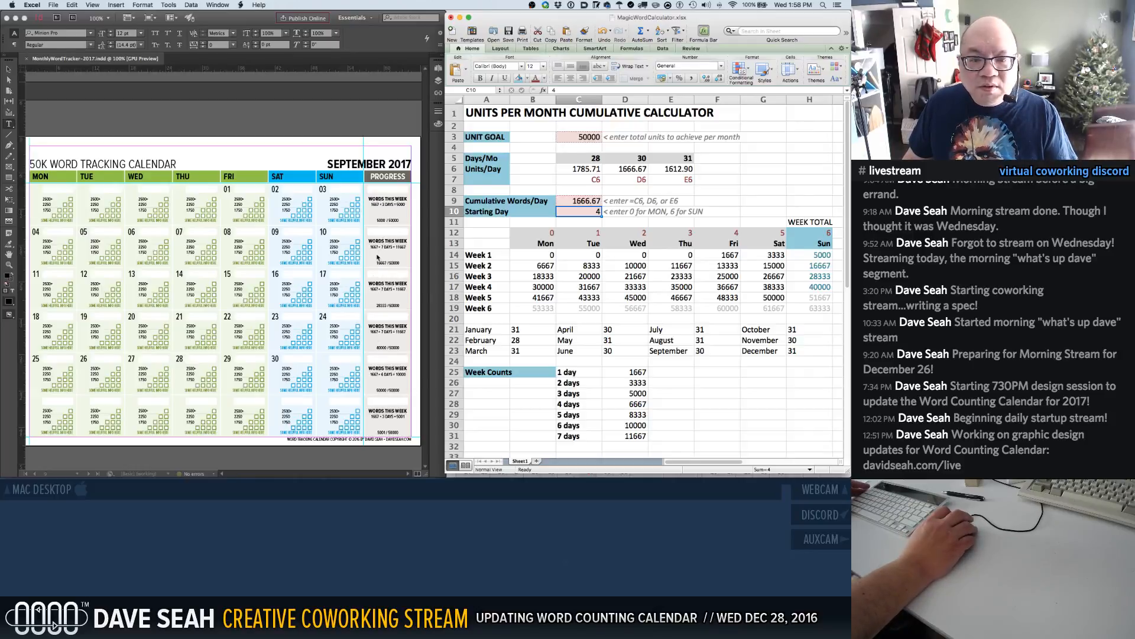
# Review the dates and Progress columns of the October 2017 page and move on to November 2017
pyautogui.scroll(-10, 377, 258)
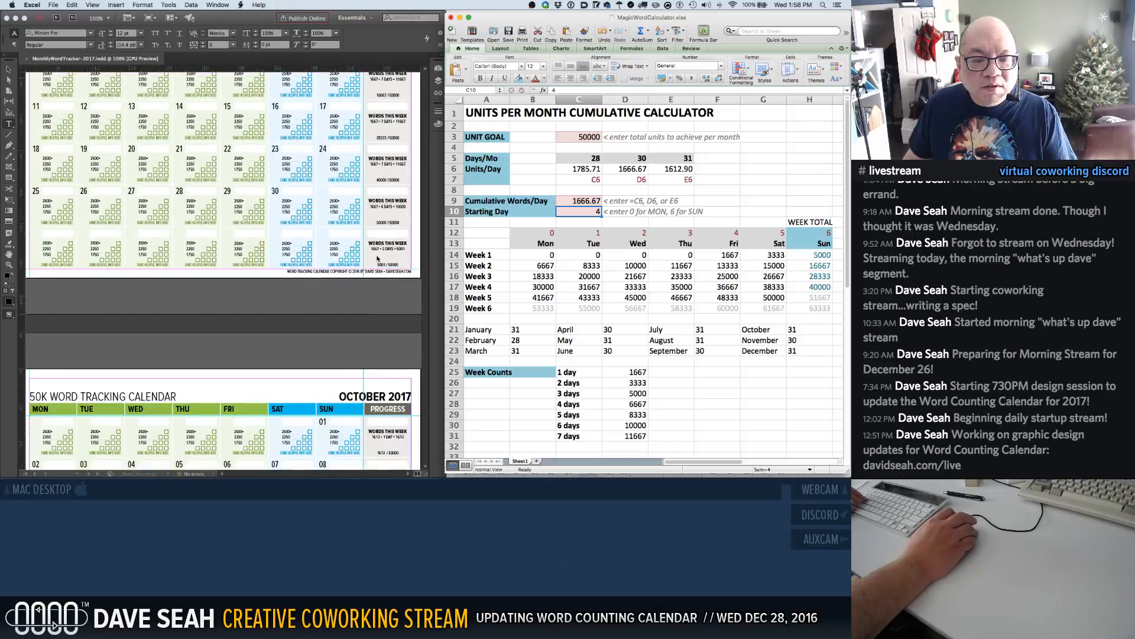
pyautogui.scroll(-3, 379, 260)
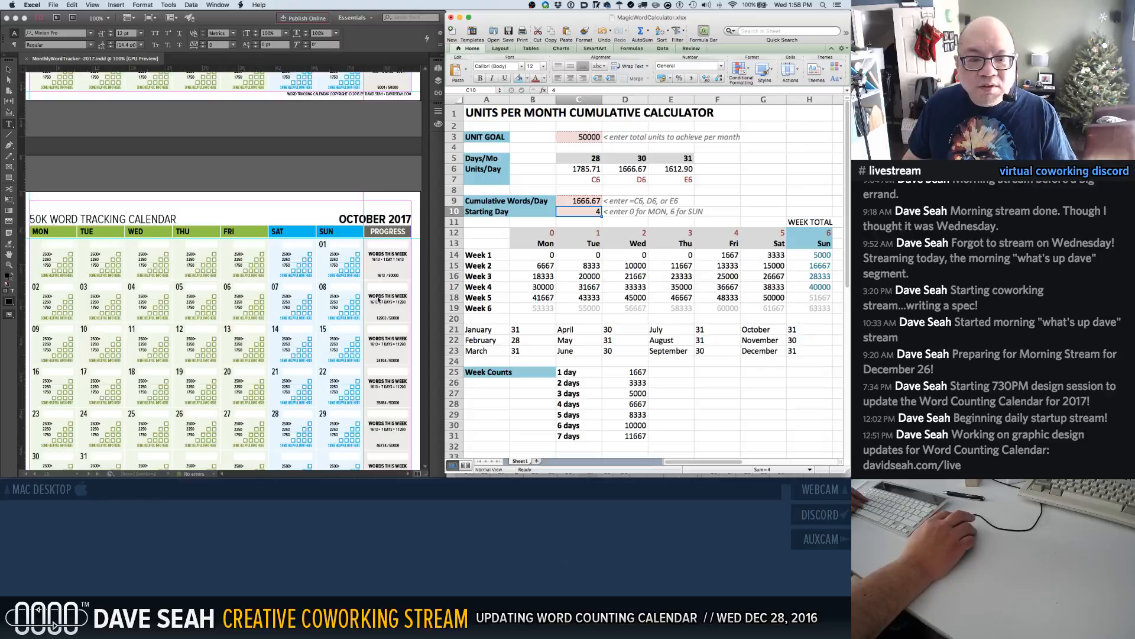
pyautogui.scroll(-1, 378, 299)
pyautogui.scroll(-1, 399, 335)
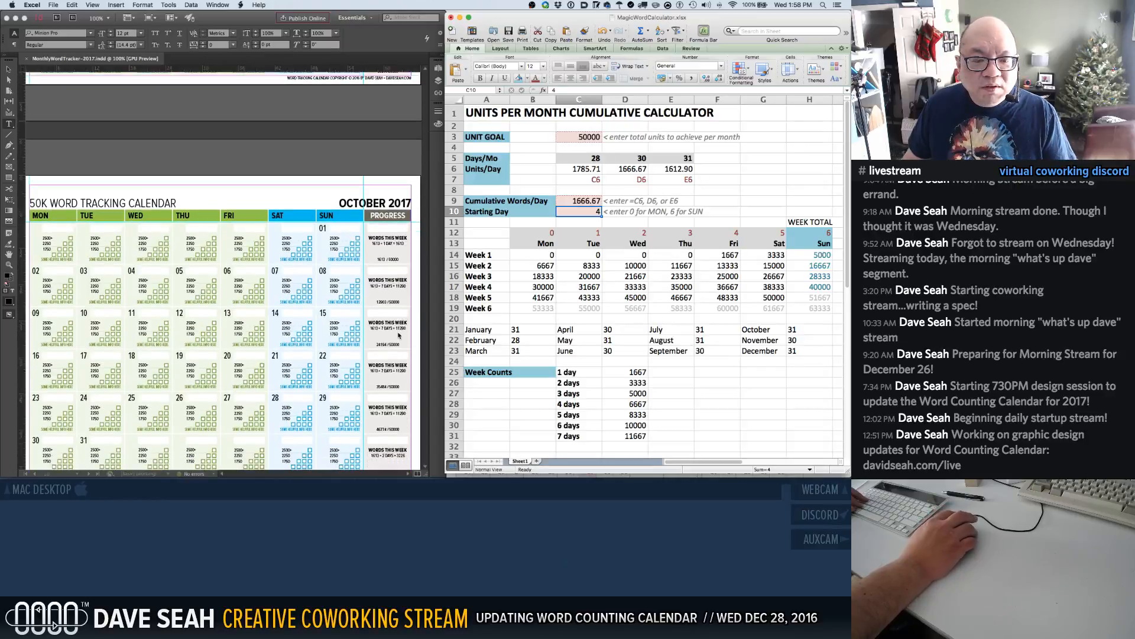
pyautogui.scroll(-3, 399, 335)
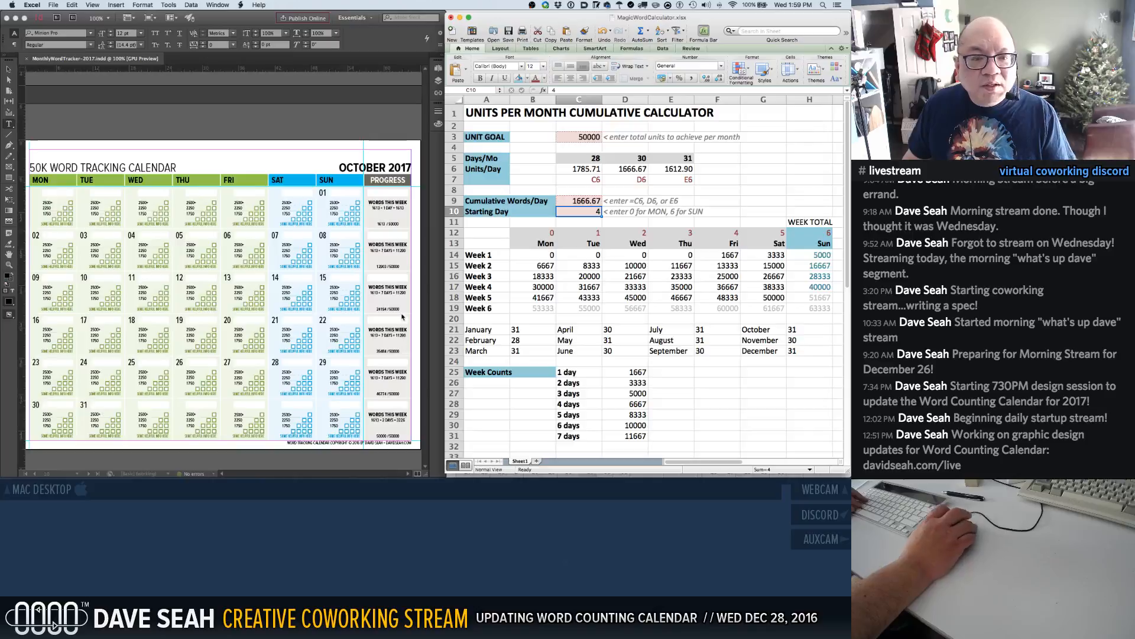
pyautogui.scroll(-8, 401, 316)
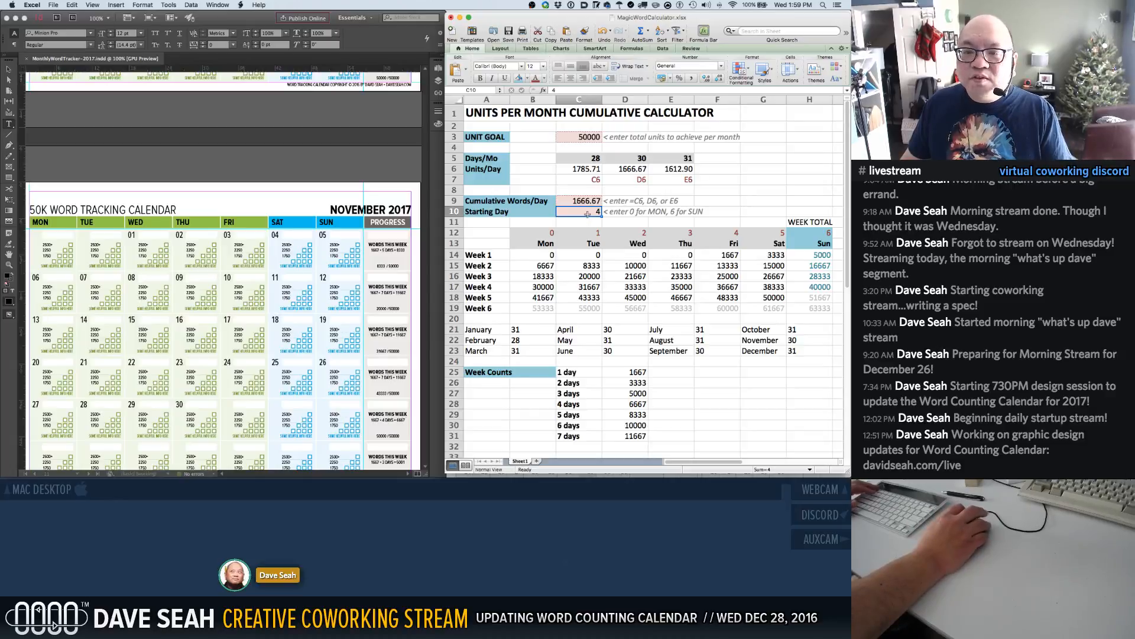
# Set the calculator's Starting Day to 5 and compare its week totals with November's Progress column
pyautogui.write('5')
pyautogui.press('Return')
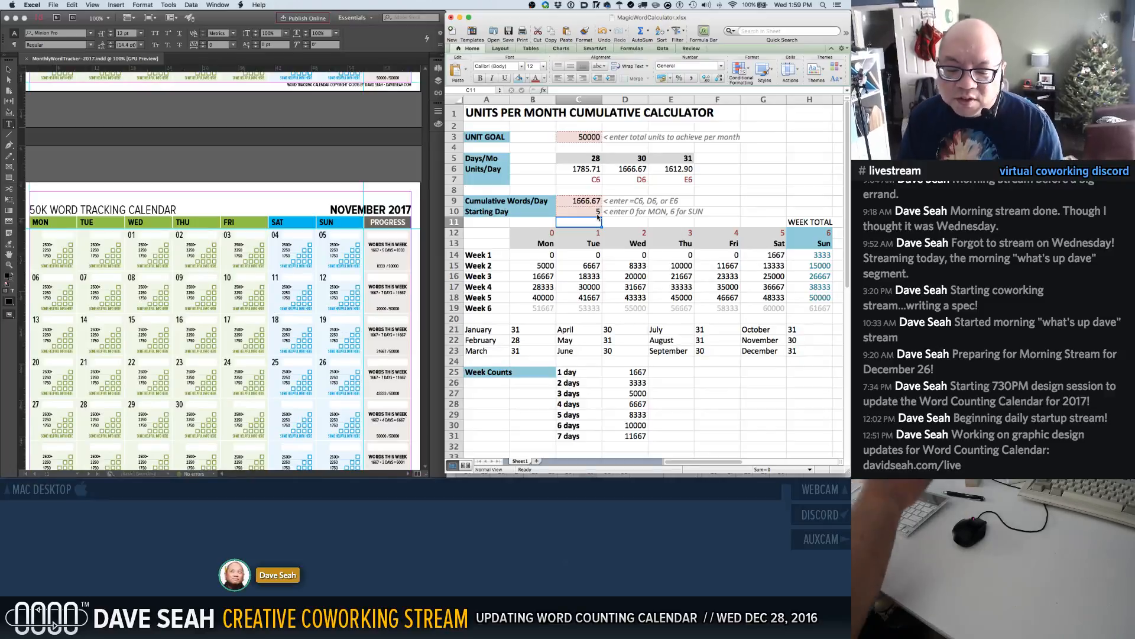
pyautogui.scroll(-1, 377, 337)
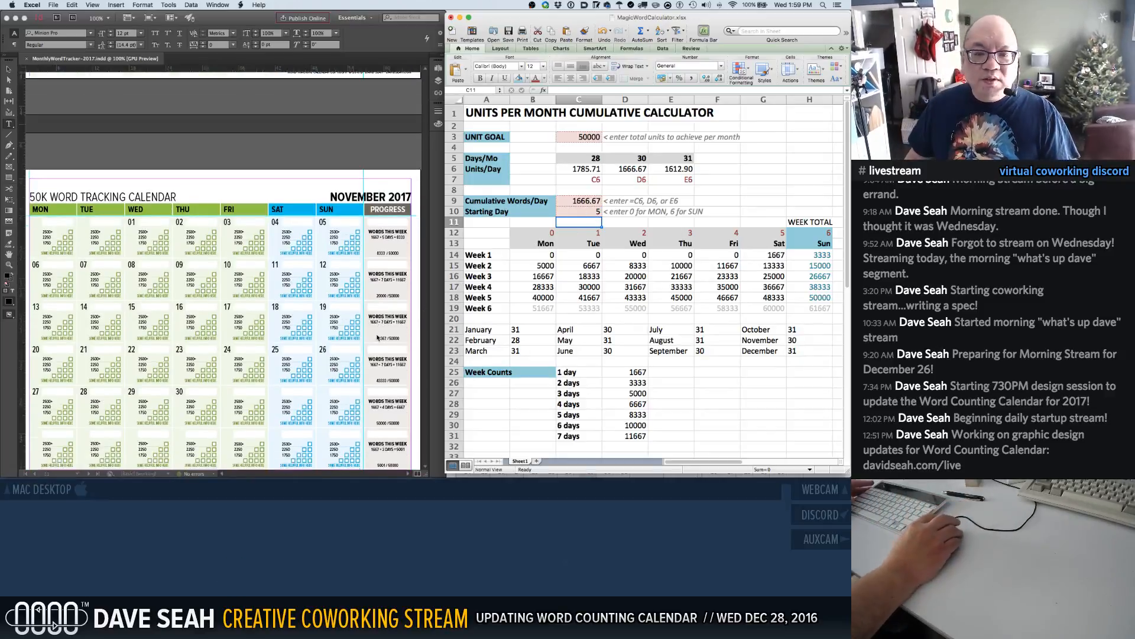
pyautogui.scroll(-1, 395, 359)
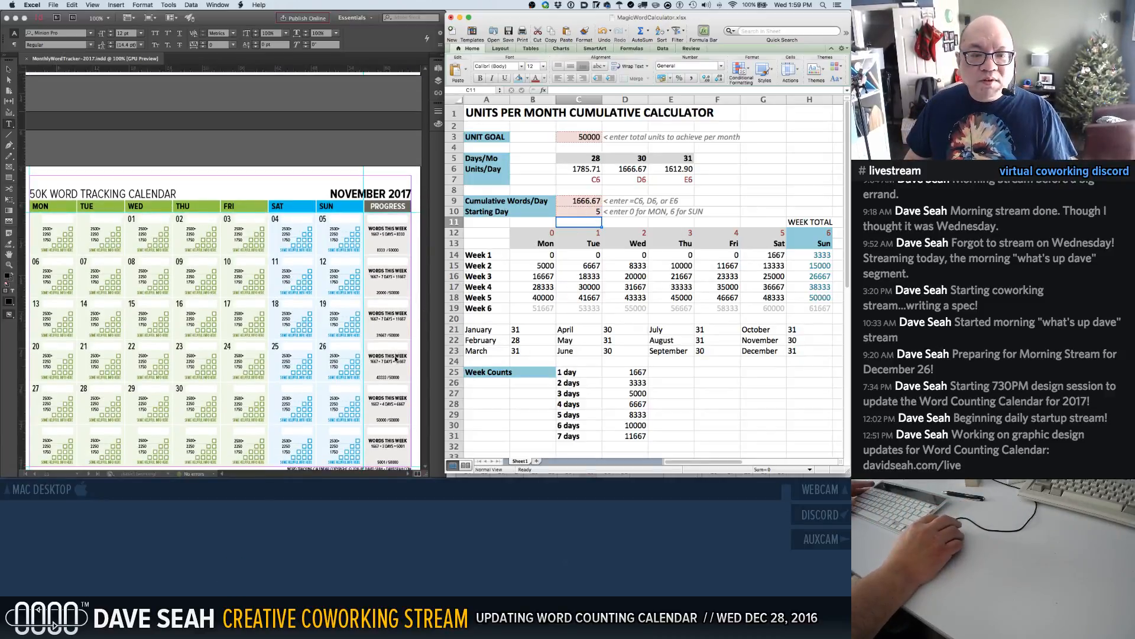
# In InDesign, correct the first digit of the cumulative total in November's third-week Progress cell (13–19)
pyautogui.click(378, 334)
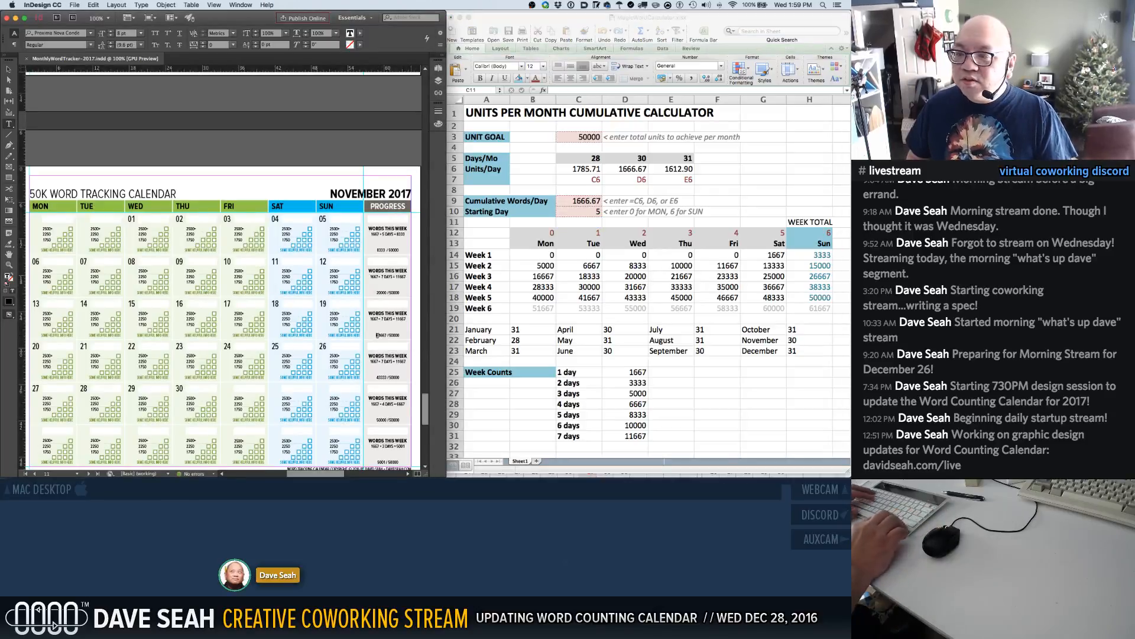
pyautogui.press('BackSpace')
pyautogui.write('2')
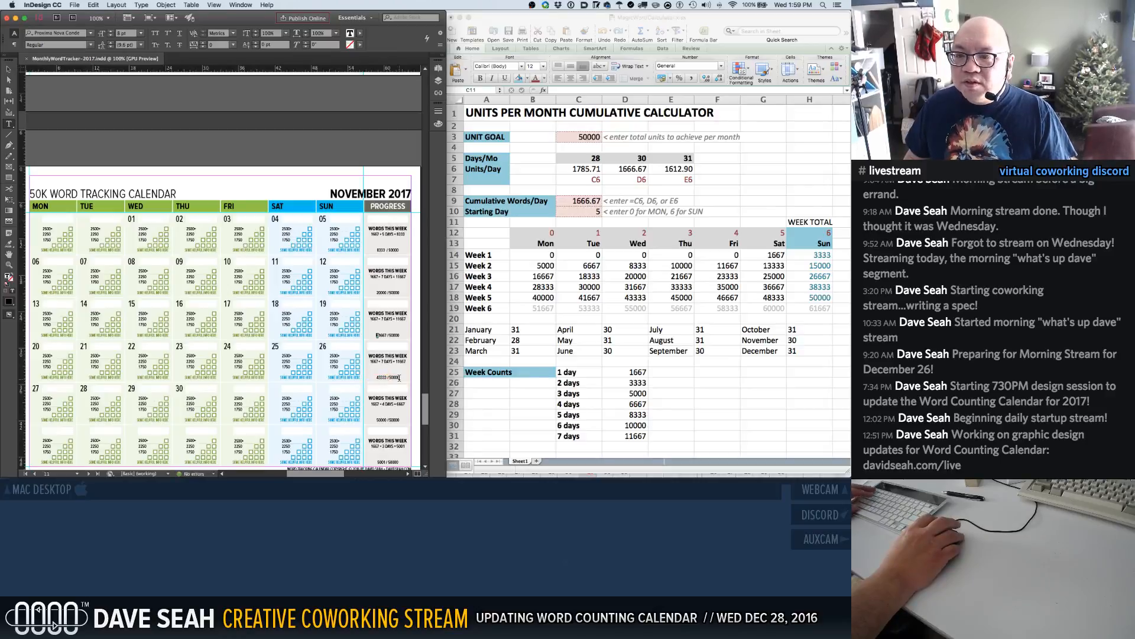
pyautogui.press('Escape')
# In Excel, set the calculator to November with Cumulative Words/Day as =D6 and Starting Day as 2
pyautogui.click(580, 201)
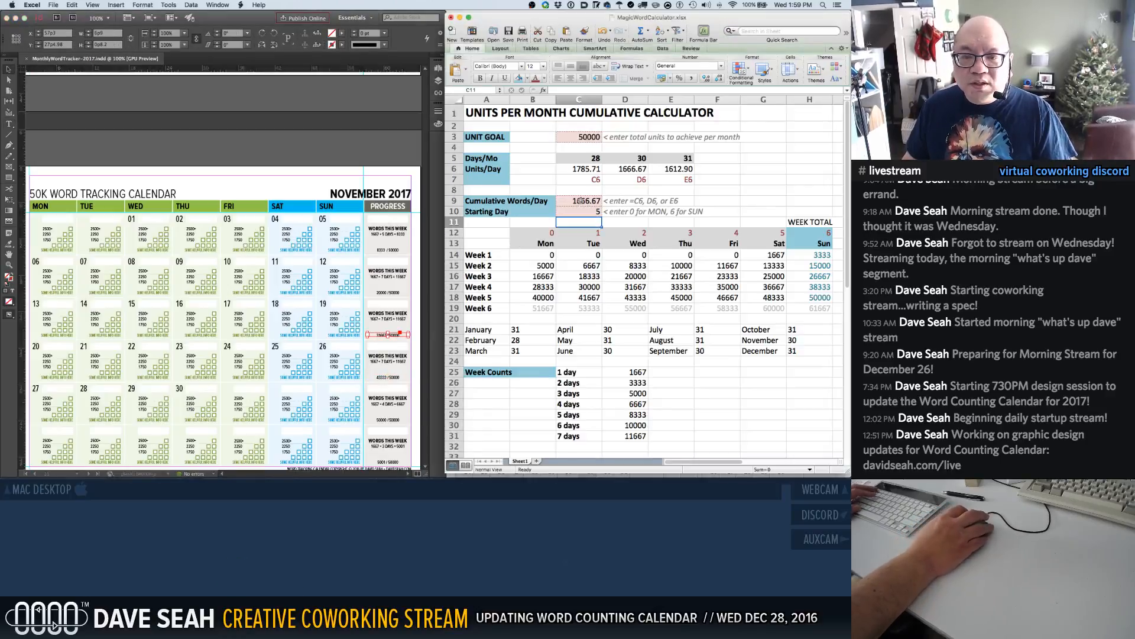
pyautogui.click(580, 201)
pyautogui.write('=')
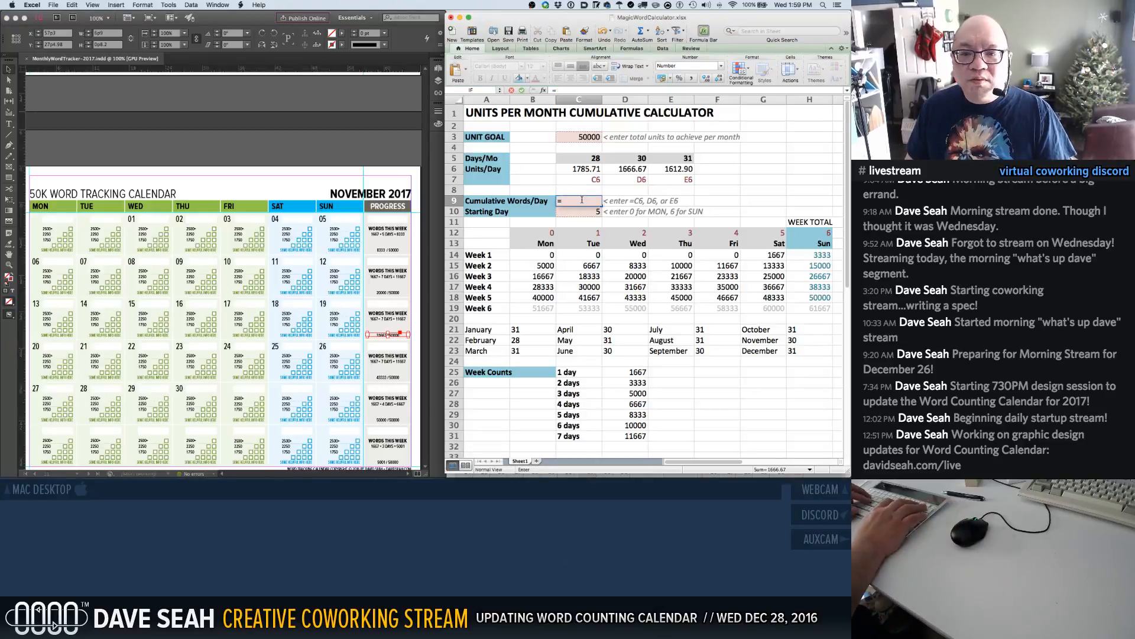
pyautogui.write('D6')
pyautogui.press('Return')
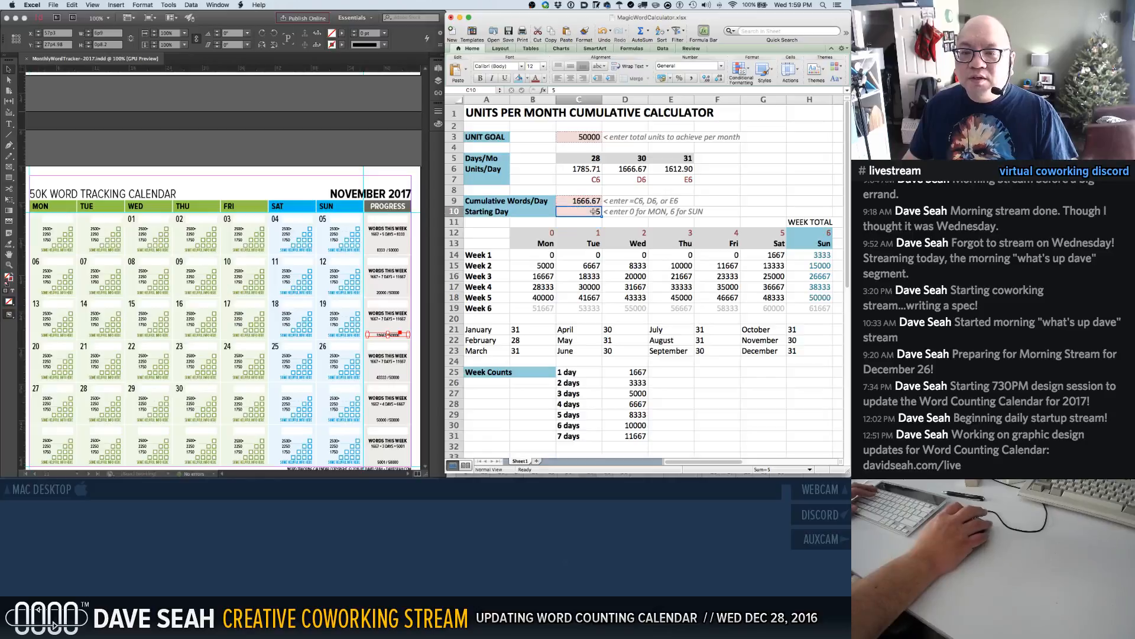
pyautogui.write('2')
pyautogui.press('Return')
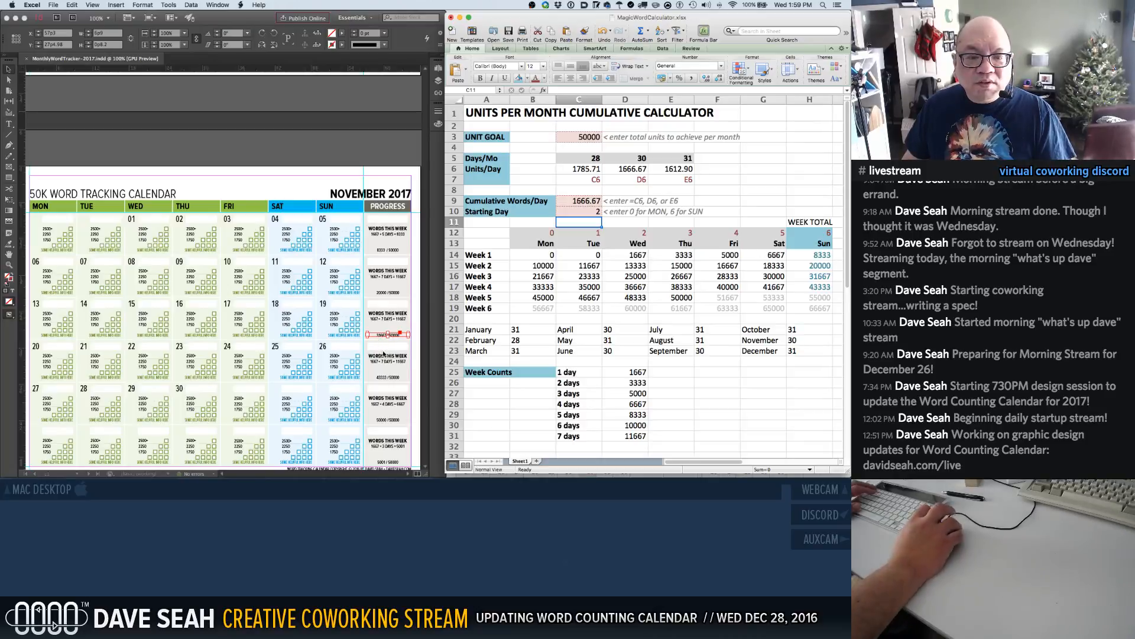
# Bring up the December 2017 page in InDesign and, in Excel, set Starting Day to 4 and Cumulative Words/Day to =E6
pyautogui.click(426, 377)
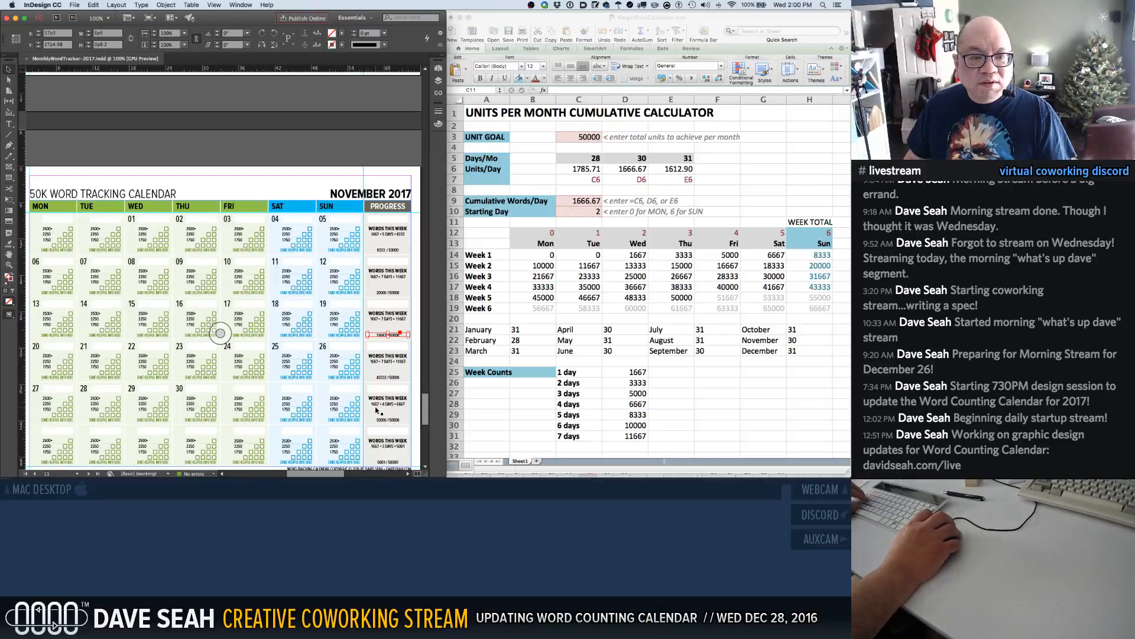
pyautogui.scroll(-5, 394, 393)
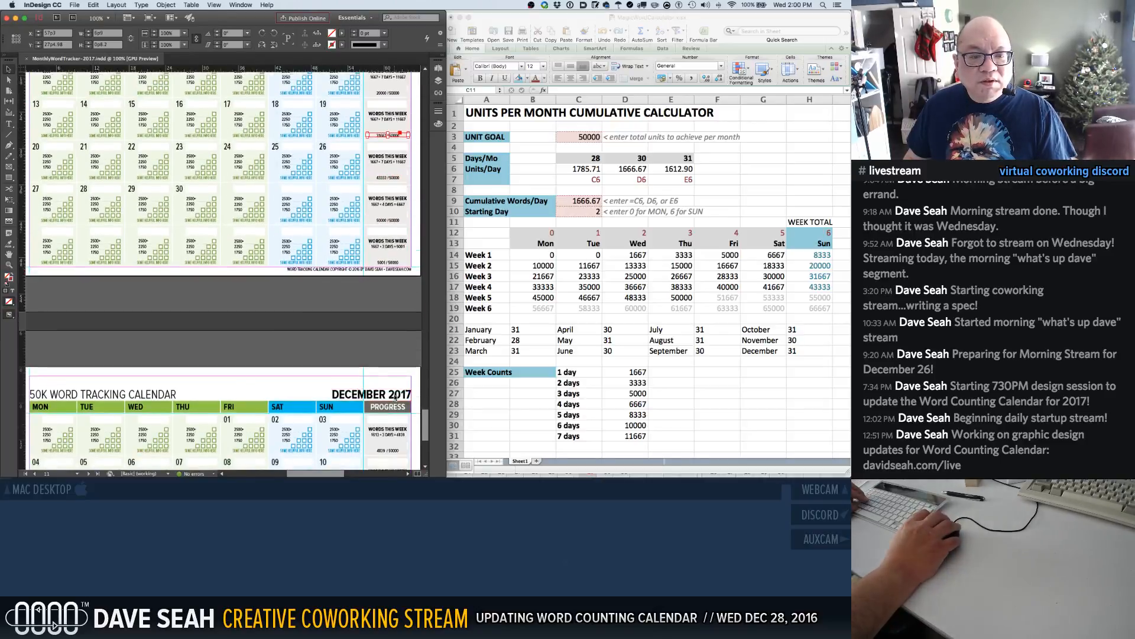
pyautogui.scroll(-5, 394, 394)
pyautogui.scroll(-1, 393, 397)
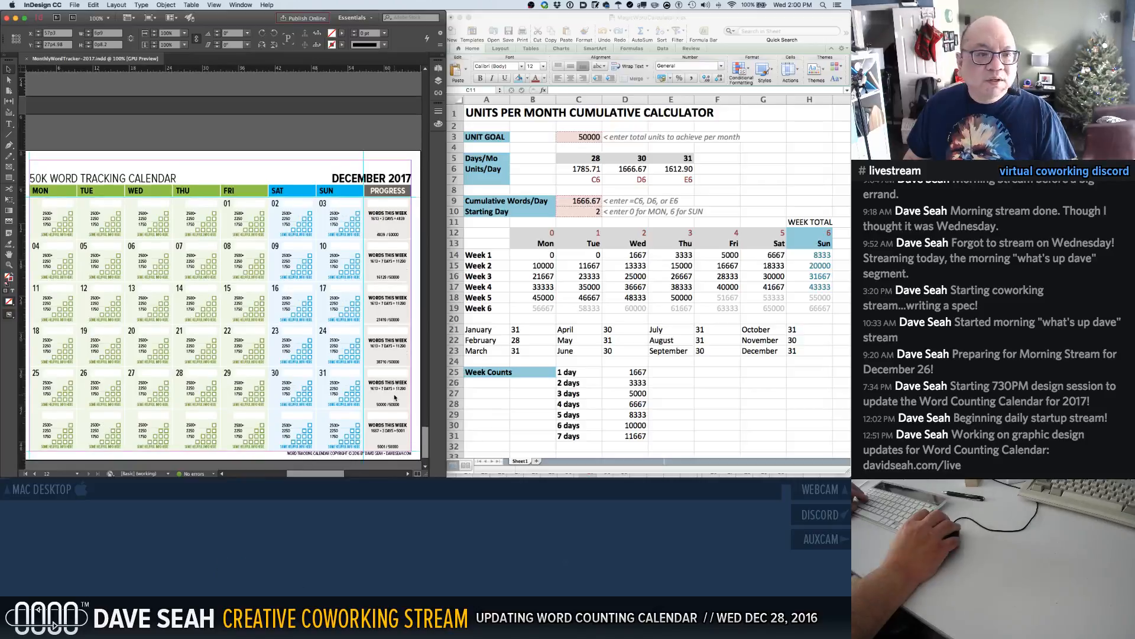
pyautogui.click(593, 212)
pyautogui.click(593, 212)
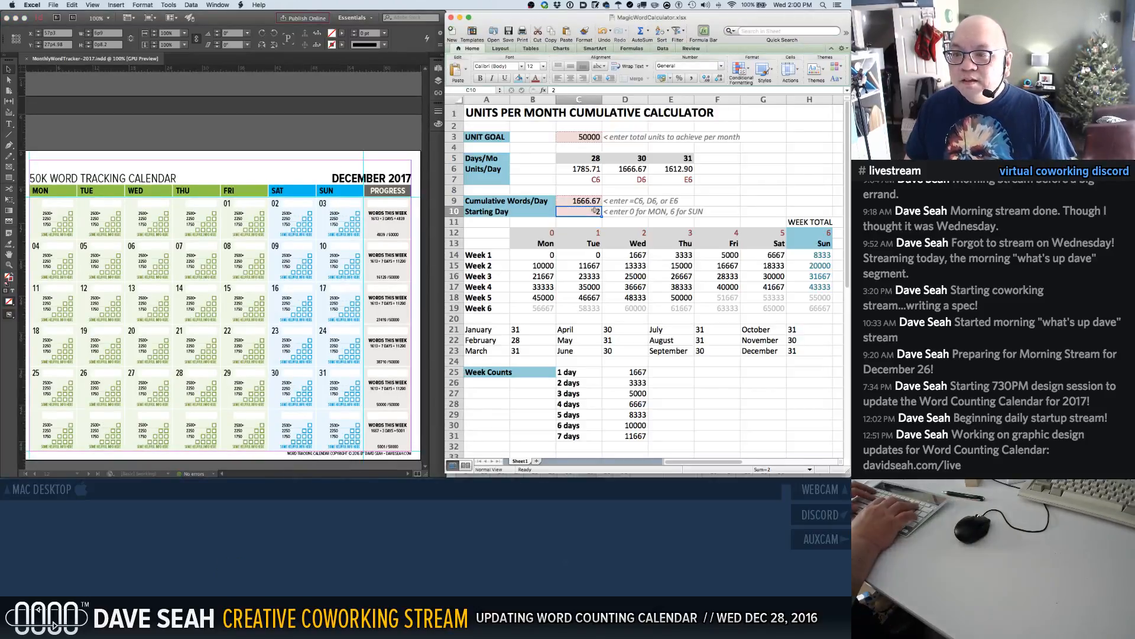
pyautogui.write('4')
pyautogui.press('Up')
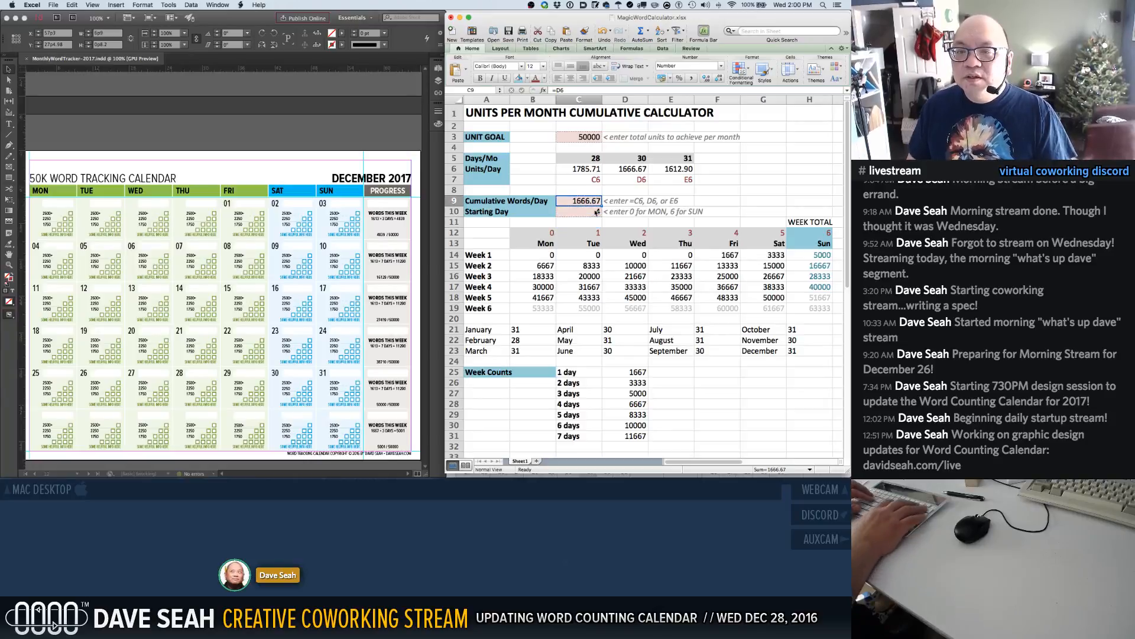
pyautogui.write('=D')
pyautogui.press('BackSpace')
pyautogui.press('BackSpace')
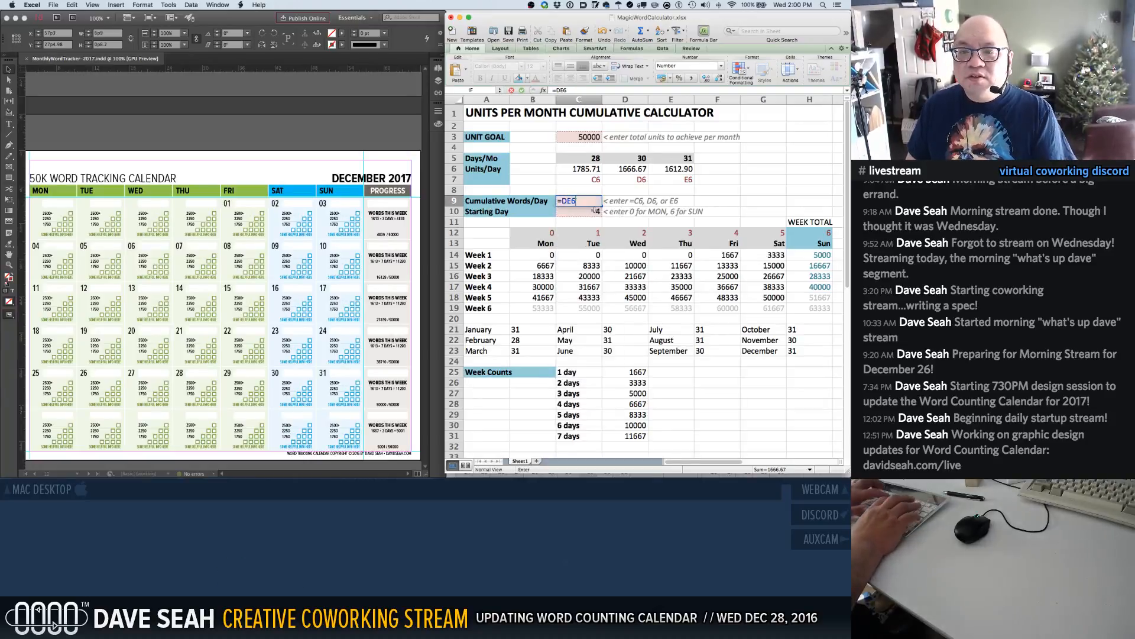
pyautogui.write('=E6')
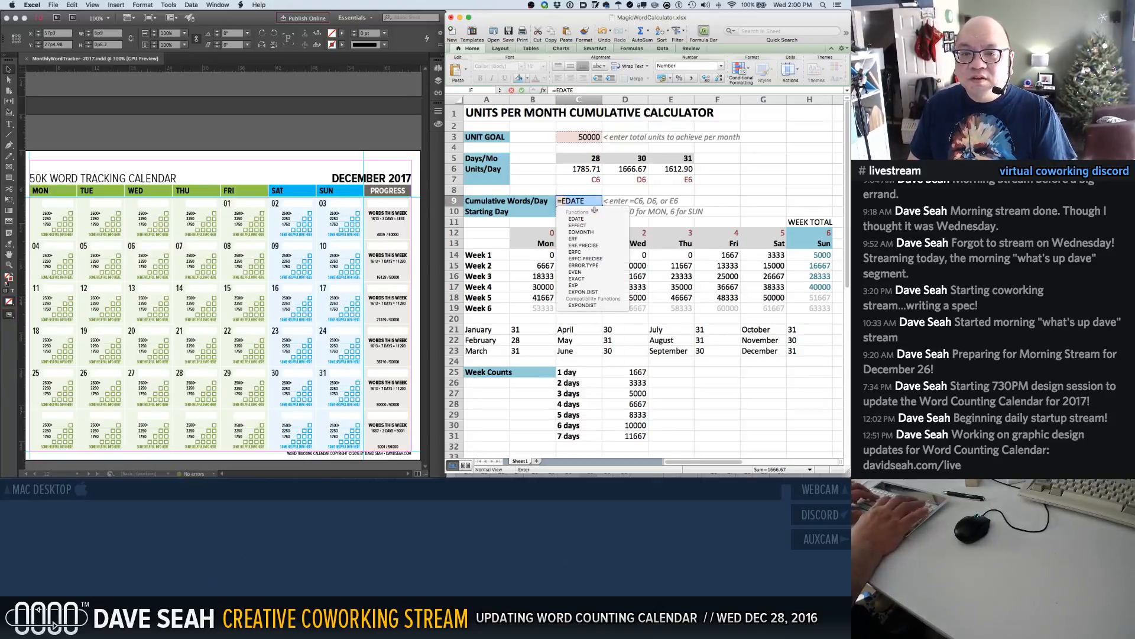
pyautogui.press('Return')
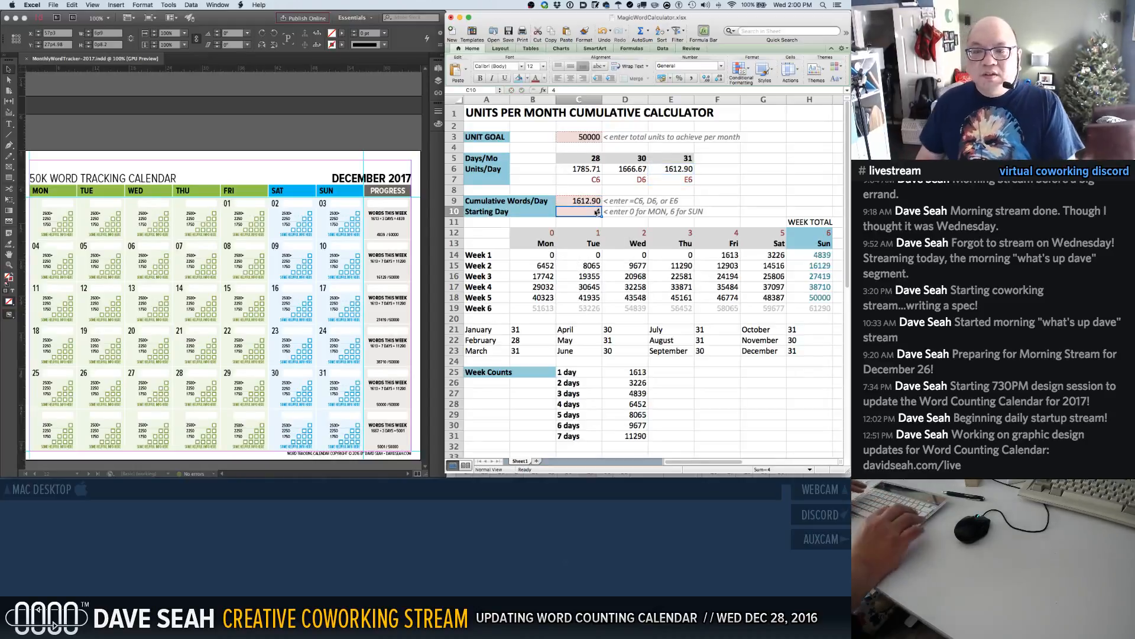
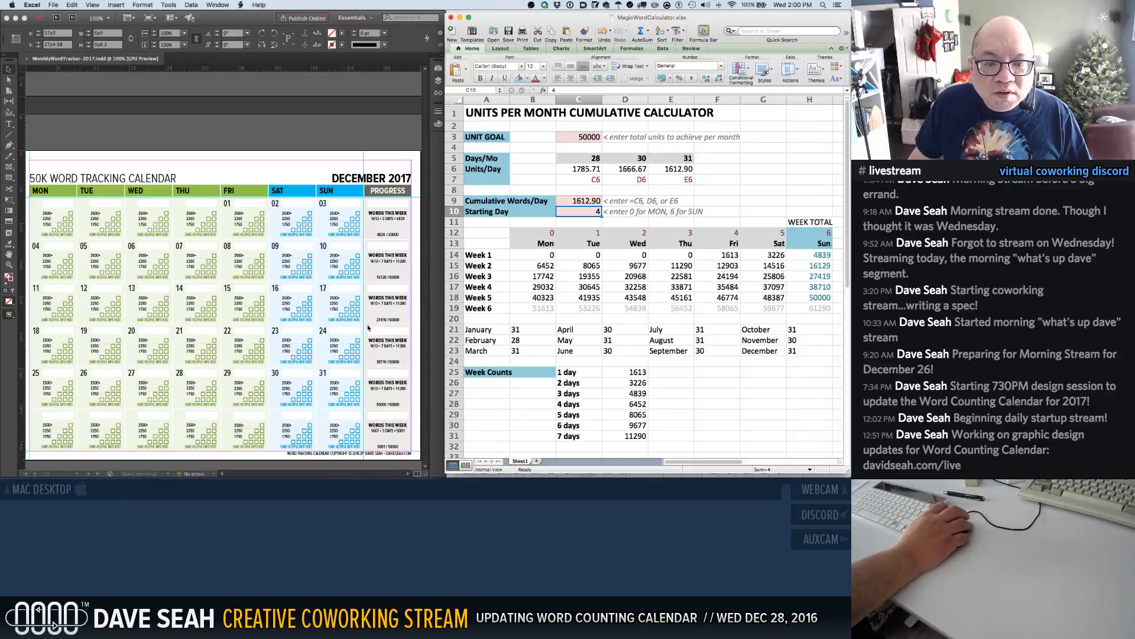
# Review December 2017's Progress column against the calculator and look back through the October and September pages
pyautogui.scroll(-2, 366, 355)
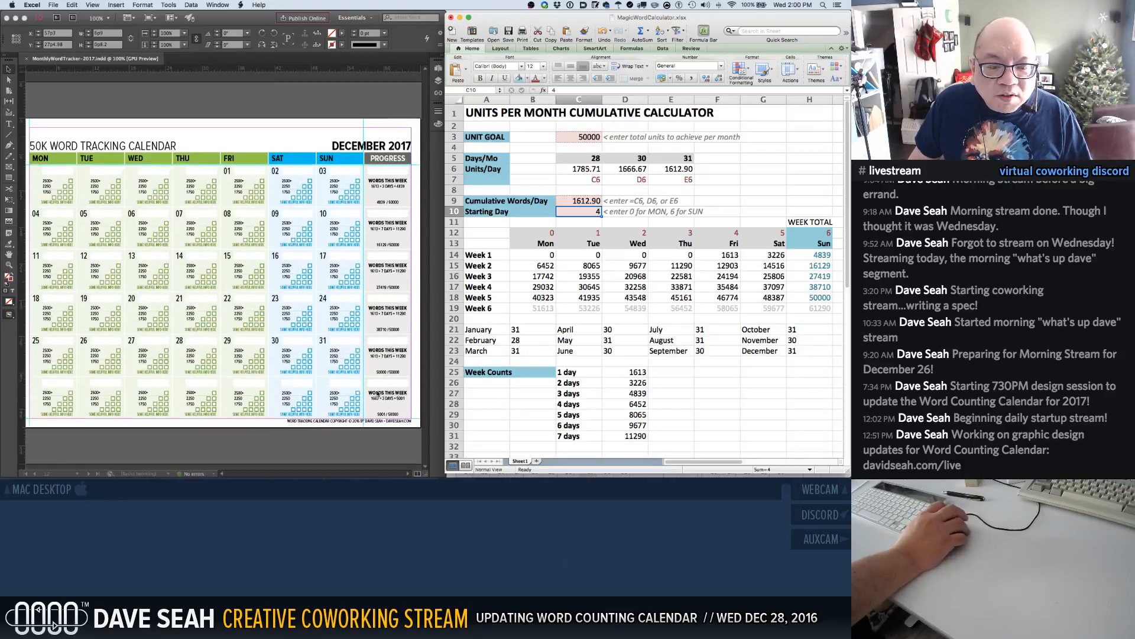
pyautogui.scroll(-1, 378, 385)
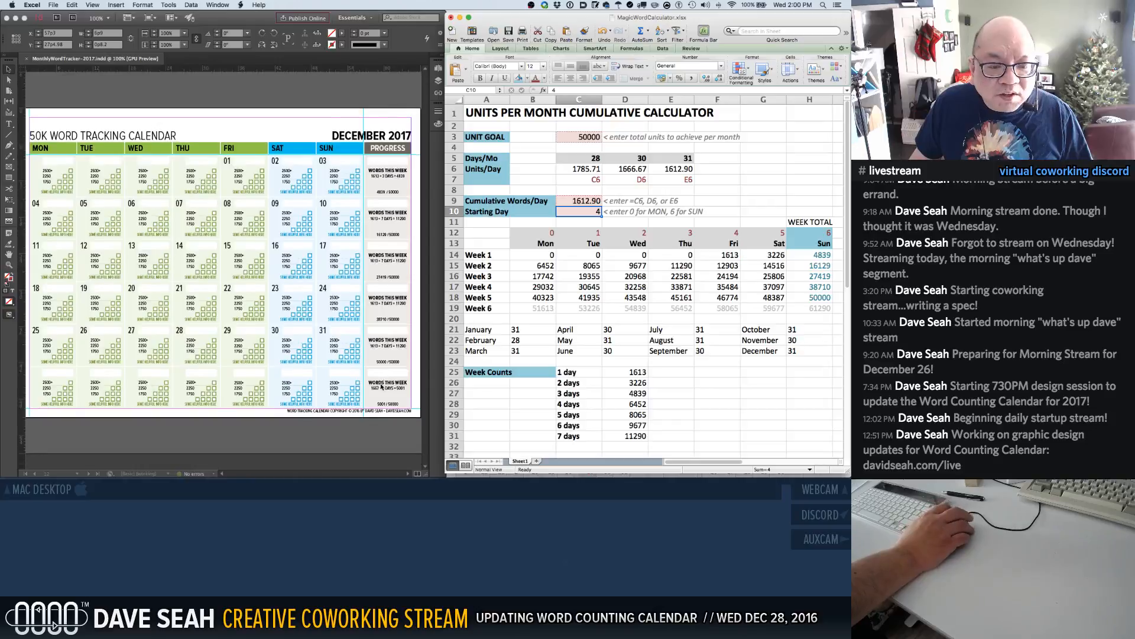
pyautogui.scroll(15, 382, 385)
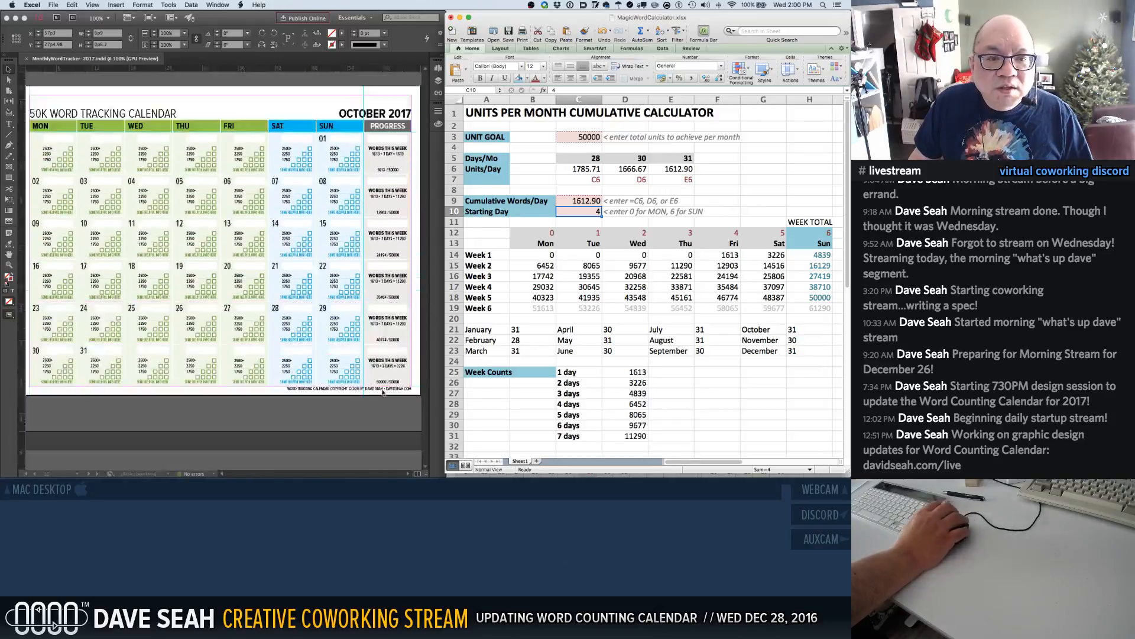
pyautogui.scroll(5, 379, 388)
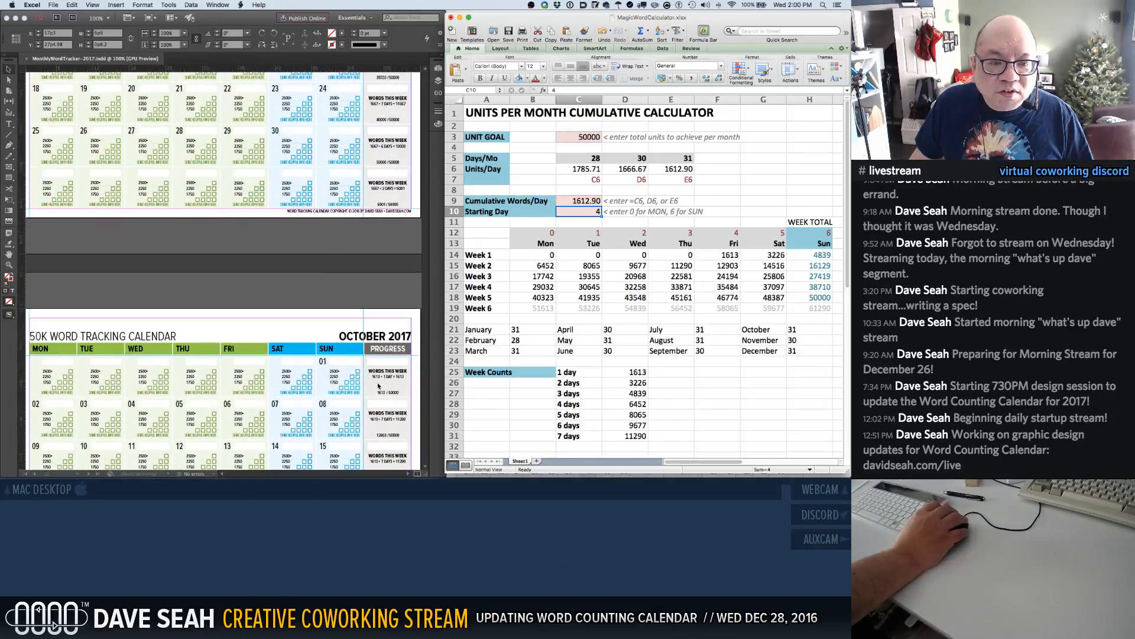
pyautogui.scroll(15, 377, 382)
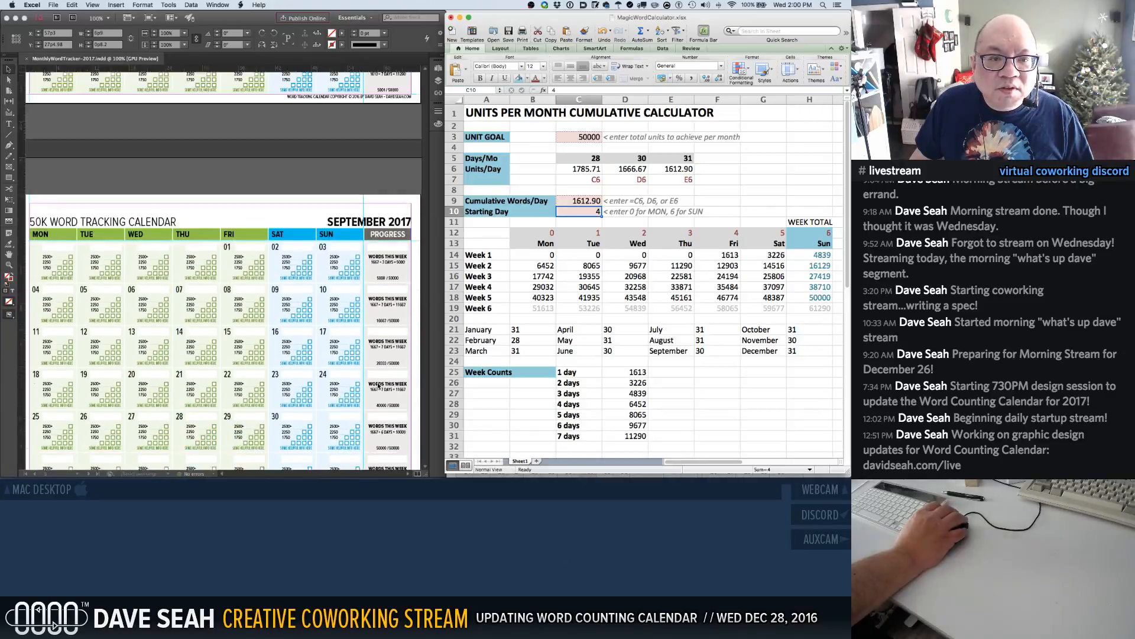
# Look back through the August, July, June and May 2017 pages, checking each month's dates and Progress column
pyautogui.scroll(10, 378, 384)
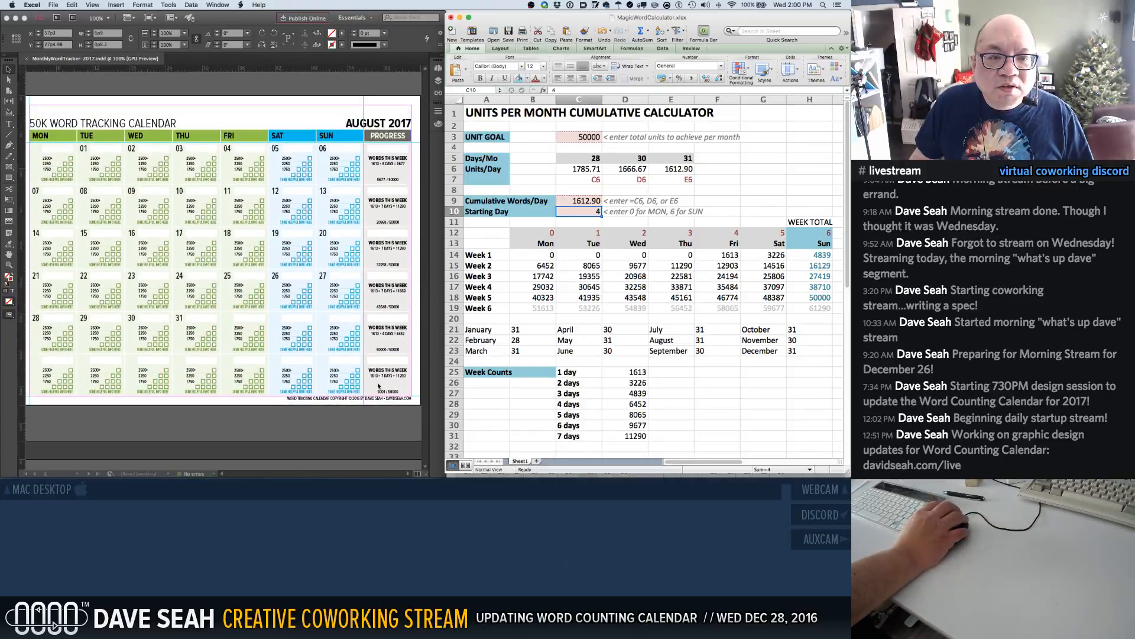
pyautogui.scroll(10, 378, 386)
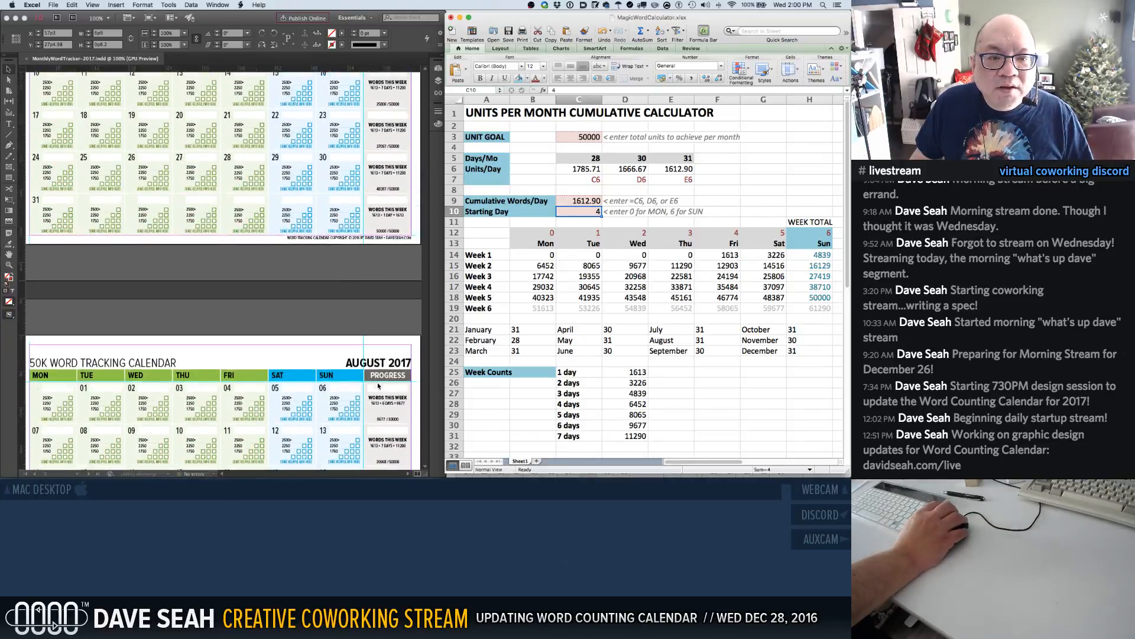
pyautogui.scroll(5, 378, 386)
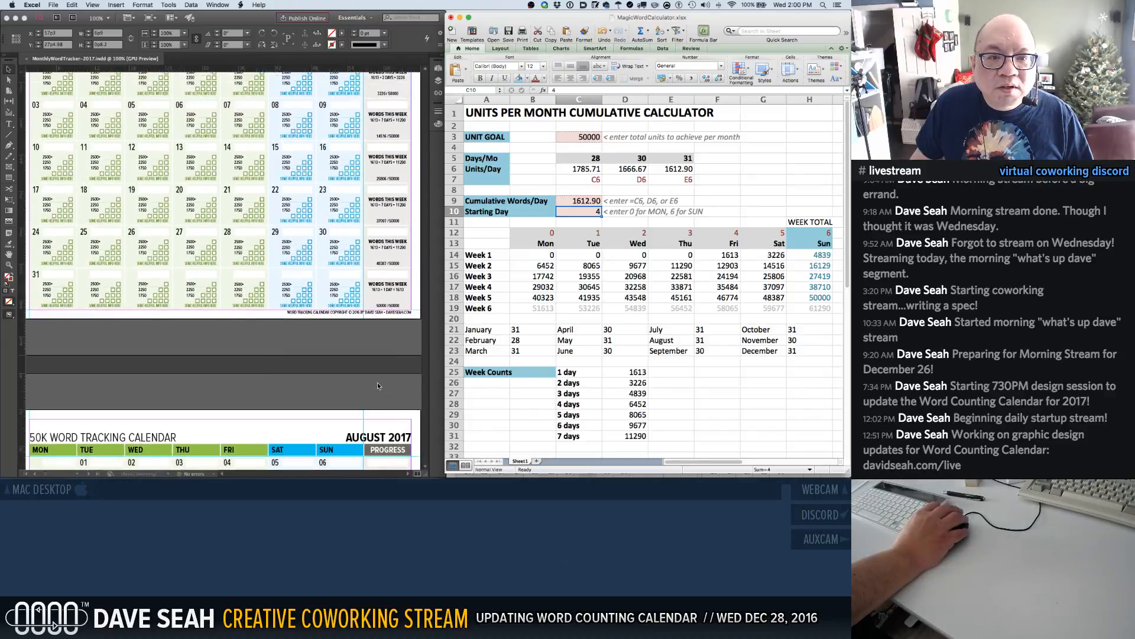
pyautogui.scroll(10, 377, 384)
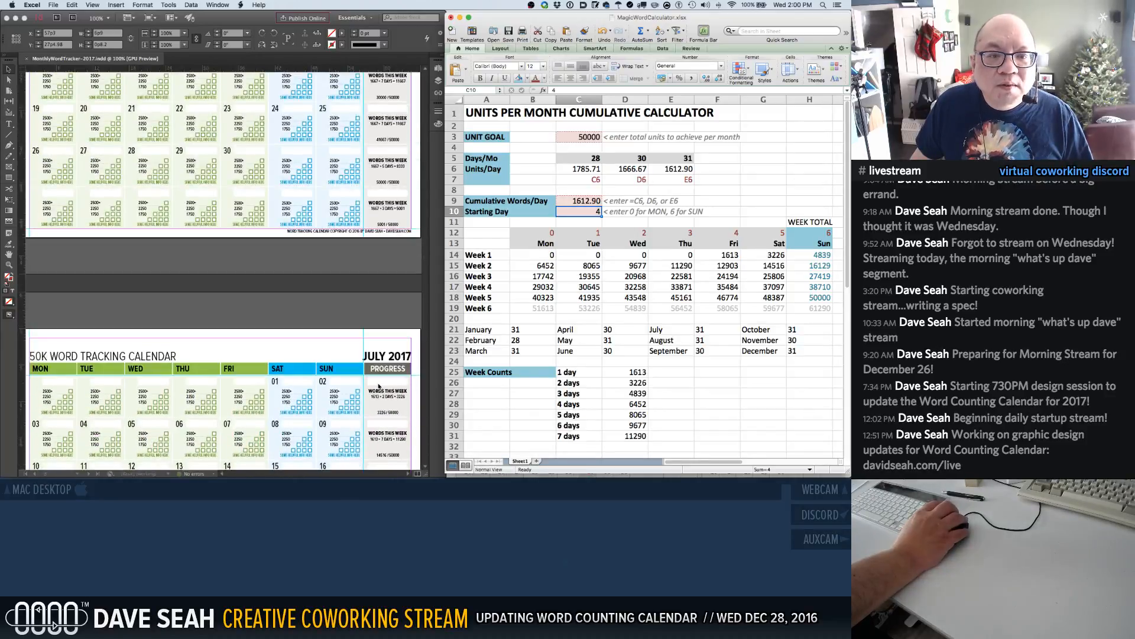
pyautogui.scroll(5, 379, 385)
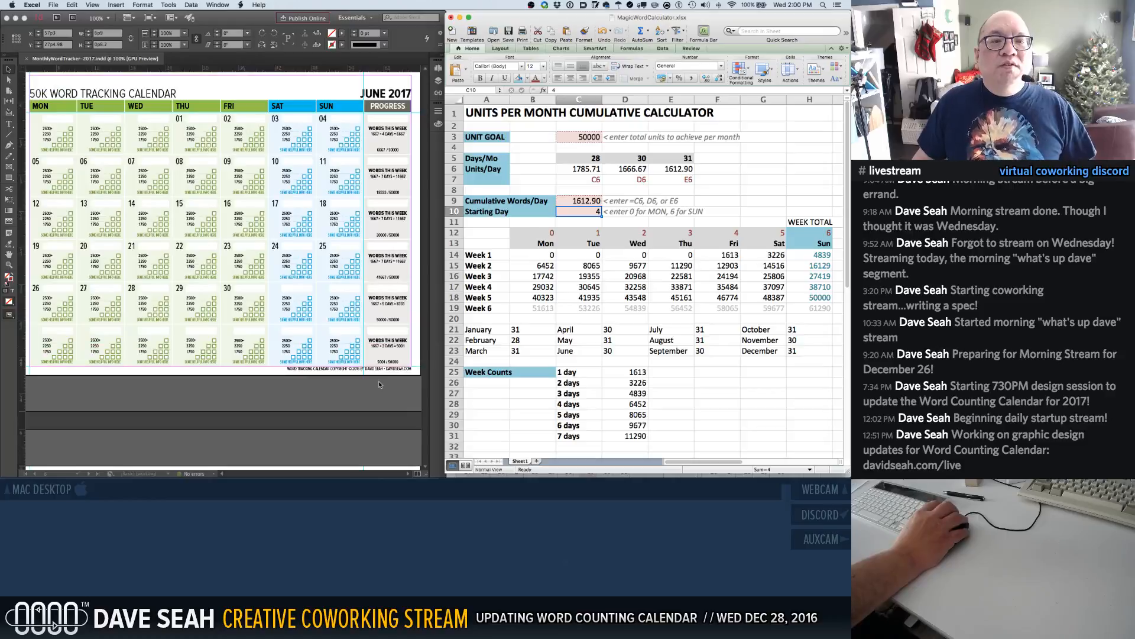
pyautogui.scroll(5, 380, 382)
pyautogui.scroll(7, 382, 383)
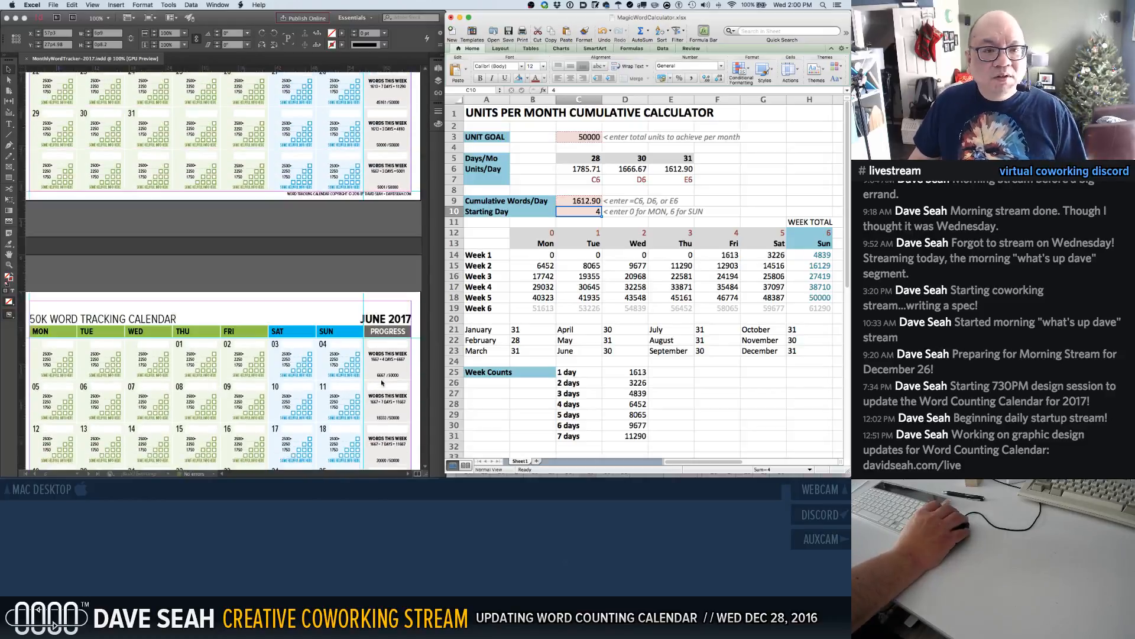
pyautogui.scroll(1, 381, 384)
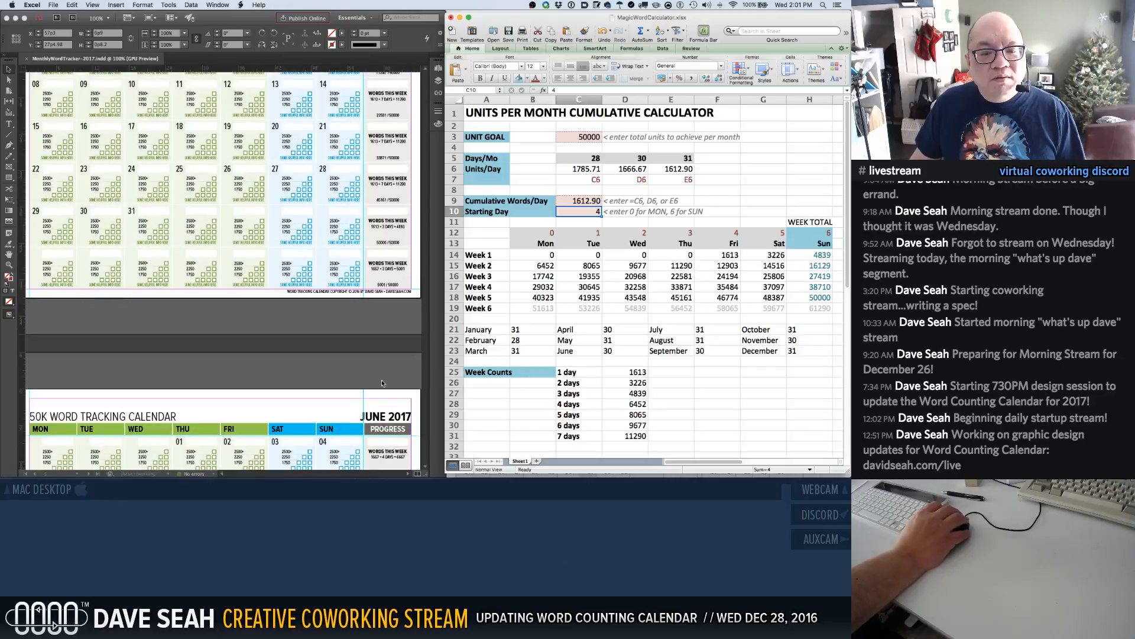
pyautogui.scroll(-8, 381, 383)
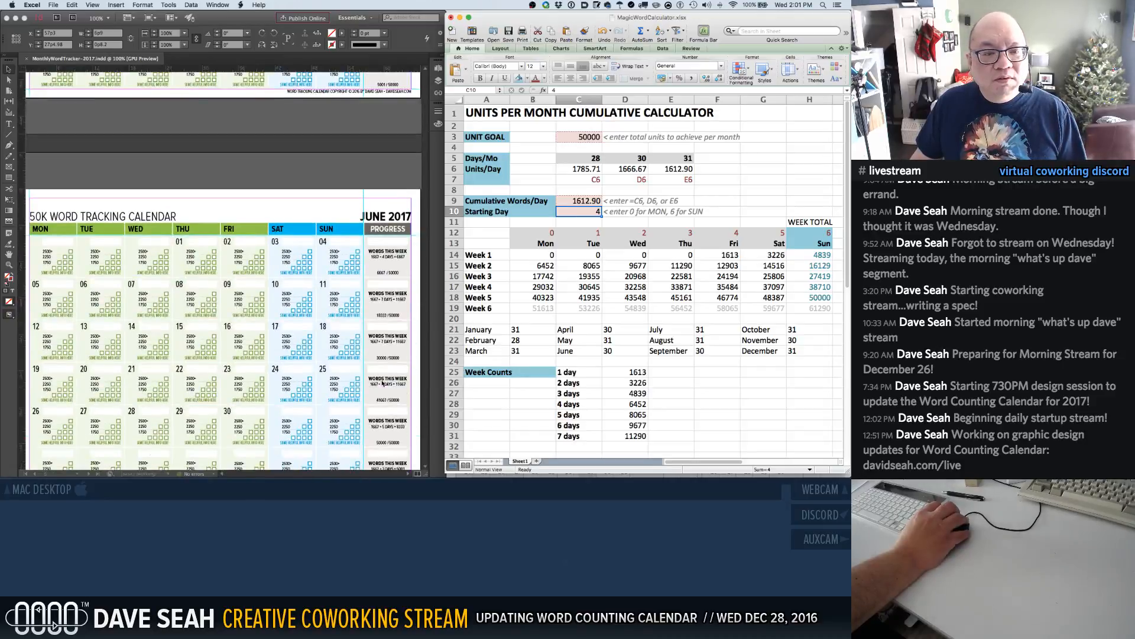
pyautogui.scroll(1, 382, 383)
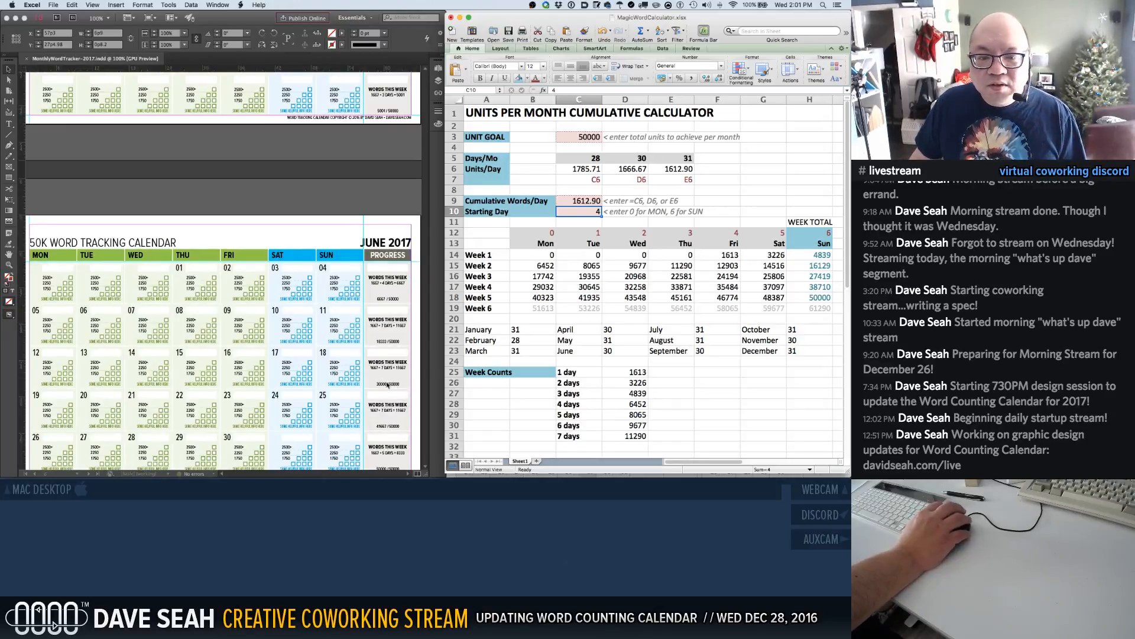
# Compare the Progress columns of the May and June 2017 pages in InDesign, including May's unused sixth-week row
pyautogui.scroll(5, 383, 384)
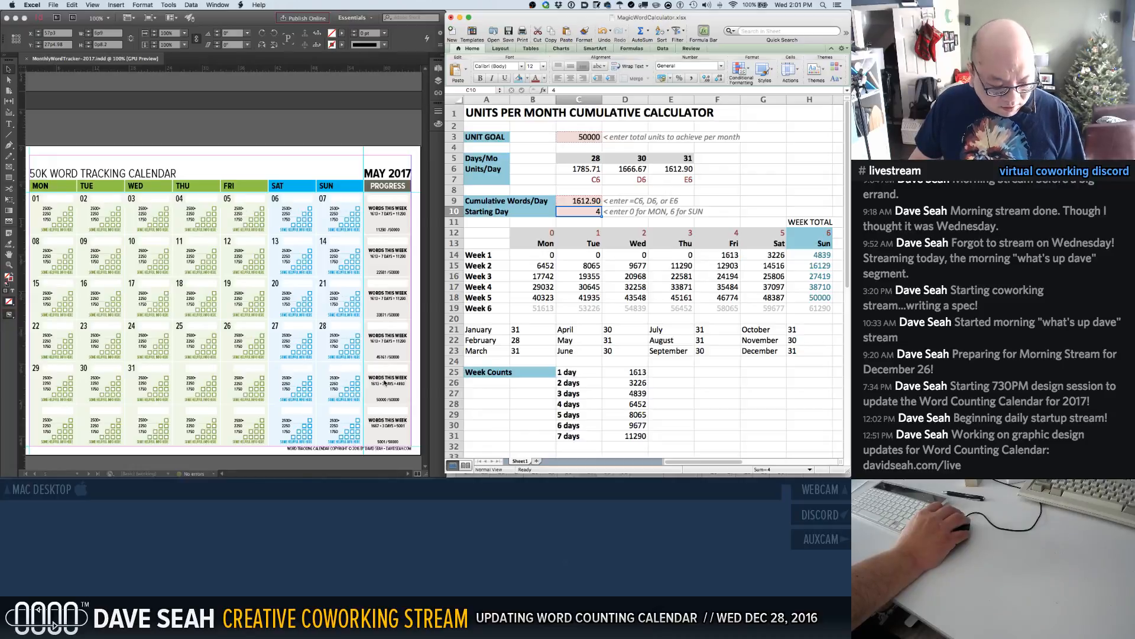
pyautogui.scroll(-2, 384, 383)
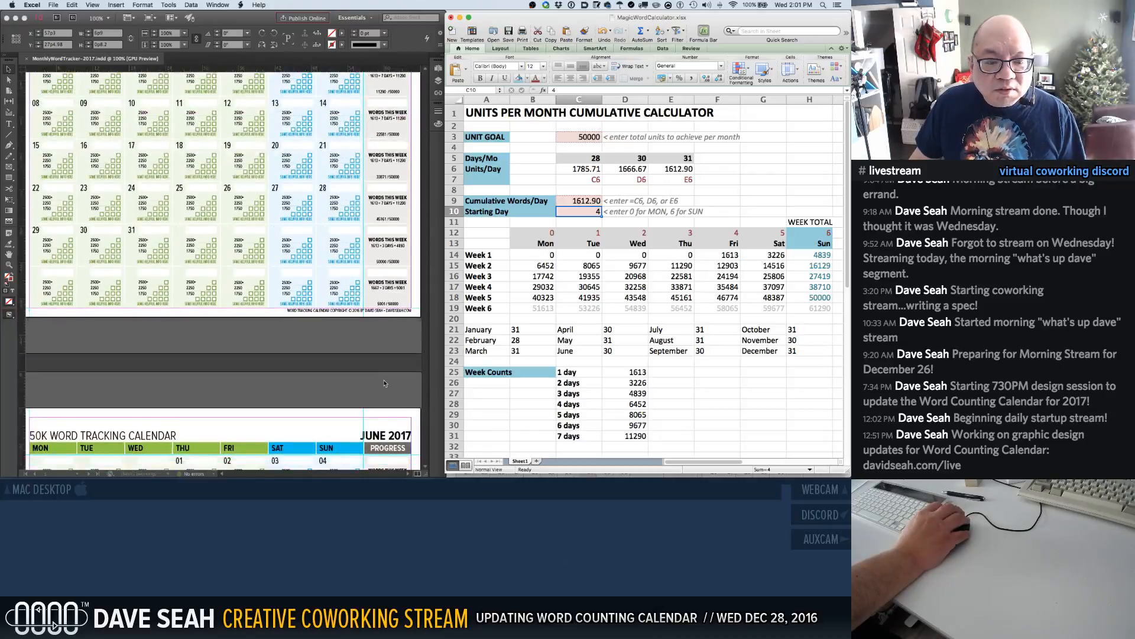
pyautogui.scroll(-2, 385, 383)
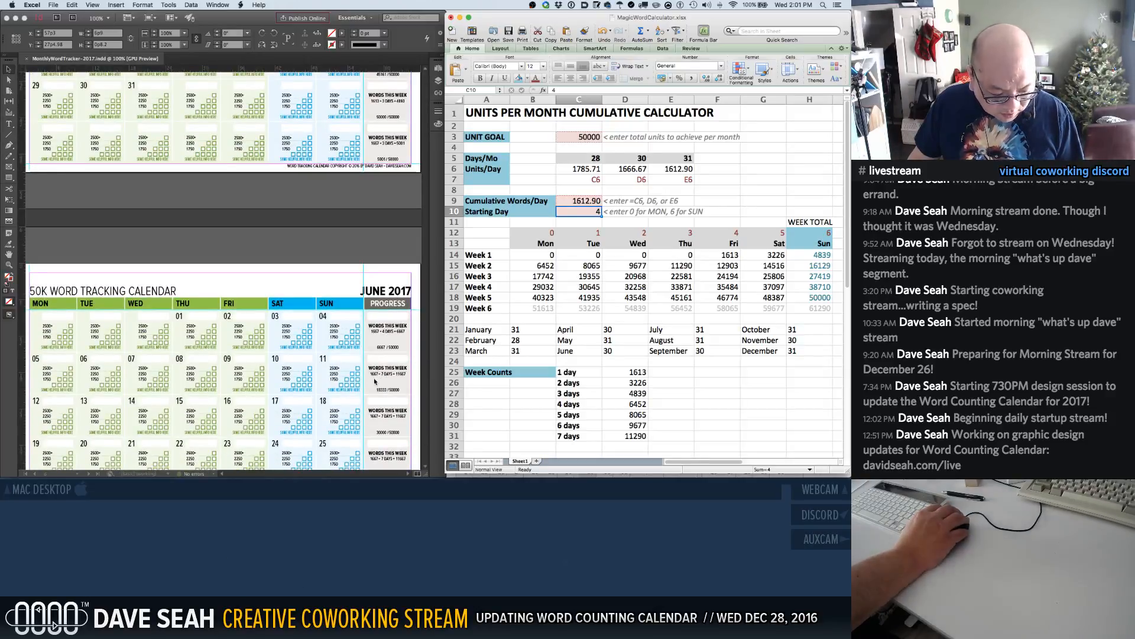
pyautogui.click(375, 334)
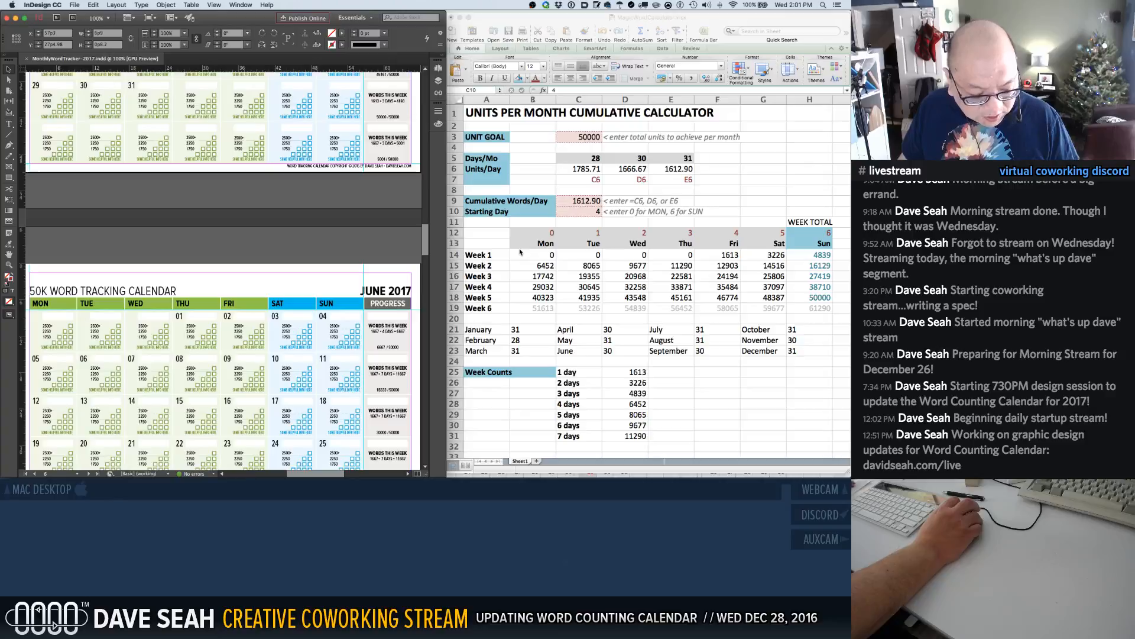
pyautogui.scroll(3, 374, 225)
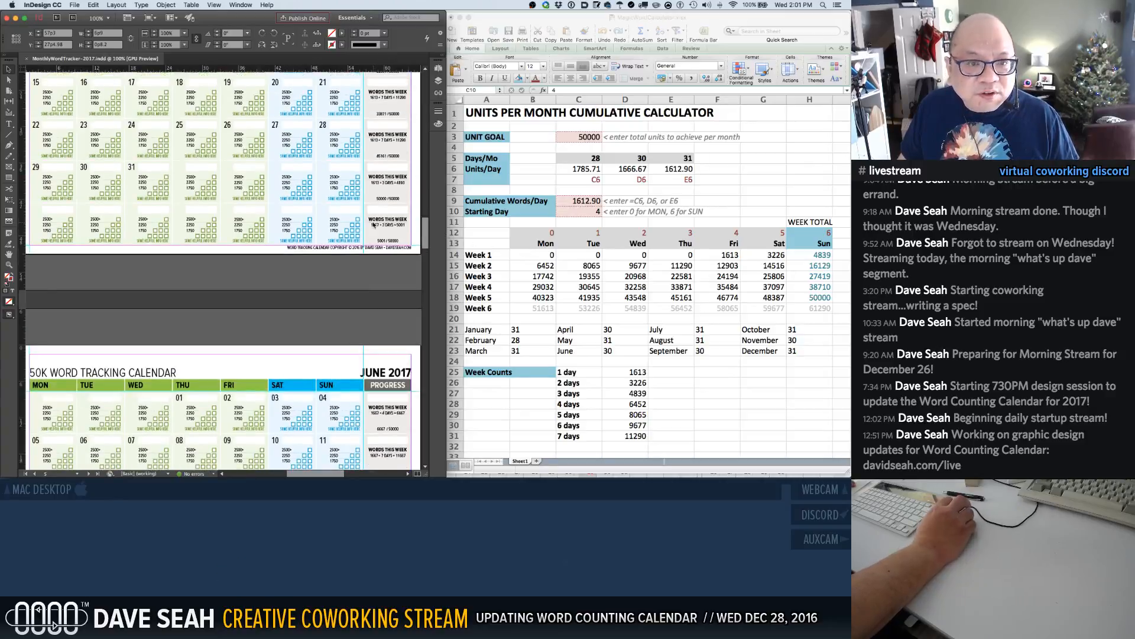
pyautogui.scroll(5, 374, 225)
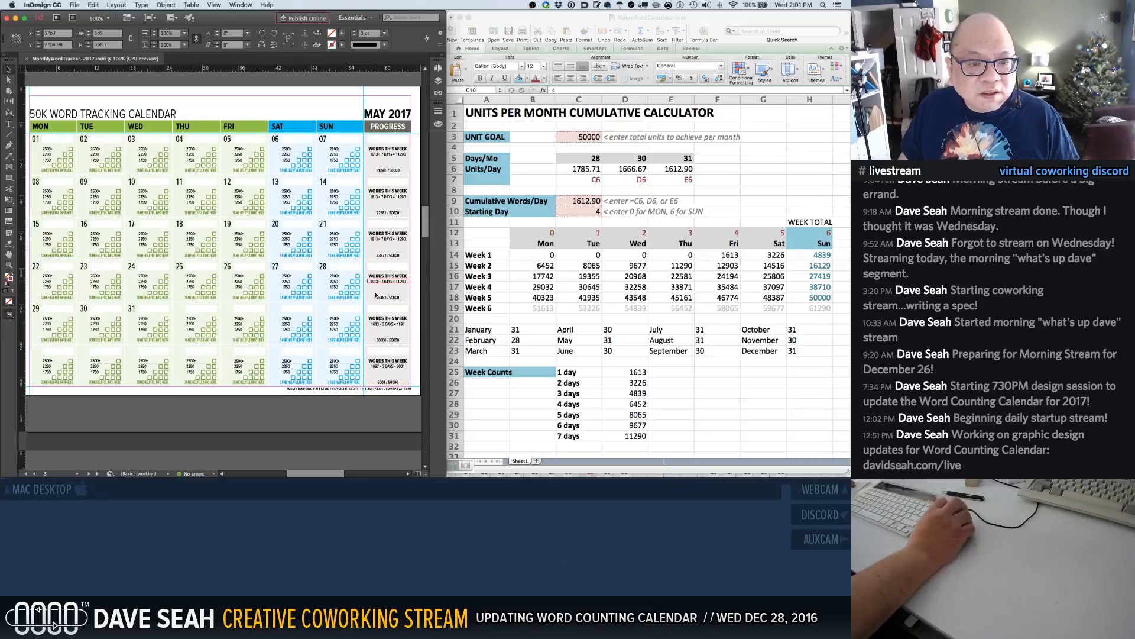
pyautogui.click(375, 369)
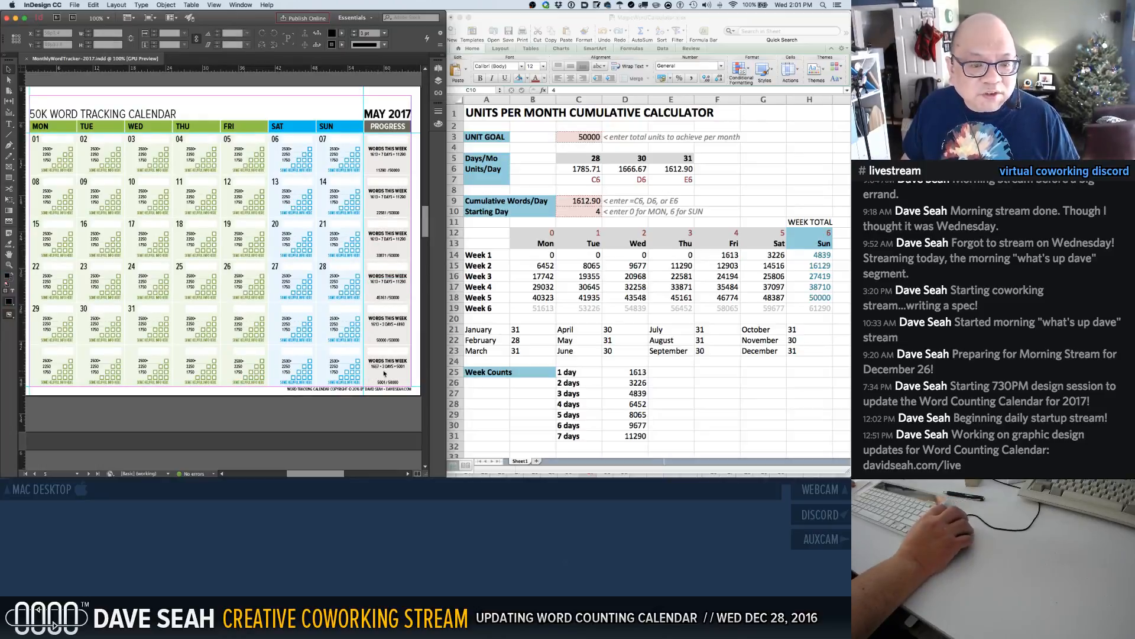
# Bring up the April 2017 page in InDesign and set the Excel calculator's Starting Day to 5
pyautogui.scroll(7, 378, 366)
pyautogui.scroll(7, 382, 367)
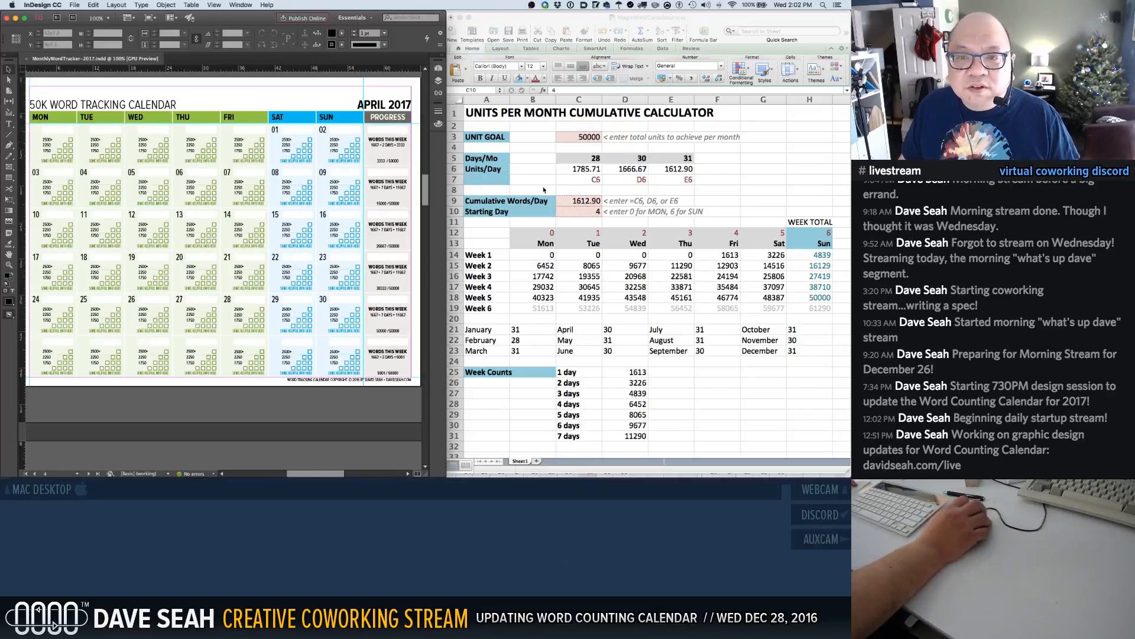
pyautogui.click(592, 213)
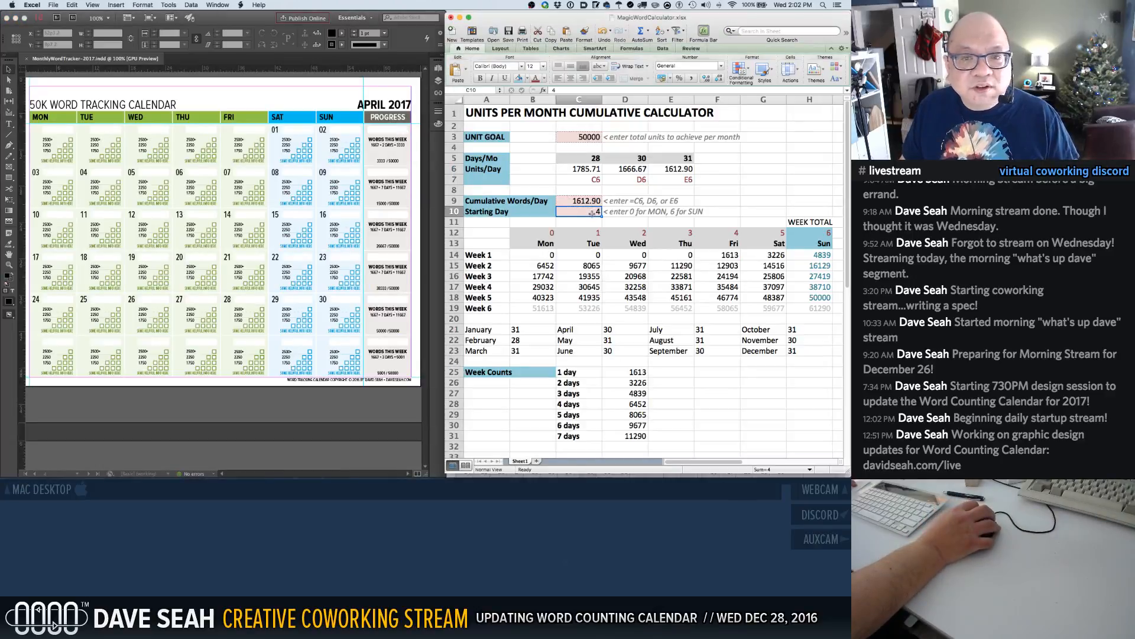
pyautogui.write('5')
pyautogui.press('Return')
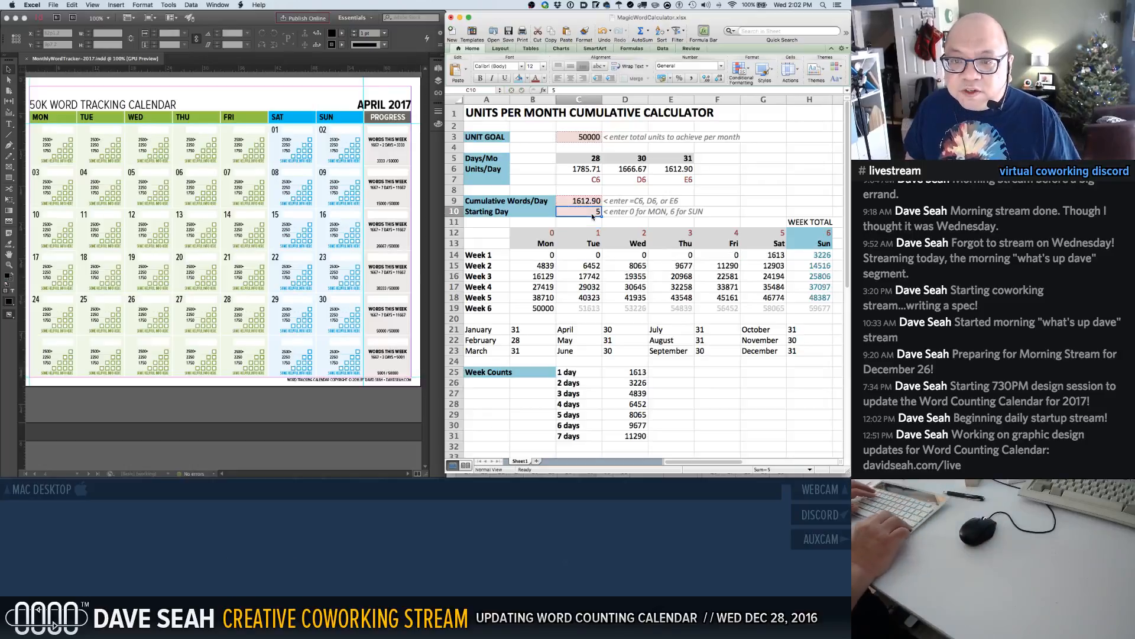
pyautogui.press('Up')
pyautogui.write('=')
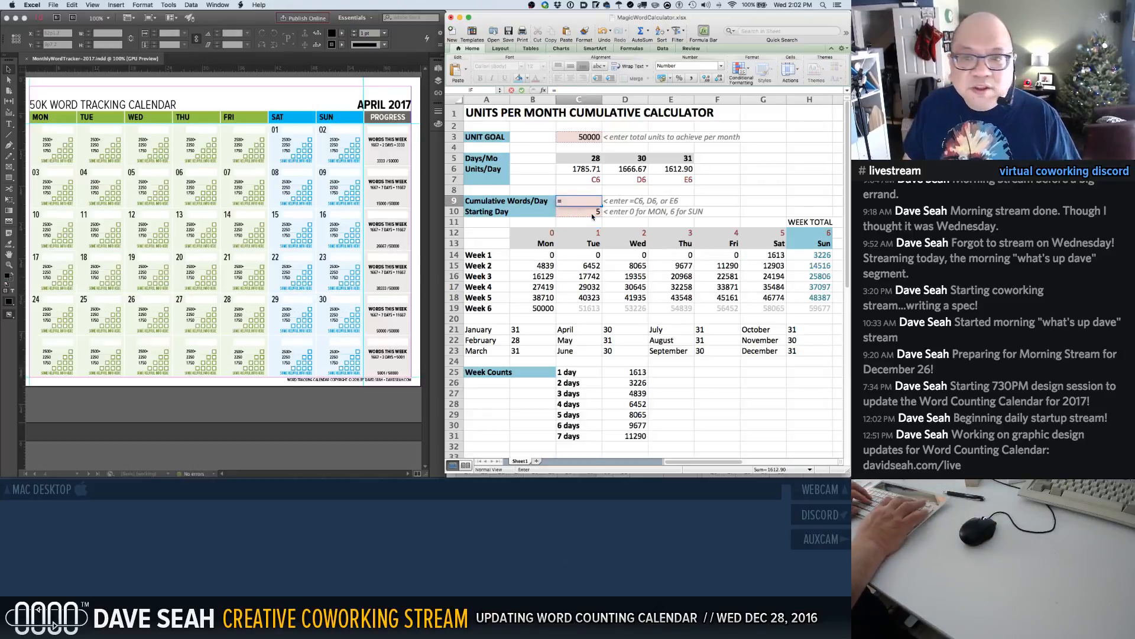
pyautogui.write('SD6')
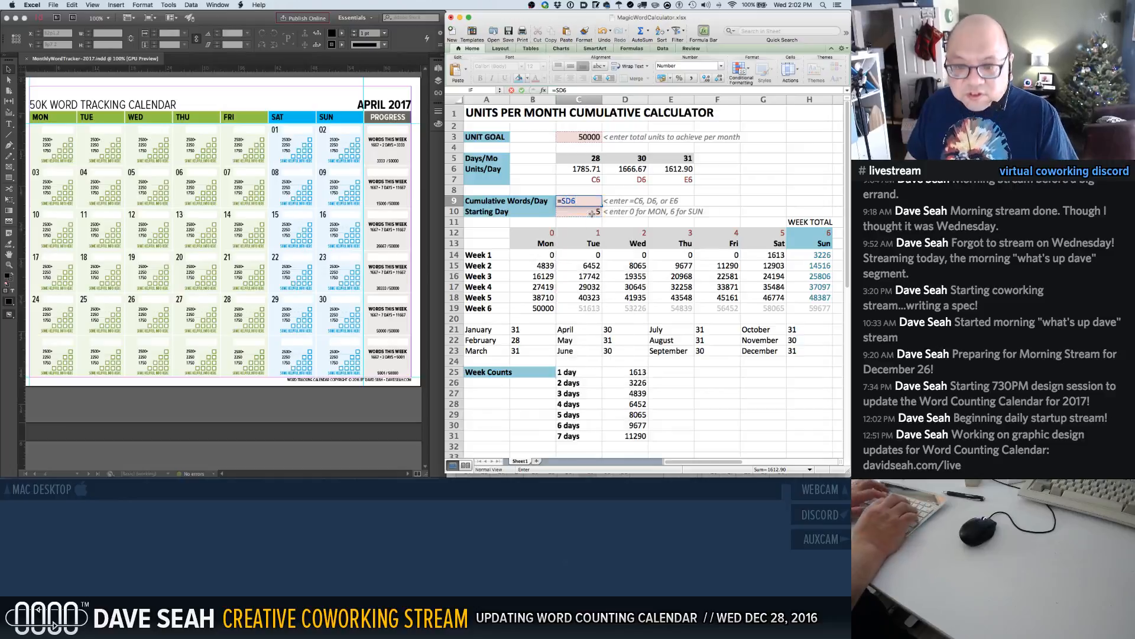
pyautogui.press('Return')
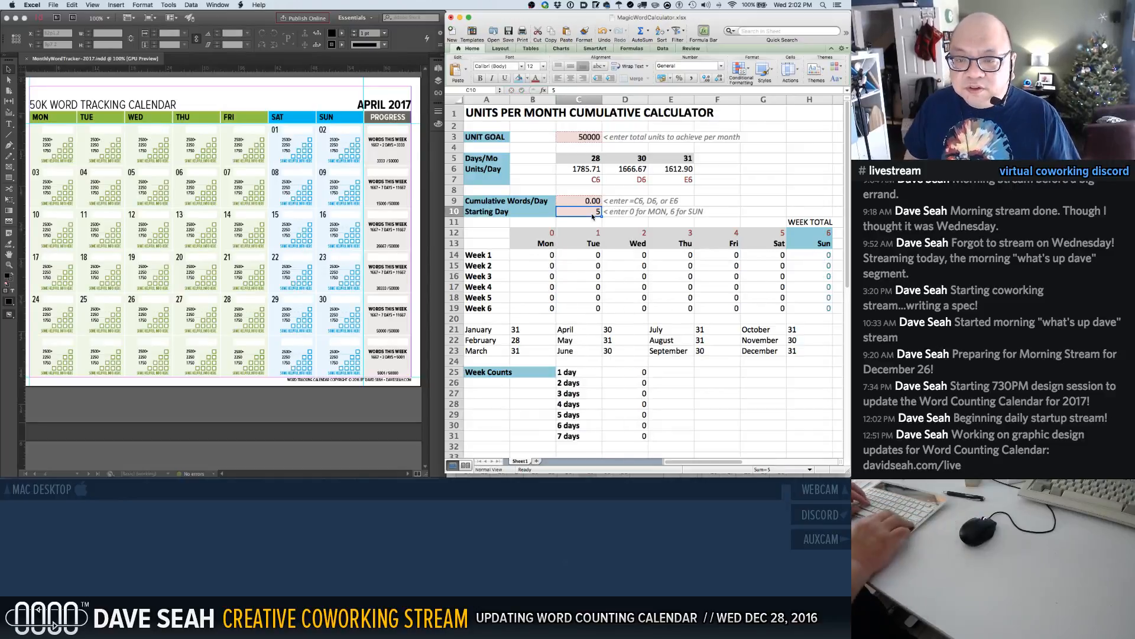
# Set the calculator's Cumulative Words/Day to =D6 for April
pyautogui.press('Up')
pyautogui.write('=')
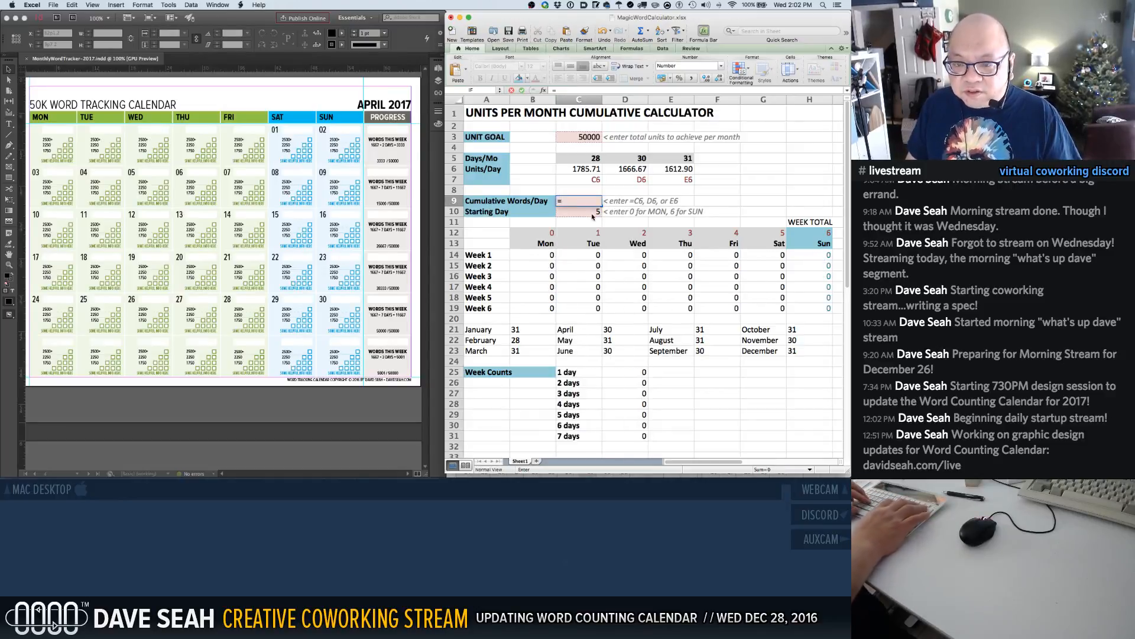
pyautogui.write('C6, D6')
pyautogui.press('Return')
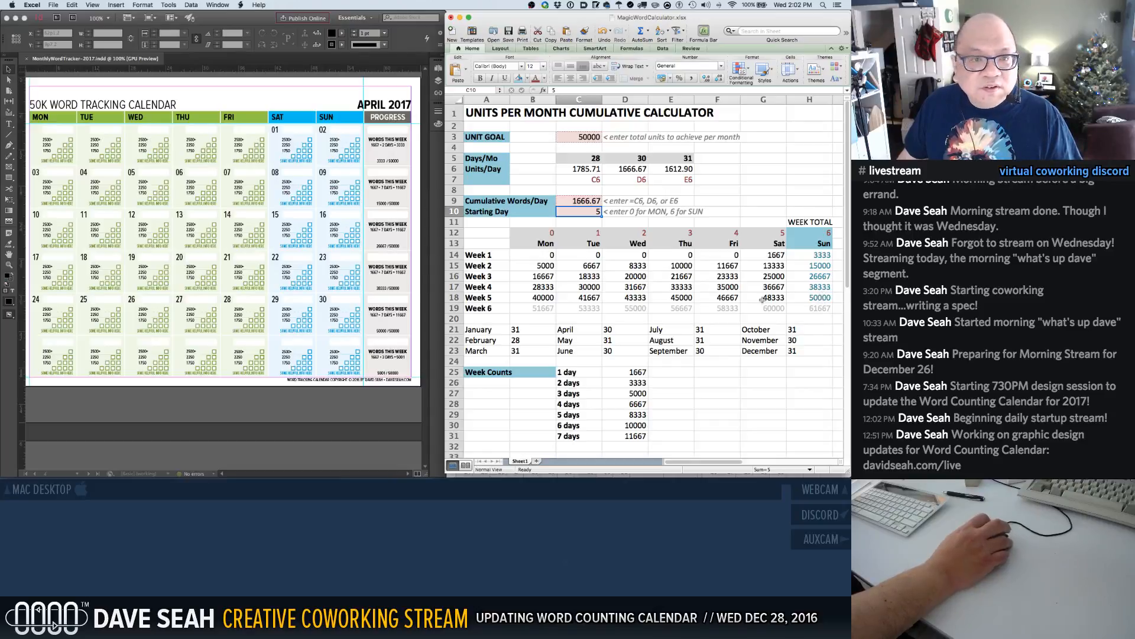
# Bring up the March 2017 page and set the calculator's Cumulative Words/Day to =E6 and Starting Day to 2
pyautogui.scroll(3, 363, 256)
pyautogui.scroll(10, 363, 256)
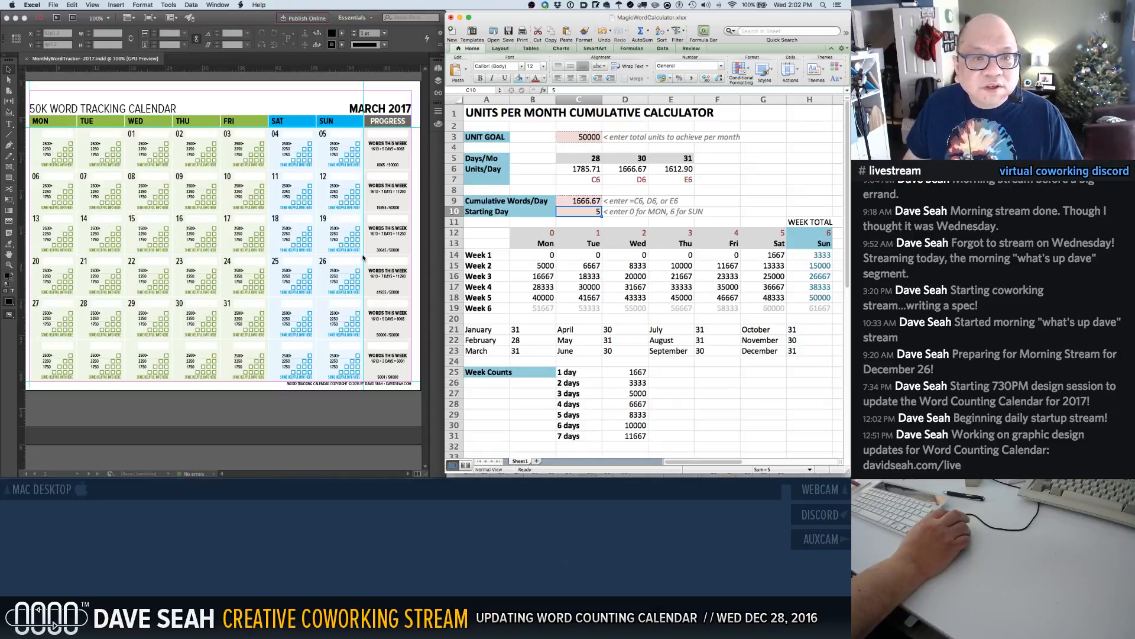
pyautogui.click(594, 201)
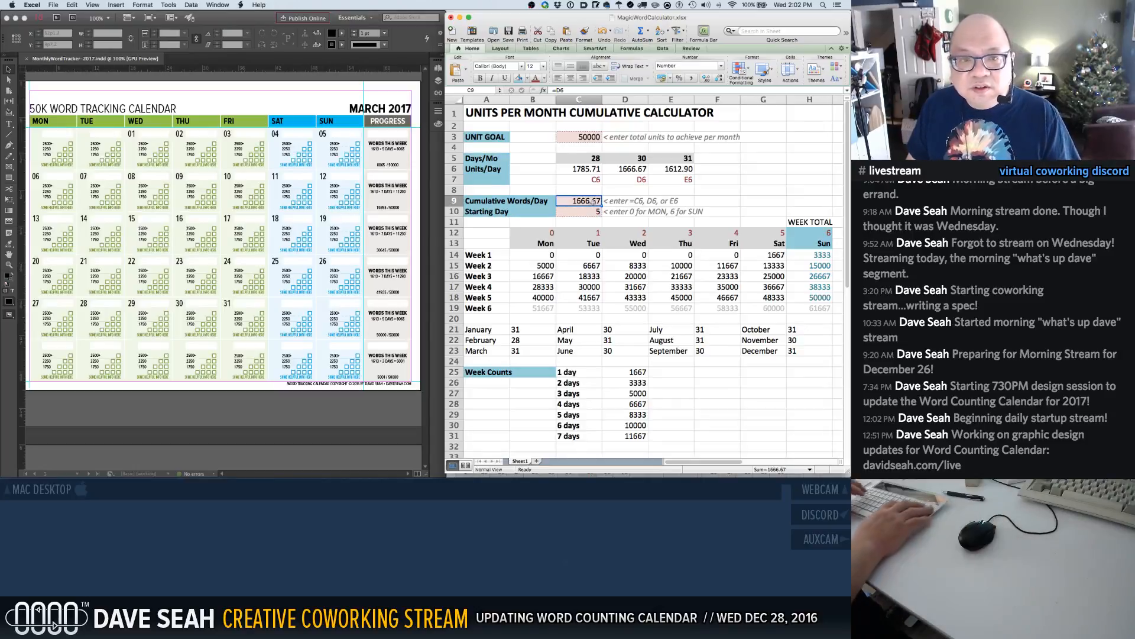
pyautogui.write('=')
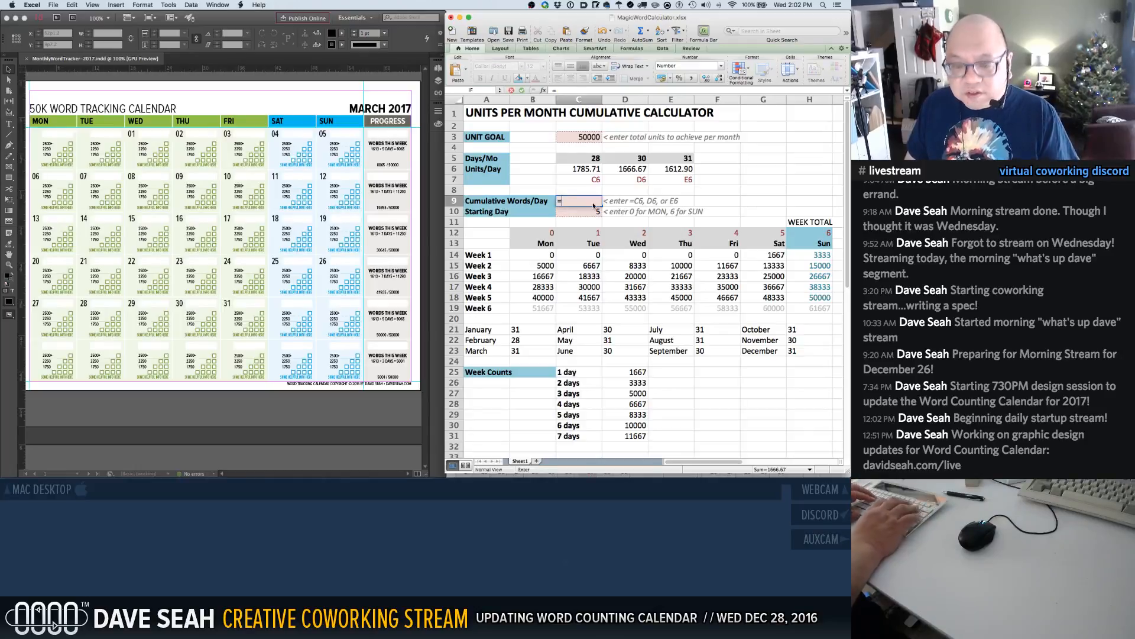
pyautogui.write('E6')
pyautogui.press('Return')
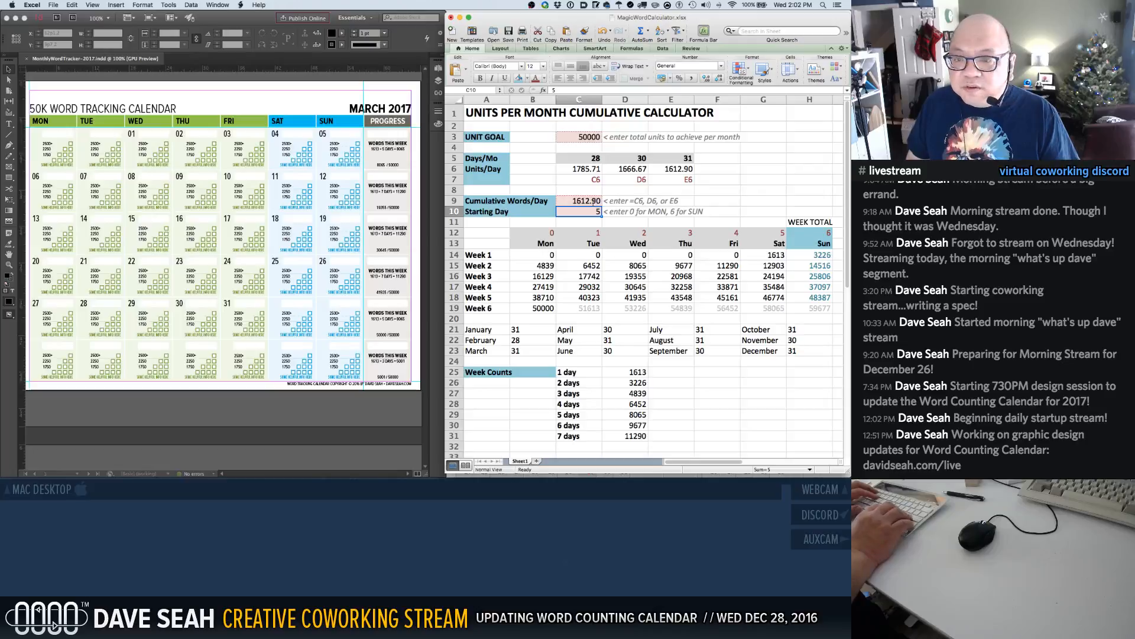
pyautogui.write('2')
pyautogui.press('Return')
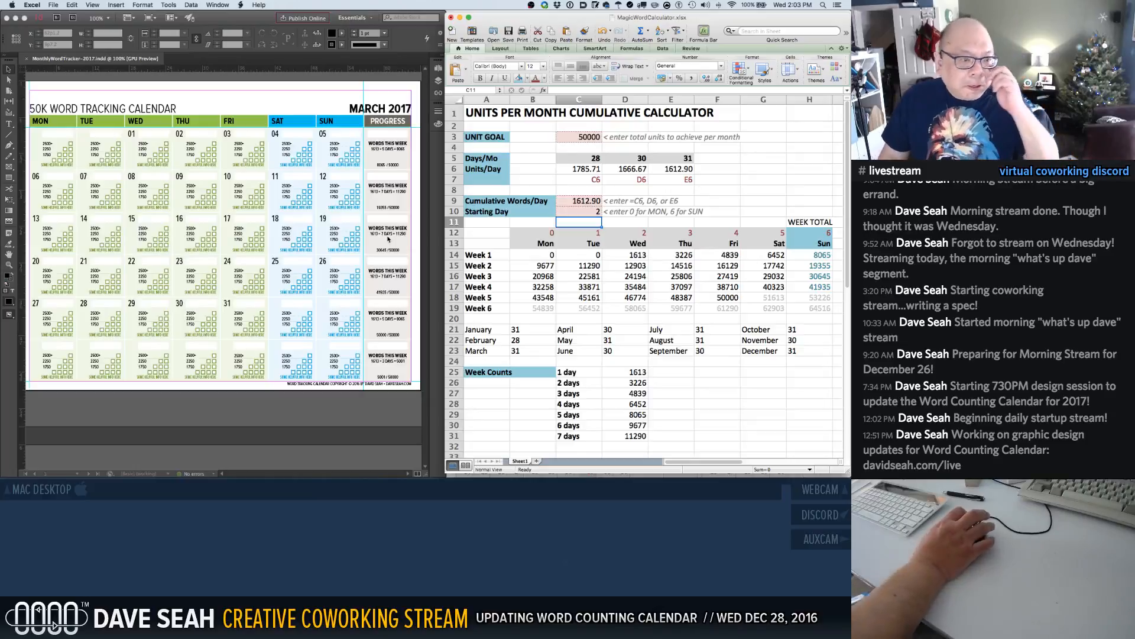
# Bring up the February 2017 page and set the calculator's Cumulative Words/Day to =C6
pyautogui.scroll(10, 388, 239)
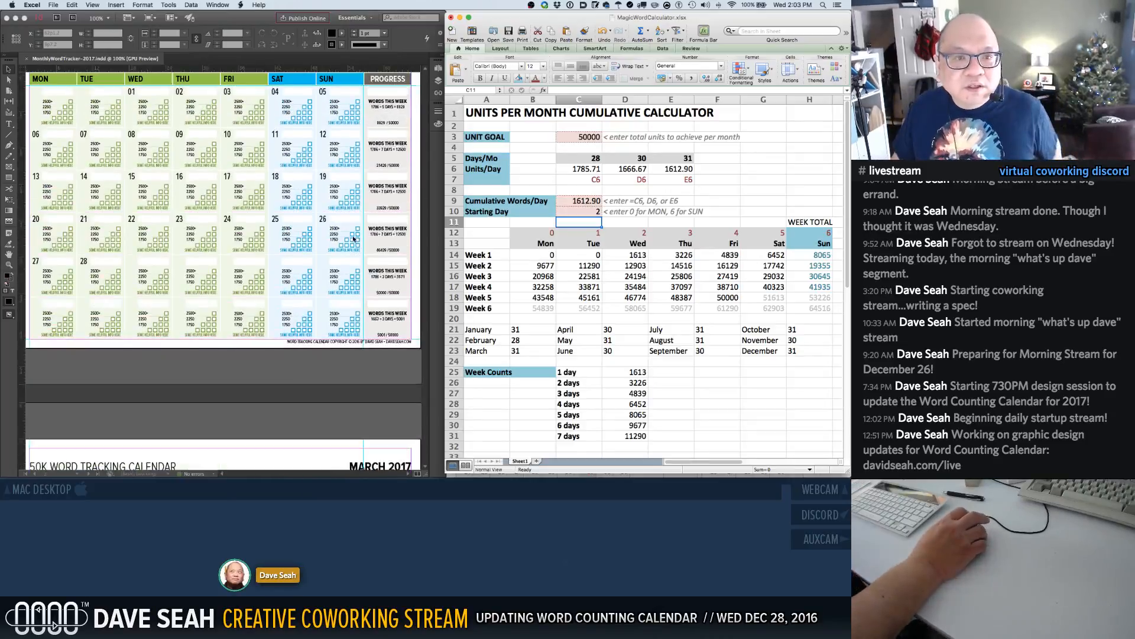
pyautogui.scroll(-5, 352, 238)
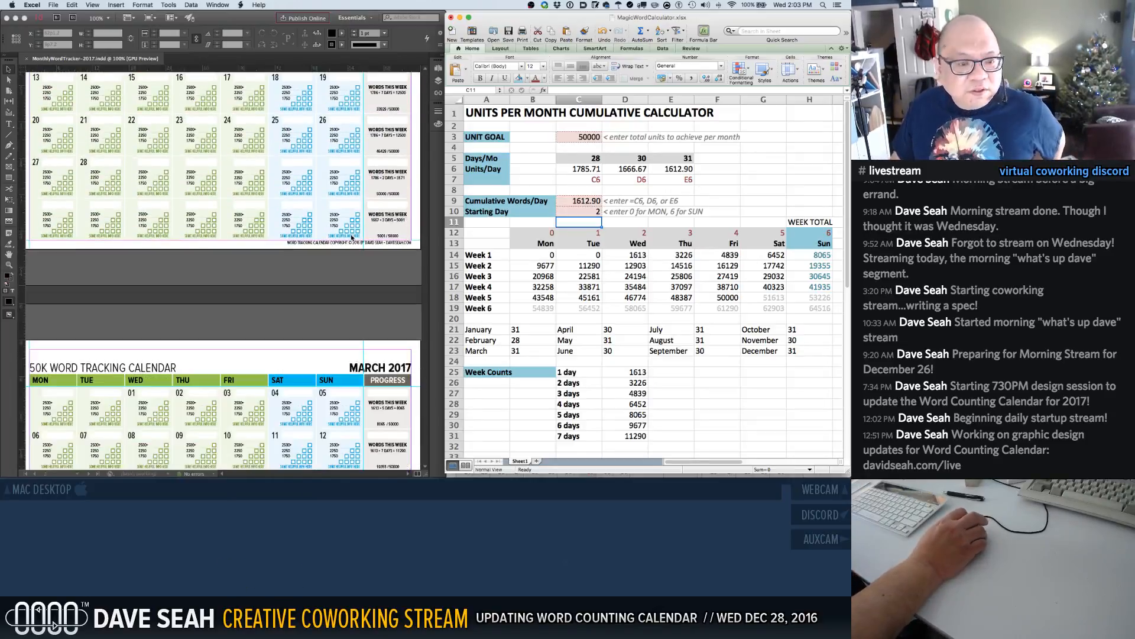
pyautogui.scroll(7, 351, 237)
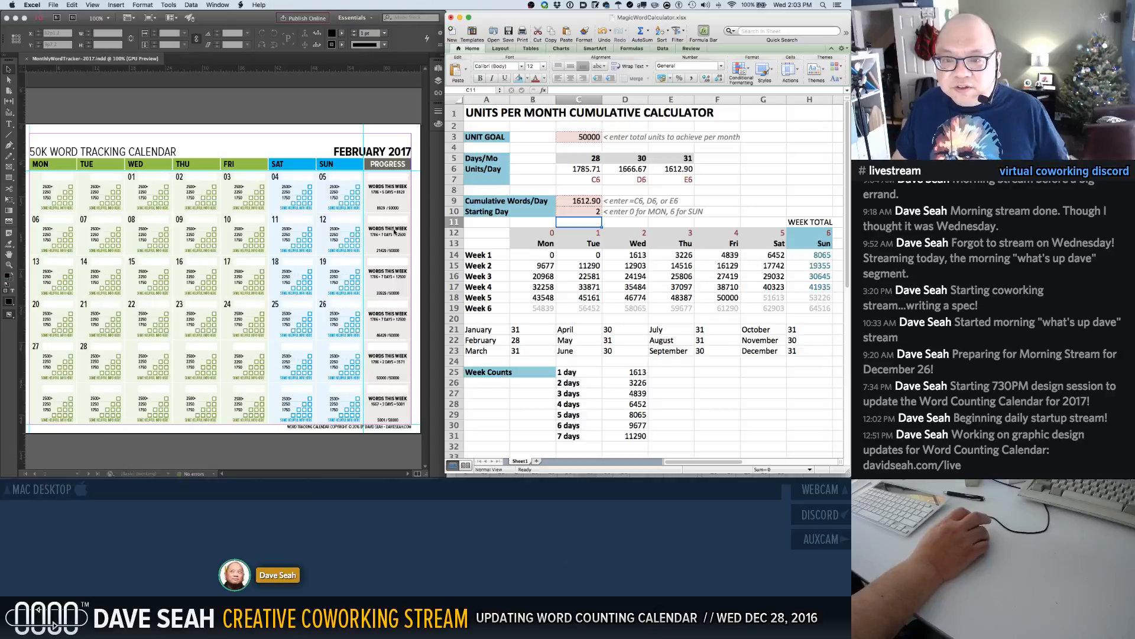
pyautogui.click(576, 201)
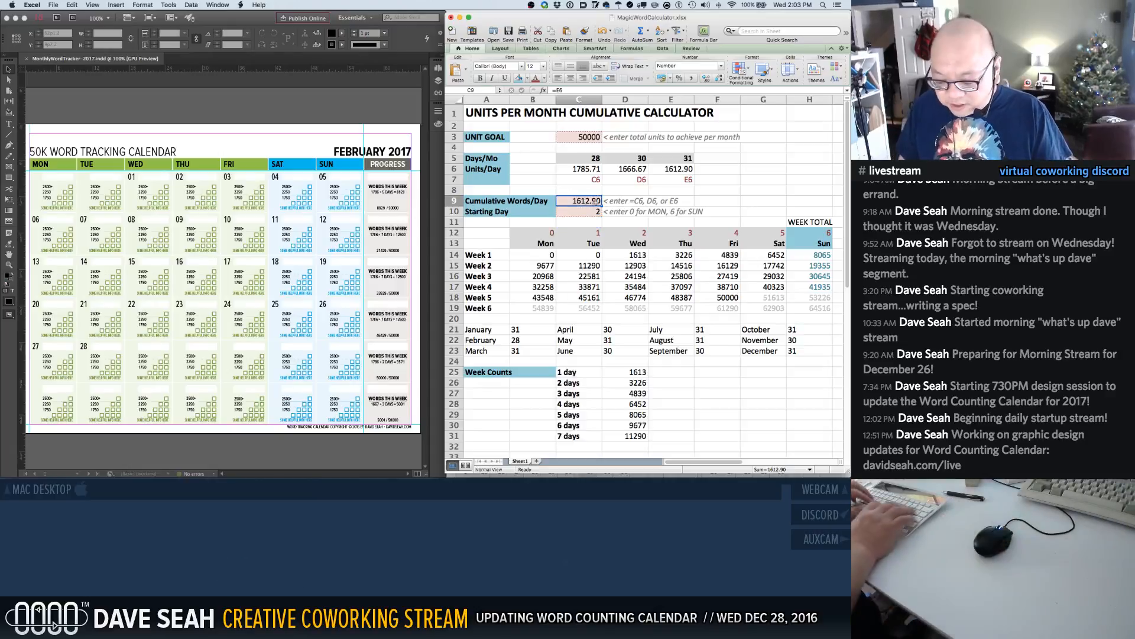
pyautogui.write('=')
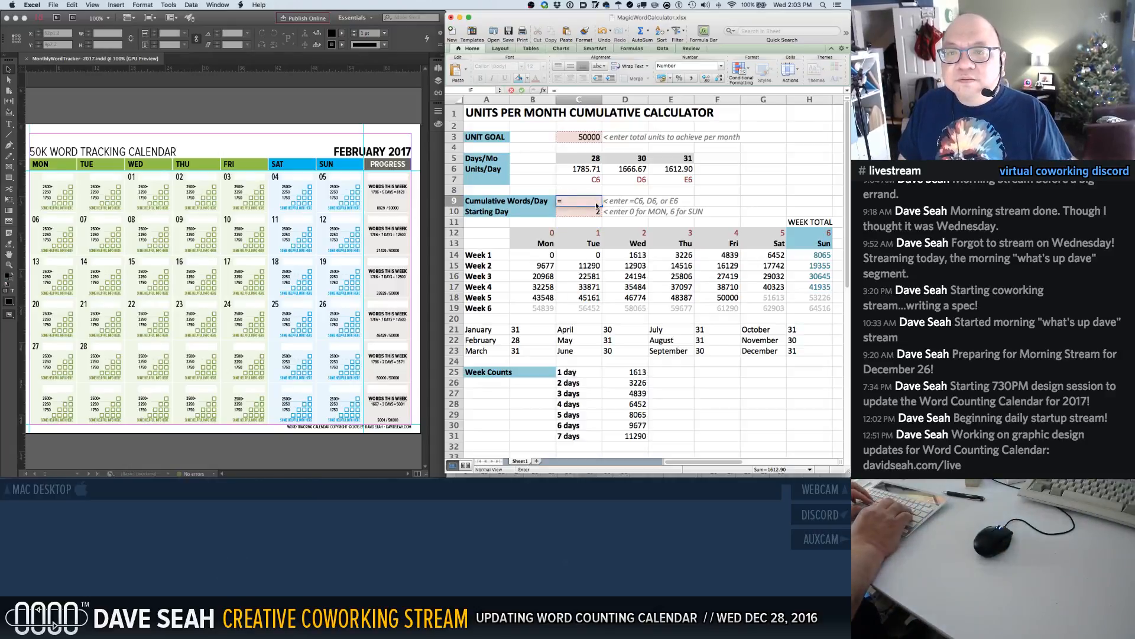
pyautogui.write('C6')
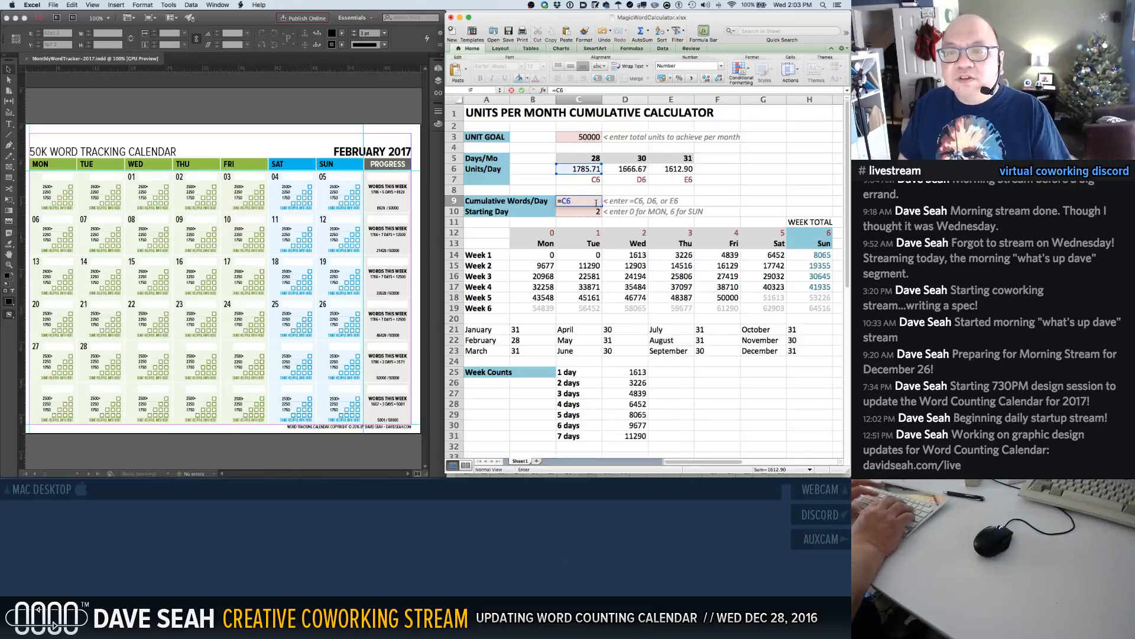
pyautogui.press('Return')
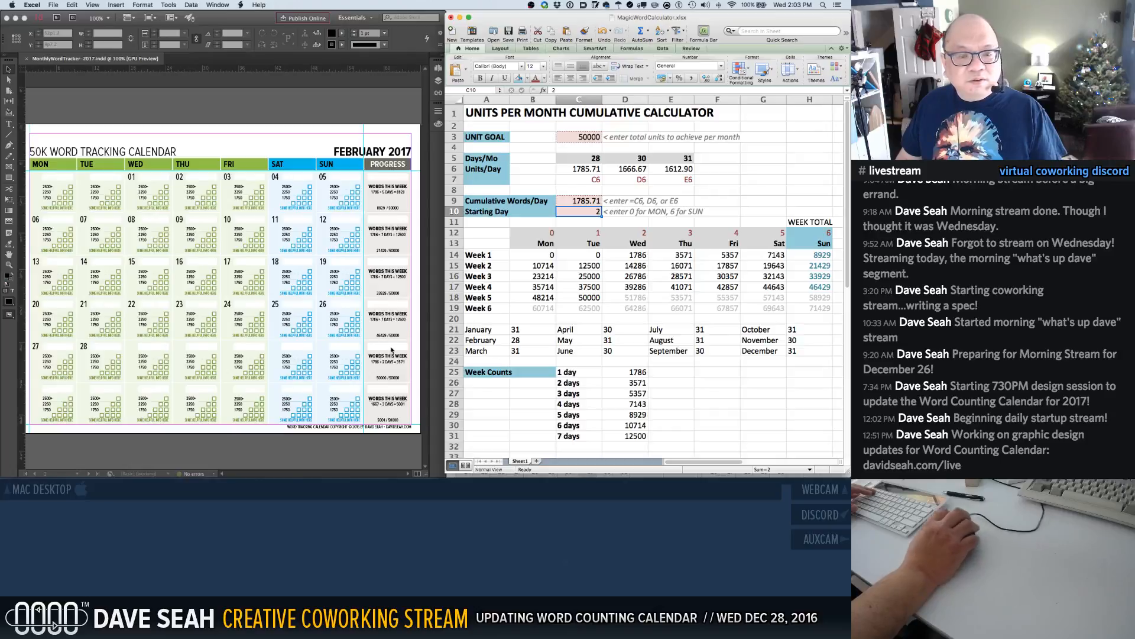
# Bring up the January 2017 page and set the calculator's Cumulative Words/Day to =E6 and Starting Day to 6
pyautogui.scroll(10, 392, 350)
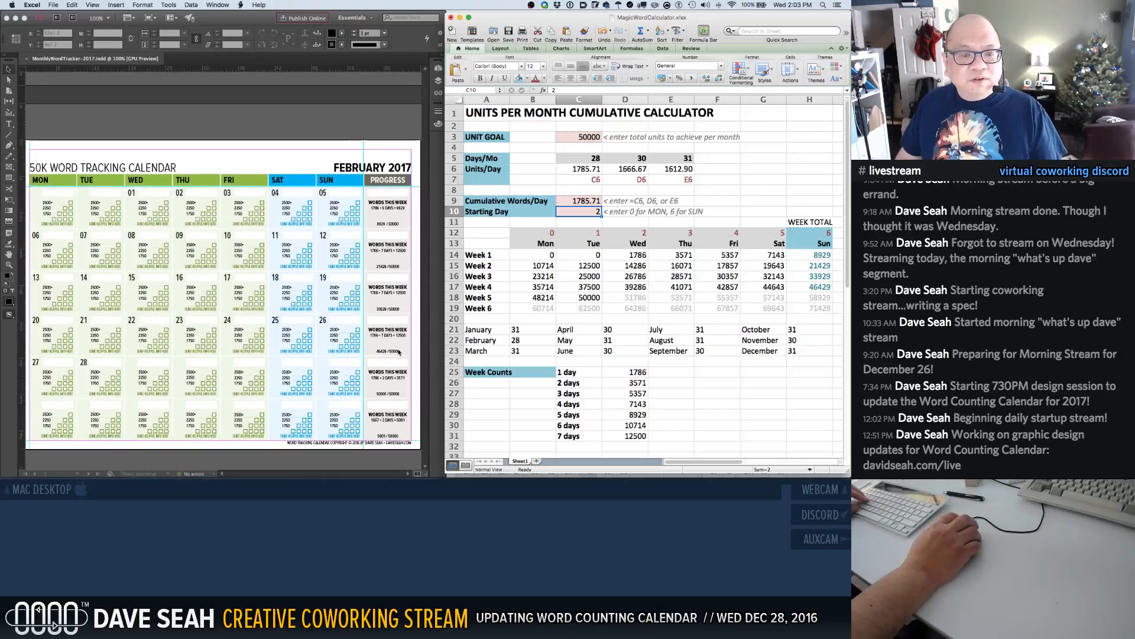
pyautogui.scroll(4, 401, 353)
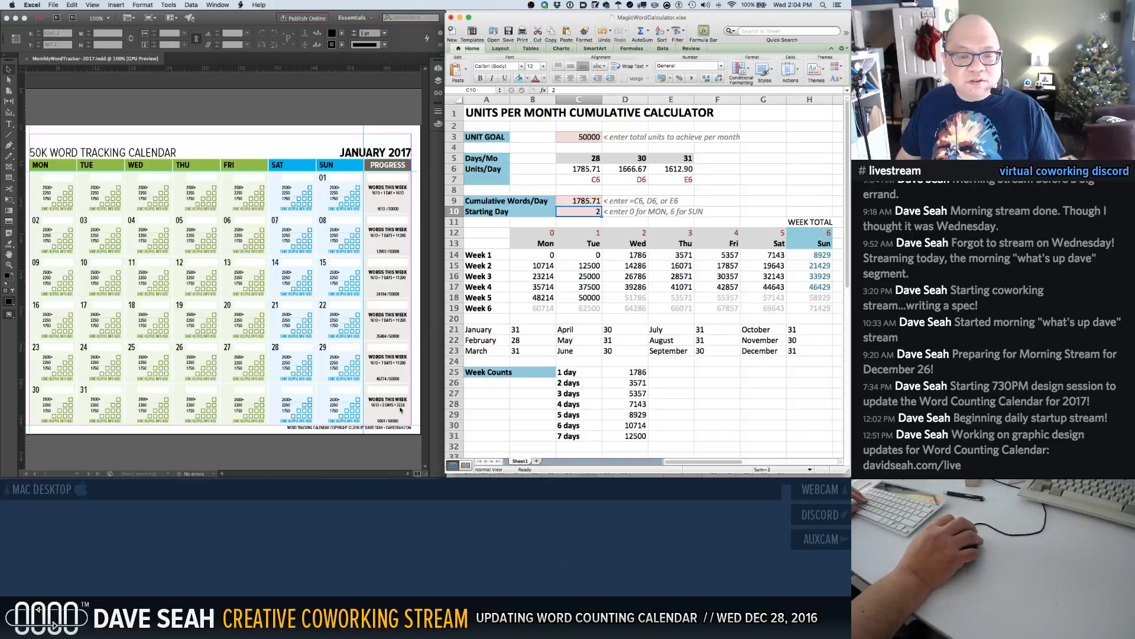
pyautogui.click(597, 201)
pyautogui.write('=E6')
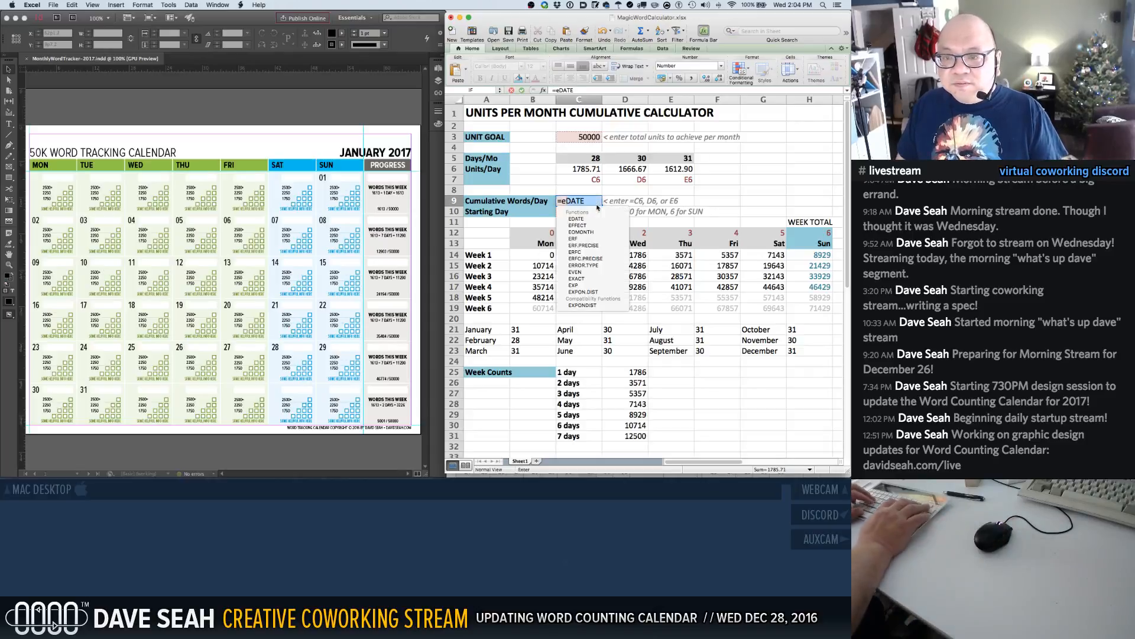
pyautogui.press('Return')
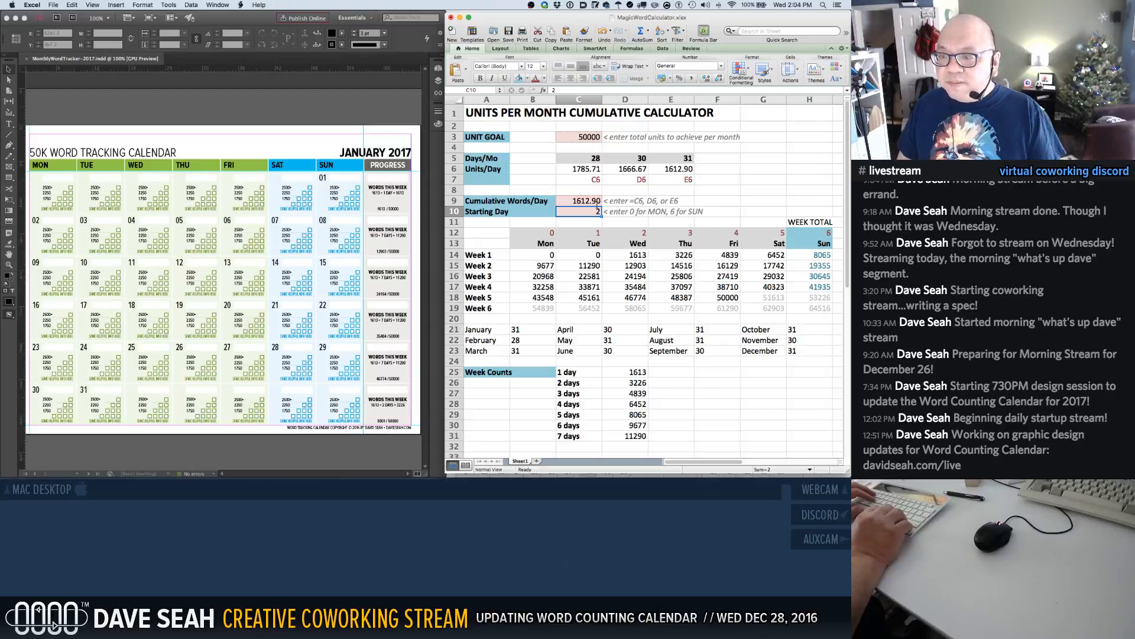
pyautogui.write('6')
pyautogui.press('Return')
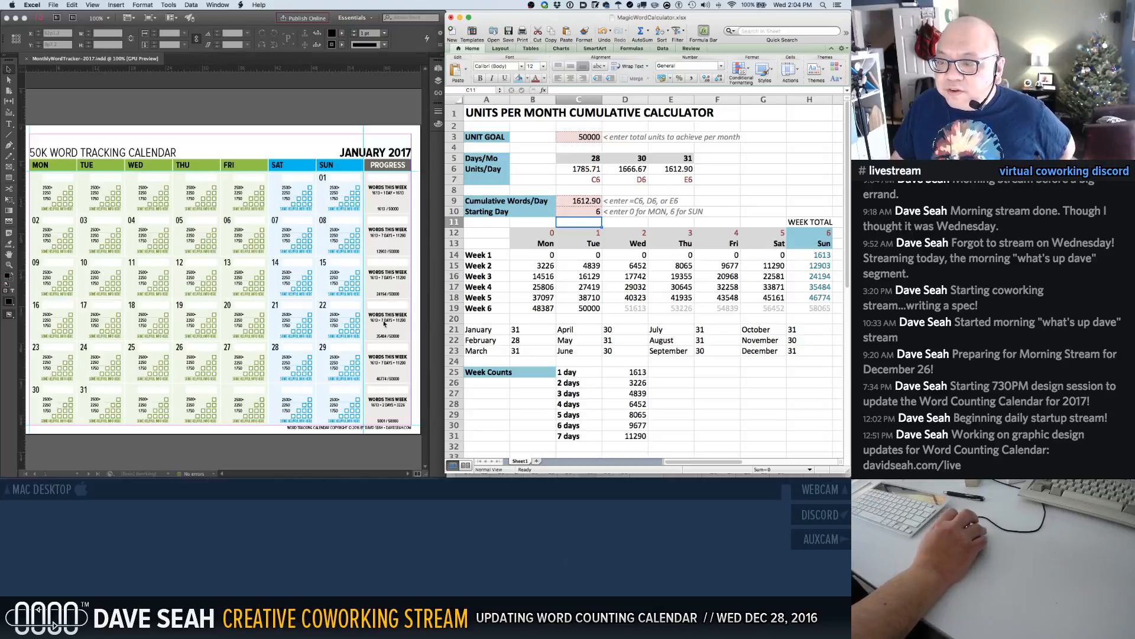
# Correct the cumulative word count in January's sixth-week Progress cell to 50000 and save the InDesign document
pyautogui.click(382, 424)
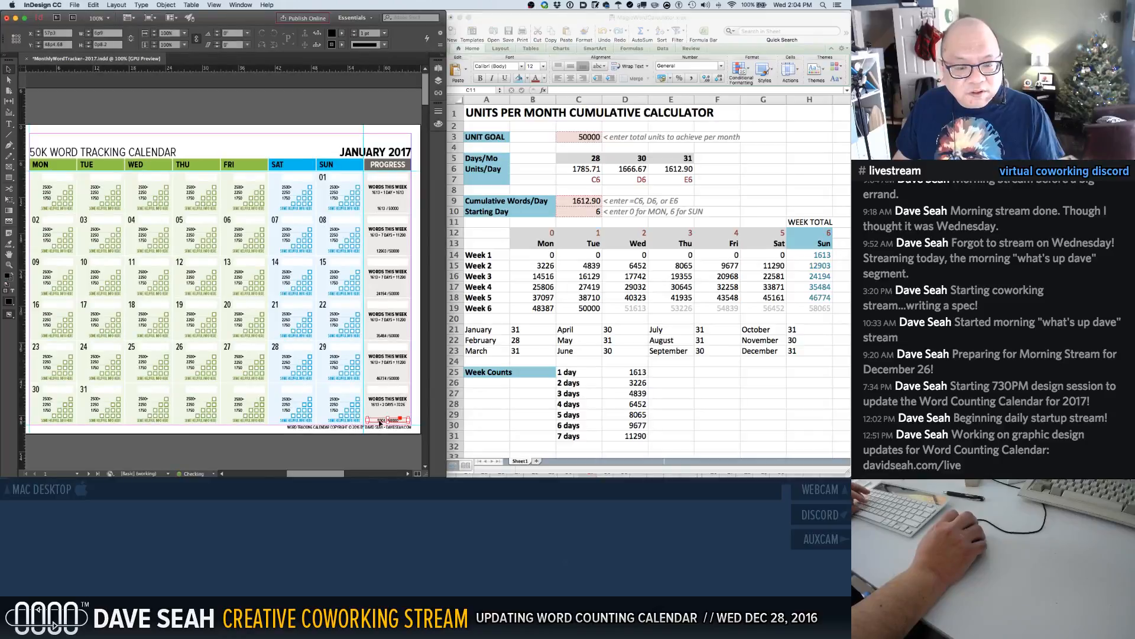
pyautogui.doubleClick(380, 421)
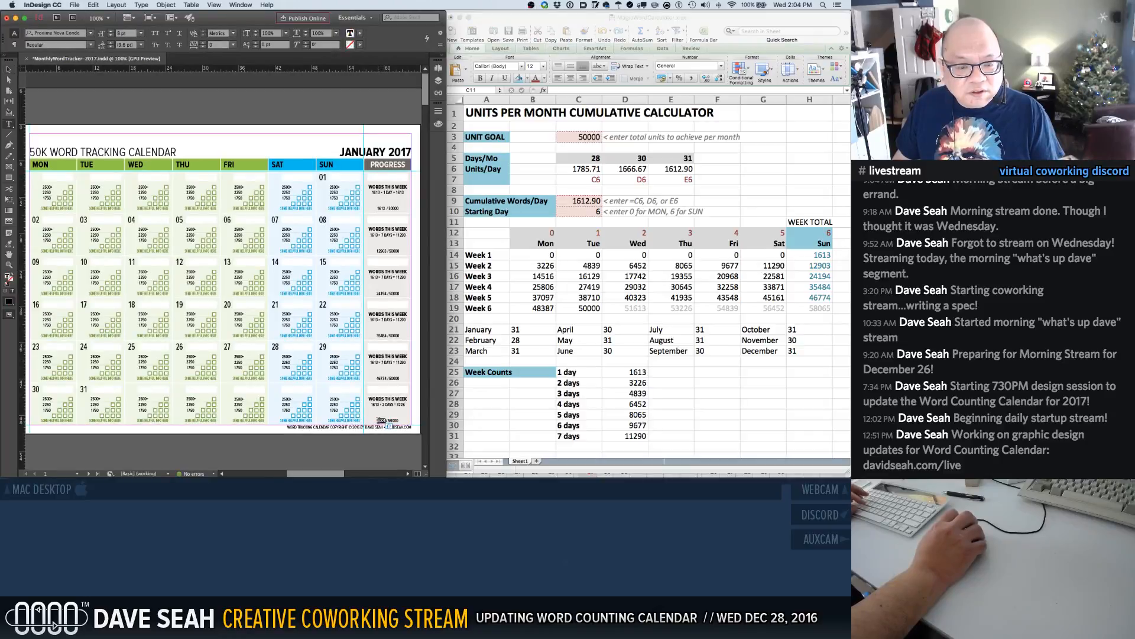
pyautogui.write('50000')
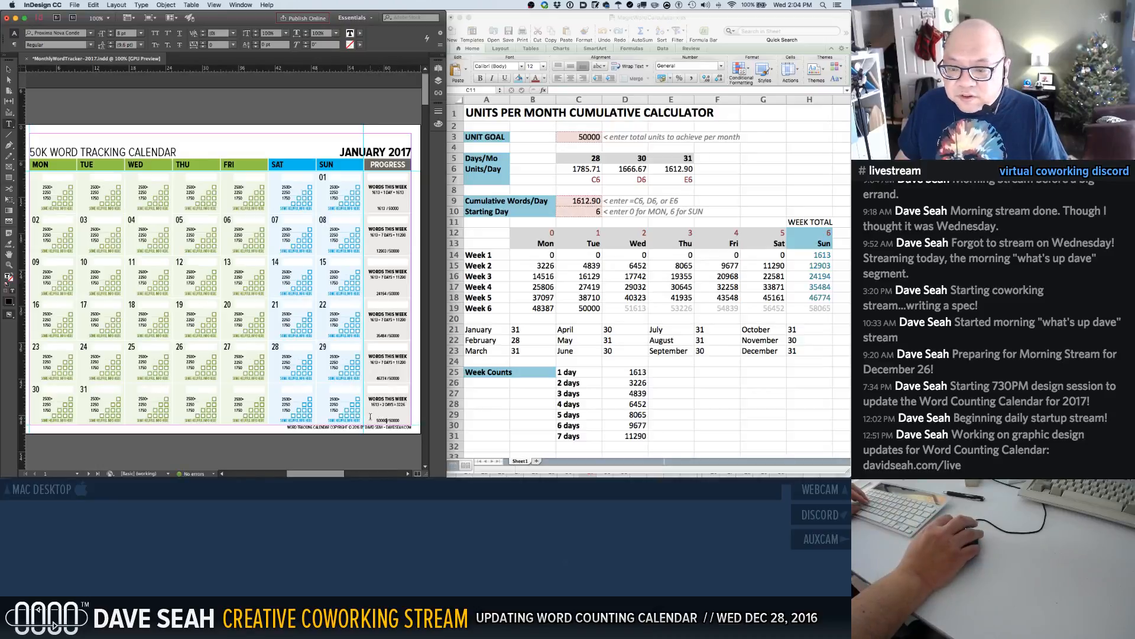
pyautogui.press('Escape')
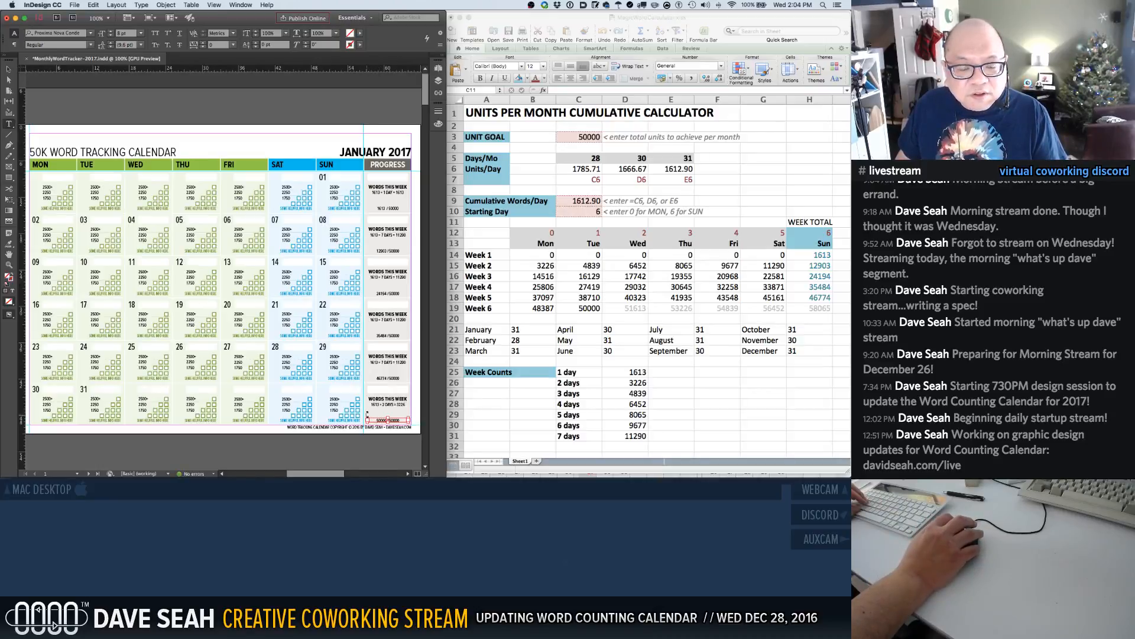
pyautogui.press('super+s')
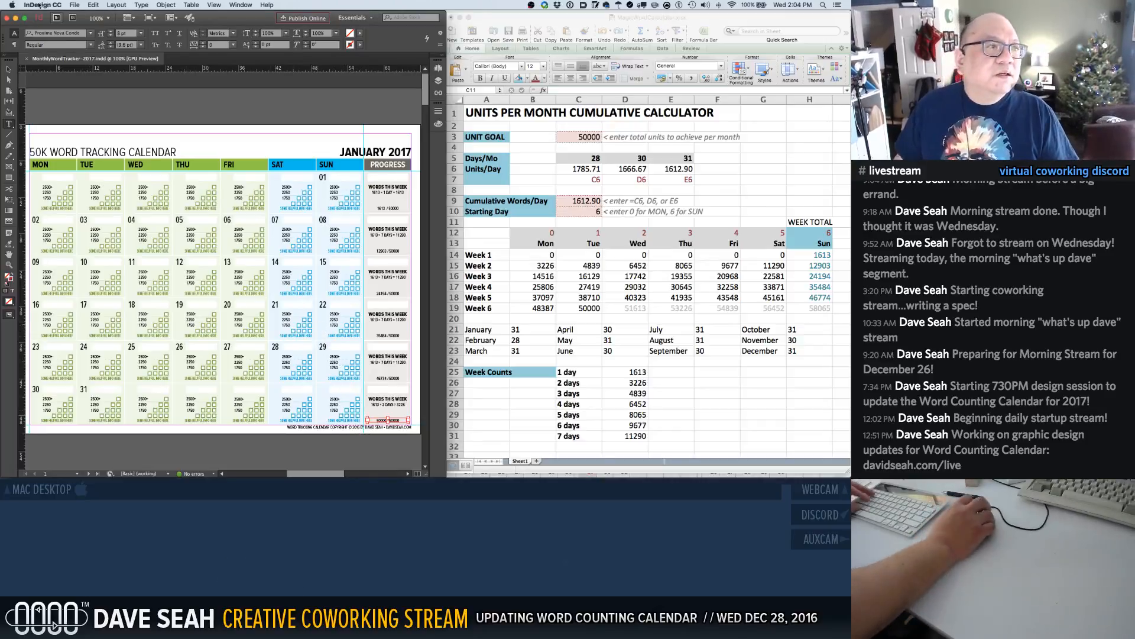
pyautogui.click(75, 5)
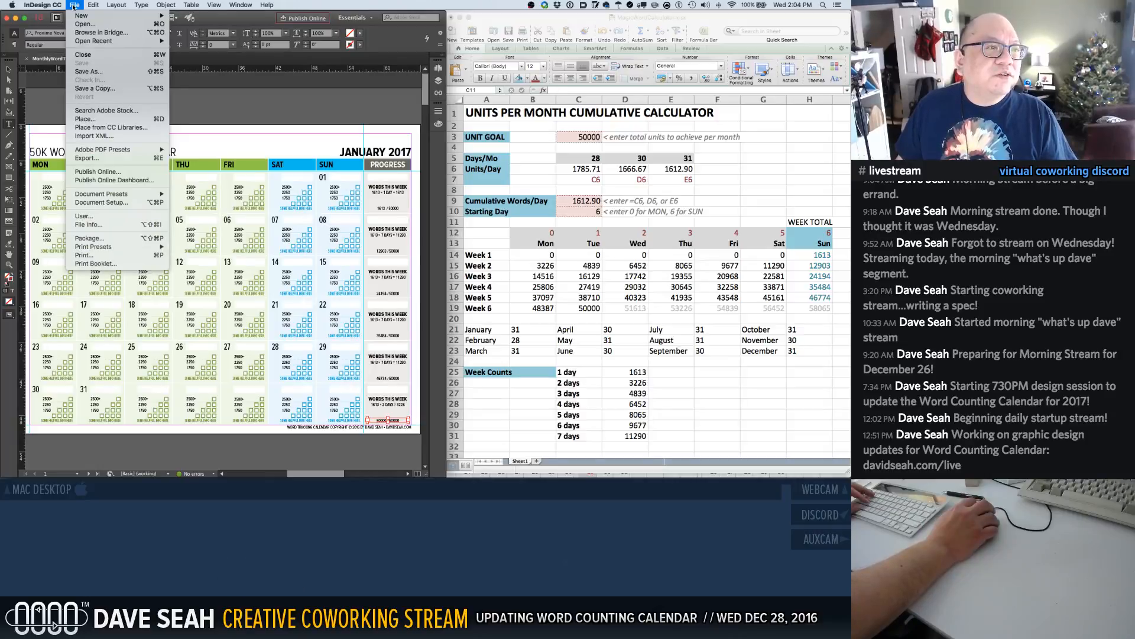
pyautogui.click(90, 89)
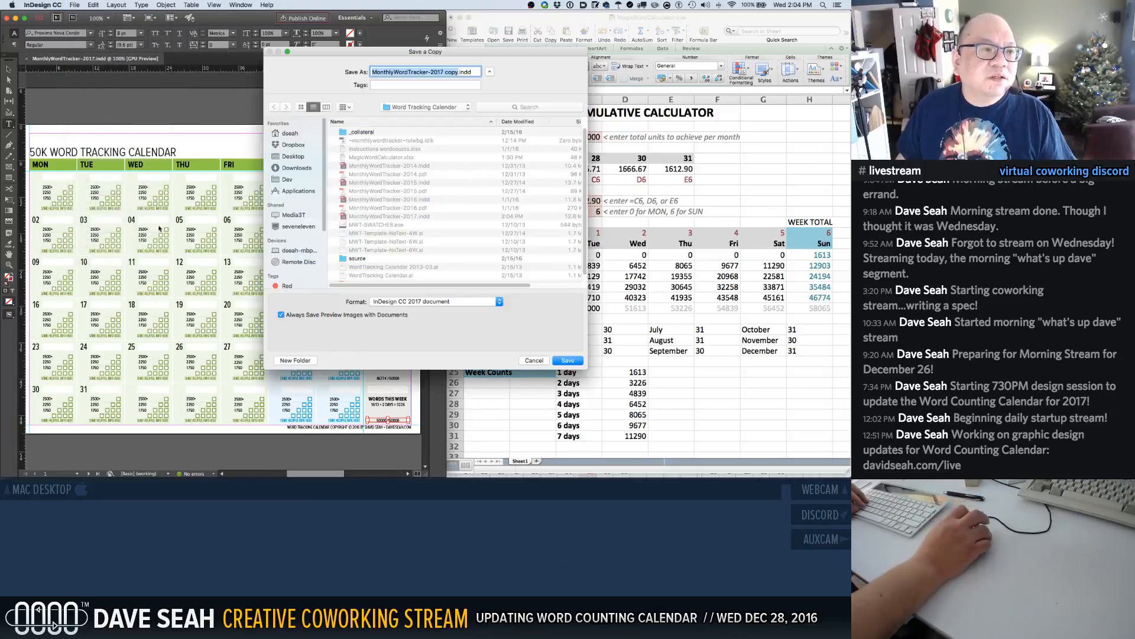
pyautogui.click(386, 303)
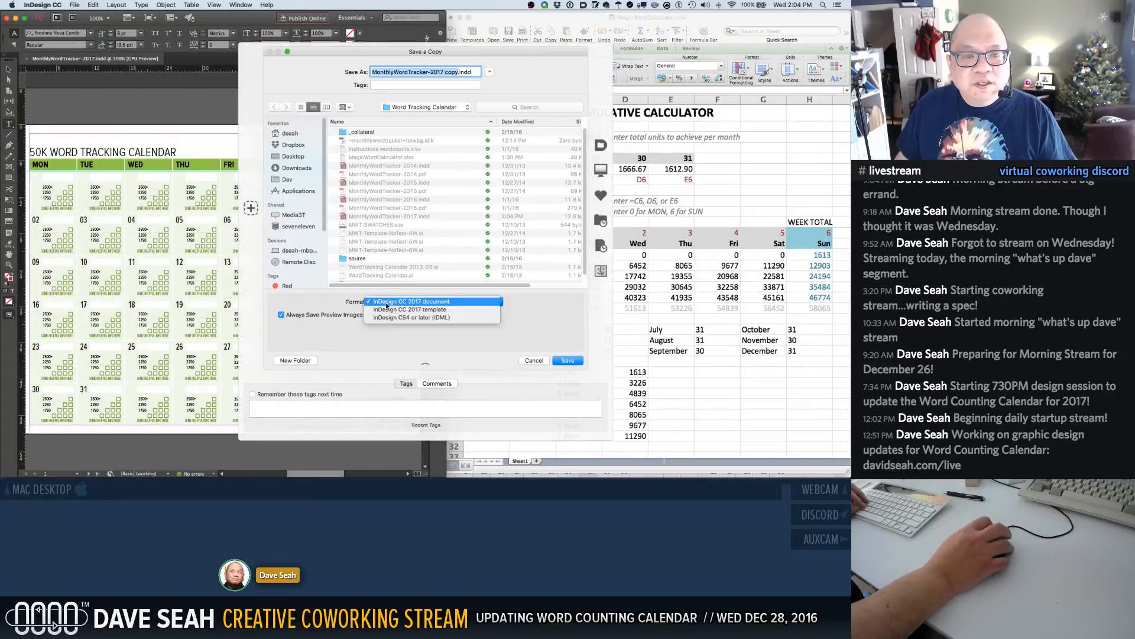
pyautogui.click(340, 296)
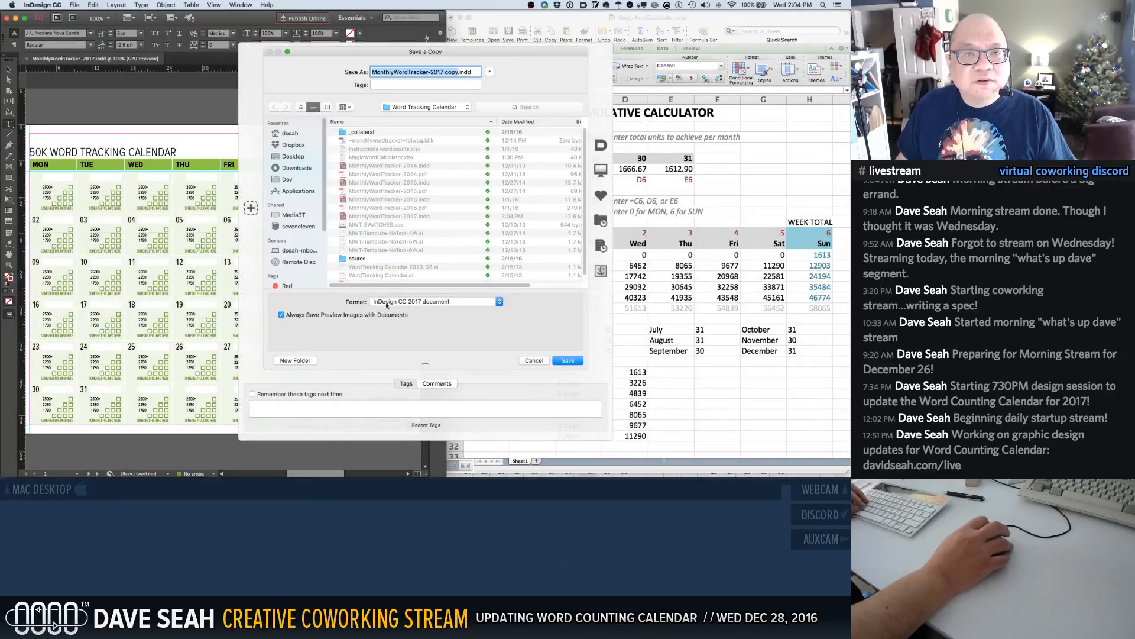
pyautogui.press('Escape')
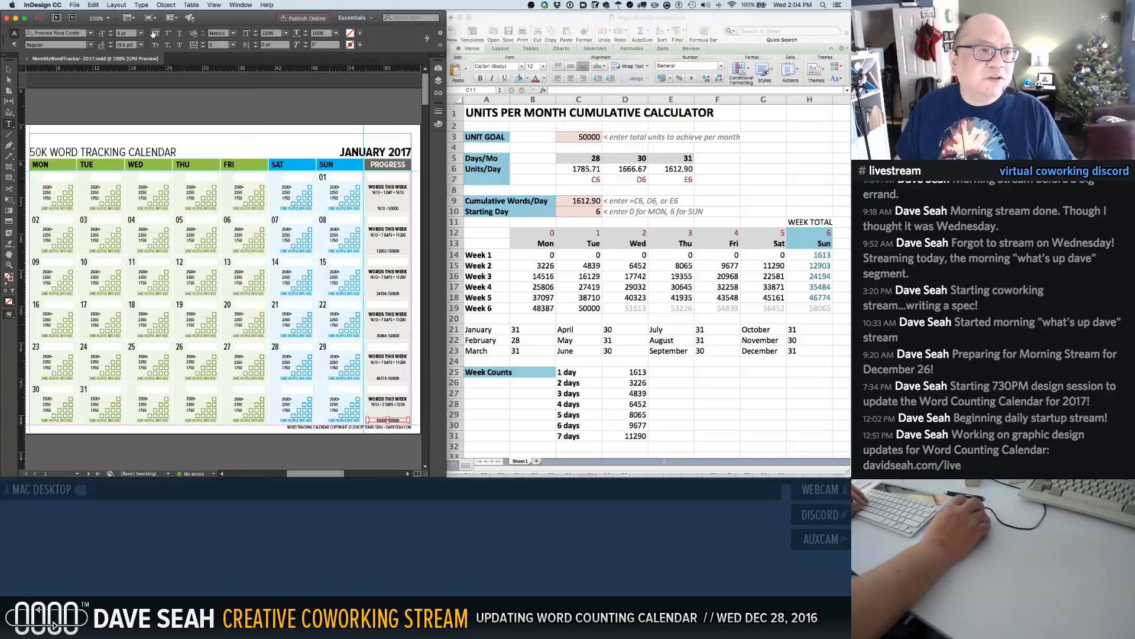
# Export all pages as MonthlyWordTracker-2017.pdf in Adobe PDF (Print) format, keeping the modified High Quality Print preset
pyautogui.click(74, 5)
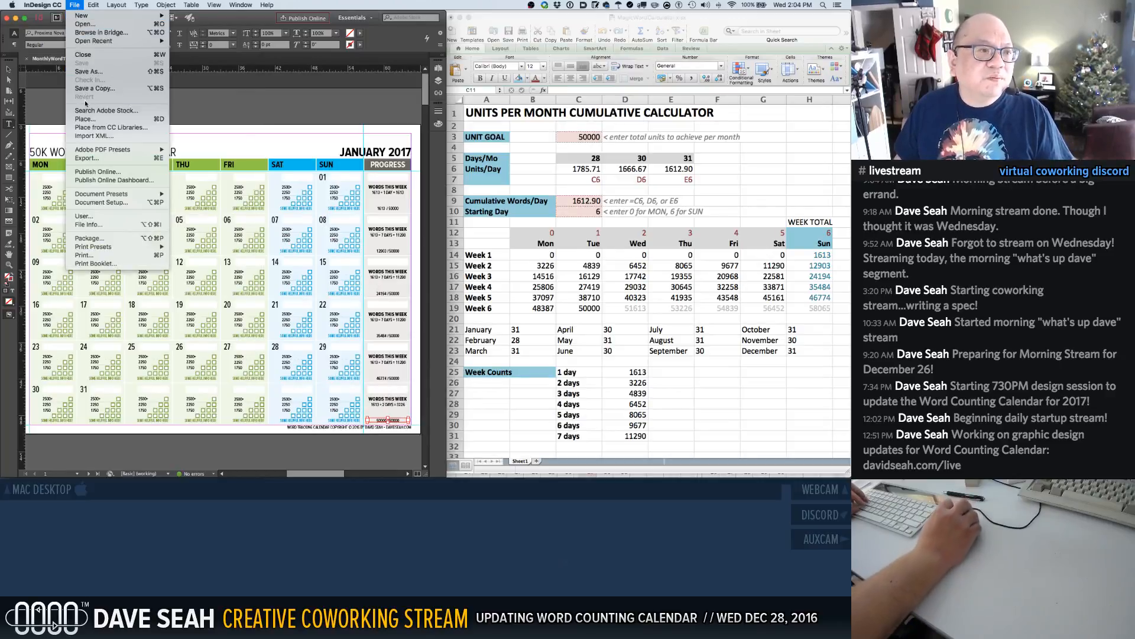
pyautogui.click(87, 158)
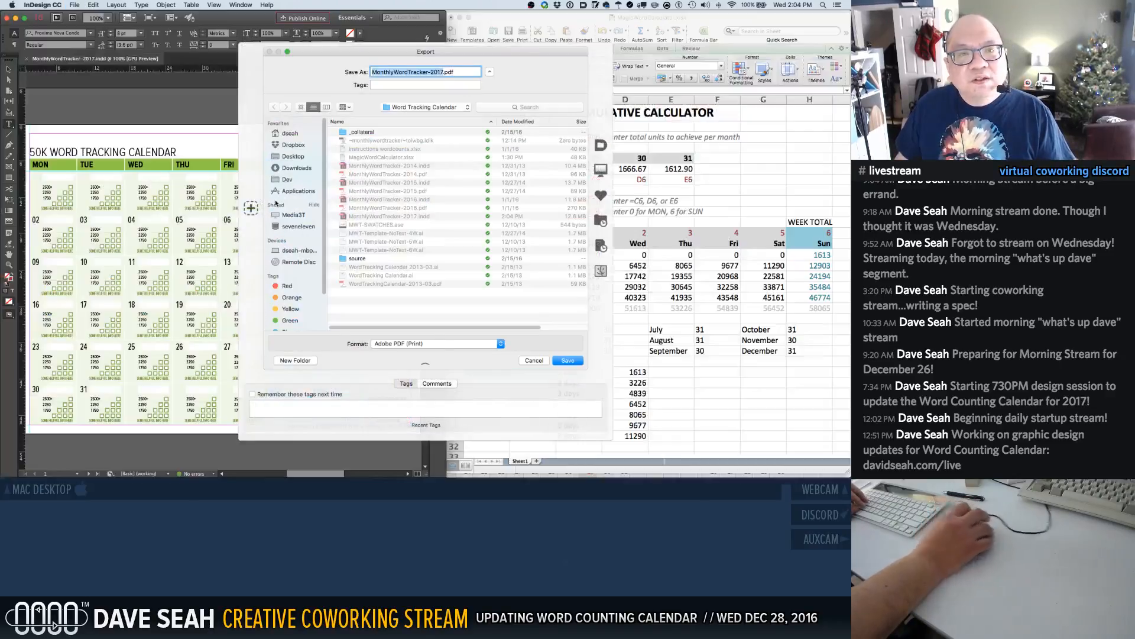
pyautogui.click(382, 218)
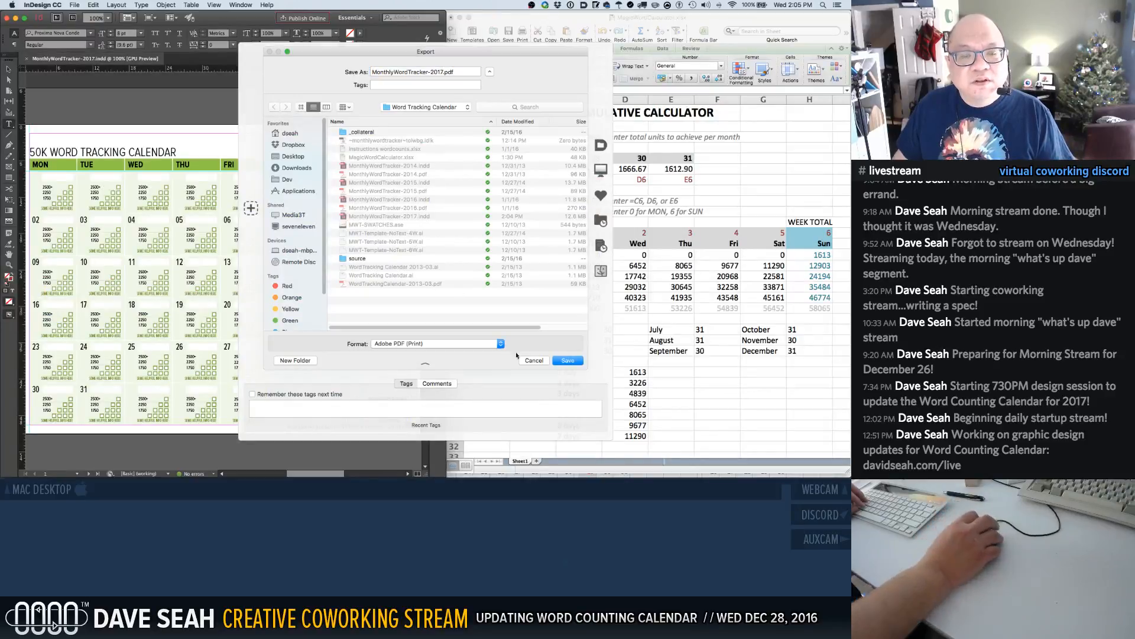
pyautogui.click(567, 360)
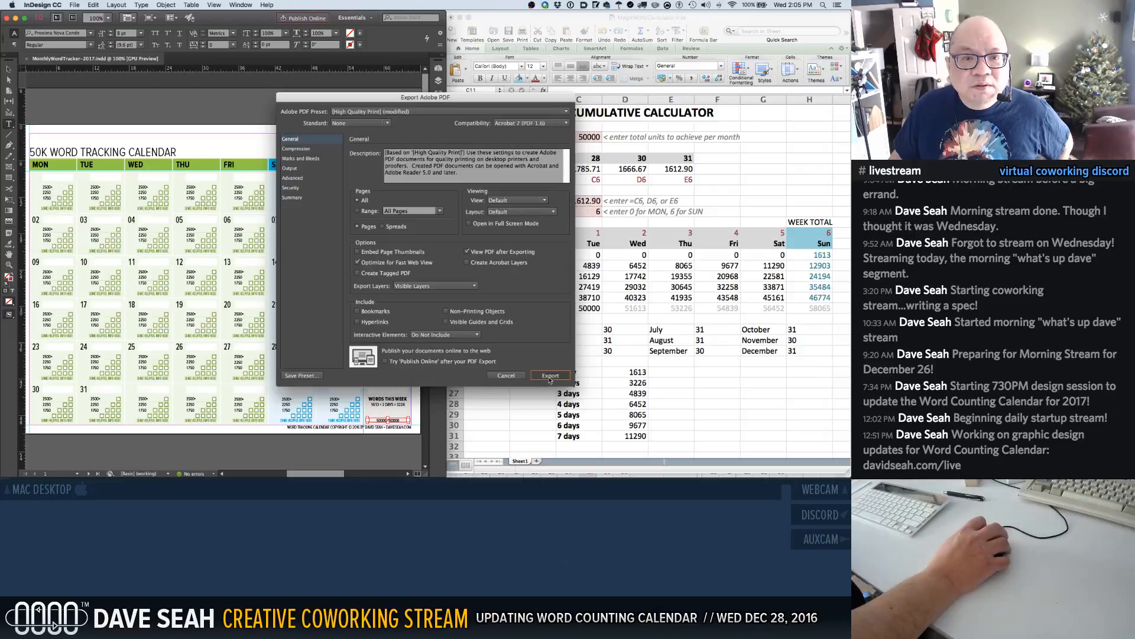
pyautogui.click(405, 112)
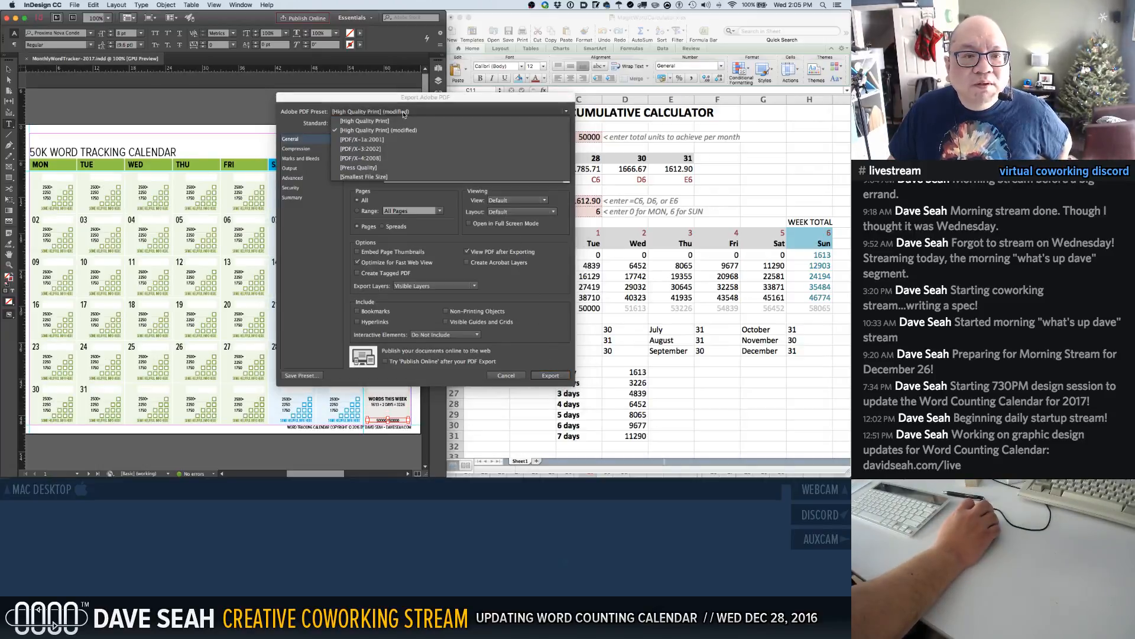
pyautogui.click(432, 103)
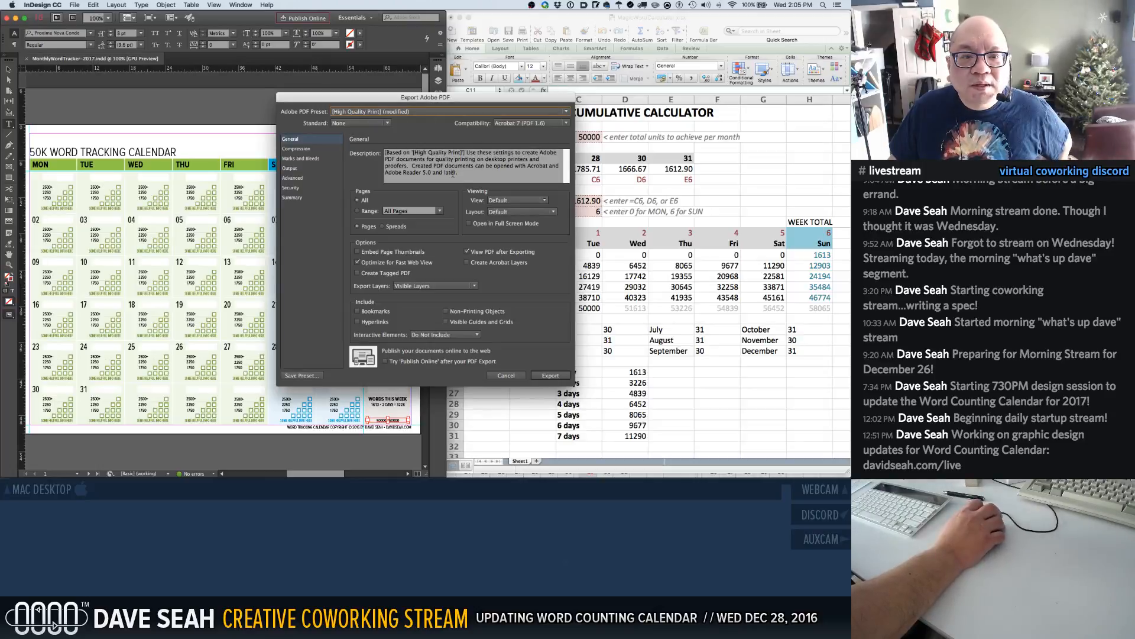
pyautogui.click(549, 375)
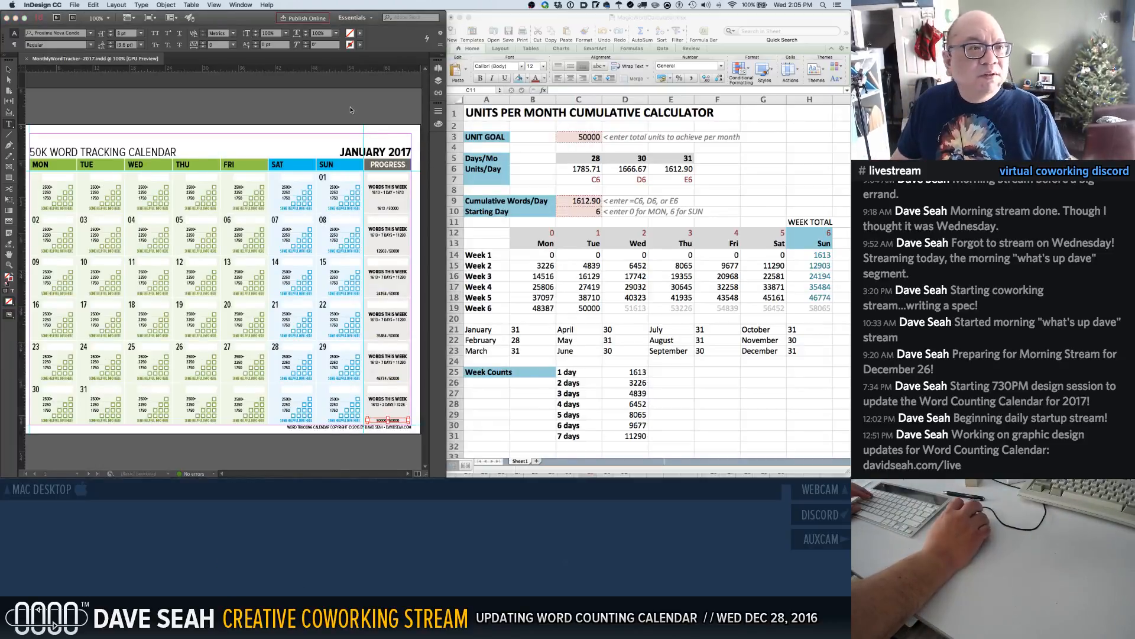
# Page through the exported calendar PDF in Acrobat to check its months through December, and quit Acrobat
pyautogui.scroll(-10, 315, 104)
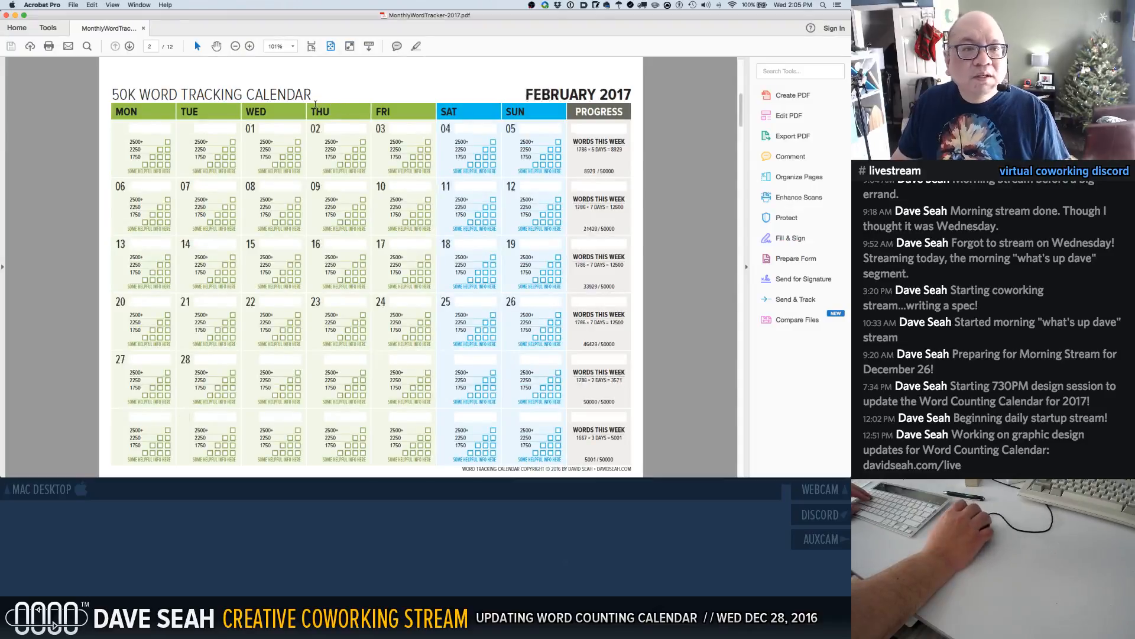
pyautogui.scroll(5, 315, 104)
pyautogui.scroll(-6, 316, 104)
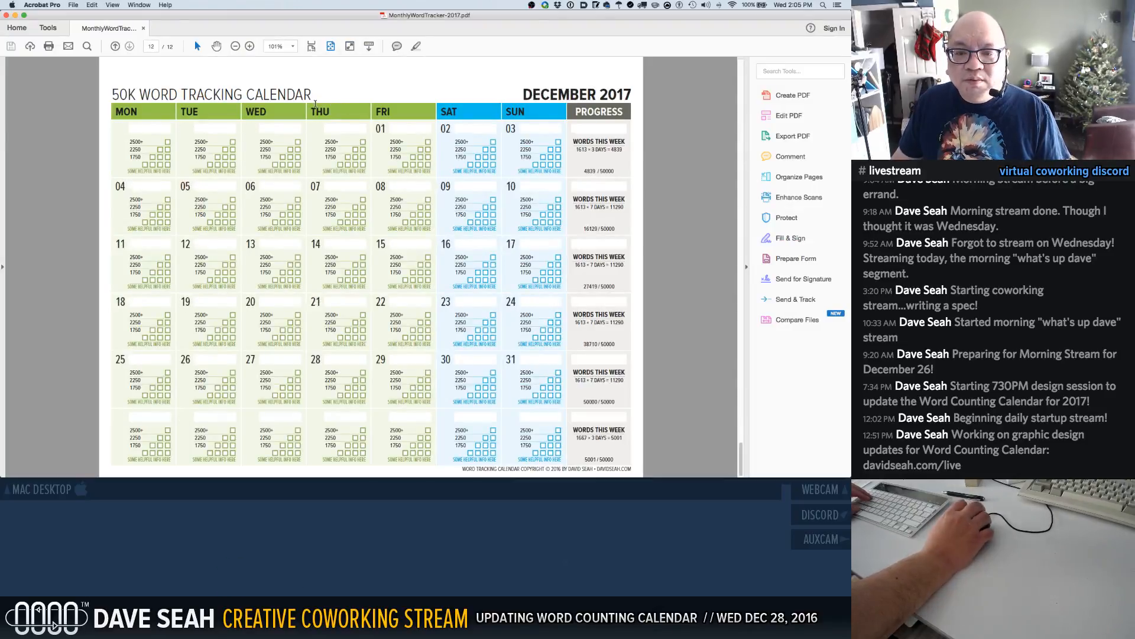
pyautogui.scroll(10, 315, 104)
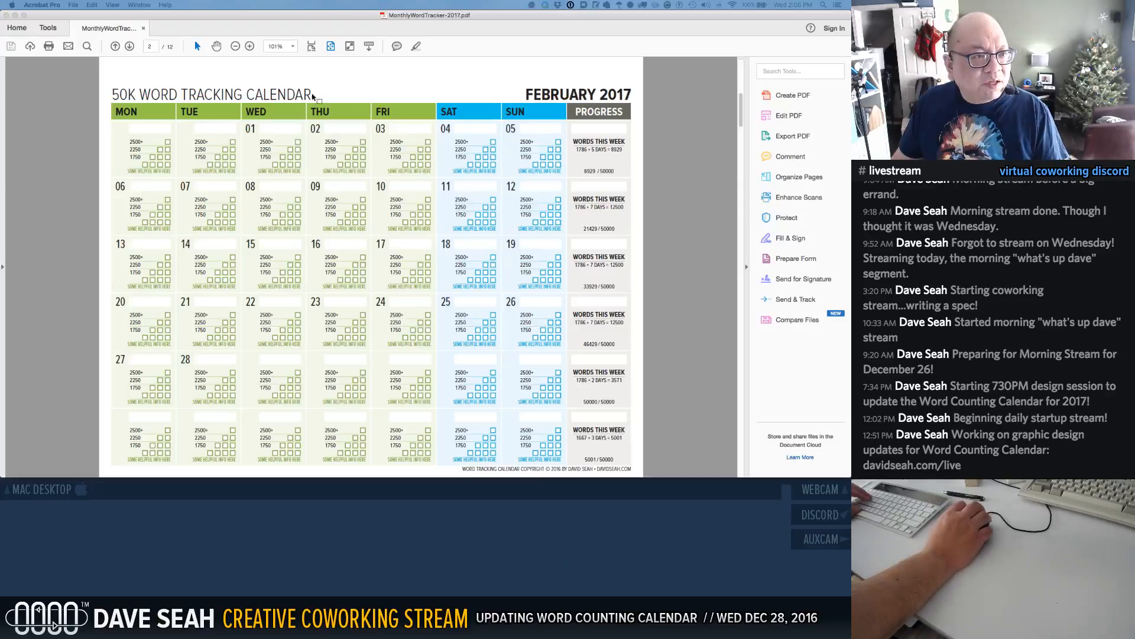
pyautogui.click(313, 95)
pyautogui.press('super+q')
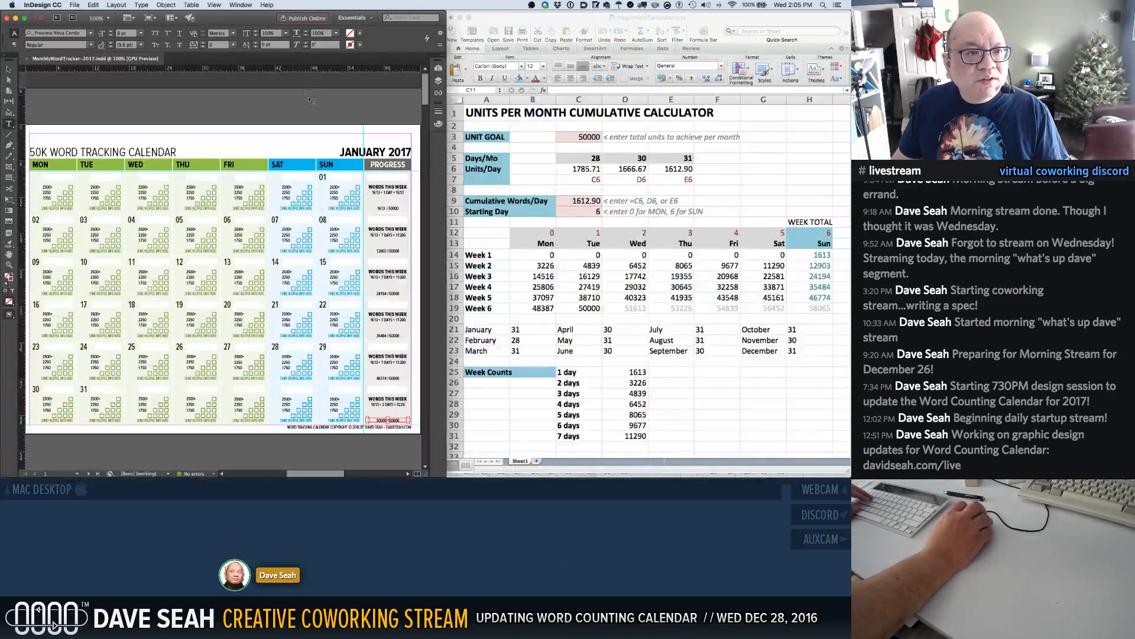
# Quit InDesign and select MonthlyWordTracker-2017.pdf in Finder's Word Tracking Calendar folder
pyautogui.press('super+q')
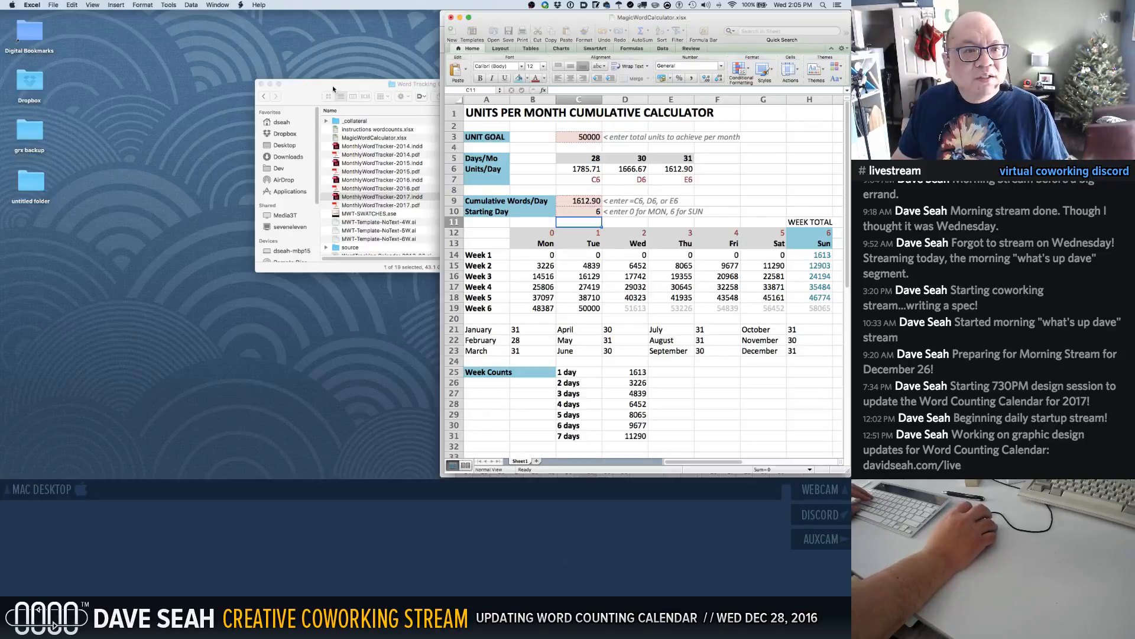
pyautogui.moveTo(333, 88); pyautogui.dragTo(240, 70)
pyautogui.click(307, 186)
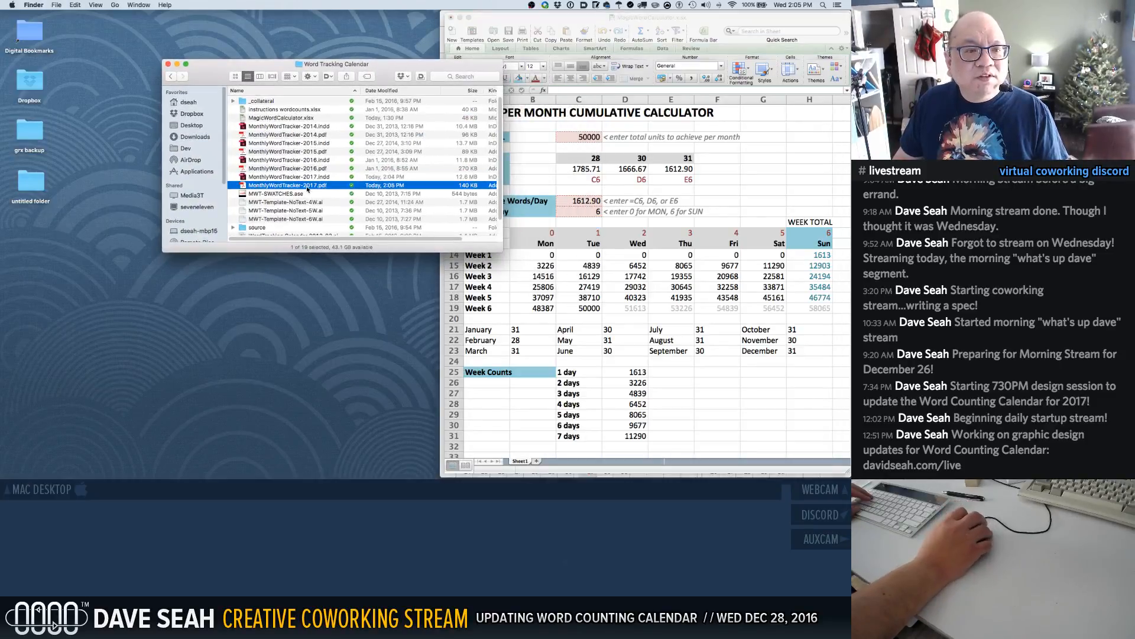
# Open page 1 of MonthlyWordTracker-2017.pdf in Adobe Illustrator, accepting the reinterpreted PDF objects
pyautogui.rightClick(308, 187)
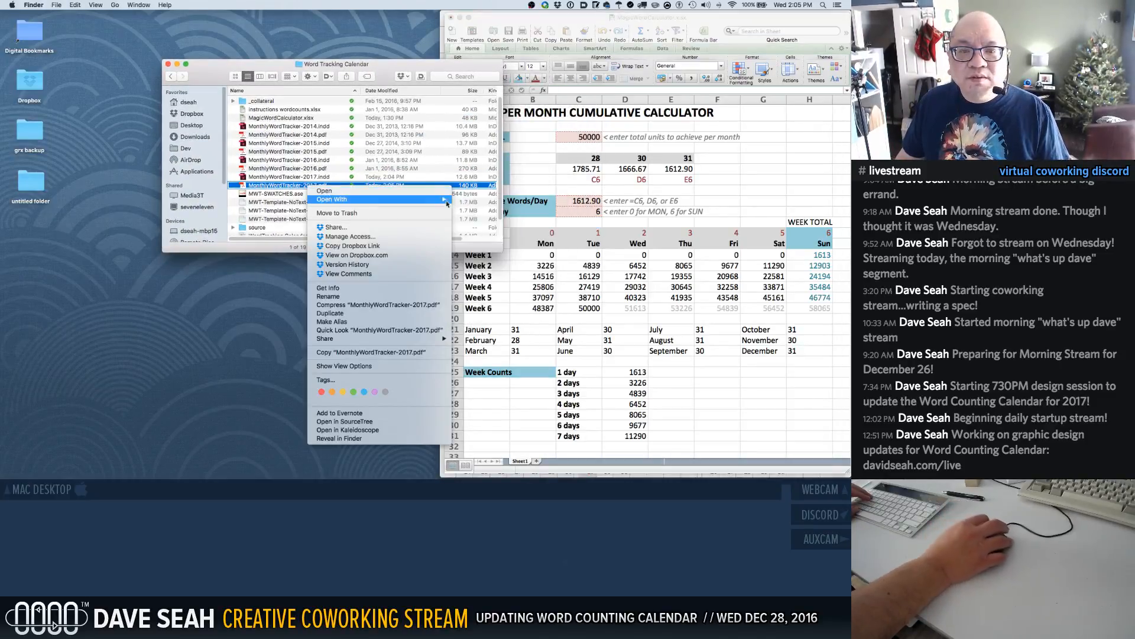
pyautogui.moveTo(447, 203)
pyautogui.click(480, 216)
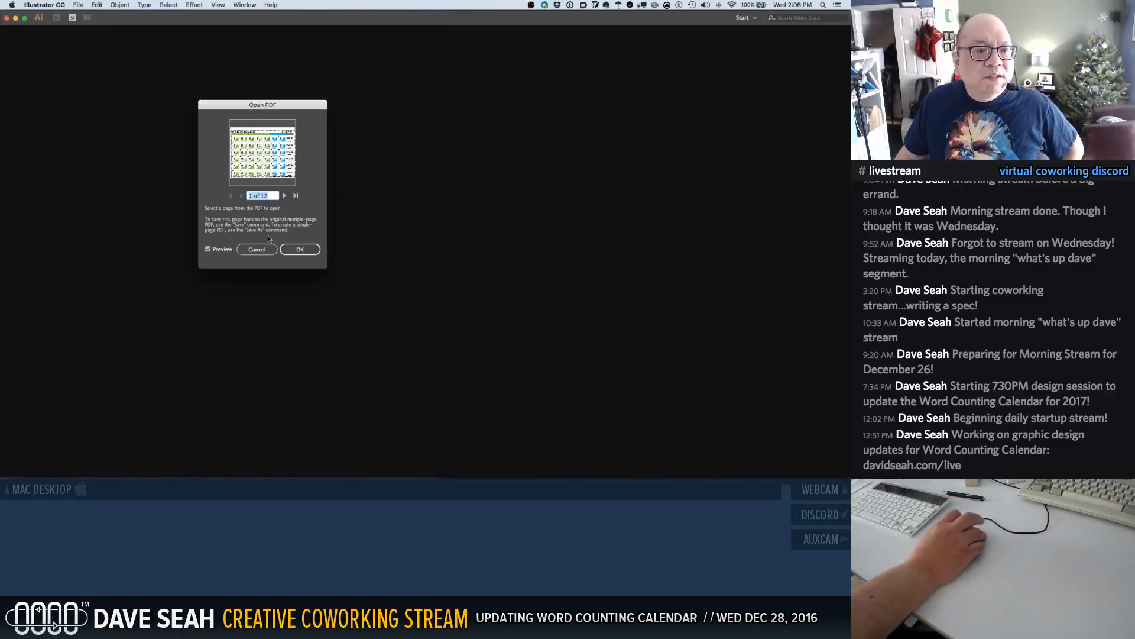
pyautogui.click(302, 252)
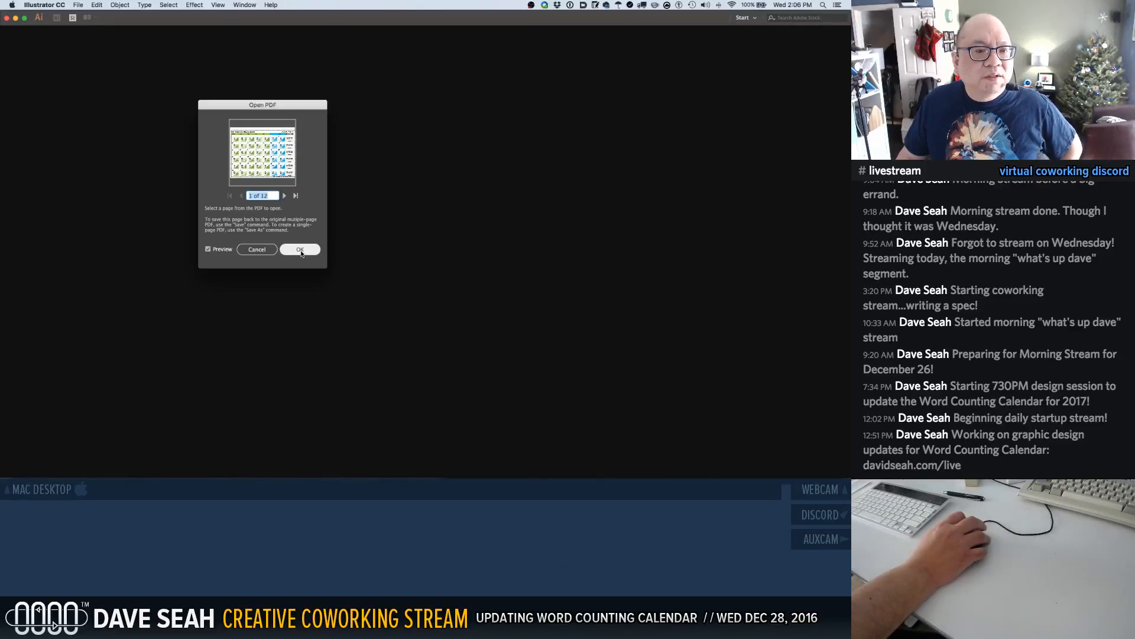
pyautogui.click(300, 250)
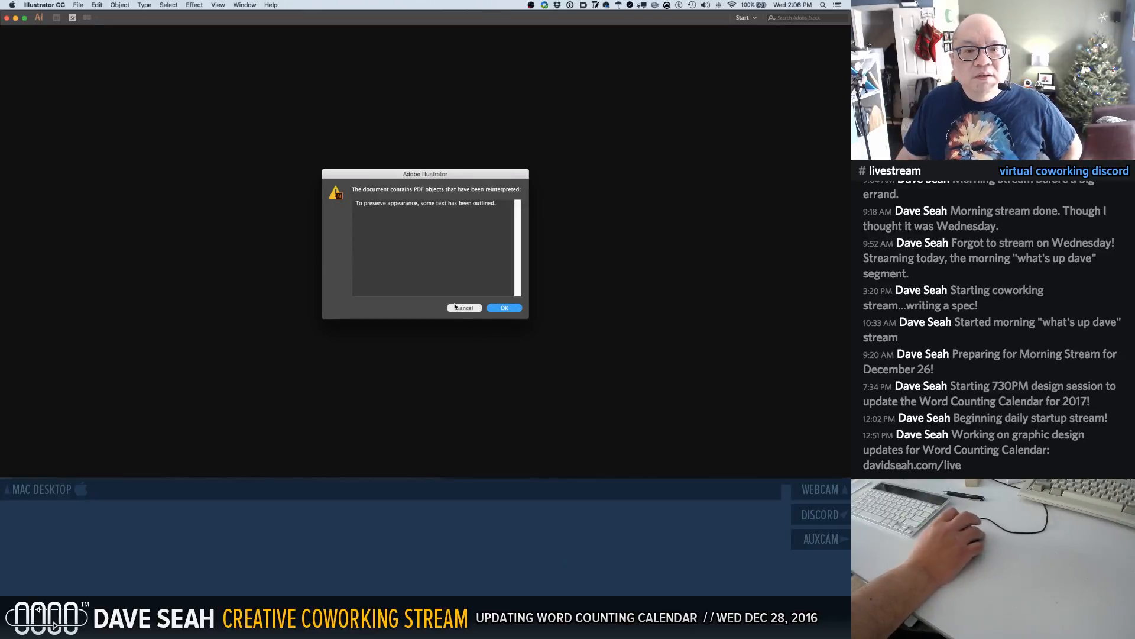
pyautogui.click(503, 309)
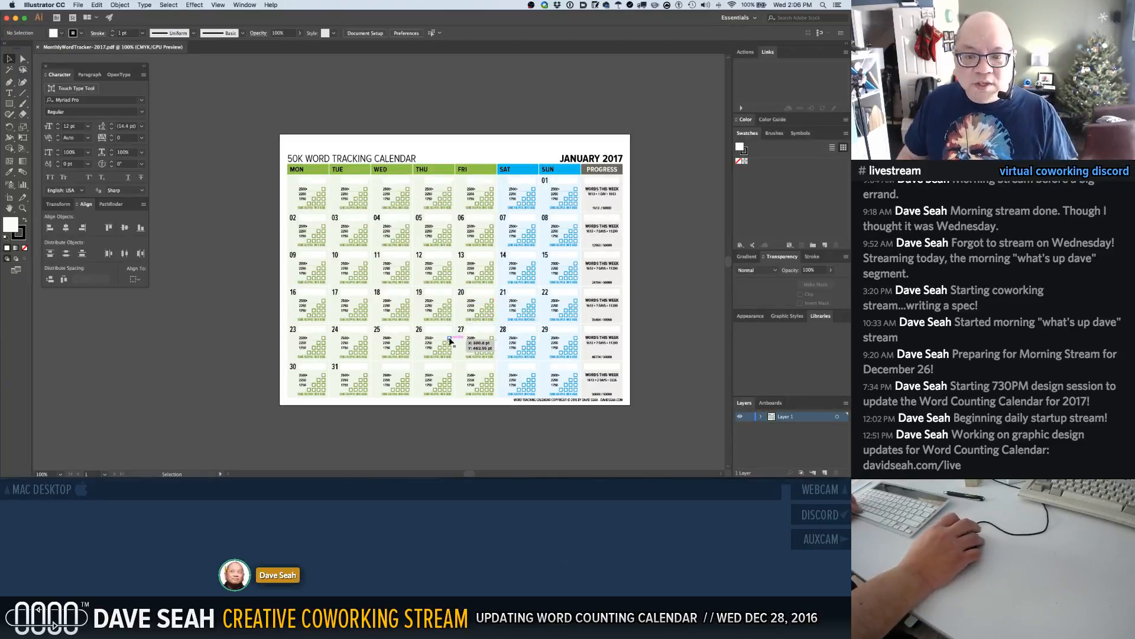
# Try to delete the unused day cells in January's last row, along with the leftover date digit and blue boxes
pyautogui.press('a')
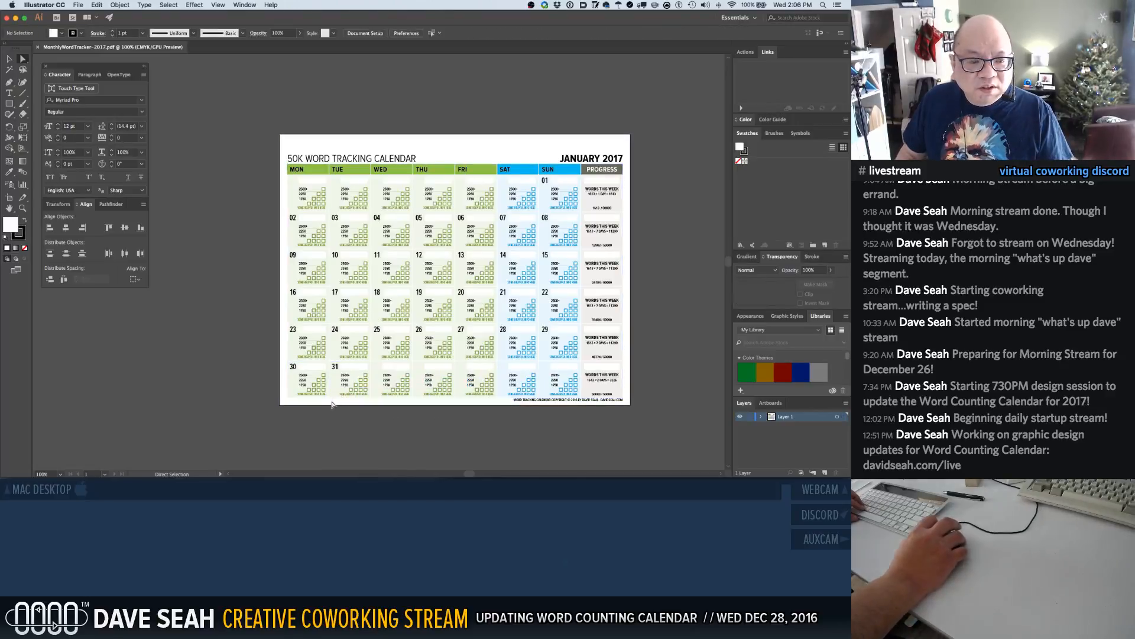
pyautogui.click(573, 365)
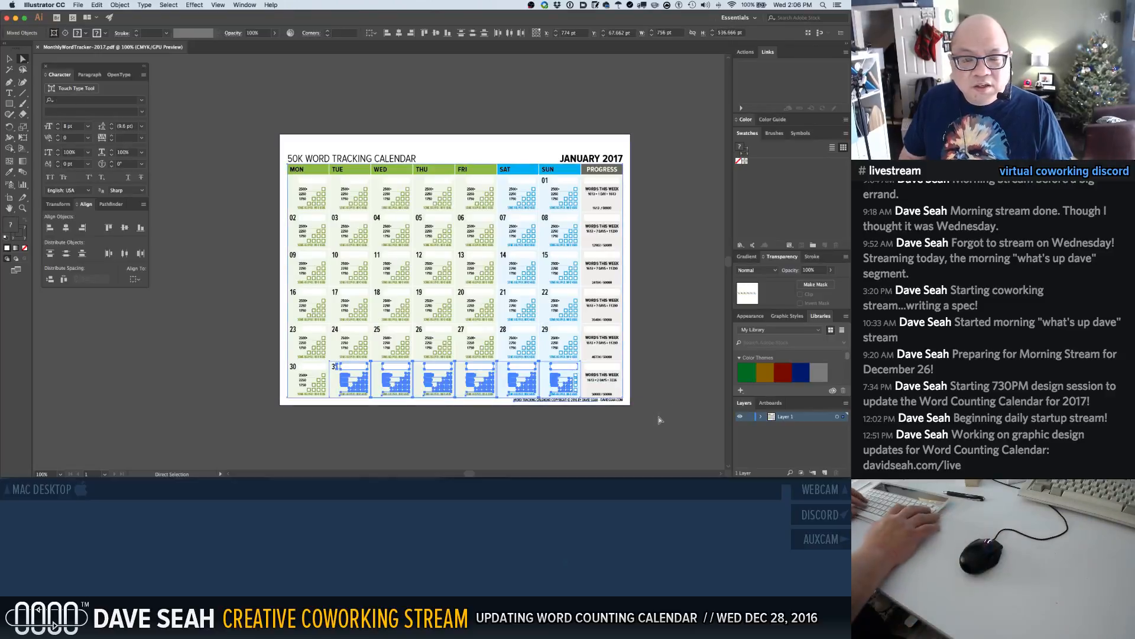
pyautogui.press('Delete')
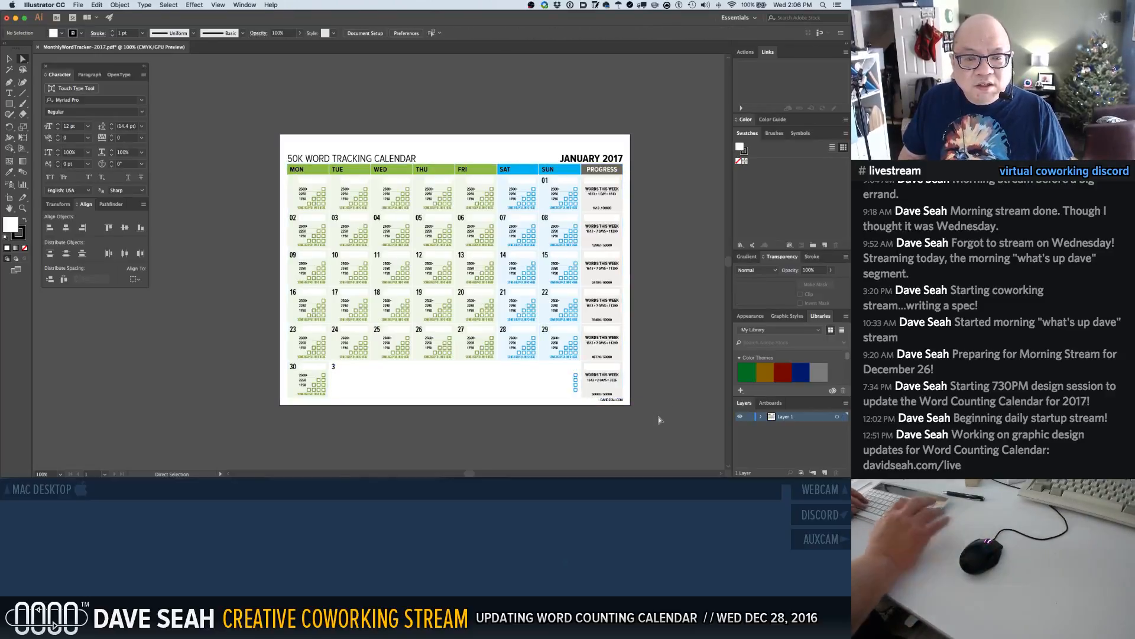
pyautogui.click(332, 368)
pyautogui.press('super+shift+a')
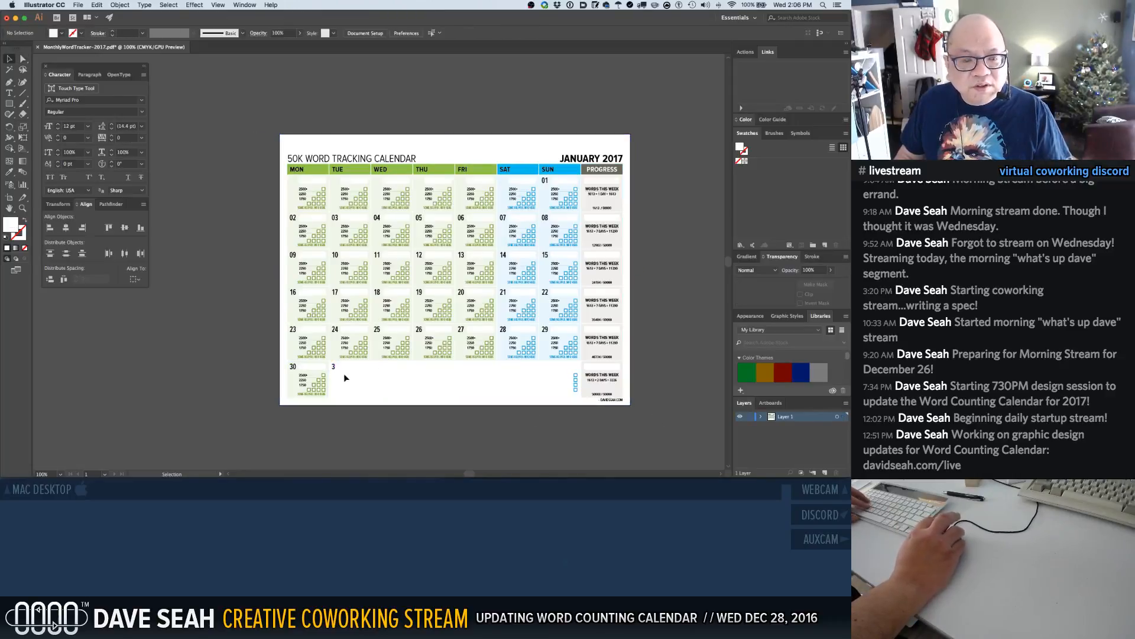
pyautogui.press('a')
pyautogui.click(335, 368)
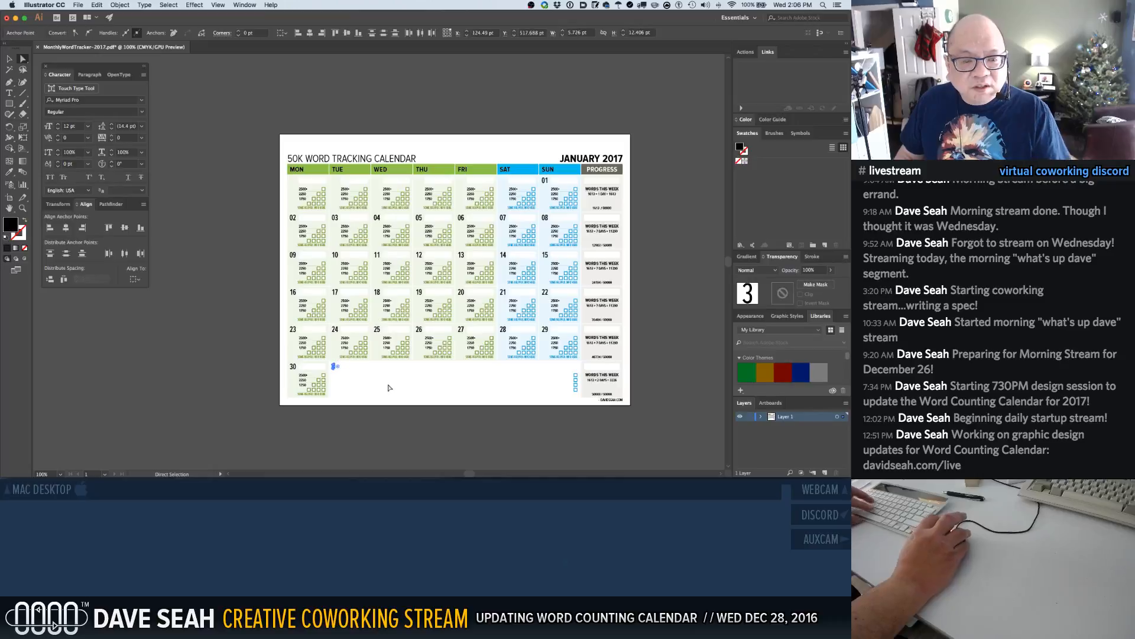
pyautogui.press('Delete')
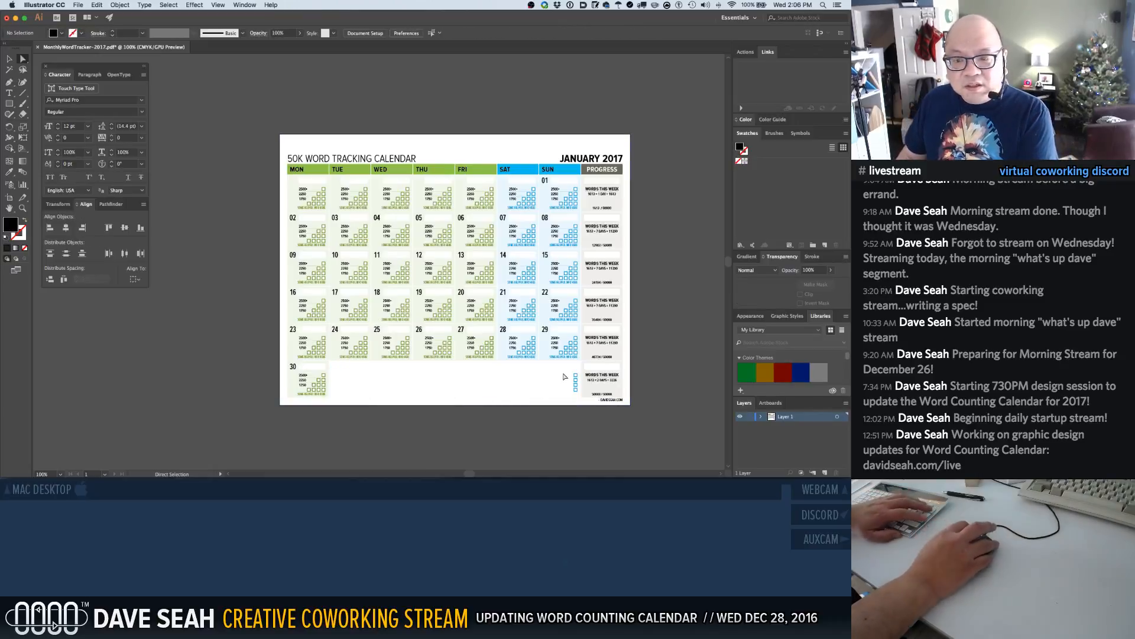
pyautogui.moveTo(564, 372); pyautogui.dragTo(579, 406)
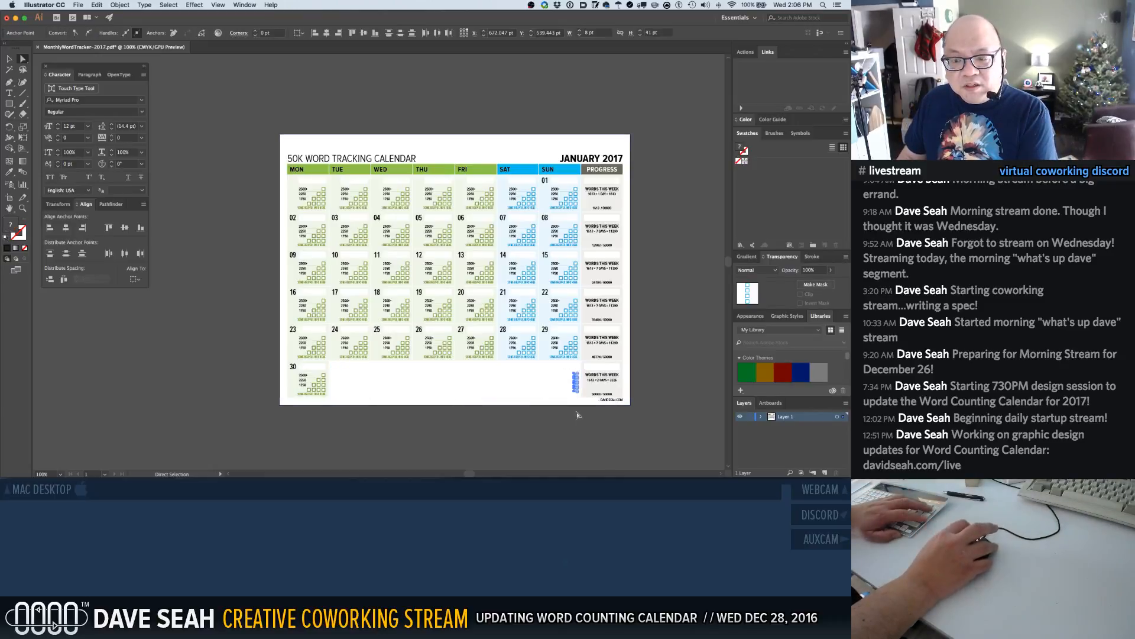
# Undo the deletions in January's last row and clear the selection
pyautogui.press('super+z')
pyautogui.press('super+z')
pyautogui.press('super+z')
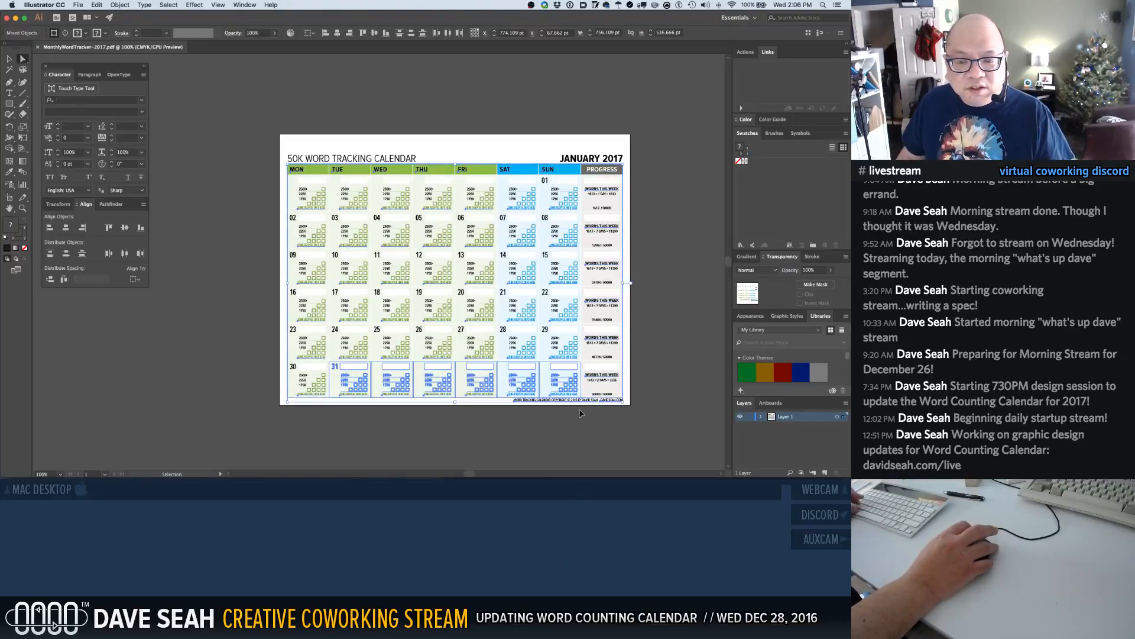
pyautogui.click(573, 418)
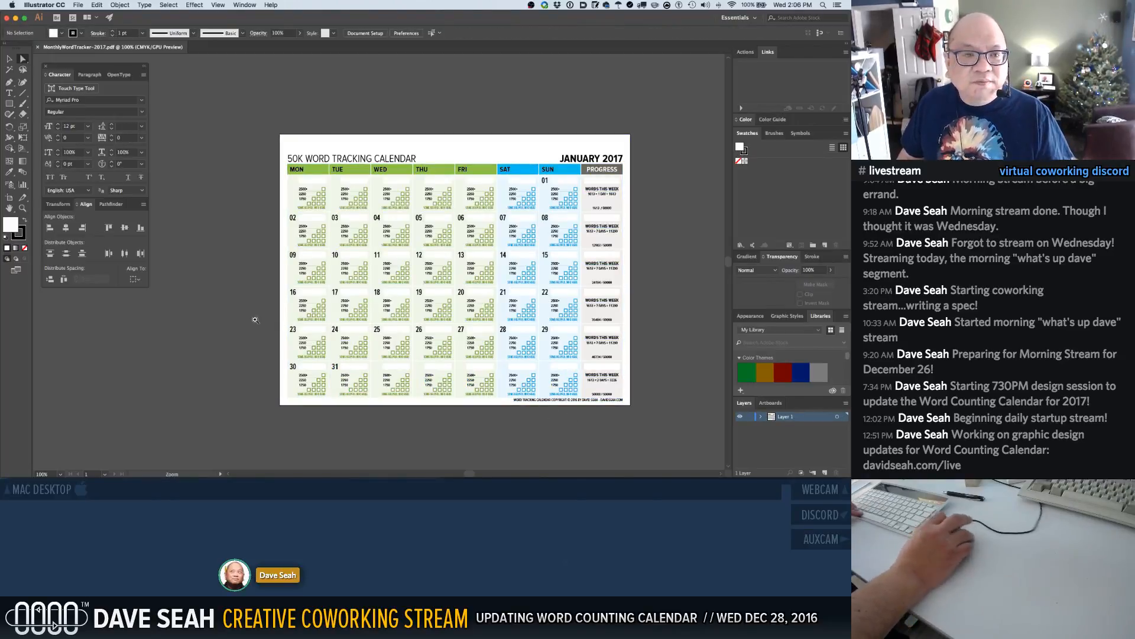
# Try to delete the empty Monday to Saturday cells before January 01 in the calendar's first row
pyautogui.press('super+space')
pyautogui.moveTo(312, 169); pyautogui.dragTo(638, 251)
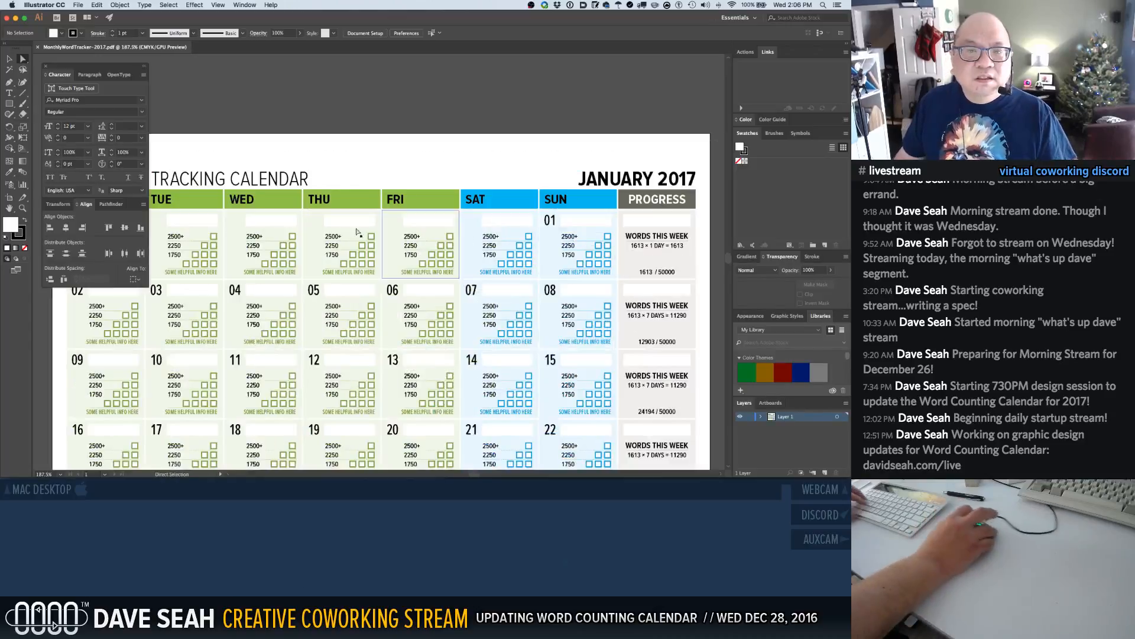
pyautogui.press('space')
pyautogui.moveTo(318, 231); pyautogui.dragTo(426, 151)
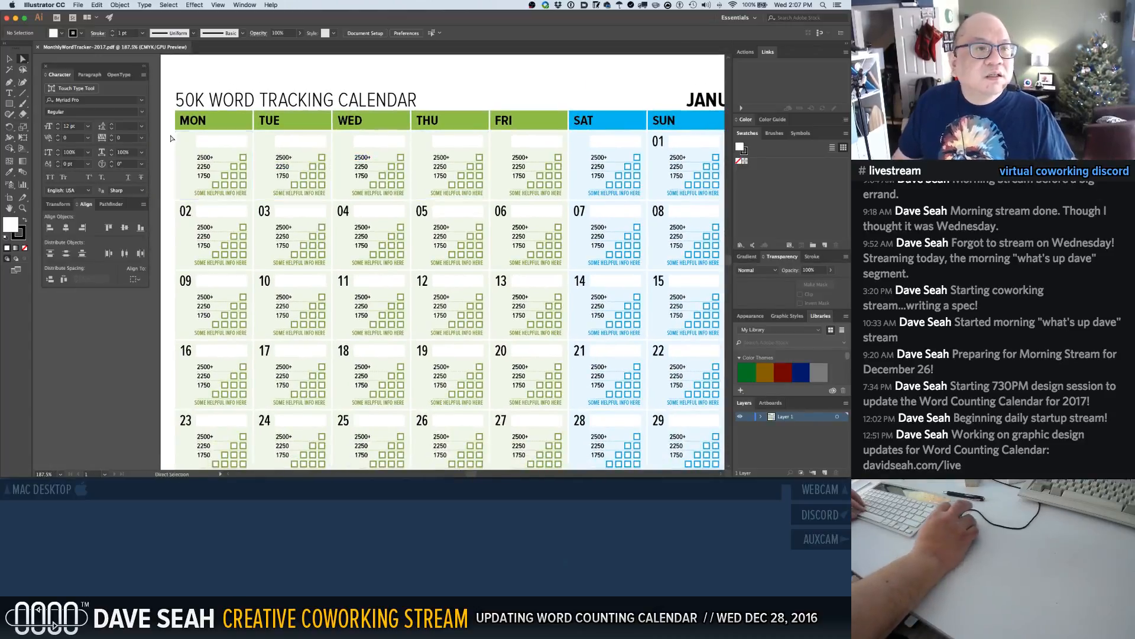
pyautogui.moveTo(171, 135); pyautogui.dragTo(648, 203)
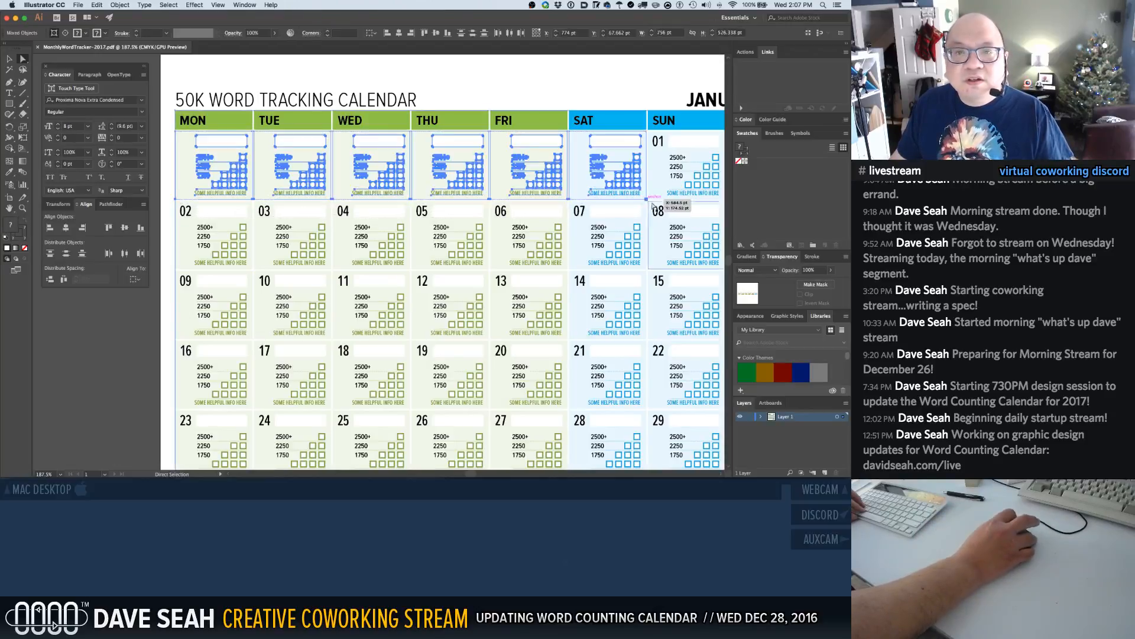
pyautogui.press('Delete')
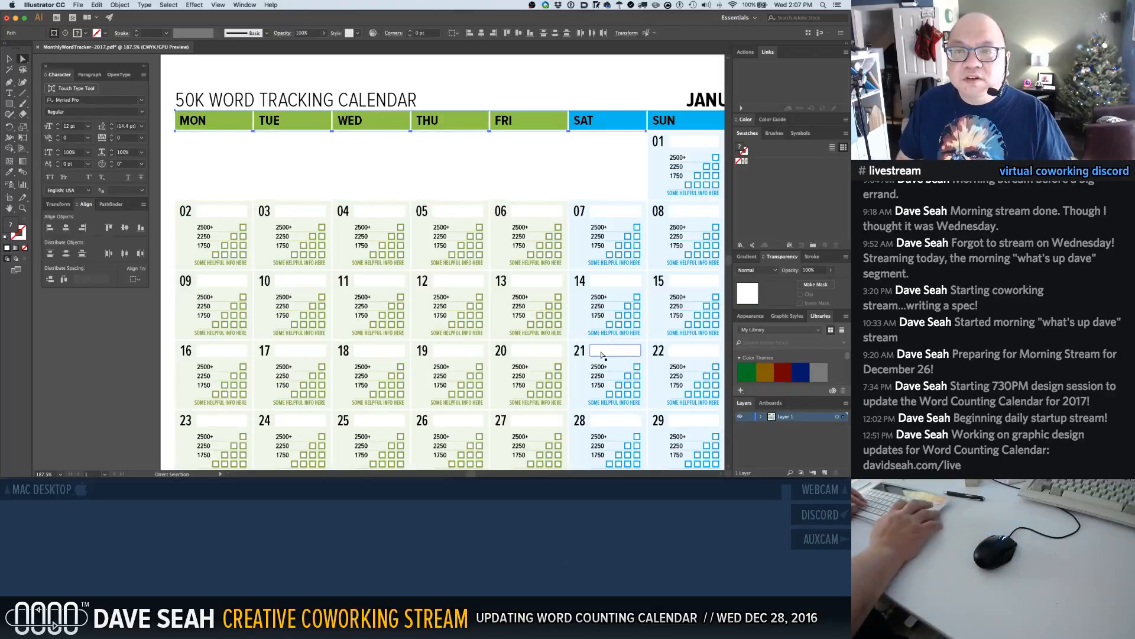
pyautogui.press('super+shift+a')
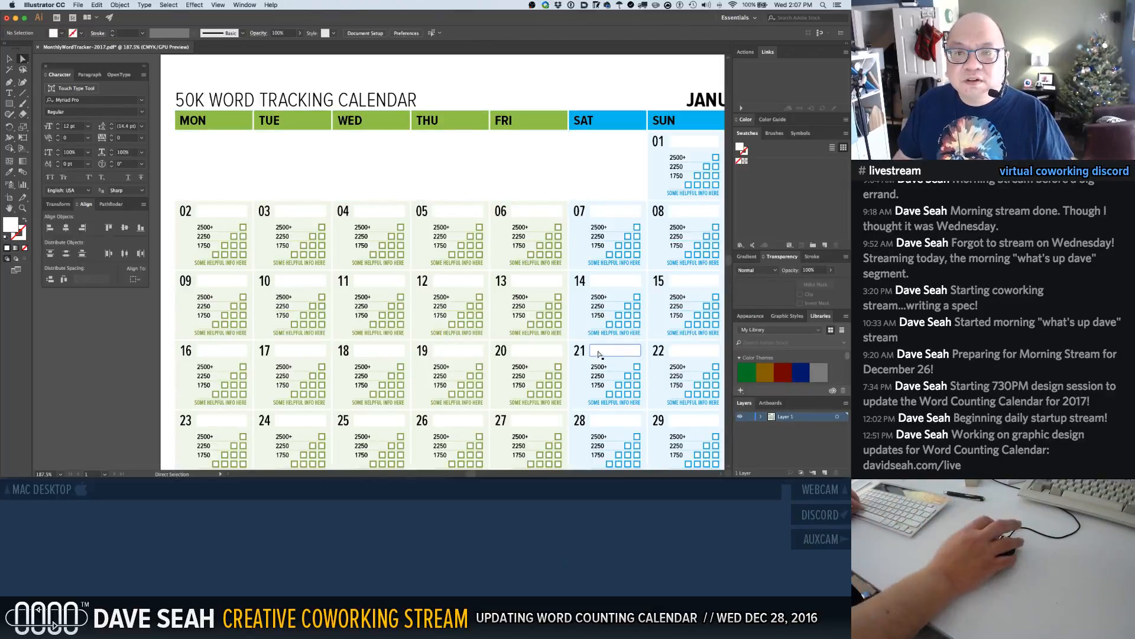
# Undo the first-row deletion and close the PDF without saving
pyautogui.press('super+minus')
pyautogui.press('super+minus')
pyautogui.press('super+minus')
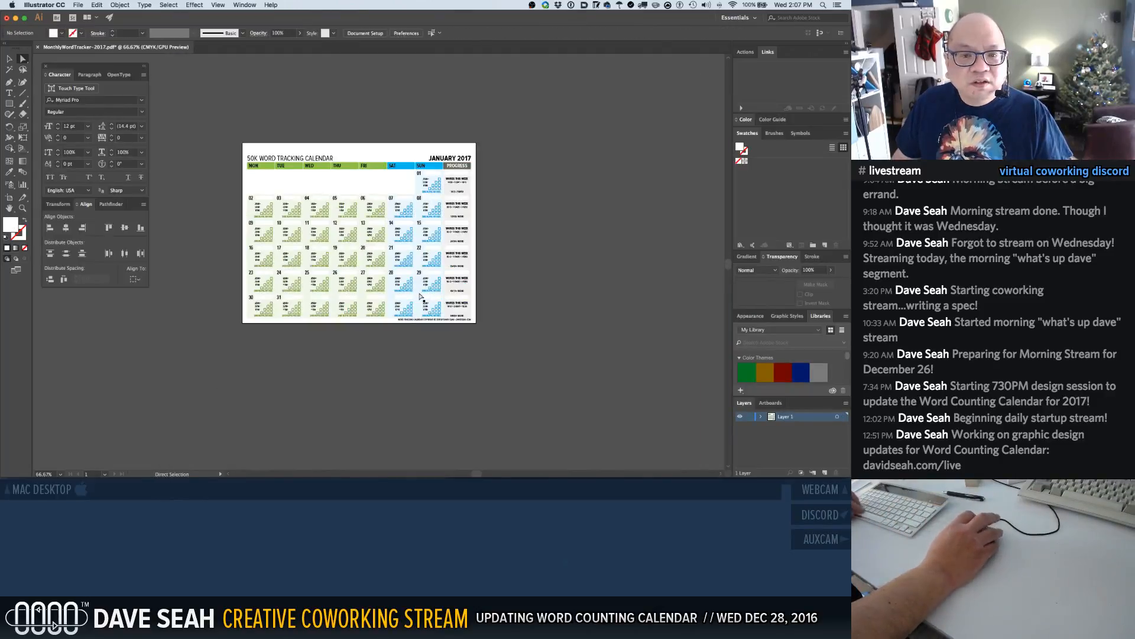
pyautogui.press('super+z')
pyautogui.press('super+z')
pyautogui.press('super+z')
pyautogui.press('super+z')
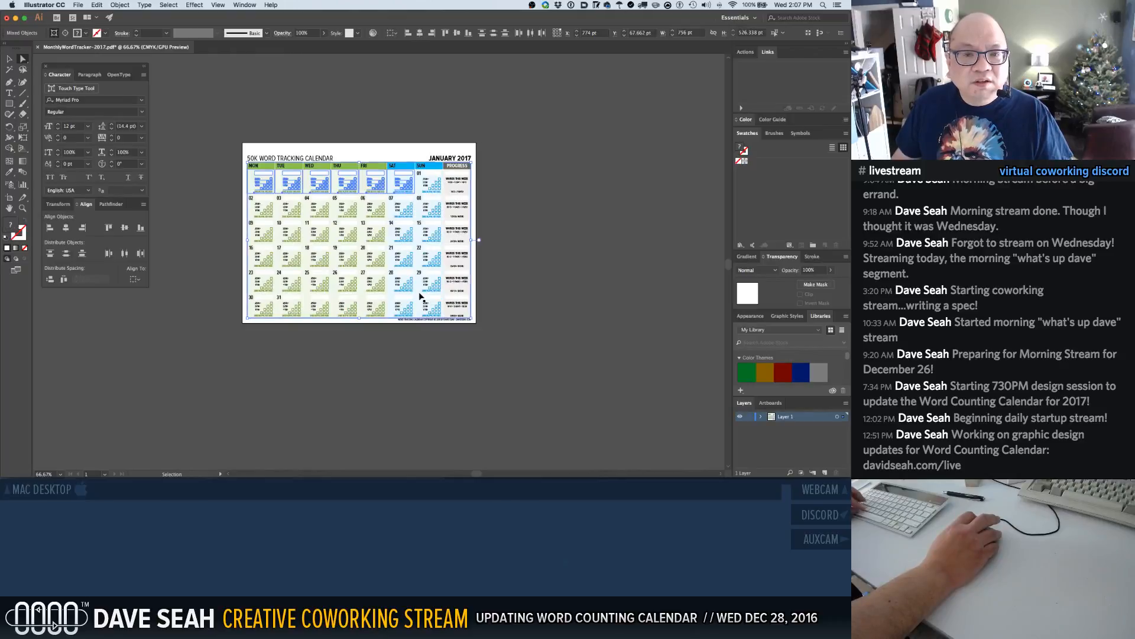
pyautogui.press('super+w')
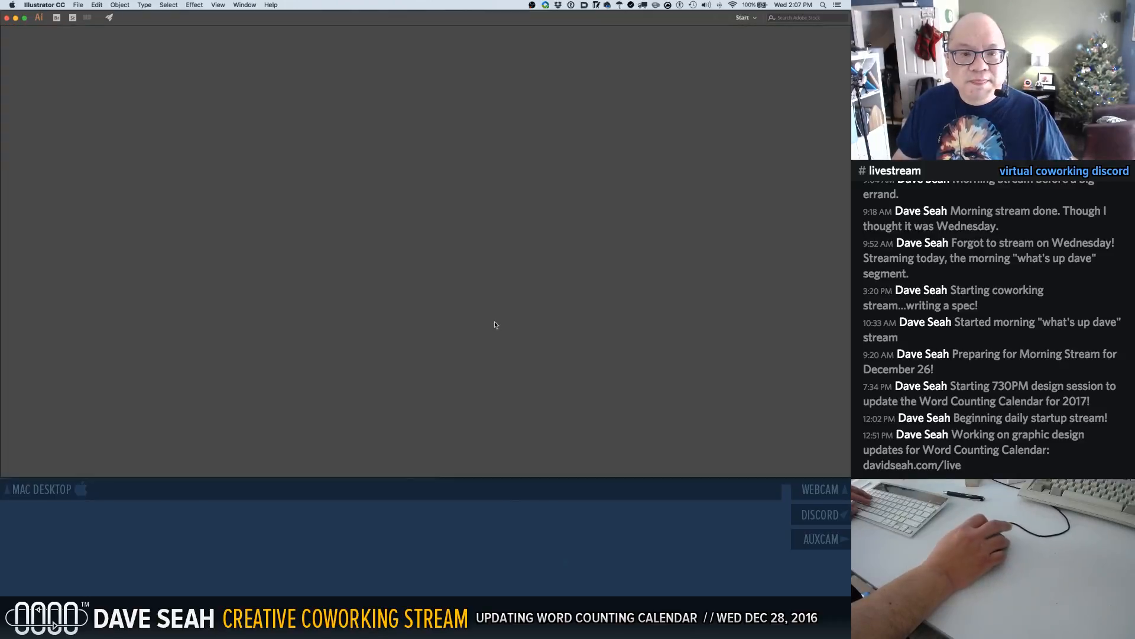
# Hide Illustrator, reopen MonthlyWordTracker-2017.indd from Finder in InDesign, and widen its window to the full screen width
pyautogui.hotkey('ctrl', 'Up')
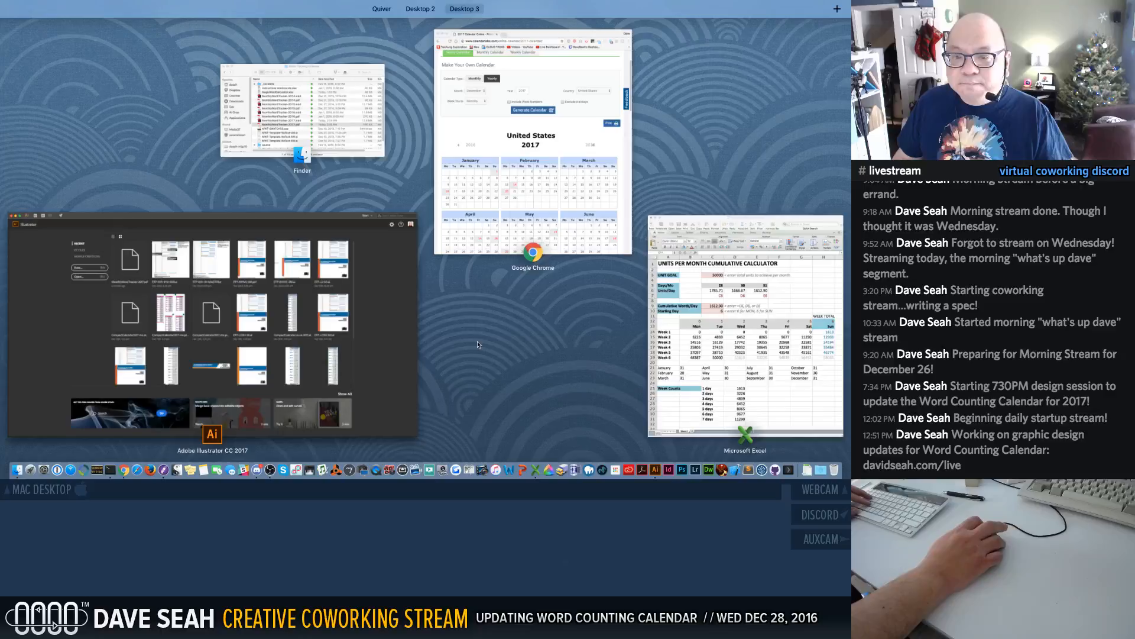
pyautogui.click(389, 335)
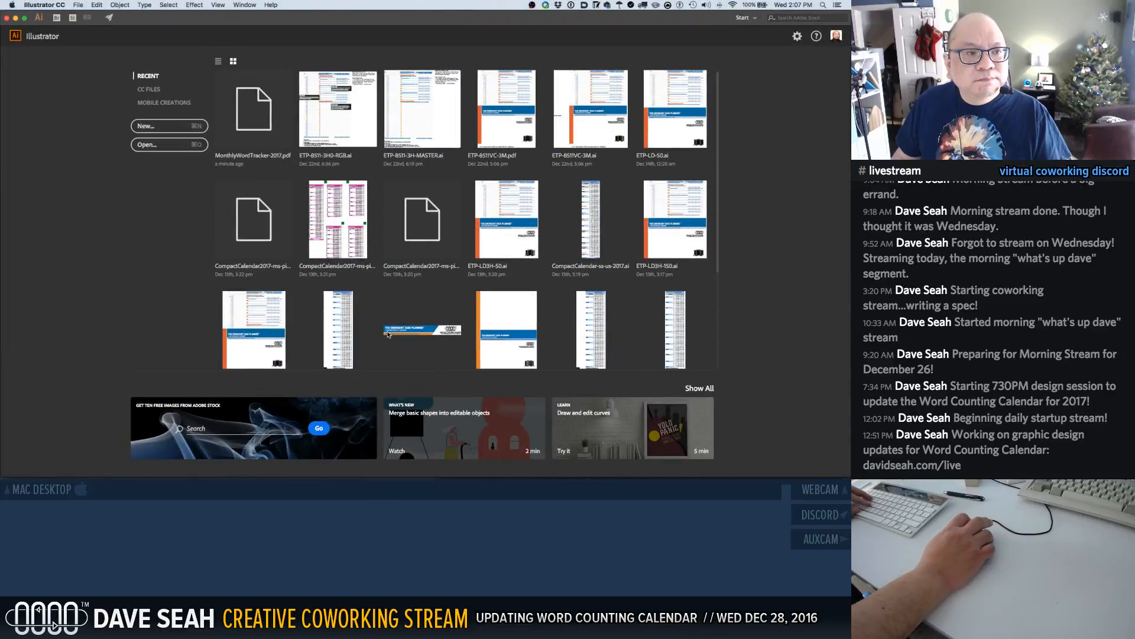
pyautogui.press('super+h')
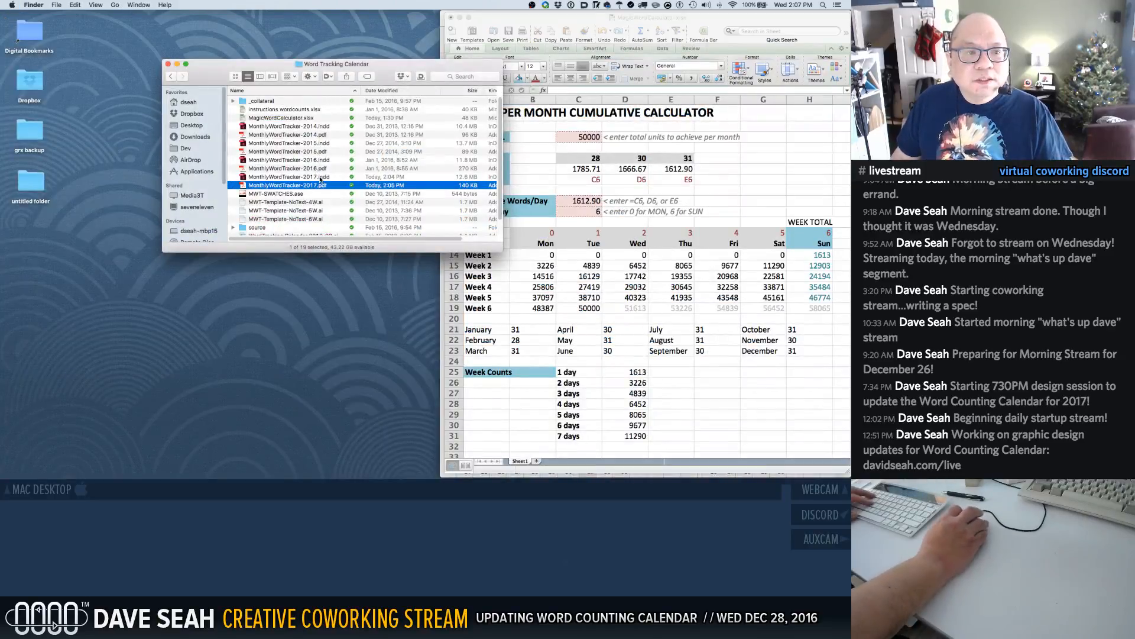
pyautogui.doubleClick(288, 176)
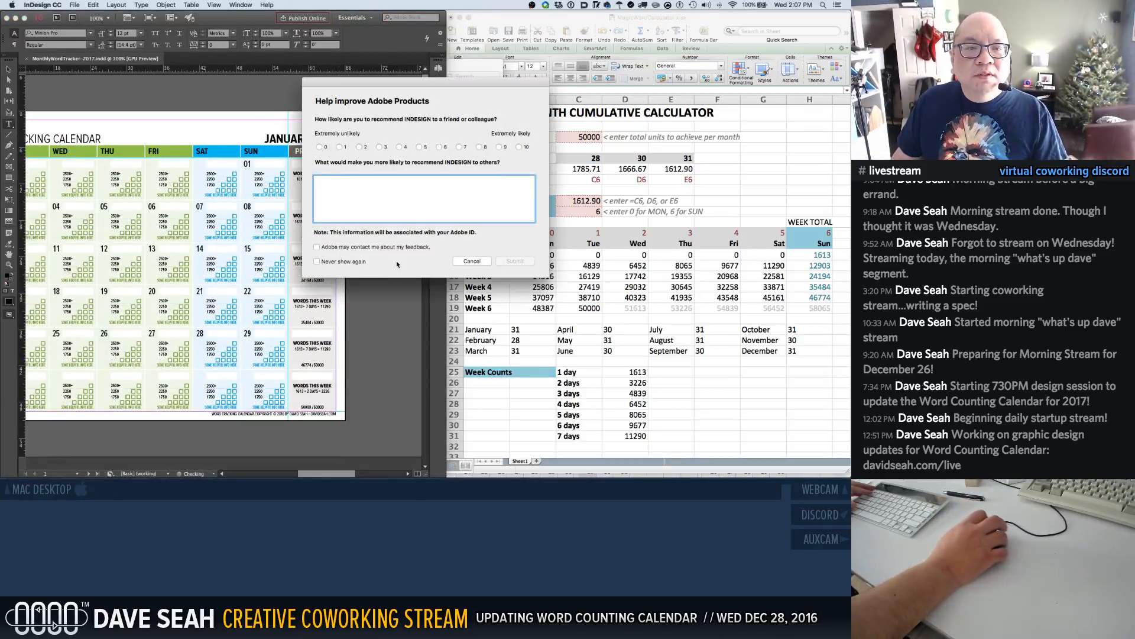
pyautogui.click(472, 260)
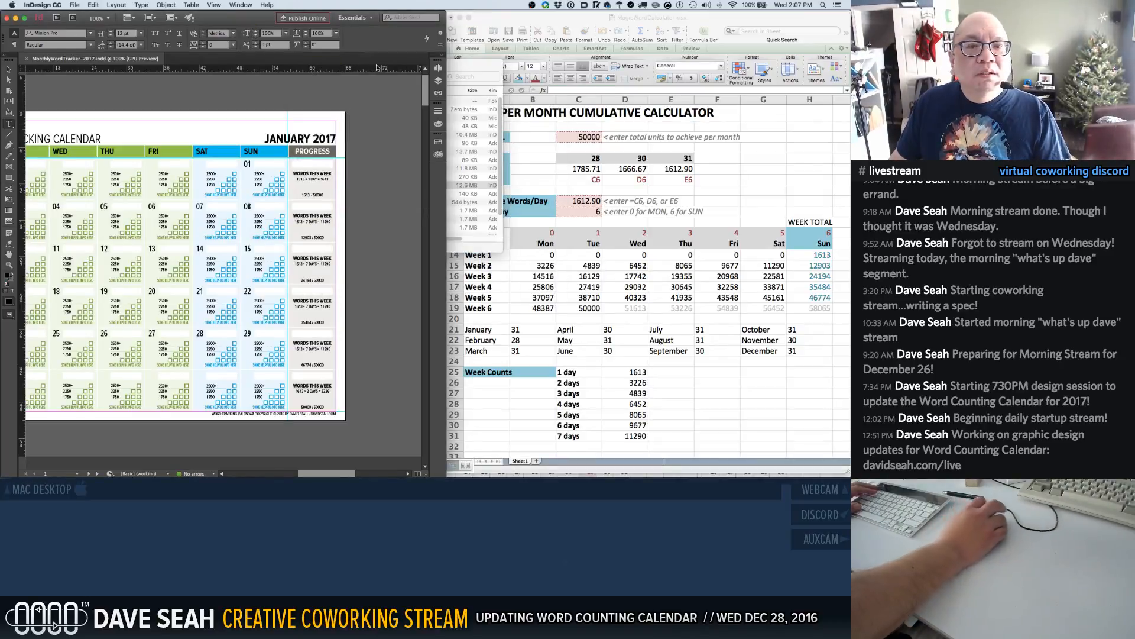
pyautogui.moveTo(447, 58); pyautogui.dragTo(851, 57)
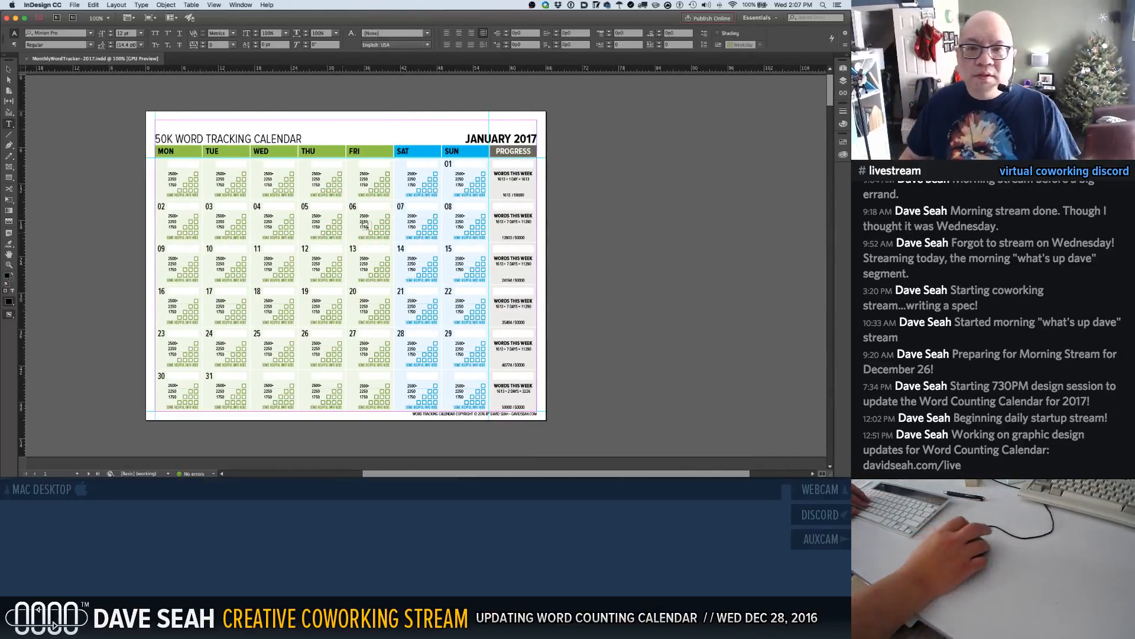
# Examine the A-MASTER page with its white pasteboard rectangle, the W-MON master page, and the February 2017 page
pyautogui.scroll(-2, 608, 171)
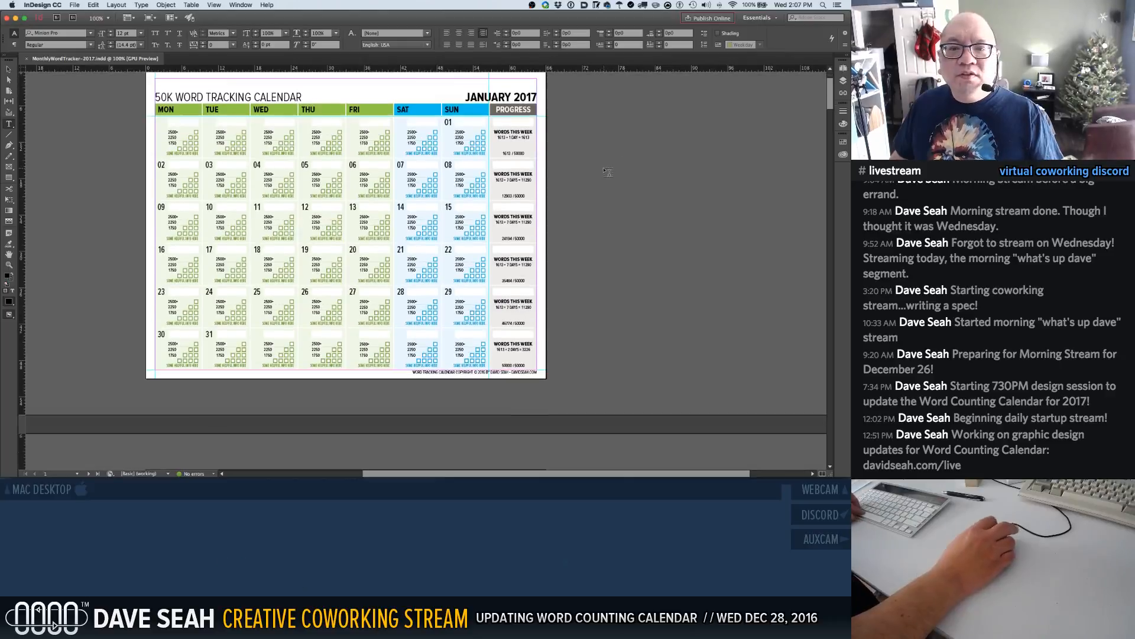
pyautogui.scroll(-10, 608, 171)
pyautogui.scroll(12, 608, 171)
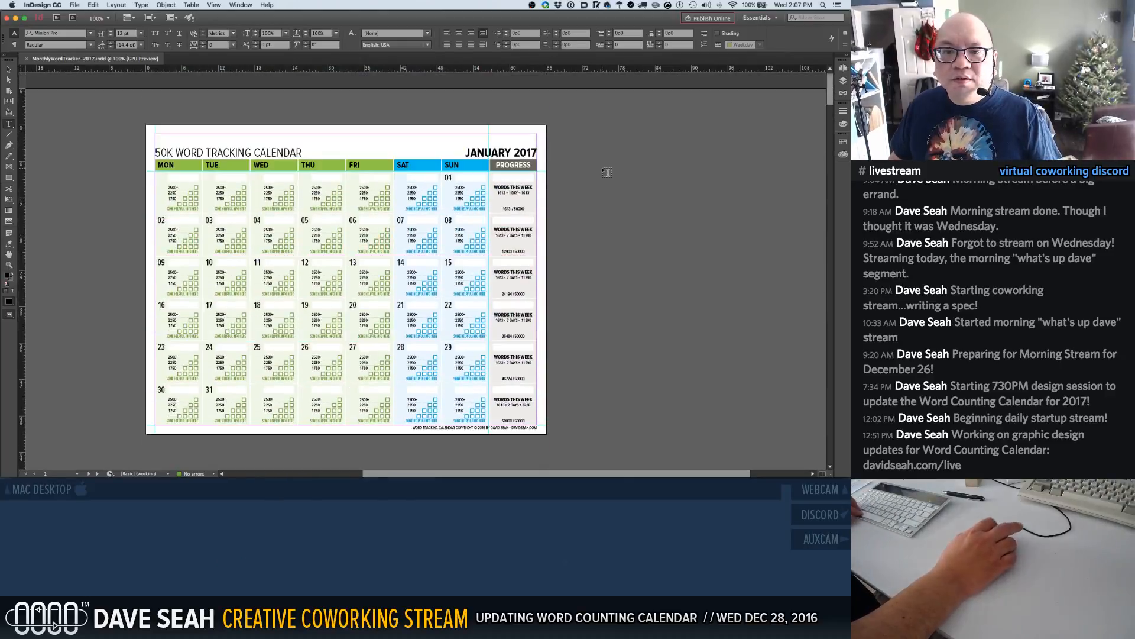
pyautogui.click(843, 69)
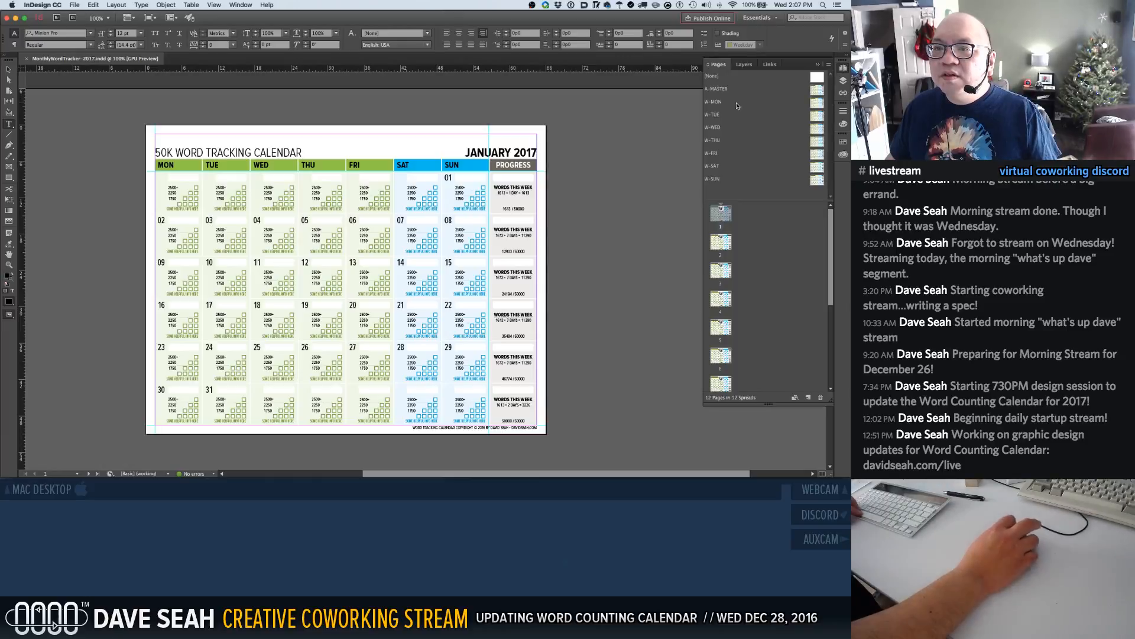
pyautogui.doubleClick(719, 90)
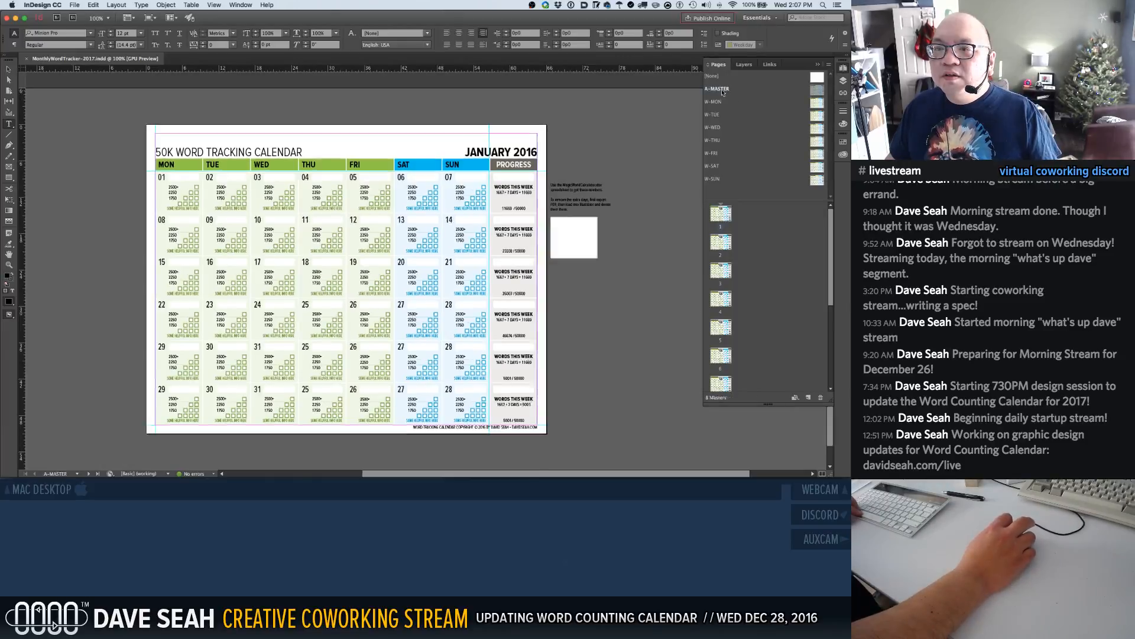
pyautogui.press('v')
pyautogui.click(561, 242)
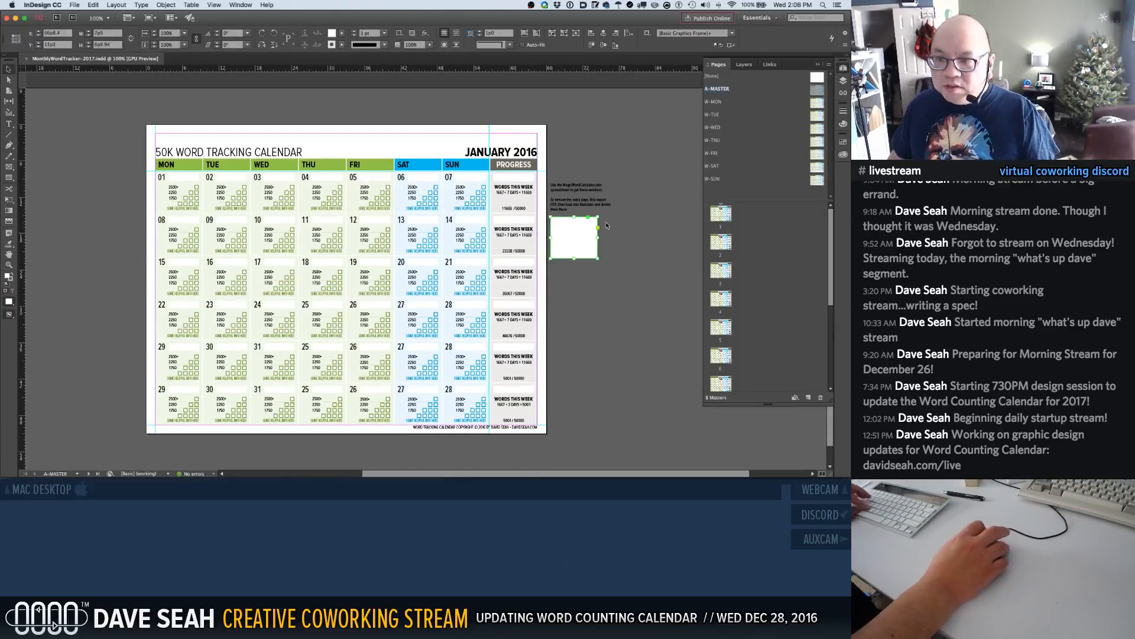
pyautogui.doubleClick(714, 103)
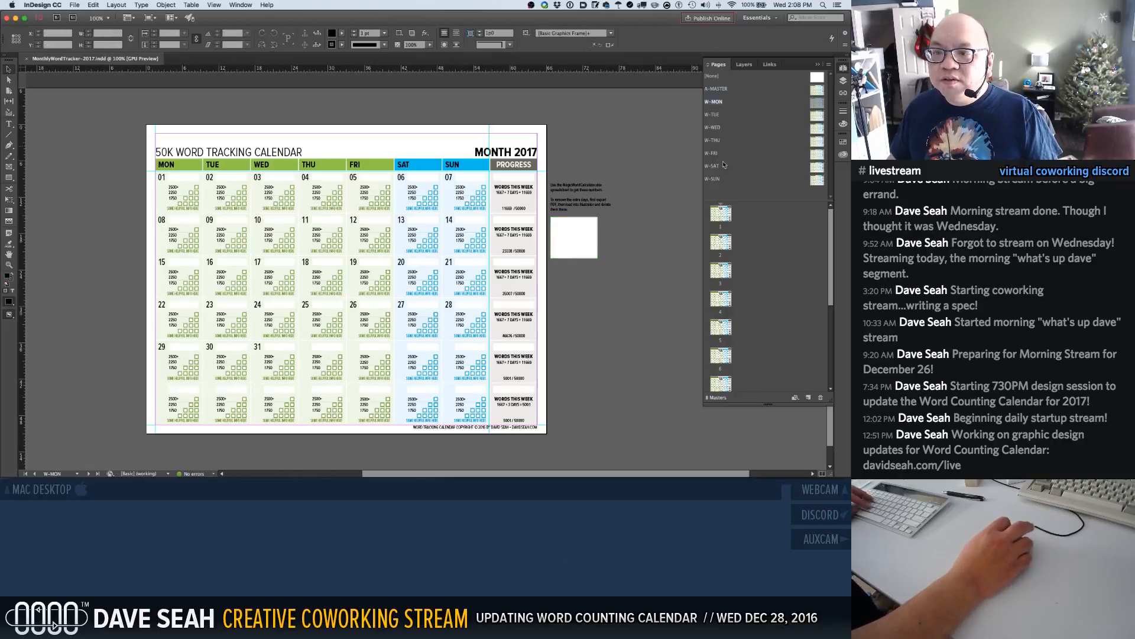
pyautogui.doubleClick(722, 243)
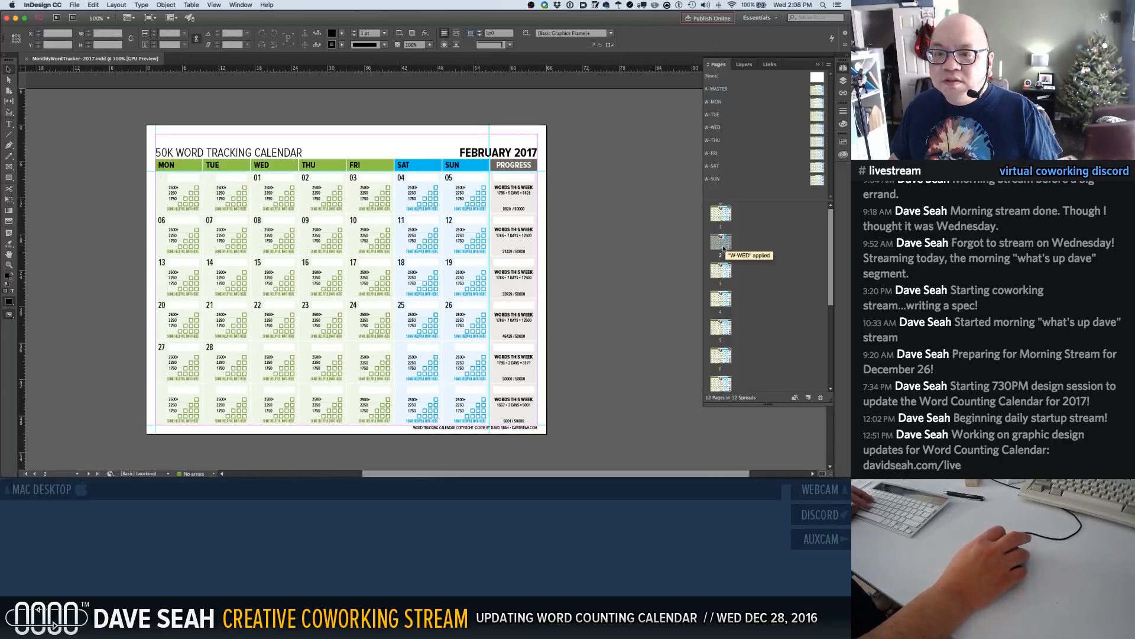
# On the January 2017 page, paste the white cover rectangle and fit it over the empty first-row Monday cell
pyautogui.doubleClick(719, 219)
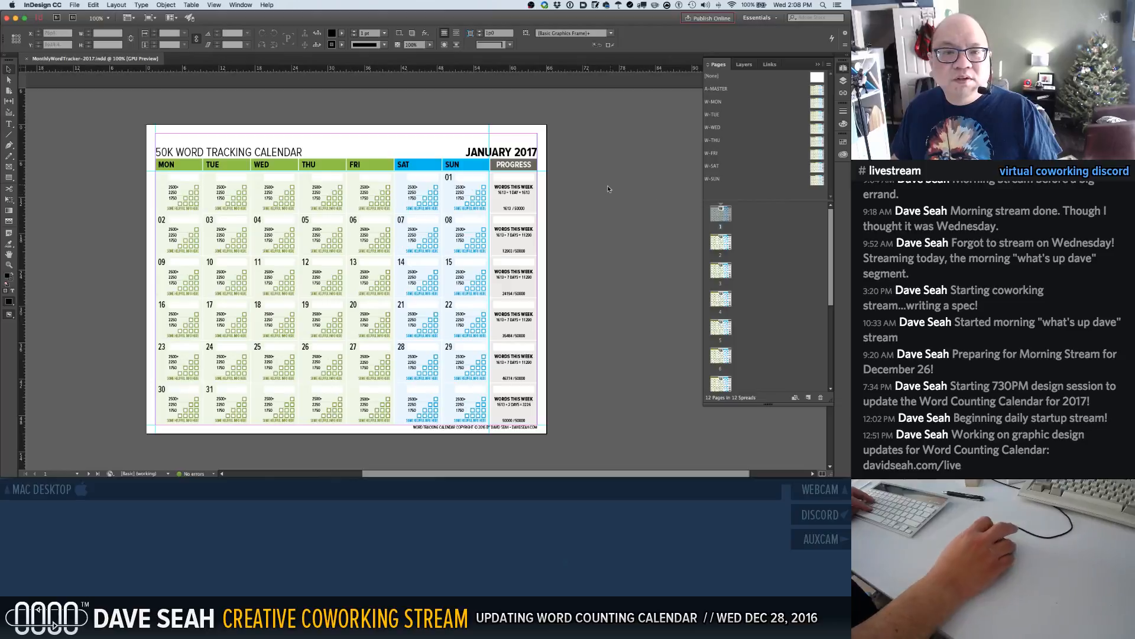
pyautogui.press('super+v')
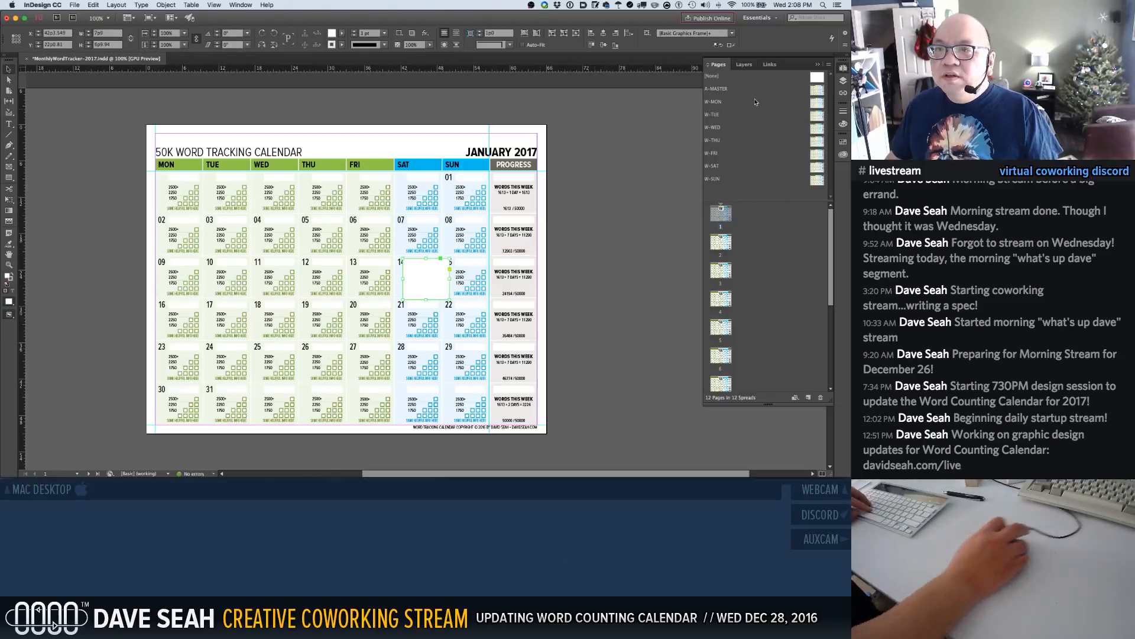
pyautogui.click(744, 63)
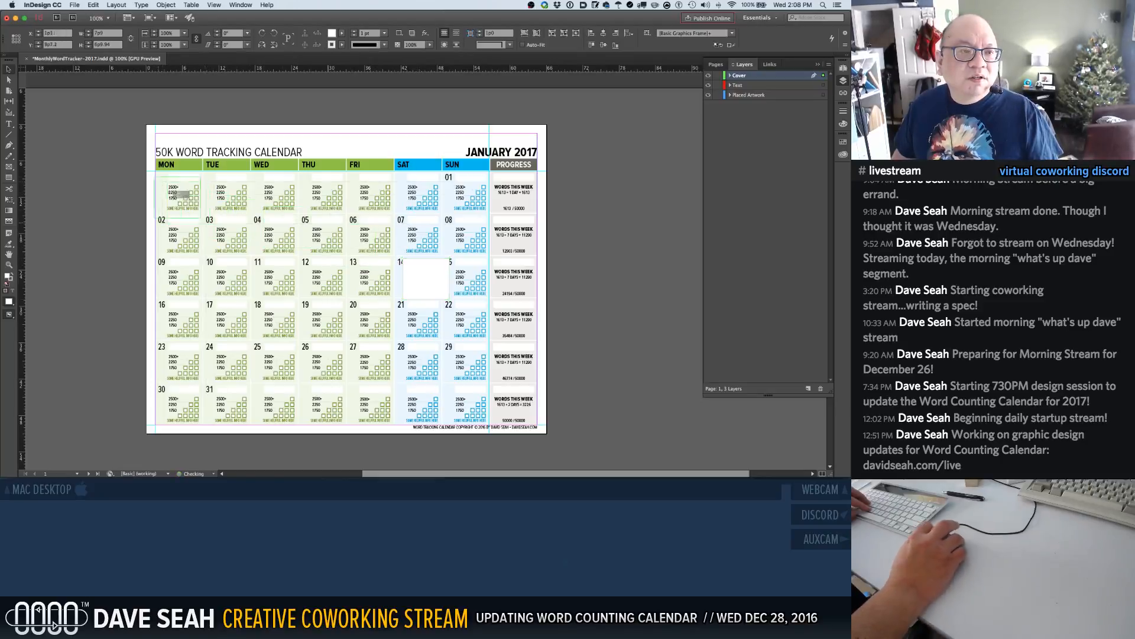
pyautogui.click(184, 190)
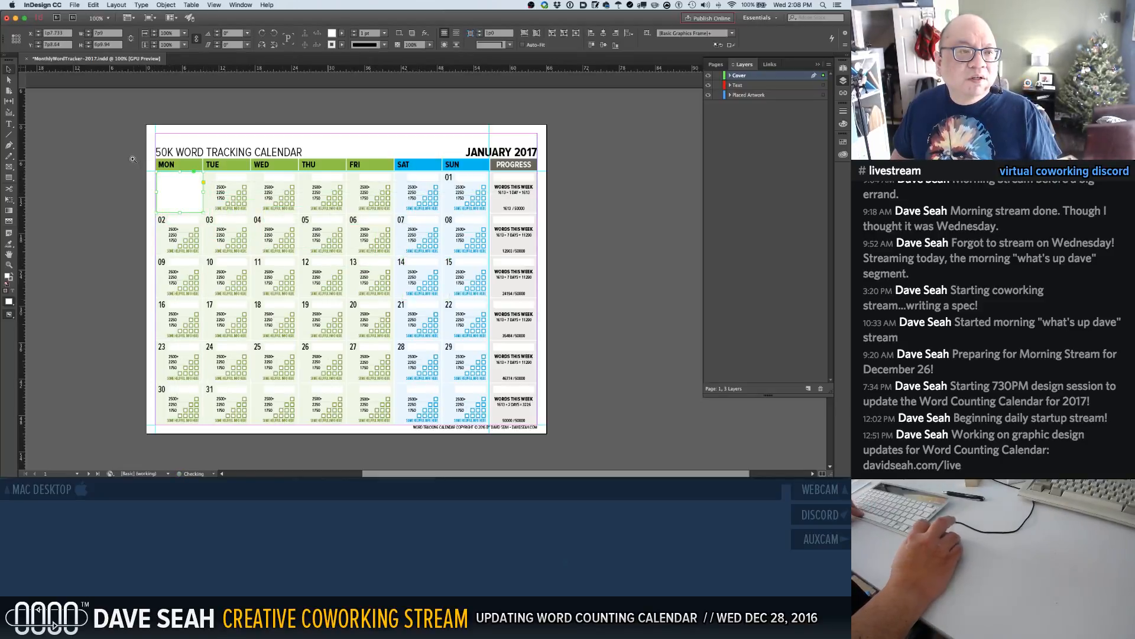
pyautogui.press('super+alt+equal')
pyautogui.moveTo(331, 225); pyautogui.dragTo(337, 224)
pyautogui.press('super+1')
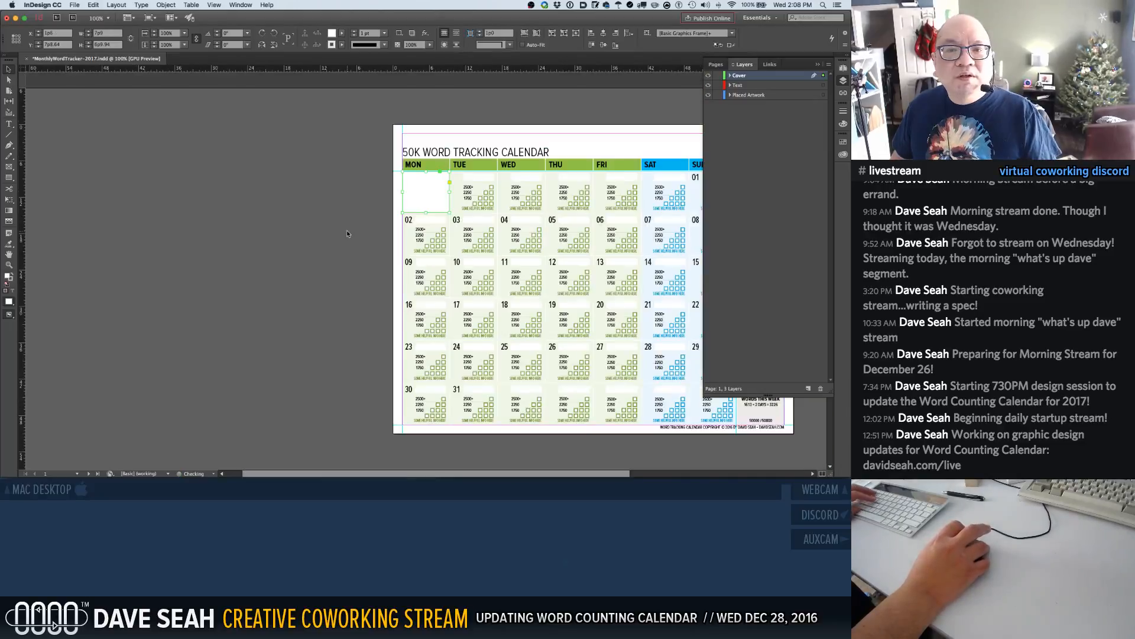
# Duplicate the white cover over the empty Tuesday to Saturday cells in the January page's first row
pyautogui.click(299, 216)
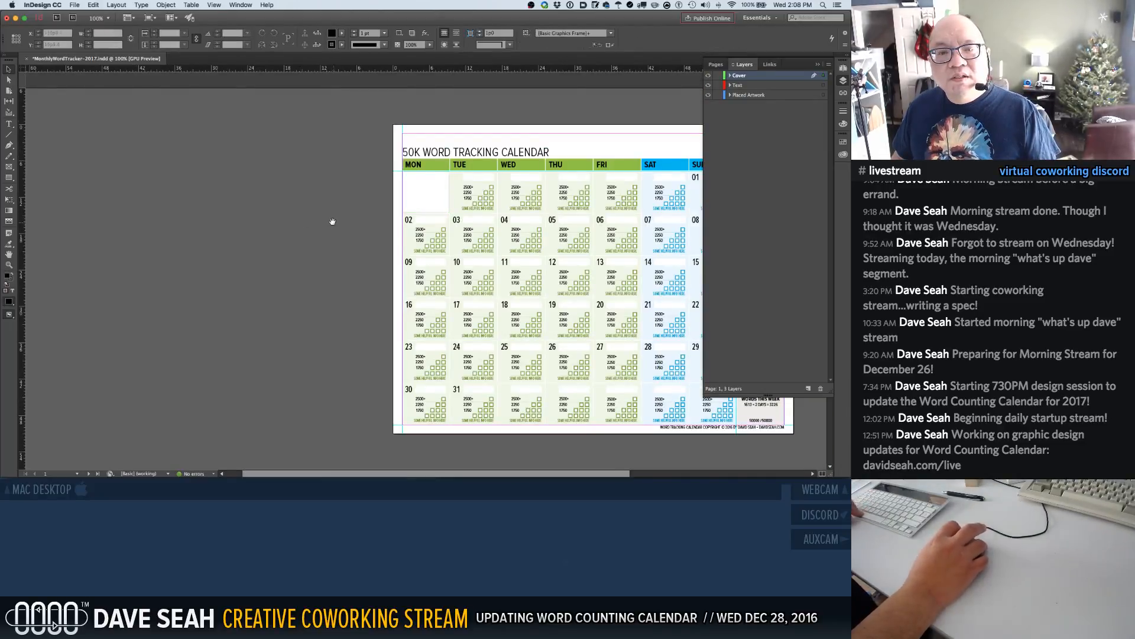
pyautogui.moveTo(332, 221); pyautogui.dragTo(233, 213)
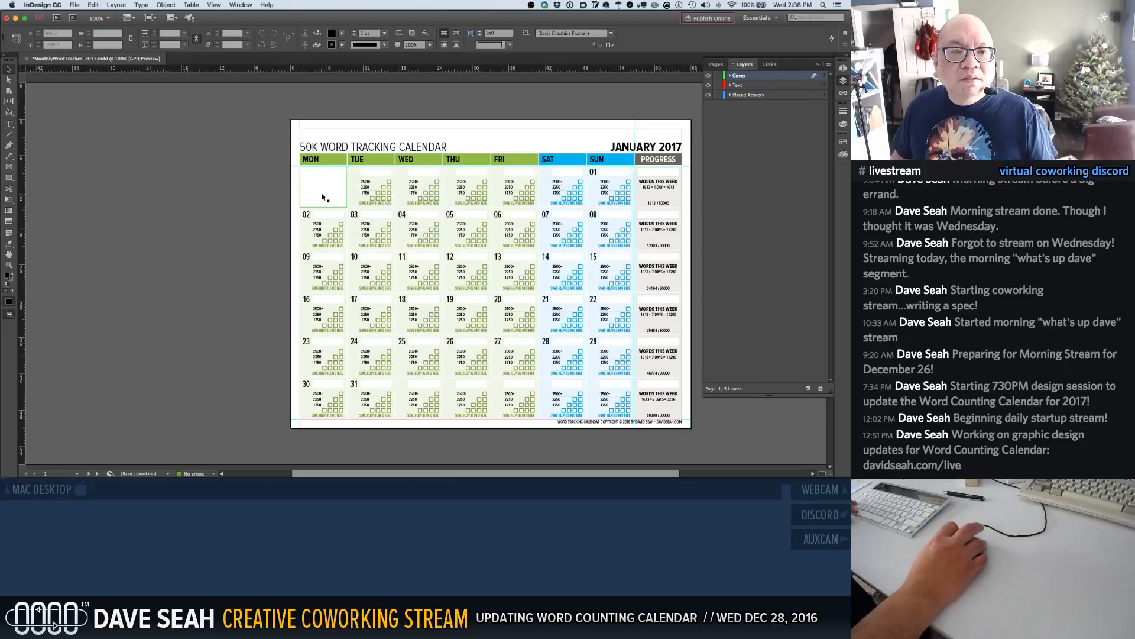
pyautogui.moveTo(324, 196); pyautogui.dragTo(525, 200)
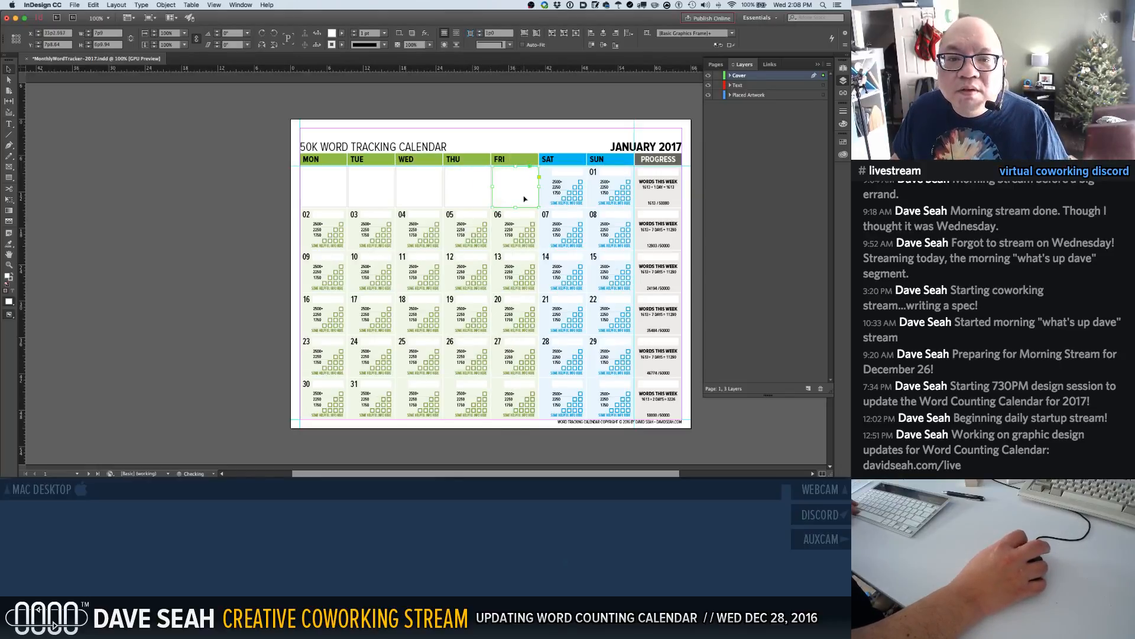
pyautogui.click(479, 138)
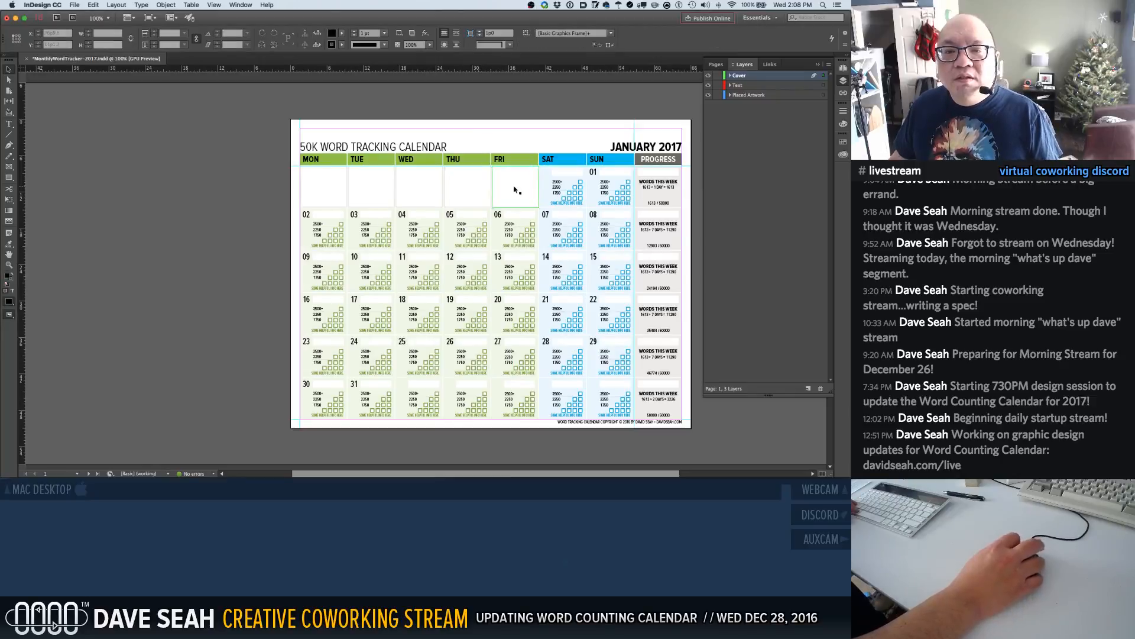
pyautogui.click(566, 189)
pyautogui.press('Delete')
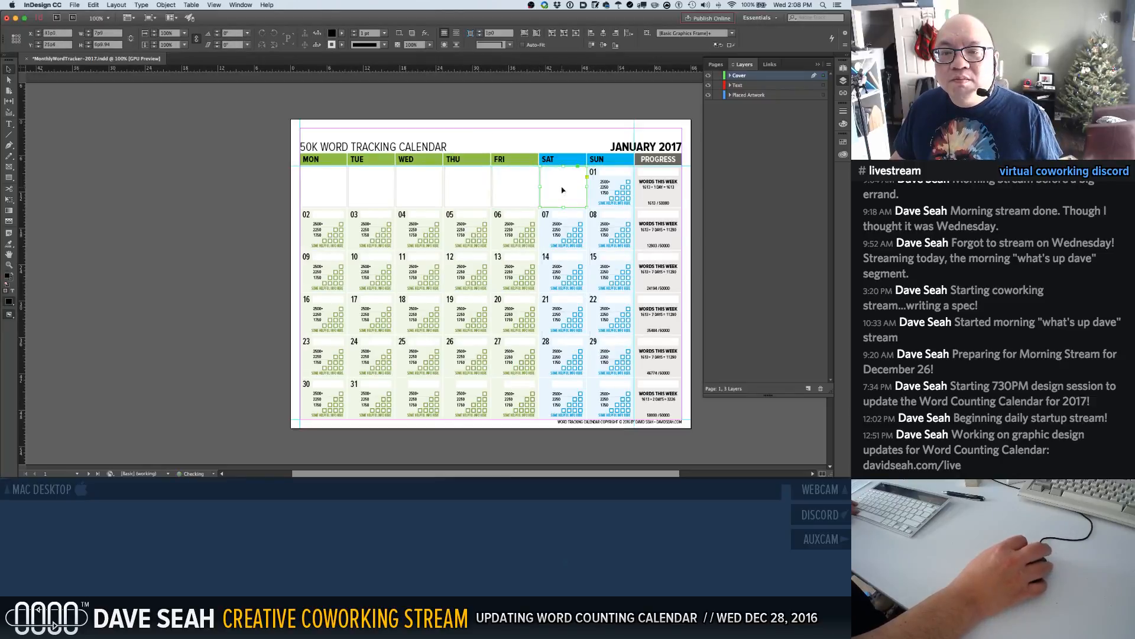
# Check the first-row covers up close and align the Friday and Saturday covers exactly with their cells
pyautogui.moveTo(242, 131); pyautogui.dragTo(544, 238)
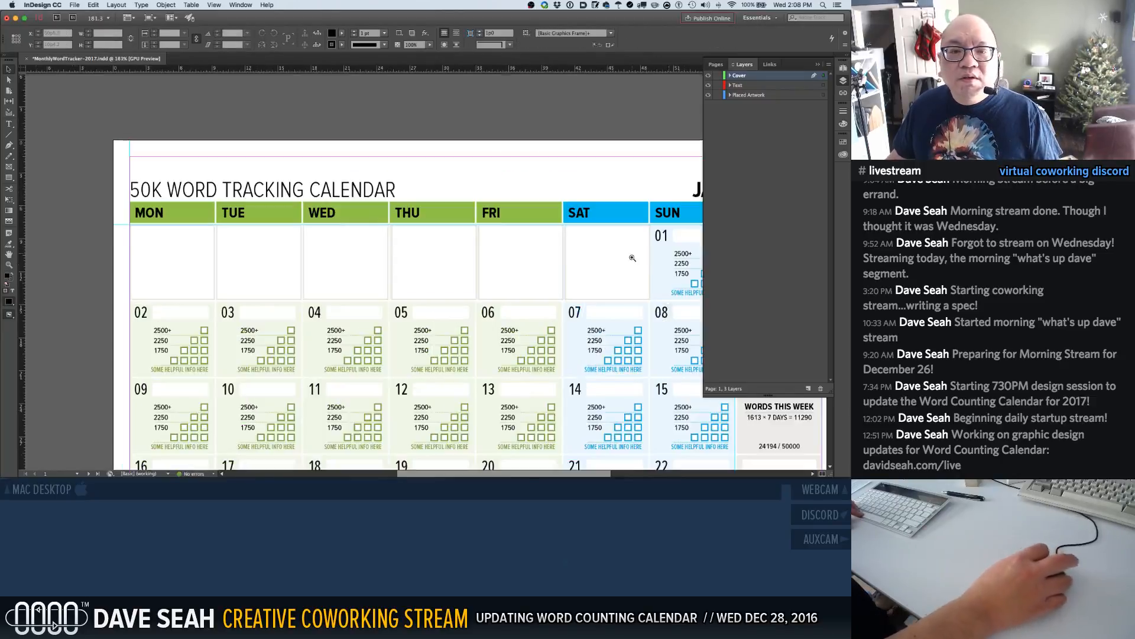
pyautogui.moveTo(152, 195); pyautogui.dragTo(376, 341)
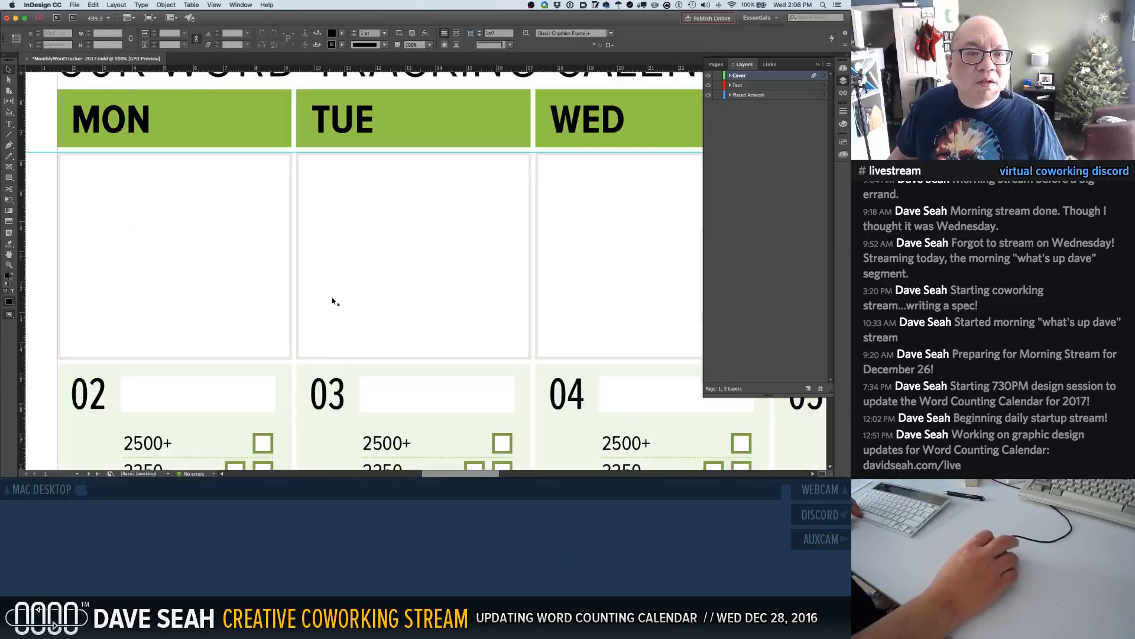
pyautogui.moveTo(527, 255); pyautogui.dragTo(231, 244)
pyautogui.moveTo(517, 235); pyautogui.dragTo(272, 246)
pyautogui.click(459, 231)
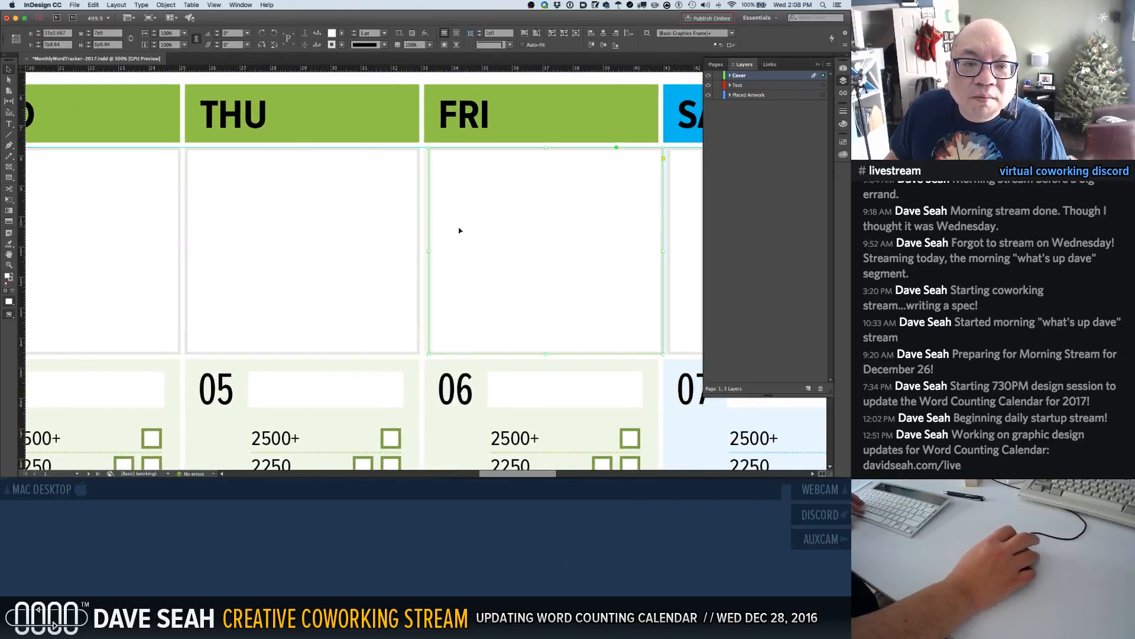
pyautogui.moveTo(459, 235); pyautogui.dragTo(319, 249)
pyautogui.click(473, 251)
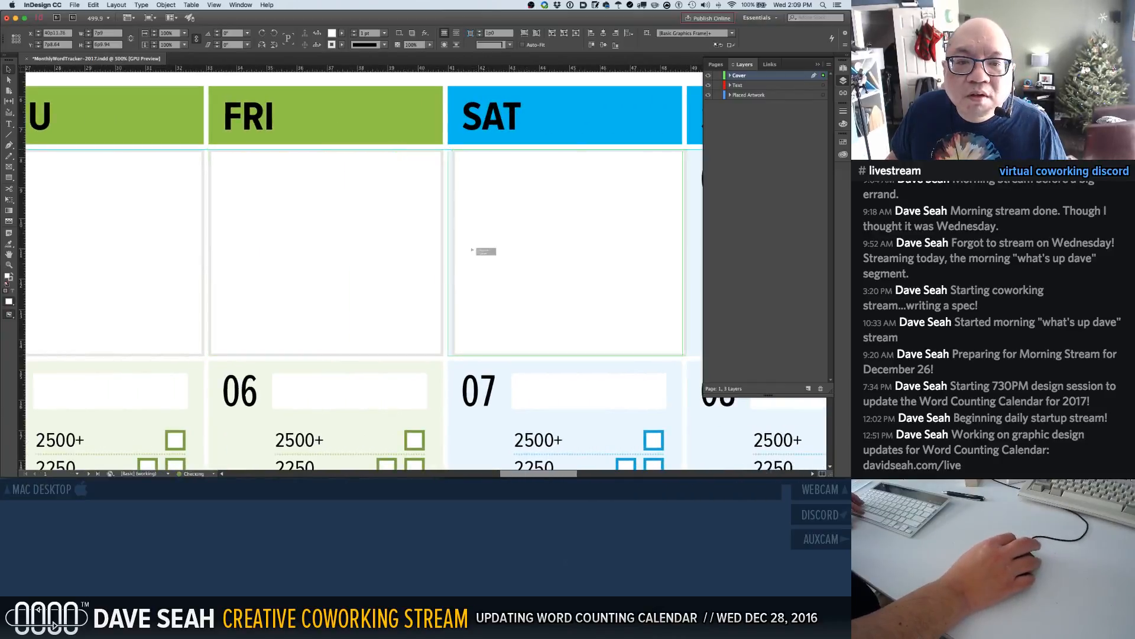
pyautogui.moveTo(471, 249); pyautogui.dragTo(475, 252)
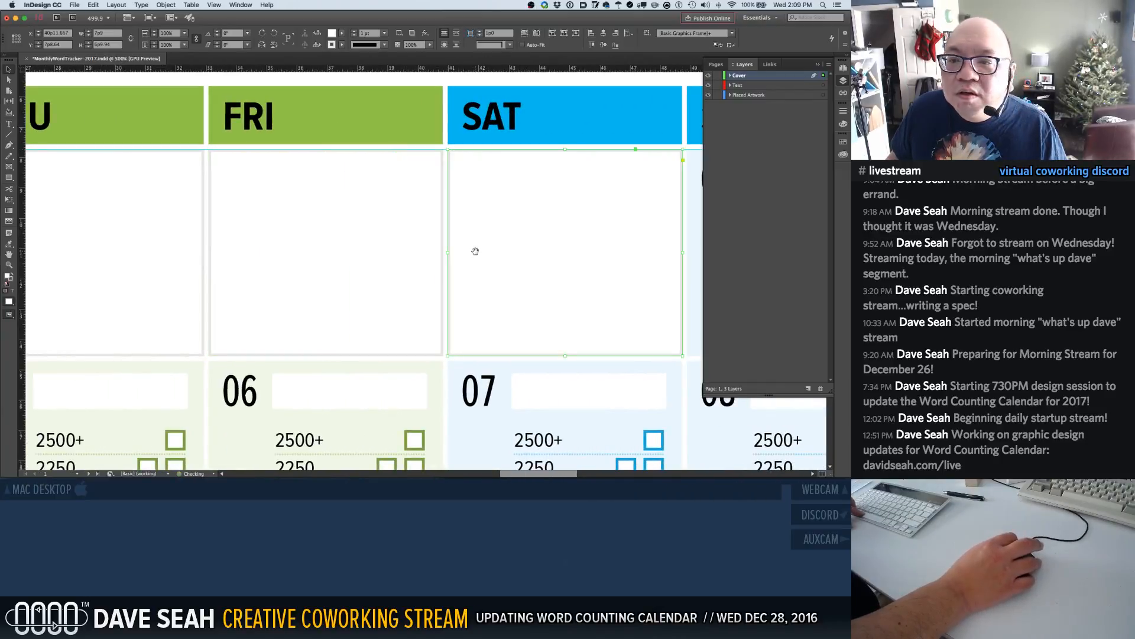
pyautogui.keyDown('alt'); pyautogui.keyDown('super'); pyautogui.click(518, 259); pyautogui.keyUp('super'); pyautogui.keyUp('alt')
pyautogui.keyDown('alt'); pyautogui.keyDown('super'); pyautogui.click(519, 258); pyautogui.keyUp('super'); pyautogui.keyUp('alt')
pyautogui.keyDown('alt'); pyautogui.keyDown('super'); pyautogui.click(513, 256); pyautogui.keyUp('super'); pyautogui.keyUp('alt')
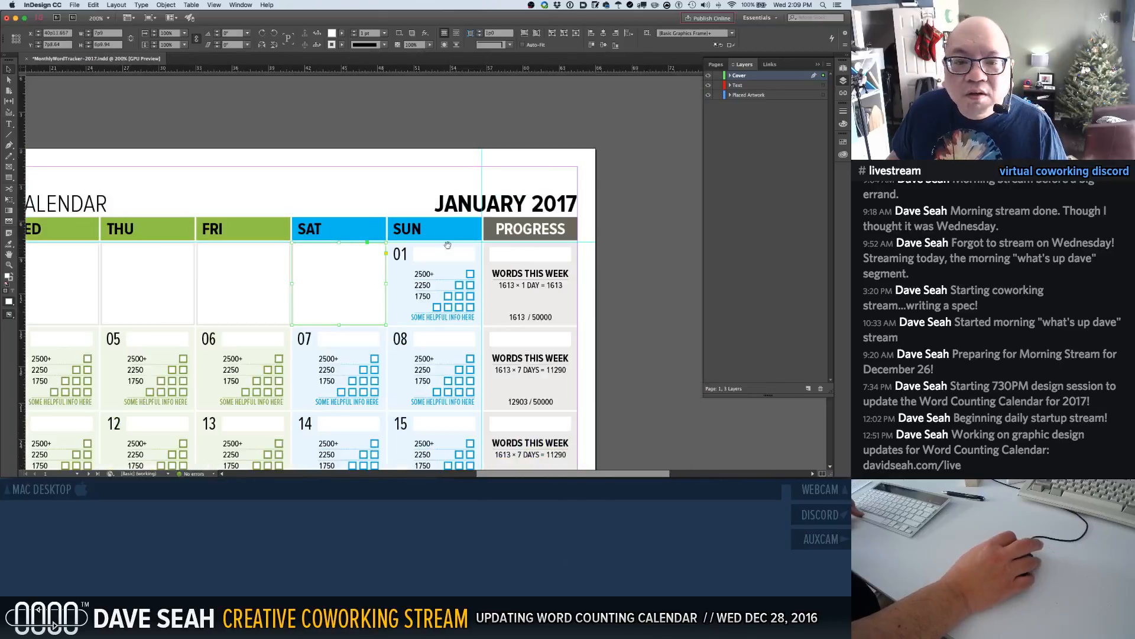
pyautogui.keyDown('alt'); pyautogui.keyDown('super'); pyautogui.click(431, 241); pyautogui.keyUp('super'); pyautogui.keyUp('alt')
pyautogui.keyDown('alt'); pyautogui.keyDown('super'); pyautogui.click(427, 240); pyautogui.keyUp('super'); pyautogui.keyUp('alt')
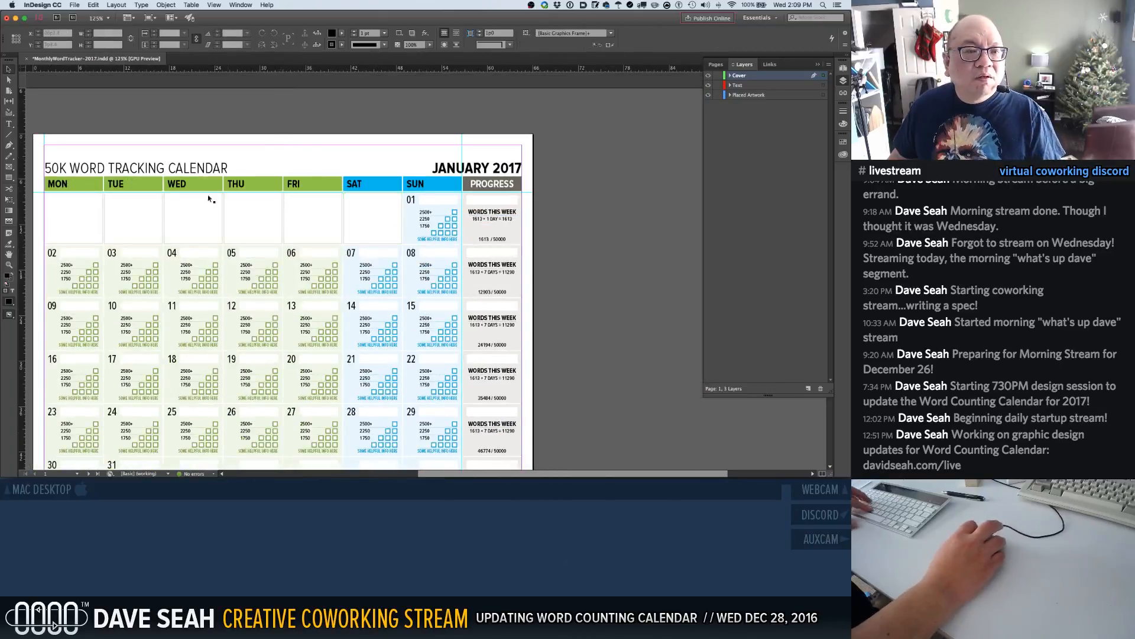
# Cut the six white covers from the January page and paste them in place on the A-MASTER page
pyautogui.click(89, 224)
pyautogui.keyDown('shift'); pyautogui.click(130, 229); pyautogui.keyUp('shift')
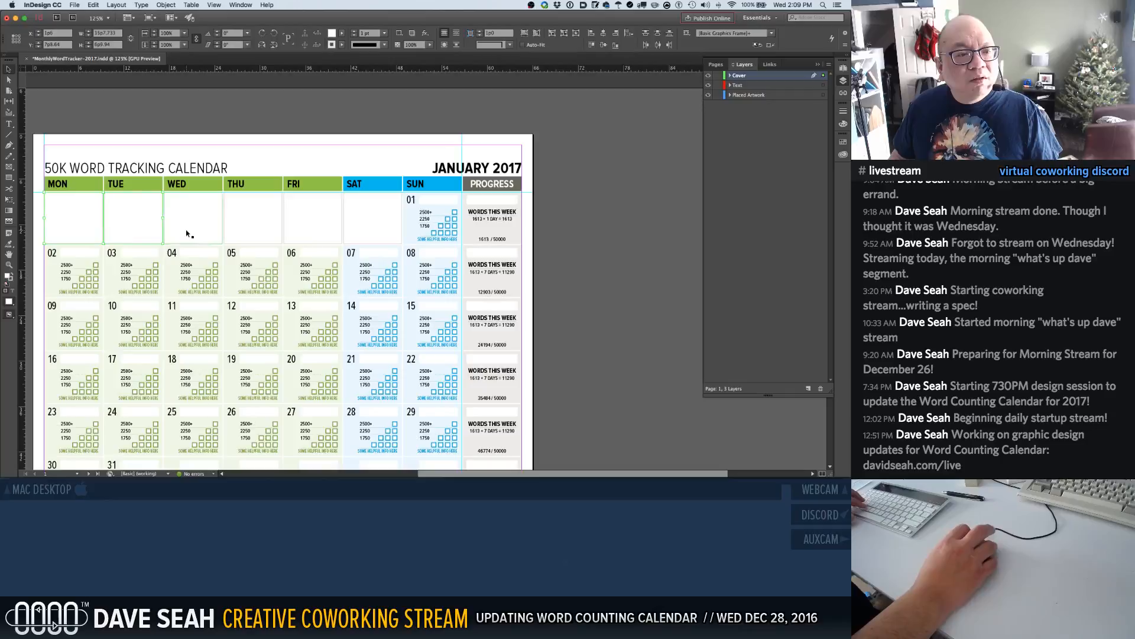
pyautogui.keyDown('shift'); pyautogui.click(235, 232); pyautogui.keyUp('shift')
pyautogui.keyDown('shift'); pyautogui.click(317, 223); pyautogui.keyUp('shift')
pyautogui.keyDown('shift'); pyautogui.click(373, 228); pyautogui.keyUp('shift')
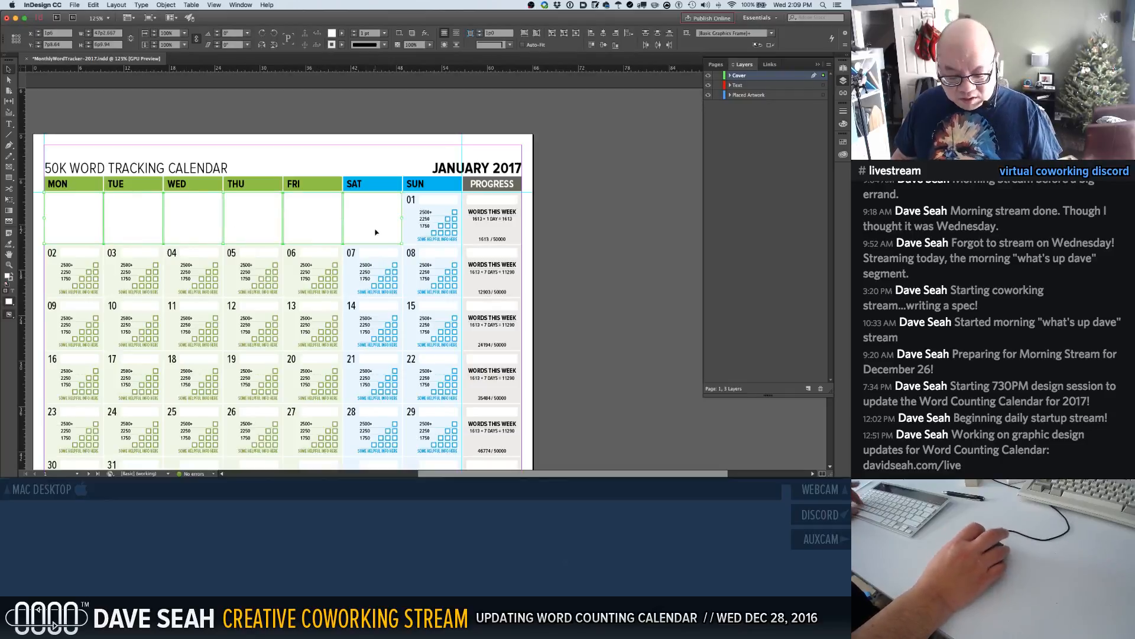
pyautogui.press('Delete')
pyautogui.click(716, 64)
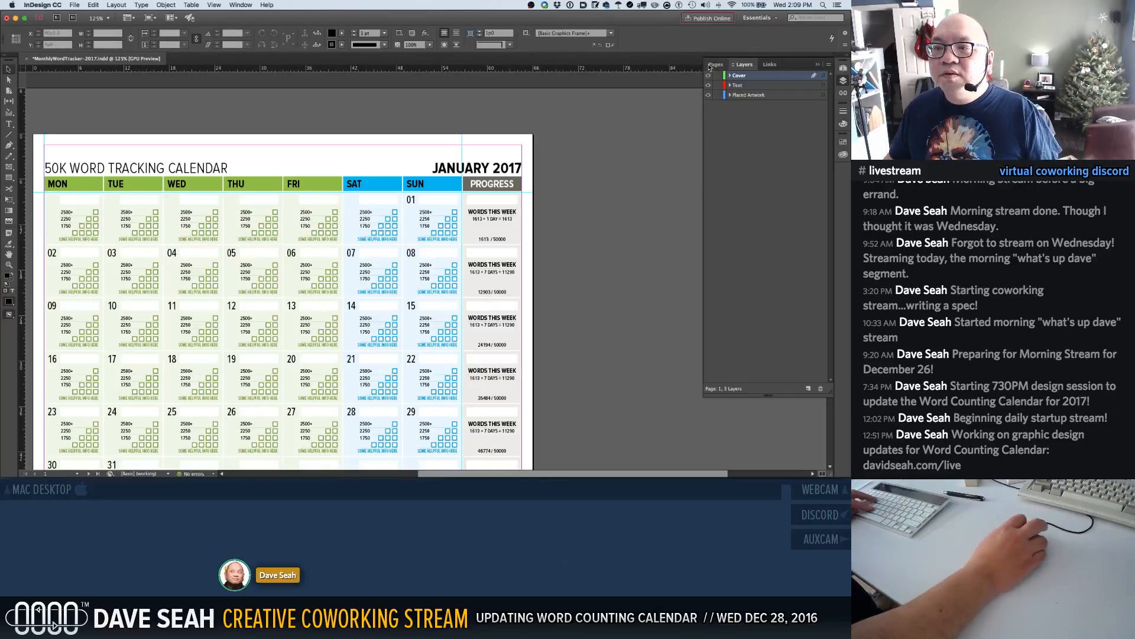
pyautogui.doubleClick(723, 90)
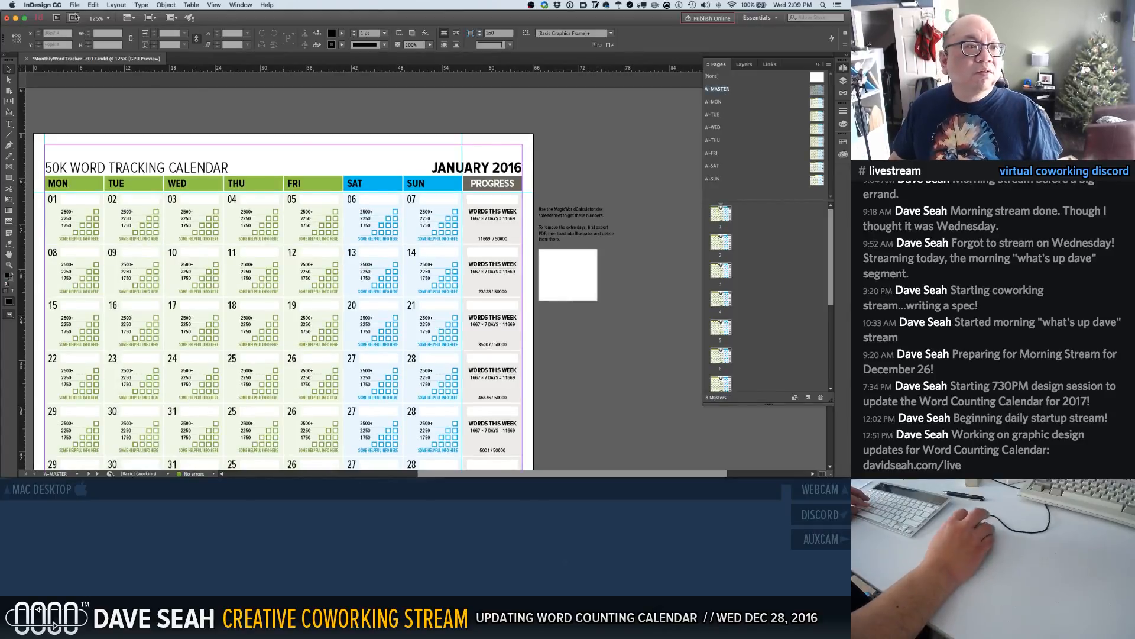
pyautogui.click(92, 6)
pyautogui.click(114, 80)
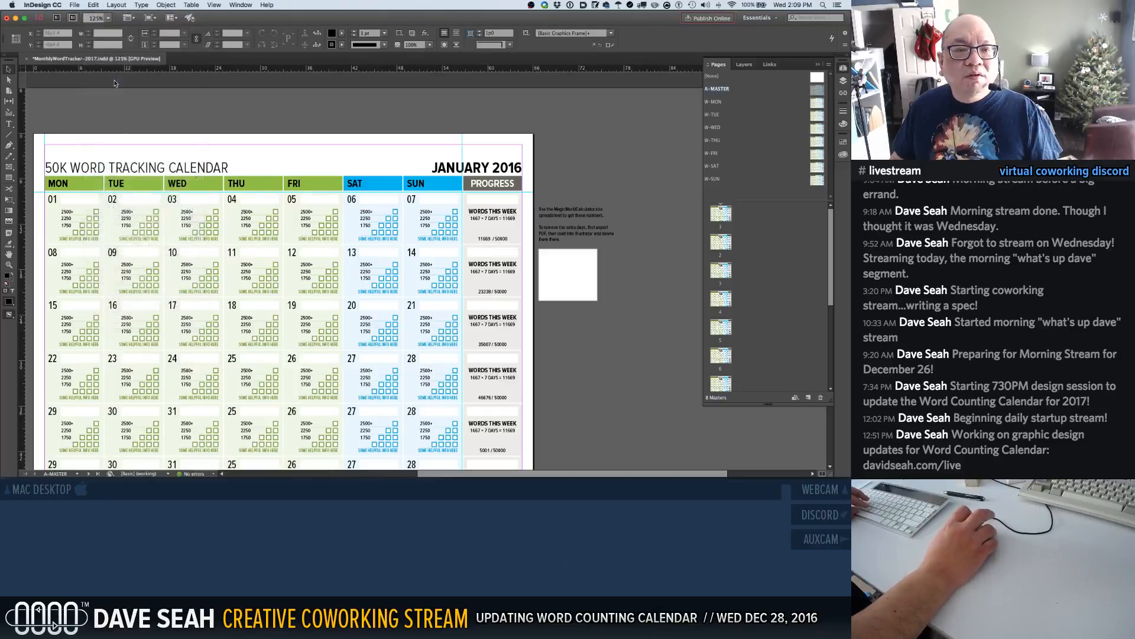
# Move the row of six white covers off the calendar onto the pasteboard above the A-MASTER page
pyautogui.scroll(-4, 258, 169)
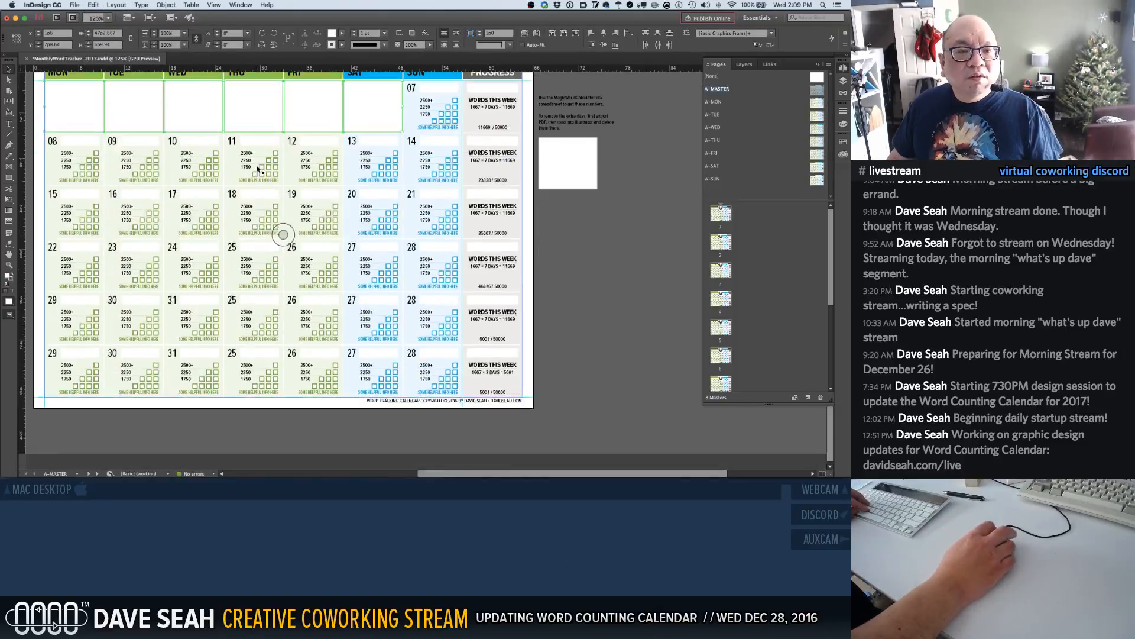
pyautogui.scroll(3, 257, 169)
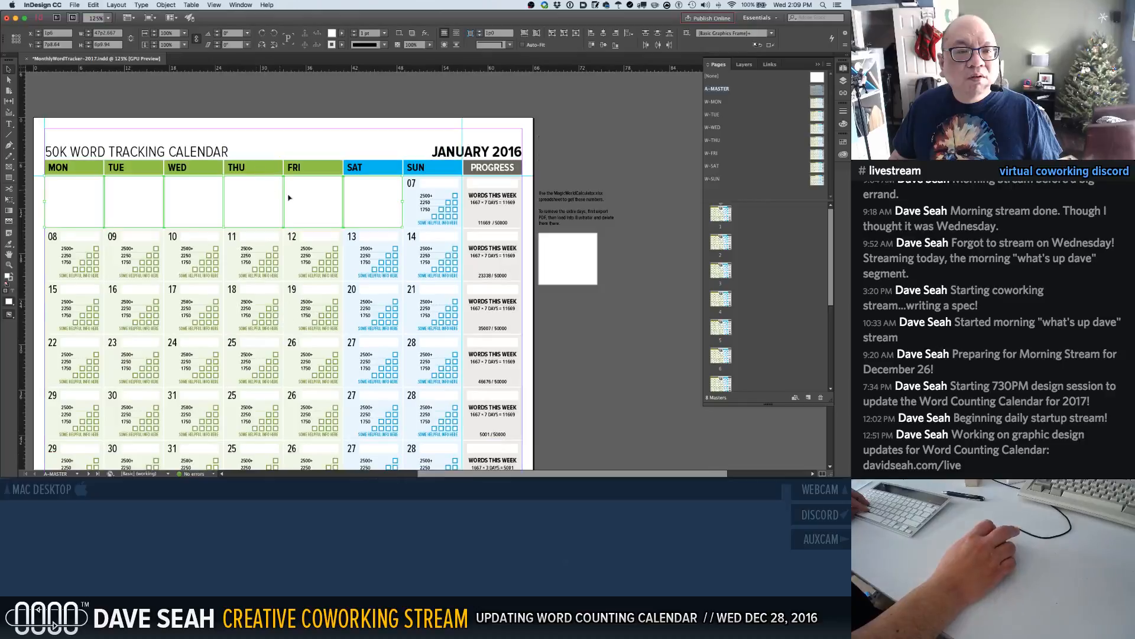
pyautogui.moveTo(303, 201); pyautogui.dragTo(304, 93)
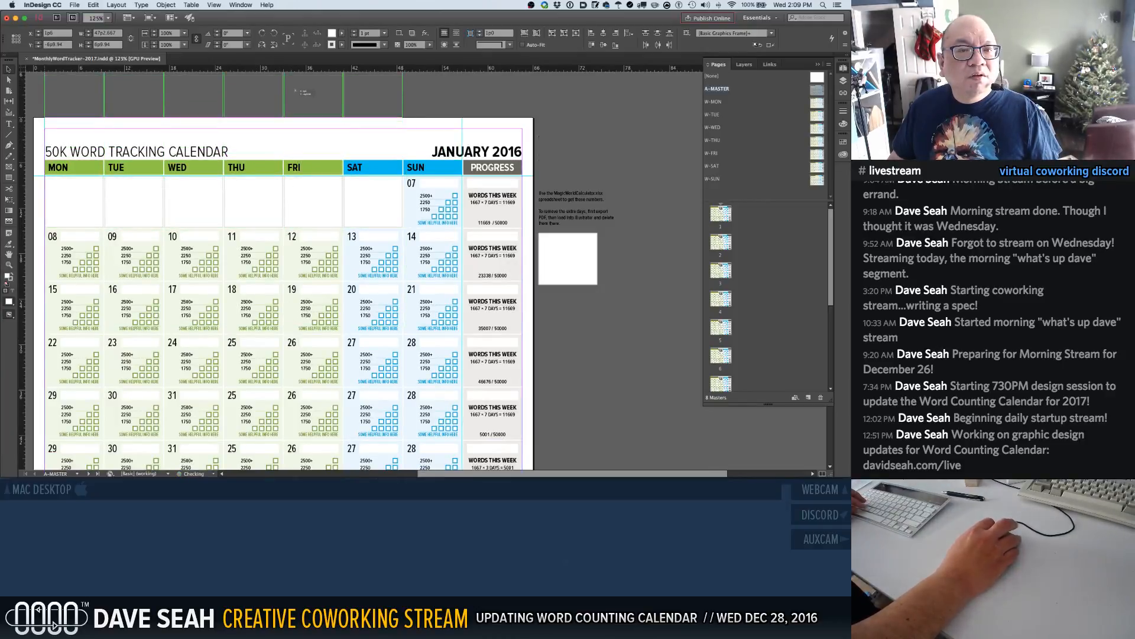
pyautogui.scroll(1, 309, 133)
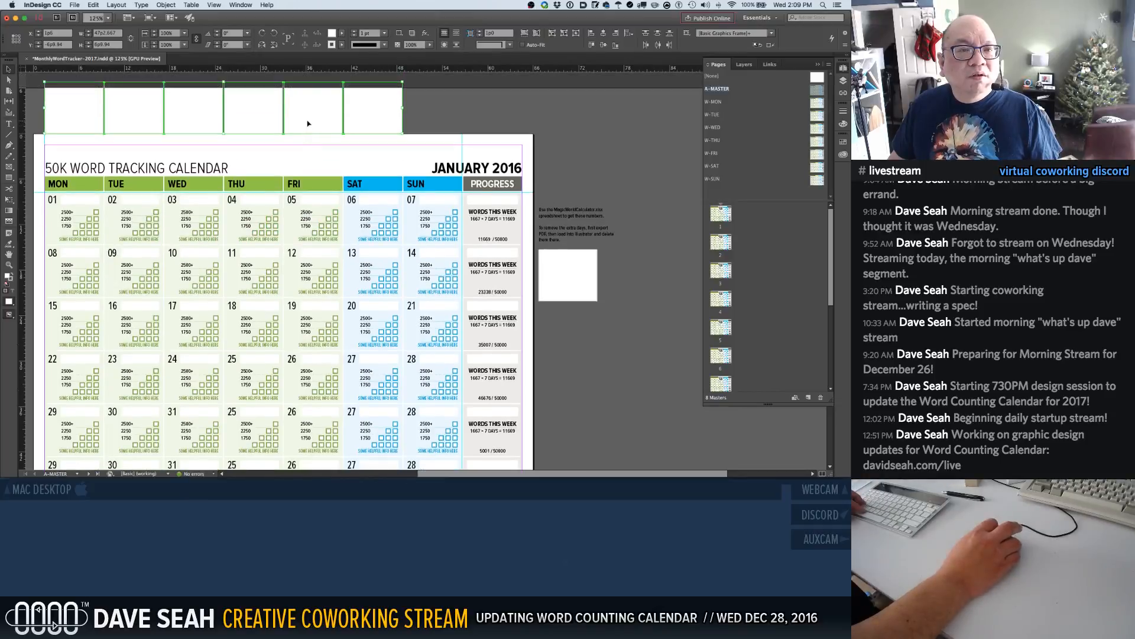
pyautogui.moveTo(307, 124); pyautogui.dragTo(306, 115)
pyautogui.moveTo(306, 113); pyautogui.dragTo(374, 118)
pyautogui.click(427, 118)
pyautogui.scroll(-4, 284, 244)
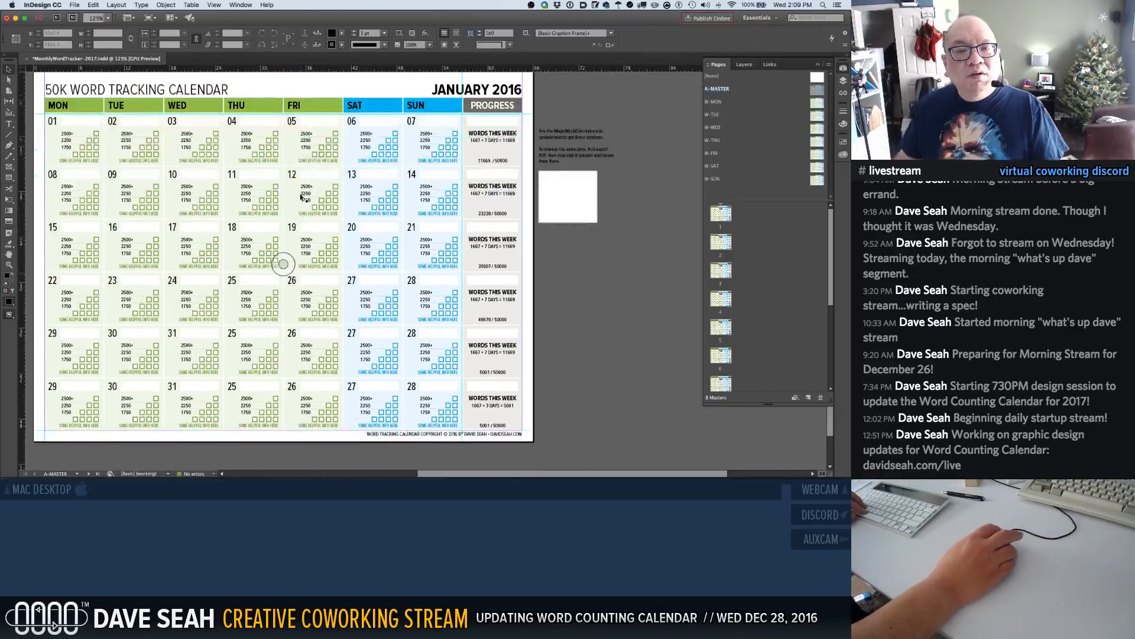
pyautogui.scroll(-1, 257, 187)
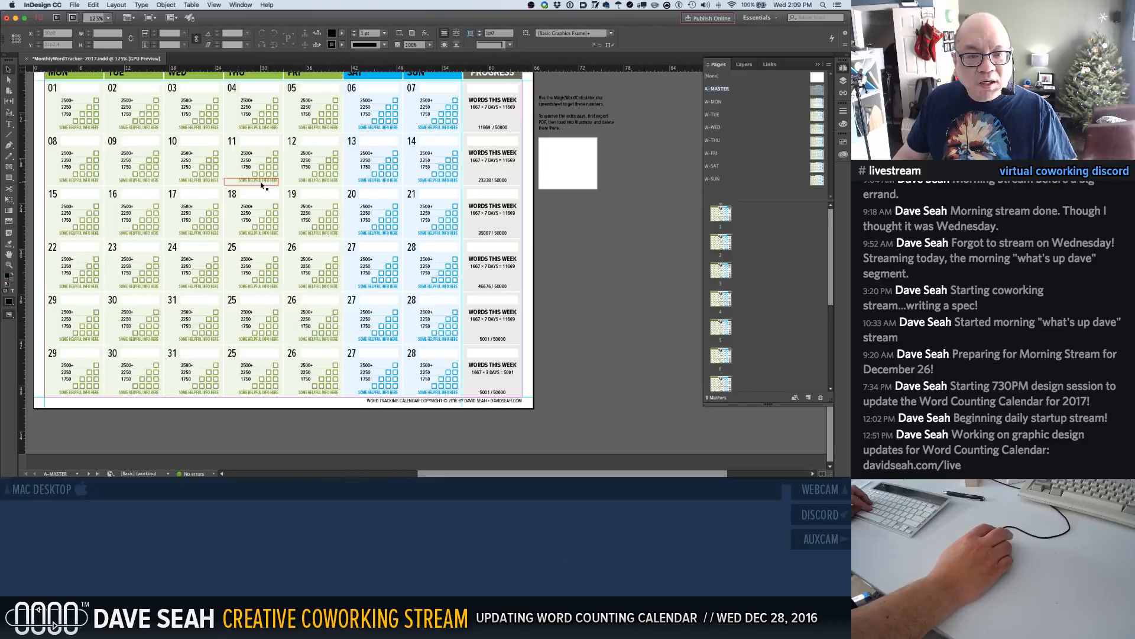
# Paste the six covers in place over the empty Monday to Saturday cells before 01 on the January 2017 page
pyautogui.doubleClick(727, 217)
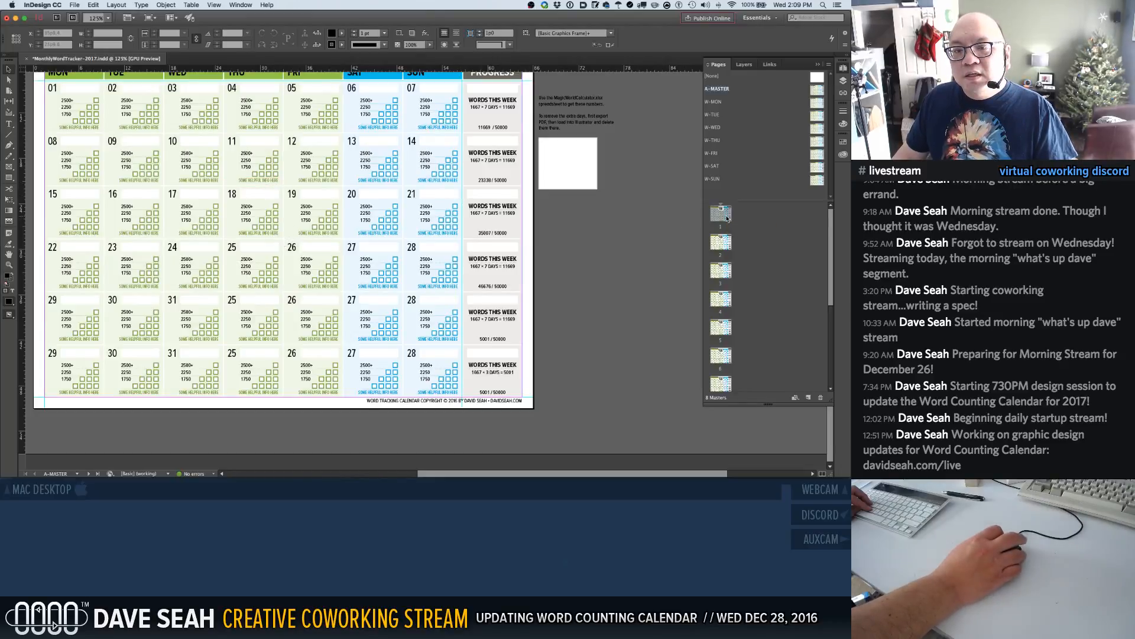
pyautogui.press('super+minus')
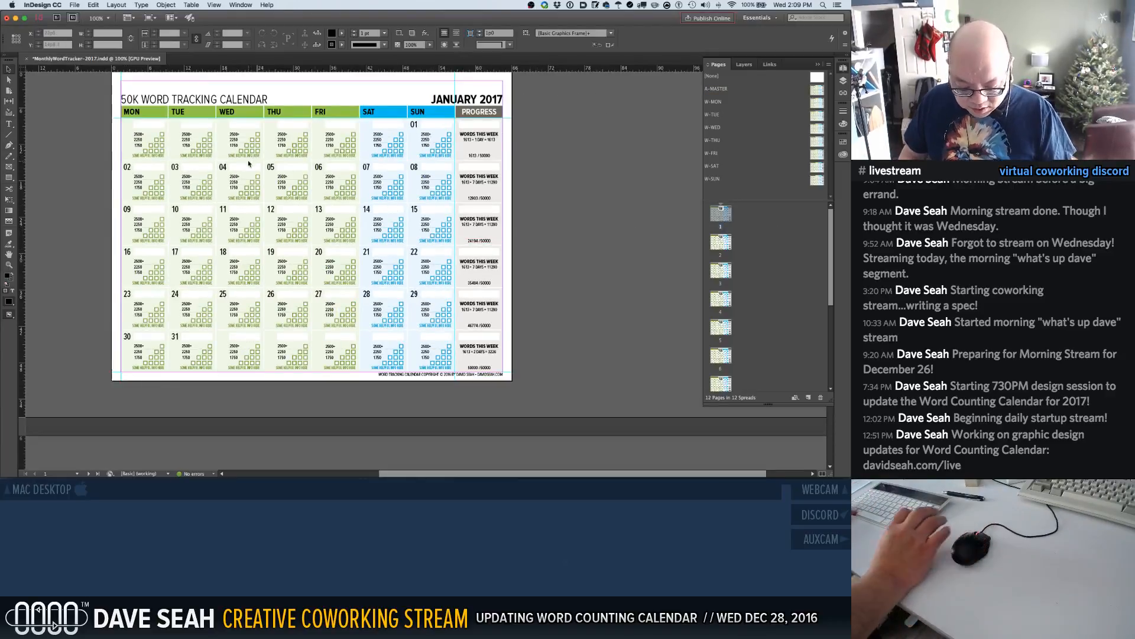
pyautogui.press('alt+shift+super+v')
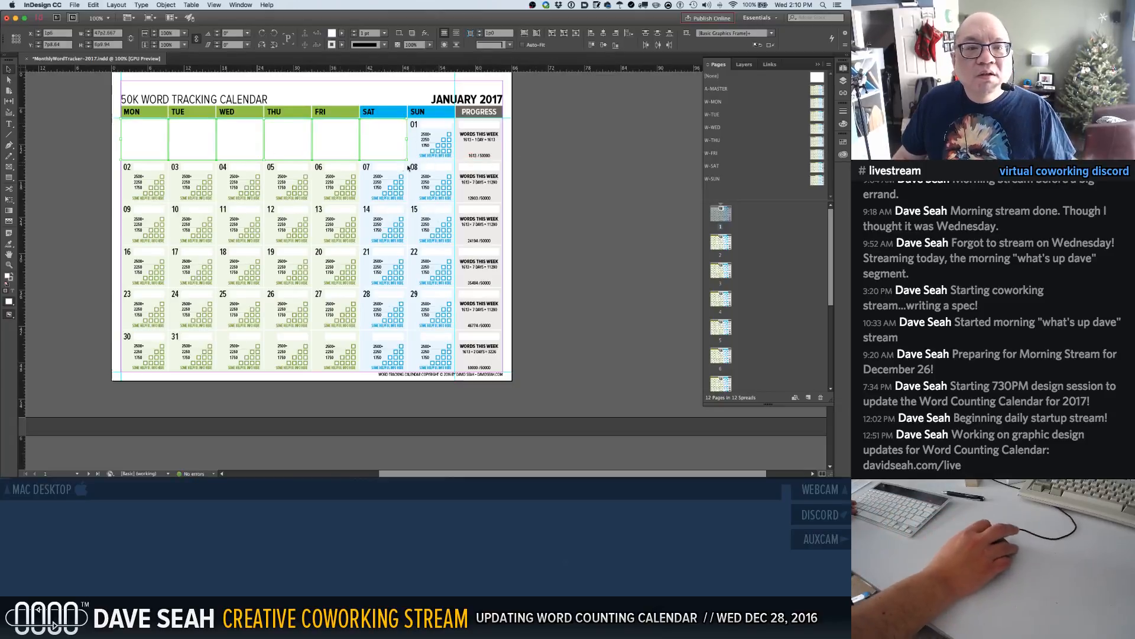
pyautogui.click(552, 172)
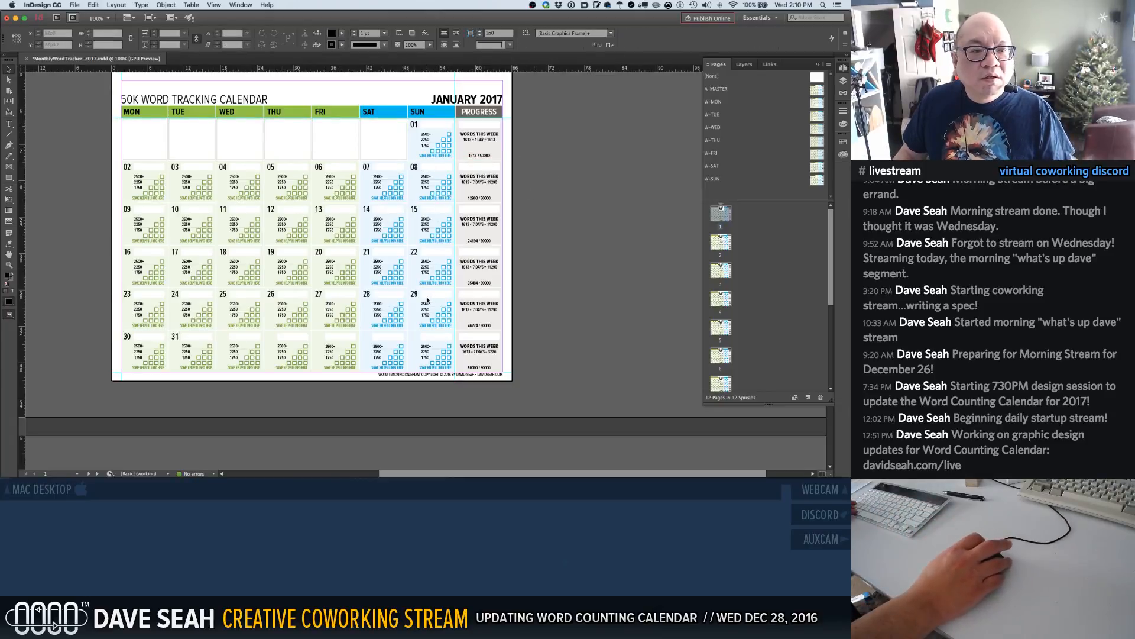
pyautogui.click(331, 143)
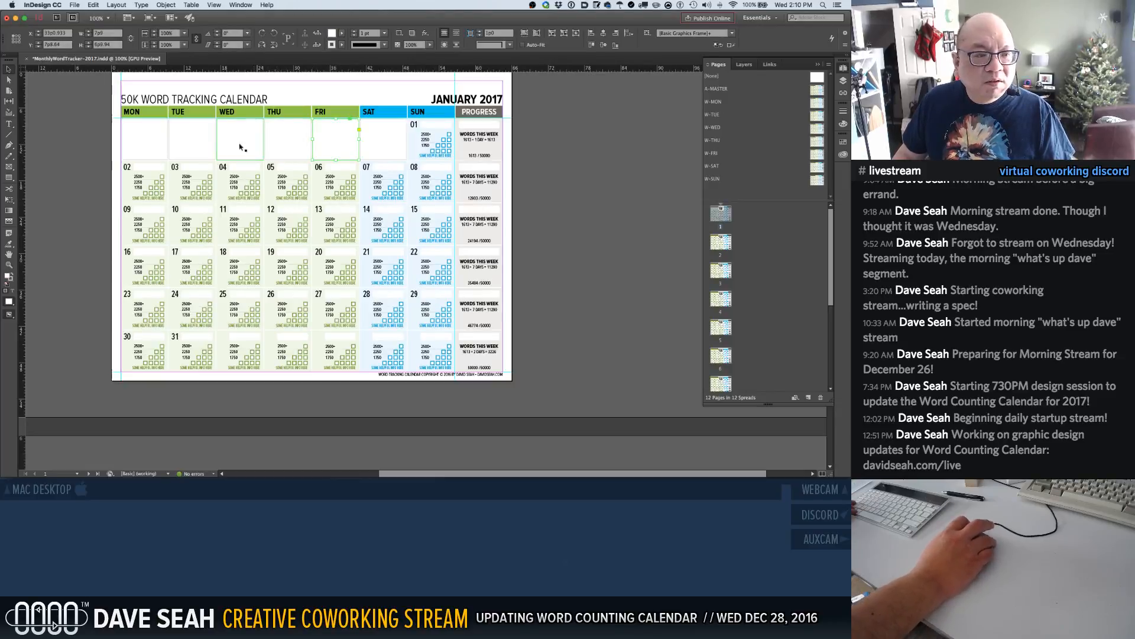
pyautogui.click(133, 148)
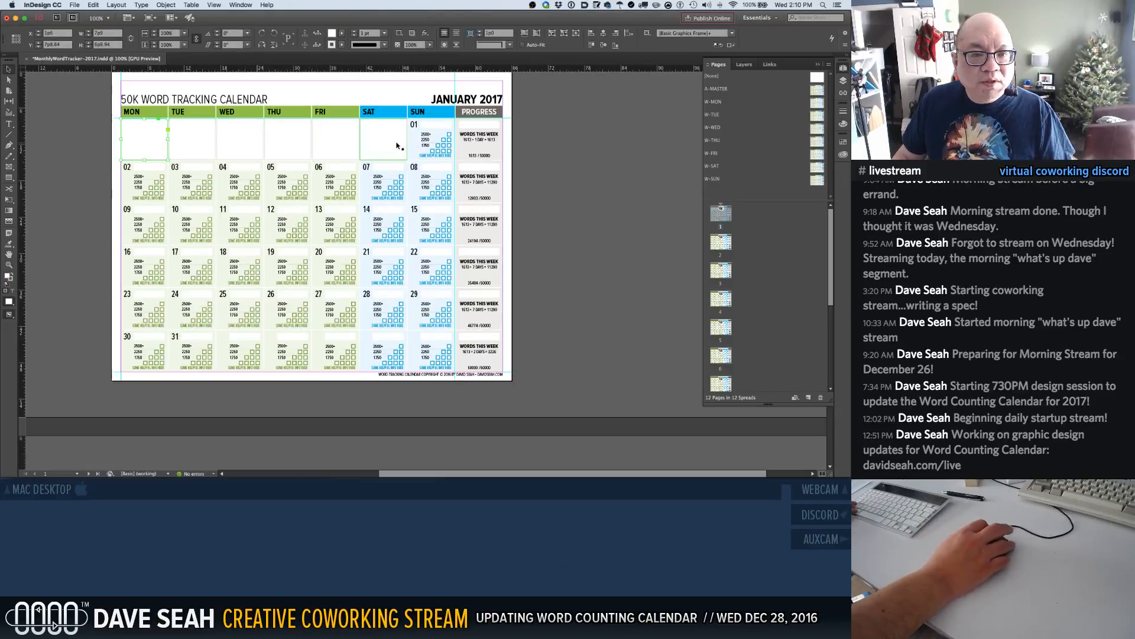
pyautogui.click(138, 142)
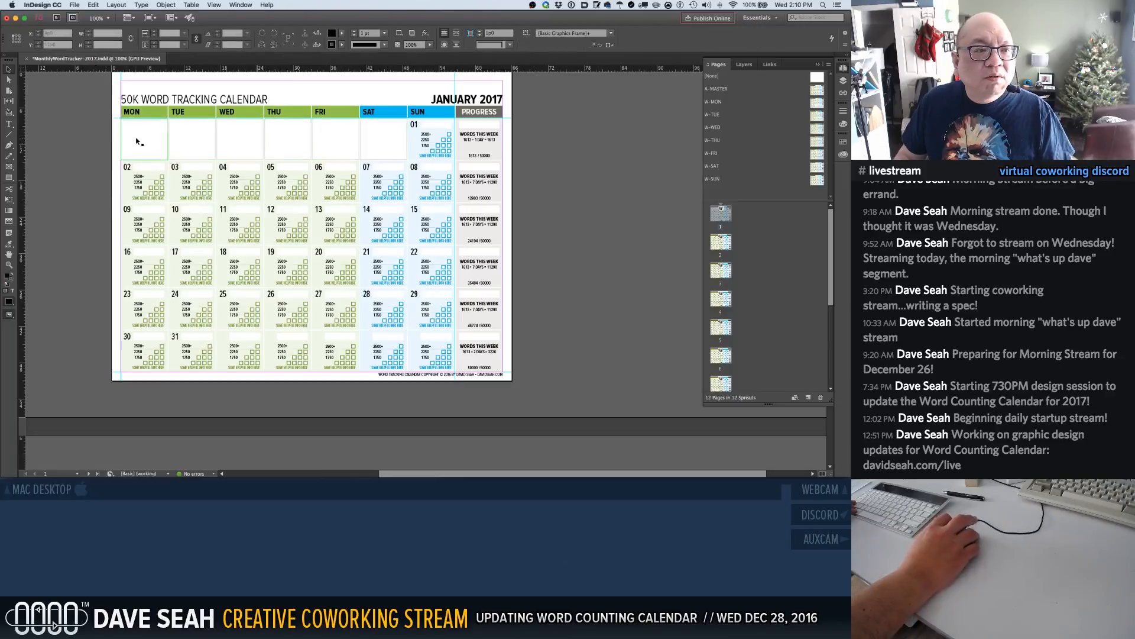
# Duplicate the six white covers onto the last row of the January 2017 page, over the Tuesday to Sunday cells
pyautogui.click(137, 142)
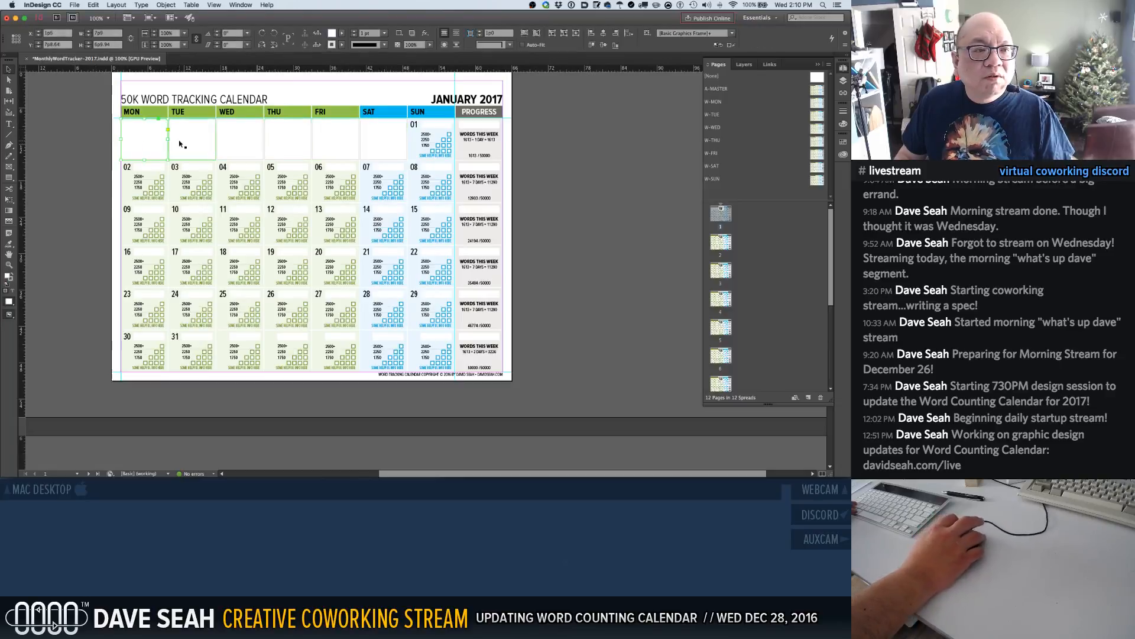
pyautogui.click(744, 65)
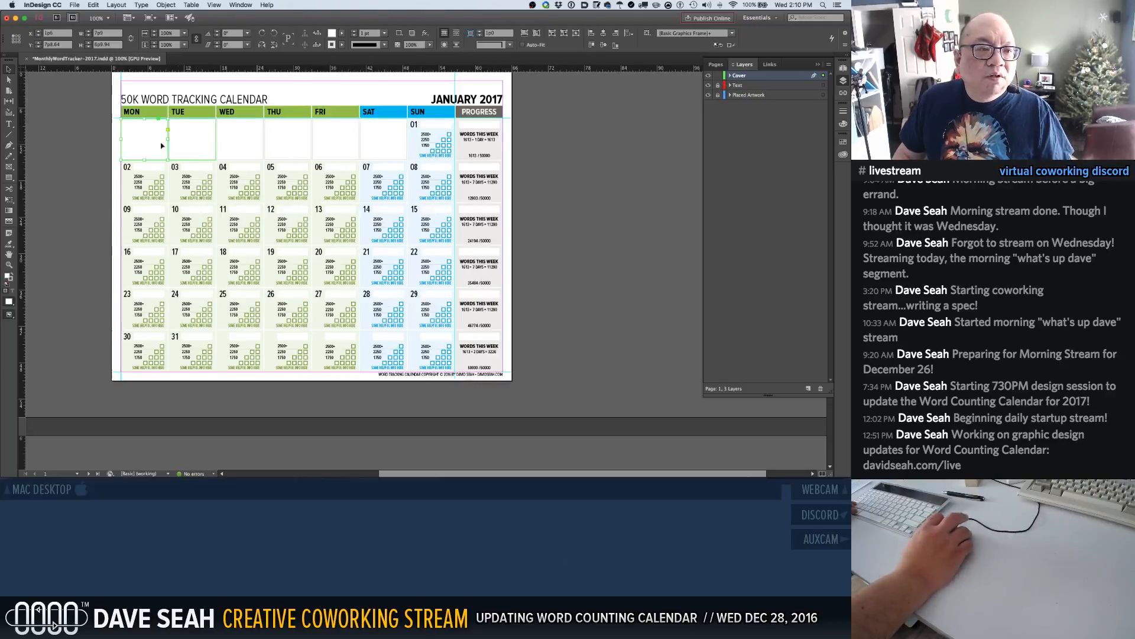
pyautogui.moveTo(85, 133); pyautogui.dragTo(436, 350)
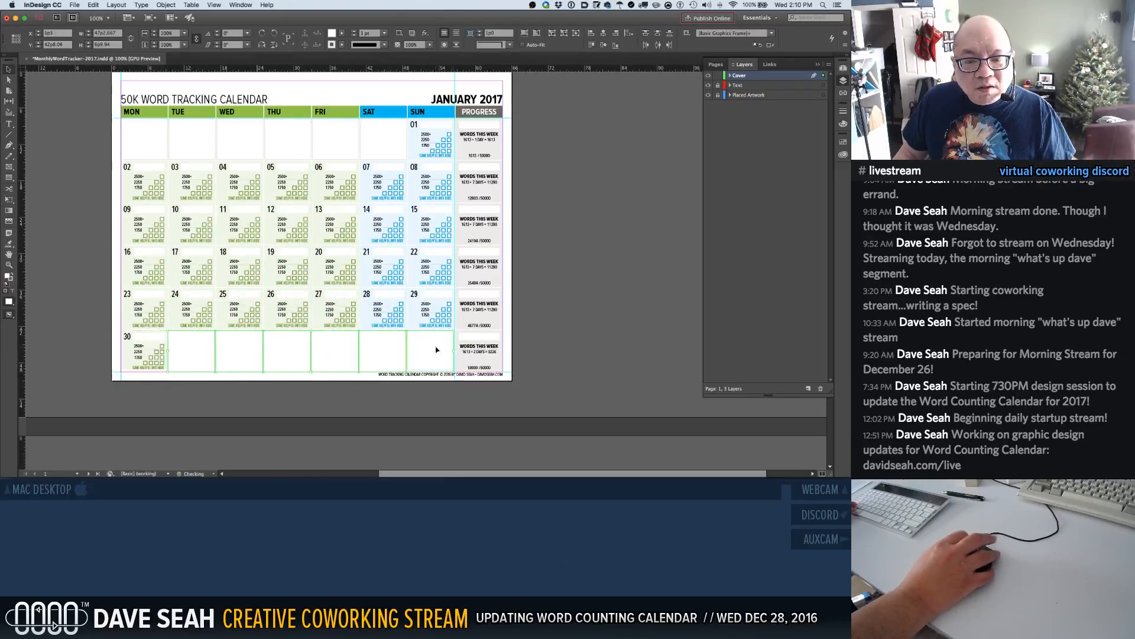
pyautogui.click(444, 403)
# Select and copy all the white covers in the first and last rows of the January 2017 page
pyautogui.click(246, 354)
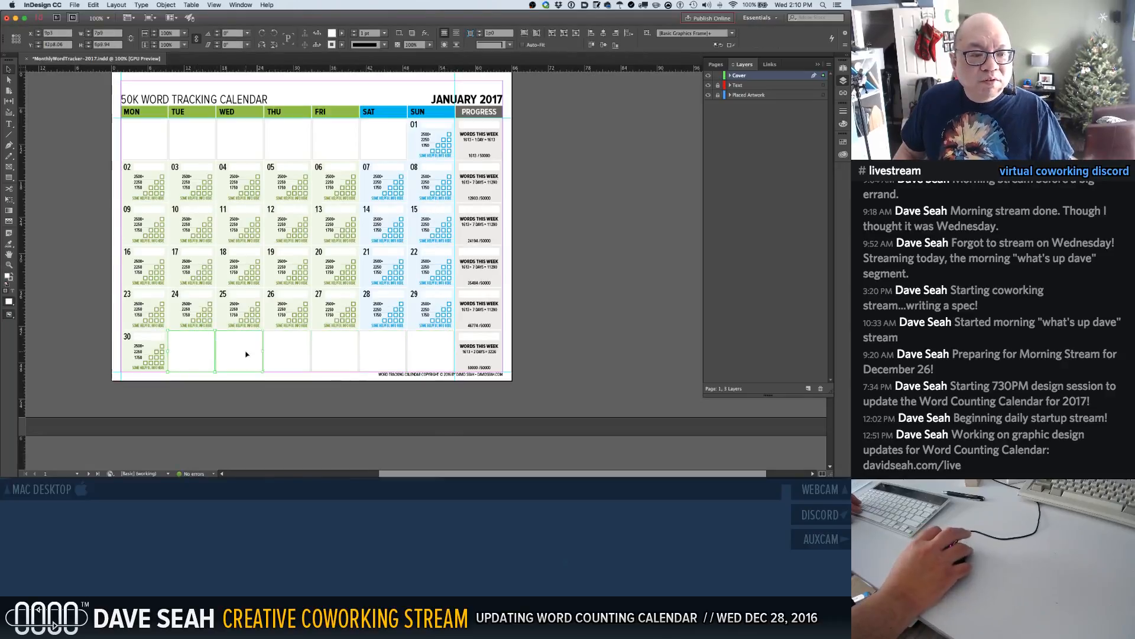
pyautogui.keyDown('shift'); pyautogui.click(291, 357); pyautogui.keyUp('shift')
pyautogui.keyDown('shift'); pyautogui.click(337, 358); pyautogui.keyUp('shift')
pyautogui.keyDown('shift'); pyautogui.click(391, 361); pyautogui.keyUp('shift')
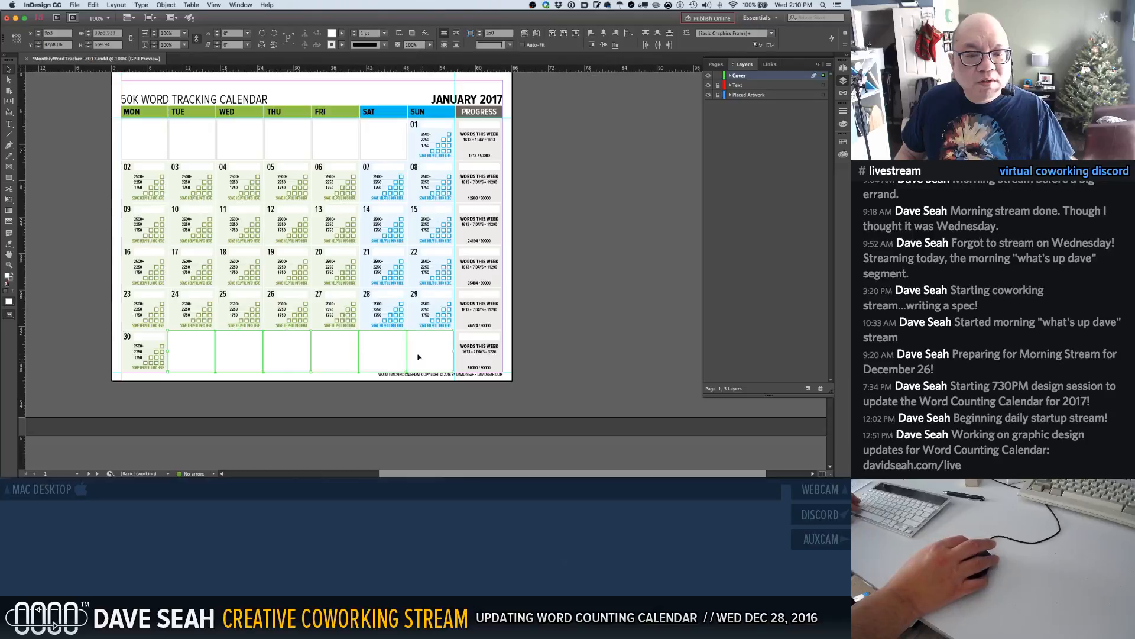
pyautogui.keyDown('shift'); pyautogui.click(154, 144); pyautogui.keyUp('shift')
pyautogui.keyDown('shift'); pyautogui.click(212, 152); pyautogui.keyUp('shift')
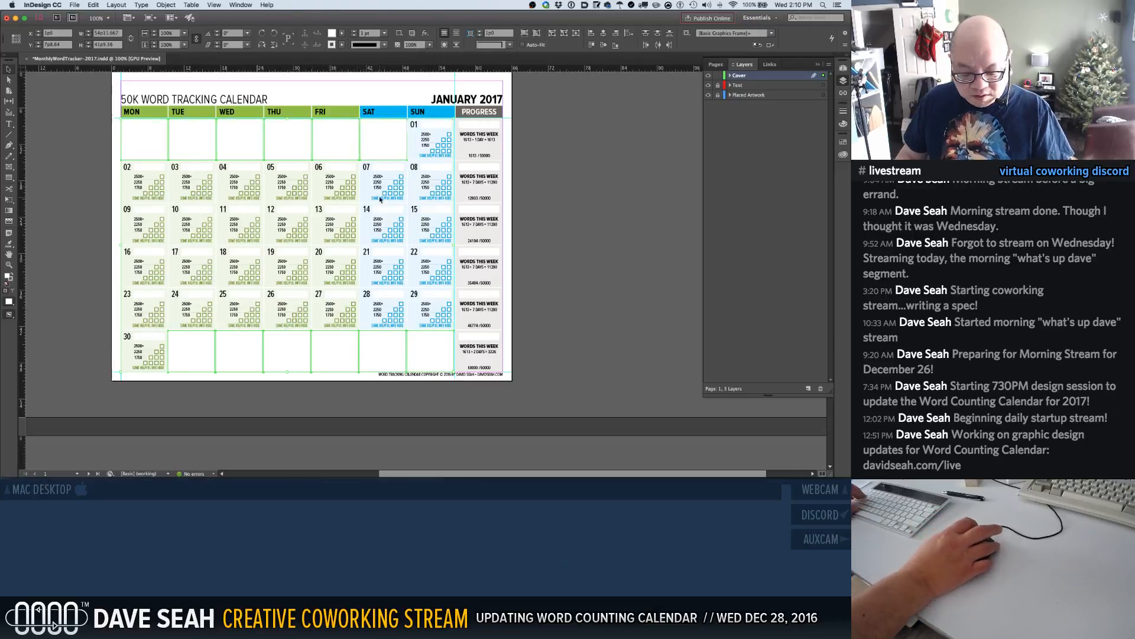
# Paste the copied first-row and last-row covers in place on the February 2017 page
pyautogui.click(718, 65)
pyautogui.click(719, 65)
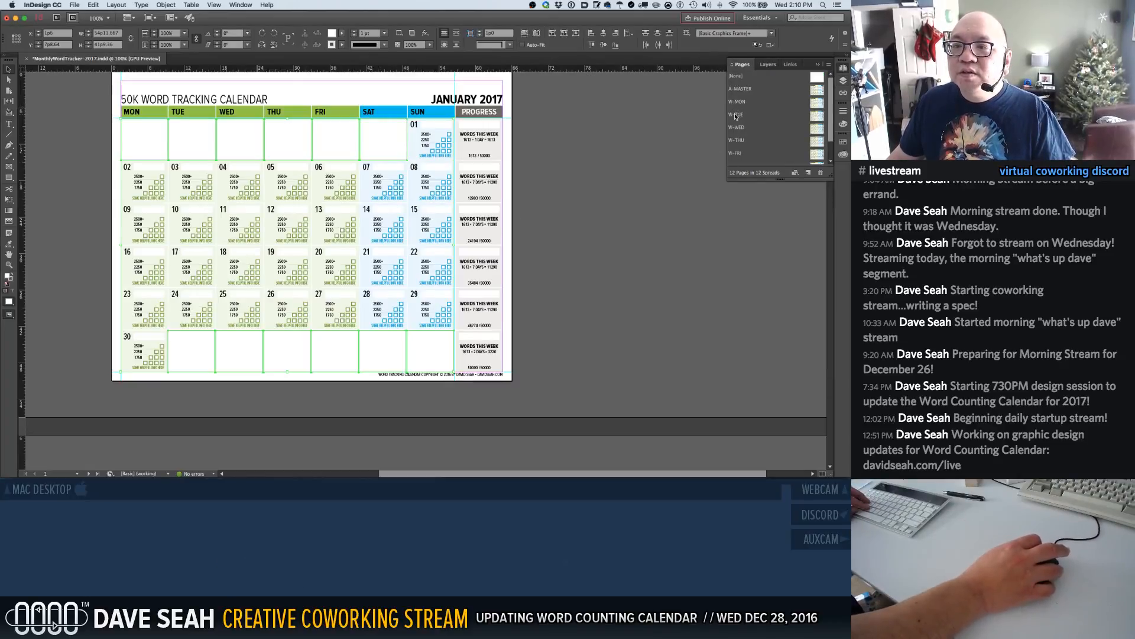
pyautogui.scroll(-1, 743, 112)
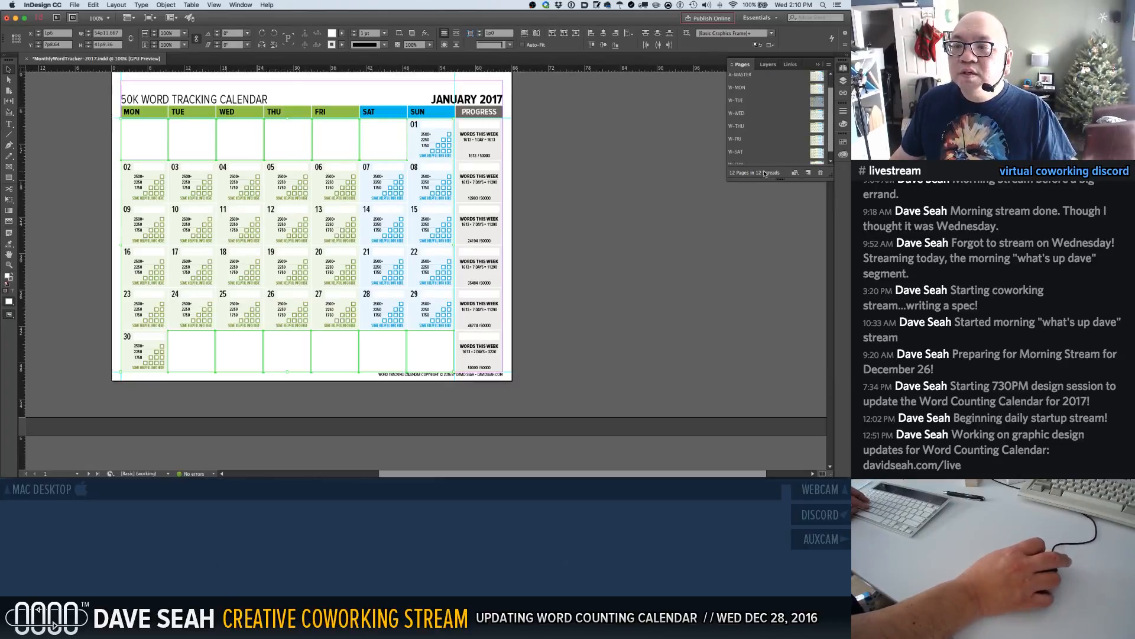
pyautogui.moveTo(765, 168); pyautogui.dragTo(763, 71)
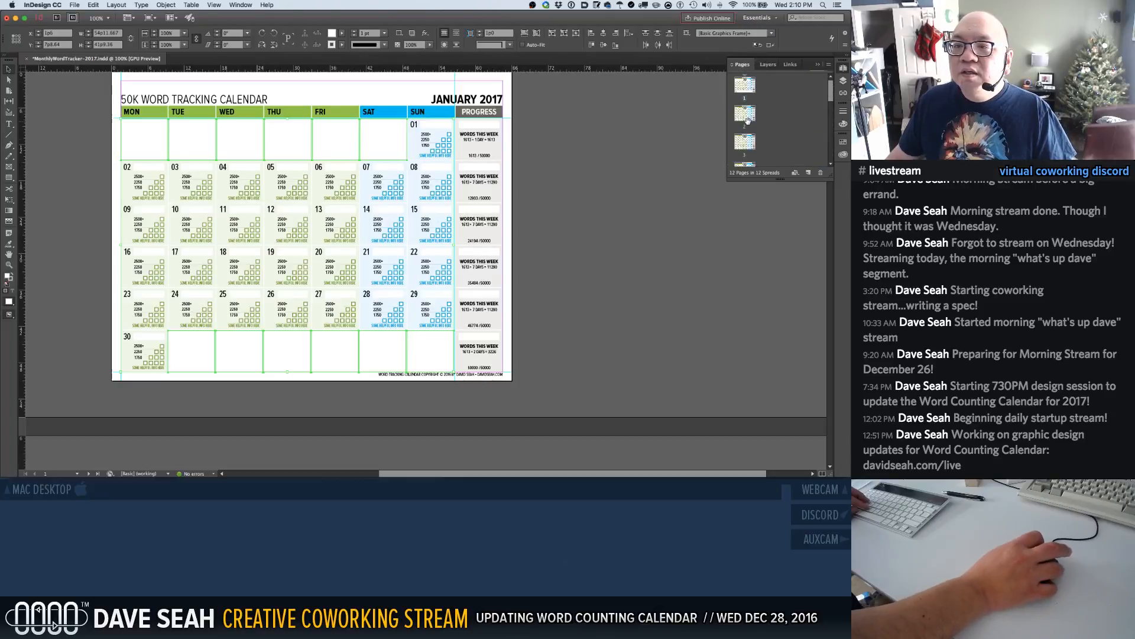
pyautogui.doubleClick(745, 113)
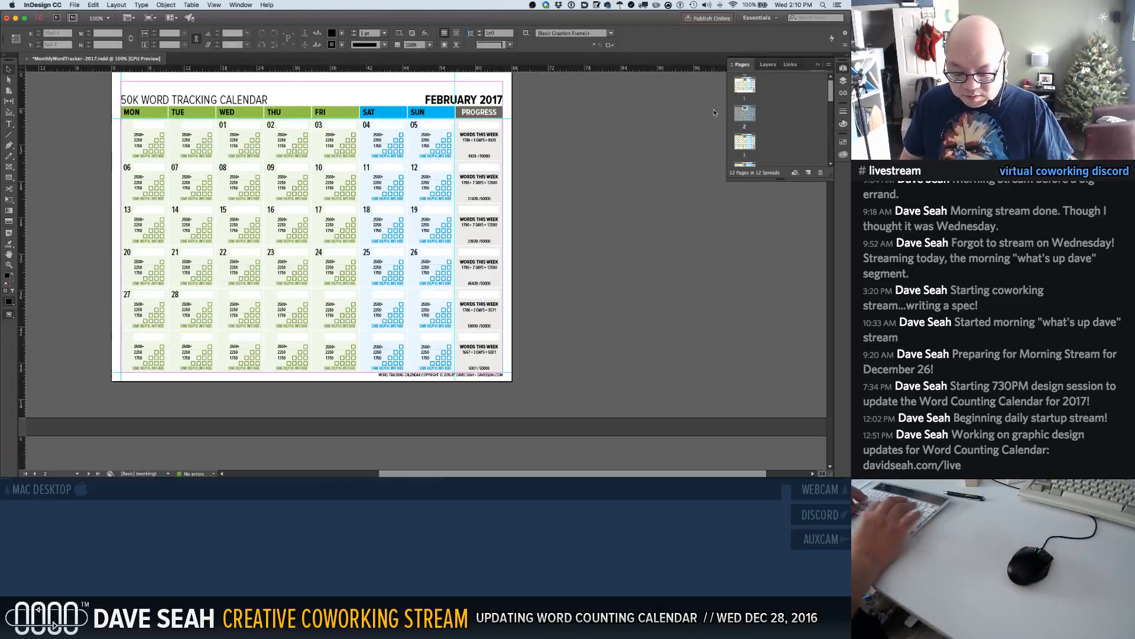
pyautogui.press('alt+shift+super+v')
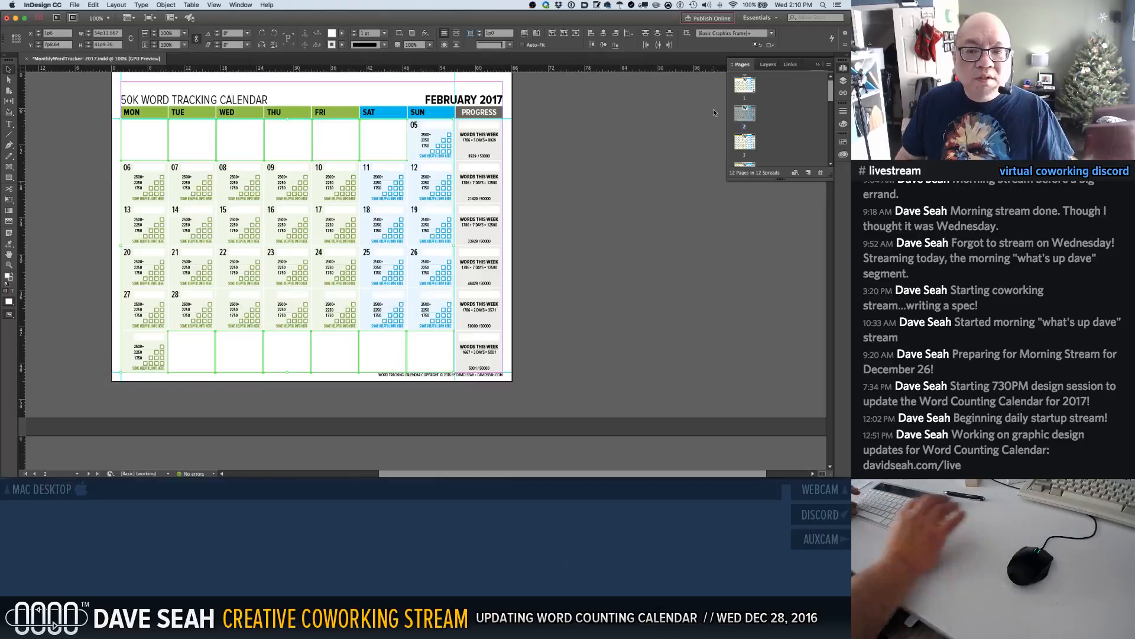
# Paste both rows of covers in place on the March, April and May 2017 pages
pyautogui.doubleClick(740, 146)
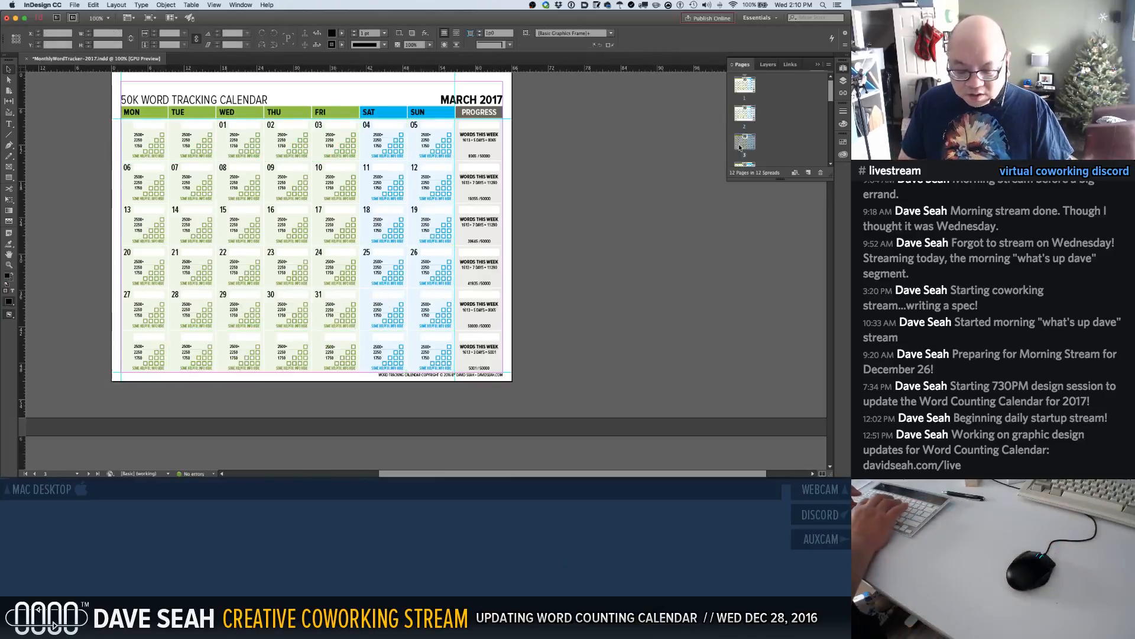
pyautogui.scroll(-1, 739, 146)
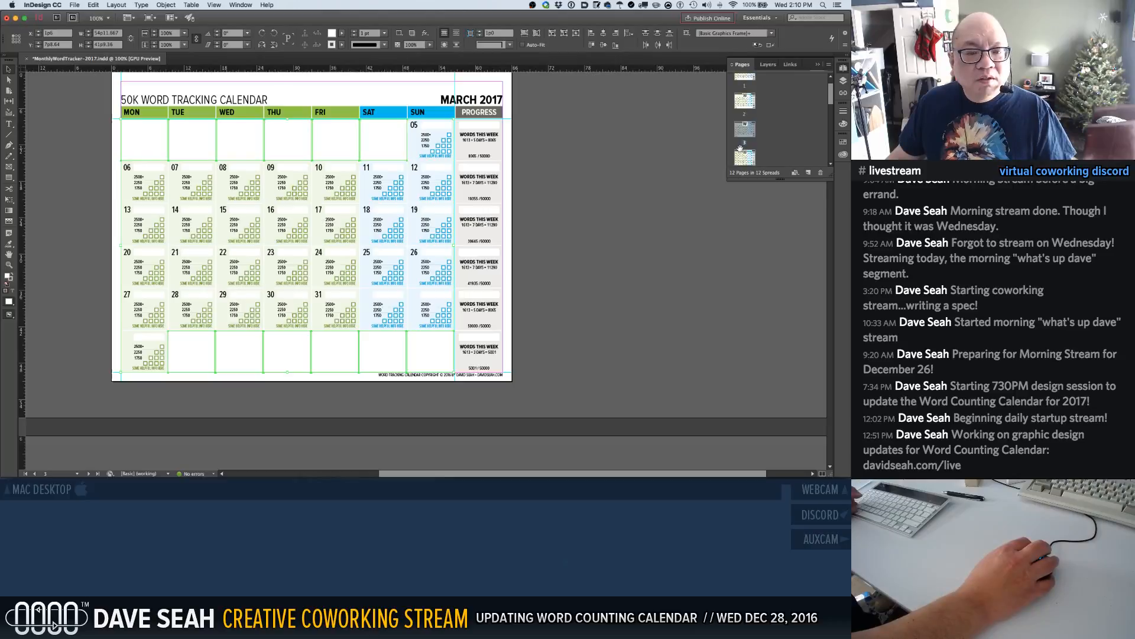
pyautogui.click(746, 162)
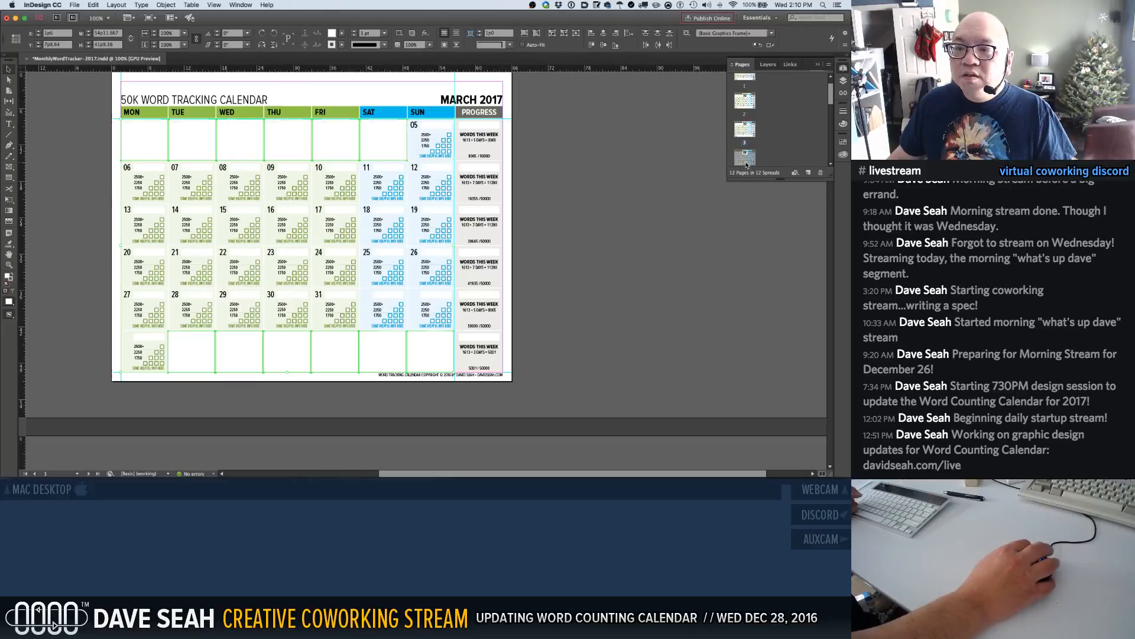
pyautogui.doubleClick(746, 162)
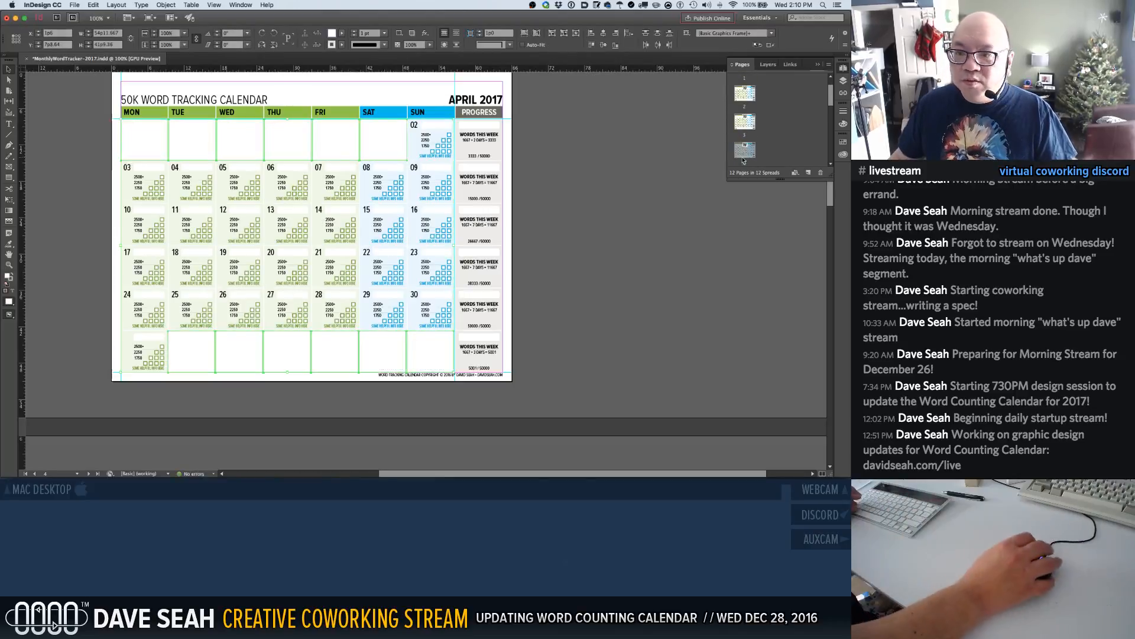
pyautogui.scroll(-2, 744, 160)
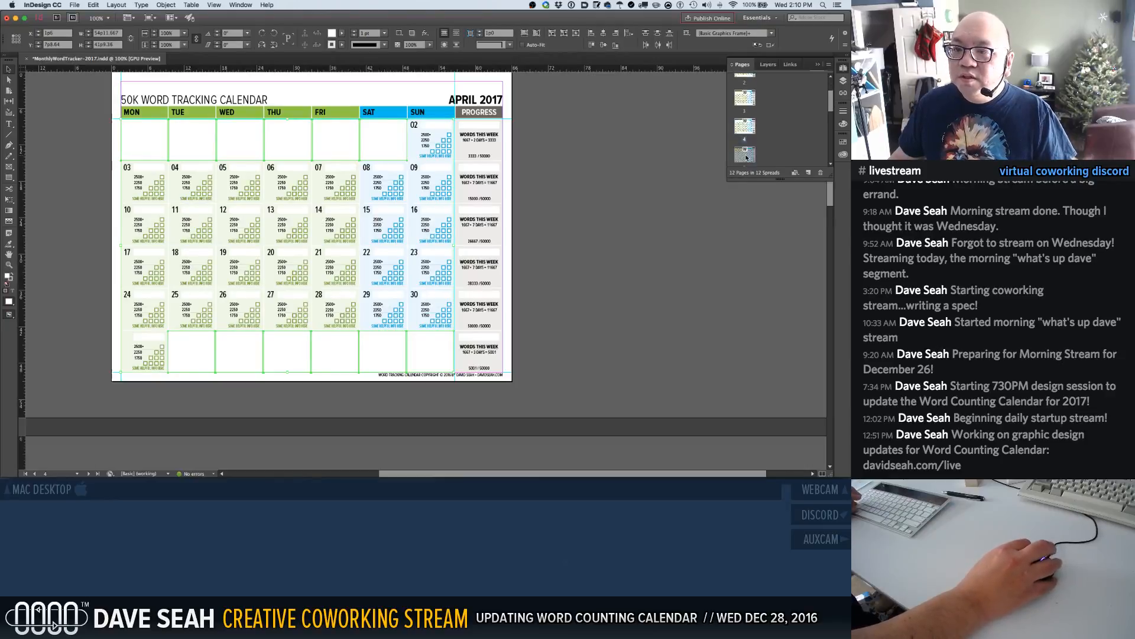
pyautogui.doubleClick(745, 155)
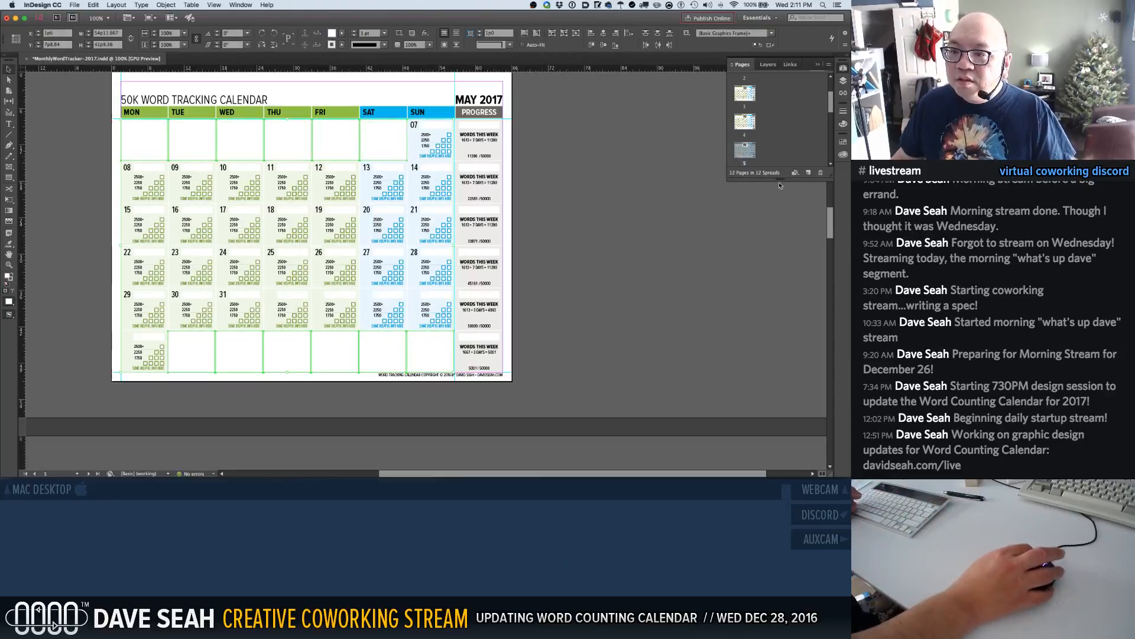
# Enlarge the page list and paste both rows of covers in place on the June, July and August 2017 pages
pyautogui.moveTo(779, 185); pyautogui.dragTo(779, 387)
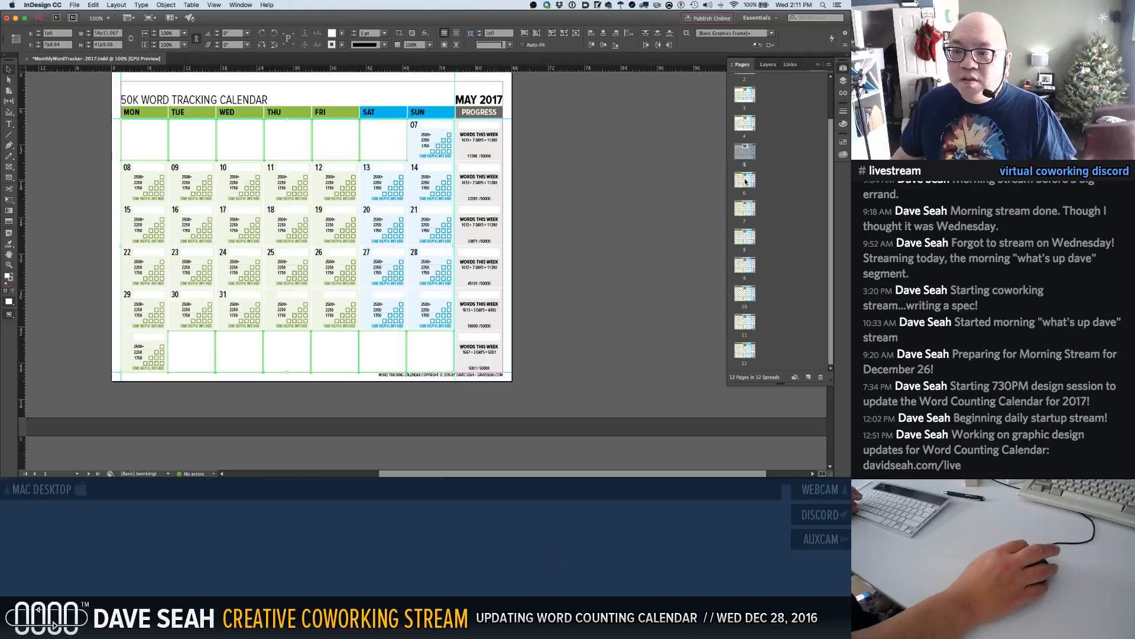
pyautogui.click(746, 181)
pyautogui.doubleClick(745, 181)
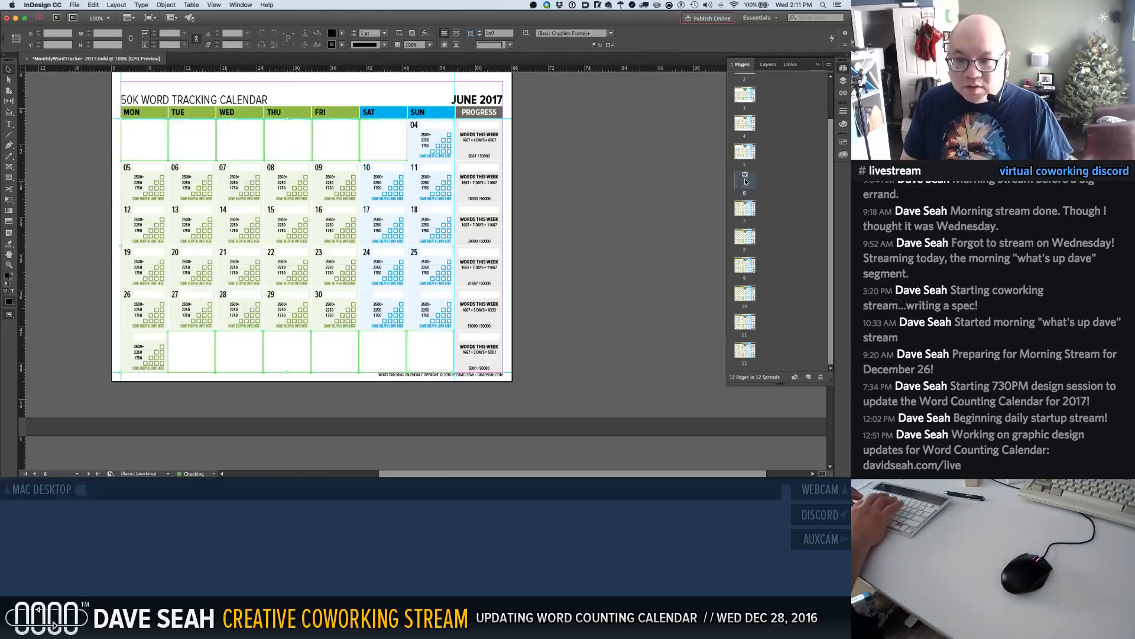
pyautogui.doubleClick(750, 214)
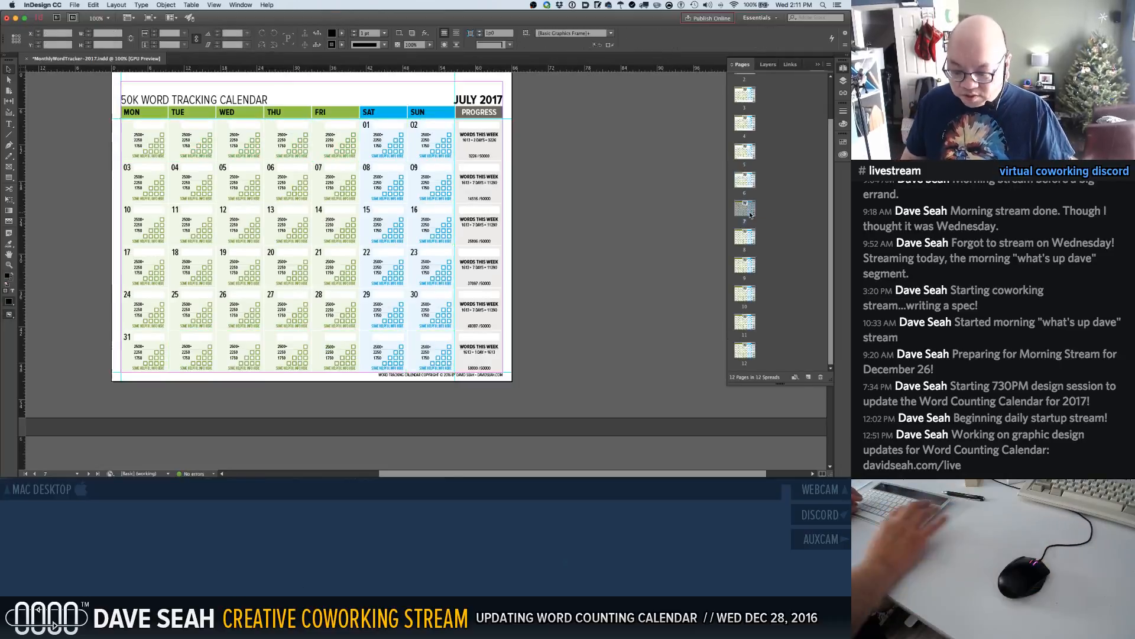
pyautogui.press('alt+shift+super+v')
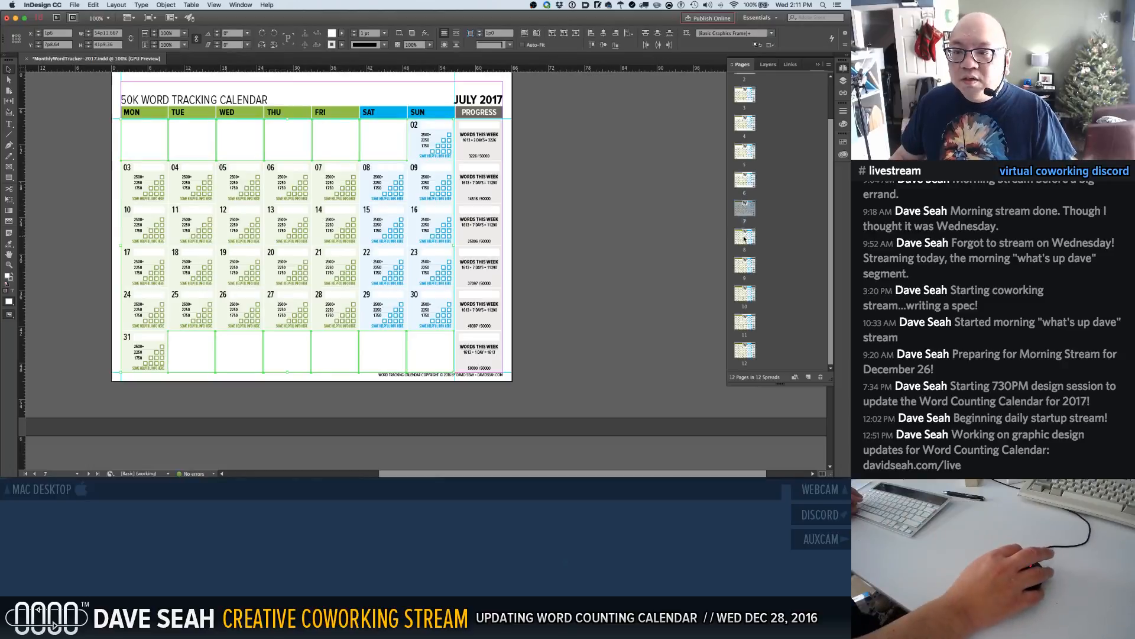
pyautogui.doubleClick(744, 237)
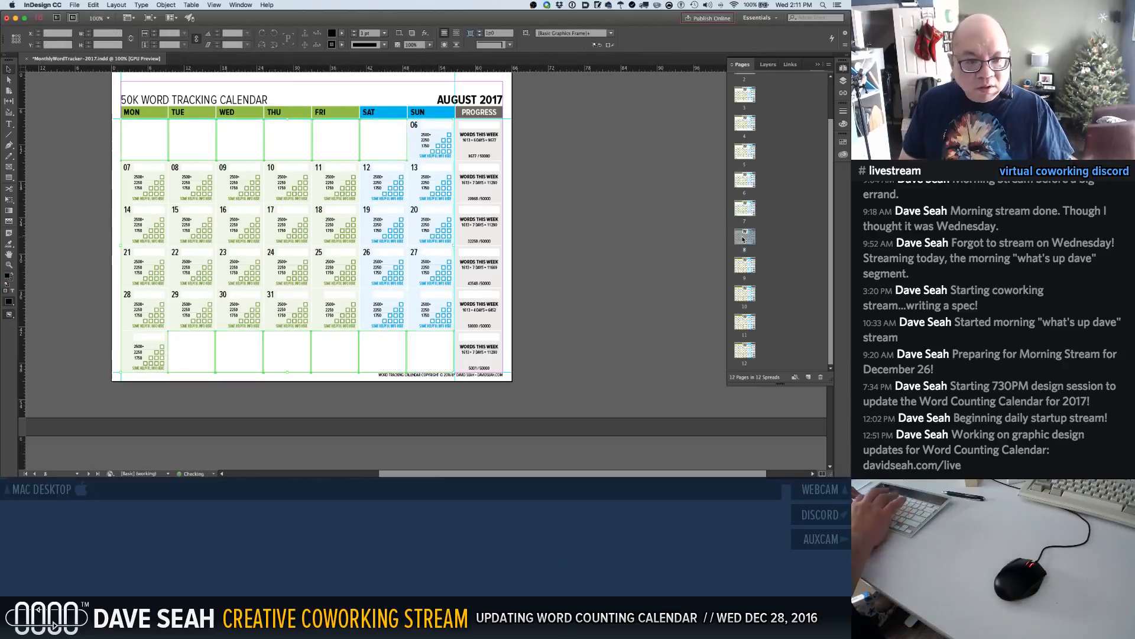
pyautogui.press('alt+shift+super+v')
# Paste both rows of covers in place on the September, October, November and December 2017 pages, then deselect them
pyautogui.doubleClick(745, 265)
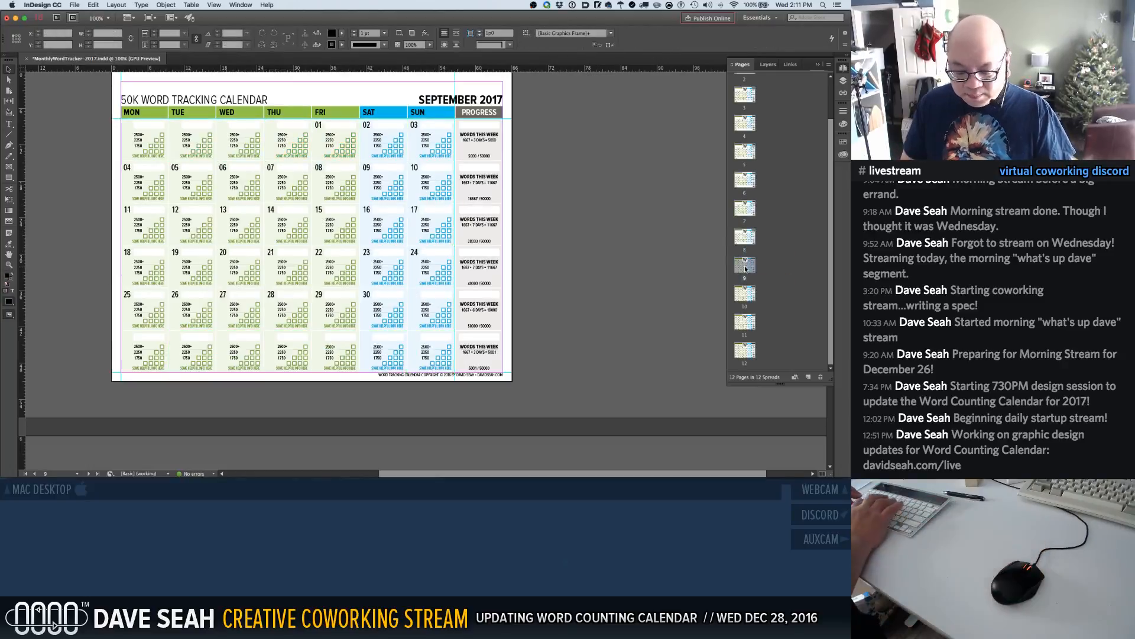
pyautogui.press('alt+shift+super+v')
pyautogui.doubleClick(744, 293)
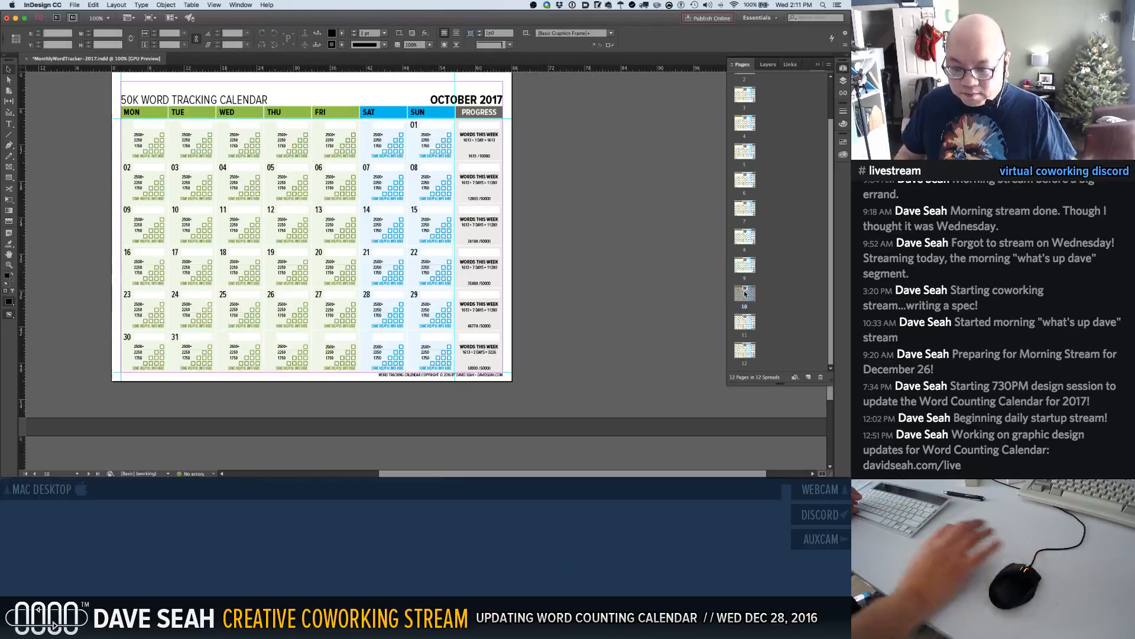
pyautogui.press('alt+shift+super+v')
pyautogui.doubleClick(745, 322)
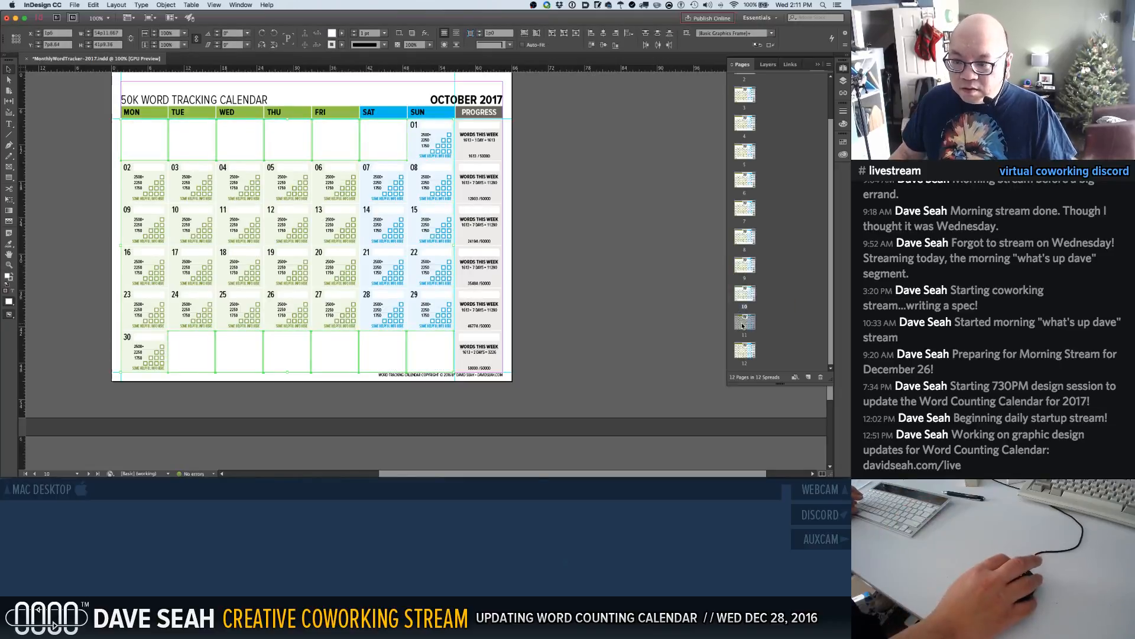
pyautogui.press('alt+shift+super+v')
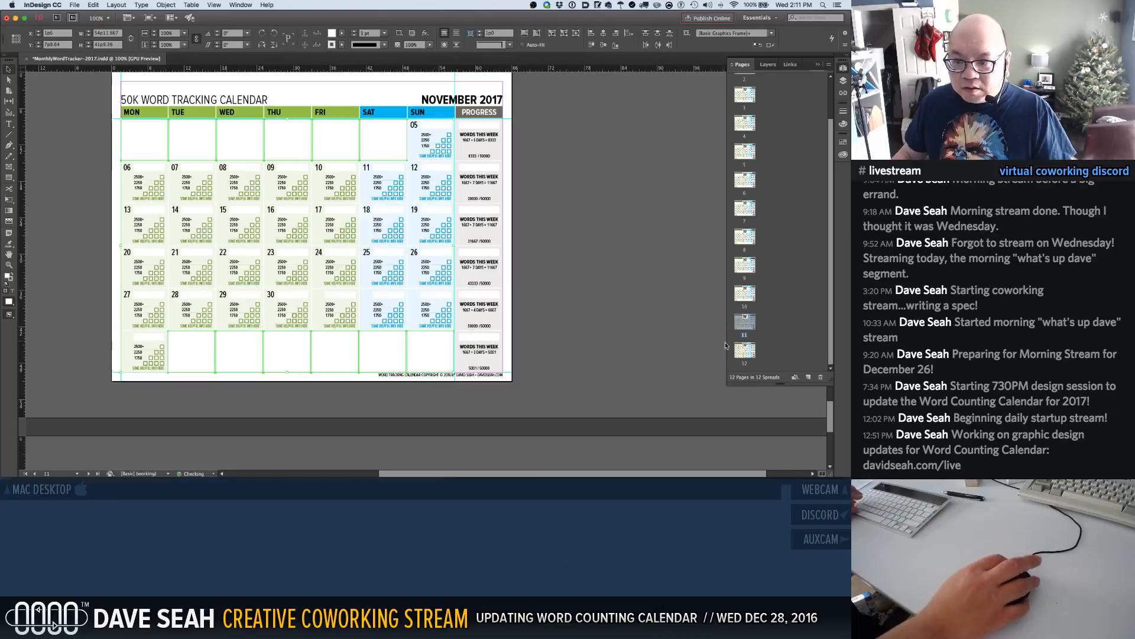
pyautogui.doubleClick(743, 352)
pyautogui.press('alt+shift+super+v')
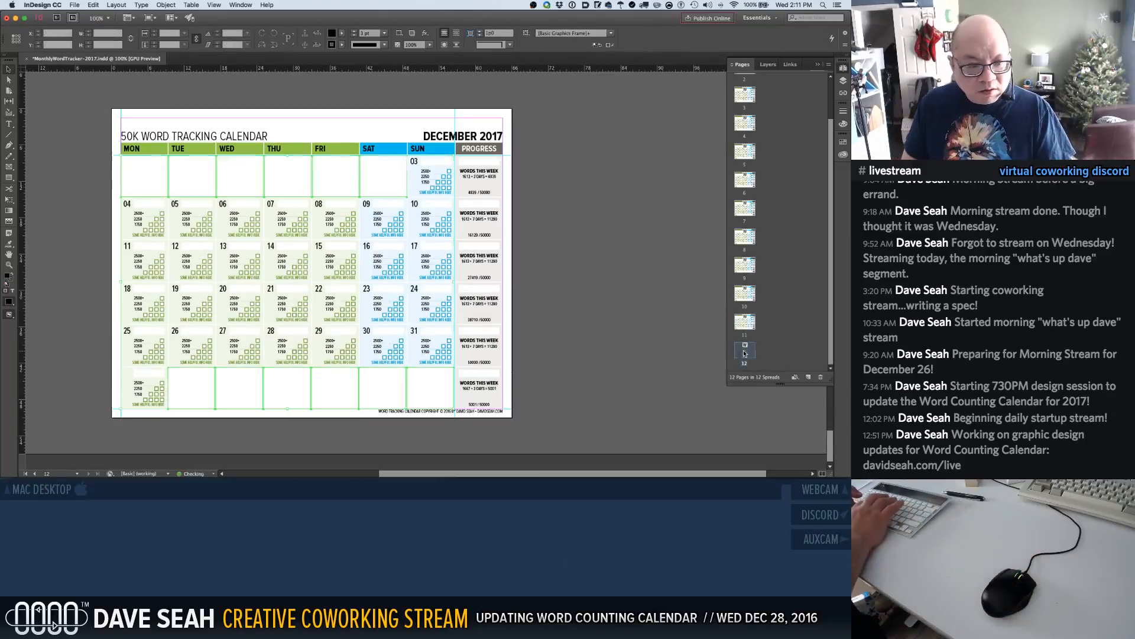
pyautogui.click(526, 197)
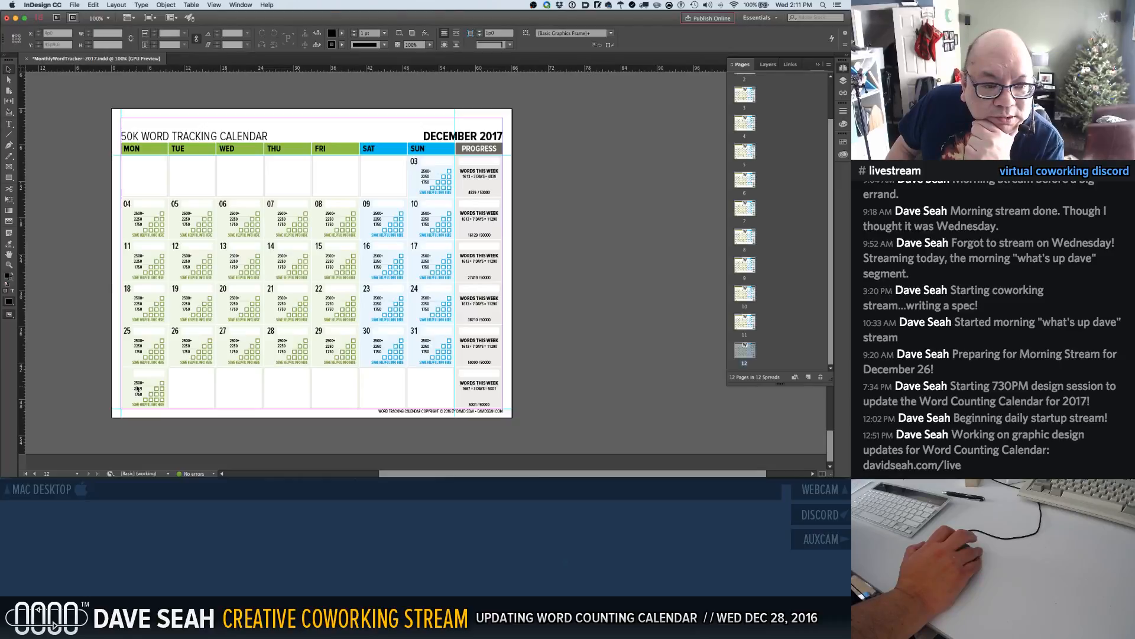
# Delete the Wednesday to Sunday covers in December's last row and stretch the Tuesday cover across the whole row, from Monday through Progress
pyautogui.click(189, 394)
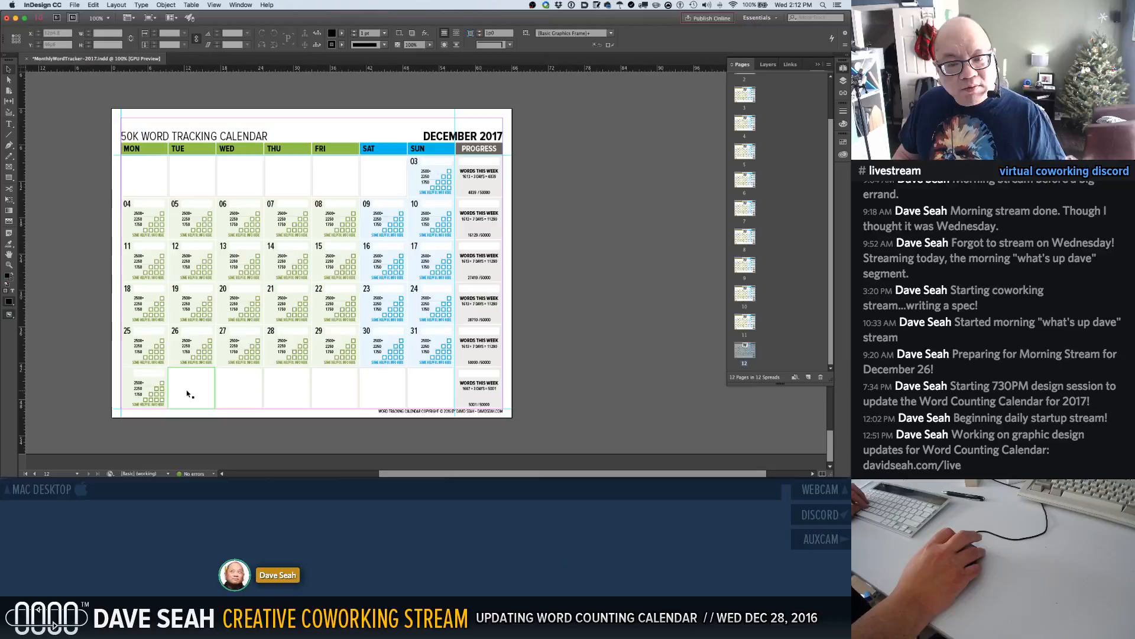
pyautogui.click(188, 393)
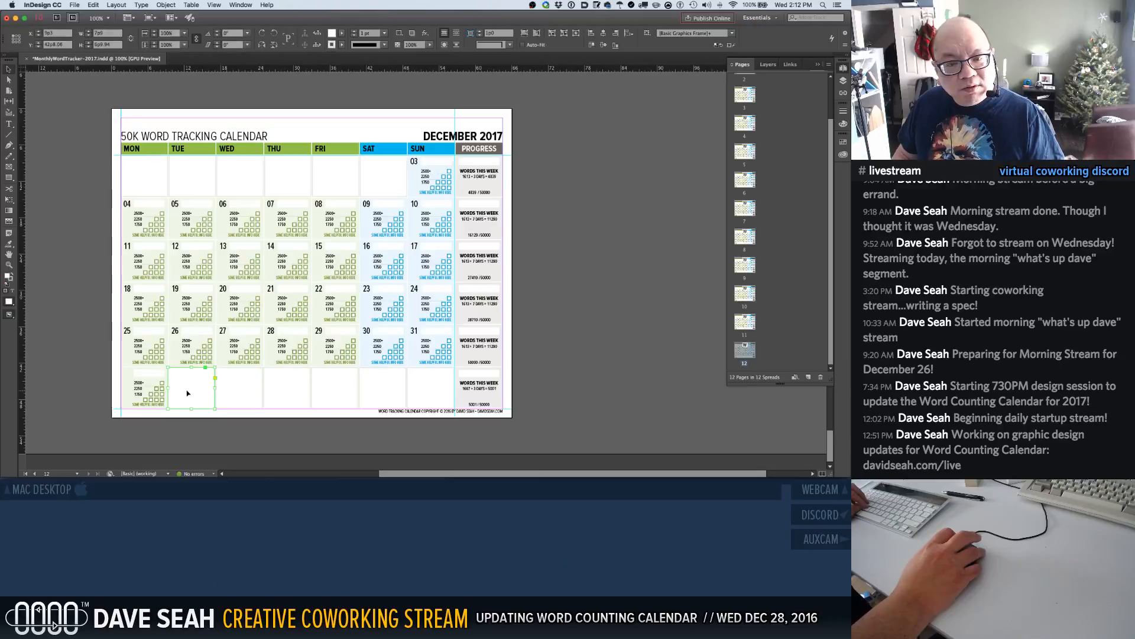
pyautogui.click(246, 396)
pyautogui.keyDown('shift'); pyautogui.click(298, 398); pyautogui.keyUp('shift')
pyautogui.keyDown('shift'); pyautogui.click(345, 400); pyautogui.keyUp('shift')
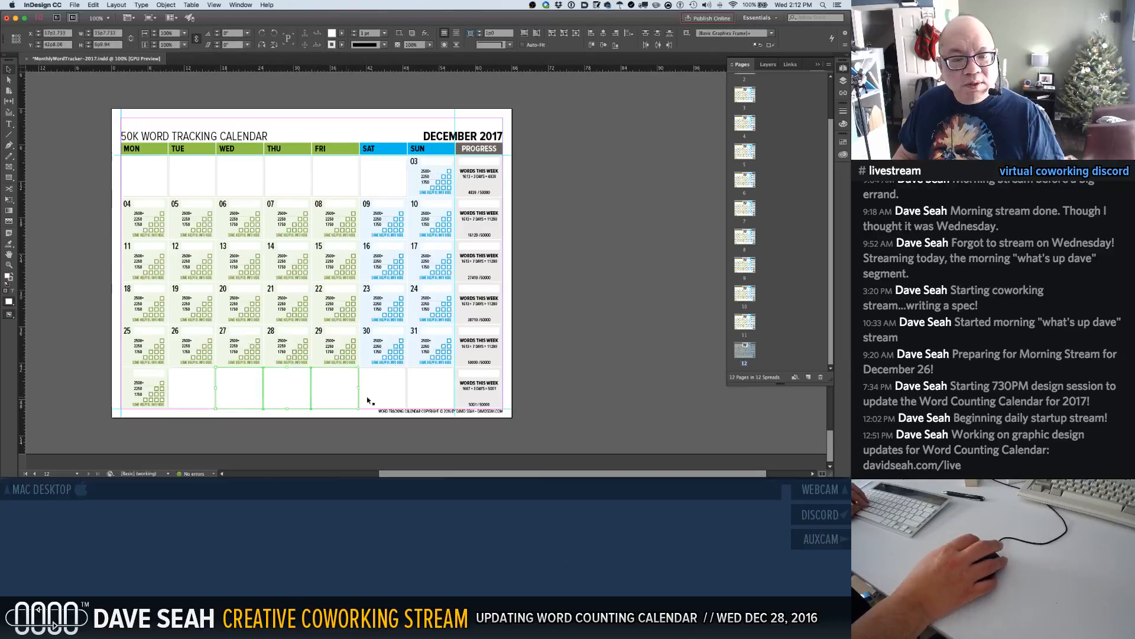
pyautogui.keyDown('shift'); pyautogui.click(373, 400); pyautogui.keyUp('shift')
pyautogui.keyDown('shift'); pyautogui.click(423, 396); pyautogui.keyUp('shift')
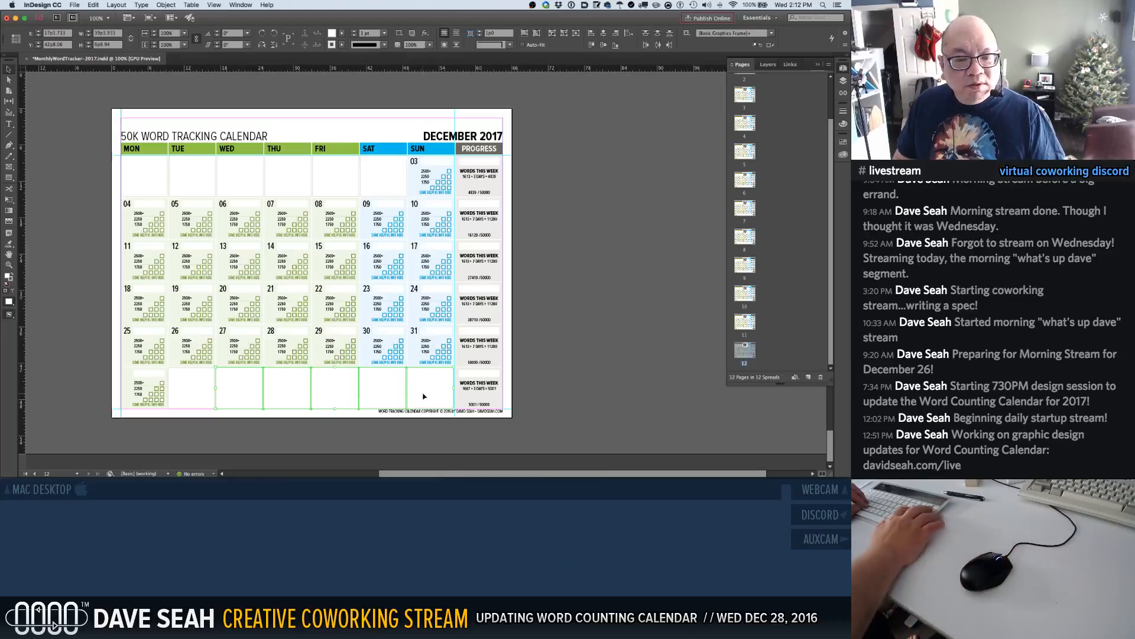
pyautogui.press('Delete')
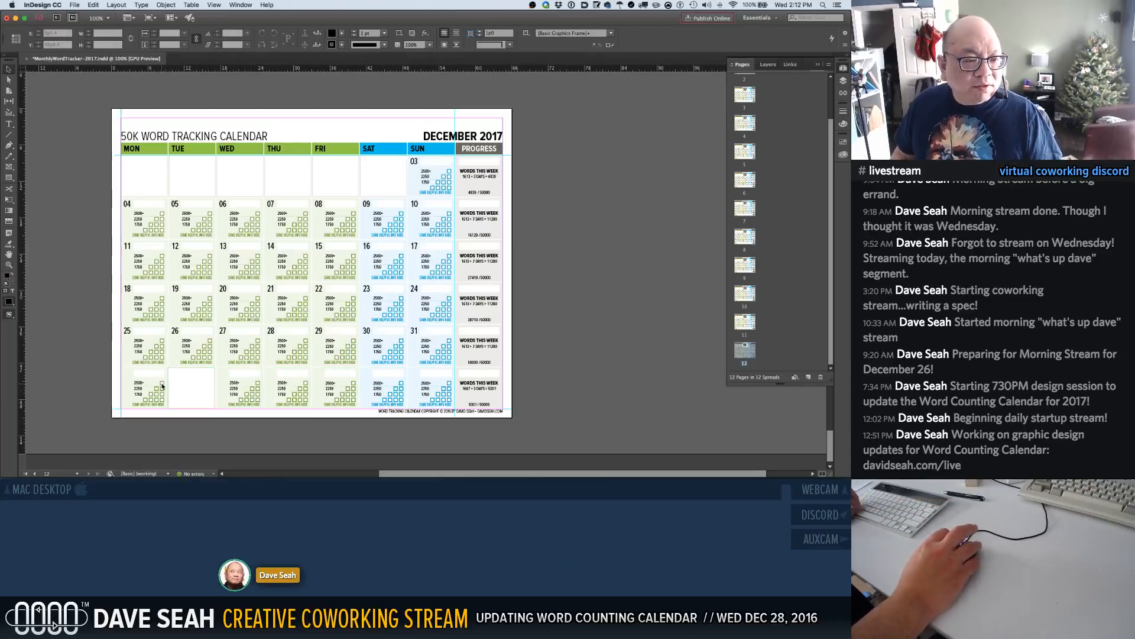
pyautogui.moveTo(168, 388); pyautogui.dragTo(122, 389)
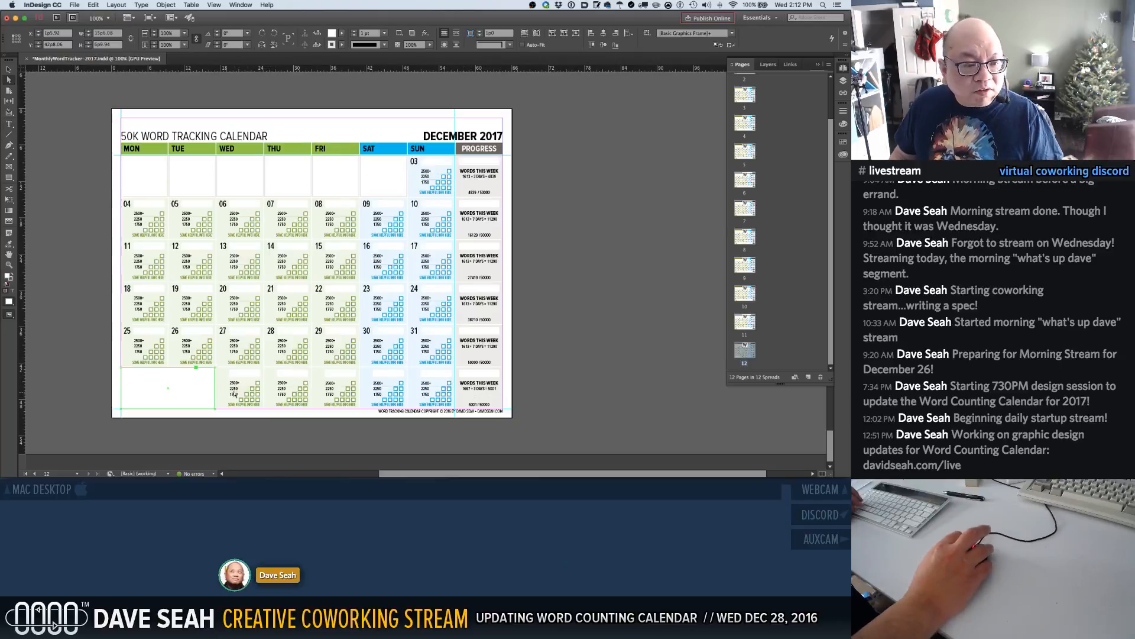
pyautogui.moveTo(216, 392); pyautogui.dragTo(509, 392)
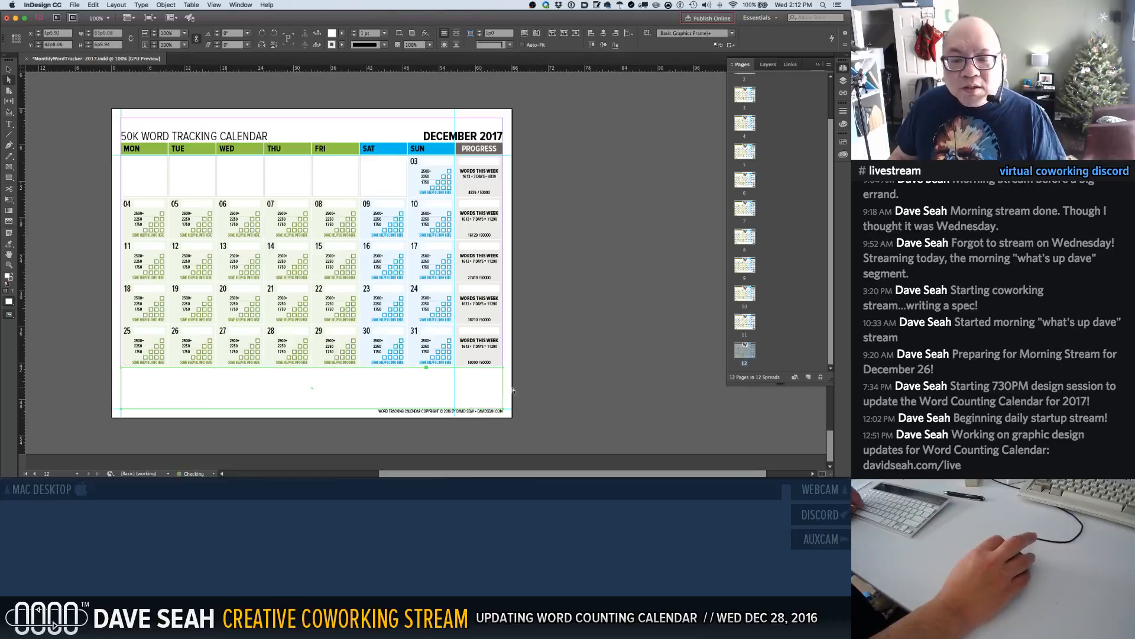
# Remove the stroke from the full-width cover over December's empty last row and check its edges up close
pyautogui.click(847, 54)
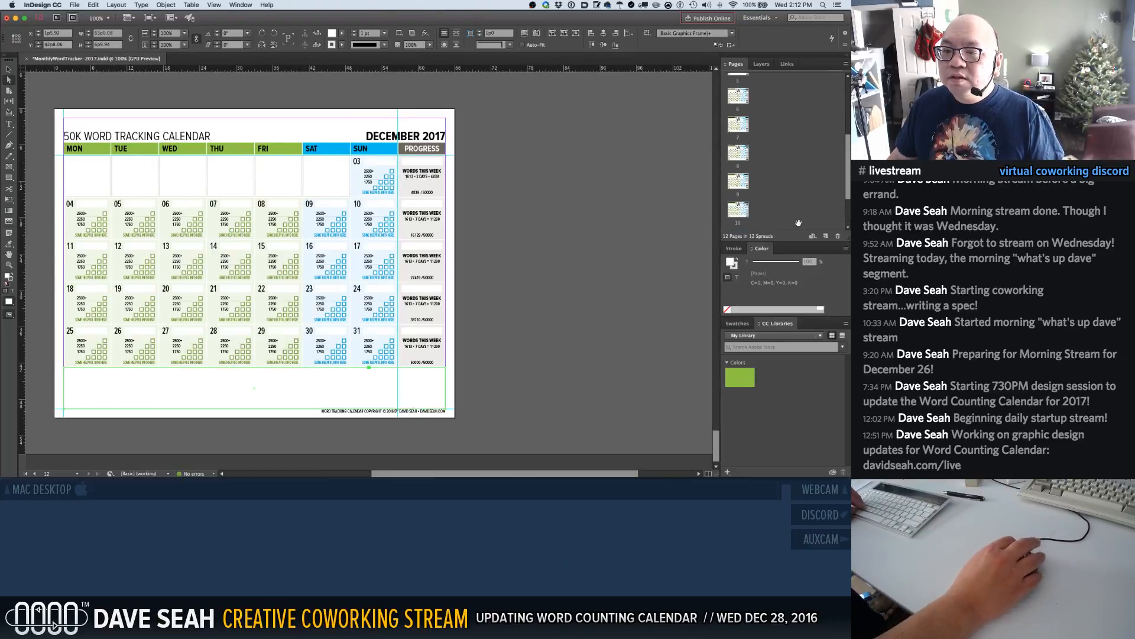
pyautogui.click(734, 248)
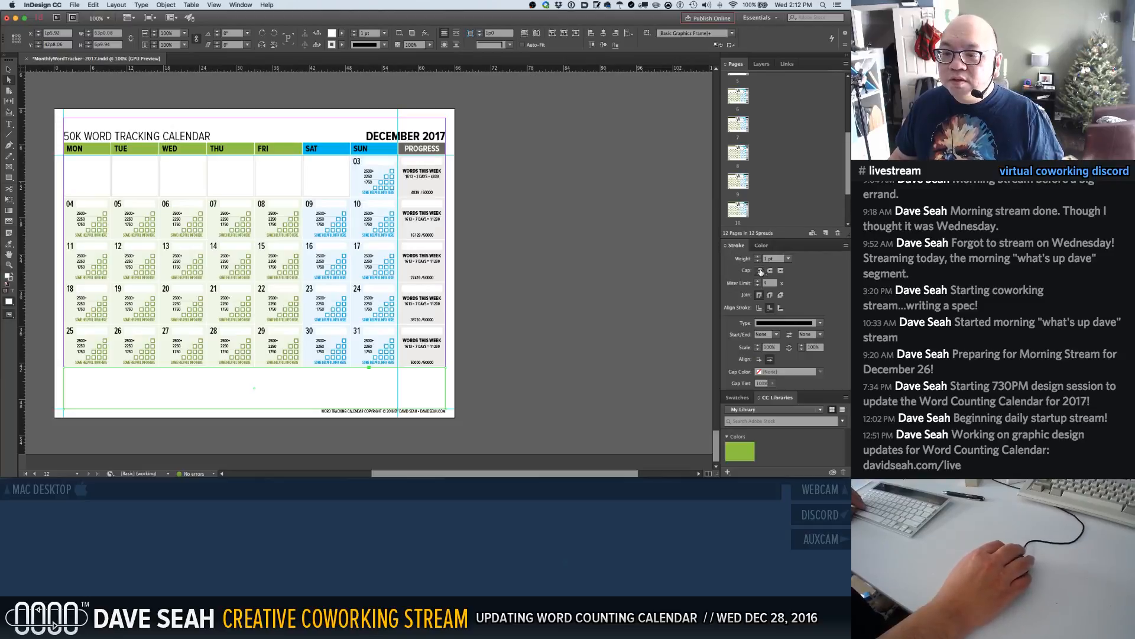
pyautogui.click(760, 246)
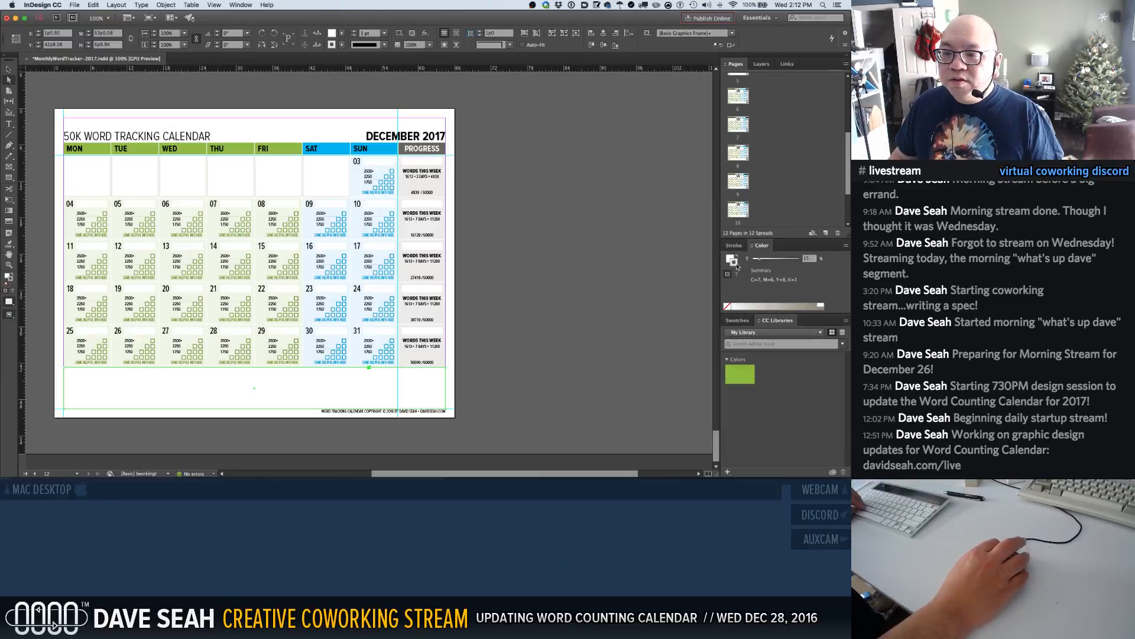
pyautogui.click(729, 307)
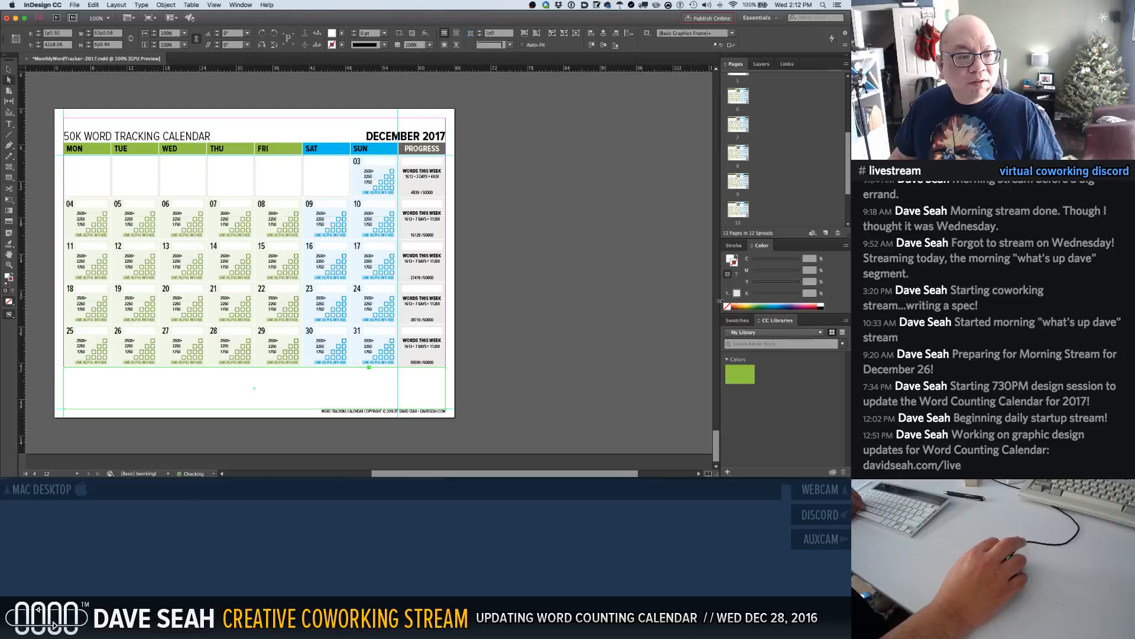
pyautogui.click(573, 312)
pyautogui.moveTo(372, 339); pyautogui.dragTo(395, 354)
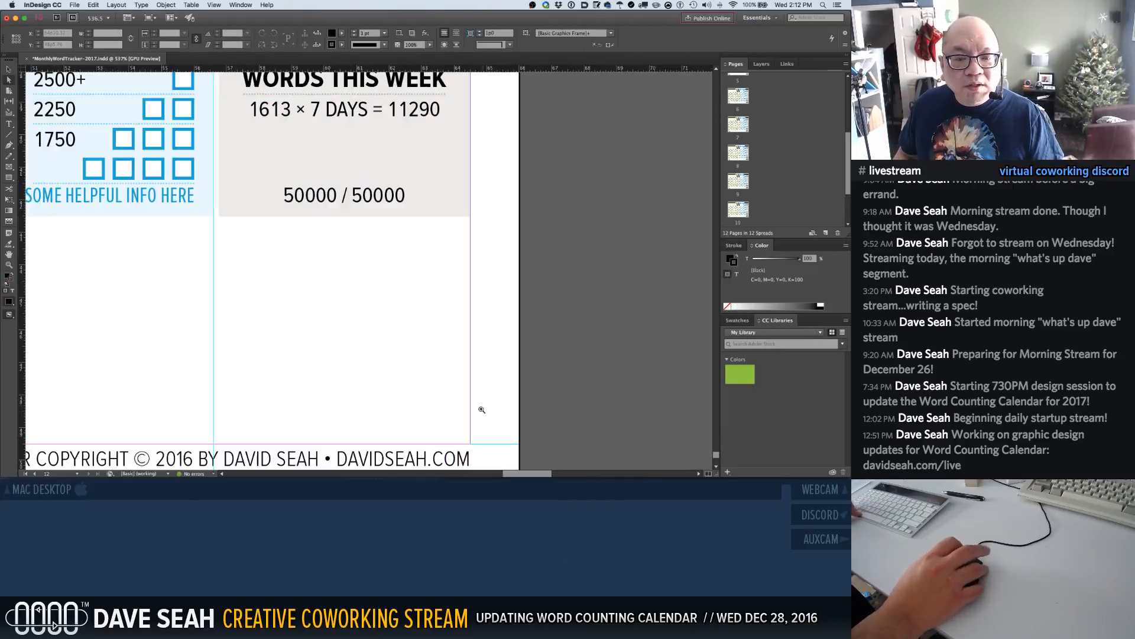
pyautogui.press('super+1')
pyautogui.hscroll(-5, 327, 311)
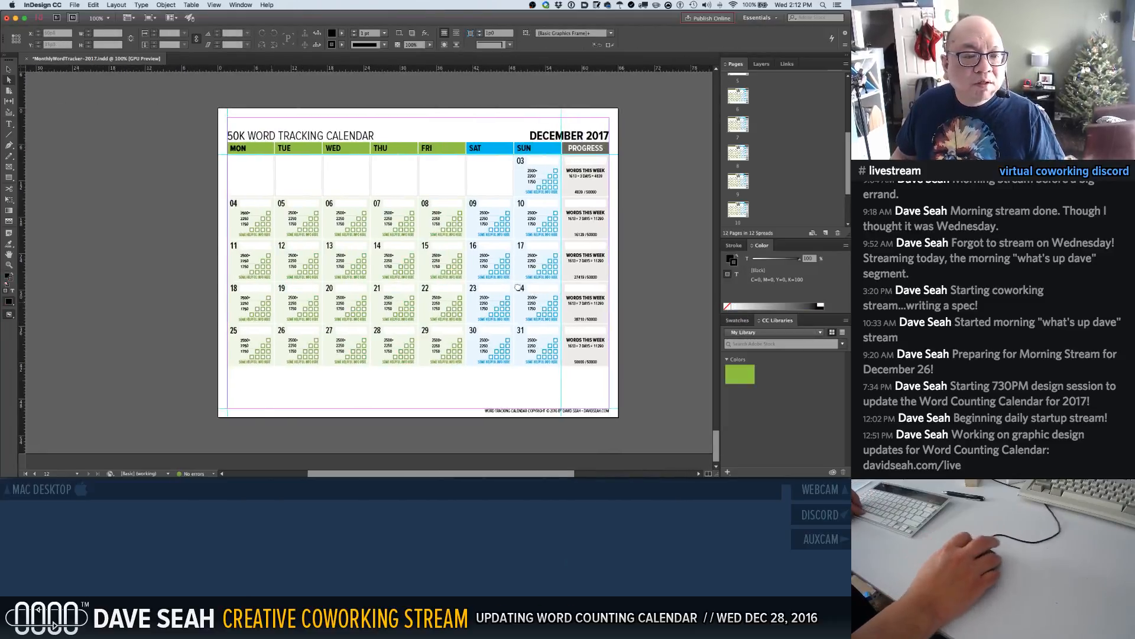
pyautogui.moveTo(238, 340); pyautogui.dragTo(298, 404)
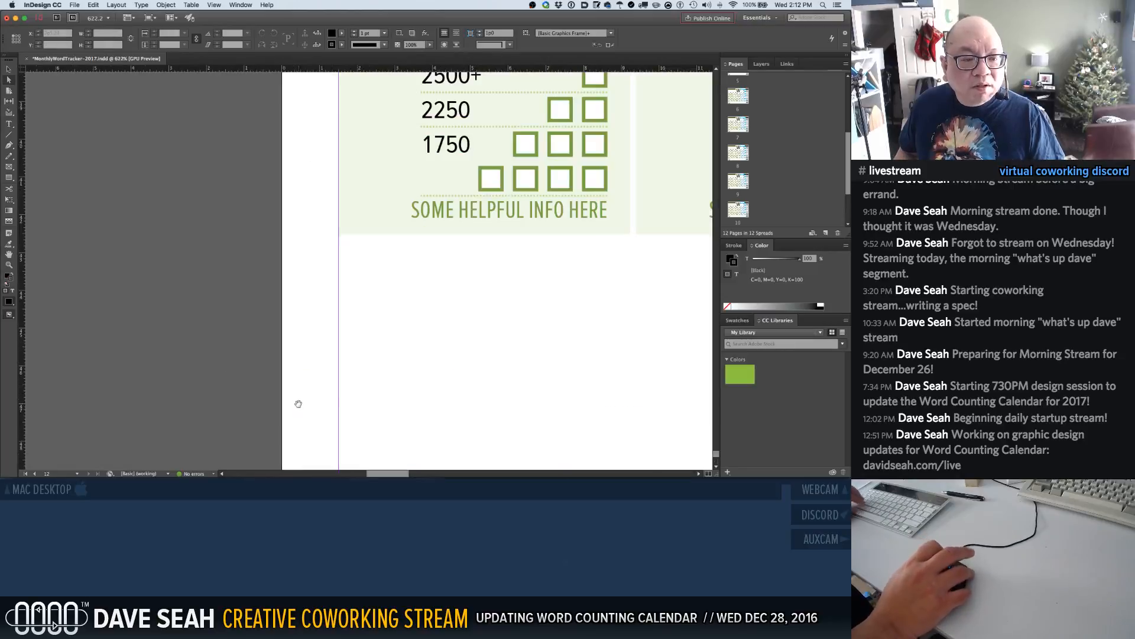
pyautogui.press('super+1')
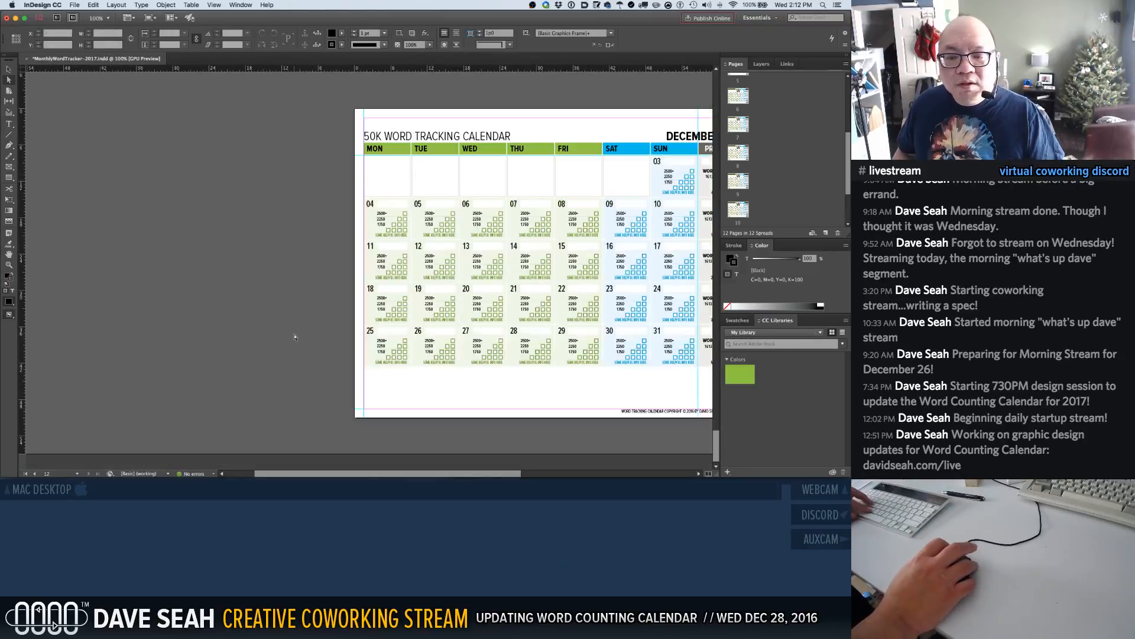
# Delete the Friday and Saturday covers from December's first row and save the document
pyautogui.press('v')
pyautogui.hscroll(5, 307, 305)
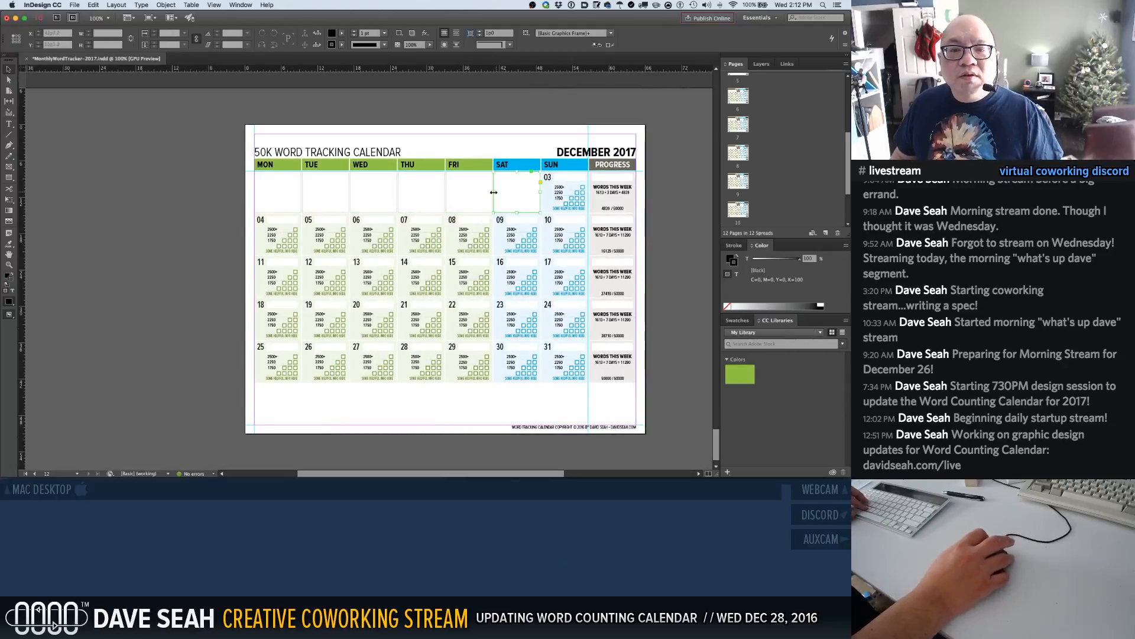
pyautogui.keyDown('shift'); pyautogui.click(474, 197); pyautogui.keyUp('shift')
pyautogui.press('Delete')
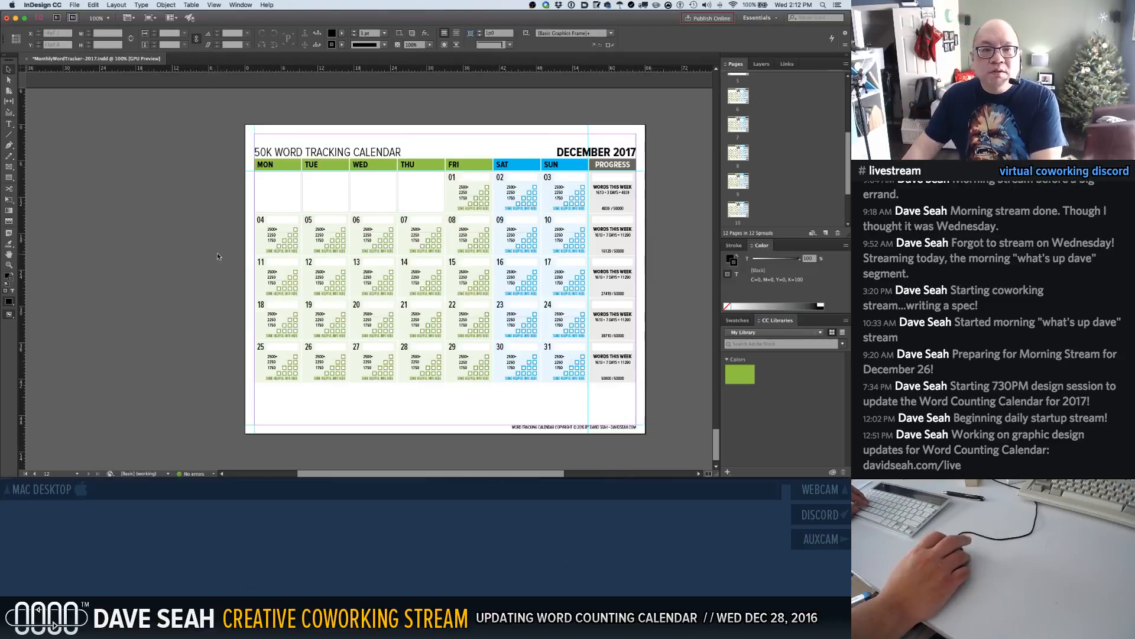
pyautogui.scroll(1, 217, 253)
pyautogui.scroll(-3, 746, 210)
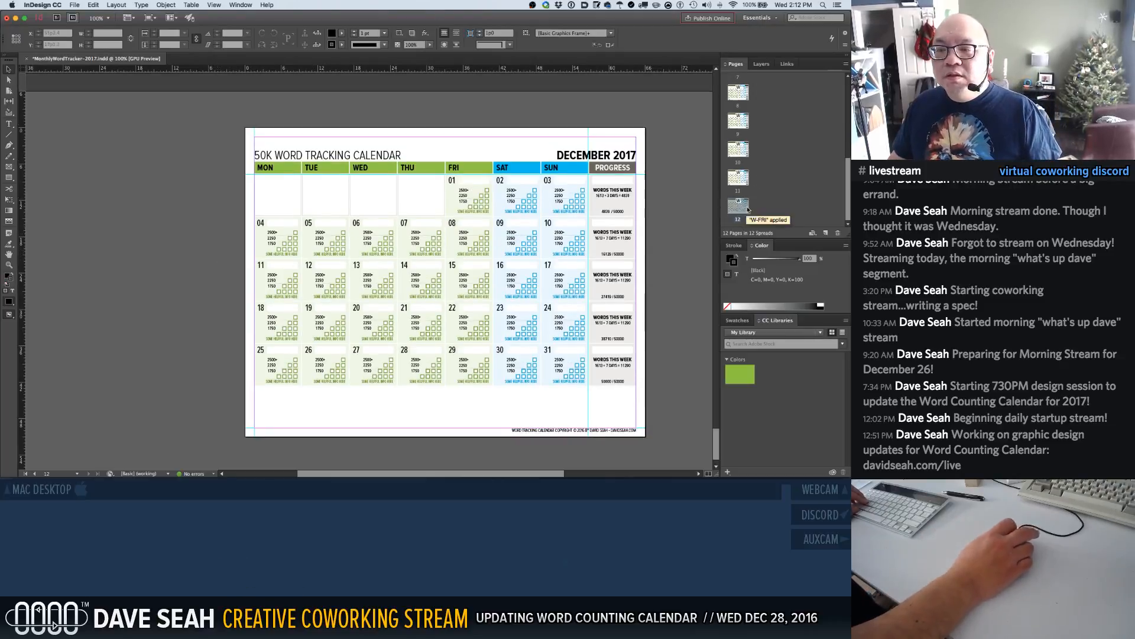
pyautogui.scroll(5, 743, 209)
pyautogui.press('super+s')
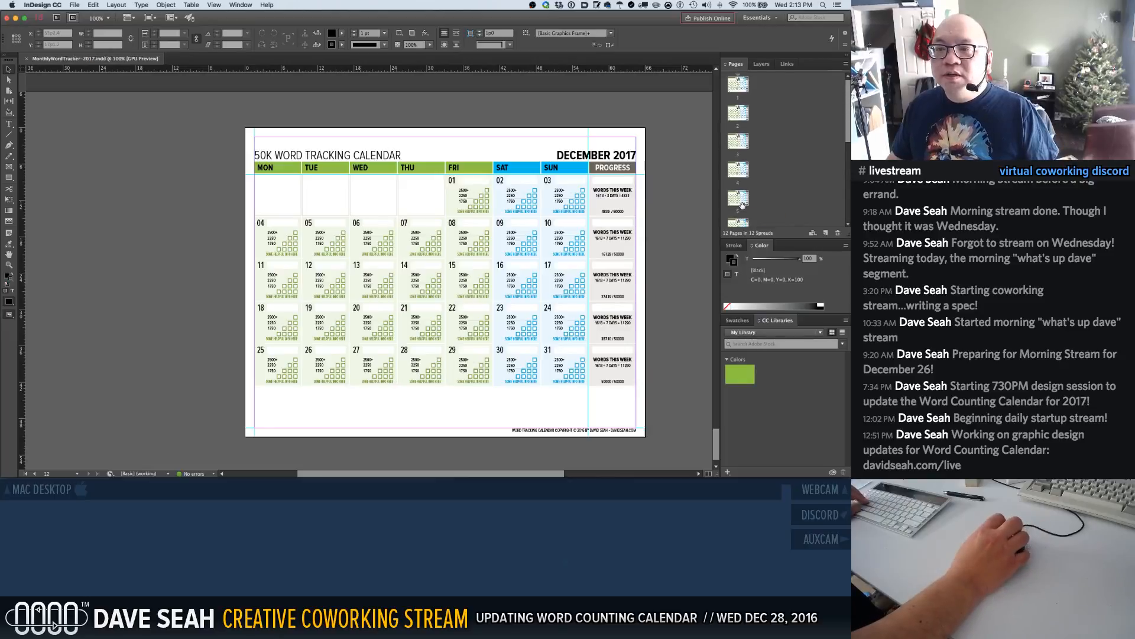
# On the January 2017 page, delete the Tuesday cover in the last row to uncover day 31
pyautogui.doubleClick(738, 85)
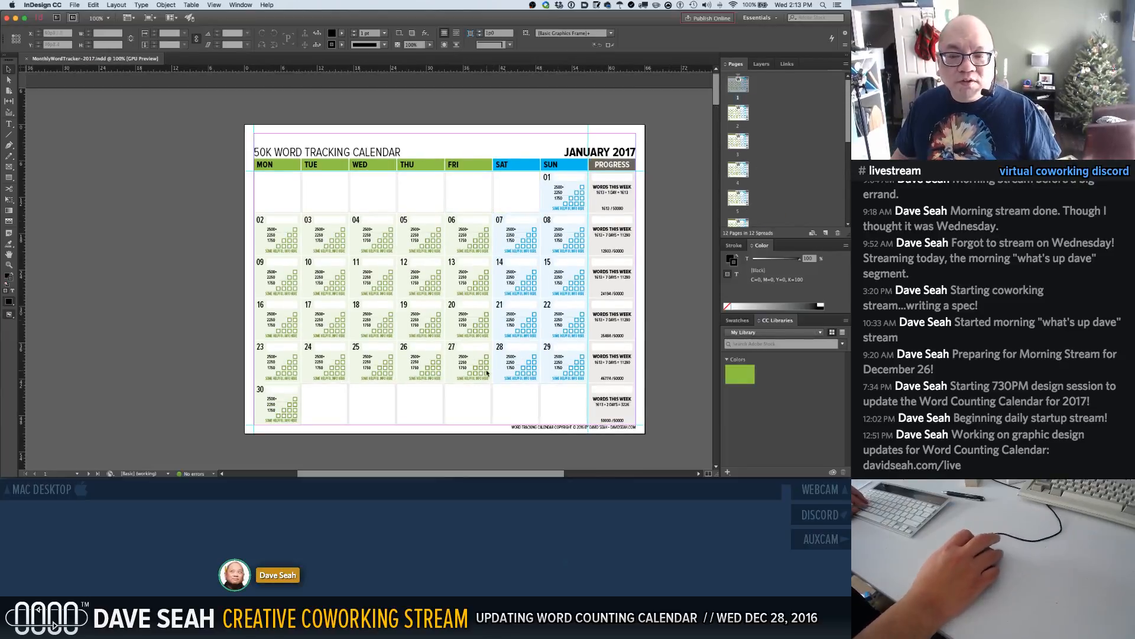
pyautogui.click(322, 414)
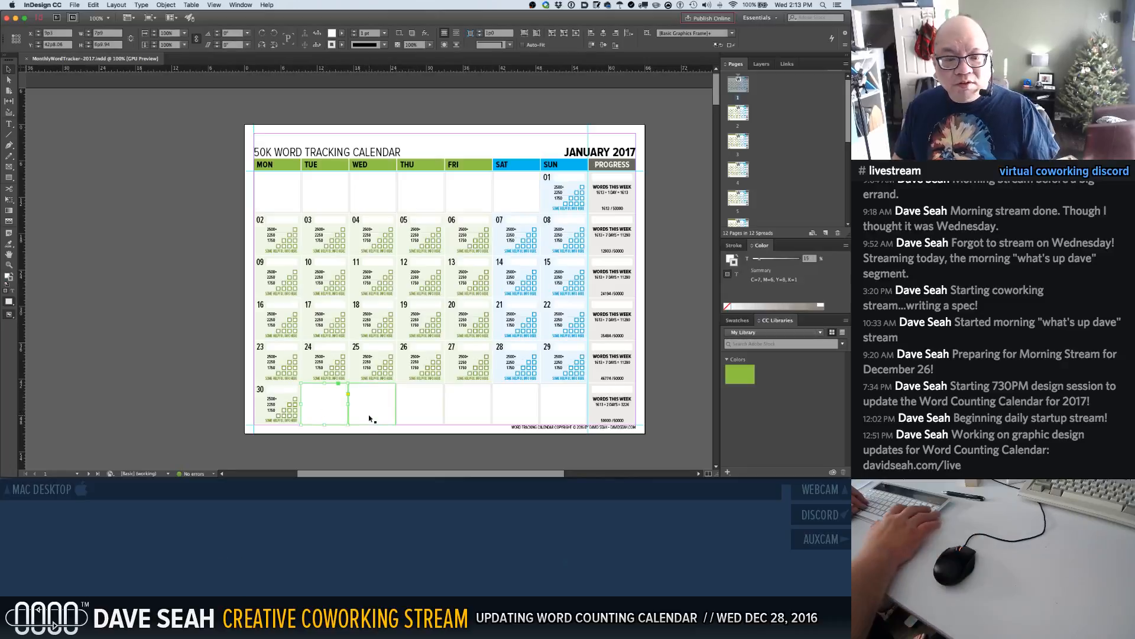
pyautogui.press('Delete')
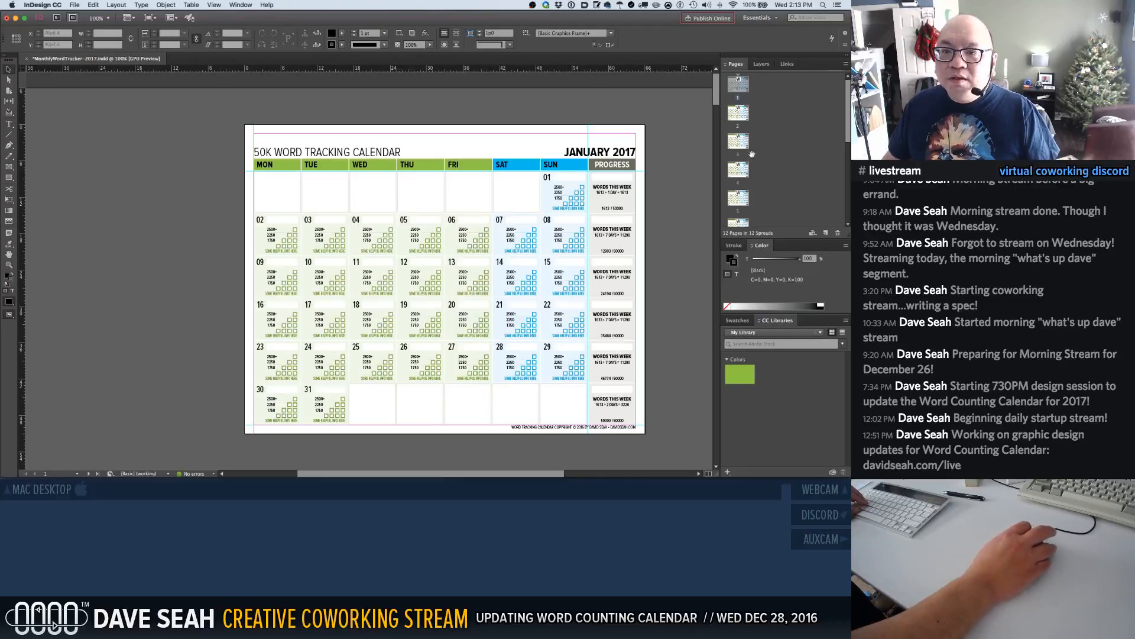
# On the February 2017 page, delete the Wednesday to Saturday covers in the first row to uncover days 01 to 04
pyautogui.doubleClick(738, 116)
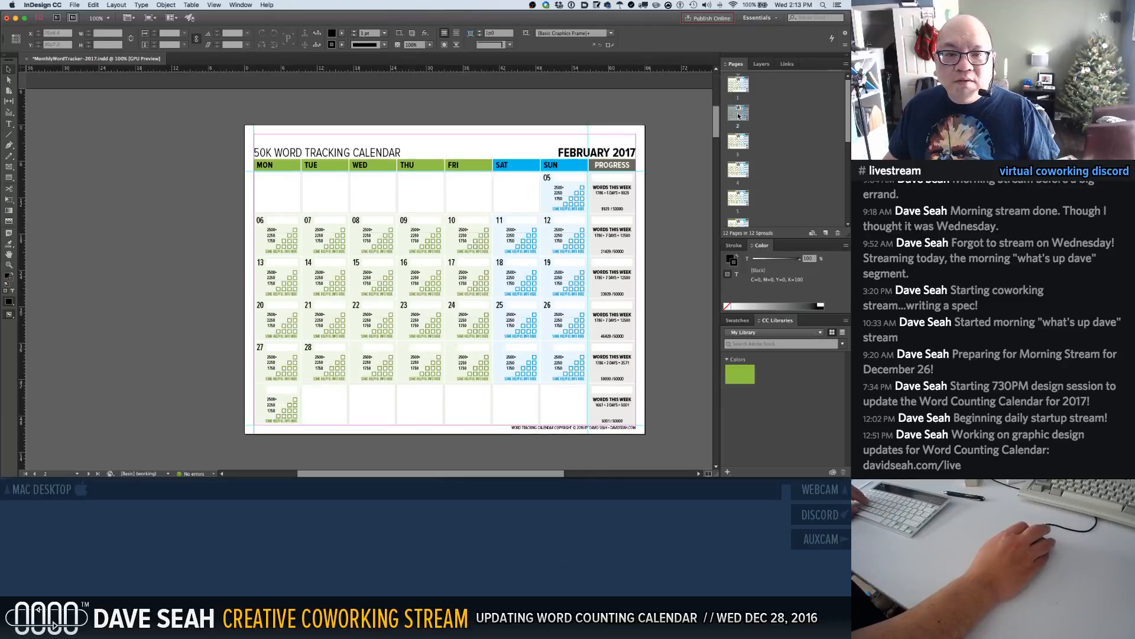
pyautogui.click(517, 193)
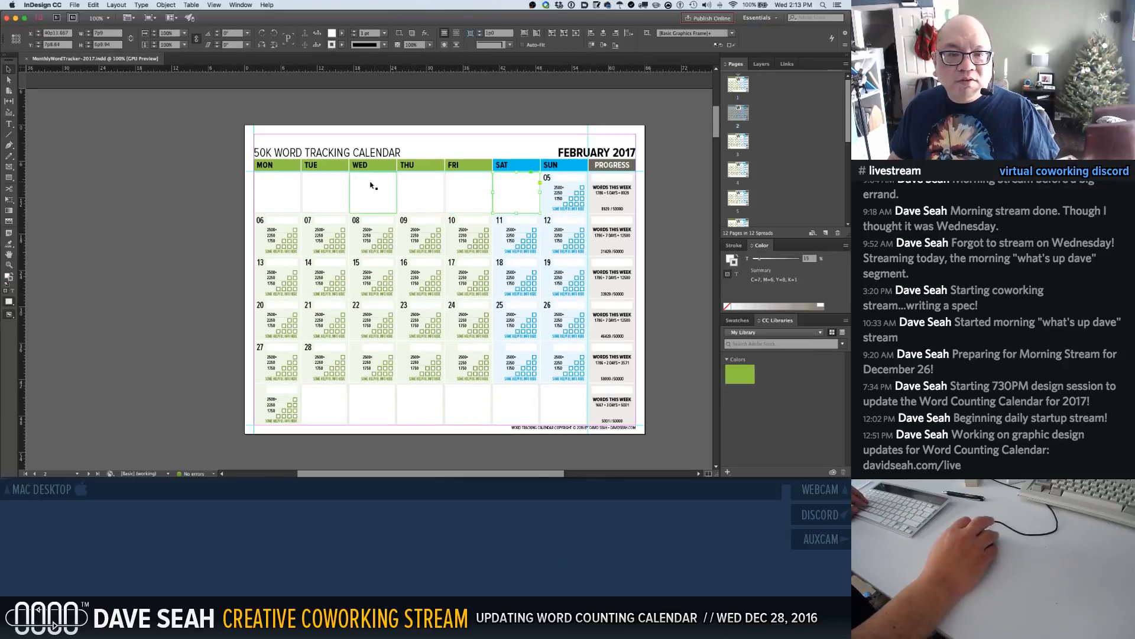
pyautogui.keyDown('shift'); pyautogui.click(472, 197); pyautogui.keyUp('shift')
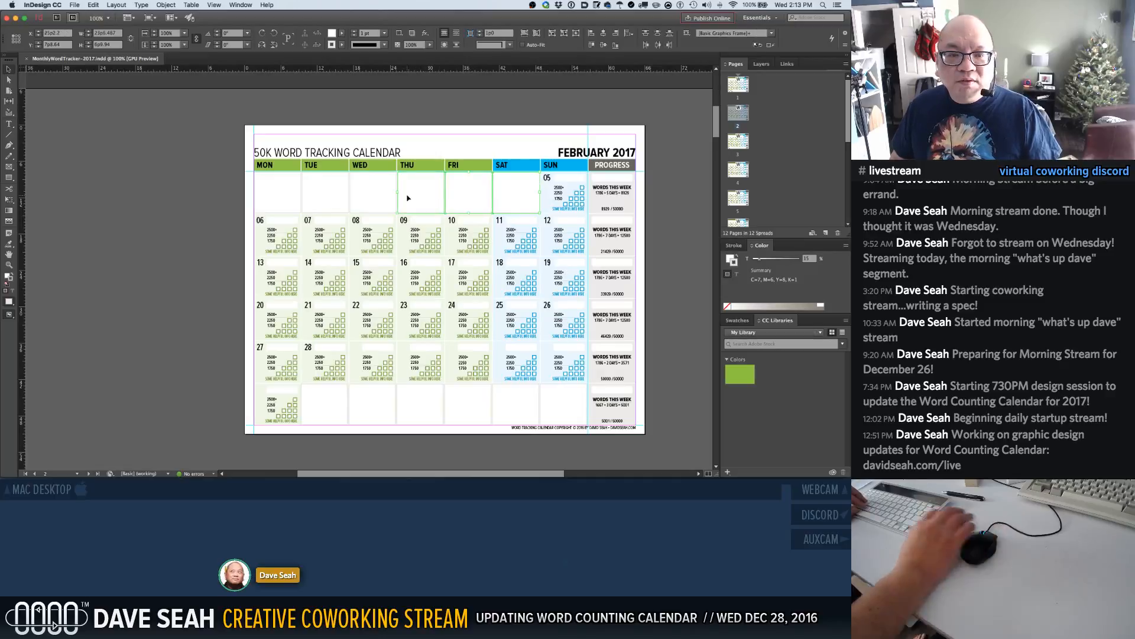
pyautogui.press('Delete')
pyautogui.click(383, 194)
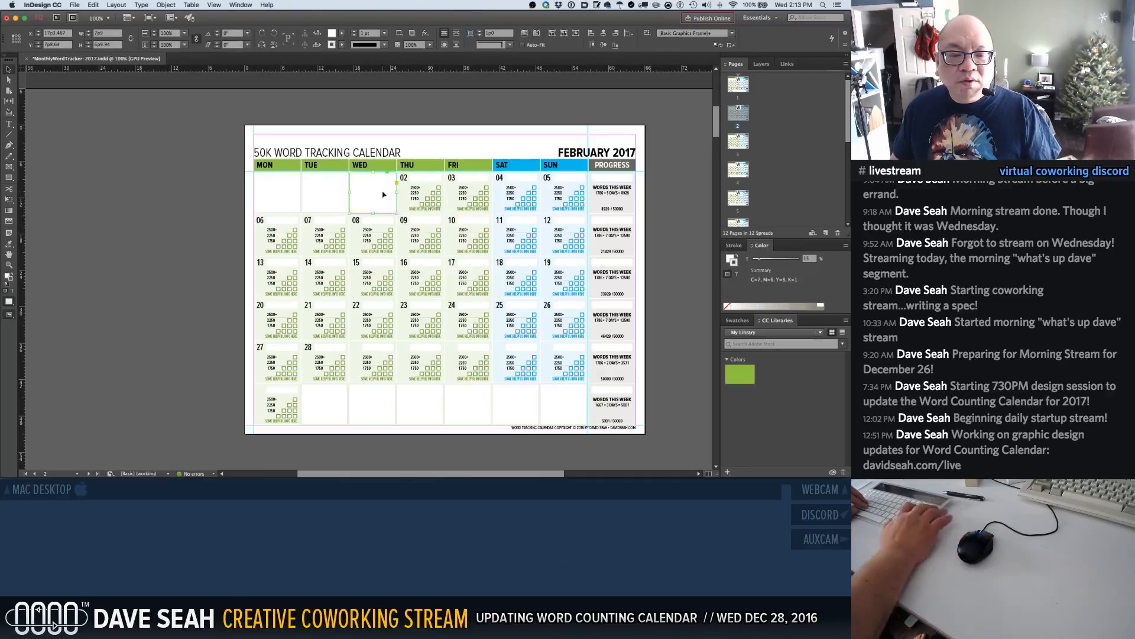
pyautogui.press('Delete')
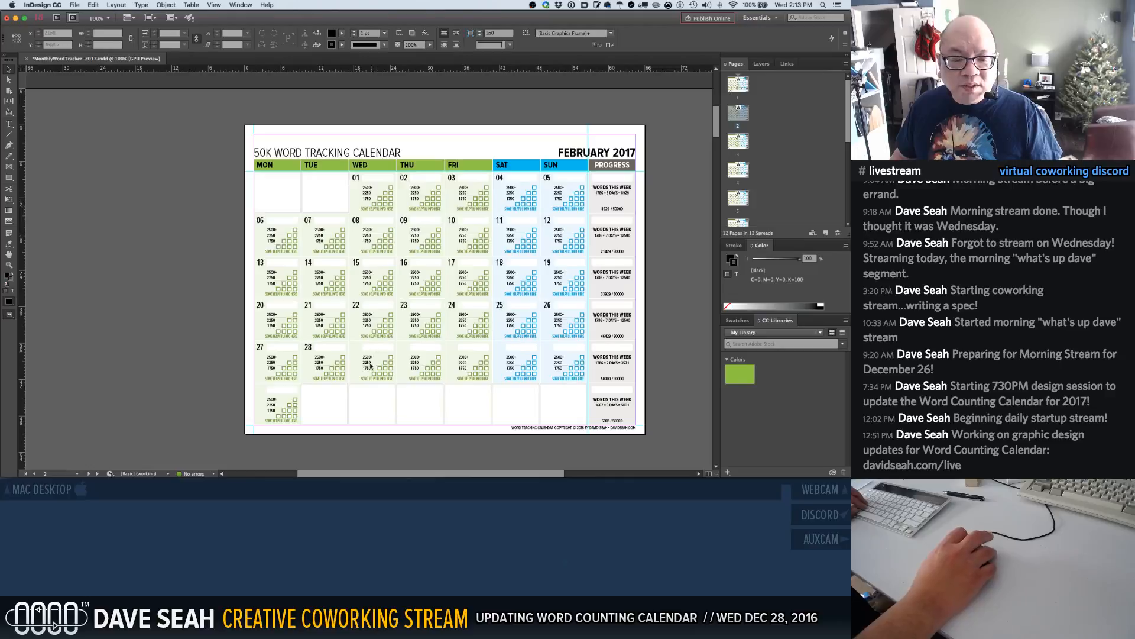
# Copy the full-width last-row cover from the December page and return to the February page
pyautogui.click(340, 405)
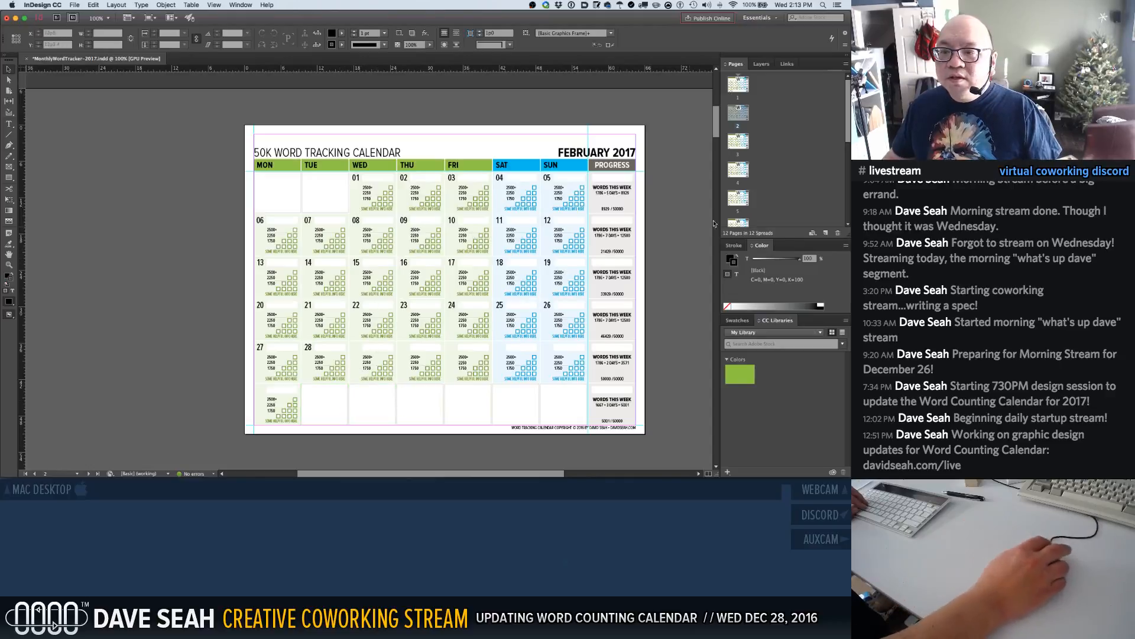
pyautogui.scroll(-5, 796, 223)
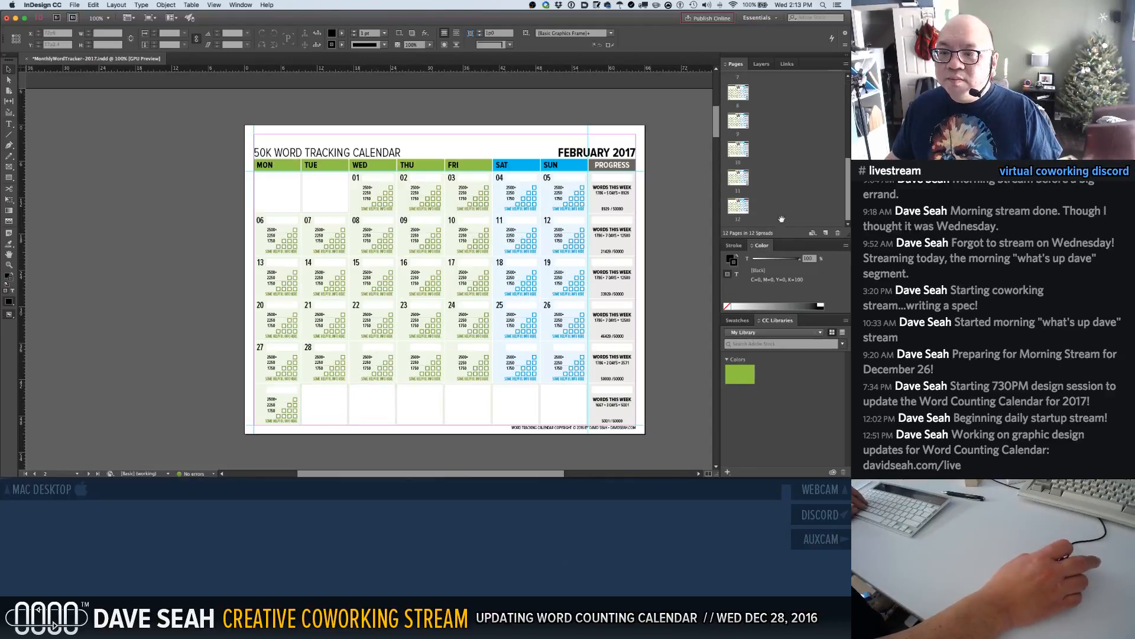
pyautogui.doubleClick(739, 205)
pyautogui.click(461, 411)
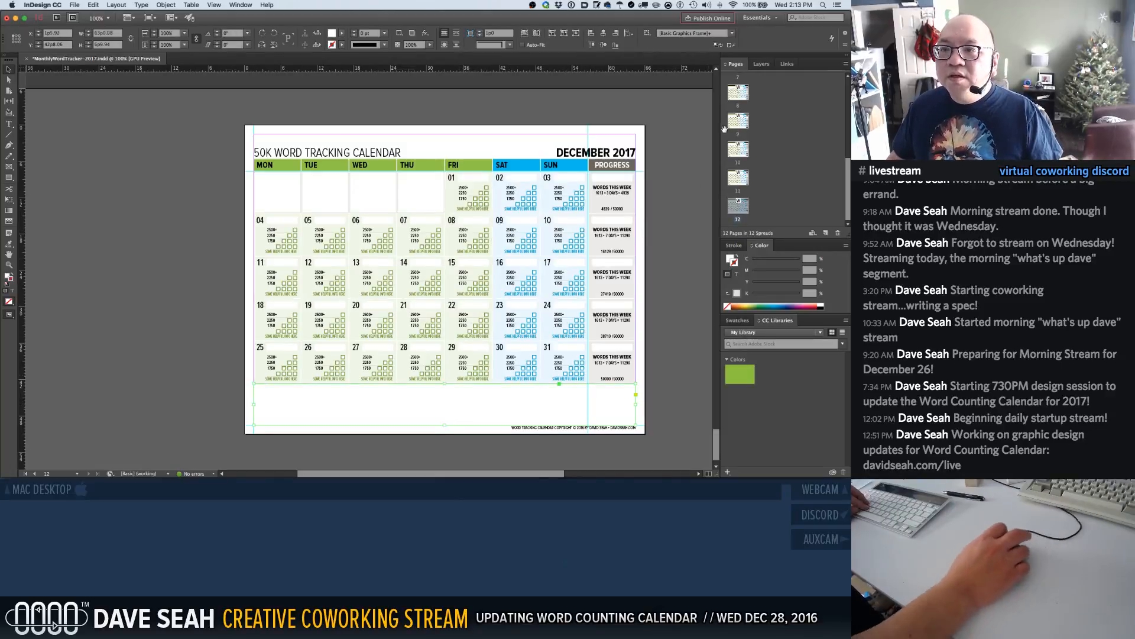
pyautogui.scroll(3, 776, 134)
pyautogui.scroll(2, 776, 135)
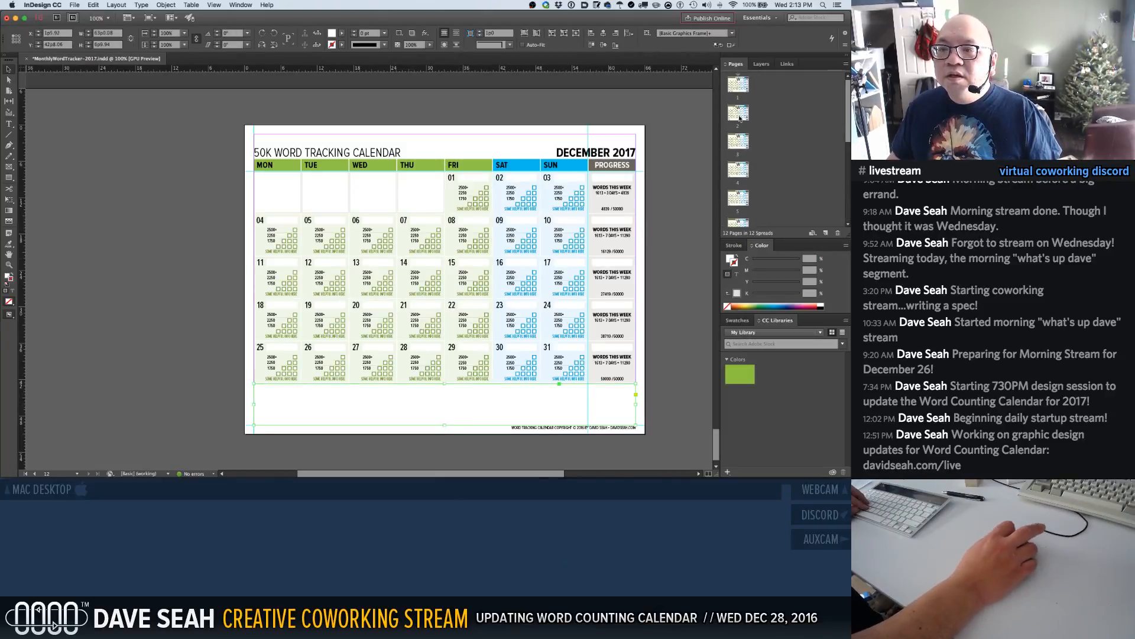
pyautogui.doubleClick(738, 113)
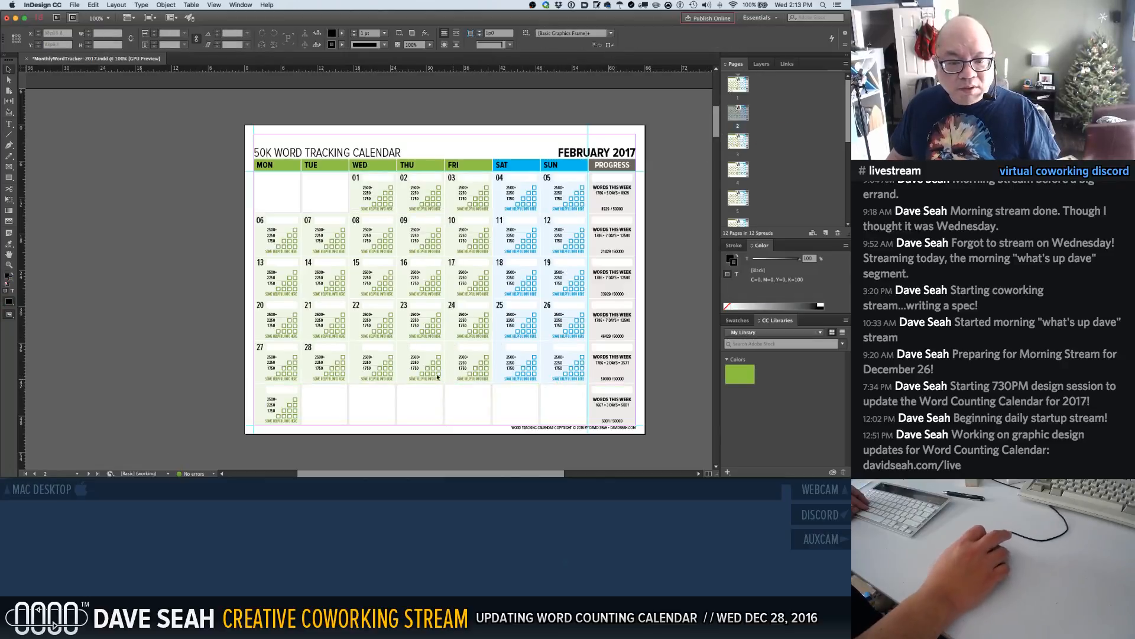
# Move February's Wednesday to Sunday covers from the last row up beside day 28, and delete the leftover Tuesday cover
pyautogui.keyDown('shift'); pyautogui.click(420, 407); pyautogui.keyUp('shift')
pyautogui.keyDown('shift'); pyautogui.click(481, 406); pyautogui.keyUp('shift')
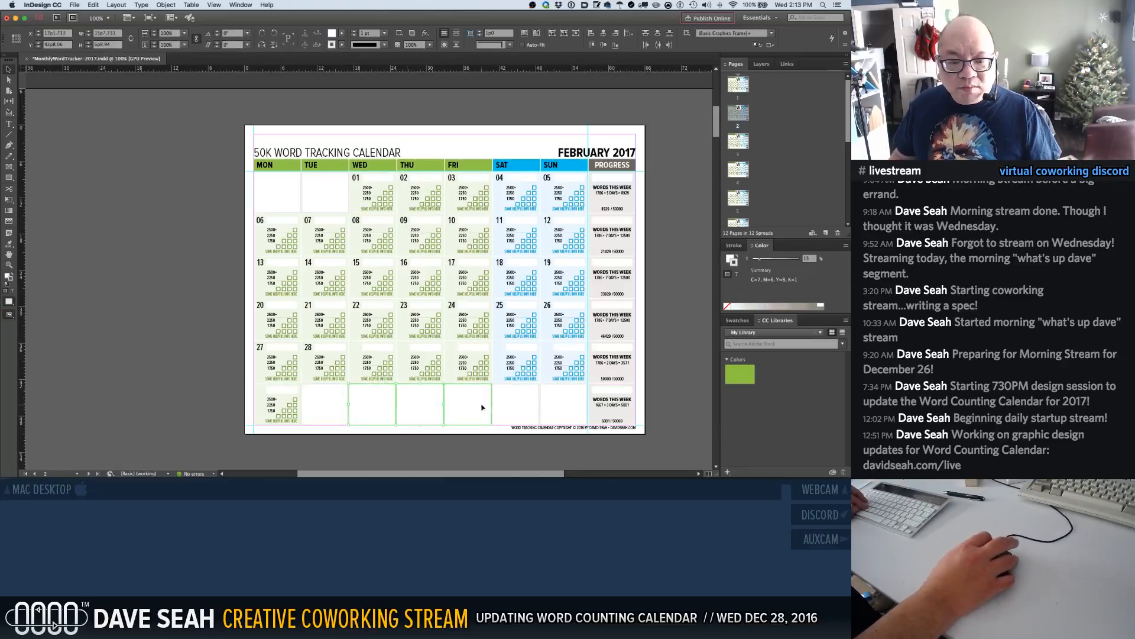
pyautogui.moveTo(558, 408); pyautogui.dragTo(577, 368)
pyautogui.click(328, 412)
pyautogui.press('Delete')
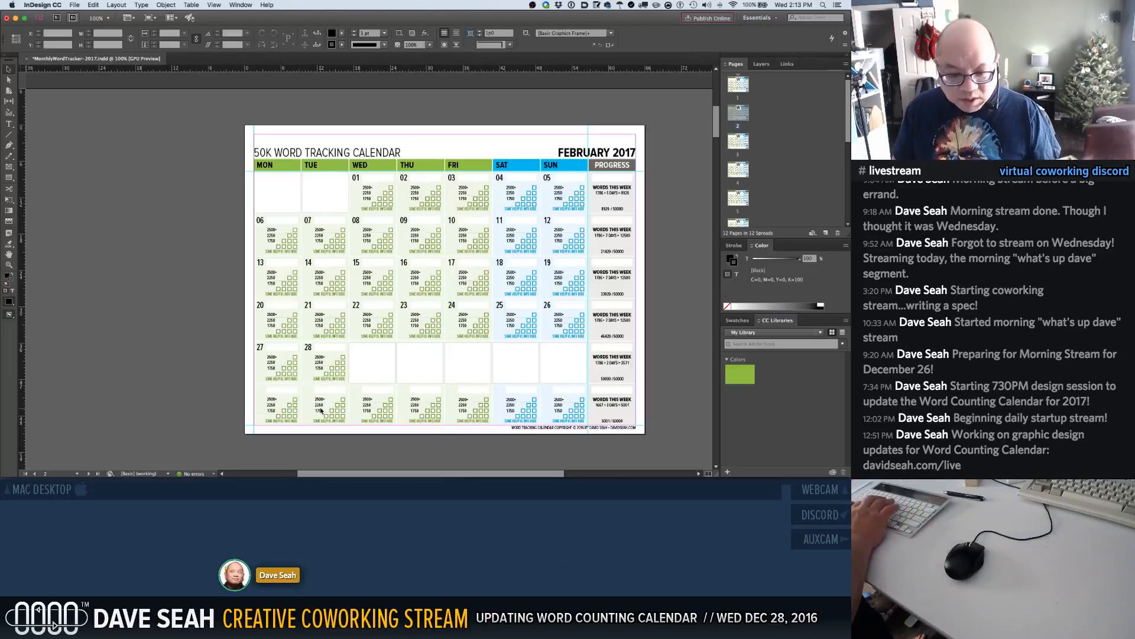
# Paste the white cover rectangle in place over February's sixth week row, and align the five blank covers after the 28th with their cells
pyautogui.press('alt+shift+super+v')
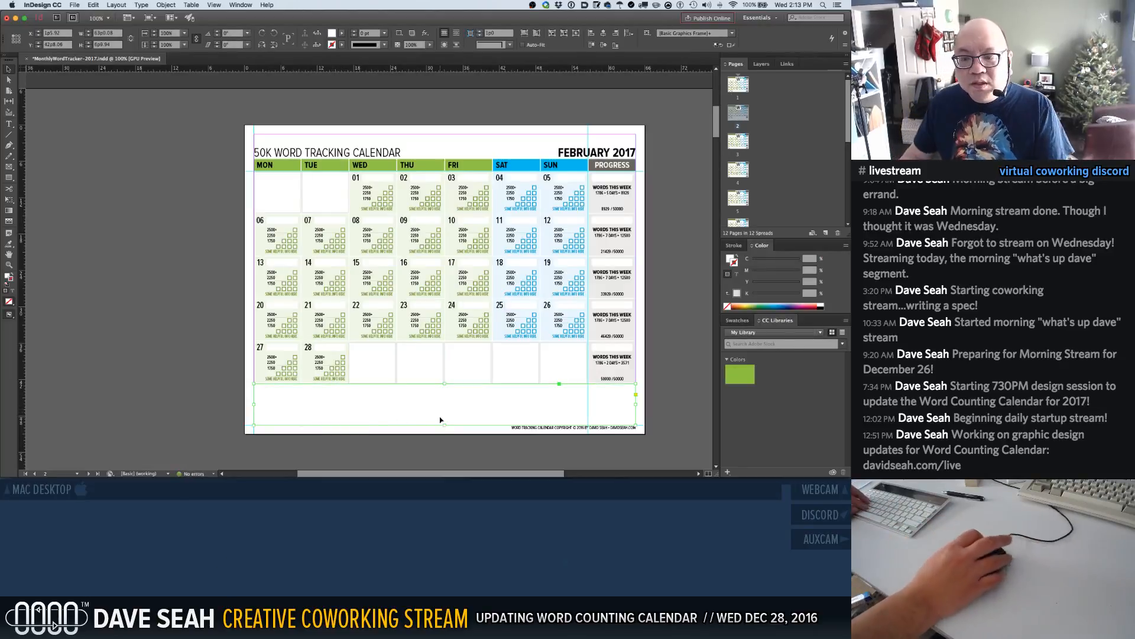
pyautogui.click(367, 365)
pyautogui.keyDown('shift'); pyautogui.click(420, 368); pyautogui.keyUp('shift')
pyautogui.keyDown('shift'); pyautogui.click(467, 370); pyautogui.keyUp('shift')
pyautogui.keyDown('shift'); pyautogui.click(514, 370); pyautogui.keyUp('shift')
pyautogui.keyDown('shift'); pyautogui.click(569, 370); pyautogui.keyUp('shift')
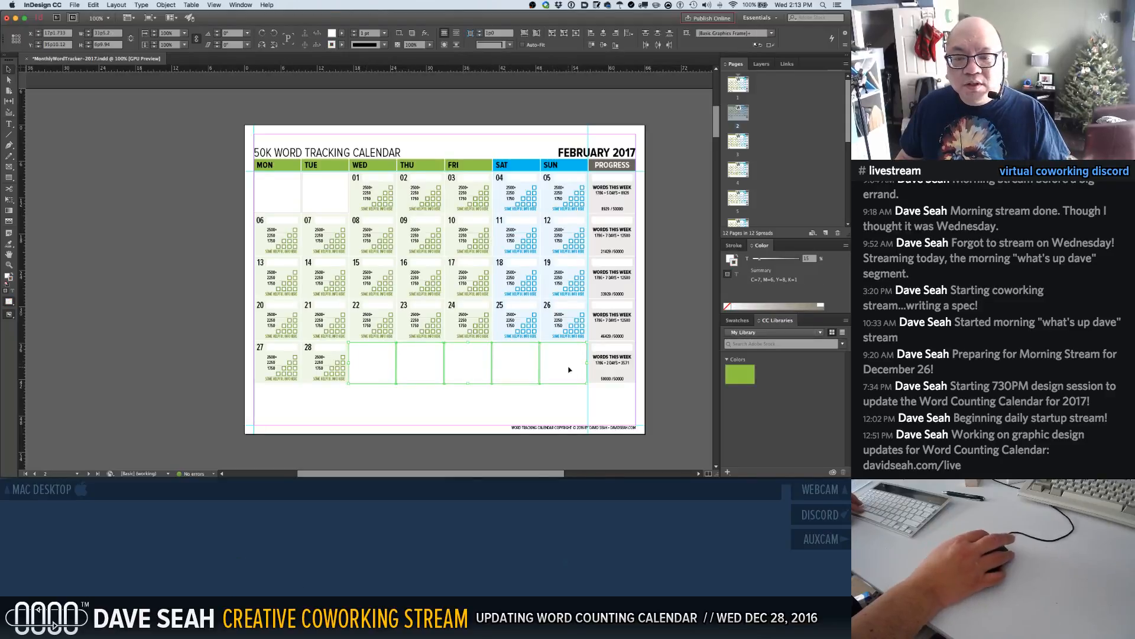
pyautogui.moveTo(325, 319); pyautogui.dragTo(593, 384)
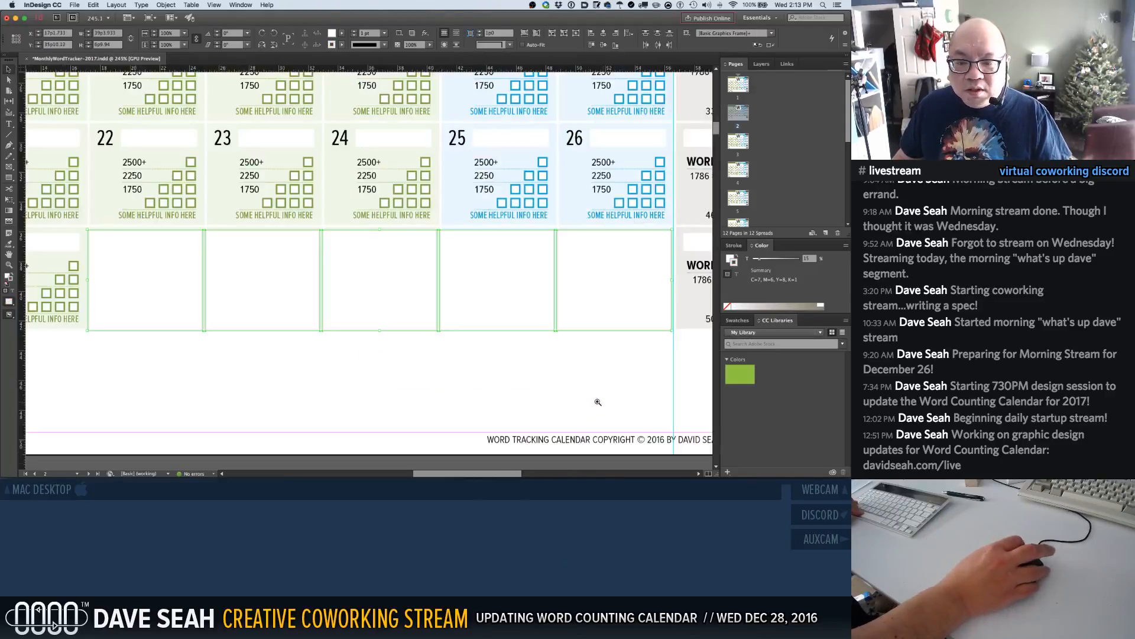
pyautogui.moveTo(659, 240); pyautogui.dragTo(709, 283)
pyautogui.moveTo(304, 175); pyautogui.dragTo(318, 156)
pyautogui.press('super+1')
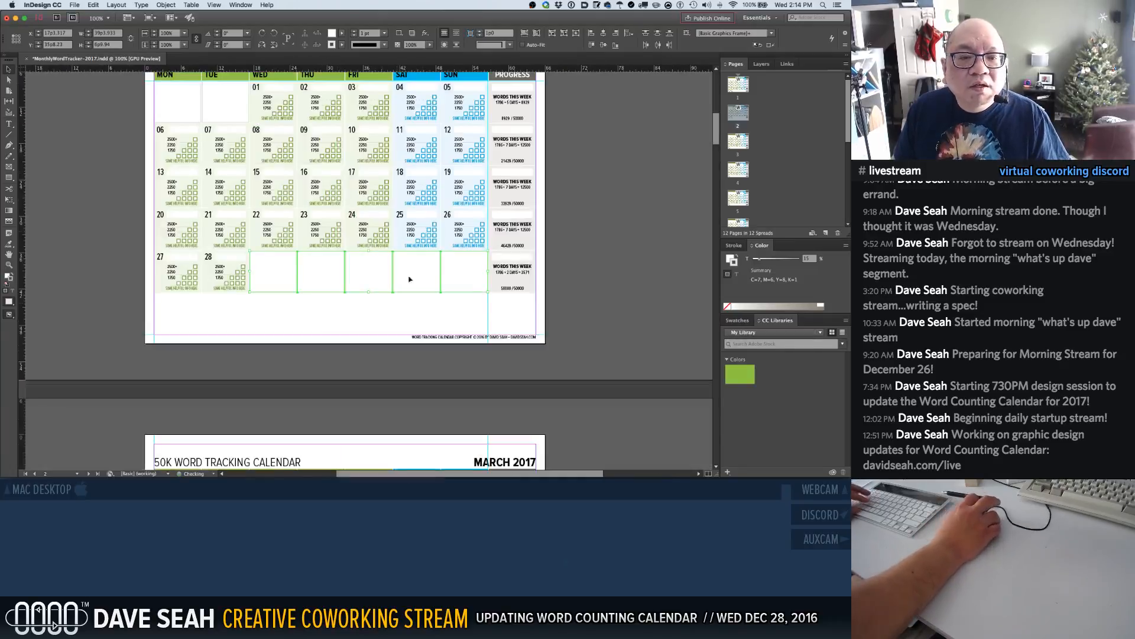
# Deselect the February covers and save the document
pyautogui.click(411, 319)
pyautogui.click(554, 321)
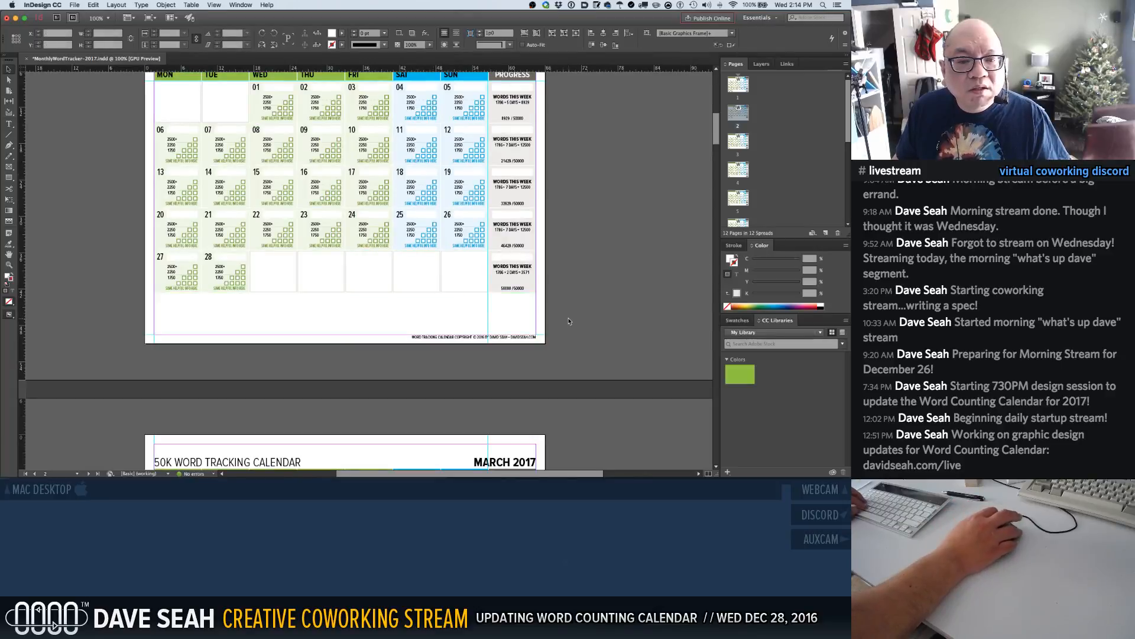
pyautogui.moveTo(113, 245); pyautogui.dragTo(246, 373)
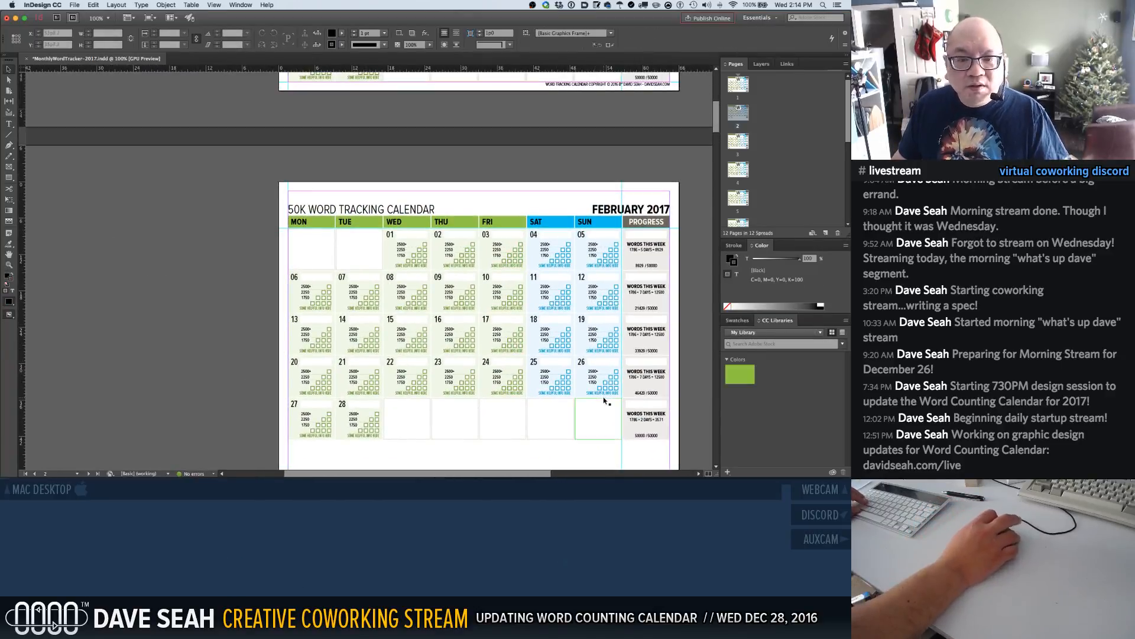
pyautogui.press('super+s')
# On the March 2017 page, delete the four blank covers hiding Wednesday through Saturday in the first week
pyautogui.doubleClick(738, 141)
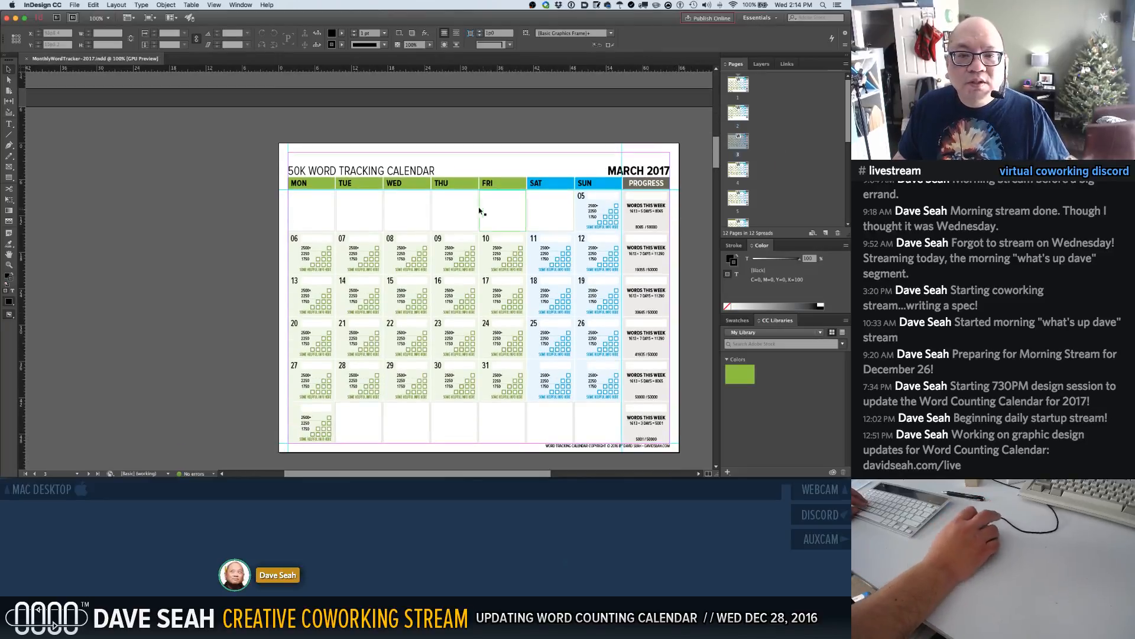
pyautogui.click(538, 211)
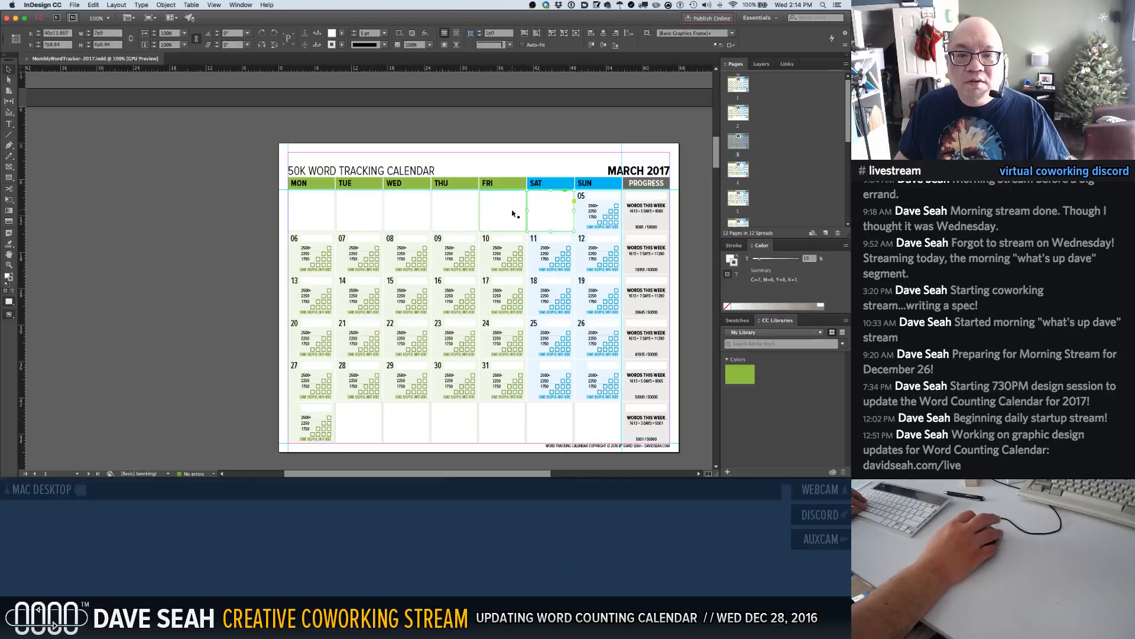
pyautogui.keyDown('shift'); pyautogui.click(512, 213); pyautogui.keyUp('shift')
pyautogui.keyDown('shift'); pyautogui.click(465, 218); pyautogui.keyUp('shift')
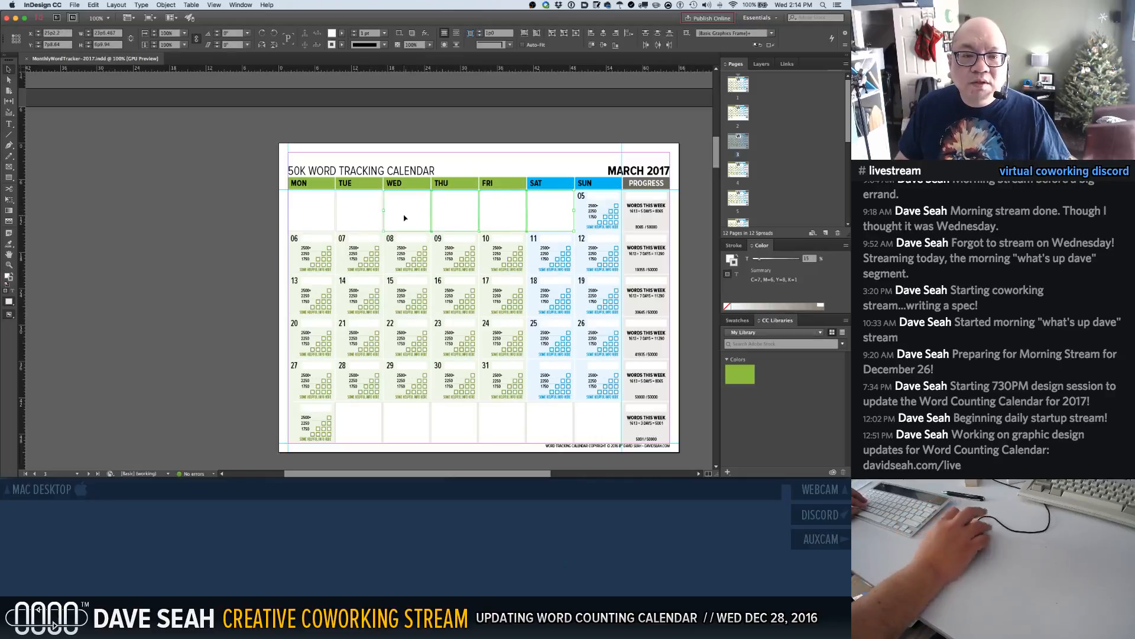
pyautogui.press('BackSpace')
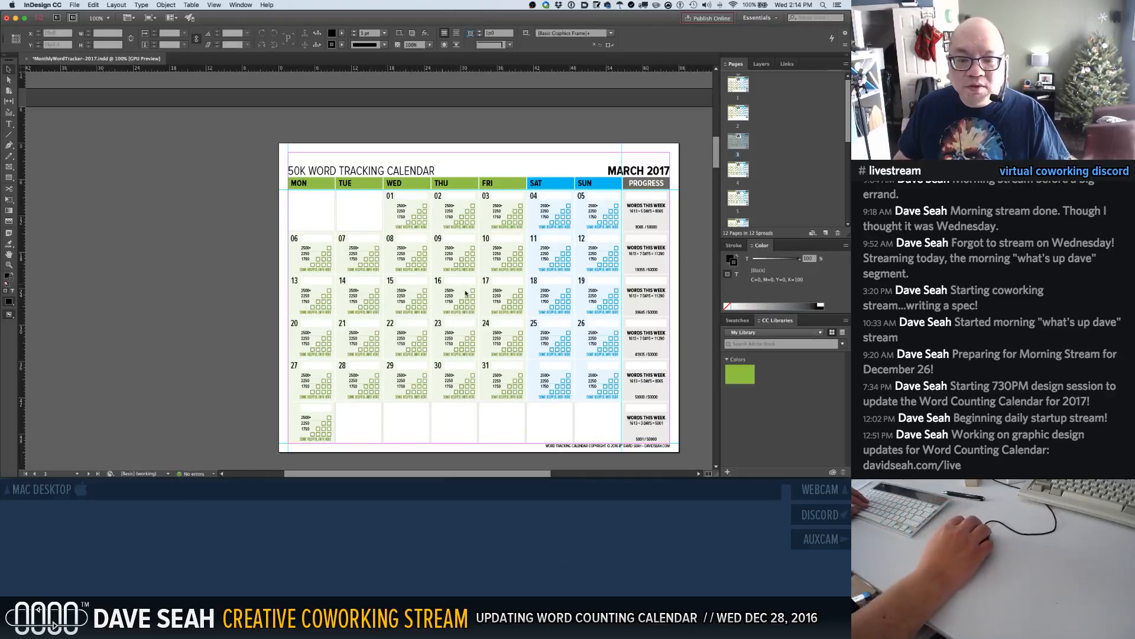
# Move March's blank Saturday and Sunday covers from the sixth week row up to the fifth, after the 31st
pyautogui.click(540, 417)
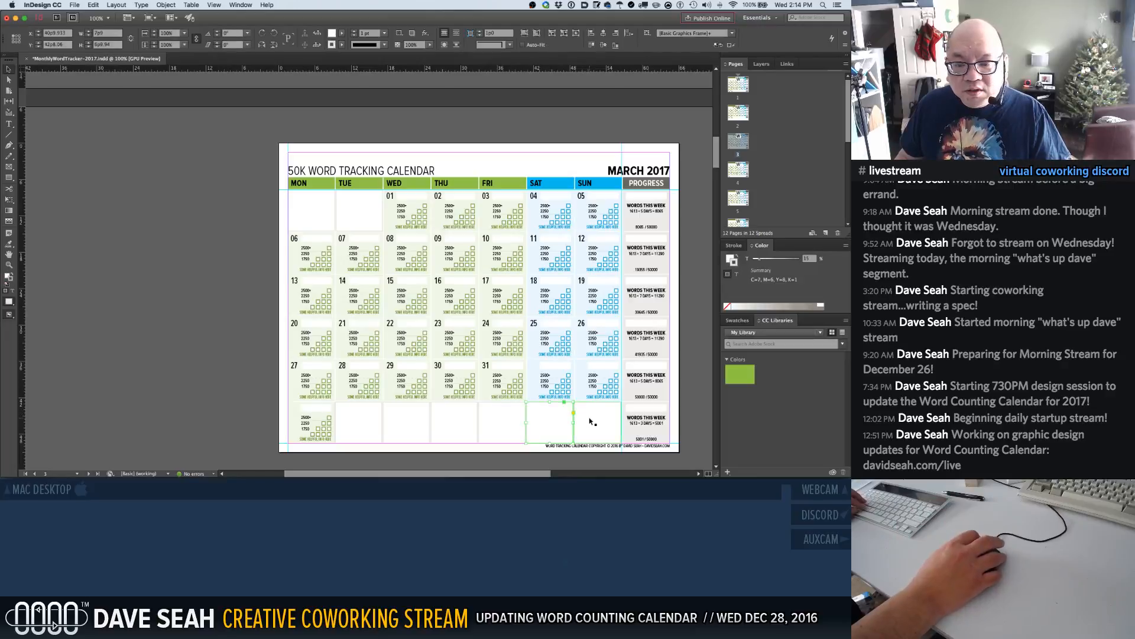
pyautogui.keyDown('shift'); pyautogui.click(593, 420); pyautogui.keyUp('shift')
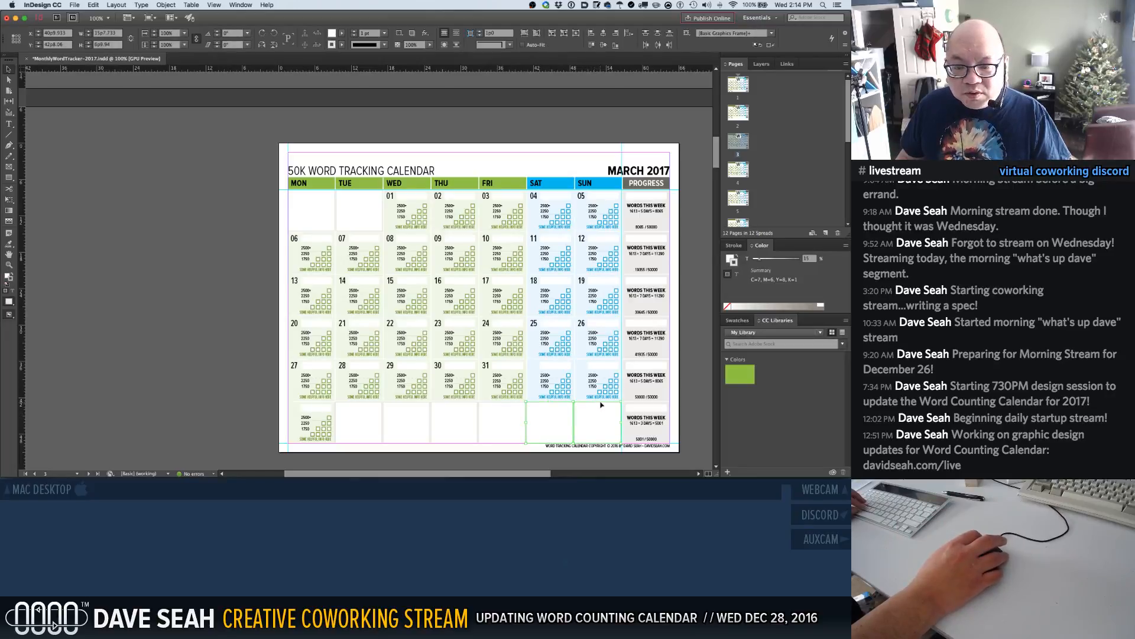
pyautogui.moveTo(601, 404); pyautogui.dragTo(605, 361)
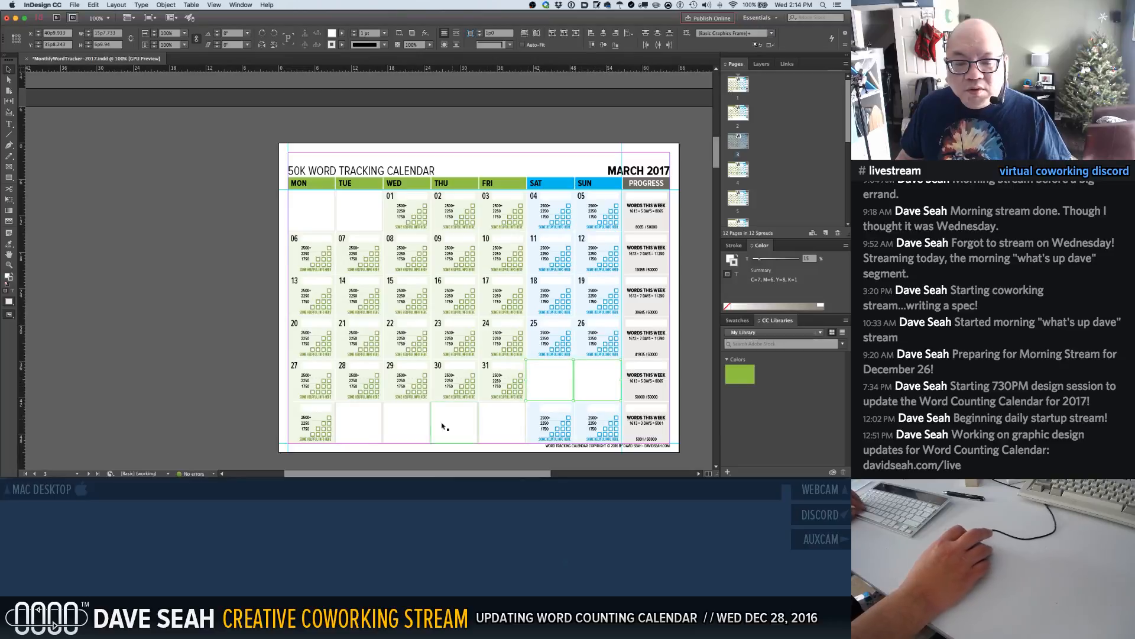
# Delete the four remaining blank covers in March's sixth week row and paste the white rectangle in place over the whole row
pyautogui.click(349, 424)
pyautogui.keyDown('shift'); pyautogui.click(400, 431); pyautogui.keyUp('shift')
pyautogui.keyDown('shift'); pyautogui.click(463, 436); pyautogui.keyUp('shift')
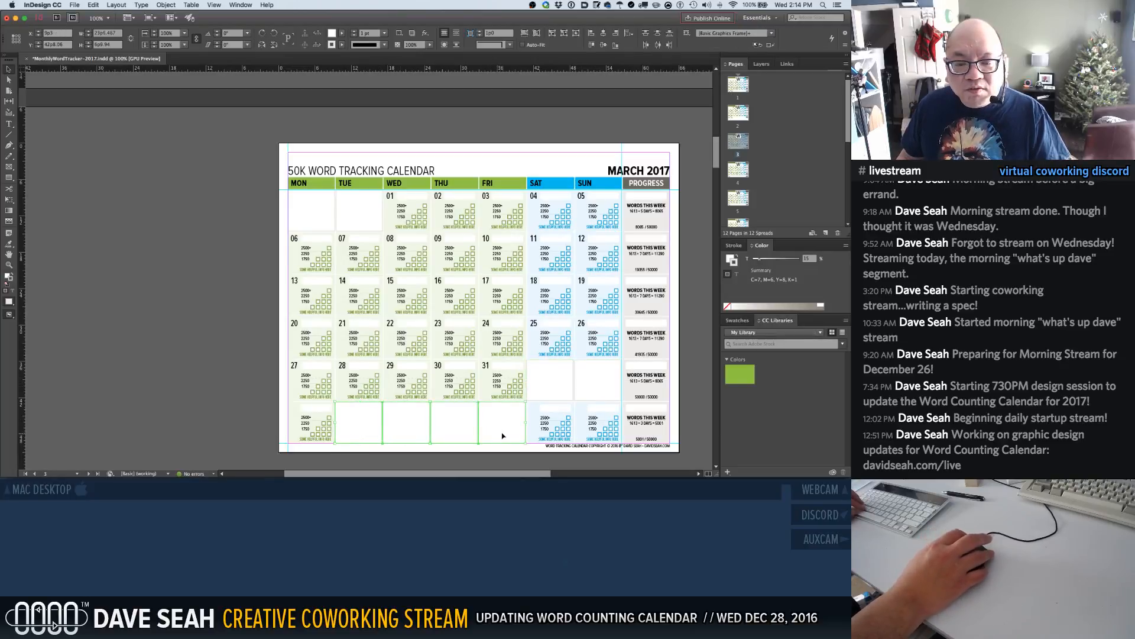
pyautogui.press('Delete')
pyautogui.press('alt+shift+super+v')
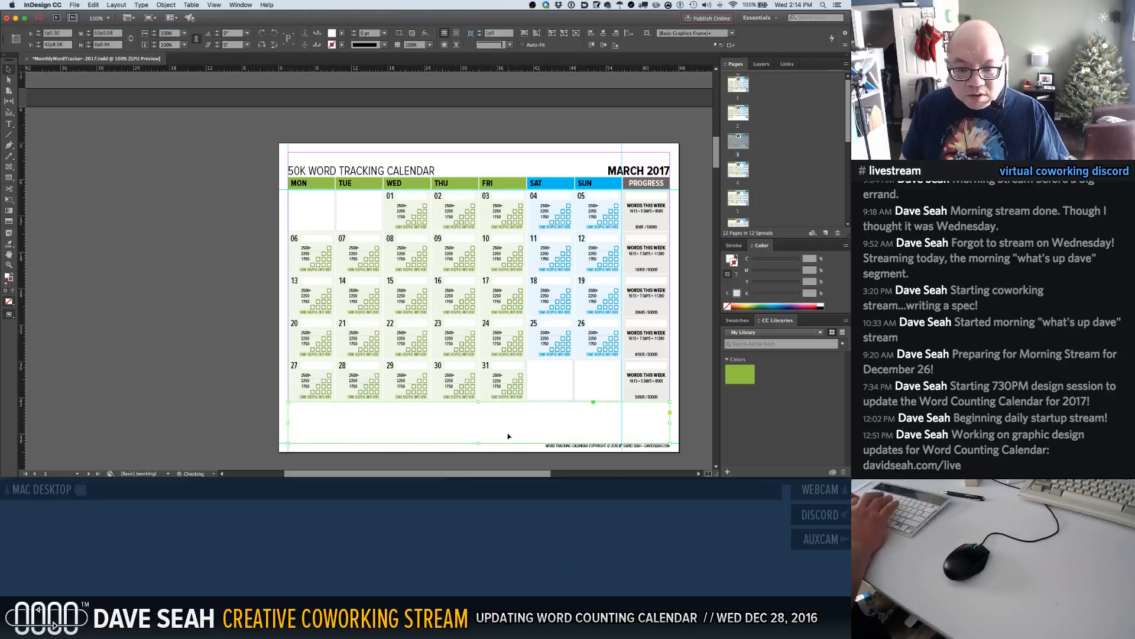
# Shift the two blank weekend covers in March's fifth week right so they line up with the blue cells and the column guide
pyautogui.moveTo(504, 339); pyautogui.dragTo(638, 401)
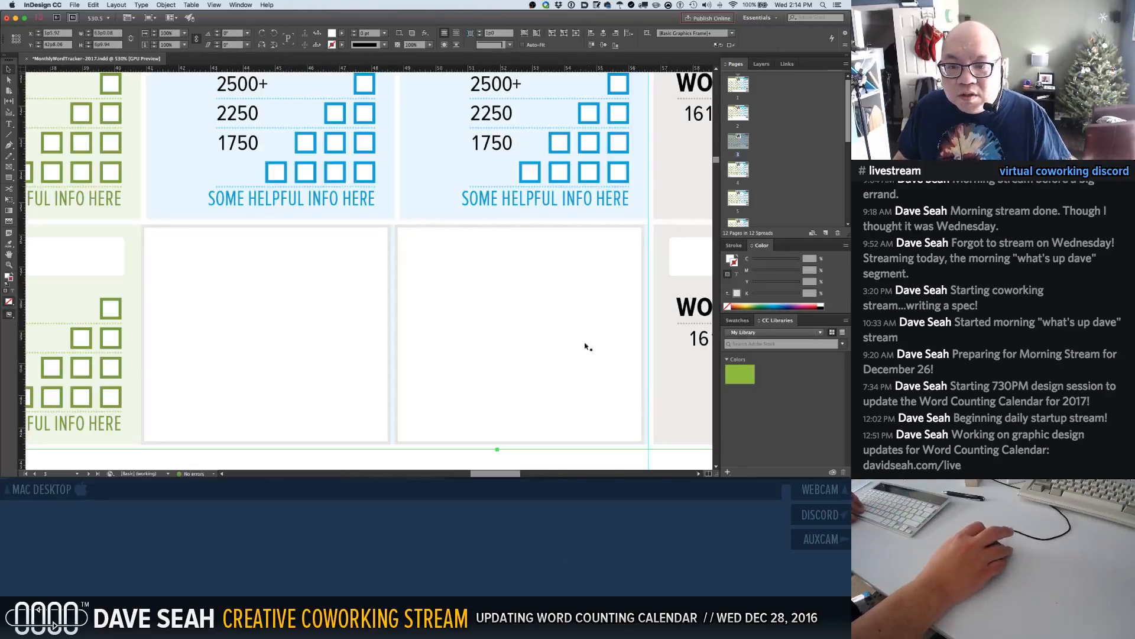
pyautogui.click(530, 286)
pyautogui.keyDown('shift'); pyautogui.click(363, 314); pyautogui.keyUp('shift')
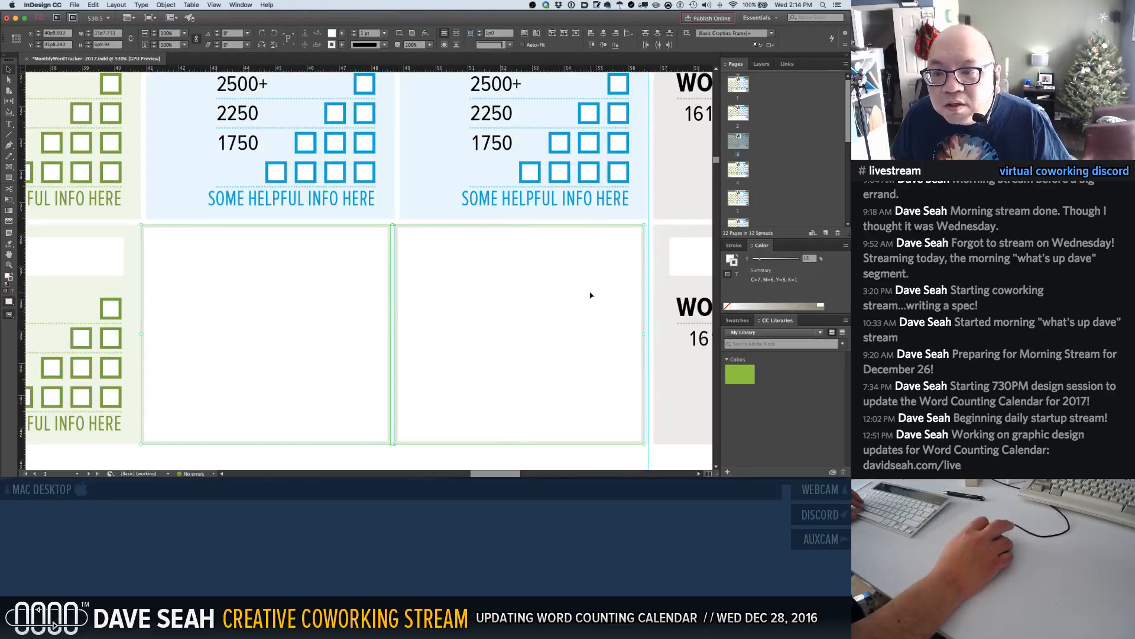
pyautogui.moveTo(590, 294); pyautogui.dragTo(595, 294)
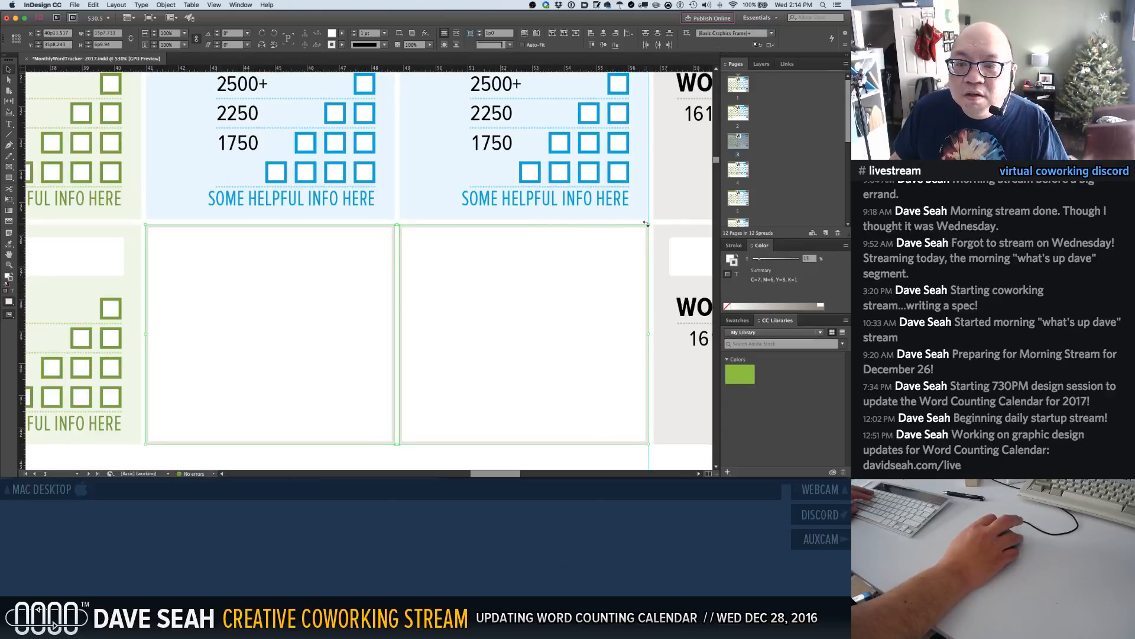
pyautogui.click(670, 206)
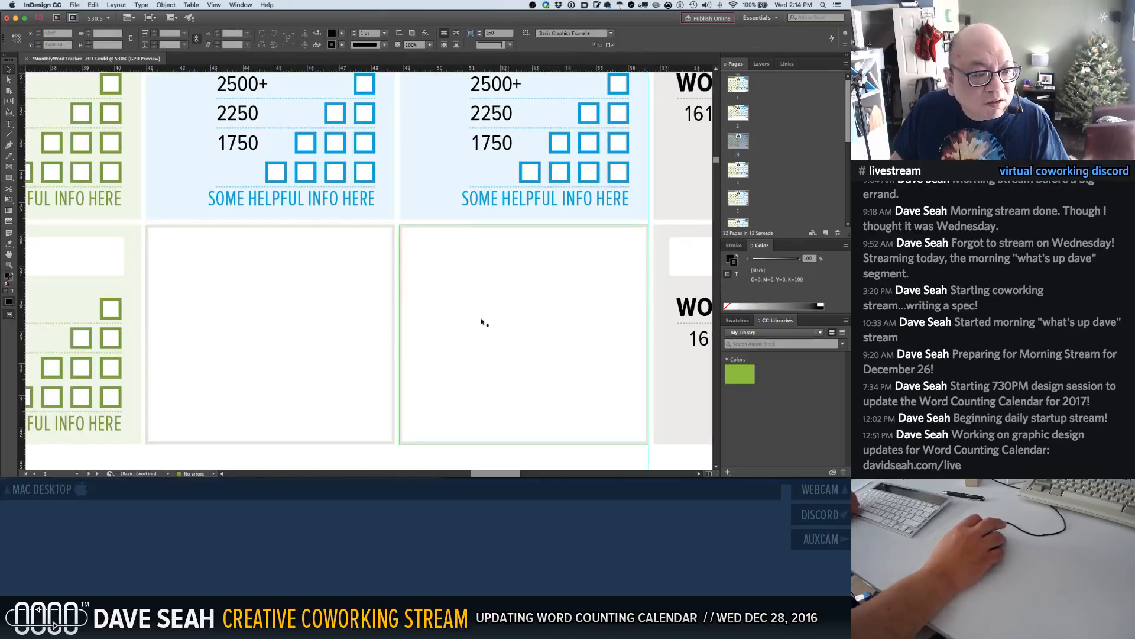
pyautogui.press('super+1')
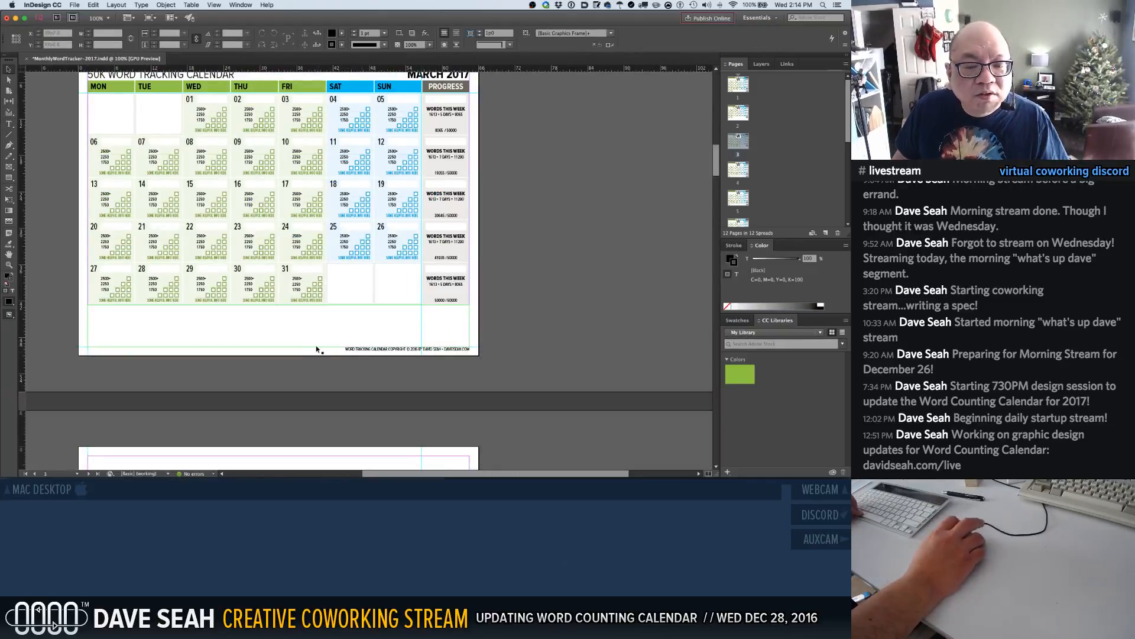
# On the April 2017 page, delete the blank covers from Tuesday through Sunday in the sixth week row
pyautogui.scroll(-10, 349, 338)
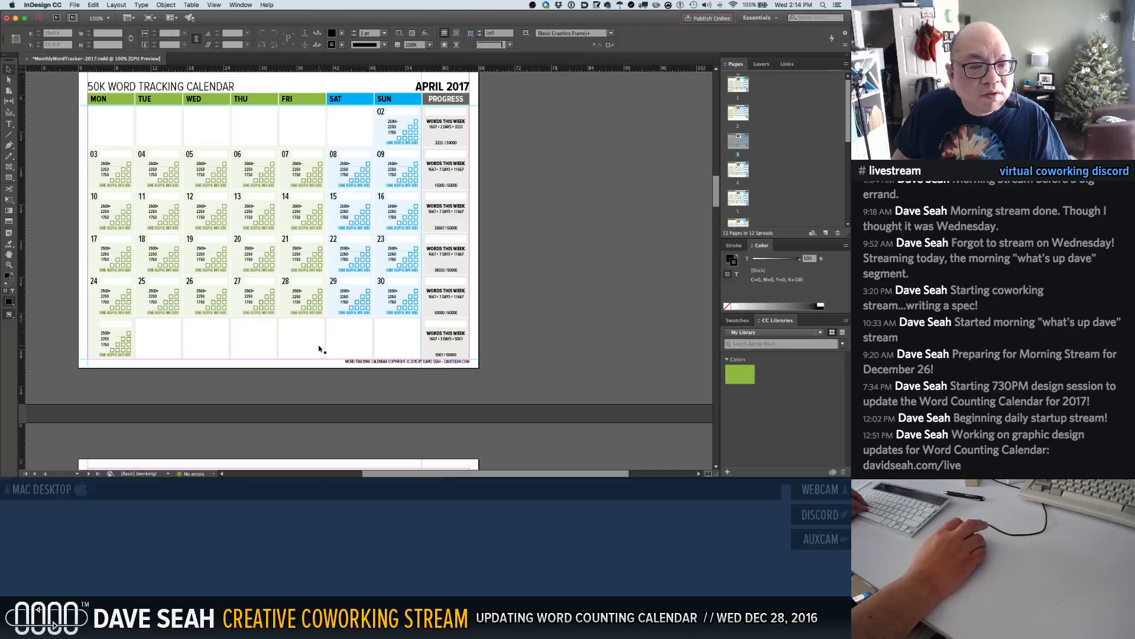
pyautogui.click(166, 348)
pyautogui.keyDown('shift'); pyautogui.click(208, 348); pyautogui.keyUp('shift')
pyautogui.keyDown('shift'); pyautogui.click(271, 347); pyautogui.keyUp('shift')
pyautogui.keyDown('shift'); pyautogui.click(322, 347); pyautogui.keyUp('shift')
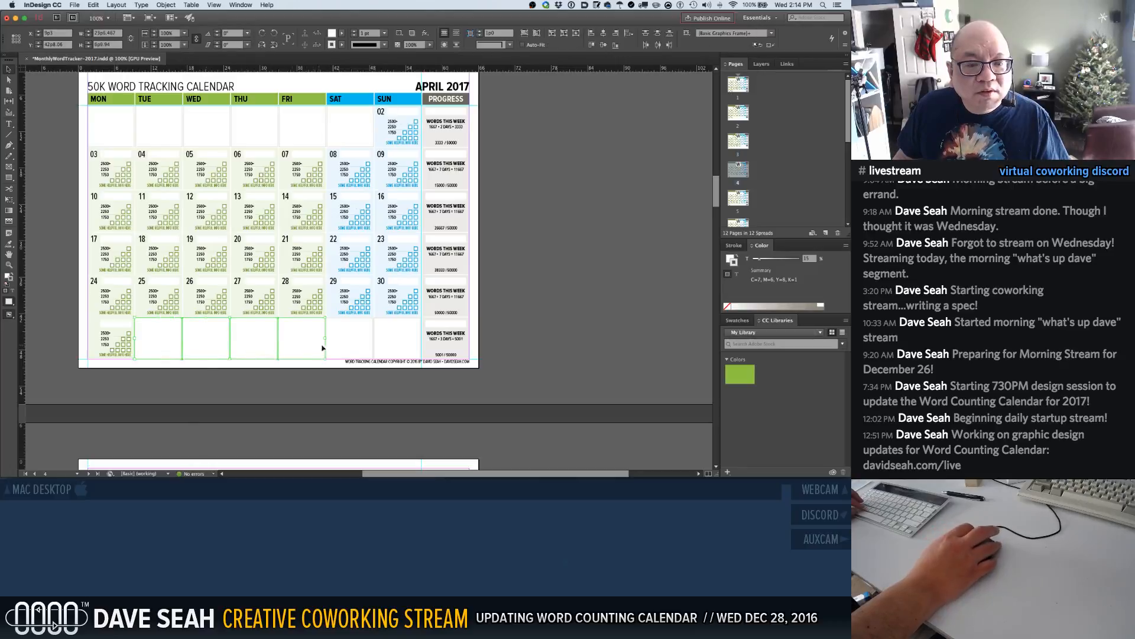
pyautogui.keyDown('shift'); pyautogui.click(401, 343); pyautogui.keyUp('shift')
pyautogui.press('Delete')
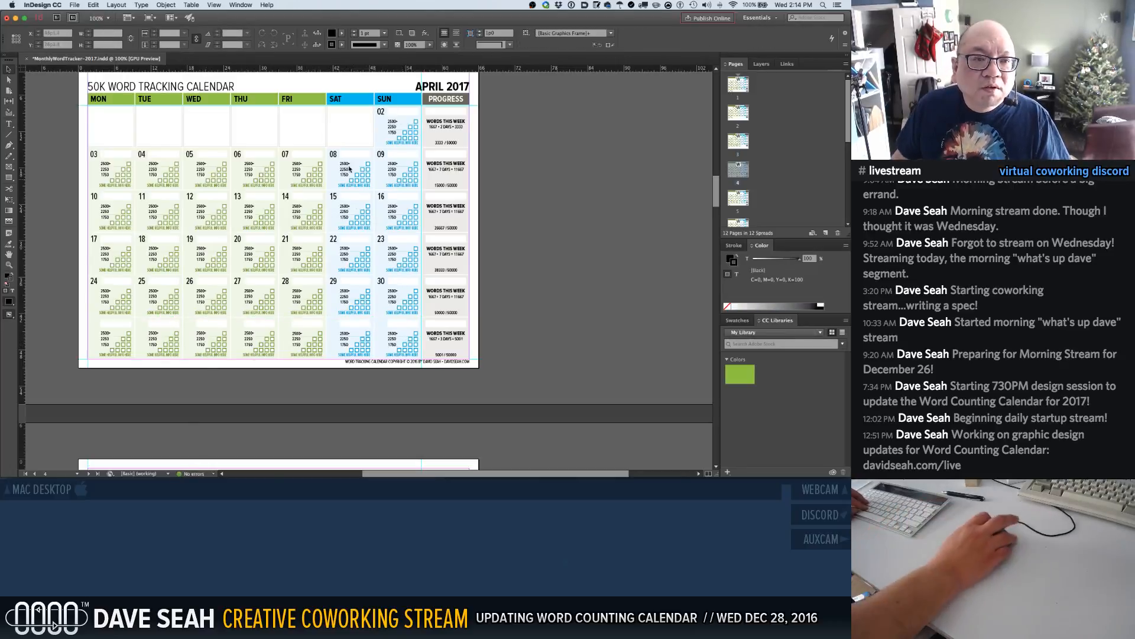
# Delete the blank cover hiding Saturday, April 1, and paste the white rectangle in place over April's sixth week row
pyautogui.click(344, 137)
pyautogui.press('Delete')
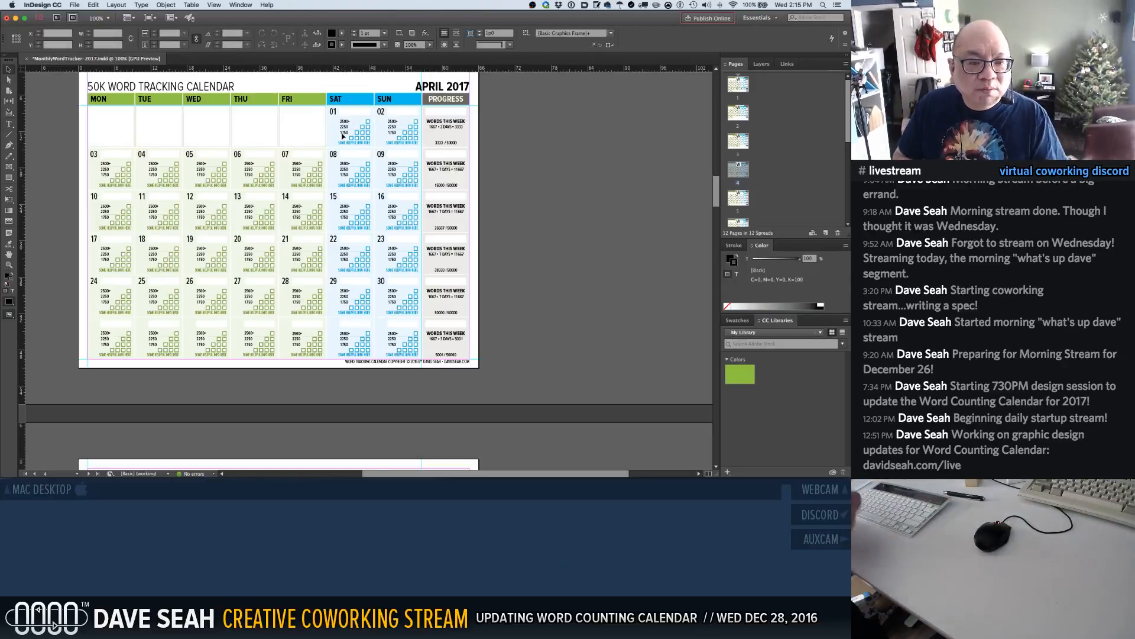
pyautogui.press('alt+shift+super+v')
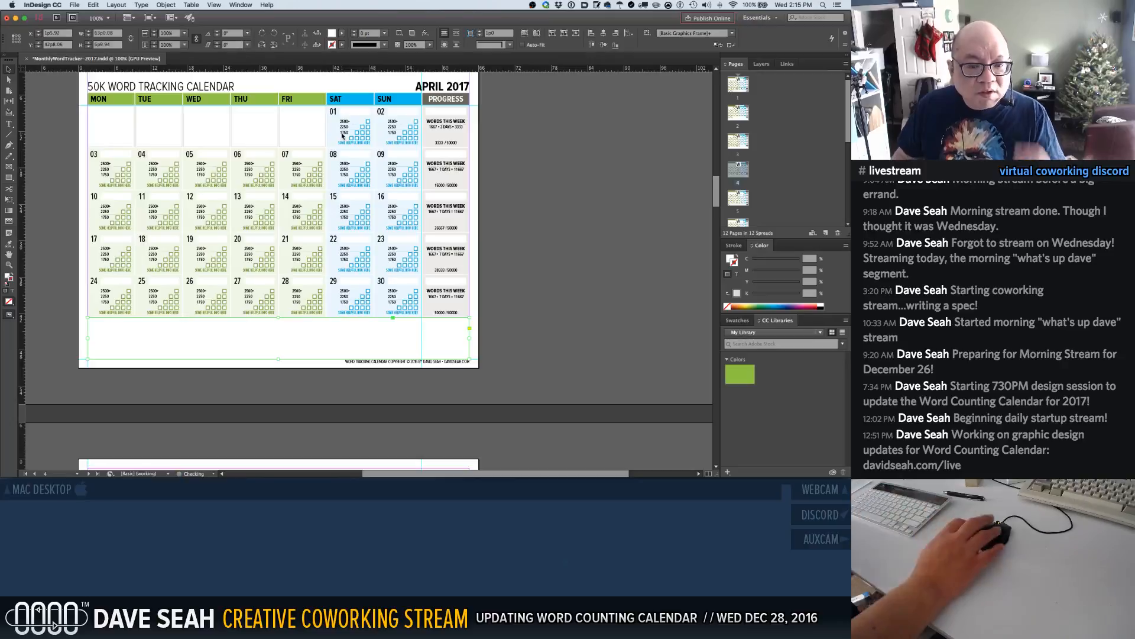
pyautogui.click(527, 142)
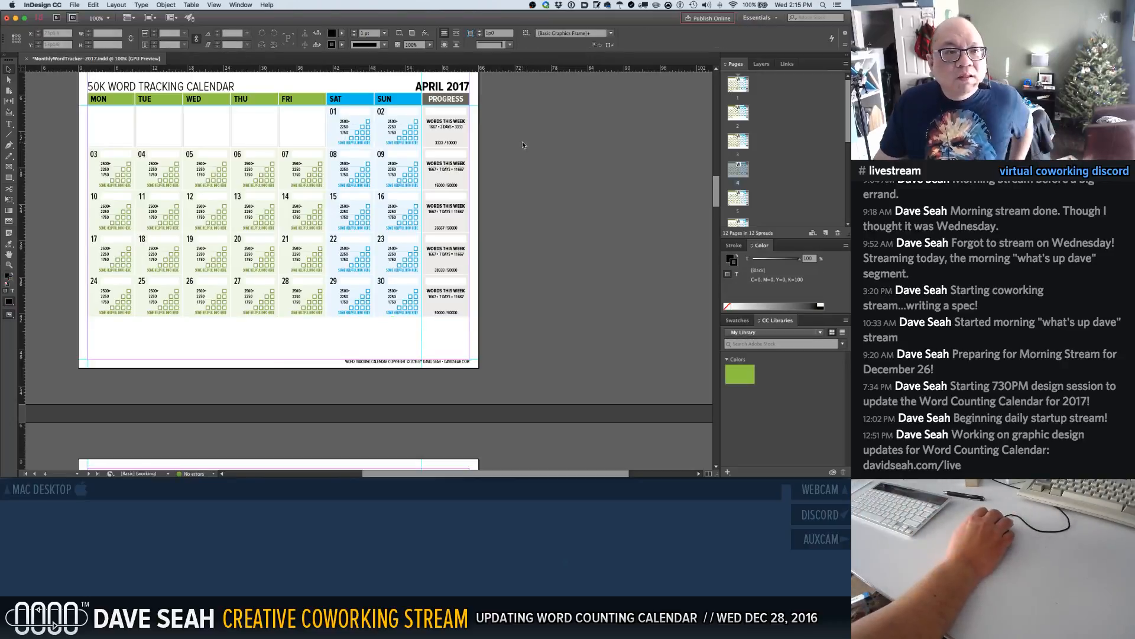
# On the May 2017 page, move the Thursday through Sunday blank covers from the sixth week row up to the fifth, after the 31st
pyautogui.scroll(-5, 523, 141)
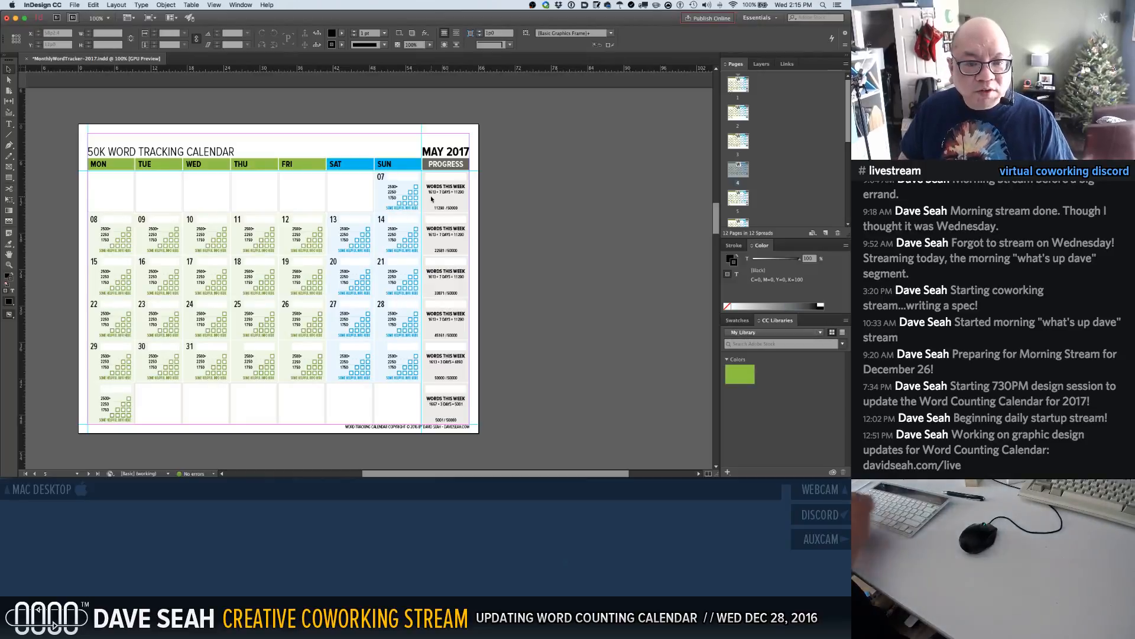
pyautogui.click(248, 393)
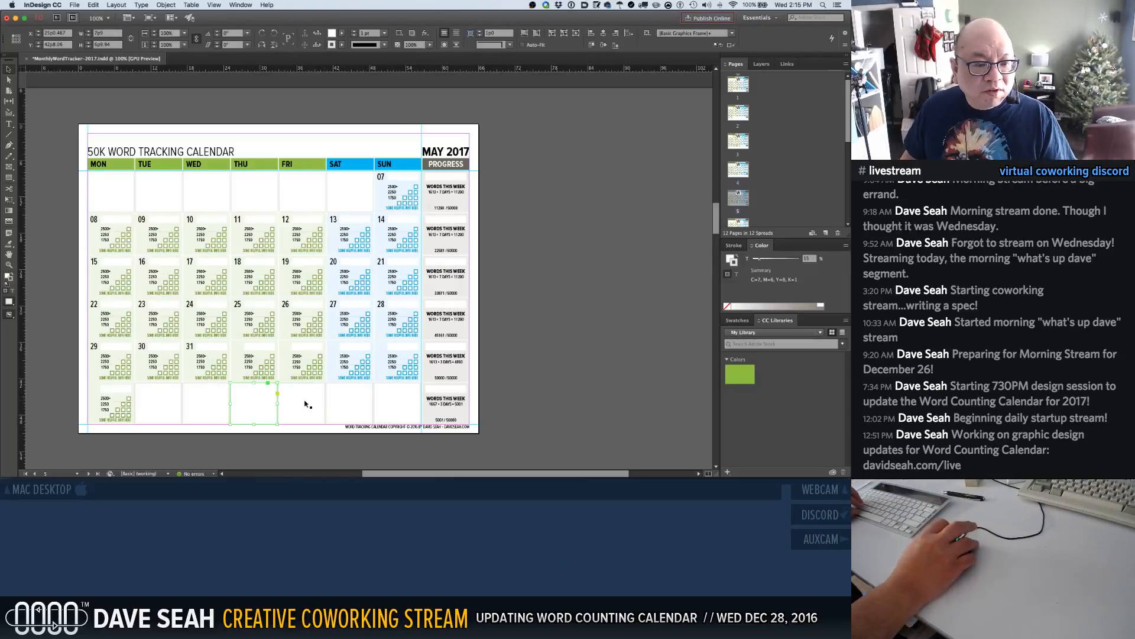
pyautogui.keyDown('shift'); pyautogui.click(306, 402); pyautogui.keyUp('shift')
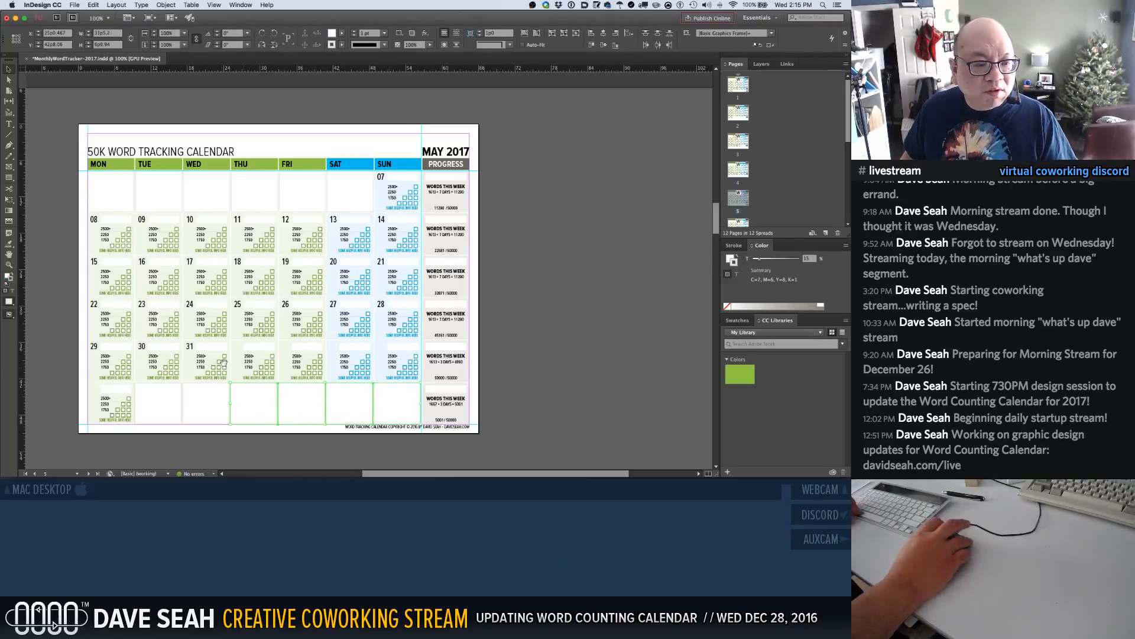
pyautogui.moveTo(223, 350); pyautogui.dragTo(274, 405)
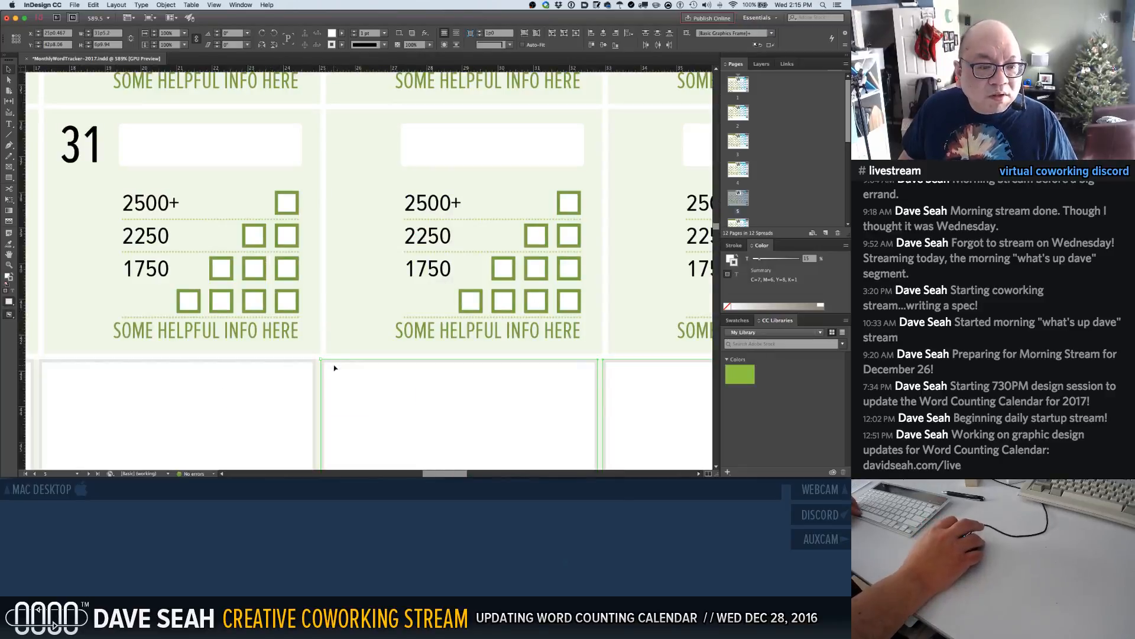
pyautogui.moveTo(337, 363); pyautogui.dragTo(340, 112)
pyautogui.press('super+1')
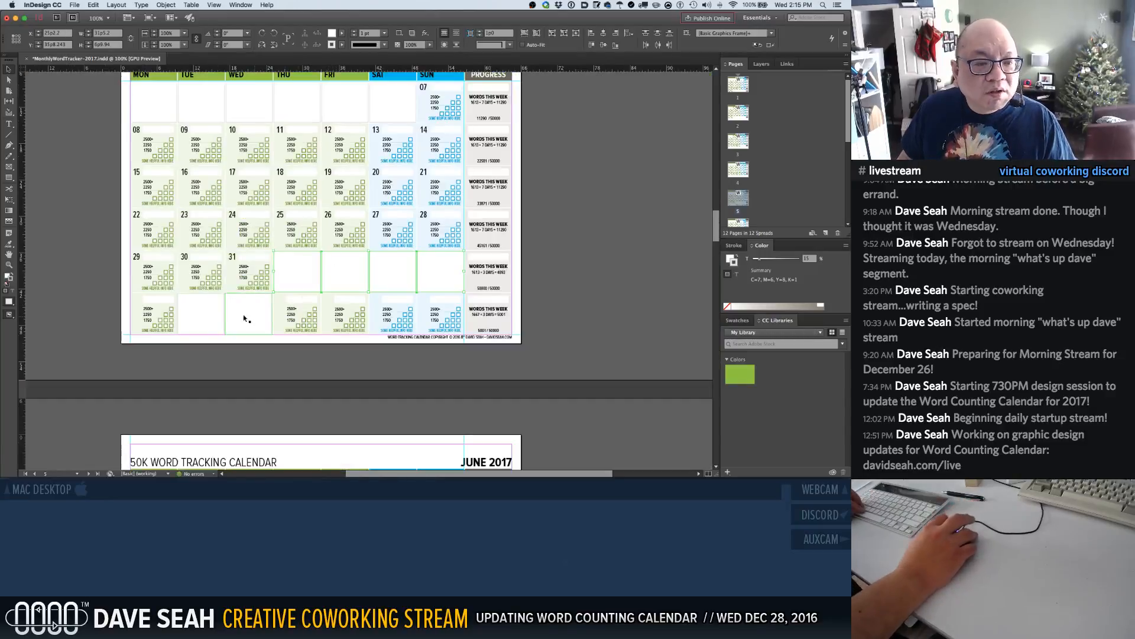
# Delete May's remaining Tuesday and Wednesday covers in the sixth week row and paste the white rectangle in place over that row
pyautogui.click(195, 319)
pyautogui.press('BackSpace')
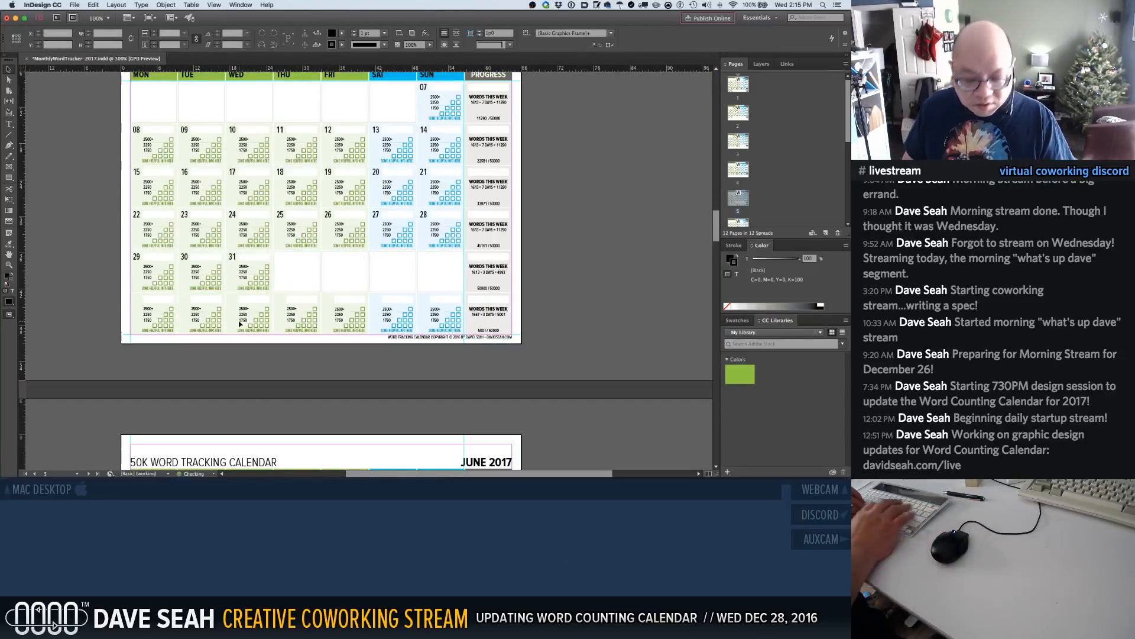
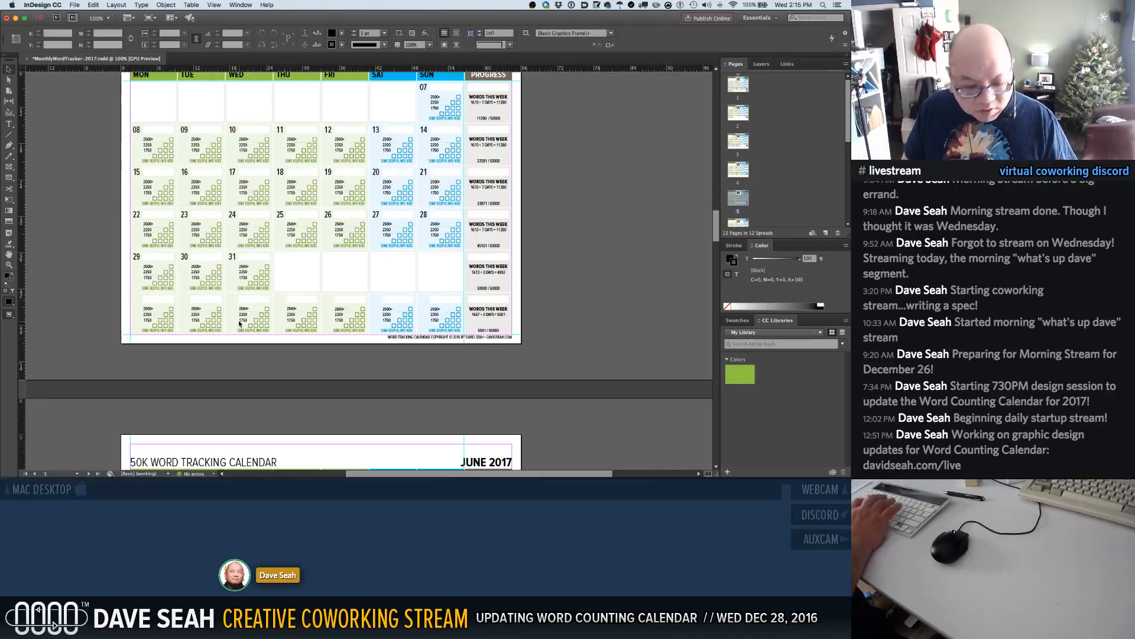
pyautogui.press('super+z')
pyautogui.click(565, 299)
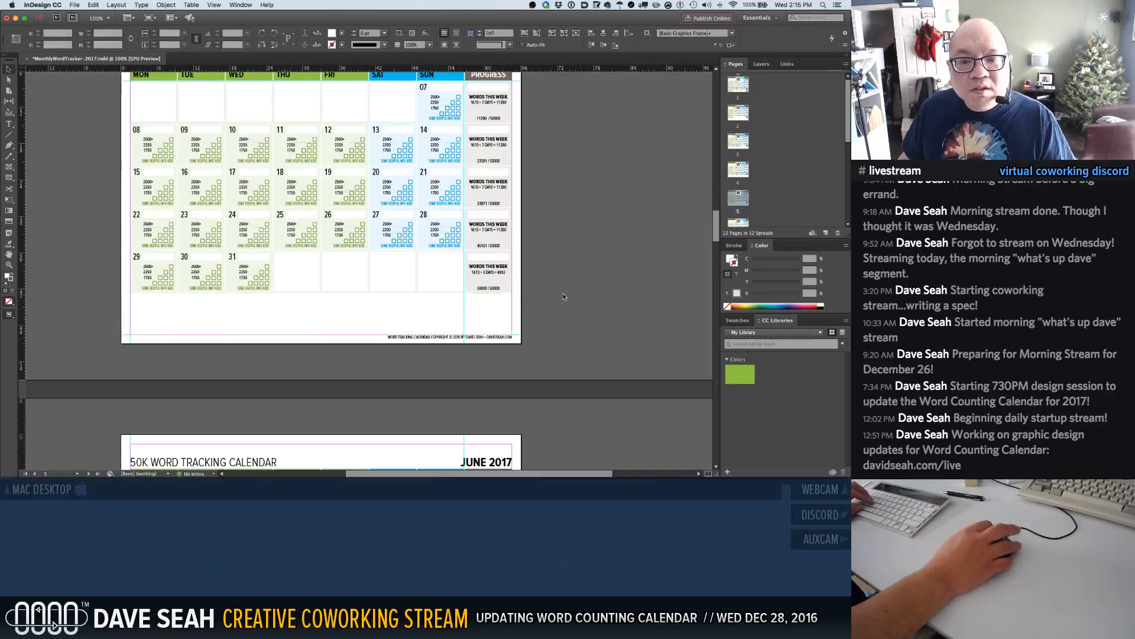
pyautogui.scroll(4, 534, 290)
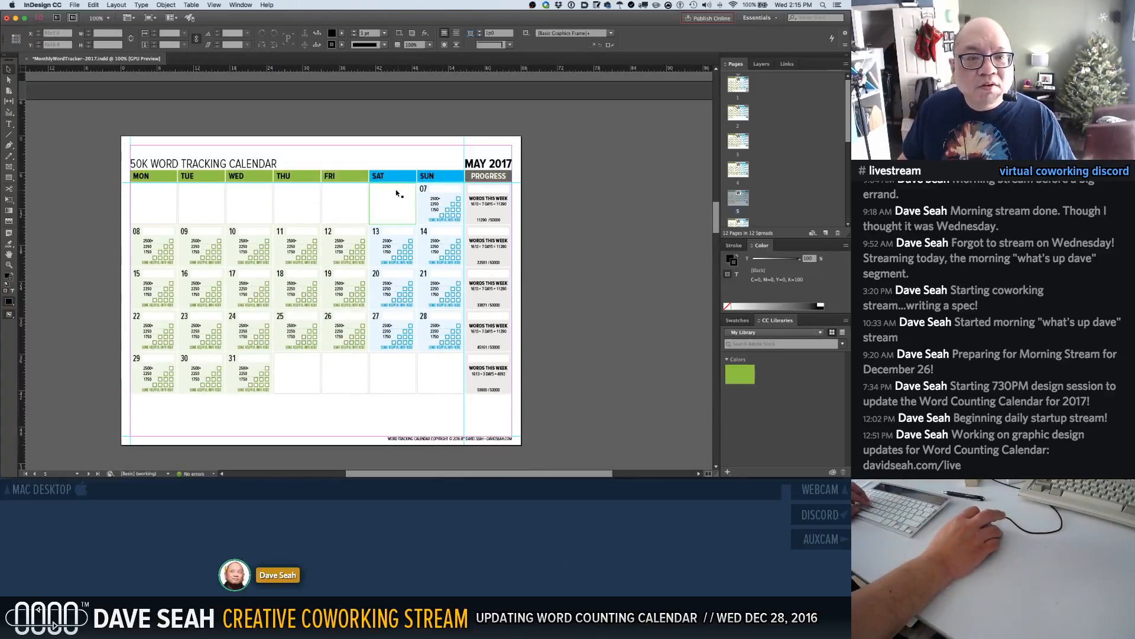
# On the May 2017 page, delete the Monday through Saturday blank covers in the first week row
pyautogui.click(157, 207)
pyautogui.keyDown('shift'); pyautogui.click(197, 208); pyautogui.keyUp('shift')
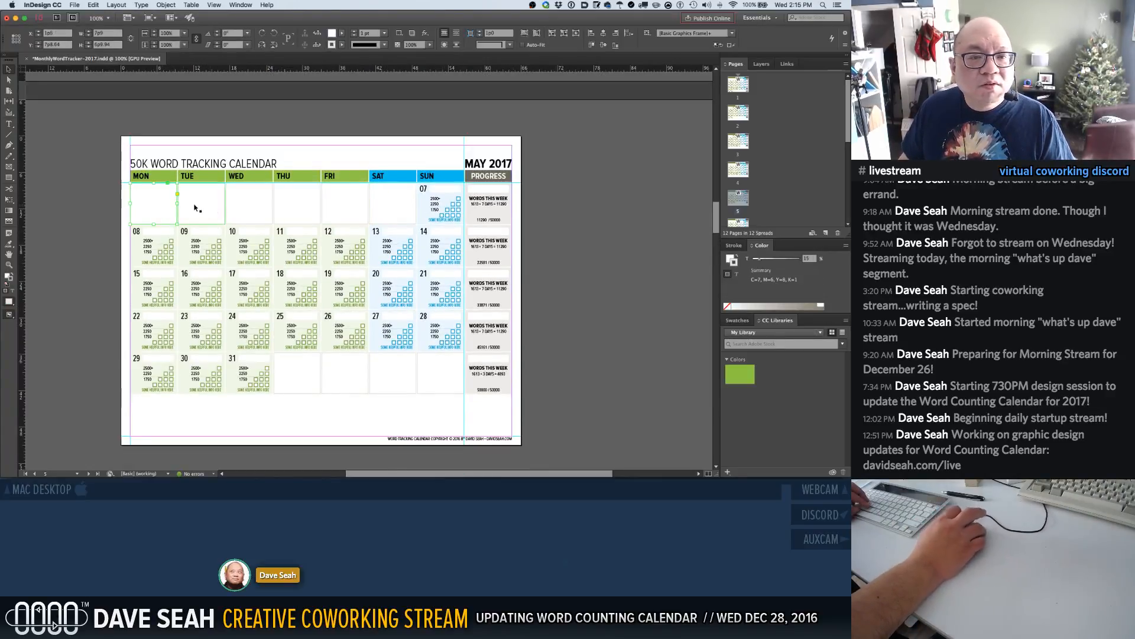
pyautogui.keyDown('shift'); pyautogui.click(235, 208); pyautogui.keyUp('shift')
pyautogui.keyDown('shift'); pyautogui.click(300, 201); pyautogui.keyUp('shift')
pyautogui.keyDown('shift'); pyautogui.click(341, 210); pyautogui.keyUp('shift')
pyautogui.keyDown('shift'); pyautogui.click(390, 212); pyautogui.keyUp('shift')
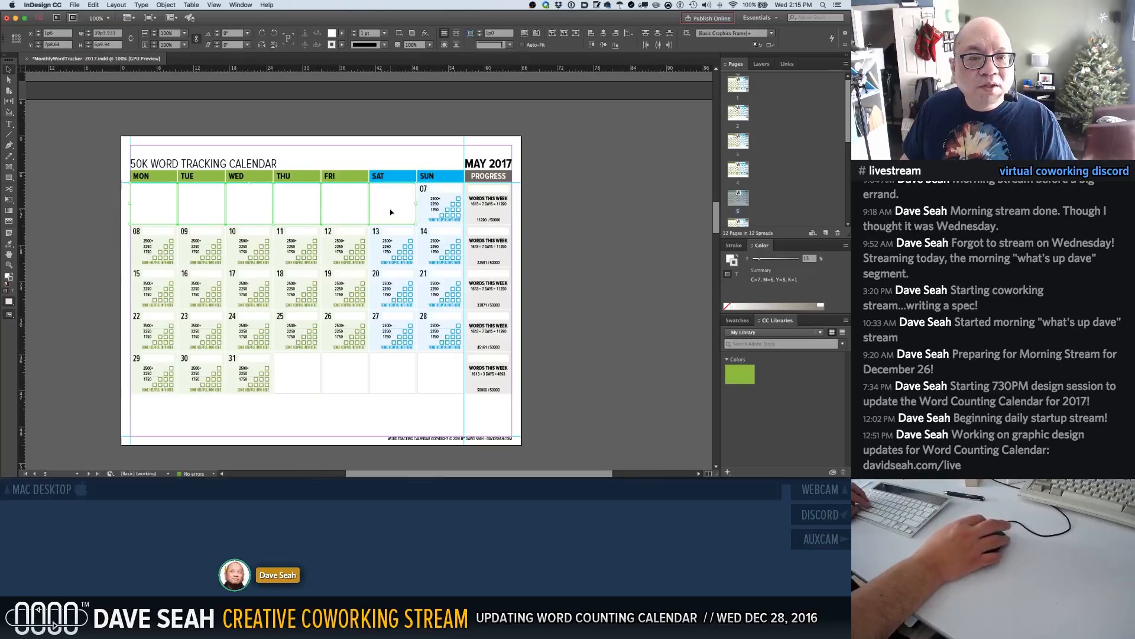
pyautogui.press('Delete')
pyautogui.click(437, 212)
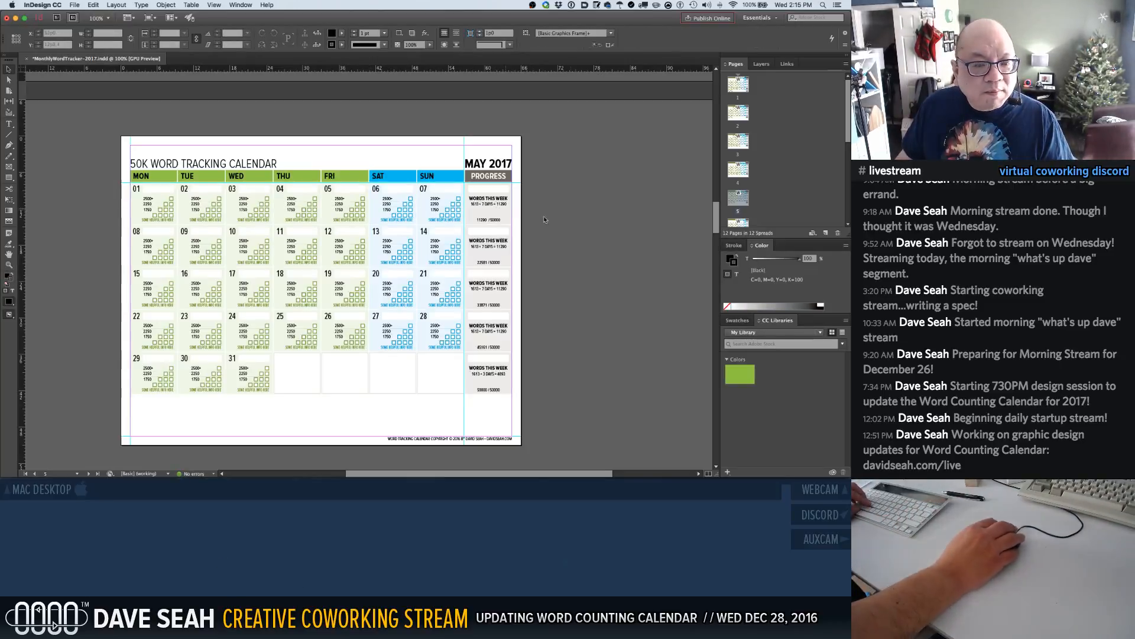
# Open the June 2017 page and inspect its first, fifth and sixth week rows to see which covers need adjusting
pyautogui.scroll(-2, 751, 178)
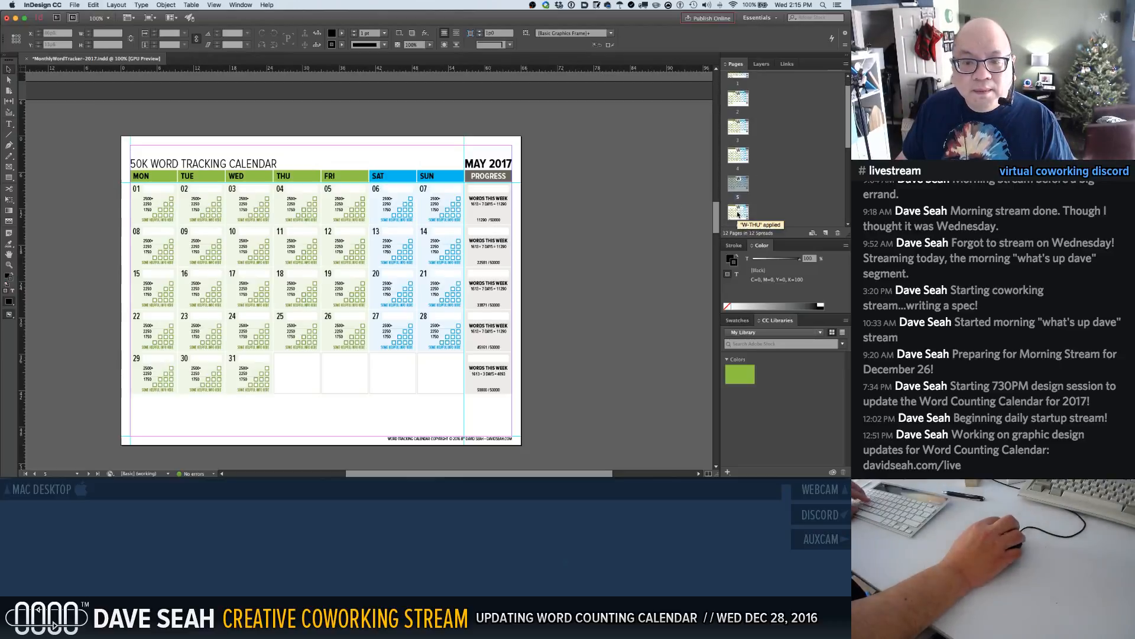
pyautogui.doubleClick(739, 211)
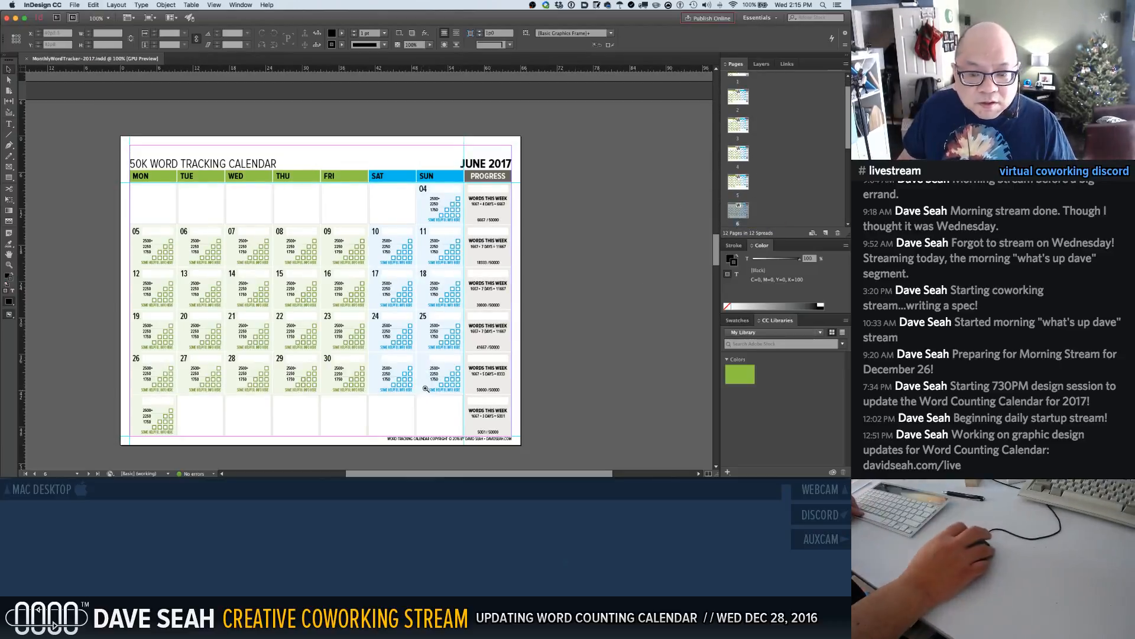
pyautogui.moveTo(425, 388); pyautogui.dragTo(472, 420)
pyautogui.keyDown('alt'); pyautogui.keyDown('super'); pyautogui.click(294, 359); pyautogui.keyUp('super'); pyautogui.keyUp('alt')
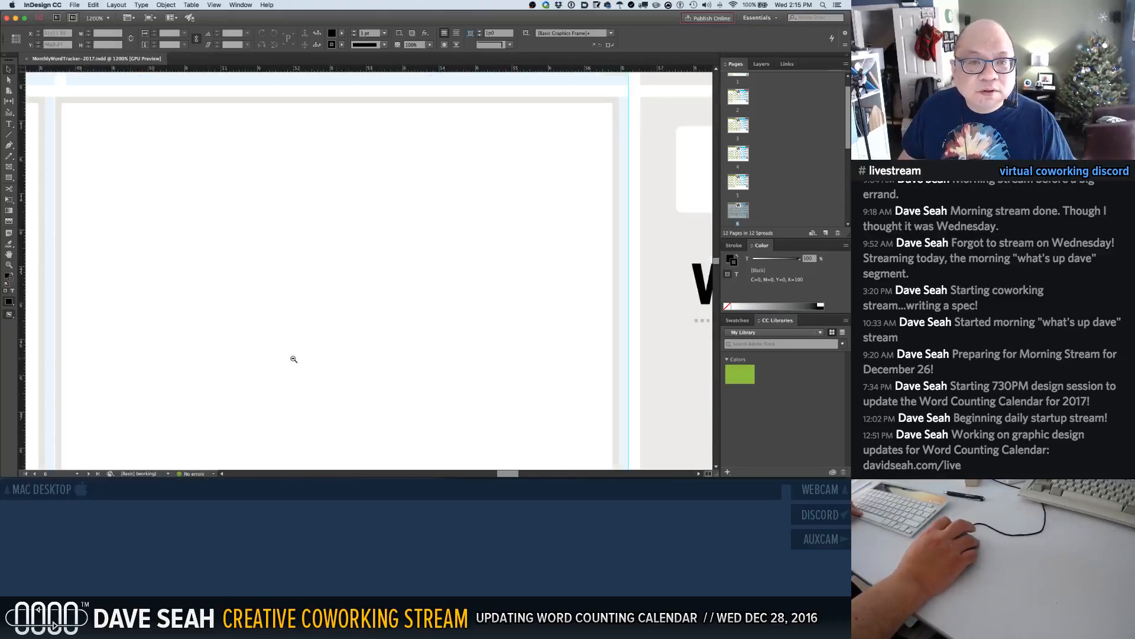
pyautogui.keyDown('alt'); pyautogui.keyDown('super'); pyautogui.click(294, 359); pyautogui.keyUp('super'); pyautogui.keyUp('alt')
pyautogui.keyDown('alt'); pyautogui.keyDown('super'); pyautogui.click(294, 359); pyautogui.keyUp('super'); pyautogui.keyUp('alt')
pyautogui.keyDown('alt'); pyautogui.keyDown('super'); pyautogui.click(296, 356); pyautogui.keyUp('super'); pyautogui.keyUp('alt')
pyautogui.keyDown('alt'); pyautogui.keyDown('super'); pyautogui.click(287, 342); pyautogui.keyUp('super'); pyautogui.keyUp('alt')
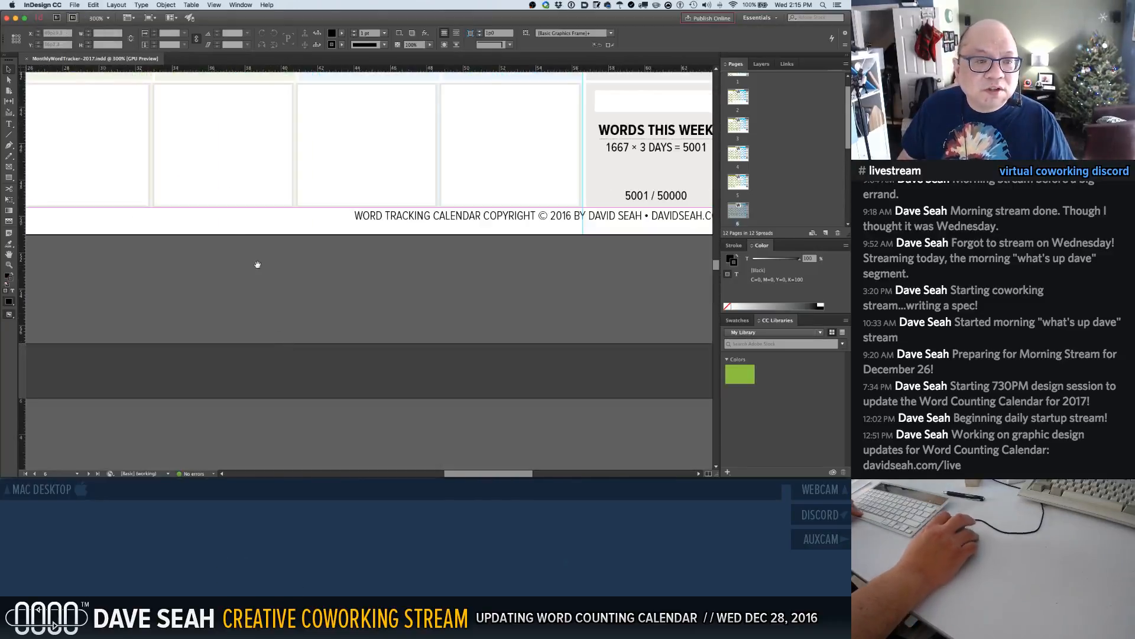
pyautogui.moveTo(316, 274); pyautogui.dragTo(621, 405)
pyautogui.moveTo(249, 327); pyautogui.dragTo(462, 383)
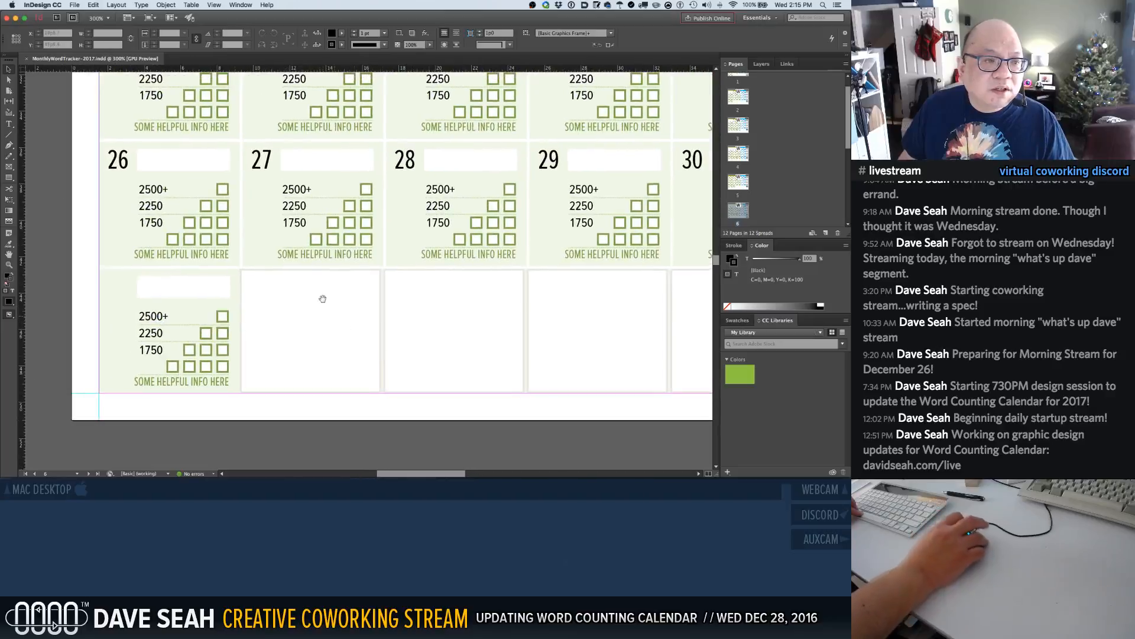
pyautogui.scroll(10, 307, 216)
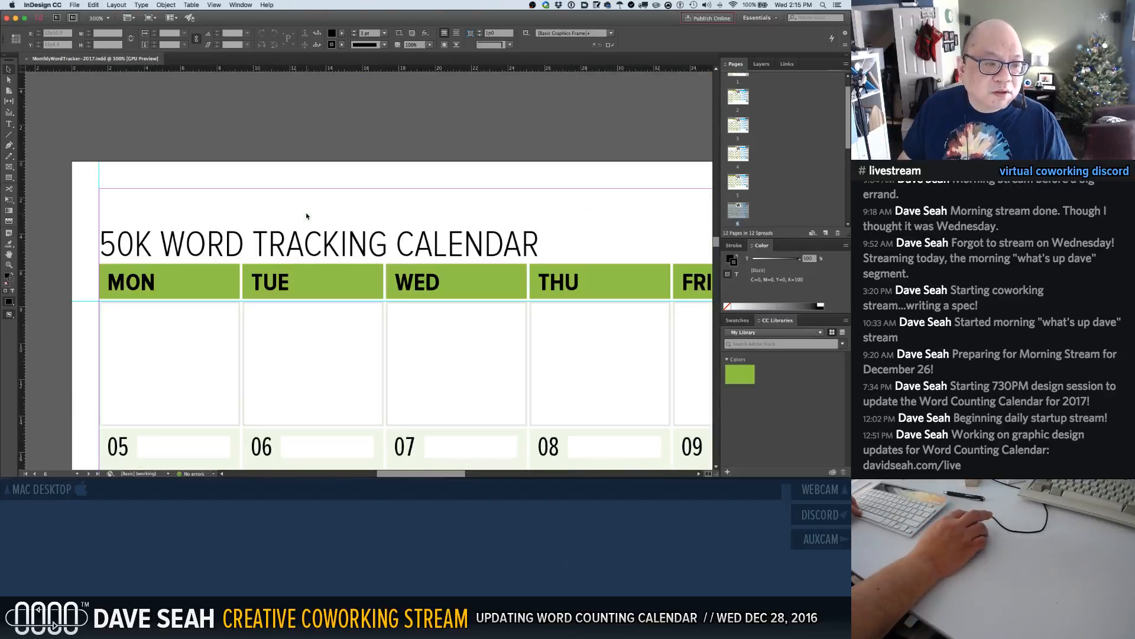
pyautogui.scroll(-1, 307, 216)
pyautogui.scroll(-10, 308, 216)
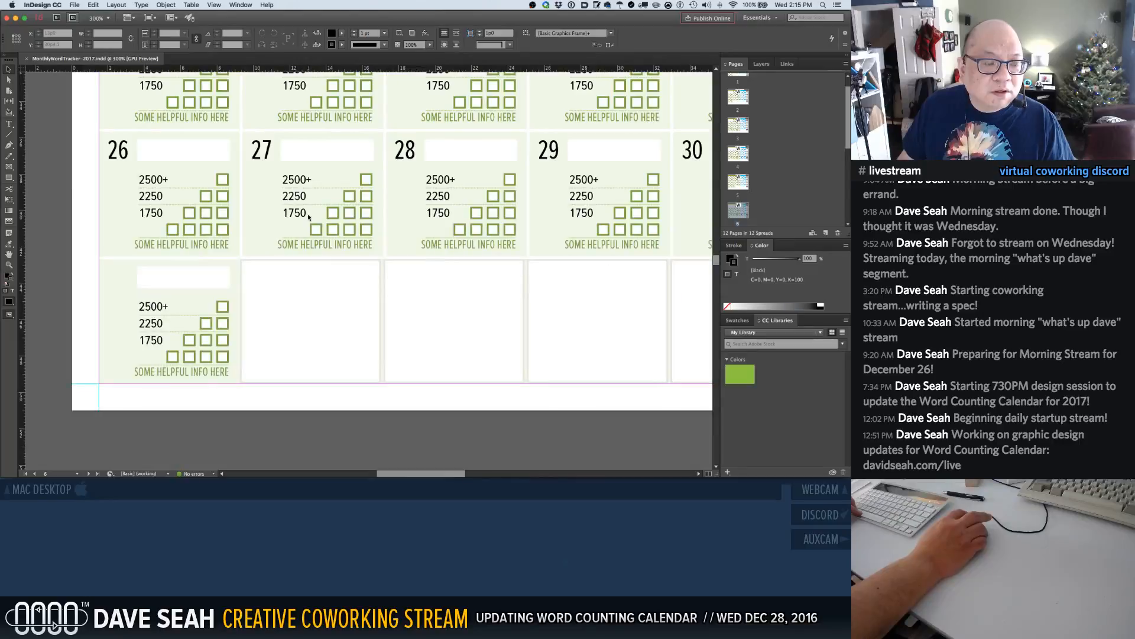
pyautogui.keyDown('alt'); pyautogui.keyDown('super'); pyautogui.click(376, 396); pyautogui.keyUp('super'); pyautogui.keyUp('alt')
pyautogui.keyDown('alt'); pyautogui.keyDown('super'); pyautogui.click(377, 396); pyautogui.keyUp('super'); pyautogui.keyUp('alt')
pyautogui.keyDown('alt'); pyautogui.keyDown('super'); pyautogui.click(376, 396); pyautogui.keyUp('super'); pyautogui.keyUp('alt')
pyautogui.moveTo(401, 172); pyautogui.dragTo(297, 430)
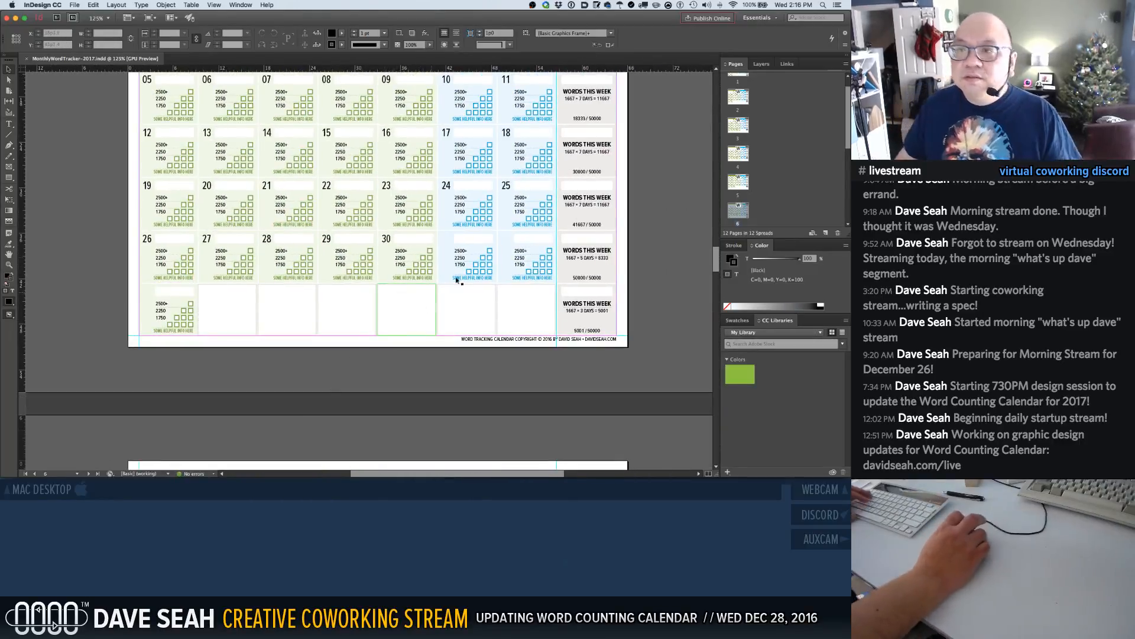
# Examine the A-Master page's day grid and compare it with the finished April and May 2017 pages
pyautogui.scroll(2, 777, 128)
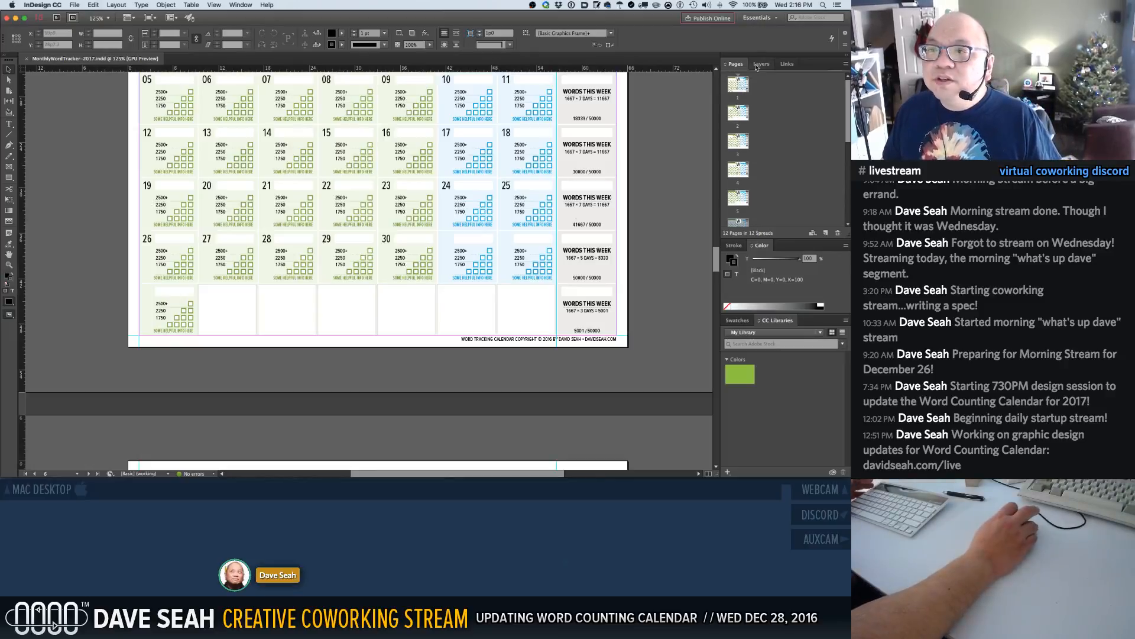
pyautogui.moveTo(784, 73); pyautogui.dragTo(741, 136)
pyautogui.doubleClick(737, 75)
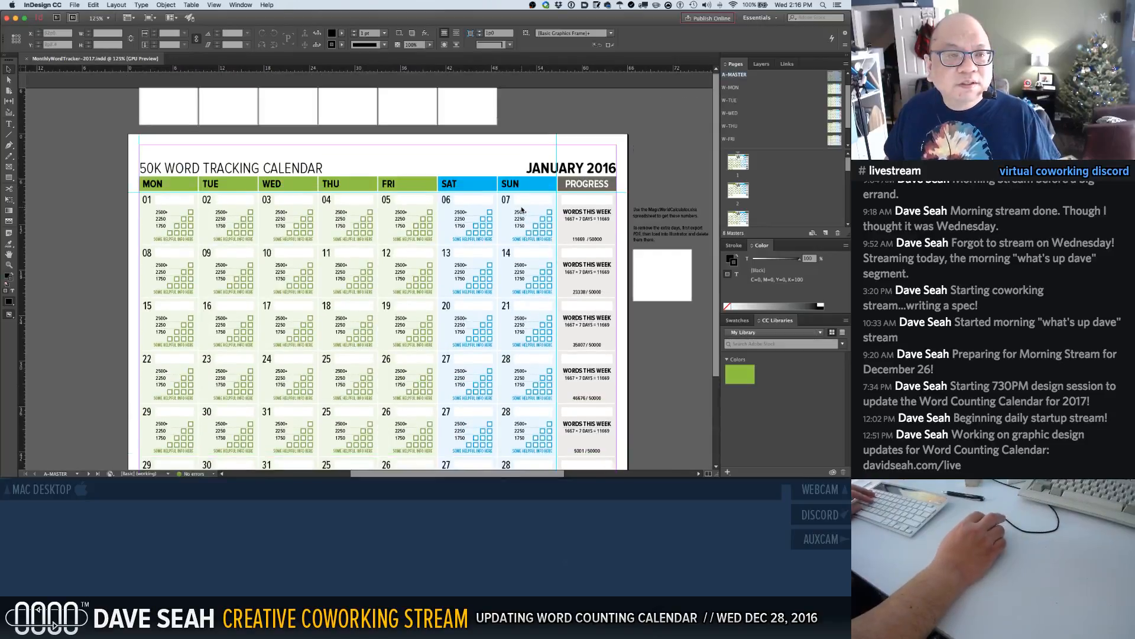
pyautogui.scroll(-3, 522, 209)
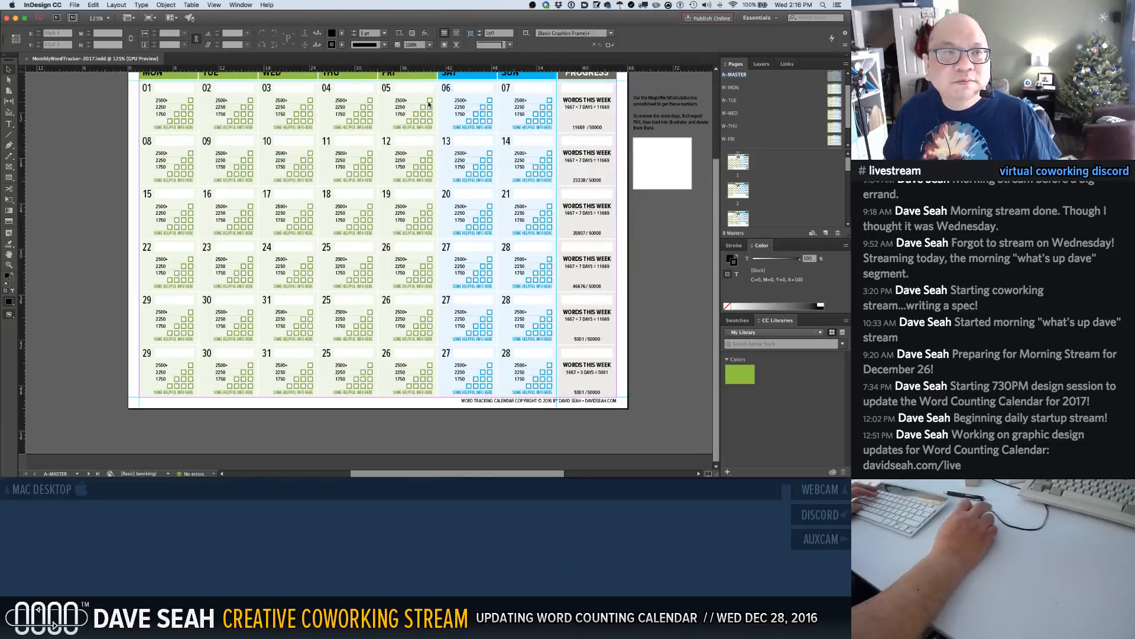
pyautogui.scroll(-1, 751, 184)
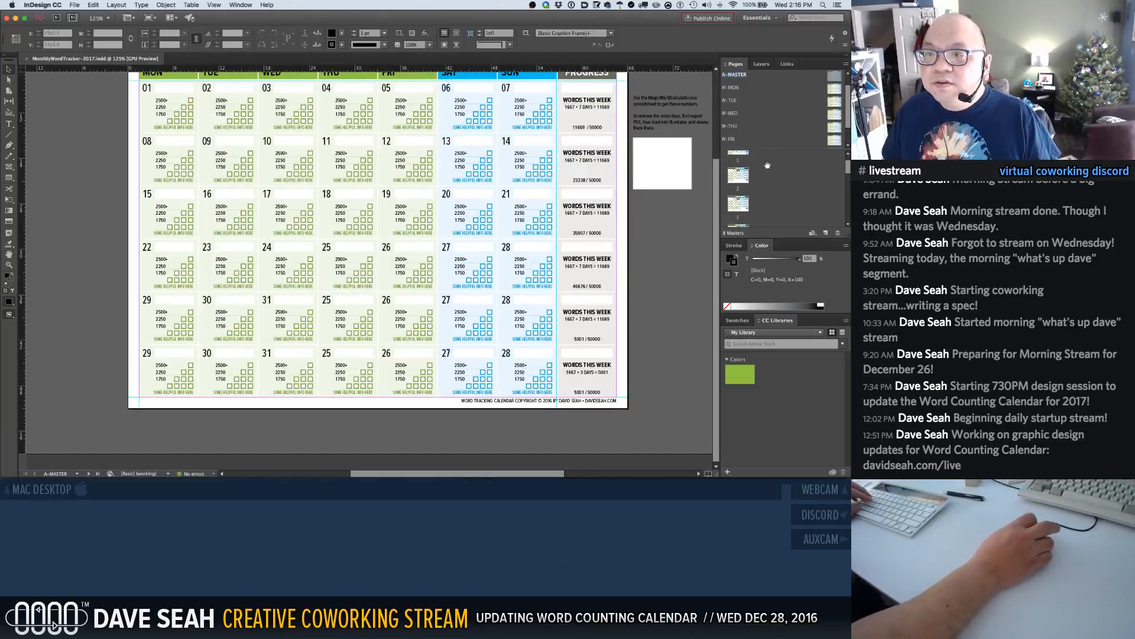
pyautogui.moveTo(769, 148); pyautogui.dragTo(763, 64)
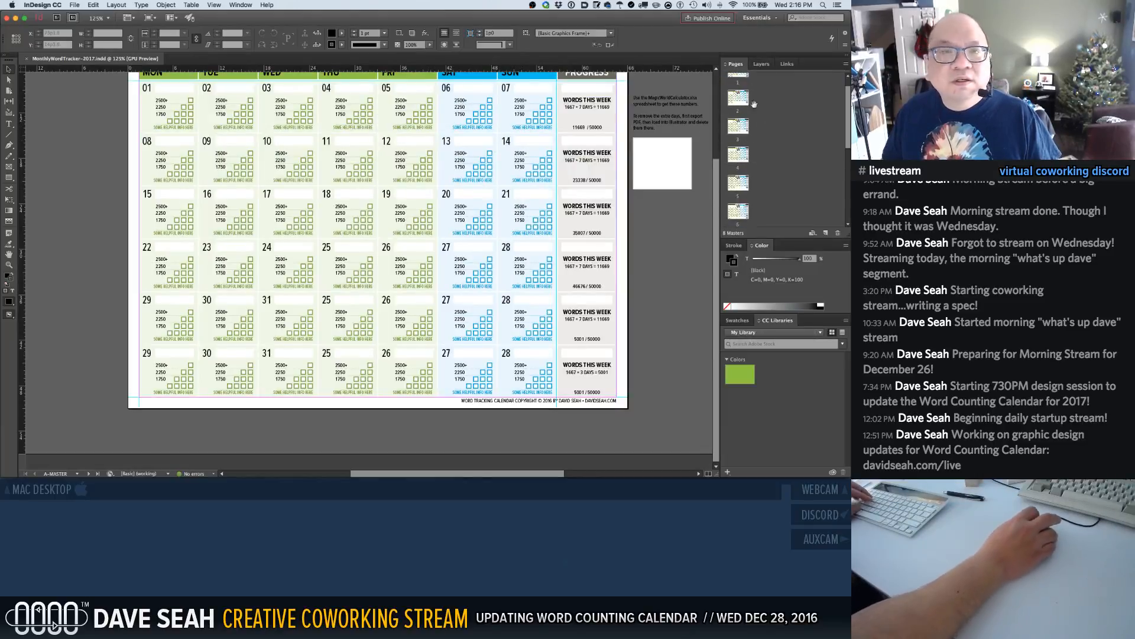
pyautogui.doubleClick(738, 155)
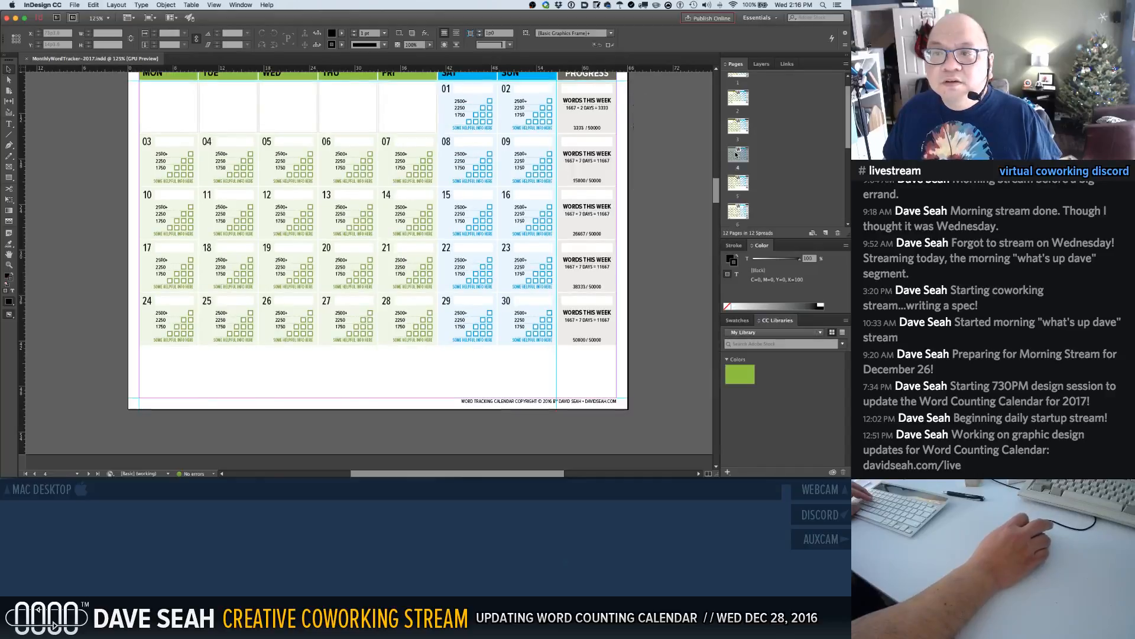
pyautogui.doubleClick(738, 184)
# On the June 2017 page, delete the blank covers hiding Thursday, June 1, through Saturday, June 3
pyautogui.doubleClick(736, 211)
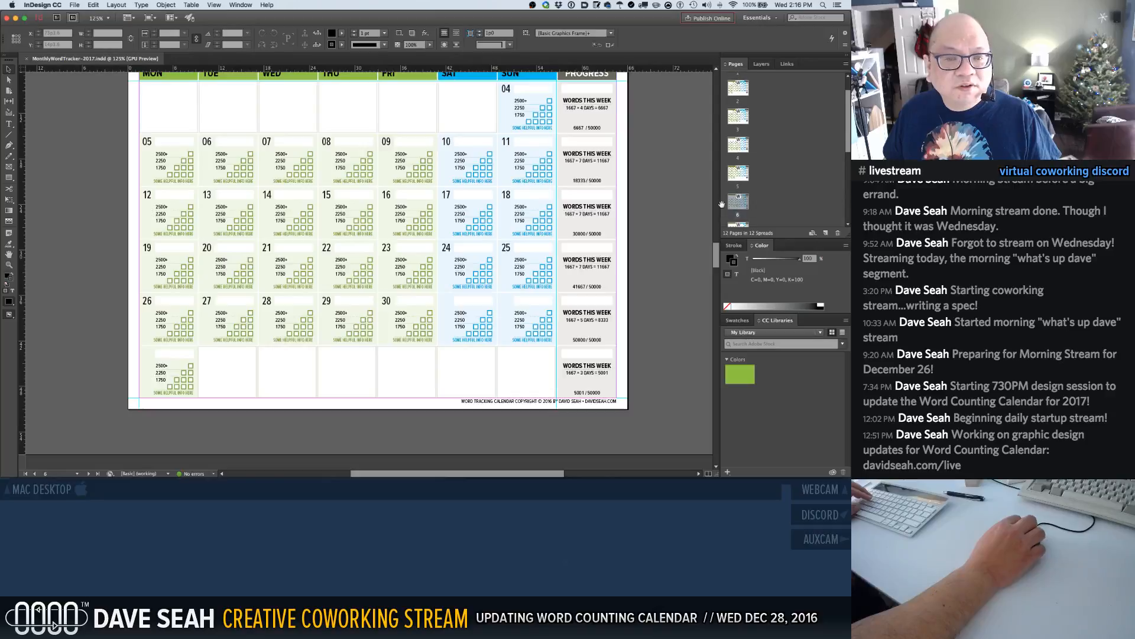
pyautogui.scroll(3, 638, 220)
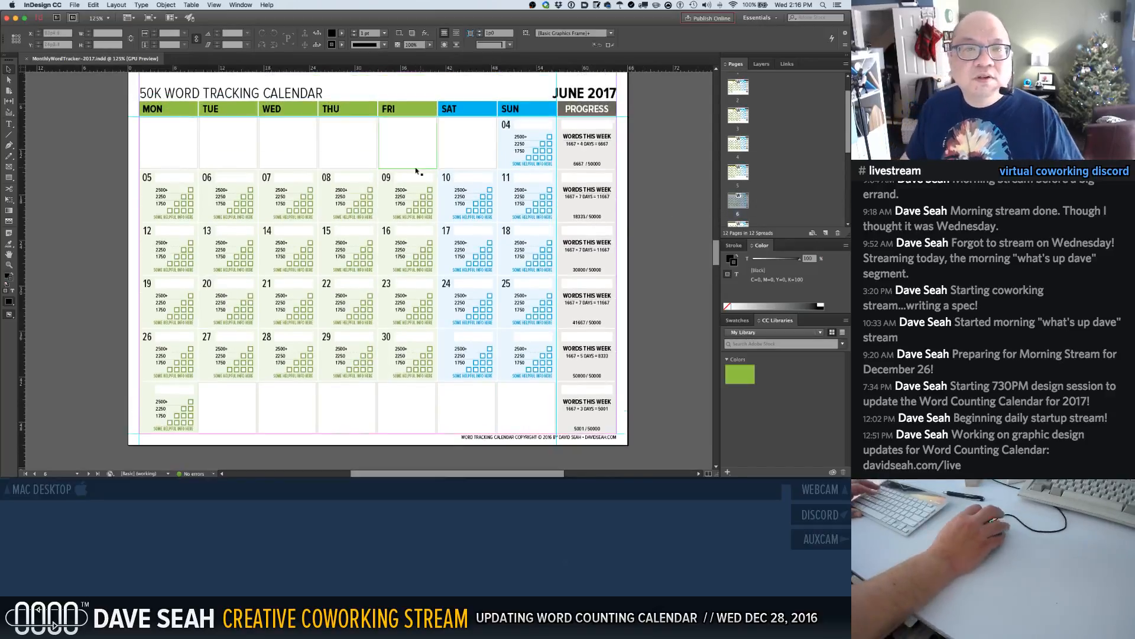
pyautogui.scroll(10, 443, 169)
pyautogui.scroll(-10, 442, 170)
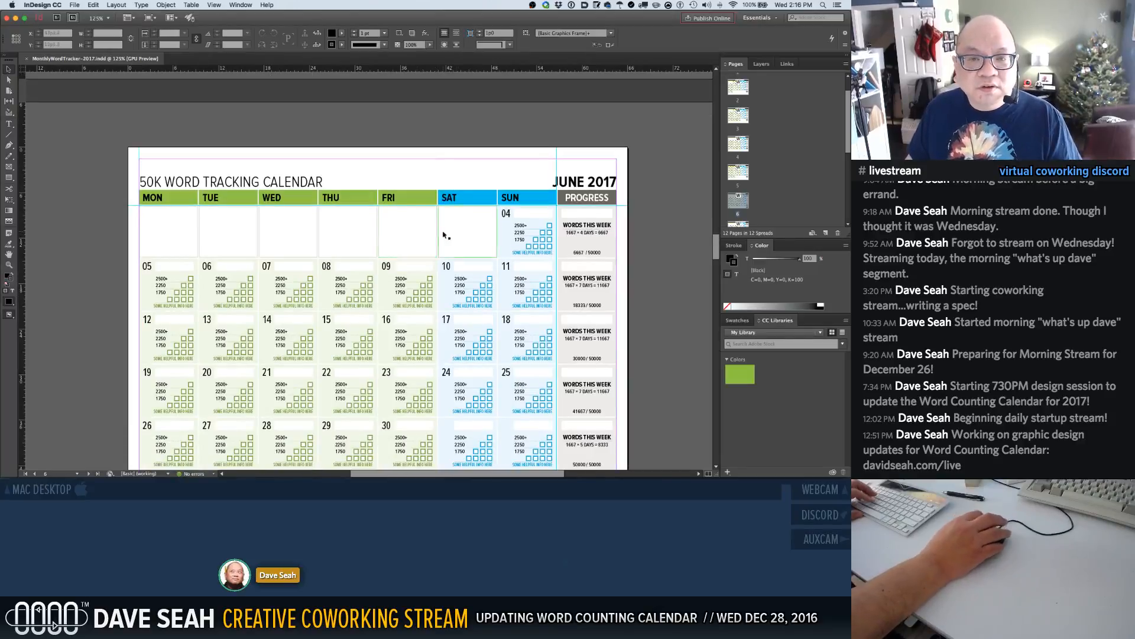
pyautogui.click(365, 244)
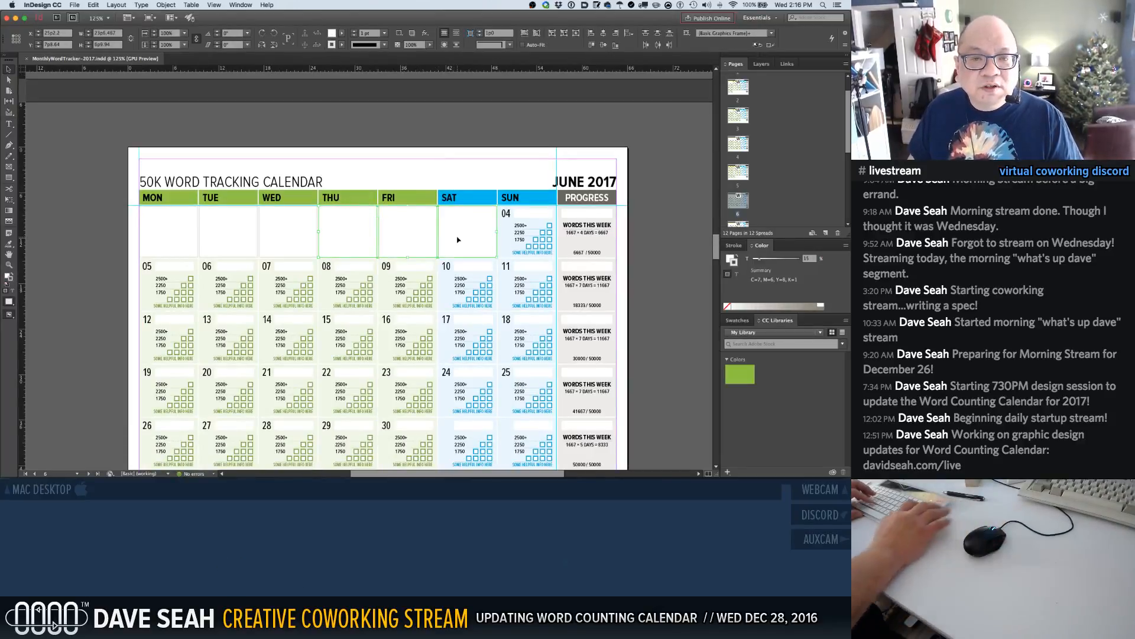
pyautogui.press('BackSpace')
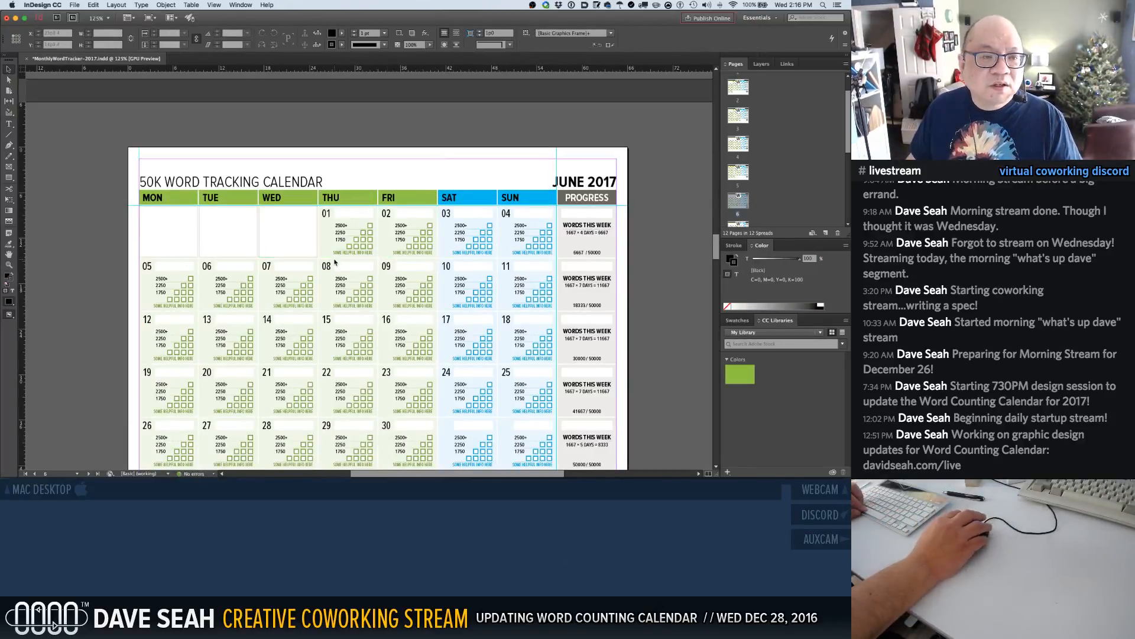
# Move June's Saturday and Sunday blank covers from the sixth week row up to the fifth, after the 30th
pyautogui.moveTo(336, 271); pyautogui.dragTo(340, 273)
pyautogui.press('super+1')
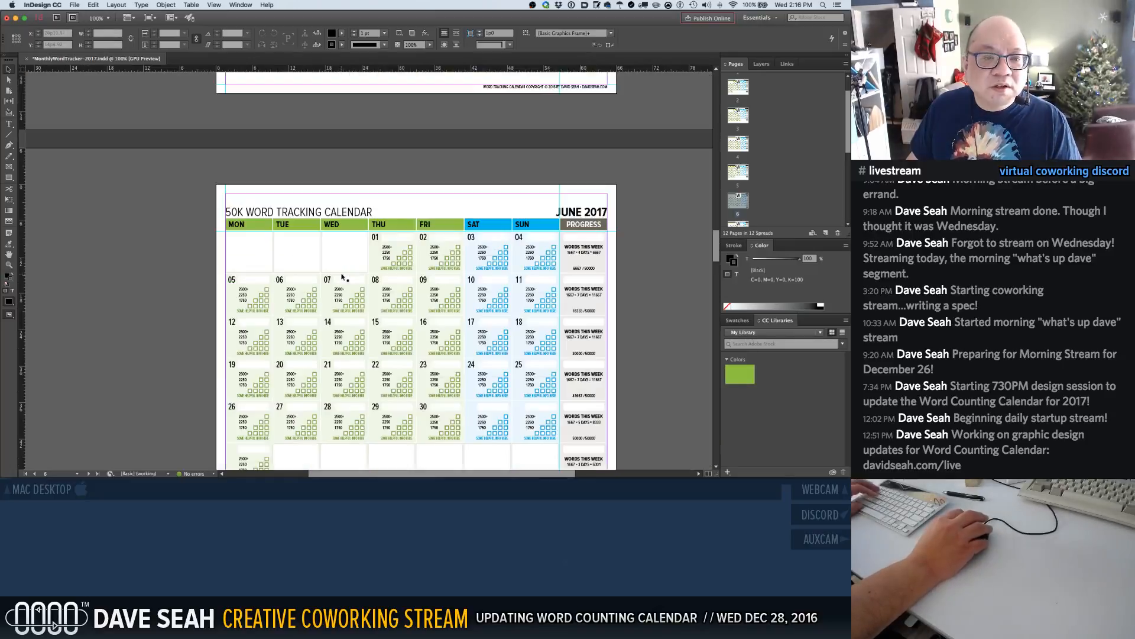
pyautogui.scroll(-5, 355, 325)
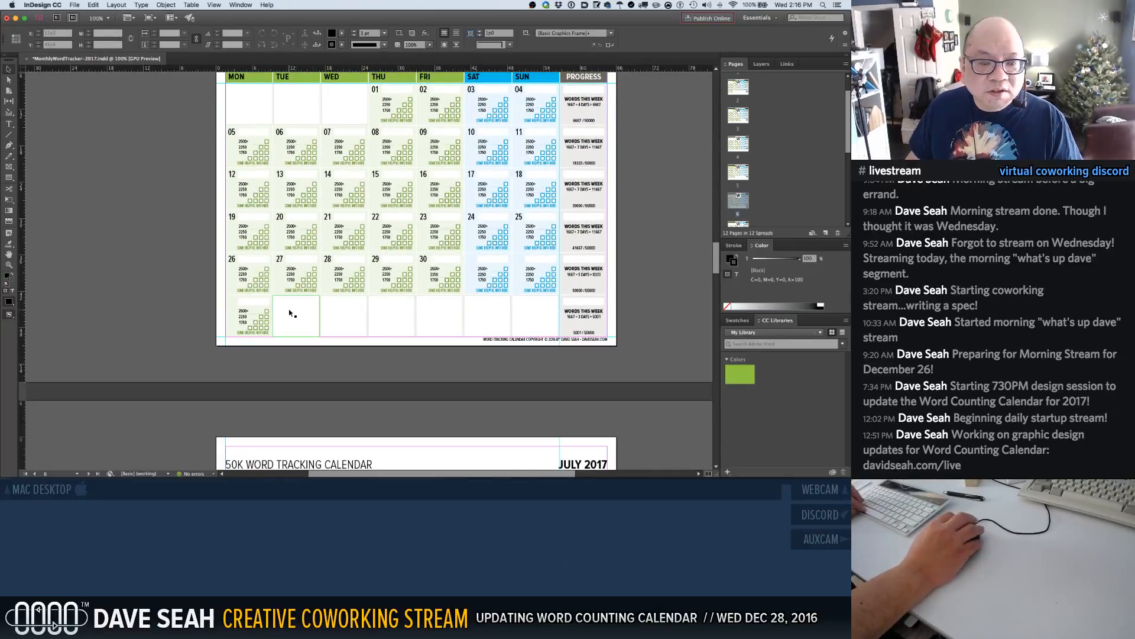
pyautogui.click(490, 318)
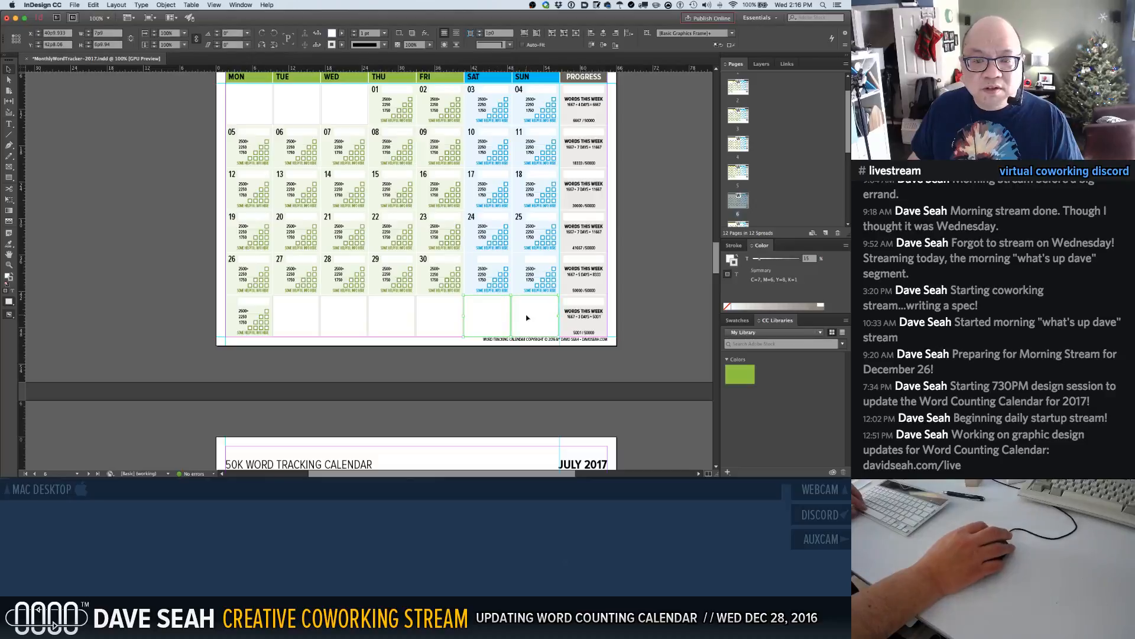
pyautogui.moveTo(490, 318); pyautogui.dragTo(481, 272)
# Delete June's remaining Tuesday through Friday covers in the sixth week row and paste the white rectangle in place over that row
pyautogui.click(289, 320)
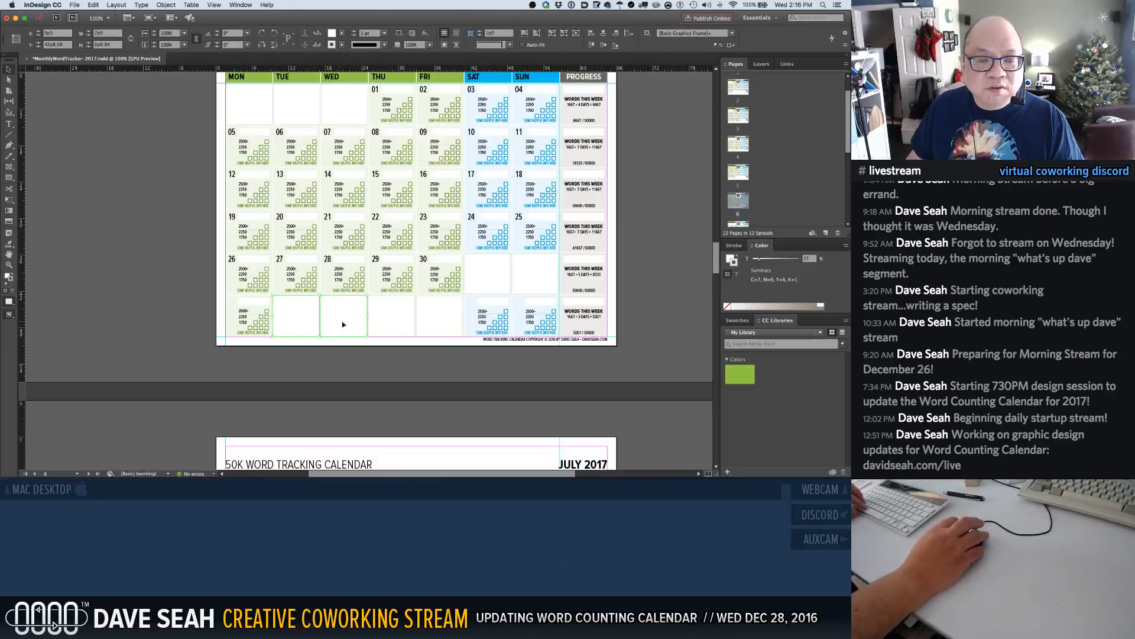
pyautogui.press('Delete')
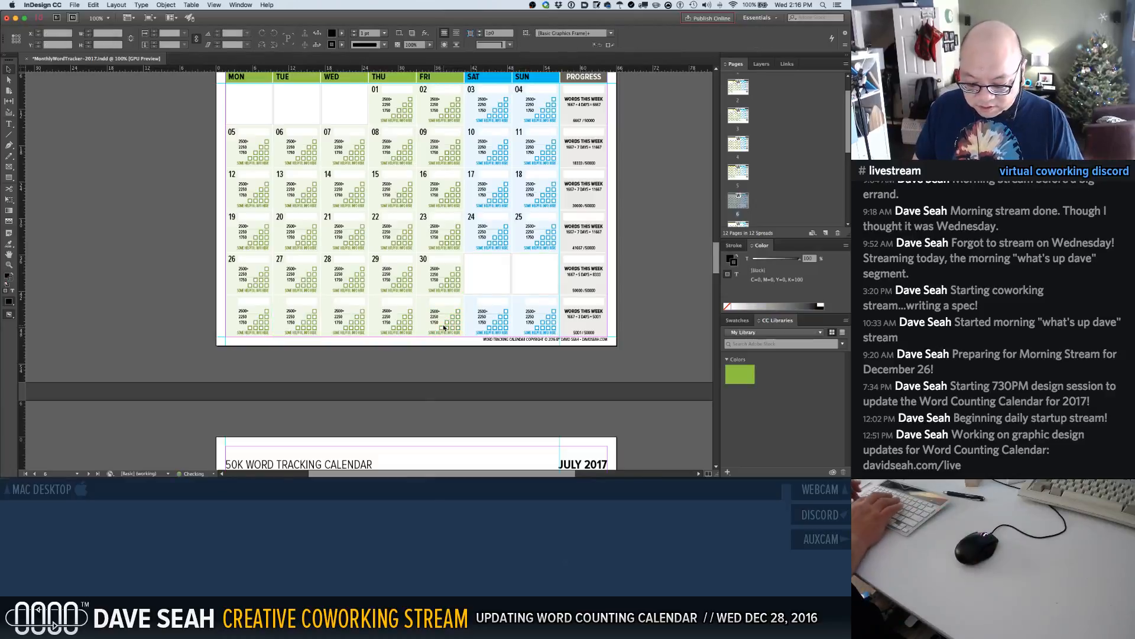
pyautogui.press('super+z')
pyautogui.click(639, 307)
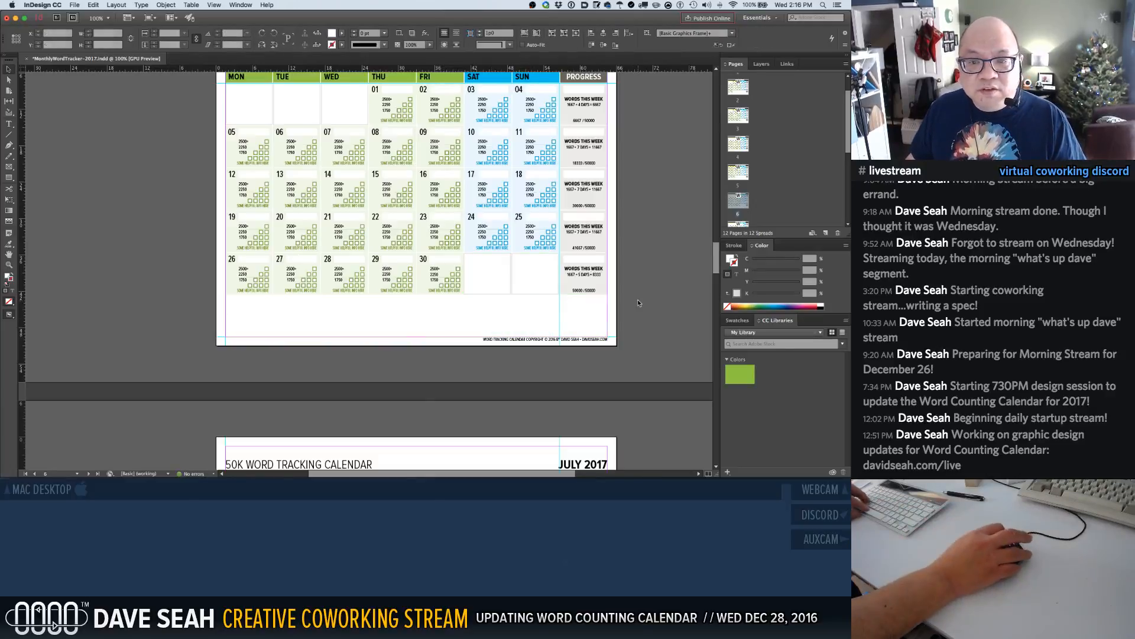
# Shift the Saturday and Sunday covers in June's fifth week row slightly right to align them with their day columns
pyautogui.moveTo(444, 238); pyautogui.dragTo(575, 316)
pyautogui.click(353, 230)
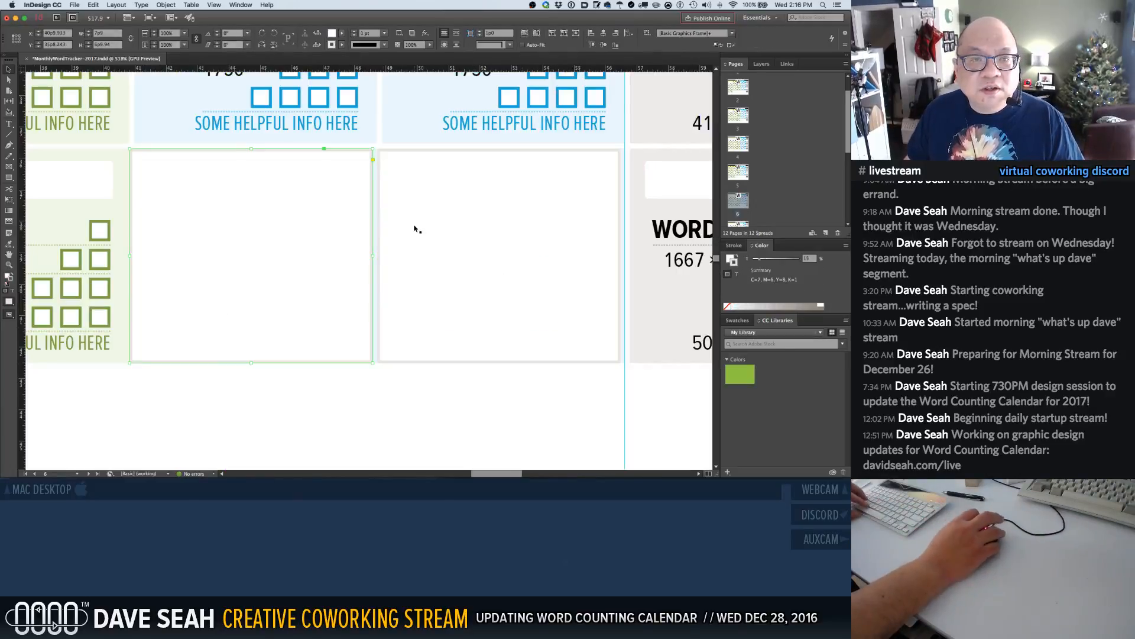
pyautogui.moveTo(105, 132); pyautogui.dragTo(170, 188)
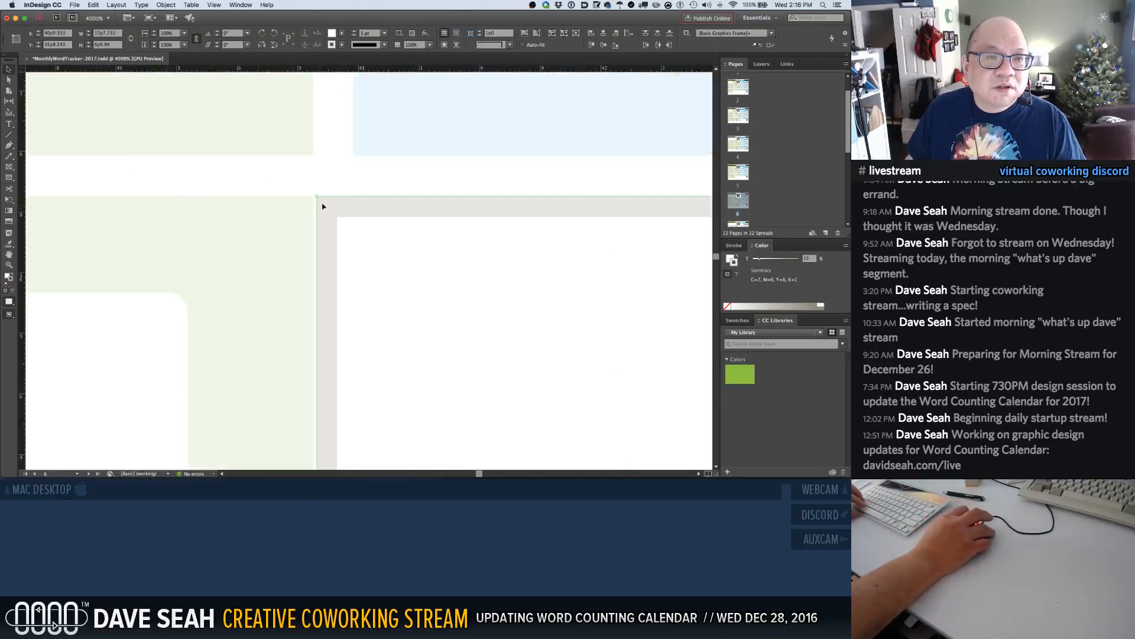
pyautogui.moveTo(322, 206); pyautogui.dragTo(364, 204)
pyautogui.press('super+1')
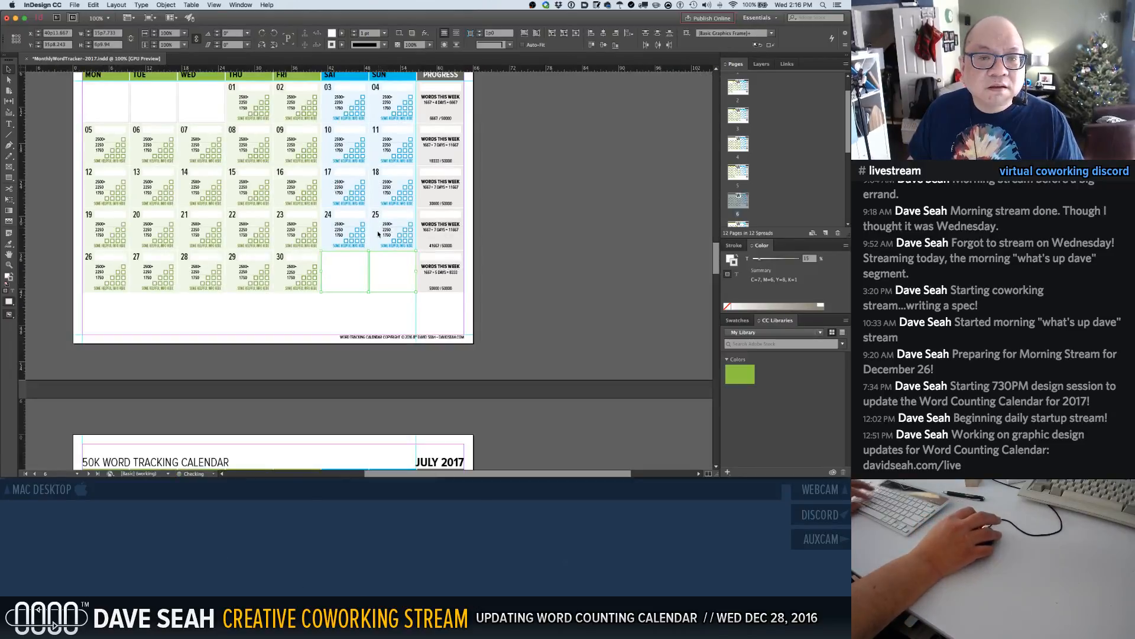
pyautogui.click(509, 292)
# On the July 2017 page, delete the blank cover hiding Saturday, July 1
pyautogui.scroll(-5, 503, 287)
pyautogui.click(340, 270)
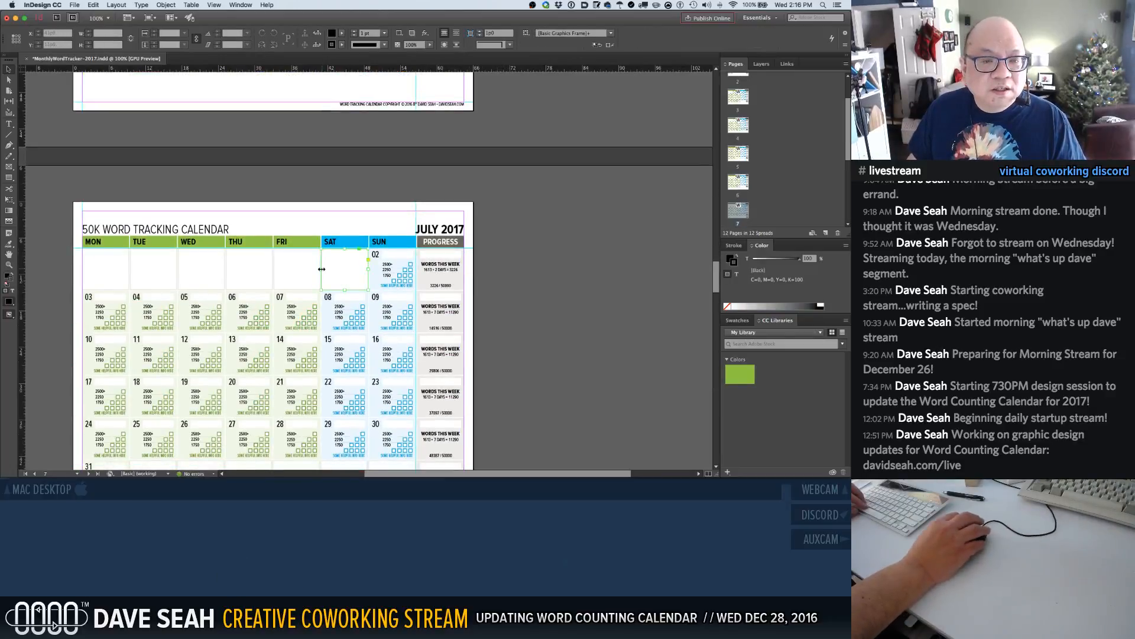
pyautogui.press('Delete')
# Shift July's Tuesday through Sunday blank covers in the sixth week row slightly right to align them with their day columns
pyautogui.scroll(-1, 370, 275)
pyautogui.scroll(-1, 370, 275)
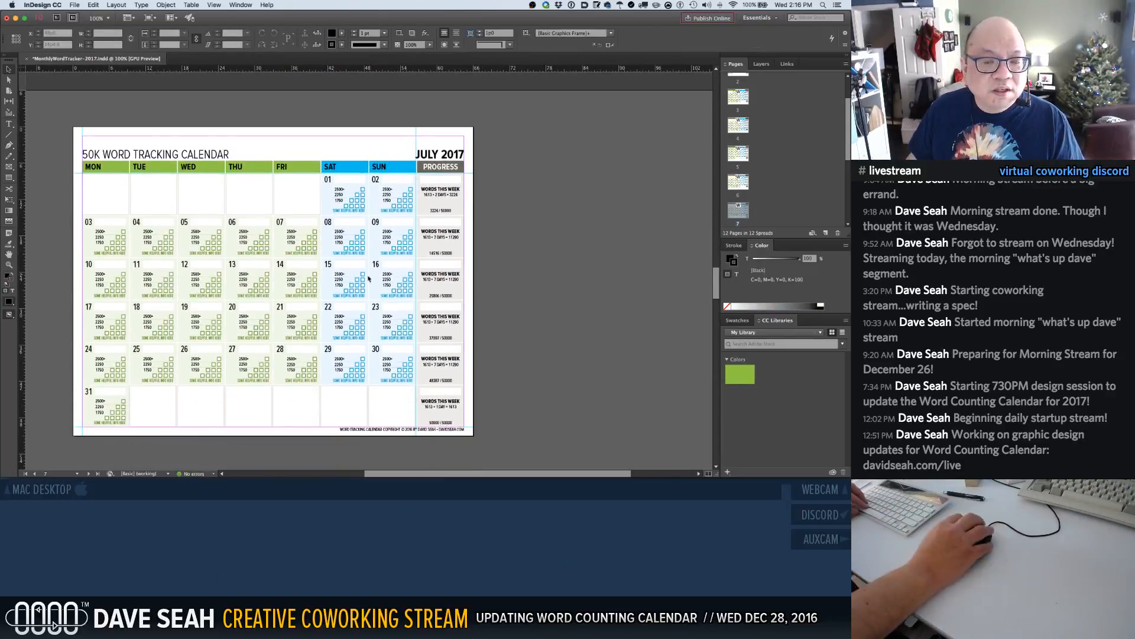
pyautogui.click(162, 402)
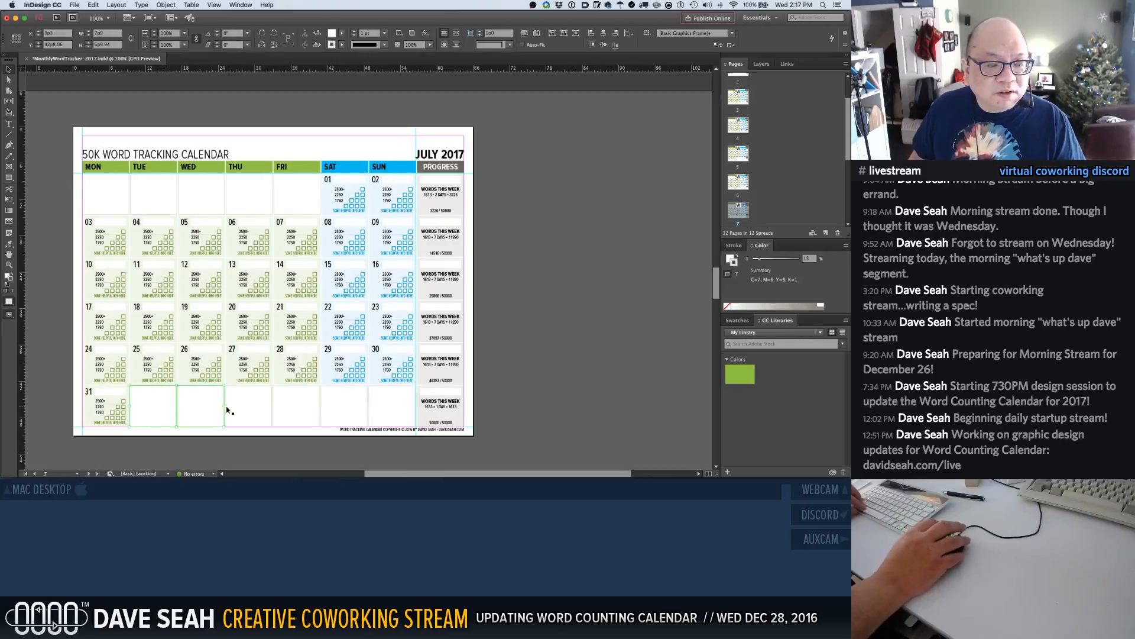
pyautogui.keyDown('shift'); pyautogui.click(248, 411); pyautogui.keyUp('shift')
pyautogui.keyDown('shift'); pyautogui.click(298, 414); pyautogui.keyUp('shift')
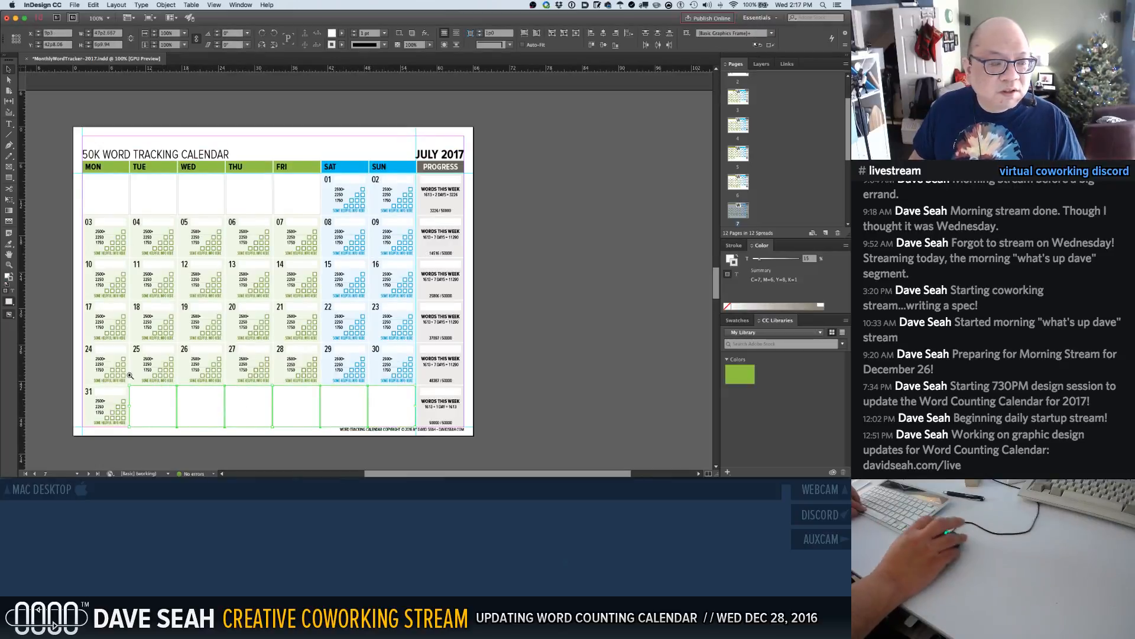
pyautogui.moveTo(113, 374); pyautogui.dragTo(174, 418)
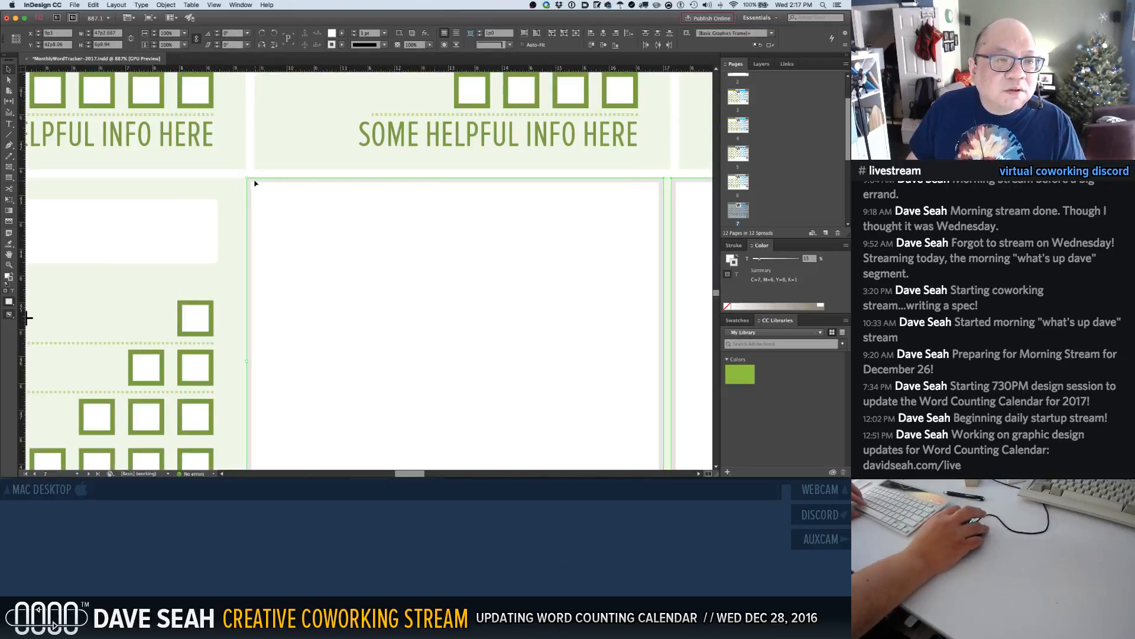
pyautogui.moveTo(255, 184); pyautogui.dragTo(263, 183)
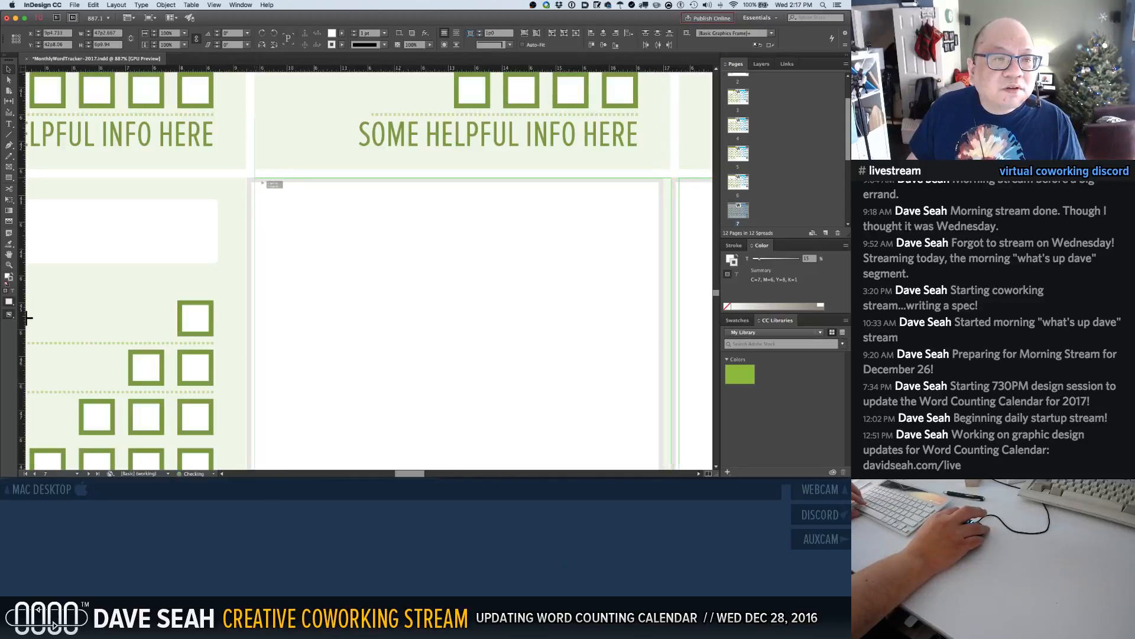
pyautogui.press('super+1')
pyautogui.click(346, 327)
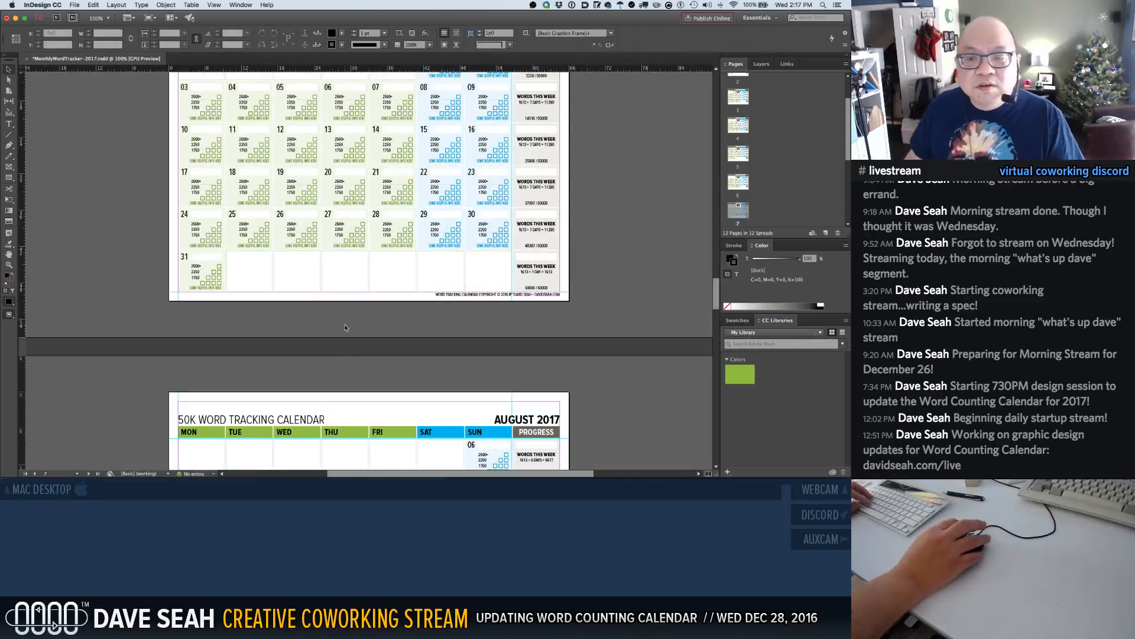
# On the August 2017 page, delete the blank covers hiding Tuesday through Saturday in the first week row
pyautogui.scroll(-5, 354, 305)
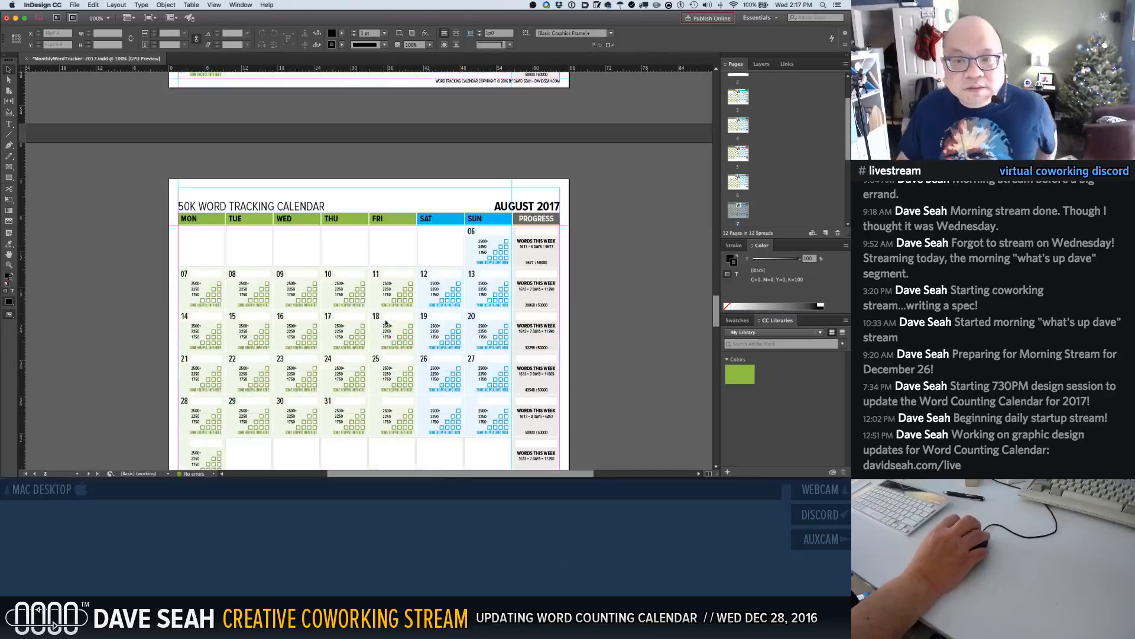
pyautogui.scroll(3, 337, 331)
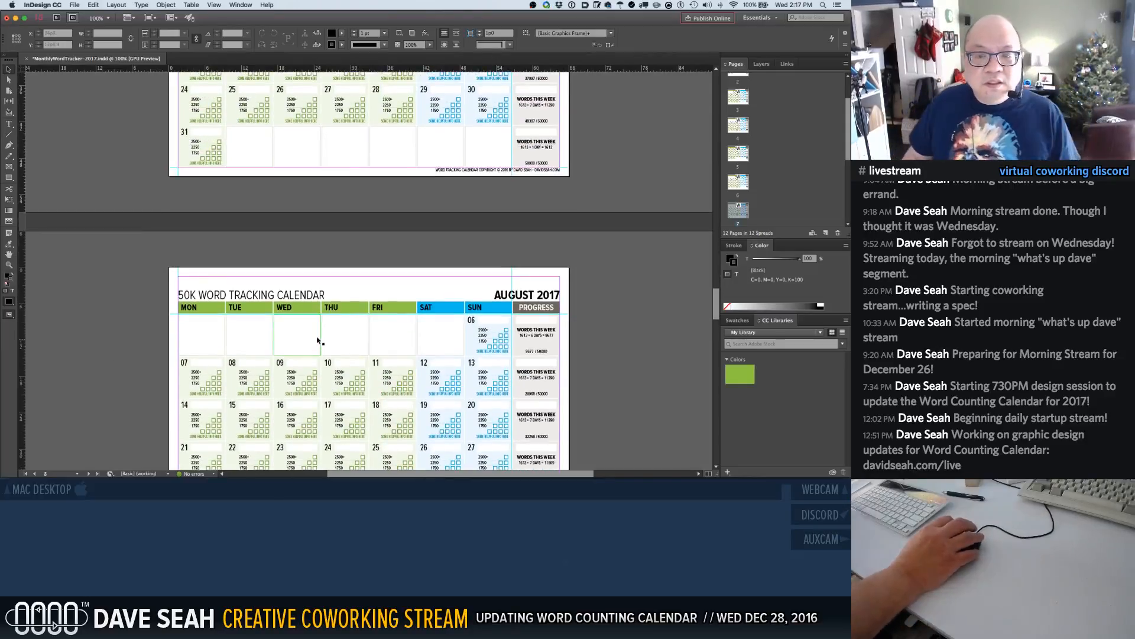
pyautogui.scroll(4, 328, 331)
pyautogui.scroll(-4, 334, 315)
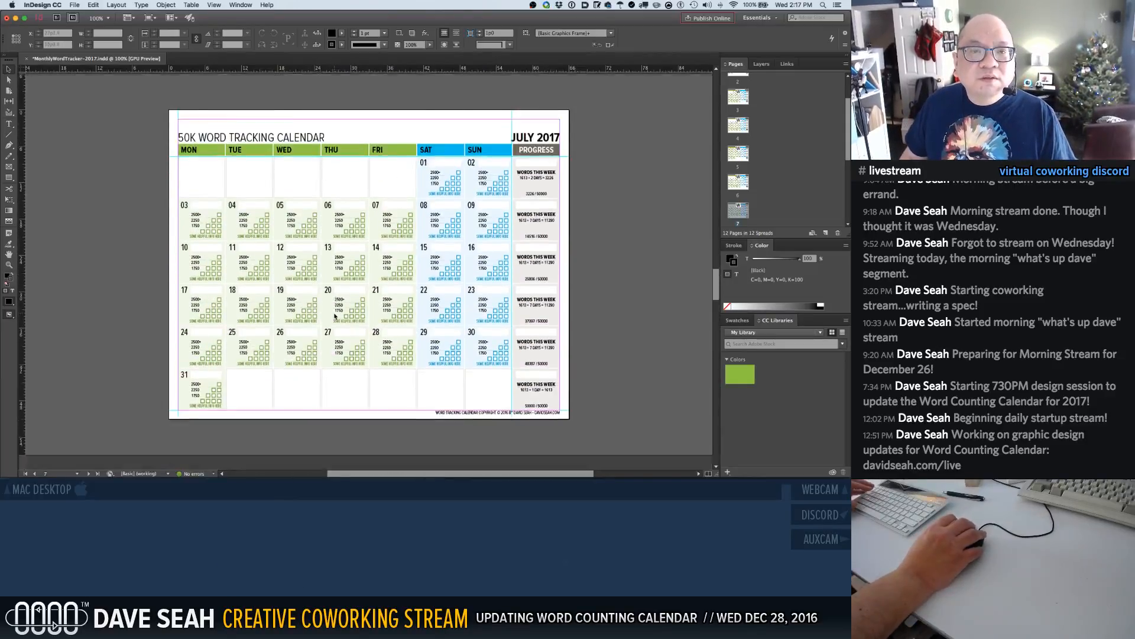
pyautogui.click(189, 358)
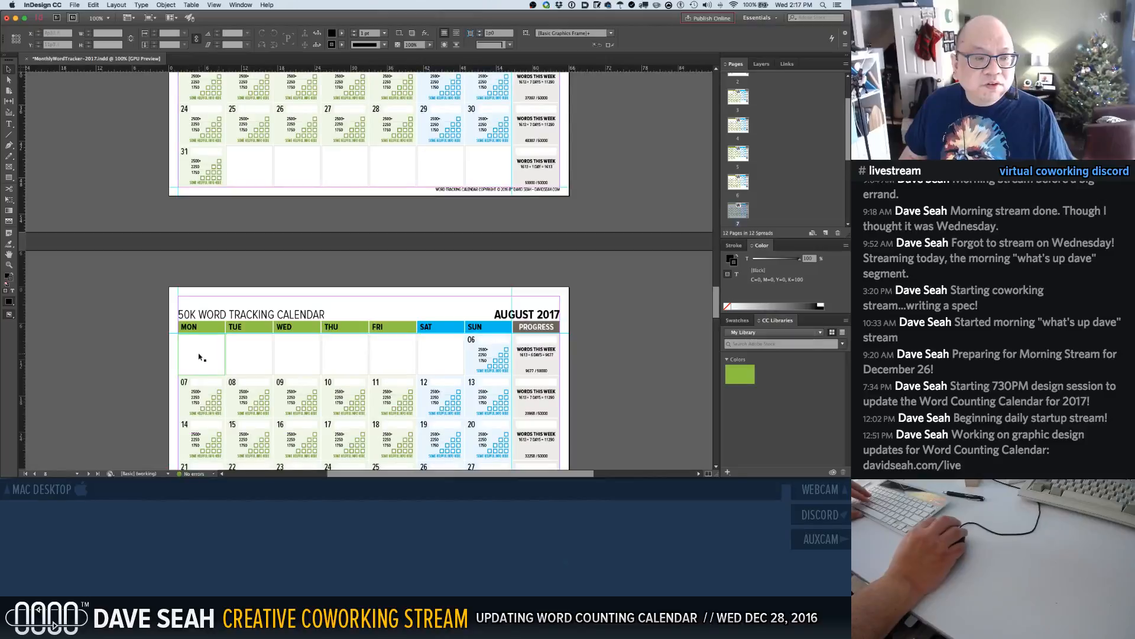
pyautogui.keyDown('shift'); pyautogui.click(304, 365); pyautogui.keyUp('shift')
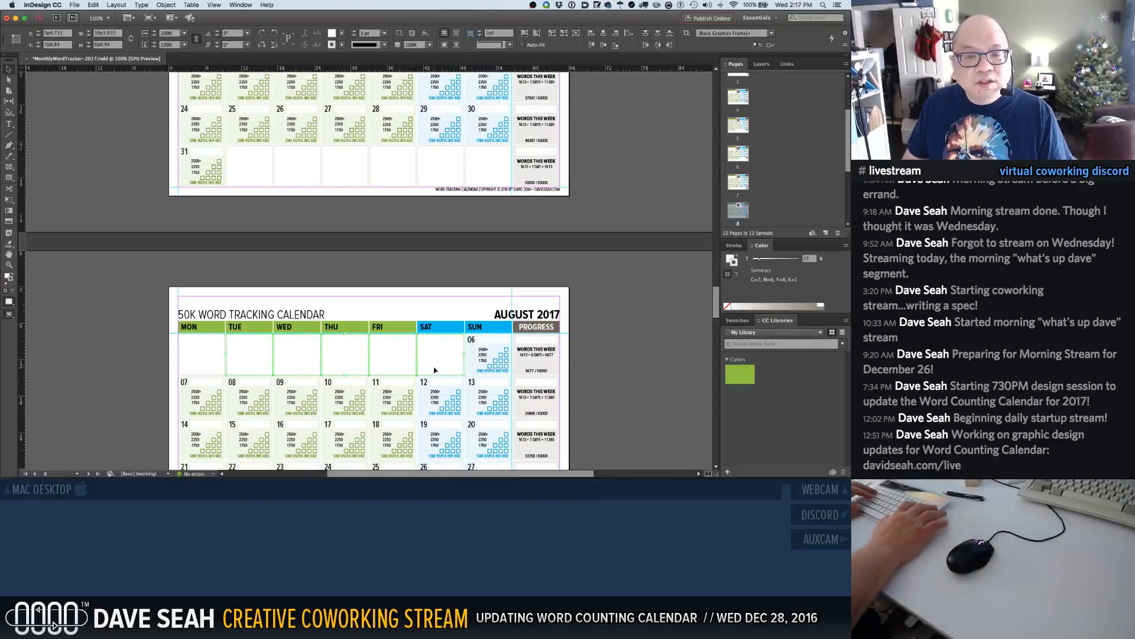
pyautogui.press('Delete')
# Move August's Friday through Sunday covers up to the fifth week row and paste the white rectangle in place over the sixth row
pyautogui.scroll(-3, 368, 326)
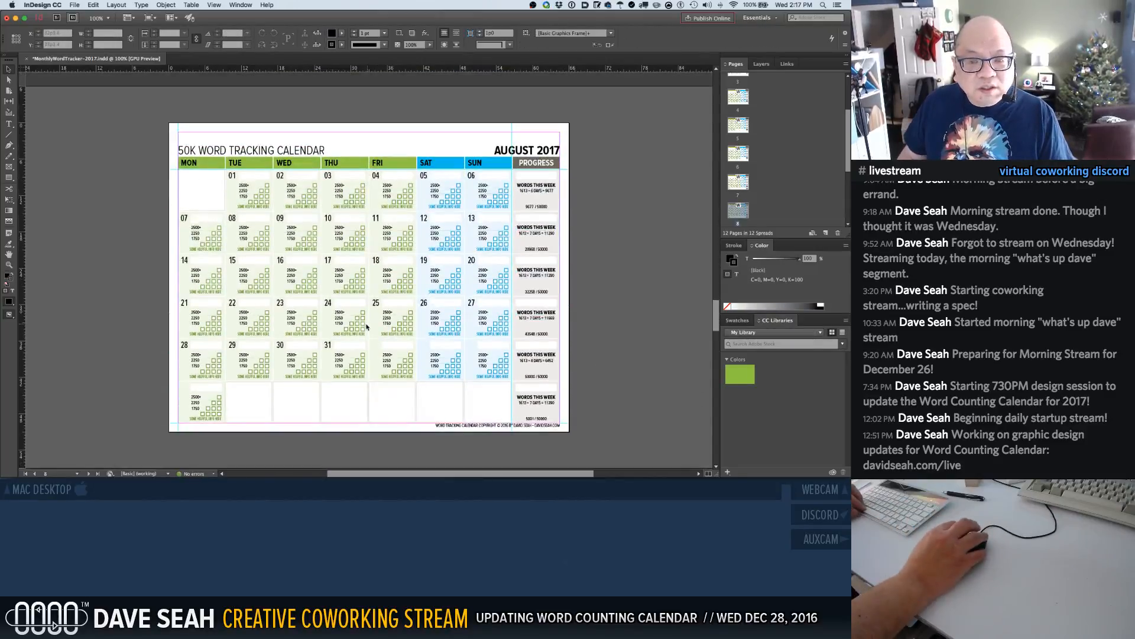
pyautogui.keyDown('shift'); pyautogui.click(435, 397); pyautogui.keyUp('shift')
pyautogui.keyDown('shift'); pyautogui.click(492, 396); pyautogui.keyUp('shift')
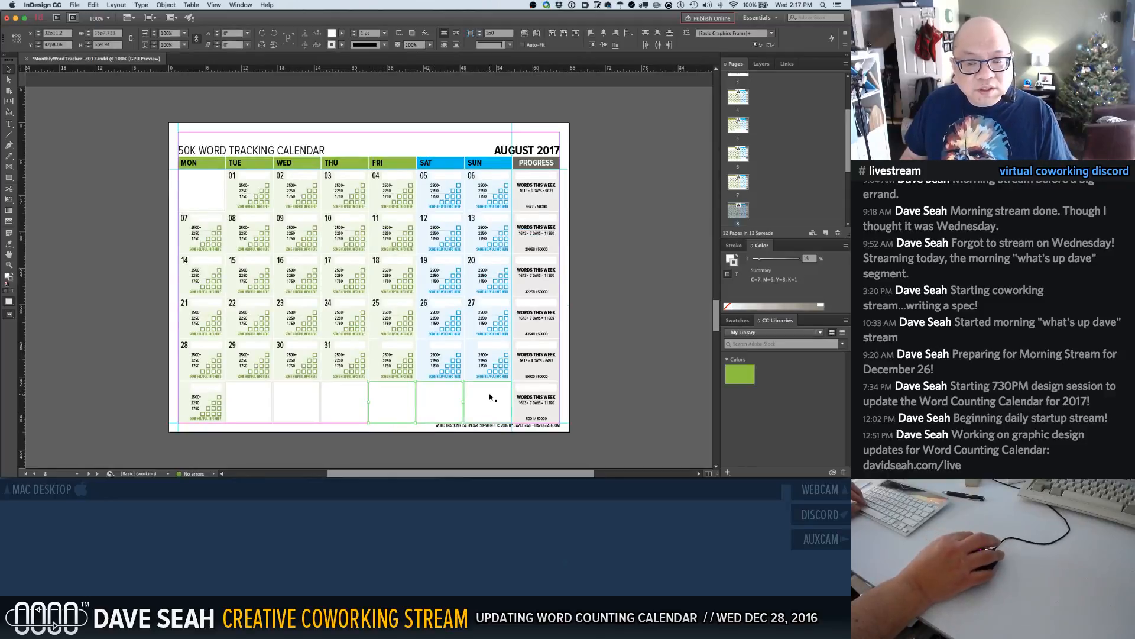
pyautogui.moveTo(390, 396); pyautogui.dragTo(400, 357)
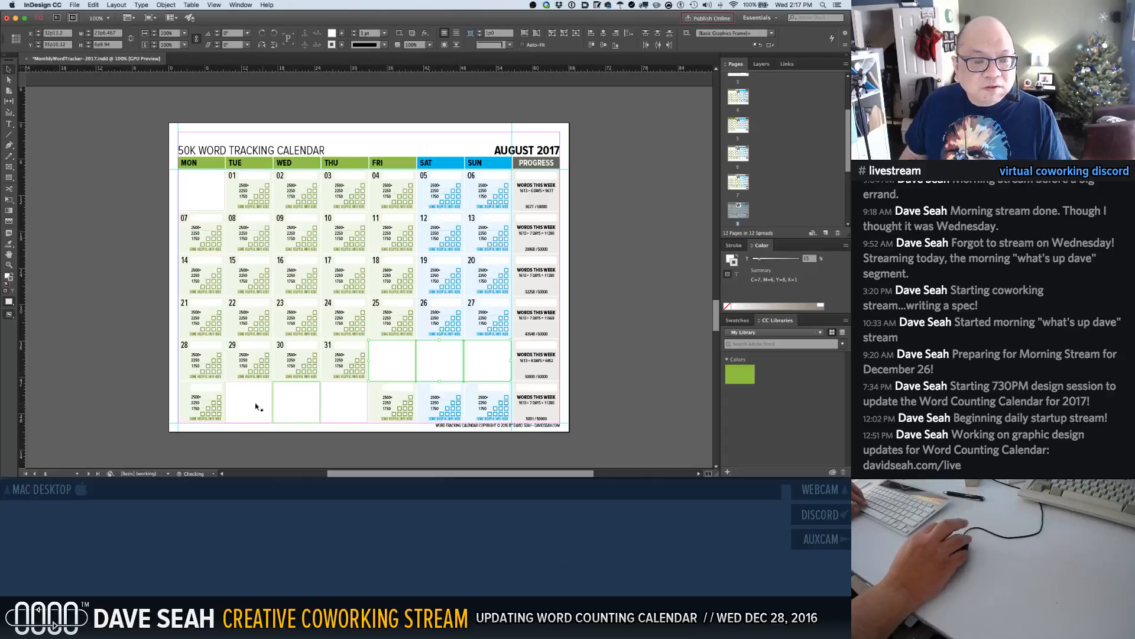
pyautogui.click(288, 409)
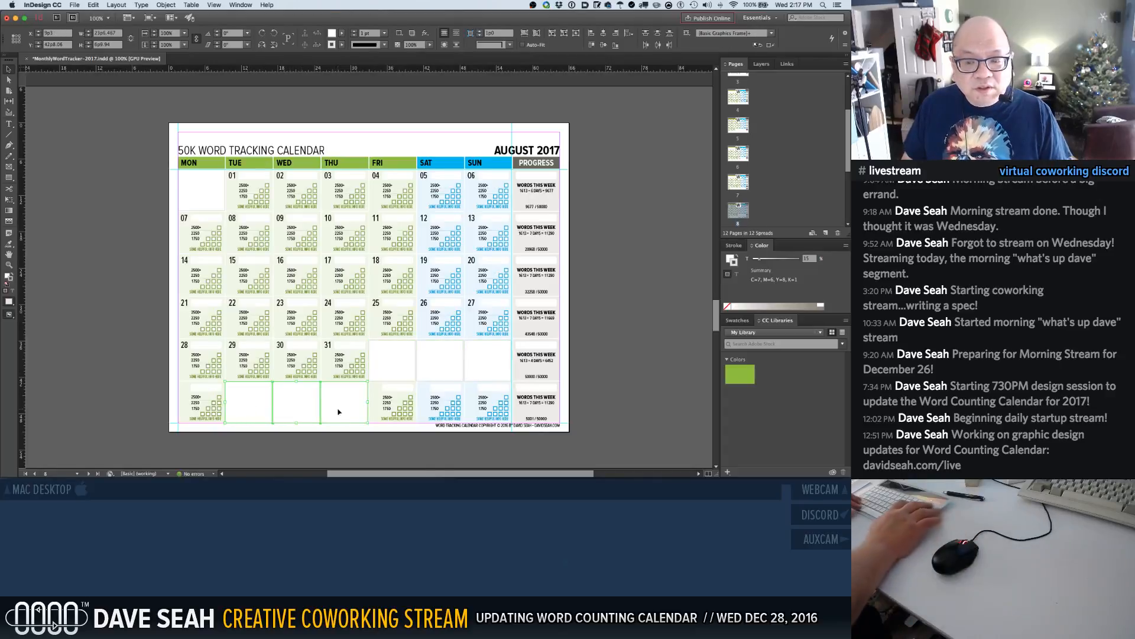
pyautogui.press('super+alt+shift+v')
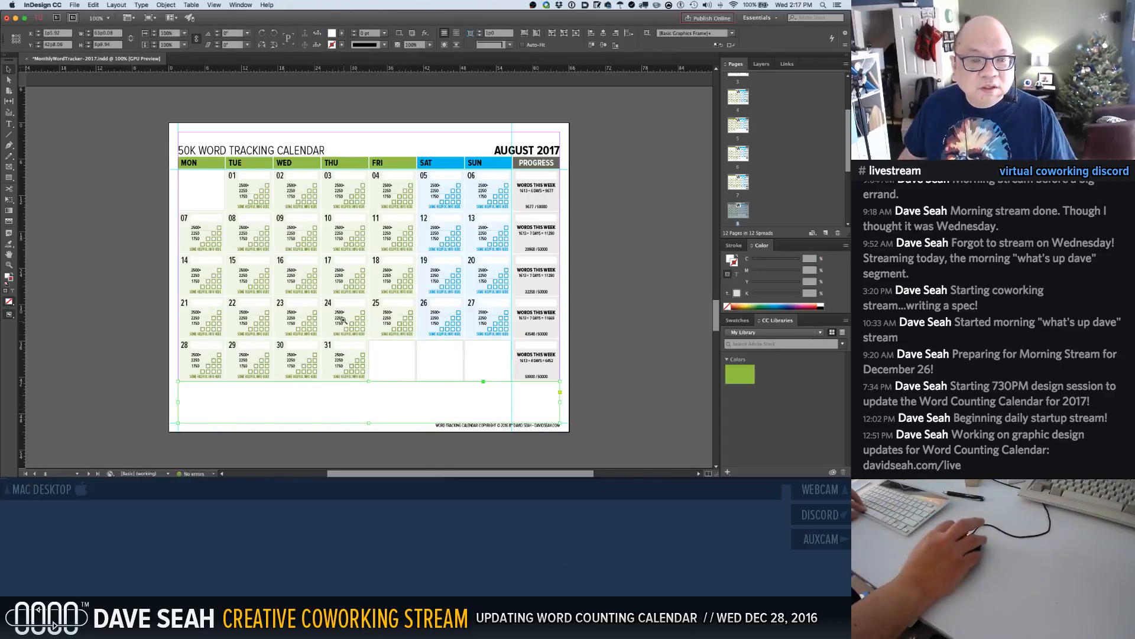
# Shift August's fifth-row covers and the white rectangle slightly right so the covers align with their day columns, and save the document
pyautogui.moveTo(344, 320); pyautogui.dragTo(427, 390)
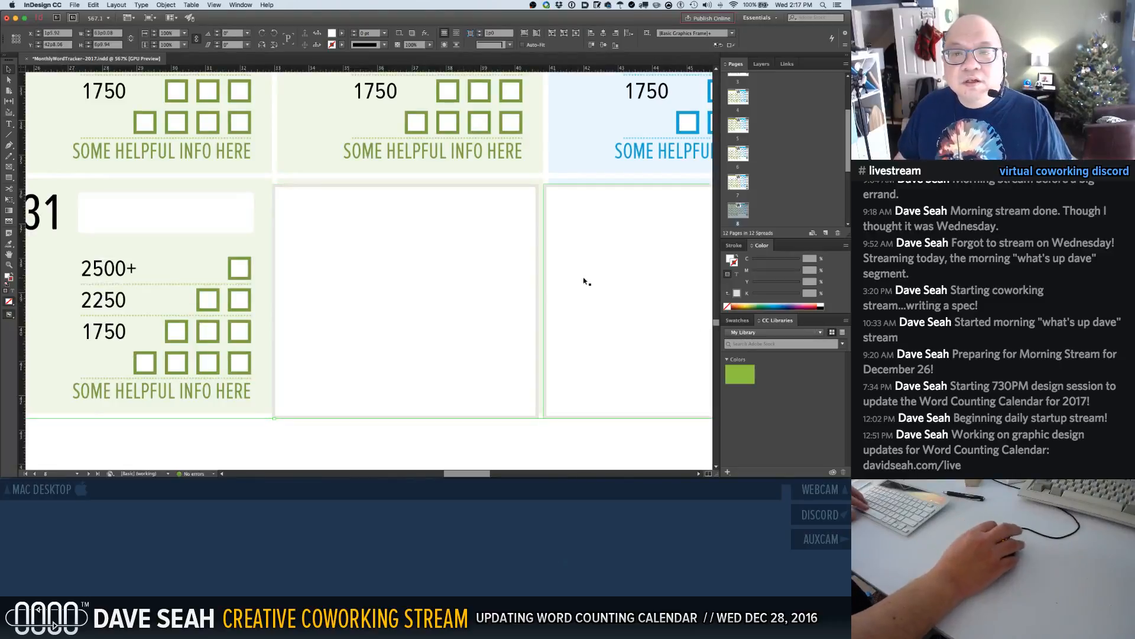
pyautogui.keyDown('alt'); pyautogui.click(560, 283); pyautogui.keyUp('alt')
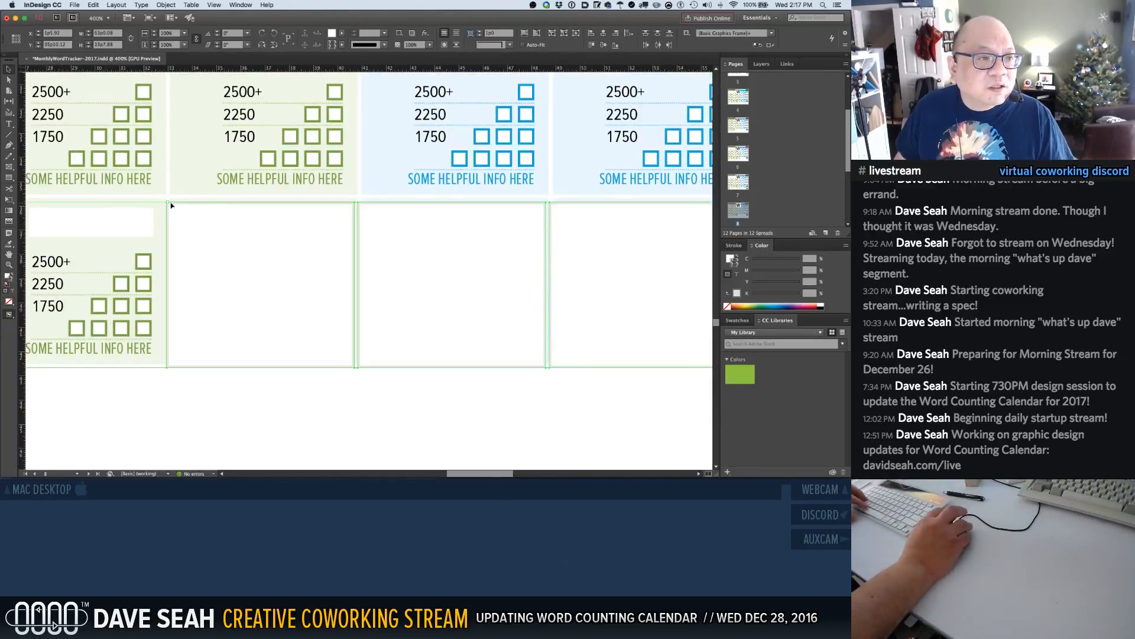
pyautogui.moveTo(172, 206); pyautogui.dragTo(201, 223)
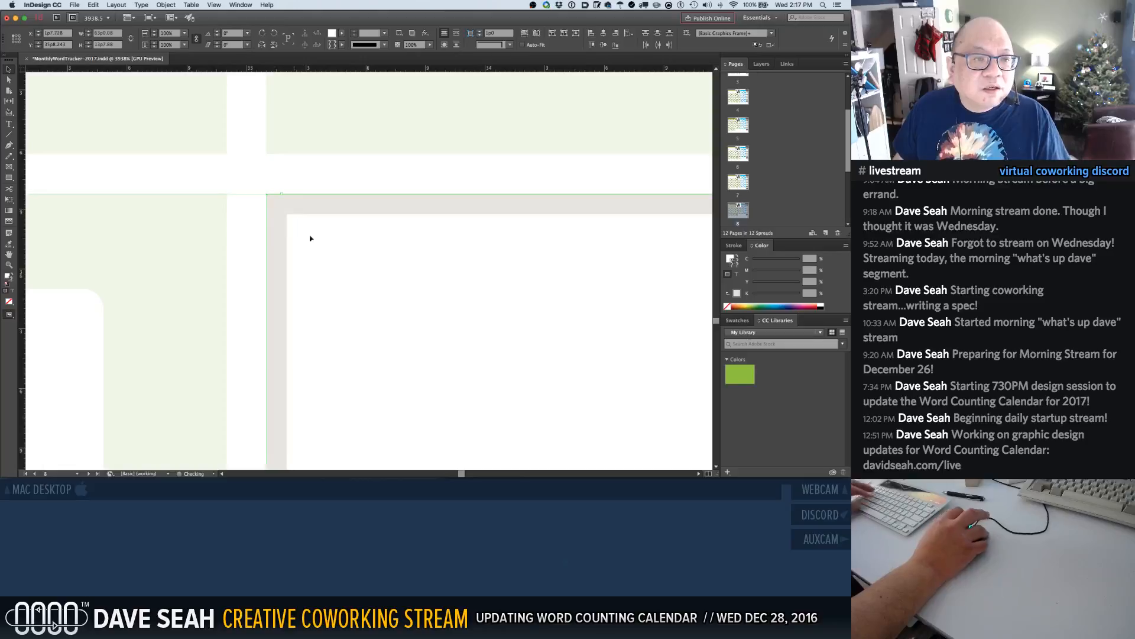
pyautogui.press('super+1')
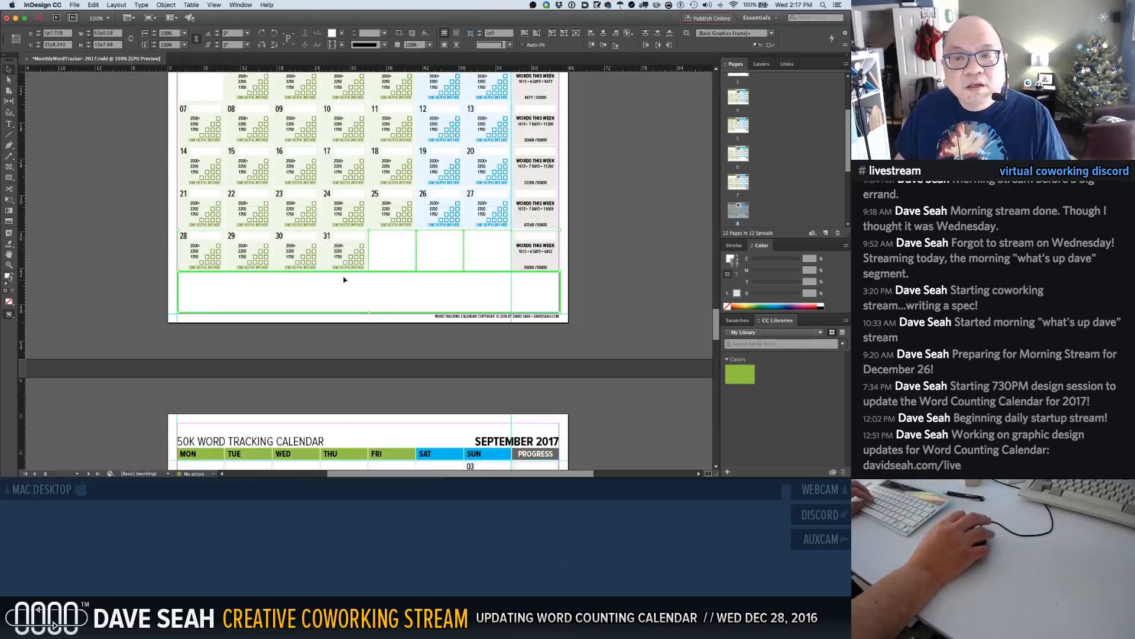
pyautogui.click(619, 259)
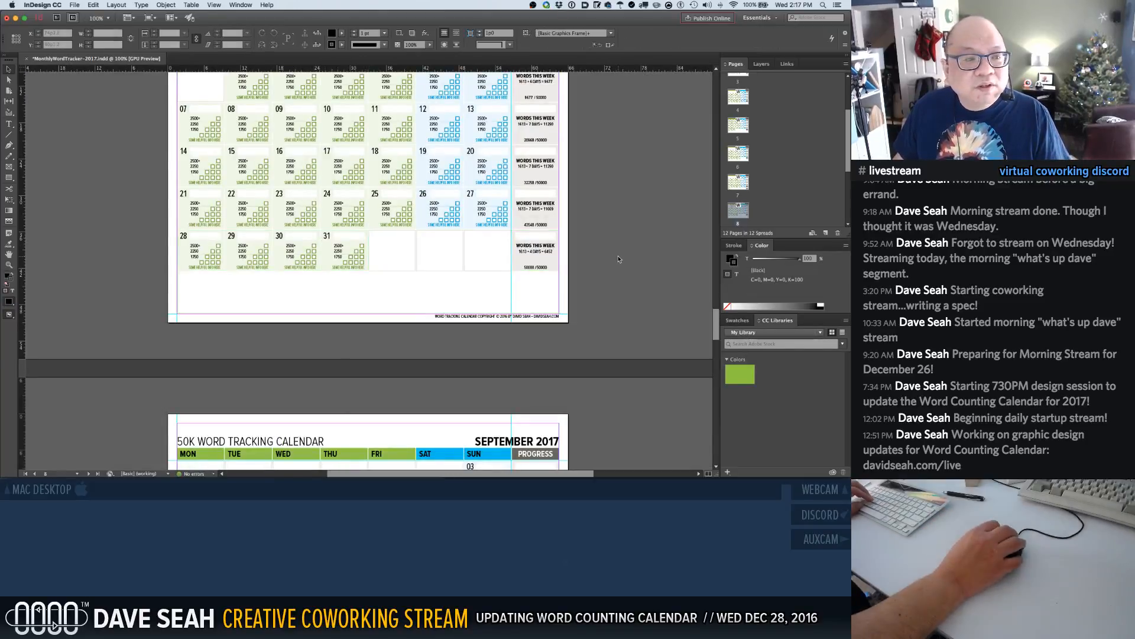
pyautogui.press('super+s')
# On the September 2017 page, delete the blank covers hiding Friday and Saturday in the first week row
pyautogui.scroll(-5, 619, 259)
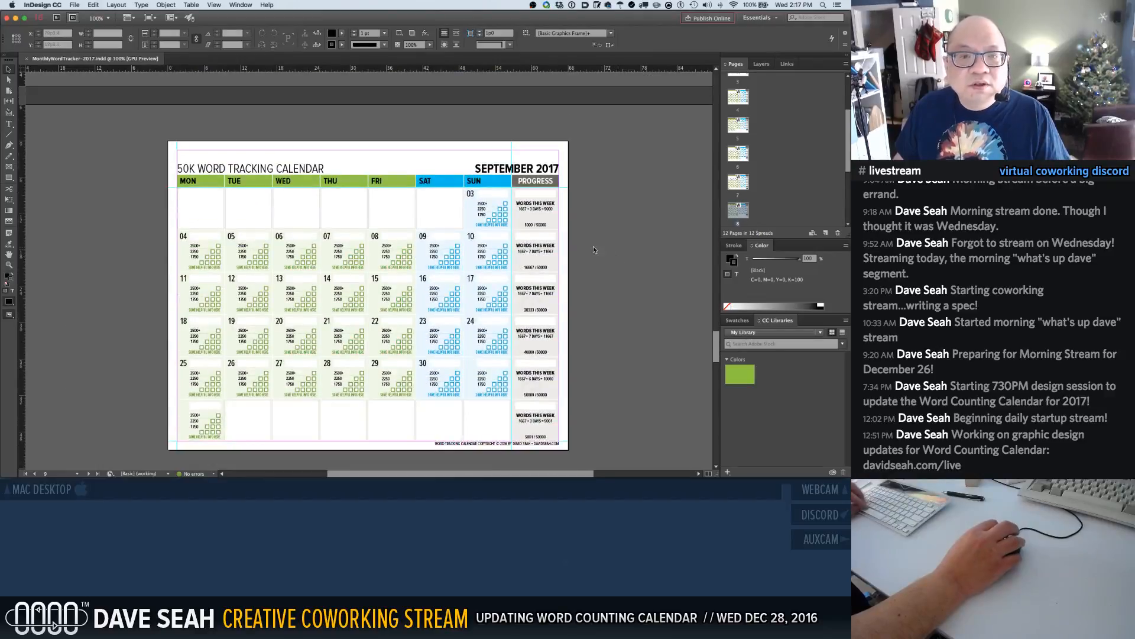
pyautogui.click(388, 215)
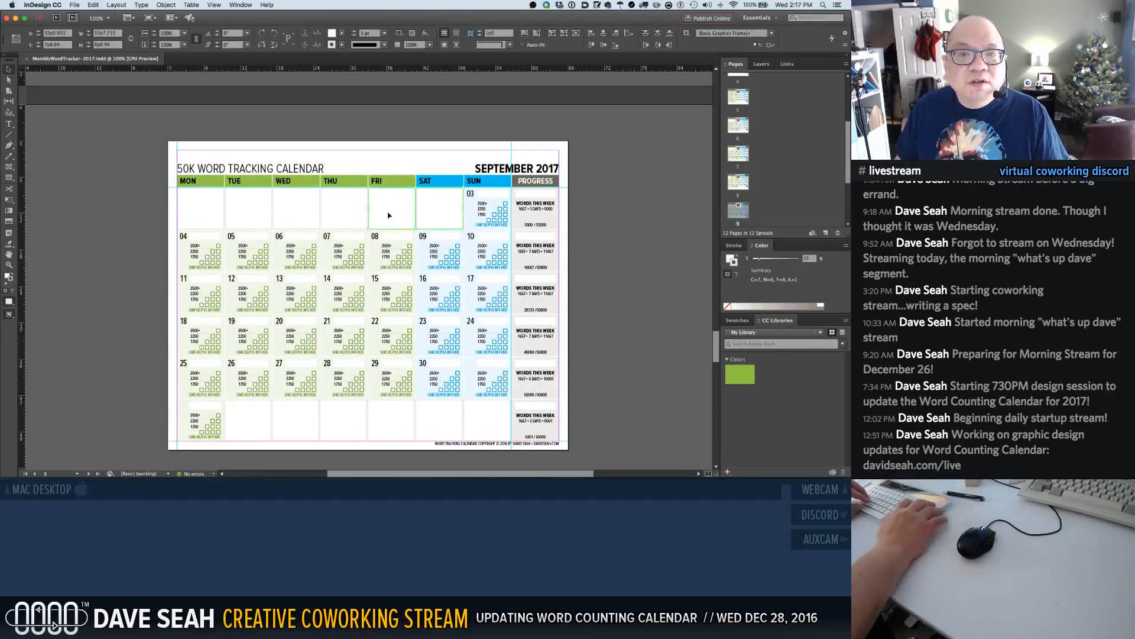
pyautogui.press('Delete')
# Move September's Sunday blank cover from the sixth week row up to the fifth, after the 30th, aligned with its day column
pyautogui.scroll(-1, 353, 346)
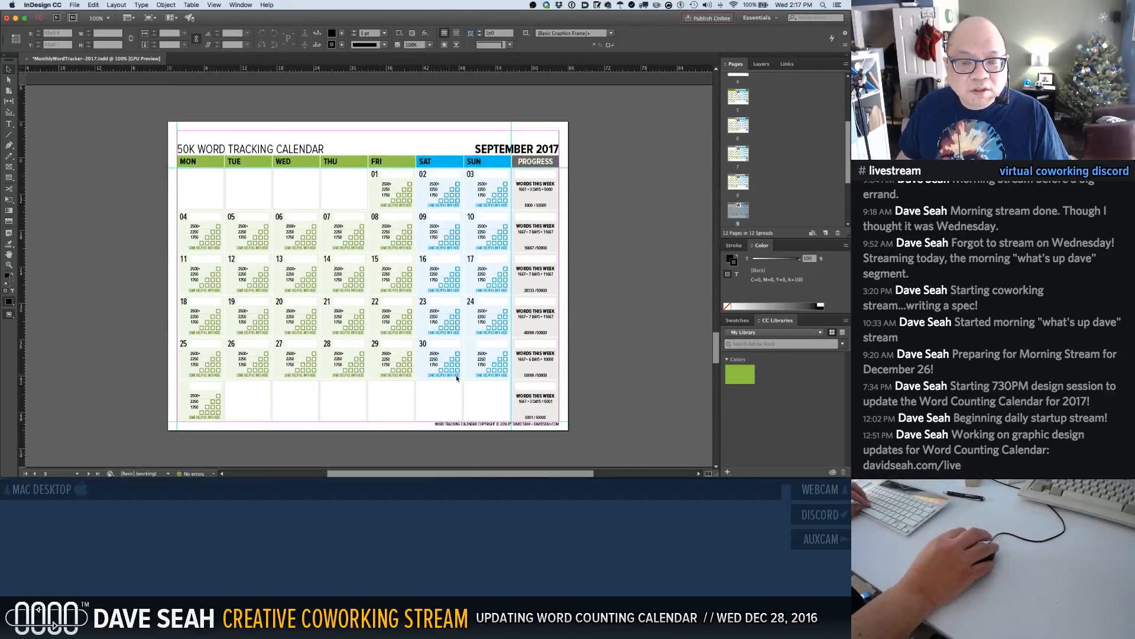
pyautogui.moveTo(436, 324); pyautogui.dragTo(528, 436)
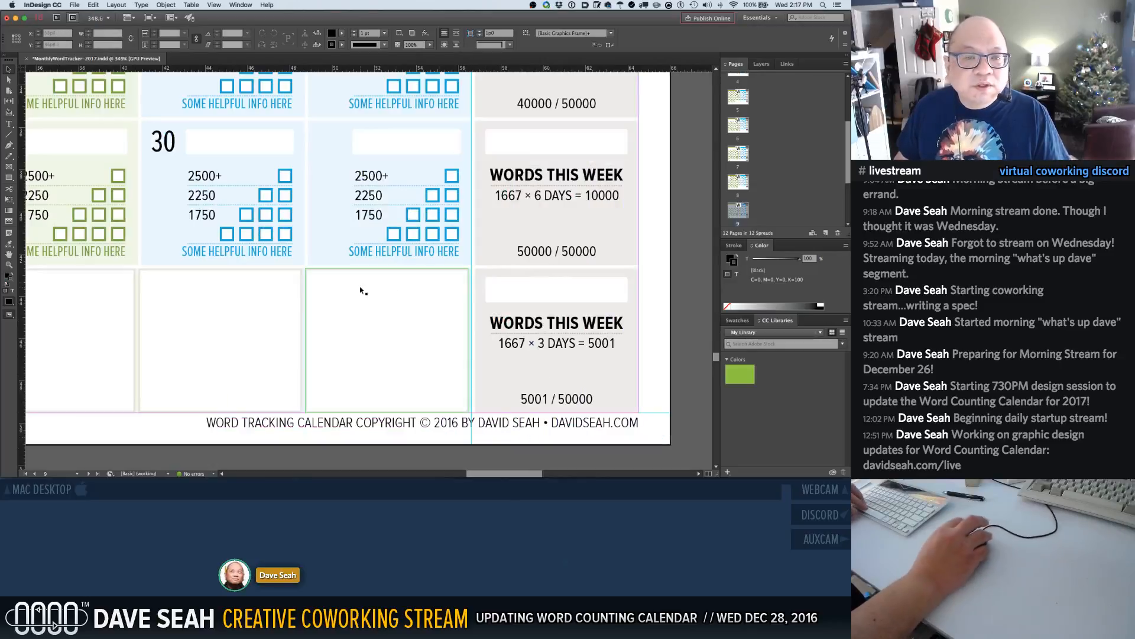
pyautogui.moveTo(352, 273); pyautogui.dragTo(341, 142)
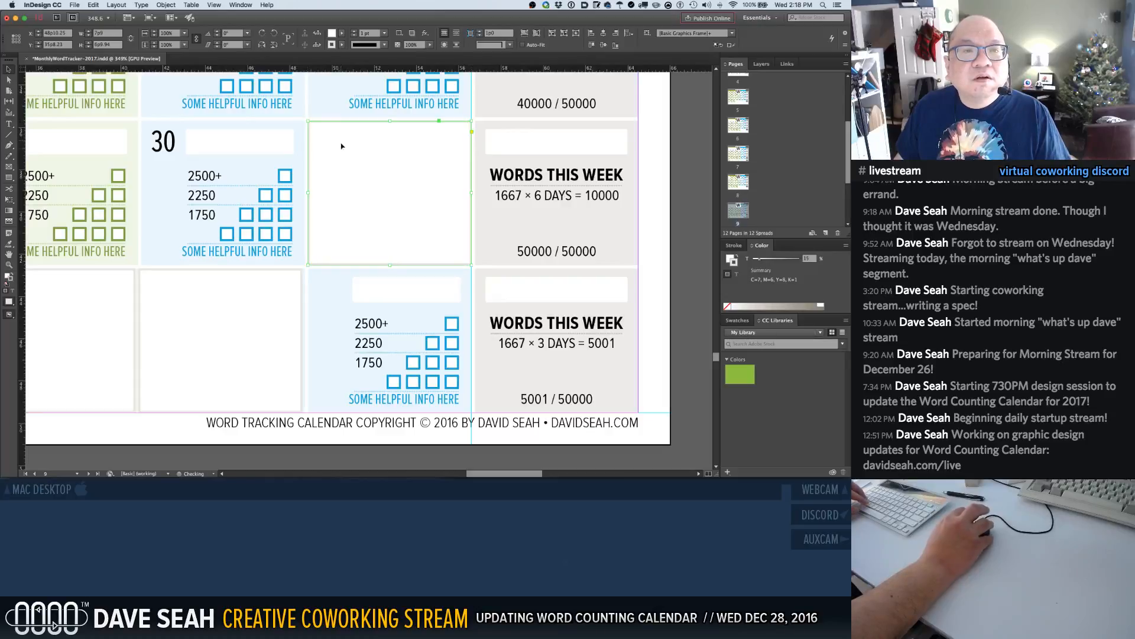
# Delete September's remaining Tuesday through Saturday covers in the sixth week row and paste the white rectangle in place over that row
pyautogui.keyDown('alt'); pyautogui.keyDown('super'); pyautogui.click(283, 317); pyautogui.keyUp('super'); pyautogui.keyUp('alt')
pyautogui.keyDown('alt'); pyautogui.keyDown('super'); pyautogui.click(283, 317); pyautogui.keyUp('super'); pyautogui.keyUp('alt')
pyautogui.keyDown('alt'); pyautogui.keyDown('super'); pyautogui.click(284, 316); pyautogui.keyUp('super'); pyautogui.keyUp('alt')
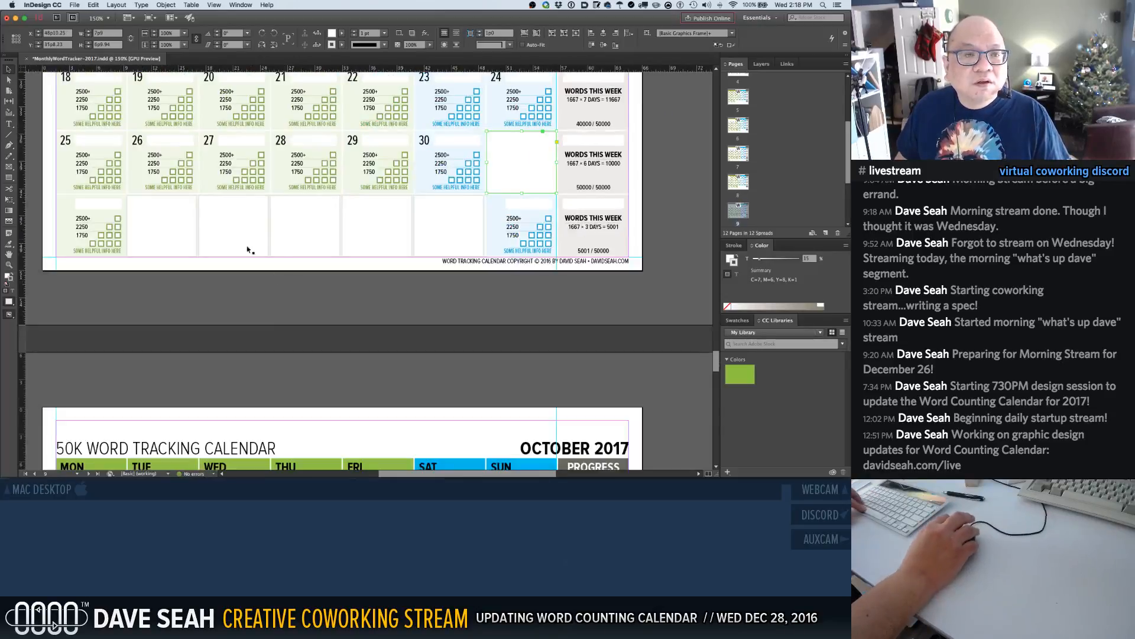
pyautogui.click(141, 239)
pyautogui.keyDown('shift'); pyautogui.click(228, 235); pyautogui.keyUp('shift')
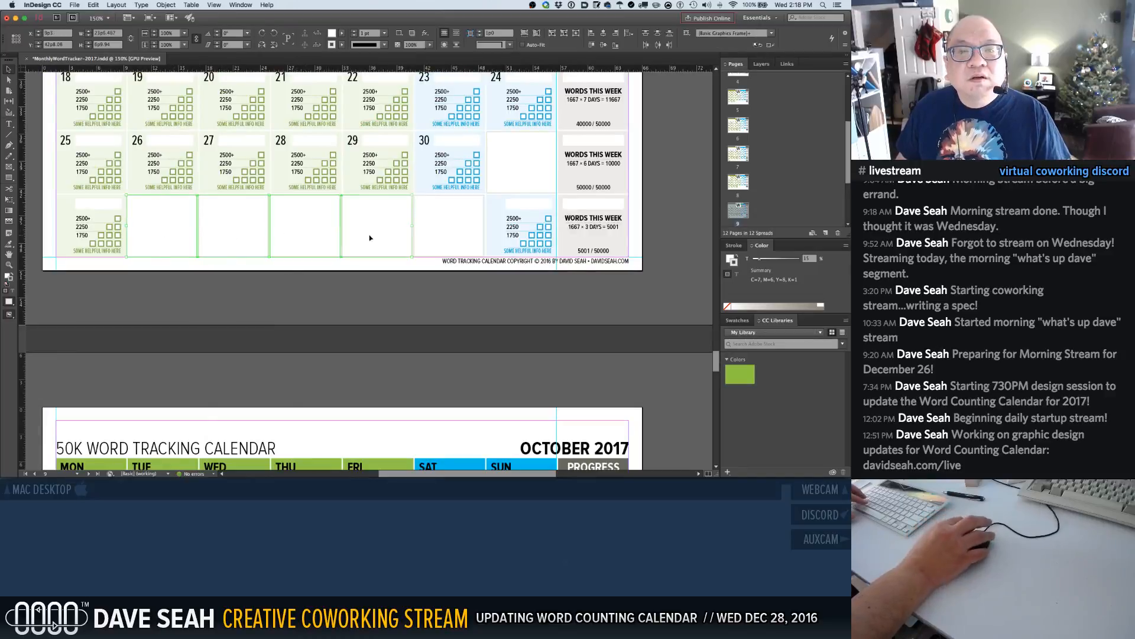
pyautogui.press('BackSpace')
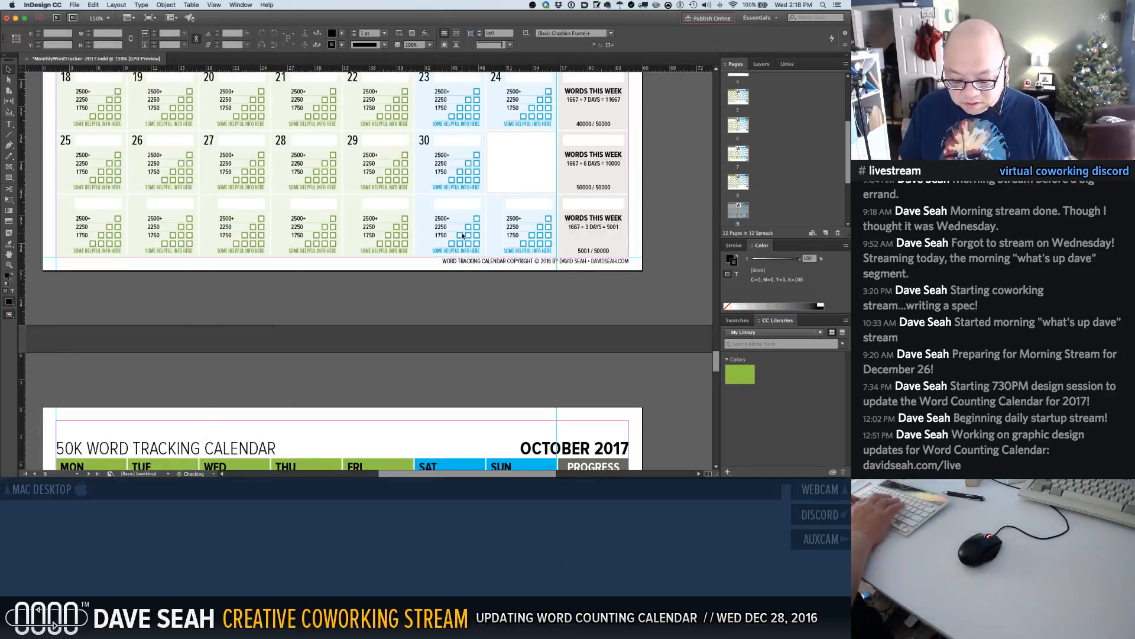
pyautogui.press('alt+shift+super+v')
pyautogui.click(389, 280)
# On the October 2017 page, delete the blank cover hiding Tuesday, October 31
pyautogui.scroll(-5, 384, 276)
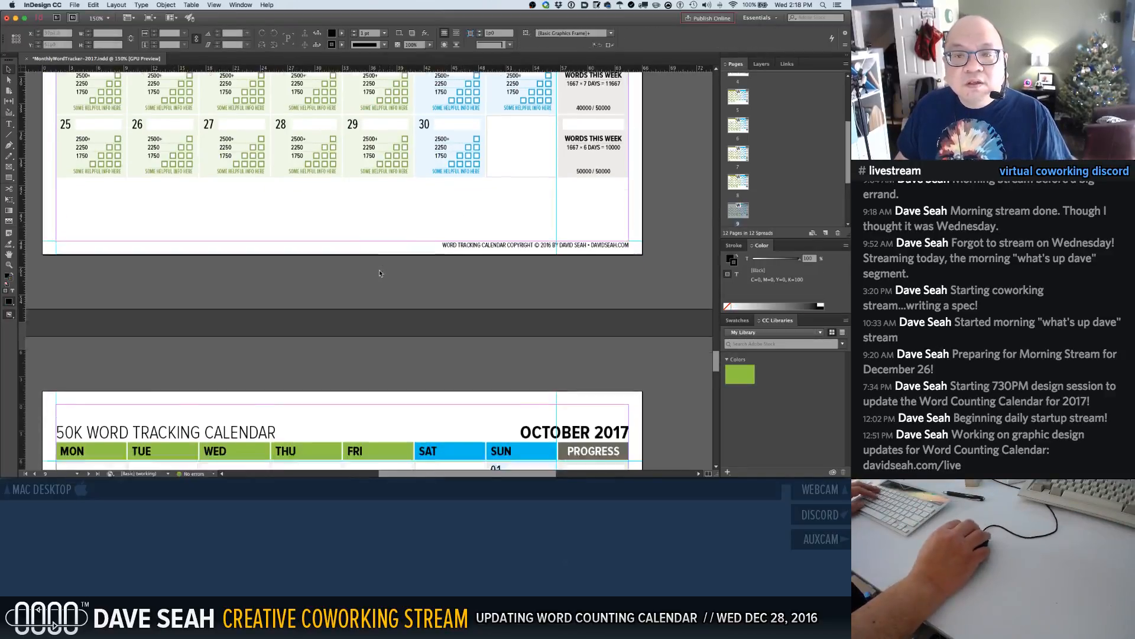
pyautogui.scroll(-7, 379, 277)
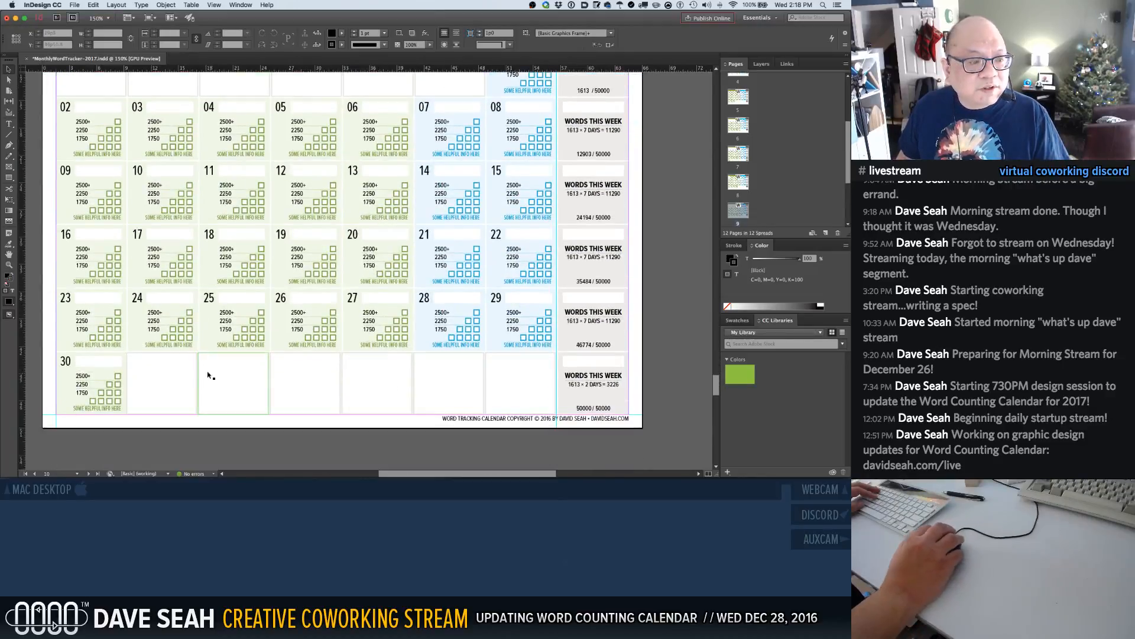
pyautogui.scroll(6, 237, 373)
pyautogui.scroll(-6, 255, 371)
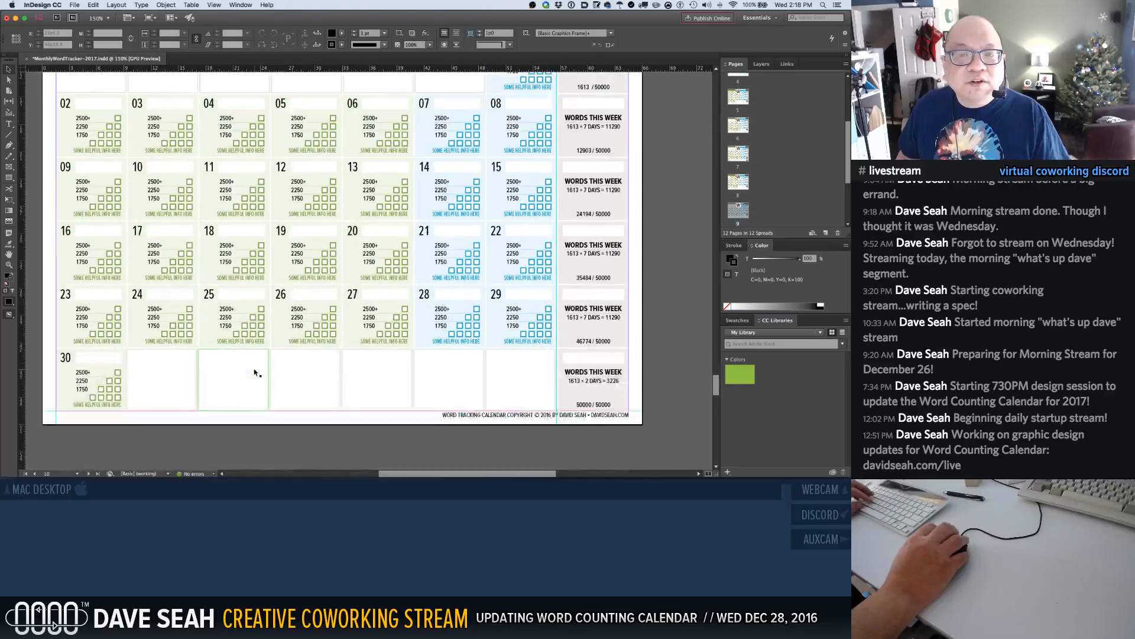
pyautogui.click(178, 385)
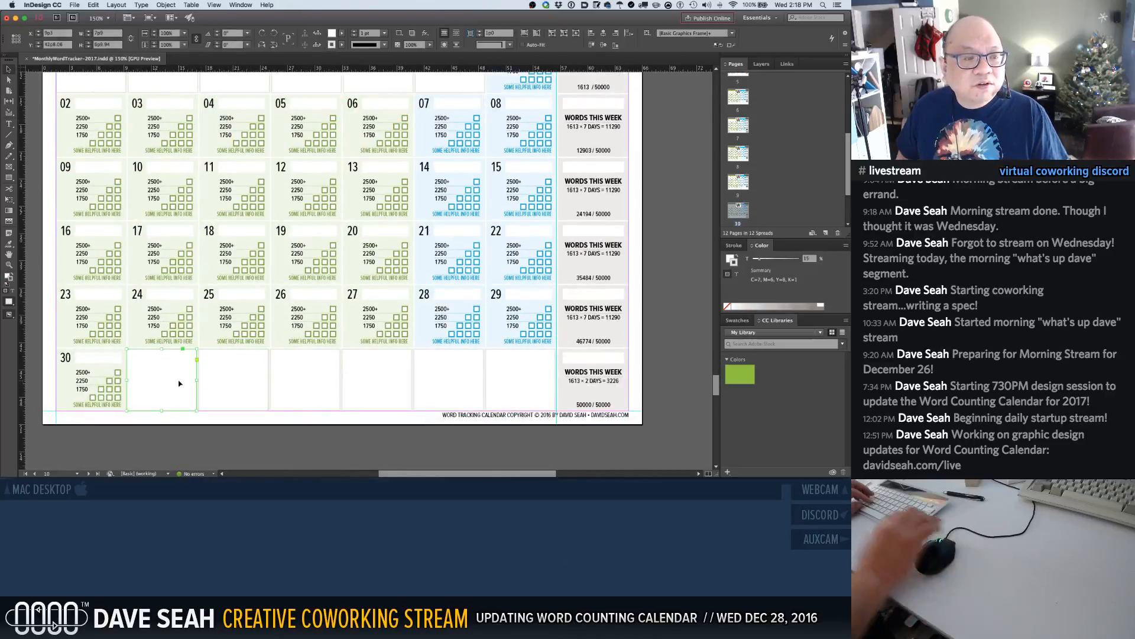
pyautogui.press('Delete')
# Select October's Wednesday through Sunday blank covers in the sixth week row and shift them together to align with the Wednesday column edge
pyautogui.click(227, 370)
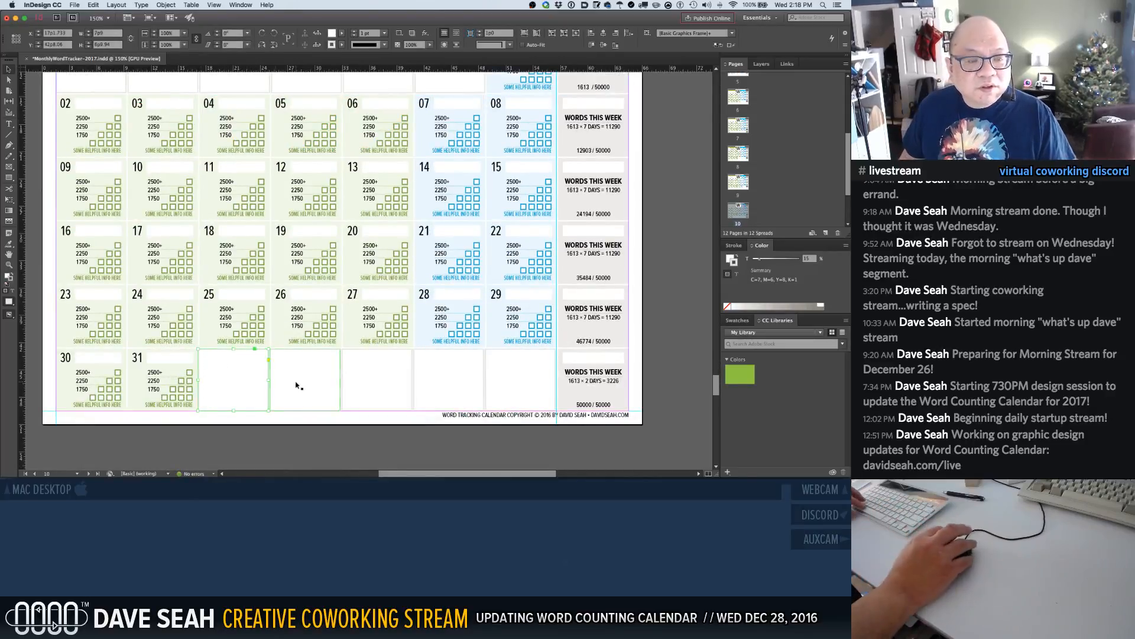
pyautogui.keyDown('shift'); pyautogui.click(301, 385); pyautogui.keyUp('shift')
pyautogui.keyDown('shift'); pyautogui.click(375, 389); pyautogui.keyUp('shift')
pyautogui.keyDown('shift'); pyautogui.click(464, 385); pyautogui.keyUp('shift')
pyautogui.keyDown('shift'); pyautogui.click(518, 376); pyautogui.keyUp('shift')
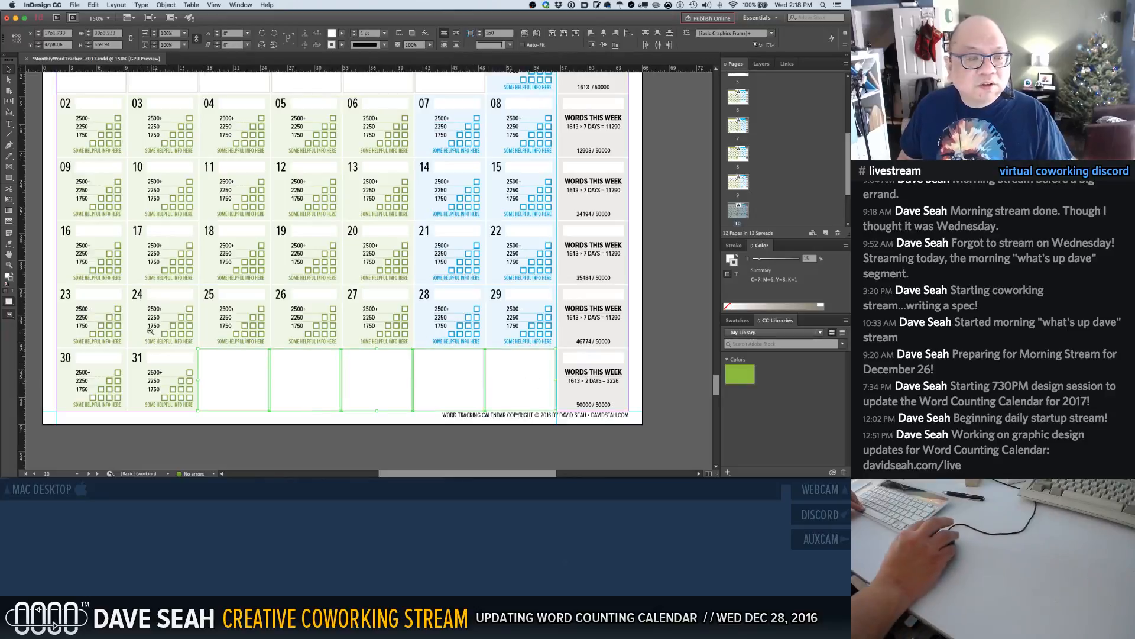
pyautogui.moveTo(154, 335); pyautogui.dragTo(236, 373)
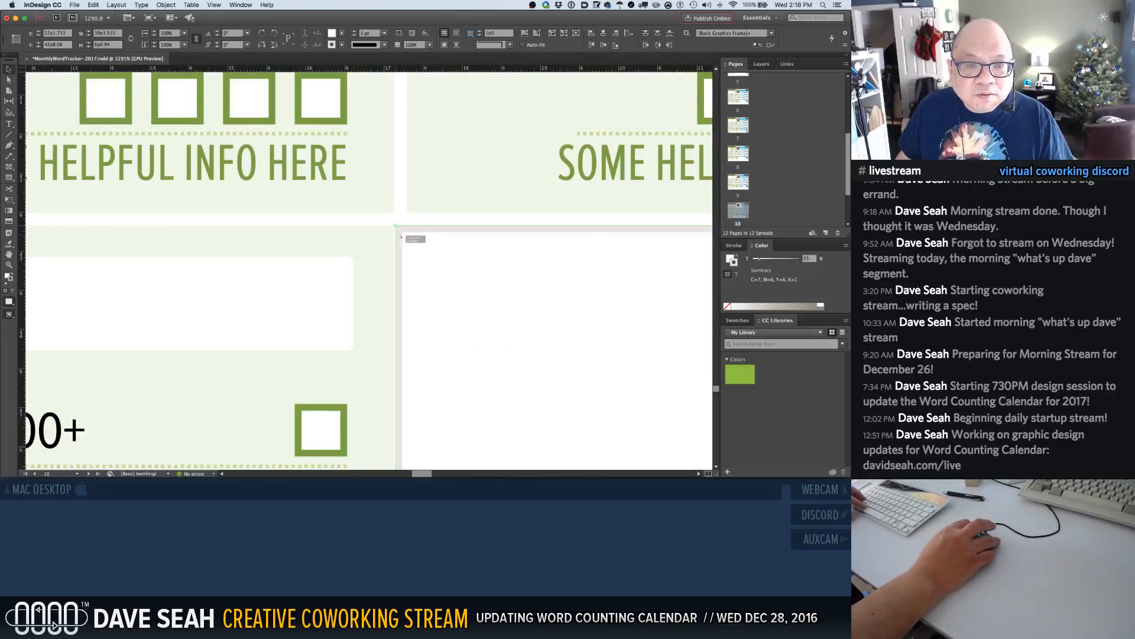
pyautogui.moveTo(402, 238); pyautogui.dragTo(407, 239)
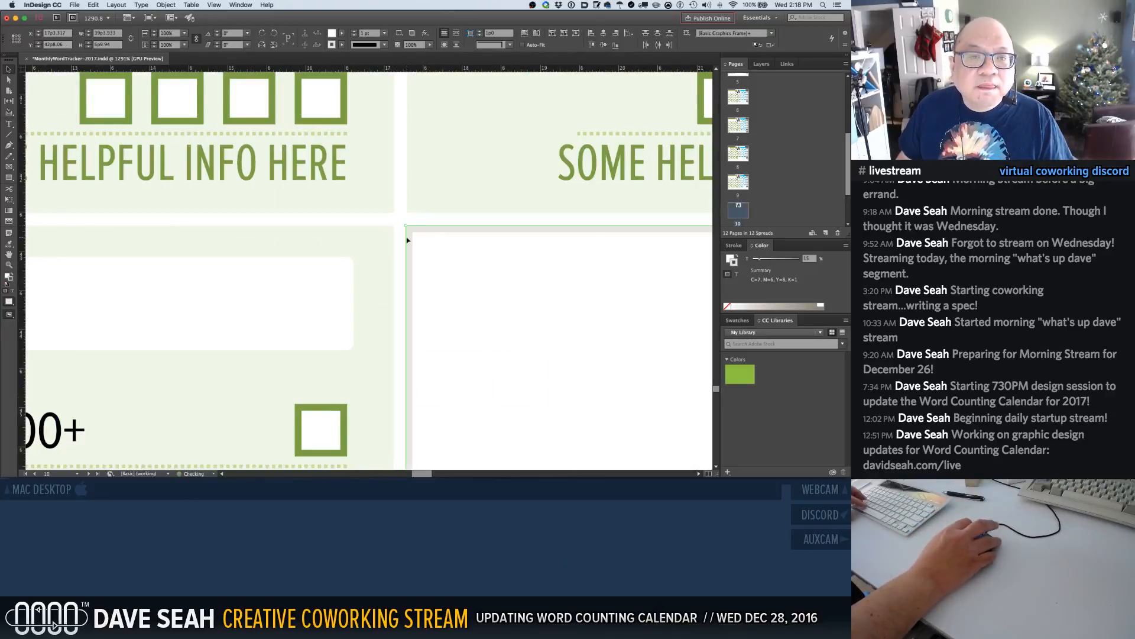
pyautogui.press('super+1')
pyautogui.click(380, 316)
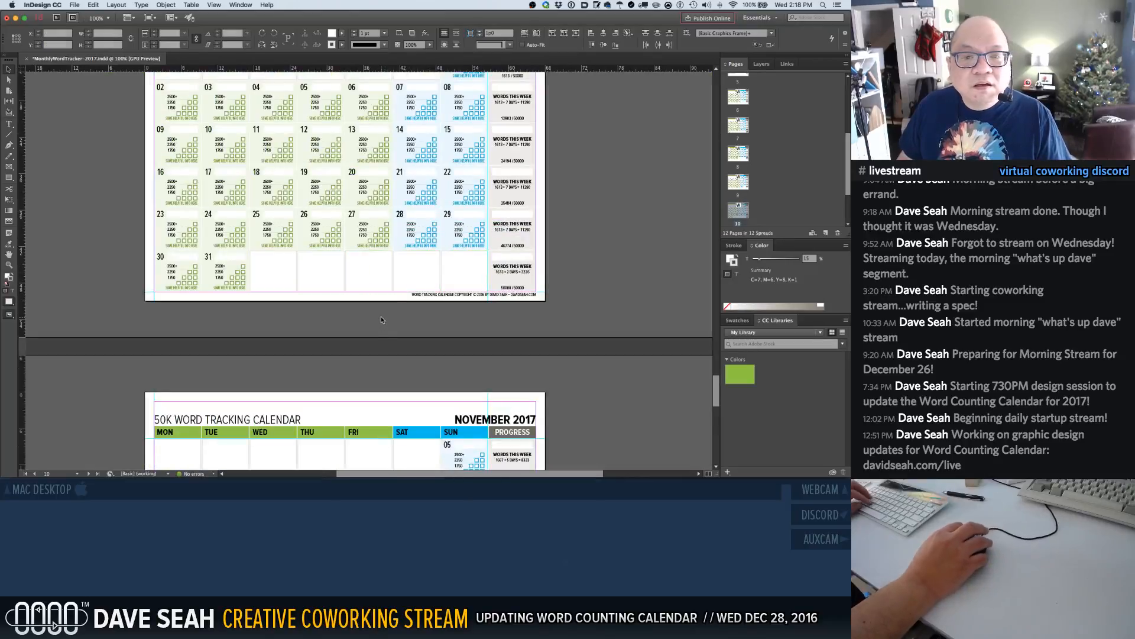
# On the November 2017 page, move the Friday through Sunday blank covers from the sixth week row up to the fifth, after the 30th
pyautogui.scroll(5, 375, 314)
pyautogui.scroll(-10, 376, 319)
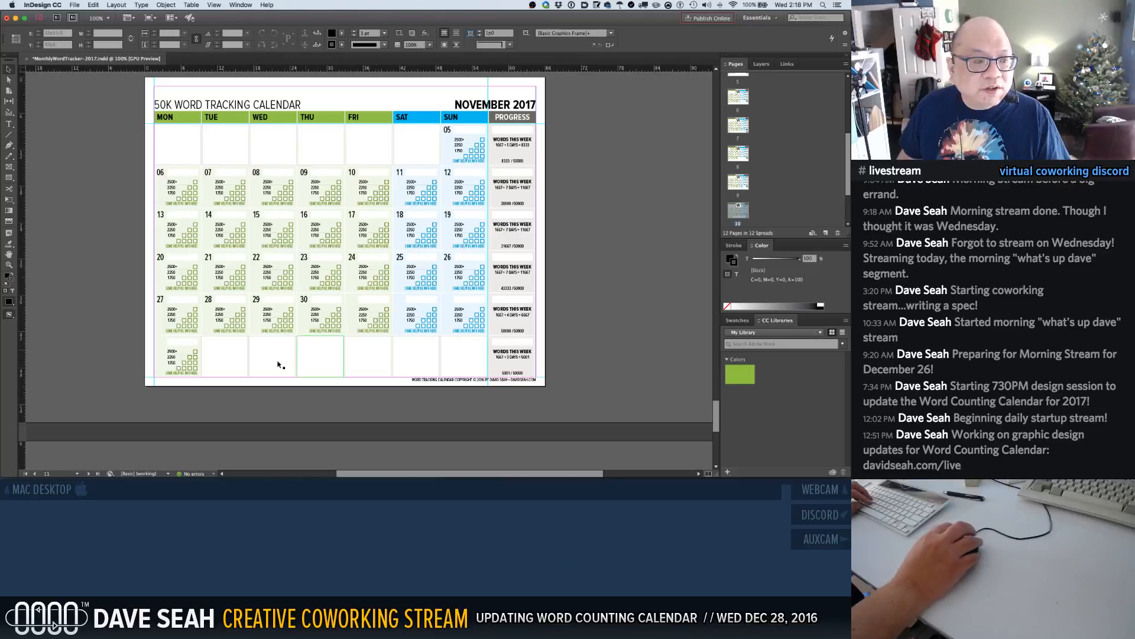
pyautogui.click(350, 360)
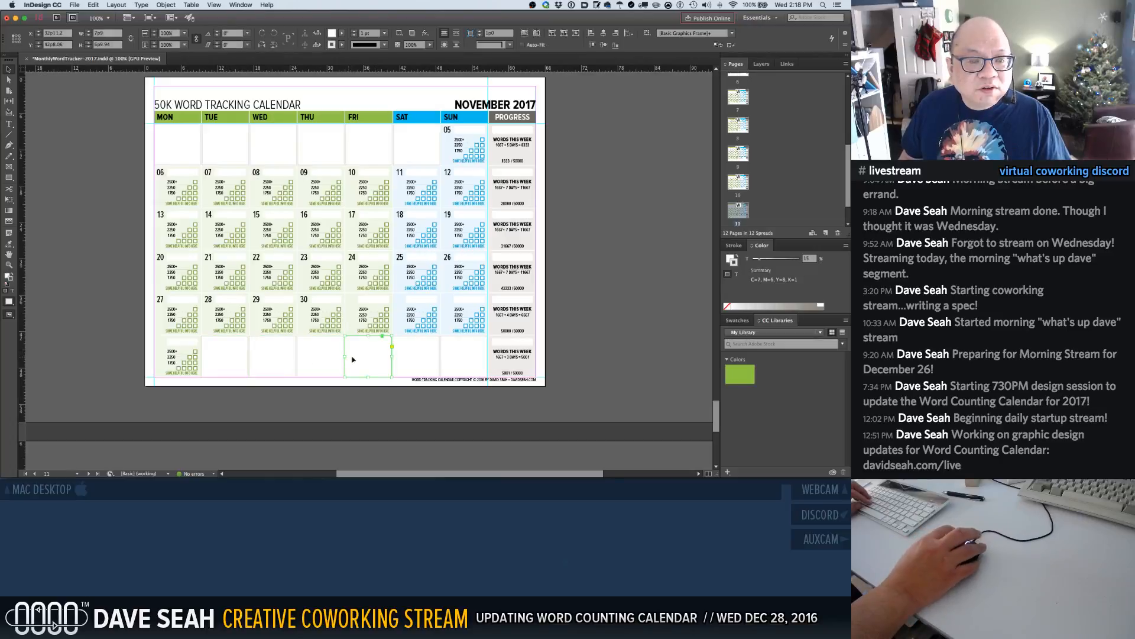
pyautogui.keyDown('shift'); pyautogui.click(432, 366); pyautogui.keyUp('shift')
pyautogui.moveTo(354, 355); pyautogui.dragTo(361, 313)
# Delete November's remaining Tuesday through Thursday covers in the sixth week row and paste the white rectangle in place over that row
pyautogui.click(320, 366)
pyautogui.keyDown('shift'); pyautogui.click(269, 367); pyautogui.keyUp('shift')
pyautogui.keyDown('shift'); pyautogui.click(228, 363); pyautogui.keyUp('shift')
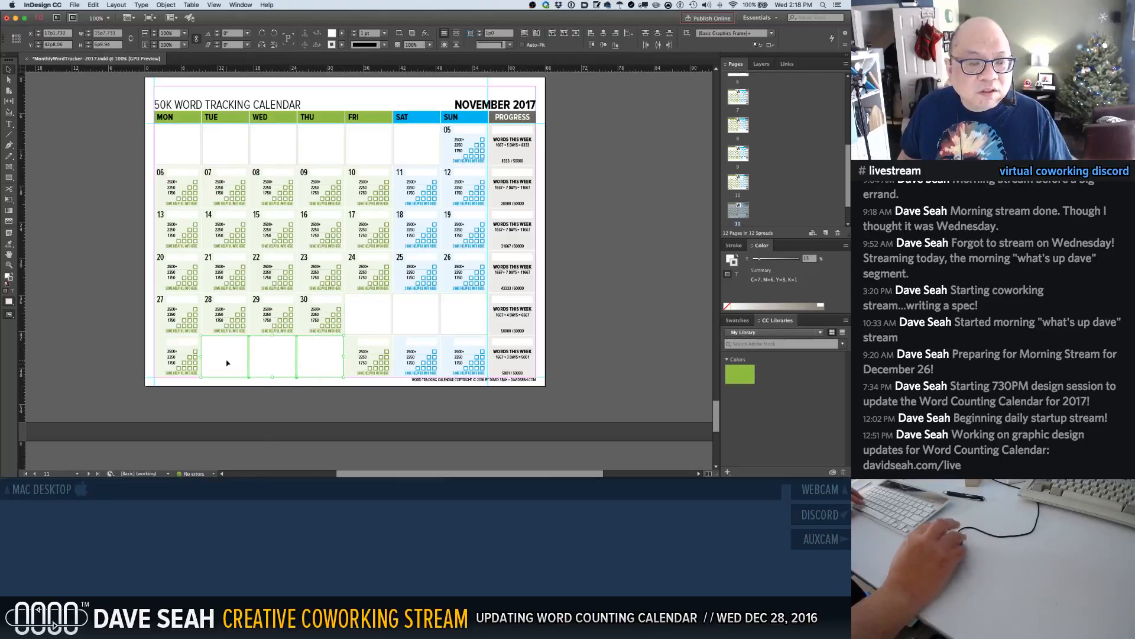
pyautogui.press('Delete')
pyautogui.press('super+alt+shift+v')
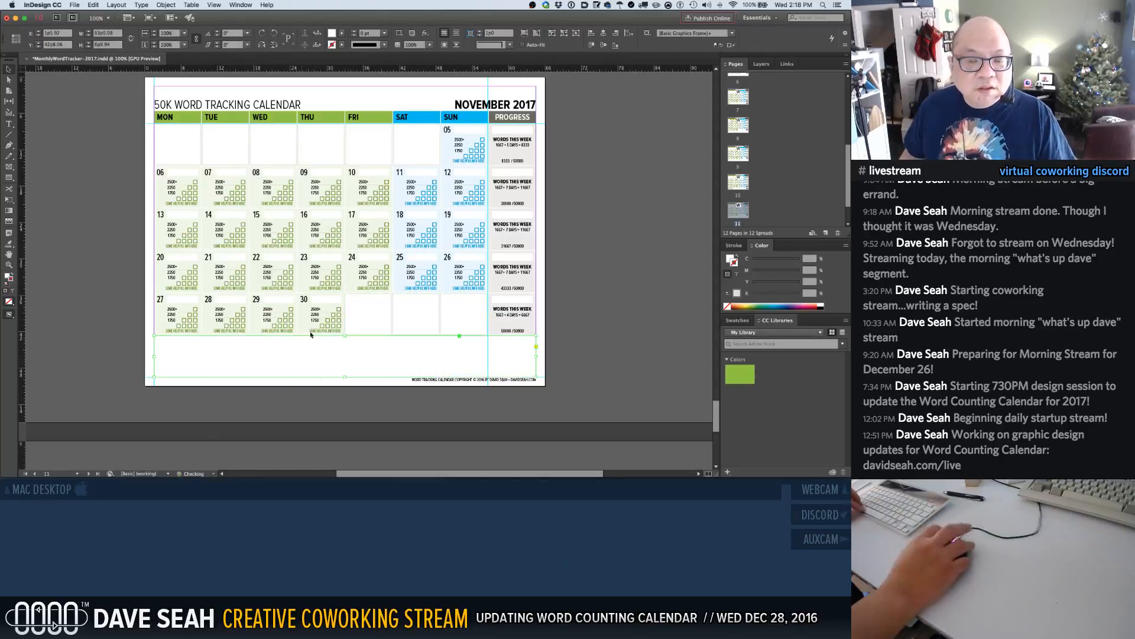
# Align November's Friday through Sunday blank covers in the fifth week row with their day columns
pyautogui.keyDown('super'); pyautogui.moveTo(331, 270); pyautogui.dragTo(429, 314); pyautogui.keyUp('super')
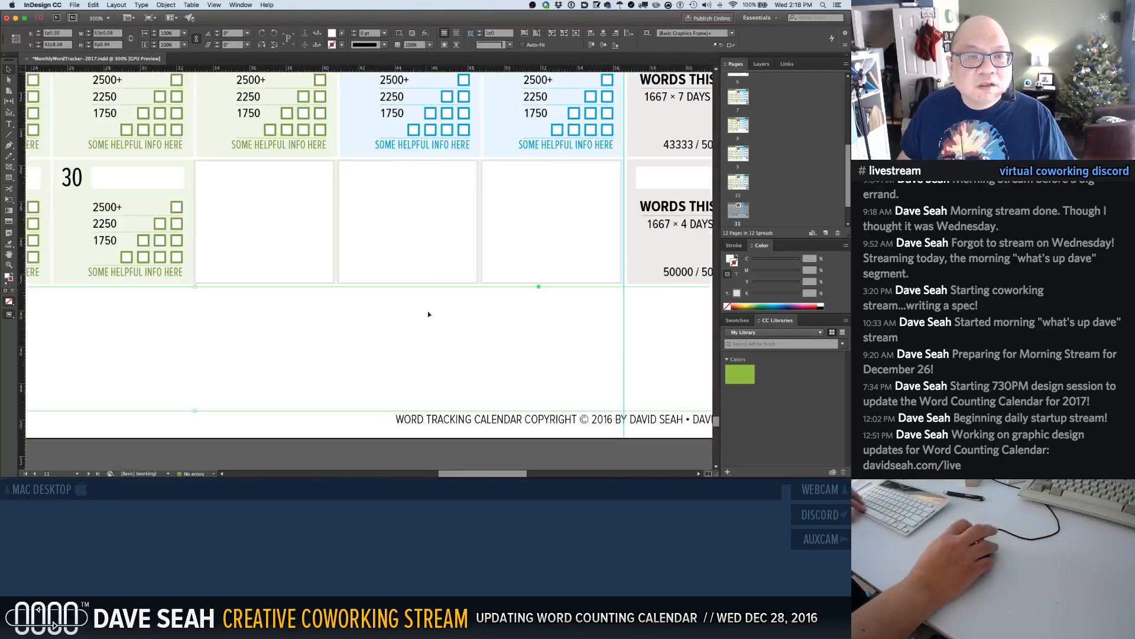
pyautogui.click(523, 250)
pyautogui.keyDown('shift'); pyautogui.click(449, 246); pyautogui.keyUp('shift')
pyautogui.keyDown('shift'); pyautogui.click(310, 240); pyautogui.keyUp('shift')
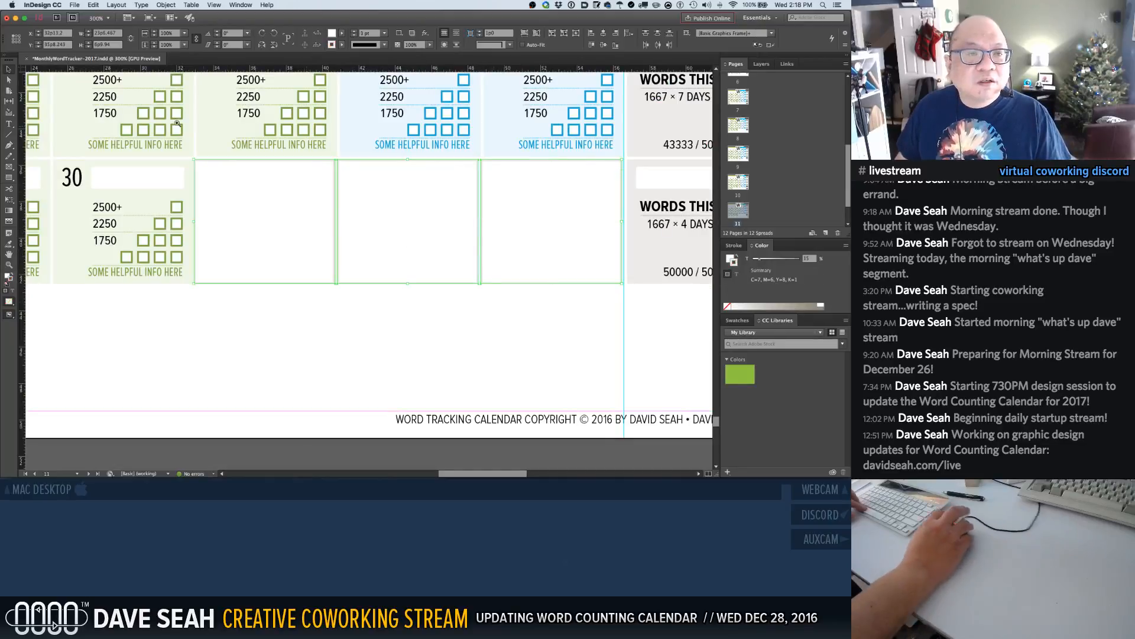
pyautogui.moveTo(162, 119); pyautogui.dragTo(251, 208)
pyautogui.moveTo(324, 257); pyautogui.dragTo(335, 258)
pyautogui.press('super+1')
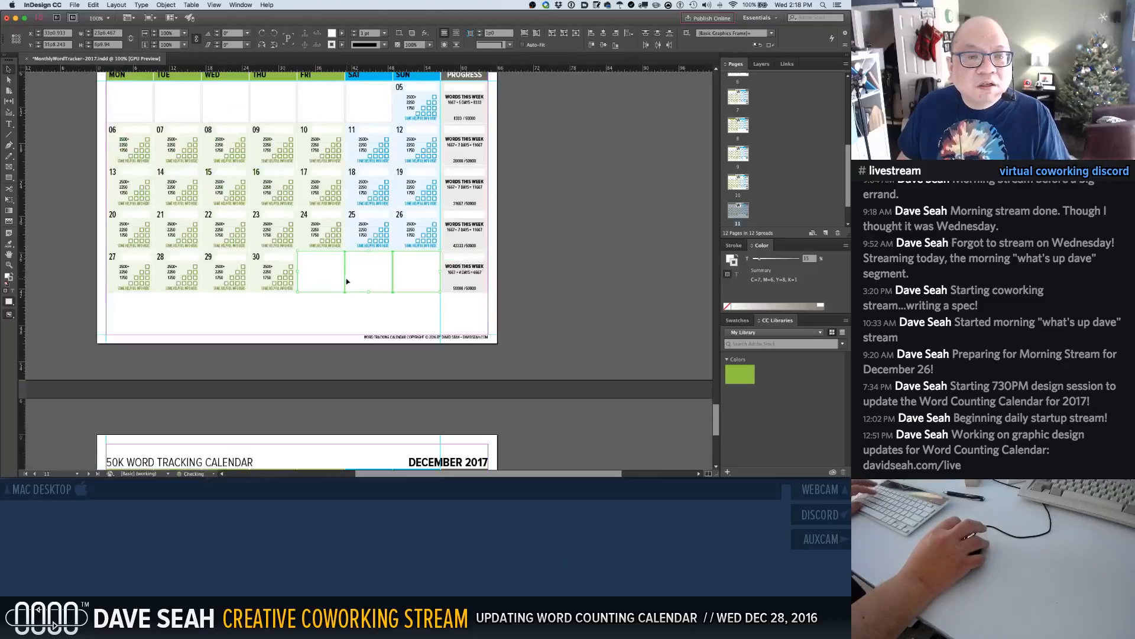
pyautogui.click(307, 281)
# Check the December 2017 page, and review the finished month pages back to January 2017
pyautogui.scroll(-5, 307, 280)
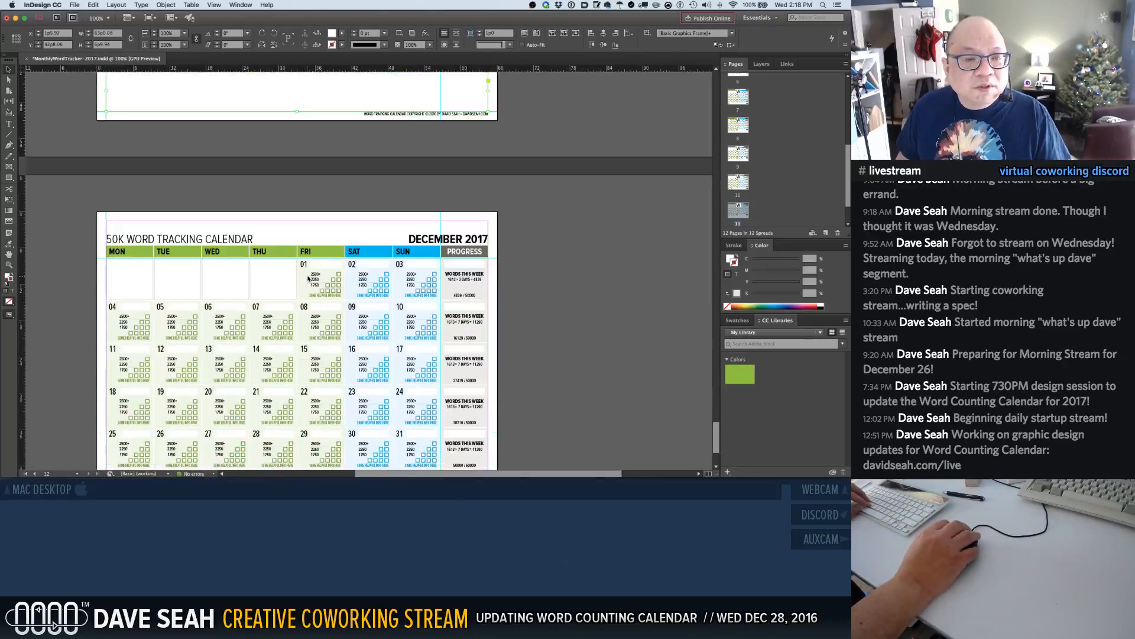
pyautogui.scroll(-3, 275, 273)
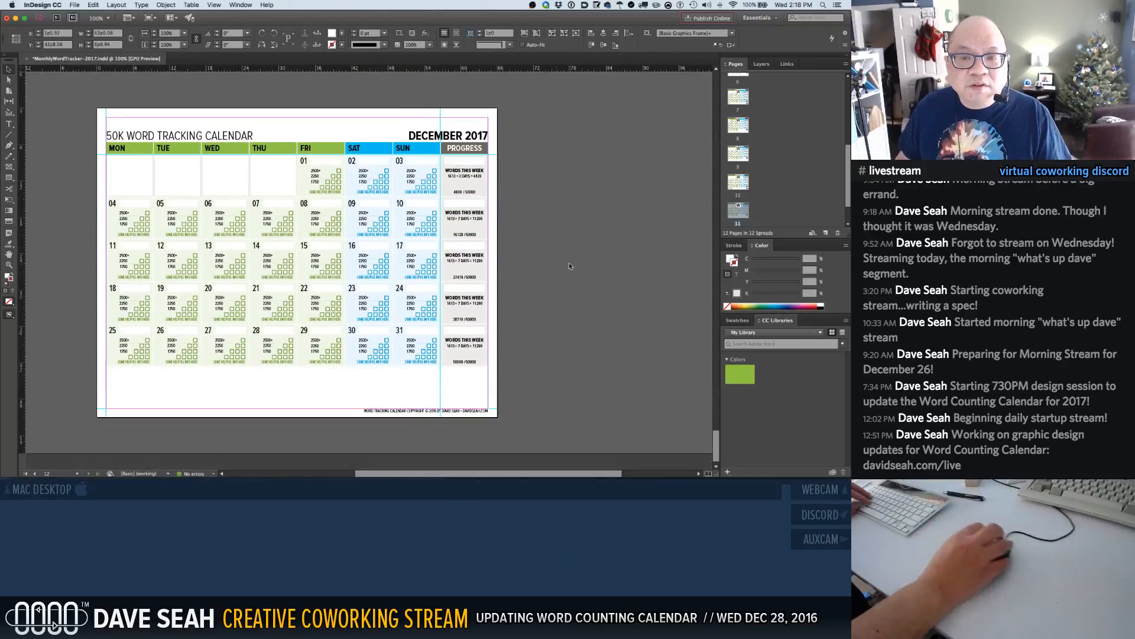
pyautogui.scroll(8, 563, 264)
pyautogui.scroll(20, 563, 262)
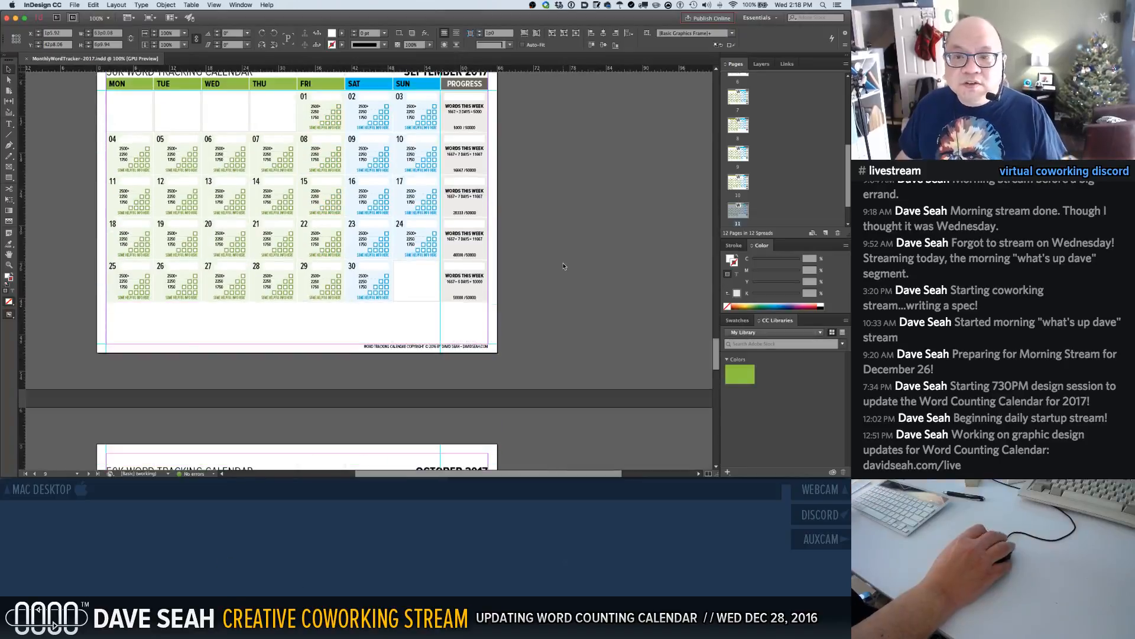
pyautogui.scroll(10, 555, 315)
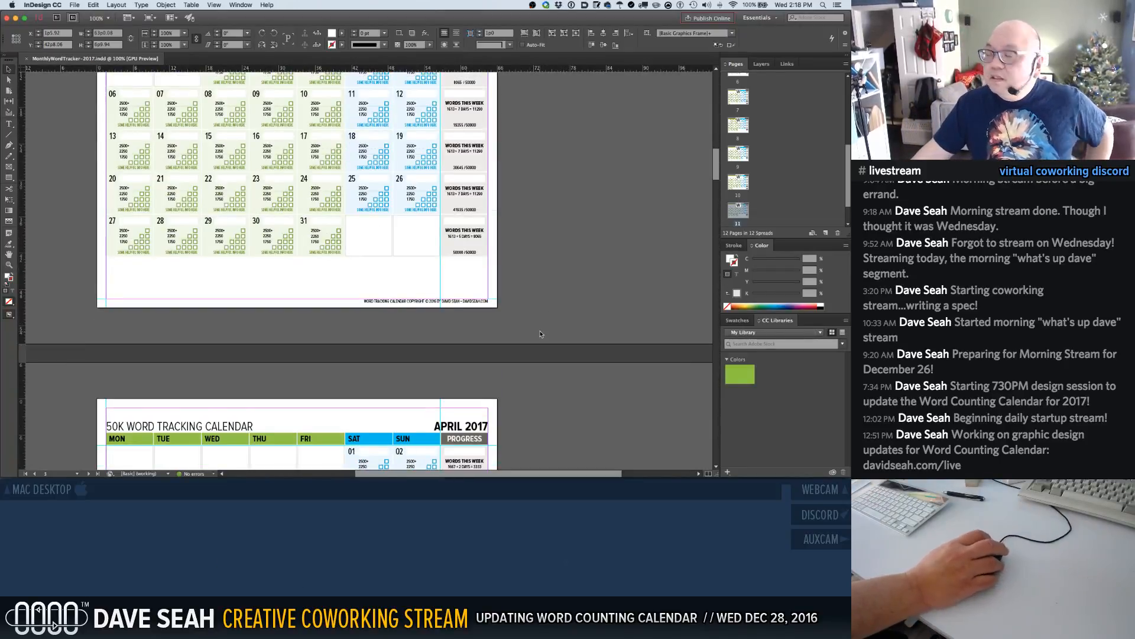
pyautogui.scroll(4, 531, 324)
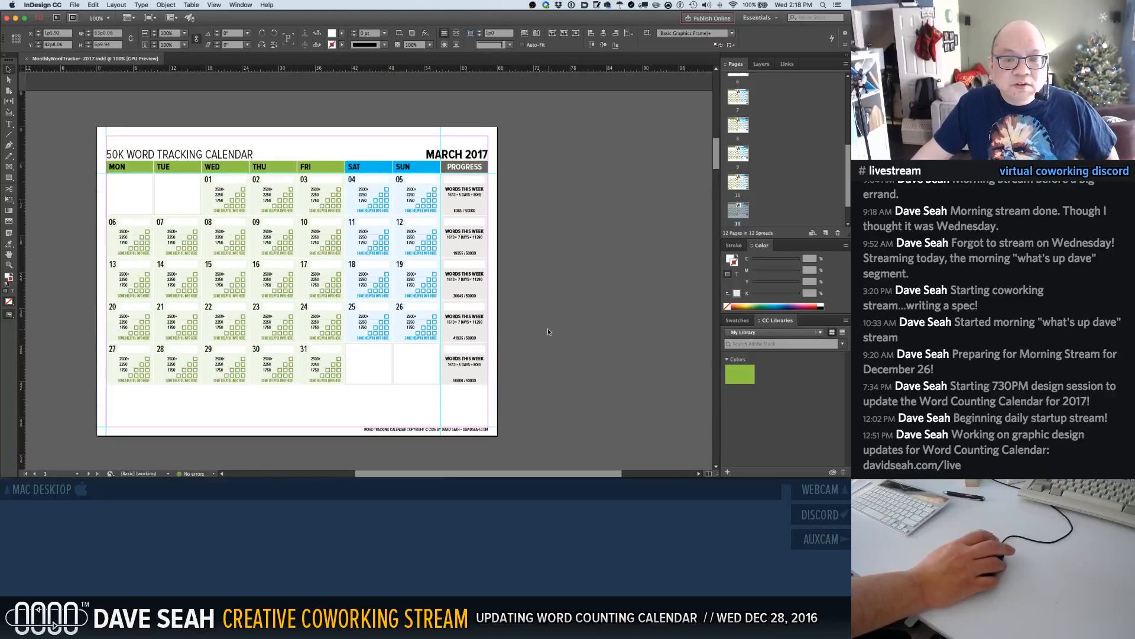
pyautogui.scroll(3, 548, 328)
pyautogui.scroll(-7, 545, 332)
pyautogui.scroll(3, 539, 334)
pyautogui.scroll(-1, 537, 337)
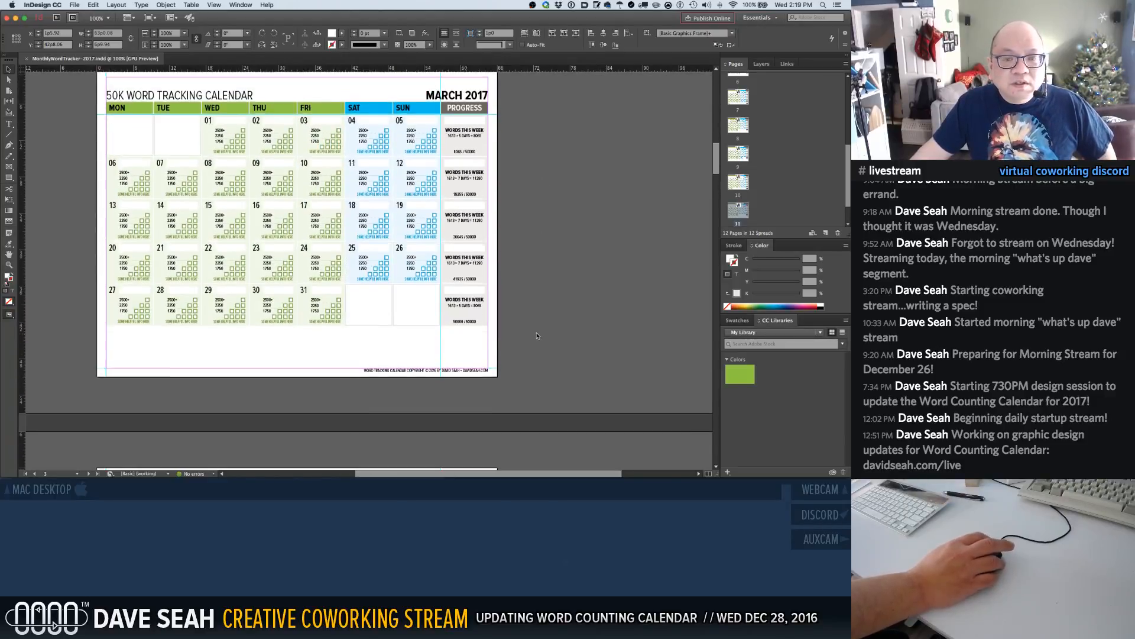
pyautogui.click(438, 373)
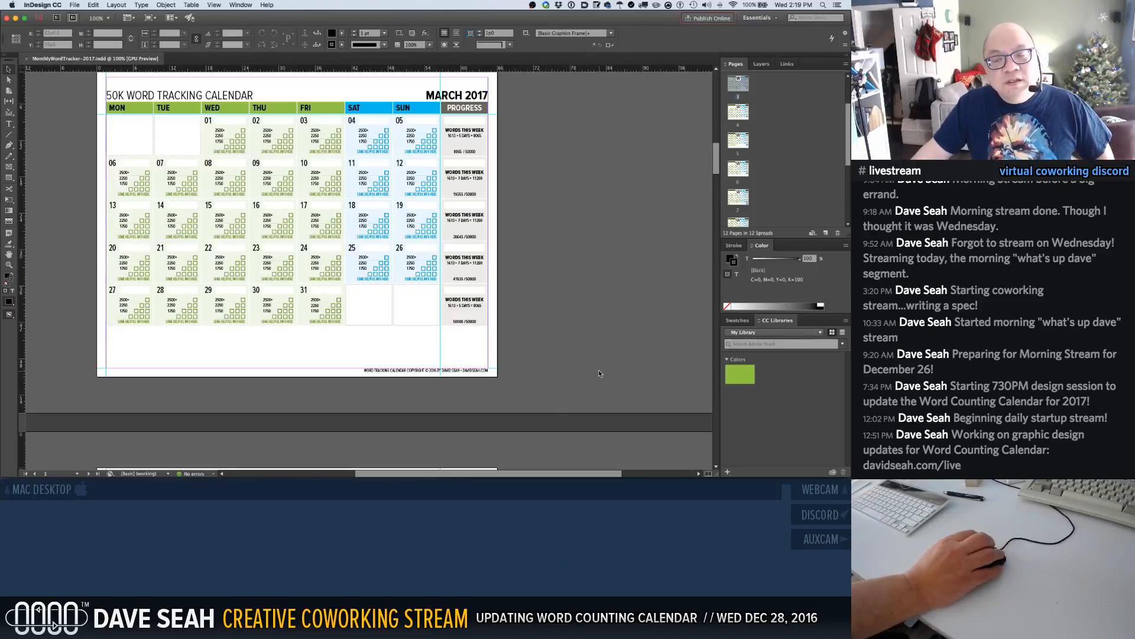
pyautogui.scroll(15, 598, 373)
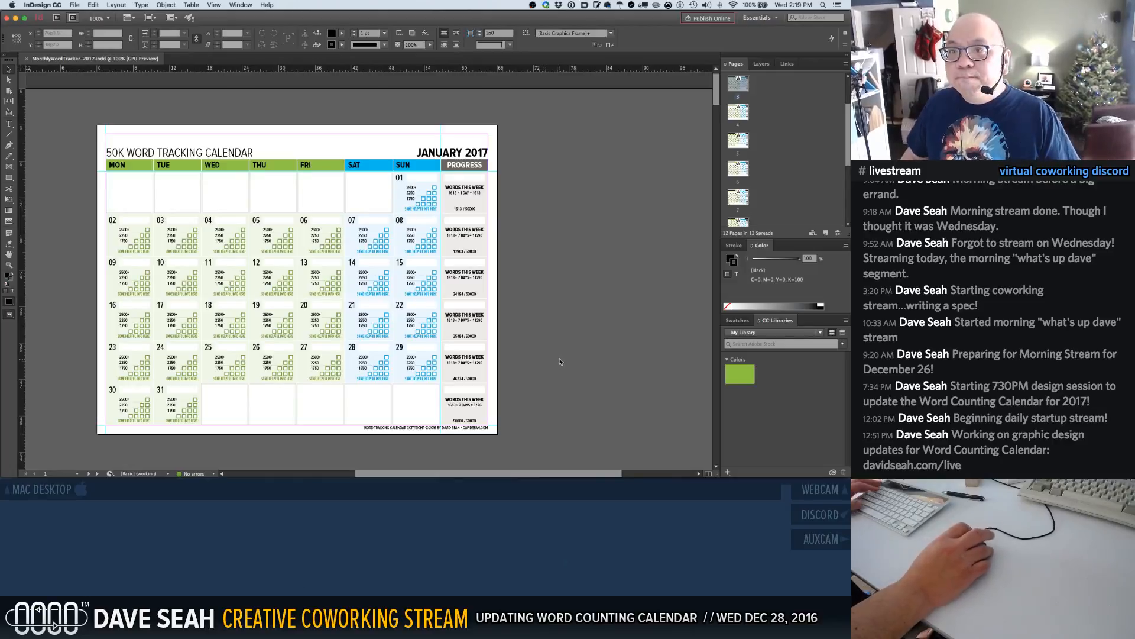
pyautogui.scroll(2, 829, 79)
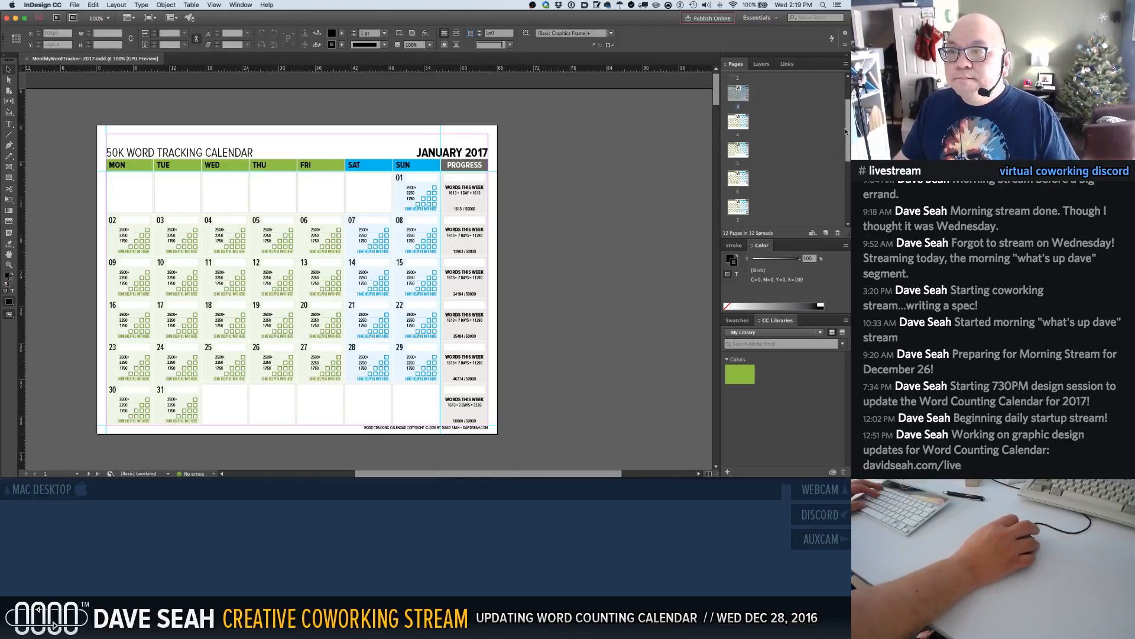
# Open the W-MON master page and examine the year in its footer copyright line
pyautogui.click(746, 86)
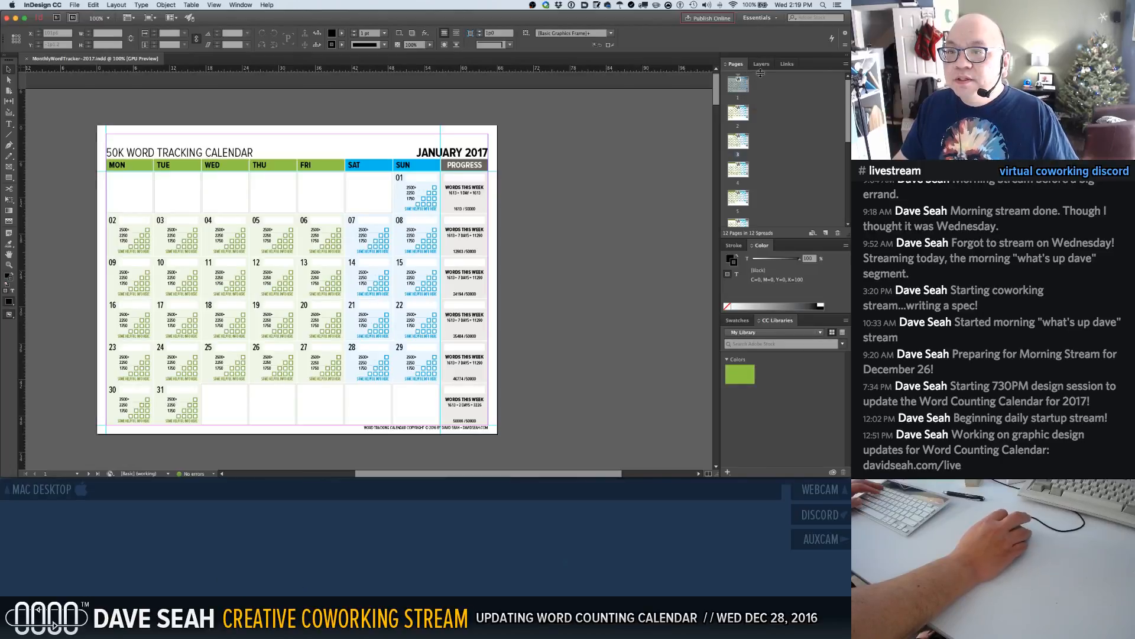
pyautogui.moveTo(760, 72); pyautogui.dragTo(761, 132)
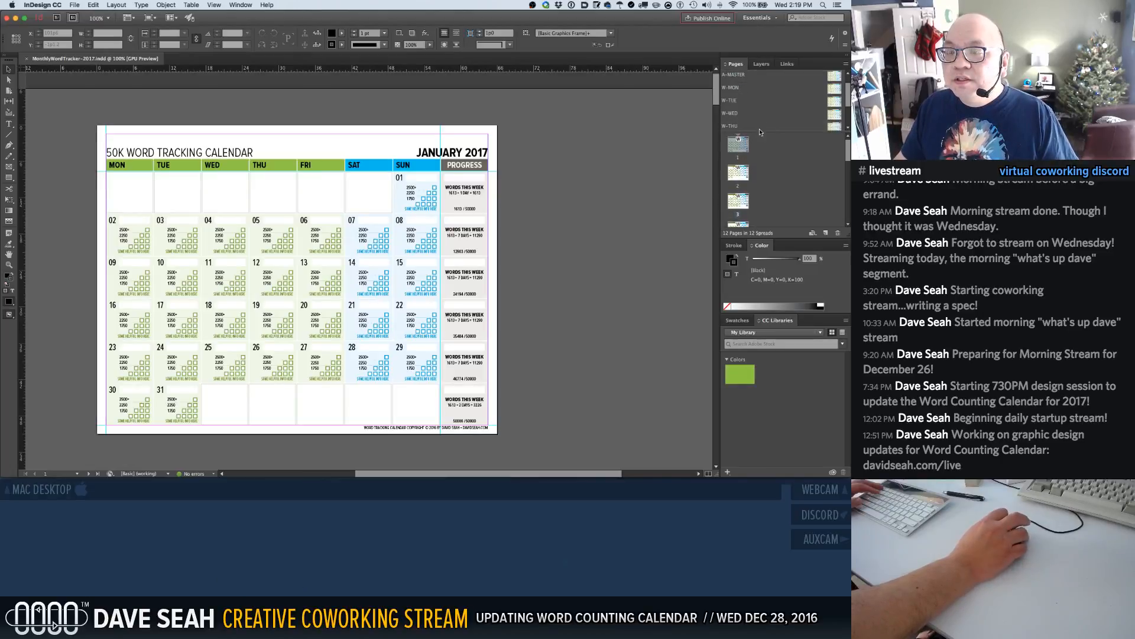
pyautogui.doubleClick(731, 89)
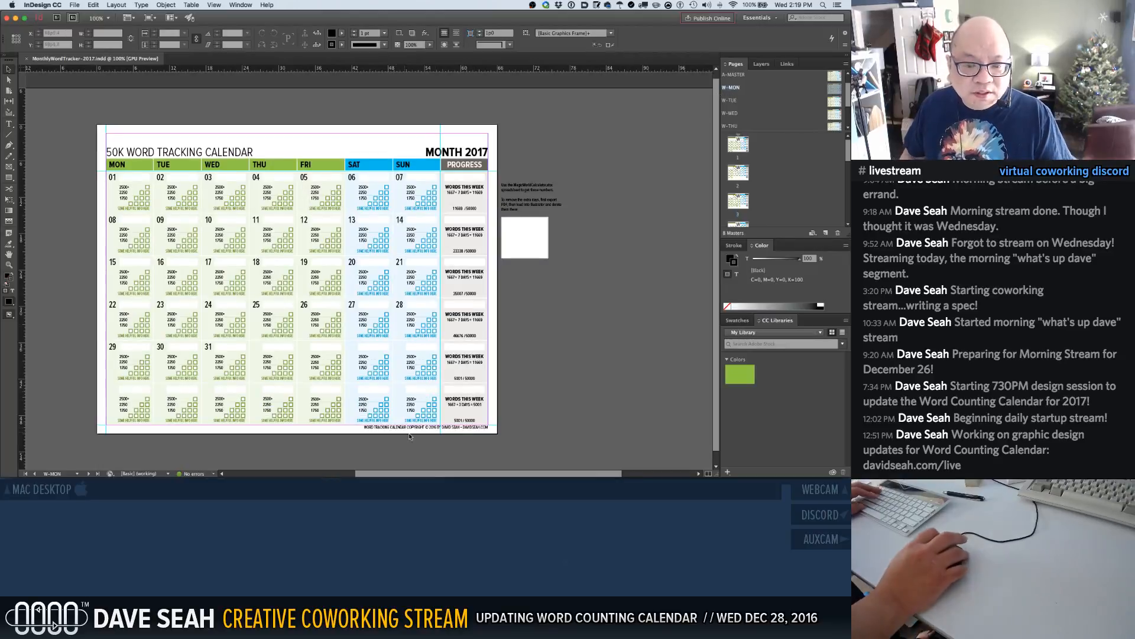
pyautogui.press('t')
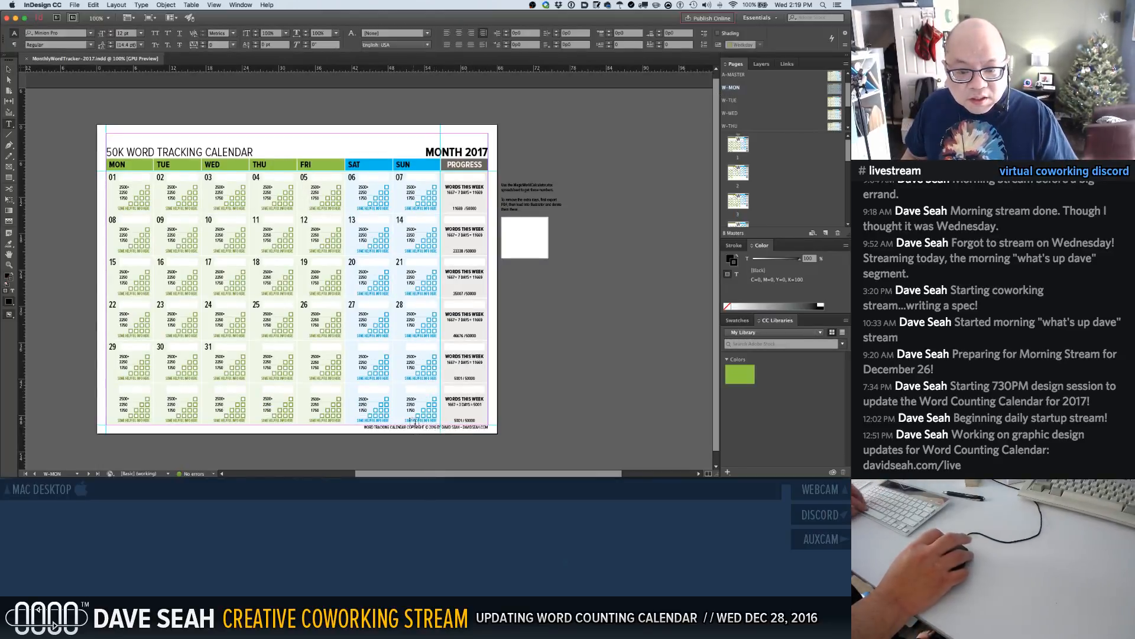
pyautogui.moveTo(398, 413); pyautogui.dragTo(471, 452)
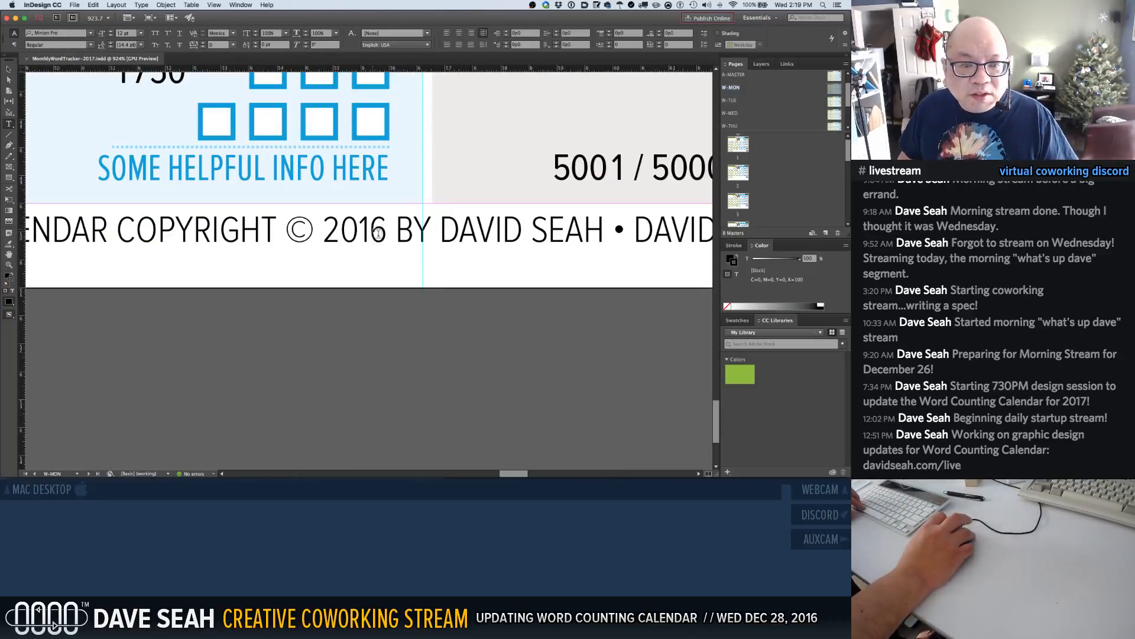
pyautogui.press('super+1')
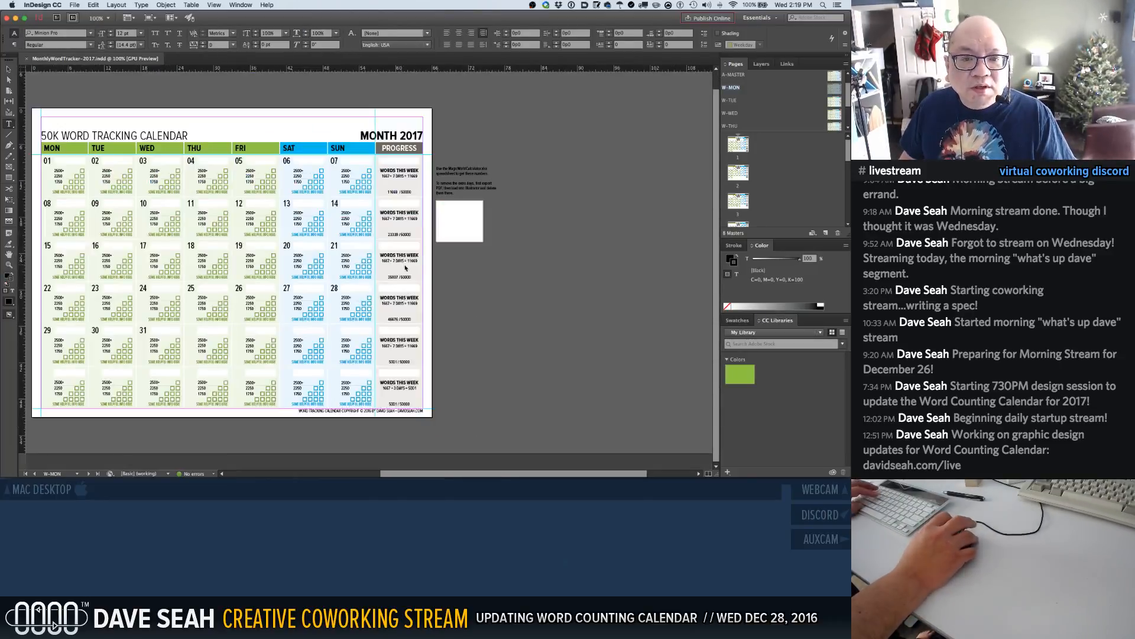
pyautogui.keyDown('alt'); pyautogui.click(404, 274); pyautogui.keyUp('alt')
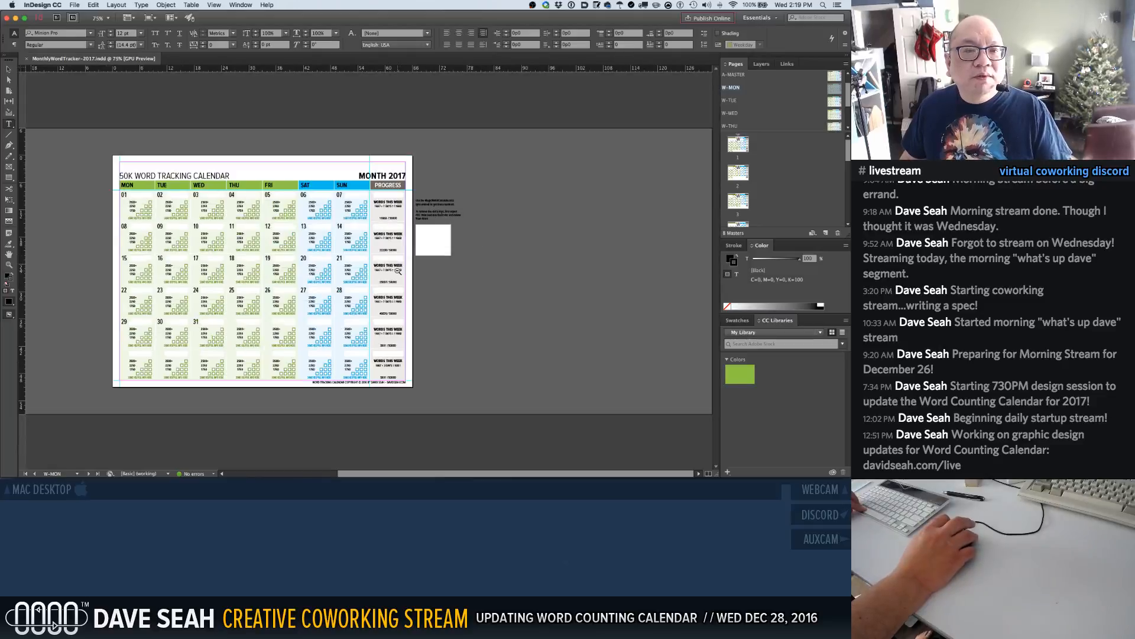
# Return to the January 2017 page and look over the January and February layouts
pyautogui.doubleClick(735, 149)
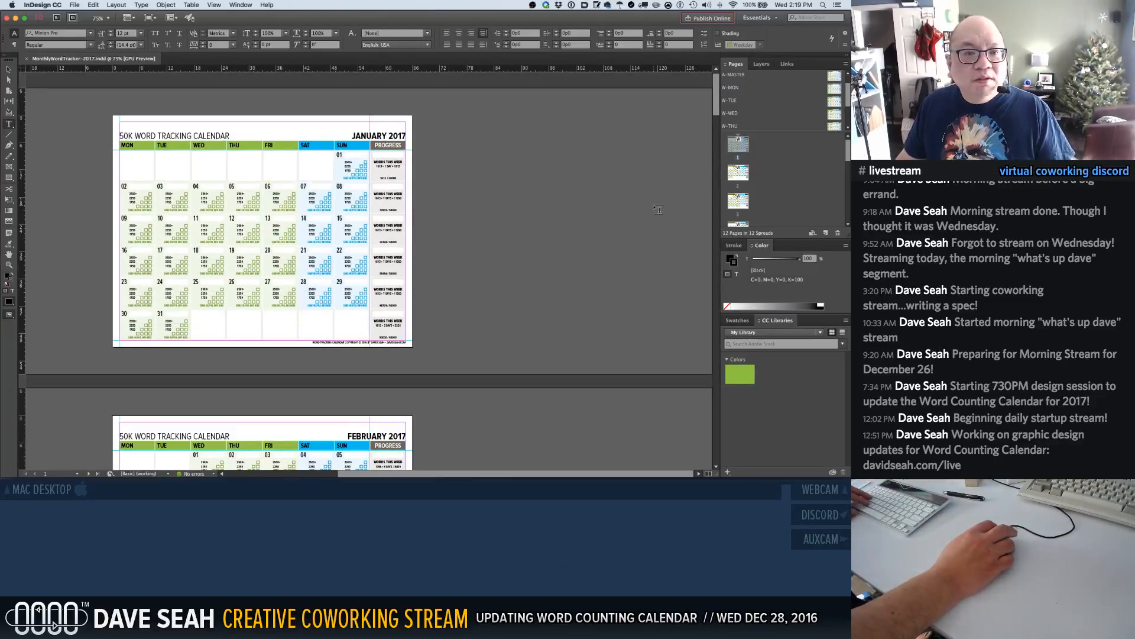
pyautogui.scroll(-2, 658, 210)
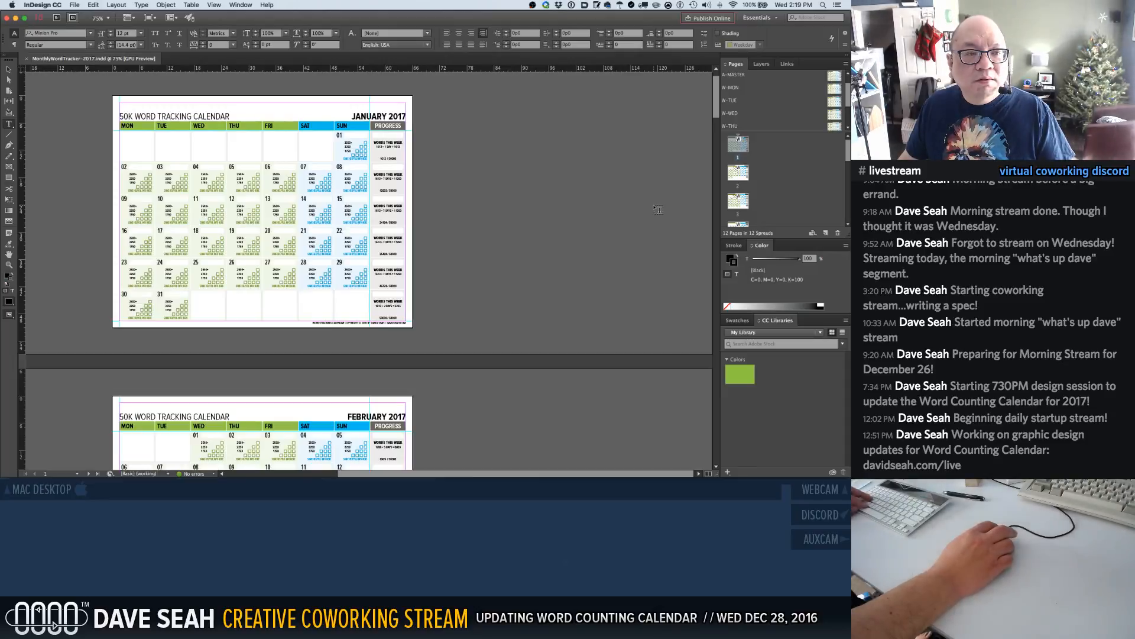
pyautogui.scroll(-5, 658, 209)
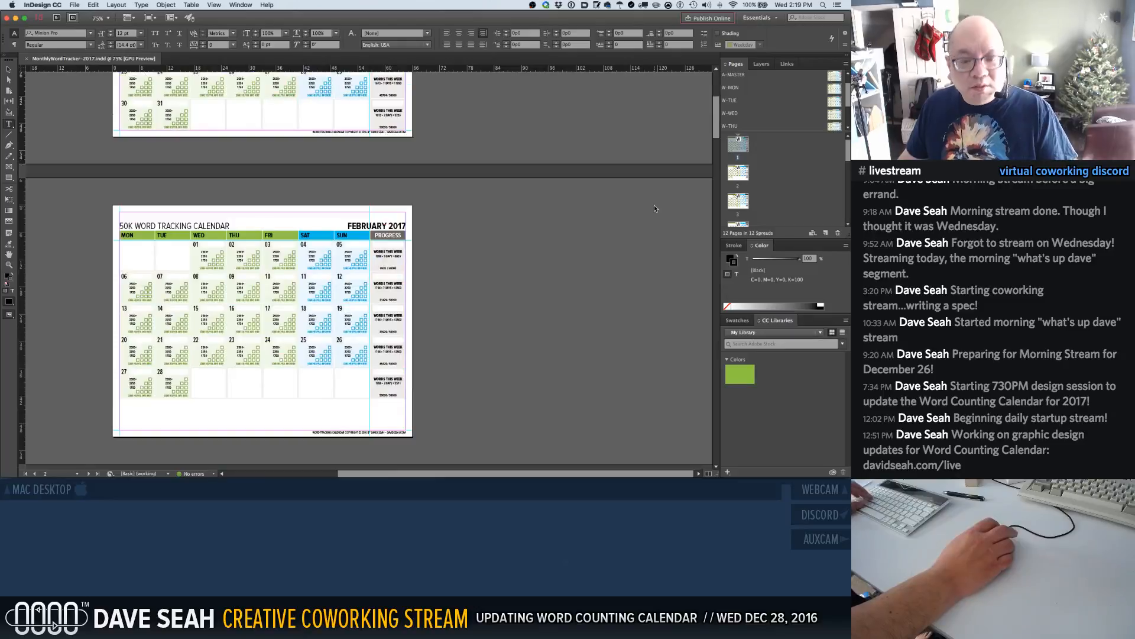
# Start a print PDF export of the calendar as MonthlyWordTracker-2017.pdf in the Word Tracking Calendar folder, replacing the existing file
pyautogui.click(52, 5)
pyautogui.moveTo(75, 5)
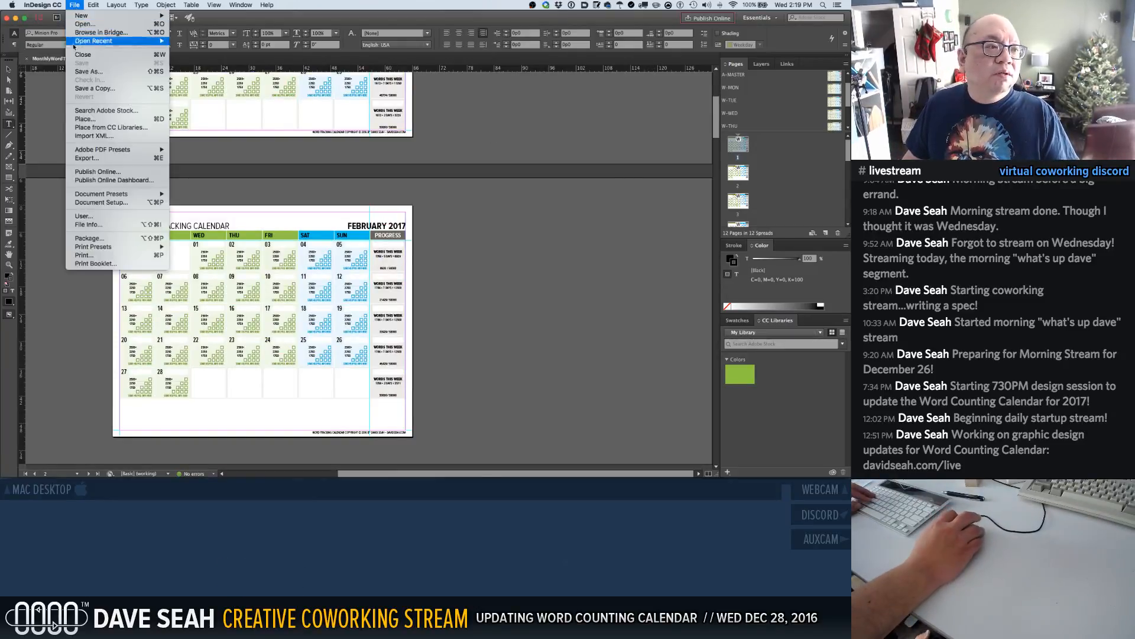
pyautogui.click(103, 158)
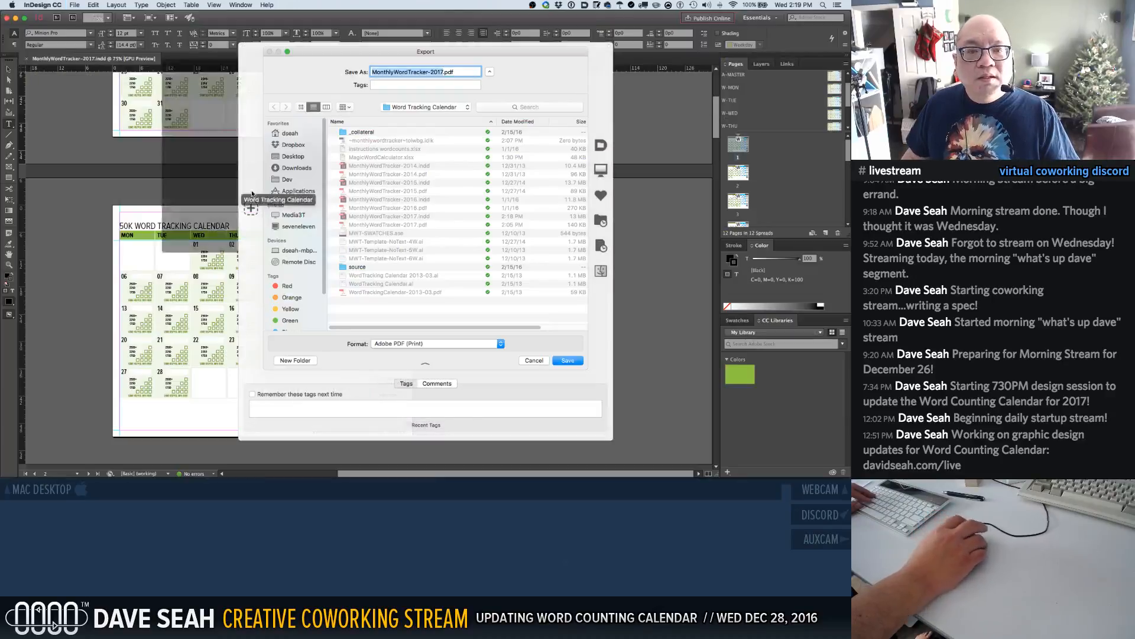
pyautogui.click(355, 226)
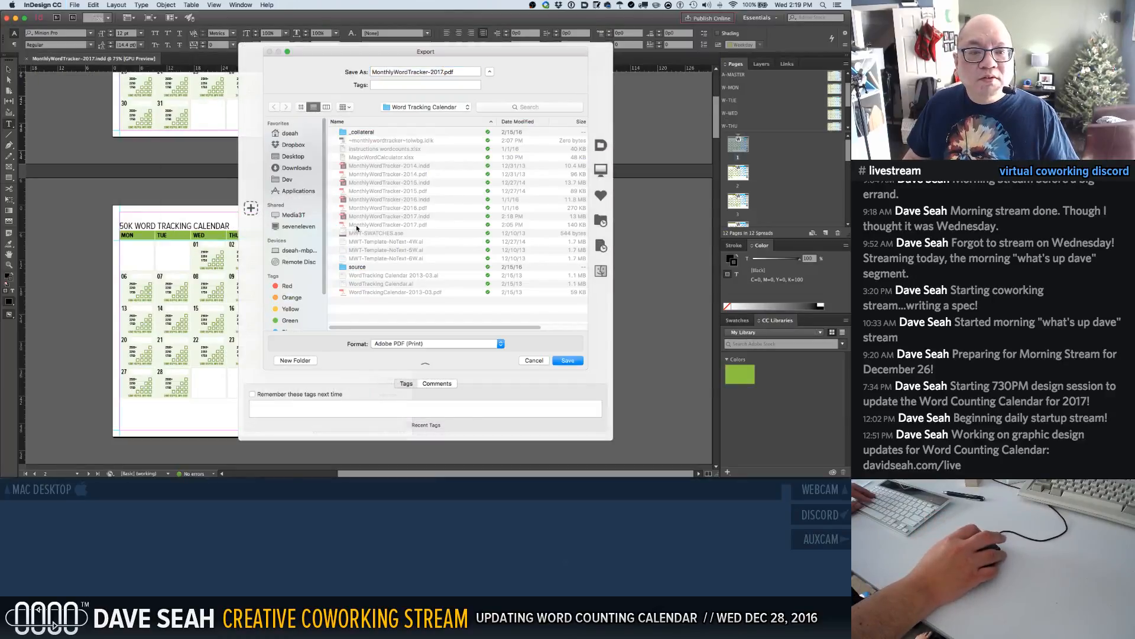
pyautogui.click(567, 362)
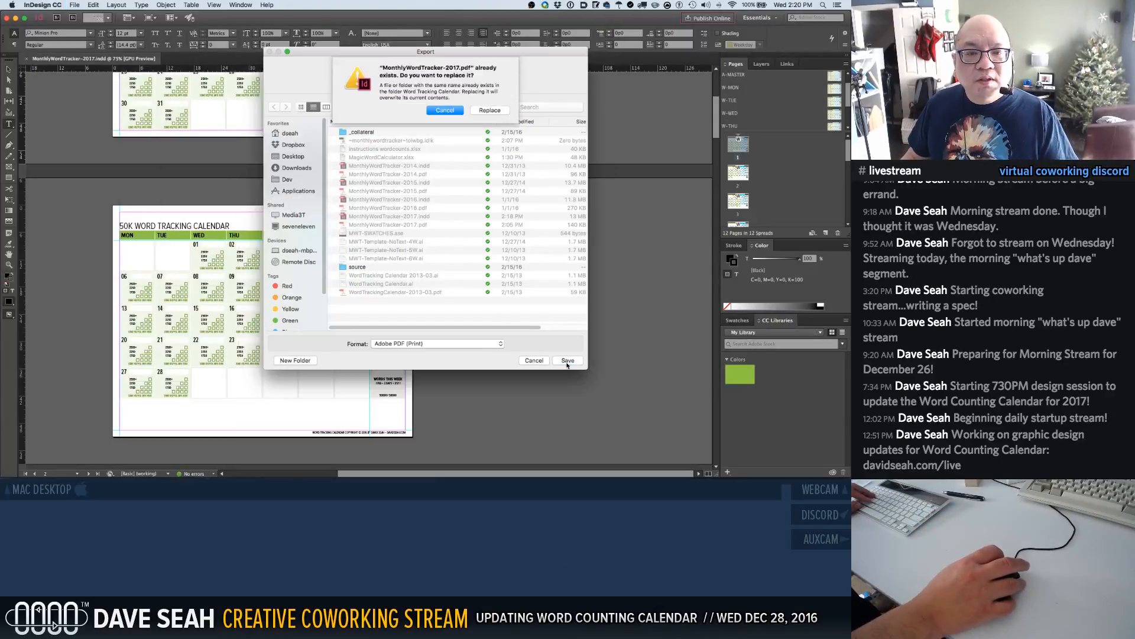
pyautogui.click(490, 110)
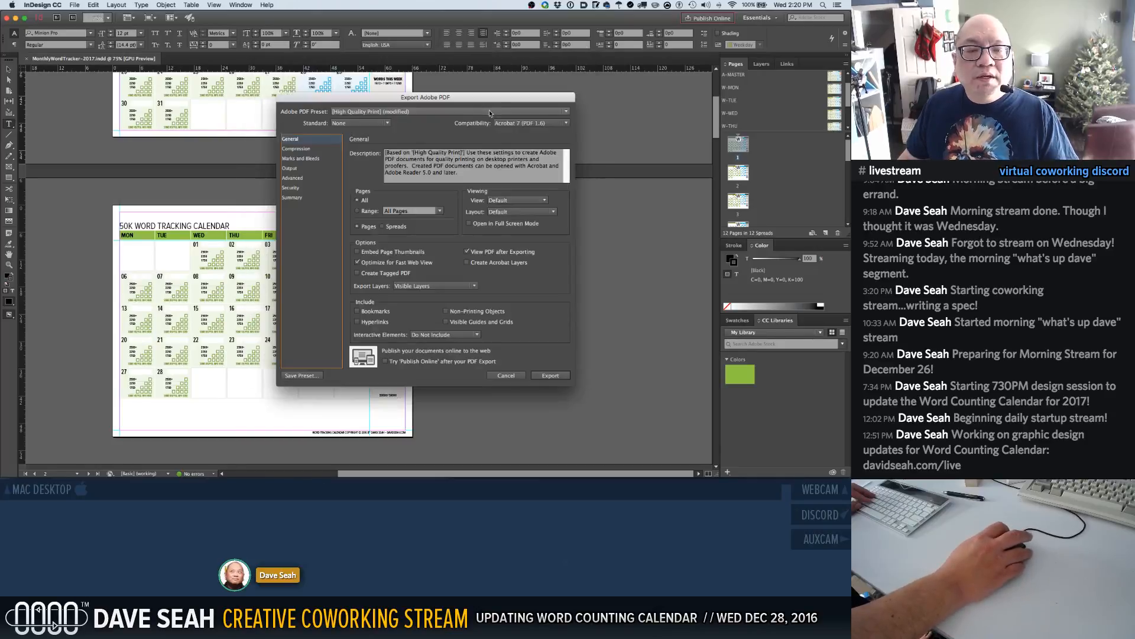
# Set the Adobe PDF export preset to the unmodified High Quality Print
pyautogui.click(407, 112)
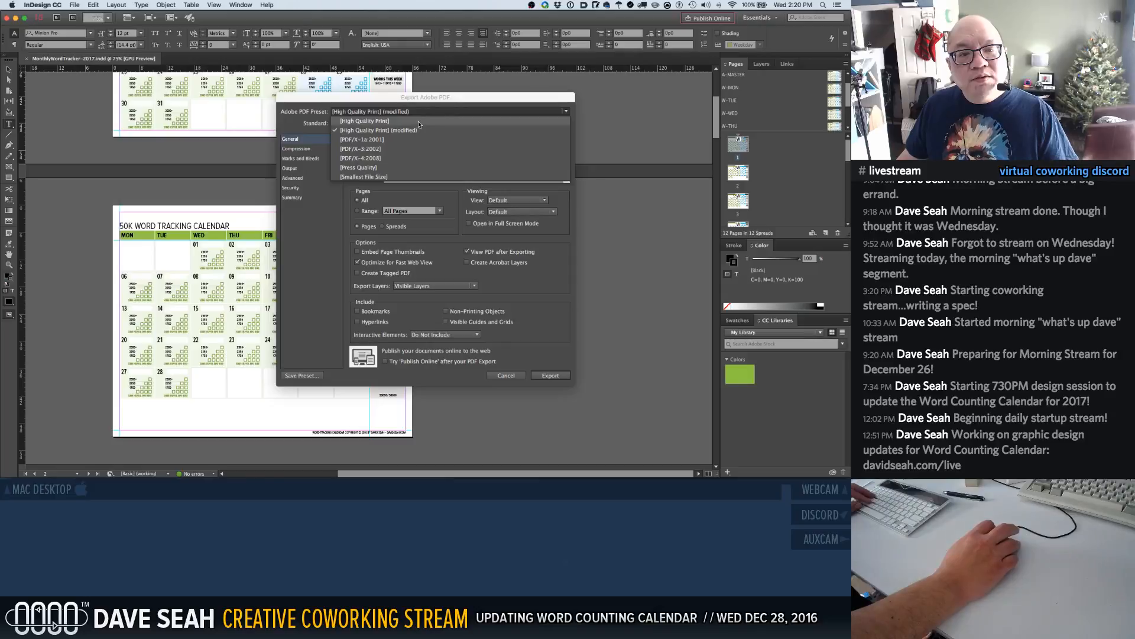
pyautogui.click(433, 176)
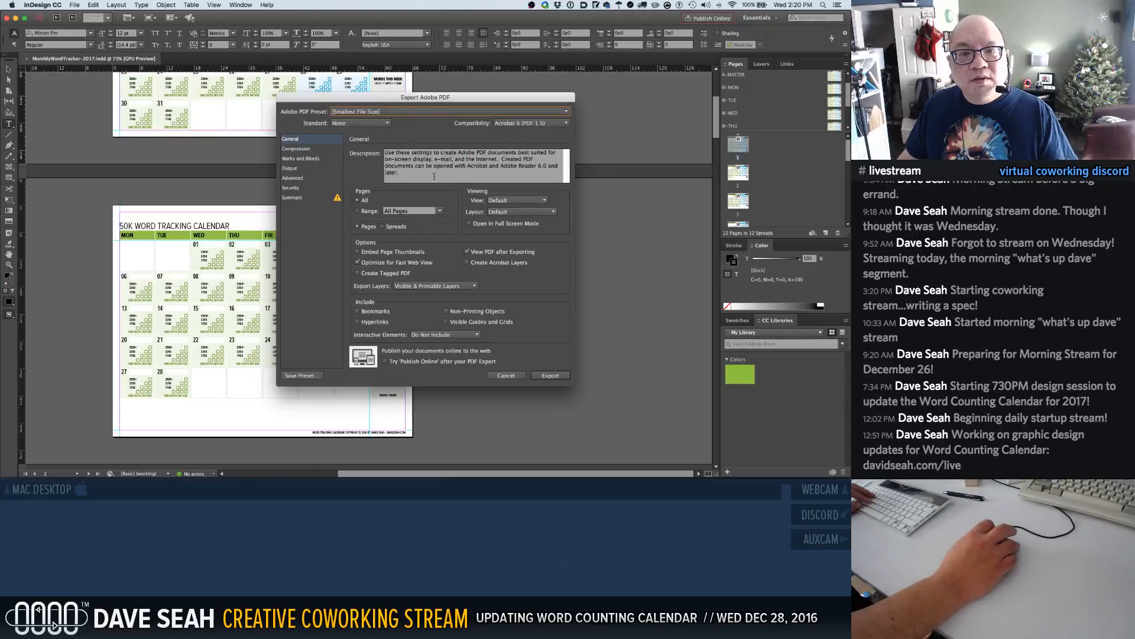
pyautogui.click(410, 112)
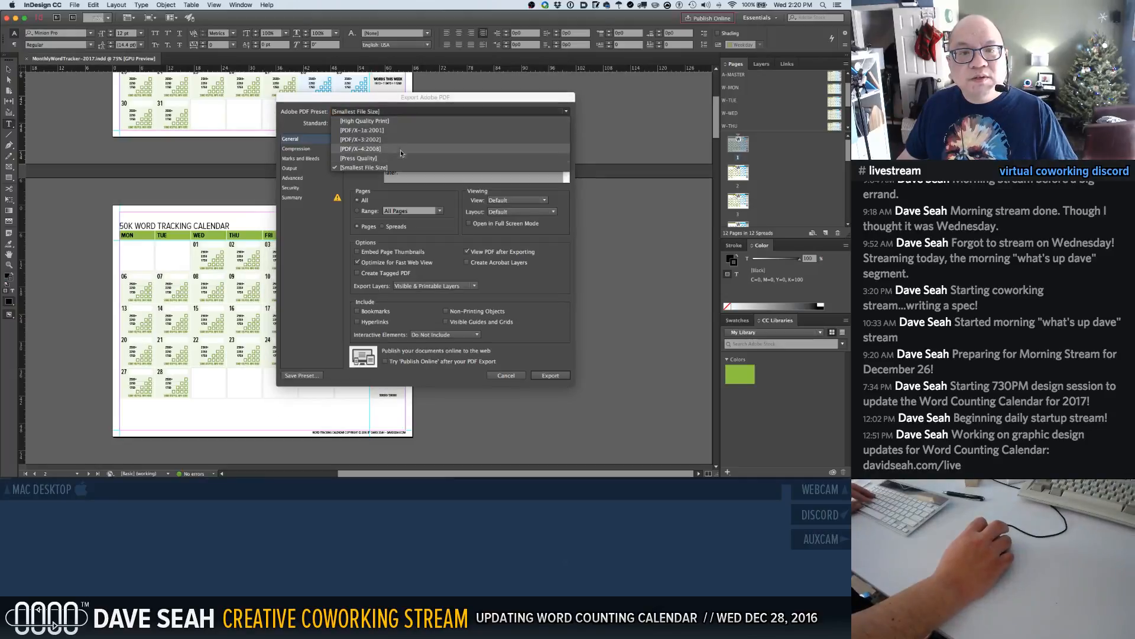
pyautogui.click(407, 122)
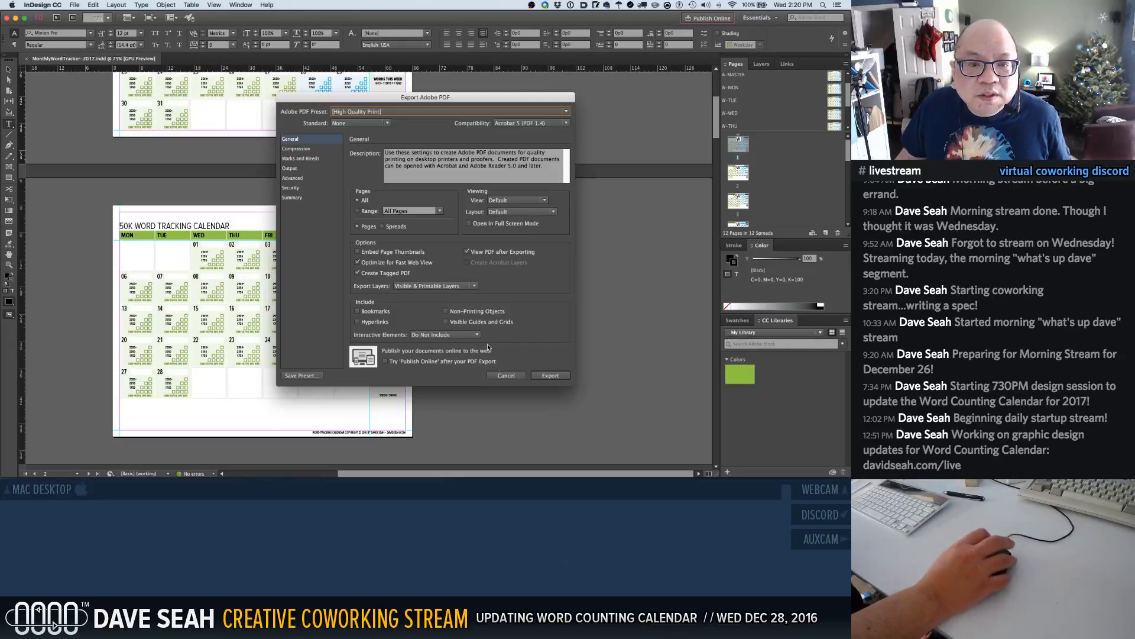
# Check the export's output, advanced and compression settings, and export the PDF
pyautogui.click(290, 169)
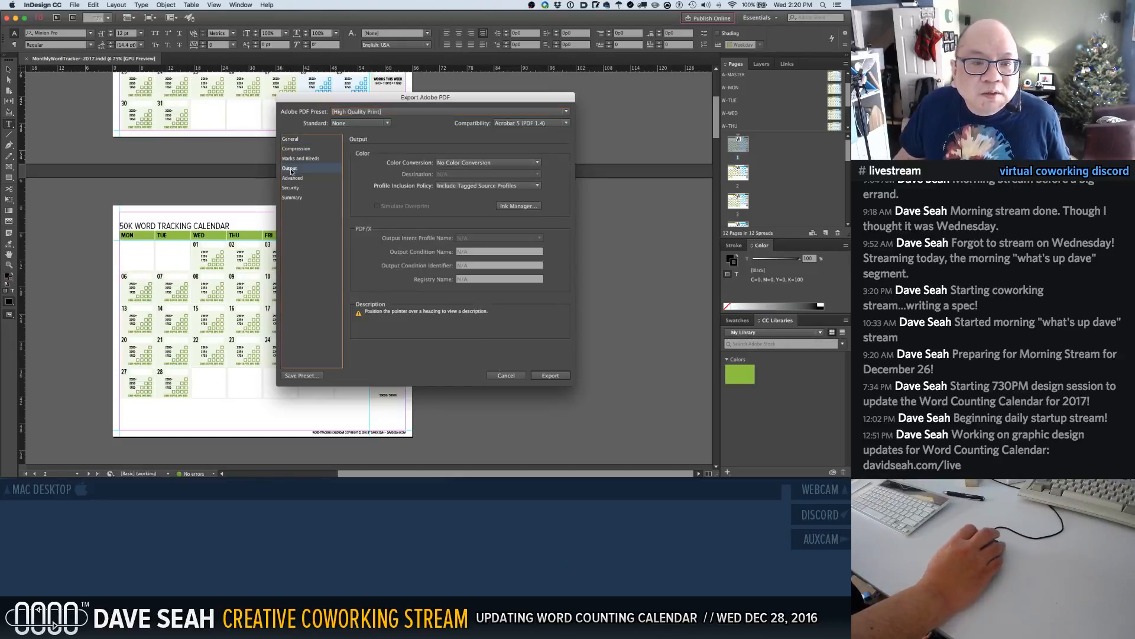
pyautogui.click(291, 179)
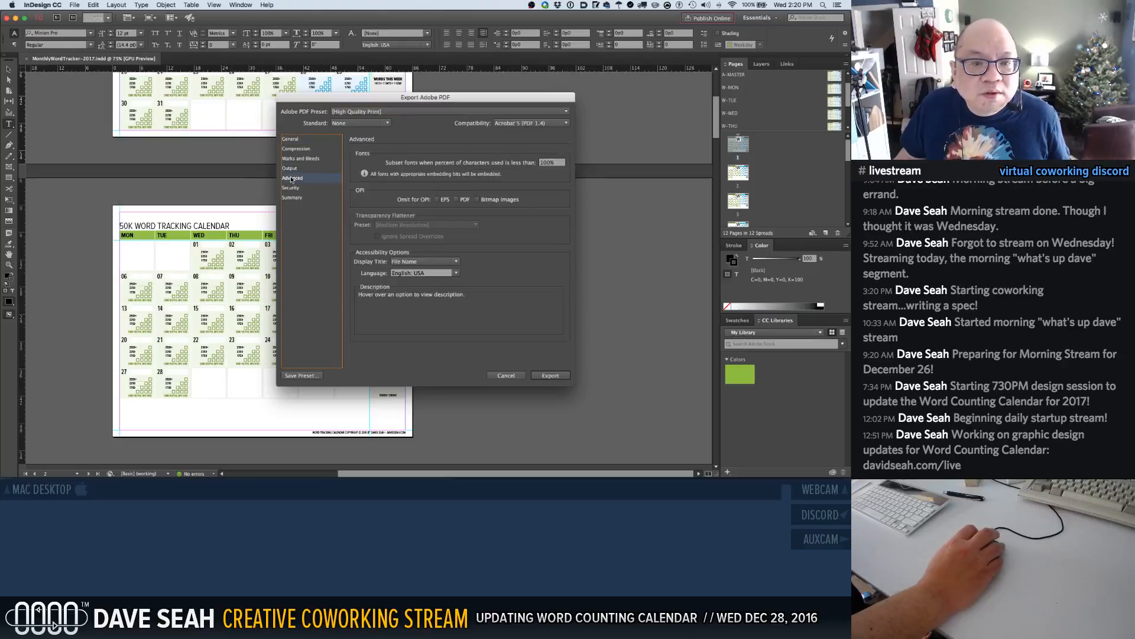
pyautogui.click(293, 152)
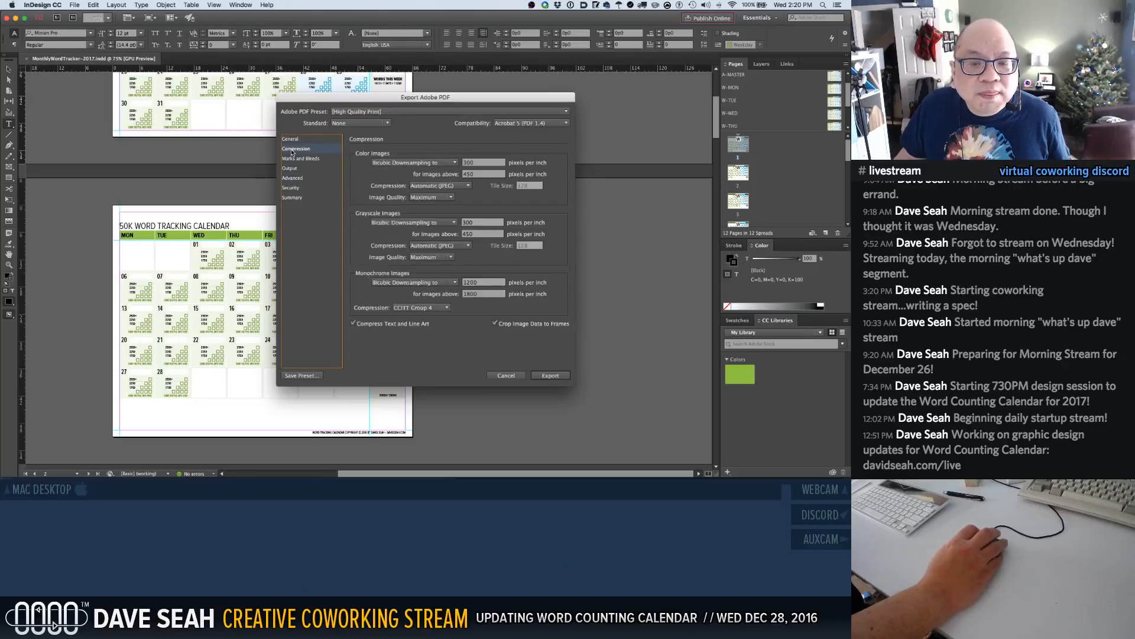
pyautogui.click(292, 179)
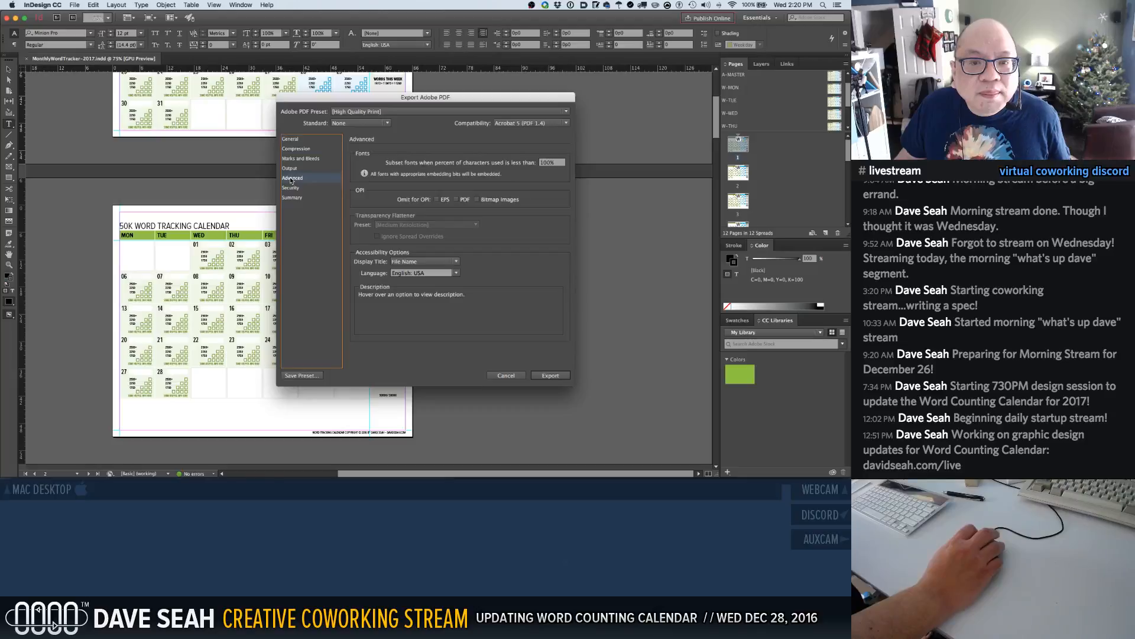
pyautogui.click(290, 169)
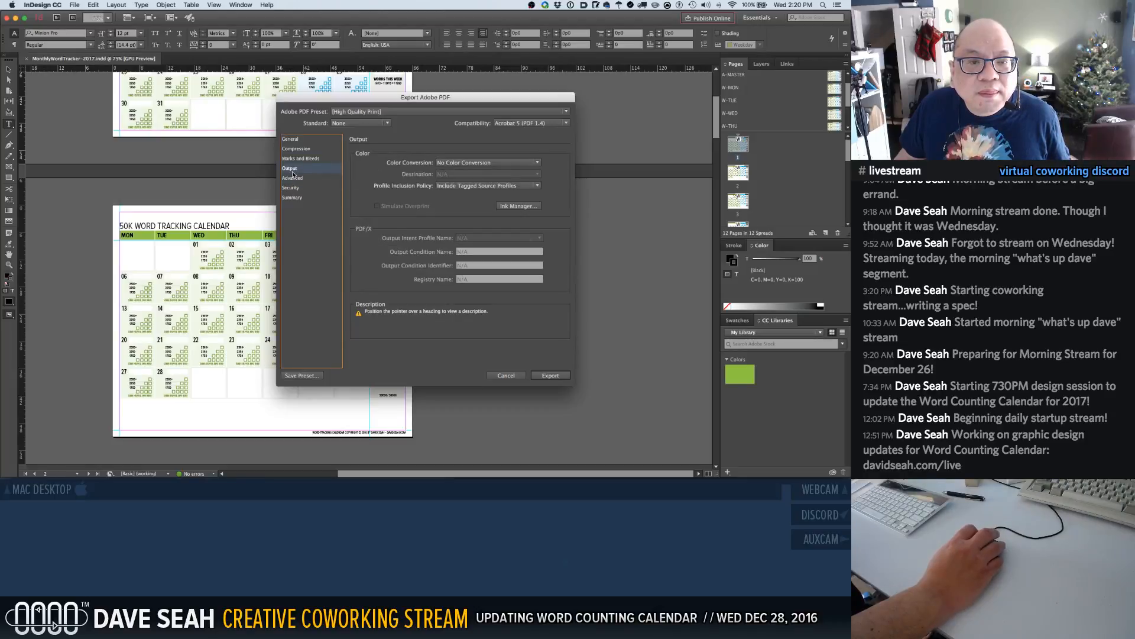
pyautogui.click(294, 178)
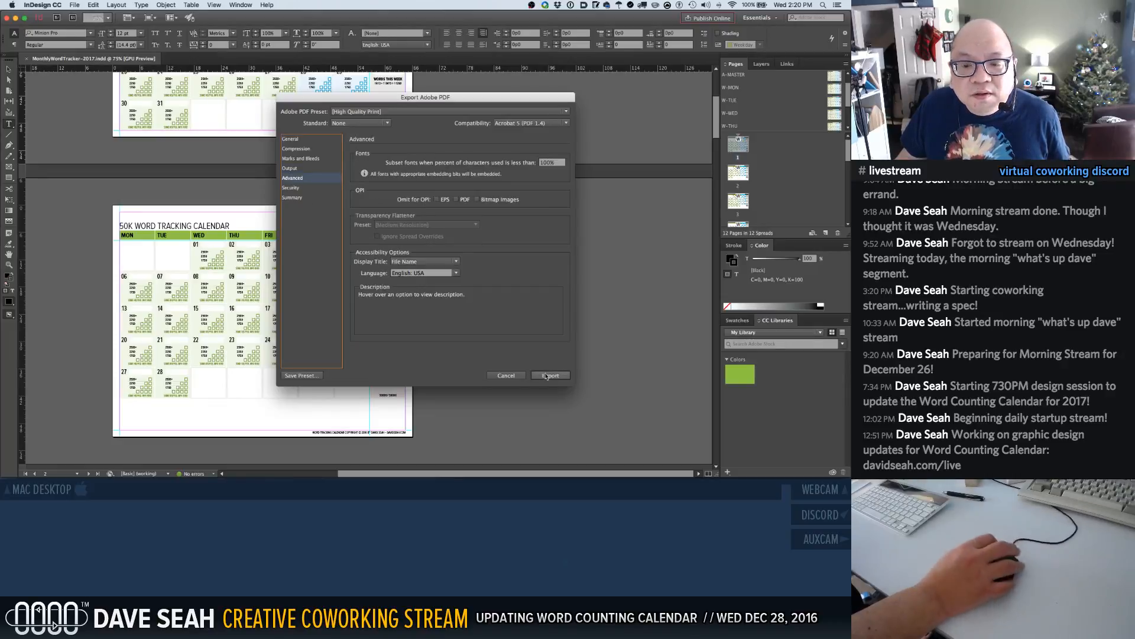
pyautogui.click(550, 376)
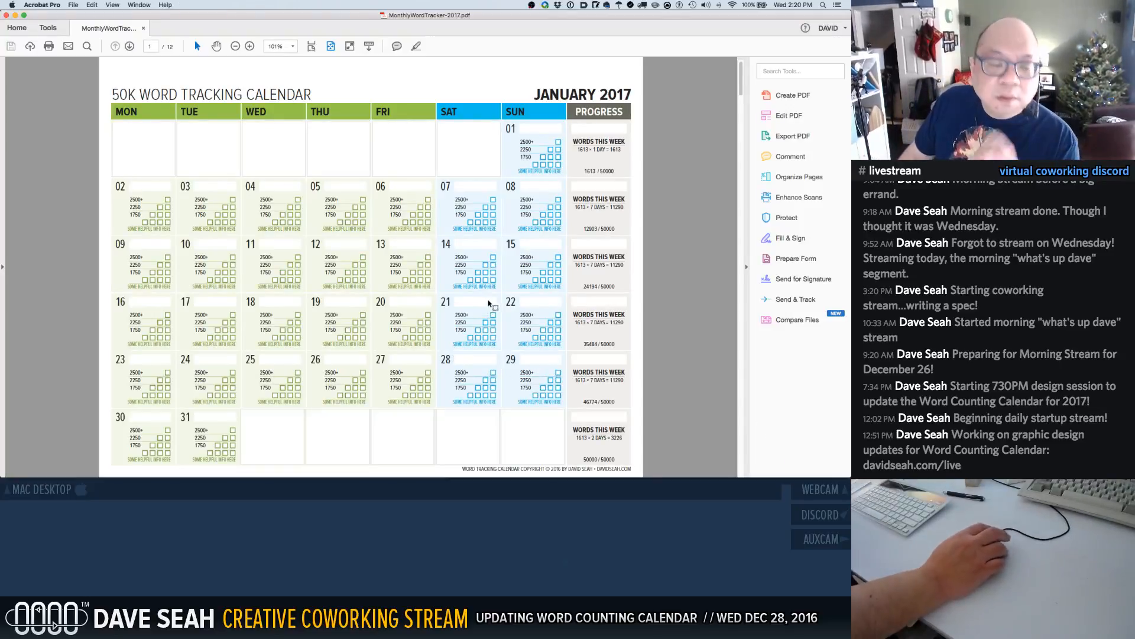
# Review the month pages of the exported PDF from January through June 2017, checking the blank covers
pyautogui.scroll(-3, 492, 298)
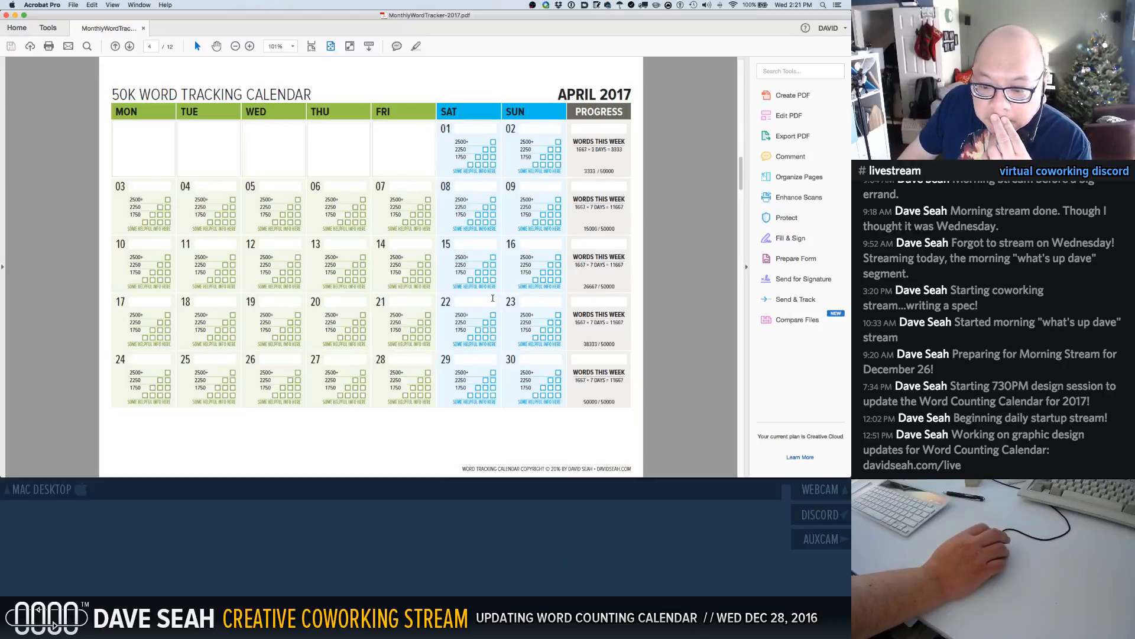
pyautogui.scroll(3, 493, 298)
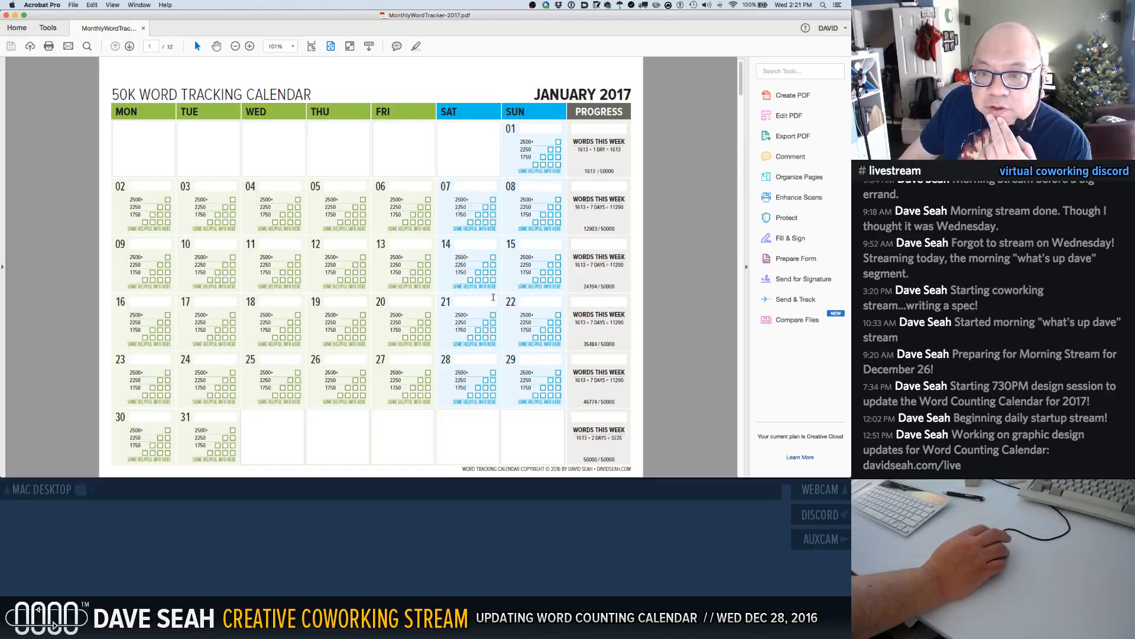
pyautogui.scroll(-1, 493, 297)
pyautogui.scroll(1, 493, 297)
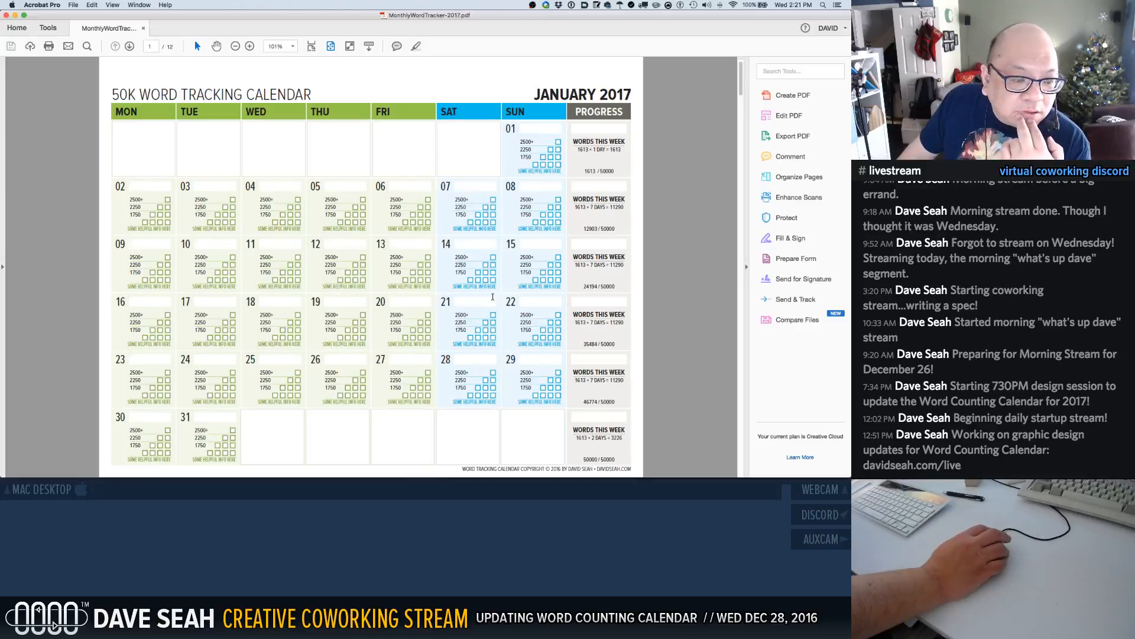
pyautogui.scroll(-2, 493, 297)
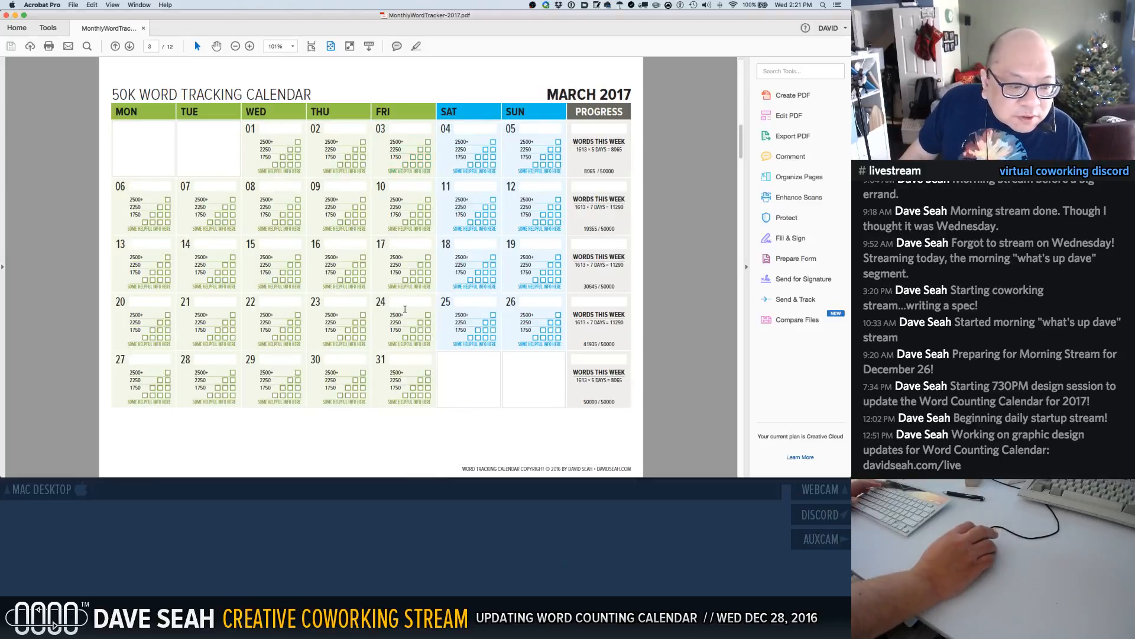
pyautogui.scroll(-1, 405, 308)
pyautogui.scroll(2, 406, 309)
pyautogui.scroll(-1, 405, 309)
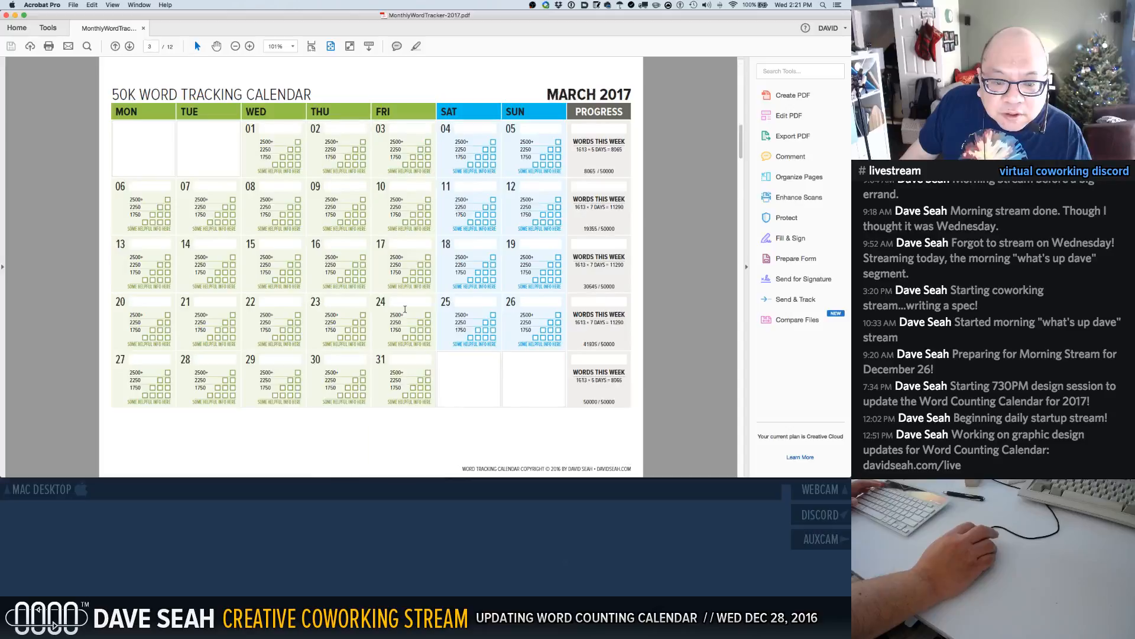
pyautogui.scroll(-1, 405, 309)
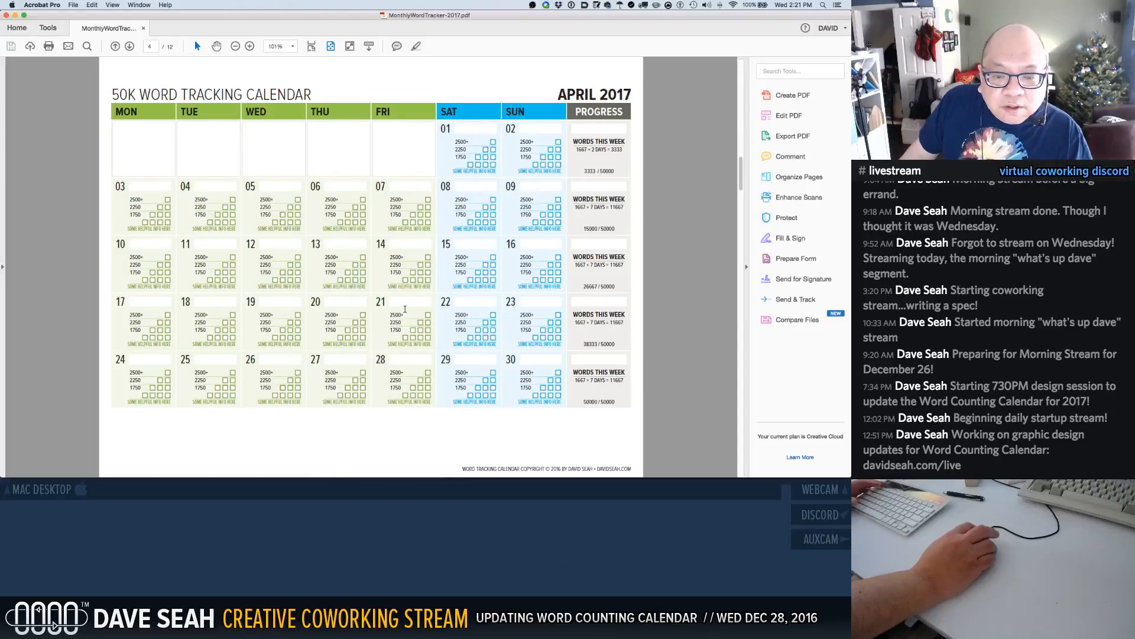
pyautogui.scroll(-1, 405, 308)
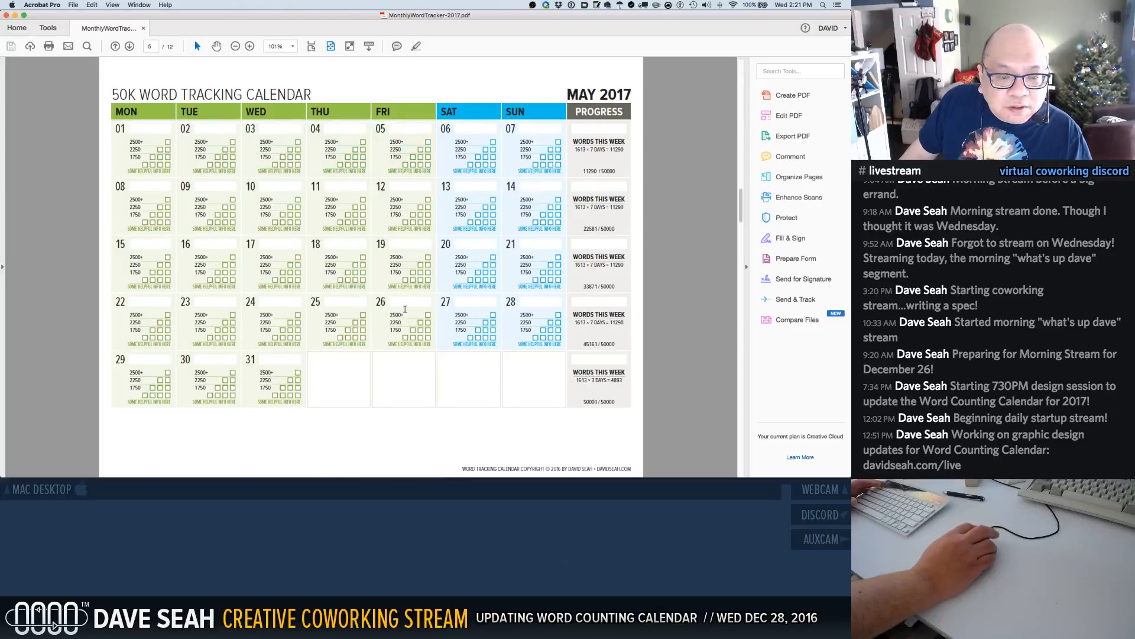
pyautogui.scroll(-1, 406, 309)
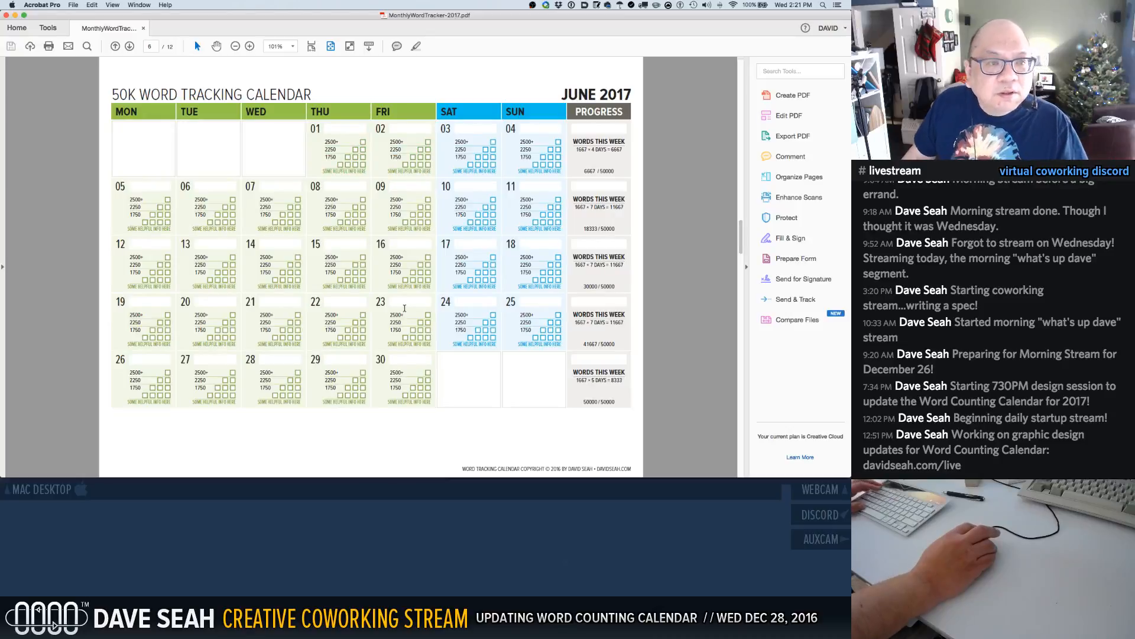
# Return to InDesign, align January's Wednesday through Sunday blank covers in the last week row with their day columns, and save the document
pyautogui.press('super+Tab')
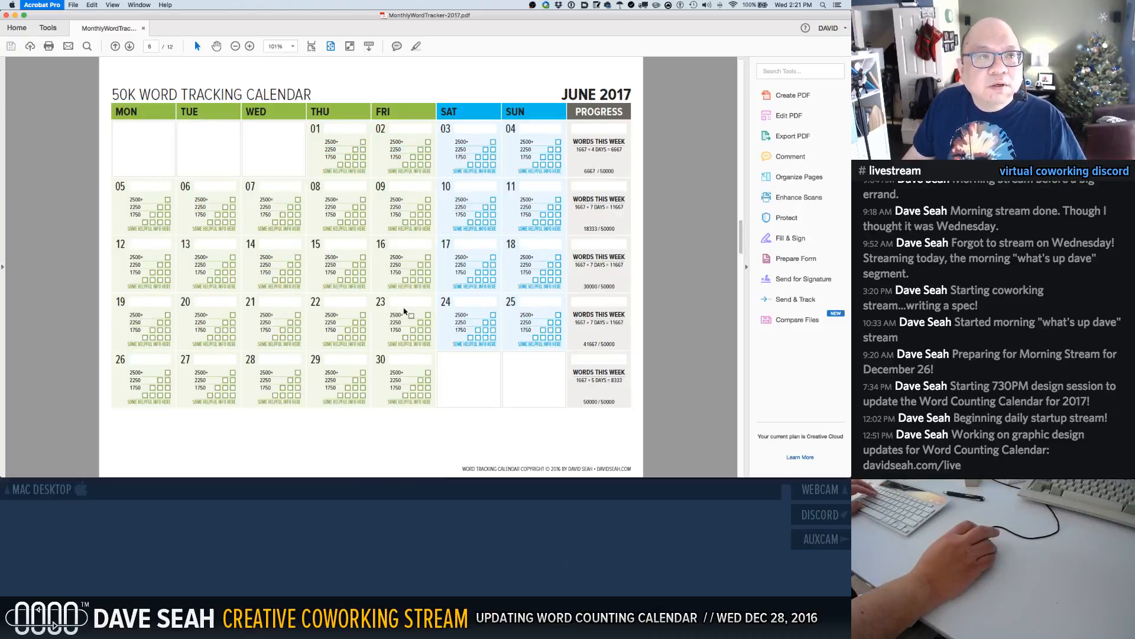
pyautogui.scroll(5, 409, 314)
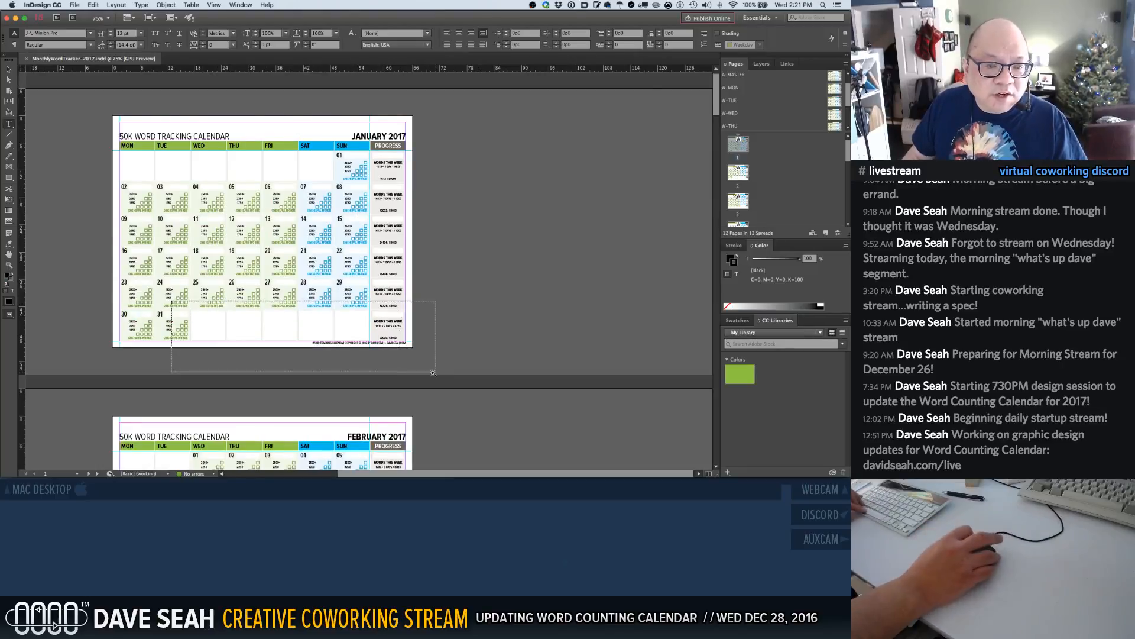
pyautogui.scroll(5, 229, 319)
pyautogui.press('v')
pyautogui.click(130, 223)
pyautogui.keyDown('shift'); pyautogui.click(203, 239); pyautogui.keyUp('shift')
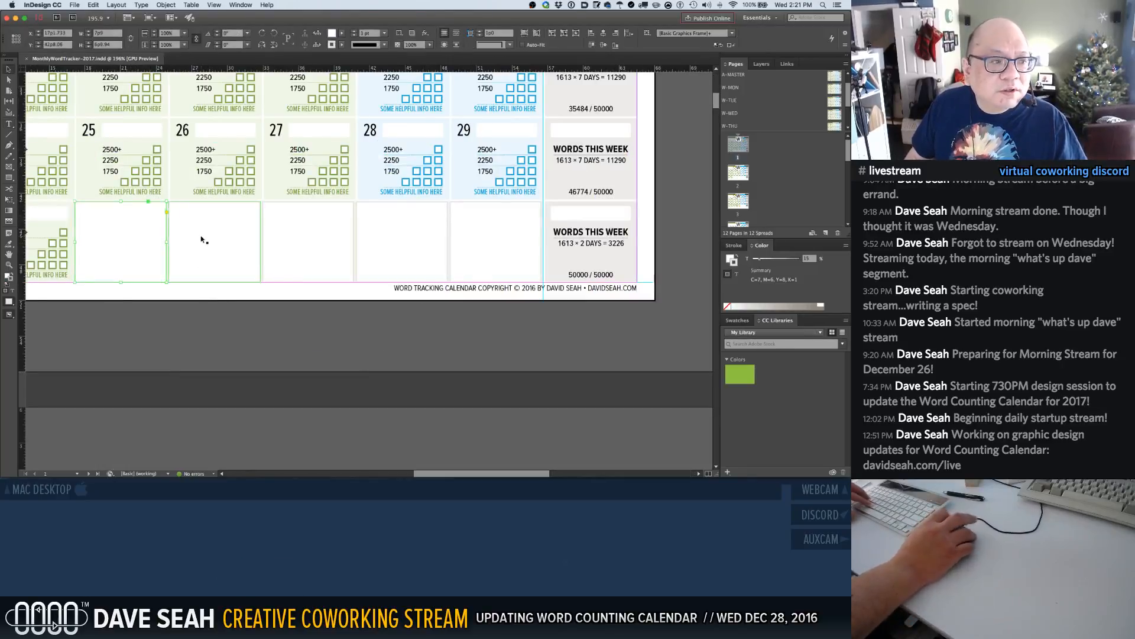
pyautogui.keyDown('shift'); pyautogui.click(292, 249); pyautogui.keyUp('shift')
pyautogui.keyDown('shift'); pyautogui.click(383, 252); pyautogui.keyUp('shift')
pyautogui.keyDown('shift'); pyautogui.click(477, 254); pyautogui.keyUp('shift')
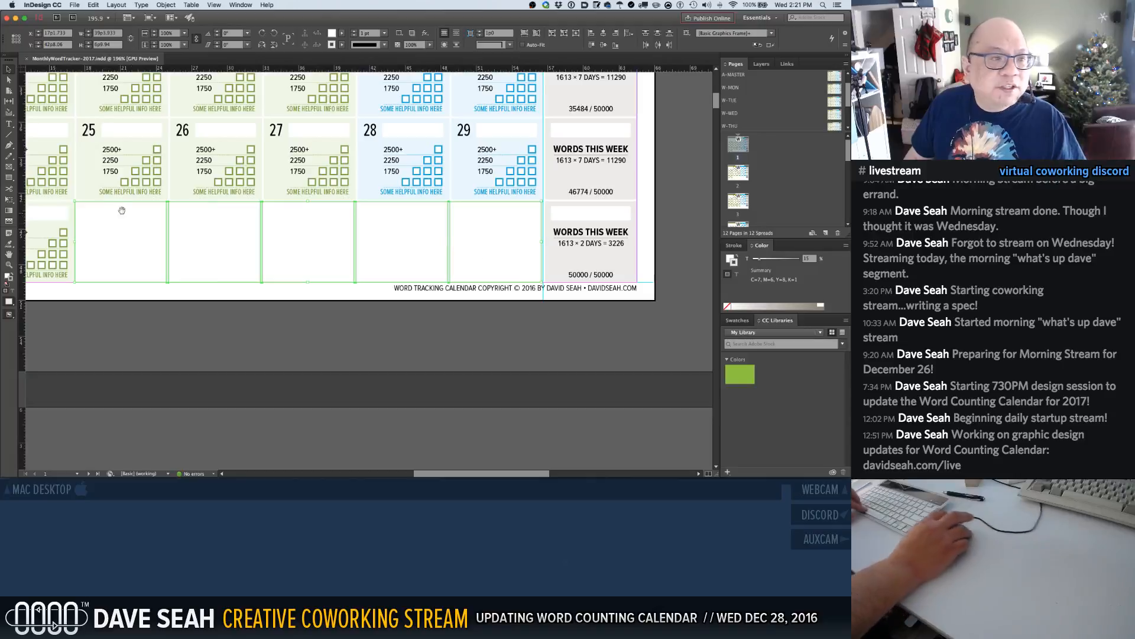
pyautogui.moveTo(63, 195); pyautogui.dragTo(102, 226)
pyautogui.moveTo(289, 189); pyautogui.dragTo(320, 195)
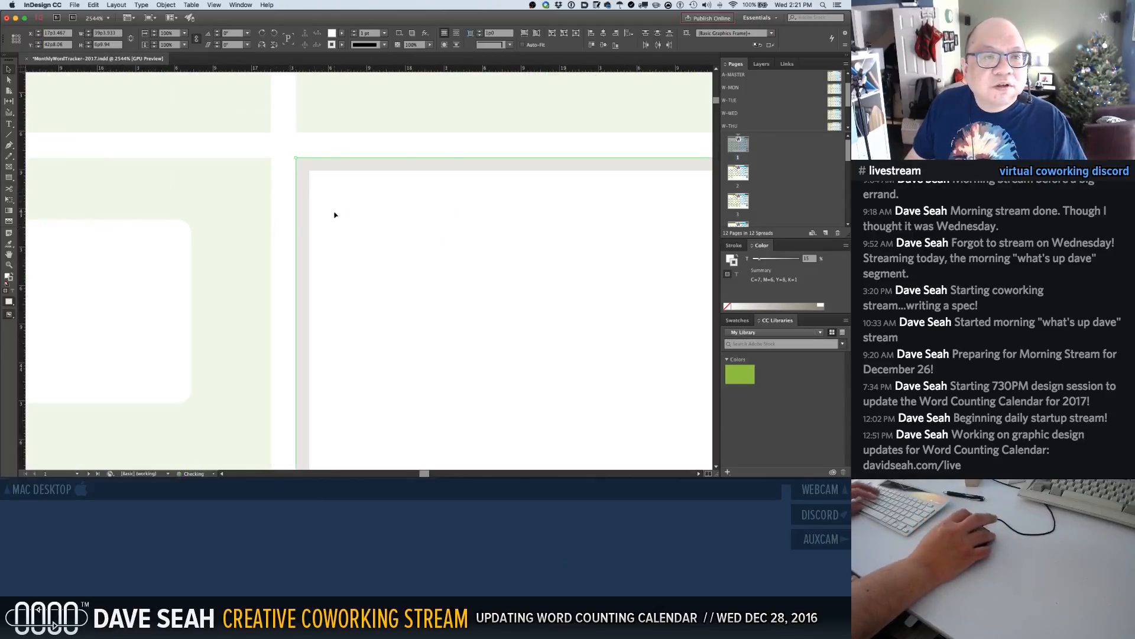
pyautogui.press('super+1')
pyautogui.press('super+s')
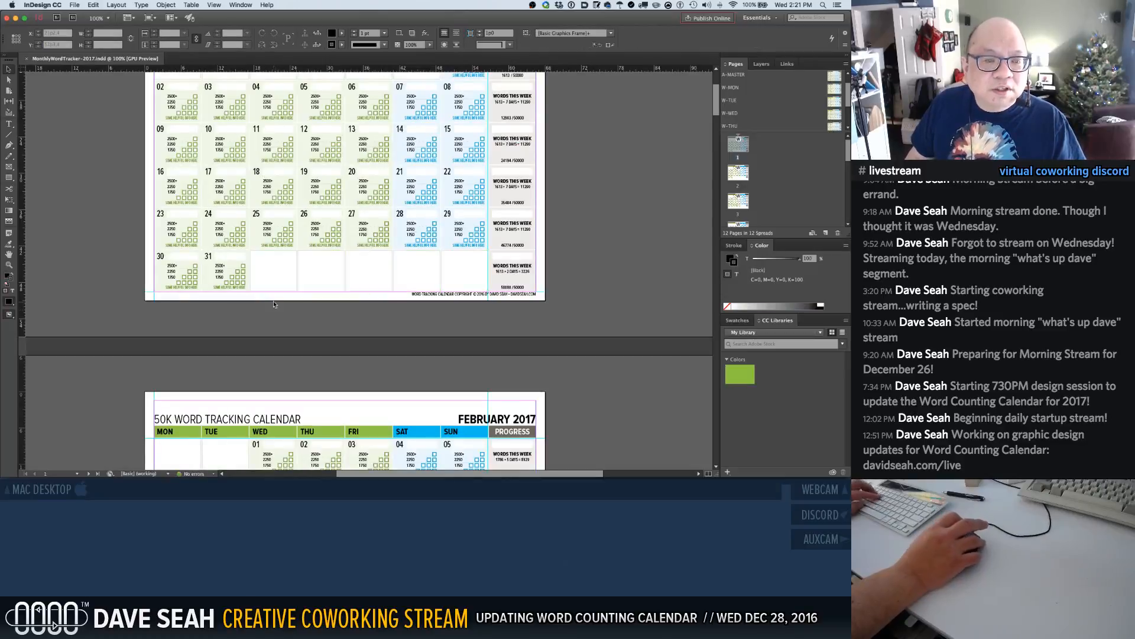
# Export the calendar again as MonthlyWordTracker-2017.pdf with the High Quality Print preset, replacing the previous PDF
pyautogui.press('super+e')
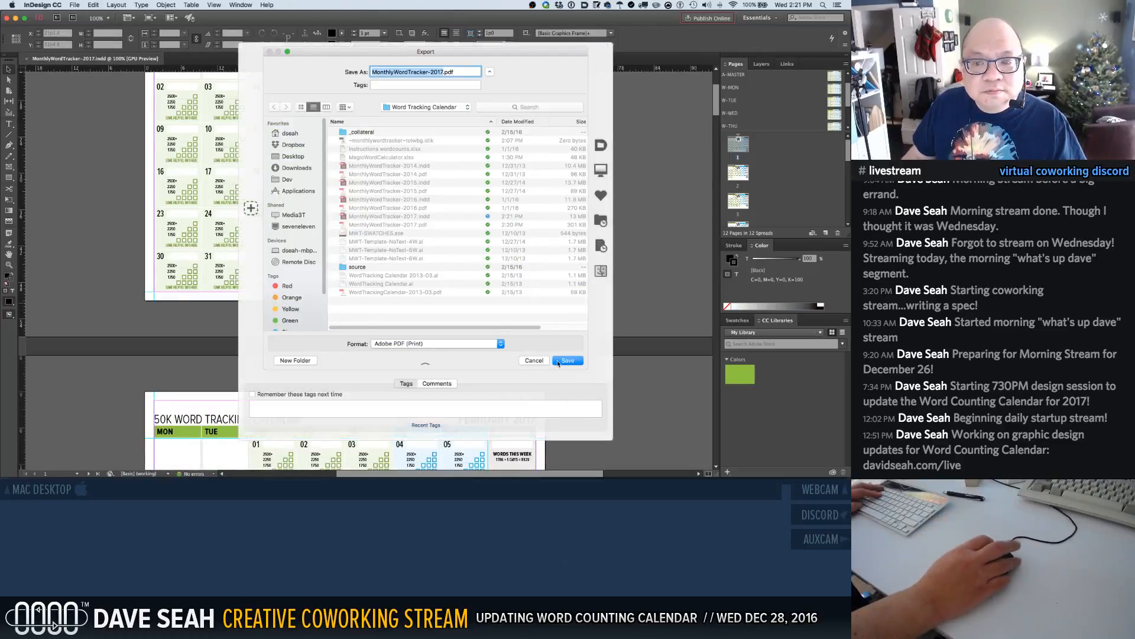
pyautogui.press('Return')
pyautogui.click(489, 110)
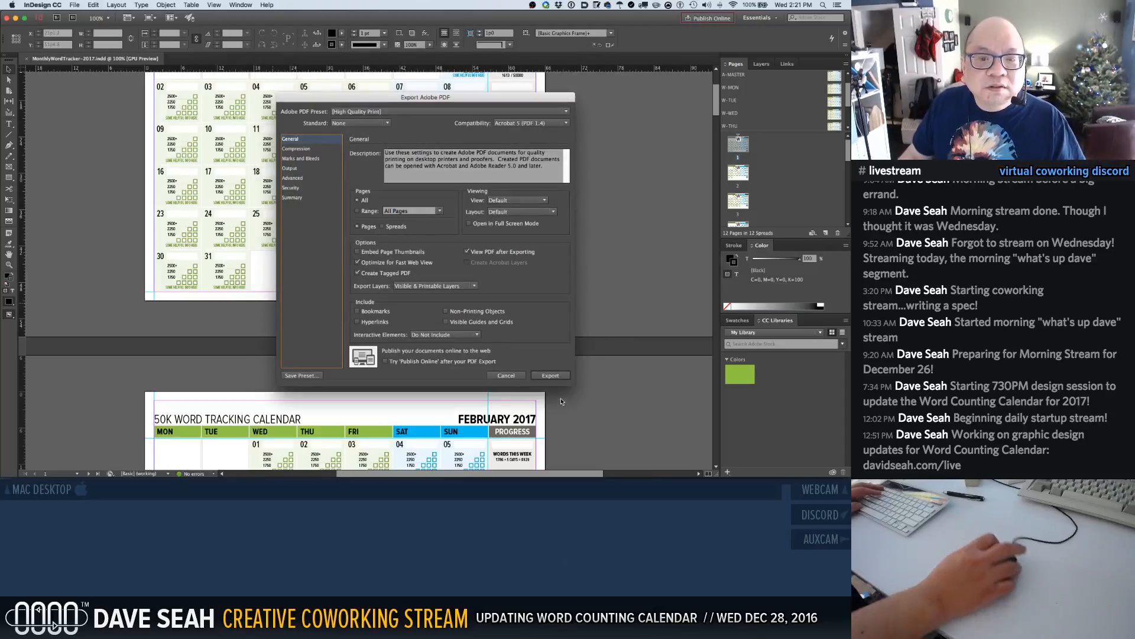
pyautogui.click(550, 376)
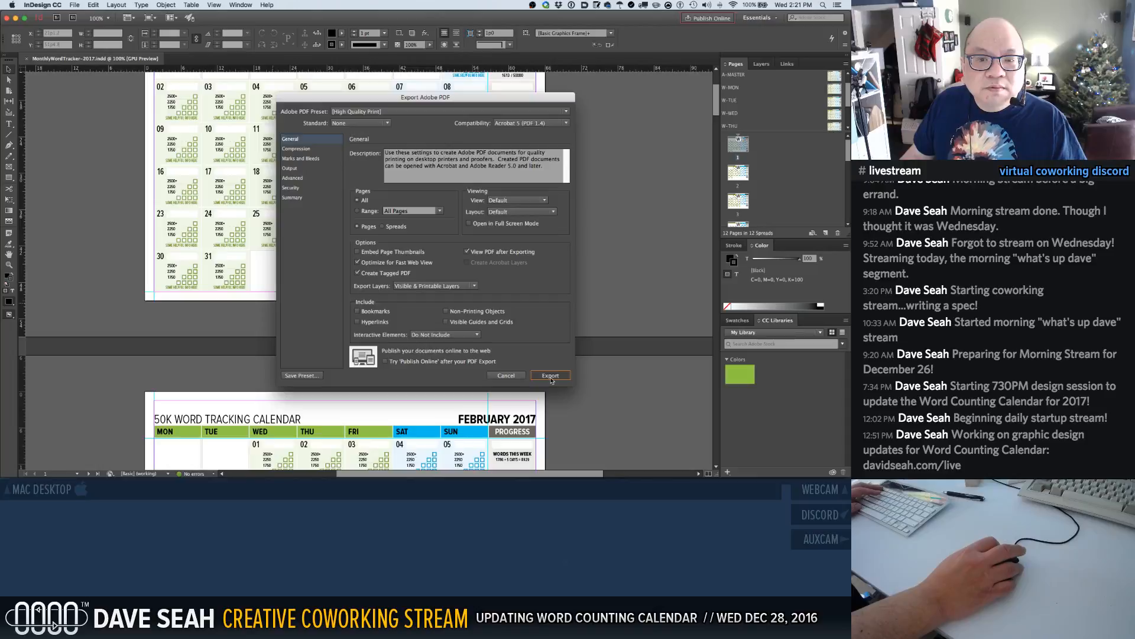
pyautogui.click(550, 376)
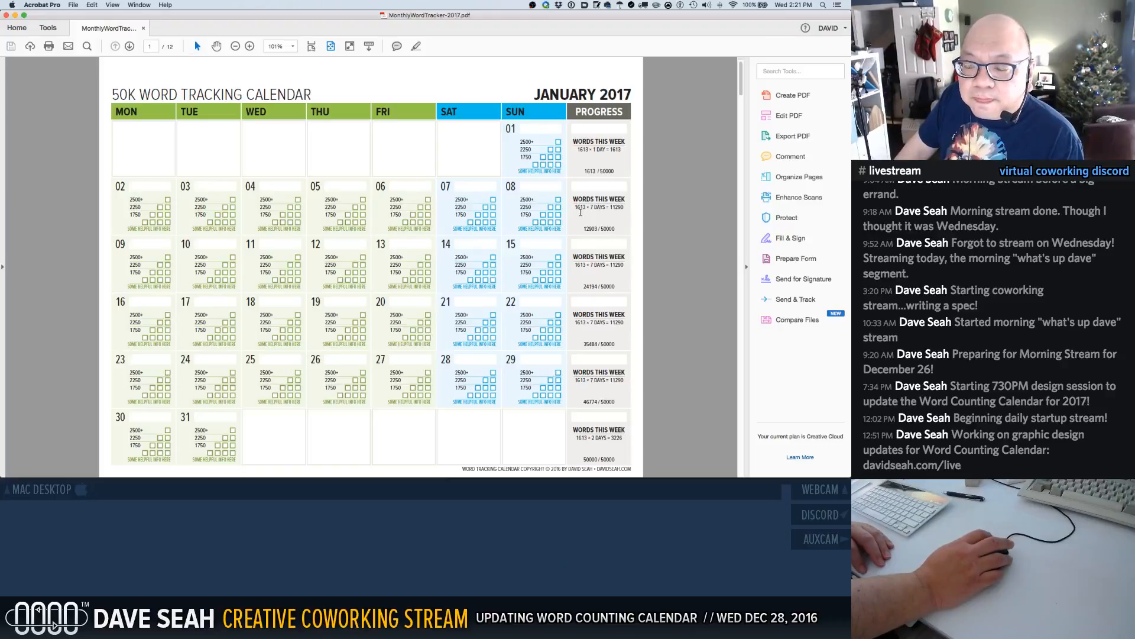
# Review the exported PDF's month pages from January through November 2017, checking the blank covers and the dates in each week
pyautogui.press('super+p')
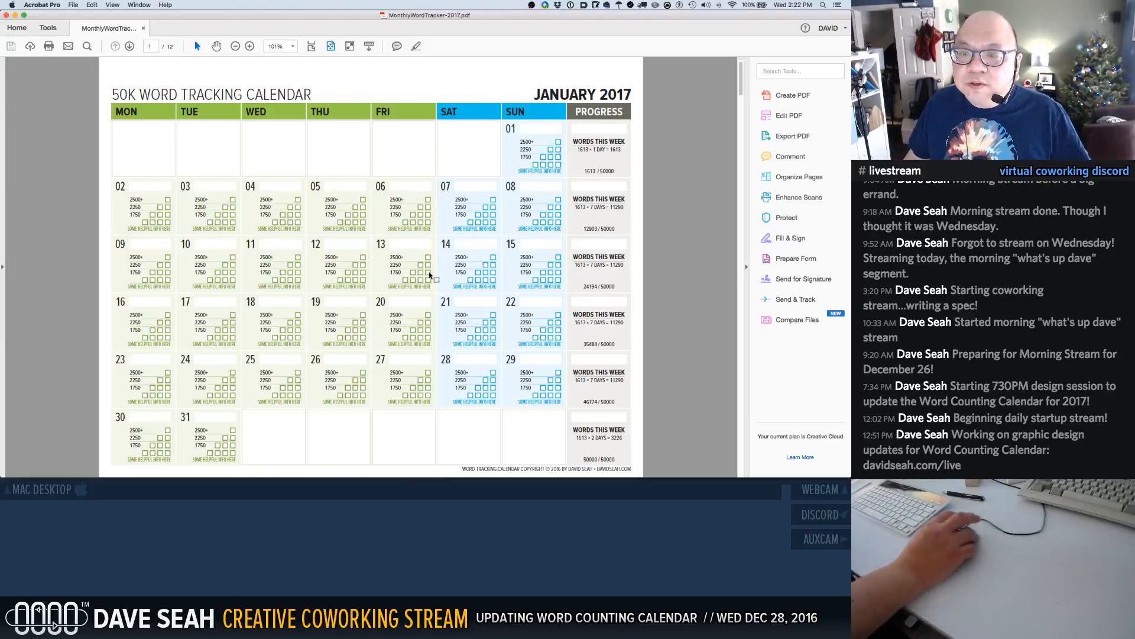
pyautogui.scroll(-5, 461, 267)
pyautogui.scroll(5, 461, 267)
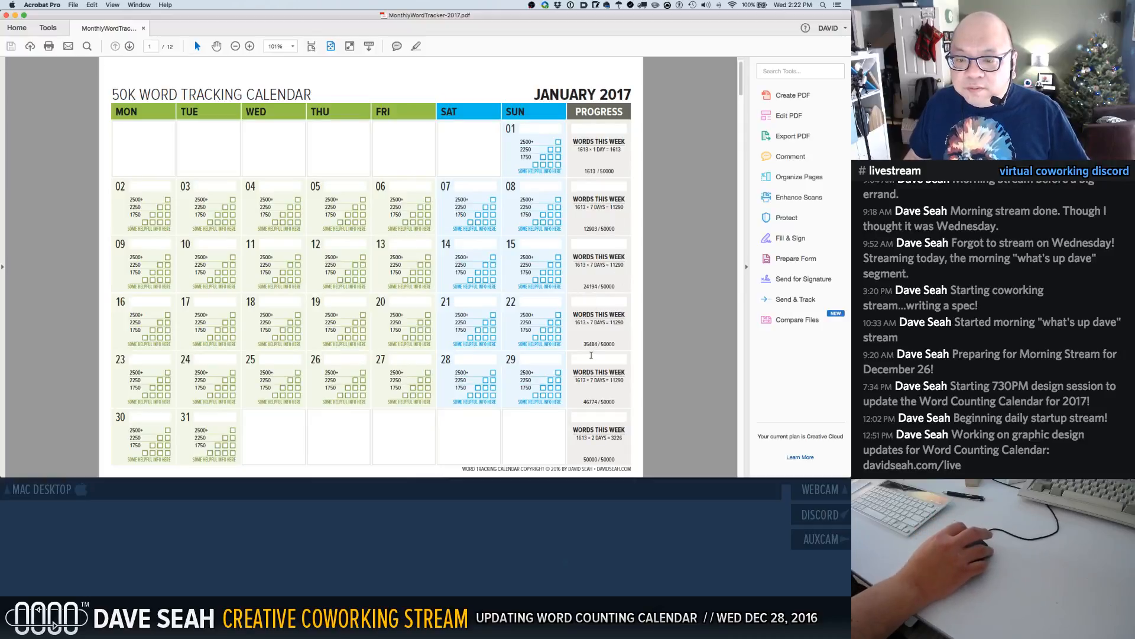
pyautogui.scroll(-5, 601, 376)
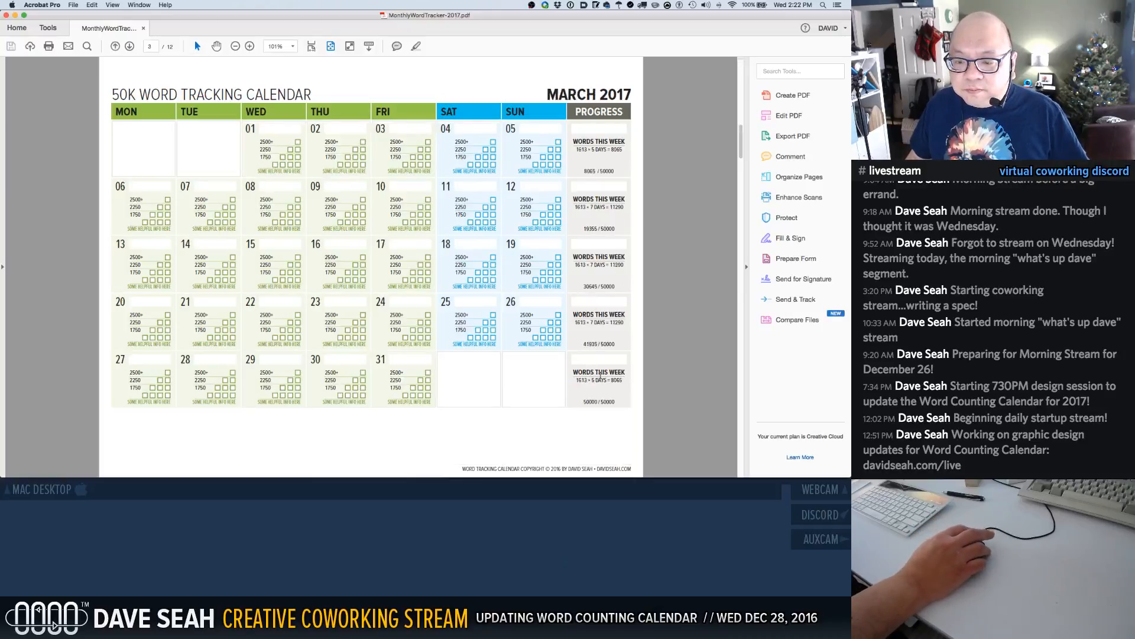
pyautogui.scroll(-2, 604, 377)
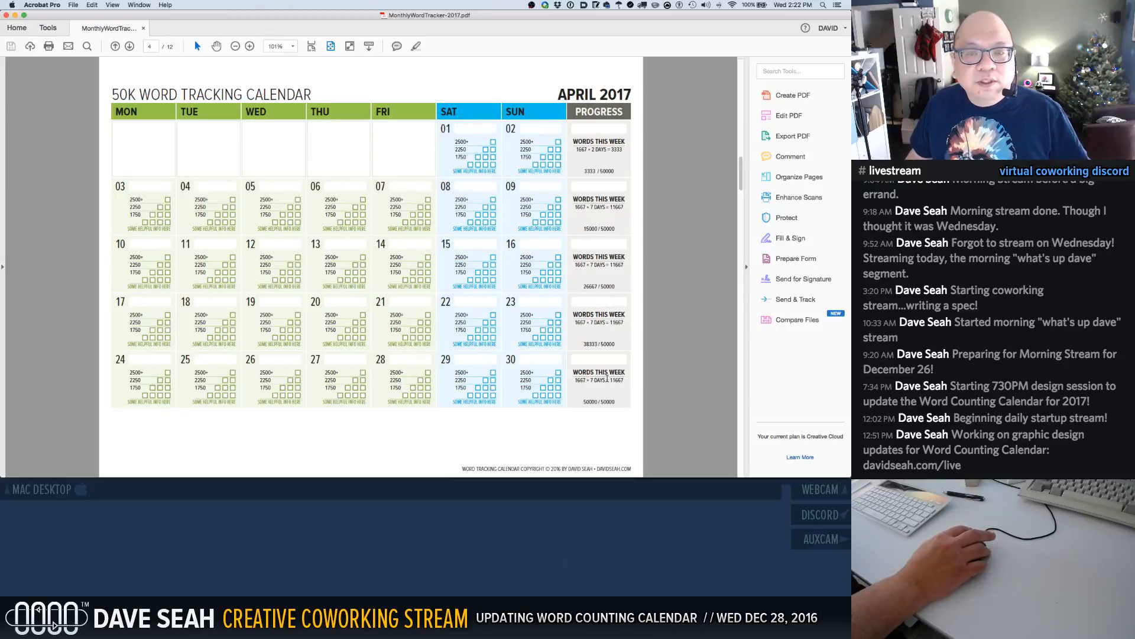
pyautogui.scroll(-2, 607, 378)
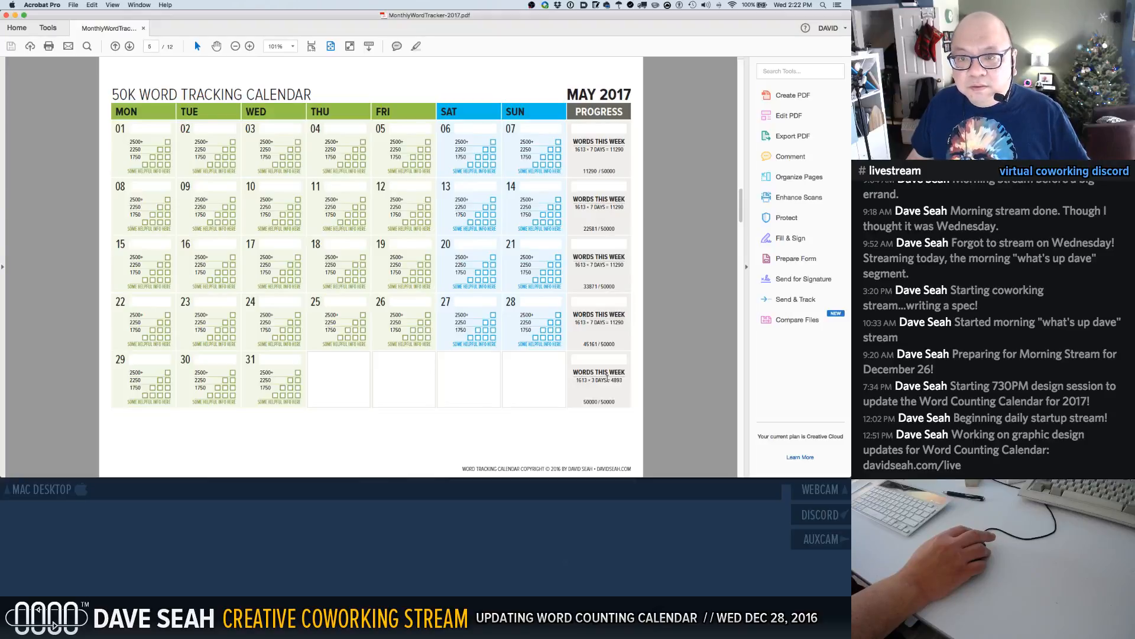
pyautogui.scroll(-2, 607, 377)
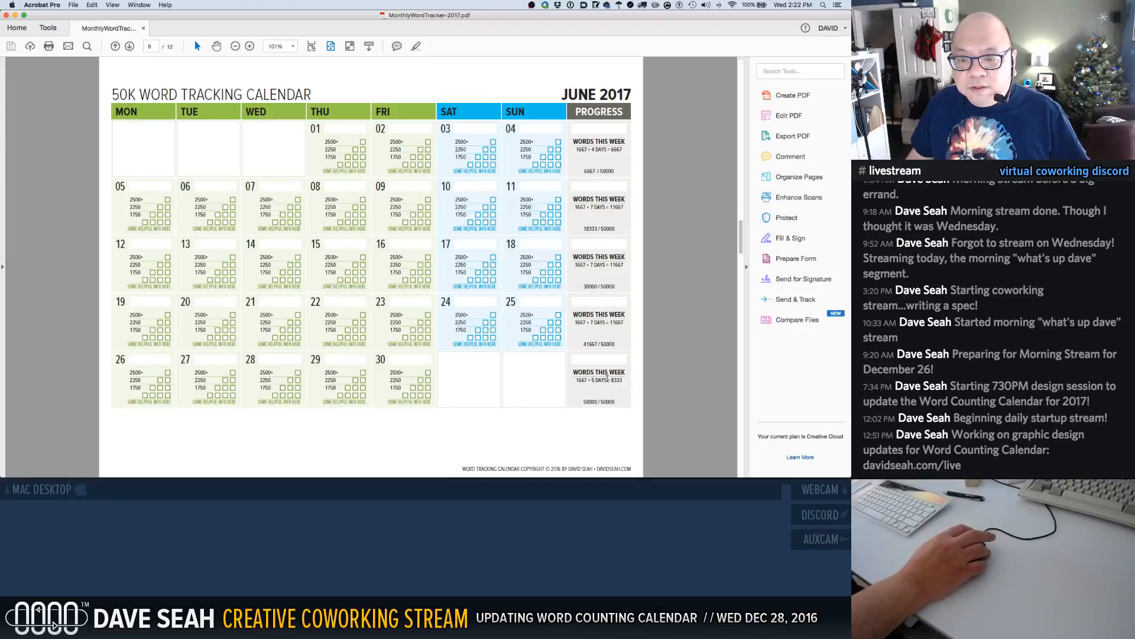
pyautogui.scroll(-2, 608, 378)
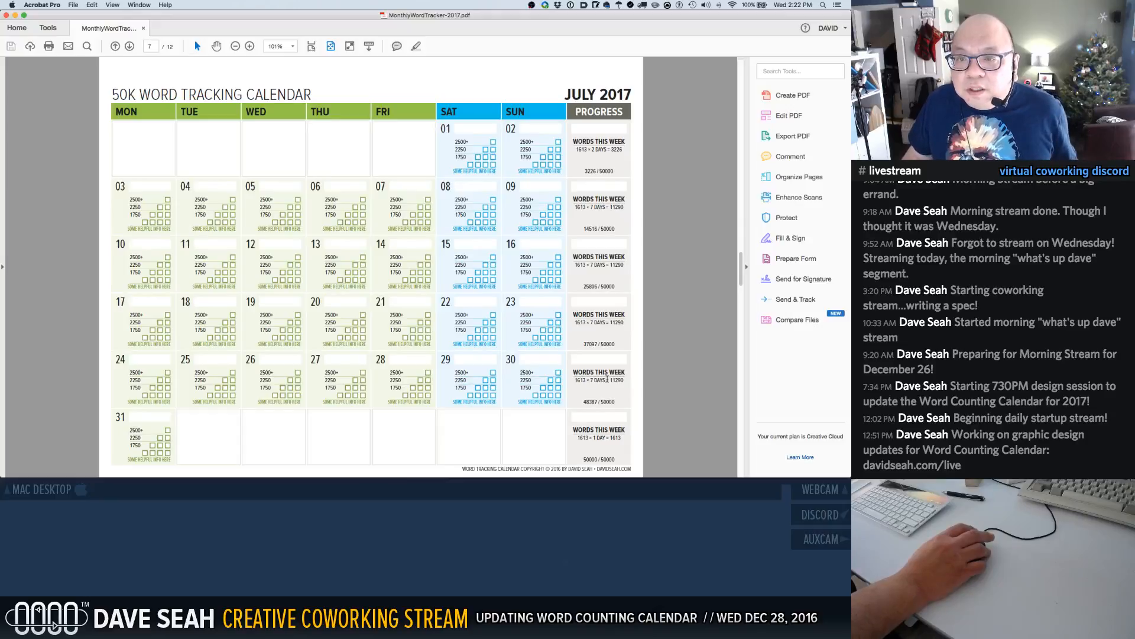
pyautogui.scroll(-2, 608, 379)
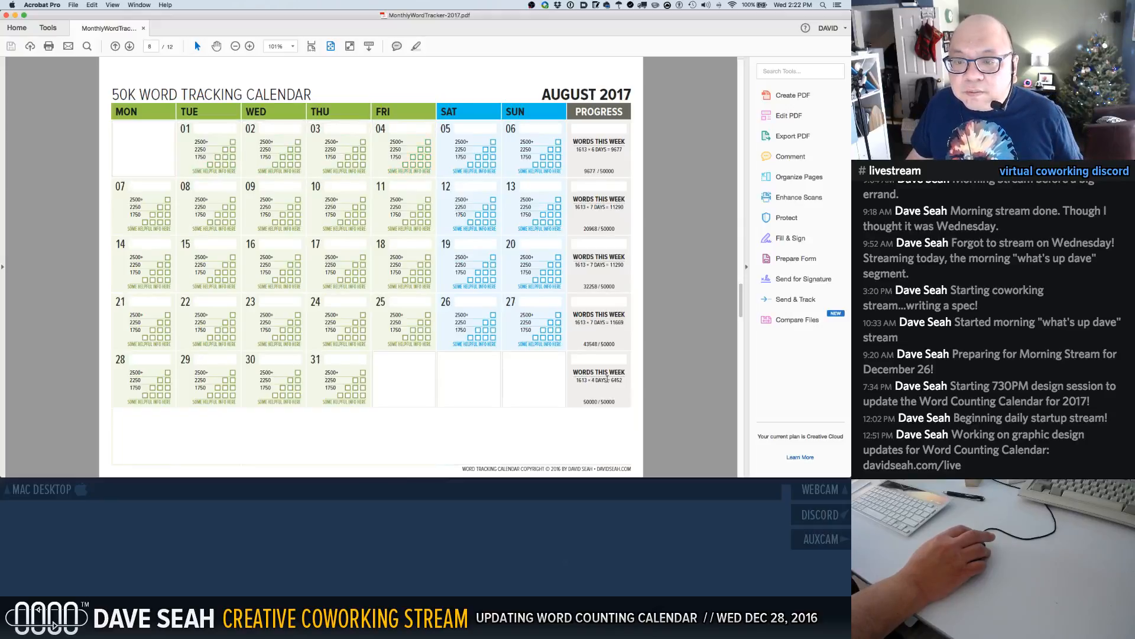
pyautogui.scroll(2, 607, 378)
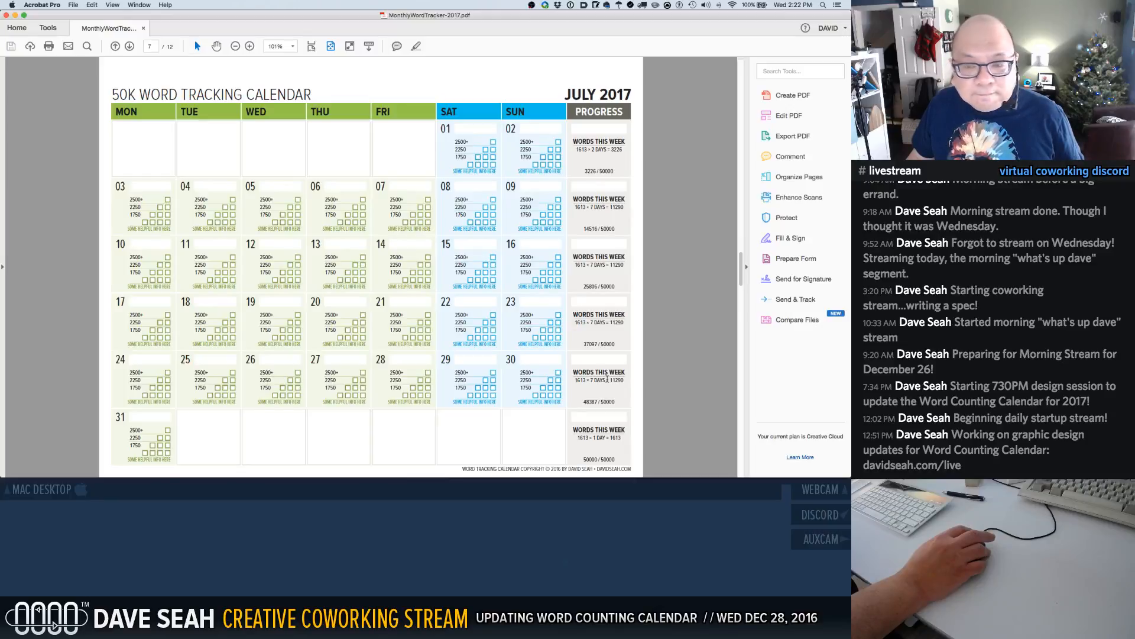
pyautogui.scroll(-2, 608, 378)
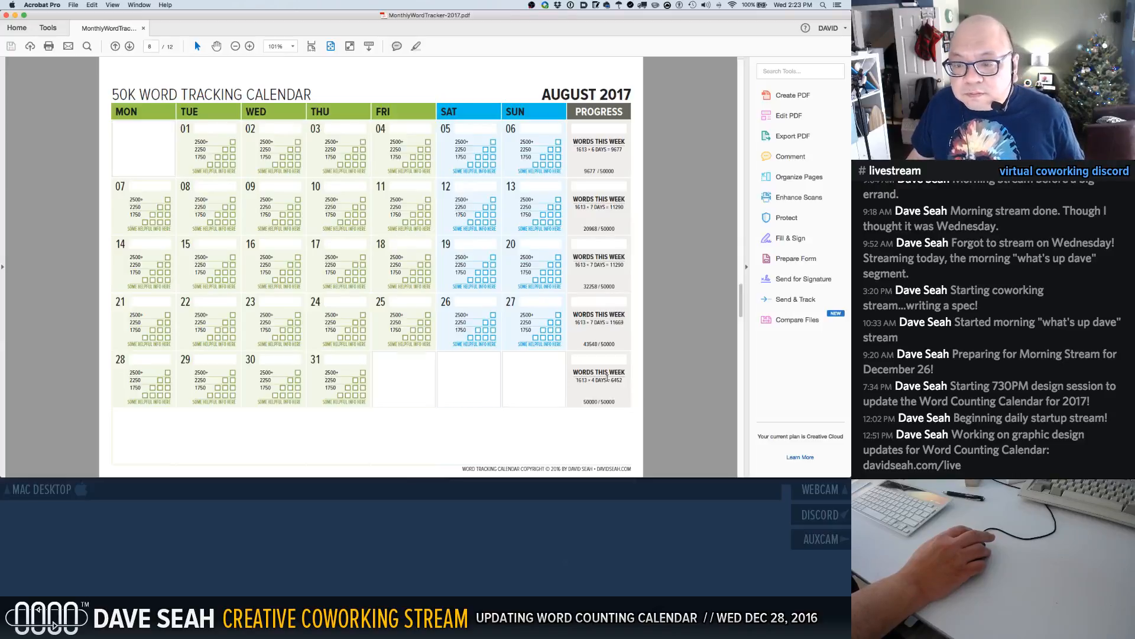
pyautogui.scroll(-1, 607, 376)
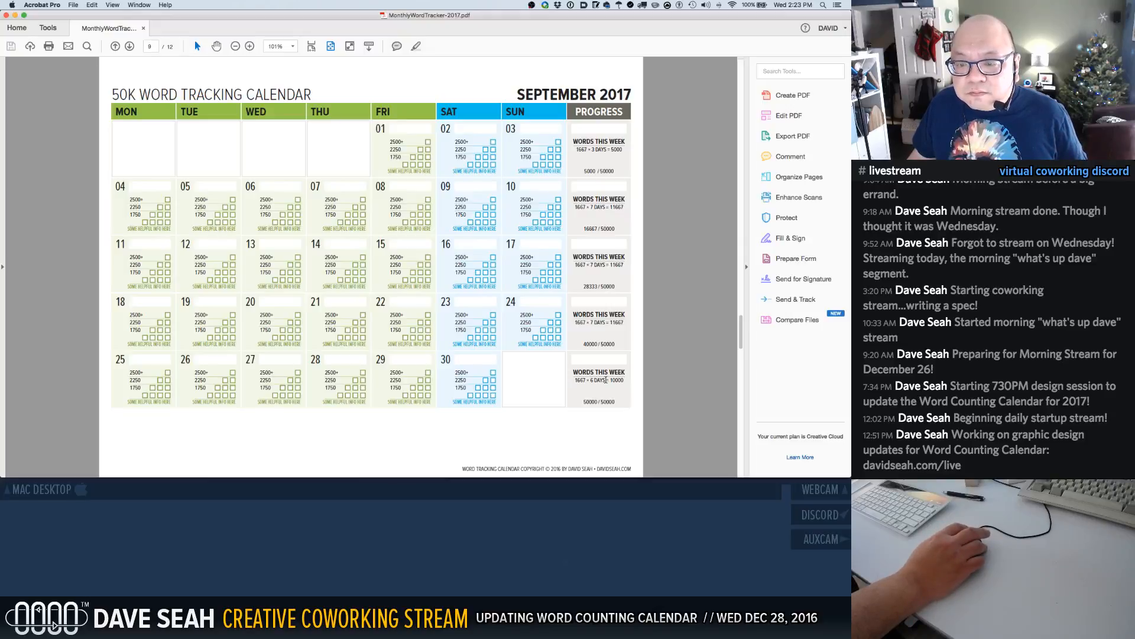
pyautogui.scroll(-1, 605, 379)
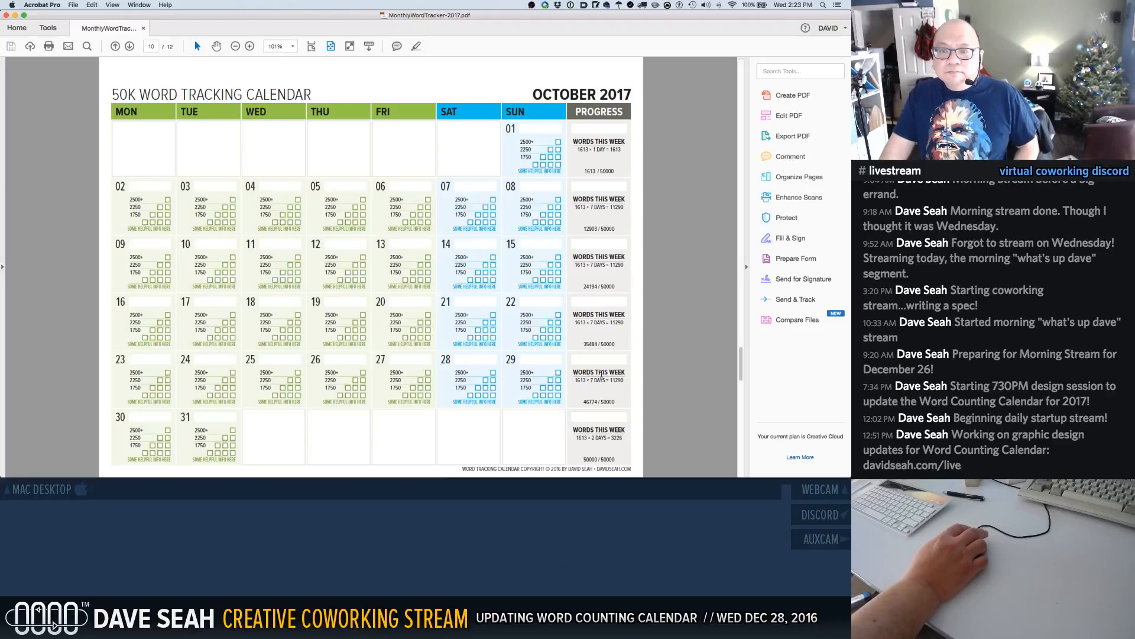
pyautogui.scroll(-1, 601, 374)
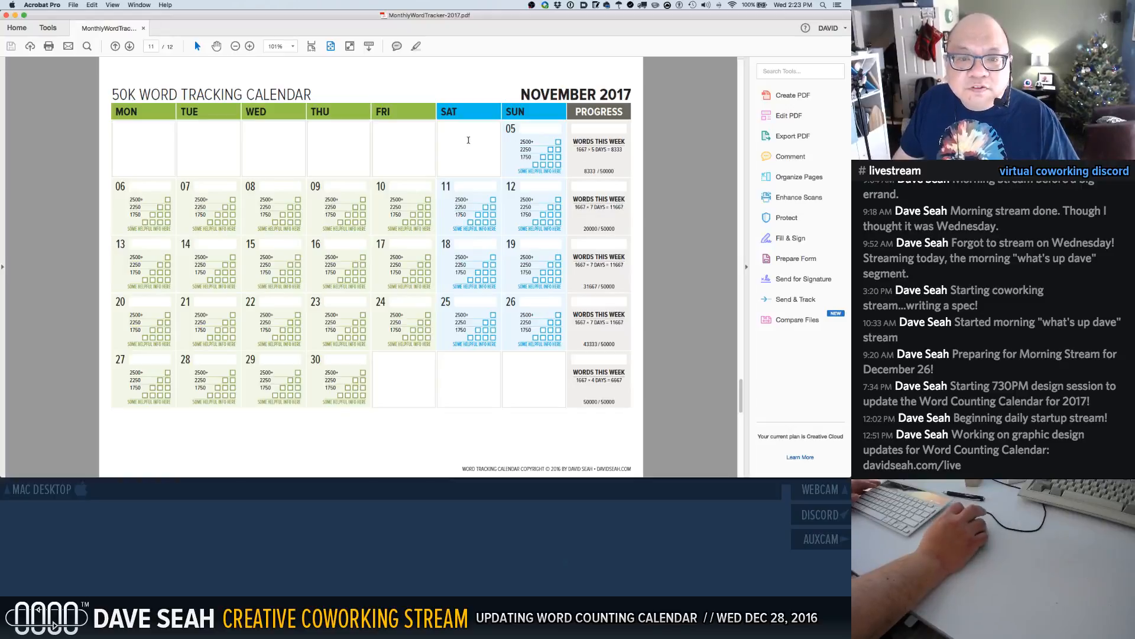
pyautogui.scroll(1, 470, 140)
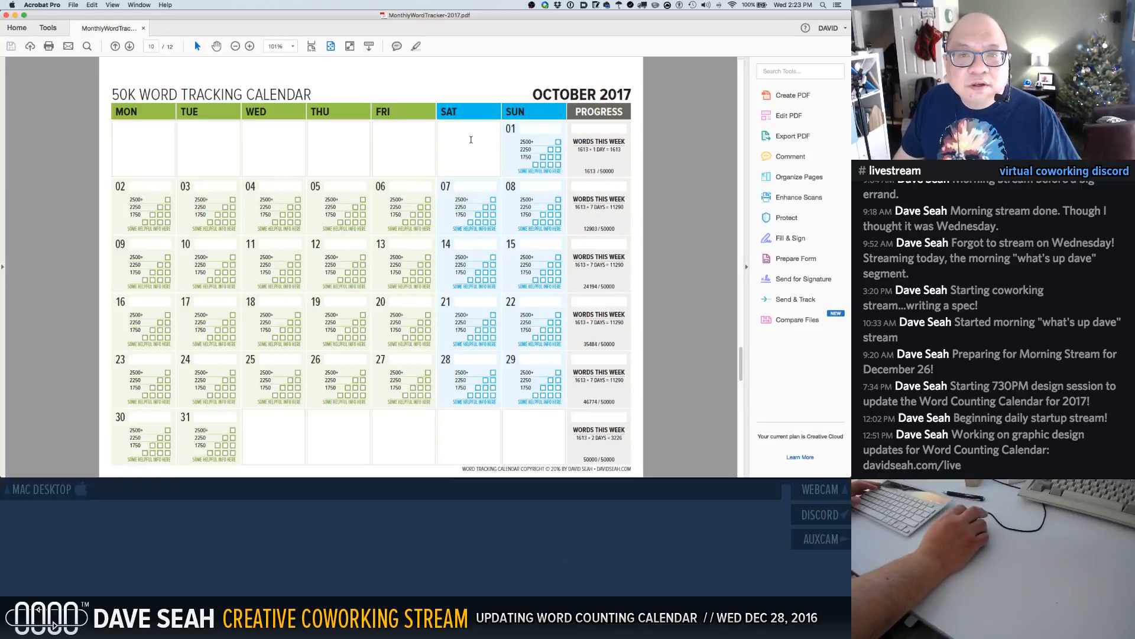
pyautogui.scroll(-1, 471, 139)
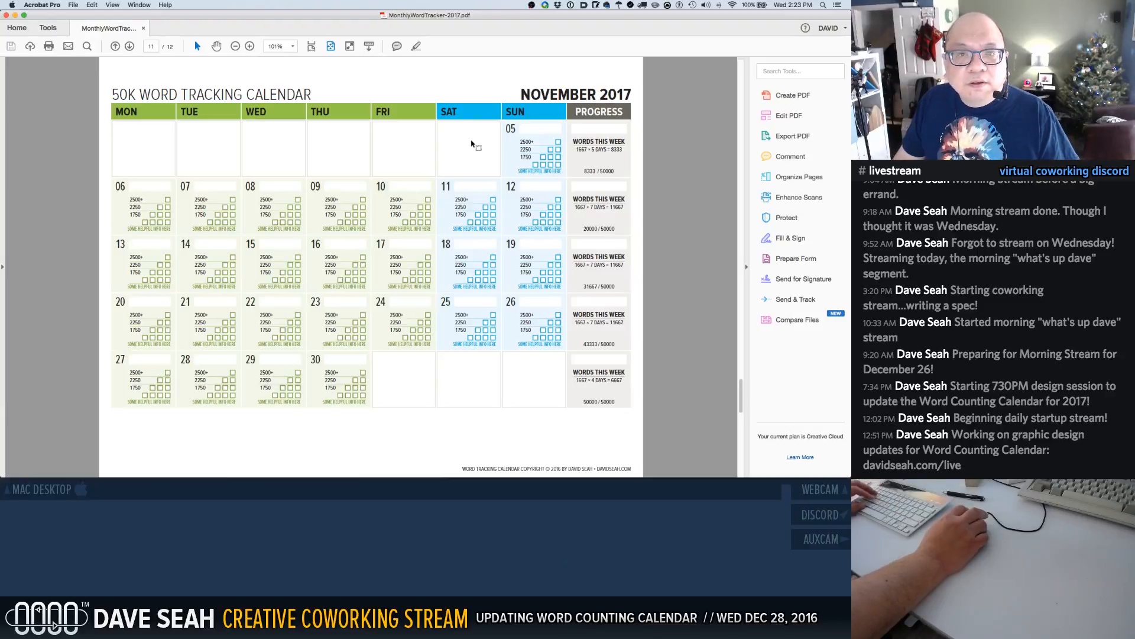
# Return to InDesign, delete the blank covers hiding Wednesday through Saturday in November's first week, and save the document
pyautogui.press('super+Tab')
pyautogui.scroll(-10, 472, 143)
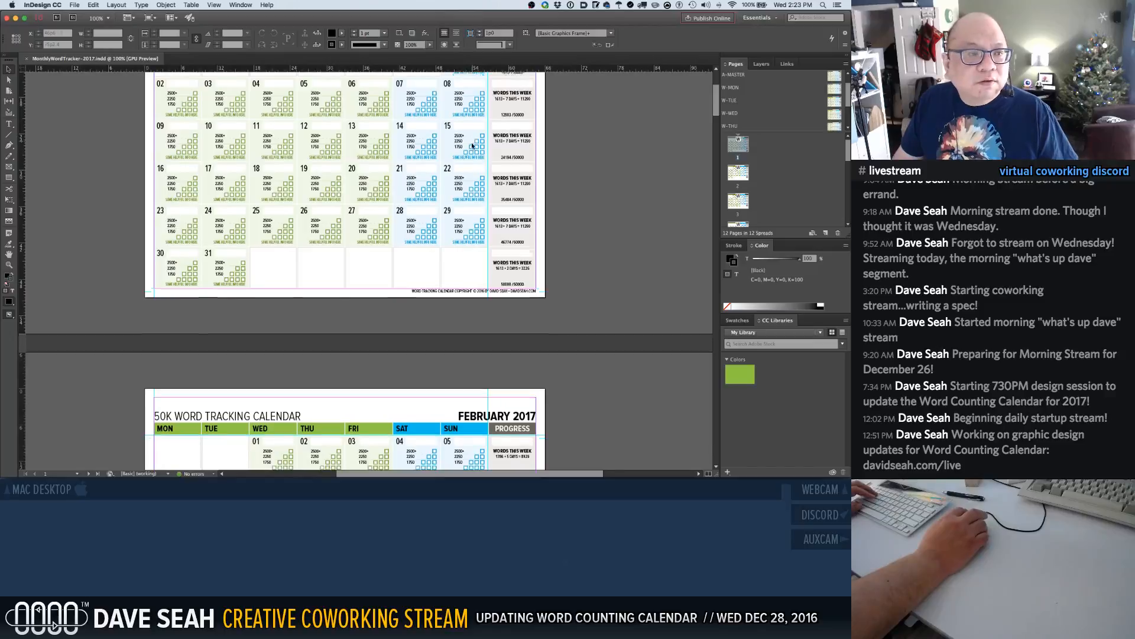
pyautogui.scroll(-20, 473, 150)
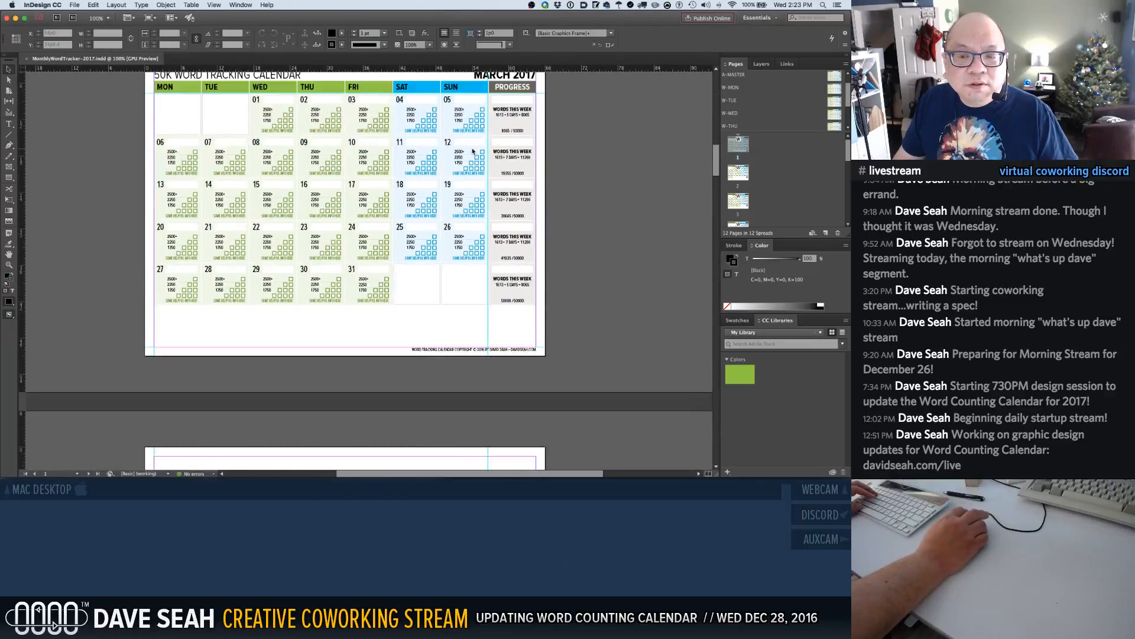
pyautogui.scroll(-20, 496, 157)
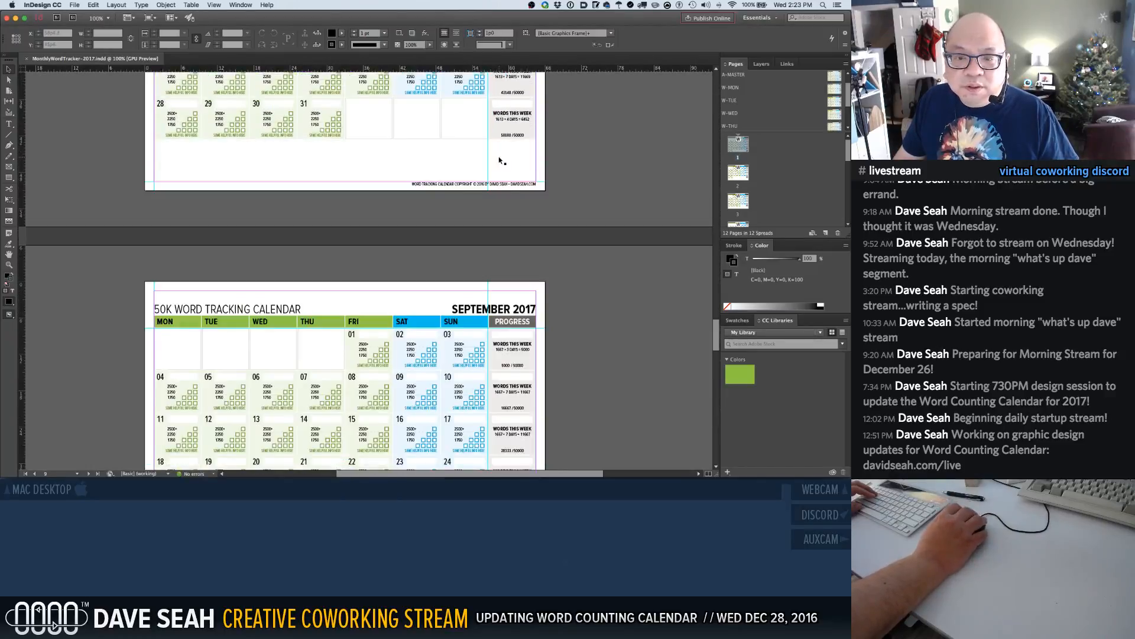
pyautogui.scroll(-4, 500, 160)
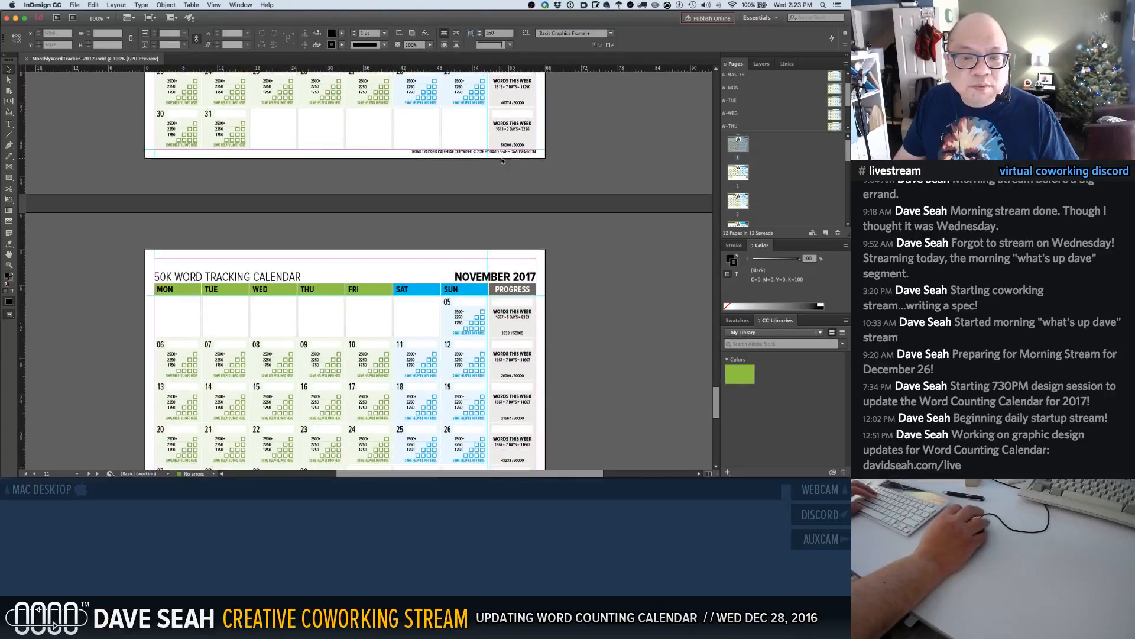
pyautogui.click(412, 322)
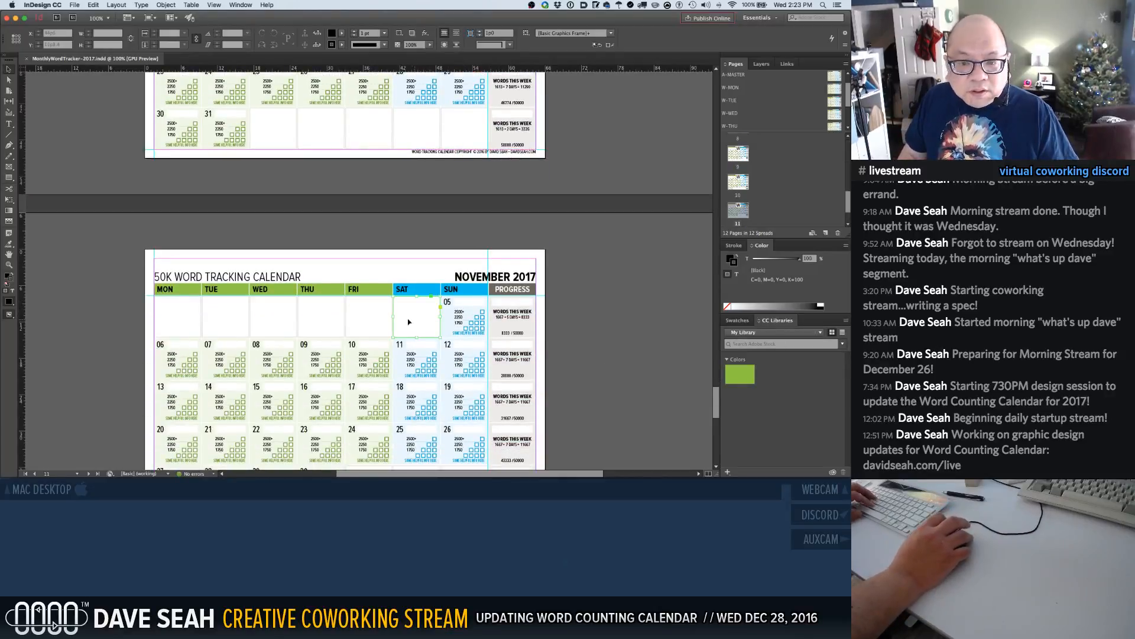
pyautogui.keyDown('shift'); pyautogui.click(370, 322); pyautogui.keyUp('shift')
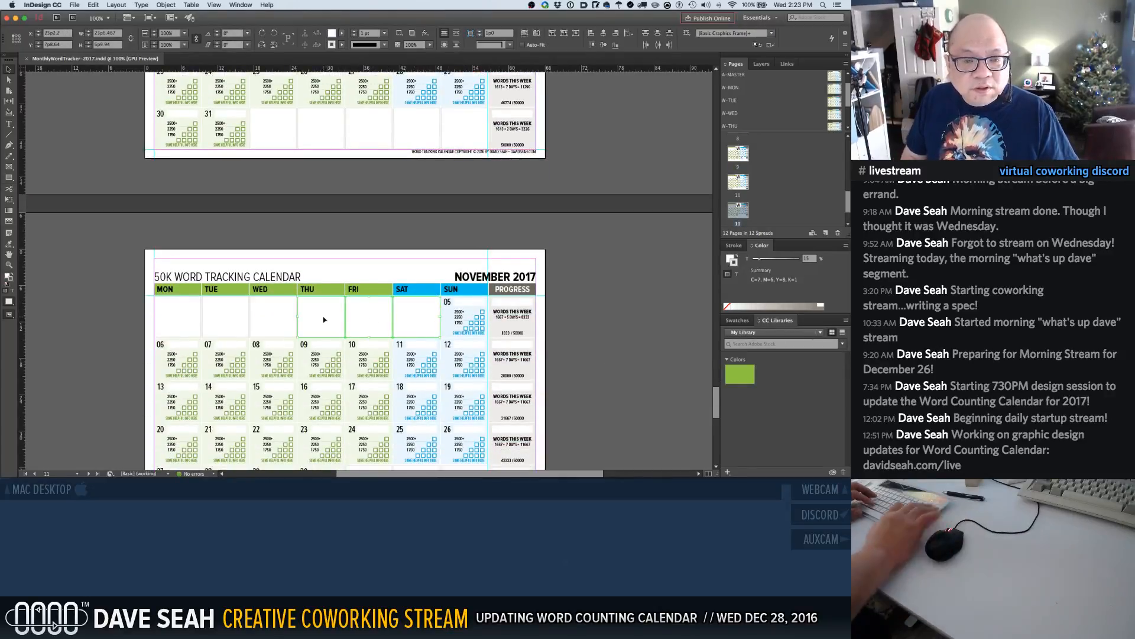
pyautogui.press('Delete')
pyautogui.click(287, 324)
pyautogui.press('Delete')
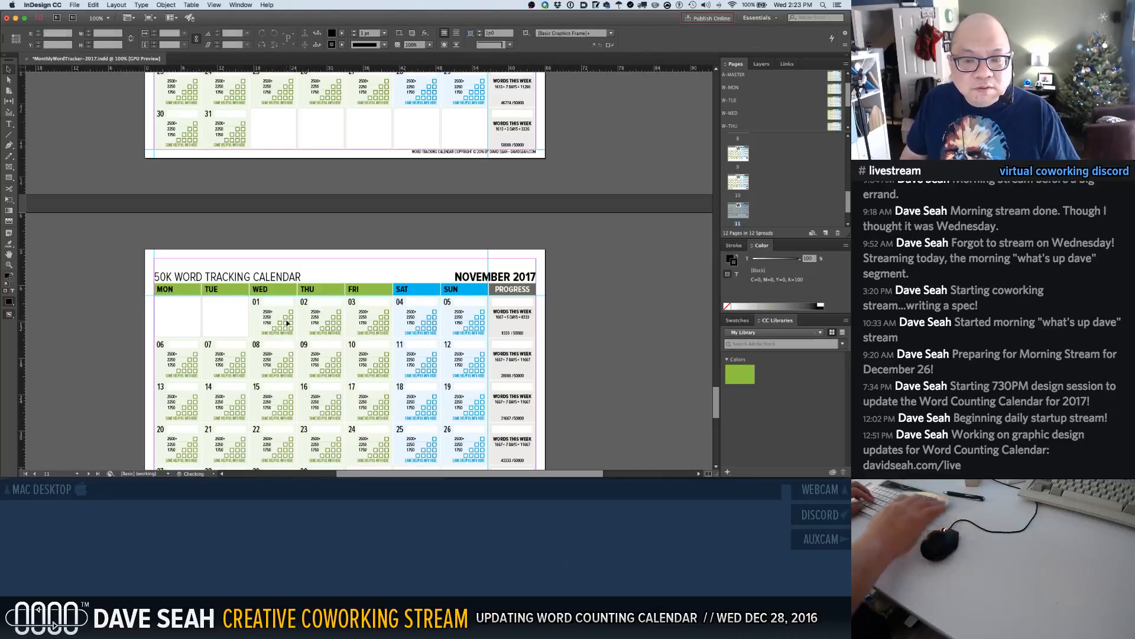
pyautogui.scroll(-3, 309, 331)
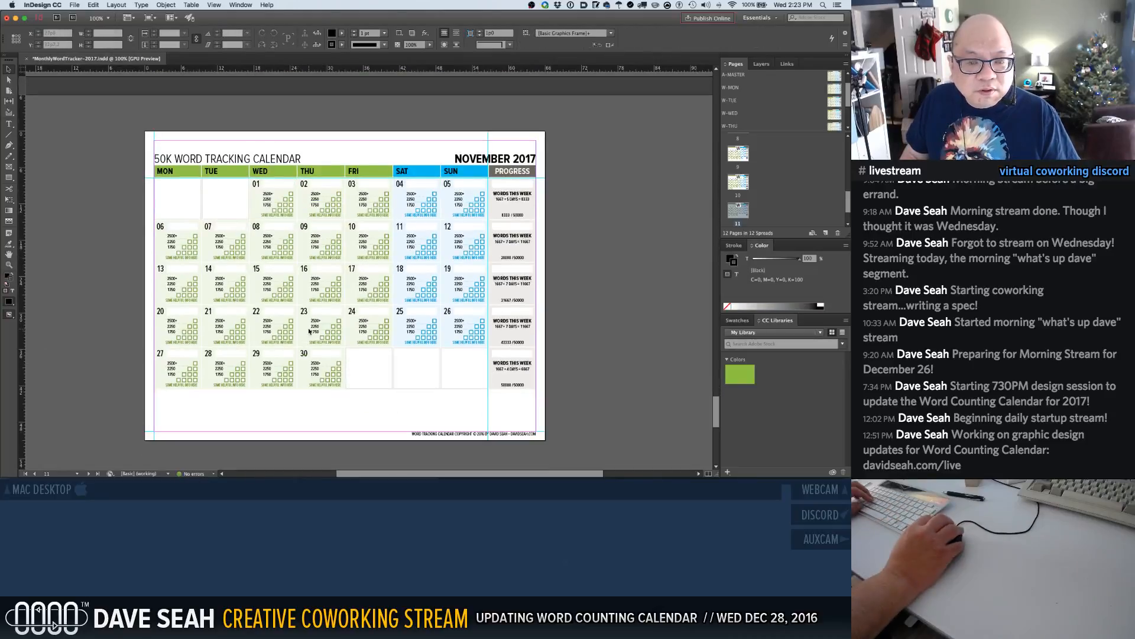
pyautogui.click(376, 367)
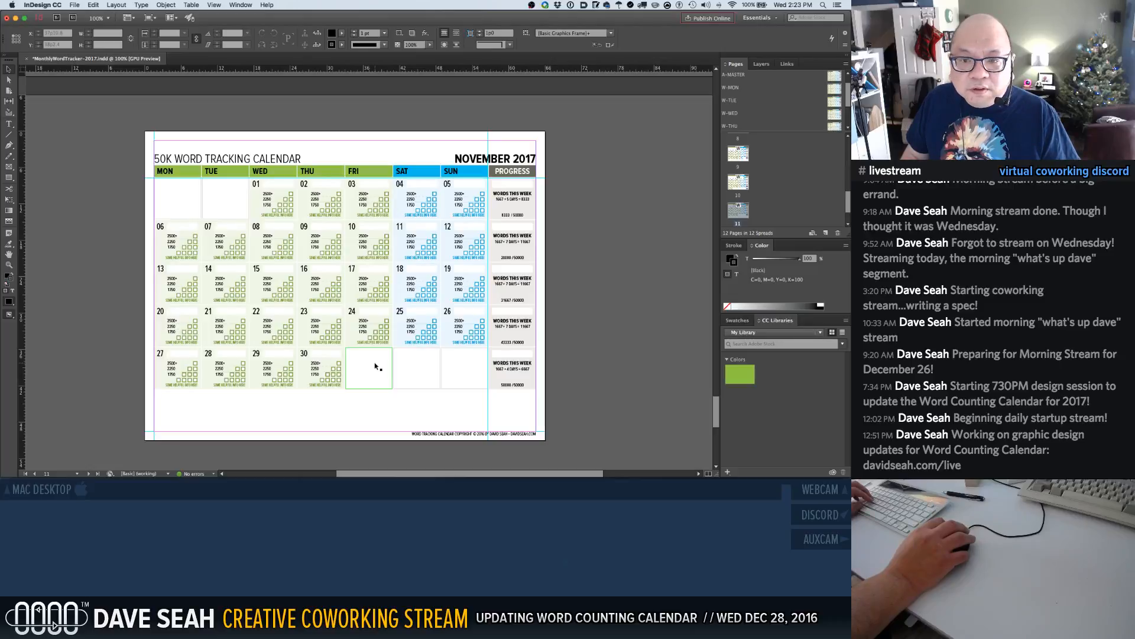
pyautogui.press('super+s')
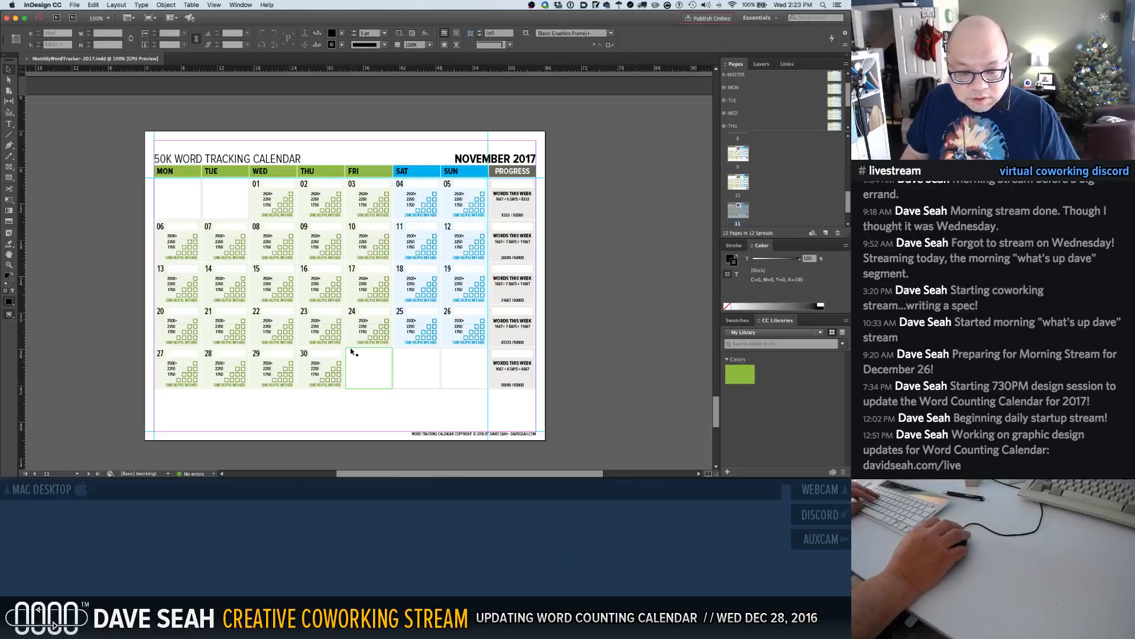
# Check the December page and export the calendar as MonthlyWordTracker-2017.pdf with the High Quality Print preset, replacing the existing file
pyautogui.scroll(-8, 351, 352)
pyautogui.scroll(-3, 352, 352)
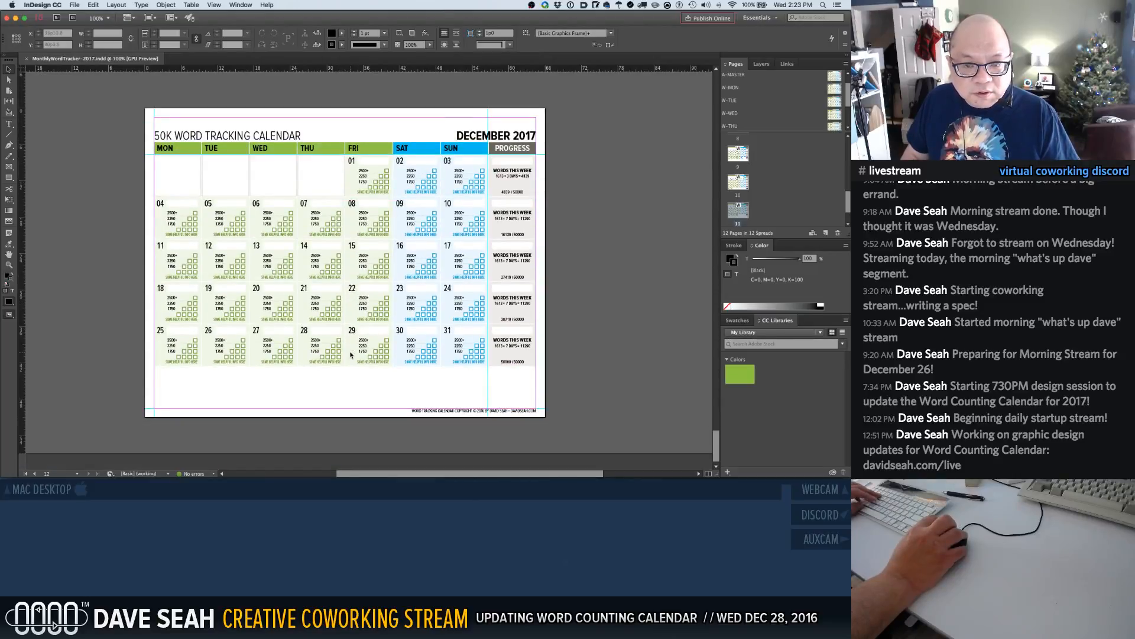
pyautogui.press('super+e')
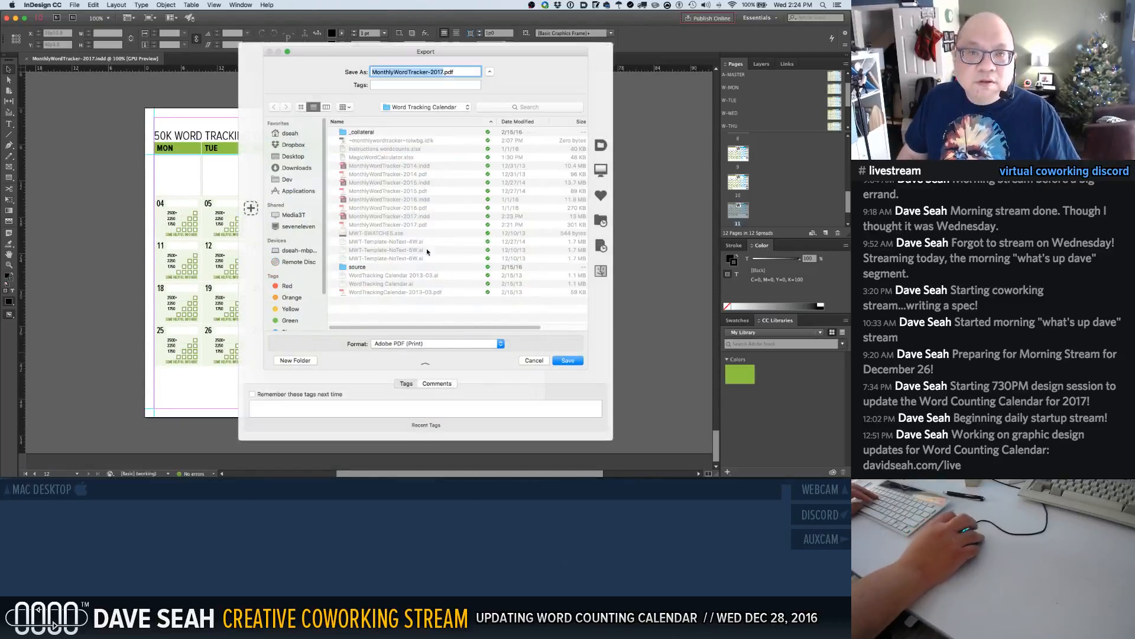
pyautogui.press('Return')
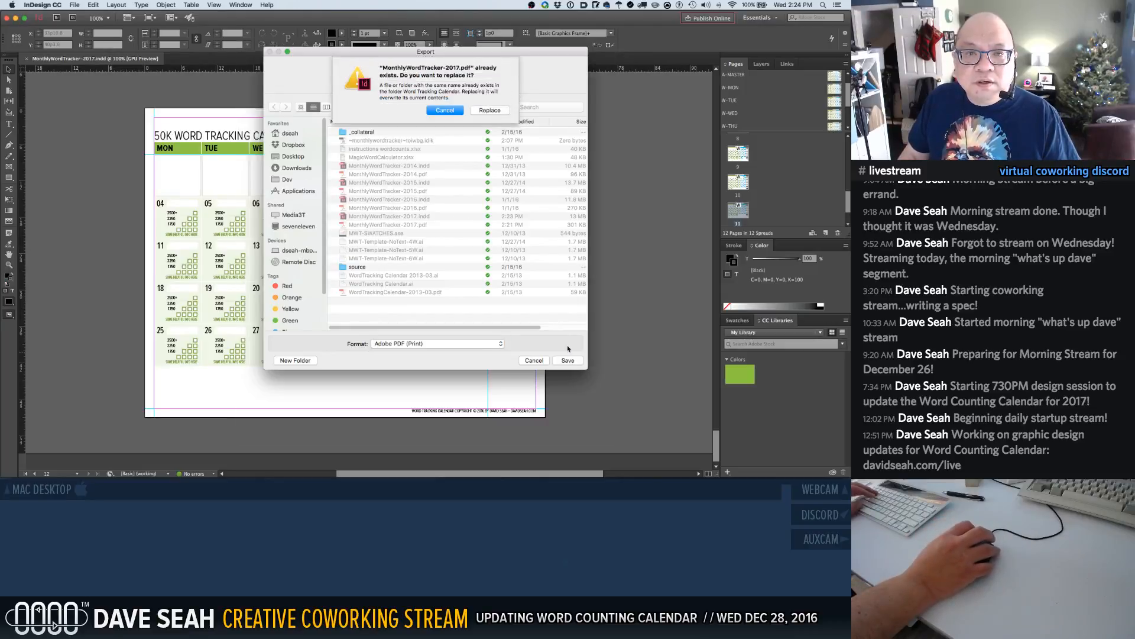
pyautogui.click(490, 110)
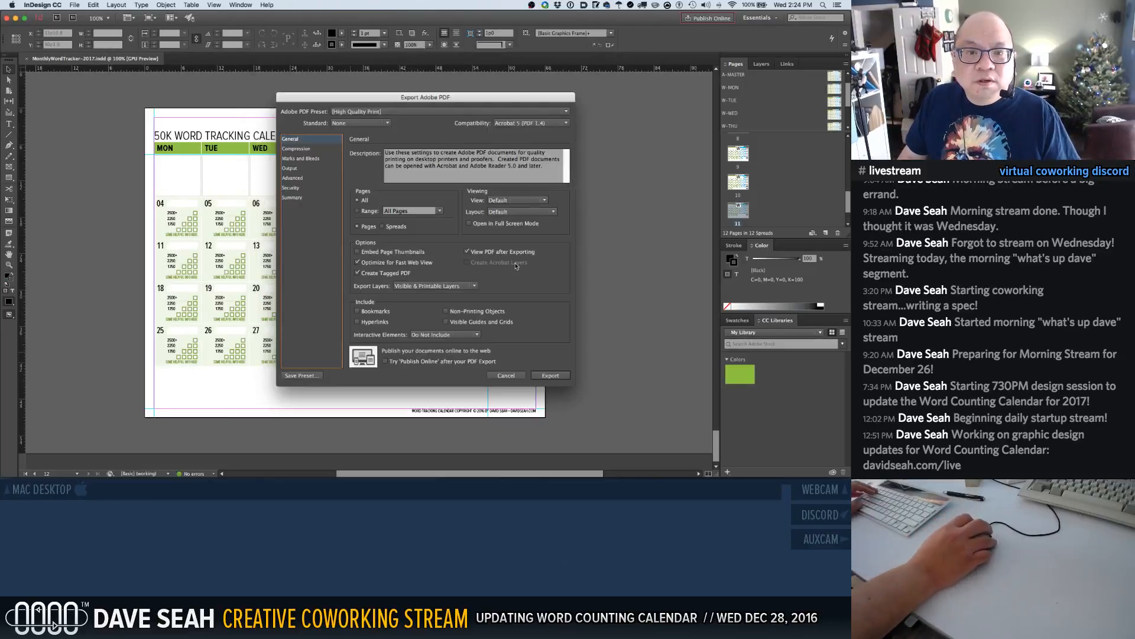
pyautogui.click(550, 375)
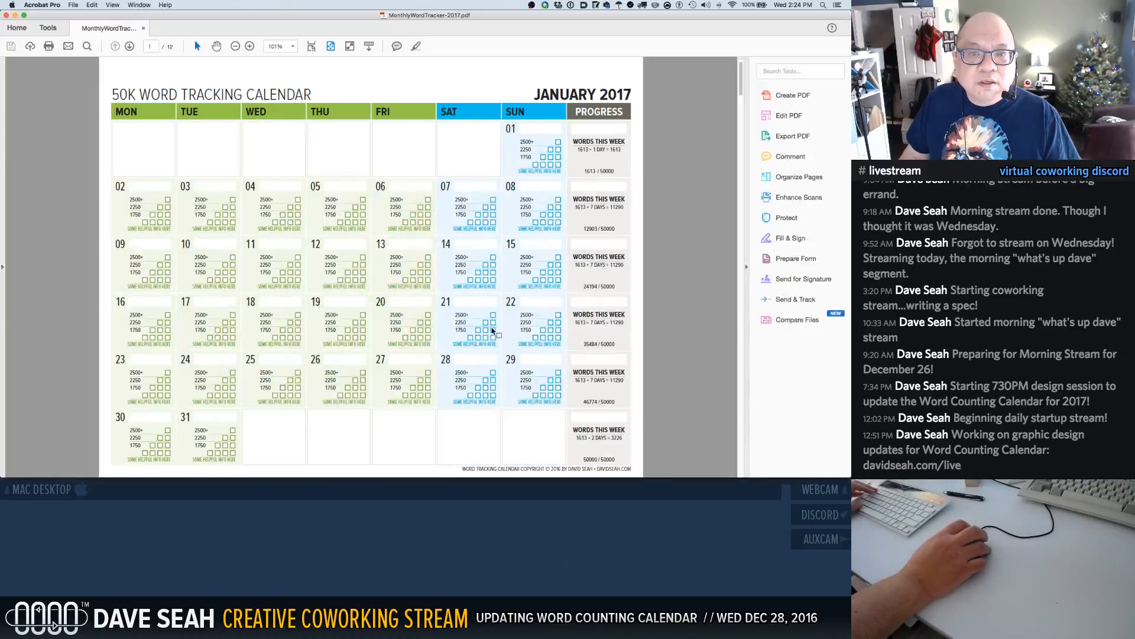
# Review the exported PDF's month pages from January through December 2017, checking the blank covers and the dates in each week
pyautogui.scroll(-1, 493, 331)
pyautogui.scroll(-2, 493, 331)
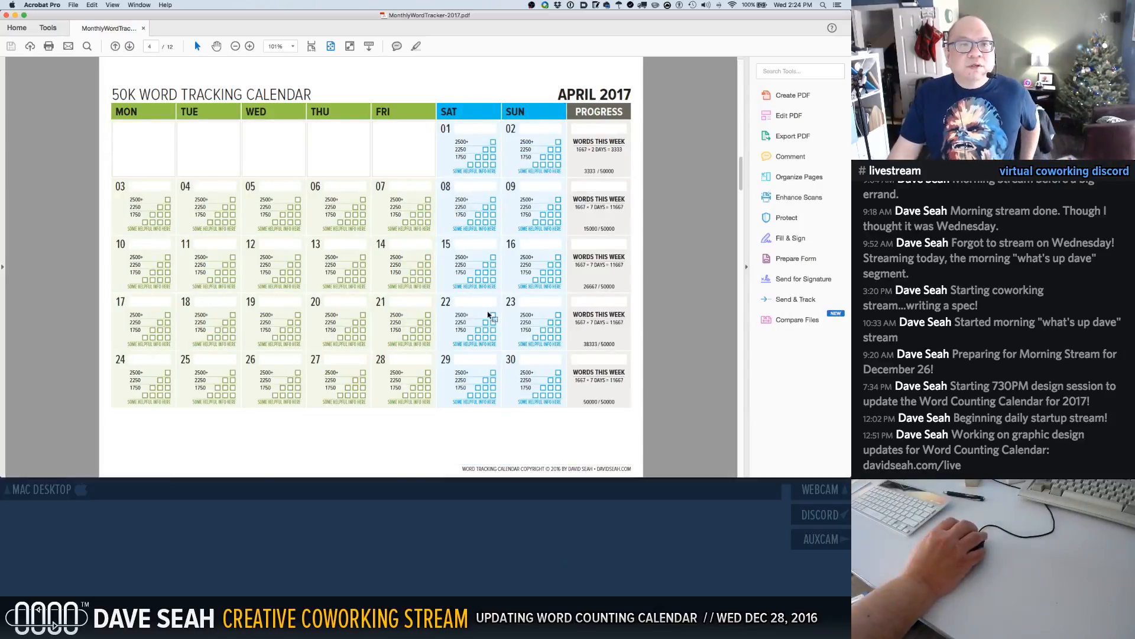
pyautogui.scroll(1, 490, 316)
pyautogui.scroll(-2, 492, 317)
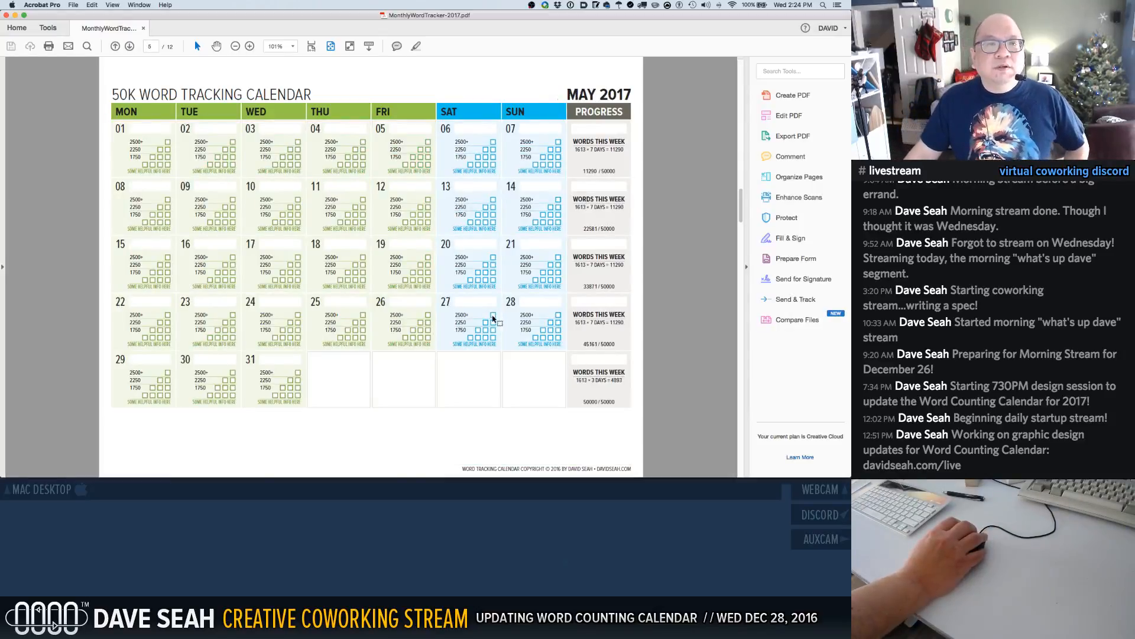
pyautogui.scroll(-1, 493, 319)
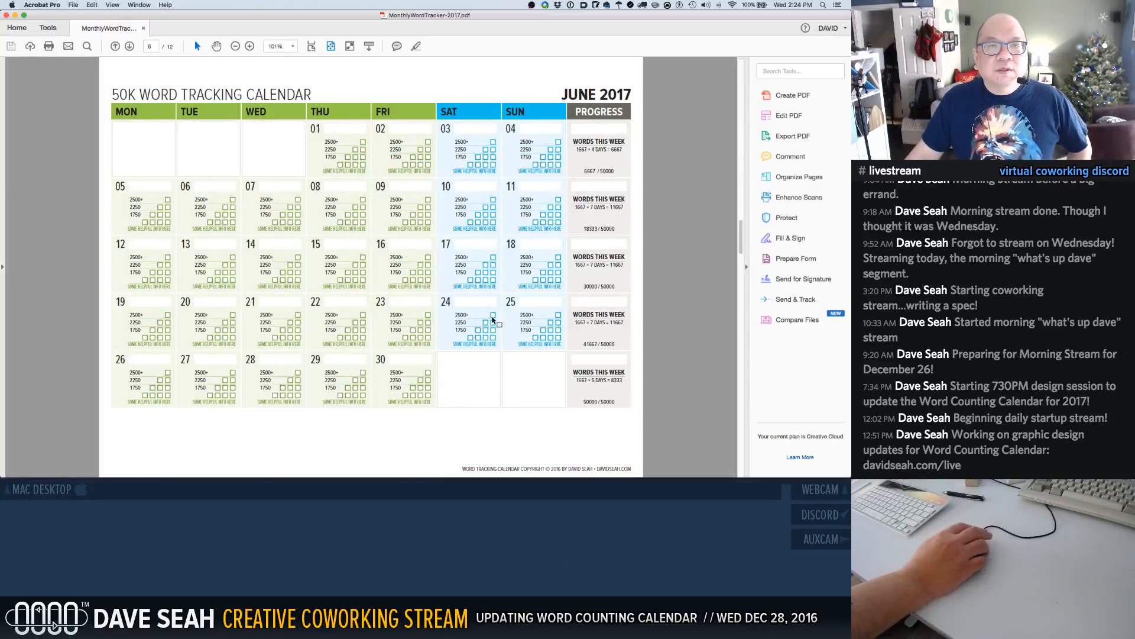
pyautogui.scroll(-2, 493, 320)
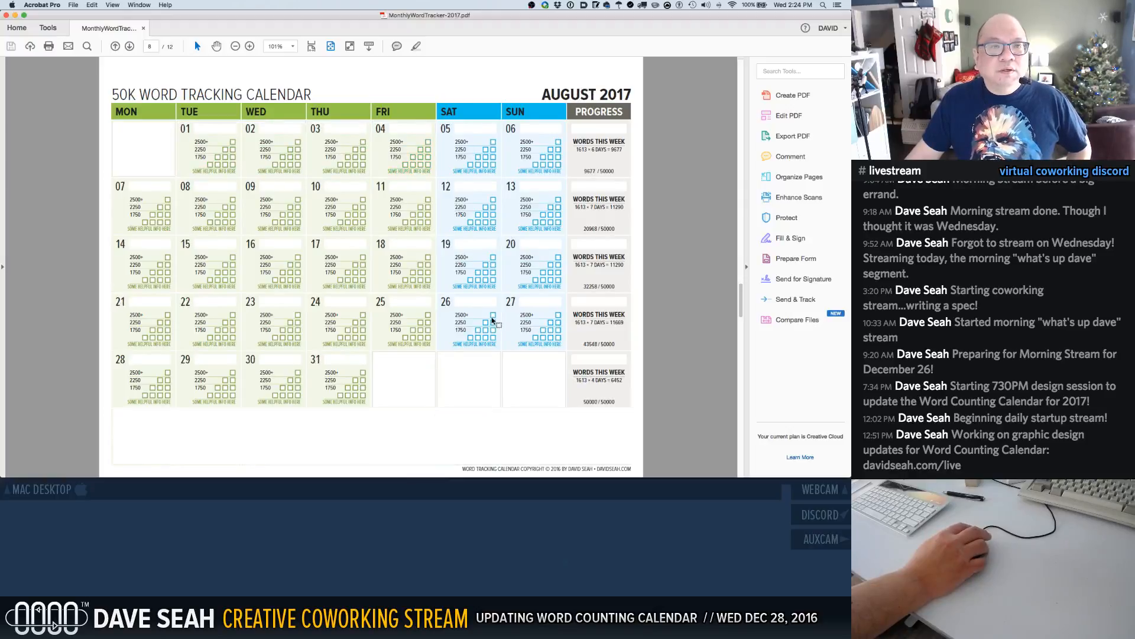
pyautogui.scroll(-1, 493, 320)
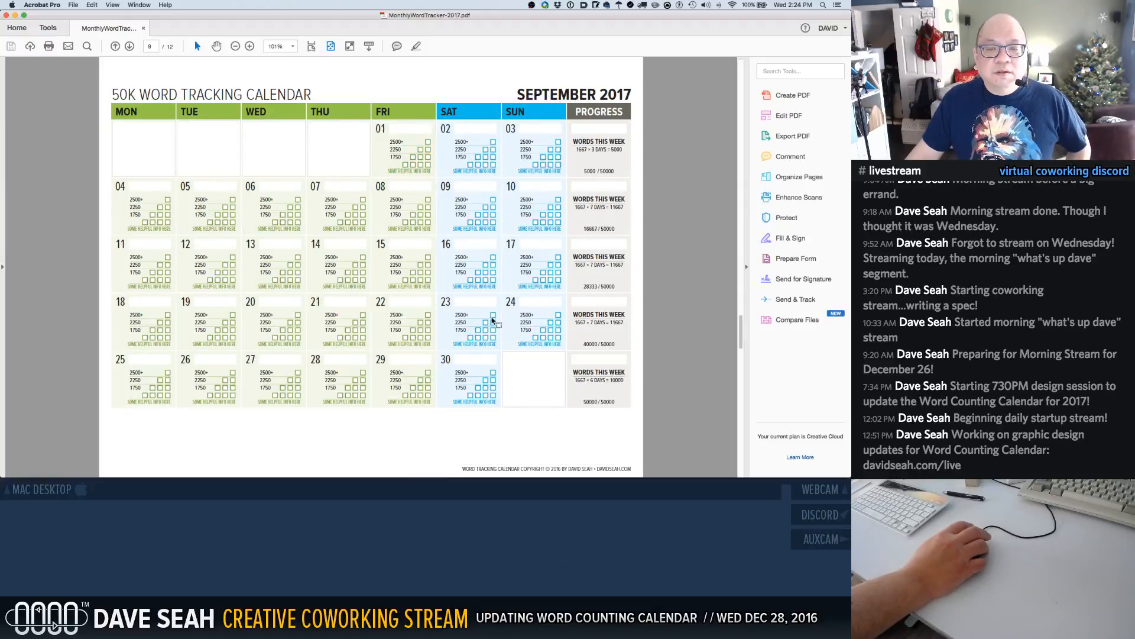
pyautogui.scroll(1, 492, 320)
pyautogui.scroll(-1, 492, 321)
pyautogui.scroll(-1, 491, 322)
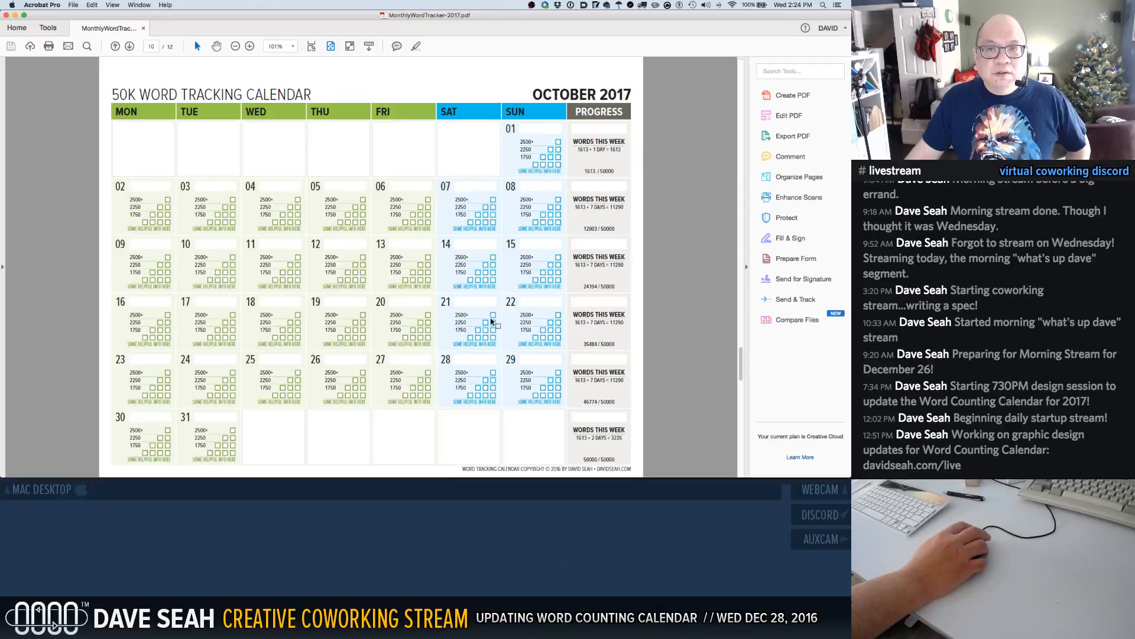
pyautogui.scroll(-1, 491, 321)
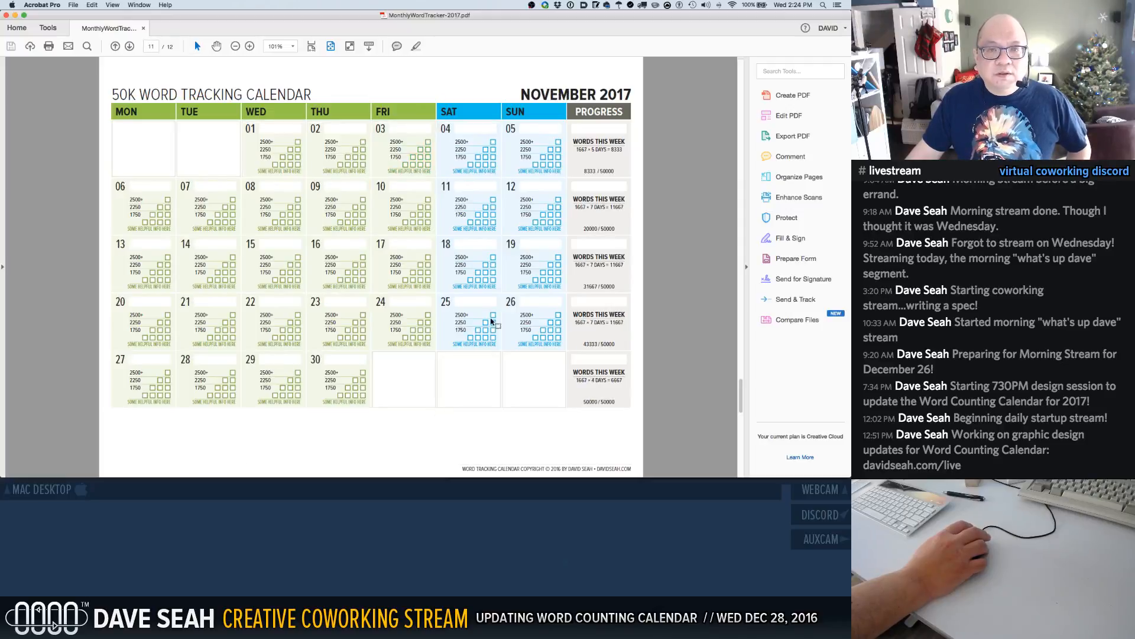
pyautogui.scroll(-1, 491, 322)
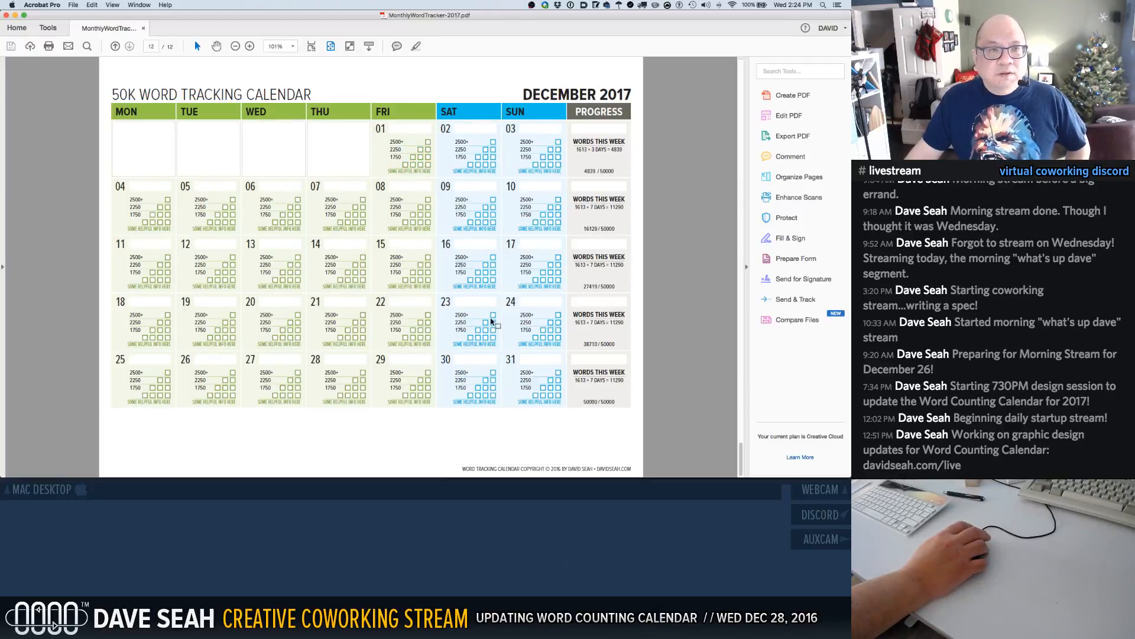
pyautogui.scroll(1, 491, 321)
pyautogui.scroll(-1, 492, 321)
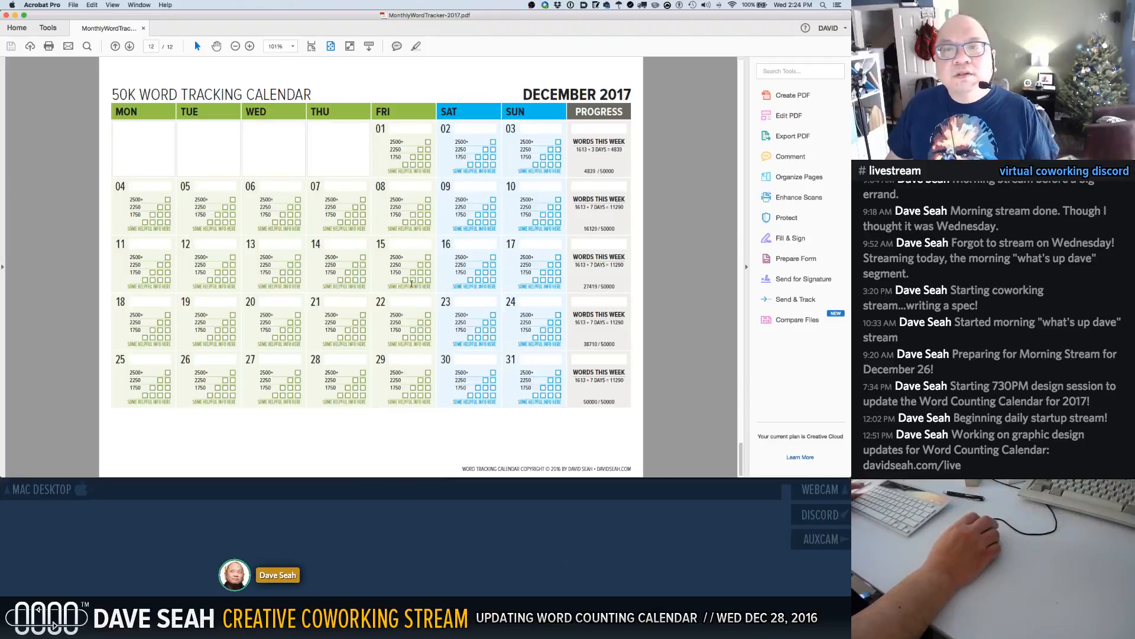
# Go back through the PDF's months and examine the helper text lines beneath the day boxes, especially in March's first week
pyautogui.scroll(2, 411, 283)
pyautogui.scroll(8, 411, 282)
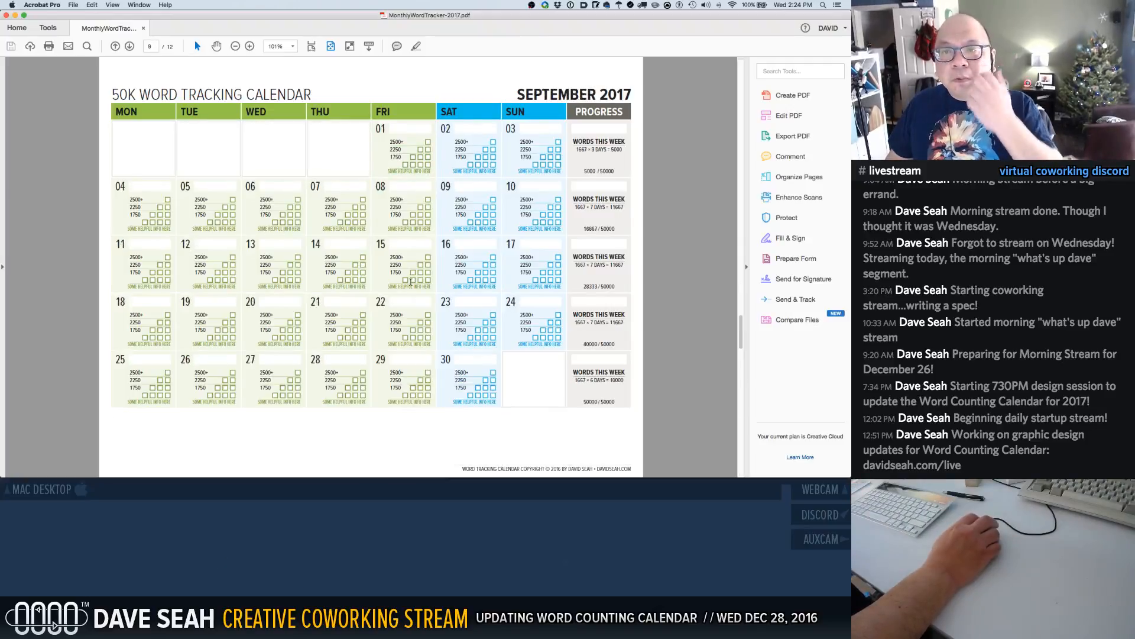
pyautogui.scroll(-8, 411, 283)
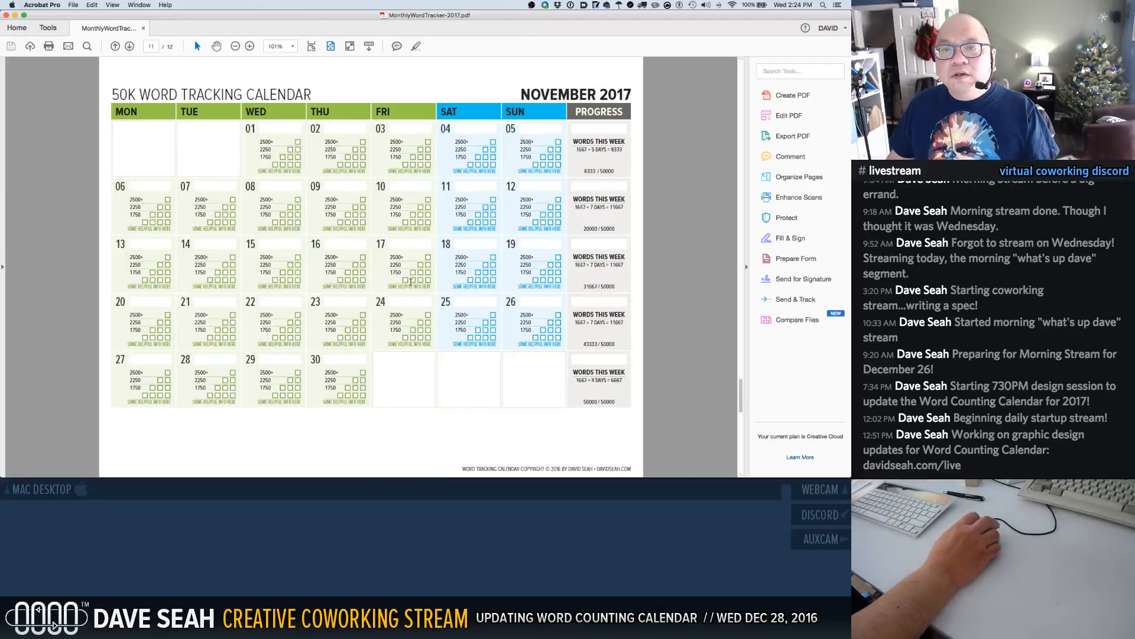
pyautogui.scroll(2, 411, 282)
pyautogui.scroll(14, 411, 282)
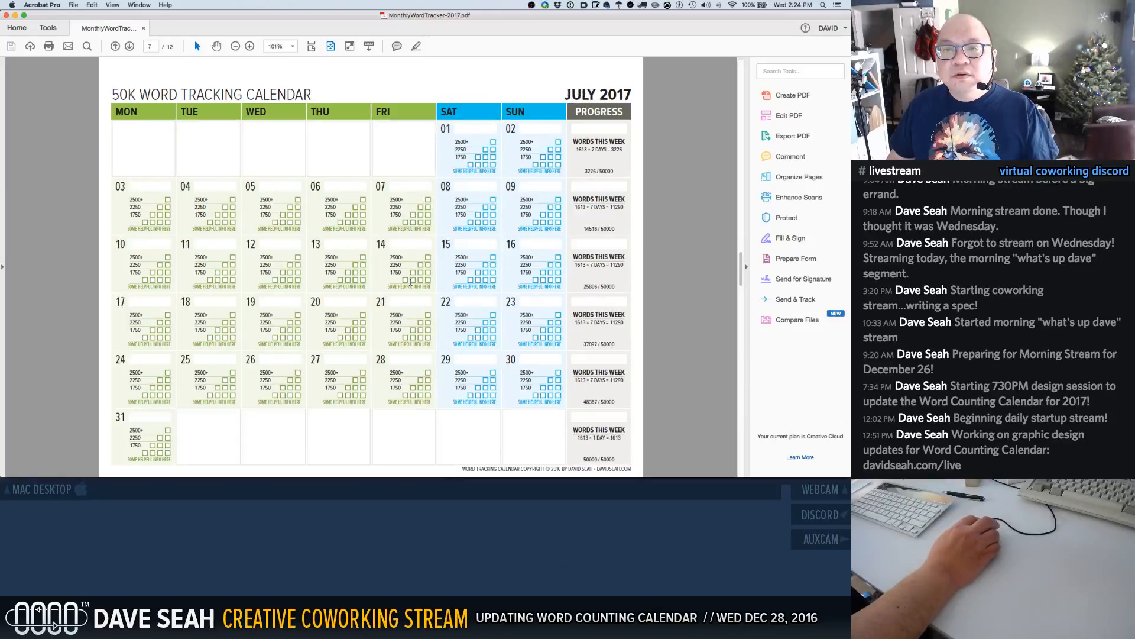
pyautogui.scroll(4, 411, 283)
pyautogui.scroll(-6, 411, 282)
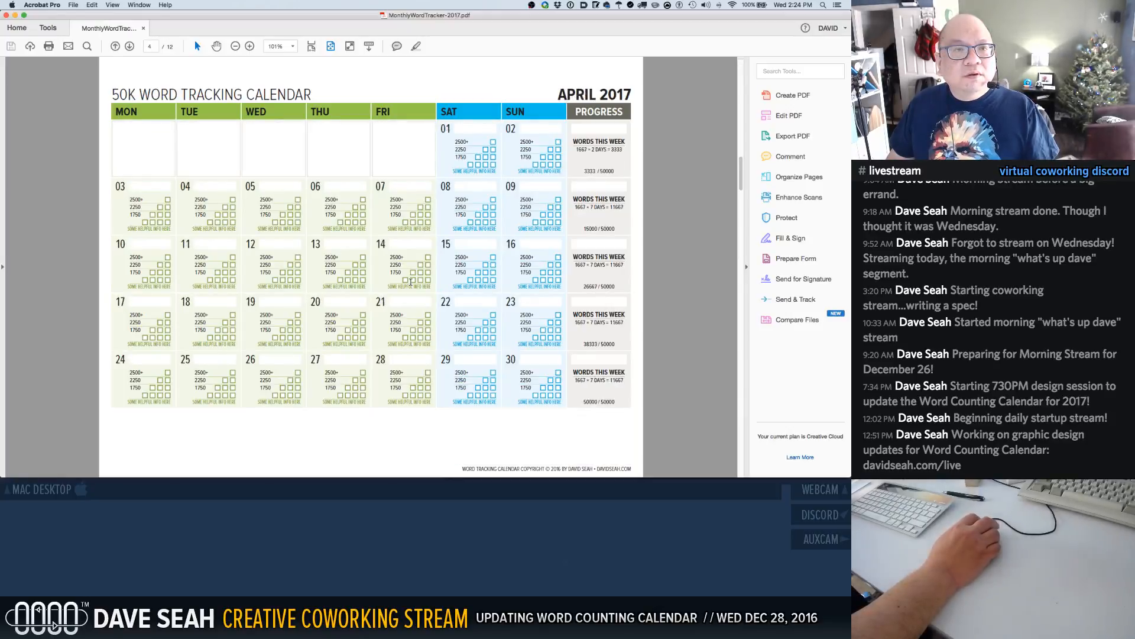
pyautogui.scroll(2, 411, 282)
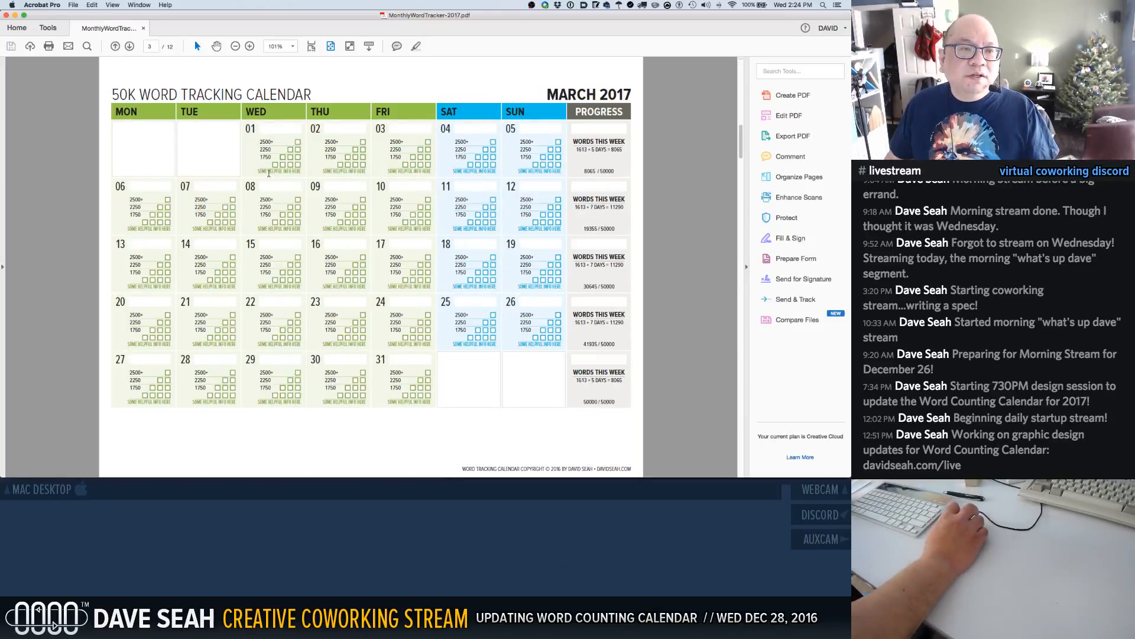
pyautogui.moveTo(259, 171); pyautogui.dragTo(297, 171)
pyautogui.click(349, 172)
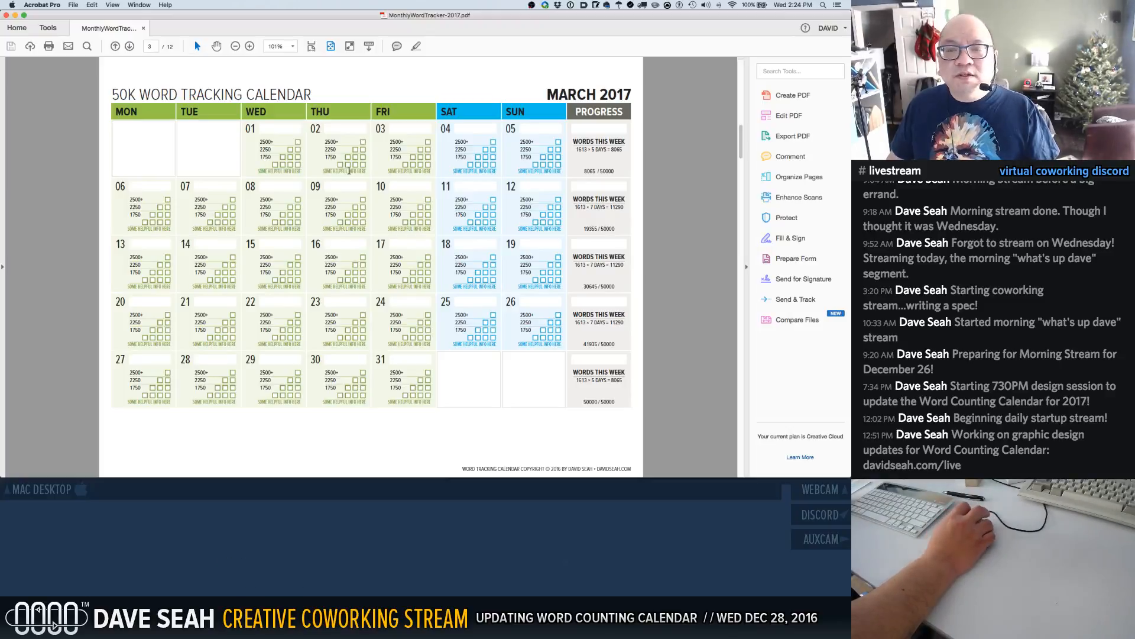
pyautogui.scroll(2, 343, 191)
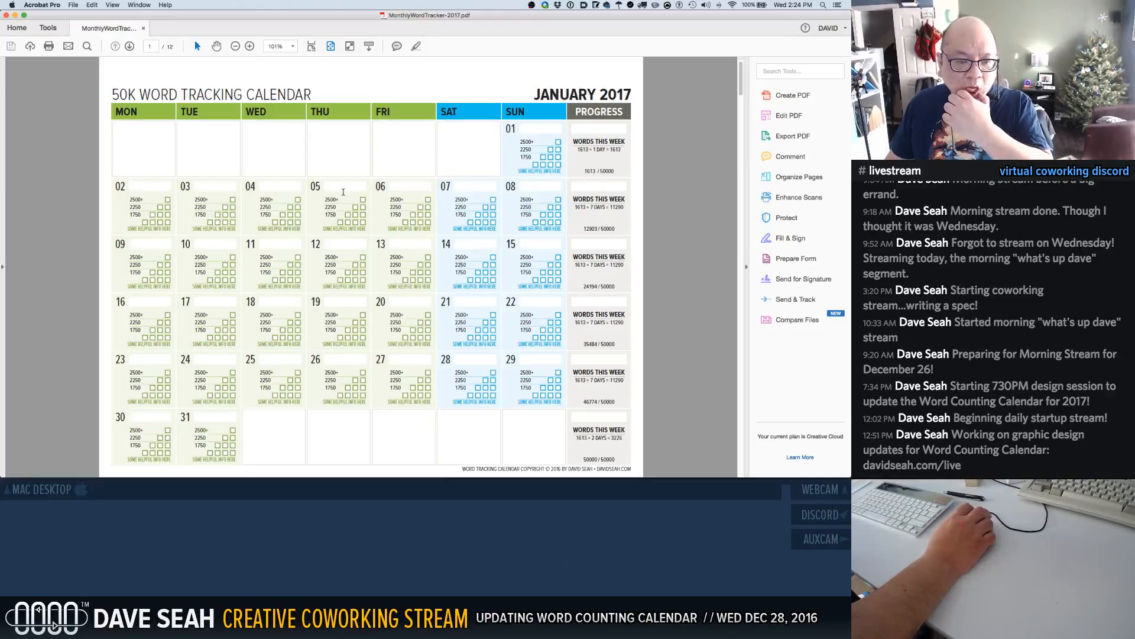
pyautogui.scroll(-1, 343, 192)
pyautogui.scroll(-4, 343, 192)
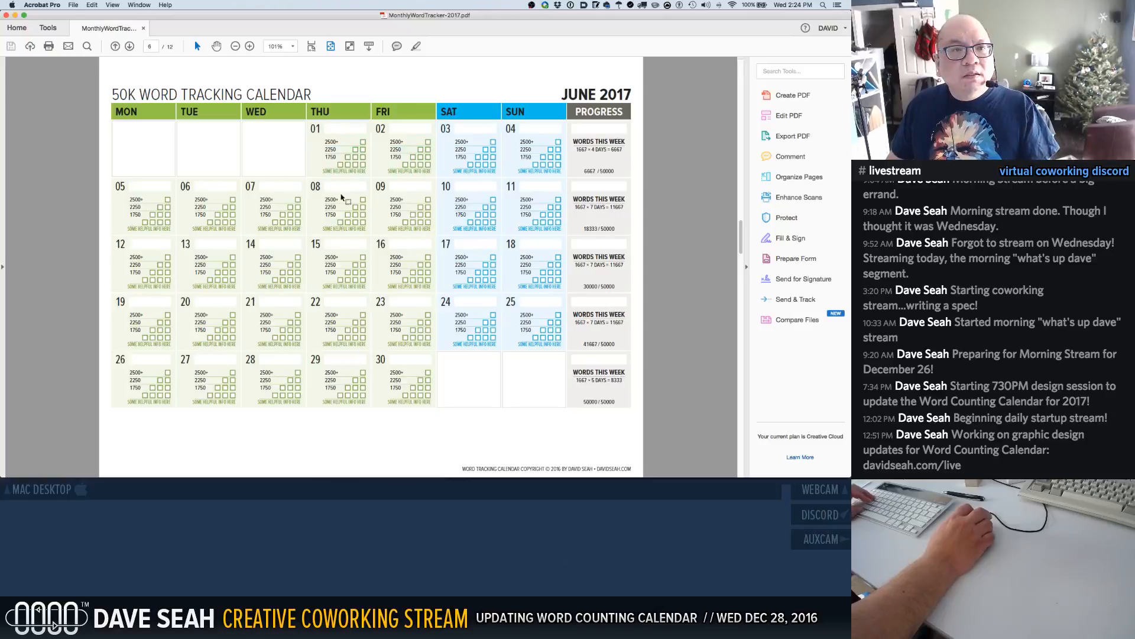
# Switch to InDesign, make Text the only unlocked layer, and go to the January 2017 page
pyautogui.press('super+Tab')
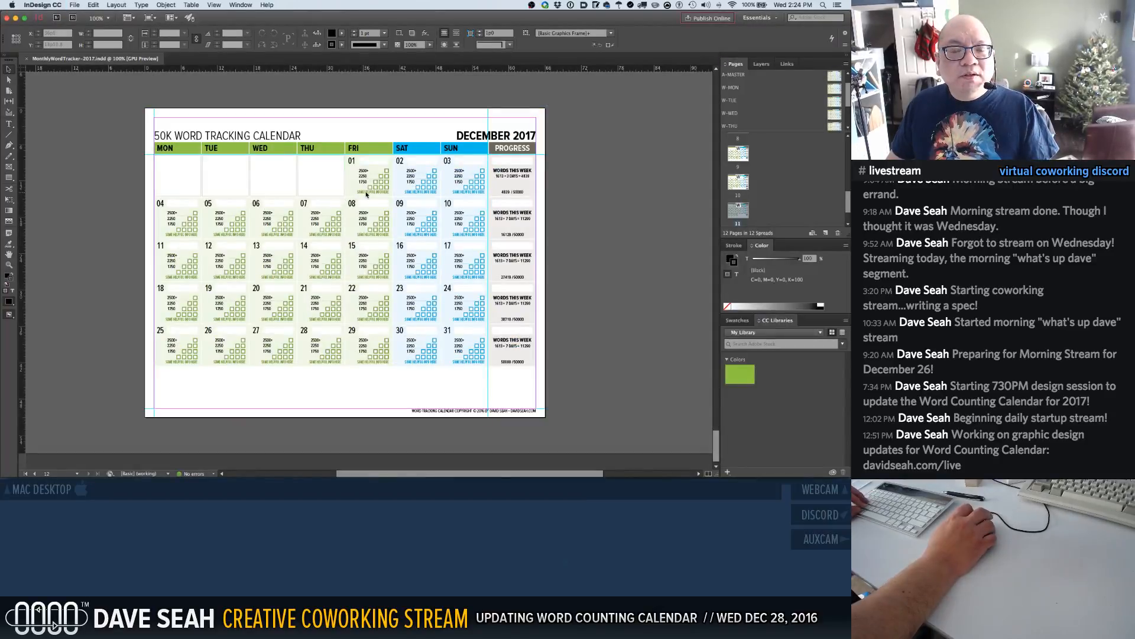
pyautogui.click(761, 64)
pyautogui.keyDown('alt'); pyautogui.click(735, 85); pyautogui.keyUp('alt')
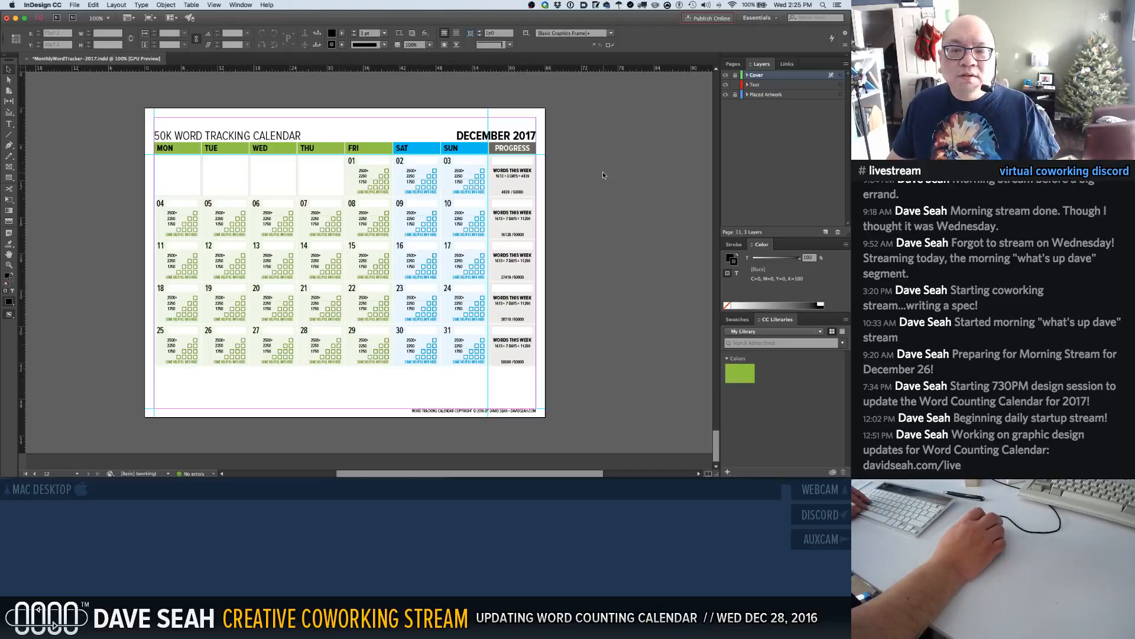
pyautogui.scroll(15, 602, 171)
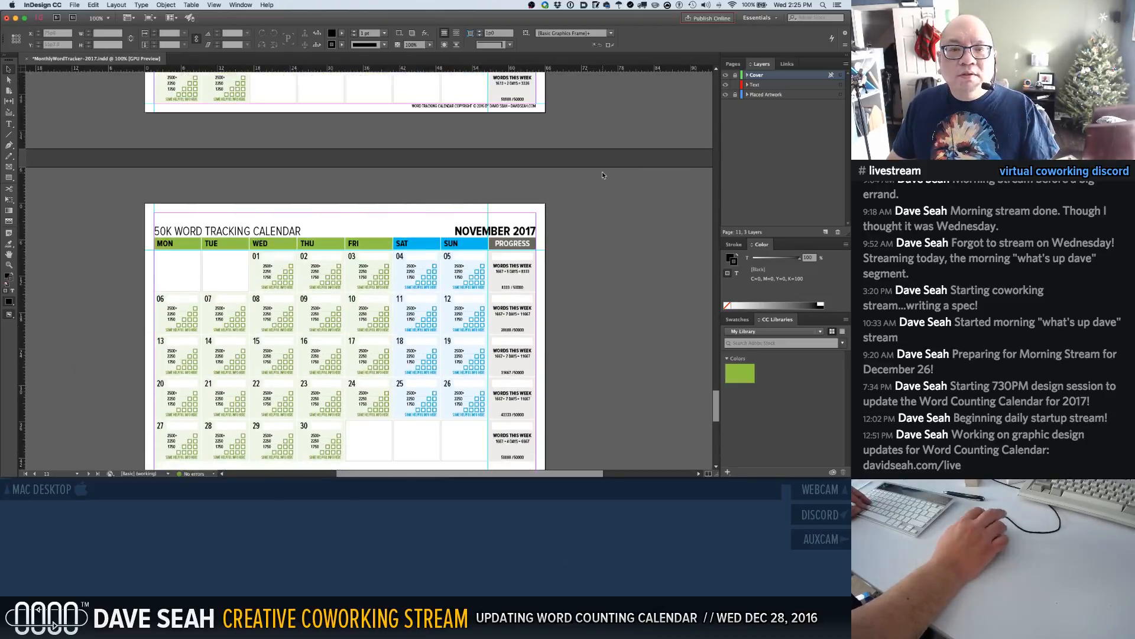
pyautogui.scroll(20, 598, 169)
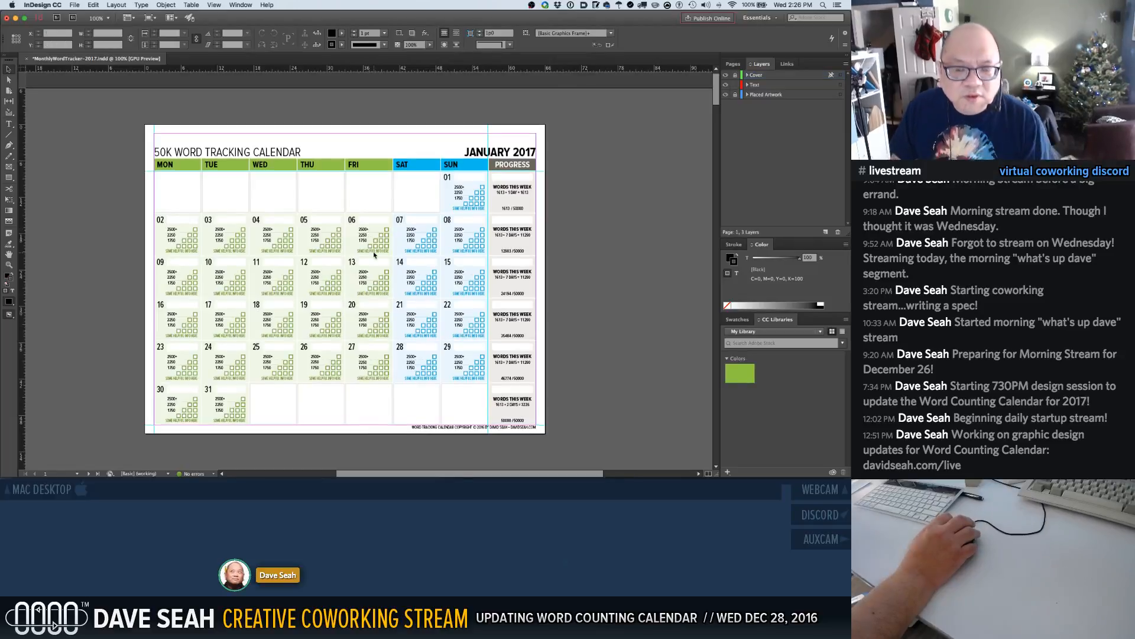
# Delete the "SOME HELPFUL INFO HERE" text frames beneath January 1 through 6
pyautogui.click(477, 210)
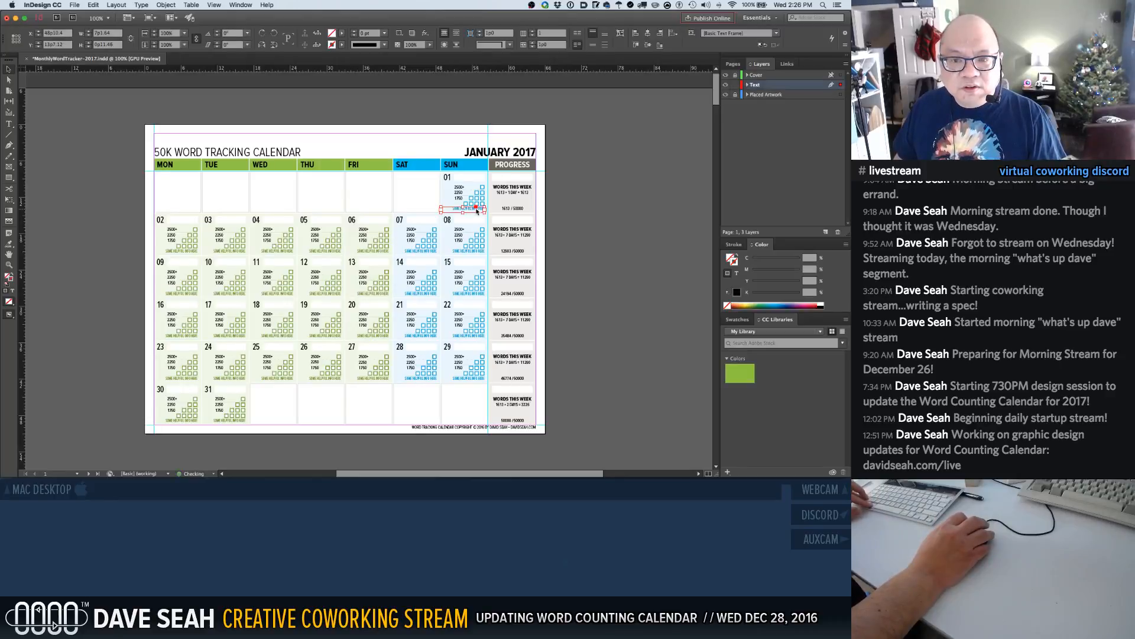
pyautogui.keyDown('shift'); pyautogui.click(182, 253); pyautogui.keyUp('shift')
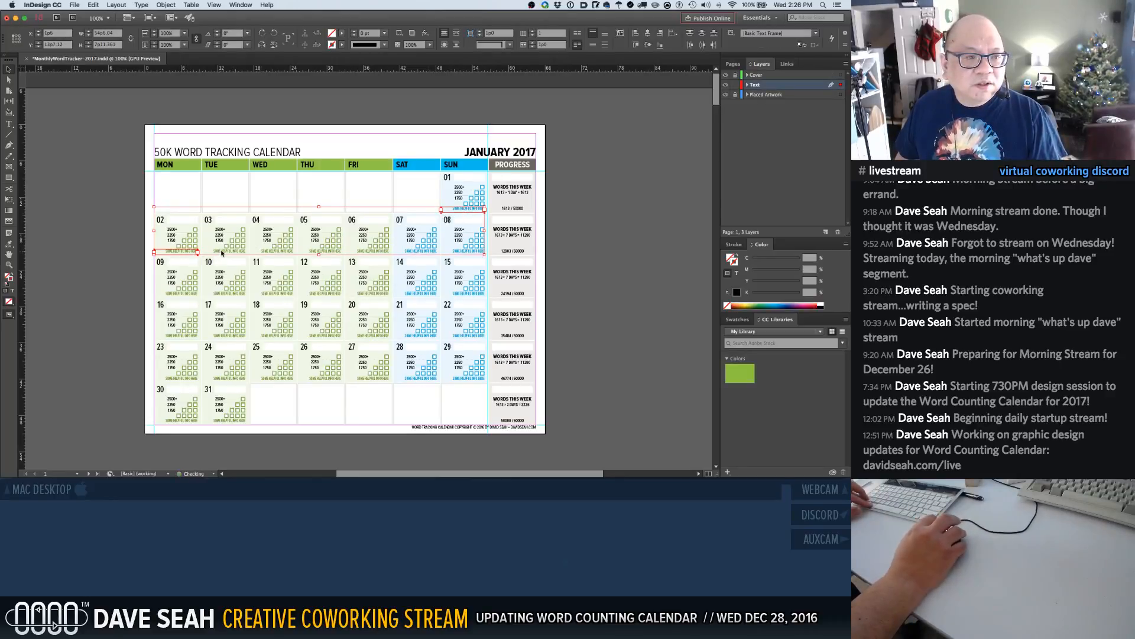
pyautogui.keyDown('shift'); pyautogui.click(268, 252); pyautogui.keyUp('shift')
pyautogui.keyDown('shift'); pyautogui.click(320, 251); pyautogui.keyUp('shift')
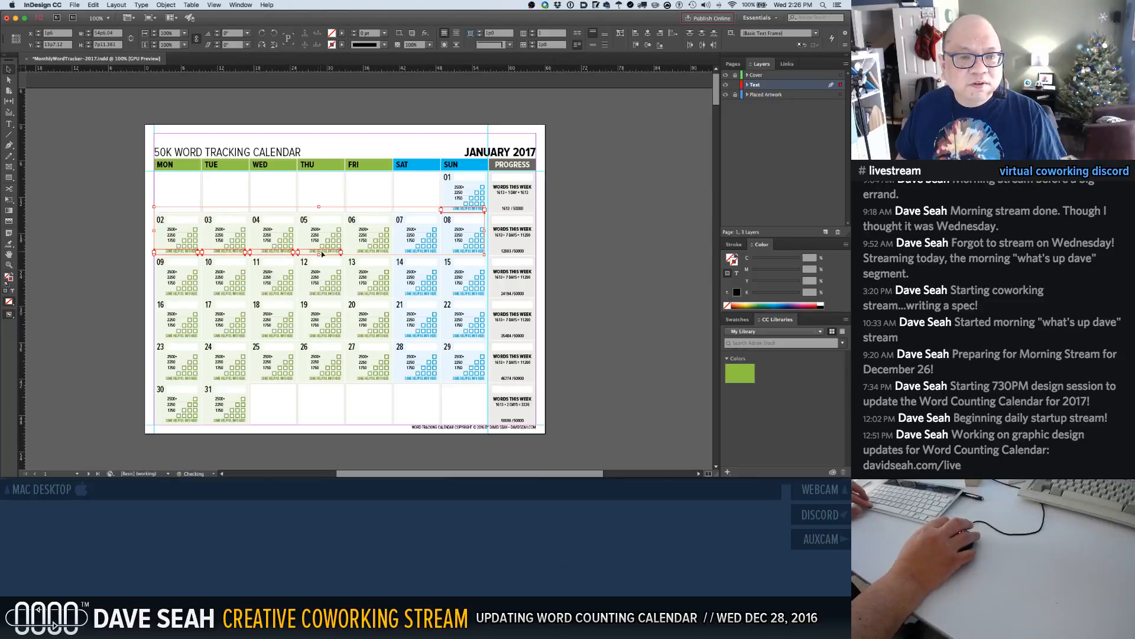
pyautogui.keyDown('shift'); pyautogui.click(357, 253); pyautogui.keyUp('shift')
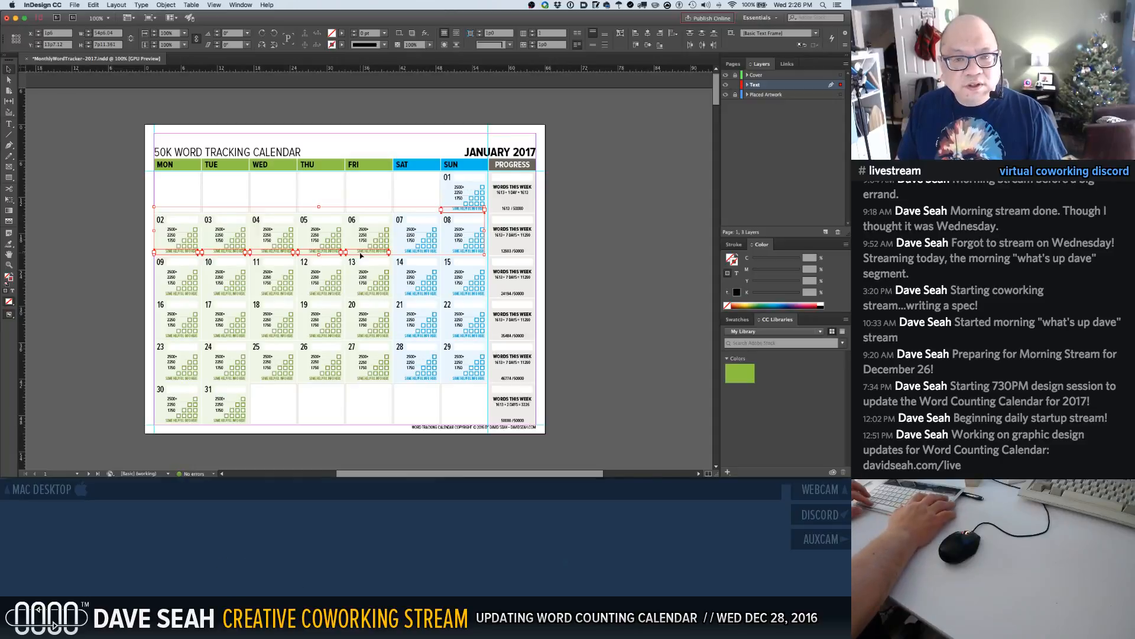
pyautogui.press('Delete')
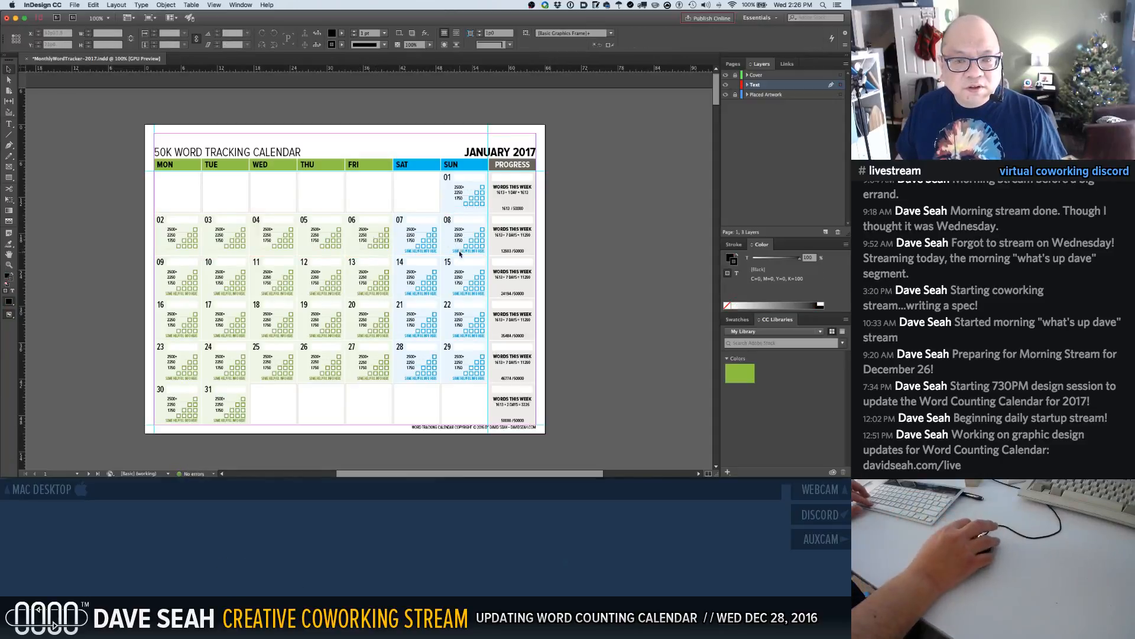
# Delete the "SOME HELPFUL INFO HERE" text frames beneath January 8 through 13, leaving out the 7th
pyautogui.click(460, 253)
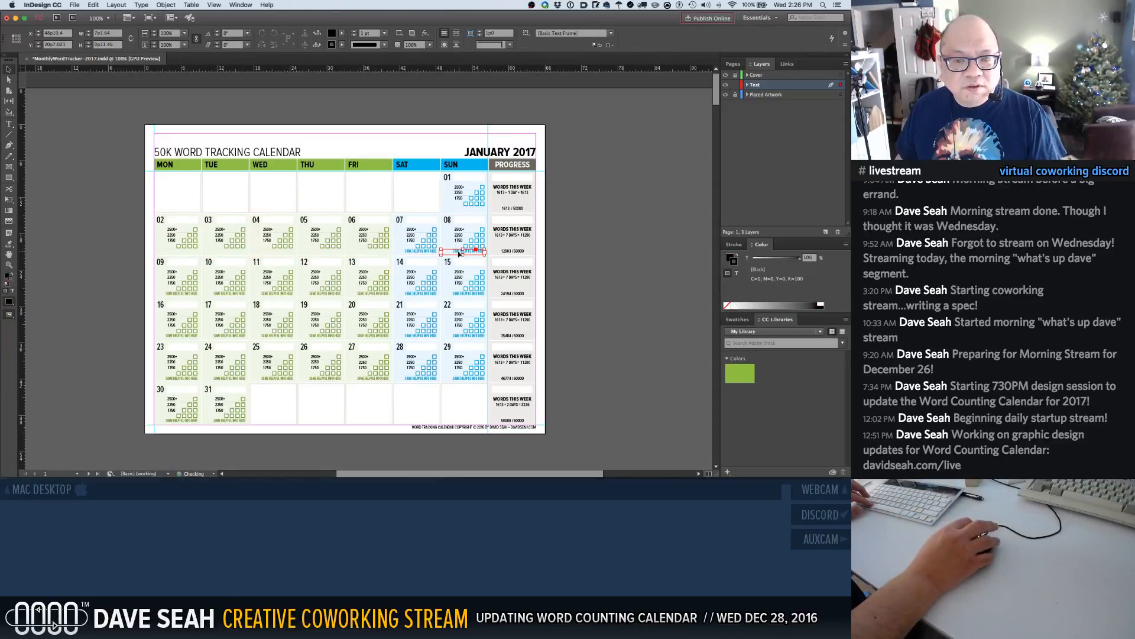
pyautogui.keyDown('shift'); pyautogui.click(182, 295); pyautogui.keyUp('shift')
pyautogui.keyDown('shift'); pyautogui.click(233, 296); pyautogui.keyUp('shift')
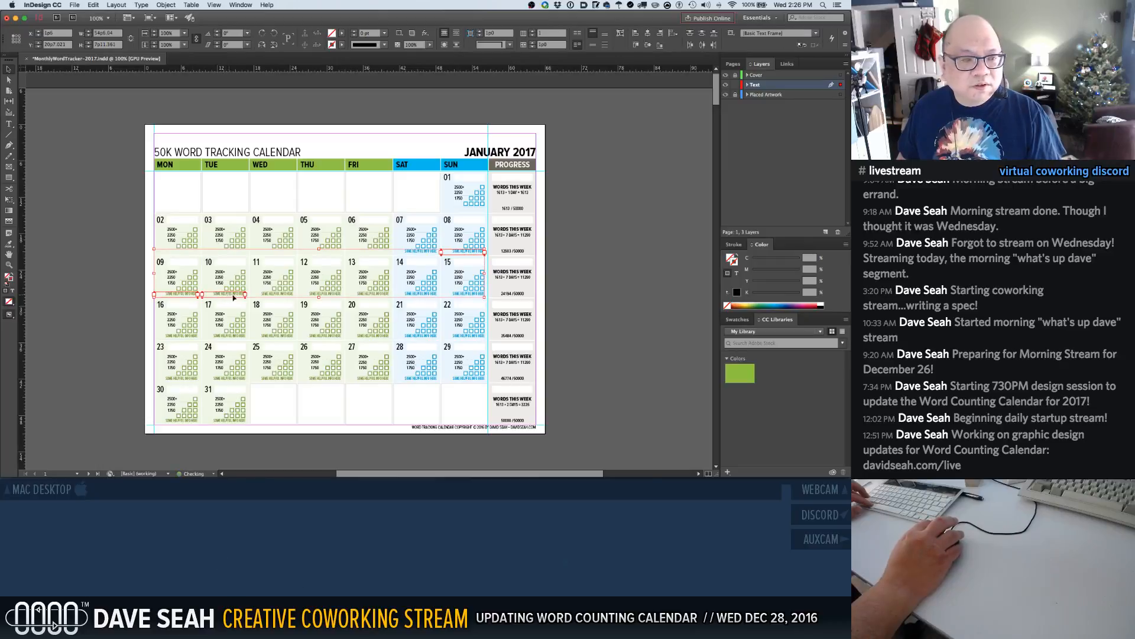
pyautogui.keyDown('shift'); pyautogui.click(272, 295); pyautogui.keyUp('shift')
pyautogui.keyDown('shift'); pyautogui.click(312, 295); pyautogui.keyUp('shift')
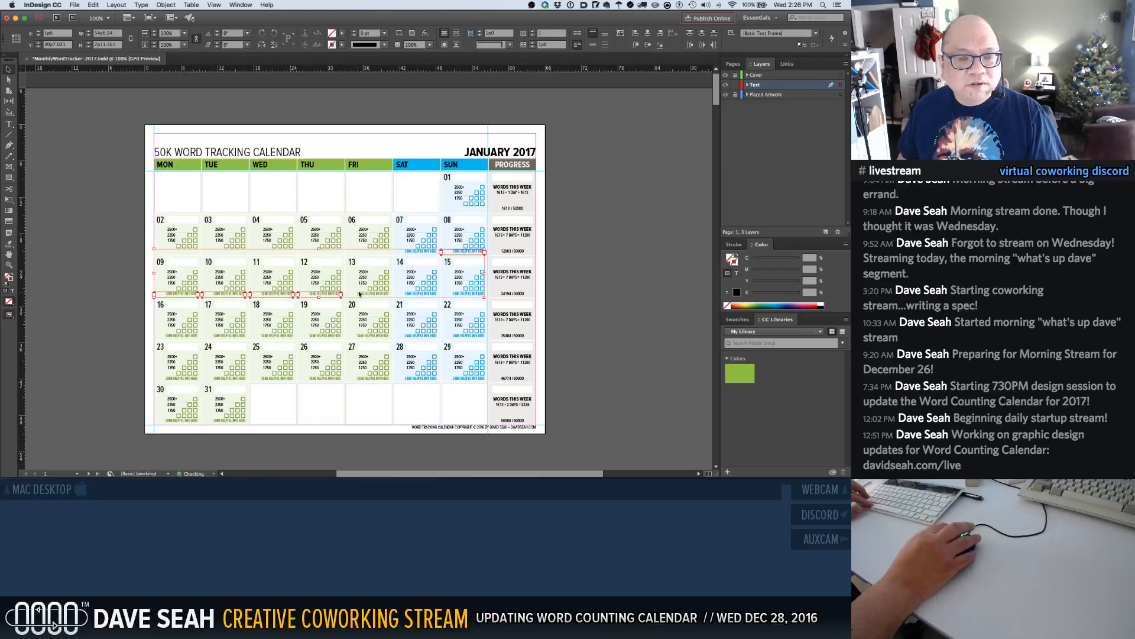
pyautogui.keyDown('shift'); pyautogui.click(370, 297); pyautogui.keyUp('shift')
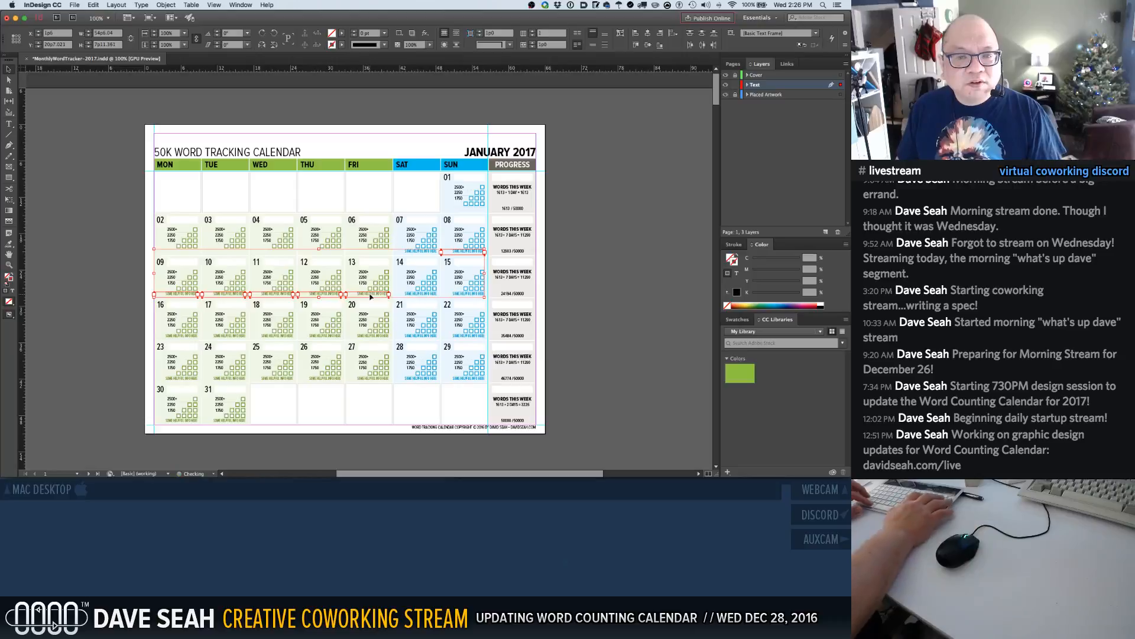
pyautogui.press('Delete')
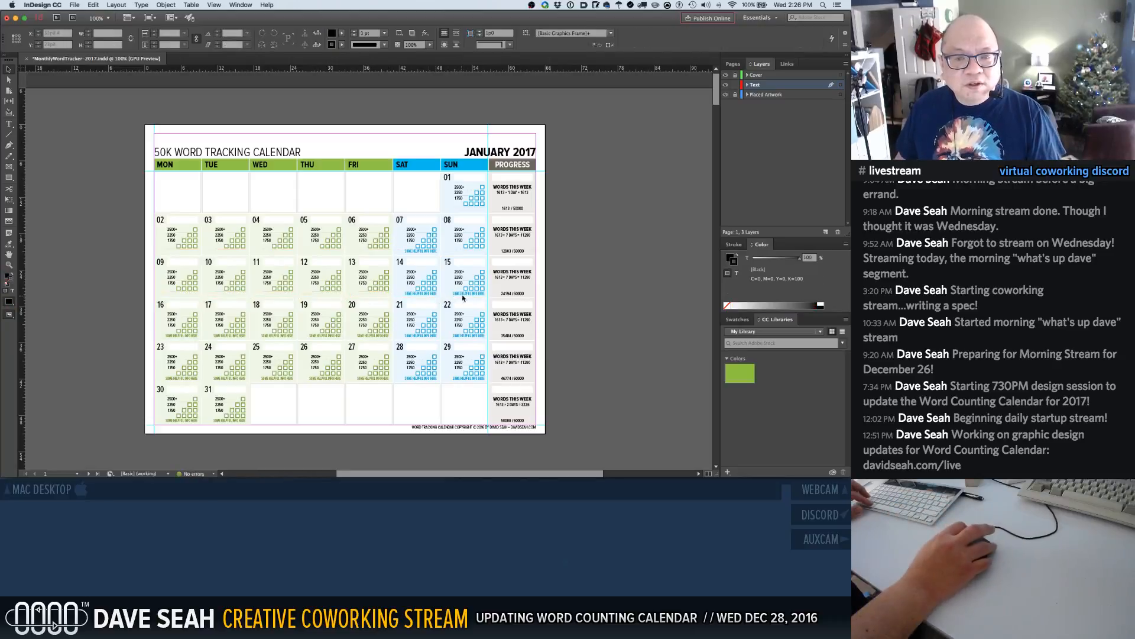
# Delete the "SOME HELPFUL INFO HERE" text frame beneath Saturday, January 14
pyautogui.click(465, 295)
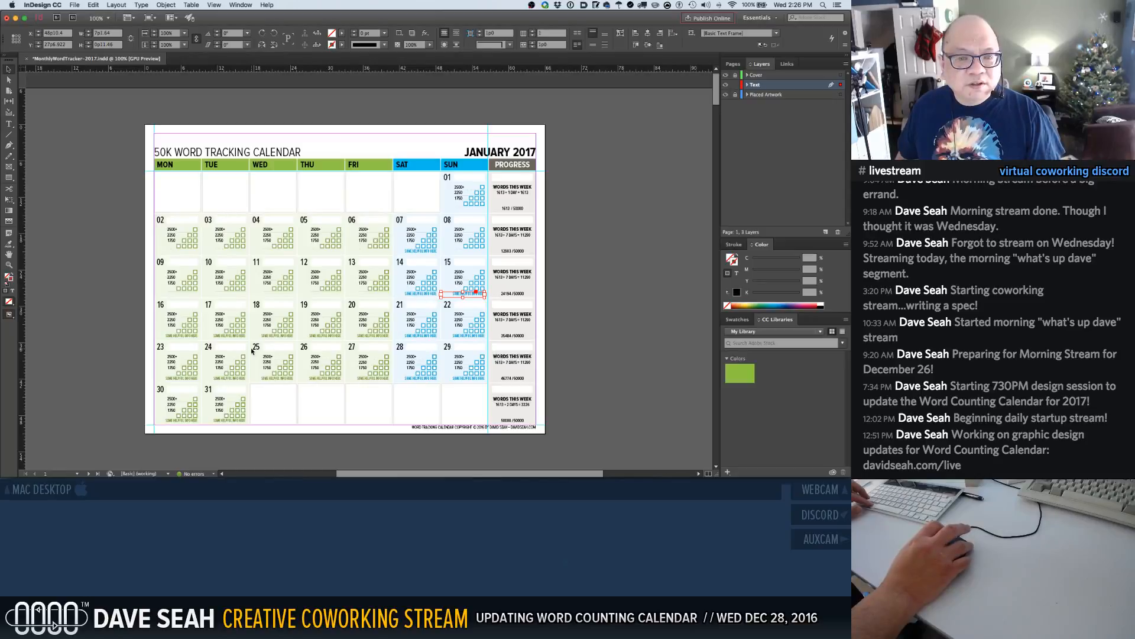
pyautogui.click(417, 294)
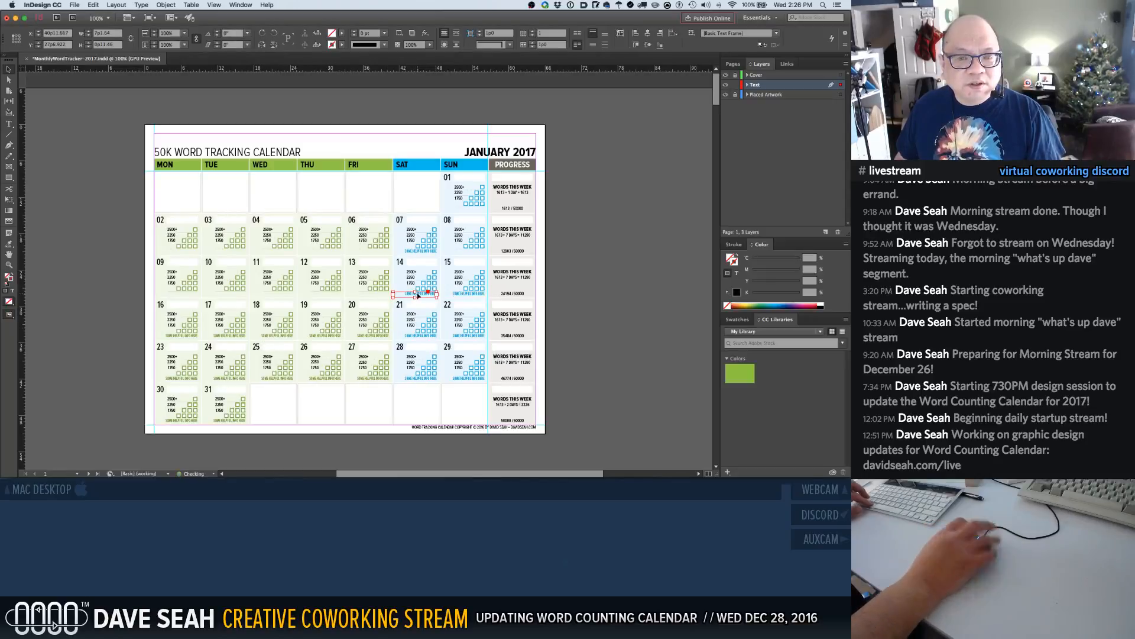
pyautogui.press('Delete')
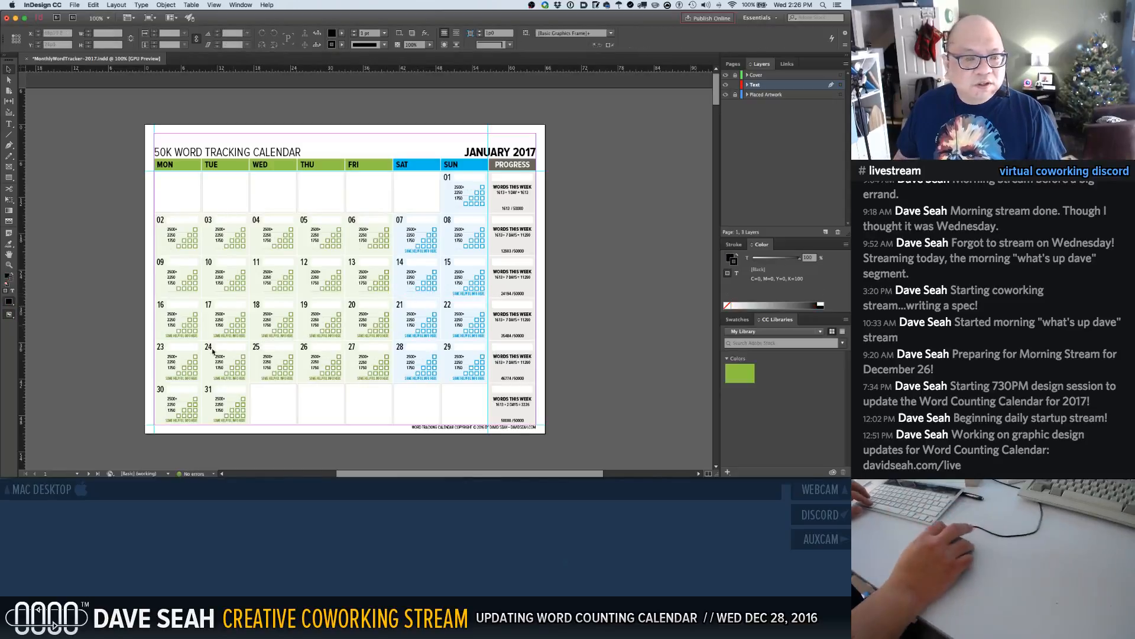
# Delete the "SOME HELPFUL INFO HERE" text frames beneath January 16 through 22
pyautogui.click(189, 337)
pyautogui.keyDown('shift'); pyautogui.click(229, 337); pyautogui.keyUp('shift')
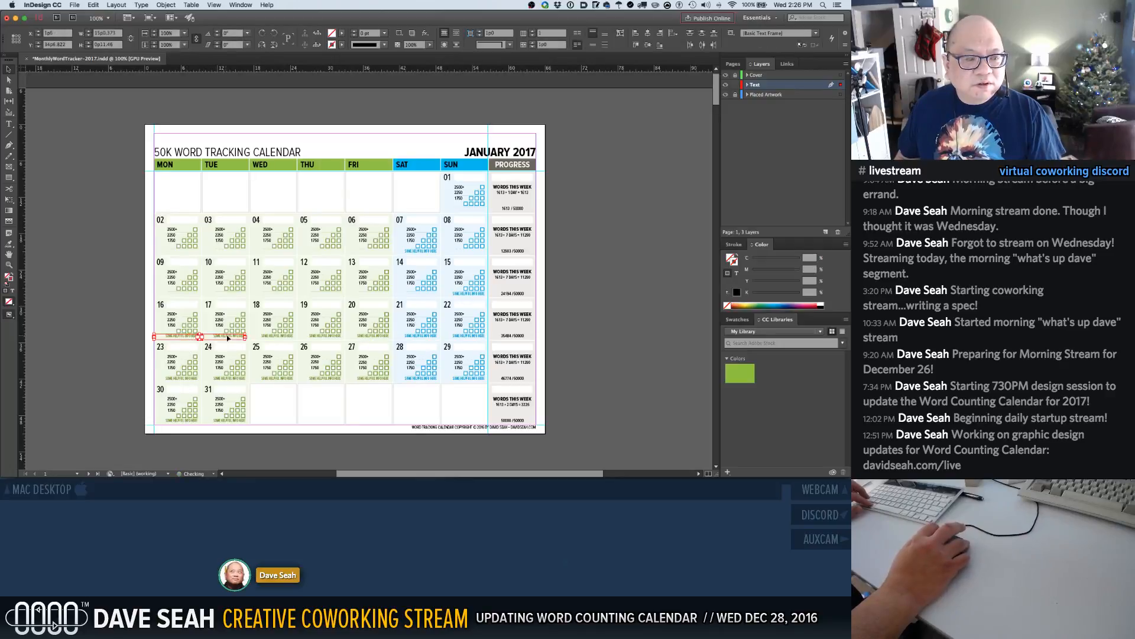
pyautogui.keyDown('shift'); pyautogui.click(265, 338); pyautogui.keyUp('shift')
pyautogui.keyDown('shift'); pyautogui.click(316, 337); pyautogui.keyUp('shift')
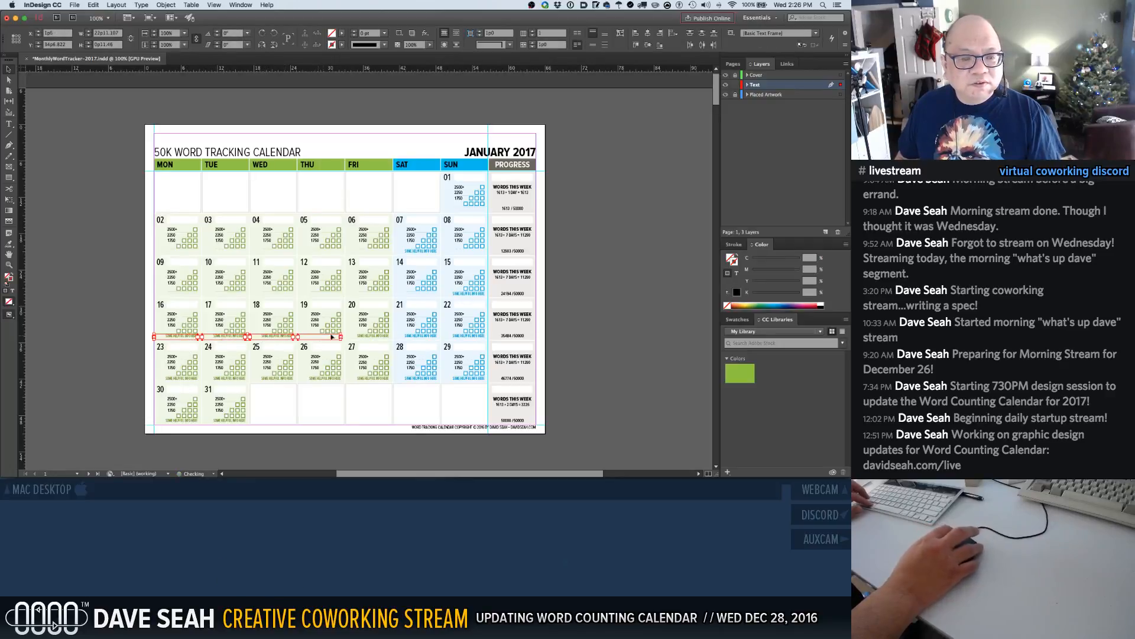
pyautogui.keyDown('shift'); pyautogui.click(382, 337); pyautogui.keyUp('shift')
pyautogui.keyDown('shift'); pyautogui.click(421, 337); pyautogui.keyUp('shift')
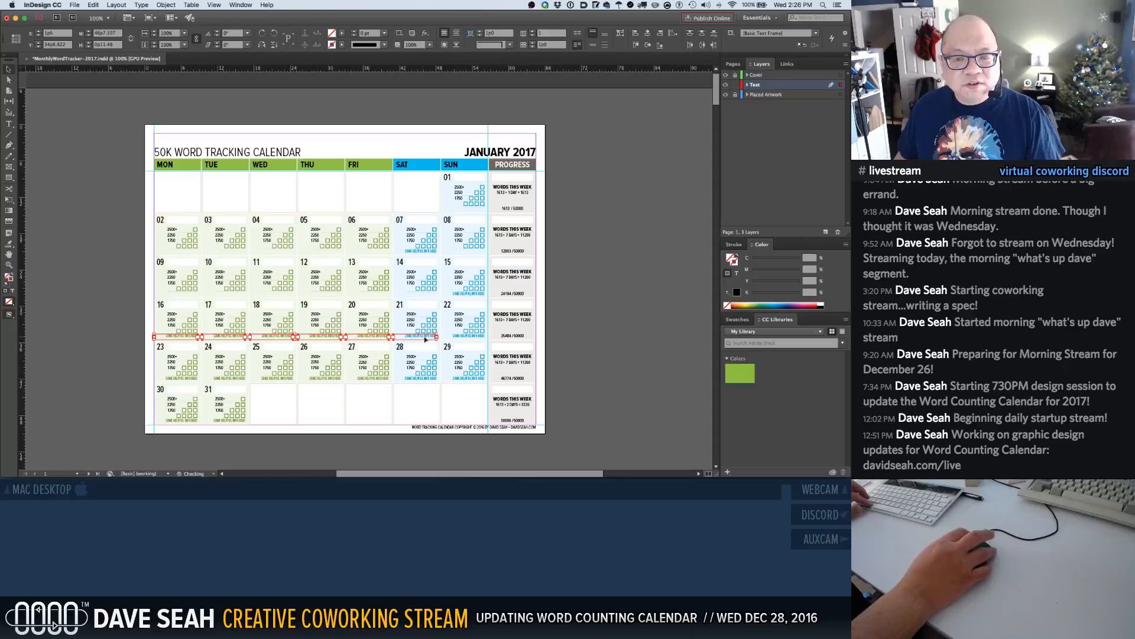
pyautogui.keyDown('shift'); pyautogui.click(460, 336); pyautogui.keyUp('shift')
pyautogui.press('Delete')
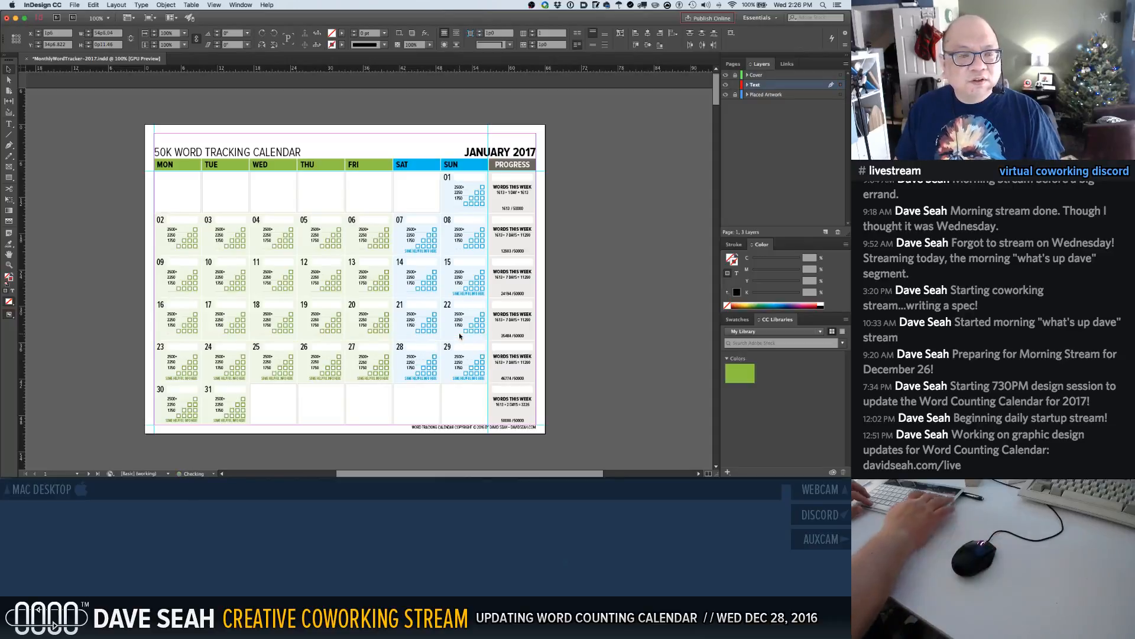
# Delete the "SOME HELPFUL INFO HERE" text frames beneath January 24 through 30, keeping those under the 23rd and 31st
pyautogui.click(235, 381)
pyautogui.keyDown('shift'); pyautogui.click(275, 380); pyautogui.keyUp('shift')
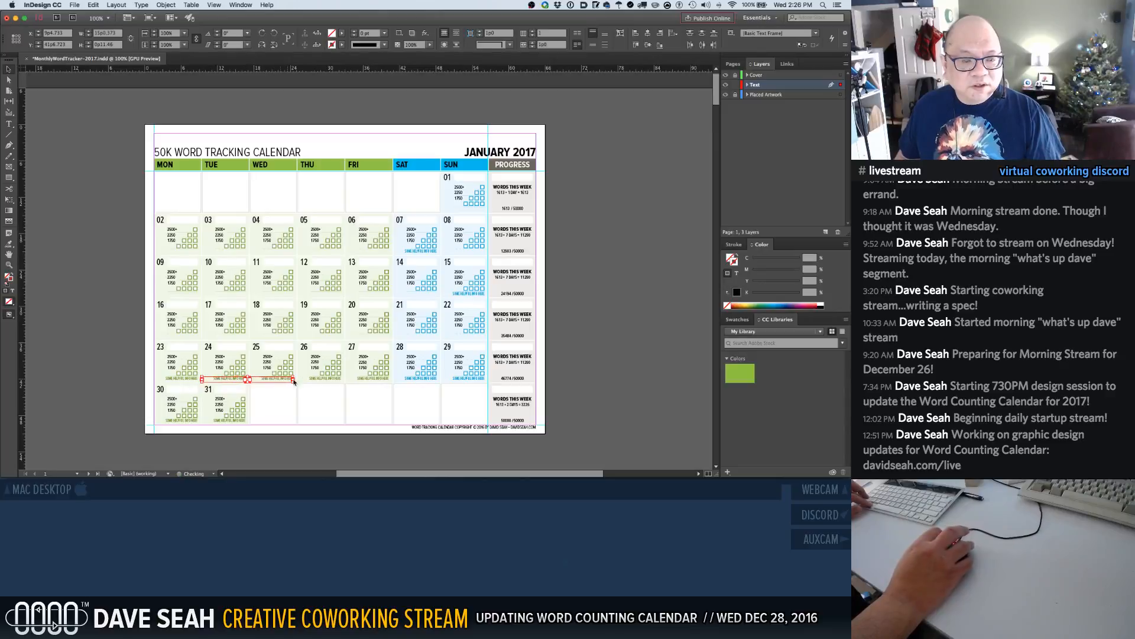
pyautogui.keyDown('shift'); pyautogui.click(322, 381); pyautogui.keyUp('shift')
pyautogui.keyDown('shift'); pyautogui.click(370, 380); pyautogui.keyUp('shift')
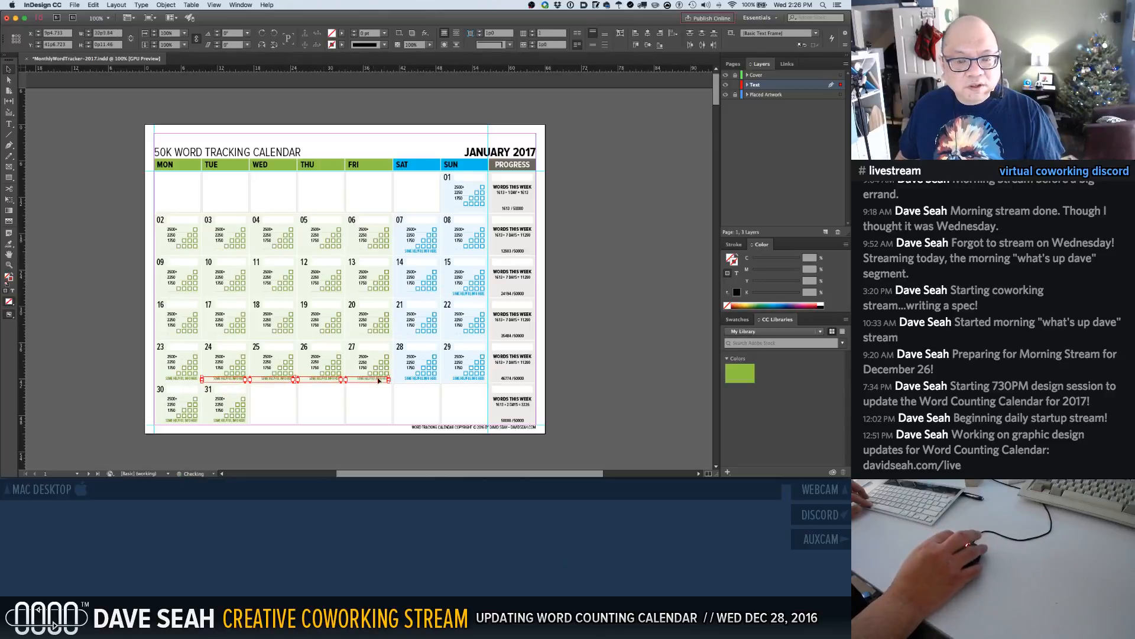
pyautogui.keyDown('shift'); pyautogui.click(419, 381); pyautogui.keyUp('shift')
pyautogui.keyDown('shift'); pyautogui.click(456, 380); pyautogui.keyUp('shift')
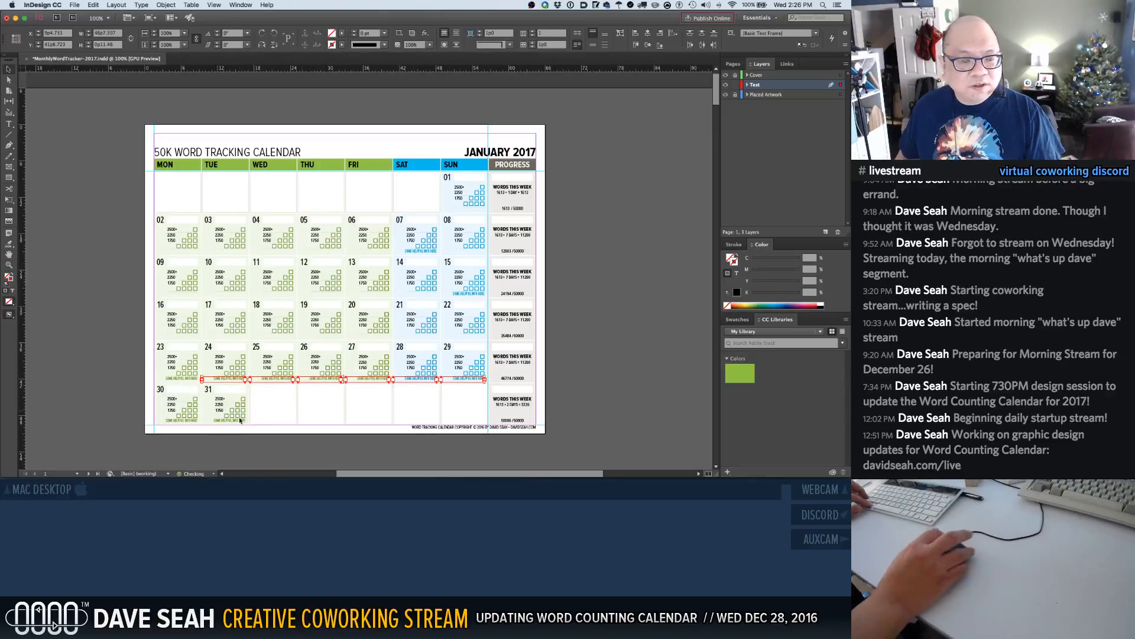
pyautogui.keyDown('shift'); pyautogui.click(180, 421); pyautogui.keyUp('shift')
pyautogui.press('Delete')
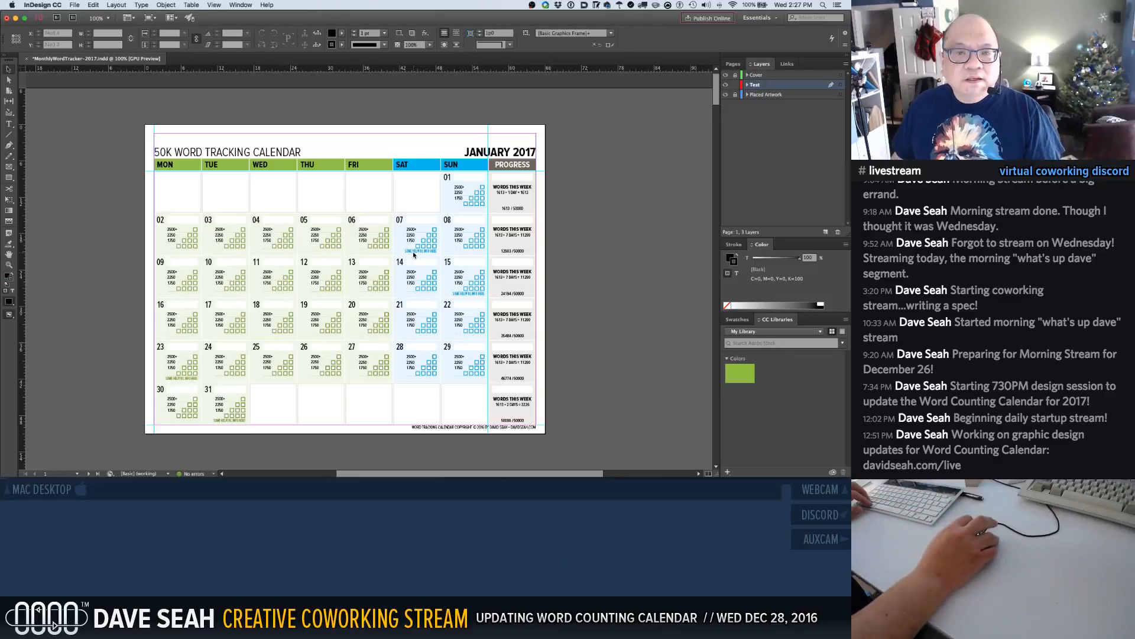
pyautogui.press('t')
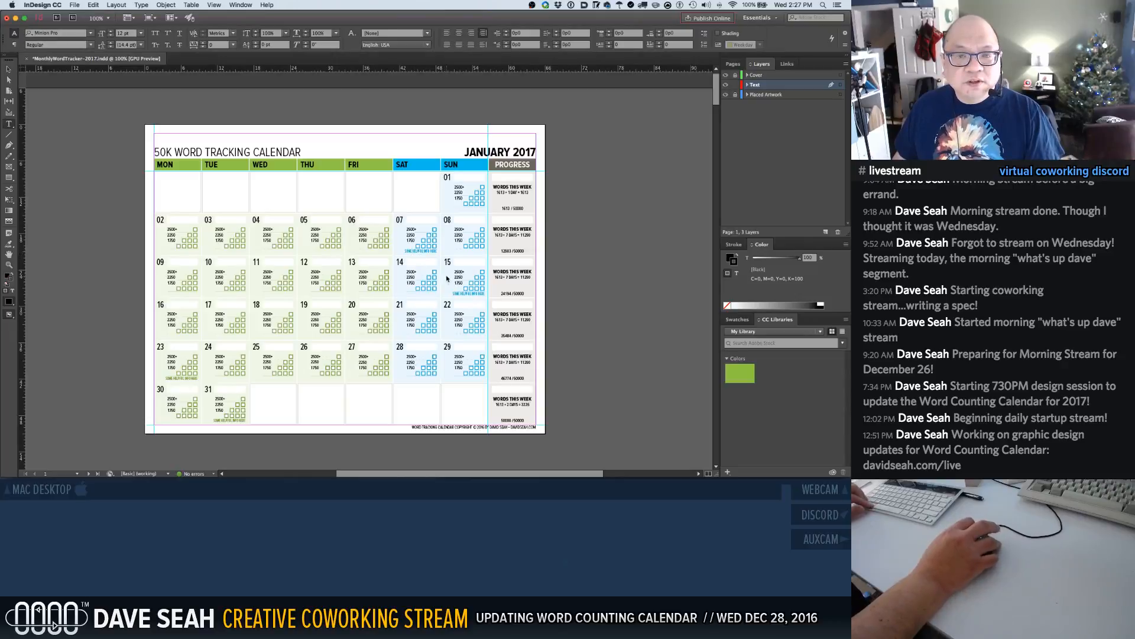
pyautogui.press('v')
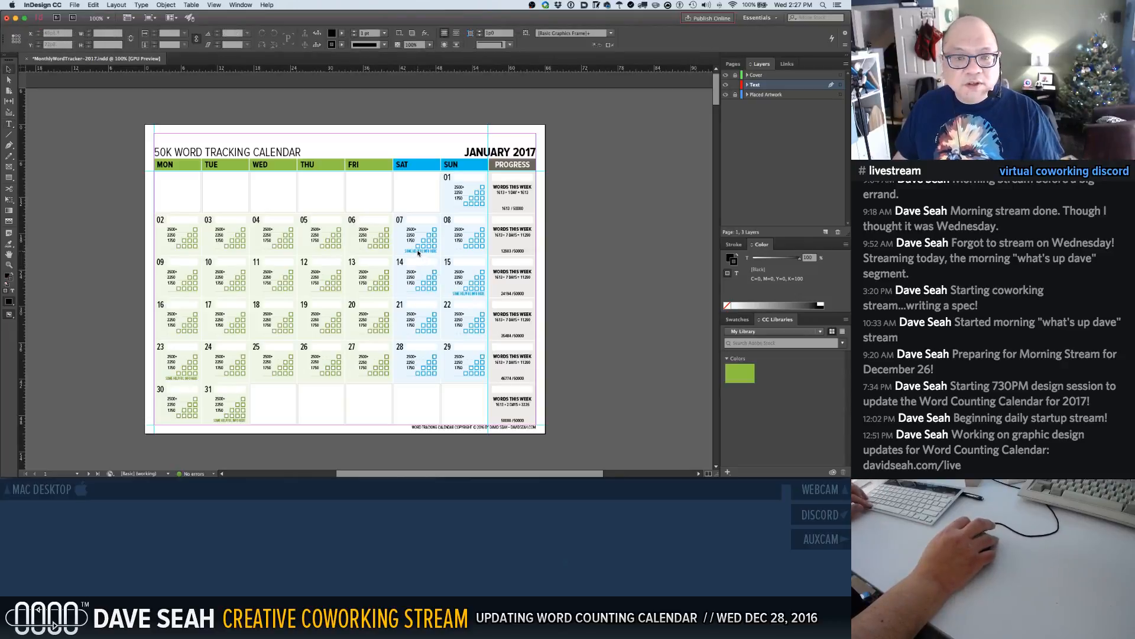
pyautogui.click(418, 251)
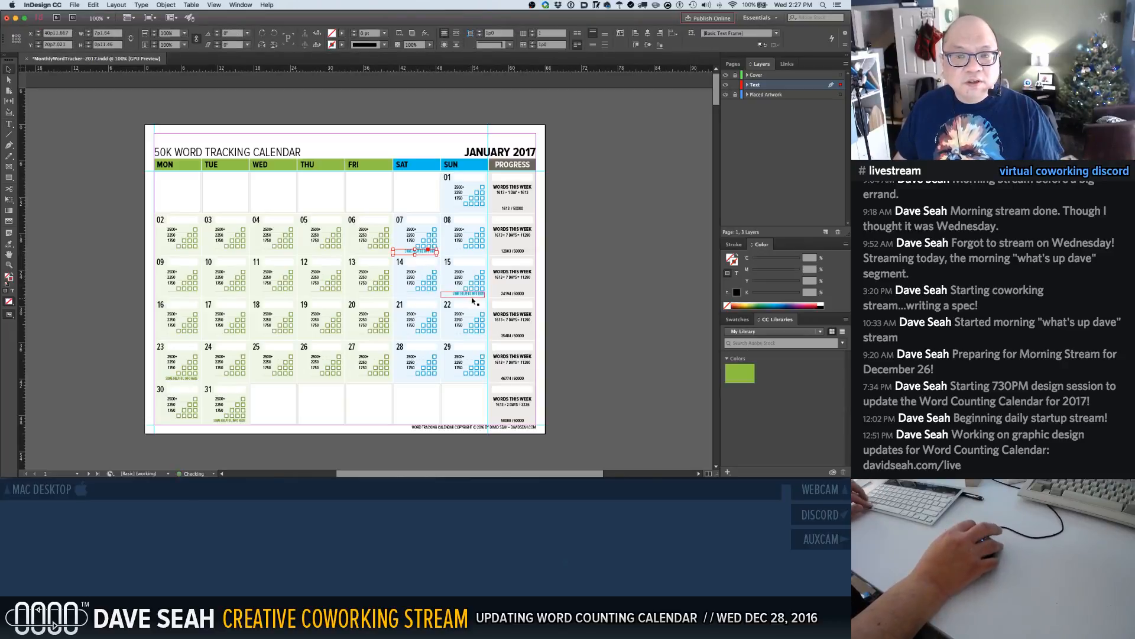
pyautogui.keyDown('shift'); pyautogui.click(469, 294); pyautogui.keyUp('shift')
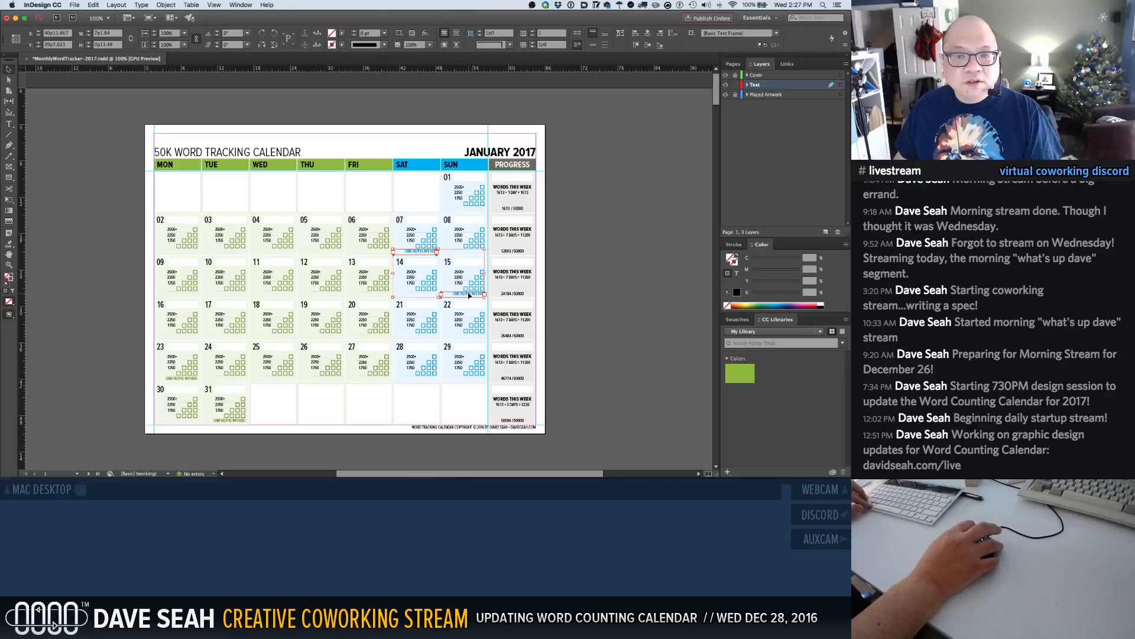
pyautogui.keyDown('shift'); pyautogui.click(187, 379); pyautogui.keyUp('shift')
pyautogui.keyDown('shift'); pyautogui.click(229, 422); pyautogui.keyUp('shift')
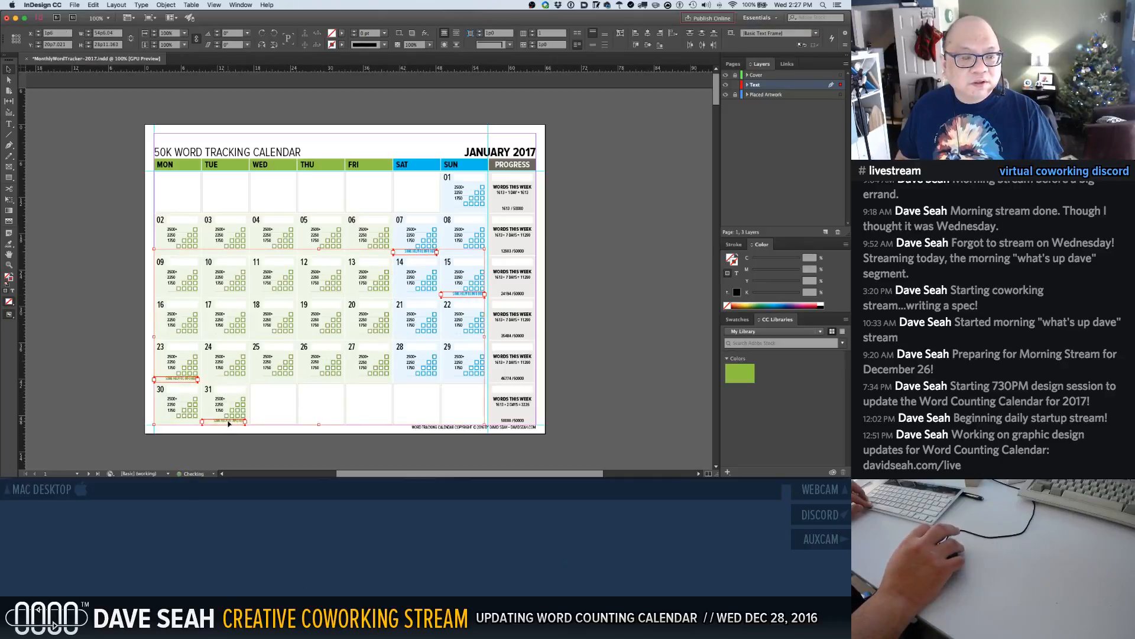
pyautogui.click(265, 437)
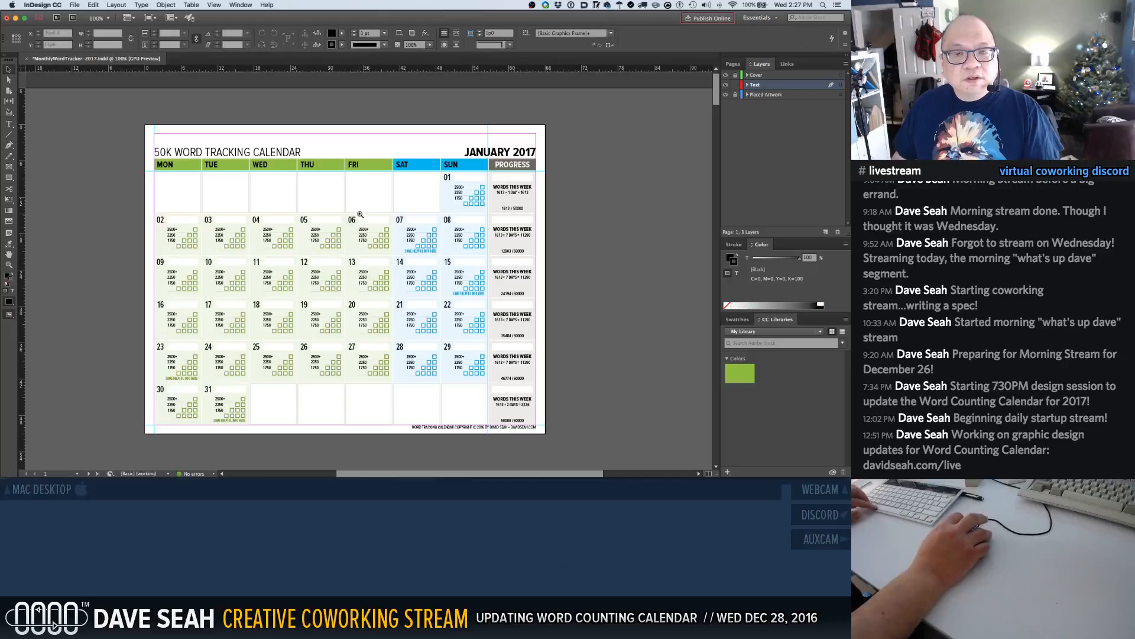
# Replace the placeholder text beneath Saturday, January 7 with "QUARTER MARK"
pyautogui.moveTo(358, 216); pyautogui.dragTo(557, 331)
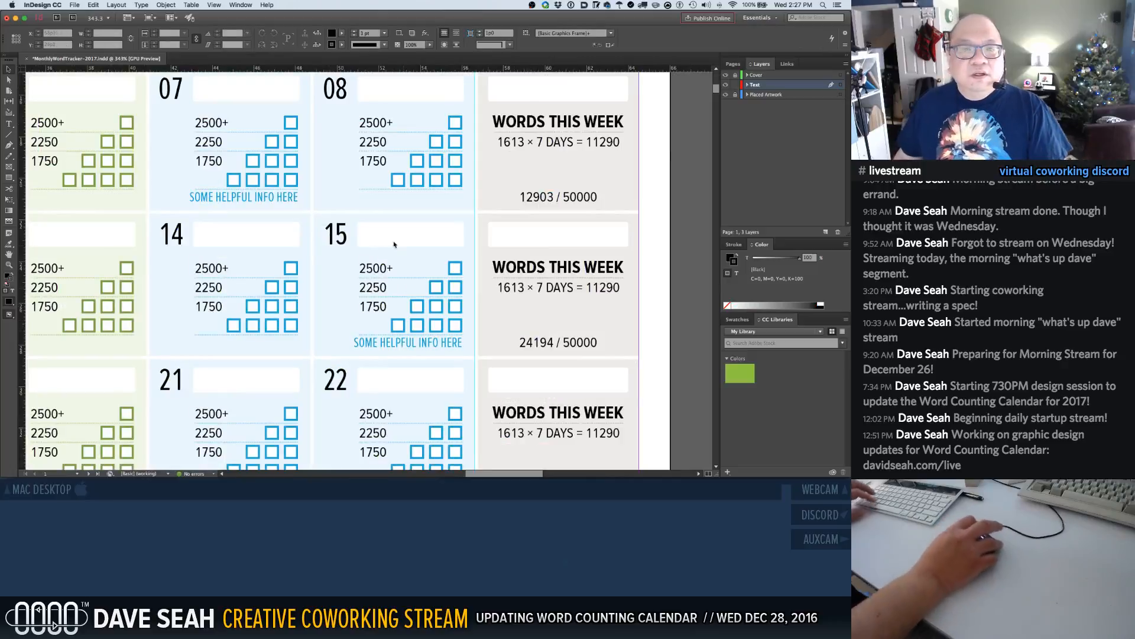
pyautogui.doubleClick(268, 199)
pyautogui.tripleClick(268, 199)
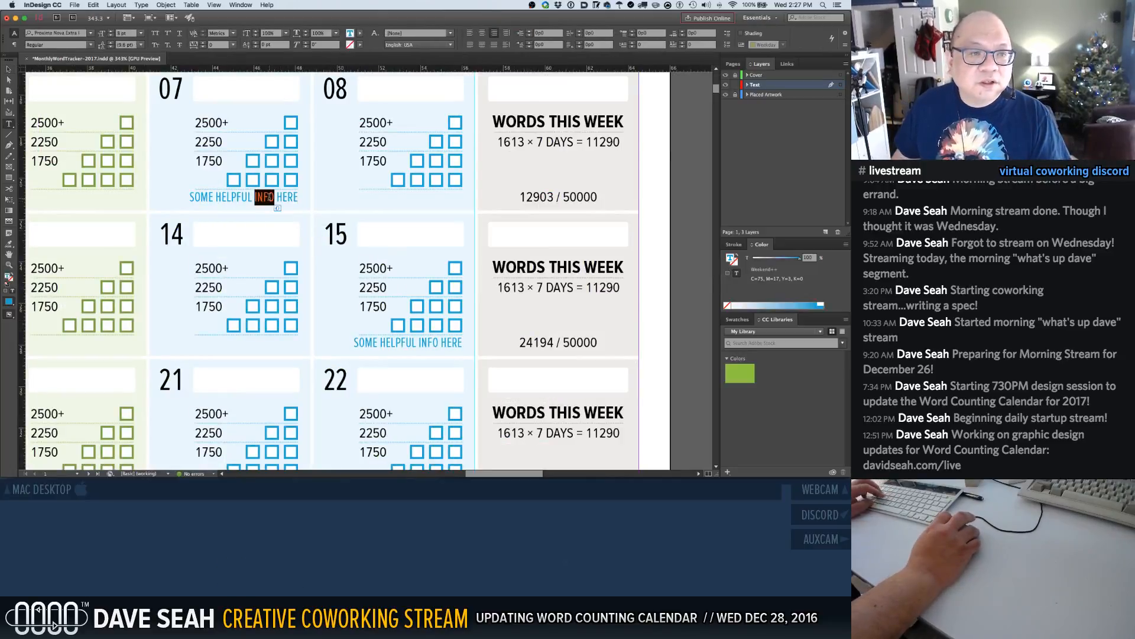
pyautogui.write('0UA')
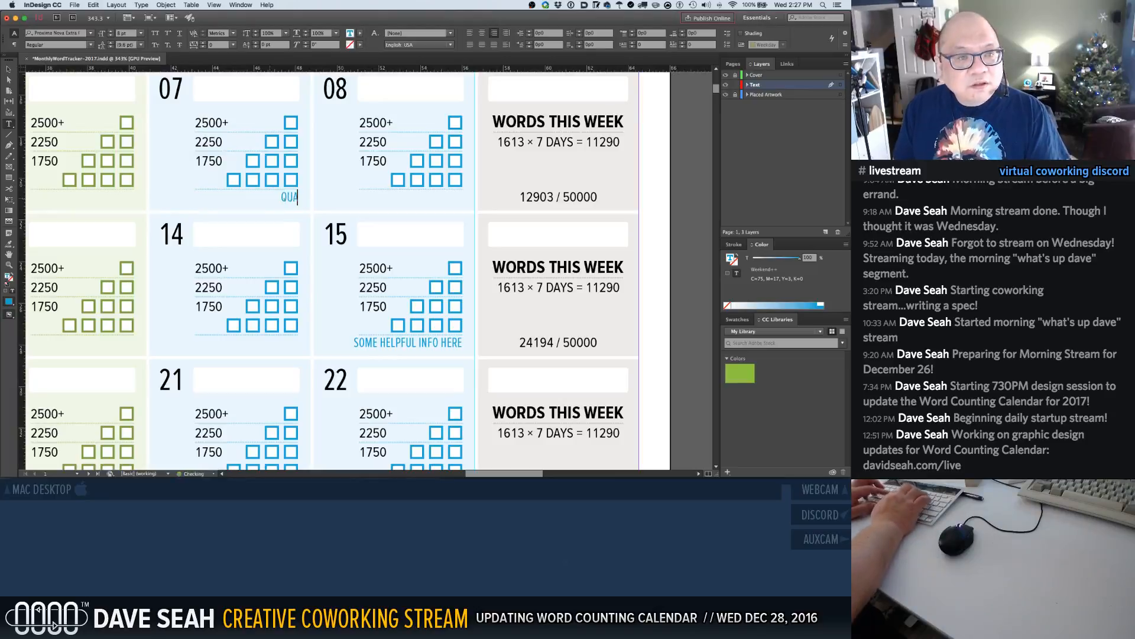
pyautogui.write('RTER MARK')
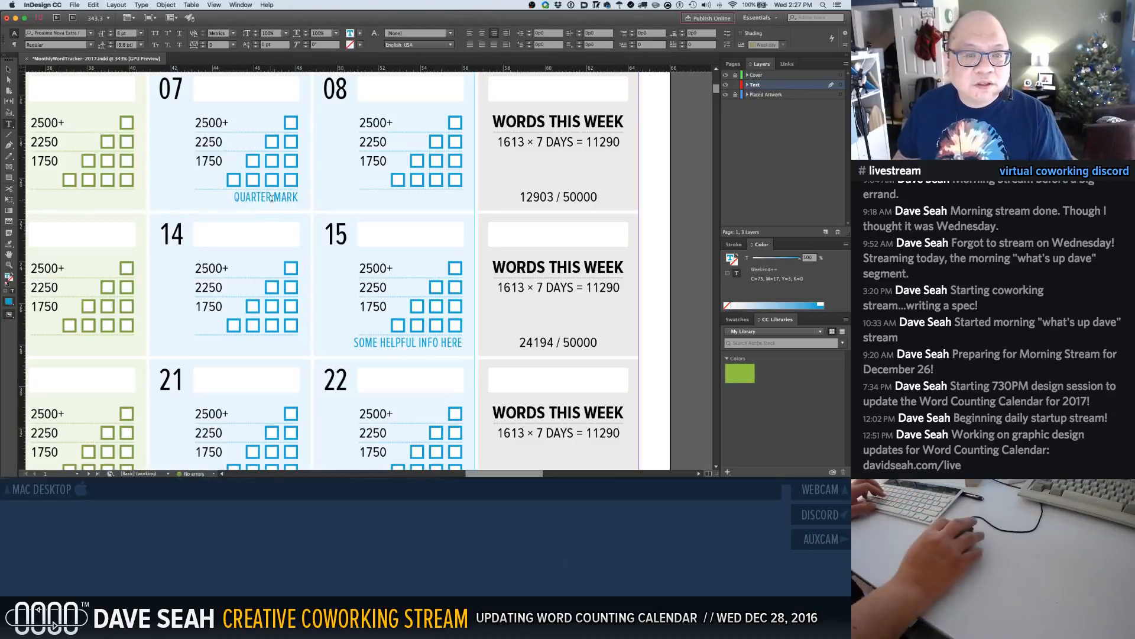
# Replace the placeholder text beneath Sunday, January 15 with "HALFWAY MARK"
pyautogui.tripleClick(365, 344)
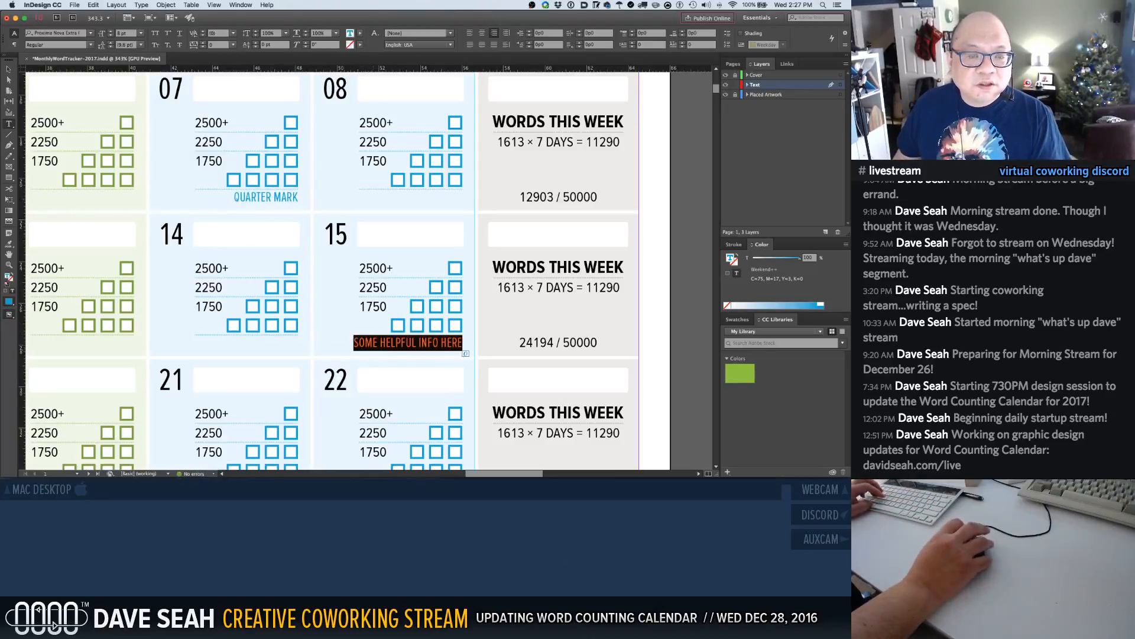
pyautogui.write('HALFWAY MARK')
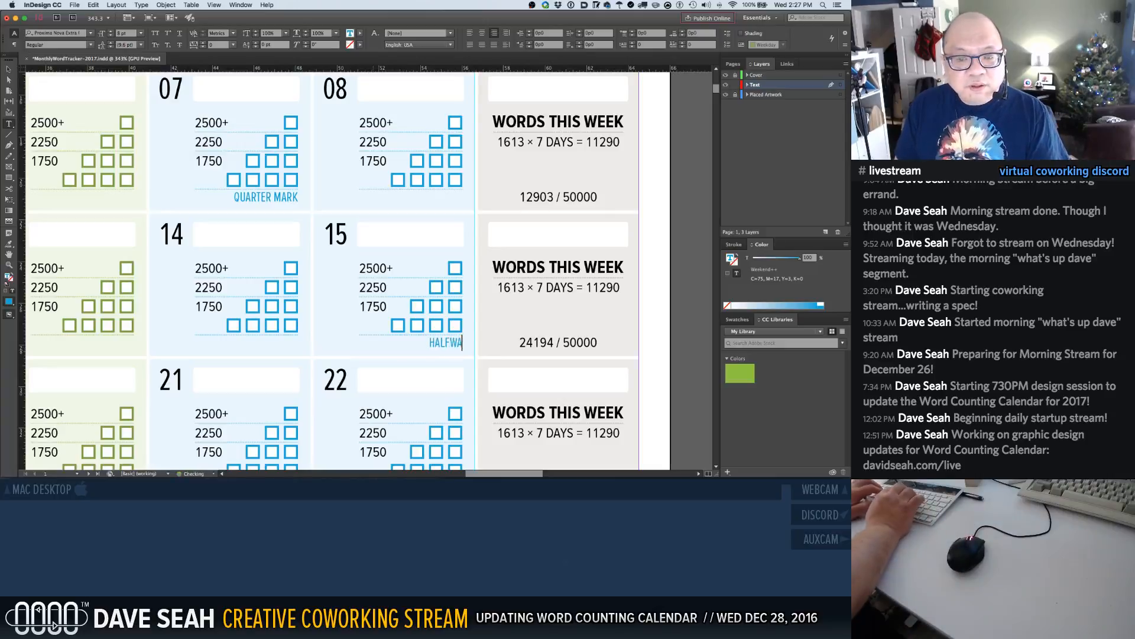
pyautogui.click(473, 332)
# Replace the placeholder text beneath Monday, January 23 with "THREE QUARTER MARK"
pyautogui.scroll(-5, 297, 326)
pyautogui.scroll(-2, 298, 326)
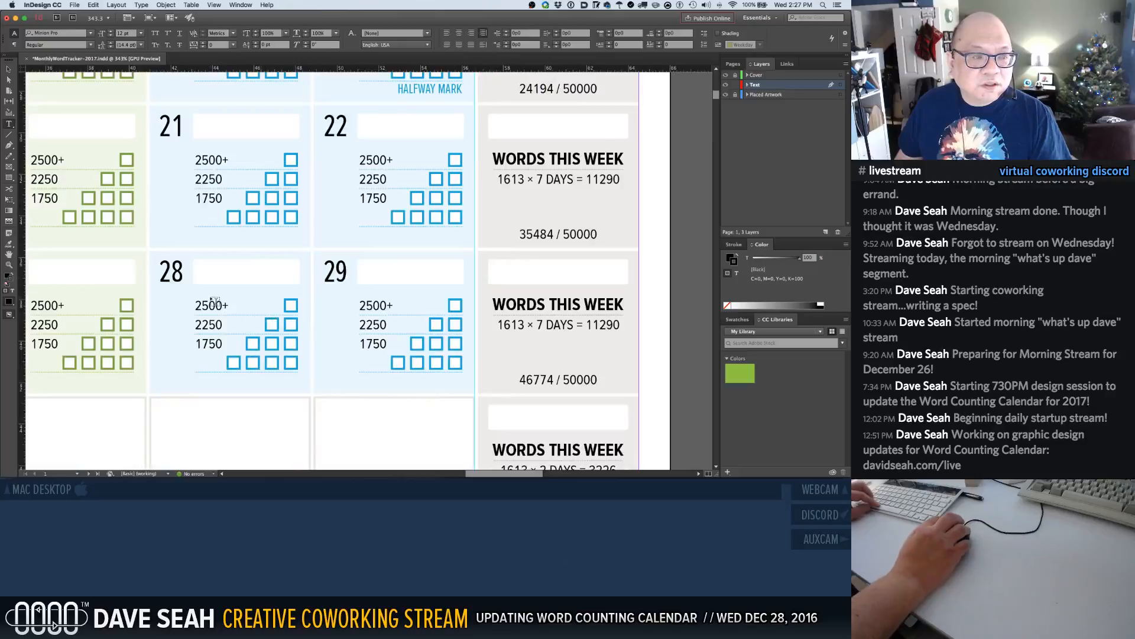
pyautogui.moveTo(175, 305); pyautogui.dragTo(327, 328)
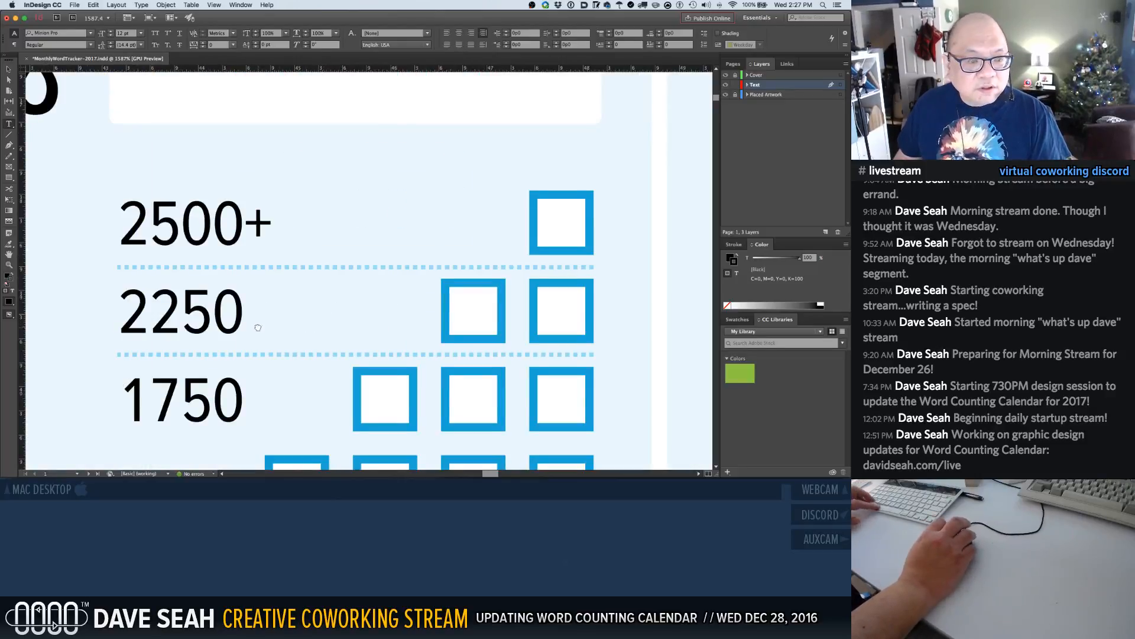
pyautogui.press('super+1')
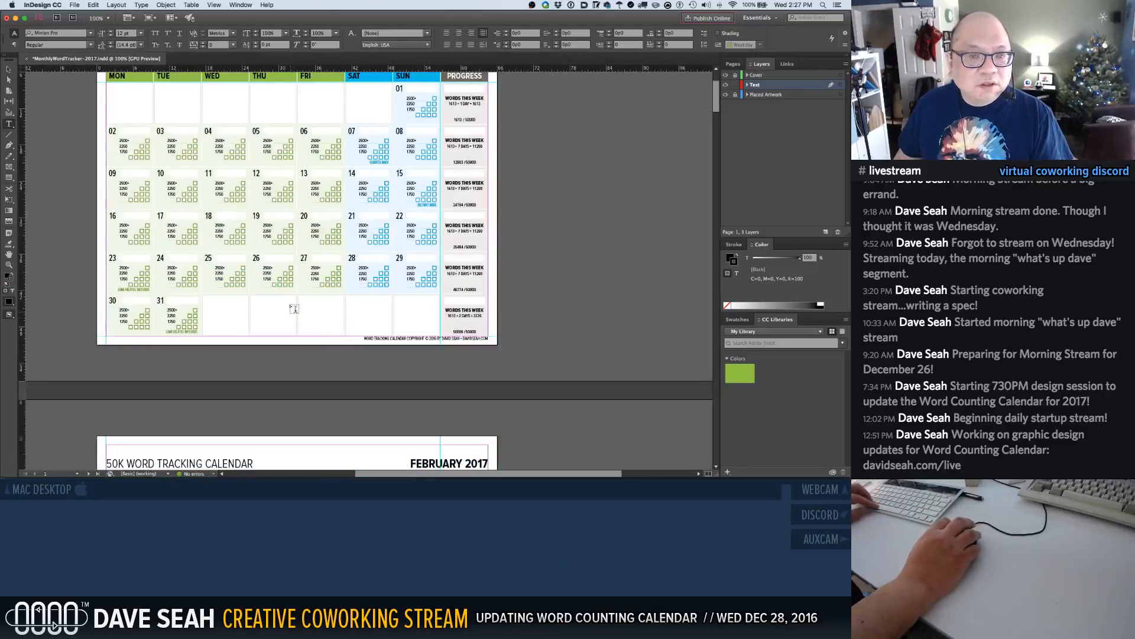
pyautogui.click(136, 289)
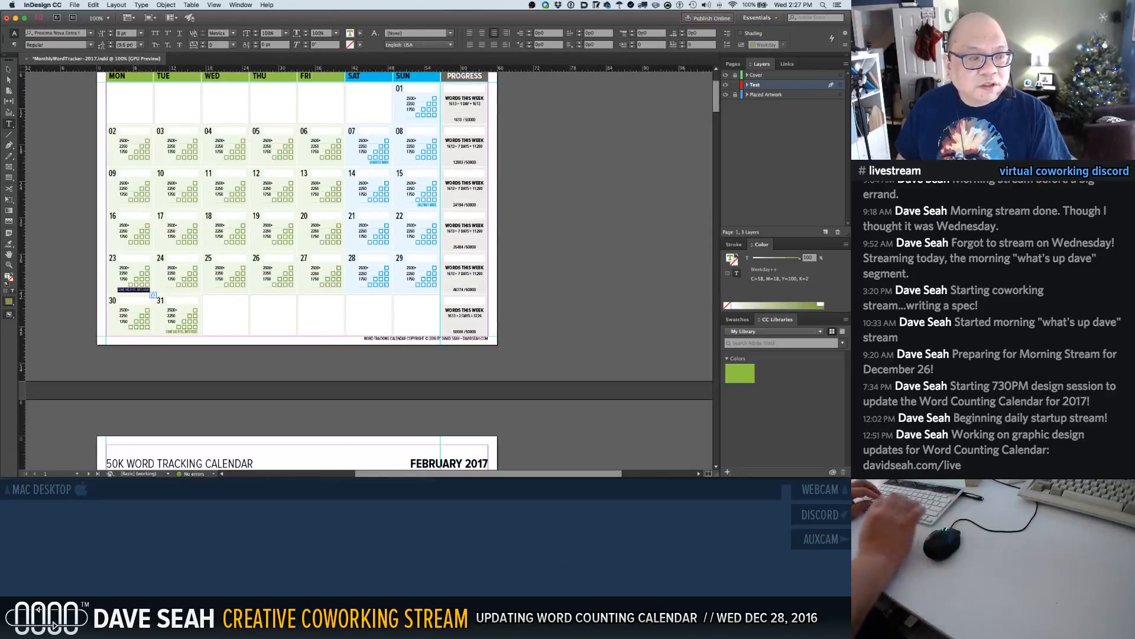
pyautogui.press('super+a')
pyautogui.press('BackSpace')
pyautogui.write('THREE QUART')
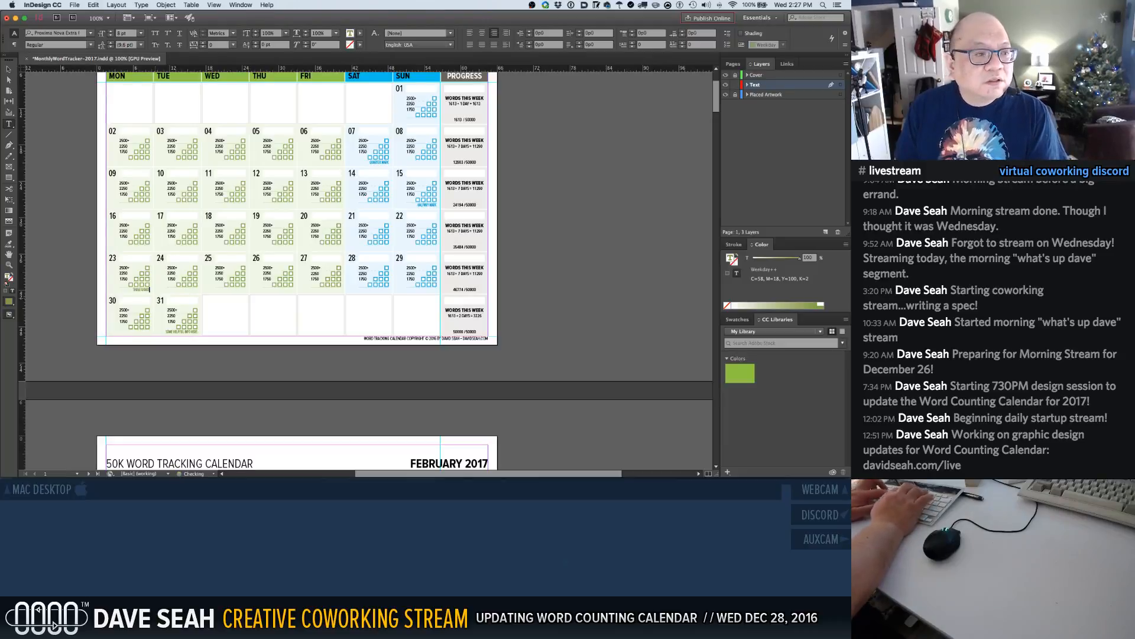
pyautogui.write('ER MARK')
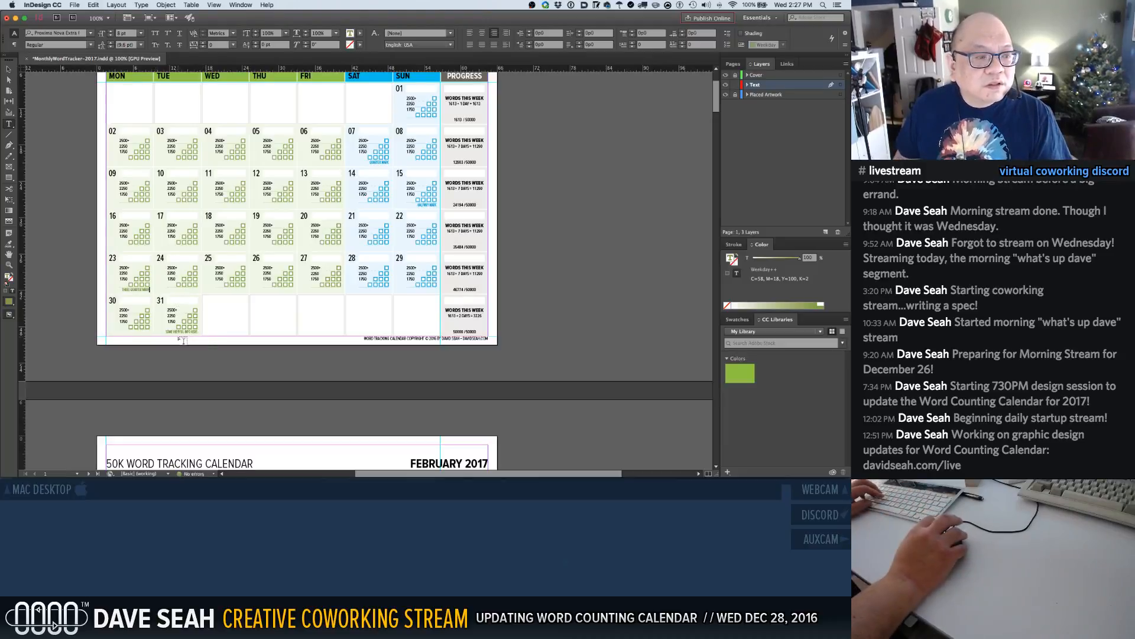
# Replace the placeholder text beneath Tuesday, January 31 with "FINISH MARK"
pyautogui.click(178, 333)
pyautogui.press('super+a')
pyautogui.press('BackSpace')
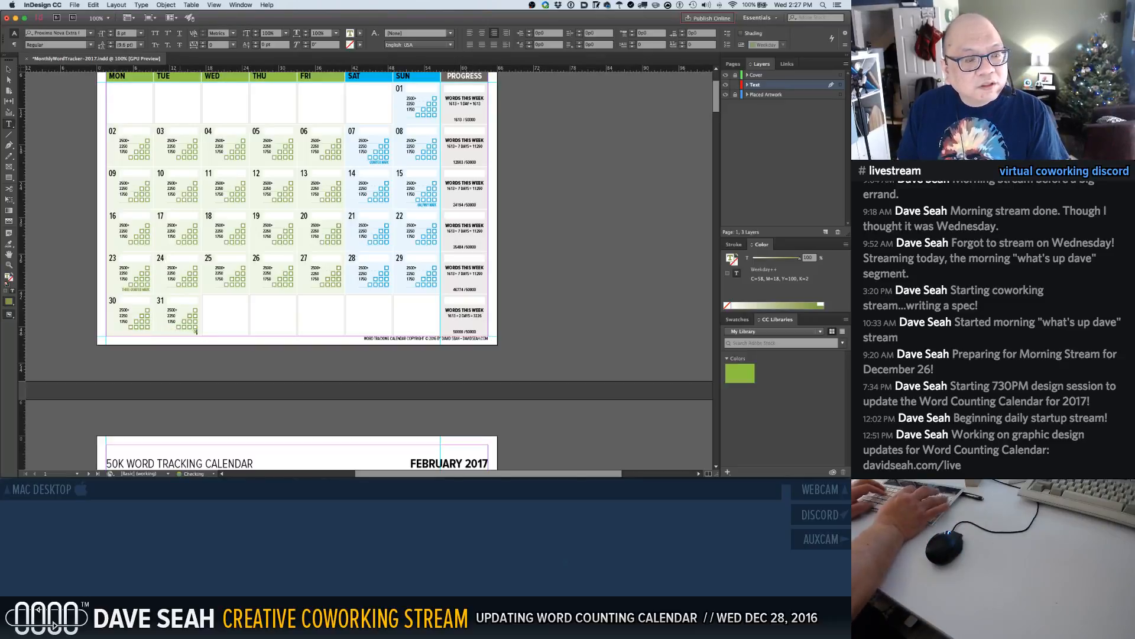
pyautogui.press('BackSpace')
pyautogui.press('BackSpace')
pyautogui.press('BackSpace')
pyautogui.press('BackSpace')
pyautogui.write('CH')
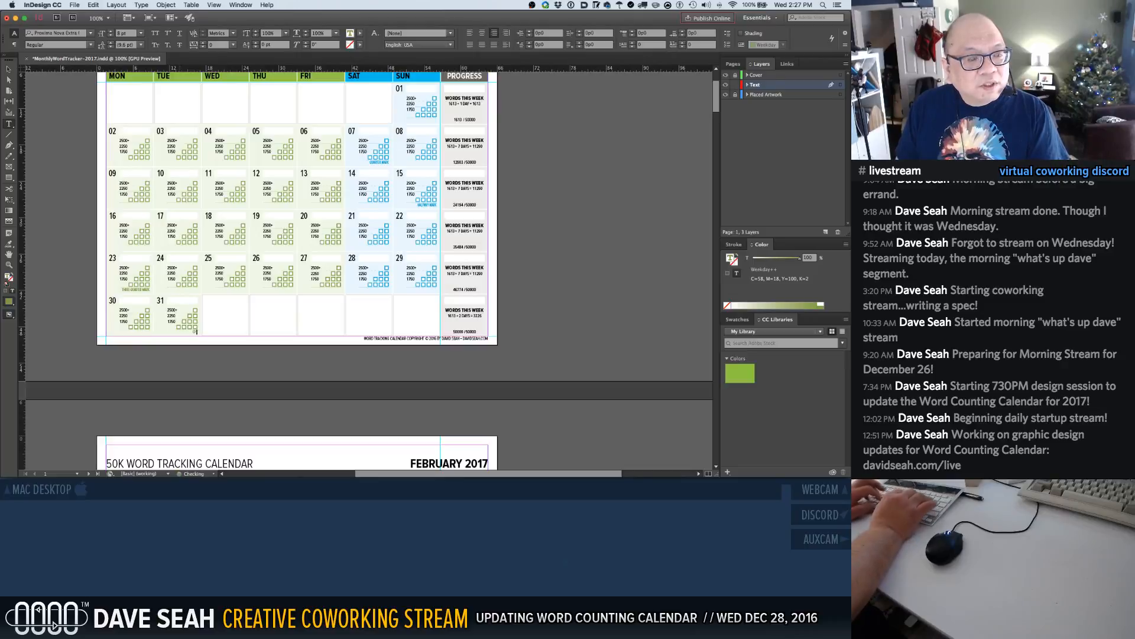
pyautogui.write('A')
pyautogui.press('BackSpace')
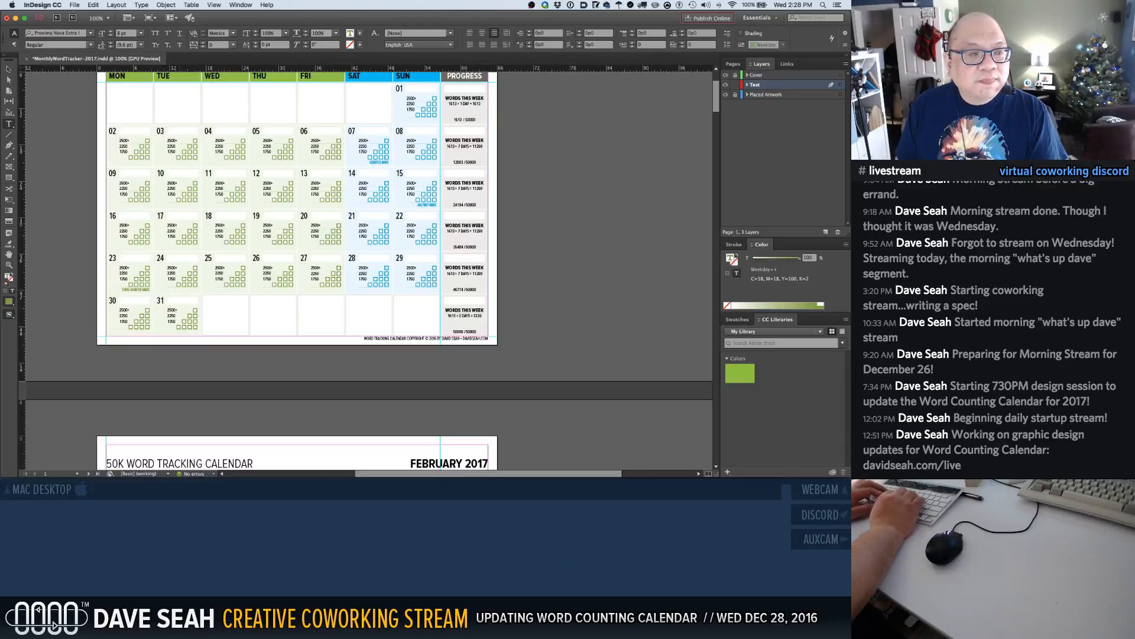
pyautogui.write('FINISH MARK')
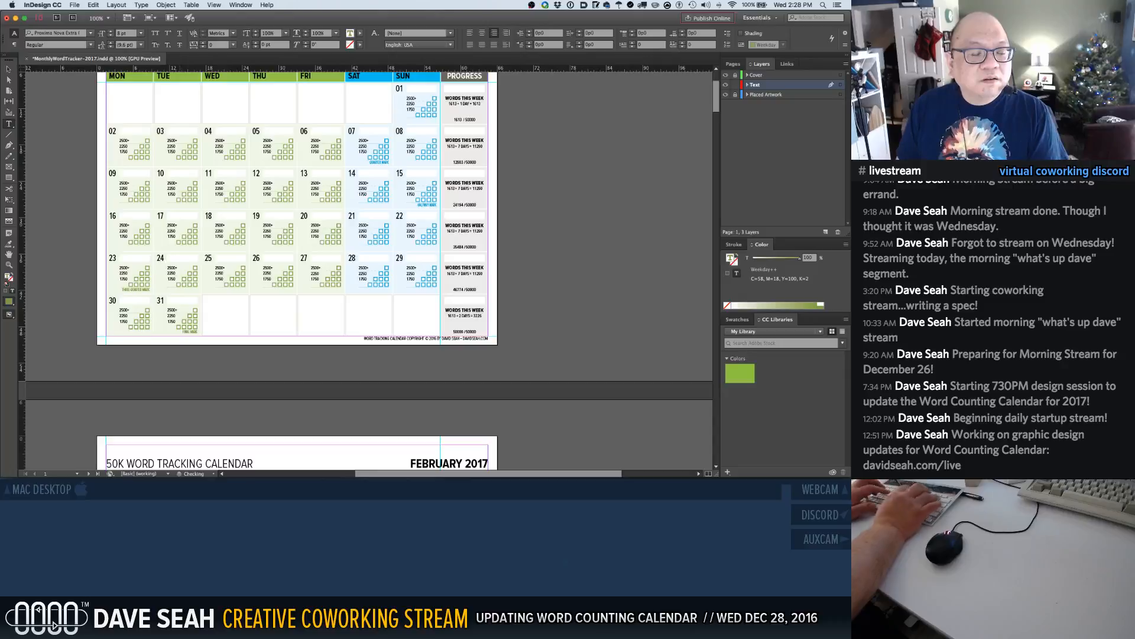
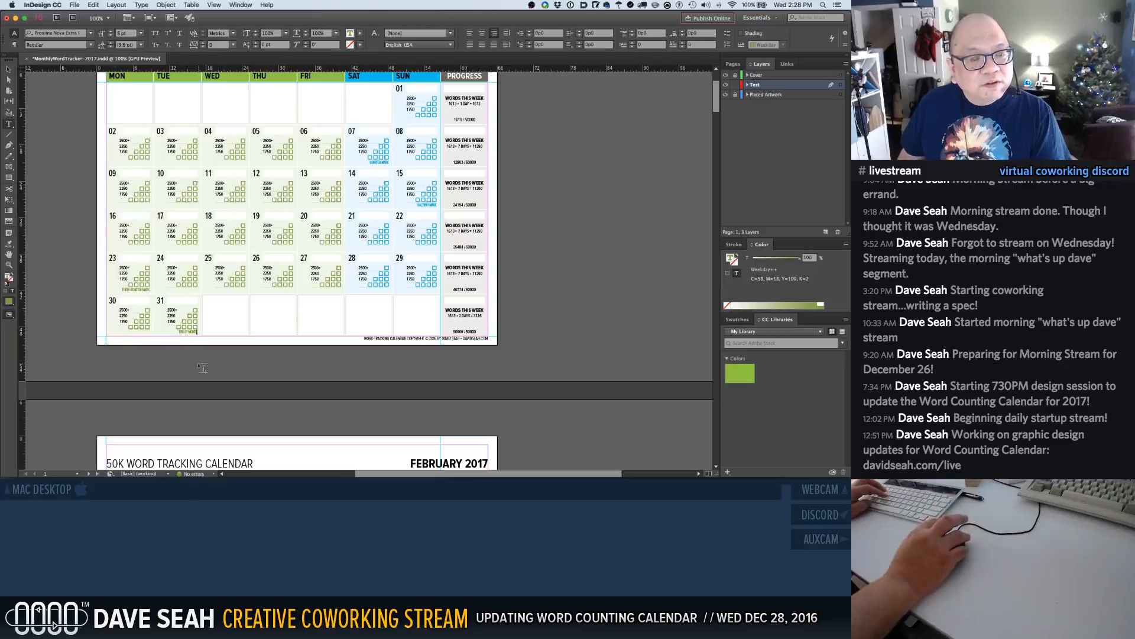
# Try rewording the label beneath Tuesday, January 31 as "COMPLETED MONTH" and then as a "MONTH COMP…" variant
pyautogui.press('super+a')
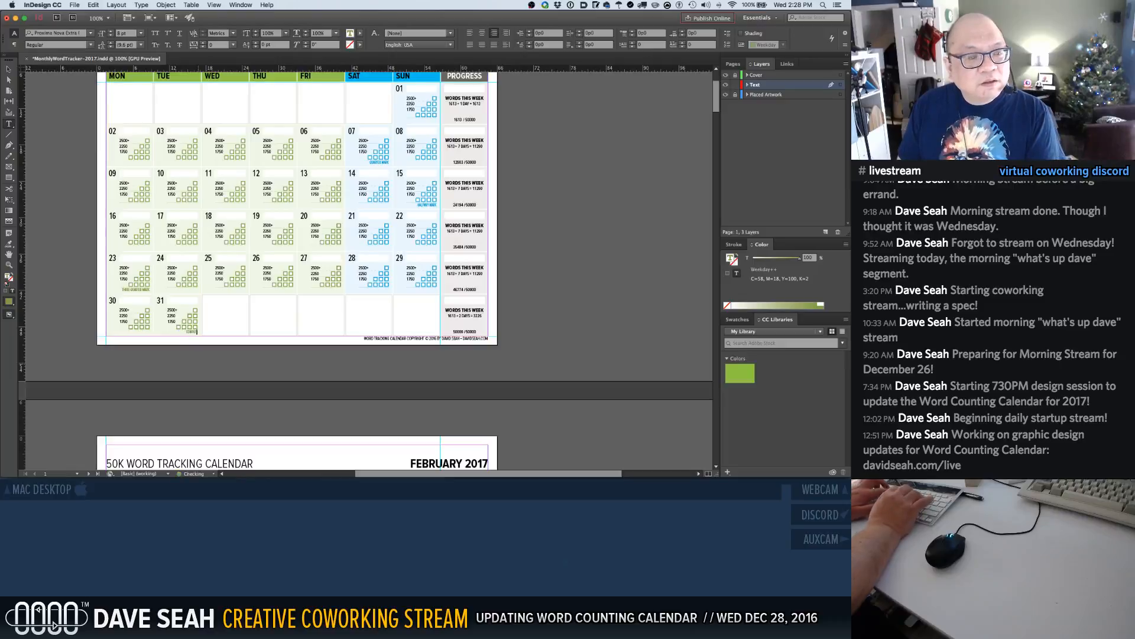
pyautogui.write('COMPLETED MONTH')
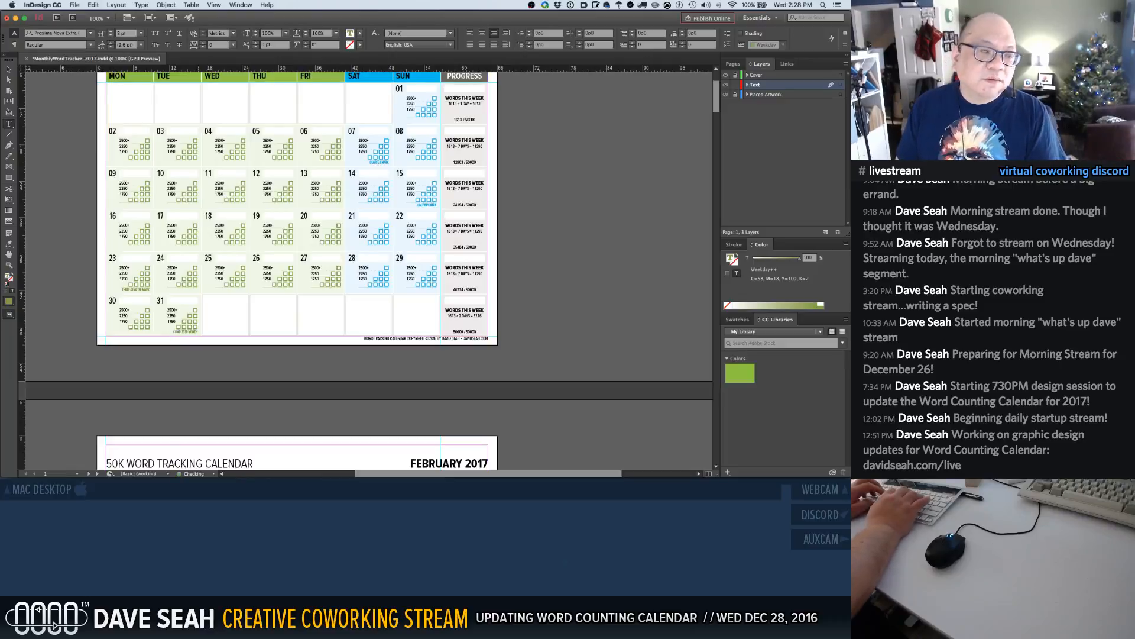
pyautogui.press('super+a')
pyautogui.press('BackSpace')
pyautogui.write('MONTH COMP')
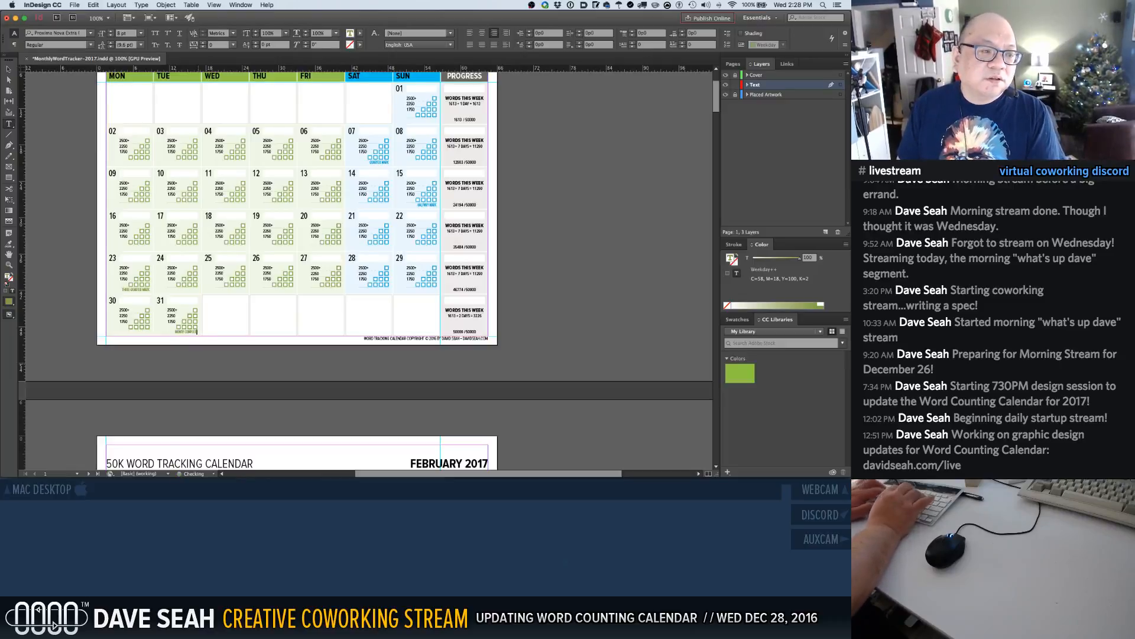
# Delete the label's text frame beneath Tuesday, January 31
pyautogui.press('super+a')
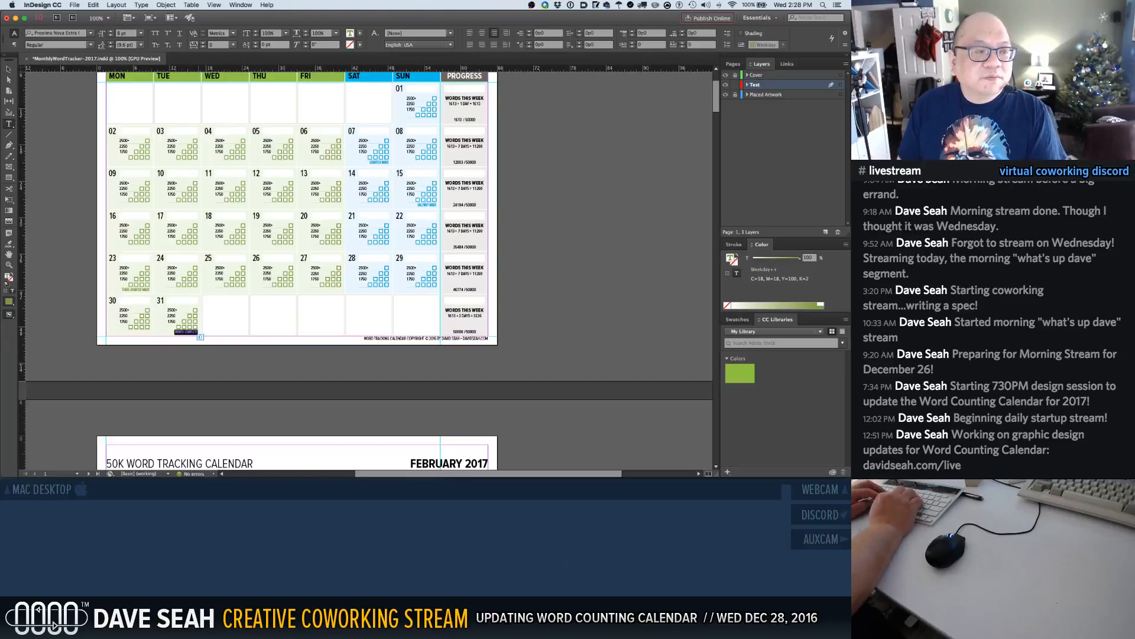
pyautogui.press('Escape')
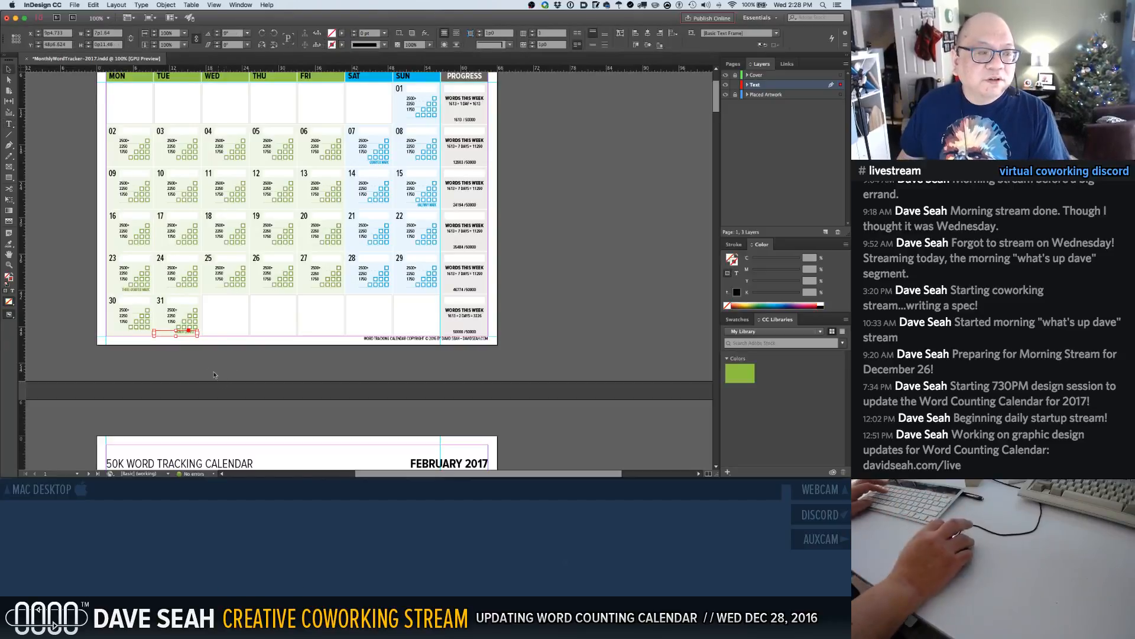
pyautogui.press('BackSpace')
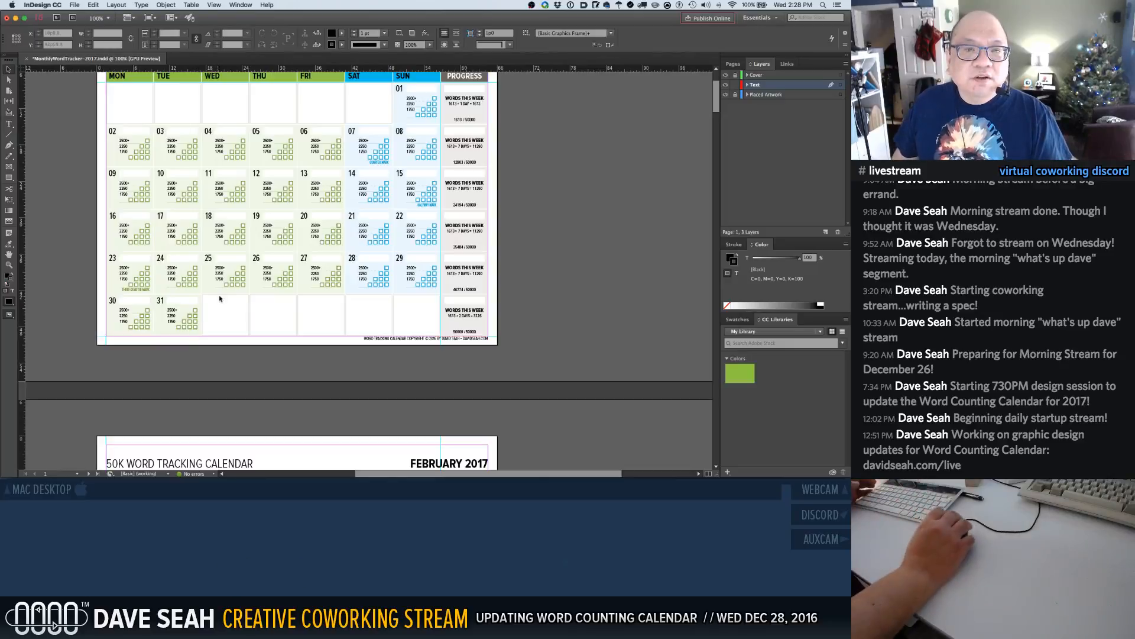
# Delete the placeholder text frames beneath February 1 through February 6 on the February 2017 page
pyautogui.scroll(-2, 223, 289)
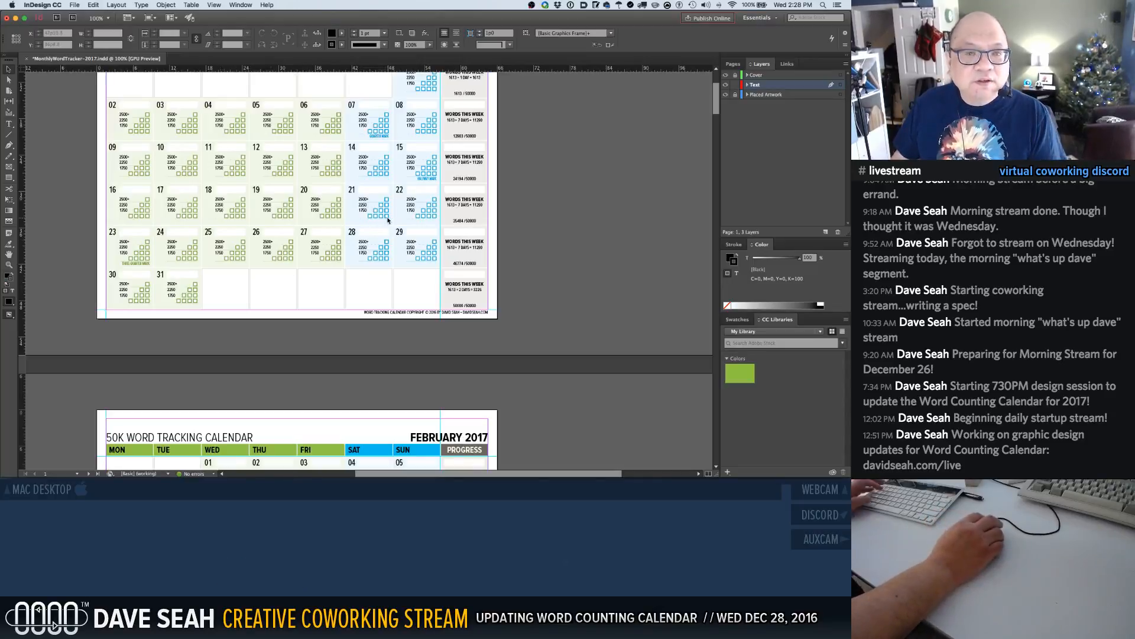
pyautogui.scroll(3, 388, 221)
pyautogui.scroll(-10, 388, 221)
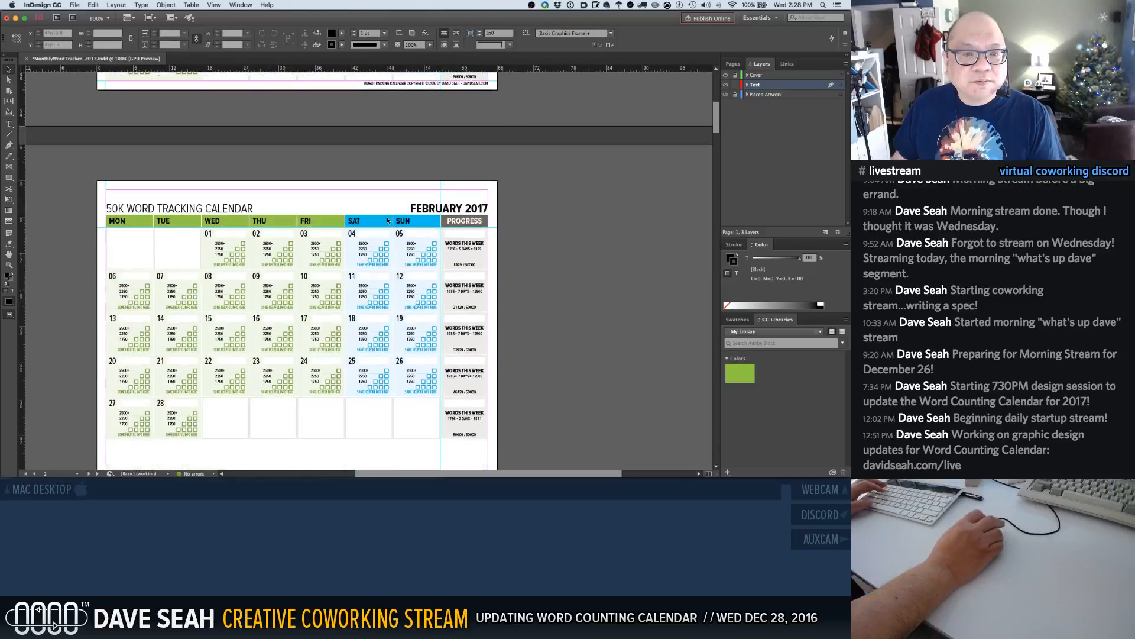
pyautogui.scroll(12, 358, 249)
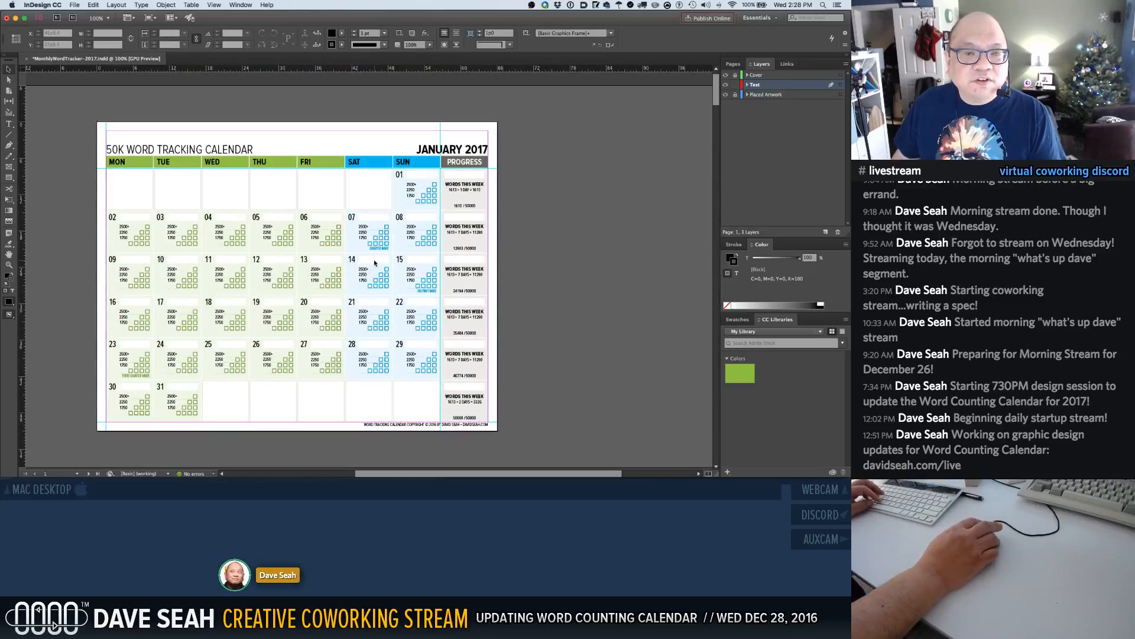
pyautogui.scroll(-1, 366, 264)
pyautogui.scroll(-11, 374, 263)
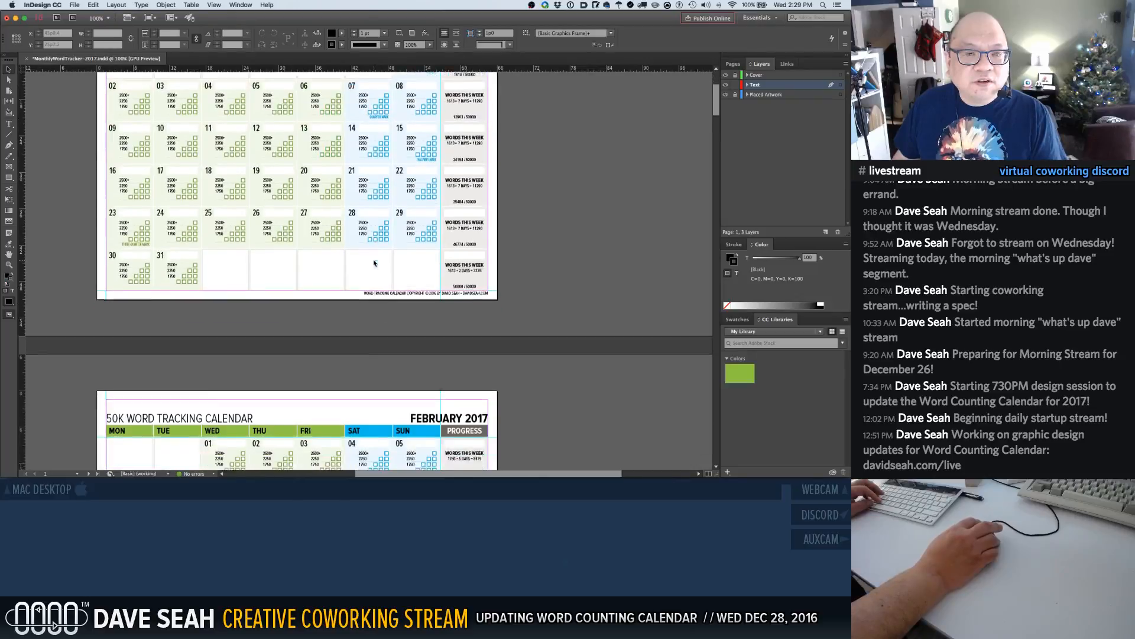
pyautogui.scroll(-1, 374, 263)
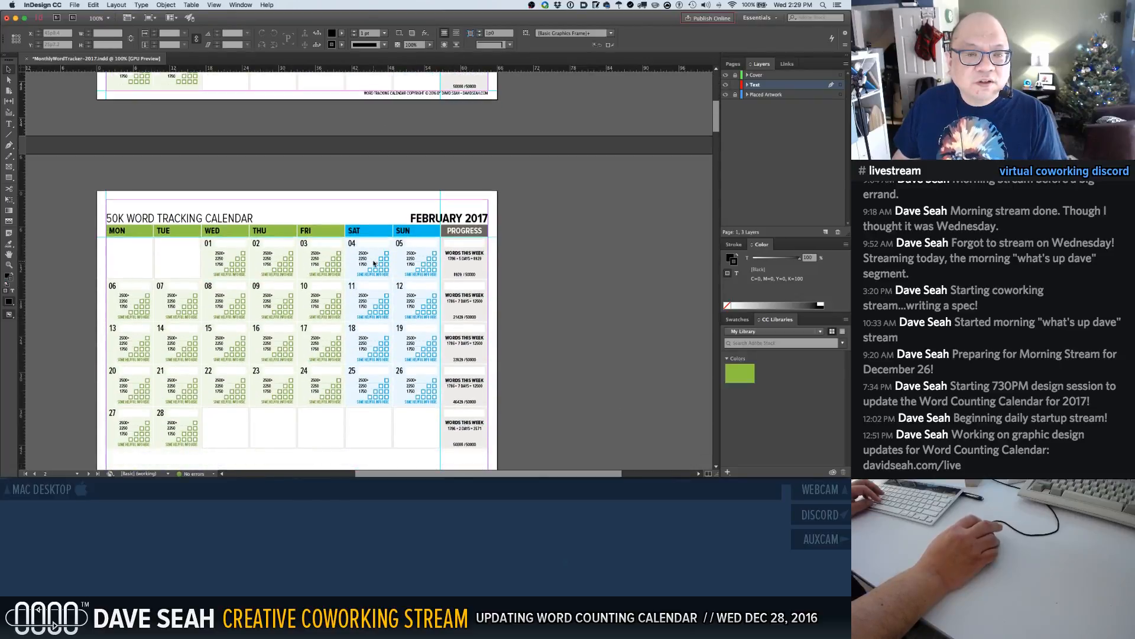
pyautogui.click(225, 276)
pyautogui.keyDown('shift'); pyautogui.click(273, 276); pyautogui.keyUp('shift')
pyautogui.keyDown('shift'); pyautogui.click(311, 276); pyautogui.keyUp('shift')
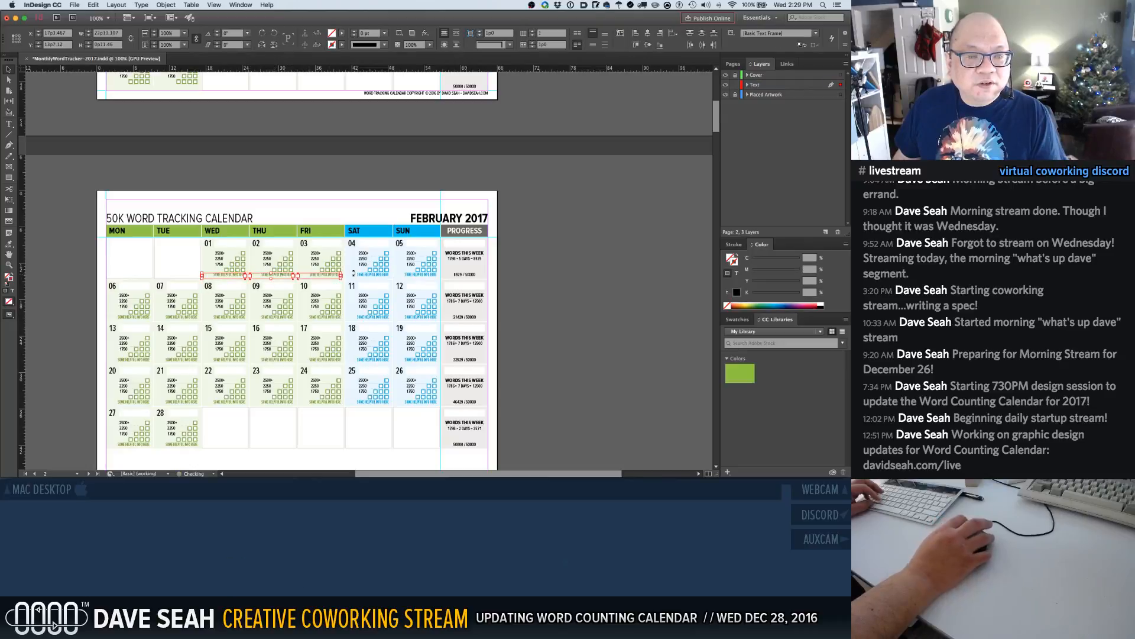
pyautogui.keyDown('shift'); pyautogui.click(362, 276); pyautogui.keyUp('shift')
pyautogui.keyDown('shift'); pyautogui.click(418, 276); pyautogui.keyUp('shift')
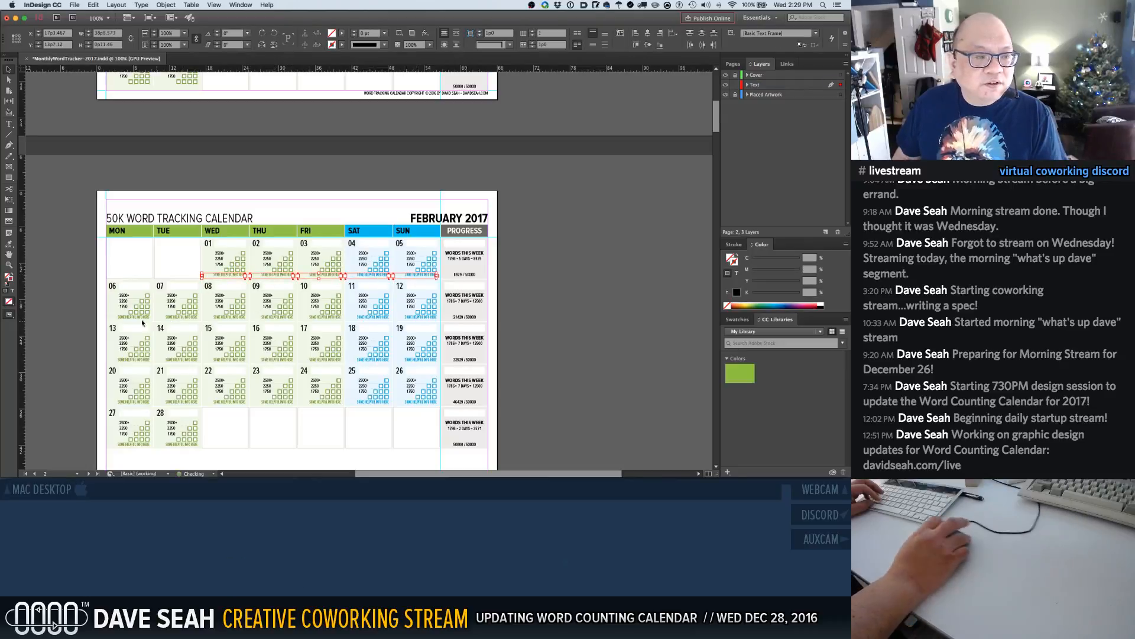
pyautogui.keyDown('shift'); pyautogui.click(128, 317); pyautogui.keyUp('shift')
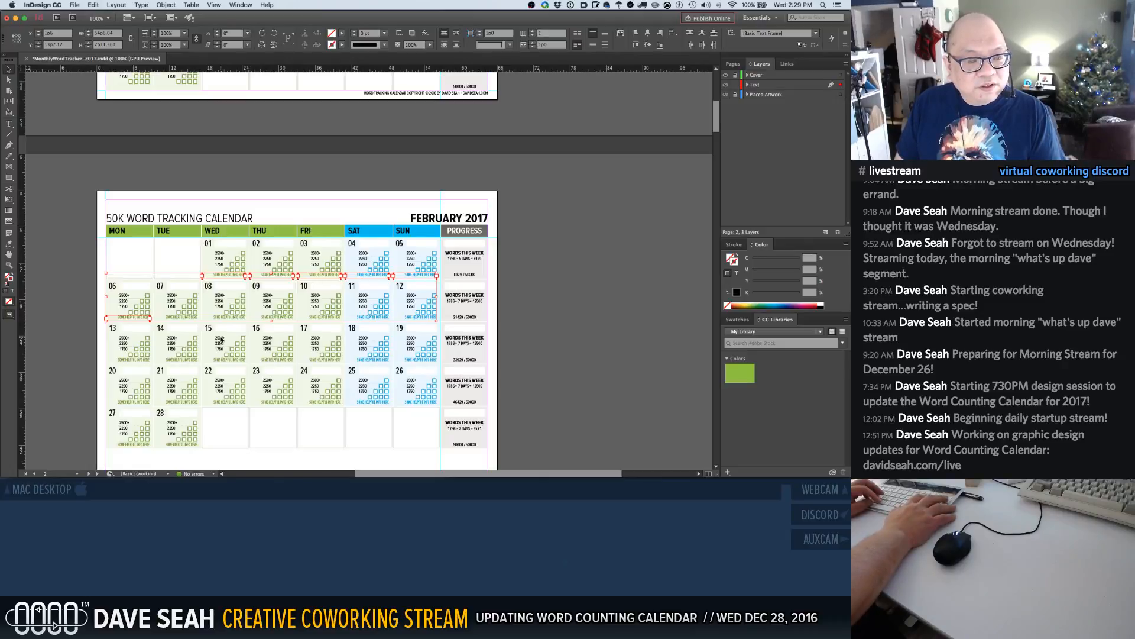
pyautogui.press('Delete')
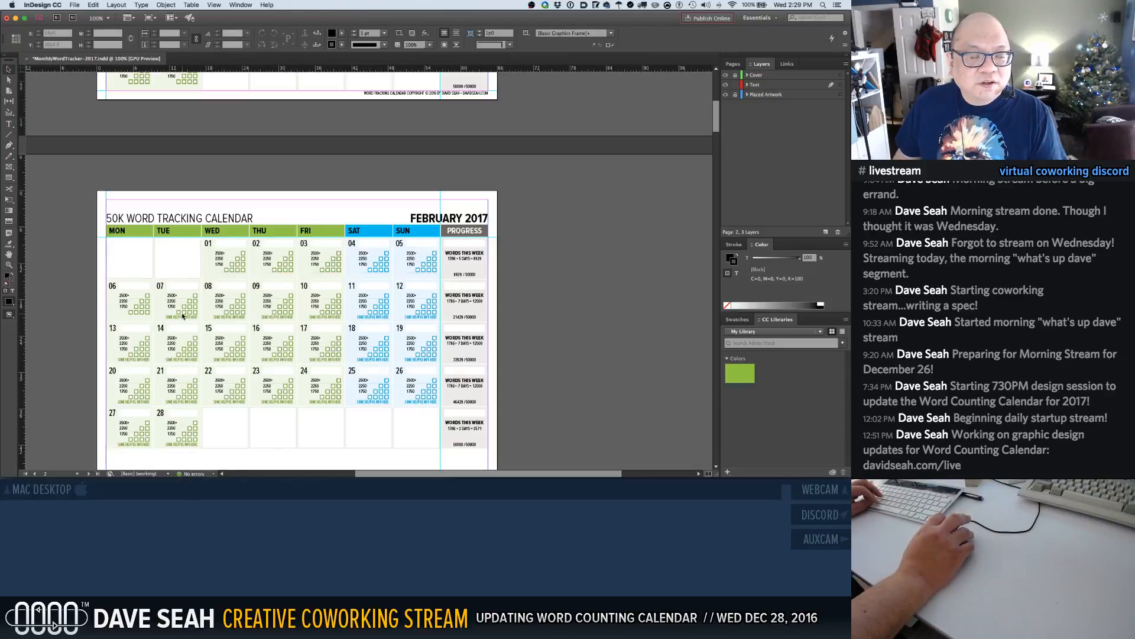
# Delete the placeholder text frames beneath February 8–13, 15–20 and 22–26, keeping those in the Tuesday column
pyautogui.click(225, 317)
pyautogui.keyDown('shift'); pyautogui.click(269, 317); pyautogui.keyUp('shift')
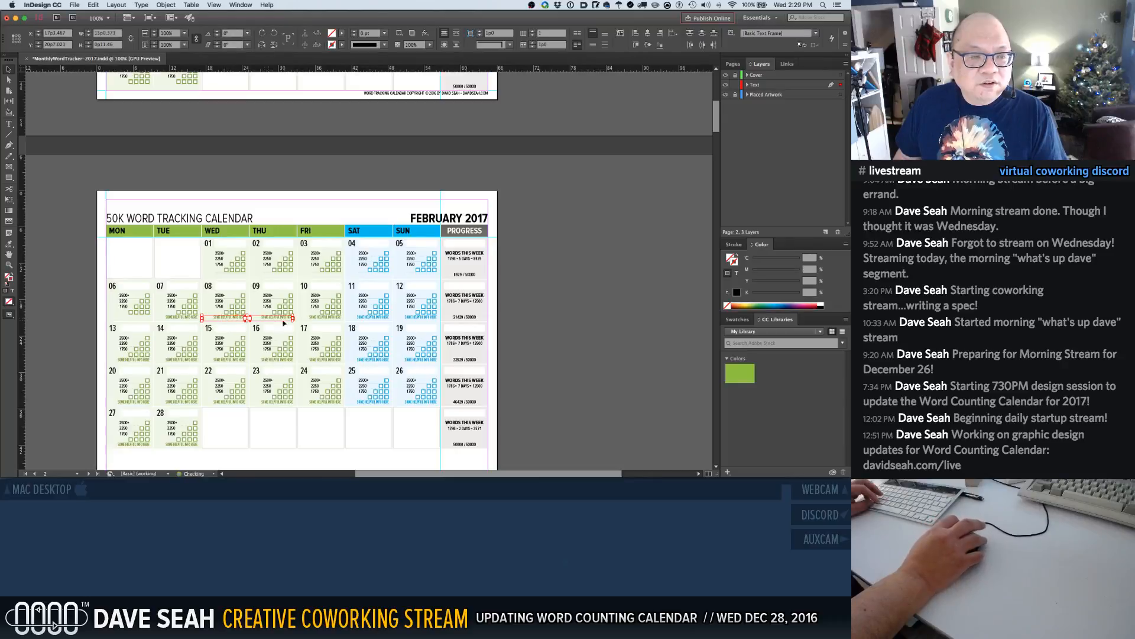
pyautogui.keyDown('shift'); pyautogui.click(319, 317); pyautogui.keyUp('shift')
pyautogui.keyDown('shift'); pyautogui.click(369, 318); pyautogui.keyUp('shift')
pyautogui.keyDown('shift'); pyautogui.click(416, 318); pyautogui.keyUp('shift')
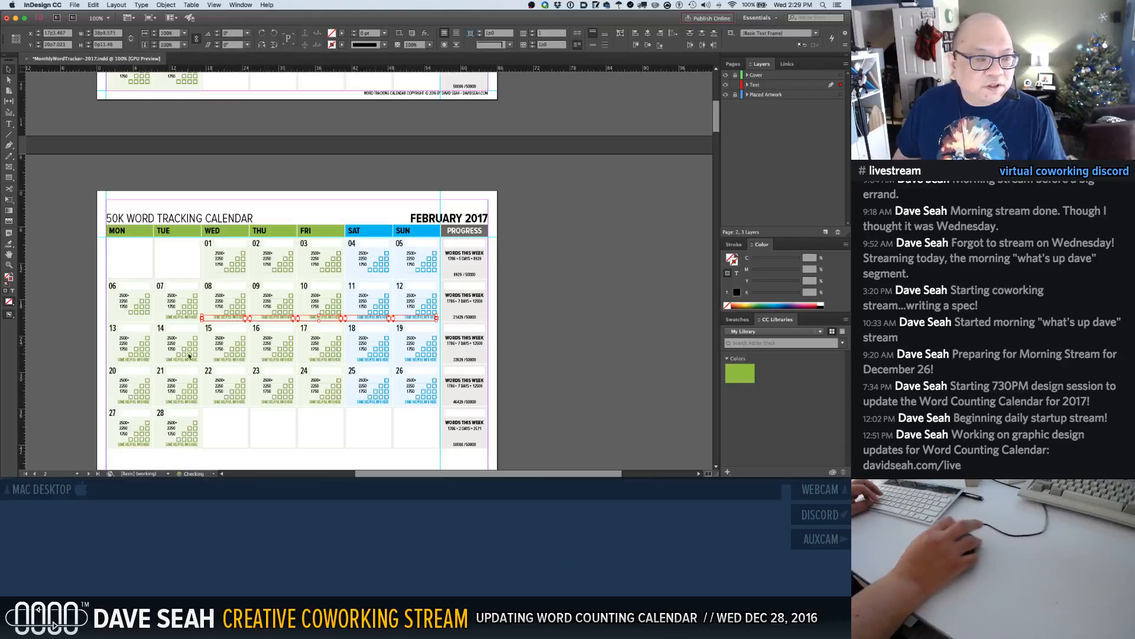
pyautogui.keyDown('shift'); pyautogui.click(138, 362); pyautogui.keyUp('shift')
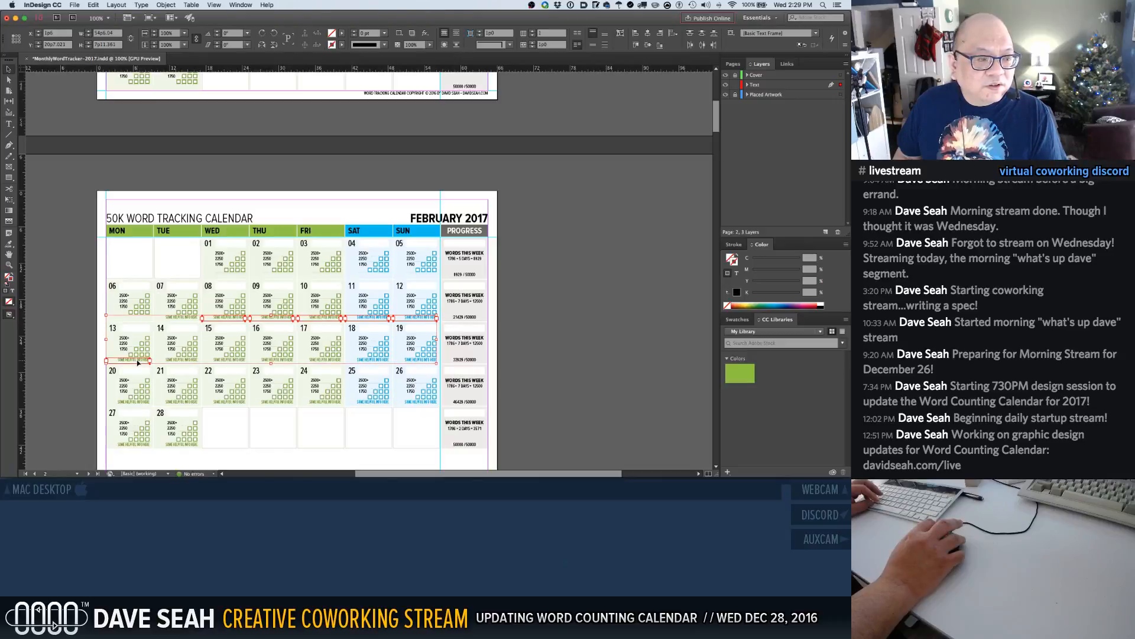
pyautogui.keyDown('shift'); pyautogui.click(230, 361); pyautogui.keyUp('shift')
pyautogui.keyDown('shift'); pyautogui.click(272, 361); pyautogui.keyUp('shift')
pyautogui.keyDown('shift'); pyautogui.click(319, 361); pyautogui.keyUp('shift')
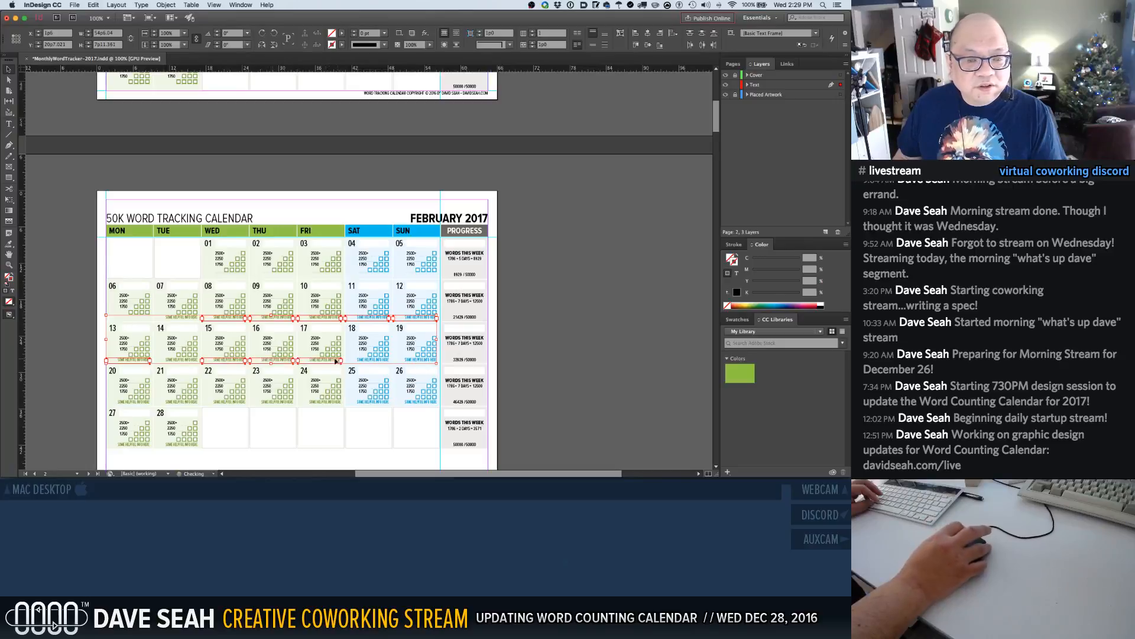
pyautogui.keyDown('shift'); pyautogui.click(366, 360); pyautogui.keyUp('shift')
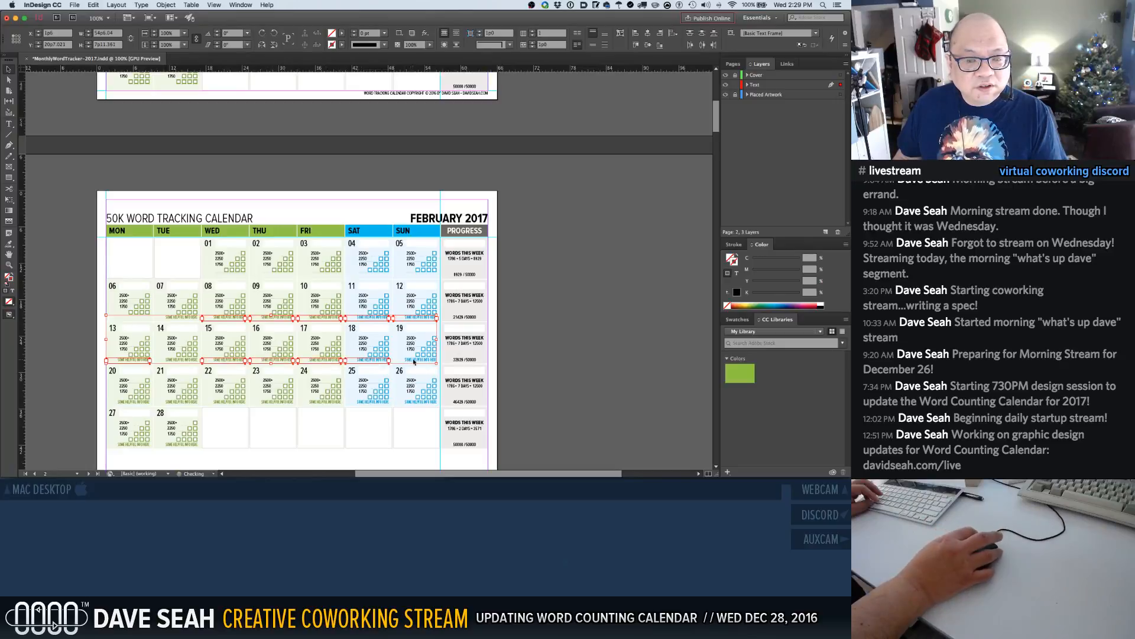
pyautogui.keyDown('shift'); pyautogui.click(132, 403); pyautogui.keyUp('shift')
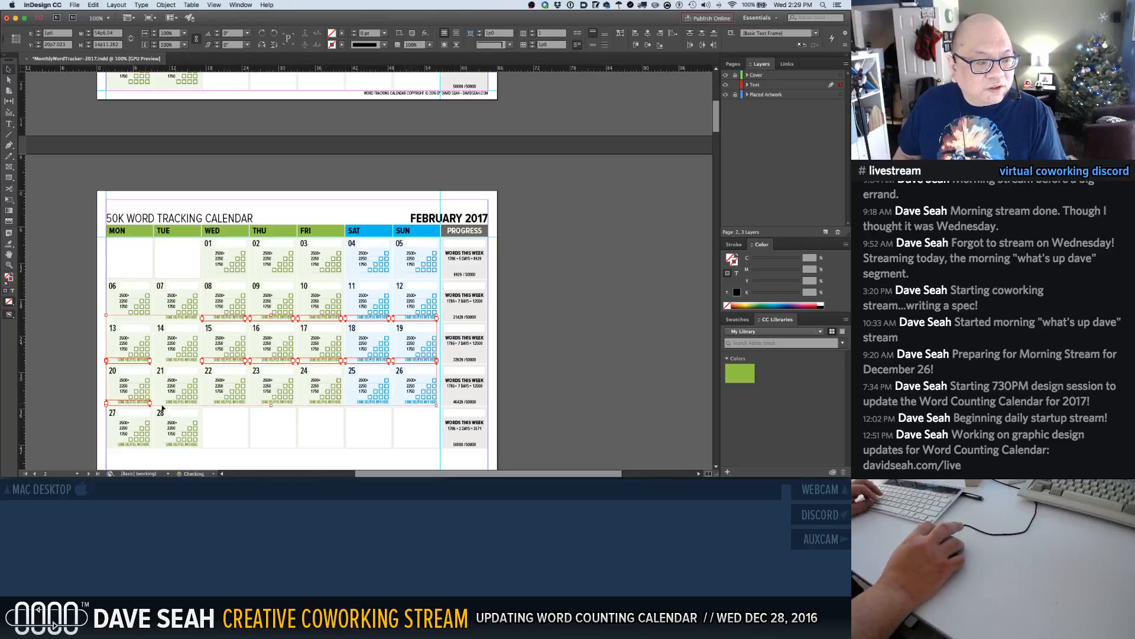
pyautogui.keyDown('shift'); pyautogui.click(273, 403); pyautogui.keyUp('shift')
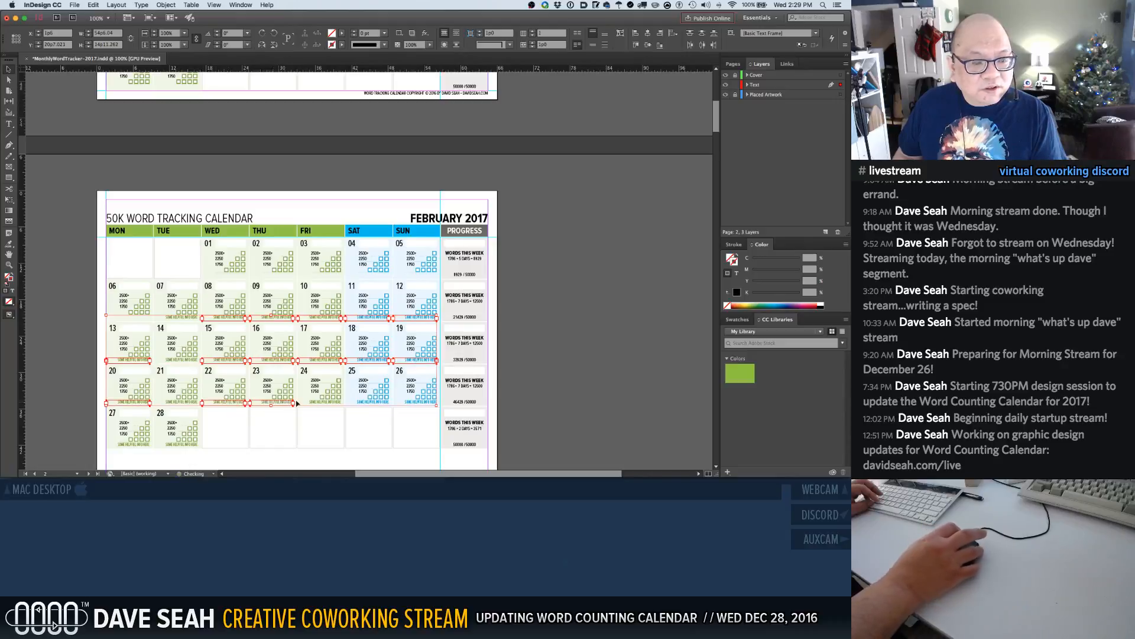
pyautogui.keyDown('shift'); pyautogui.click(319, 403); pyautogui.keyUp('shift')
pyautogui.keyDown('shift'); pyautogui.click(369, 402); pyautogui.keyUp('shift')
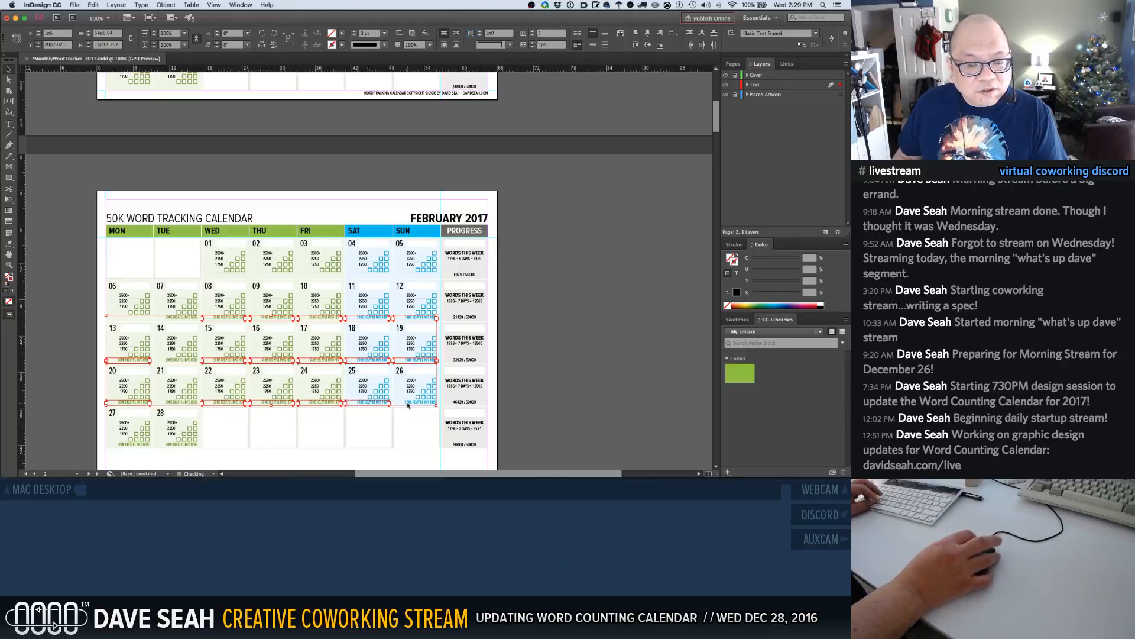
pyautogui.keyDown('shift'); pyautogui.click(410, 403); pyautogui.keyUp('shift')
pyautogui.press('Delete')
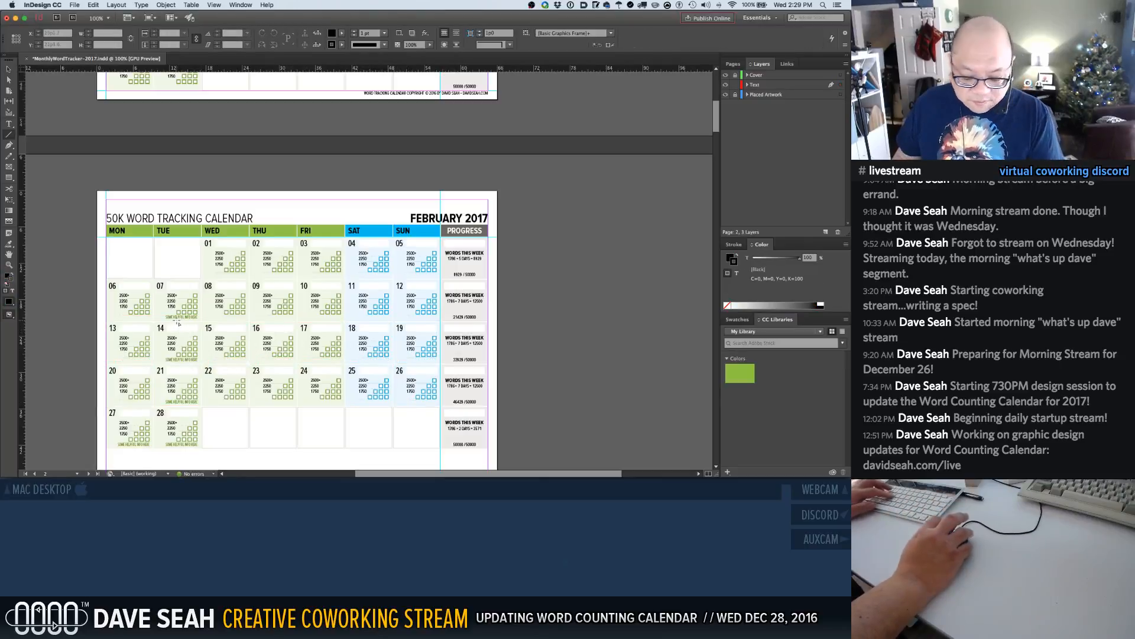
# Delete the placeholder text frame beneath Monday, February 27
pyautogui.click(177, 319)
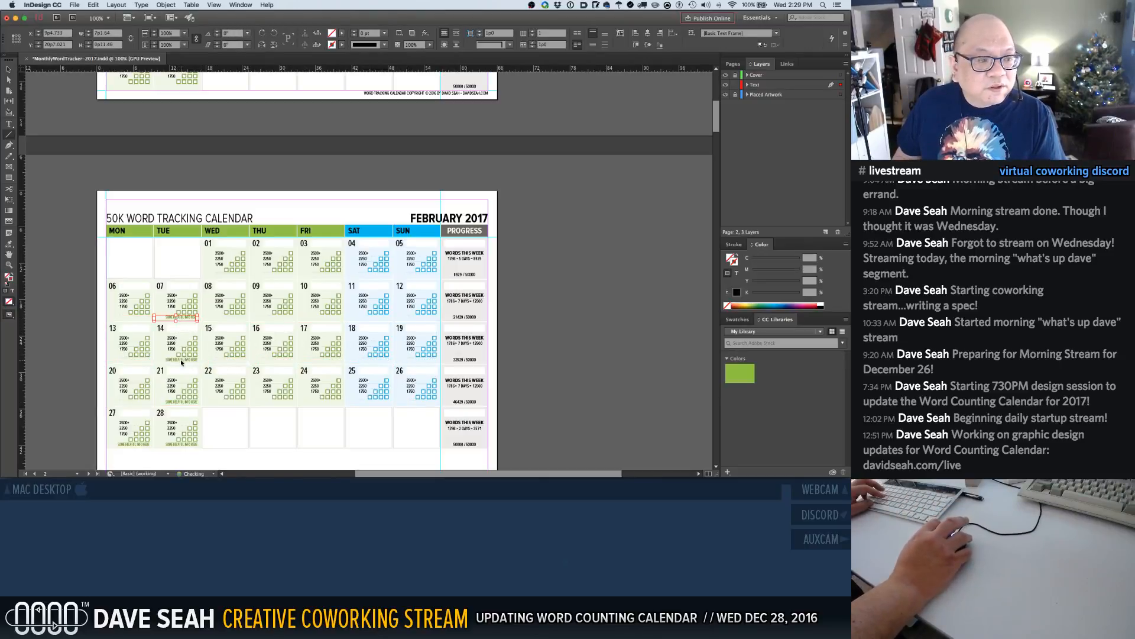
pyautogui.keyDown('shift'); pyautogui.click(180, 359); pyautogui.keyUp('shift')
pyautogui.keyDown('shift'); pyautogui.click(187, 402); pyautogui.keyUp('shift')
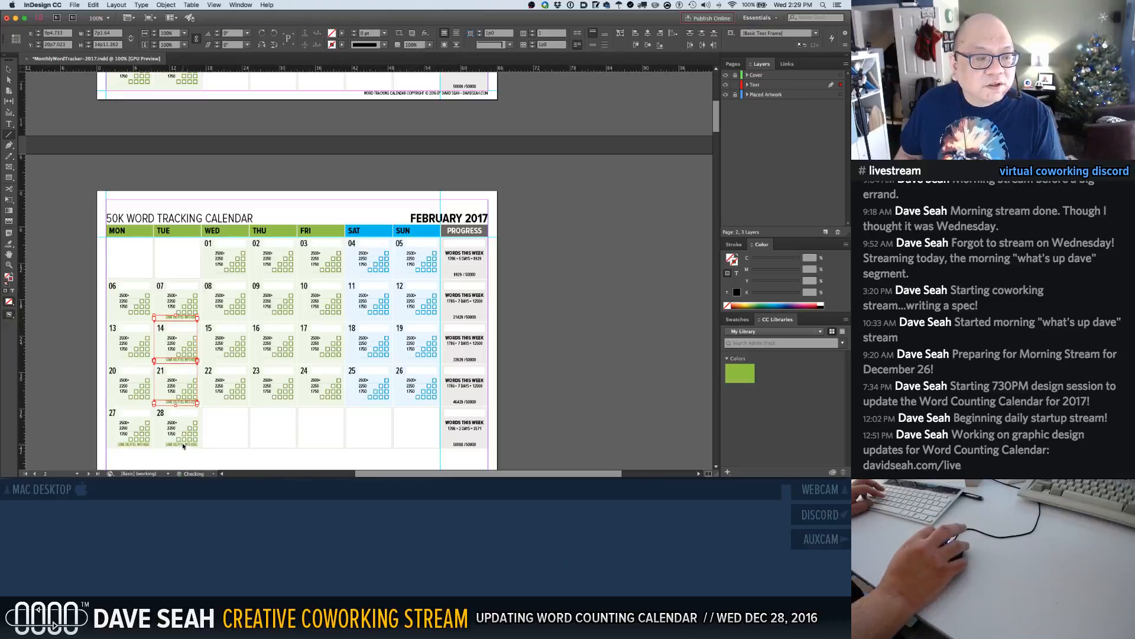
pyautogui.keyDown('shift'); pyautogui.click(181, 445); pyautogui.keyUp('shift')
pyautogui.click(131, 447)
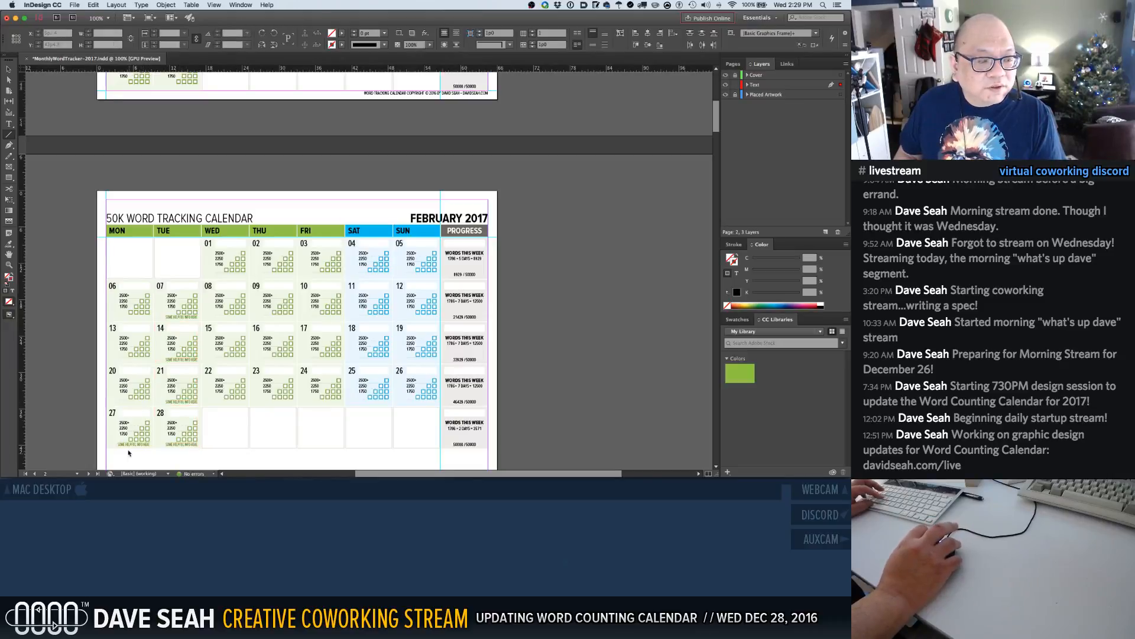
pyautogui.press('super+shift+a')
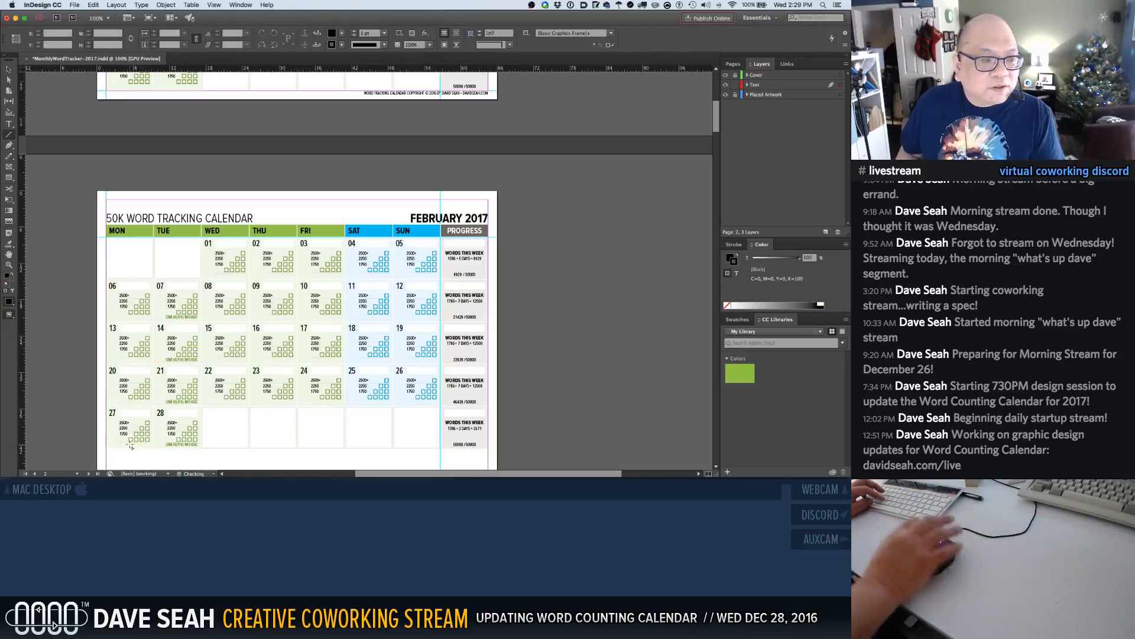
# Replace the placeholder text beneath Tuesday, February 7 with "QUARTER MARK"
pyautogui.doubleClick(171, 320)
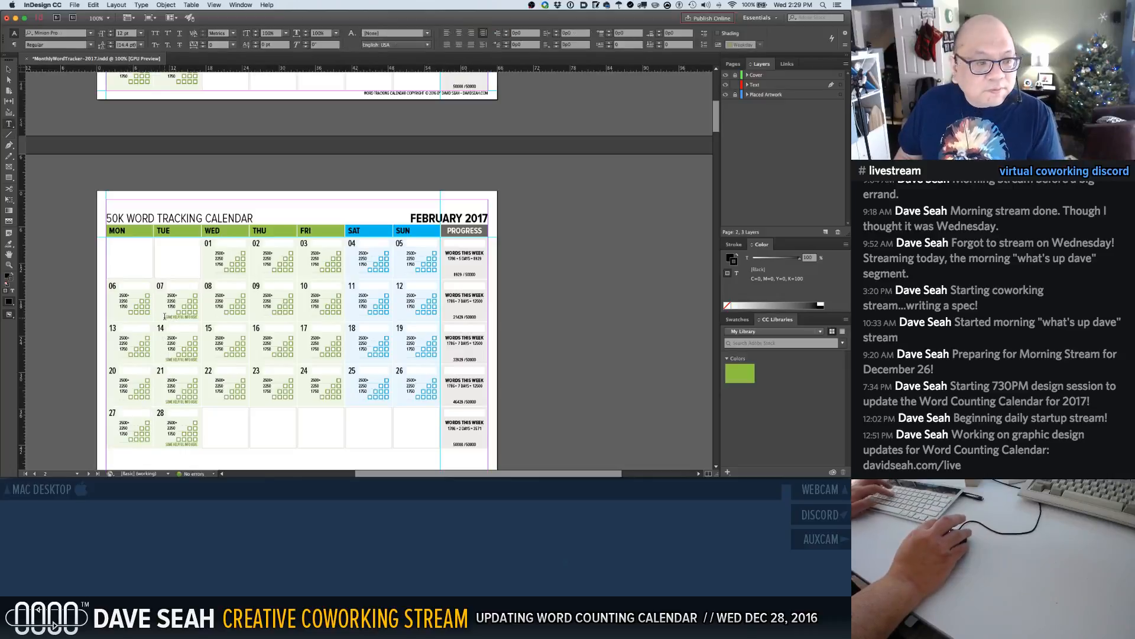
pyautogui.moveTo(167, 317); pyautogui.dragTo(200, 322)
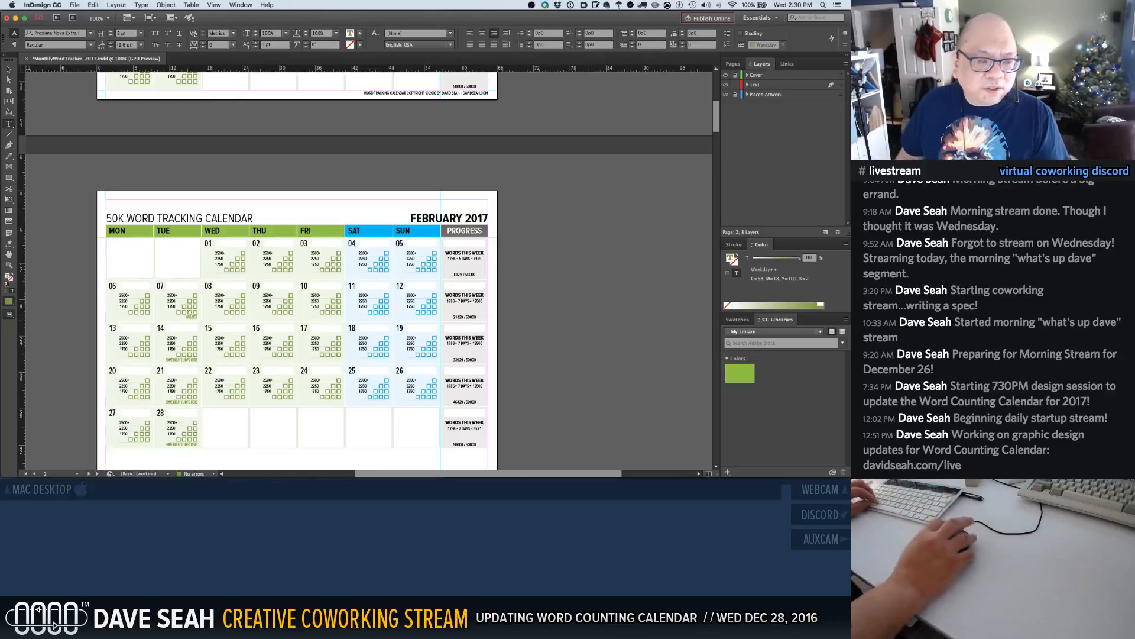
pyautogui.write('QUARTER MARK')
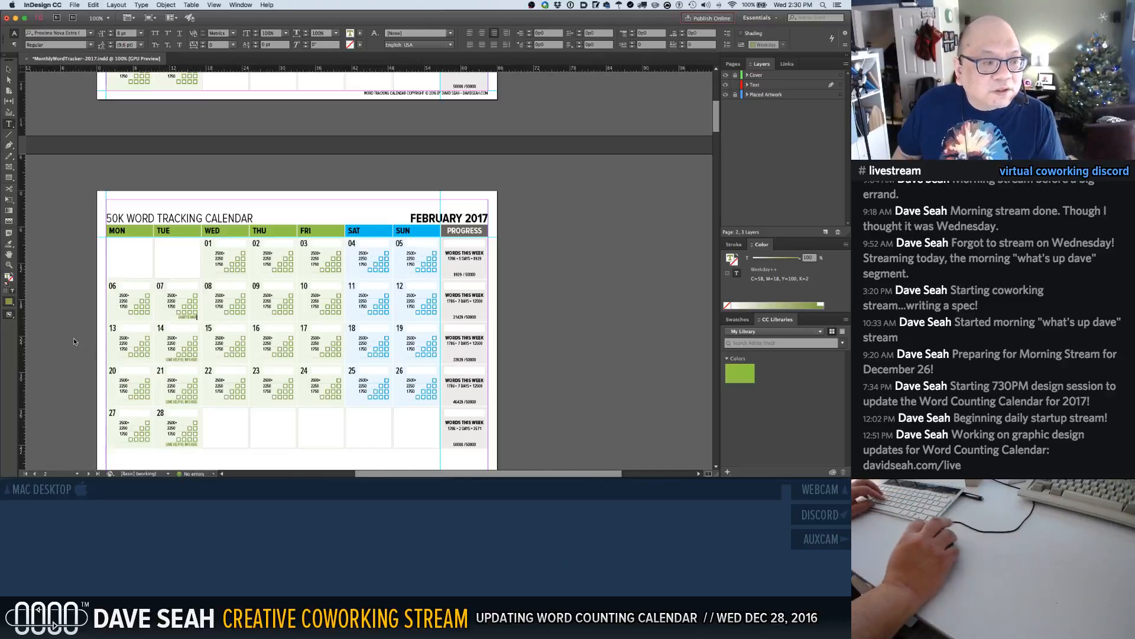
# Replace the placeholder text beneath Tuesday, February 14 with "HALFWAY MARK"
pyautogui.click(153, 339)
pyautogui.moveTo(127, 237); pyautogui.dragTo(285, 471)
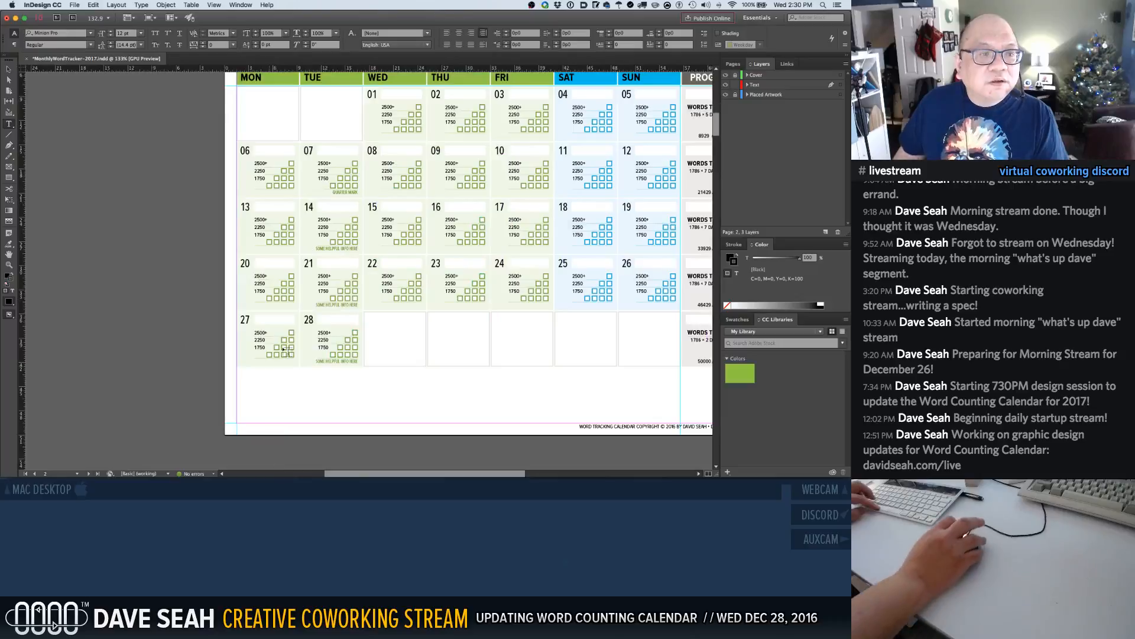
pyautogui.click(335, 251)
pyautogui.doubleClick(335, 249)
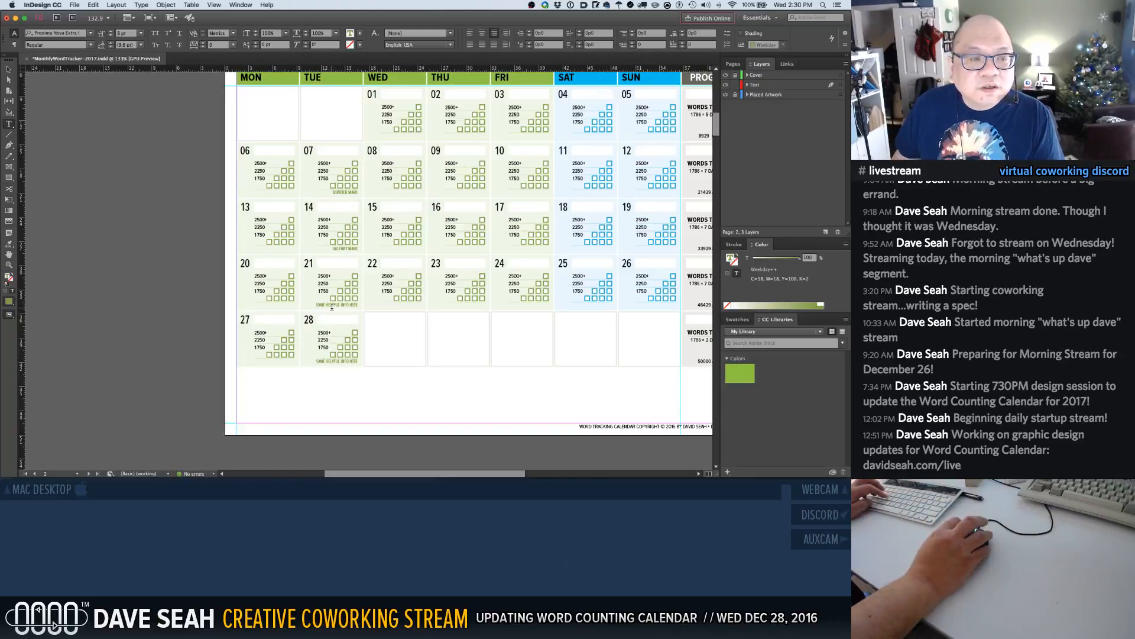
# Replace the placeholder text beneath Tuesday, February 21 with "THREE QUARTER MARK"
pyautogui.press('super+a')
pyautogui.write('THR')
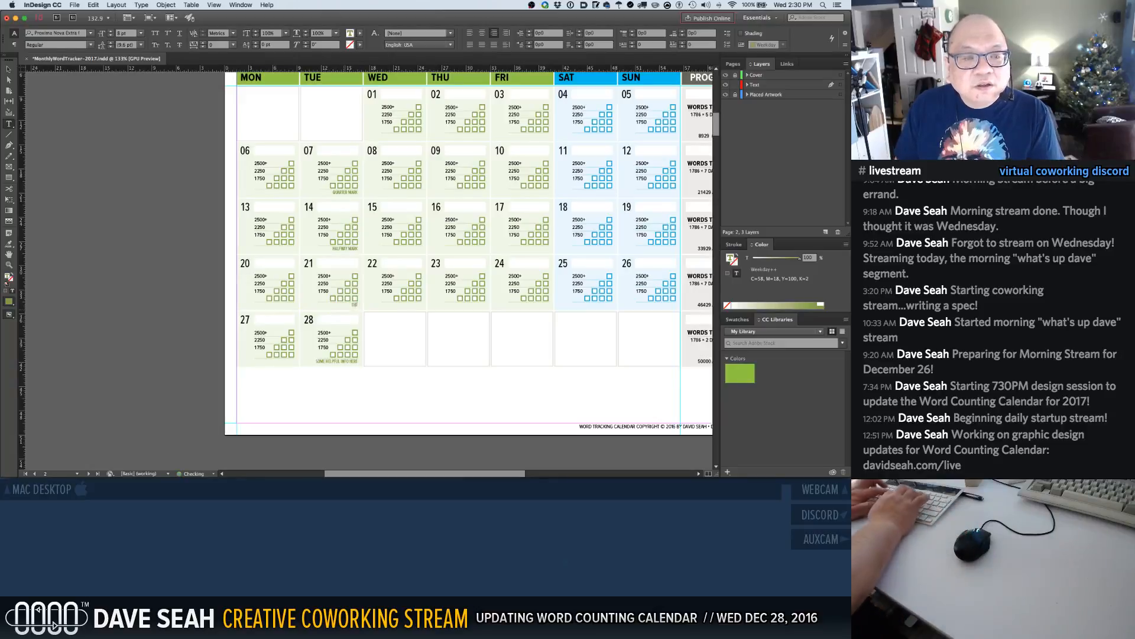
pyautogui.write('EE-QUARTER MARK')
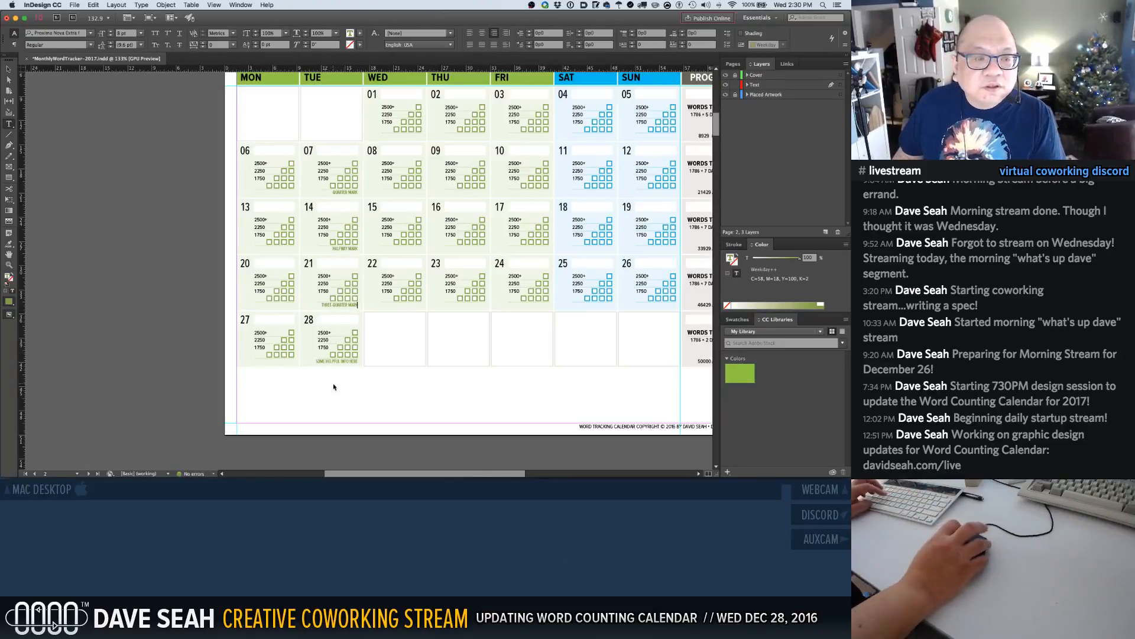
# Delete the placeholder text frame beneath Tuesday, February 28
pyautogui.press('Escape')
pyautogui.click(332, 363)
pyautogui.press('Delete')
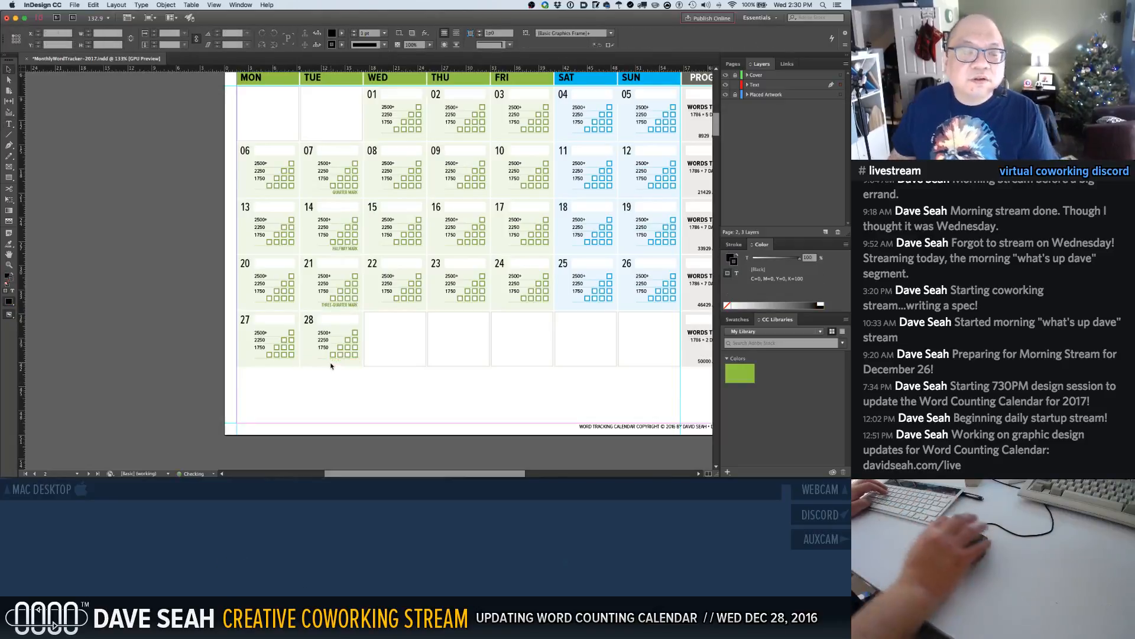
# Check the January and February pages for their milestone labels and save the calendar document
pyautogui.scroll(10, 370, 264)
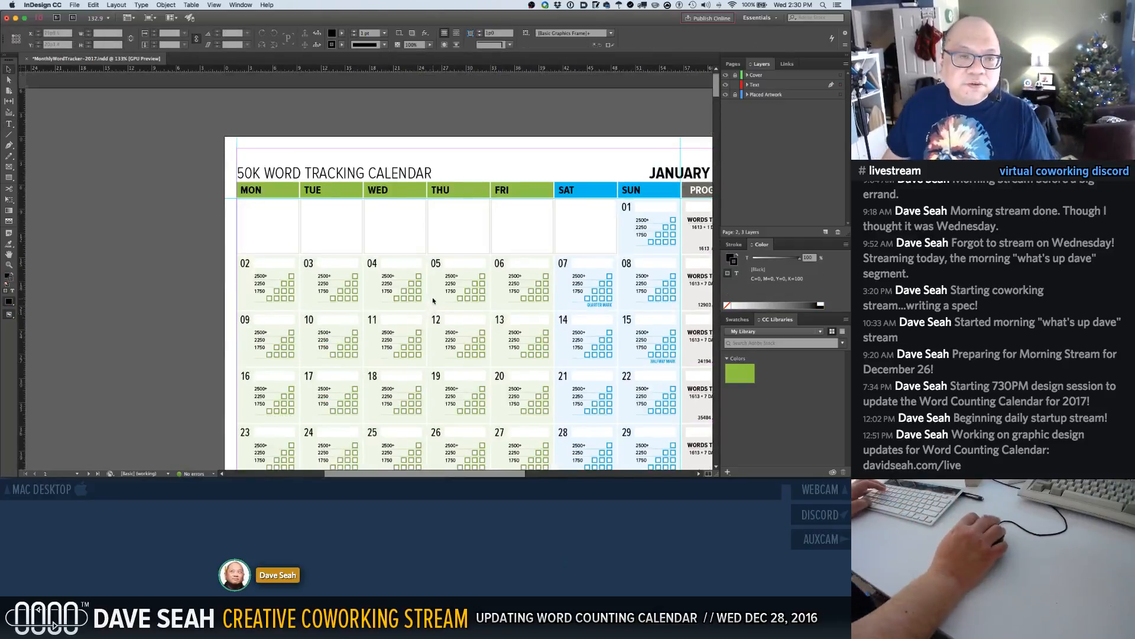
pyautogui.scroll(-2, 434, 300)
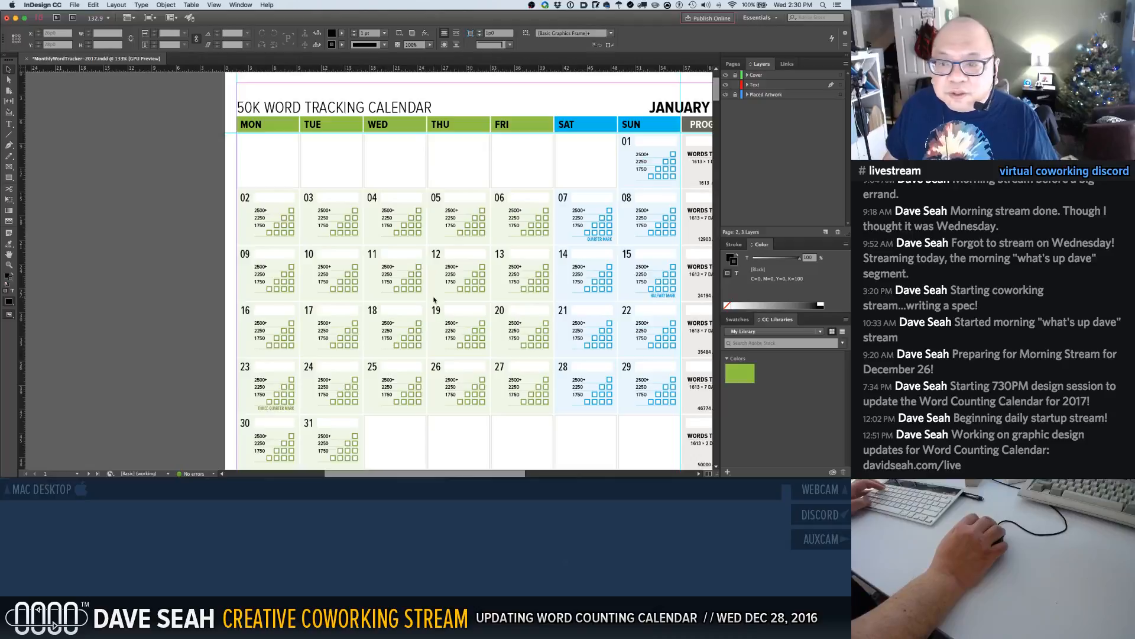
pyautogui.scroll(-8, 434, 300)
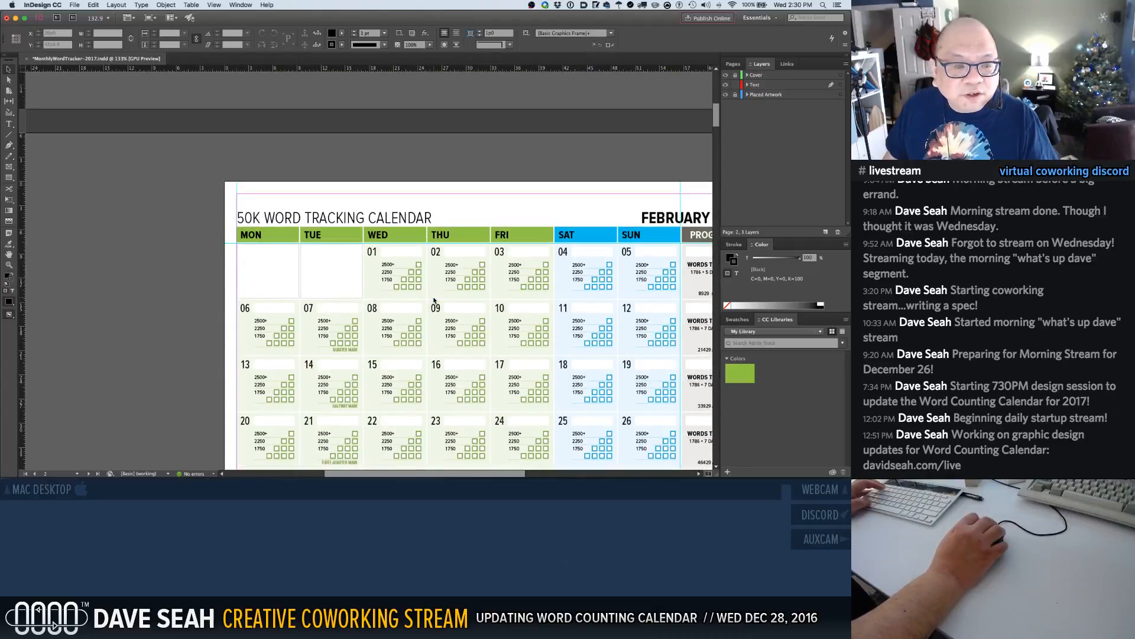
pyautogui.scroll(-5, 434, 299)
pyautogui.press('super+1')
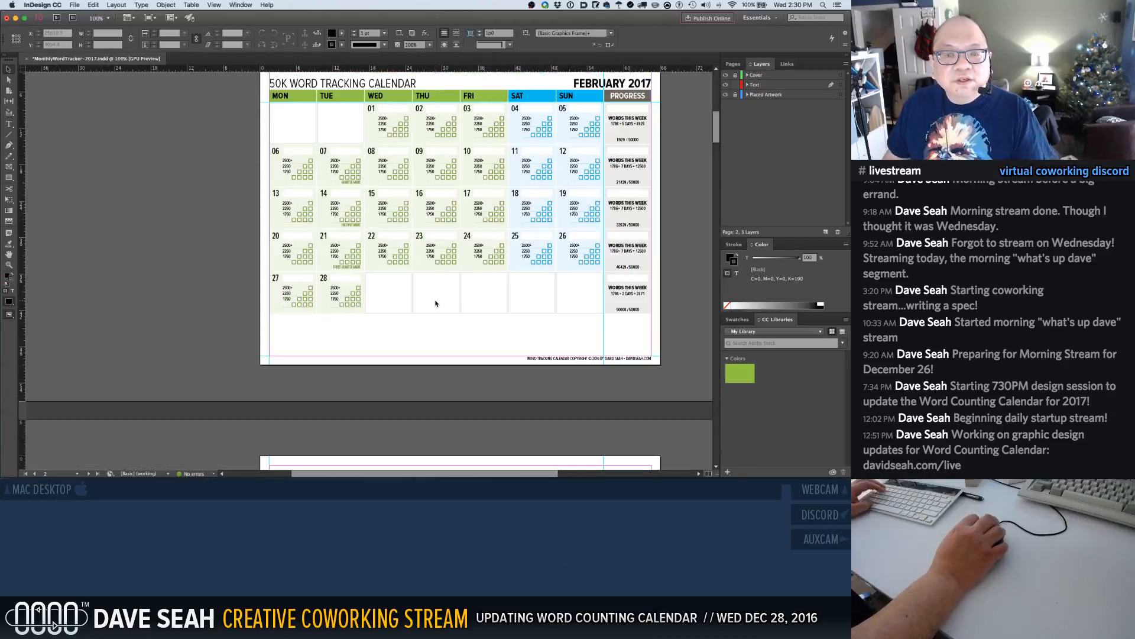
pyautogui.scroll(-8, 395, 339)
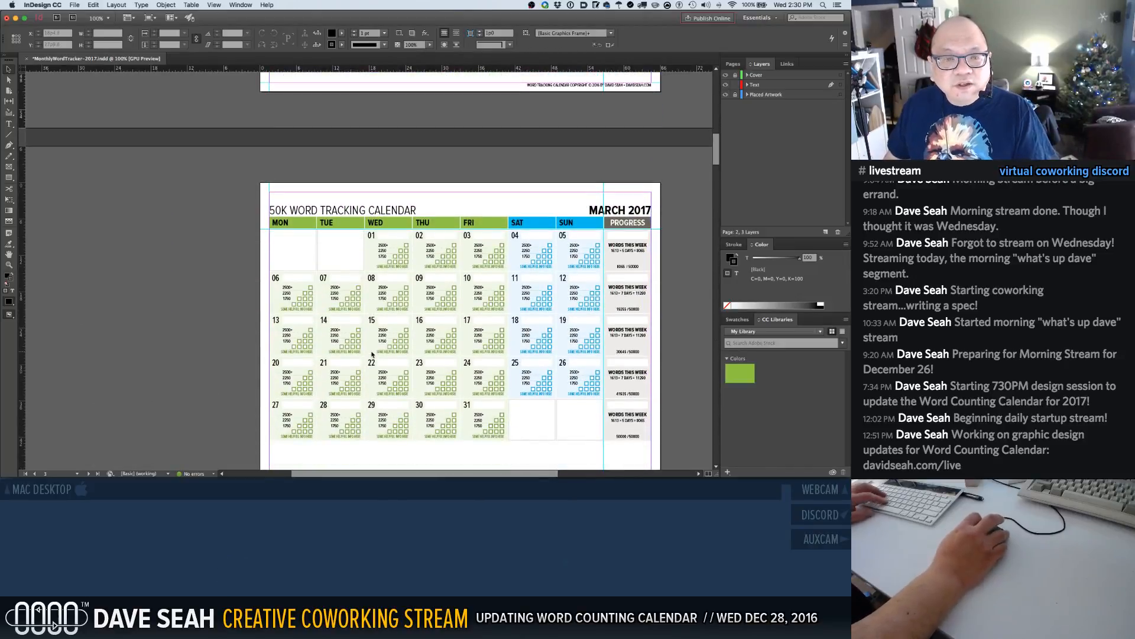
pyautogui.press('super+s')
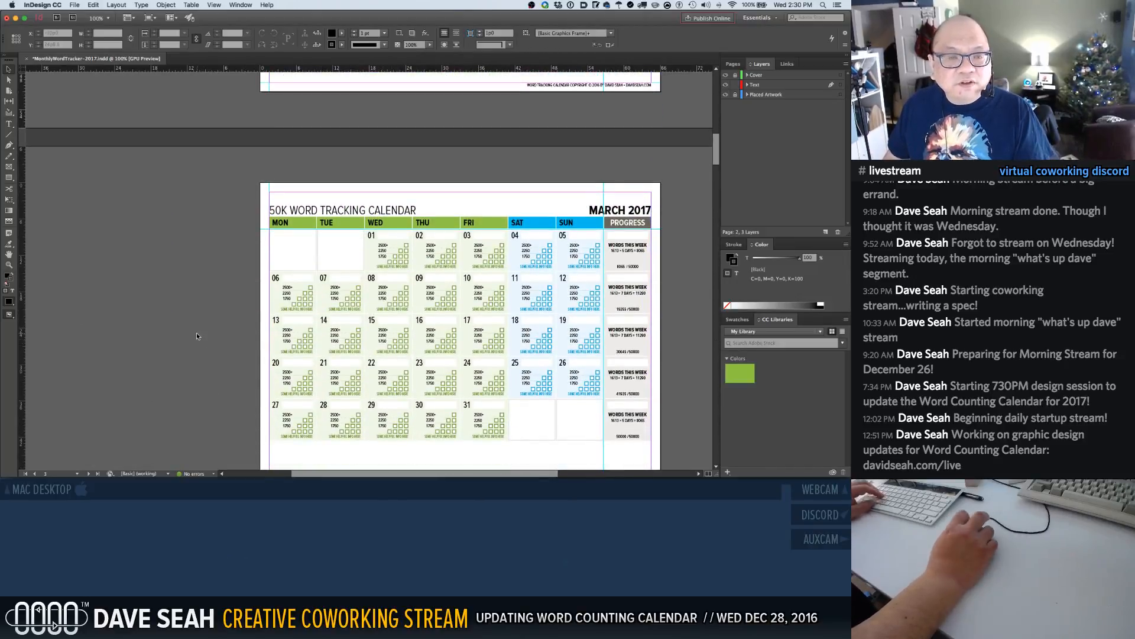
# Delete the placeholder text frames beneath March 1 through March 6
pyautogui.click(387, 269)
pyautogui.keyDown('shift'); pyautogui.click(436, 268); pyautogui.keyUp('shift')
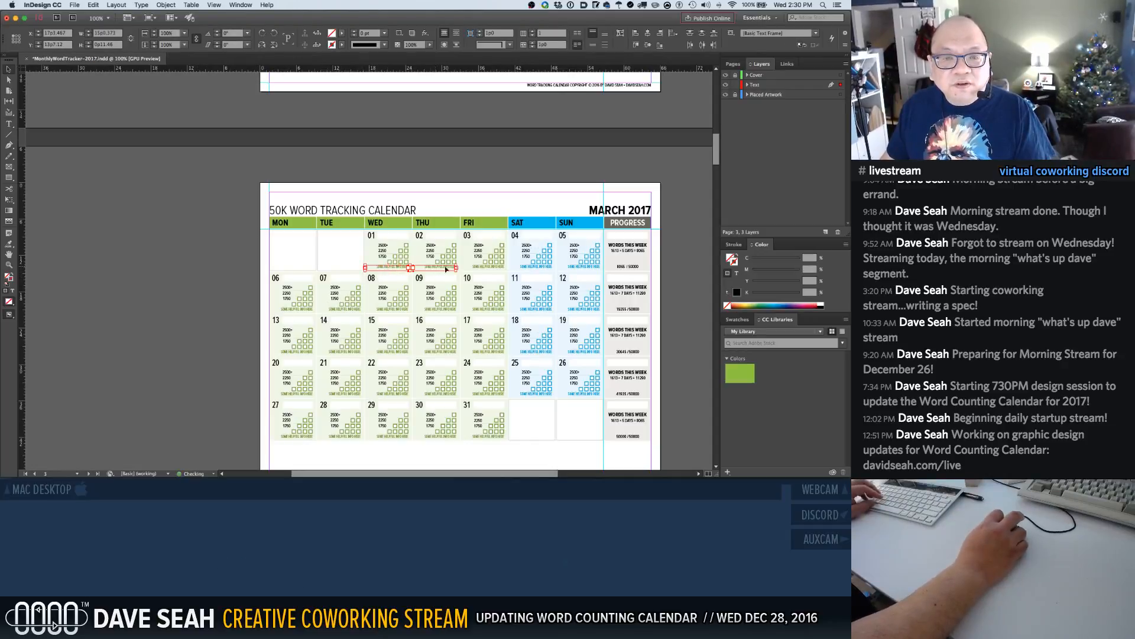
pyautogui.keyDown('shift'); pyautogui.click(482, 267); pyautogui.keyUp('shift')
pyautogui.keyDown('shift'); pyautogui.click(530, 268); pyautogui.keyUp('shift')
pyautogui.keyDown('shift'); pyautogui.click(582, 269); pyautogui.keyUp('shift')
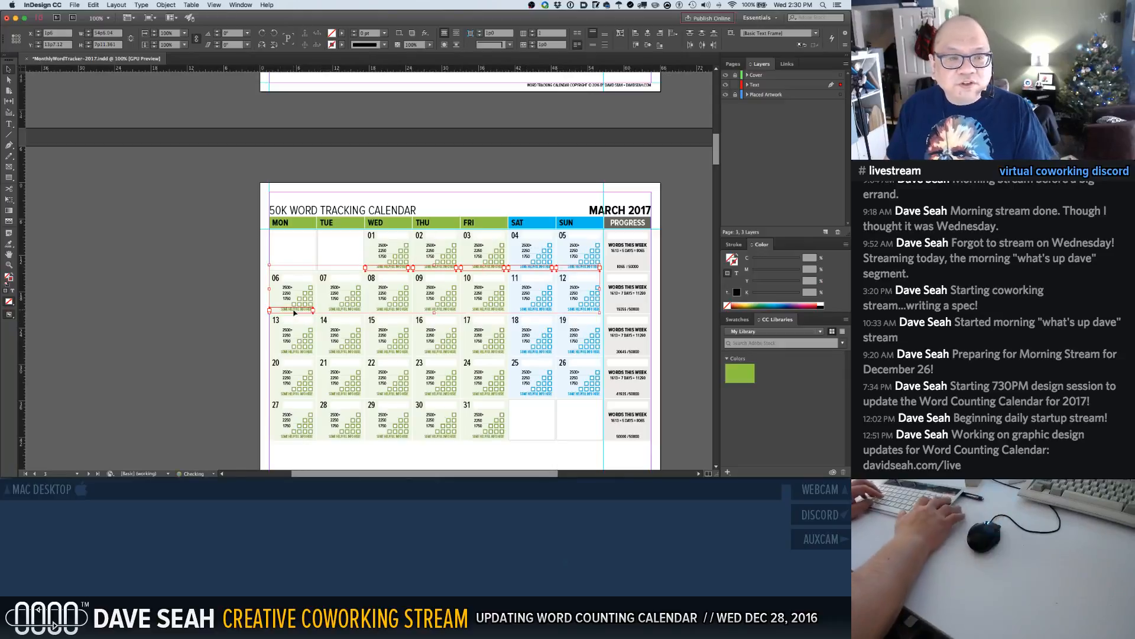
pyautogui.press('Delete')
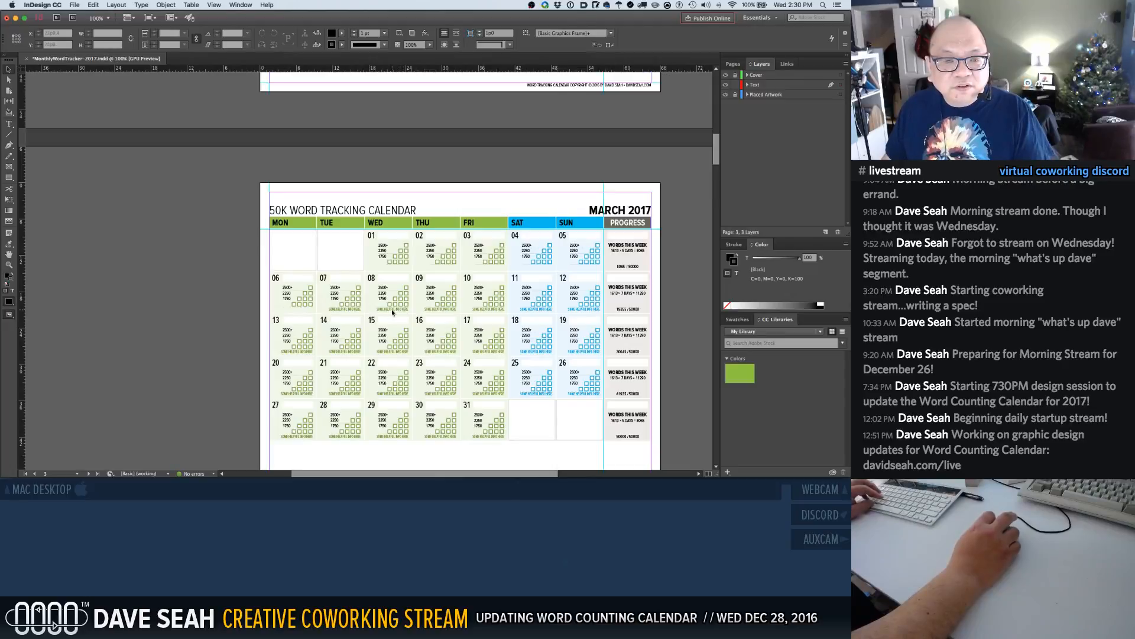
# Delete the placeholder text frames beneath March 8 through March 31, keeping the ones beneath March 15 and March 23
pyautogui.click(392, 313)
pyautogui.keyDown('shift'); pyautogui.click(456, 312); pyautogui.keyUp('shift')
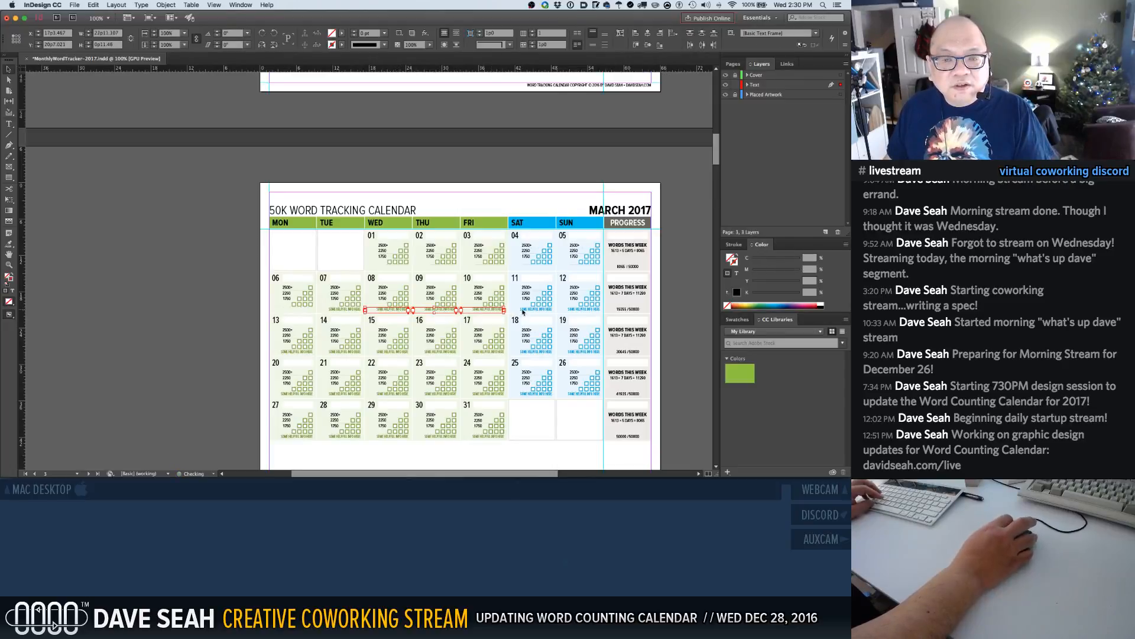
pyautogui.keyDown('shift'); pyautogui.click(581, 311); pyautogui.keyUp('shift')
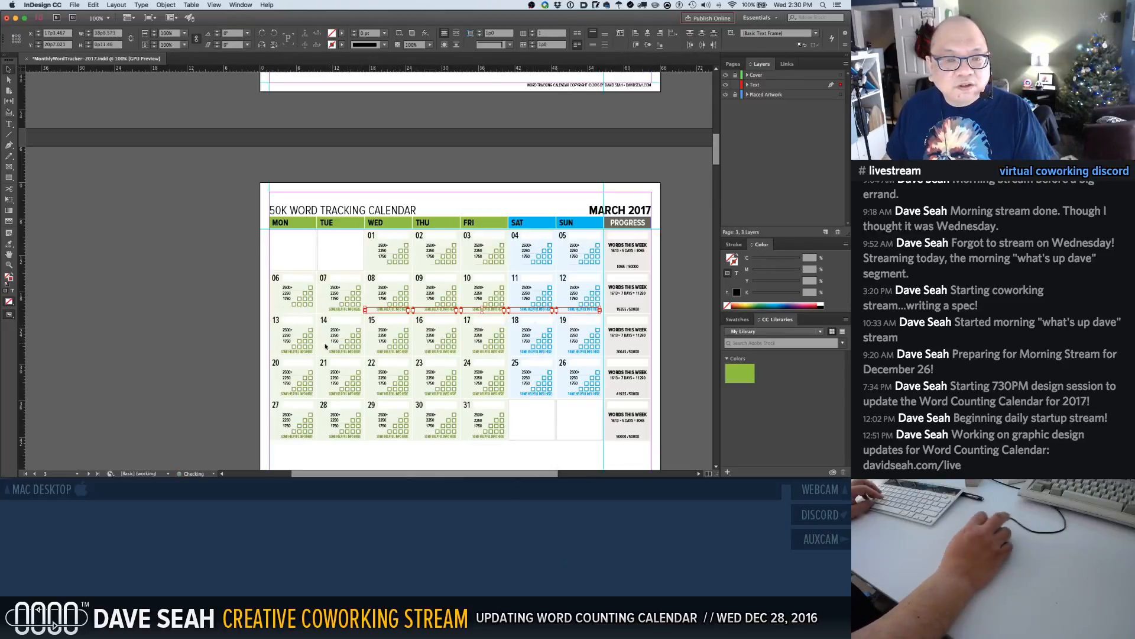
pyautogui.keyDown('shift'); pyautogui.click(291, 353); pyautogui.keyUp('shift')
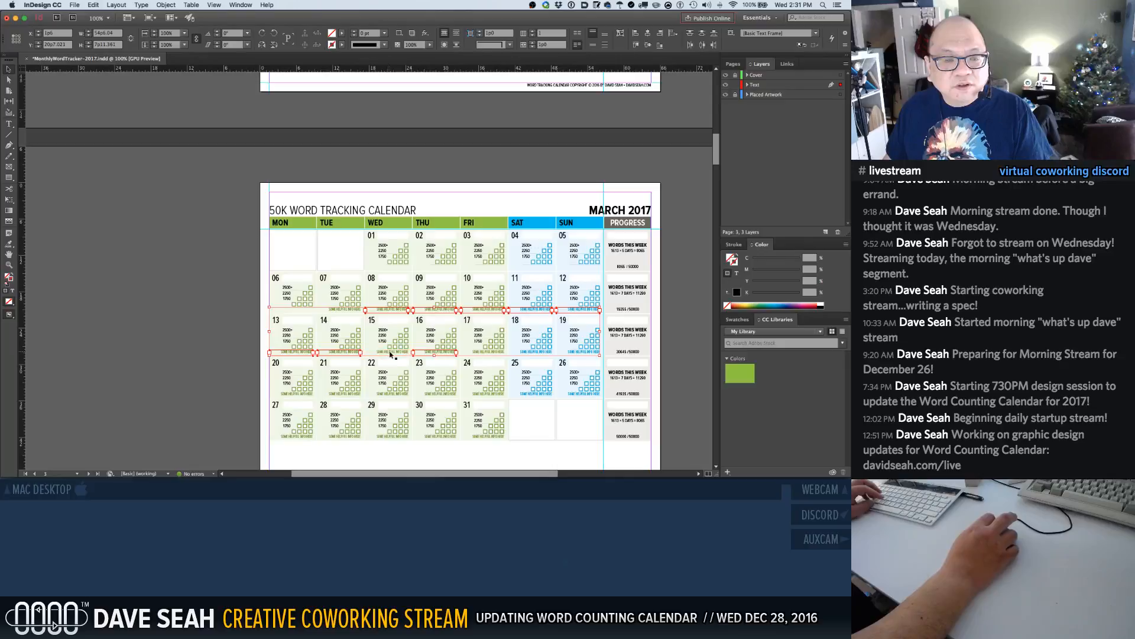
pyautogui.keyDown('shift'); pyautogui.click(482, 353); pyautogui.keyUp('shift')
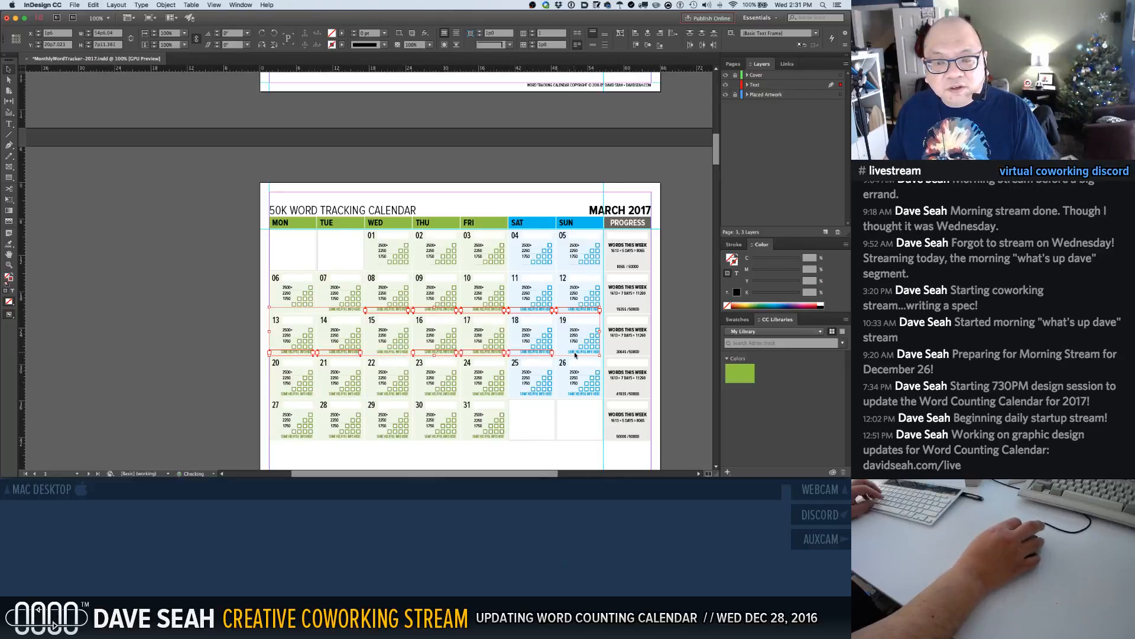
pyautogui.keyDown('shift'); pyautogui.click(294, 396); pyautogui.keyUp('shift')
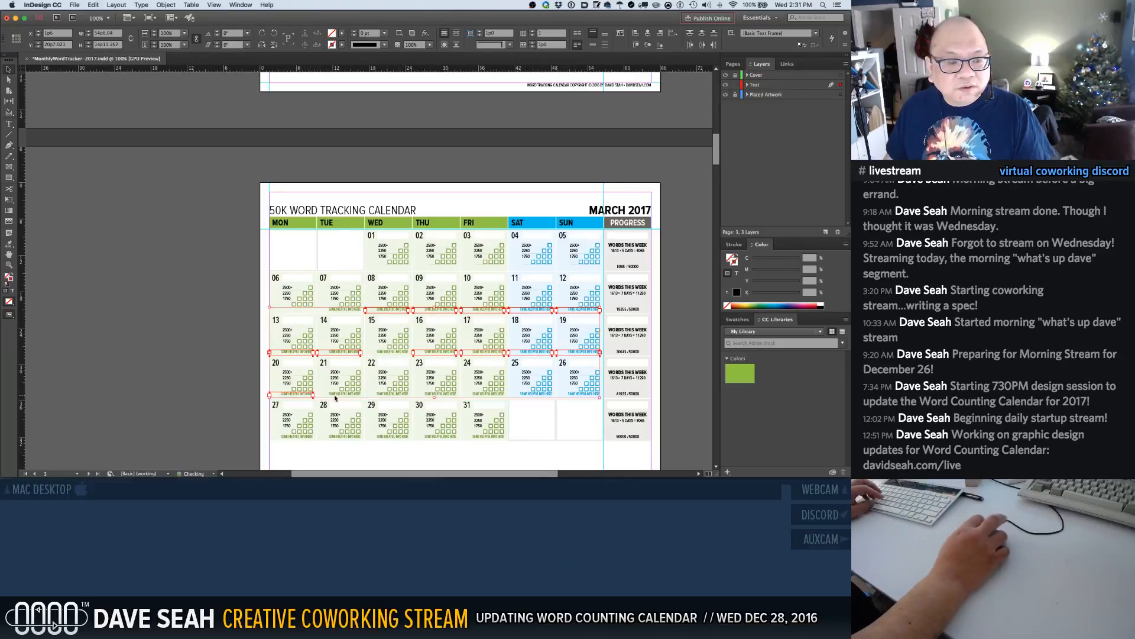
pyautogui.keyDown('shift'); pyautogui.click(386, 395); pyautogui.keyUp('shift')
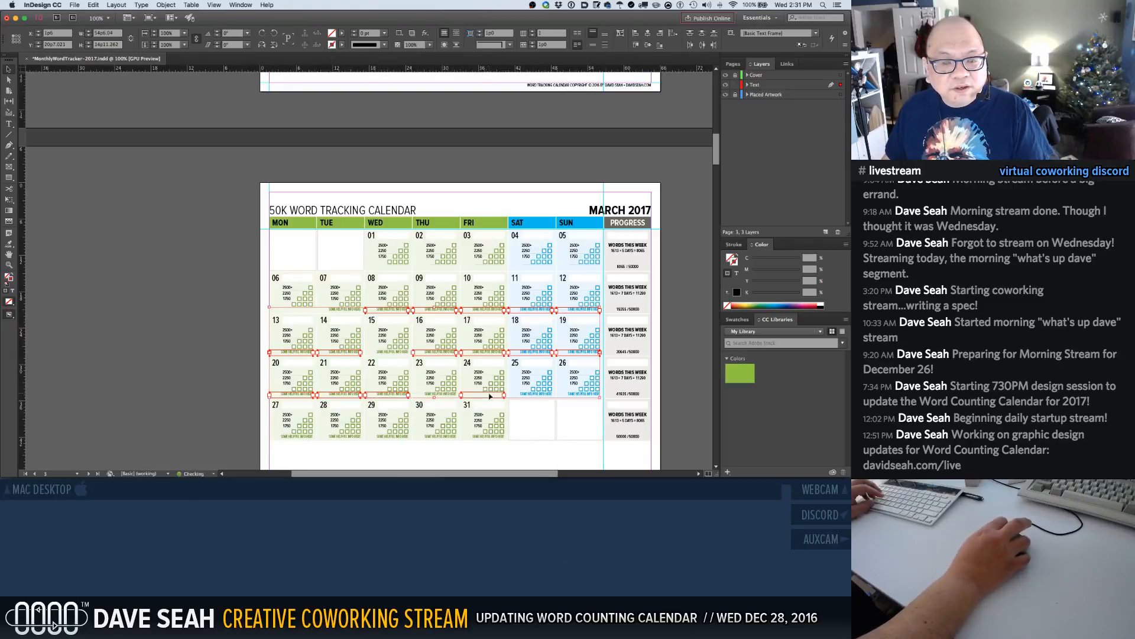
pyautogui.keyDown('shift'); pyautogui.click(525, 395); pyautogui.keyUp('shift')
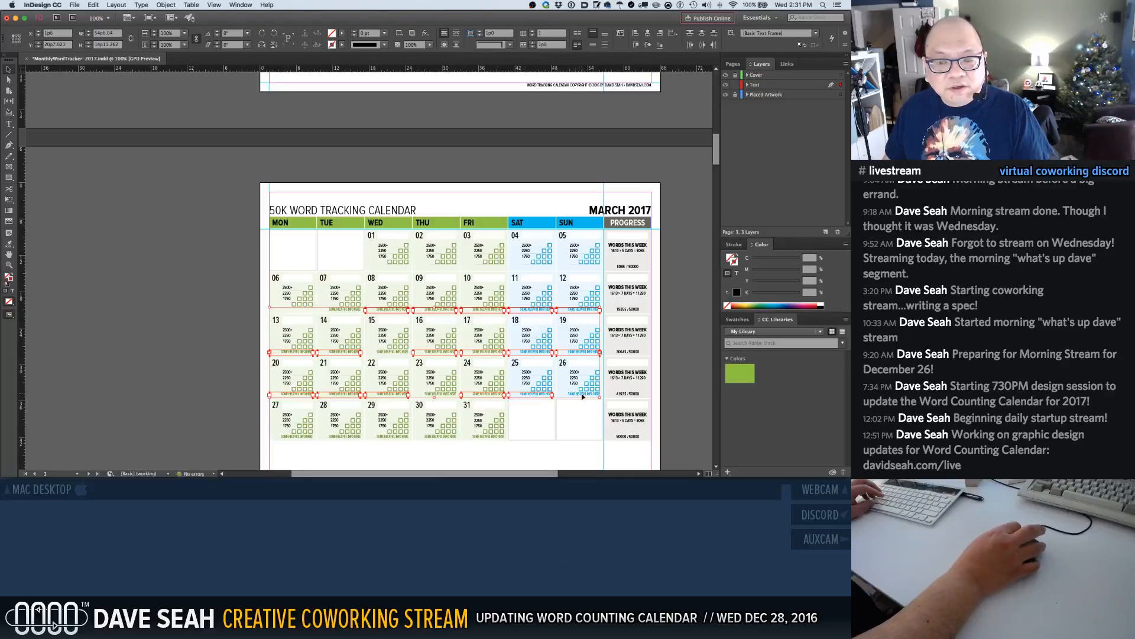
pyautogui.keyDown('shift'); pyautogui.click(583, 395); pyautogui.keyUp('shift')
pyautogui.keyDown('shift'); pyautogui.click(299, 437); pyautogui.keyUp('shift')
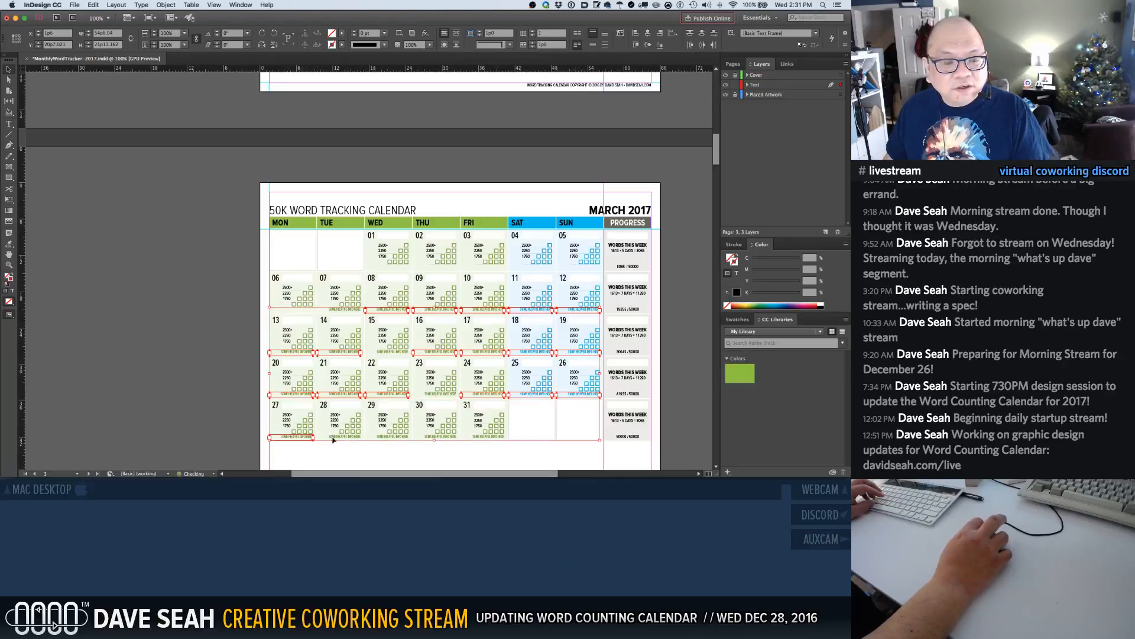
pyautogui.keyDown('shift'); pyautogui.click(335, 438); pyautogui.keyUp('shift')
pyautogui.keyDown('shift'); pyautogui.click(385, 437); pyautogui.keyUp('shift')
pyautogui.keyDown('shift'); pyautogui.click(435, 437); pyautogui.keyUp('shift')
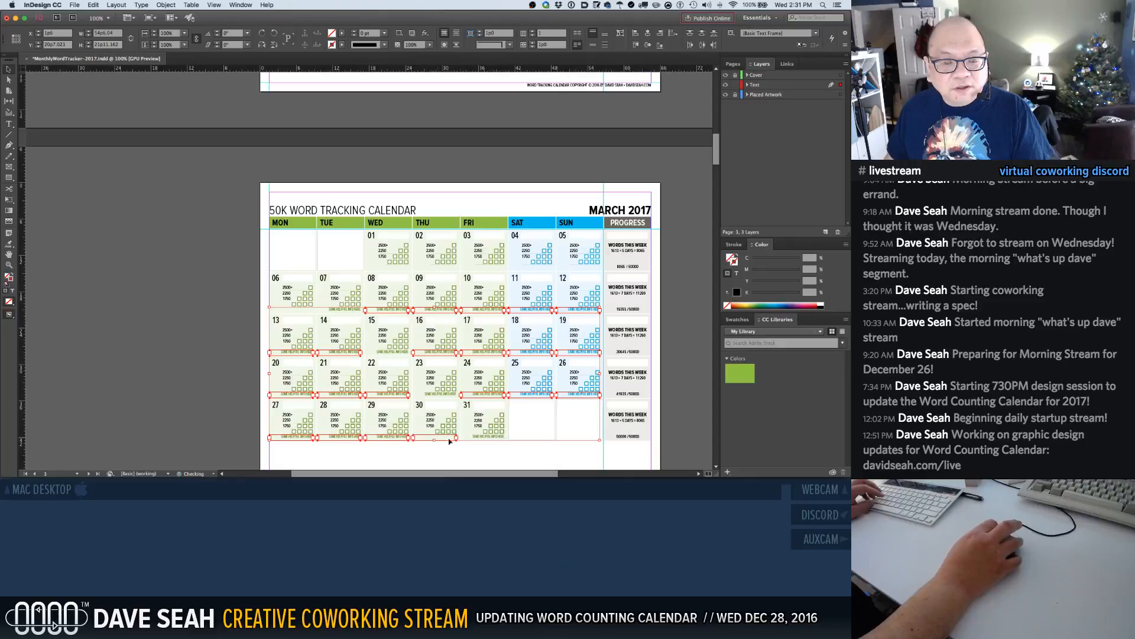
pyautogui.keyDown('shift'); pyautogui.click(484, 437); pyautogui.keyUp('shift')
pyautogui.press('Delete')
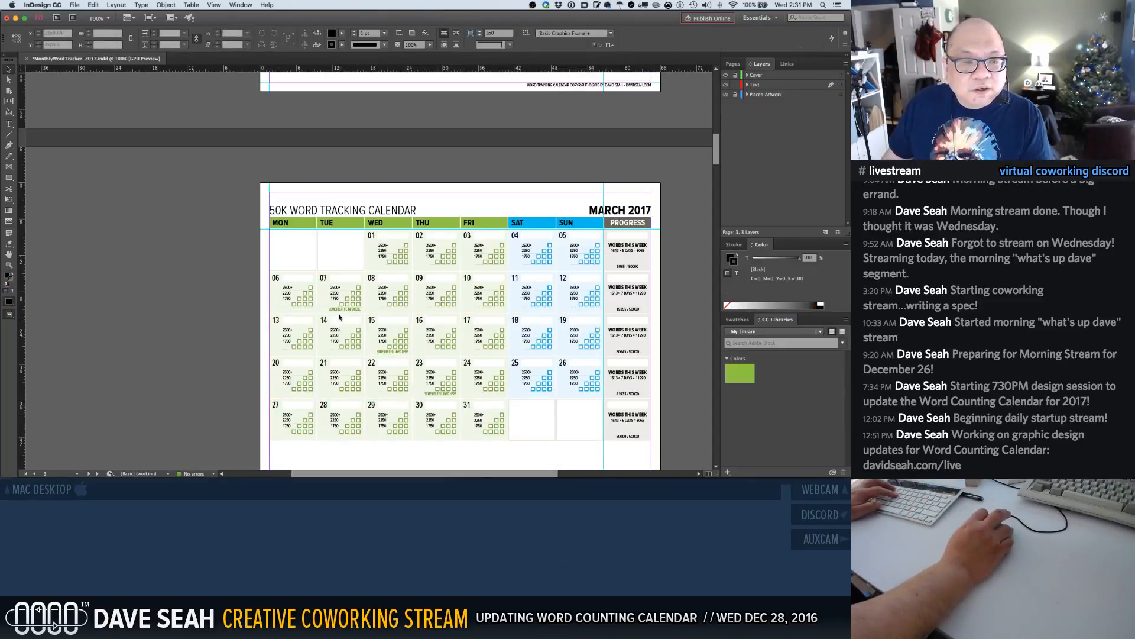
# Replace the placeholder text beneath Tuesday, March 7 with "QUARTER MARK"
pyautogui.moveTo(295, 278); pyautogui.dragTo(477, 408)
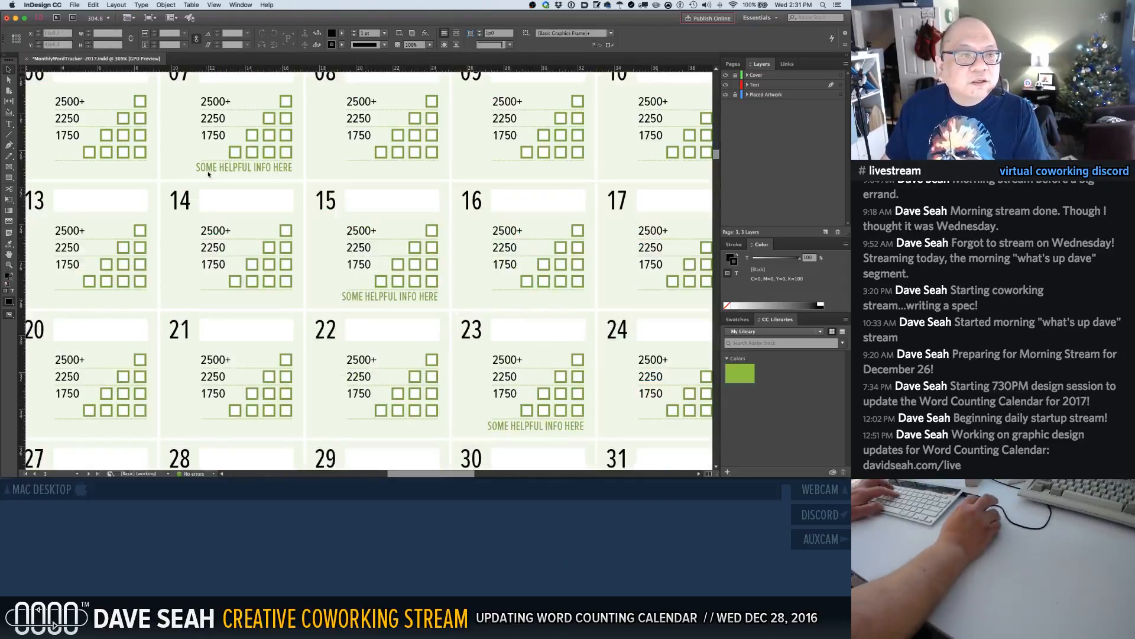
pyautogui.press('t')
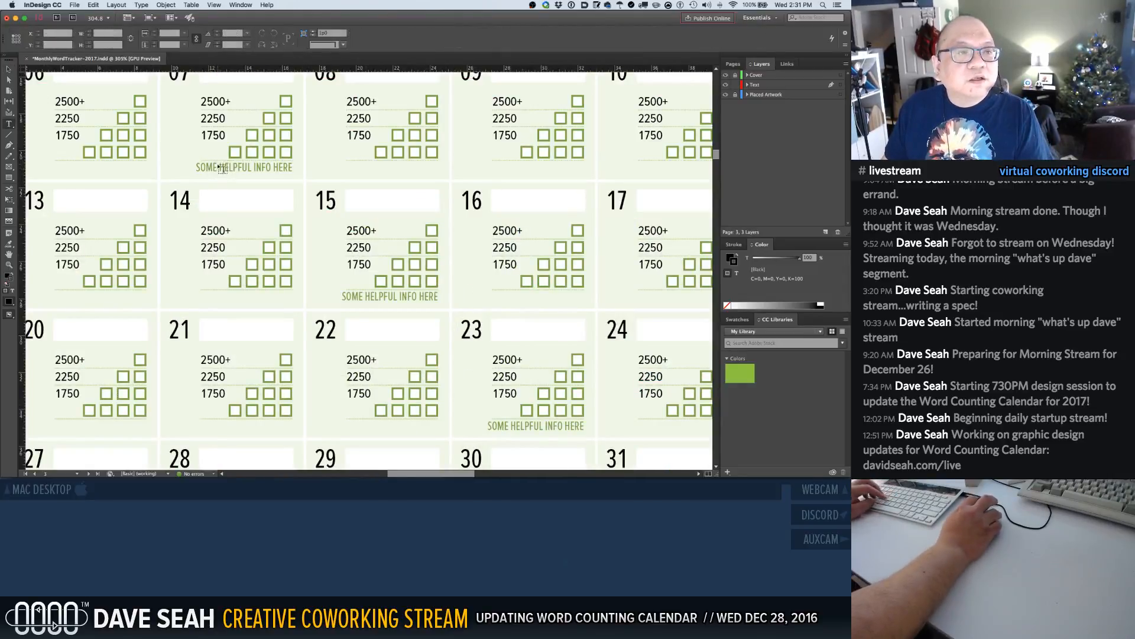
pyautogui.click(218, 169)
pyautogui.press('super+a')
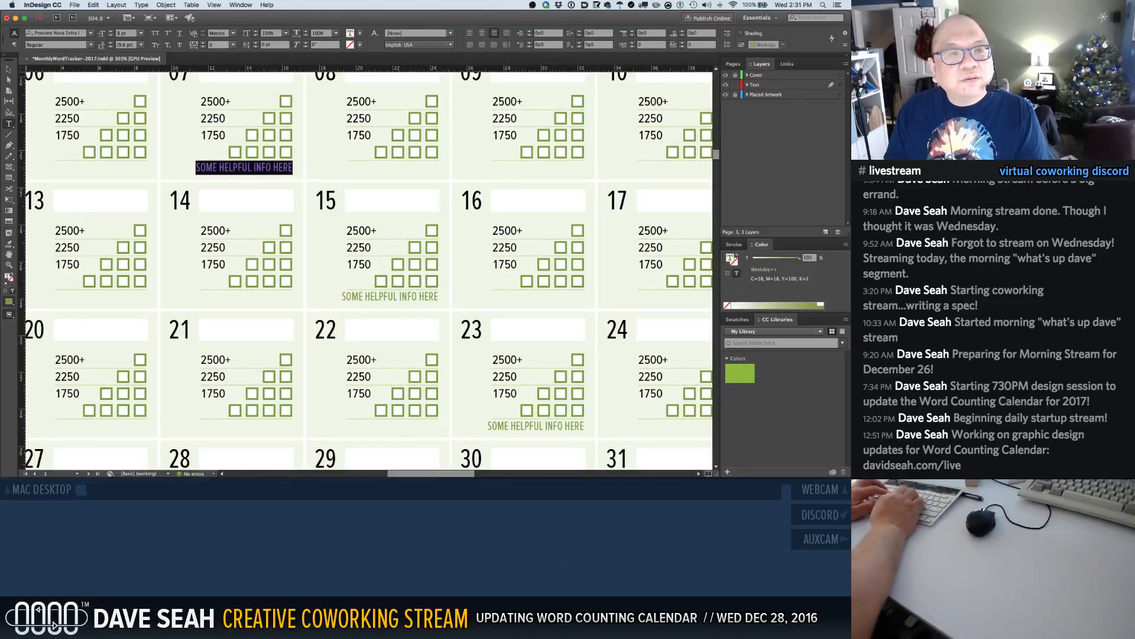
pyautogui.write('QUARTER MARK')
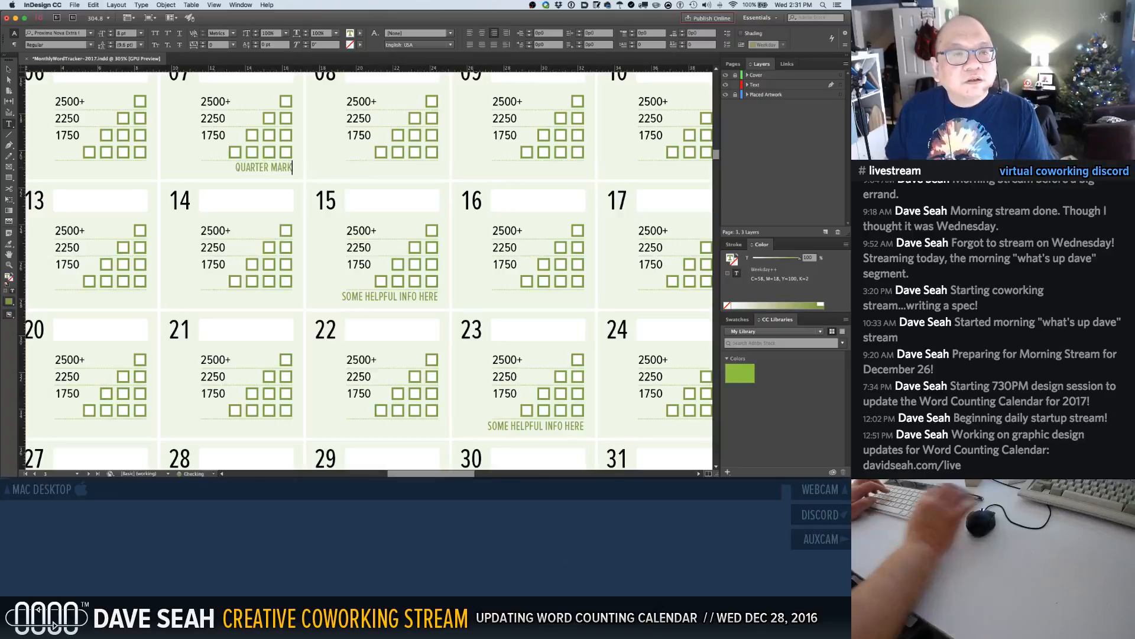
# Replace the placeholder text beneath Wednesday, March 15 with "HALFWAY MARK" and beneath Thursday, March 23 with "THREE-QUARTER MARK"
pyautogui.moveTo(343, 296); pyautogui.dragTo(439, 297)
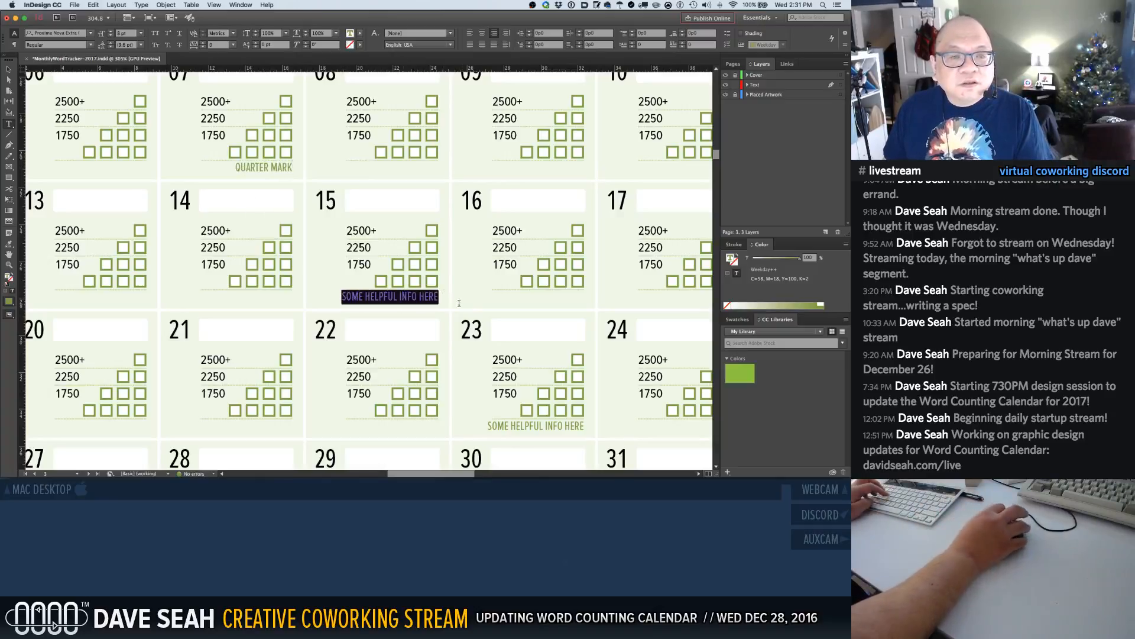
pyautogui.write('HALFWAY MARK')
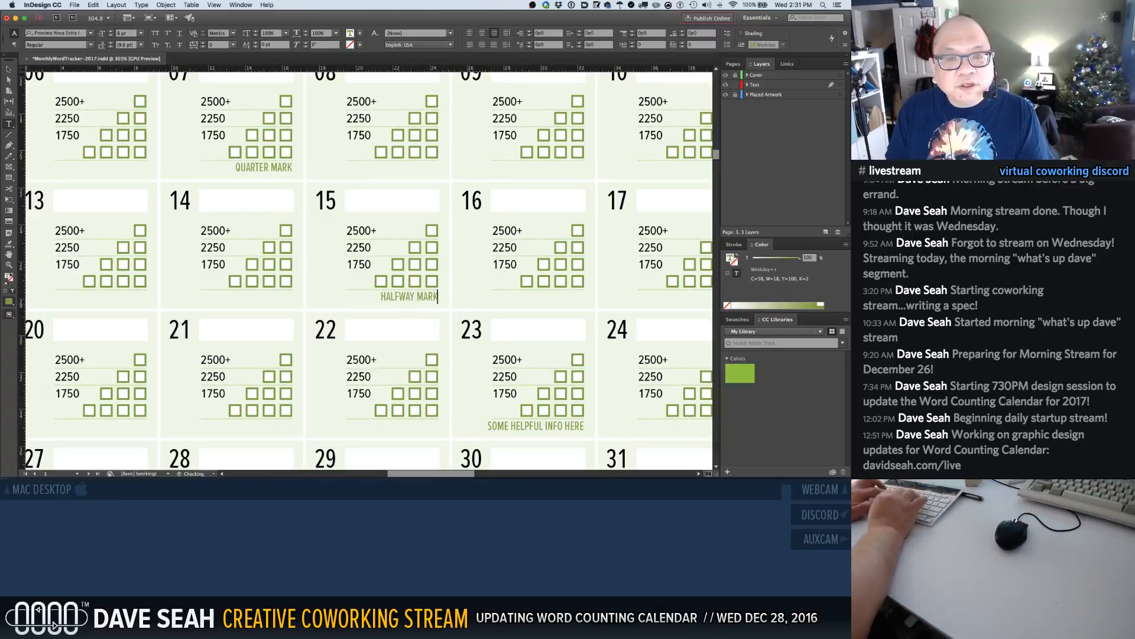
pyautogui.moveTo(489, 425); pyautogui.dragTo(586, 426)
pyautogui.write('THREE-QUARTER MARK')
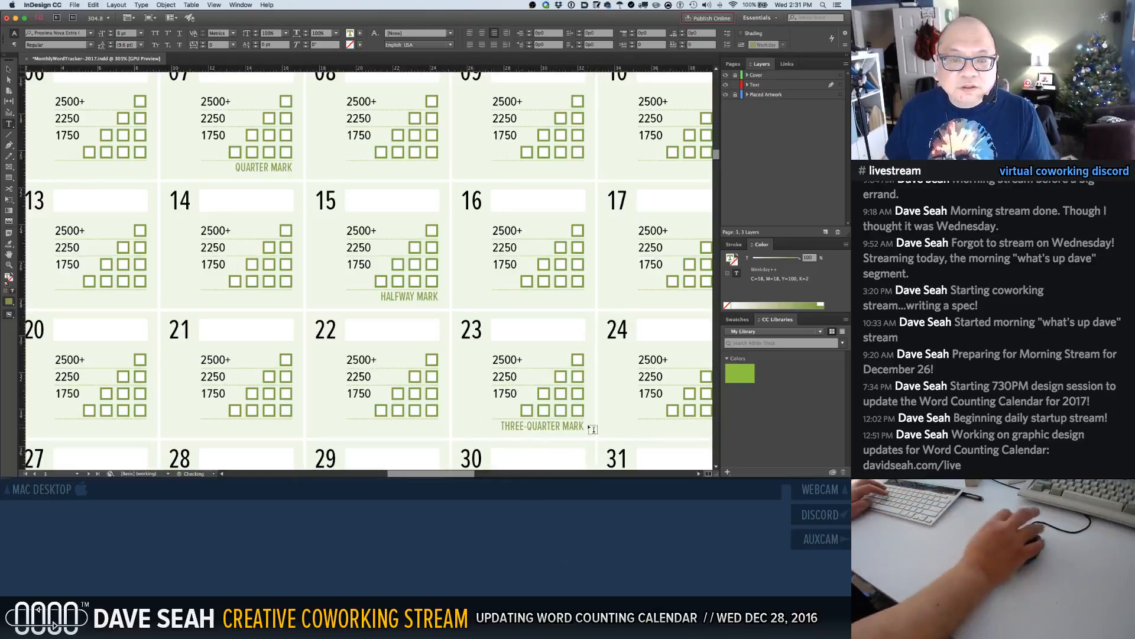
pyautogui.press('super+1')
pyautogui.click(388, 347)
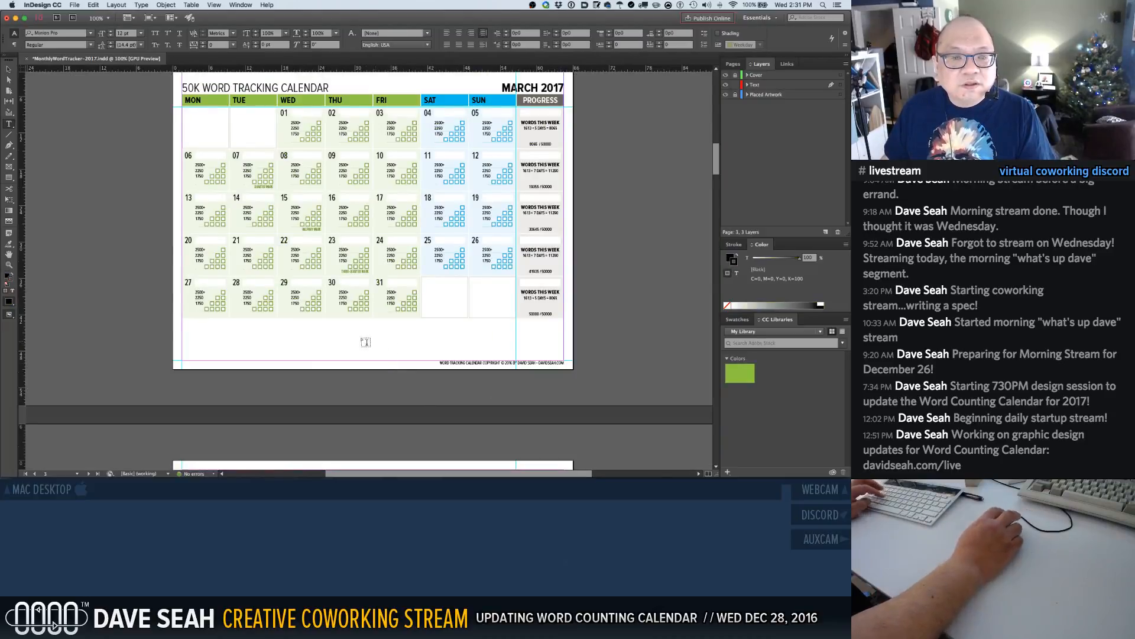
pyautogui.scroll(-5, 366, 343)
pyautogui.scroll(-4, 345, 339)
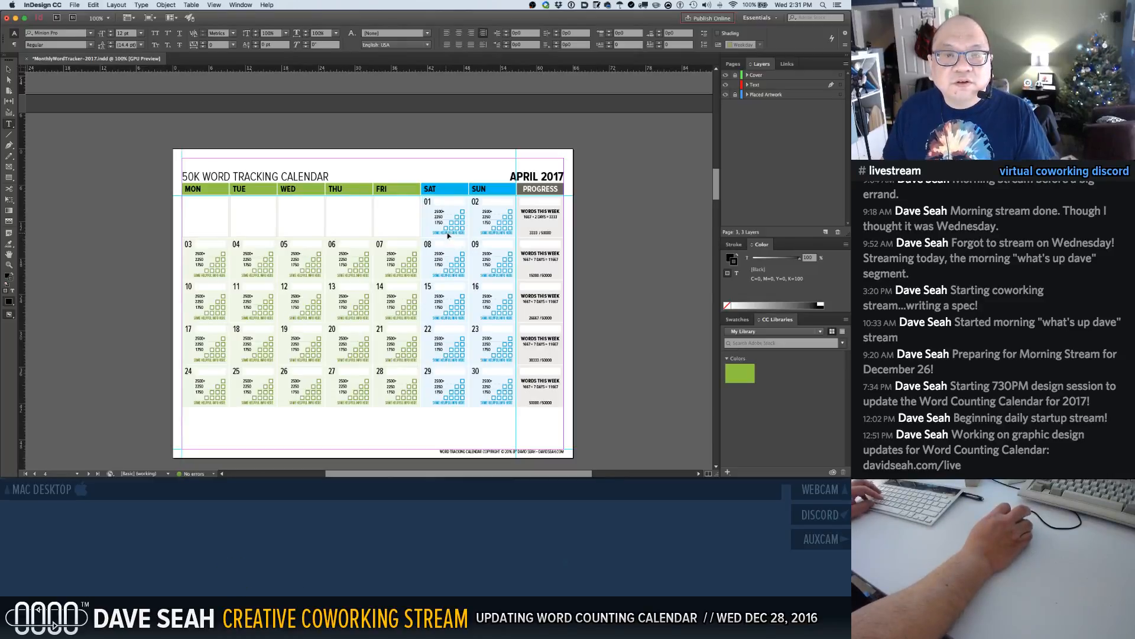
pyautogui.click(445, 233)
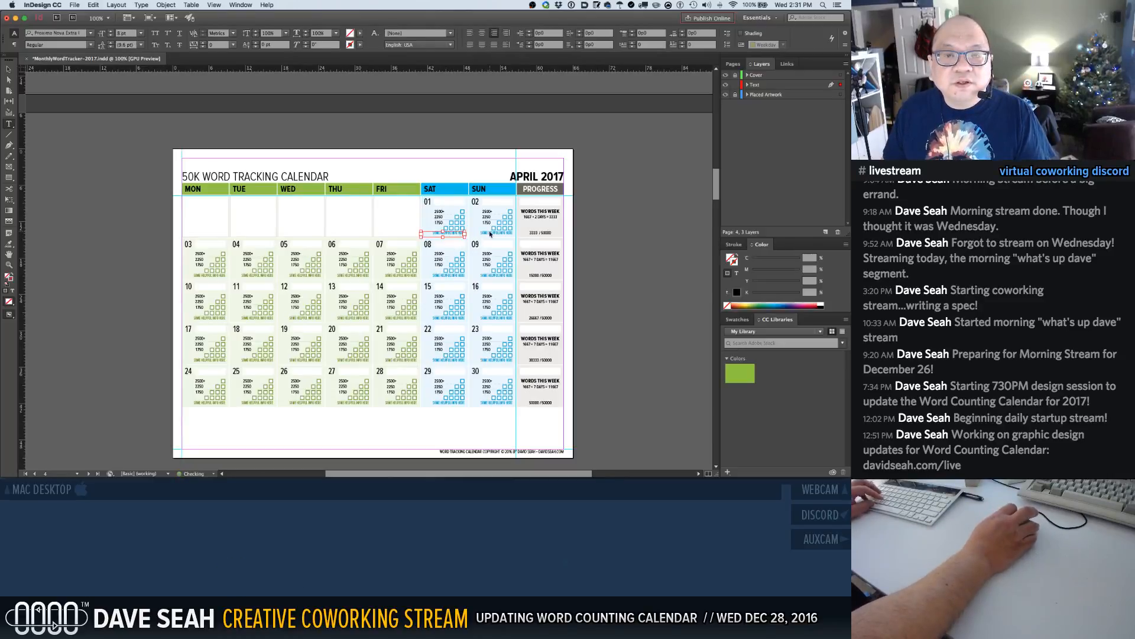
pyautogui.keyDown('shift'); pyautogui.click(217, 276); pyautogui.keyUp('shift')
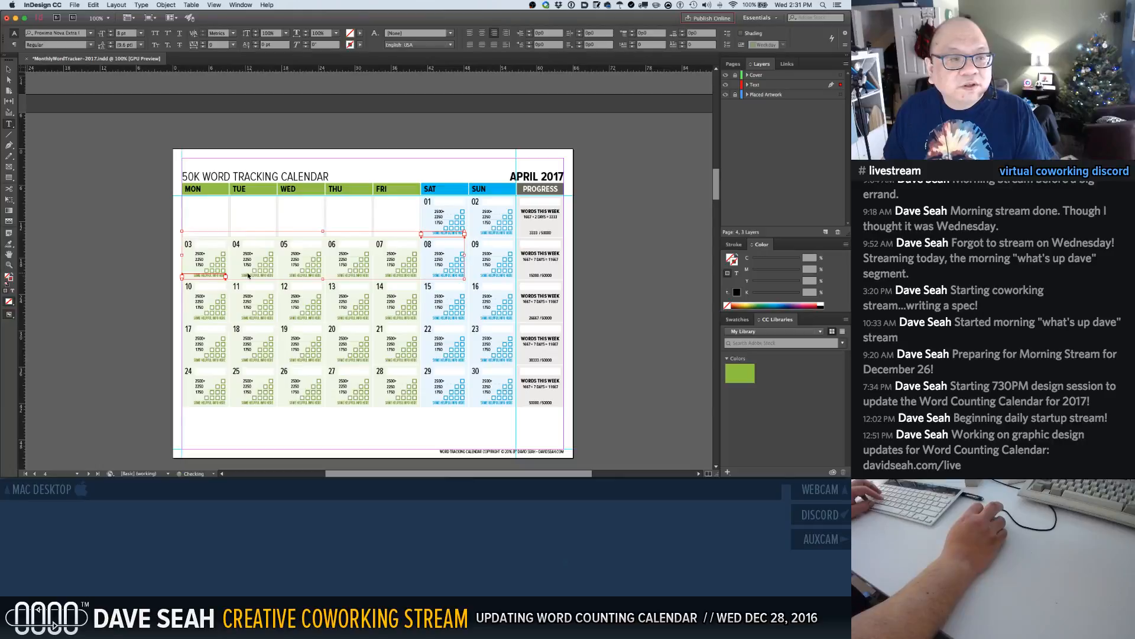
pyautogui.keyDown('super'); pyautogui.click(297, 279); pyautogui.keyUp('super')
# Delete the placeholder text frames beneath April 5 through April 30, keeping the ones beneath April 7, April 15 and April 24
pyautogui.keyDown('super'); pyautogui.click(310, 276); pyautogui.keyUp('super')
pyautogui.keyDown('shift'); pyautogui.keyDown('super'); pyautogui.click(357, 276); pyautogui.keyUp('super'); pyautogui.keyUp('shift')
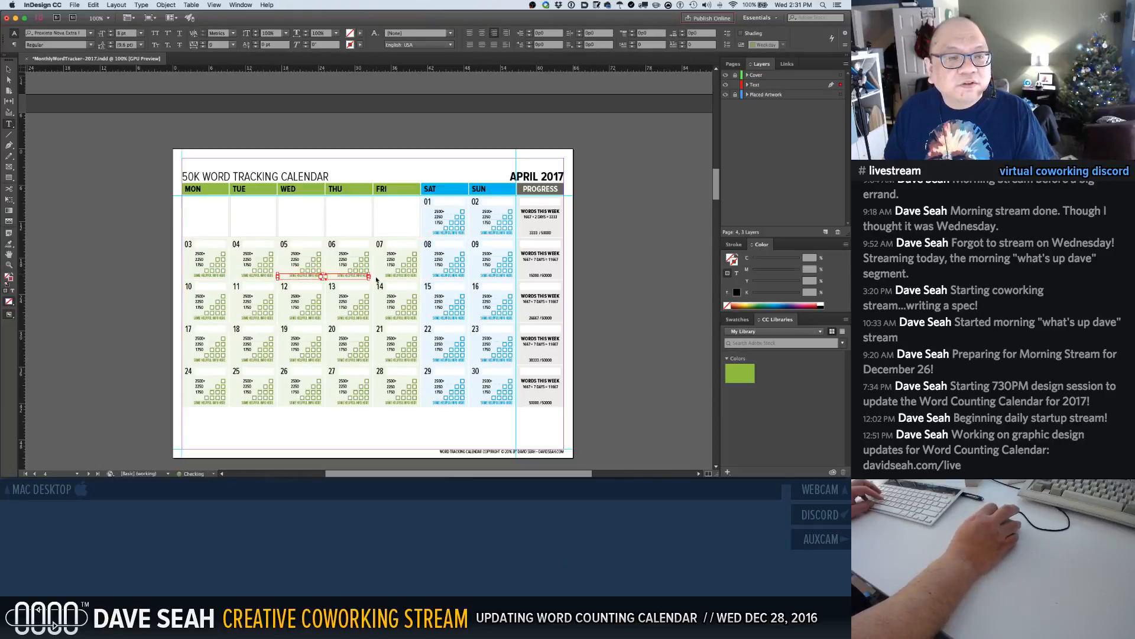
pyautogui.keyDown('shift'); pyautogui.keyDown('super'); pyautogui.click(395, 277); pyautogui.keyUp('super'); pyautogui.keyUp('shift')
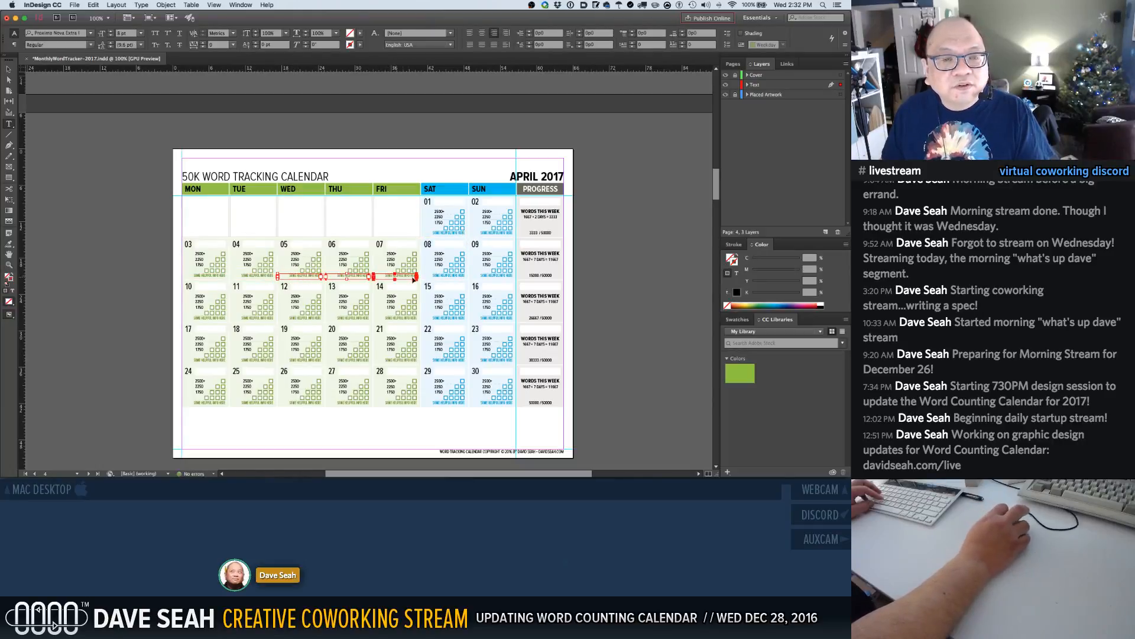
pyautogui.keyDown('shift'); pyautogui.keyDown('super'); pyautogui.click(395, 277); pyautogui.keyUp('super'); pyautogui.keyUp('shift')
pyautogui.keyDown('shift'); pyautogui.keyDown('super'); pyautogui.click(441, 277); pyautogui.keyUp('super'); pyautogui.keyUp('shift')
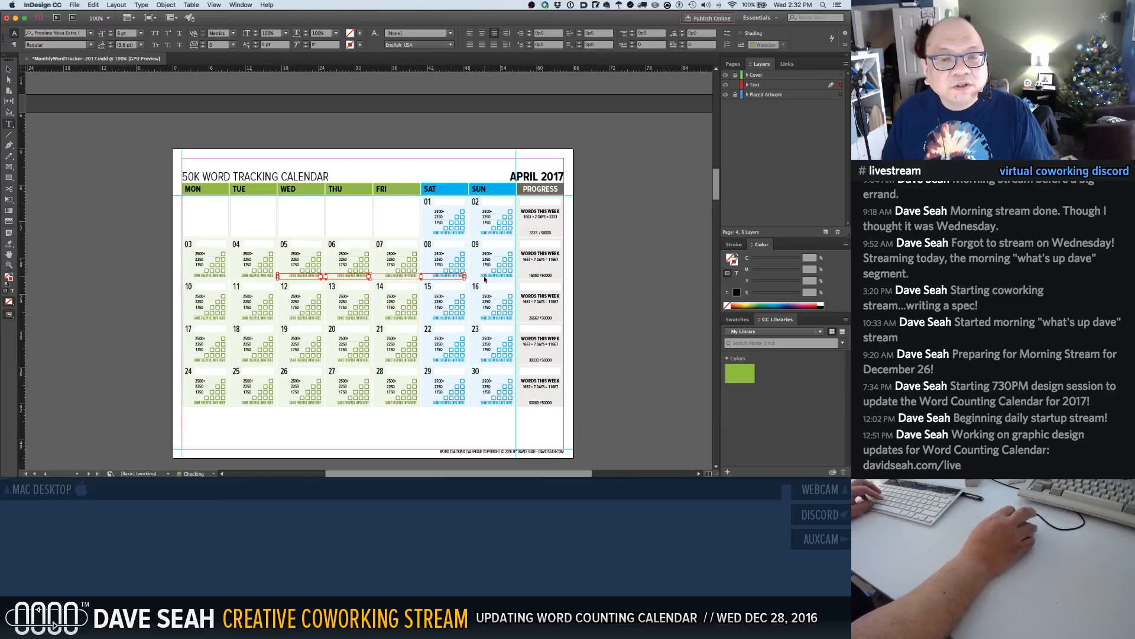
pyautogui.keyDown('shift'); pyautogui.keyDown('super'); pyautogui.click(219, 320); pyautogui.keyUp('super'); pyautogui.keyUp('shift')
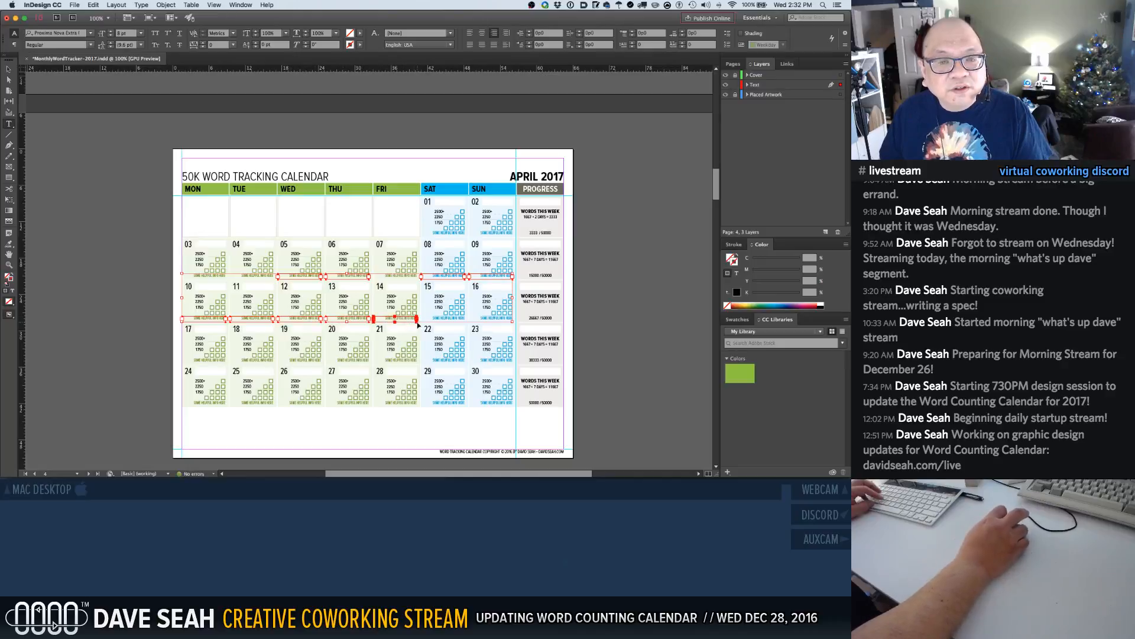
pyautogui.keyDown('shift'); pyautogui.keyDown('super'); pyautogui.click(487, 320); pyautogui.keyUp('super'); pyautogui.keyUp('shift')
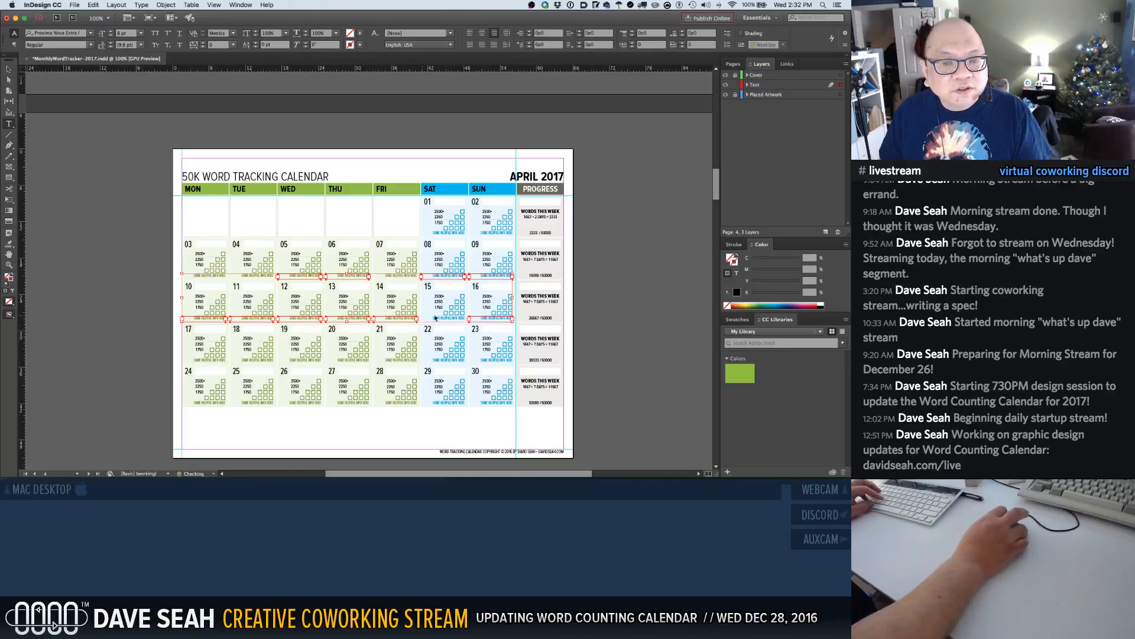
pyautogui.keyDown('shift'); pyautogui.keyDown('super'); pyautogui.click(201, 361); pyautogui.keyUp('super'); pyautogui.keyUp('shift')
pyautogui.keyDown('shift'); pyautogui.keyDown('super'); pyautogui.click(248, 361); pyautogui.keyUp('super'); pyautogui.keyUp('shift')
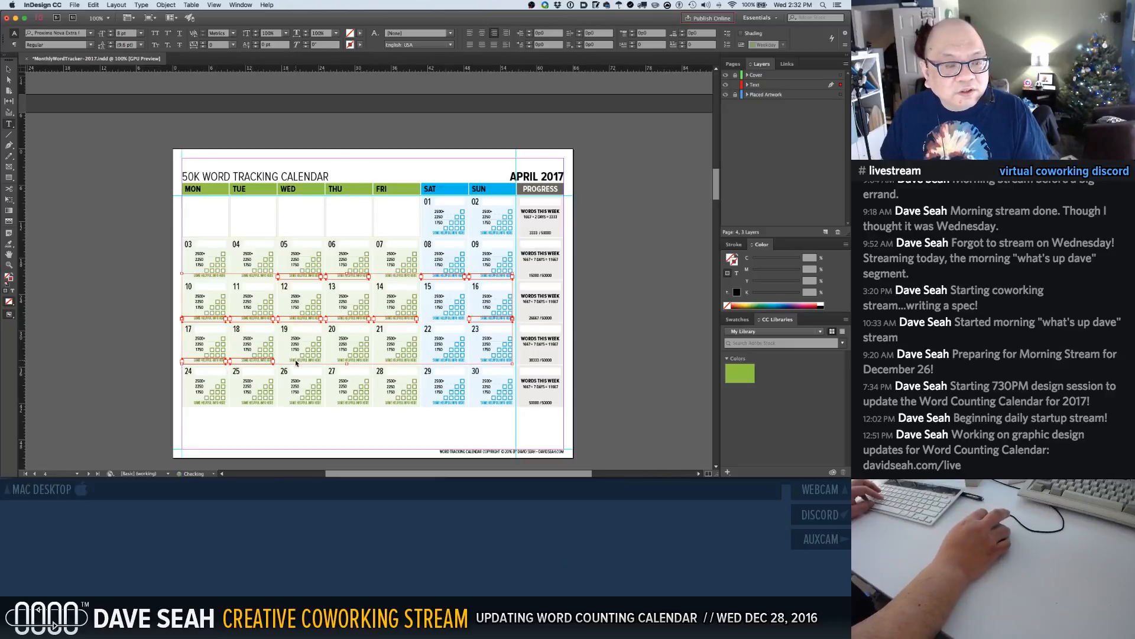
pyautogui.keyDown('shift'); pyautogui.keyDown('super'); pyautogui.click(298, 362); pyautogui.keyUp('super'); pyautogui.keyUp('shift')
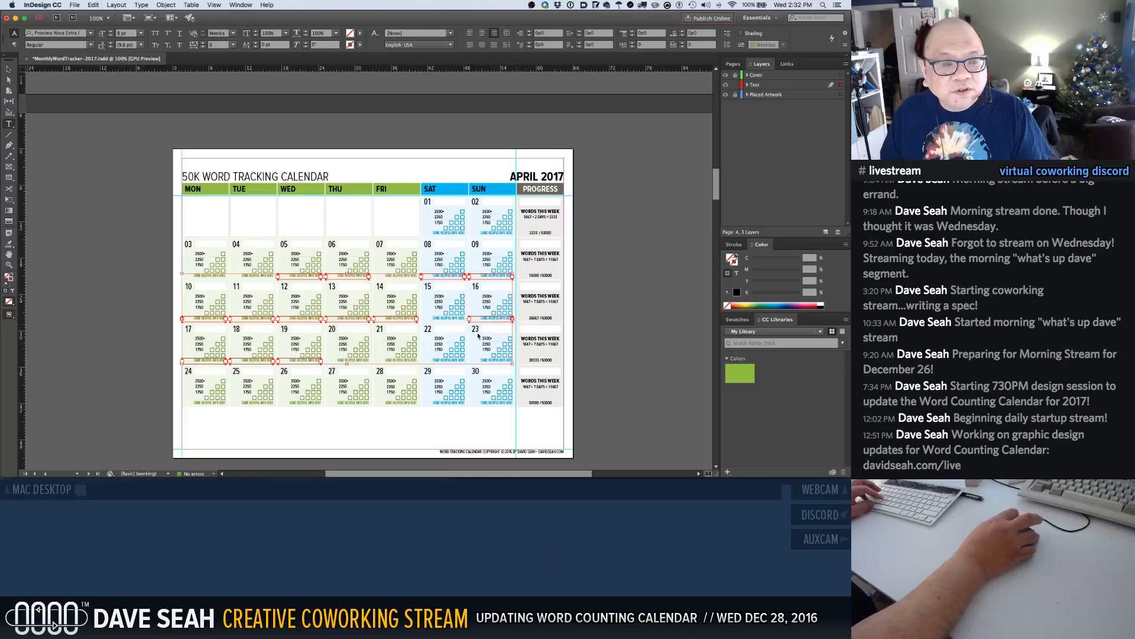
pyautogui.keyDown('shift'); pyautogui.keyDown('super'); pyautogui.click(343, 362); pyautogui.keyUp('super'); pyautogui.keyUp('shift')
pyautogui.keyDown('shift'); pyautogui.keyDown('super'); pyautogui.click(398, 362); pyautogui.keyUp('super'); pyautogui.keyUp('shift')
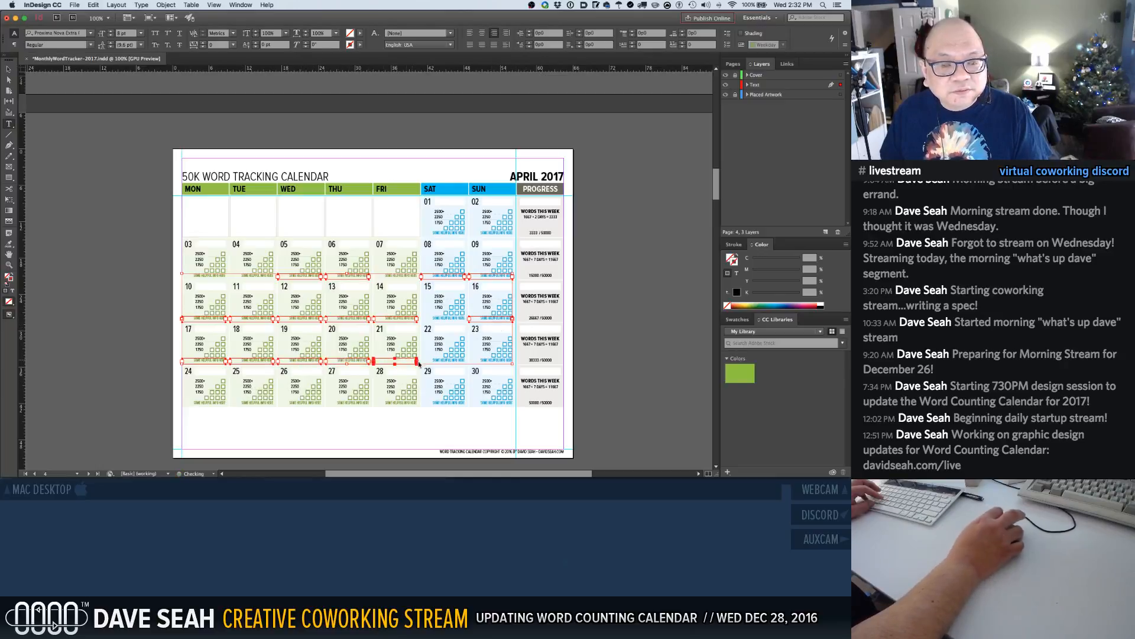
pyautogui.keyDown('shift'); pyautogui.keyDown('super'); pyautogui.click(445, 361); pyautogui.keyUp('super'); pyautogui.keyUp('shift')
pyautogui.keyDown('shift'); pyautogui.keyDown('super'); pyautogui.click(491, 362); pyautogui.keyUp('super'); pyautogui.keyUp('shift')
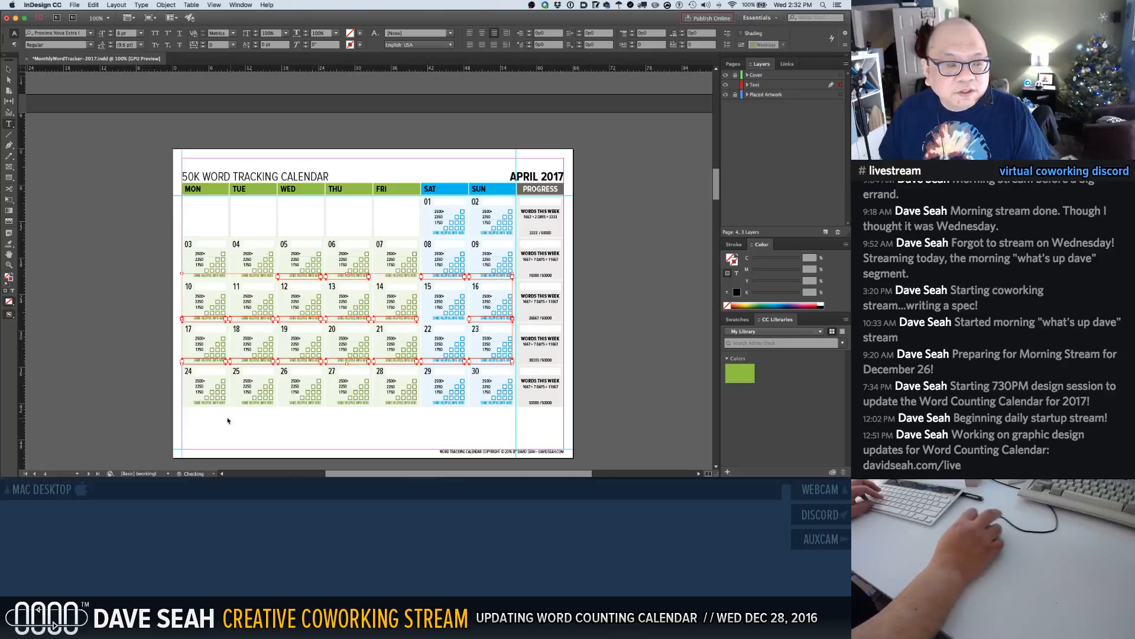
pyautogui.keyDown('shift'); pyautogui.keyDown('super'); pyautogui.click(210, 403); pyautogui.keyUp('super'); pyautogui.keyUp('shift')
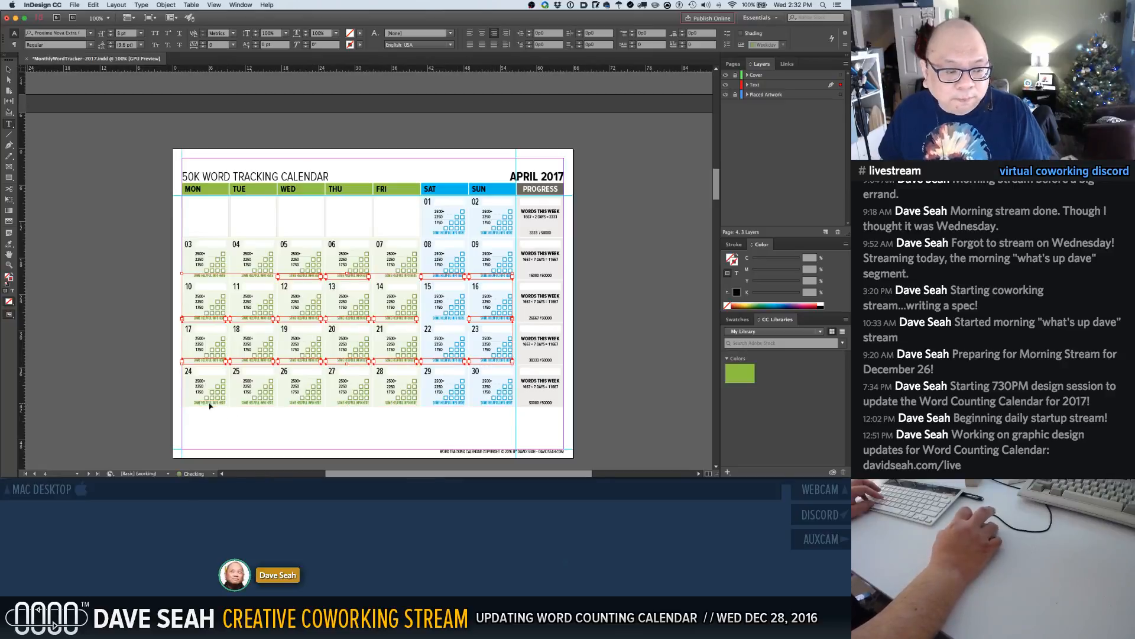
pyautogui.keyDown('shift'); pyautogui.keyDown('super'); pyautogui.click(252, 404); pyautogui.keyUp('super'); pyautogui.keyUp('shift')
pyautogui.keyDown('shift'); pyautogui.keyDown('super'); pyautogui.click(306, 404); pyautogui.keyUp('super'); pyautogui.keyUp('shift')
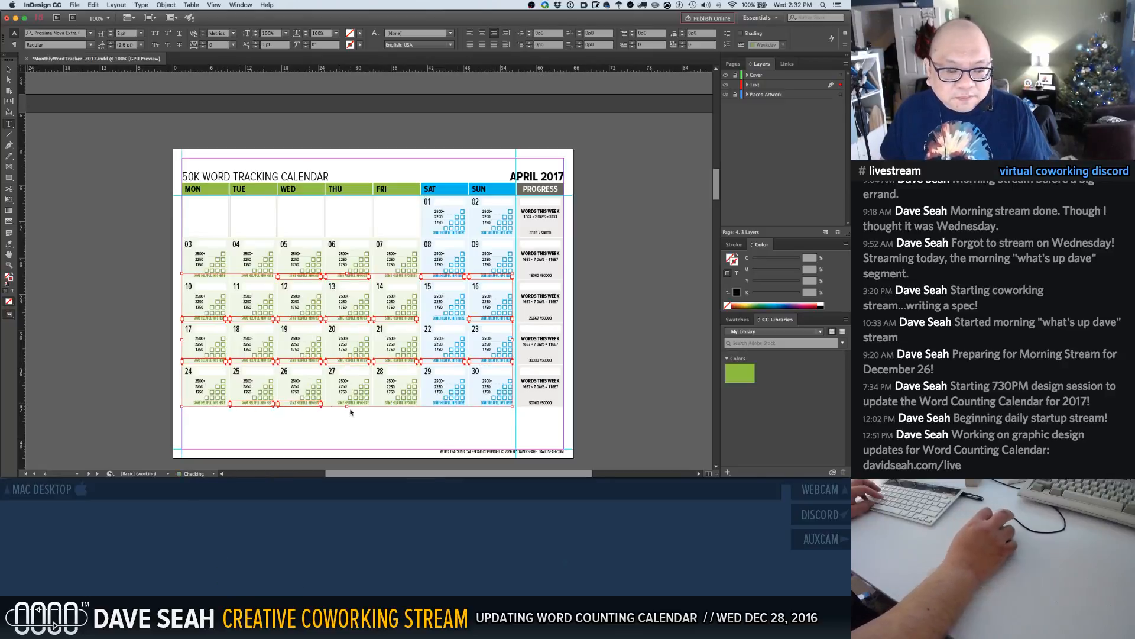
pyautogui.keyDown('shift'); pyautogui.keyDown('super'); pyautogui.click(353, 405); pyautogui.keyUp('super'); pyautogui.keyUp('shift')
pyautogui.keyDown('shift'); pyautogui.keyDown('super'); pyautogui.click(397, 404); pyautogui.keyUp('super'); pyautogui.keyUp('shift')
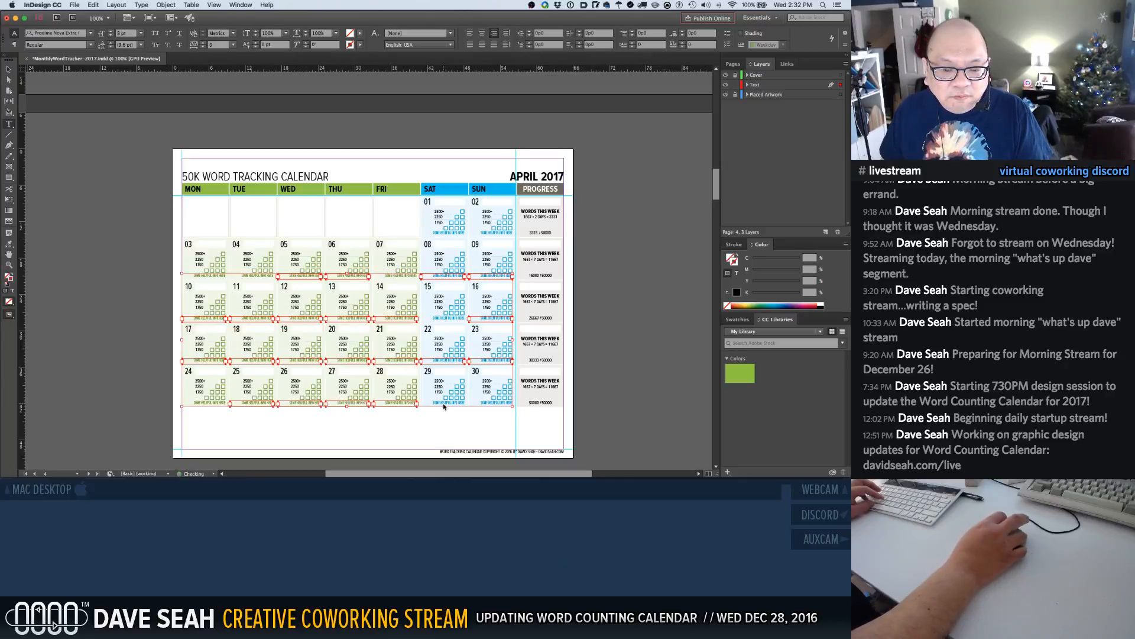
pyautogui.keyDown('shift'); pyautogui.keyDown('super'); pyautogui.click(444, 404); pyautogui.keyUp('super'); pyautogui.keyUp('shift')
pyautogui.keyDown('shift'); pyautogui.keyDown('super'); pyautogui.click(491, 404); pyautogui.keyUp('super'); pyautogui.keyUp('shift')
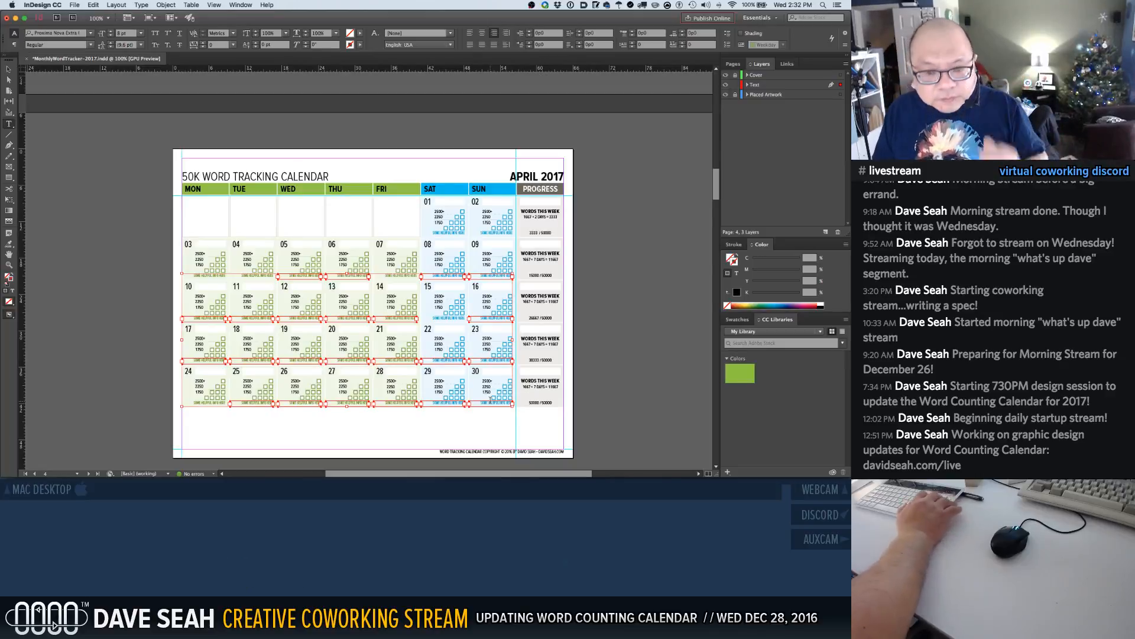
pyautogui.press('BackSpace')
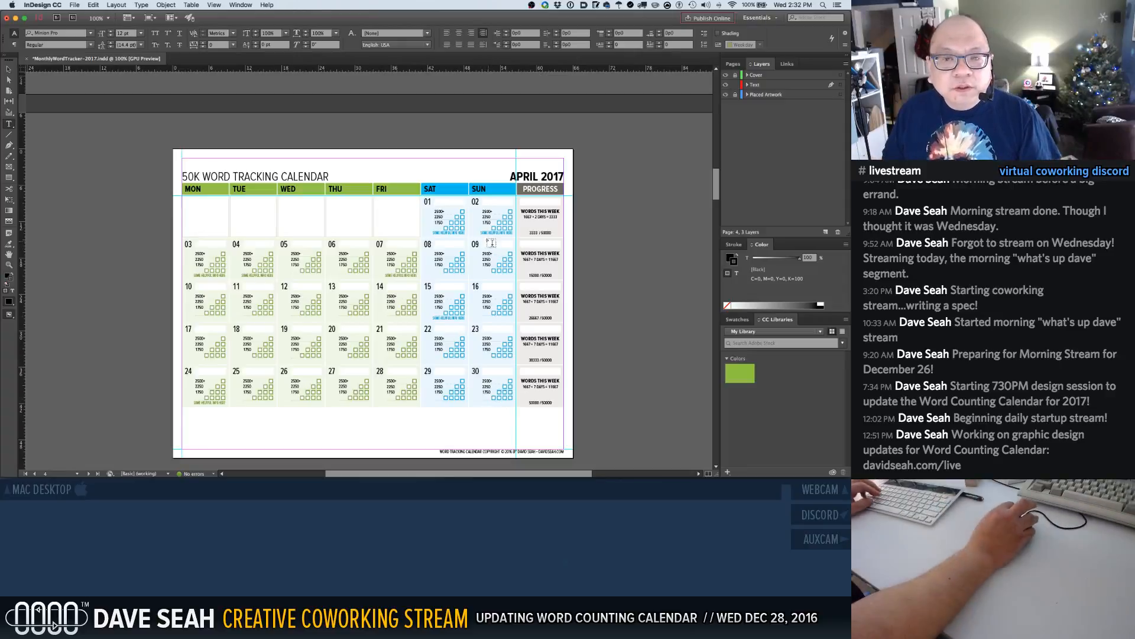
# Delete the placeholder text frames beneath Saturday, April 1 and Sunday, April 2
pyautogui.click(459, 233)
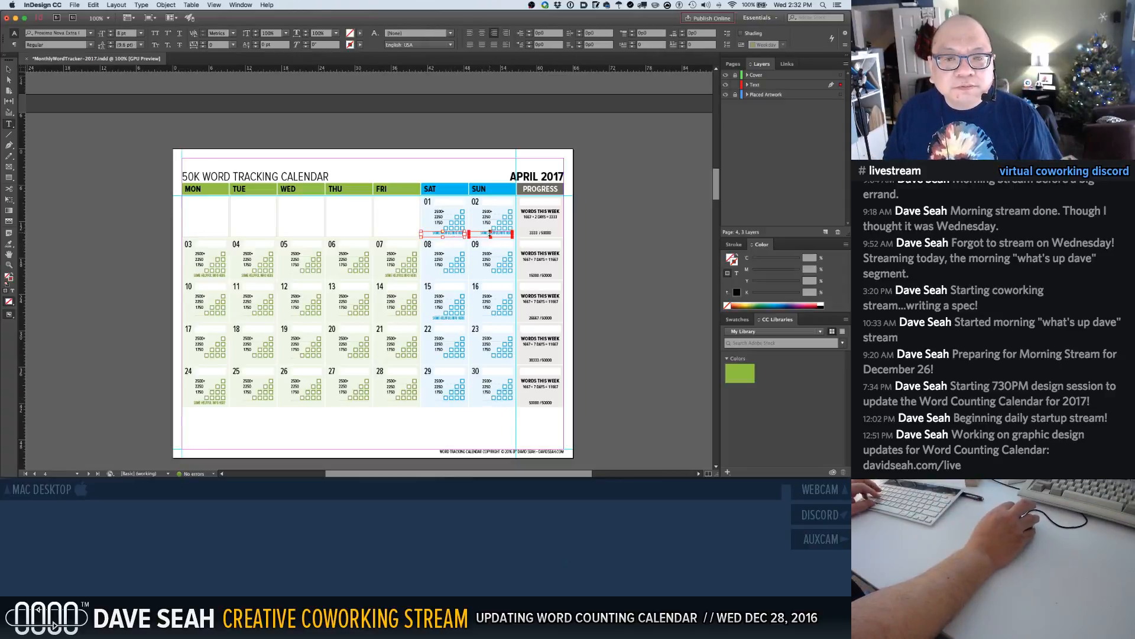
pyautogui.keyDown('shift'); pyautogui.keyDown('super'); pyautogui.click(491, 232); pyautogui.keyUp('super'); pyautogui.keyUp('shift')
pyautogui.press('Delete')
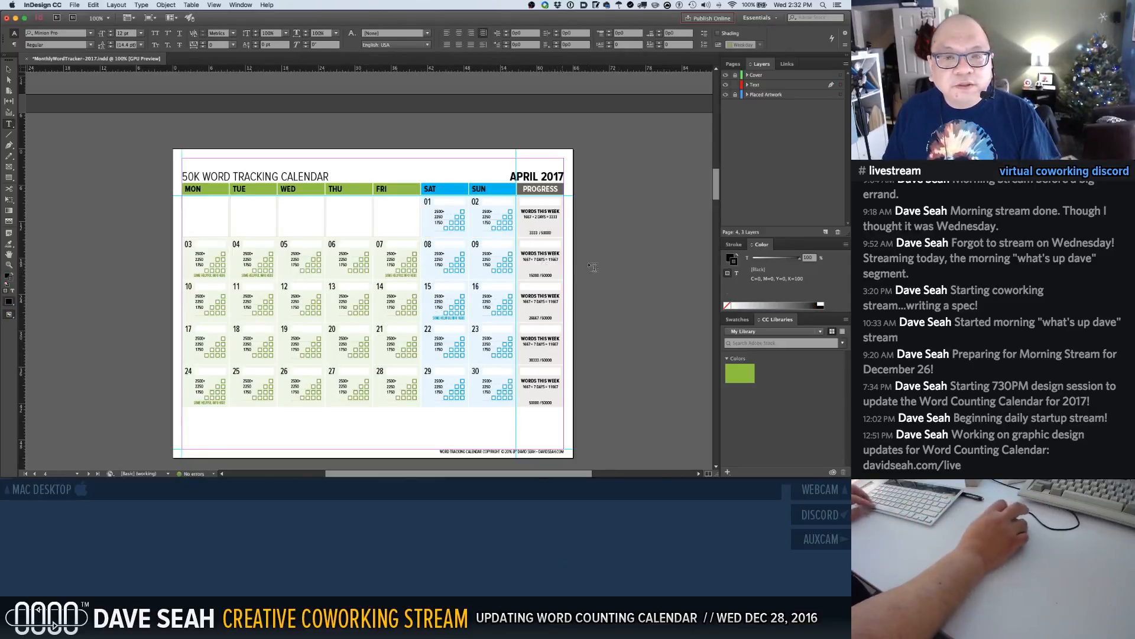
# Replace the placeholder text beneath Friday, April 7 with "QUARTER MARK"
pyautogui.moveTo(385, 276); pyautogui.dragTo(634, 429)
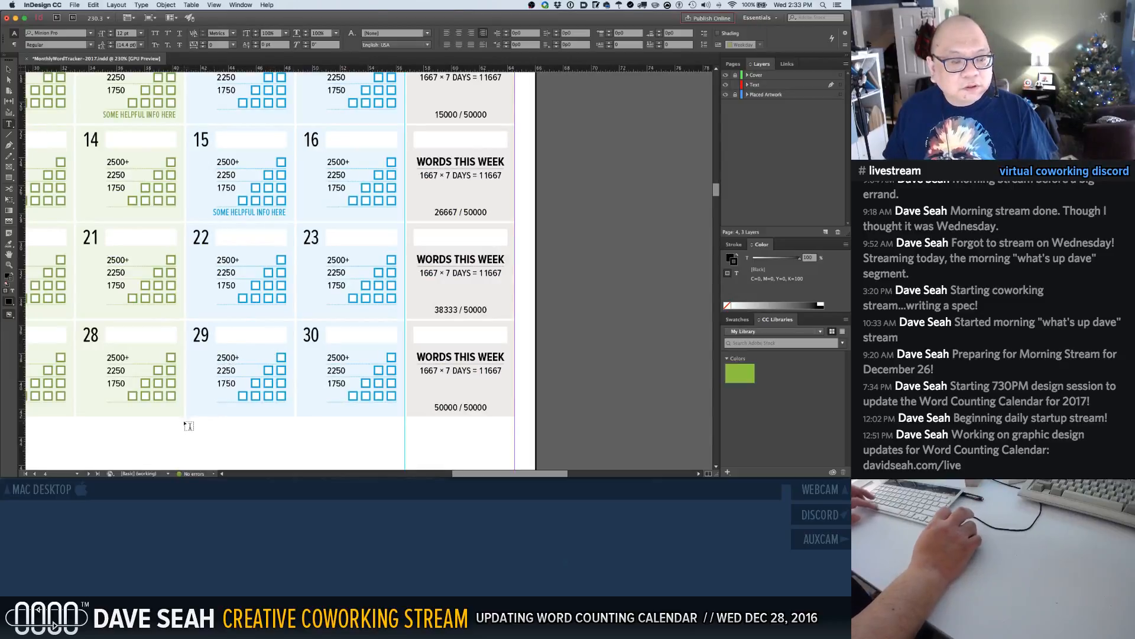
pyautogui.moveTo(176, 426); pyautogui.dragTo(550, 454)
pyautogui.click(516, 144)
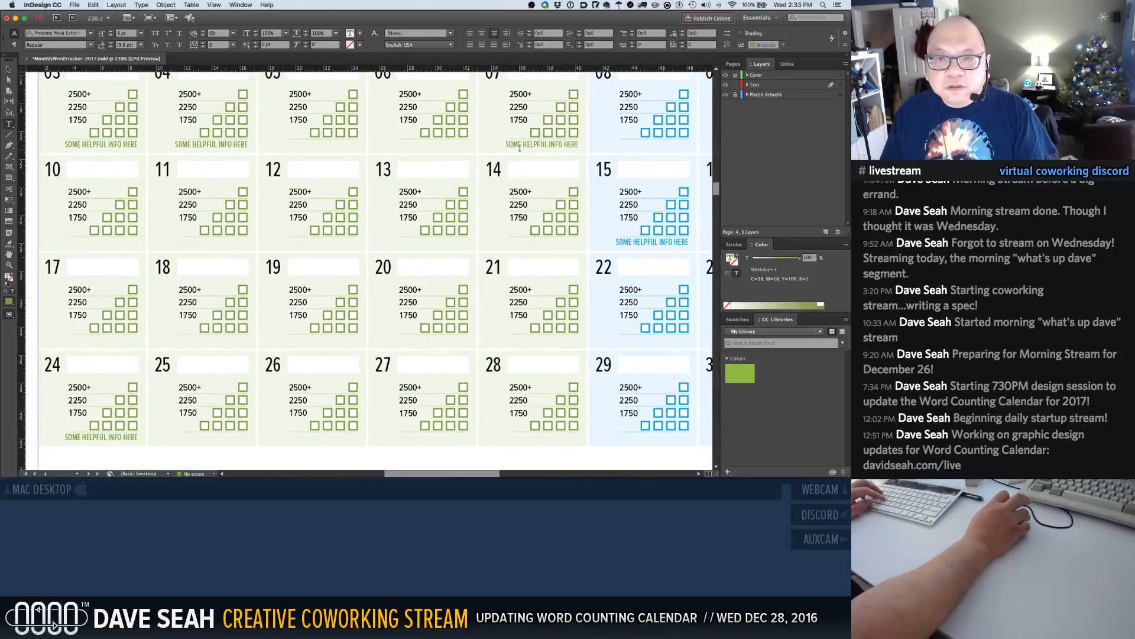
pyautogui.press('super+a')
pyautogui.write('0')
pyautogui.write('UART')
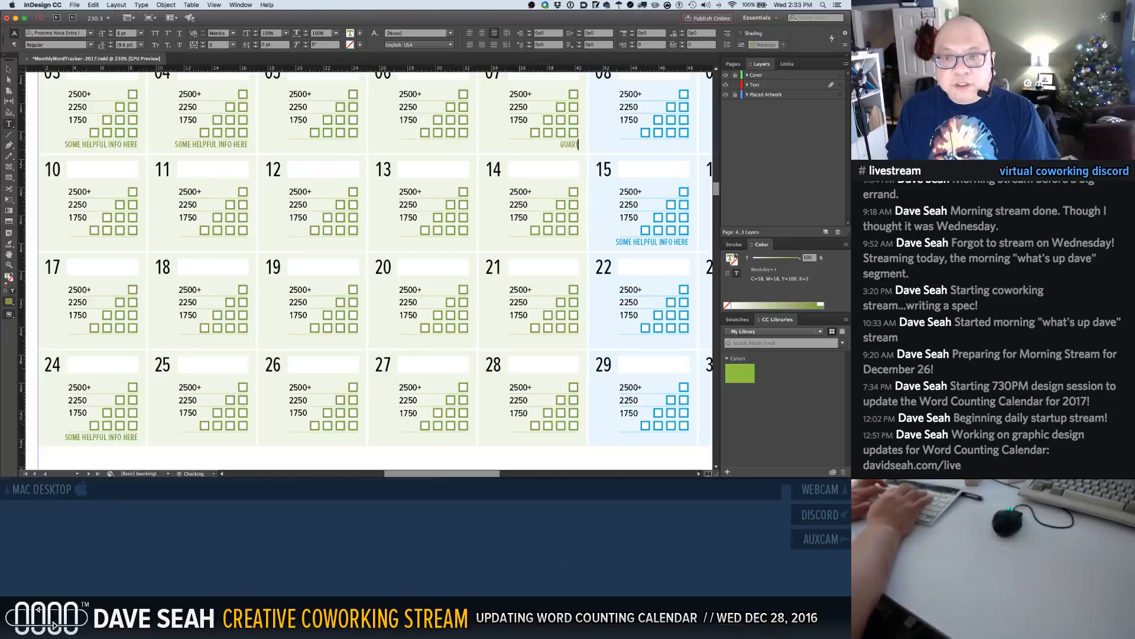
pyautogui.write('ER MARK')
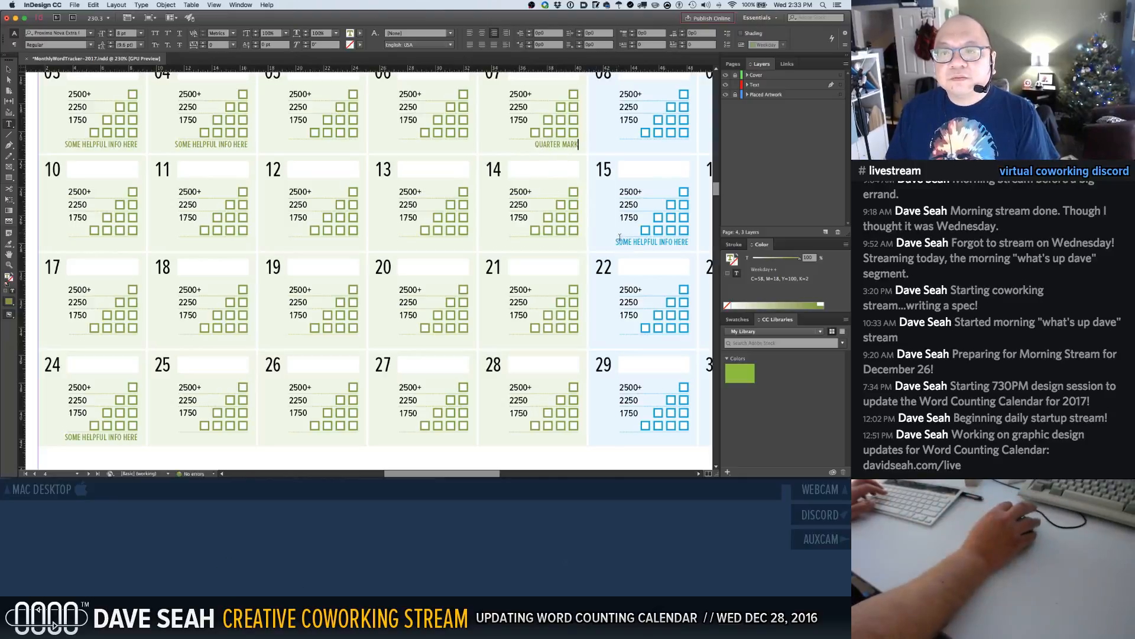
# Replace the placeholder text beneath Saturday, April 15 with "HALFWAY MARK" and beneath Monday, April 24 with "THREE-QUARTER MARK"
pyautogui.tripleClick(619, 242)
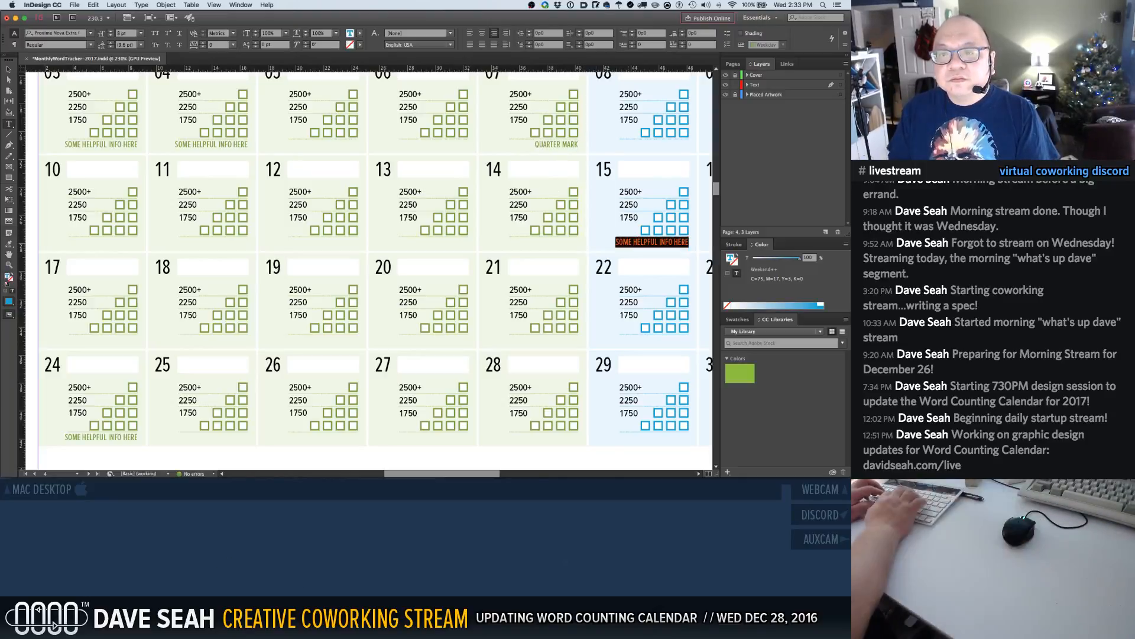
pyautogui.write('HALFWAY MARK')
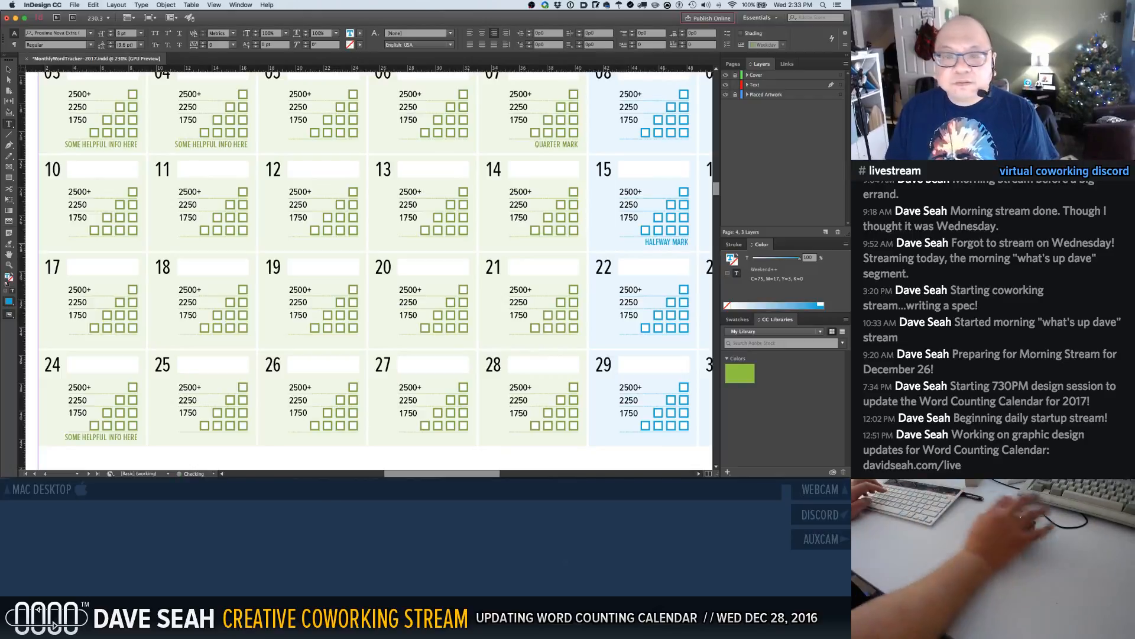
pyautogui.tripleClick(114, 440)
pyautogui.write('THREE-QUARTER MARK')
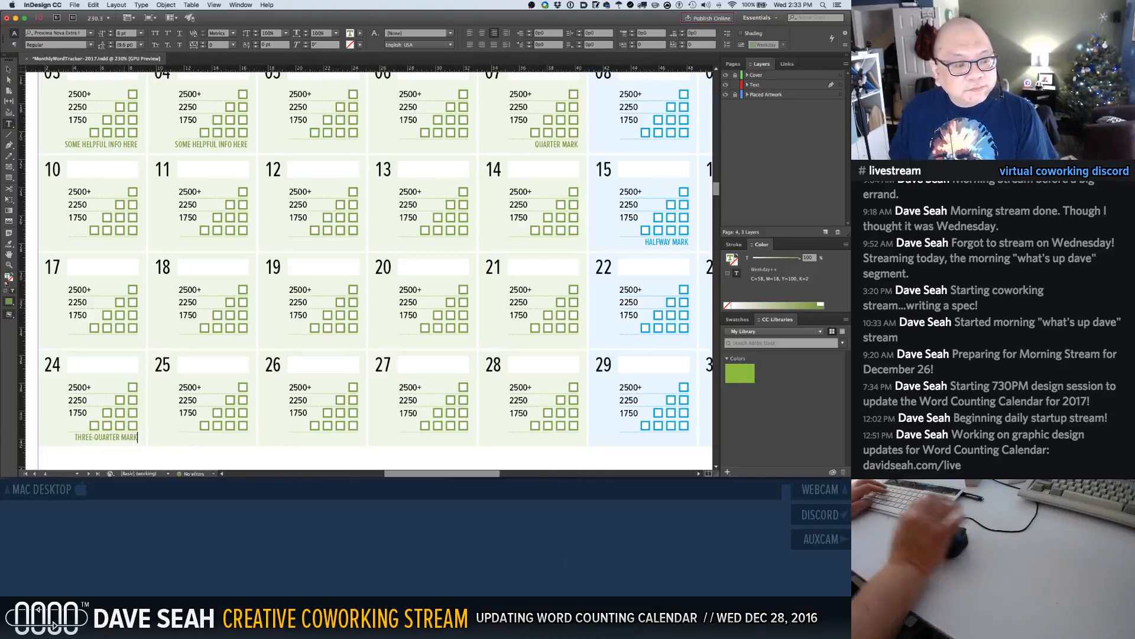
# Deselect the edited text on the April page and save the calendar document
pyautogui.press('super+1')
pyautogui.keyDown('super'); pyautogui.click(271, 385); pyautogui.keyUp('super')
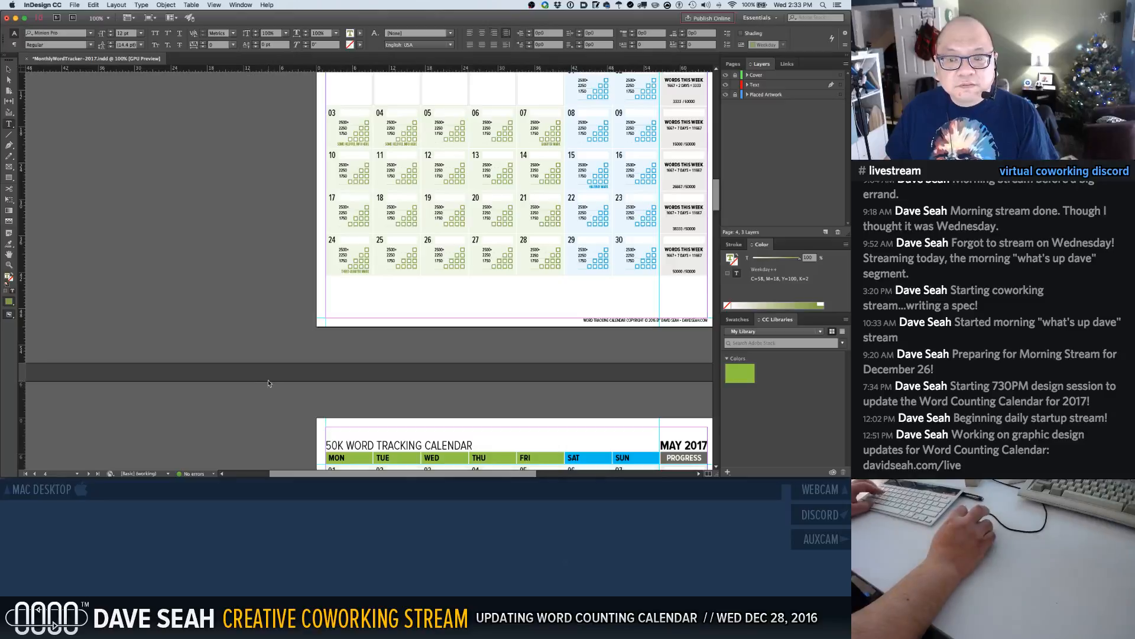
pyautogui.press('super+s')
# Delete the leftover placeholder text frames beneath Monday, April 3 and Tuesday, April 4
pyautogui.keyDown('alt'); pyautogui.keyDown('super'); pyautogui.click(355, 295); pyautogui.keyUp('super'); pyautogui.keyUp('alt')
pyautogui.keyDown('alt'); pyautogui.keyDown('super'); pyautogui.click(355, 294); pyautogui.keyUp('super'); pyautogui.keyUp('alt')
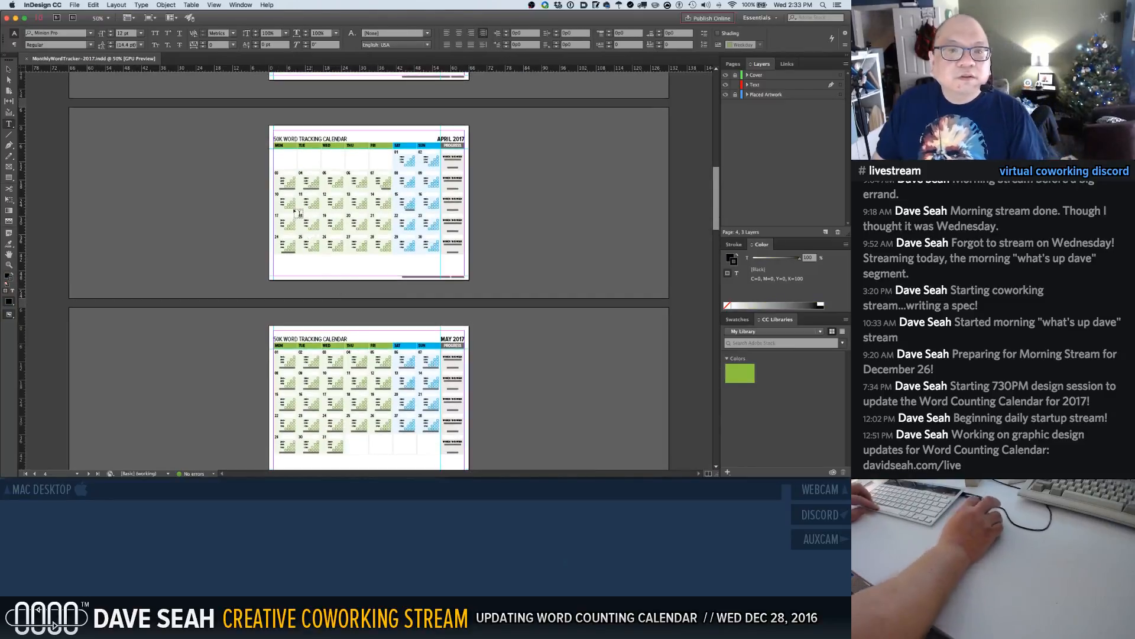
pyautogui.moveTo(265, 174); pyautogui.dragTo(347, 233)
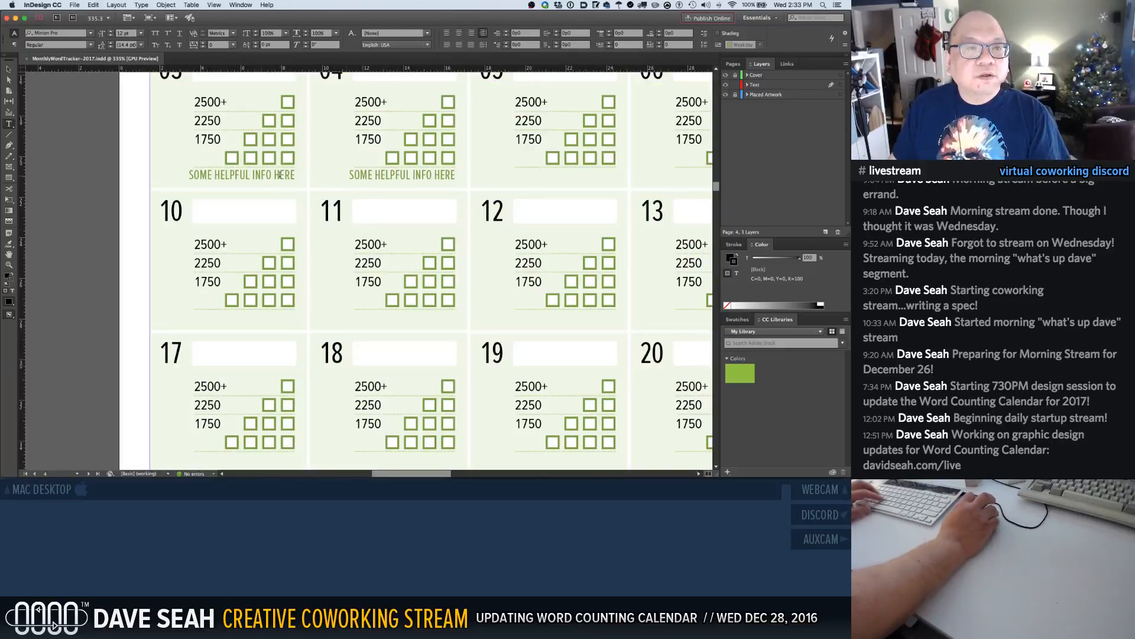
pyautogui.press('v')
pyautogui.click(282, 178)
pyautogui.keyDown('shift'); pyautogui.click(365, 178); pyautogui.keyUp('shift')
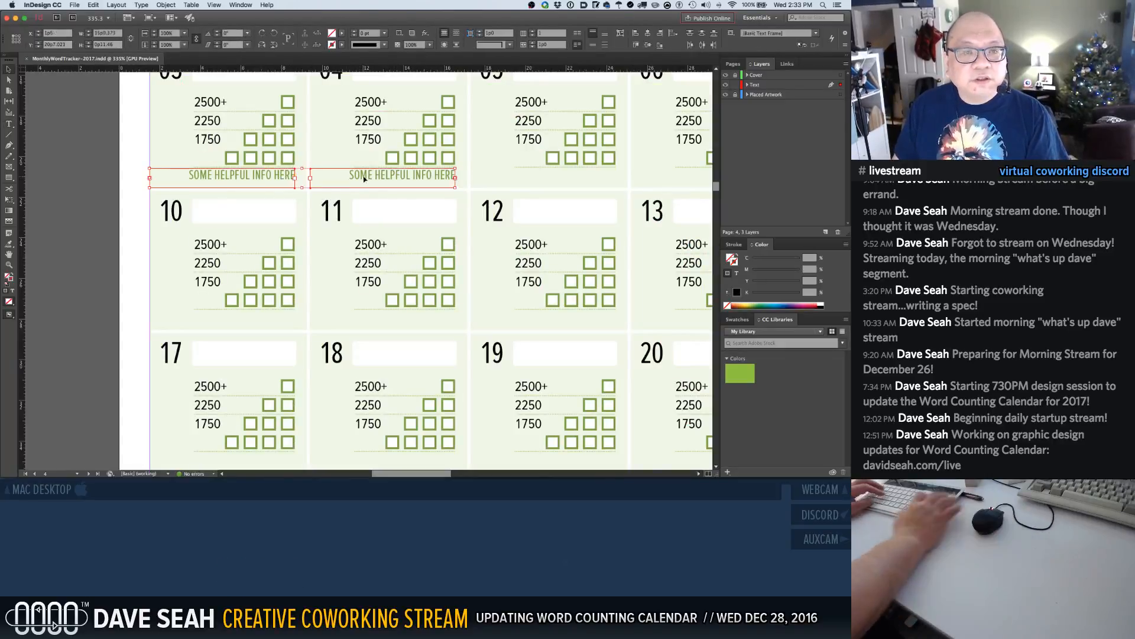
pyautogui.press('Delete')
# Delete the placeholder text frames beneath May 1 through May 6 and beneath May 8, keeping the one beneath May 7
pyautogui.press('super+1')
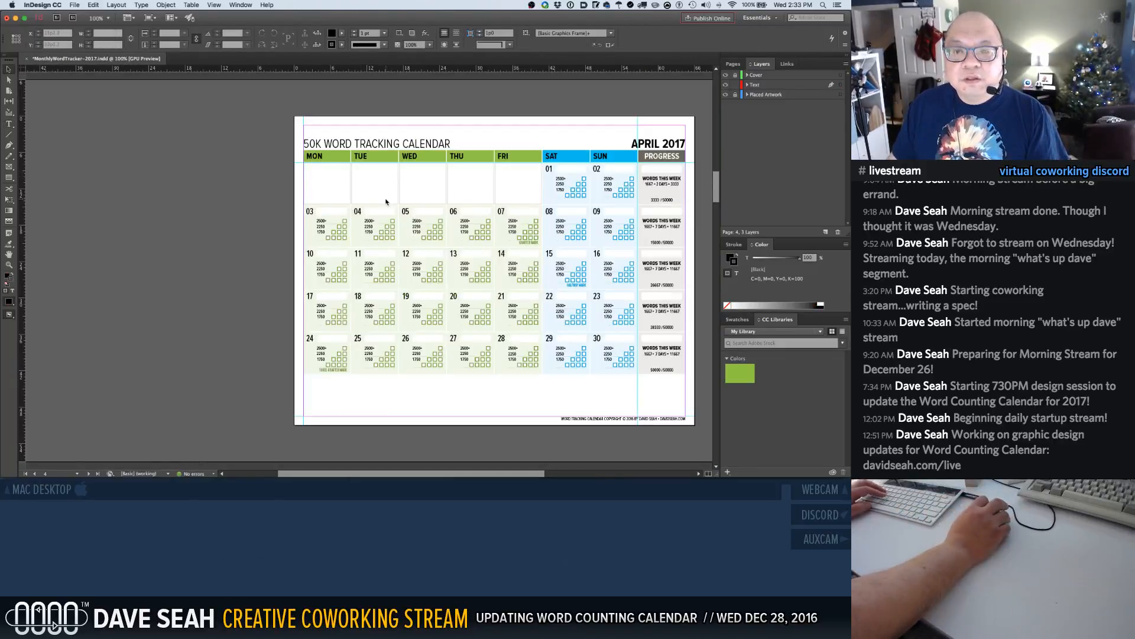
pyautogui.scroll(-10, 345, 242)
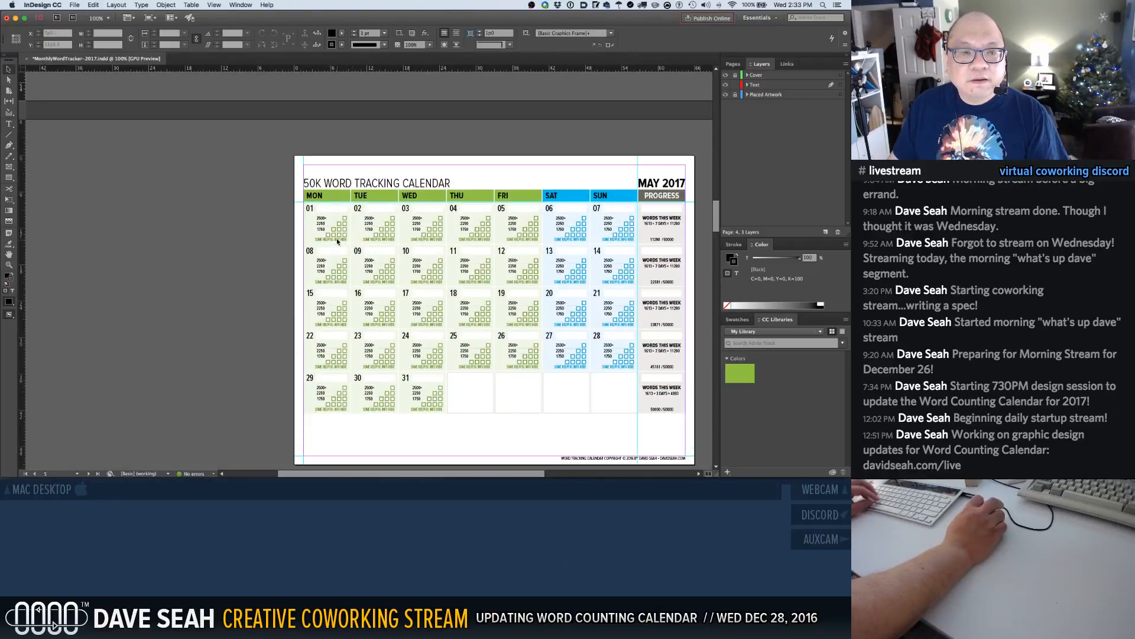
pyautogui.click(337, 239)
pyautogui.keyDown('shift'); pyautogui.click(378, 239); pyautogui.keyUp('shift')
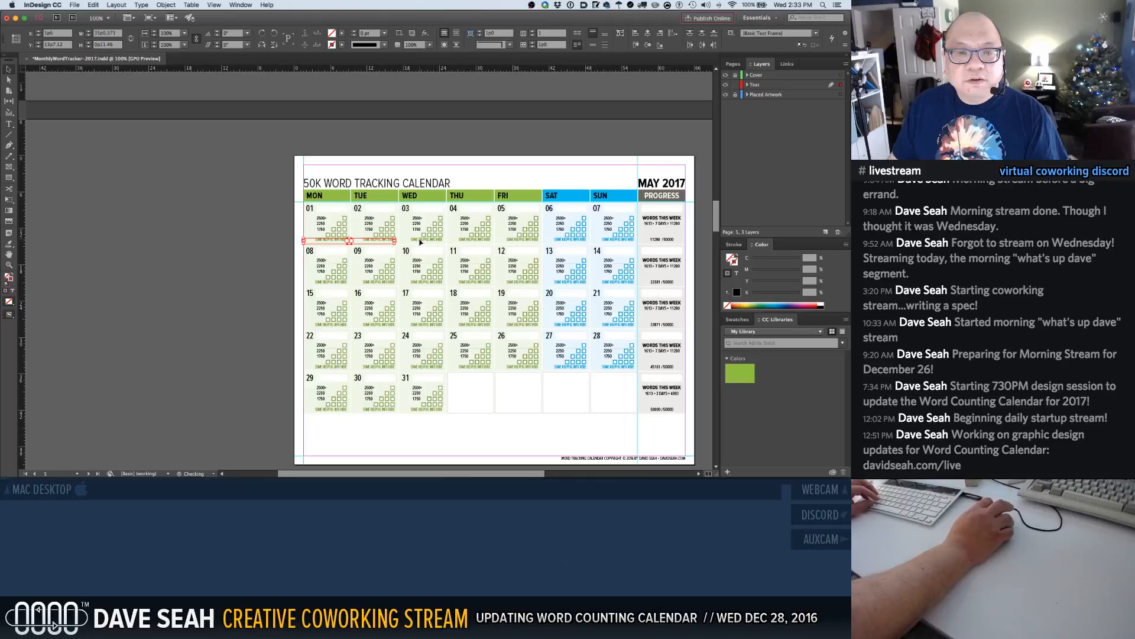
pyautogui.keyDown('shift'); pyautogui.click(468, 240); pyautogui.keyUp('shift')
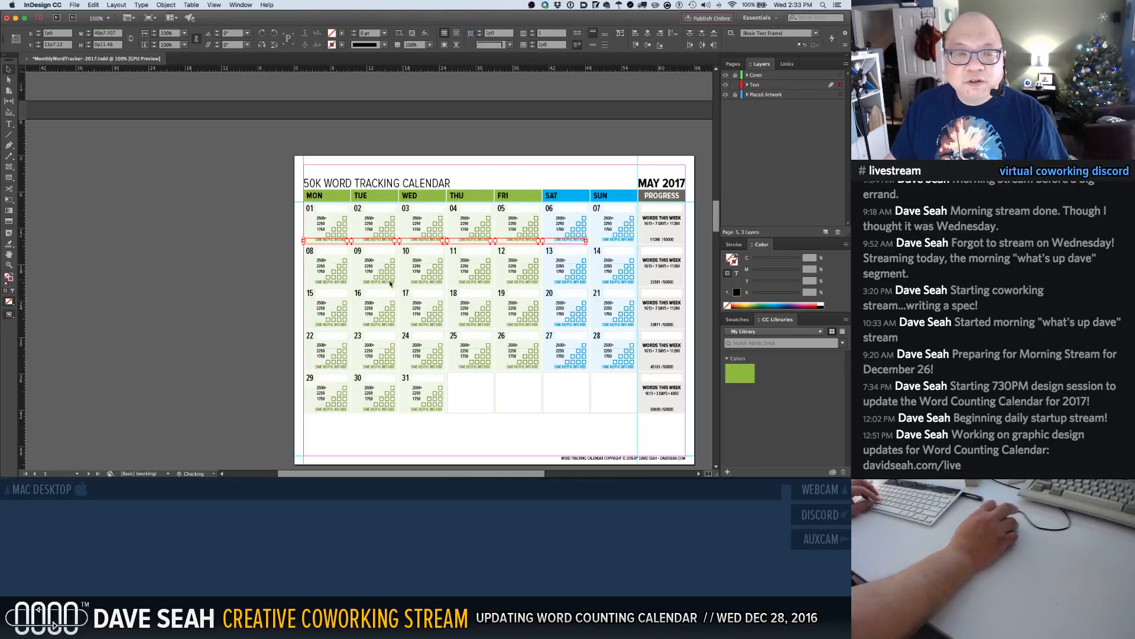
pyautogui.keyDown('shift'); pyautogui.click(323, 283); pyautogui.keyUp('shift')
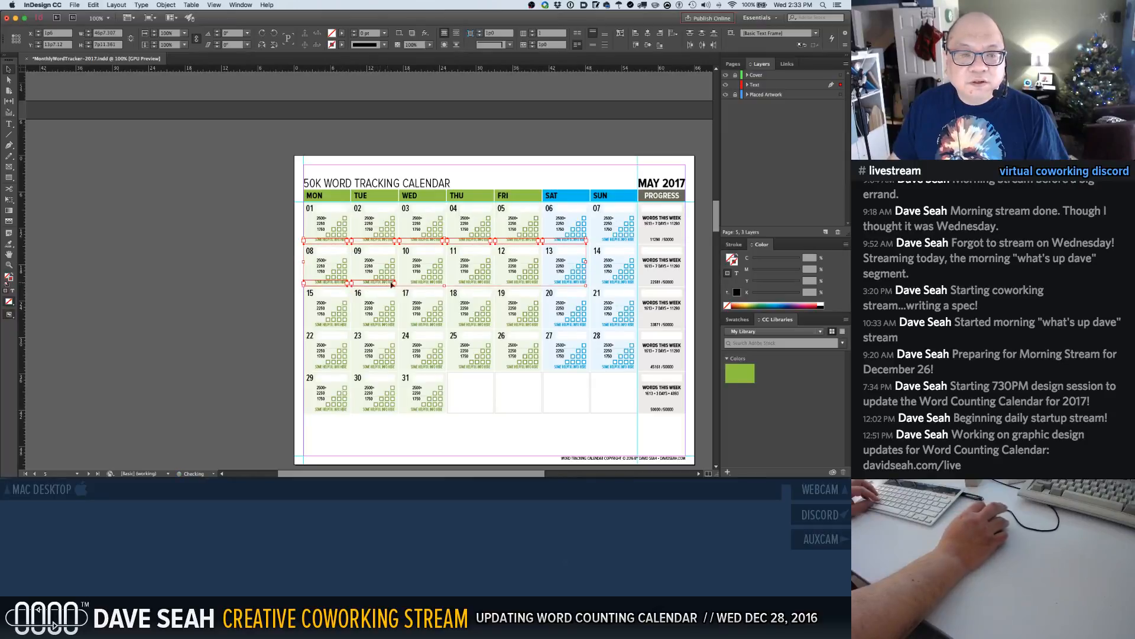
pyautogui.click(424, 285)
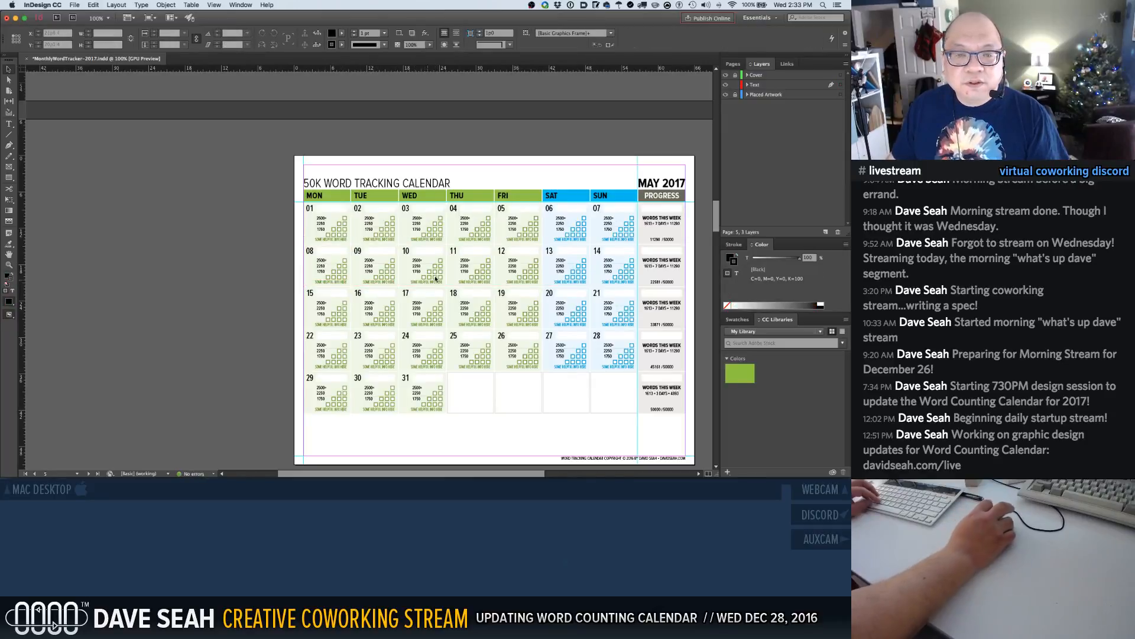
pyautogui.press('super+z')
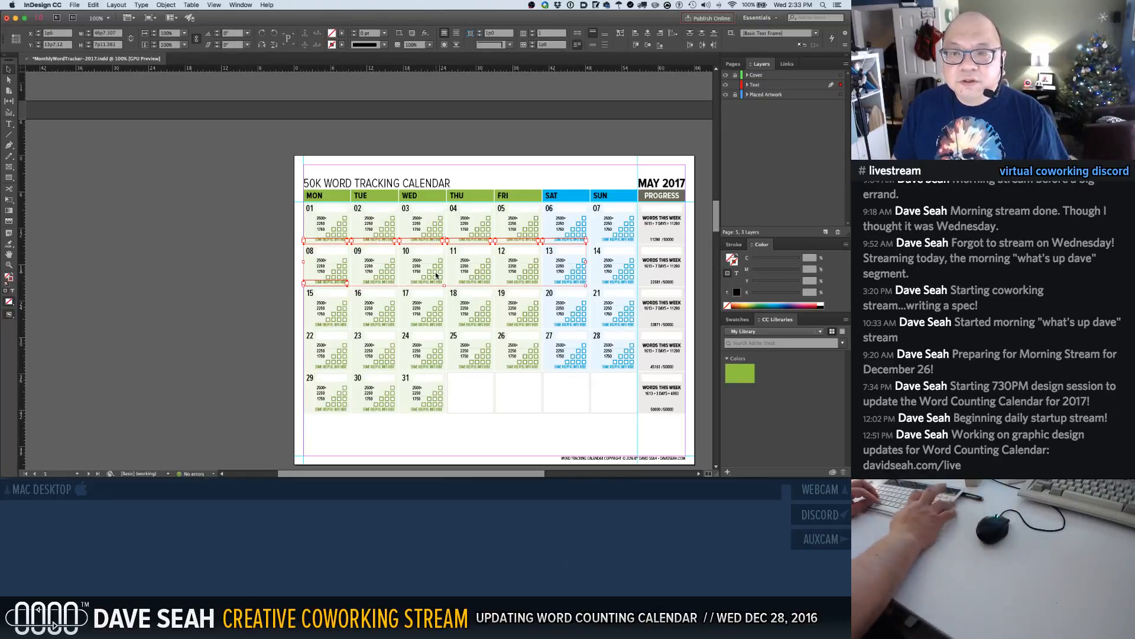
pyautogui.press('Delete')
# Delete the placeholder text frames beneath May 9, 10, 11, 13 and 14, keeping the one beneath May 12
pyautogui.click(391, 284)
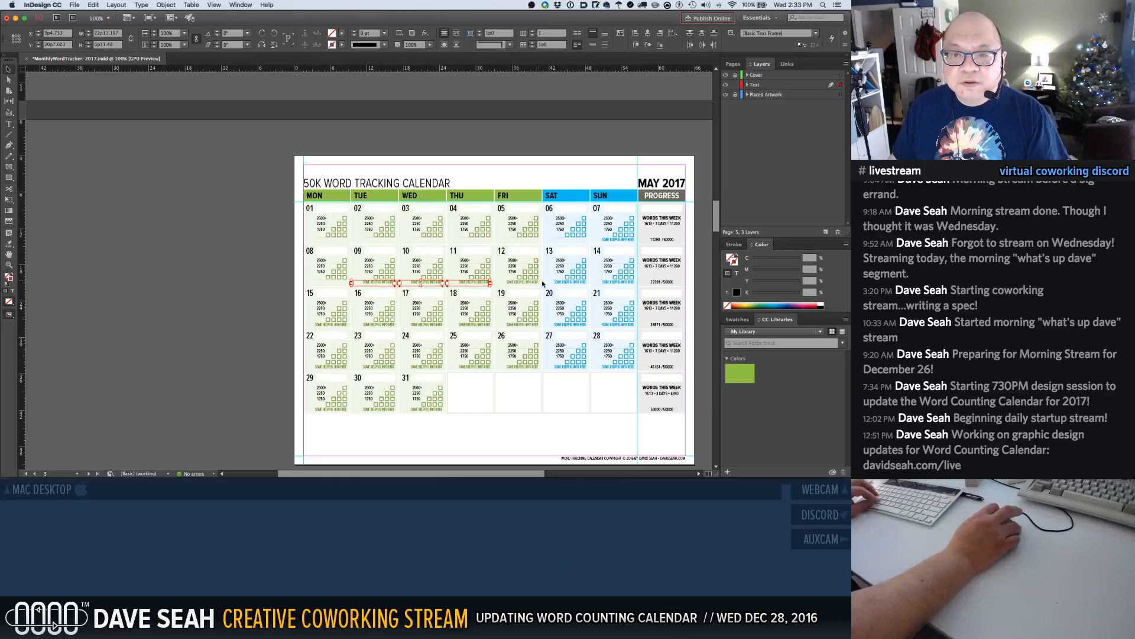
pyautogui.keyDown('shift'); pyautogui.click(564, 283); pyautogui.keyUp('shift')
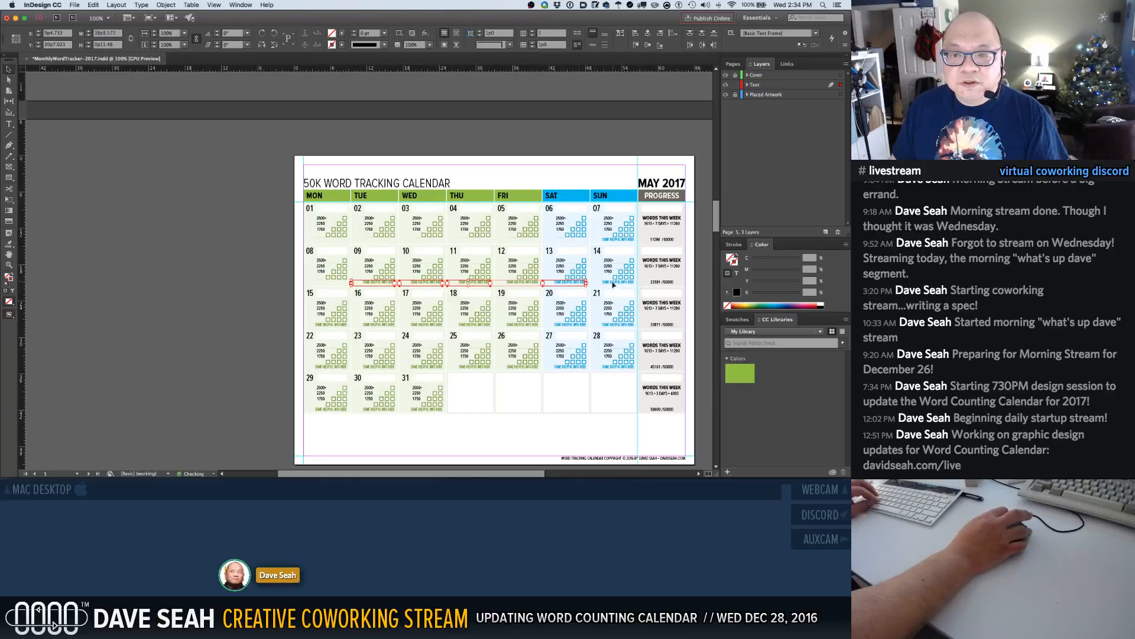
pyautogui.keyDown('shift'); pyautogui.click(615, 283); pyautogui.keyUp('shift')
pyautogui.press('Delete')
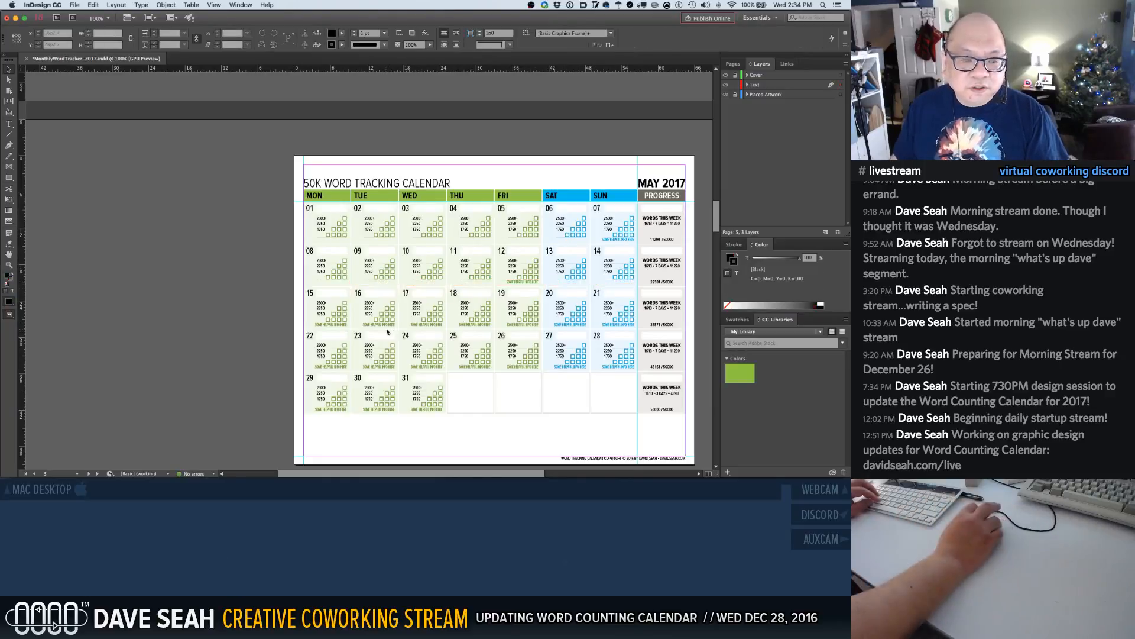
# Delete the placeholder text frames beneath May 16 through May 31, keeping the one beneath May 23
pyautogui.click(381, 325)
pyautogui.keyDown('shift'); pyautogui.click(429, 325); pyautogui.keyUp('shift')
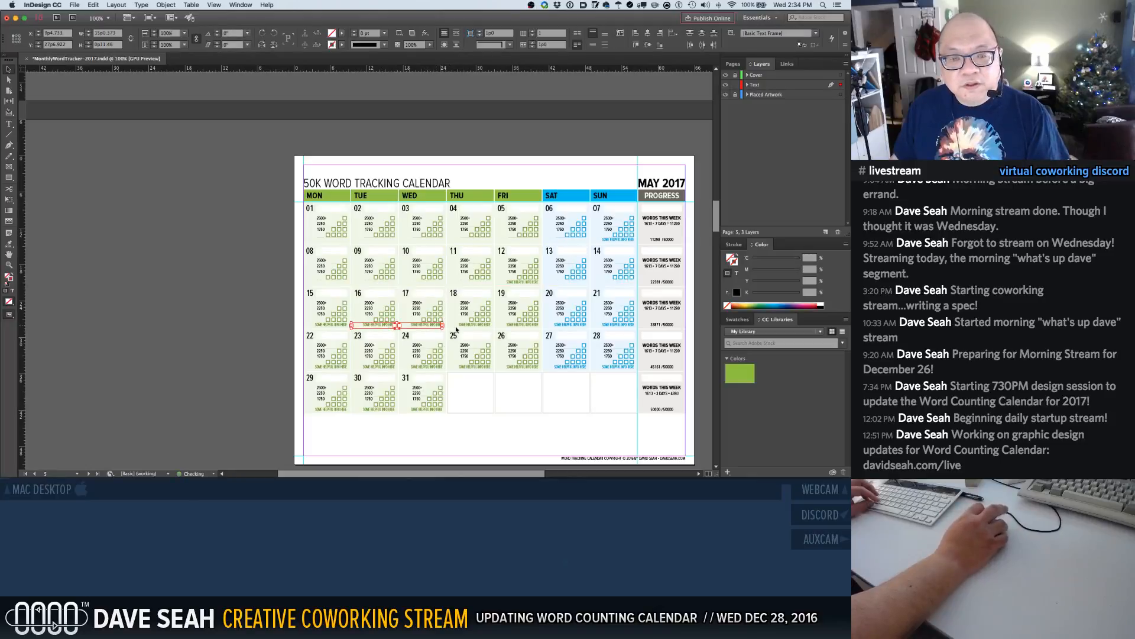
pyautogui.keyDown('shift'); pyautogui.click(563, 326); pyautogui.keyUp('shift')
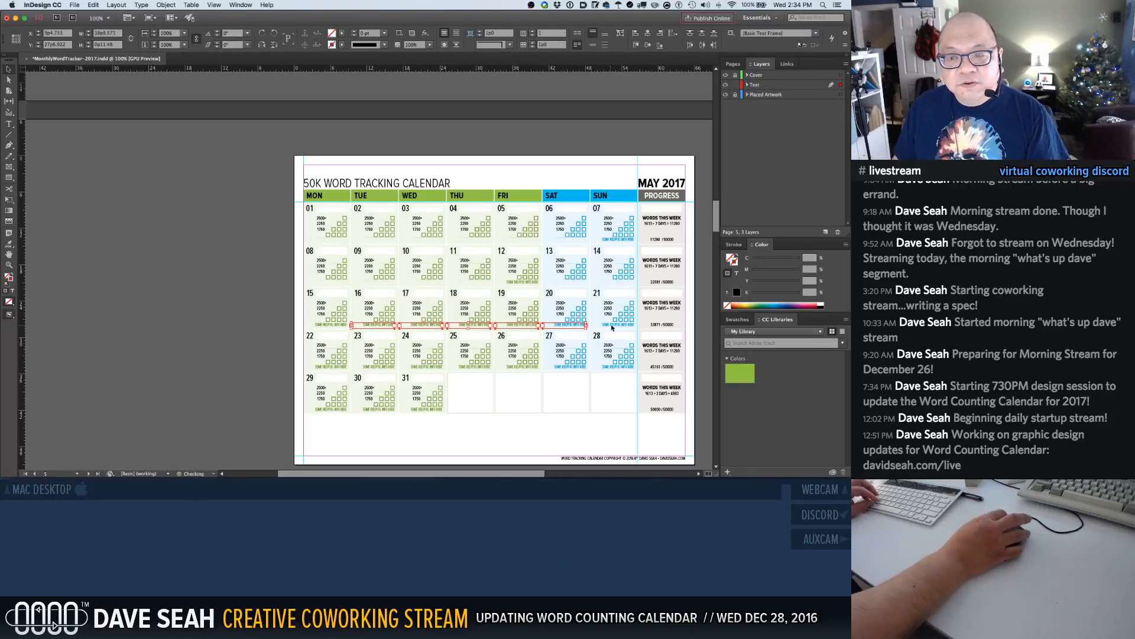
pyautogui.keyDown('shift'); pyautogui.click(323, 369); pyautogui.keyUp('shift')
pyautogui.keyDown('shift'); pyautogui.click(417, 369); pyautogui.keyUp('shift')
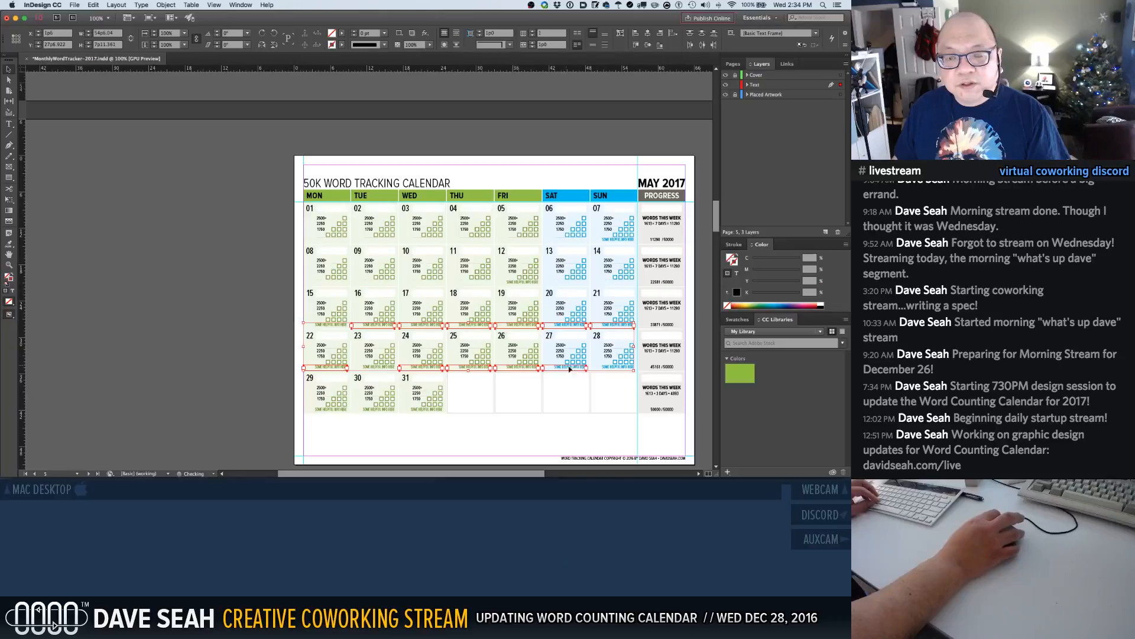
pyautogui.keyDown('shift'); pyautogui.click(335, 410); pyautogui.keyUp('shift')
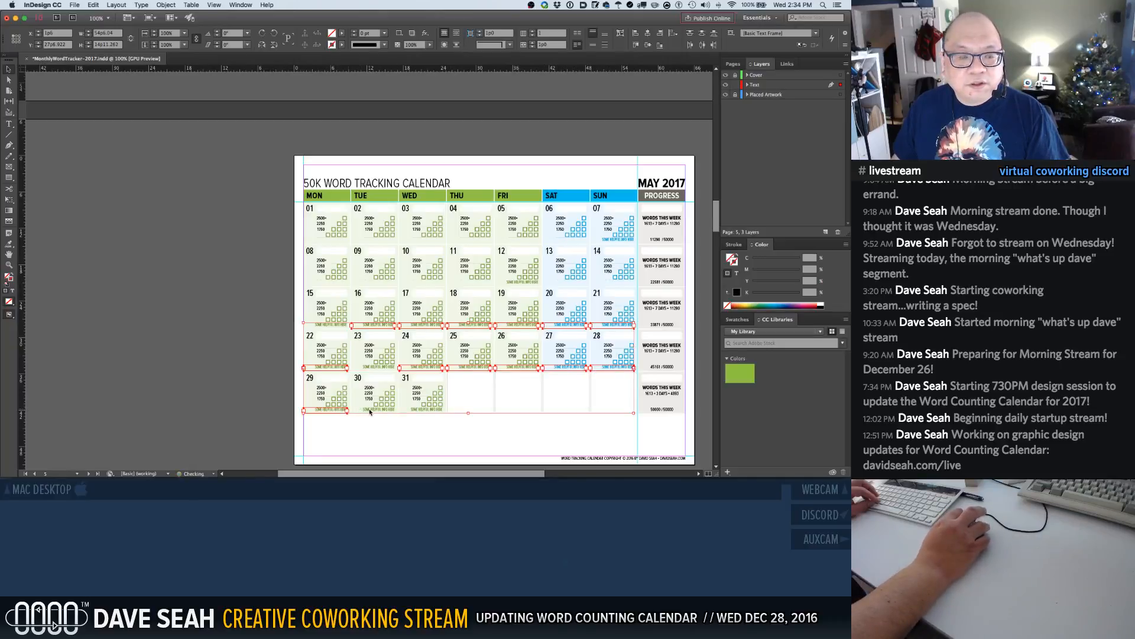
pyautogui.keyDown('shift'); pyautogui.click(420, 410); pyautogui.keyUp('shift')
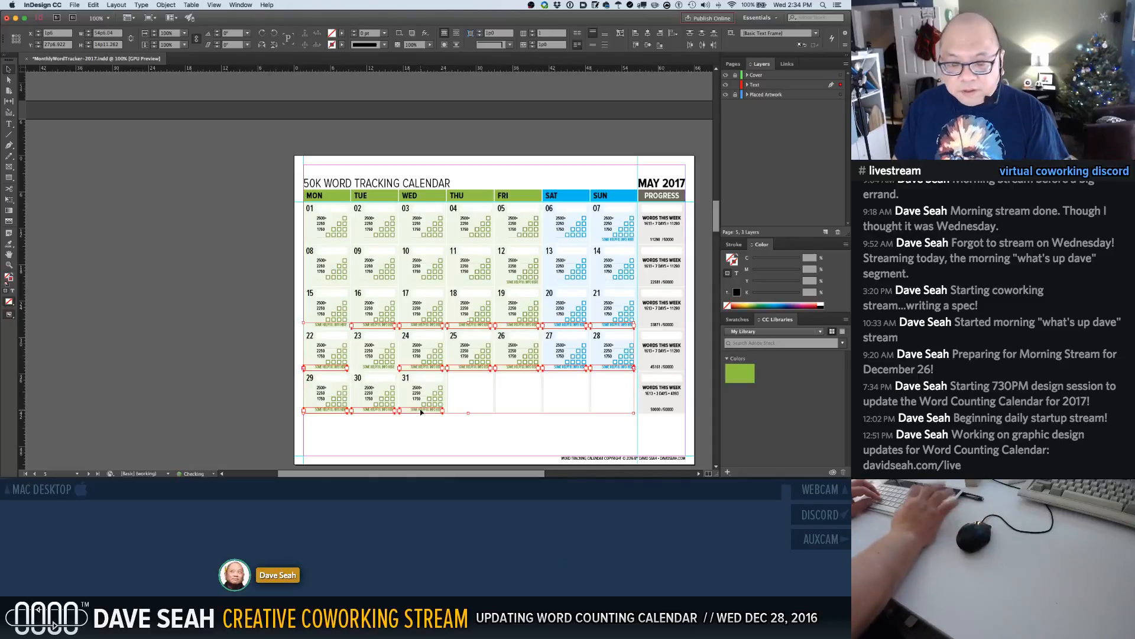
pyautogui.press('Delete')
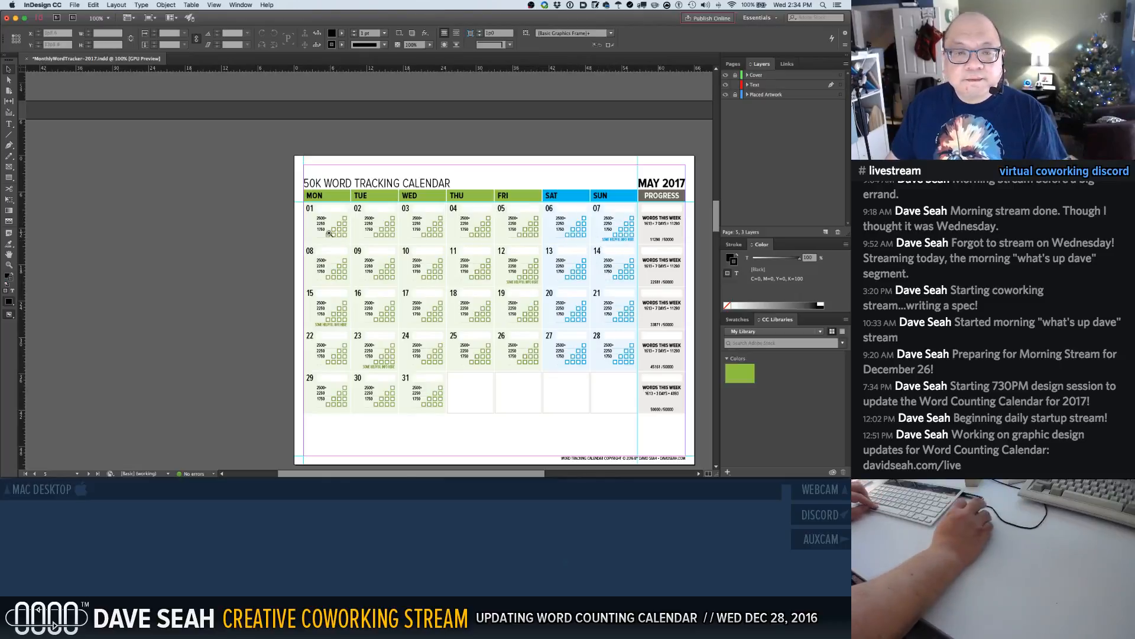
# Replace the placeholder text beneath Sunday, May 7 with "QUARTER MARK"
pyautogui.moveTo(303, 197); pyautogui.dragTo(647, 377)
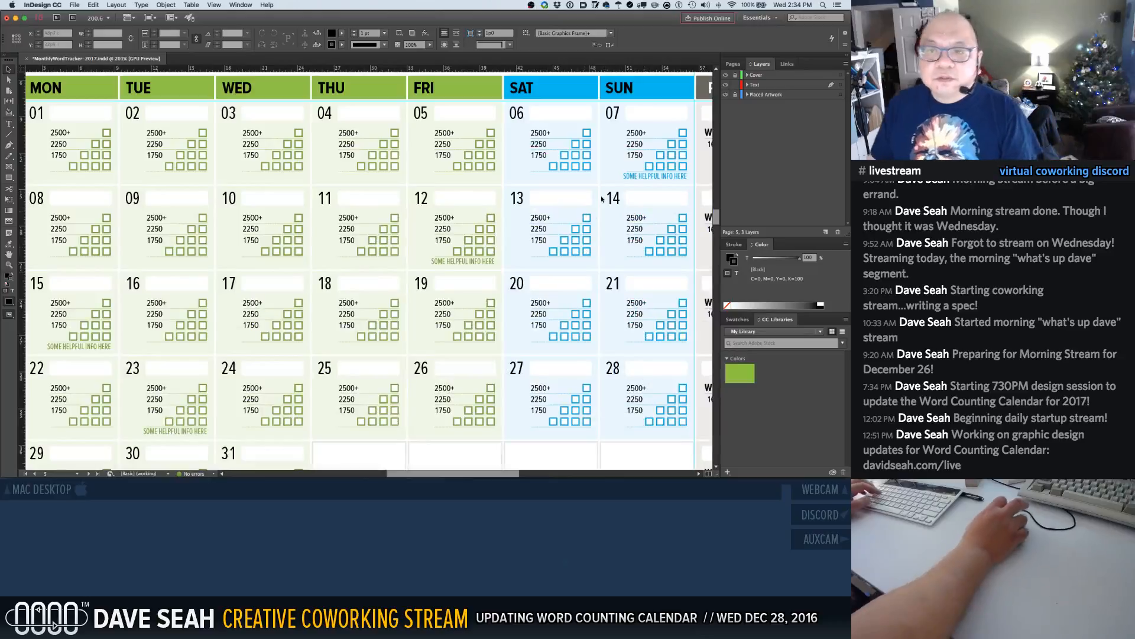
pyautogui.press('t')
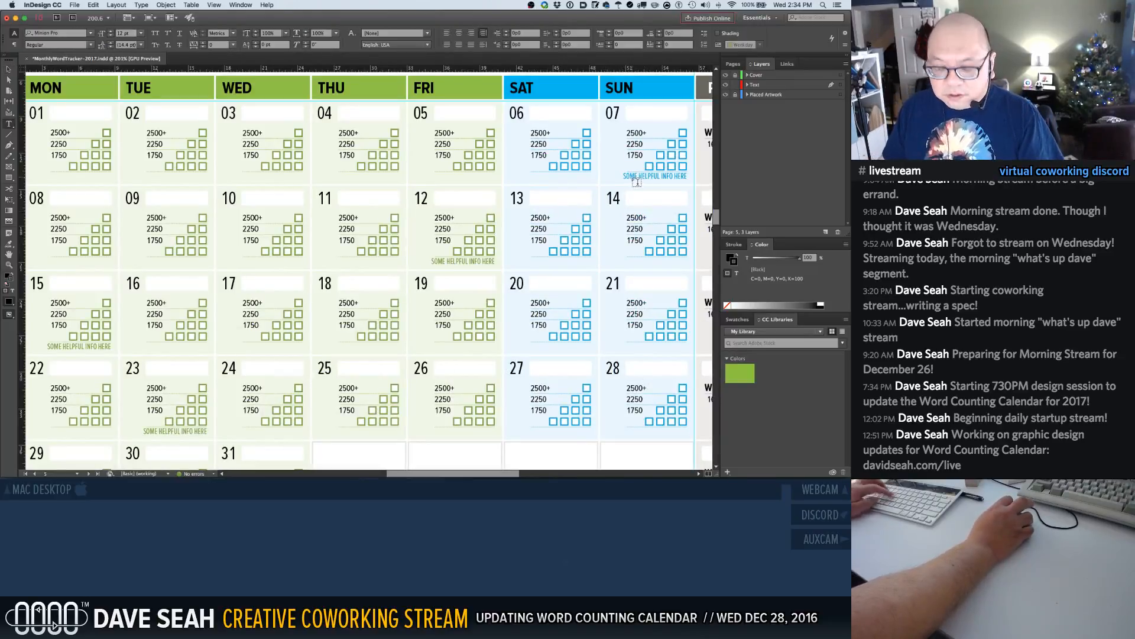
pyautogui.click(631, 176)
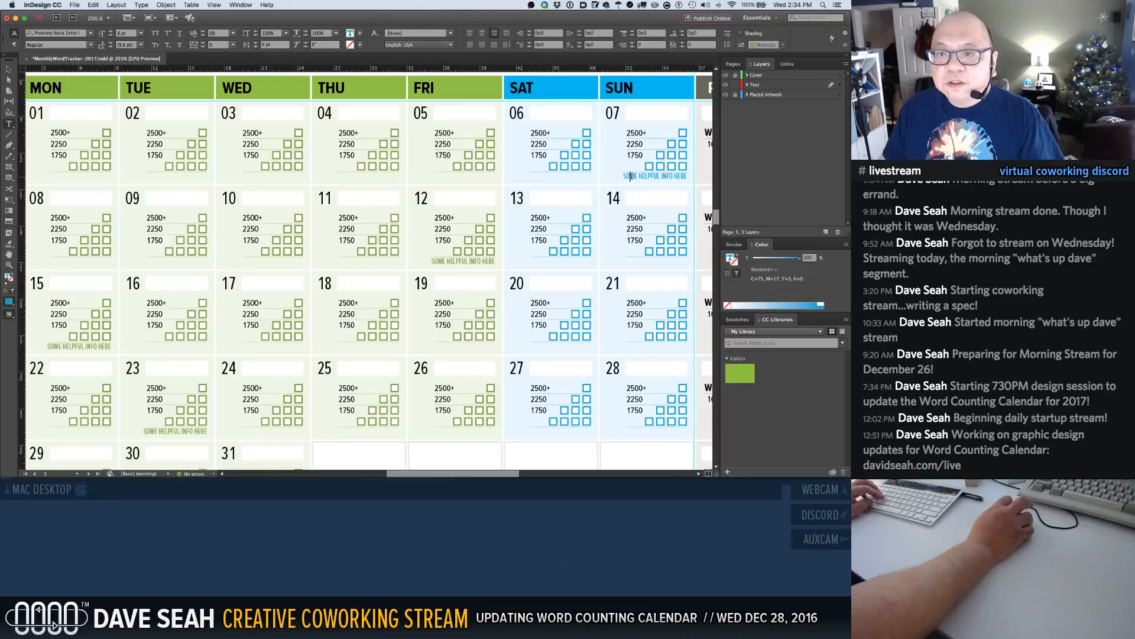
pyautogui.moveTo(640, 184); pyautogui.dragTo(689, 178)
pyautogui.write('QUARTE')
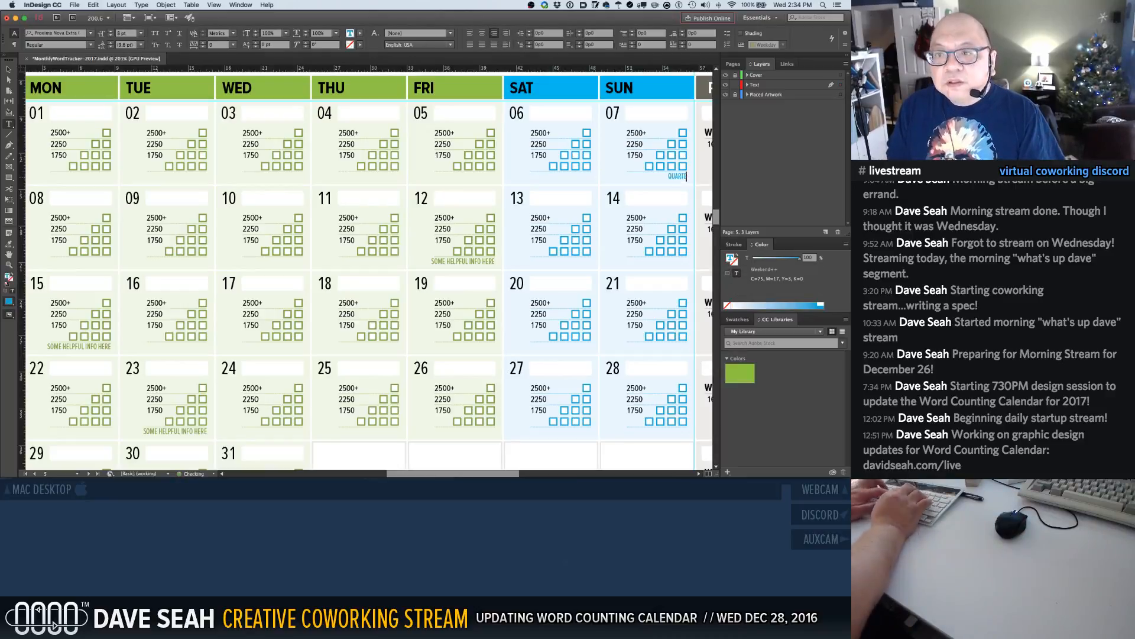
pyautogui.write('R MARK')
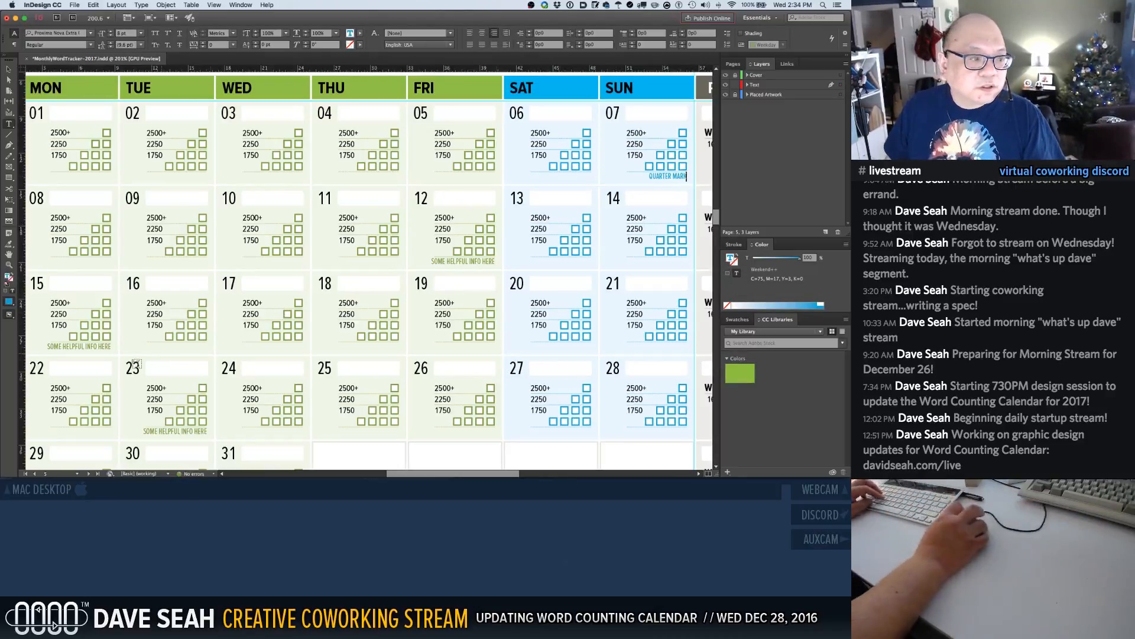
# Replace the placeholder text beneath Monday, May 15 with "HALFWAY MARK" and beneath Tuesday, May 23 with "THREE-QUARTER MARK"
pyautogui.tripleClick(99, 346)
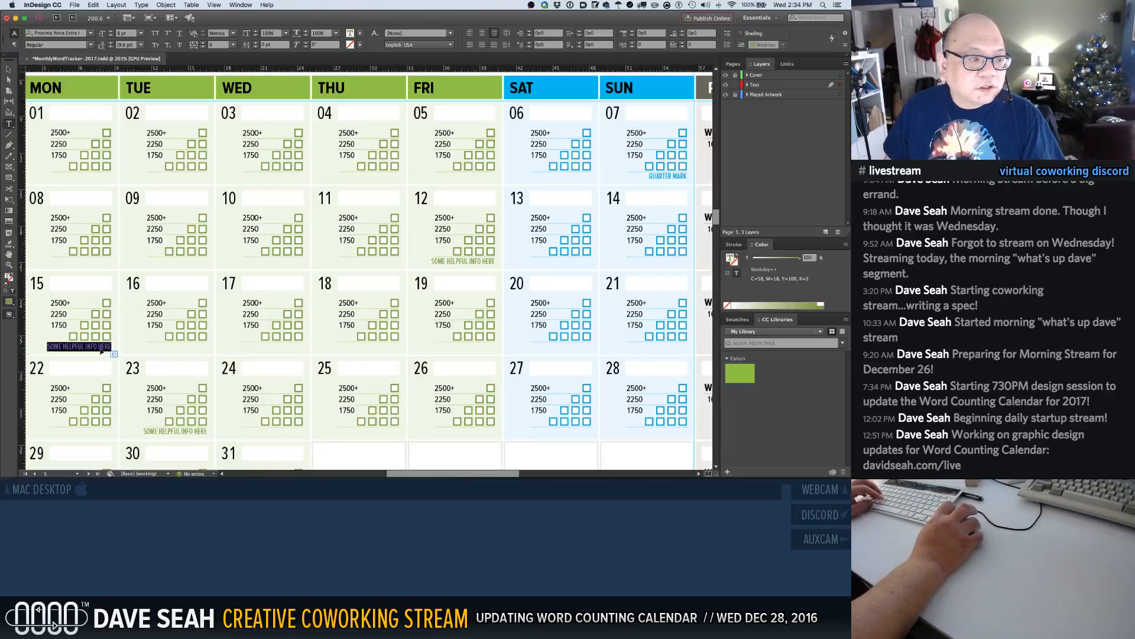
pyautogui.write('HALFWAY MARK')
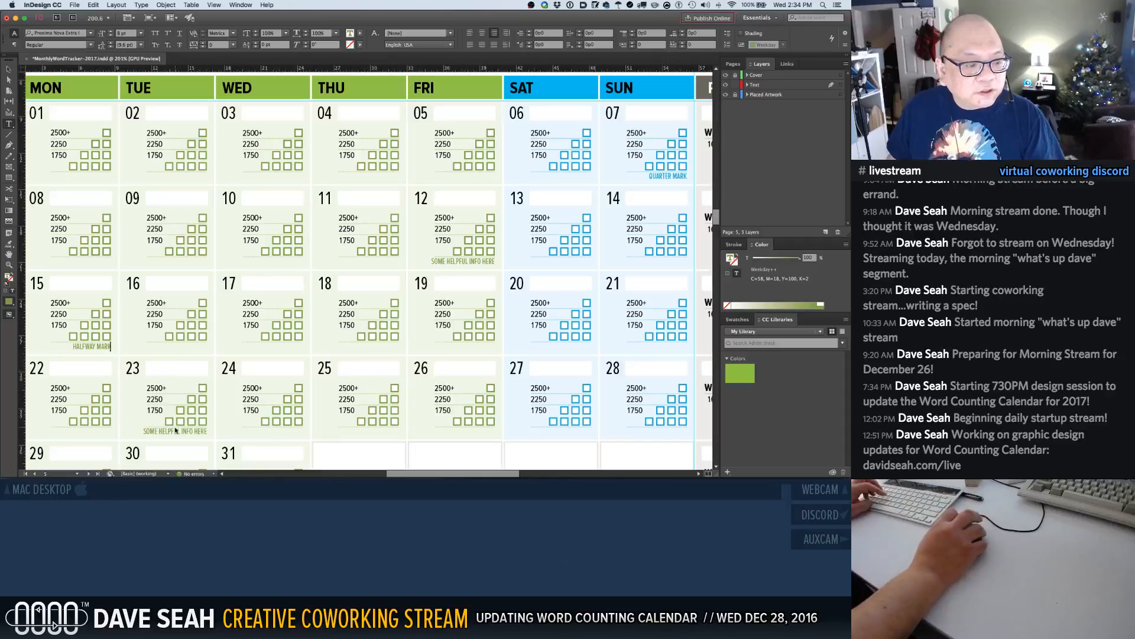
pyautogui.doubleClick(172, 431)
pyautogui.tripleClick(172, 432)
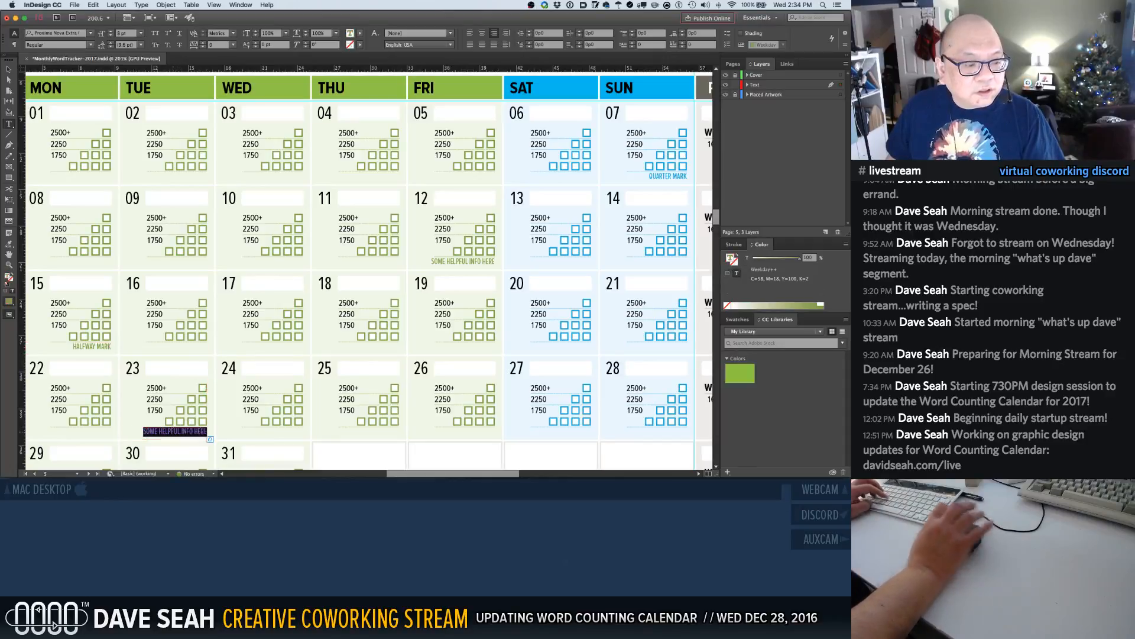
pyautogui.write('THREE-QUARTER MARK')
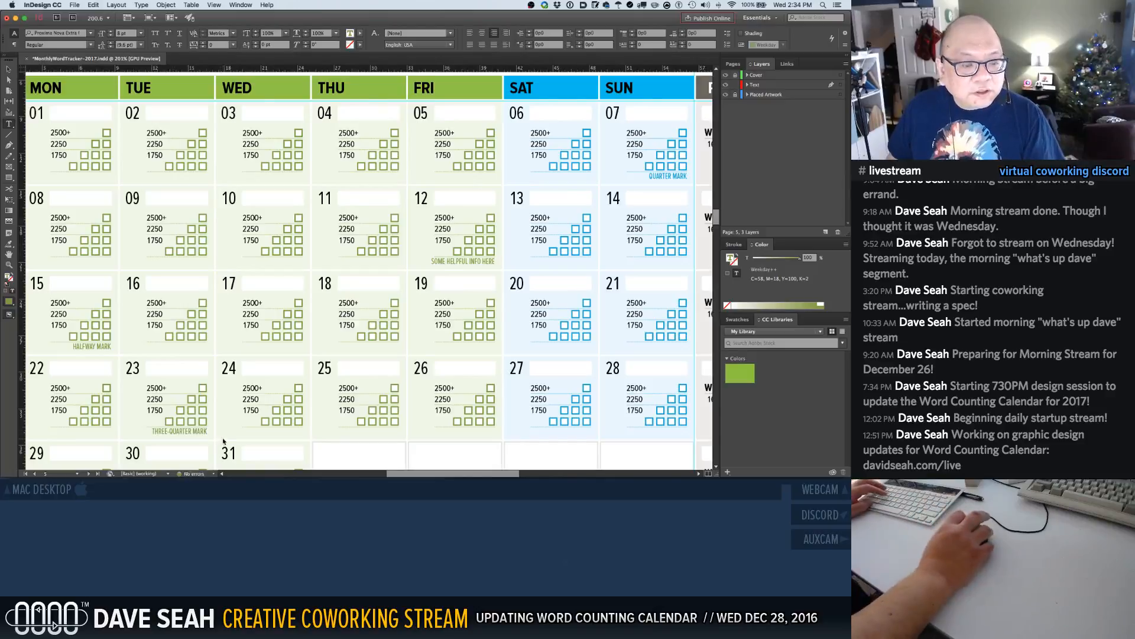
# Deselect the edited text on the May page and save the calendar document
pyautogui.press('super+1')
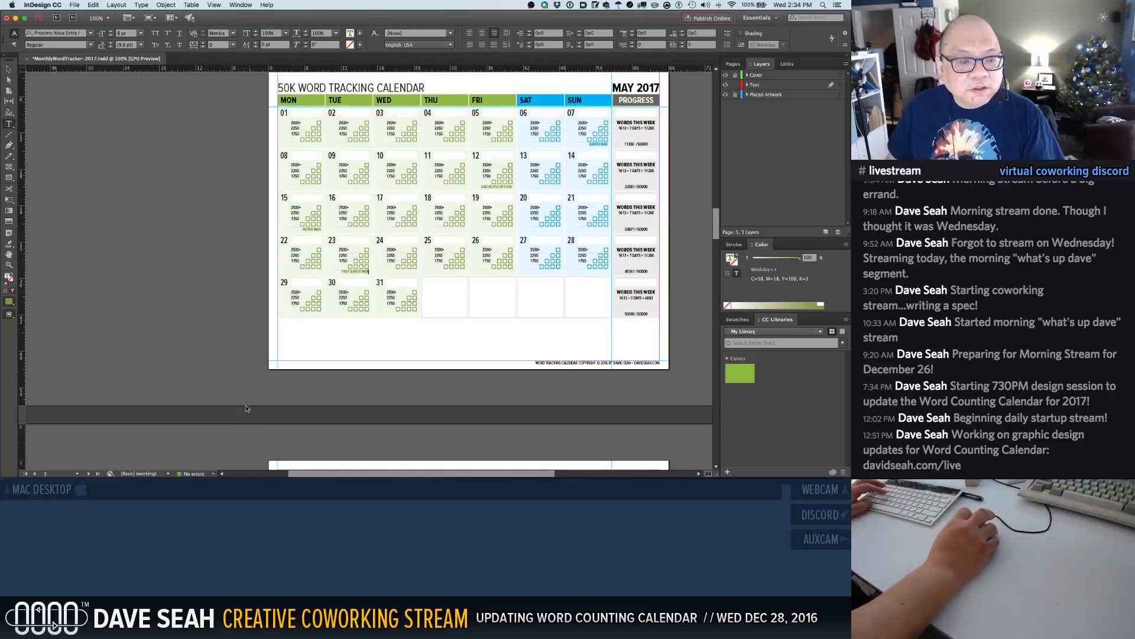
pyautogui.click(230, 361)
pyautogui.press('super+s')
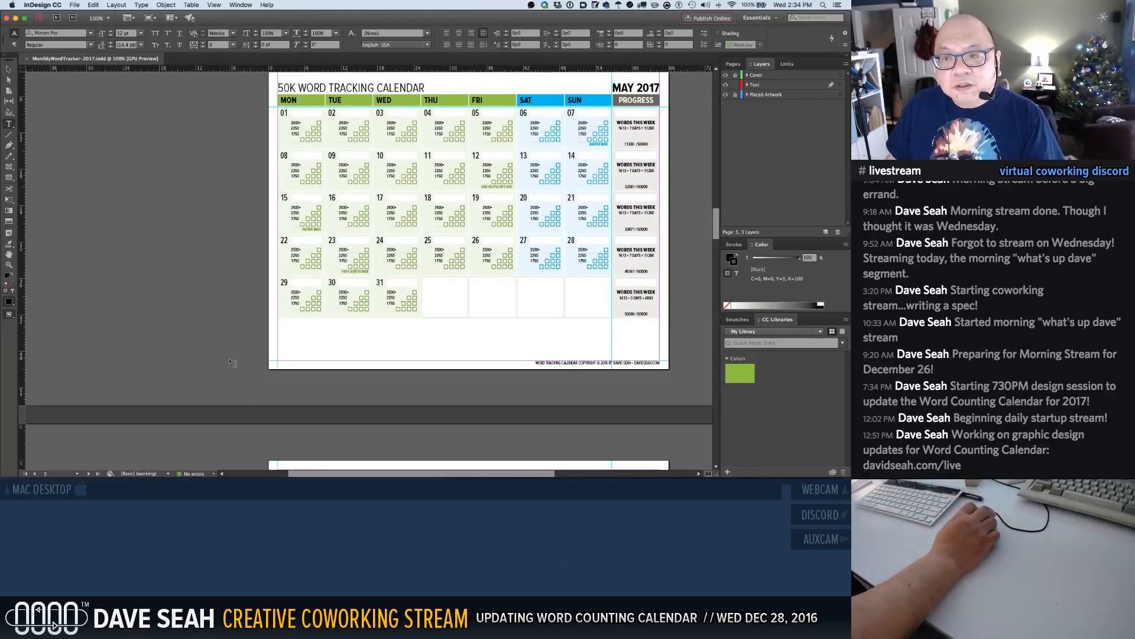
# Delete the placeholder text frames beneath June 1 through June 11, keeping the one beneath June 7
pyautogui.scroll(-5, 232, 363)
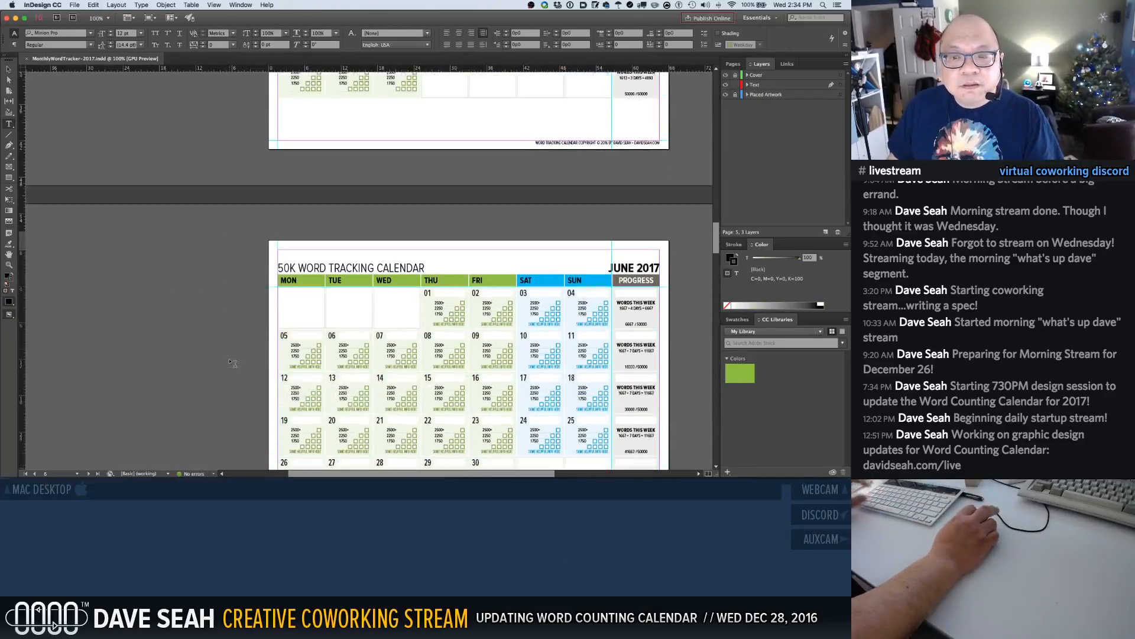
pyautogui.press('v')
pyautogui.scroll(-1, 426, 331)
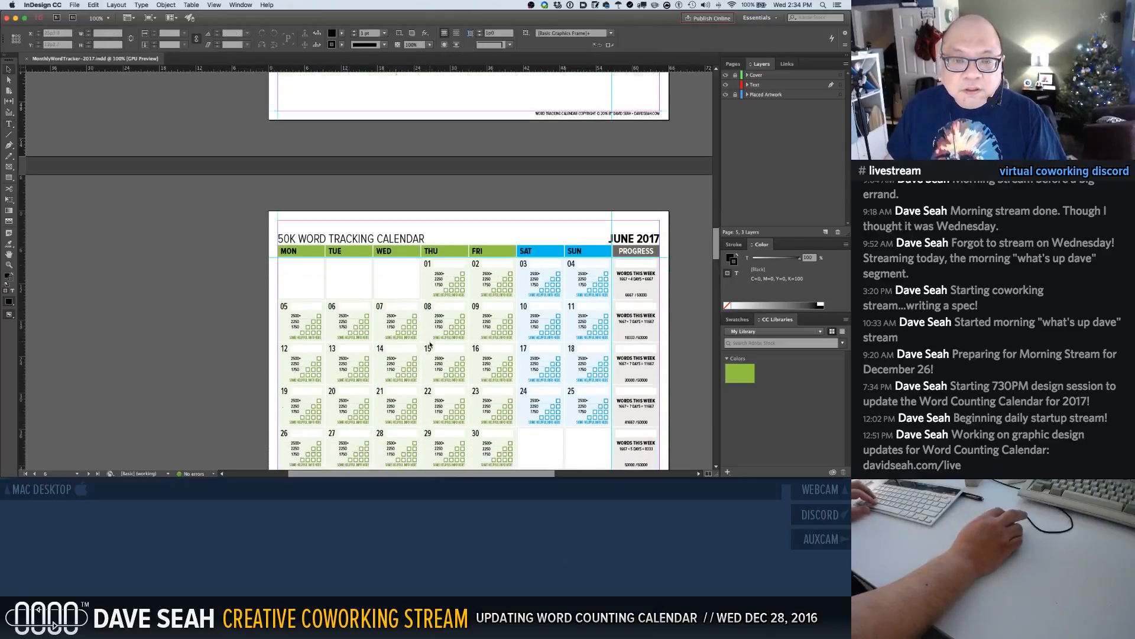
pyautogui.click(446, 297)
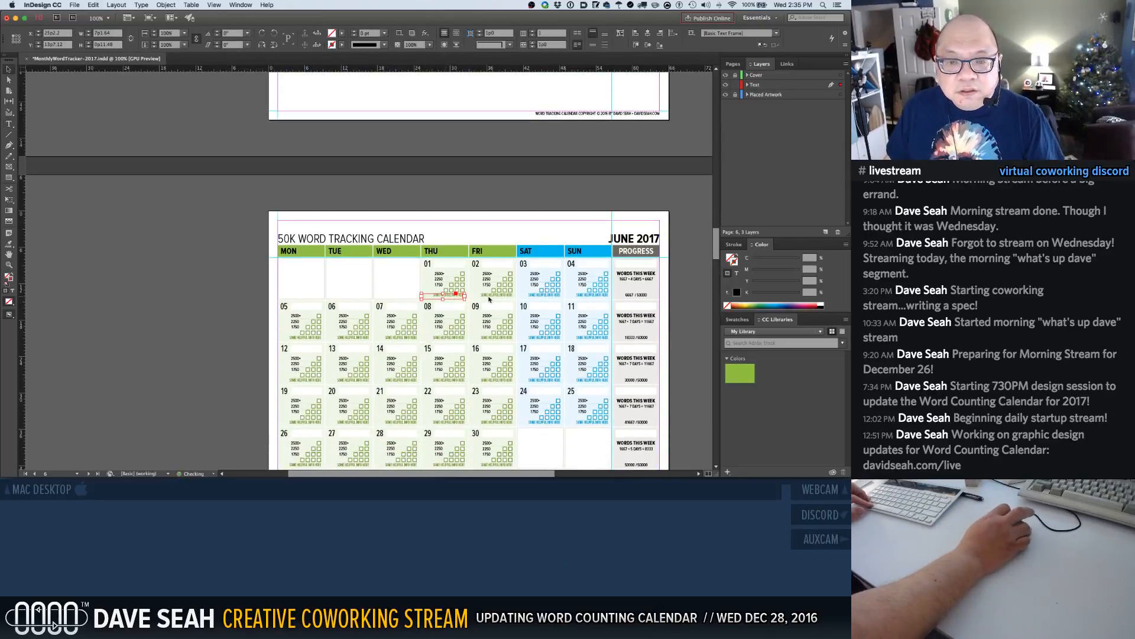
pyautogui.moveTo(535, 297); pyautogui.dragTo(579, 297)
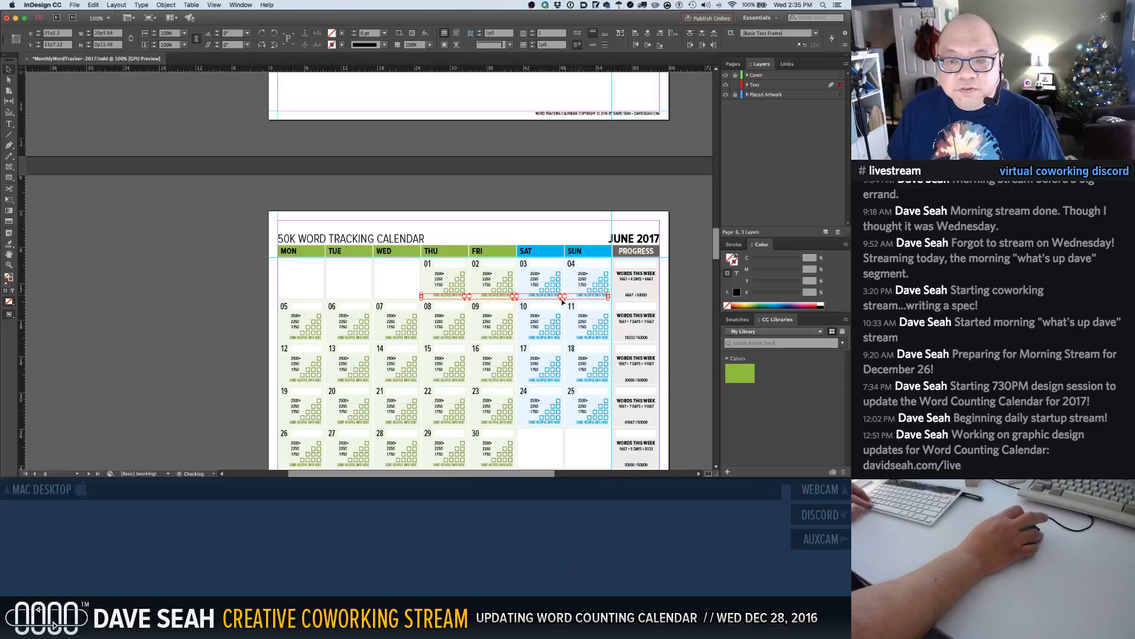
pyautogui.keyDown('shift'); pyautogui.click(319, 340); pyautogui.keyUp('shift')
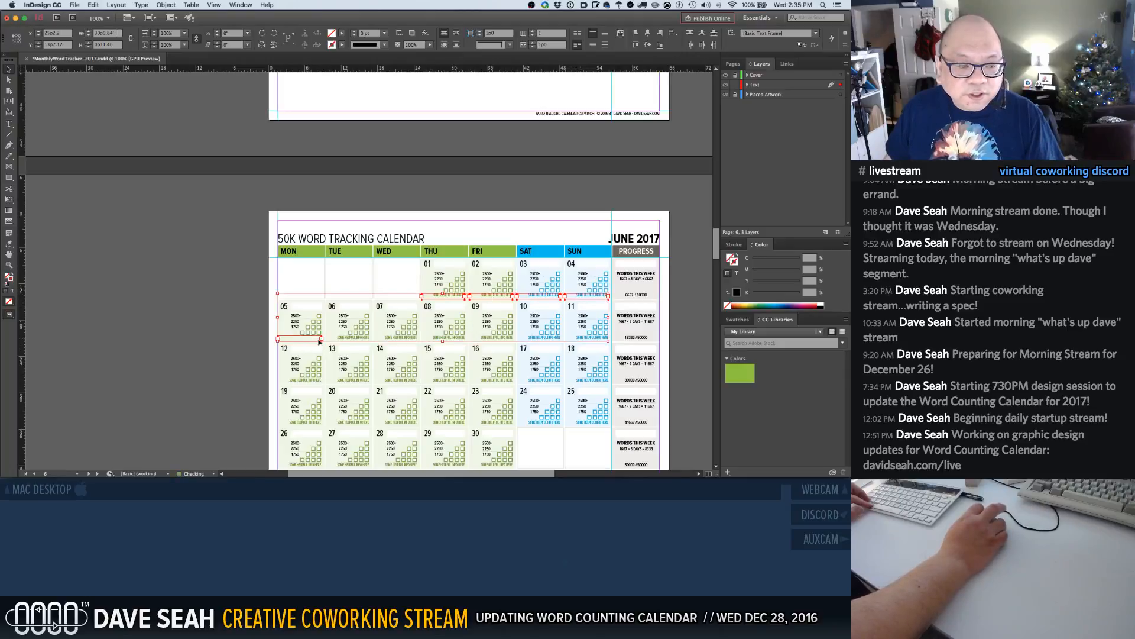
pyautogui.keyDown('shift'); pyautogui.click(349, 340); pyautogui.keyUp('shift')
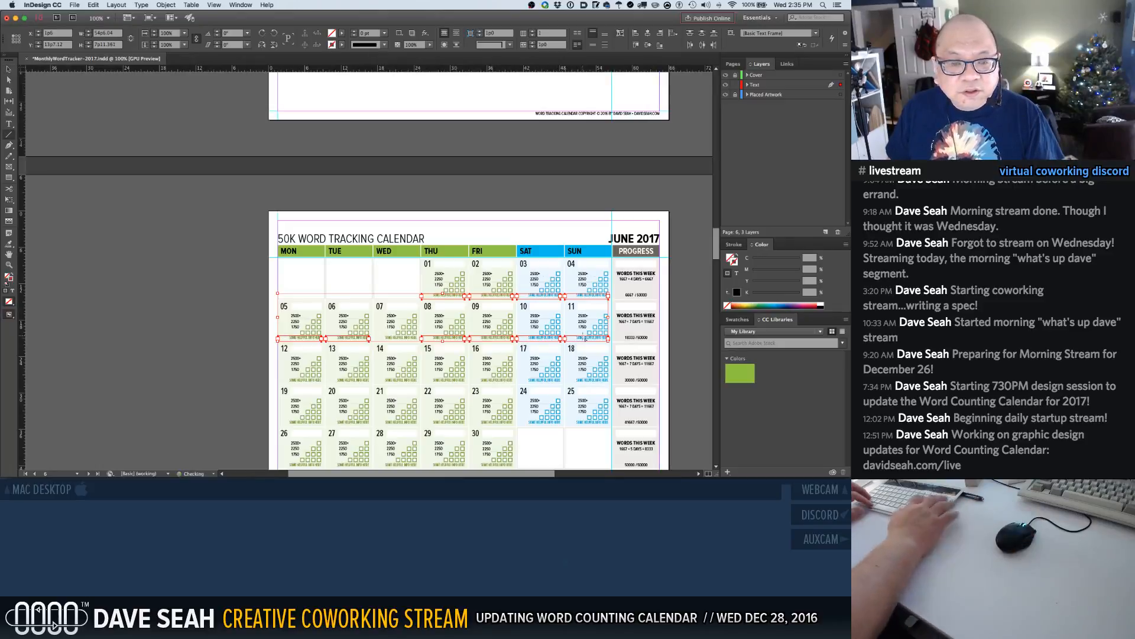
pyautogui.press('Delete')
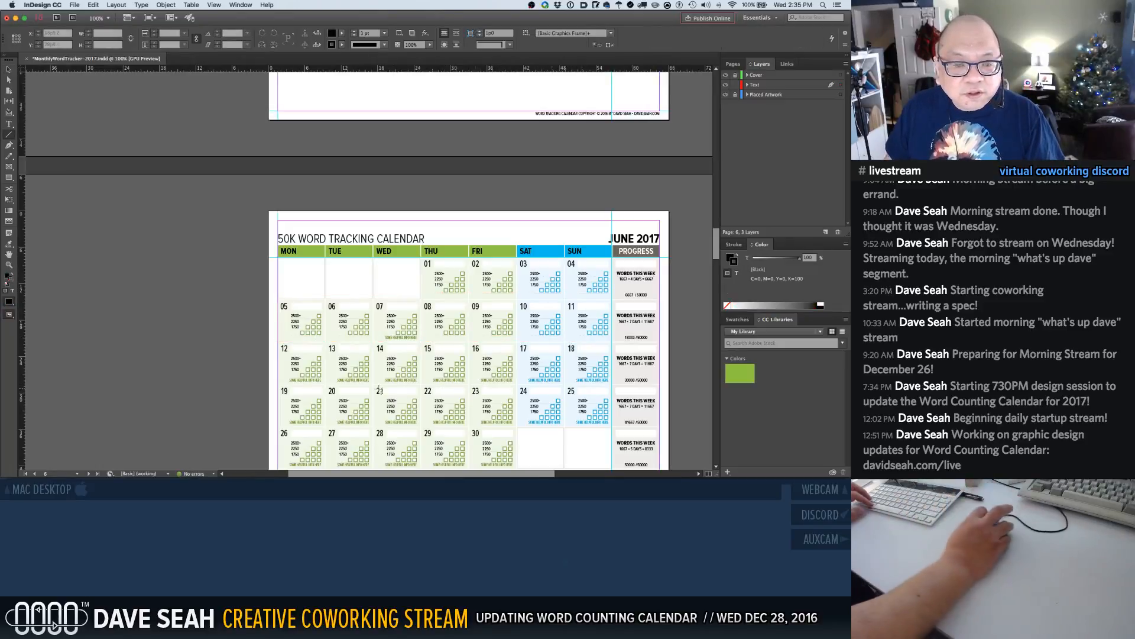
# Delete the placeholder text frames beneath June 12 through June 18, keeping the one beneath June 15
pyautogui.keyDown('super'); pyautogui.click(302, 382); pyautogui.keyUp('super')
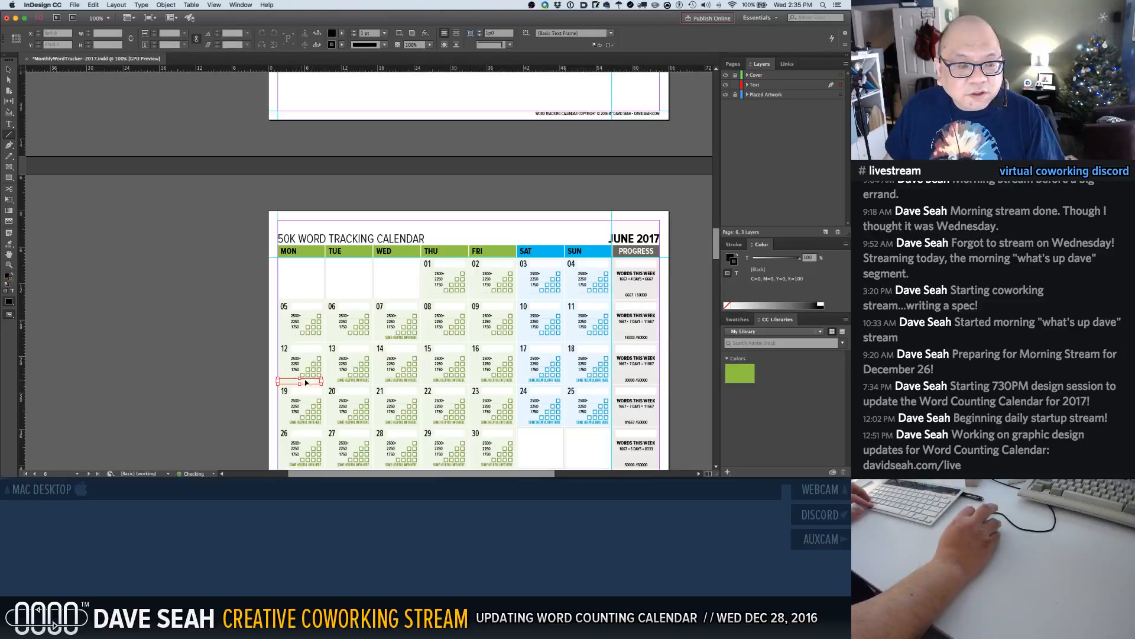
pyautogui.keyDown('shift'); pyautogui.keyDown('super'); pyautogui.click(341, 381); pyautogui.keyUp('super'); pyautogui.keyUp('shift')
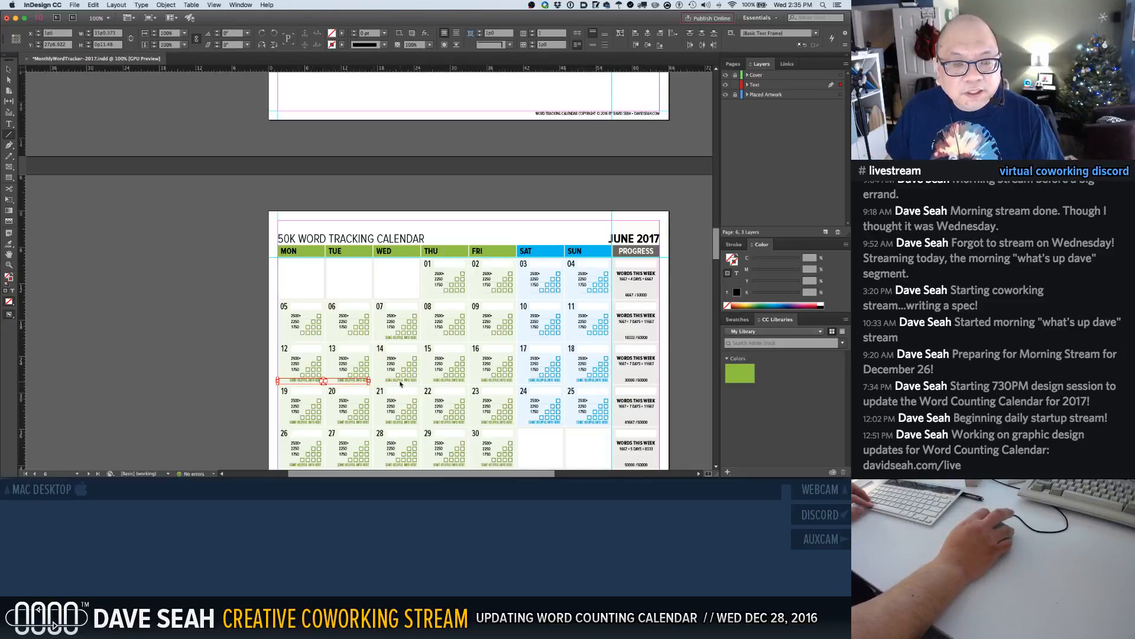
pyautogui.keyDown('shift'); pyautogui.keyDown('super'); pyautogui.click(505, 382); pyautogui.keyUp('super'); pyautogui.keyUp('shift')
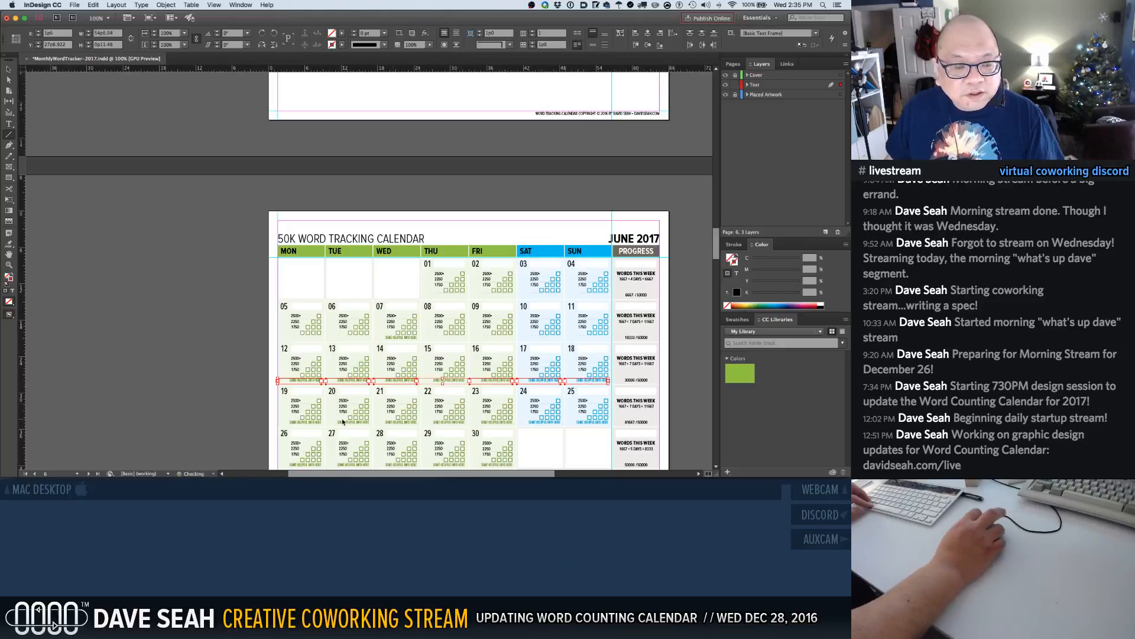
pyautogui.click(449, 423)
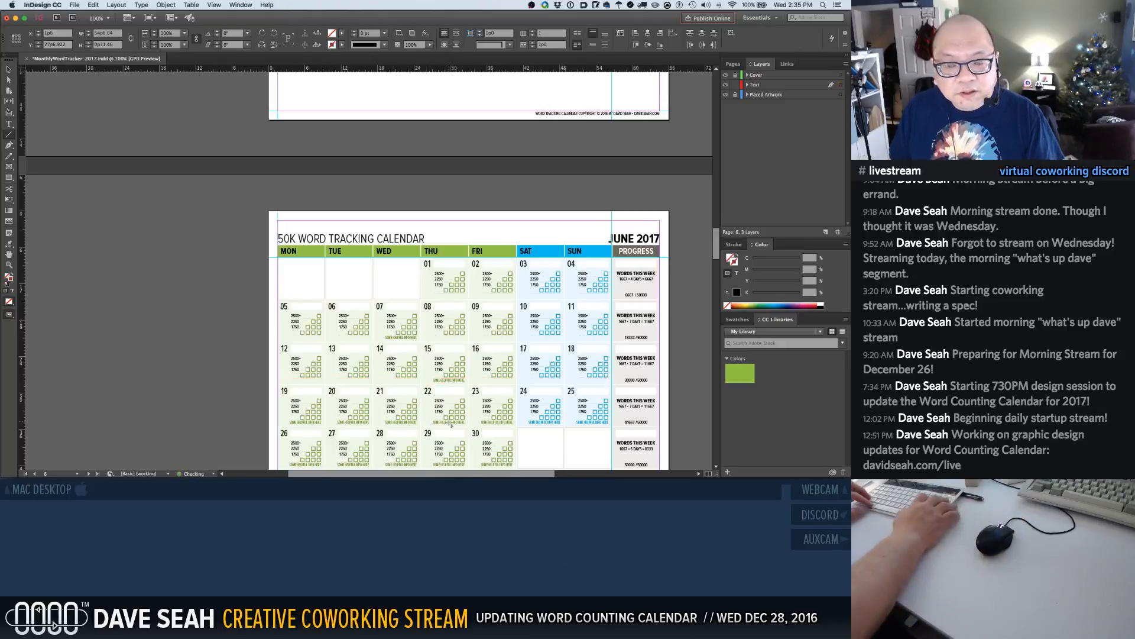
# Delete the placeholder text frames beneath June 19 through June 30, keeping the one beneath June 23
pyautogui.click(311, 424)
pyautogui.keyDown('shift'); pyautogui.keyDown('super'); pyautogui.click(360, 426); pyautogui.keyUp('super'); pyautogui.keyUp('shift')
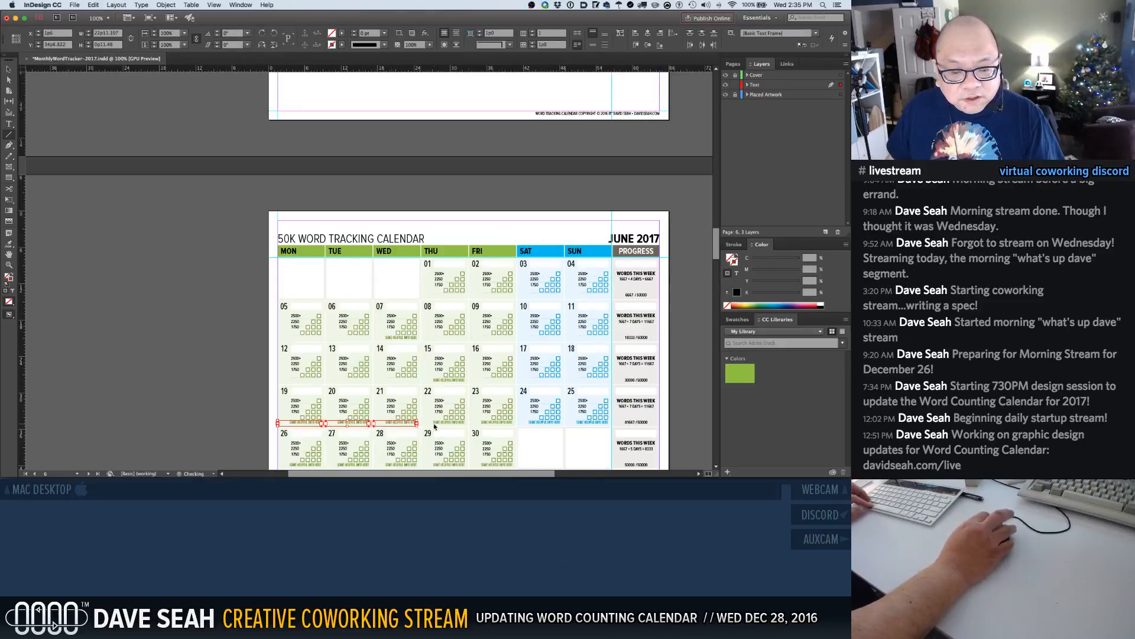
pyautogui.keyDown('shift'); pyautogui.keyDown('super'); pyautogui.click(547, 423); pyautogui.keyUp('super'); pyautogui.keyUp('shift')
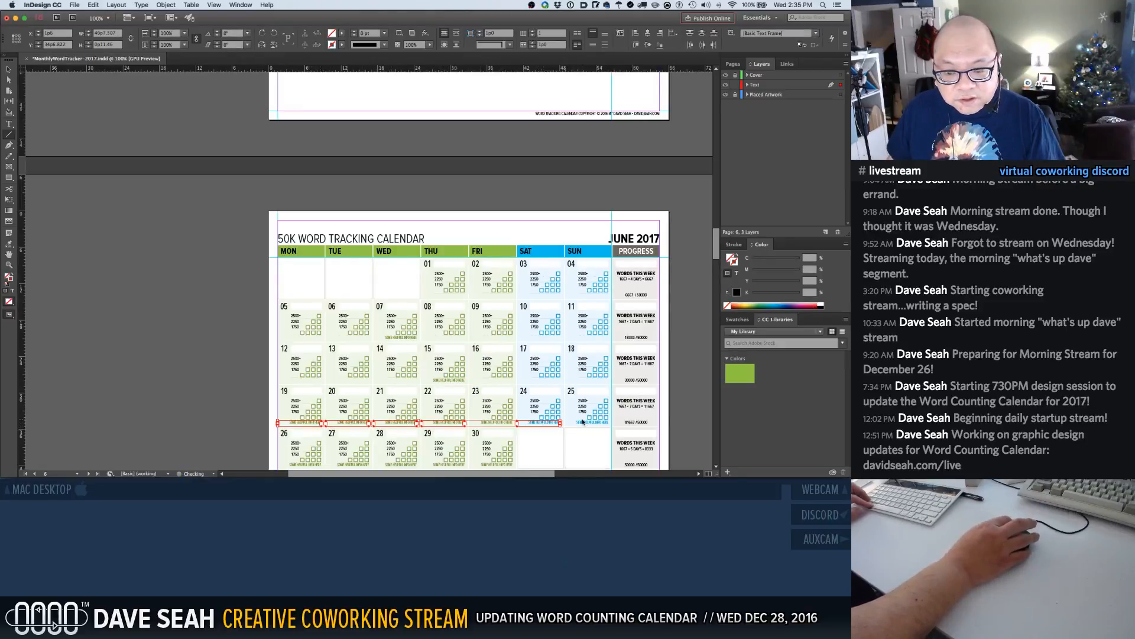
pyautogui.keyDown('shift'); pyautogui.keyDown('super'); pyautogui.click(306, 466); pyautogui.keyUp('super'); pyautogui.keyUp('shift')
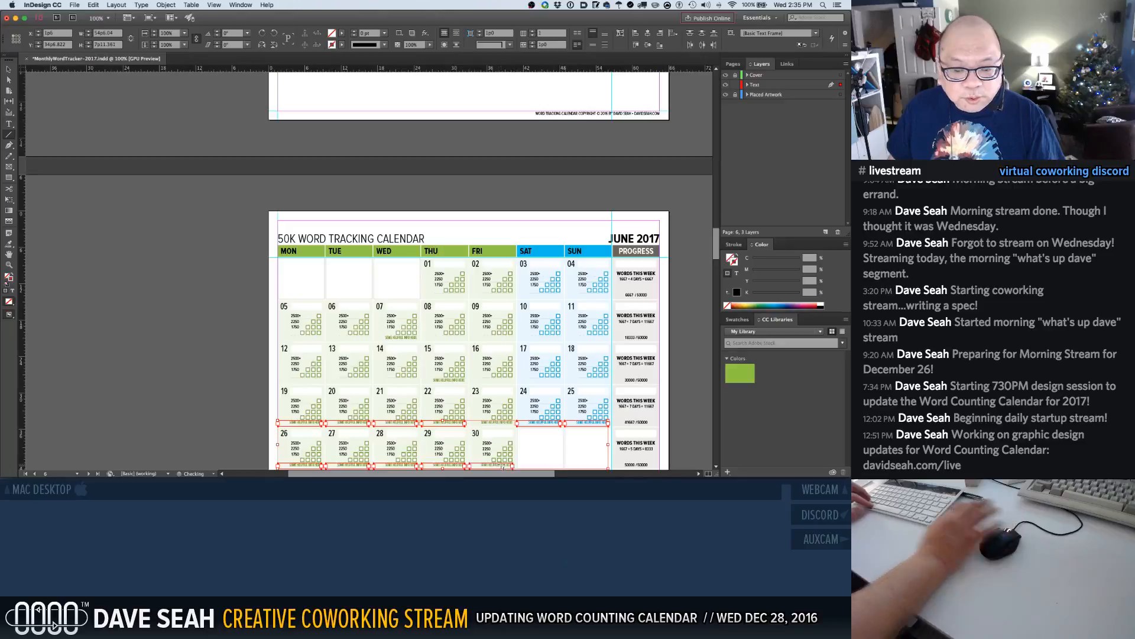
# Delete the selected placeholder notes under June 19–22 and June 24–30
pyautogui.press('Delete')
pyautogui.scroll(-3, 423, 361)
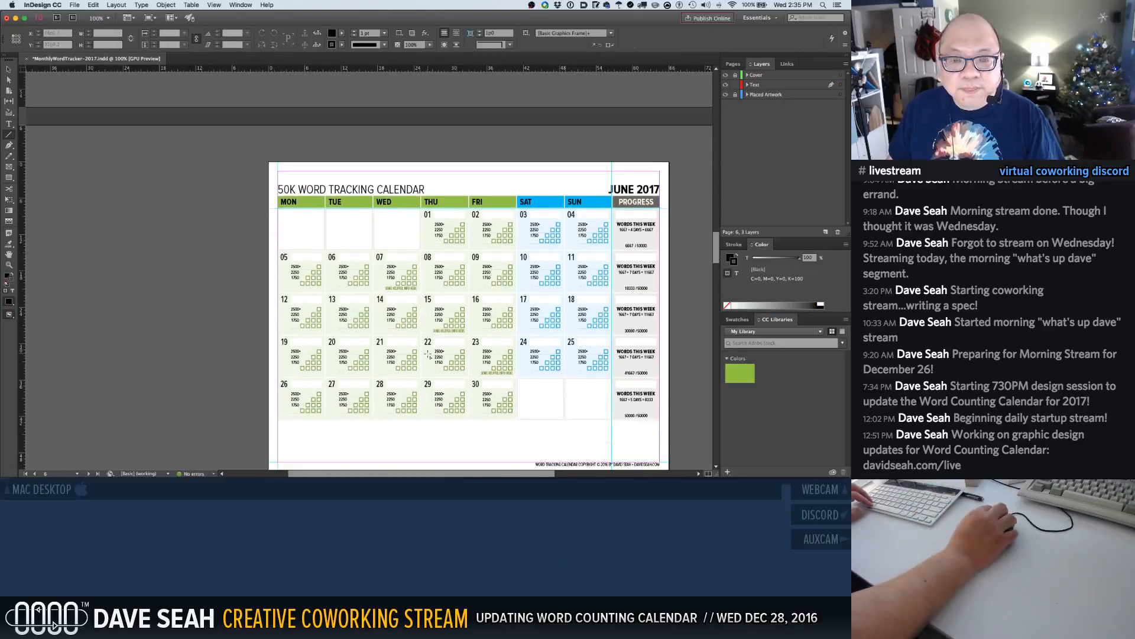
# Replace the placeholder note under June 7 with "QUARTER MARK"
pyautogui.click(393, 286)
pyautogui.keyDown('shift'); pyautogui.click(443, 328); pyautogui.keyUp('shift')
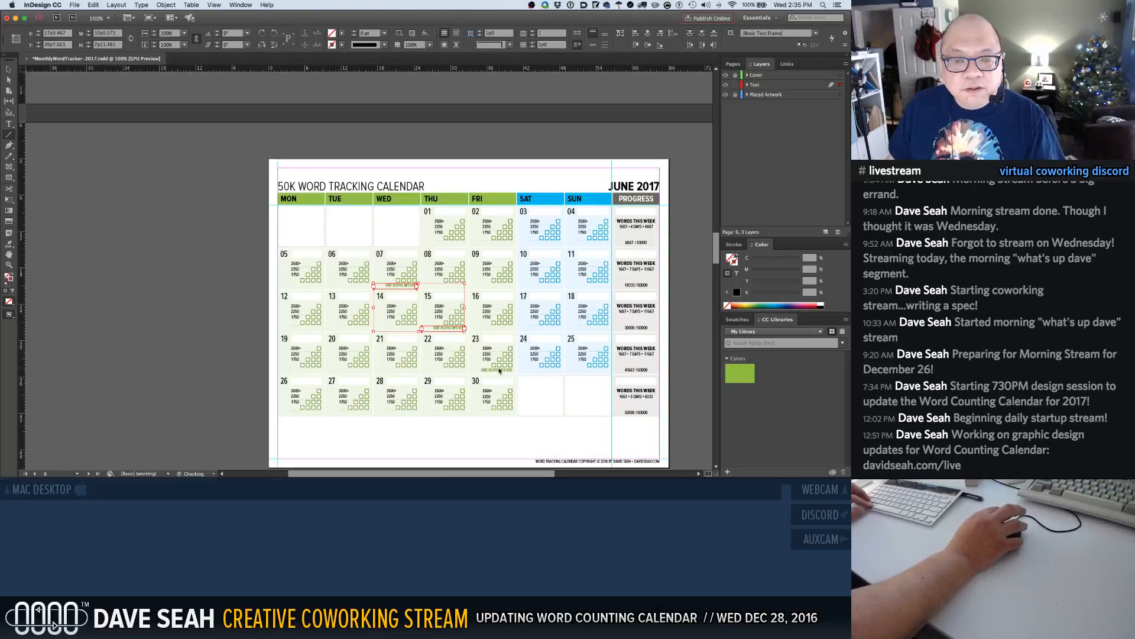
pyautogui.keyDown('shift'); pyautogui.click(500, 370); pyautogui.keyUp('shift')
pyautogui.press('super+alt+equal')
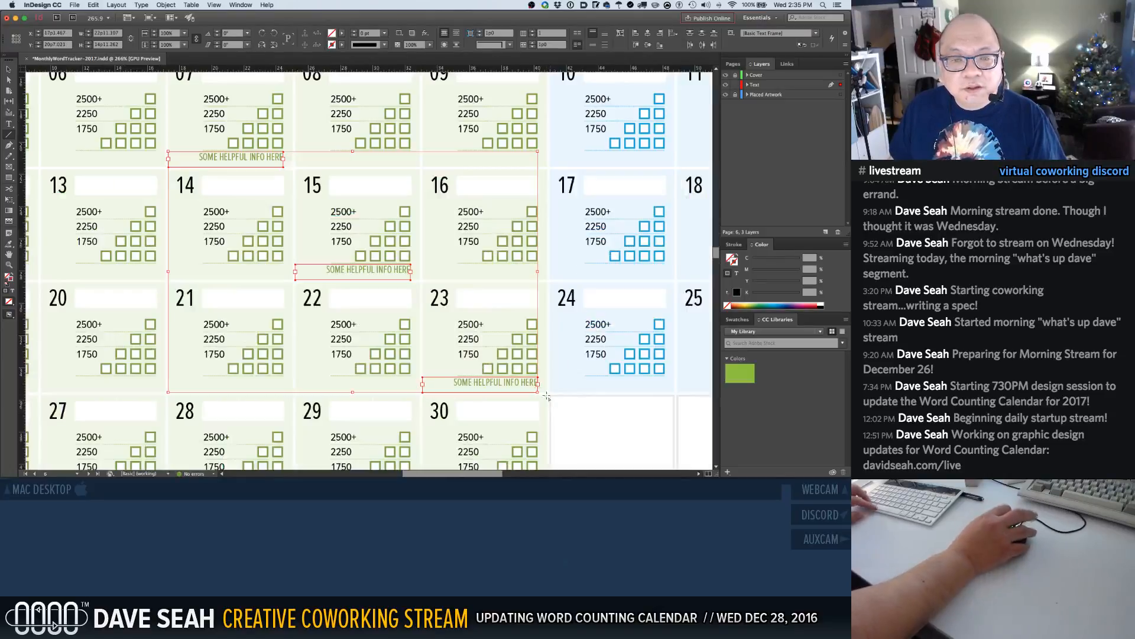
pyautogui.click(211, 157)
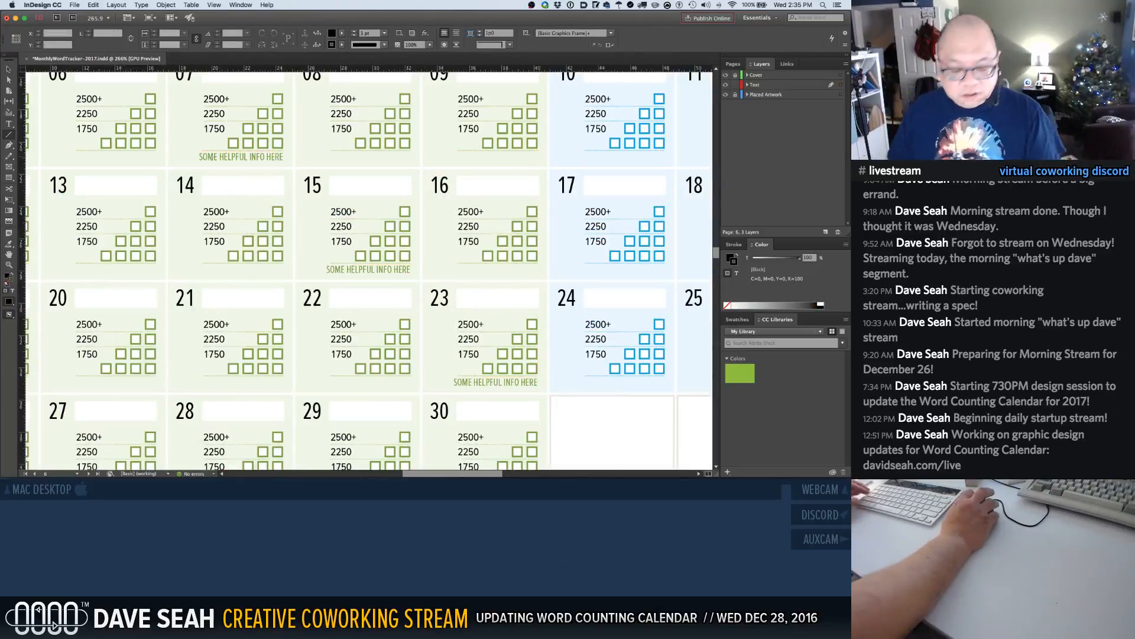
pyautogui.press('t')
pyautogui.click(211, 156)
pyautogui.press('super+a')
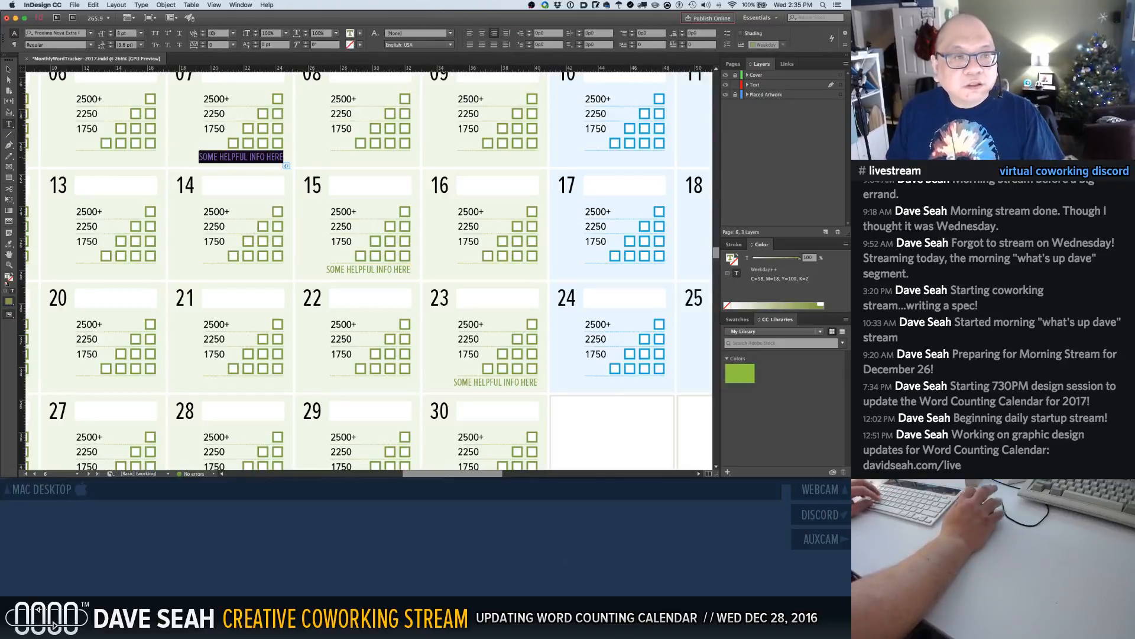
pyautogui.write('QUARTER MARK')
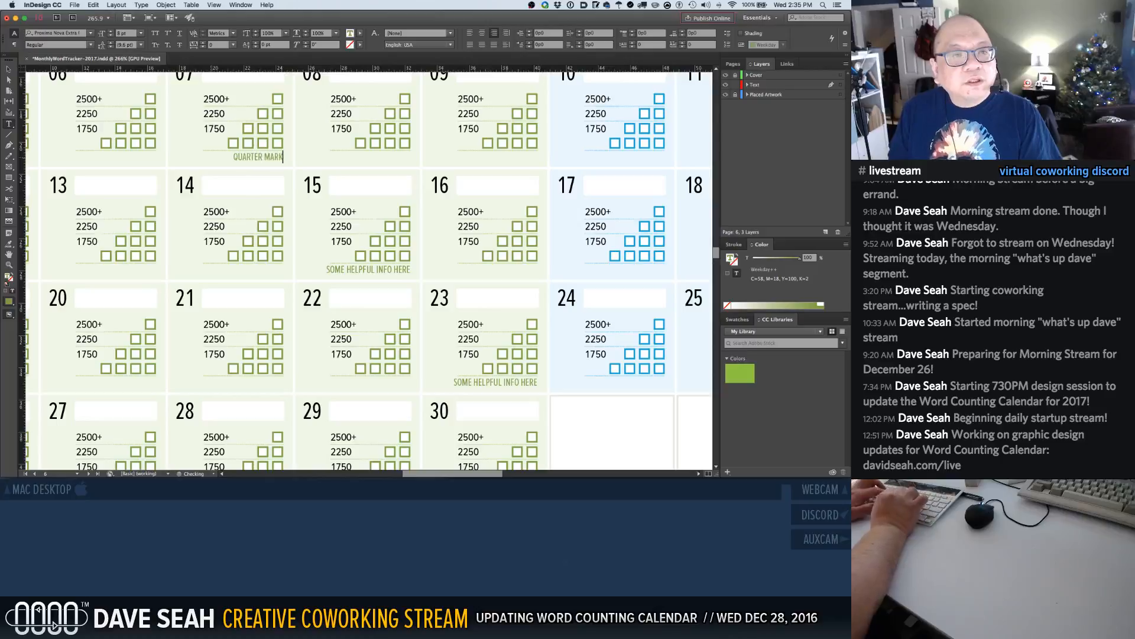
# Replace the placeholder note under June 15 with "HALFWAY MARK"
pyautogui.click(343, 272)
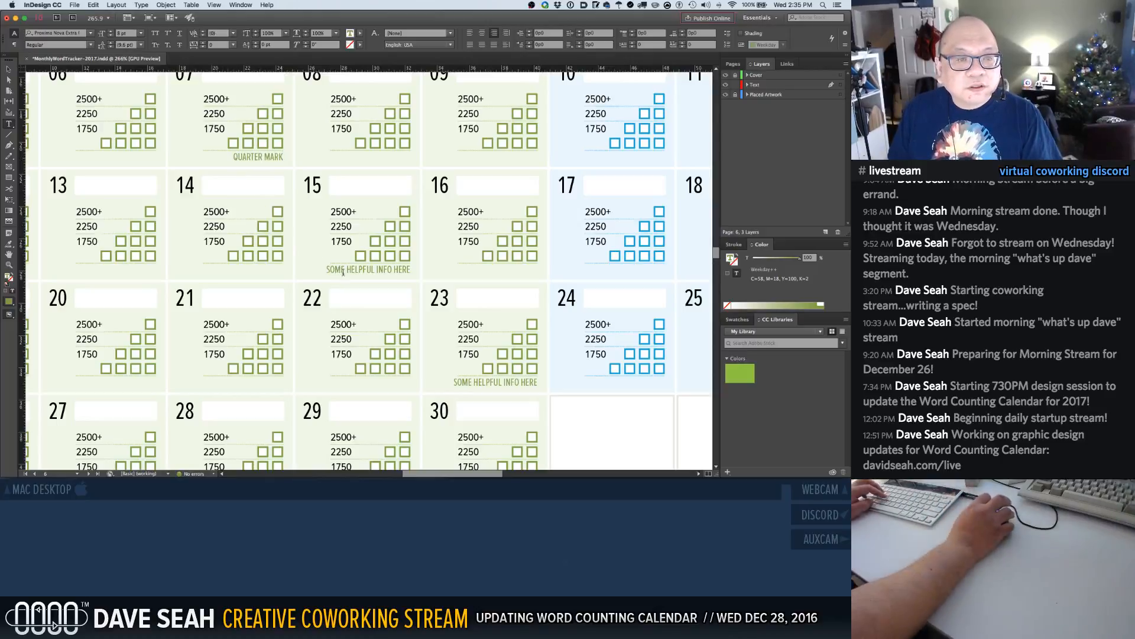
pyautogui.press('super+a')
pyautogui.write('HALF')
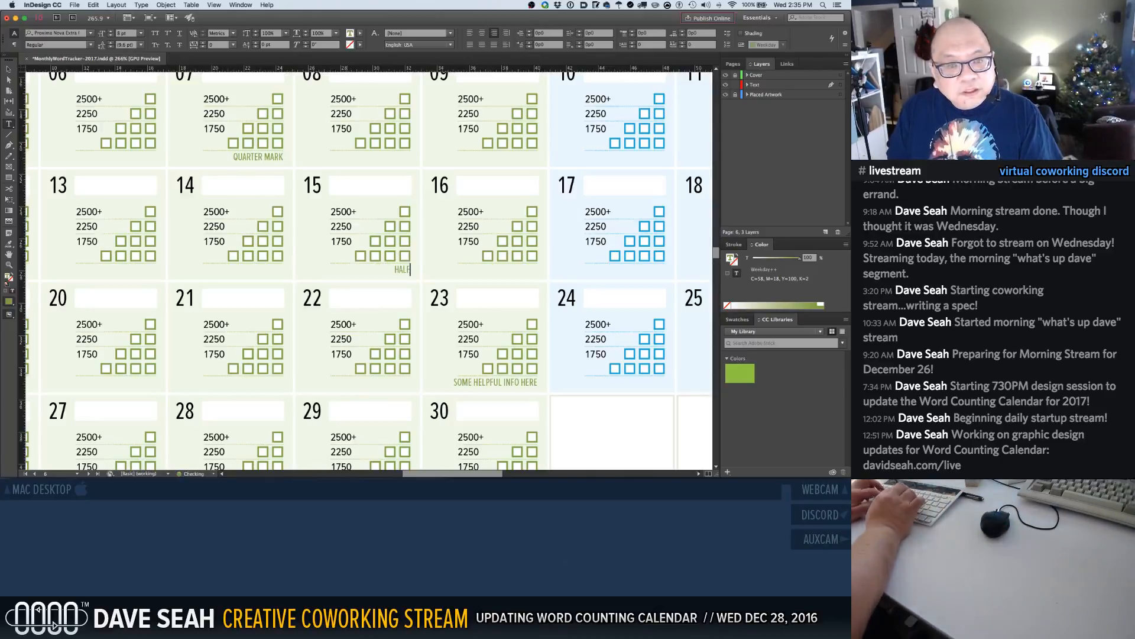
pyautogui.write('WAY MARK')
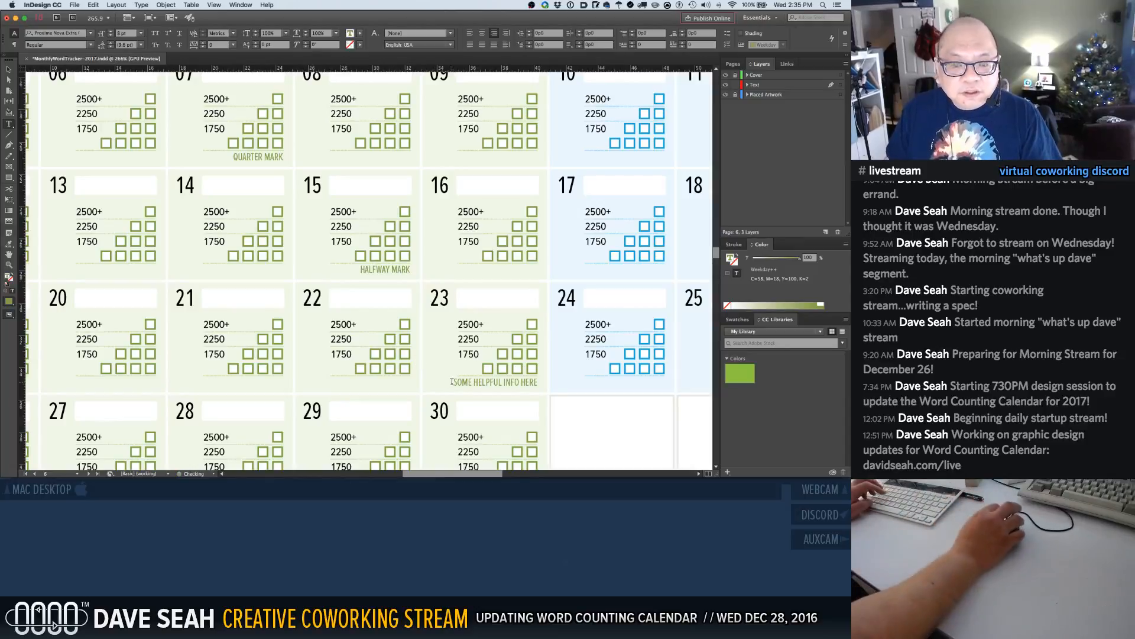
# Replace the placeholder note under June 23 with "THREE-QUARTER MARK" and leave text editing
pyautogui.click(470, 385)
pyautogui.press('super+a')
pyautogui.write('TH')
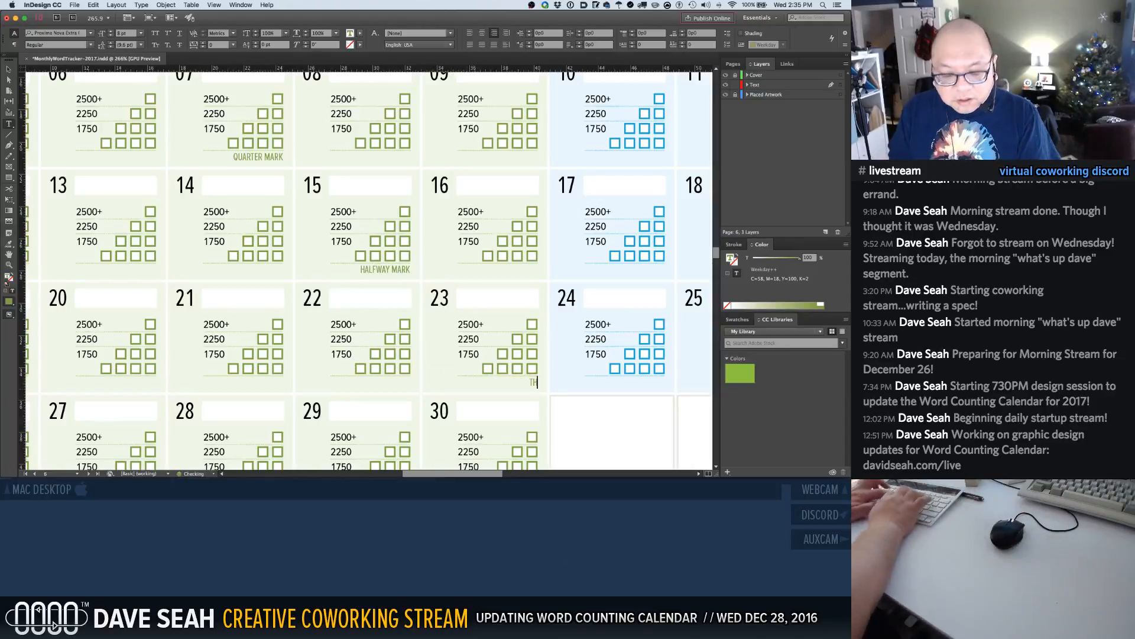
pyautogui.write('REE-QUARTER MARK')
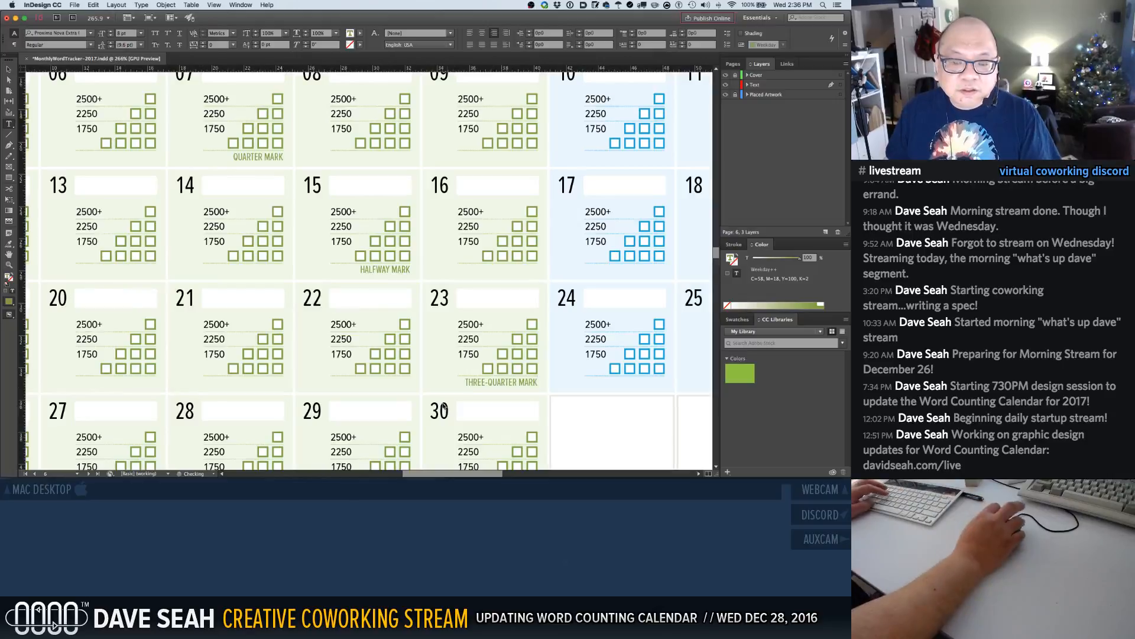
pyautogui.press('super+1')
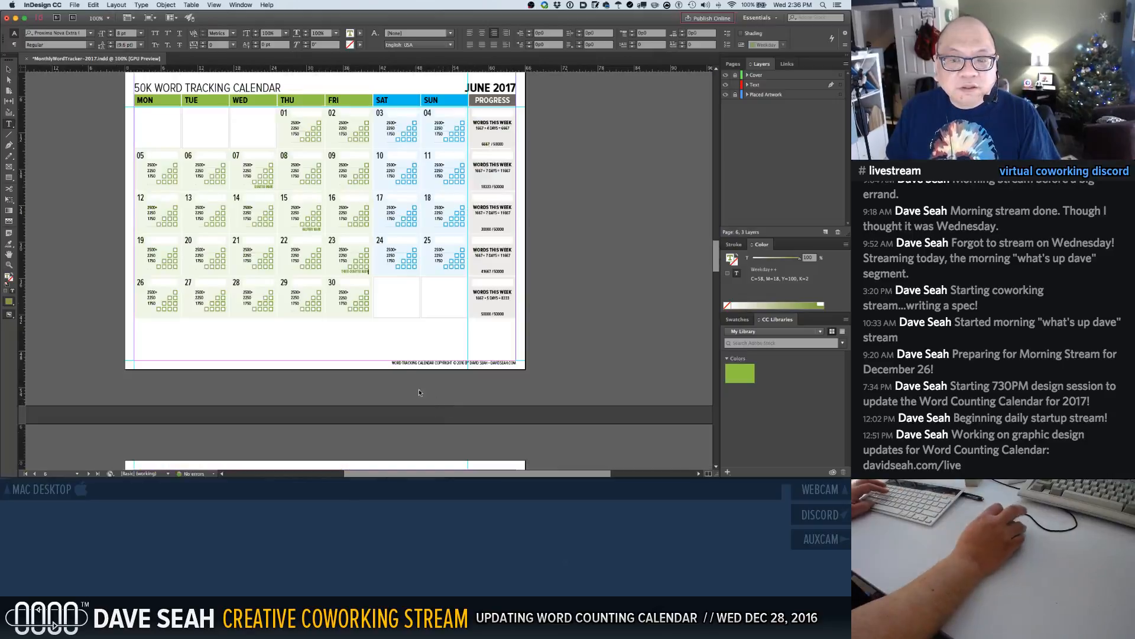
pyautogui.click(398, 345)
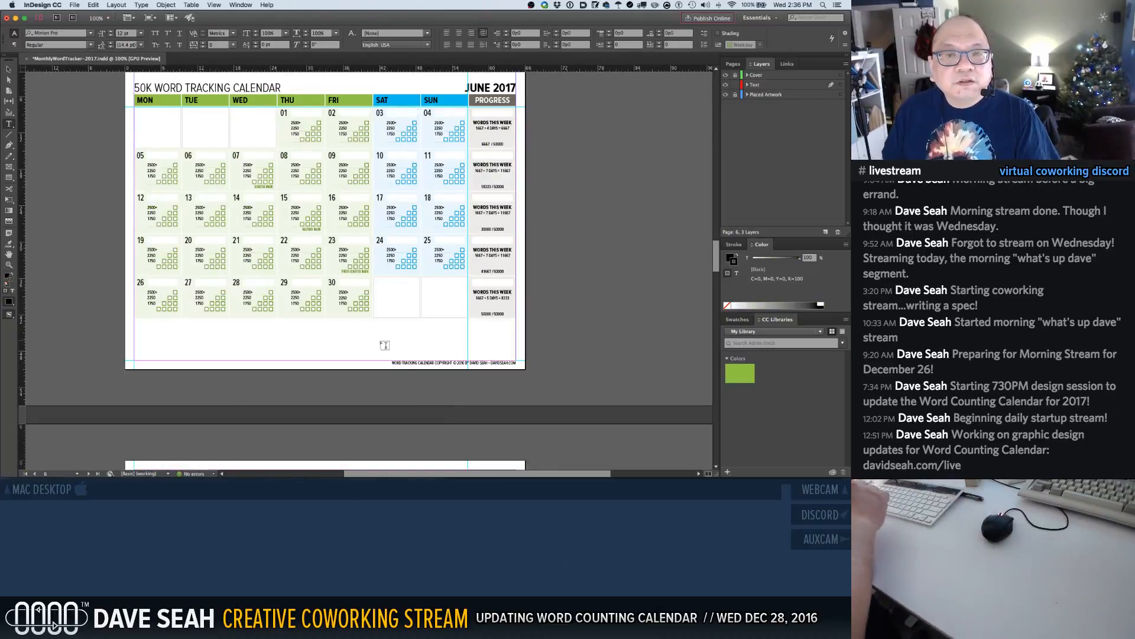
# Delete the placeholder notes under July 1–6, 8 and 9 on the July 2017 page, keeping the one under July 7
pyautogui.scroll(-8, 381, 331)
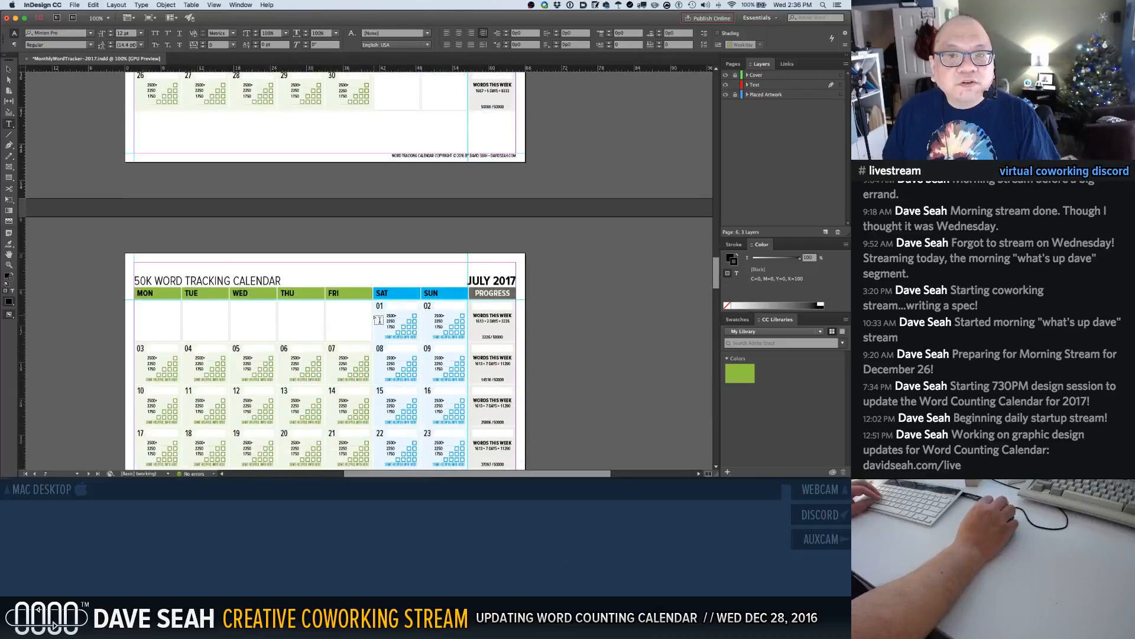
pyautogui.scroll(-3, 378, 320)
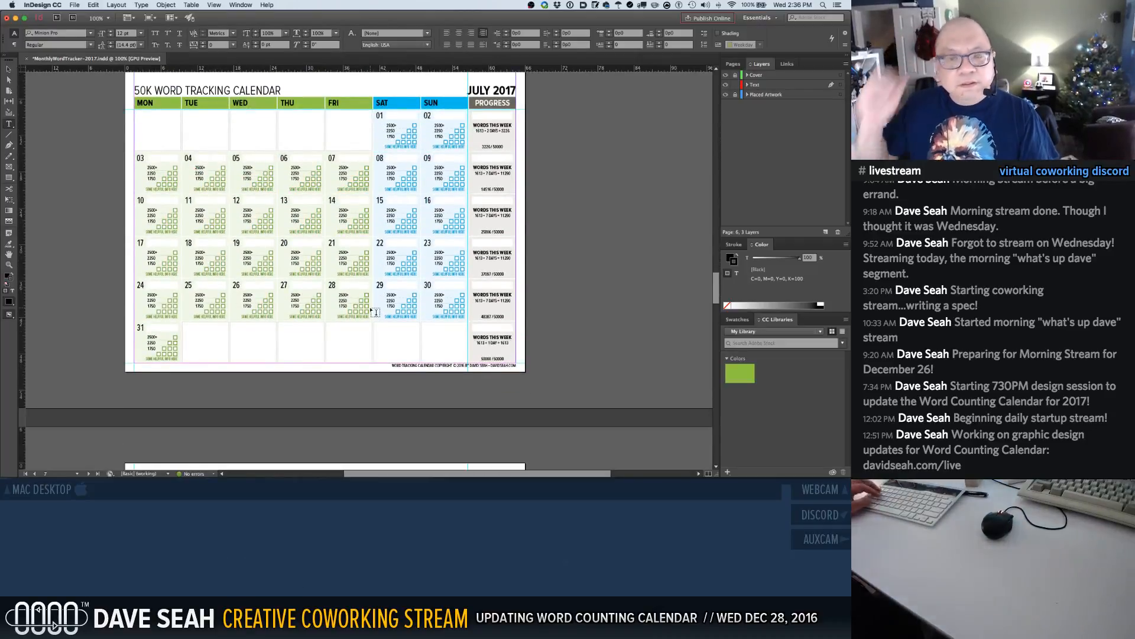
pyautogui.scroll(1, 376, 286)
pyautogui.press('v')
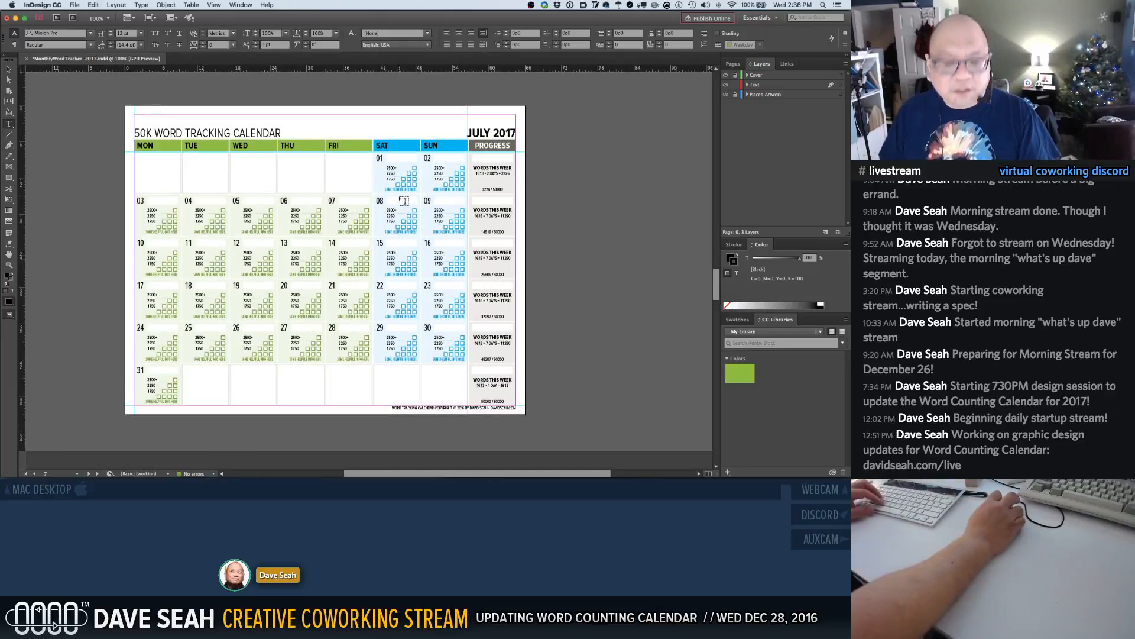
pyautogui.click(404, 192)
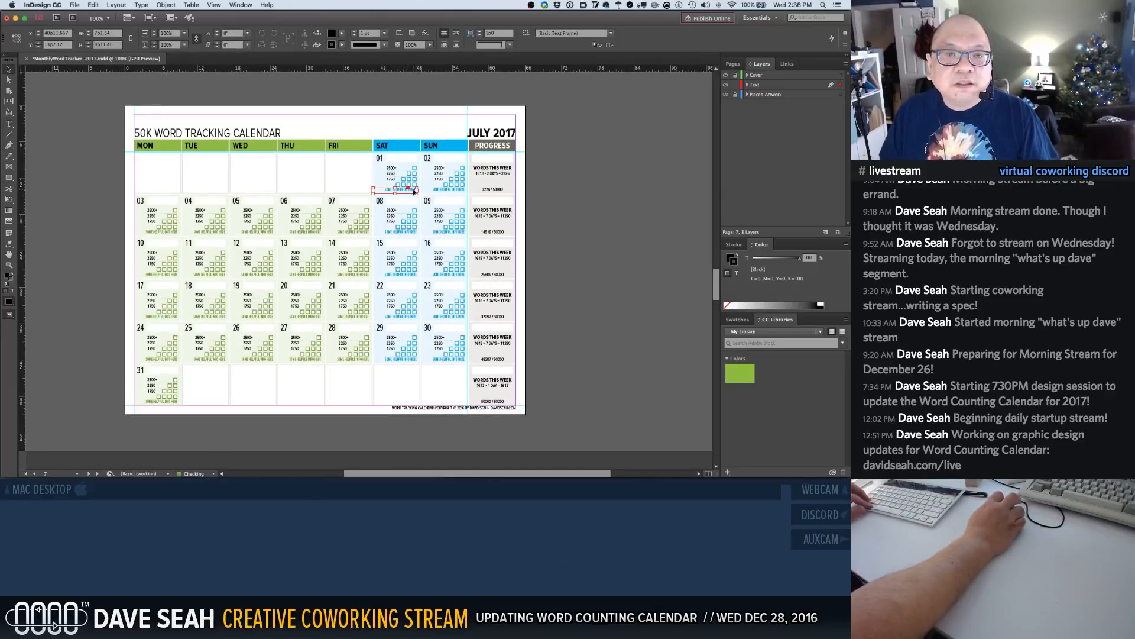
pyautogui.keyDown('shift'); pyautogui.click(153, 232); pyautogui.keyUp('shift')
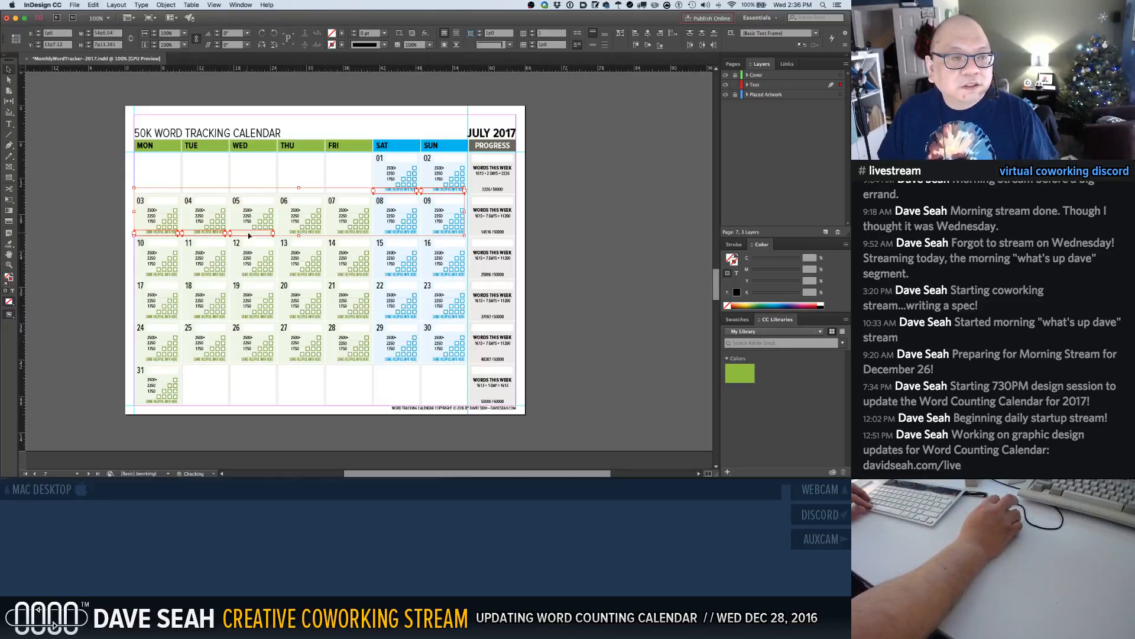
pyautogui.keyDown('shift'); pyautogui.click(295, 232); pyautogui.keyUp('shift')
pyautogui.keyDown('shift'); pyautogui.click(346, 233); pyautogui.keyUp('shift')
pyautogui.keyDown('shift'); pyautogui.click(395, 233); pyautogui.keyUp('shift')
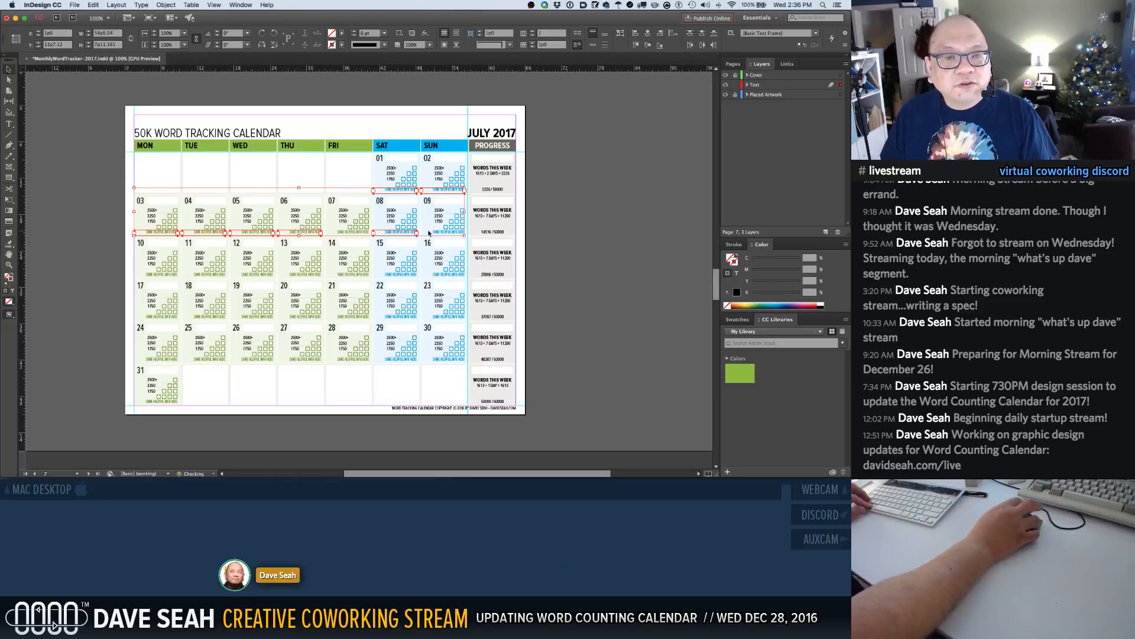
pyautogui.keyDown('shift'); pyautogui.click(443, 233); pyautogui.keyUp('shift')
pyautogui.press('BackSpace')
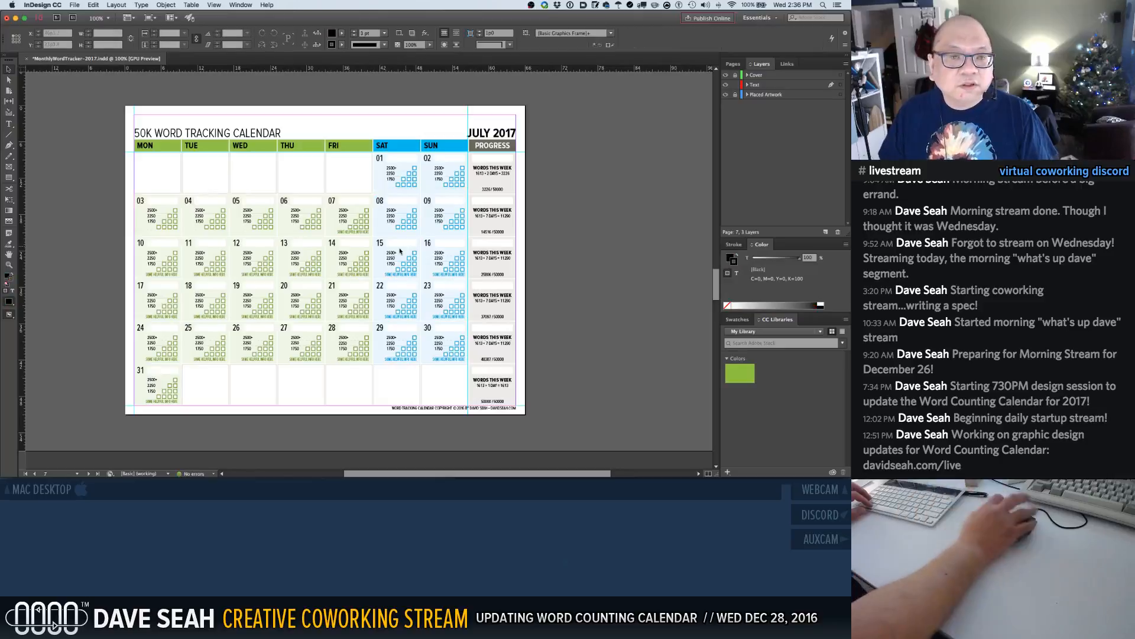
# Delete the placeholder notes under July 10–14 and July 16–22, keeping those under July 15 and 23
pyautogui.click(168, 275)
pyautogui.keyDown('shift'); pyautogui.click(205, 276); pyautogui.keyUp('shift')
pyautogui.keyDown('shift'); pyautogui.click(258, 275); pyautogui.keyUp('shift')
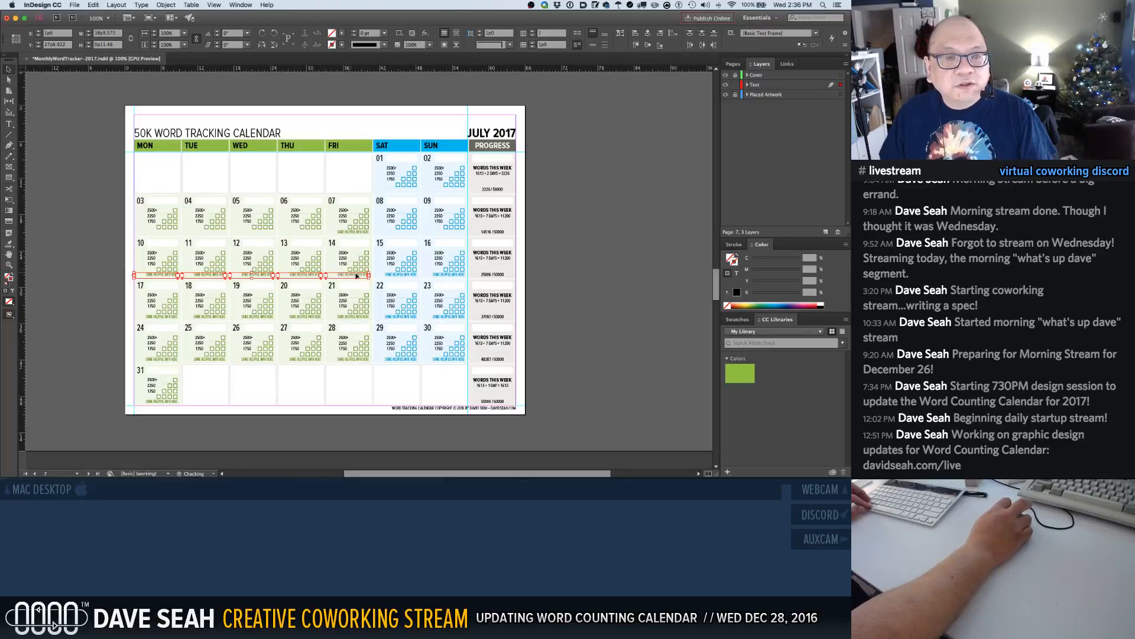
pyautogui.keyDown('shift'); pyautogui.click(439, 275); pyautogui.keyUp('shift')
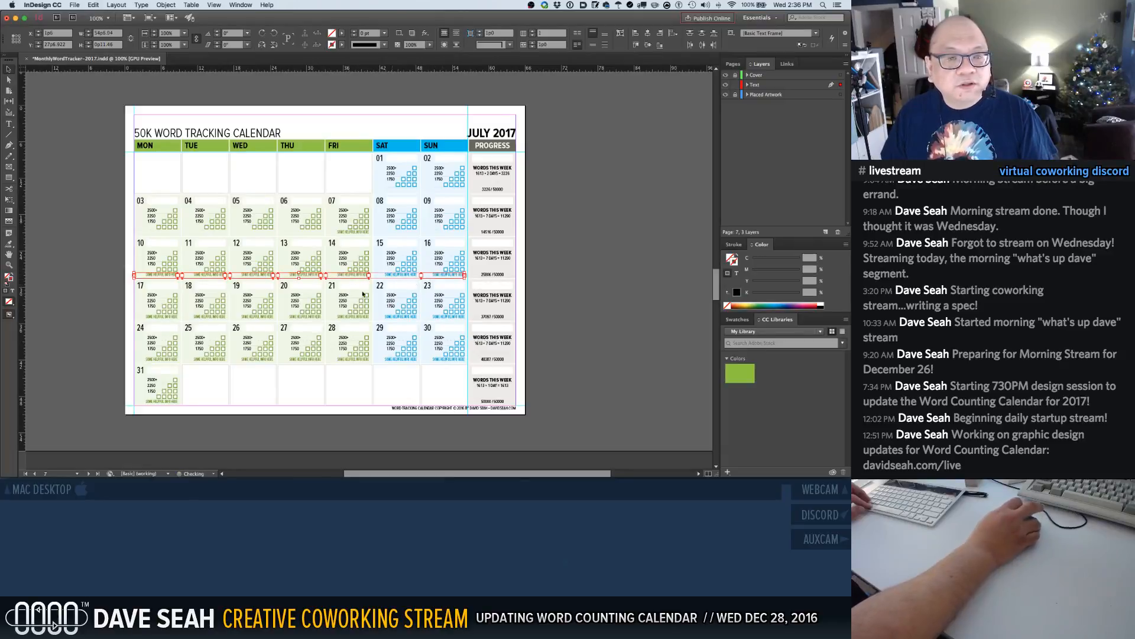
pyautogui.keyDown('shift'); pyautogui.click(168, 320); pyautogui.keyUp('shift')
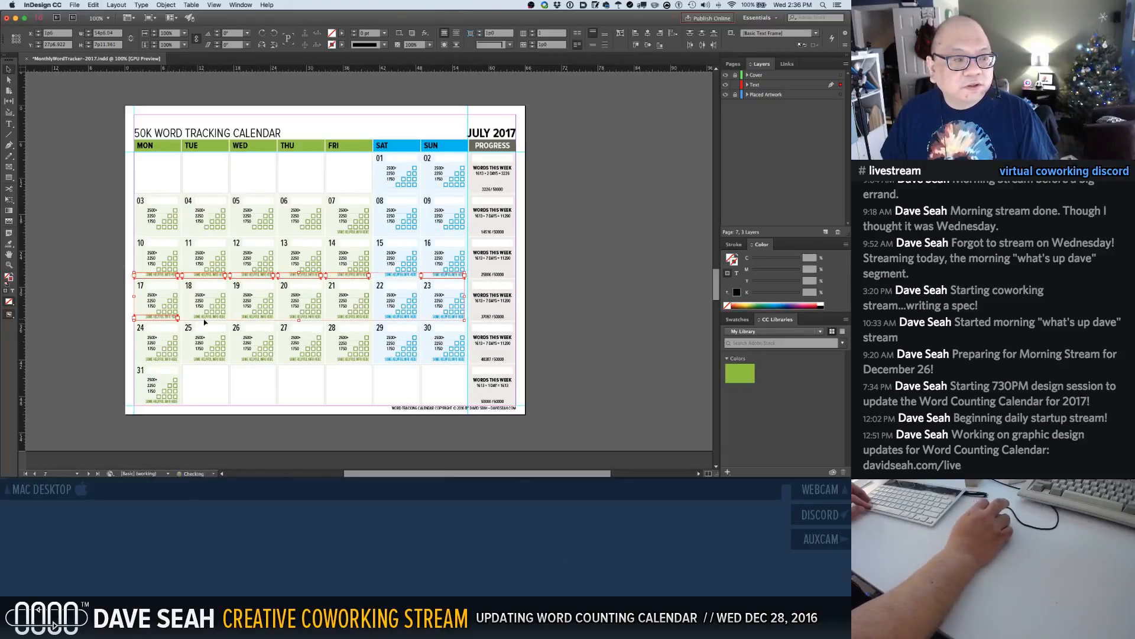
pyautogui.keyDown('shift'); pyautogui.click(292, 319); pyautogui.keyUp('shift')
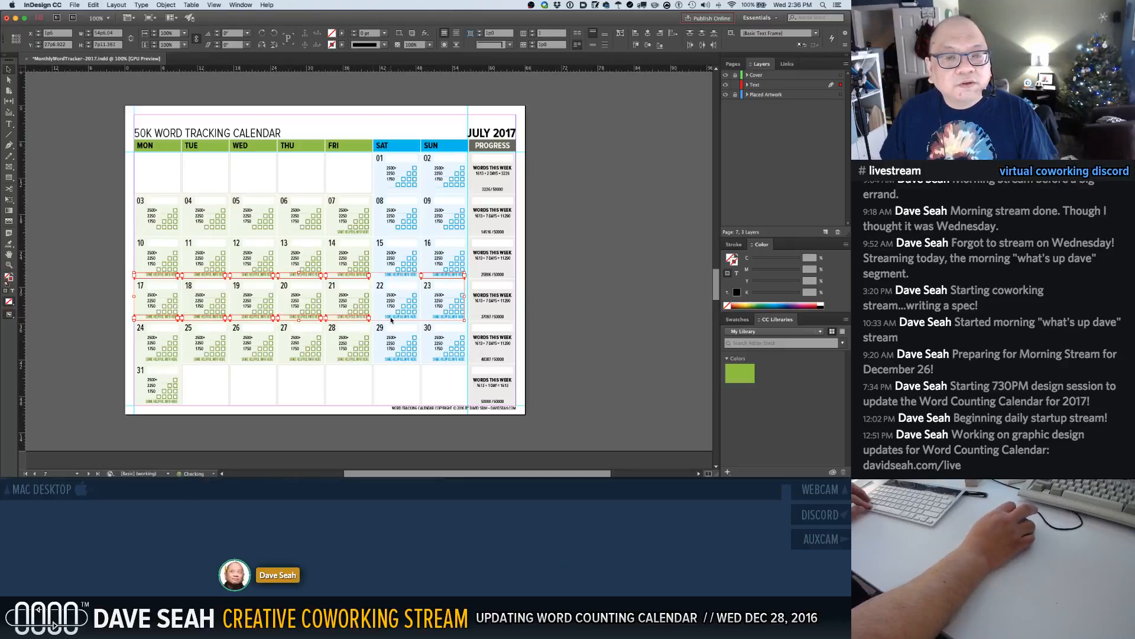
pyautogui.press('Delete')
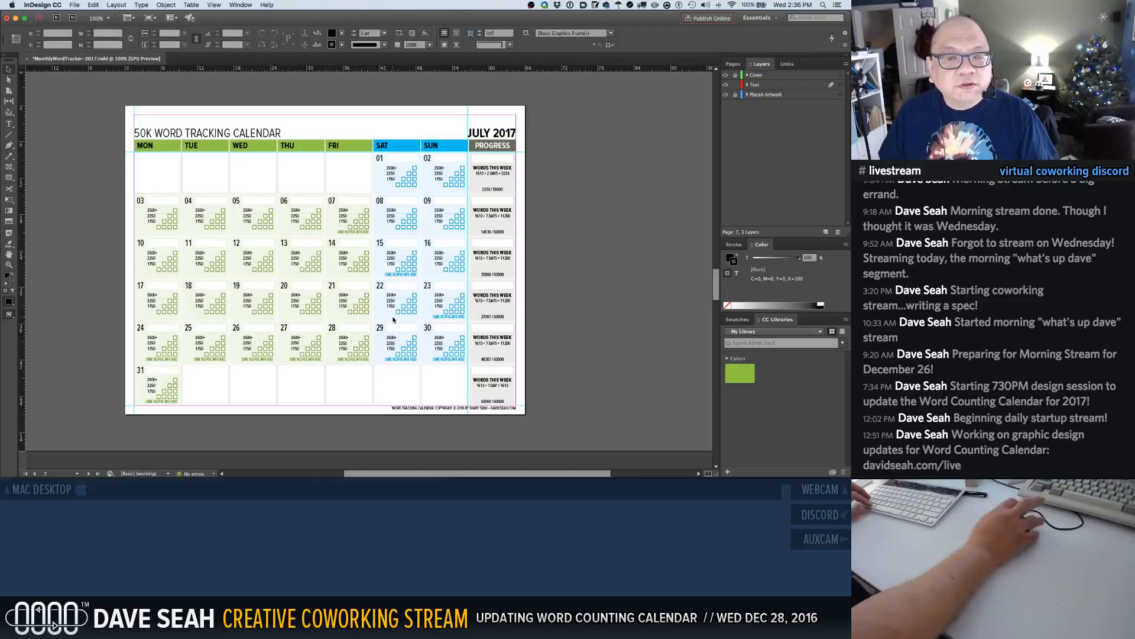
# Delete the placeholder notes under July 24 through July 31
pyautogui.click(158, 362)
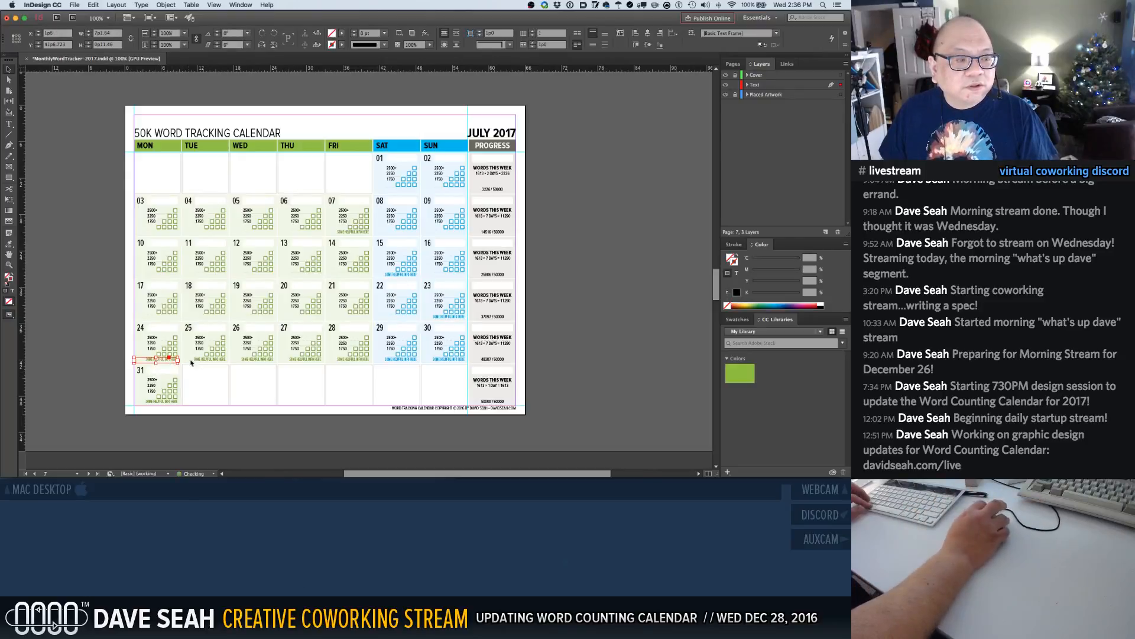
pyautogui.keyDown('shift'); pyautogui.click(212, 360); pyautogui.keyUp('shift')
pyautogui.keyDown('shift'); pyautogui.click(264, 360); pyautogui.keyUp('shift')
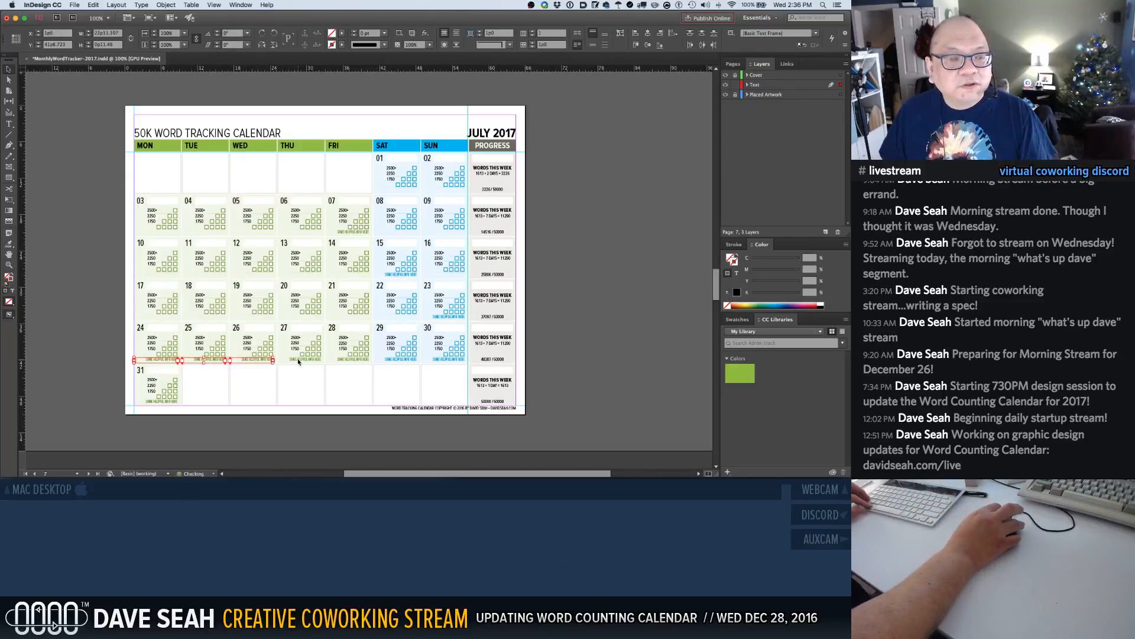
pyautogui.keyDown('shift'); pyautogui.click(368, 359); pyautogui.keyUp('shift')
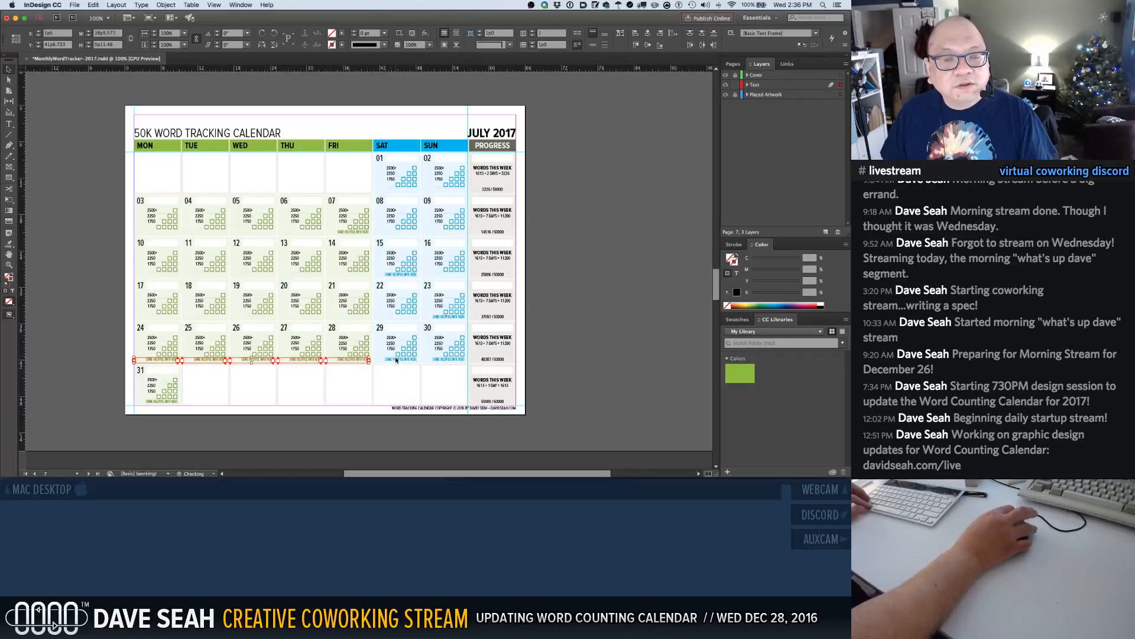
pyautogui.keyDown('shift'); pyautogui.click(442, 360); pyautogui.keyUp('shift')
pyautogui.keyDown('shift'); pyautogui.click(152, 402); pyautogui.keyUp('shift')
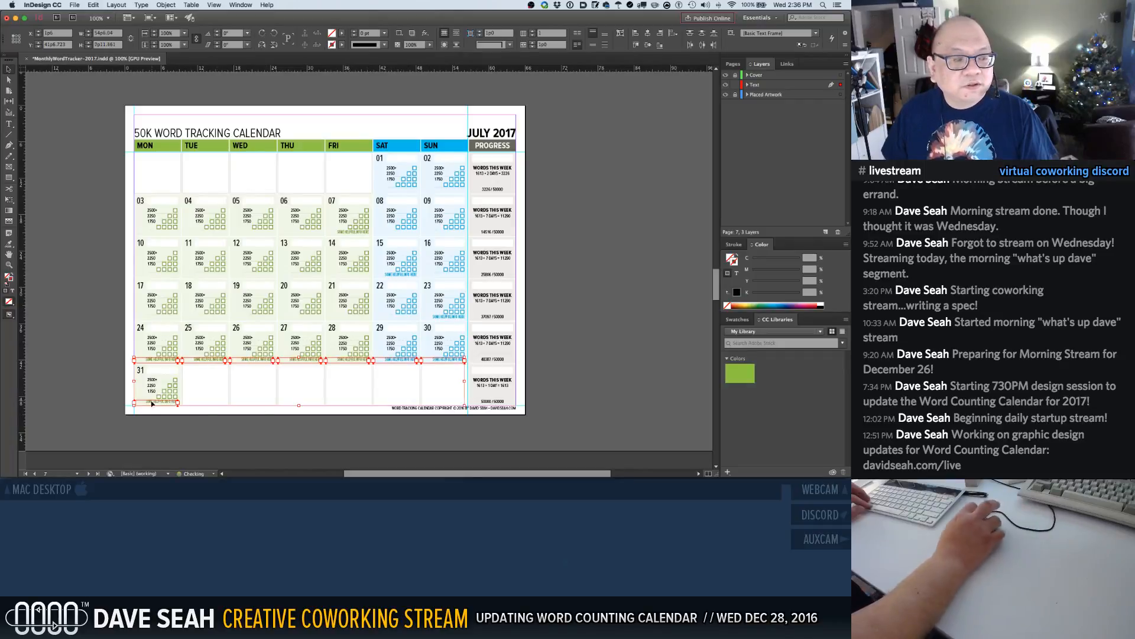
pyautogui.press('Delete')
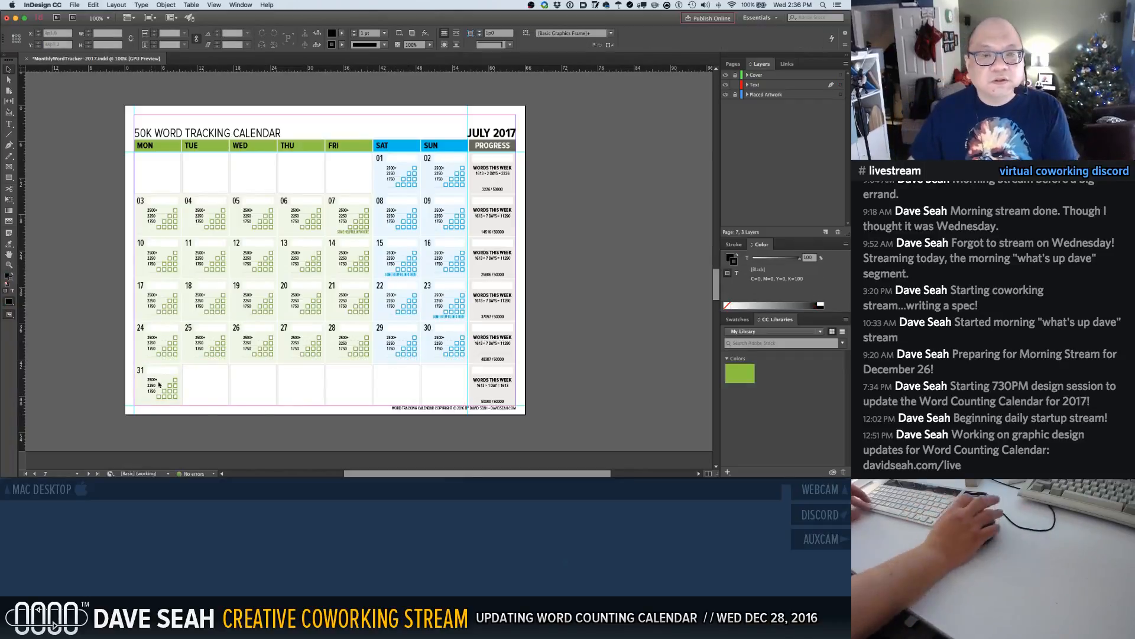
# Replace the placeholder note under July 7 with "QUARTER MARK"
pyautogui.moveTo(311, 191); pyautogui.dragTo(506, 369)
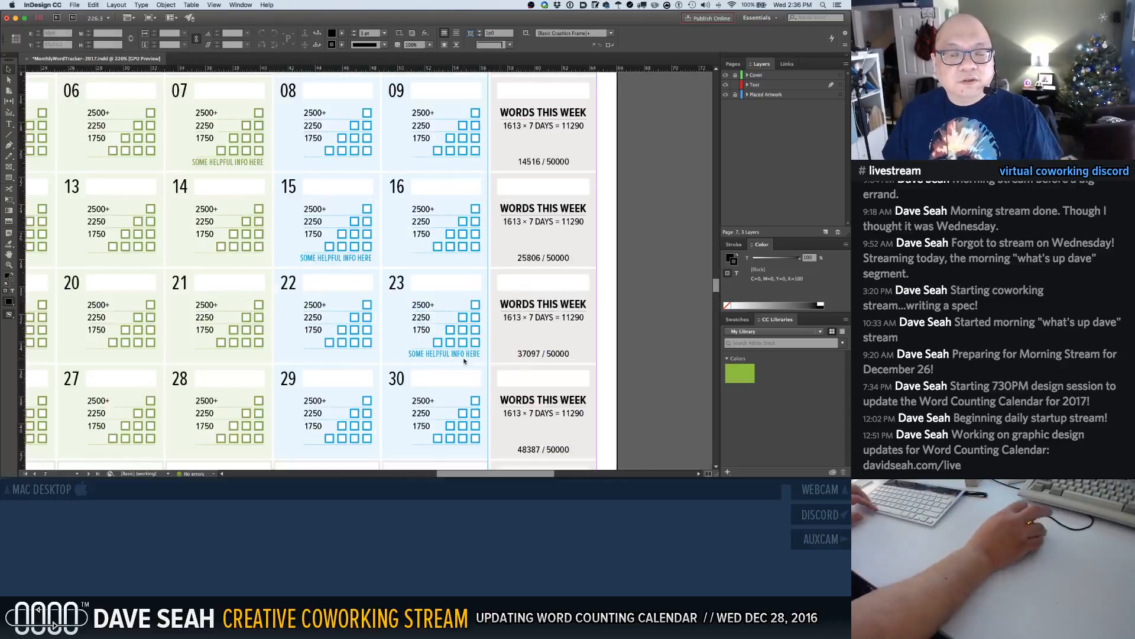
pyautogui.doubleClick(206, 164)
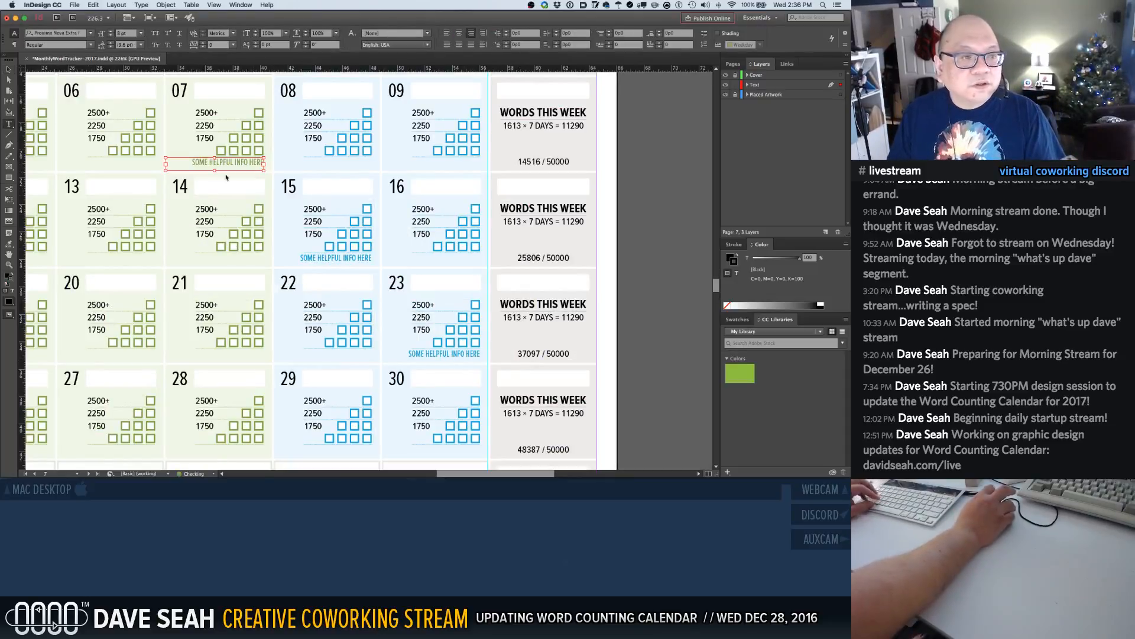
pyautogui.keyDown('shift'); pyautogui.click(310, 254); pyautogui.keyUp('shift')
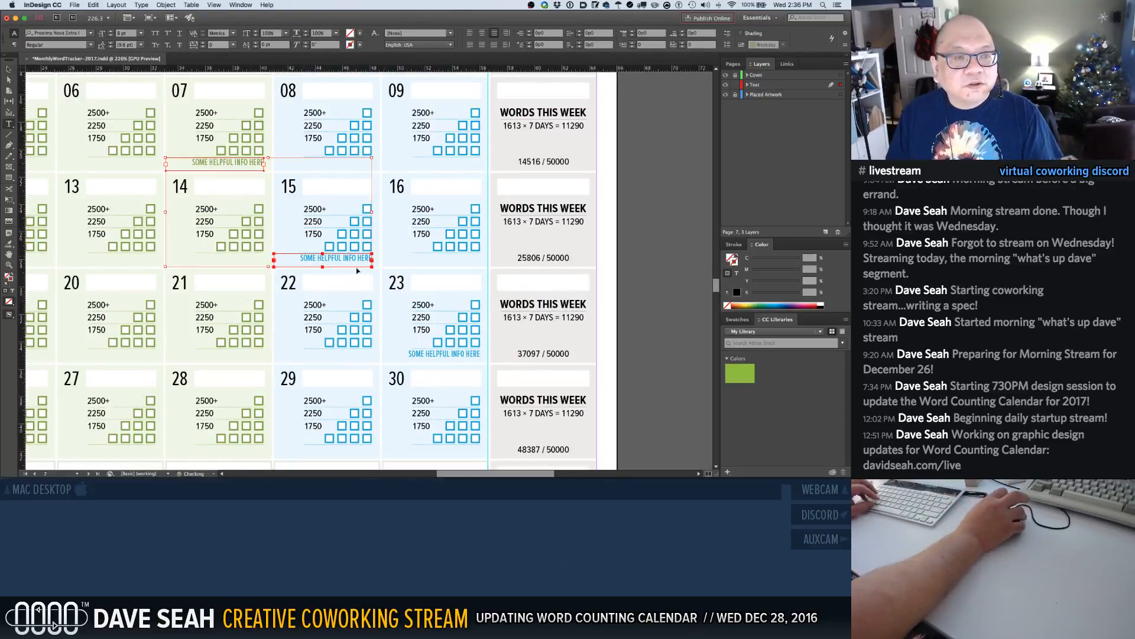
pyautogui.keyDown('shift'); pyautogui.click(450, 354); pyautogui.keyUp('shift')
pyautogui.click(224, 164)
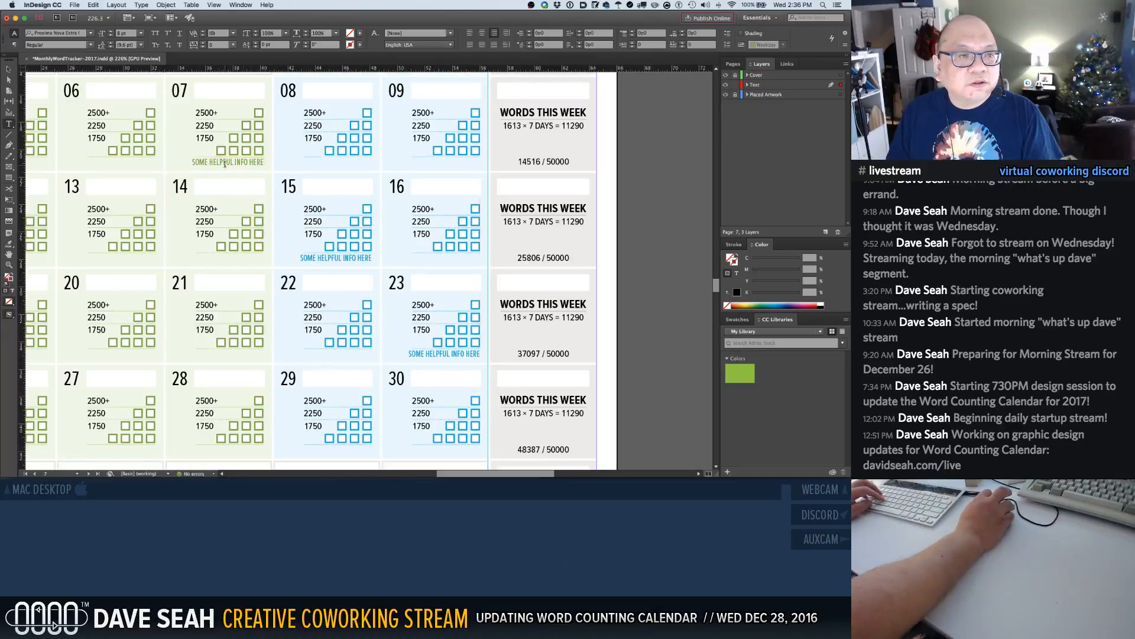
pyautogui.tripleClick(224, 163)
pyautogui.write('QUART')
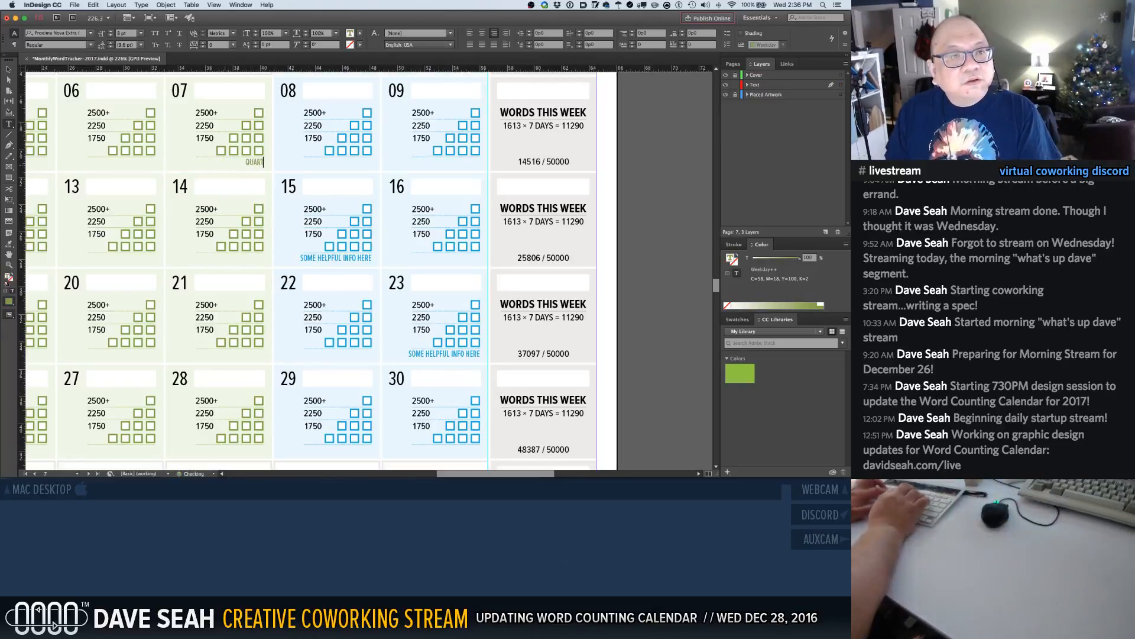
pyautogui.write('ER MARK')
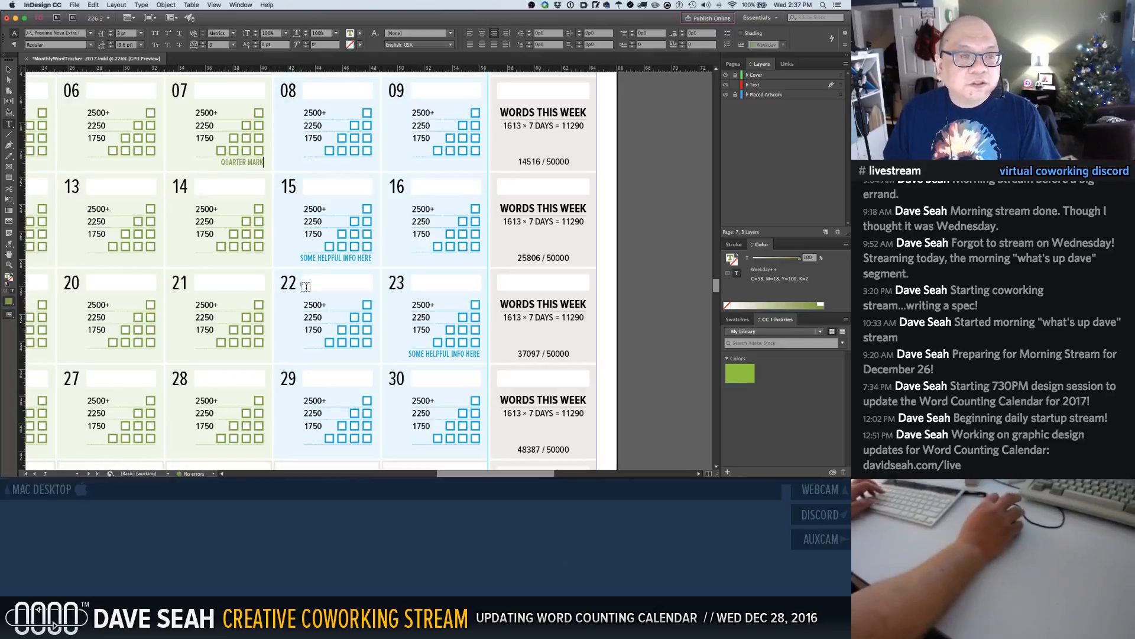
# Replace the placeholder note under July 15 with "HALFWAY MARK"
pyautogui.tripleClick(305, 259)
pyautogui.write('HAL')
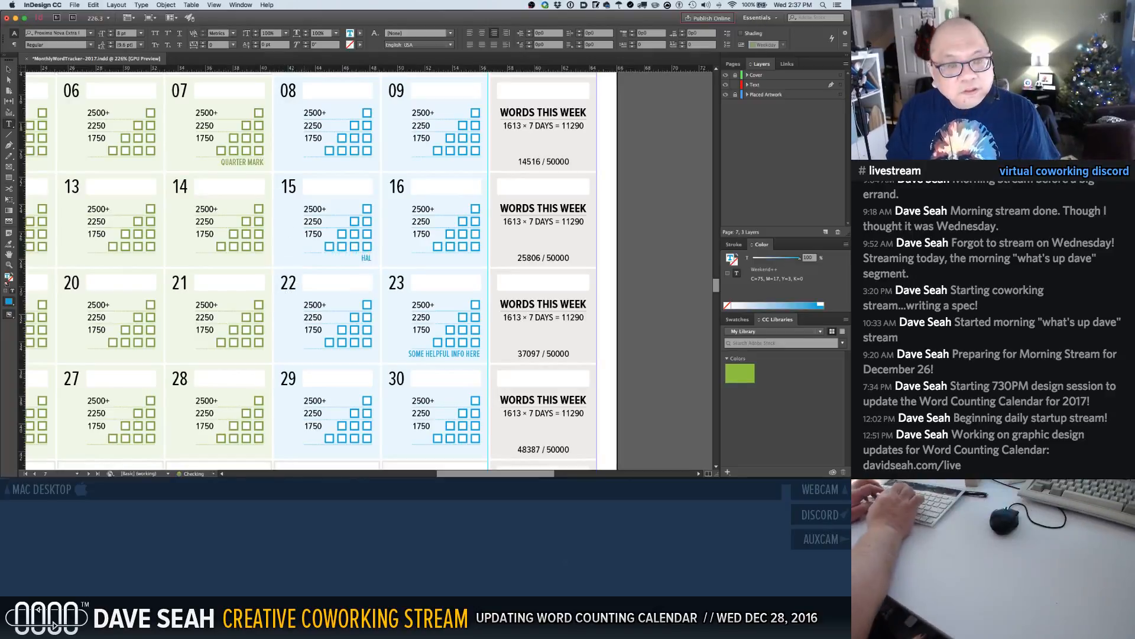
pyautogui.write('FWAY MARK')
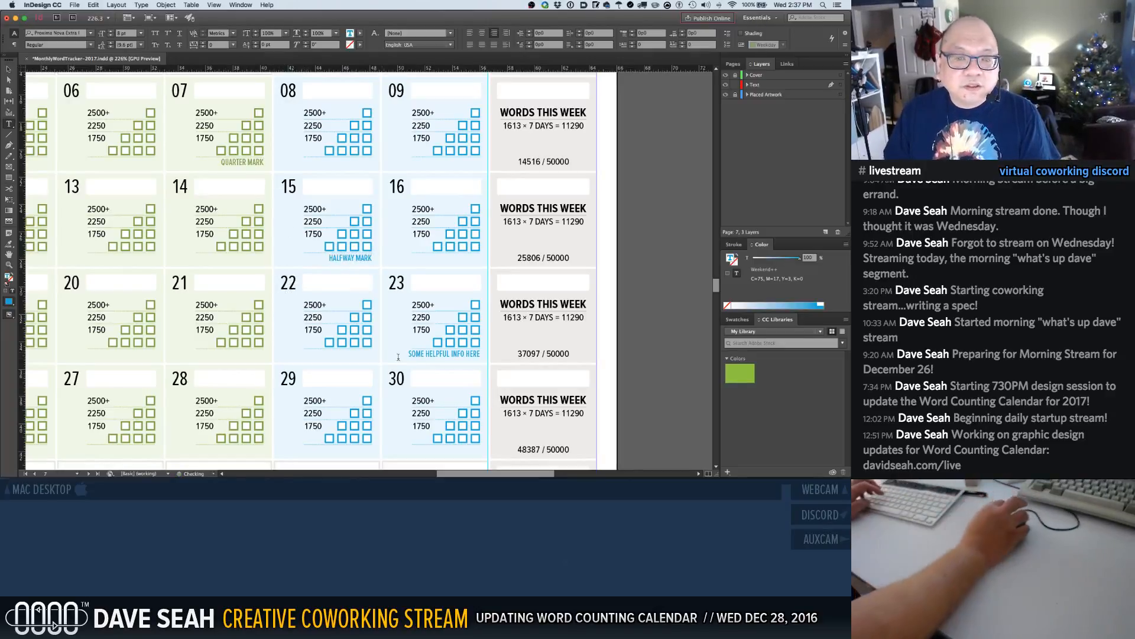
# Replace the placeholder note under July 23 with "THREE-QUARTER MARK"
pyautogui.click(432, 357)
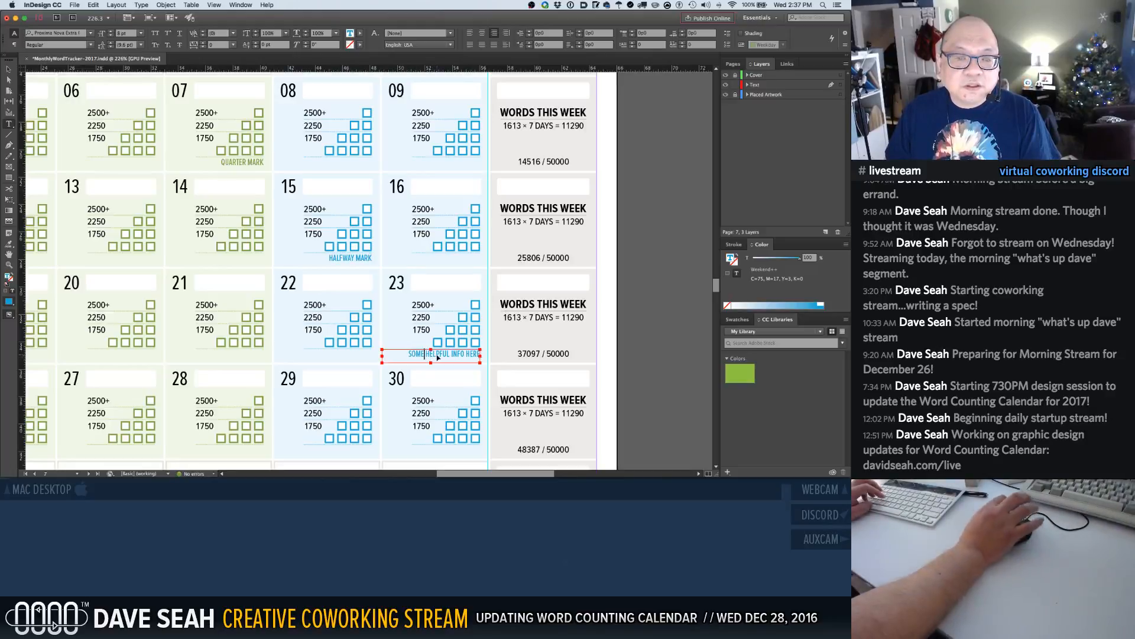
pyautogui.press('Escape')
pyautogui.press('super+a')
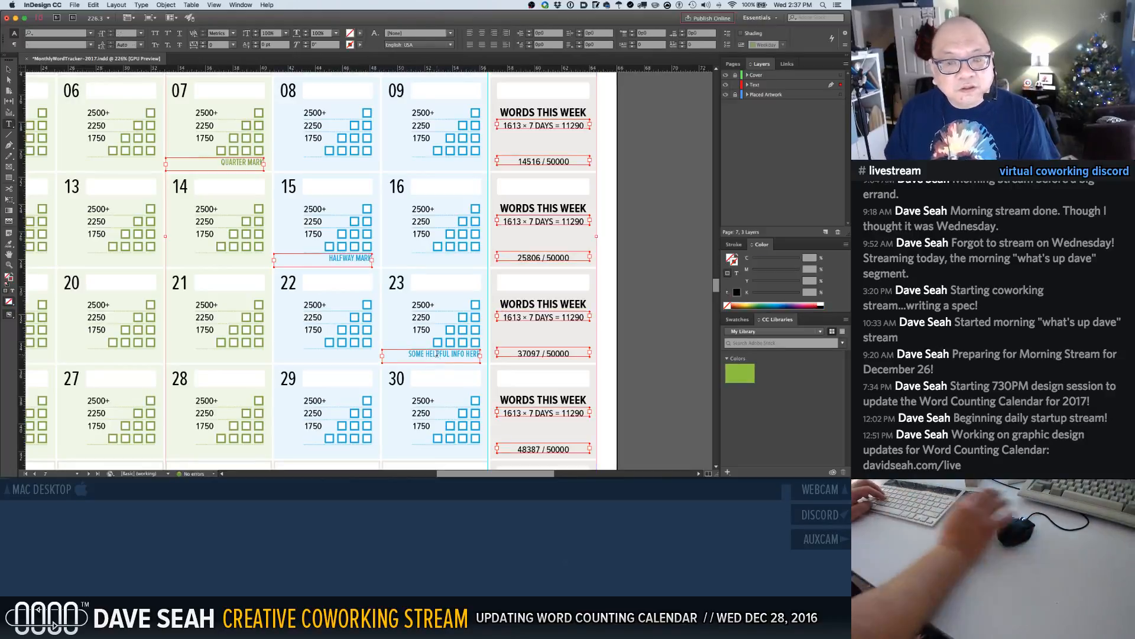
pyautogui.click(432, 357)
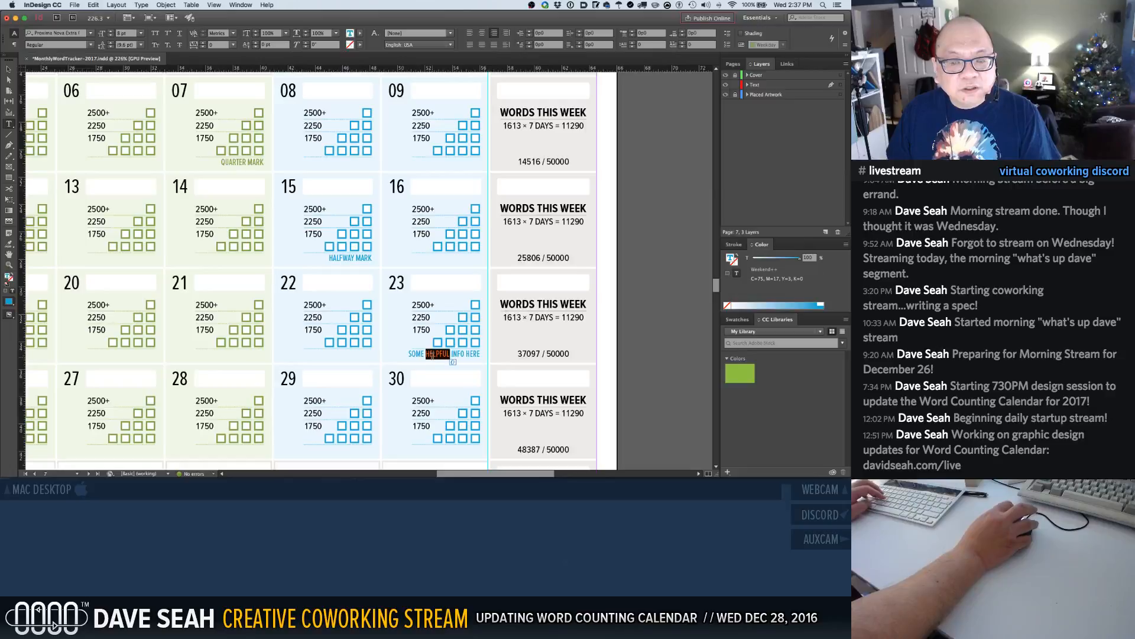
pyautogui.tripleClick(433, 355)
pyautogui.write('TH')
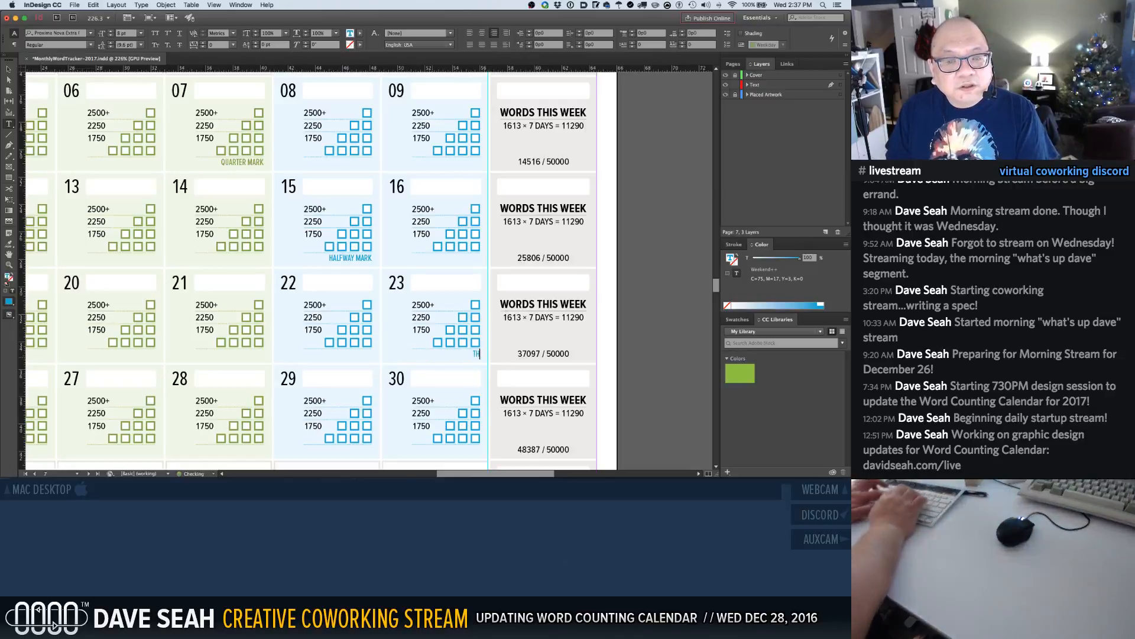
pyautogui.write('REE-QUARTER MARK')
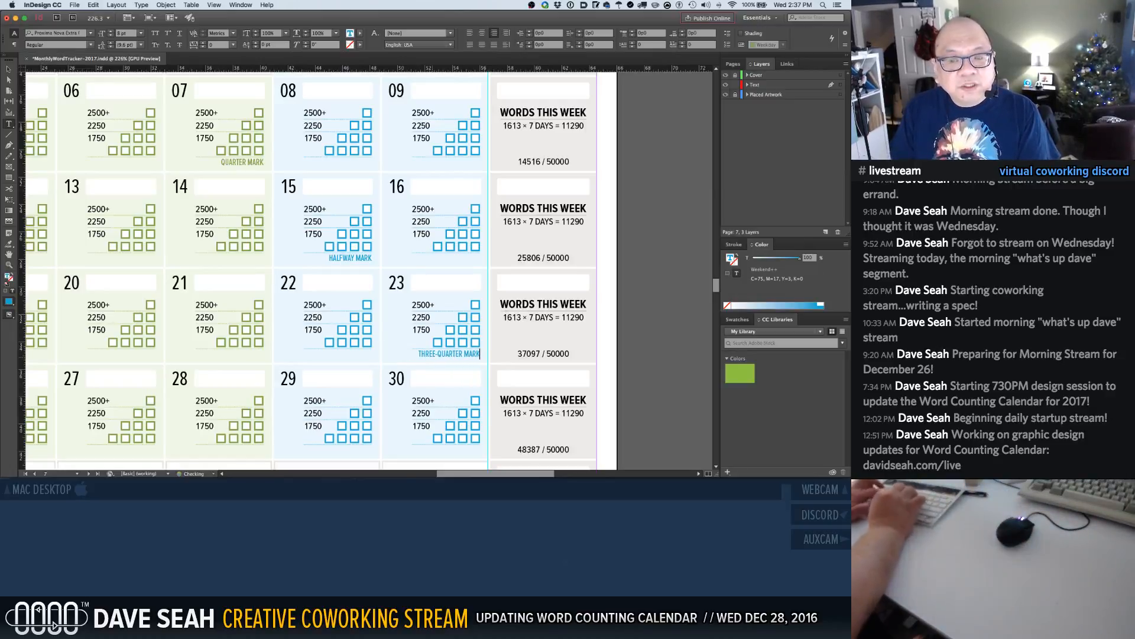
# Leave text editing on the July 2017 page and save the document
pyautogui.press('super+1')
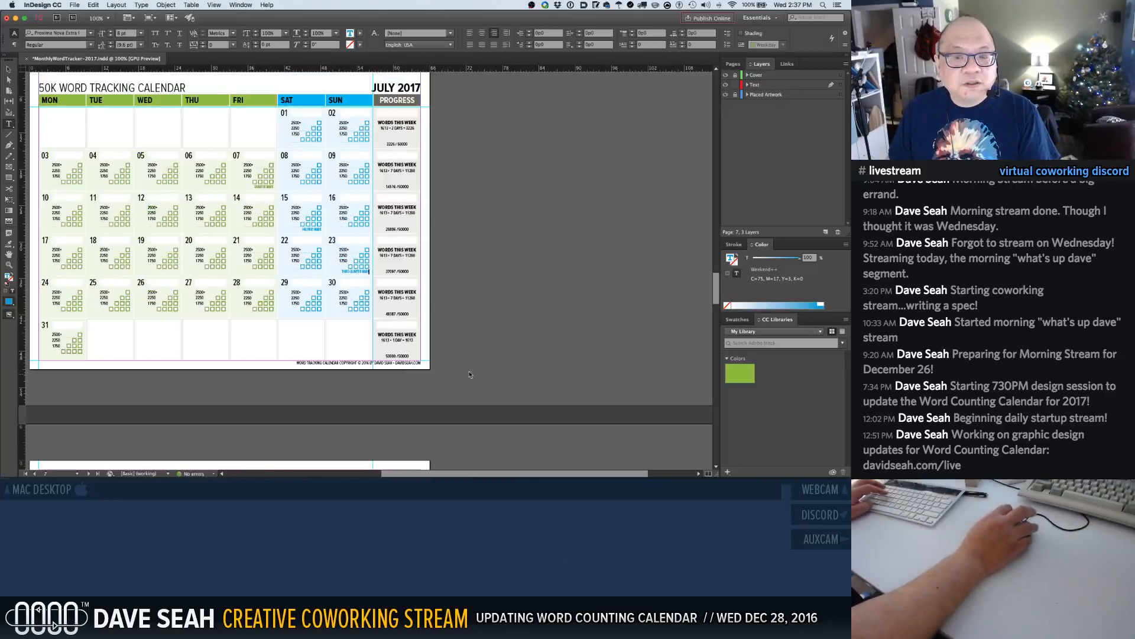
pyautogui.click(491, 372)
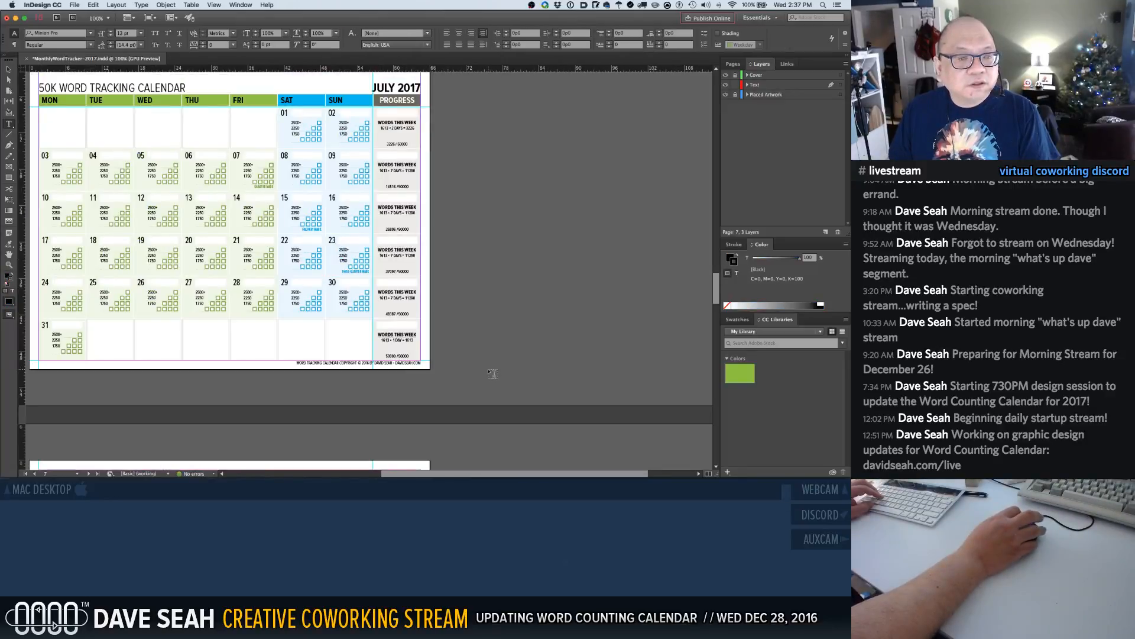
pyautogui.press('super+s')
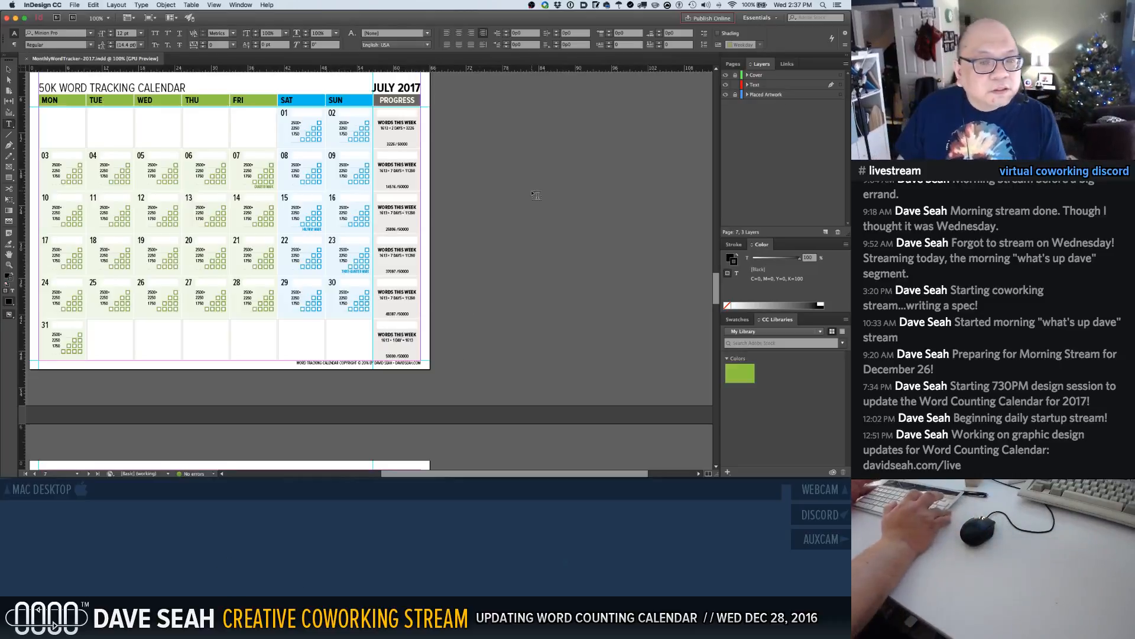
# Delete the placeholder notes under August 1–6 and August 8–13 on the August 2017 page, keeping the one under August 7
pyautogui.scroll(-5, 521, 204)
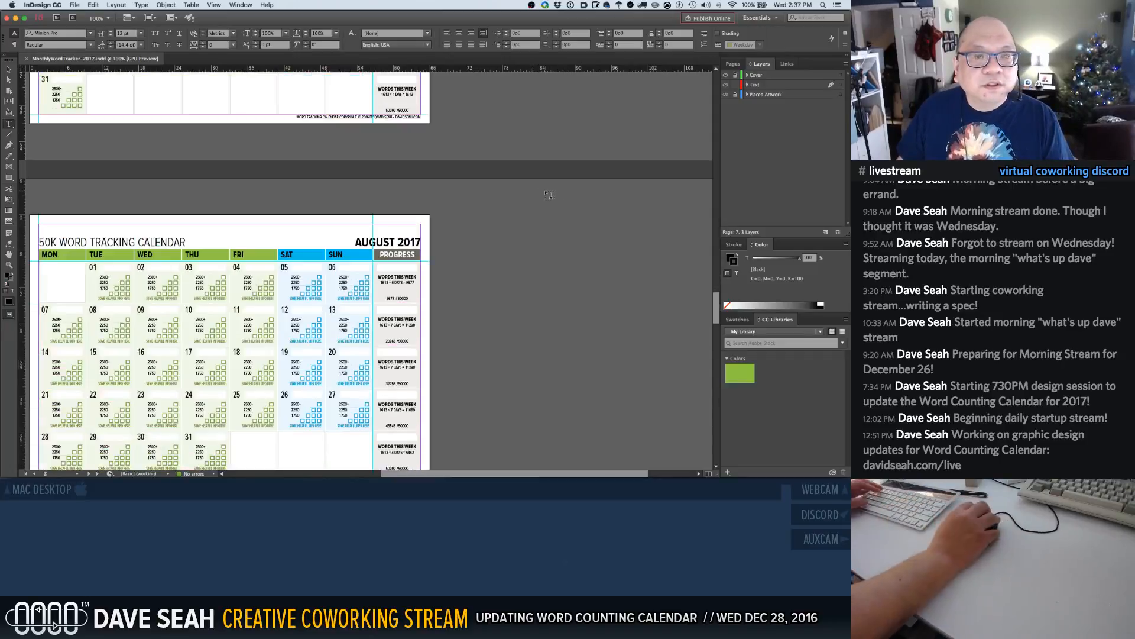
pyautogui.scroll(-1, 504, 210)
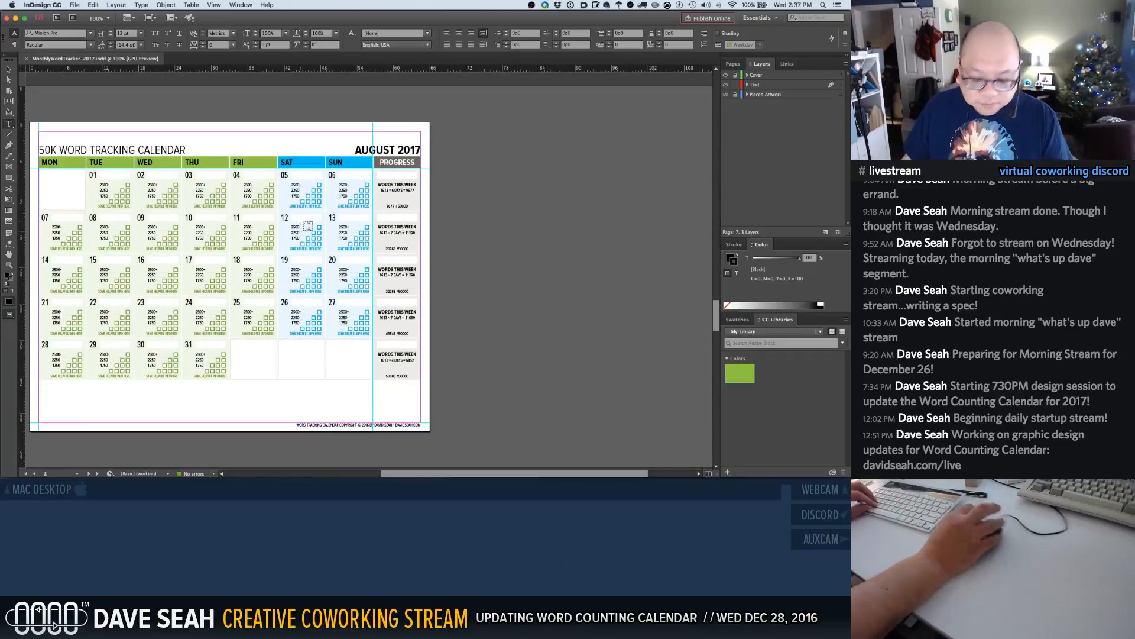
pyautogui.press('v')
pyautogui.click(117, 207)
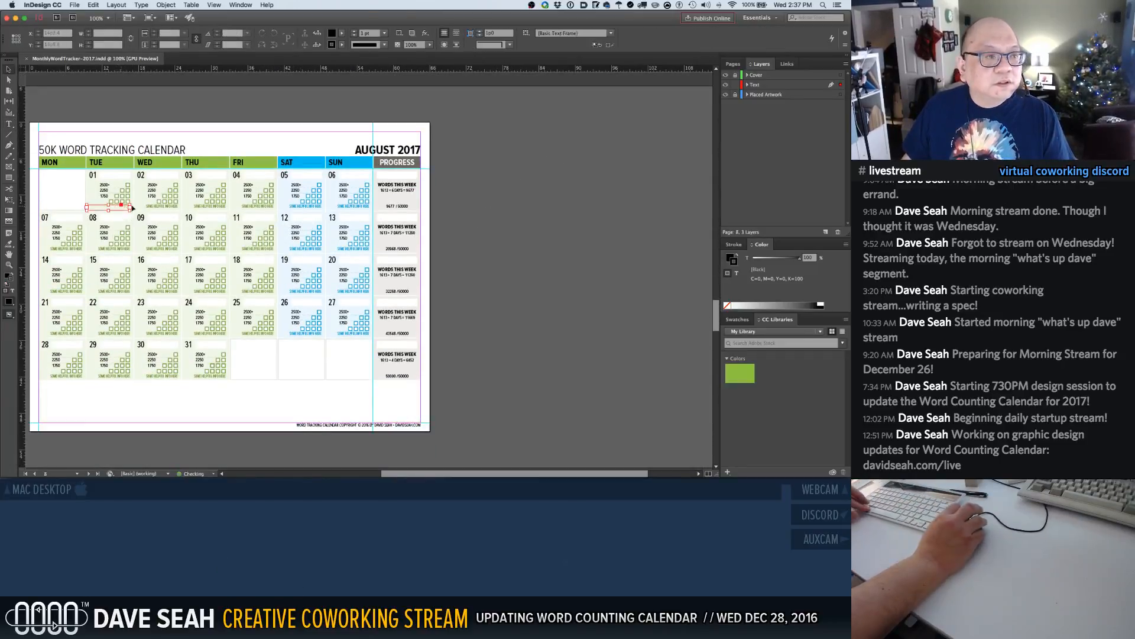
pyautogui.keyDown('shift'); pyautogui.click(158, 208); pyautogui.keyUp('shift')
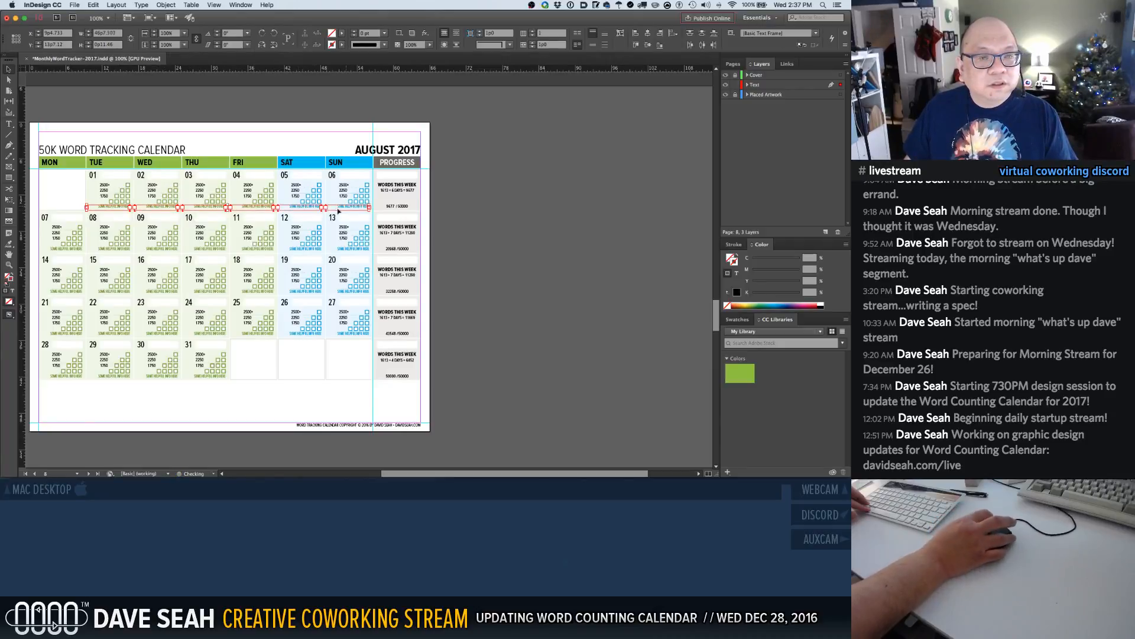
pyautogui.keyDown('shift'); pyautogui.click(108, 251); pyautogui.keyUp('shift')
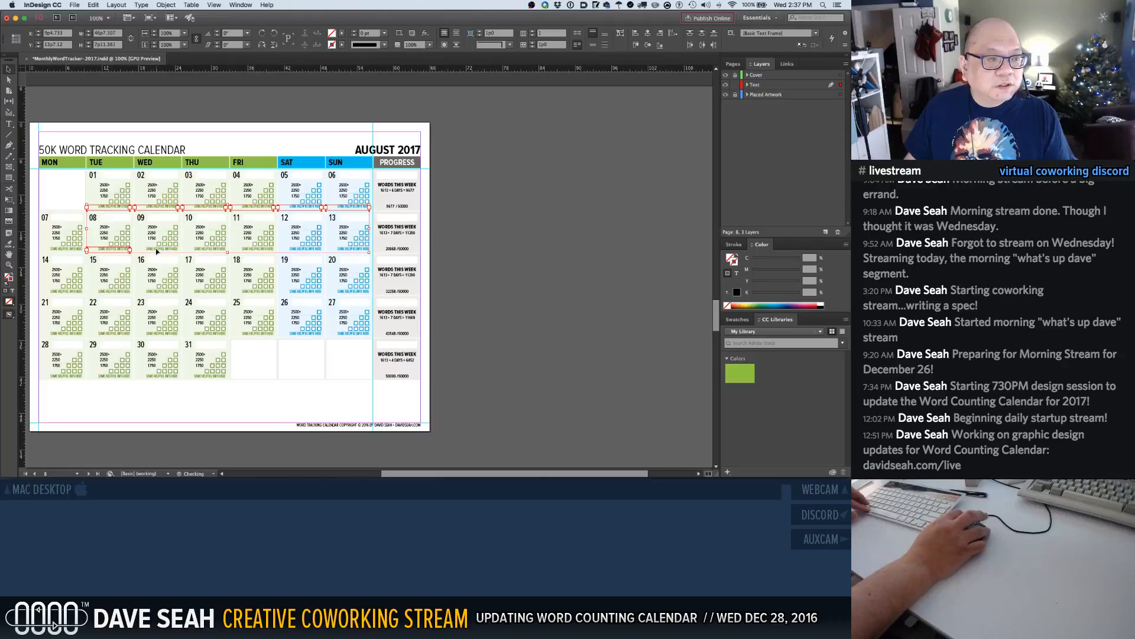
pyautogui.keyDown('shift'); pyautogui.click(156, 250); pyautogui.keyUp('shift')
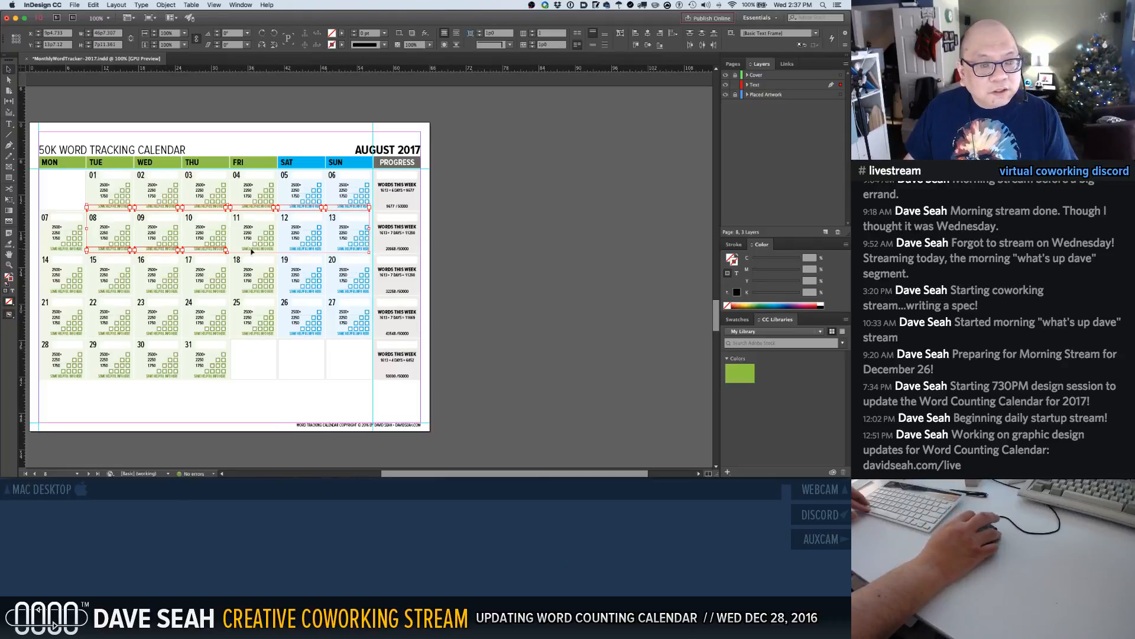
pyautogui.keyDown('shift'); pyautogui.click(343, 252); pyautogui.keyUp('shift')
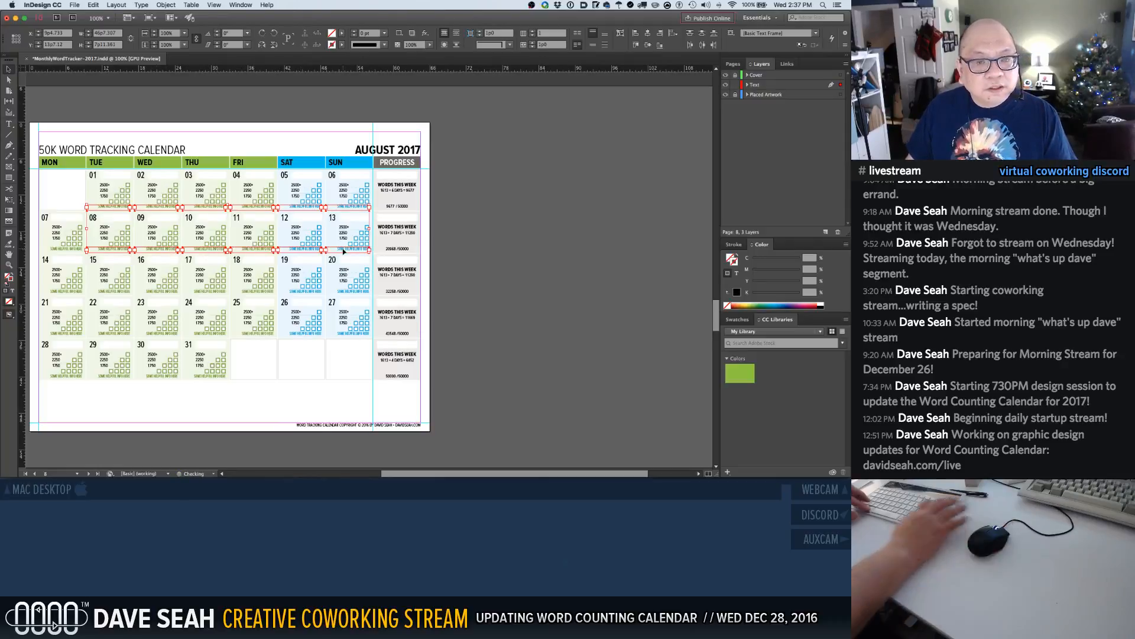
pyautogui.press('Delete')
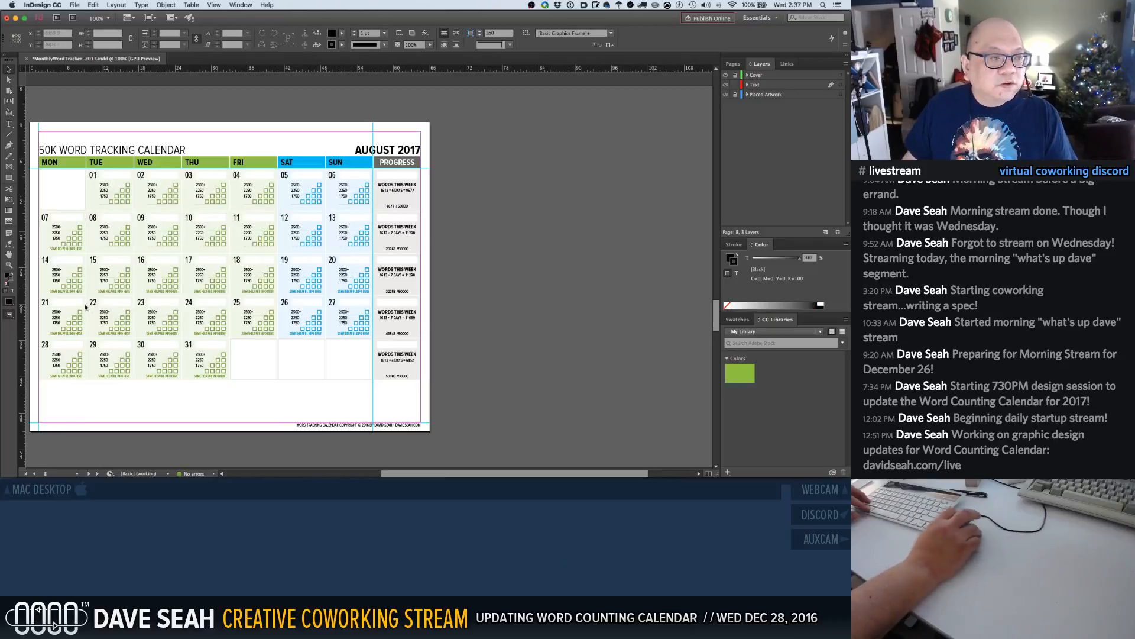
# Delete the placeholder notes under August 14, 16–22 and 24–27, keeping those under August 15 and 23
pyautogui.click(74, 293)
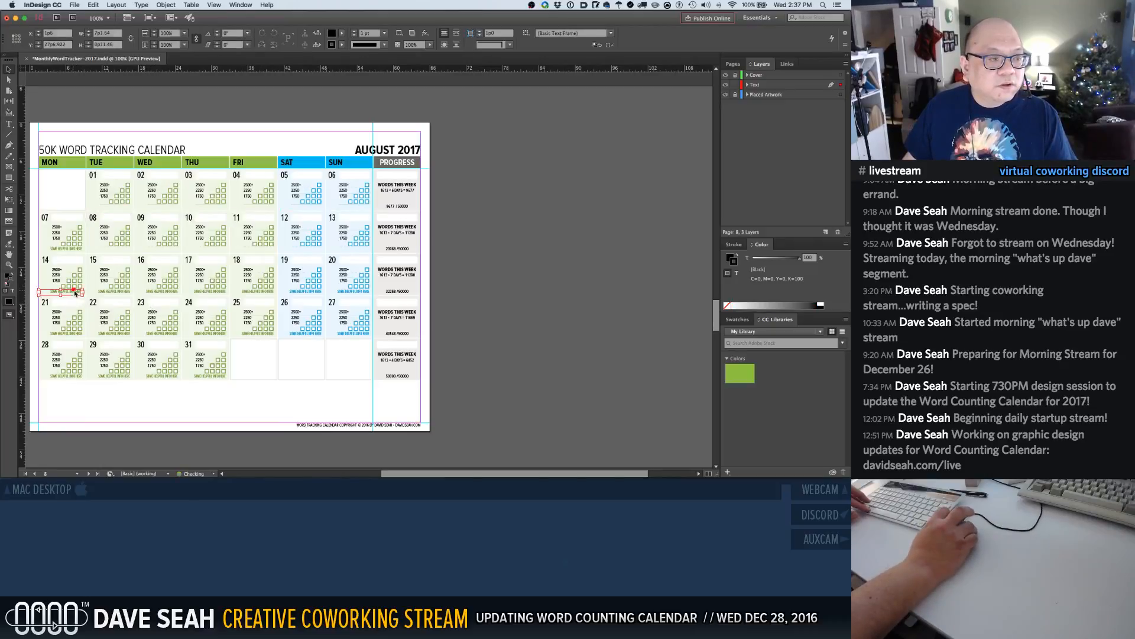
pyautogui.keyDown('shift'); pyautogui.click(157, 294); pyautogui.keyUp('shift')
pyautogui.keyDown('shift'); pyautogui.click(202, 294); pyautogui.keyUp('shift')
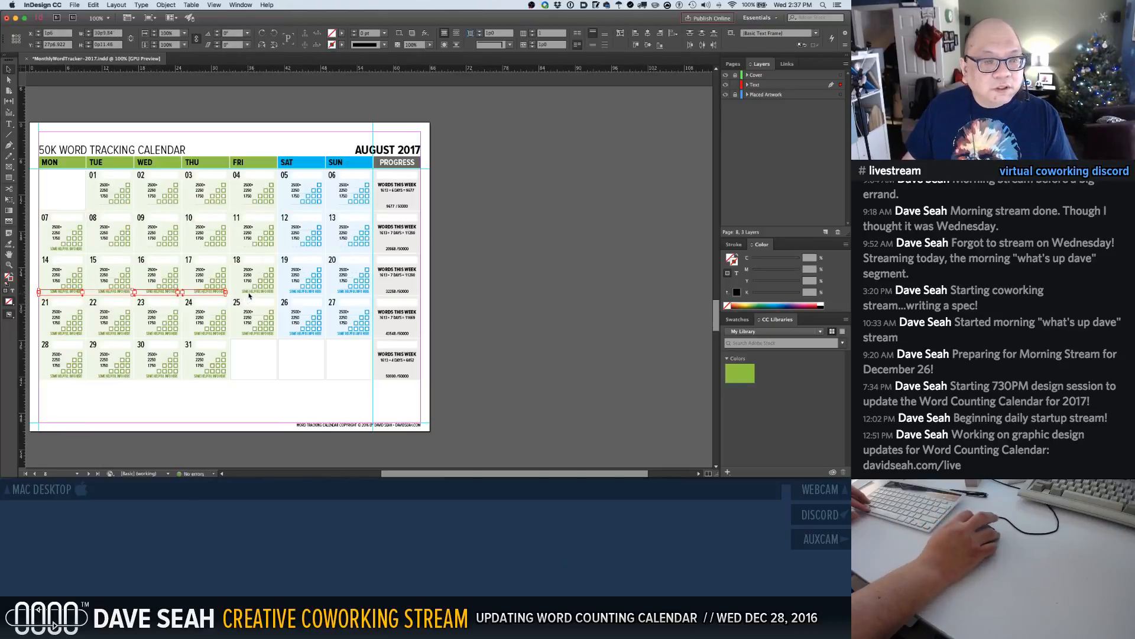
pyautogui.keyDown('shift'); pyautogui.click(348, 294); pyautogui.keyUp('shift')
pyautogui.keyDown('shift'); pyautogui.click(66, 335); pyautogui.keyUp('shift')
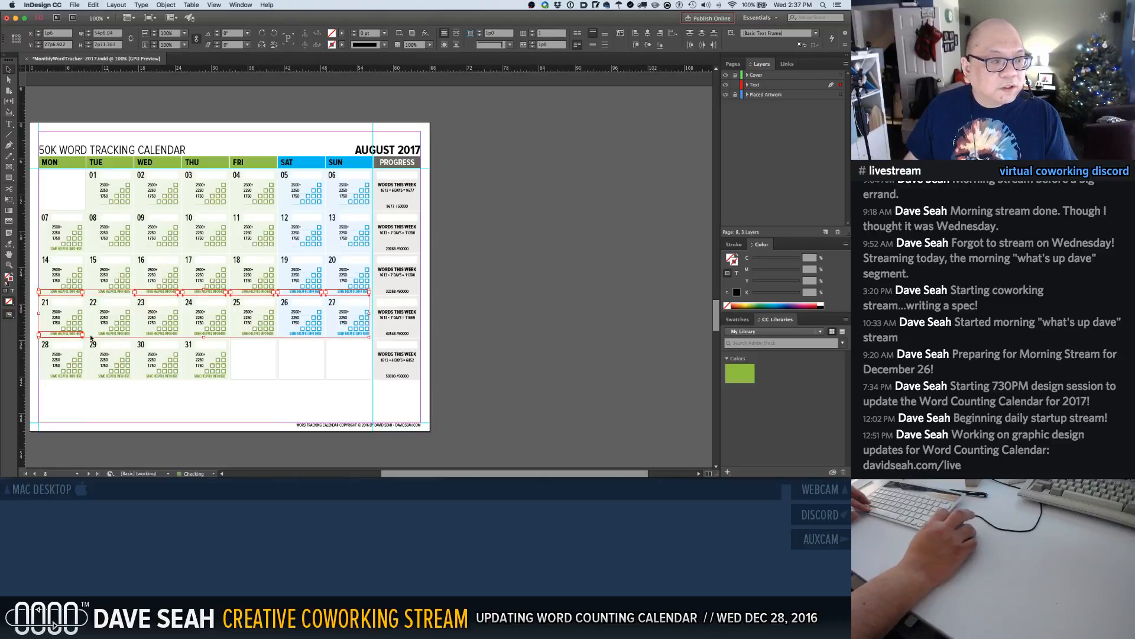
pyautogui.keyDown('shift'); pyautogui.click(210, 336); pyautogui.keyUp('shift')
pyautogui.keyDown('shift'); pyautogui.click(256, 335); pyautogui.keyUp('shift')
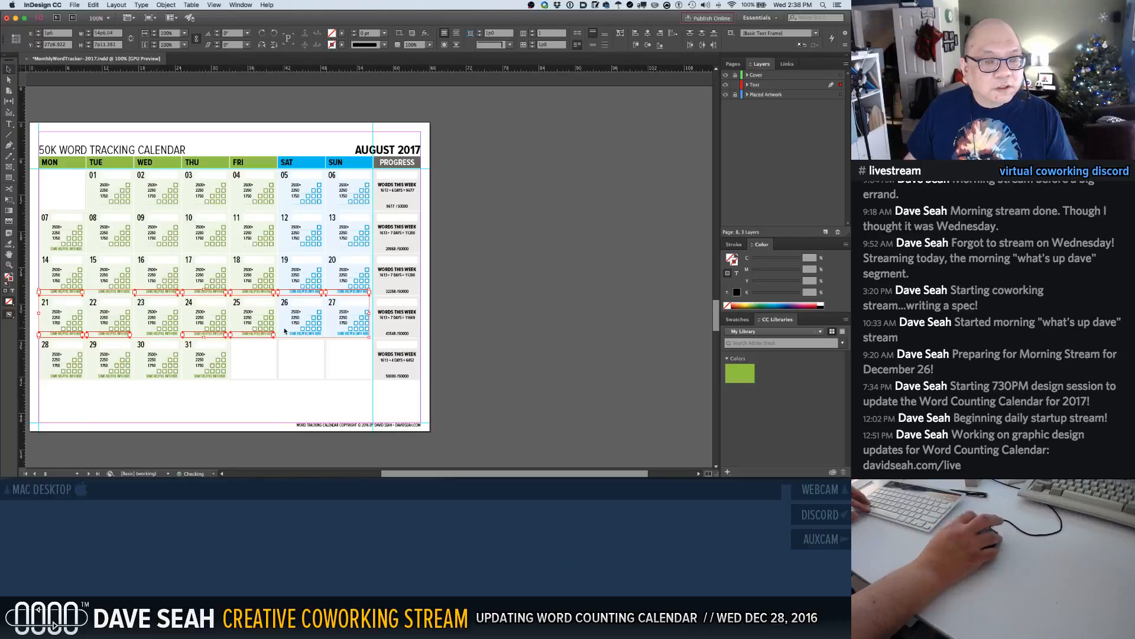
pyautogui.press('Delete')
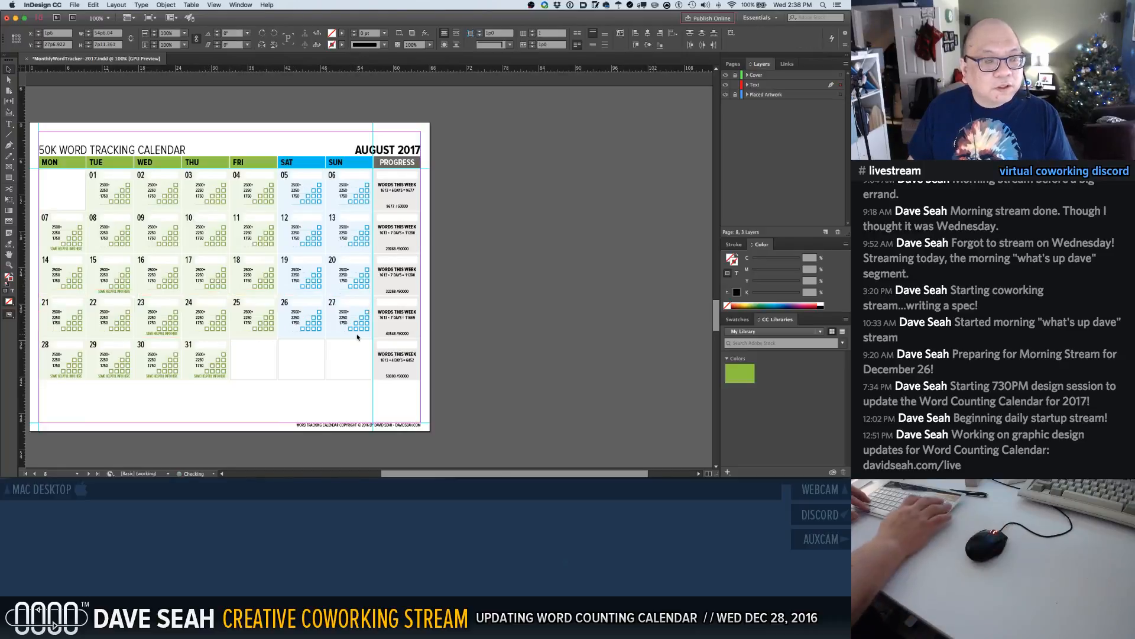
# Delete the placeholder notes under August 28 through August 31
pyautogui.click(77, 377)
pyautogui.keyDown('shift'); pyautogui.click(115, 378); pyautogui.keyUp('shift')
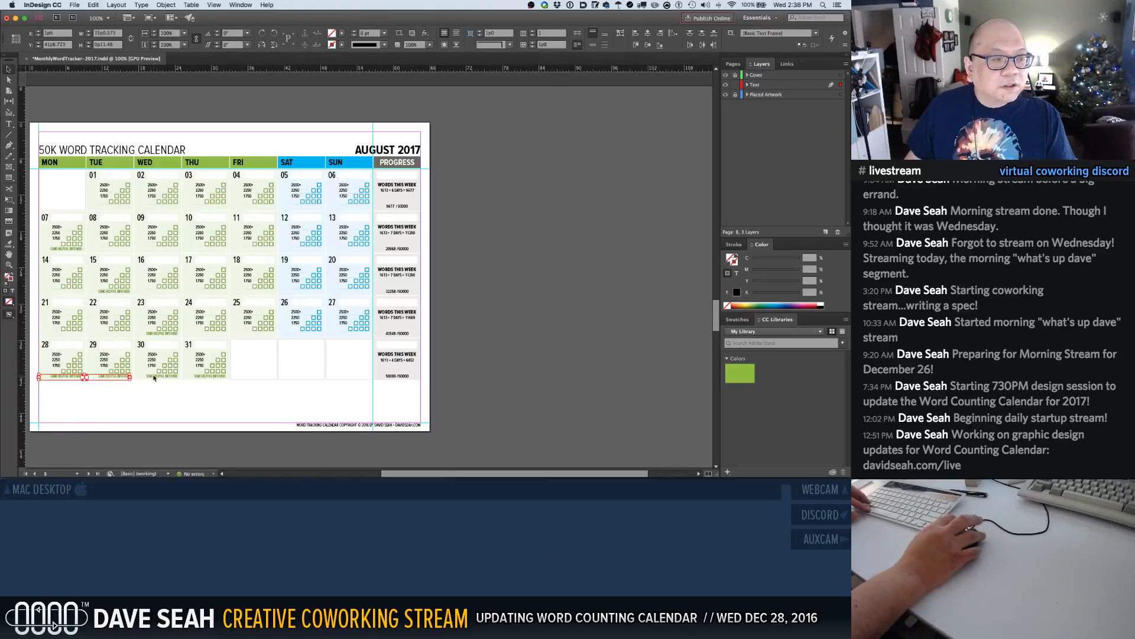
pyautogui.press('Delete')
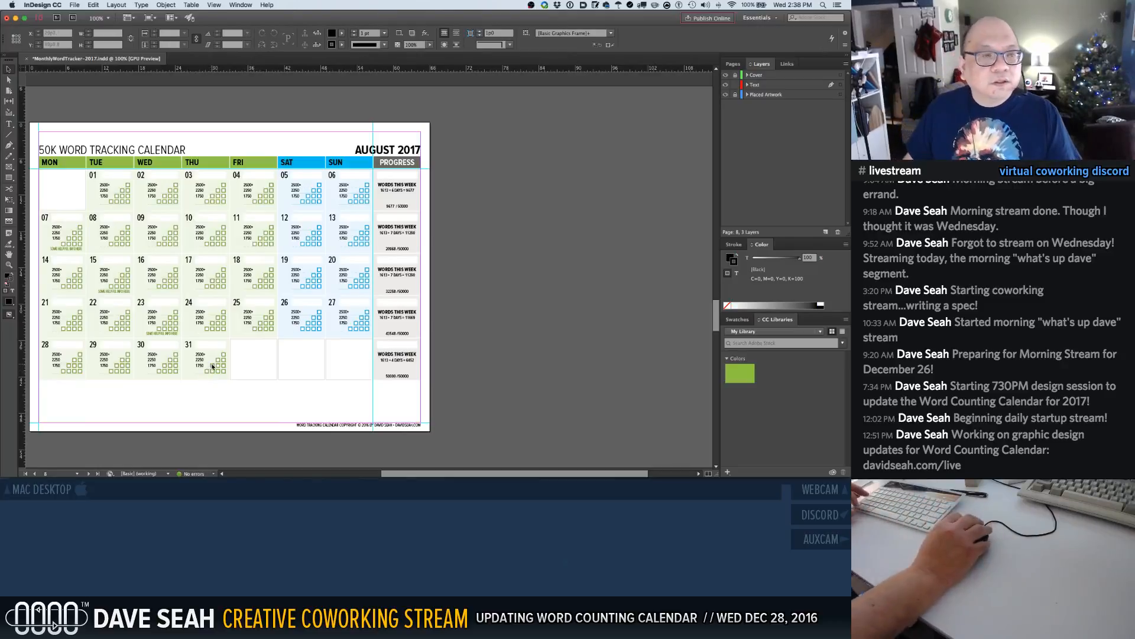
# Replace the placeholder note under August 7 with "QUARTER MARK"
pyautogui.click(42, 227)
pyautogui.moveTo(35, 215); pyautogui.dragTo(291, 400)
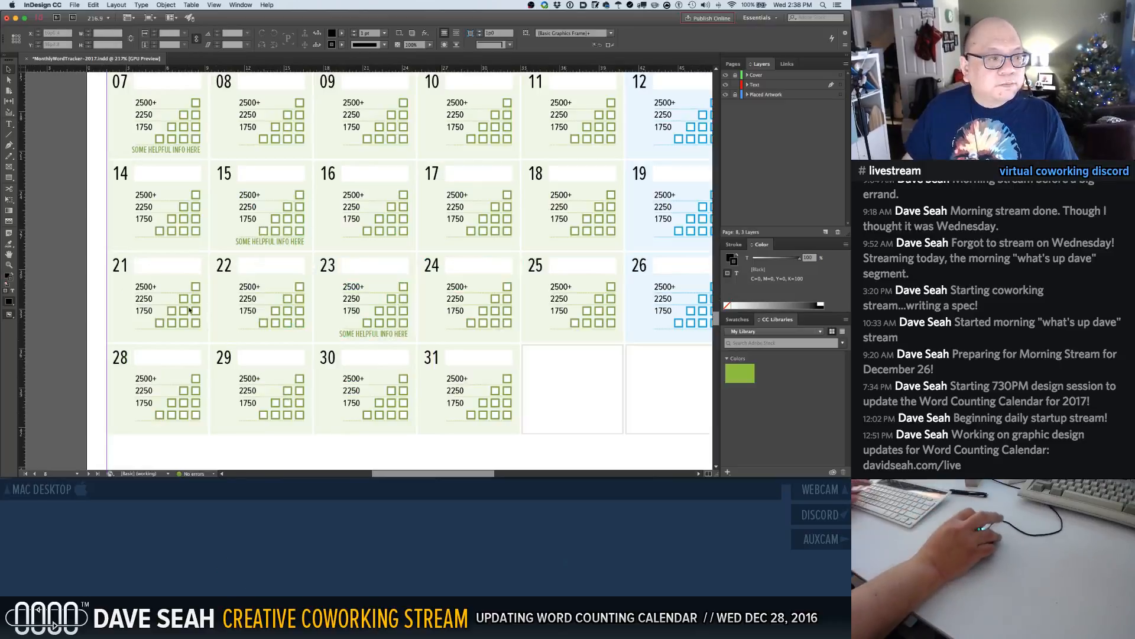
pyautogui.click(159, 151)
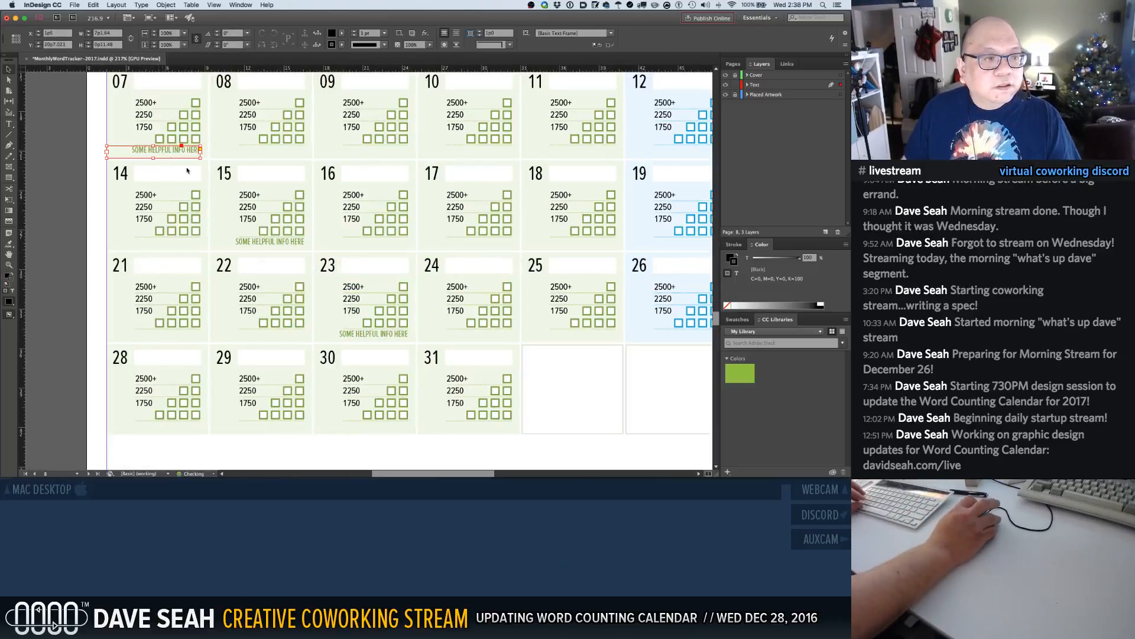
pyautogui.keyDown('shift'); pyautogui.click(263, 242); pyautogui.keyUp('shift')
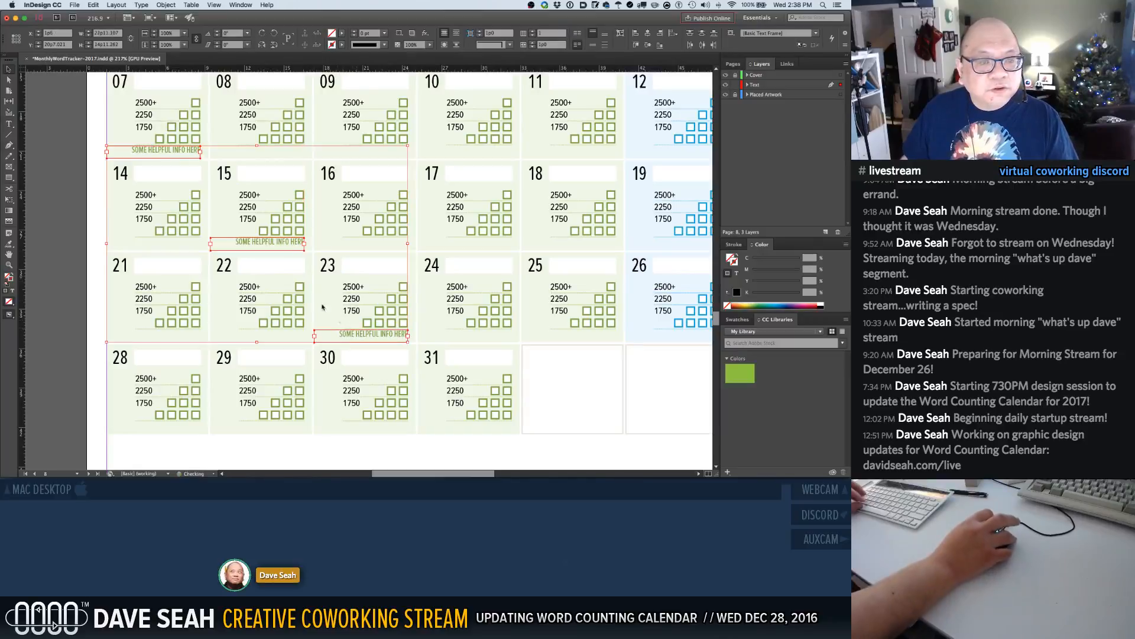
pyautogui.doubleClick(139, 149)
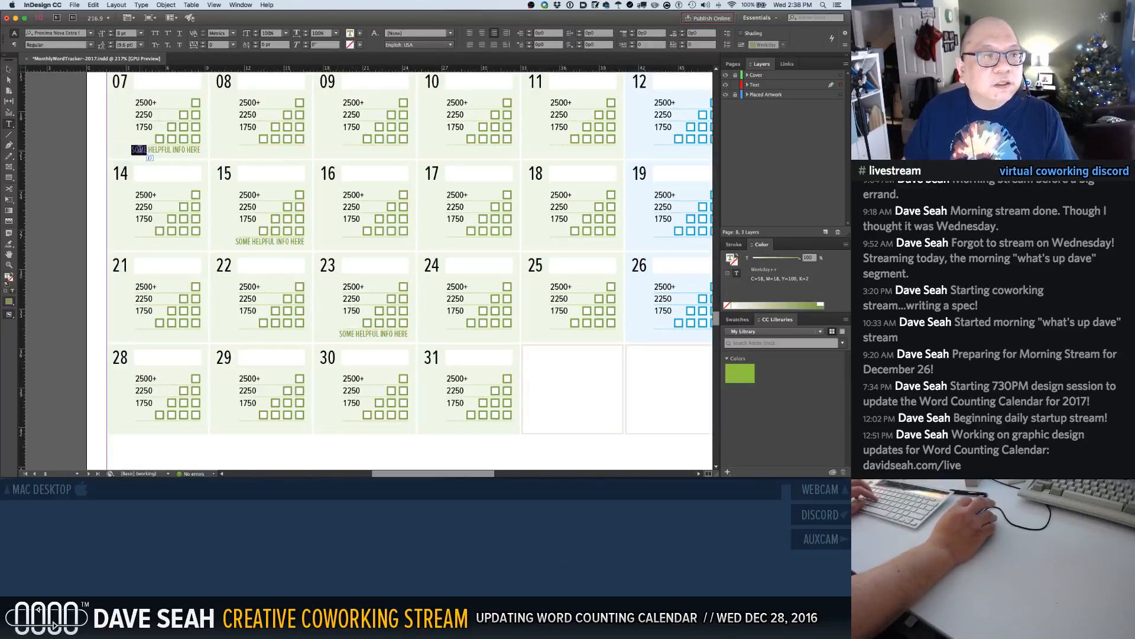
pyautogui.tripleClick(139, 150)
pyautogui.write('QUARTER')
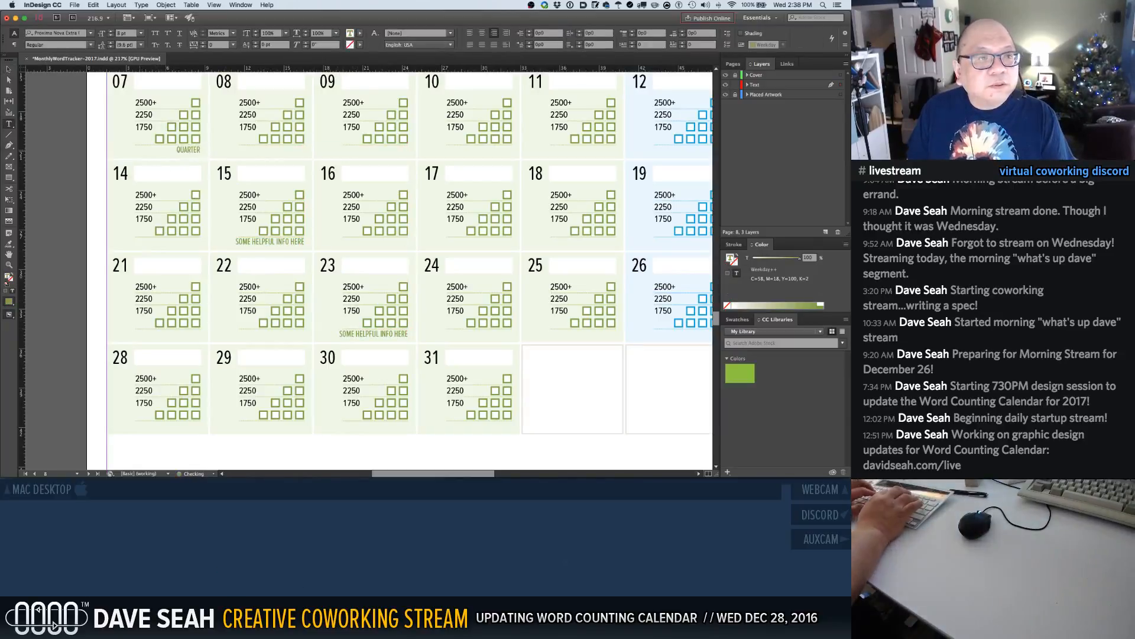
pyautogui.write(' MARK')
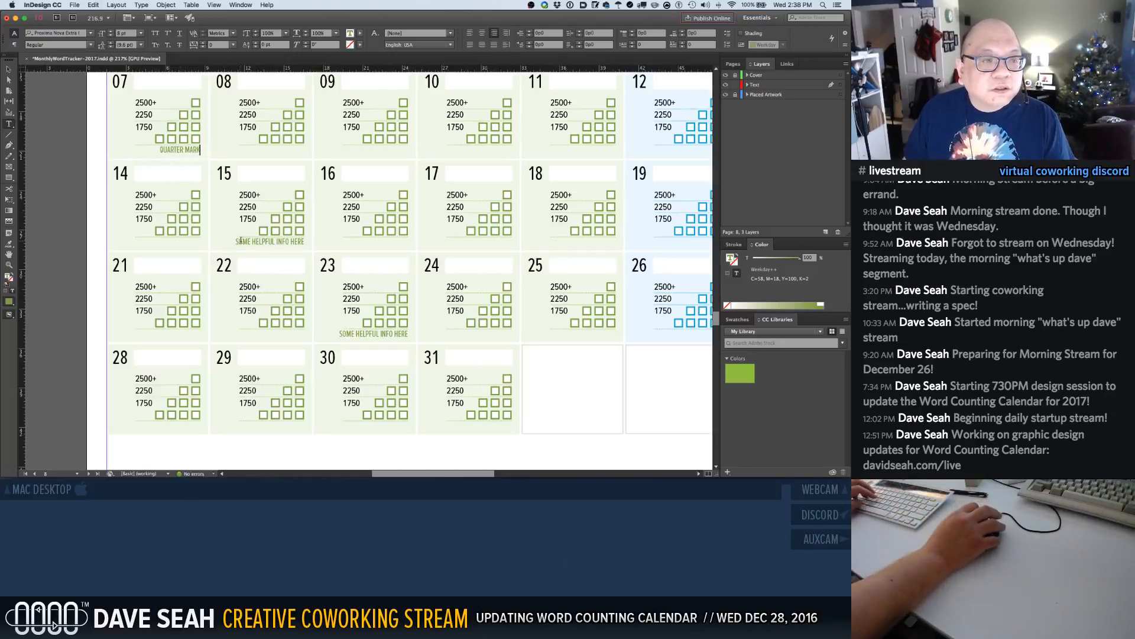
# Replace the placeholder note under August 15 with "HALFWAY MARK" and the one under August 23 with "THREE-QUARTER MARK"
pyautogui.tripleClick(241, 241)
pyautogui.write('HALFWAY MARK')
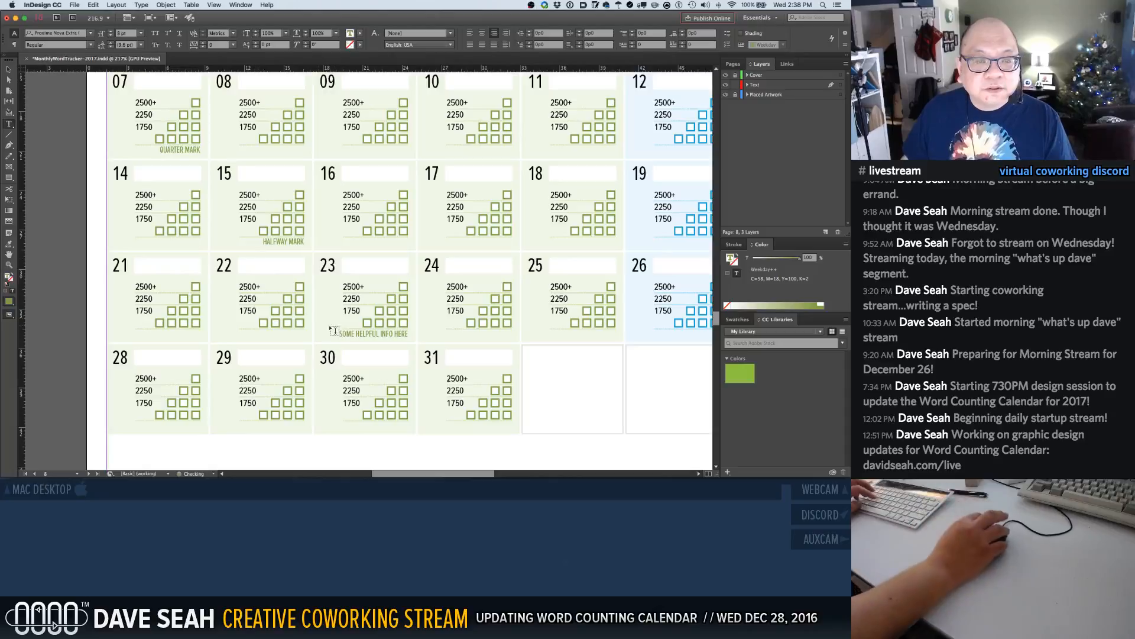
pyautogui.tripleClick(356, 333)
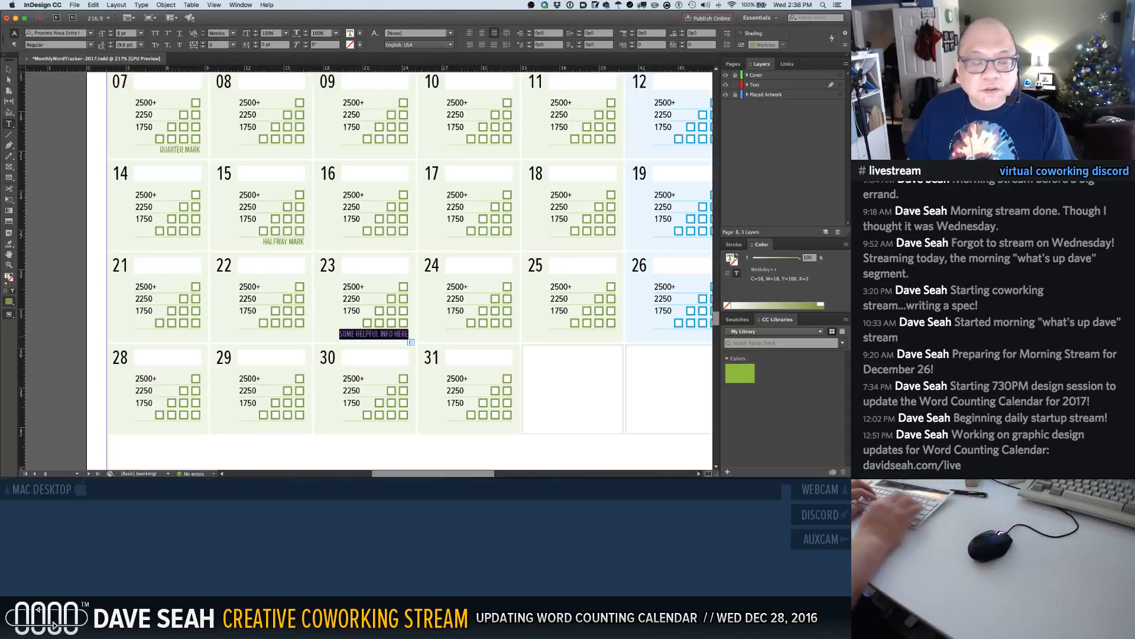
pyautogui.write('THREE-QUARTER MARK')
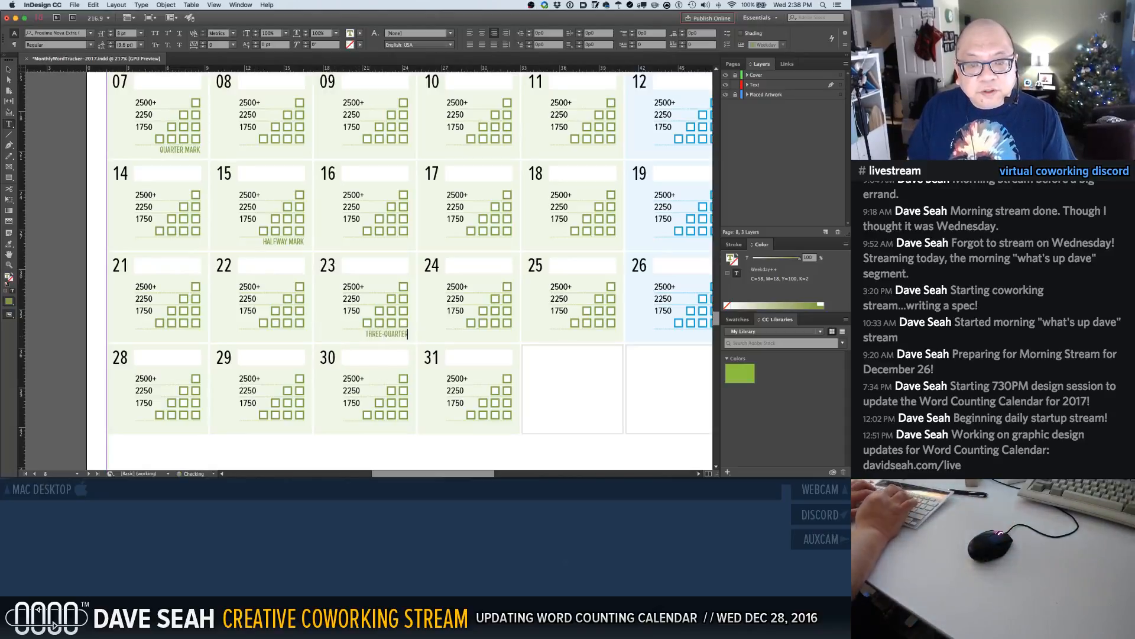
# Leave text editing on the August 2017 page and save the document
pyautogui.click(380, 453)
pyautogui.press('super+1')
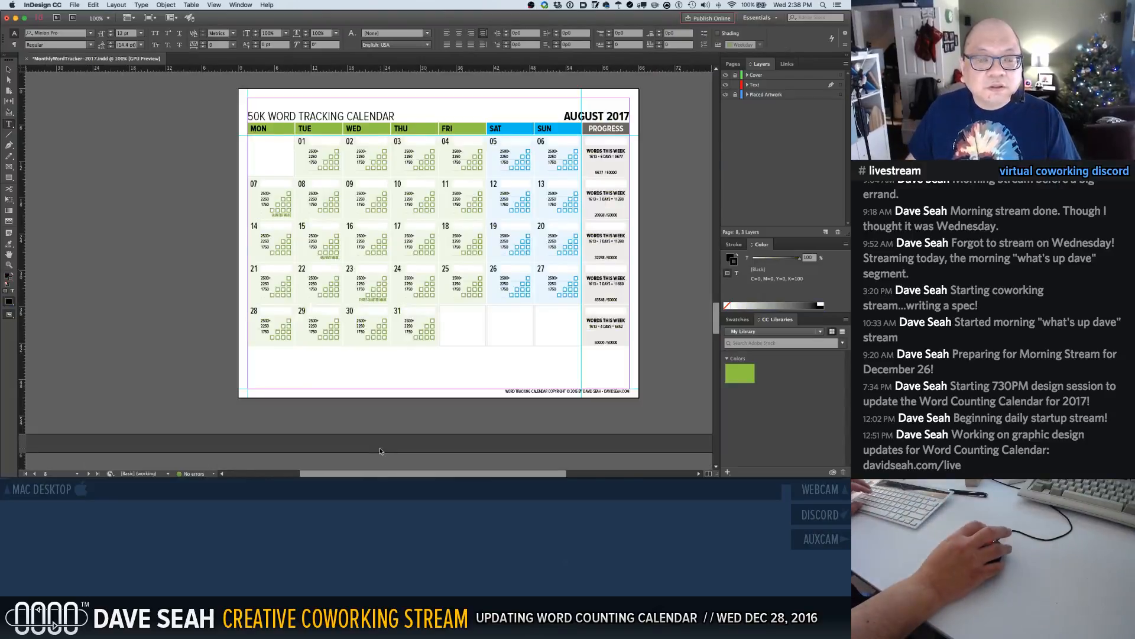
pyautogui.press('super+s')
# Delete the placeholder notes under September 1–6 and 8–10 on the September 2017 page, keeping the one under September 7
pyautogui.scroll(-1, 327, 354)
pyautogui.scroll(-1, 327, 354)
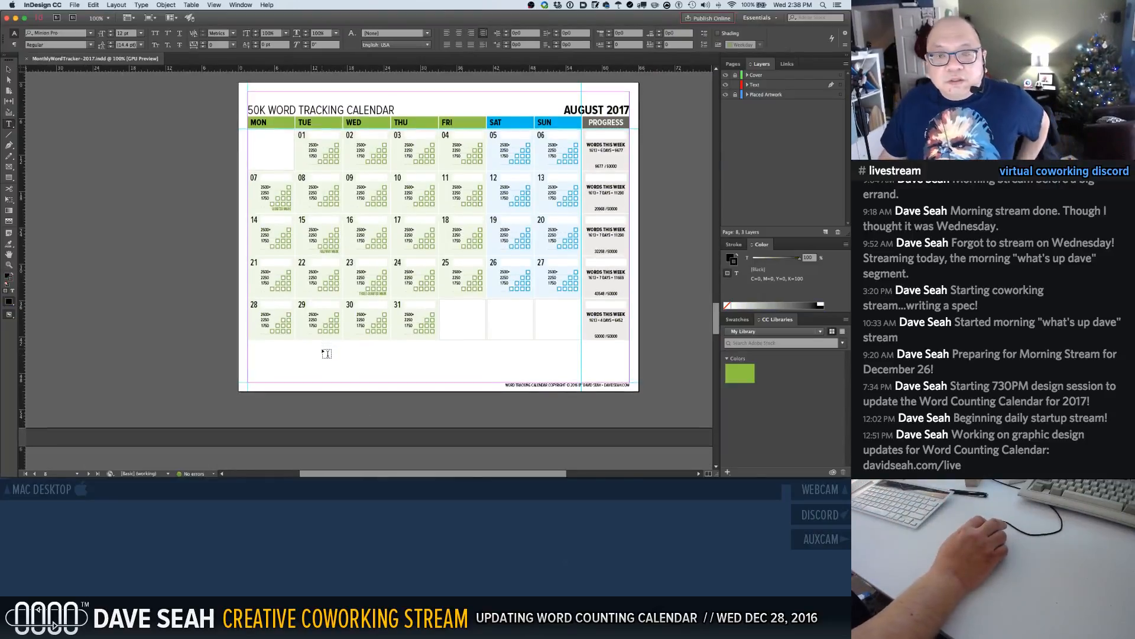
pyautogui.scroll(-10, 372, 362)
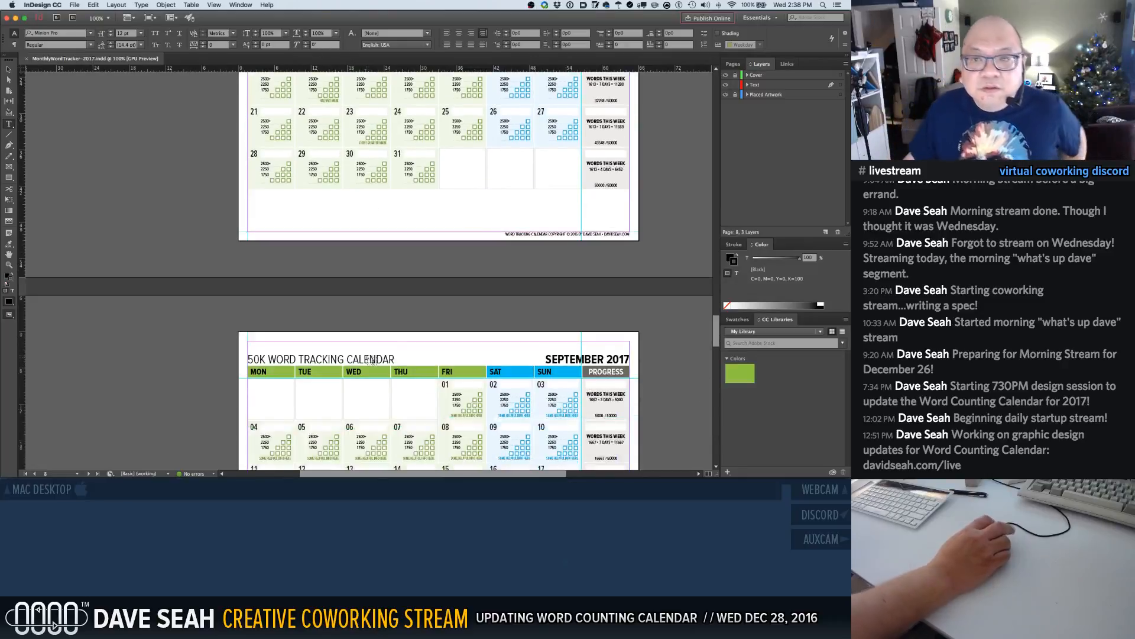
pyautogui.press('v')
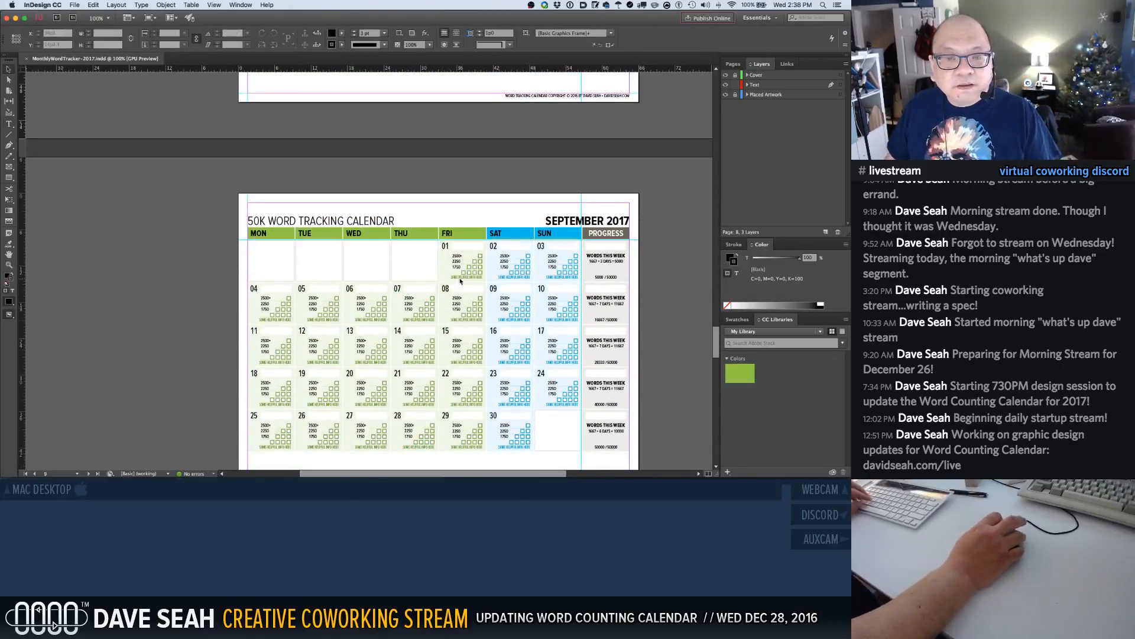
pyautogui.click(461, 277)
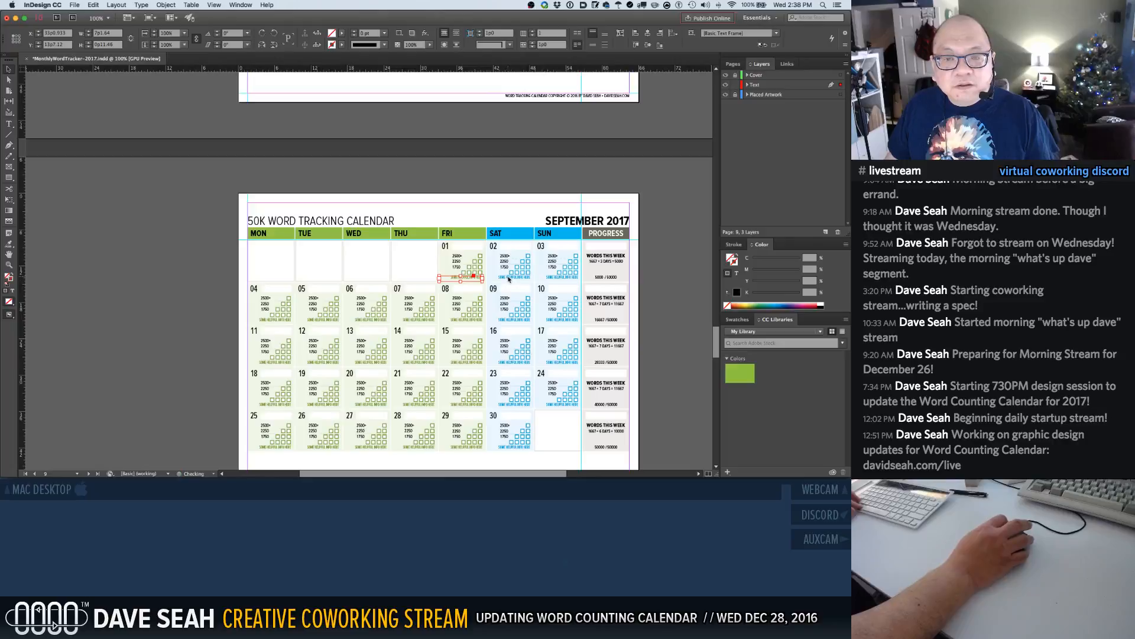
pyautogui.keyDown('shift'); pyautogui.click(509, 277); pyautogui.keyUp('shift')
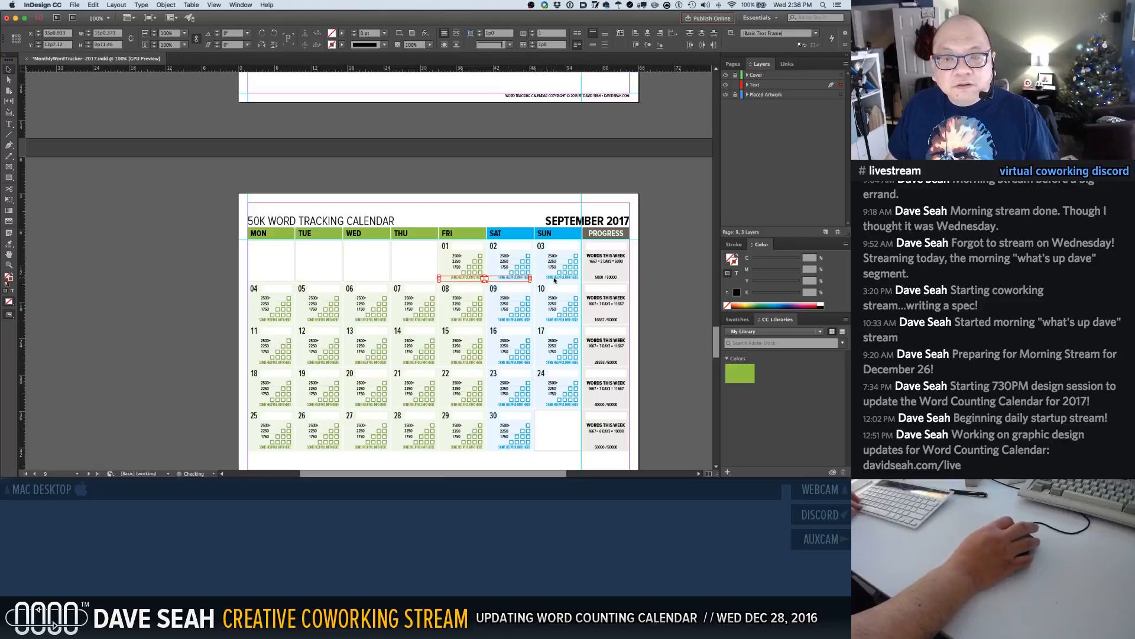
pyautogui.keyDown('shift'); pyautogui.click(288, 320); pyautogui.keyUp('shift')
pyautogui.keyDown('shift'); pyautogui.click(373, 320); pyautogui.keyUp('shift')
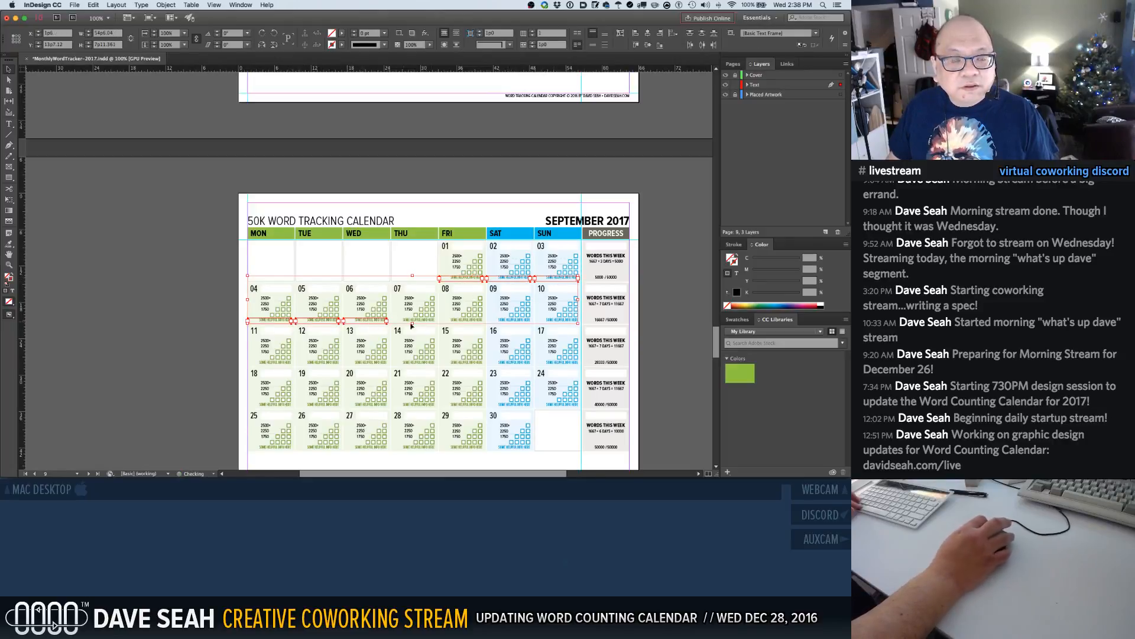
pyautogui.keyDown('shift'); pyautogui.click(479, 320); pyautogui.keyUp('shift')
pyautogui.keyDown('shift'); pyautogui.click(503, 321); pyautogui.keyUp('shift')
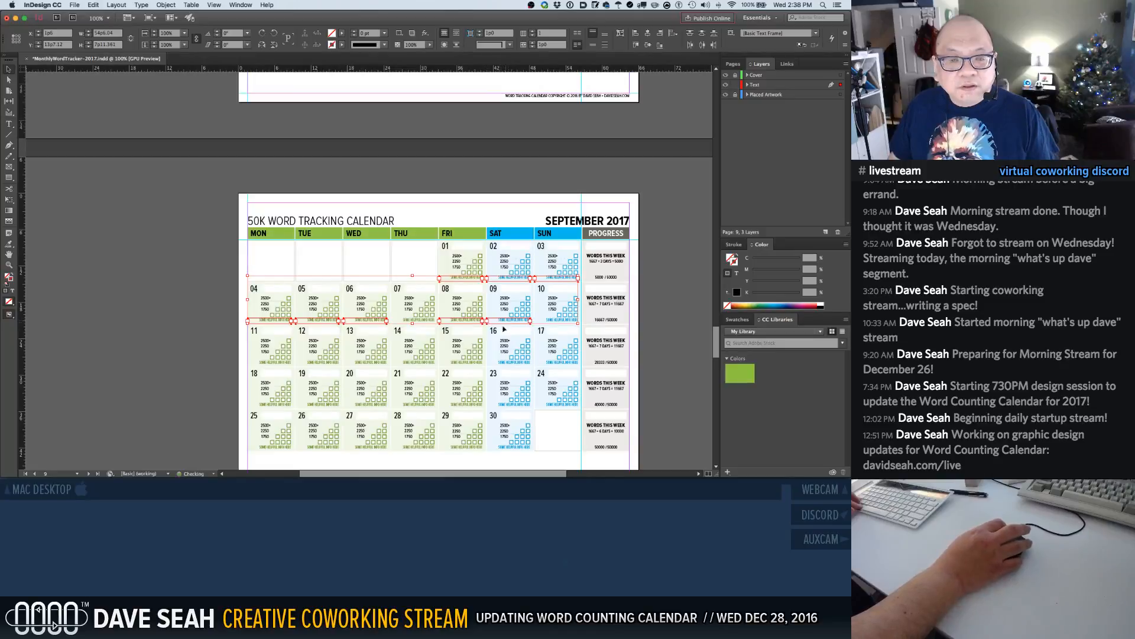
pyautogui.keyDown('shift'); pyautogui.click(559, 320); pyautogui.keyUp('shift')
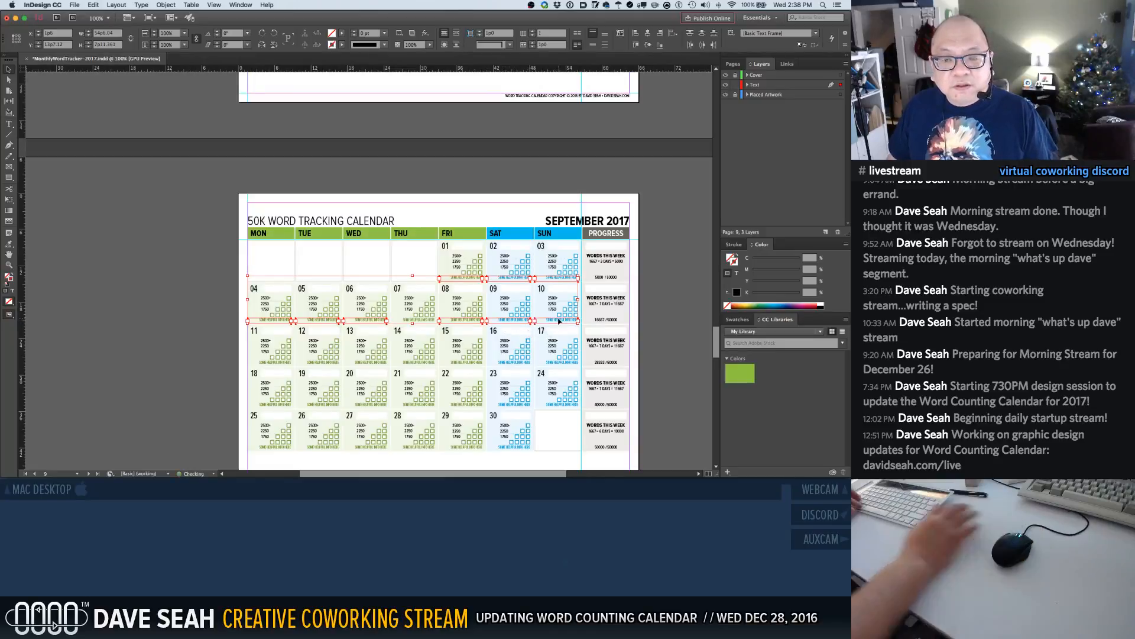
pyautogui.press('Delete')
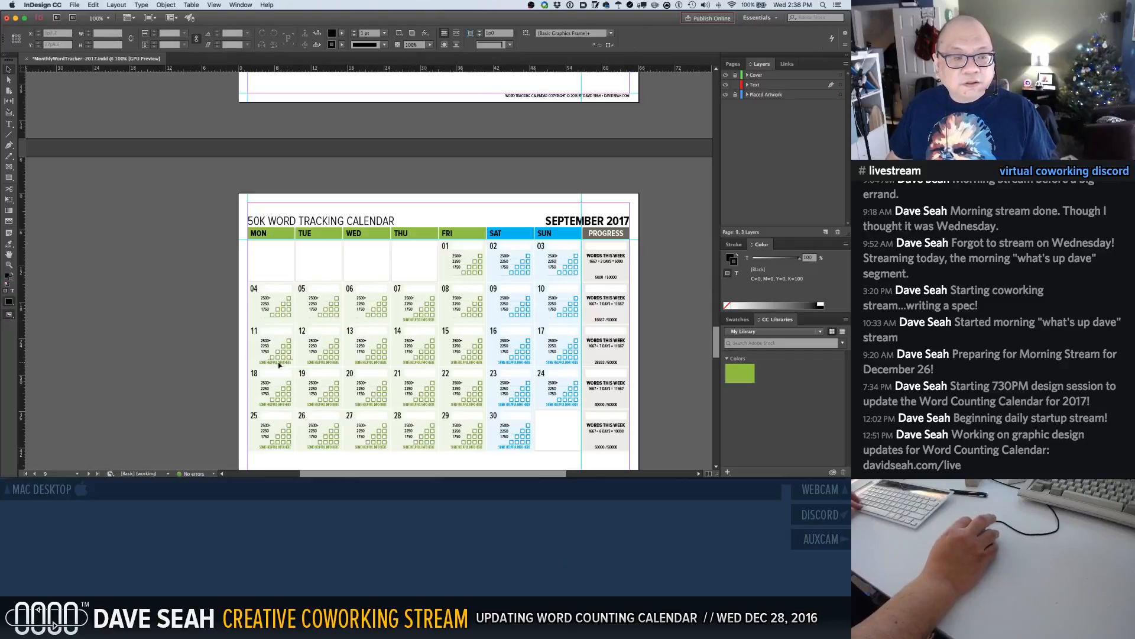
# Undo the September deletion and delete the placeholder notes under September 1–5 and 7–10 instead, keeping the one under September 6
pyautogui.click(280, 364)
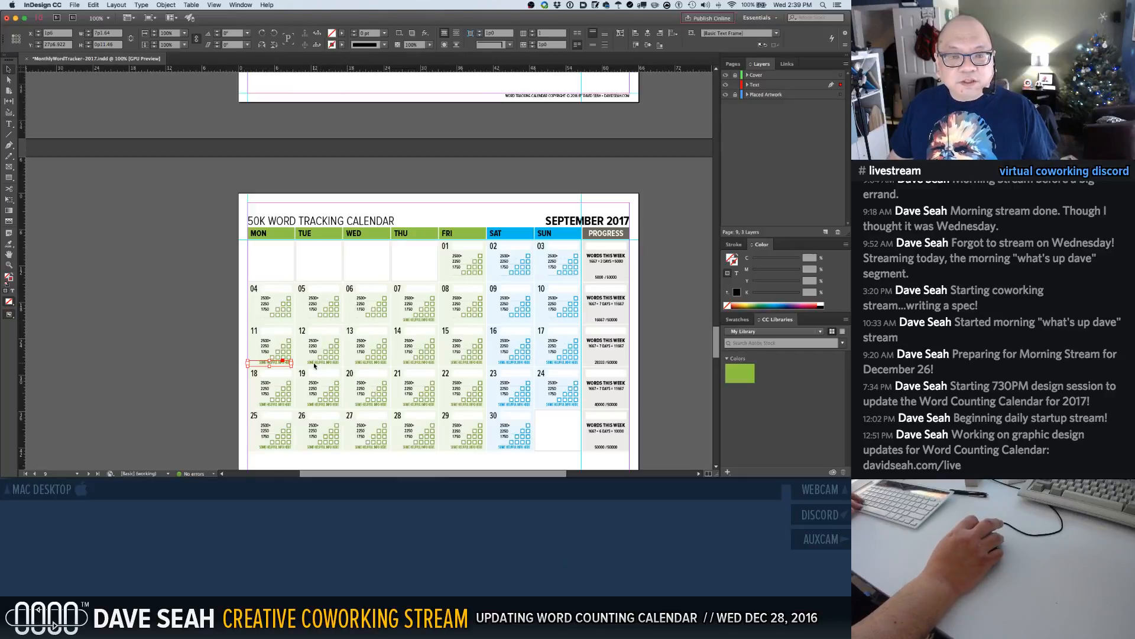
pyautogui.press('Delete')
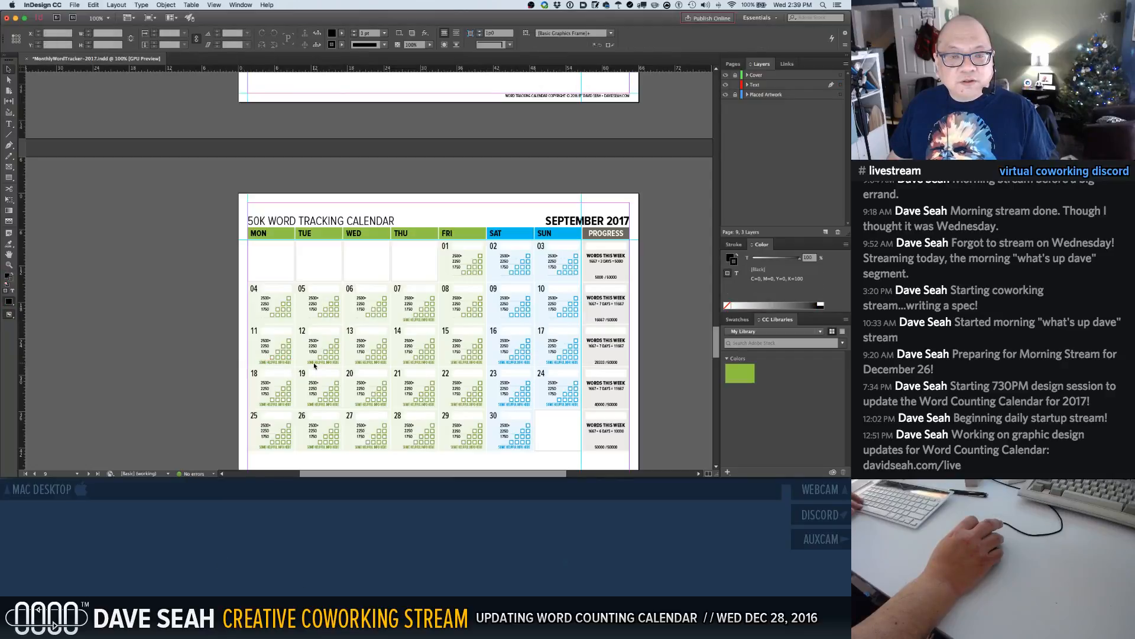
pyautogui.press('cmd+z')
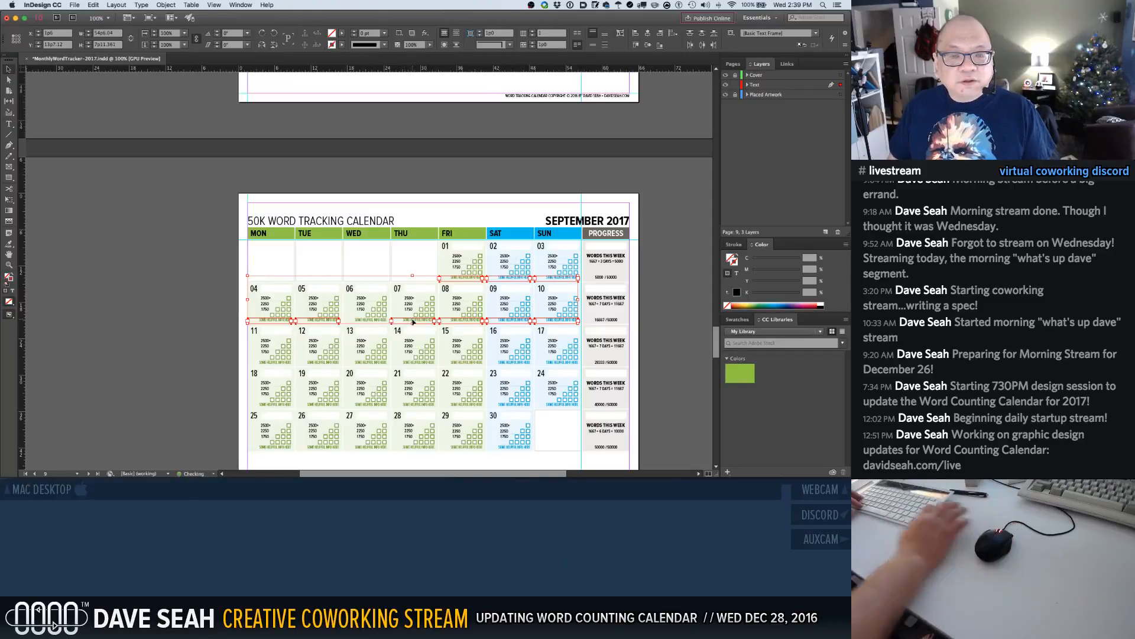
pyautogui.press('Delete')
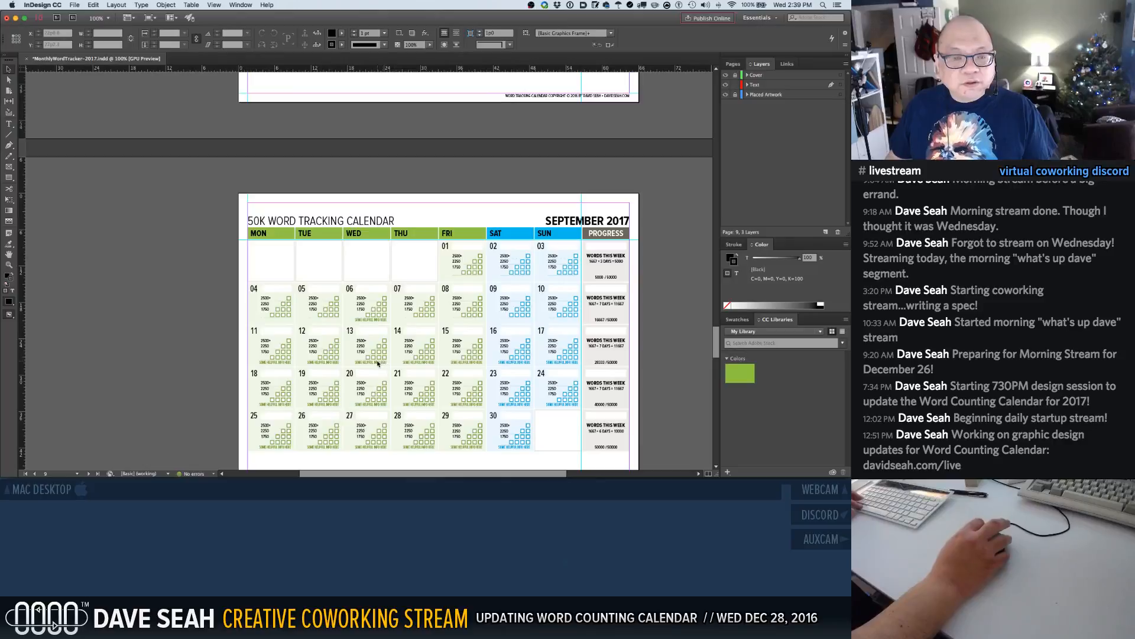
# Delete the placeholder notes under September 11–13 and 15–17, keeping the one under September 14
pyautogui.click(377, 362)
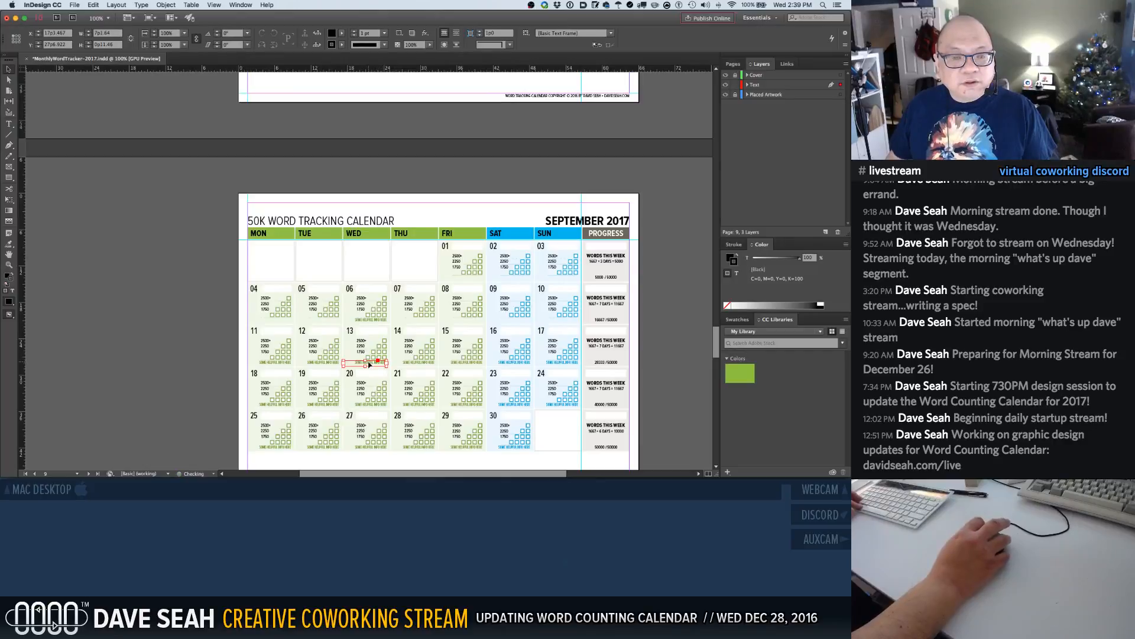
pyautogui.keyDown('shift'); pyautogui.click(324, 363); pyautogui.keyUp('shift')
pyautogui.keyDown('shift'); pyautogui.click(276, 363); pyautogui.keyUp('shift')
pyautogui.keyDown('shift'); pyautogui.click(476, 362); pyautogui.keyUp('shift')
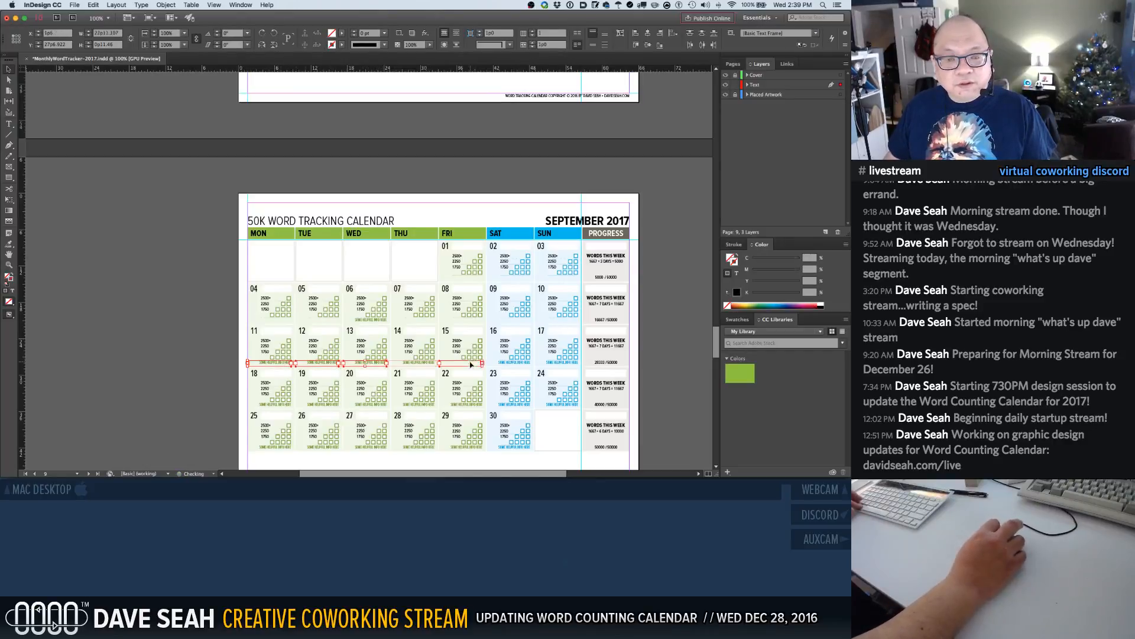
pyautogui.keyDown('shift'); pyautogui.click(554, 363); pyautogui.keyUp('shift')
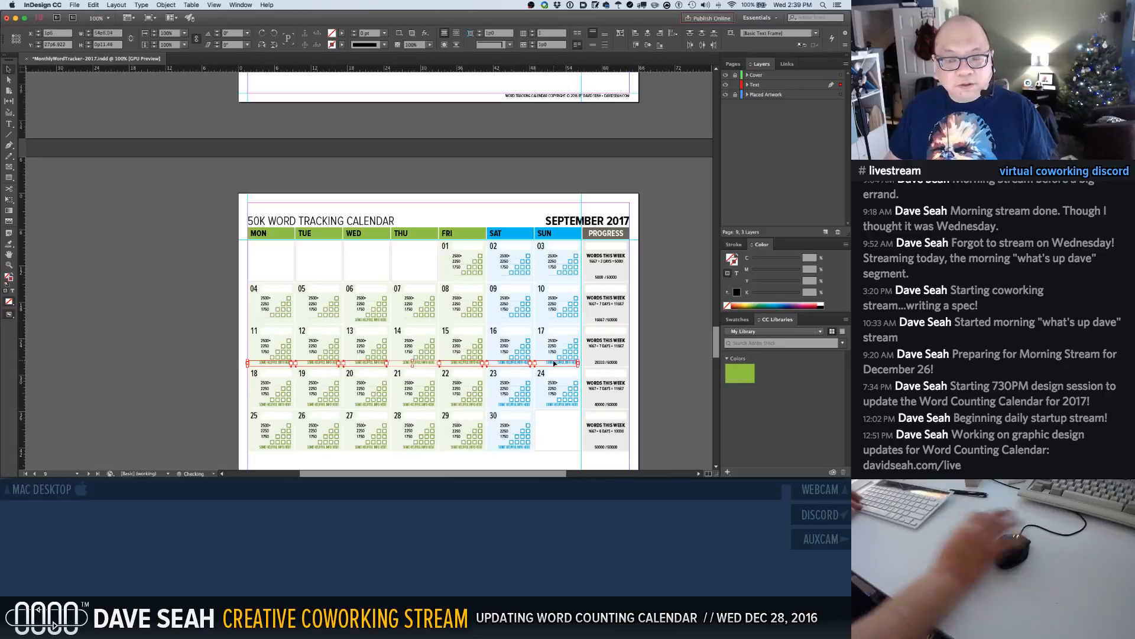
pyautogui.press('Delete')
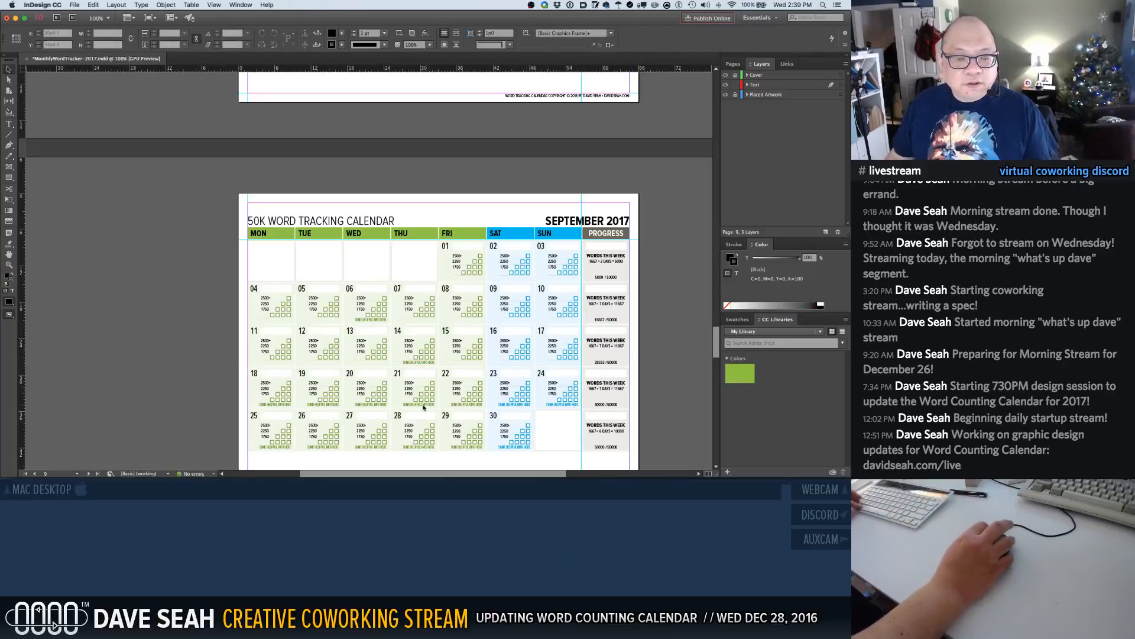
# Delete the placeholder notes under September 18–21, 23 and 24, keeping the one under September 22
pyautogui.click(423, 406)
pyautogui.keyDown('shift'); pyautogui.click(376, 405); pyautogui.keyUp('shift')
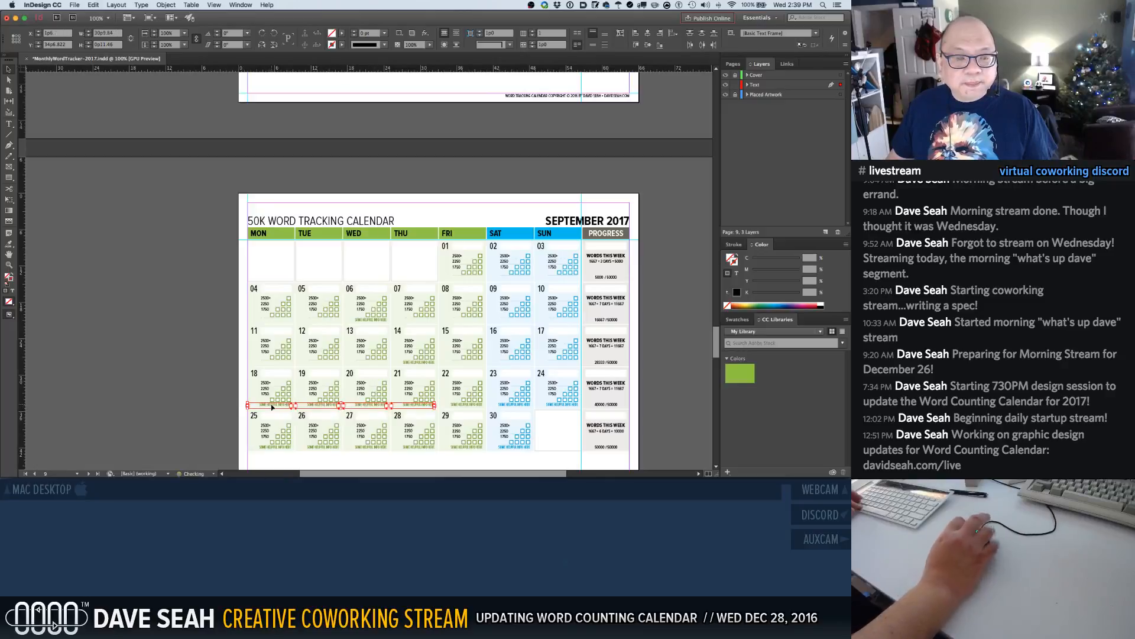
pyautogui.press('Delete')
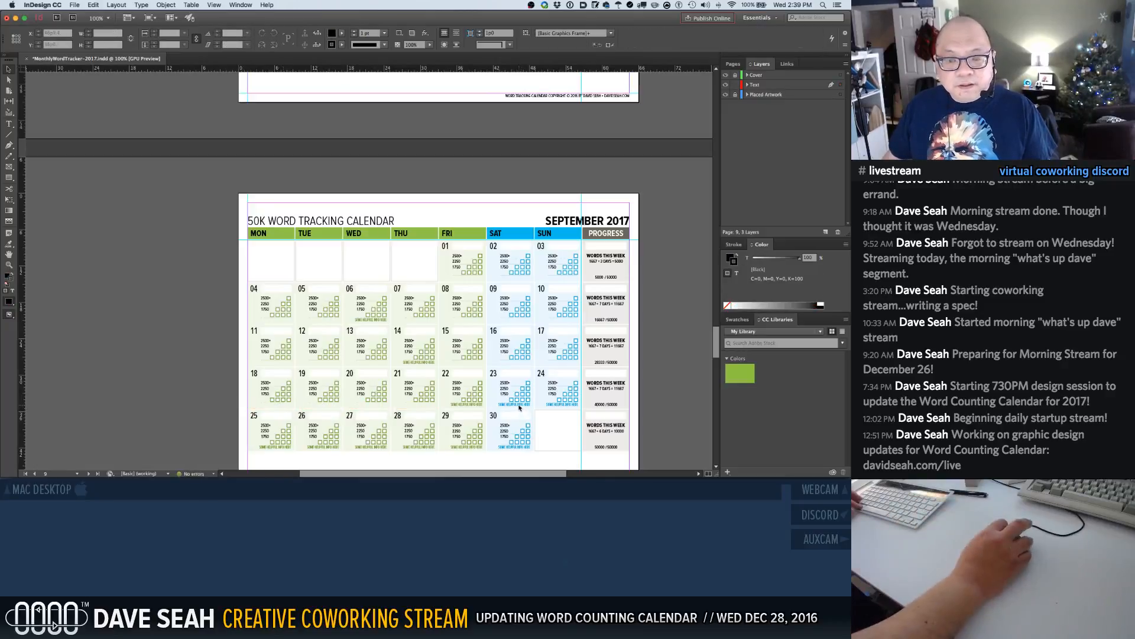
pyautogui.click(519, 406)
pyautogui.press('Delete')
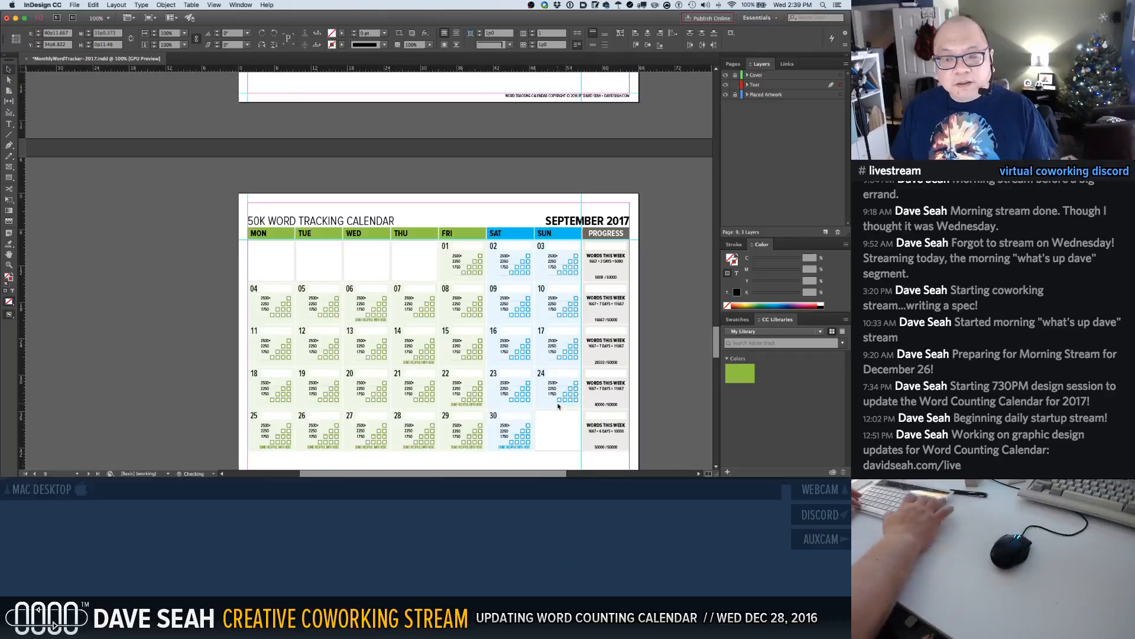
# Delete the placeholder notes under September 25 through September 29
pyautogui.click(274, 447)
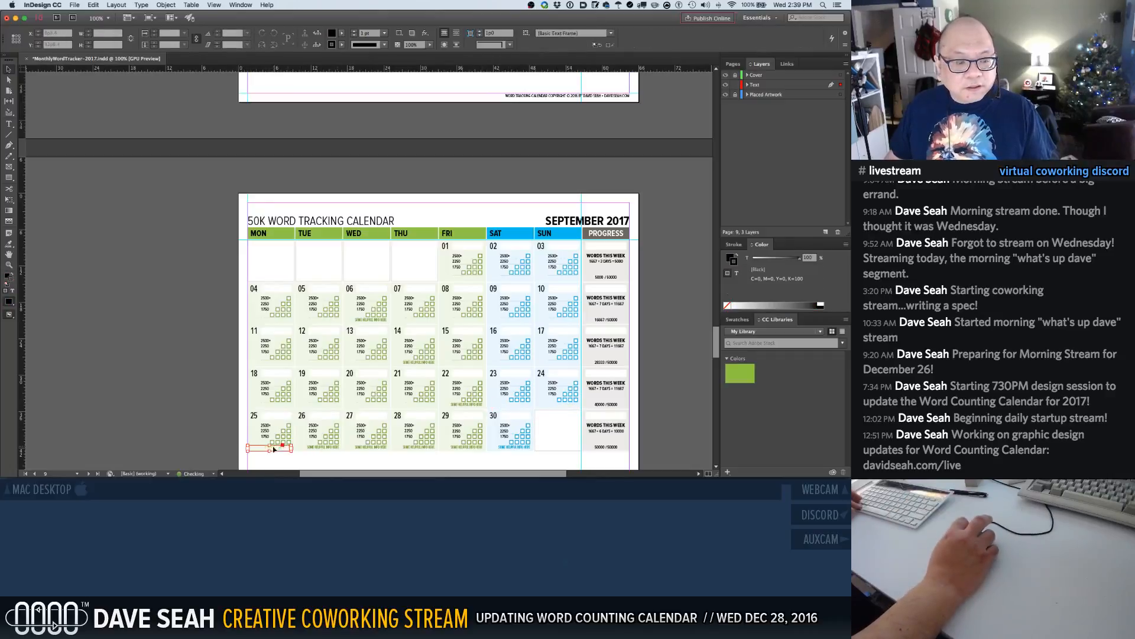
pyautogui.keyDown('shift'); pyautogui.click(333, 449); pyautogui.keyUp('shift')
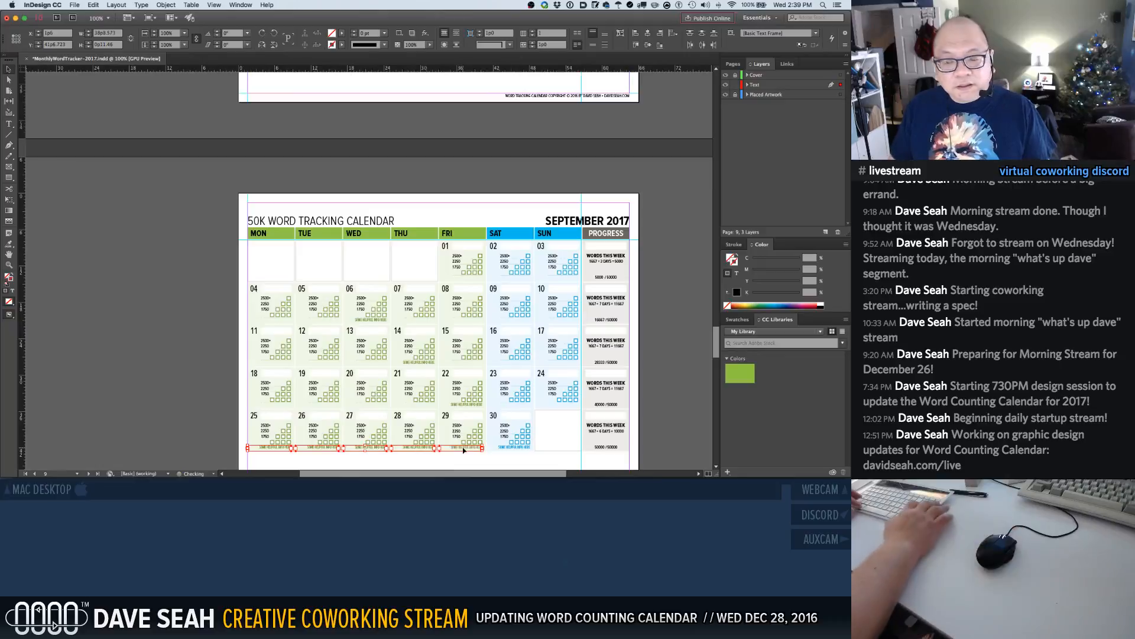
pyautogui.press('Delete')
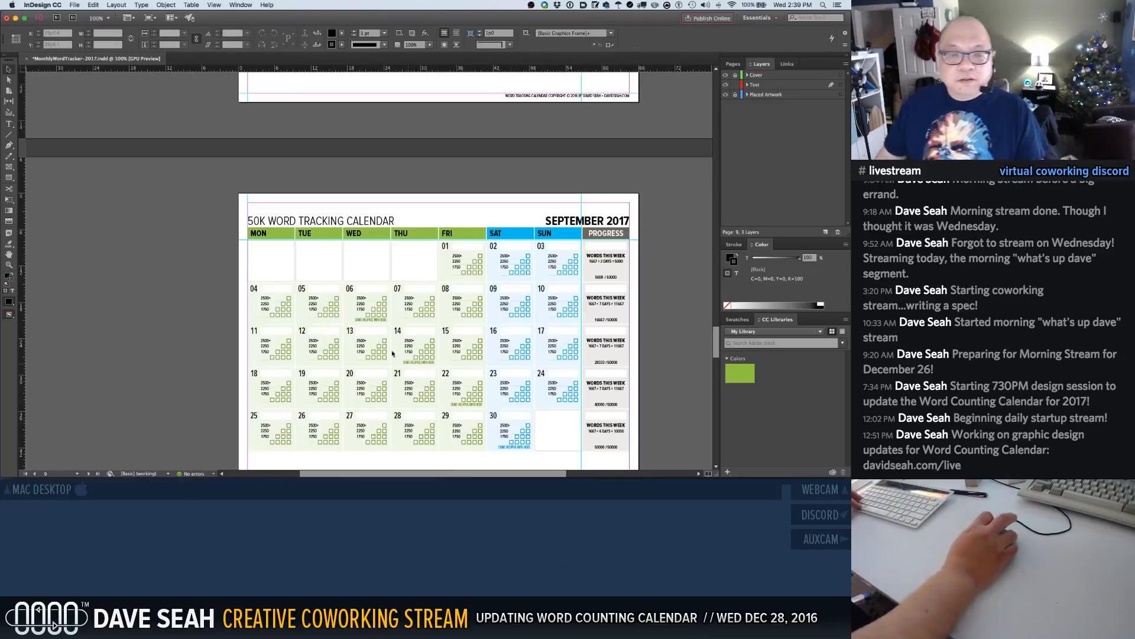
pyautogui.click(369, 321)
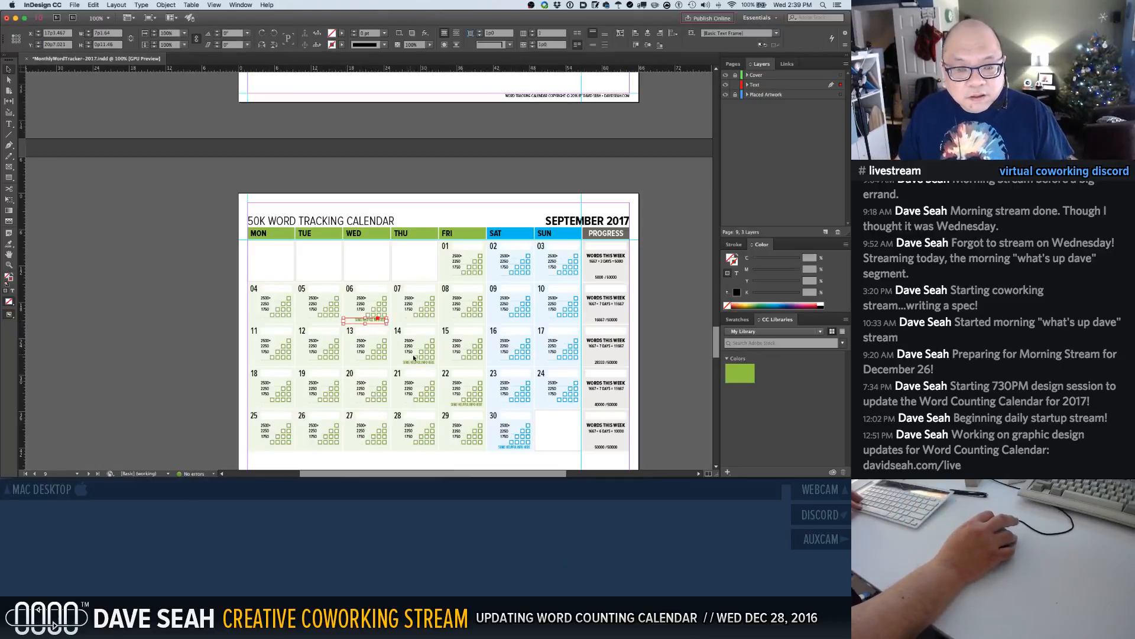
pyautogui.keyDown('shift'); pyautogui.click(416, 363); pyautogui.keyUp('shift')
pyautogui.keyDown('shift'); pyautogui.click(462, 404); pyautogui.keyUp('shift')
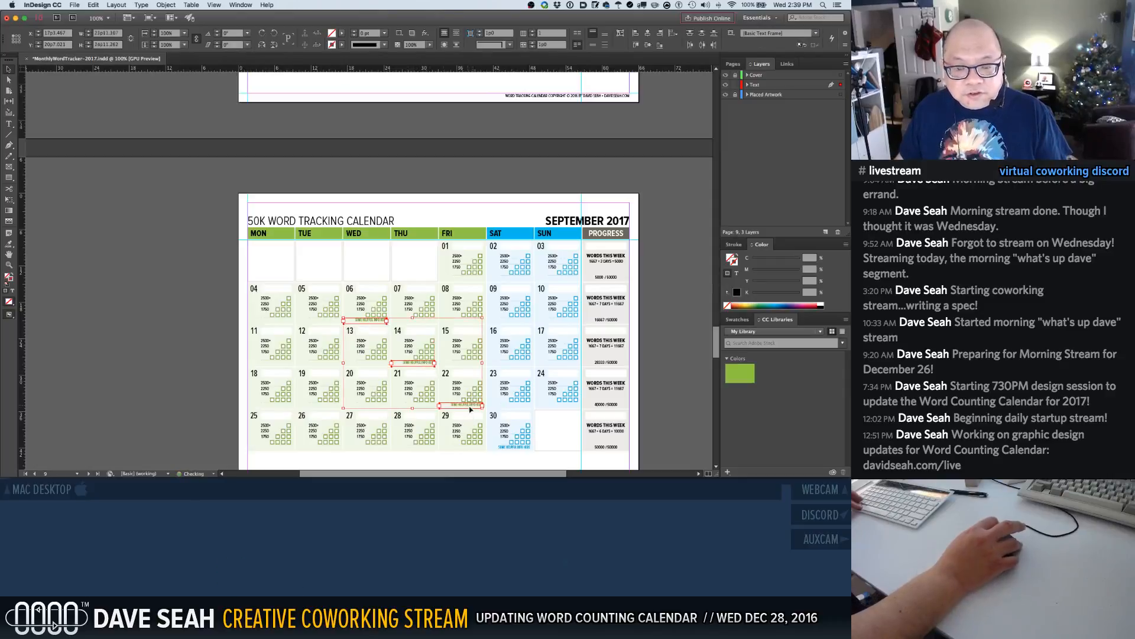
pyautogui.keyDown('shift'); pyautogui.click(508, 448); pyautogui.keyUp('shift')
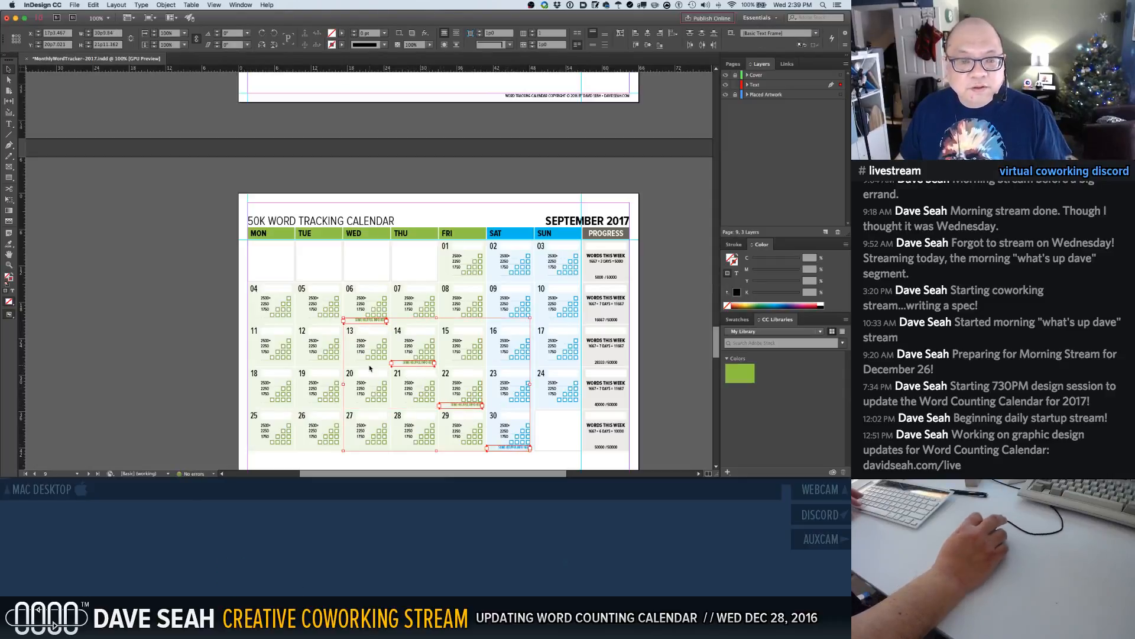
pyautogui.click(369, 368)
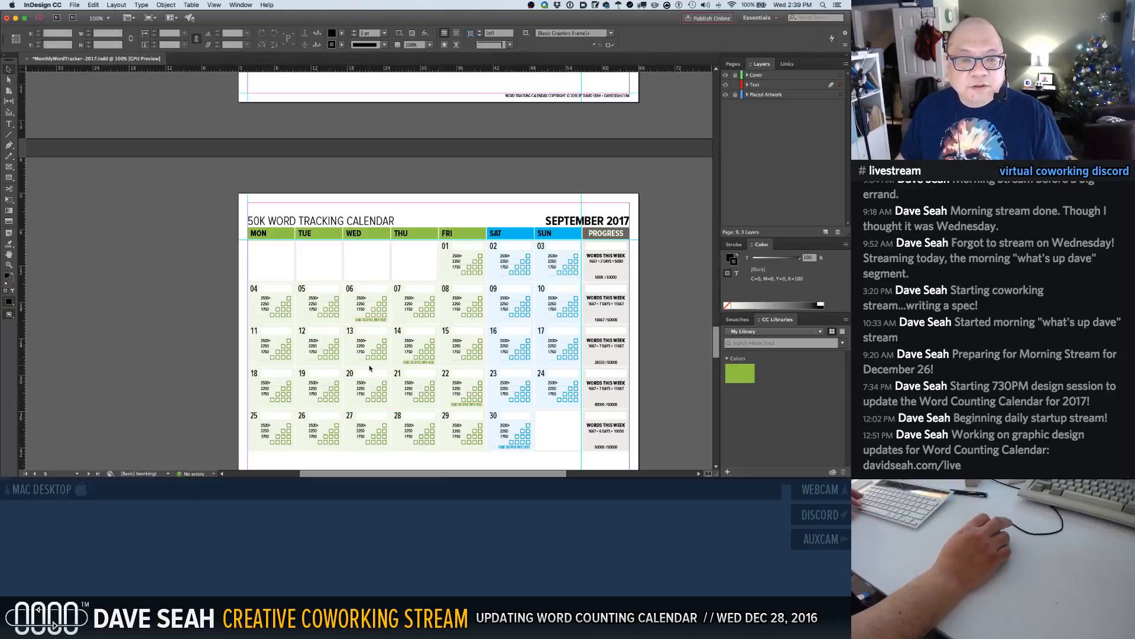
# Replace the placeholder note under September 6 with "QUARTER MARK"
pyautogui.click(358, 322)
pyautogui.moveTo(341, 306); pyautogui.dragTo(444, 369)
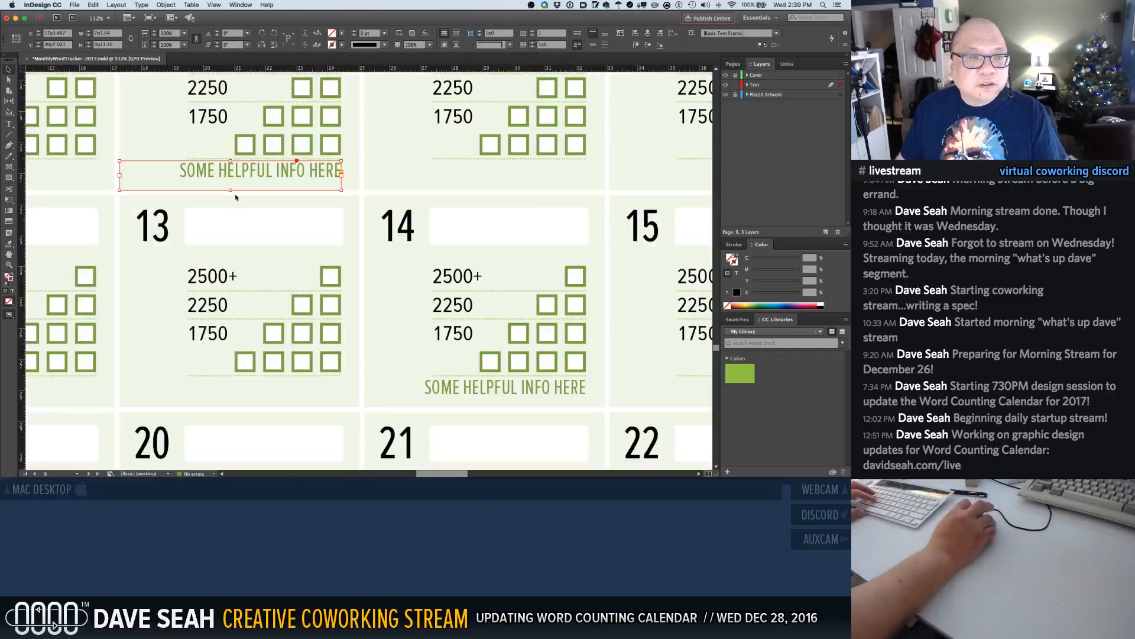
pyautogui.doubleClick(227, 177)
pyautogui.press('super+a')
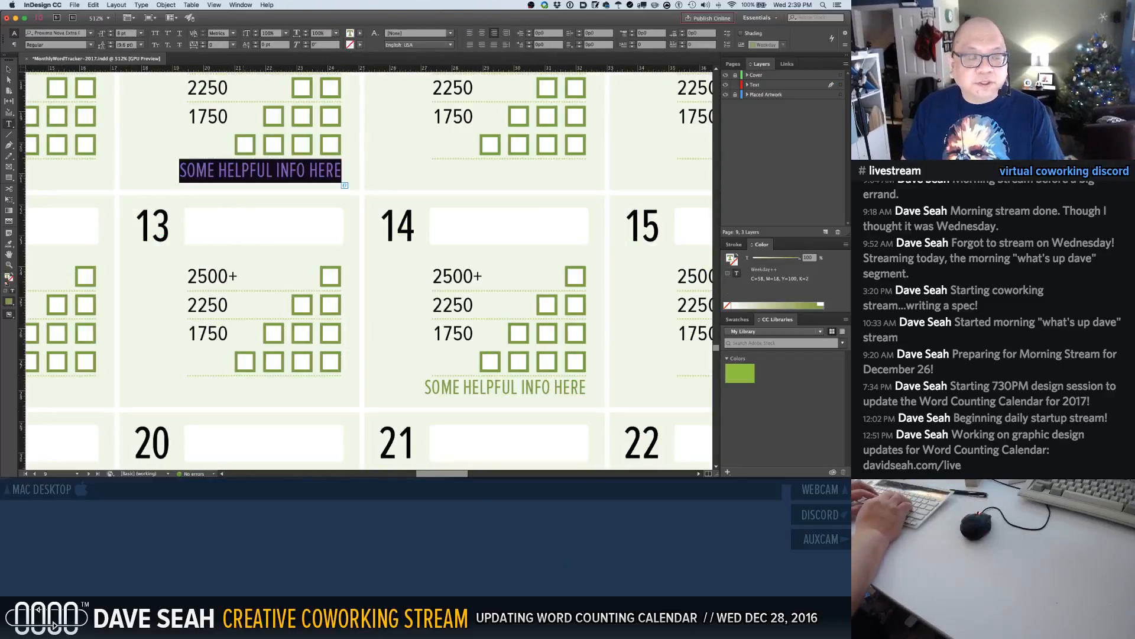
pyautogui.write('QUARTER')
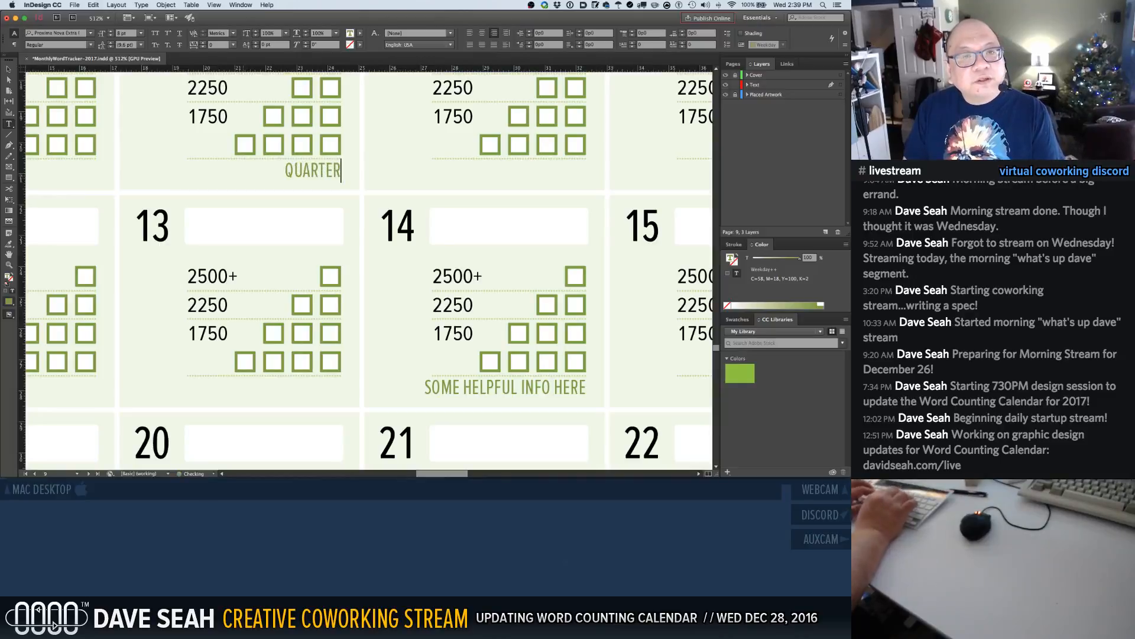
pyautogui.write(' MARK')
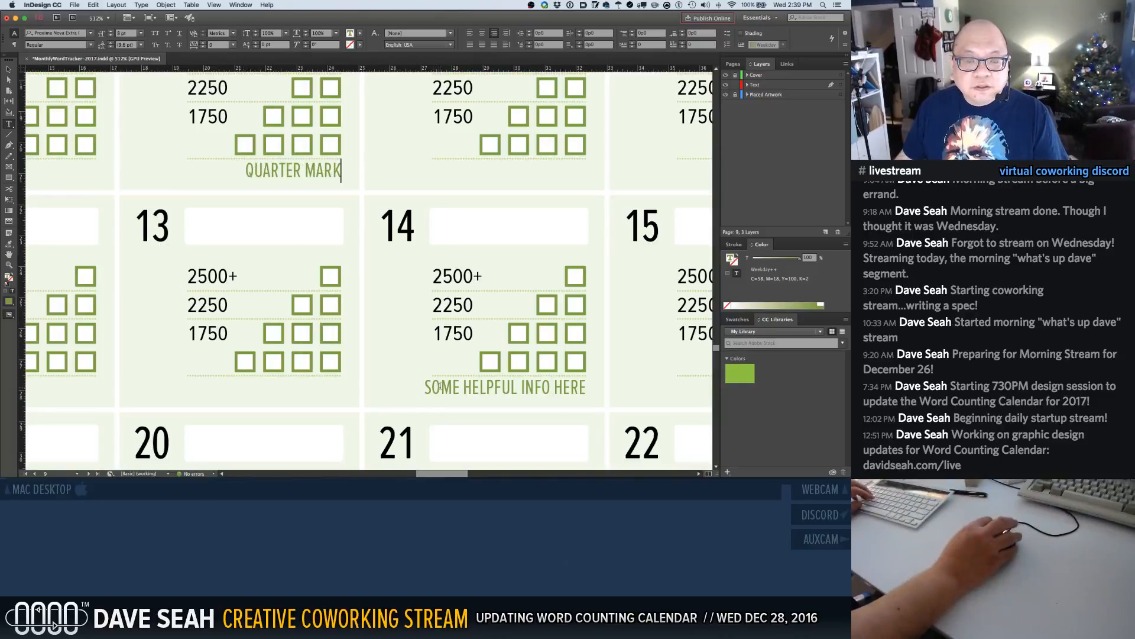
# Replace the placeholder note under September 14 with "HALFWAY MARK"
pyautogui.click(455, 388)
pyautogui.press('super+a')
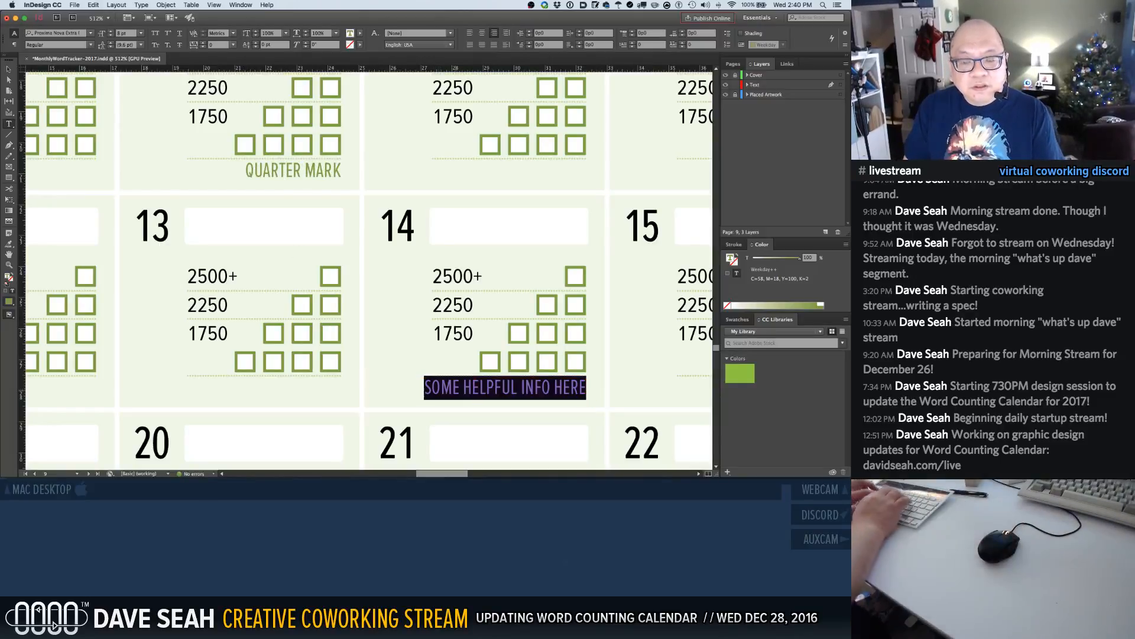
pyautogui.write('GHALFWAY MARK')
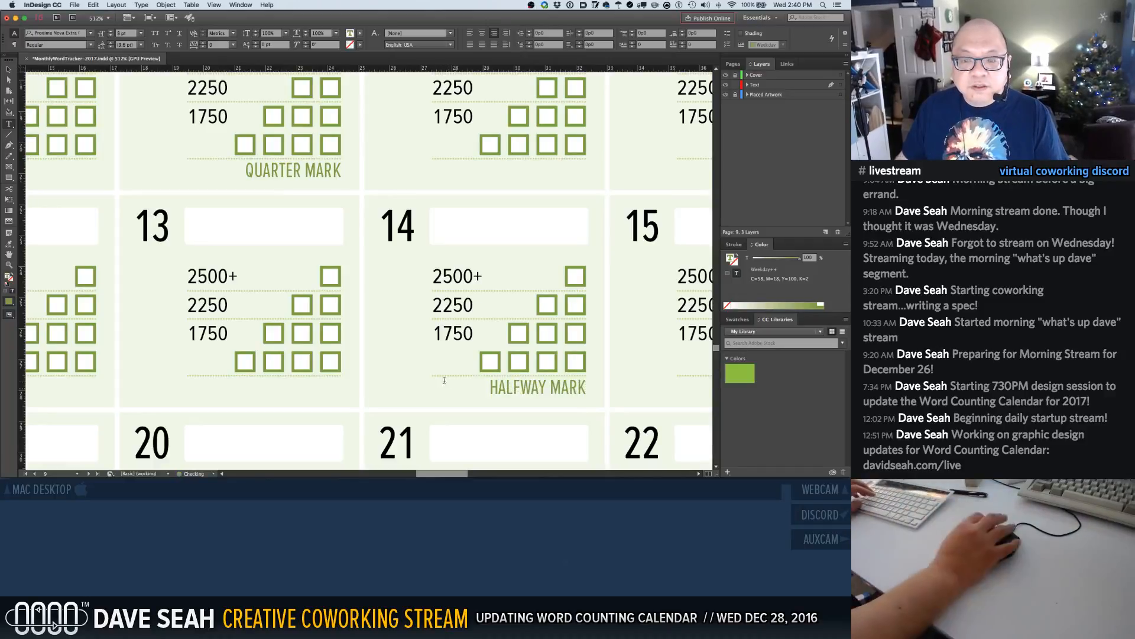
# Replace the placeholder note under September 22 with "THREE-QUARTER MARK" and finish editing the text
pyautogui.scroll(-5, 627, 388)
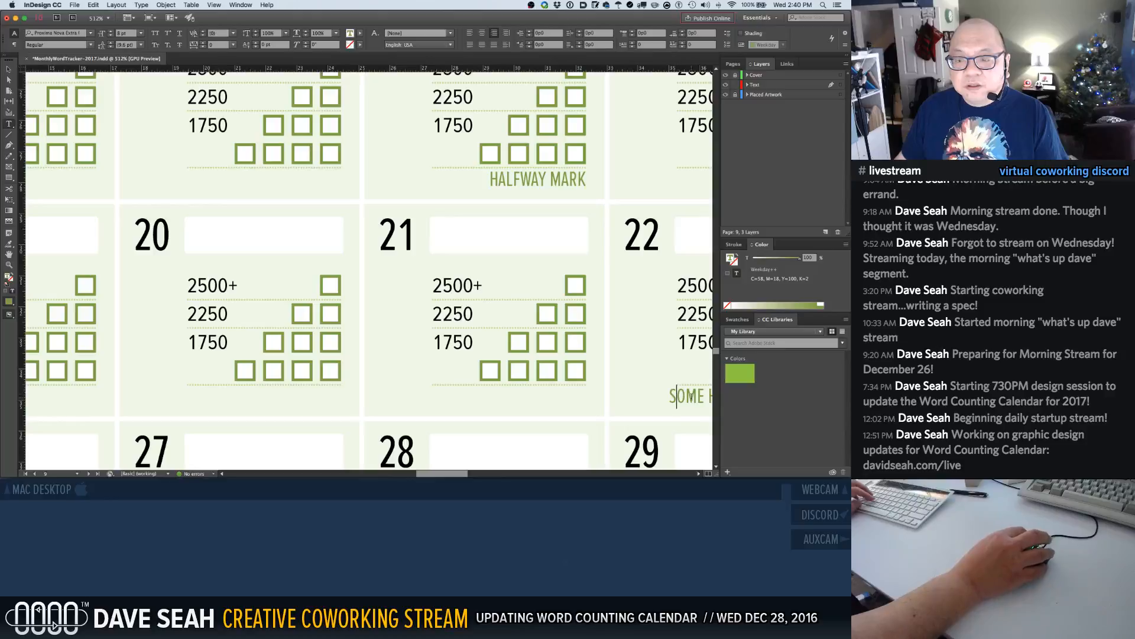
pyautogui.tripleClick(676, 390)
pyautogui.write('THREE-QUARTER MARK')
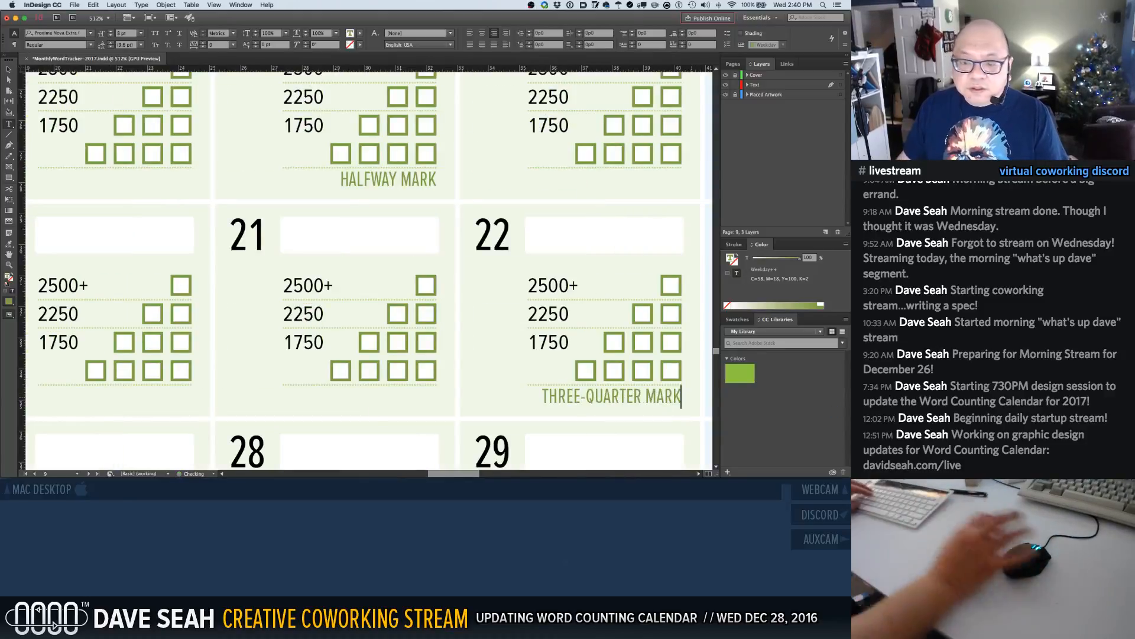
pyautogui.press('Escape')
pyautogui.press('super+1')
pyautogui.click(409, 393)
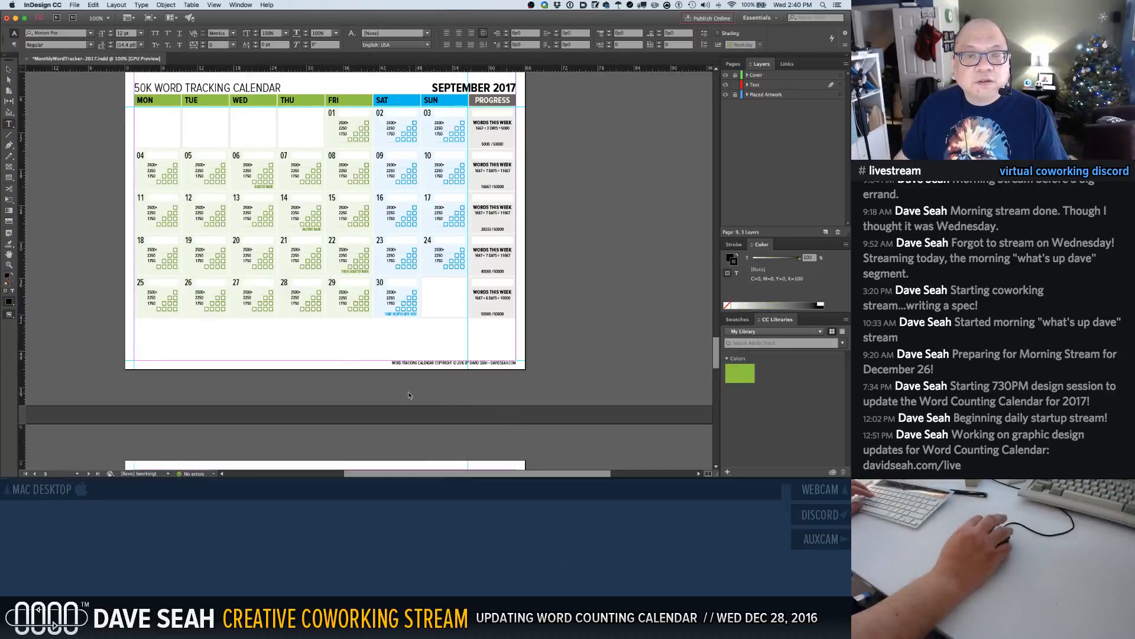
# Delete the placeholder notes under October 1–6 and 8, keeping the one under October 7
pyautogui.scroll(-5, 355, 355)
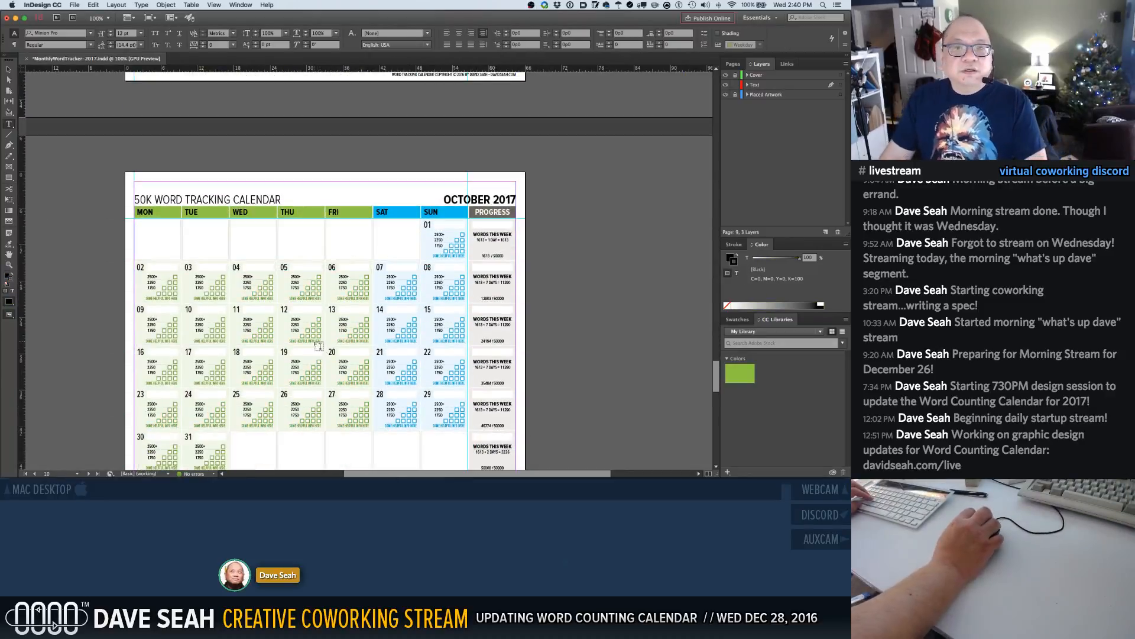
pyautogui.press('v')
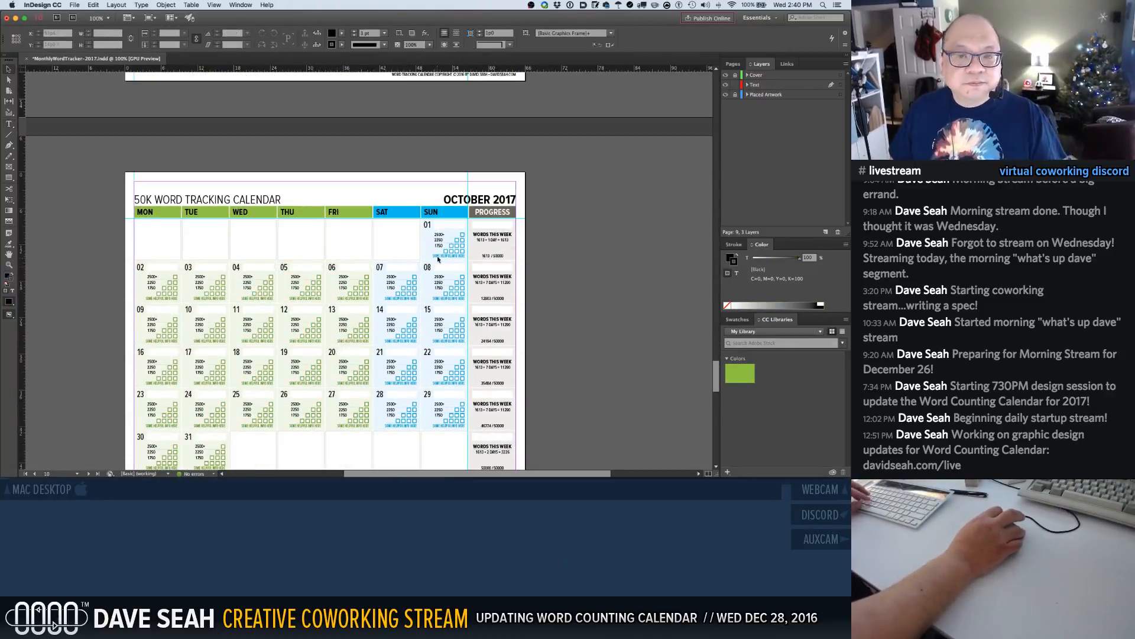
pyautogui.click(438, 258)
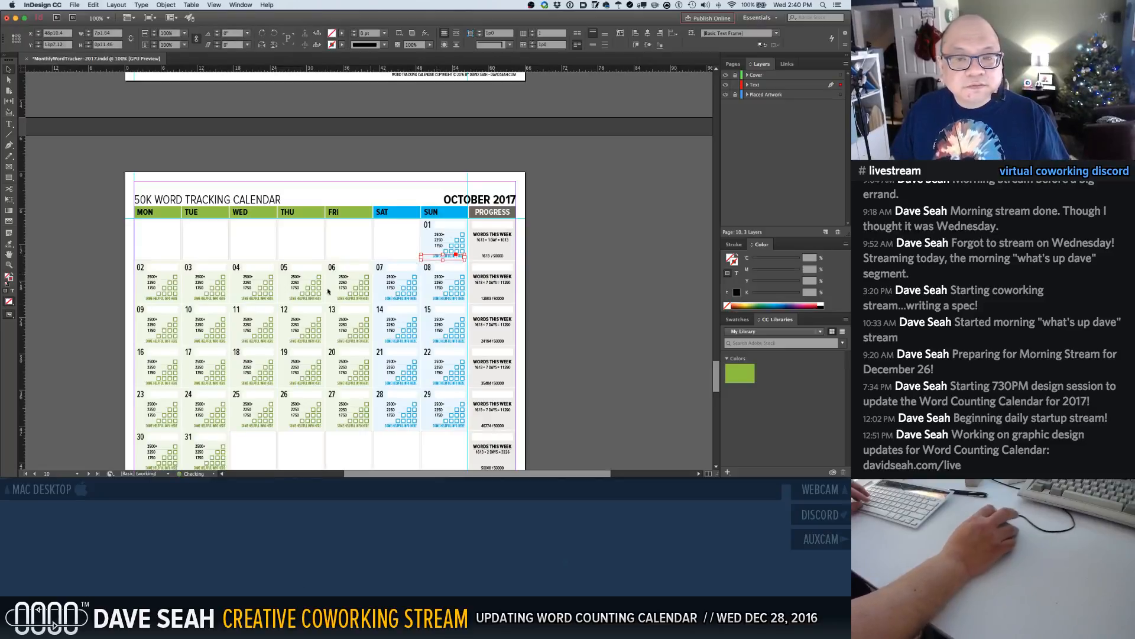
pyautogui.keyDown('shift'); pyautogui.click(175, 300); pyautogui.keyUp('shift')
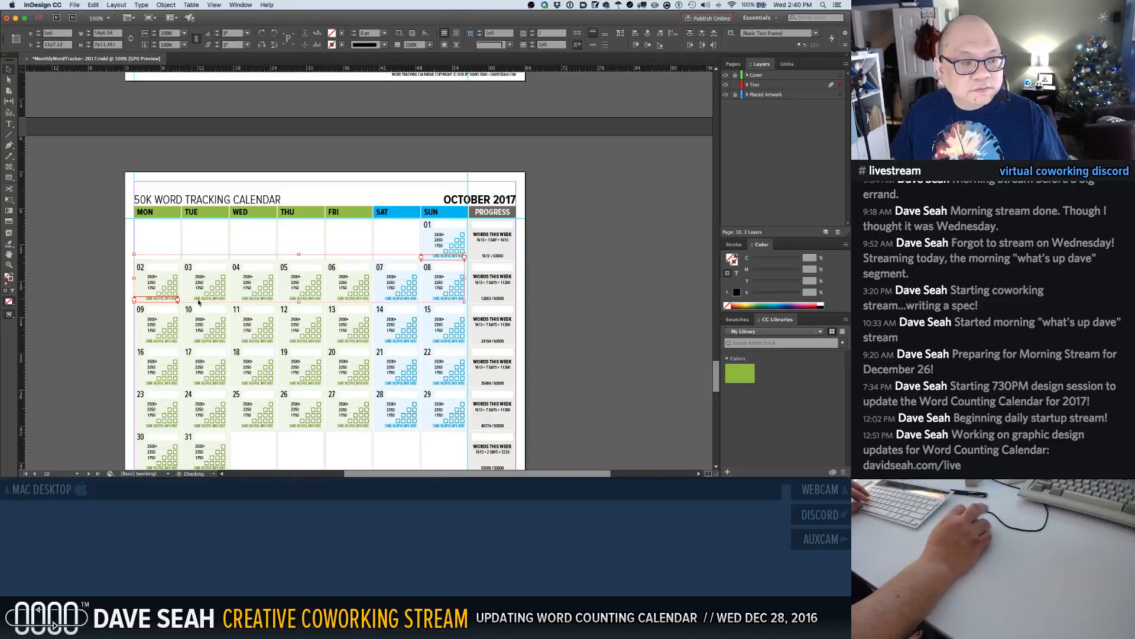
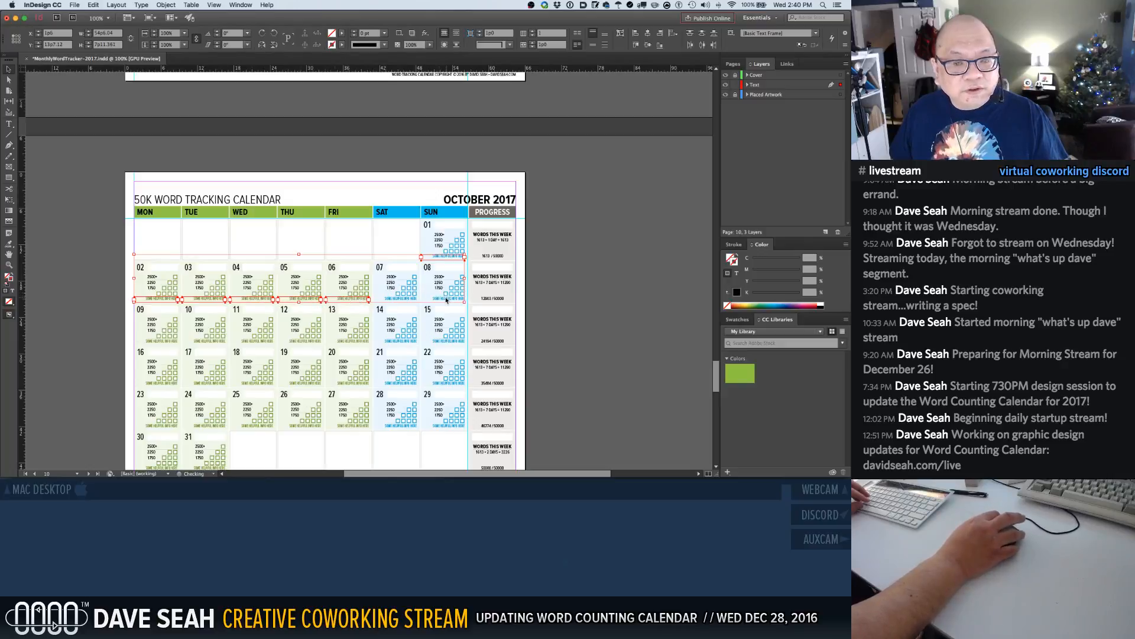
pyautogui.press('Delete')
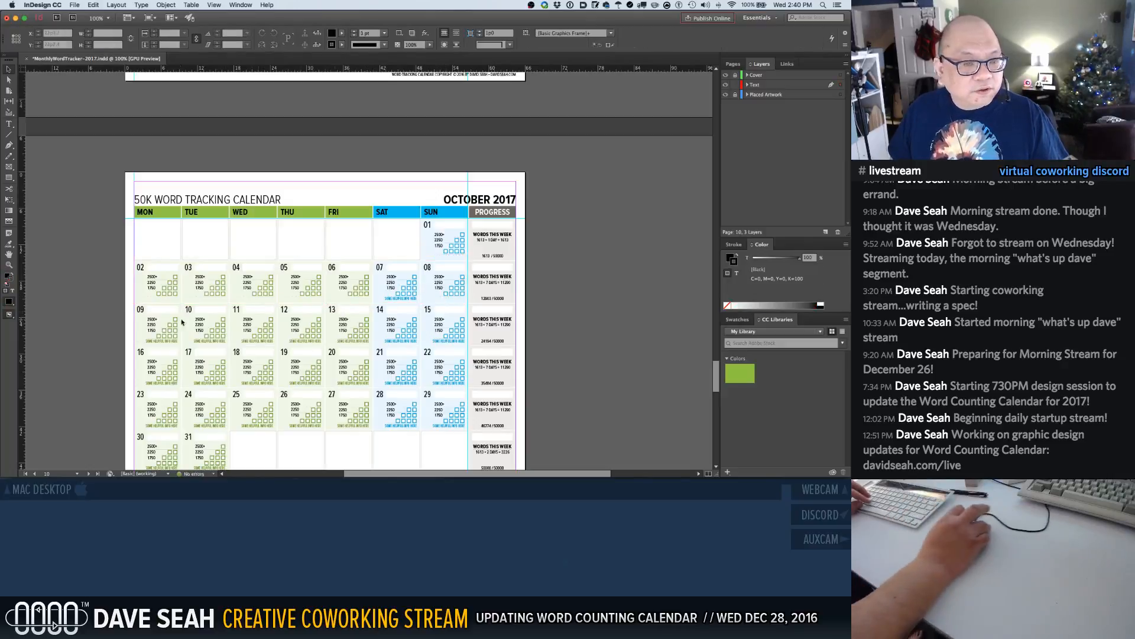
# Delete the placeholder notes under October 9 through October 14, keeping the one under October 15
pyautogui.click(160, 342)
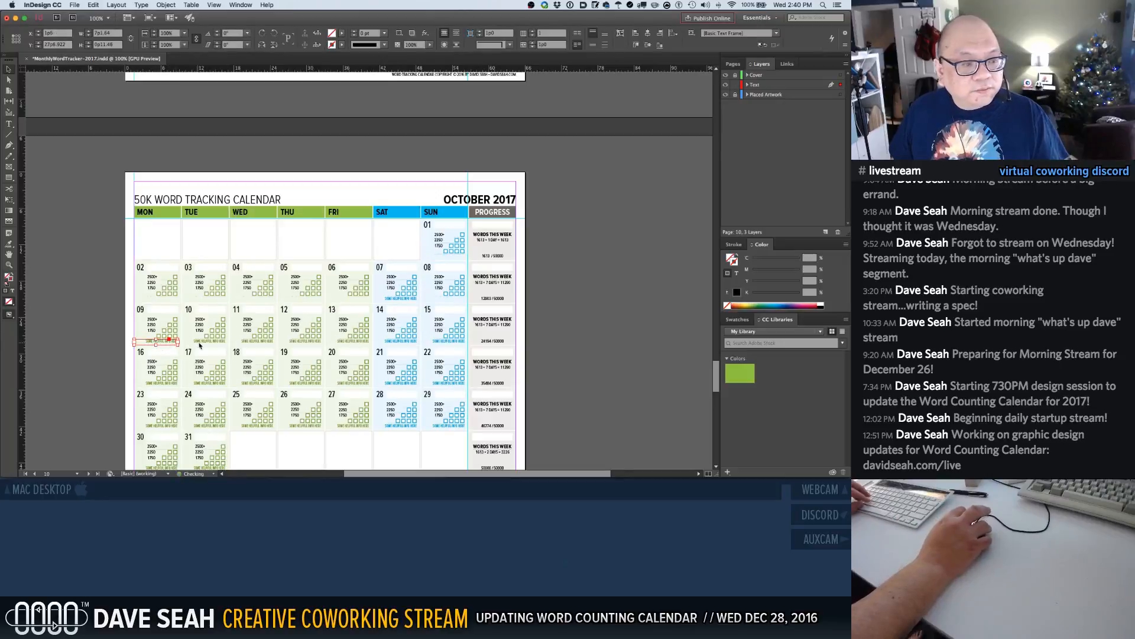
pyautogui.keyDown('shift'); pyautogui.click(209, 343); pyautogui.keyUp('shift')
pyautogui.keyDown('shift'); pyautogui.click(248, 342); pyautogui.keyUp('shift')
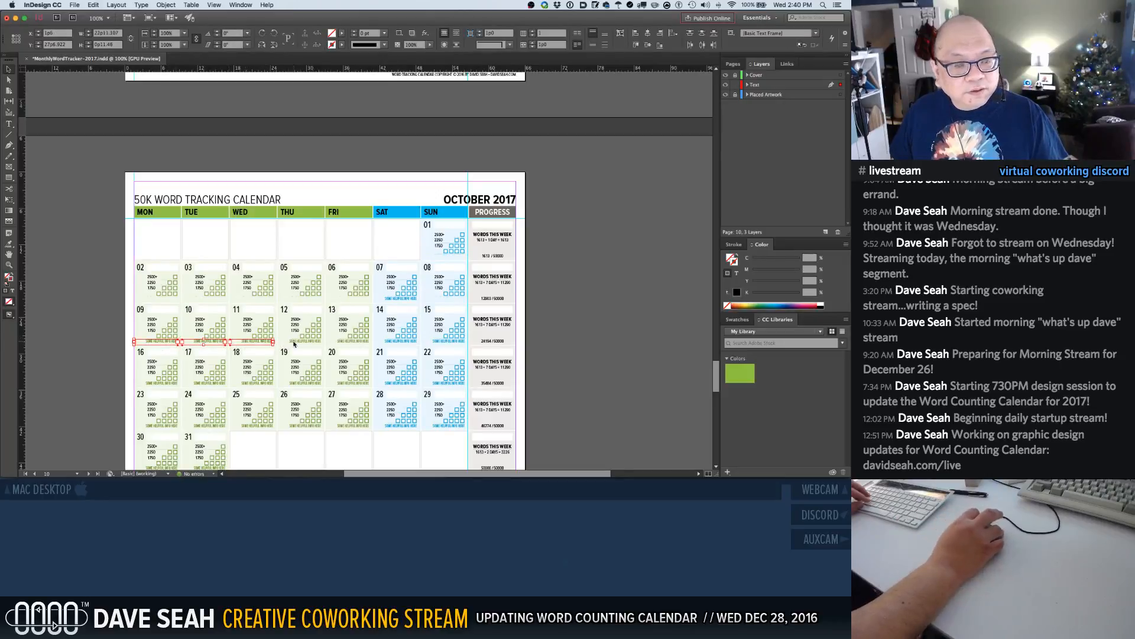
pyautogui.keyDown('shift'); pyautogui.click(392, 342); pyautogui.keyUp('shift')
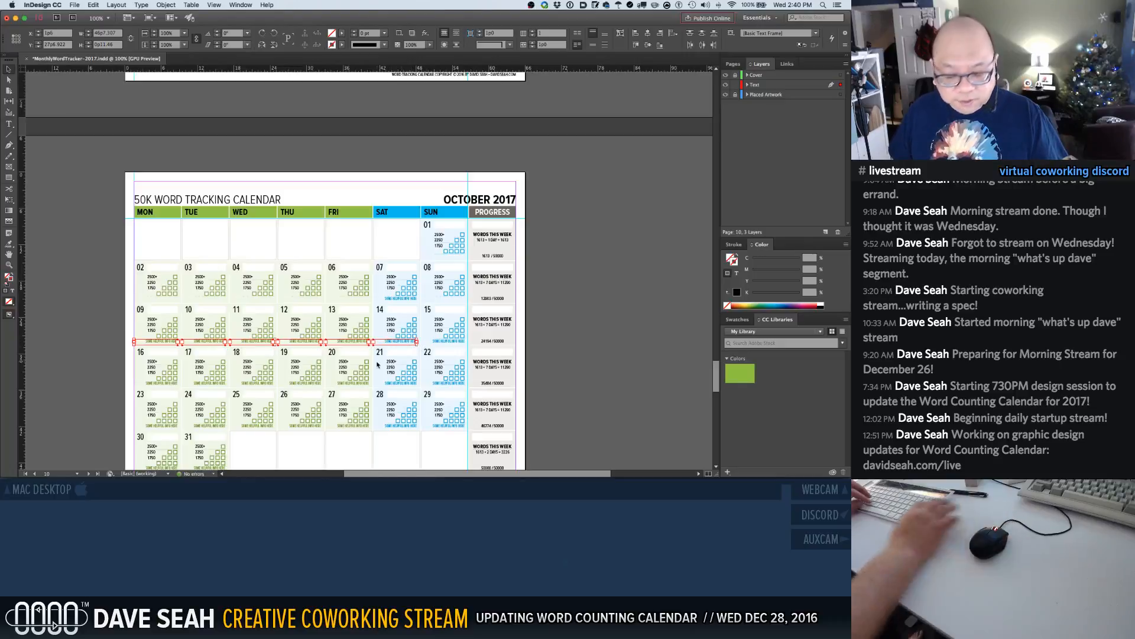
pyautogui.press('Delete')
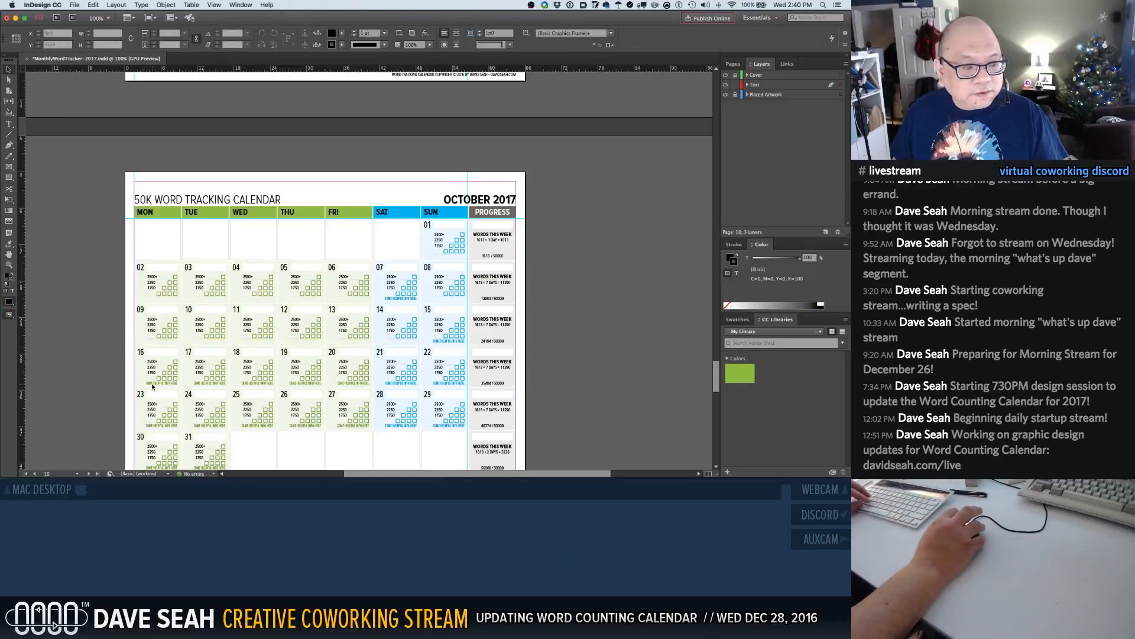
# Delete all the placeholder notes in the October 16–22 week
pyautogui.scroll(-2, 97, 269)
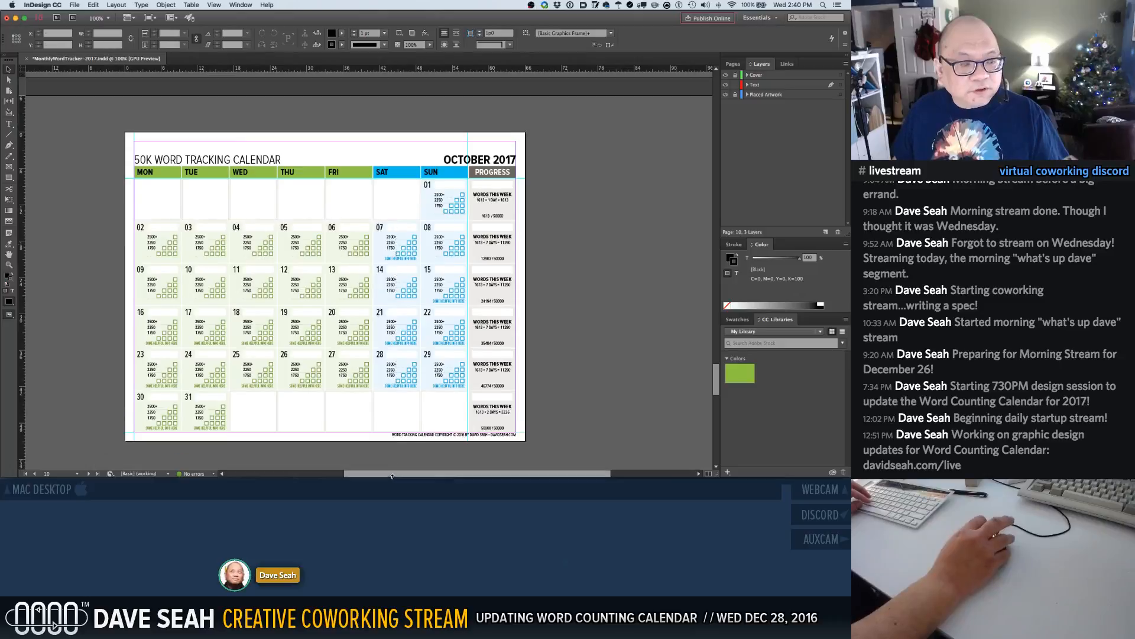
pyautogui.click(164, 344)
pyautogui.keyDown('shift'); pyautogui.click(204, 345); pyautogui.keyUp('shift')
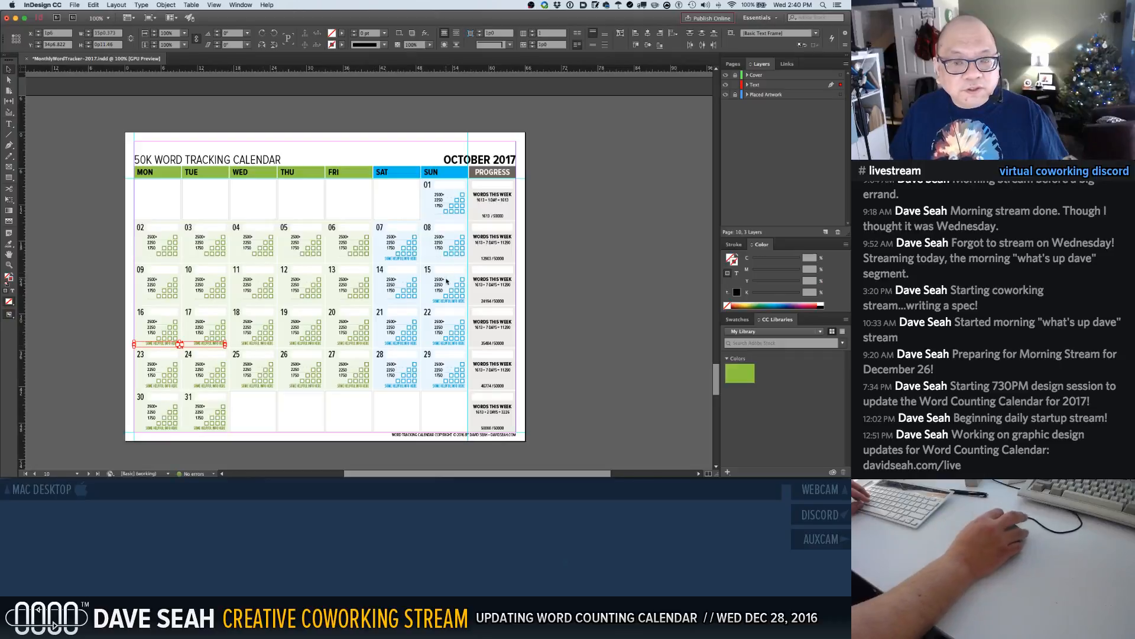
pyautogui.keyDown('shift'); pyautogui.click(250, 344); pyautogui.keyUp('shift')
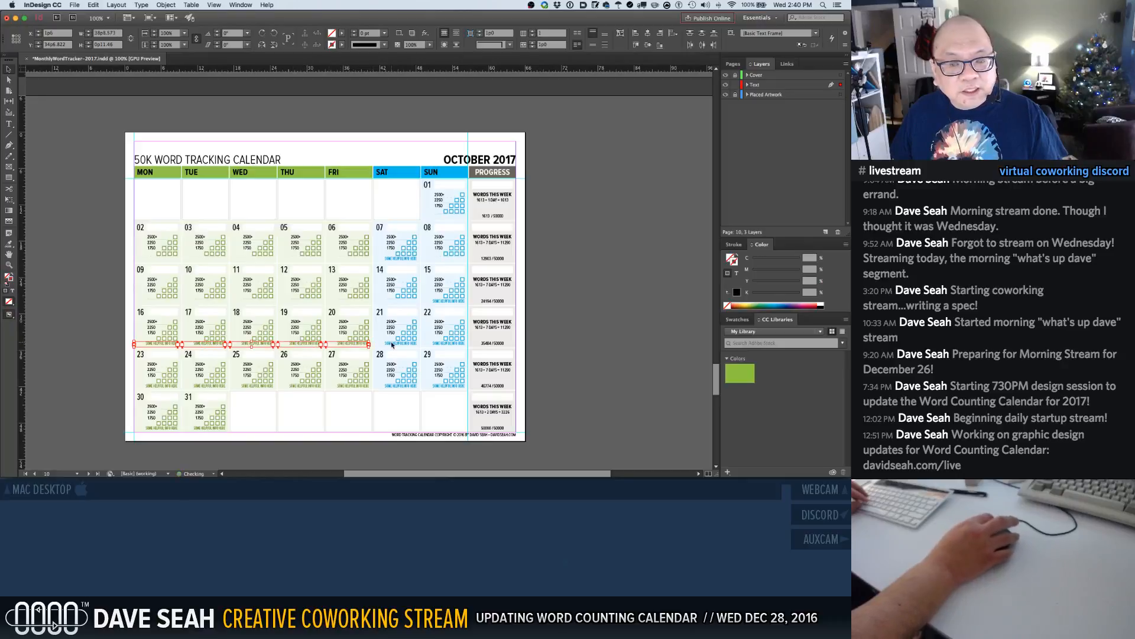
pyautogui.keyDown('shift'); pyautogui.click(444, 345); pyautogui.keyUp('shift')
pyautogui.press('Delete')
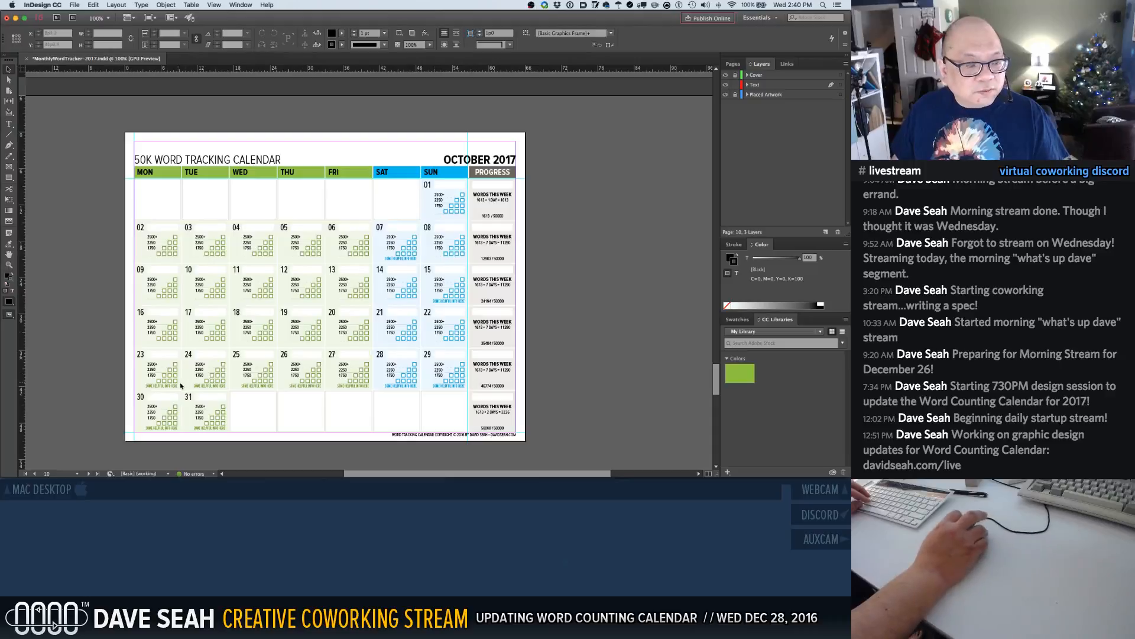
# Delete the placeholder notes under October 24 through October 31, keeping the one under October 23
pyautogui.click(207, 386)
pyautogui.keyDown('shift'); pyautogui.click(255, 386); pyautogui.keyUp('shift')
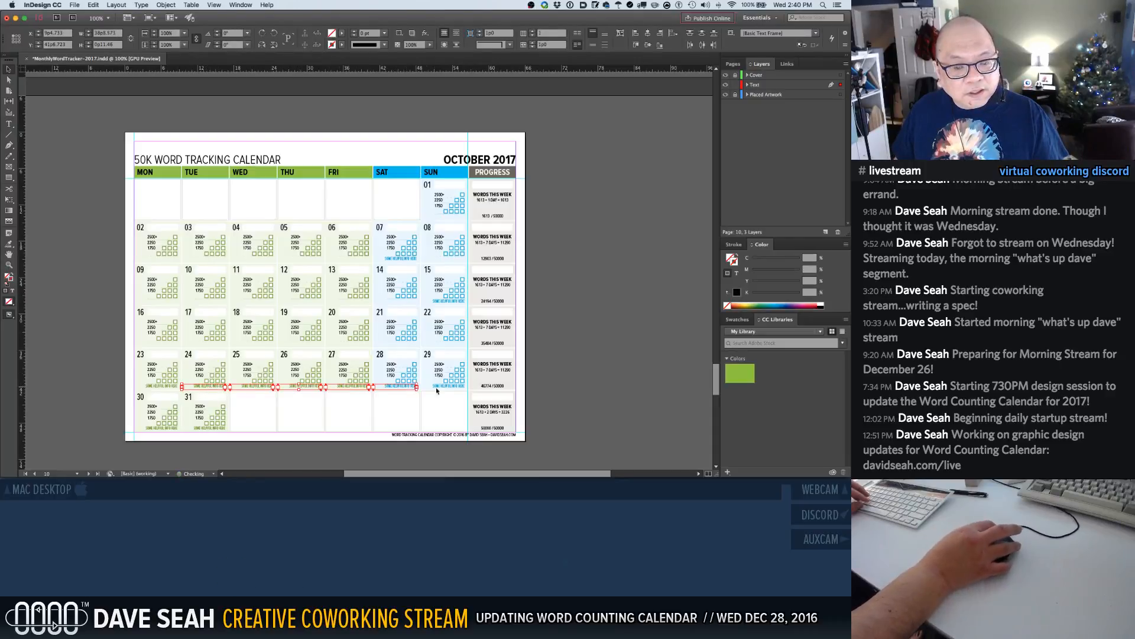
pyautogui.keyDown('shift'); pyautogui.click(161, 428); pyautogui.keyUp('shift')
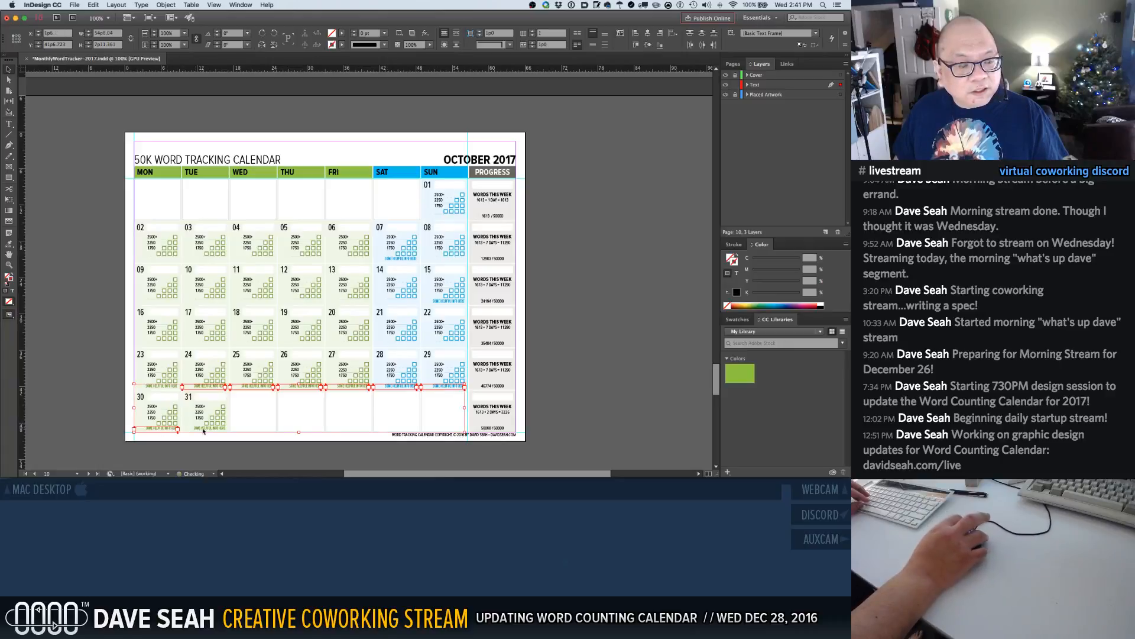
pyautogui.keyDown('shift'); pyautogui.click(204, 431); pyautogui.keyUp('shift')
pyautogui.press('BackSpace')
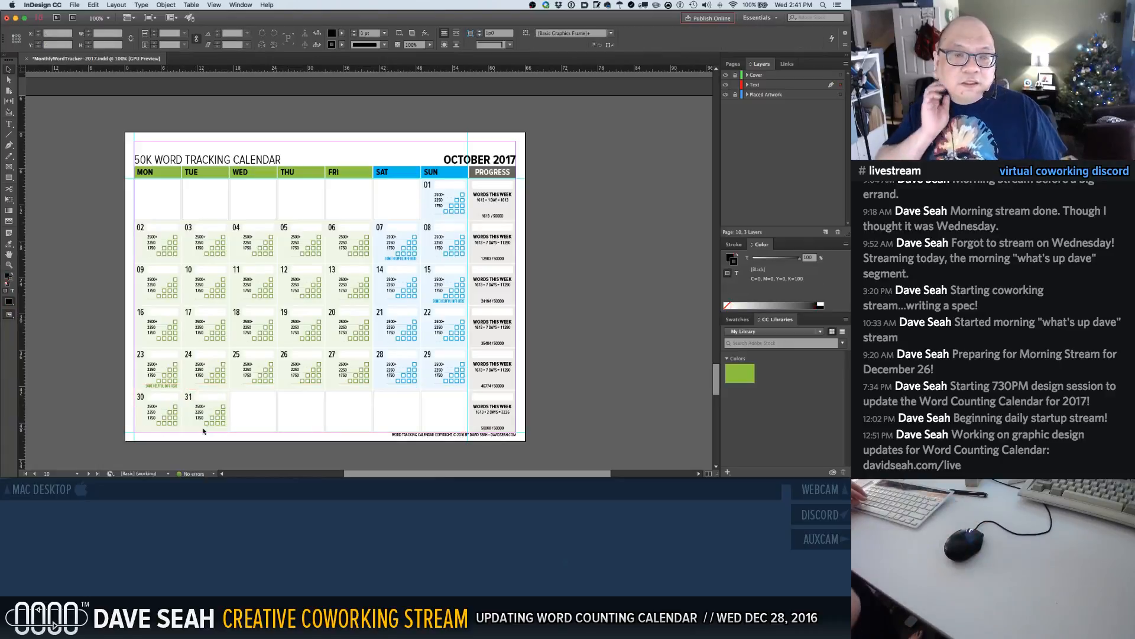
pyautogui.click(395, 260)
pyautogui.keyDown('shift'); pyautogui.click(447, 302); pyautogui.keyUp('shift')
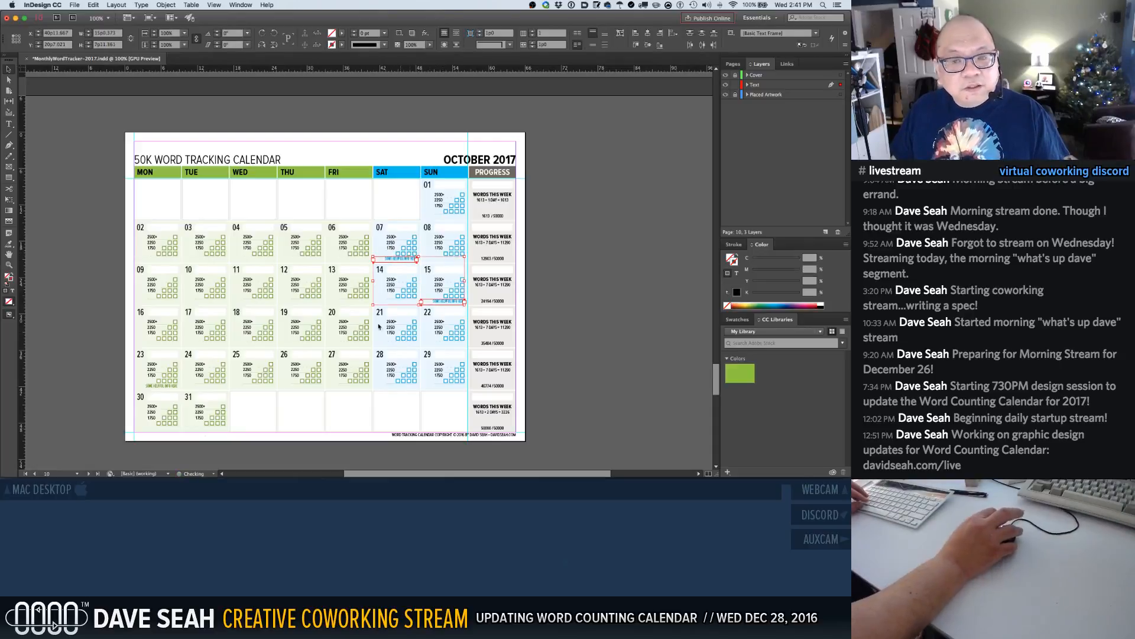
pyautogui.keyDown('shift'); pyautogui.click(173, 387); pyautogui.keyUp('shift')
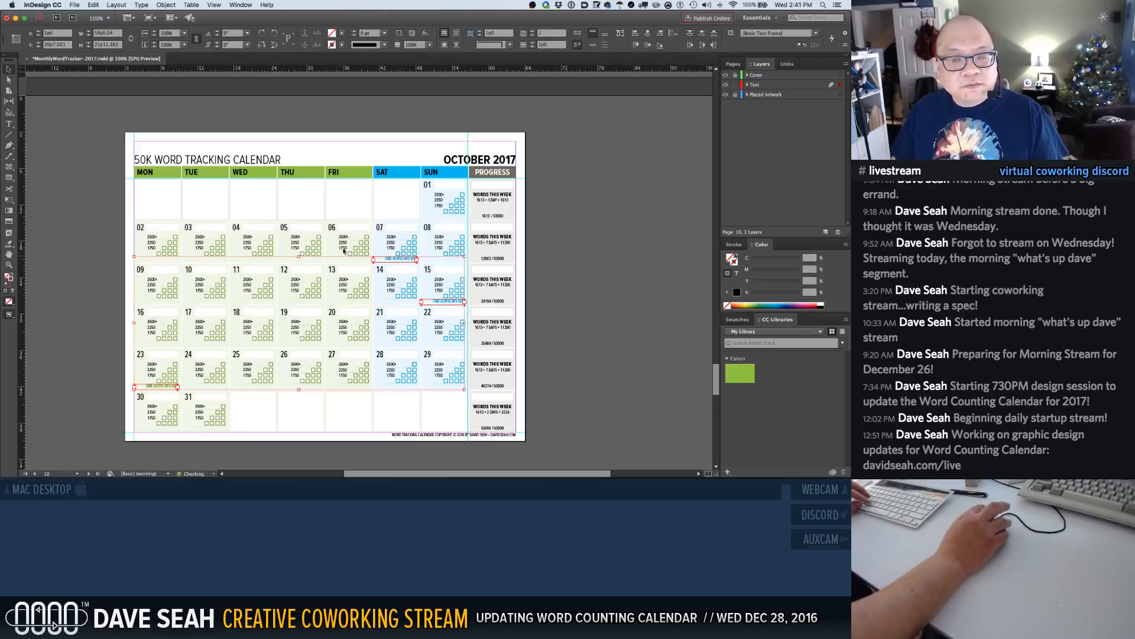
pyautogui.click(365, 252)
# Replace the placeholder note under October 7 with "QUARTER MARK"
pyautogui.moveTo(358, 243); pyautogui.dragTo(513, 333)
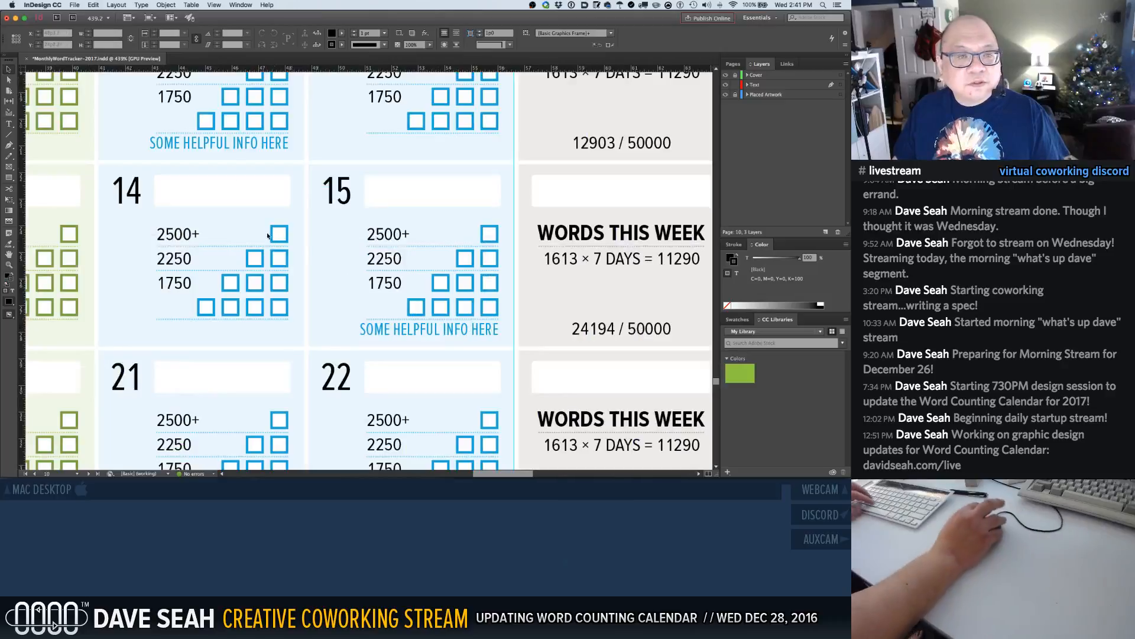
pyautogui.doubleClick(193, 155)
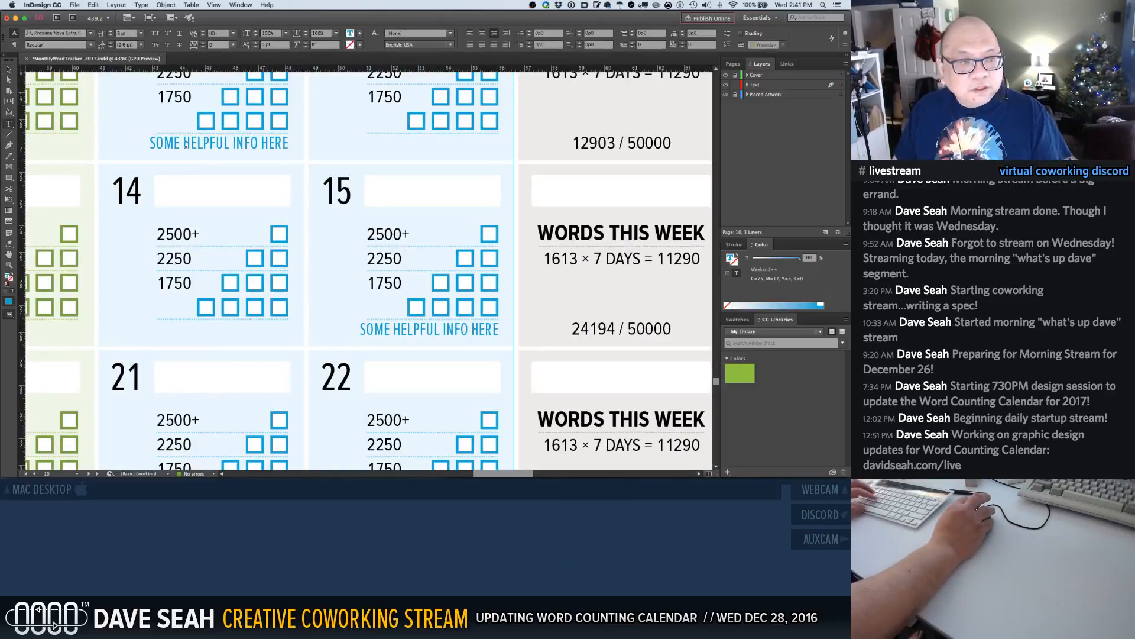
pyautogui.press('super+a')
pyautogui.write('QUARTER MARK')
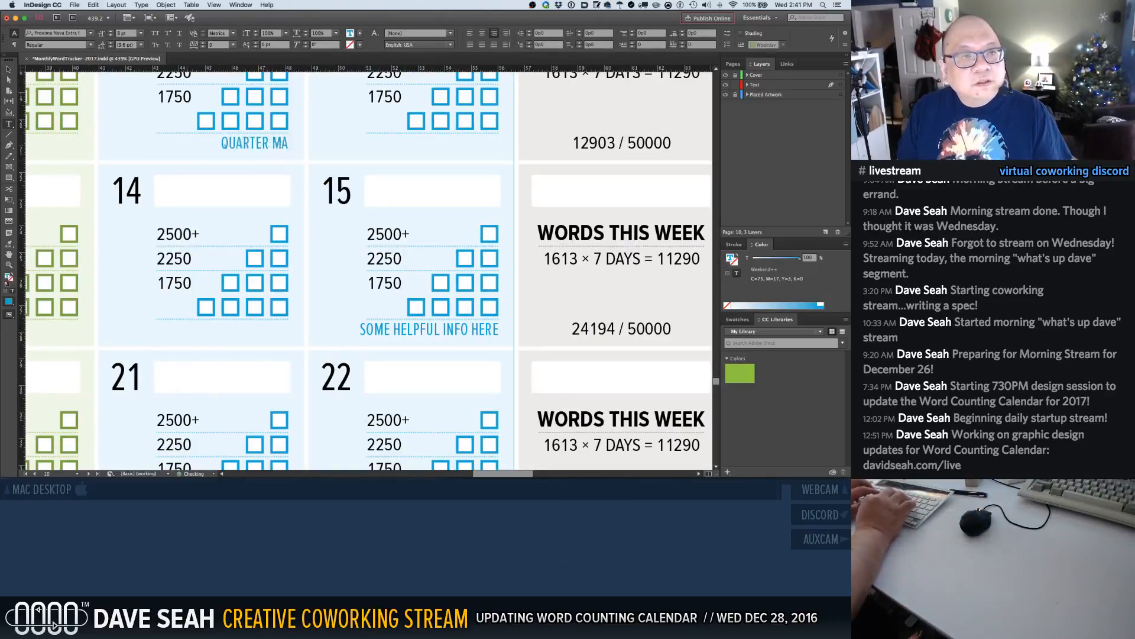
# Replace the placeholder note under October 15 with "HALFWAY MARK"
pyautogui.click(374, 328)
pyautogui.press('super+a')
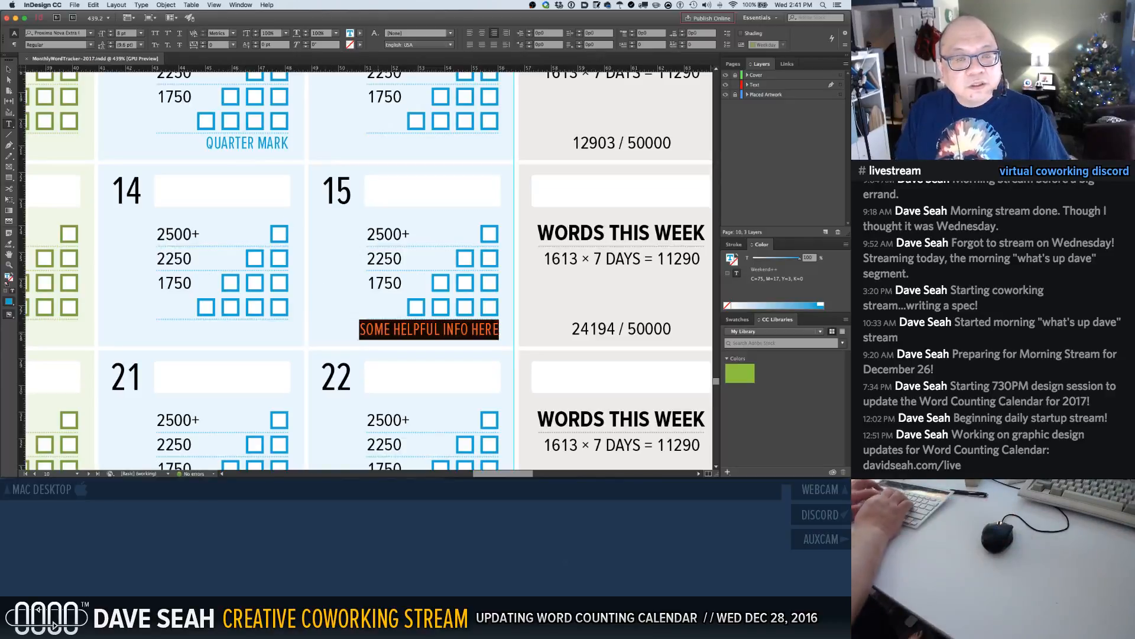
pyautogui.write('HASLF')
pyautogui.press('BackSpace')
pyautogui.press('BackSpace')
pyautogui.press('BackSpace')
pyautogui.write('LFWAY MARK')
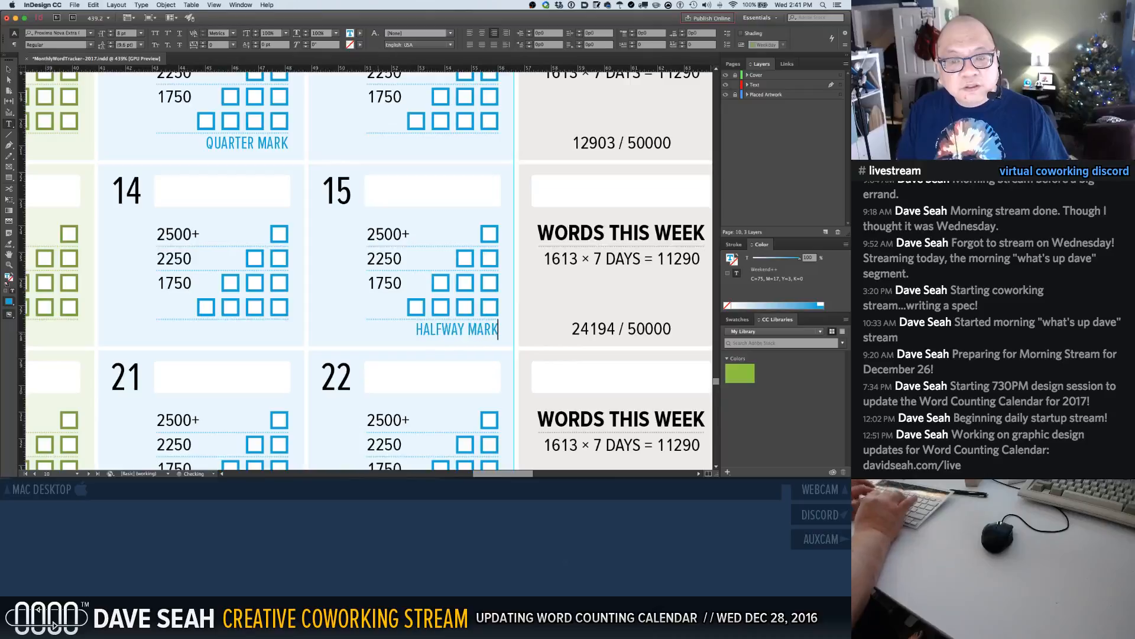
# Replace the placeholder note under October 23 with "THREE-QUARTER MARK" and save the document
pyautogui.press('super+1')
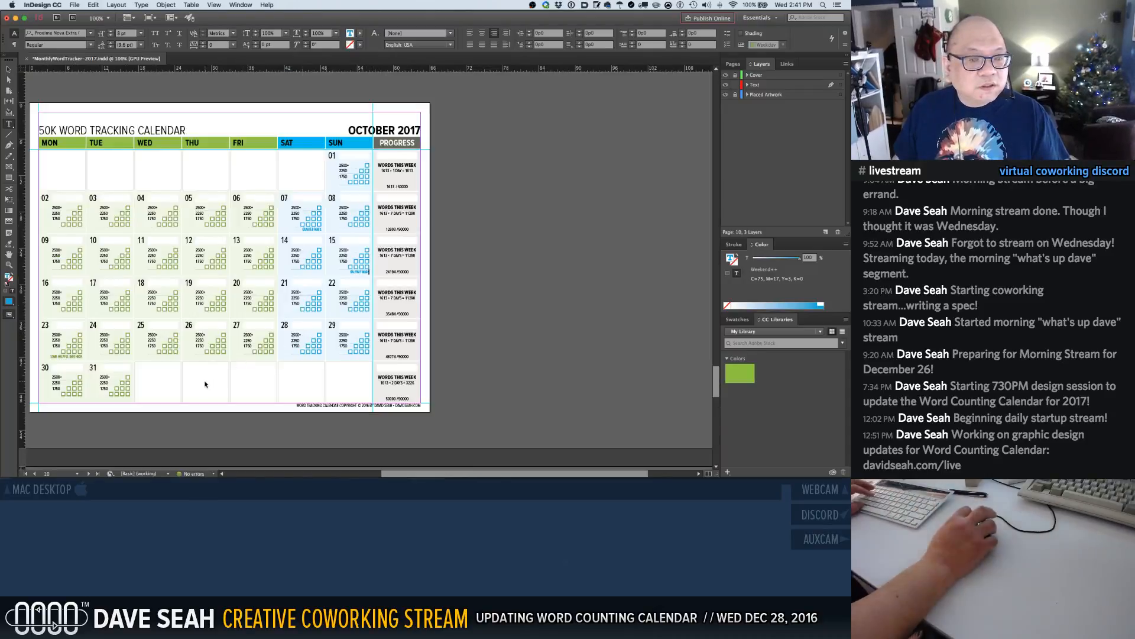
pyautogui.moveTo(85, 349); pyautogui.dragTo(36, 373)
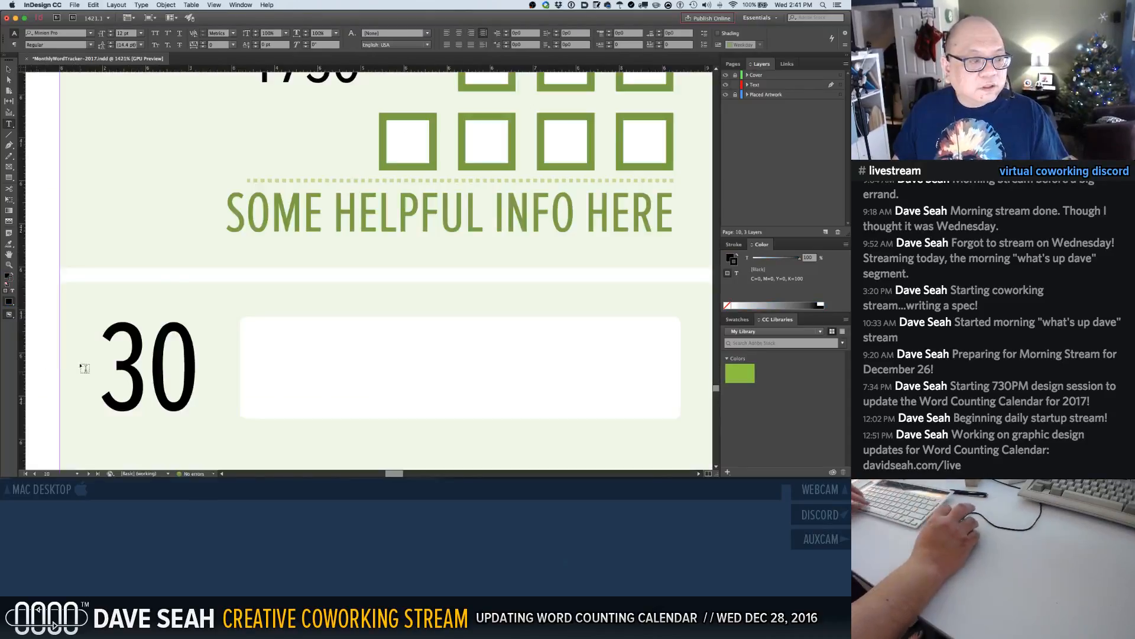
pyautogui.click(258, 220)
pyautogui.press('super+a')
pyautogui.write('THR')
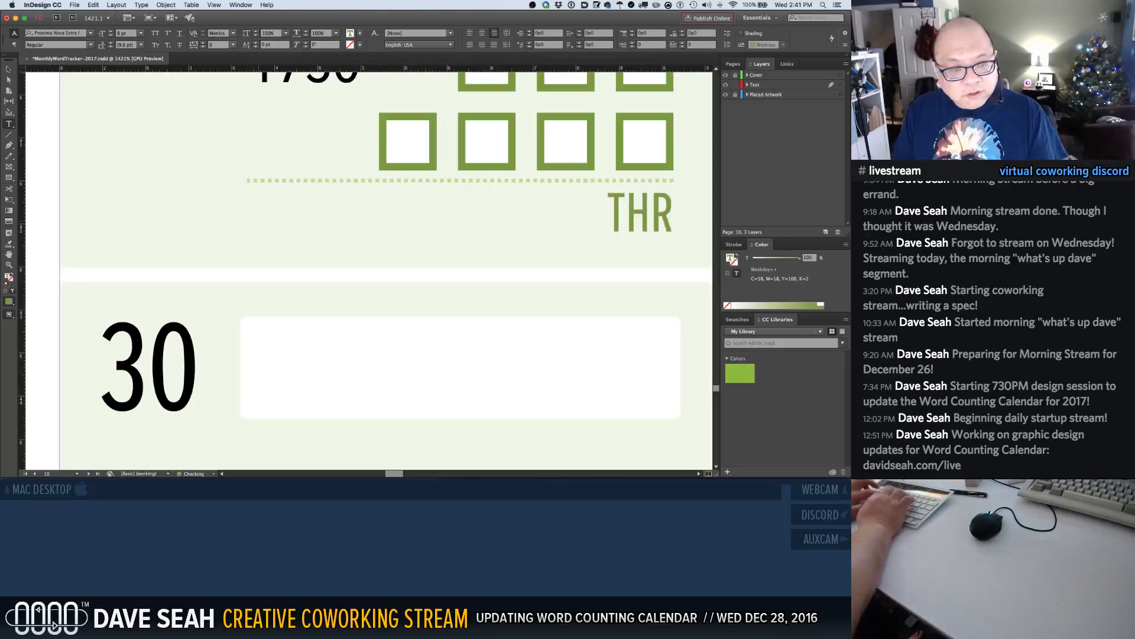
pyautogui.write('EE-QUARTER MARK')
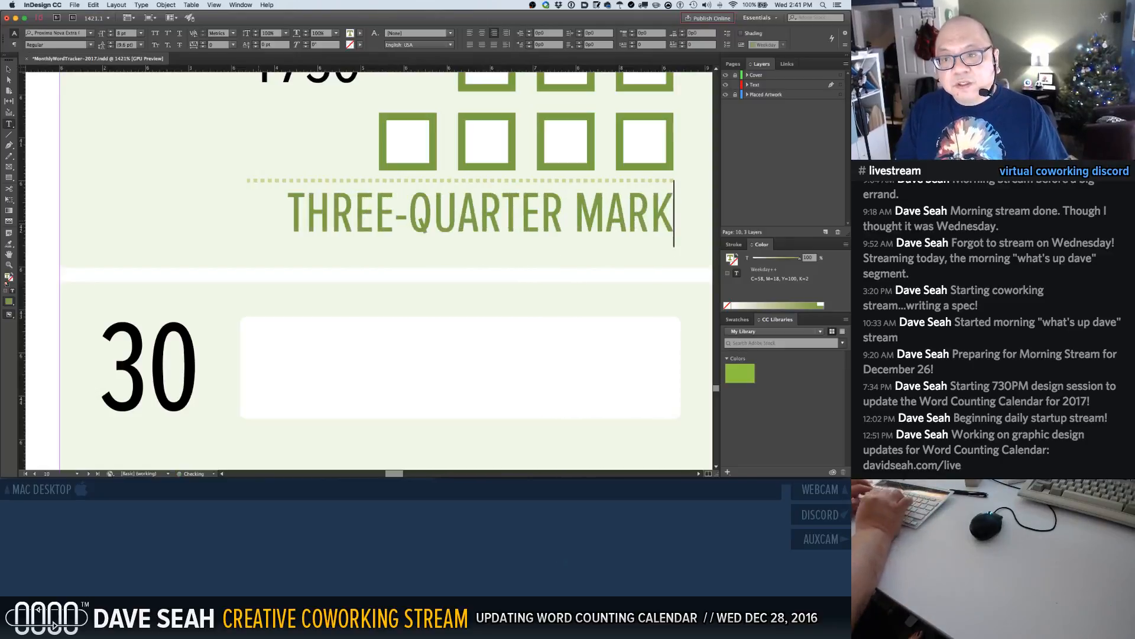
pyautogui.press('super+1')
pyautogui.click(222, 275)
pyautogui.press('super+s')
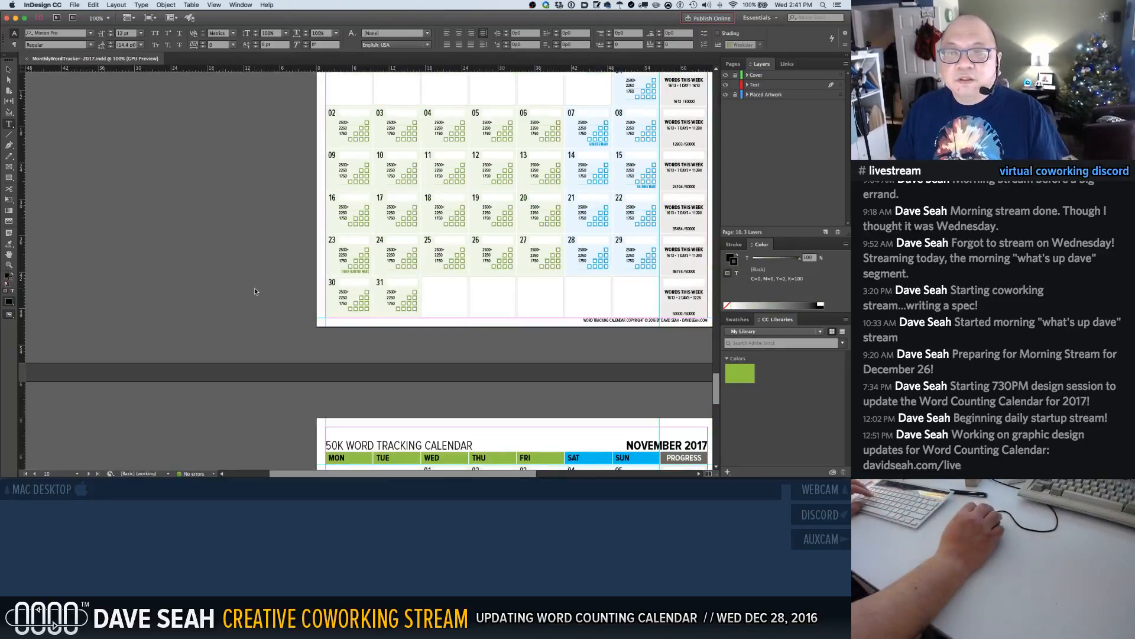
# Delete all the placeholder notes in the November 1–5 week
pyautogui.scroll(-2, 273, 295)
pyautogui.scroll(-5, 274, 297)
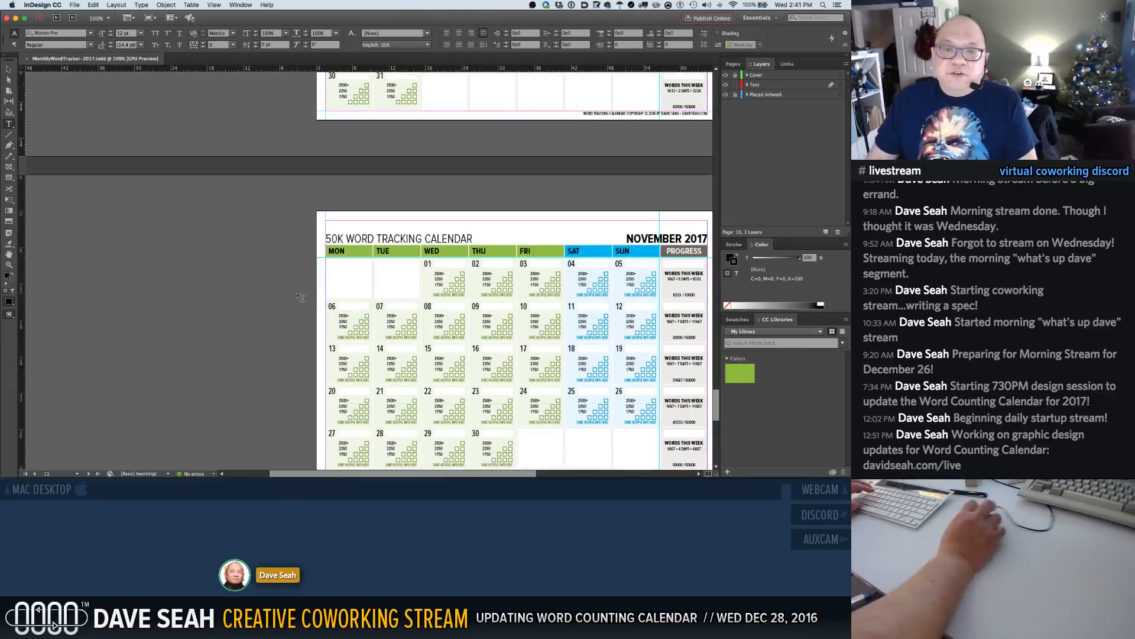
pyautogui.click(445, 295)
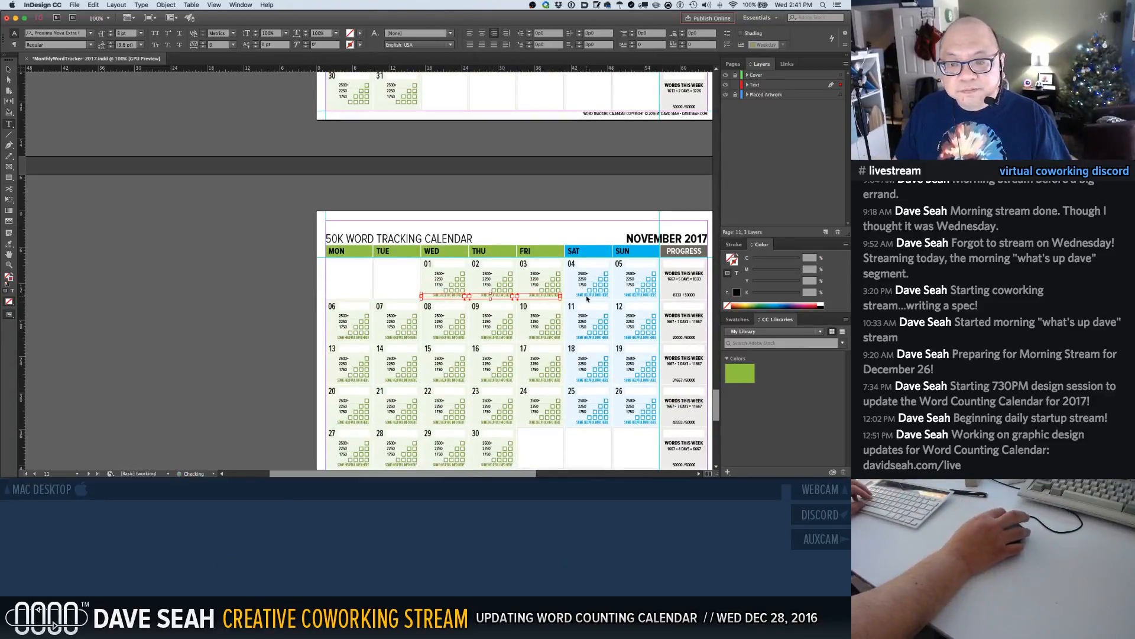
pyautogui.keyDown('shift'); pyautogui.keyDown('super'); pyautogui.click(632, 297); pyautogui.keyUp('super'); pyautogui.keyUp('shift')
pyautogui.press('Delete')
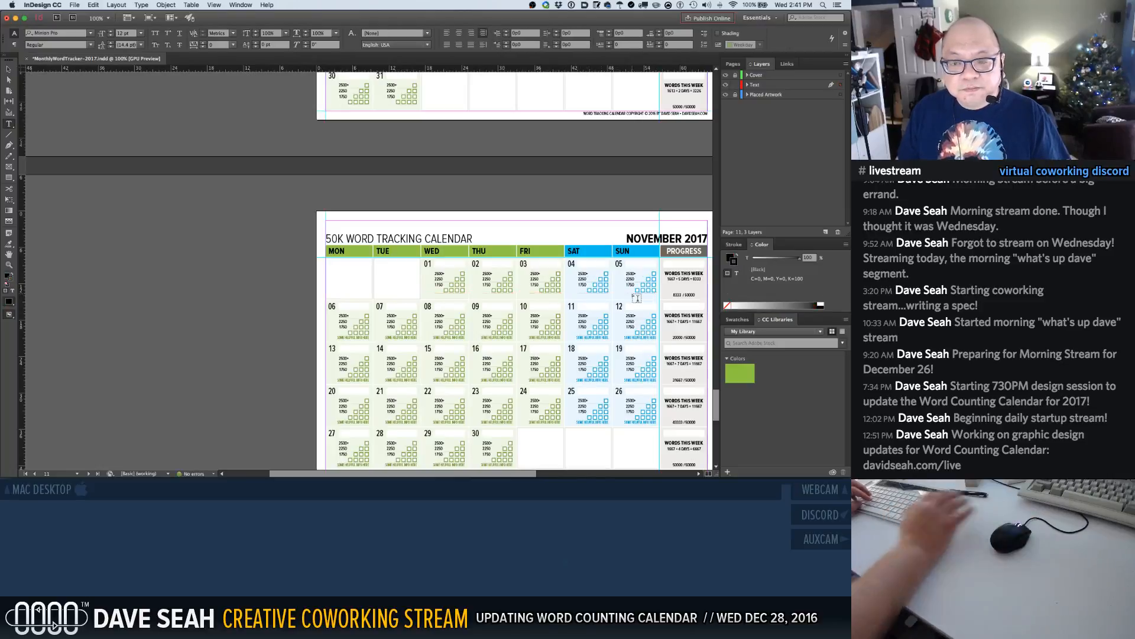
# Delete the placeholder notes under November 7 through November 19, keeping the one under November 14
pyautogui.click(412, 340)
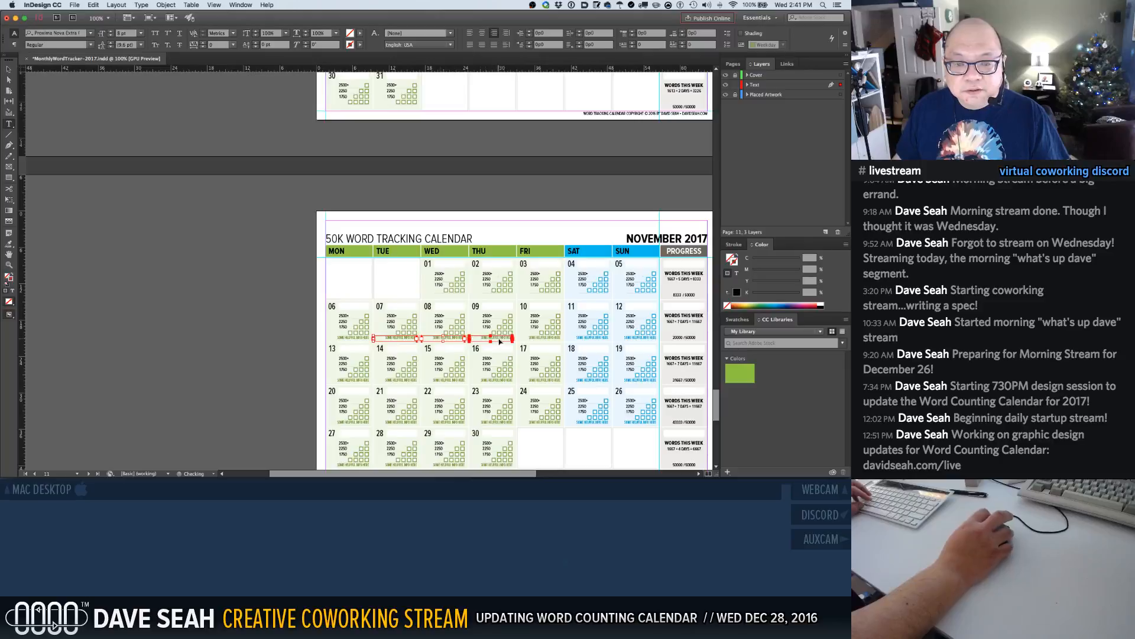
pyautogui.keyDown('shift'); pyautogui.keyDown('super'); pyautogui.click(642, 339); pyautogui.keyUp('super'); pyautogui.keyUp('shift')
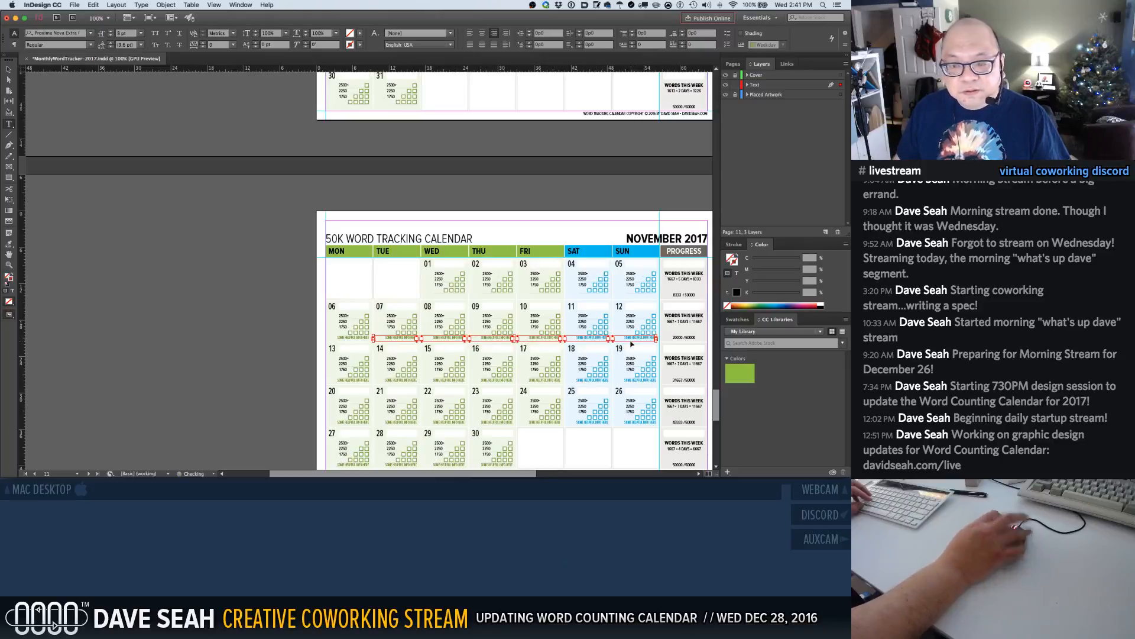
pyautogui.keyDown('shift'); pyautogui.keyDown('super'); pyautogui.click(361, 383); pyautogui.keyUp('super'); pyautogui.keyUp('shift')
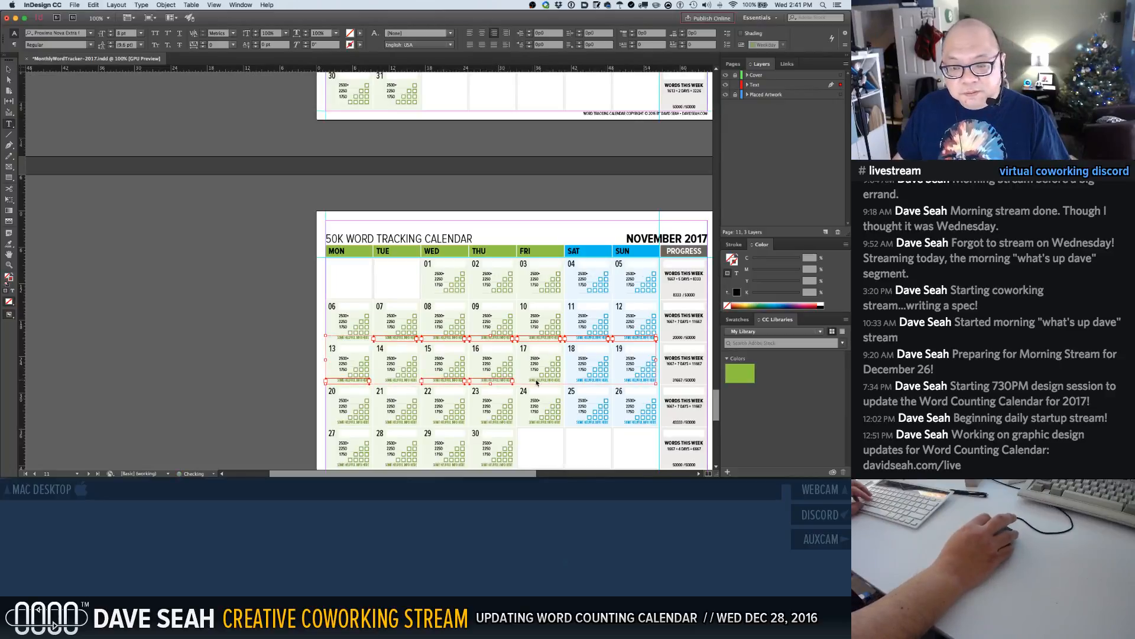
pyautogui.keyDown('shift'); pyautogui.keyDown('super'); pyautogui.click(637, 382); pyautogui.keyUp('super'); pyautogui.keyUp('shift')
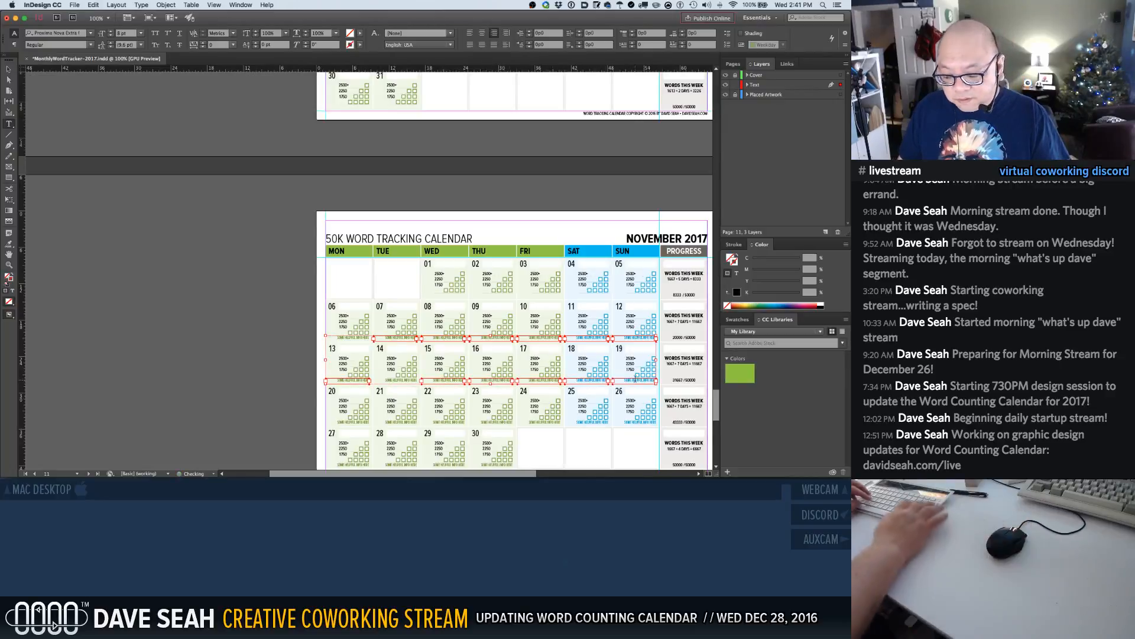
pyautogui.press('Delete')
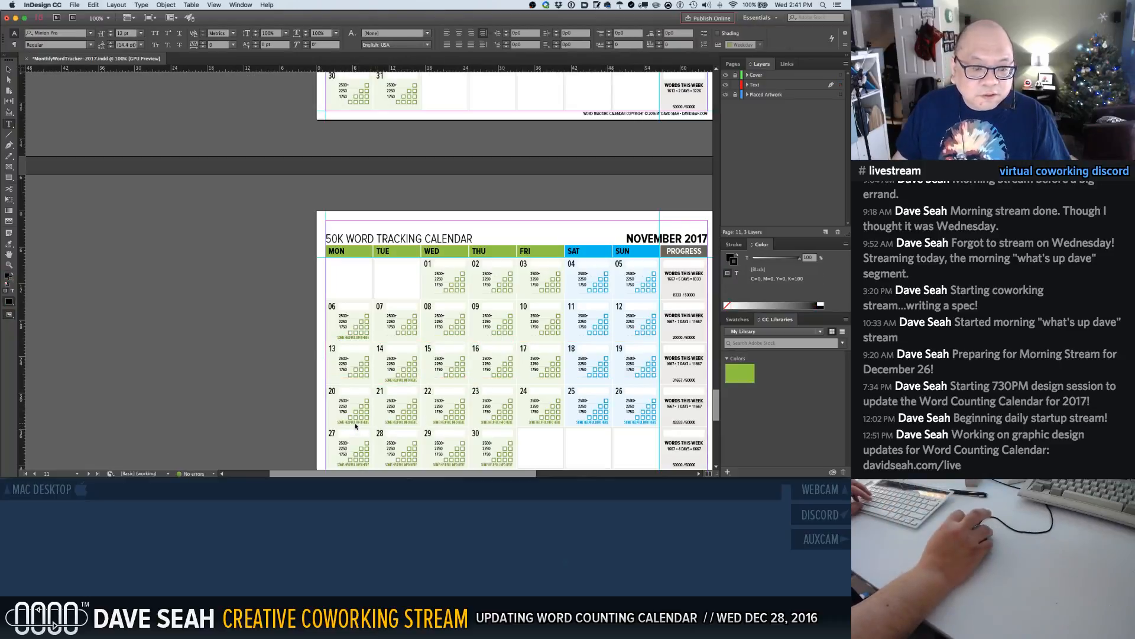
# Delete the placeholder notes under November 20 through November 30, keeping the one under November 22
pyautogui.keyDown('super'); pyautogui.click(357, 424); pyautogui.keyUp('super')
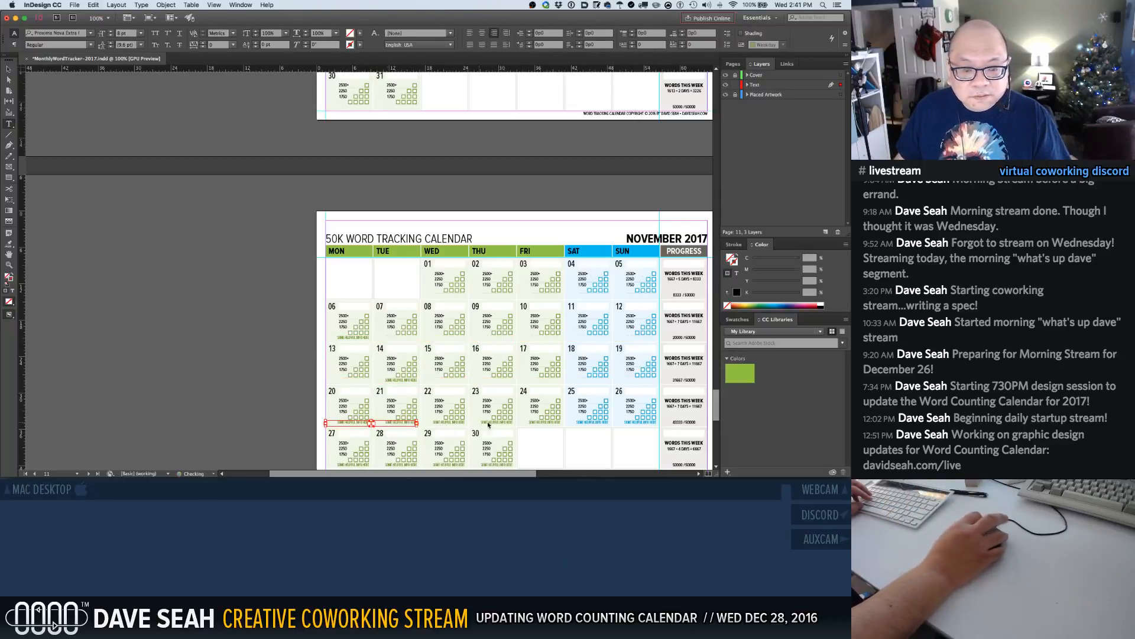
pyautogui.keyDown('shift'); pyautogui.keyDown('super'); pyautogui.click(507, 423); pyautogui.keyUp('super'); pyautogui.keyUp('shift')
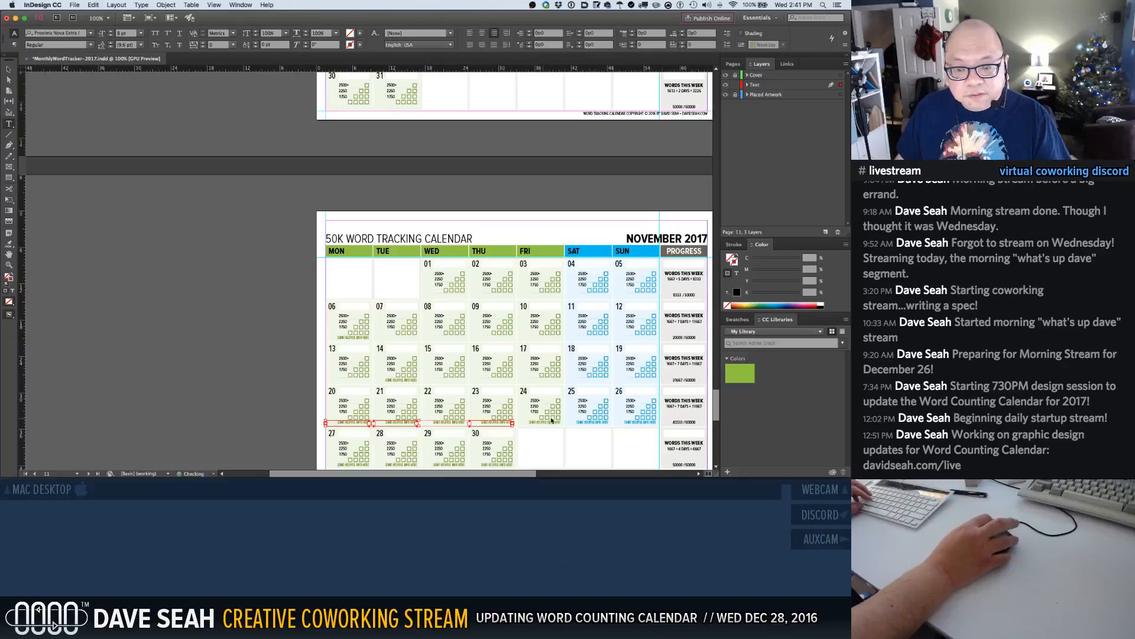
pyautogui.keyDown('shift'); pyautogui.keyDown('super'); pyautogui.click(551, 423); pyautogui.keyUp('super'); pyautogui.keyUp('shift')
pyautogui.keyDown('shift'); pyautogui.keyDown('super'); pyautogui.click(591, 423); pyautogui.keyUp('super'); pyautogui.keyUp('shift')
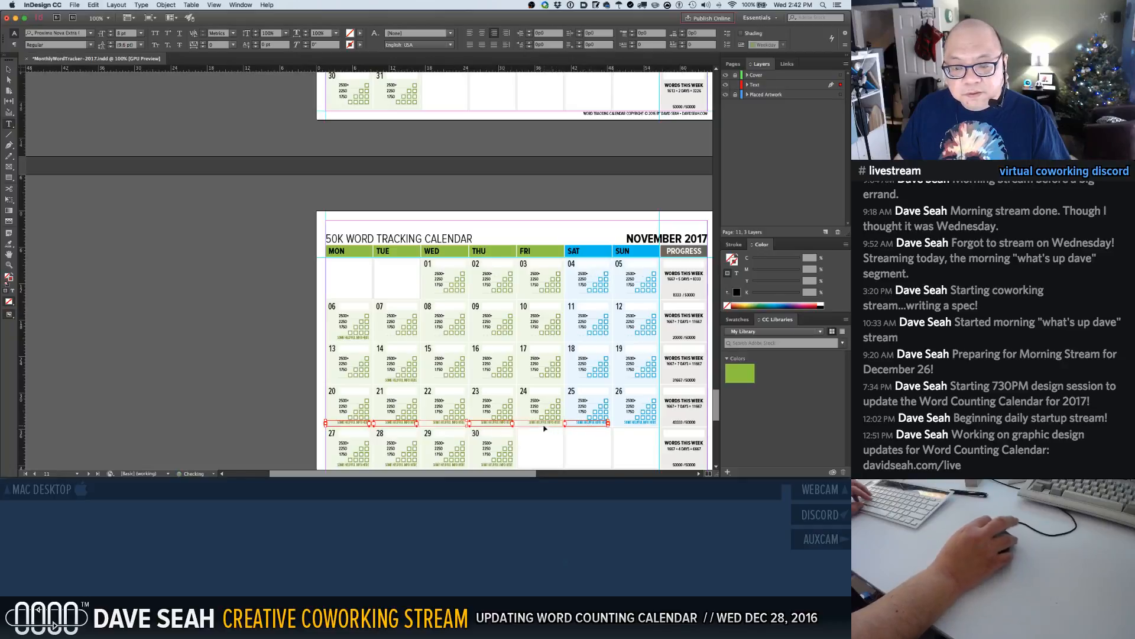
pyautogui.keyDown('shift'); pyautogui.keyDown('super'); pyautogui.click(638, 424); pyautogui.keyUp('super'); pyautogui.keyUp('shift')
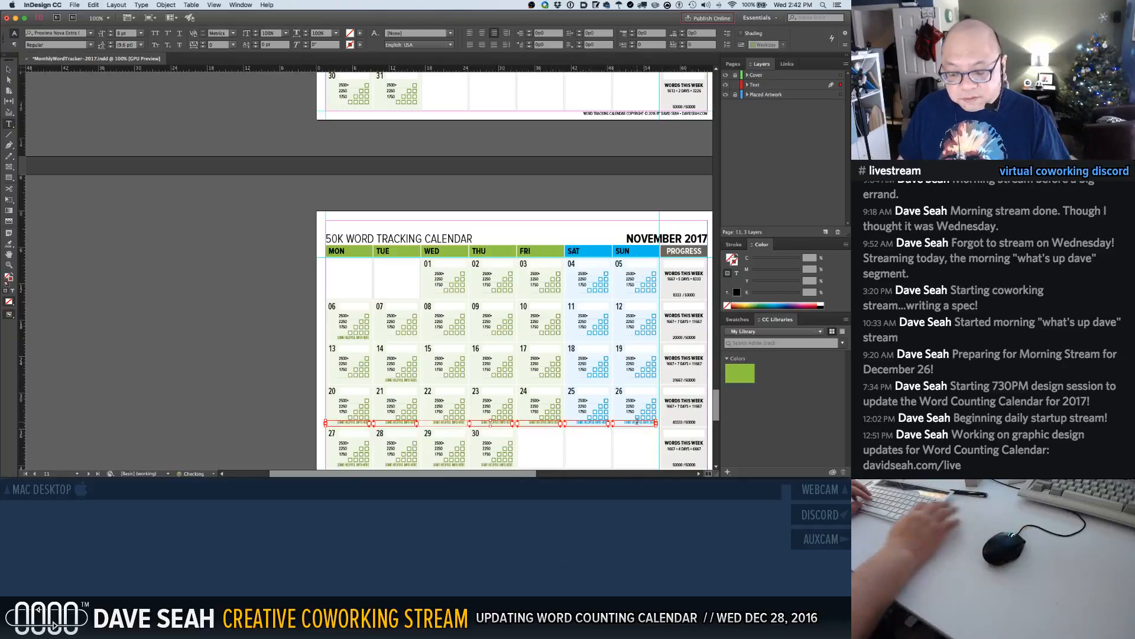
pyautogui.press('Delete')
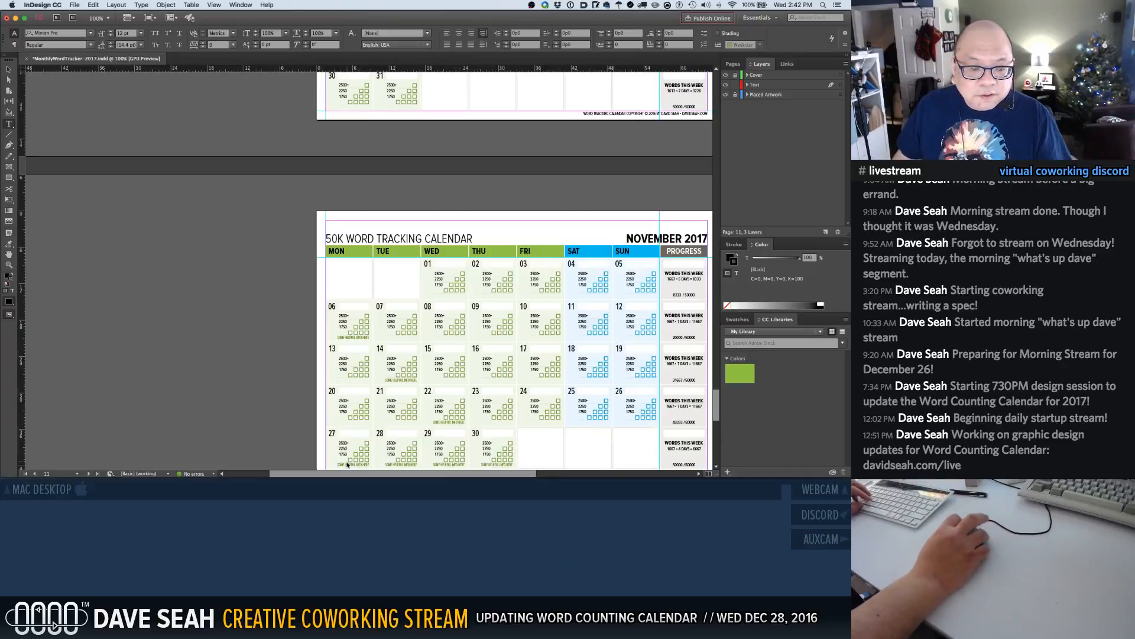
pyautogui.click(349, 465)
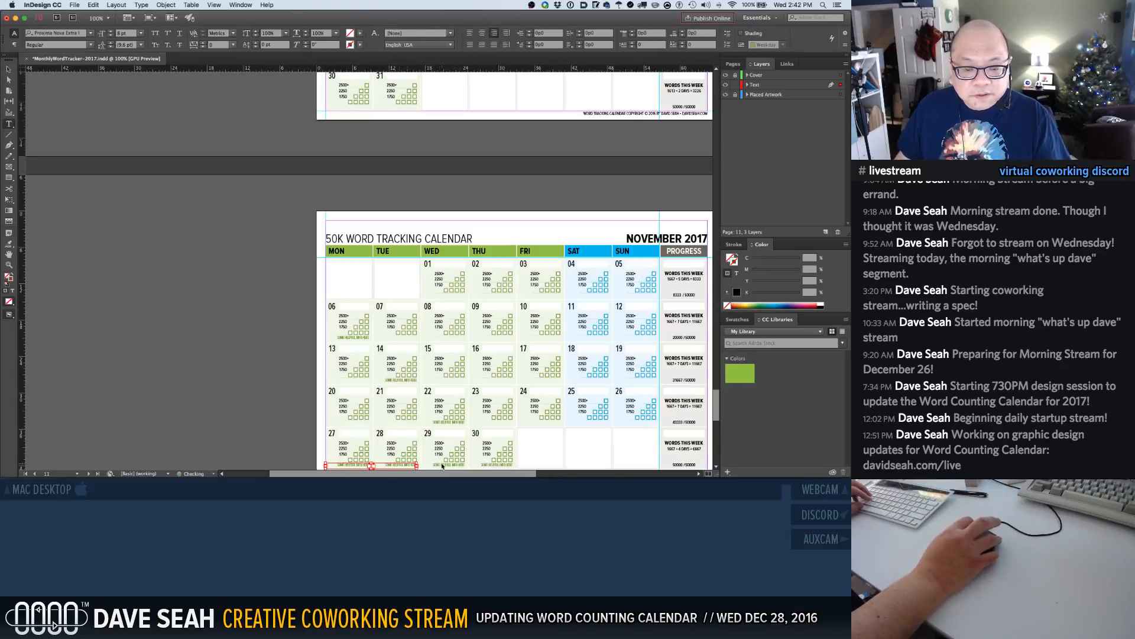
pyautogui.press('Delete')
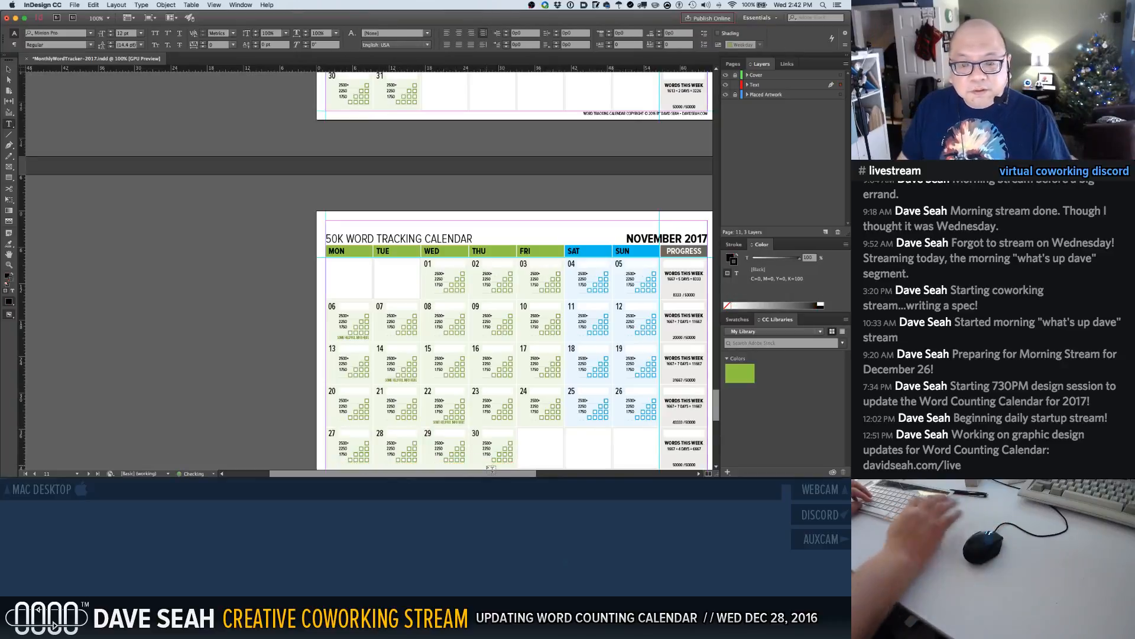
# Replace the placeholder note under November 6 with "QUARTER MARK"
pyautogui.click(351, 340)
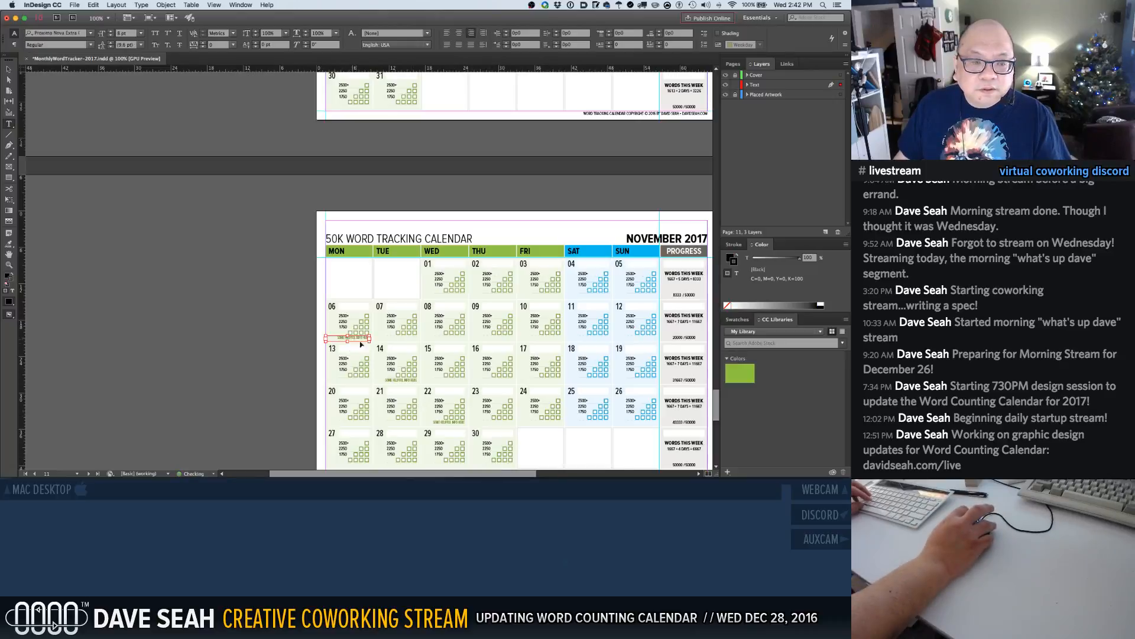
pyautogui.keyDown('shift'); pyautogui.keyDown('super'); pyautogui.click(403, 381); pyautogui.keyUp('super'); pyautogui.keyUp('shift')
pyautogui.keyDown('shift'); pyautogui.keyDown('super'); pyautogui.click(460, 424); pyautogui.keyUp('super'); pyautogui.keyUp('shift')
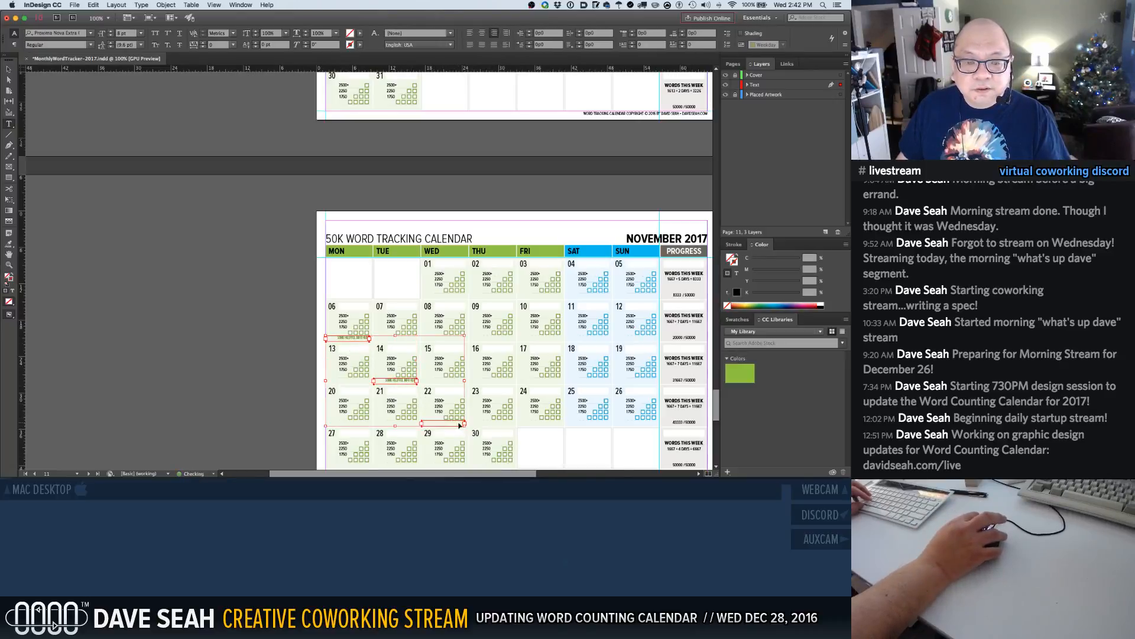
pyautogui.moveTo(303, 313); pyautogui.dragTo(510, 457)
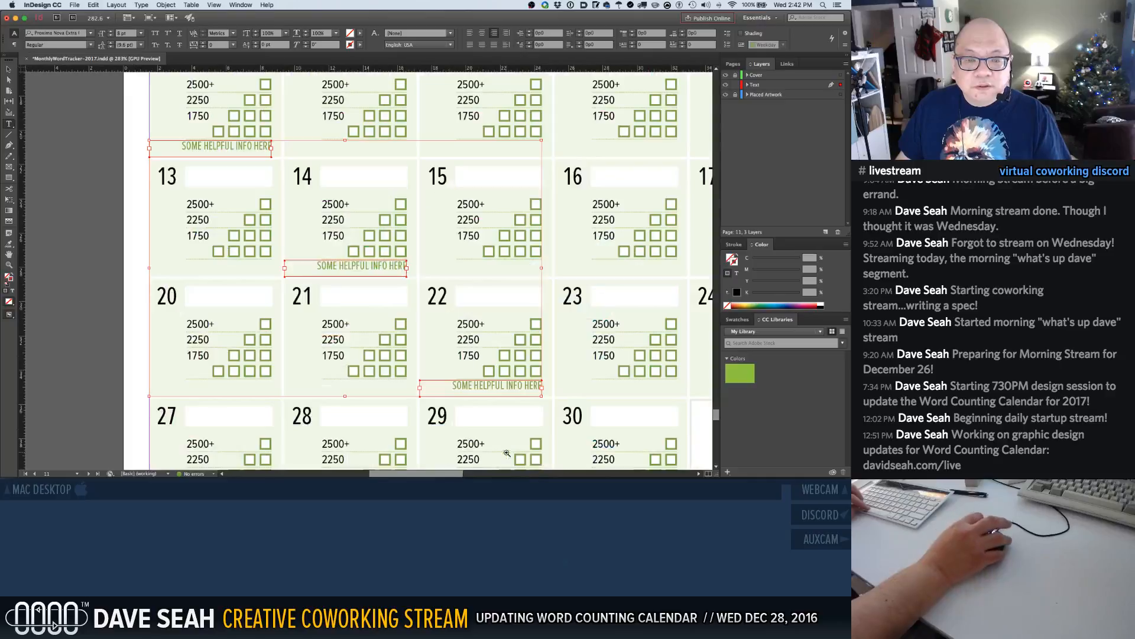
pyautogui.click(204, 147)
pyautogui.press('super+a')
pyautogui.write('QUAR')
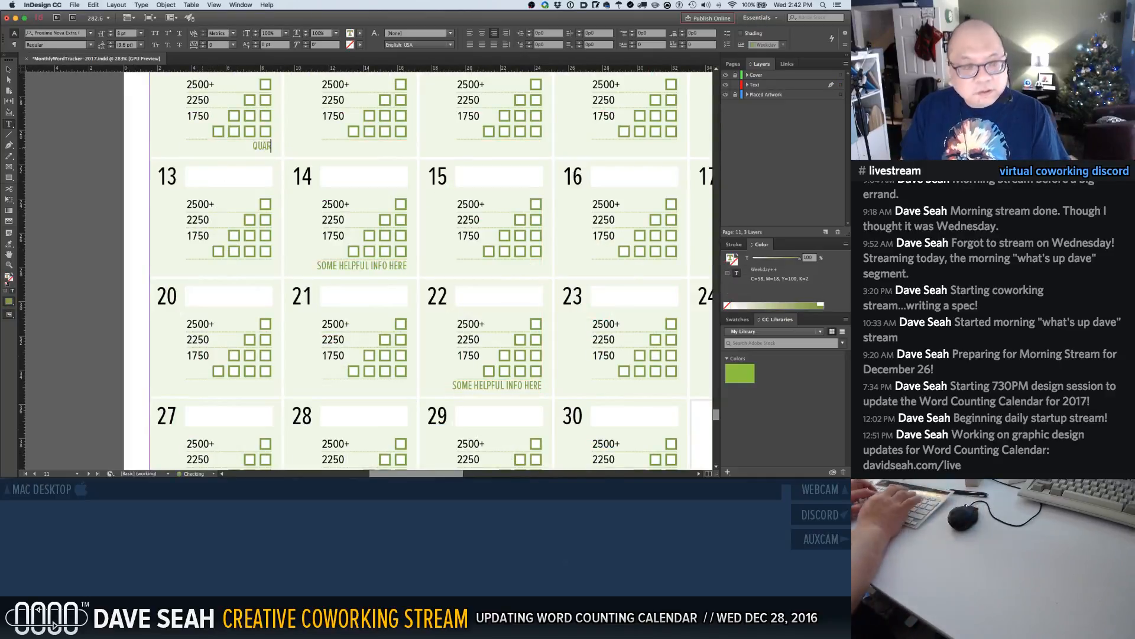
pyautogui.write('TER MARK')
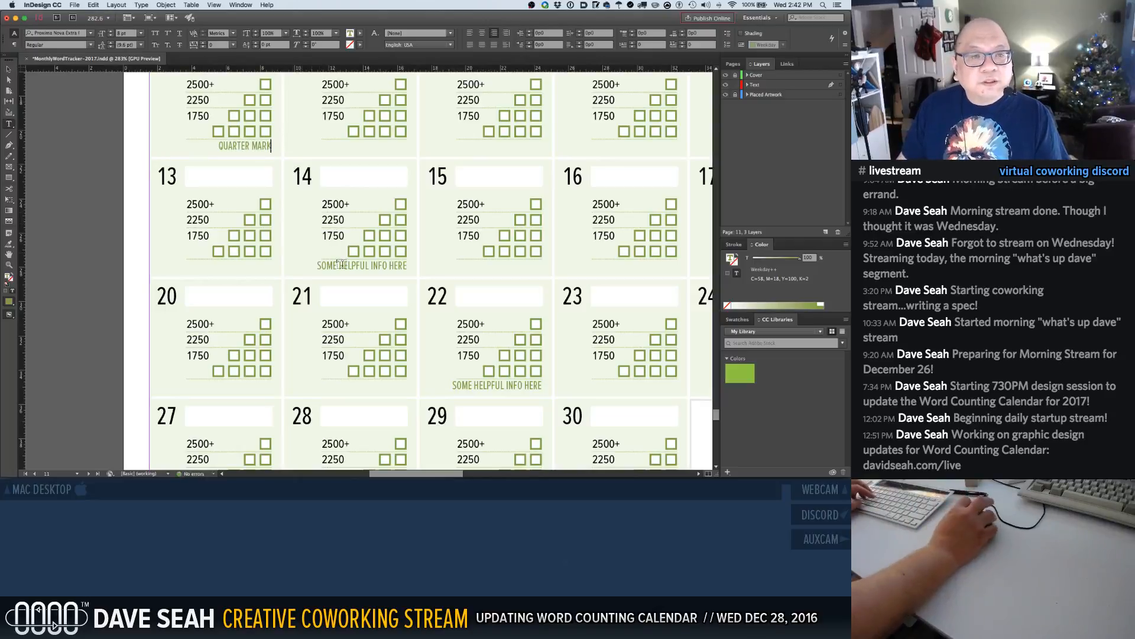
# Replace the placeholder note under November 14 with "HALFWAY MARK"
pyautogui.click(334, 266)
pyautogui.press('super+a')
pyautogui.write('HALFWAY MARK')
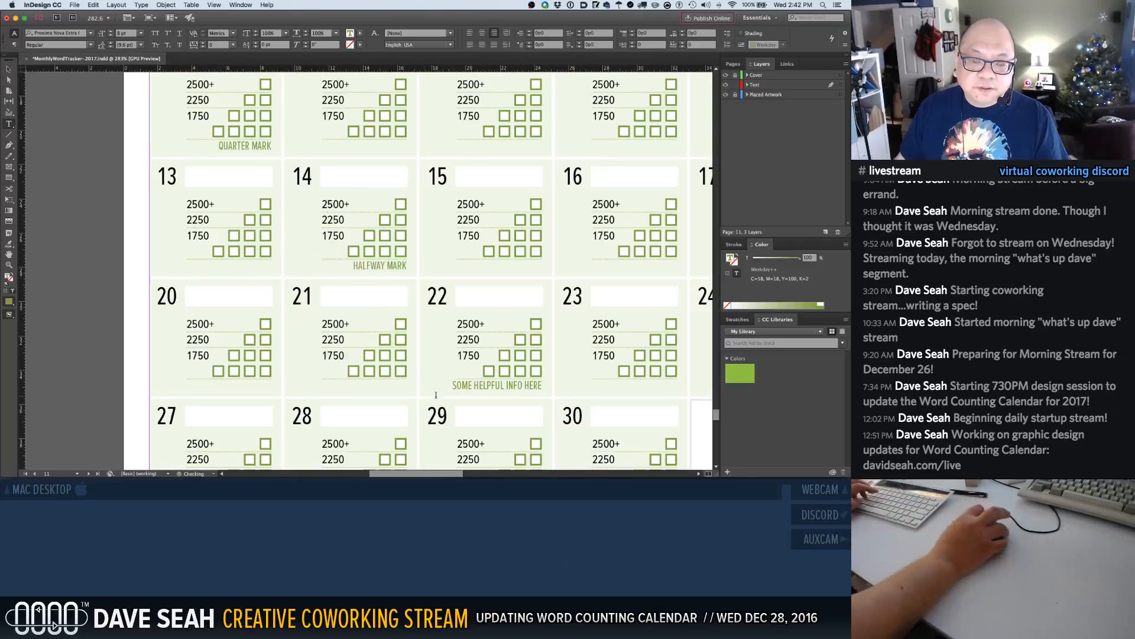
# Replace the placeholder note under November 22 with "THREE-QUARTER MARK"
pyautogui.click(462, 386)
pyautogui.press('super+a')
pyautogui.write('THREE')
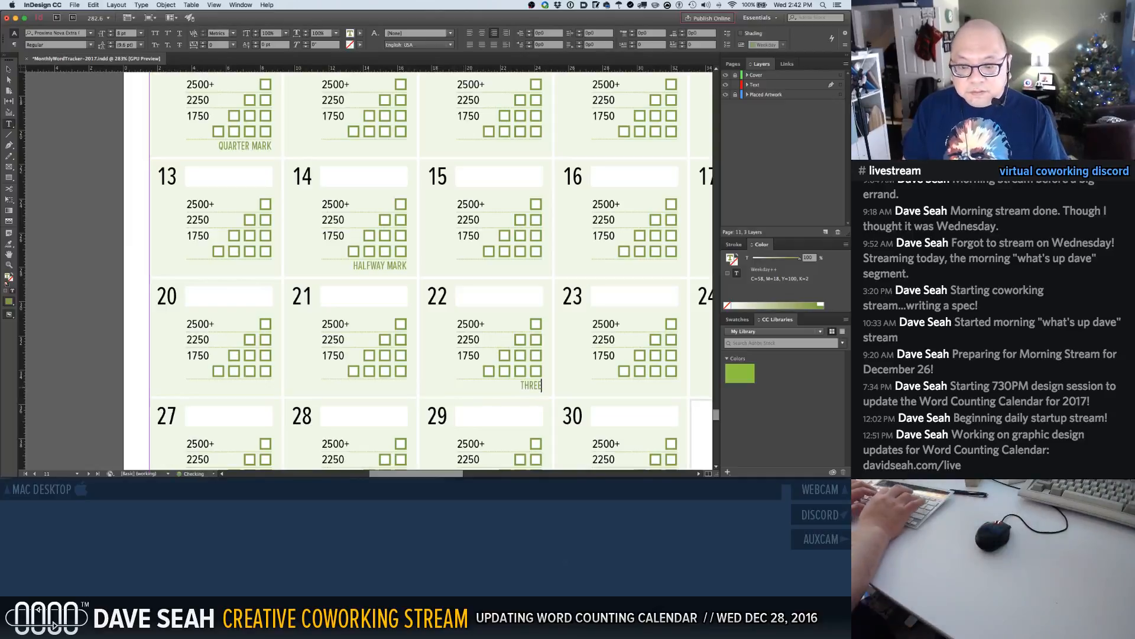
pyautogui.write('-QUARTER MARK')
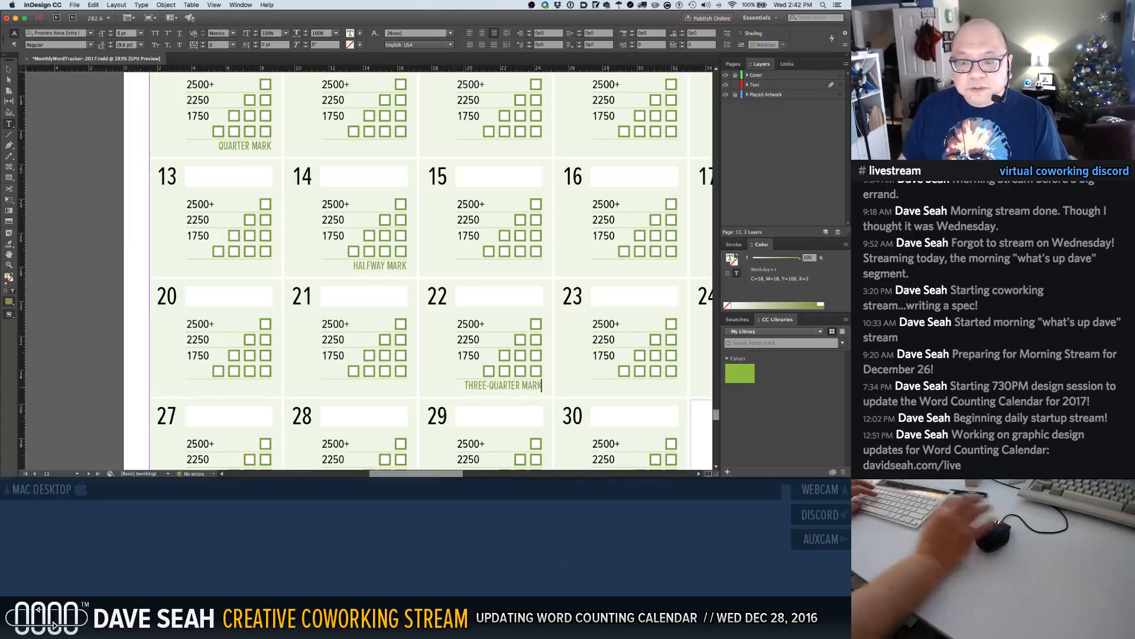
# Delete the placeholder notes under December 1 through December 10, keeping the one under December 7
pyautogui.press('super+1')
pyautogui.click(193, 348)
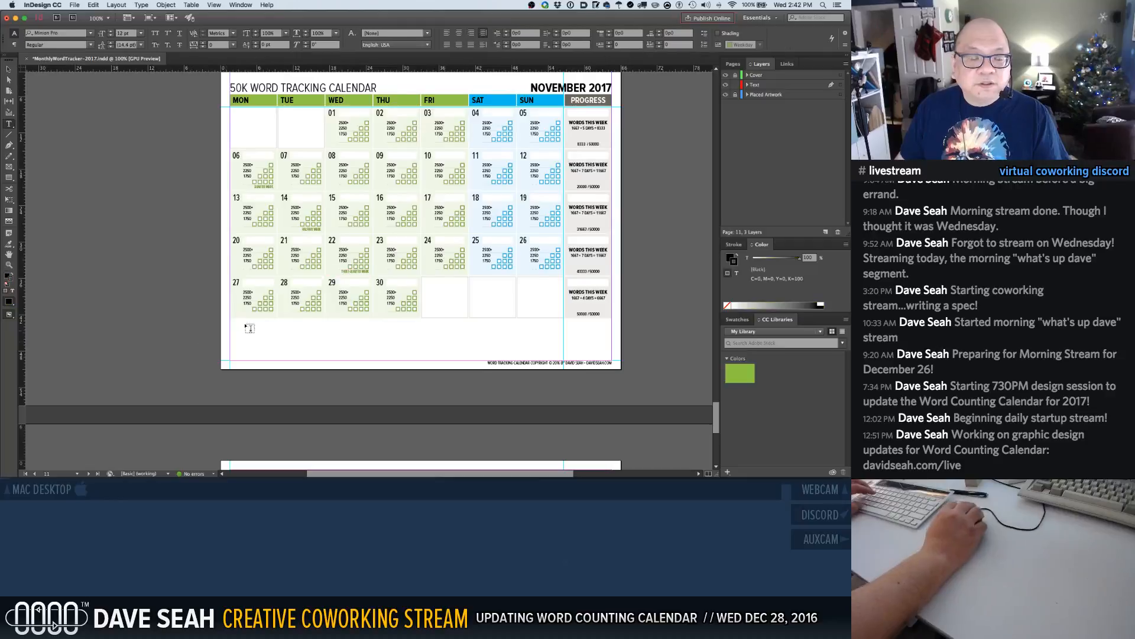
pyautogui.scroll(-5, 250, 328)
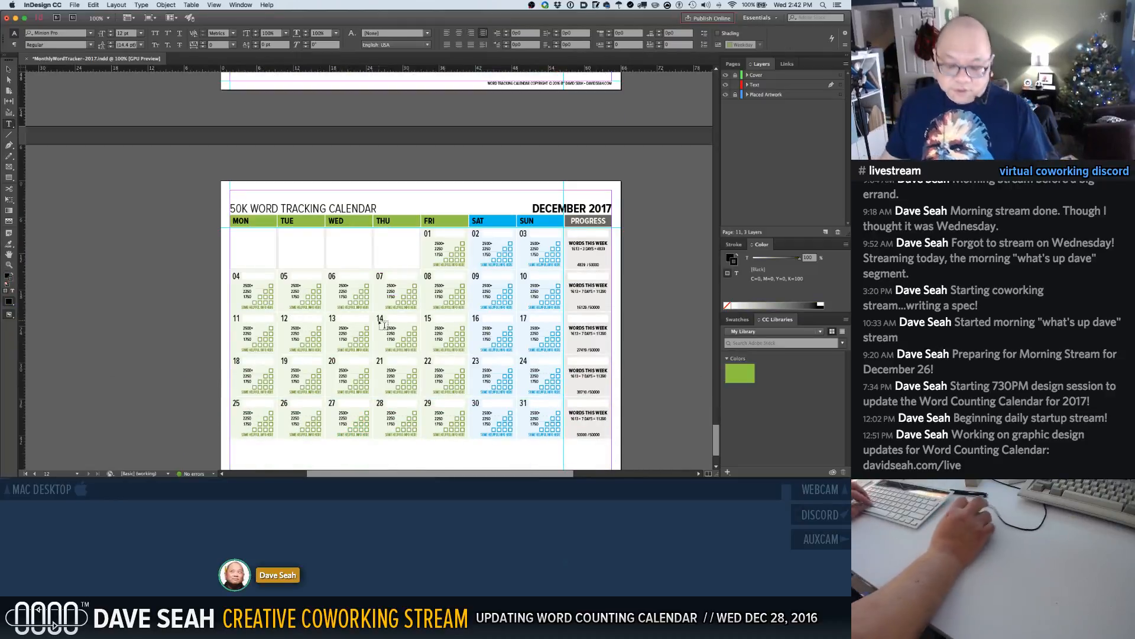
pyautogui.press('v')
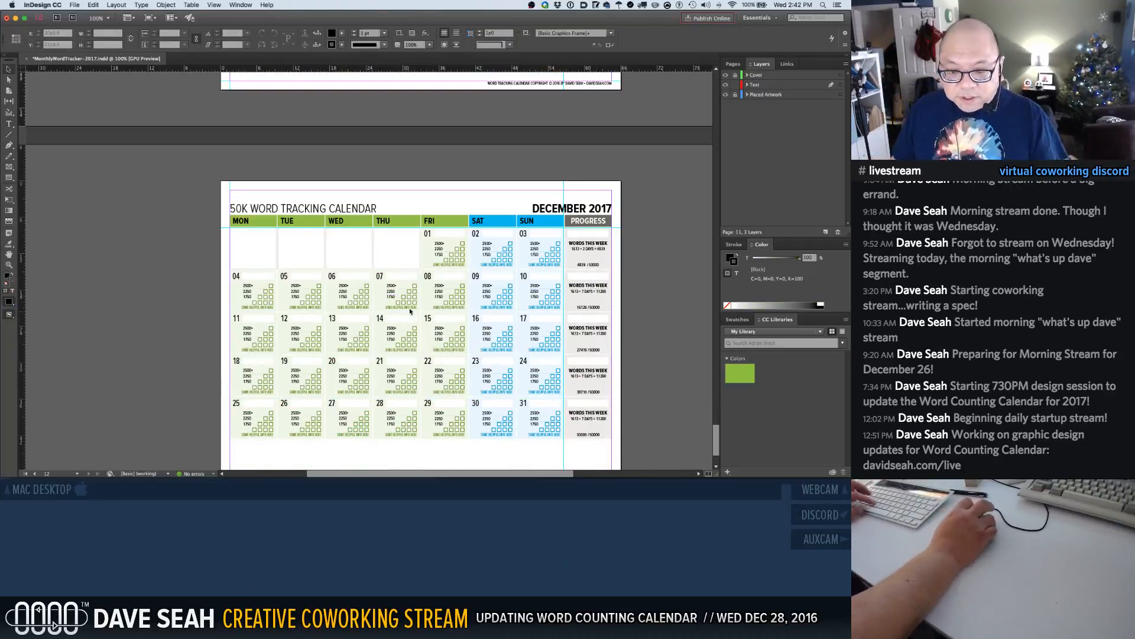
pyautogui.click(439, 267)
pyautogui.keyDown('shift'); pyautogui.click(488, 267); pyautogui.keyUp('shift')
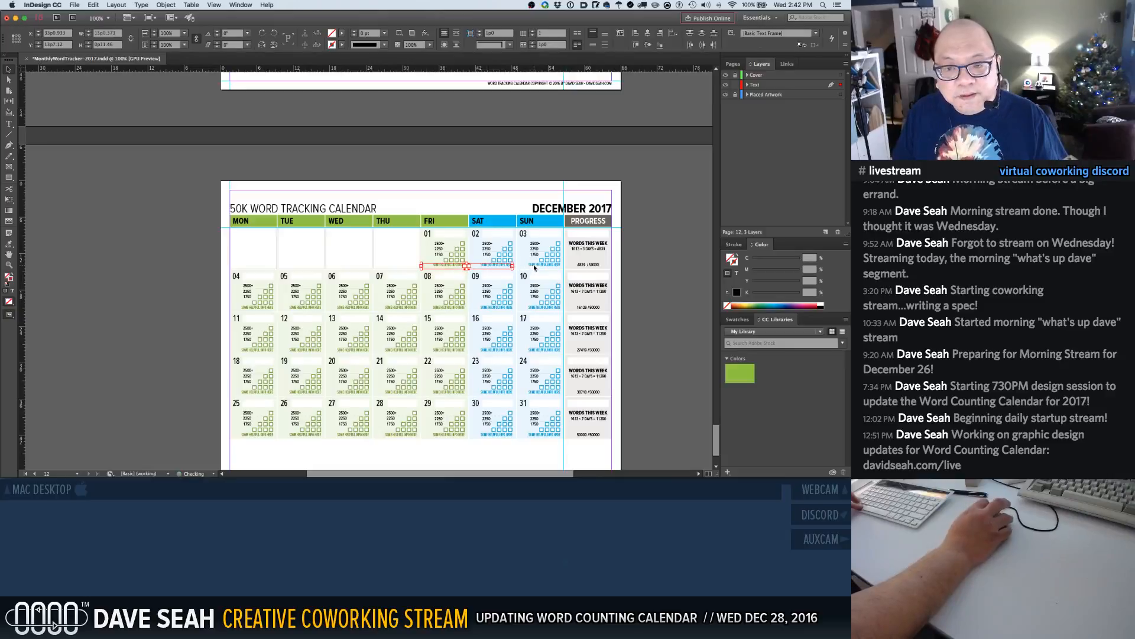
pyautogui.keyDown('shift'); pyautogui.click(258, 307); pyautogui.keyUp('shift')
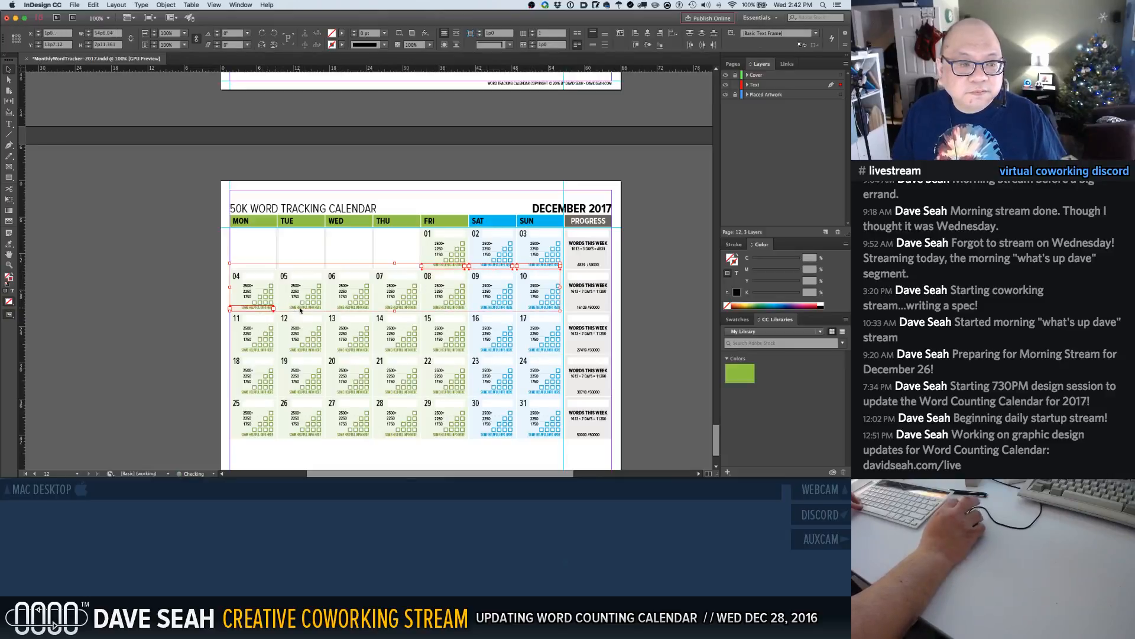
pyautogui.keyDown('shift'); pyautogui.click(441, 309); pyautogui.keyUp('shift')
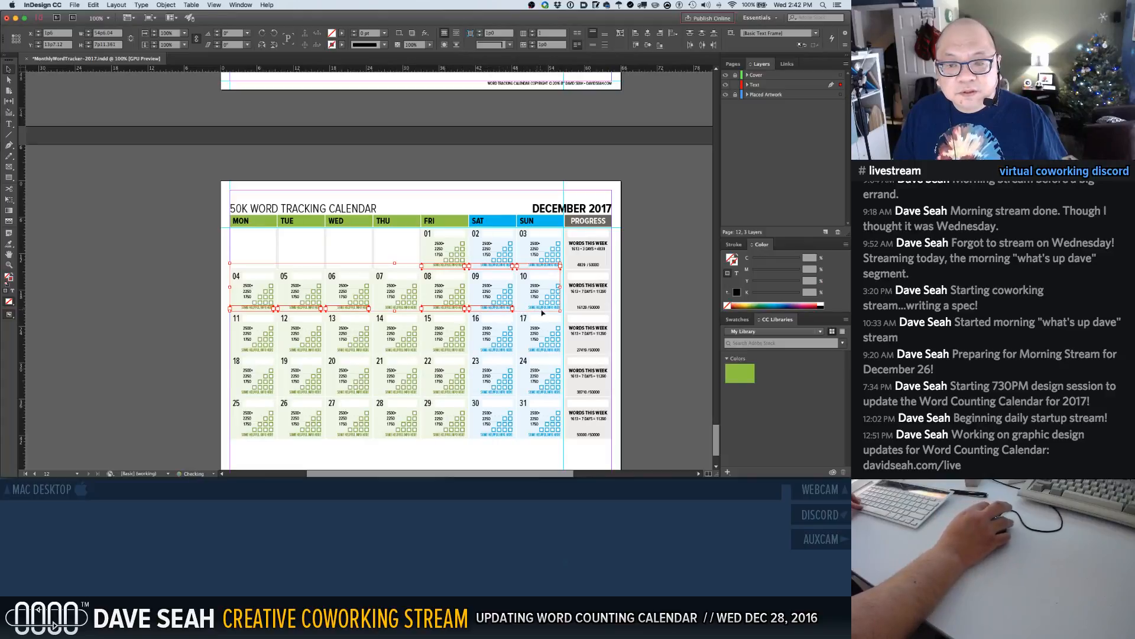
pyautogui.press('Delete')
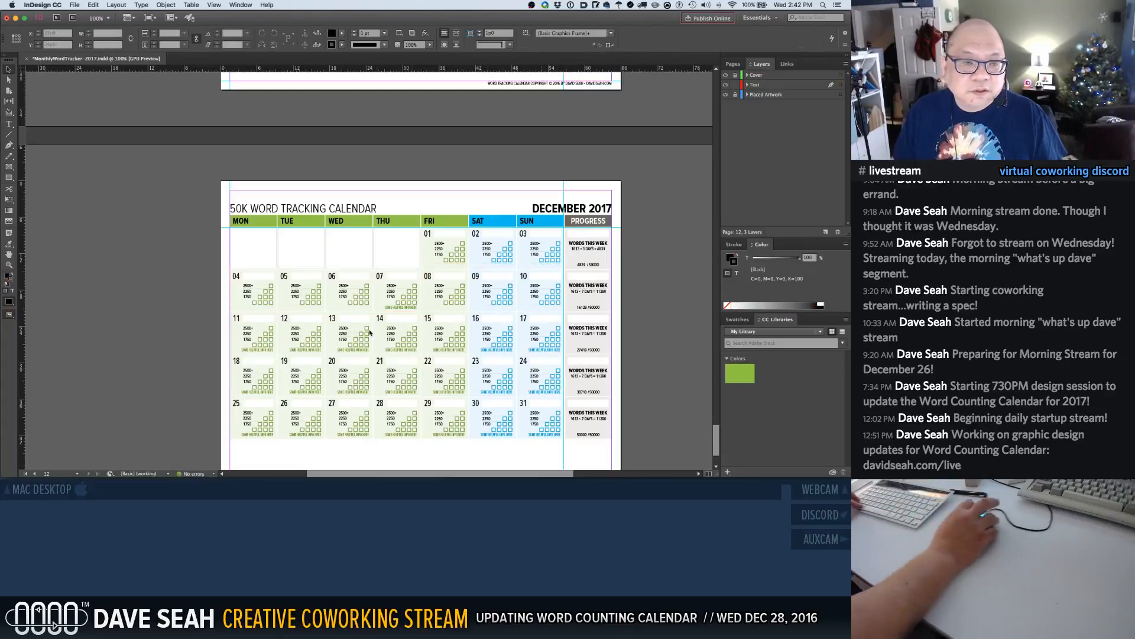
# Delete the placeholder notes under December 11 through December 17, keeping the one under December 15
pyautogui.click(264, 351)
pyautogui.keyDown('shift'); pyautogui.click(305, 350); pyautogui.keyUp('shift')
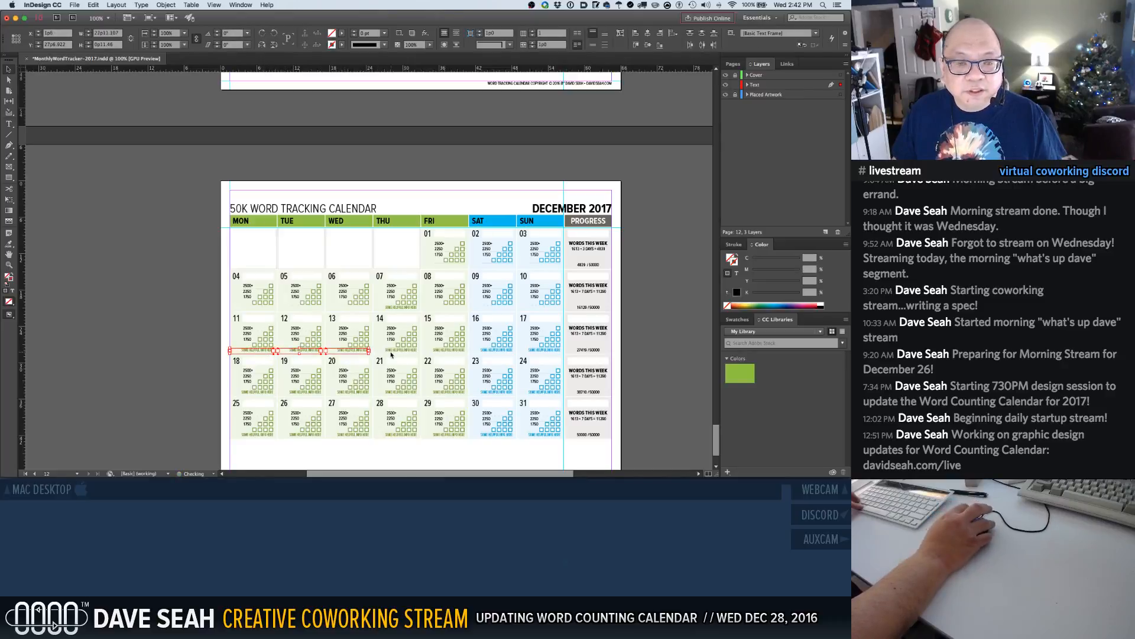
pyautogui.keyDown('shift'); pyautogui.click(493, 352); pyautogui.keyUp('shift')
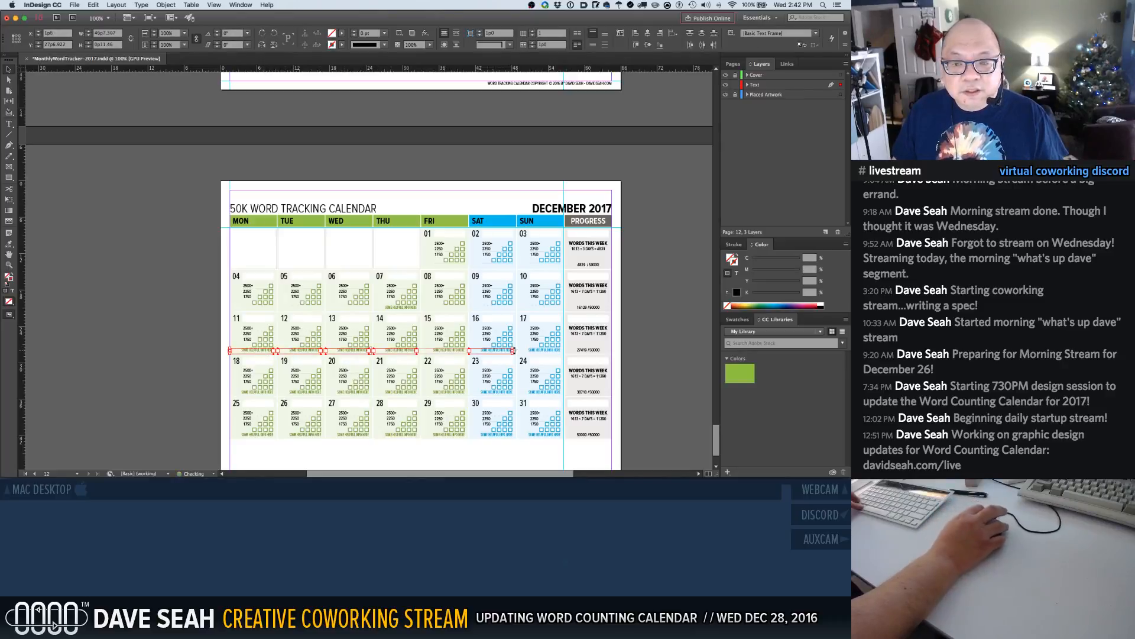
pyautogui.press('Delete')
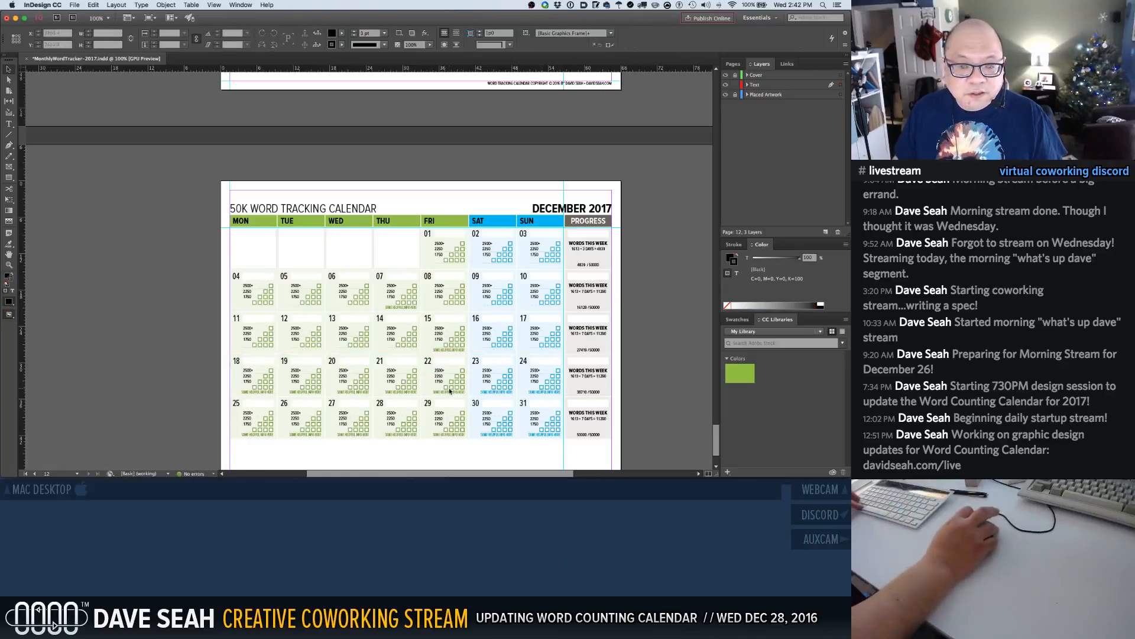
# Delete the placeholder notes under December 18 through December 30, keeping the one under December 23
pyautogui.keyDown('shift'); pyautogui.click(294, 392); pyautogui.keyUp('shift')
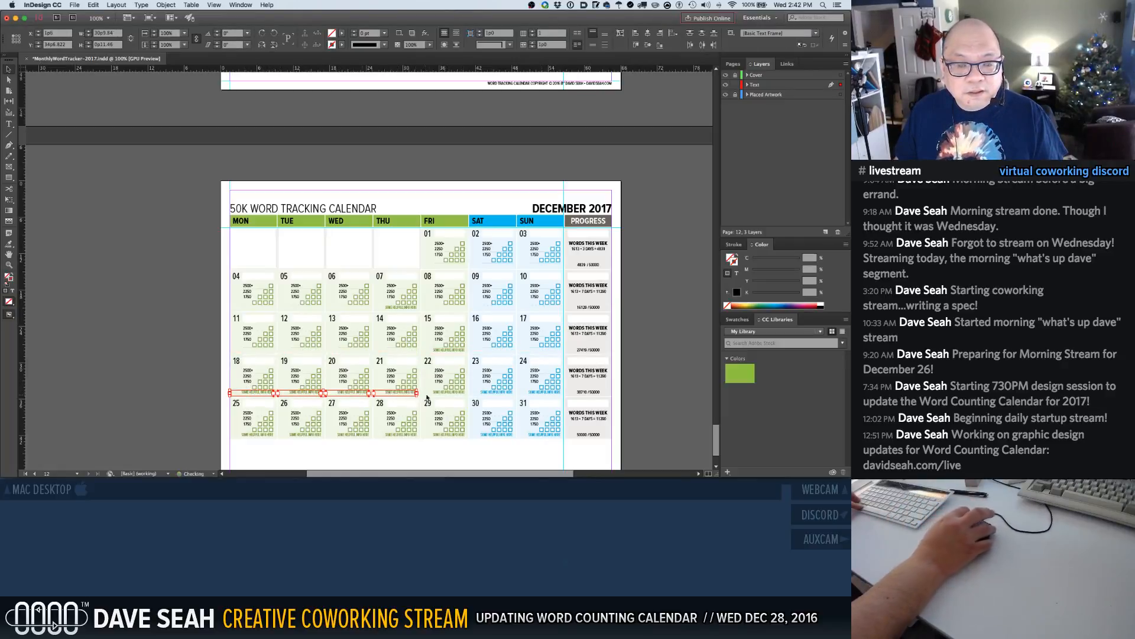
pyautogui.press('Delete')
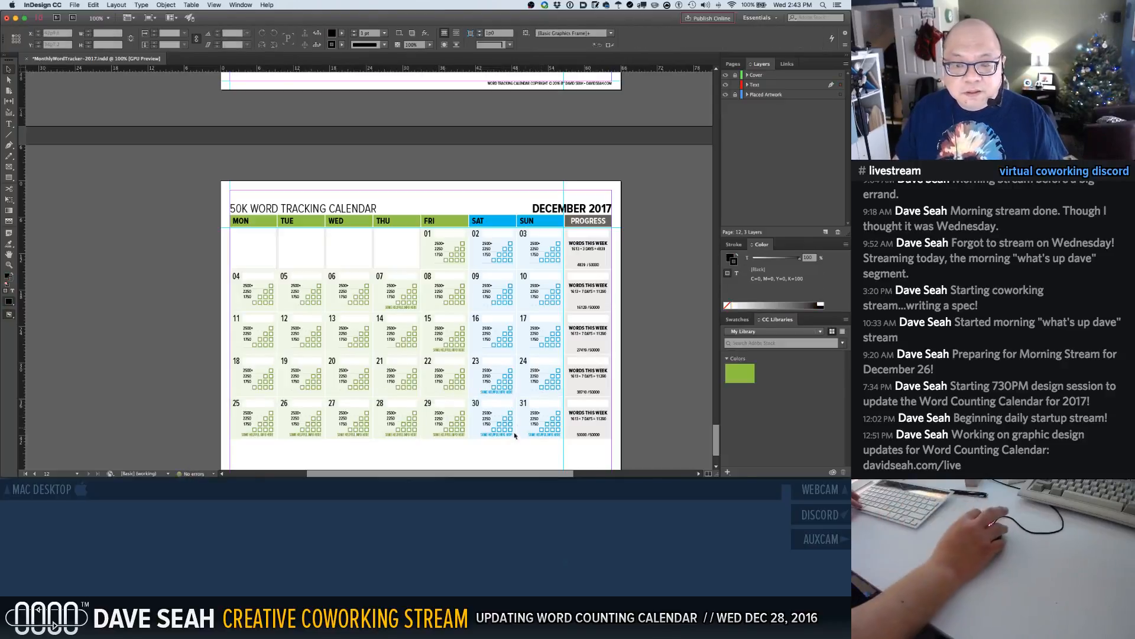
pyautogui.click(250, 437)
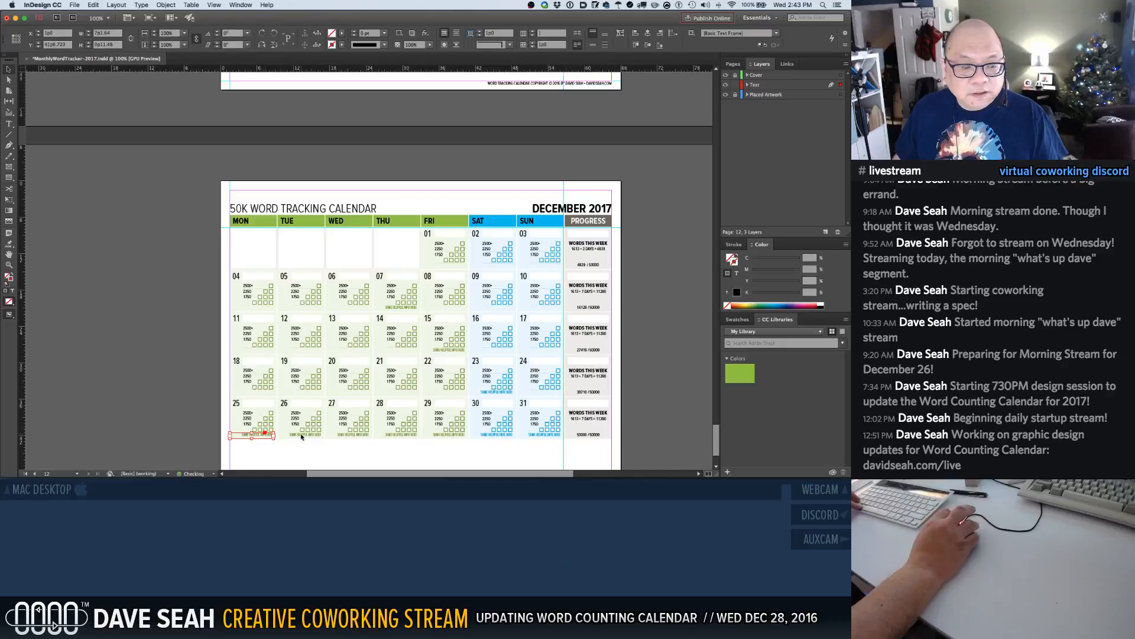
pyautogui.keyDown('shift'); pyautogui.click(298, 435); pyautogui.keyUp('shift')
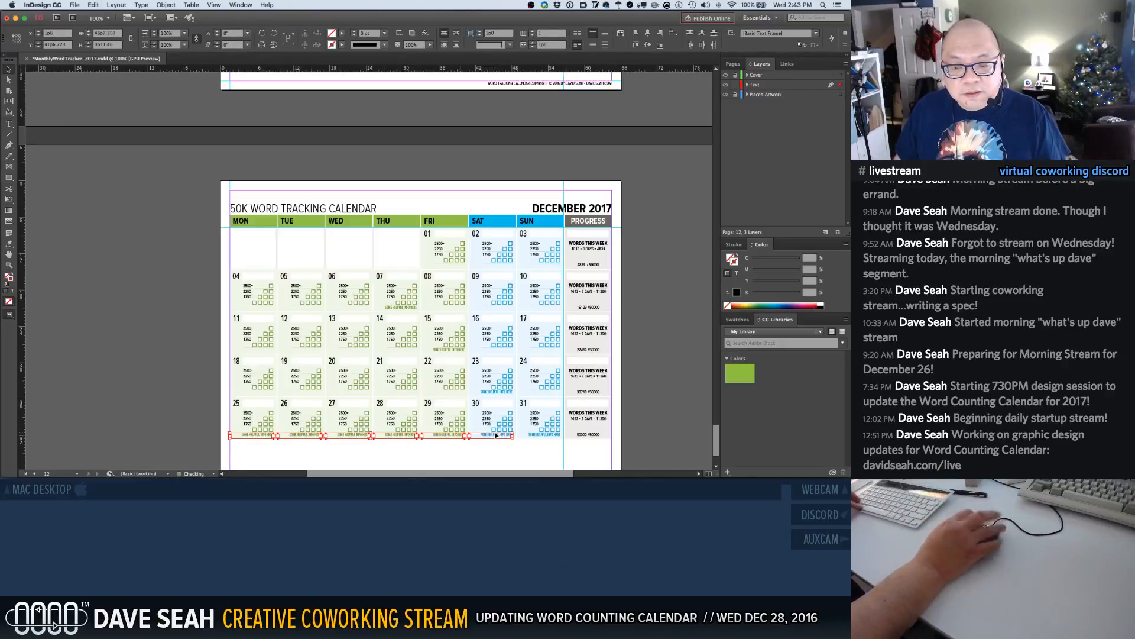
pyautogui.press('Delete')
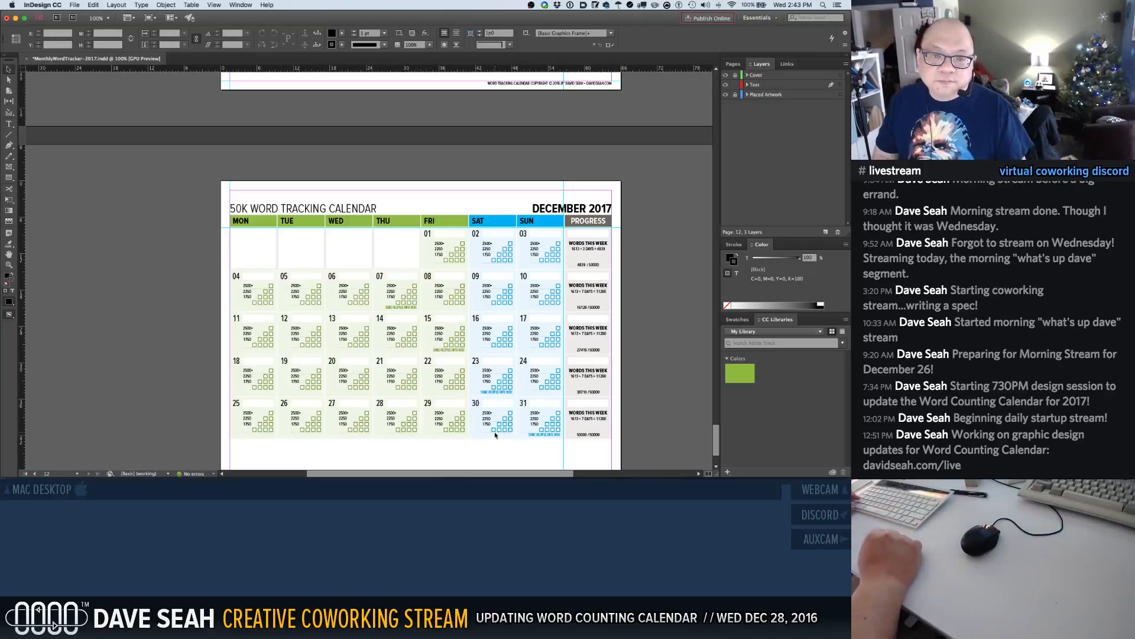
pyautogui.click(407, 307)
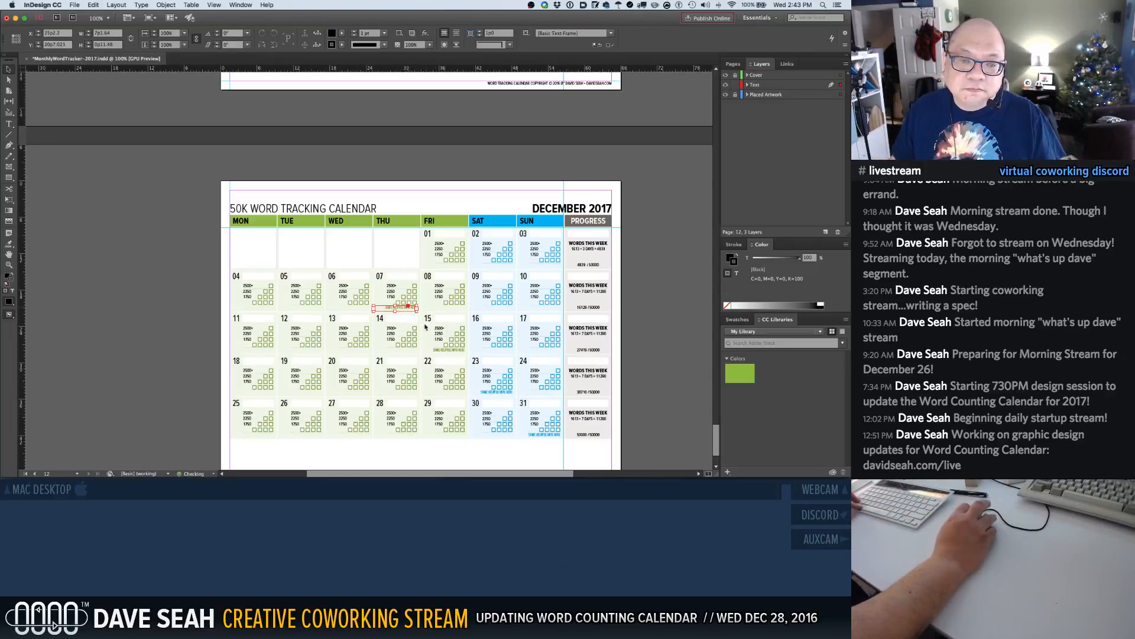
pyautogui.keyDown('shift'); pyautogui.click(447, 350); pyautogui.keyUp('shift')
pyautogui.keyDown('shift'); pyautogui.click(499, 394); pyautogui.keyUp('shift')
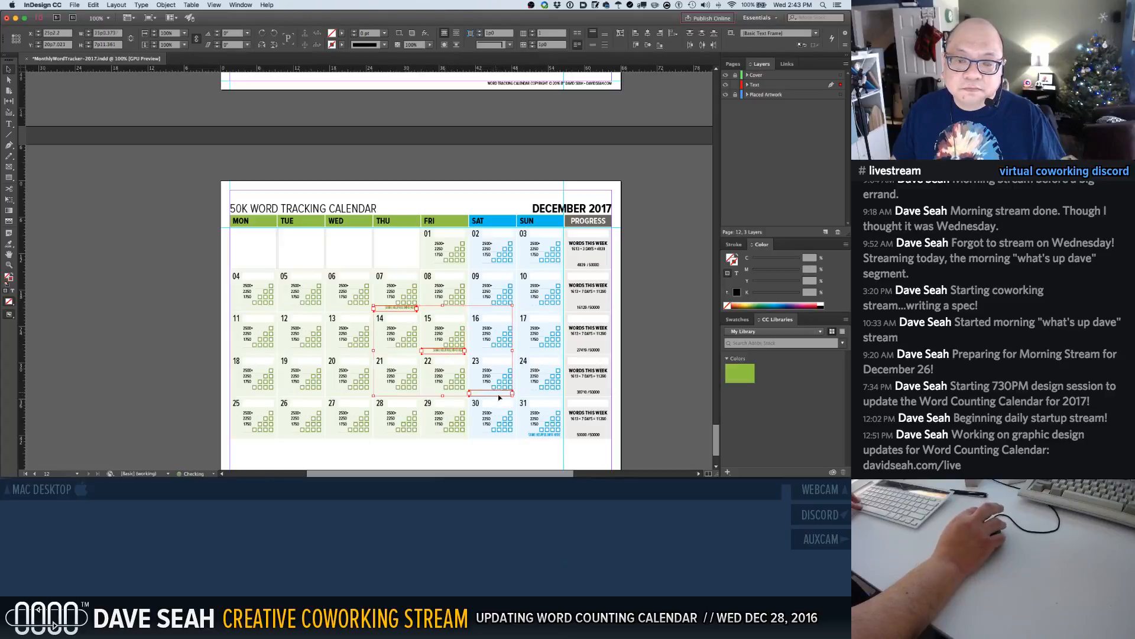
pyautogui.keyDown('shift'); pyautogui.click(539, 435); pyautogui.keyUp('shift')
pyautogui.click(531, 454)
# Replace the placeholder note under December 7 with "QUARTER MARK"
pyautogui.moveTo(366, 288); pyautogui.dragTo(472, 339)
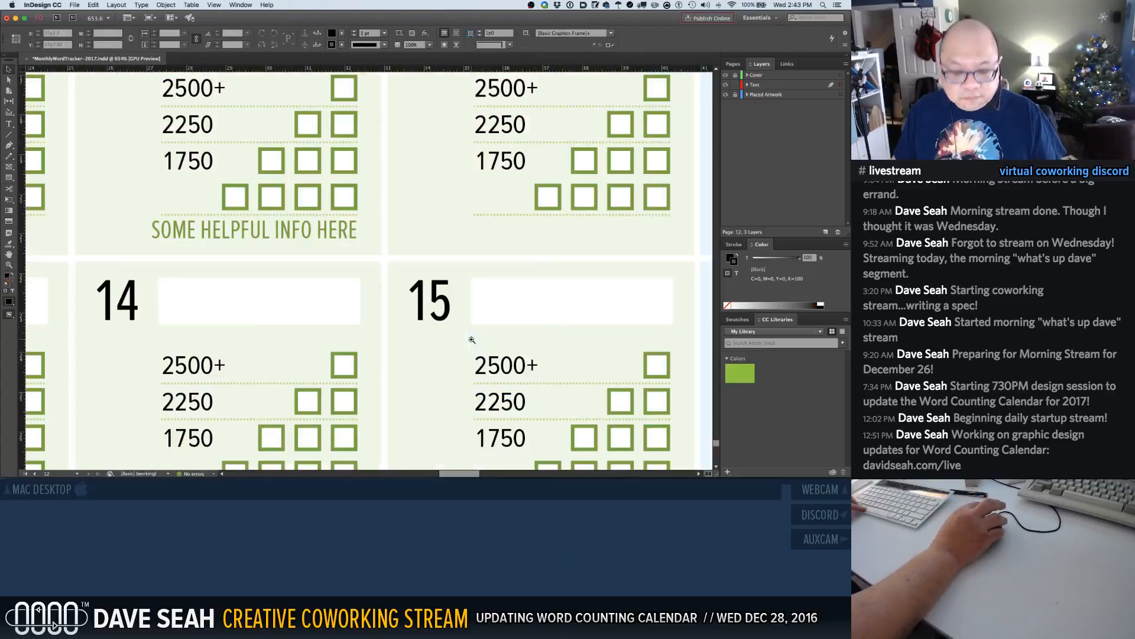
pyautogui.press('t')
pyautogui.click(222, 233)
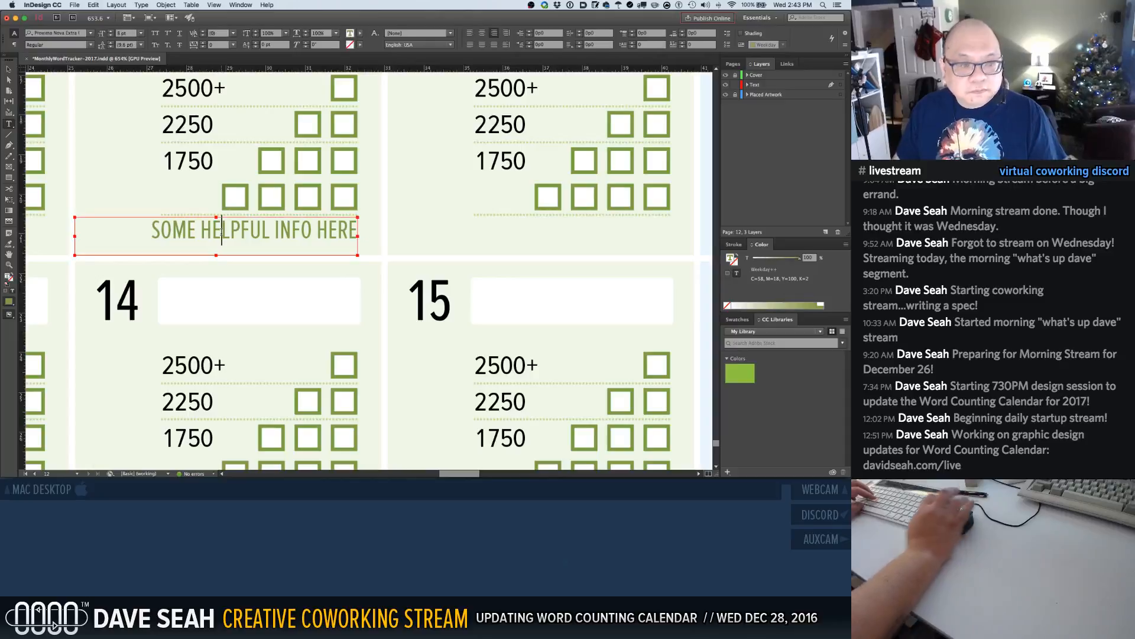
pyautogui.press('super+a')
pyautogui.write('QUARTER A')
pyautogui.press('BackSpace')
pyautogui.press('BackSpace')
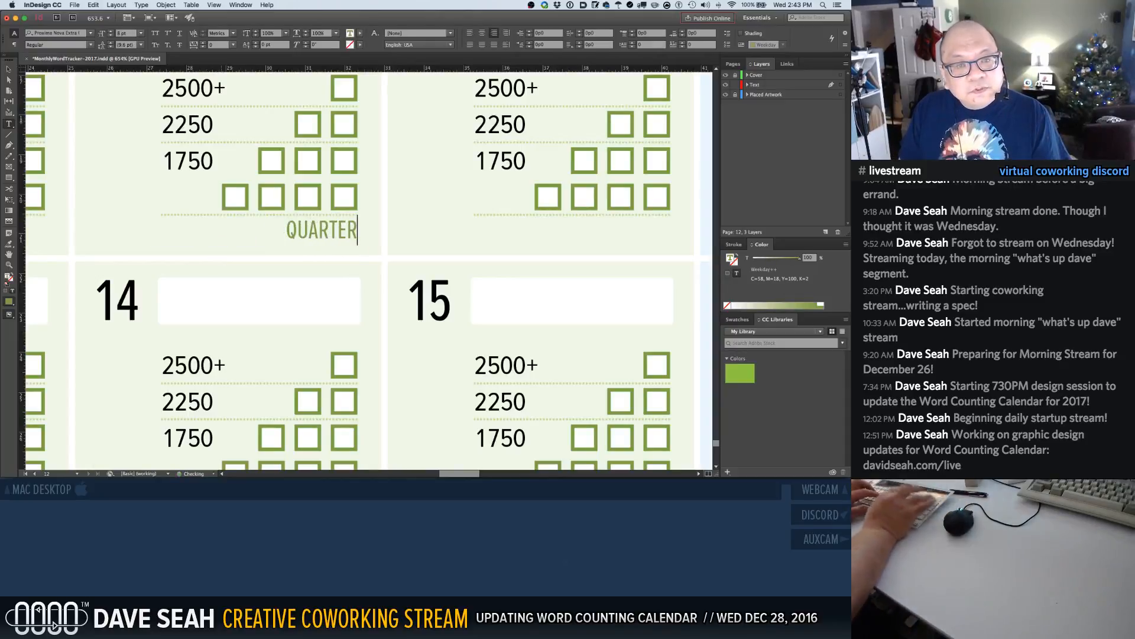
pyautogui.write('MARK')
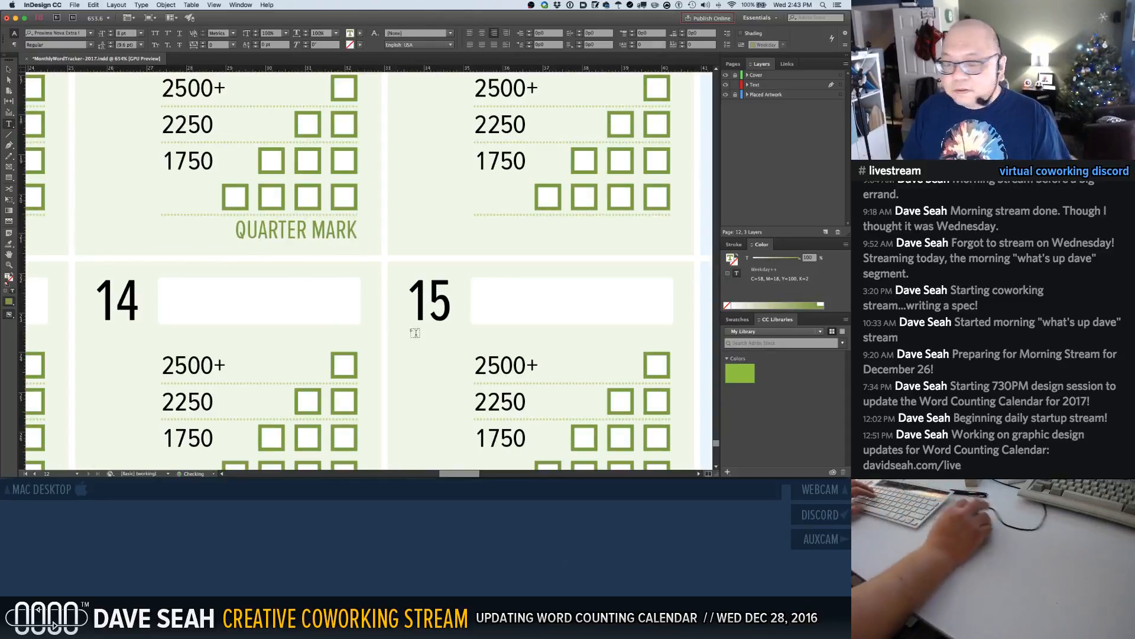
# Replace the placeholder note under December 15 with "HALFWAY MARK"
pyautogui.scroll(-3, 414, 333)
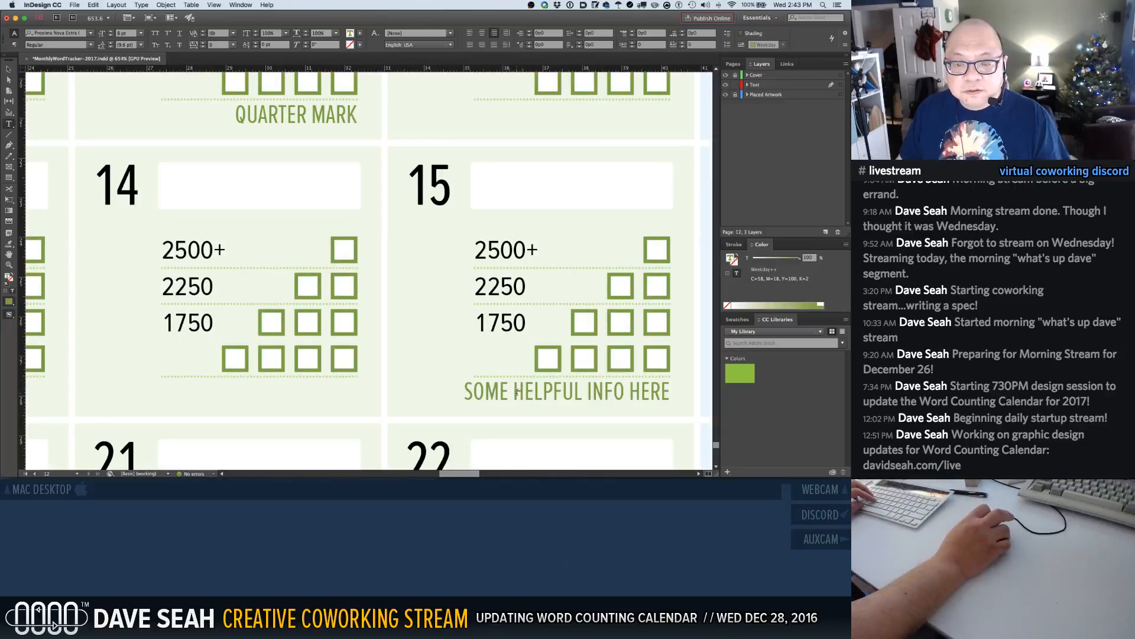
pyautogui.press('super+a')
pyautogui.write('HAL')
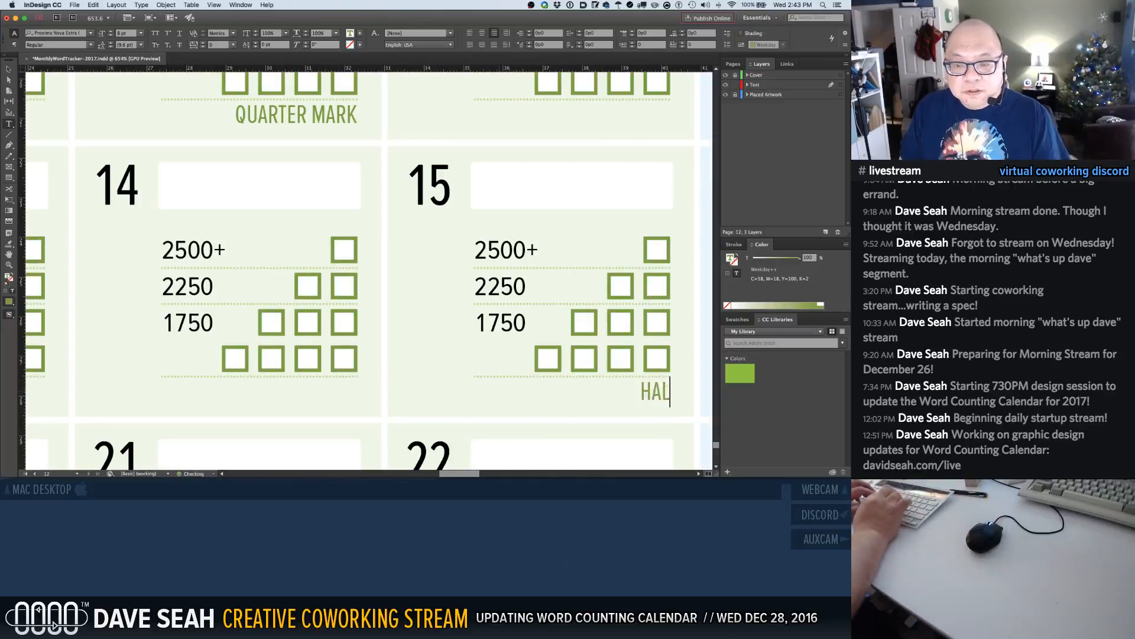
pyautogui.write('FWAY MARK')
# Replace the placeholder note under December 23 with "THREE-QUARTER MARK" and save the document
pyautogui.scroll(-6, 508, 371)
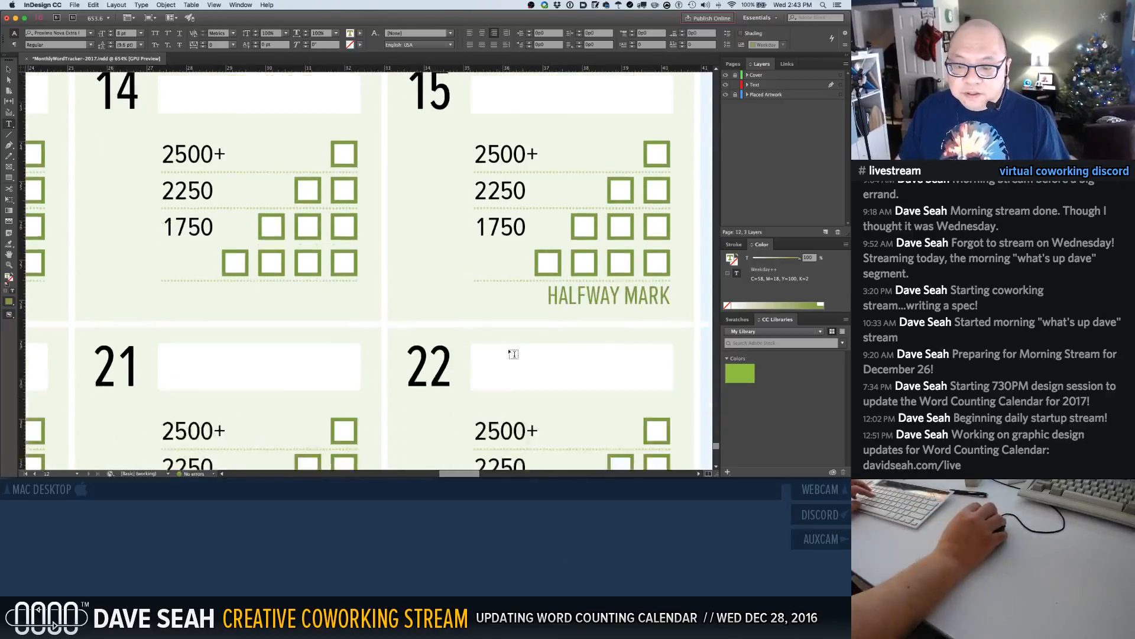
pyautogui.moveTo(455, 474); pyautogui.dragTo(483, 447)
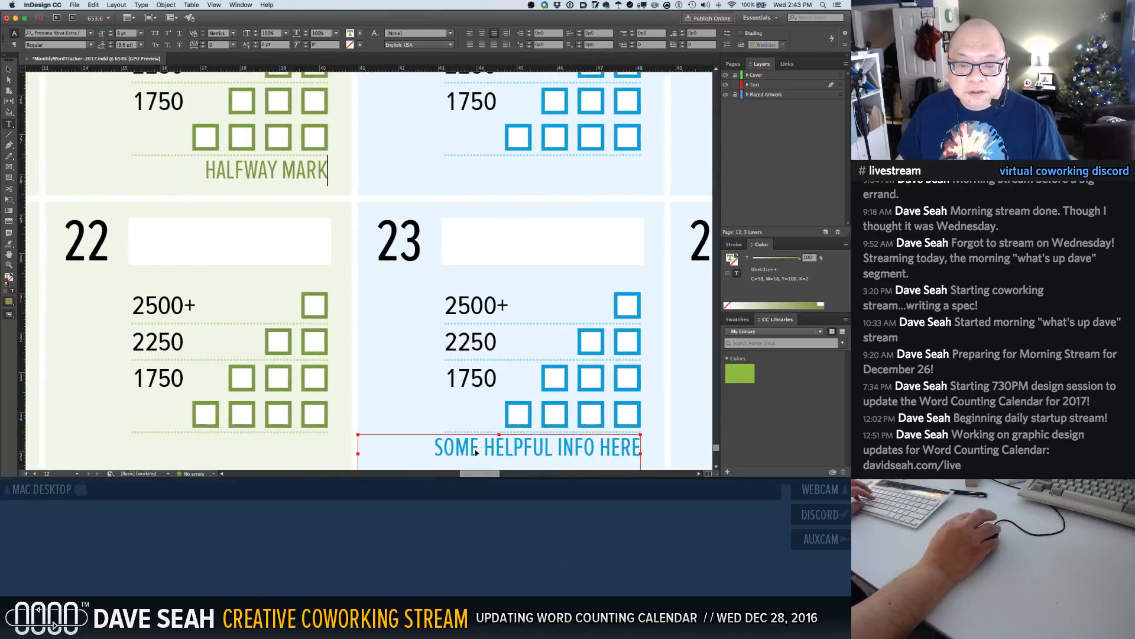
pyautogui.click(467, 448)
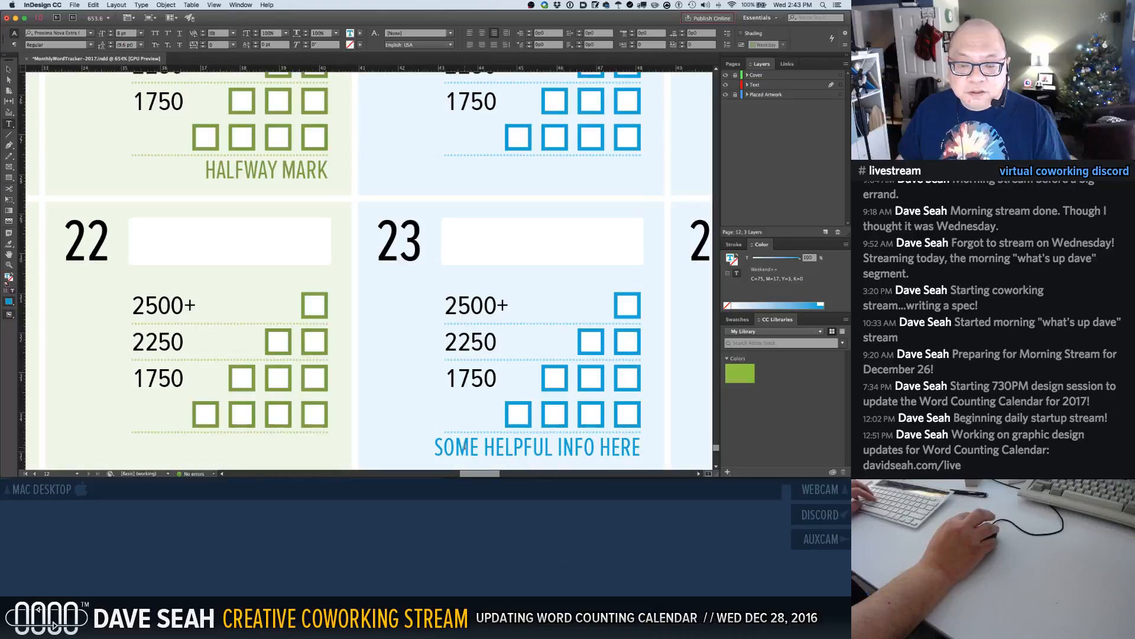
pyautogui.tripleClick(465, 447)
pyautogui.write('THR')
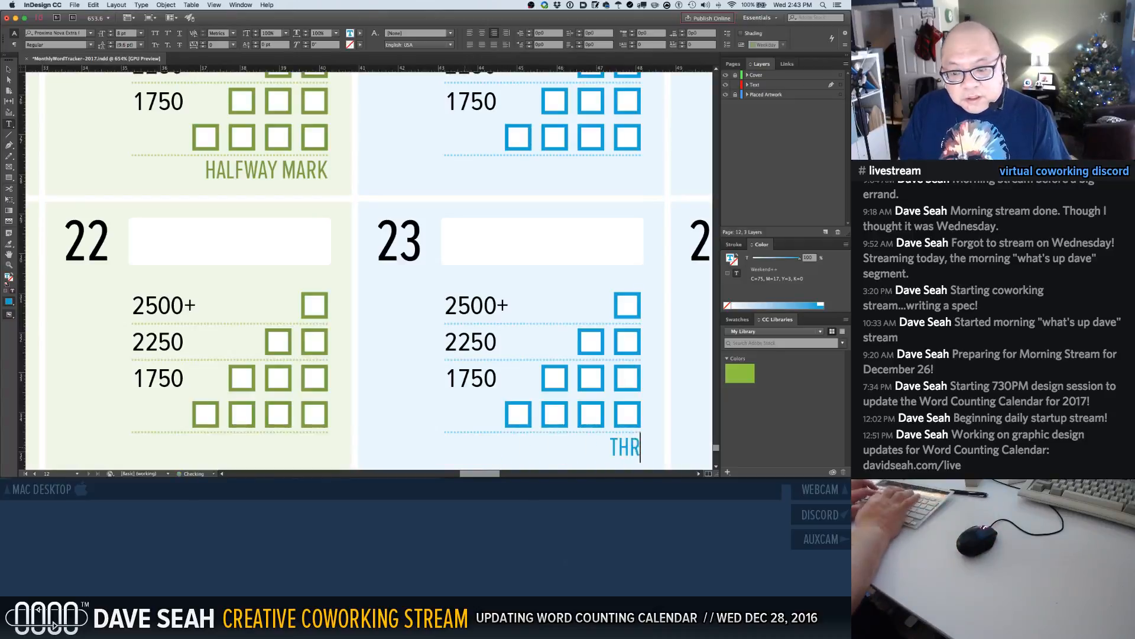
pyautogui.write('EE-QUARTER MAR')
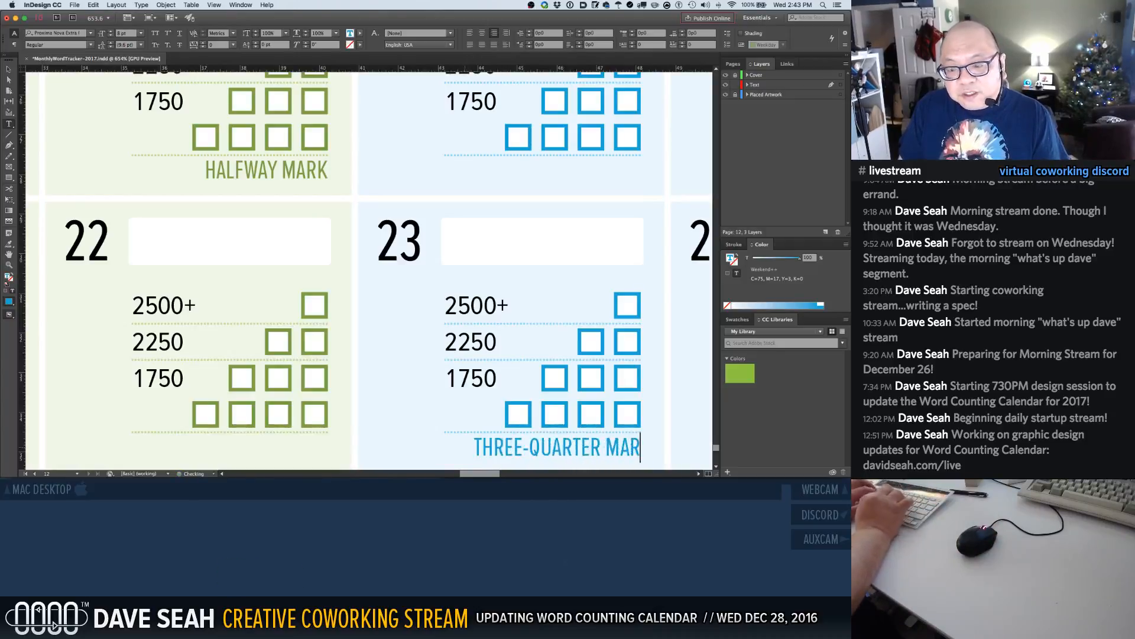
pyautogui.write('K')
pyautogui.press('super+1')
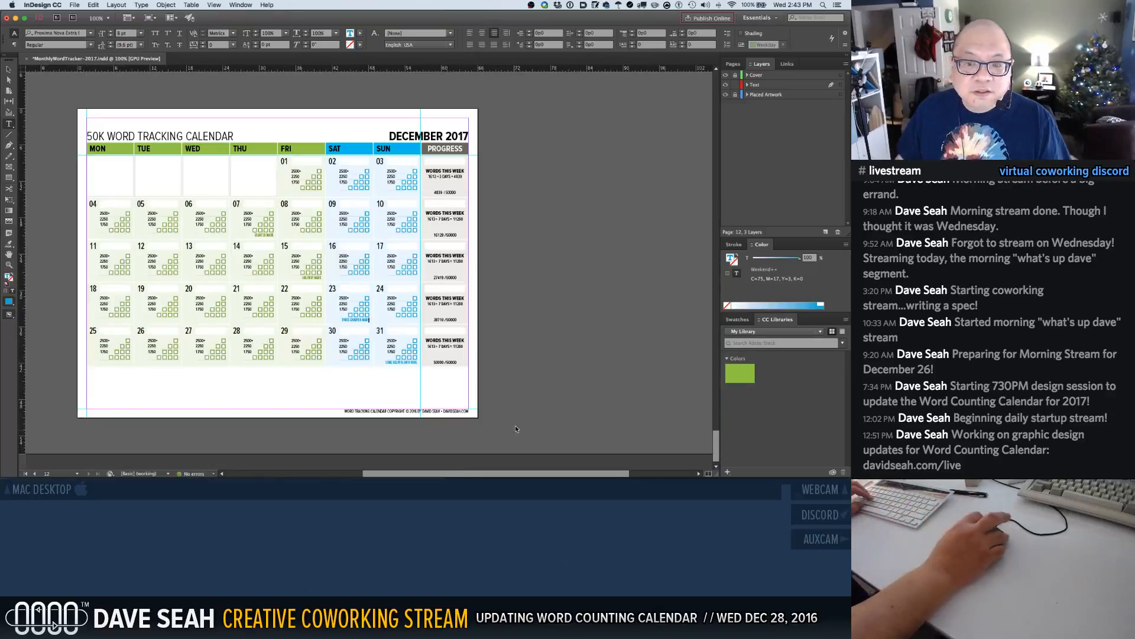
pyautogui.press('super+s')
# Look back through the monthly pages from December to January 2017 to check the milestone marks
pyautogui.click(511, 367)
pyautogui.scroll(15, 514, 361)
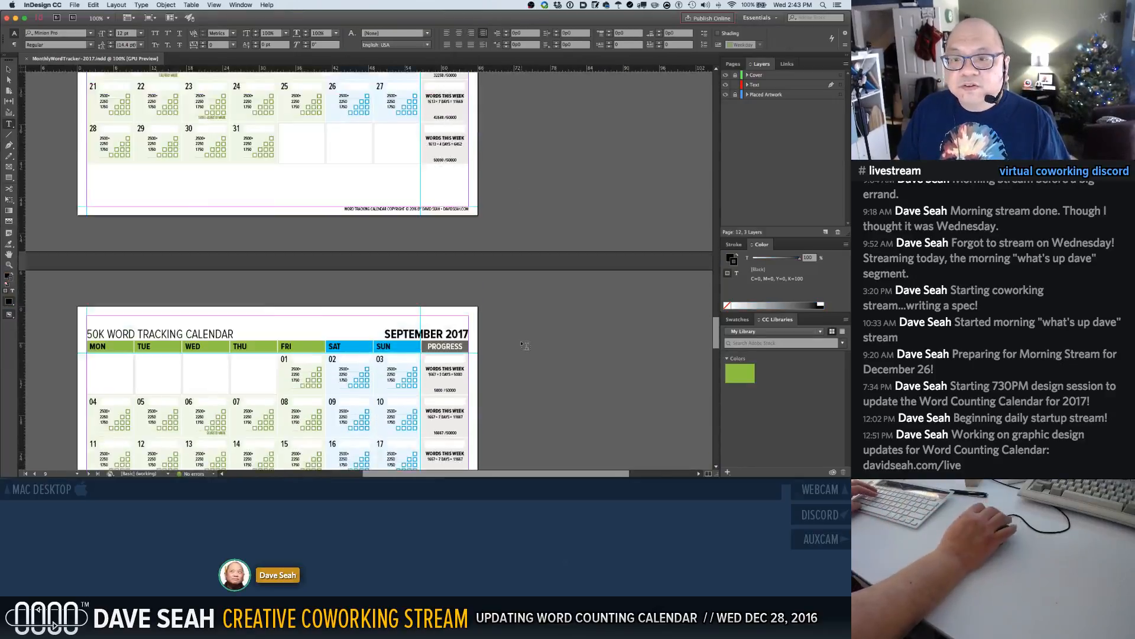
pyautogui.scroll(10, 525, 346)
pyautogui.scroll(5, 713, 167)
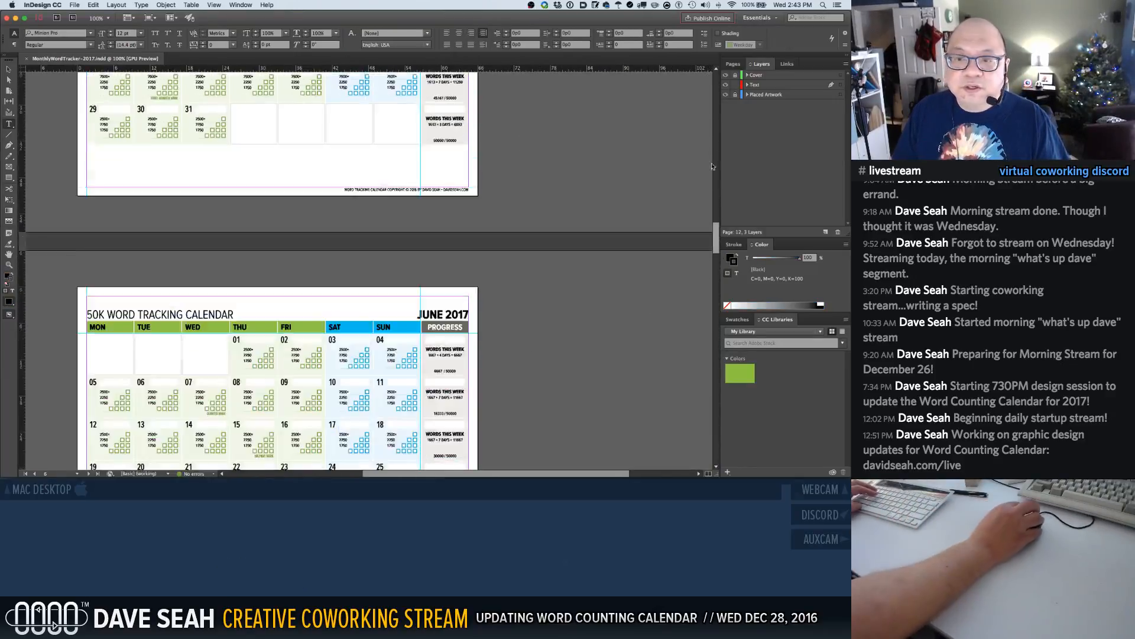
pyautogui.scroll(20, 713, 167)
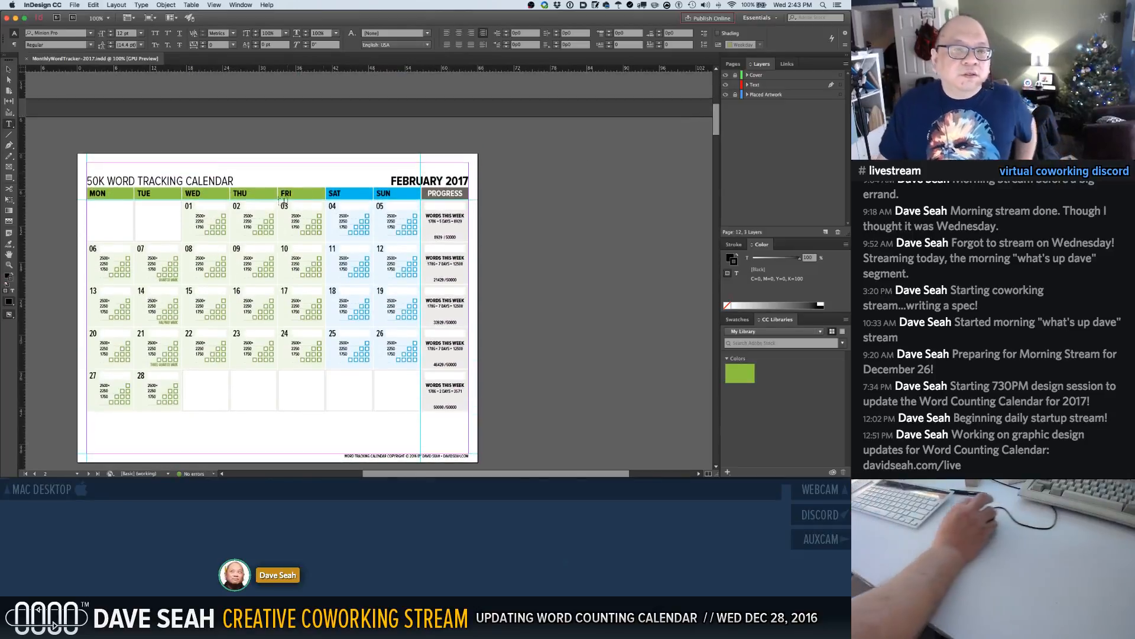
pyautogui.scroll(4, 239, 206)
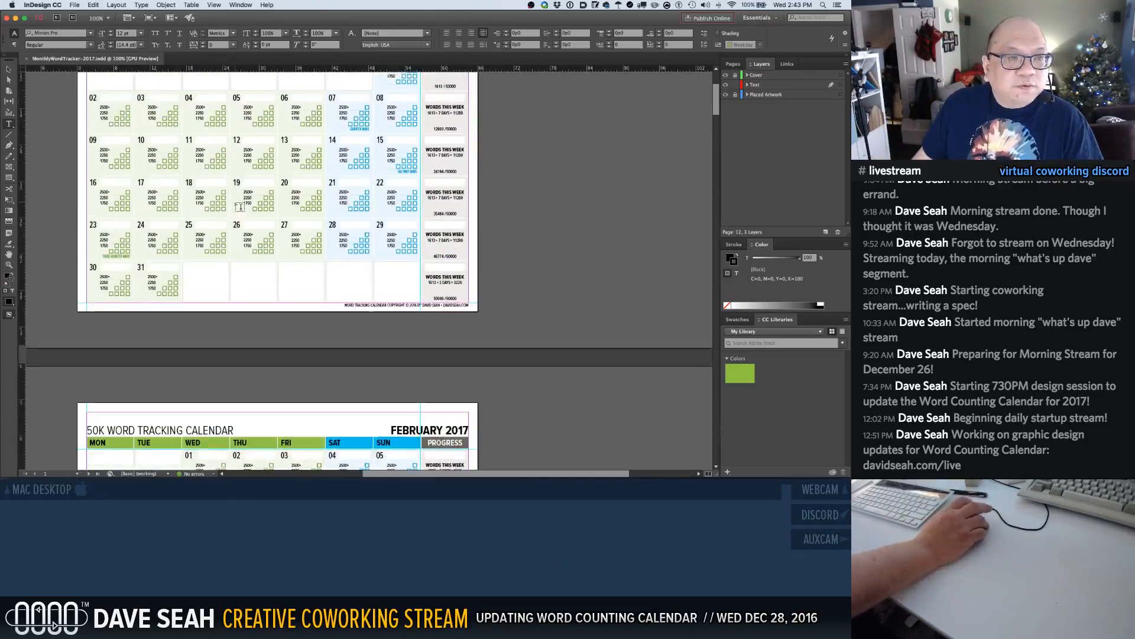
pyautogui.scroll(3, 240, 206)
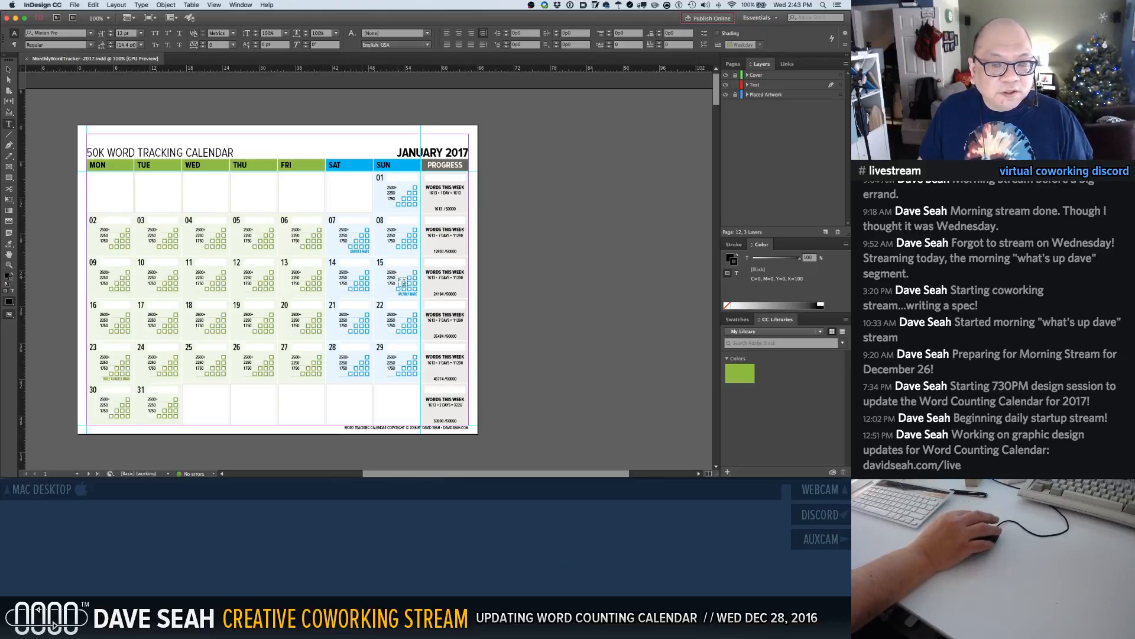
pyautogui.scroll(-5, 338, 249)
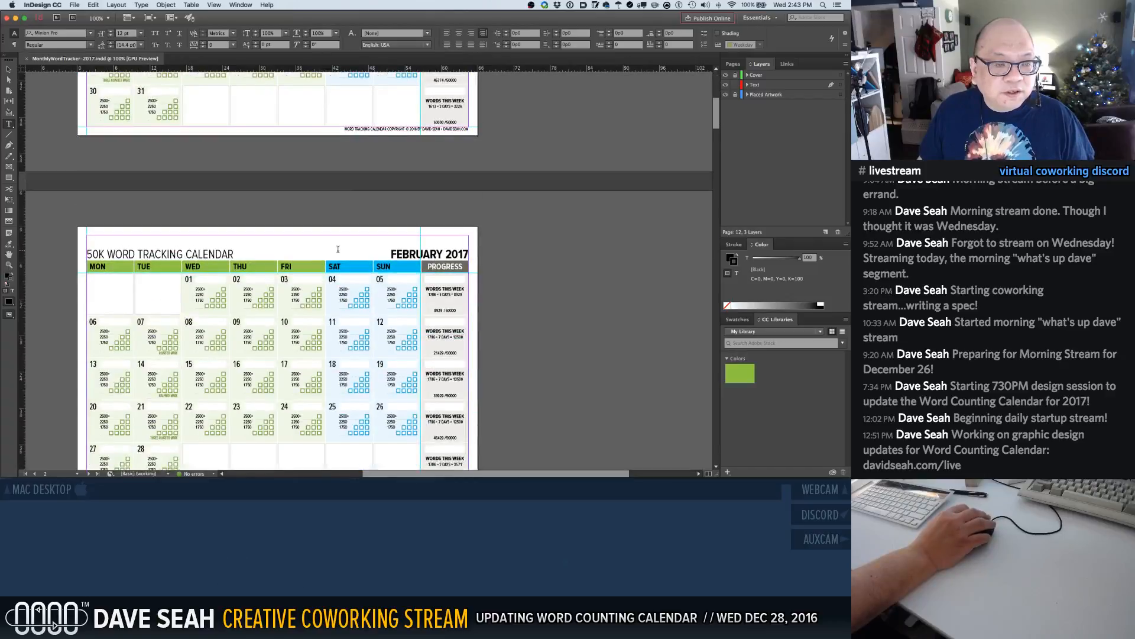
# Review the February, March and April 2017 pages, examining the placement of April's milestone marks up close
pyautogui.scroll(-1, 338, 249)
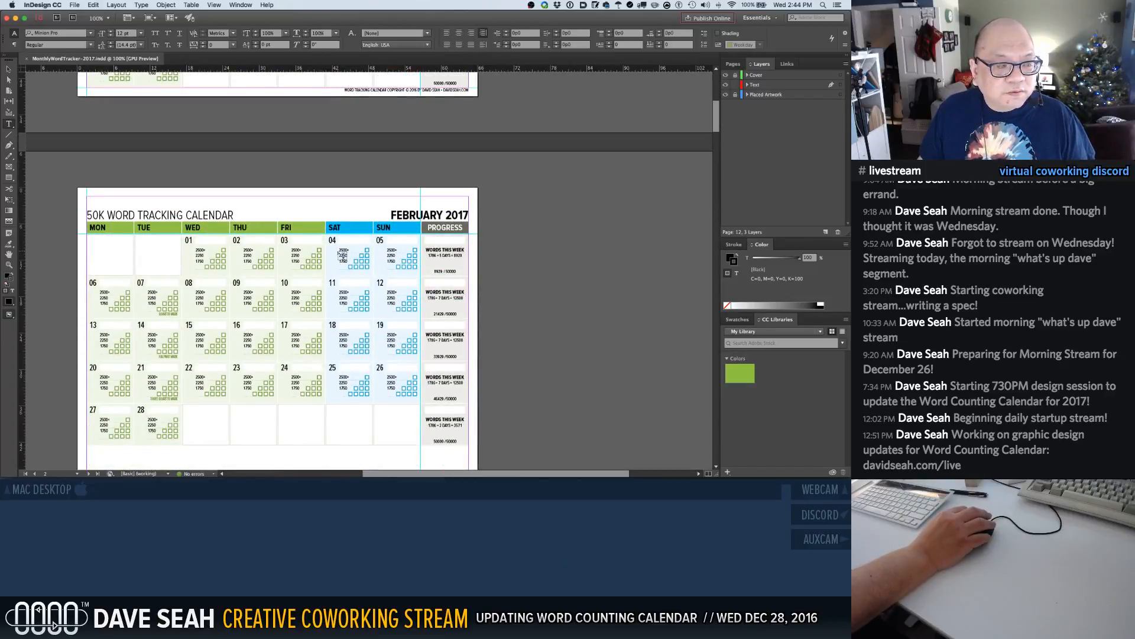
pyautogui.scroll(-7, 342, 256)
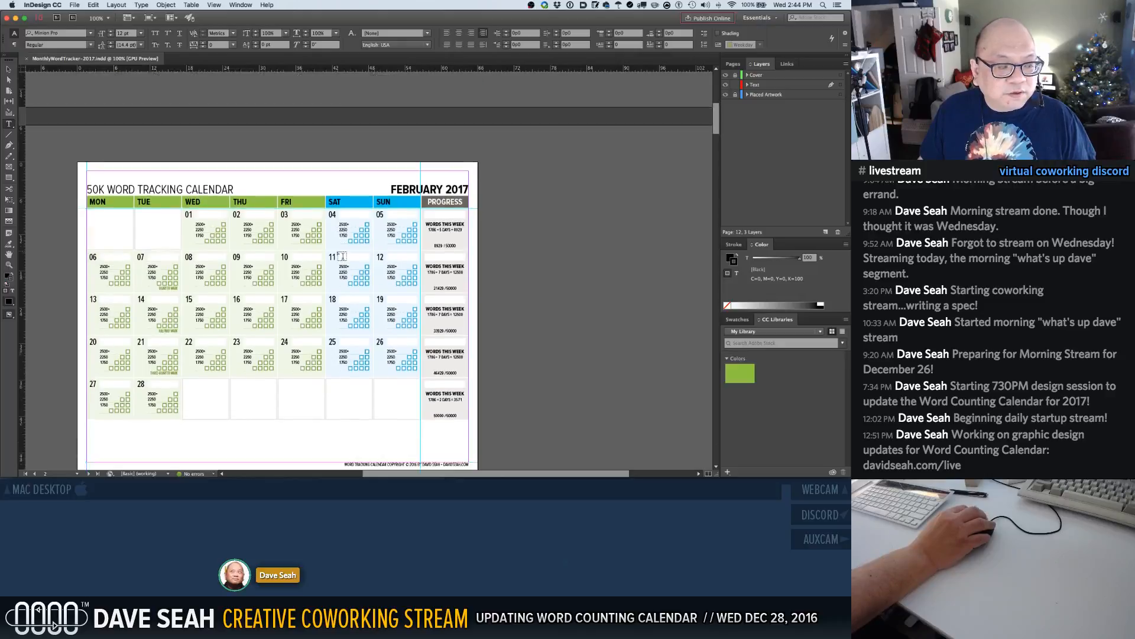
pyautogui.scroll(-5, 341, 256)
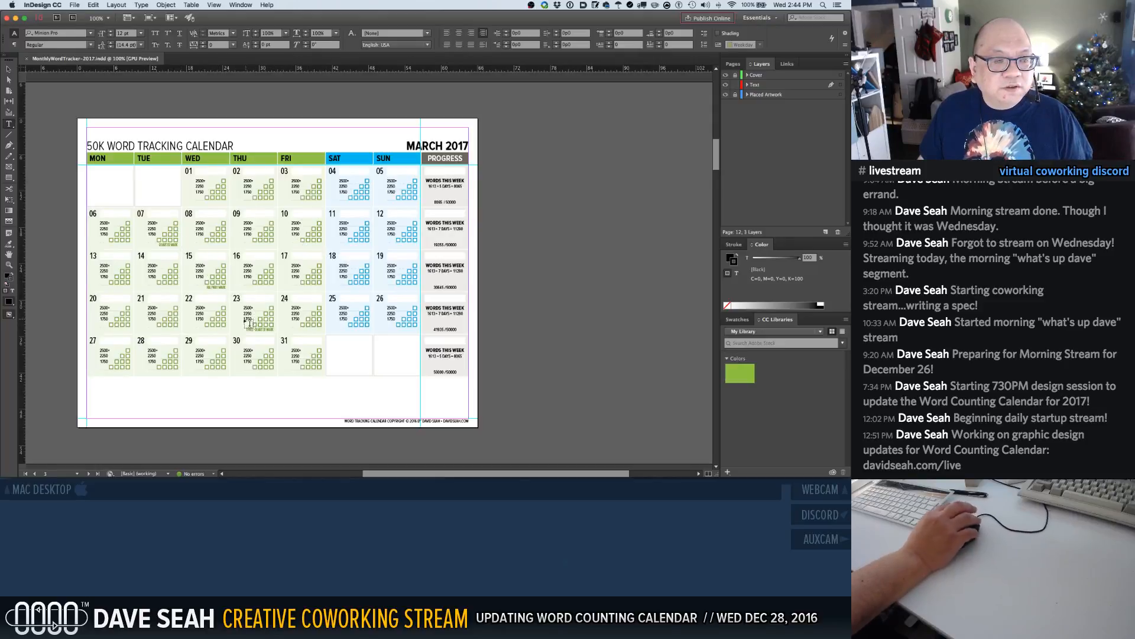
pyautogui.scroll(-10, 220, 318)
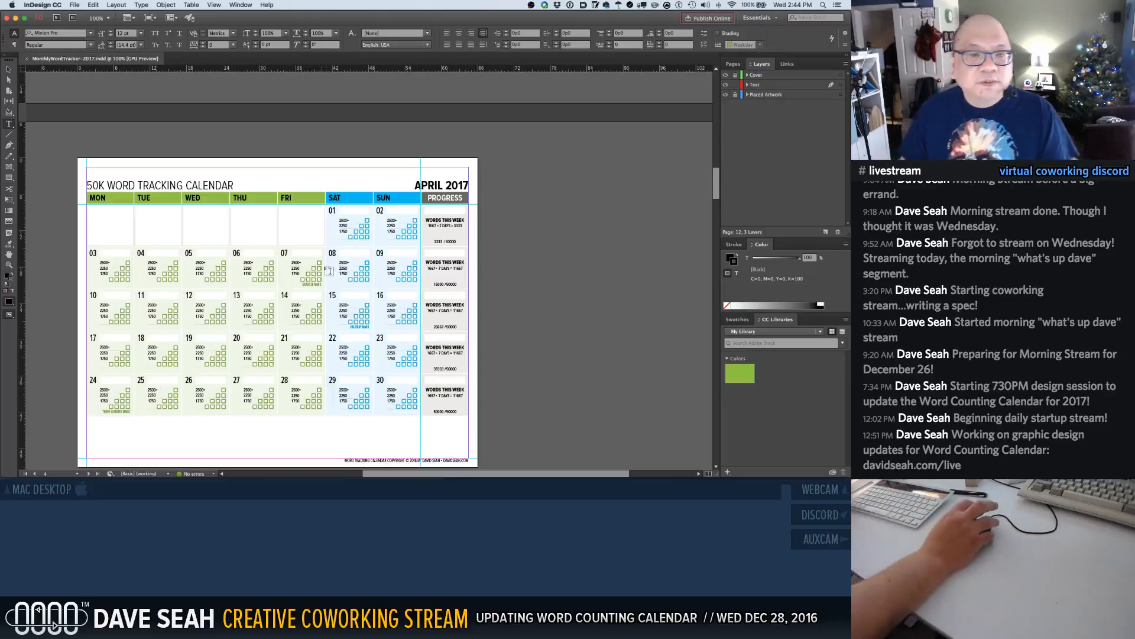
pyautogui.press('Escape')
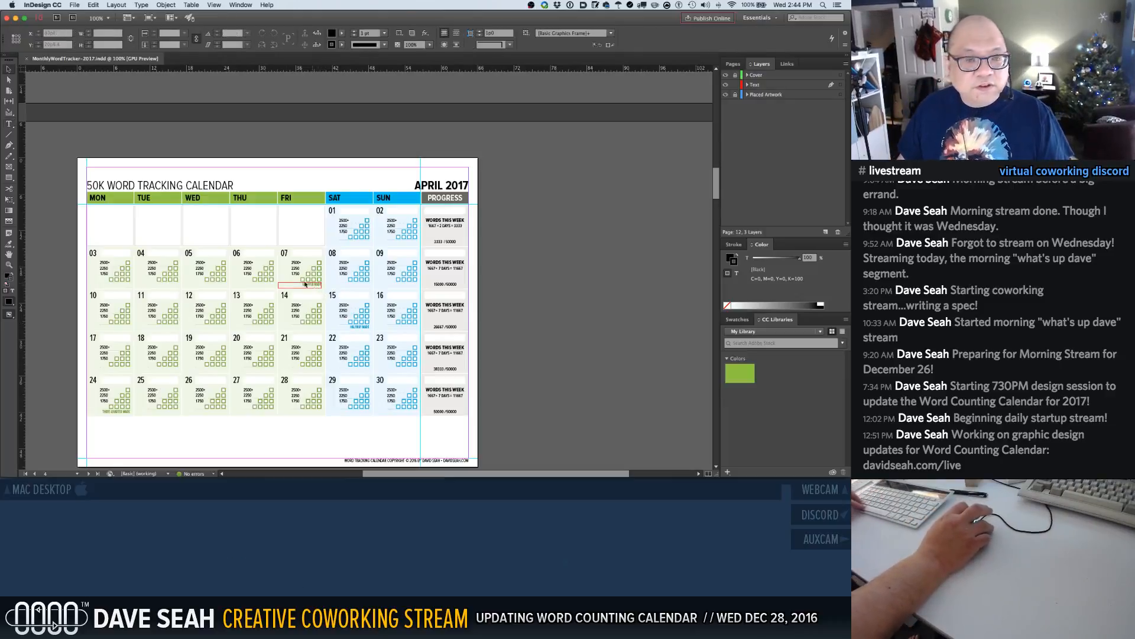
pyautogui.moveTo(185, 220); pyautogui.dragTo(465, 383)
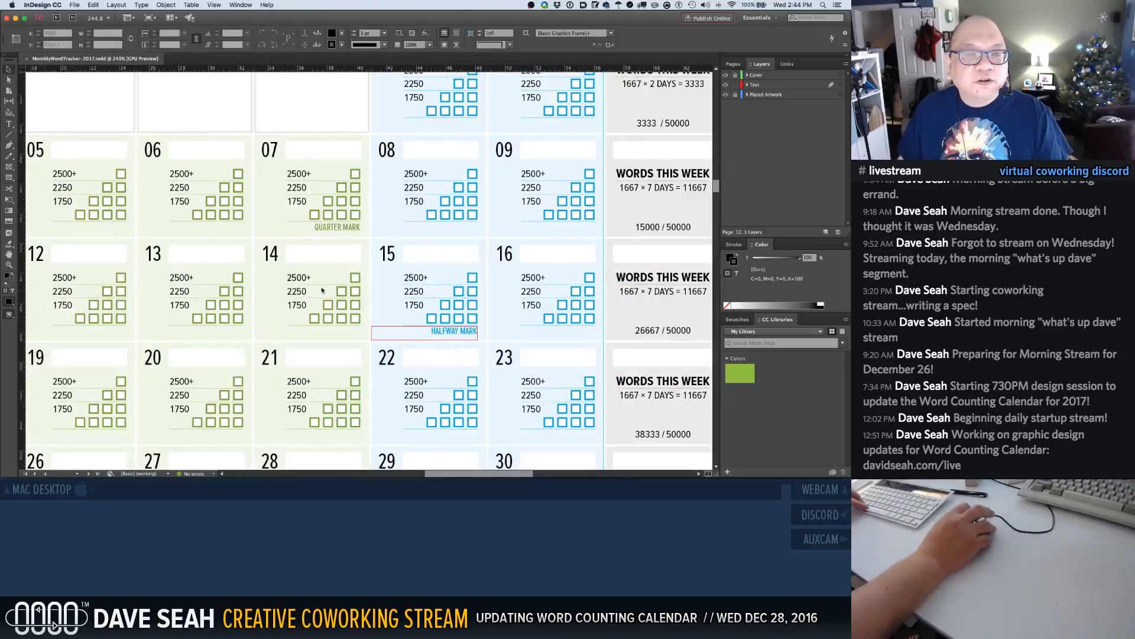
pyautogui.click(327, 230)
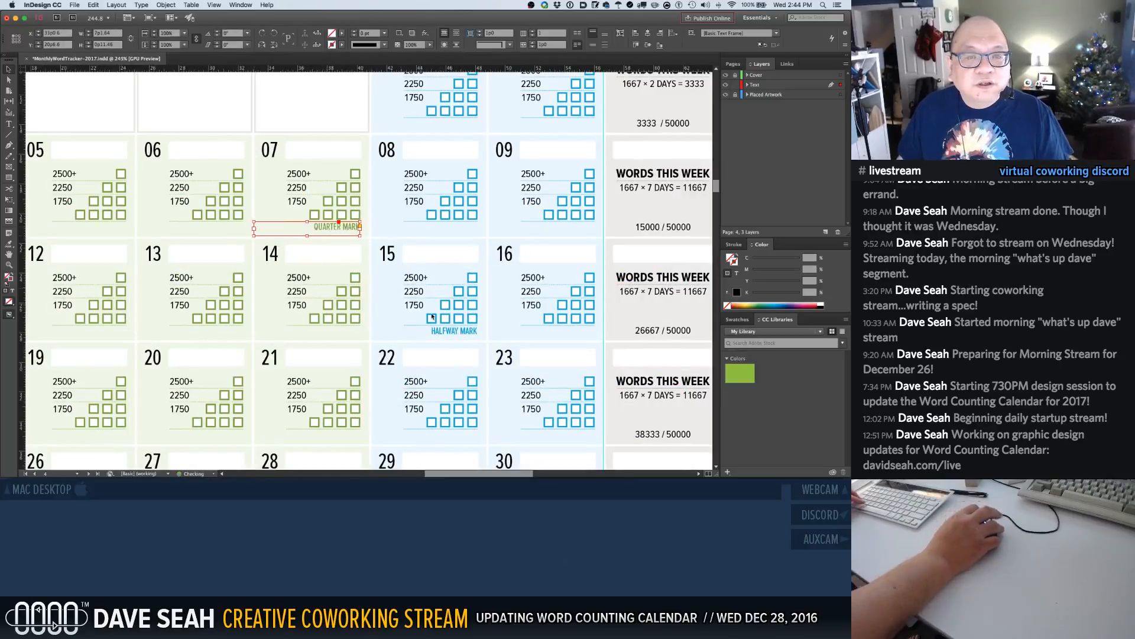
pyautogui.keyDown('shift'); pyautogui.click(455, 332); pyautogui.keyUp('shift')
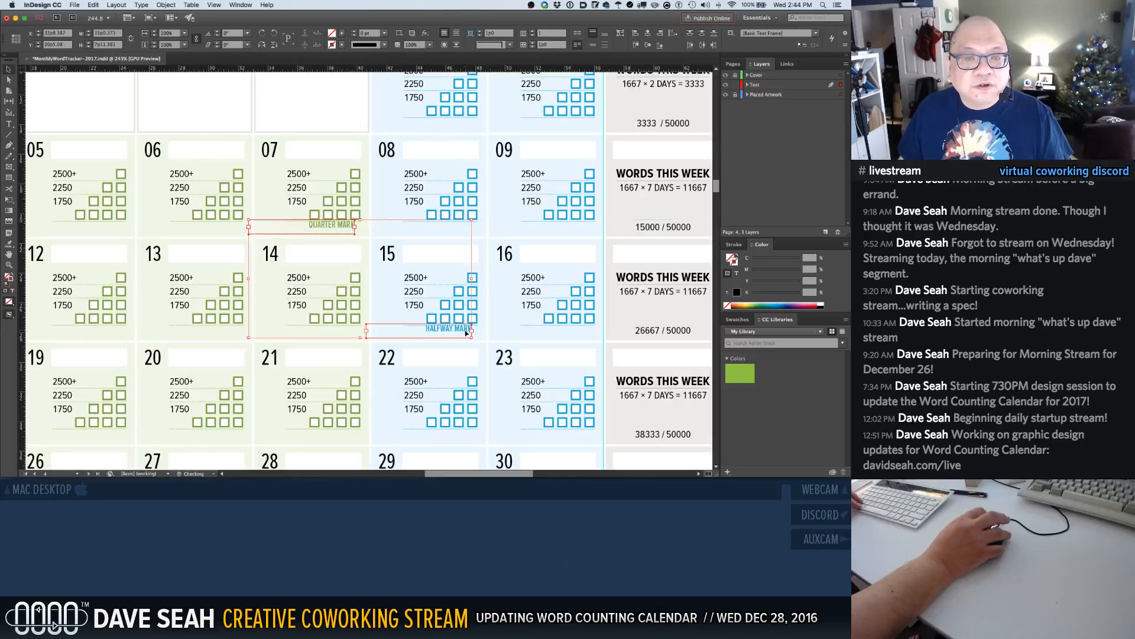
pyautogui.click(357, 304)
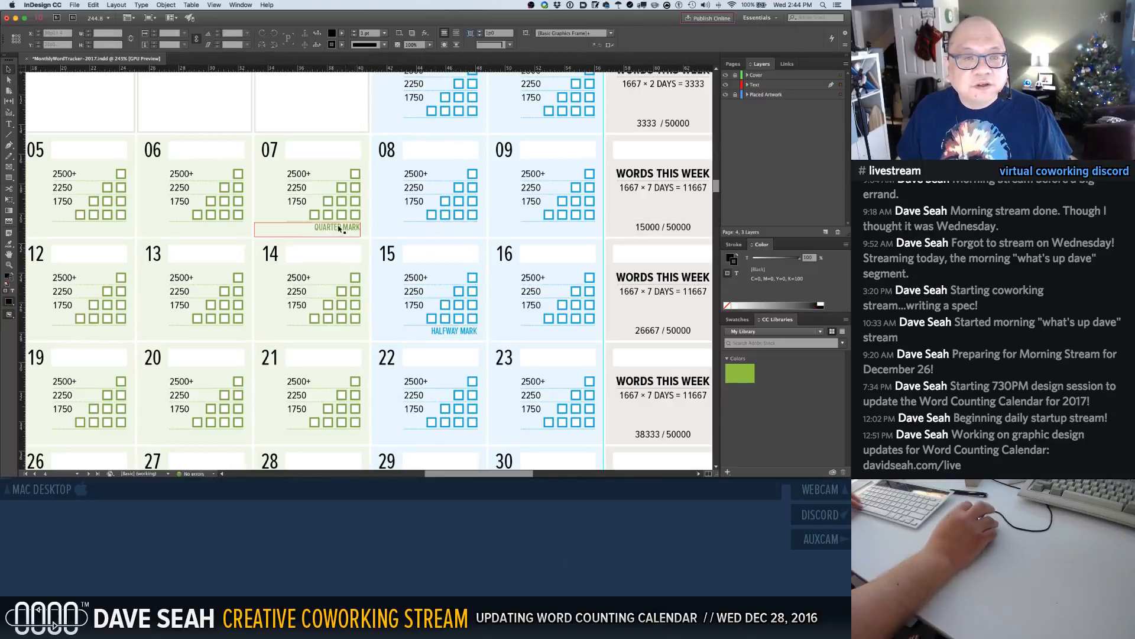
# Duplicate April 7's quarter mark under April 14 and align its top edge with the halfway mark under April 15
pyautogui.moveTo(339, 228); pyautogui.dragTo(352, 333)
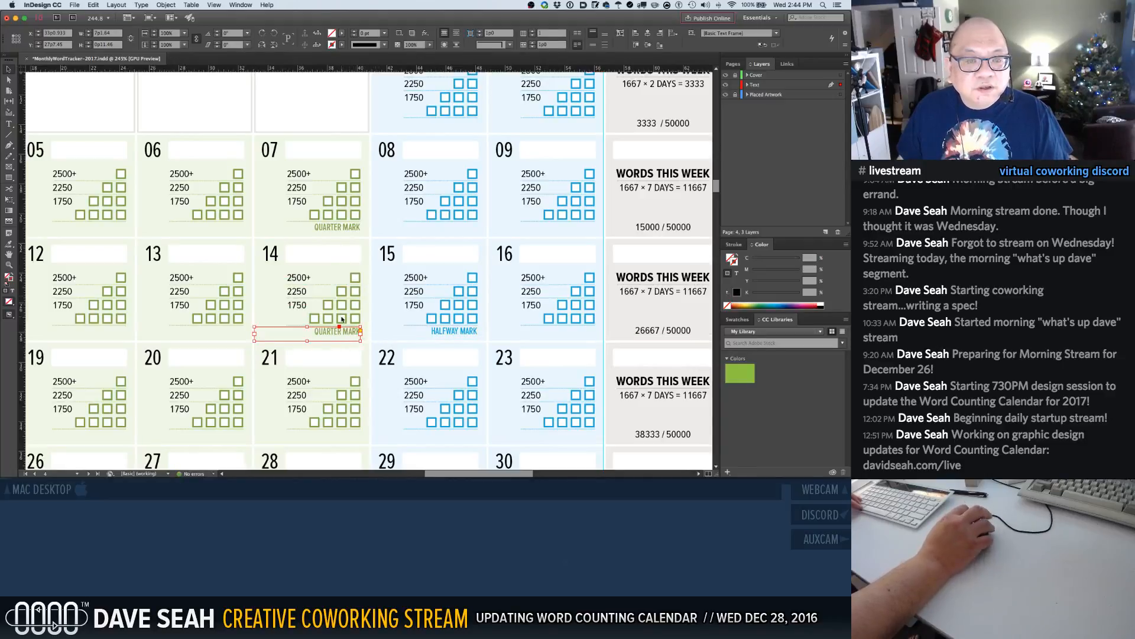
pyautogui.press('shift+super+a')
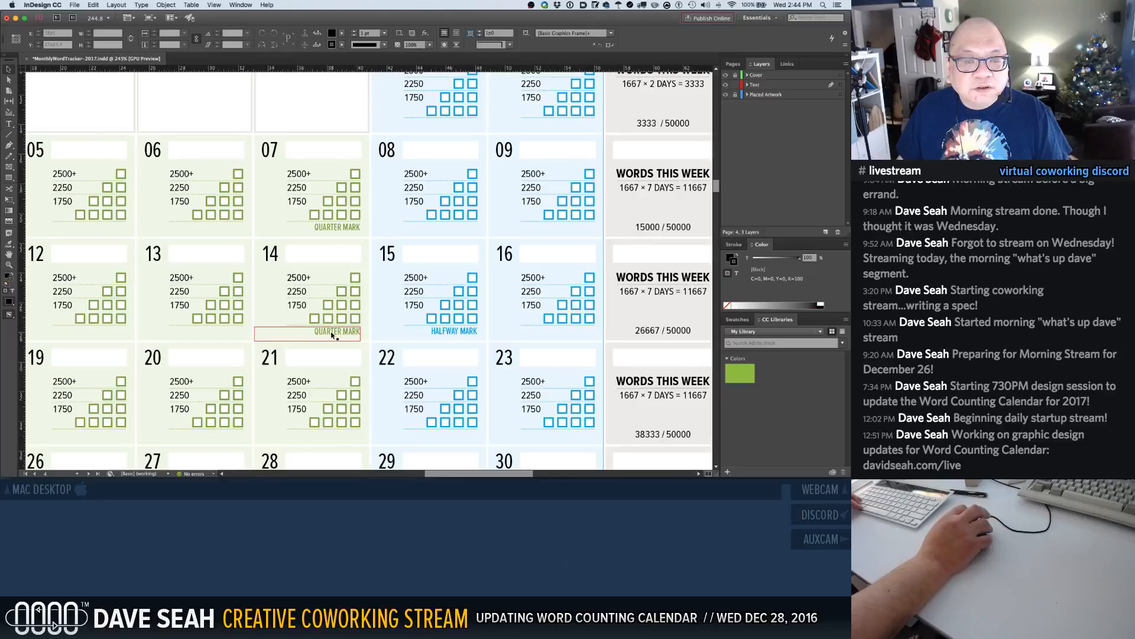
pyautogui.click(435, 336)
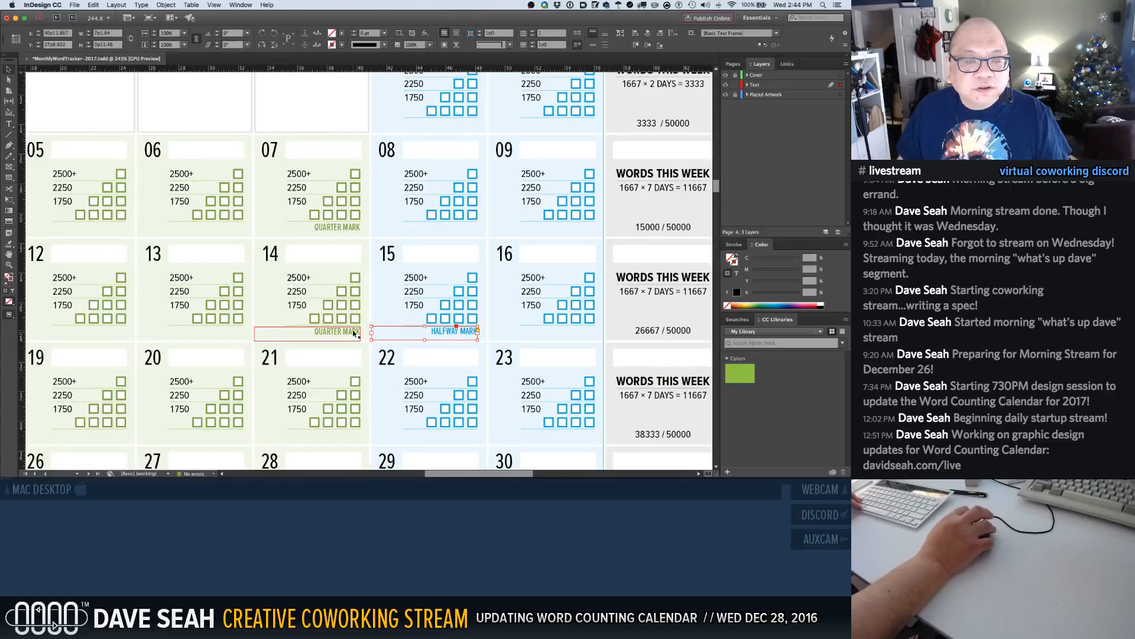
pyautogui.keyDown('shift'); pyautogui.click(354, 333); pyautogui.keyUp('shift')
pyautogui.click(443, 333)
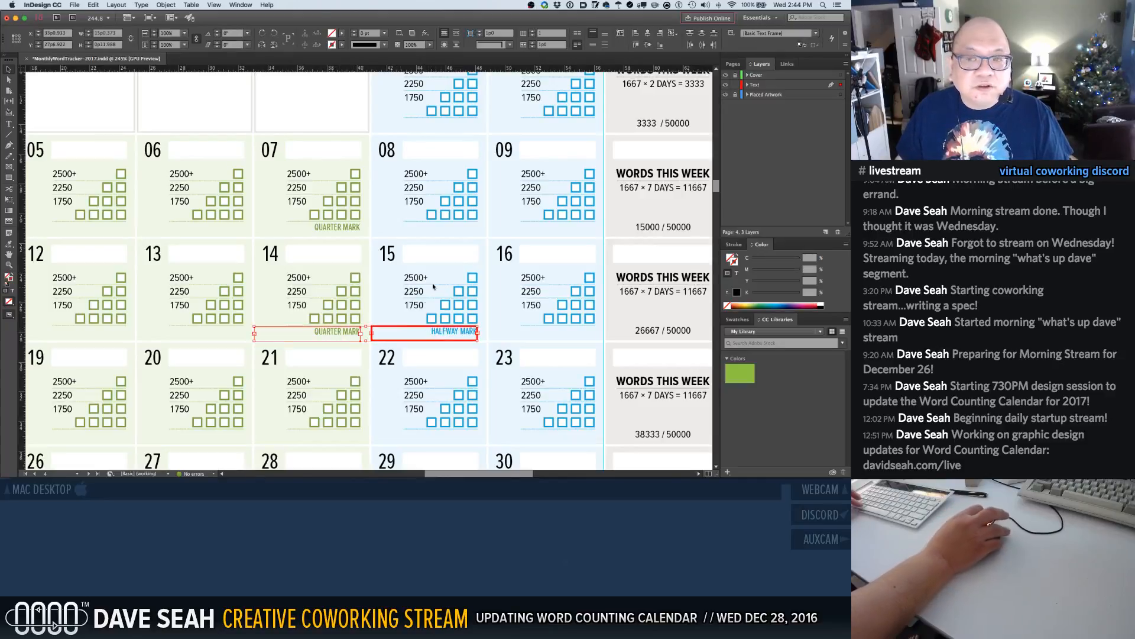
pyautogui.click(241, 5)
pyautogui.moveTo(255, 80)
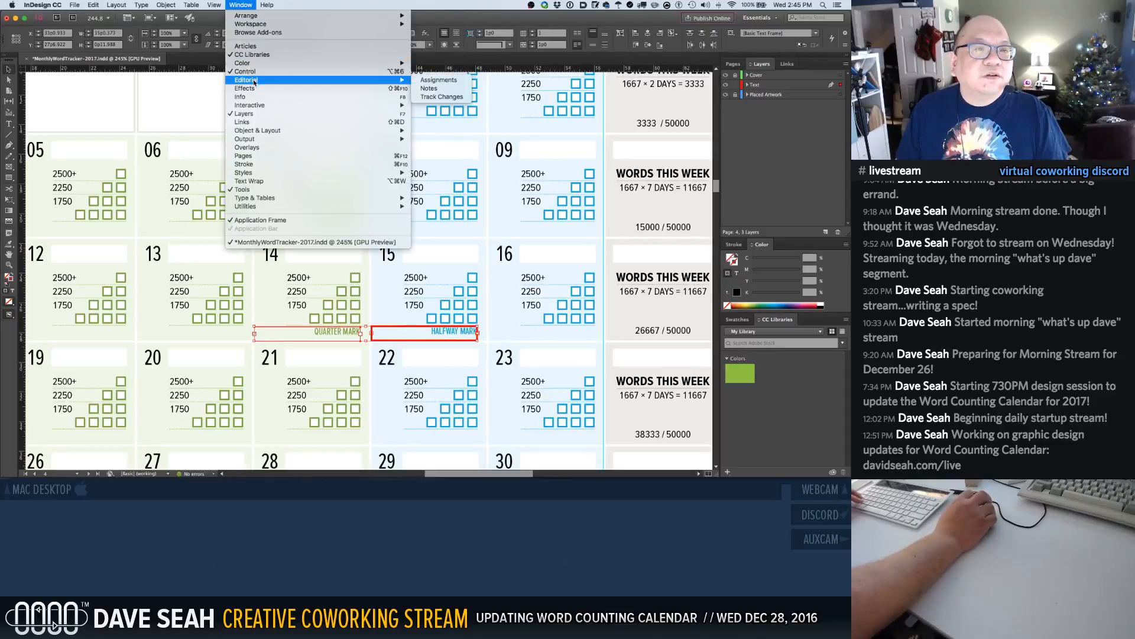
pyautogui.moveTo(266, 199)
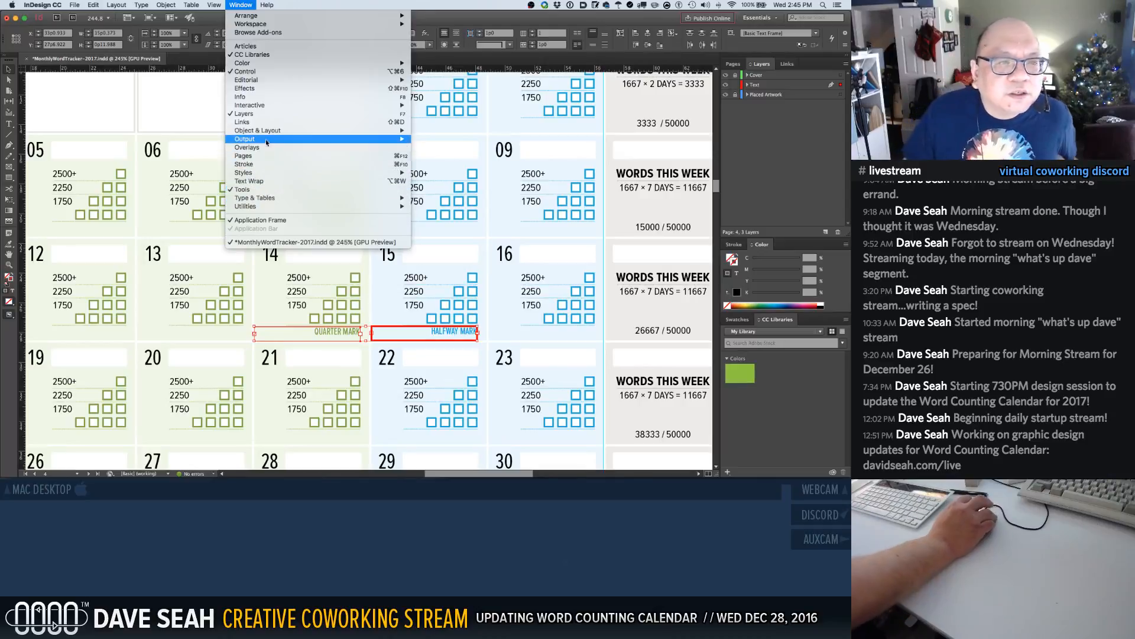
pyautogui.moveTo(267, 132)
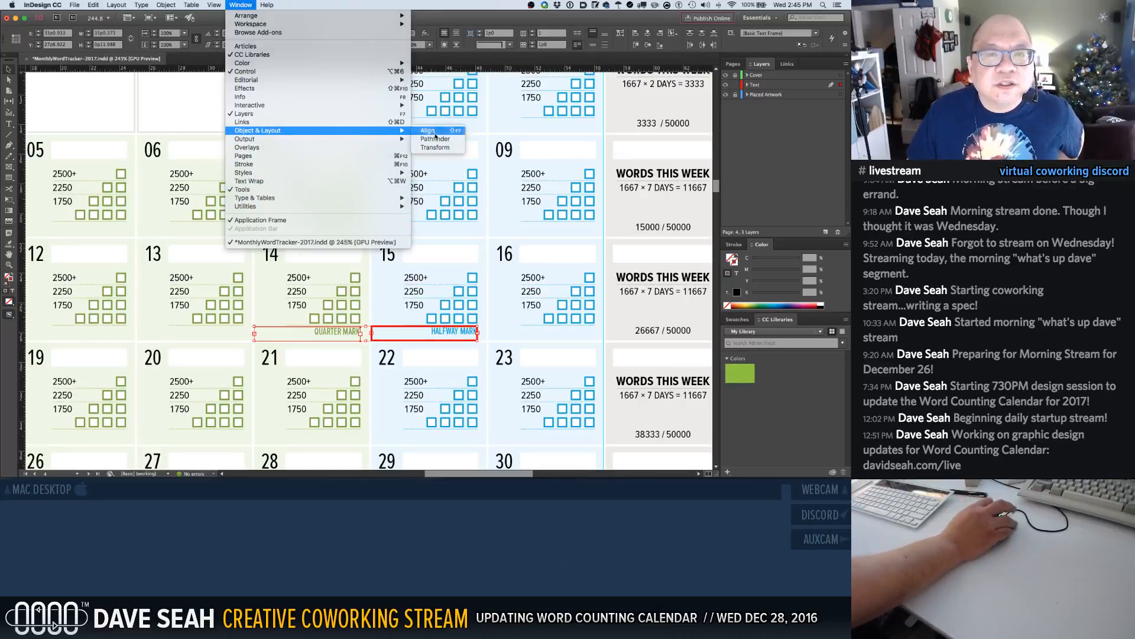
pyautogui.click(434, 134)
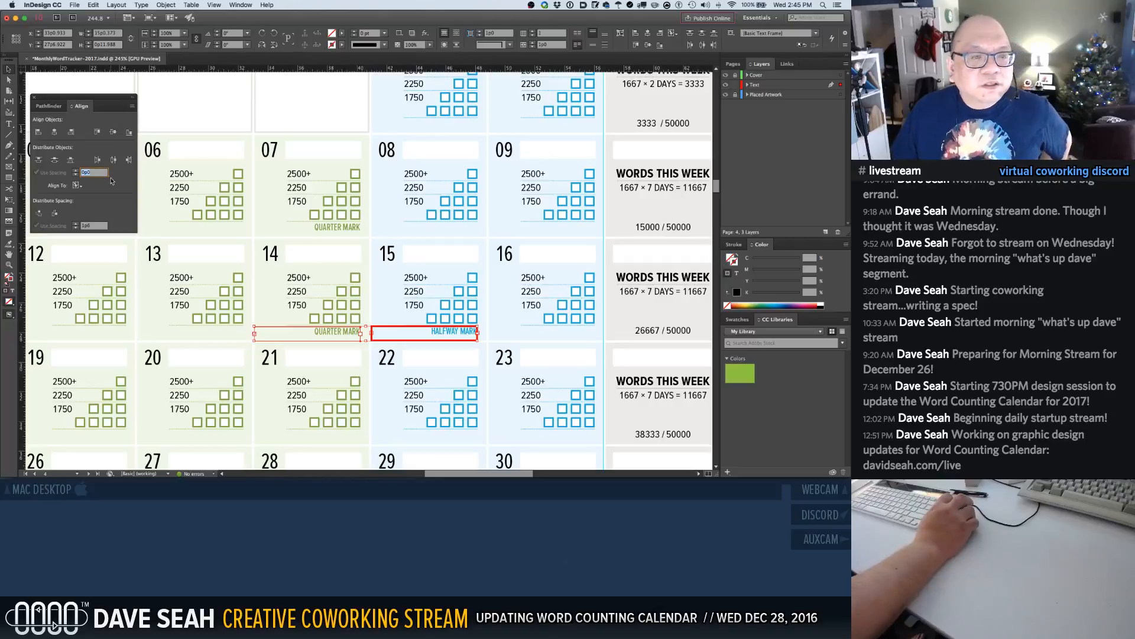
pyautogui.click(97, 133)
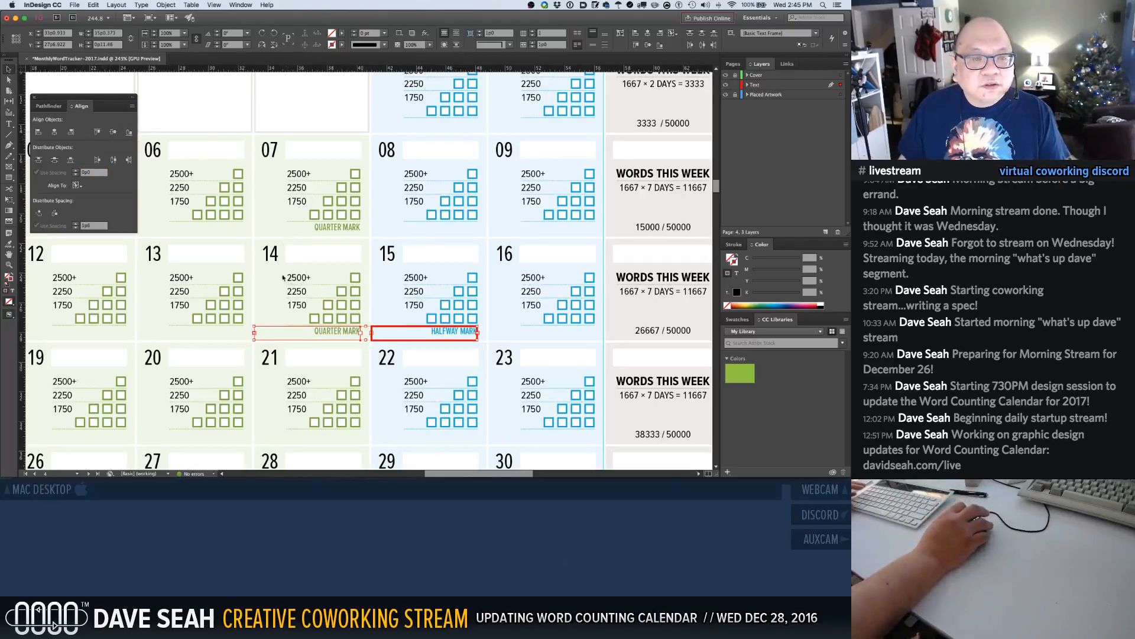
# Move the quarter mark from April 7 to the same spot under April 6
pyautogui.click(261, 234)
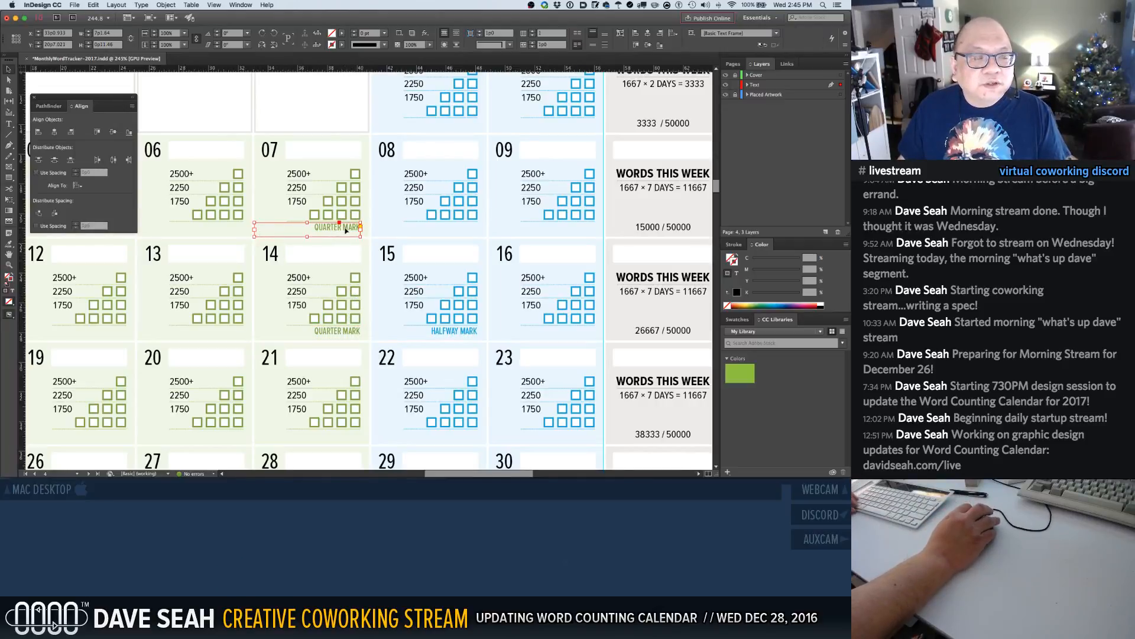
pyautogui.moveTo(346, 230); pyautogui.dragTo(230, 233)
pyautogui.click(438, 331)
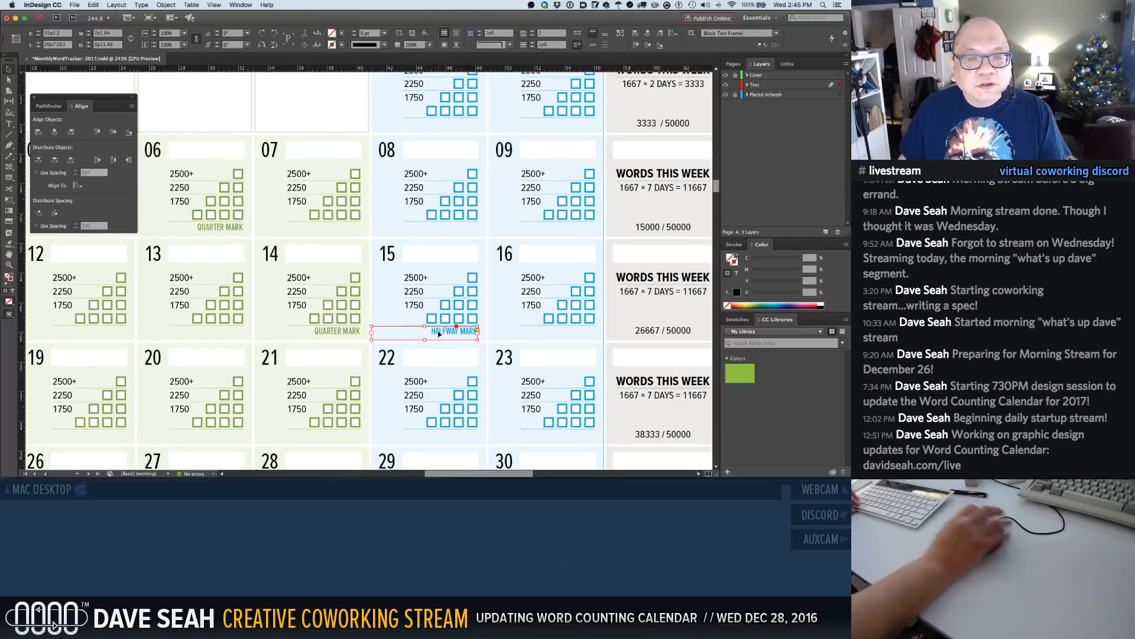
pyautogui.press('Delete')
pyautogui.scroll(-3, 438, 334)
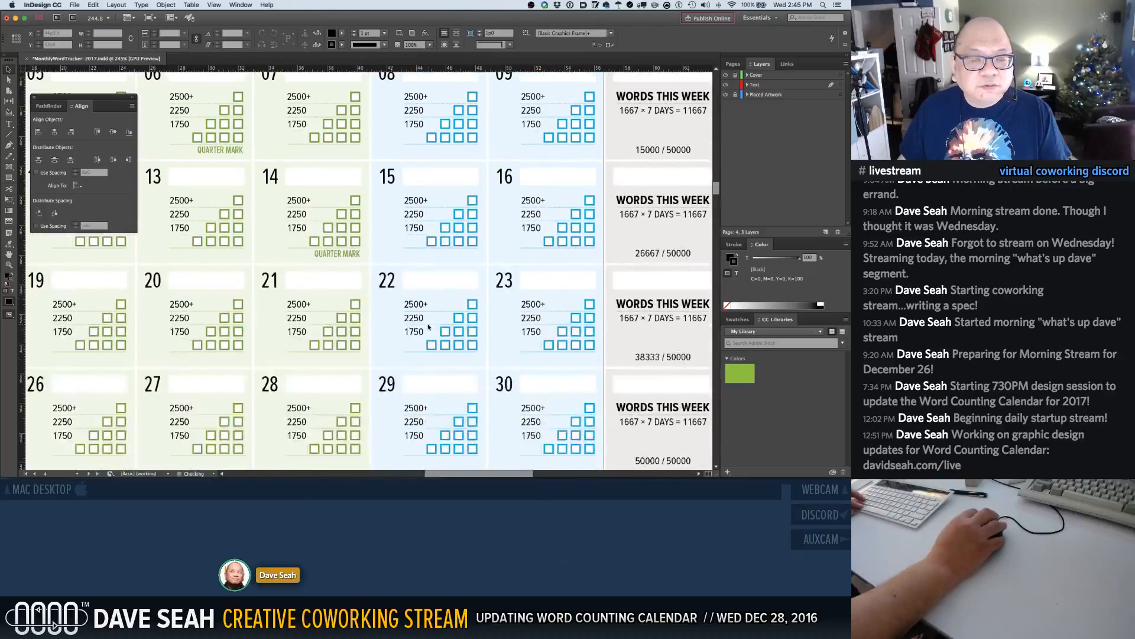
pyautogui.press('super+z')
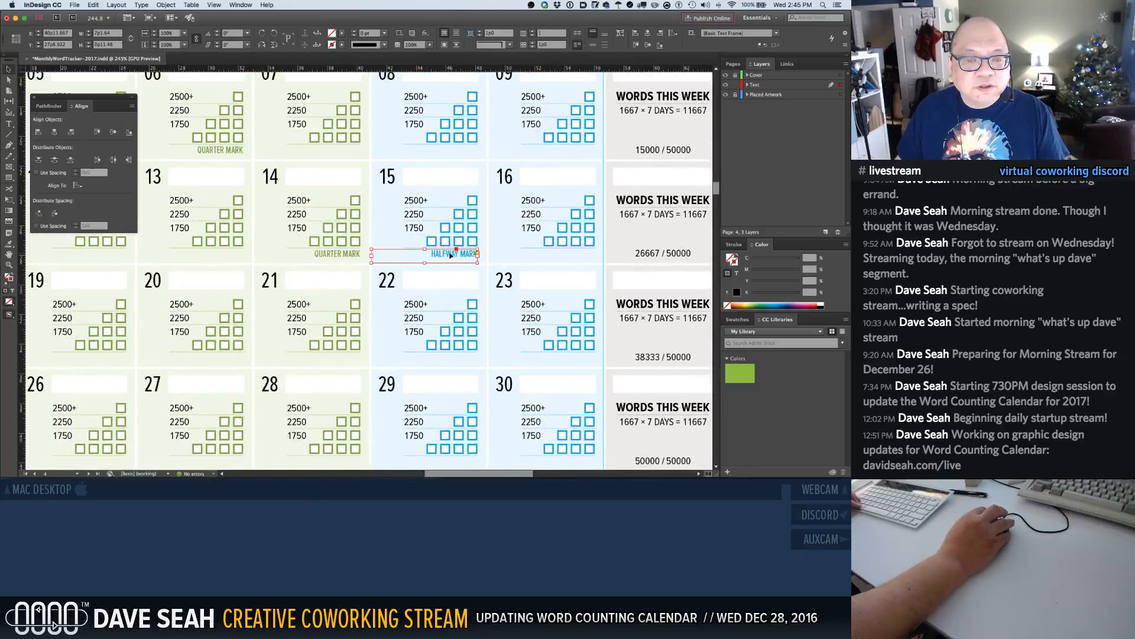
# Duplicate April 15's halfway mark under April 22 and nudge the copy up slightly to match the original's offset from the dotted line
pyautogui.moveTo(449, 256); pyautogui.dragTo(477, 363)
pyautogui.click(487, 342)
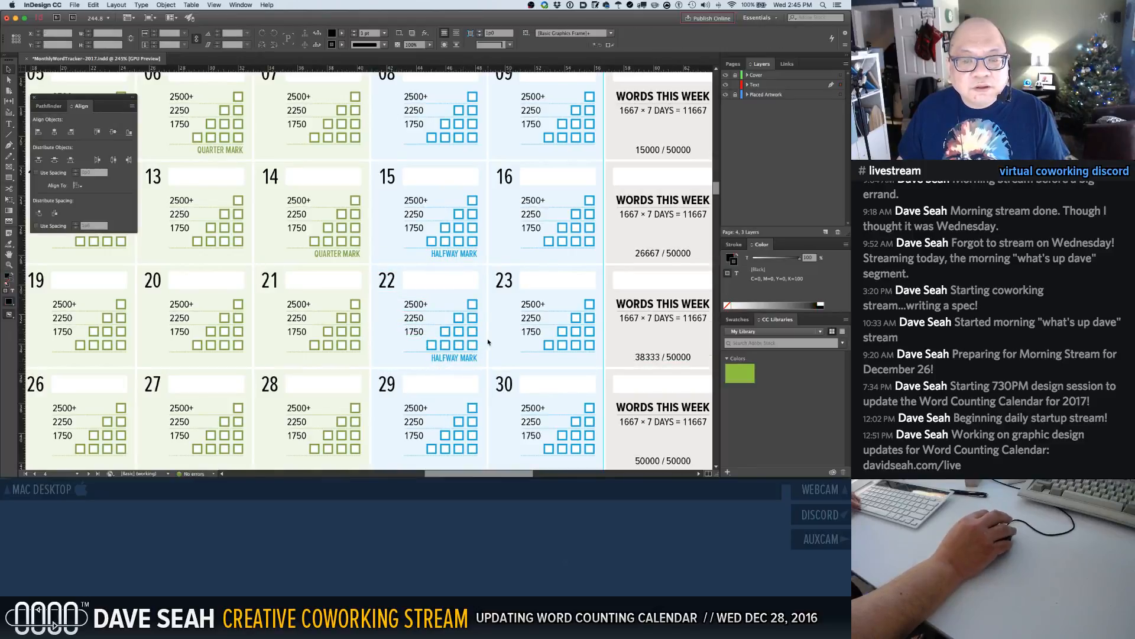
pyautogui.scroll(5, 507, 326)
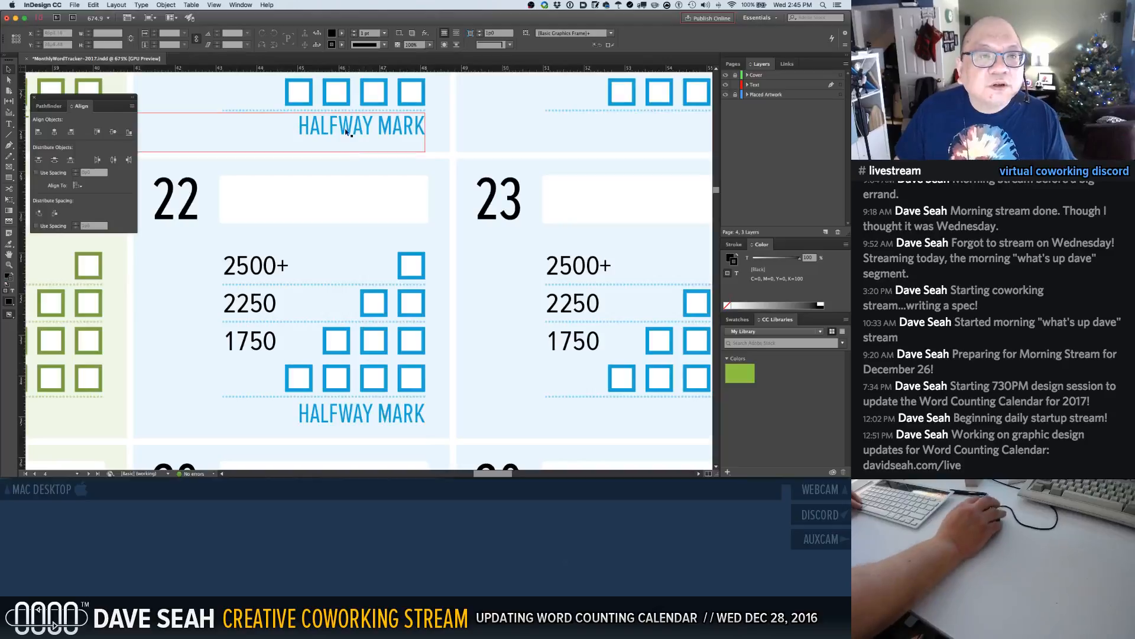
pyautogui.click(380, 422)
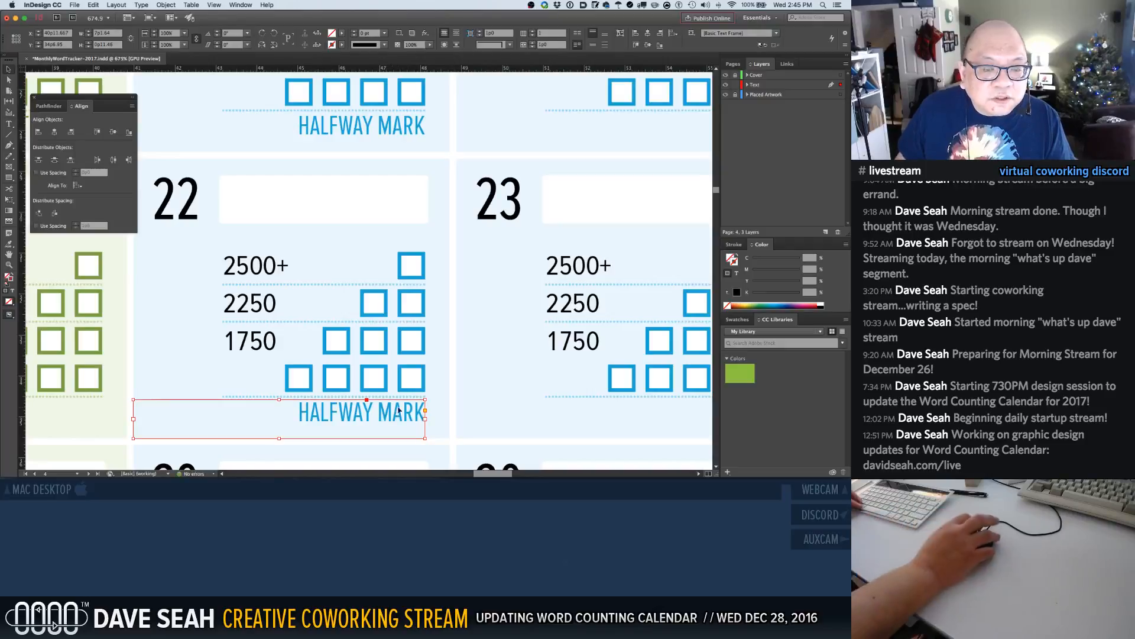
pyautogui.click(448, 409)
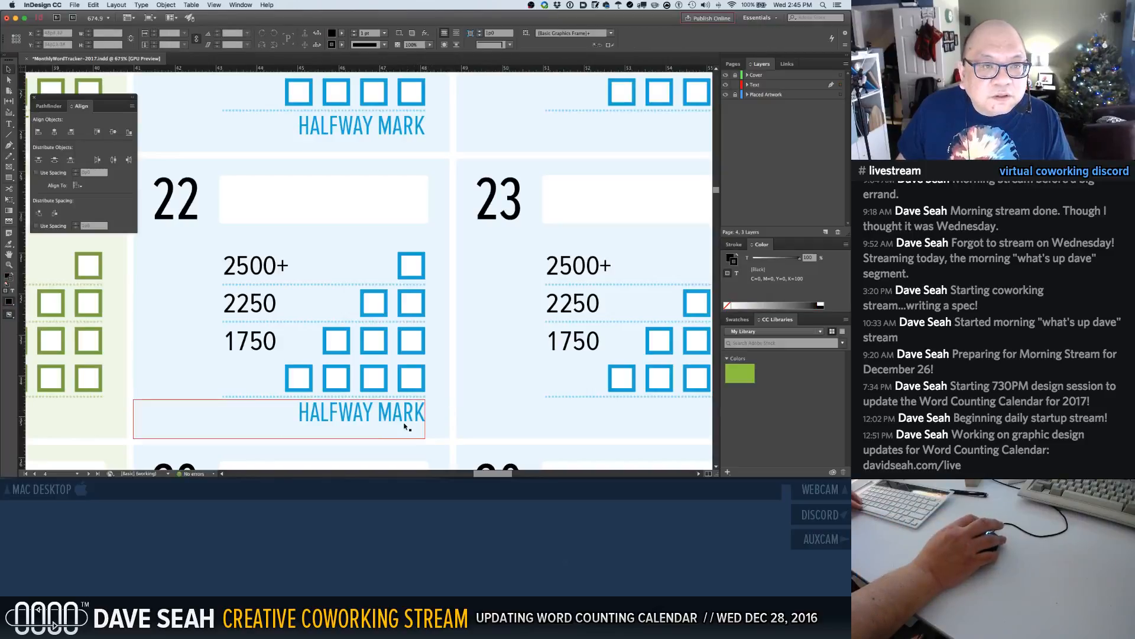
pyautogui.click(386, 424)
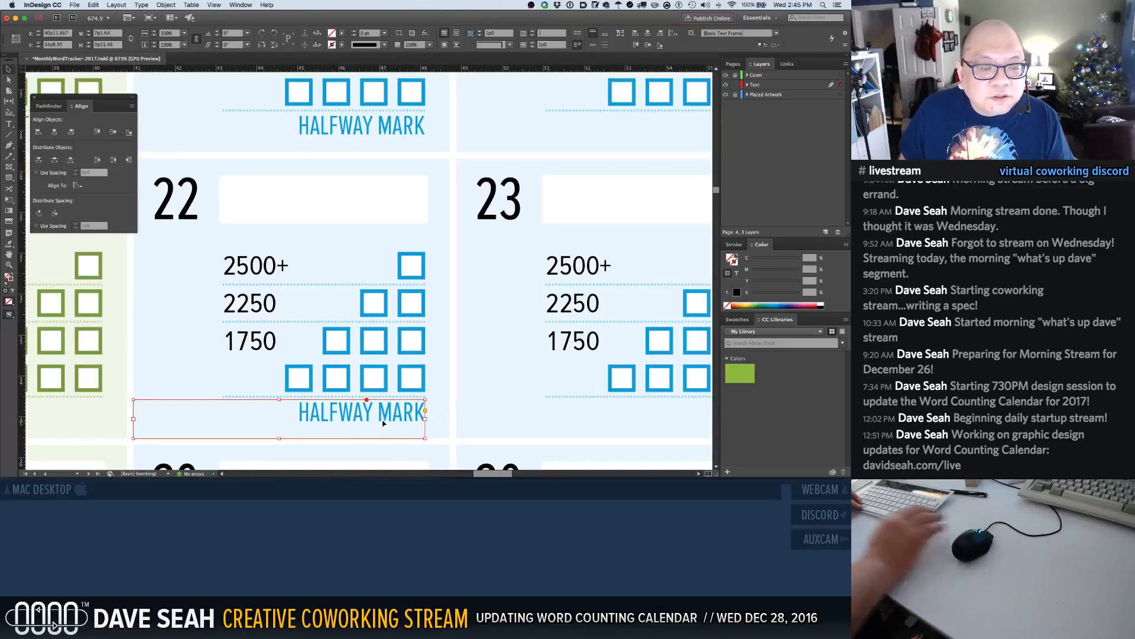
pyautogui.keyDown('shift'); pyautogui.click(350, 127); pyautogui.keyUp('shift')
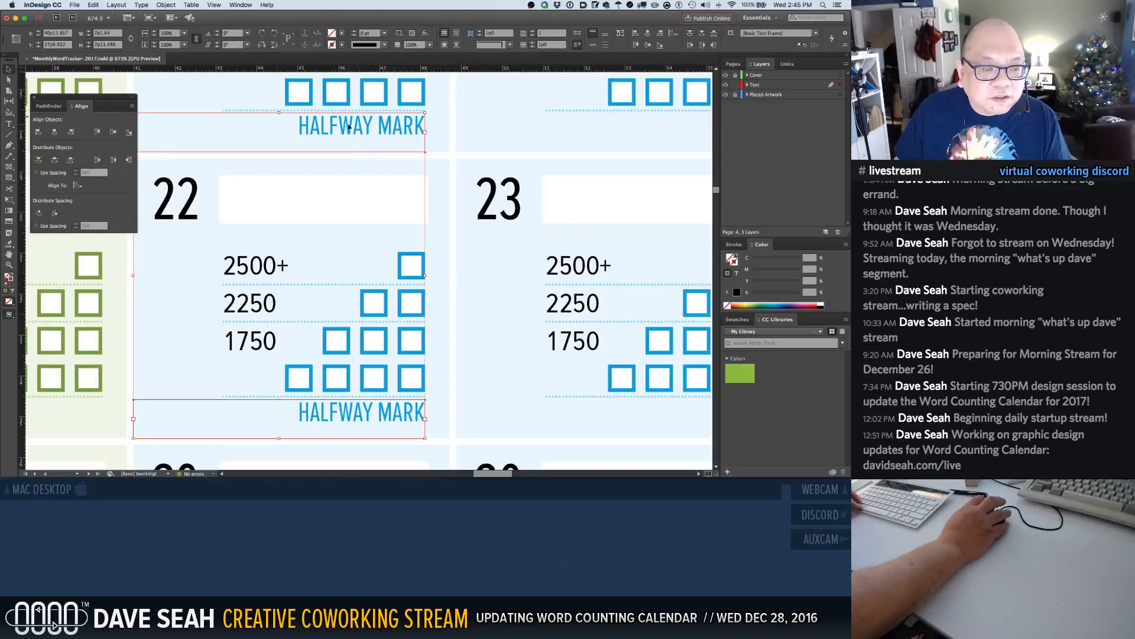
pyautogui.click(439, 403)
pyautogui.click(407, 423)
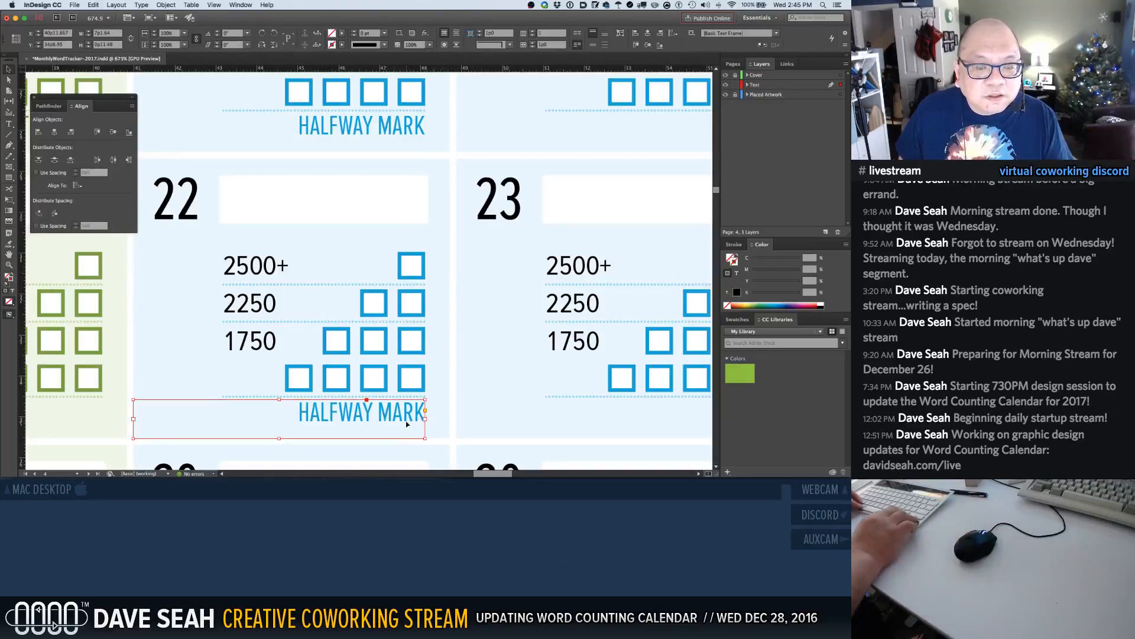
pyautogui.click(439, 405)
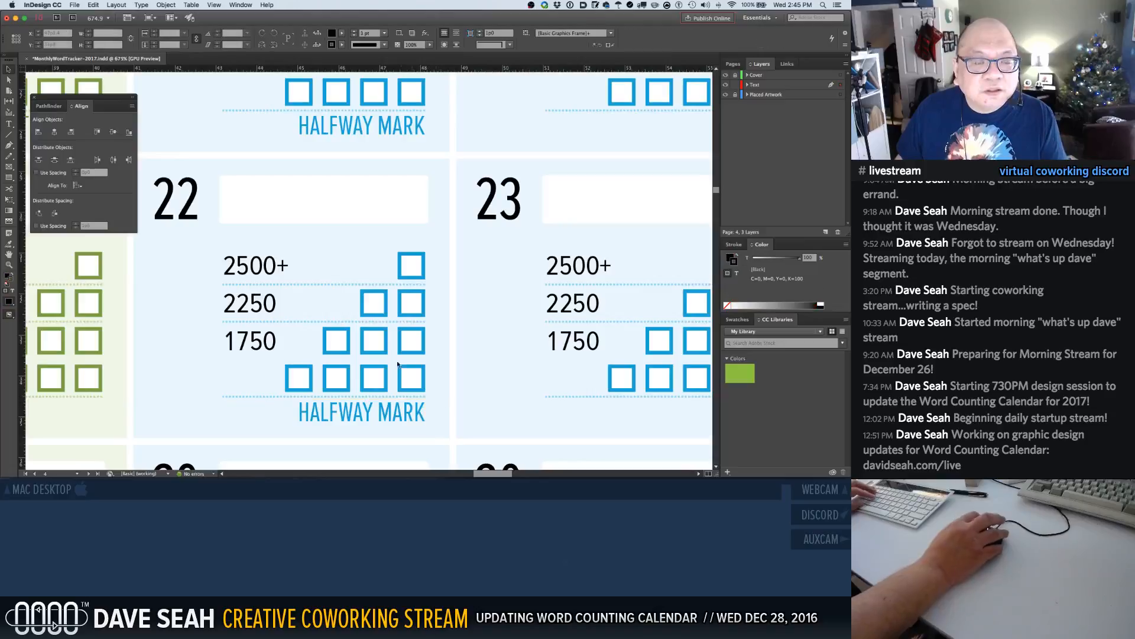
# Delete the original halfway mark under April 15 and return to the actual-size page view
pyautogui.click(332, 121)
pyautogui.press('Delete')
pyautogui.press('super+1')
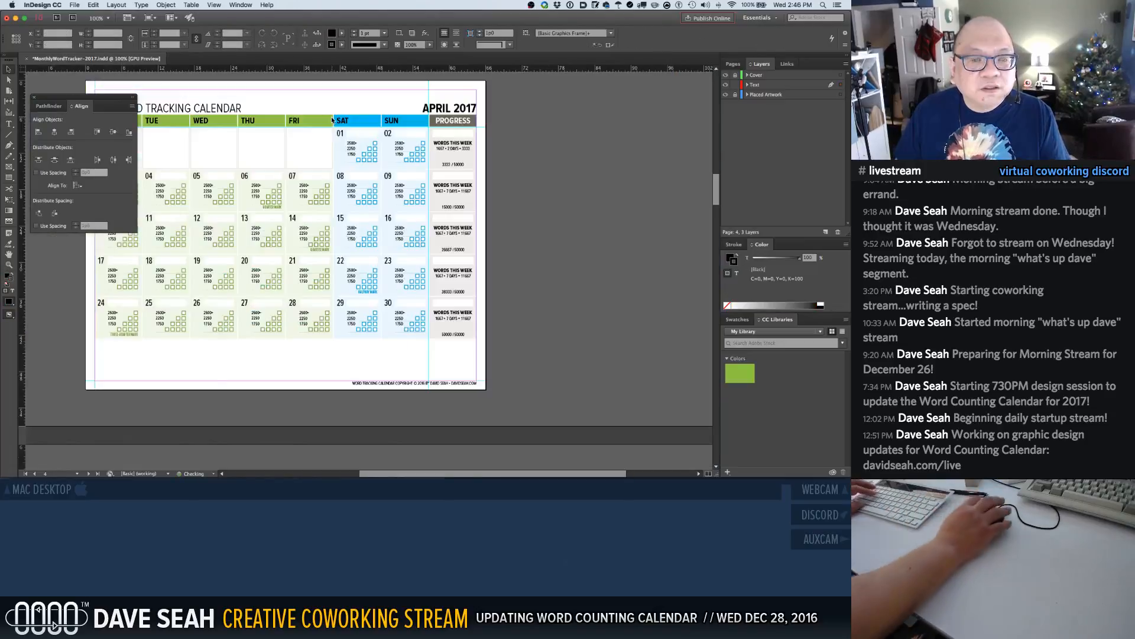
# Change the mark under April 14 to "HALFWAY MARK" and the mark under April 22 to "THREE-QUARTER MARK"
pyautogui.doubleClick(318, 249)
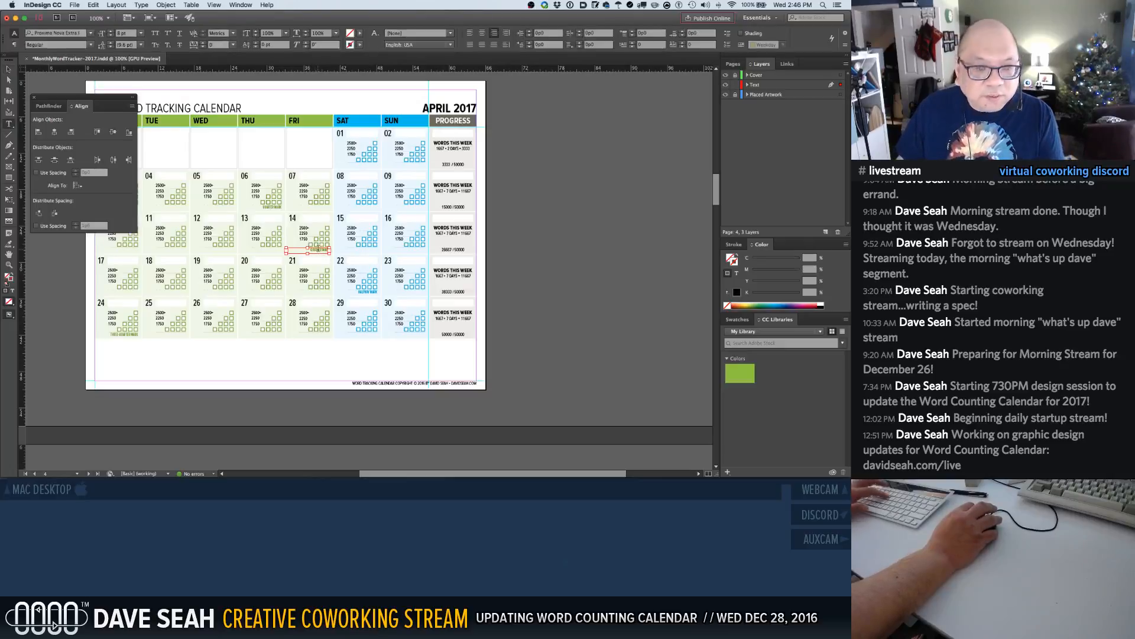
pyautogui.press('super+a')
pyautogui.write('HA')
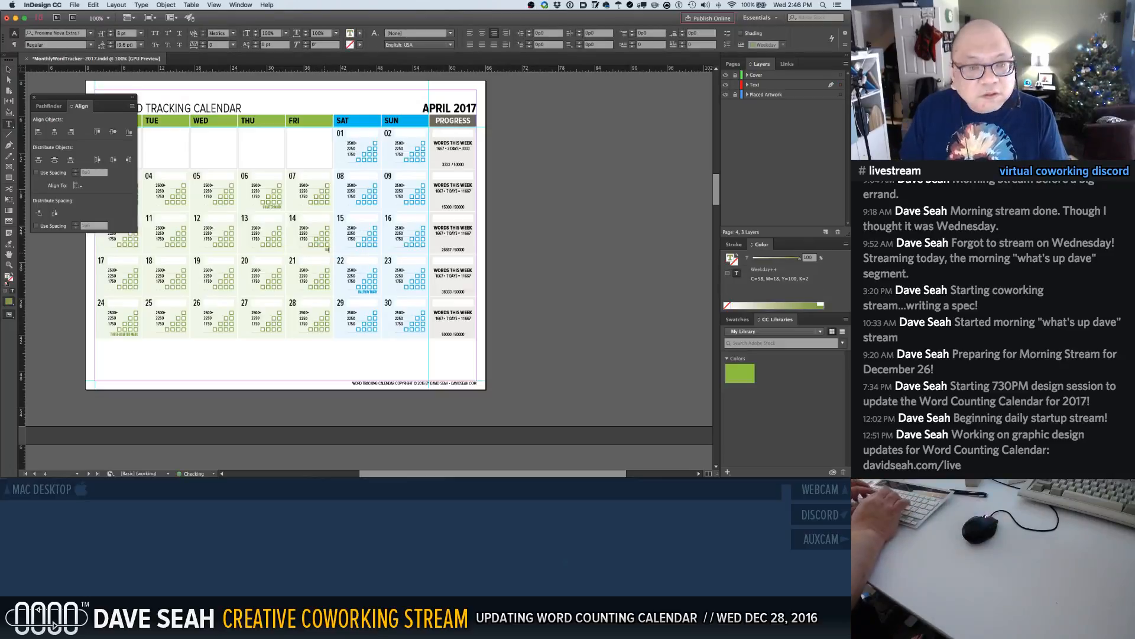
pyautogui.write('LFWAY MARK')
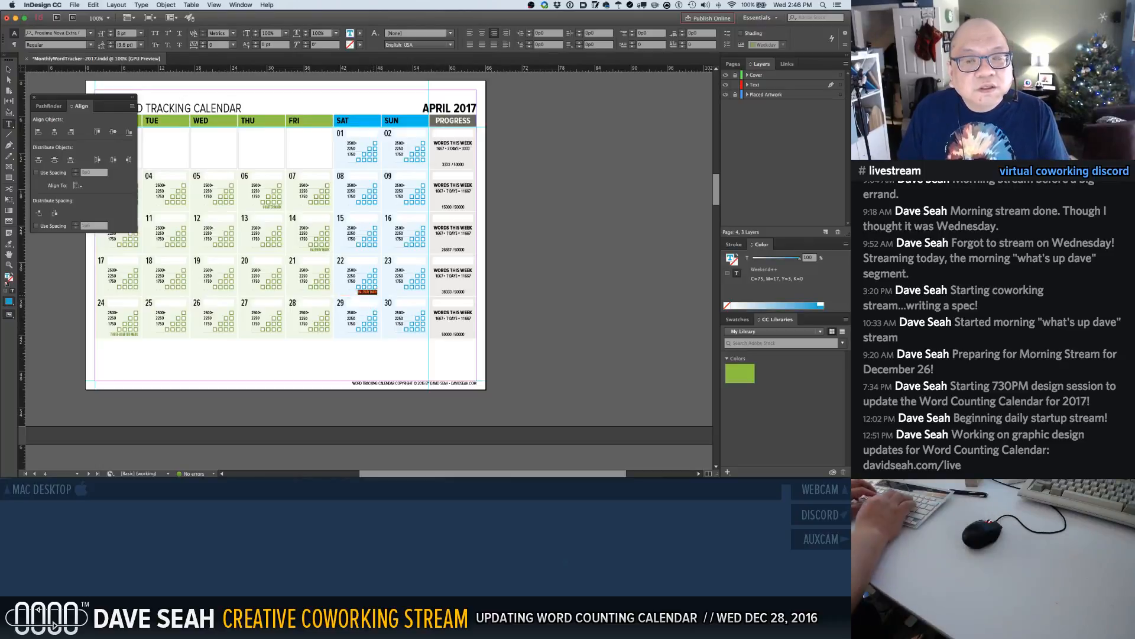
pyautogui.write('THREE-QU')
pyautogui.write('ARTER MARK')
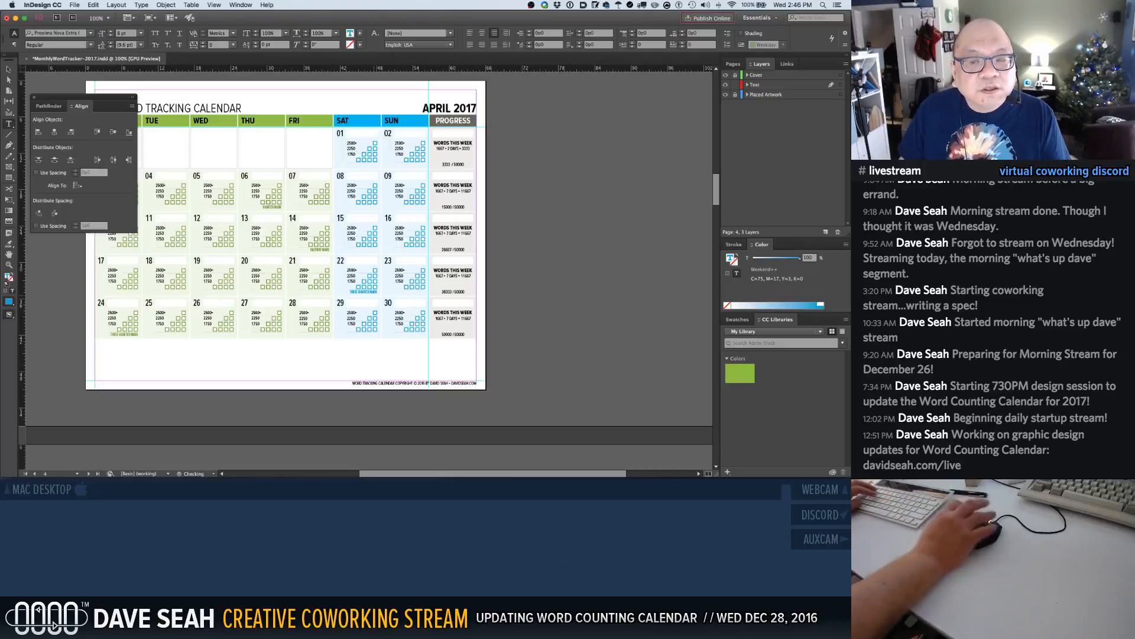
# Deselect the April text and save the document
pyautogui.click(381, 367)
pyautogui.press('super+s')
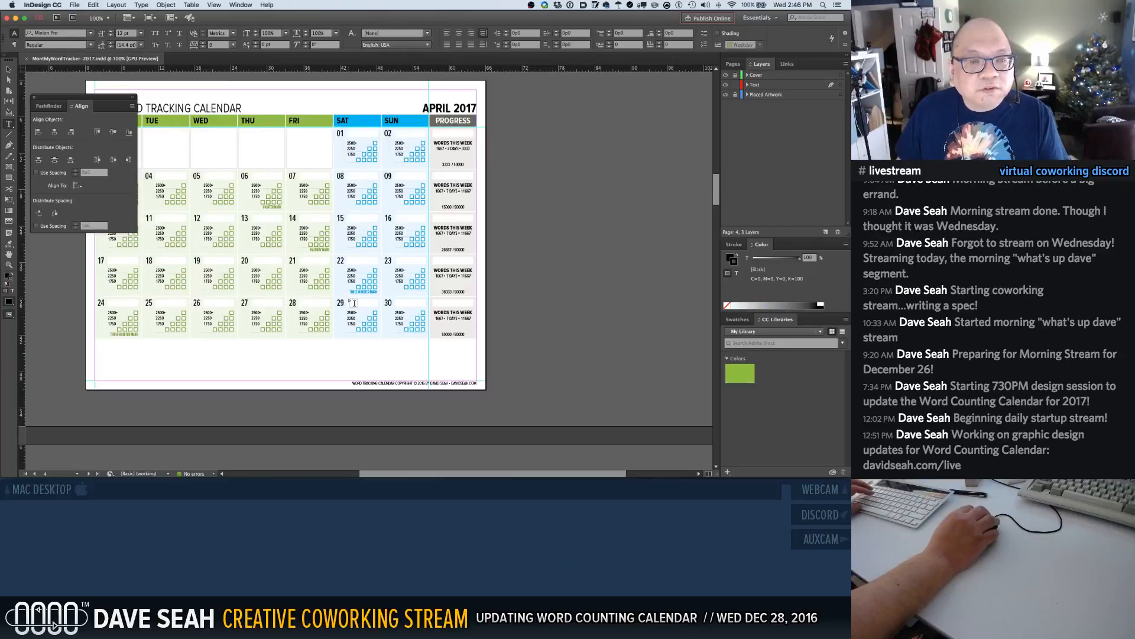
# Delete the extra mark under May 12 and save the document
pyautogui.scroll(-5, 354, 303)
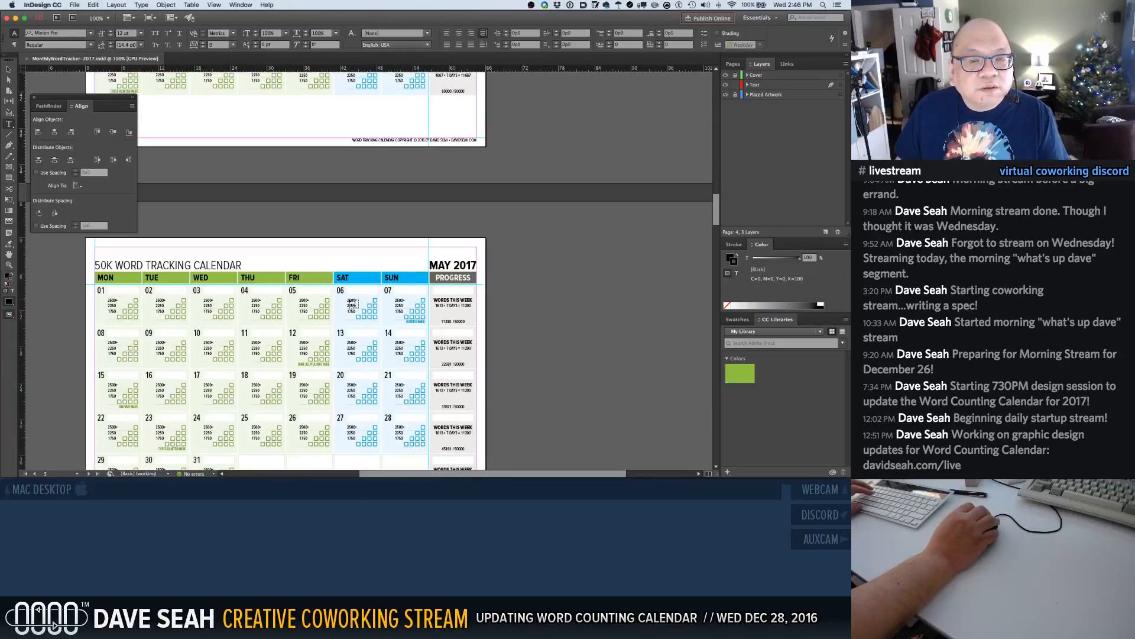
pyautogui.scroll(-2, 354, 304)
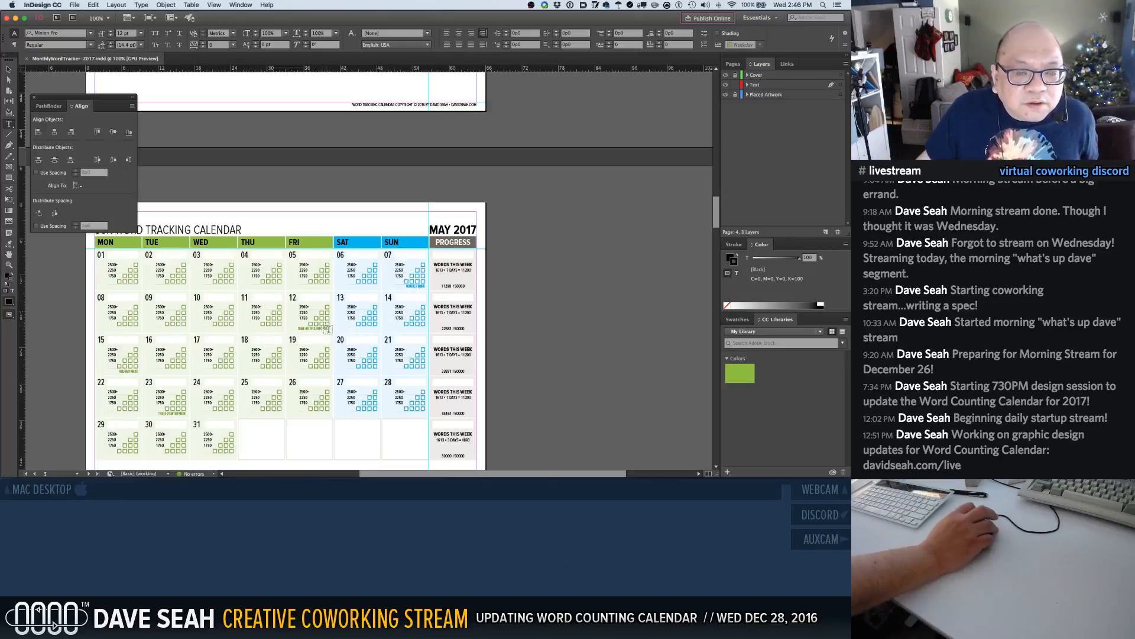
pyautogui.press('v')
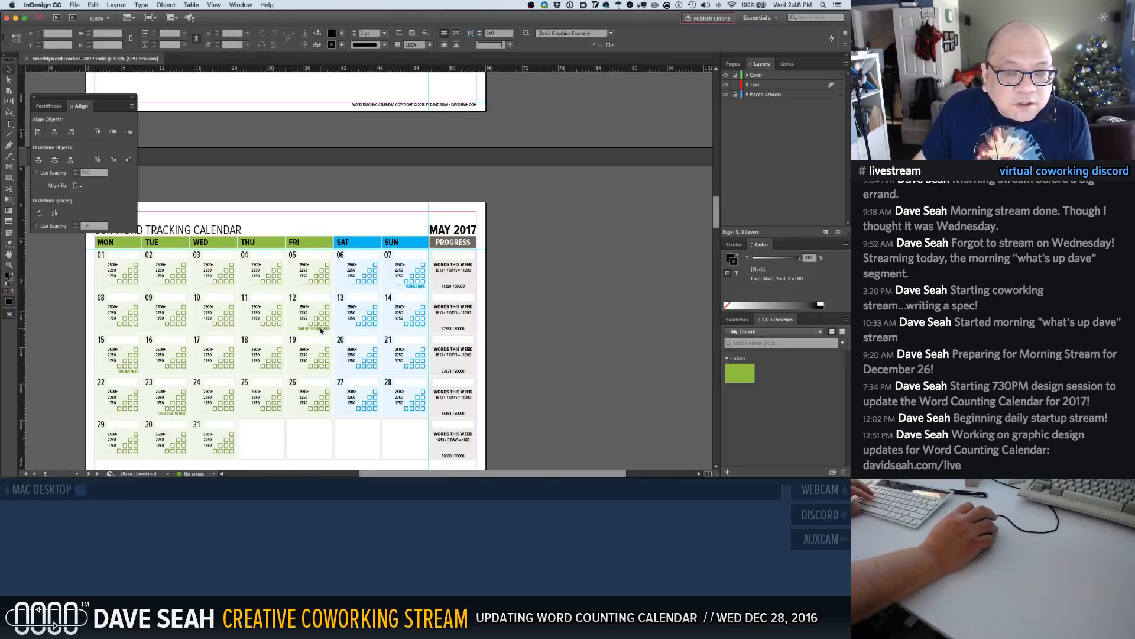
pyautogui.click(322, 329)
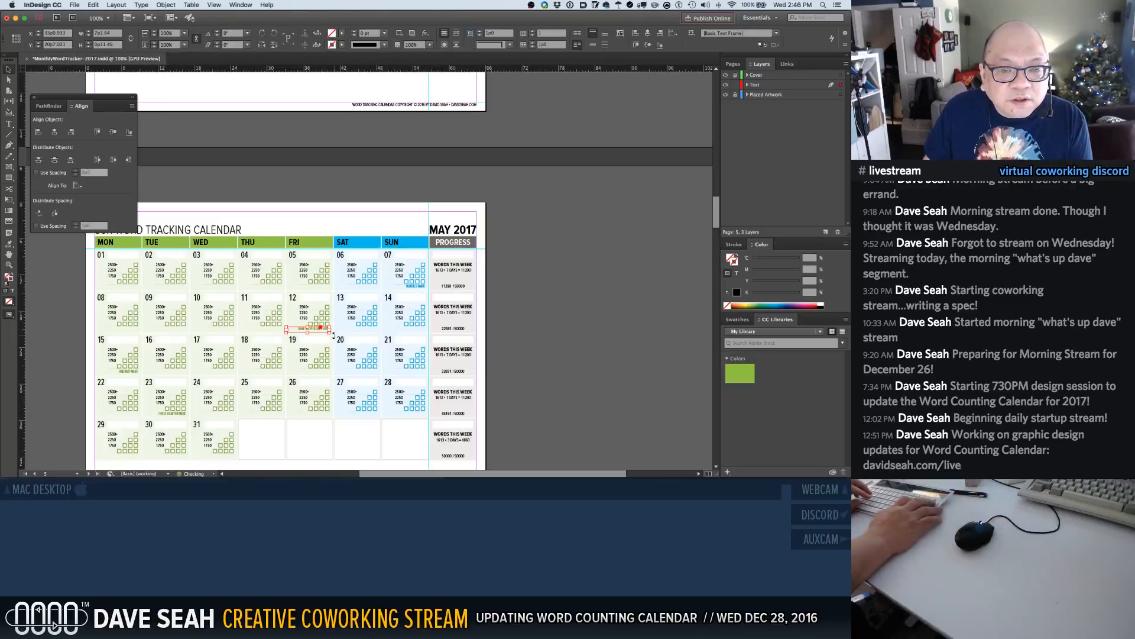
pyautogui.press('Delete')
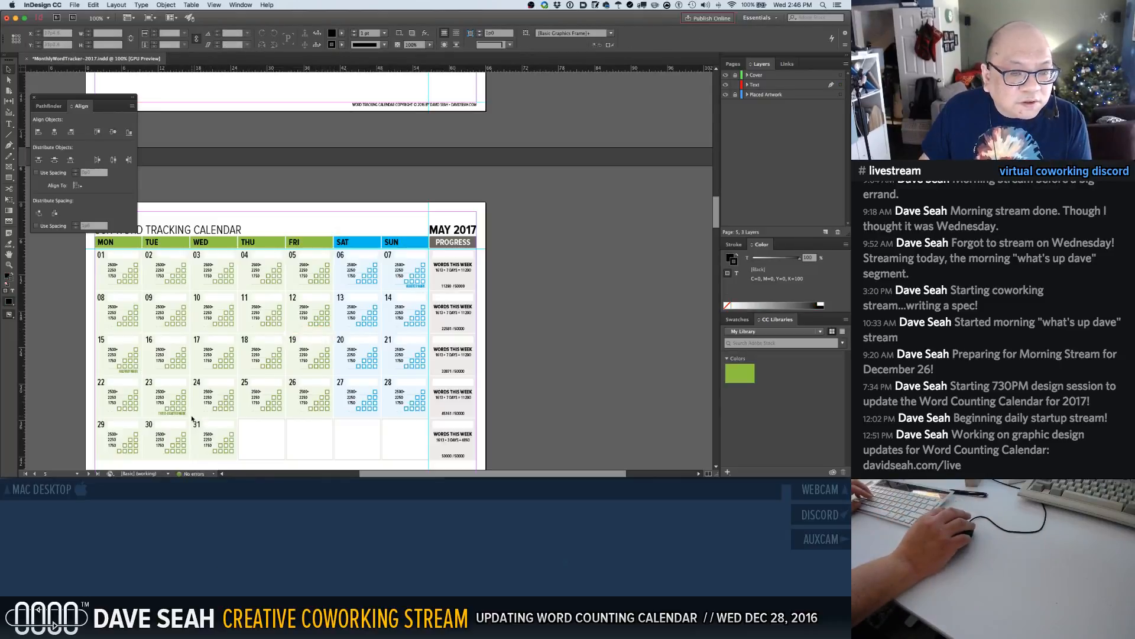
pyautogui.scroll(-5, 197, 417)
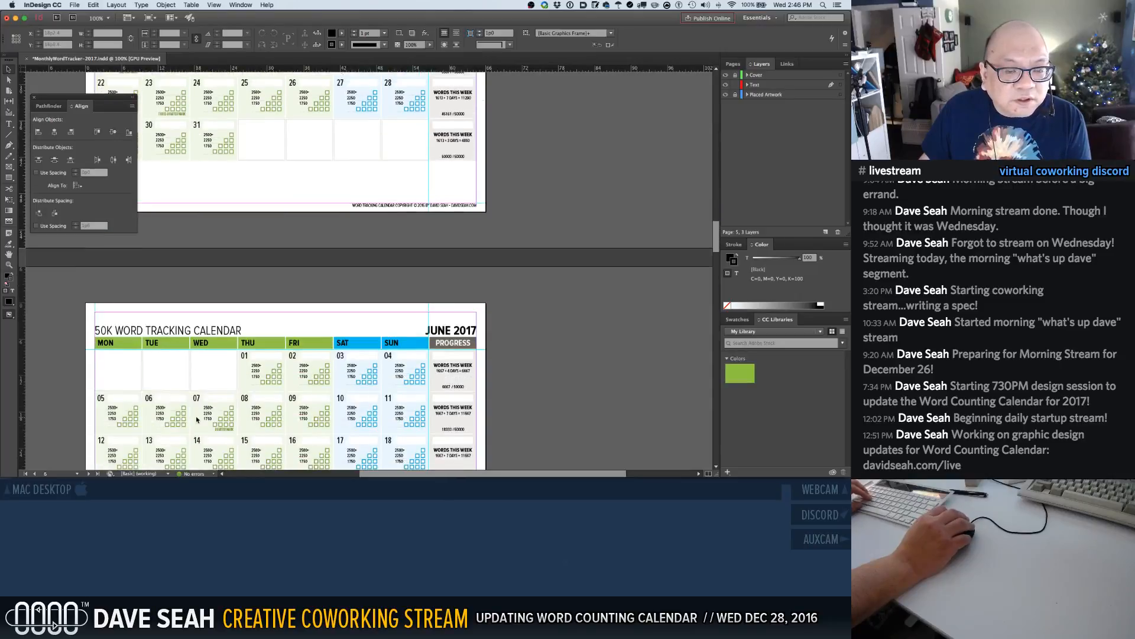
pyautogui.press('super+s')
# Move June's quarter, halfway and three-quarter marks together one day earlier, under June 6, 14 and 22, nudging them slightly to the right
pyautogui.scroll(-3, 197, 420)
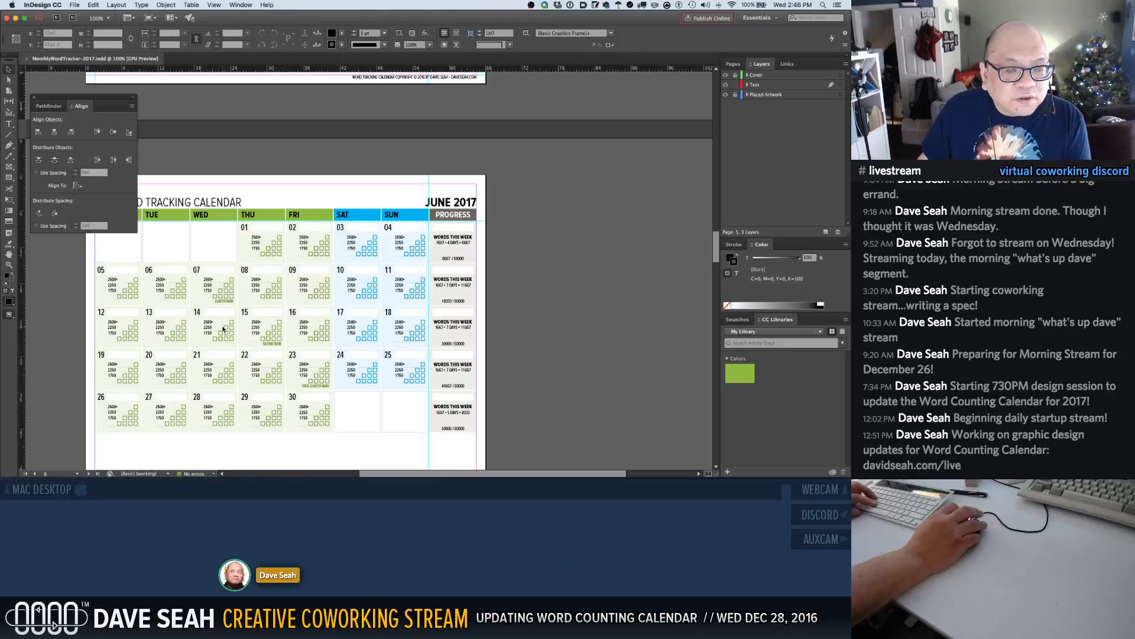
pyautogui.click(224, 301)
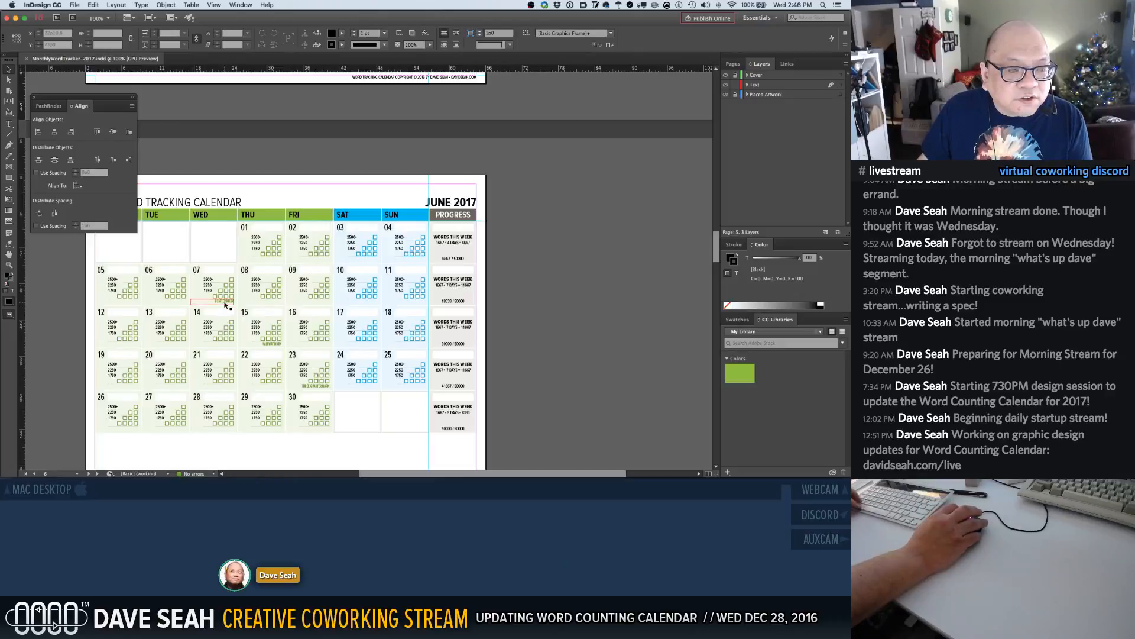
pyautogui.keyDown('shift'); pyautogui.click(275, 345); pyautogui.keyUp('shift')
pyautogui.keyDown('shift'); pyautogui.click(313, 386); pyautogui.keyUp('shift')
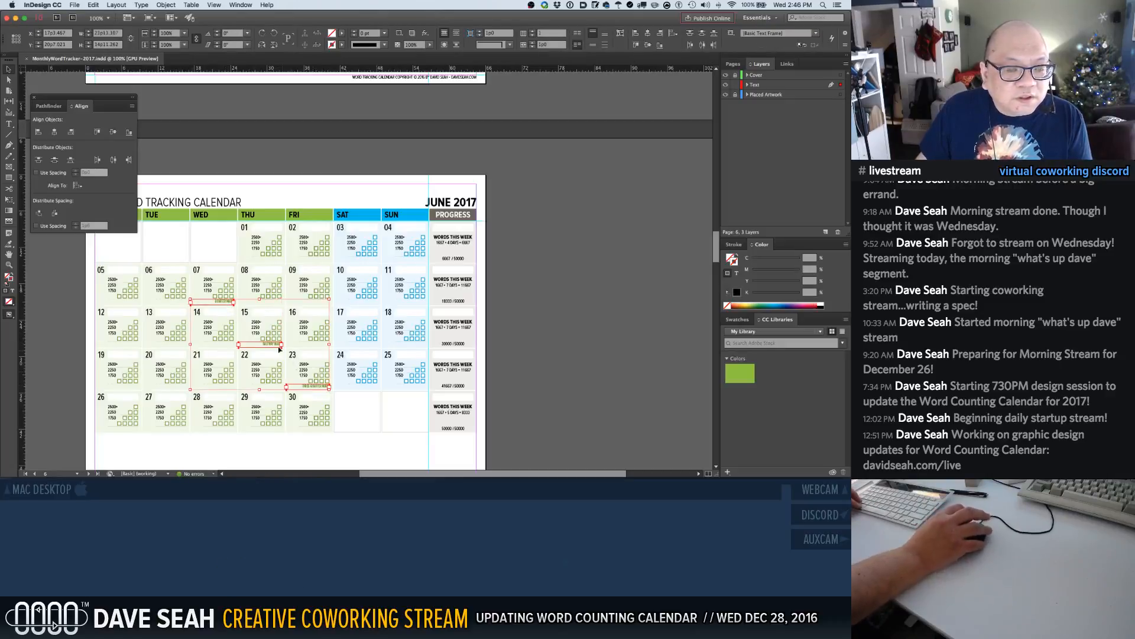
pyautogui.moveTo(152, 275); pyautogui.dragTo(292, 343)
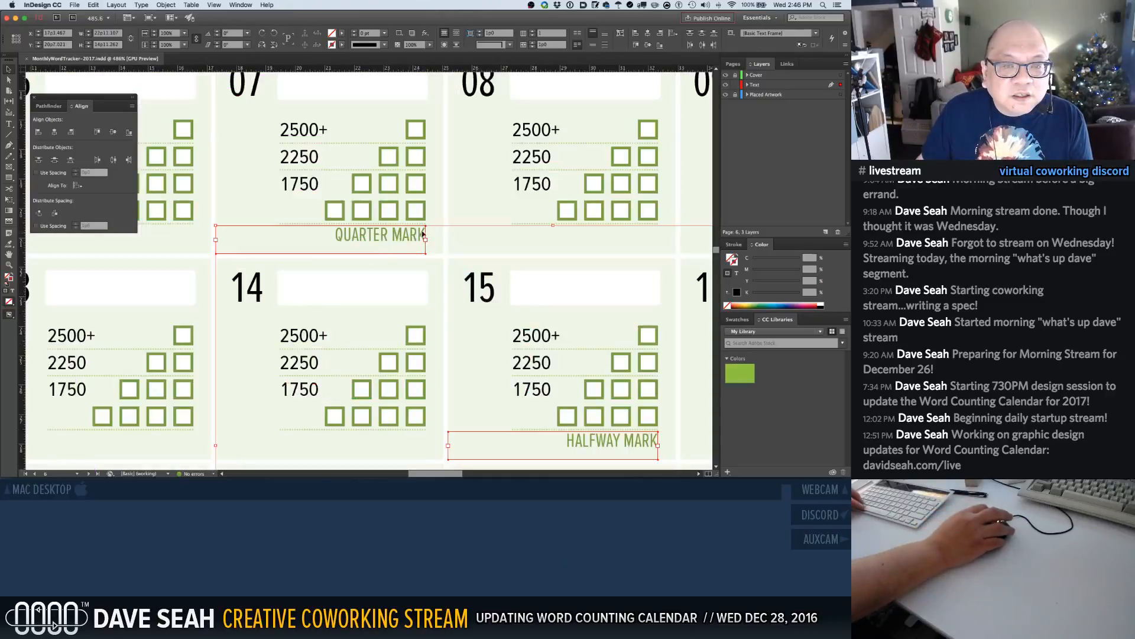
pyautogui.moveTo(421, 237); pyautogui.dragTo(187, 245)
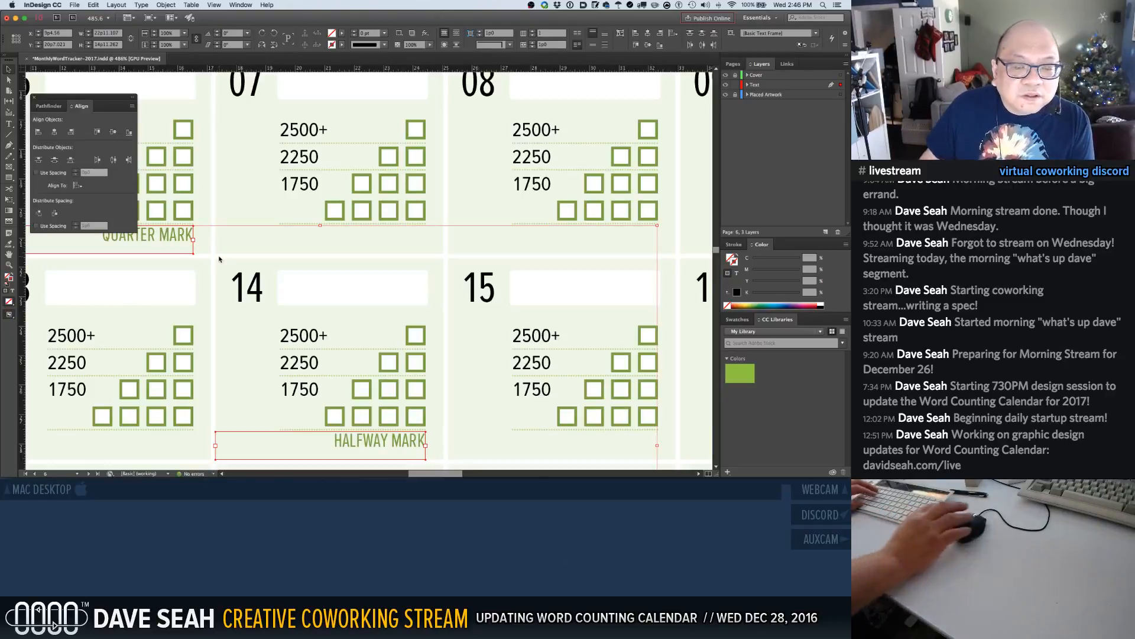
pyautogui.press('Right')
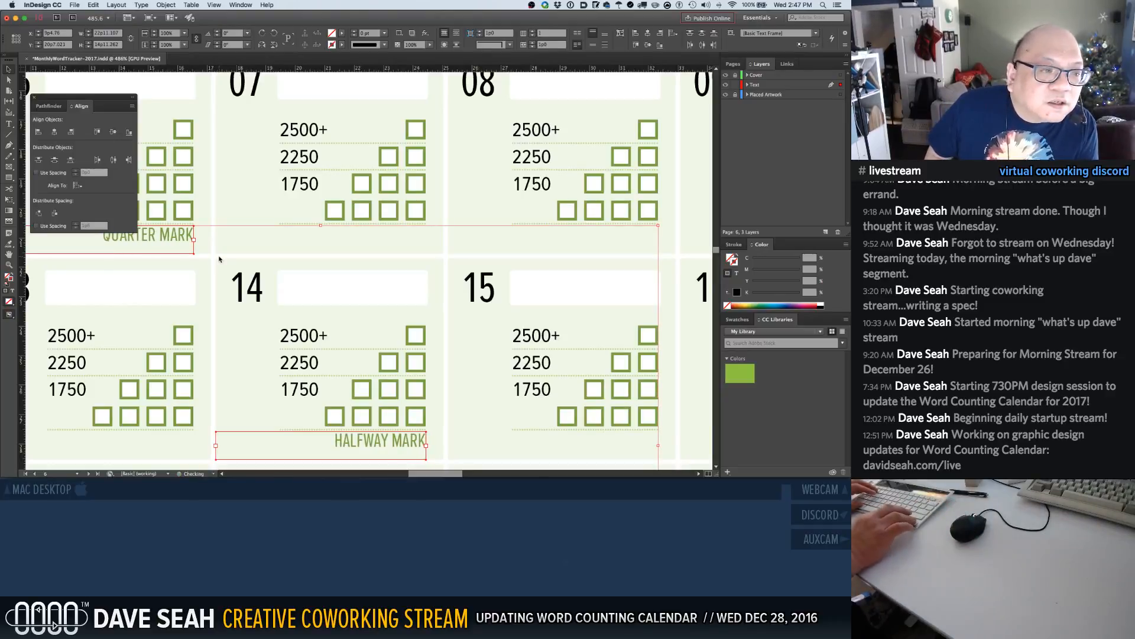
pyautogui.press('super+1')
pyautogui.click(171, 263)
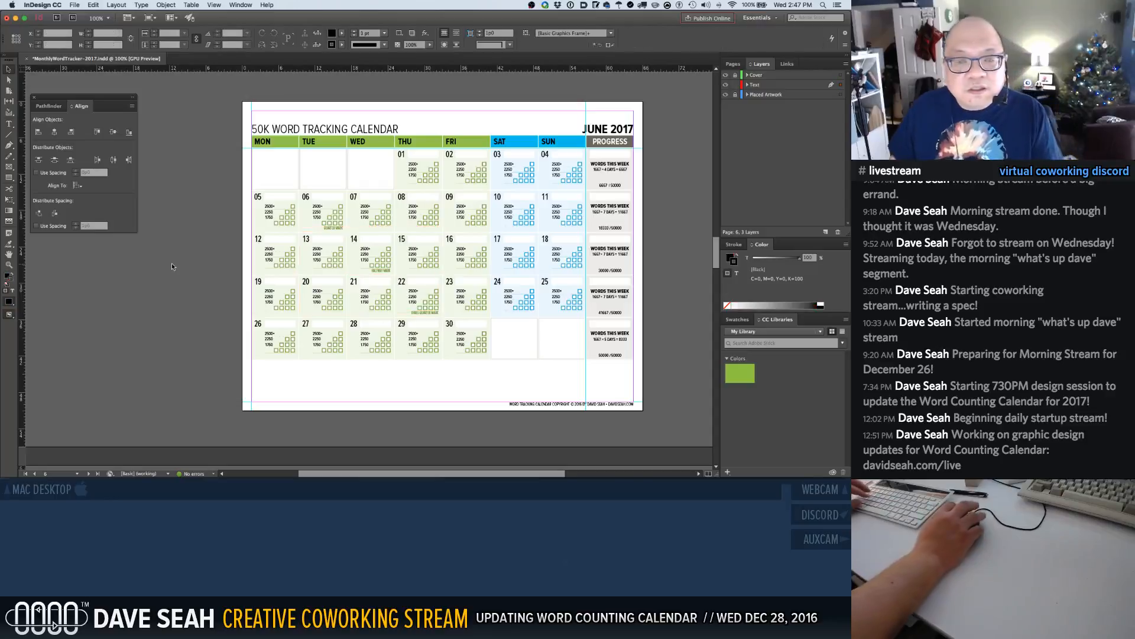
# Check the placement of the quarter, halfway and three-quarter marks on the July through December 2017 pages
pyautogui.scroll(-1, 232, 266)
pyautogui.scroll(-10, 231, 266)
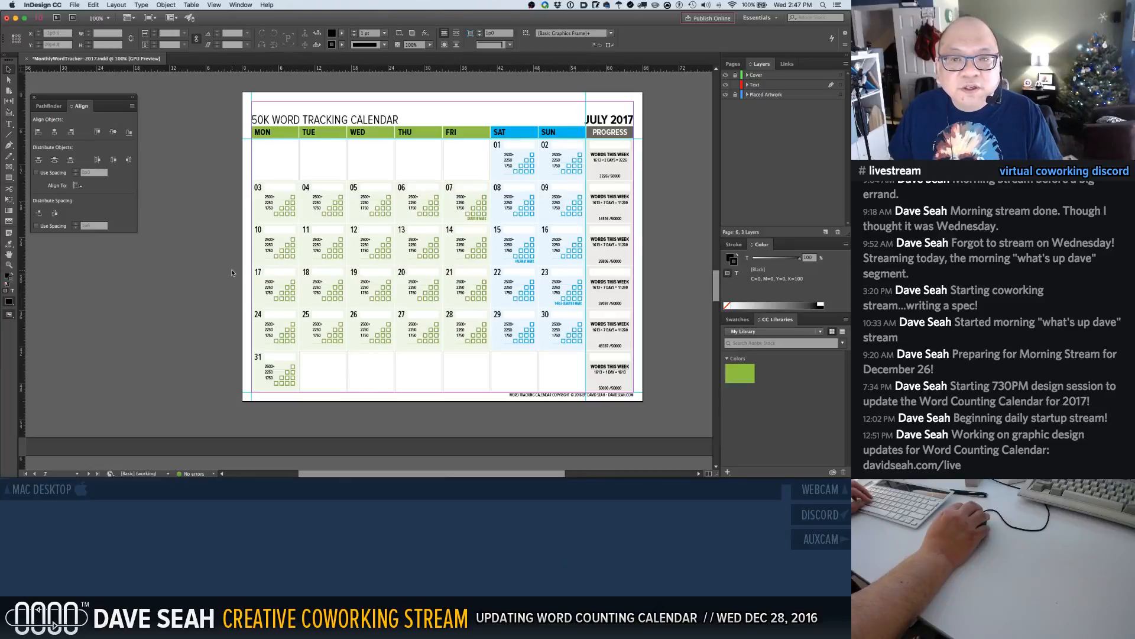
pyautogui.scroll(-8, 232, 272)
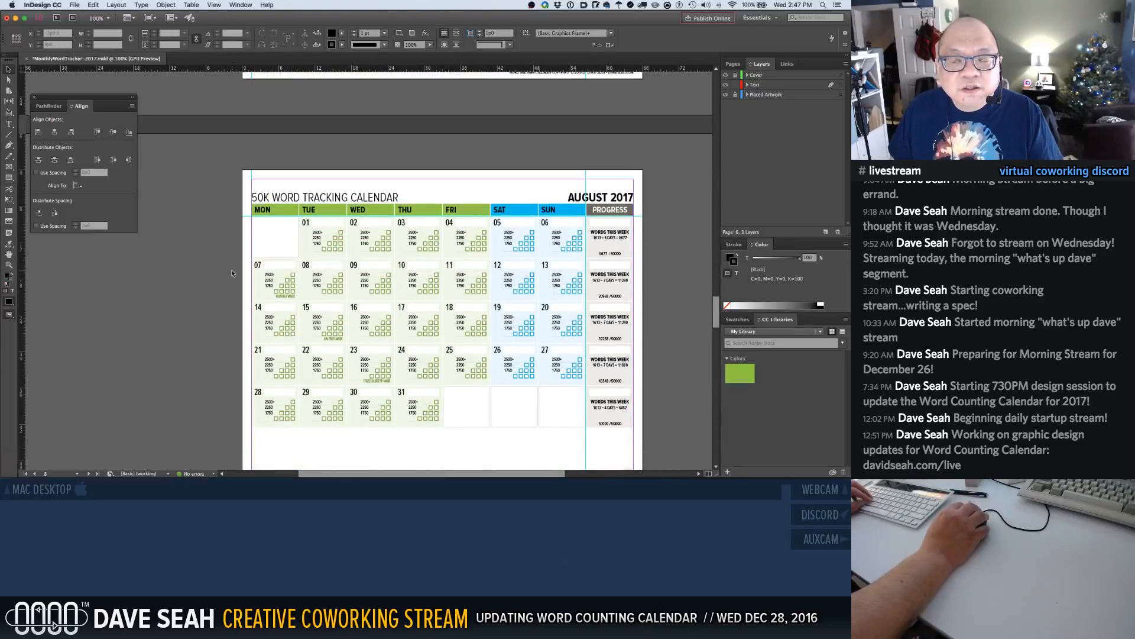
pyautogui.scroll(-2, 231, 272)
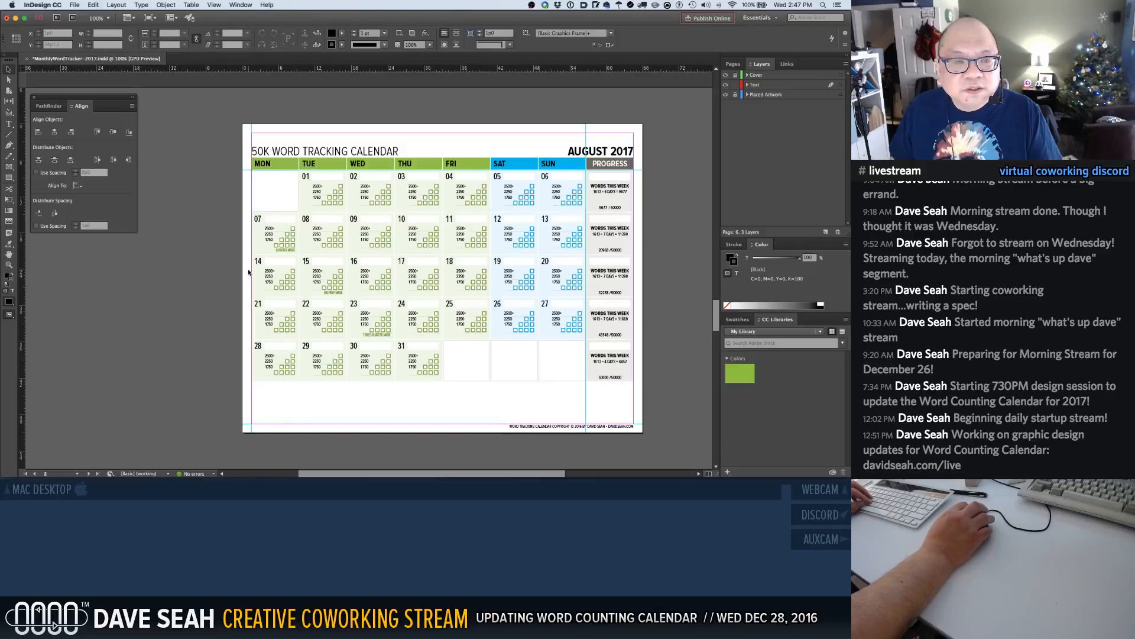
pyautogui.scroll(-10, 249, 272)
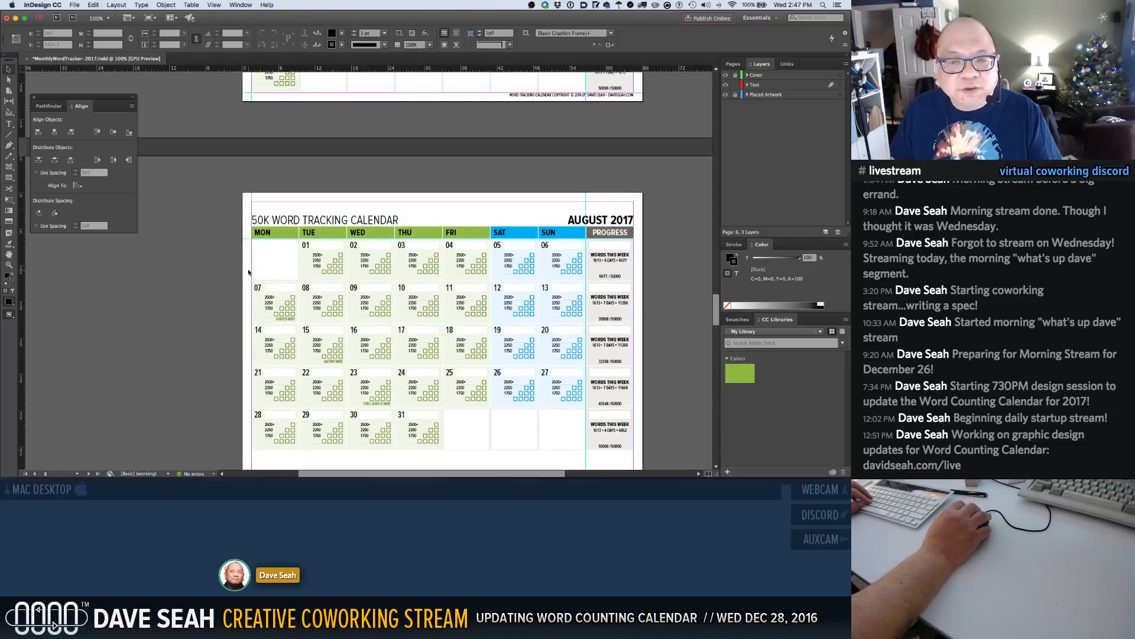
pyautogui.scroll(-5, 249, 272)
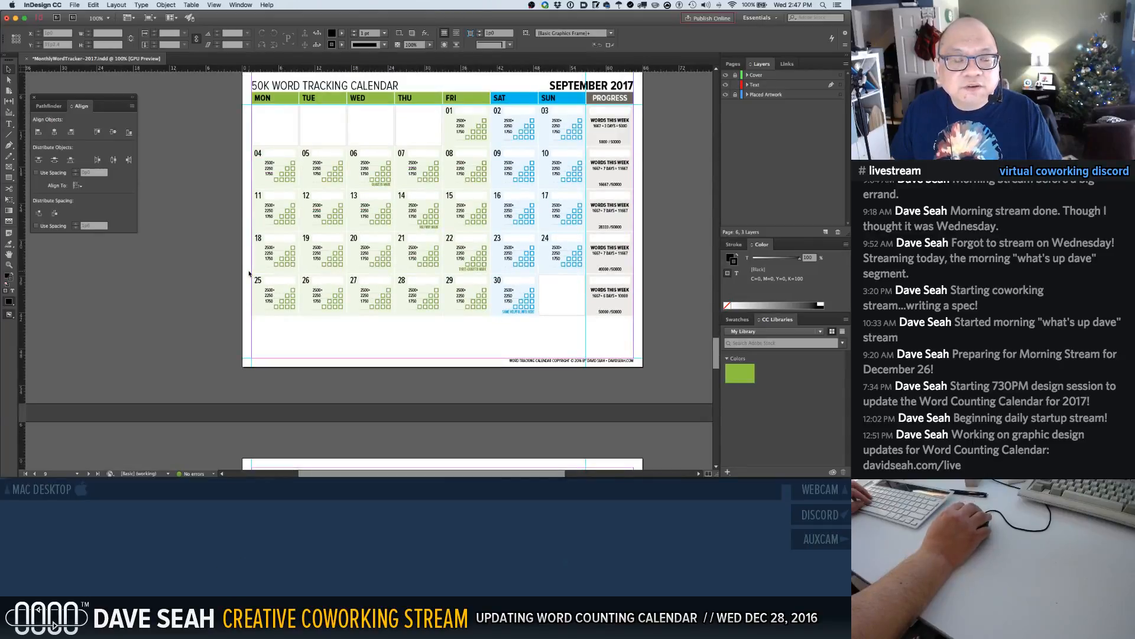
pyautogui.scroll(-10, 249, 273)
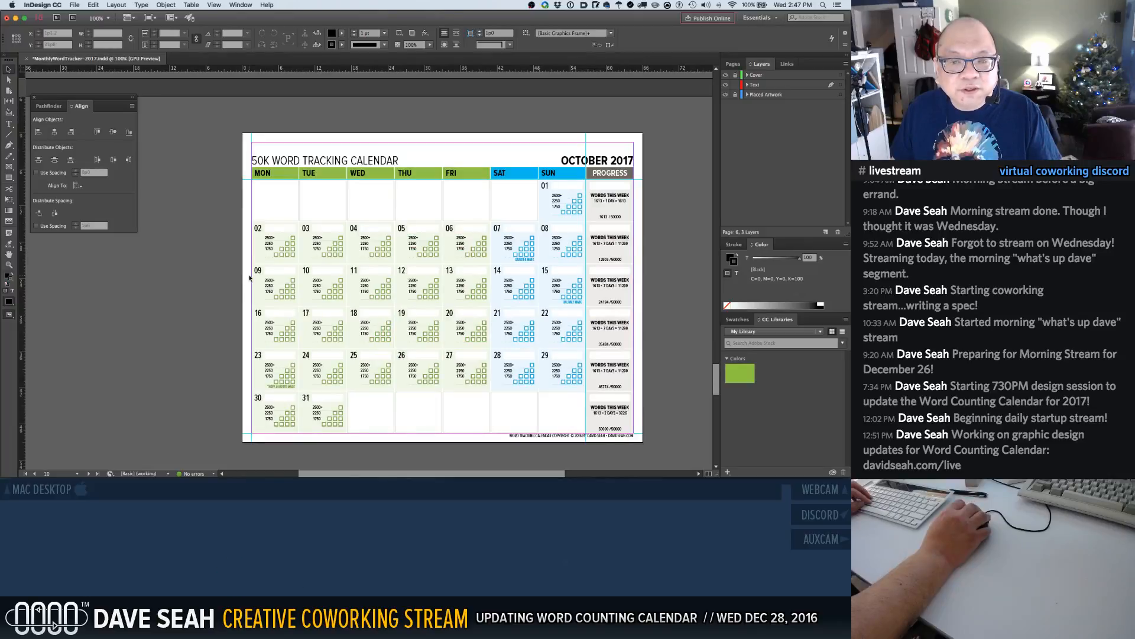
pyautogui.scroll(-8, 249, 277)
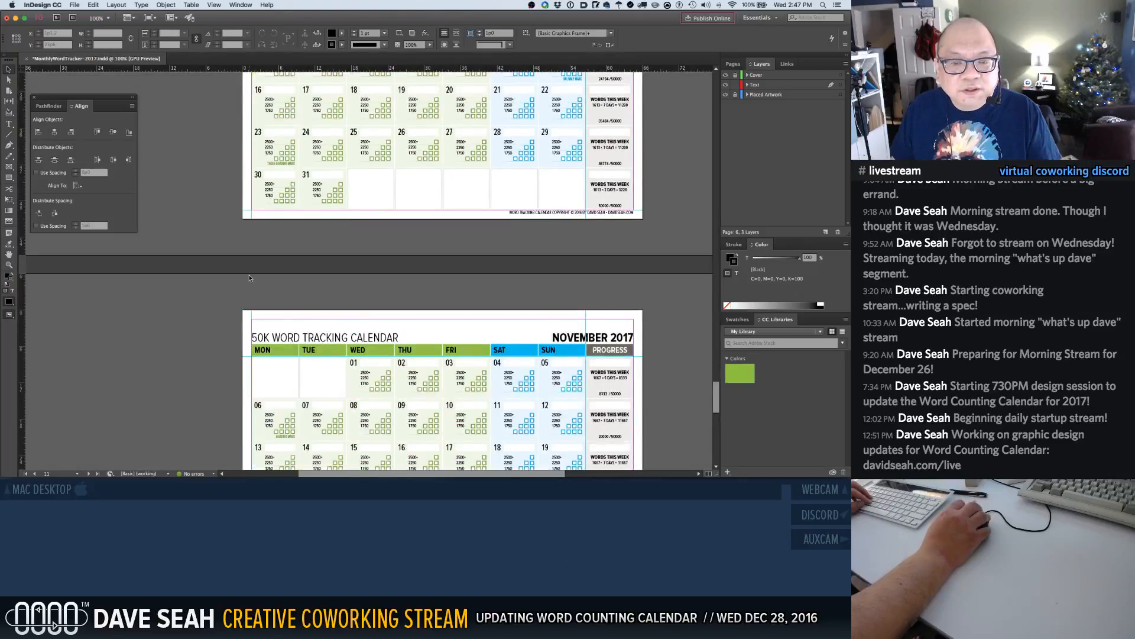
pyautogui.scroll(-3, 249, 277)
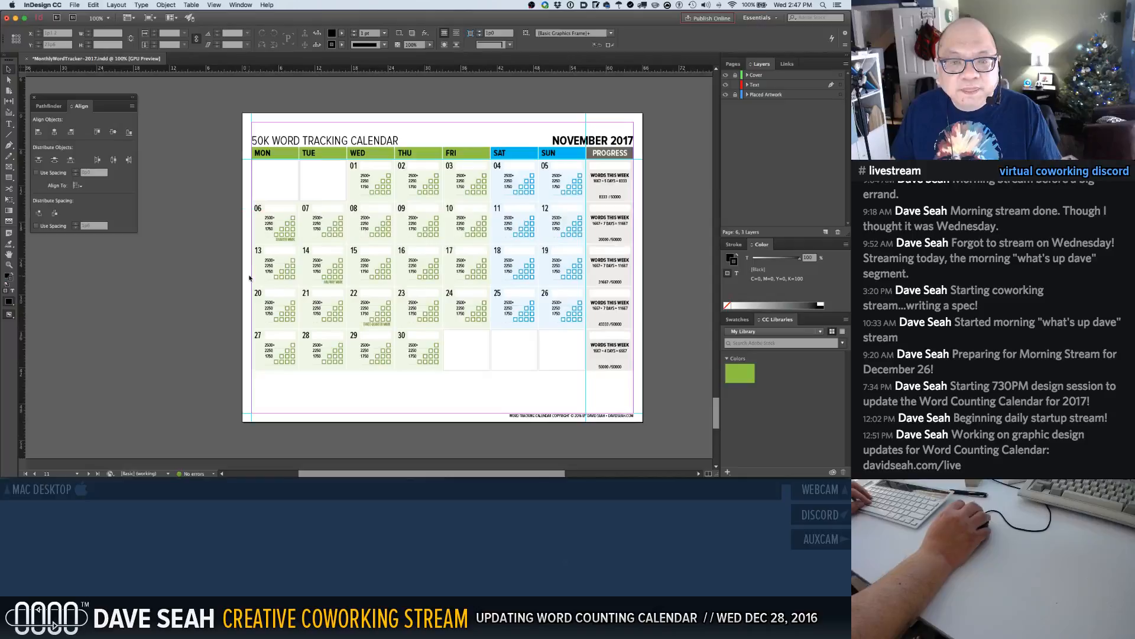
pyautogui.scroll(-9, 248, 277)
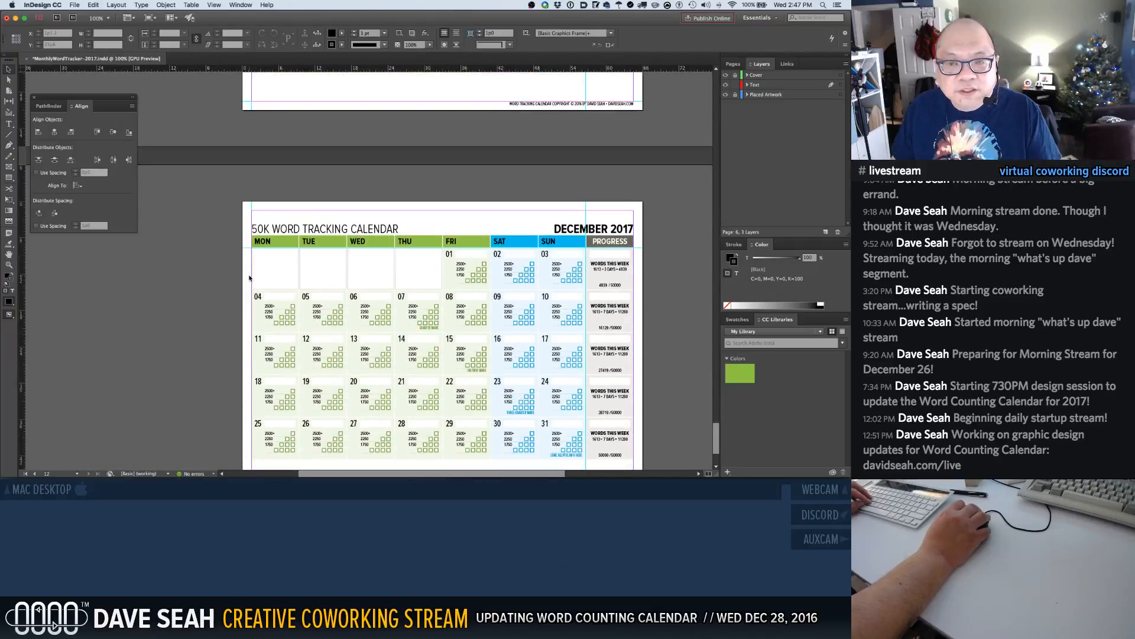
pyautogui.scroll(-3, 249, 277)
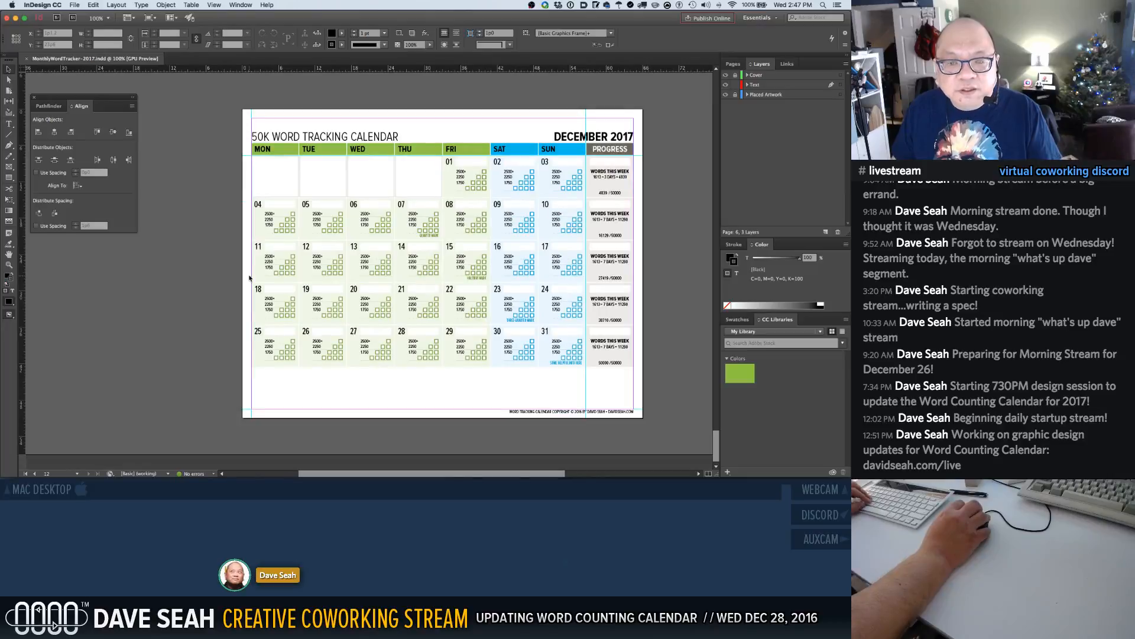
# Review the January through August 2017 pages, checking the marks and notes placed under the days
pyautogui.scroll(20, 249, 278)
pyautogui.scroll(20, 249, 277)
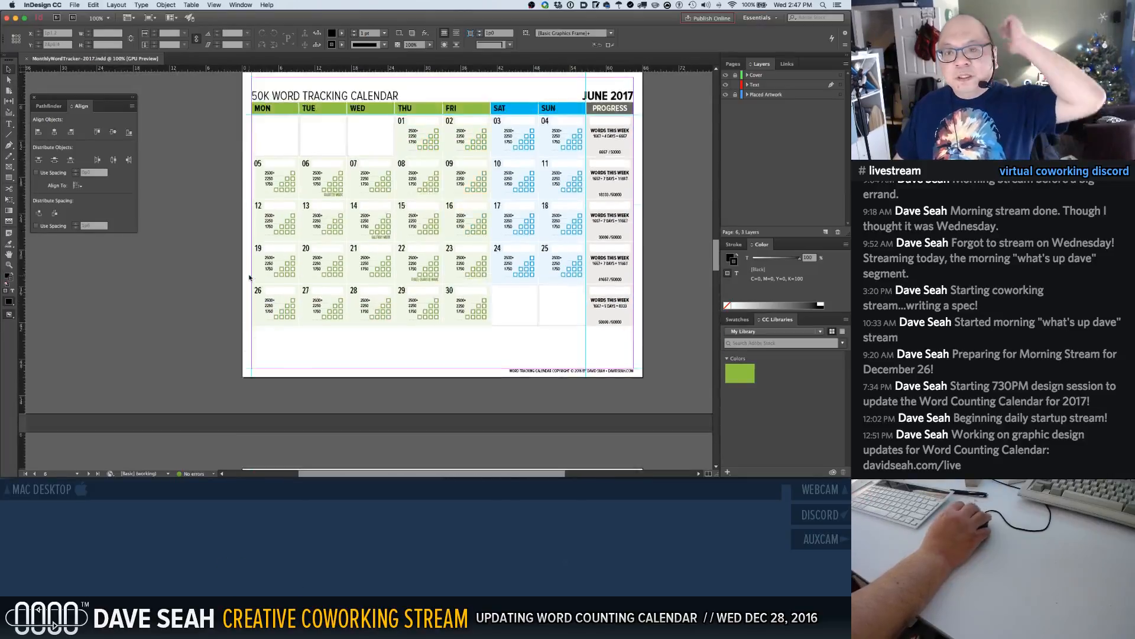
pyautogui.scroll(4, 249, 277)
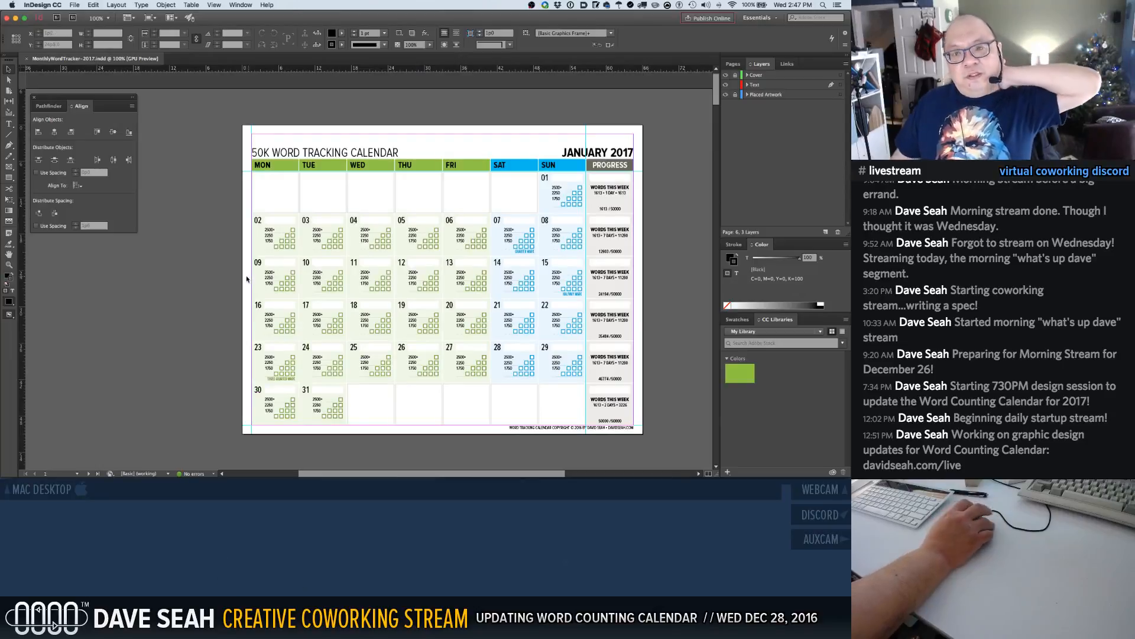
pyautogui.scroll(-13, 203, 283)
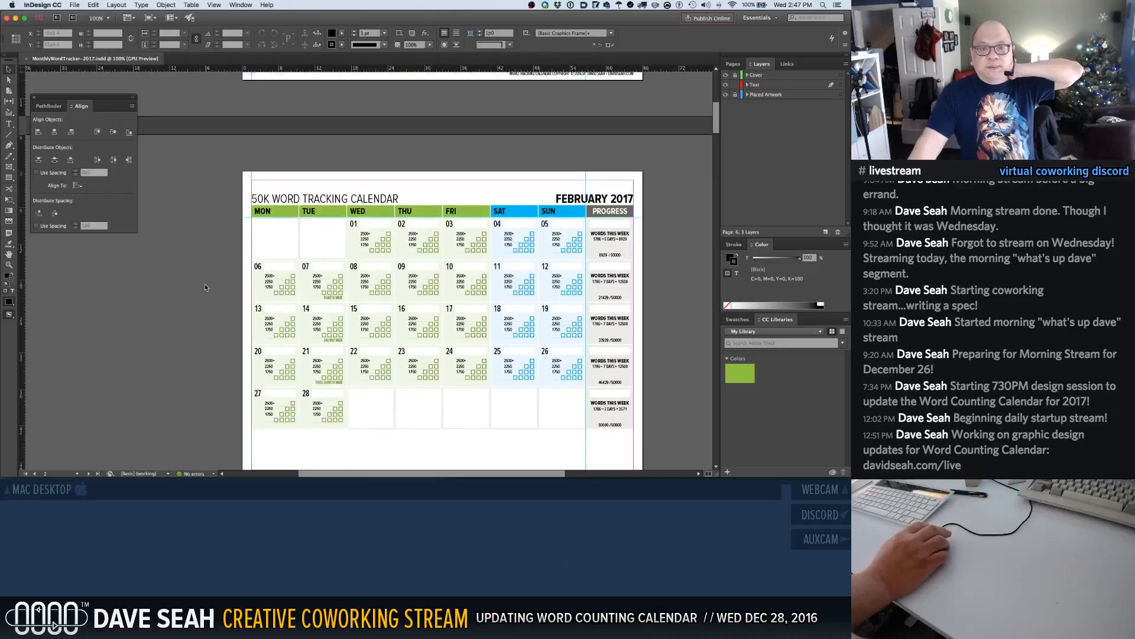
pyautogui.scroll(-12, 204, 288)
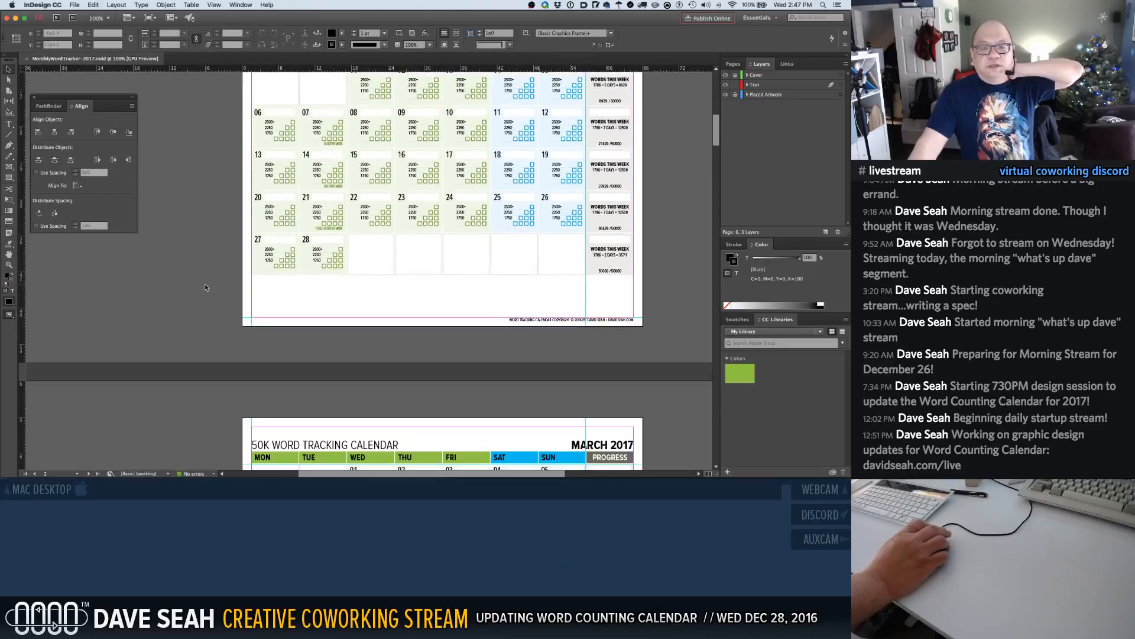
pyautogui.scroll(-1, 204, 287)
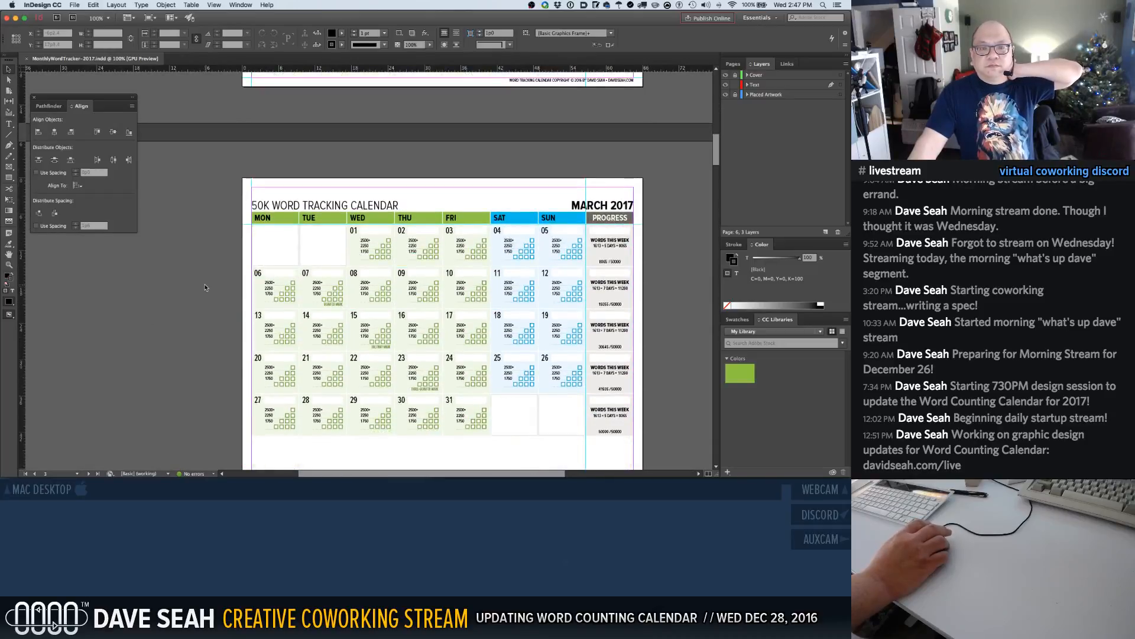
pyautogui.scroll(-12, 205, 287)
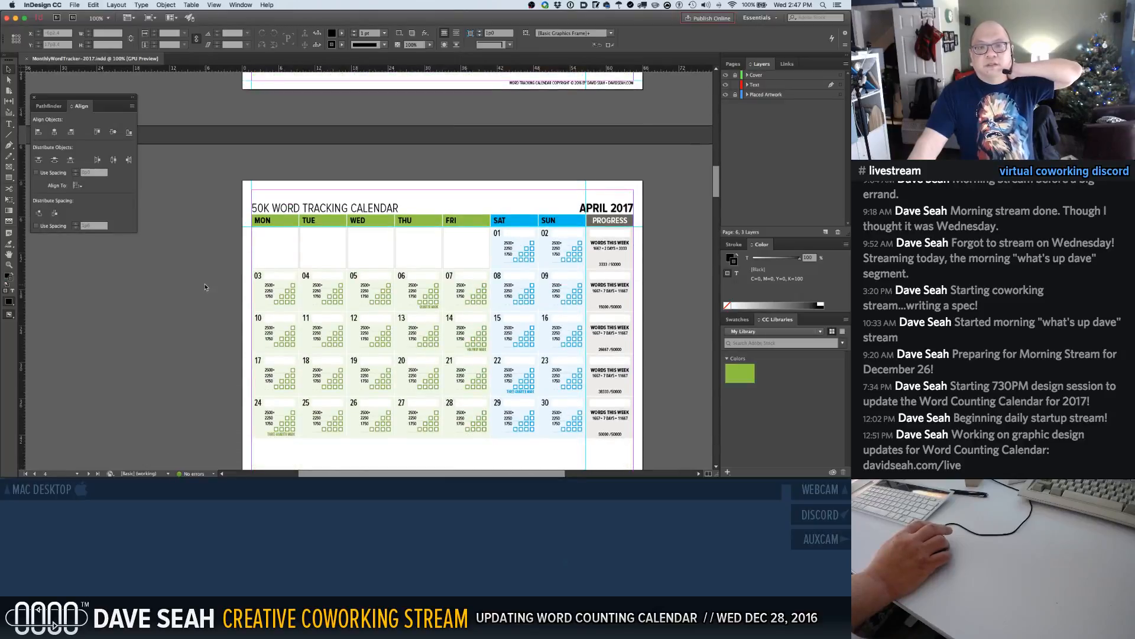
pyautogui.scroll(-6, 204, 287)
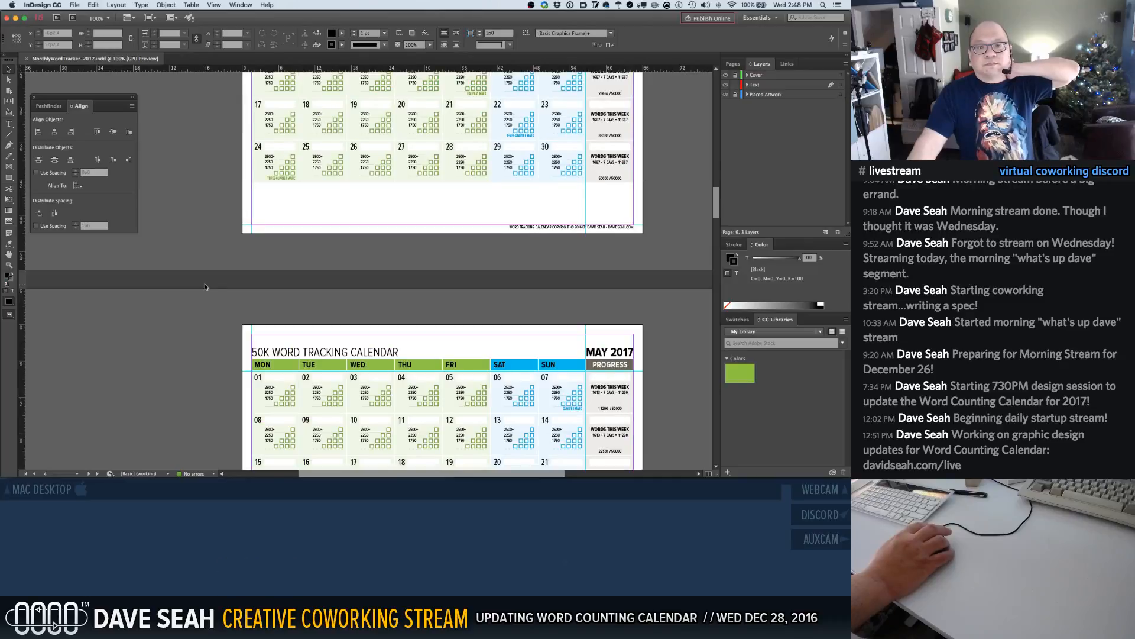
pyautogui.scroll(-5, 205, 287)
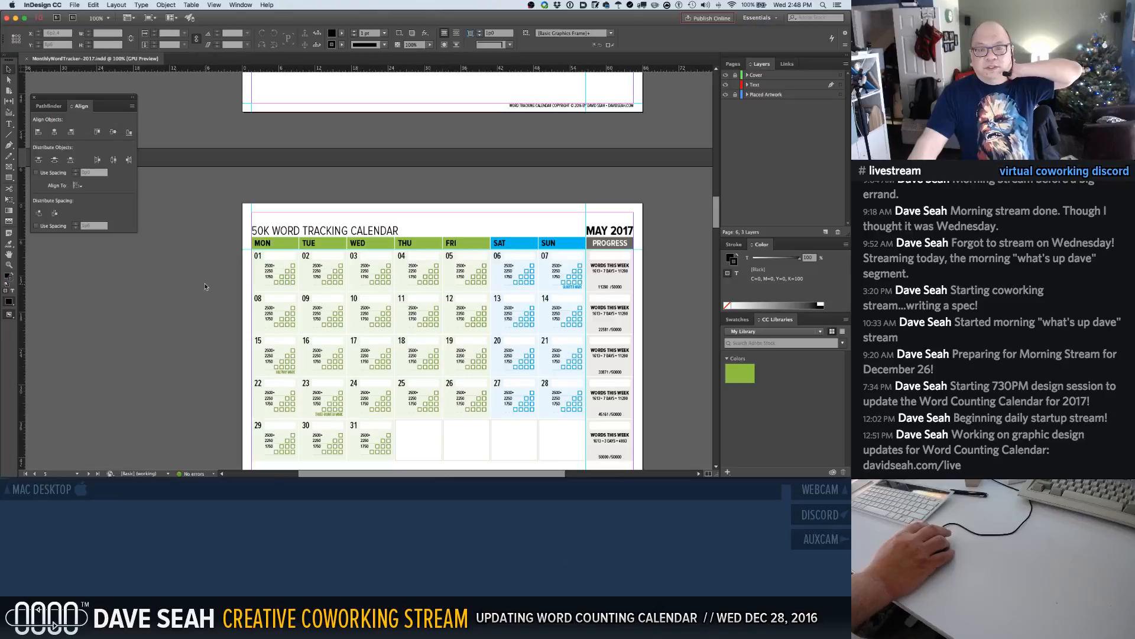
pyautogui.scroll(-15, 205, 287)
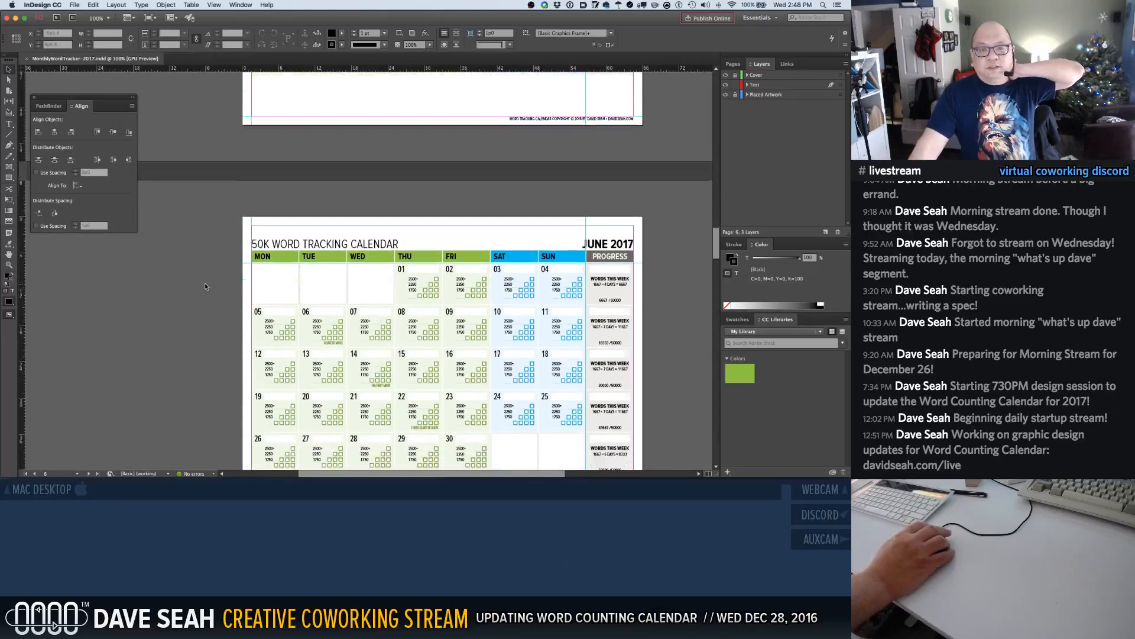
pyautogui.scroll(-2, 204, 287)
pyautogui.scroll(-18, 204, 287)
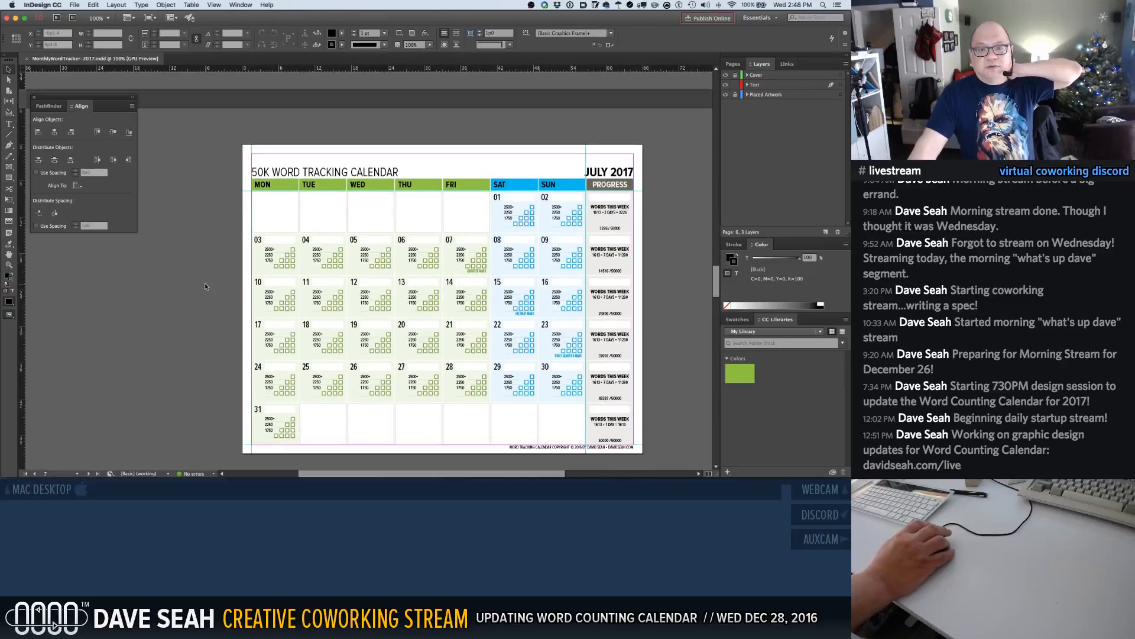
pyautogui.scroll(-20, 205, 286)
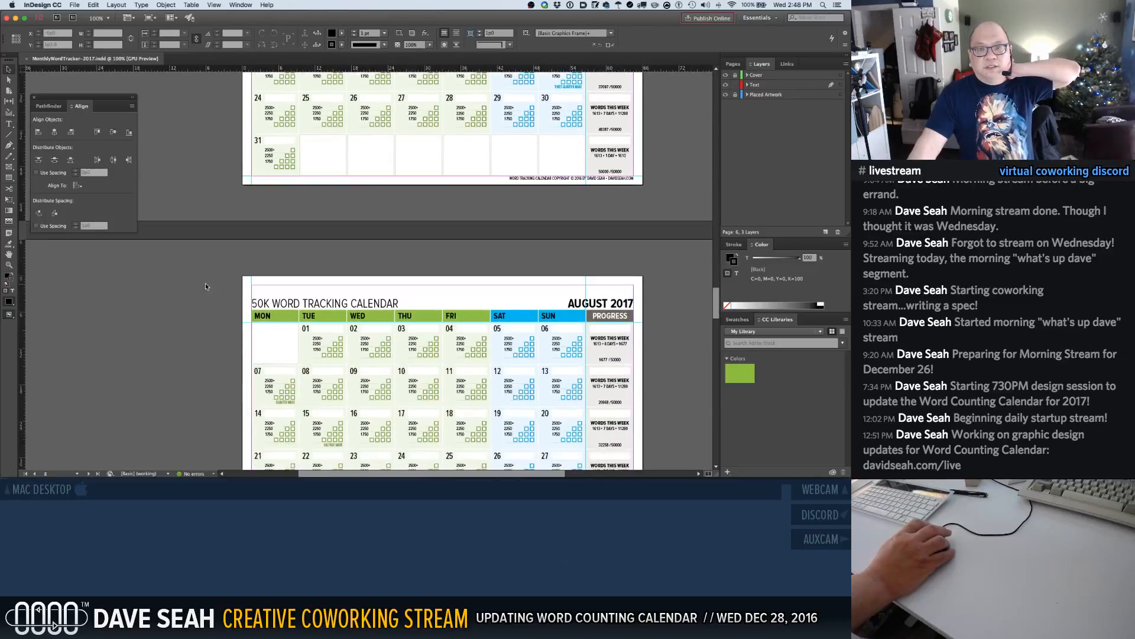
pyautogui.scroll(-12, 205, 287)
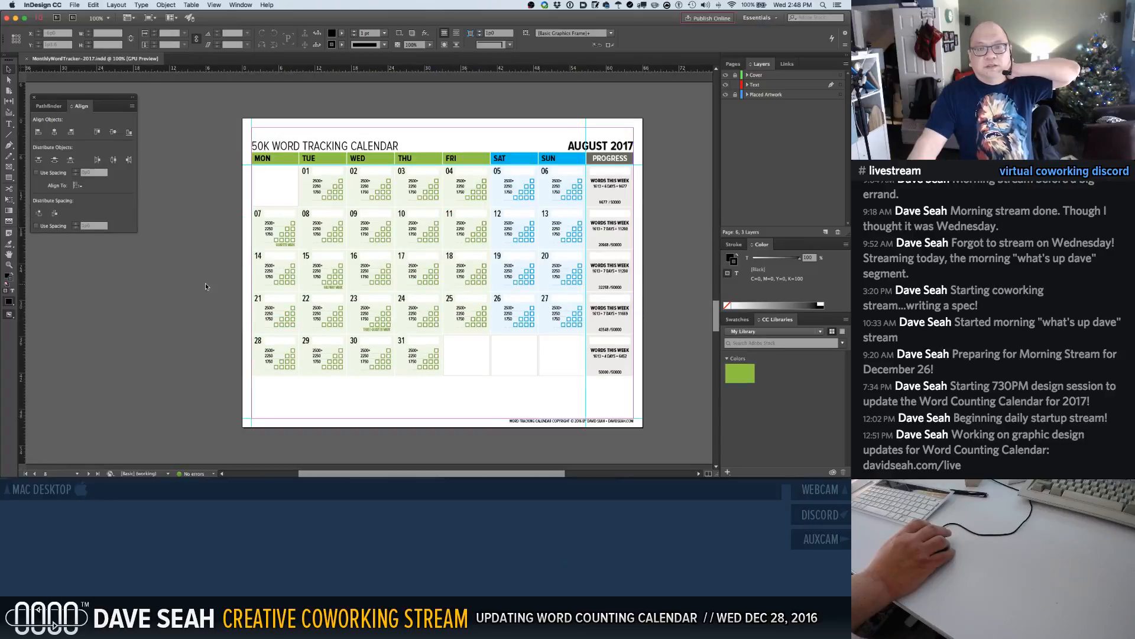
# Delete the small blue text frame under September 30
pyautogui.scroll(-20, 205, 286)
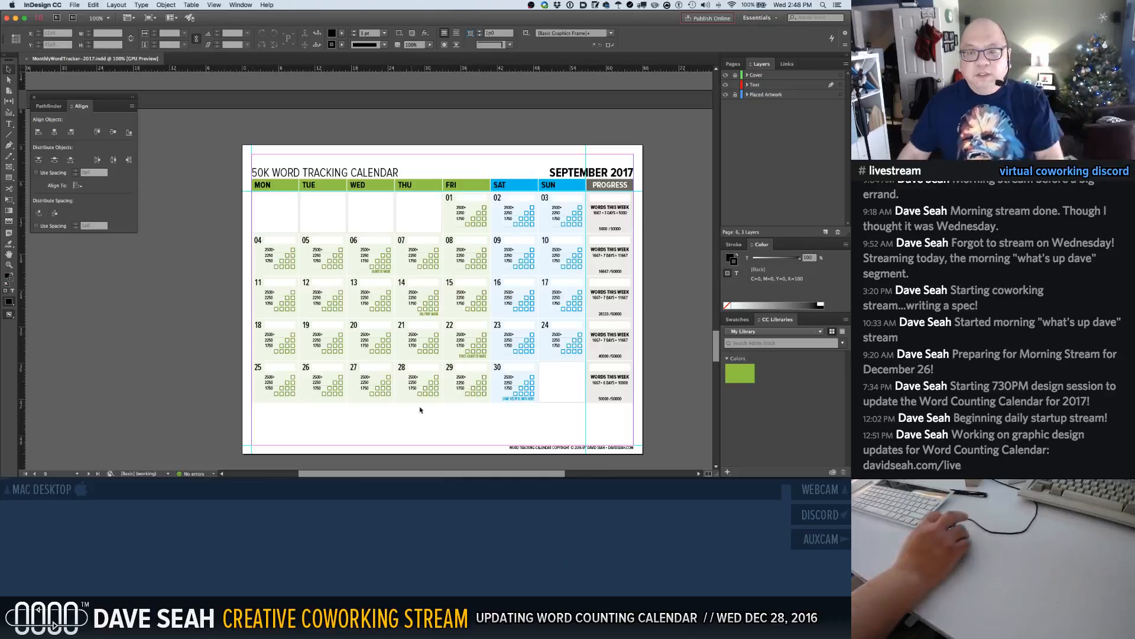
pyautogui.click(516, 402)
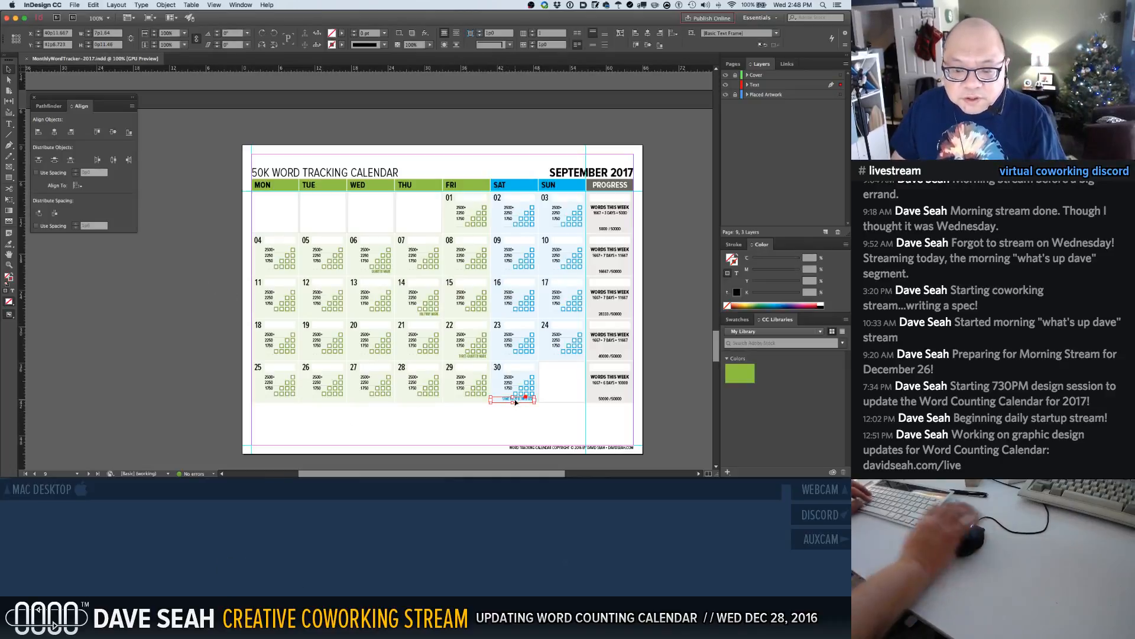
pyautogui.press('Delete')
# Delete the small blue text frame under December 31 and save the document
pyautogui.scroll(-20, 515, 402)
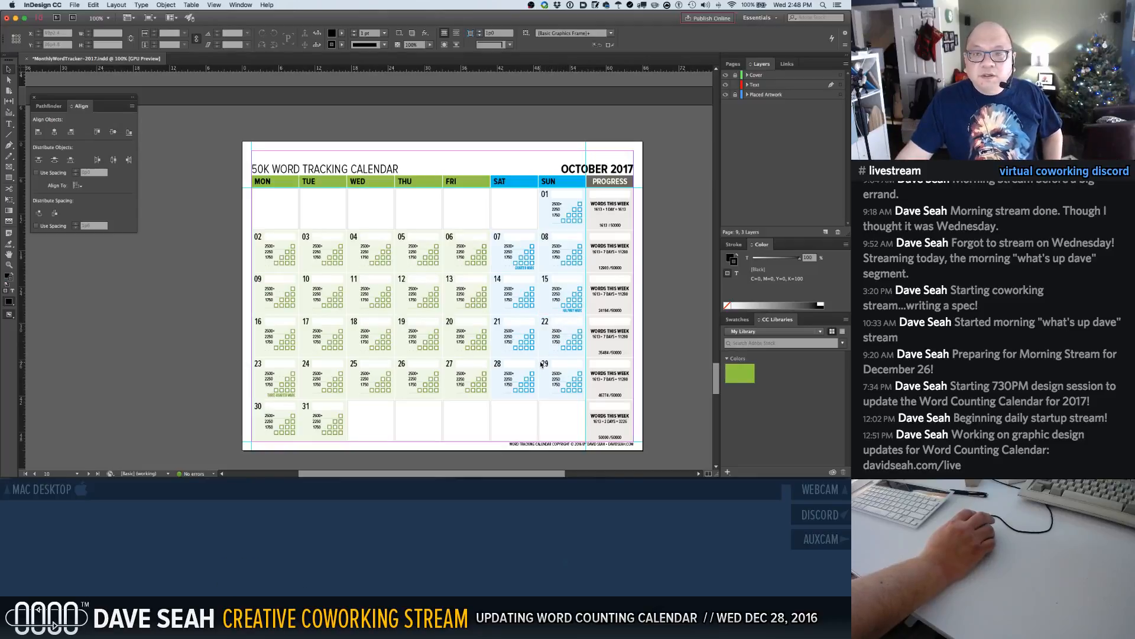
pyautogui.scroll(-15, 542, 363)
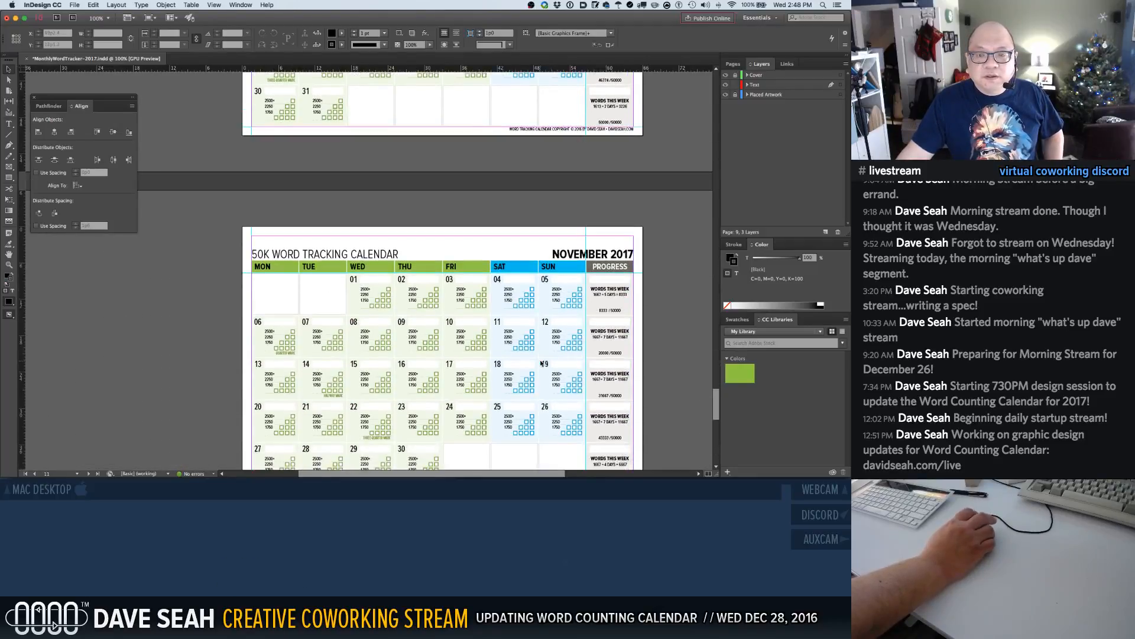
pyautogui.scroll(-5, 542, 364)
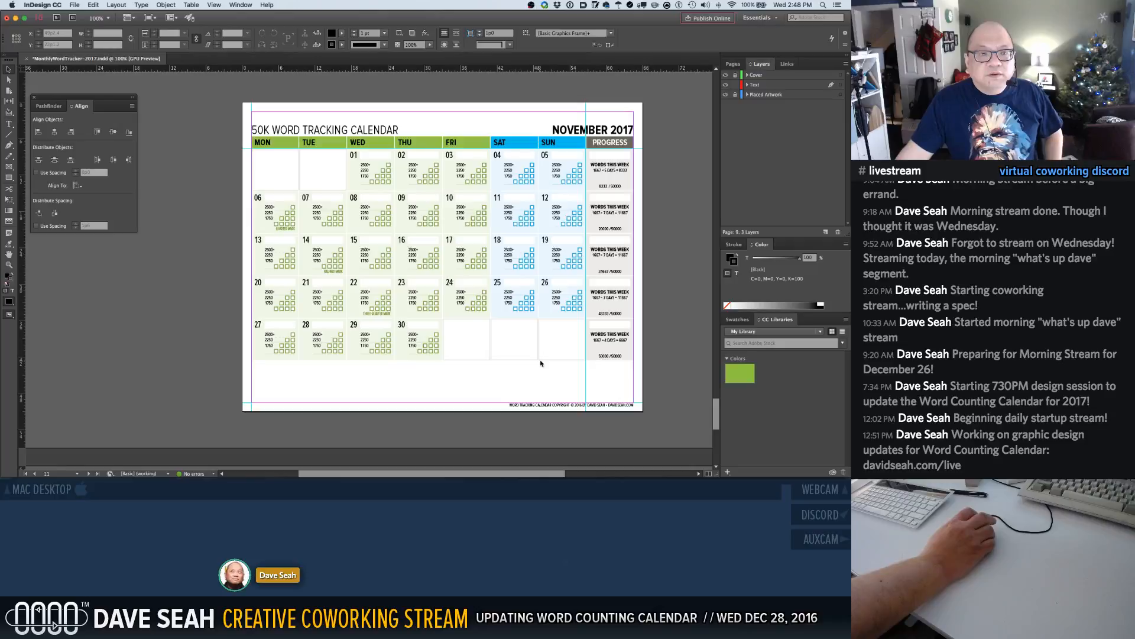
pyautogui.scroll(-15, 542, 363)
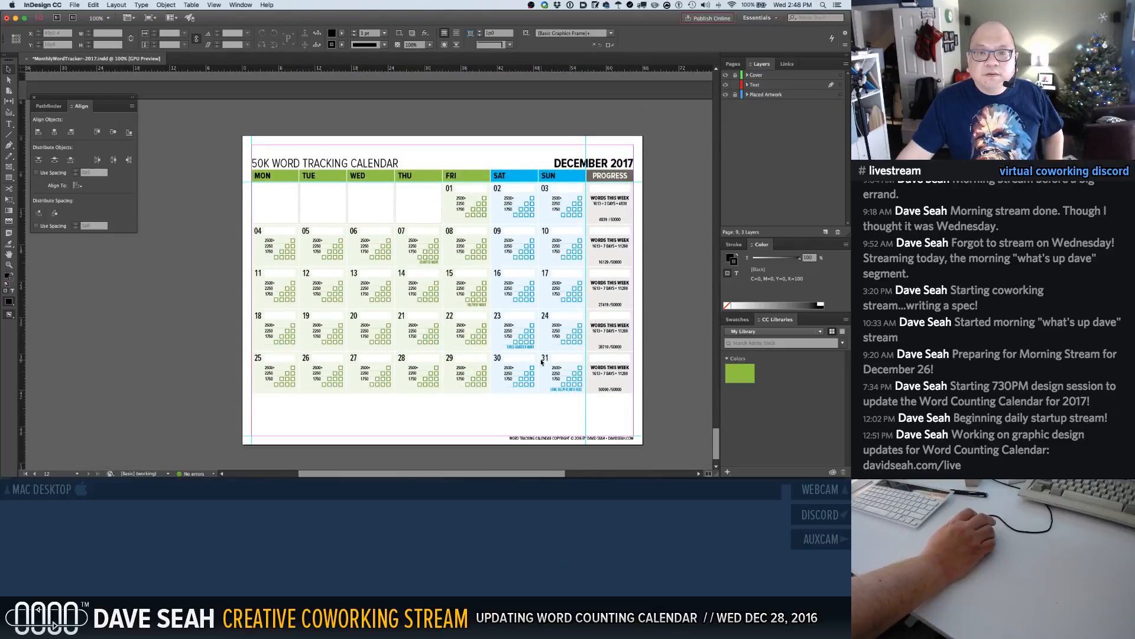
pyautogui.click(567, 390)
pyautogui.press('Delete')
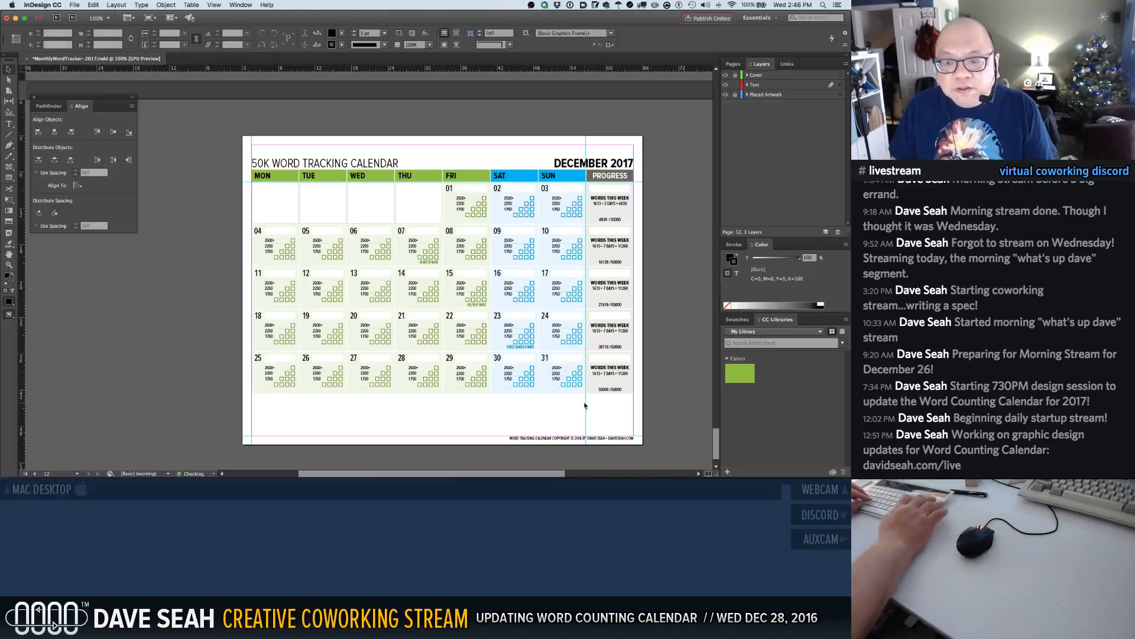
# Review the January through May 2017 pages, checking the quarter, halfway and three-quarter marks under the days
pyautogui.scroll(1, 584, 377)
pyautogui.scroll(20, 585, 377)
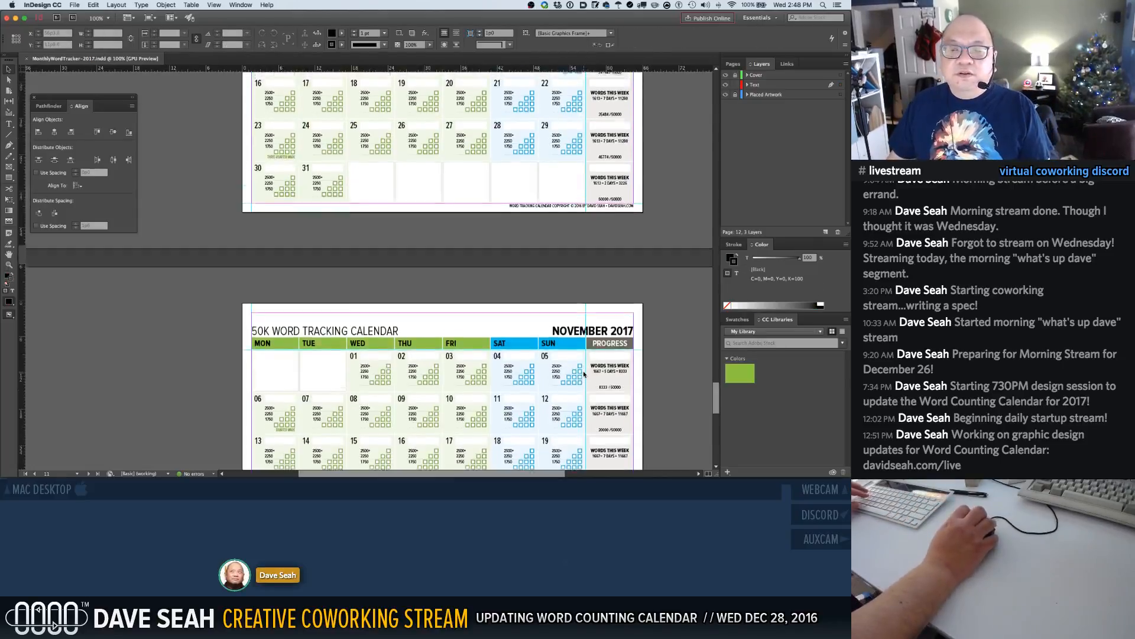
pyautogui.scroll(20, 588, 372)
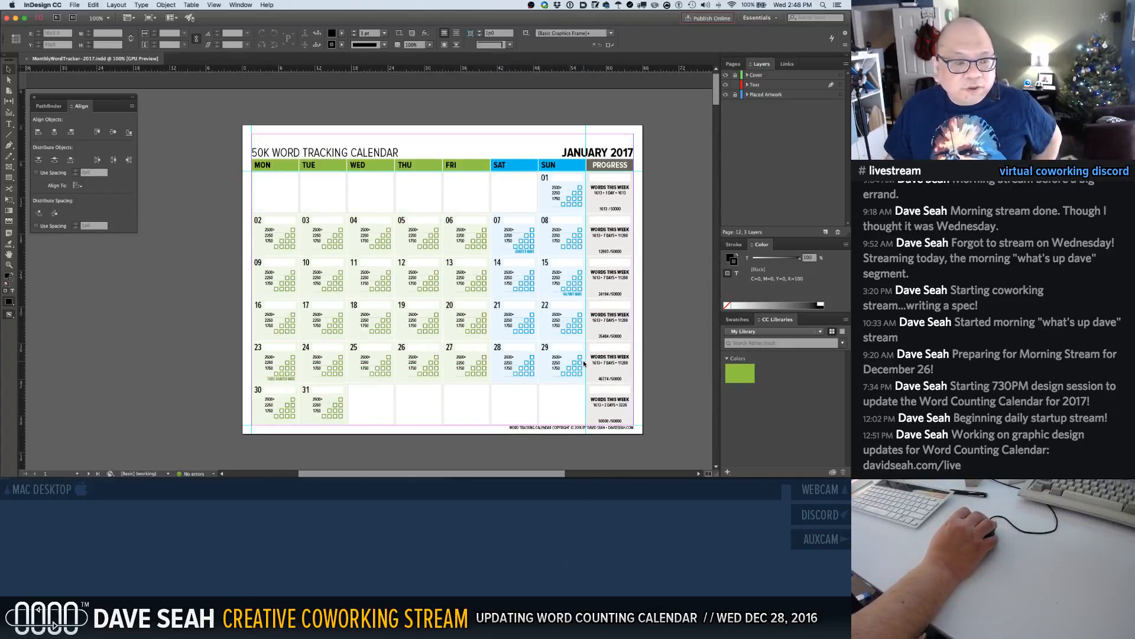
pyautogui.scroll(-8, 583, 364)
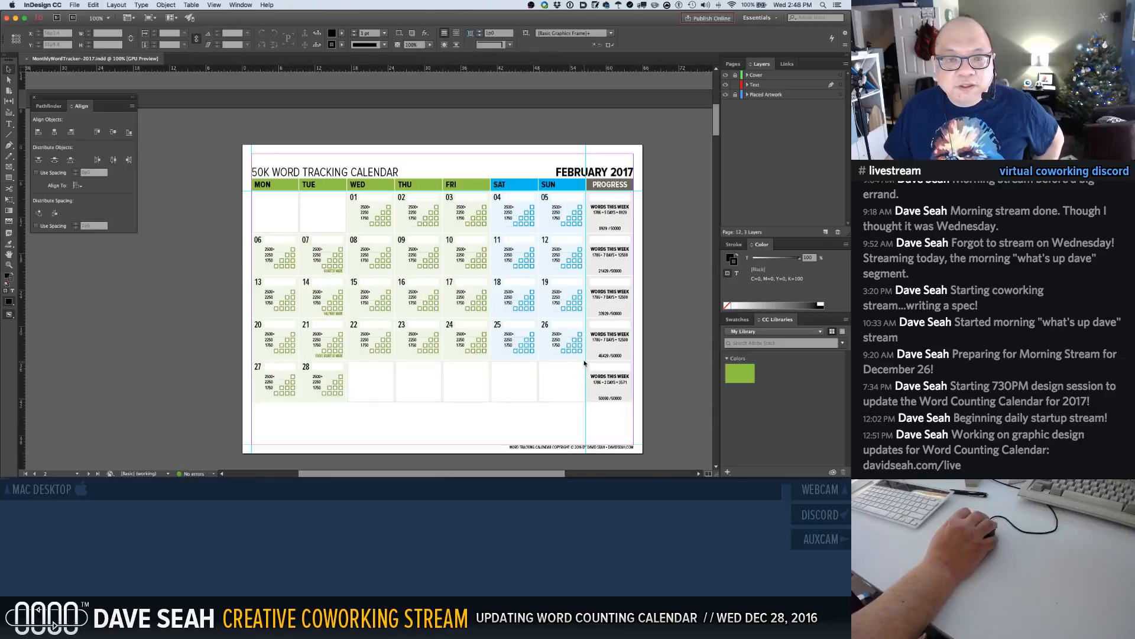
pyautogui.scroll(-8, 582, 364)
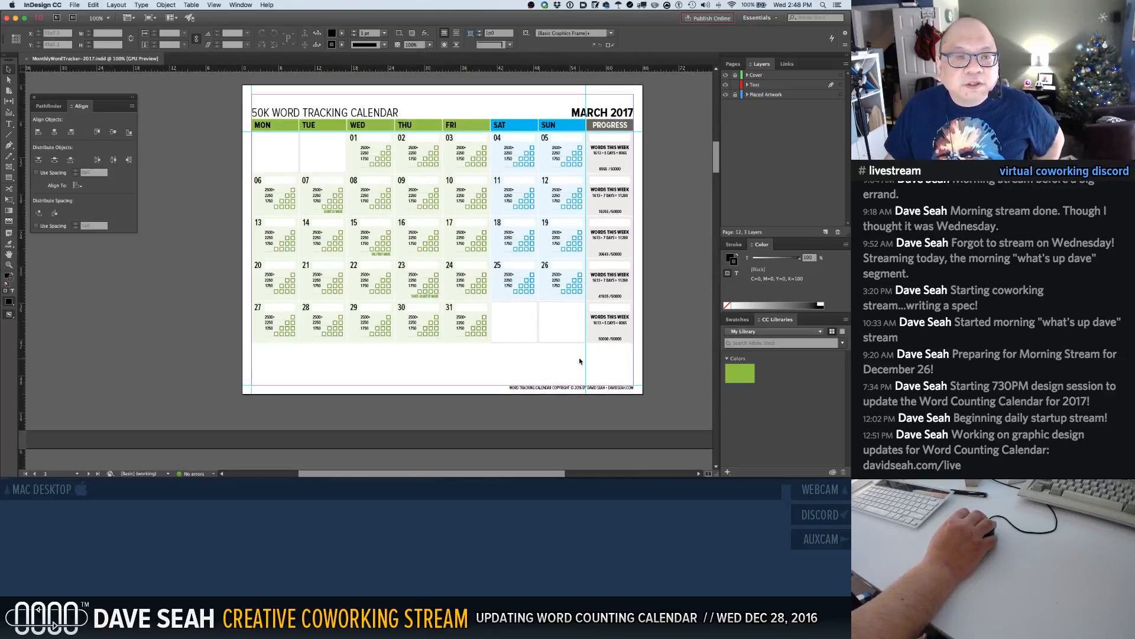
pyautogui.scroll(-8, 579, 360)
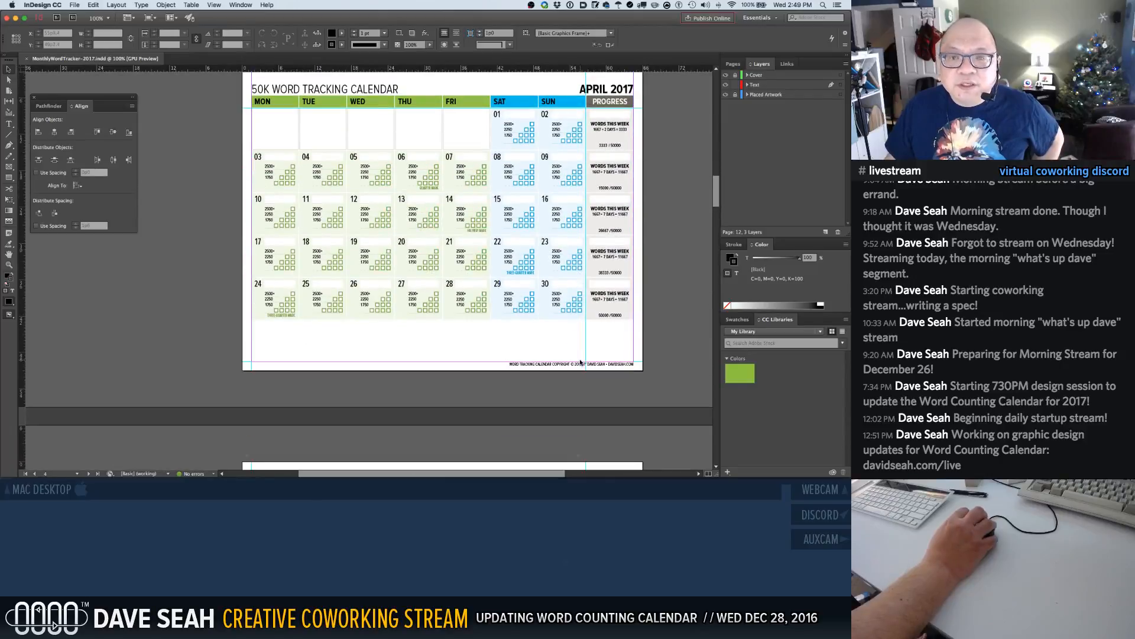
pyautogui.scroll(-8, 582, 363)
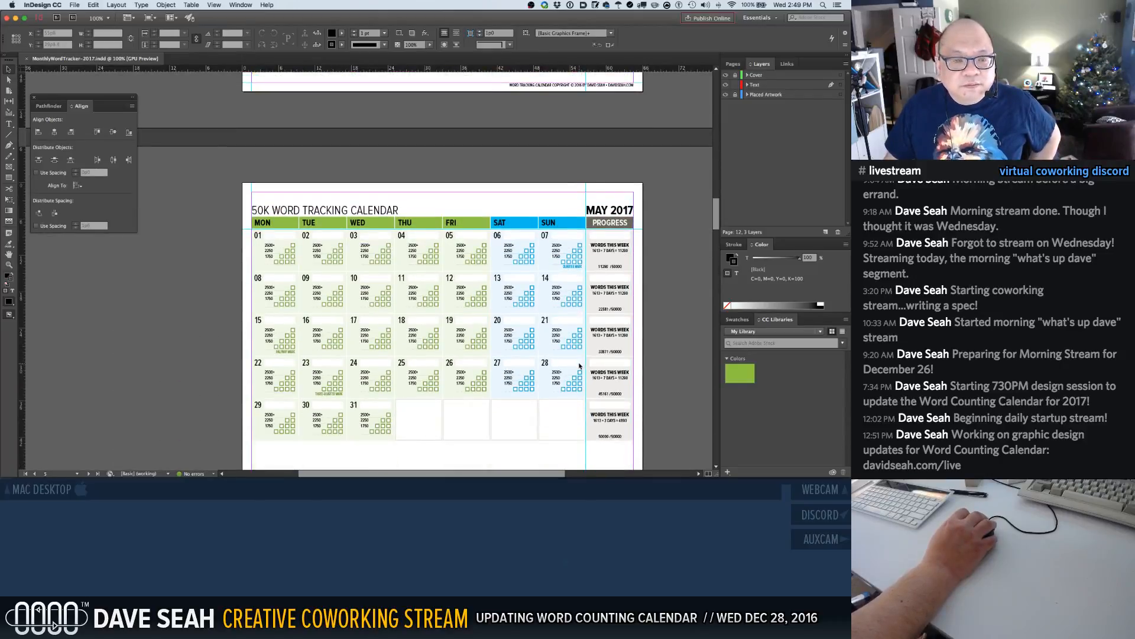
pyautogui.rightClick(590, 336)
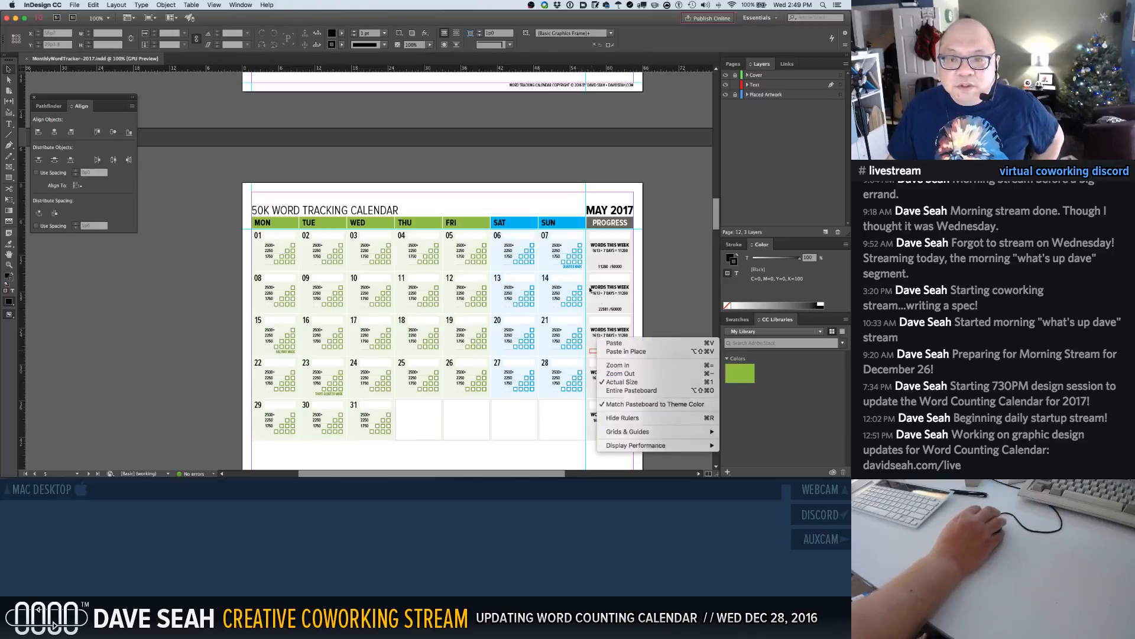
pyautogui.press('Escape')
# Review the June through December 2017 pages for correctly placed progress marks and leftover notes
pyautogui.scroll(-10, 385, 405)
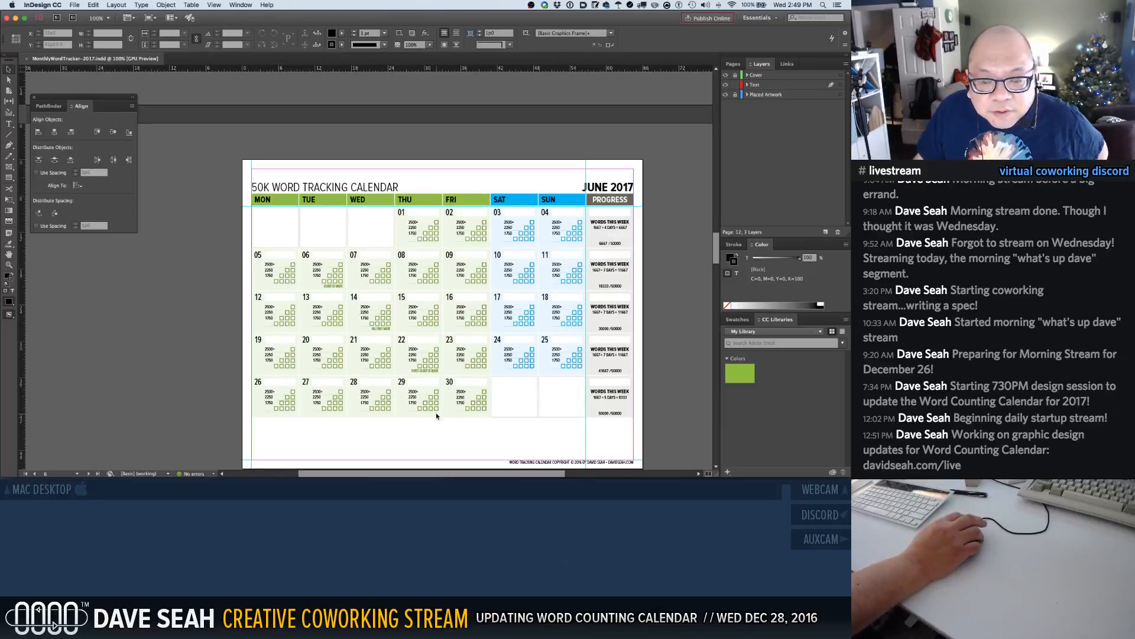
pyautogui.scroll(4, 435, 416)
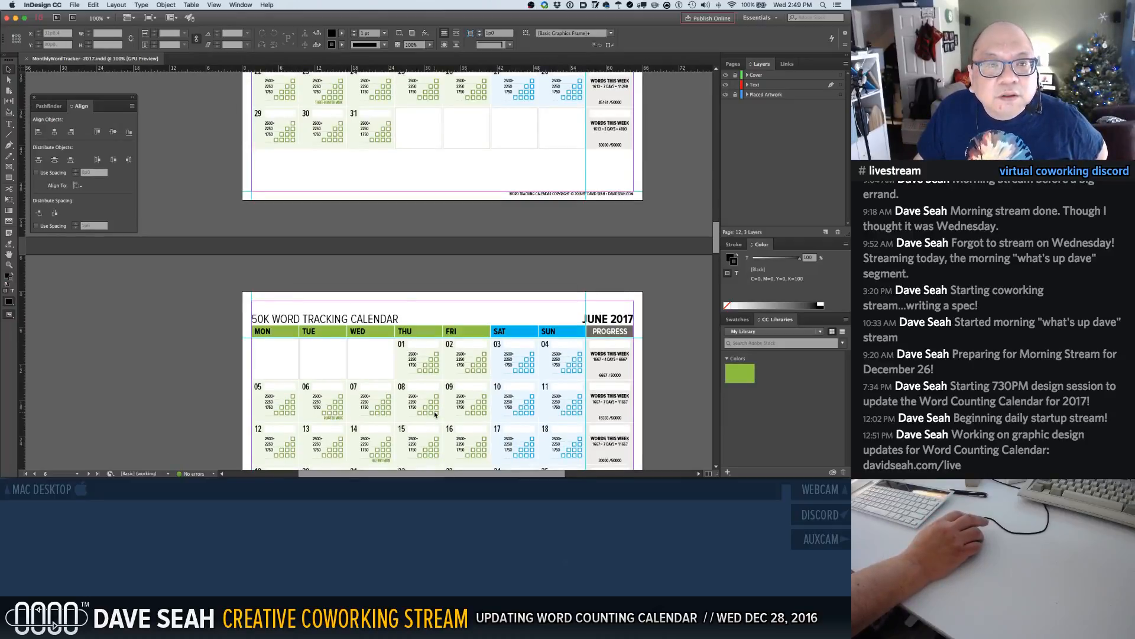
pyautogui.scroll(-4, 434, 414)
pyautogui.scroll(4, 435, 414)
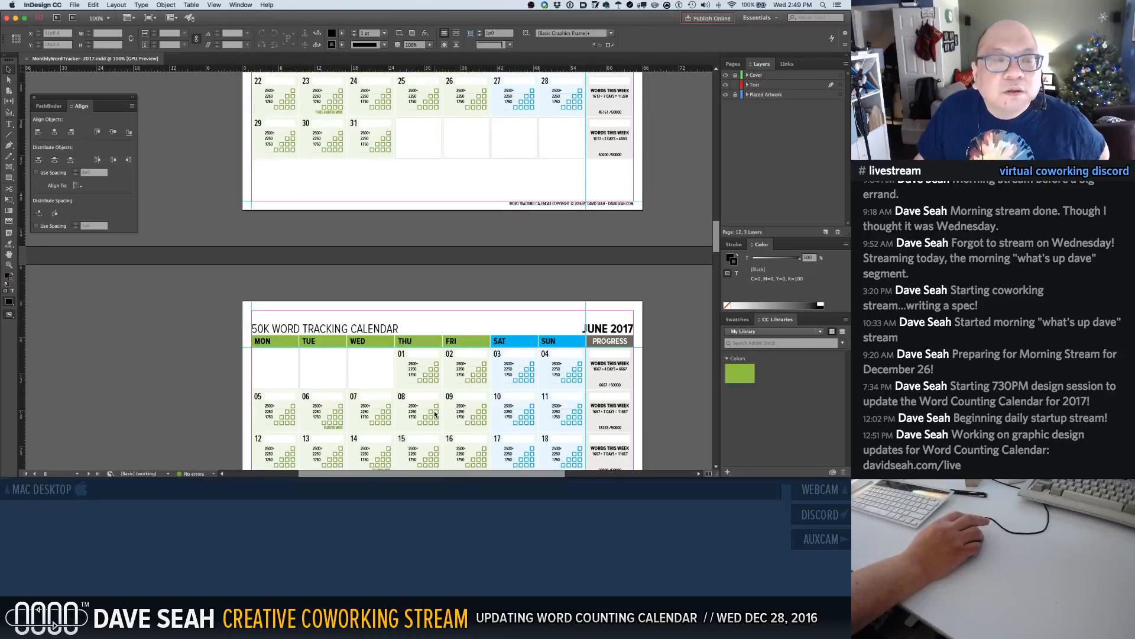
pyautogui.scroll(-14, 434, 414)
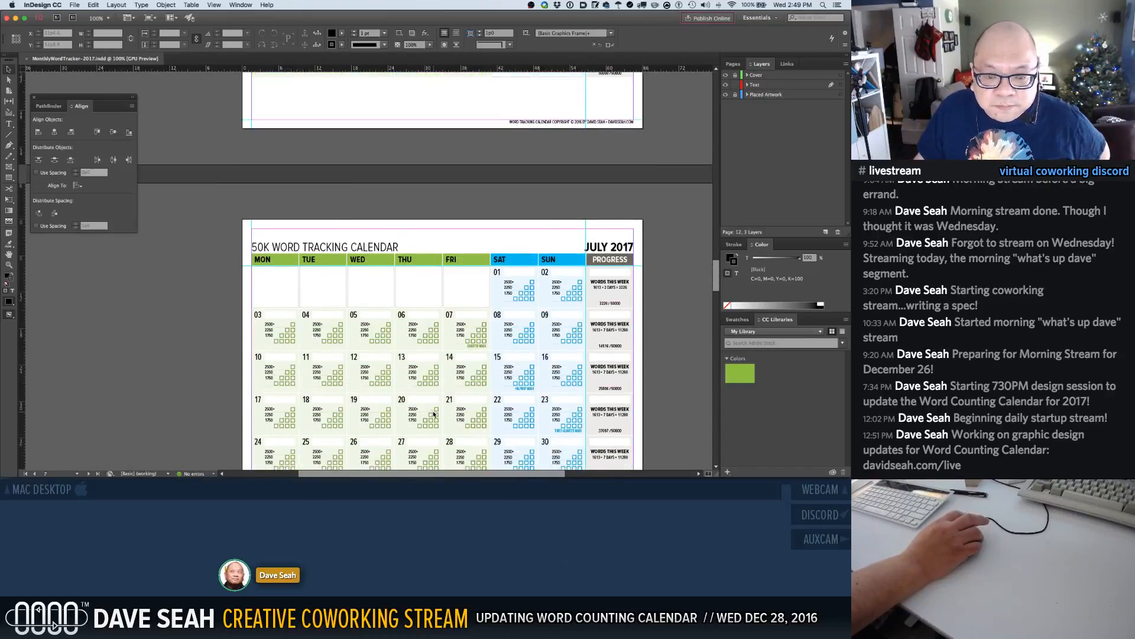
pyautogui.scroll(-1, 433, 414)
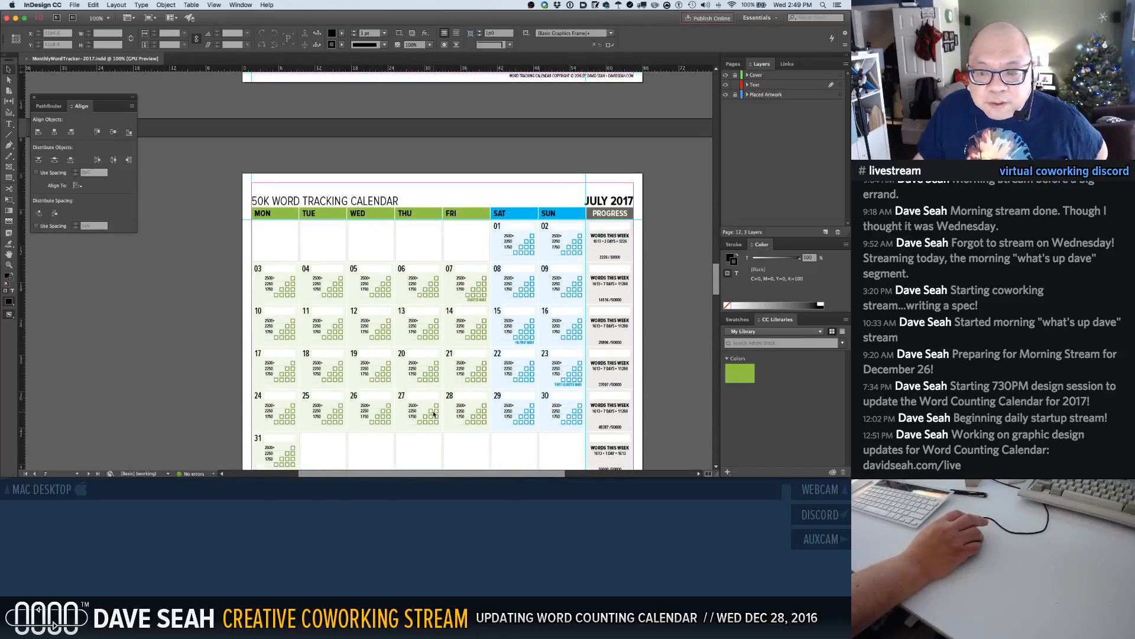
pyautogui.scroll(-11, 433, 414)
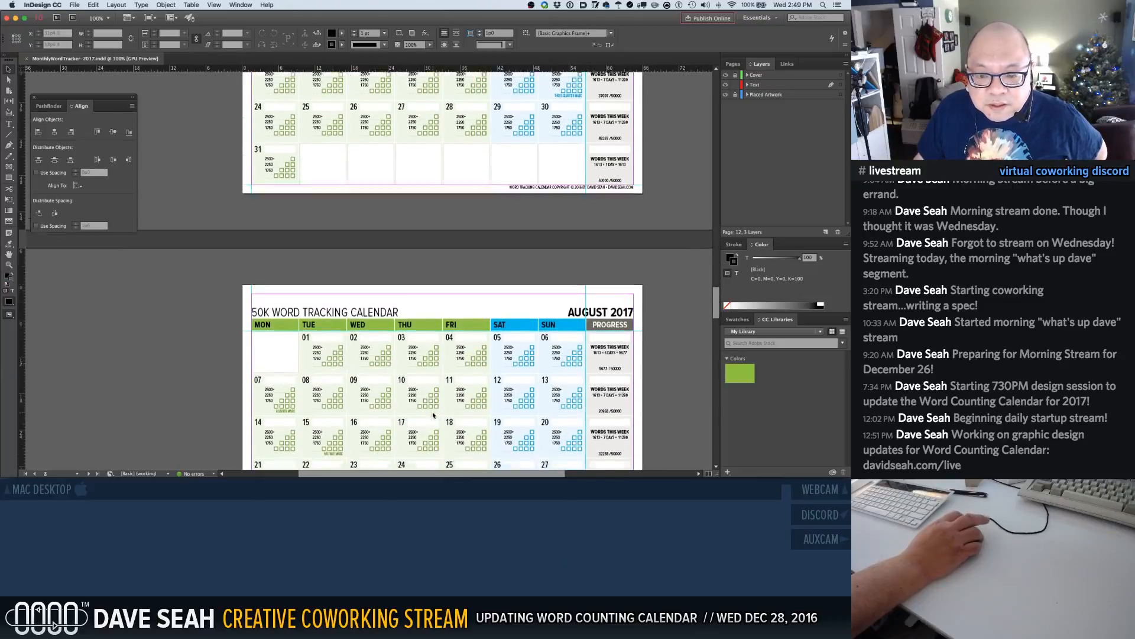
pyautogui.scroll(-2, 433, 415)
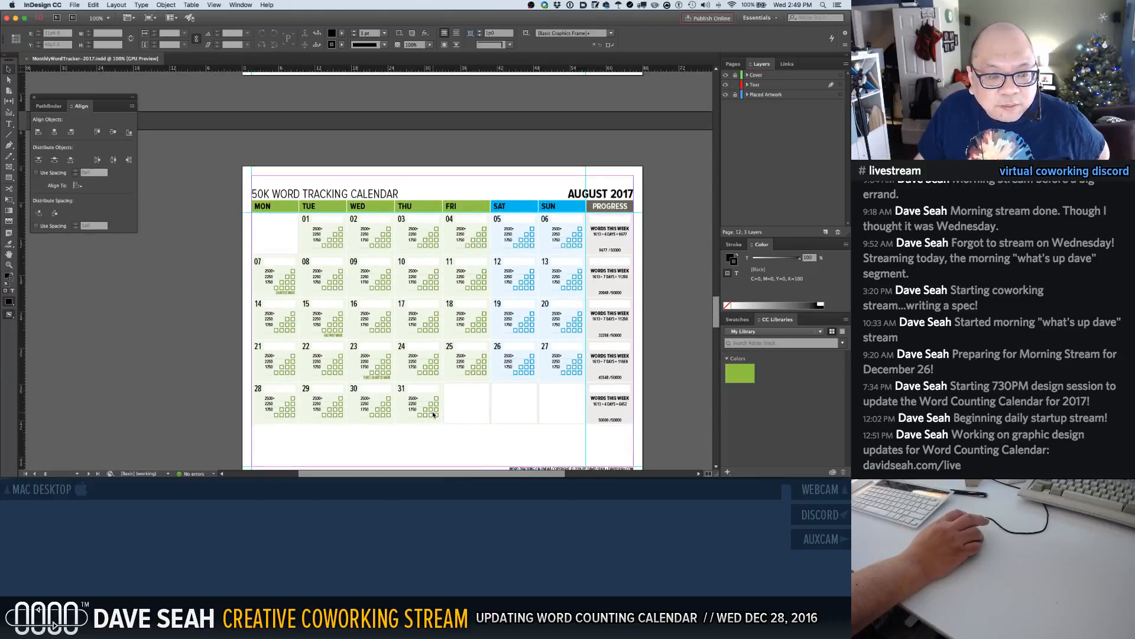
pyautogui.scroll(-11, 434, 415)
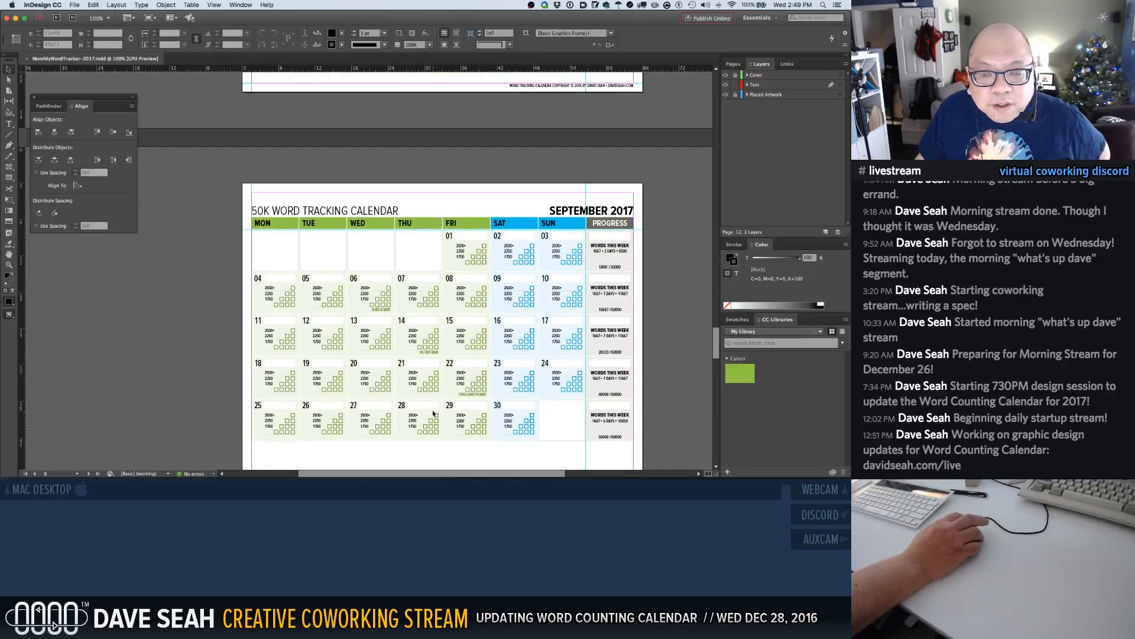
pyautogui.scroll(-10, 433, 414)
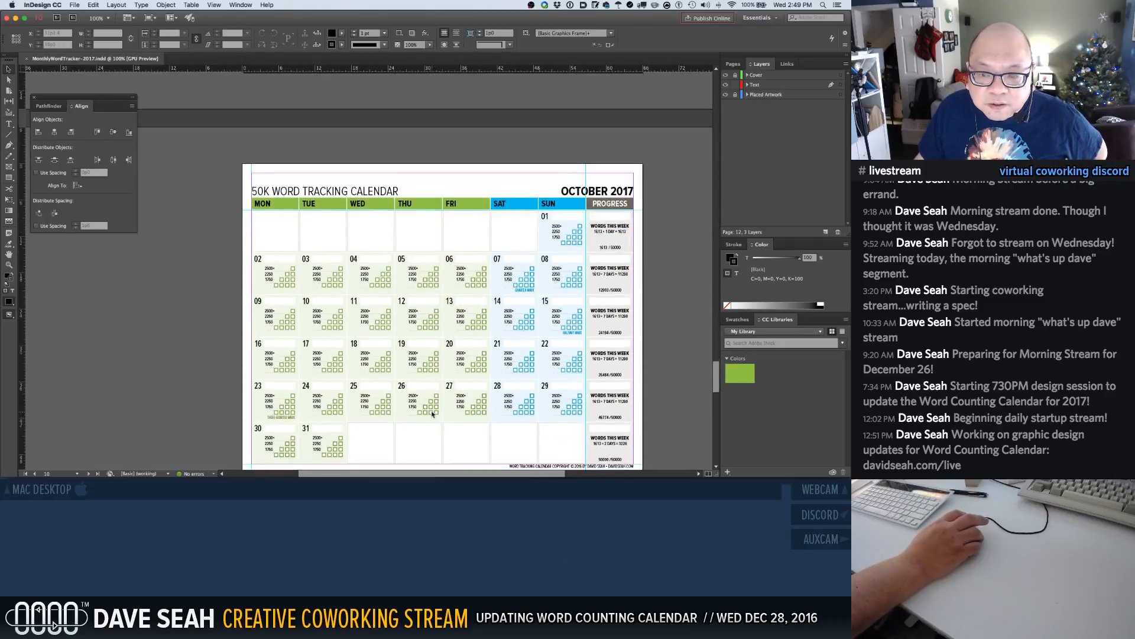
pyautogui.scroll(-10, 432, 414)
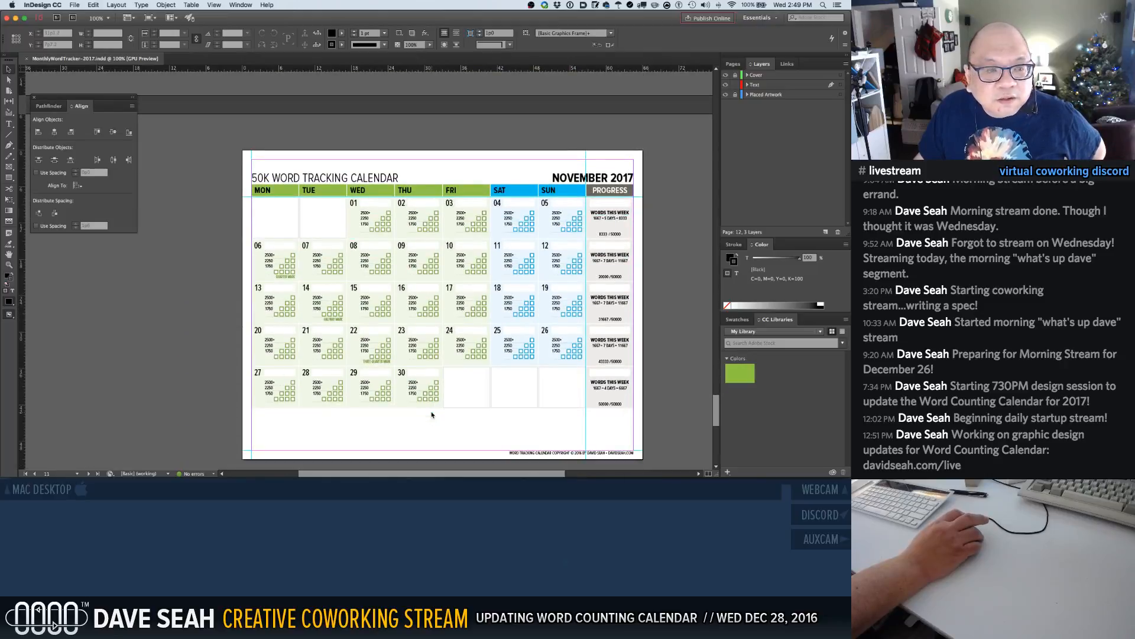
pyautogui.scroll(-10, 432, 414)
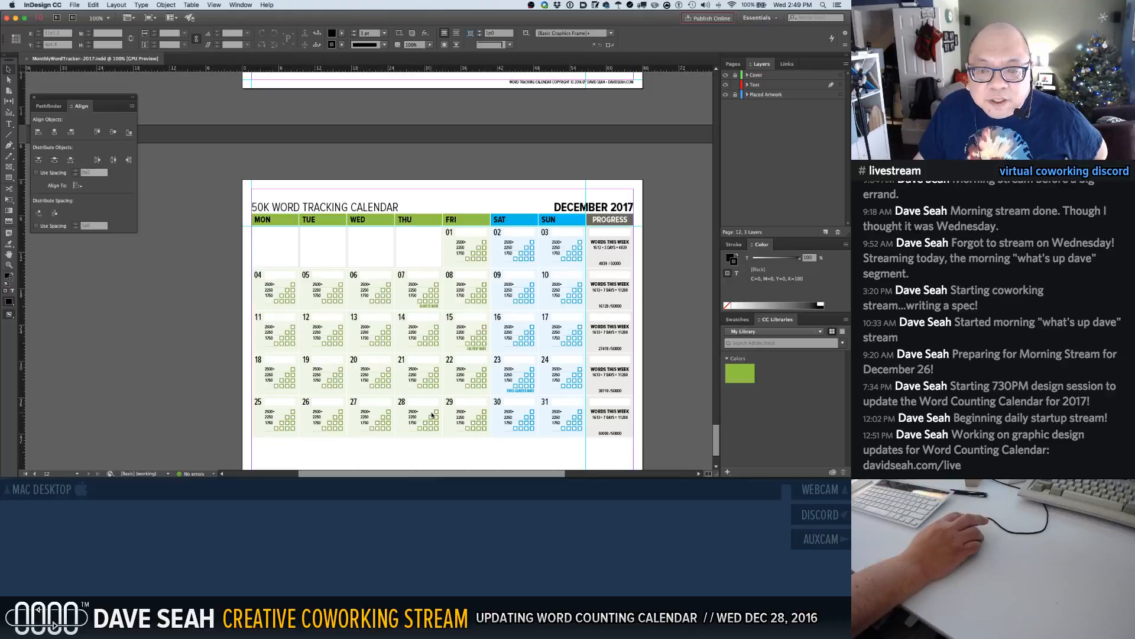
pyautogui.scroll(-2, 431, 414)
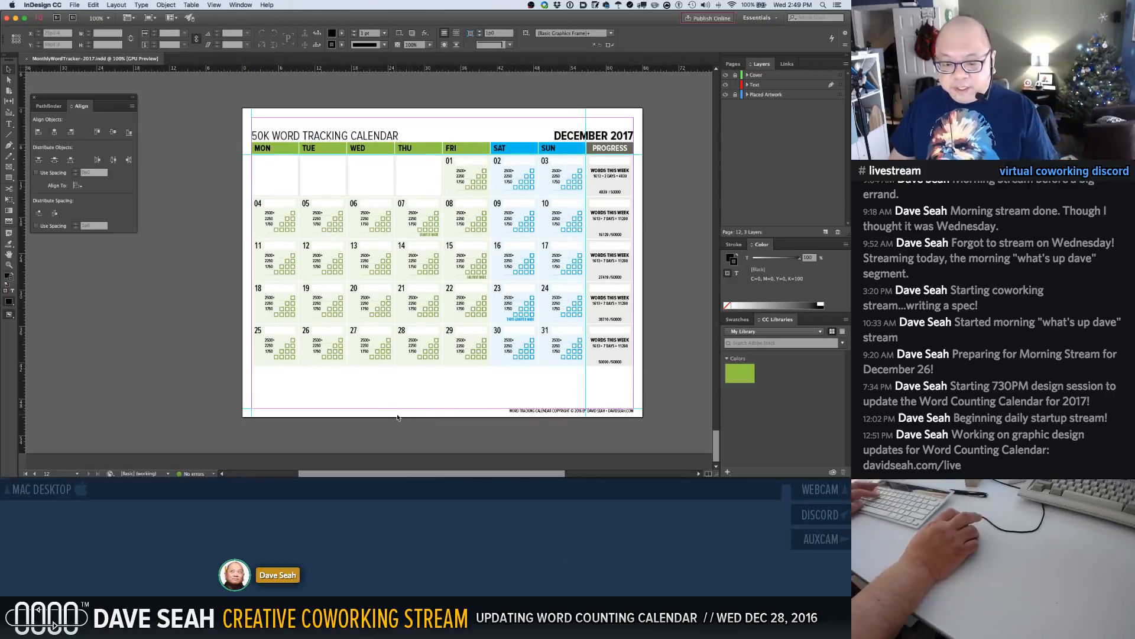
# Export all pages as MonthlyWordTracker-2017.pdf in Adobe PDF (Print) format with the High Quality Print preset, replacing the existing file
pyautogui.press('super+e')
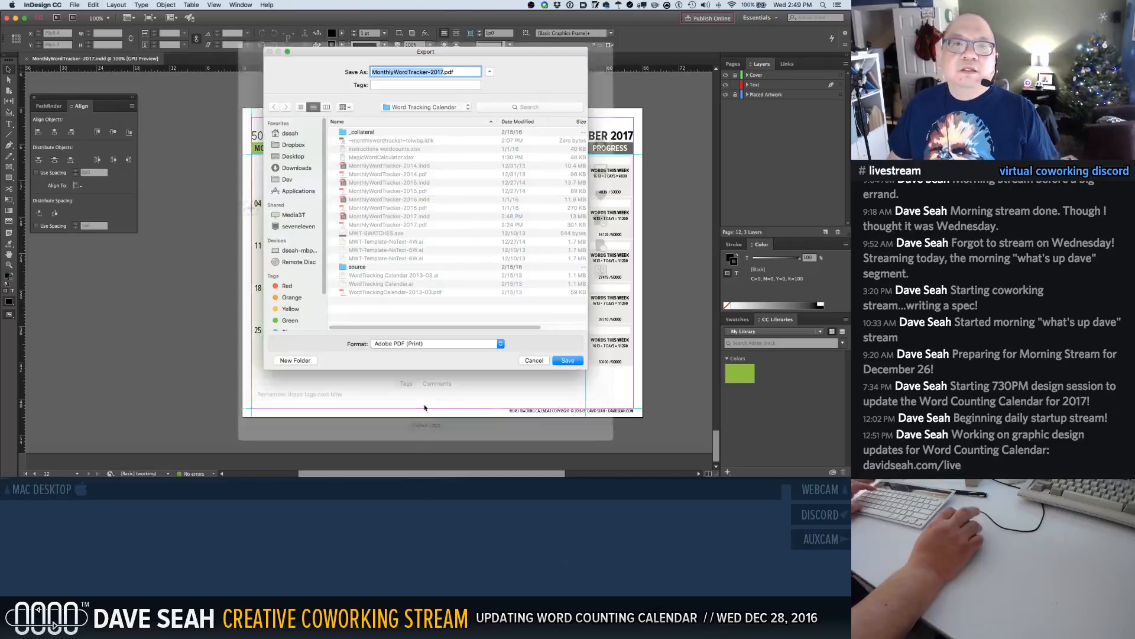
pyautogui.click(570, 363)
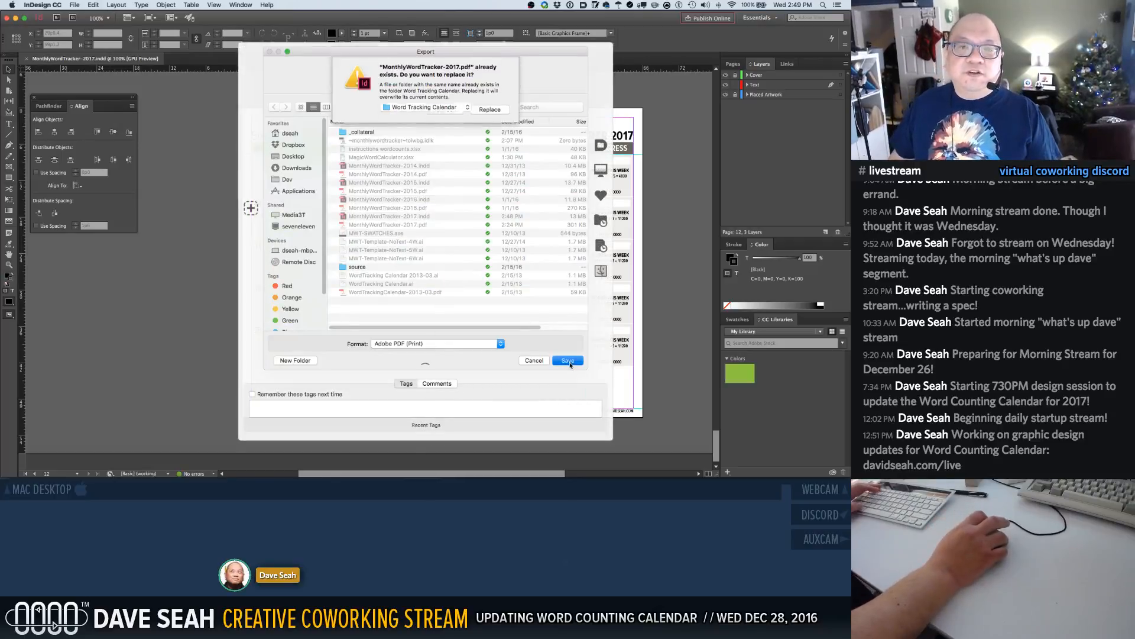
pyautogui.click(480, 111)
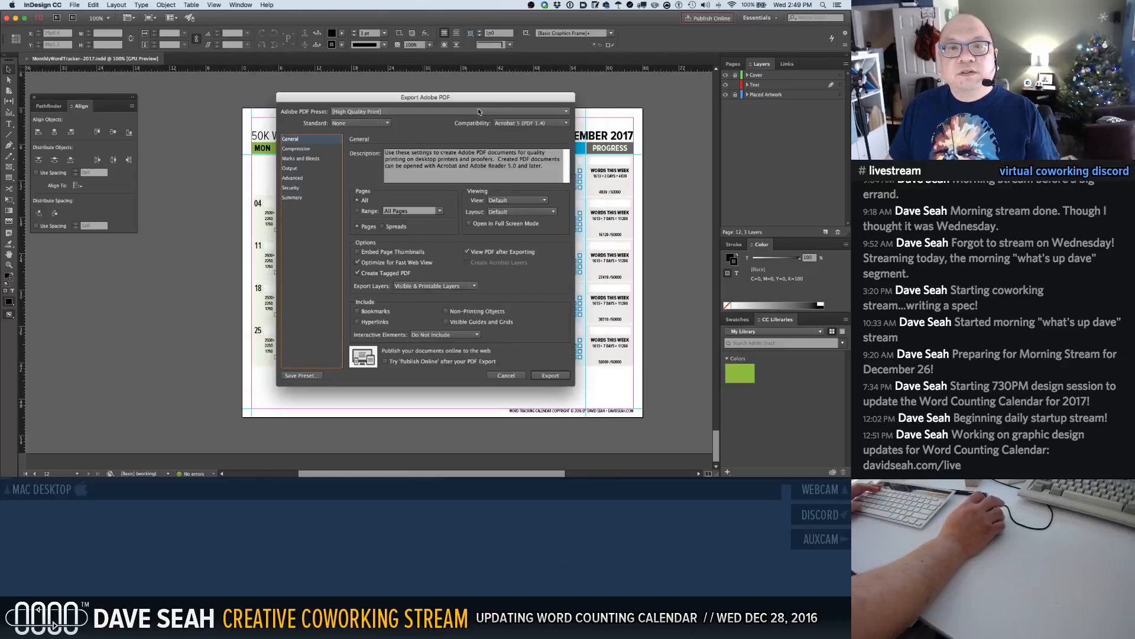
pyautogui.click(548, 376)
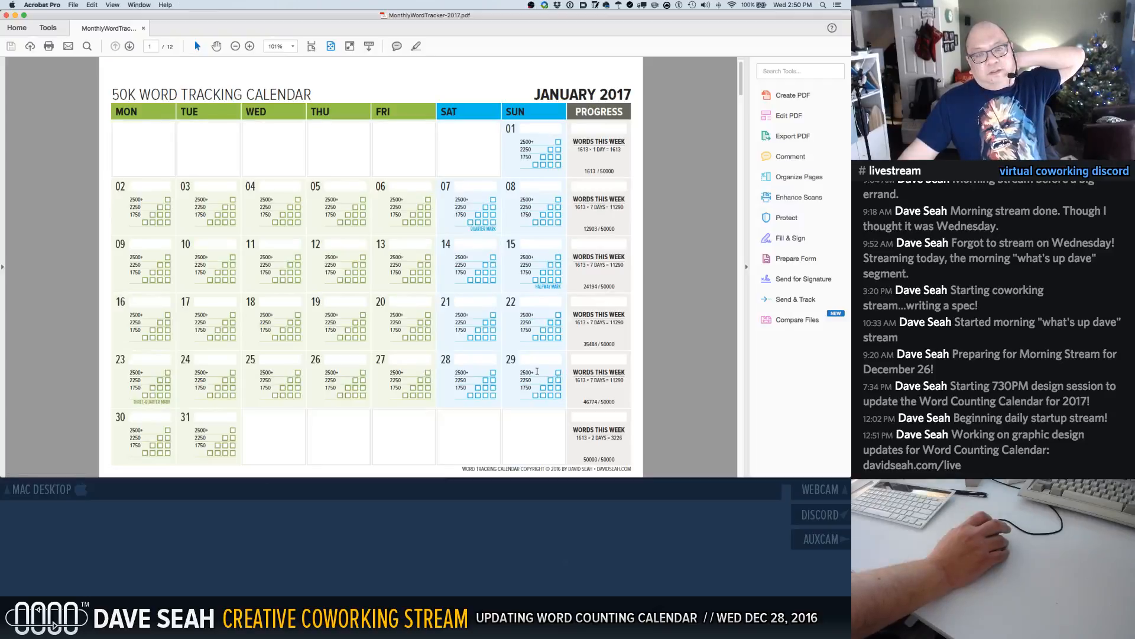
# Look through the monthly pages of the exported PDF, checking the calendar layout and progress marks
pyautogui.scroll(-10, 537, 372)
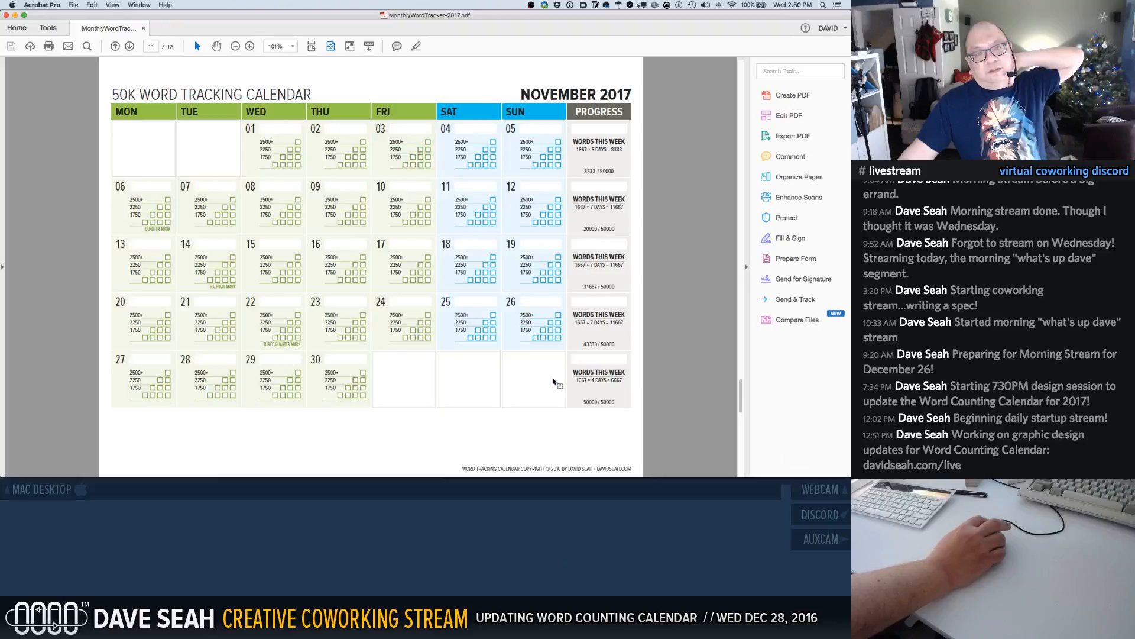
pyautogui.scroll(-1, 554, 381)
pyautogui.scroll(9, 550, 376)
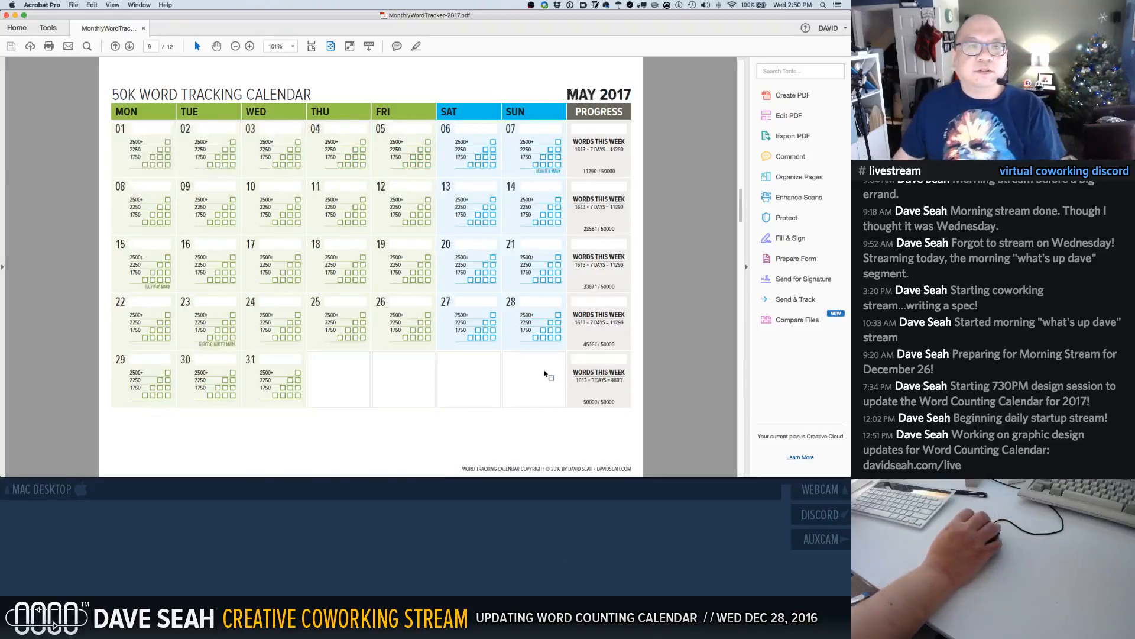
pyautogui.scroll(2, 546, 367)
pyautogui.scroll(-6, 545, 366)
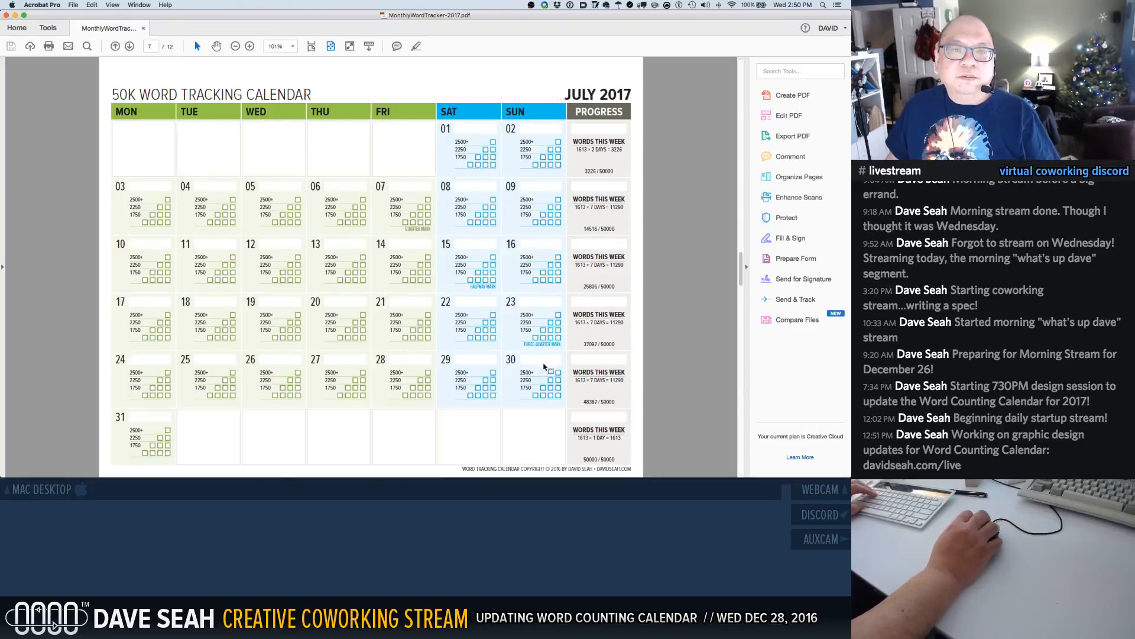
pyautogui.scroll(6, 546, 368)
pyautogui.scroll(-2, 545, 367)
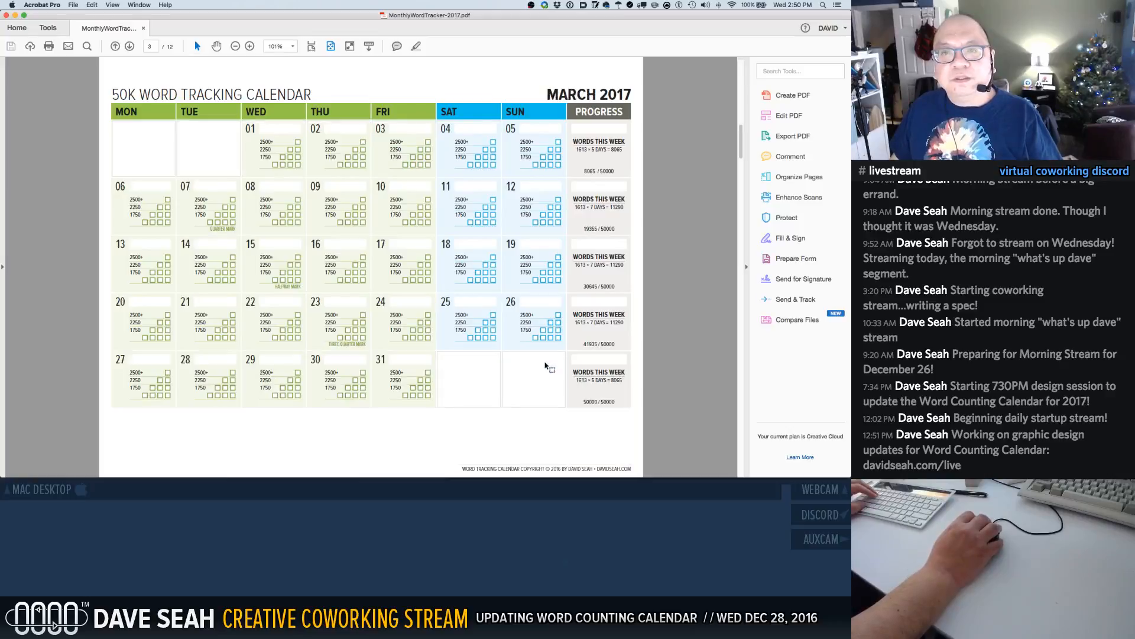
pyautogui.scroll(2, 546, 366)
pyautogui.scroll(-6, 546, 367)
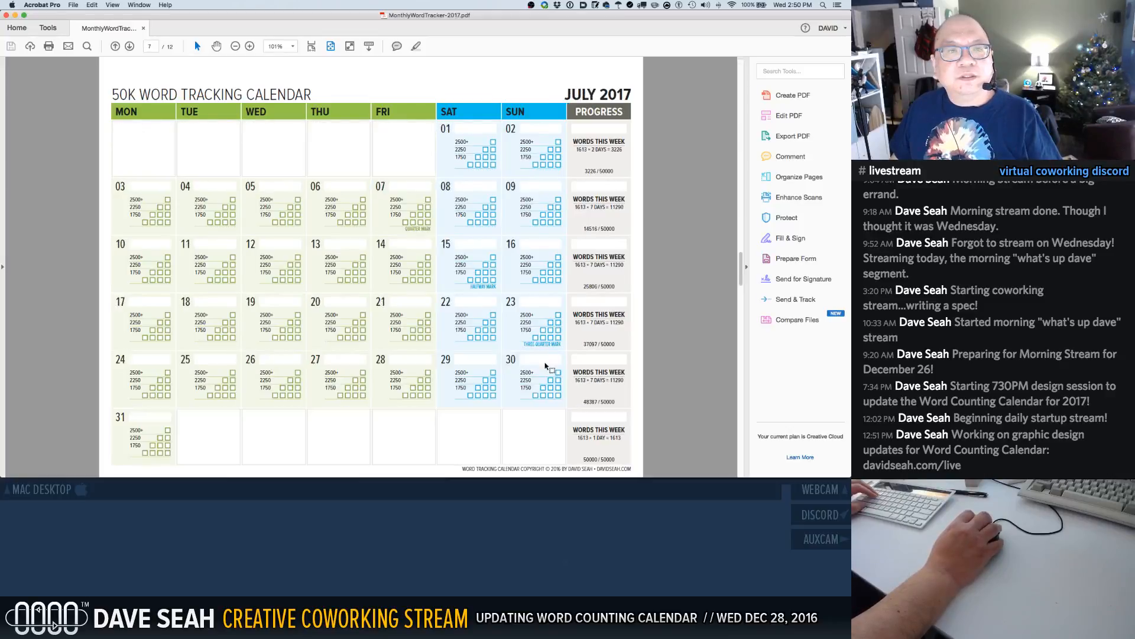
pyautogui.scroll(6, 547, 366)
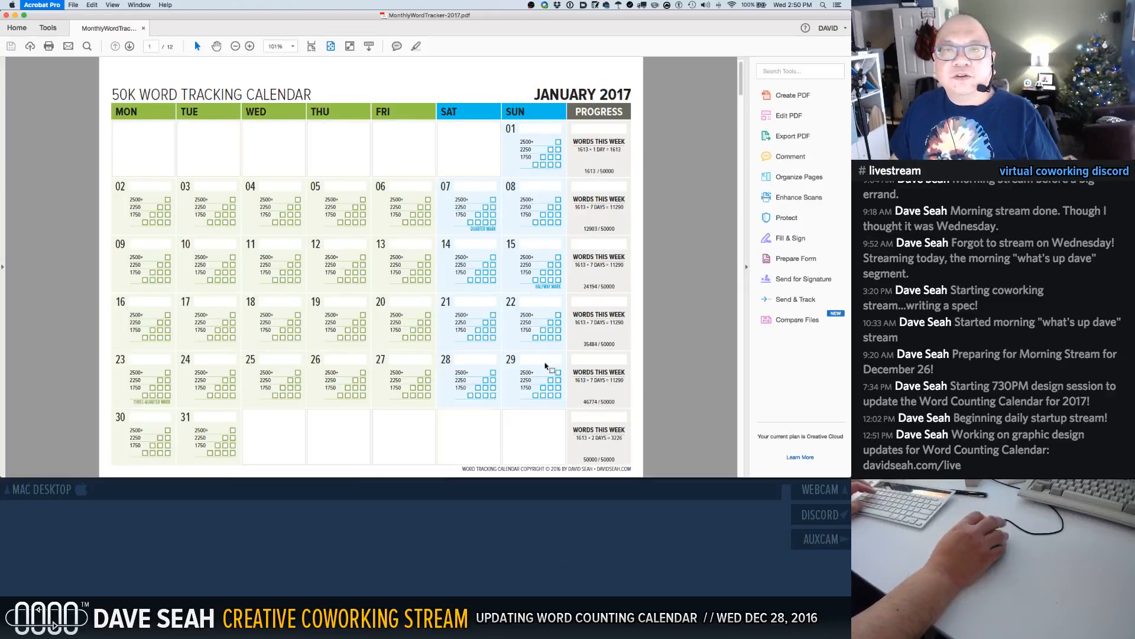
# Switch back to InDesign and examine the document's file information, including title, description and copyright details, closing it without changes
pyautogui.press('super+Tab')
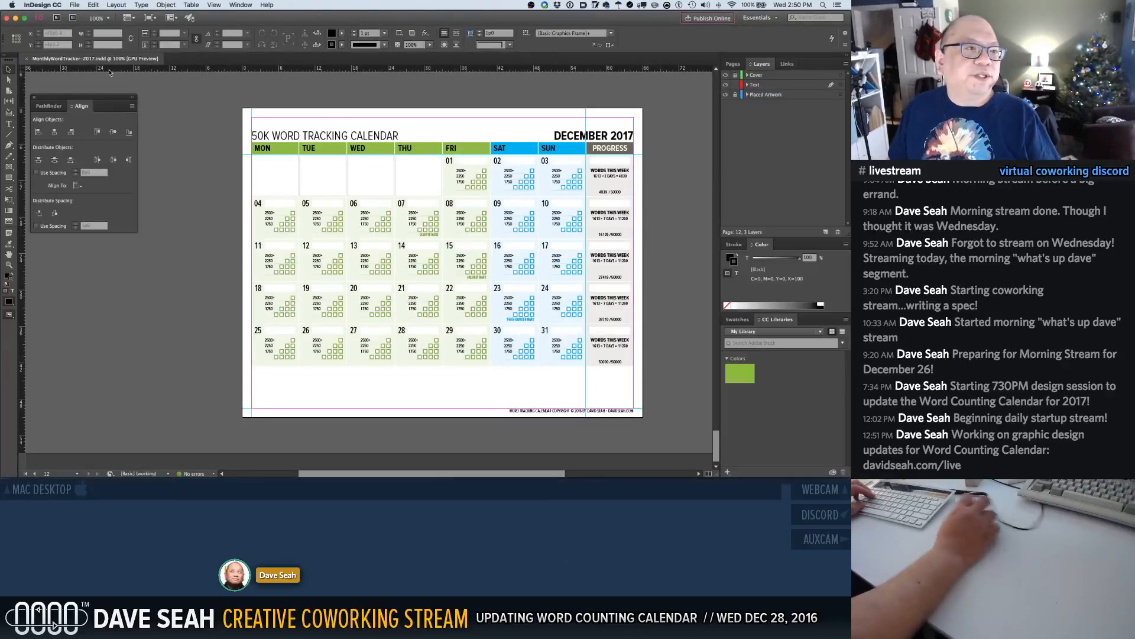
pyautogui.click(49, 5)
pyautogui.moveTo(72, 6)
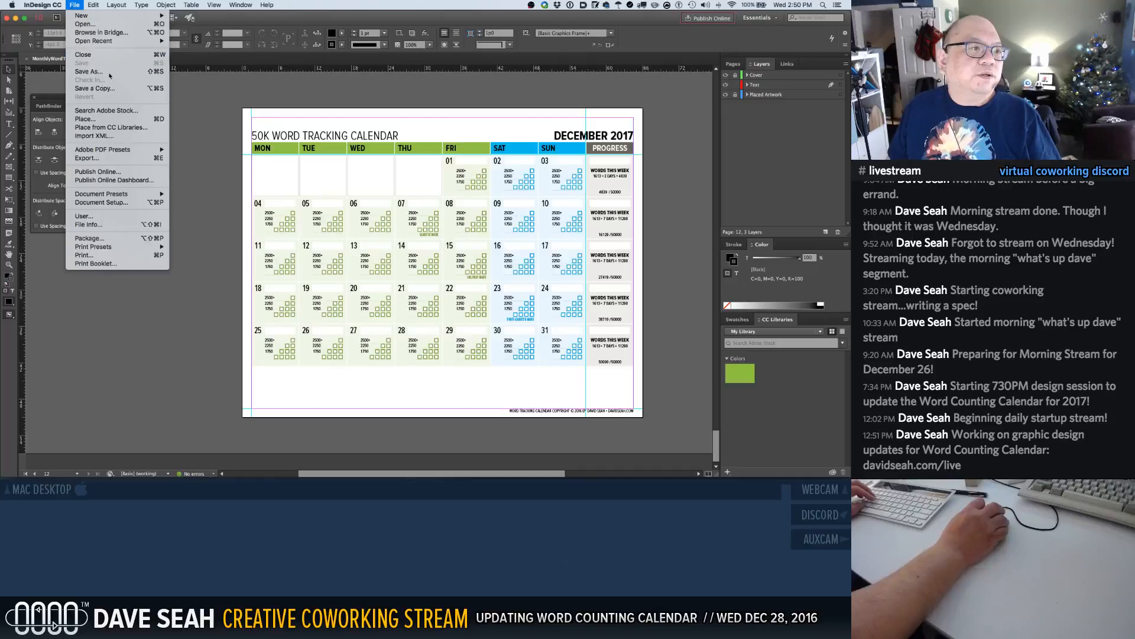
pyautogui.click(129, 225)
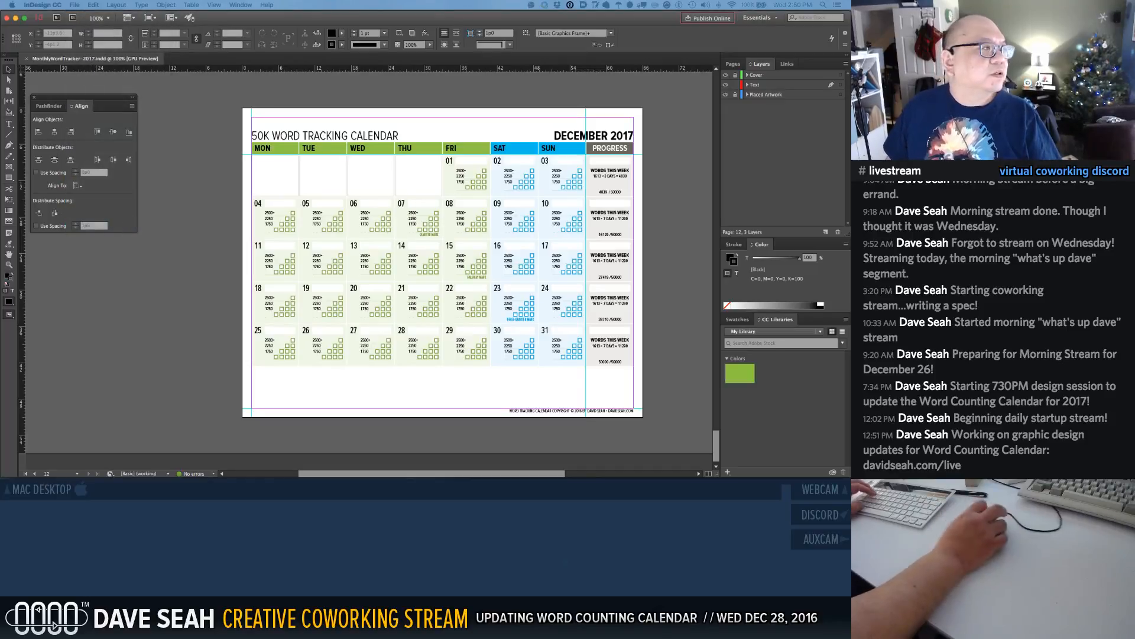
pyautogui.moveTo(282, 113); pyautogui.dragTo(294, 107)
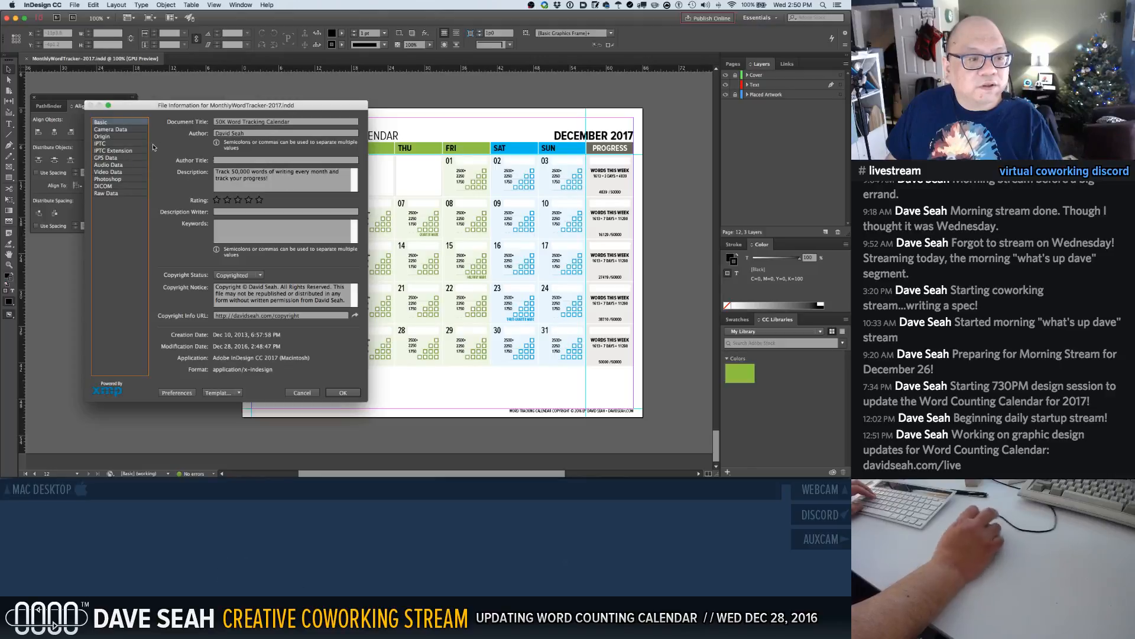
pyautogui.click(89, 105)
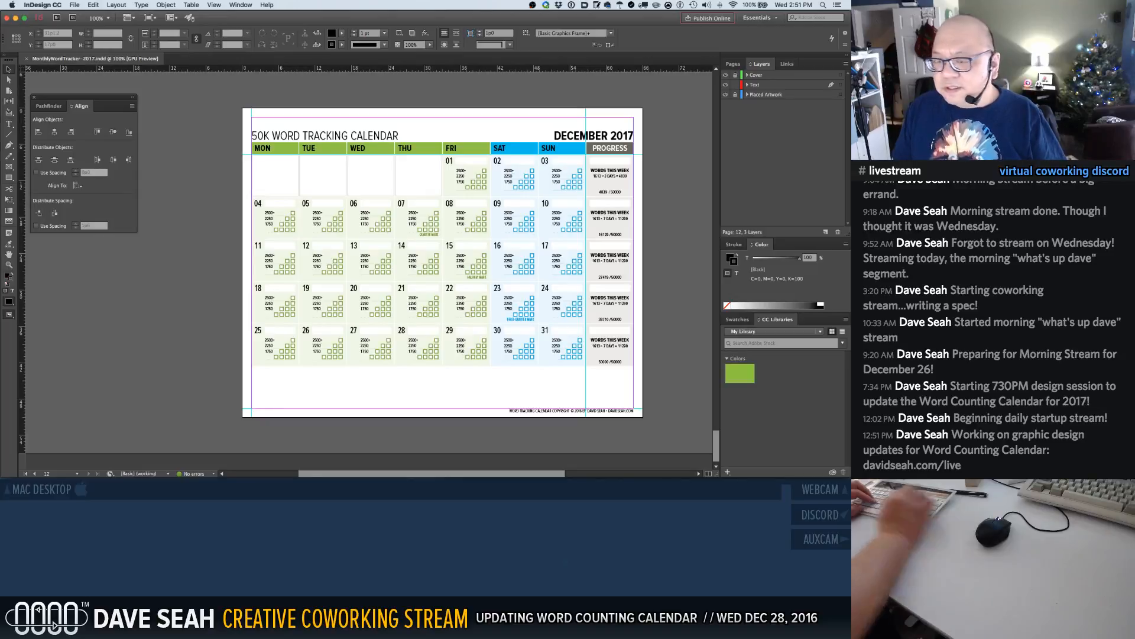
# Switch to Chrome, load davidseah.com, and open the site's list of all productivity tools
pyautogui.hotkey('ctrl', 'Up')
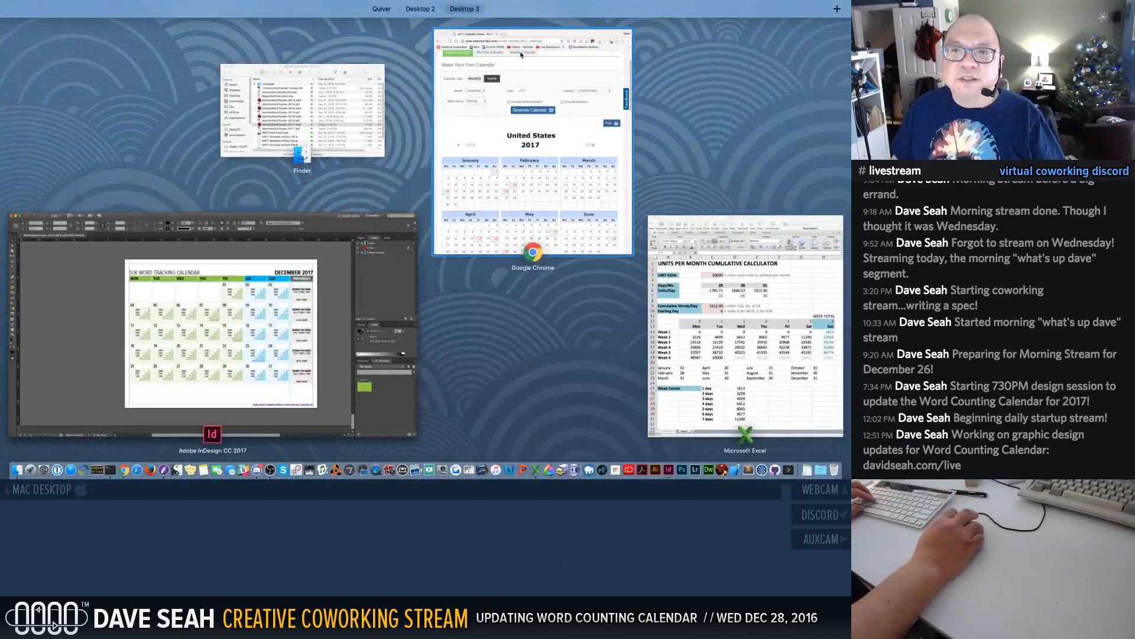
pyautogui.click(615, 66)
pyautogui.click(573, 34)
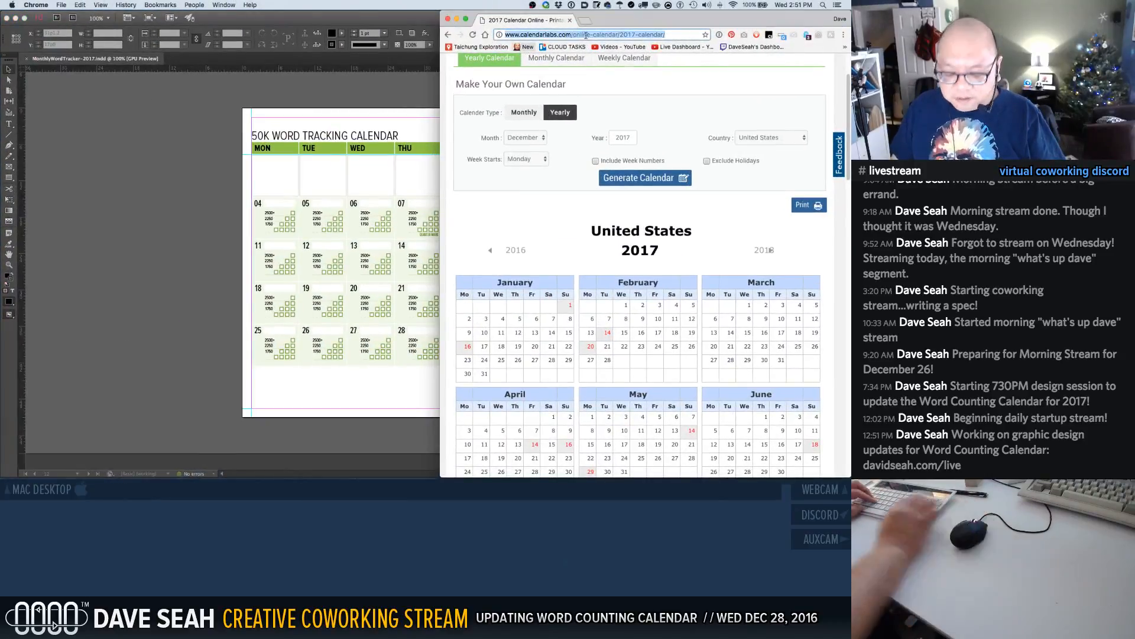
pyautogui.write('davidseah.com')
pyautogui.press('Return')
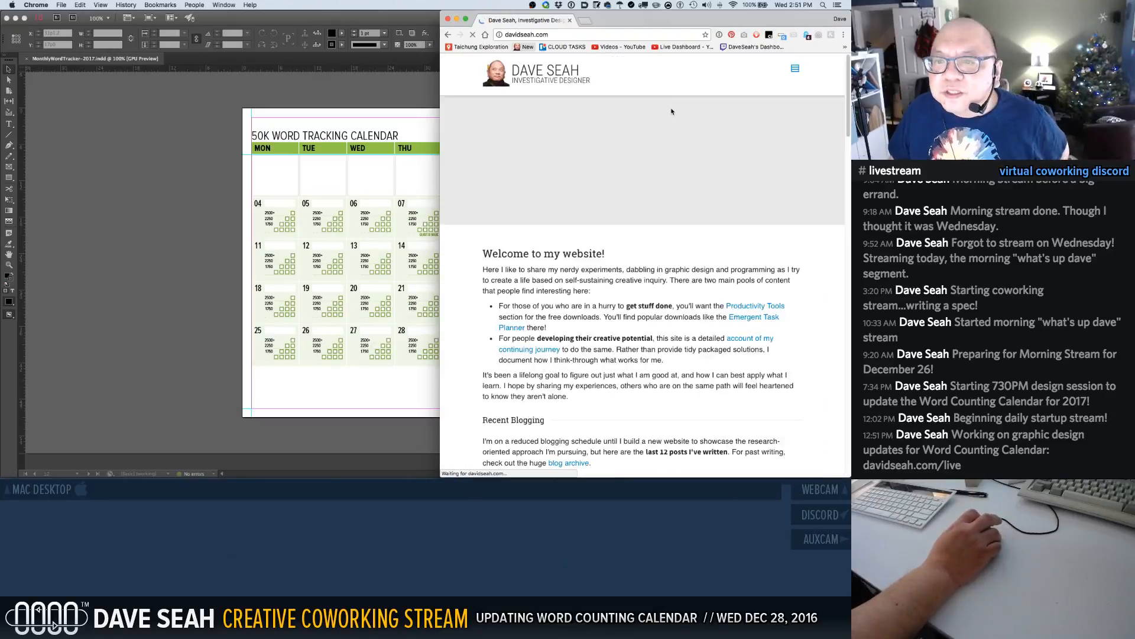
pyautogui.click(797, 70)
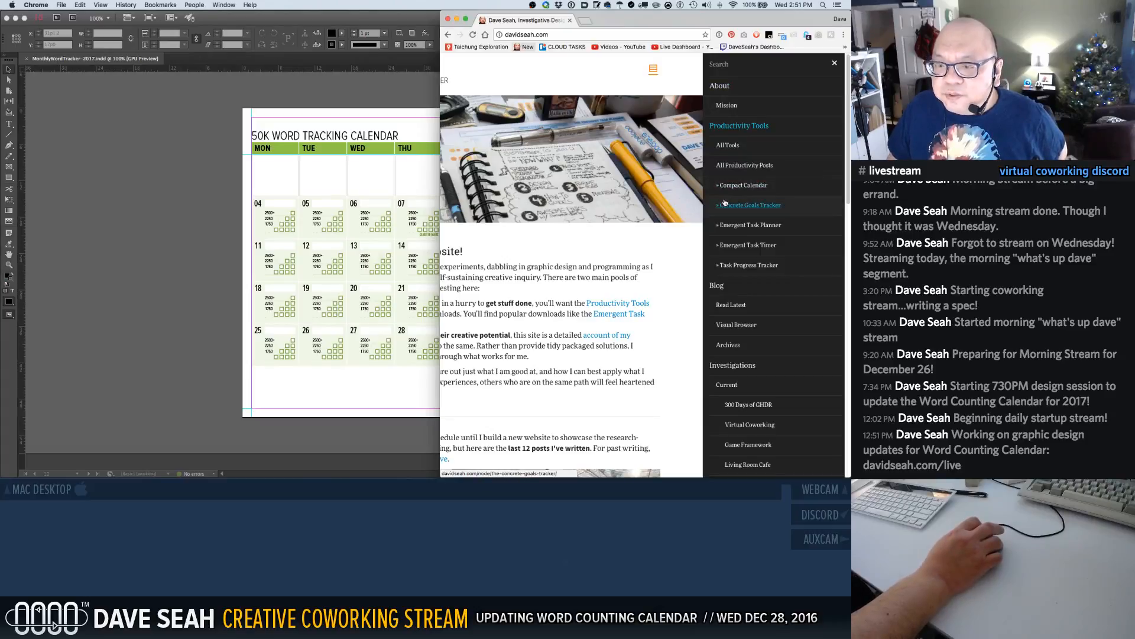
pyautogui.click(738, 150)
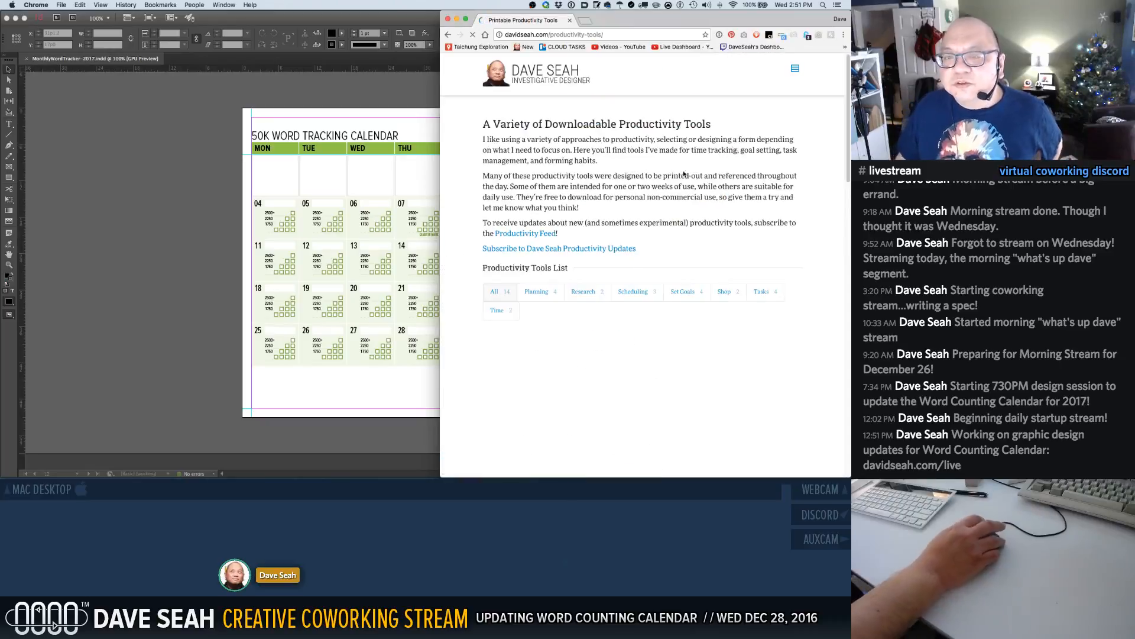
# Find the NaNoWriMo 2016 Word Counting Calendar page and follow its link to the 12-month word tracking calendar in the shop
pyautogui.scroll(-5, 611, 212)
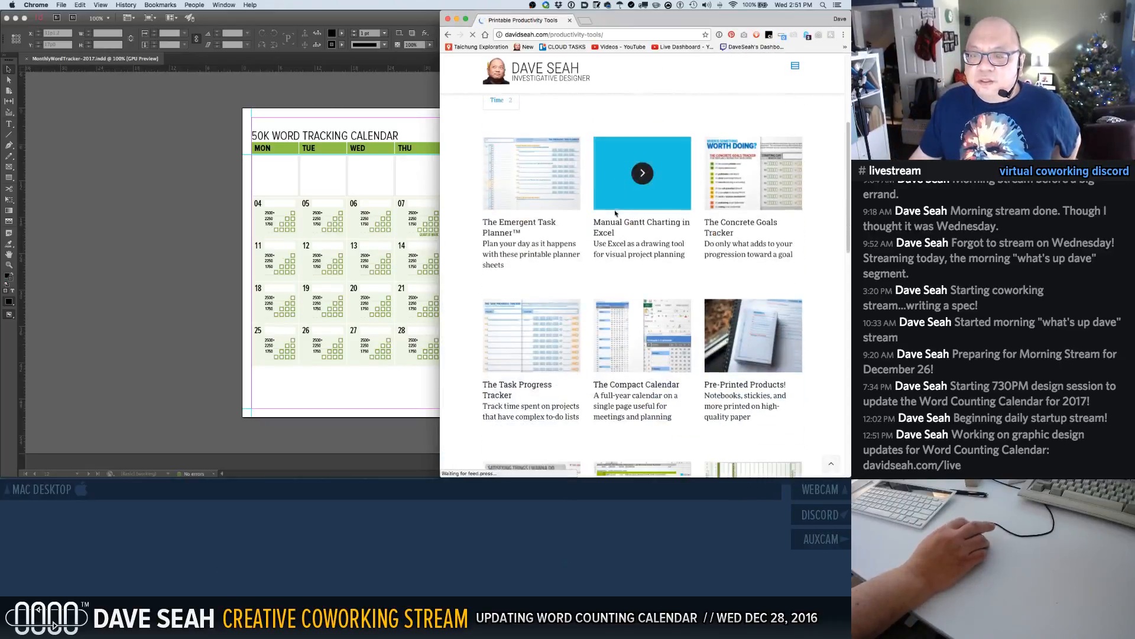
pyautogui.scroll(-6, 615, 211)
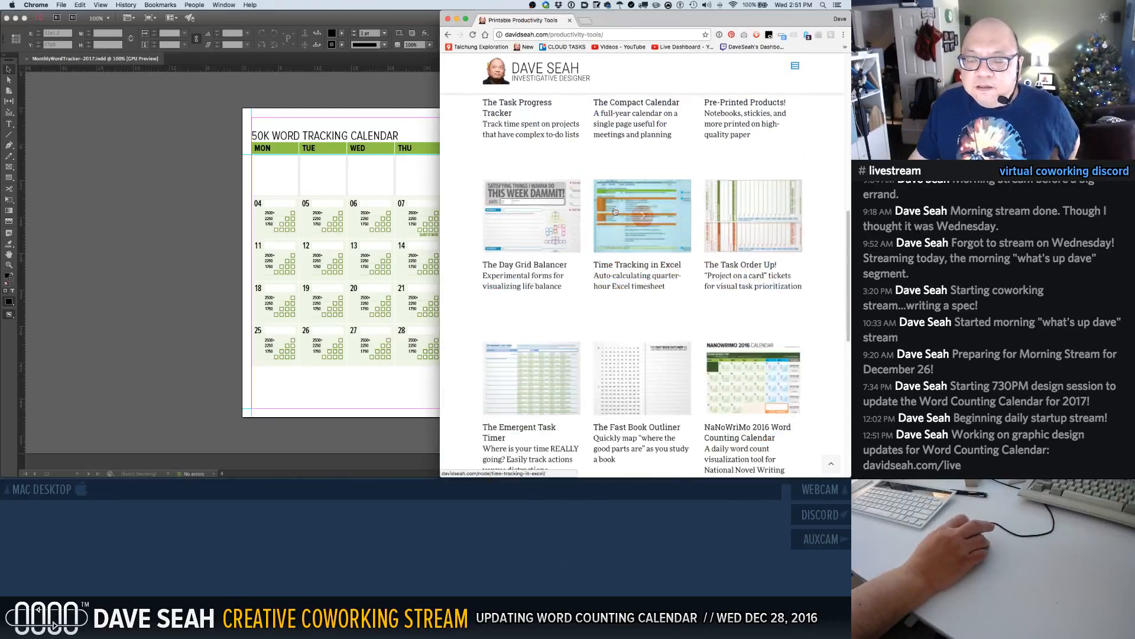
pyautogui.scroll(-1, 709, 283)
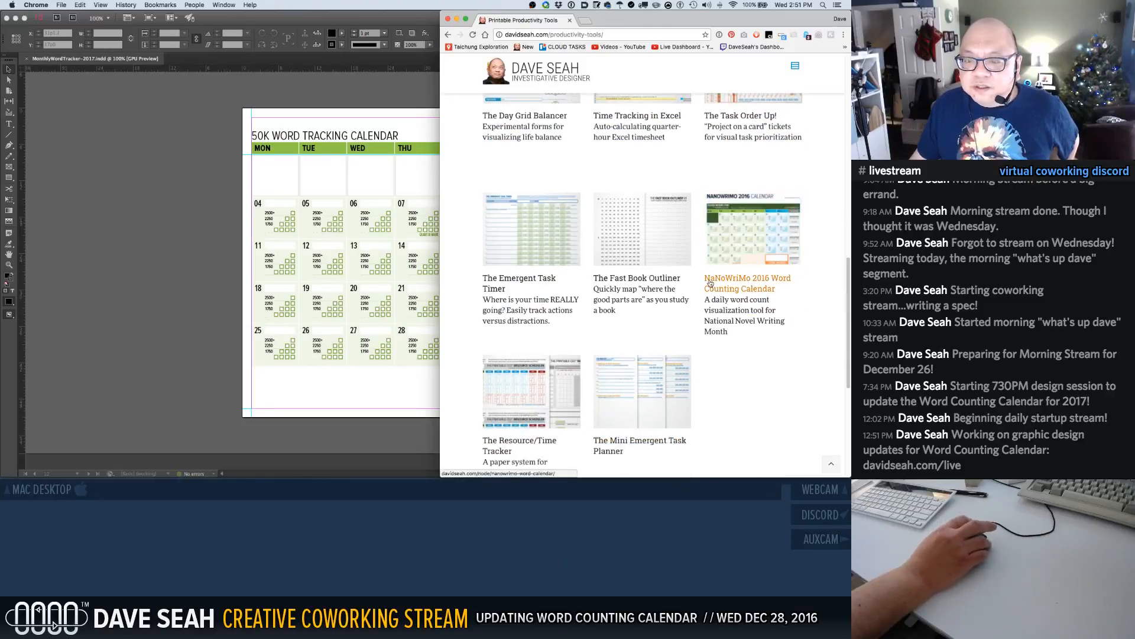
pyautogui.click(728, 270)
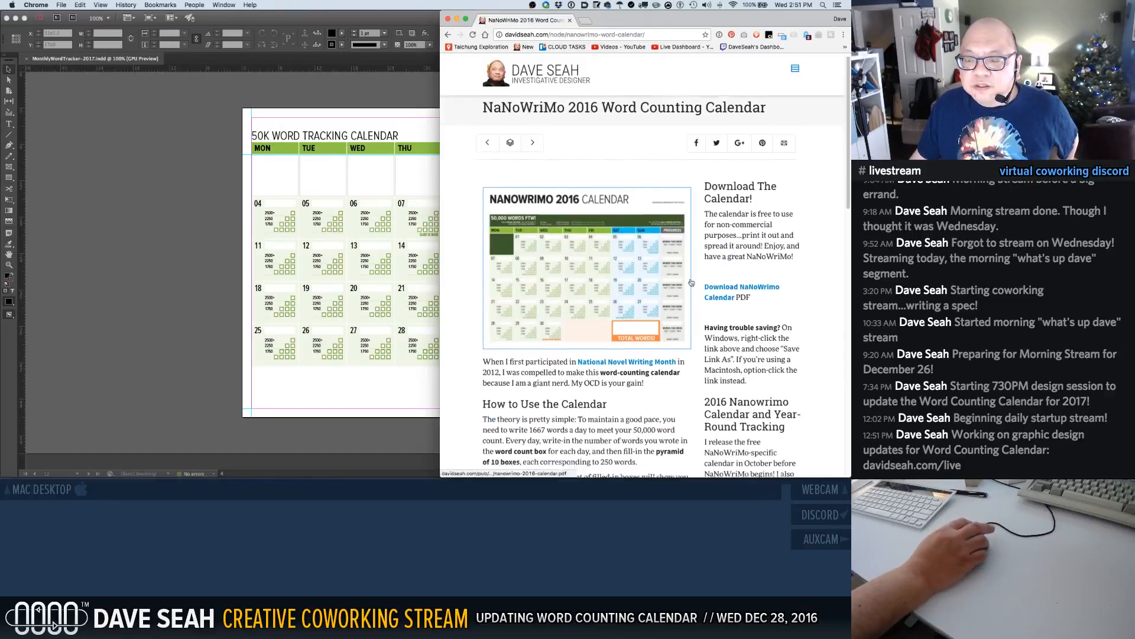
pyautogui.scroll(-1, 694, 282)
pyautogui.scroll(-3, 693, 282)
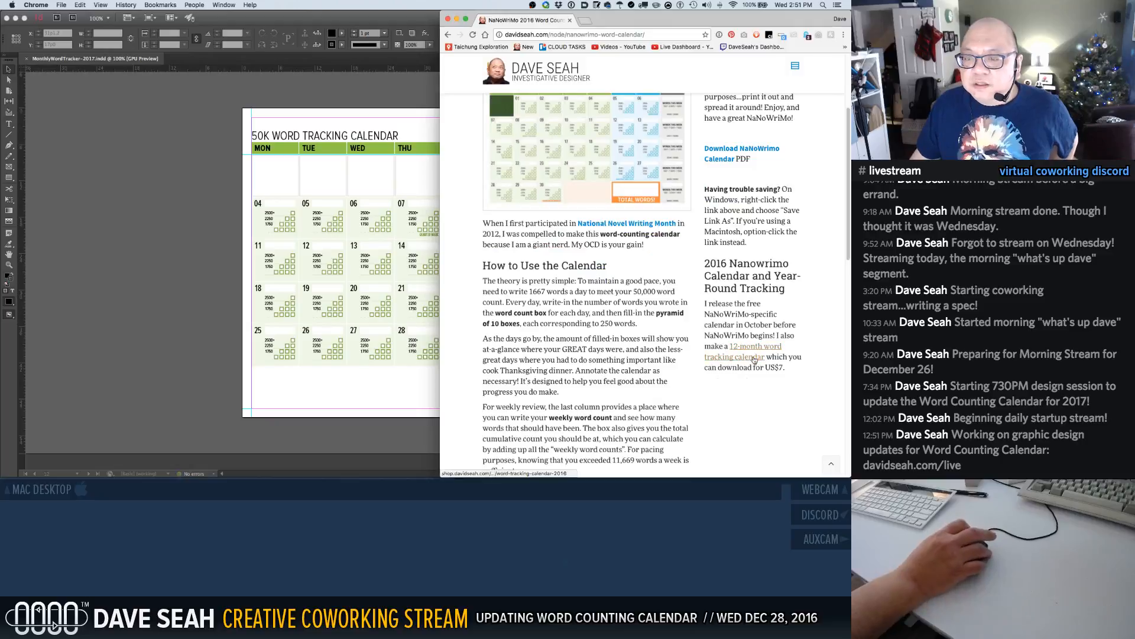
pyautogui.click(752, 357)
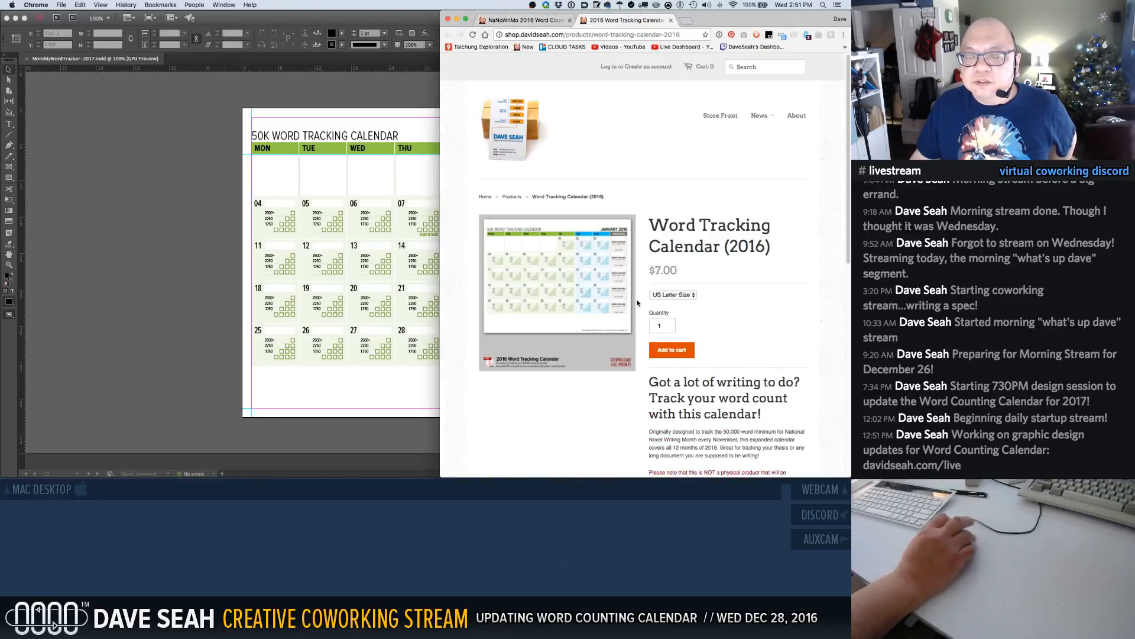
# Widen the browser window and examine the Word Tracking Calendar (2016) product page, including its preview image and description
pyautogui.moveTo(438, 265); pyautogui.dragTo(223, 260)
pyautogui.scroll(-3, 337, 145)
pyautogui.scroll(3, 337, 145)
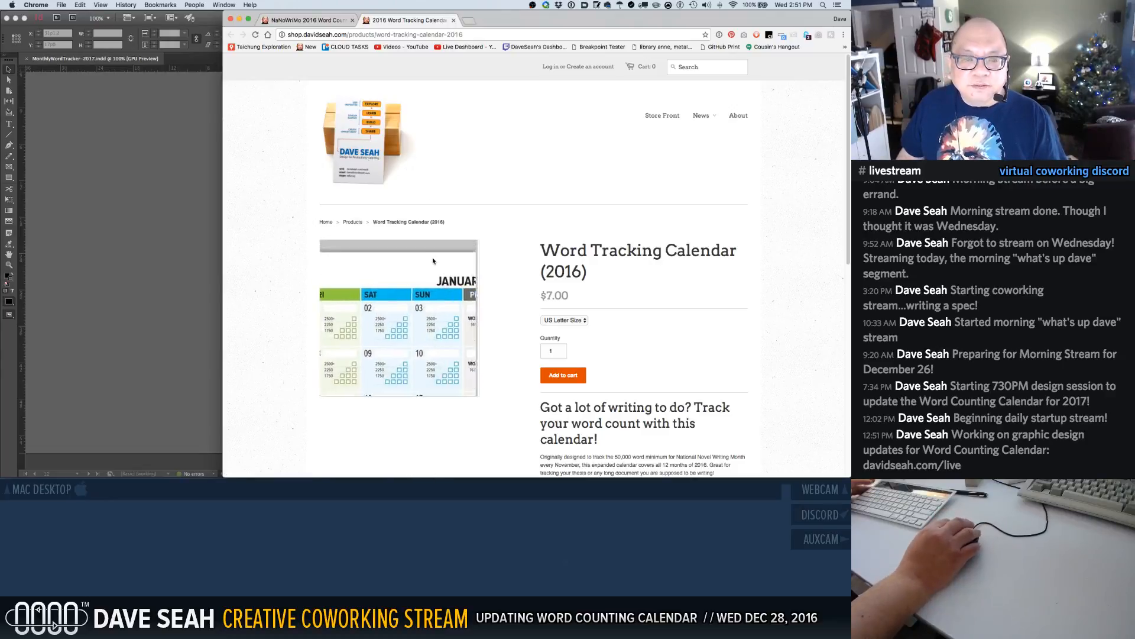
pyautogui.scroll(-4, 420, 284)
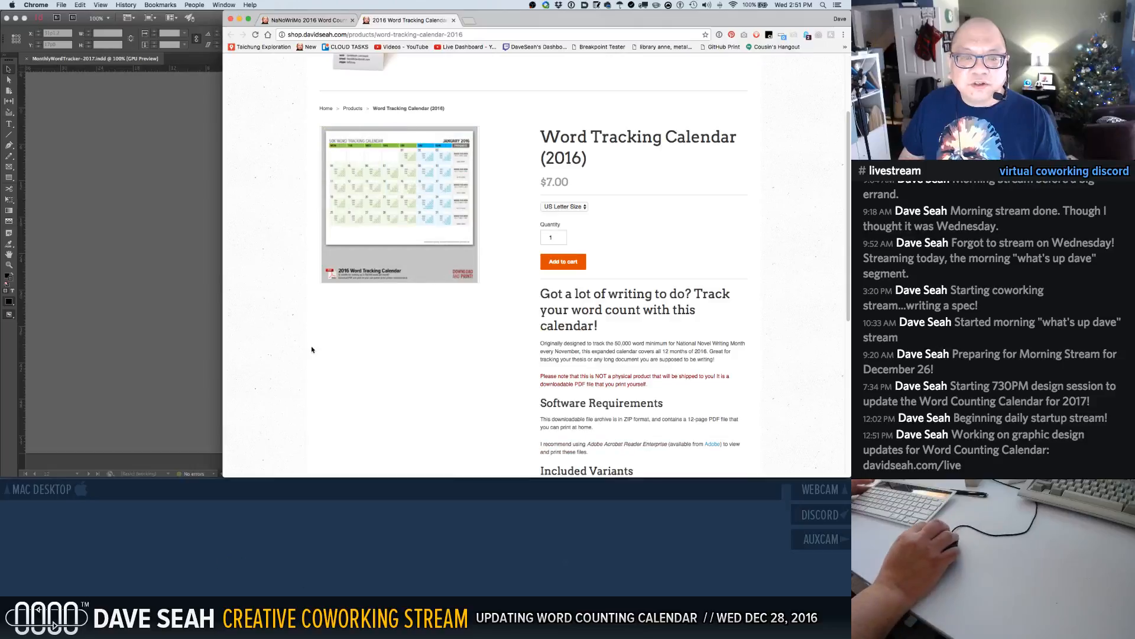
pyautogui.scroll(-1, 314, 349)
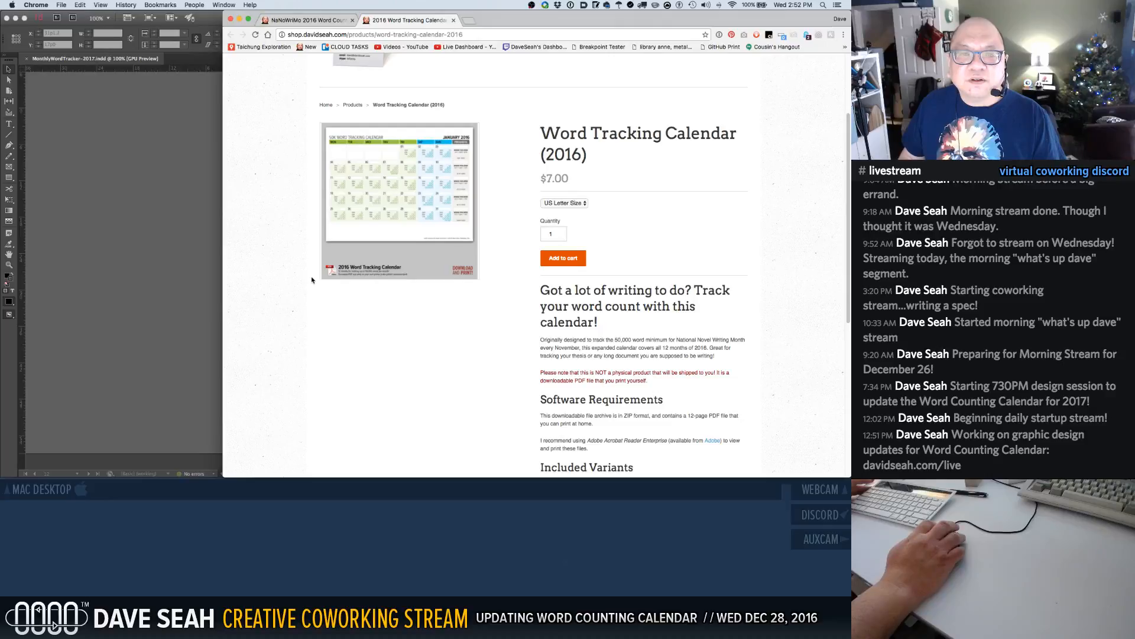
# Switch to Finder and open Shopify-MonthlyWordTracker.psd from the _collateral folder inside Word Tracking Calendar in Photoshop
pyautogui.press('F3')
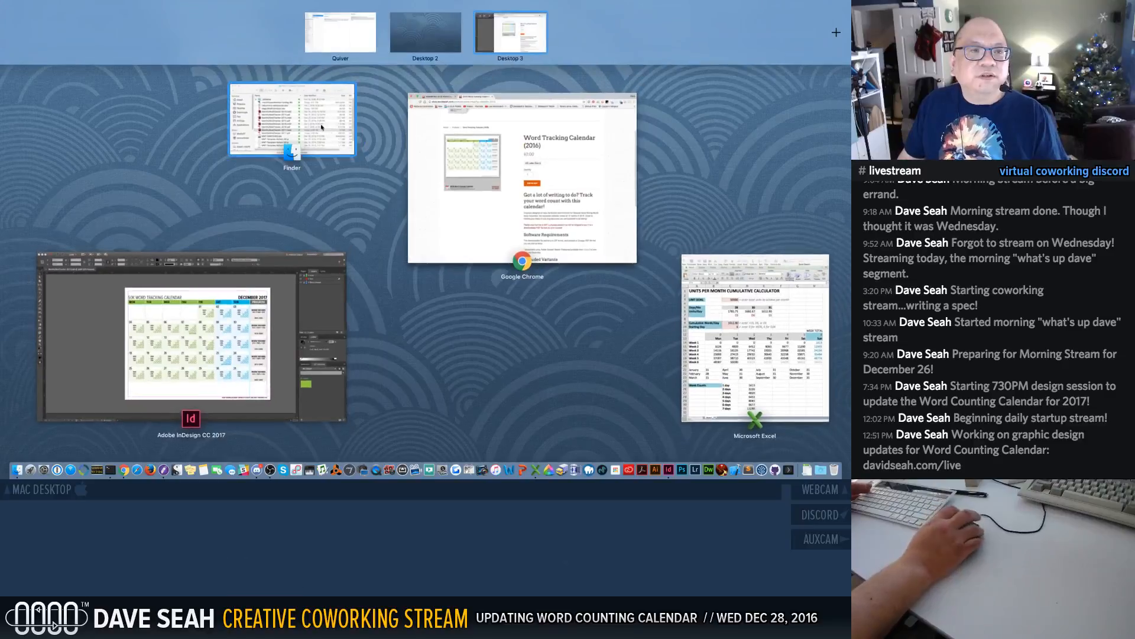
pyautogui.click(331, 124)
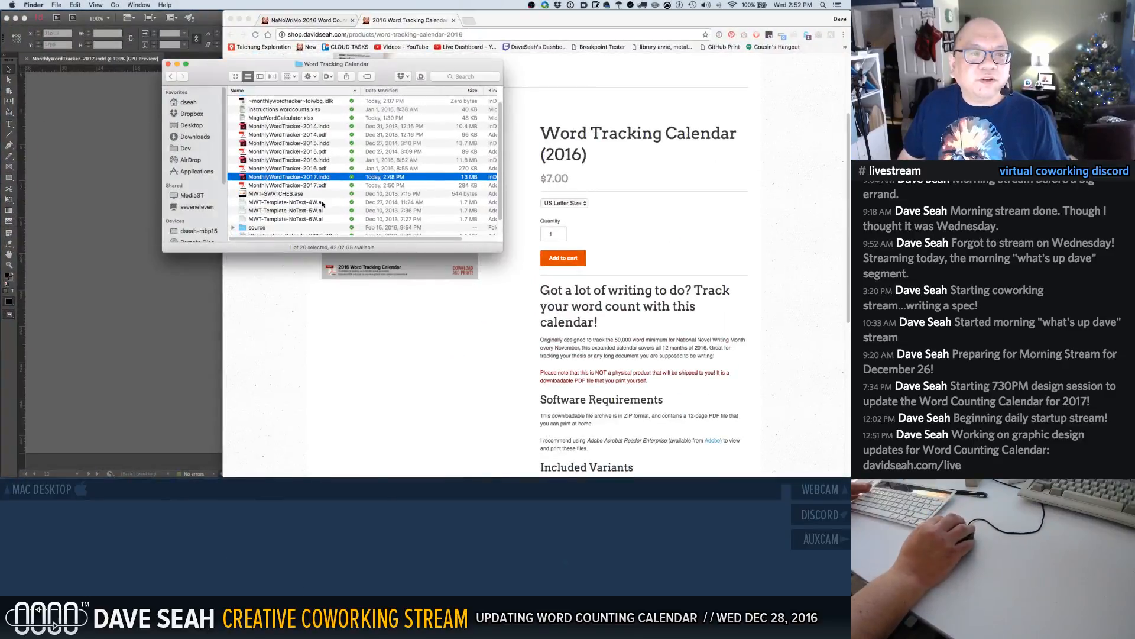
pyautogui.scroll(-3, 318, 204)
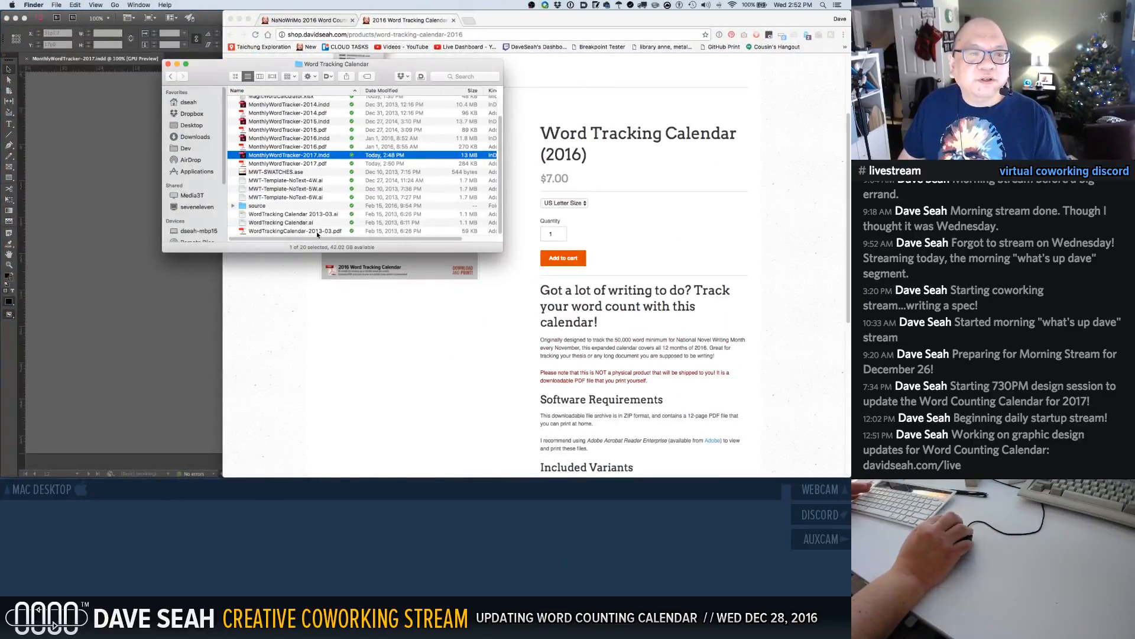
pyautogui.scroll(3, 318, 234)
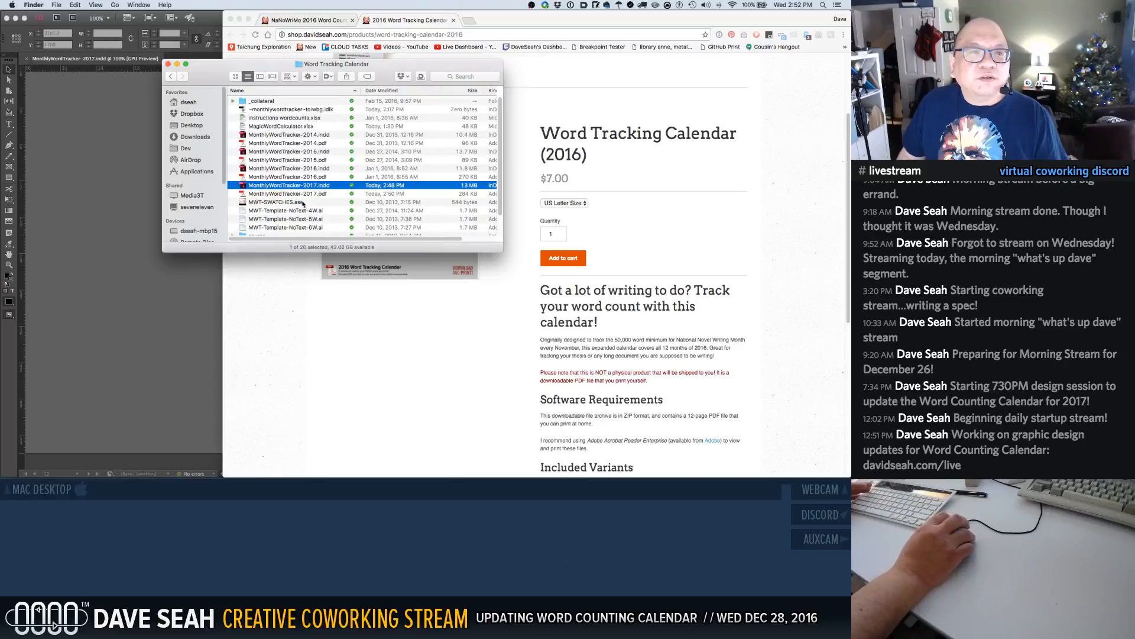
pyautogui.click(244, 101)
pyautogui.doubleClick(247, 102)
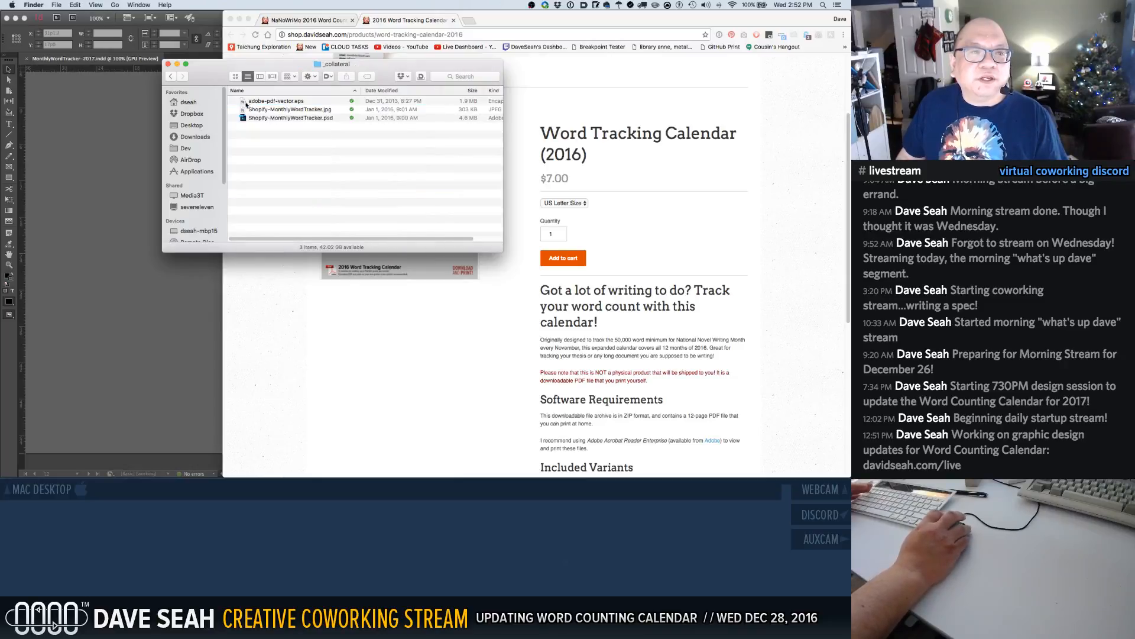
pyautogui.click(263, 118)
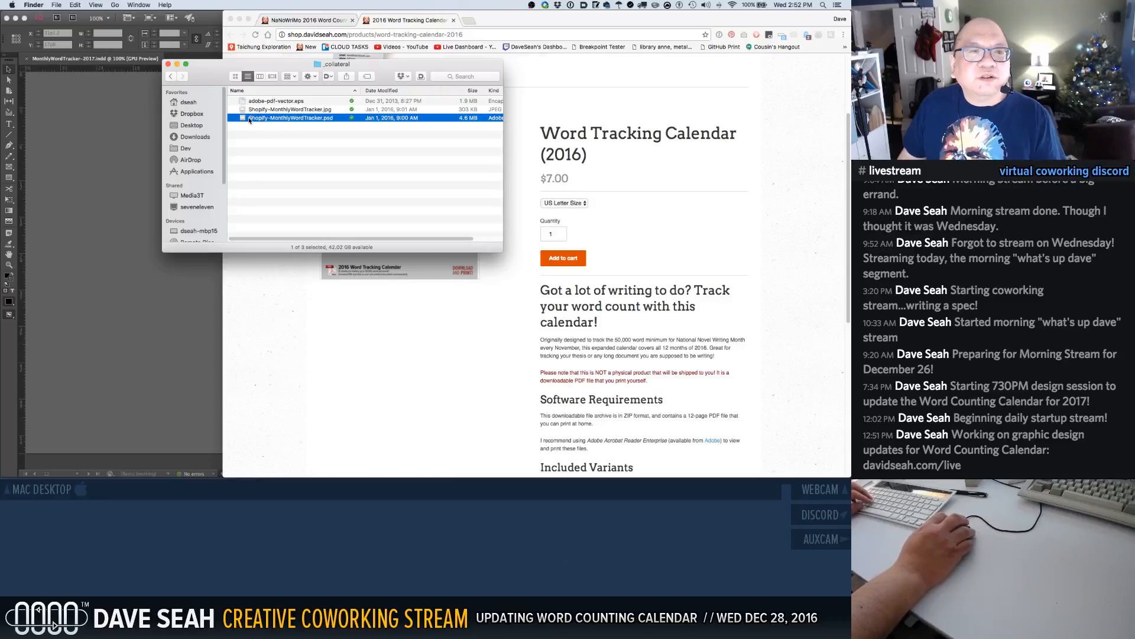
pyautogui.doubleClick(249, 119)
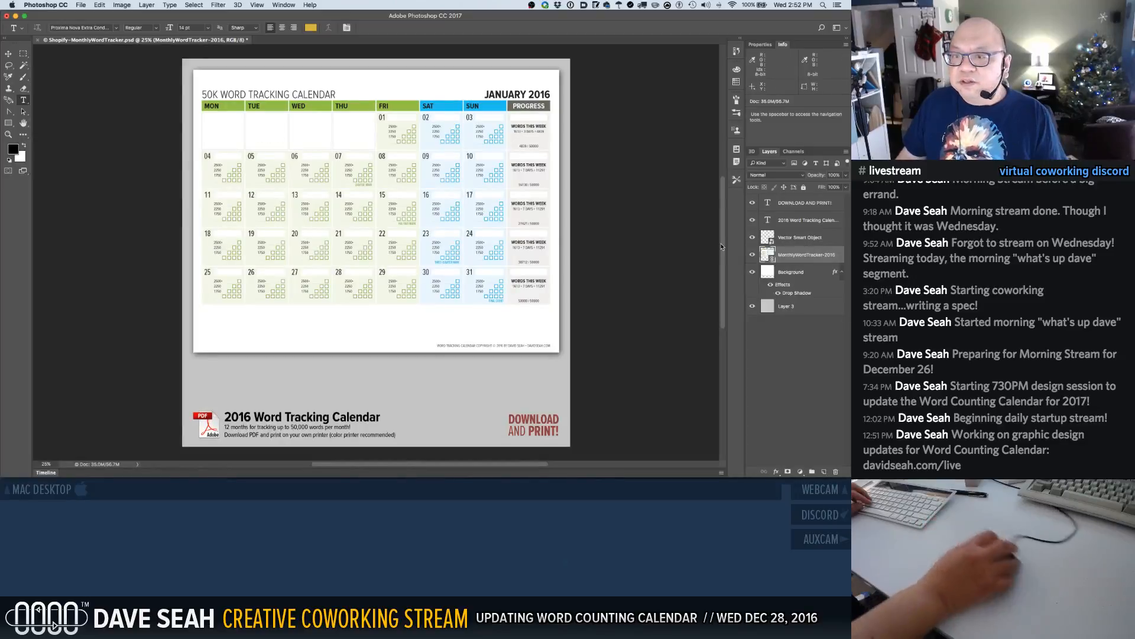
# Change the year in the product image's title text so it reads 2017 Word Tracking Calendar
pyautogui.click(754, 255)
pyautogui.click(754, 255)
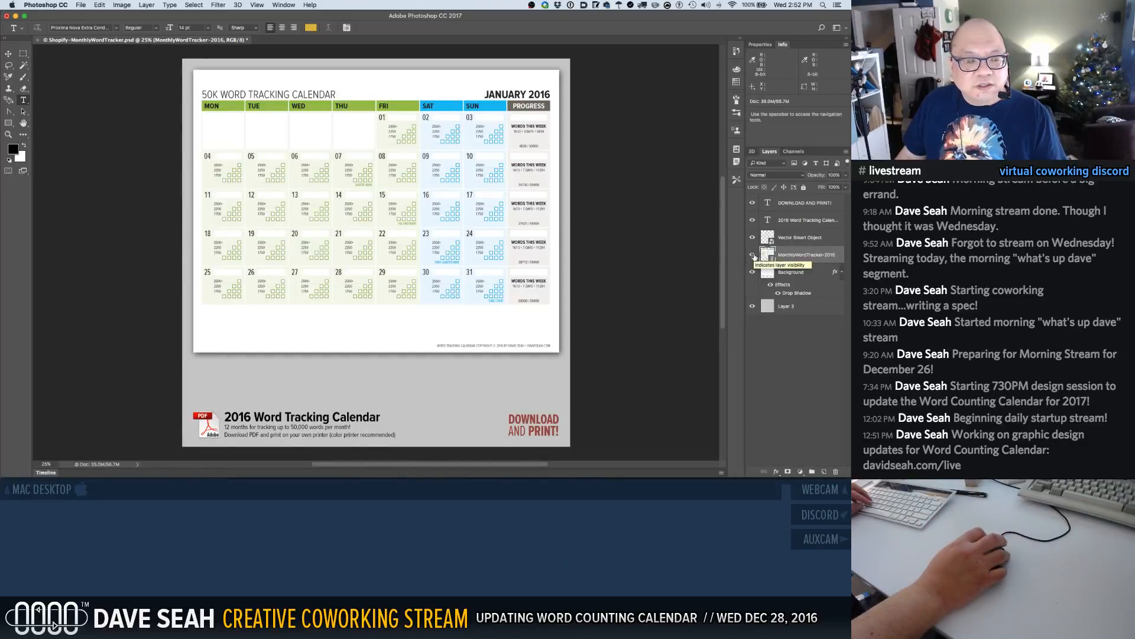
pyautogui.click(253, 418)
pyautogui.hotkey('shift', 'Left')
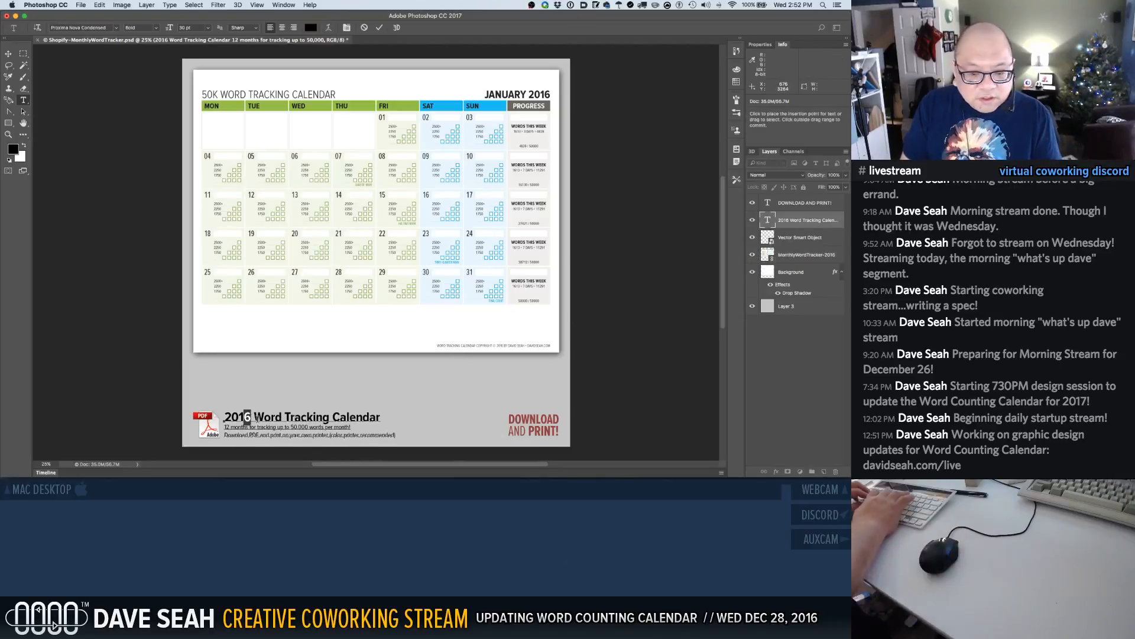
pyautogui.write('7')
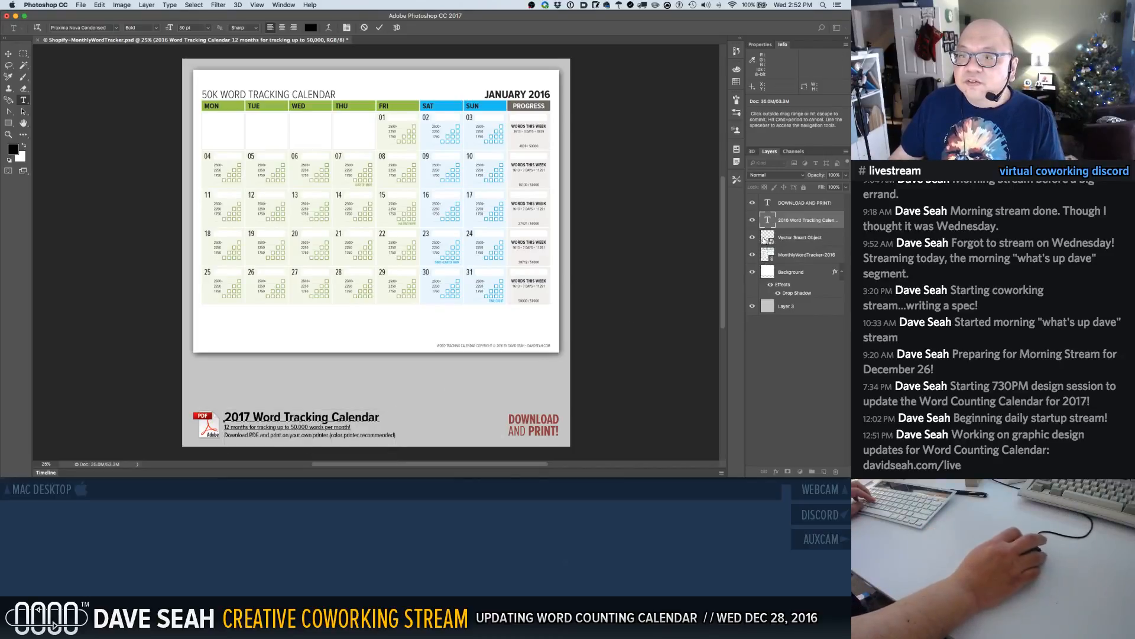
pyautogui.press('Escape')
# Check the graphic layers by toggling their visibility, select the MonthlyWordTracker-2016 layer, and look through the Creative Cloud library
pyautogui.click(752, 238)
pyautogui.click(753, 238)
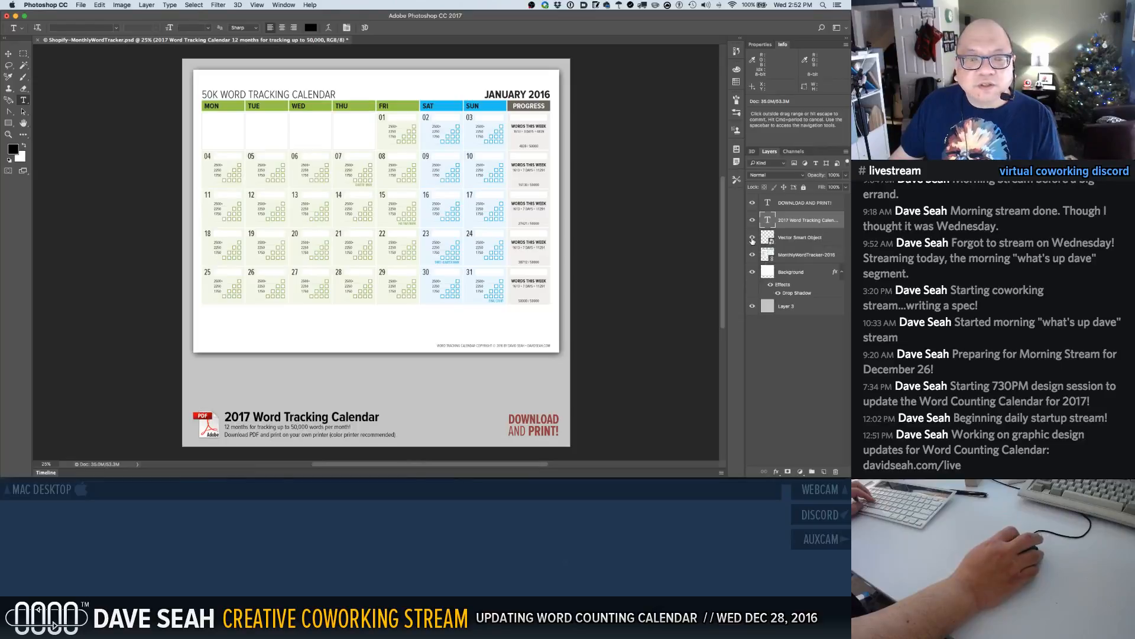
pyautogui.click(752, 255)
pyautogui.click(752, 255)
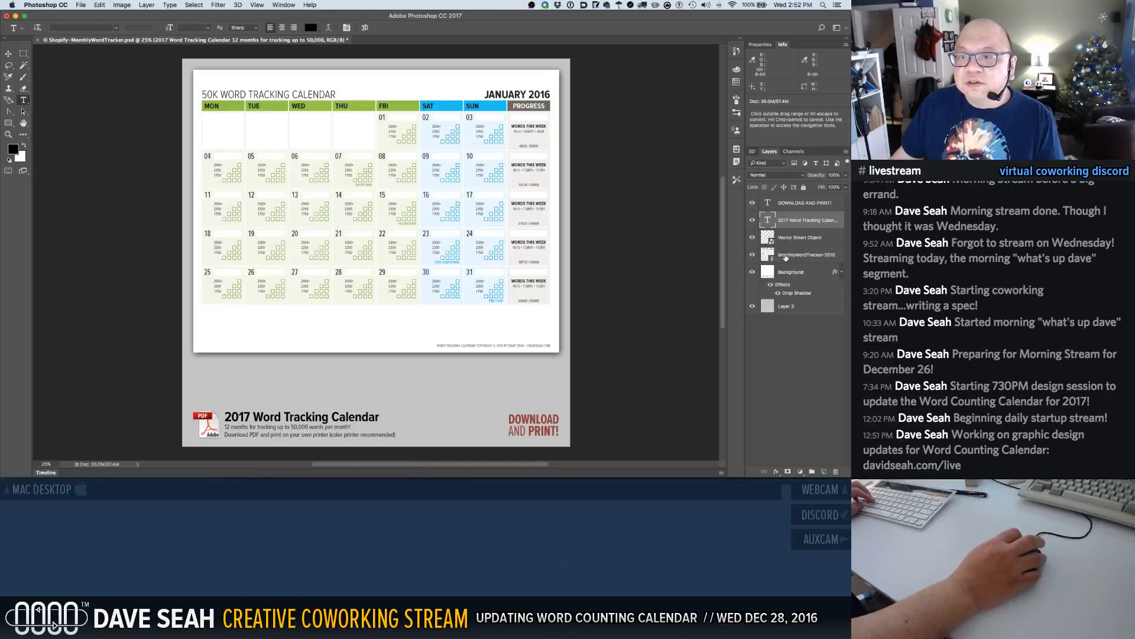
pyautogui.click(787, 255)
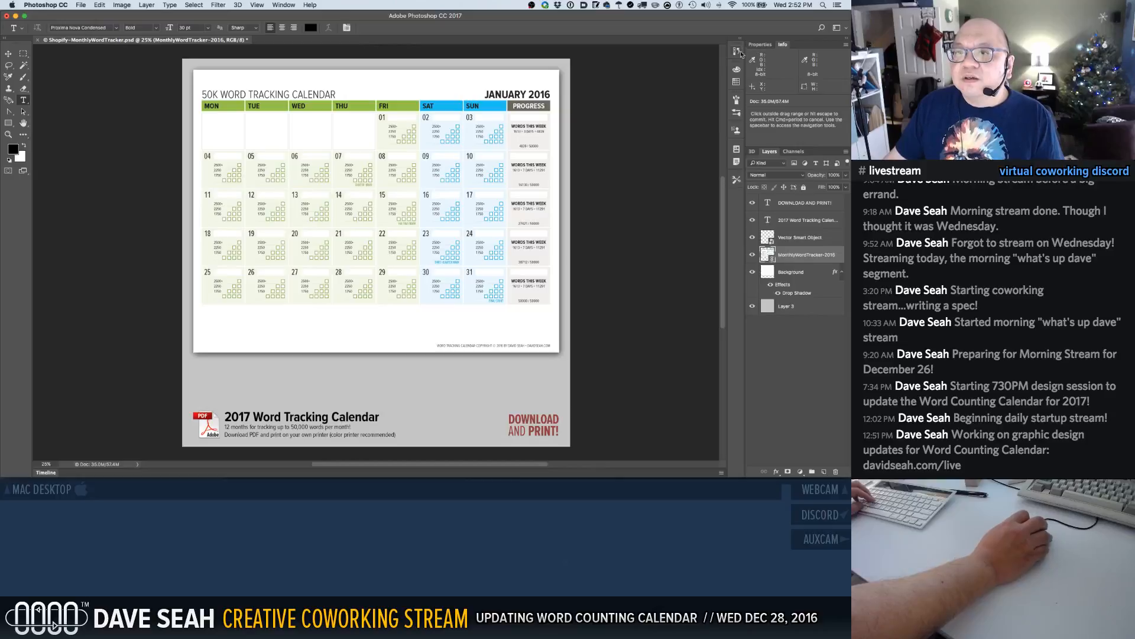
pyautogui.click(284, 5)
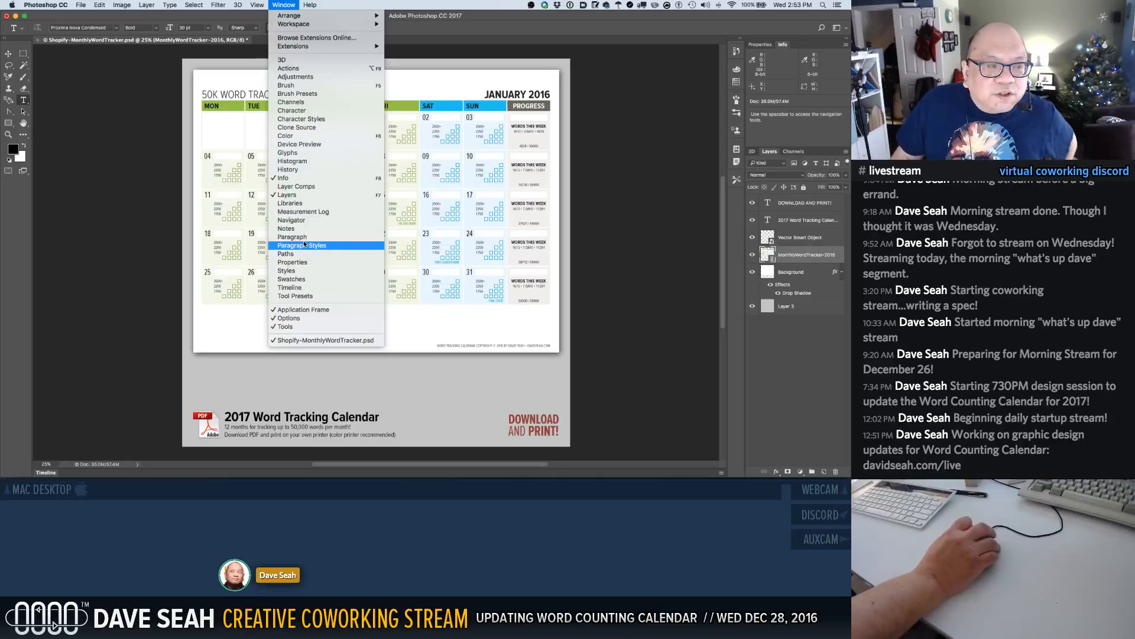
pyautogui.click(301, 203)
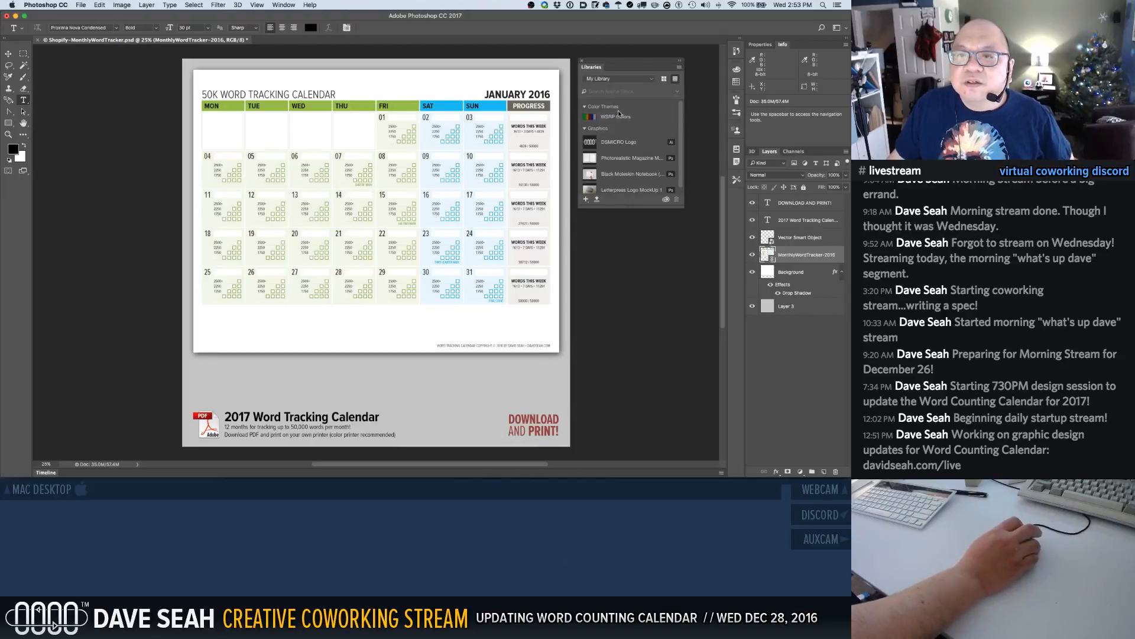
pyautogui.click(582, 63)
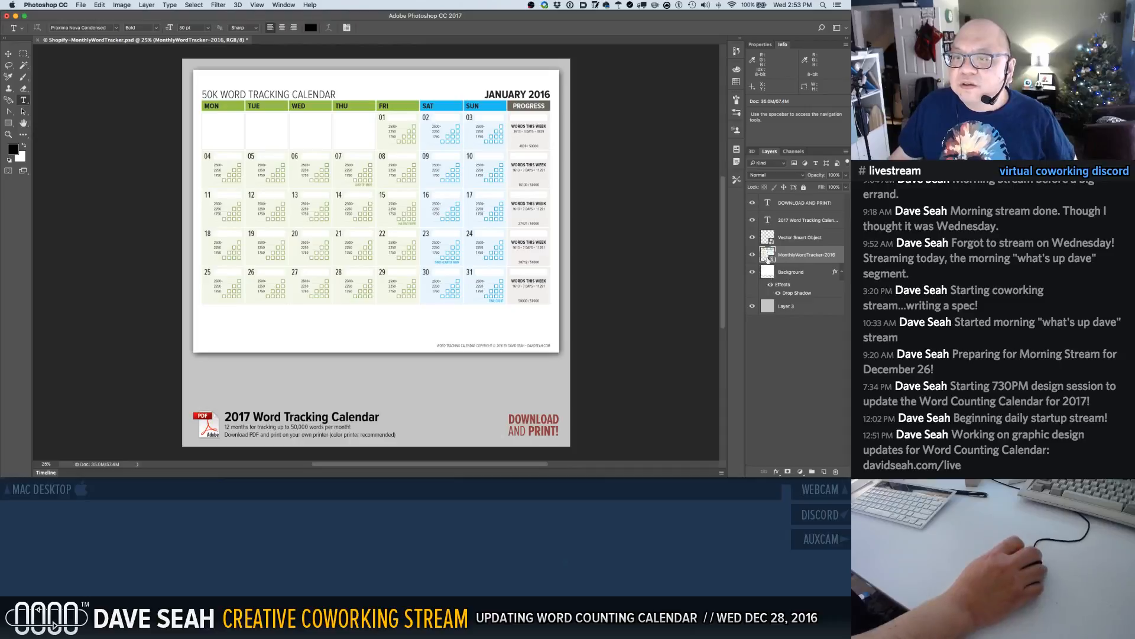
# Inspect the calendar layer's linked 2016 PDF, close it, and relink the layer to MonthlyWordTracker-2017.pdf
pyautogui.doubleClick(767, 257)
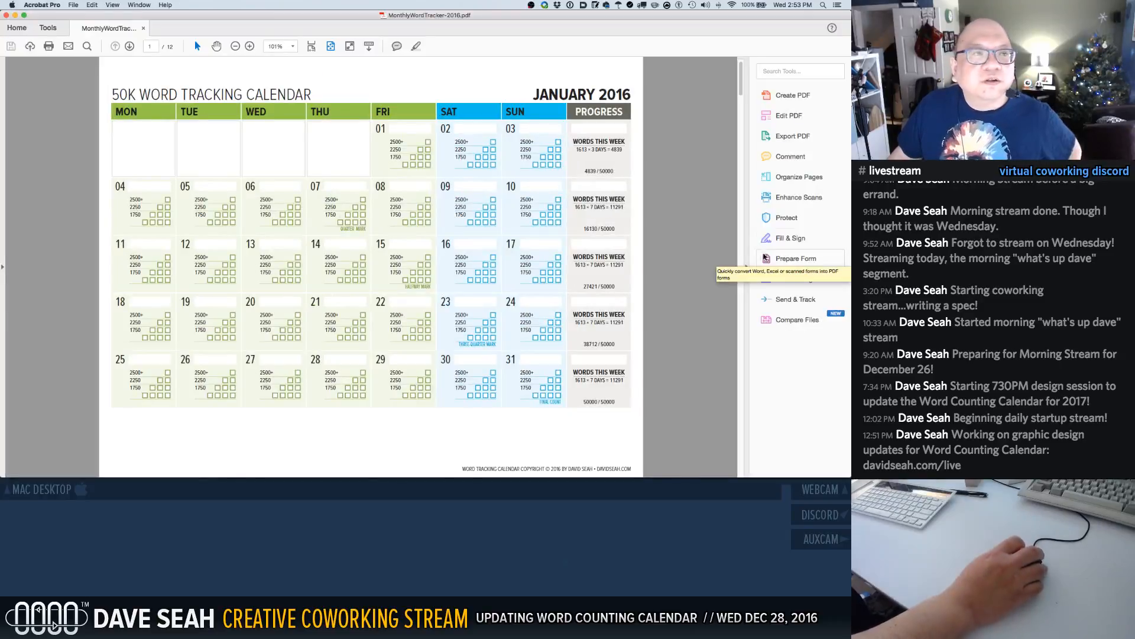
pyautogui.scroll(-10, 634, 177)
pyautogui.scroll(10, 634, 178)
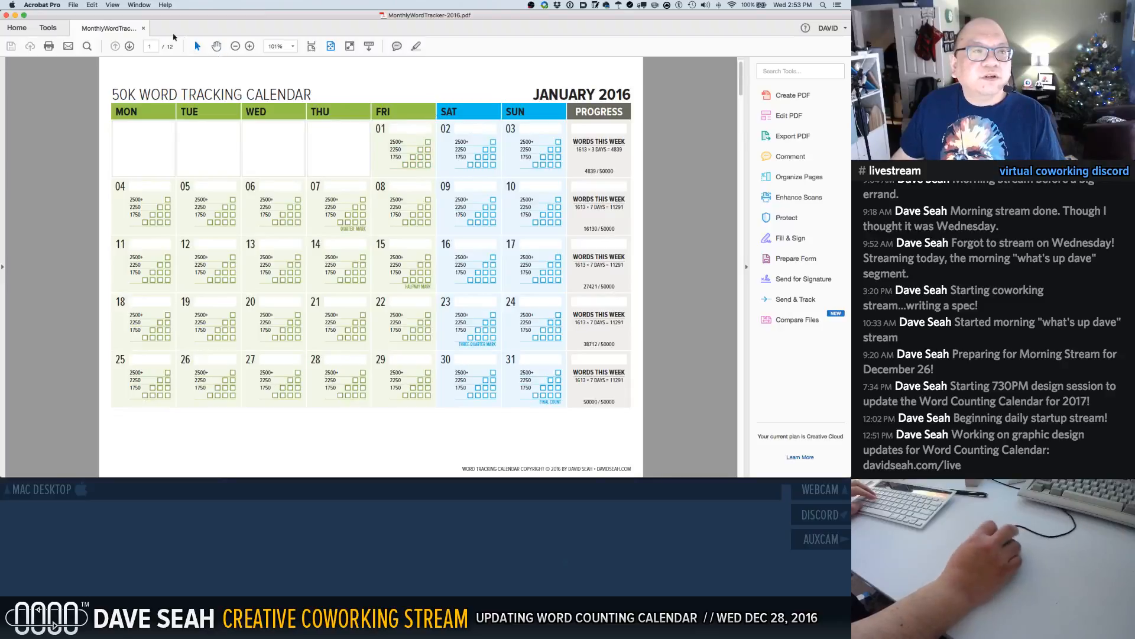
pyautogui.click(144, 29)
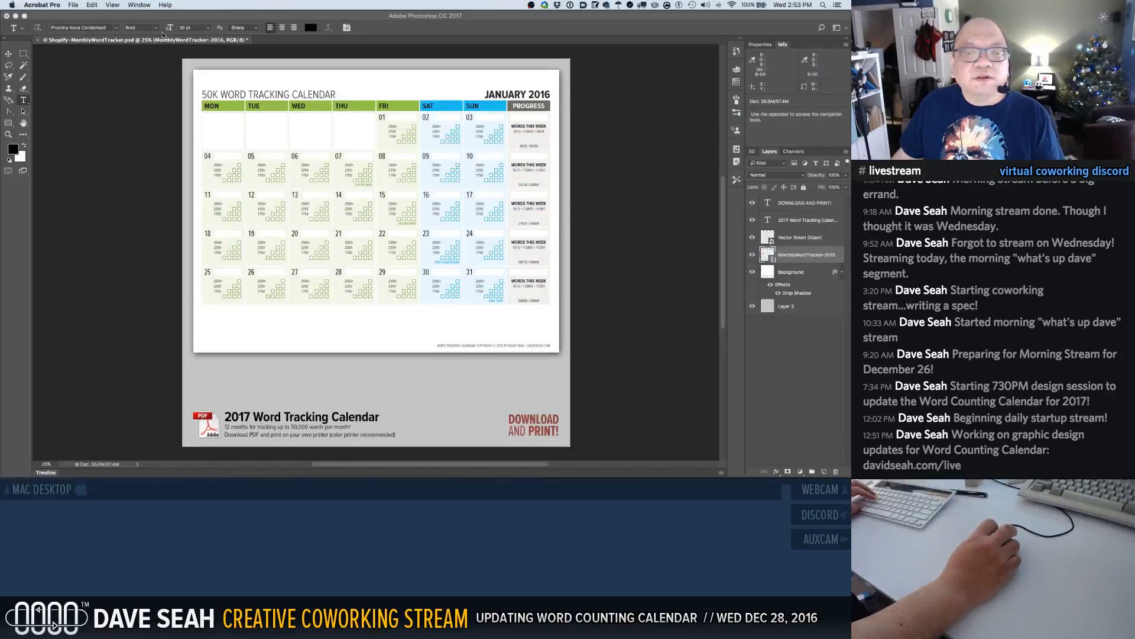
pyautogui.rightClick(783, 259)
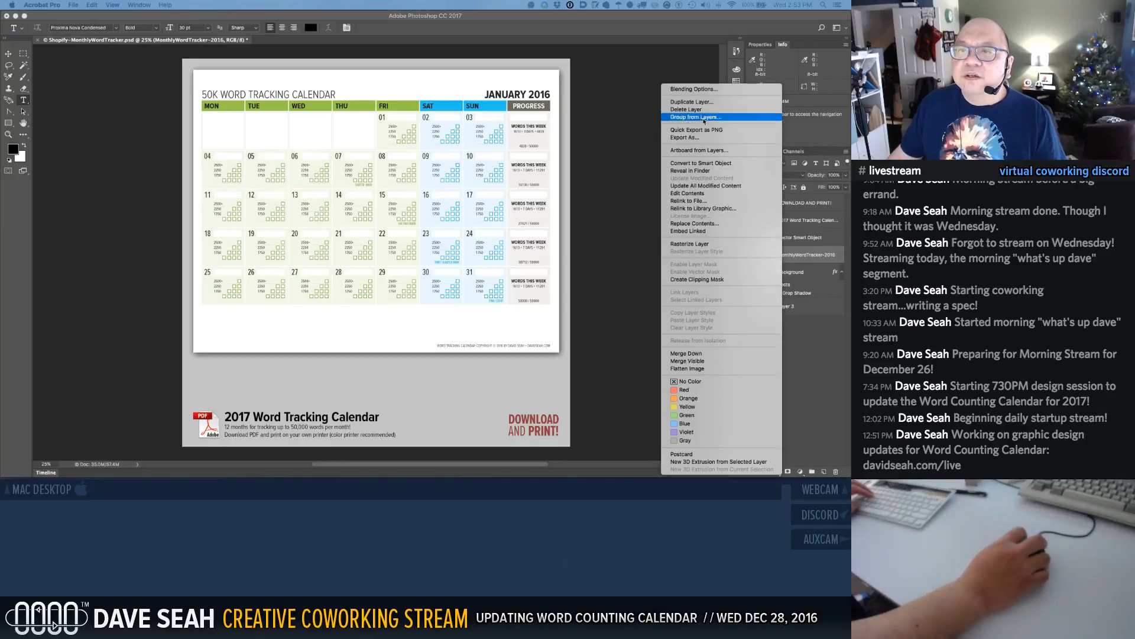
pyautogui.click(706, 202)
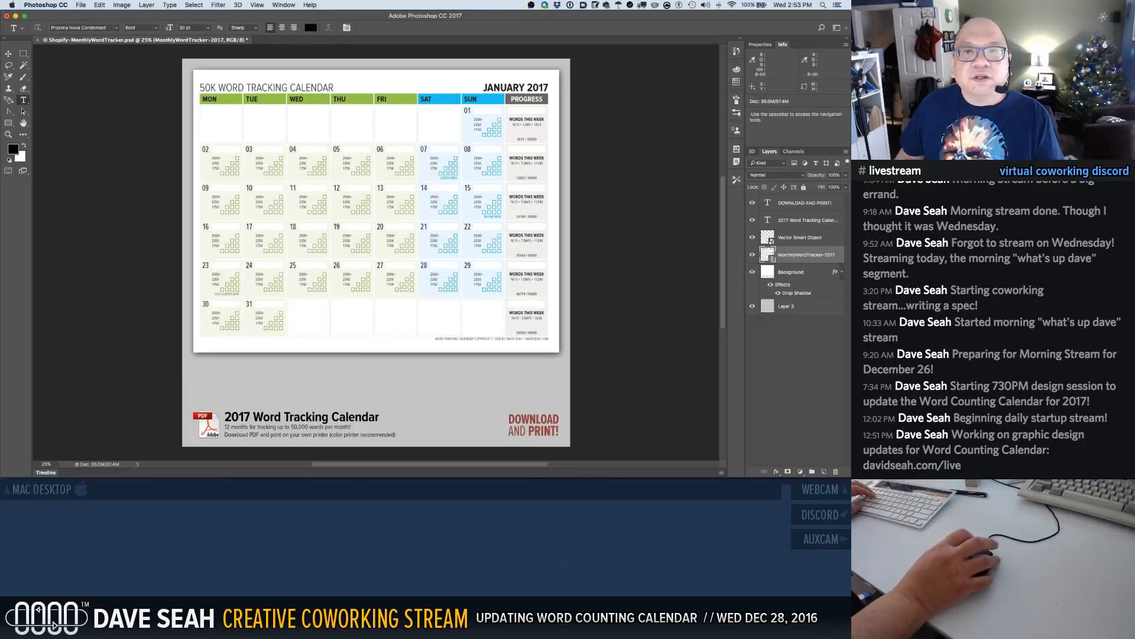
# Look over the updated 2017 product image and save the document
pyautogui.scroll(-1, 310, 314)
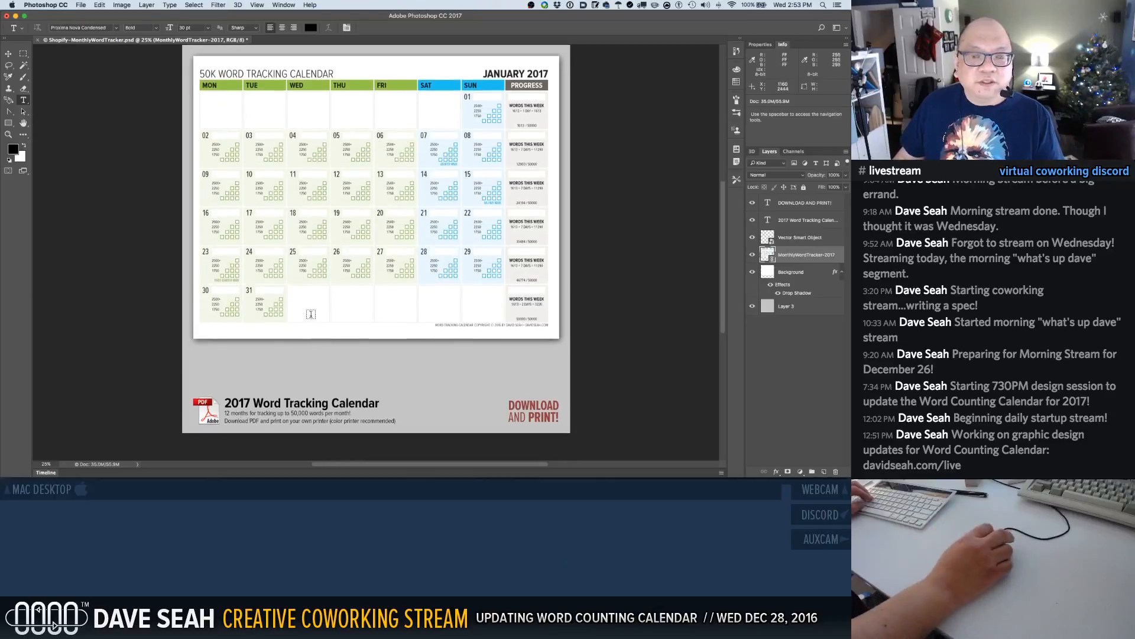
pyautogui.scroll(-4, 310, 314)
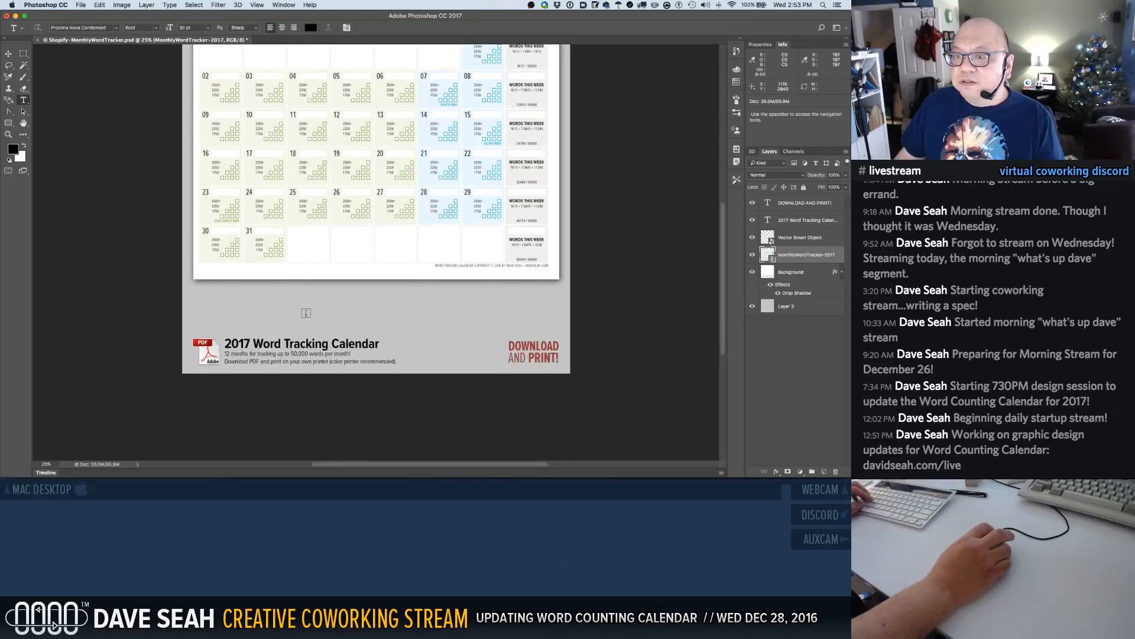
pyautogui.scroll(6, 306, 313)
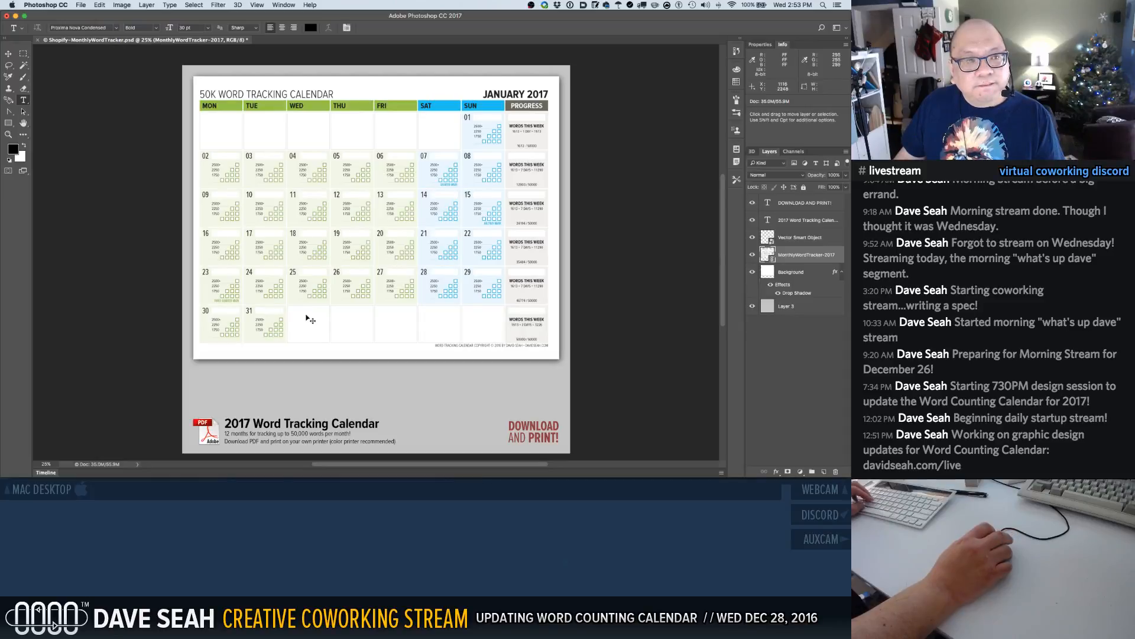
pyautogui.press('super+s')
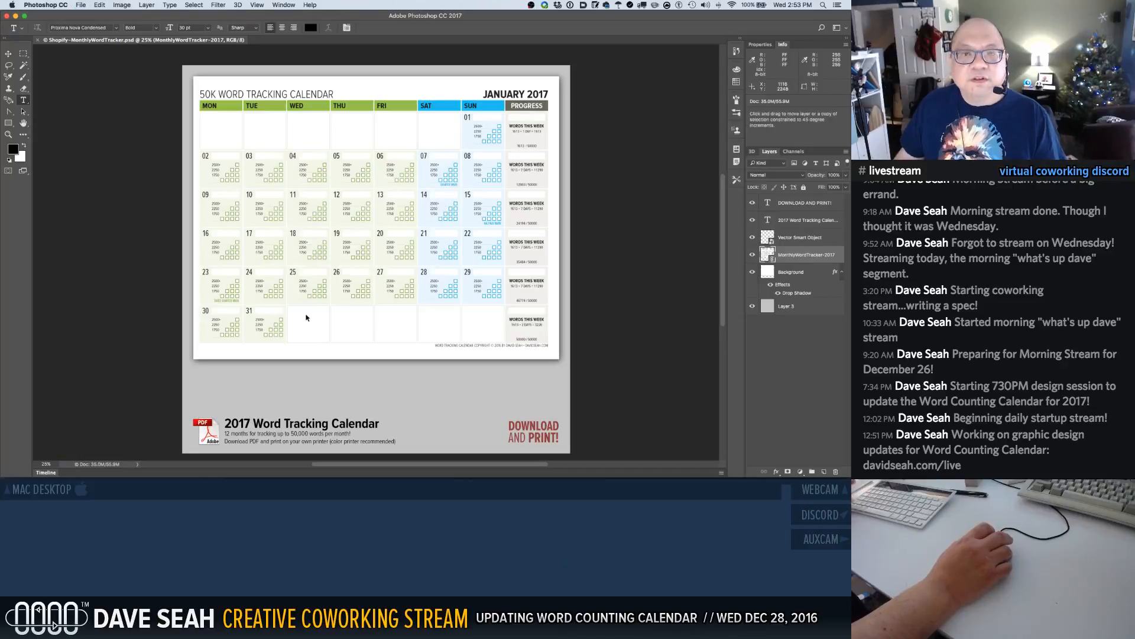
# Export the product image for the web as a JPEG named Shopify-MonthlyWordTracker2017.jpg in the _collateral folder
pyautogui.press('super+alt+shift+s')
pyautogui.press('Escape')
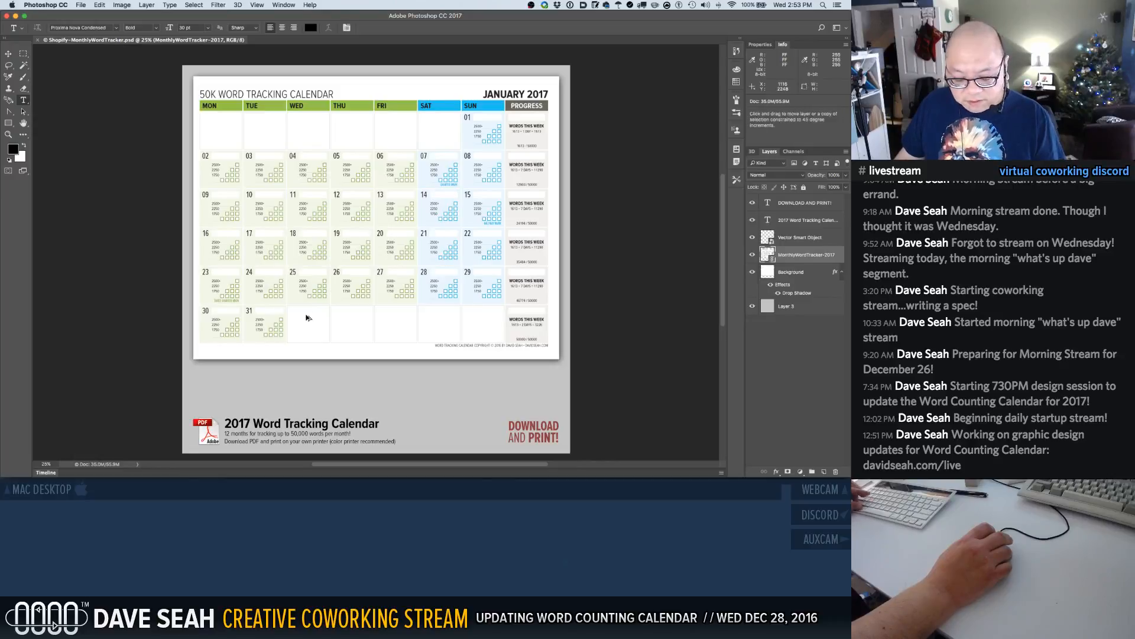
pyautogui.press('super+alt+shift+s')
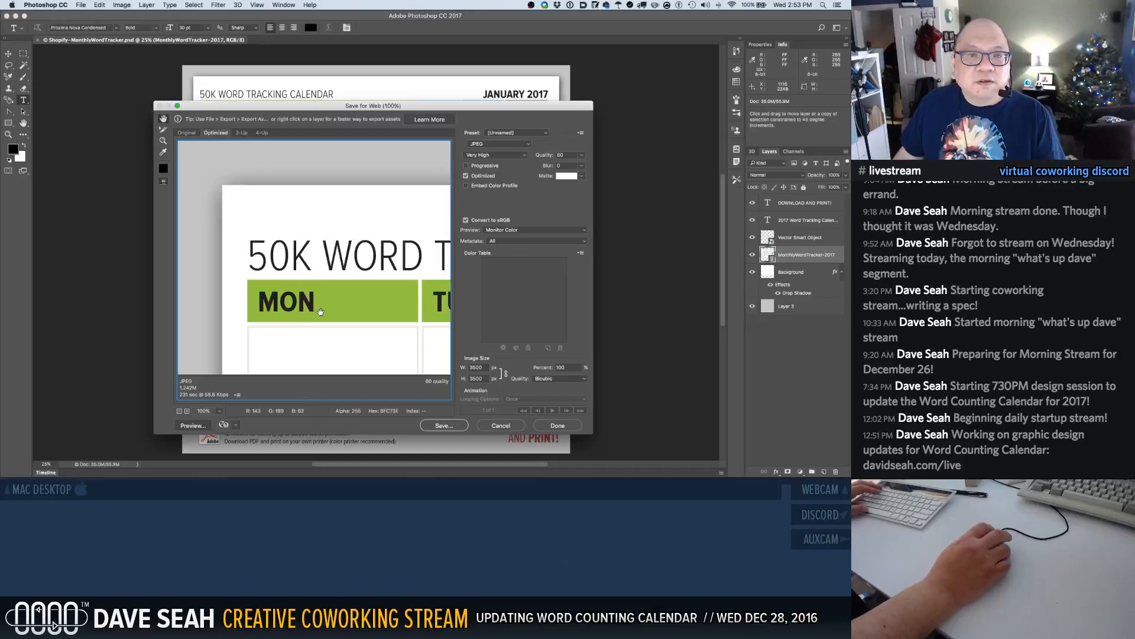
pyautogui.click(443, 426)
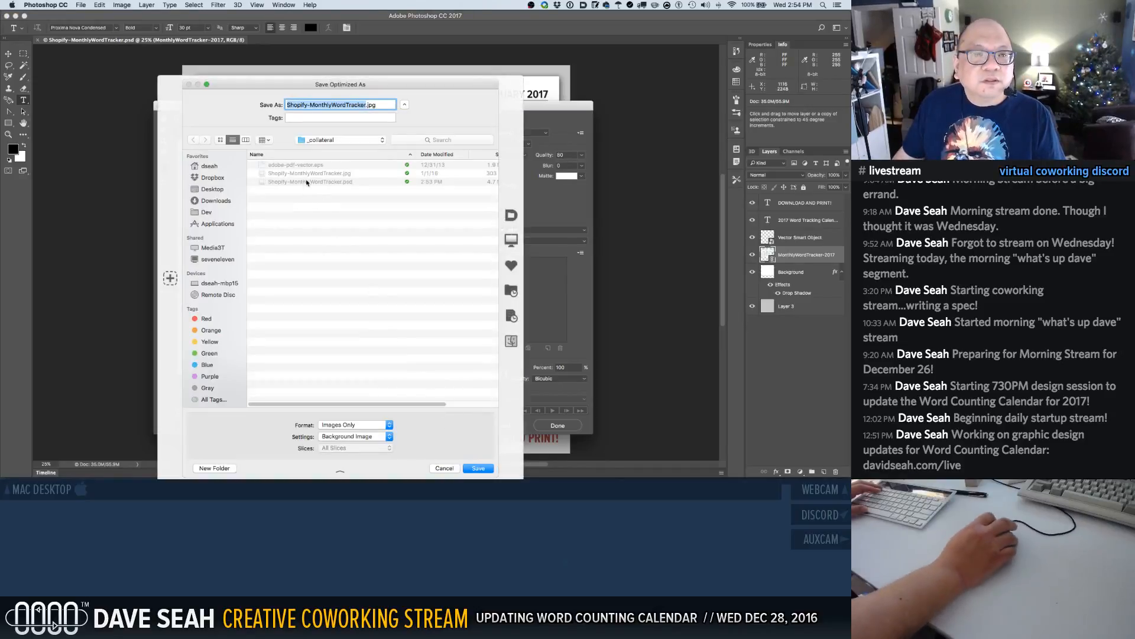
pyautogui.click(304, 173)
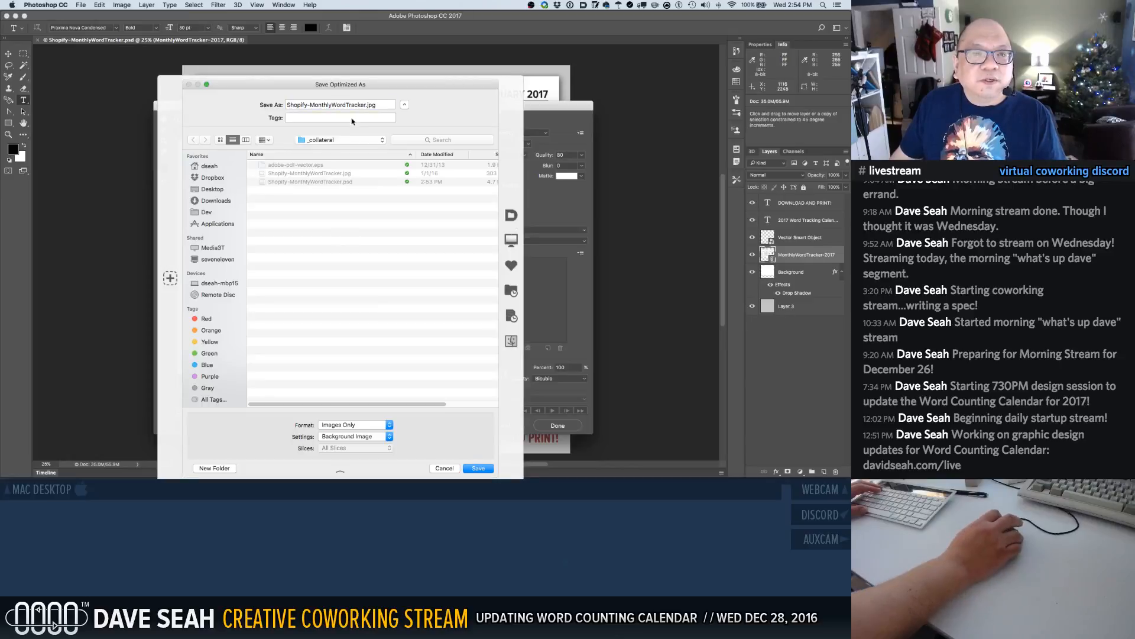
pyautogui.click(365, 105)
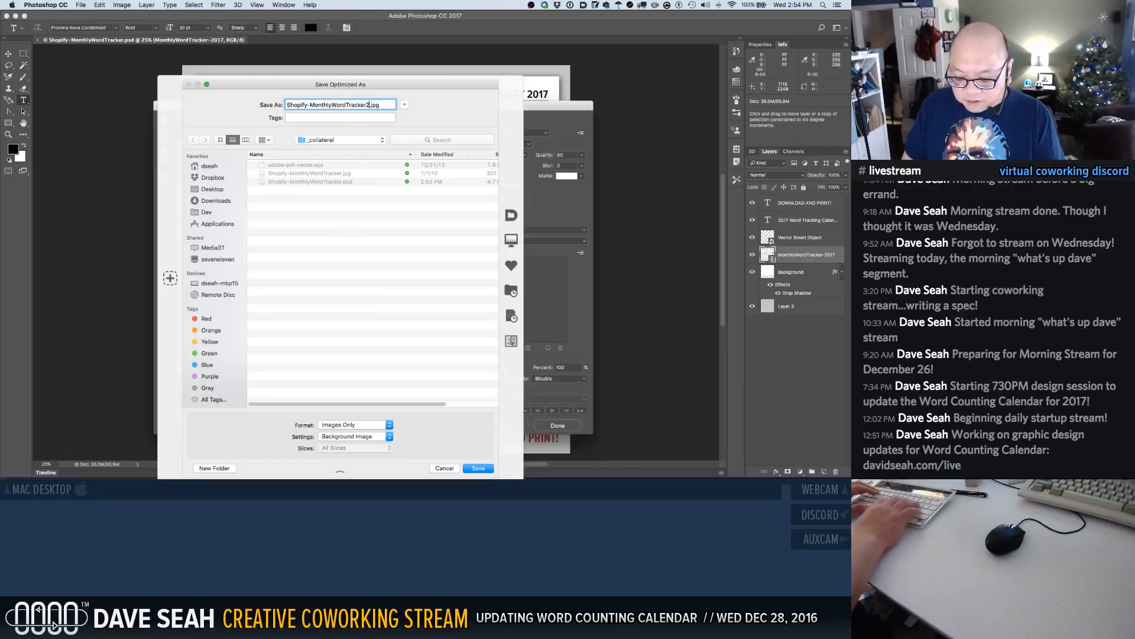
pyautogui.write('2017')
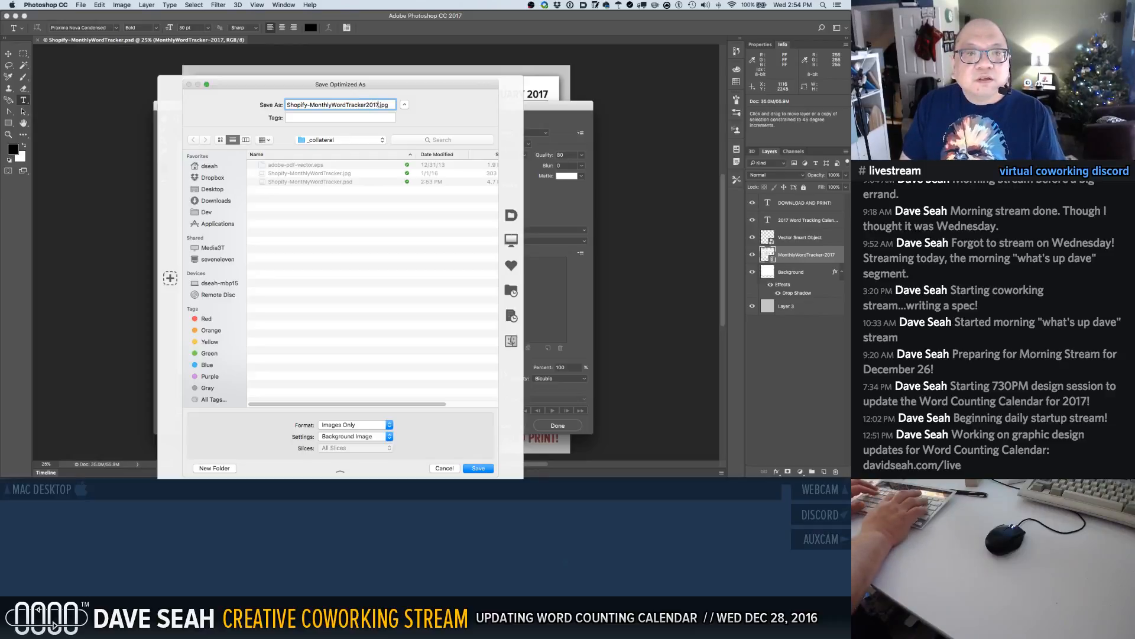
pyautogui.press('Return')
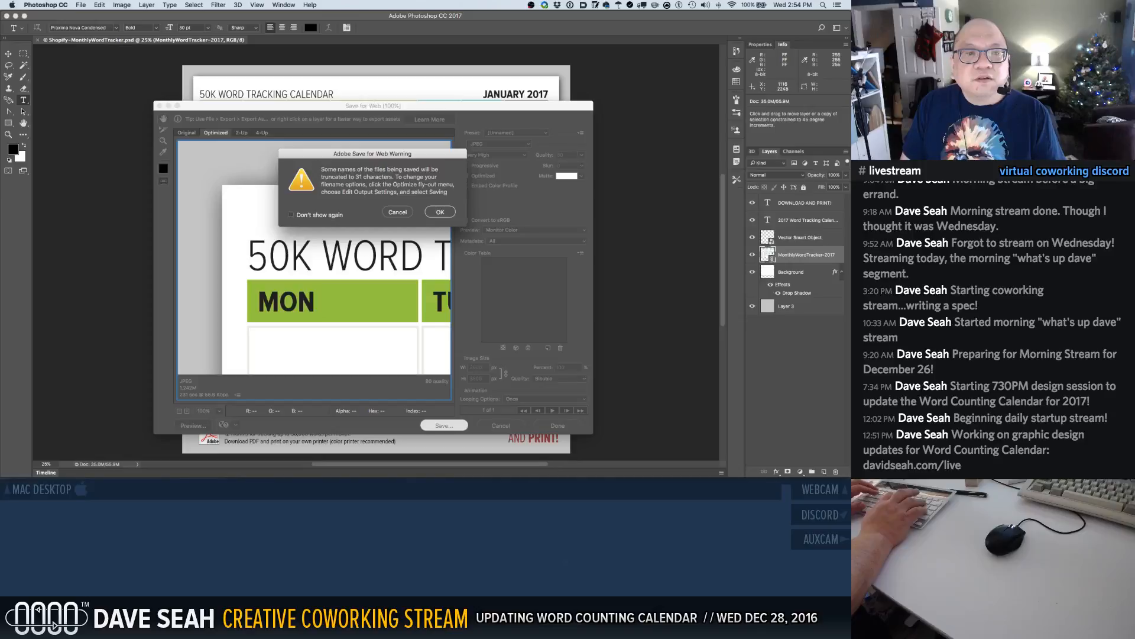
pyautogui.press('Return')
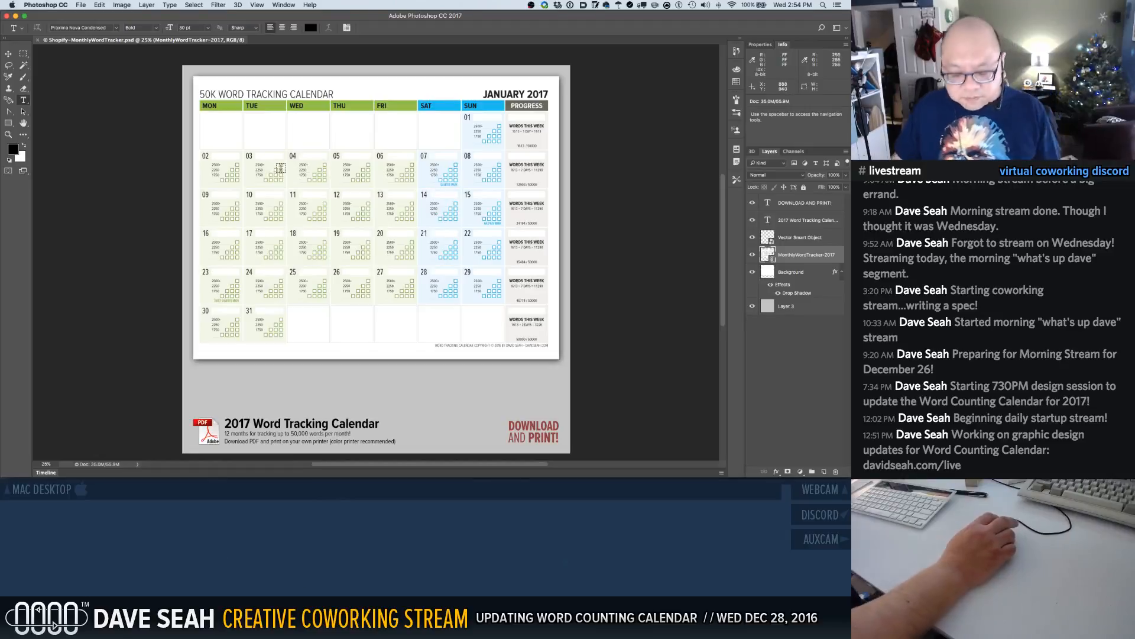
# Switch to Finder and try to open the older Shopify-MonthlyWordTracker.jpg from the _collateral folder in Preview
pyautogui.press('super+alt+shift+s')
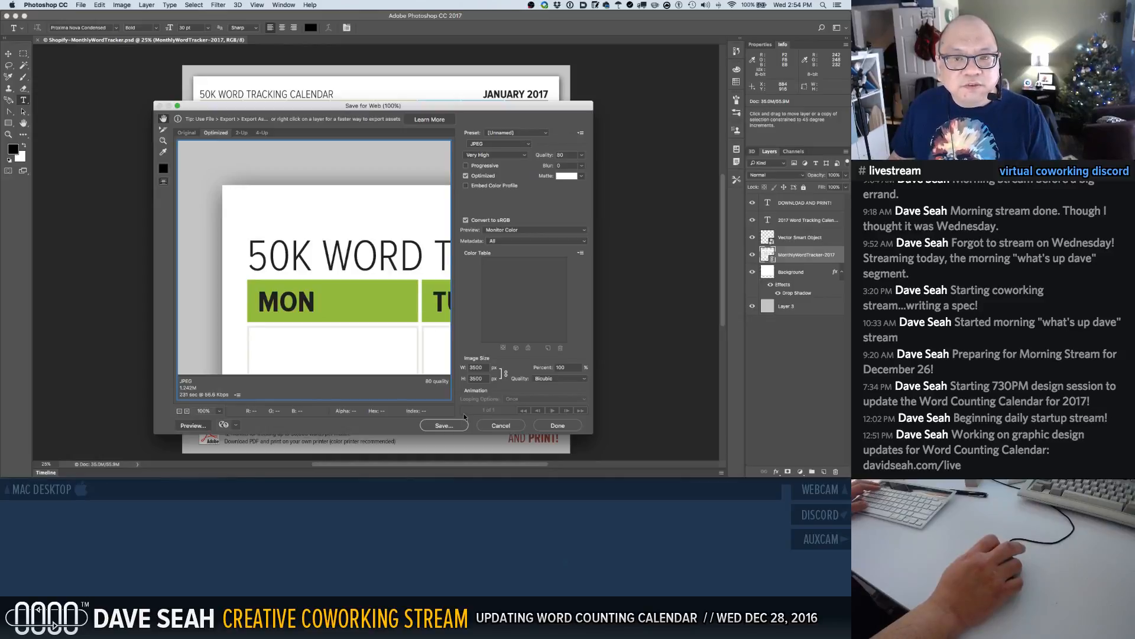
pyautogui.press('Escape')
pyautogui.hotkey('ctrl', 'Up')
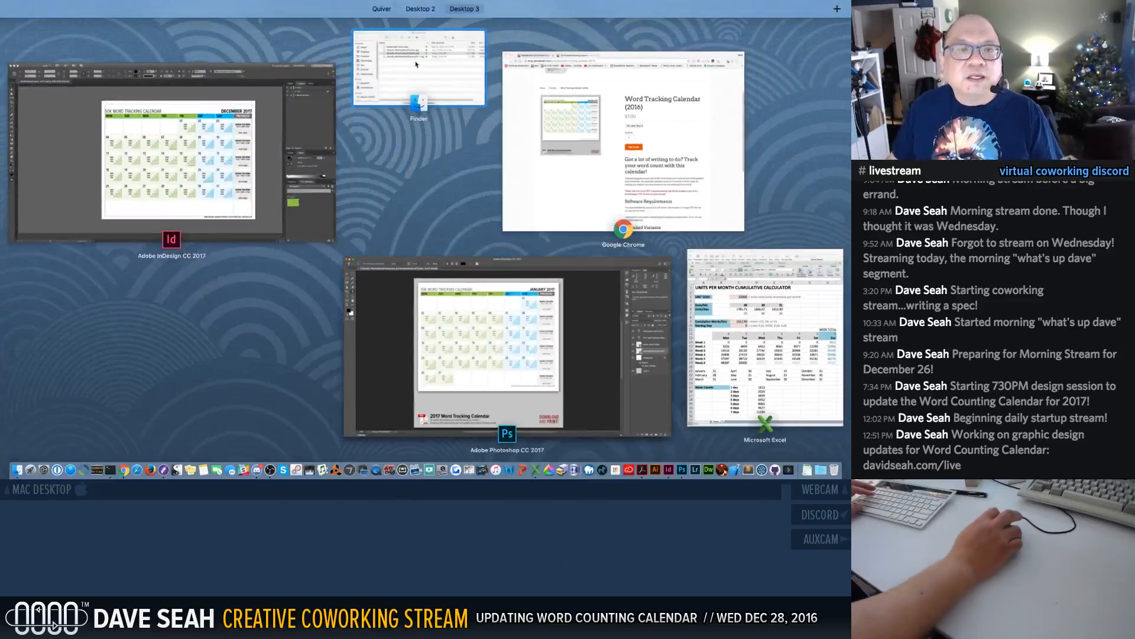
pyautogui.click(412, 87)
pyautogui.click(322, 110)
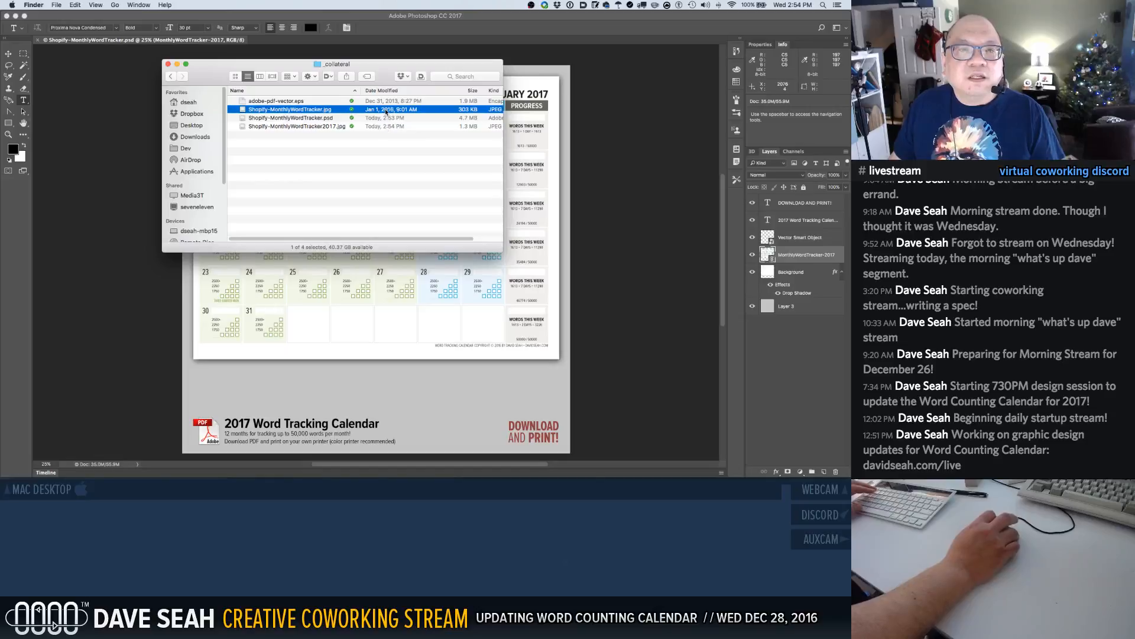
pyautogui.rightClick(321, 110)
pyautogui.moveTo(333, 122)
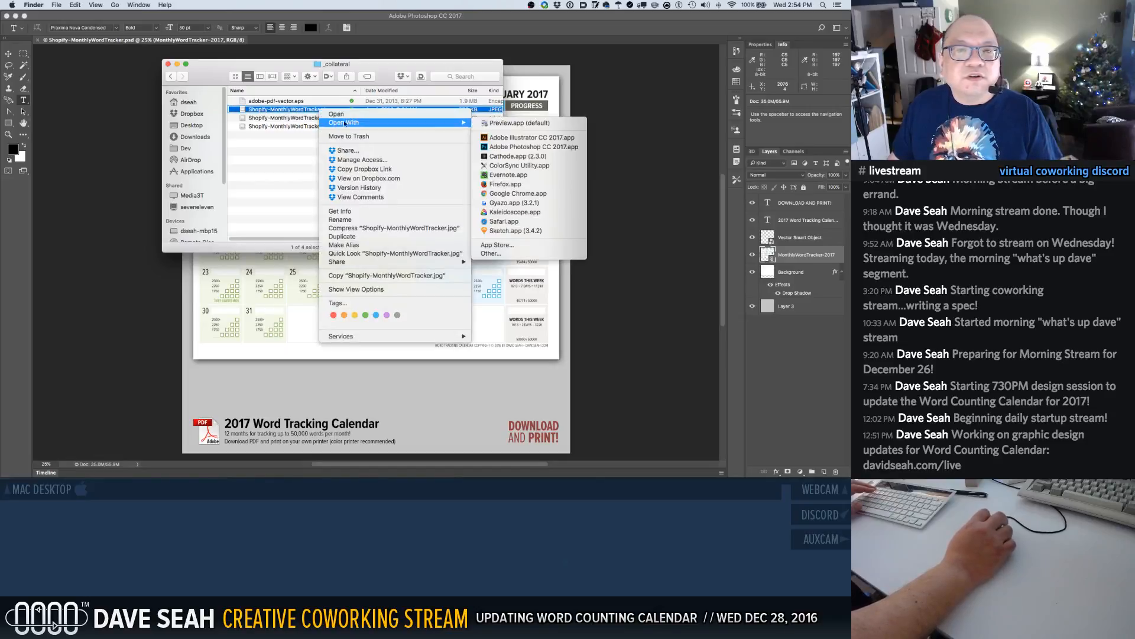
pyautogui.click(482, 124)
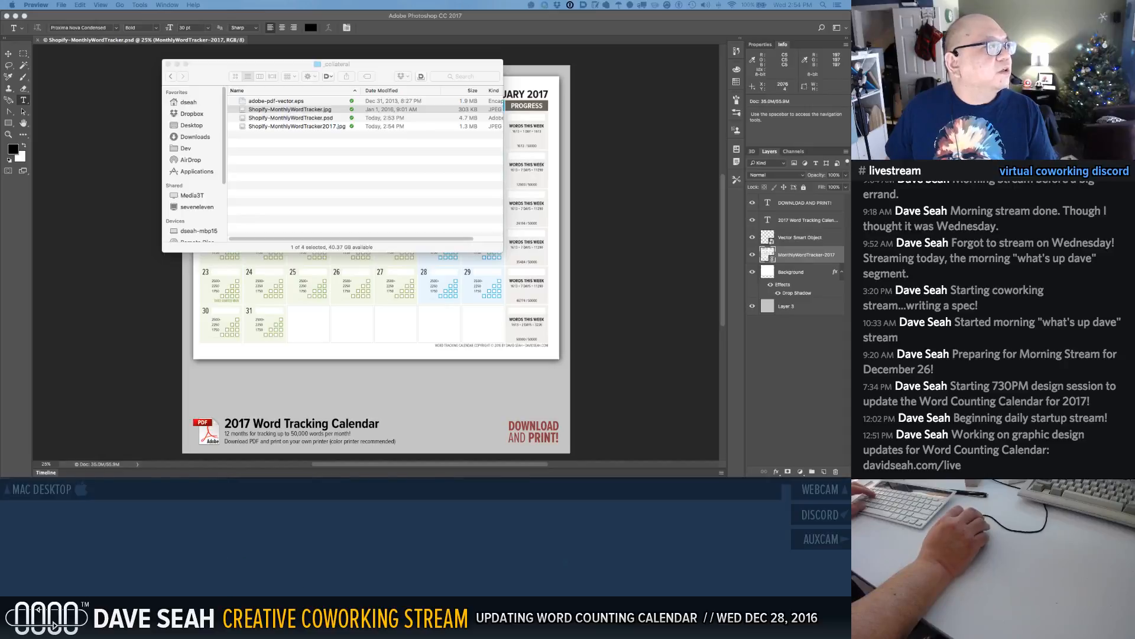
pyautogui.press('super+q')
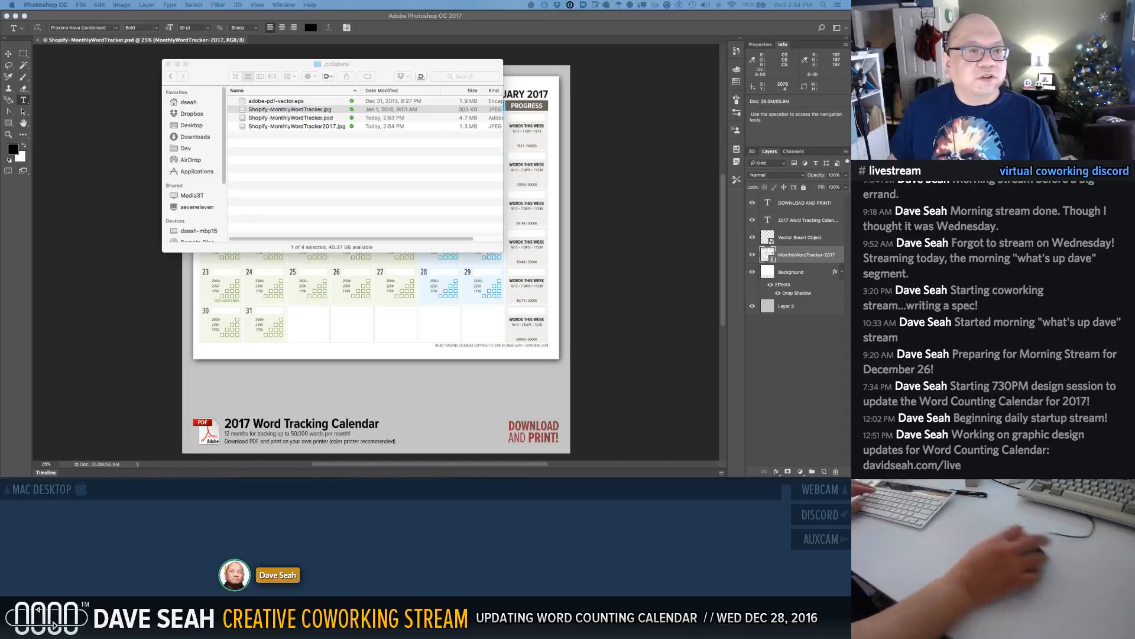
# Open Shopify-MonthlyWordTracker.jpg in Photoshop, check its pixel dimensions by selecting the whole canvas, and close it
pyautogui.rightClick(307, 111)
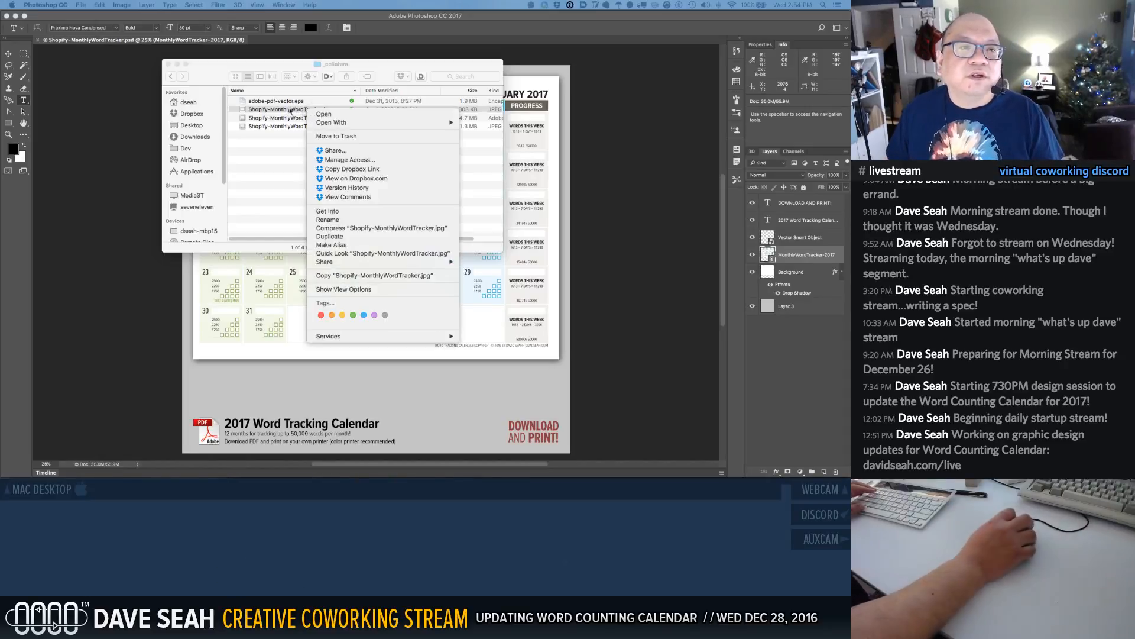
pyautogui.click(289, 110)
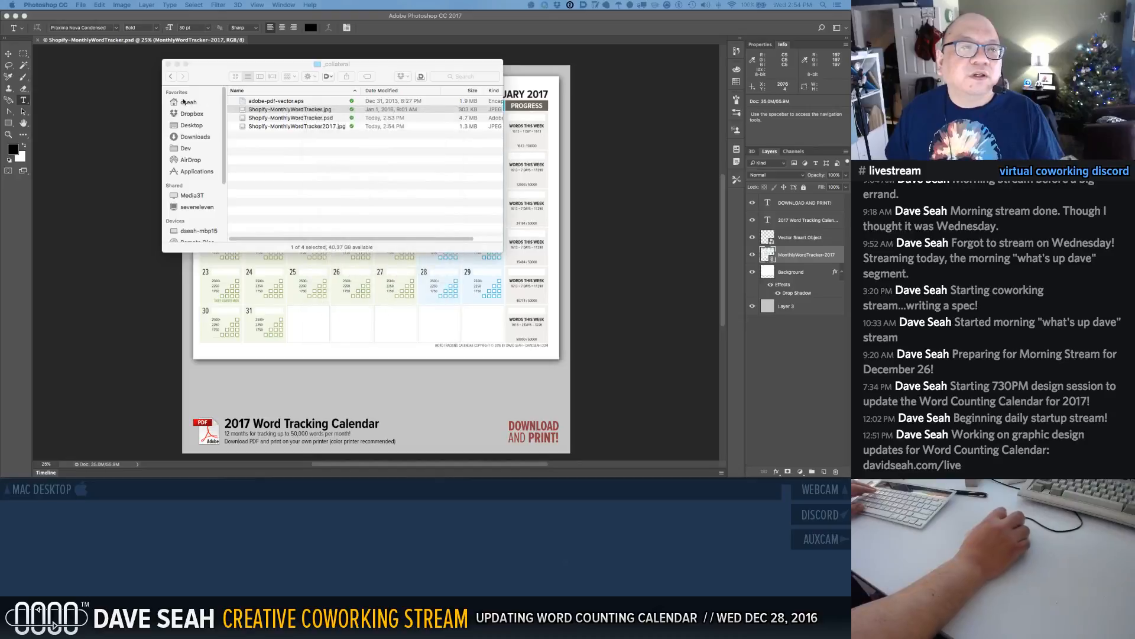
pyautogui.rightClick(300, 110)
pyautogui.moveTo(335, 123)
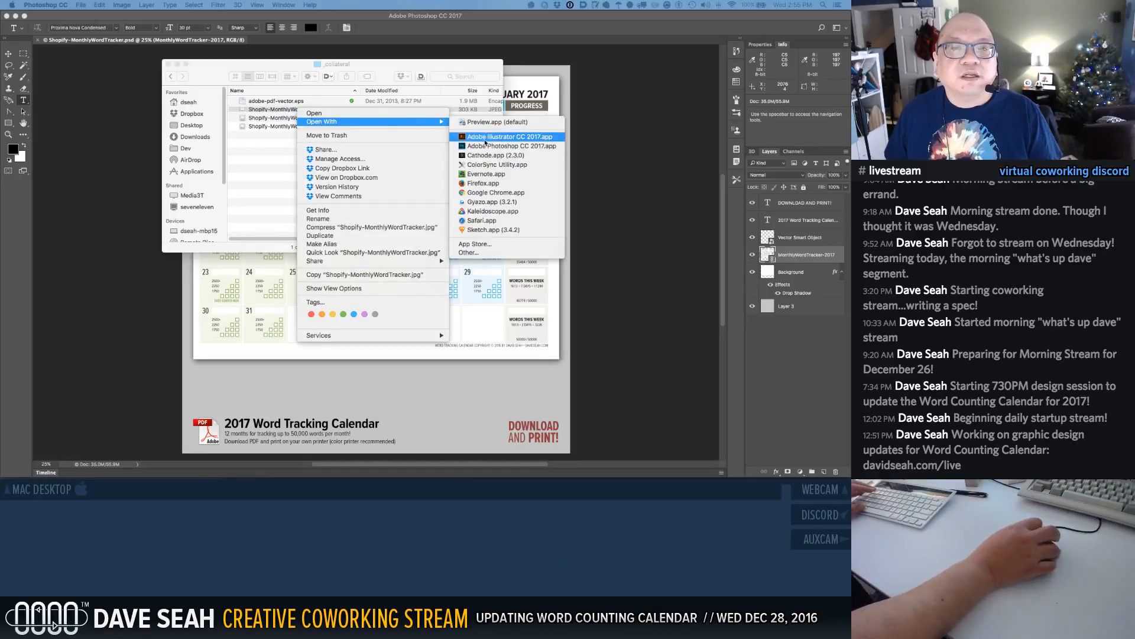
pyautogui.click(497, 146)
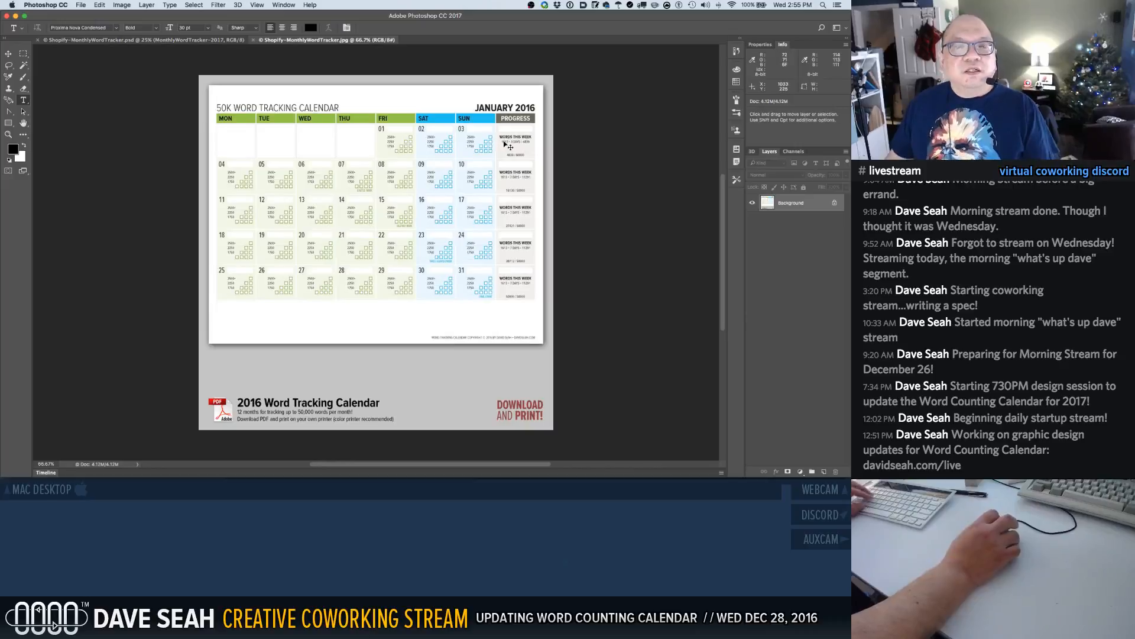
pyautogui.press('super+a')
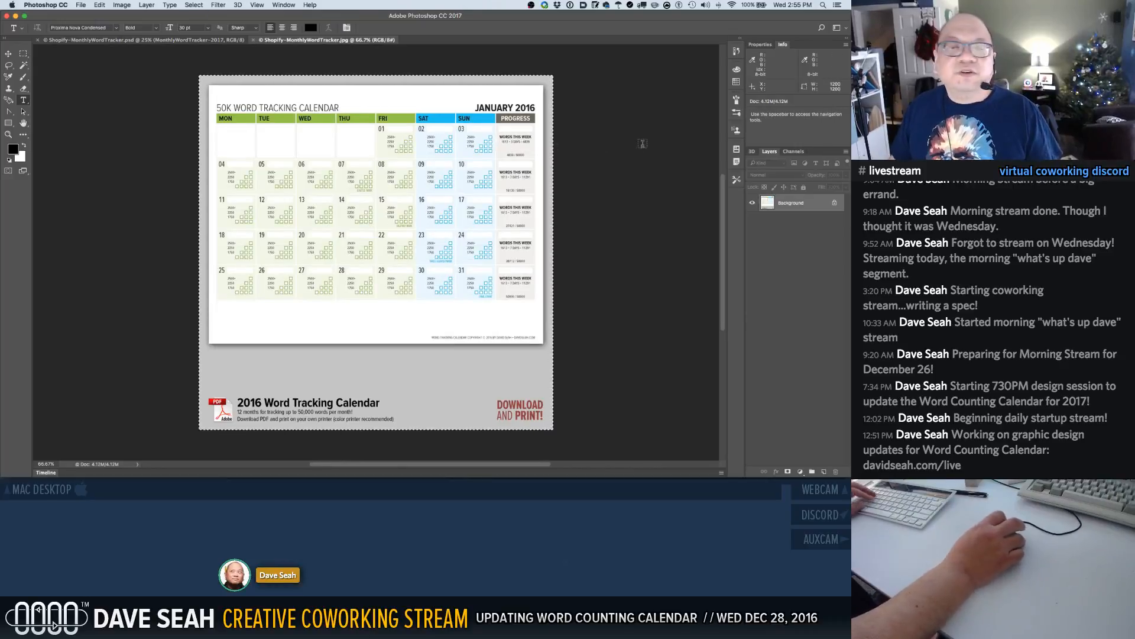
pyautogui.press('super+w')
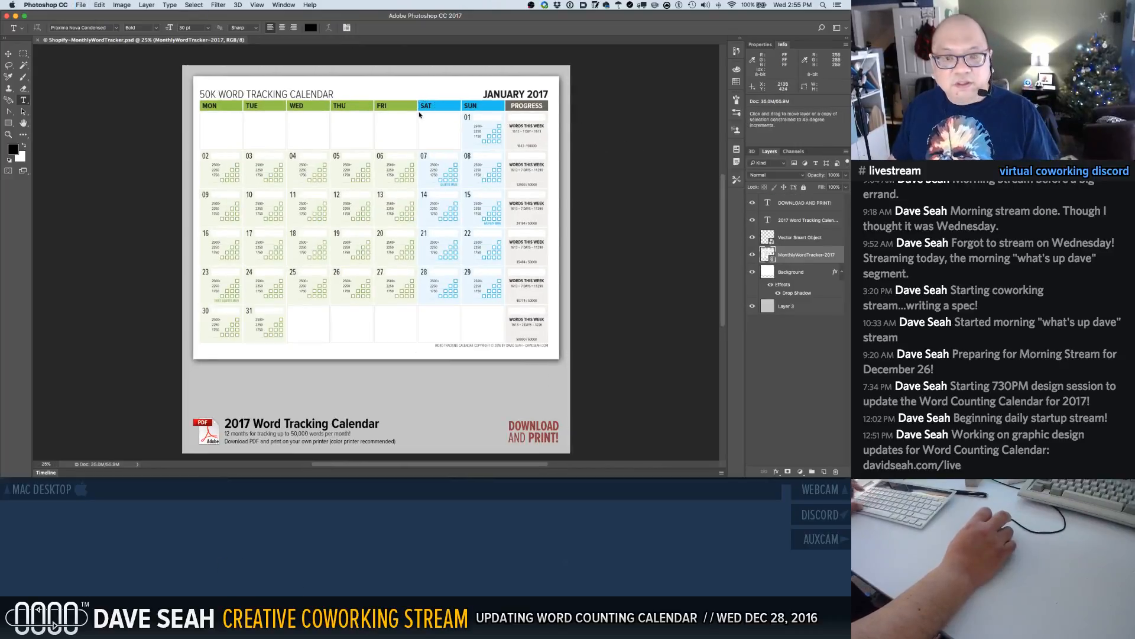
# Start another web export of the product image and set its size to 1200 x 1200 px
pyautogui.press('super+alt+shift+s')
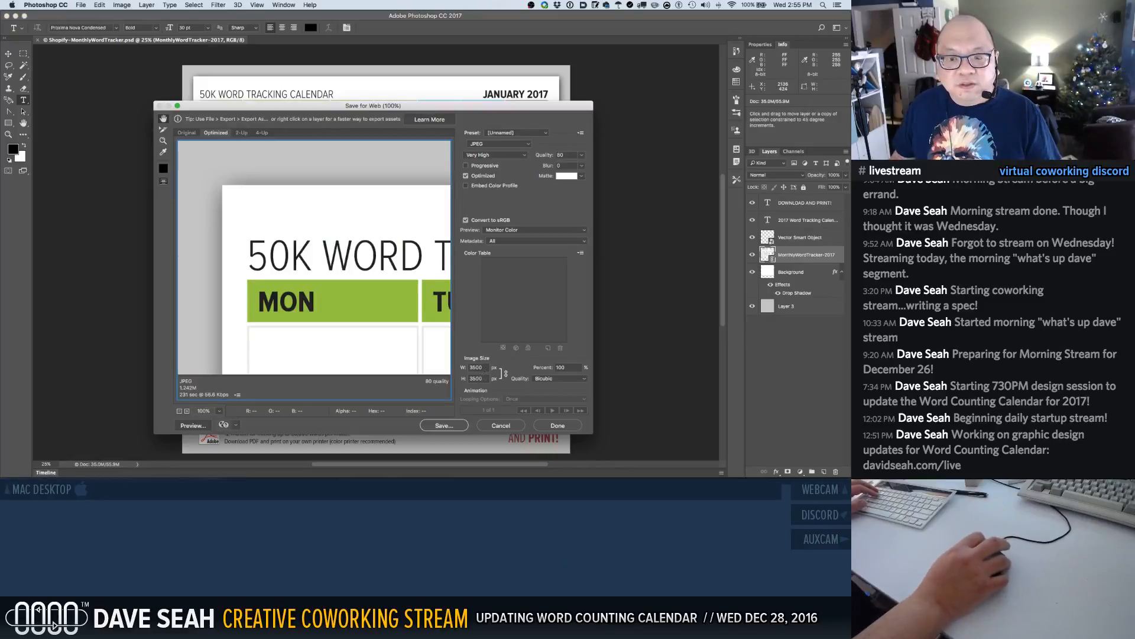
pyautogui.write('1200')
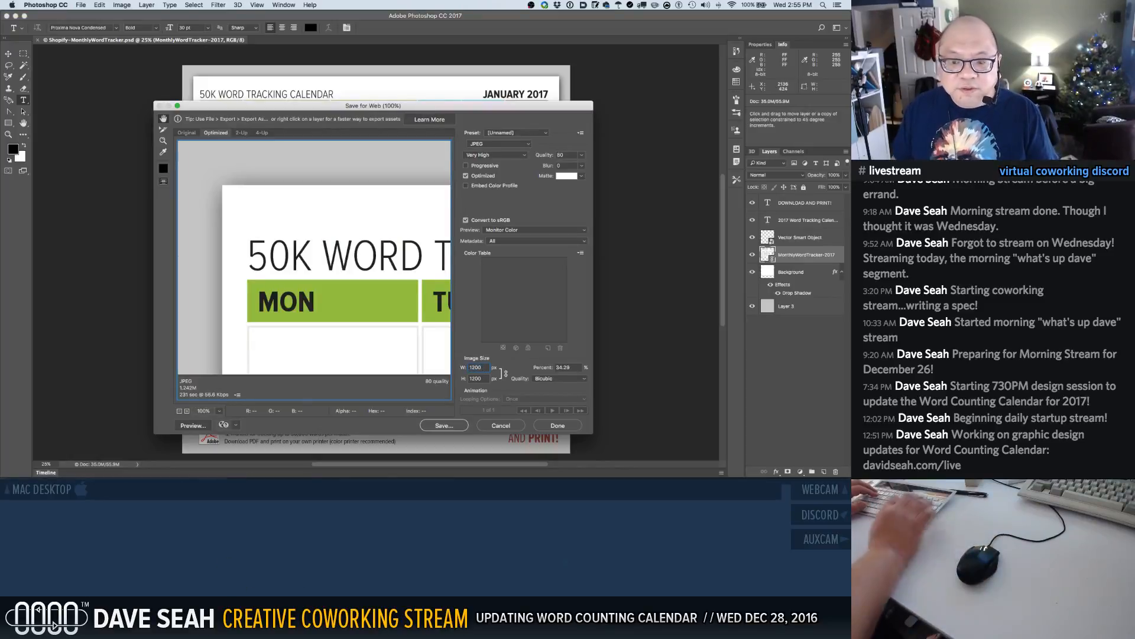
pyautogui.press('Tab')
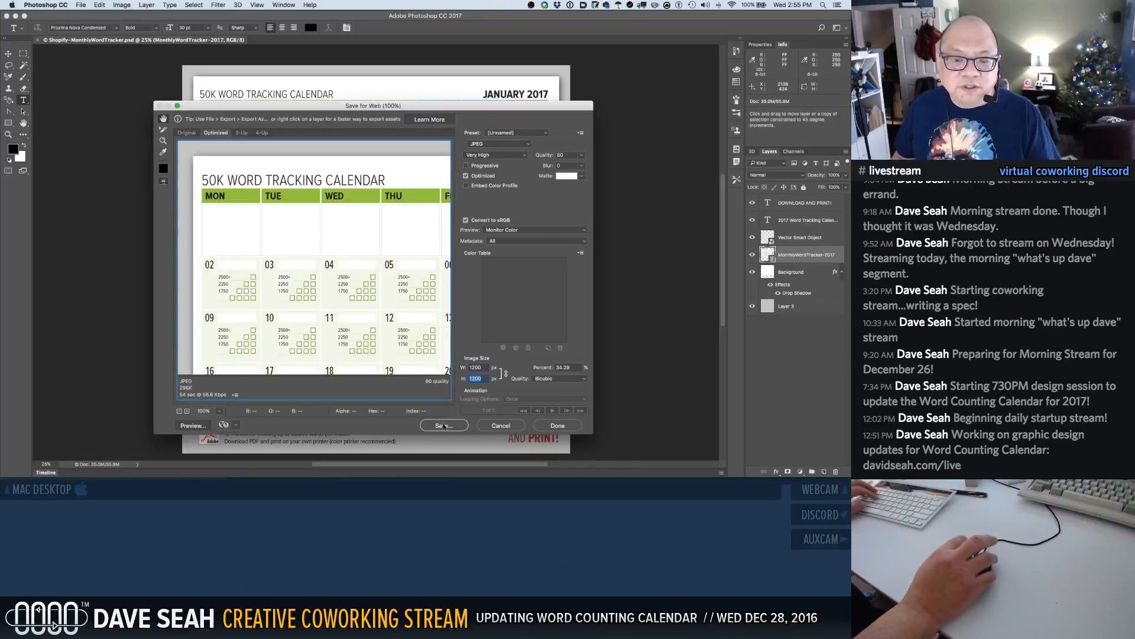
# Try to save the resized export over the existing Shopify-MonthlyWordTracker2017.jpg in the _collateral folder
pyautogui.click(445, 426)
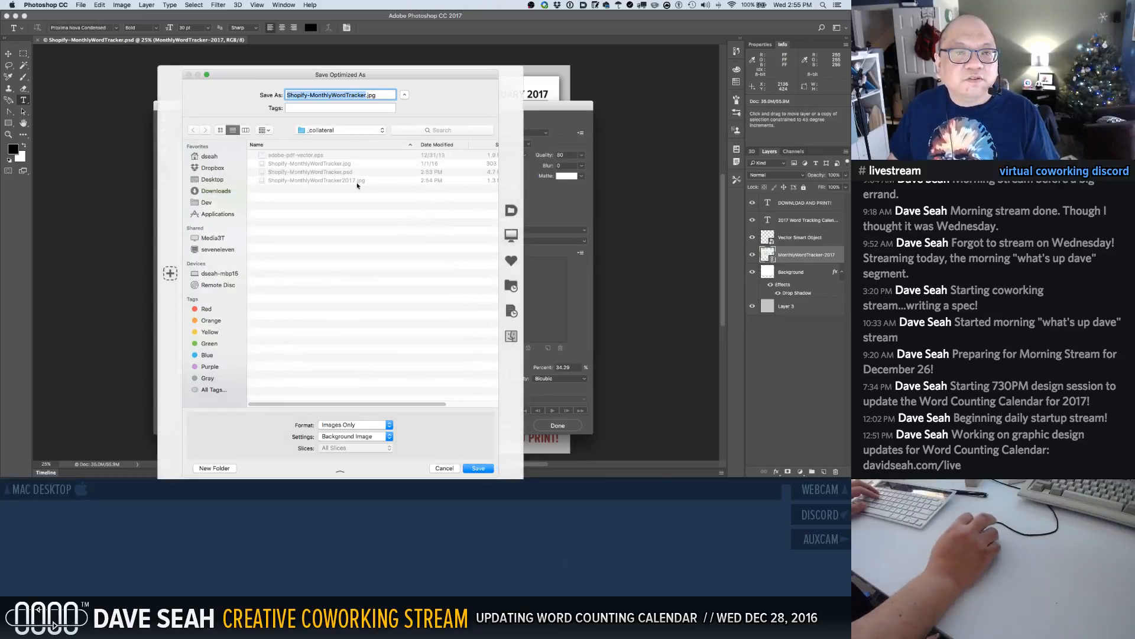
pyautogui.click(357, 185)
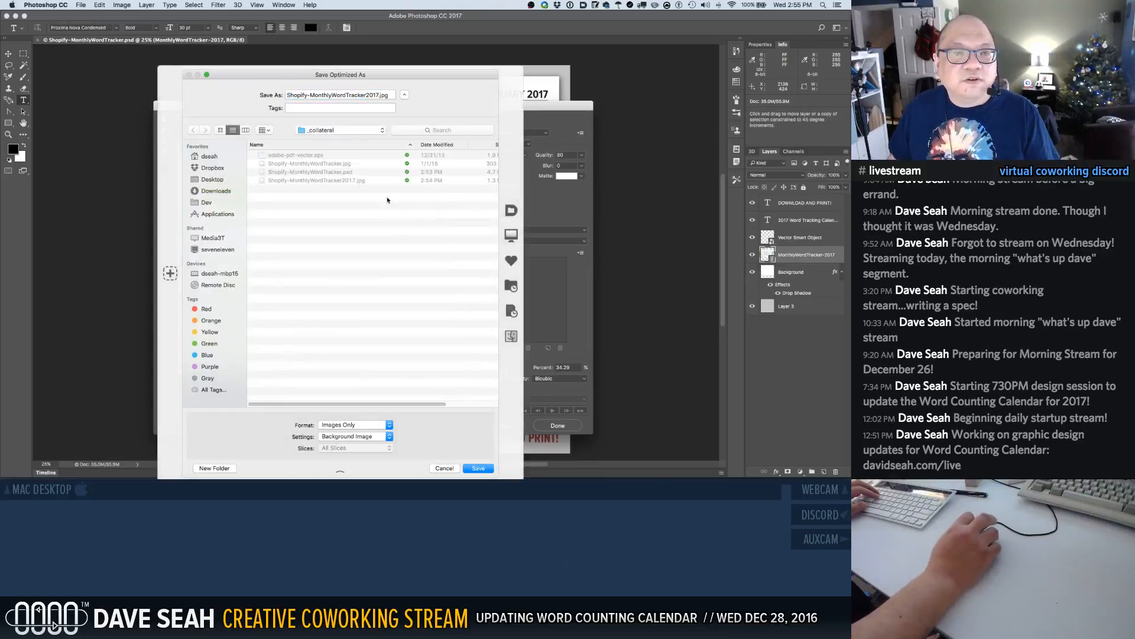
pyautogui.click(479, 468)
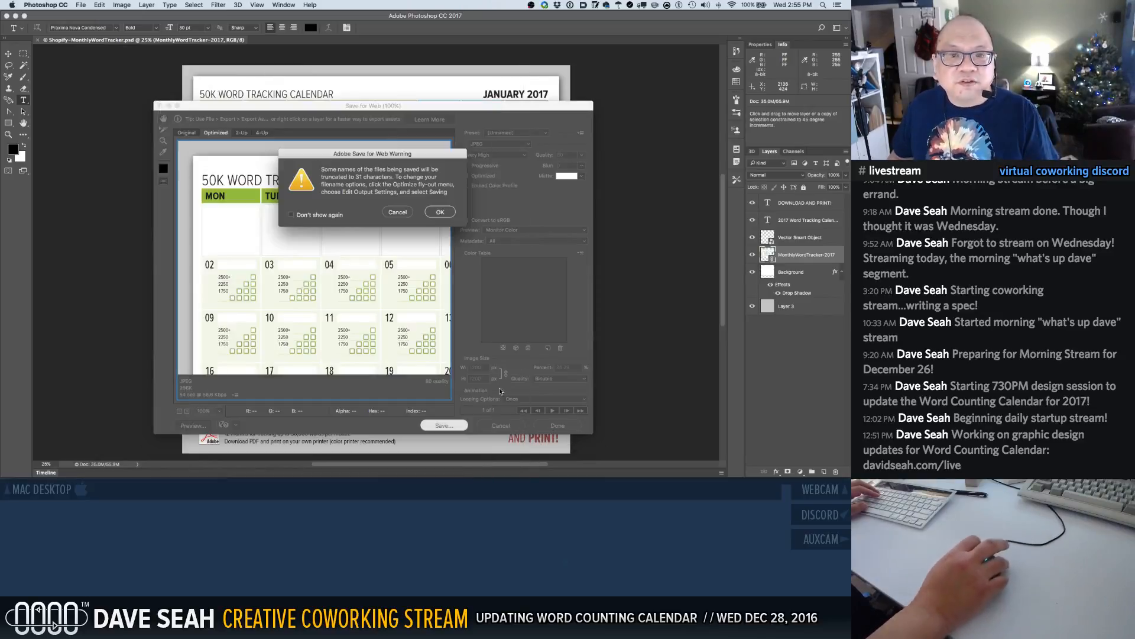
pyautogui.click(397, 211)
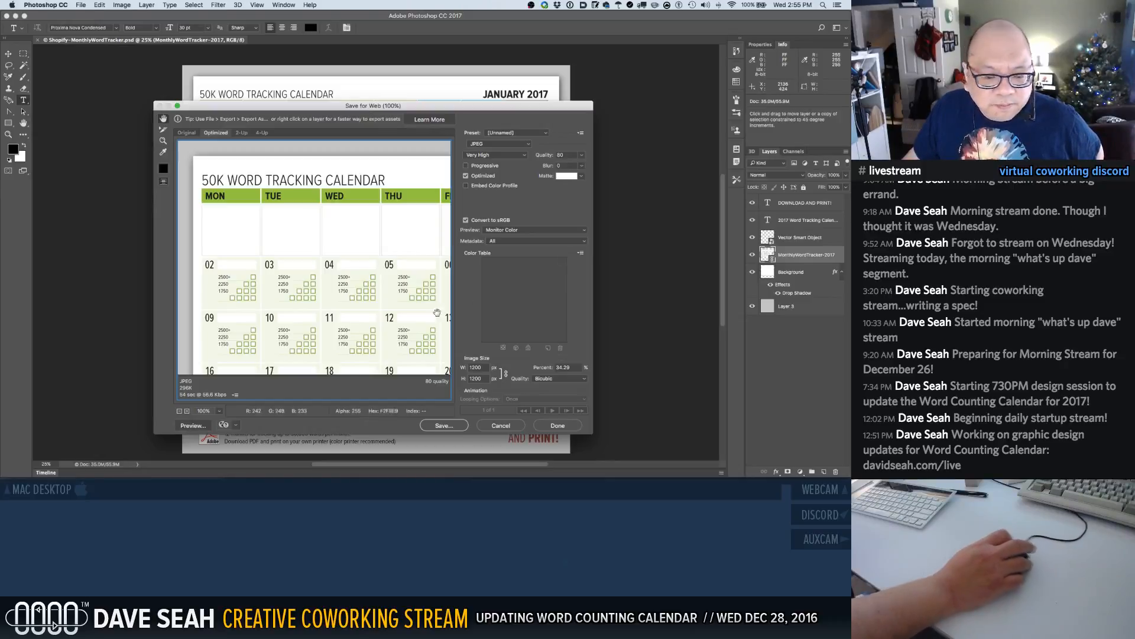
# Open the web export's output settings and switch them from the background image preset to Default Settings
pyautogui.click(236, 426)
pyautogui.click(236, 426)
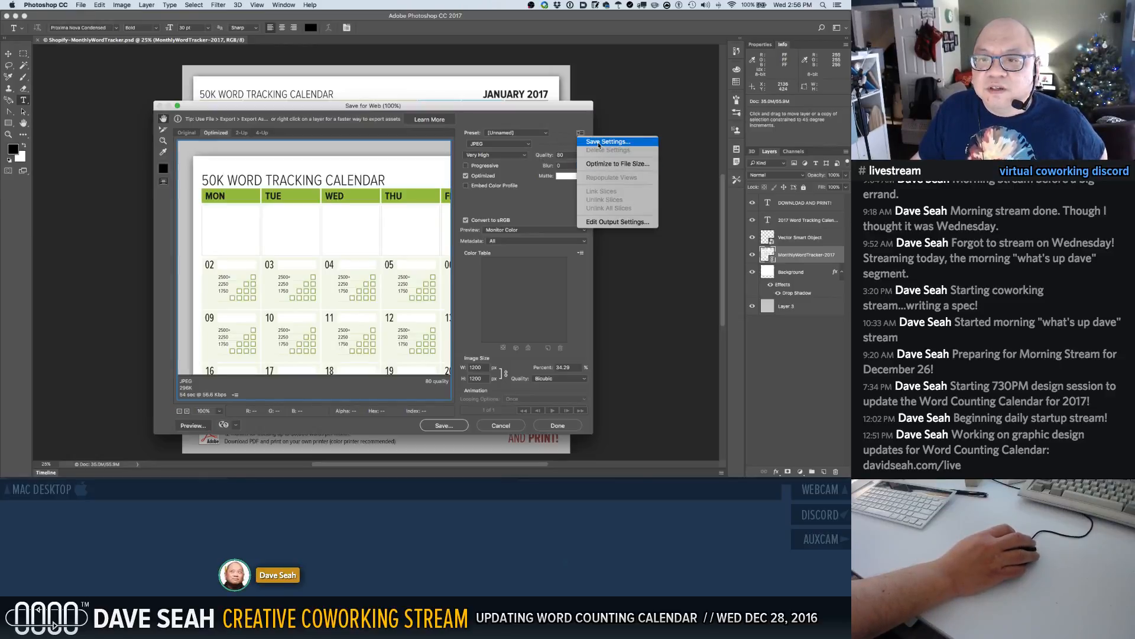
pyautogui.click(610, 223)
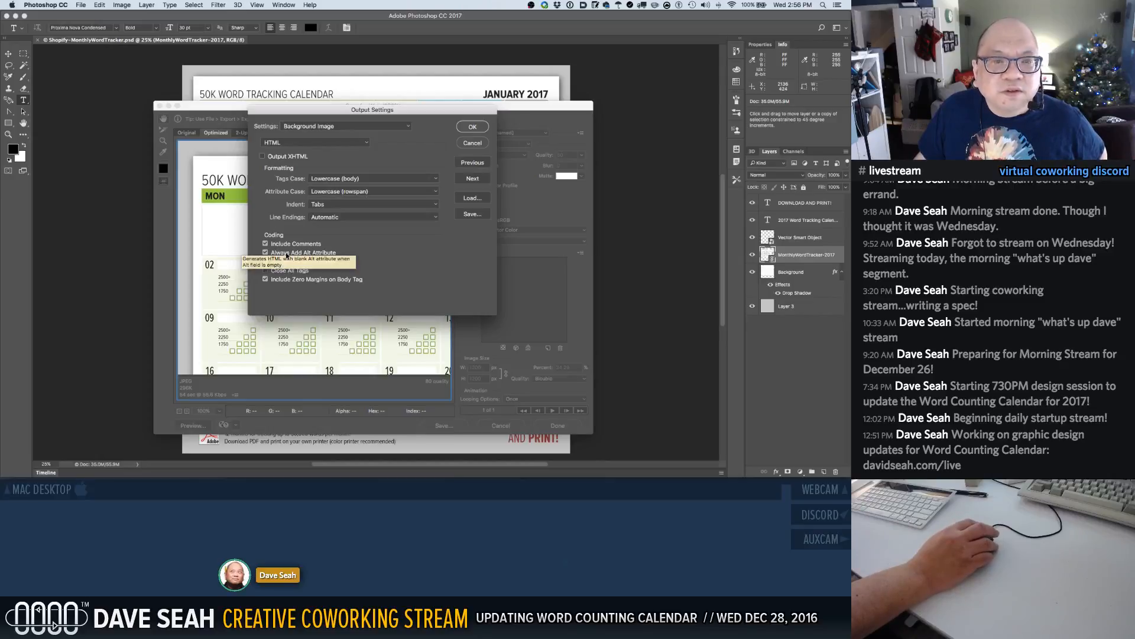
pyautogui.click(344, 126)
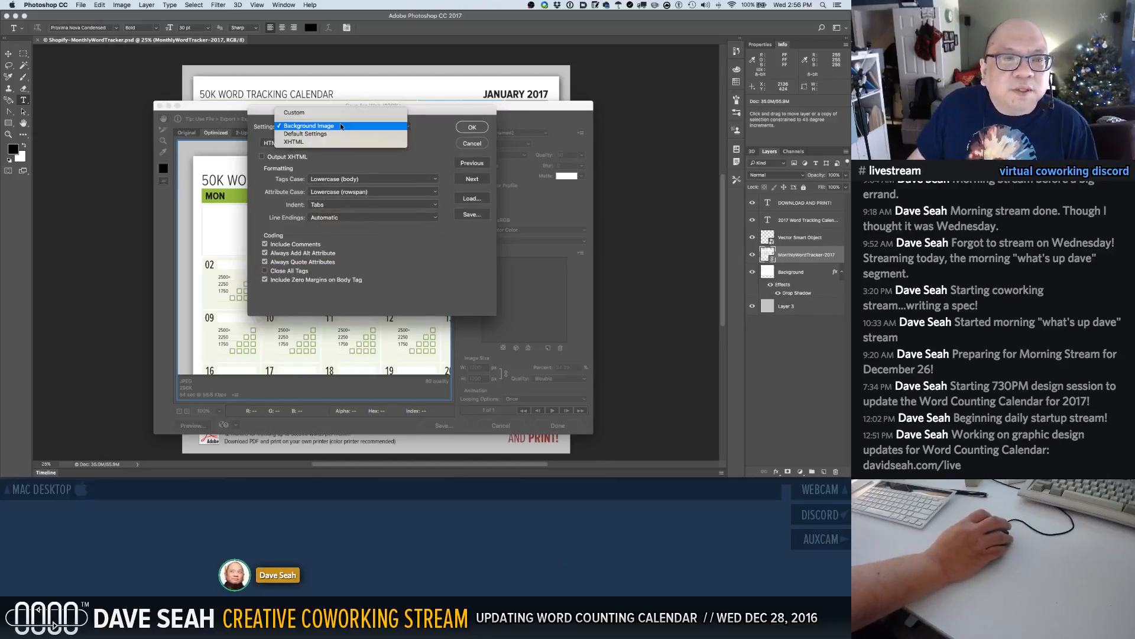
pyautogui.click(339, 135)
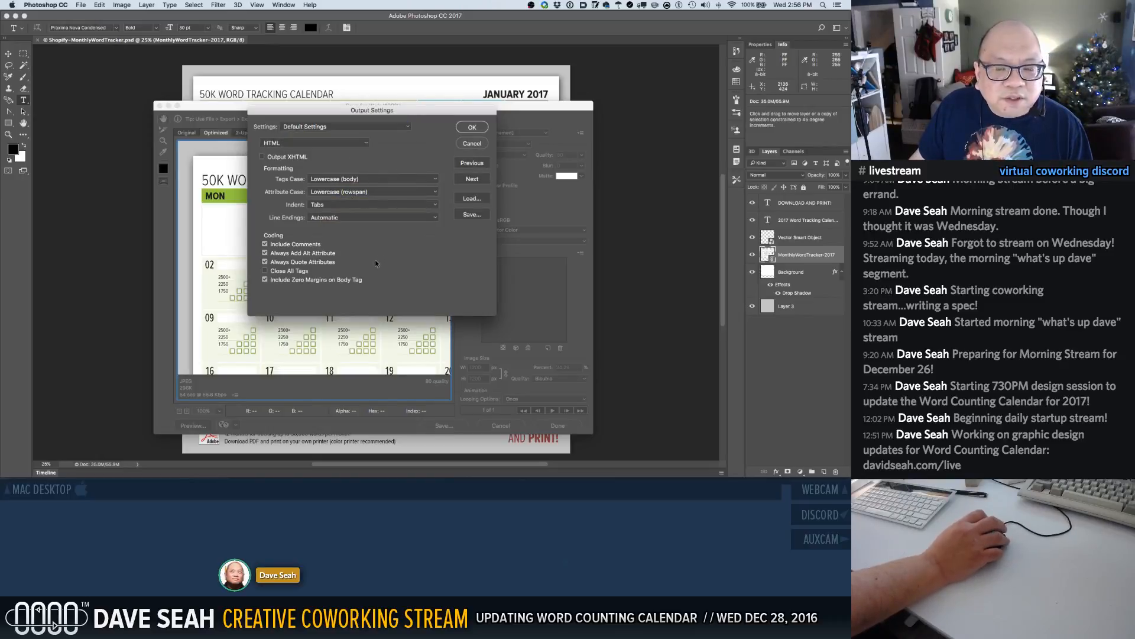
# Check the Background and Saving Files categories of the output settings, and accept the settings
pyautogui.click(346, 142)
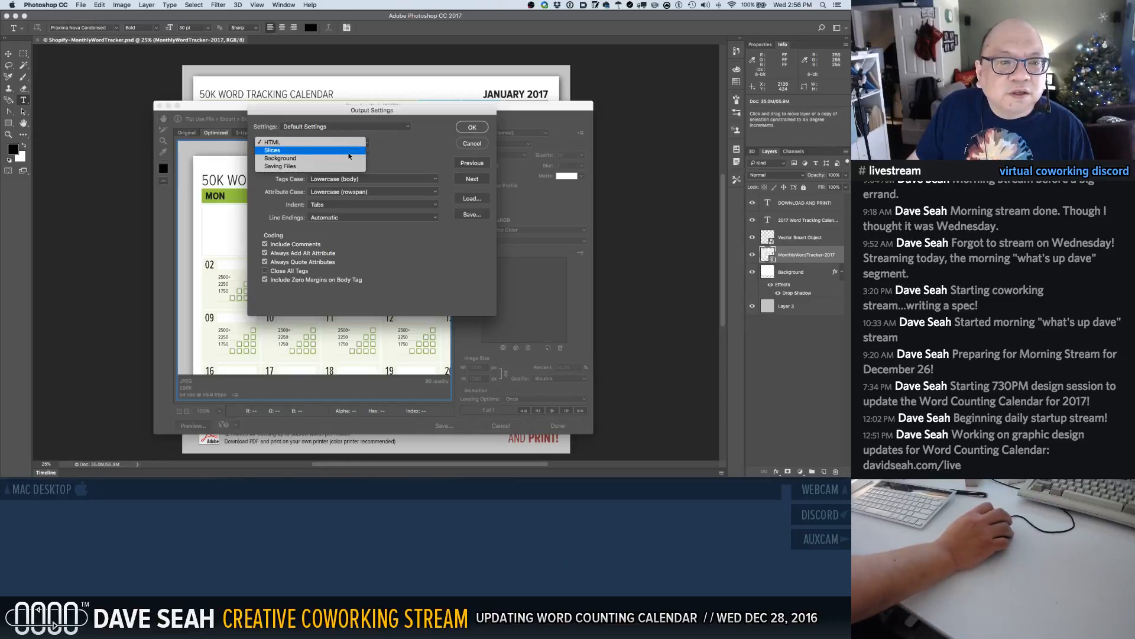
pyautogui.click(346, 158)
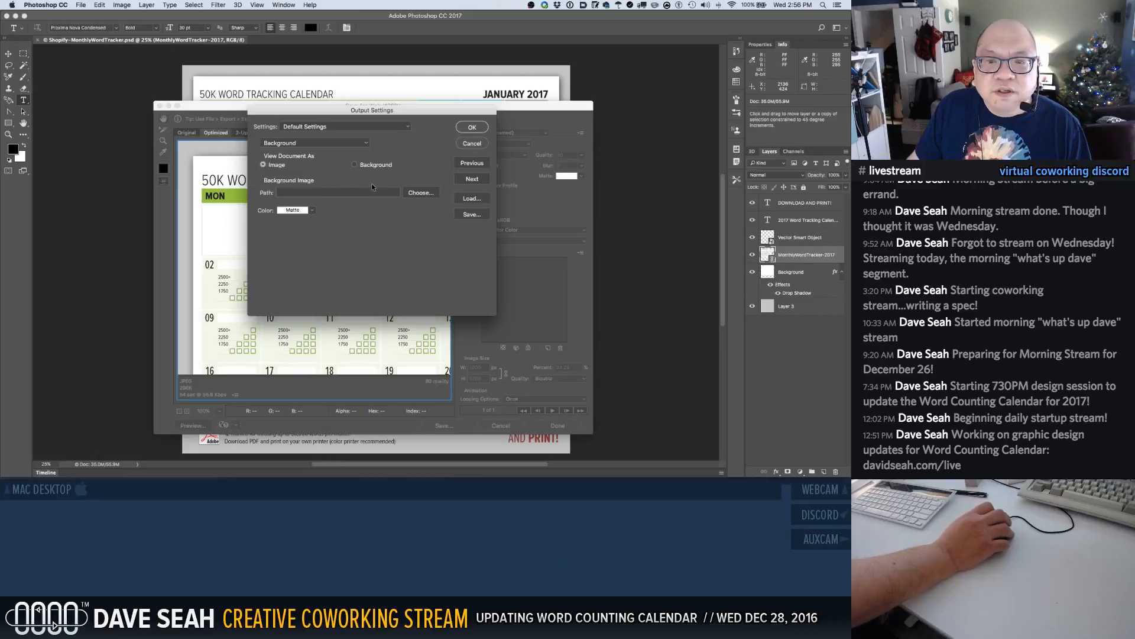
pyautogui.click(330, 142)
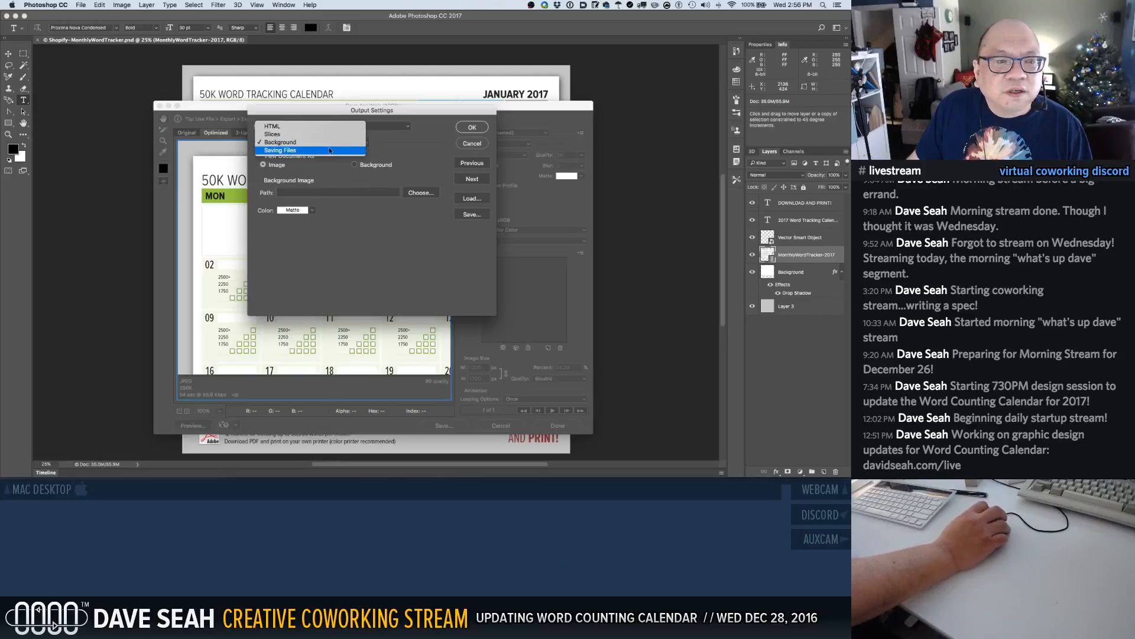
pyautogui.click(330, 150)
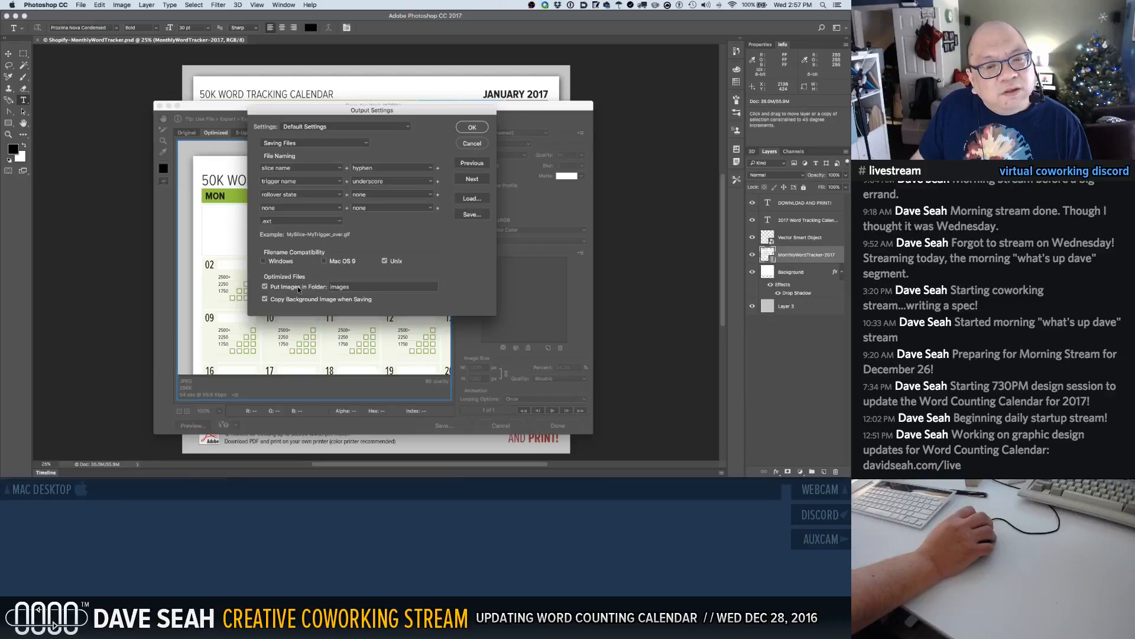
pyautogui.press('Return')
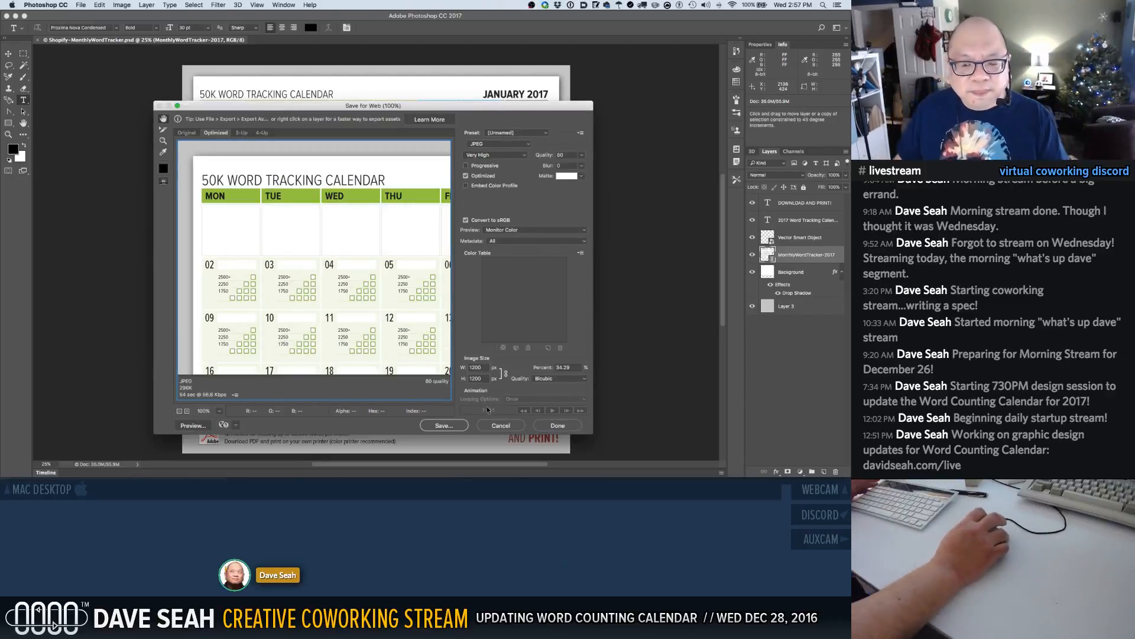
# Save the export as Shopify-MonthlyWordTracker2017.jpg in the _collateral folder with Default Settings, replacing the existing file
pyautogui.click(455, 427)
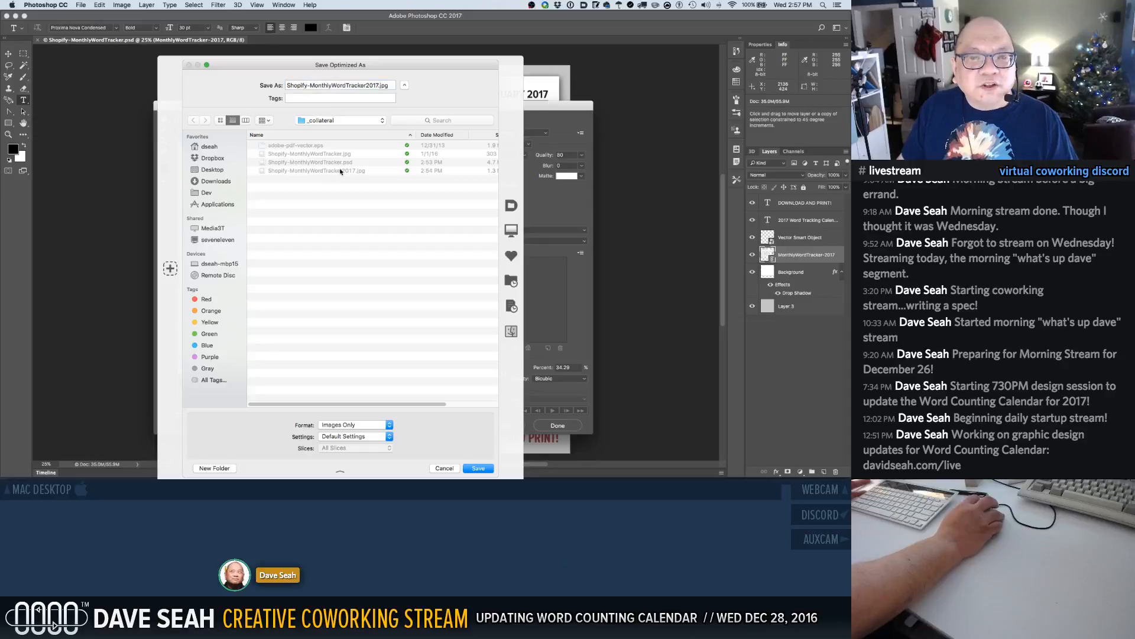
pyautogui.press('Return')
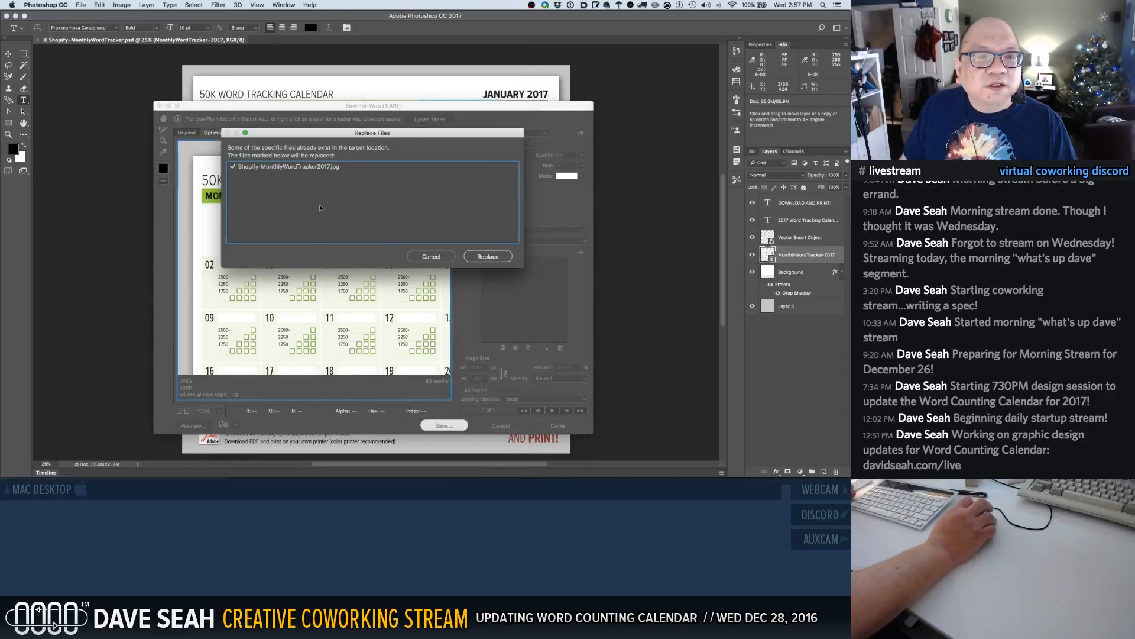
pyautogui.click(488, 259)
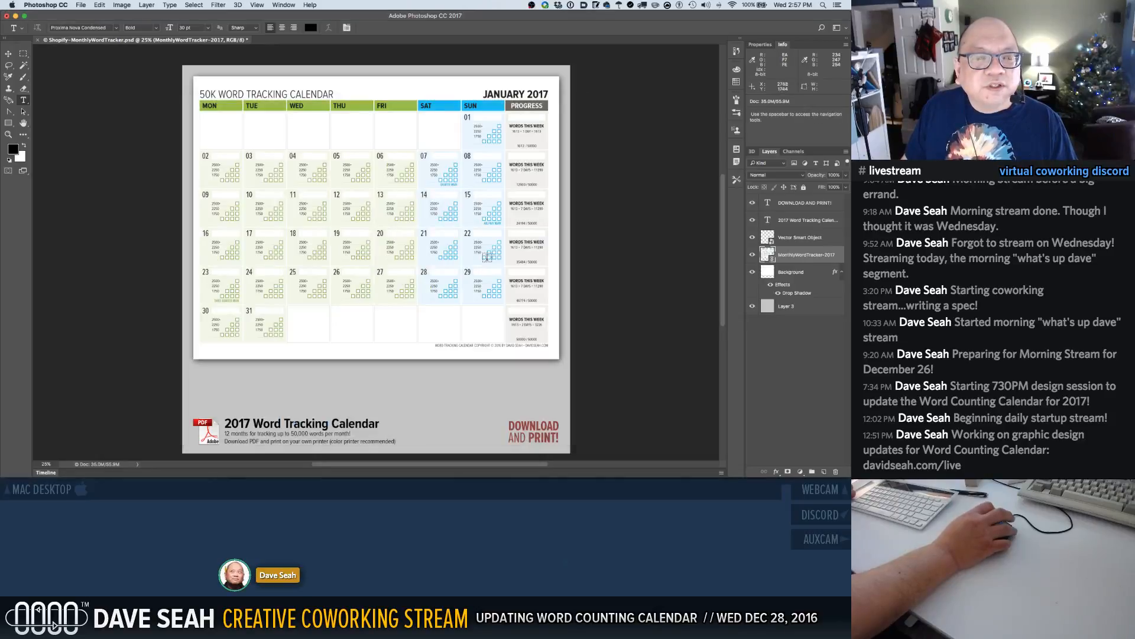
# Quit Photoshop, saving the changes to Shopify-MonthlyWordTracker.psd
pyautogui.scroll(-3, 474, 263)
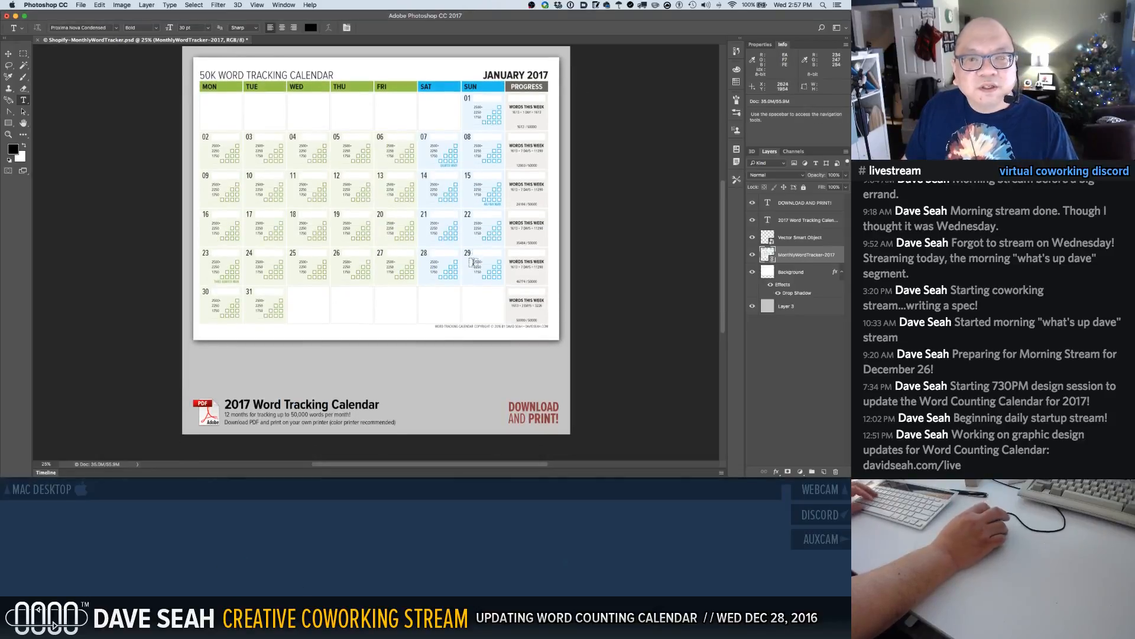
pyautogui.scroll(2, 473, 263)
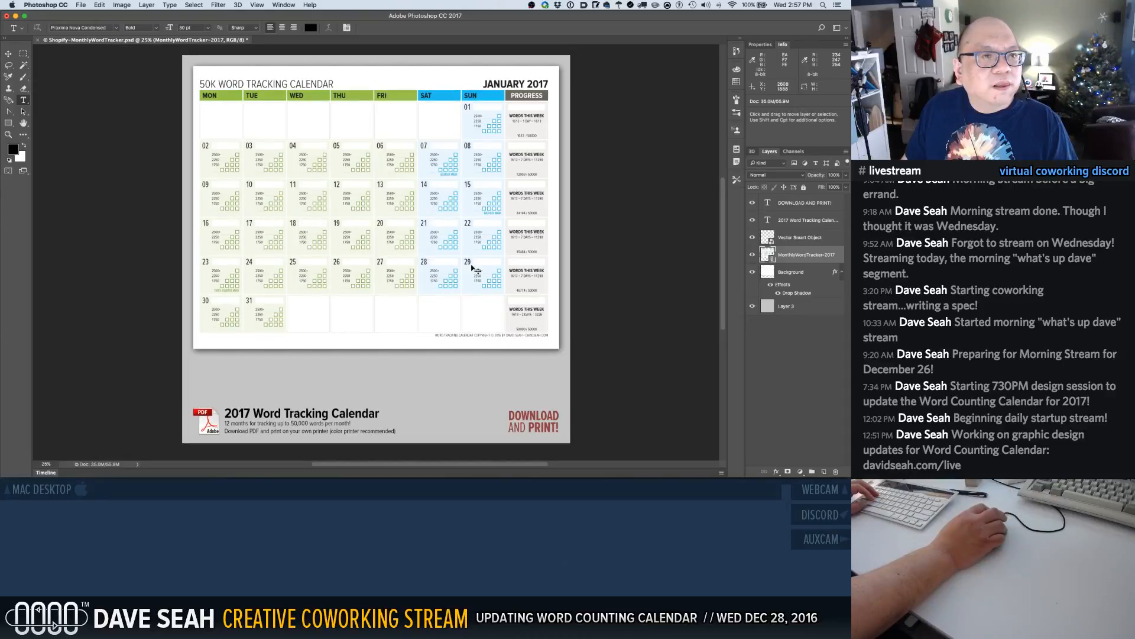
pyautogui.press('super+q')
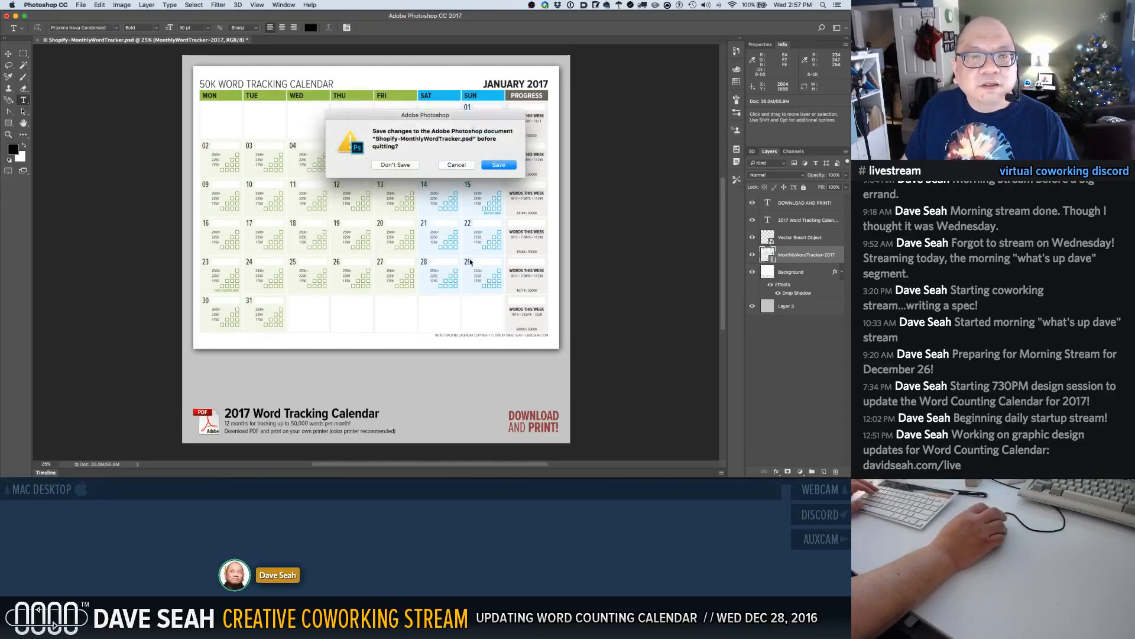
pyautogui.click(500, 165)
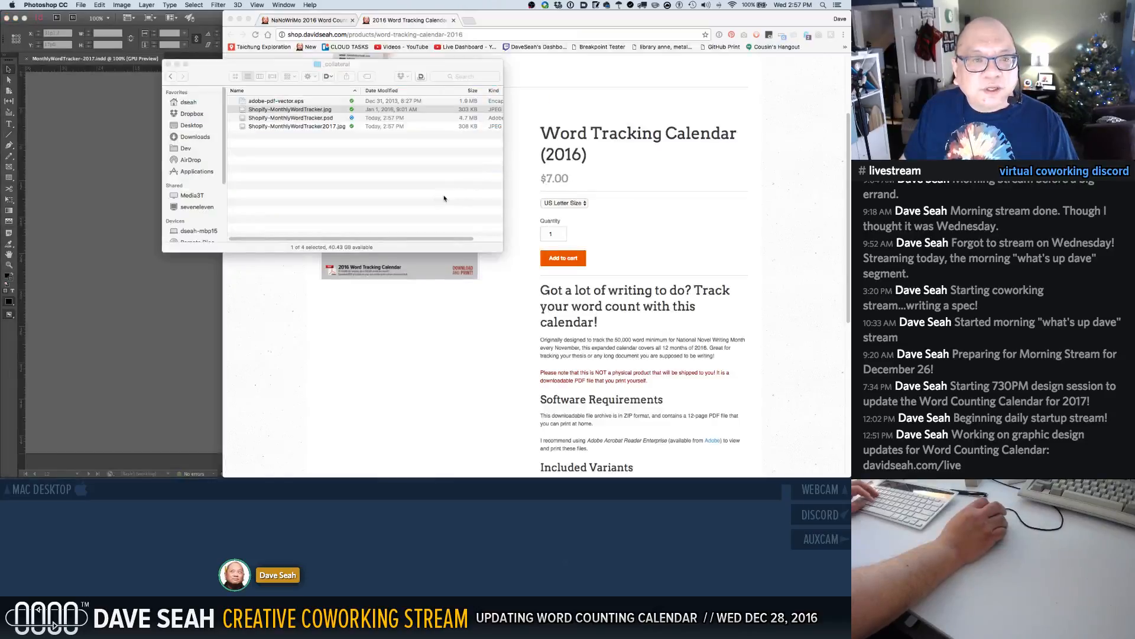
# Switch to Chrome and review the Word Tracking Calendar (2016) product page from its image down to the usage tips
pyautogui.click(317, 172)
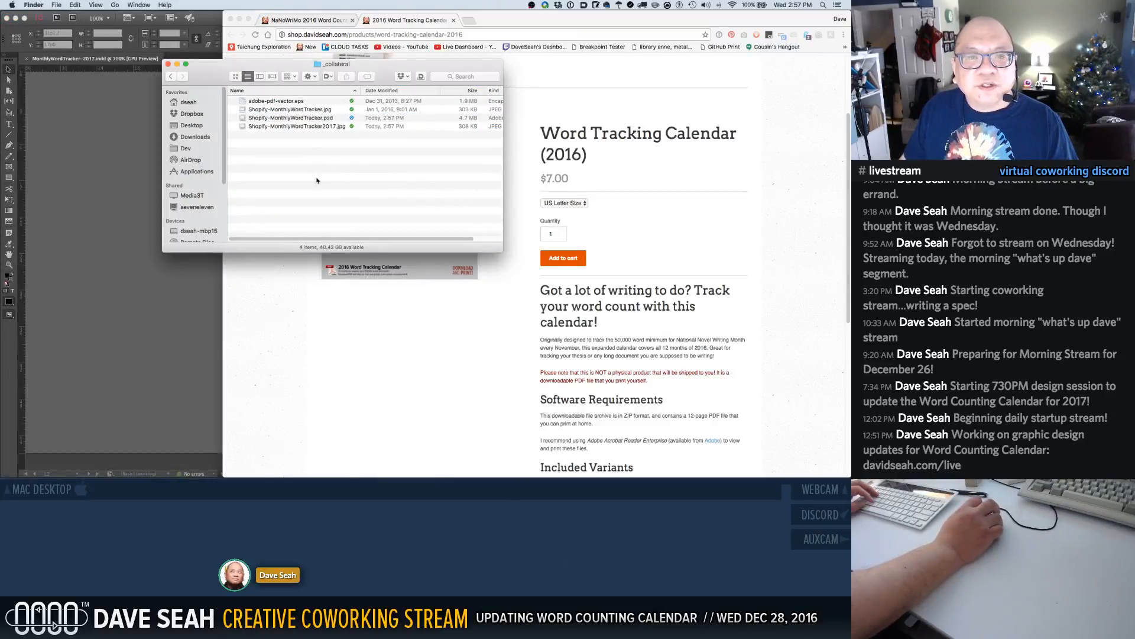
pyautogui.click(281, 315)
pyautogui.rightClick(281, 315)
pyautogui.click(298, 340)
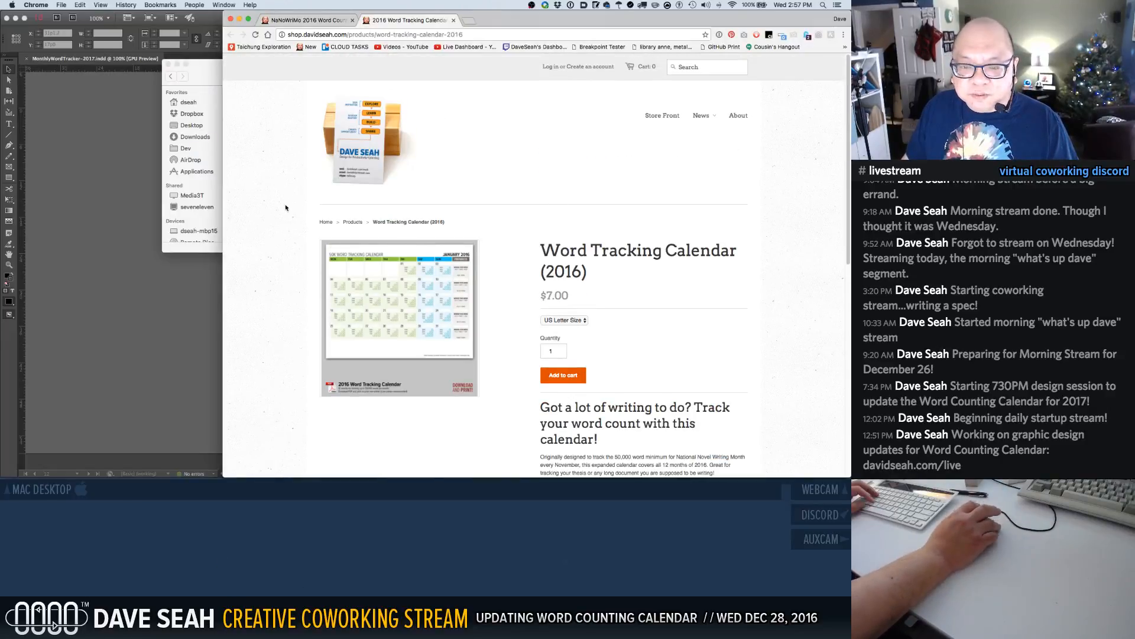
pyautogui.scroll(-3, 270, 224)
pyautogui.scroll(-8, 271, 223)
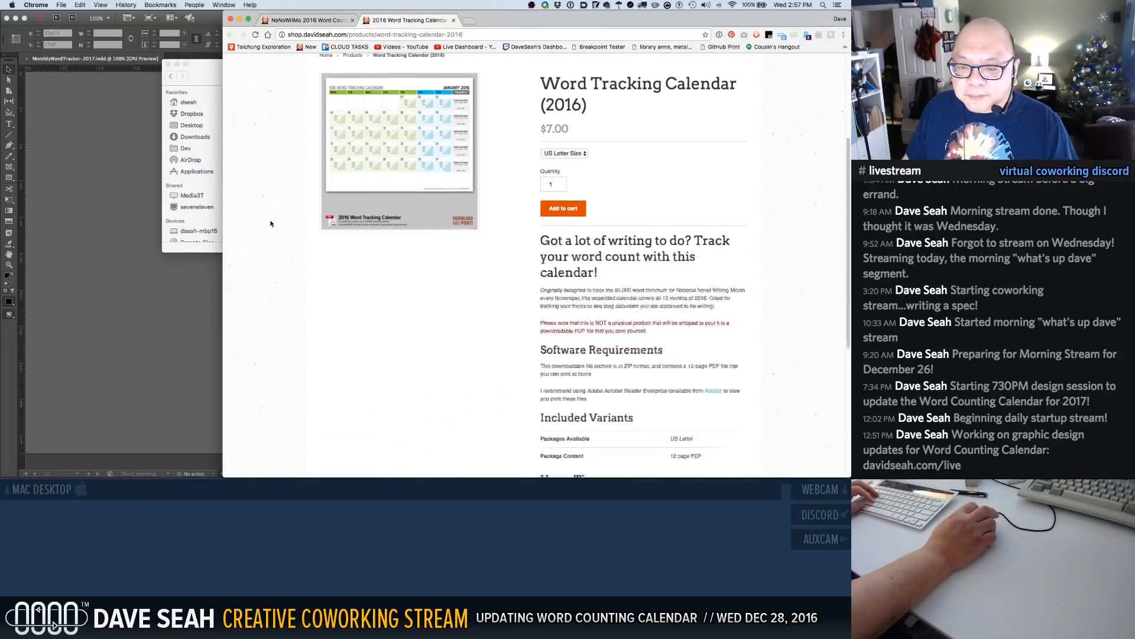
pyautogui.scroll(-3, 271, 222)
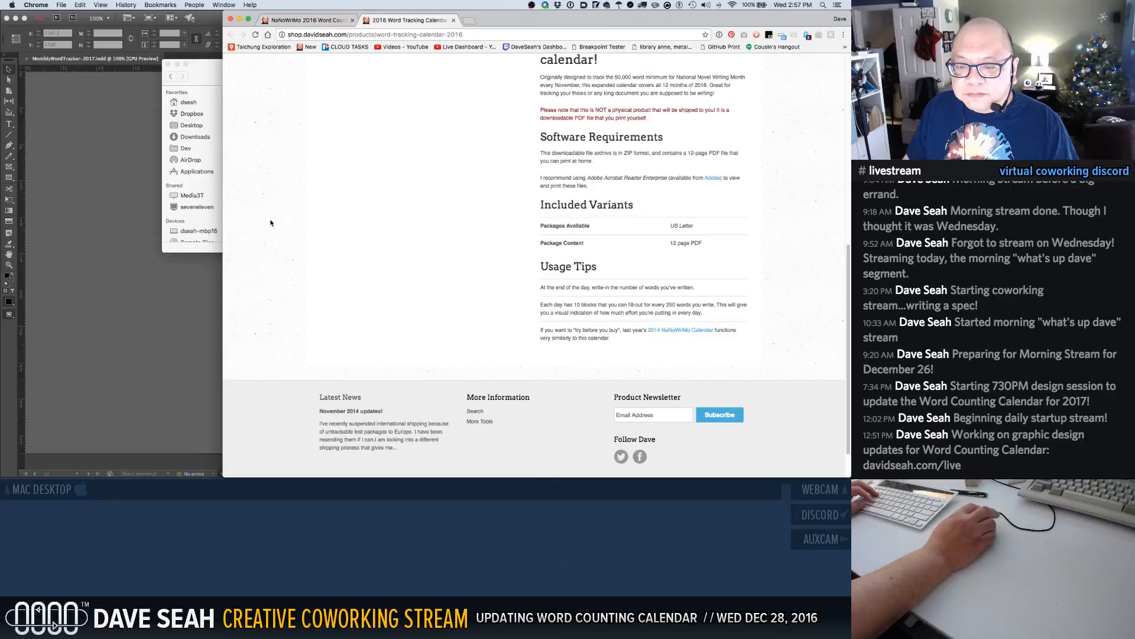
# Switch to InDesign and quit it, closing the MonthlyWordTracker-2017.indd document
pyautogui.click(176, 284)
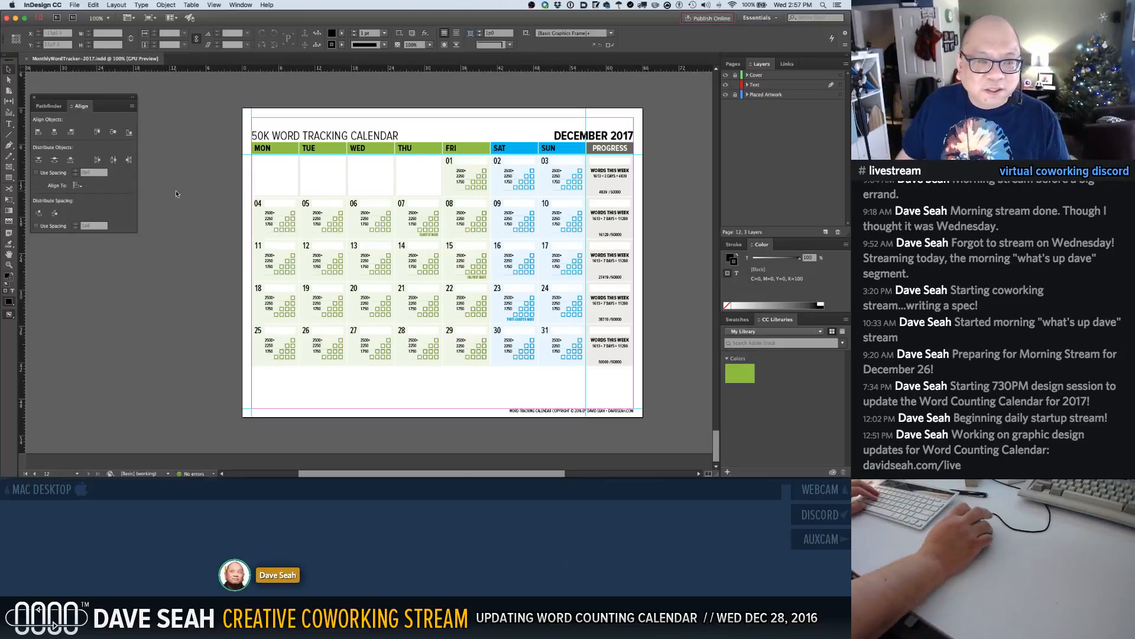
pyautogui.press('super+q')
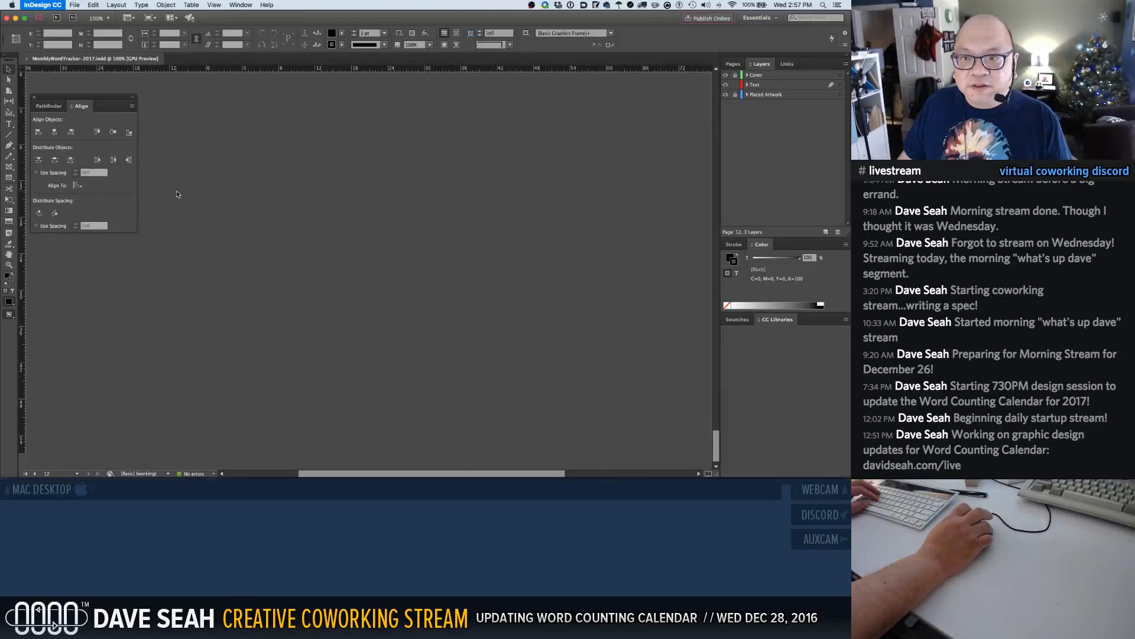